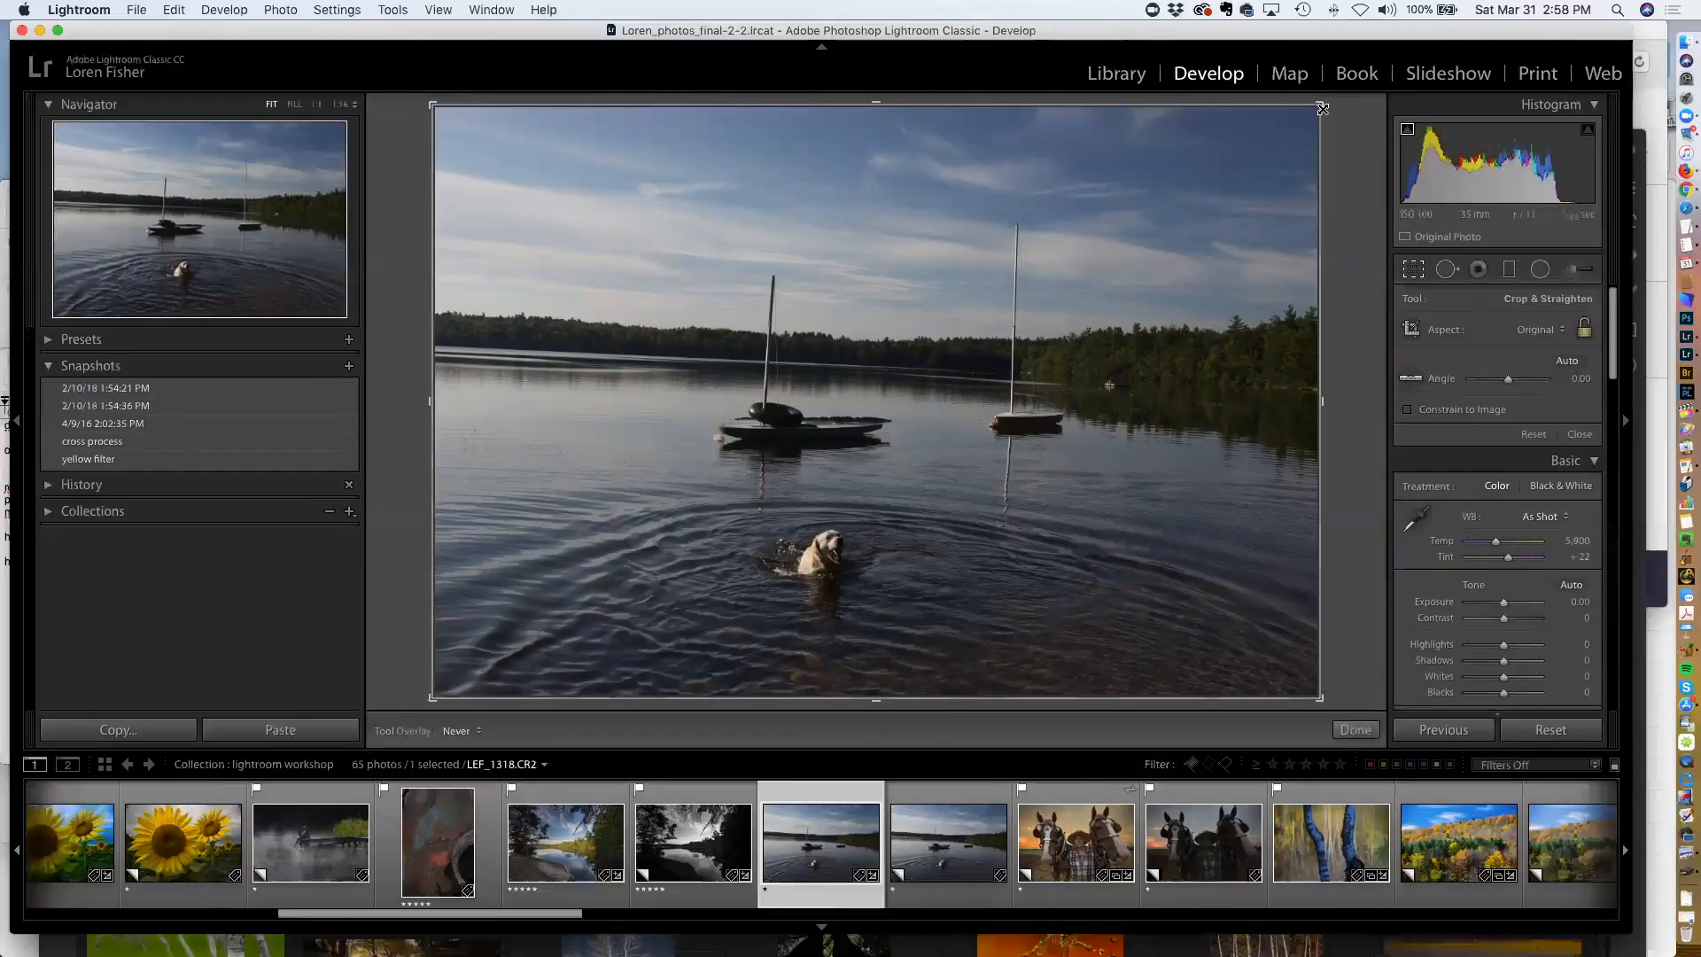
Set the crop aspect ratio to 5 x 7 and nudge the crop's upper right corner
{"action": "mouse_move", "coordinate": [1319, 104]}
{"action": "left_mouse_down"}
{"action": "mouse_move", "coordinate": [1252, 193]}
{"action": "mouse_move", "coordinate": [1341, 81]}
{"action": "left_mouse_up"}
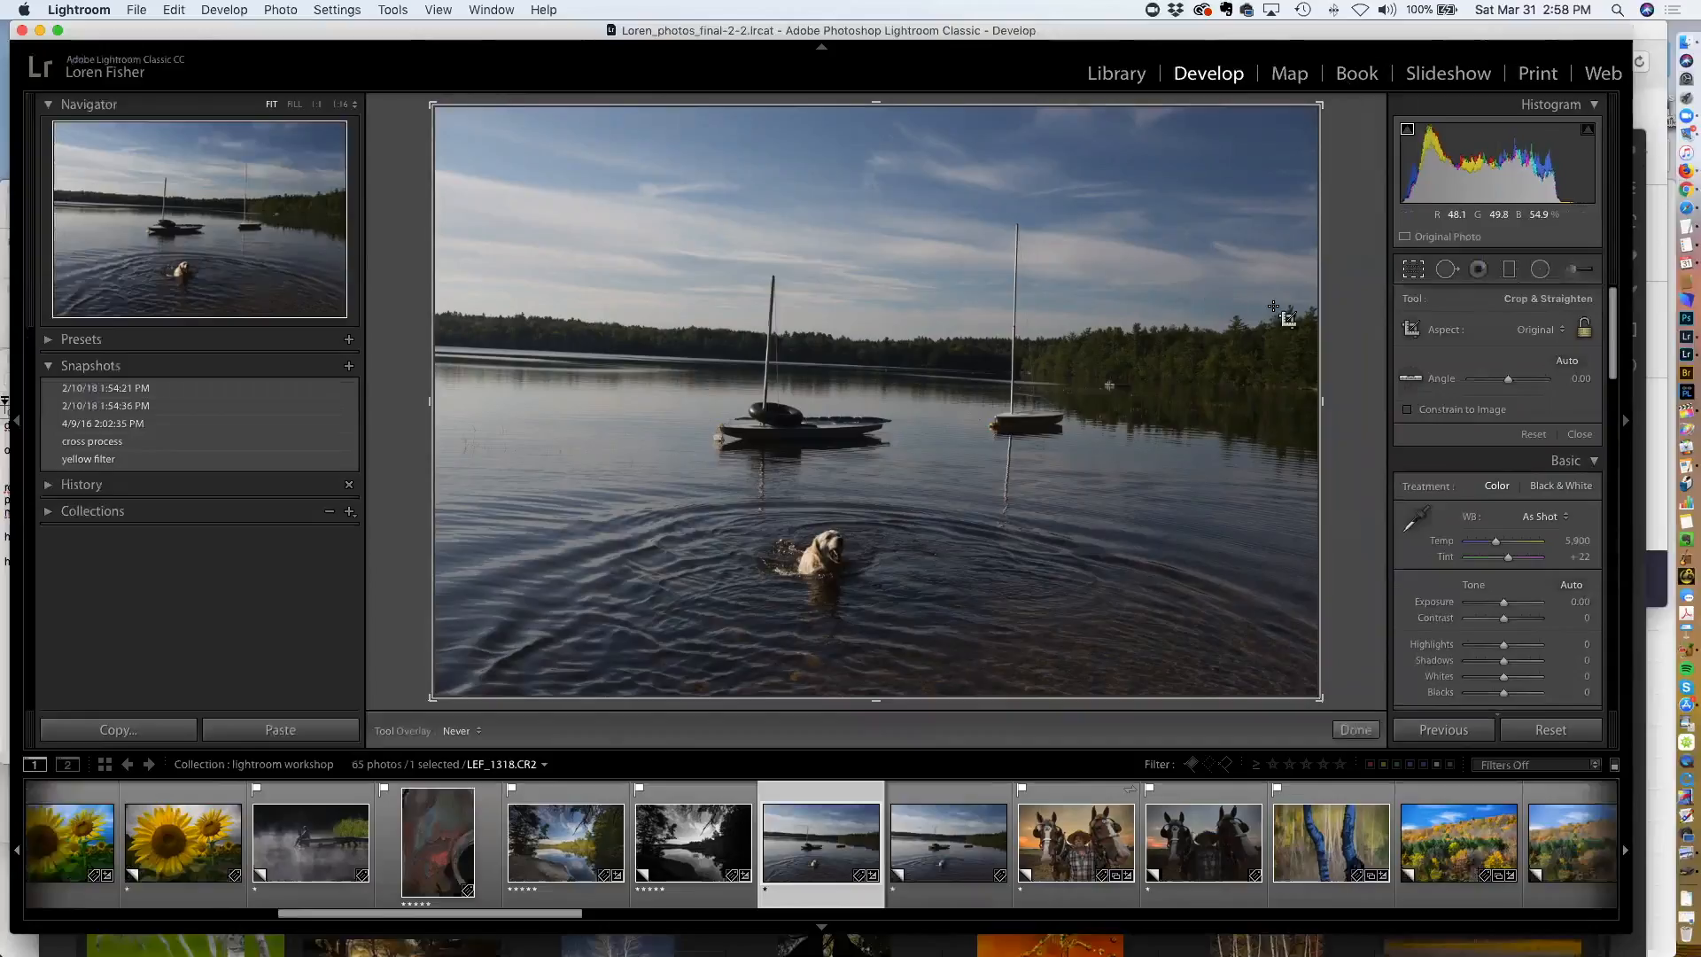
{"action": "left_click", "coordinate": [1564, 335]}
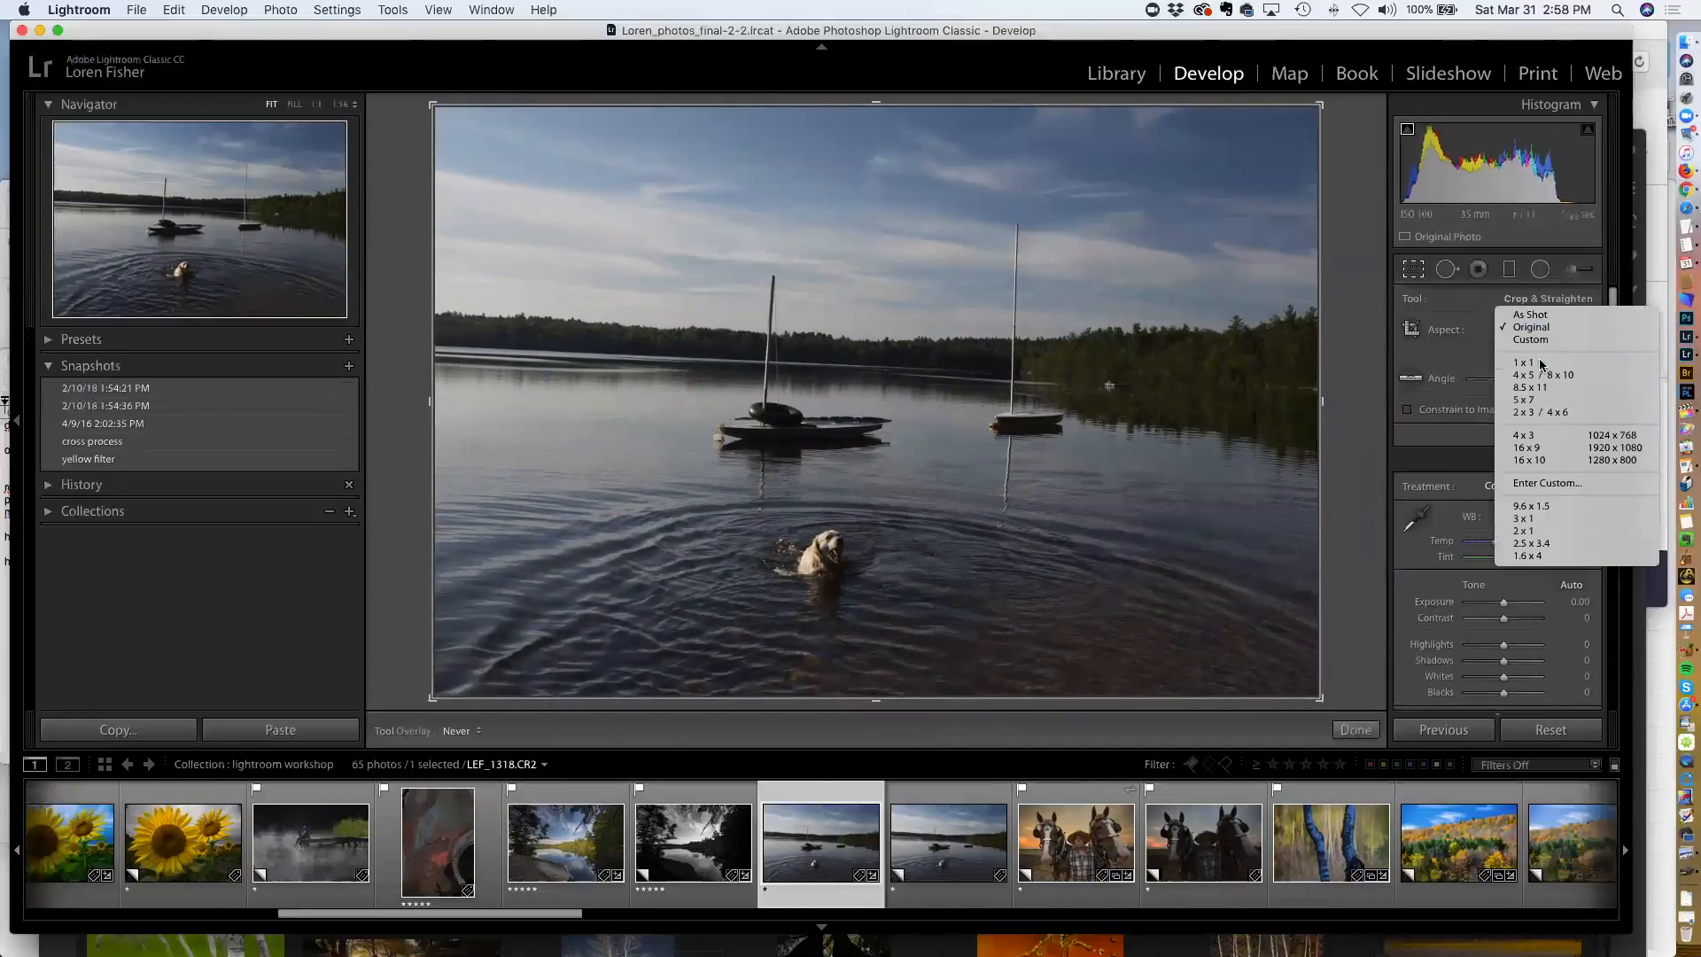
{"action": "left_click", "coordinate": [1531, 406]}
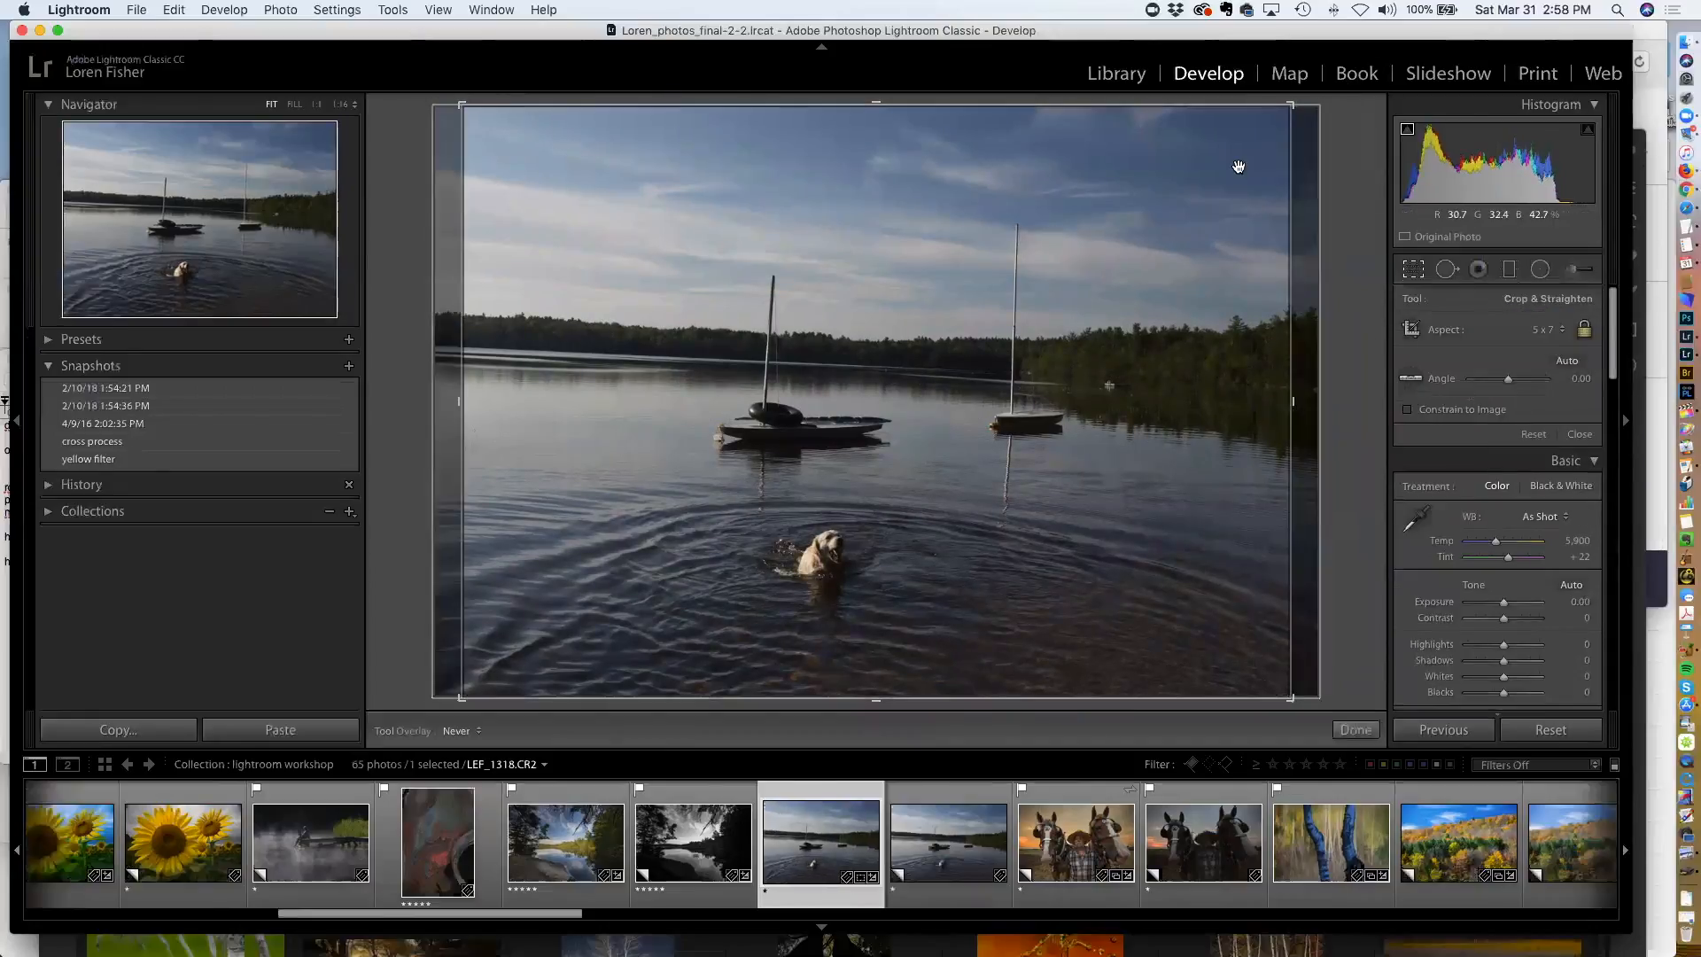
{"action": "mouse_move", "coordinate": [1290, 104]}
{"action": "left_mouse_down"}
{"action": "mouse_move", "coordinate": [1160, 199]}
{"action": "mouse_move", "coordinate": [1293, 124]}
{"action": "mouse_move", "coordinate": [1227, 155]}
{"action": "mouse_move", "coordinate": [1290, 143]}
{"action": "mouse_move", "coordinate": [1284, 108]}
{"action": "left_mouse_up"}
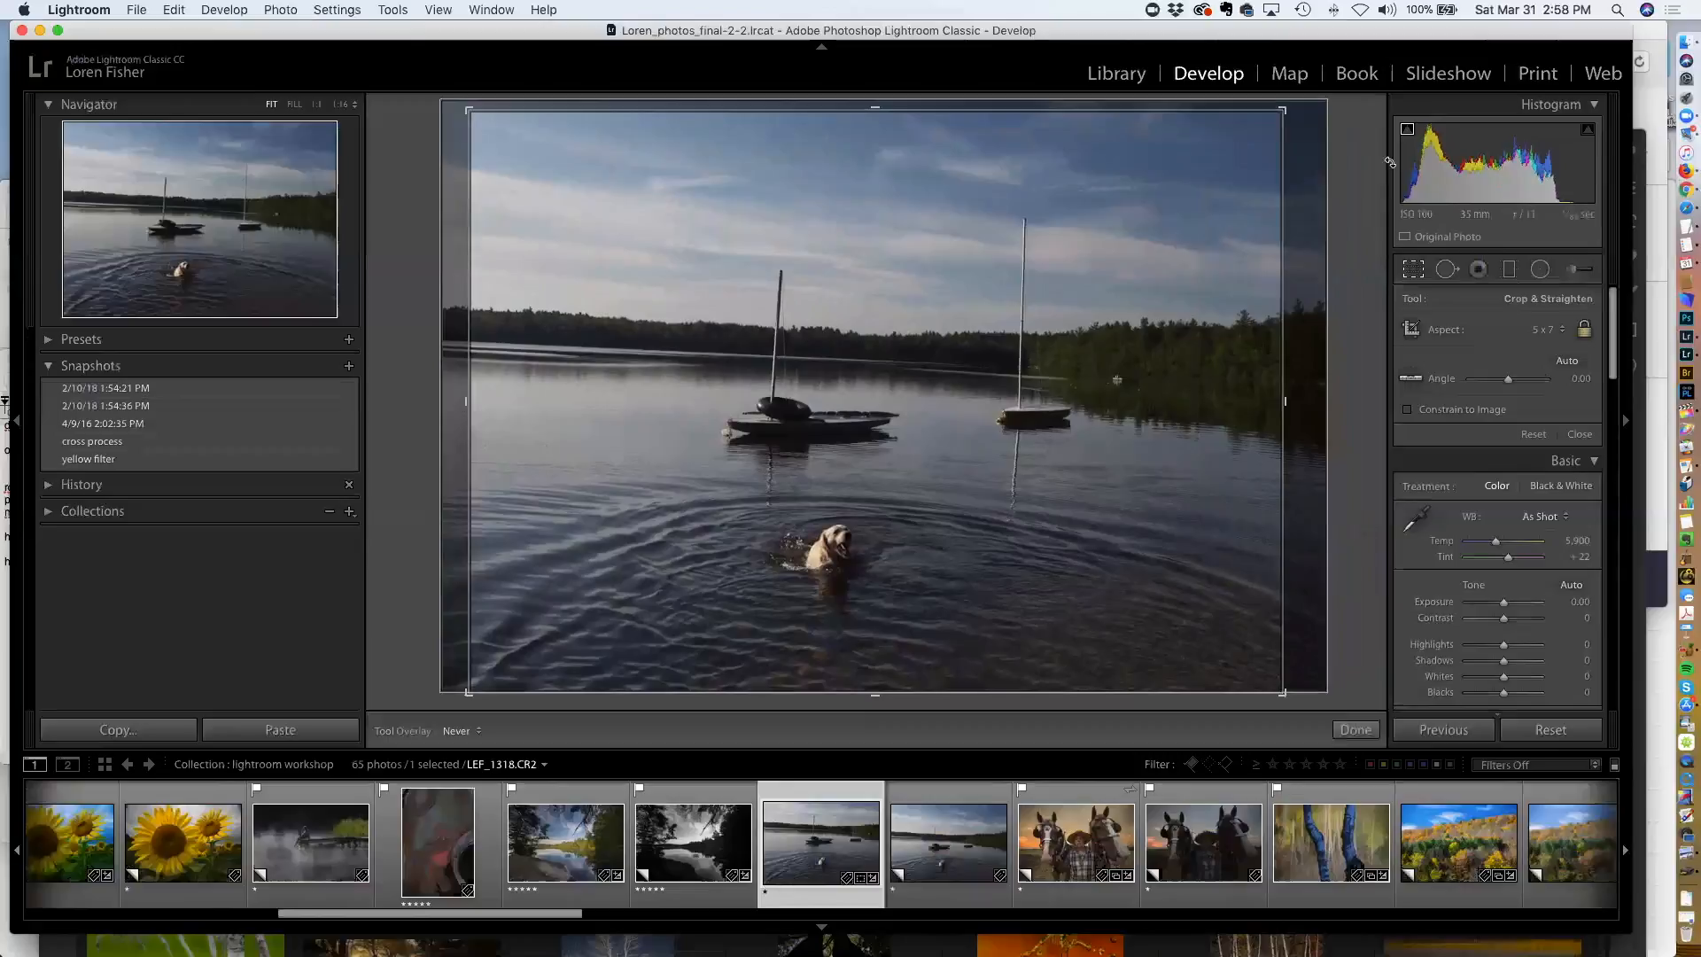
Switch the crop aspect to 4 x 5 / 8 x 10 and shrink the crop from its upper right corner
{"action": "left_click", "coordinate": [1546, 329]}
{"action": "left_click", "coordinate": [1546, 328]}
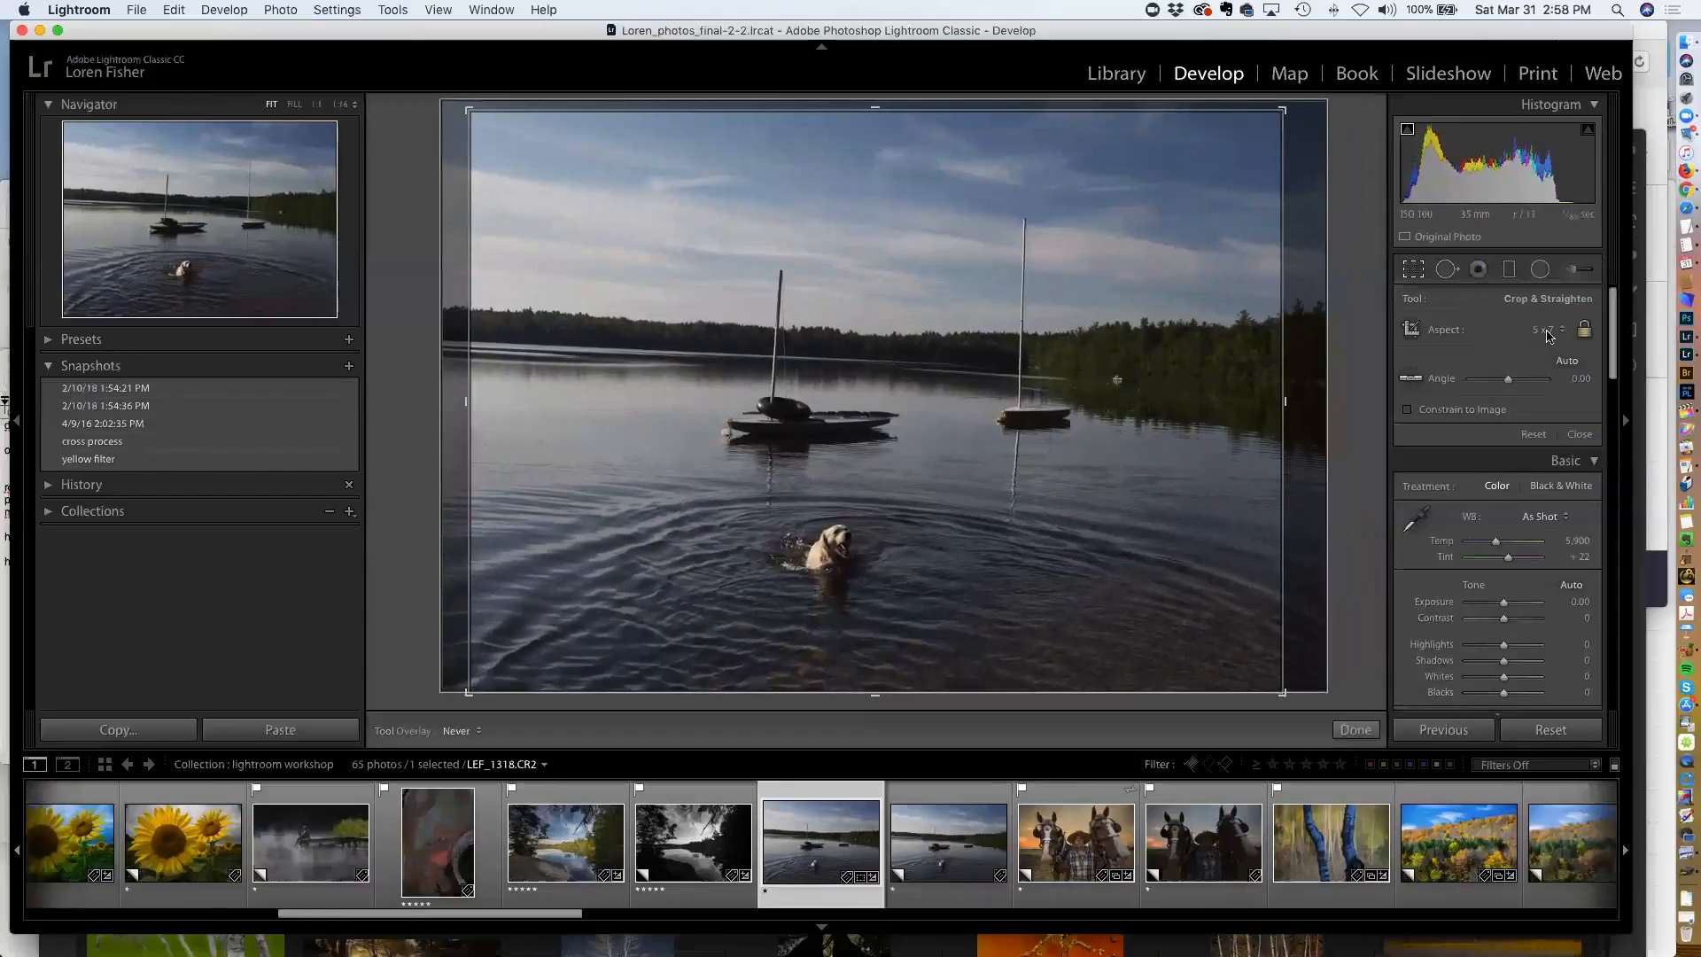
{"action": "left_click", "coordinate": [1547, 335]}
{"action": "left_click", "coordinate": [1546, 301]}
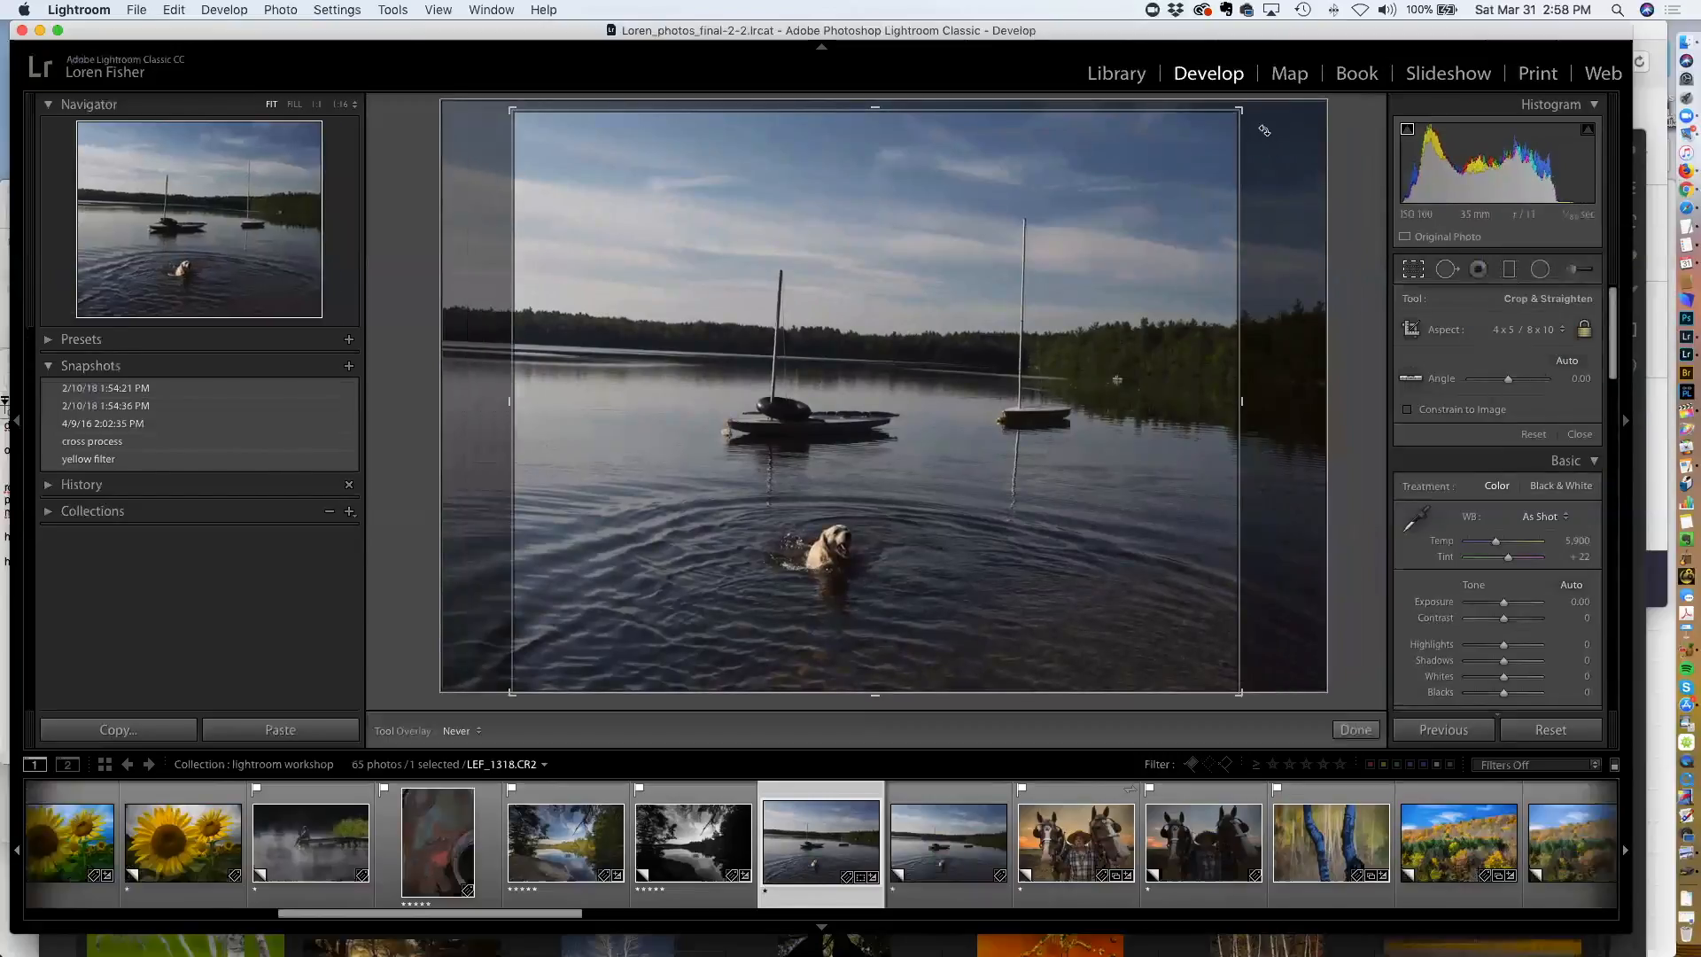
{"action": "left_click_drag", "start_coordinate": [1239, 110], "coordinate": [1140, 190]}
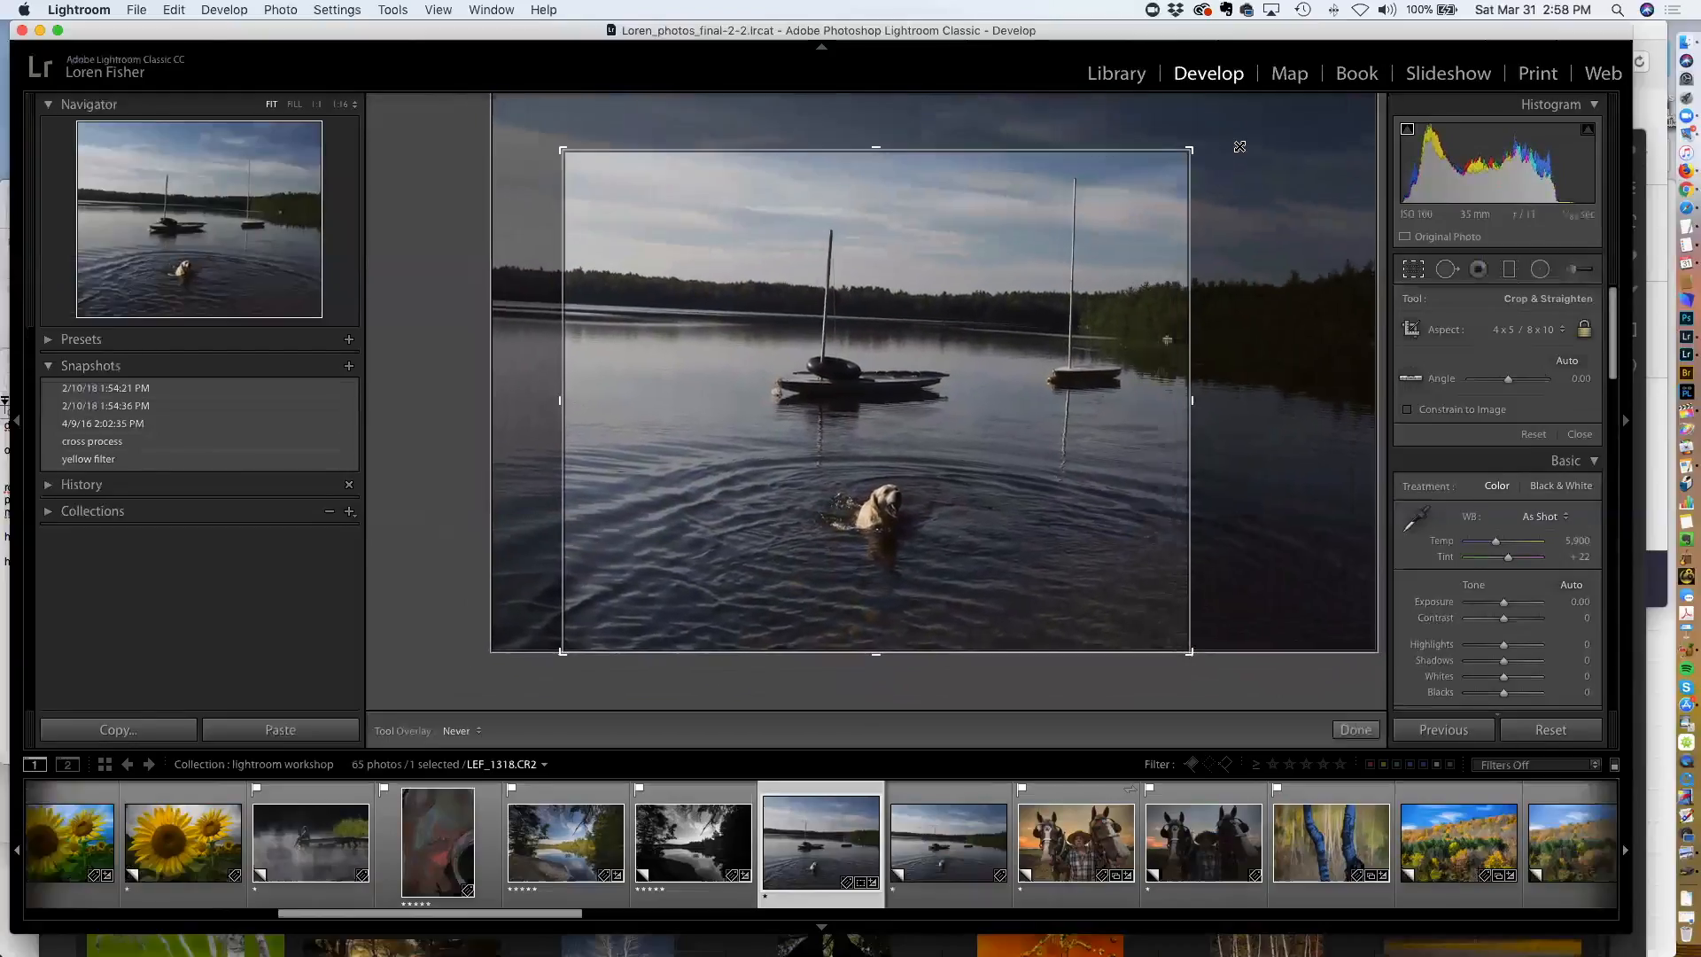
Set the crop aspect back to As Shot
{"action": "left_click", "coordinate": [1546, 329]}
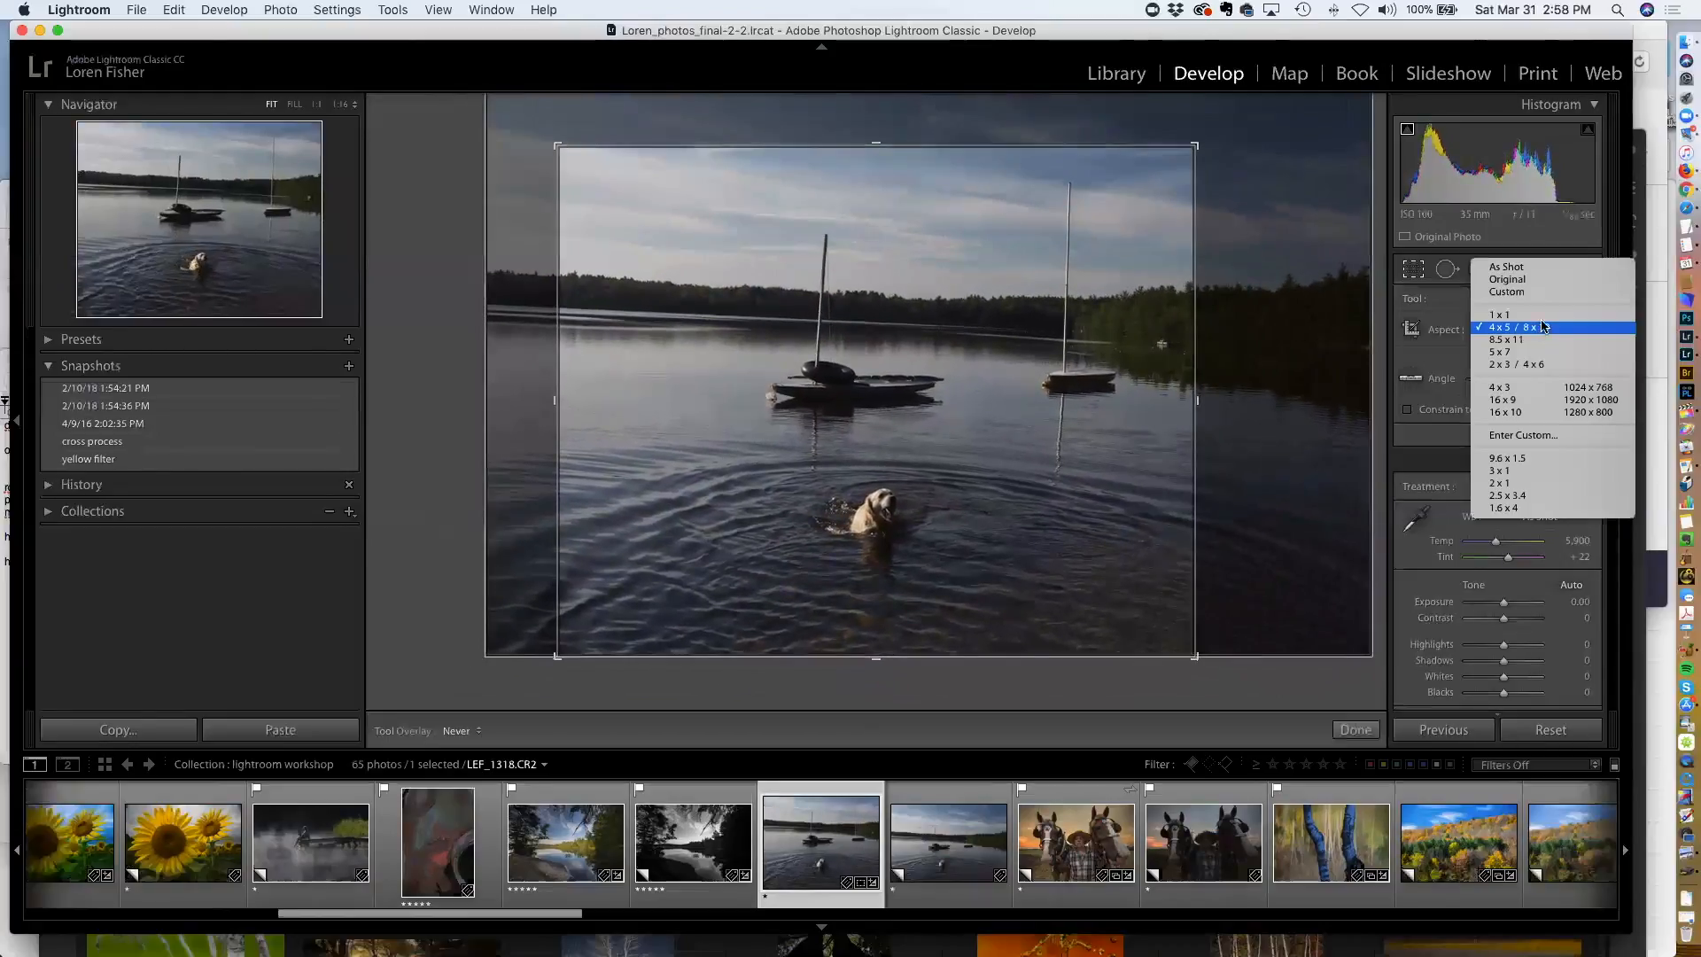
{"action": "left_click", "coordinate": [1508, 266]}
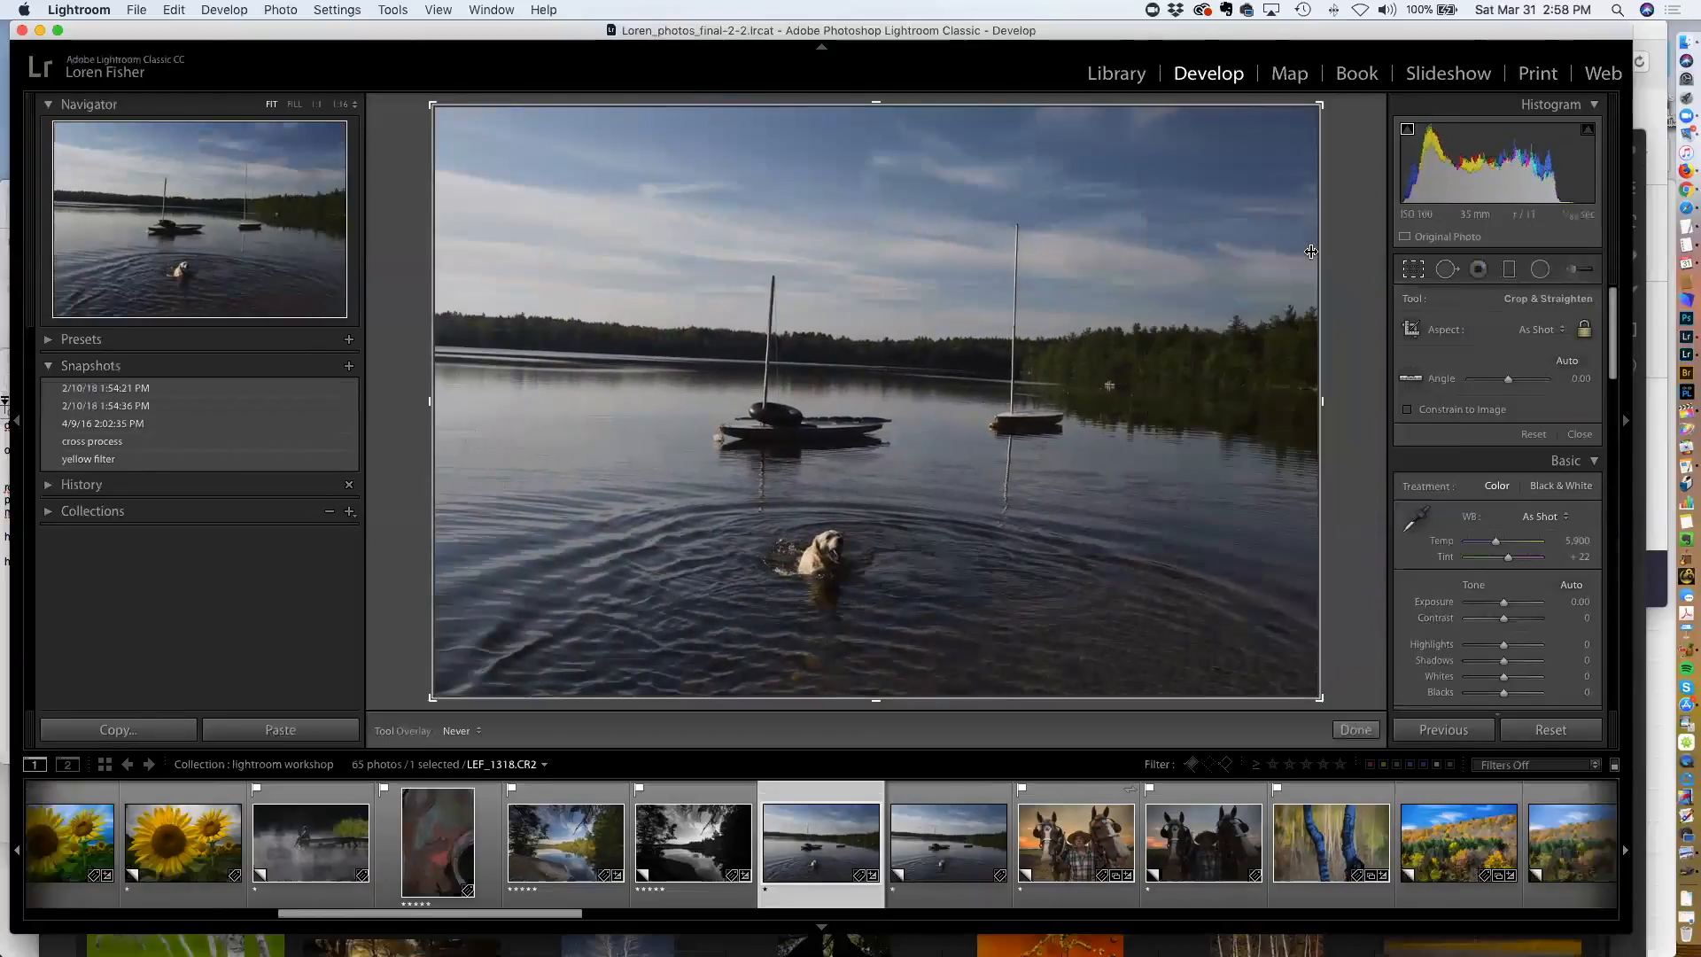
{"action": "left_click_drag", "start_coordinate": [1326, 118], "coordinate": [1395, 124]}
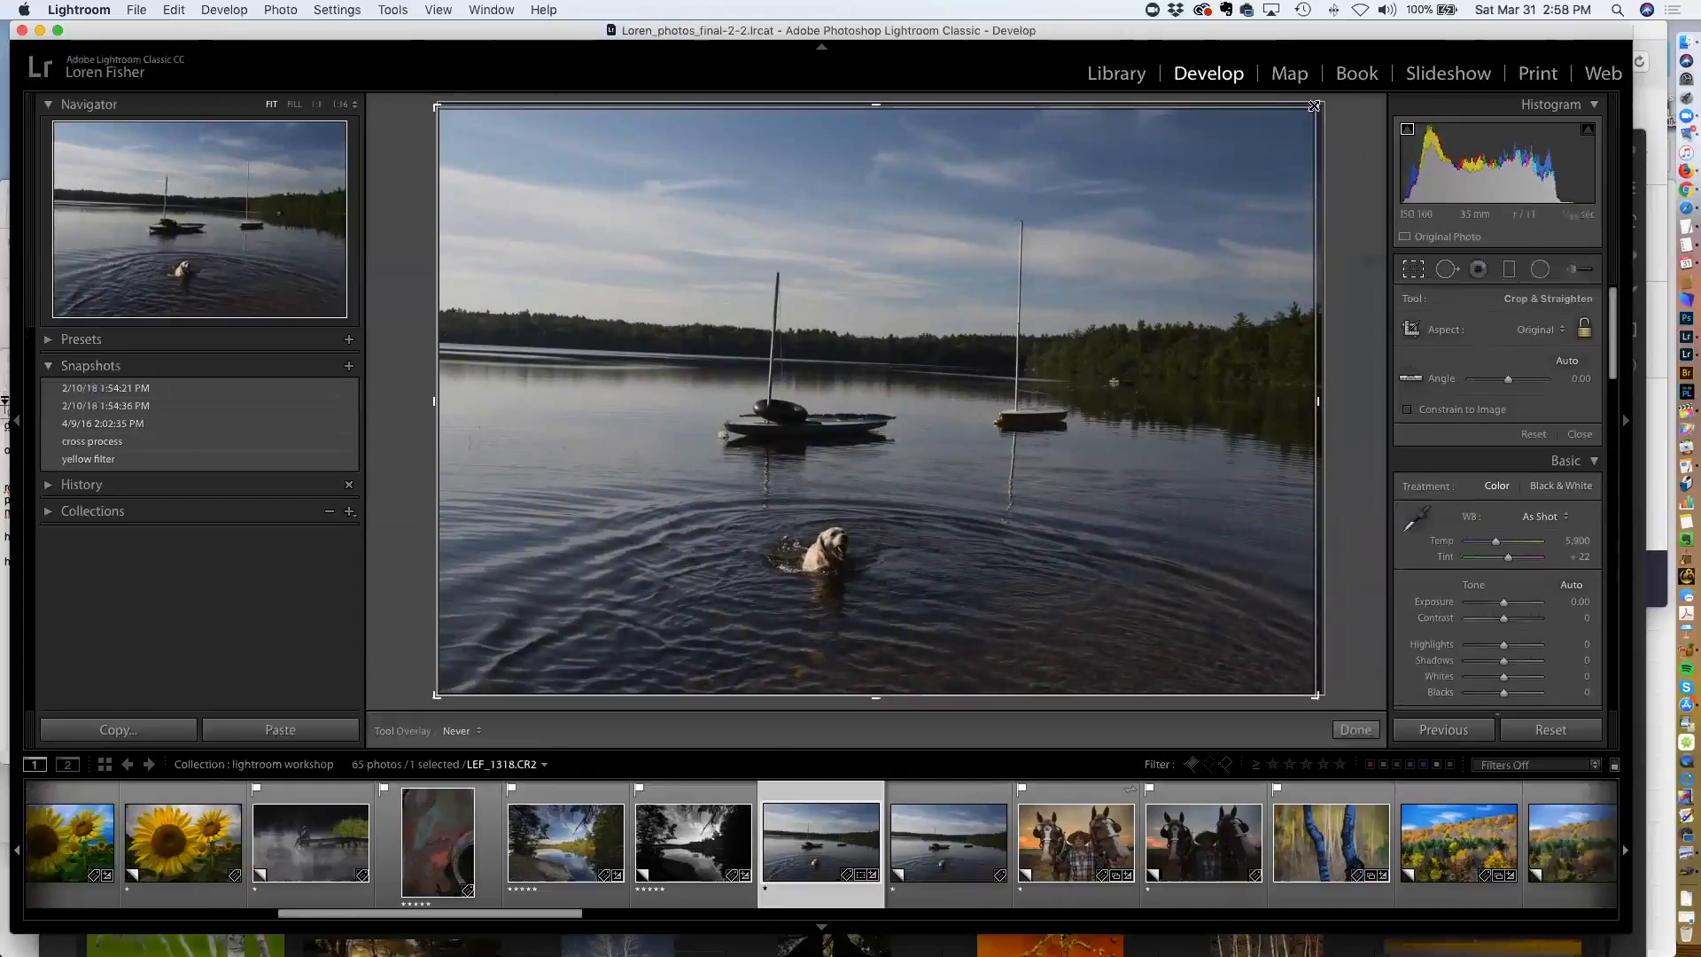
Trim the crop slightly from the top, reposition the photo inside it, and commit the crop
{"action": "left_click_drag", "start_coordinate": [1314, 108], "coordinate": [1318, 149]}
{"action": "left_click_drag", "start_coordinate": [1185, 301], "coordinate": [1145, 297]}
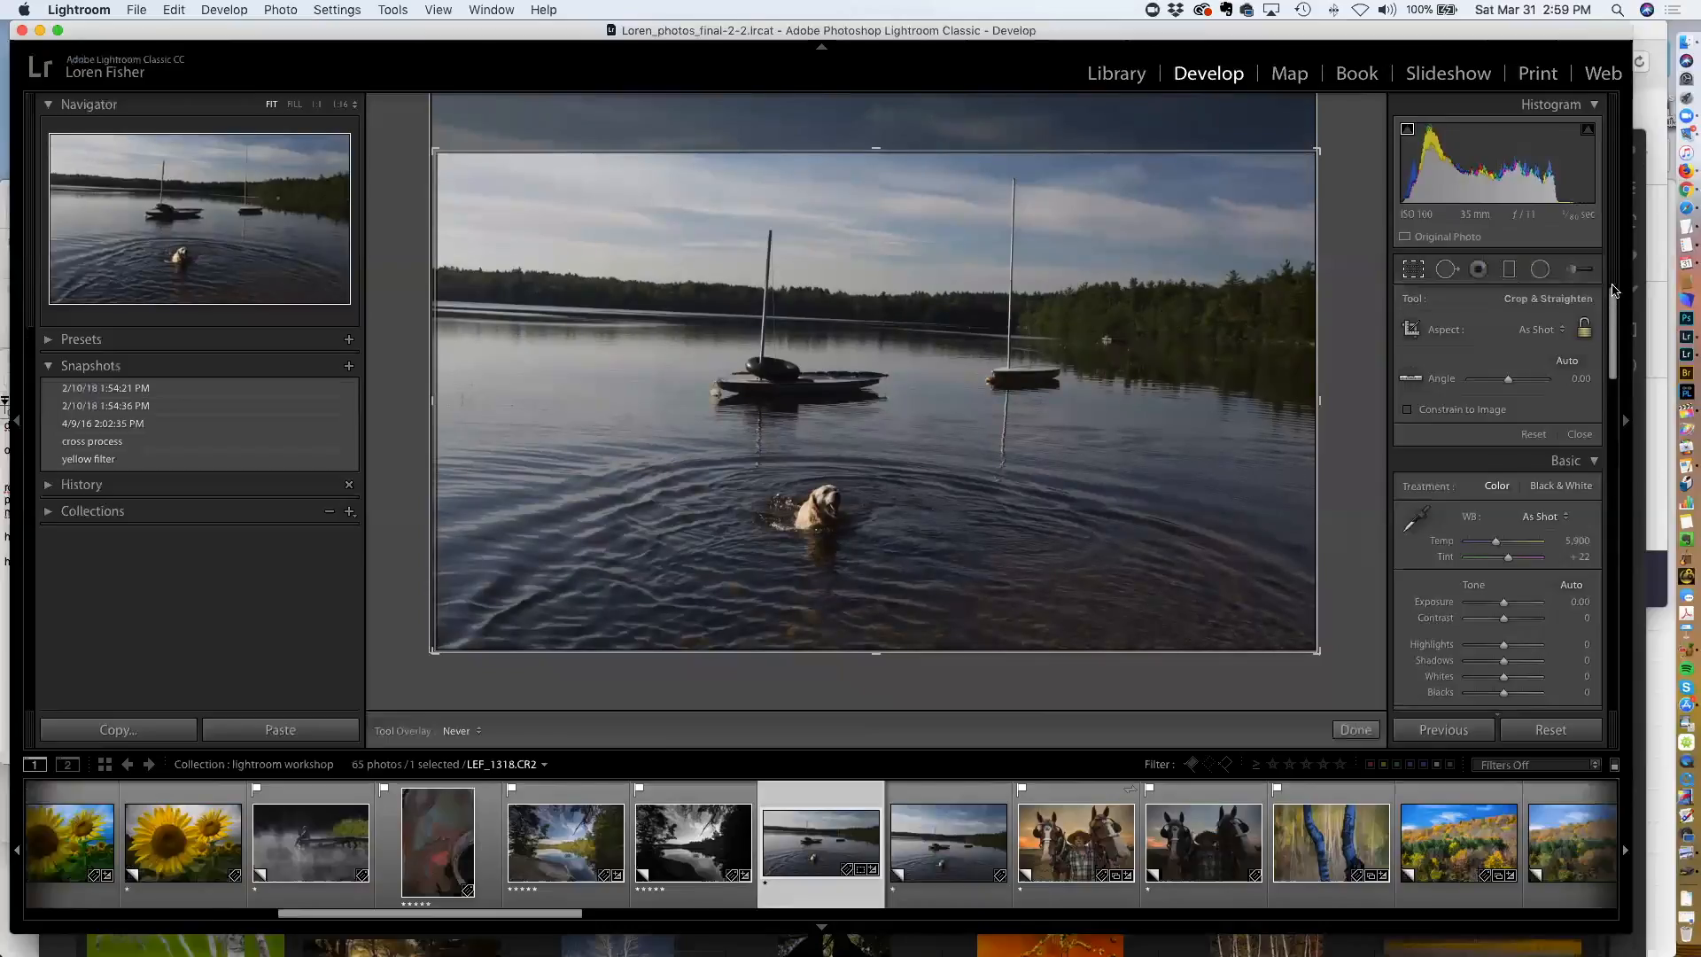
{"action": "mouse_move", "coordinate": [876, 147]}
{"action": "left_mouse_down"}
{"action": "mouse_move", "coordinate": [884, 75]}
{"action": "mouse_move", "coordinate": [876, 155]}
{"action": "mouse_move", "coordinate": [876, 118]}
{"action": "left_mouse_up"}
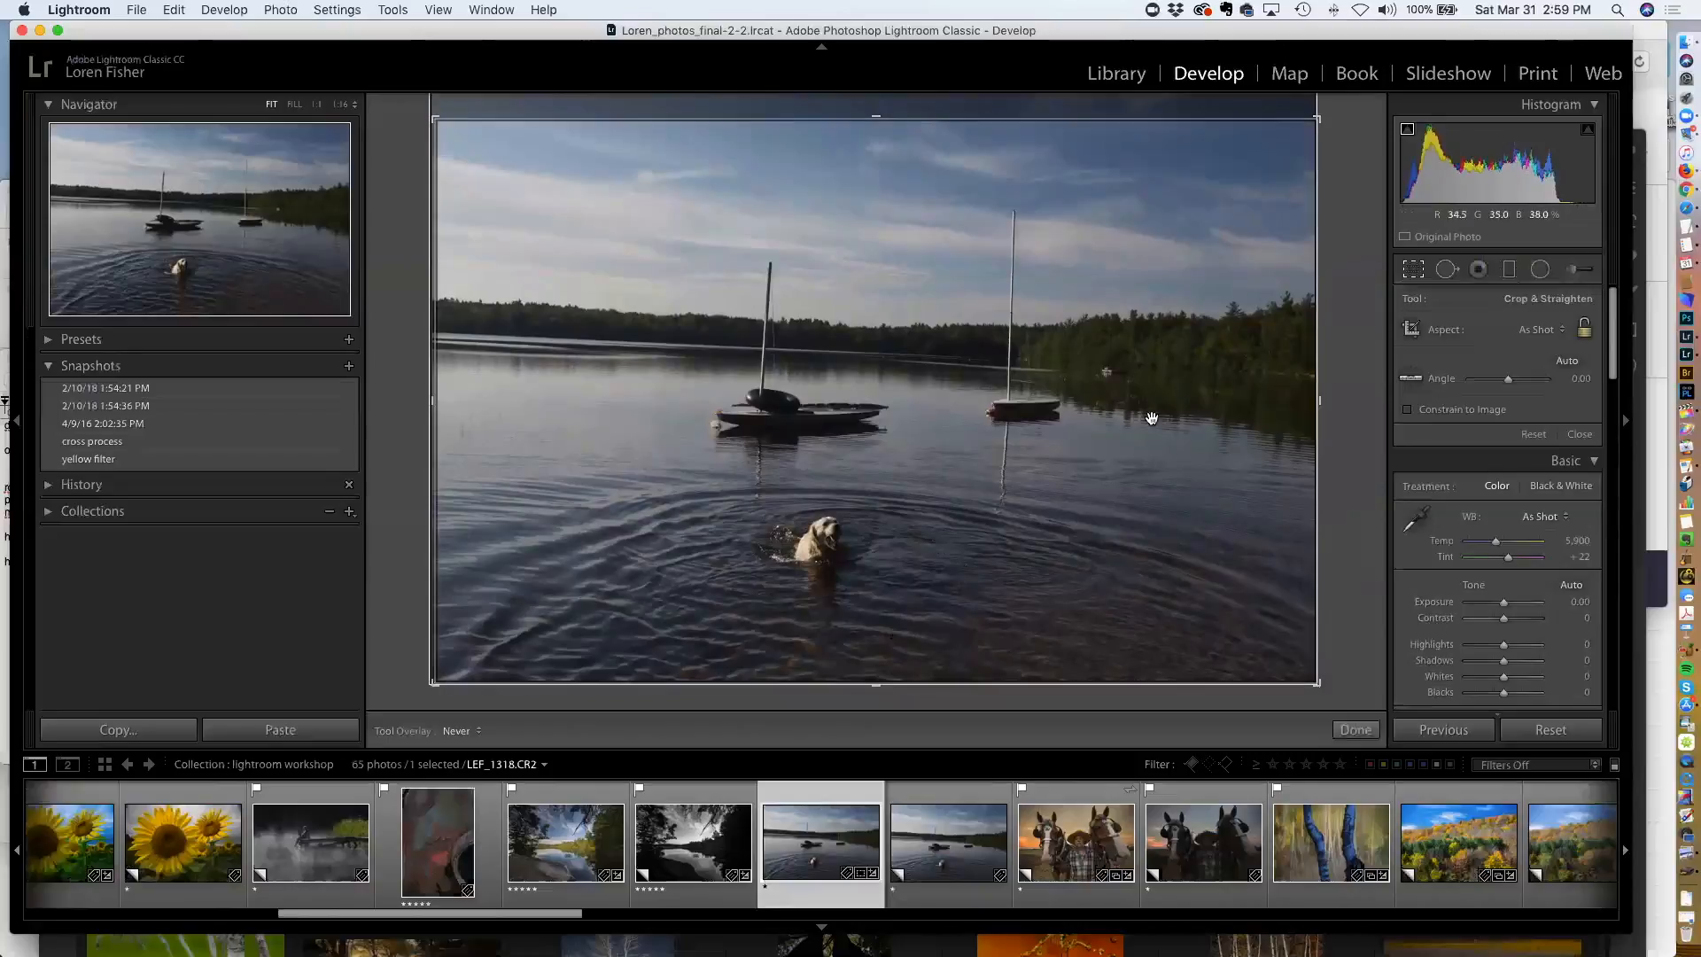
{"action": "left_click", "coordinate": [1355, 731]}
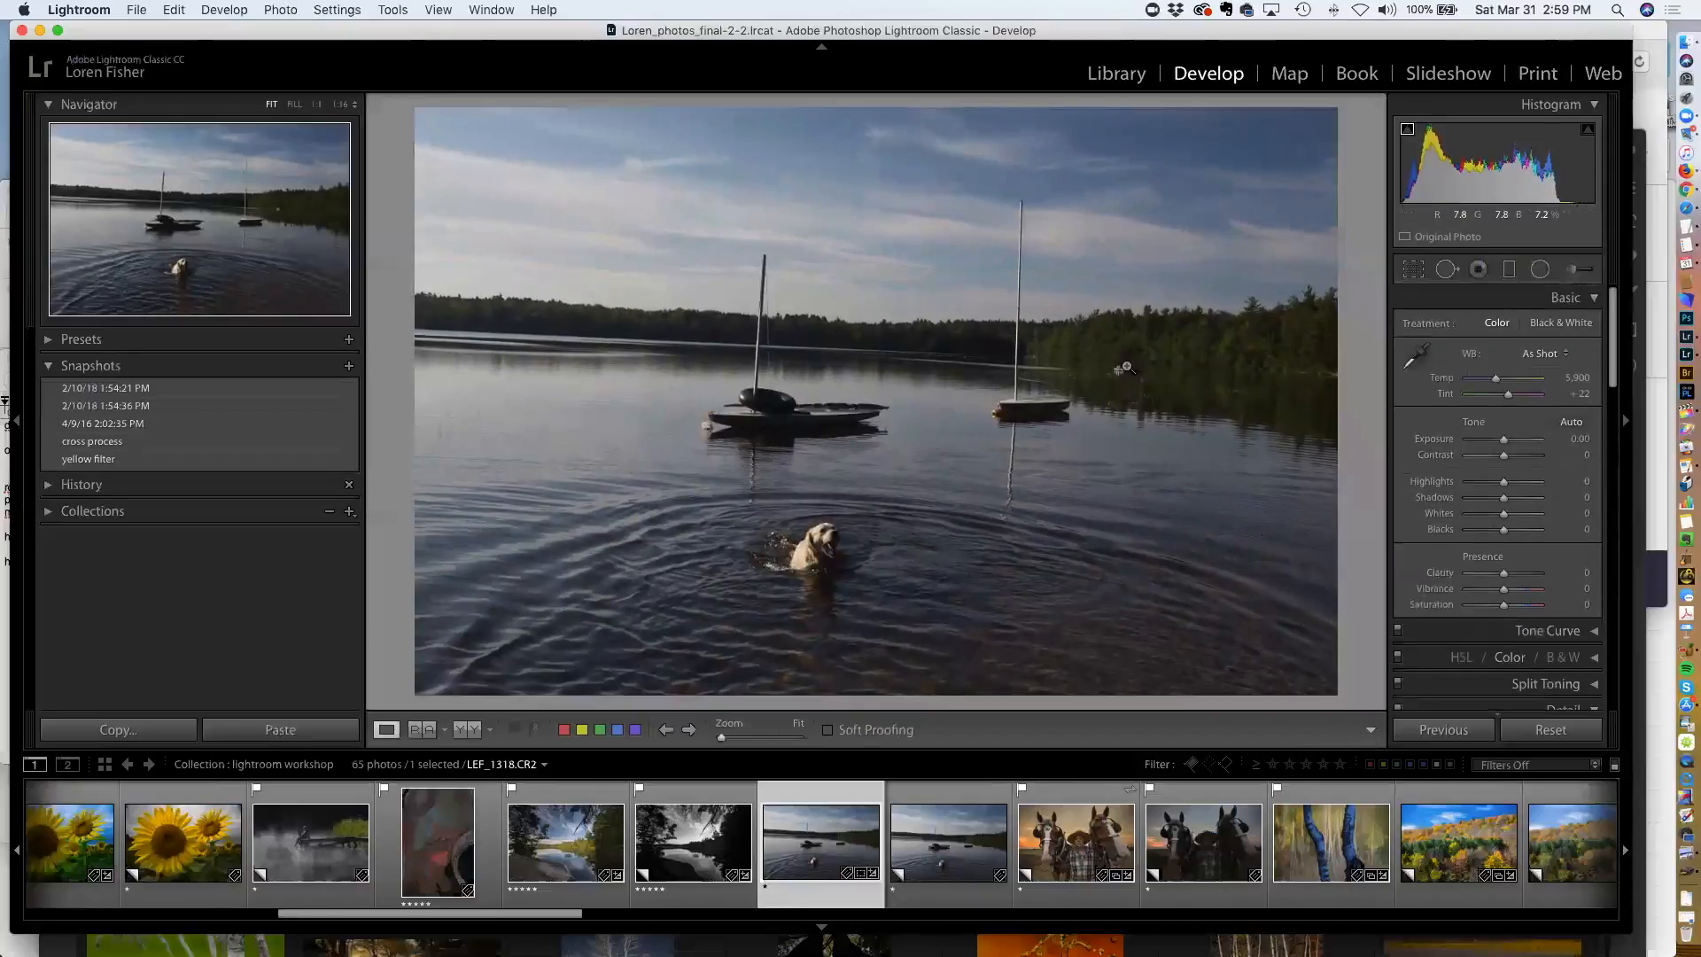
Reopen Crop & Straighten, apply Auto straightening, and undo it
{"action": "left_click", "coordinate": [1415, 273]}
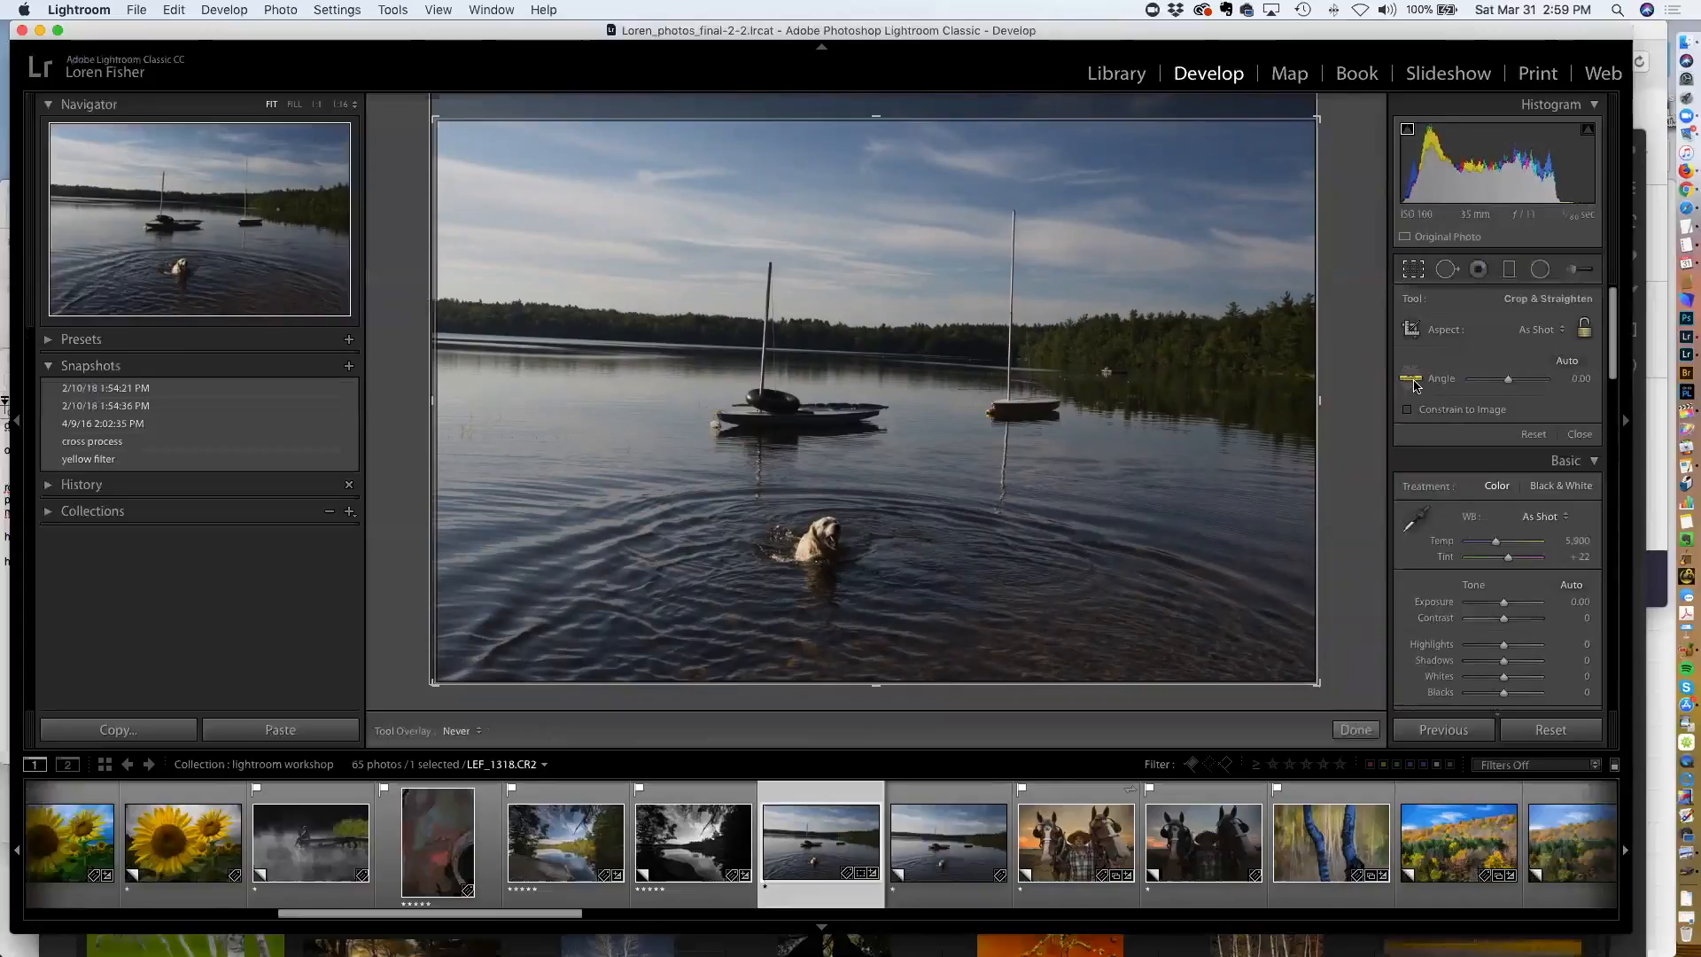
{"action": "left_click", "coordinate": [1567, 361]}
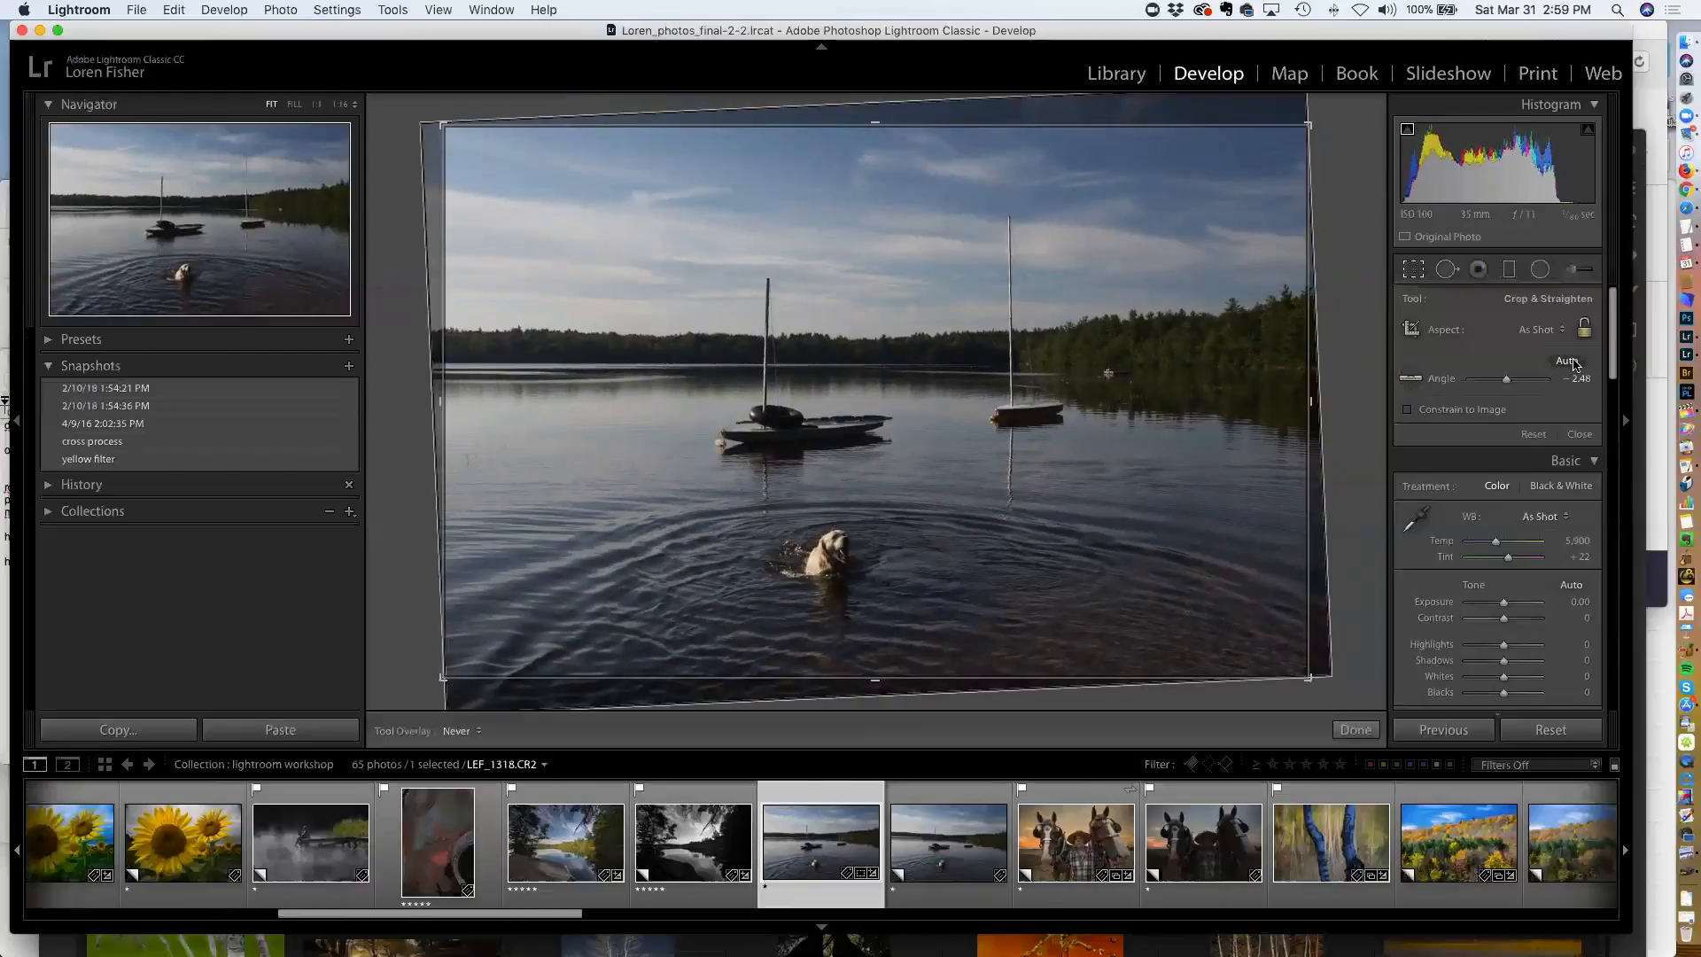
{"action": "key", "text": "super+z"}
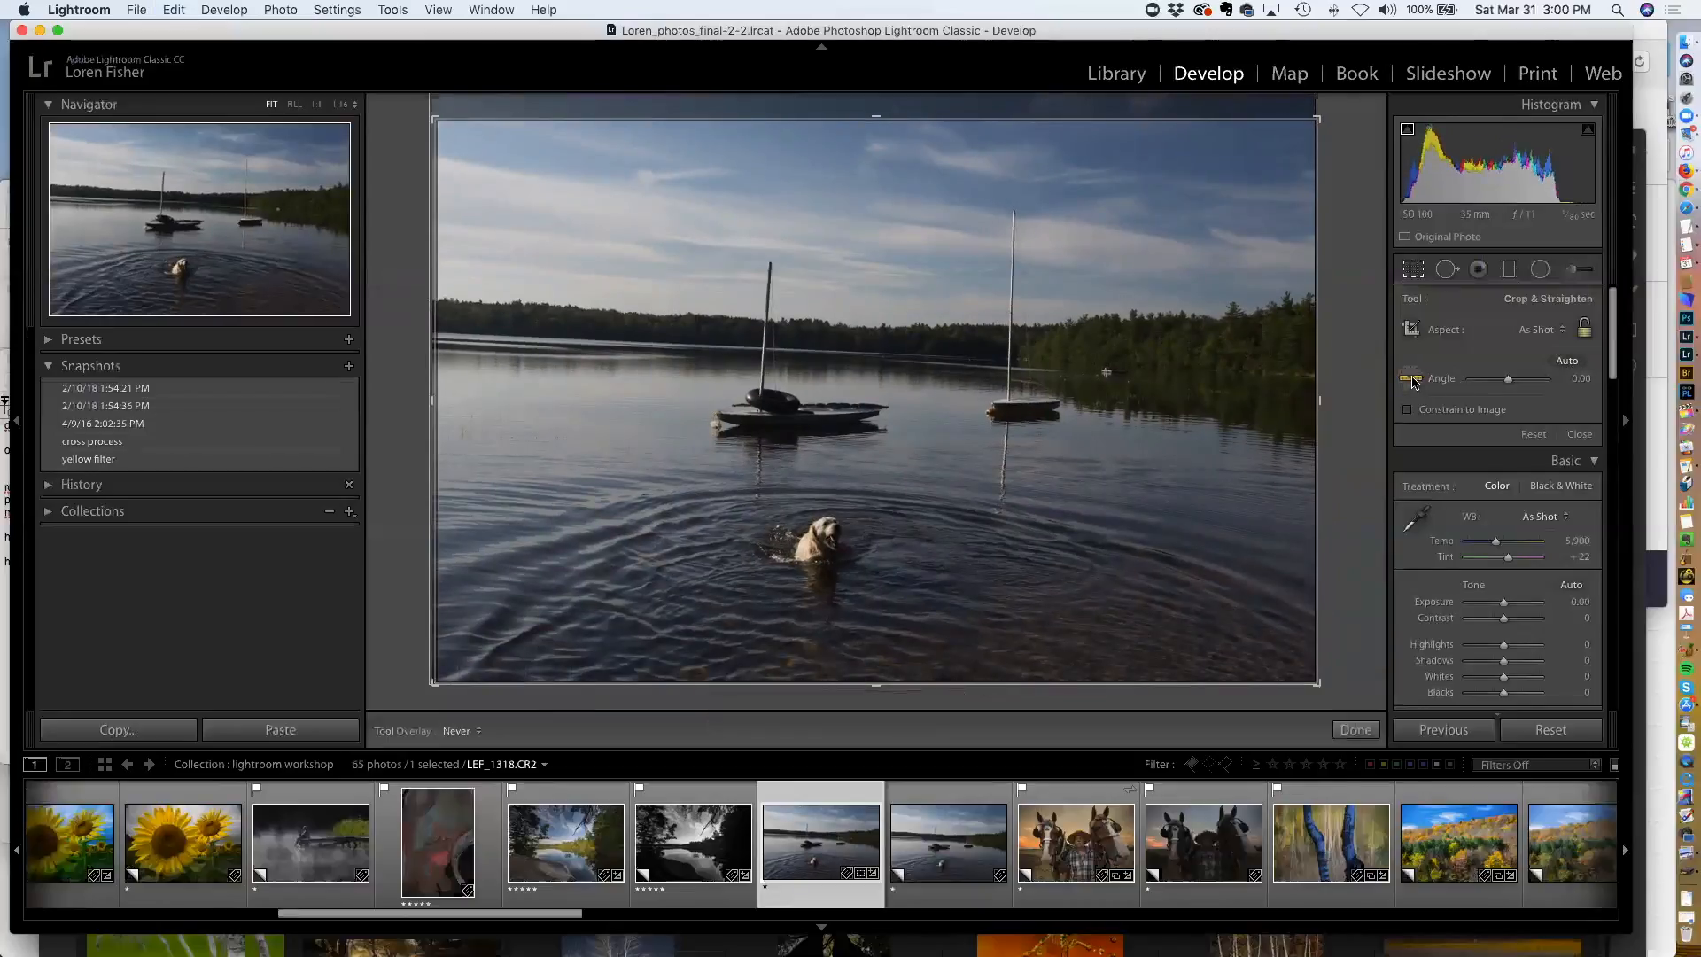
Straighten the photo by drawing a line along the horizon with the Straighten Tool
{"action": "left_click", "coordinate": [1410, 379]}
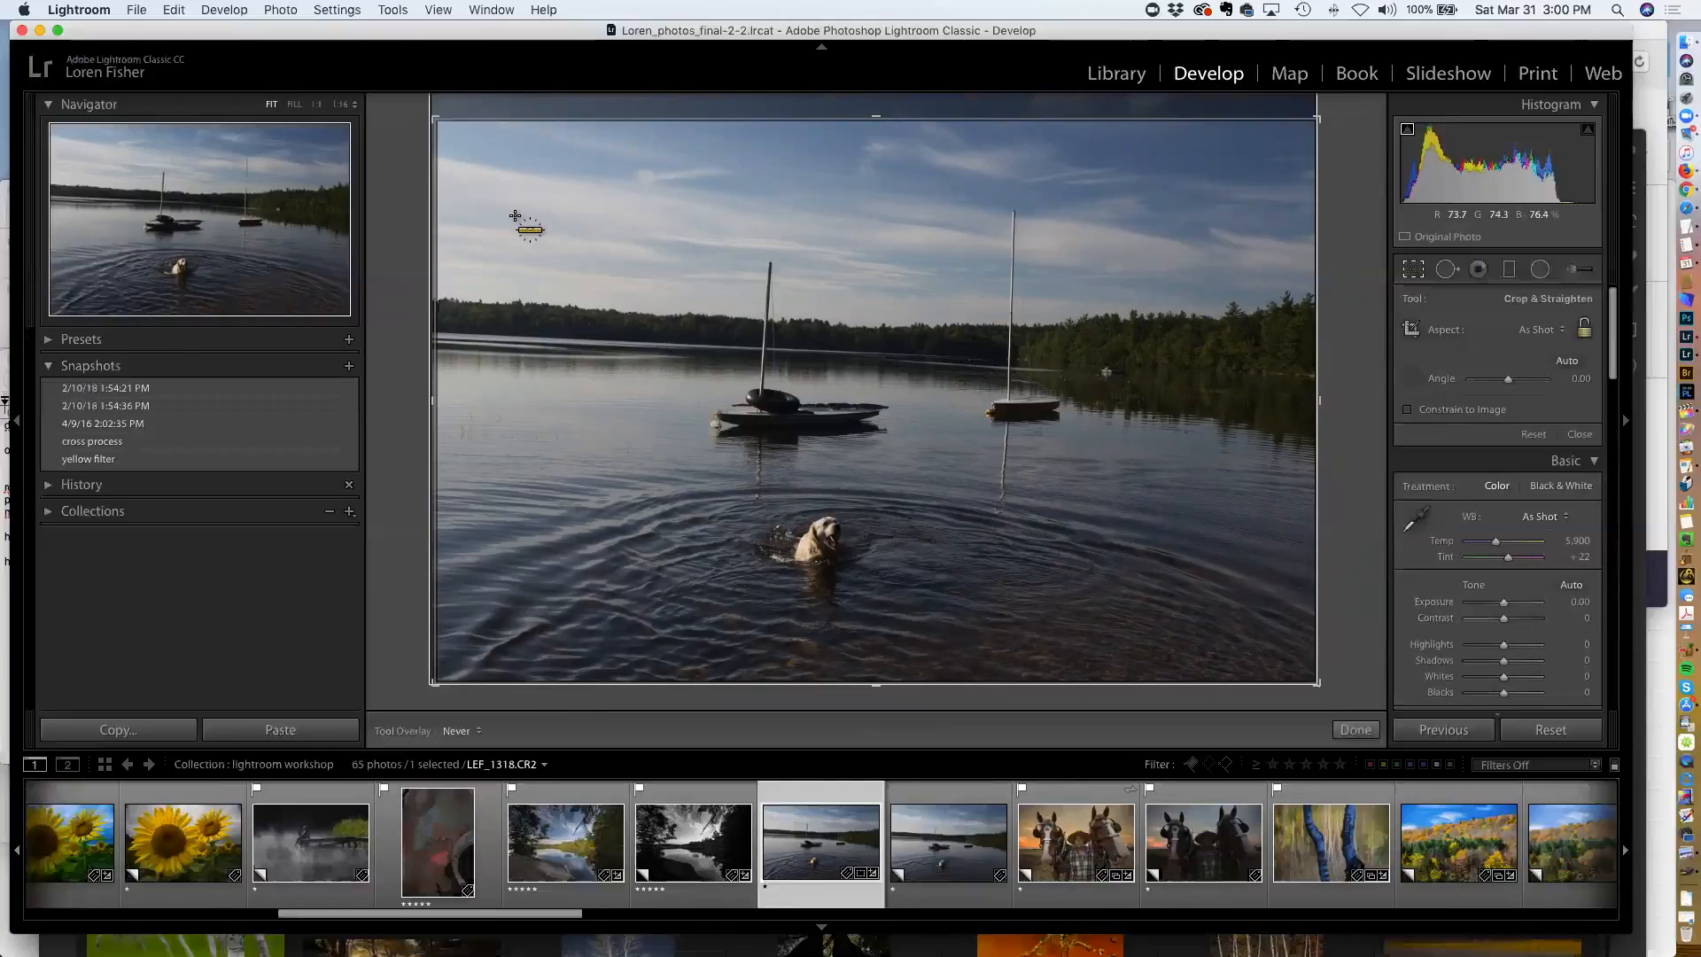
{"action": "left_click_drag", "start_coordinate": [473, 330], "coordinate": [984, 359]}
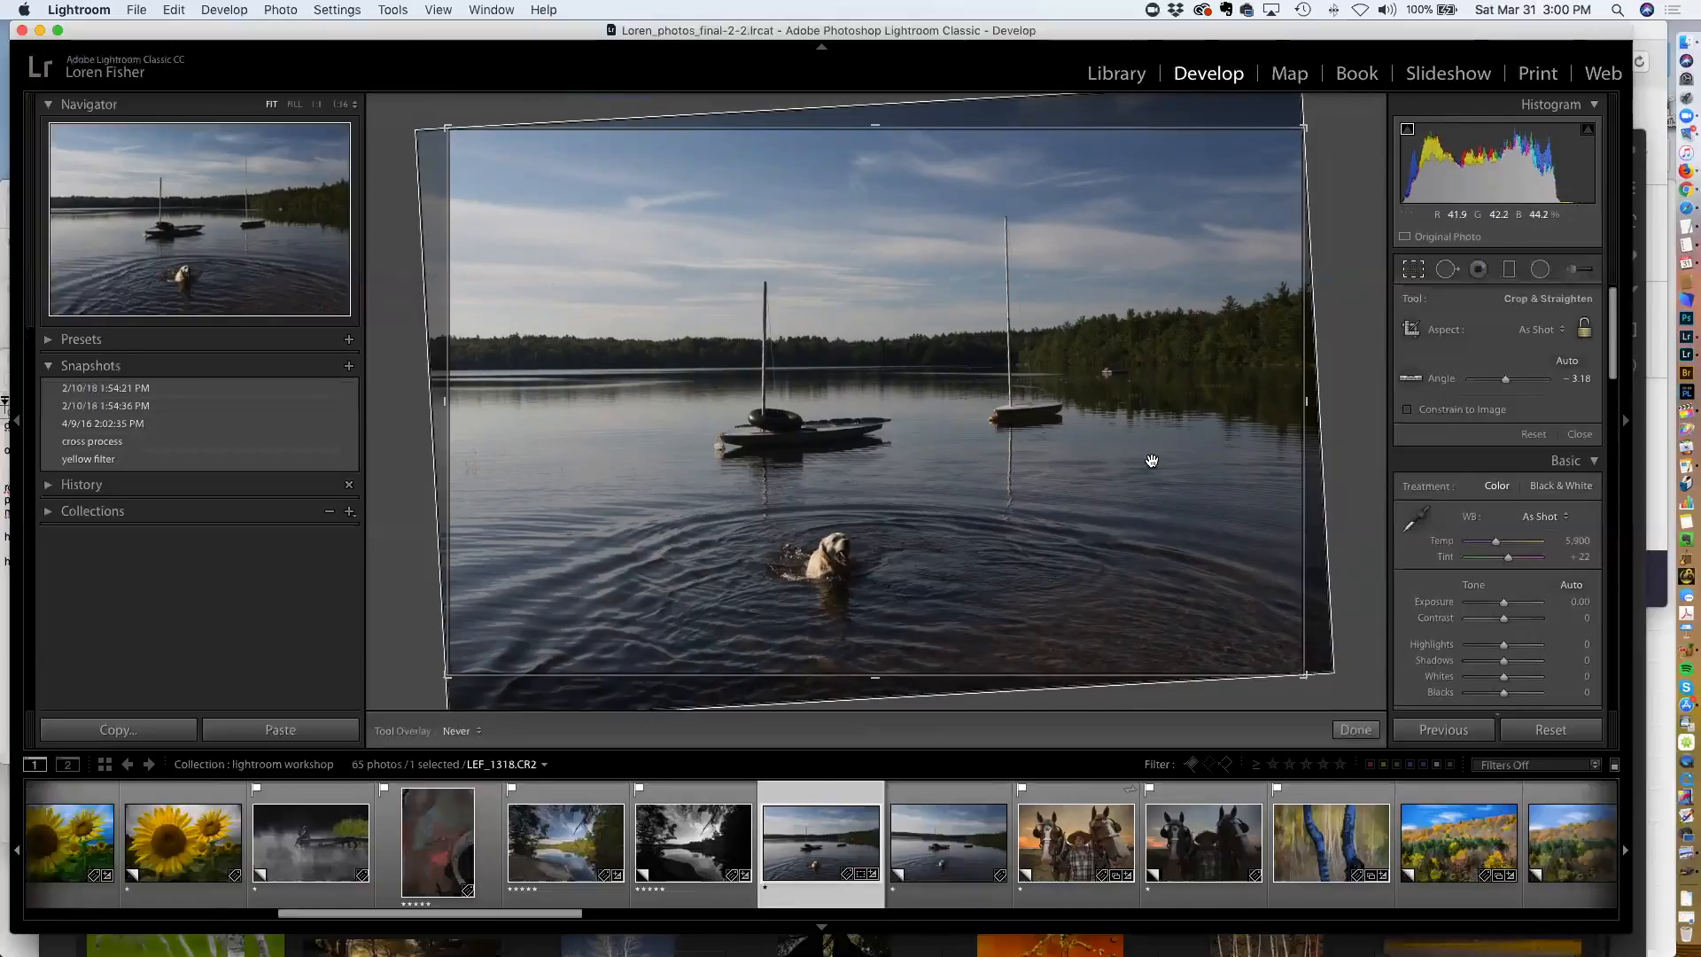
Straighten the photo along the right sailboat's mast with the Straighten Tool and extend the crop's lower right corner
{"action": "left_click", "coordinate": [1407, 384]}
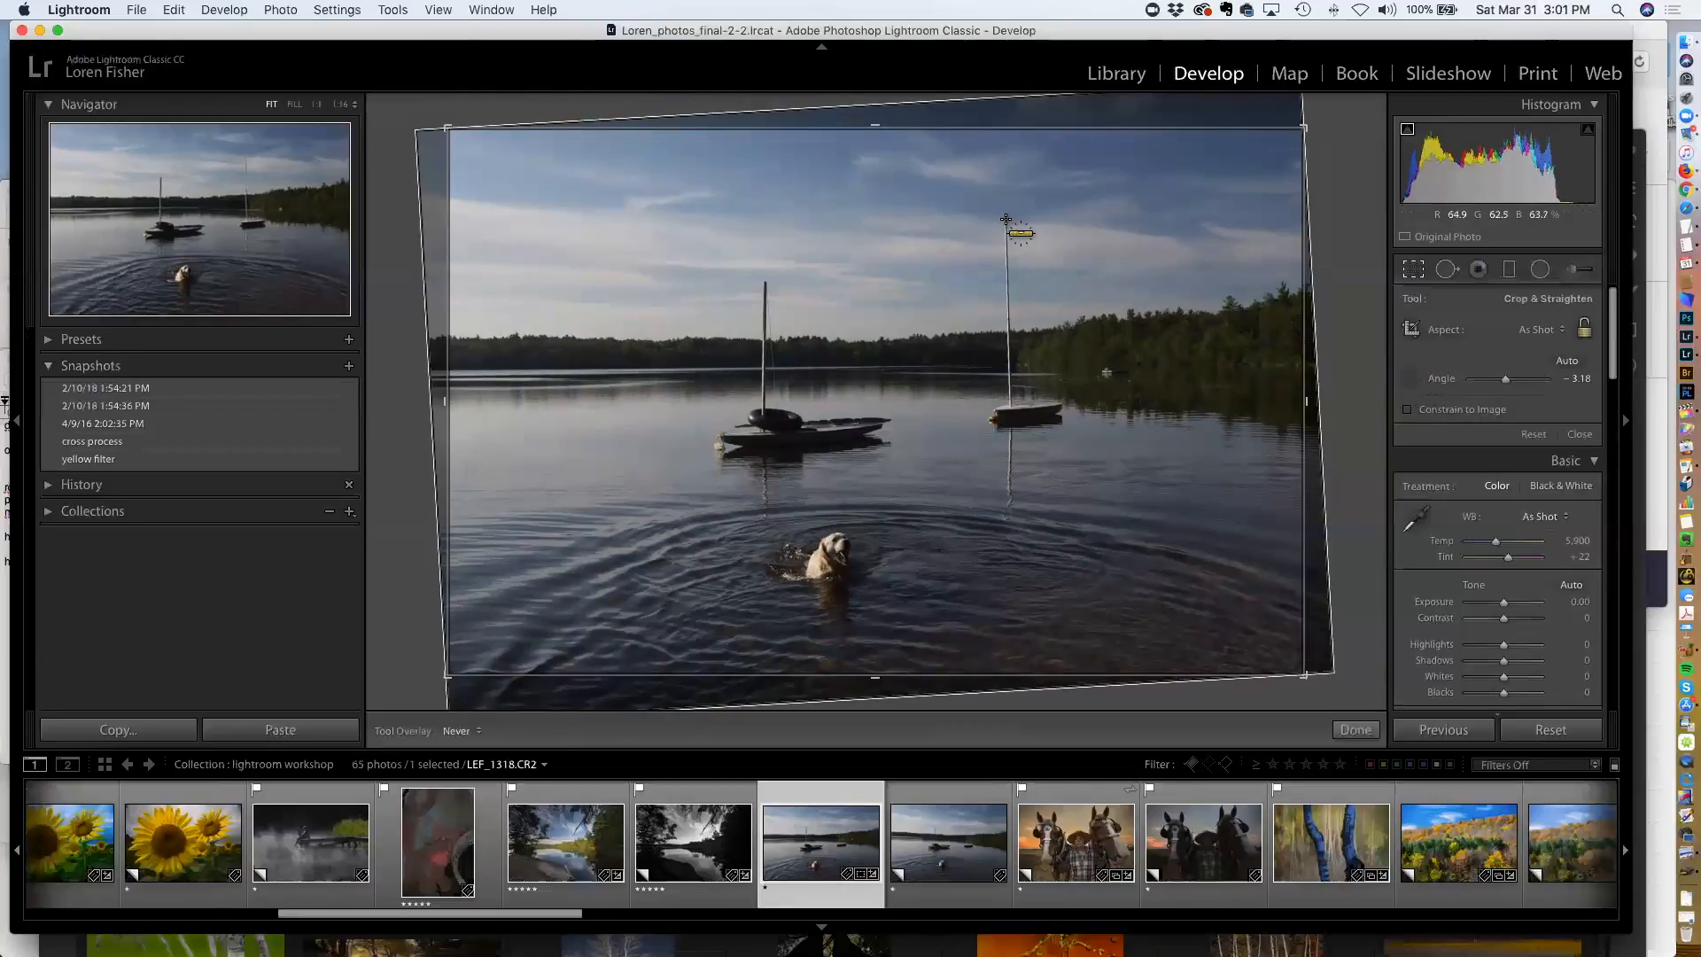
{"action": "left_click_drag", "start_coordinate": [1006, 219], "coordinate": [1013, 477]}
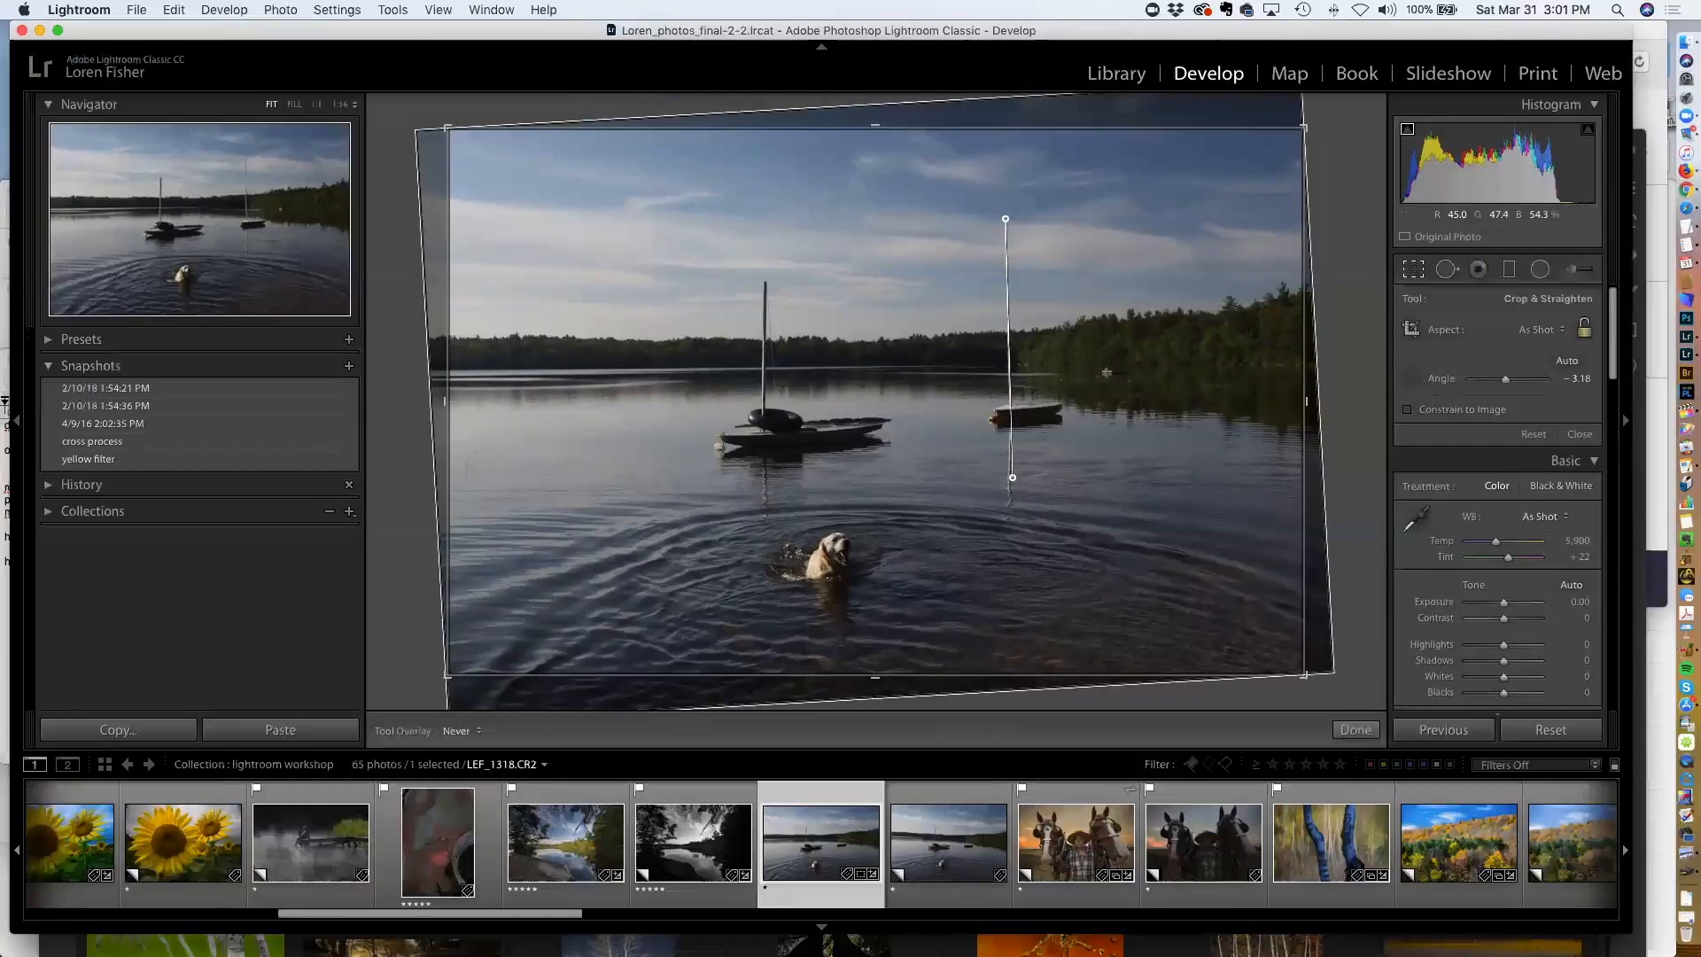
{"action": "left_click_drag", "start_coordinate": [1011, 477], "coordinate": [1011, 476]}
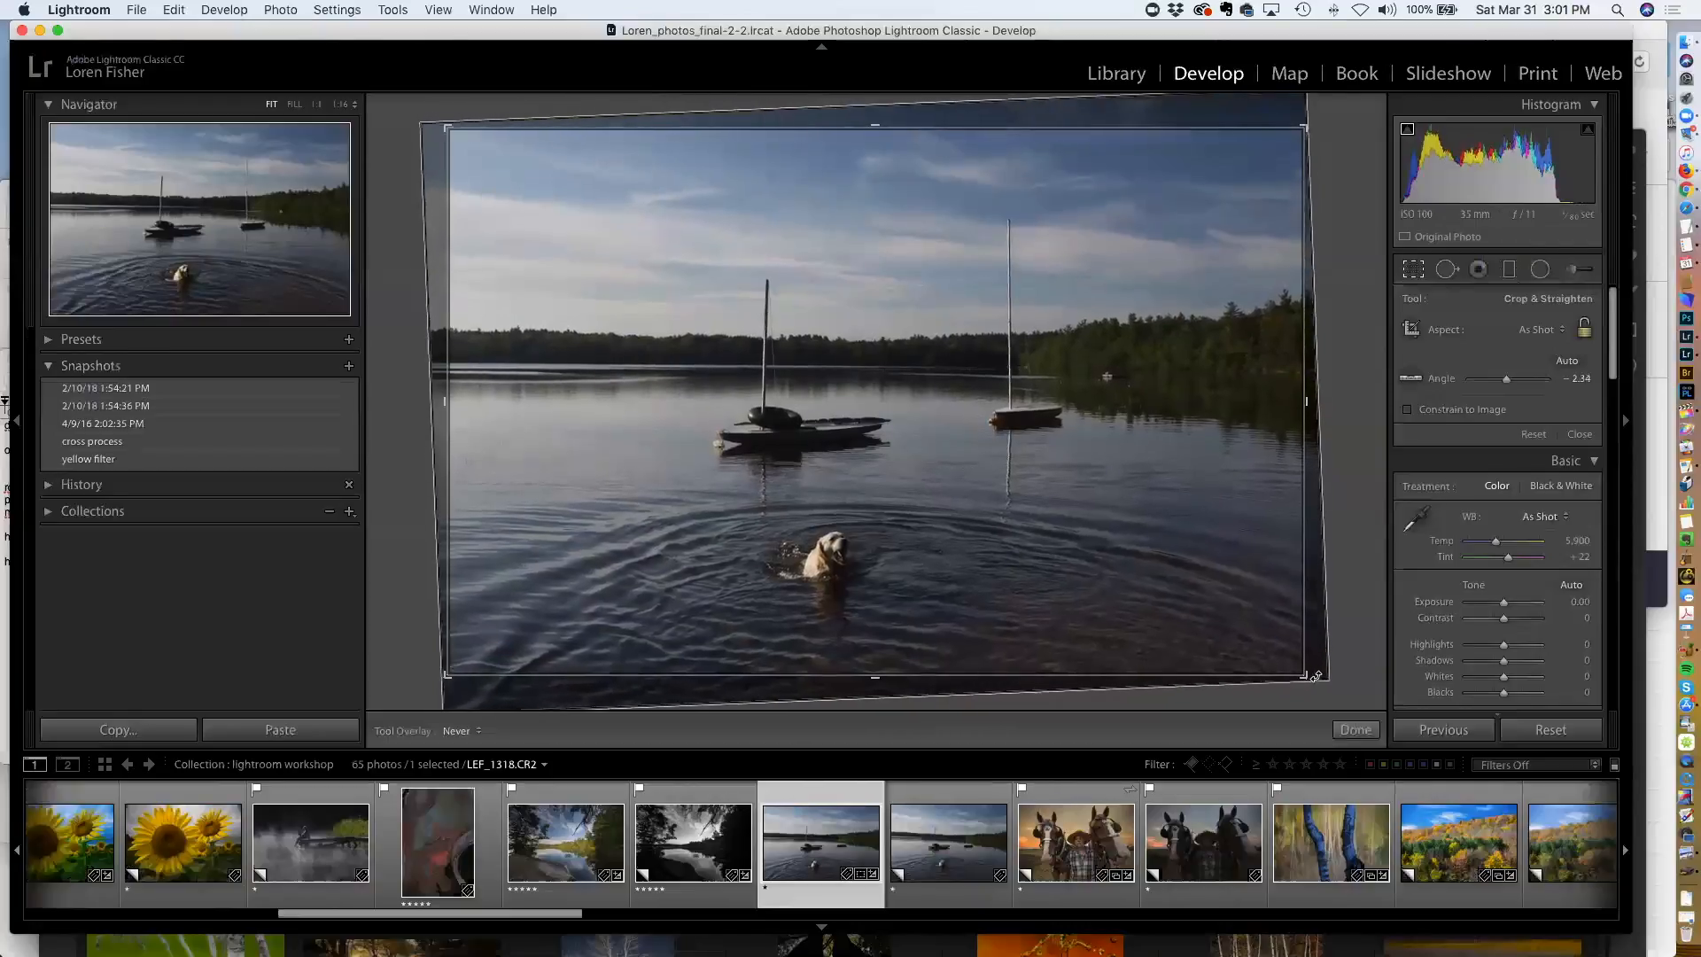
{"action": "left_click_drag", "start_coordinate": [1319, 660], "coordinate": [1319, 681]}
Set the straighten angle to -2.25 and commit the crop
{"action": "mouse_move", "coordinate": [1509, 381]}
{"action": "left_mouse_down"}
{"action": "mouse_move", "coordinate": [1492, 382]}
{"action": "mouse_move", "coordinate": [1524, 381]}
{"action": "mouse_move", "coordinate": [1509, 381]}
{"action": "left_mouse_up"}
{"action": "double_click", "coordinate": [1508, 381]}
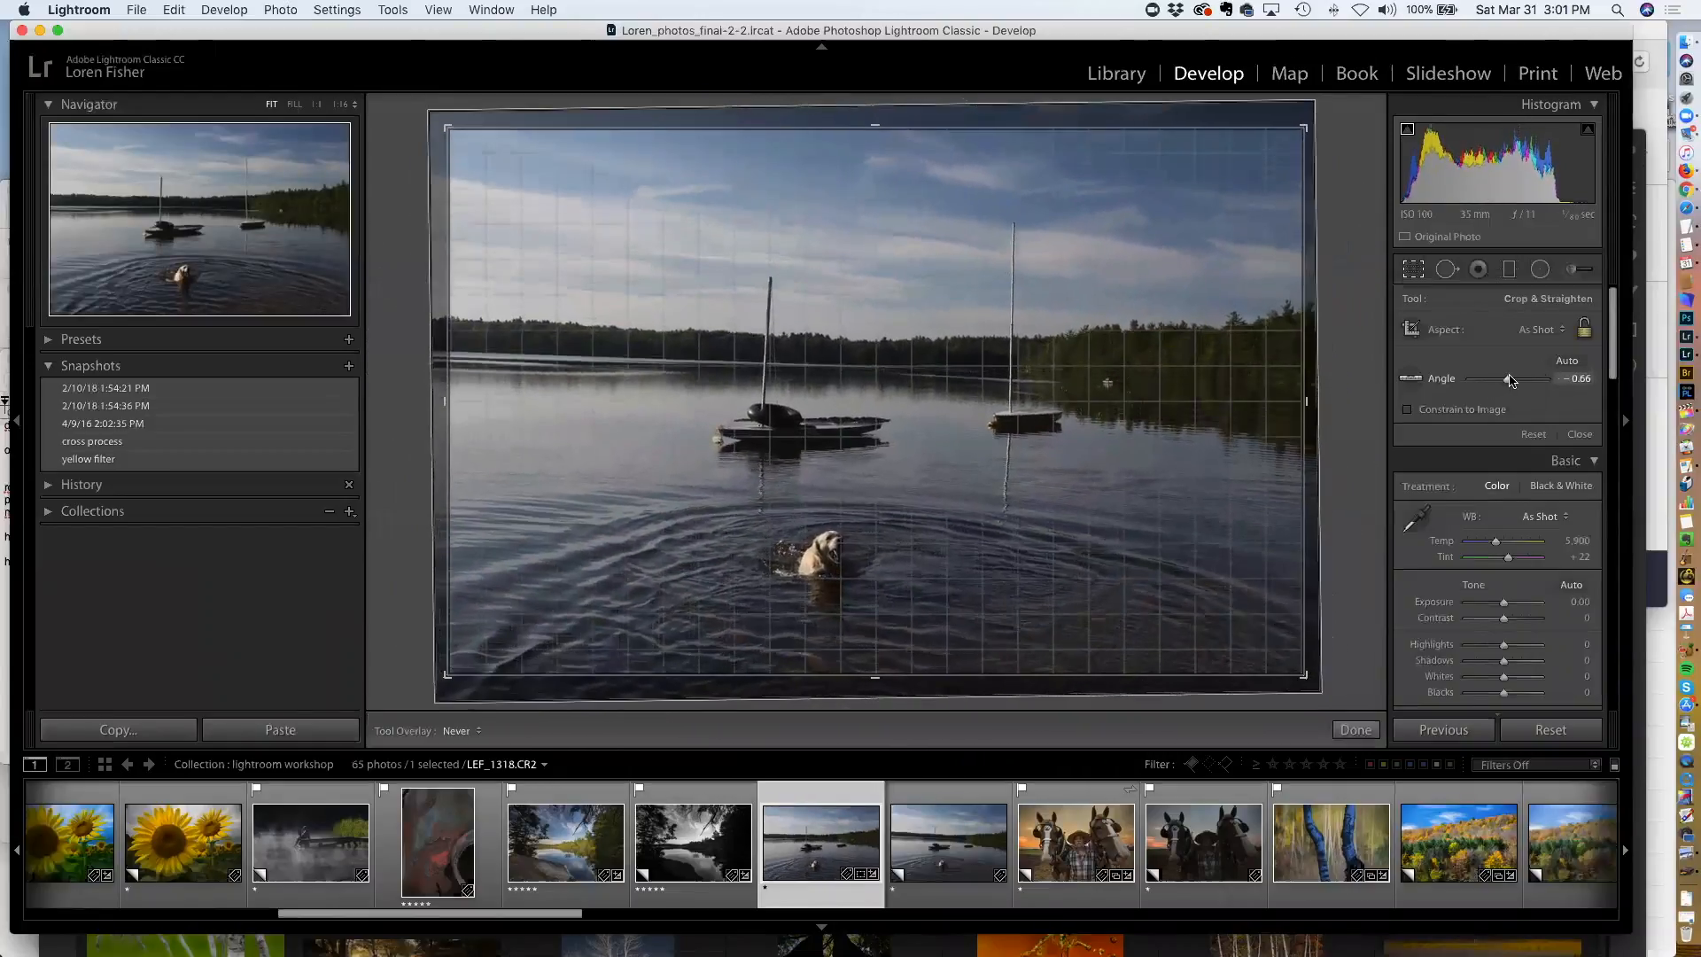
{"action": "left_click", "coordinate": [1508, 381]}
{"action": "left_click_drag", "start_coordinate": [1508, 381], "coordinate": [1508, 381]}
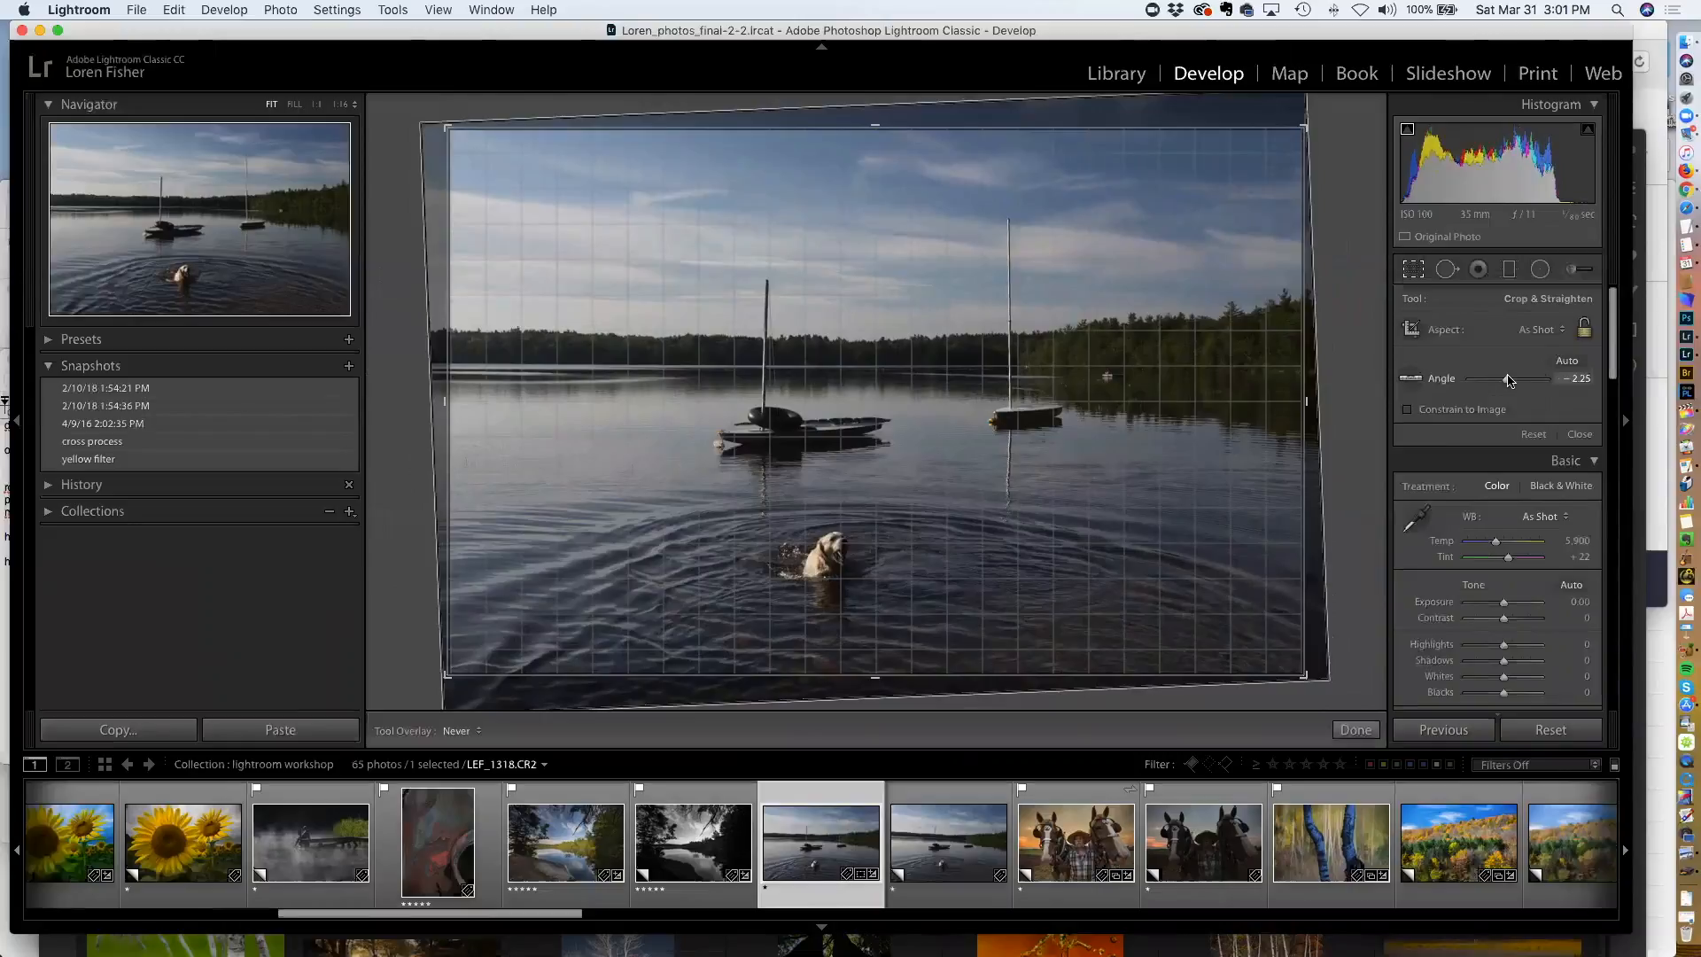
{"action": "left_click_drag", "start_coordinate": [1508, 381], "coordinate": [1509, 381]}
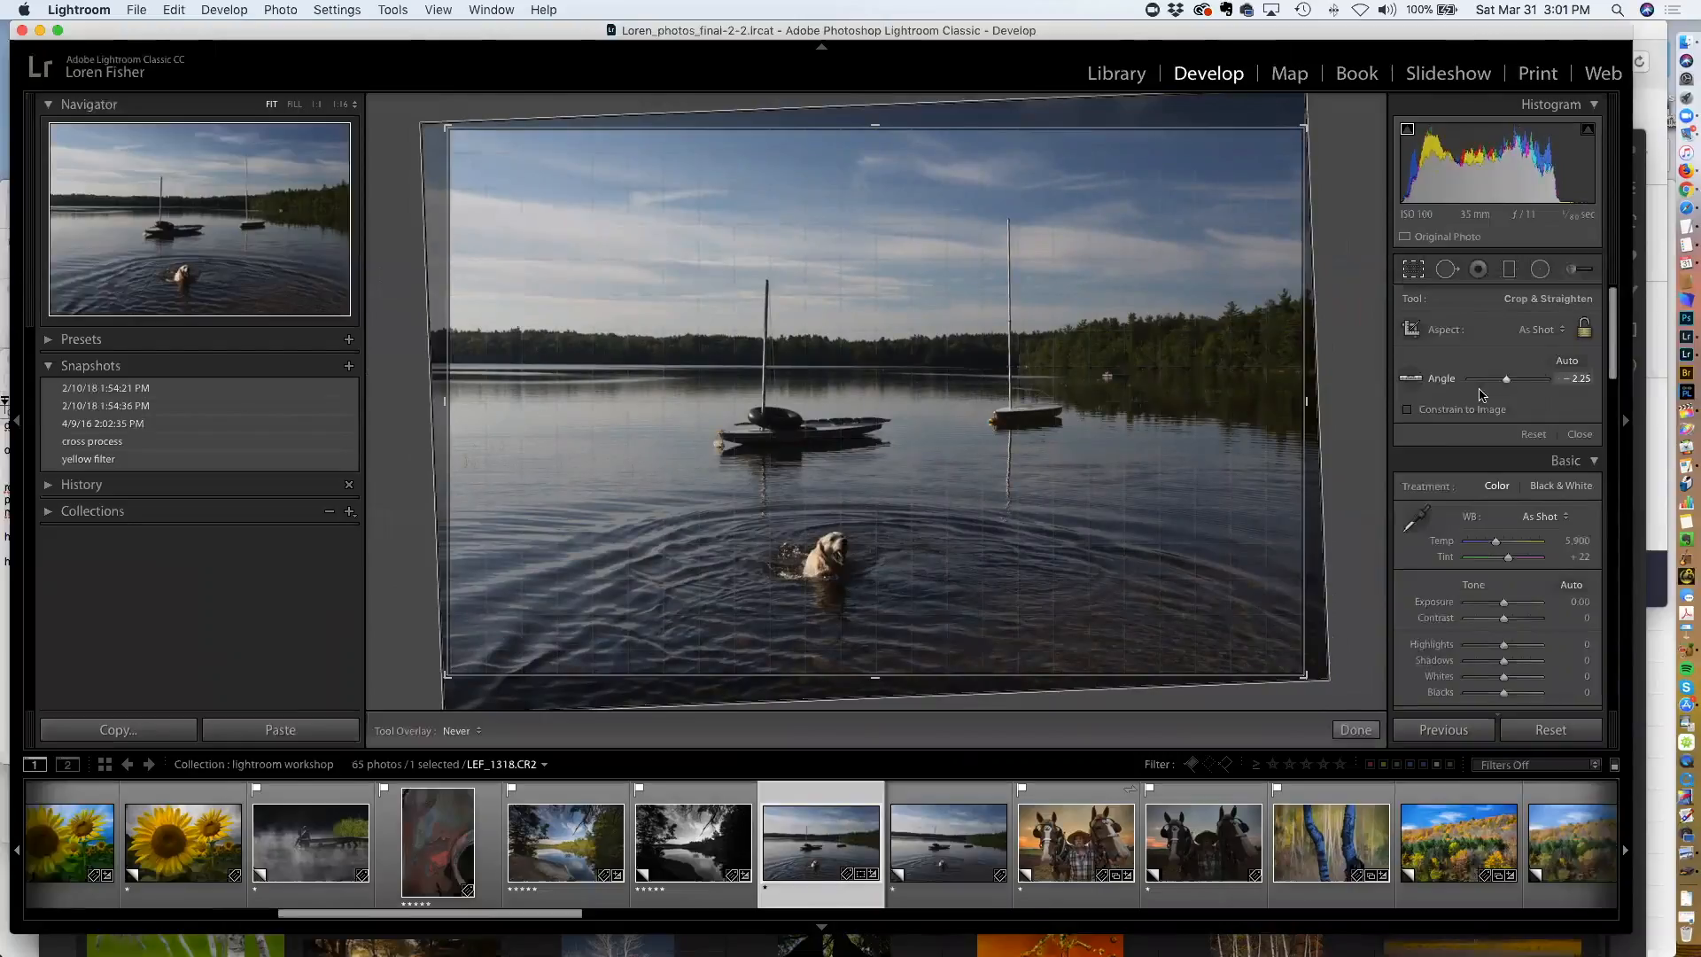
{"action": "left_click", "coordinate": [1355, 730]}
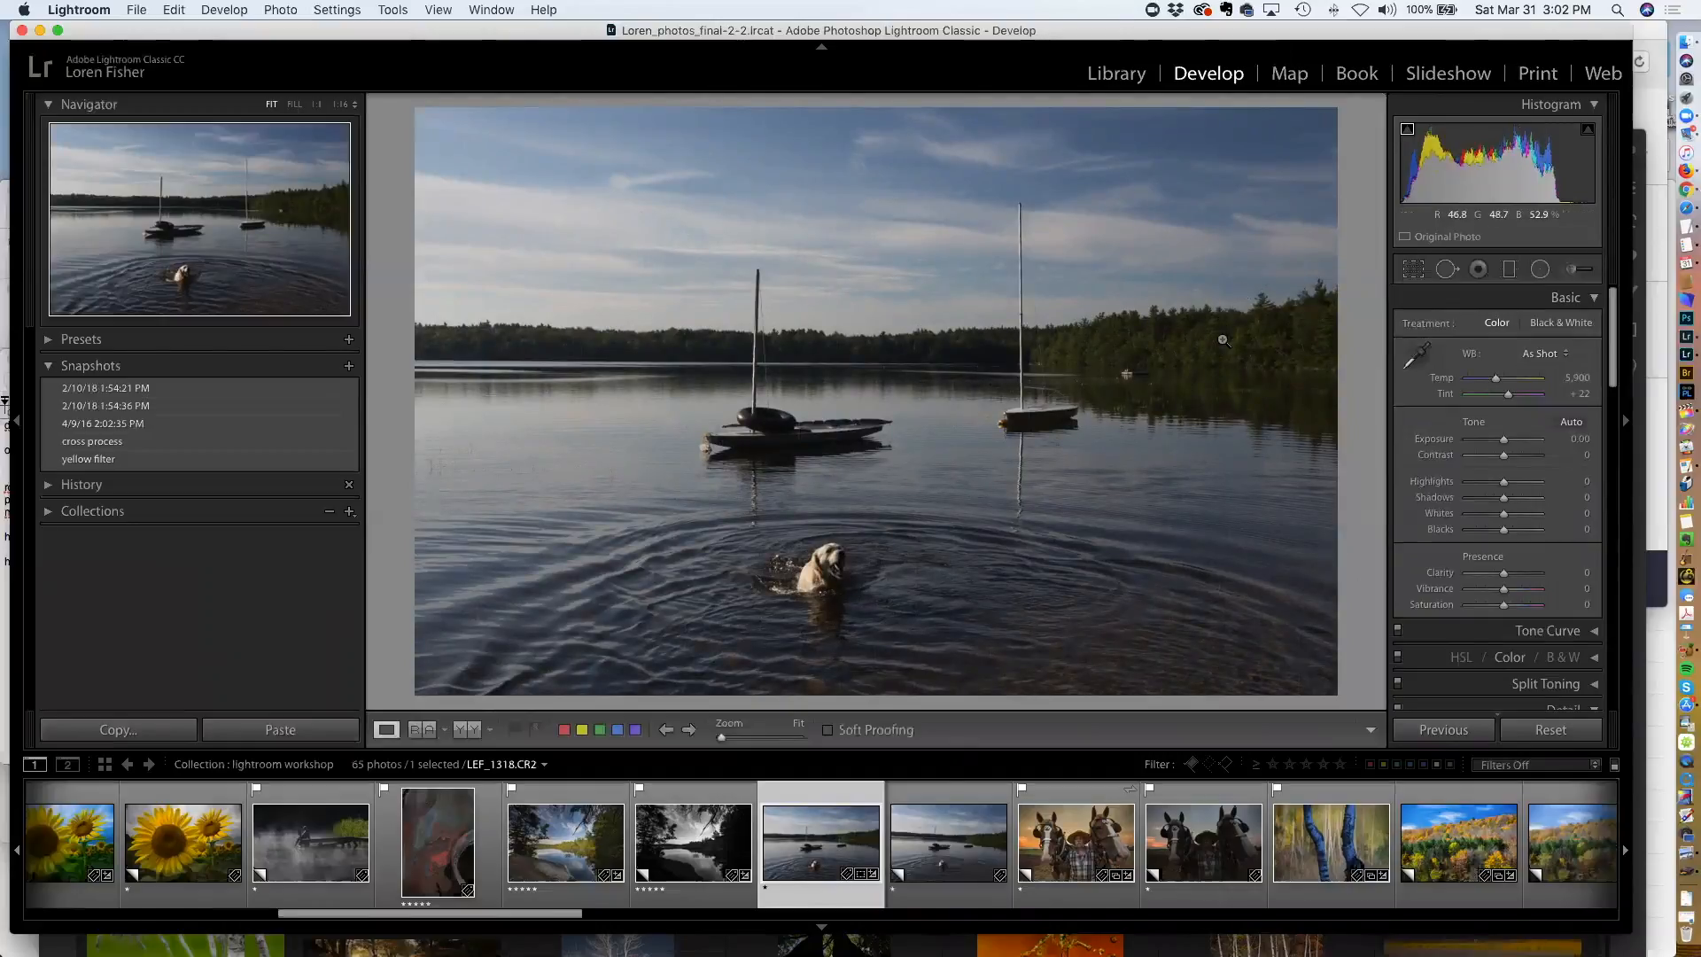
Open Spot Removal, enlarge the brush to size 76, and heal a spot in the shoreline trees right of the mast
{"action": "left_click", "coordinate": [1447, 270]}
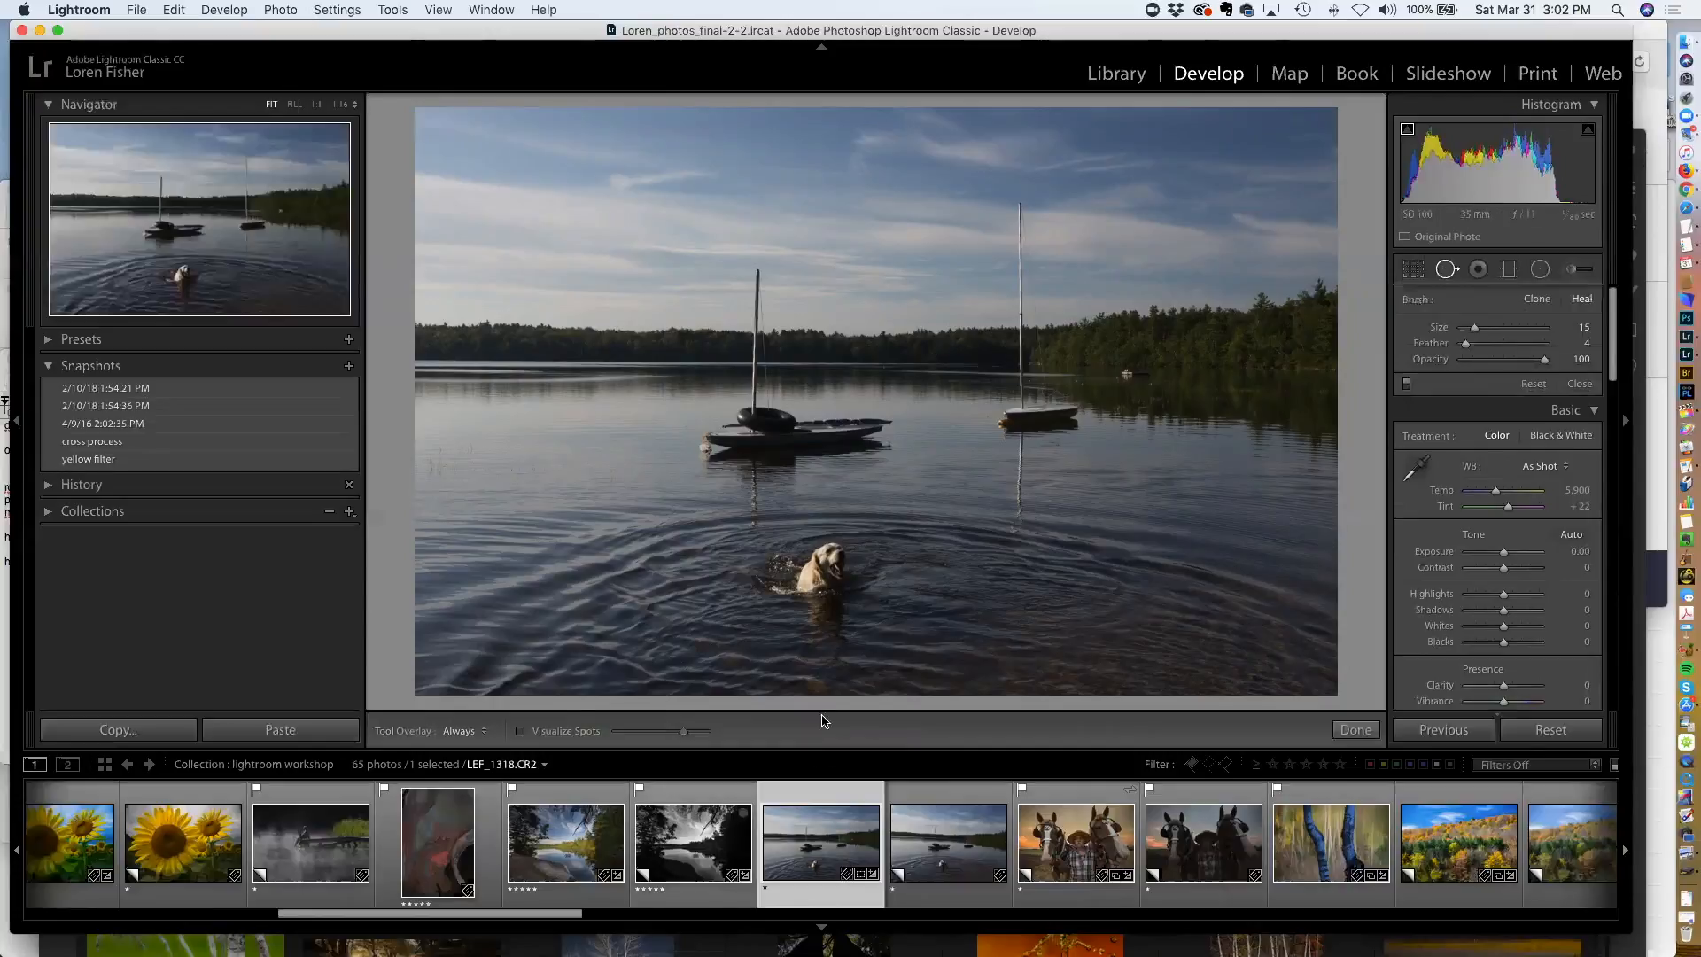
{"action": "scroll", "coordinate": [1133, 368], "scroll_direction": "up", "scroll_amount": 10}
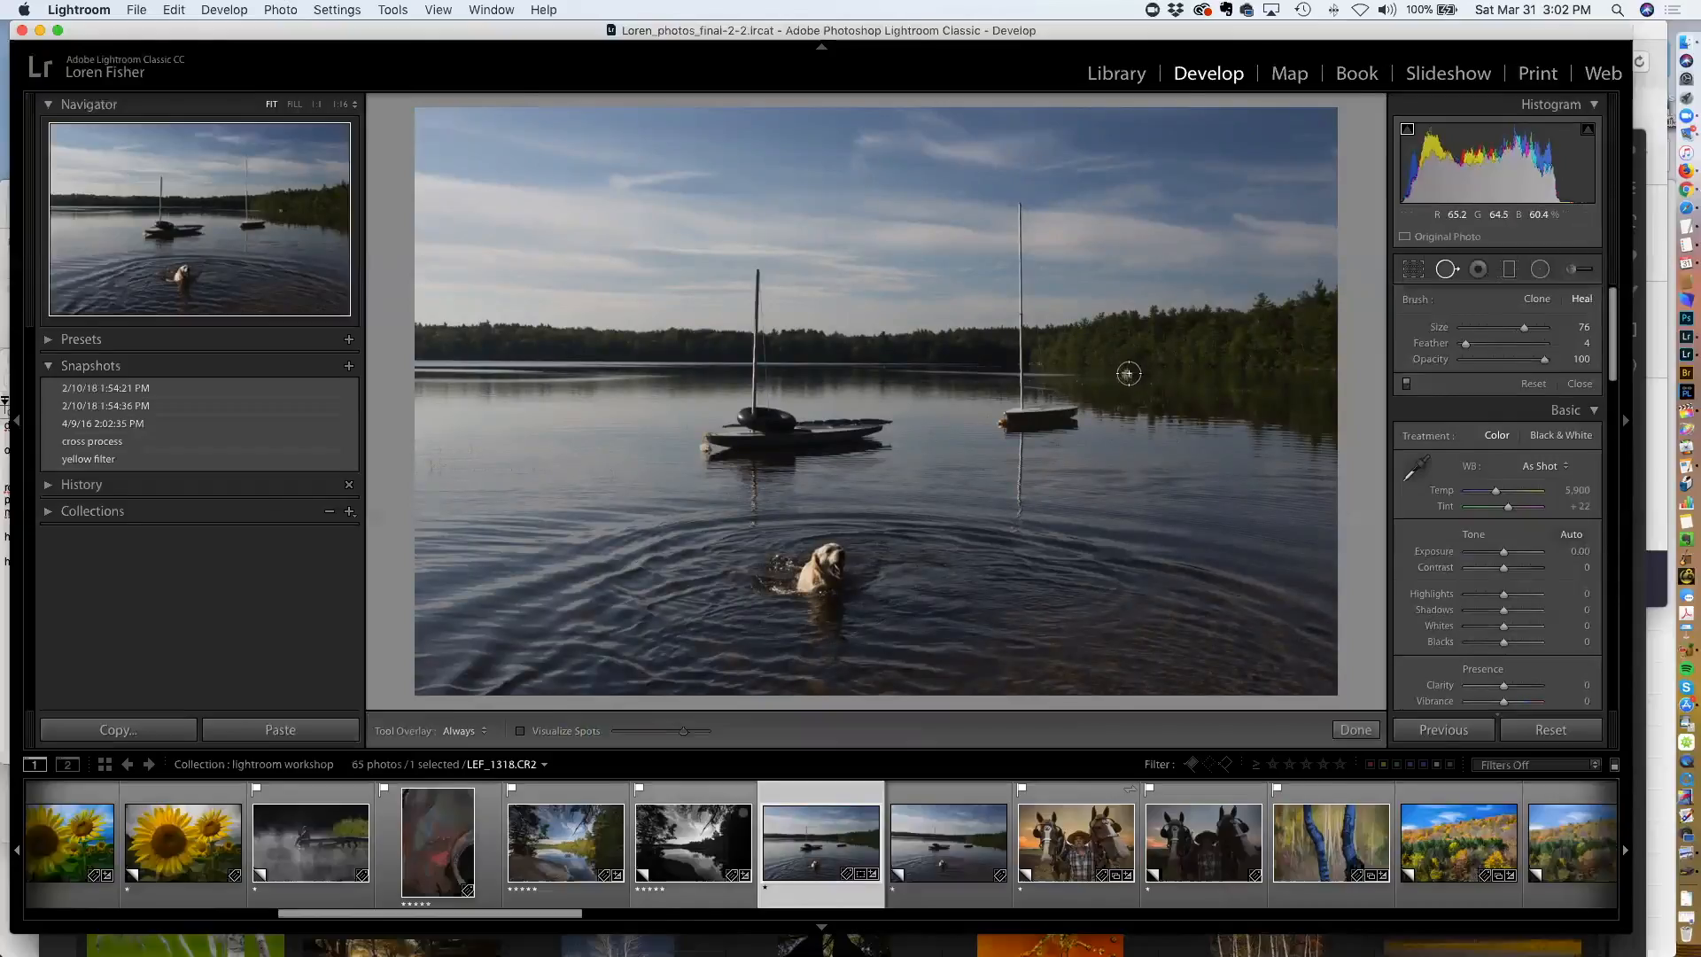
{"action": "left_click_drag", "start_coordinate": [1128, 373], "coordinate": [1145, 373]}
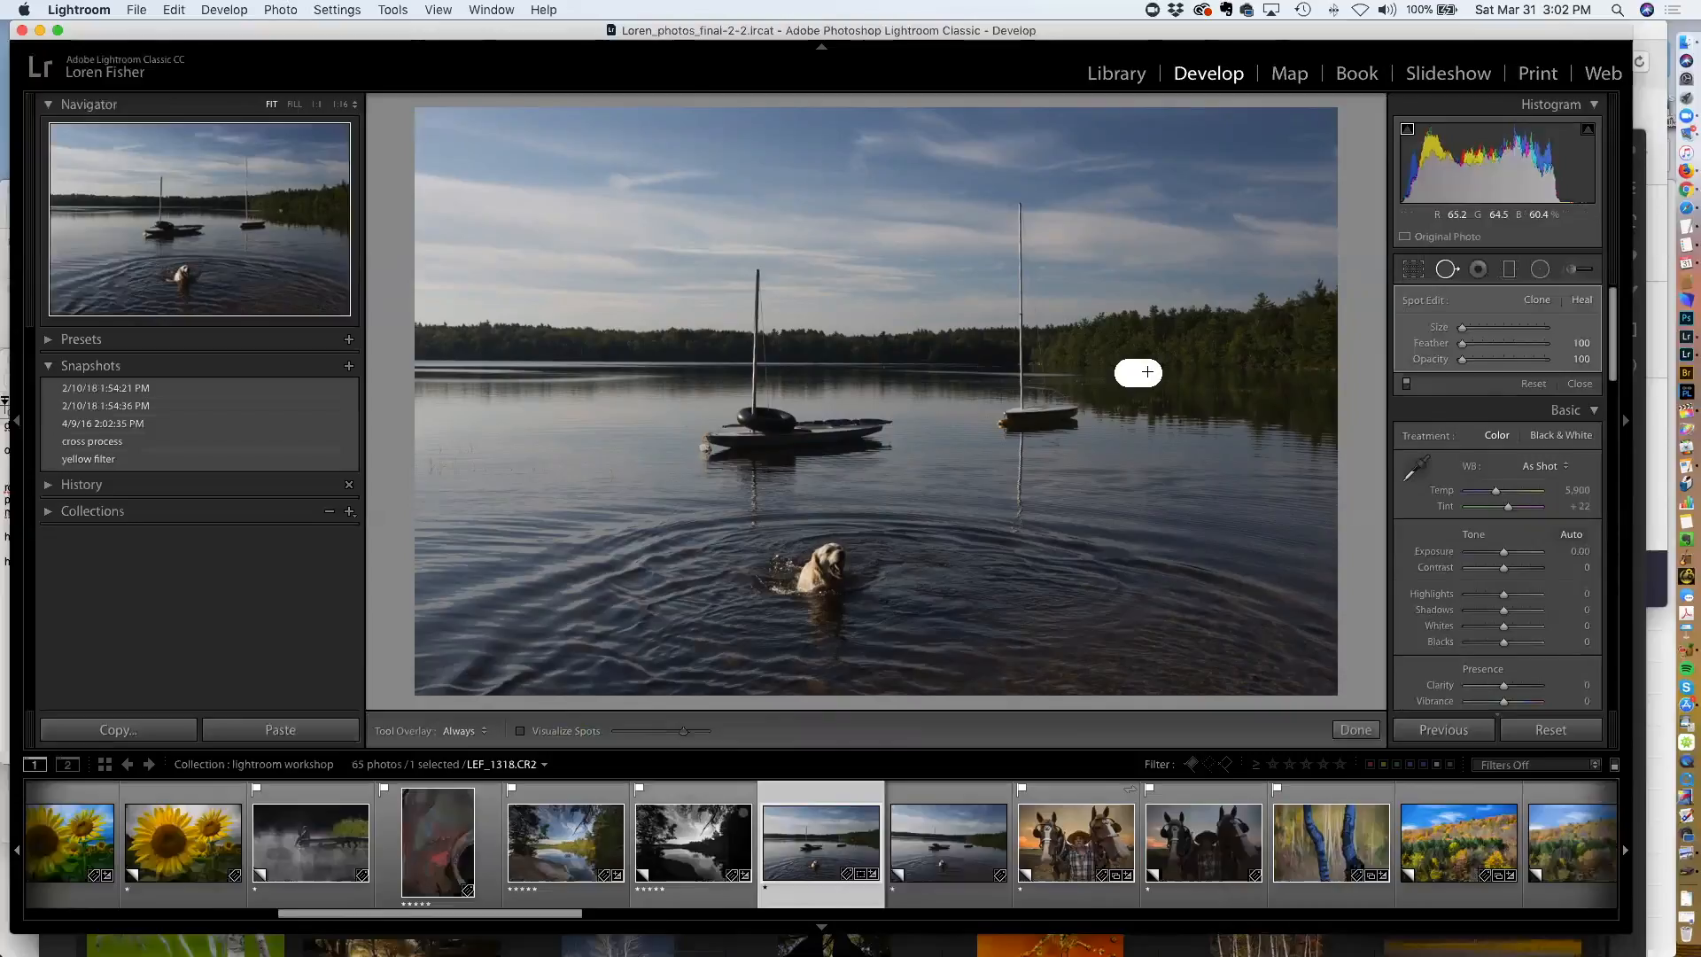
Add a second healing spot further right on the shoreline, close the tool, and undo the last change
{"action": "left_click", "coordinate": [1140, 372]}
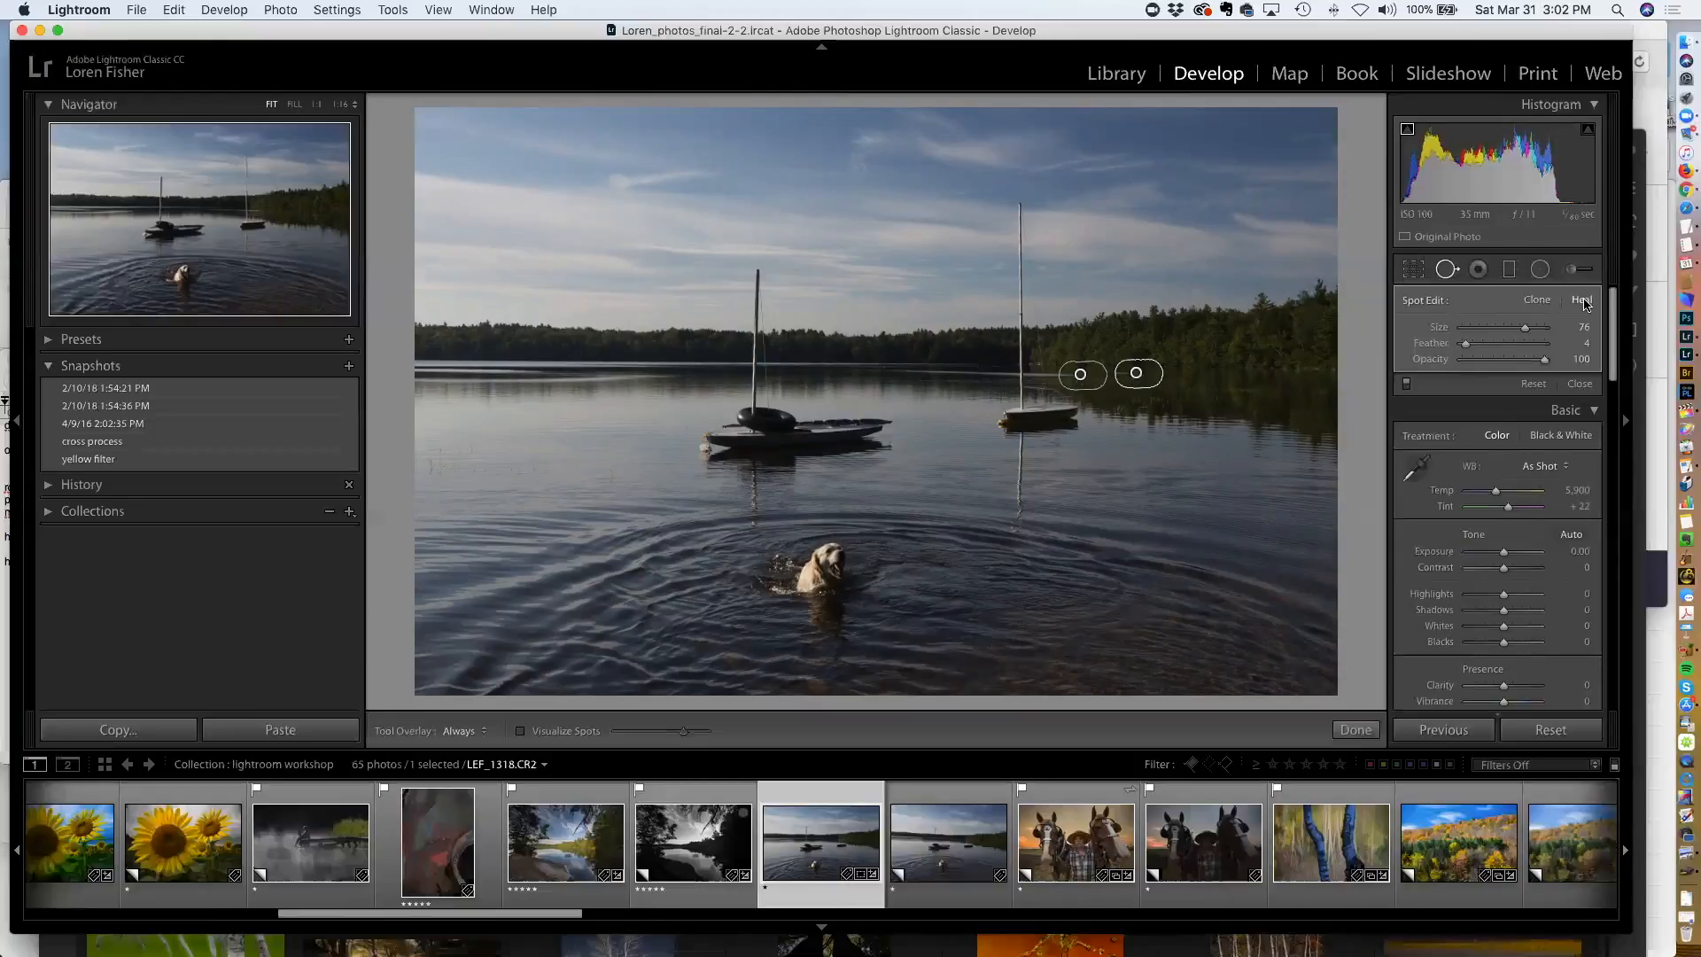
{"action": "left_click", "coordinate": [1201, 366]}
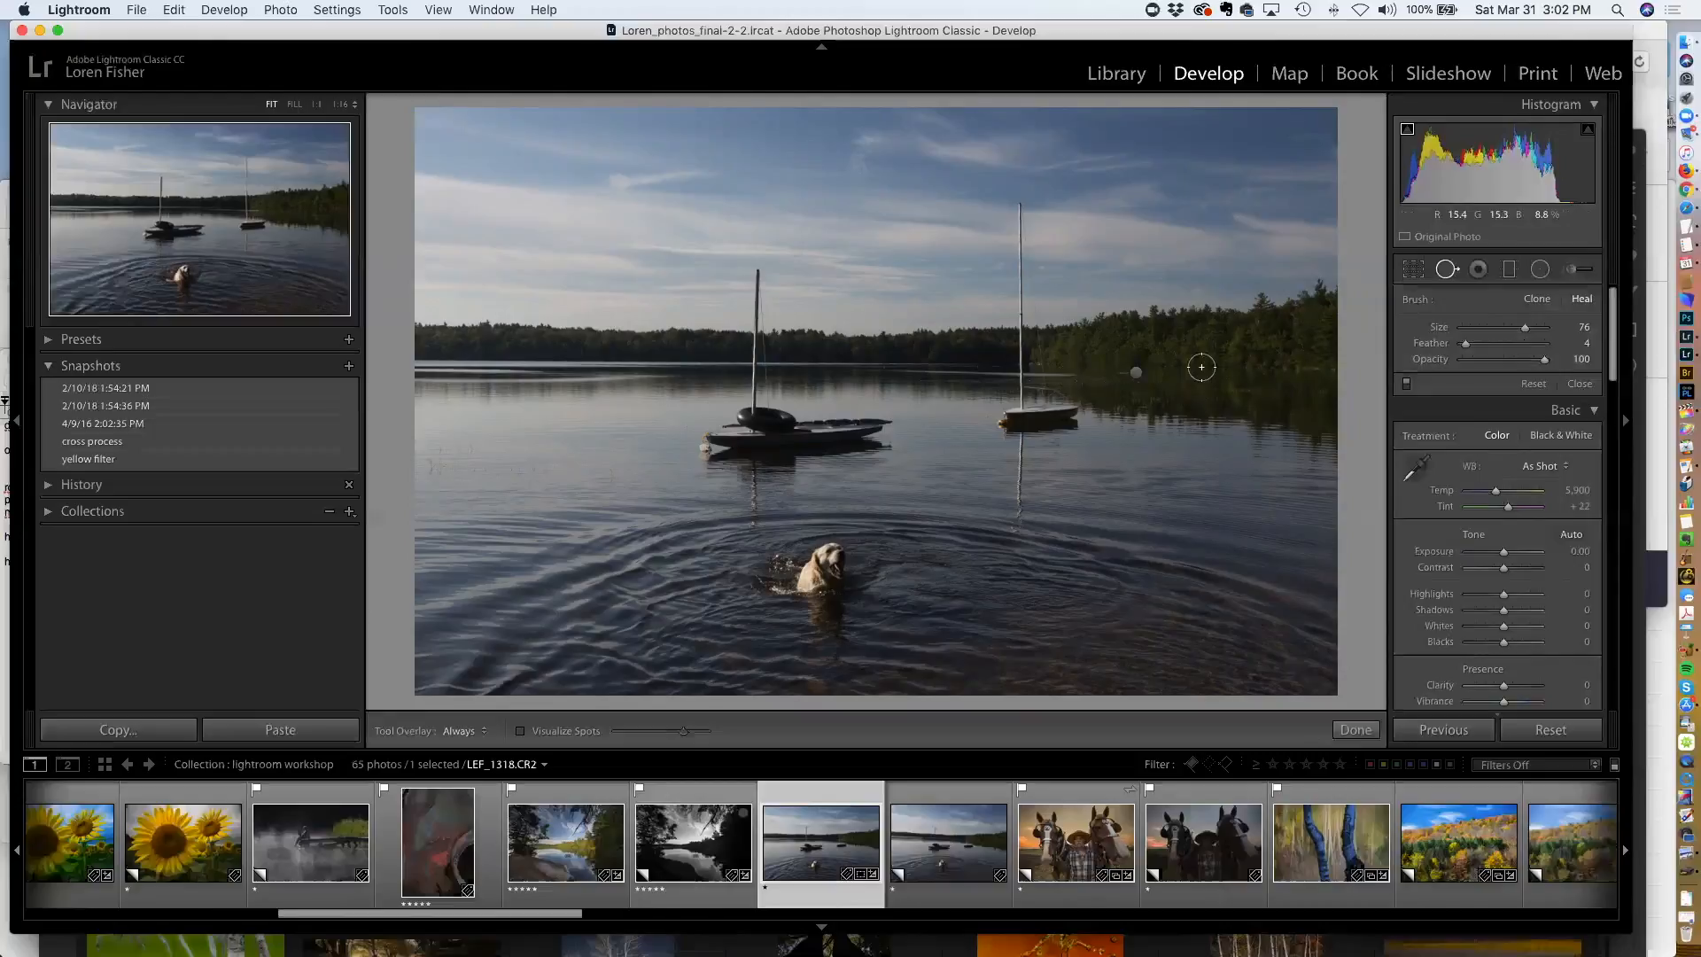
{"action": "key", "text": "q"}
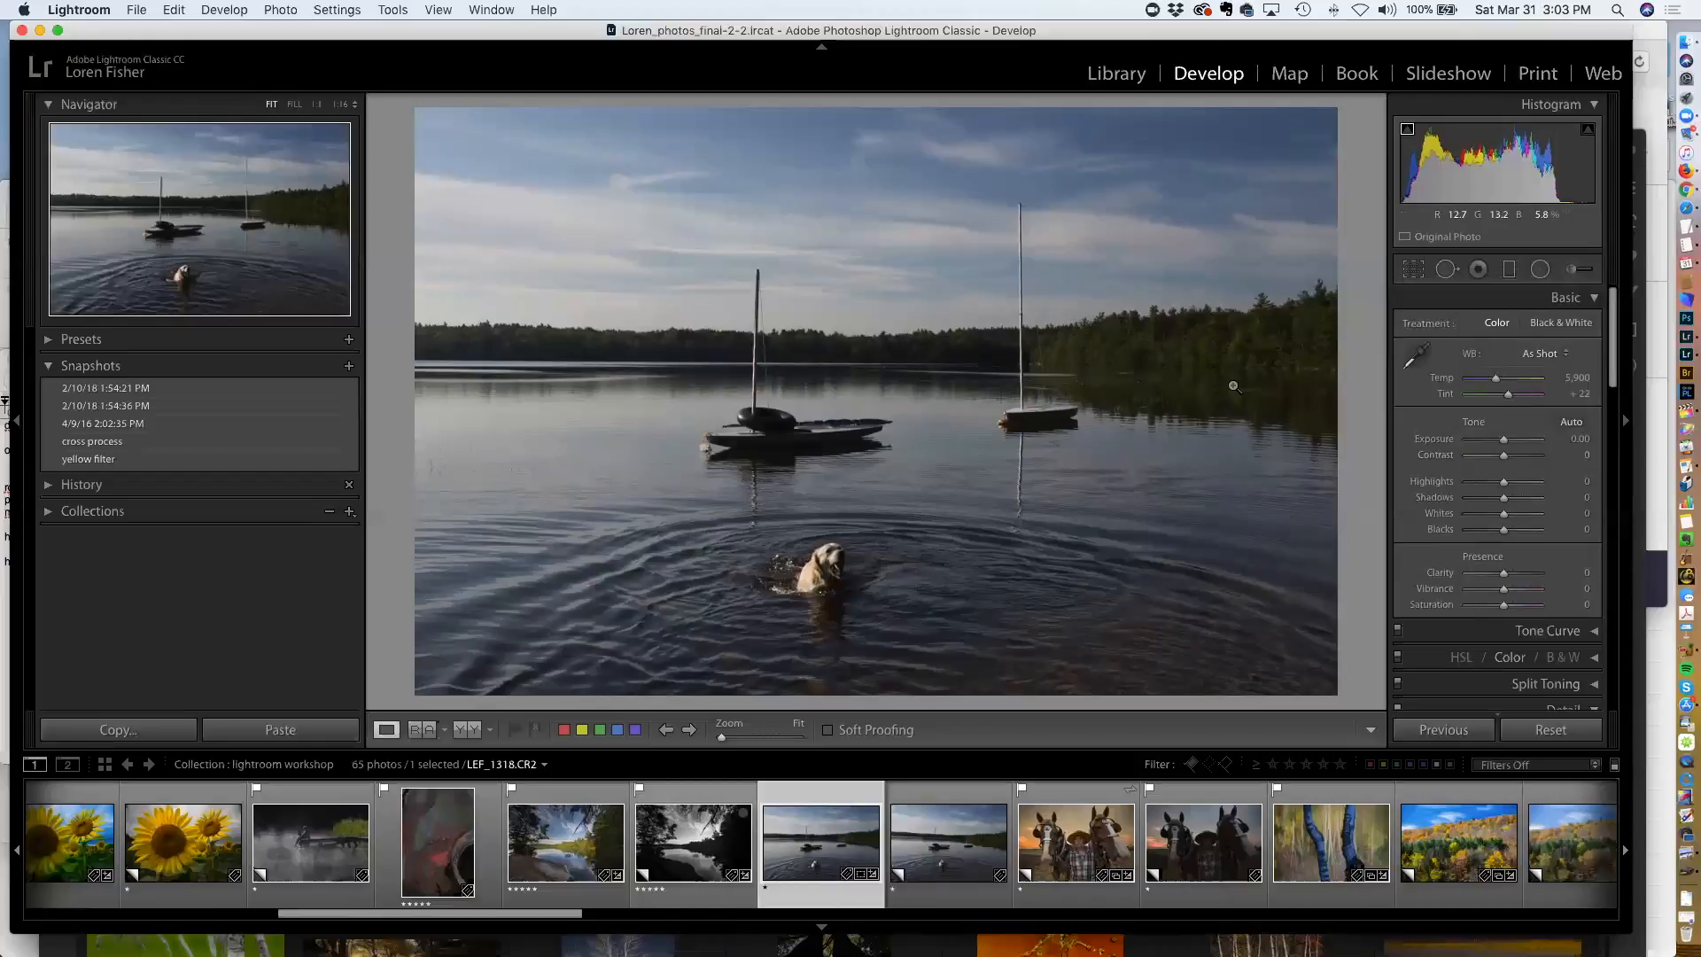
{"action": "key", "text": "cmd+z"}
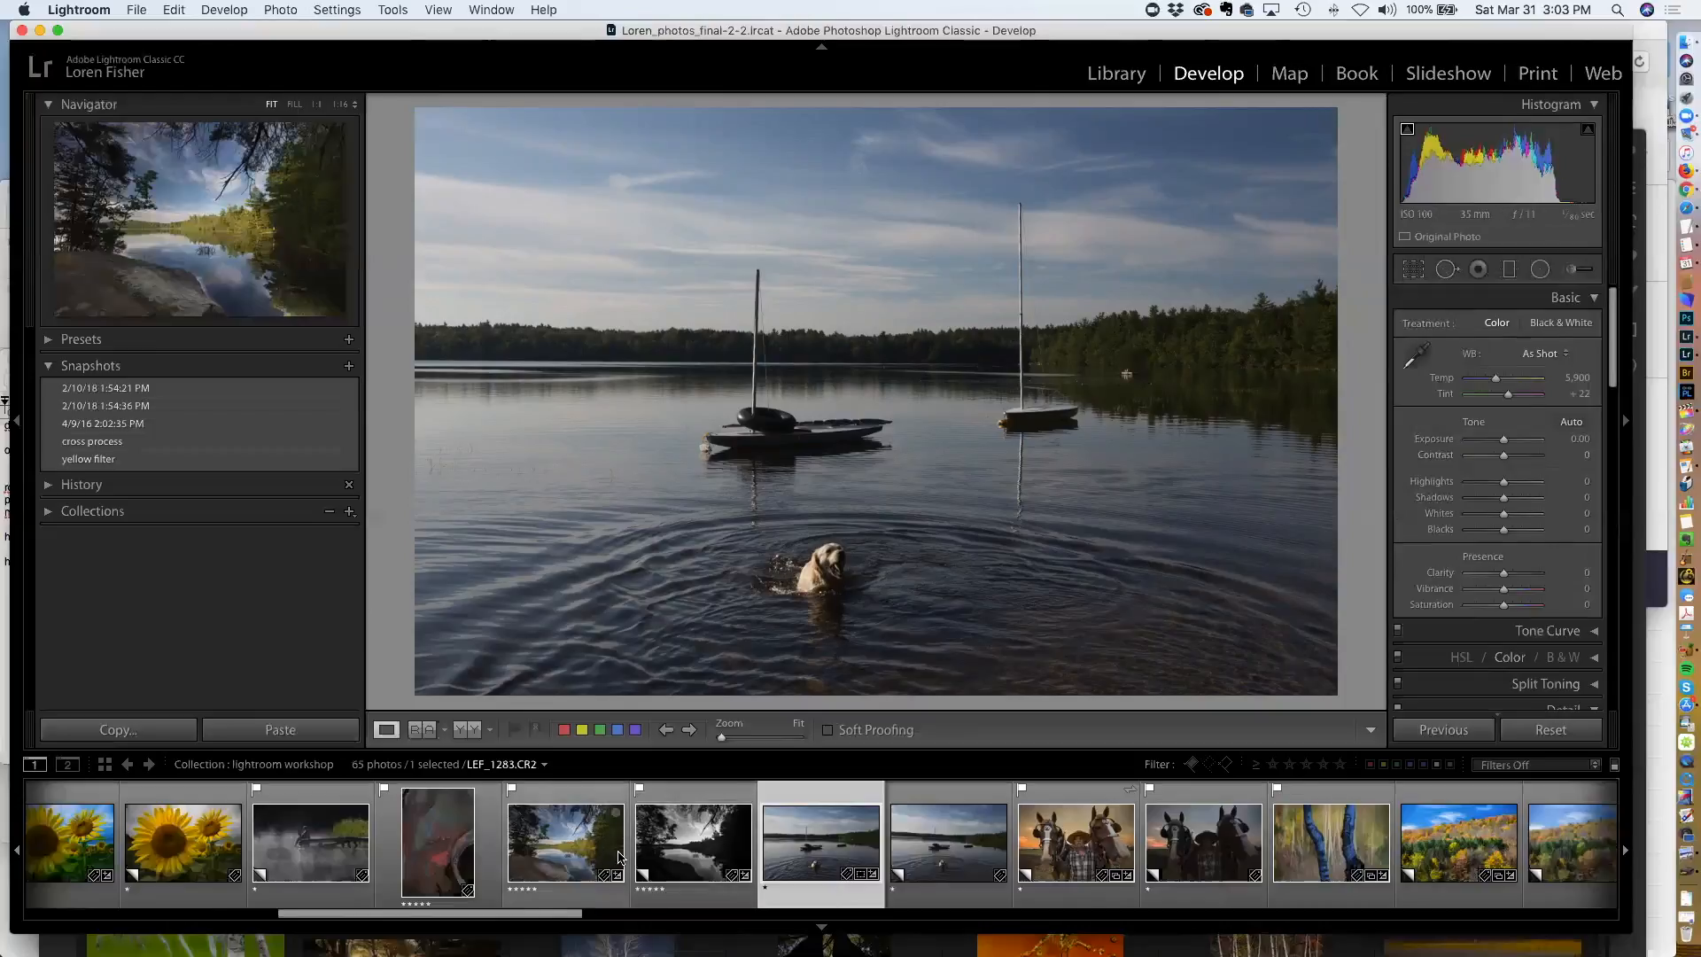
Open the covered bridge photo from the filmstrip and reset its develop settings
{"action": "scroll", "coordinate": [613, 848], "scroll_direction": "up", "scroll_amount": 10}
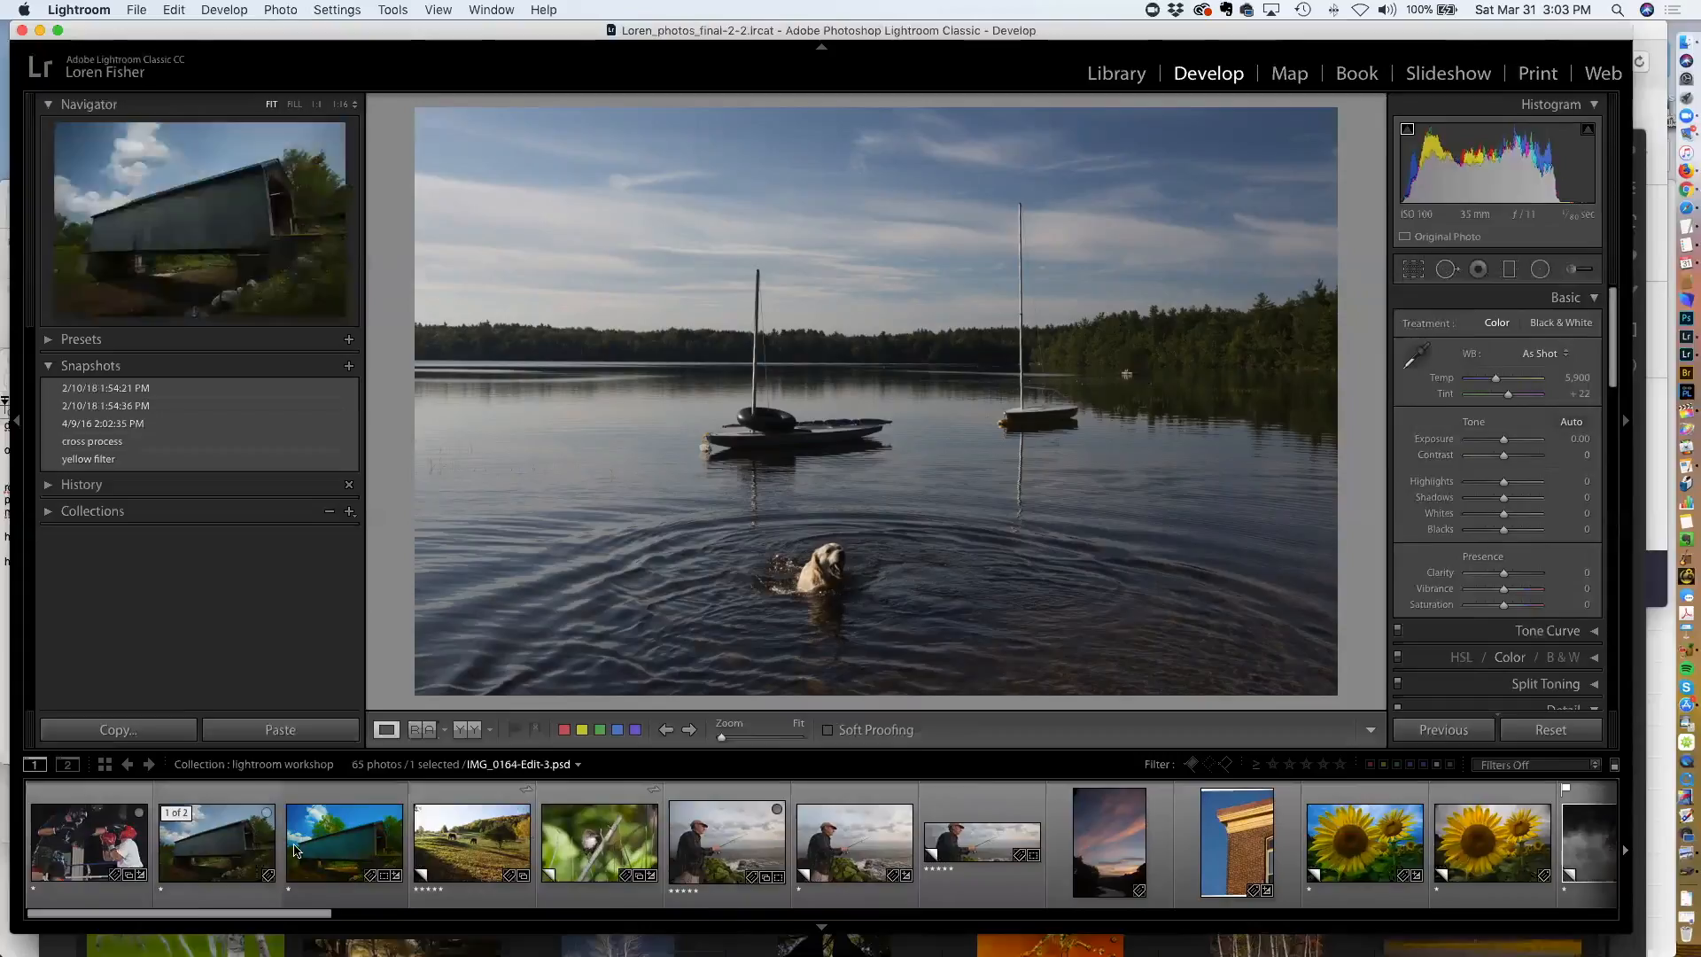
{"action": "left_click", "coordinate": [346, 853]}
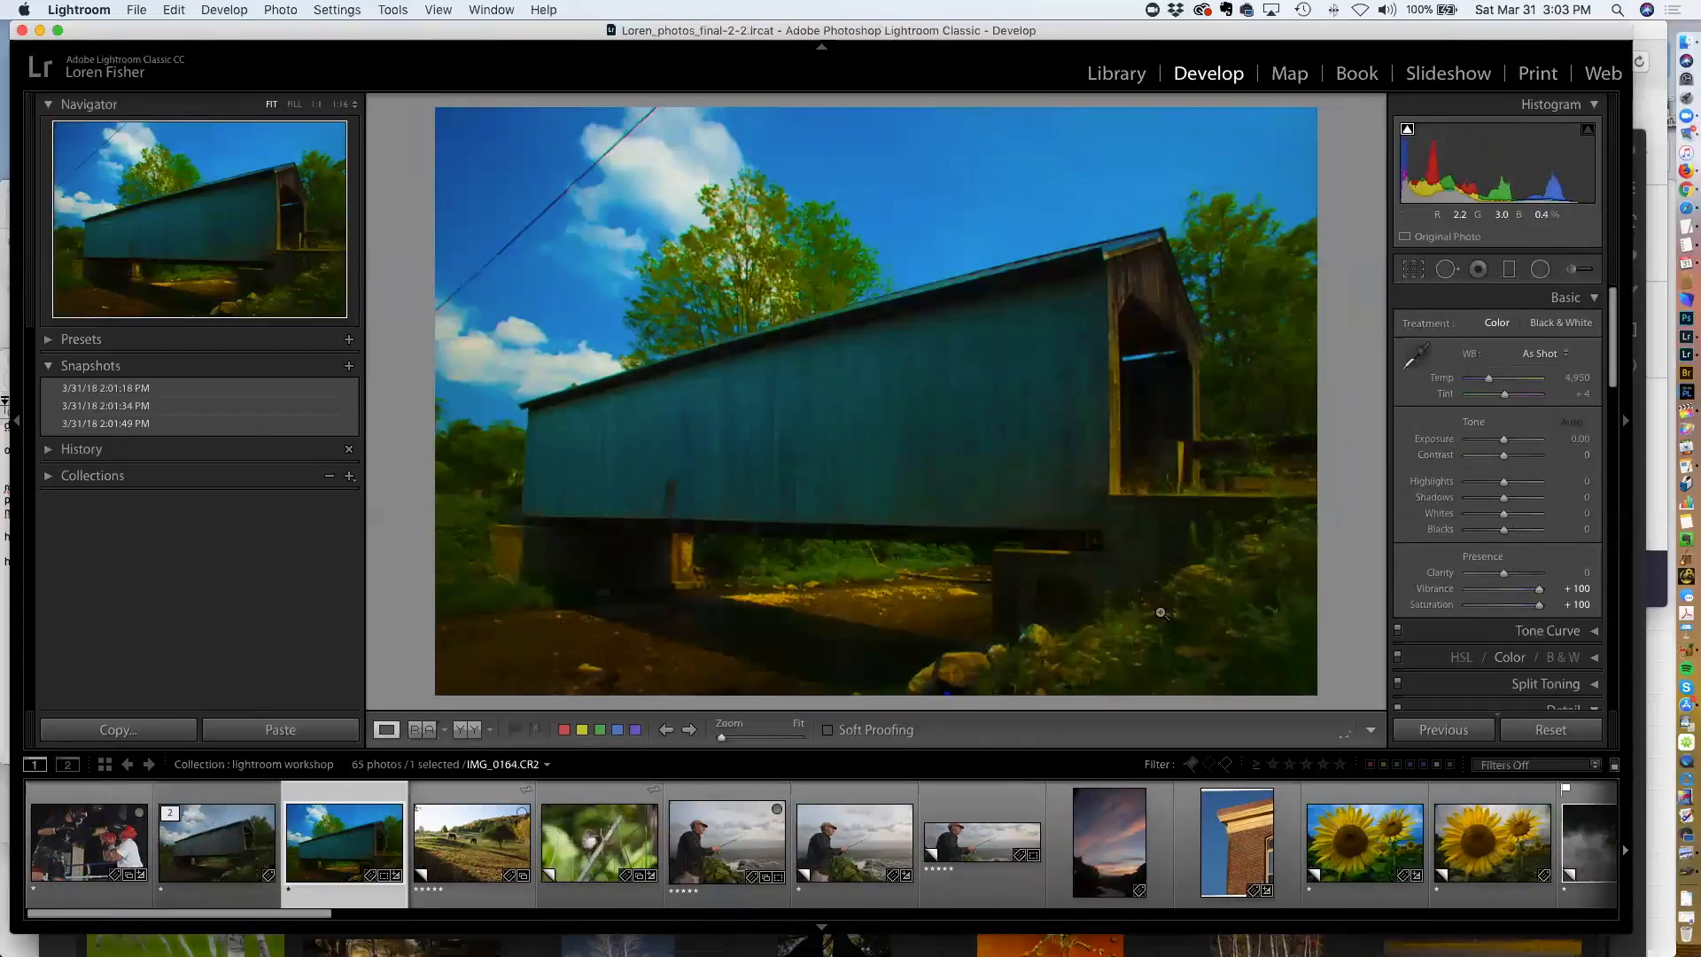
{"action": "left_click", "coordinate": [1561, 734]}
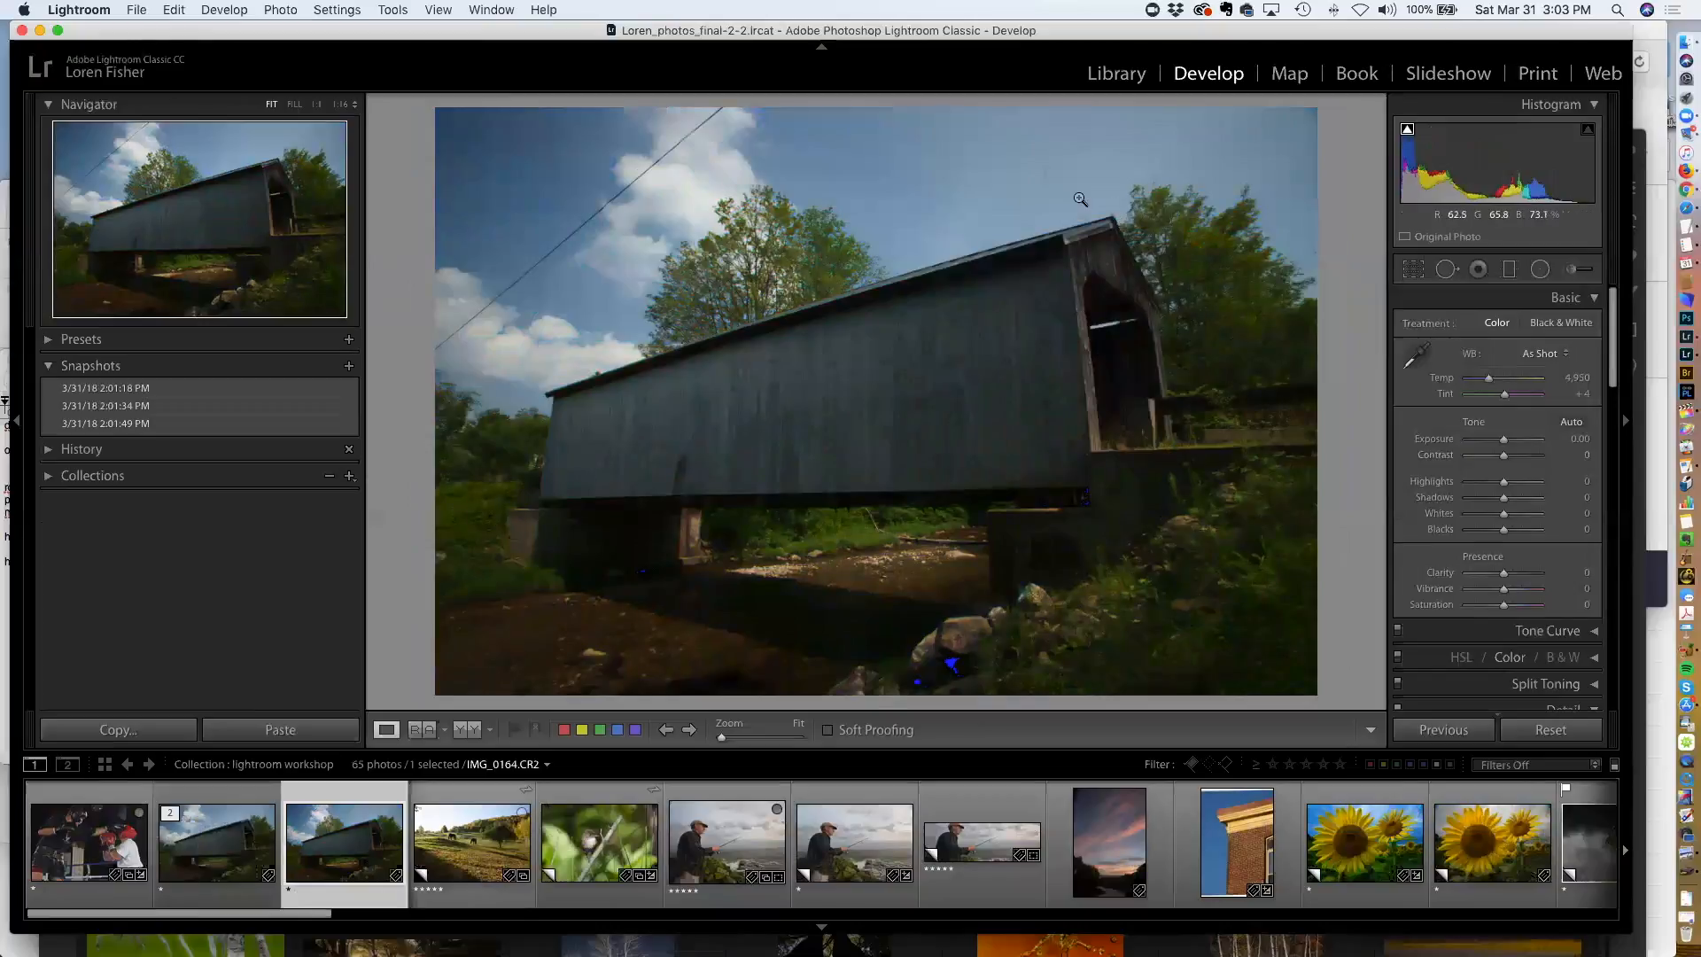
Zoom into the sky, open Spot Removal at brush size 35, and heal a dust spot above the bridge roof, repositioning its source
{"action": "left_click", "coordinate": [1045, 177]}
{"action": "left_click_drag", "start_coordinate": [1041, 167], "coordinate": [1146, 311]}
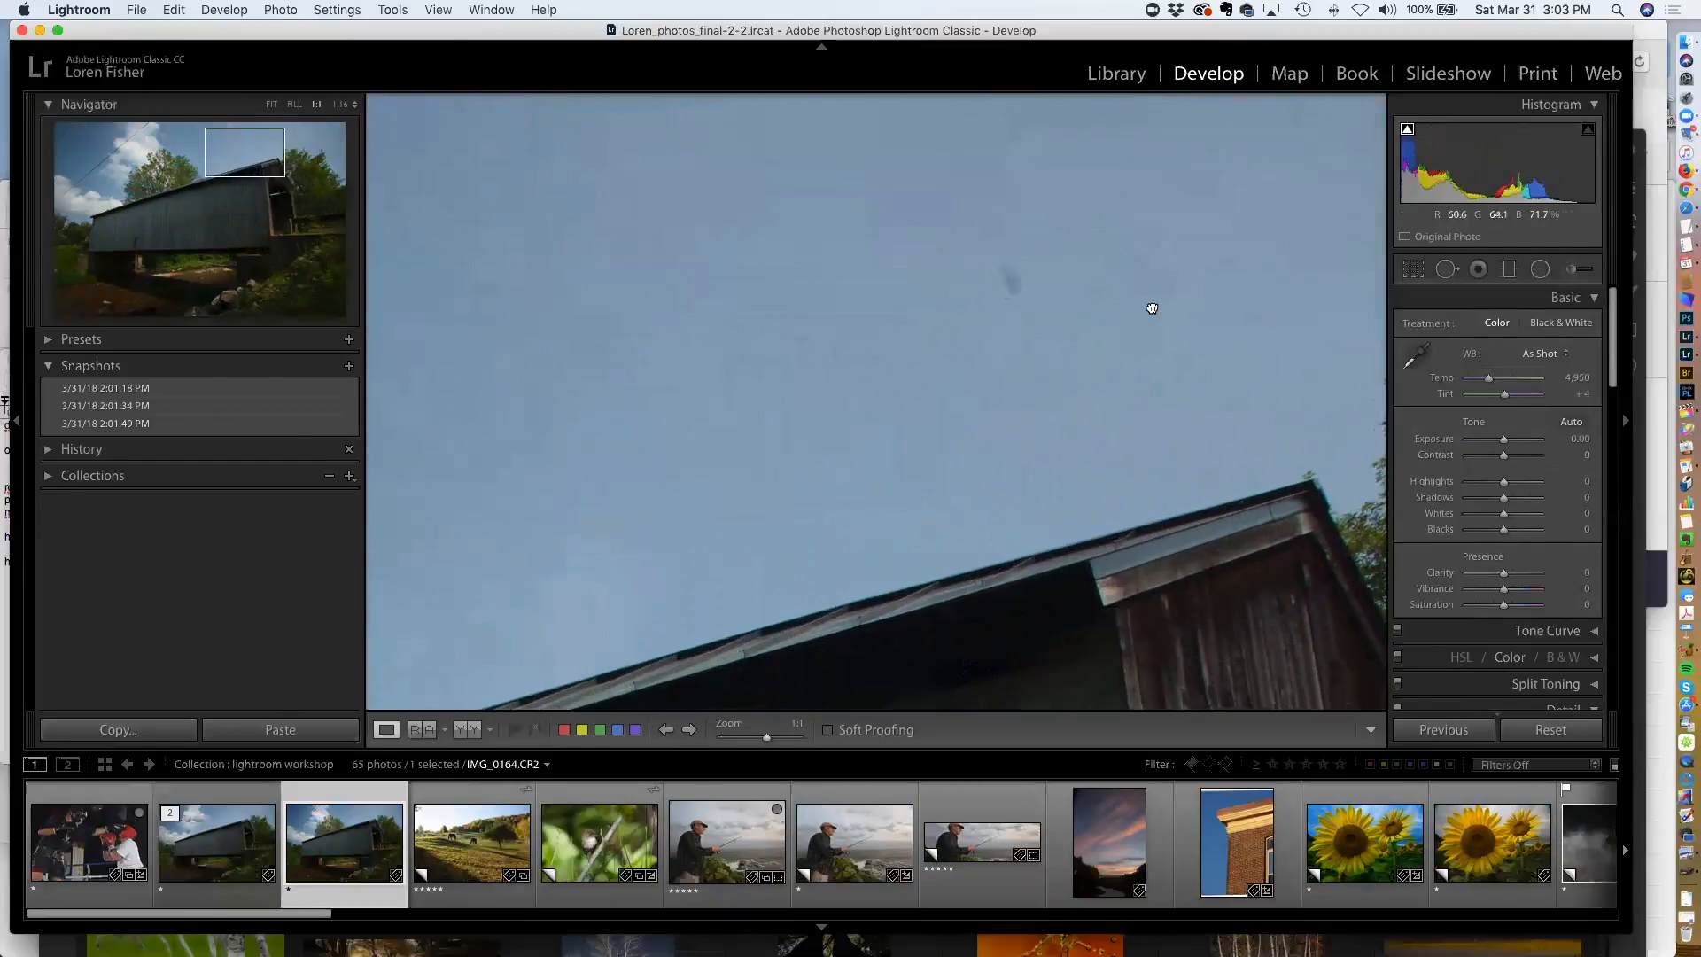
{"action": "left_click_drag", "start_coordinate": [1033, 372], "coordinate": [1013, 424]}
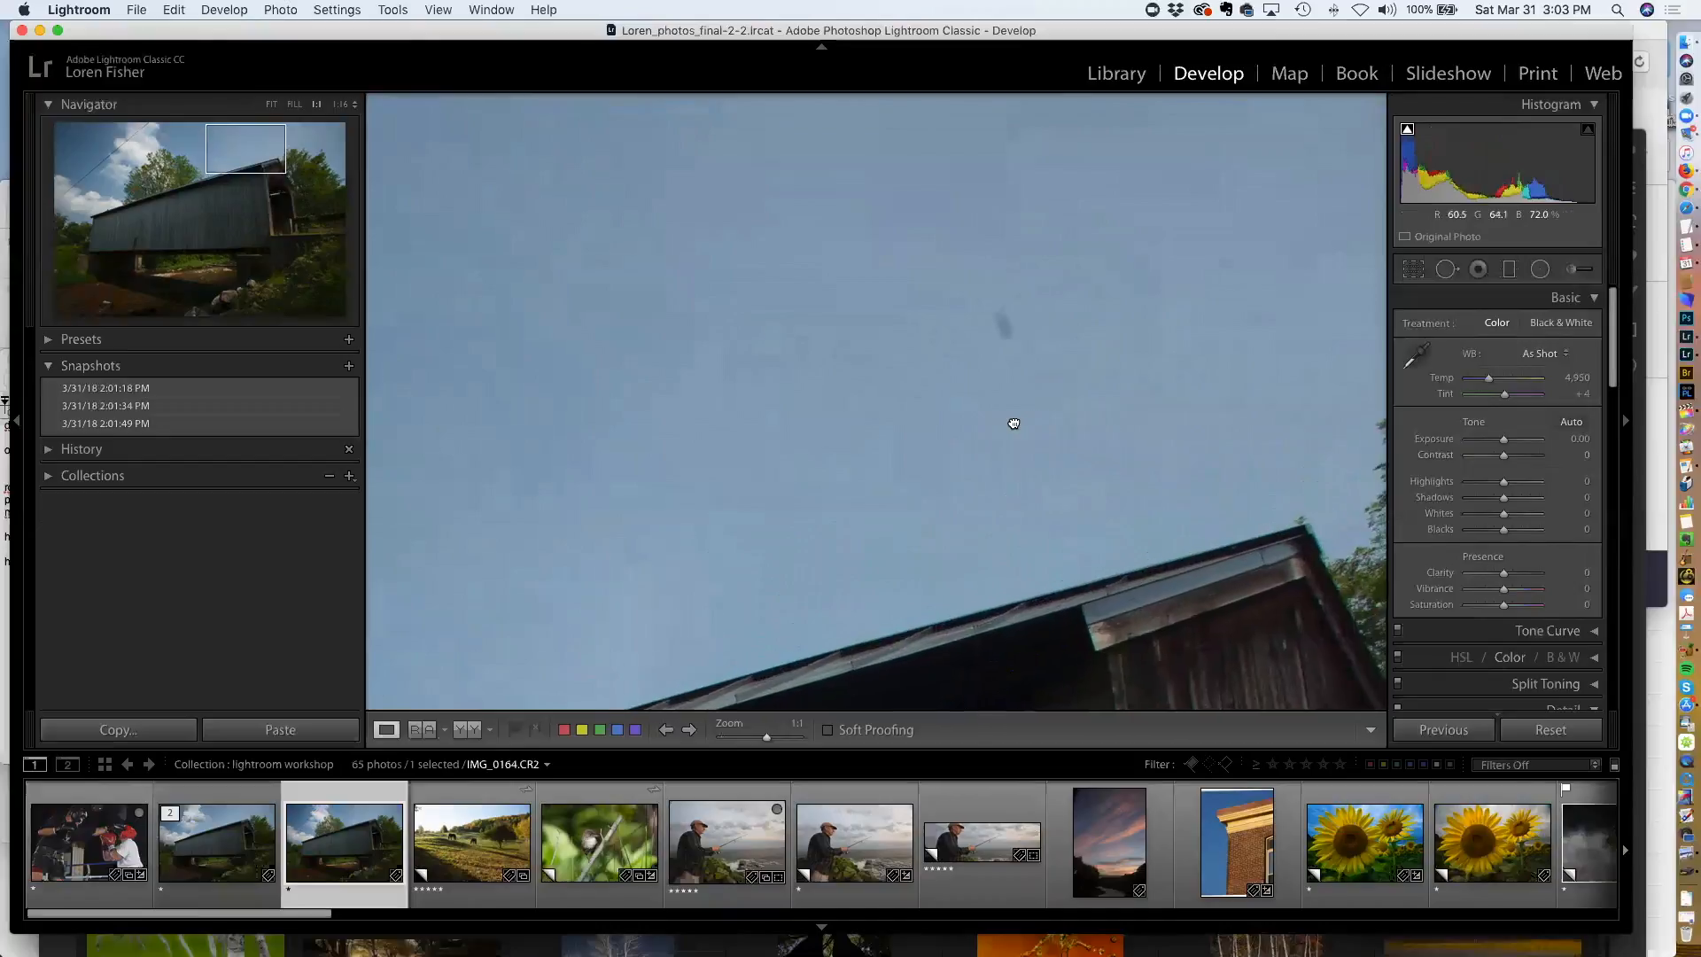
{"action": "left_click", "coordinate": [1446, 268]}
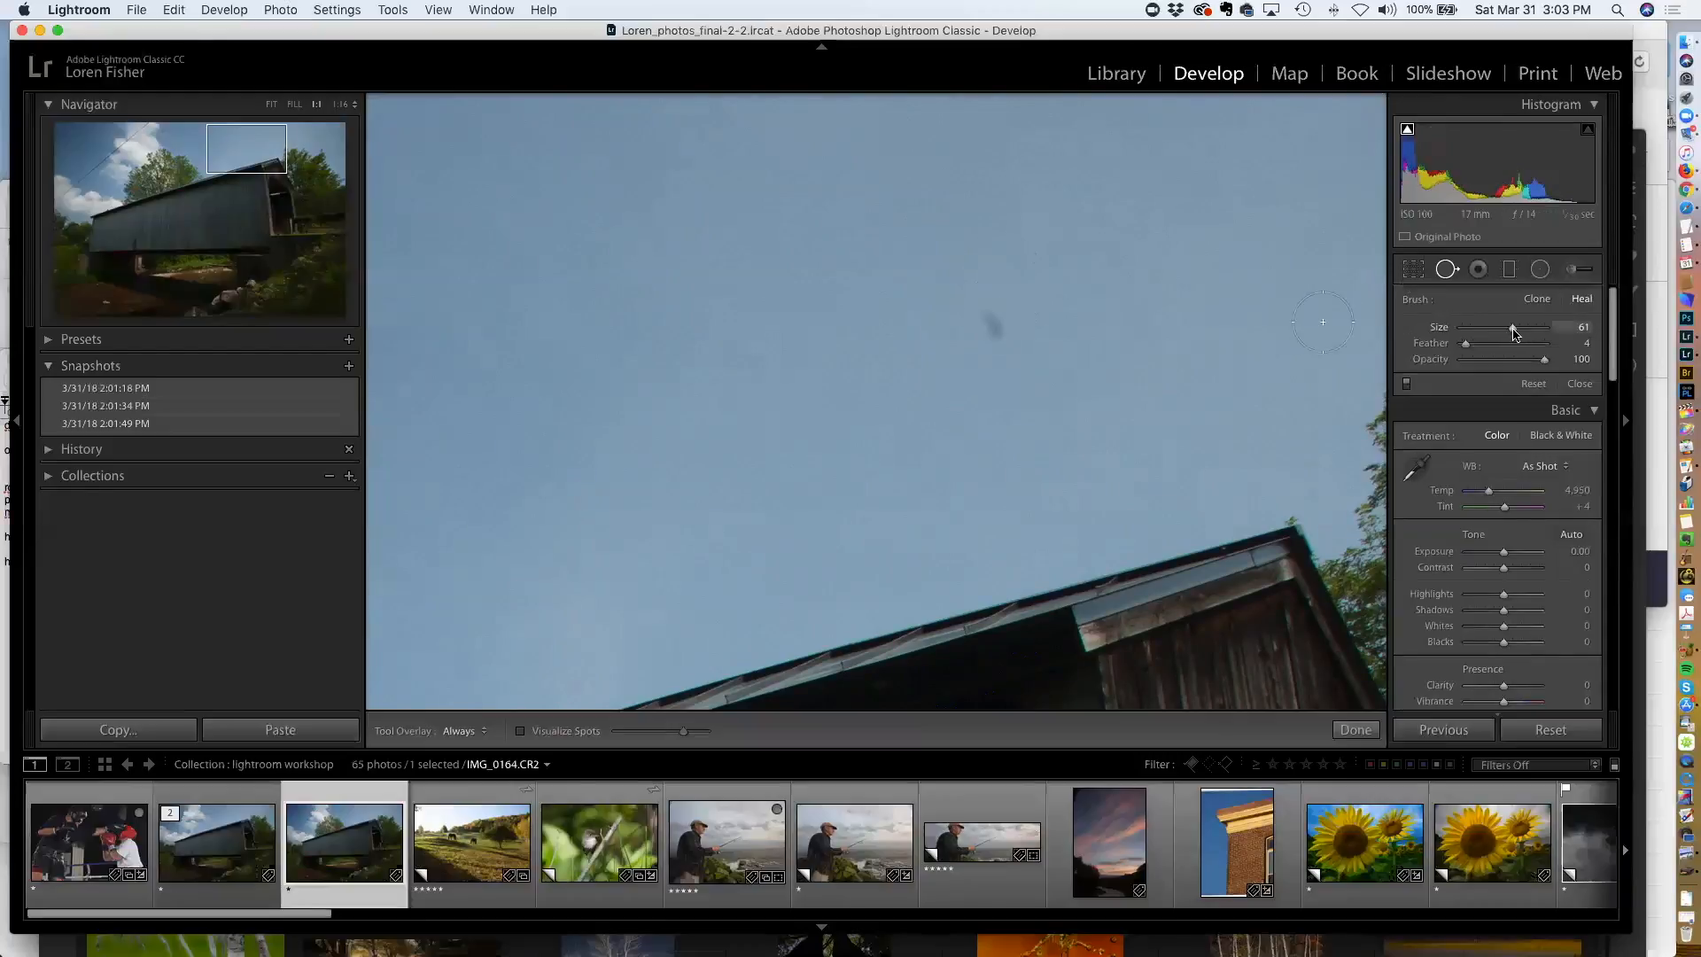
{"action": "left_click_drag", "start_coordinate": [1512, 329], "coordinate": [1496, 335]}
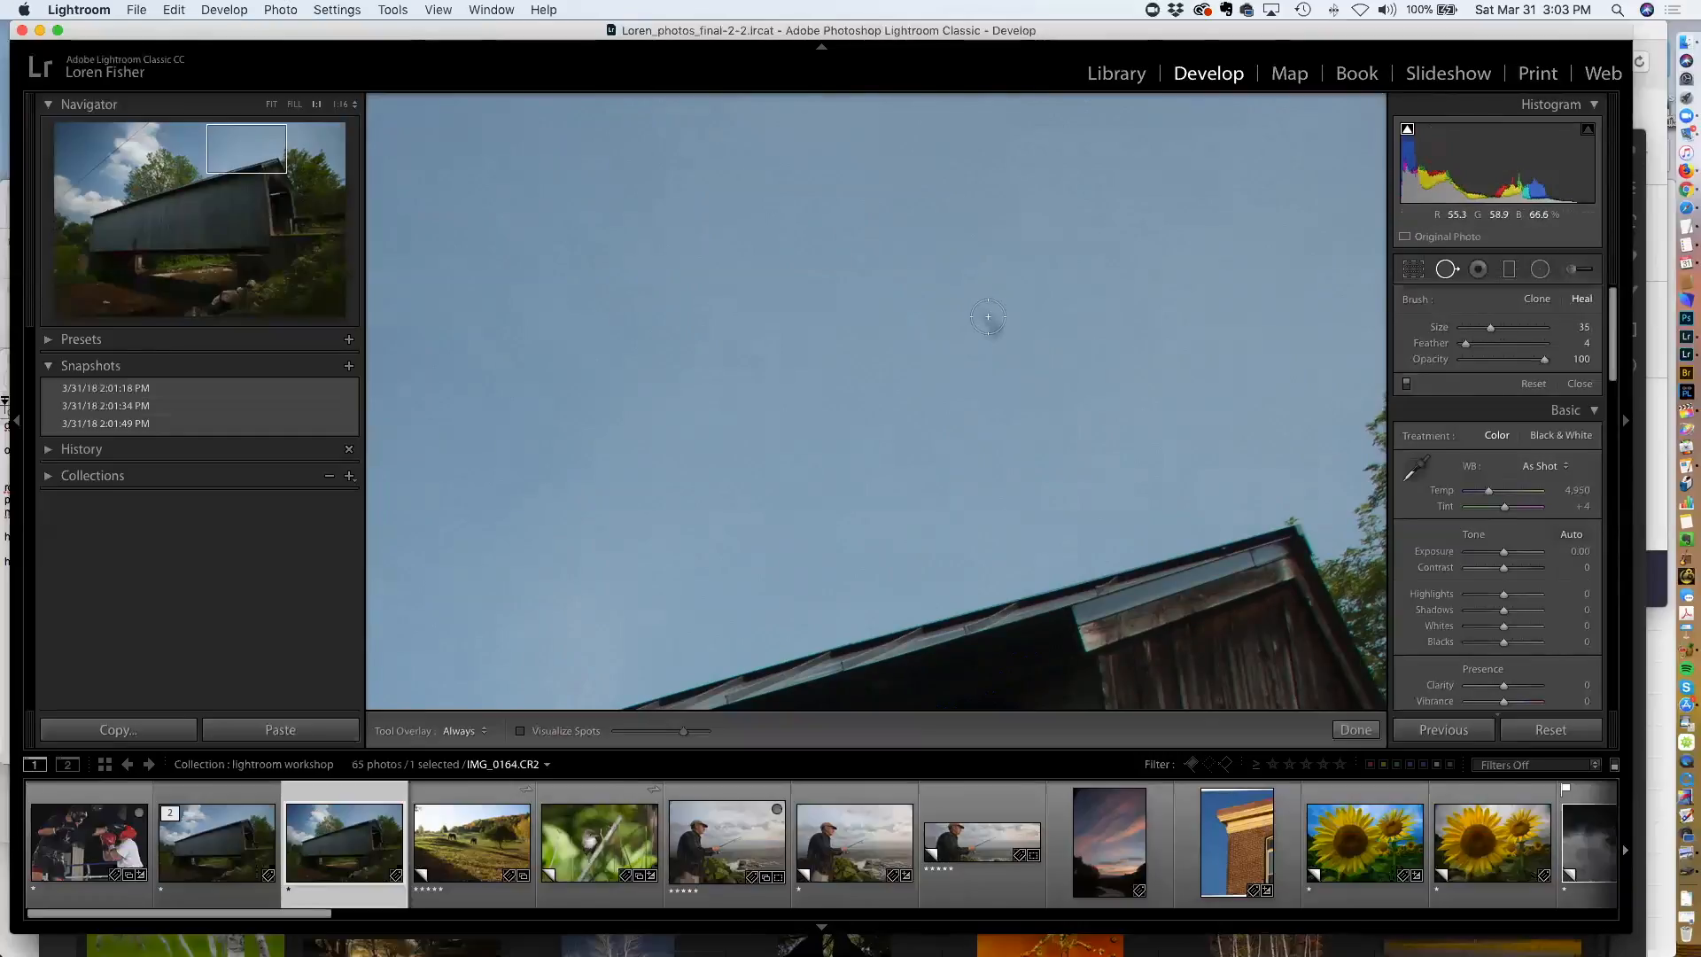
{"action": "left_click", "coordinate": [990, 317]}
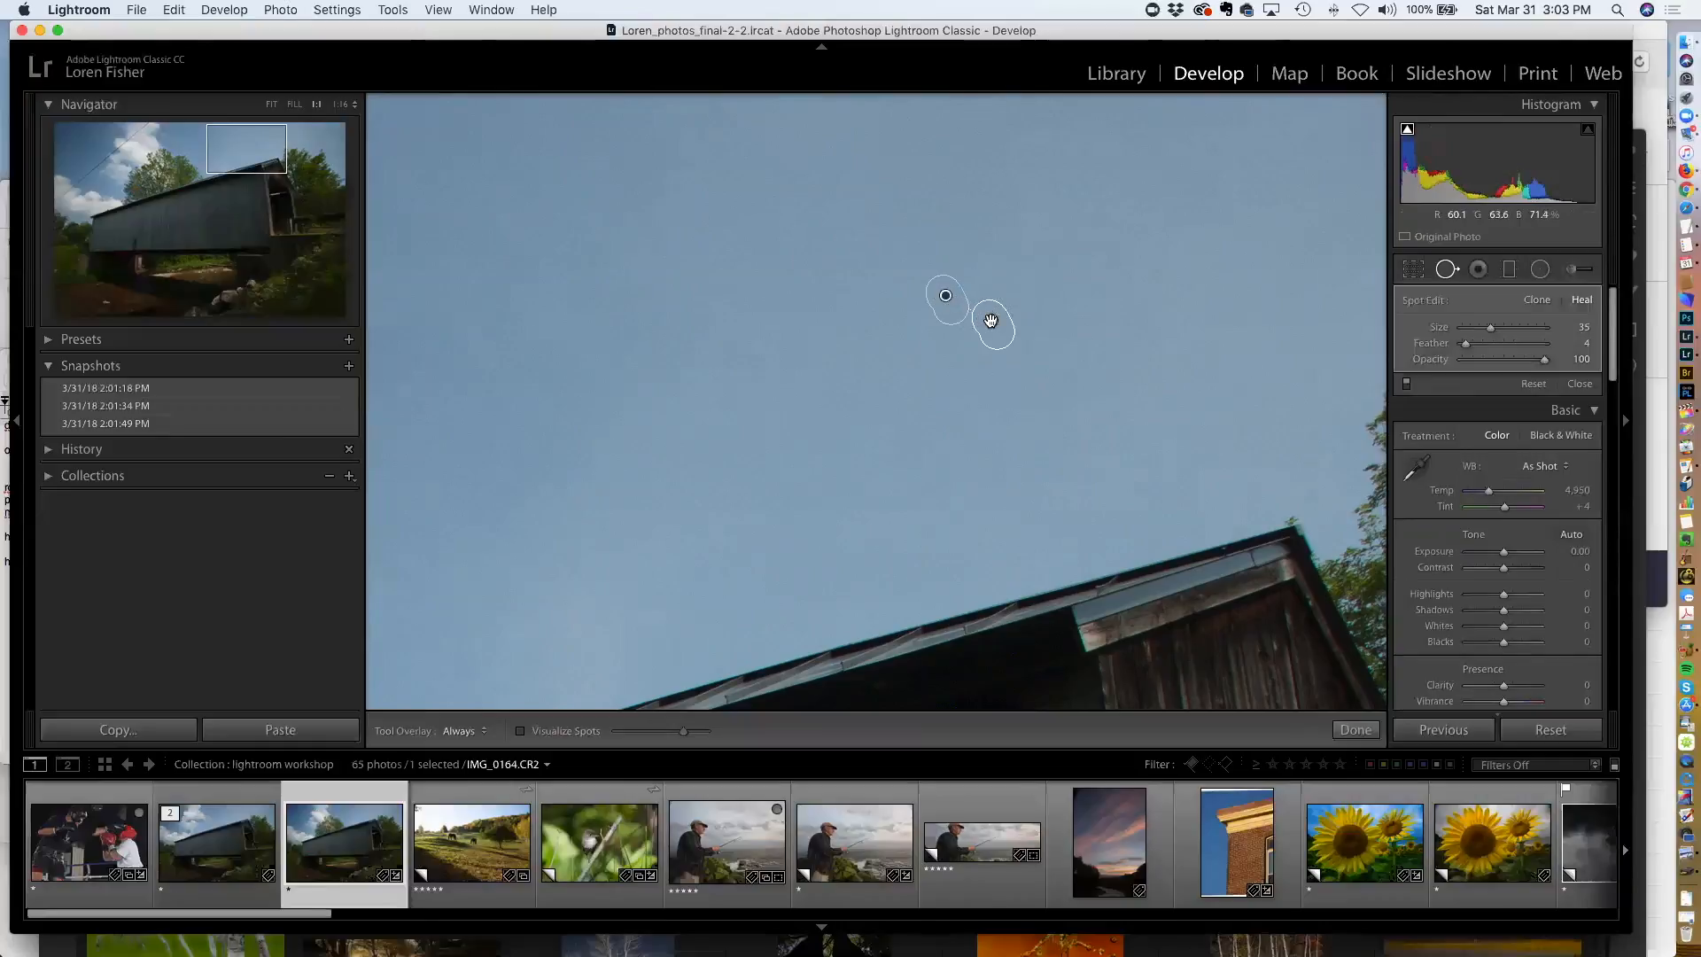
{"action": "mouse_move", "coordinate": [944, 295]}
{"action": "left_mouse_down"}
{"action": "mouse_move", "coordinate": [1035, 457]}
{"action": "mouse_move", "coordinate": [1199, 637]}
{"action": "mouse_move", "coordinate": [1181, 612]}
{"action": "left_mouse_up"}
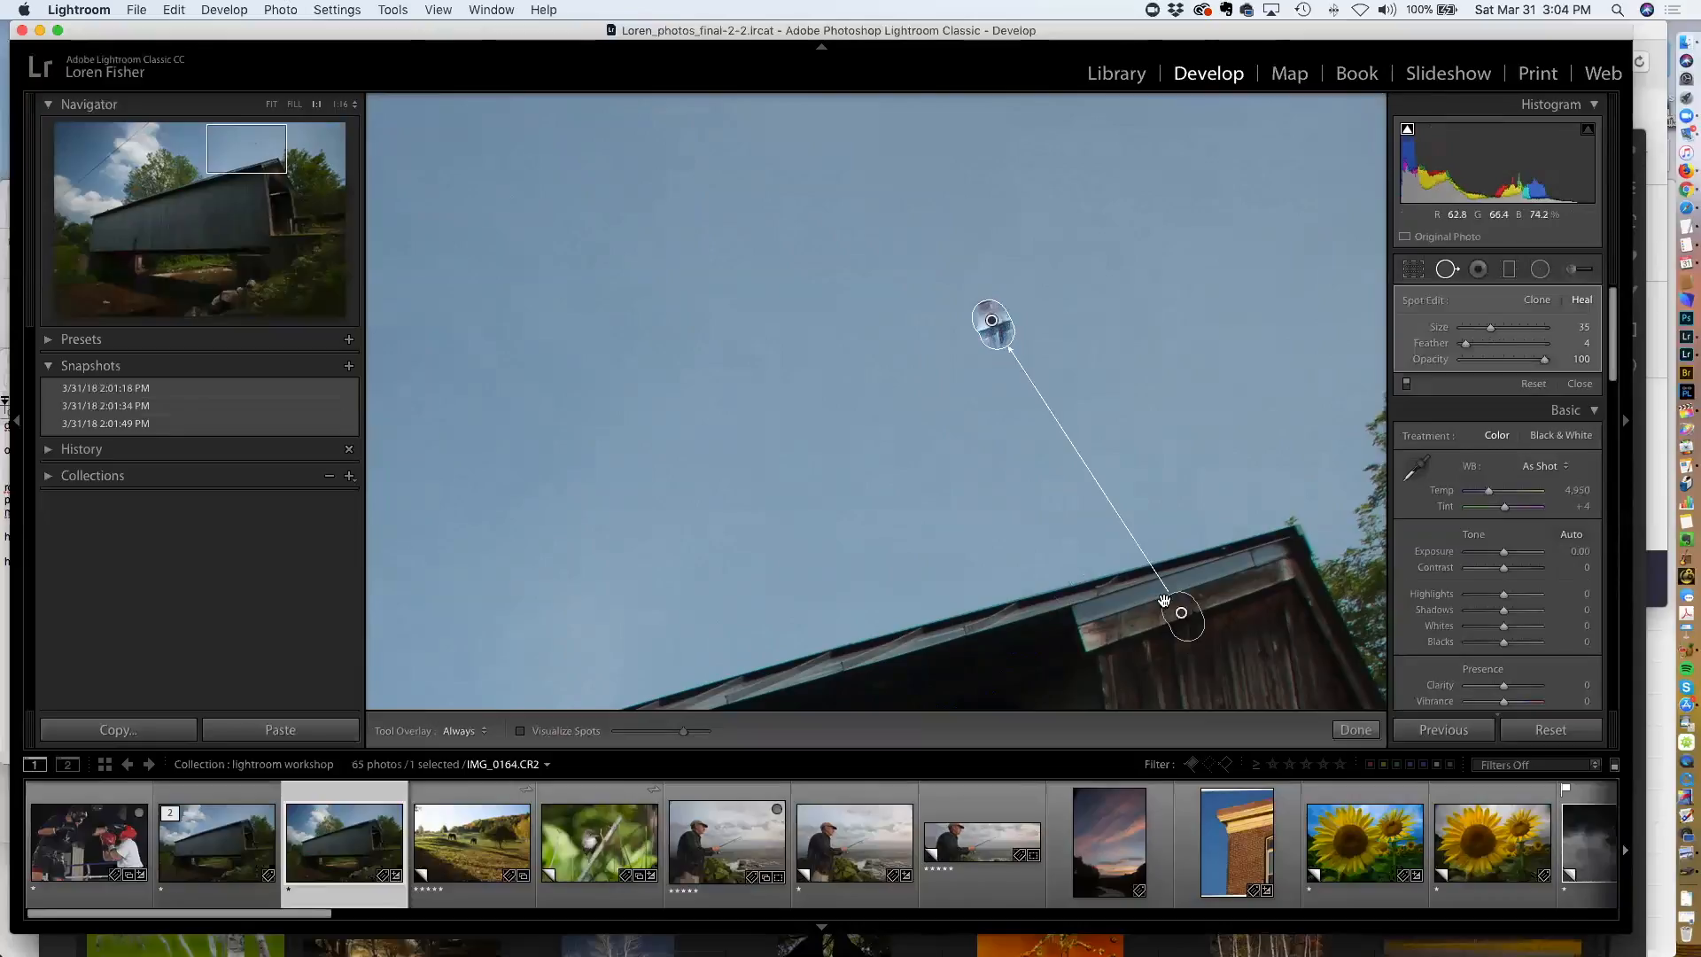
{"action": "mouse_move", "coordinate": [1180, 610]}
{"action": "left_mouse_down"}
{"action": "mouse_move", "coordinate": [850, 333]}
{"action": "mouse_move", "coordinate": [852, 310]}
{"action": "left_mouse_up"}
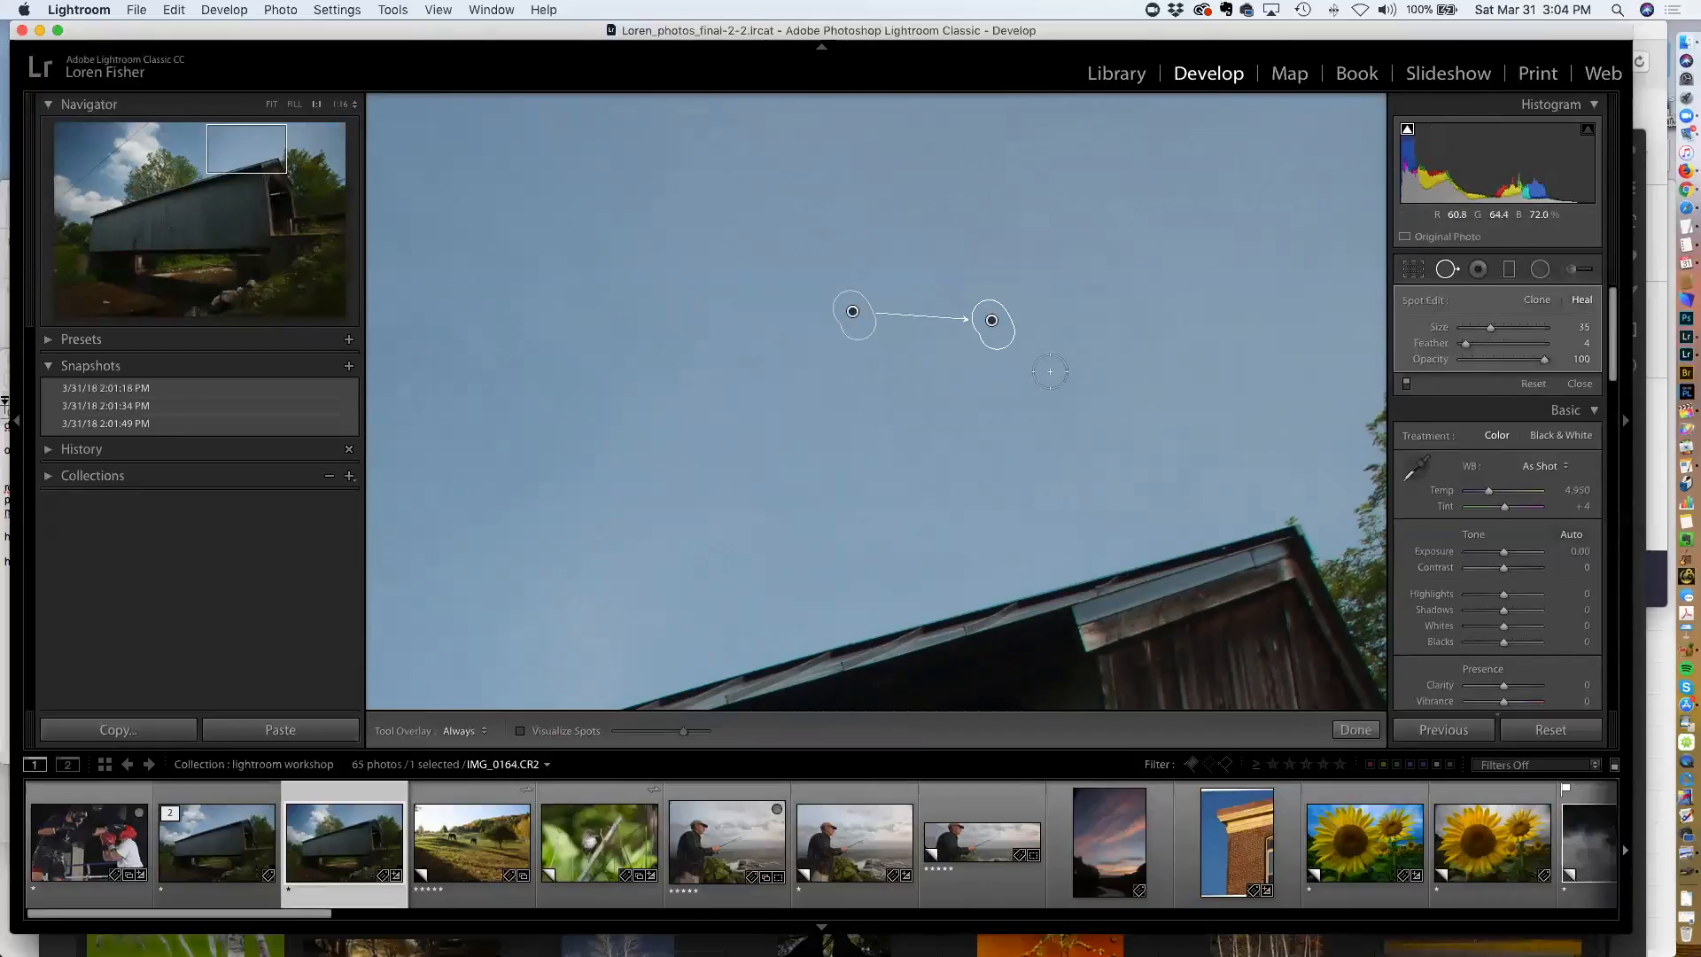
{"action": "key", "text": "Return"}
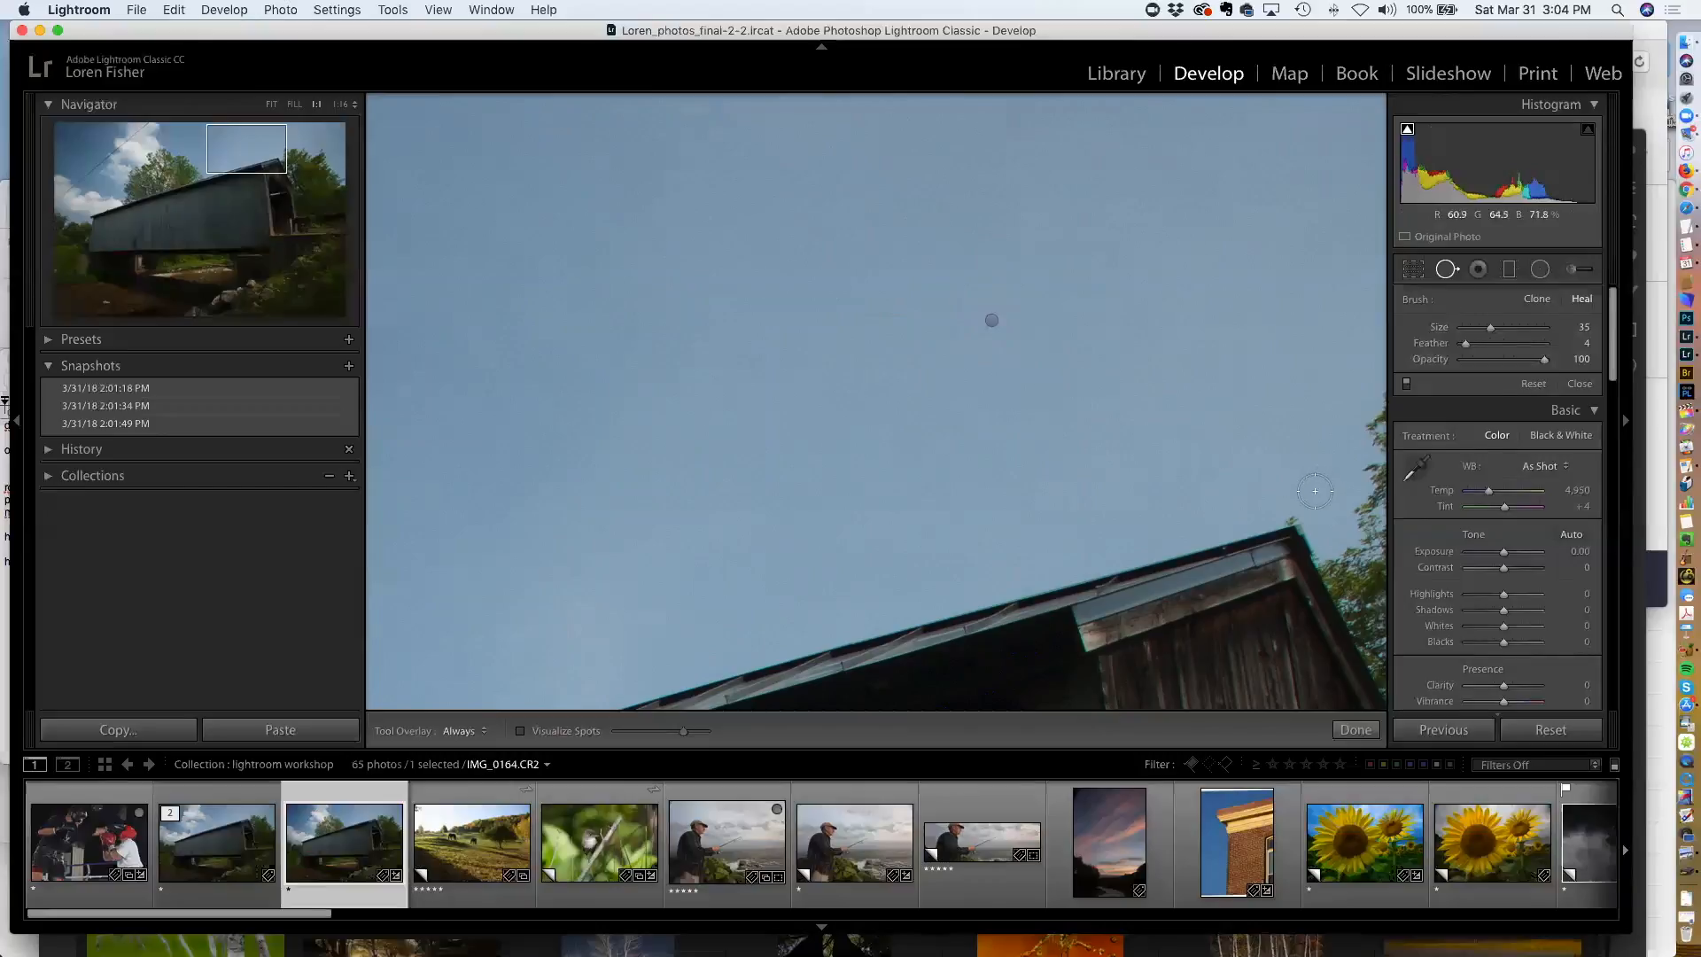
Add a healing spot near the right-hand treetops and delete it
{"action": "left_click", "coordinate": [1314, 491]}
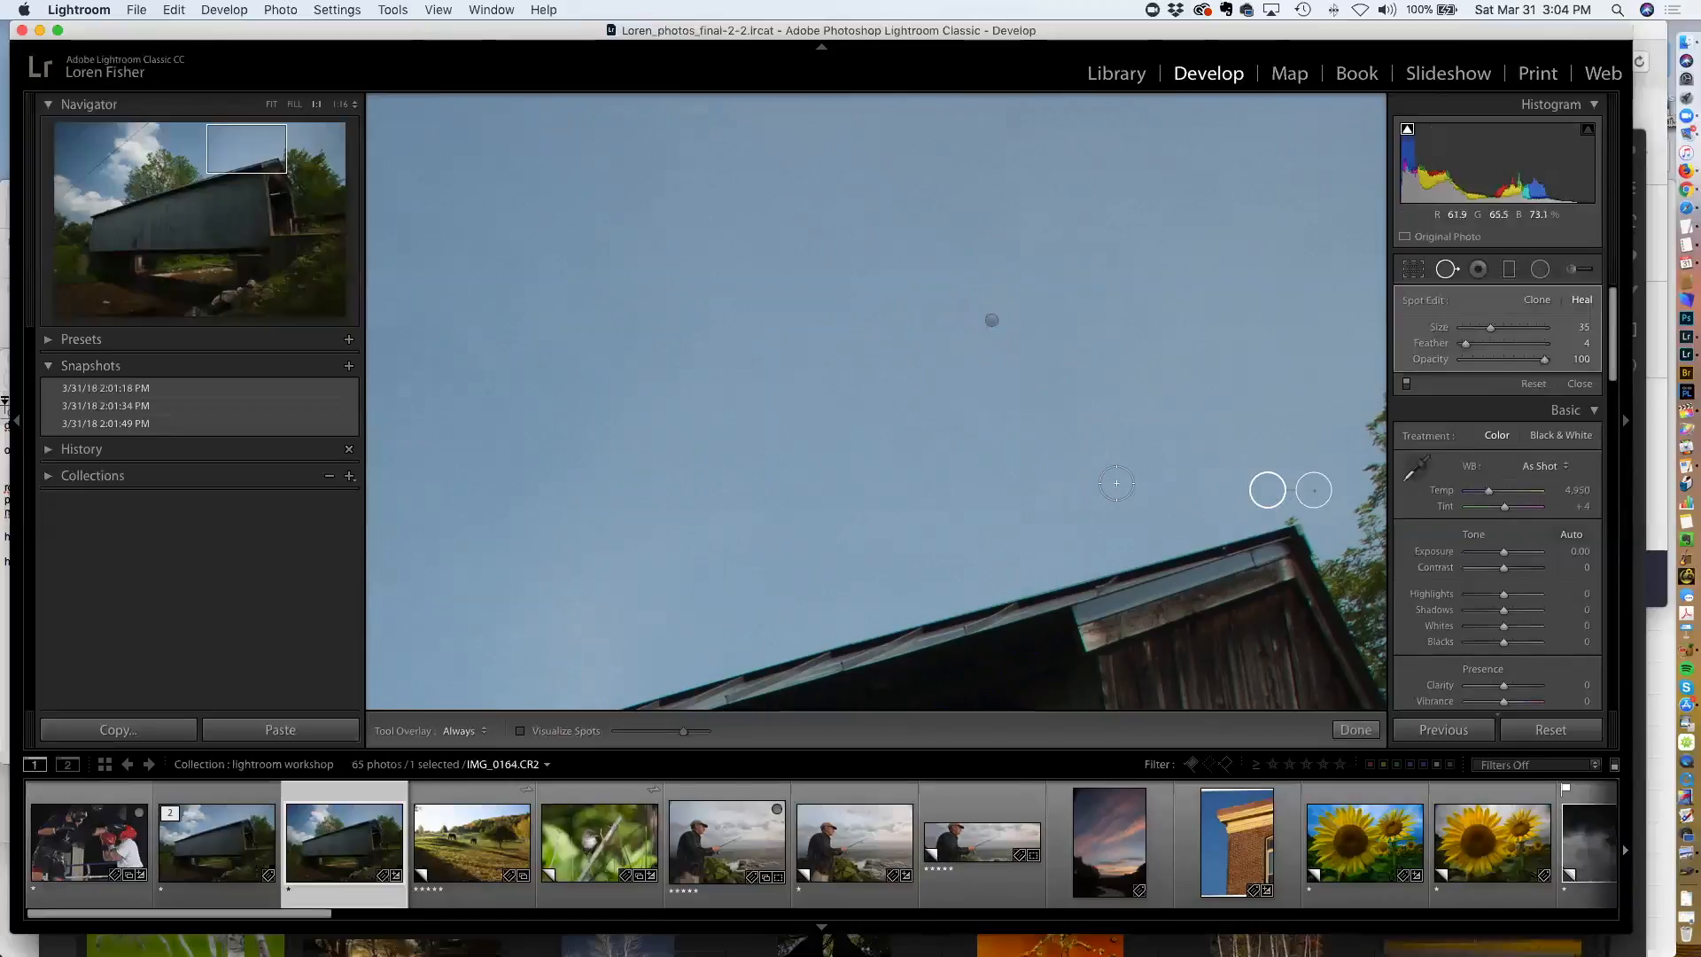
{"action": "key", "text": "Delete"}
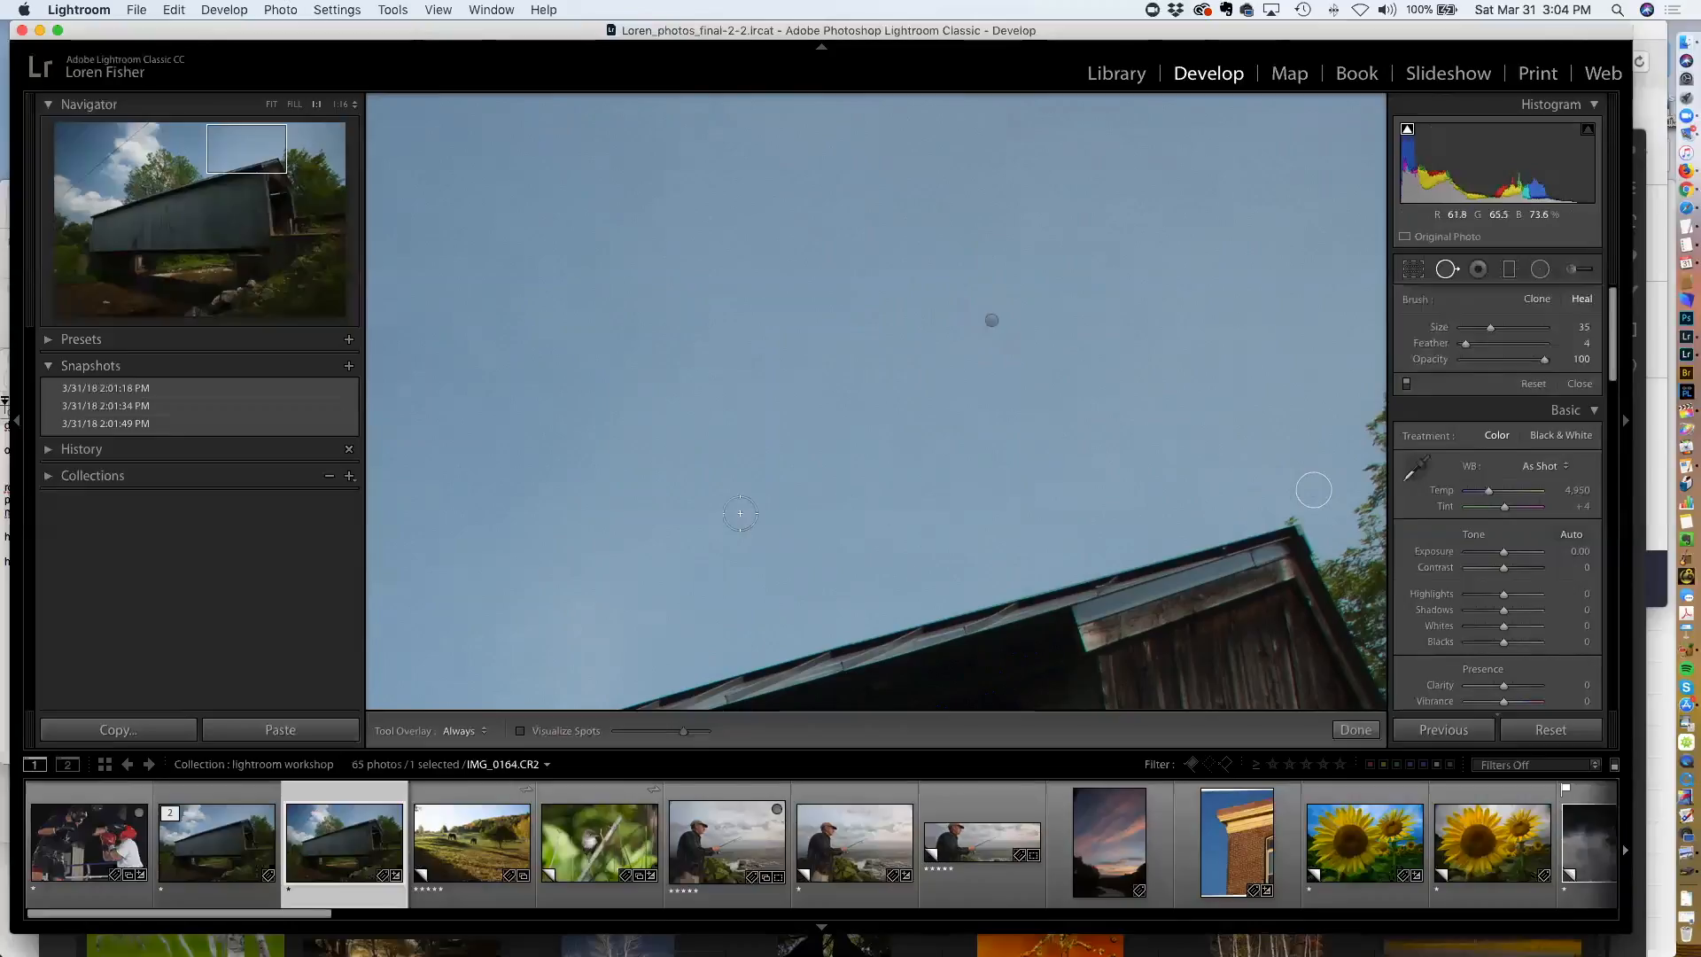
Turn on Visualize Spots and heal two dust spots near the sky's upper edge
{"action": "left_click_drag", "start_coordinate": [683, 497], "coordinate": [1201, 449]}
{"action": "left_click_drag", "start_coordinate": [910, 348], "coordinate": [680, 486]}
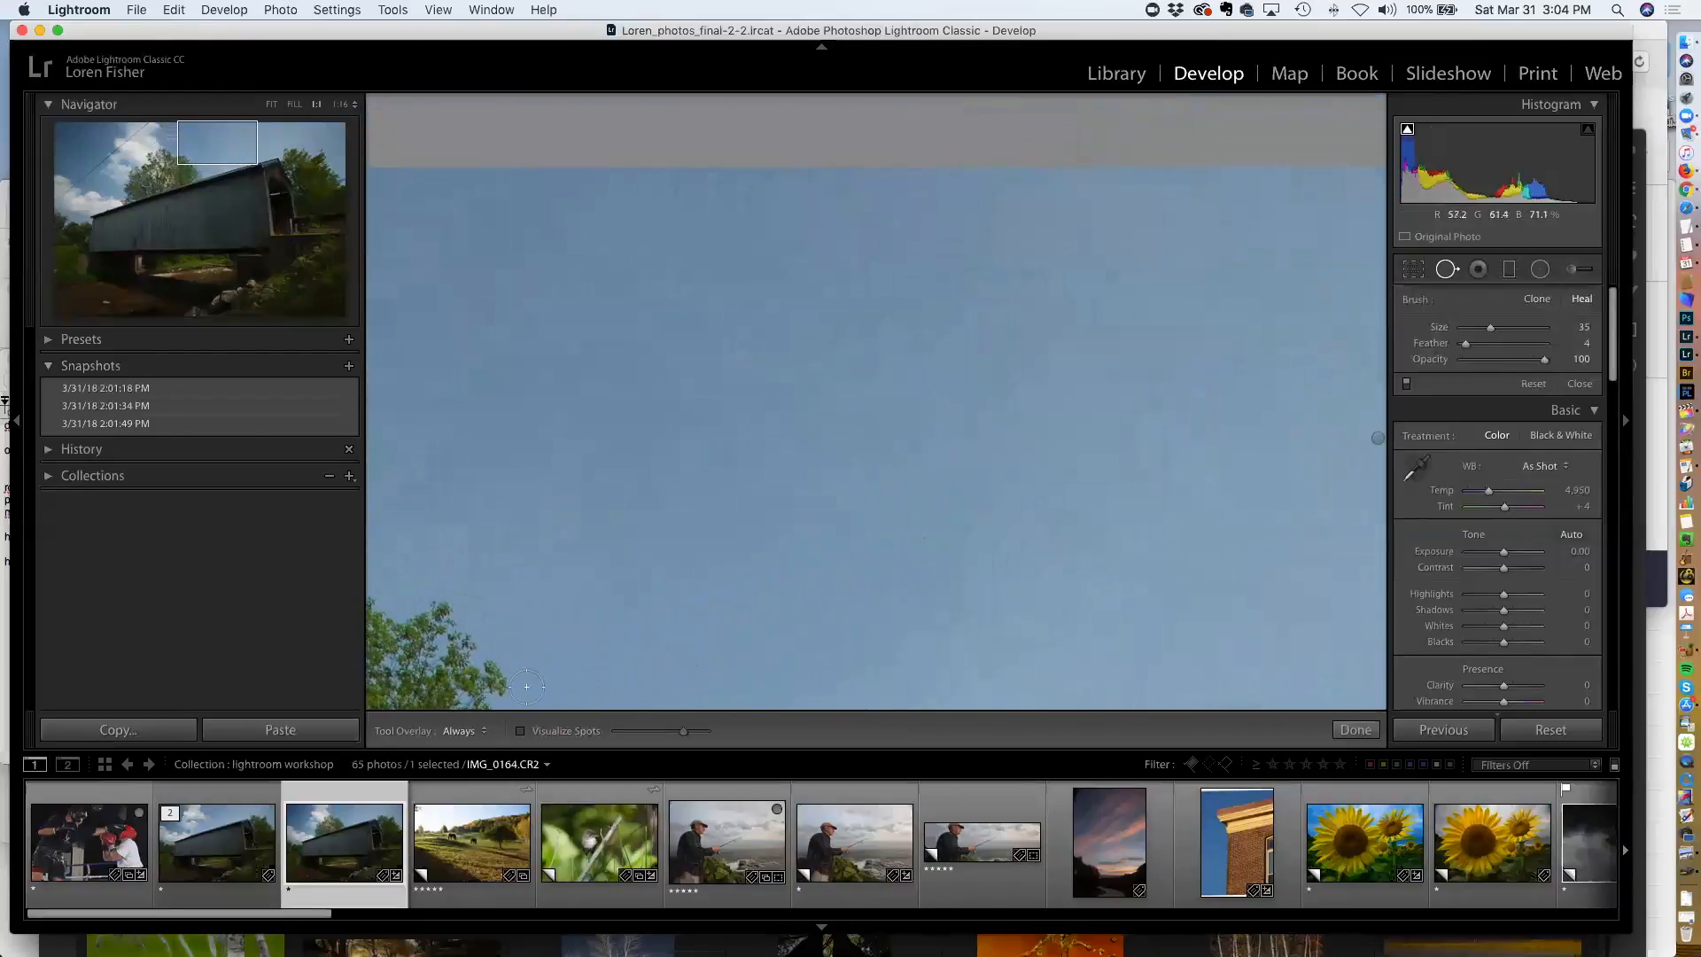
{"action": "left_click", "coordinate": [520, 732]}
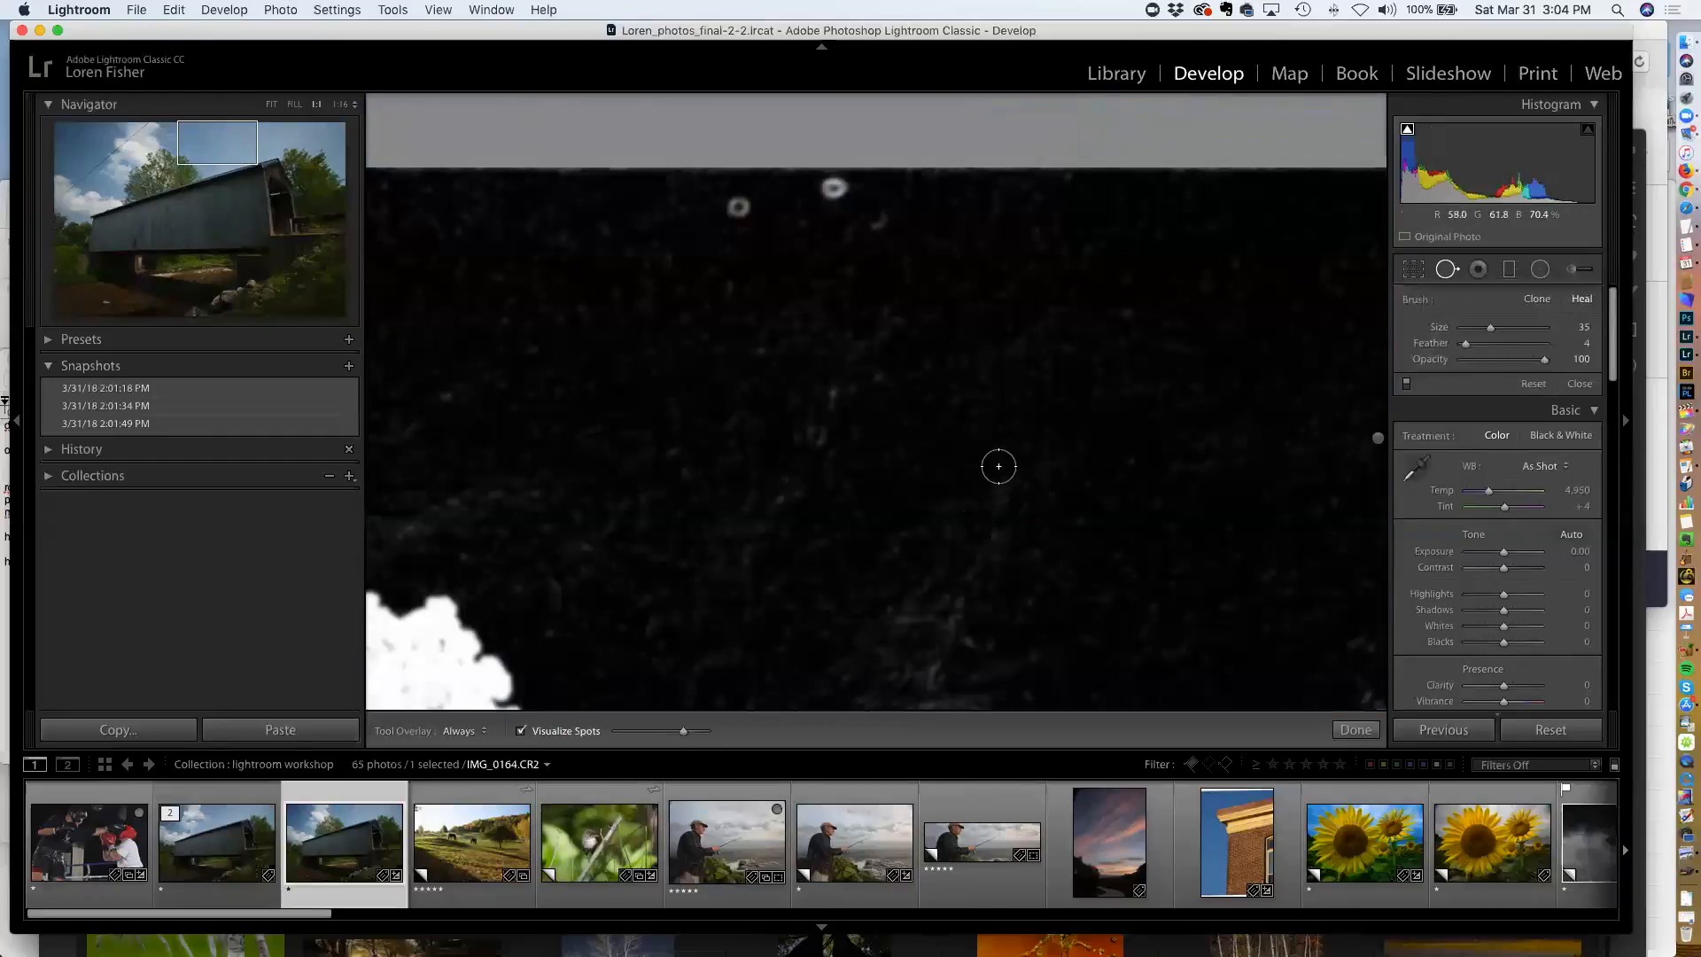
{"action": "scroll", "coordinate": [965, 452], "scroll_direction": "up", "scroll_amount": 3}
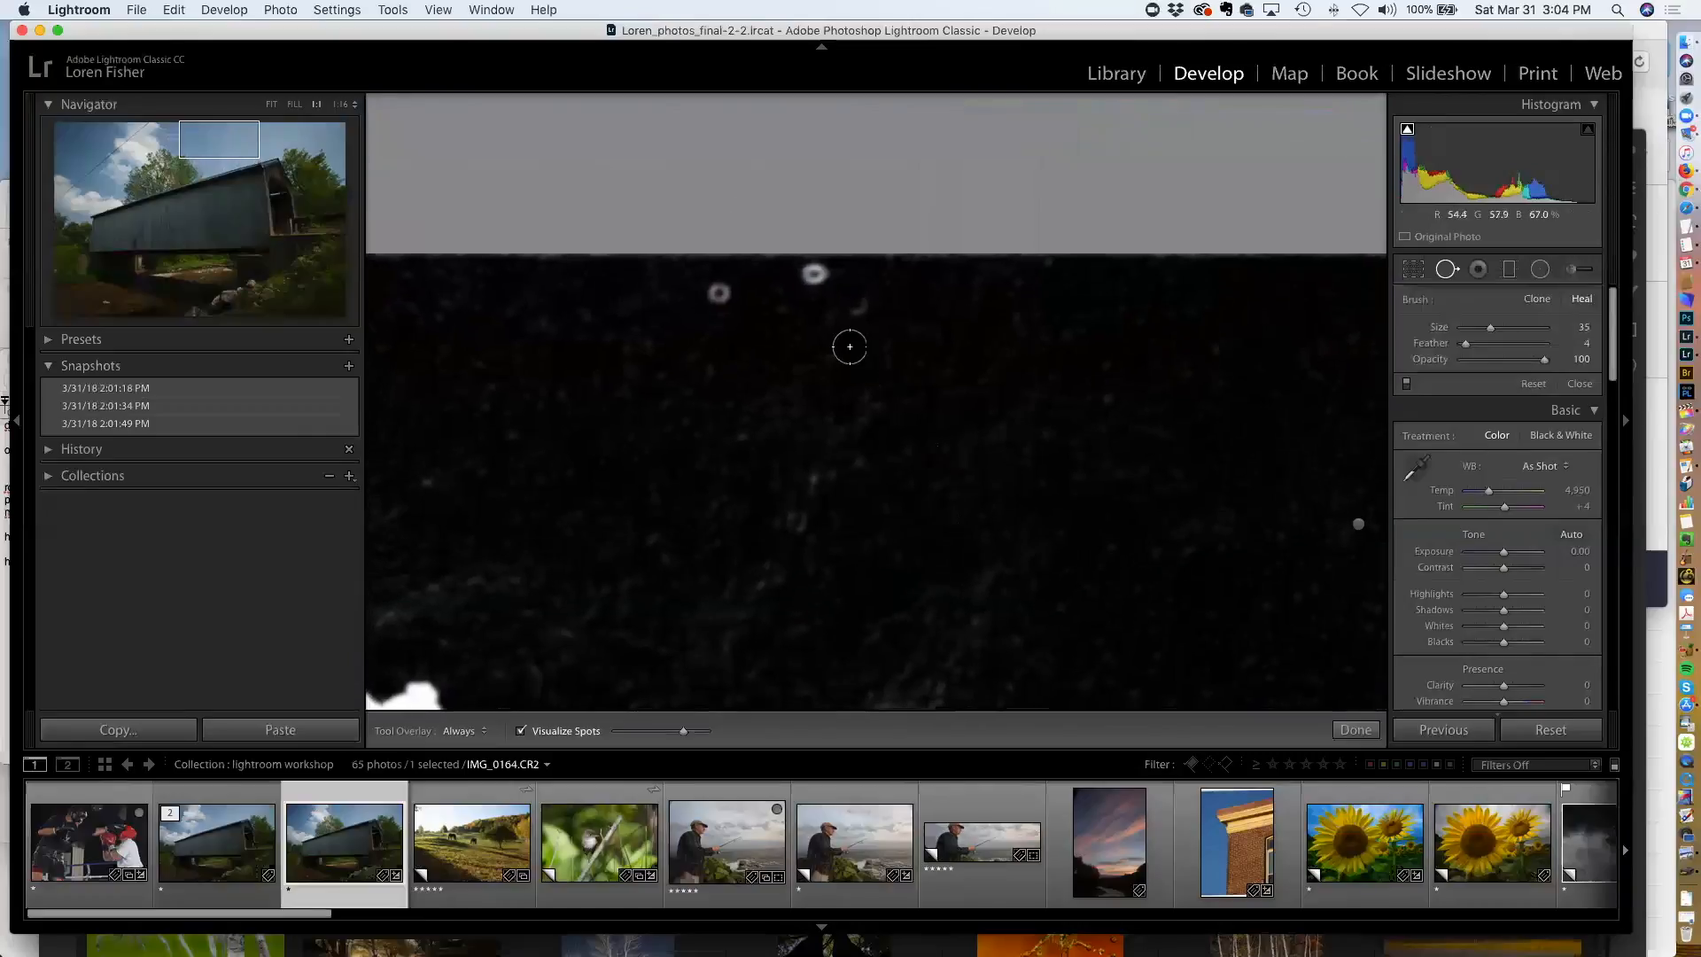
{"action": "left_click", "coordinate": [718, 293]}
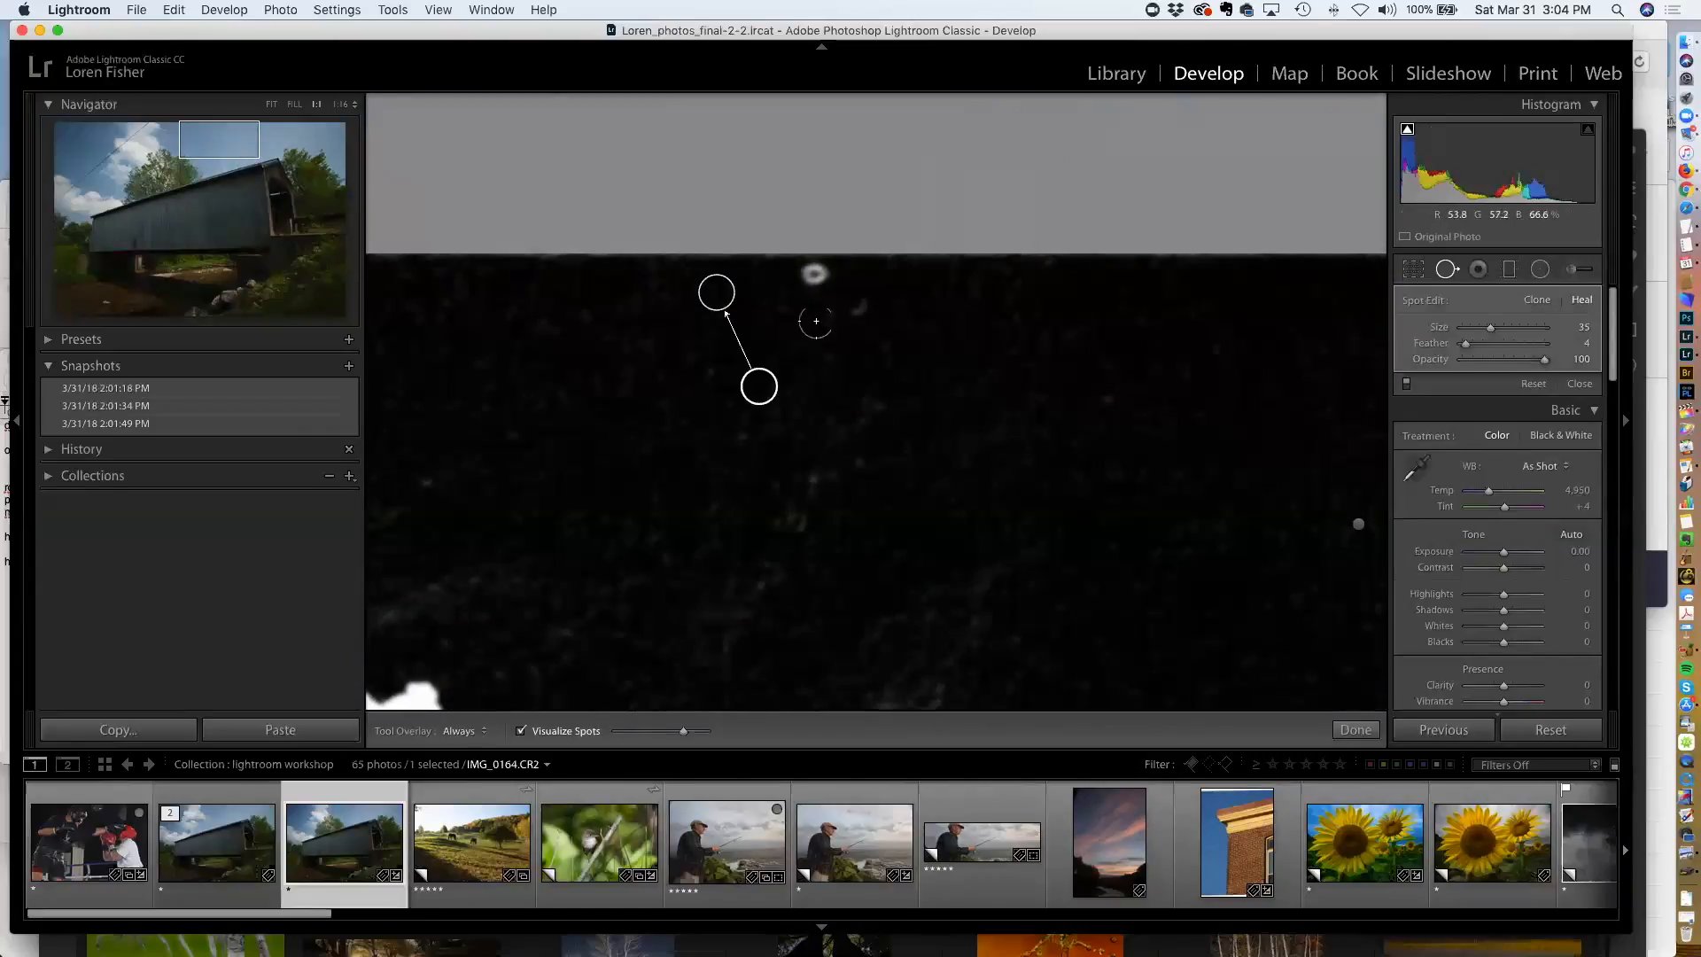
{"action": "left_click", "coordinate": [811, 272]}
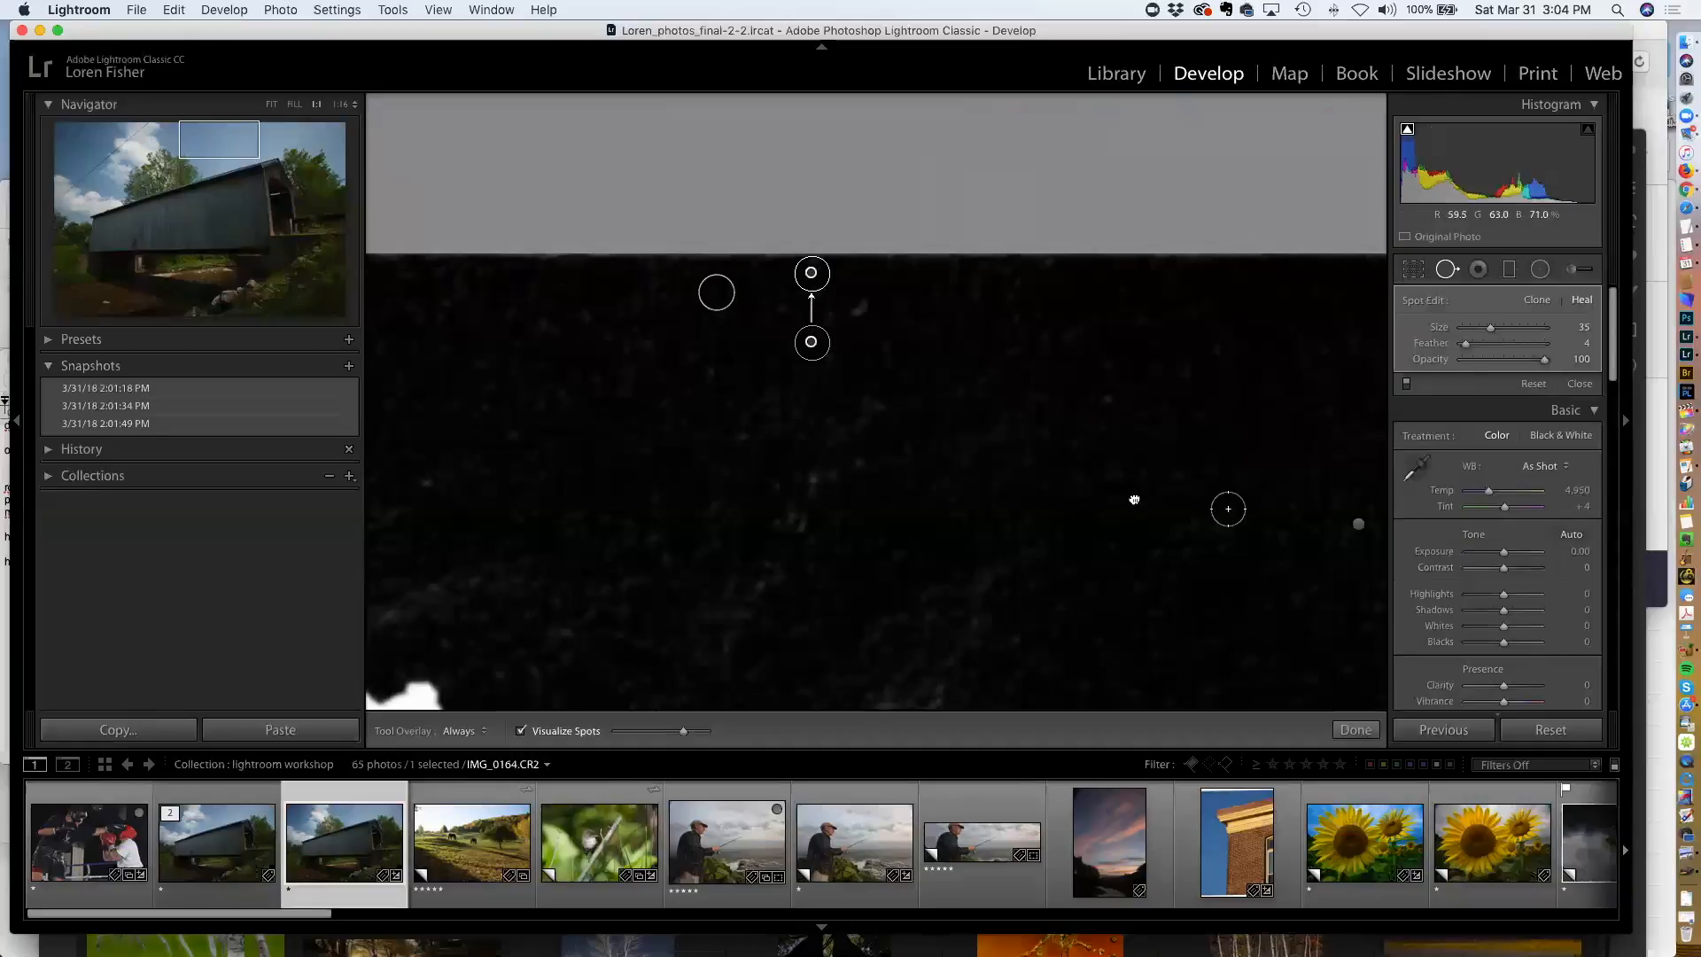
Heal several more dust spots across the sky, then turn off Visualize Spots
{"action": "scroll", "coordinate": [975, 496], "scroll_direction": "right", "scroll_amount": 5}
{"action": "scroll", "coordinate": [1100, 479], "scroll_direction": "right", "scroll_amount": 5}
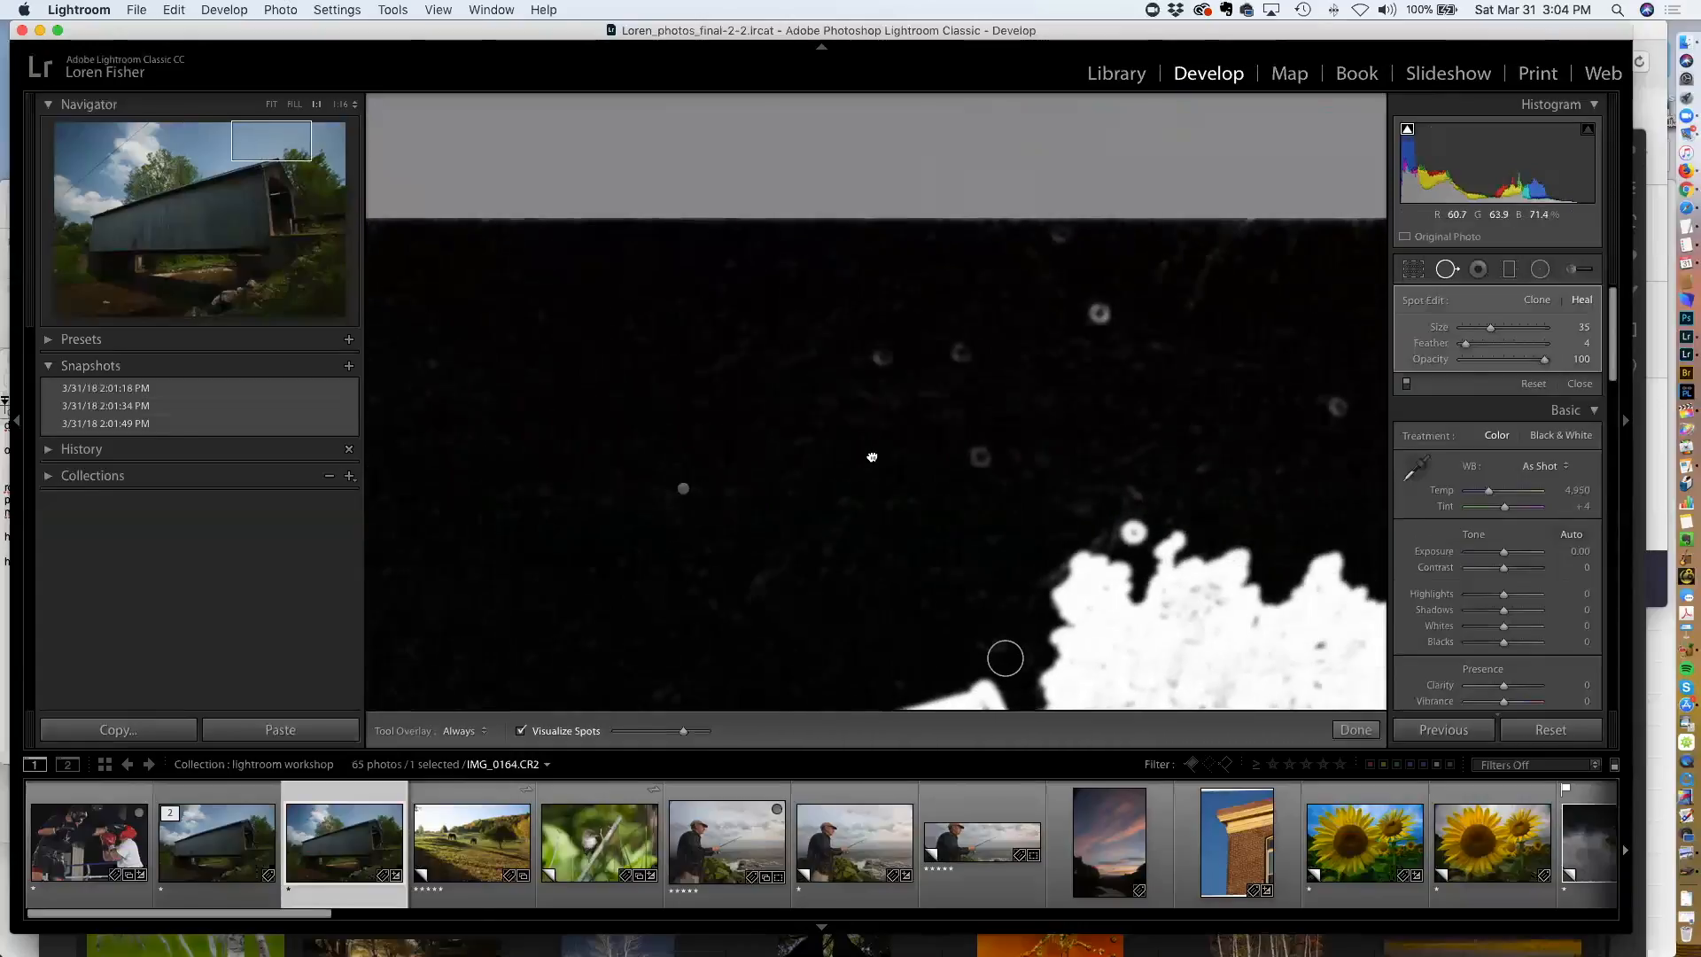
{"action": "left_click", "coordinate": [1071, 311]}
{"action": "left_click", "coordinate": [925, 350]}
{"action": "left_click", "coordinate": [945, 460]}
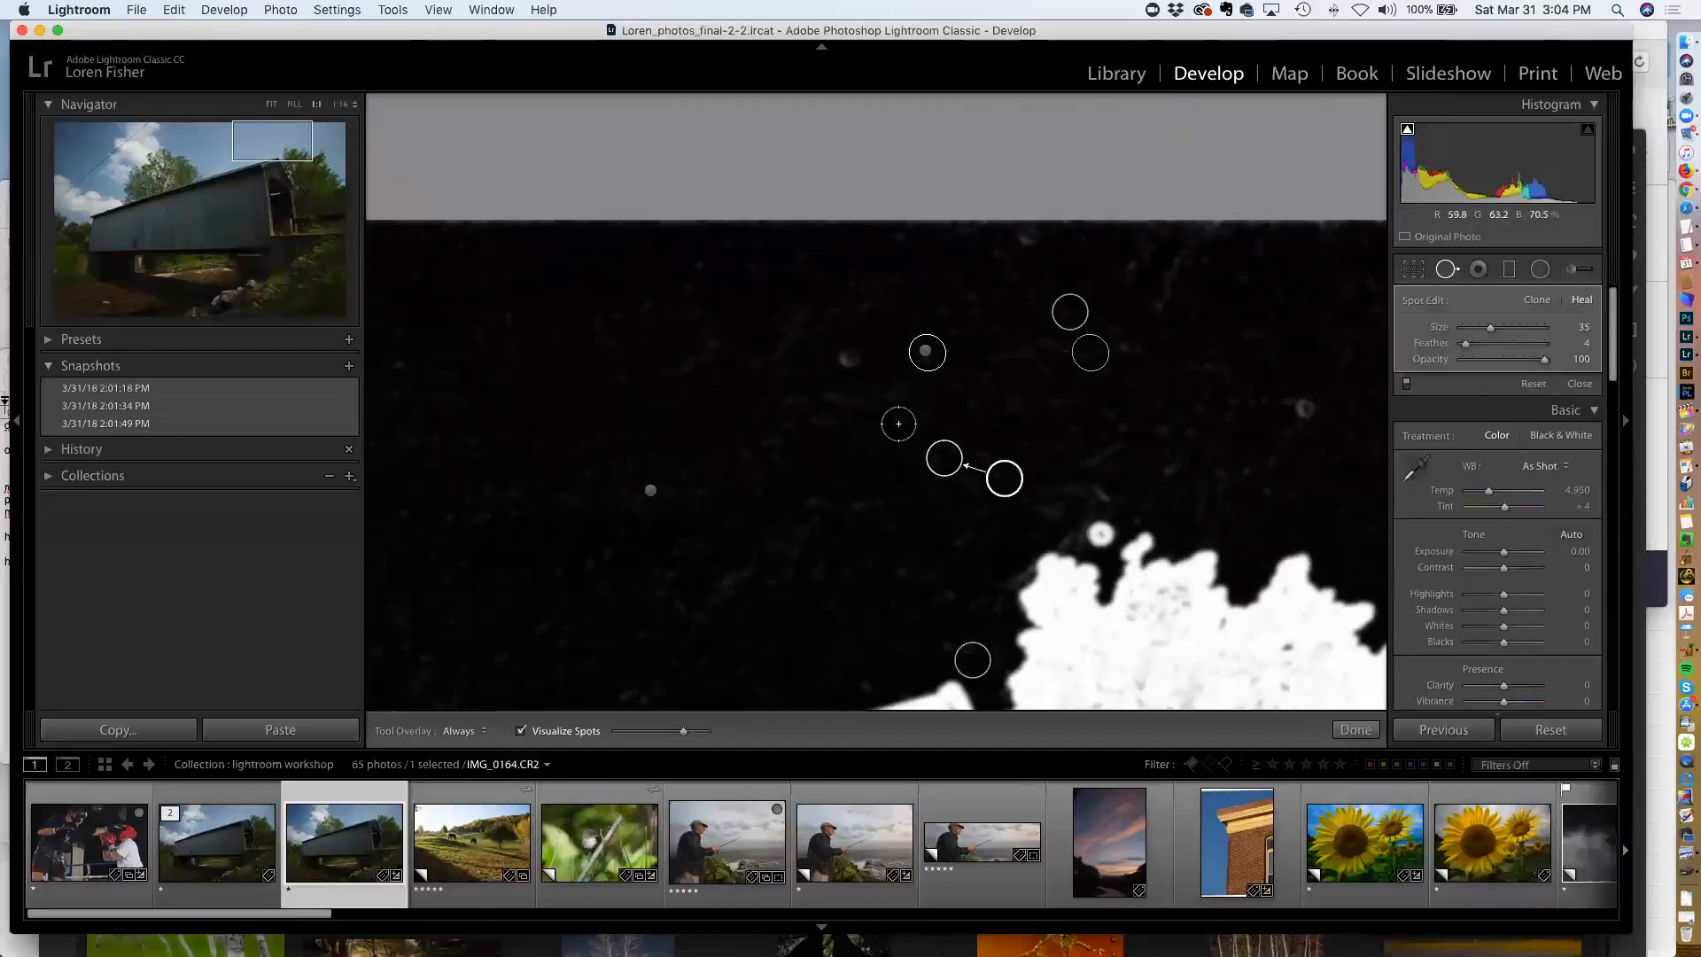
{"action": "left_click", "coordinate": [844, 358]}
{"action": "left_click", "coordinate": [1305, 407]}
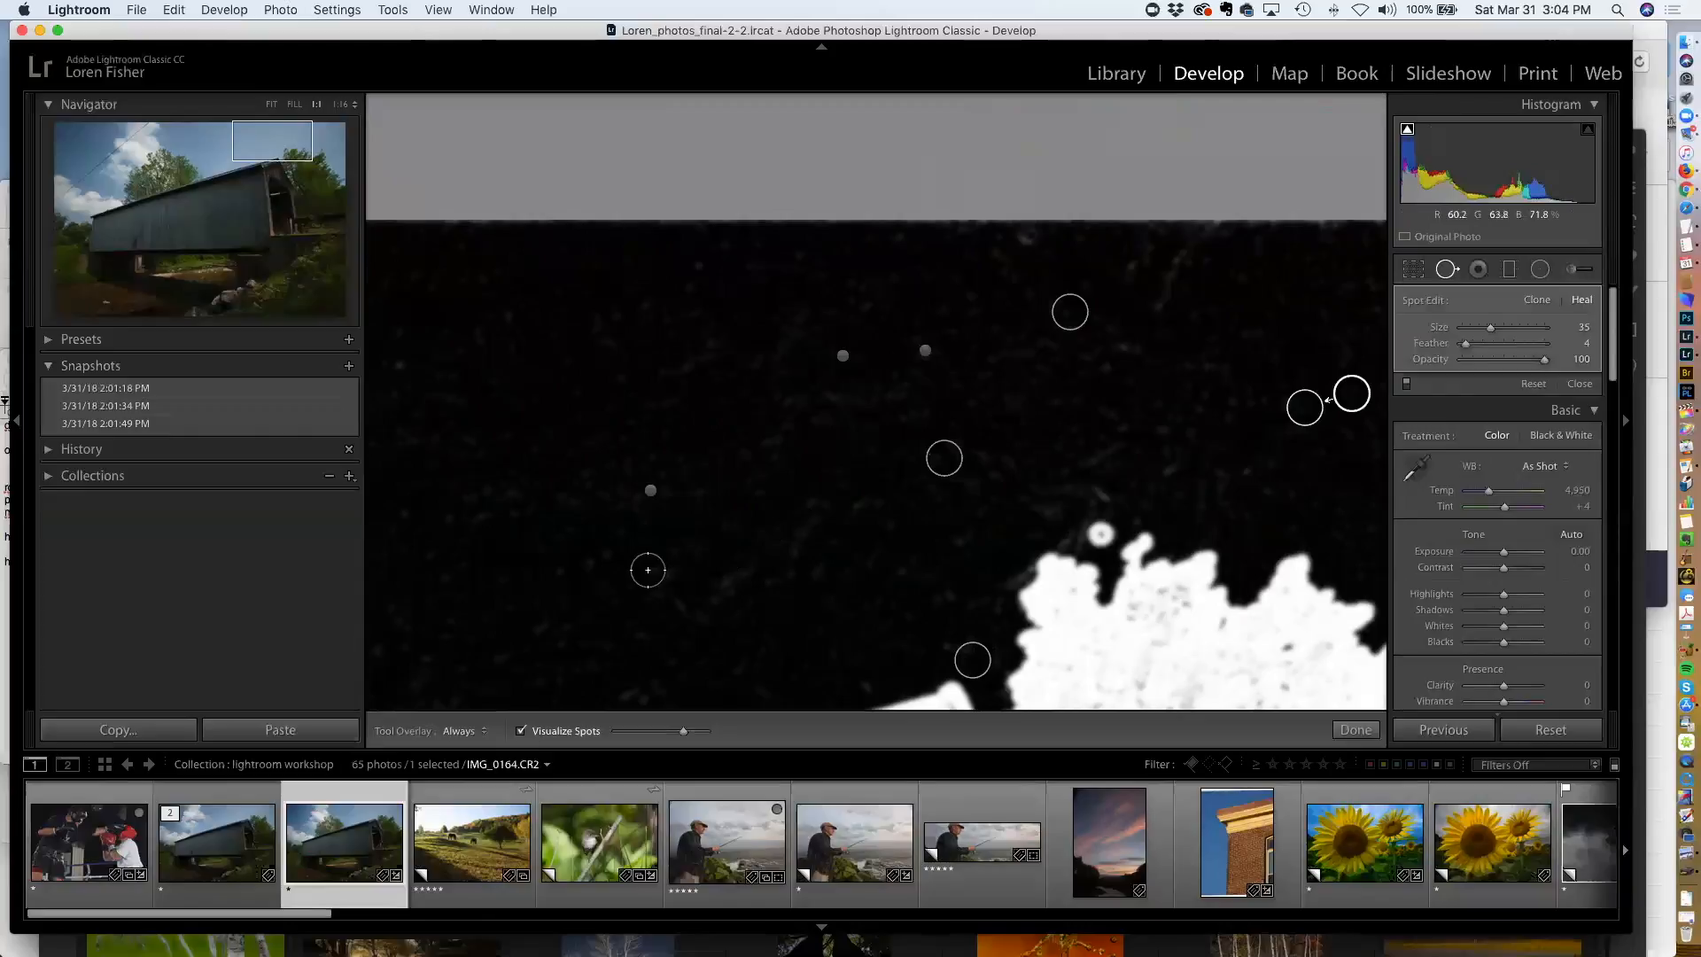
{"action": "left_click", "coordinate": [520, 731]}
{"action": "left_click", "coordinate": [520, 731]}
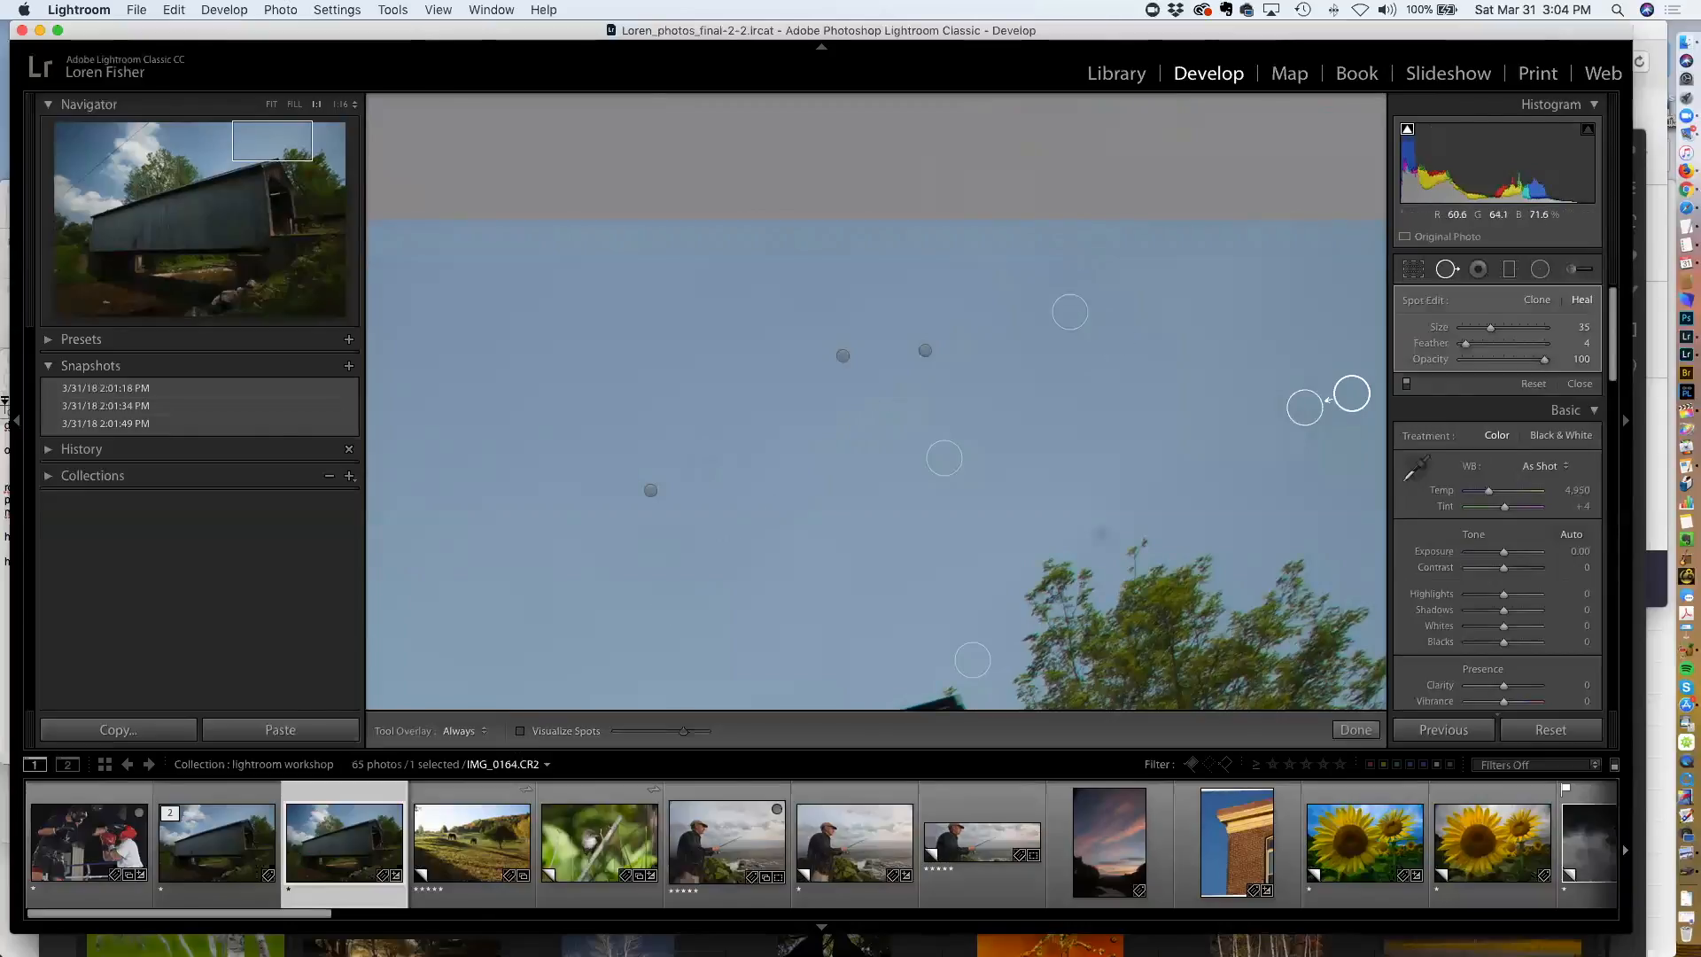
Reposition the source of a healing spot in the upper sky, then delete that spot
{"action": "left_click", "coordinate": [925, 350]}
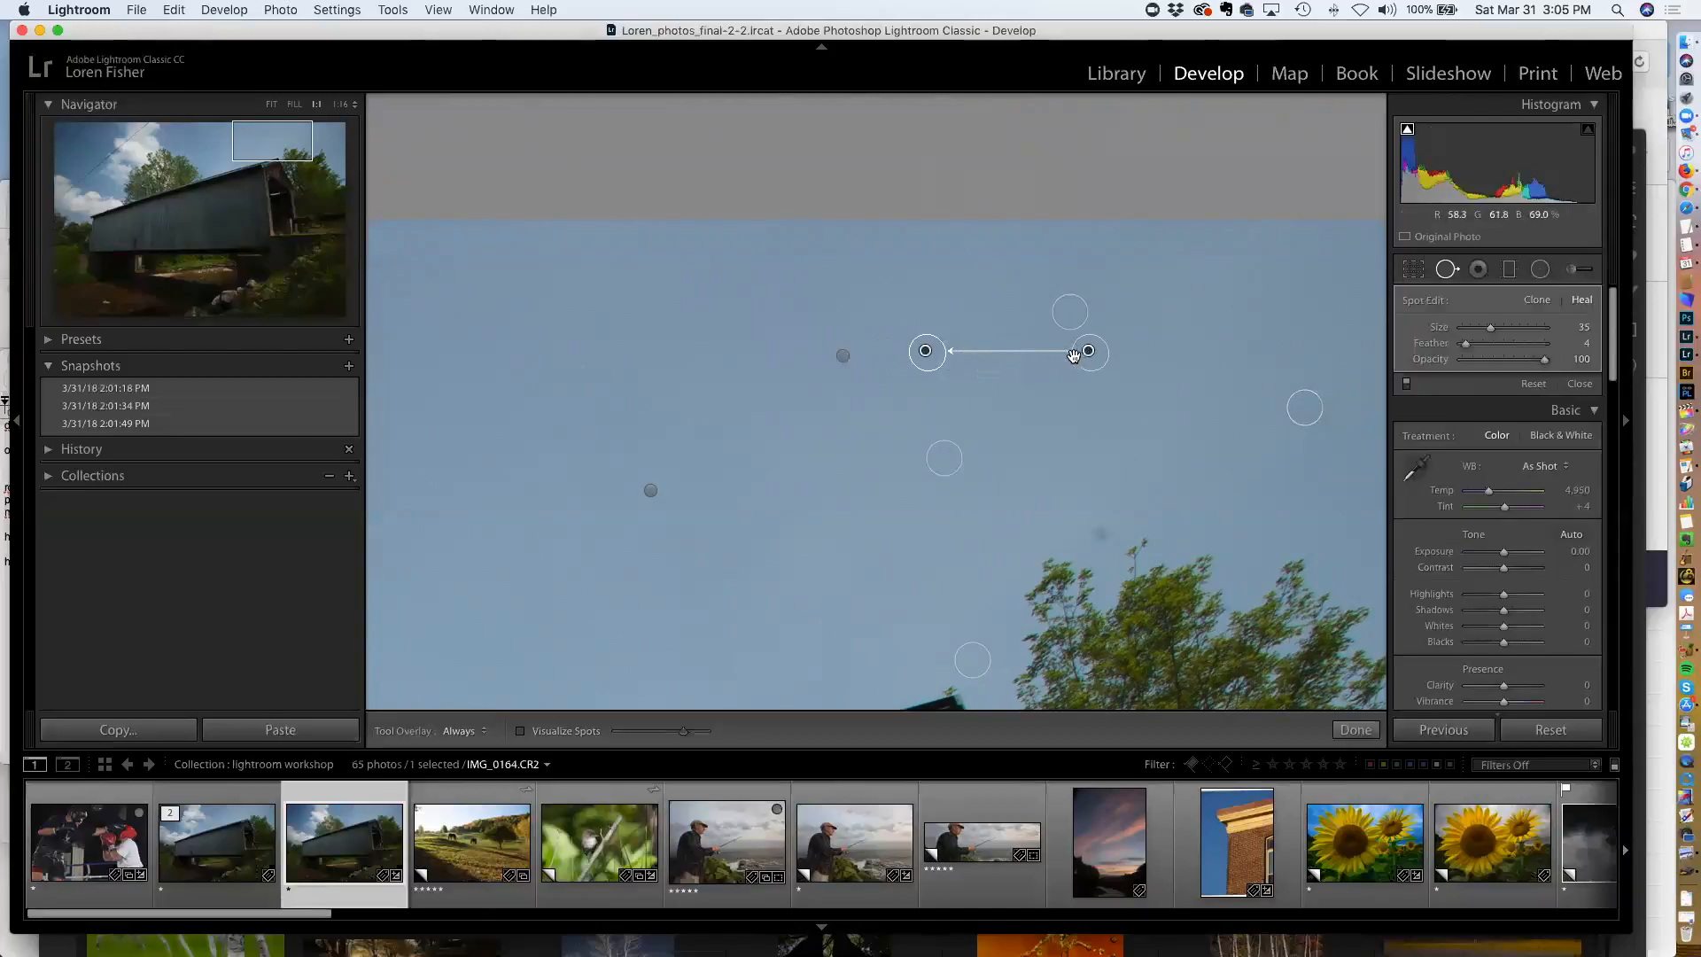
{"action": "mouse_move", "coordinate": [1087, 350]}
{"action": "left_mouse_down"}
{"action": "mouse_move", "coordinate": [1032, 409]}
{"action": "mouse_move", "coordinate": [1139, 592]}
{"action": "mouse_move", "coordinate": [1168, 610]}
{"action": "mouse_move", "coordinate": [1160, 339]}
{"action": "left_mouse_up"}
{"action": "key", "text": "Delete"}
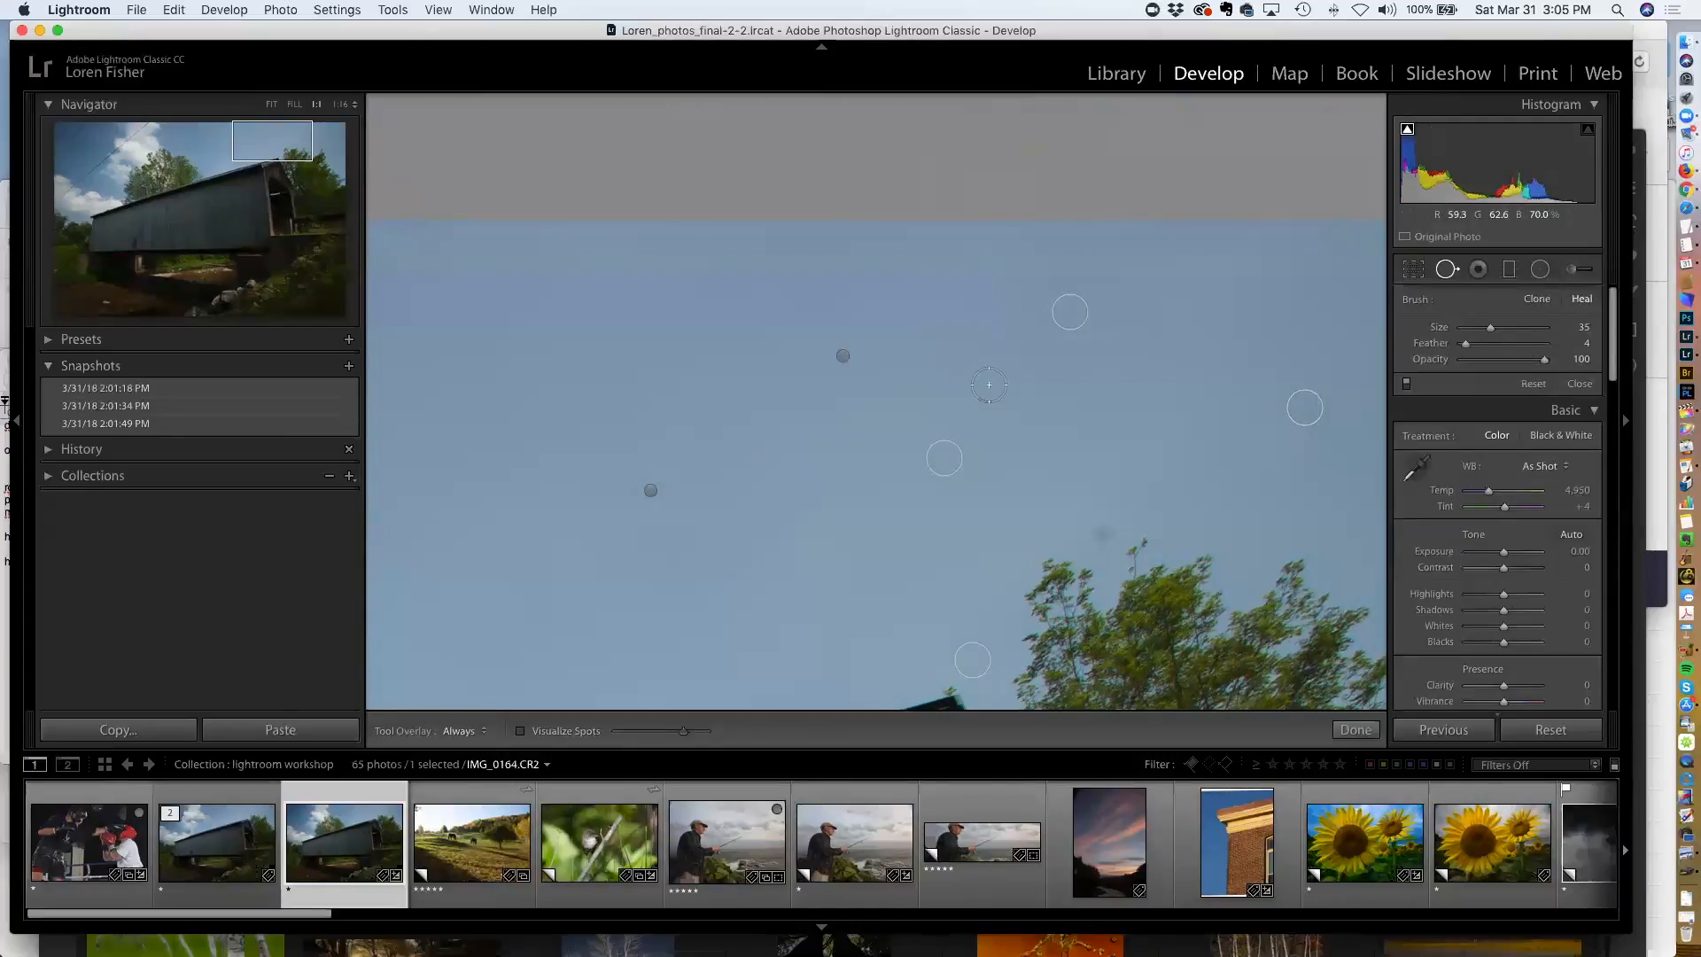
Heal a dust spot in the upper-left sky and remove it again
{"action": "left_click", "coordinate": [842, 355]}
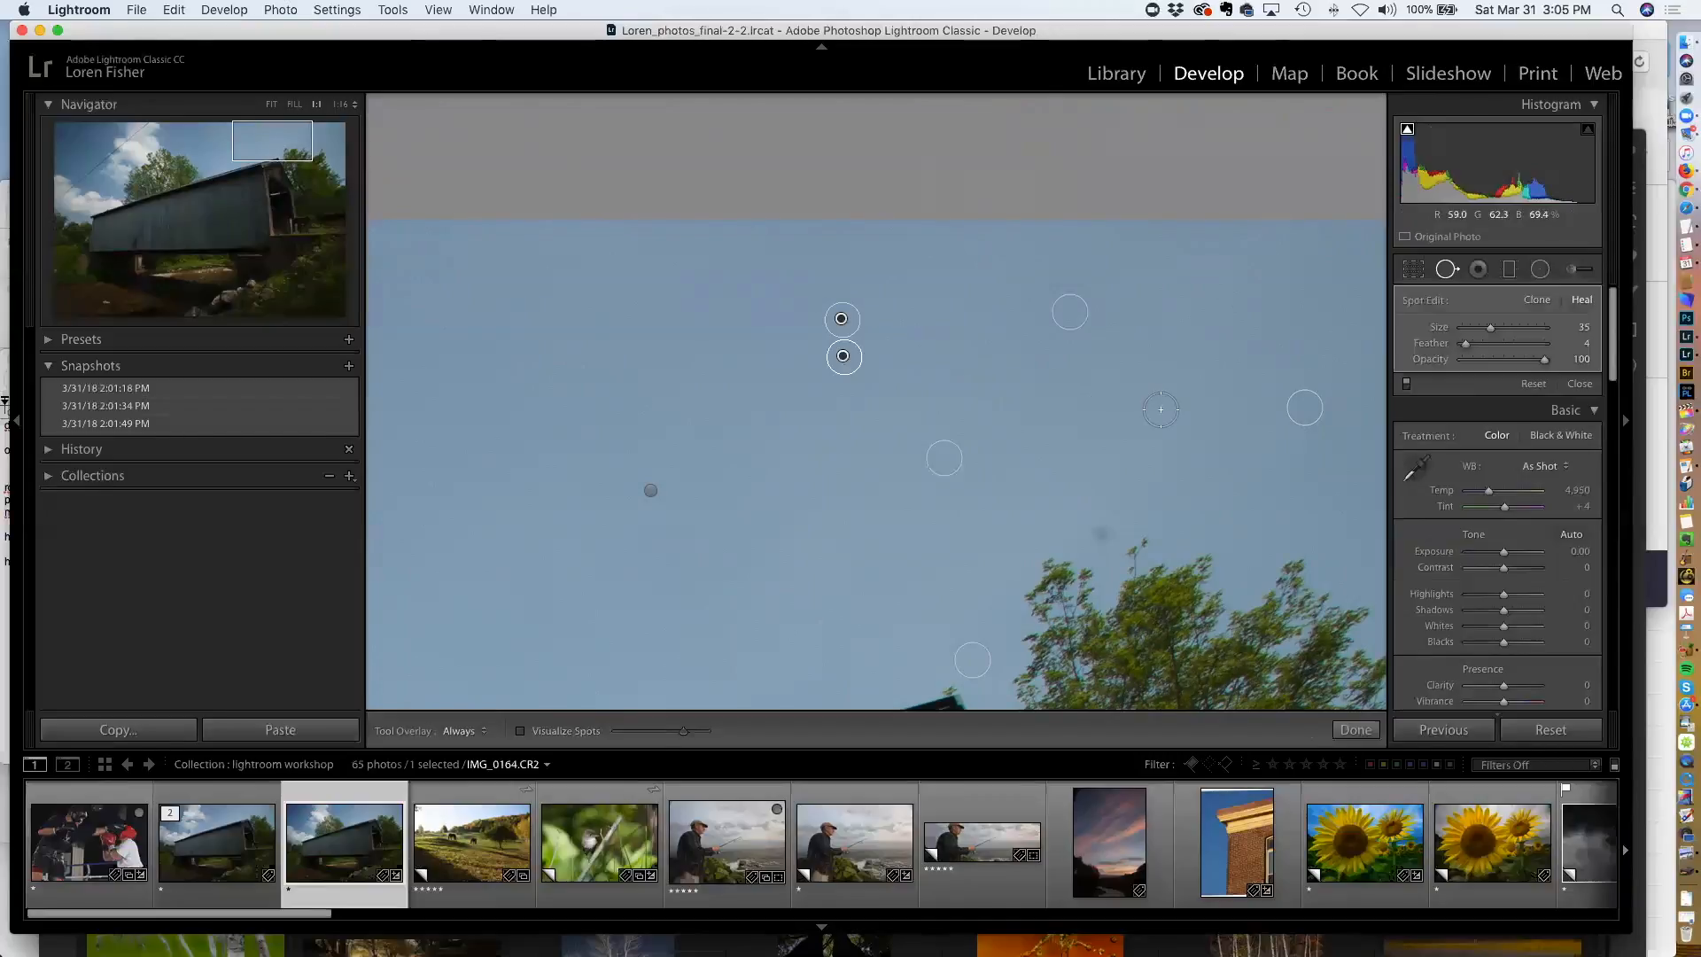
{"action": "key", "text": "Delete"}
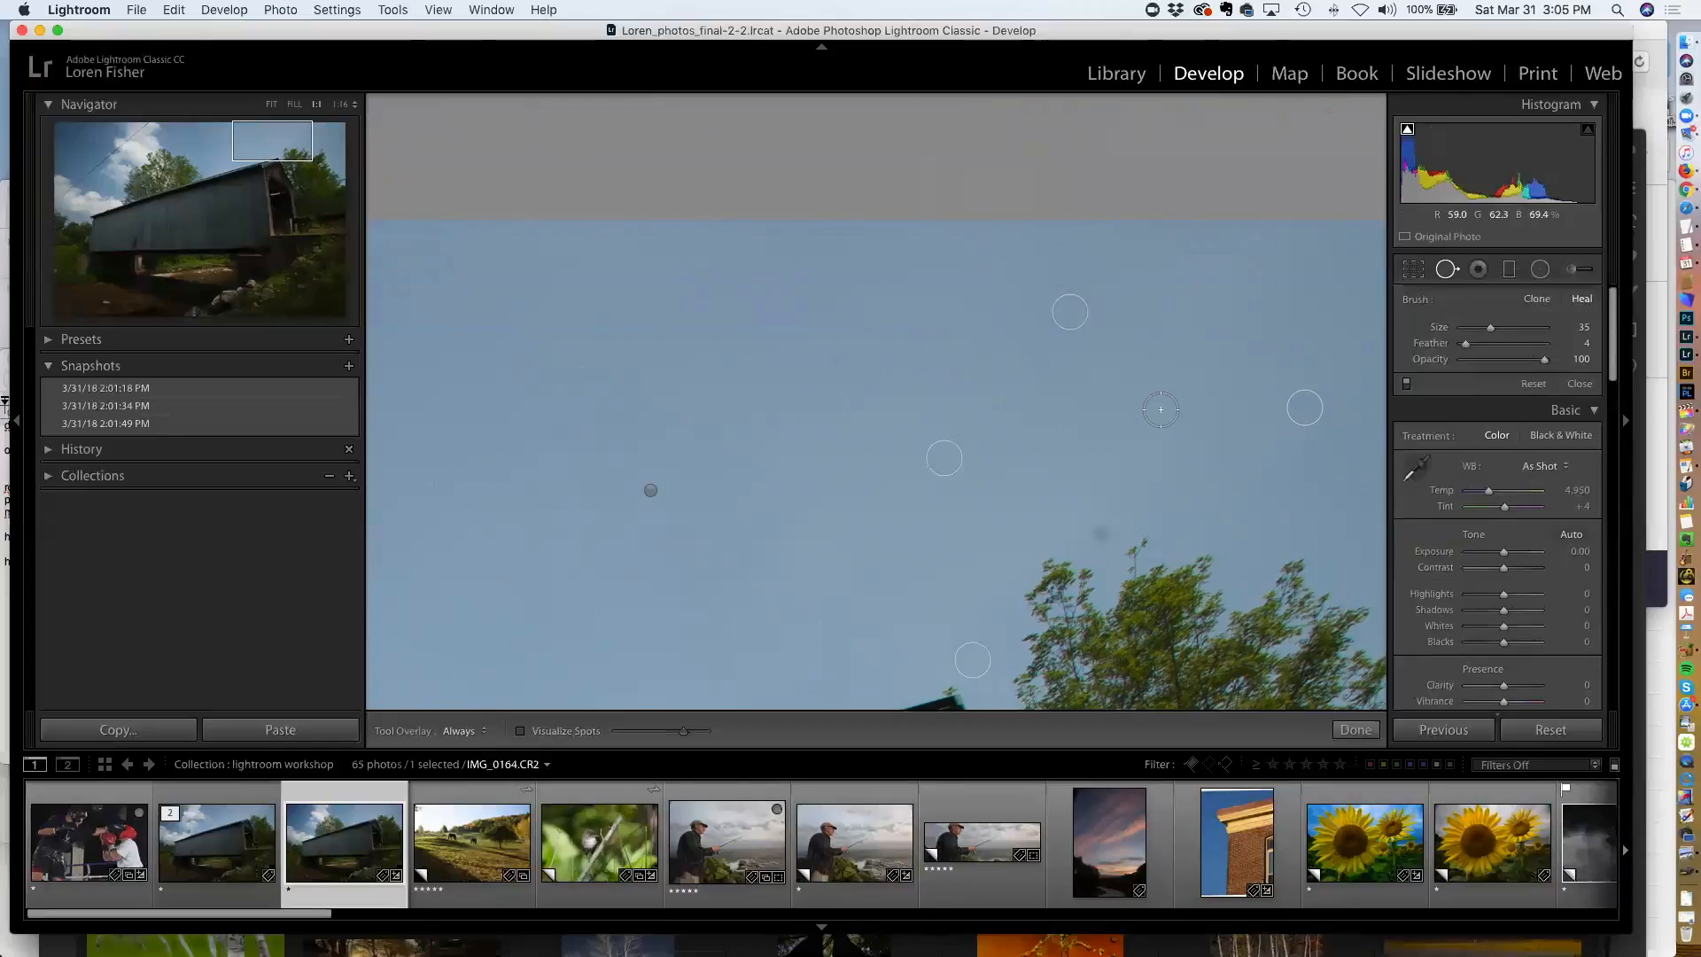
Heal a dust spot just above the treetops and return the view to fit the whole photo
{"action": "left_click", "coordinate": [1101, 535]}
{"action": "left_click", "coordinate": [960, 464]}
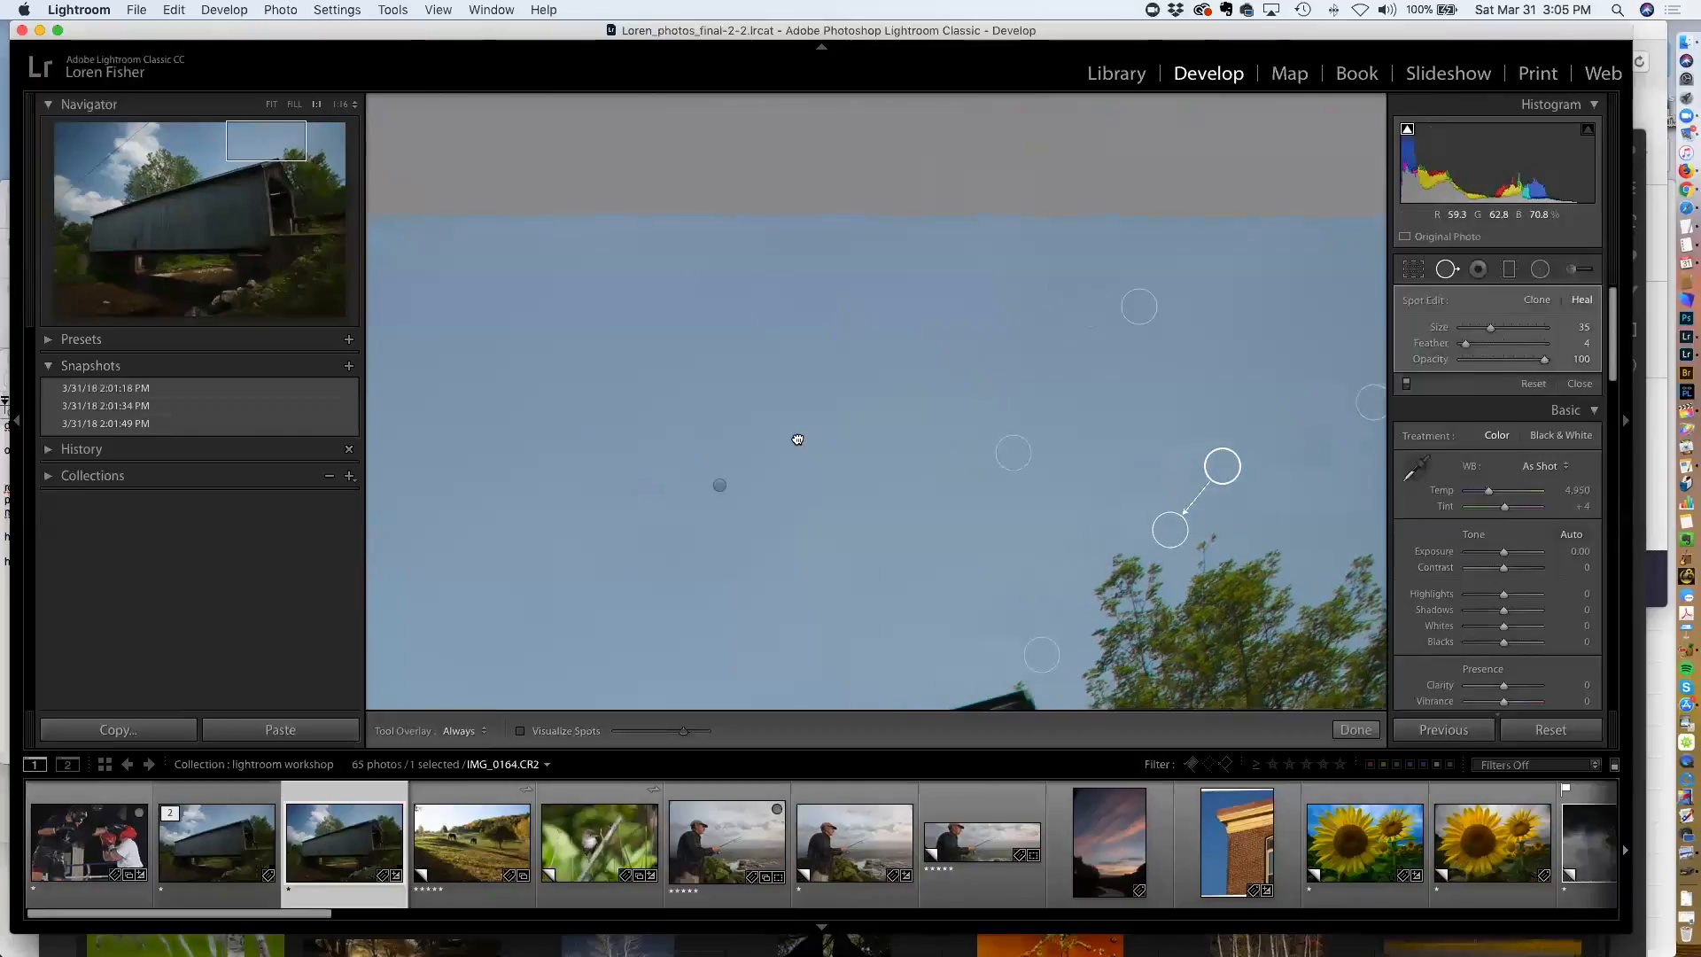
{"action": "left_click_drag", "start_coordinate": [610, 453], "coordinate": [1289, 465]}
{"action": "left_click_drag", "start_coordinate": [654, 441], "coordinate": [1342, 454]}
{"action": "left_click_drag", "start_coordinate": [632, 468], "coordinate": [1063, 475]}
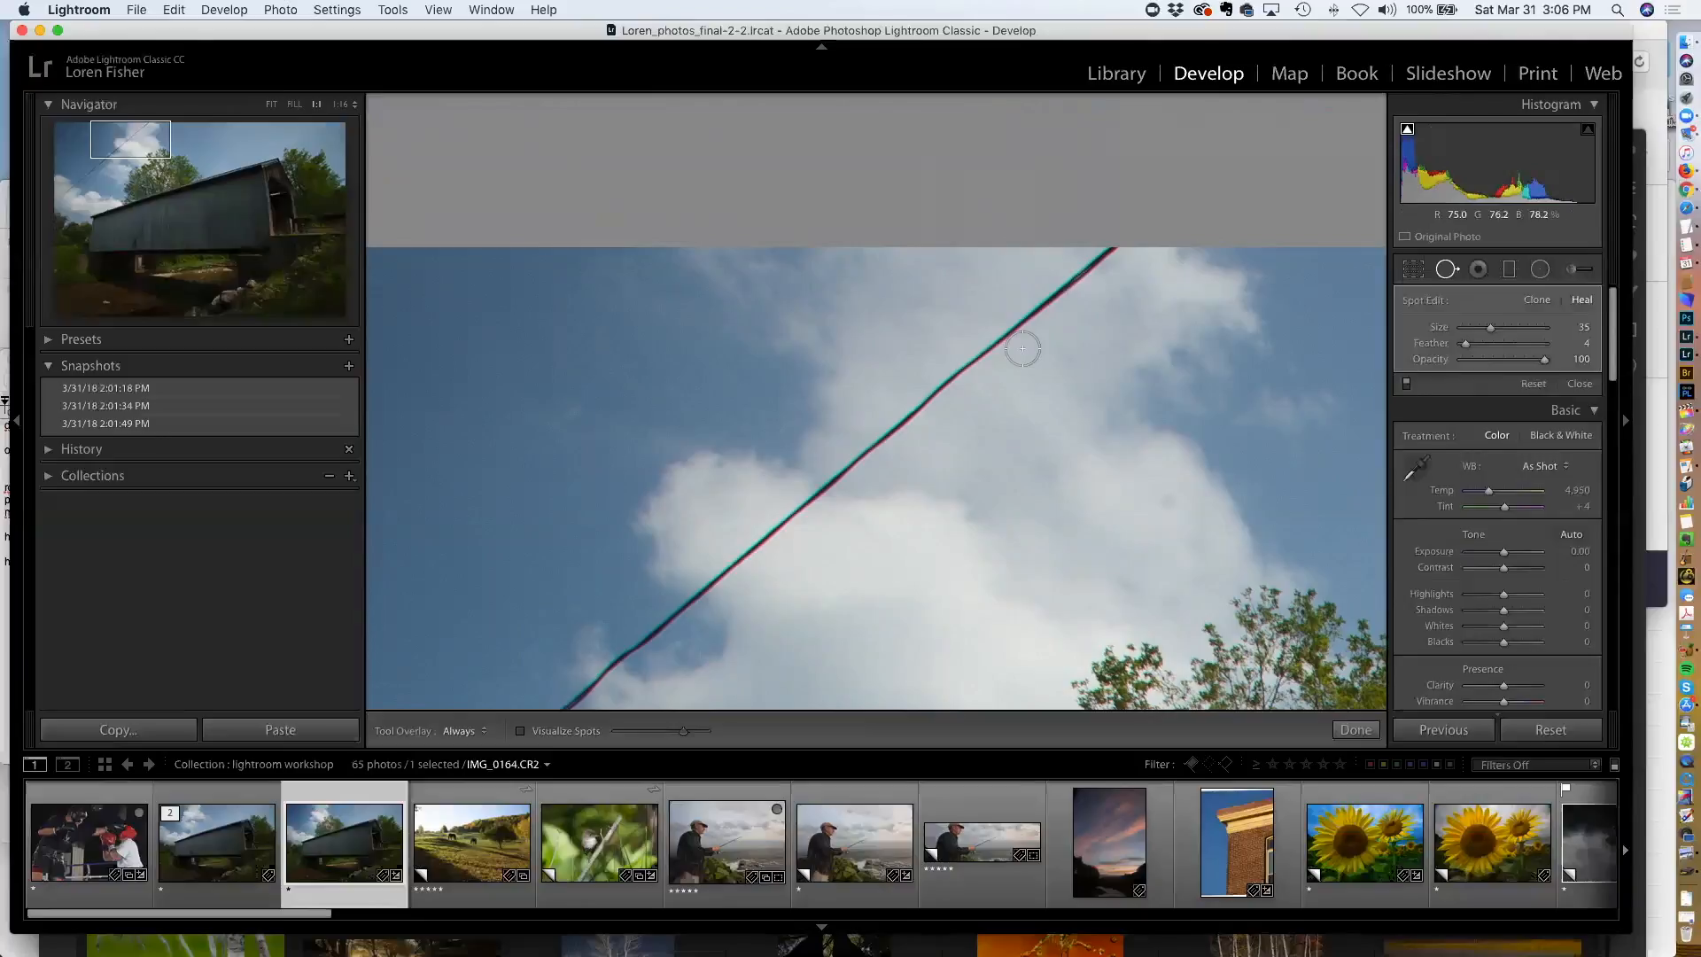
{"action": "key", "text": "super+minus"}
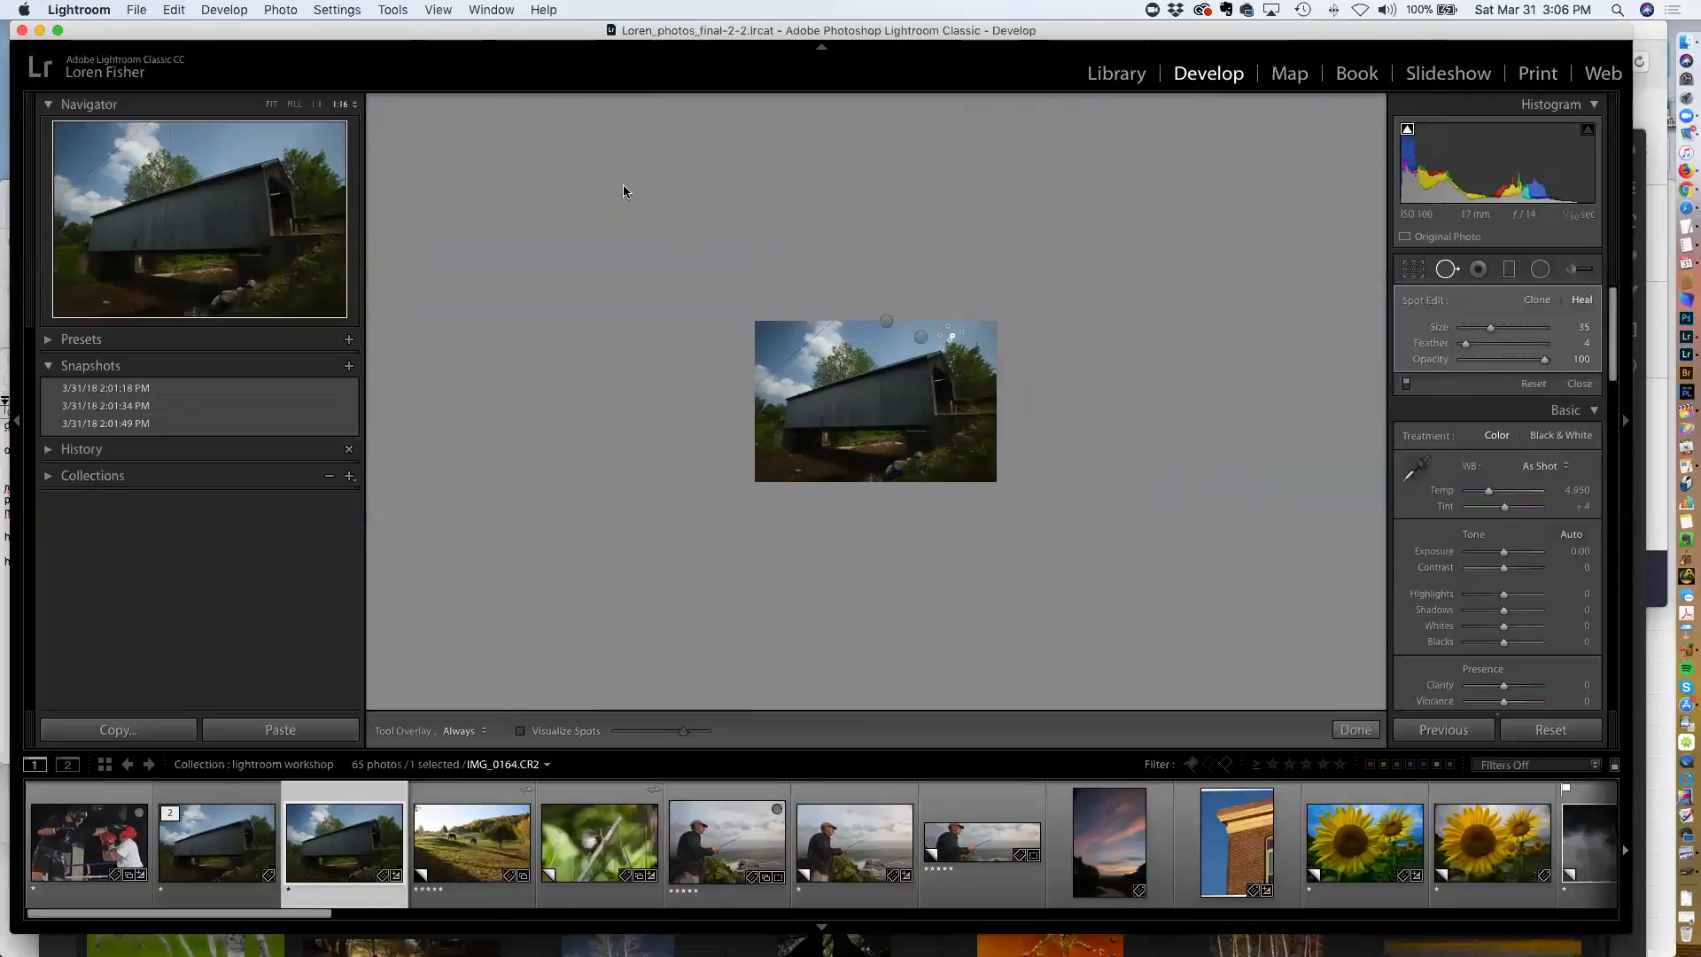
{"action": "left_click", "coordinate": [271, 105]}
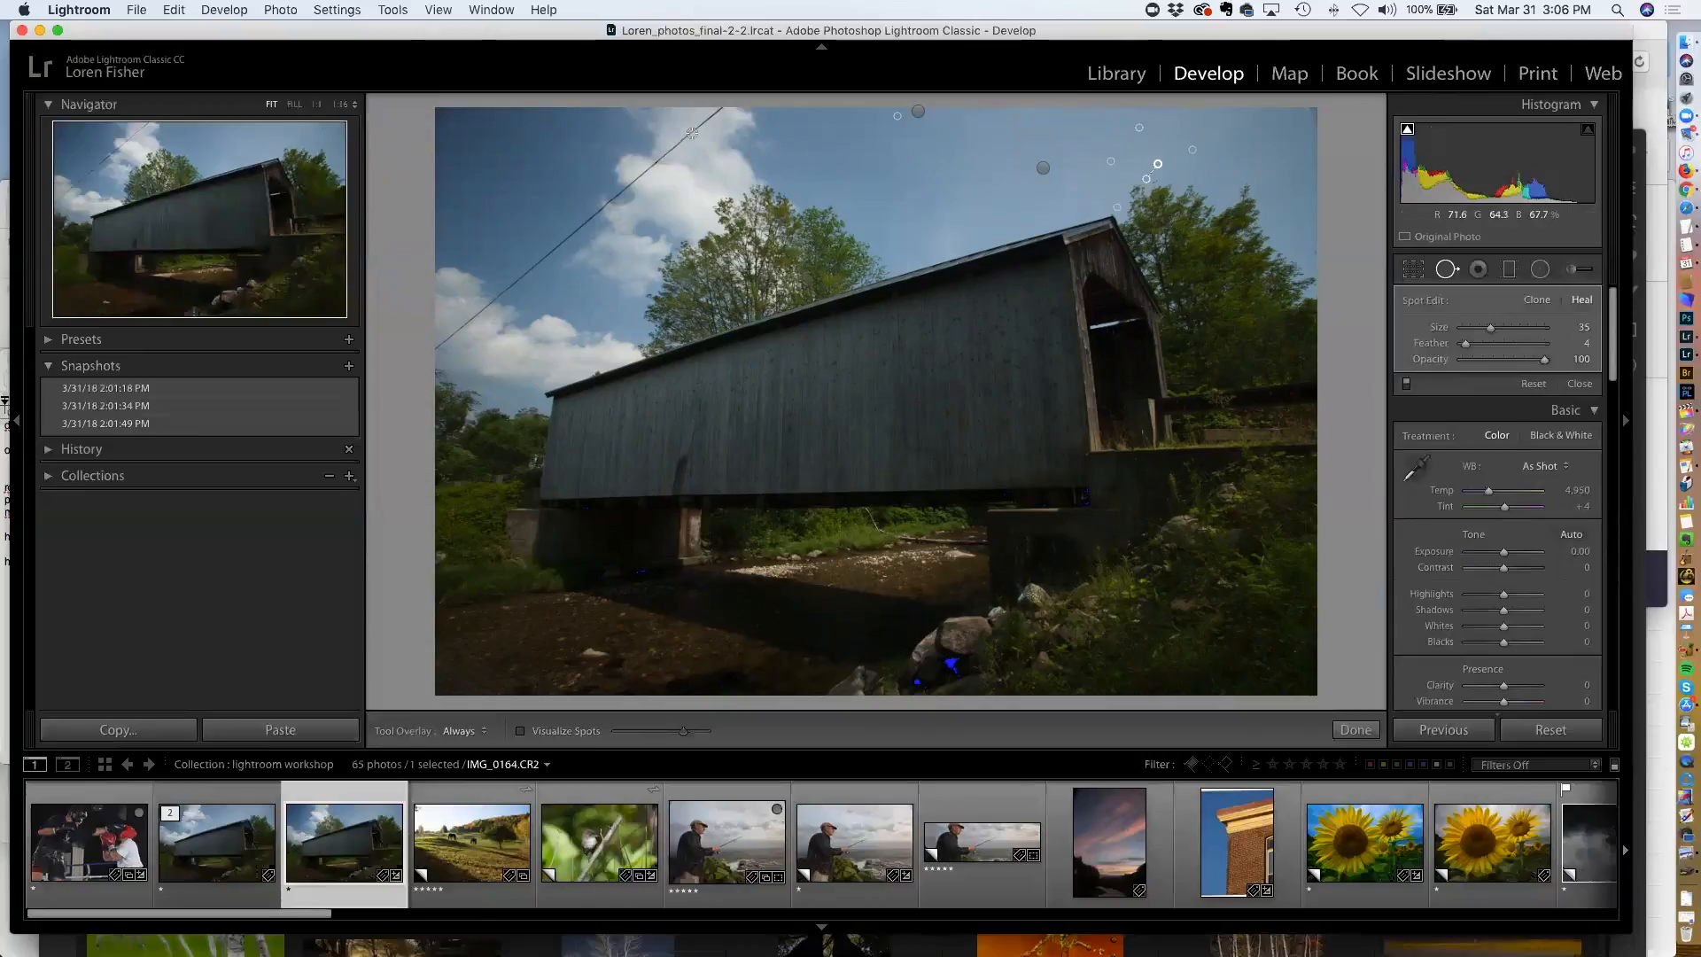
Paint a healing stroke along the whole overhead wire and delete it
{"action": "left_click_drag", "start_coordinate": [712, 113], "coordinate": [434, 354]}
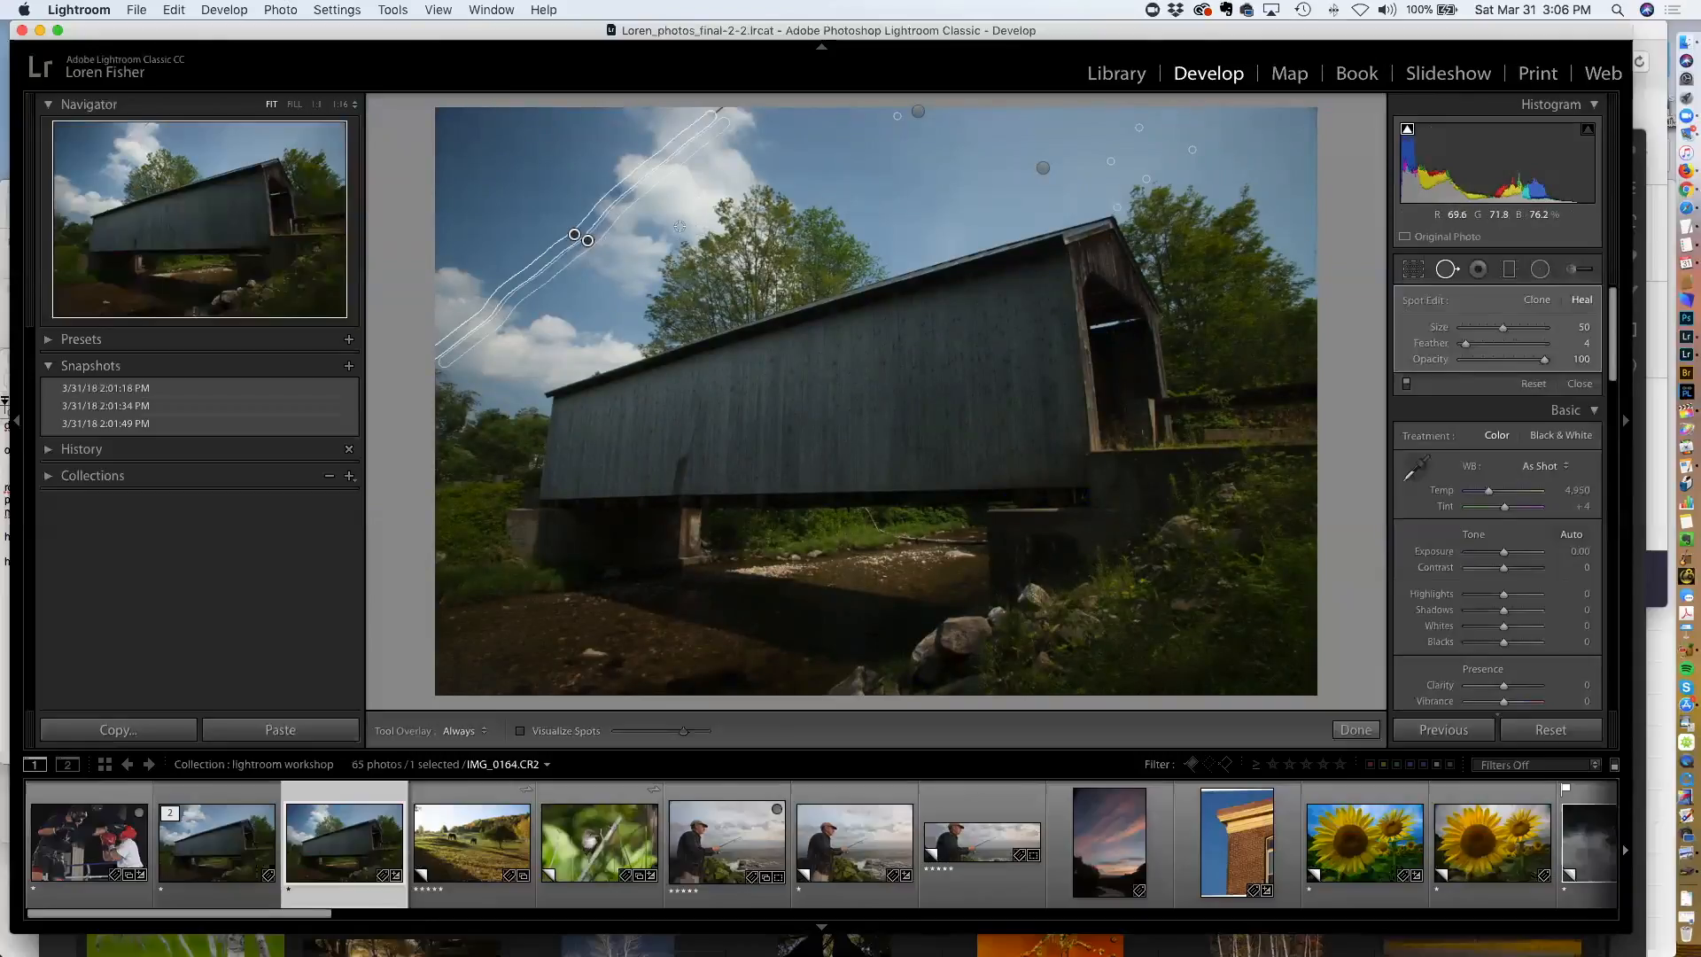
{"action": "key", "text": "BackSpace"}
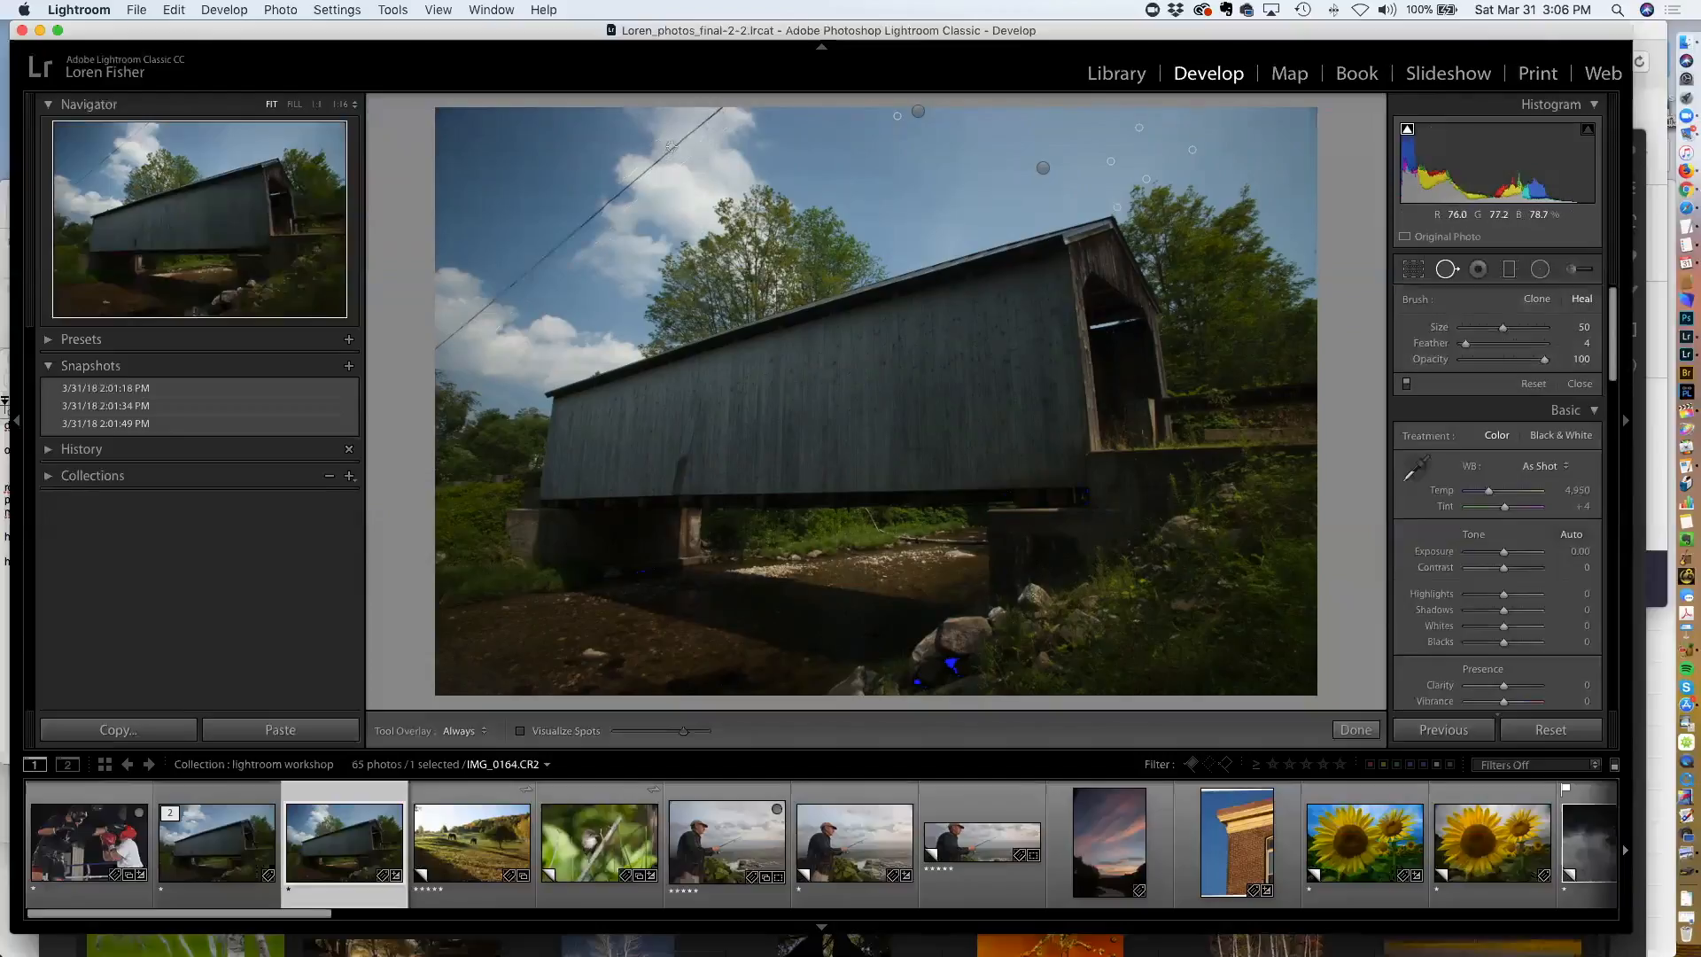
Remove the overhead wire with short healing strokes from the top edge down to the left edge, then close Spot Removal
{"action": "left_click_drag", "start_coordinate": [672, 146], "coordinate": [718, 107]}
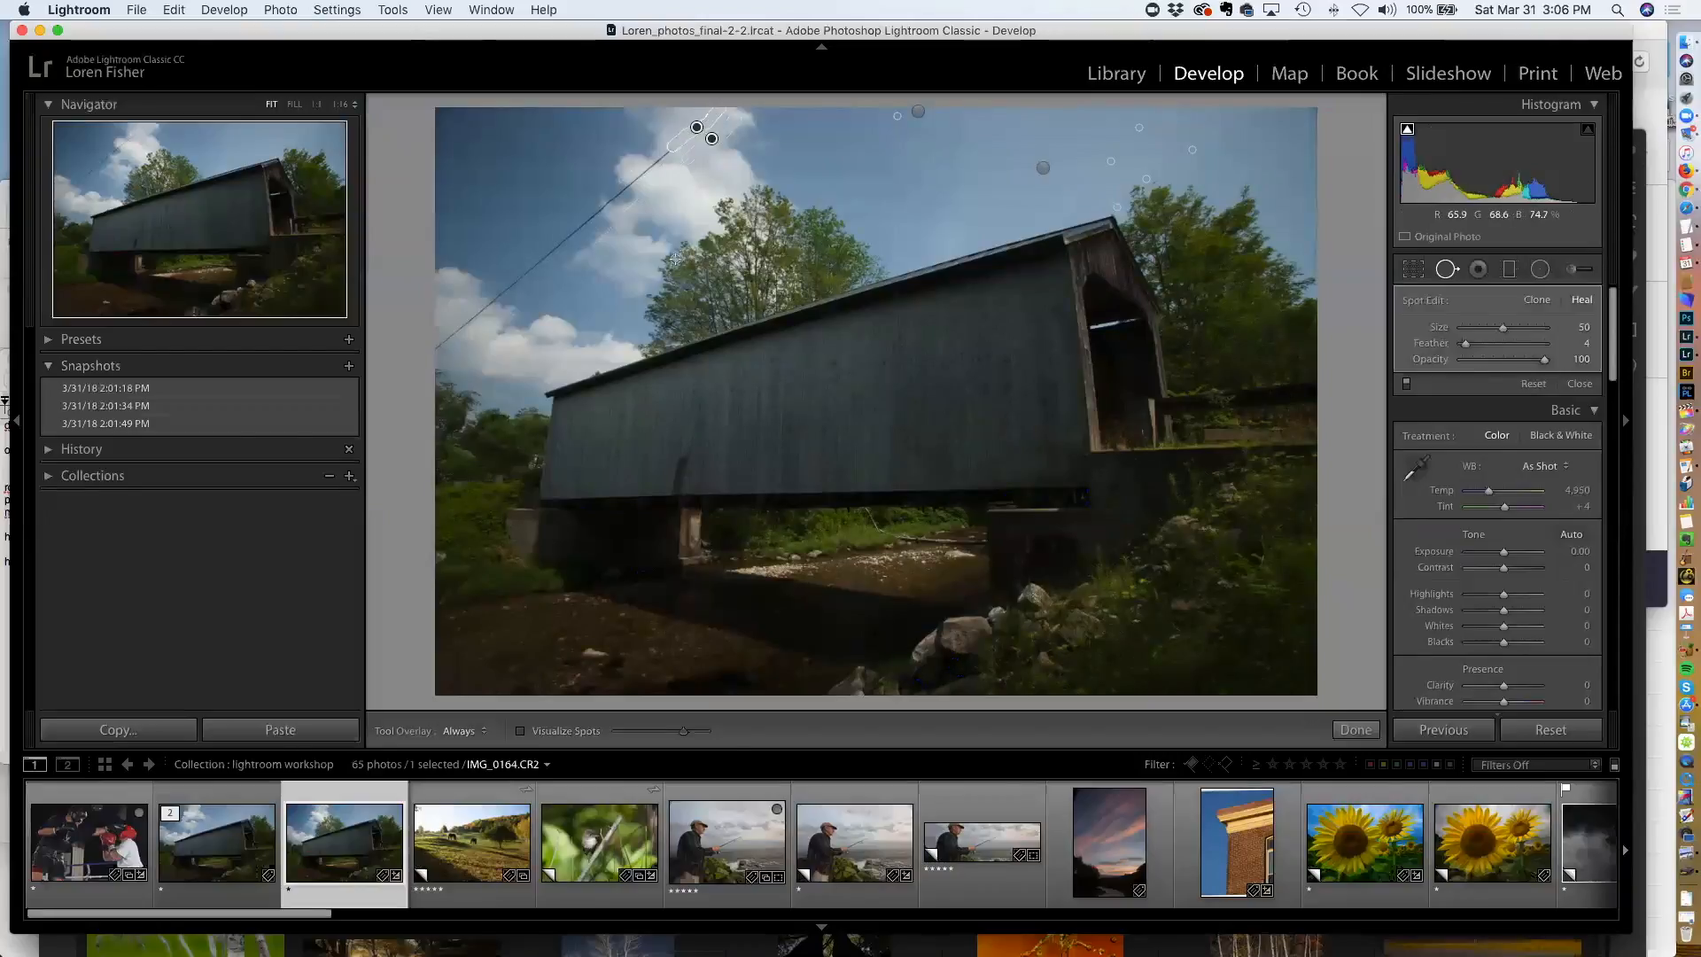
{"action": "left_click_drag", "start_coordinate": [655, 157], "coordinate": [664, 149]}
{"action": "mouse_move", "coordinate": [630, 183]}
{"action": "left_mouse_down"}
{"action": "mouse_move", "coordinate": [659, 157]}
{"action": "mouse_move", "coordinate": [627, 184]}
{"action": "left_mouse_up"}
{"action": "left_click", "coordinate": [607, 204]}
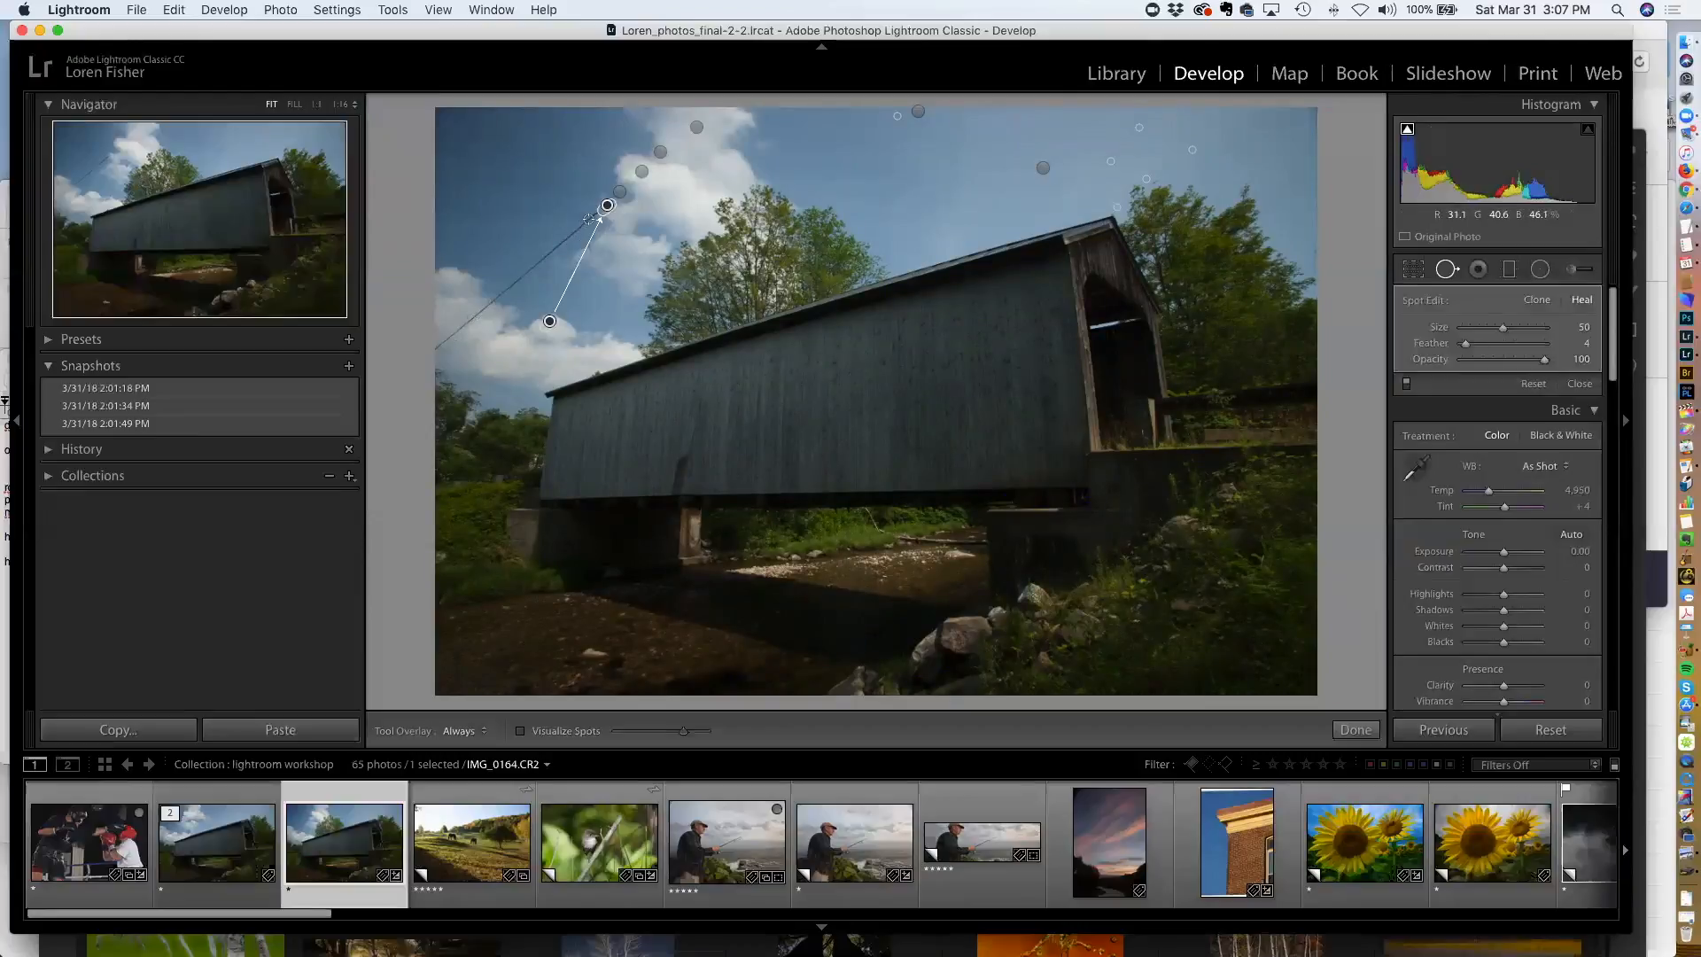
{"action": "left_click_drag", "start_coordinate": [595, 212], "coordinate": [535, 268]}
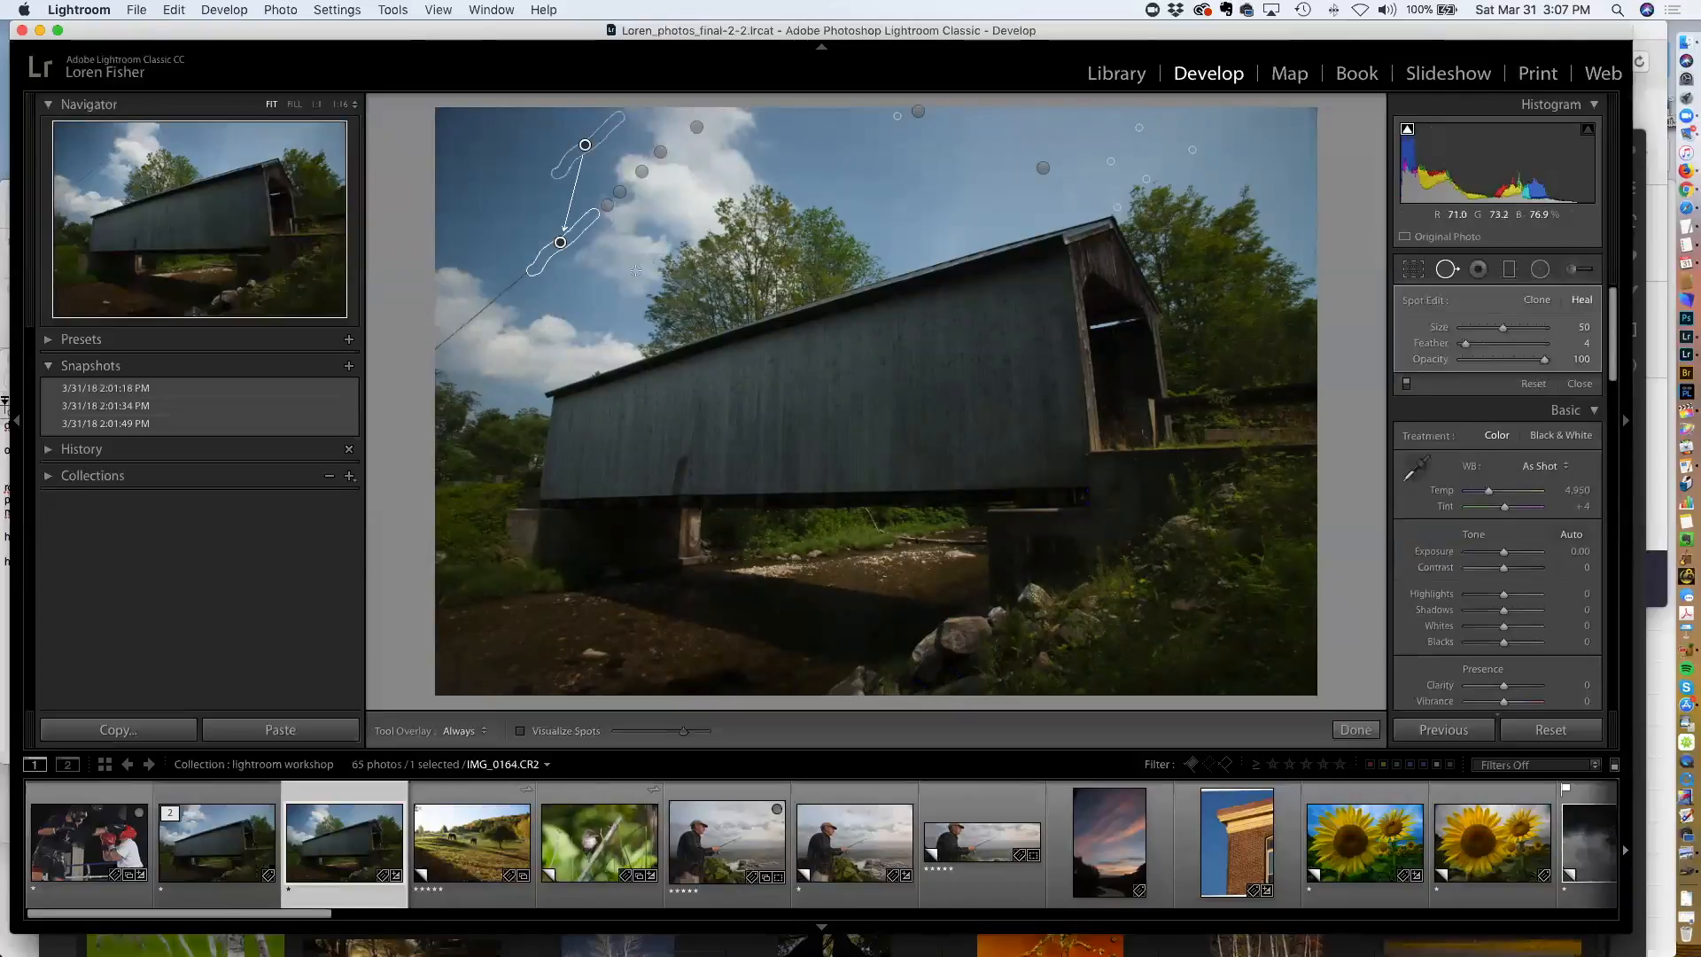
{"action": "mouse_move", "coordinate": [476, 310]}
{"action": "left_mouse_down"}
{"action": "mouse_move", "coordinate": [530, 271]}
{"action": "mouse_move", "coordinate": [441, 354]}
{"action": "left_mouse_up"}
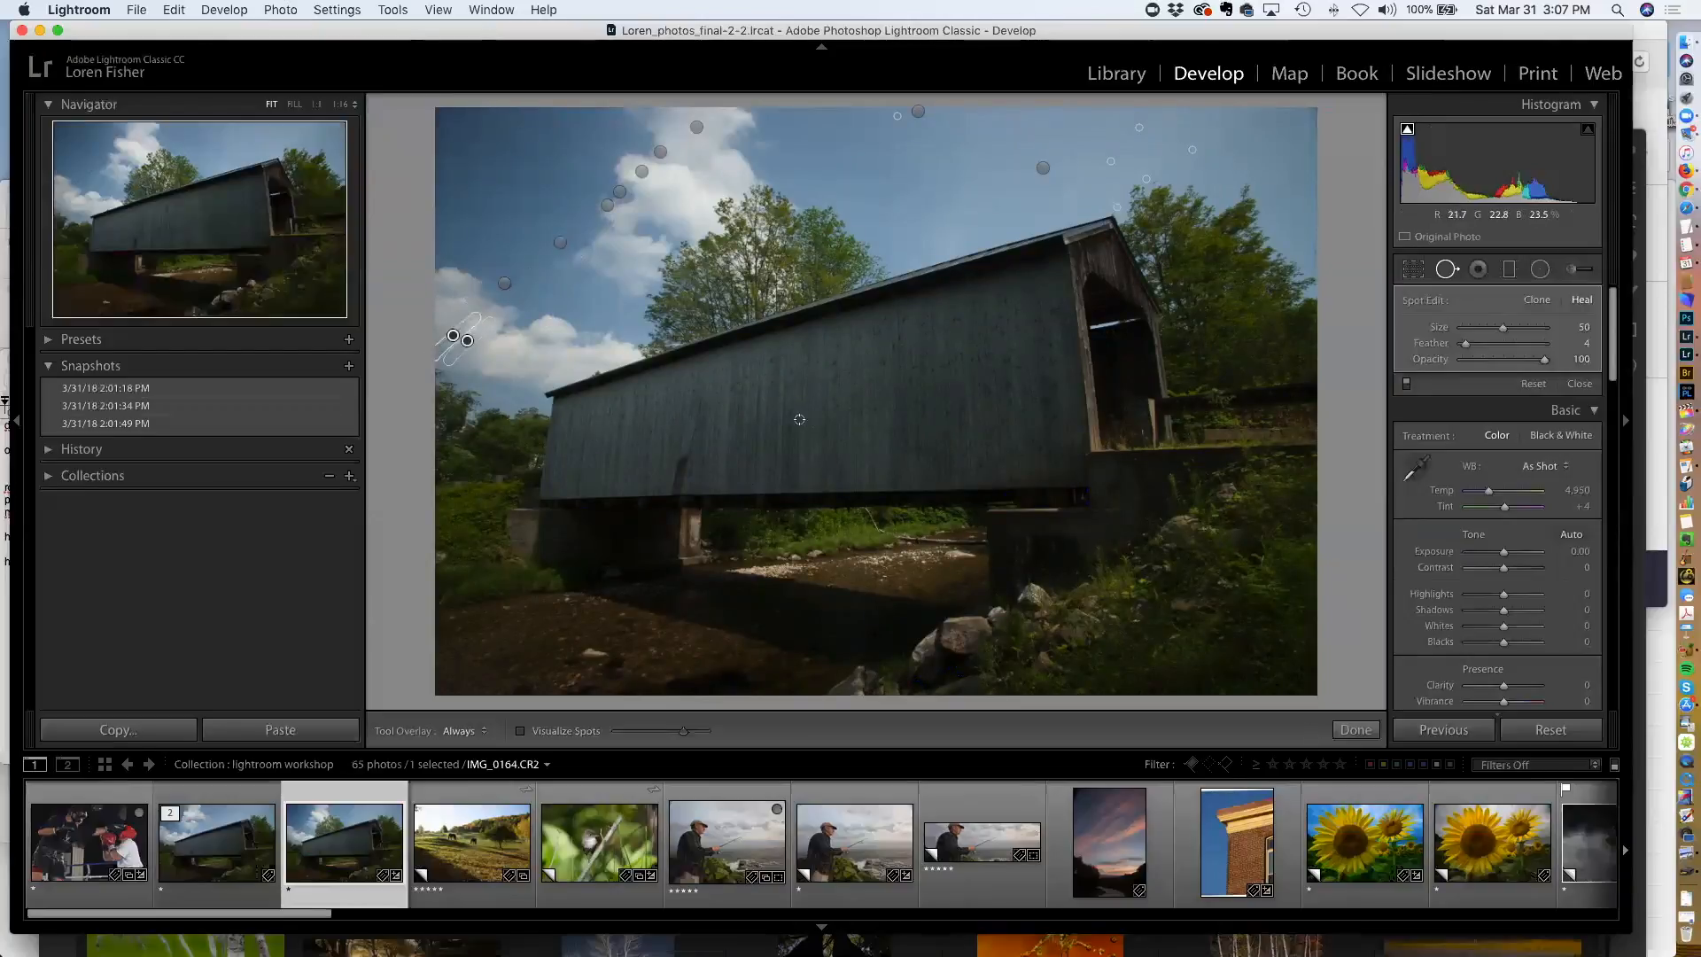
{"action": "key", "text": "q"}
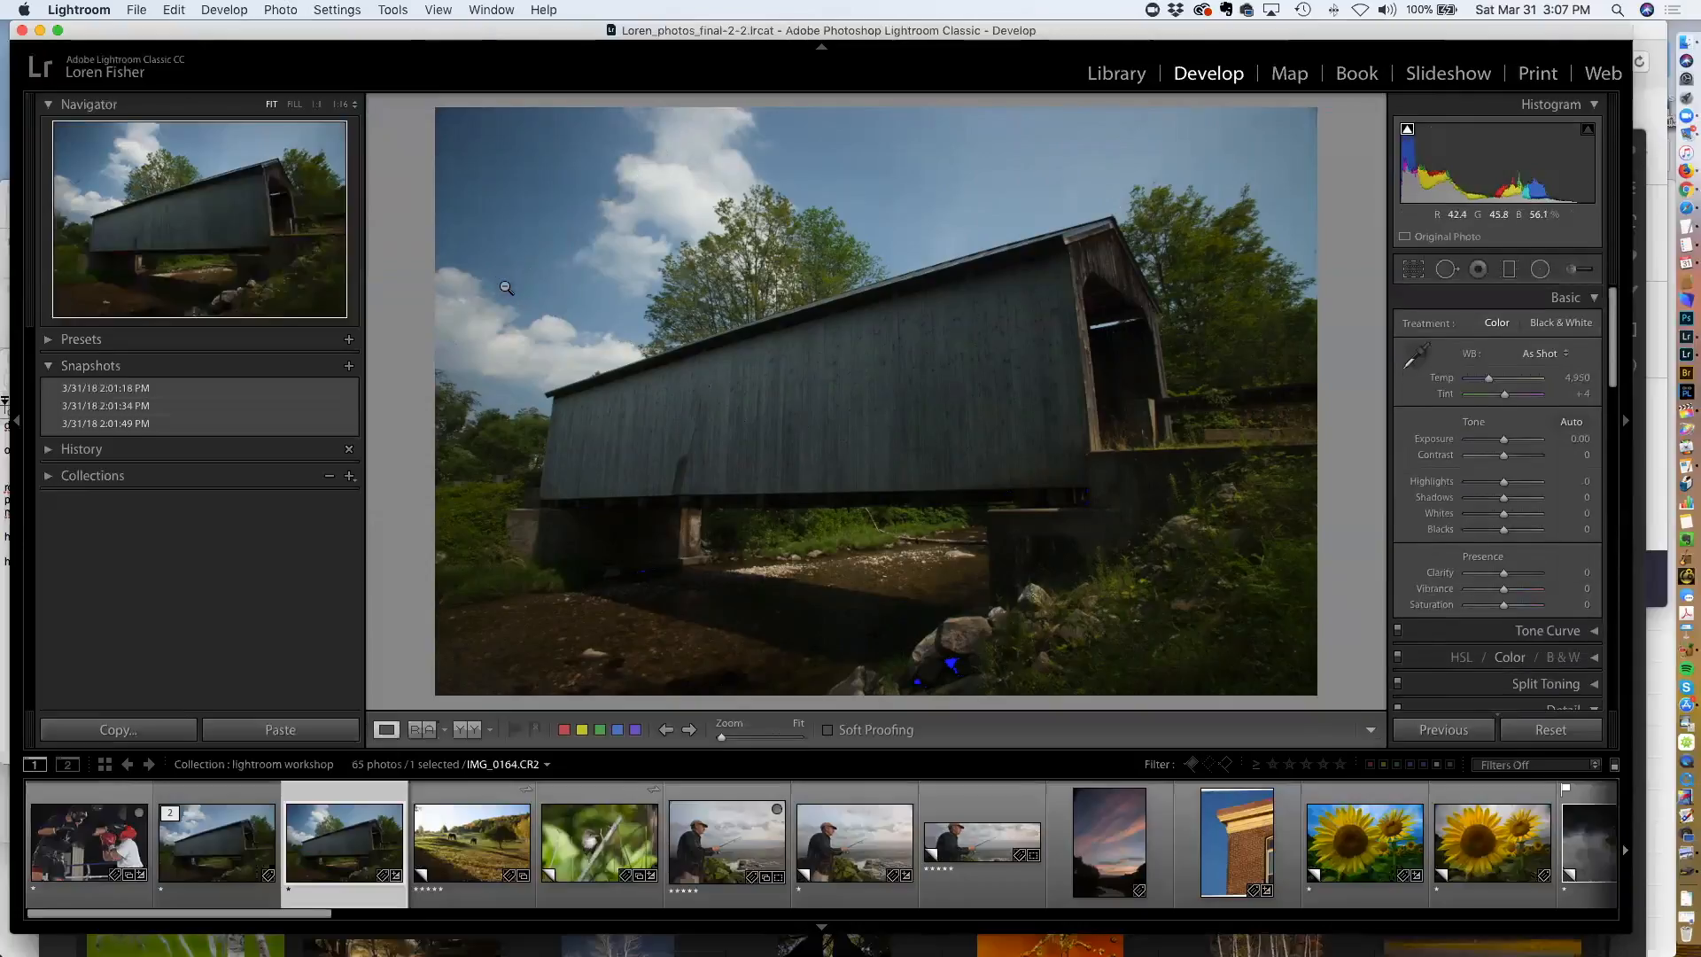
{"action": "left_click", "coordinate": [613, 204]}
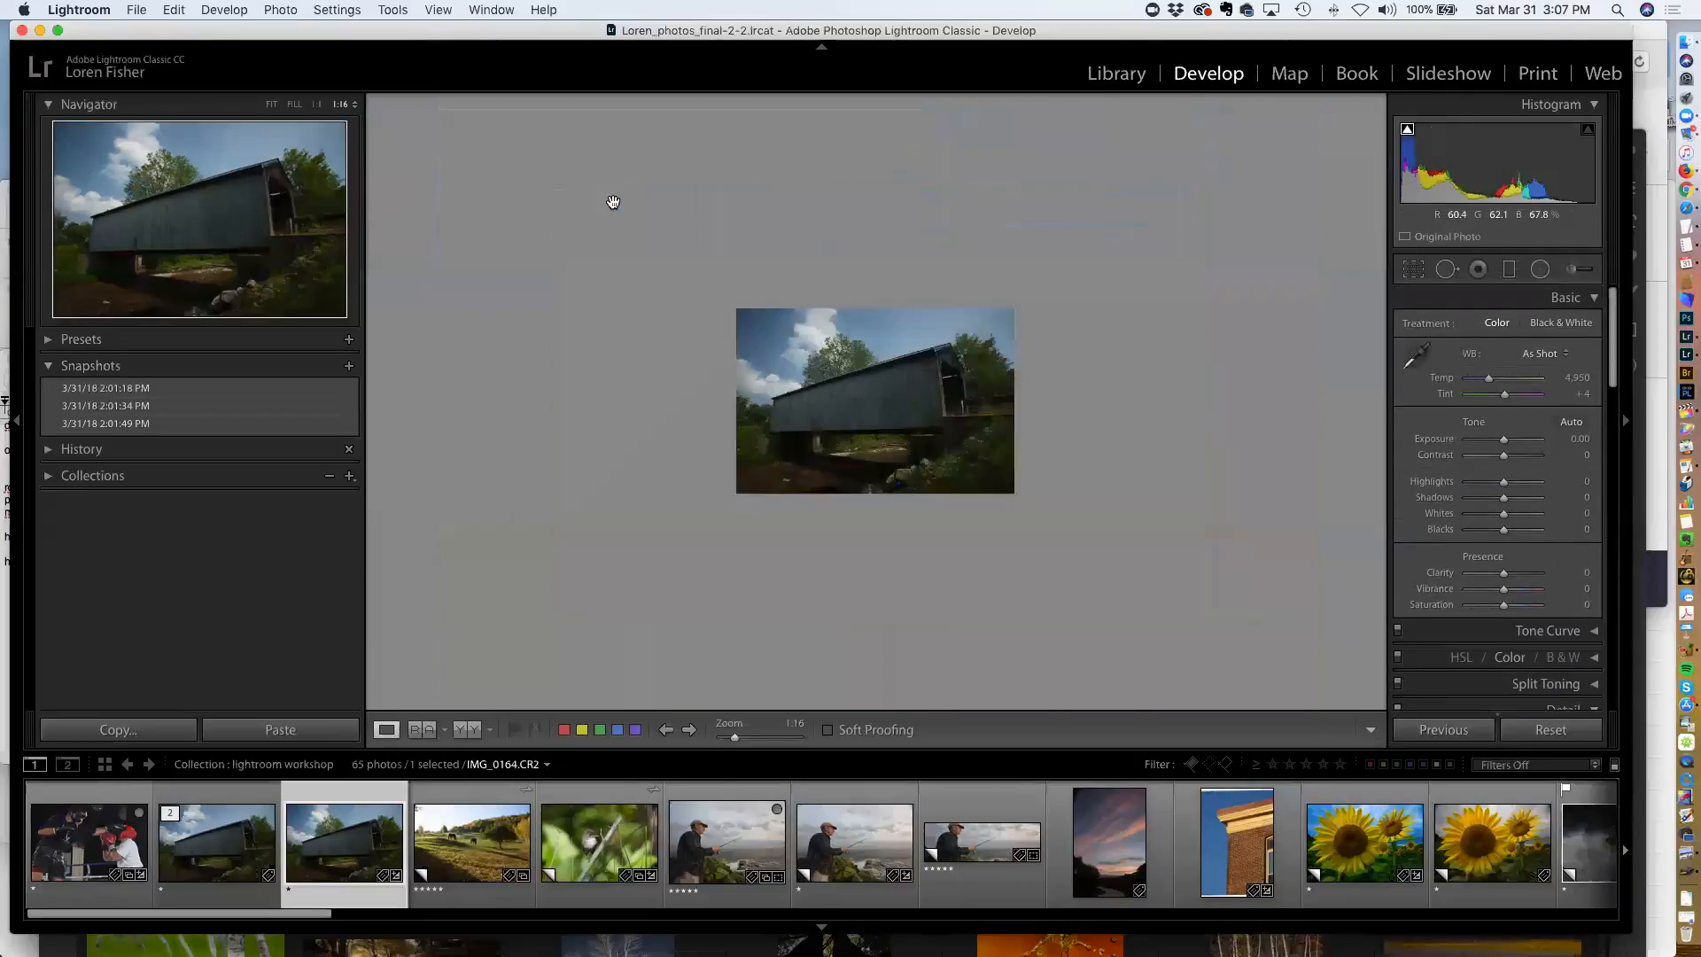
Heal a short section of the overhead wire beside the left clouds with Spot Removal, deleting and redoing the first stroke
{"action": "left_click", "coordinate": [544, 180]}
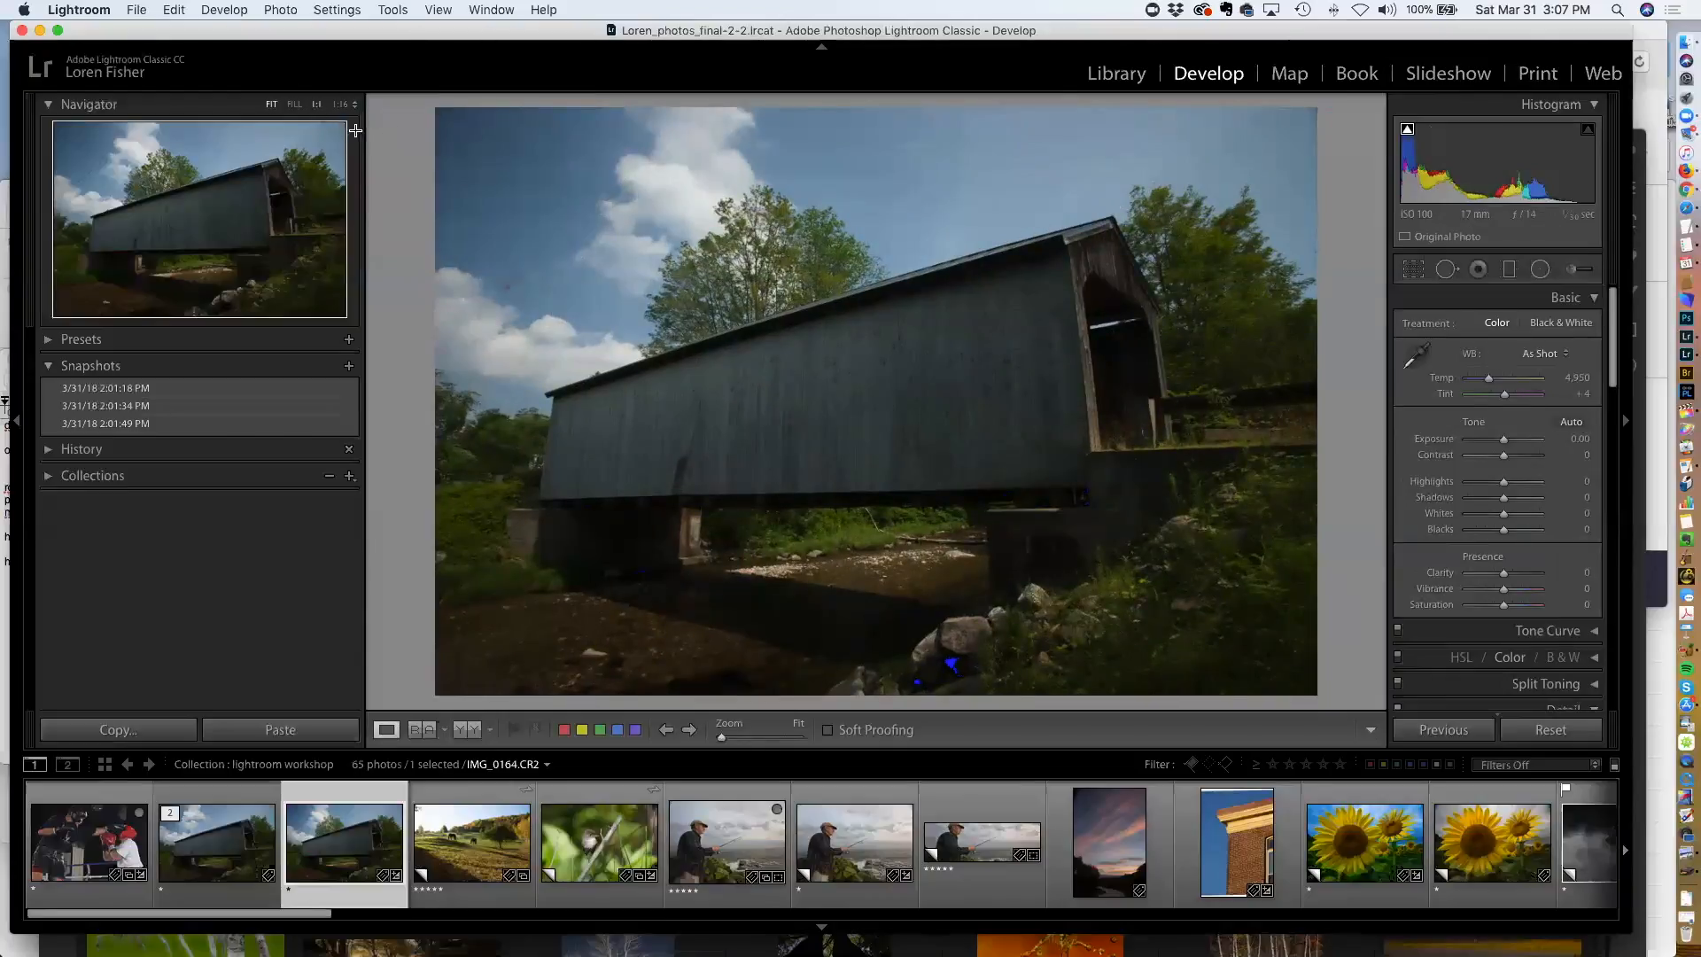
{"action": "left_click", "coordinate": [318, 106]}
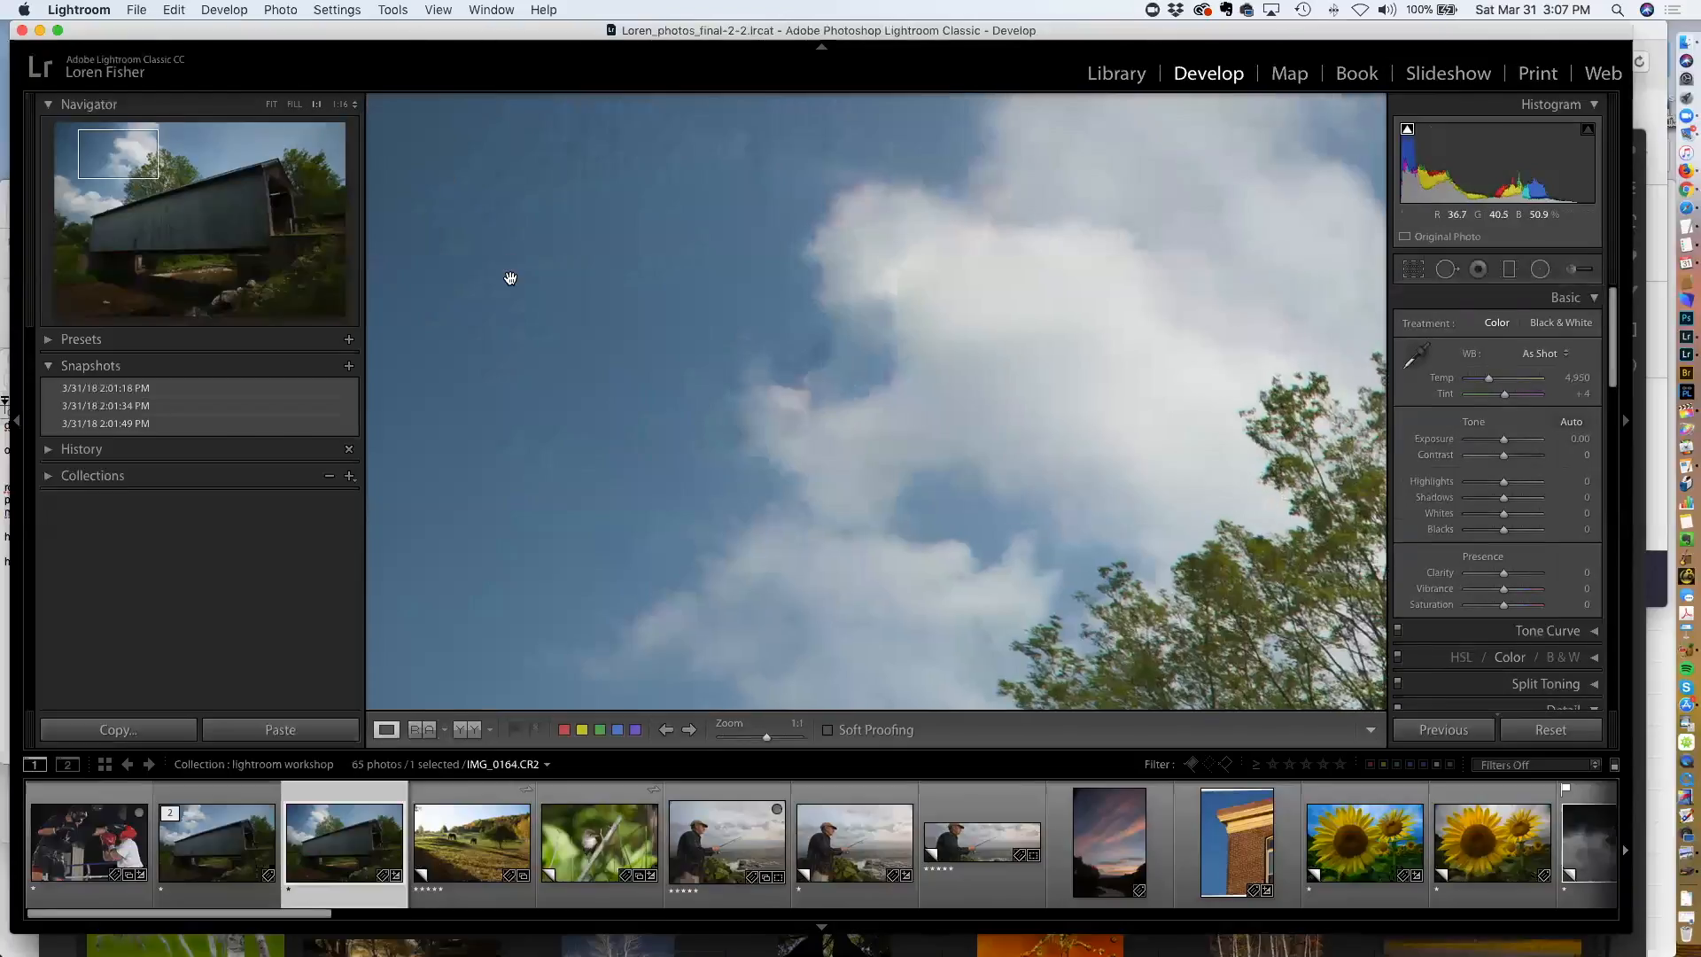
{"action": "left_click", "coordinate": [294, 104]}
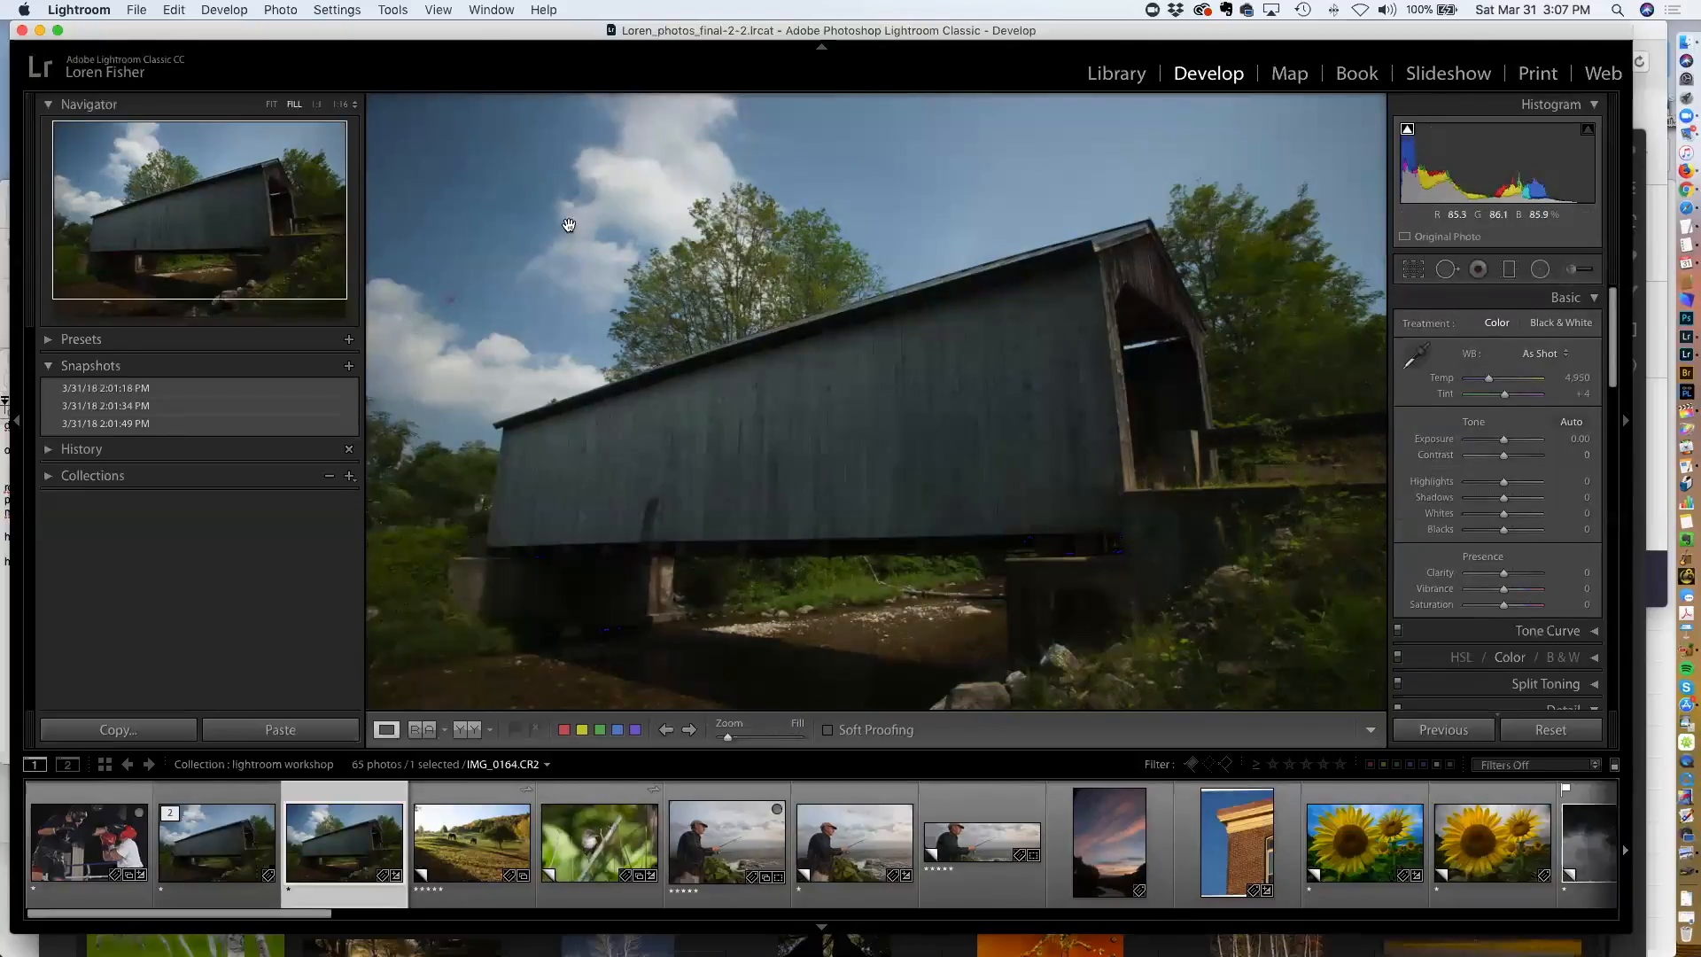
{"action": "key", "text": "q"}
{"action": "left_click_drag", "start_coordinate": [437, 296], "coordinate": [448, 285]}
{"action": "key", "text": "Delete"}
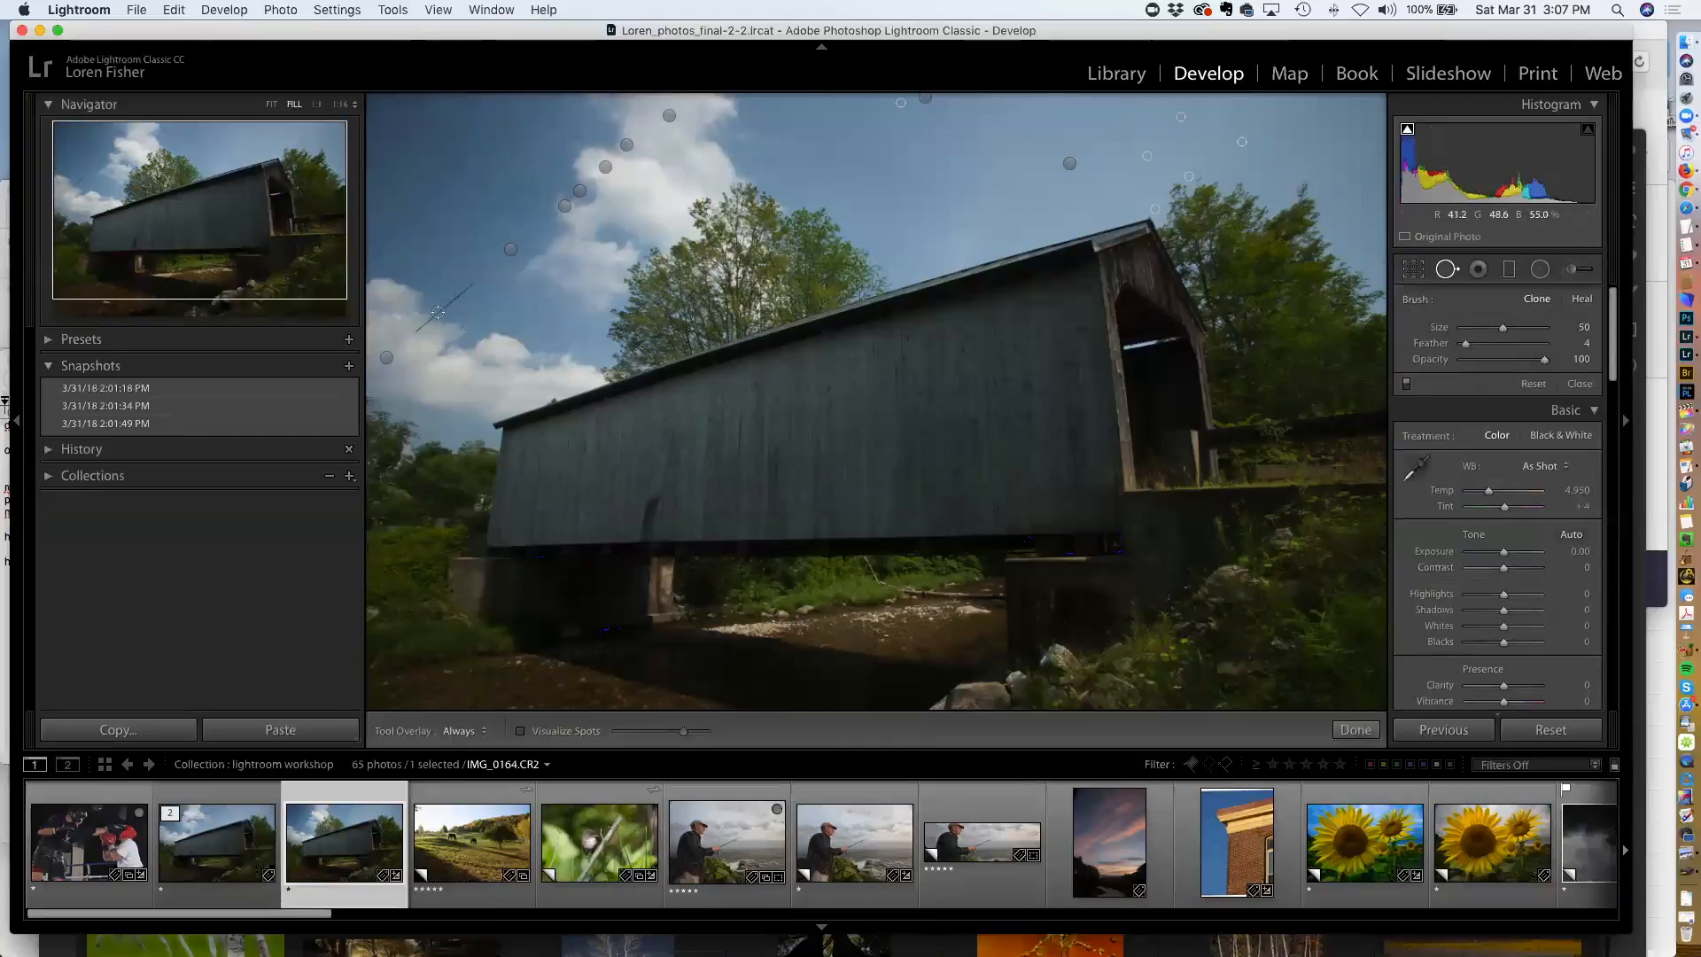
{"action": "left_click_drag", "start_coordinate": [437, 311], "coordinate": [414, 332]}
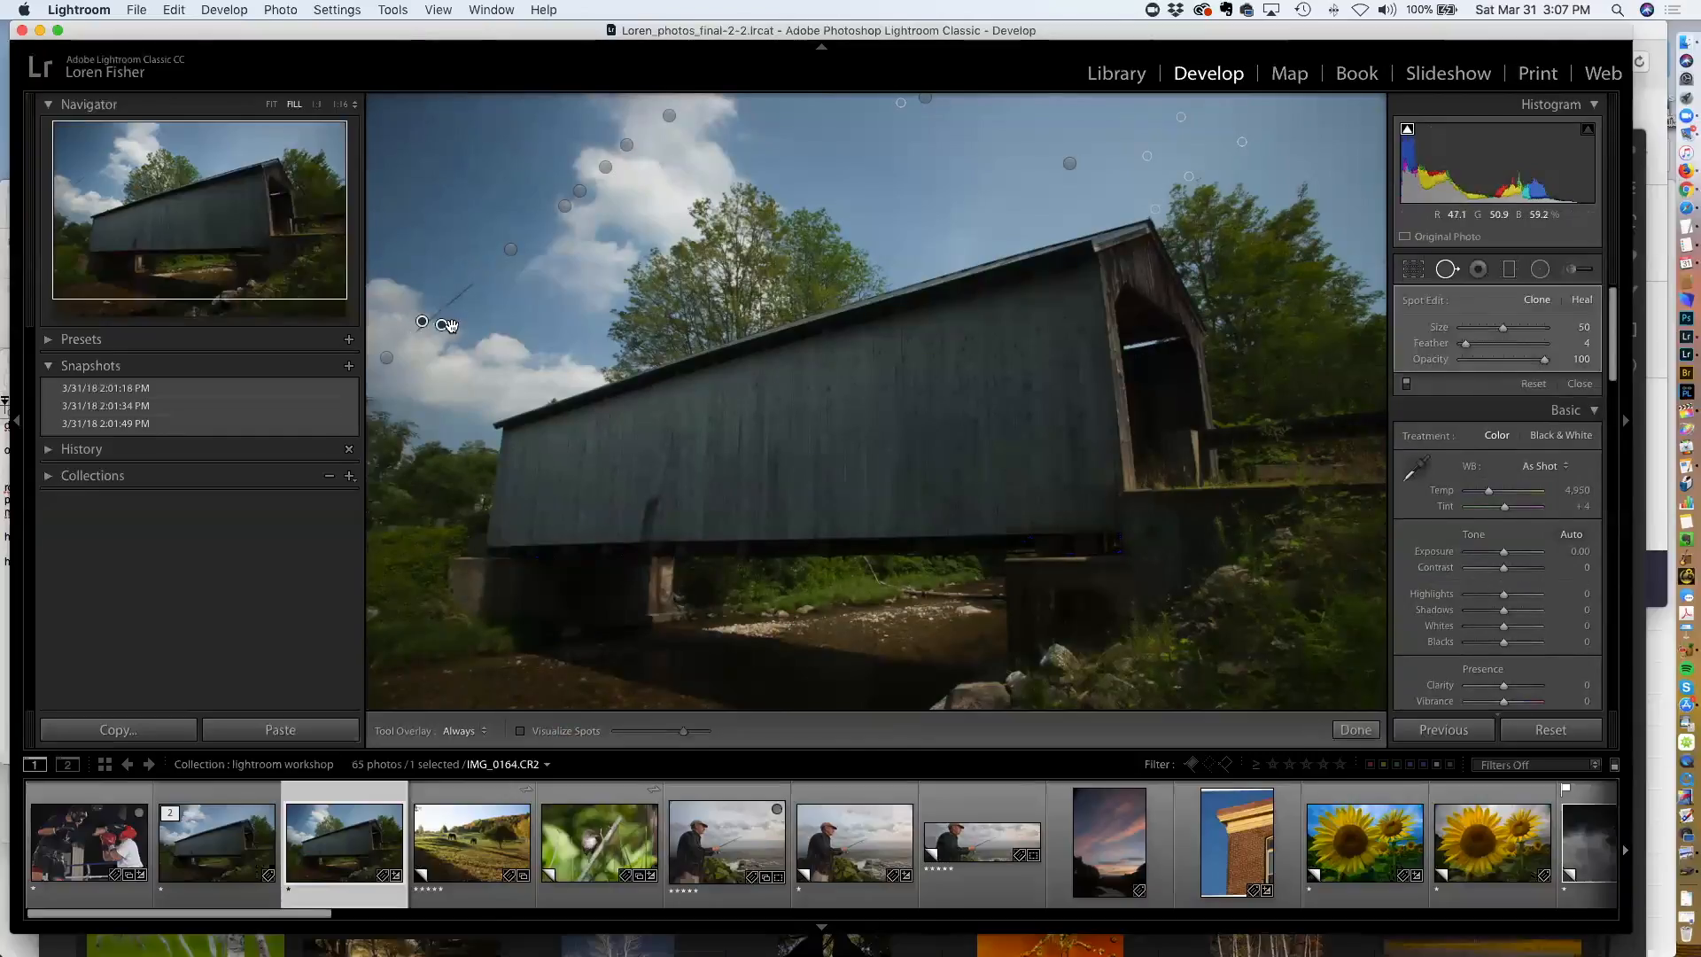
Zoom to 1:2 and paint healing strokes along the wire near the clouds, deleting and redrawing them
{"action": "left_click", "coordinate": [341, 105]}
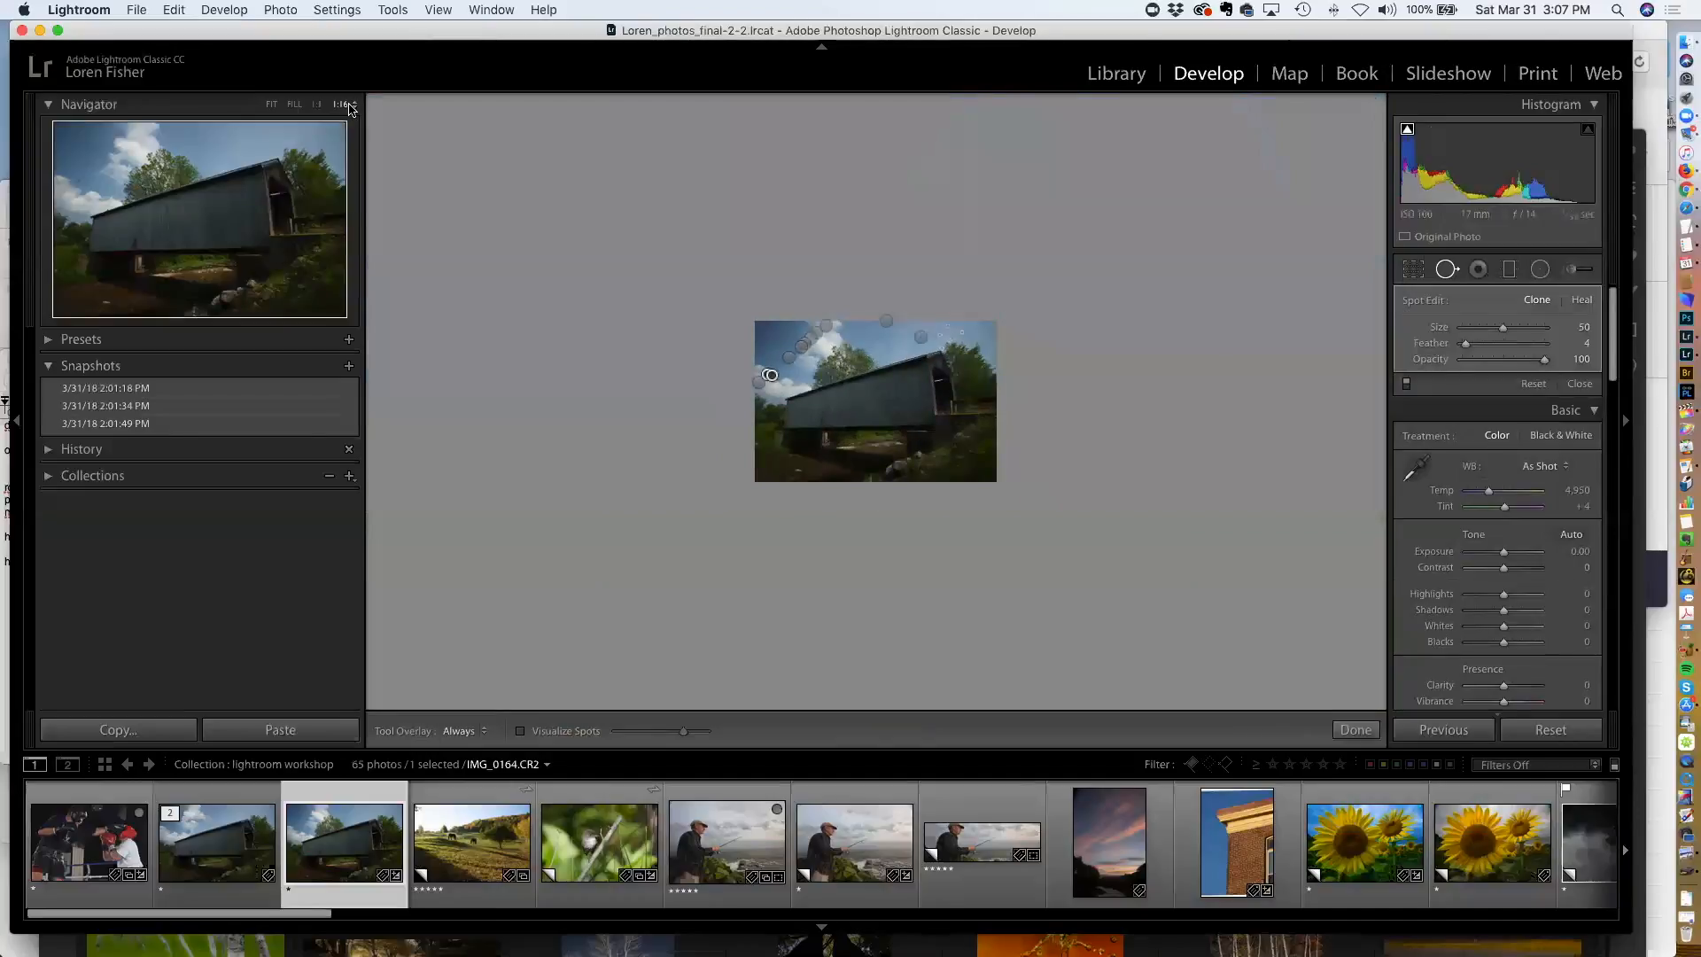
{"action": "left_click", "coordinate": [351, 106]}
{"action": "left_click", "coordinate": [365, 160]}
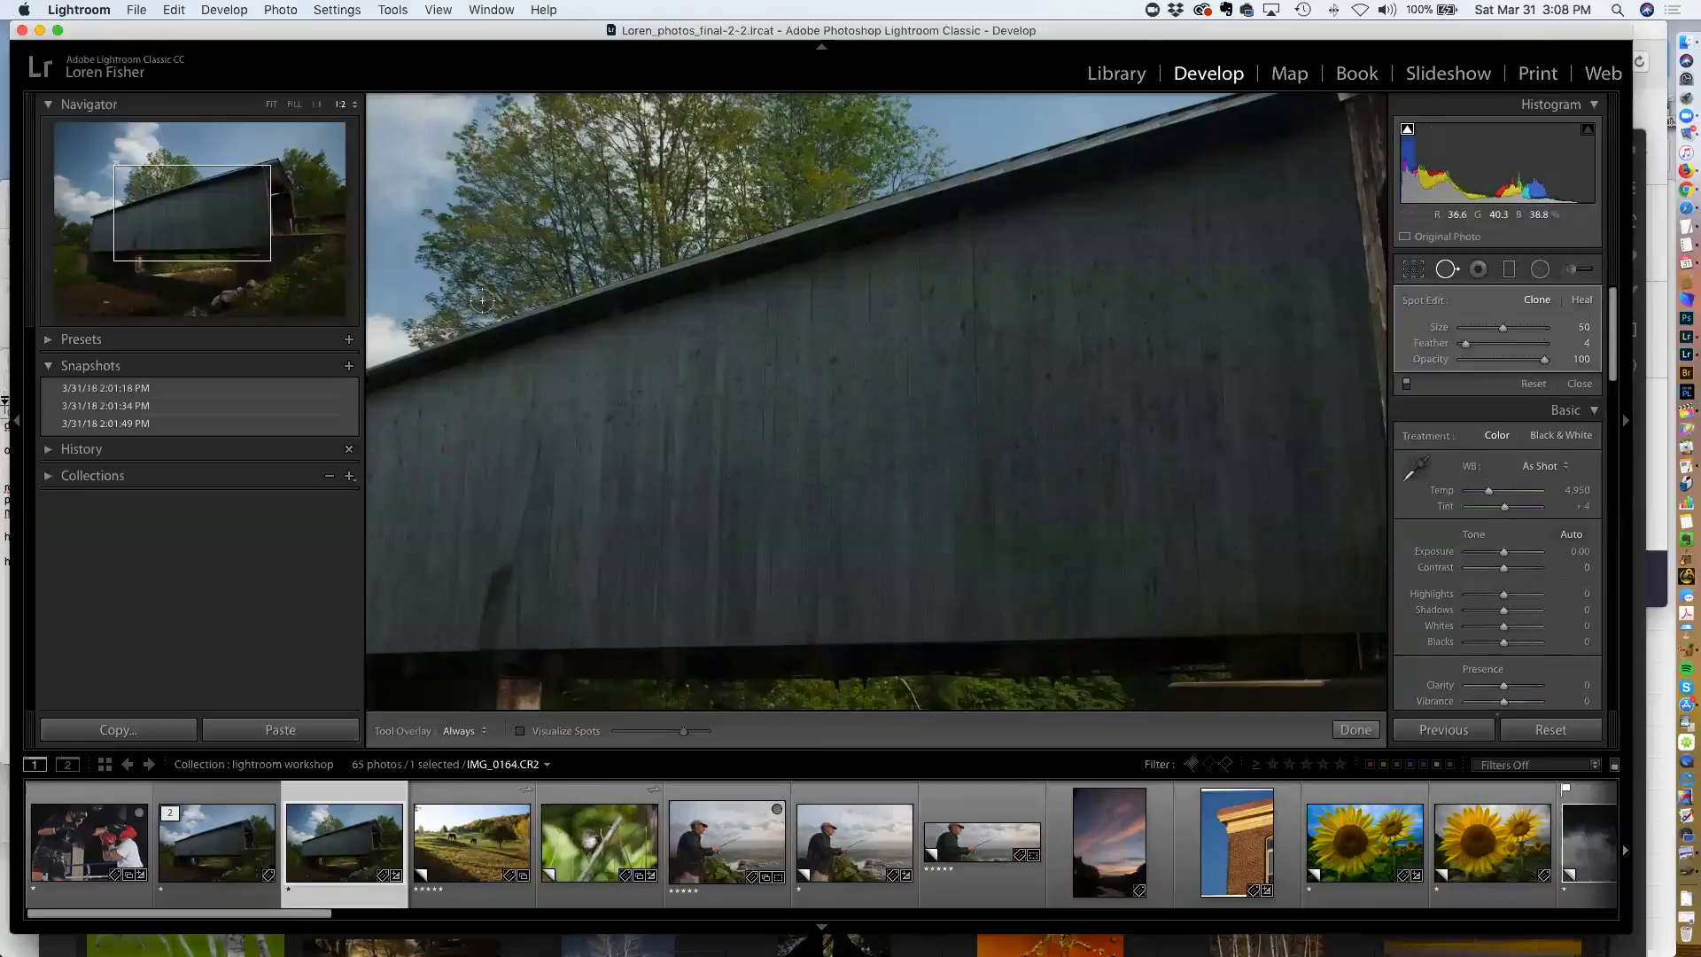
{"action": "left_click", "coordinate": [482, 301]}
{"action": "key", "text": "super+space"}
{"action": "left_click_drag", "start_coordinate": [507, 315], "coordinate": [999, 494]}
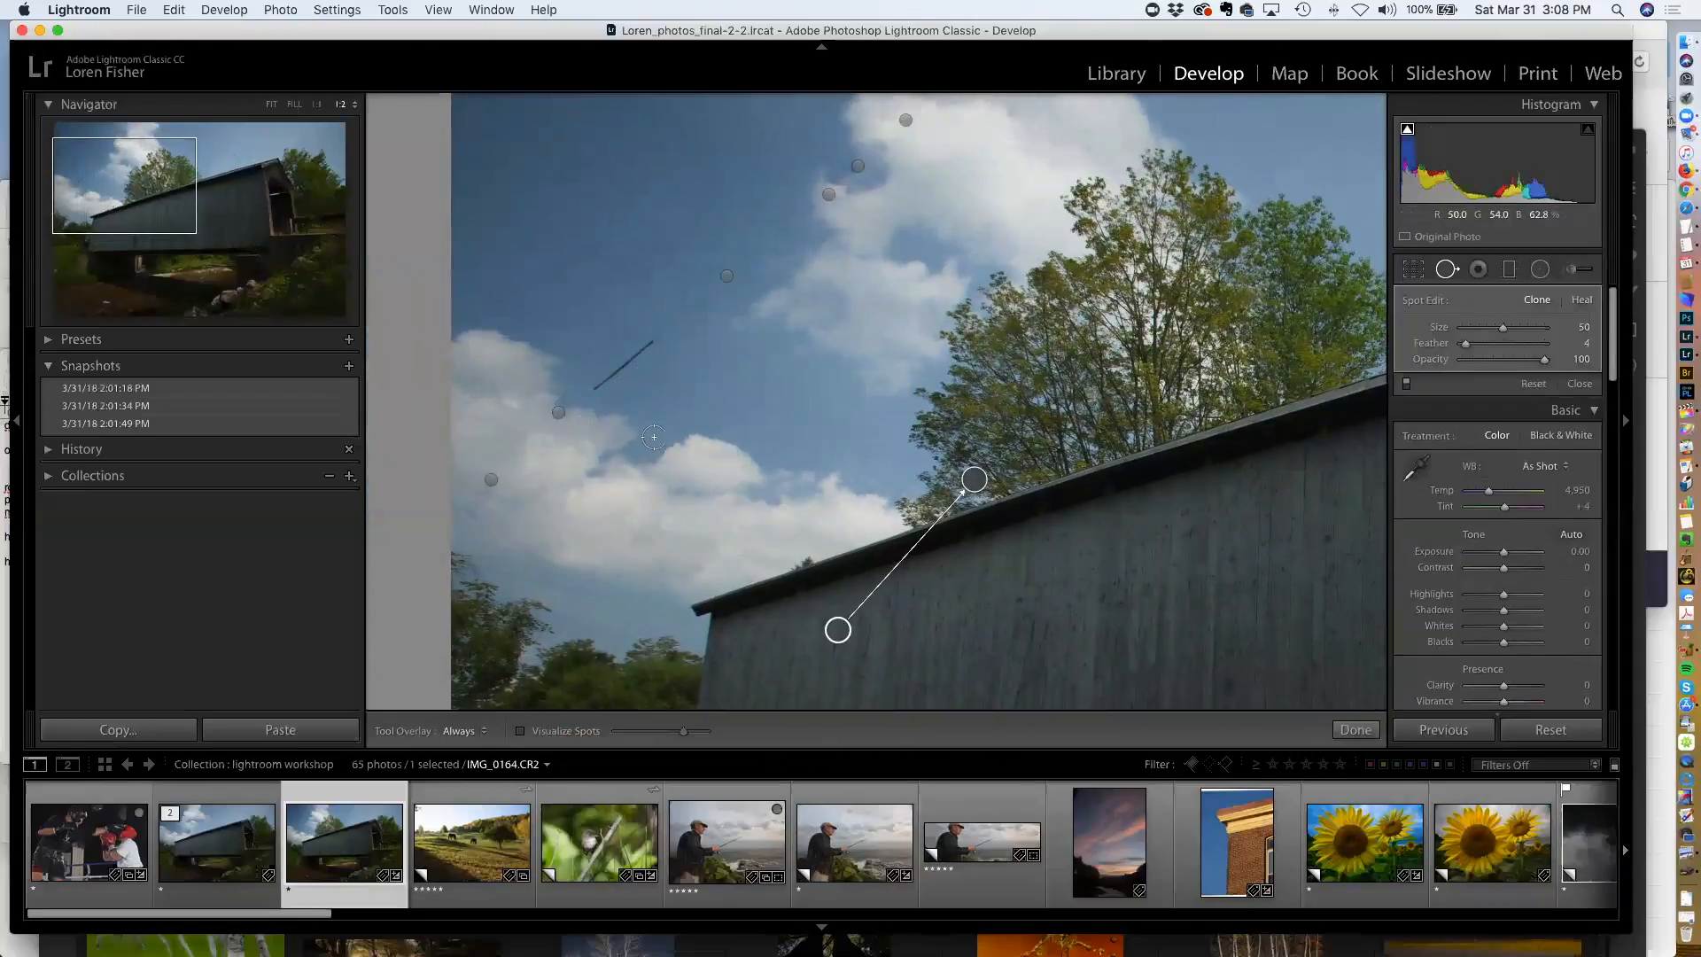
{"action": "key", "text": "Delete"}
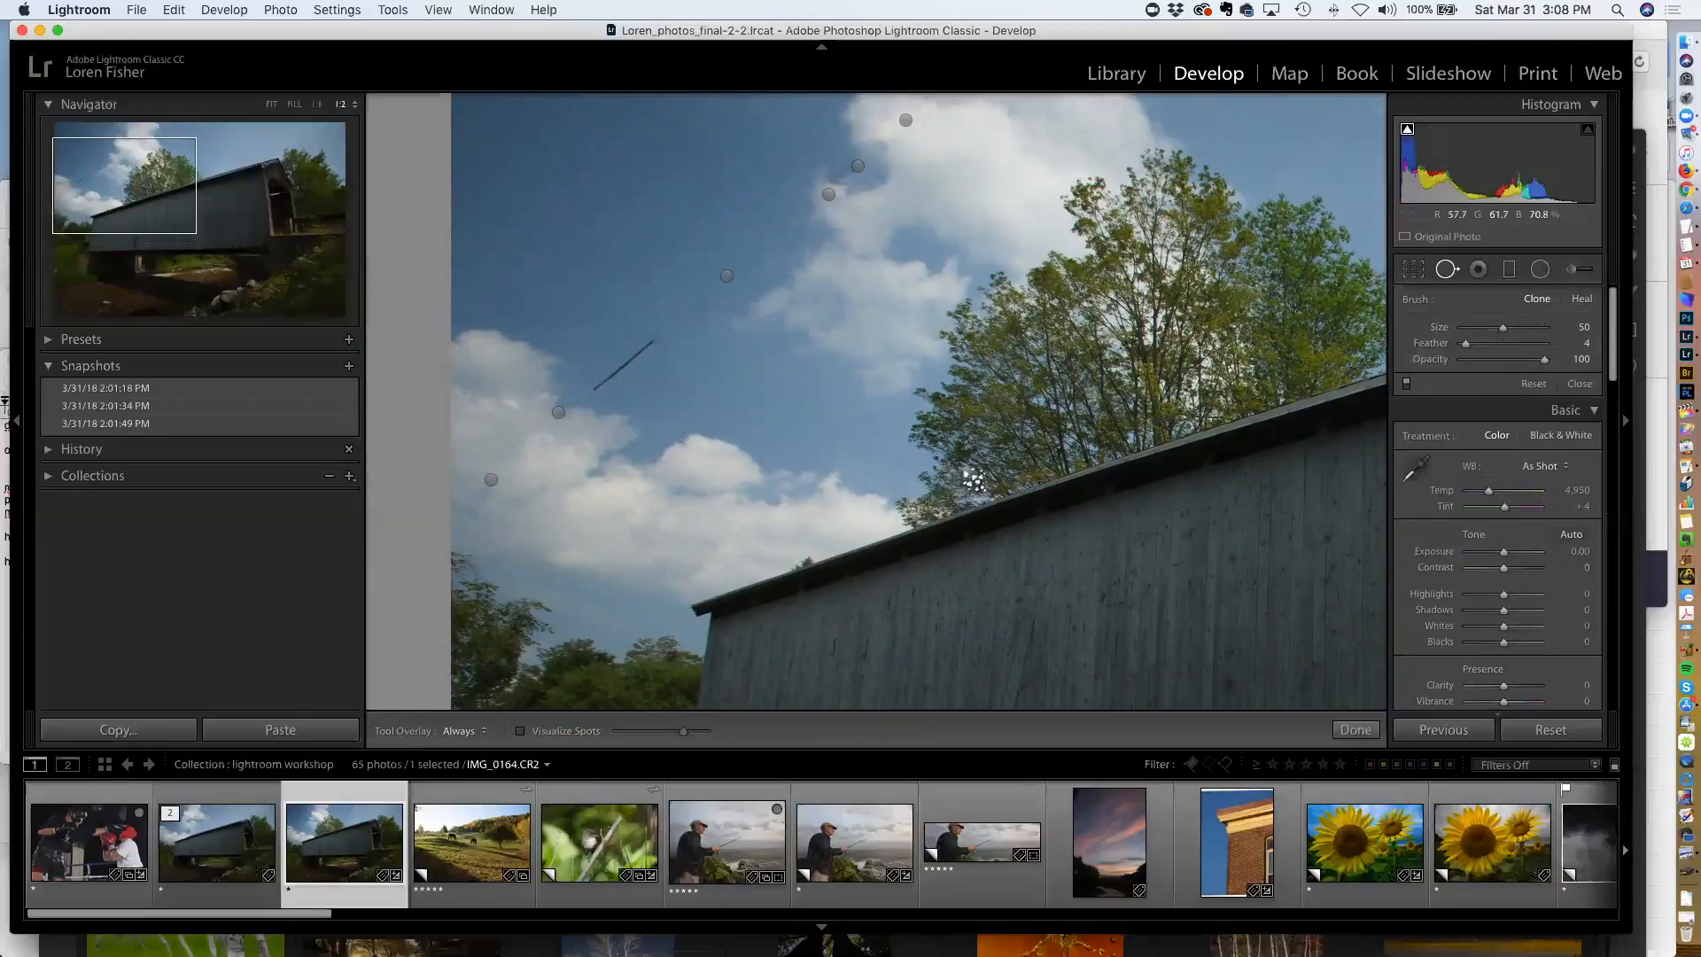
{"action": "left_click", "coordinate": [559, 412]}
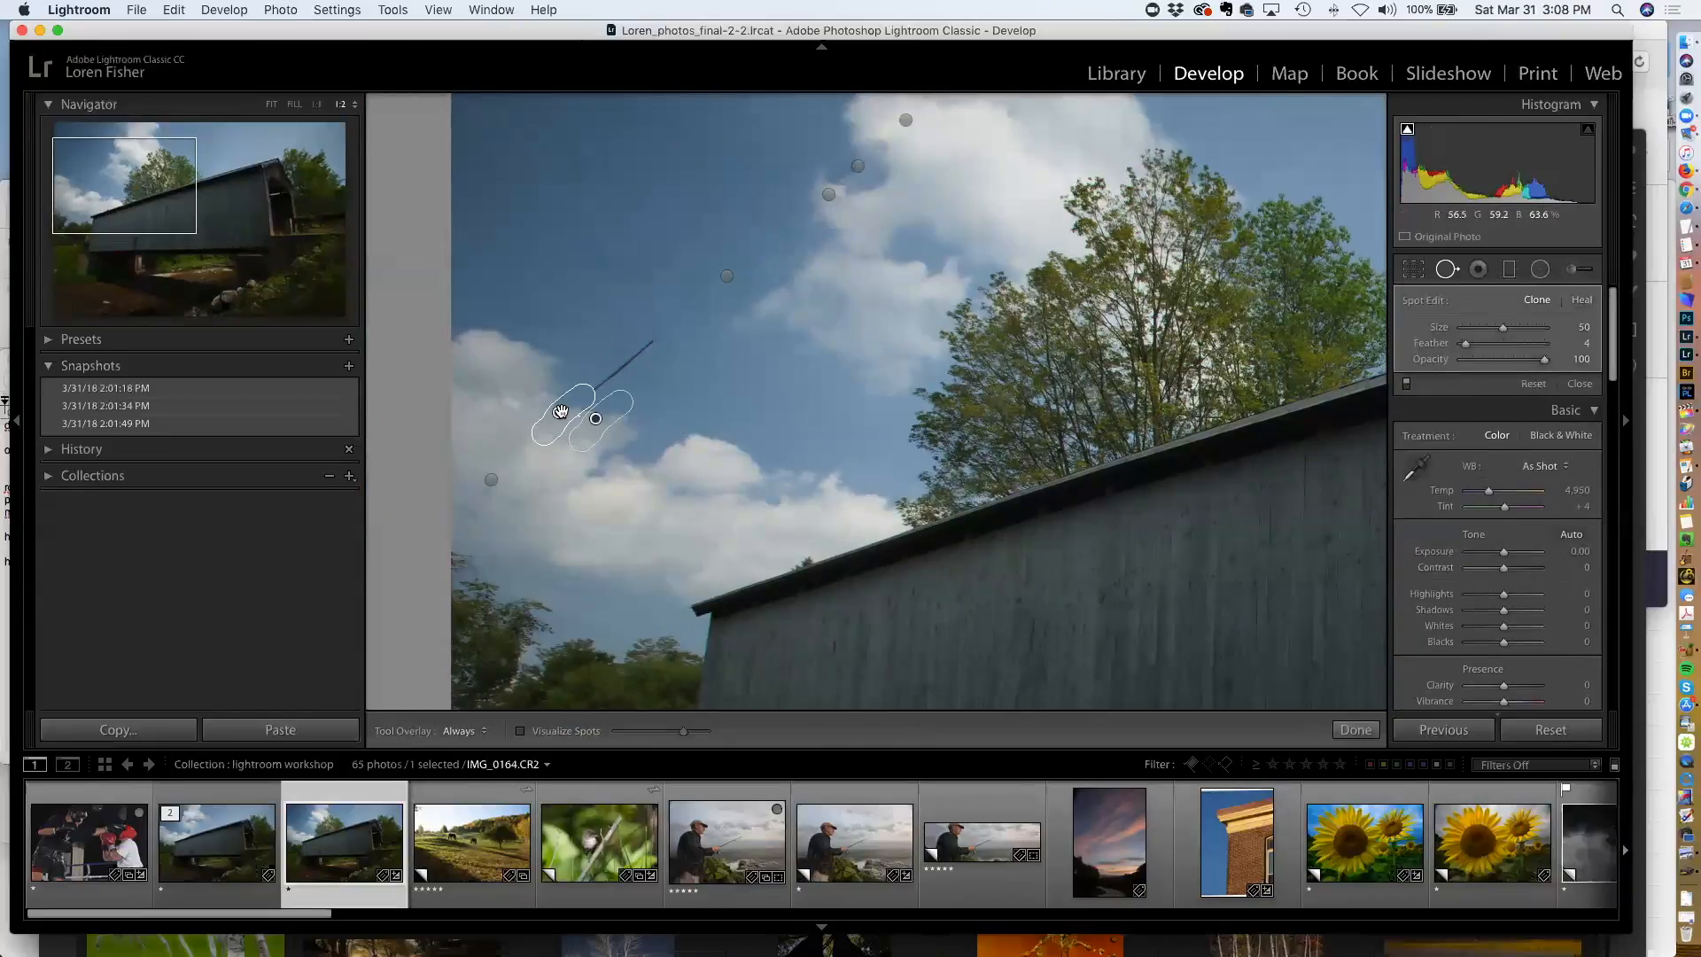
{"action": "key", "text": "Delete"}
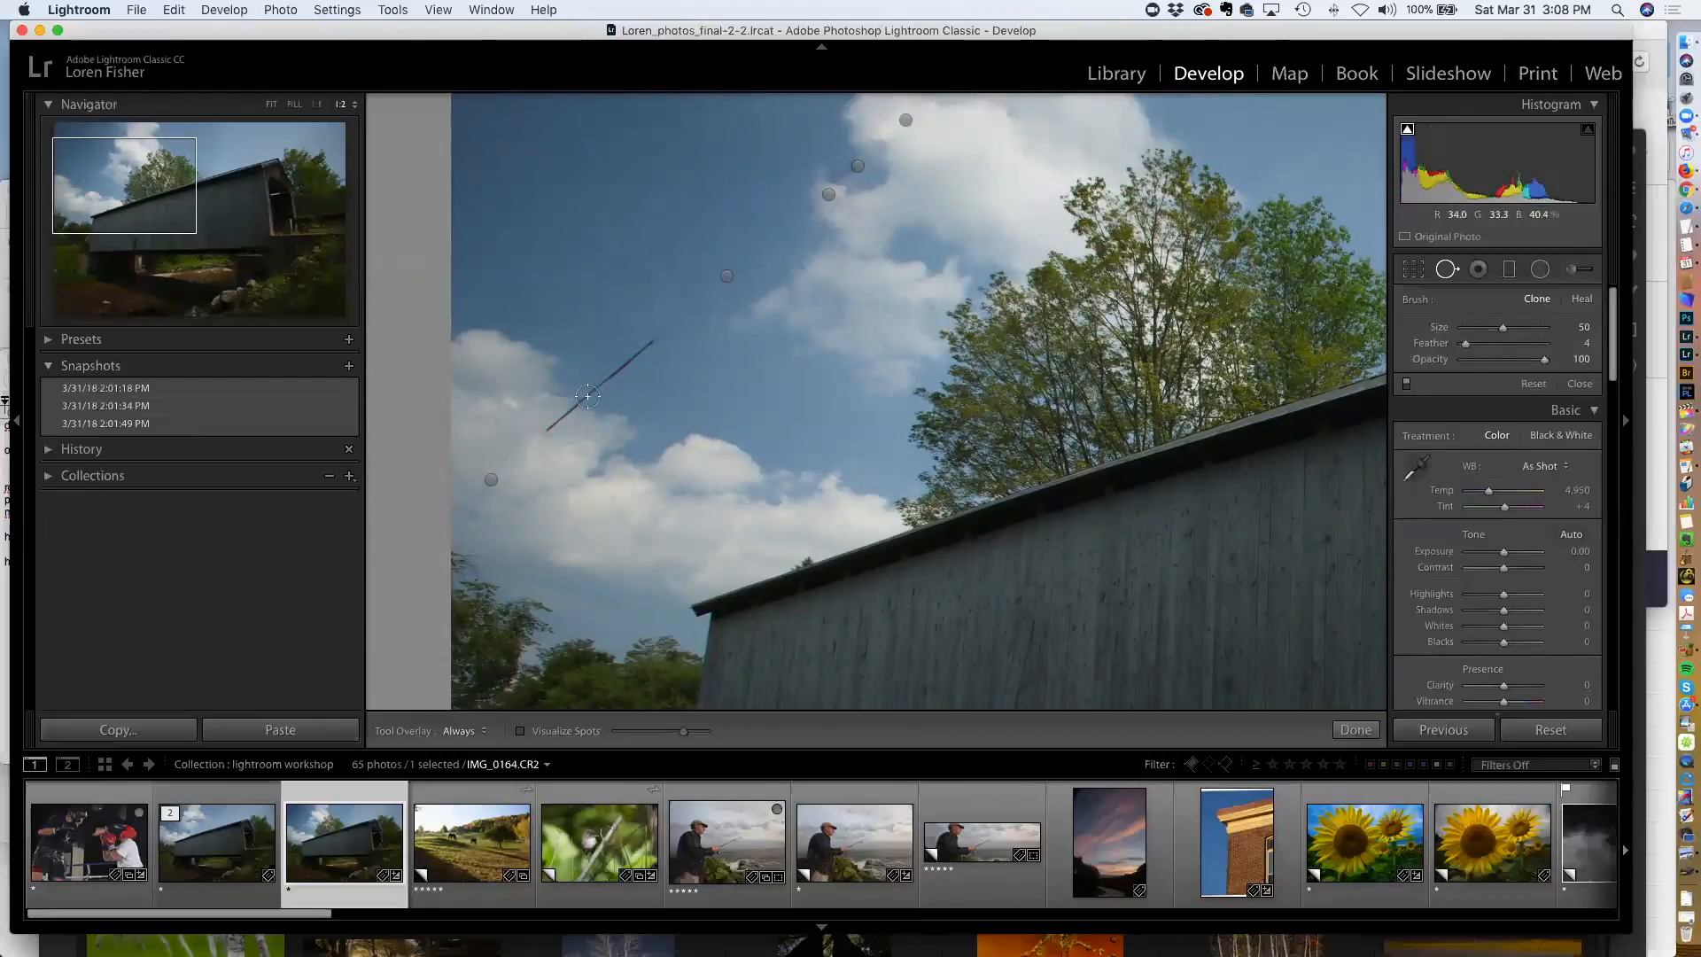
{"action": "left_click_drag", "start_coordinate": [591, 390], "coordinate": [544, 432]}
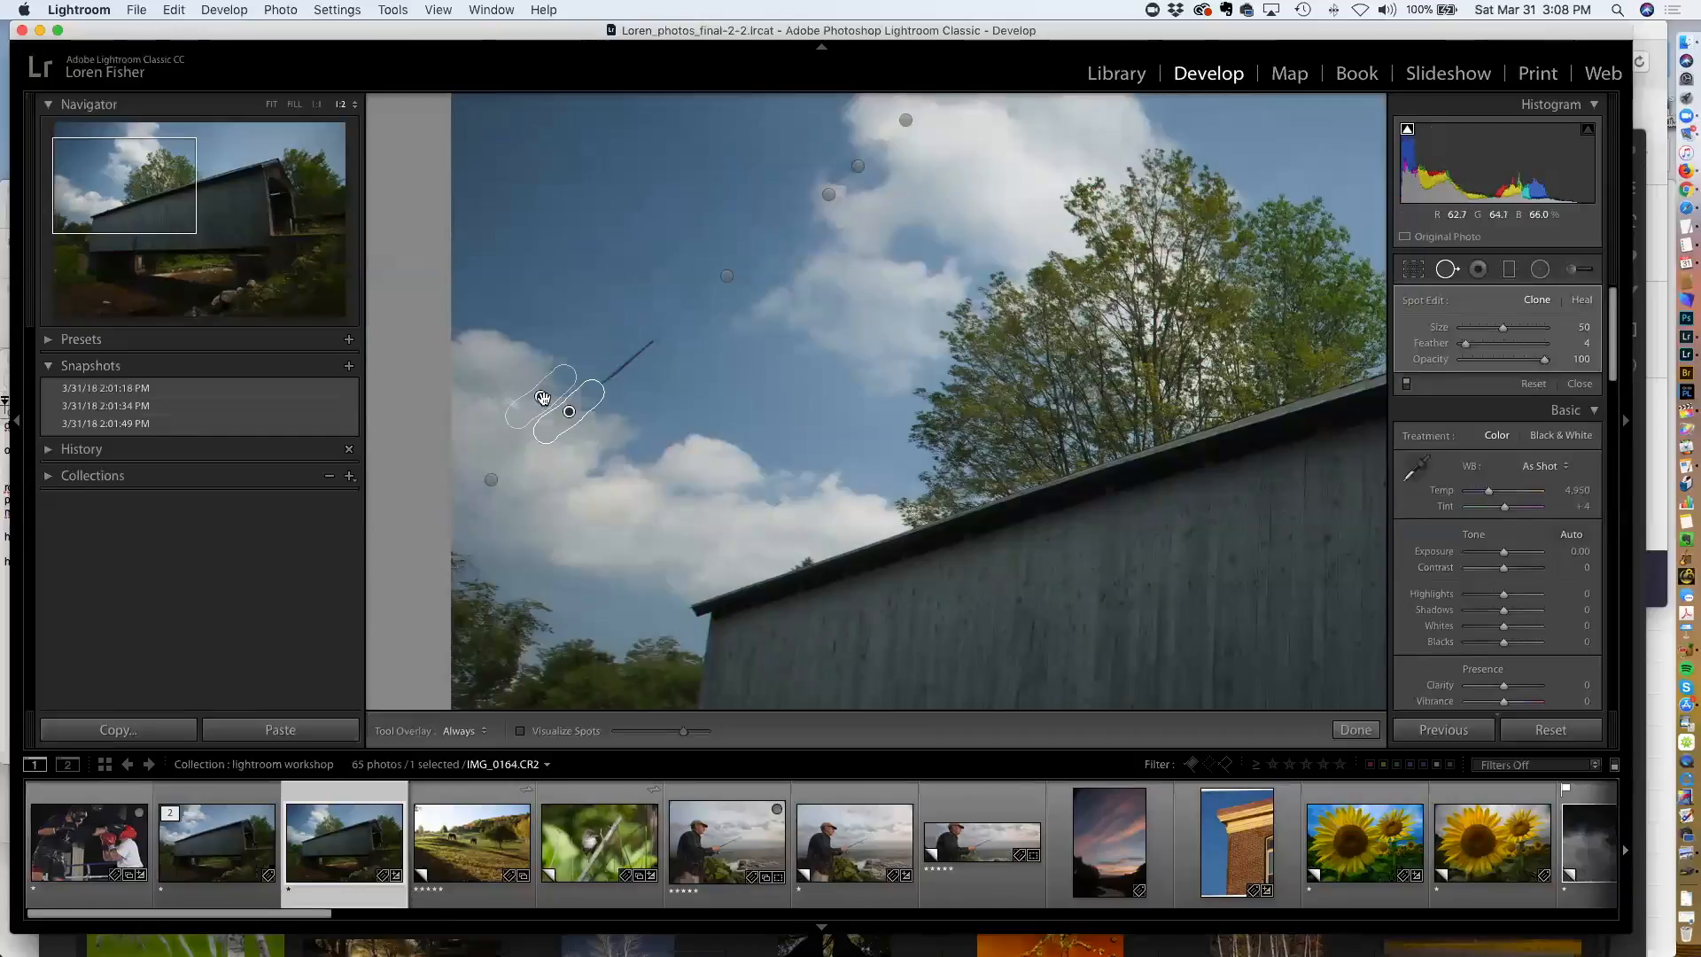
{"action": "key", "text": "Return"}
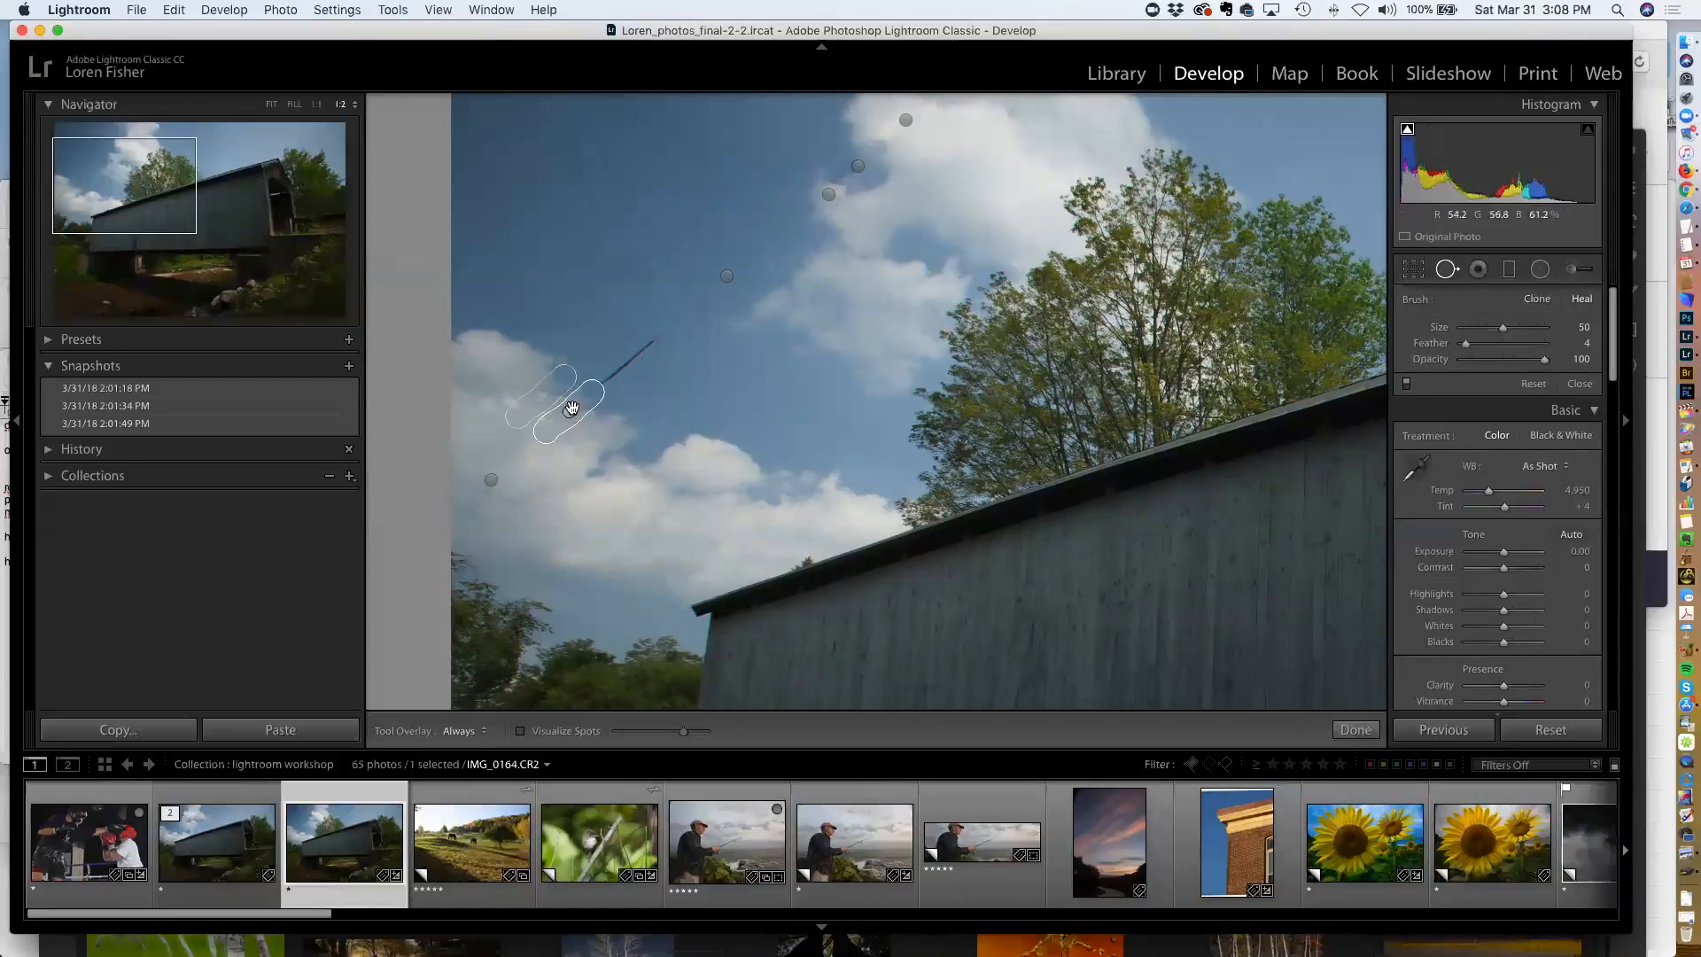
Reset all Develop adjustments on the covered bridge photo
{"action": "left_click", "coordinate": [568, 409]}
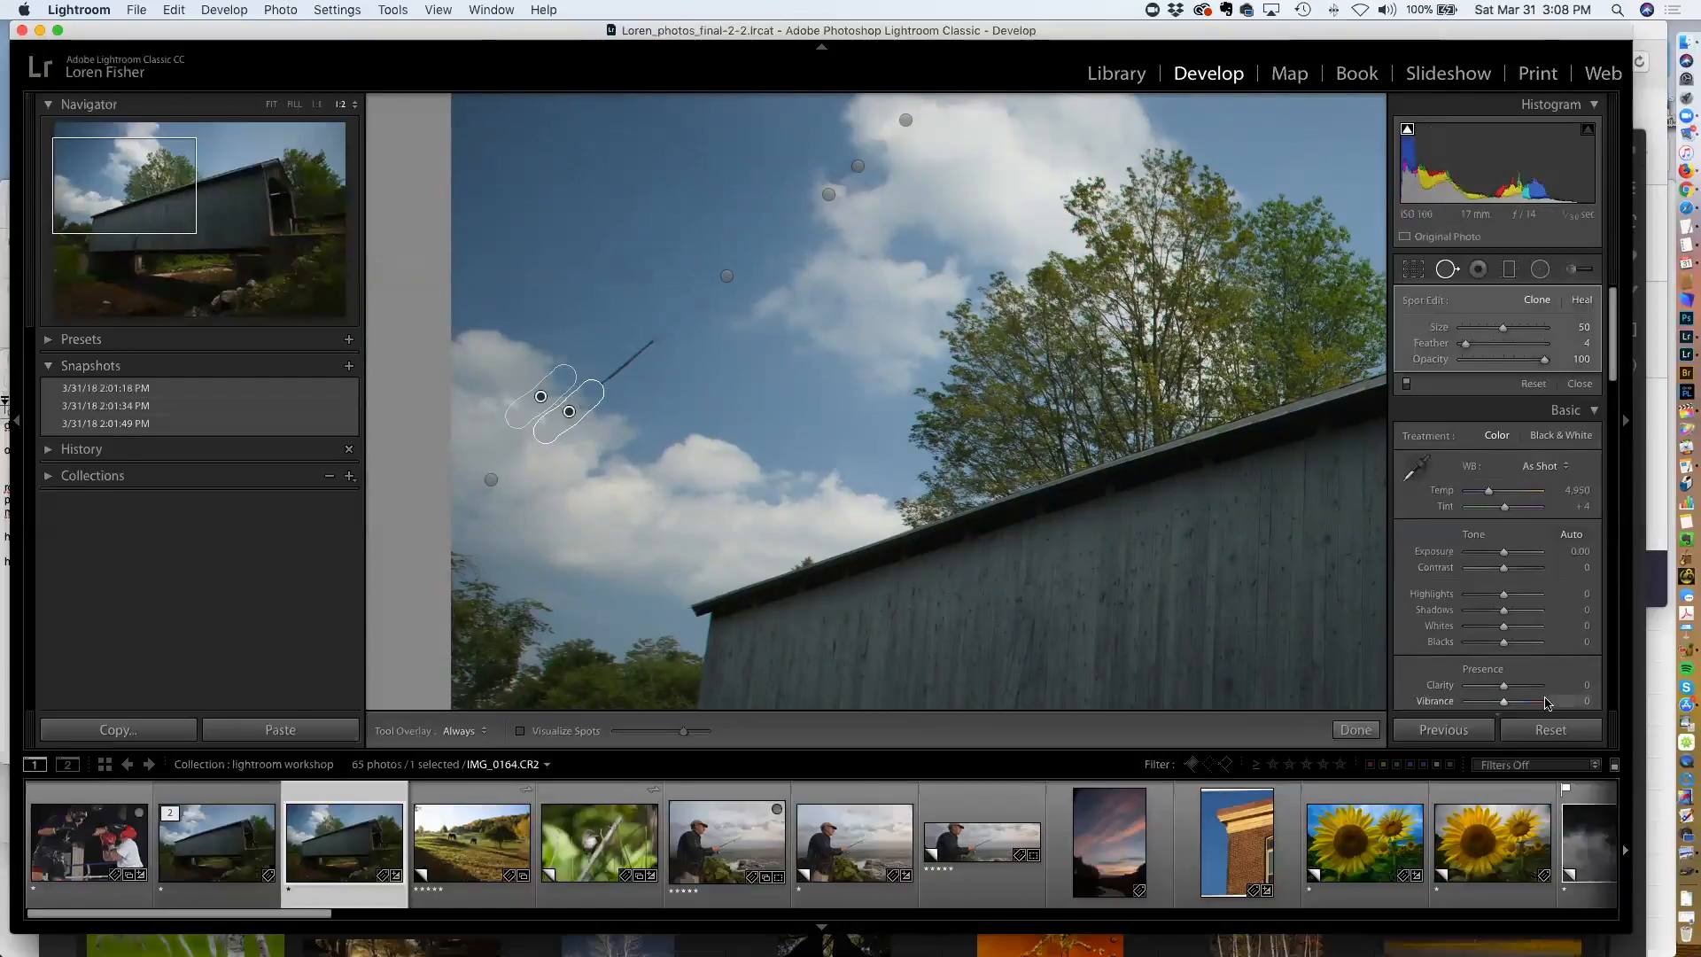
{"action": "left_click", "coordinate": [1550, 729]}
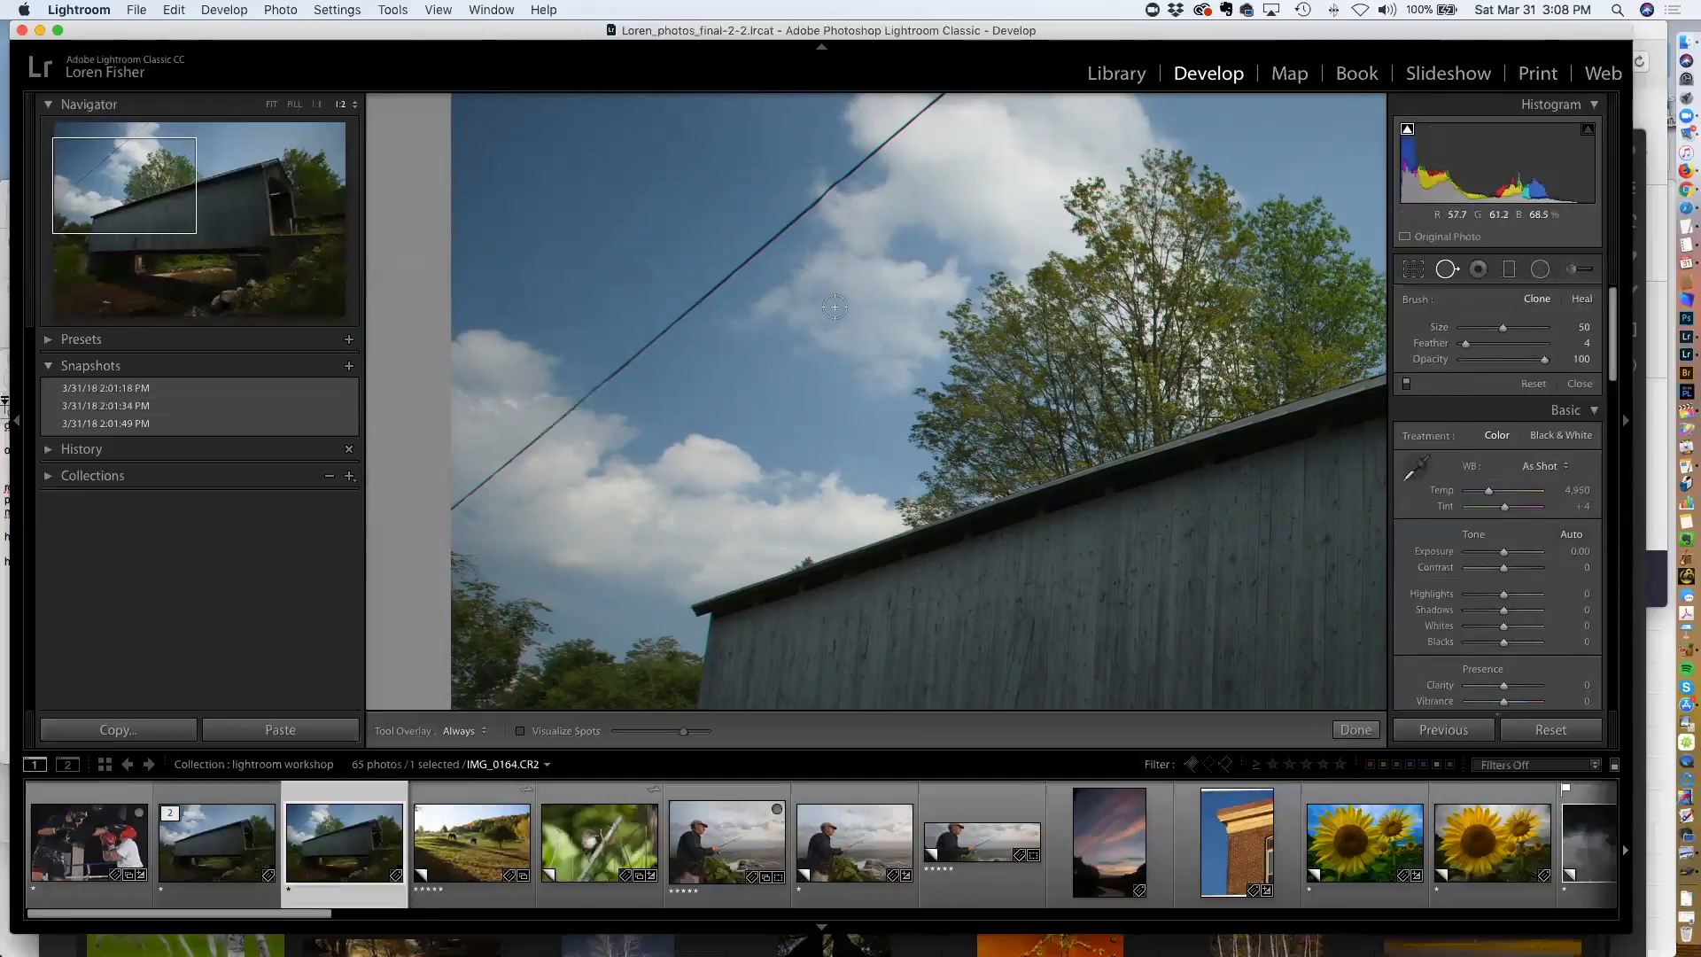
Close Spot Removal and open the photo for editing in Adobe Photoshop CC 2018
{"action": "key", "text": "q"}
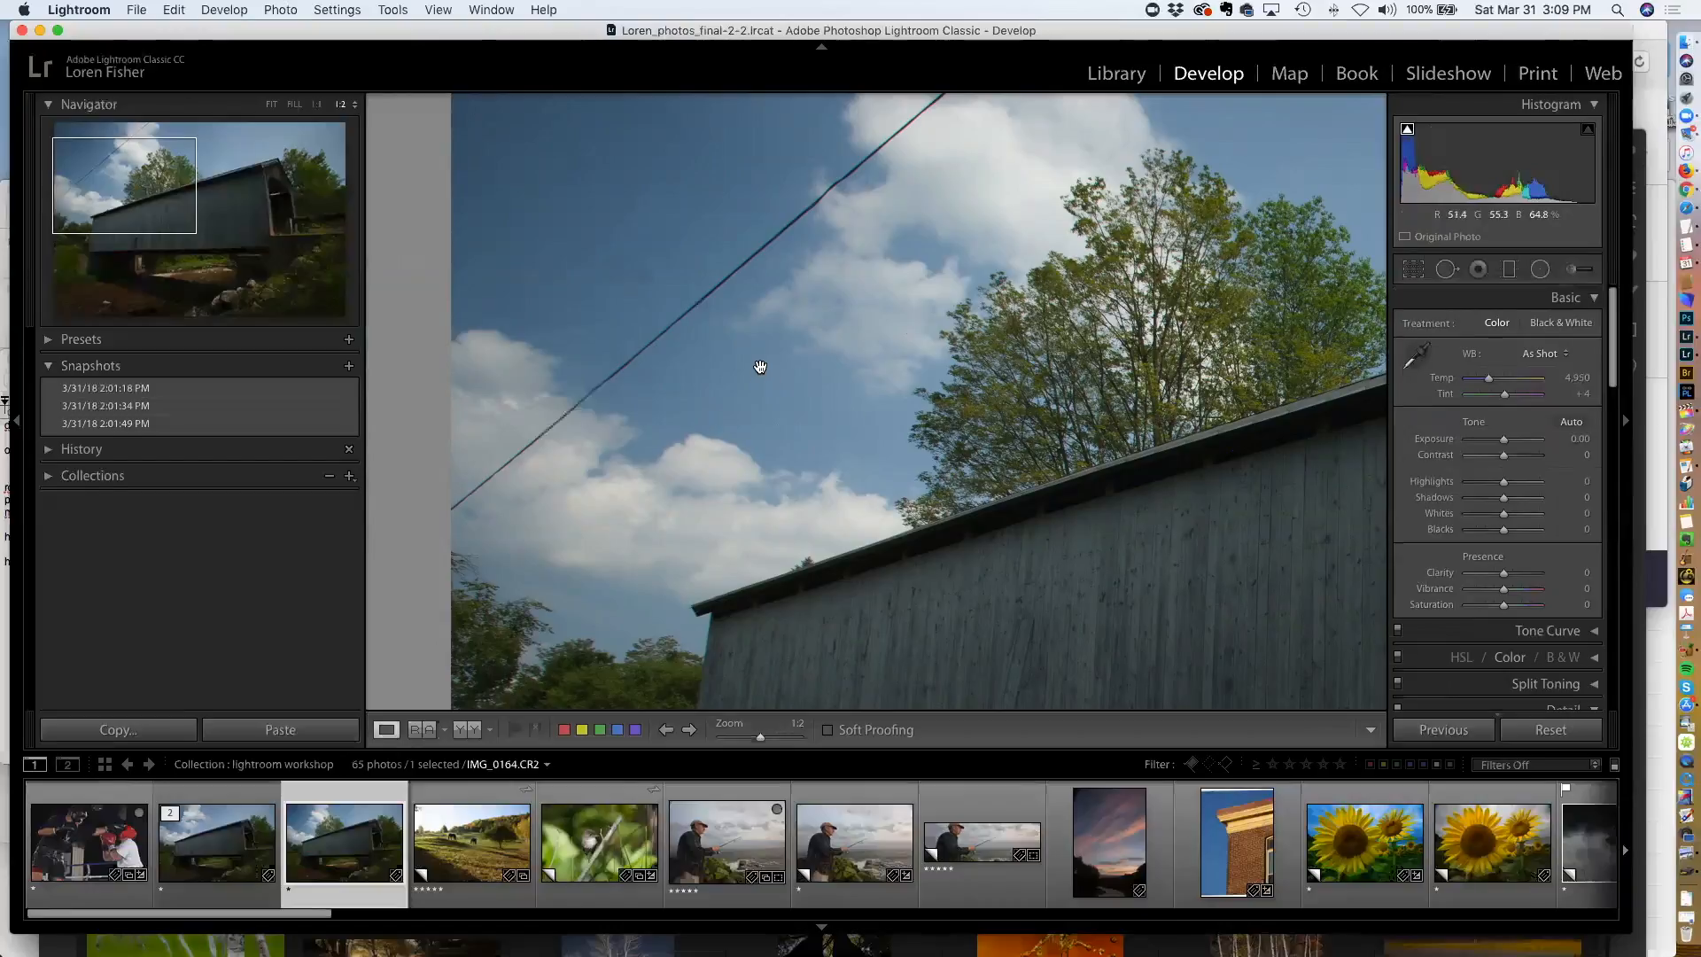
{"action": "right_click", "coordinate": [798, 308]}
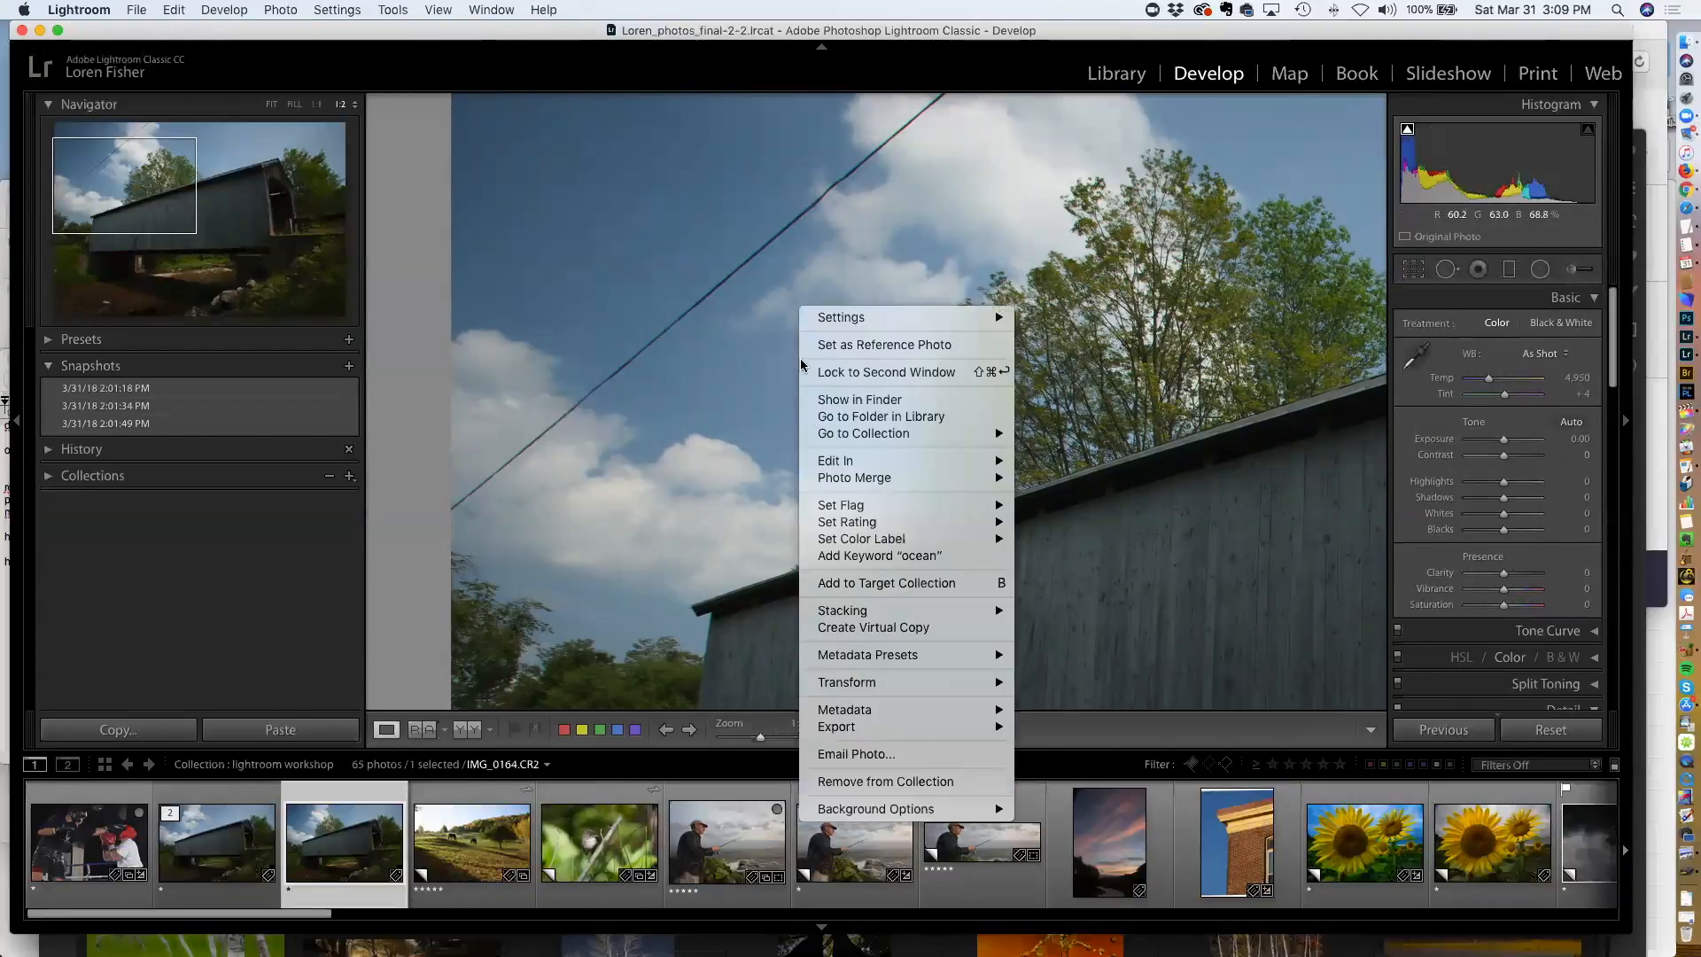
{"action": "mouse_move", "coordinate": [846, 463]}
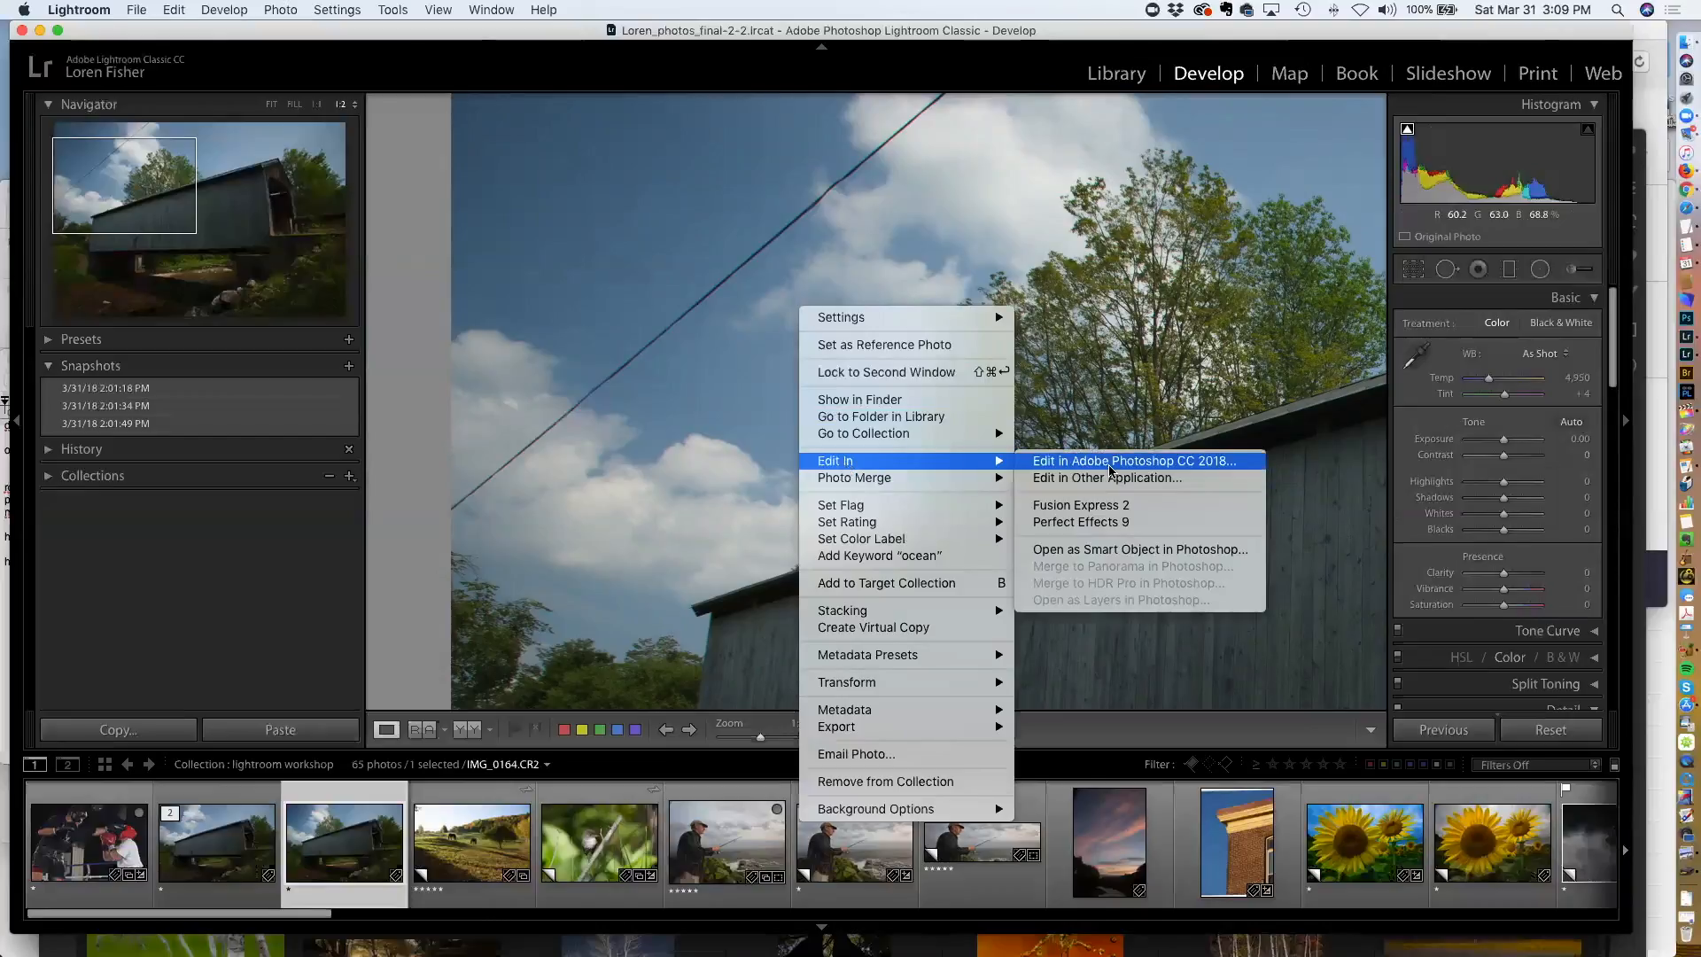
{"action": "left_click", "coordinate": [1110, 462]}
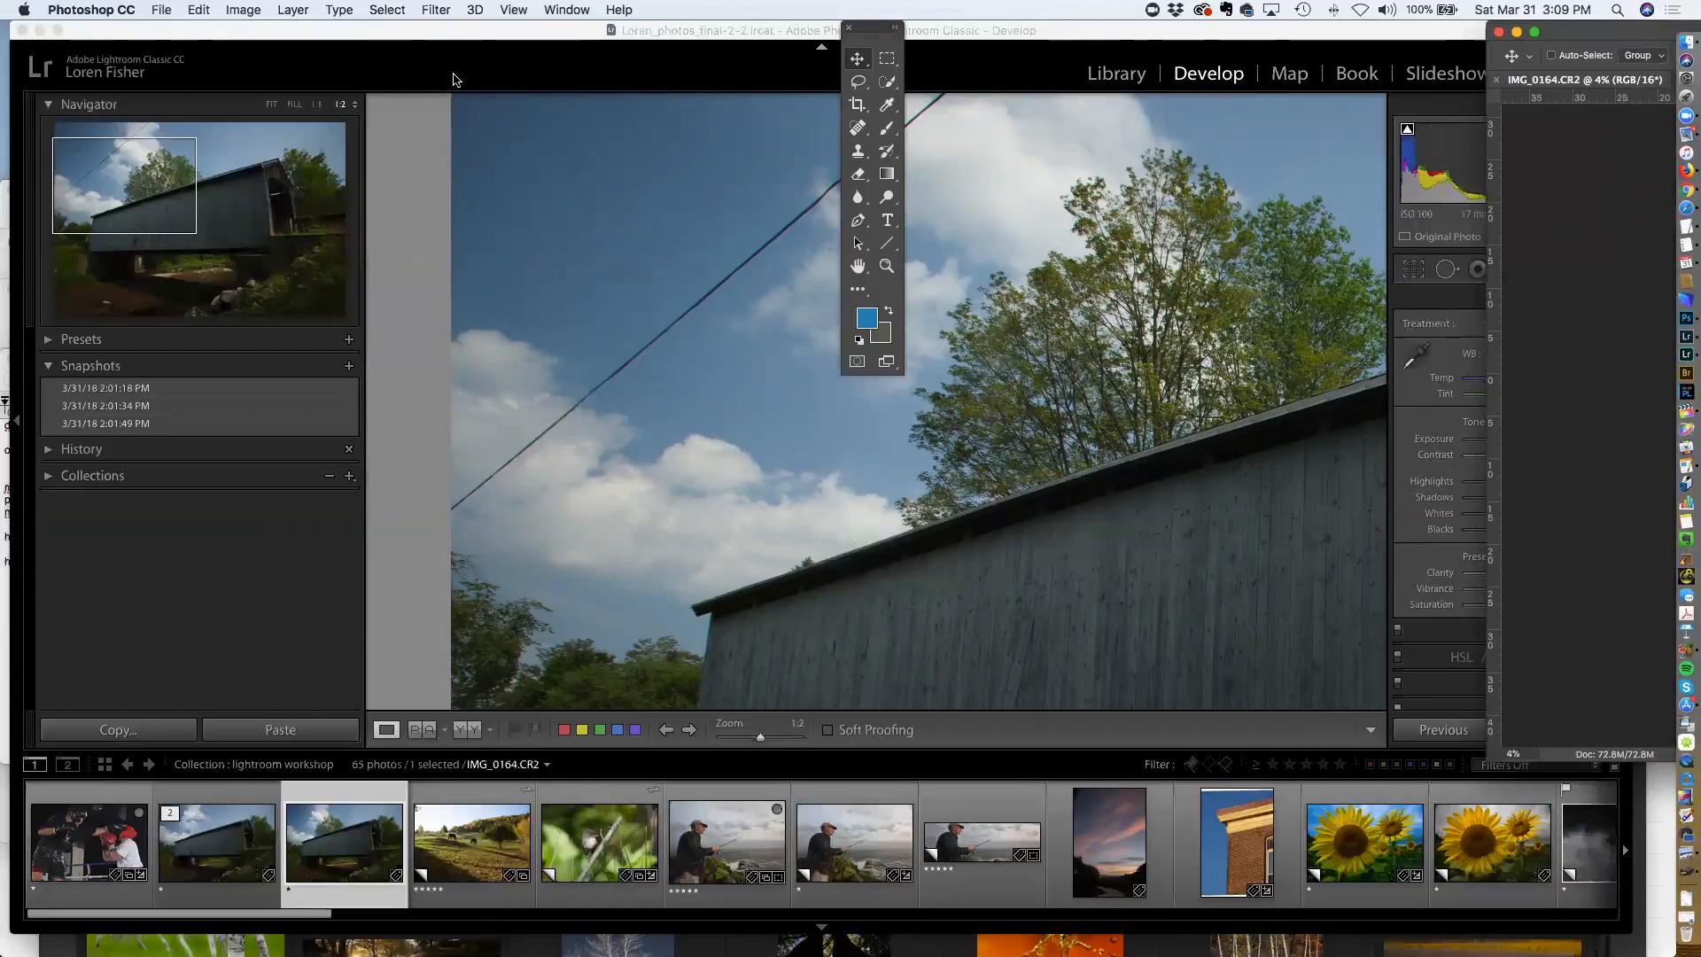
Enlarge the Photoshop document window, zoom the image to 25%, and reposition the window and toolbox
{"action": "double_click", "coordinate": [1644, 32]}
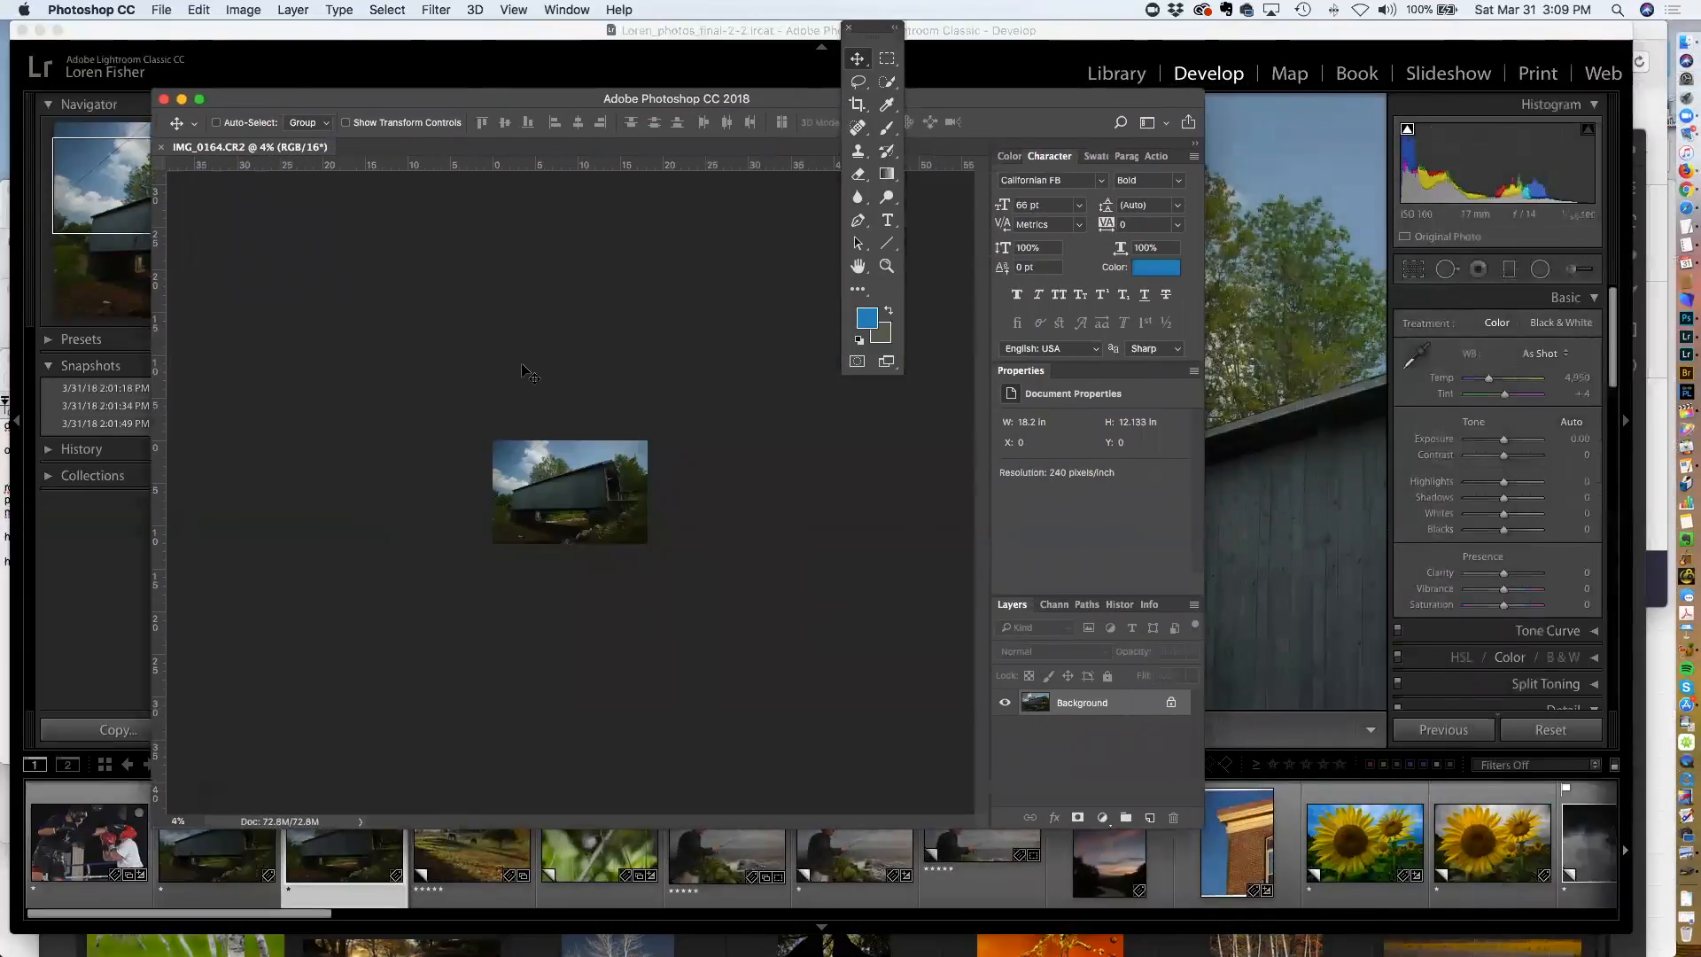
{"action": "key", "text": "super+0"}
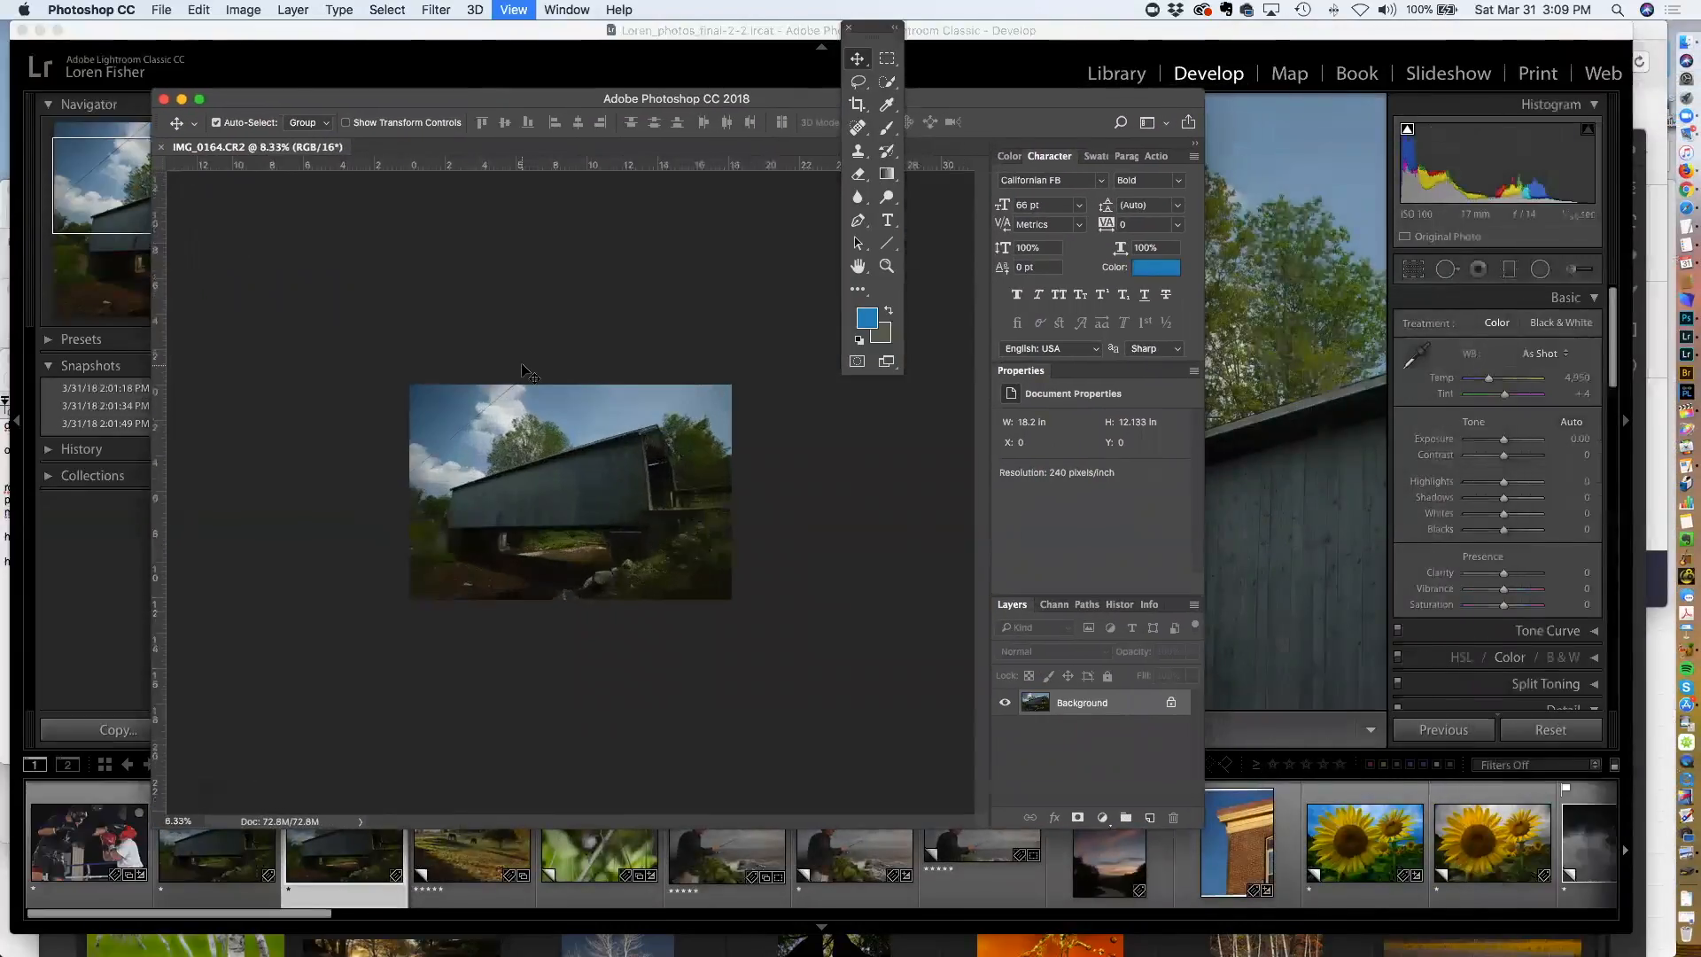
{"action": "key", "text": "super+plus"}
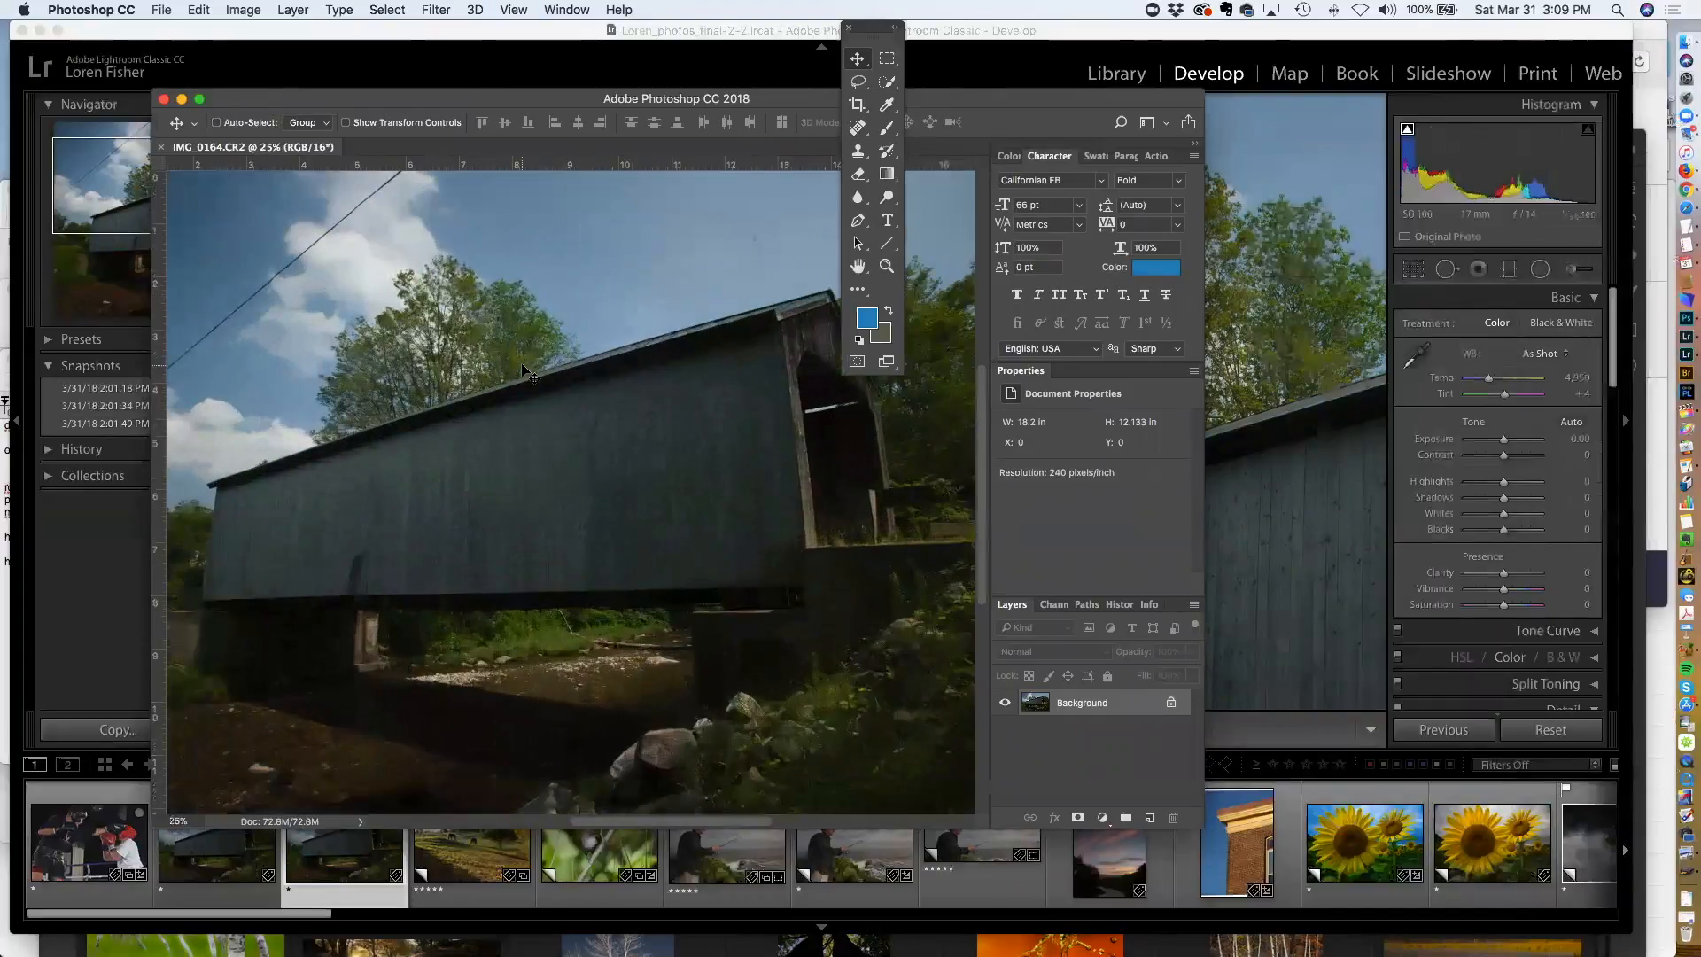
{"action": "left_click_drag", "start_coordinate": [556, 101], "coordinate": [652, 117]}
{"action": "left_click", "coordinate": [885, 103]}
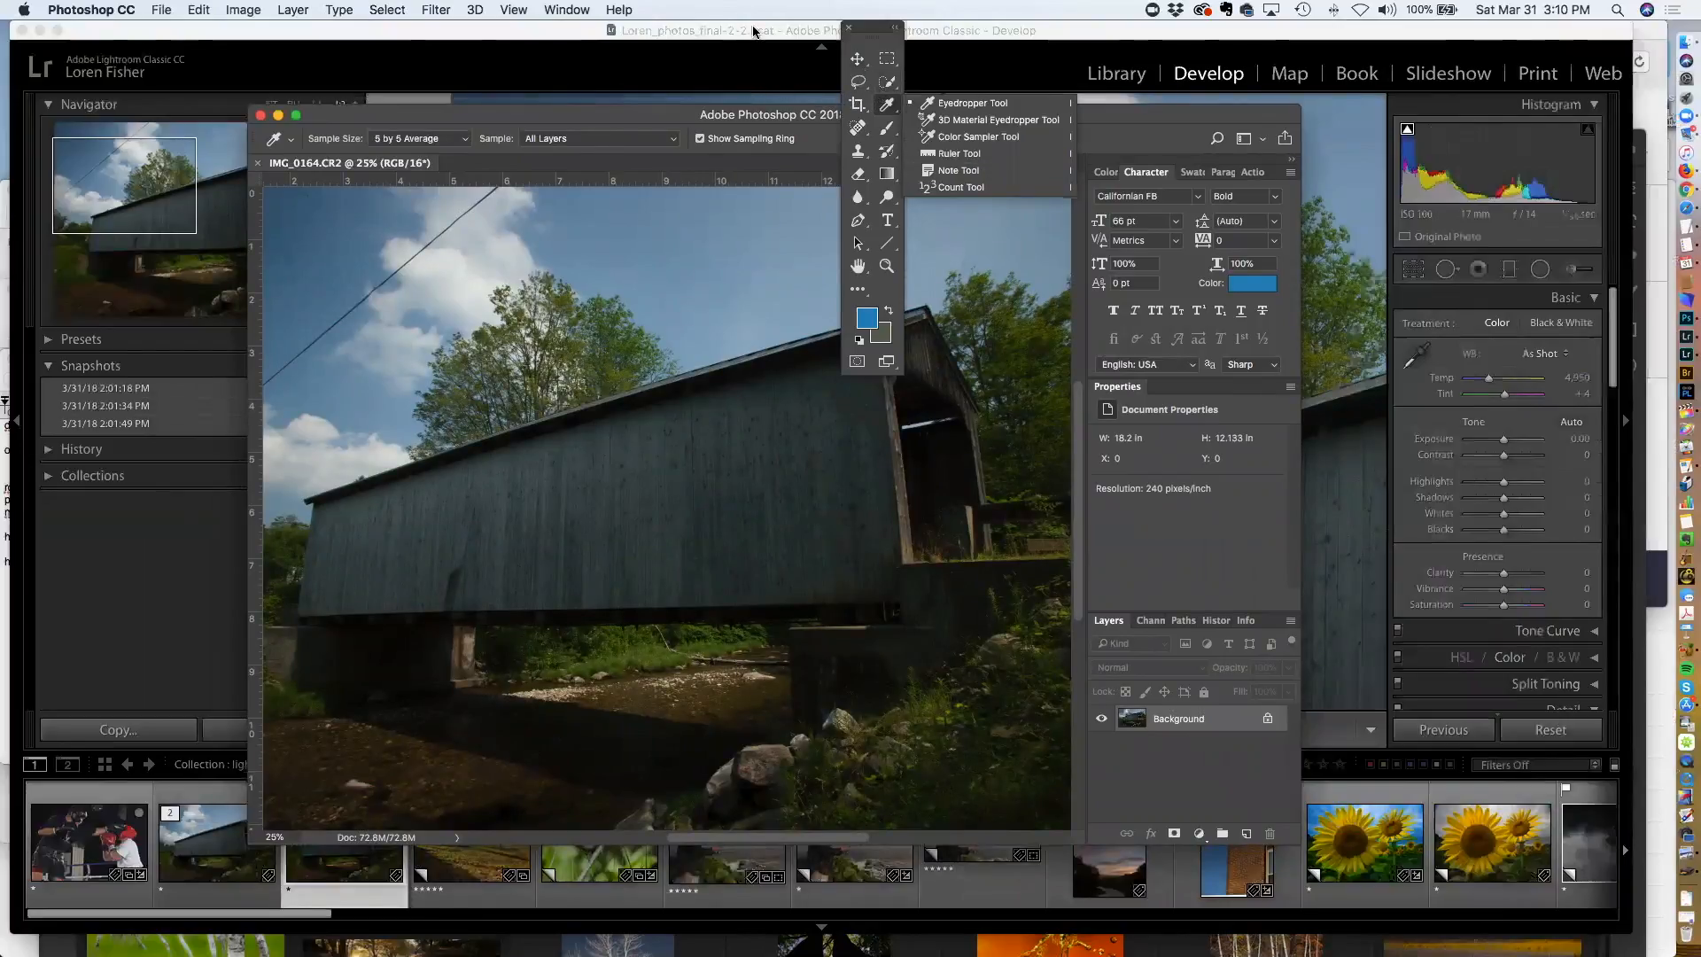
{"action": "left_click_drag", "start_coordinate": [888, 24], "coordinate": [231, 100]}
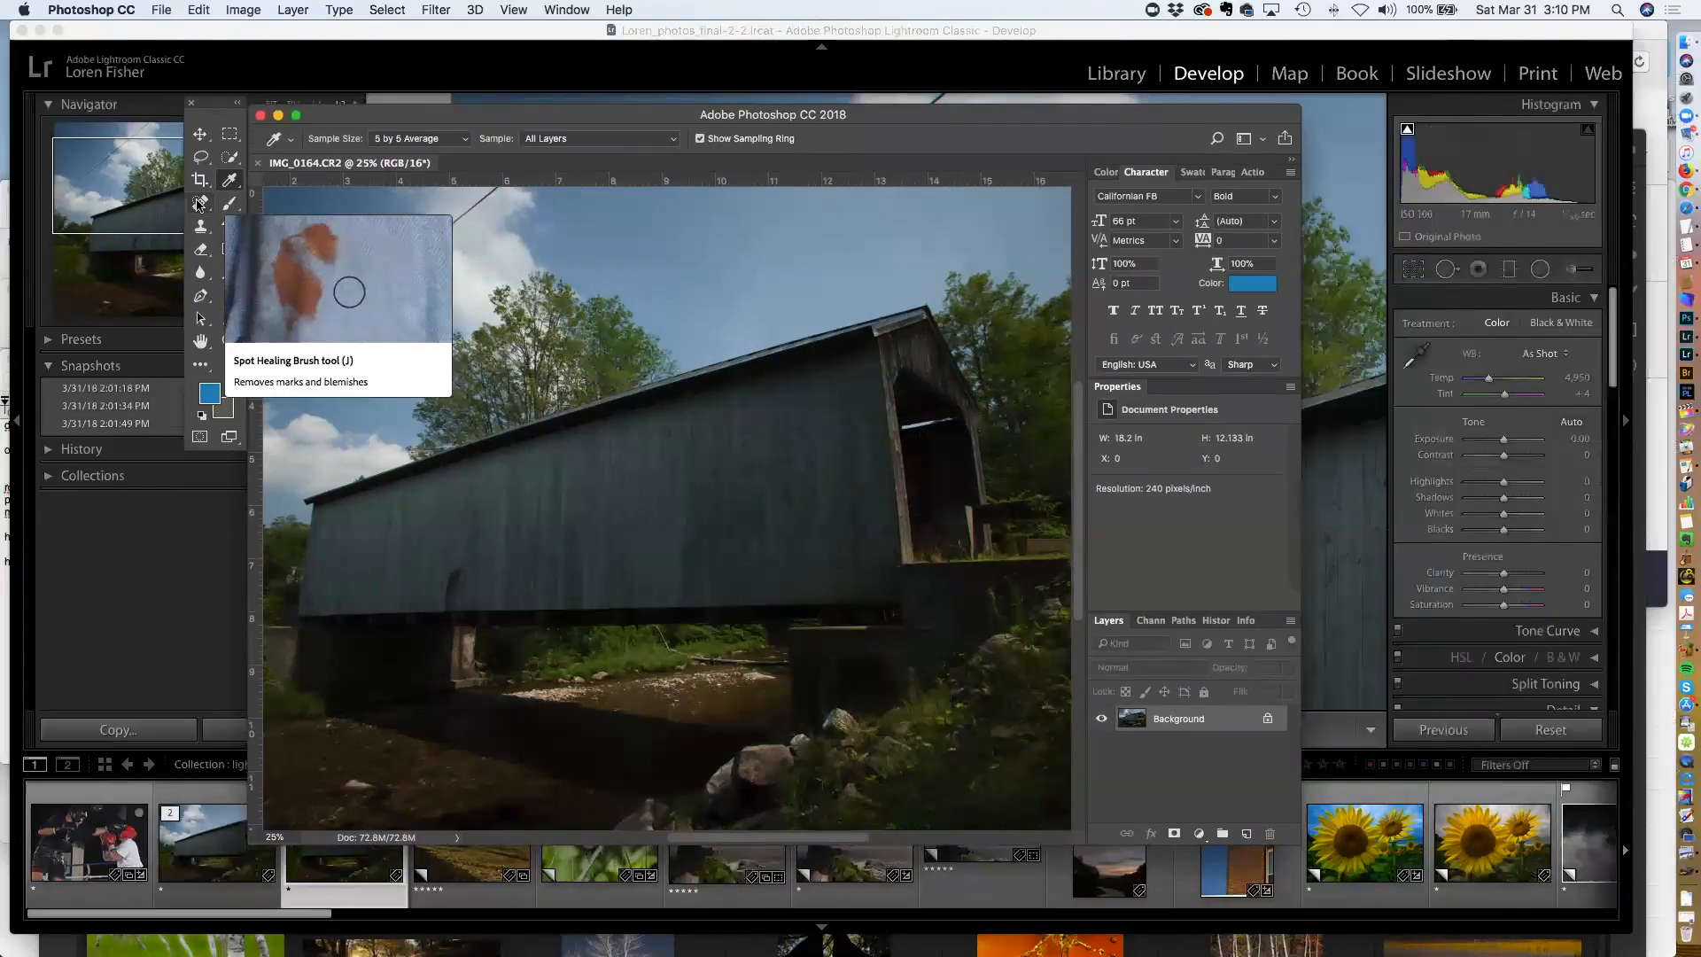
Select the Spot Healing Brush, shrink the brush to 80, and paint over the overhead wire to remove it
{"action": "left_click", "coordinate": [200, 203]}
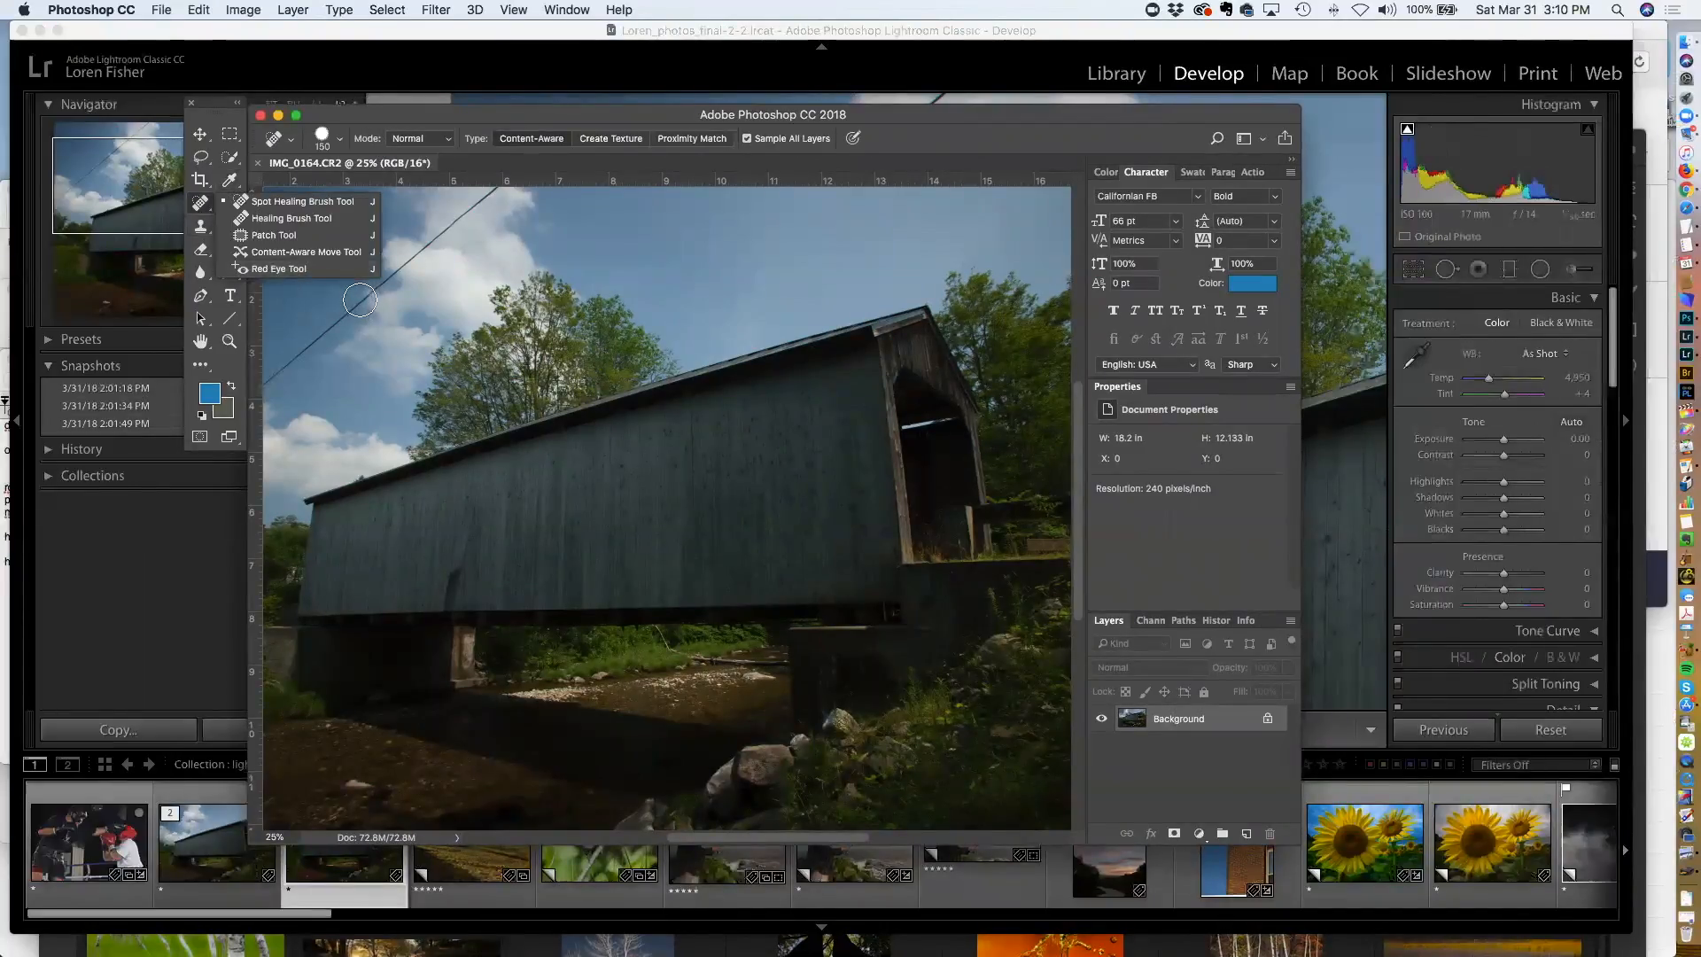
{"action": "key", "text": "bracketleft"}
{"action": "key", "text": "bracketleft"}
{"action": "key", "text": "bracketleft"}
{"action": "key", "text": "bracketleft"}
{"action": "left_click_drag", "start_coordinate": [454, 222], "coordinate": [265, 395]}
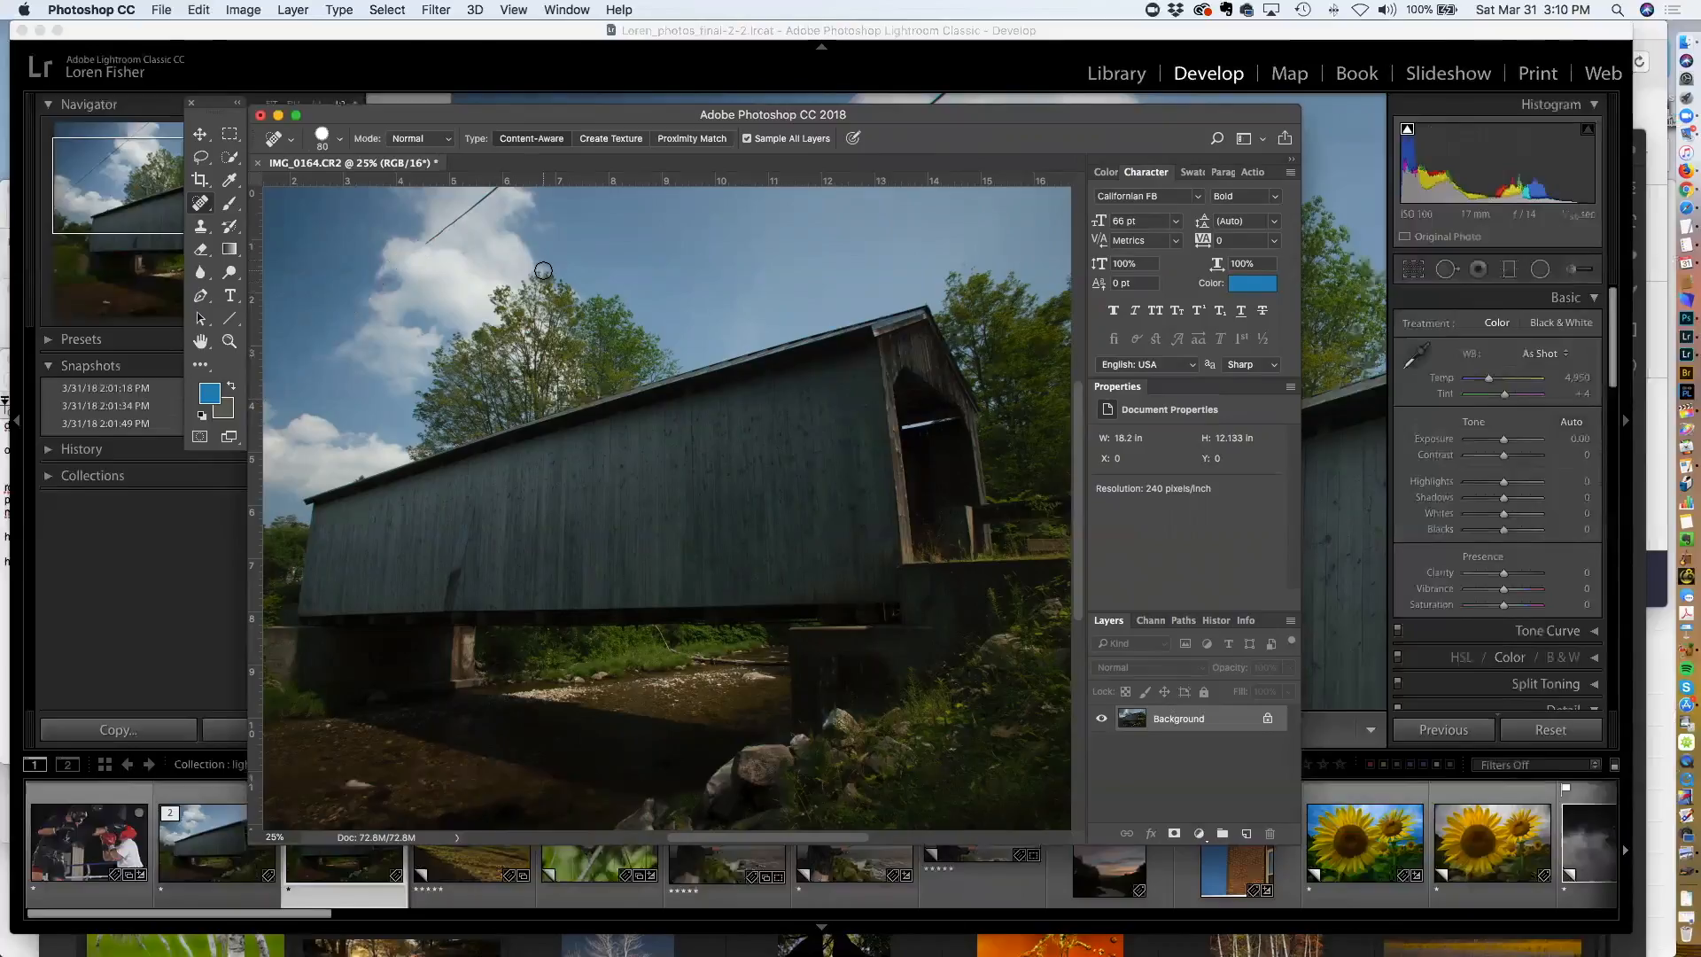
{"action": "left_click_drag", "start_coordinate": [421, 247], "coordinate": [483, 207]}
Zoom to 33.3% and spot-heal the bright debris and small rocks in the riverbed below the bridge
{"action": "key", "text": "super+equal"}
{"action": "mouse_move", "coordinate": [542, 608]}
{"action": "left_mouse_down"}
{"action": "mouse_move", "coordinate": [503, 718]}
{"action": "mouse_move", "coordinate": [626, 493]}
{"action": "mouse_move", "coordinate": [714, 383]}
{"action": "left_mouse_up"}
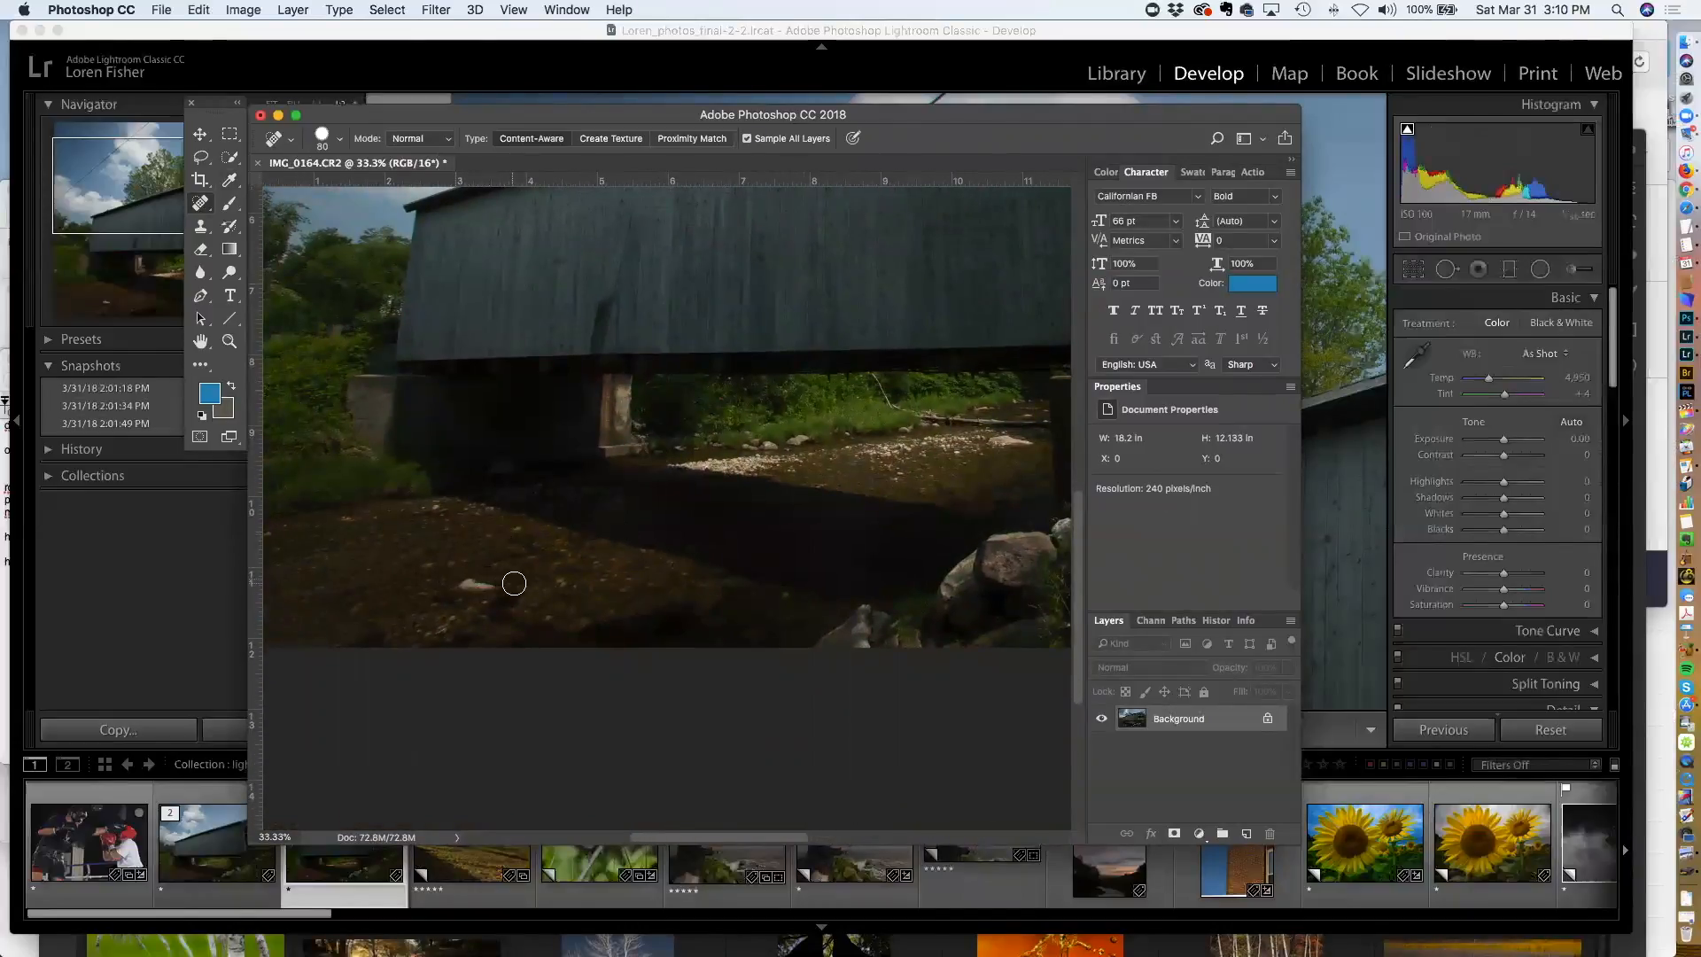
{"action": "left_click_drag", "start_coordinate": [515, 583], "coordinate": [457, 581]}
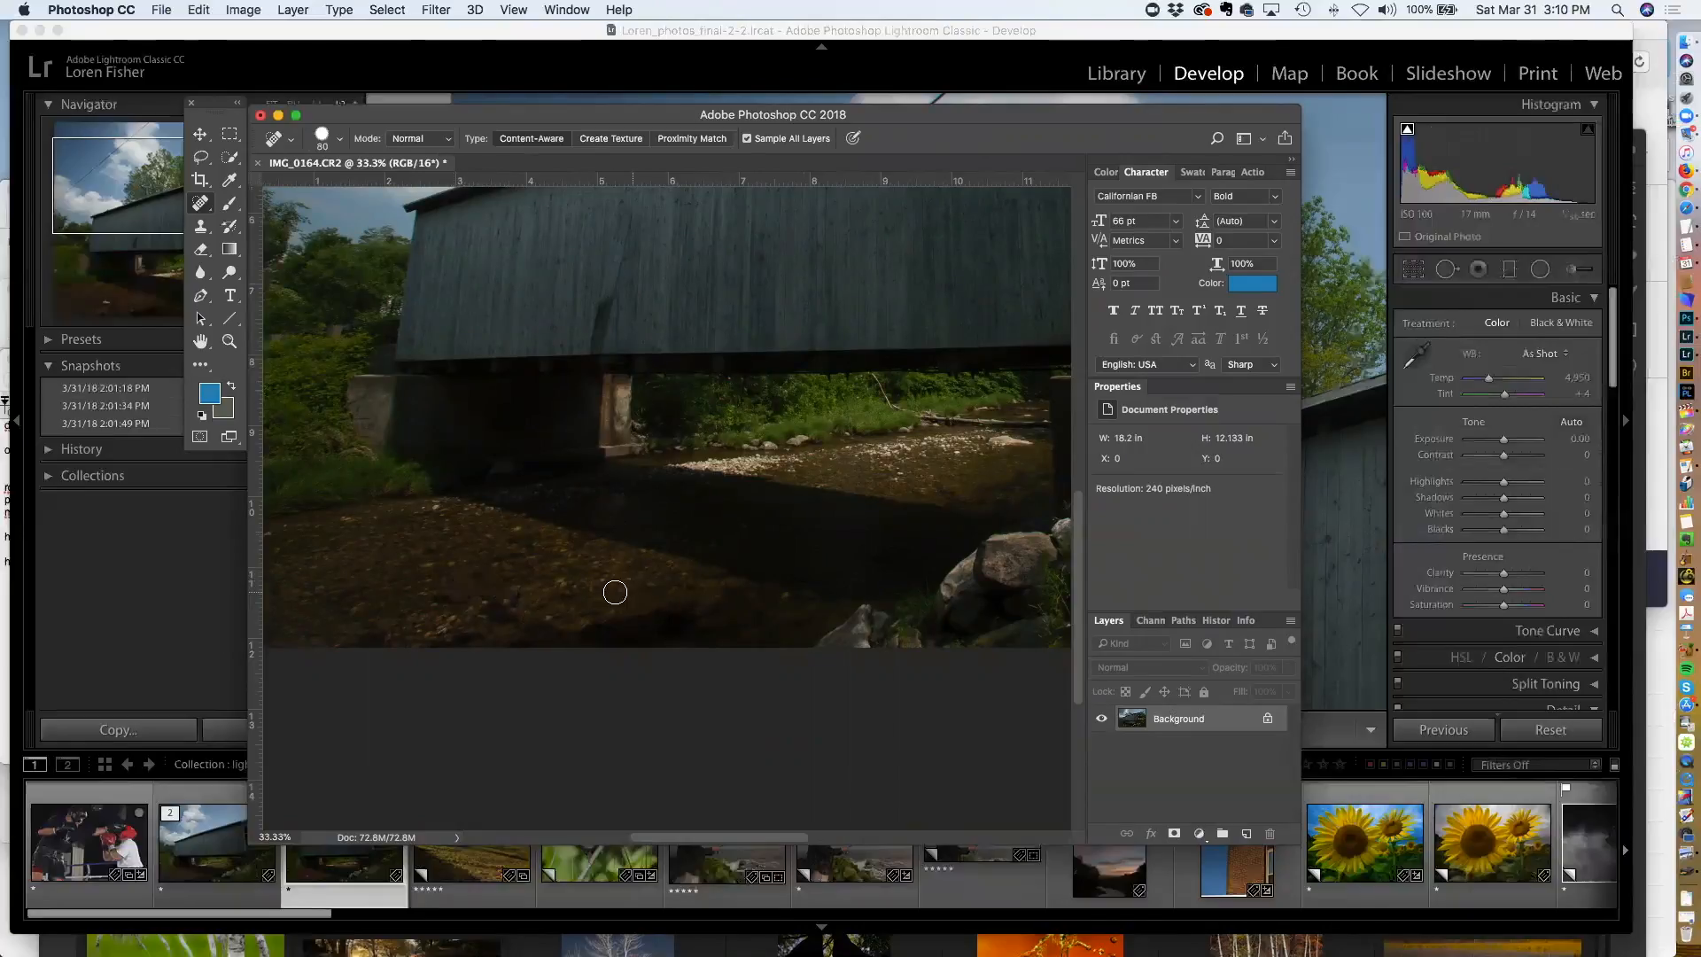
{"action": "left_click_drag", "start_coordinate": [582, 512], "coordinate": [272, 448]}
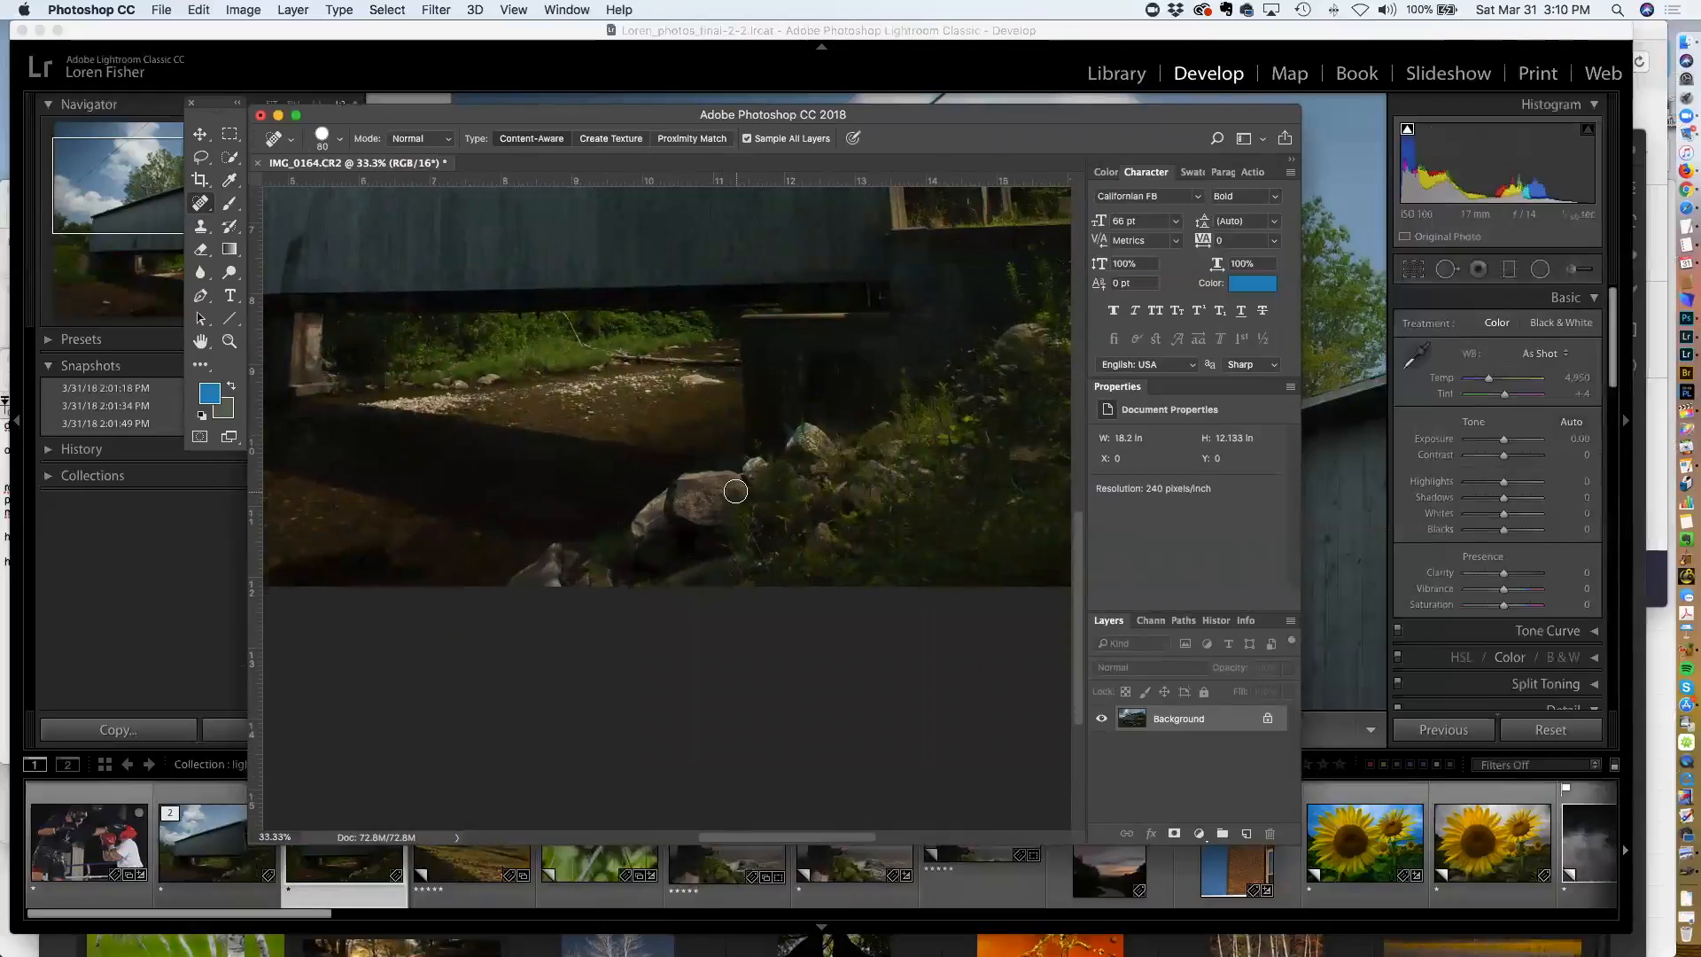
{"action": "mouse_move", "coordinate": [725, 478]}
{"action": "left_mouse_down"}
{"action": "mouse_move", "coordinate": [662, 495]}
{"action": "mouse_move", "coordinate": [697, 510]}
{"action": "mouse_move", "coordinate": [646, 543]}
{"action": "left_mouse_up"}
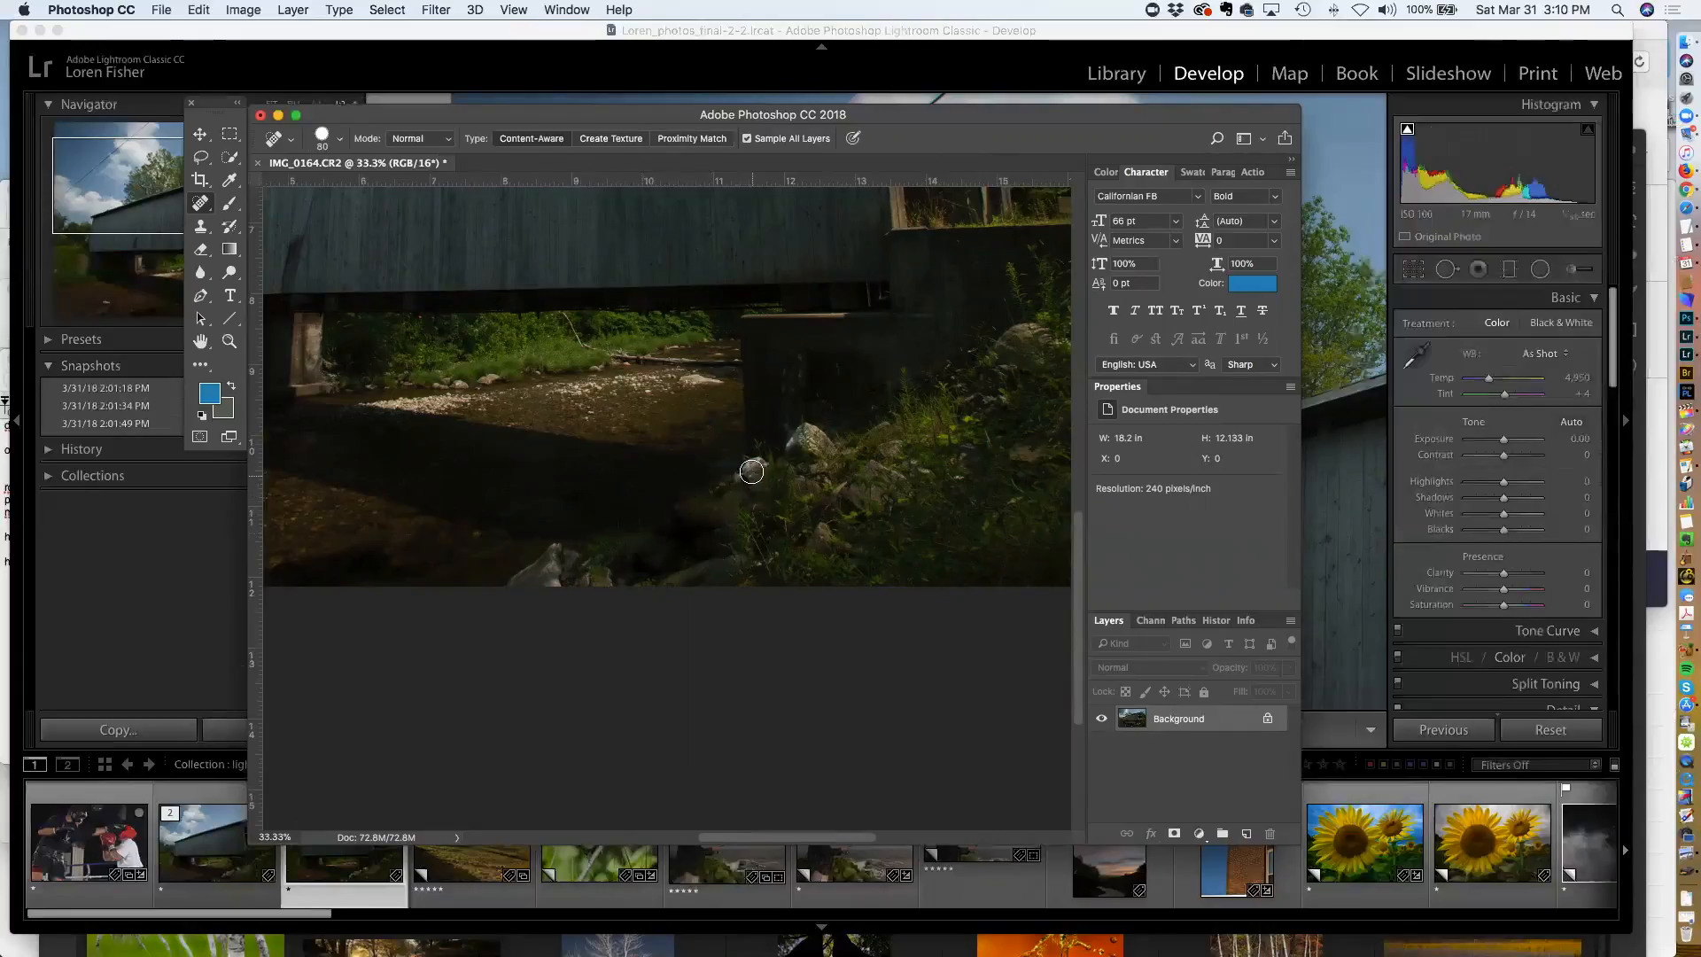
{"action": "left_click_drag", "start_coordinate": [812, 441], "coordinate": [816, 455]}
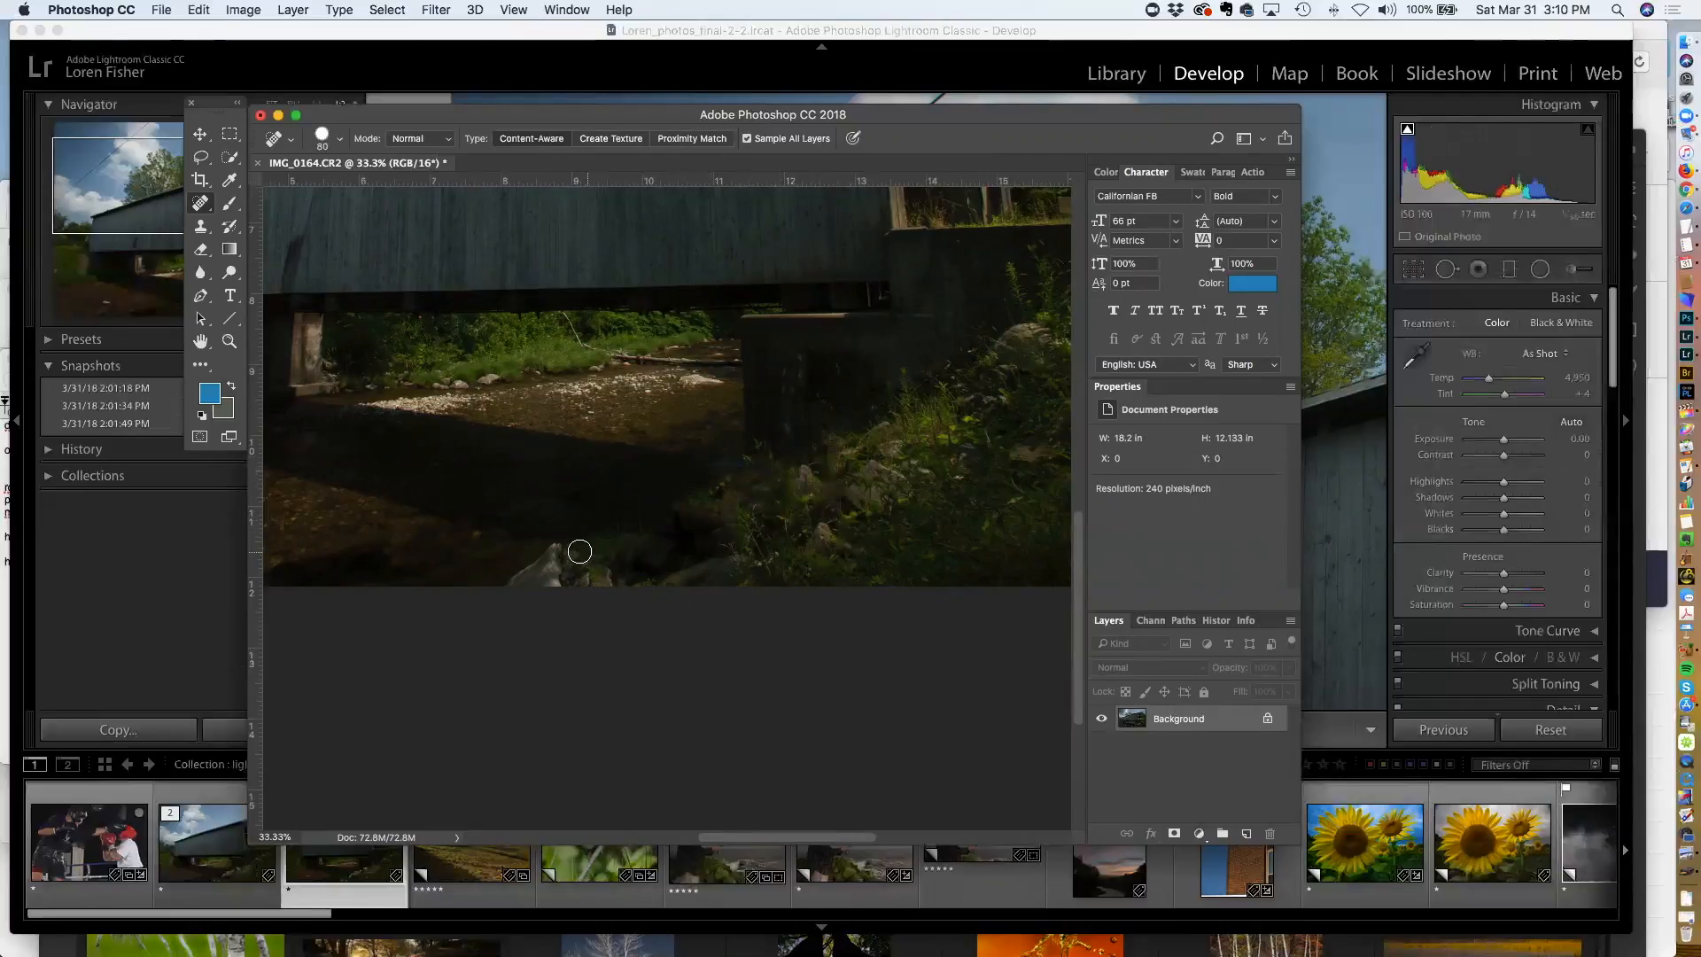
{"action": "mouse_move", "coordinate": [549, 563]}
{"action": "left_mouse_down"}
{"action": "mouse_move", "coordinate": [550, 588]}
{"action": "mouse_move", "coordinate": [592, 588]}
{"action": "mouse_move", "coordinate": [566, 577]}
{"action": "left_mouse_up"}
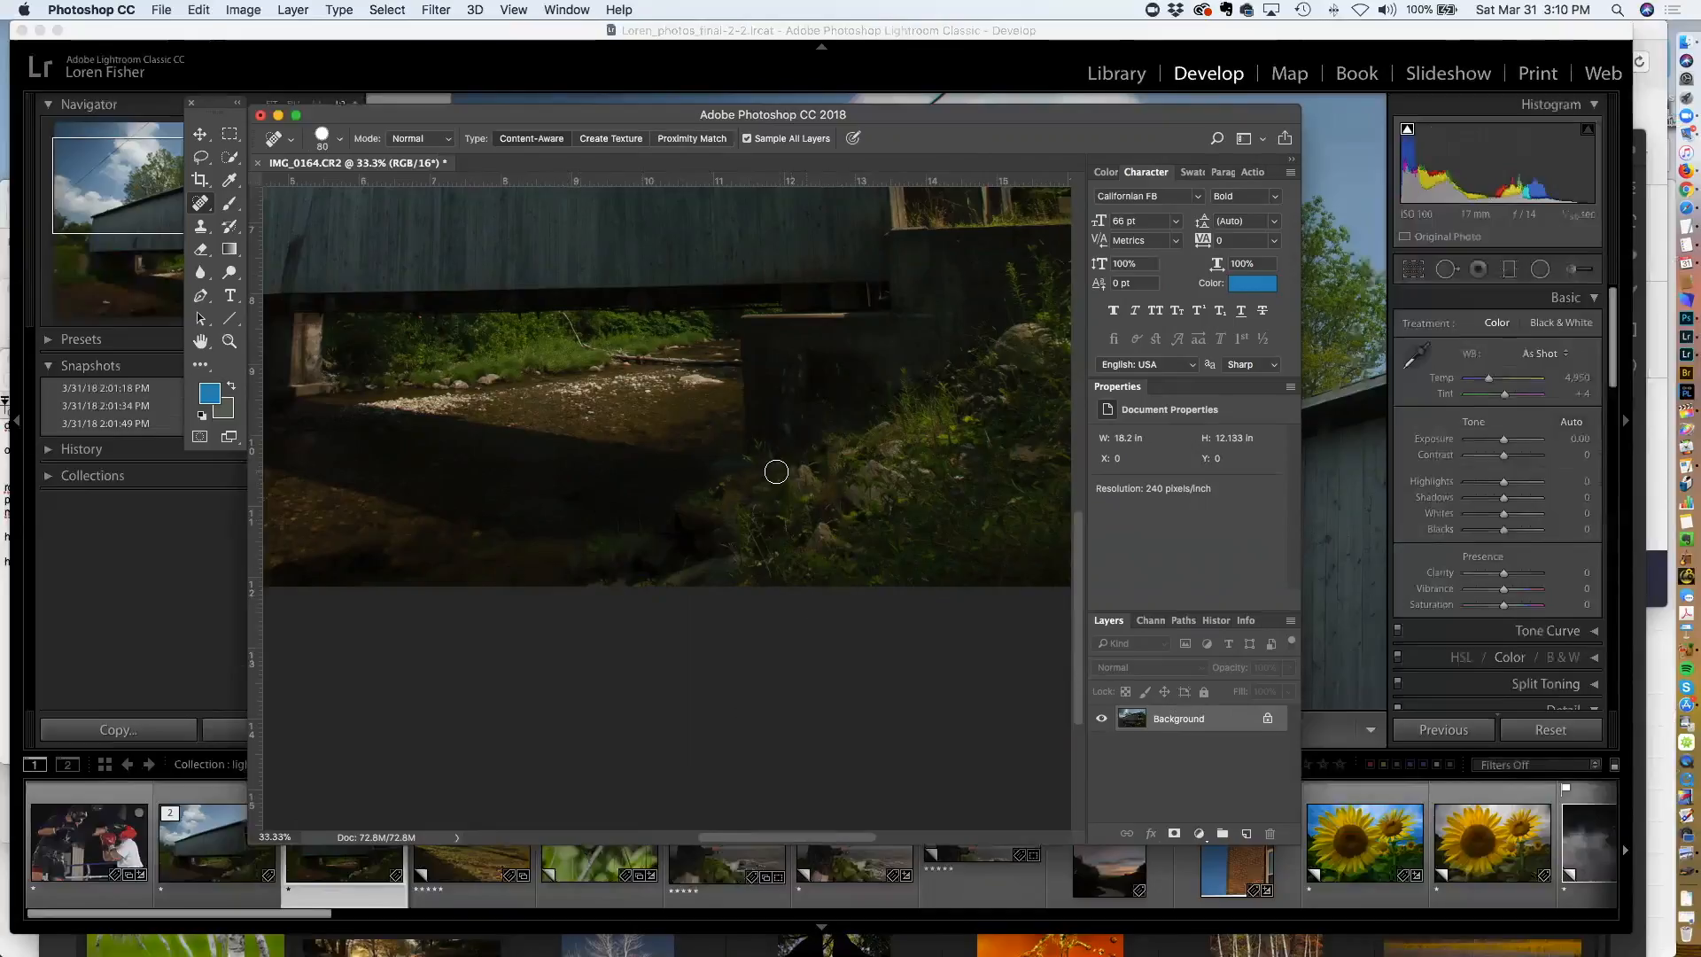
Save and close the edited file in Photoshop, then switch back to Lightroom
{"action": "key", "text": "super+s"}
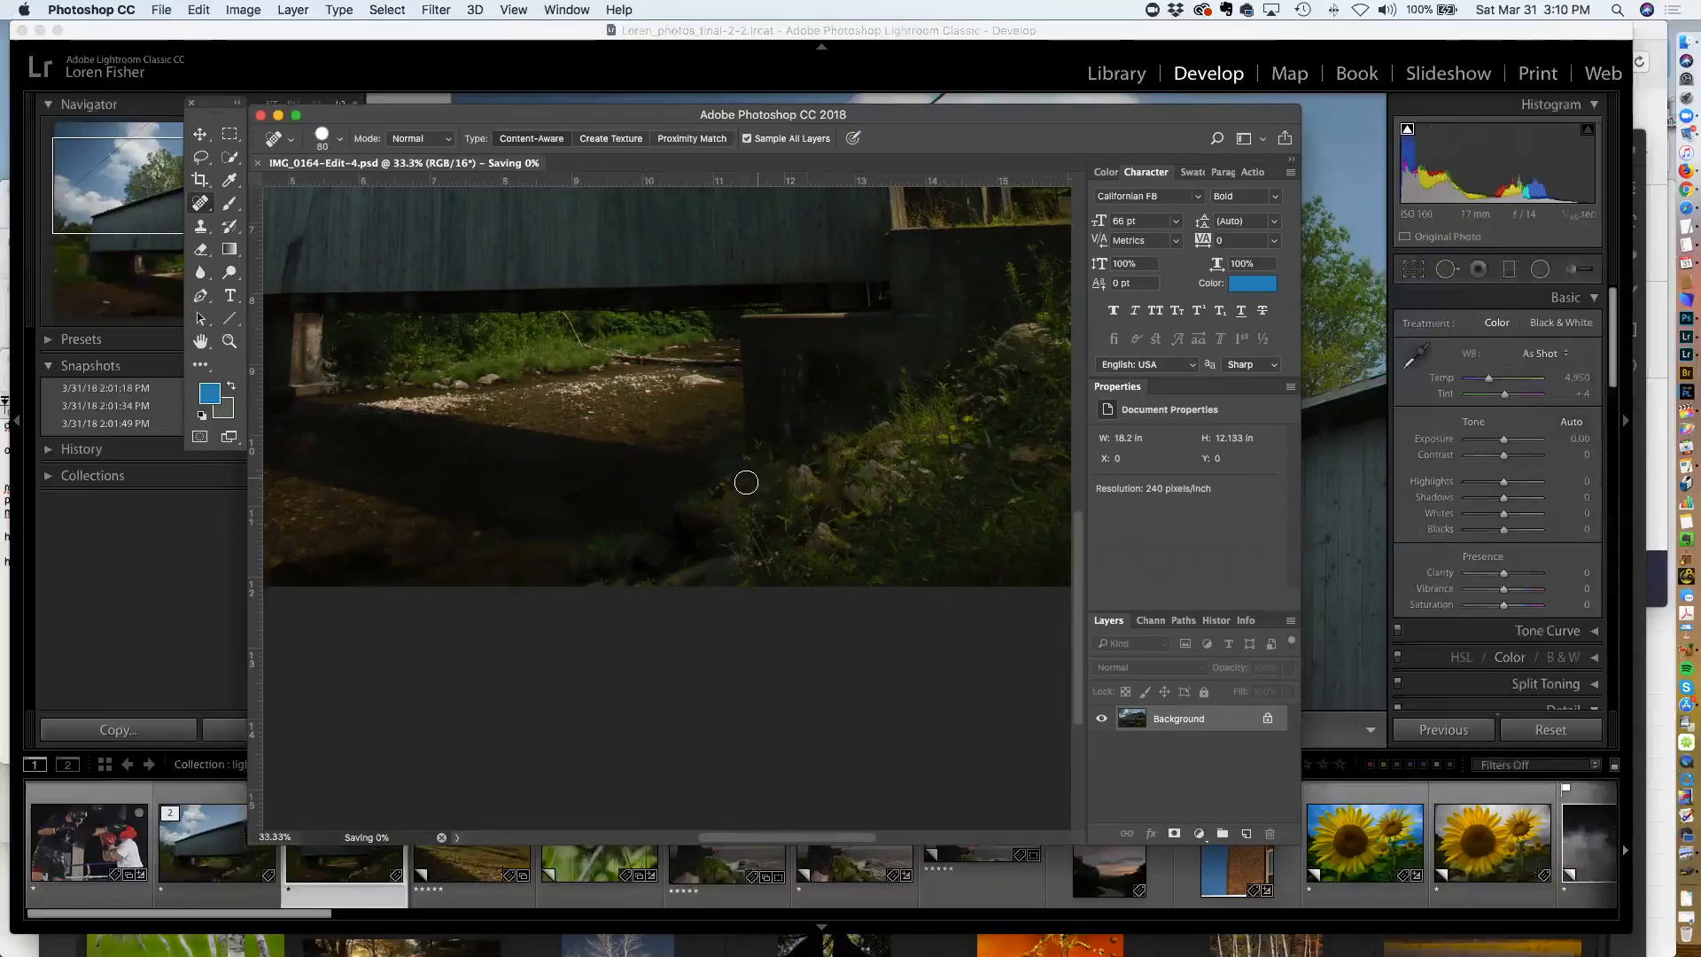
{"action": "key", "text": "super+w"}
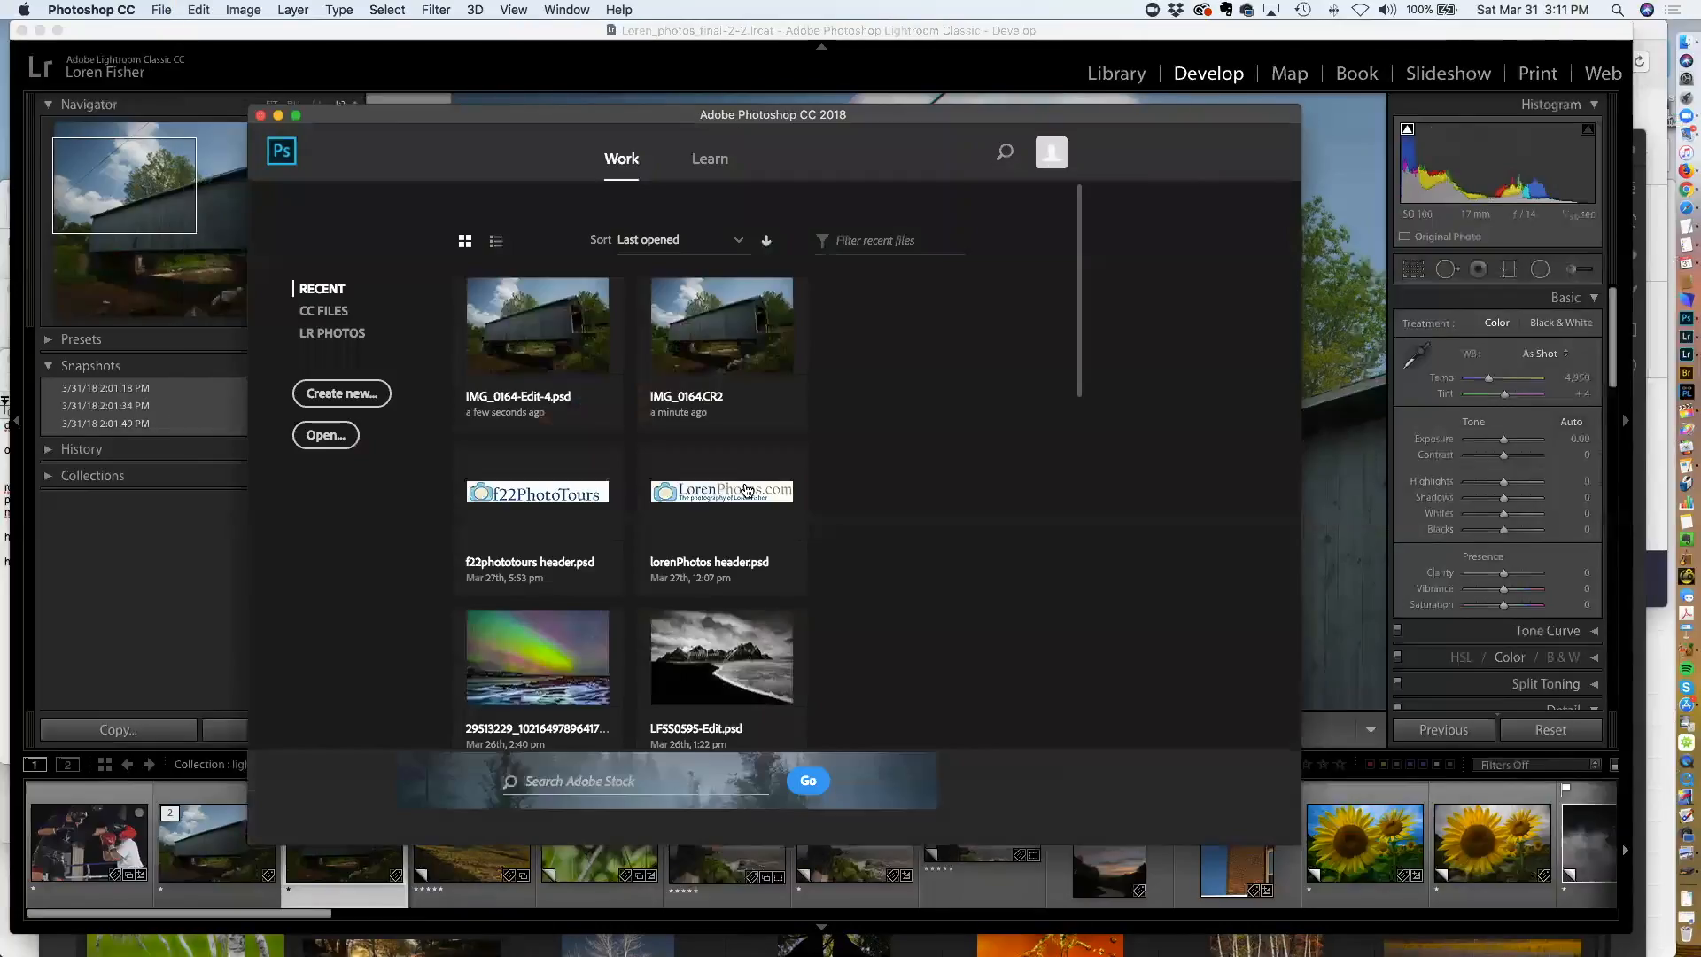
{"action": "left_click", "coordinate": [516, 60]}
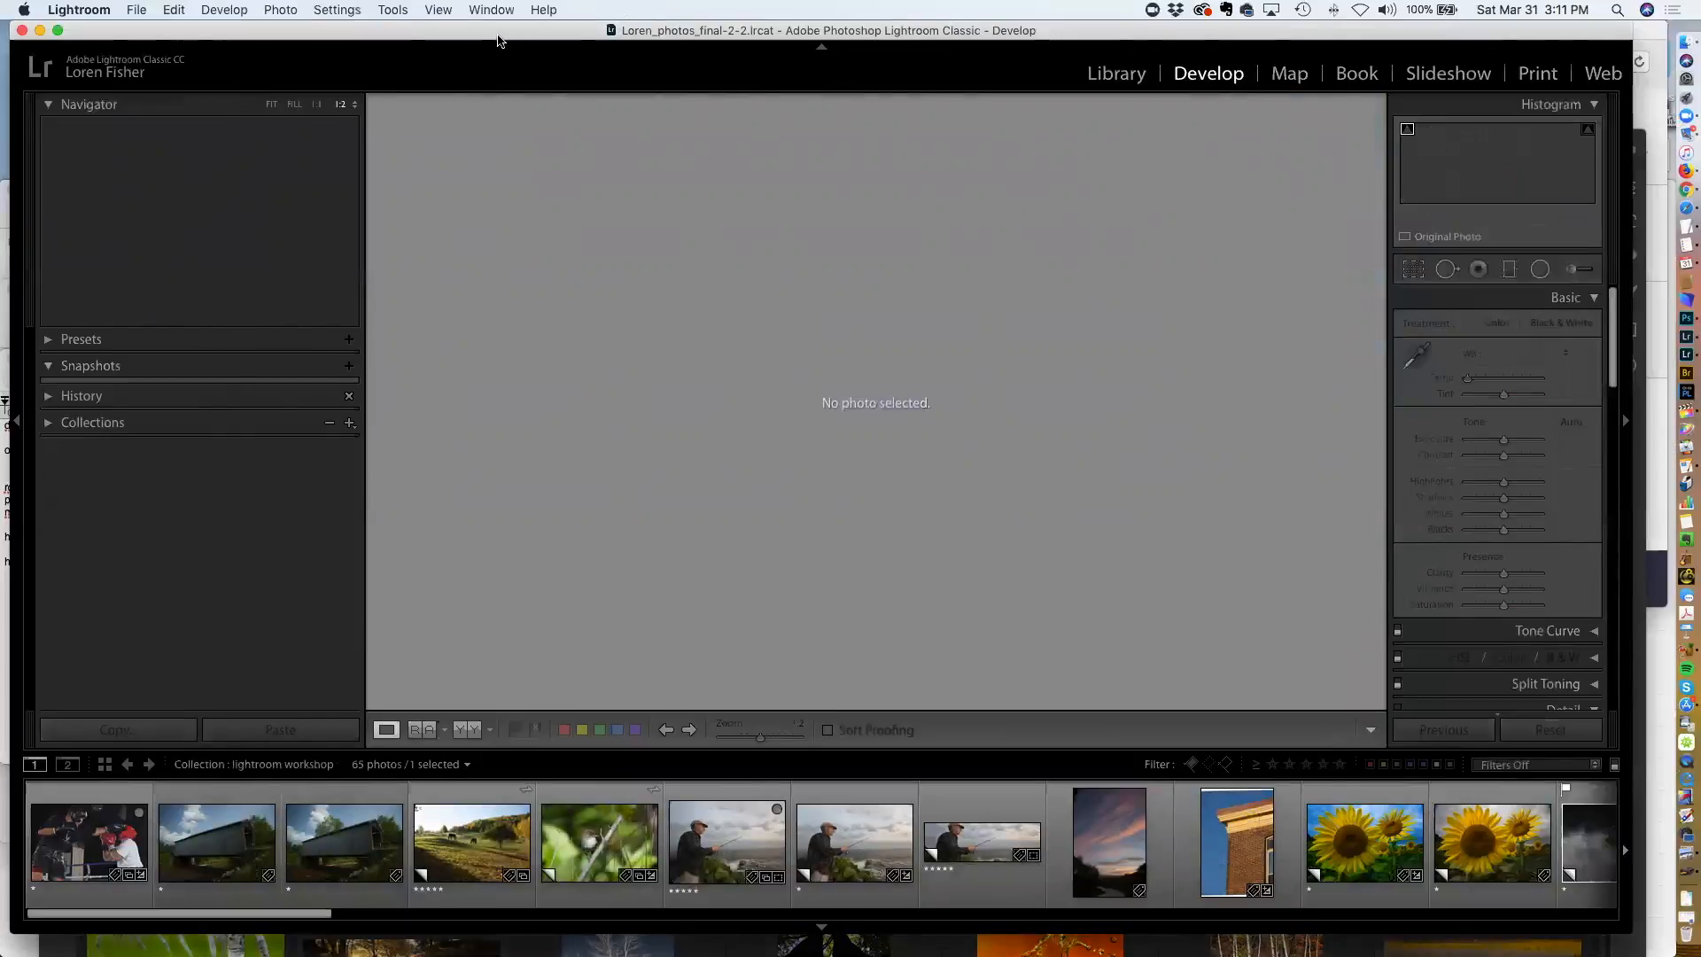
Switch to the grid view and scroll through the collection's thumbnails to find the edited bridge photo
{"action": "key", "text": "g"}
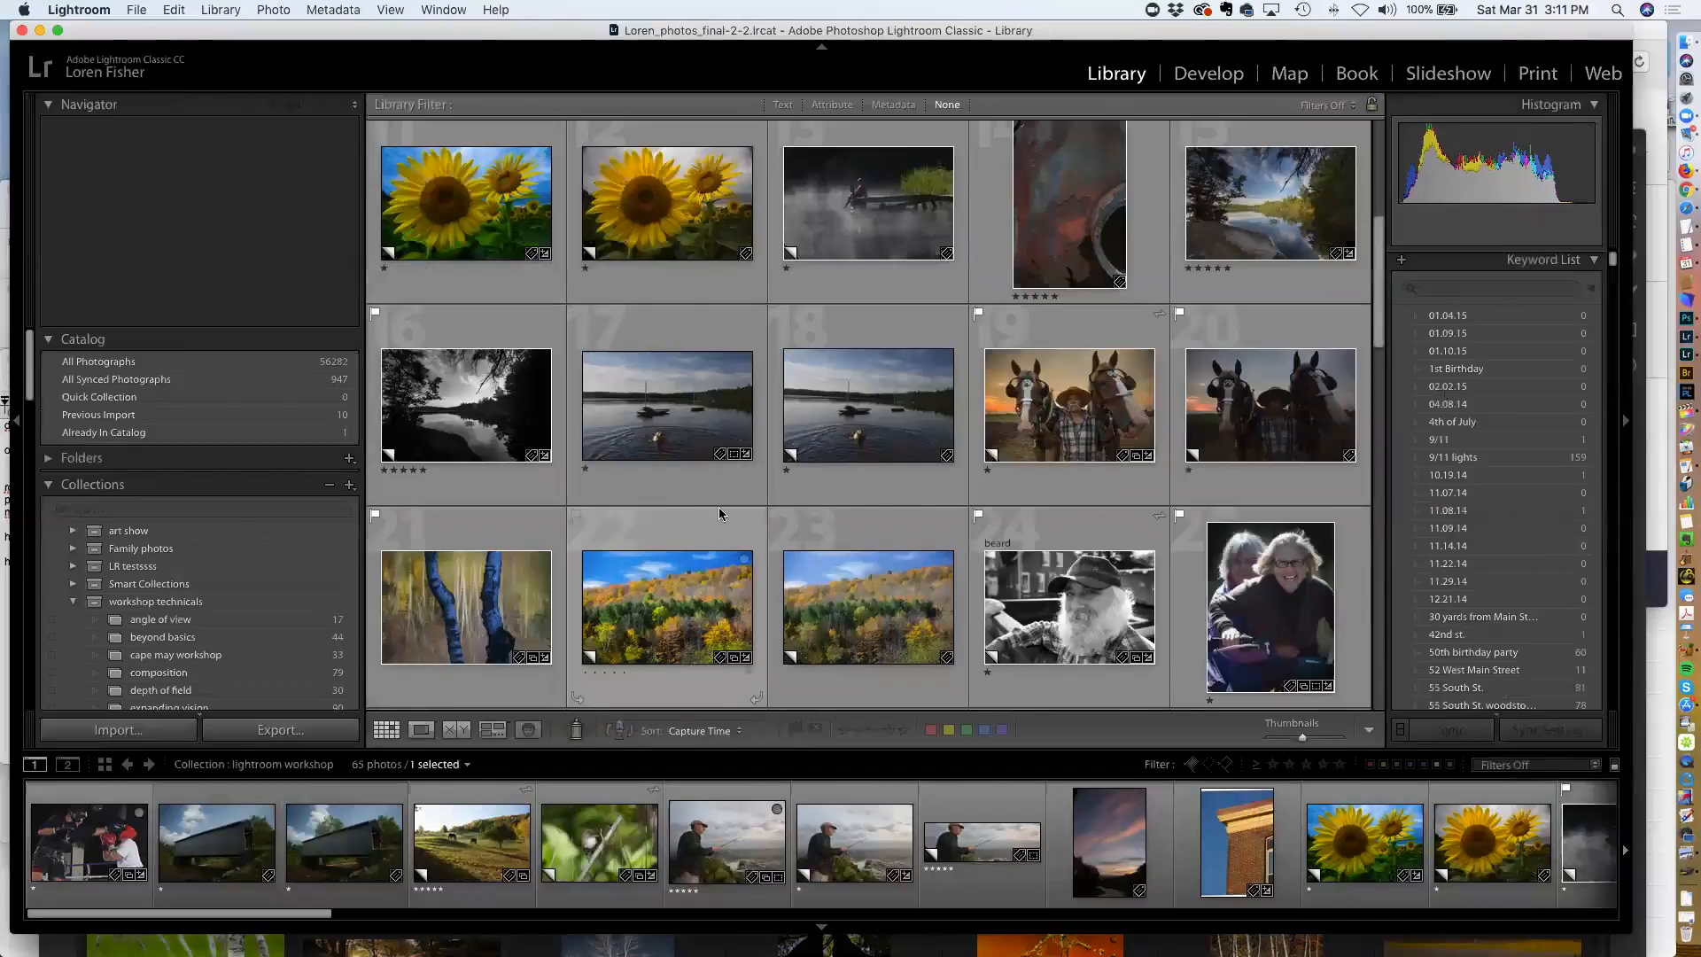
{"action": "key", "text": "j"}
{"action": "scroll", "coordinate": [726, 497], "scroll_direction": "down", "scroll_amount": 2}
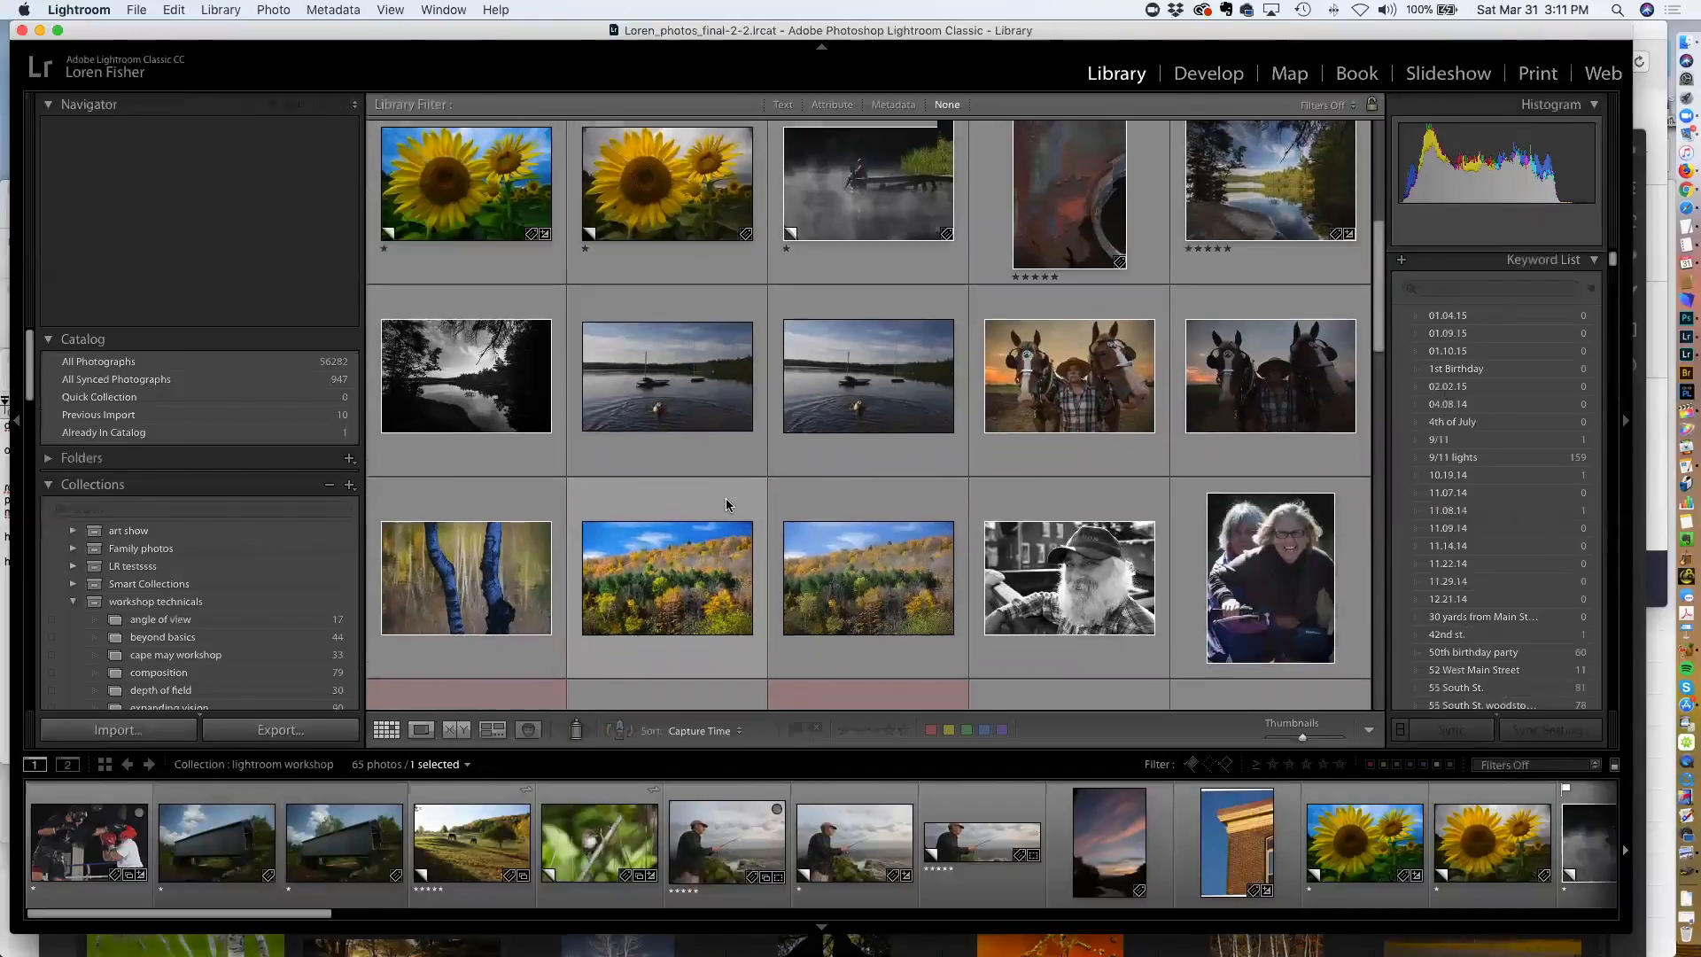
{"action": "scroll", "coordinate": [725, 499], "scroll_direction": "down", "scroll_amount": 5}
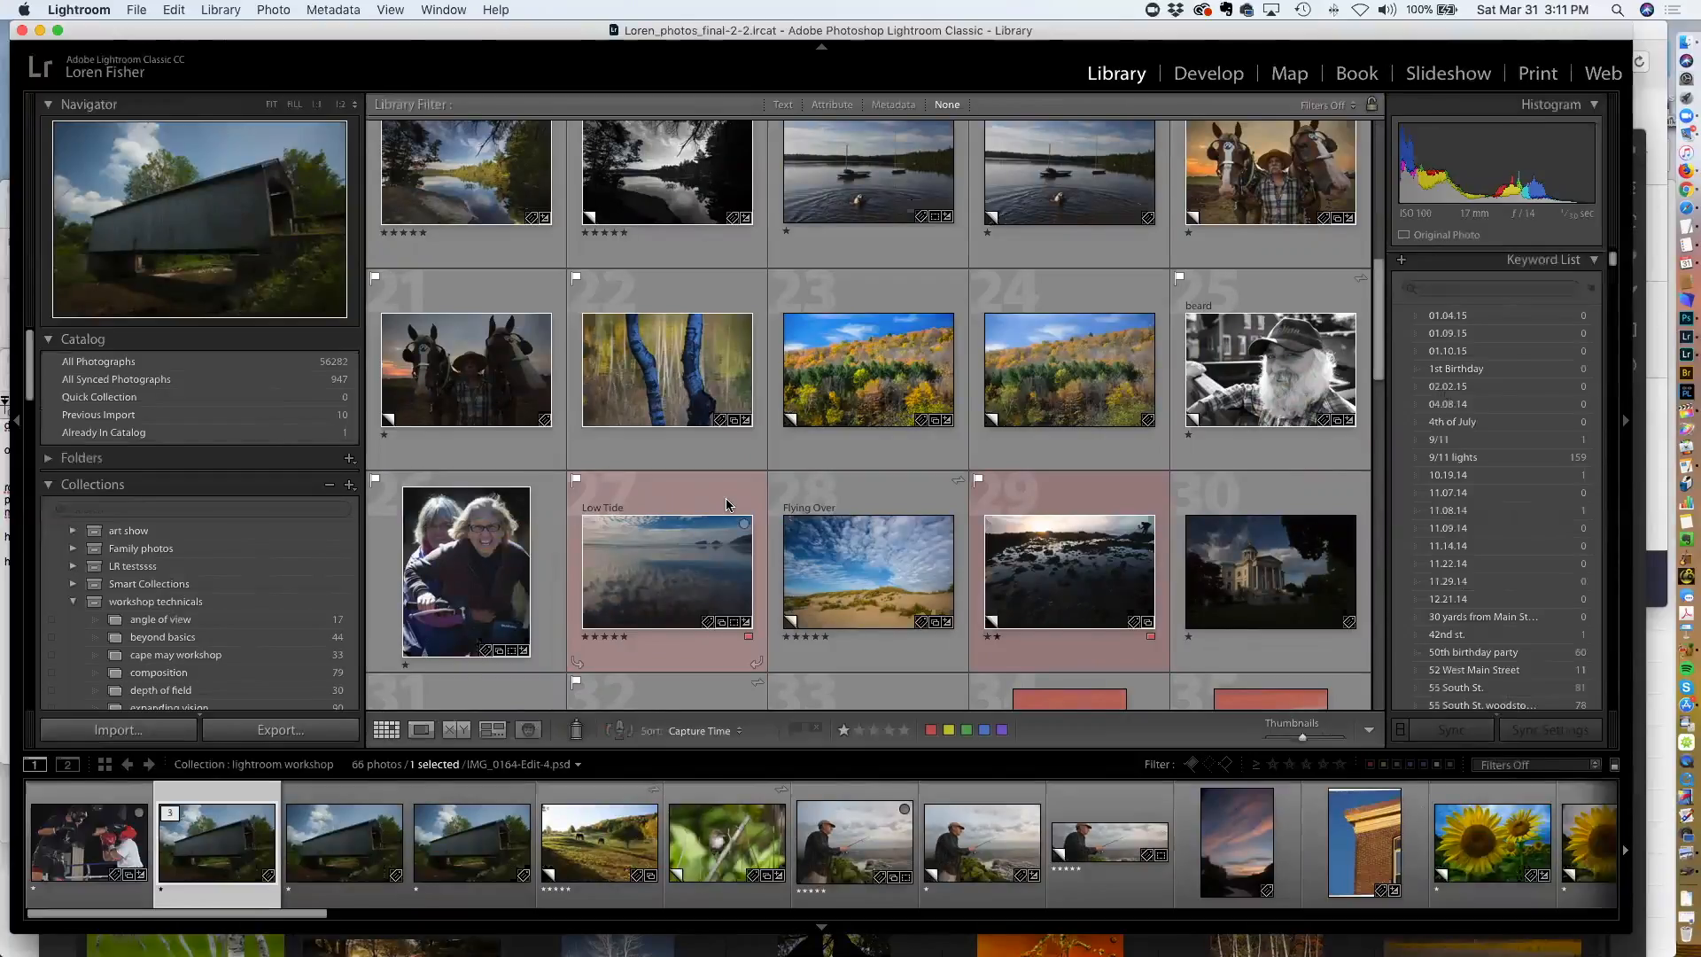
{"action": "scroll", "coordinate": [726, 504], "scroll_direction": "down", "scroll_amount": 10}
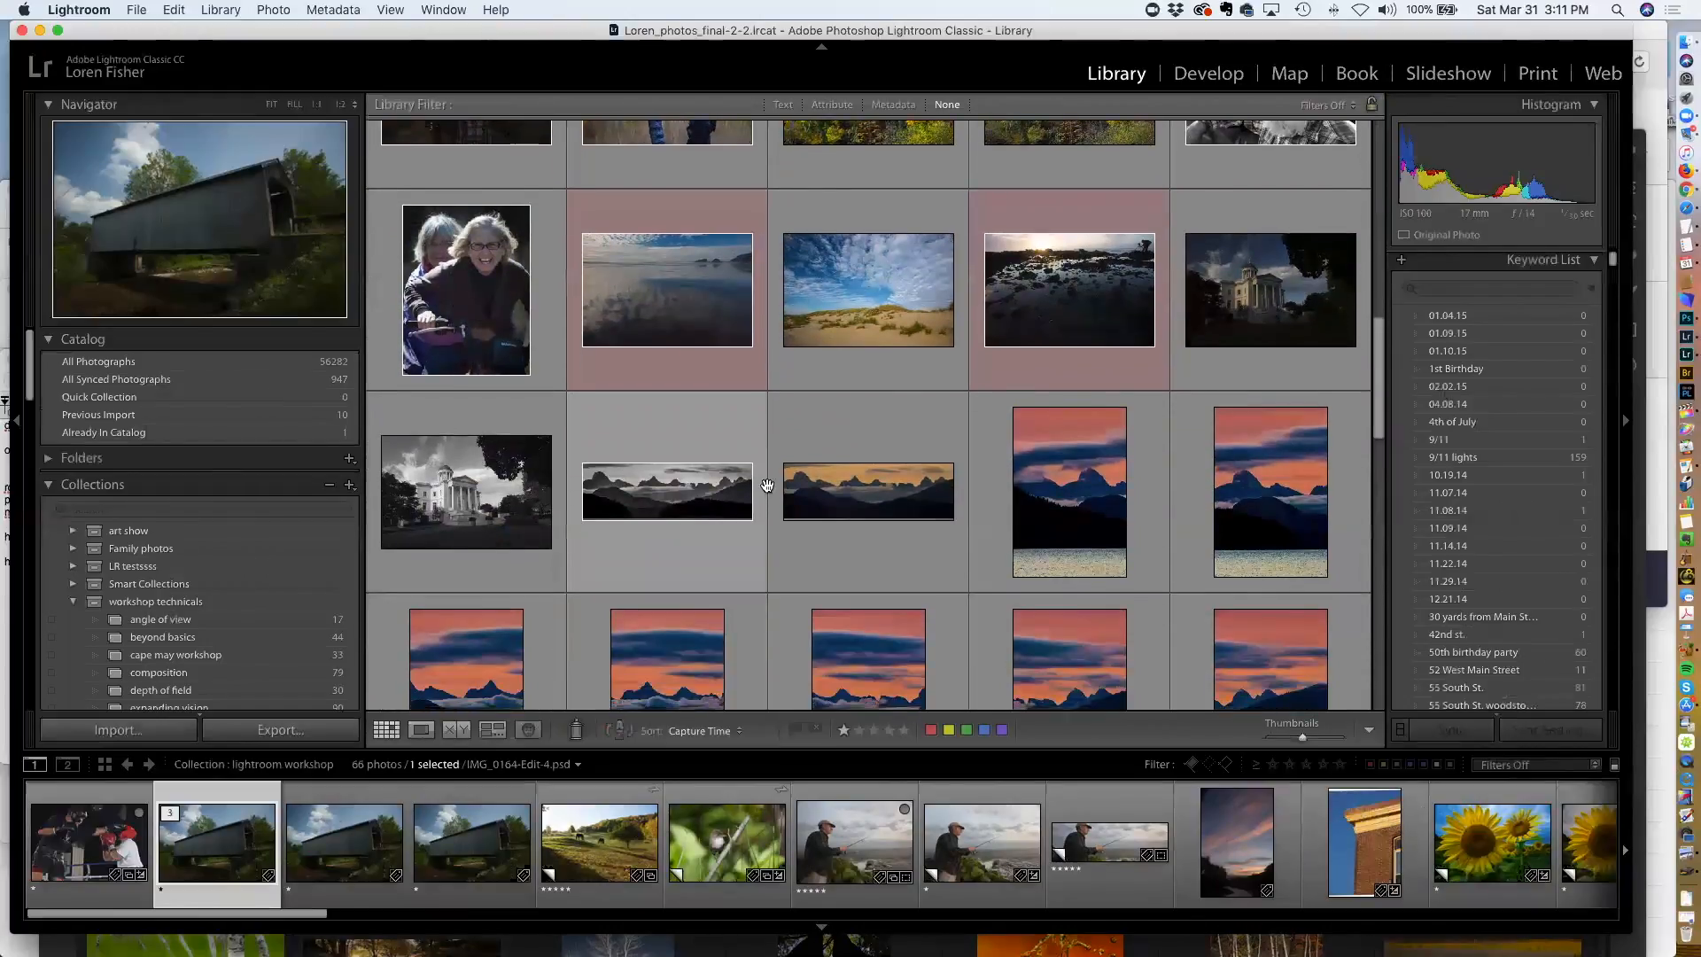
{"action": "scroll", "coordinate": [767, 489], "scroll_direction": "down", "scroll_amount": 10}
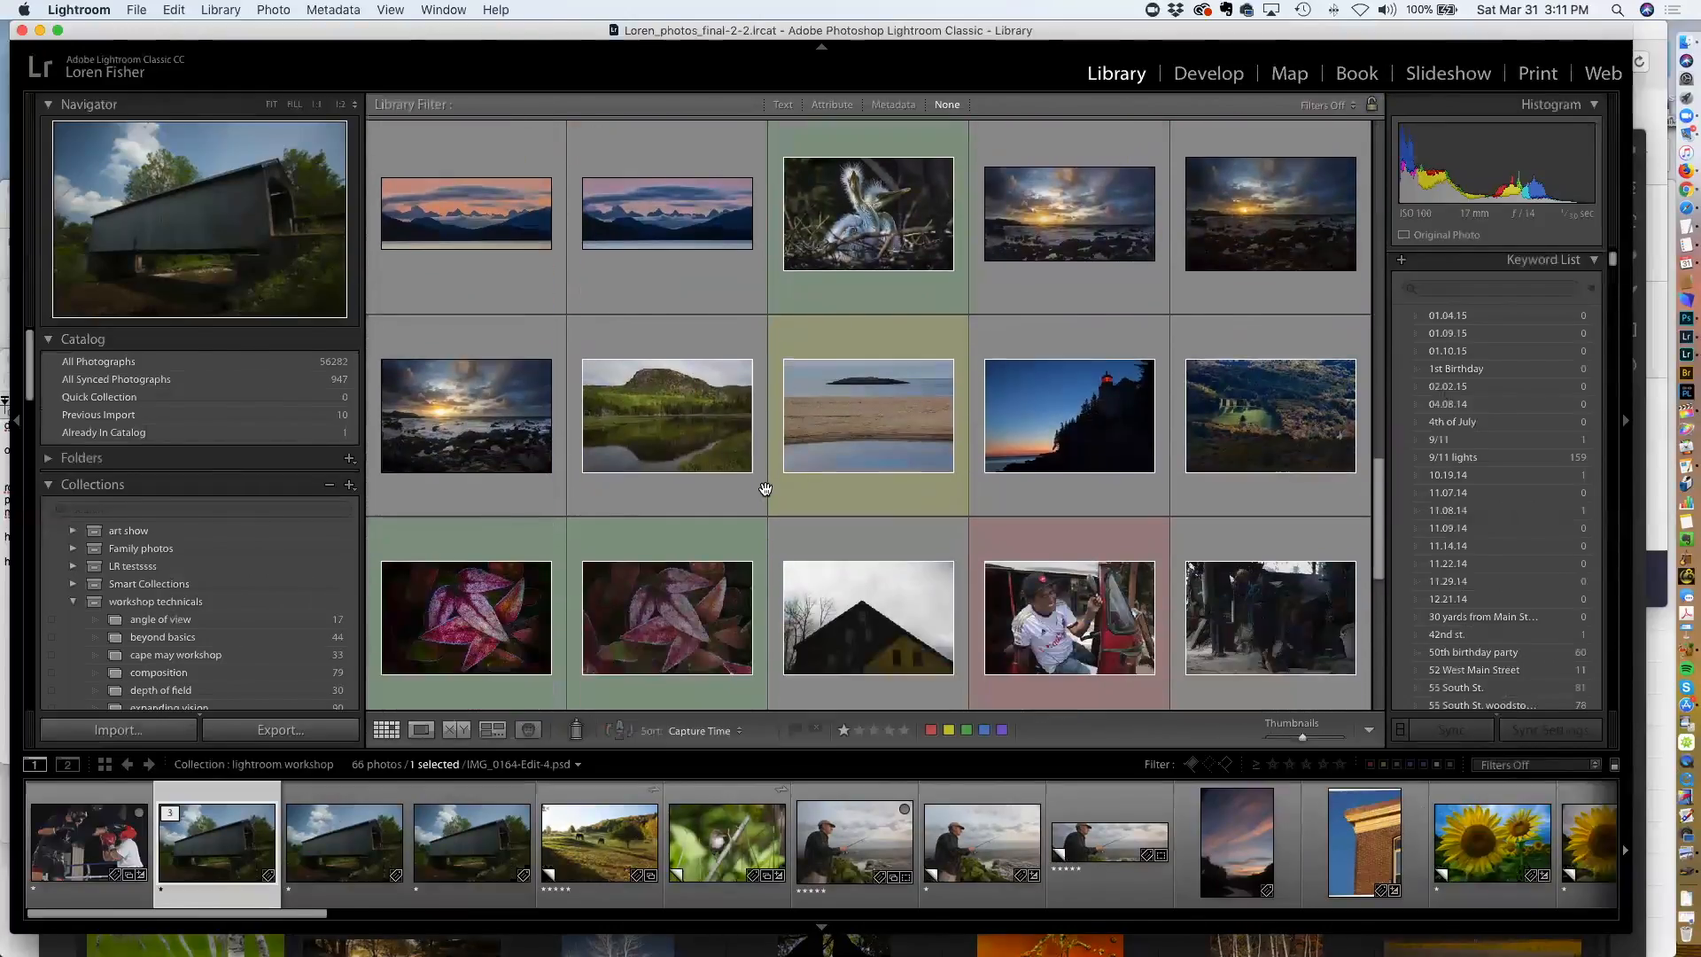
{"action": "scroll", "coordinate": [766, 489], "scroll_direction": "down", "scroll_amount": 2}
{"action": "scroll", "coordinate": [766, 489], "scroll_direction": "up", "scroll_amount": 10}
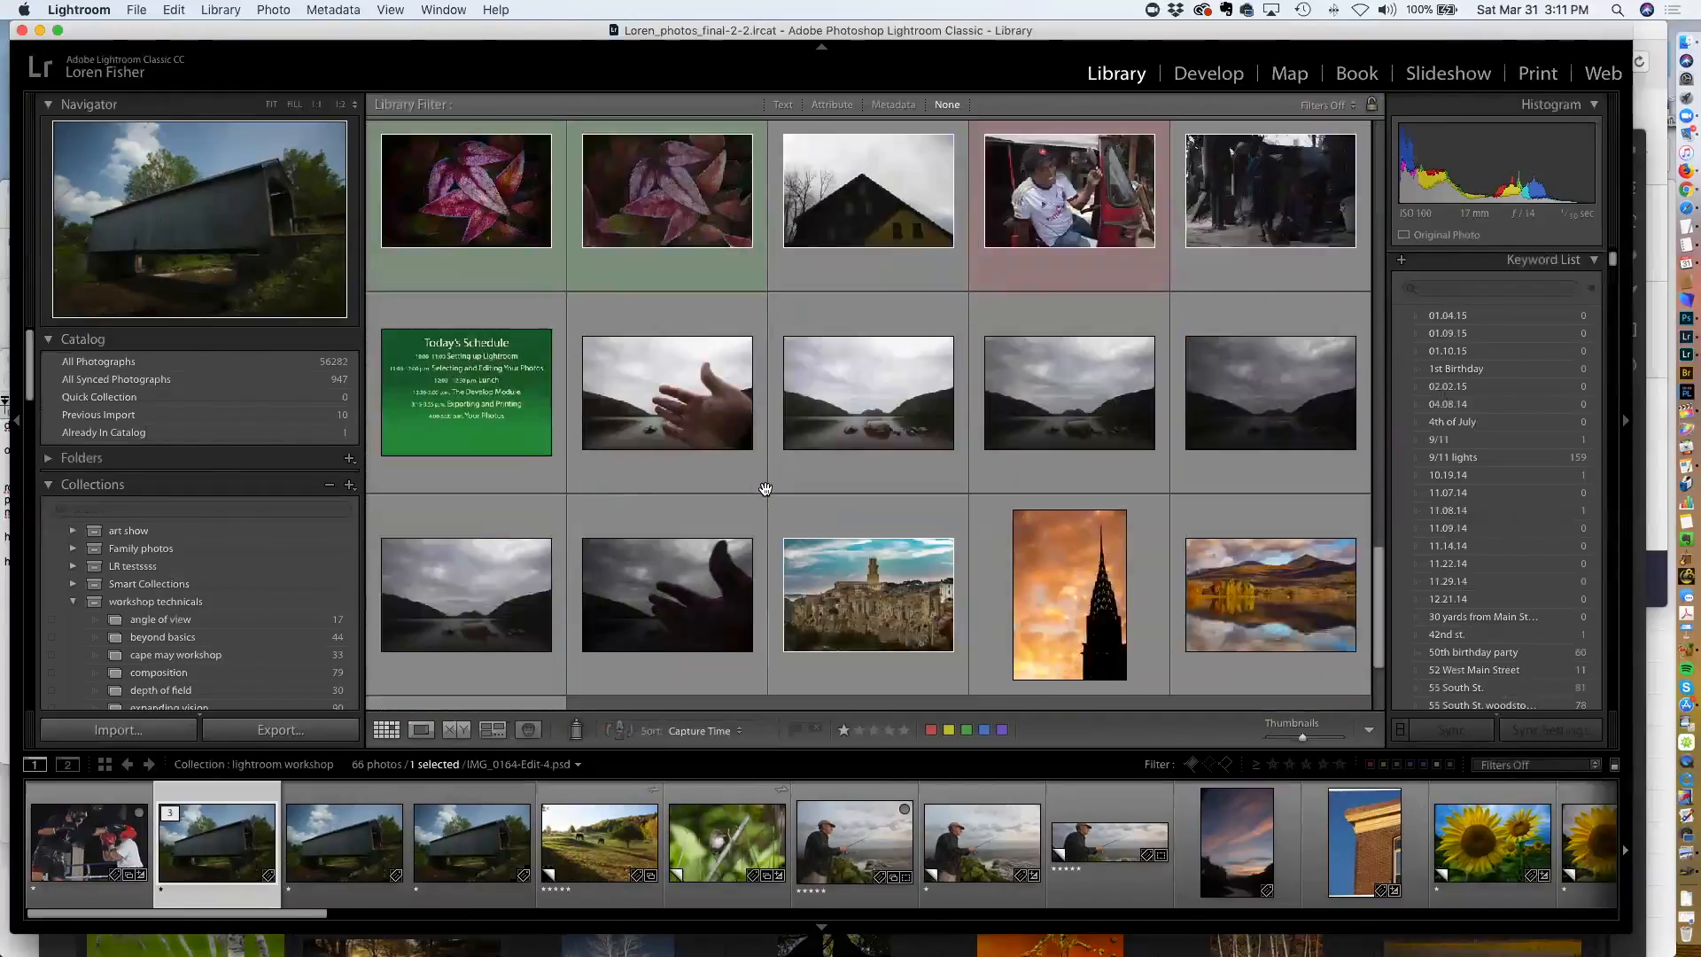
{"action": "scroll", "coordinate": [765, 488], "scroll_direction": "up", "scroll_amount": 3}
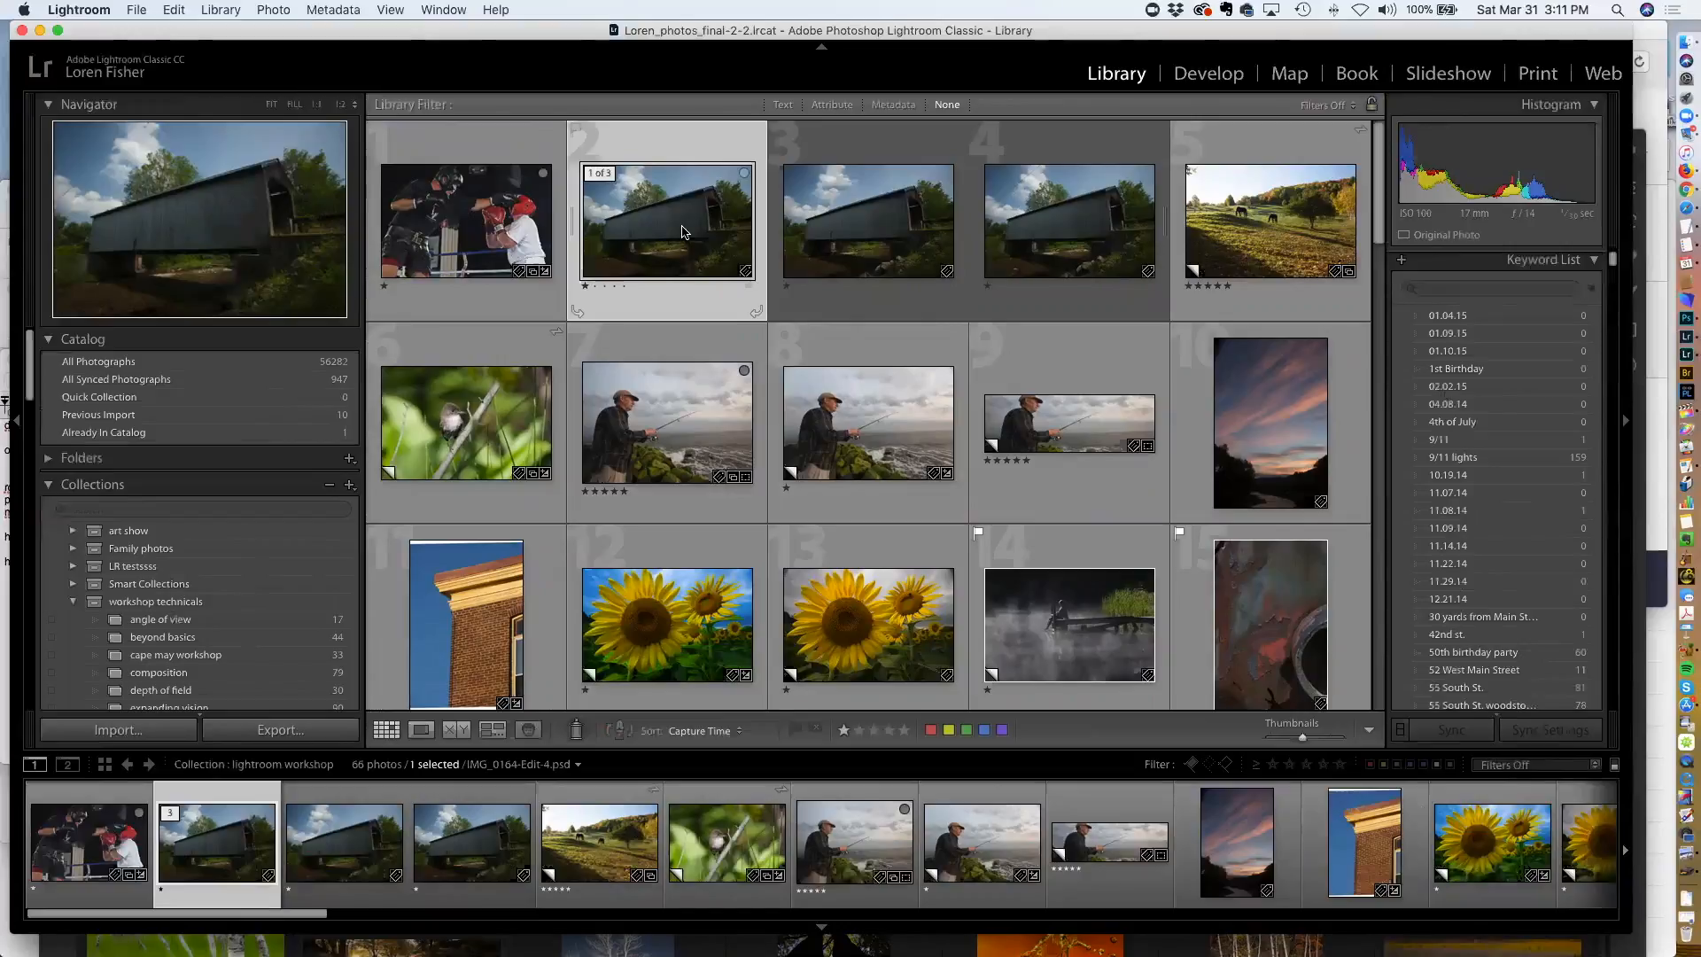
Open the edited covered bridge photo at 1:1, inspect the riverbed, and compare it with the original version
{"action": "double_click", "coordinate": [682, 232]}
{"action": "left_click", "coordinate": [682, 232]}
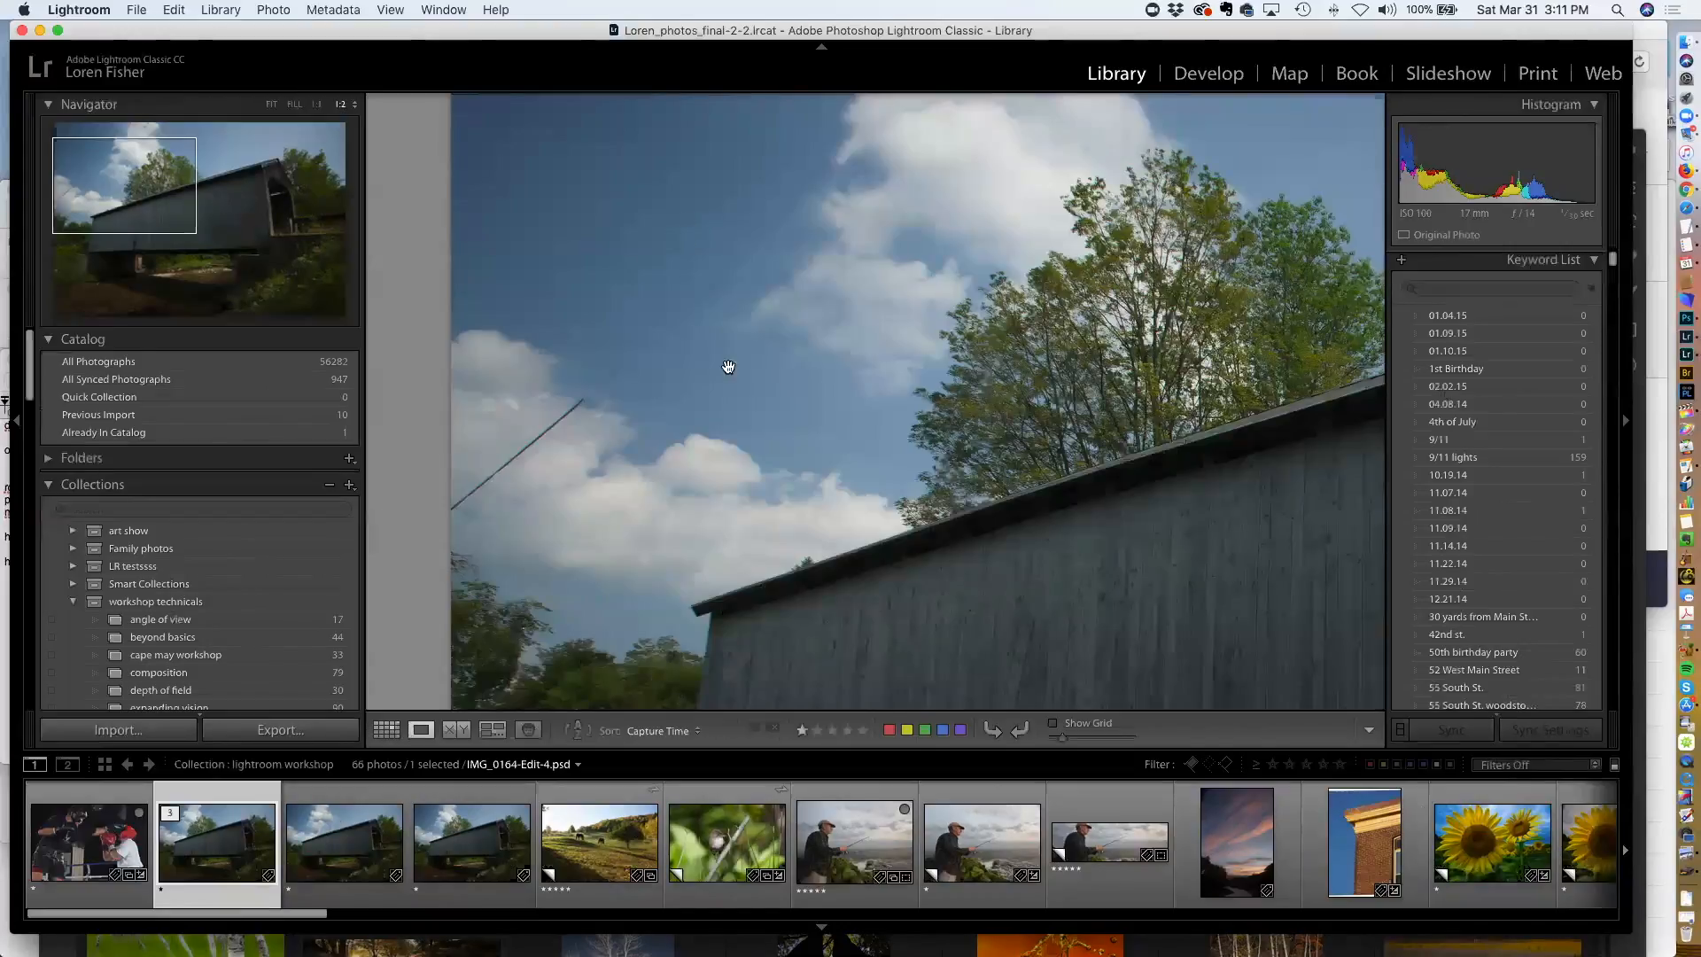
{"action": "left_click_drag", "start_coordinate": [888, 597], "coordinate": [665, 70]}
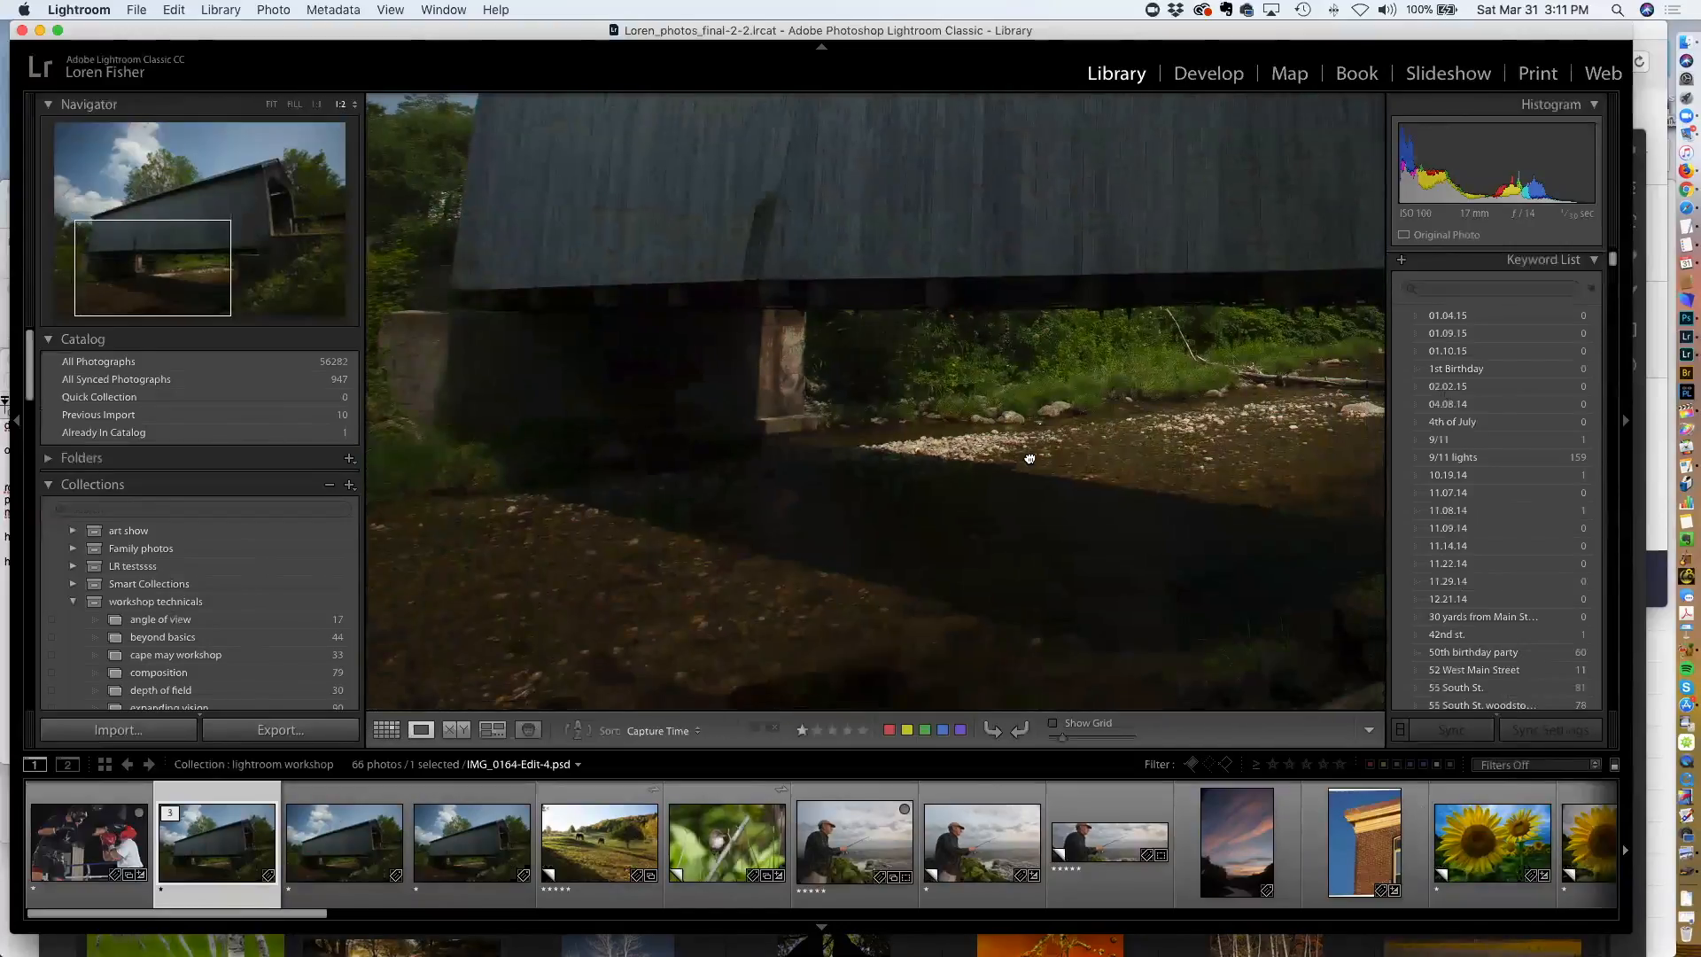
{"action": "left_click_drag", "start_coordinate": [1028, 459], "coordinate": [507, 347]}
{"action": "left_click_drag", "start_coordinate": [976, 428], "coordinate": [896, 444]}
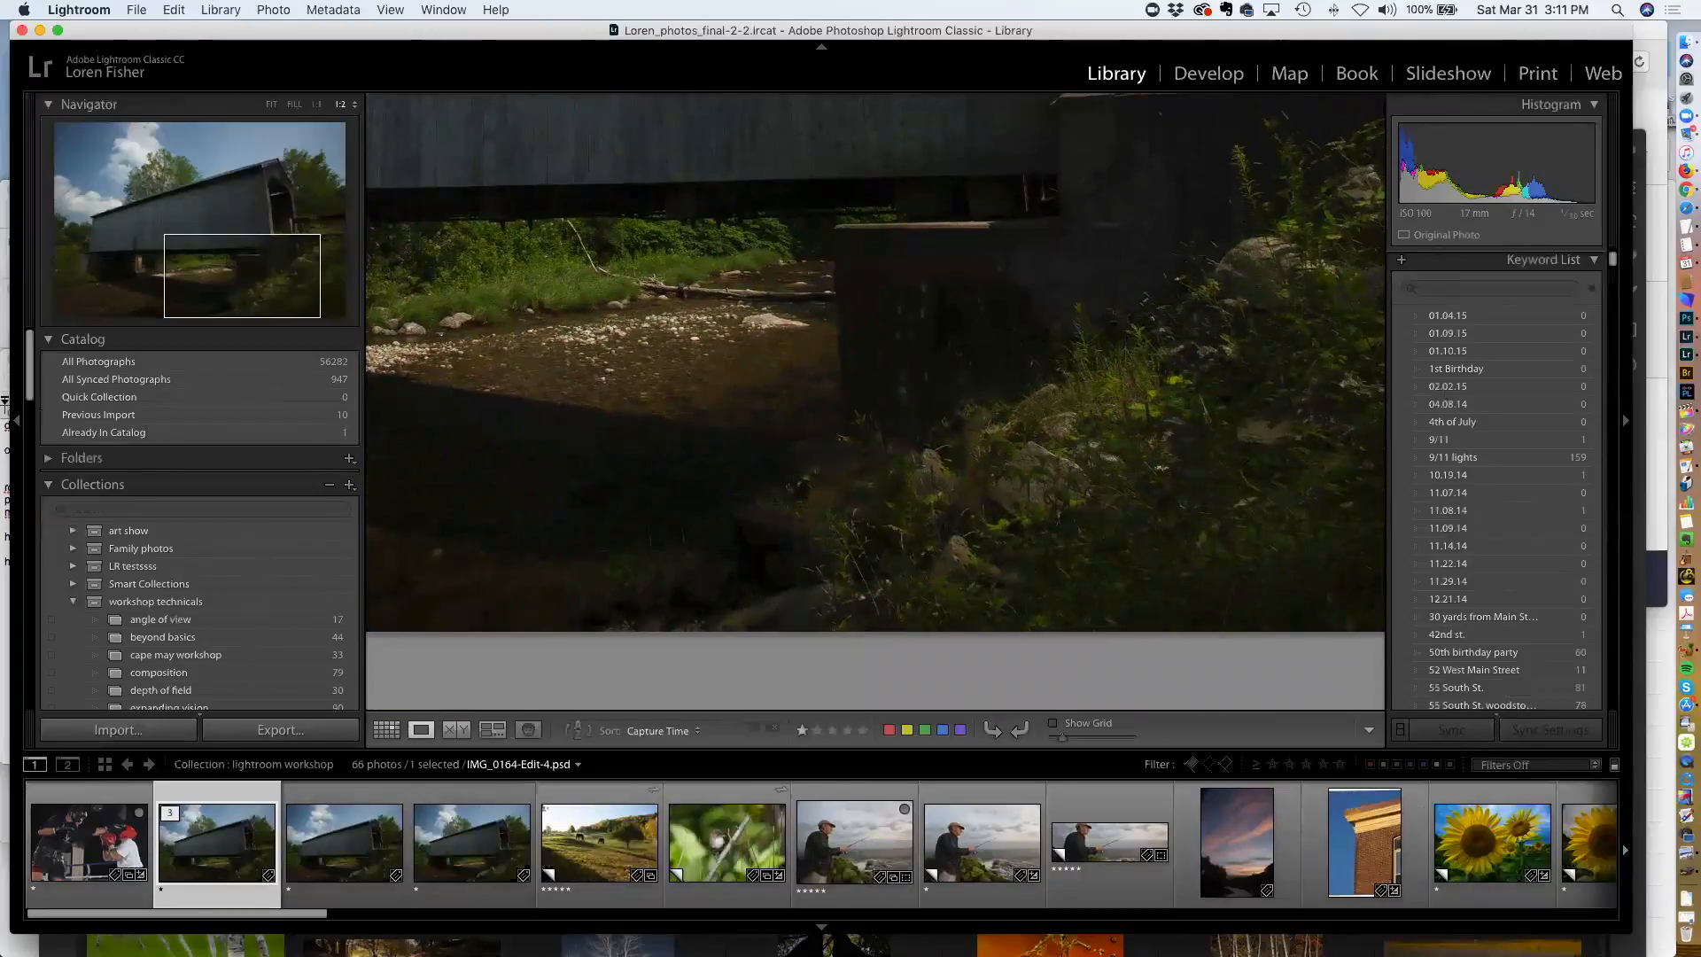
{"action": "key", "text": "Right"}
{"action": "key", "text": "Left"}
{"action": "key", "text": "Right"}
{"action": "key", "text": "Left"}
{"action": "key", "text": "Right"}
{"action": "key", "text": "Left"}
{"action": "key", "text": "Right"}
{"action": "key", "text": "Right"}
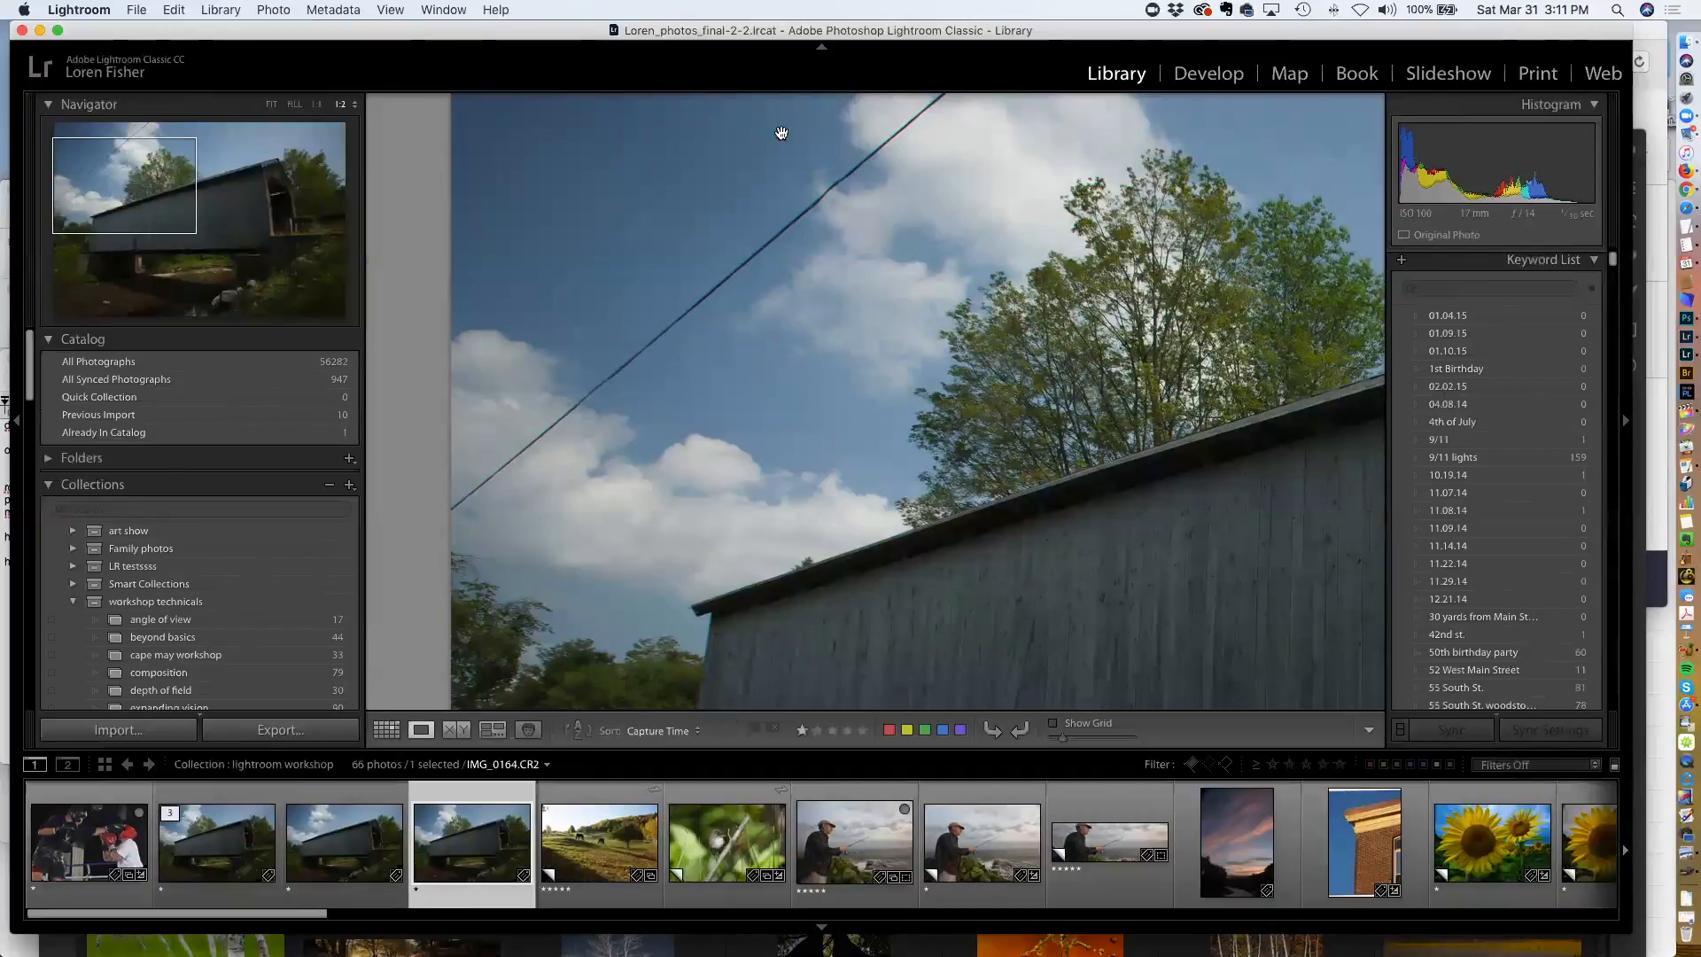
Resize and reposition the Lightroom window
{"action": "left_click_drag", "start_coordinate": [547, 30], "coordinate": [544, 30]}
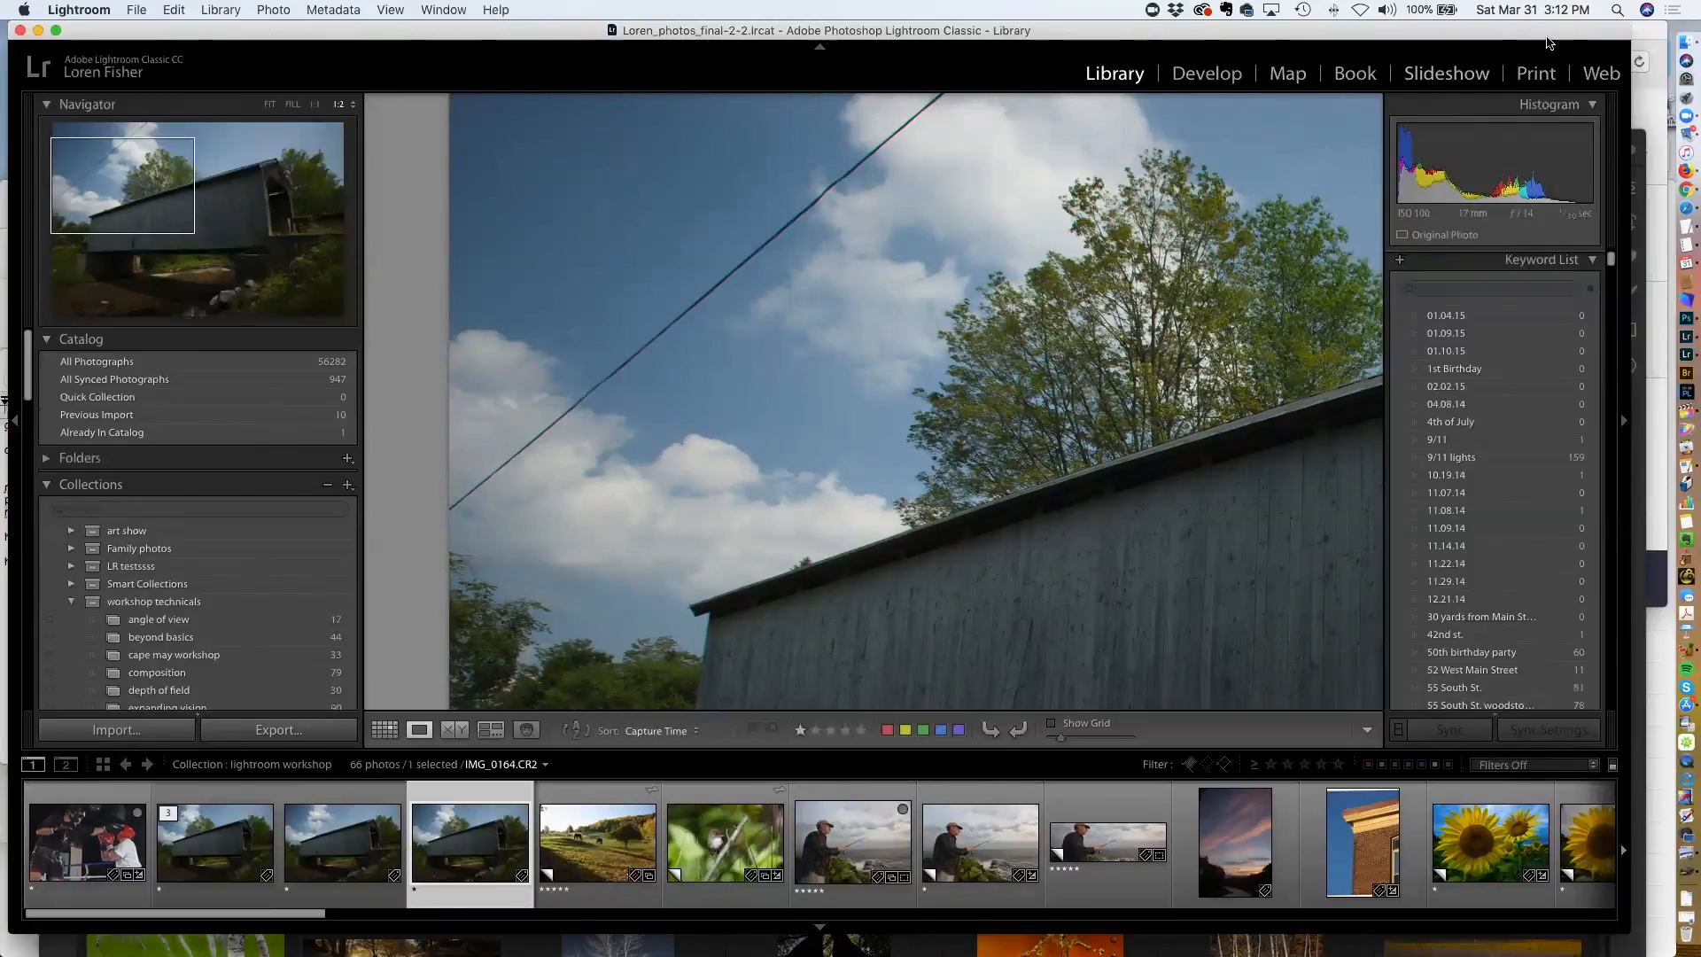
{"action": "left_click_drag", "start_coordinate": [1545, 34], "coordinate": [1510, 110]}
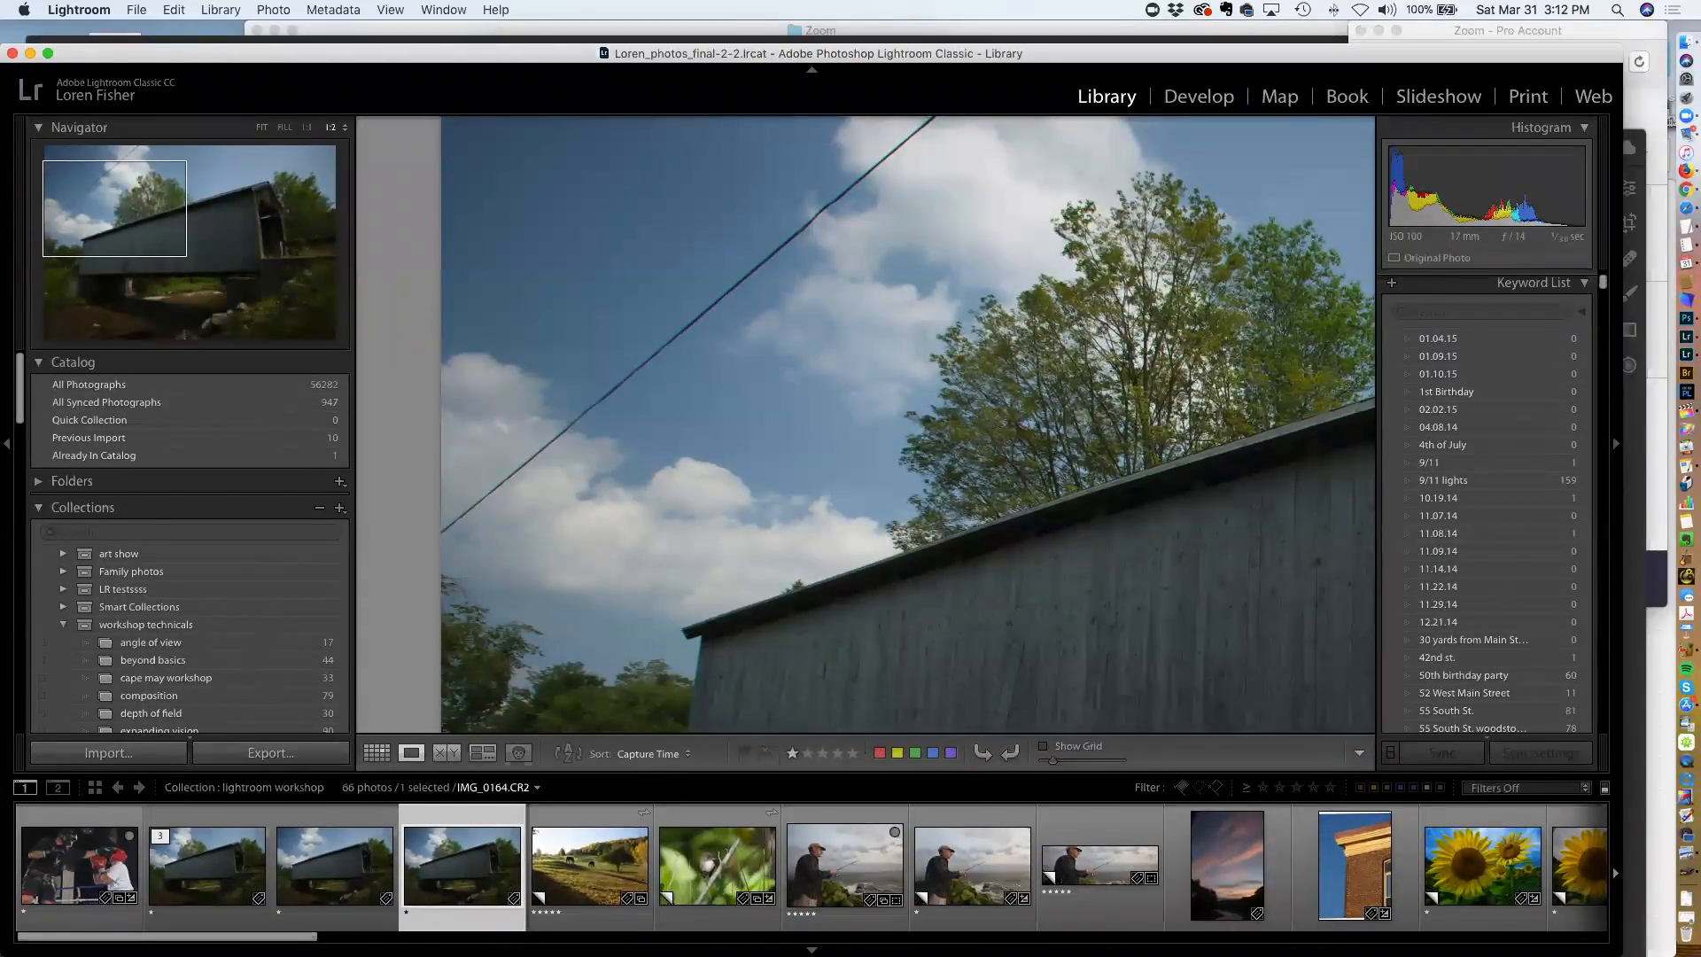
{"action": "left_click_drag", "start_coordinate": [1621, 934], "coordinate": [1586, 933]}
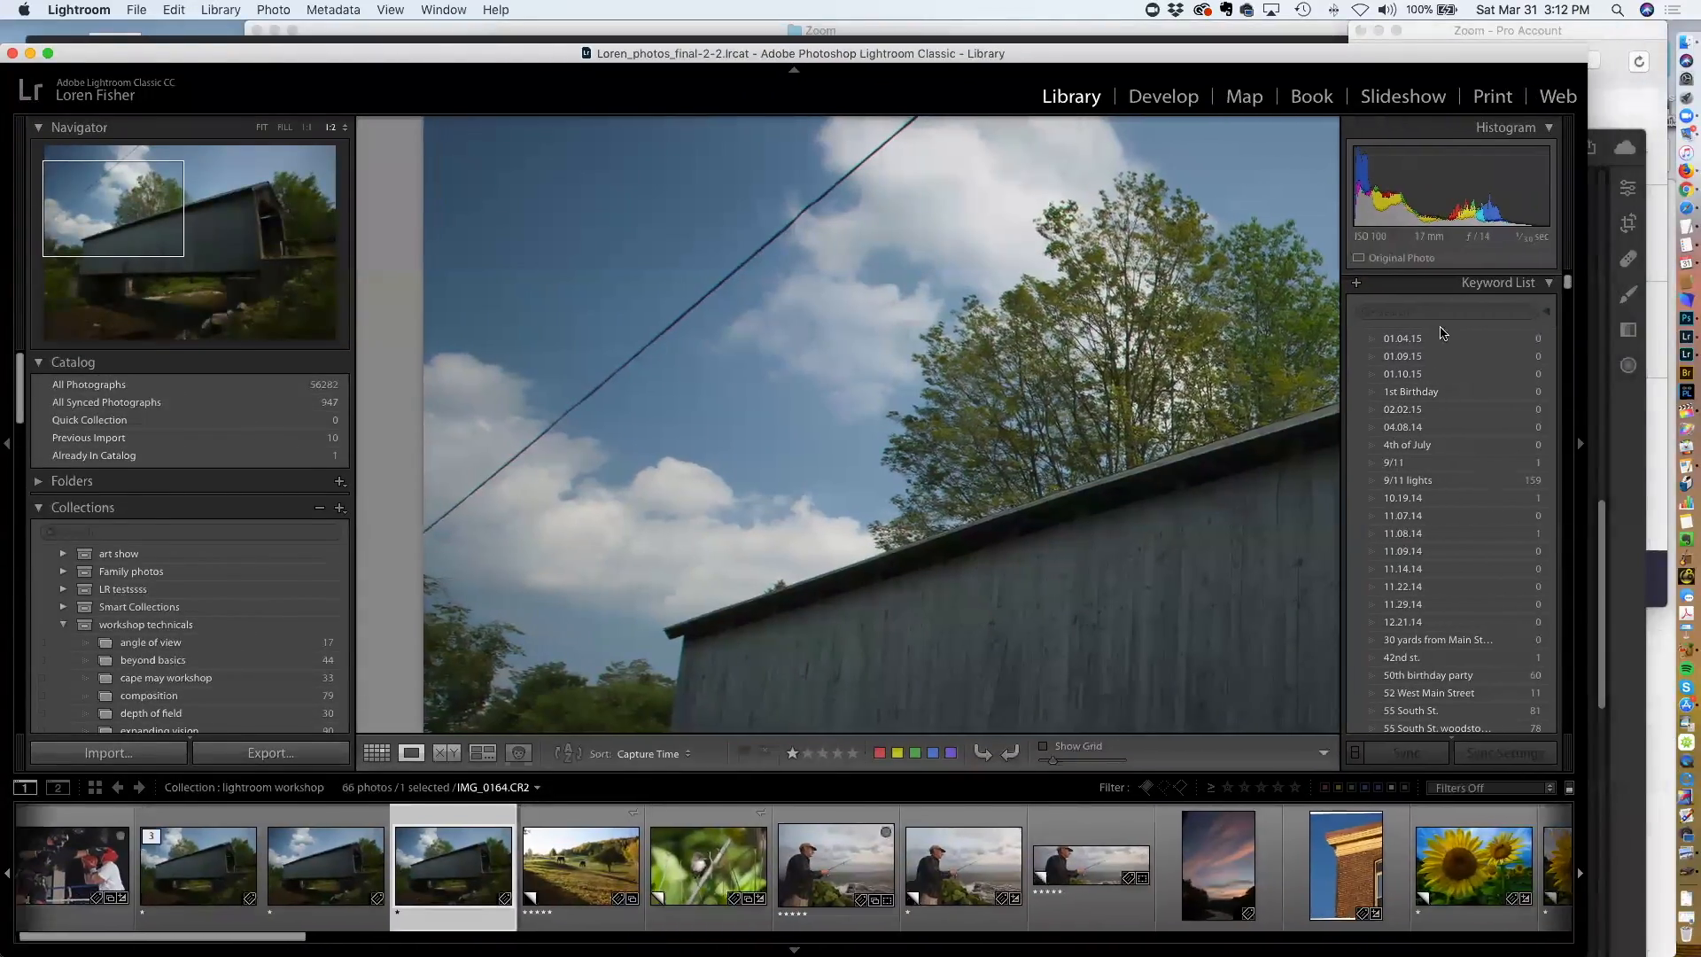
Open the original bridge photo in Develop with the Red Eye Correction tool and fit the image in the view
{"action": "key", "text": "d"}
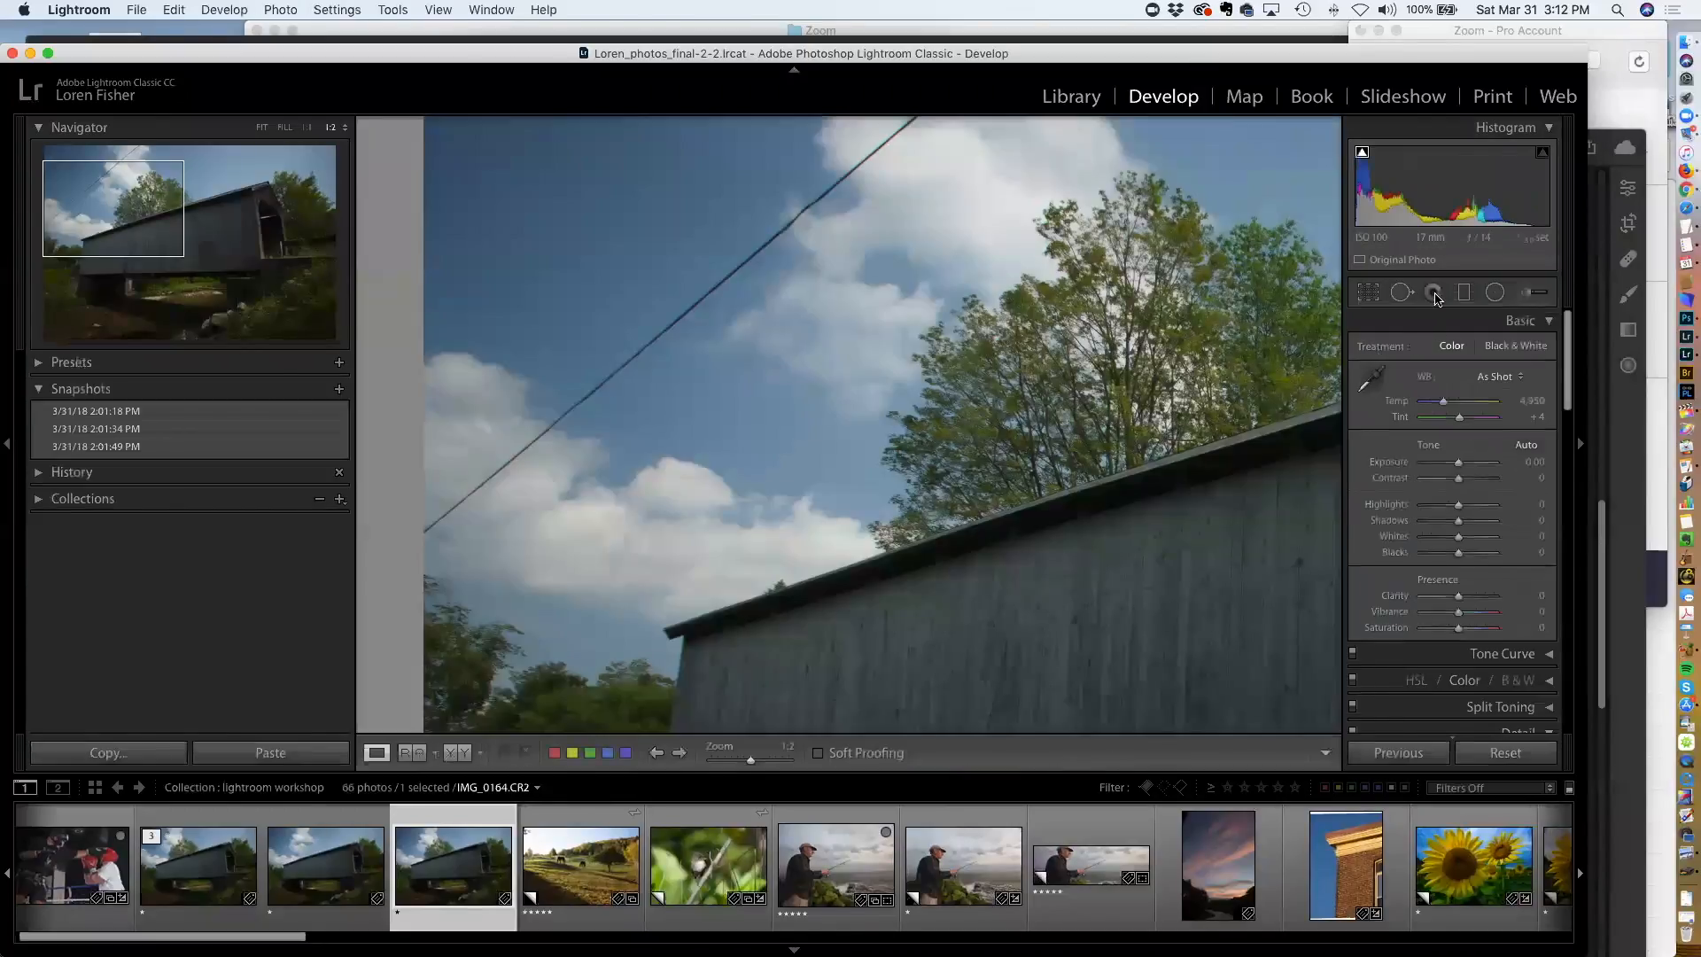
{"action": "left_click", "coordinate": [1433, 293]}
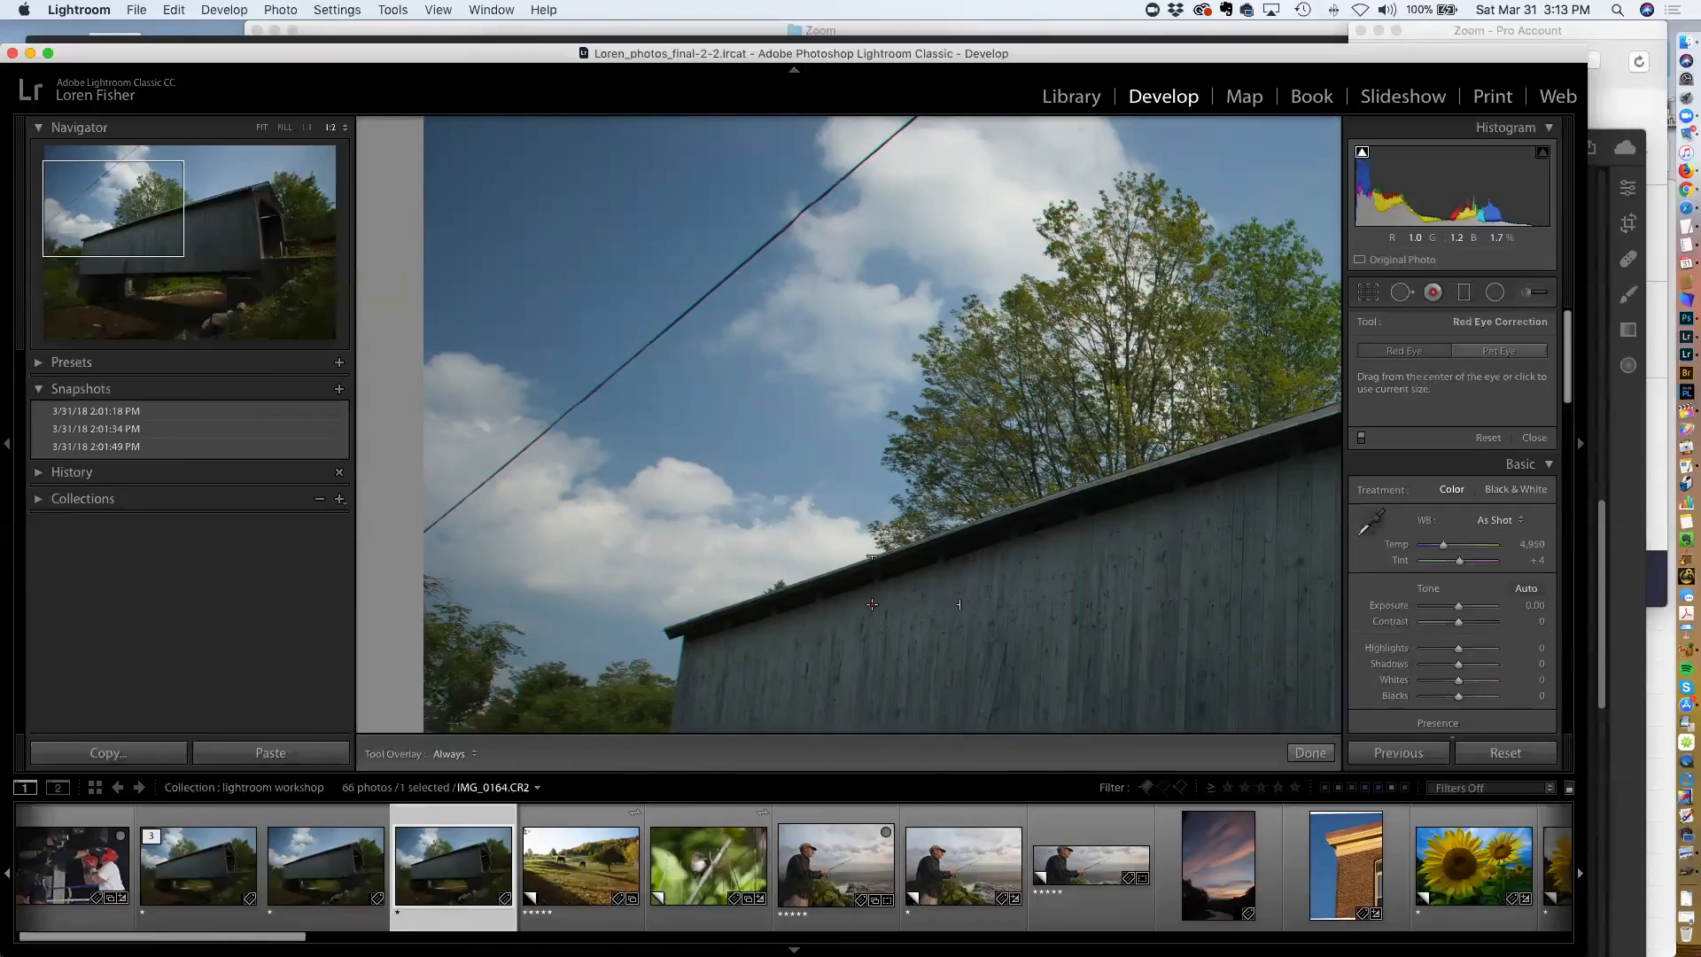
{"action": "key", "text": "g"}
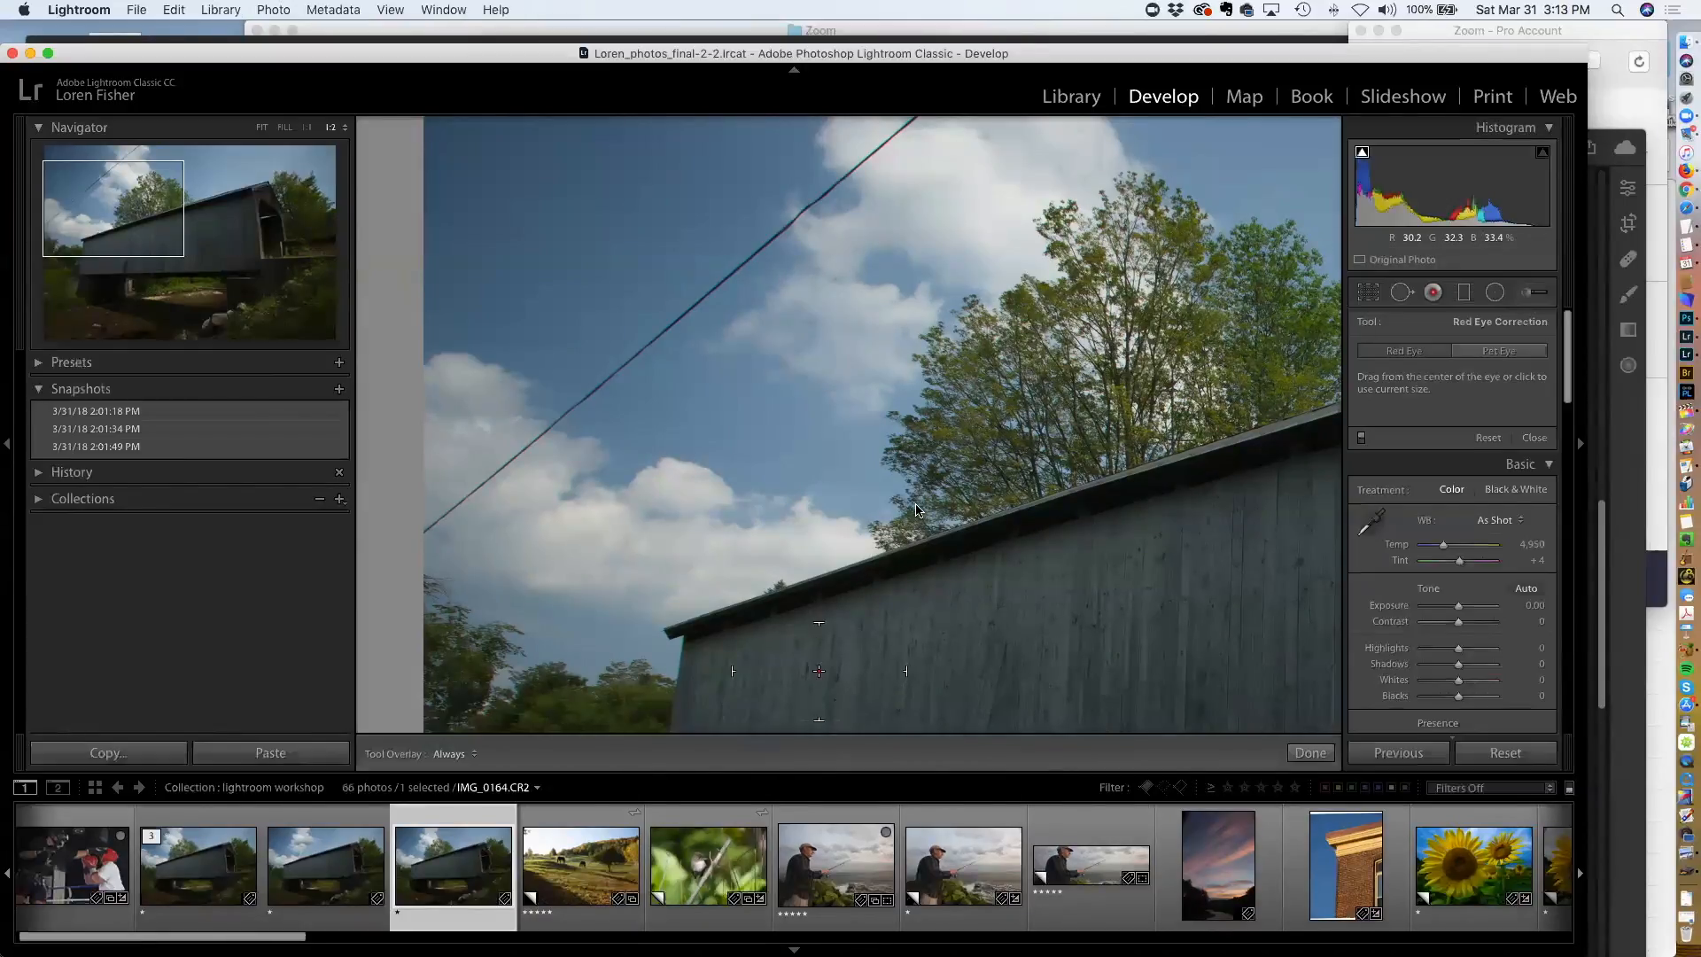
{"action": "scroll", "coordinate": [974, 546], "scroll_direction": "down", "scroll_amount": 8}
{"action": "scroll", "coordinate": [974, 546], "scroll_direction": "down", "scroll_amount": 15}
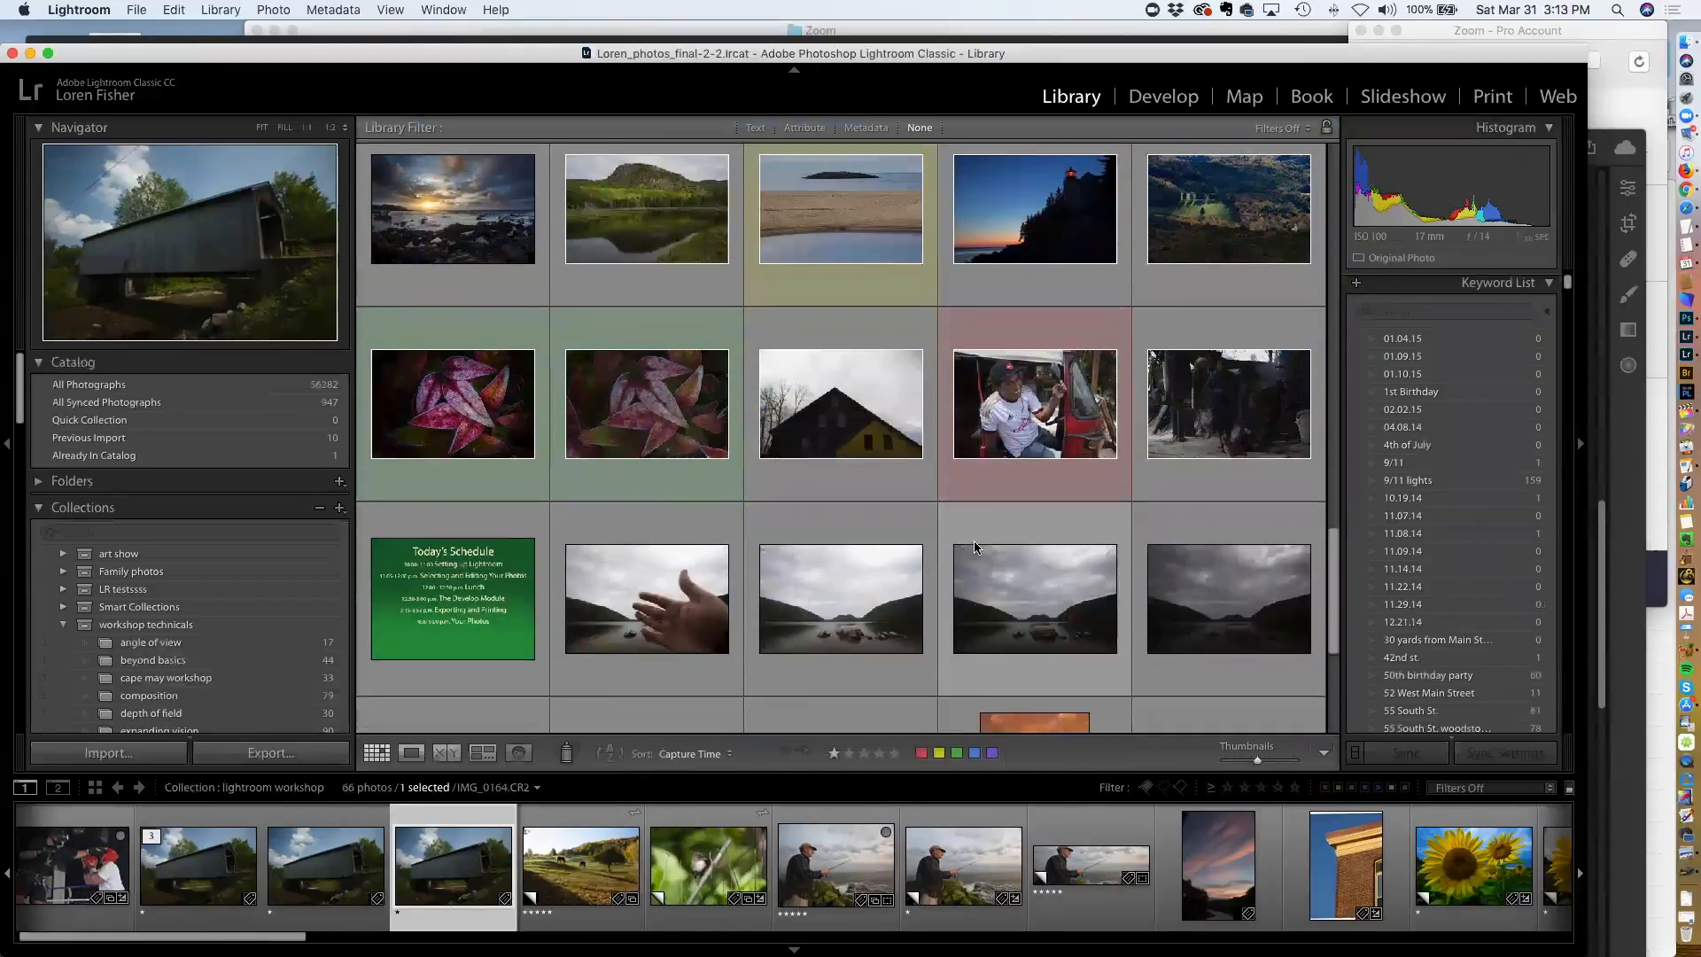
{"action": "scroll", "coordinate": [975, 546], "scroll_direction": "down", "scroll_amount": 5}
{"action": "scroll", "coordinate": [974, 547], "scroll_direction": "up", "scroll_amount": 20}
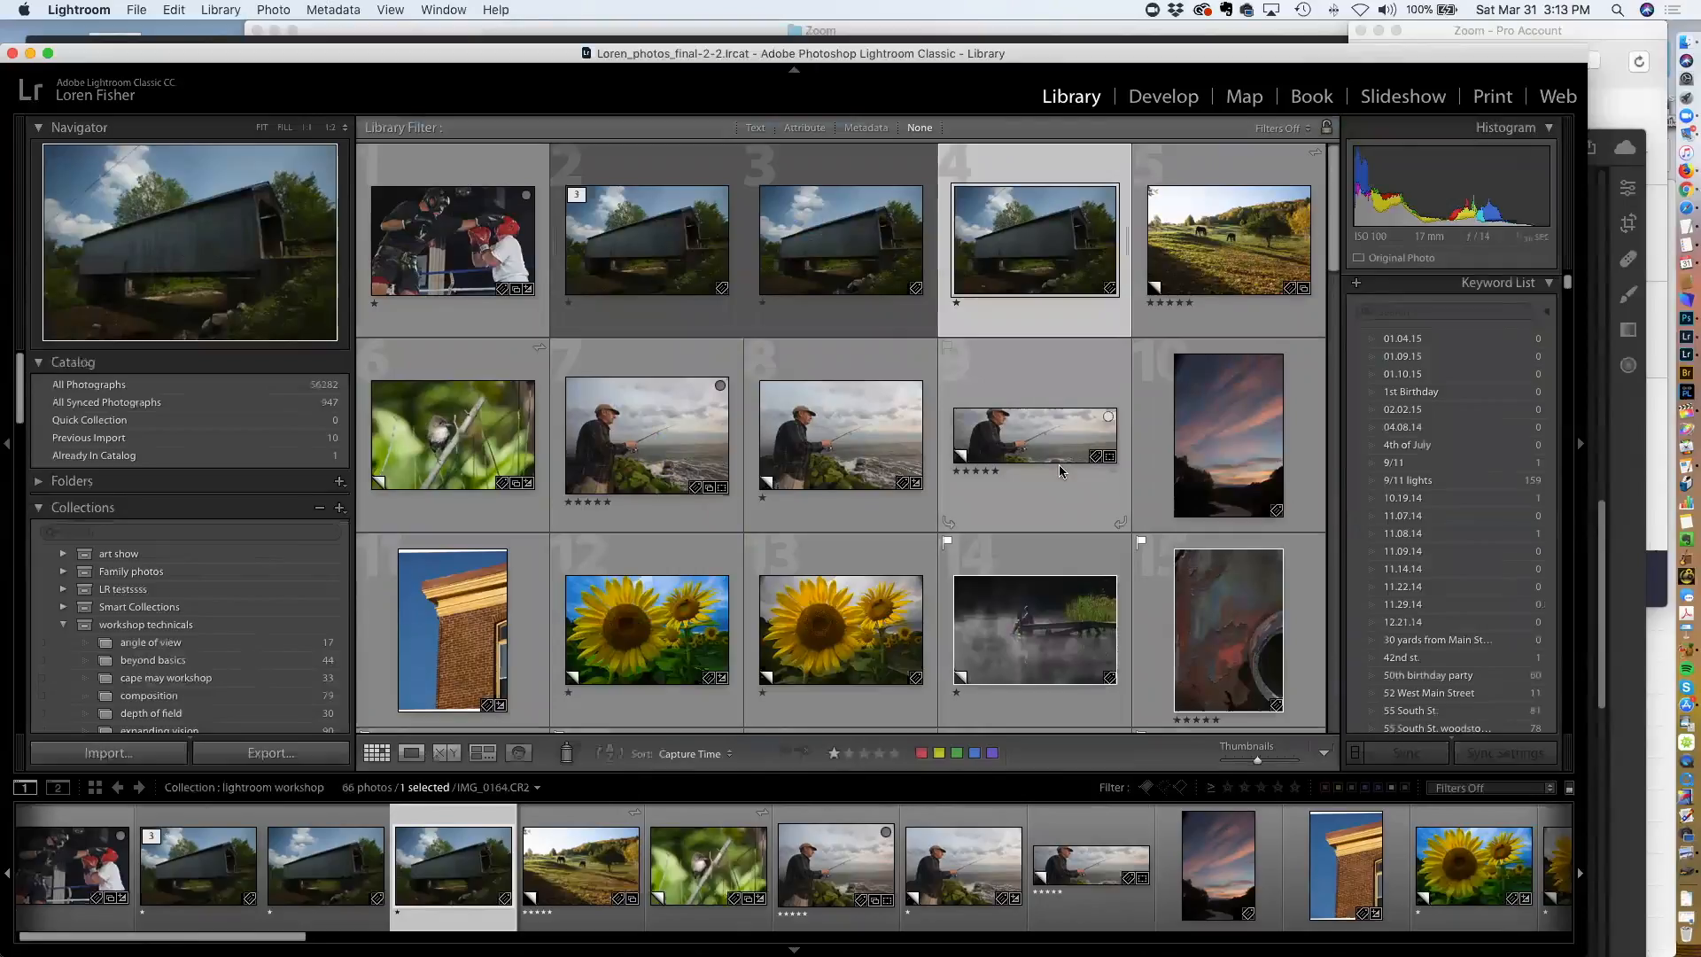
{"action": "key", "text": "d"}
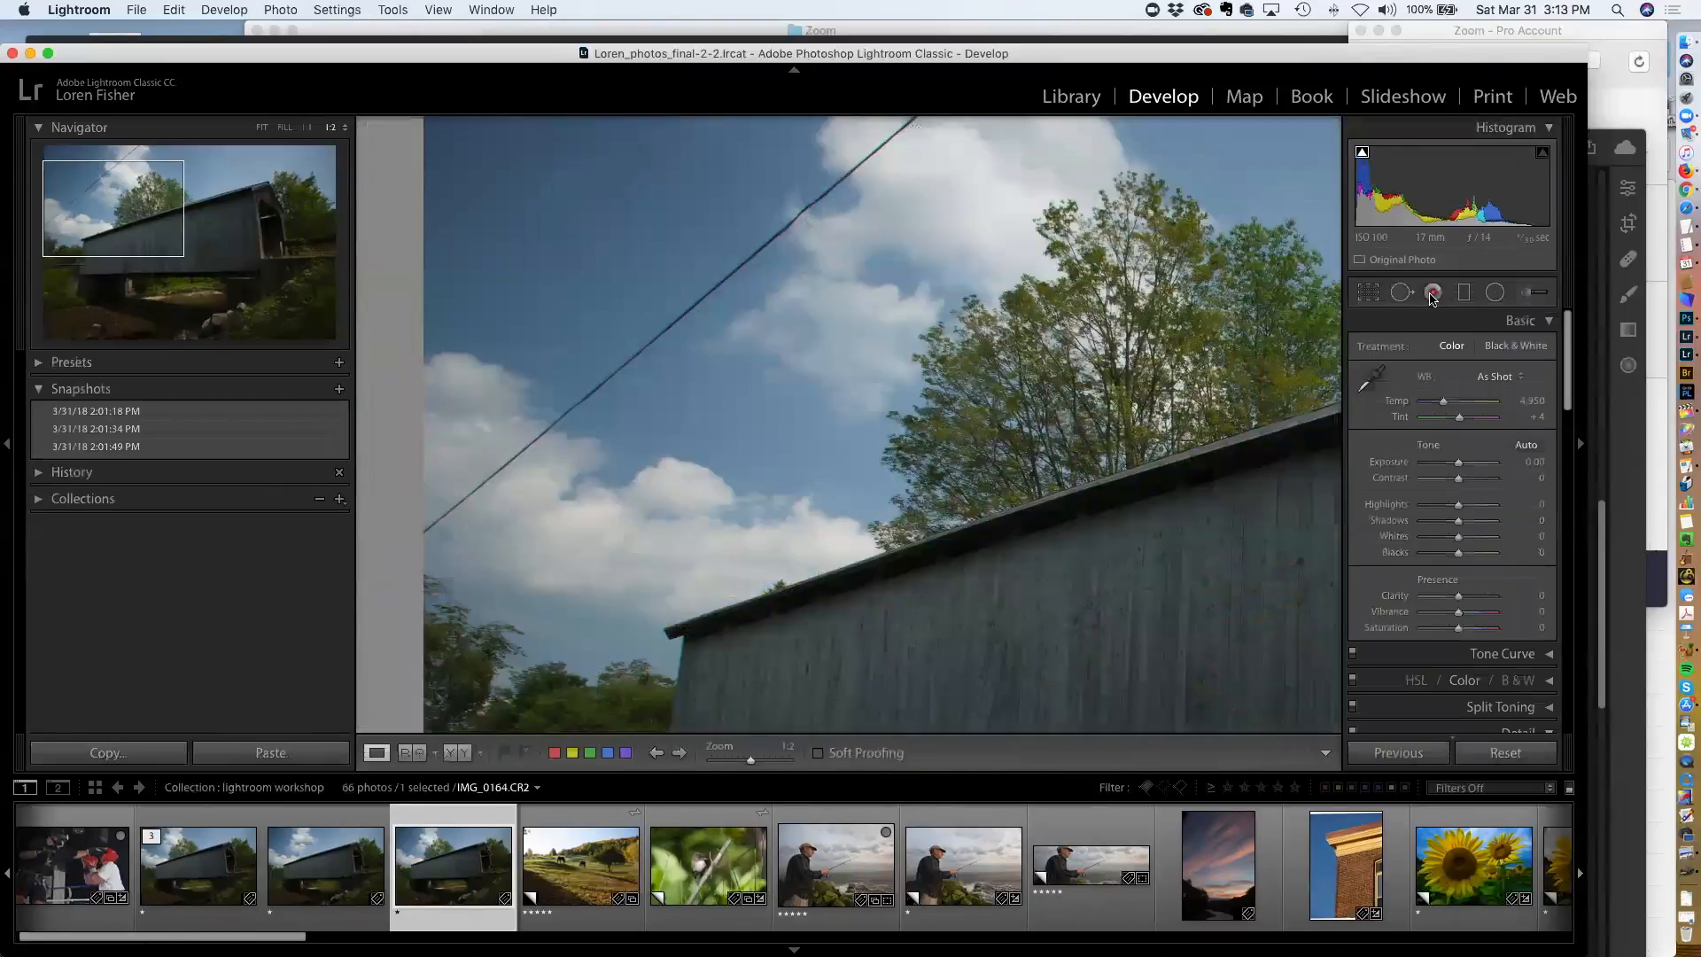
{"action": "left_click", "coordinate": [1432, 294]}
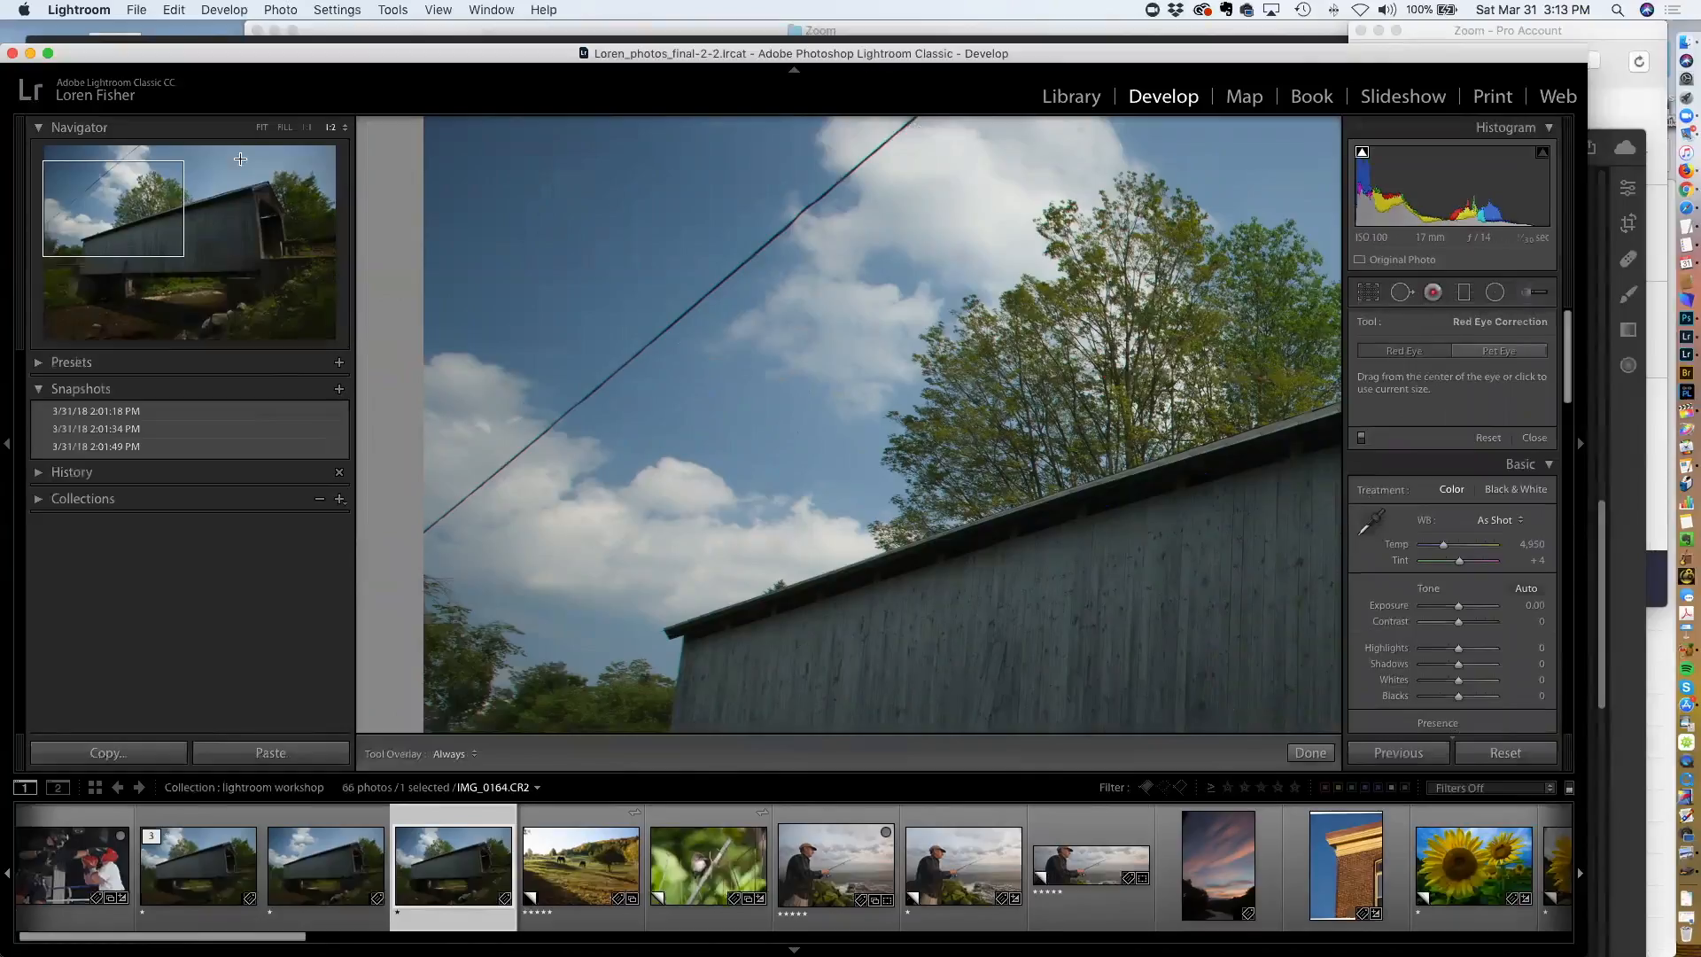
{"action": "left_click", "coordinate": [261, 128]}
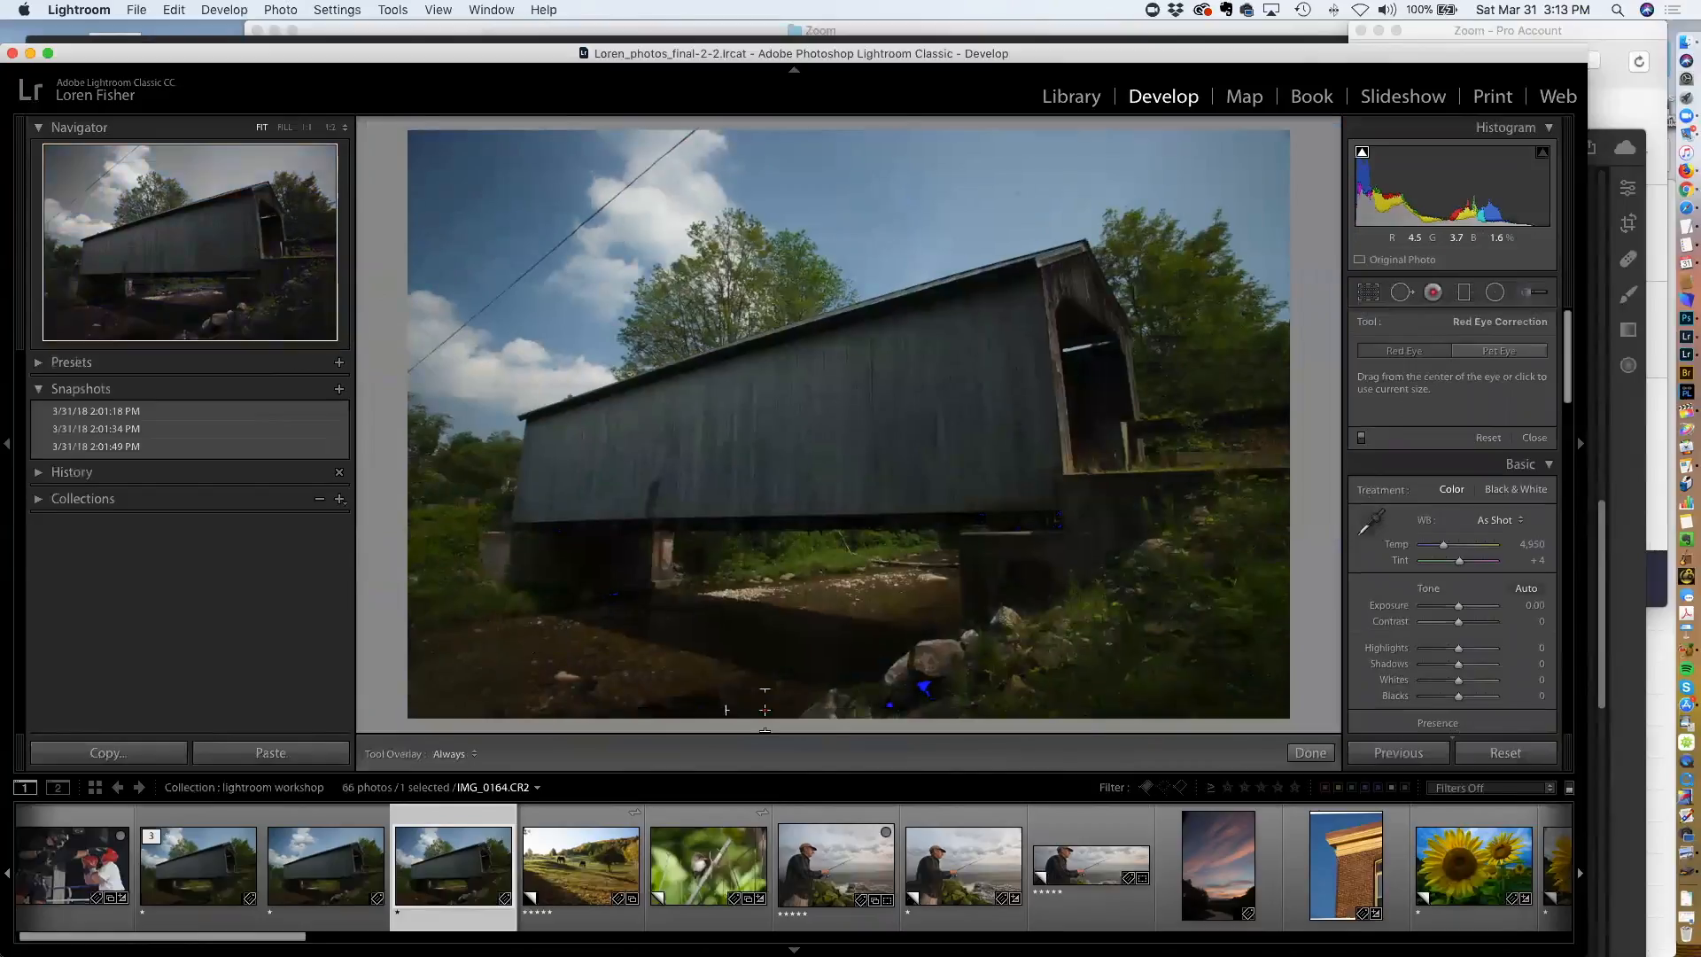
Select the lake photo with the sailboats and swimming dog and open it in Develop
{"action": "key", "text": "g"}
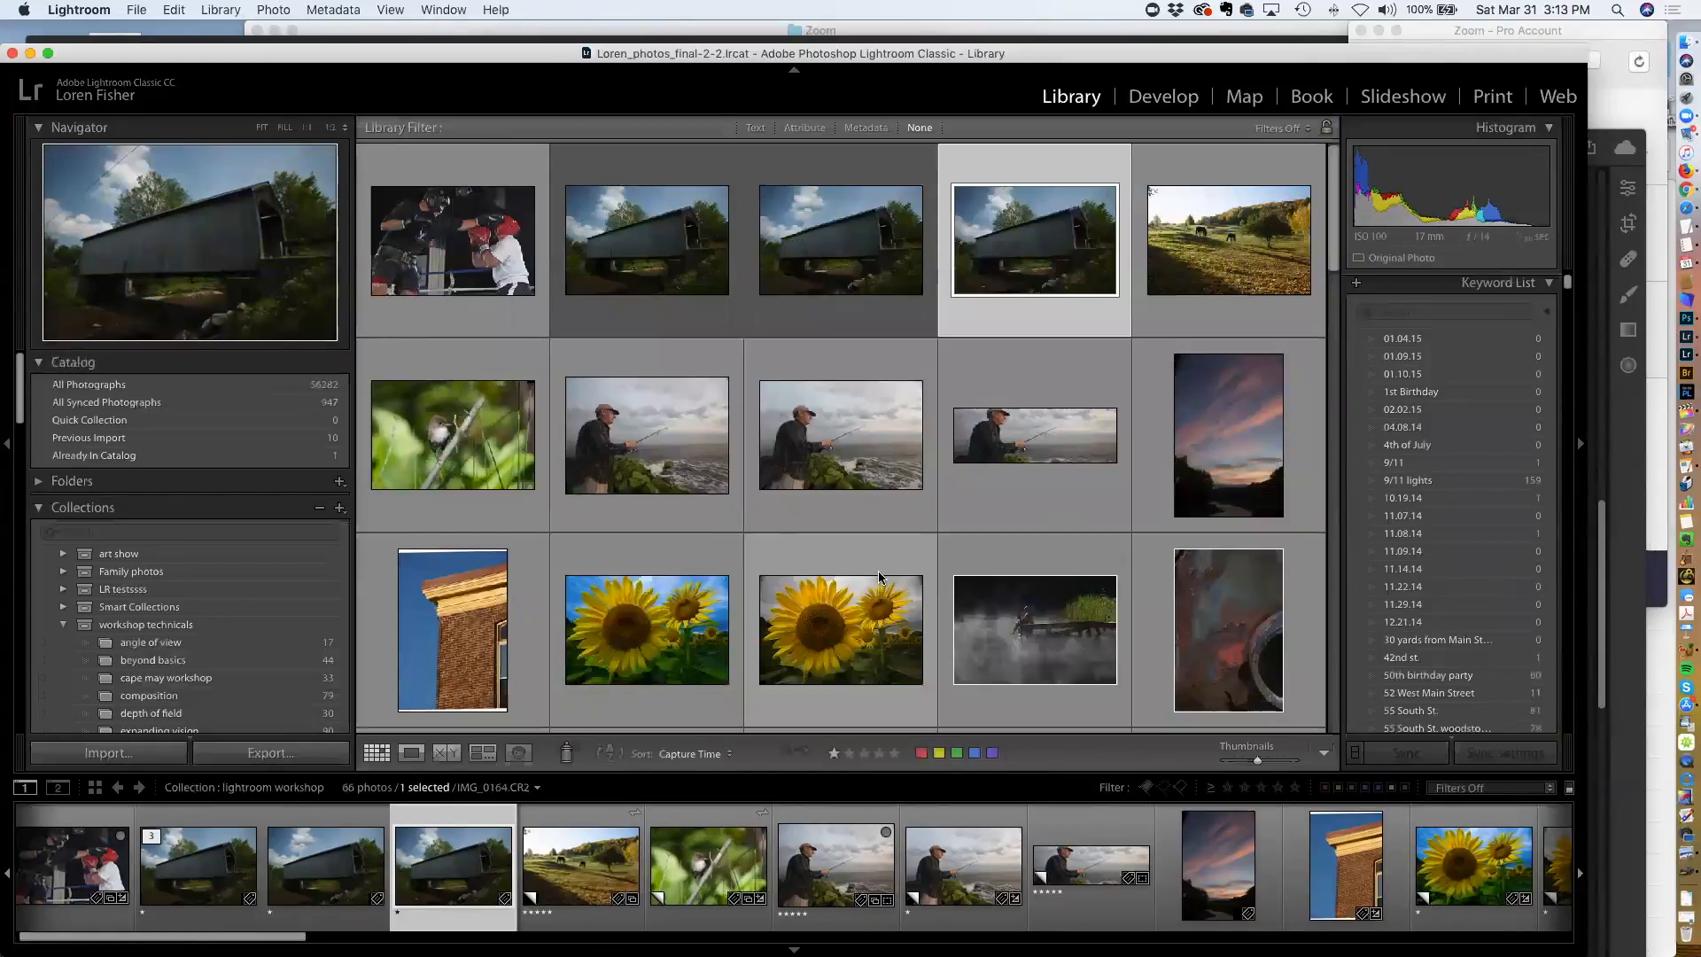
{"action": "scroll", "coordinate": [881, 587], "scroll_direction": "down", "scroll_amount": 1}
{"action": "scroll", "coordinate": [882, 588], "scroll_direction": "down", "scroll_amount": 3}
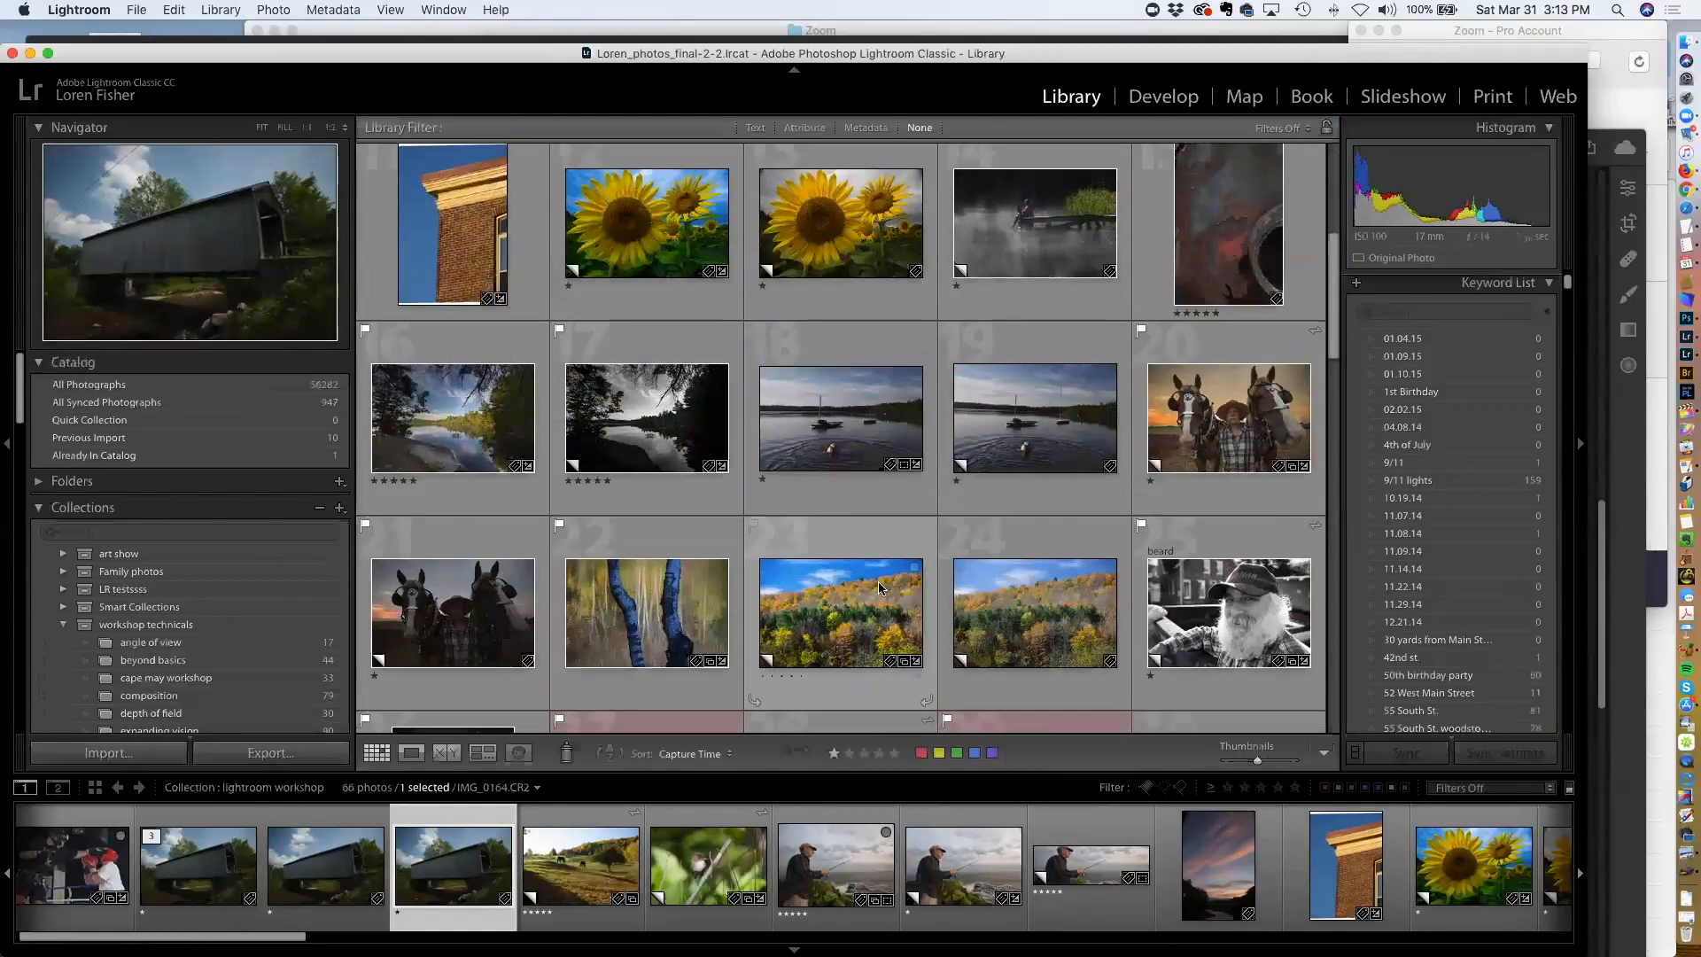
{"action": "left_click", "coordinate": [865, 459]}
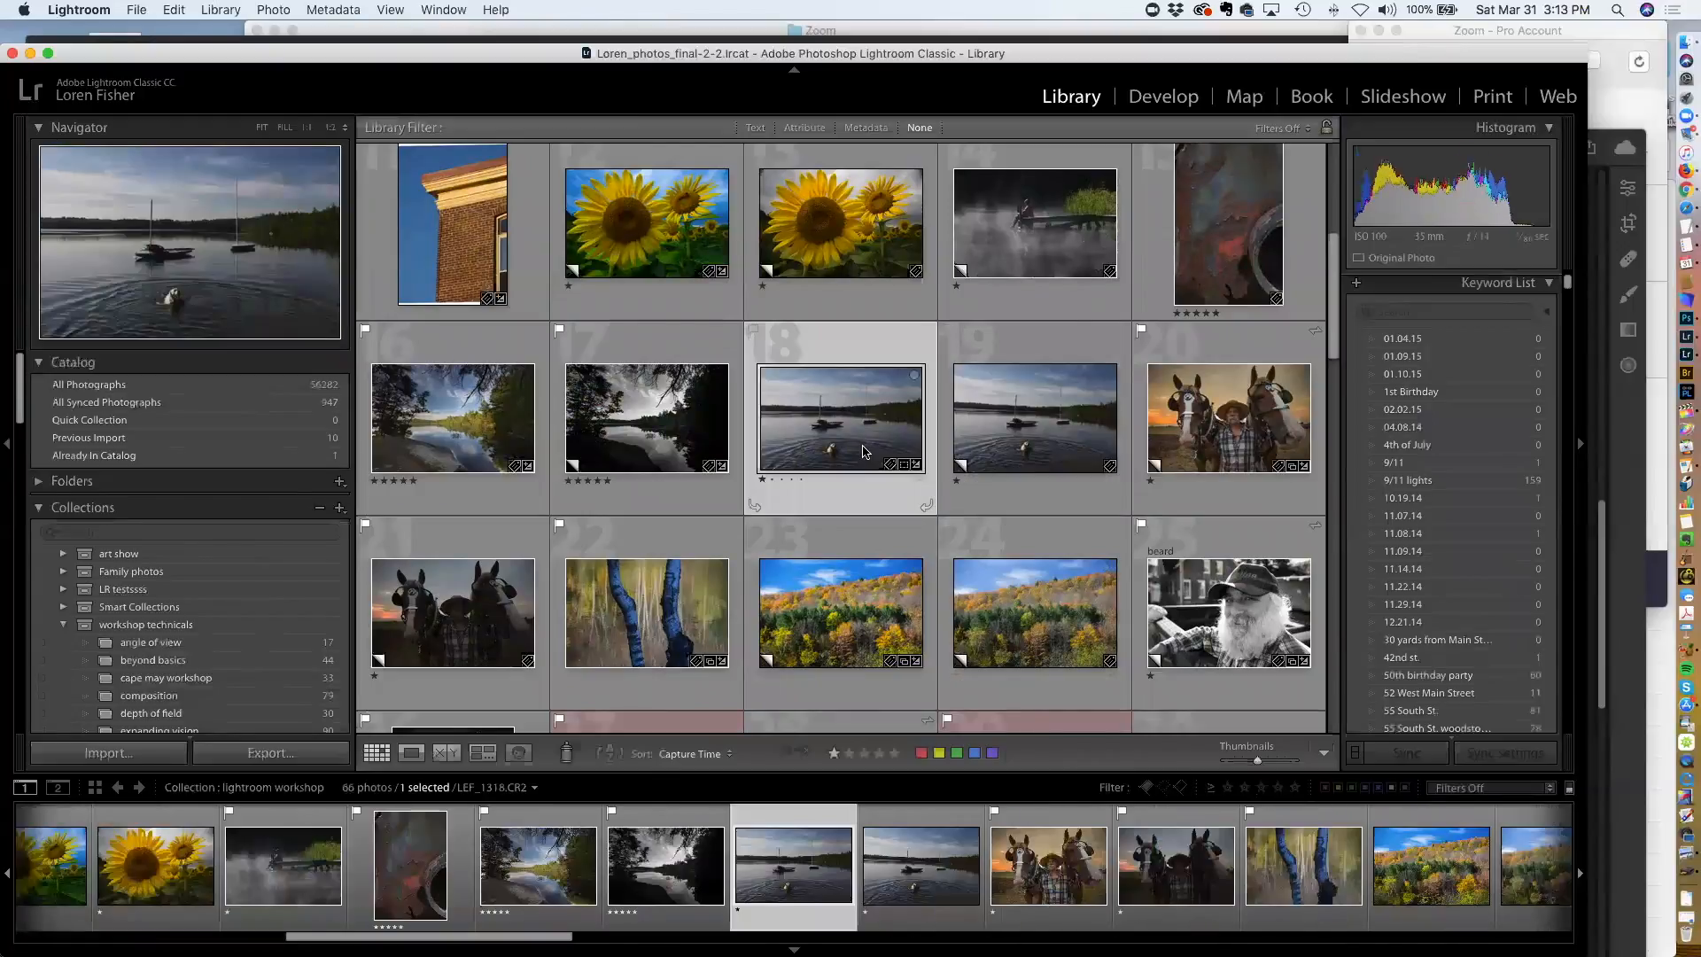
{"action": "key", "text": "d"}
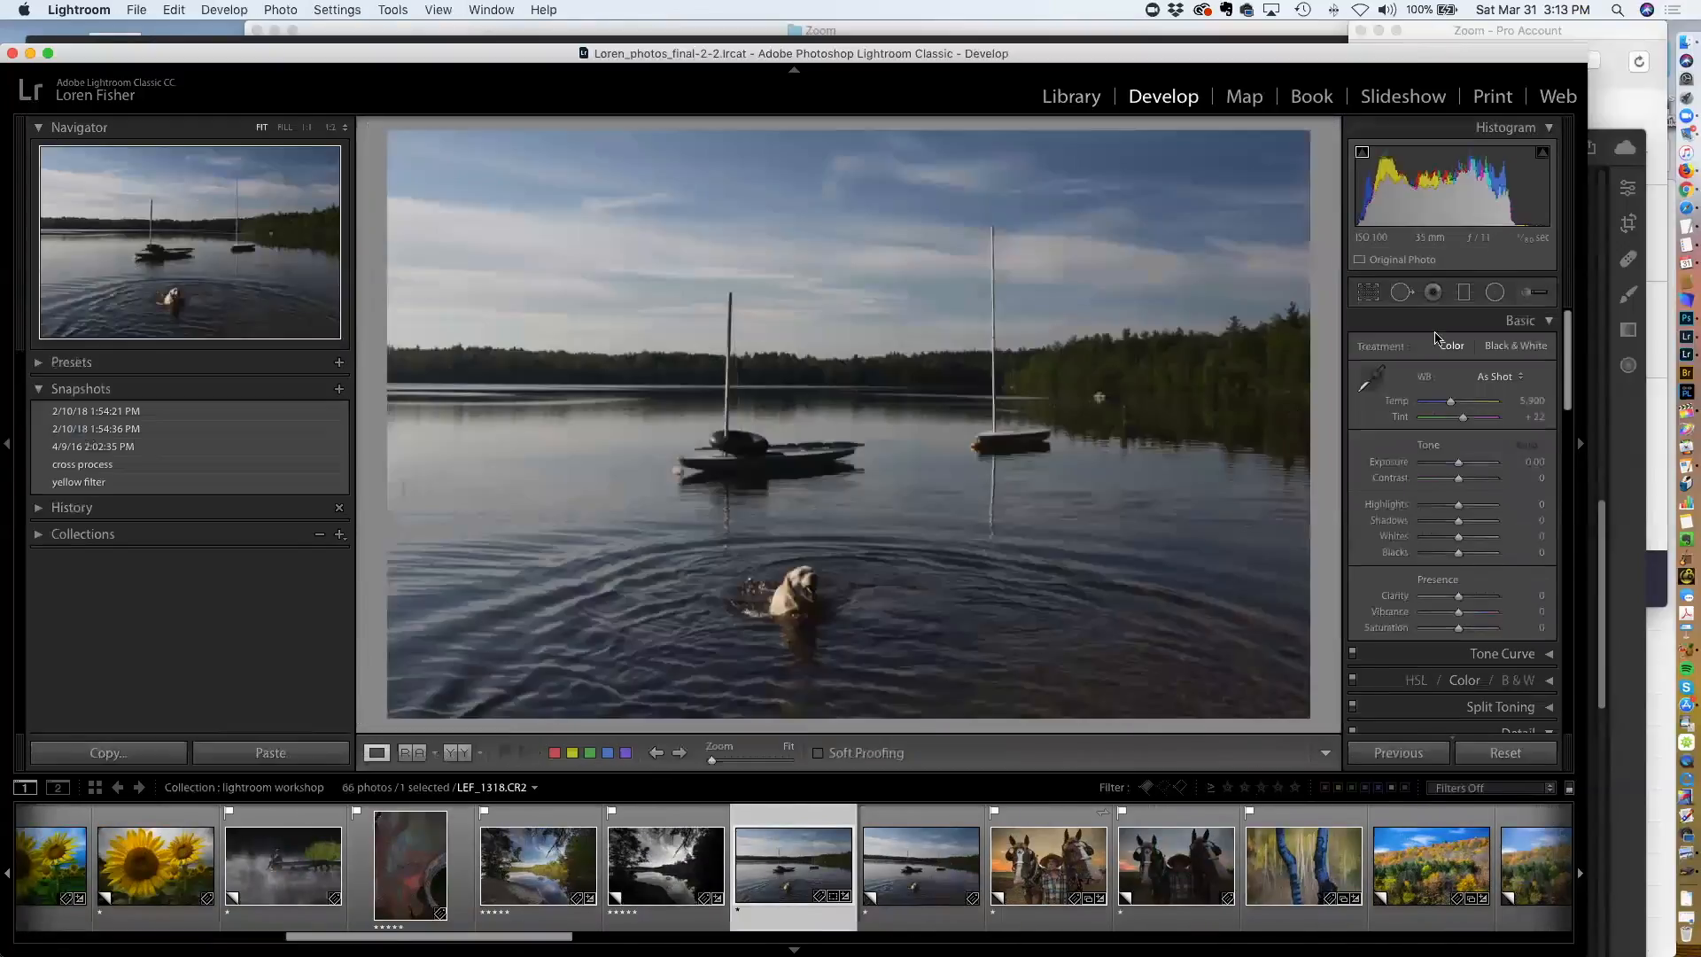
Draw a graduated filter down from the top of the sky and set its exposure to -4.00
{"action": "left_click", "coordinate": [1464, 292]}
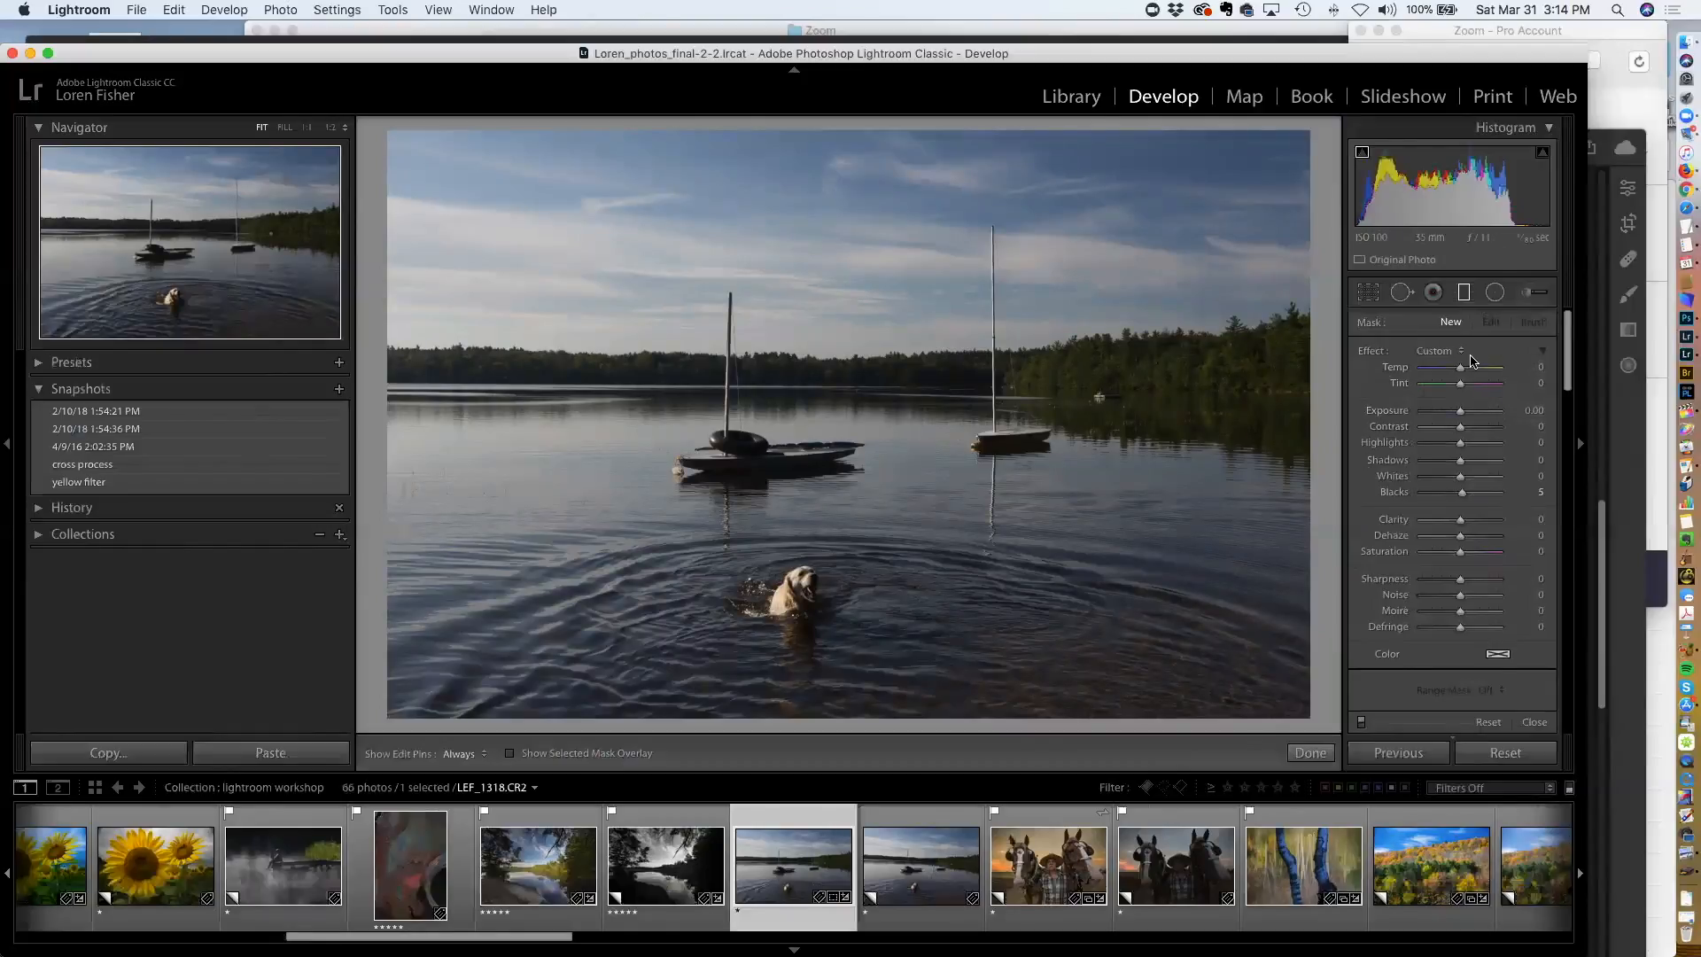
{"action": "key", "text": "m"}
{"action": "left_click_drag", "start_coordinate": [1457, 468], "coordinate": [1462, 466]}
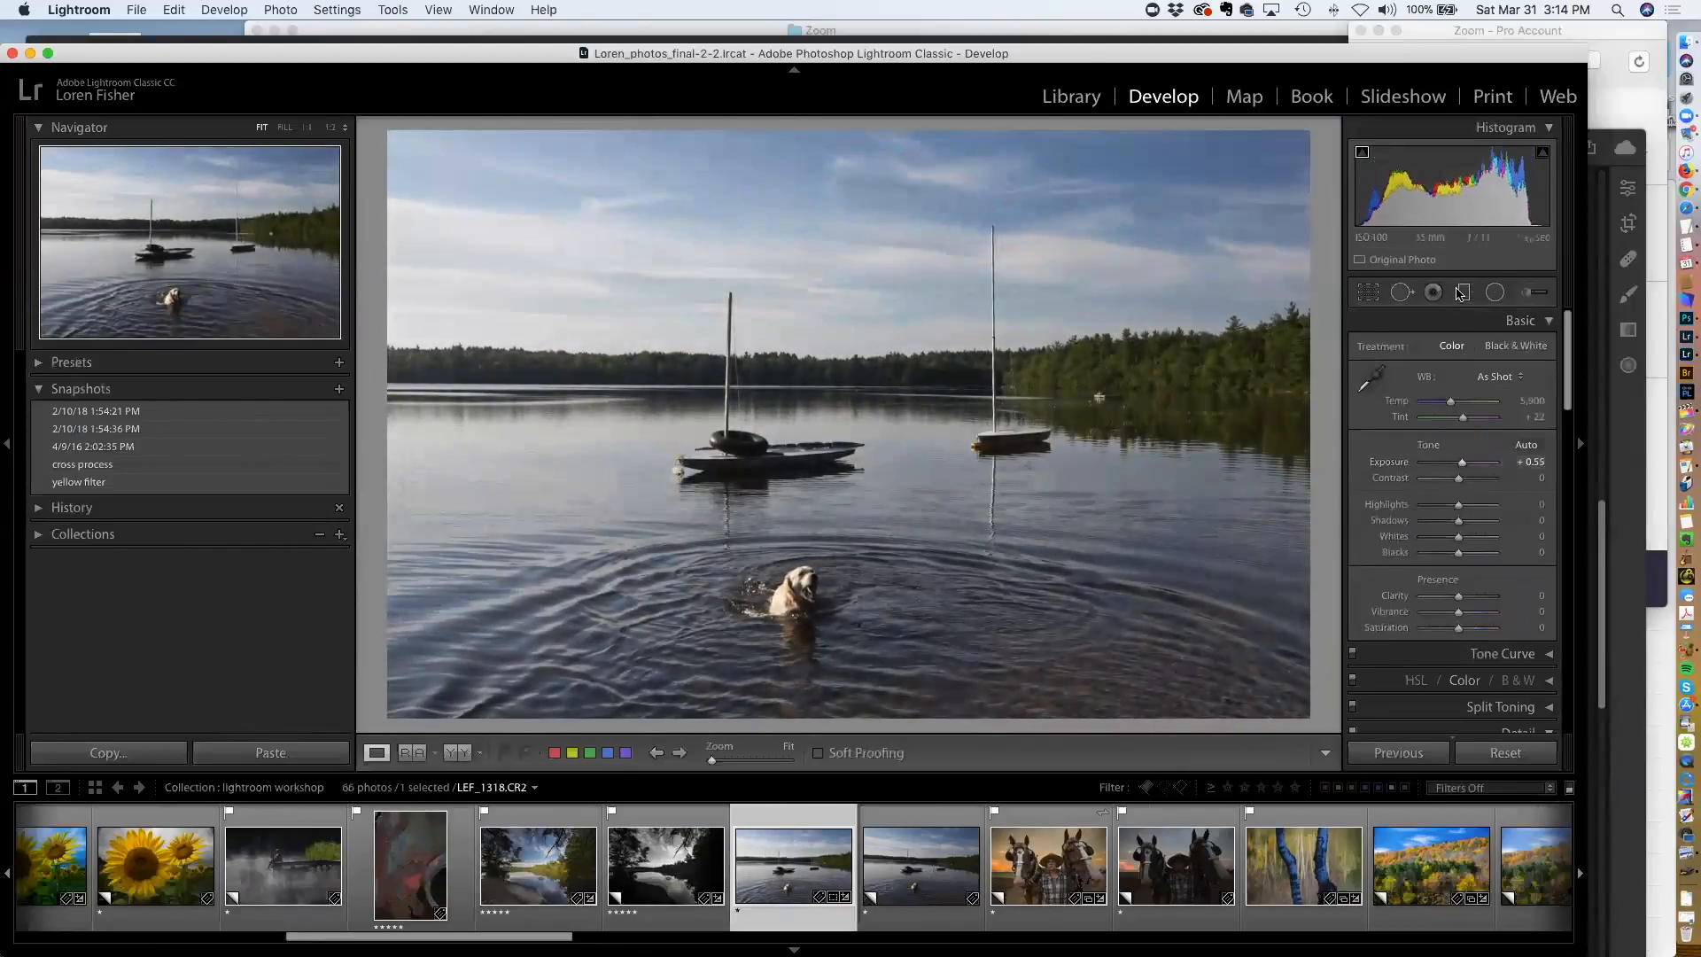
{"action": "left_click", "coordinate": [1459, 293]}
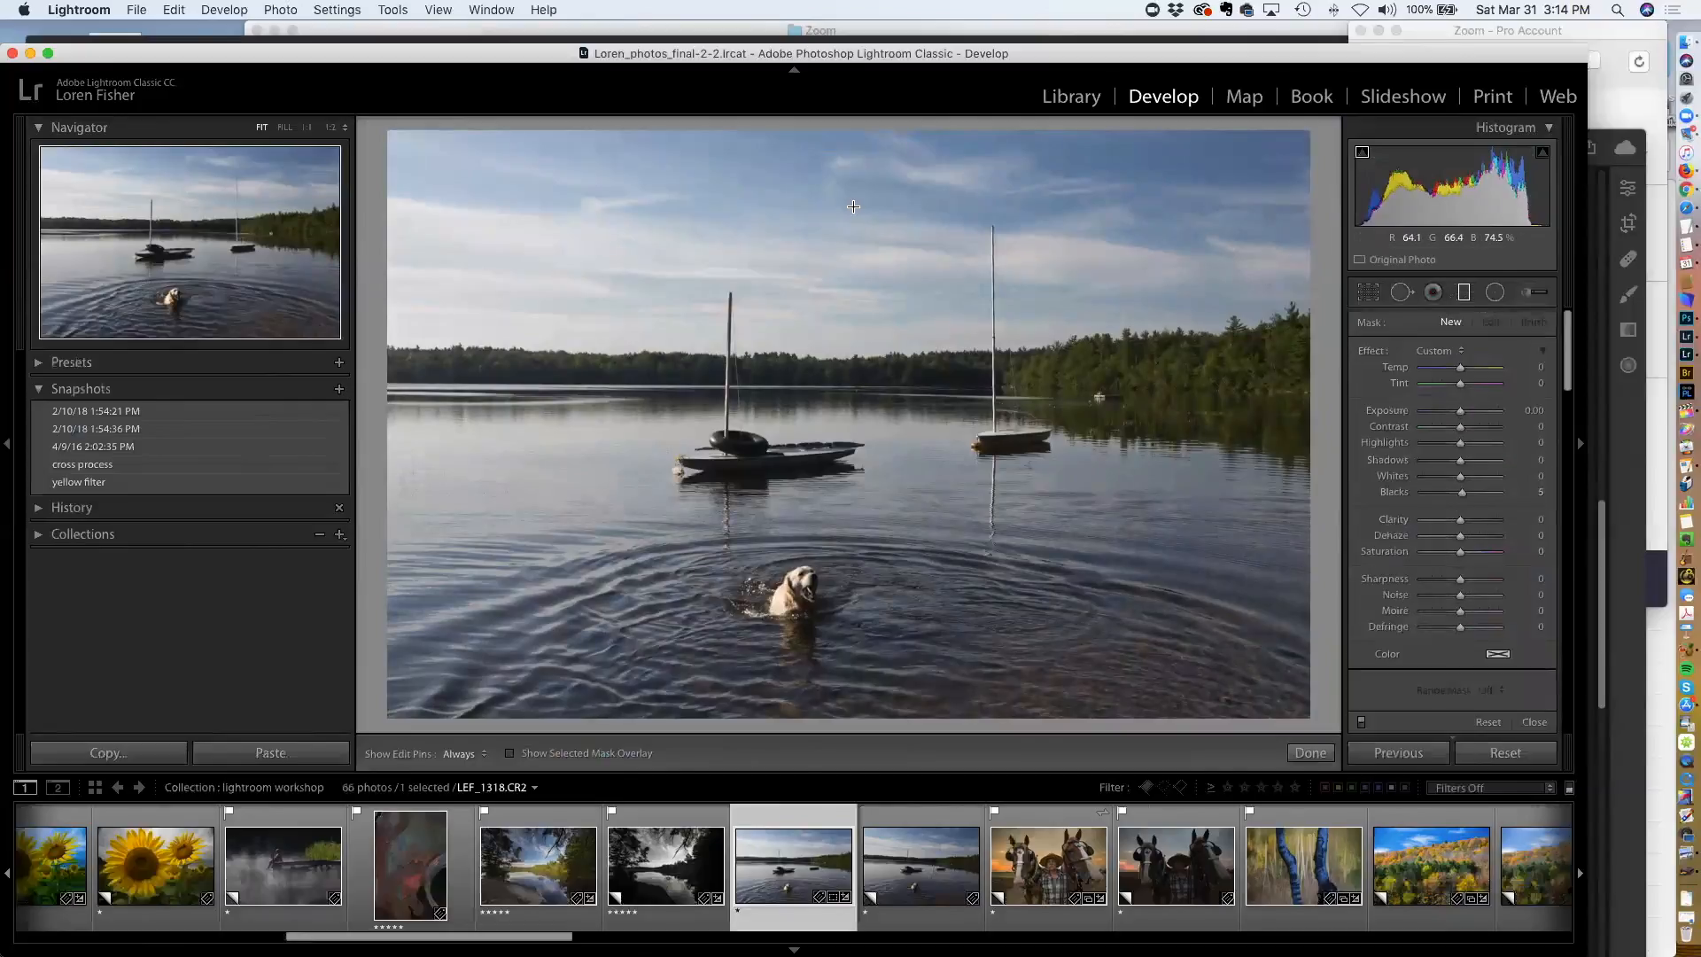
{"action": "left_click_drag", "start_coordinate": [847, 207], "coordinate": [859, 299]}
{"action": "left_click_drag", "start_coordinate": [858, 301], "coordinate": [849, 280]}
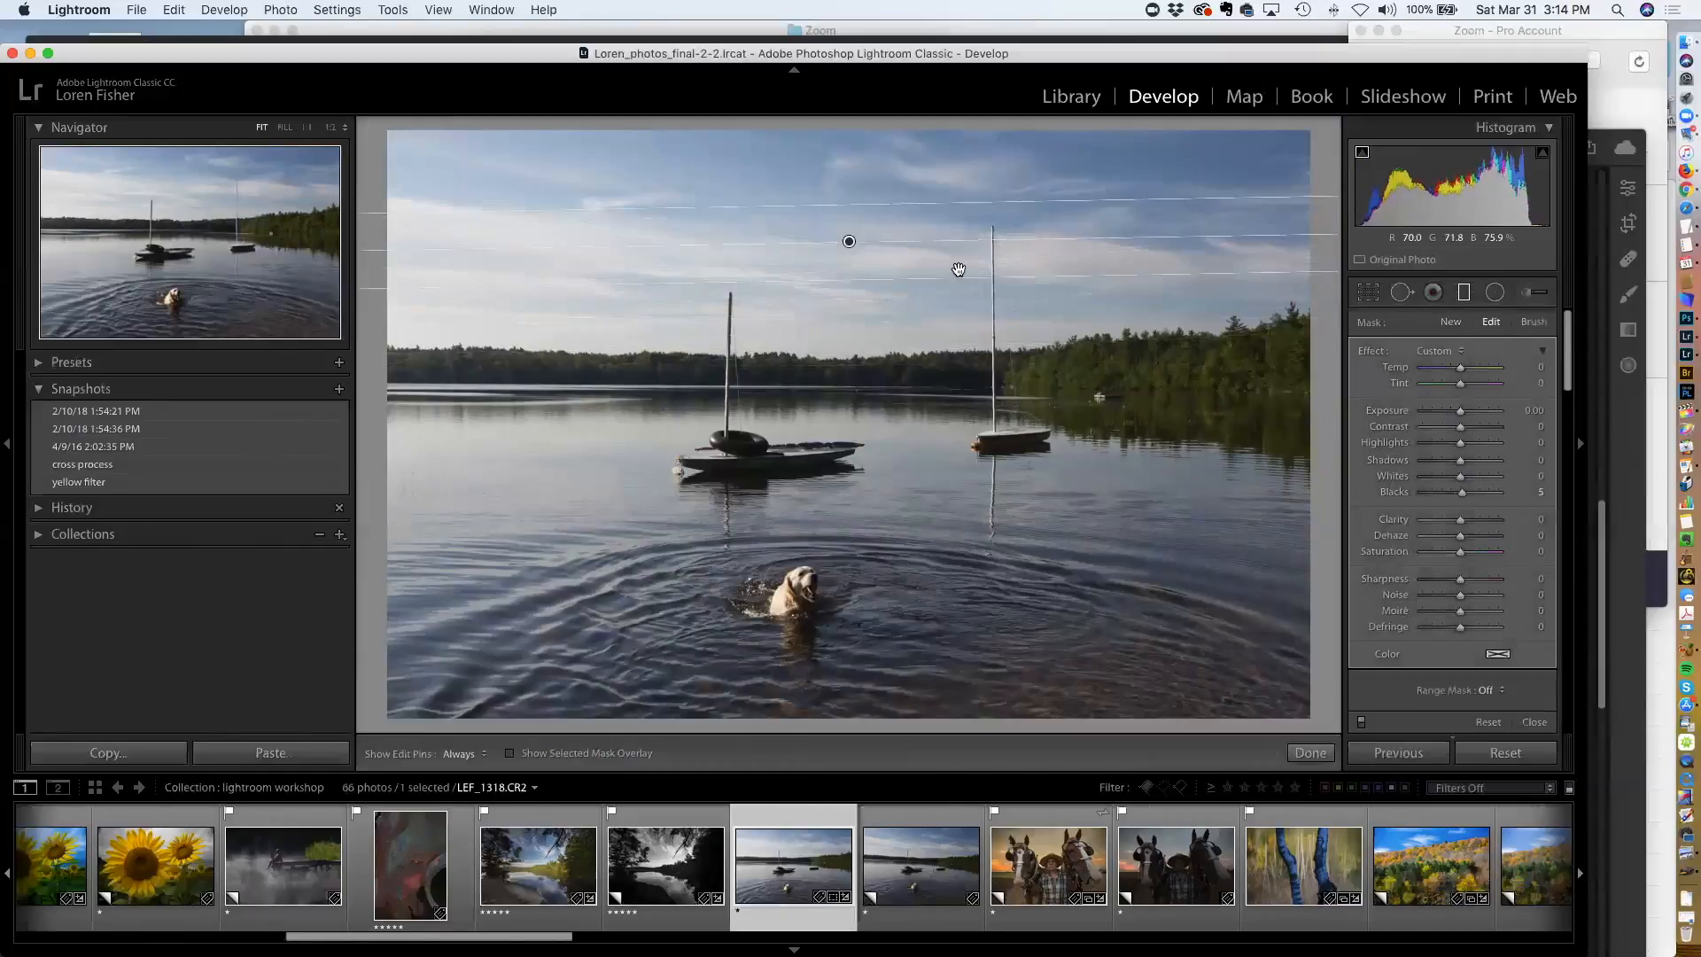
{"action": "left_click_drag", "start_coordinate": [1459, 416], "coordinate": [1402, 420]}
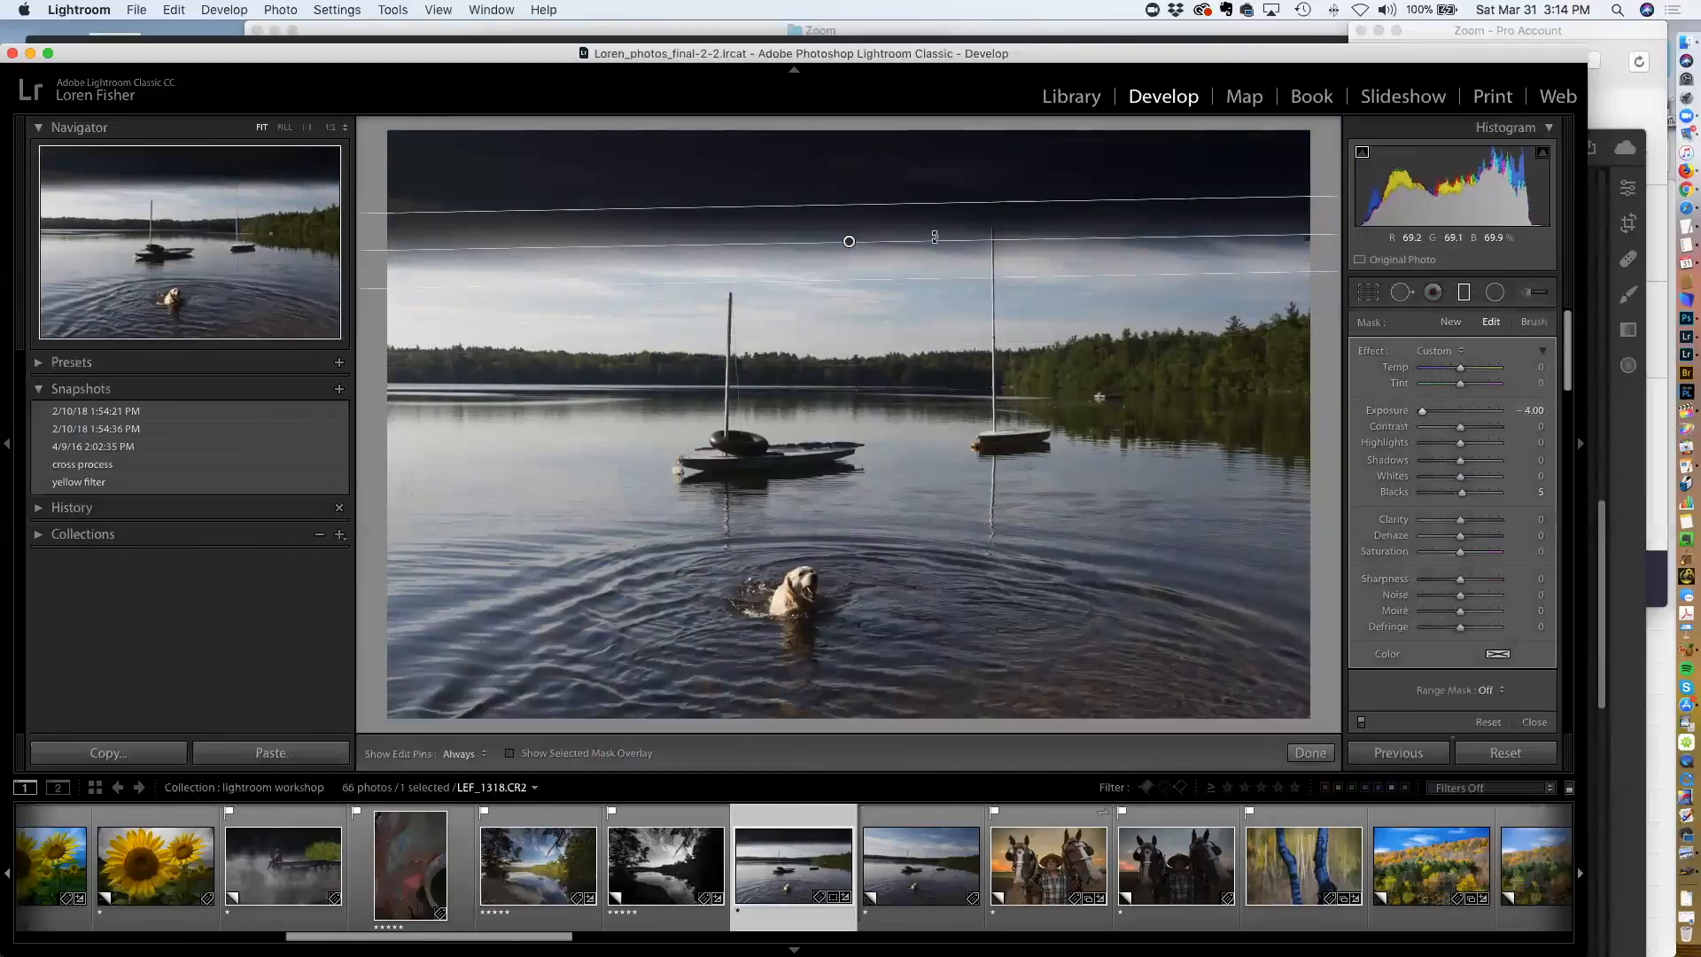
Move the graduated filter down to the treeline and rotate it slightly
{"action": "left_click_drag", "start_coordinate": [924, 280], "coordinate": [951, 304]}
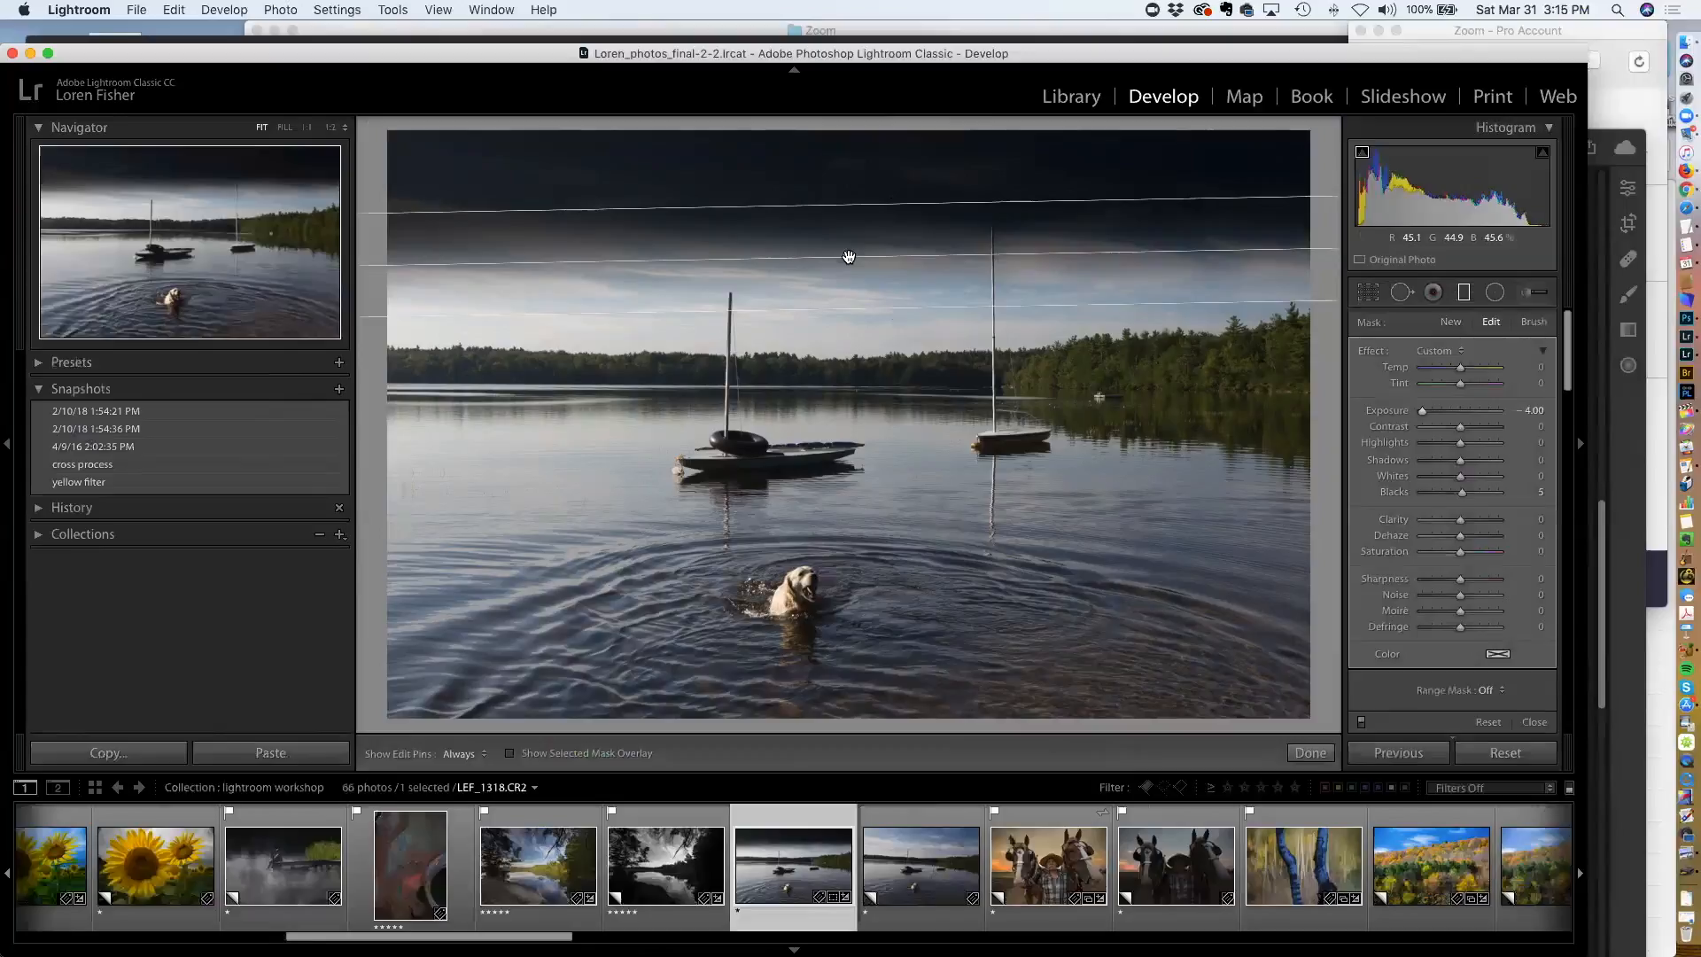
{"action": "left_click_drag", "start_coordinate": [849, 257], "coordinate": [835, 357]}
{"action": "left_click_drag", "start_coordinate": [1191, 357], "coordinate": [1183, 361]}
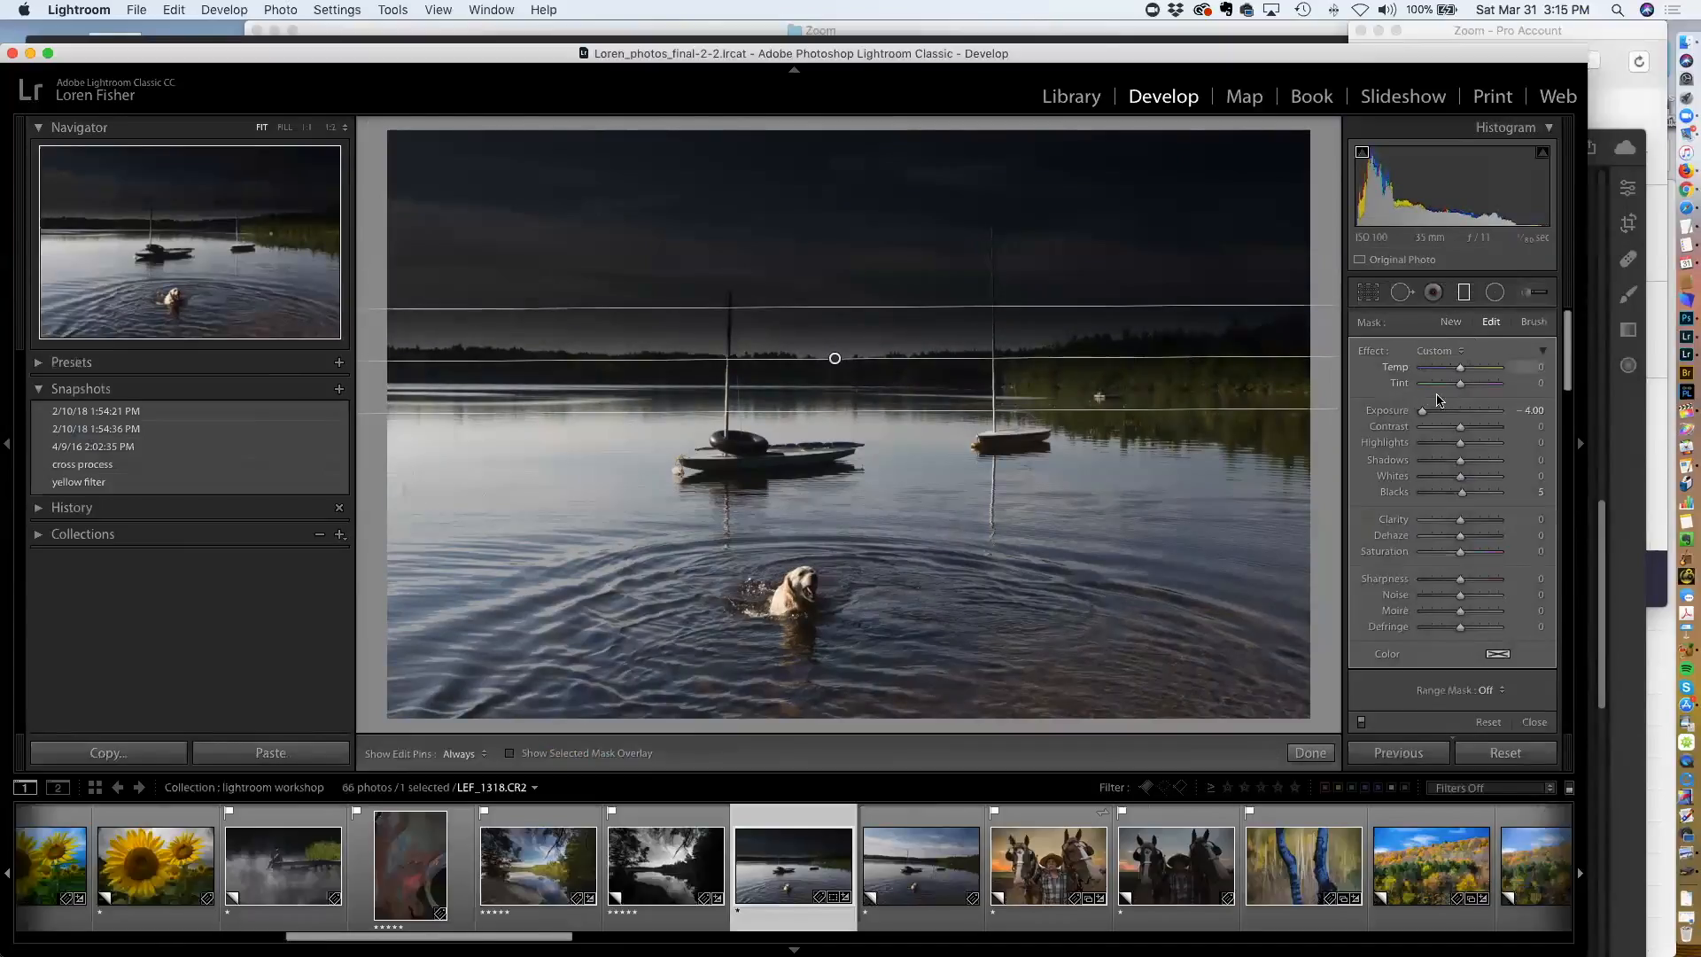
Reset the graduated filter's exposure to 0 and fine-tune the filter's lower line and position
{"action": "double_click", "coordinate": [1399, 413]}
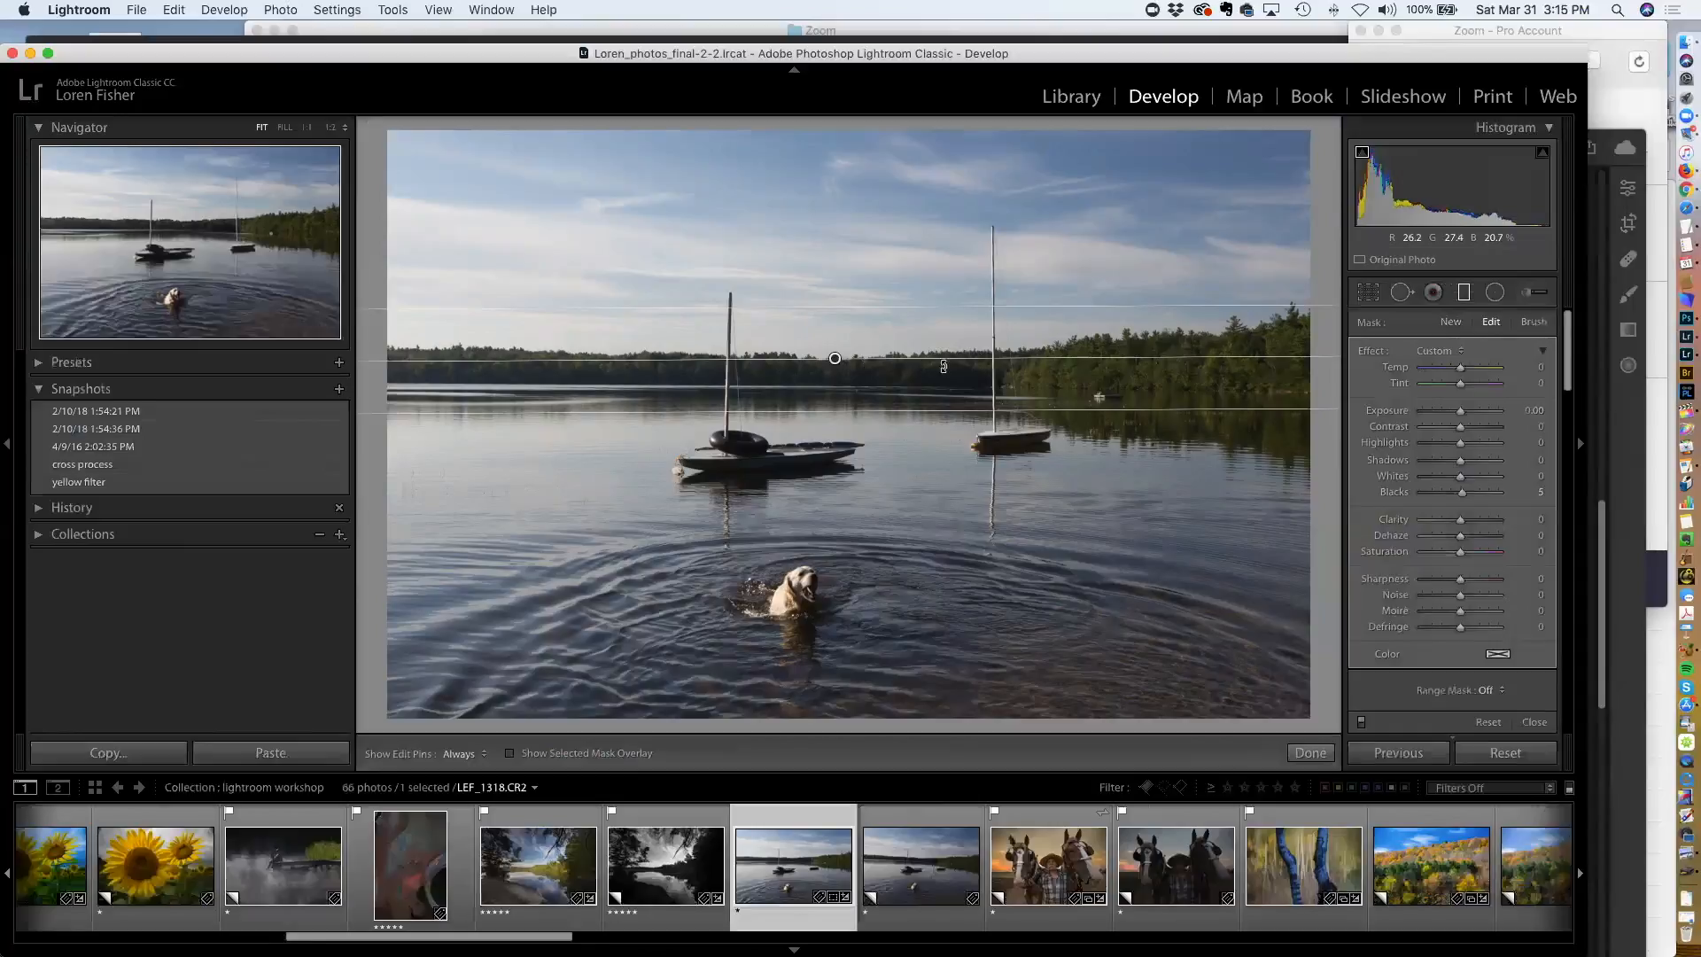
{"action": "left_click_drag", "start_coordinate": [1102, 412], "coordinate": [1102, 431]}
{"action": "left_click_drag", "start_coordinate": [835, 368], "coordinate": [835, 359]}
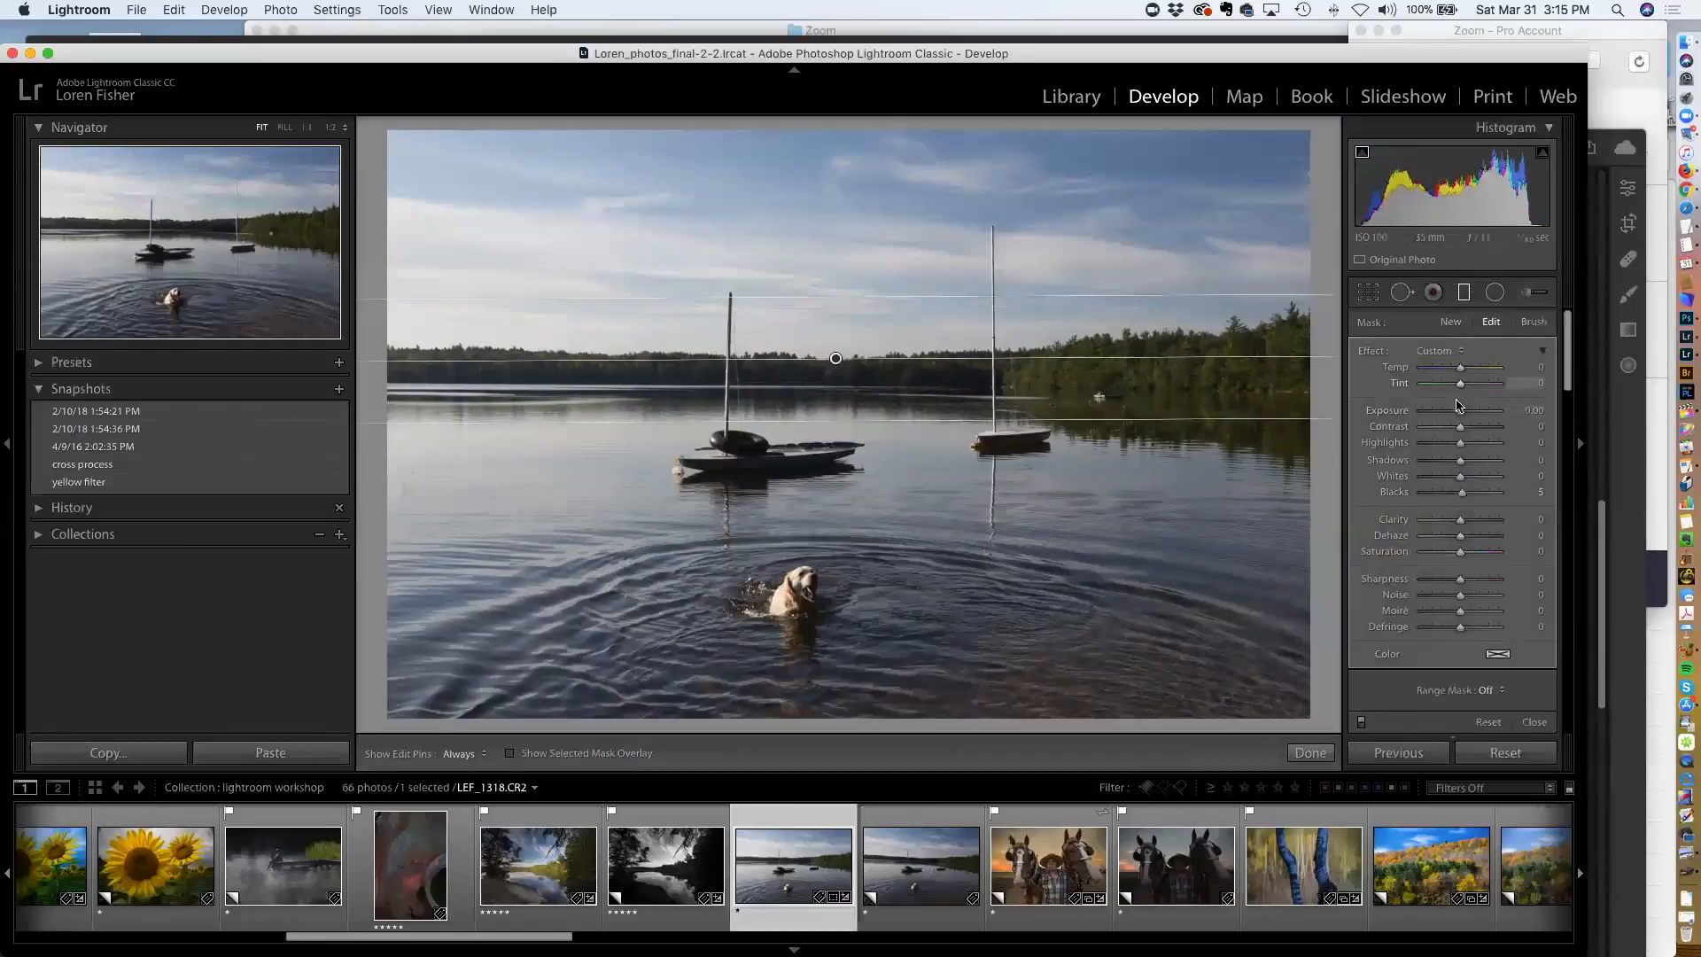
Set the filter's exposure to -0.55, highlights to -35, whites to 33, dehaze to 36 and saturation to 7
{"action": "left_click_drag", "start_coordinate": [1457, 443], "coordinate": [1452, 414]}
{"action": "left_click_drag", "start_coordinate": [1459, 476], "coordinate": [1473, 479]}
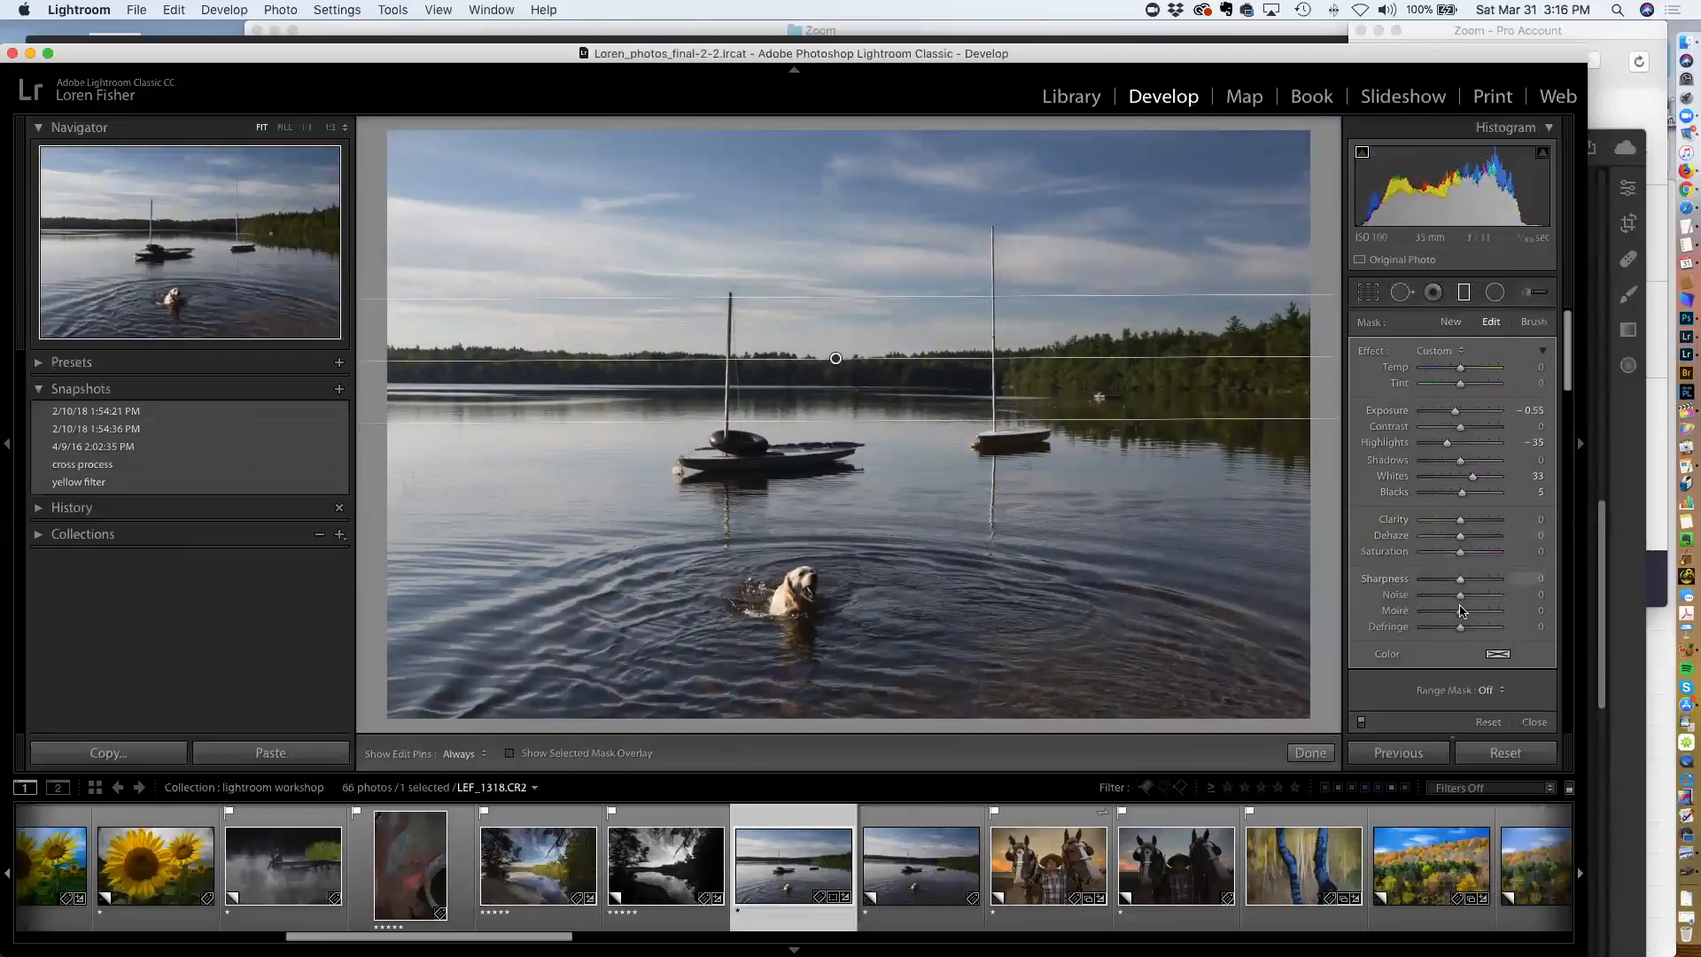
{"action": "left_click_drag", "start_coordinate": [1463, 536], "coordinate": [1481, 536]}
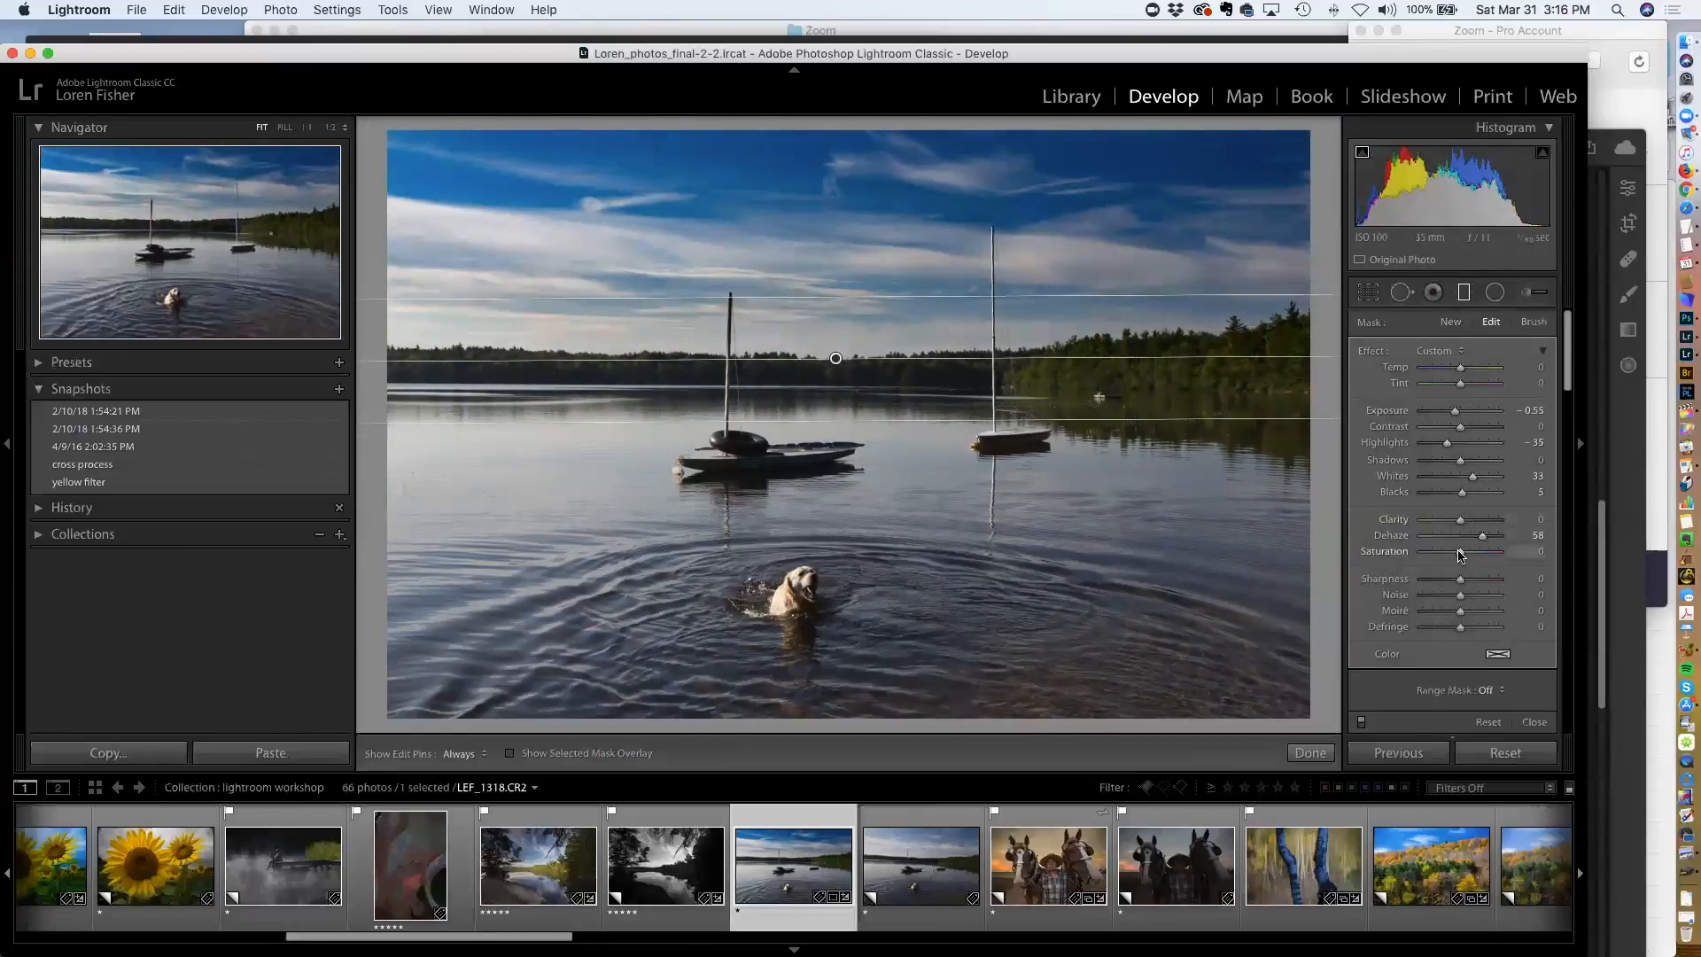
{"action": "left_click_drag", "start_coordinate": [1466, 556], "coordinate": [1473, 540]}
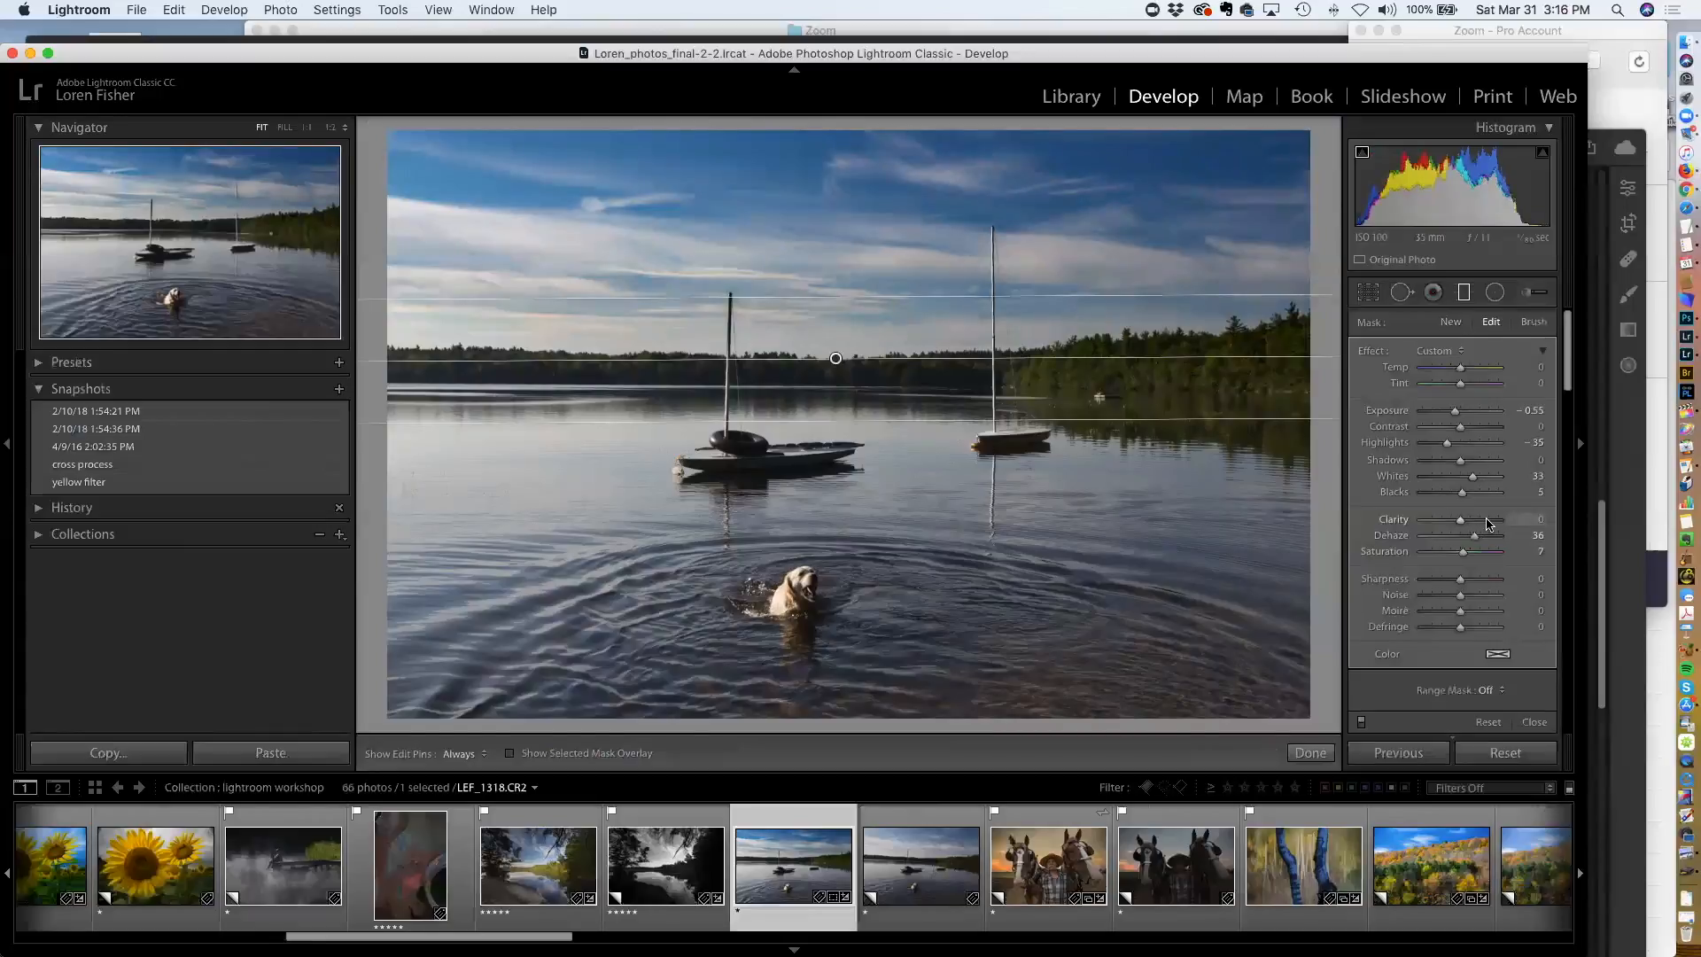
Set the filter's clarity to 67 and shadows to -42, reset its temperature, and finish the filter
{"action": "left_click", "coordinate": [1488, 522]}
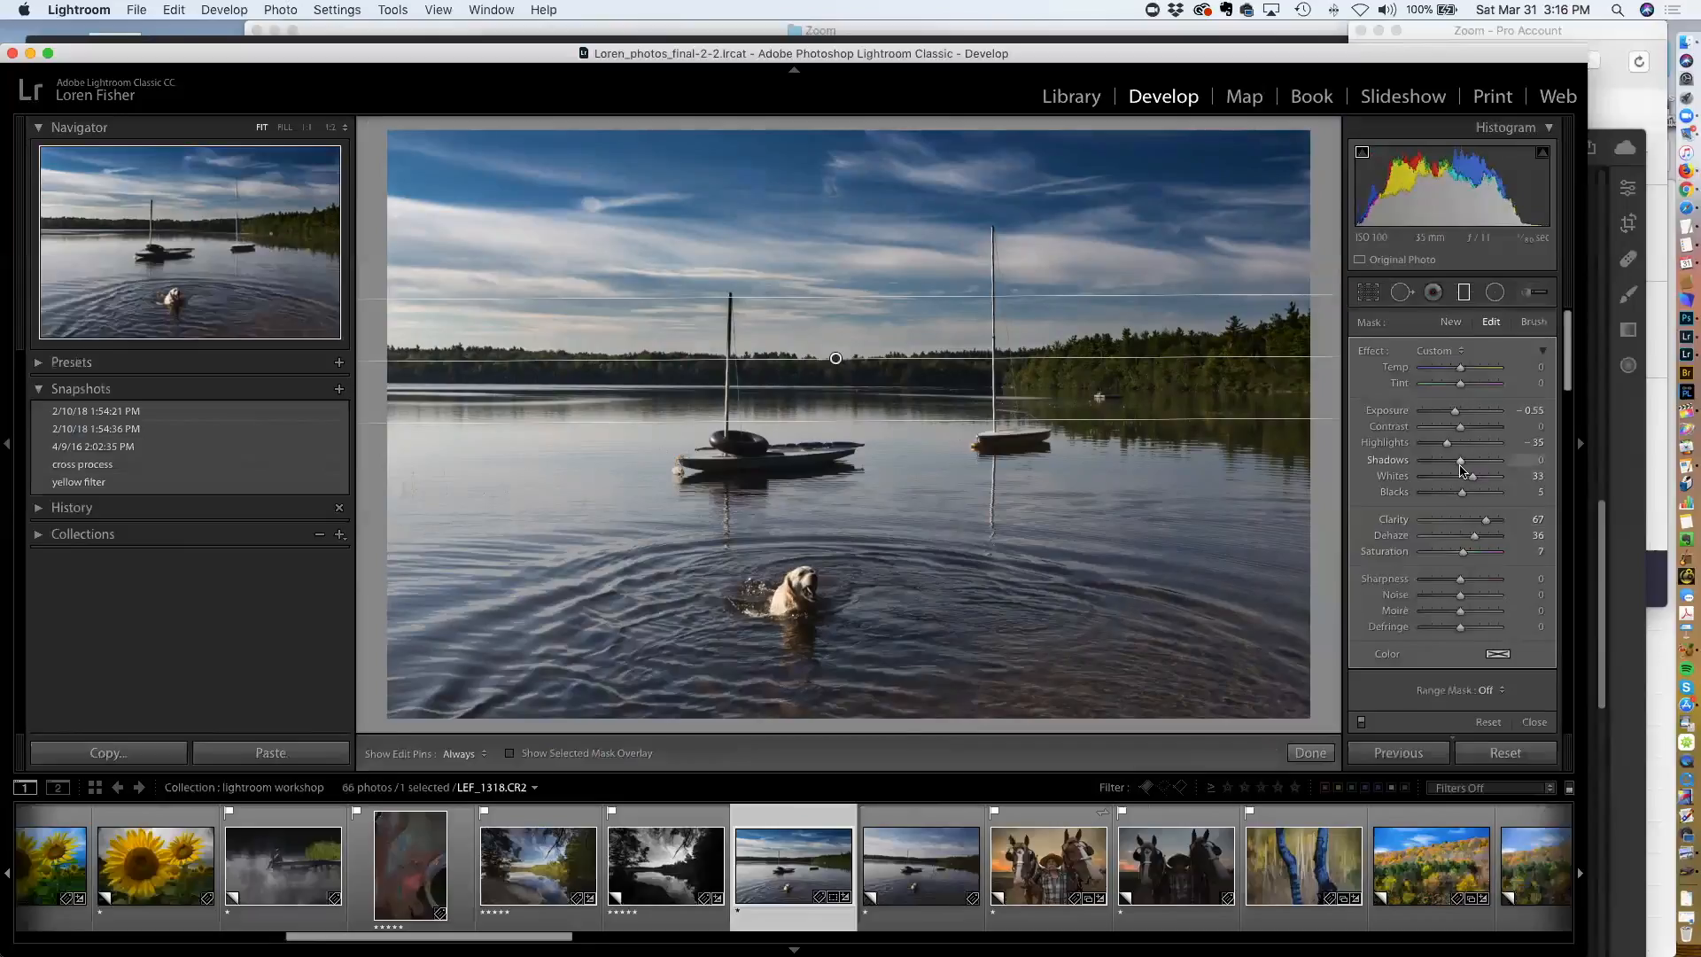
{"action": "left_click_drag", "start_coordinate": [1453, 465], "coordinate": [1443, 466]}
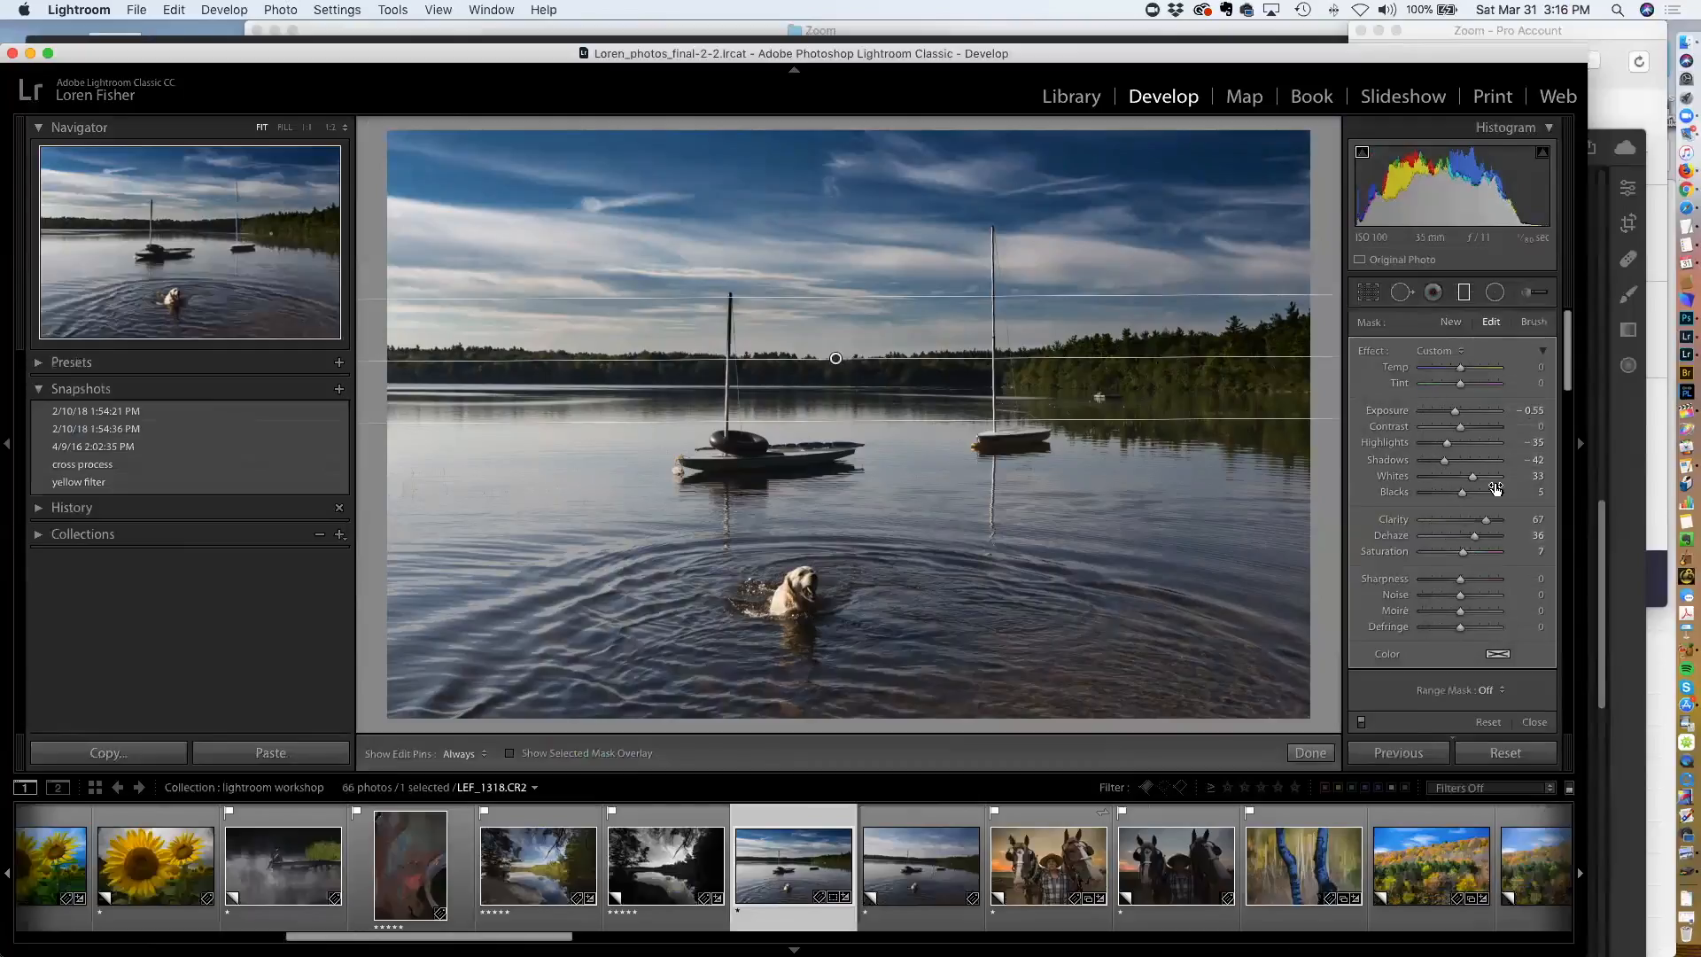
{"action": "left_click_drag", "start_coordinate": [1458, 370], "coordinate": [1455, 375]}
{"action": "double_click", "coordinate": [1397, 369]}
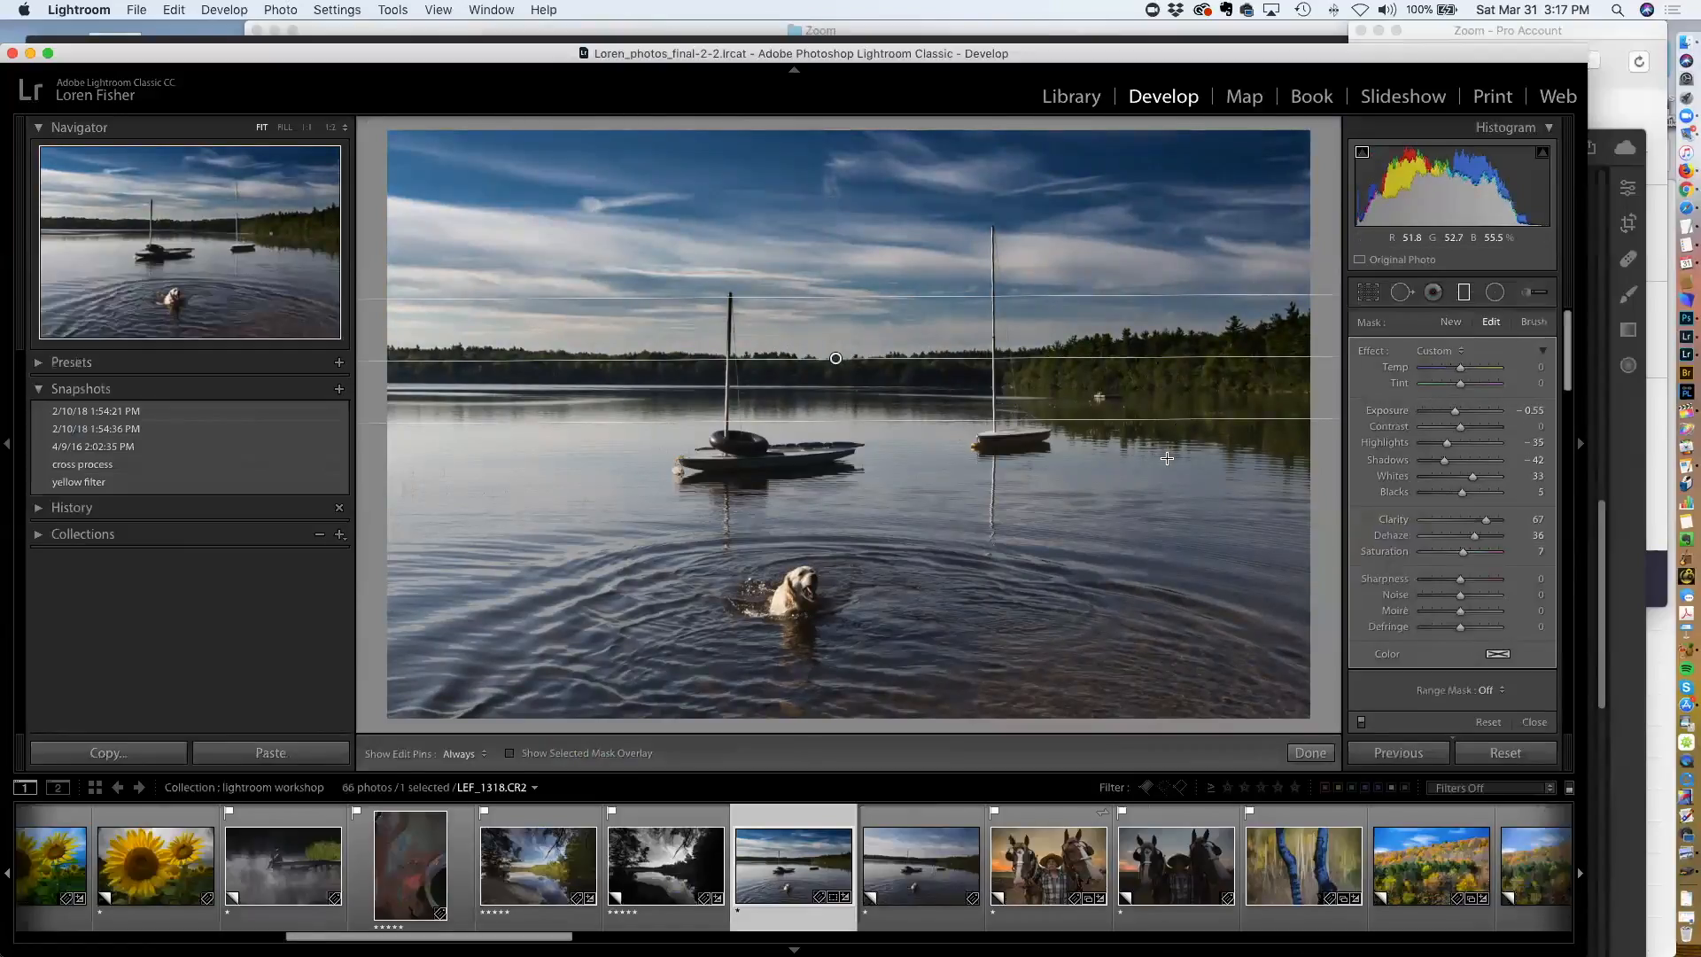
{"action": "left_click", "coordinate": [1310, 752]}
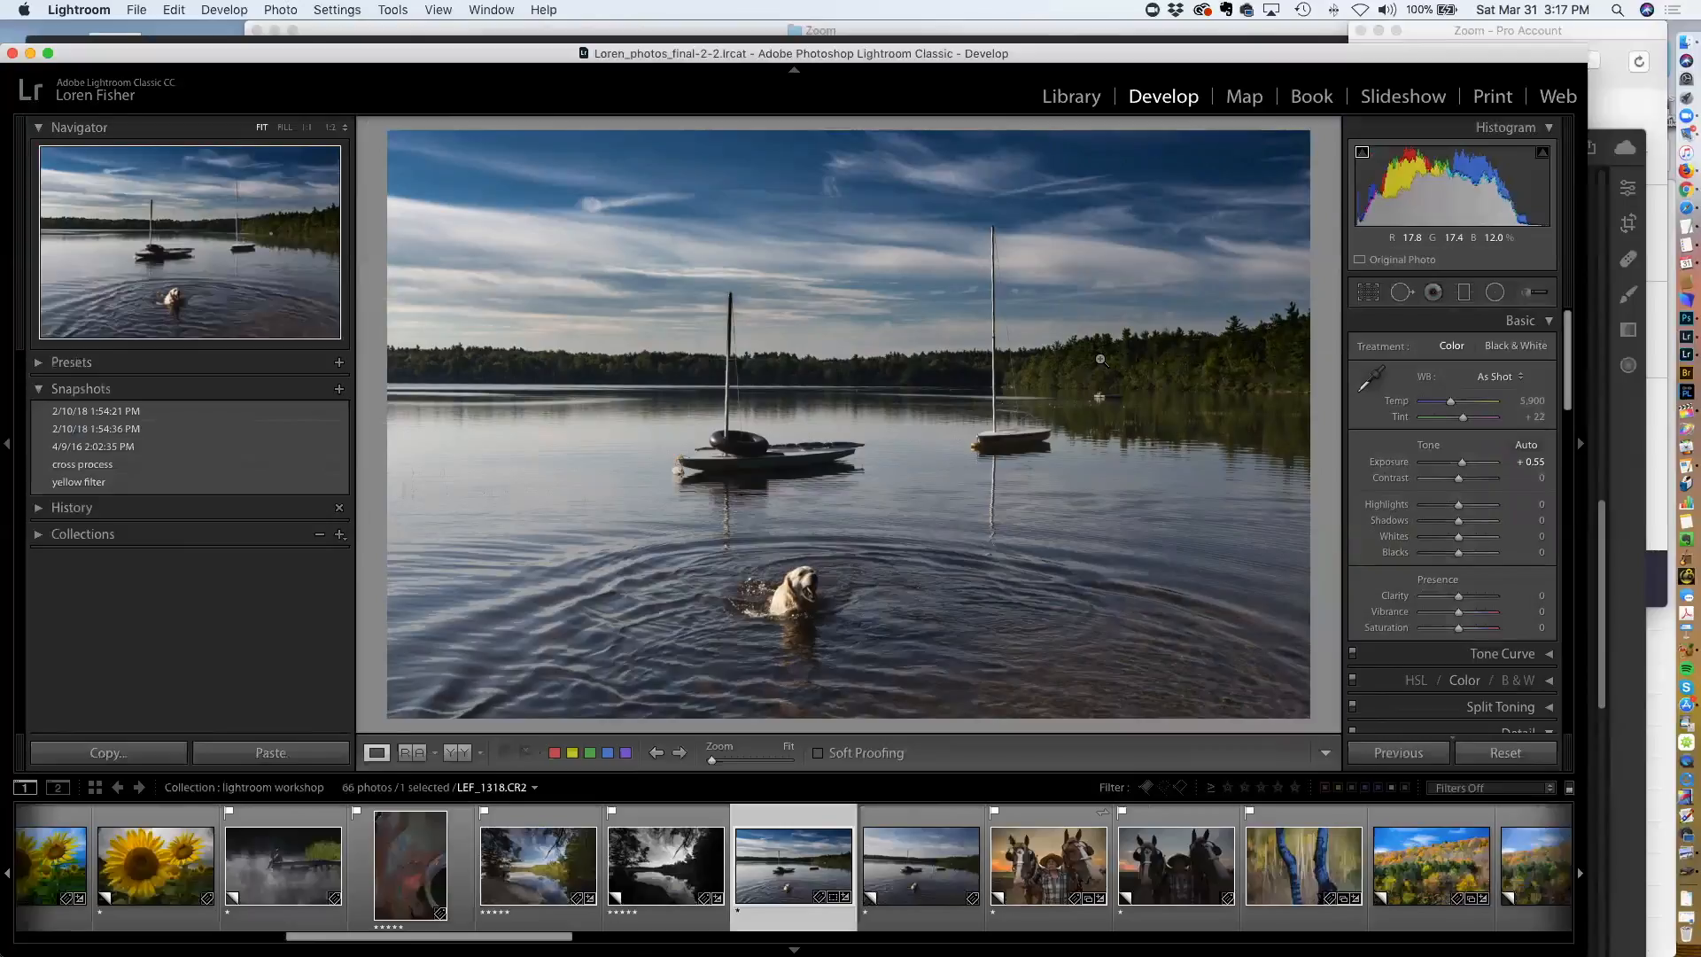
Toggle between the before and after views to compare the lake photo
{"action": "key", "text": "backslash"}
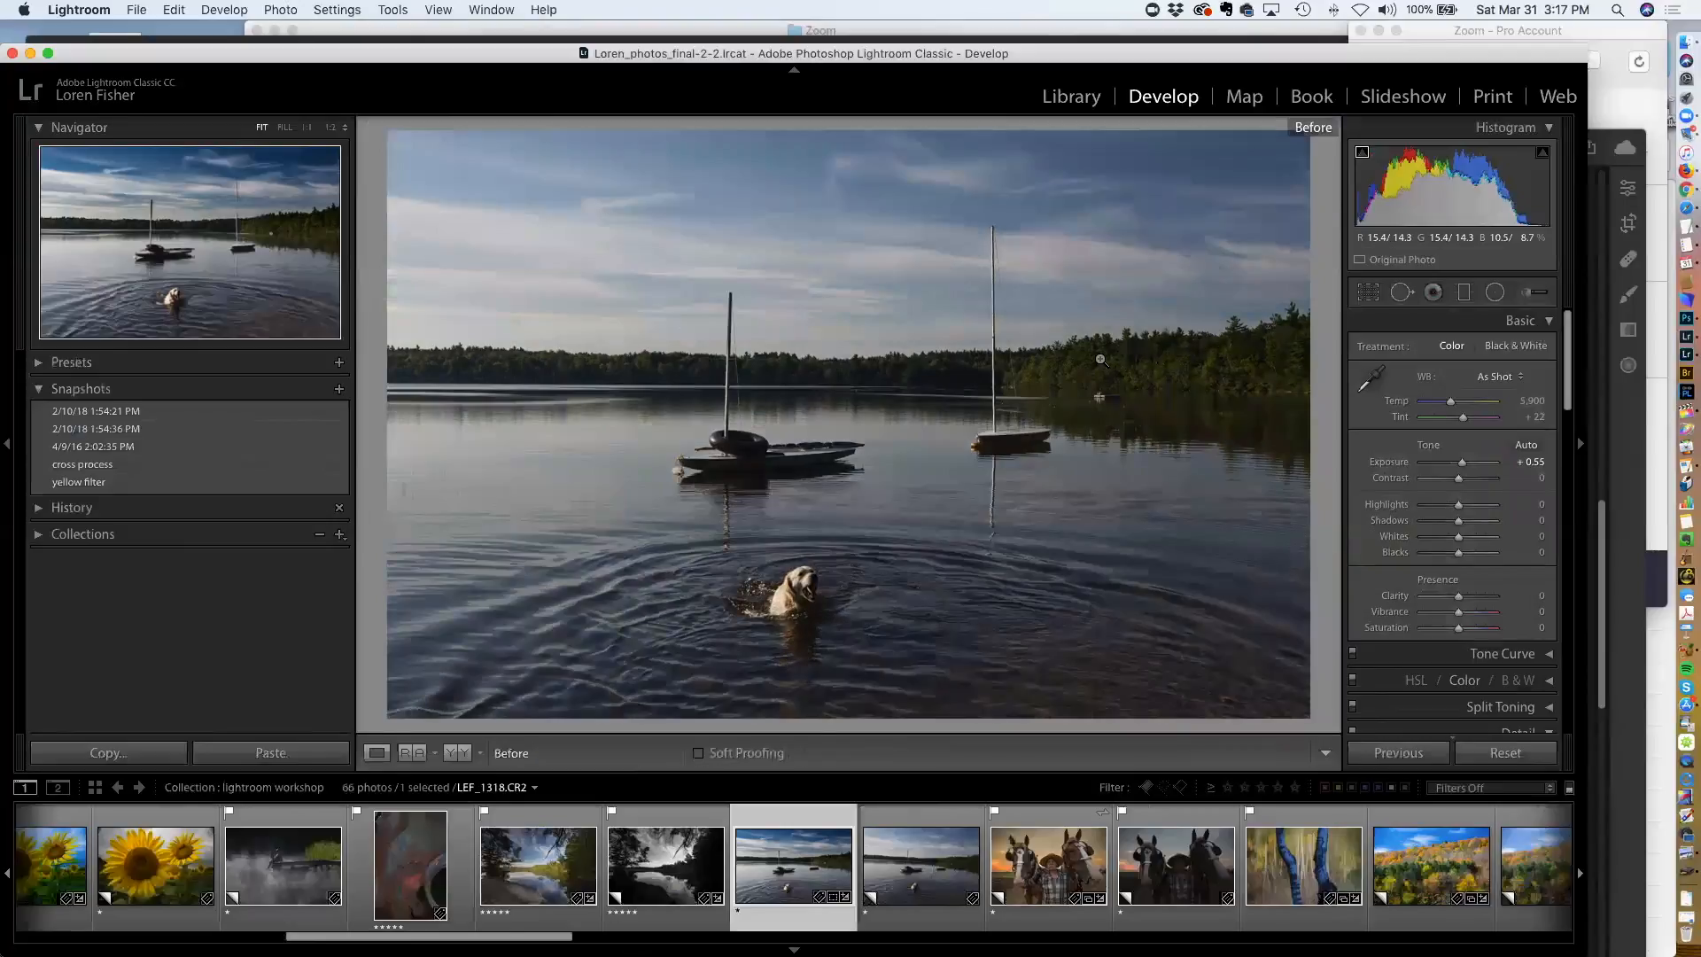
{"action": "key", "text": "backslash"}
{"action": "key", "text": "backslash"}
{"action": "key", "text": "backslash"}
{"action": "key", "text": "backslash"}
{"action": "key", "text": "backslash"}
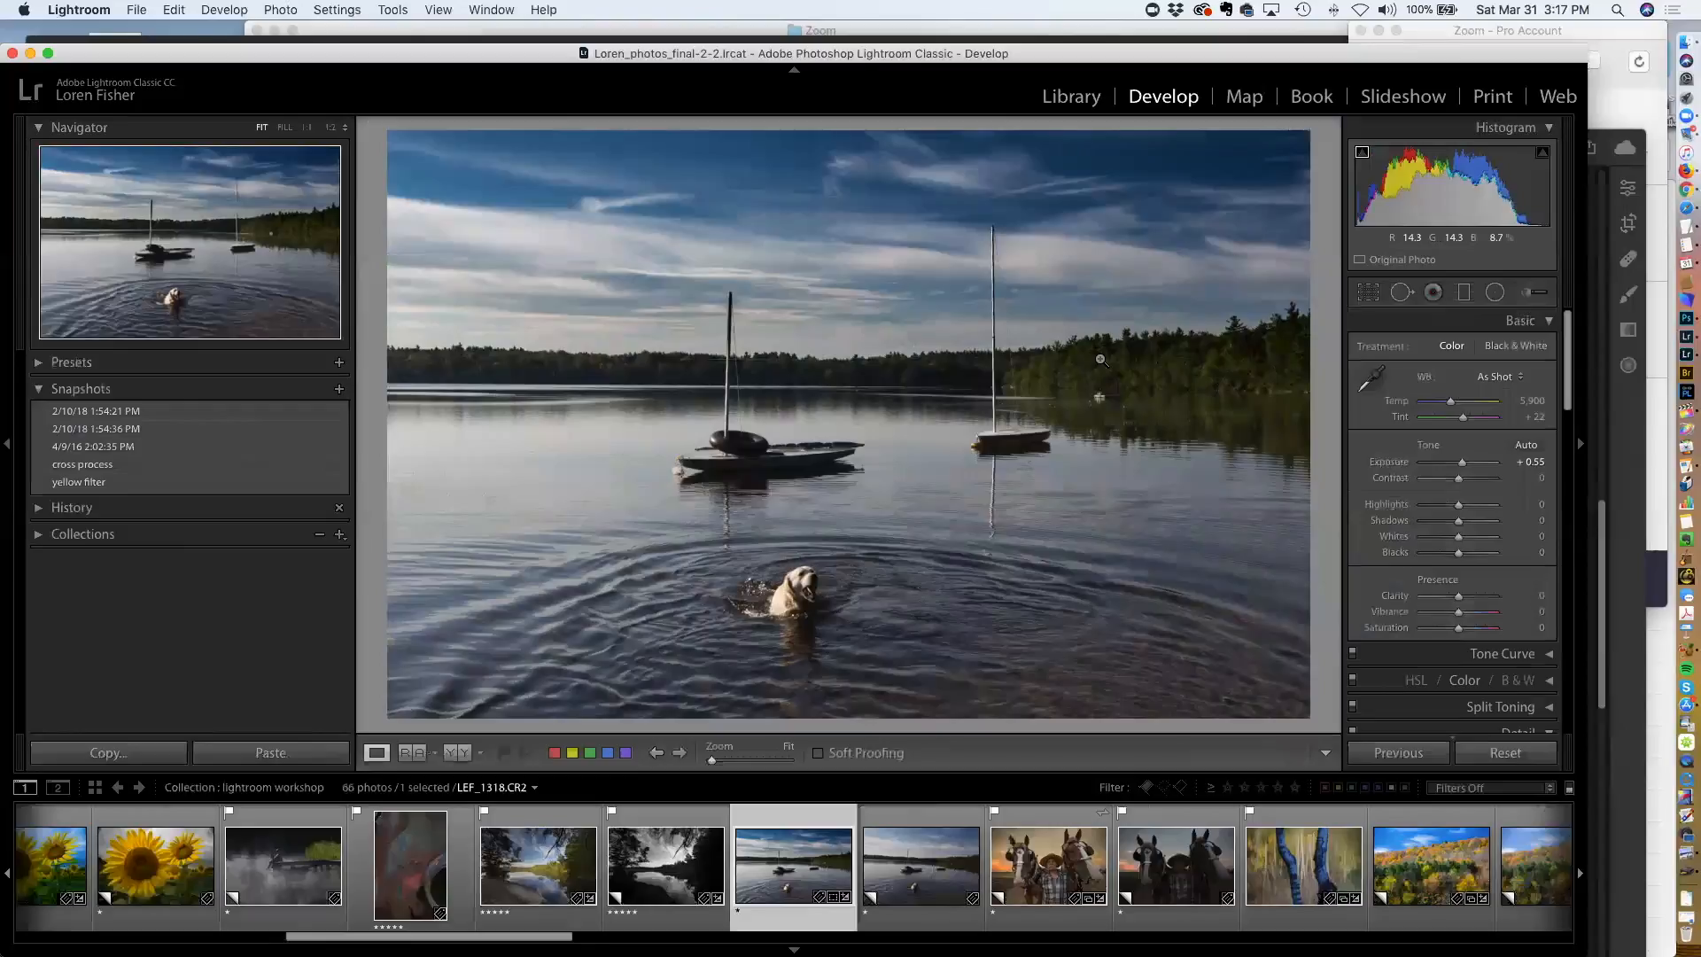
Reselect the graduated filter and toggle its mask overlay to inspect the masked area
{"action": "left_click", "coordinate": [1465, 292]}
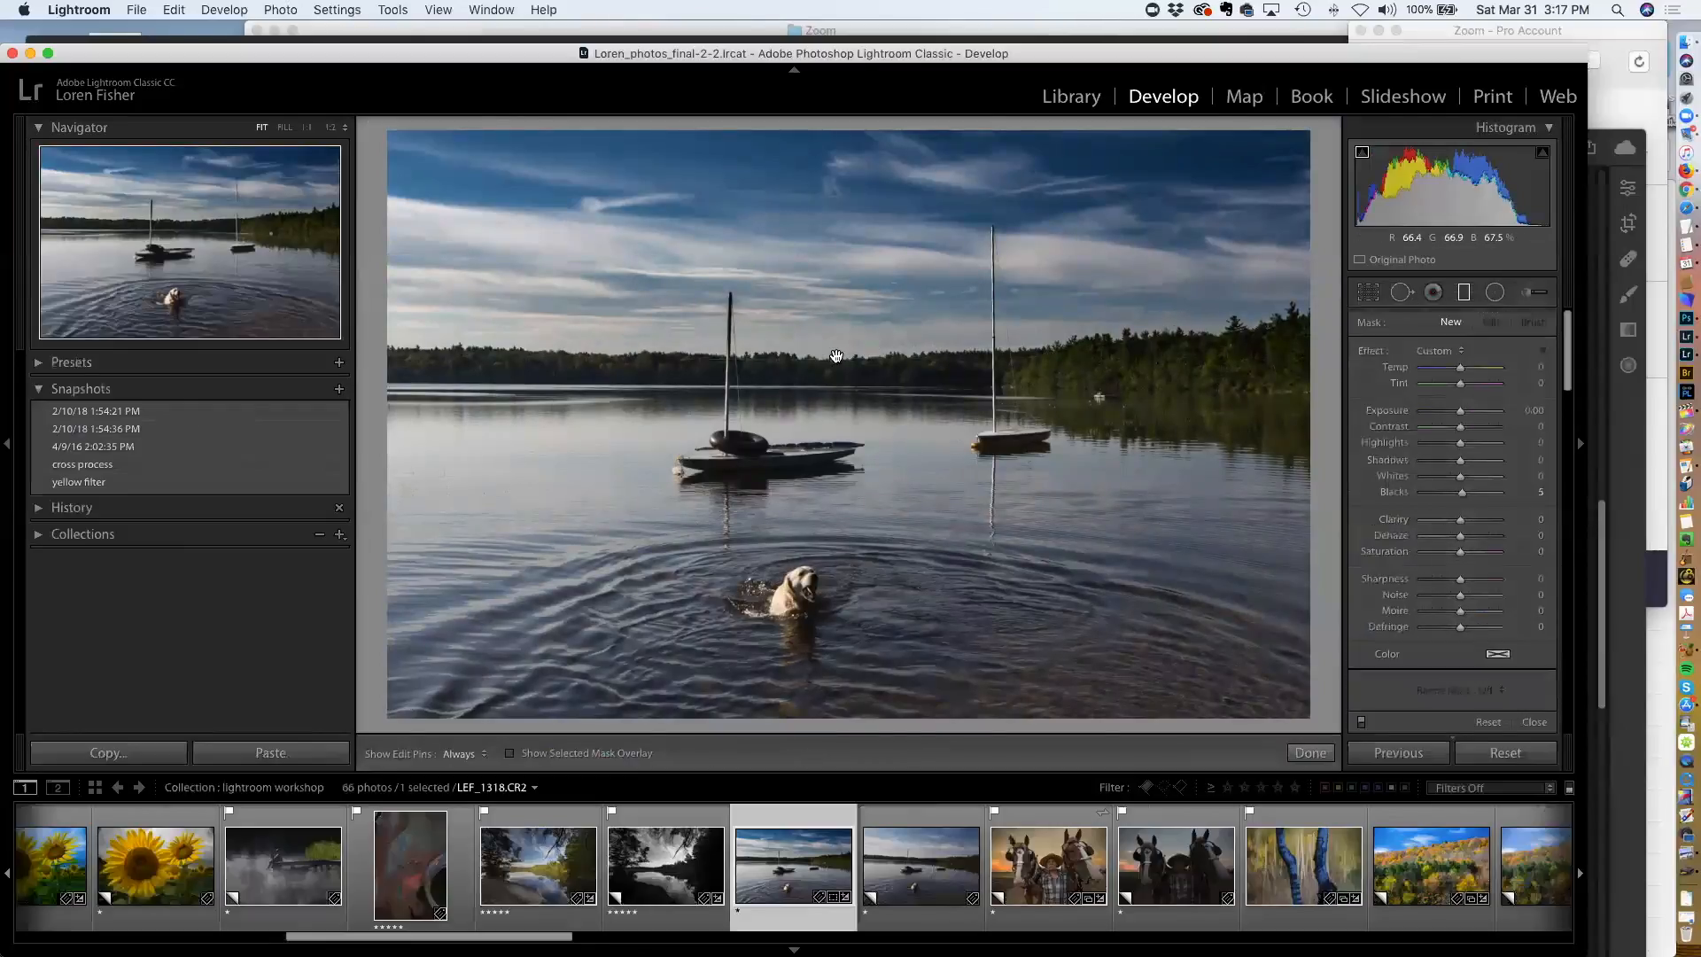
{"action": "left_click", "coordinate": [834, 356]}
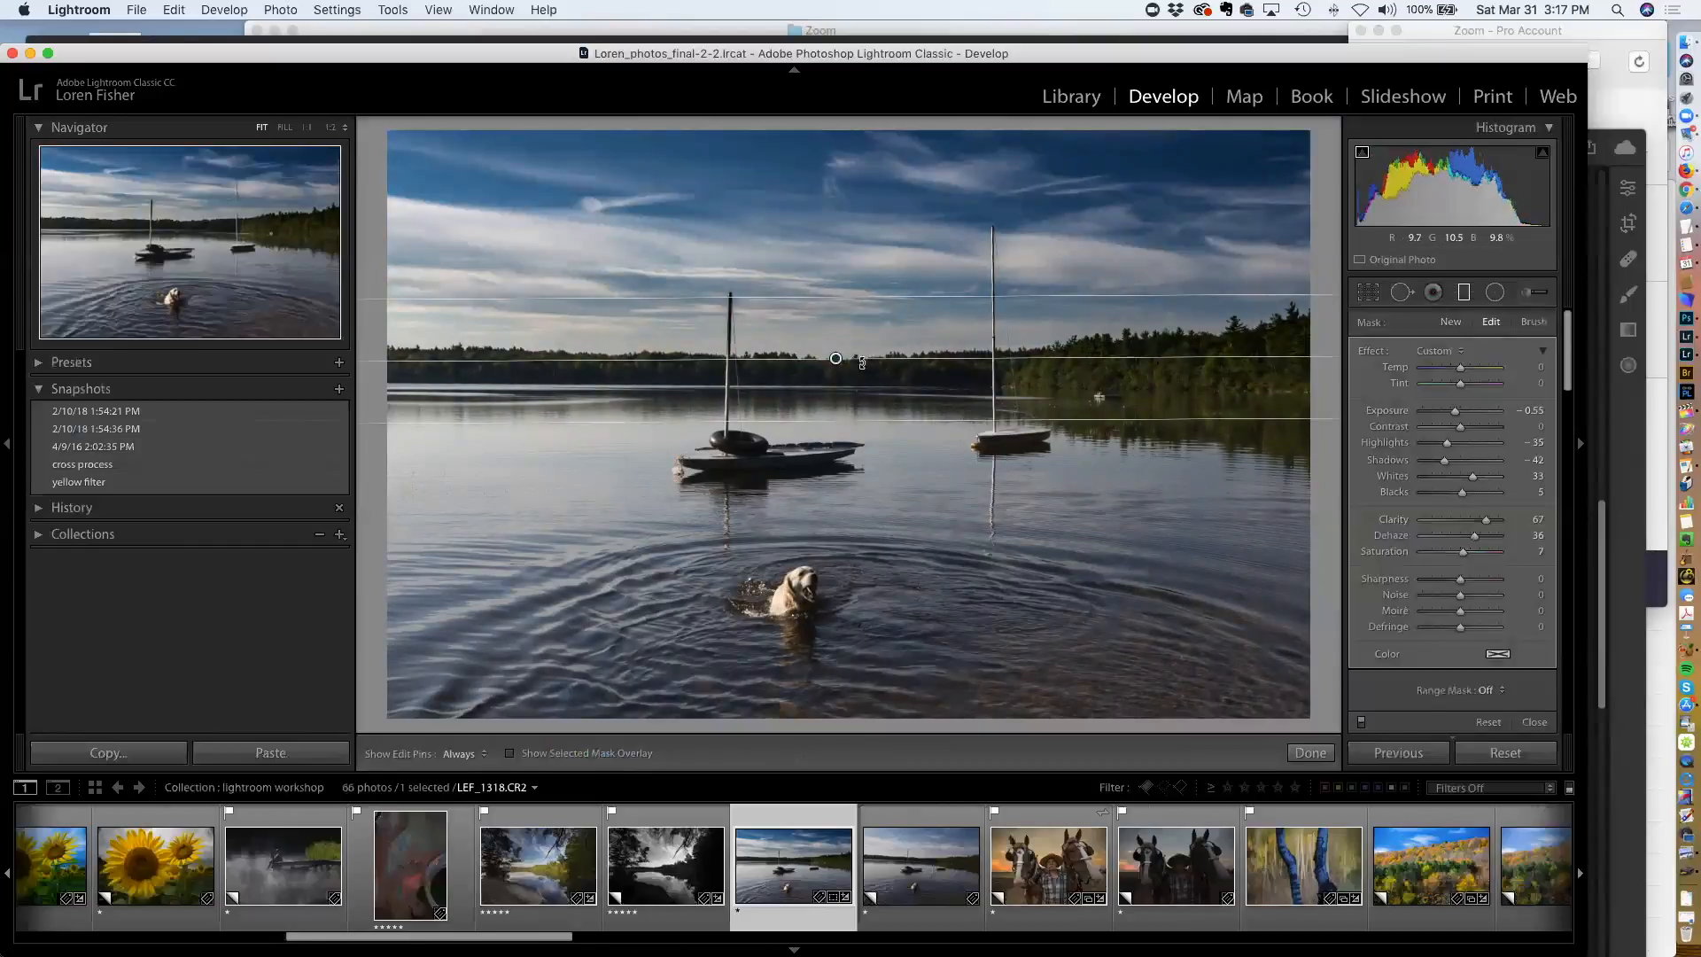
{"action": "mouse_move", "coordinate": [836, 358]}
{"action": "key", "text": "o"}
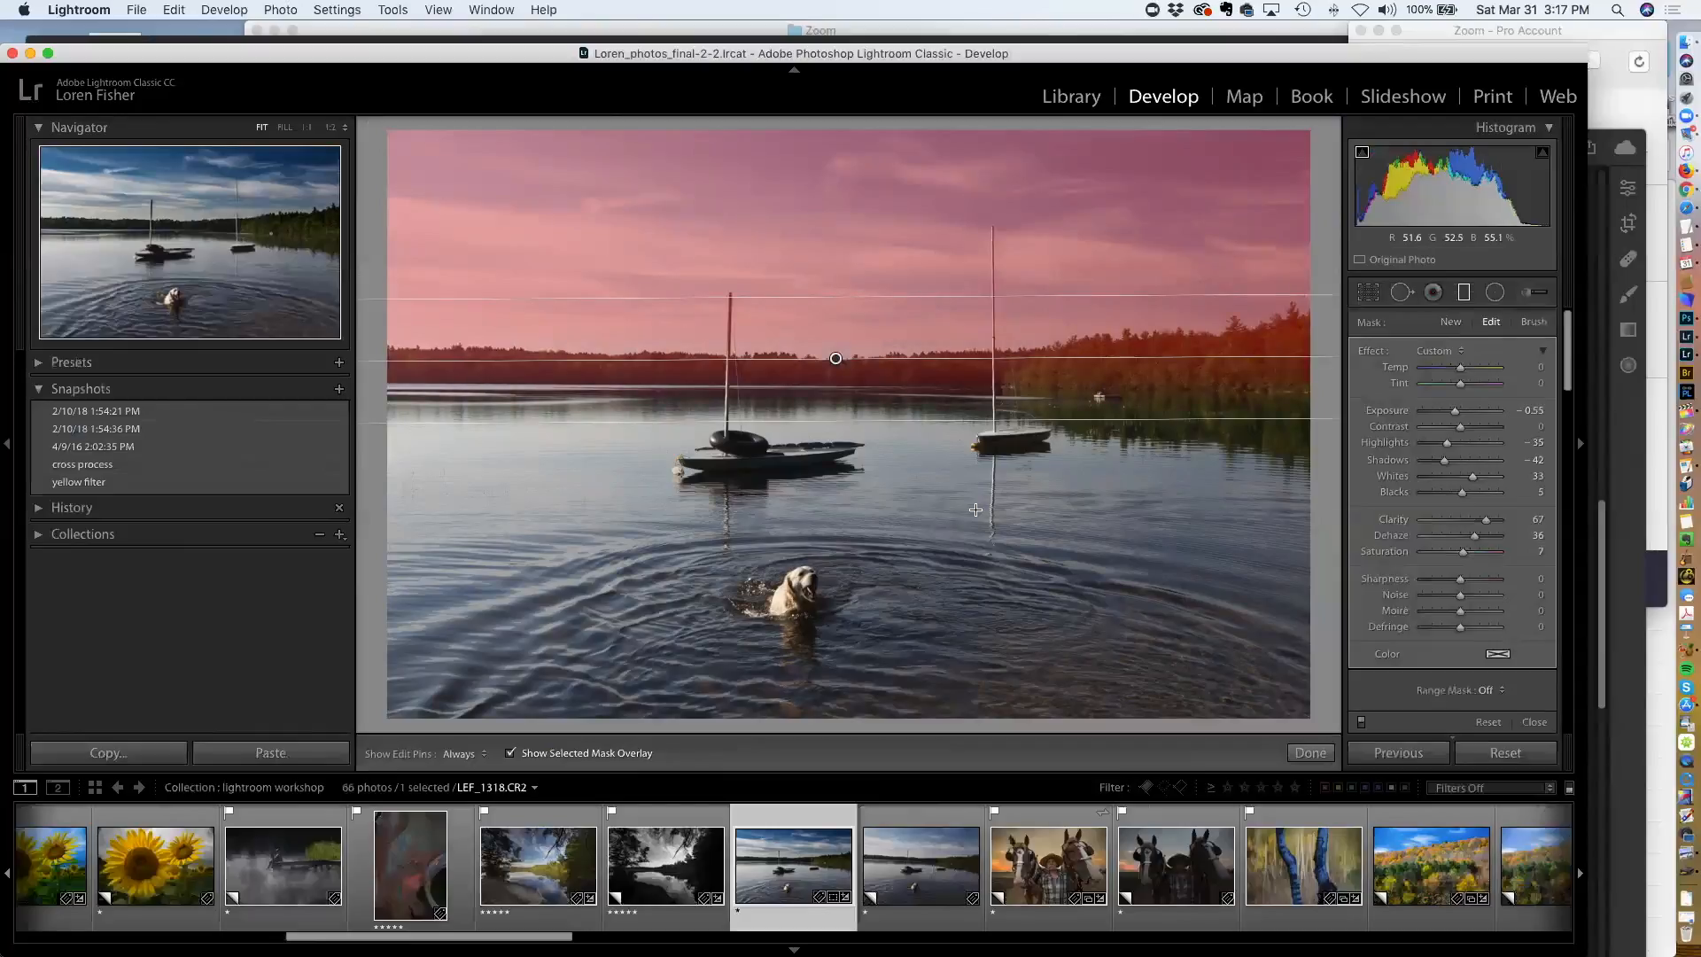
{"action": "key", "text": "o"}
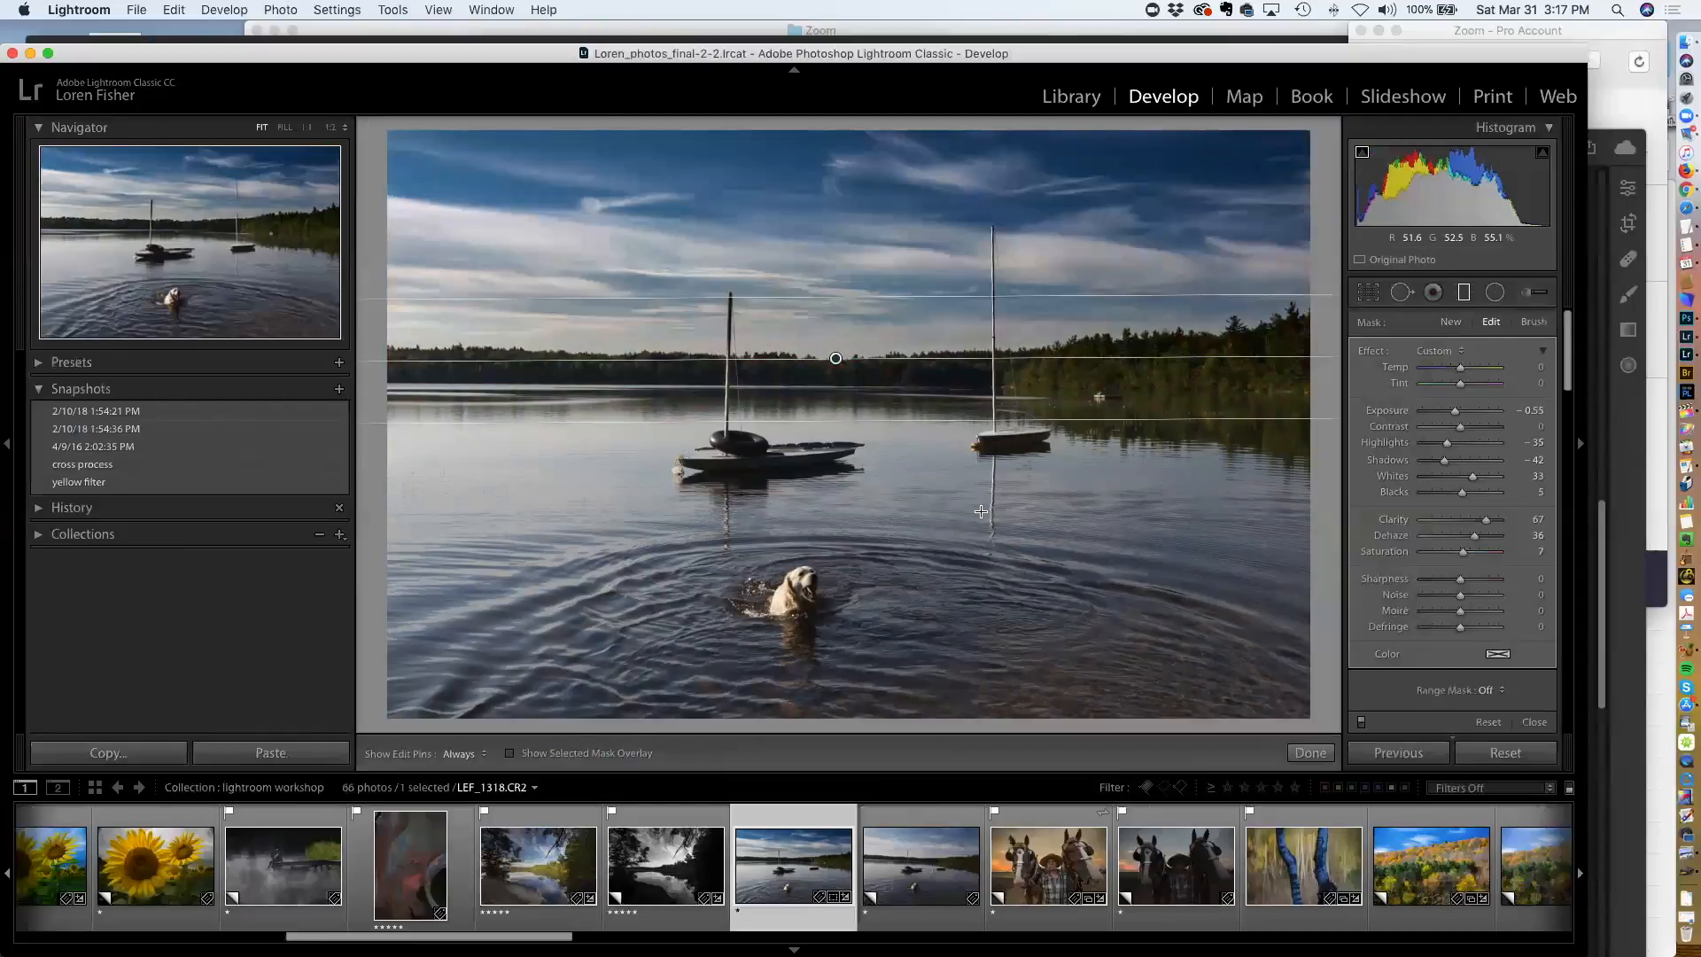
{"action": "left_click", "coordinate": [511, 754]}
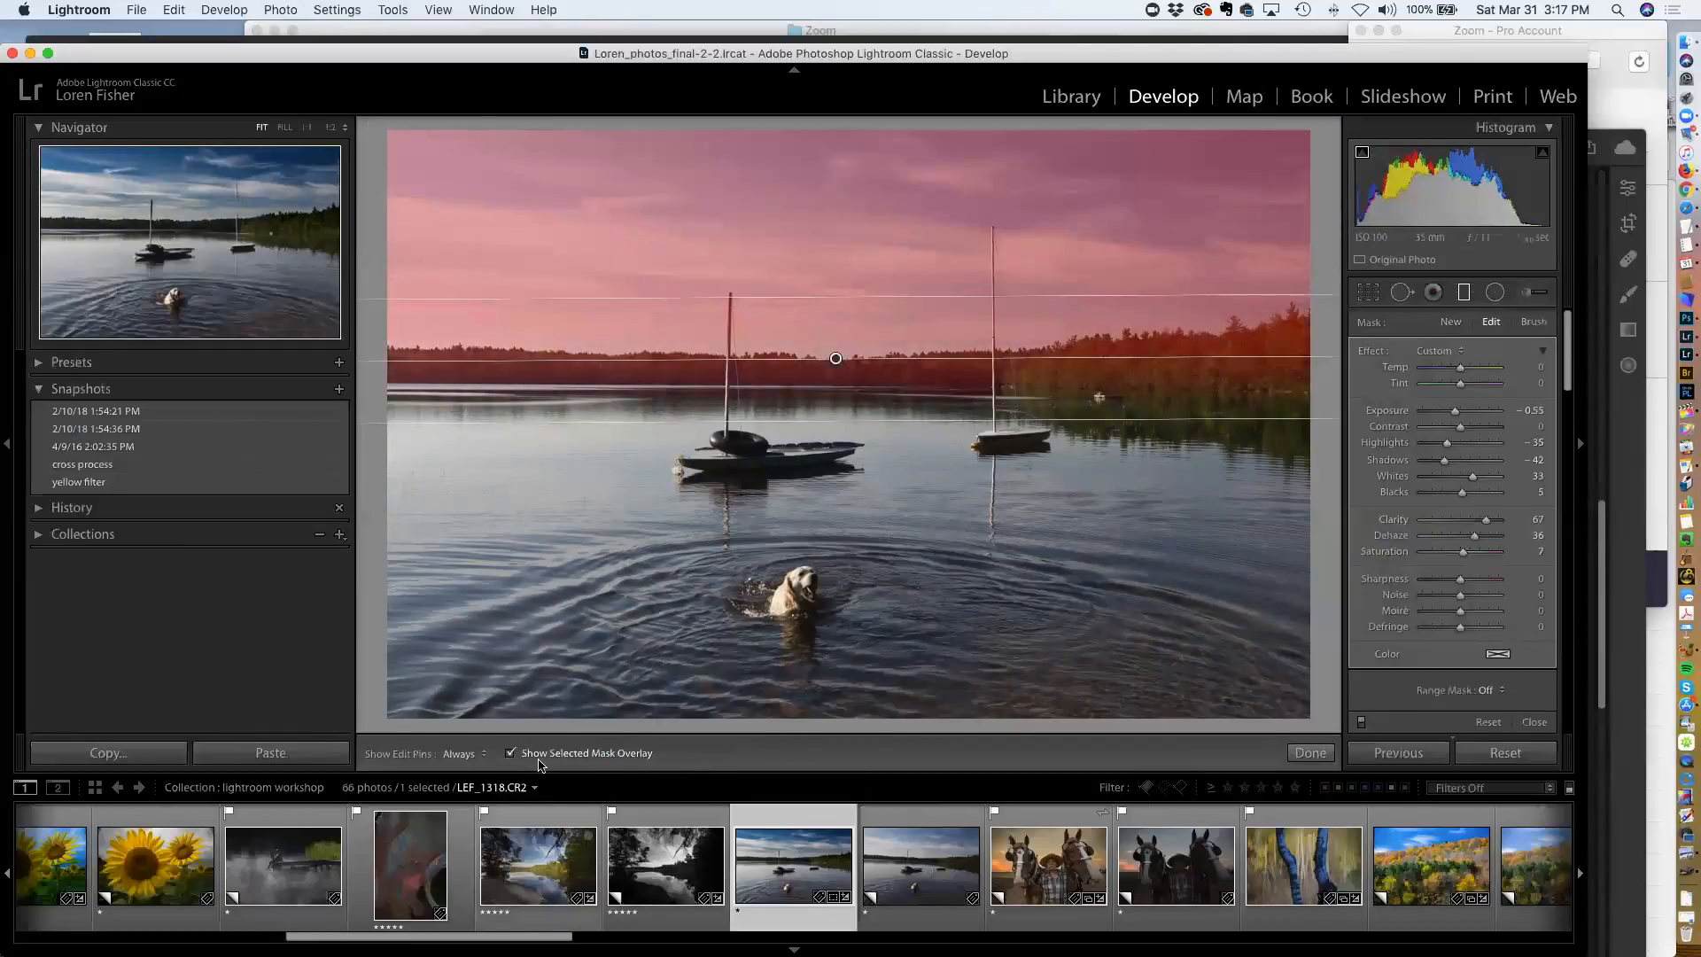
{"action": "left_click", "coordinate": [510, 755]}
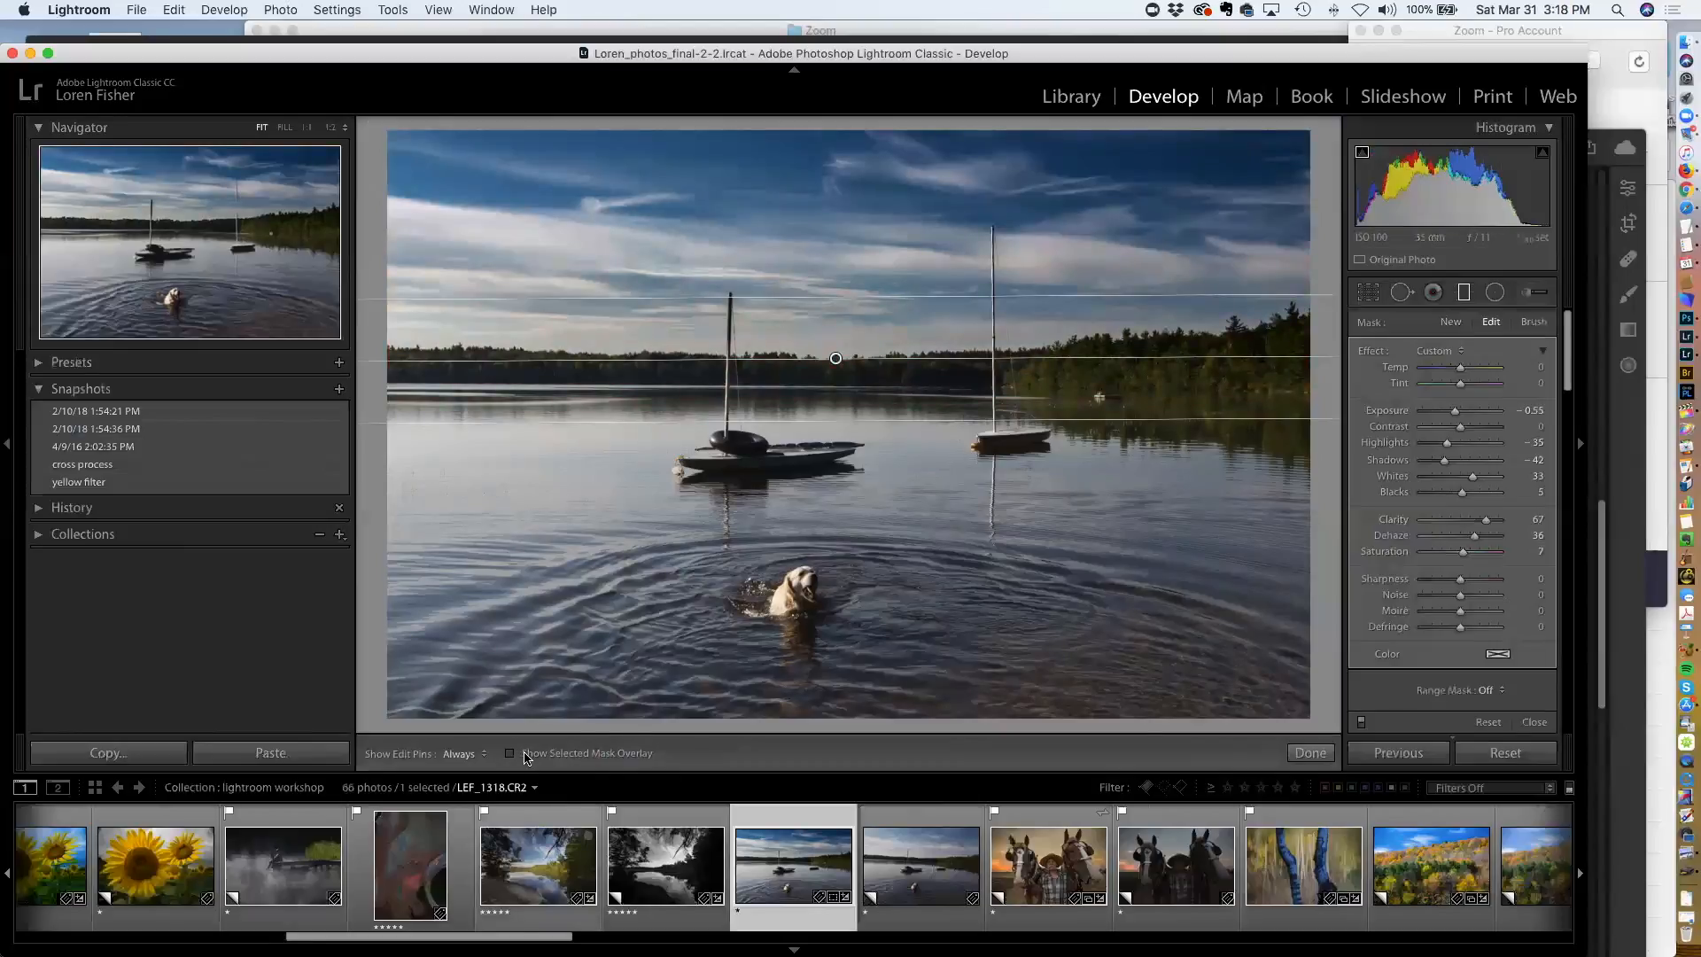
{"action": "left_click", "coordinate": [526, 755]}
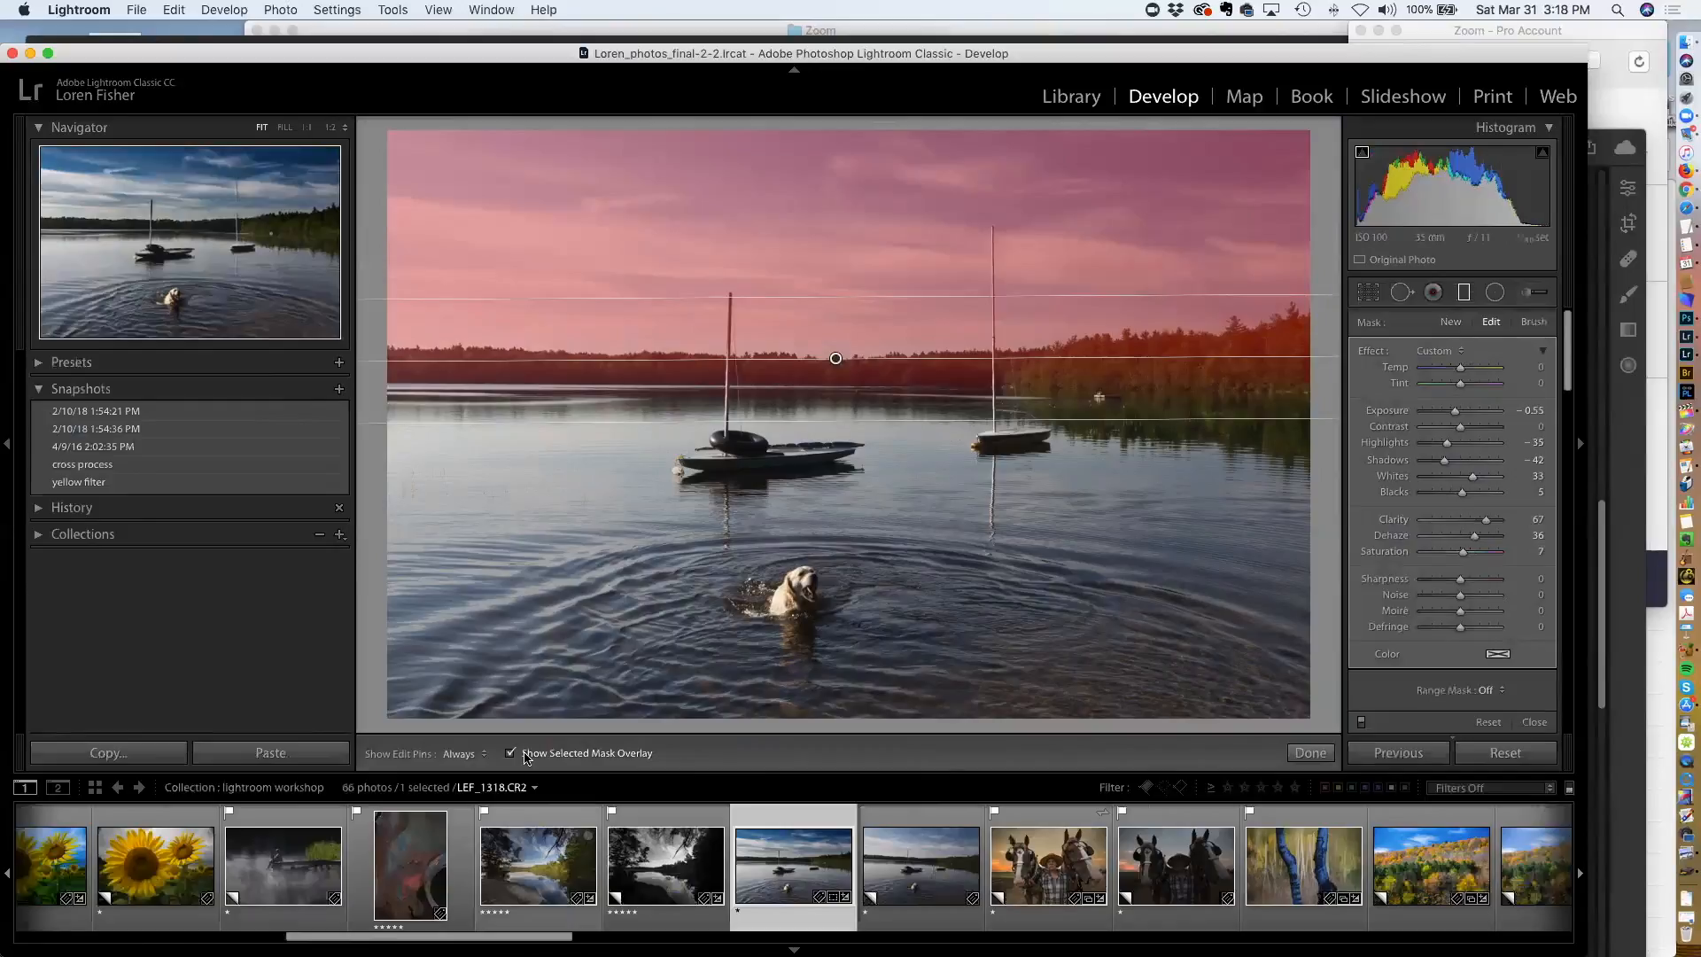
{"action": "left_click", "coordinate": [526, 755]}
{"action": "left_click", "coordinate": [511, 754]}
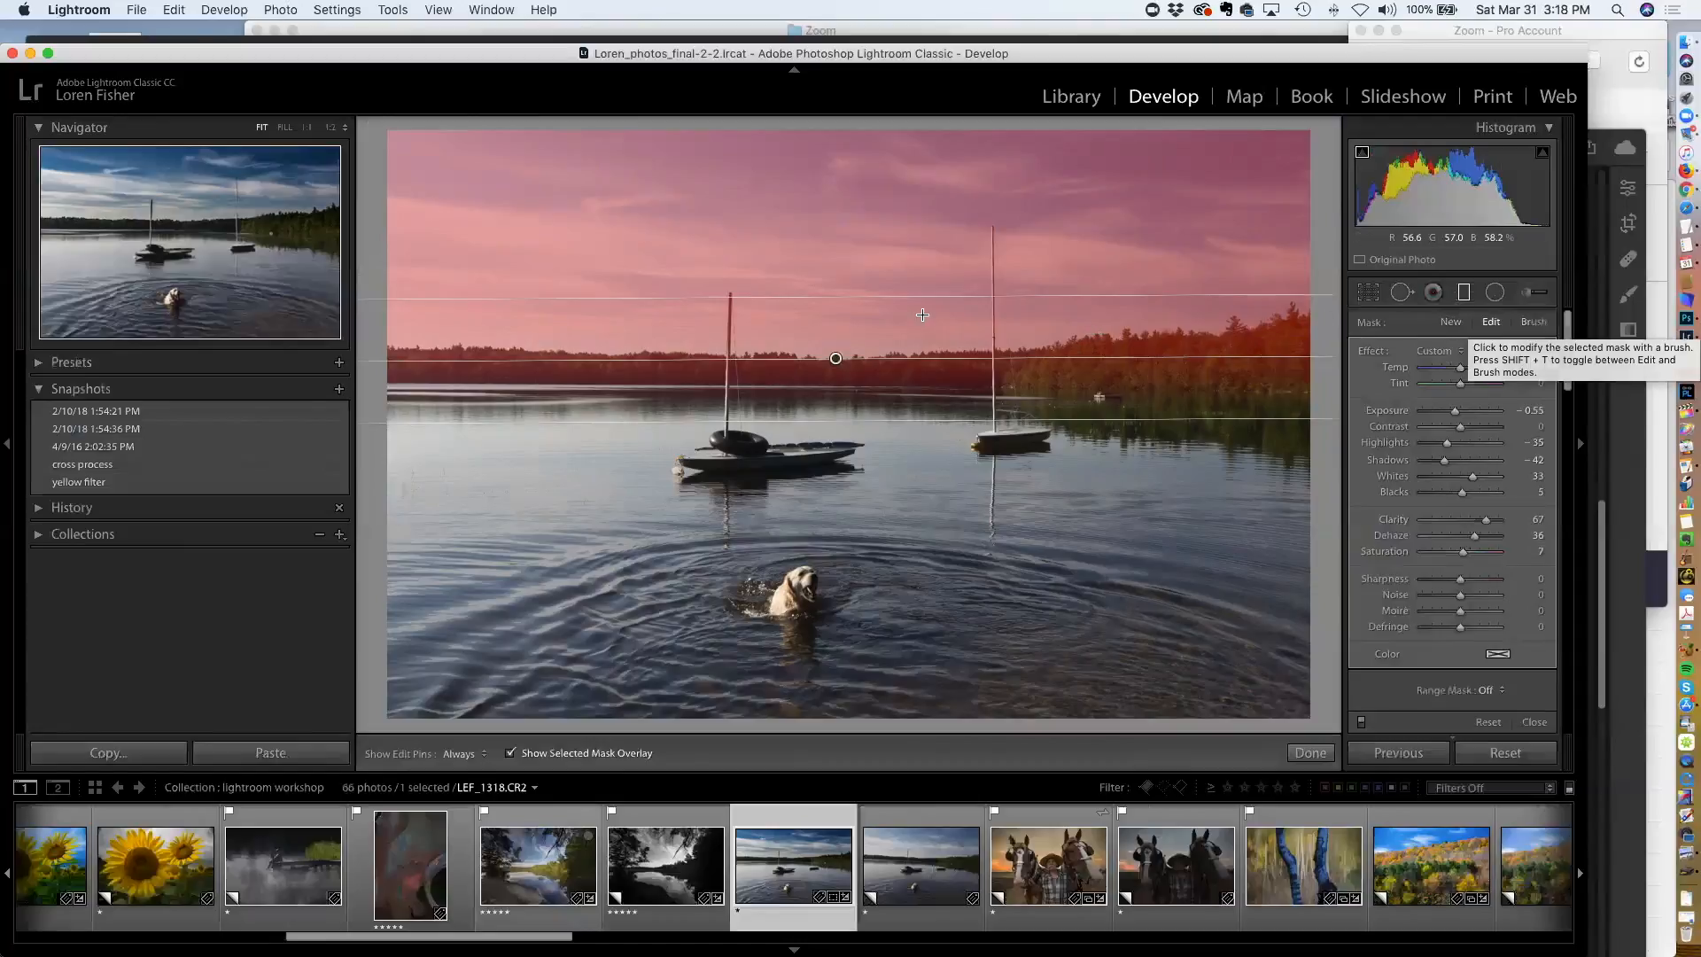
Erase the graduated filter's mask from the treeline on the left using the filter's brush in Erase mode
{"action": "left_click", "coordinate": [1534, 322]}
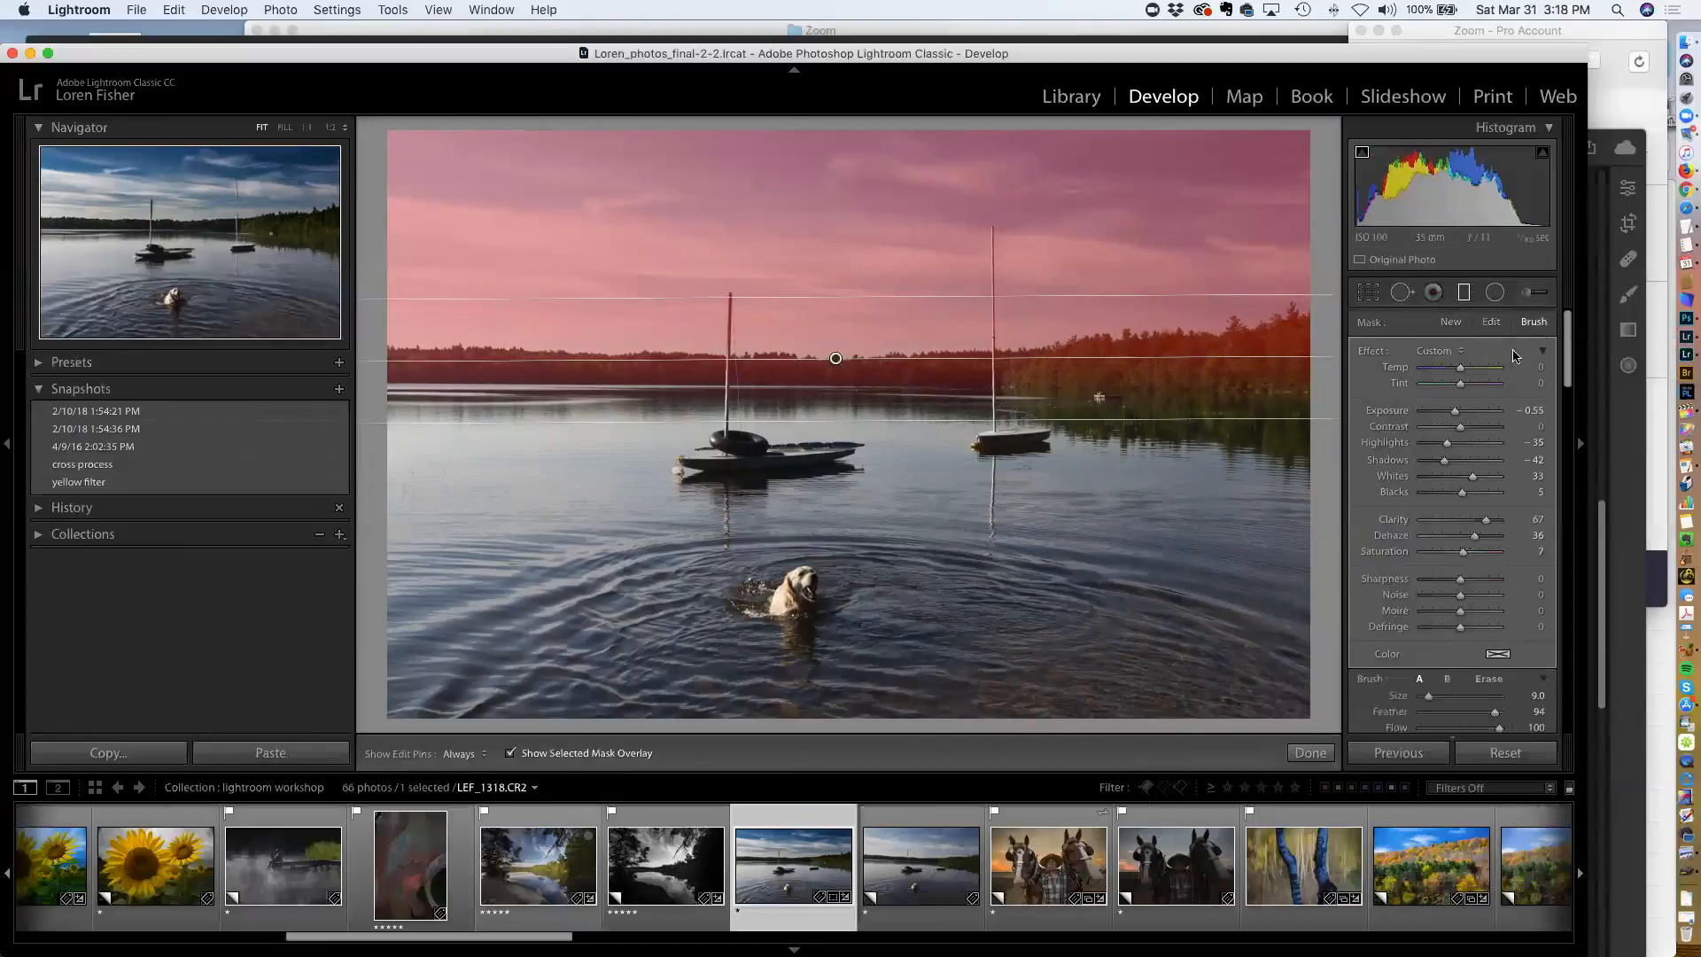
{"action": "scroll", "coordinate": [1476, 571], "scroll_direction": "down", "scroll_amount": 3}
{"action": "key", "text": "alt"}
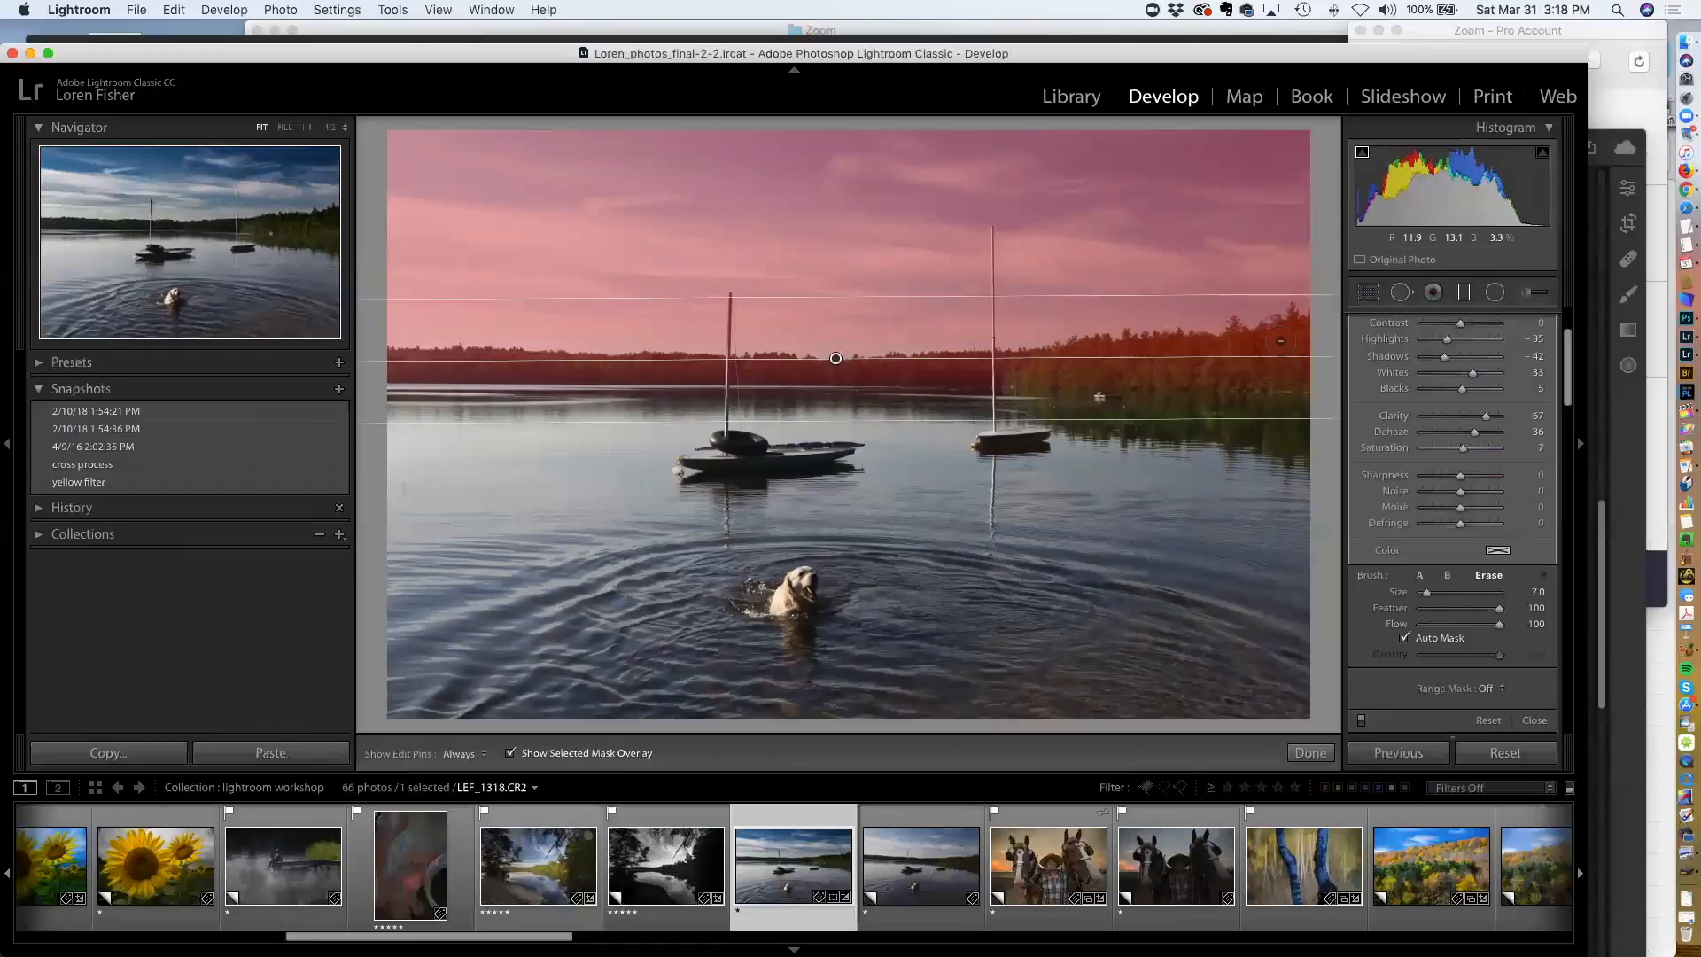
{"action": "key", "text": "h"}
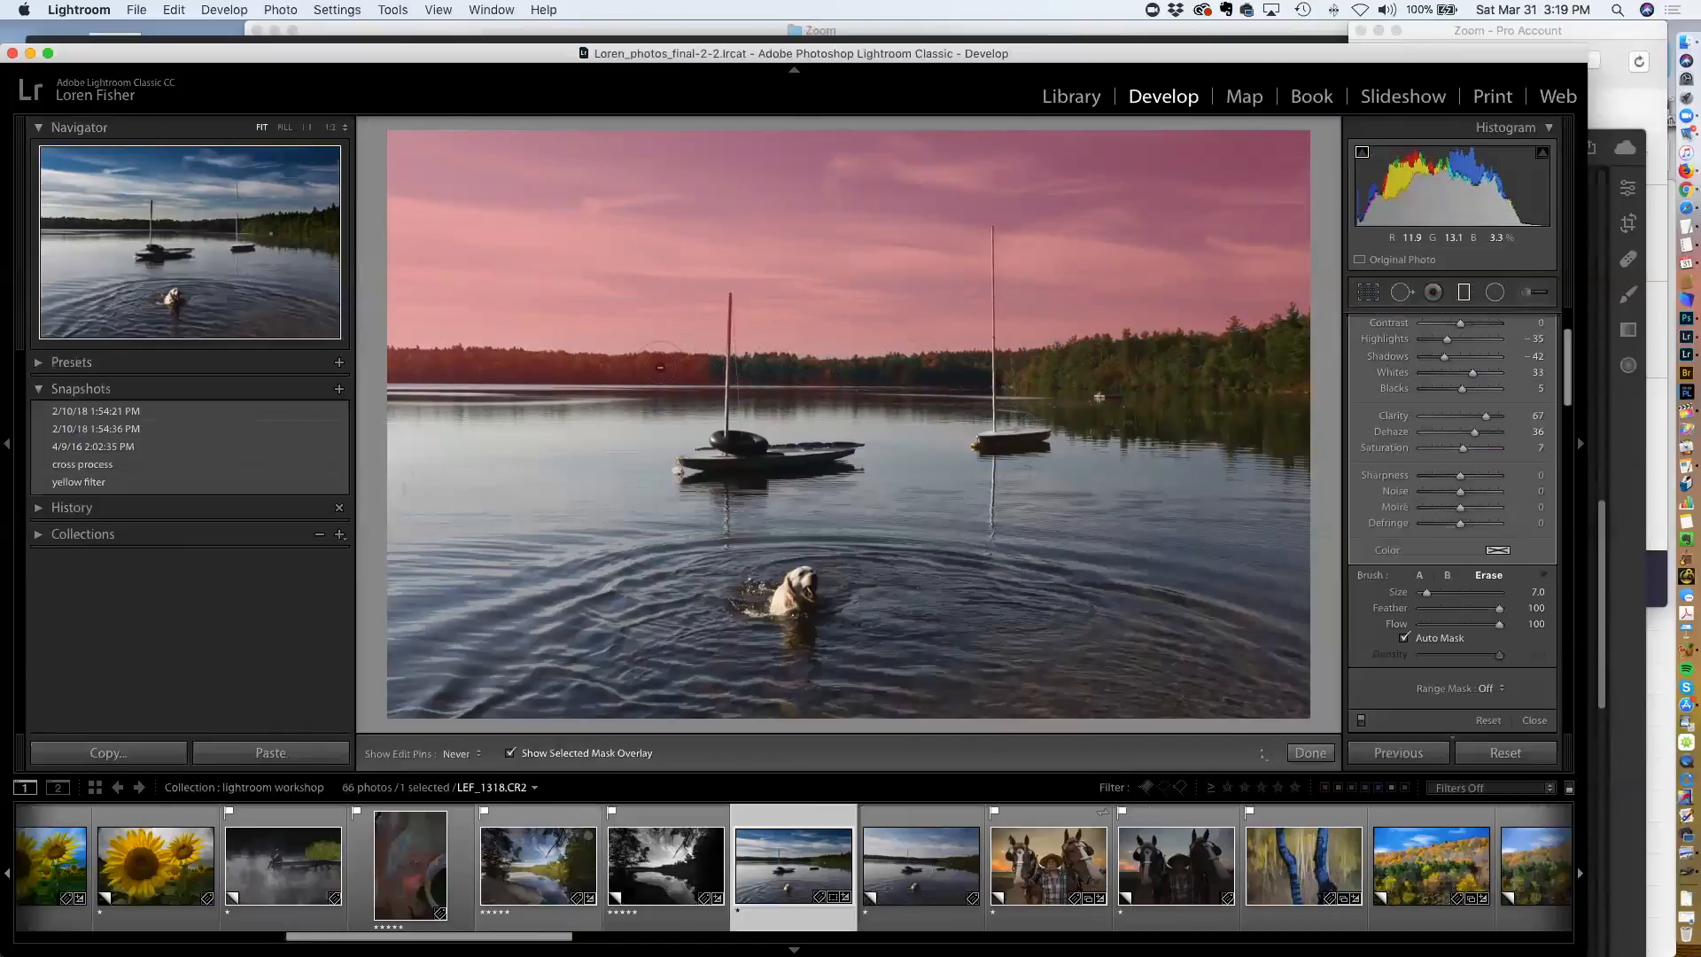
{"action": "mouse_move", "coordinate": [612, 373]}
{"action": "left_mouse_down"}
{"action": "mouse_move", "coordinate": [548, 366]}
{"action": "mouse_move", "coordinate": [626, 368]}
{"action": "mouse_move", "coordinate": [401, 358]}
{"action": "mouse_move", "coordinate": [506, 380]}
{"action": "mouse_move", "coordinate": [566, 382]}
{"action": "mouse_move", "coordinate": [384, 359]}
{"action": "left_mouse_up"}
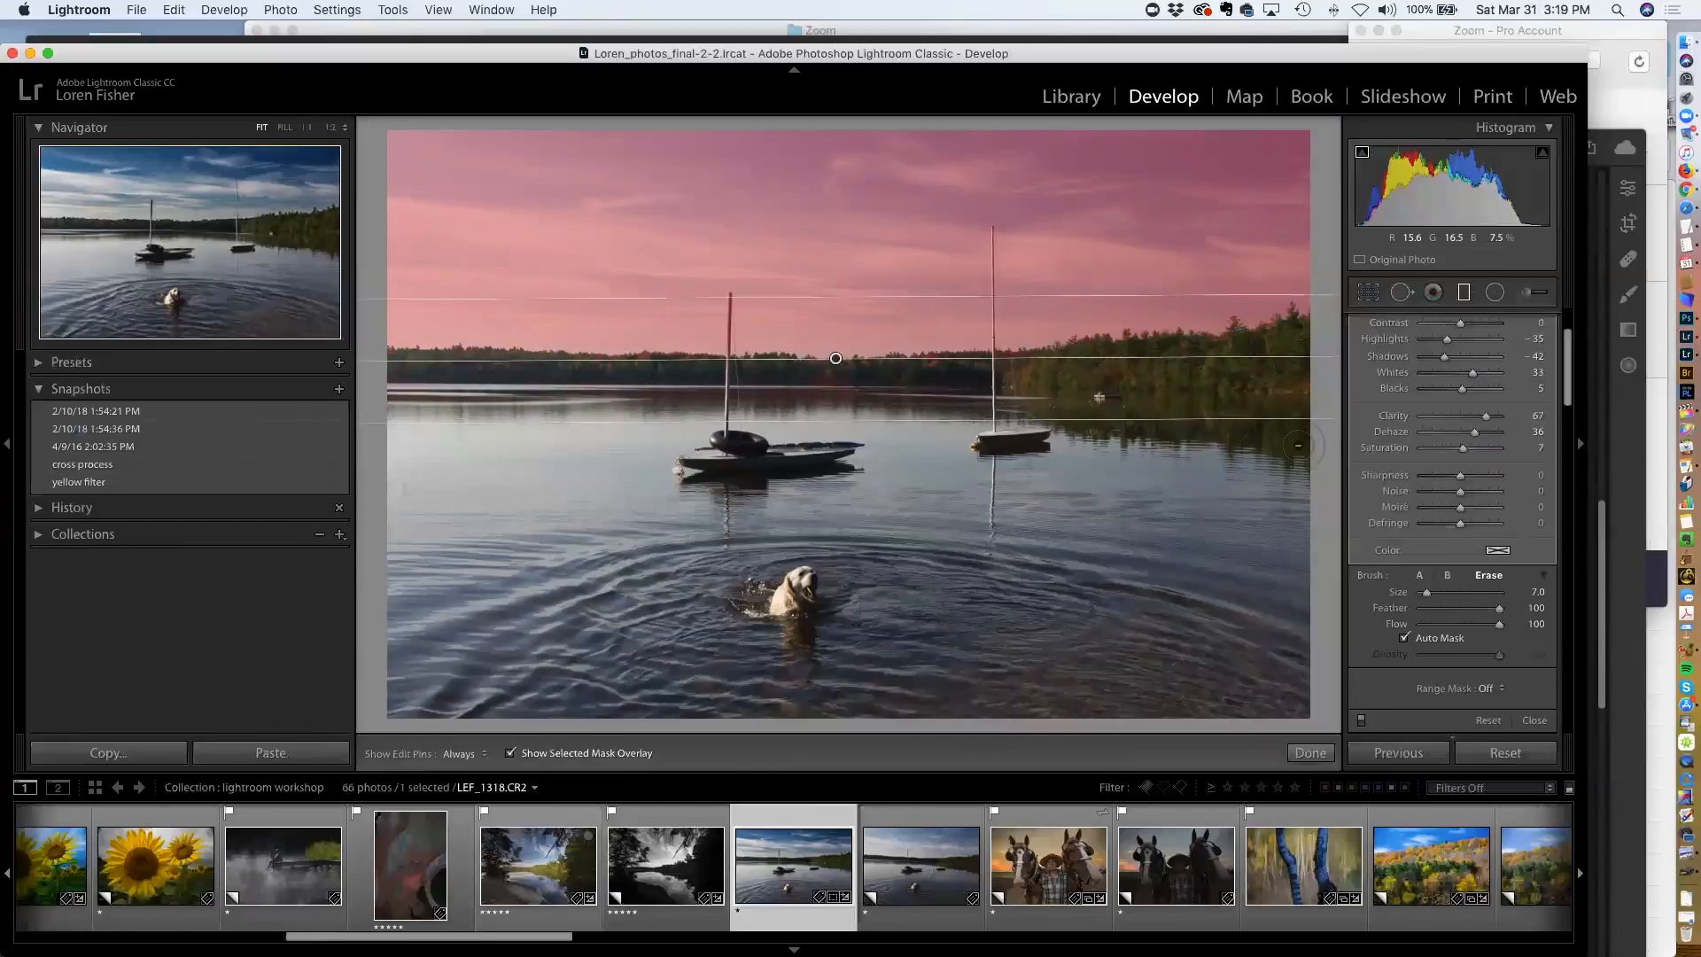
{"action": "key", "text": "o"}
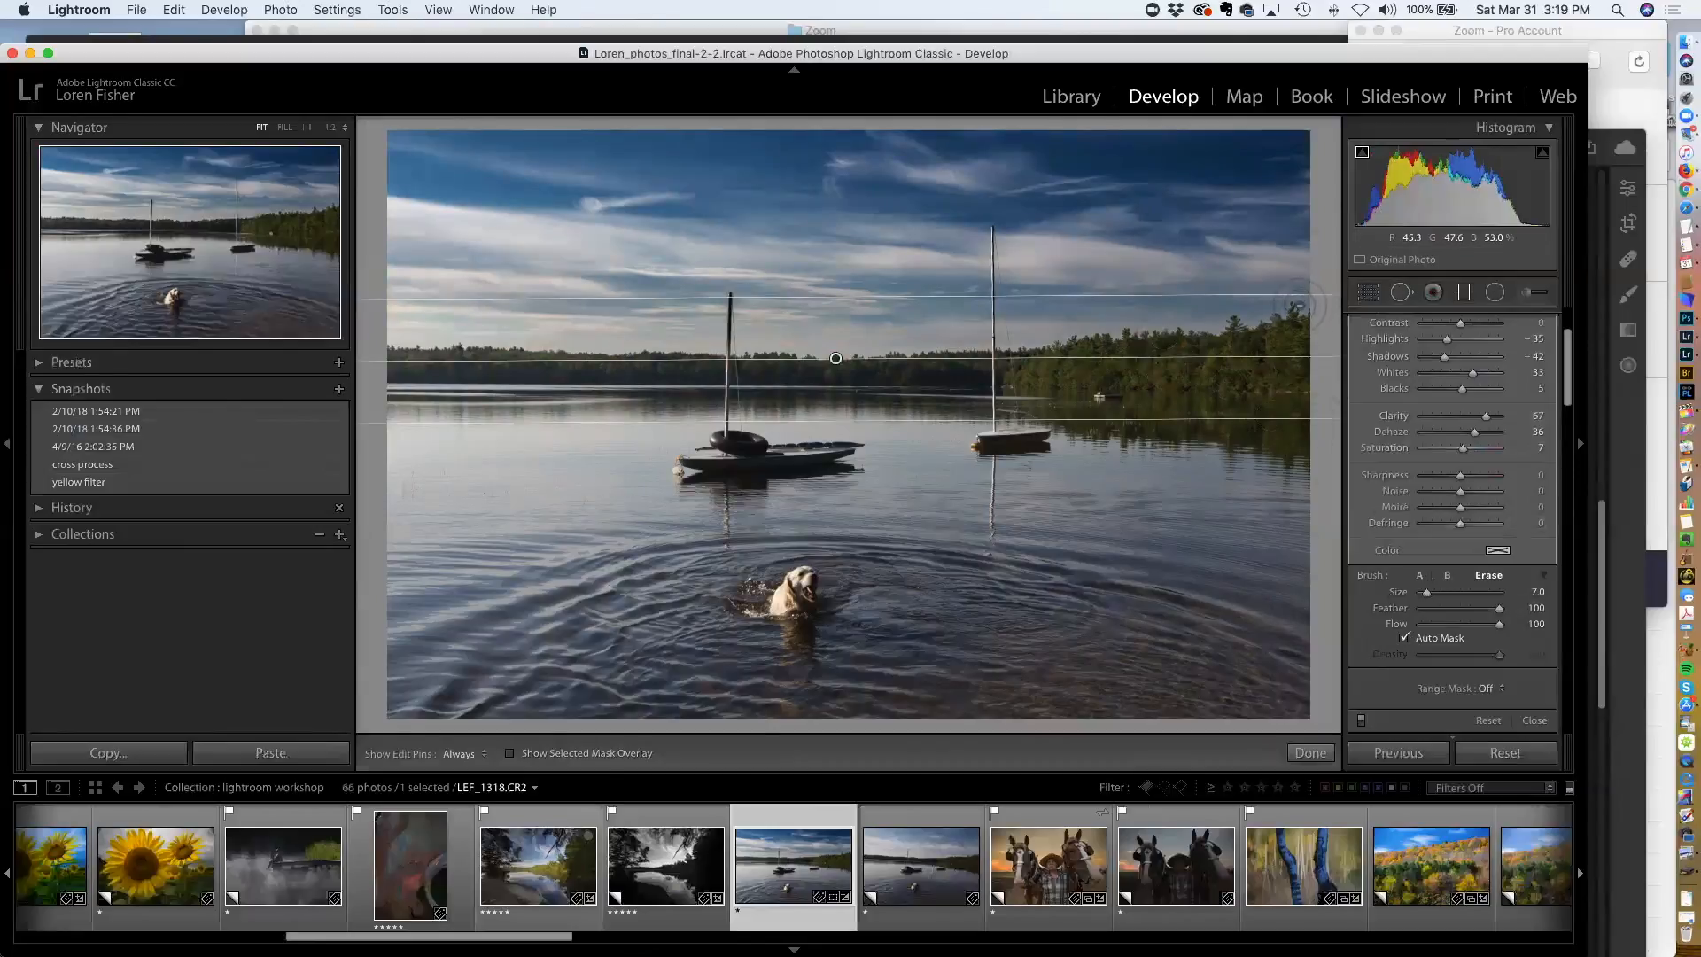
Review the mask overlay and the before and after views, then deselect the graduated filter
{"action": "scroll", "coordinate": [1480, 529], "scroll_direction": "up", "scroll_amount": 1}
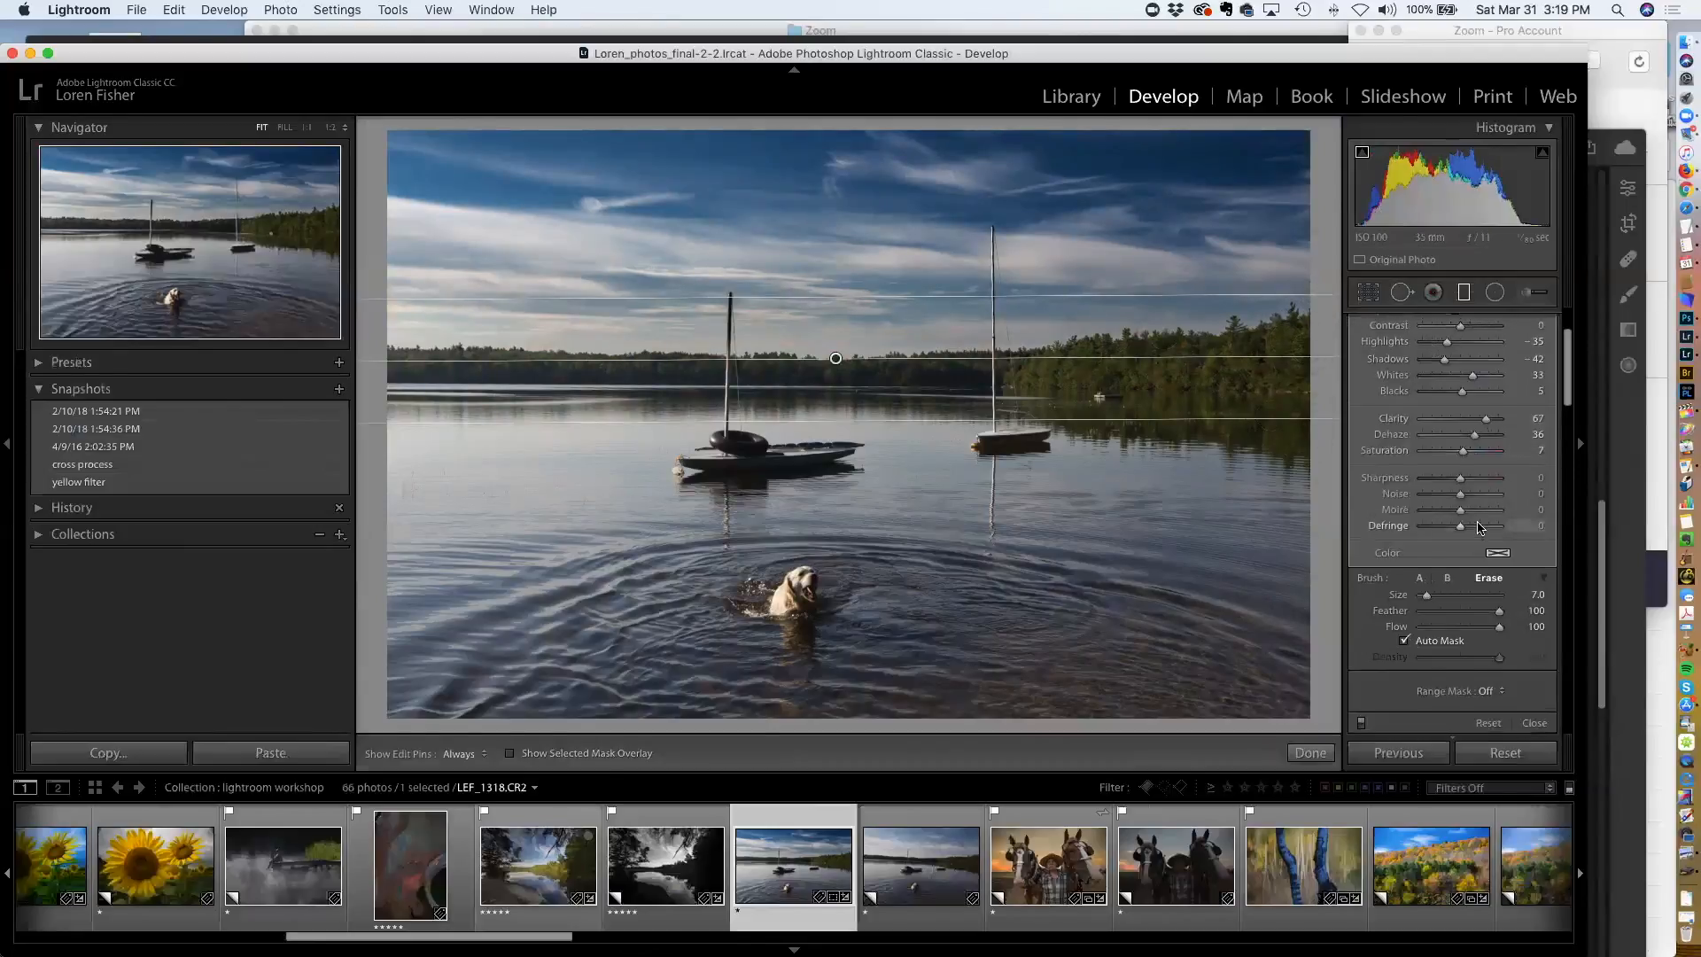
{"action": "scroll", "coordinate": [1480, 529], "scroll_direction": "up", "scroll_amount": 3}
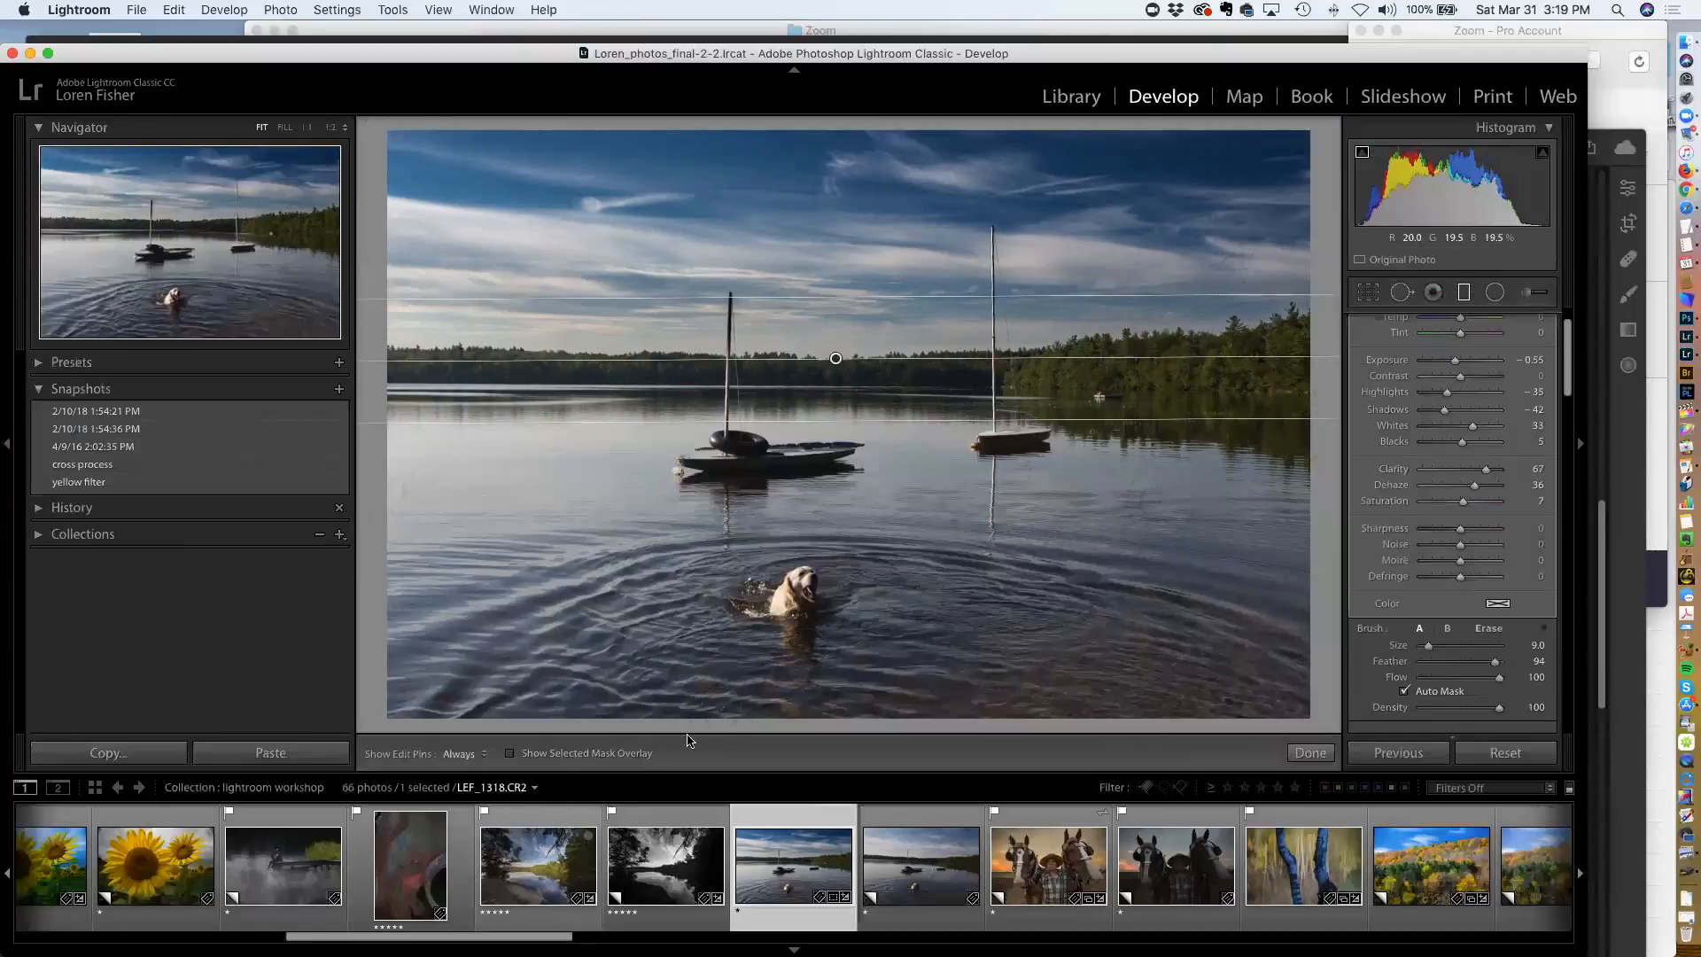
{"action": "left_click", "coordinate": [509, 754]}
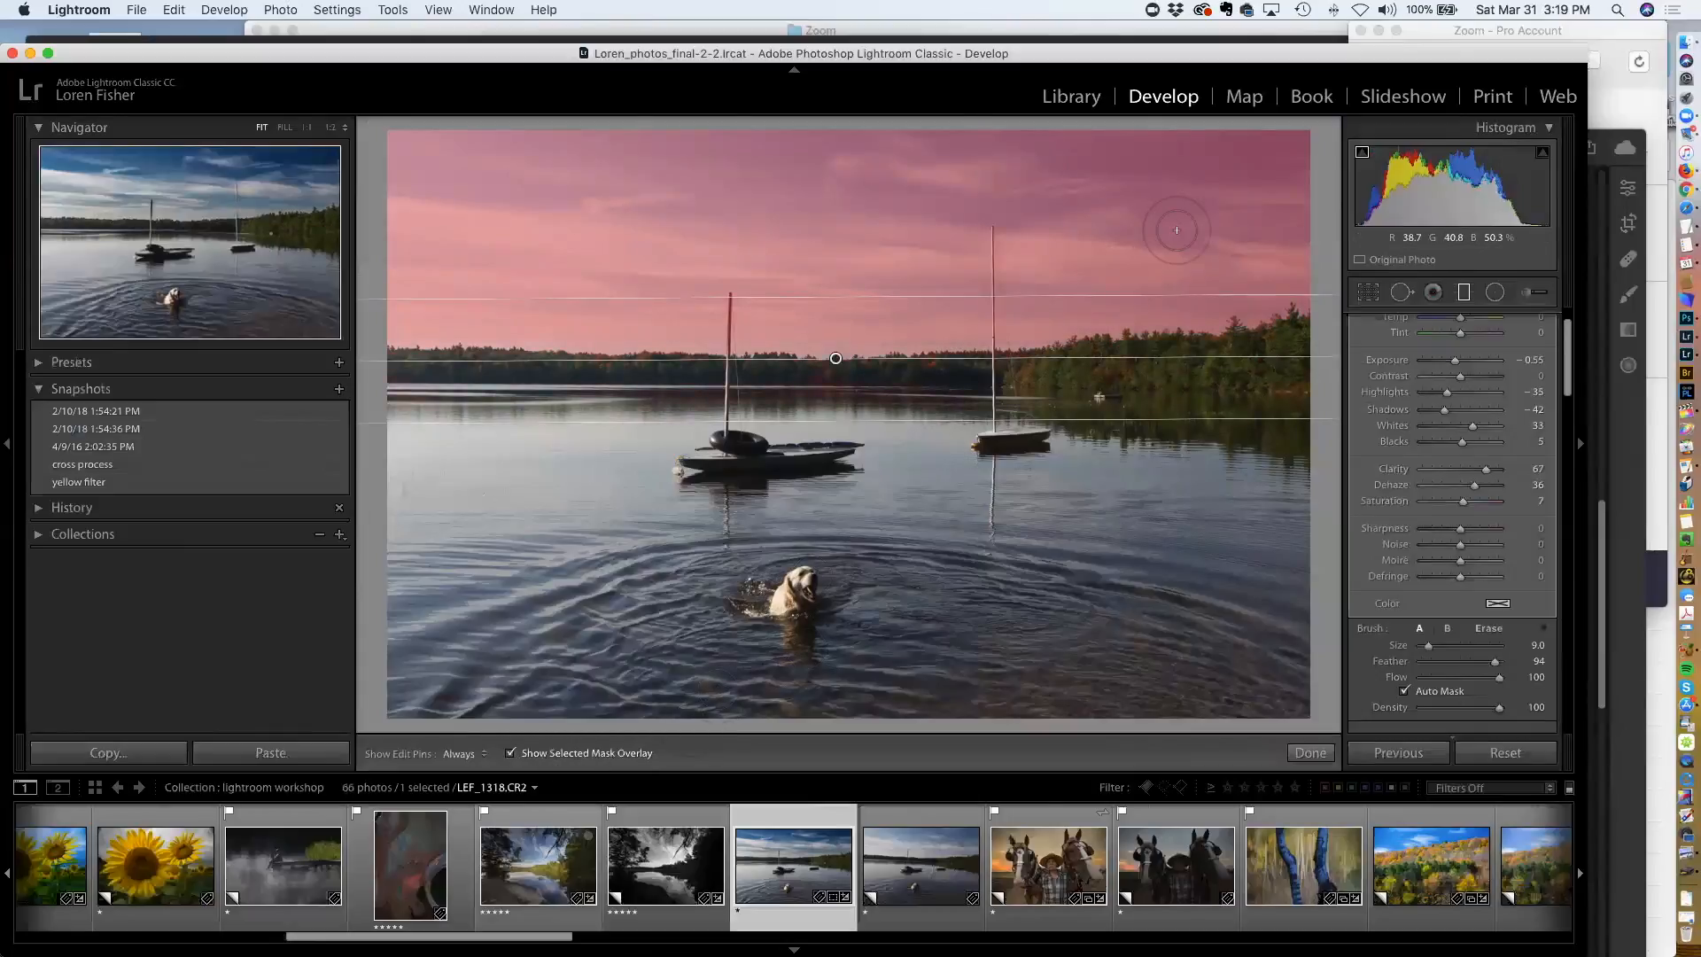
{"action": "key", "text": "o"}
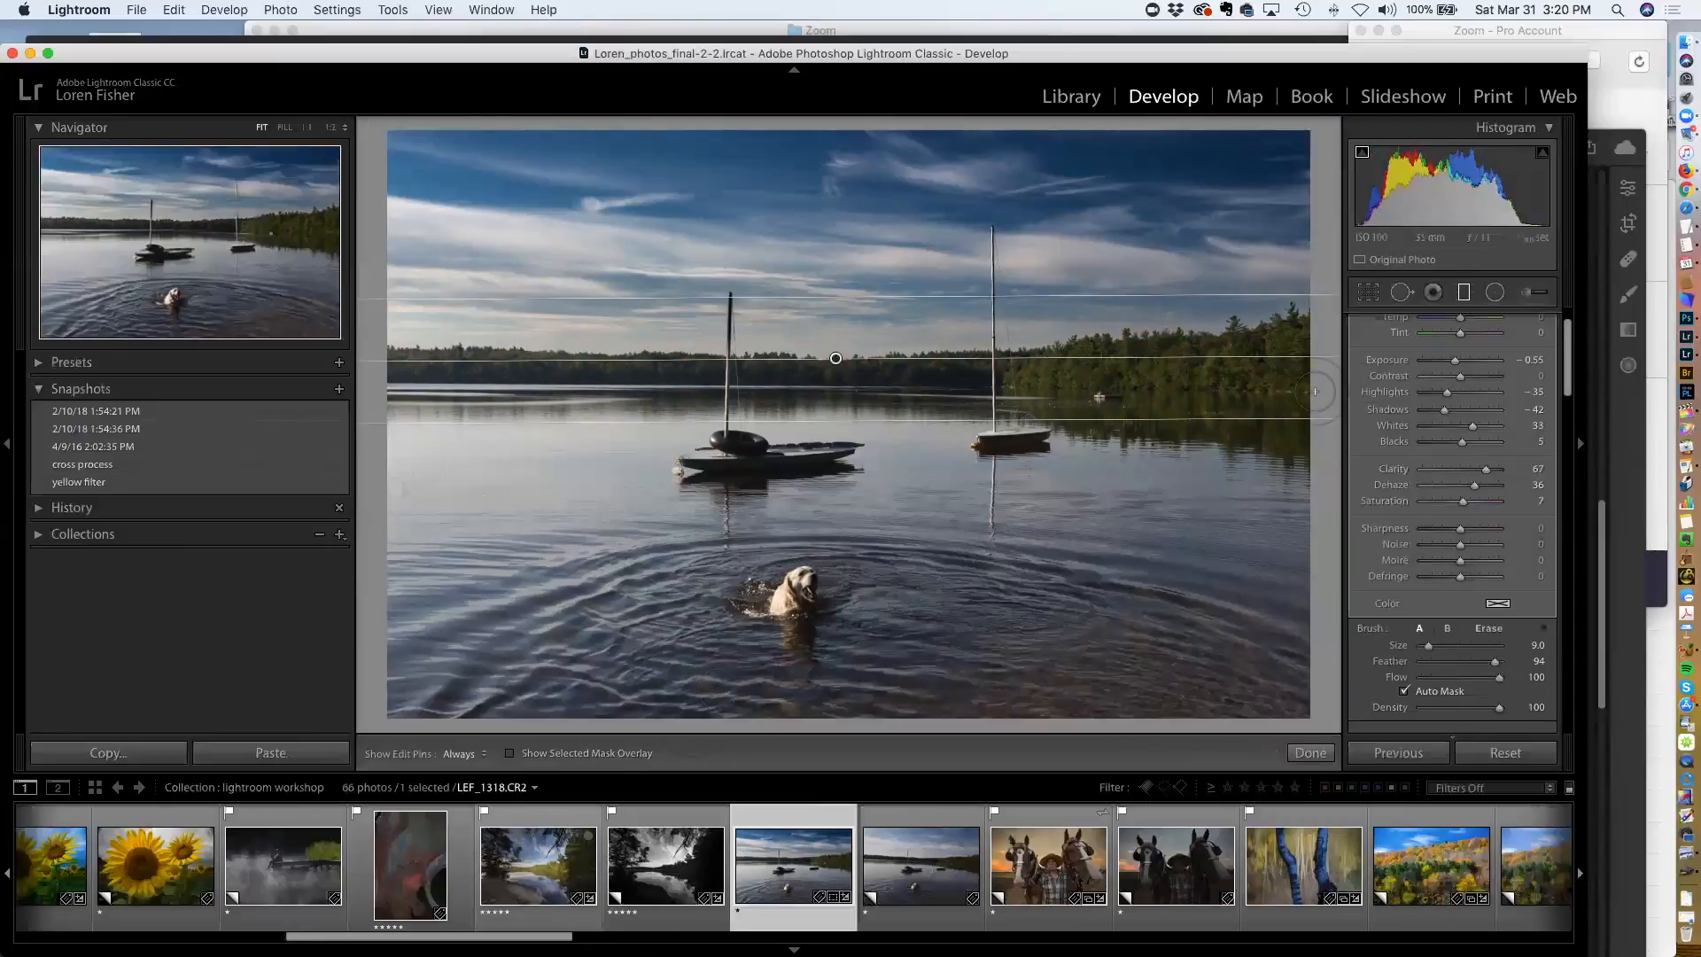
{"action": "key", "text": "backslash"}
{"action": "key", "text": "backslash"}
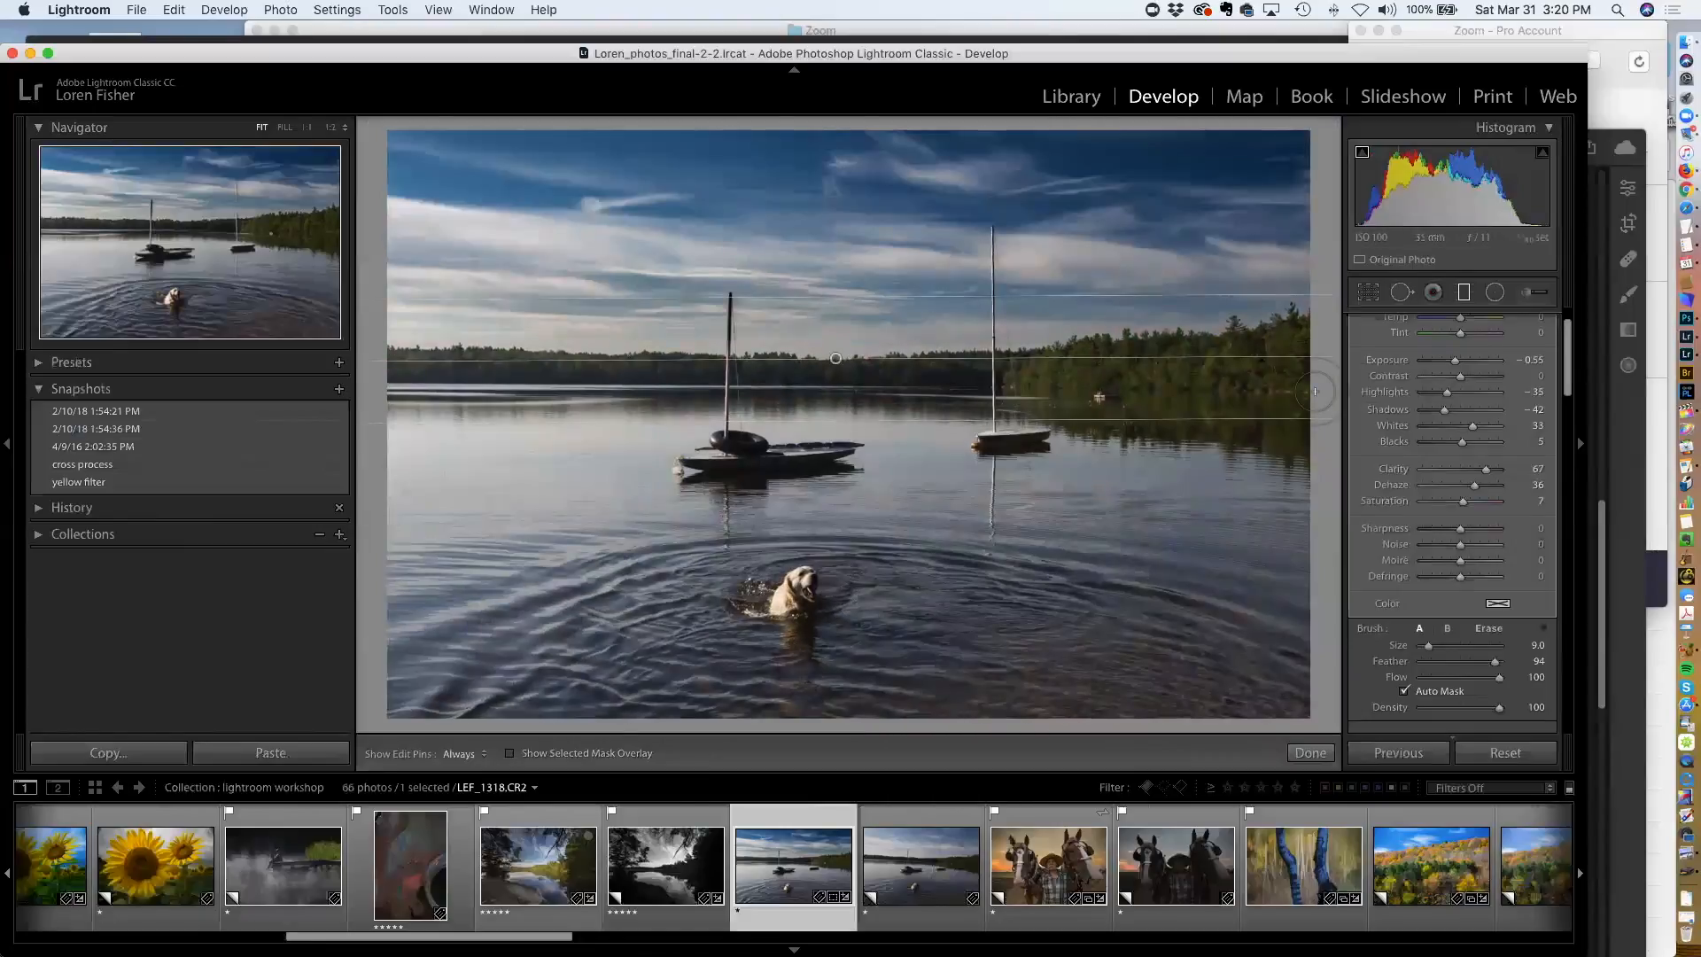
{"action": "key", "text": "backslash"}
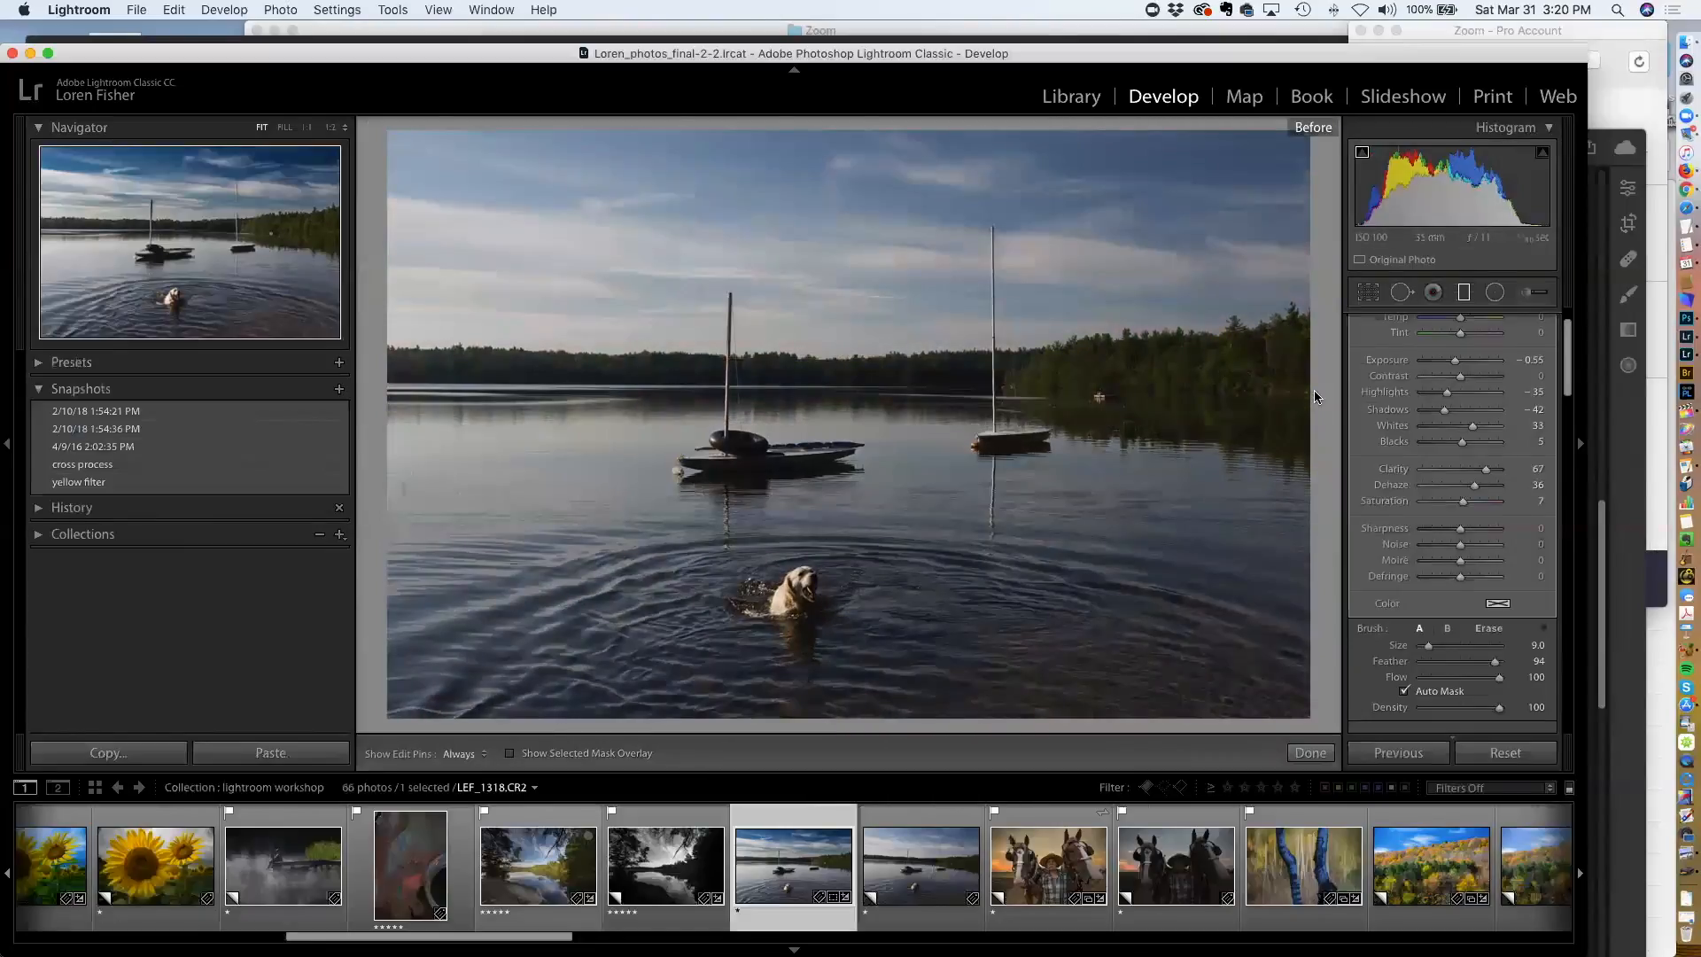
{"action": "key", "text": "backslash"}
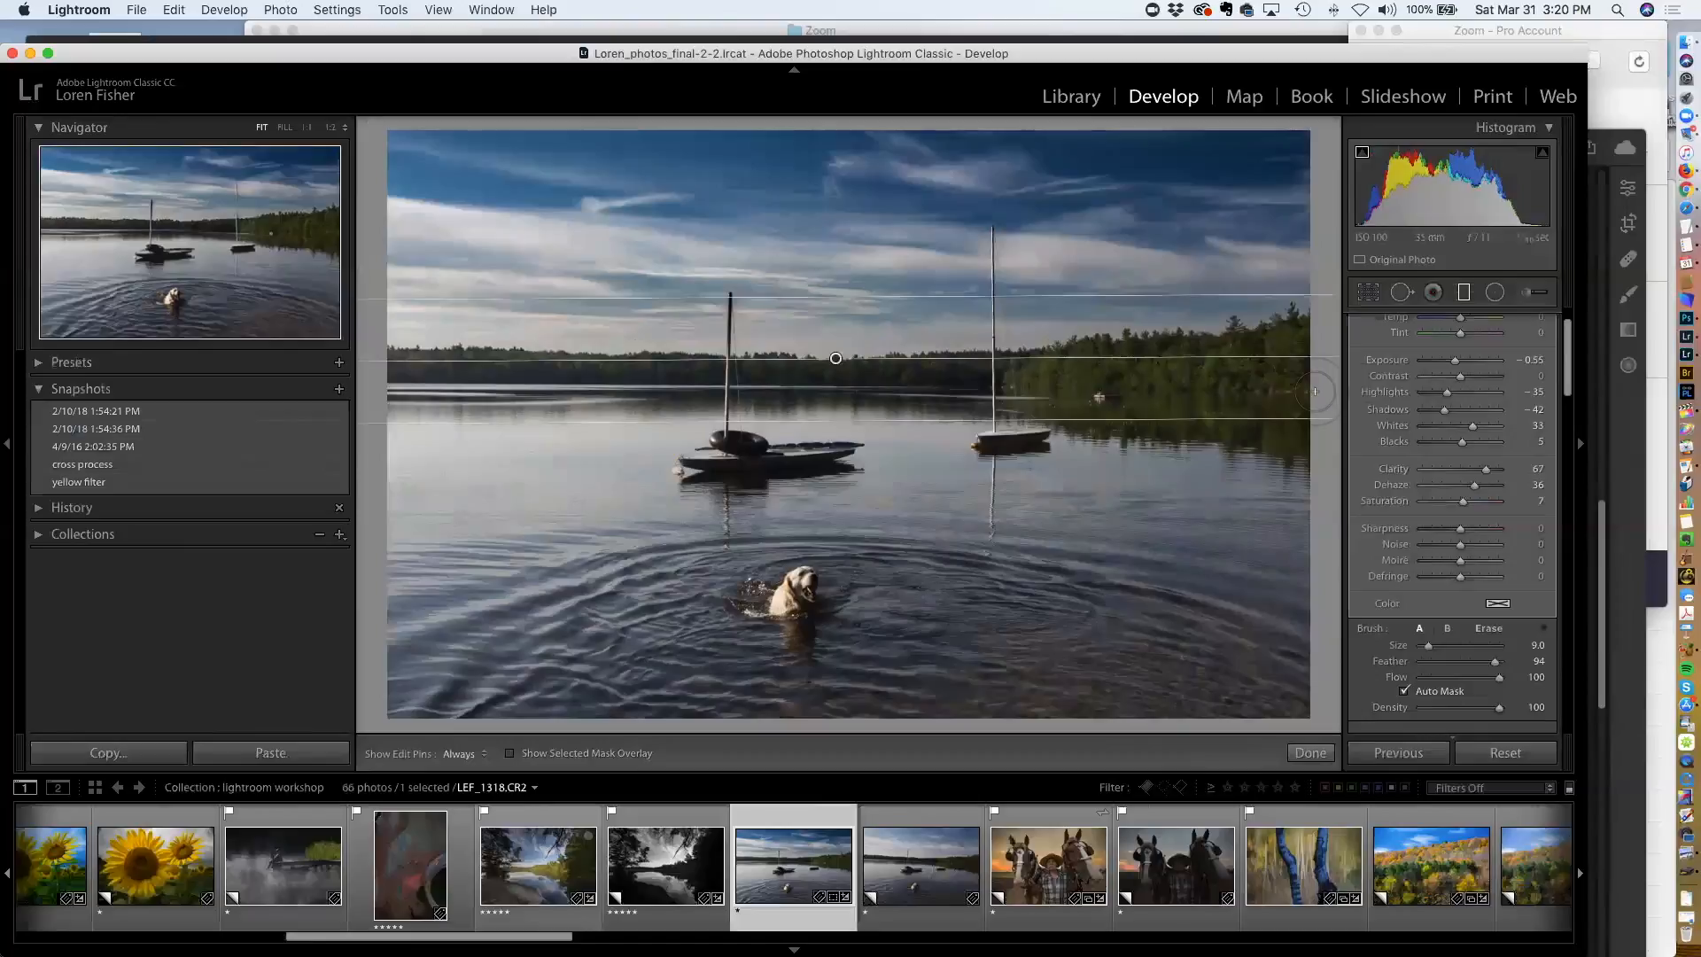
{"action": "key", "text": "backslash"}
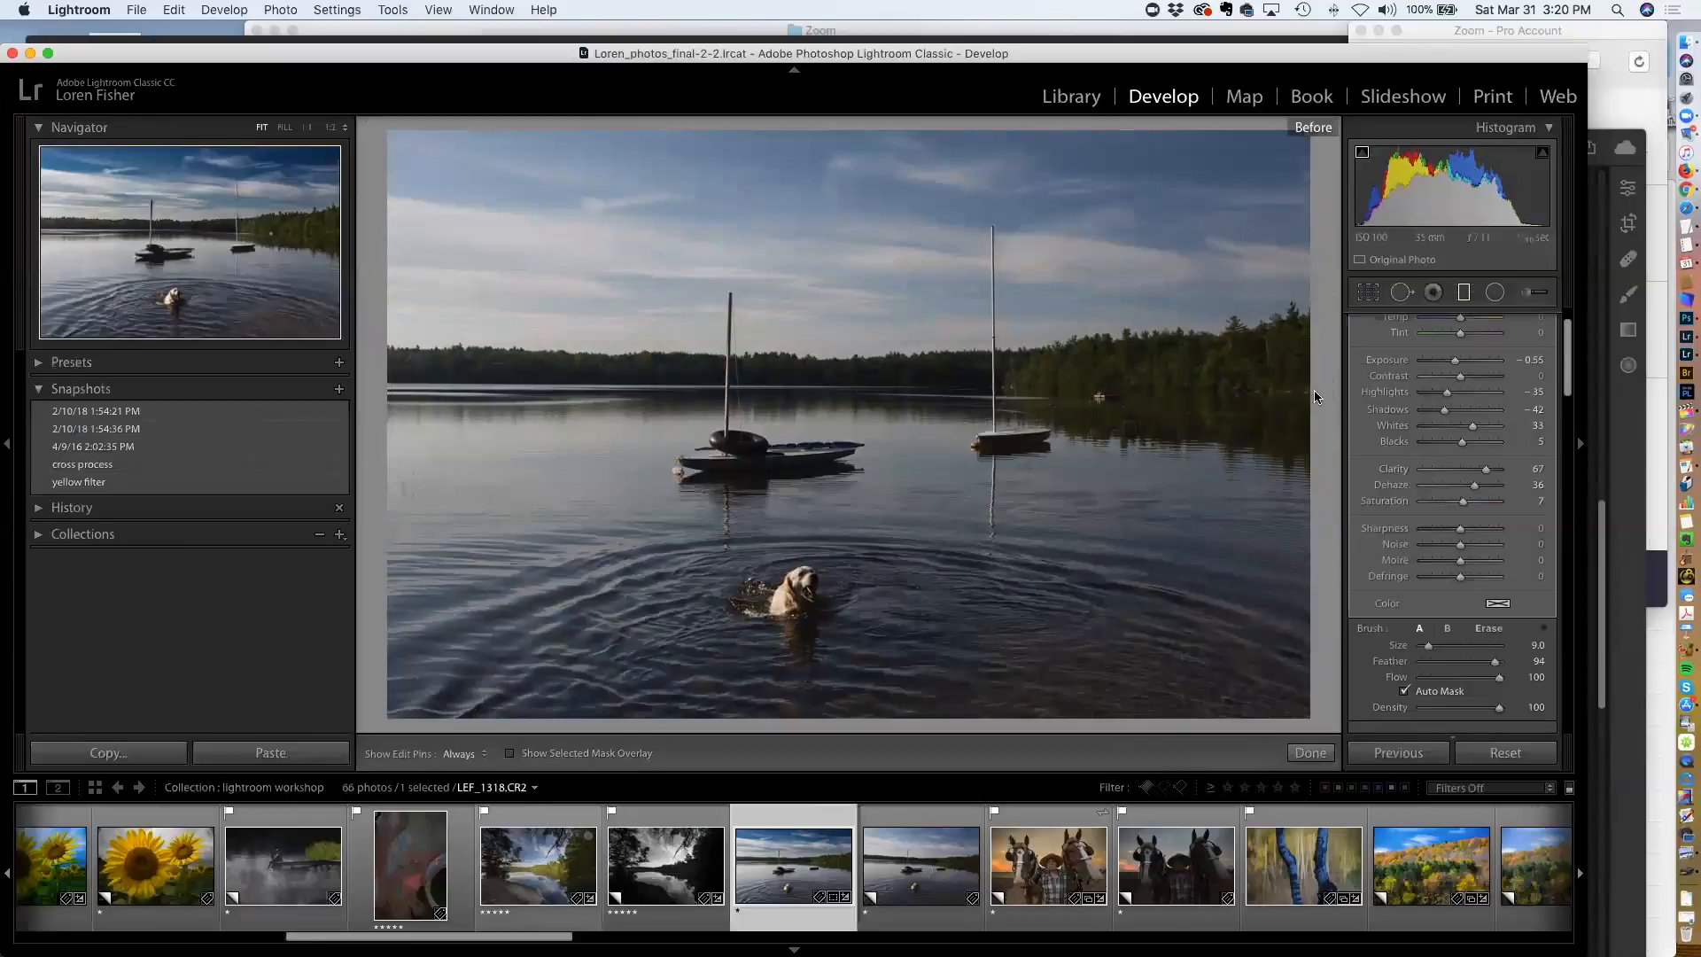
{"action": "key", "text": "backslash"}
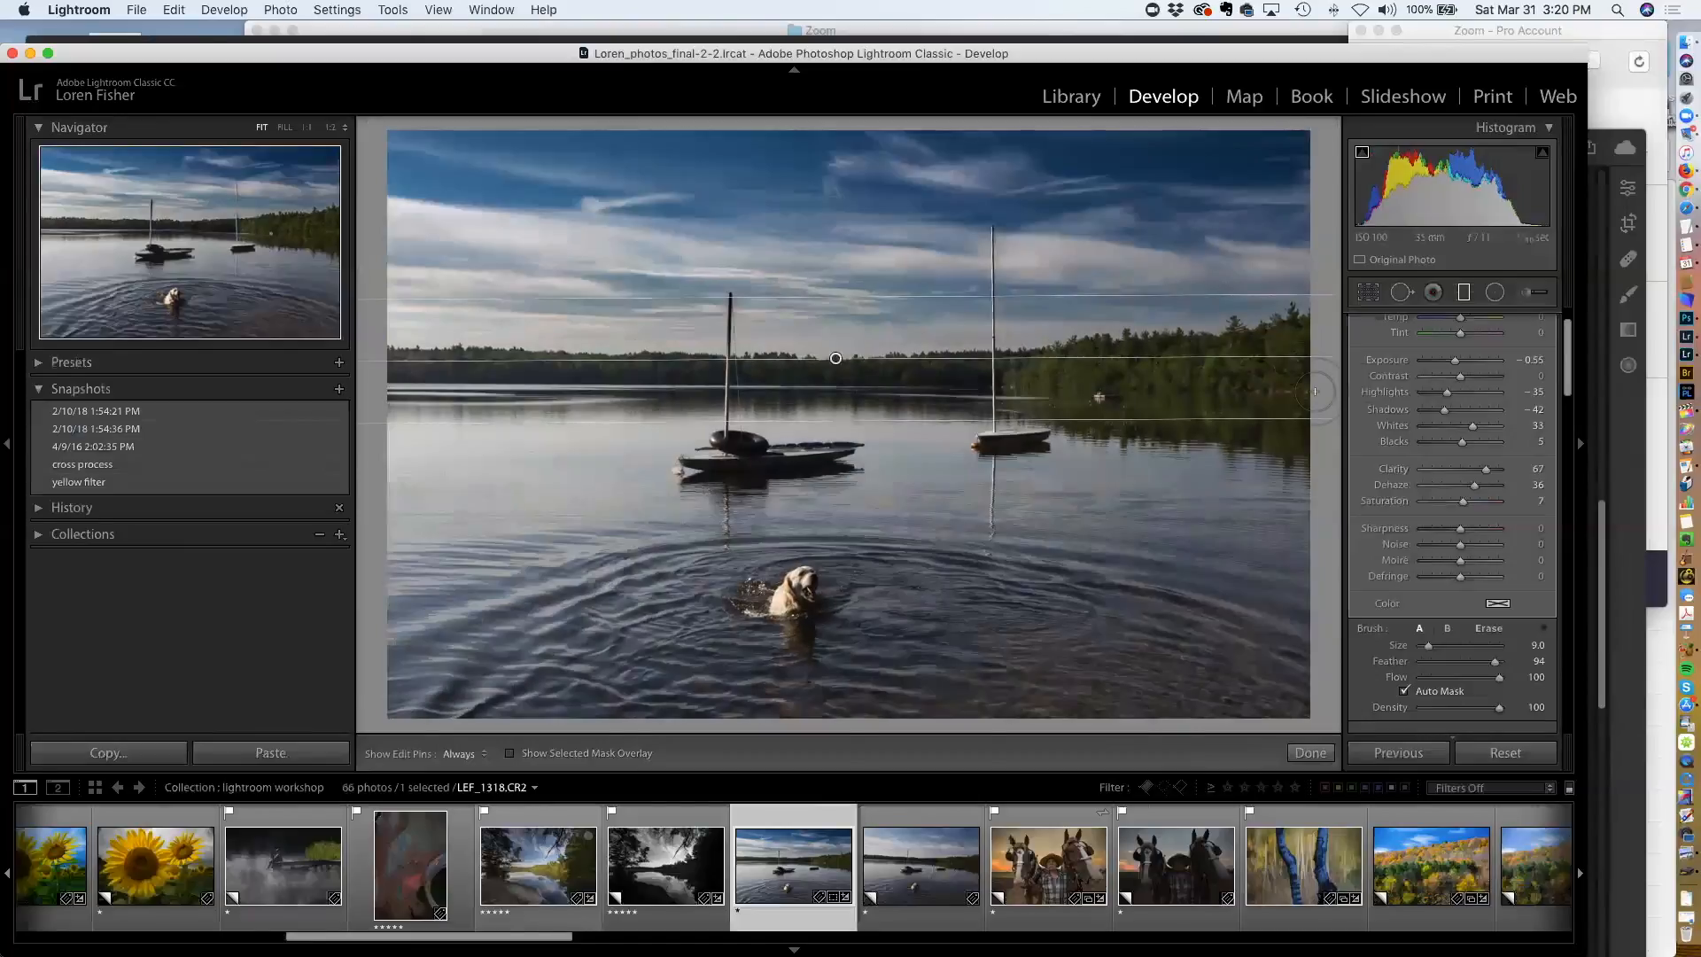
{"action": "key", "text": "backslash"}
{"action": "key", "text": "backslash"}
{"action": "scroll", "coordinate": [1414, 360], "scroll_direction": "up", "scroll_amount": 3}
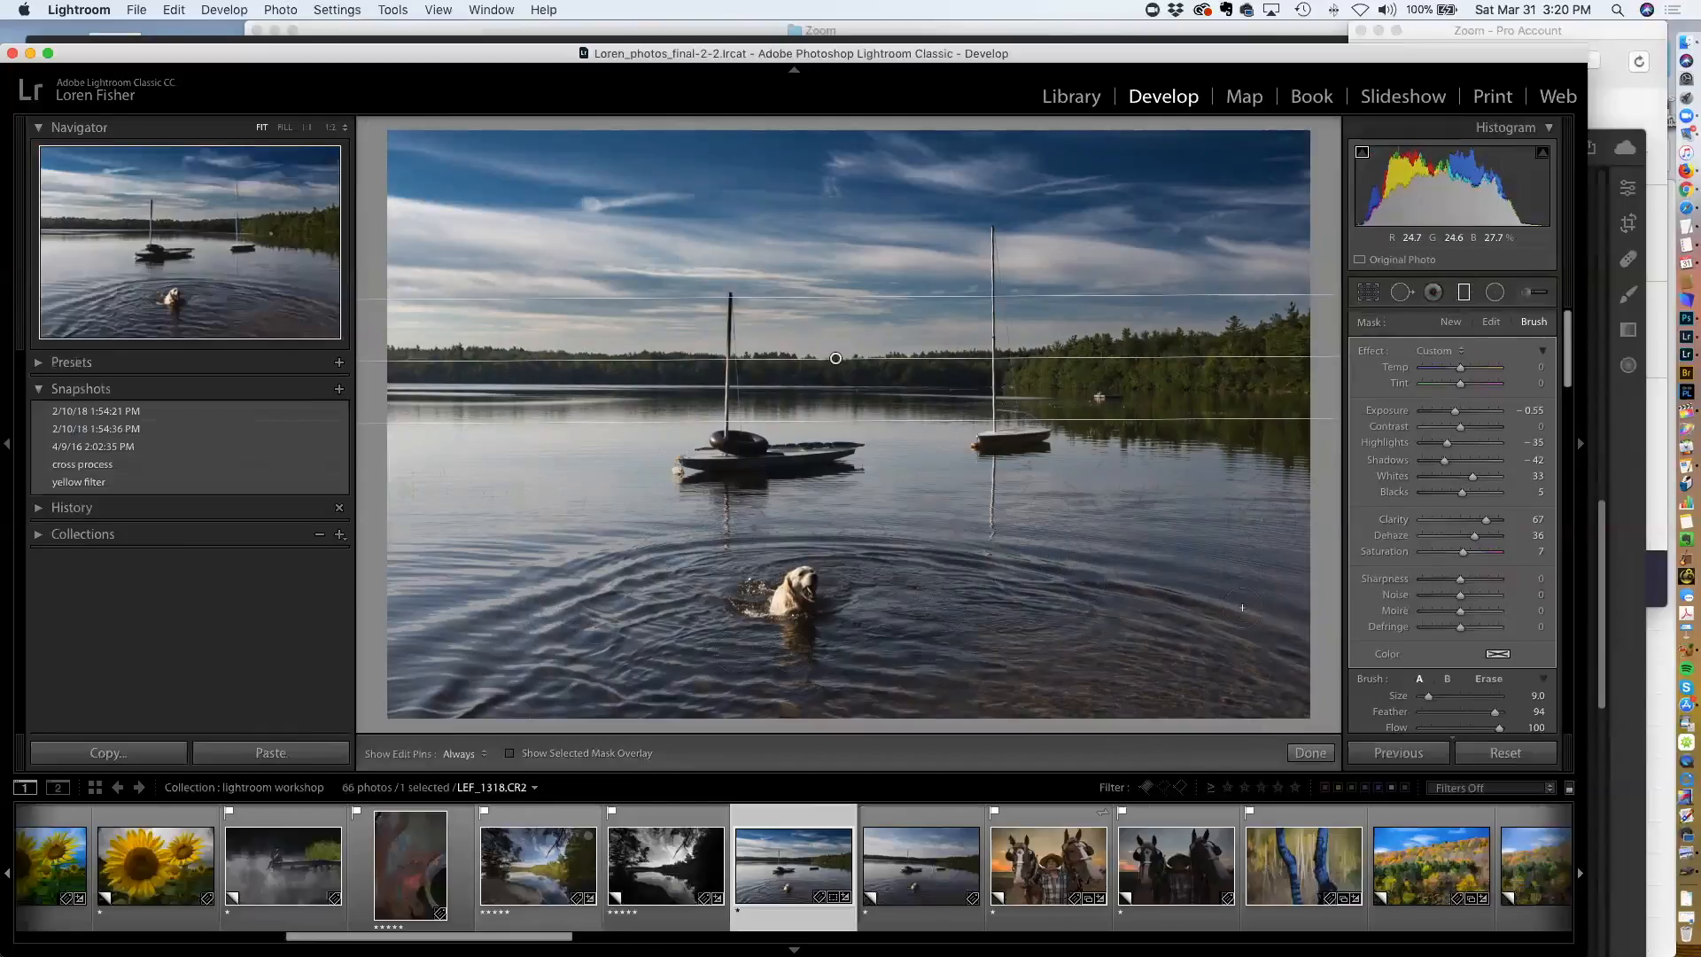
{"action": "key", "text": "m"}
{"action": "key", "text": "m"}
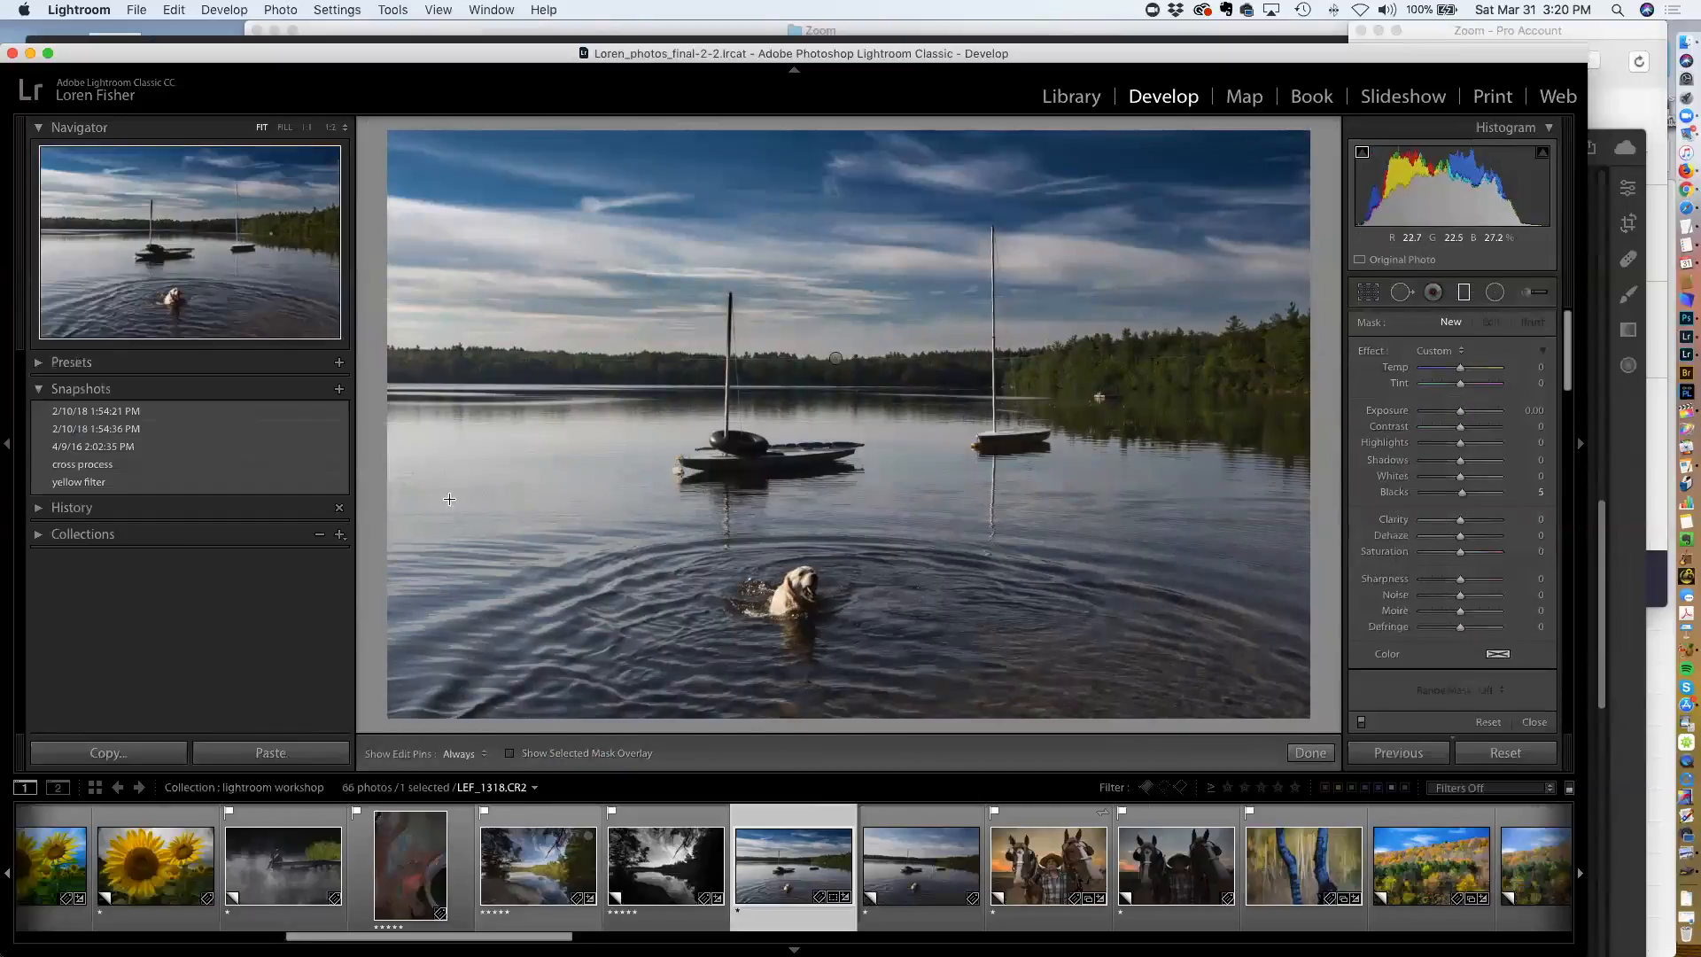
Draw a graduated filter up from the lower left of the lake photo and set its Shadows to 74 and Clarity to 47
{"action": "left_click_drag", "start_coordinate": [467, 652], "coordinate": [628, 563]}
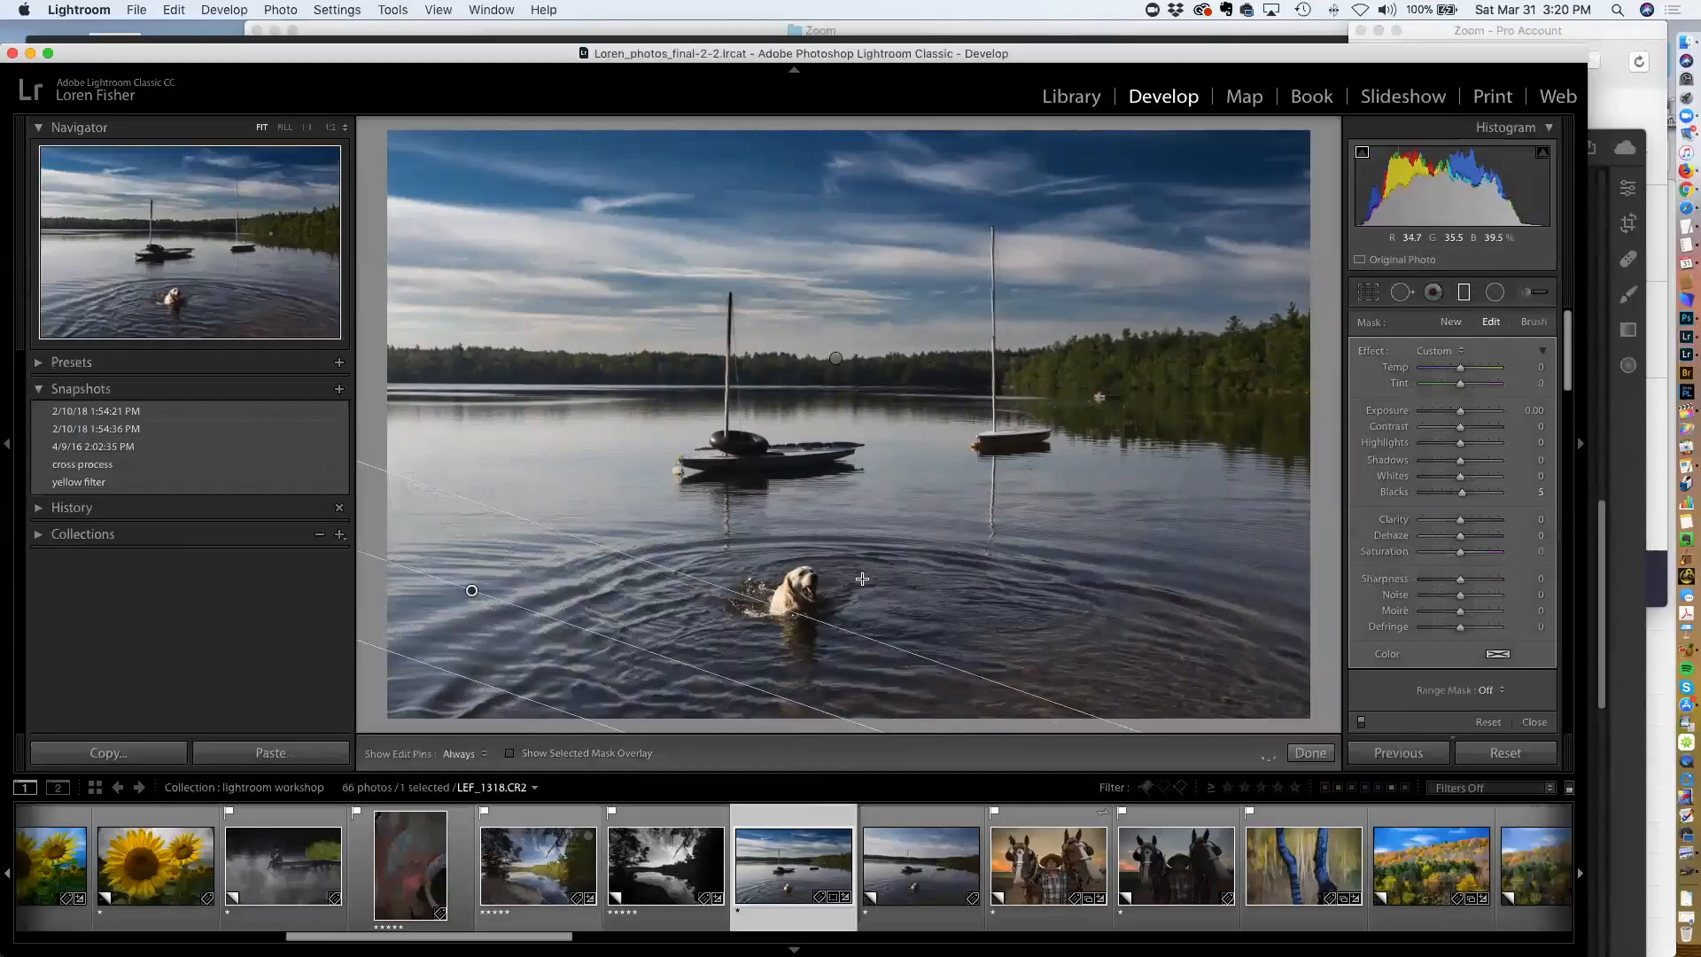
{"action": "left_click_drag", "start_coordinate": [1459, 414], "coordinate": [1466, 419]}
{"action": "double_click", "coordinate": [1465, 414]}
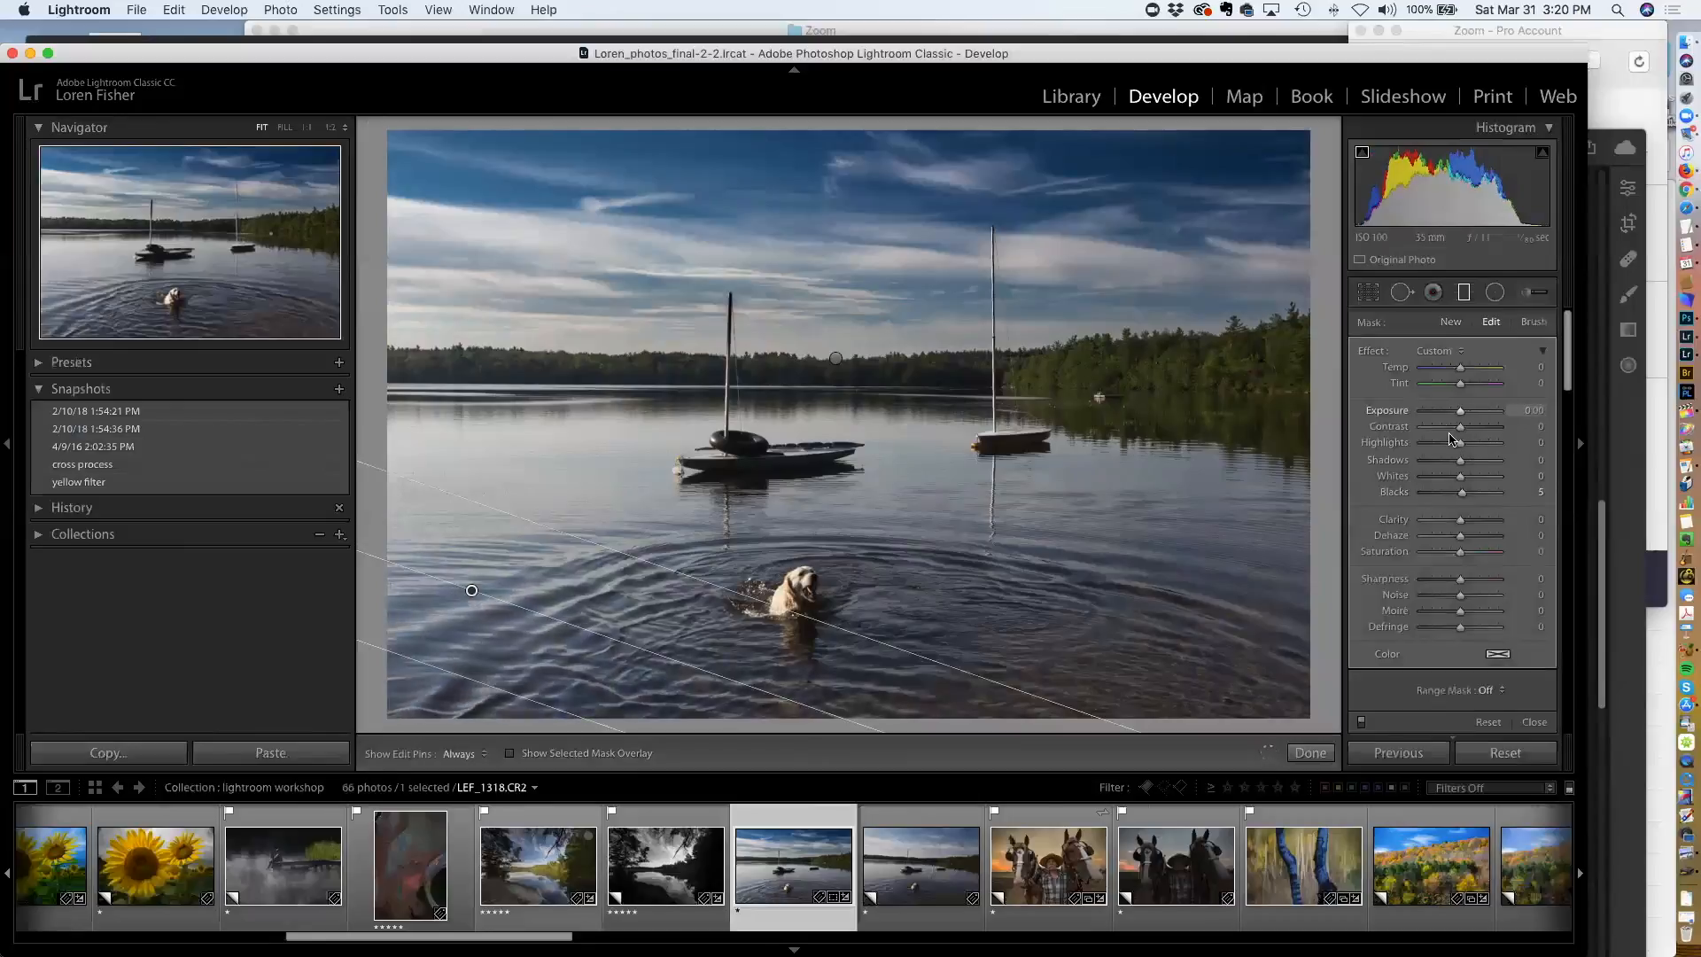
{"action": "left_click_drag", "start_coordinate": [1461, 461], "coordinate": [1488, 465]}
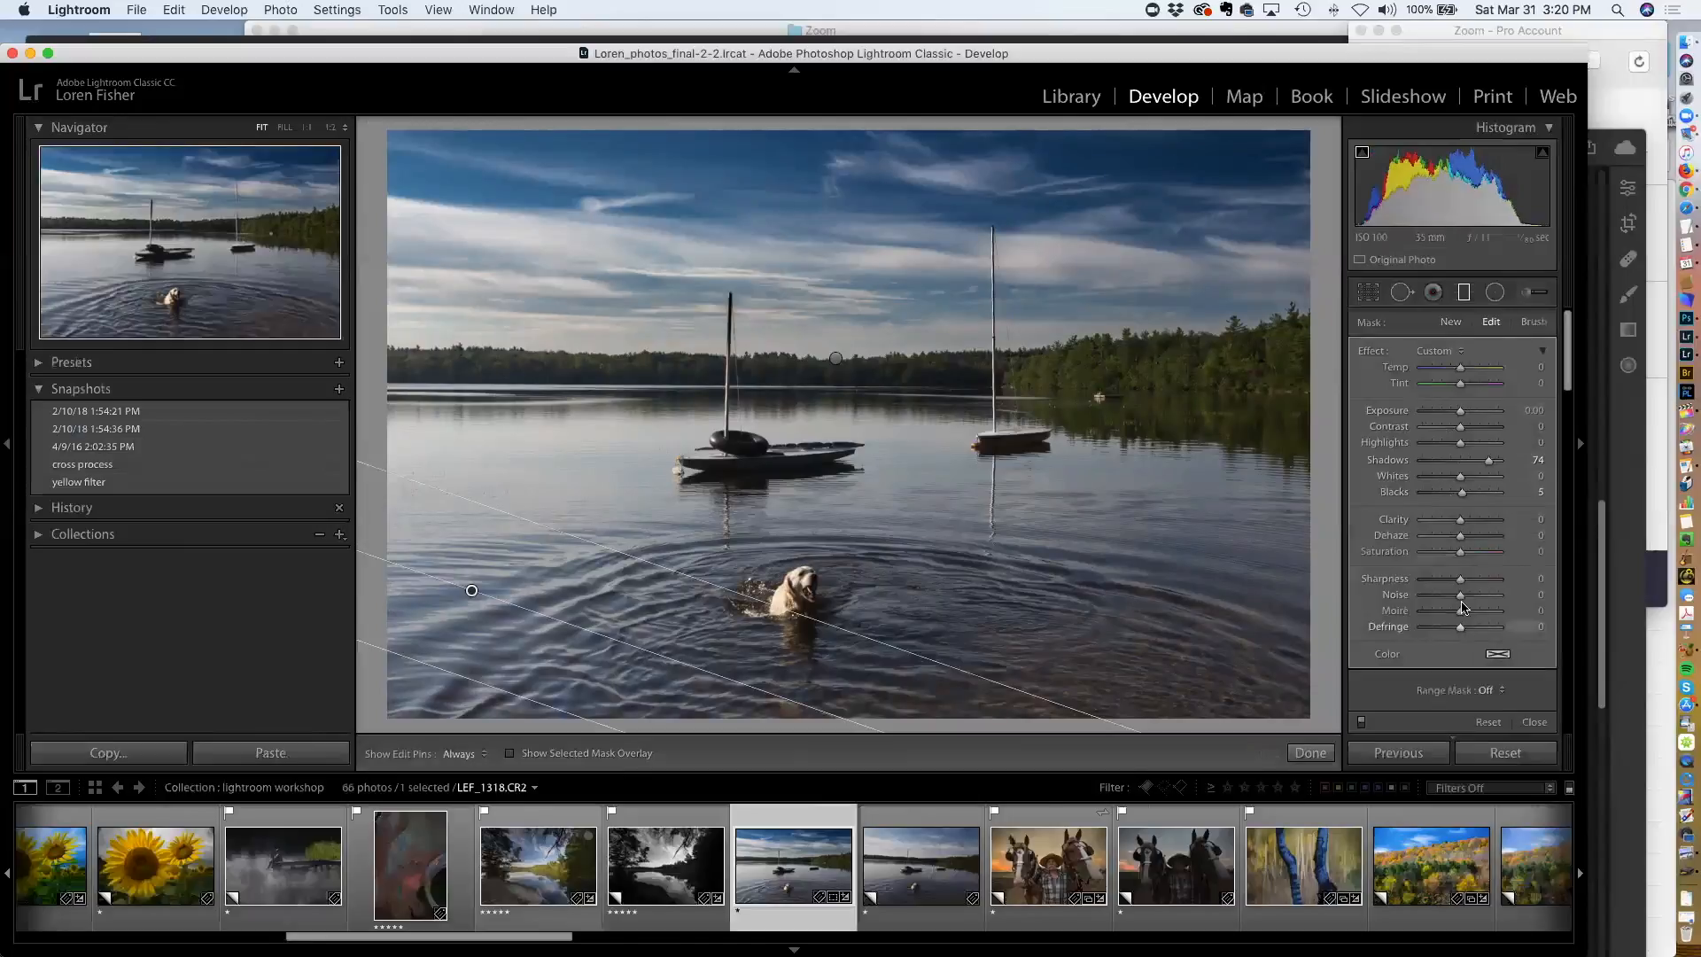
{"action": "left_click_drag", "start_coordinate": [1460, 519], "coordinate": [1468, 520]}
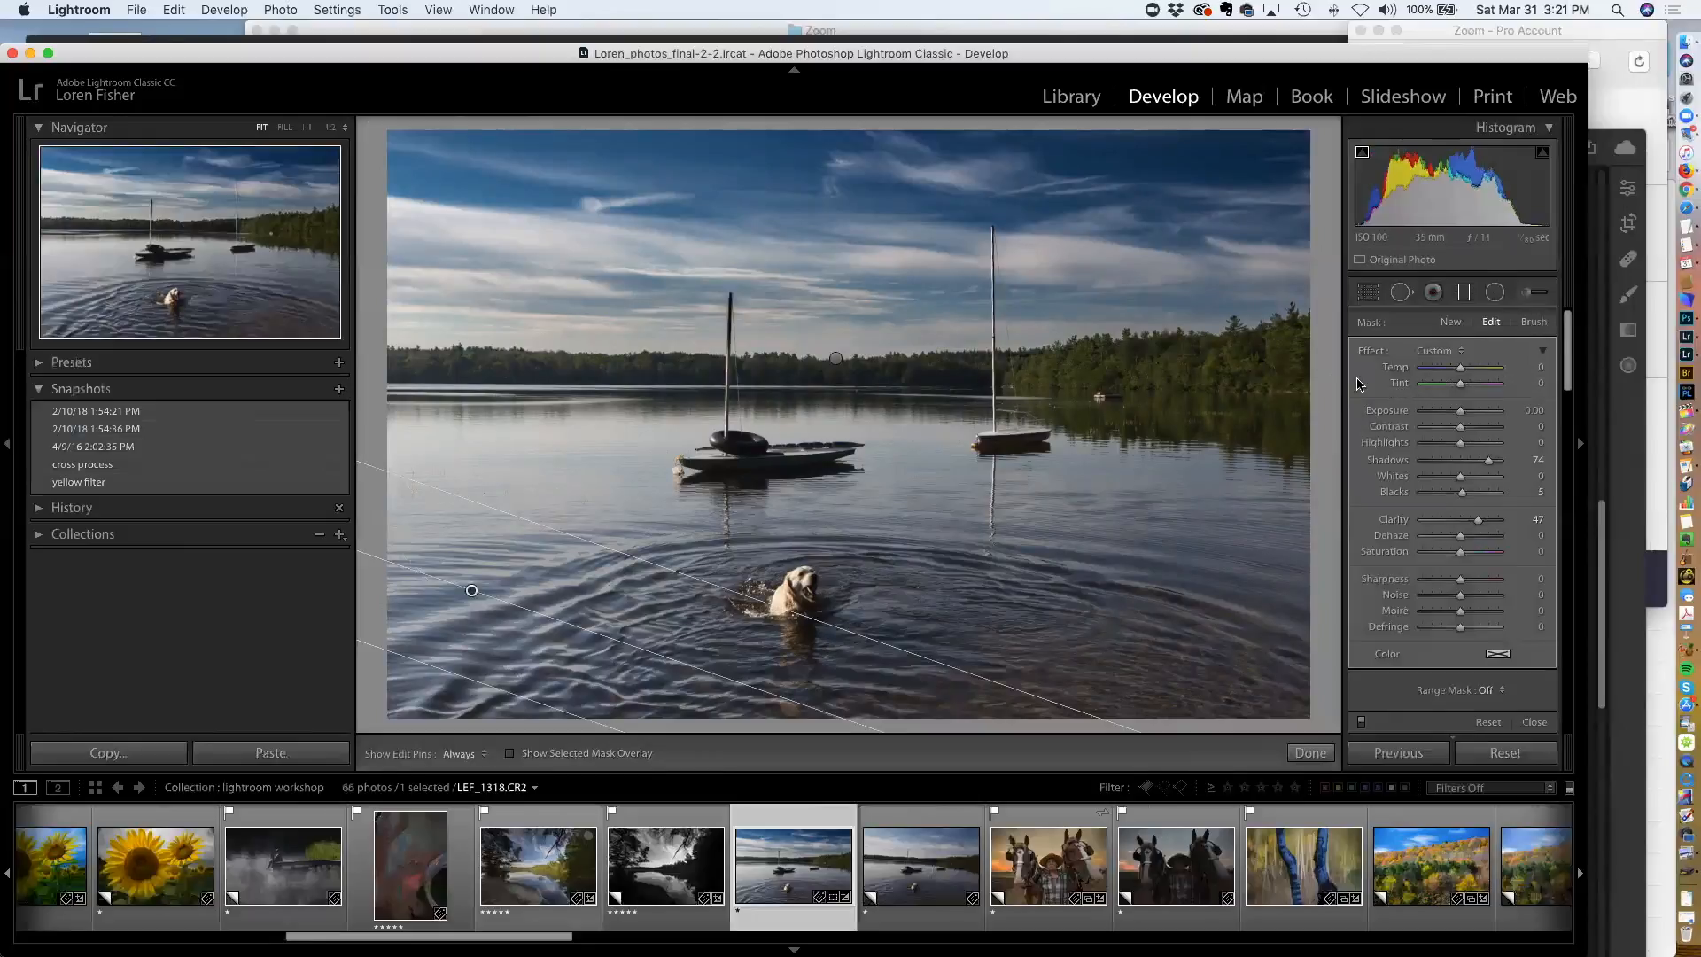
Delete the graduated filter over the treeline and drag a new one from the sky down to the treeline, showing its mask overlay
{"action": "left_click", "coordinate": [833, 358]}
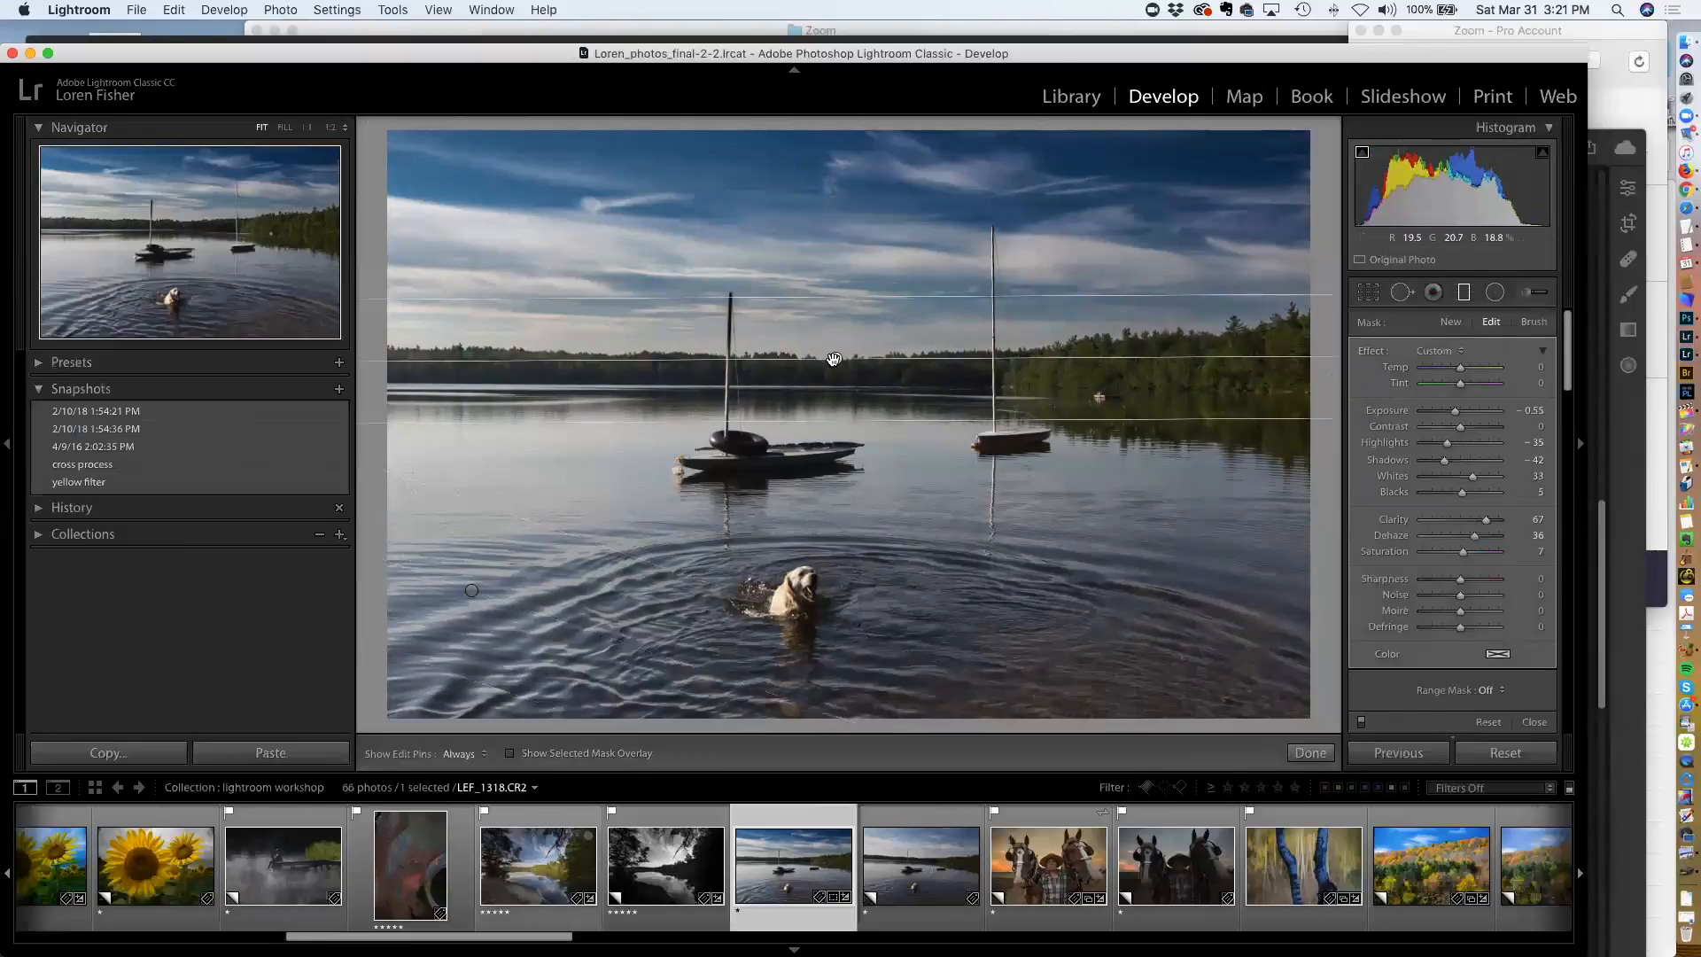
{"action": "key", "text": "Delete"}
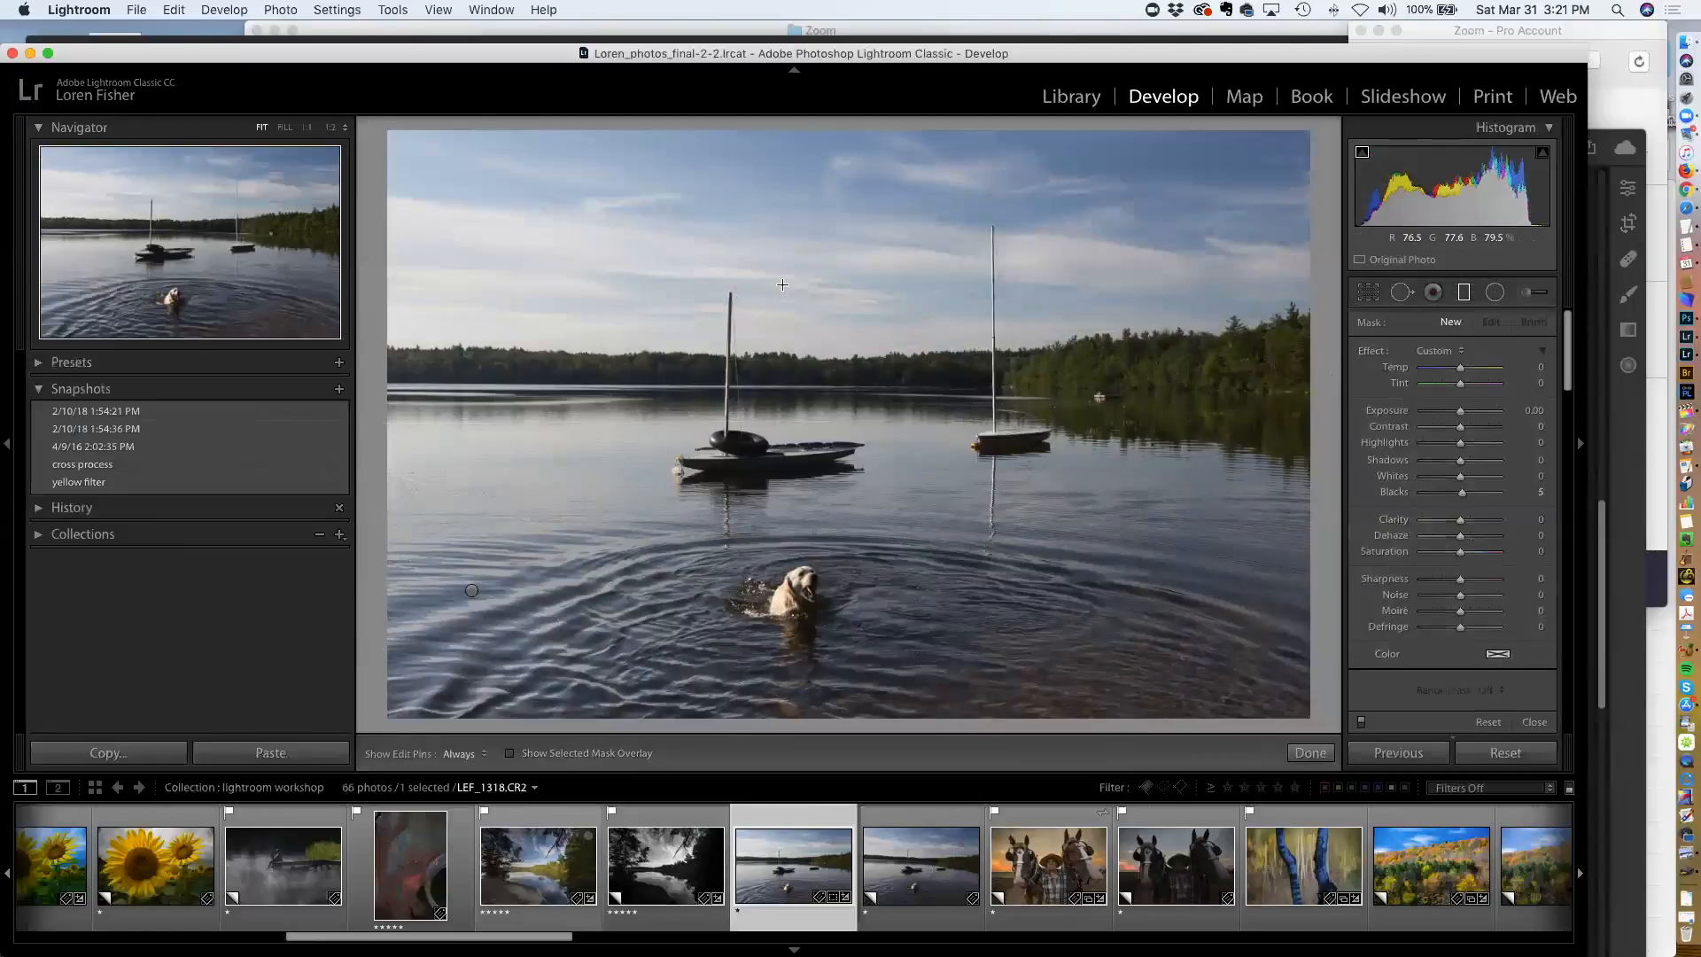
{"action": "left_click_drag", "start_coordinate": [829, 306], "coordinate": [825, 363]}
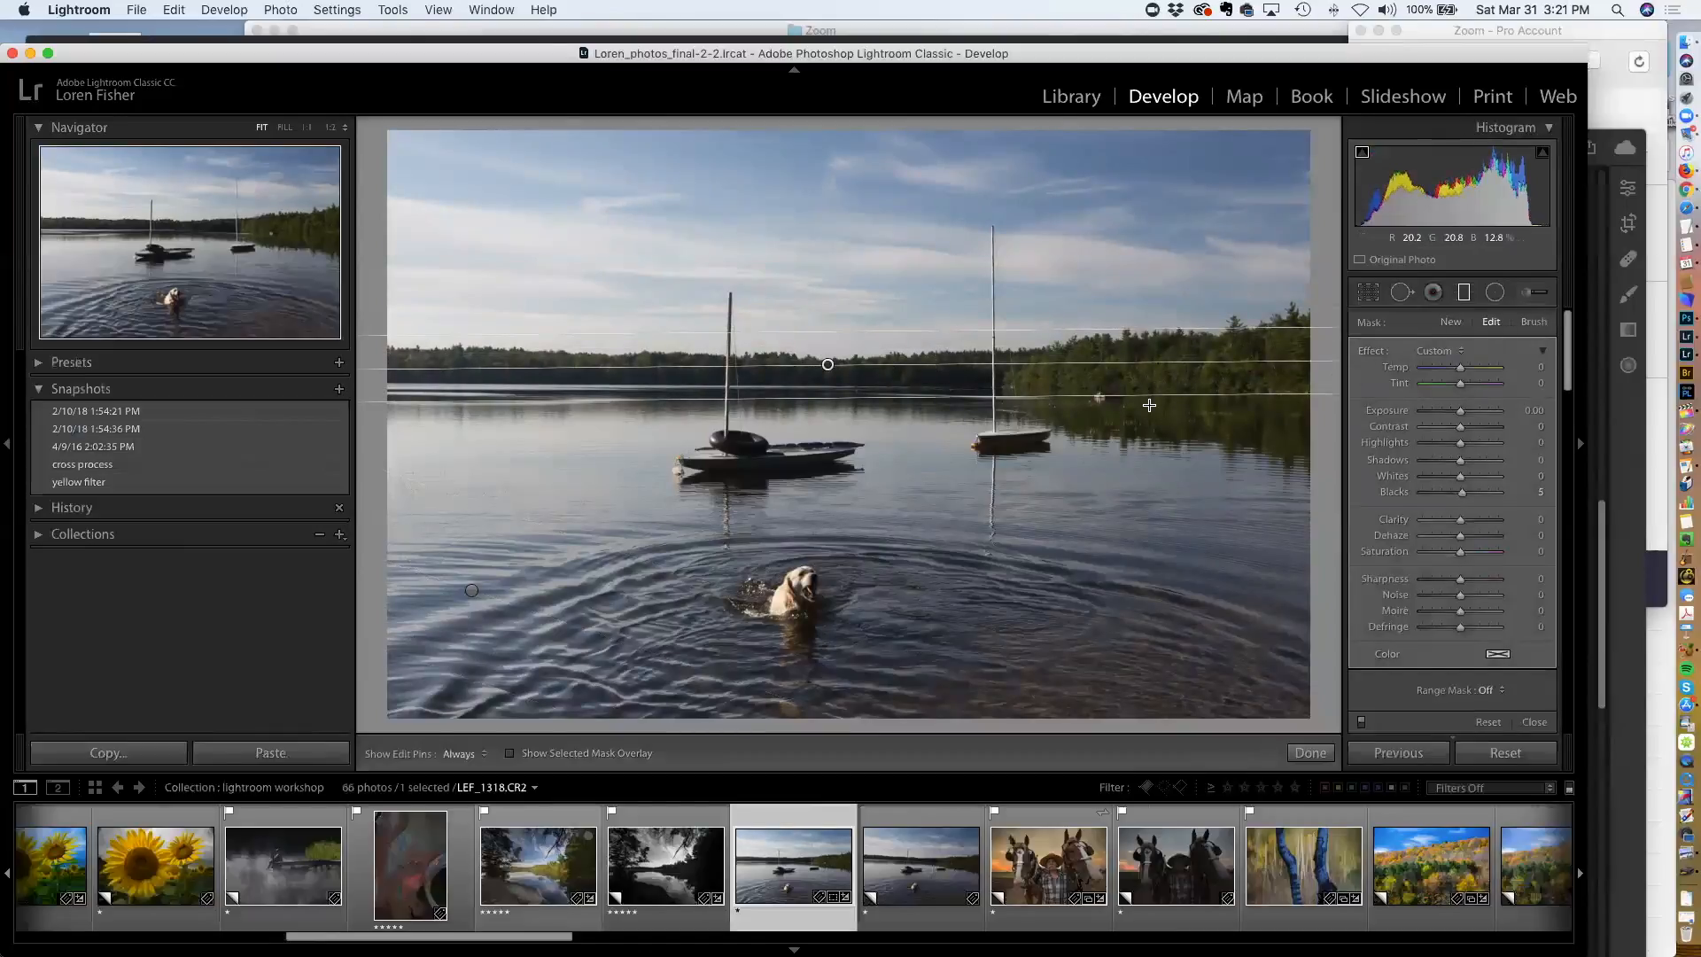
{"action": "key", "text": "o"}
Set the new filter's range mask to Luminance with a range of 11 to 79
{"action": "scroll", "coordinate": [1462, 434], "scroll_direction": "down", "scroll_amount": 1}
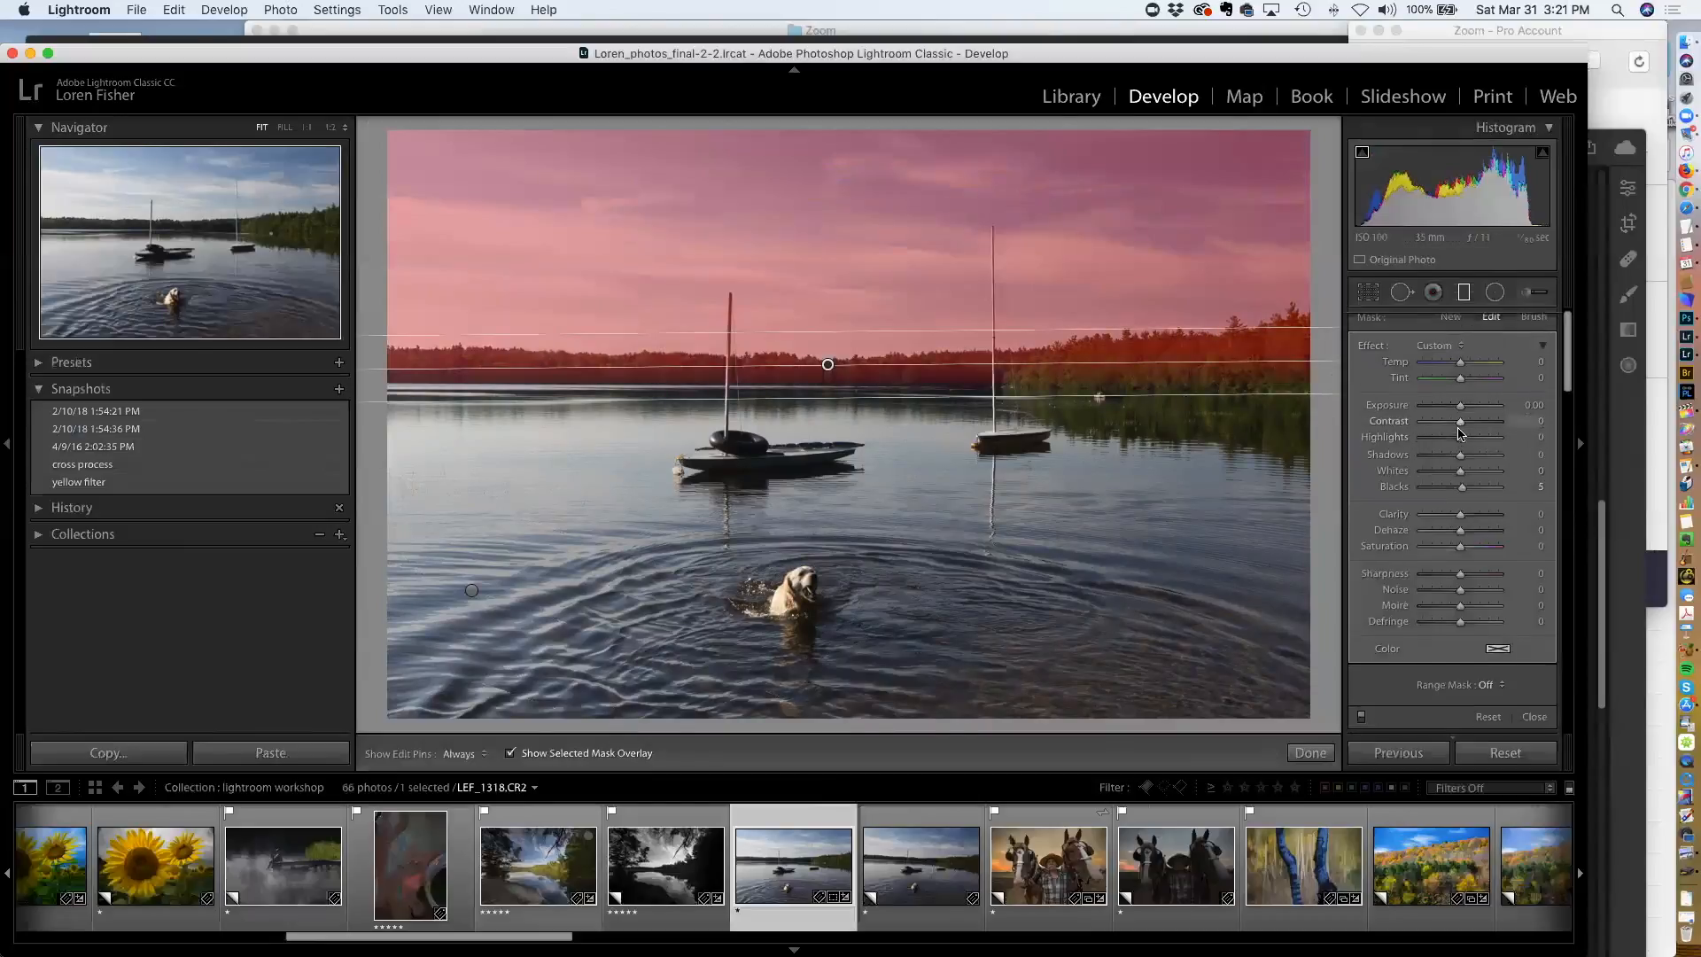
{"action": "scroll", "coordinate": [1462, 434], "scroll_direction": "down", "scroll_amount": 5}
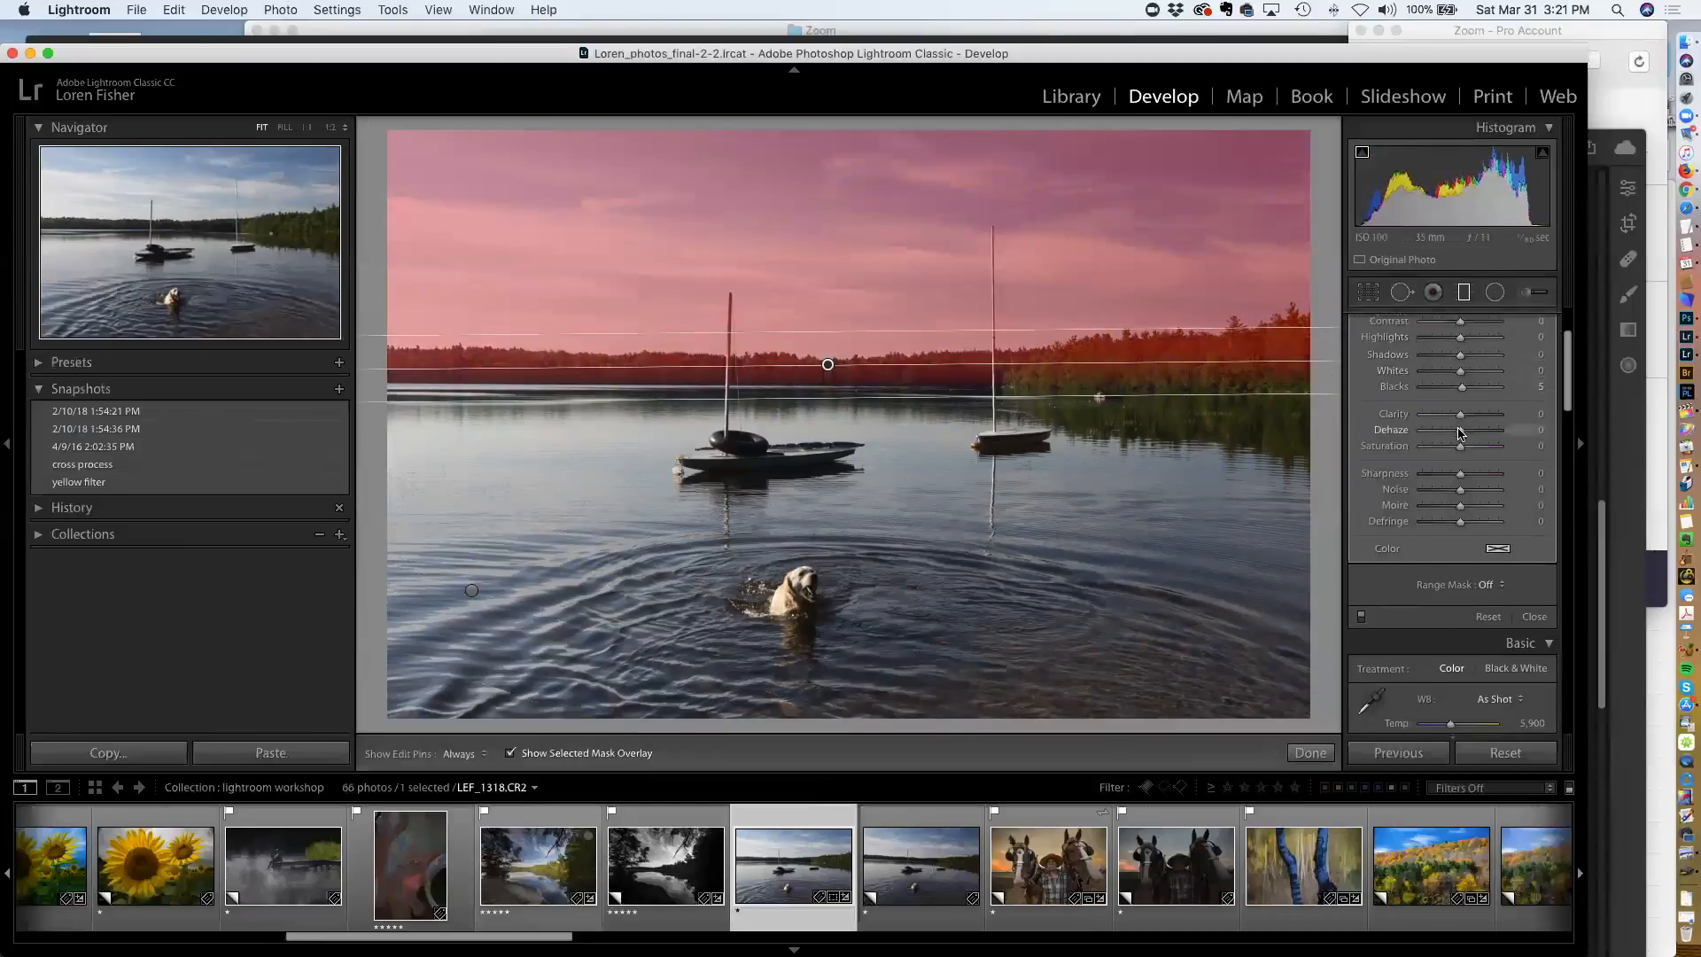
{"action": "left_click", "coordinate": [1494, 565]}
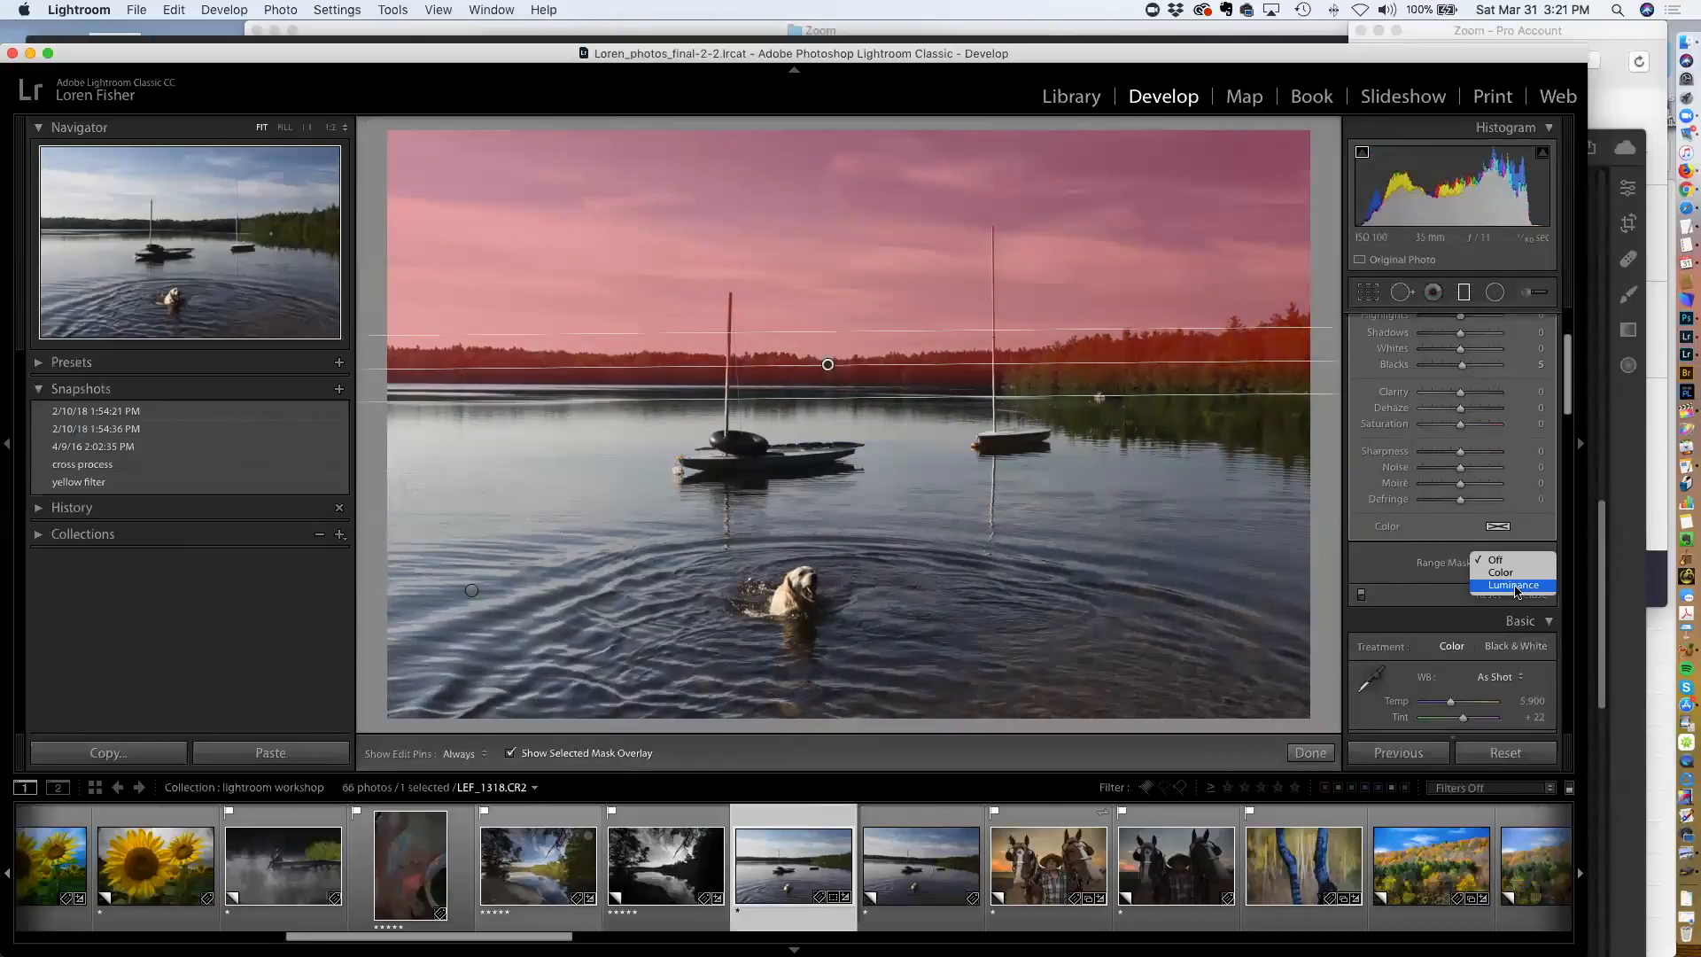
{"action": "left_click", "coordinate": [1514, 587]}
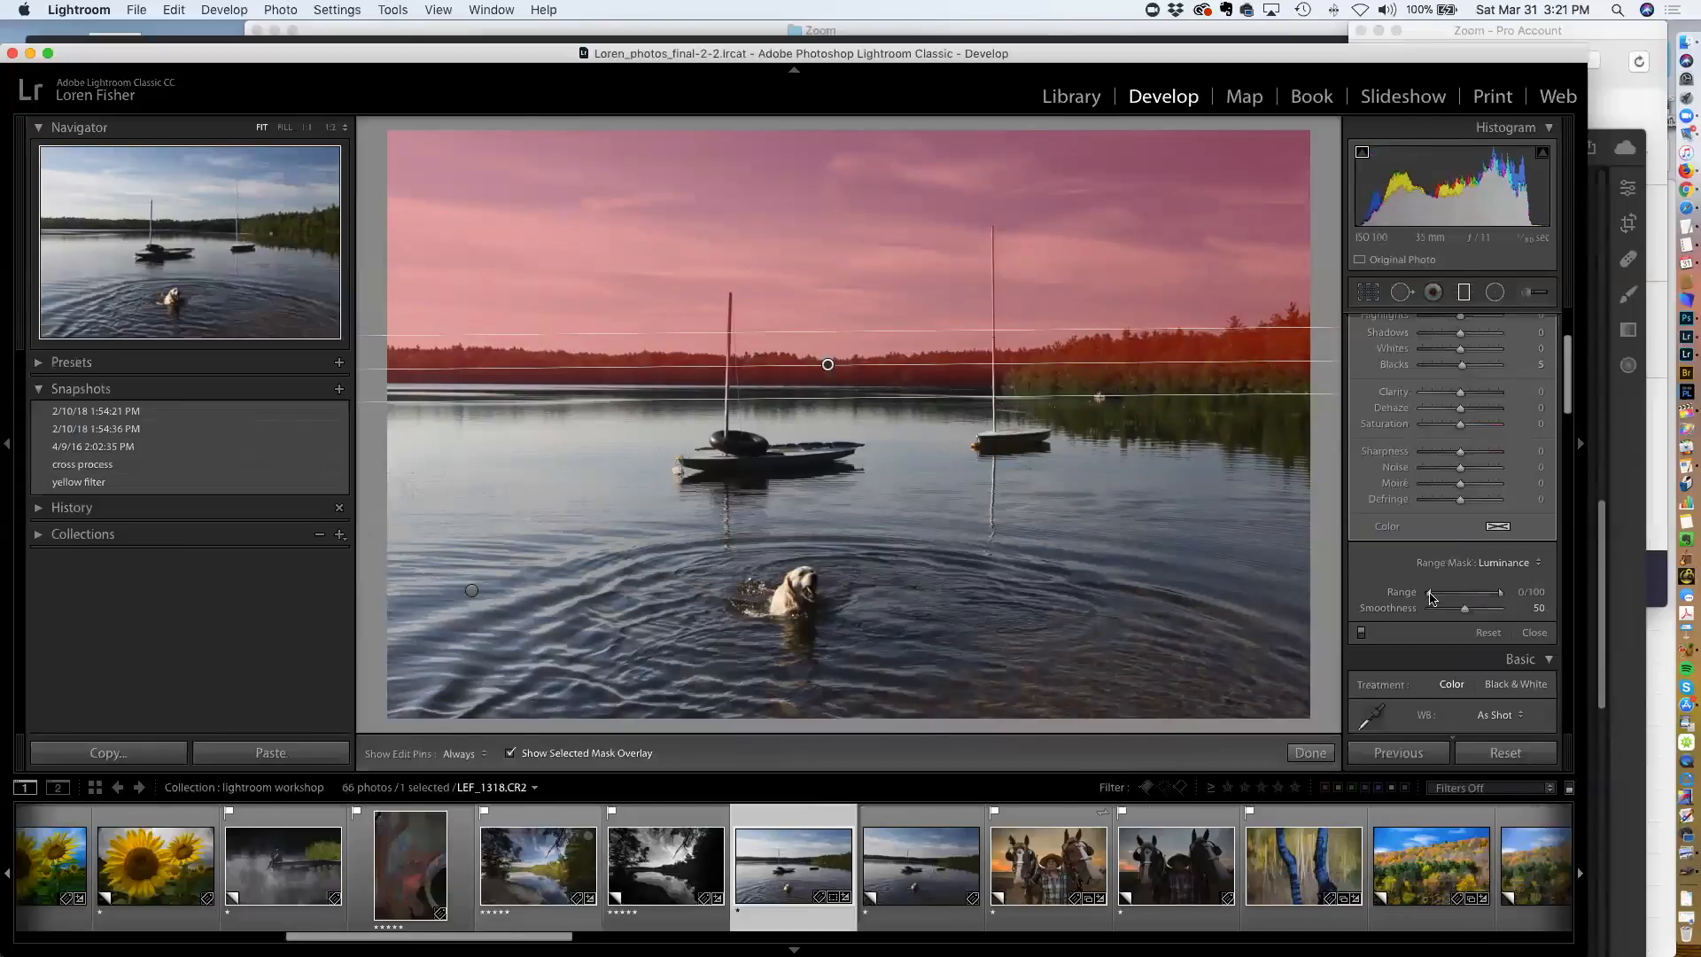
{"action": "left_click_drag", "start_coordinate": [1432, 597], "coordinate": [1468, 596]}
{"action": "double_click", "coordinate": [1466, 597]}
{"action": "mouse_move", "coordinate": [1500, 595]}
{"action": "left_mouse_down"}
{"action": "mouse_move", "coordinate": [1446, 600]}
{"action": "mouse_move", "coordinate": [1503, 598]}
{"action": "mouse_move", "coordinate": [1457, 598]}
{"action": "mouse_move", "coordinate": [1477, 598]}
{"action": "left_mouse_up"}
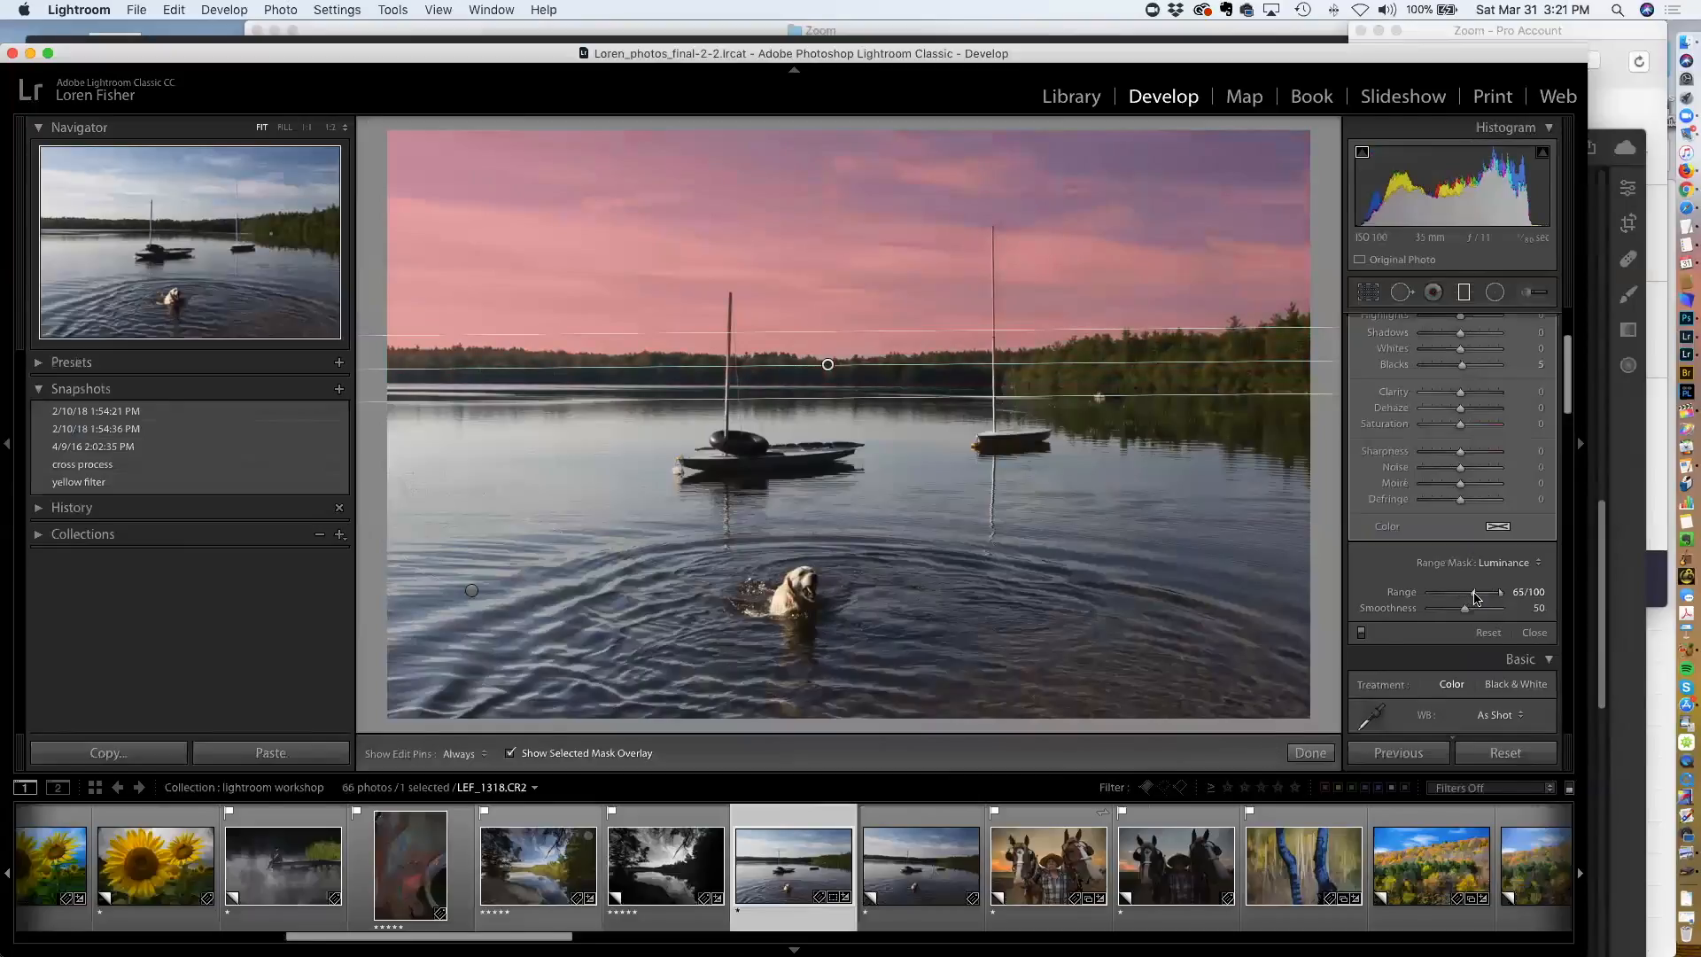
{"action": "left_click_drag", "start_coordinate": [1453, 598], "coordinate": [1447, 600]}
{"action": "mouse_move", "coordinate": [1499, 593]}
{"action": "left_mouse_down"}
{"action": "mouse_move", "coordinate": [1433, 599]}
{"action": "mouse_move", "coordinate": [1485, 601]}
{"action": "left_mouse_up"}
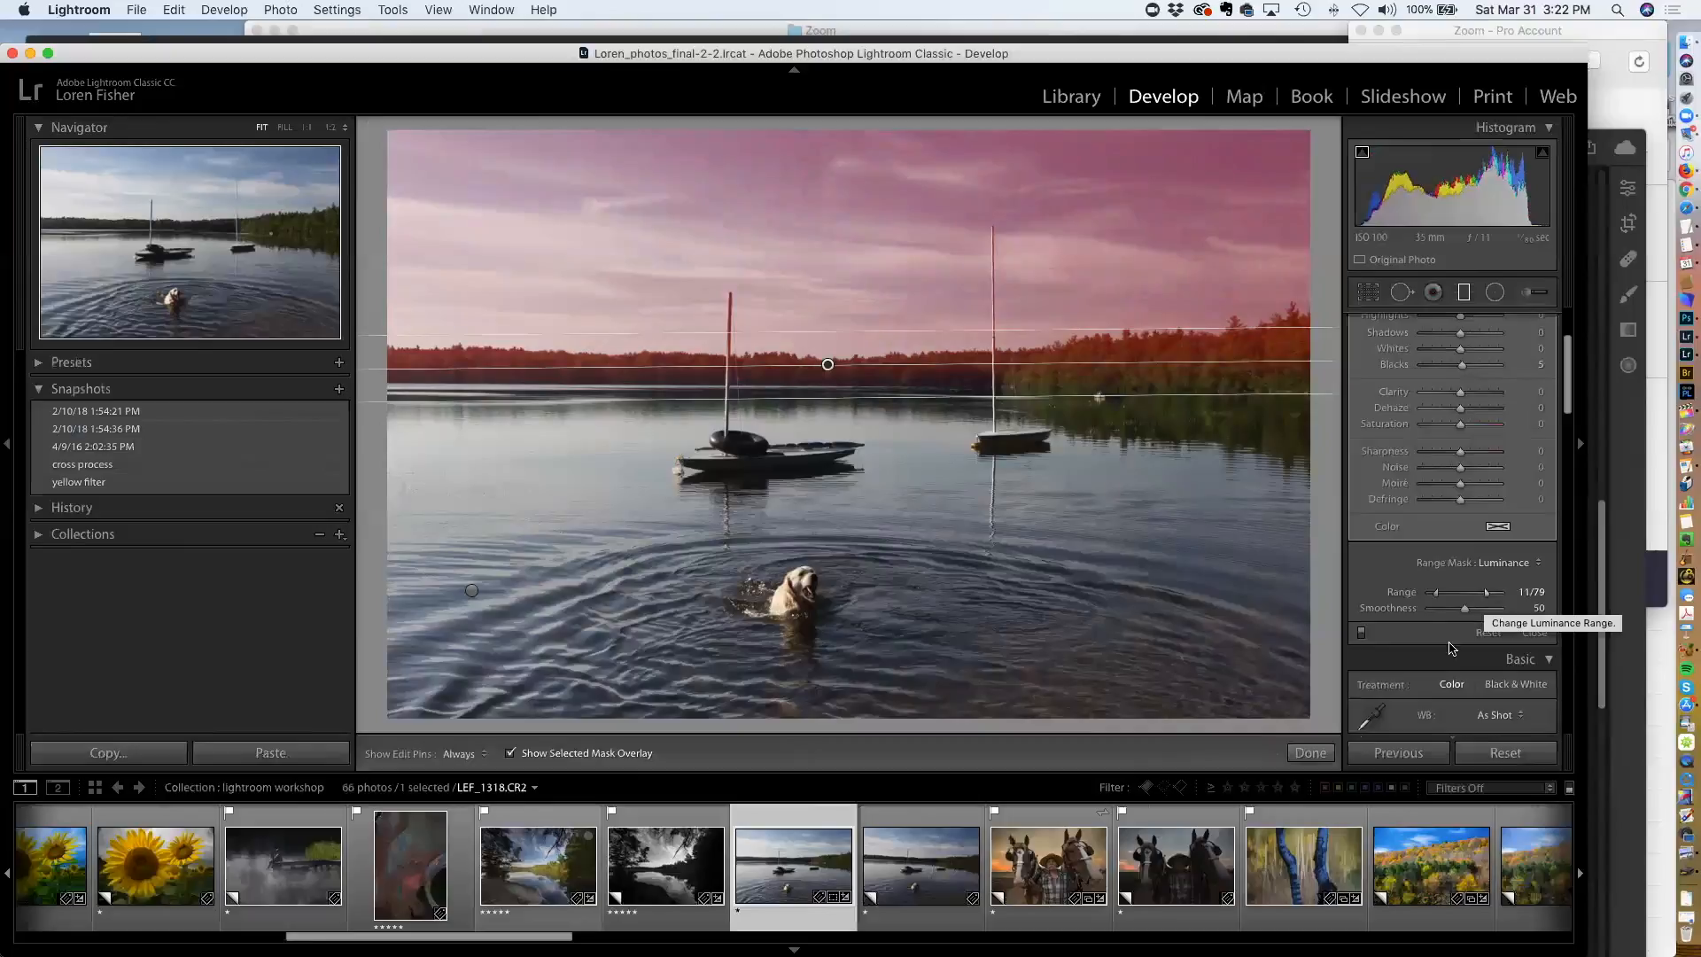
Switch to the beach photo with the sea stacks in the filmstrip
{"action": "scroll", "coordinate": [1191, 848], "scroll_direction": "down", "scroll_amount": 3}
{"action": "scroll", "coordinate": [1190, 848], "scroll_direction": "down", "scroll_amount": 7}
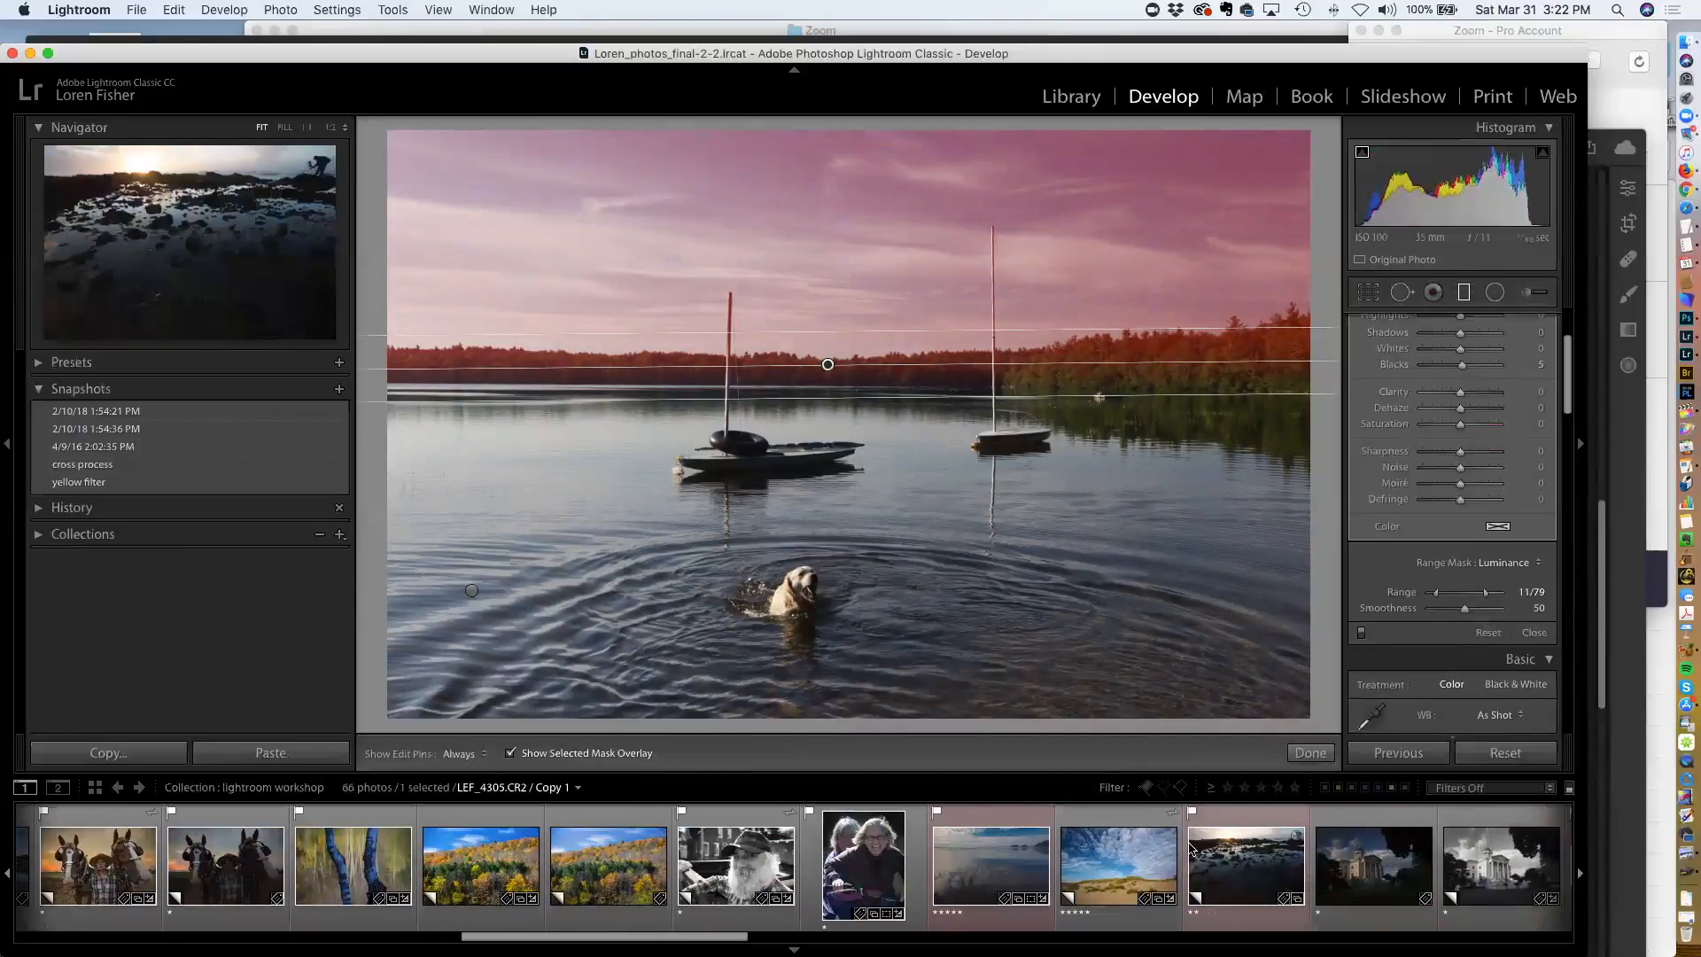
{"action": "scroll", "coordinate": [1191, 848], "scroll_direction": "down", "scroll_amount": 3}
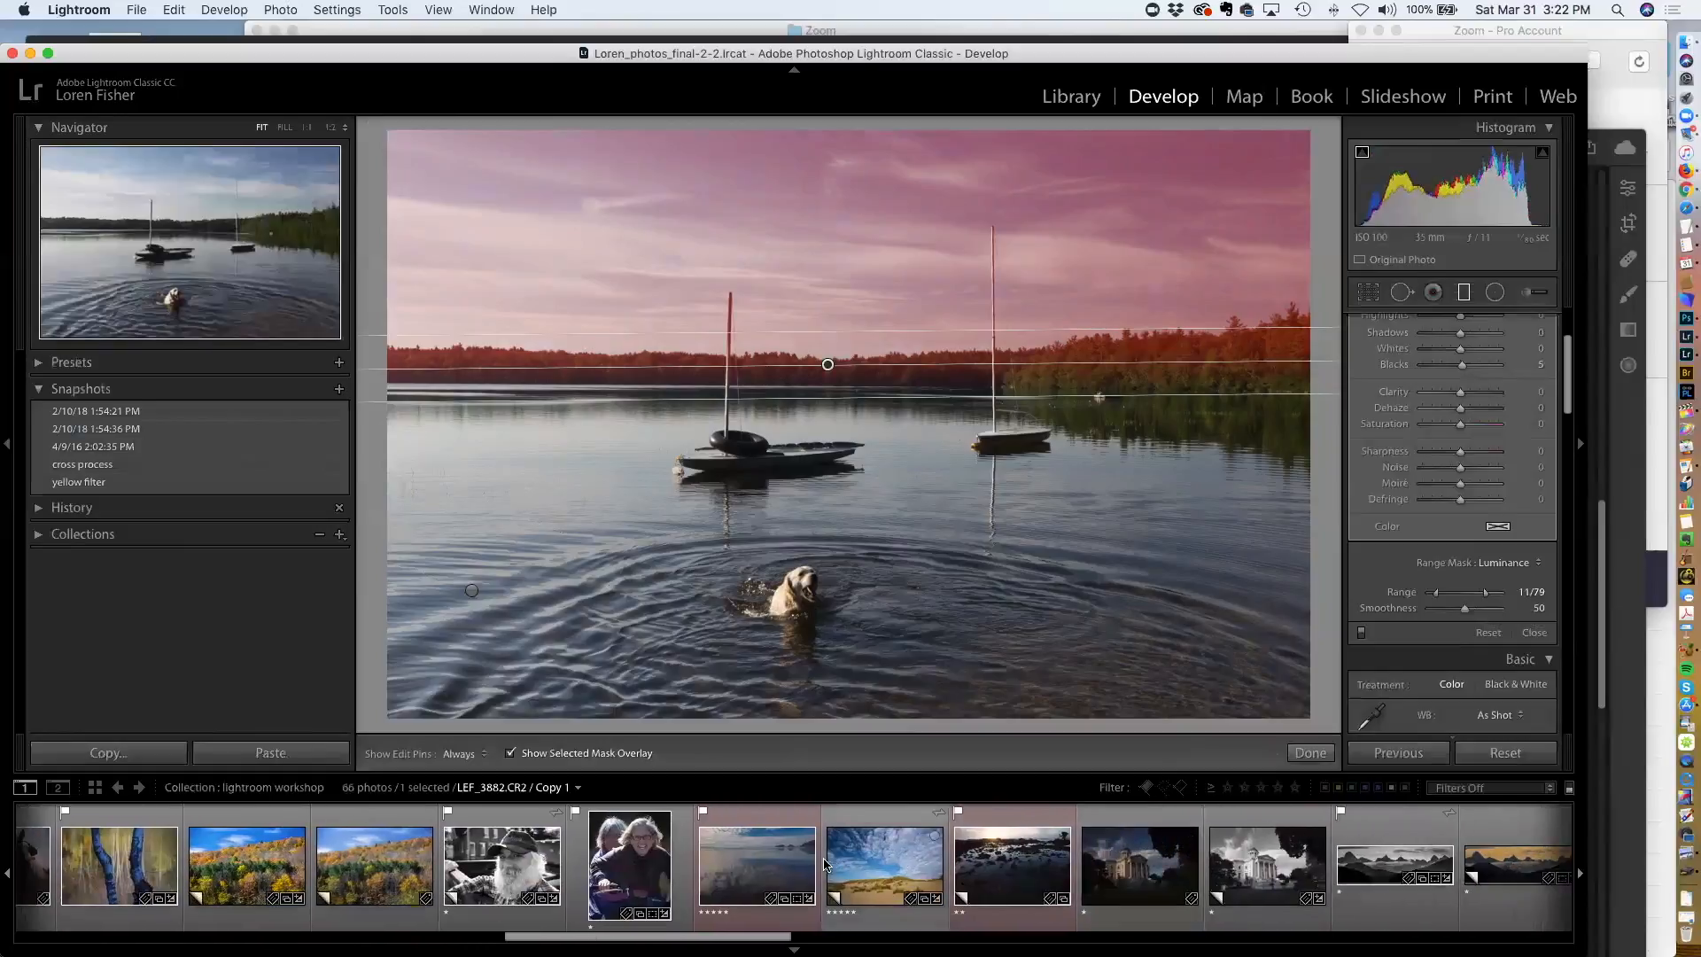
{"action": "left_click", "coordinate": [764, 819]}
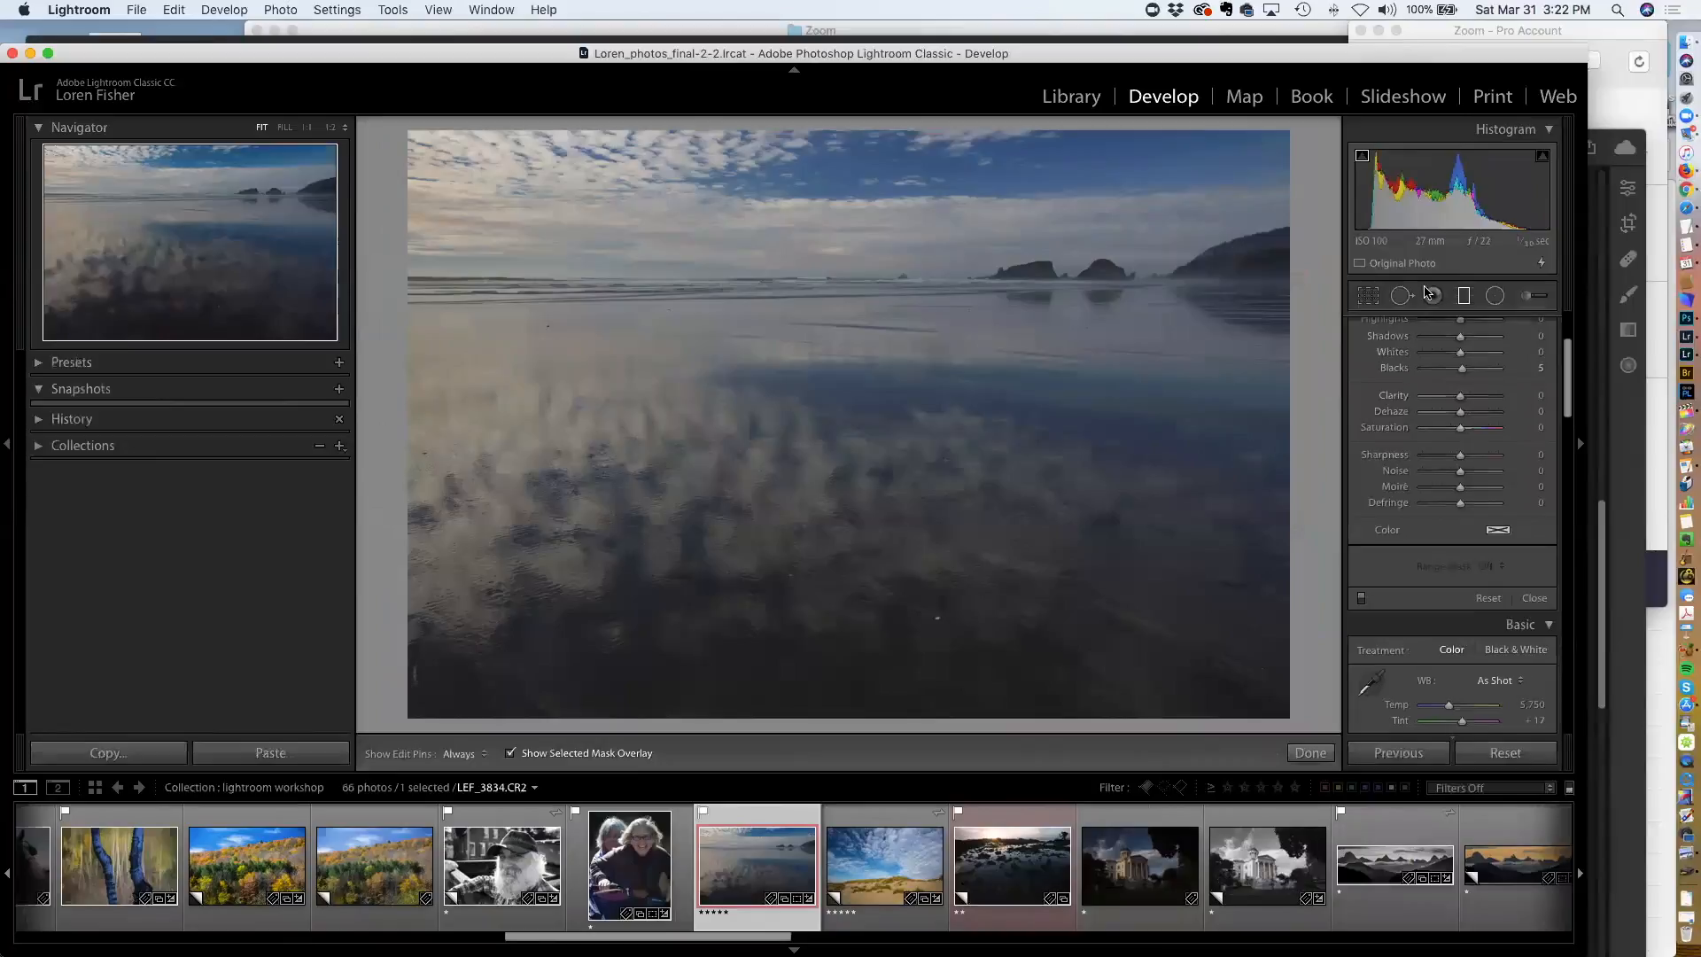
Add a graduated filter across the beach photo's horizon and level it
{"action": "left_click_drag", "start_coordinate": [814, 255], "coordinate": [821, 282]}
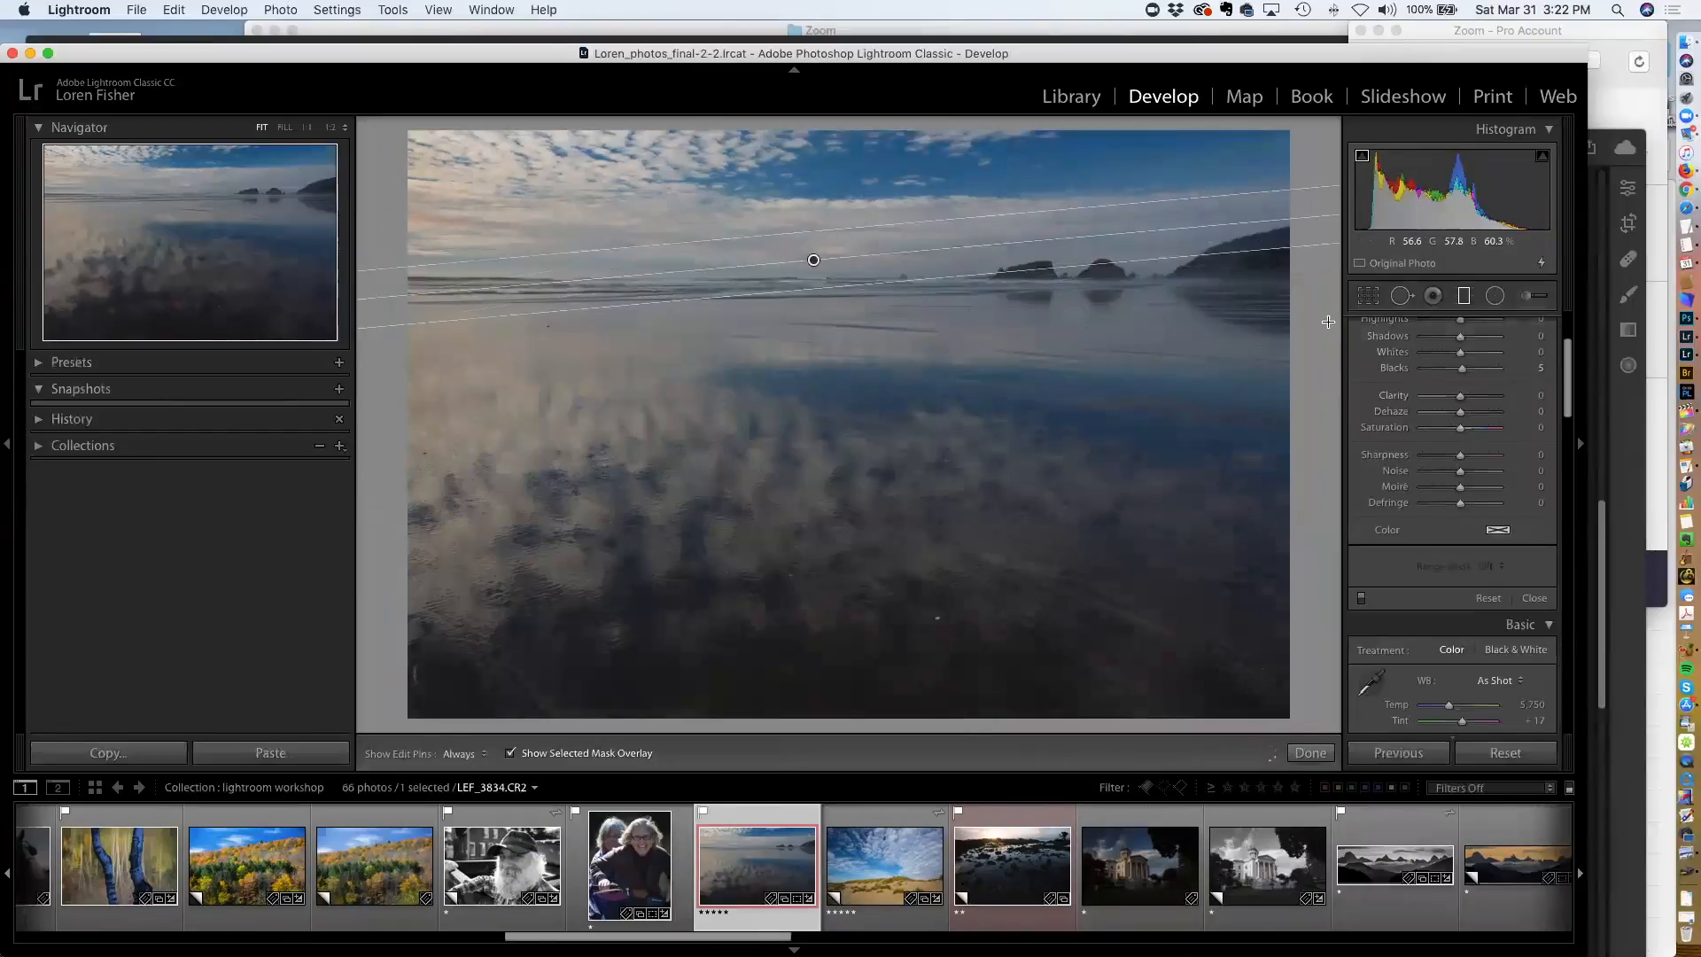
{"action": "left_click", "coordinate": [1464, 293]}
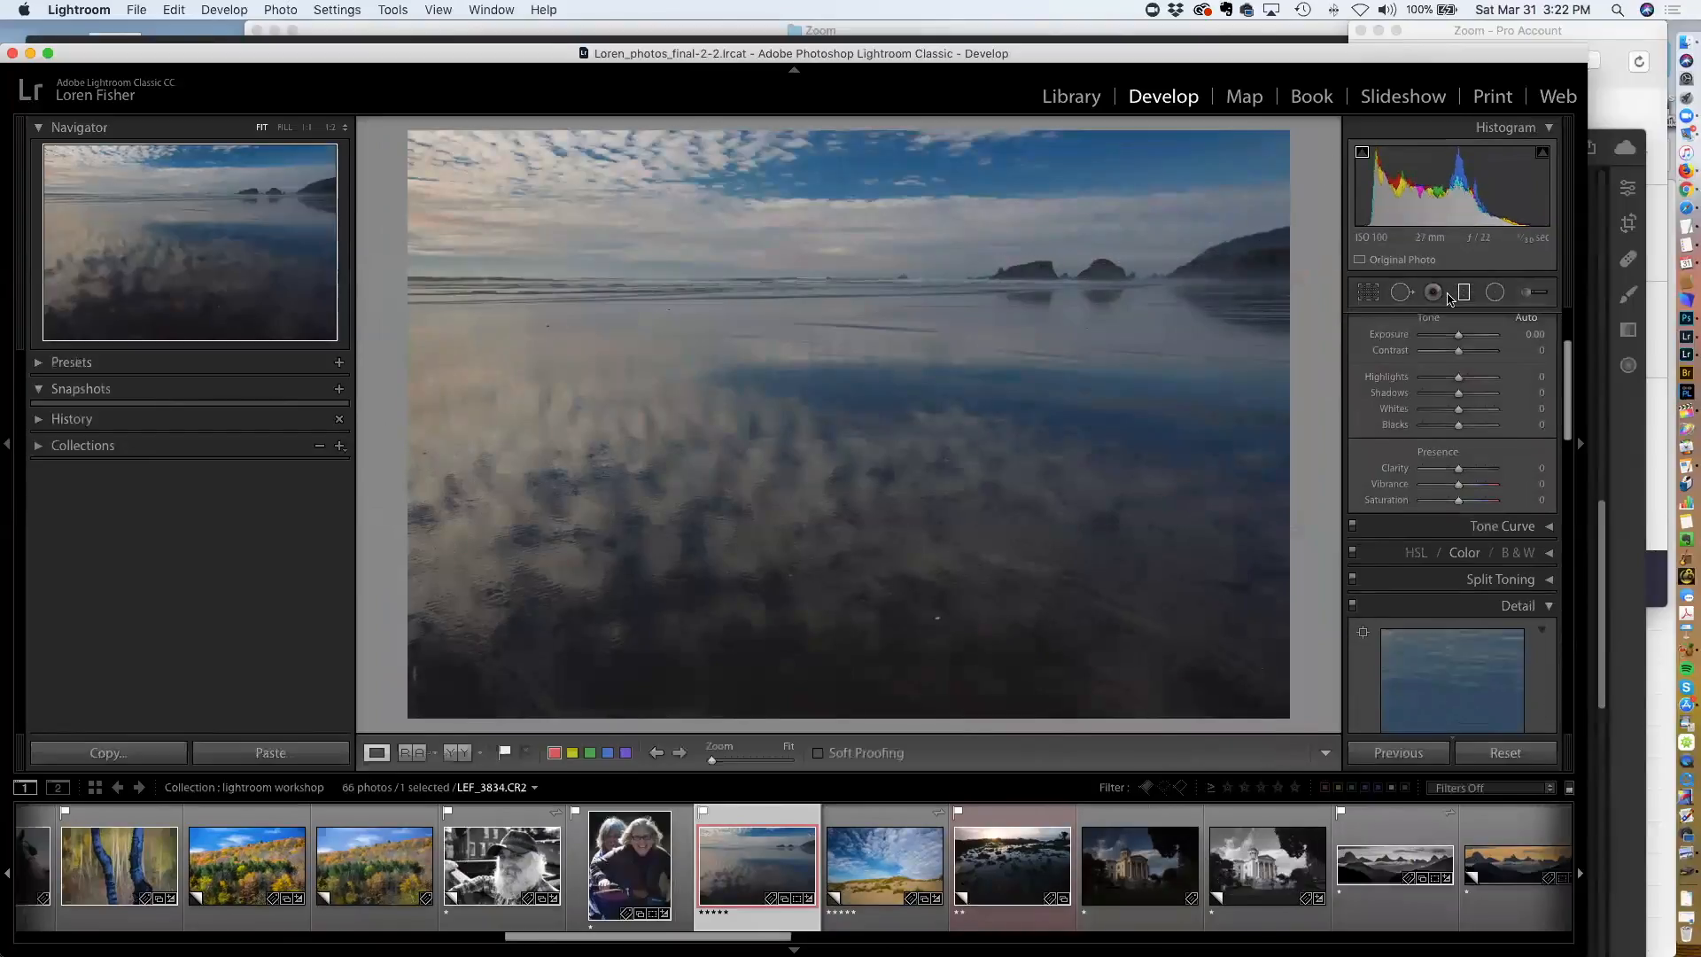
{"action": "left_click", "coordinate": [1463, 293]}
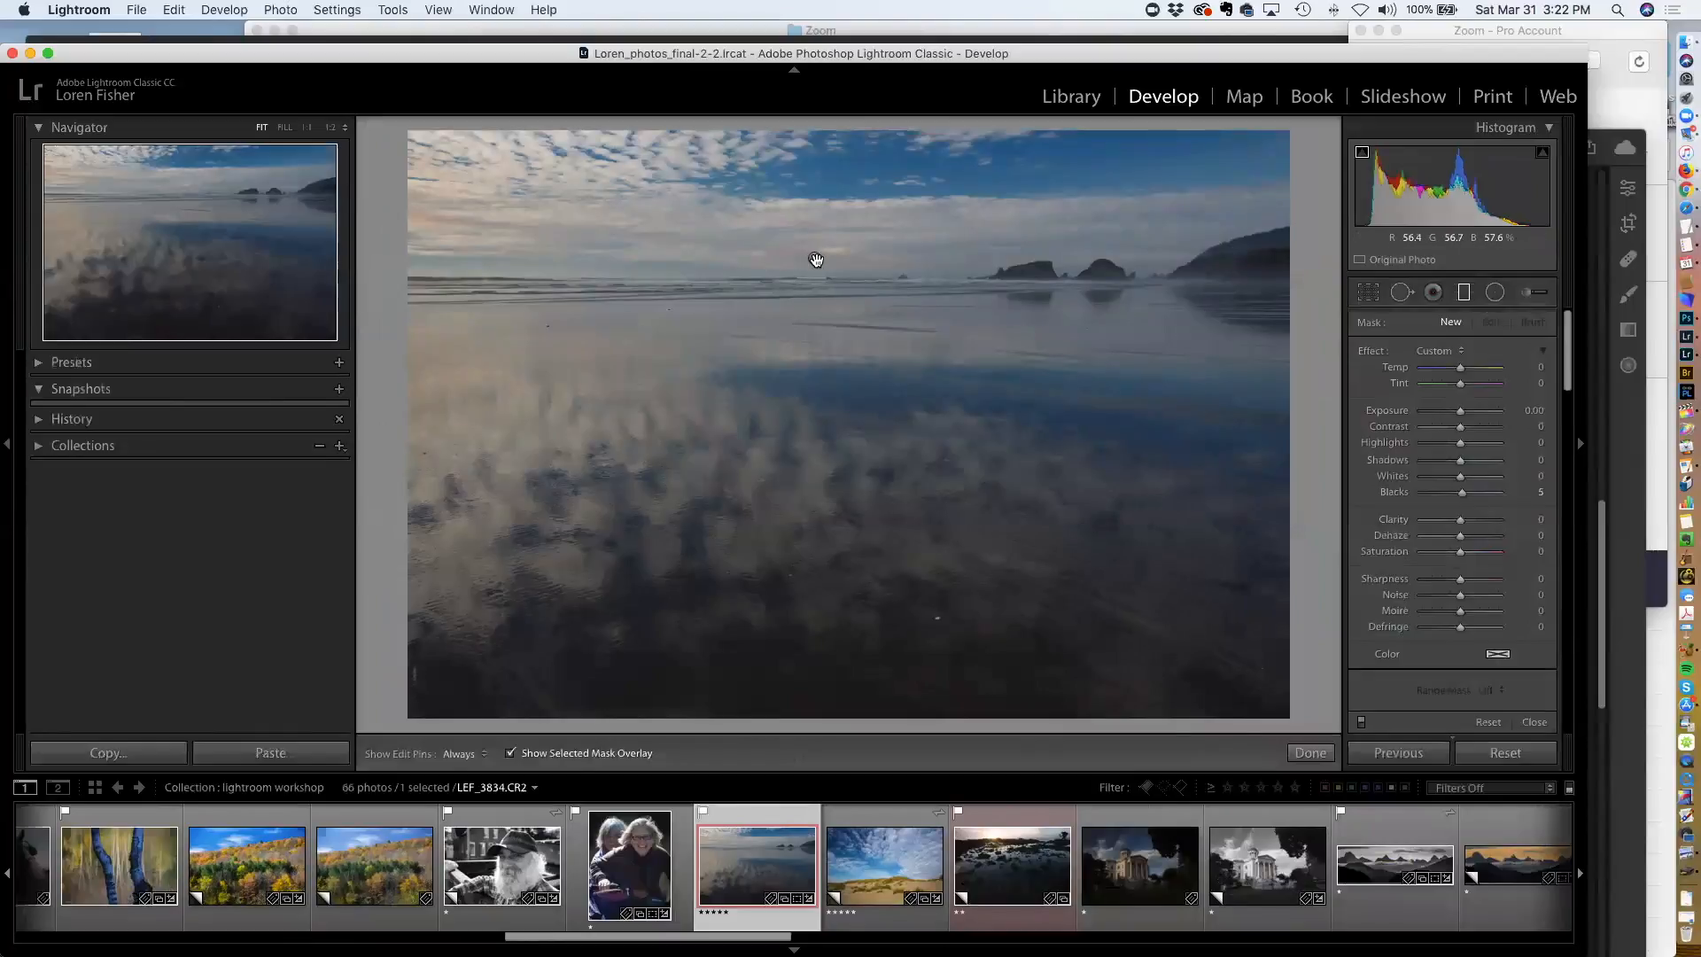
{"action": "left_click", "coordinate": [814, 258]}
{"action": "left_click_drag", "start_coordinate": [836, 281], "coordinate": [786, 345]}
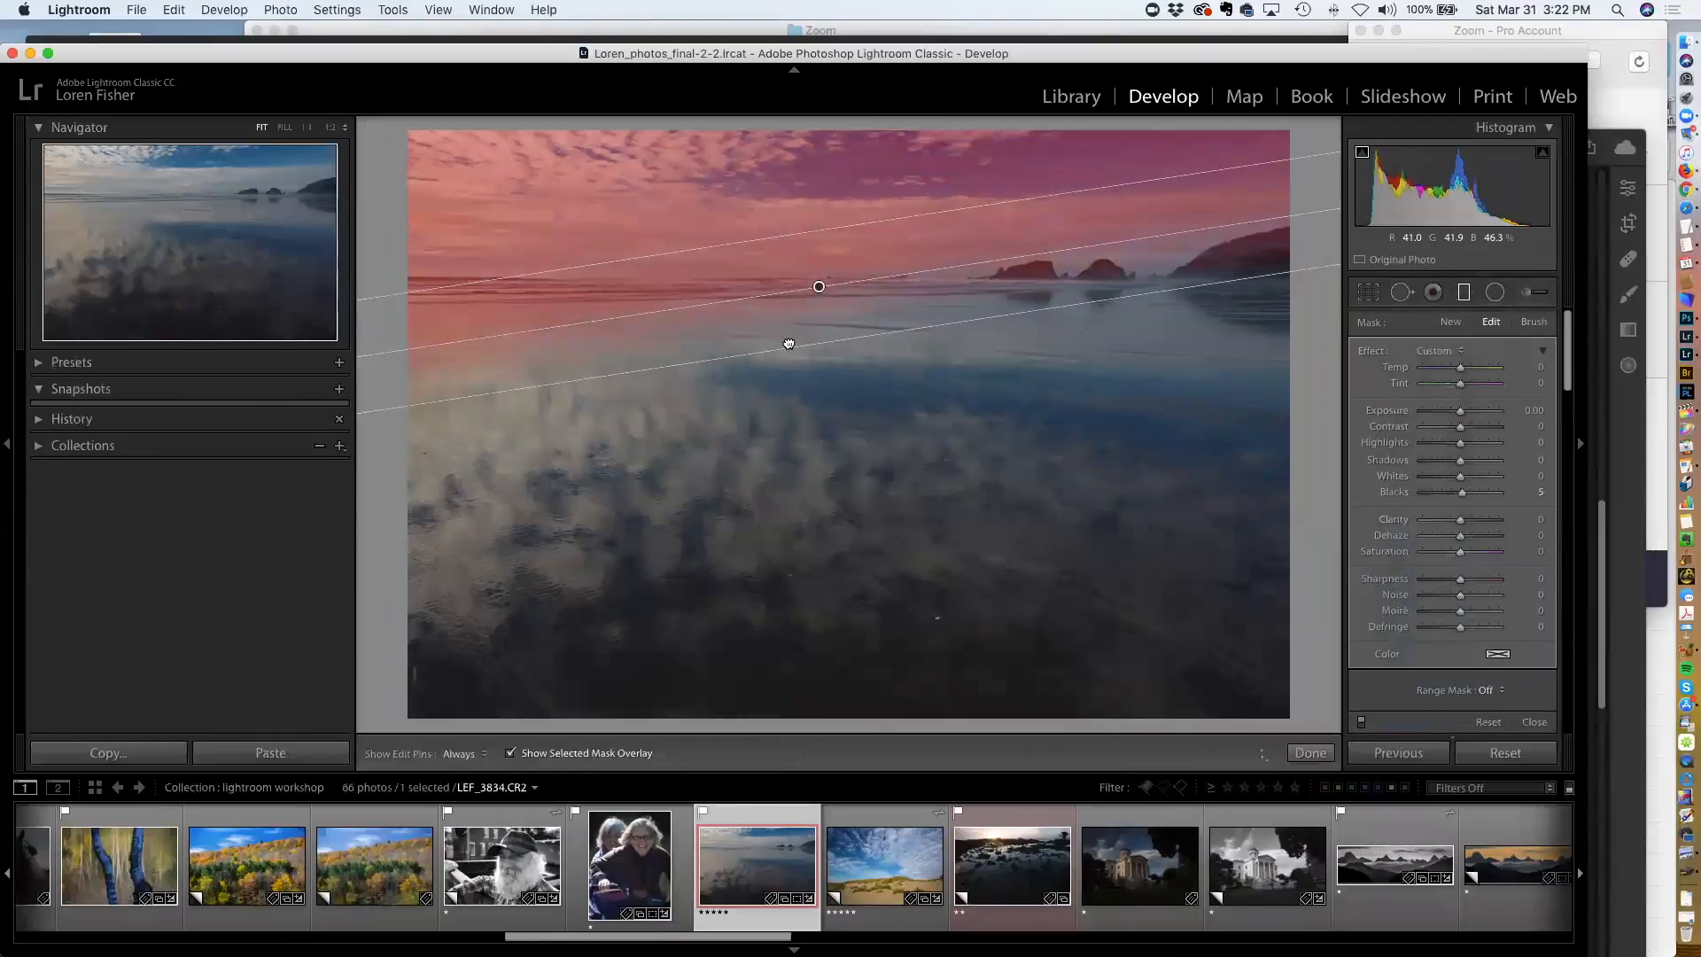
{"action": "left_click_drag", "start_coordinate": [1040, 251], "coordinate": [1044, 262]}
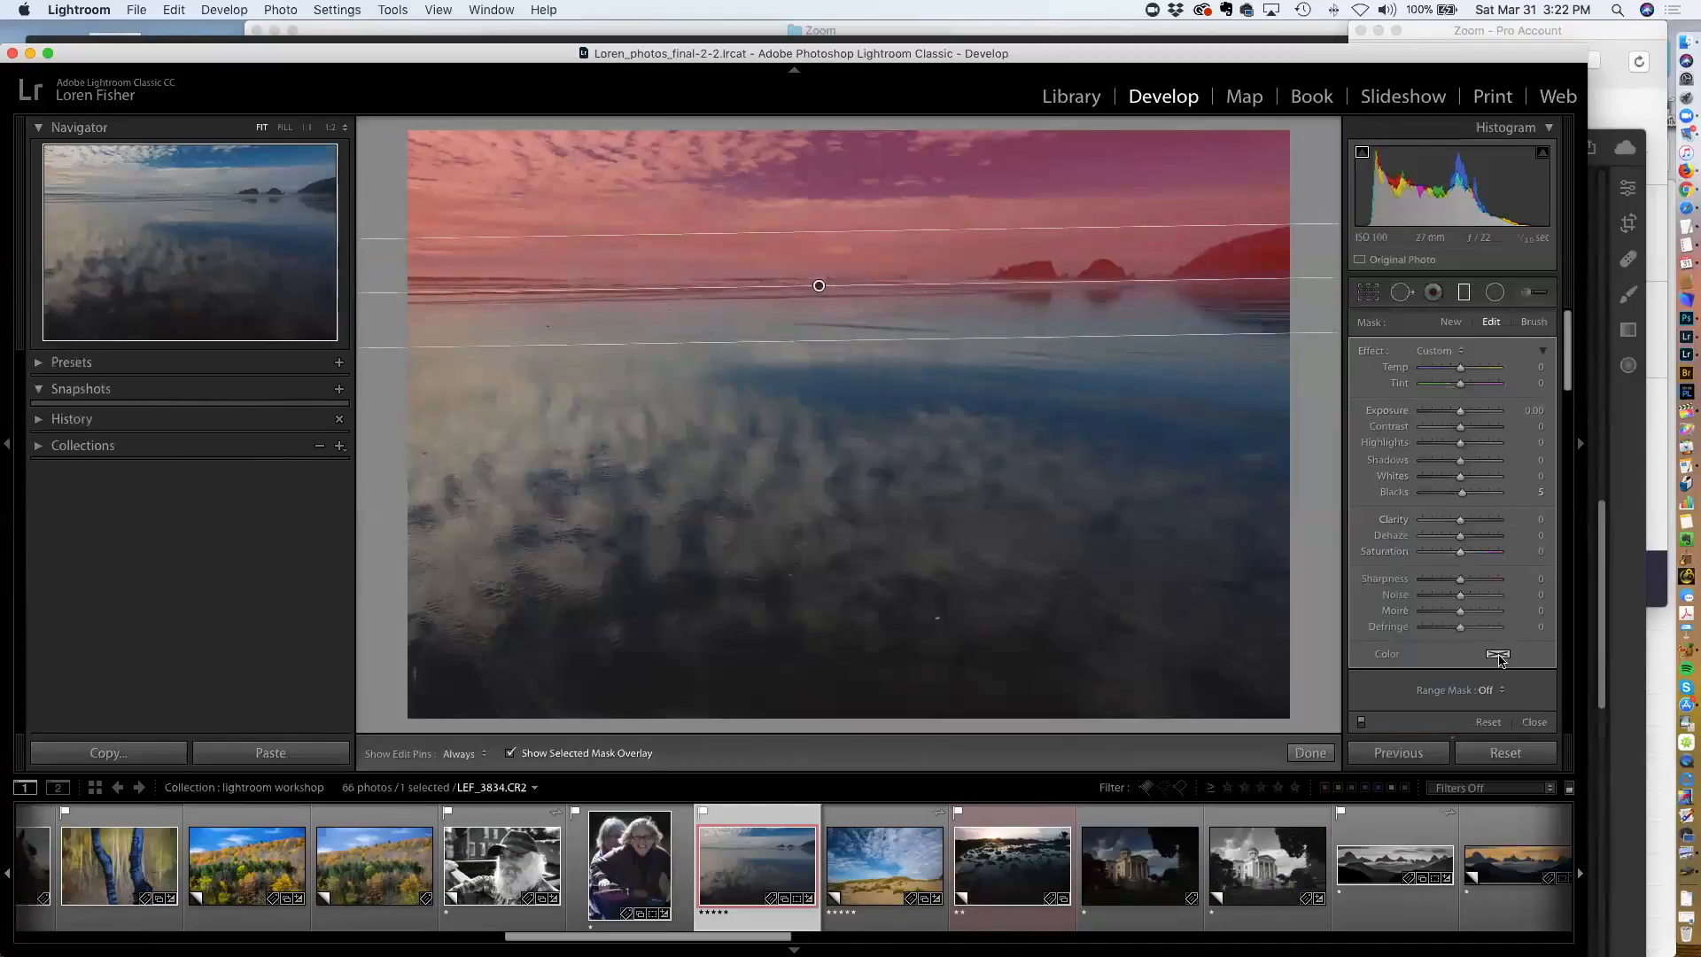
Set the filter's range mask to Luminance with a range of 80 to 100
{"action": "scroll", "coordinate": [1499, 657], "scroll_direction": "down", "scroll_amount": 2}
{"action": "left_click", "coordinate": [1490, 605]}
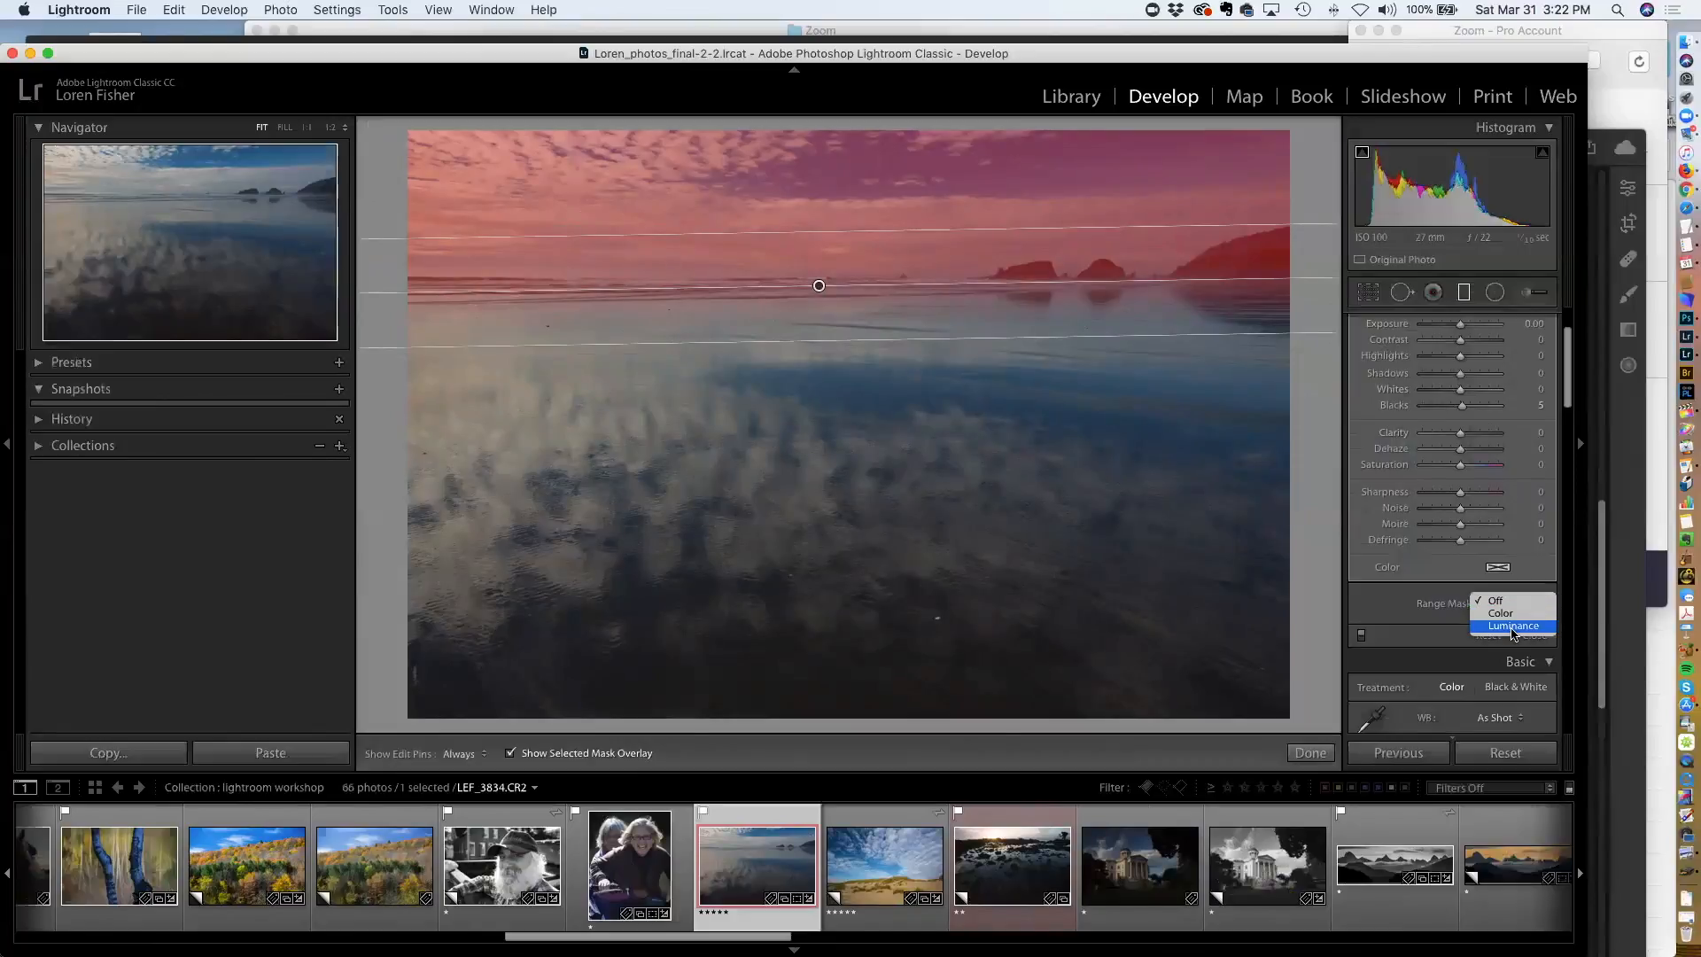
{"action": "left_click", "coordinate": [1511, 626]}
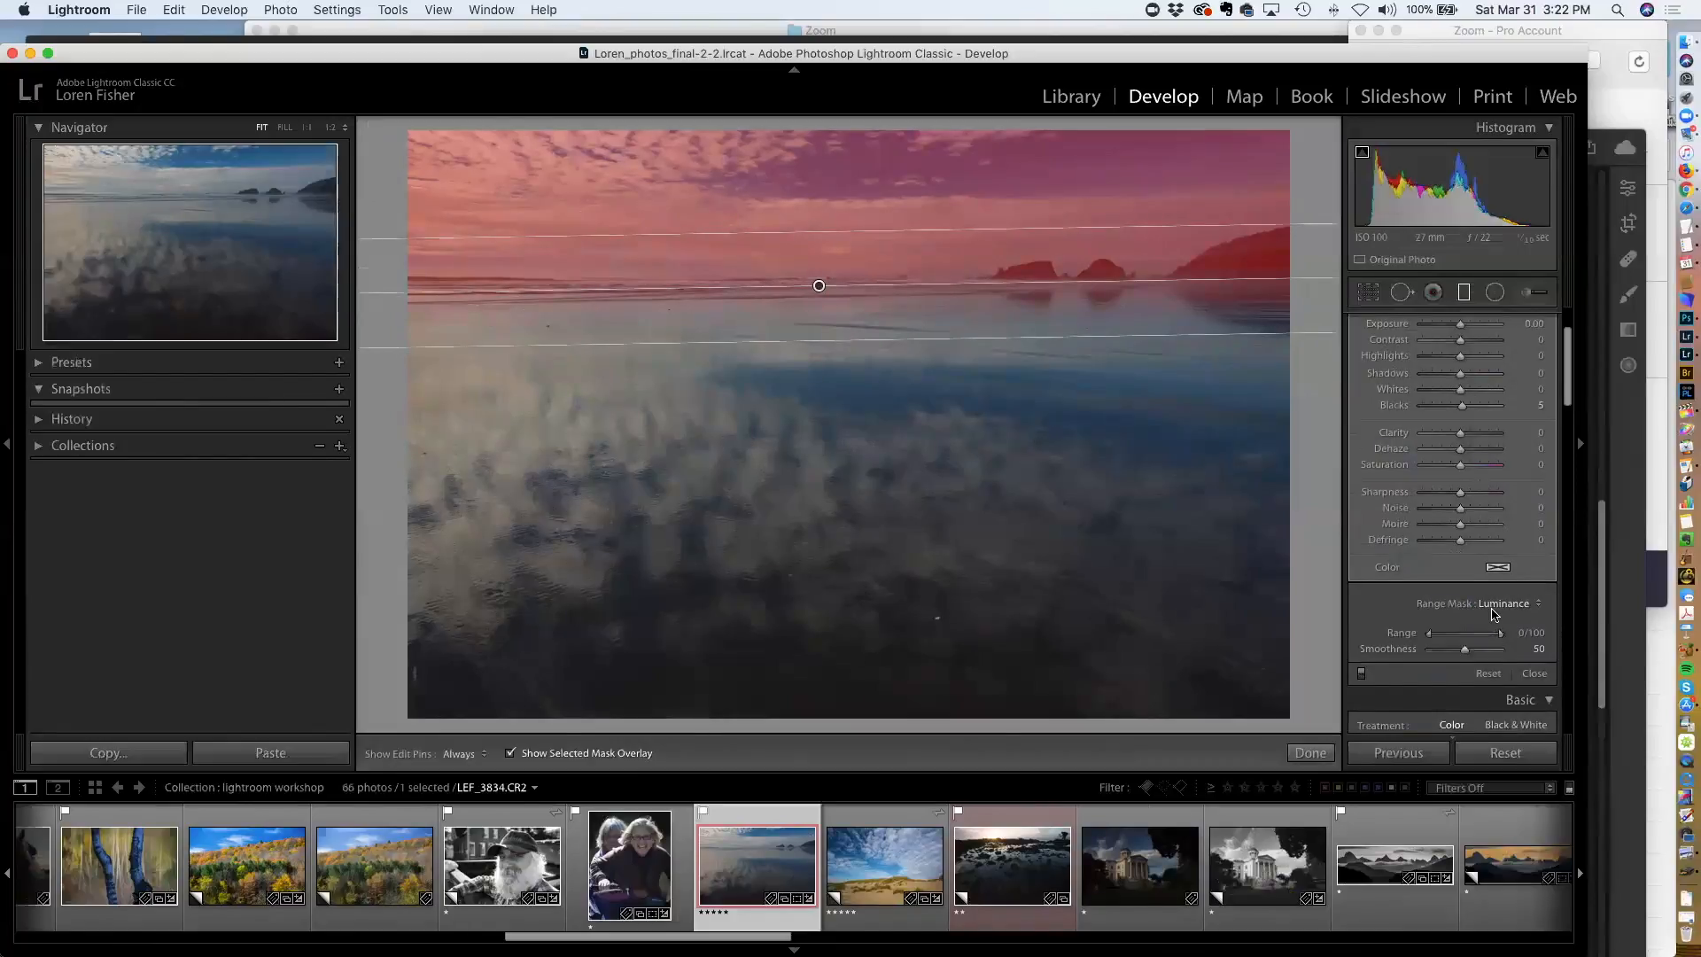
{"action": "left_click_drag", "start_coordinate": [1431, 636], "coordinate": [1486, 637]}
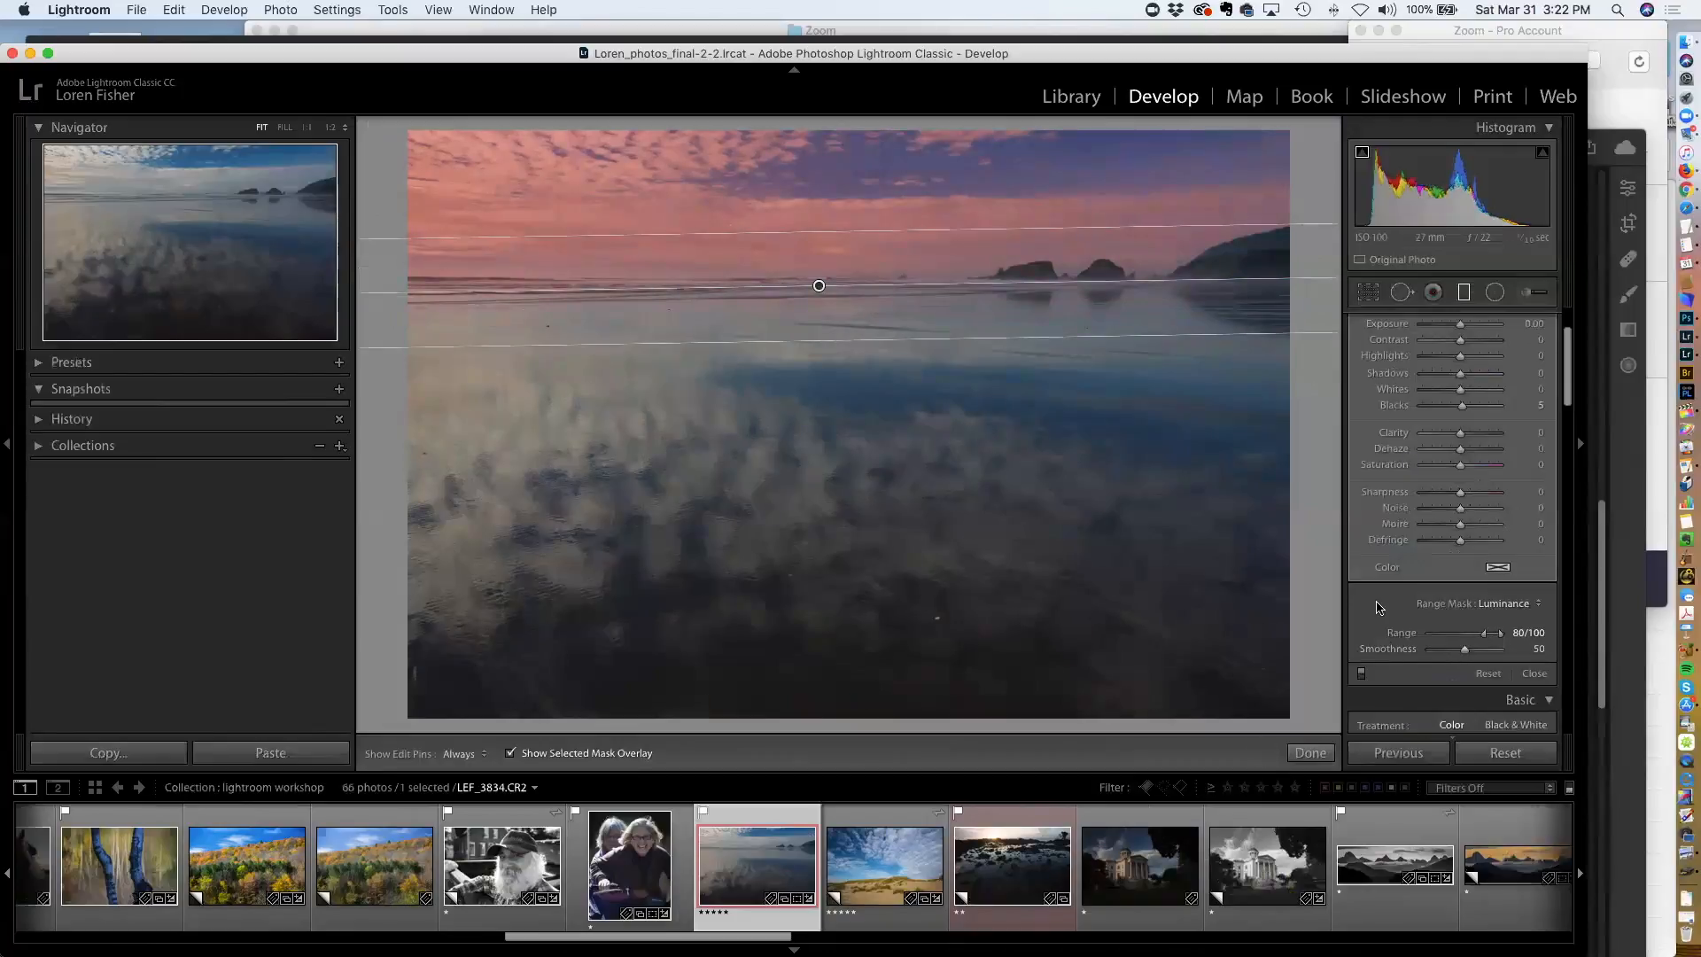
Hide the mask overlay and raise the filter's Exposure to 1.60
{"action": "key", "text": "o"}
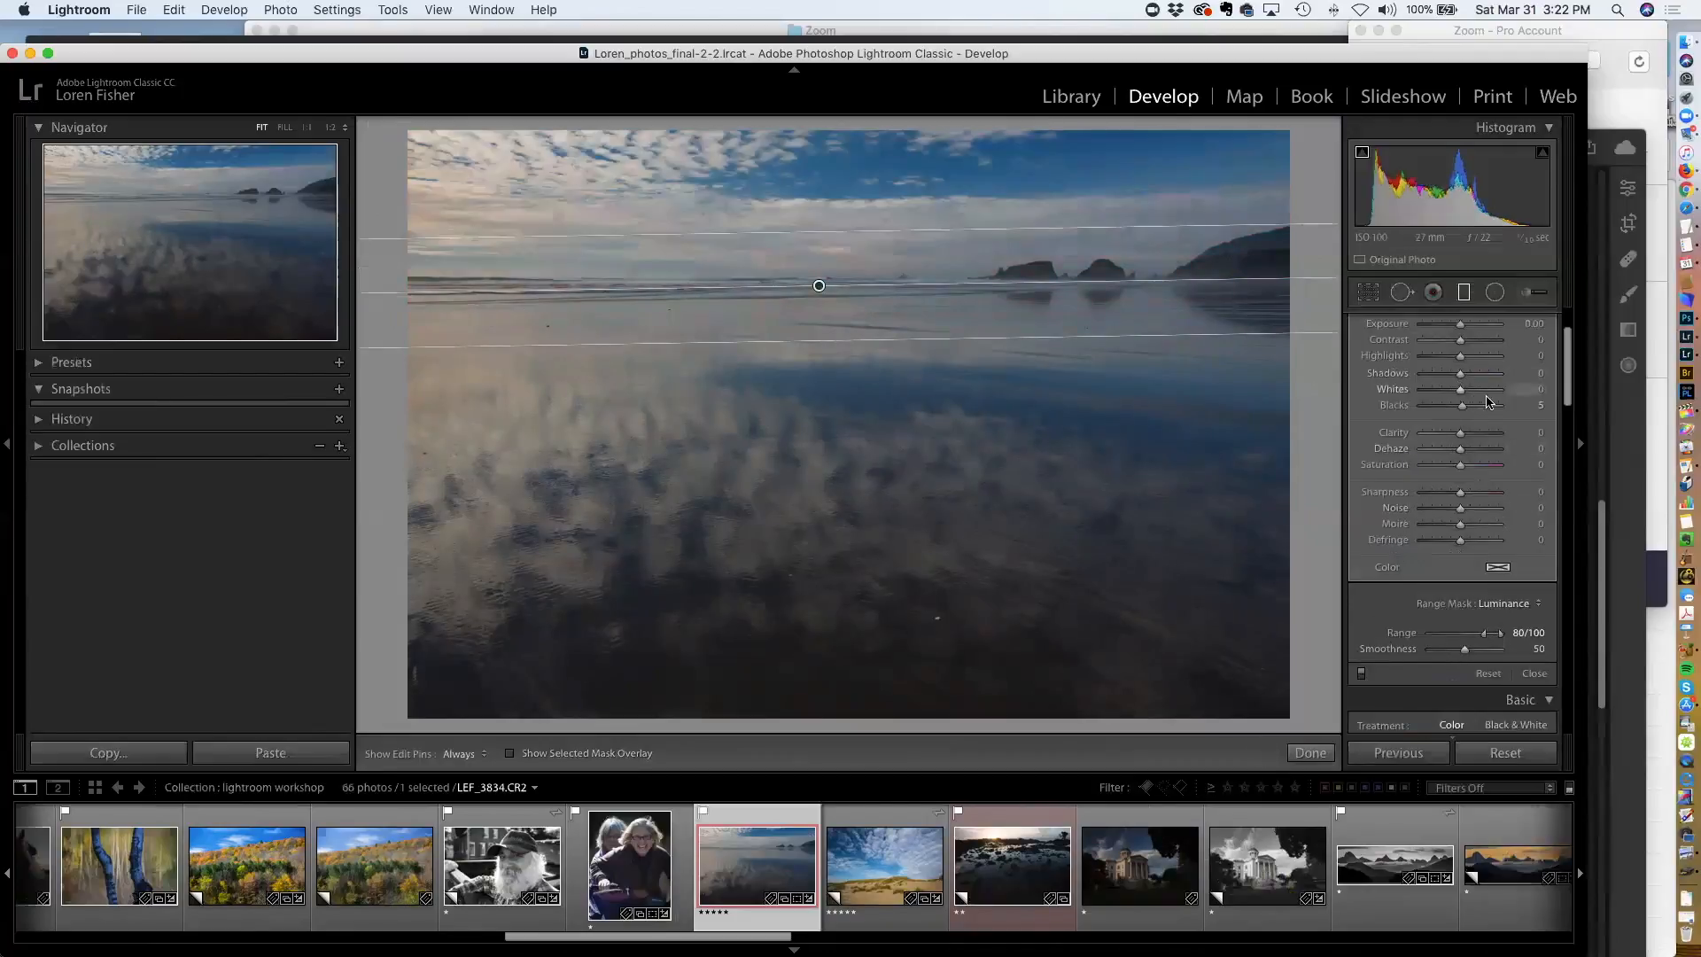
{"action": "scroll", "coordinate": [1464, 409], "scroll_direction": "up", "scroll_amount": 3}
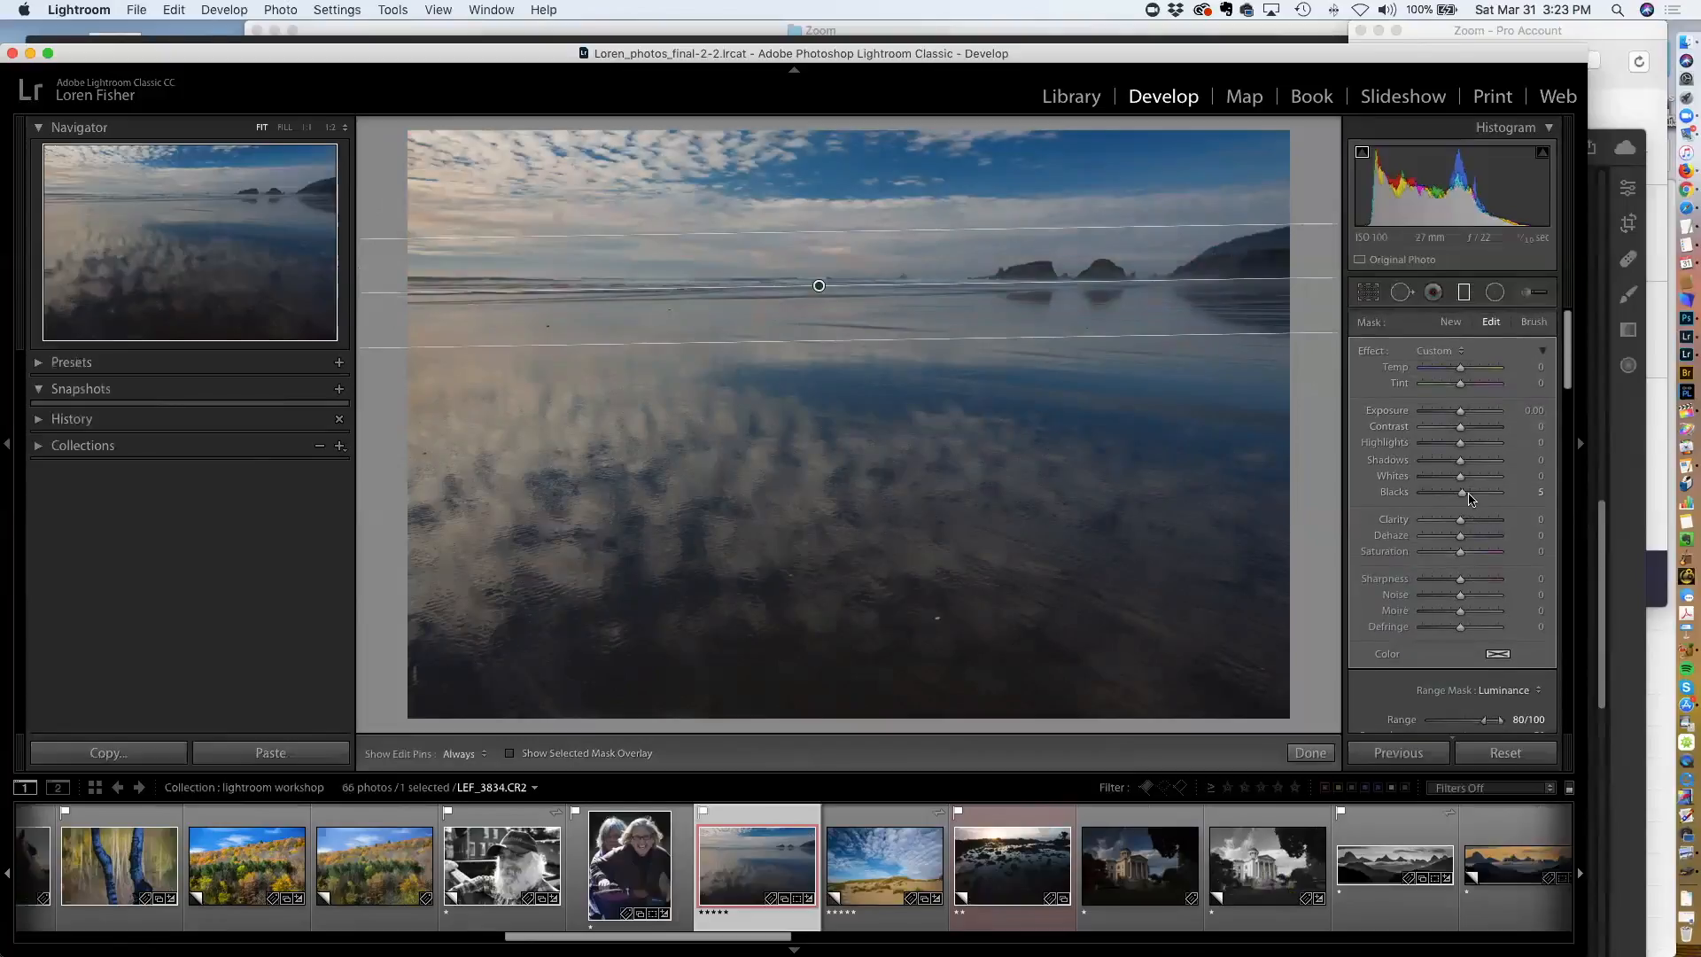
{"action": "mouse_move", "coordinate": [1460, 417]}
{"action": "left_mouse_down"}
{"action": "mouse_move", "coordinate": [1436, 417]}
{"action": "mouse_move", "coordinate": [1467, 422]}
{"action": "left_mouse_up"}
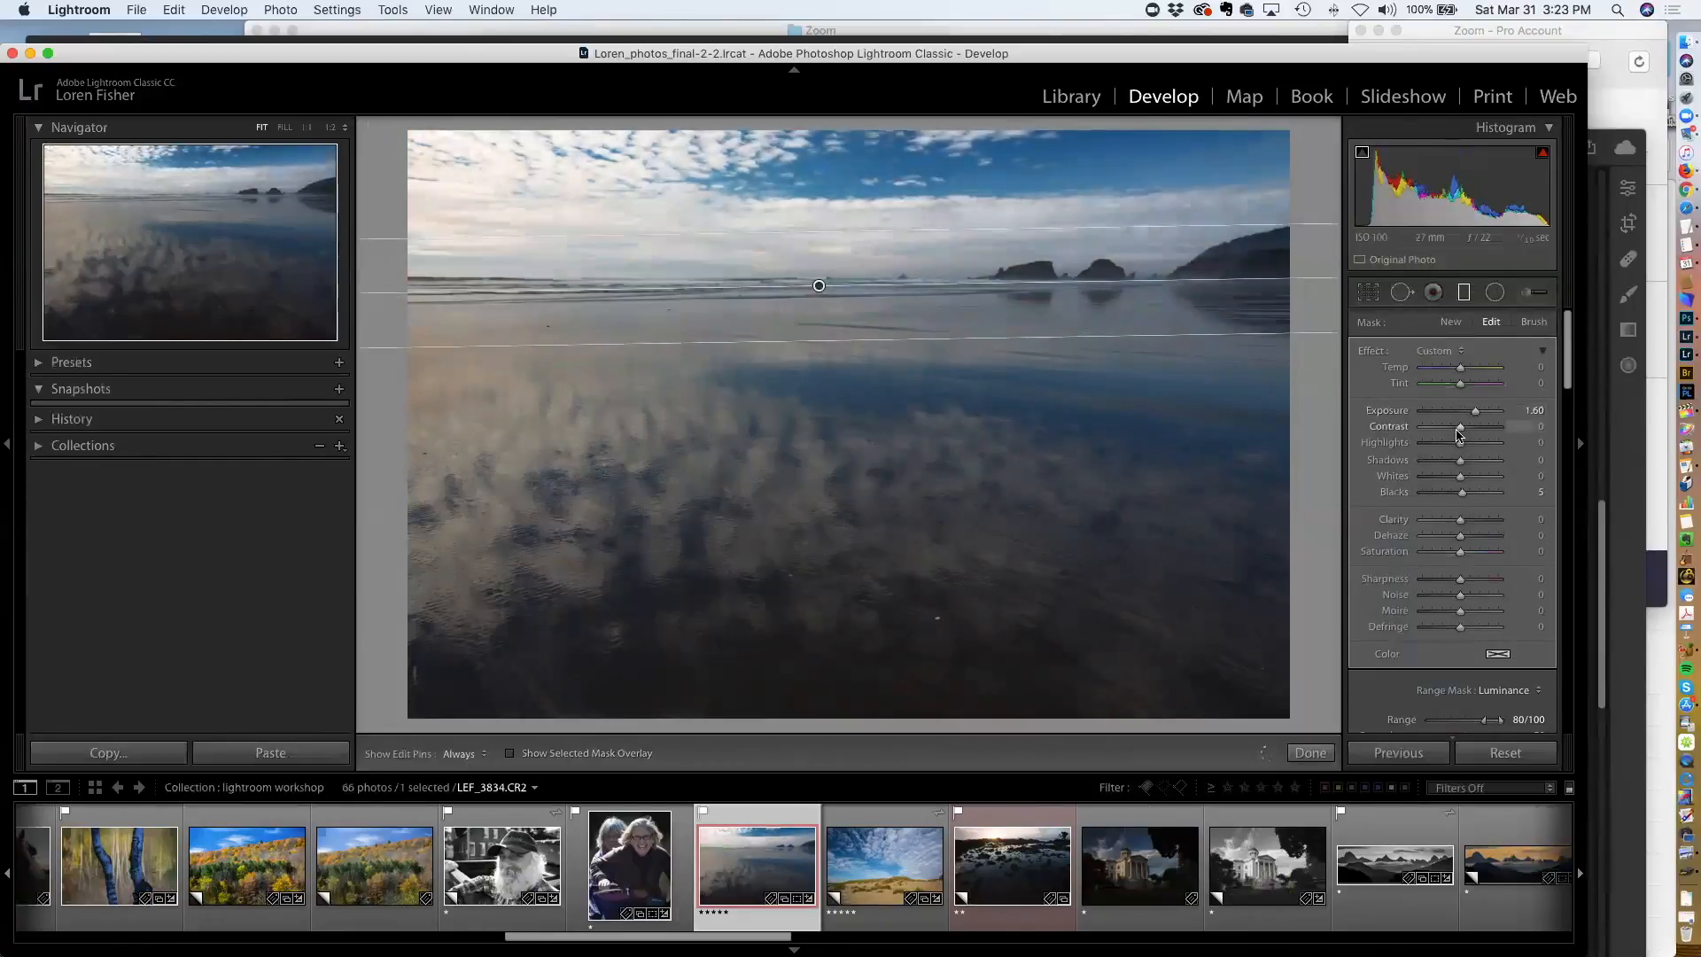
{"action": "scroll", "coordinate": [1462, 438], "scroll_direction": "down", "scroll_amount": 5}
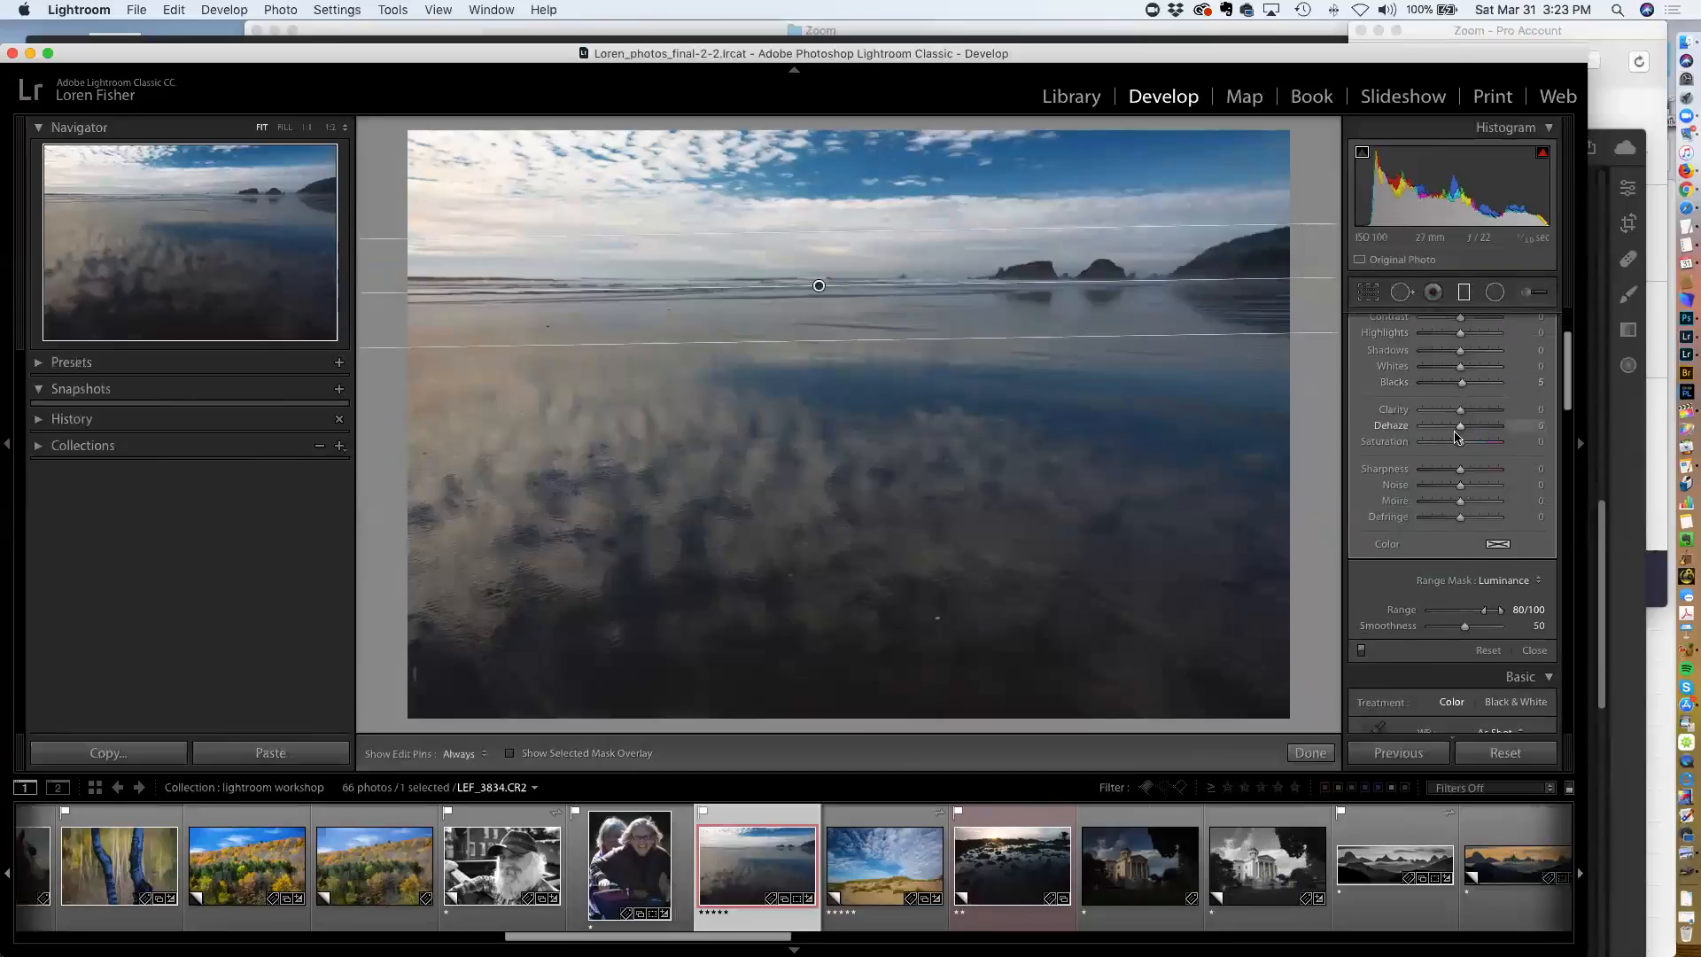
{"action": "left_click", "coordinate": [1511, 456]}
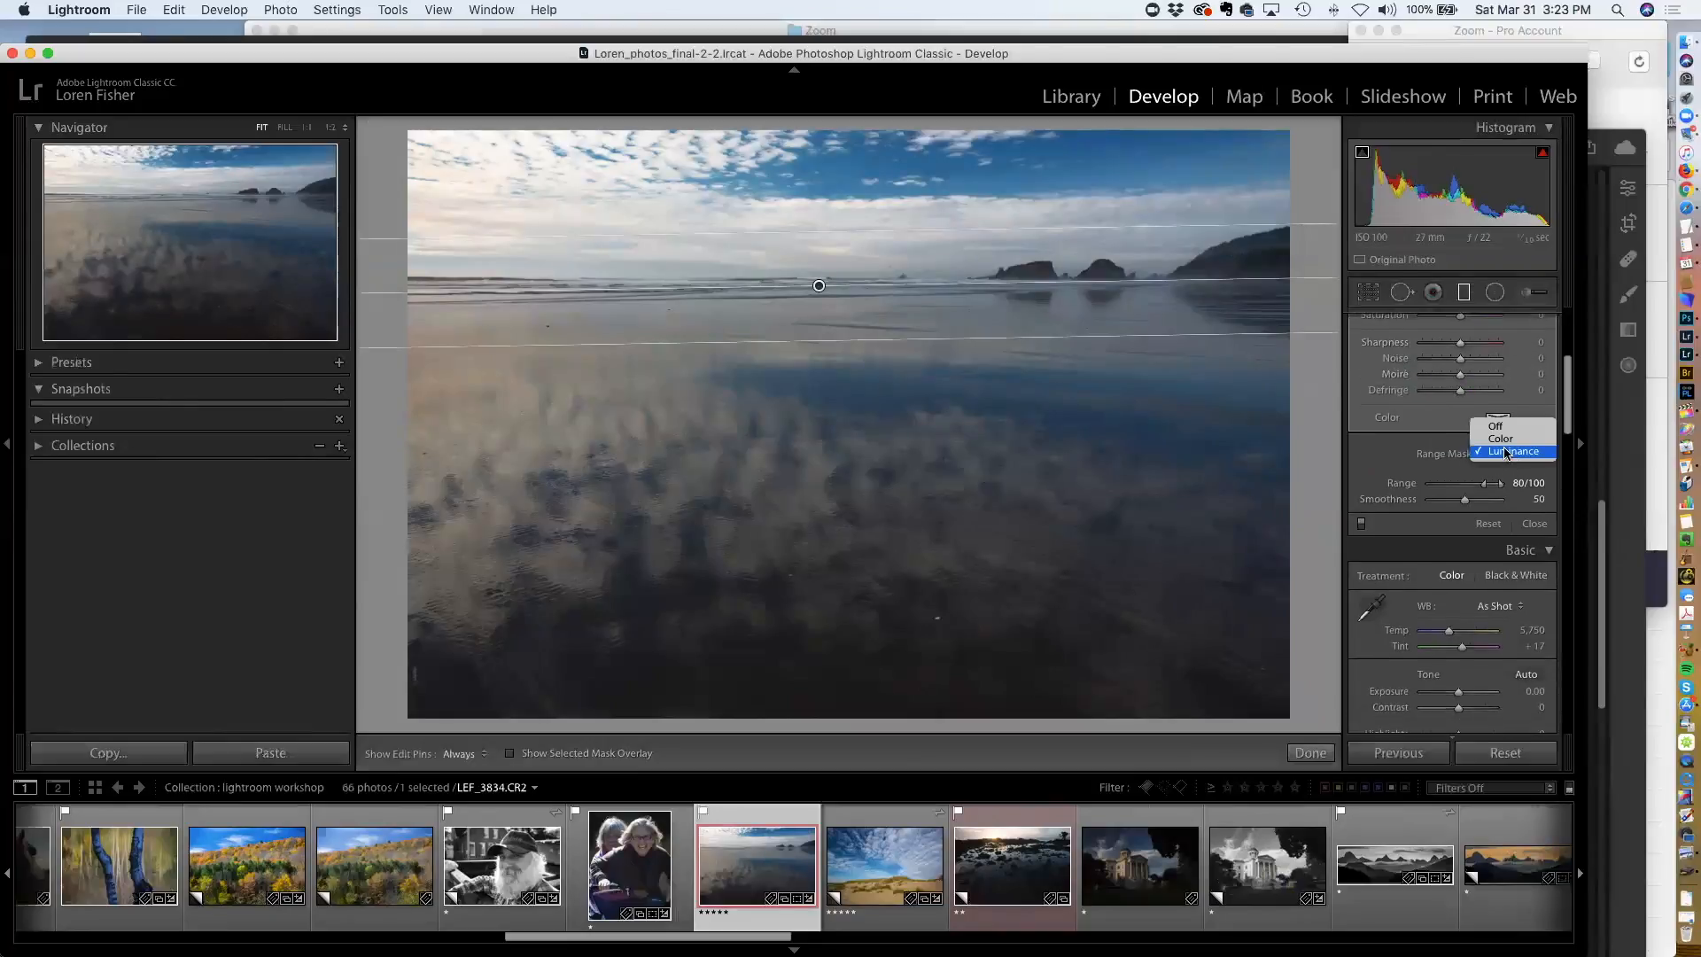
{"action": "left_click", "coordinate": [1505, 440]}
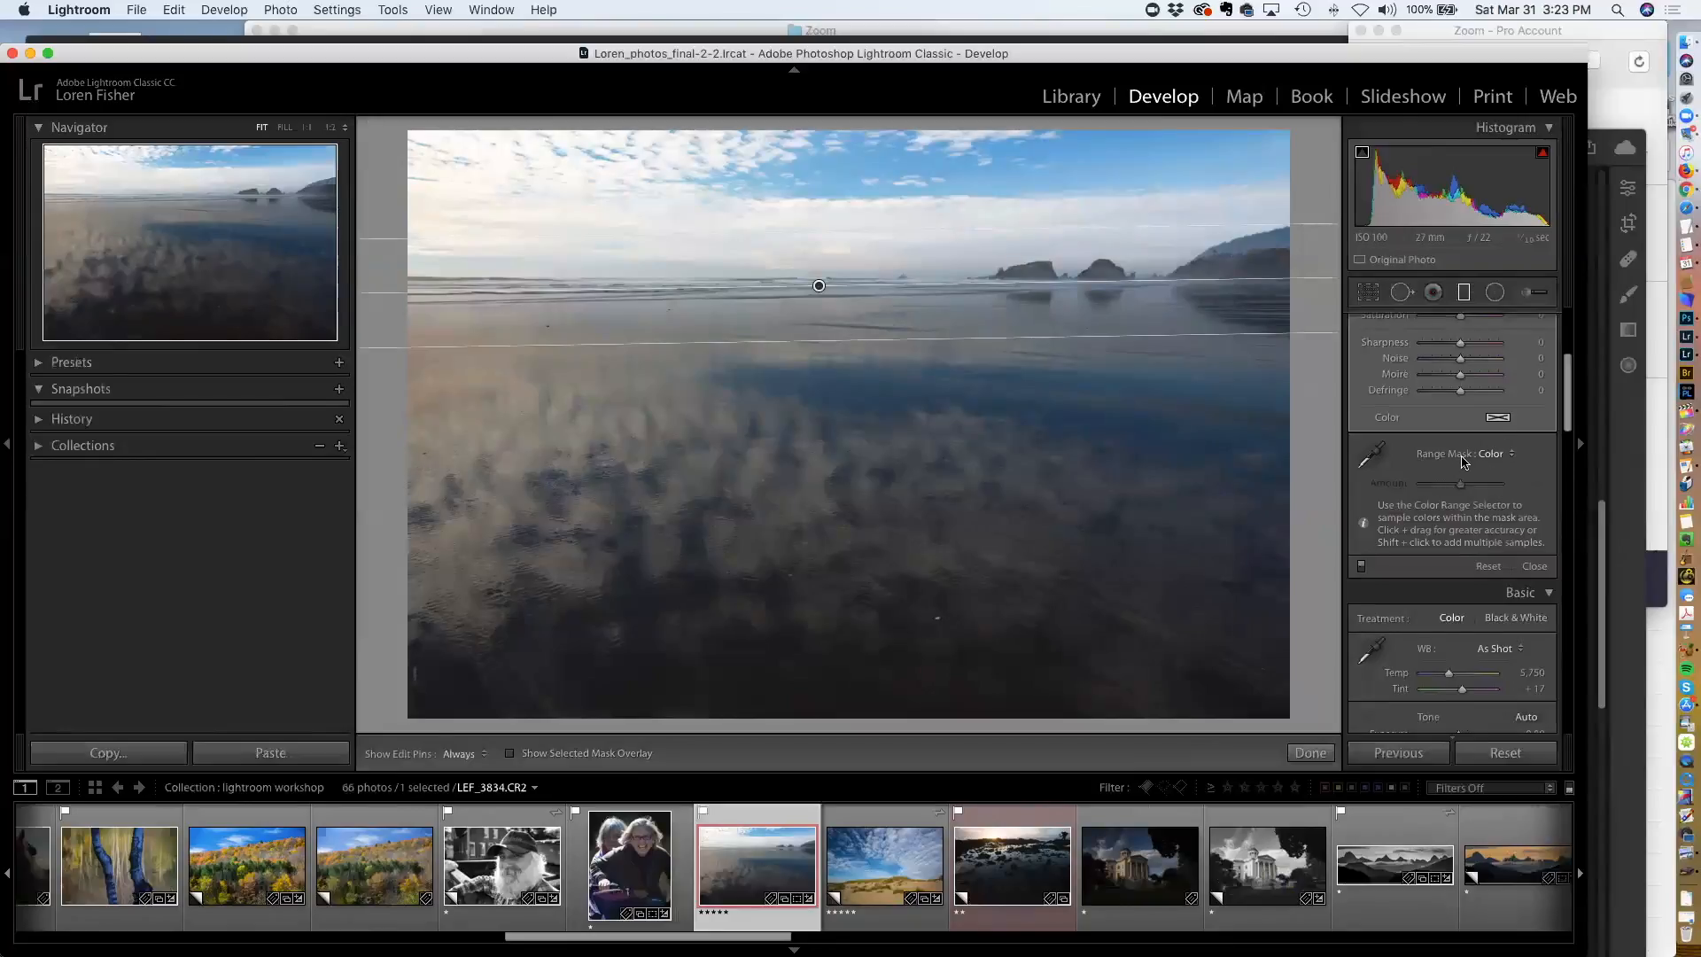
Reset the beach photo's develop settings and drag a new graduated filter from the sky down to the horizon
{"action": "left_click", "coordinate": [1509, 759]}
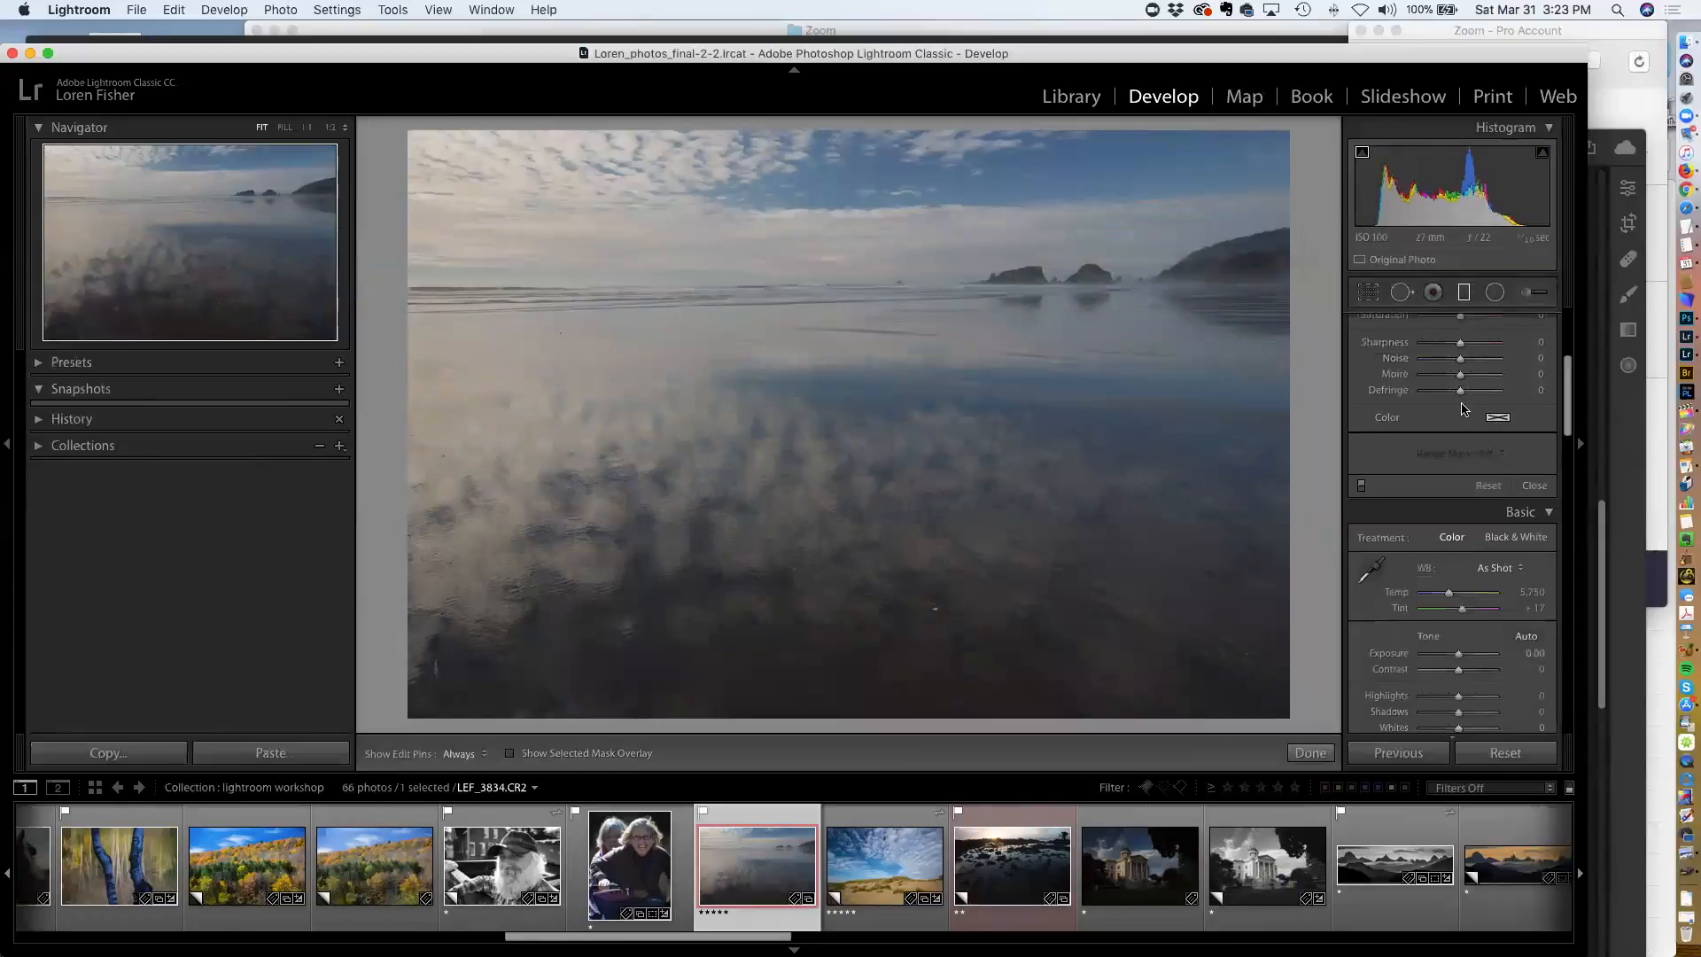
{"action": "scroll", "coordinate": [1453, 398], "scroll_direction": "up", "scroll_amount": 3}
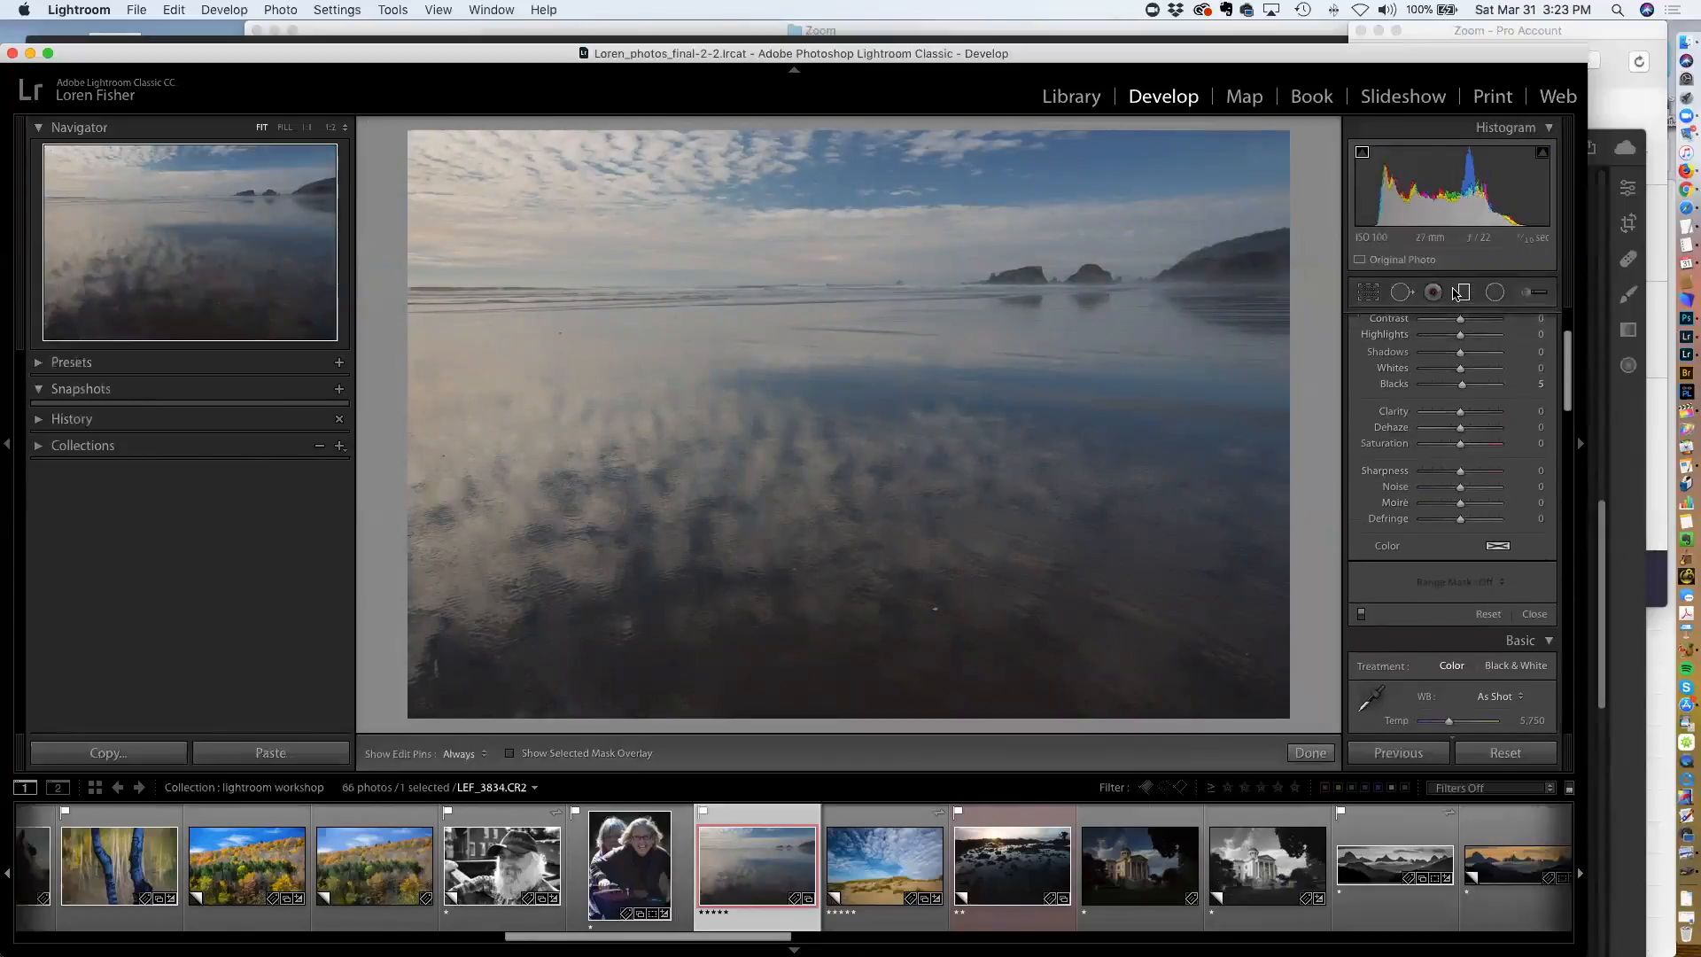
{"action": "left_click_drag", "start_coordinate": [755, 227], "coordinate": [756, 296]}
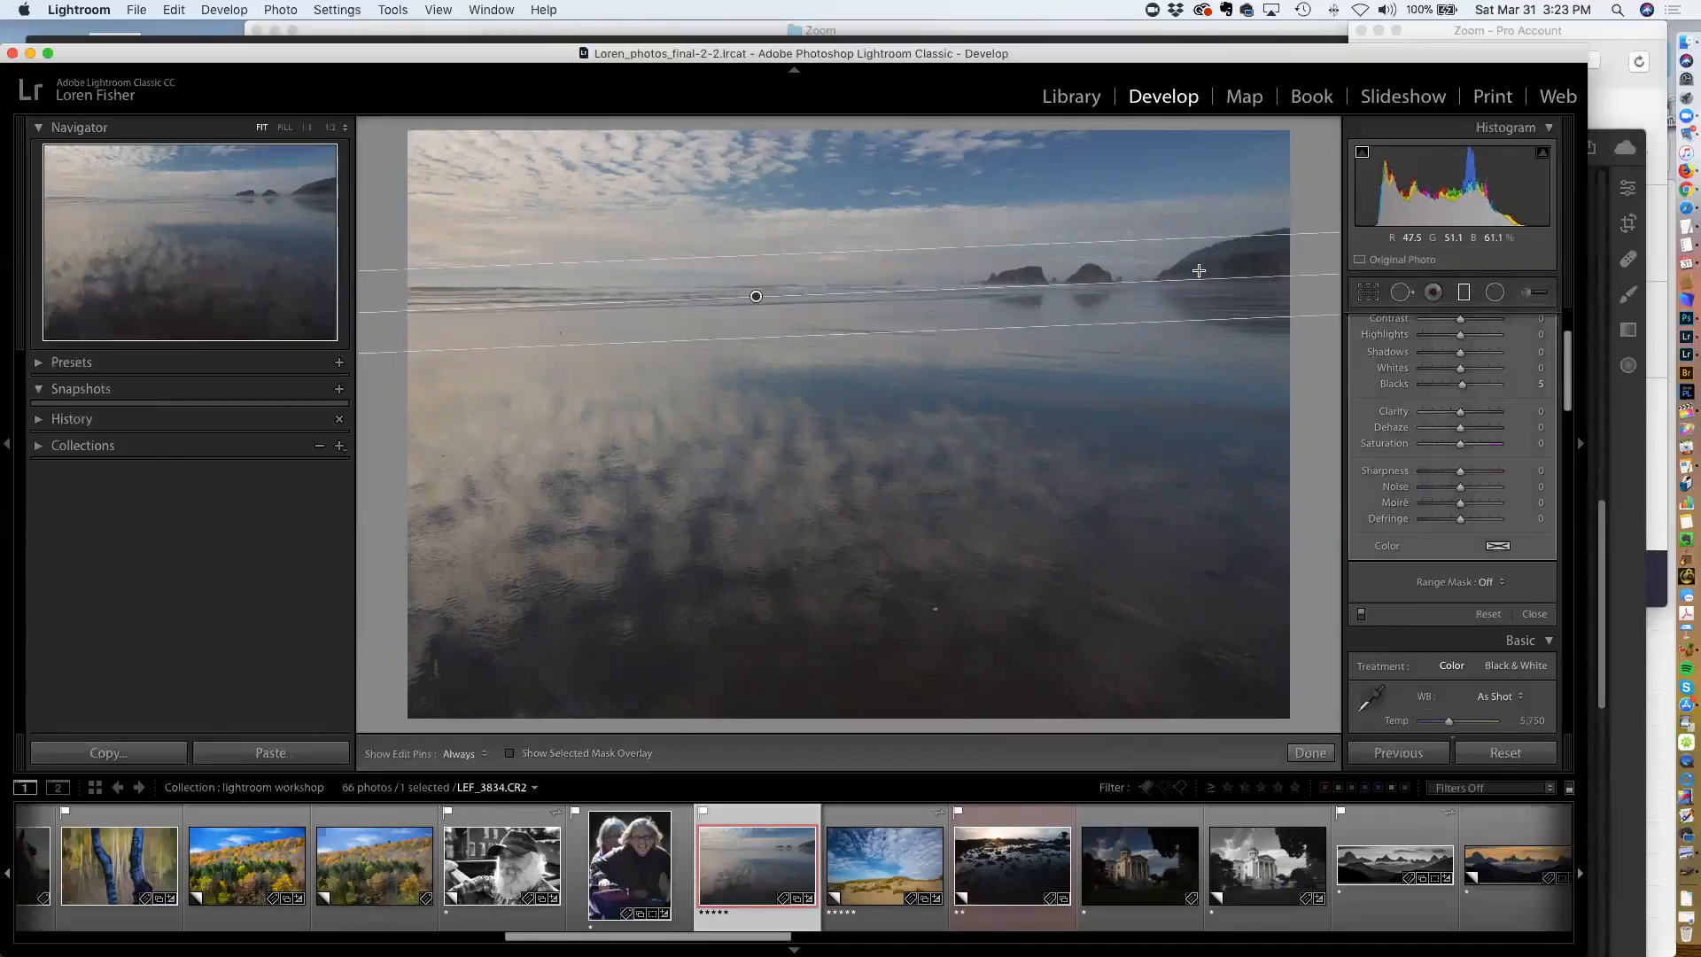
Set the filter's range mask to Color and sample the blue sky in the upper right with the color range selector
{"action": "left_click", "coordinate": [1492, 585]}
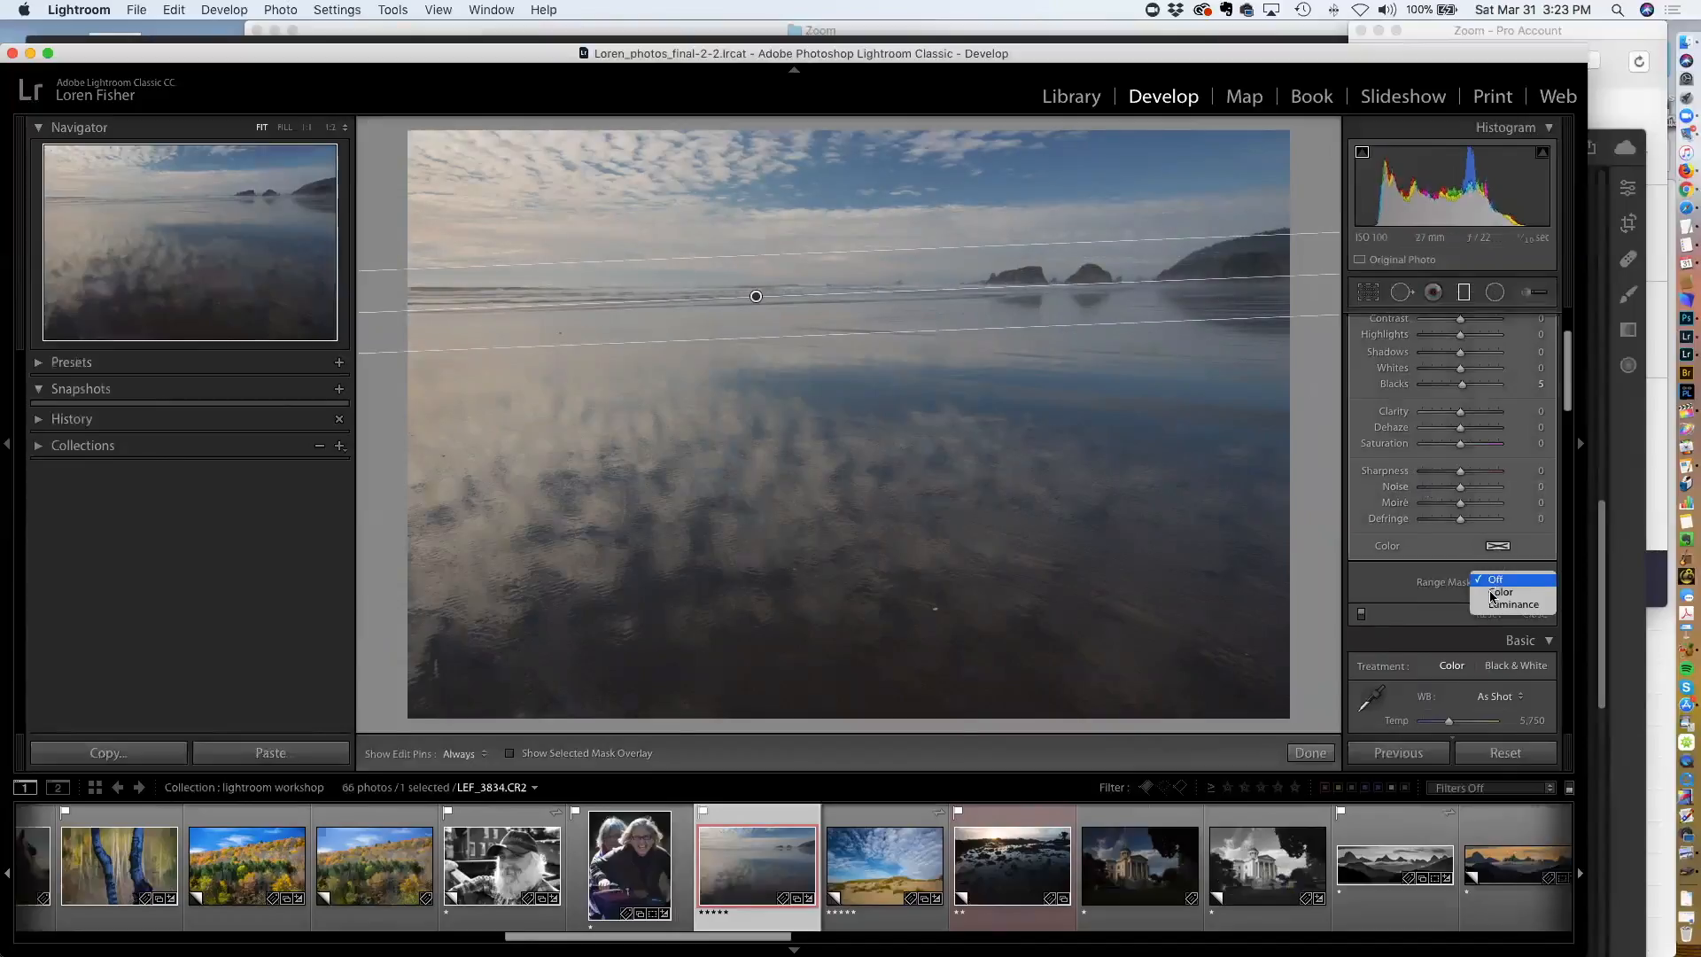
{"action": "left_click", "coordinate": [1495, 605]}
{"action": "left_click", "coordinate": [1490, 581]}
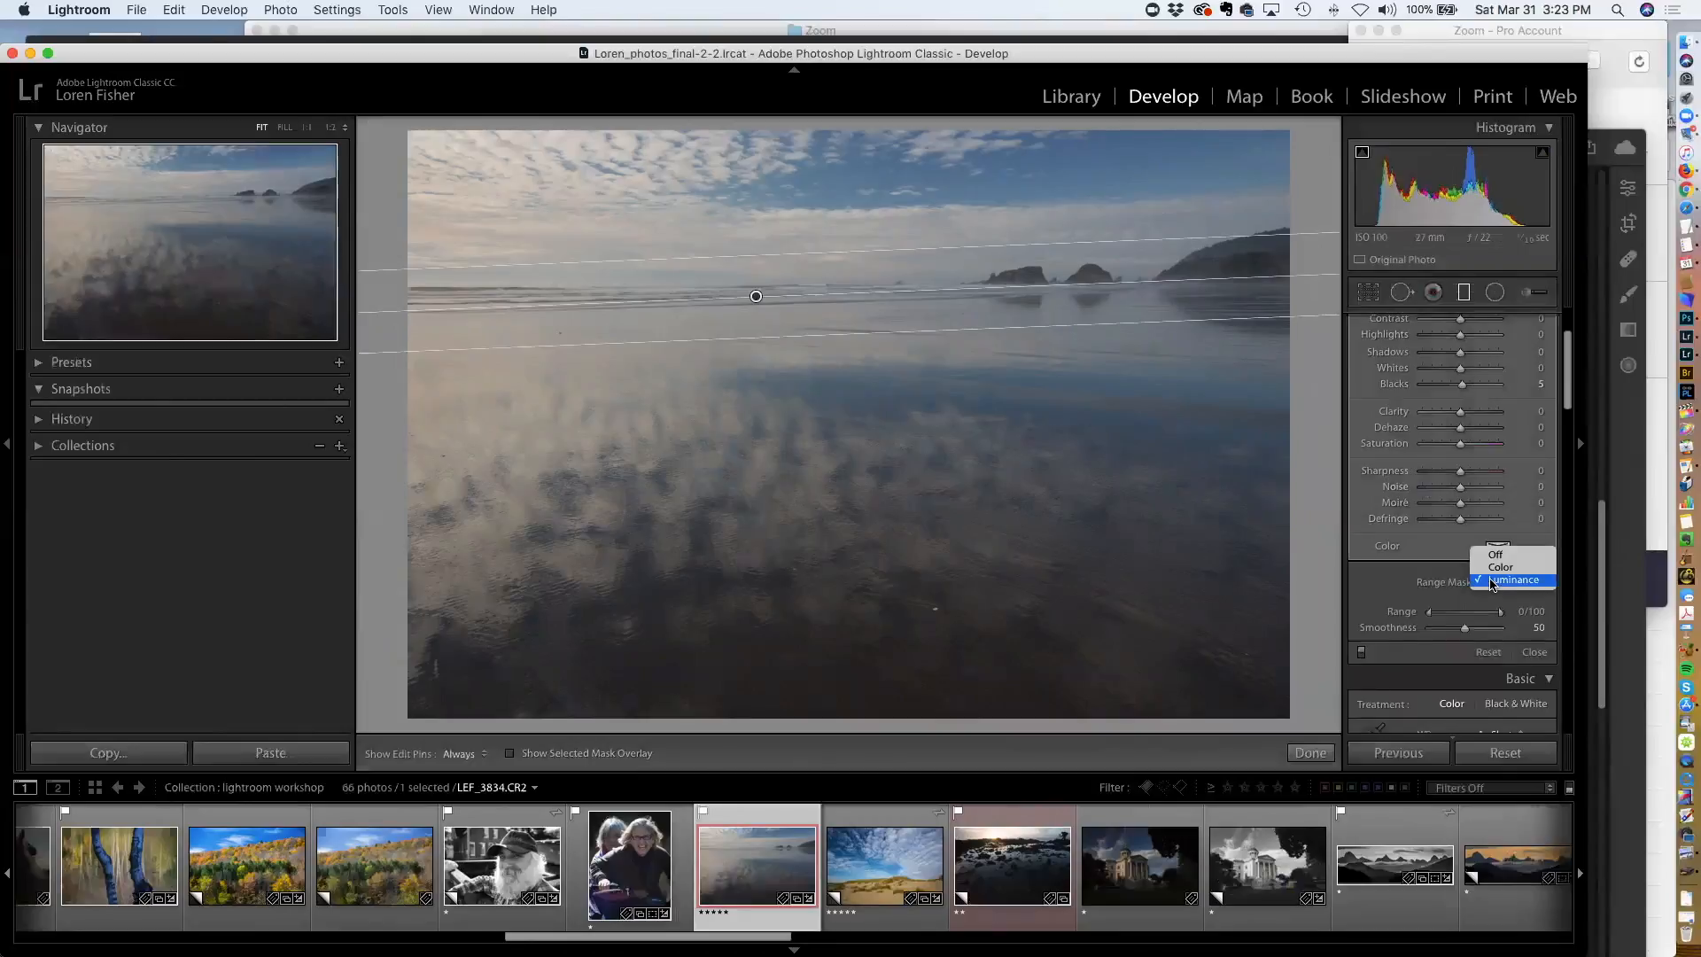
{"action": "left_click", "coordinate": [1393, 585]}
{"action": "left_click", "coordinate": [1373, 584]}
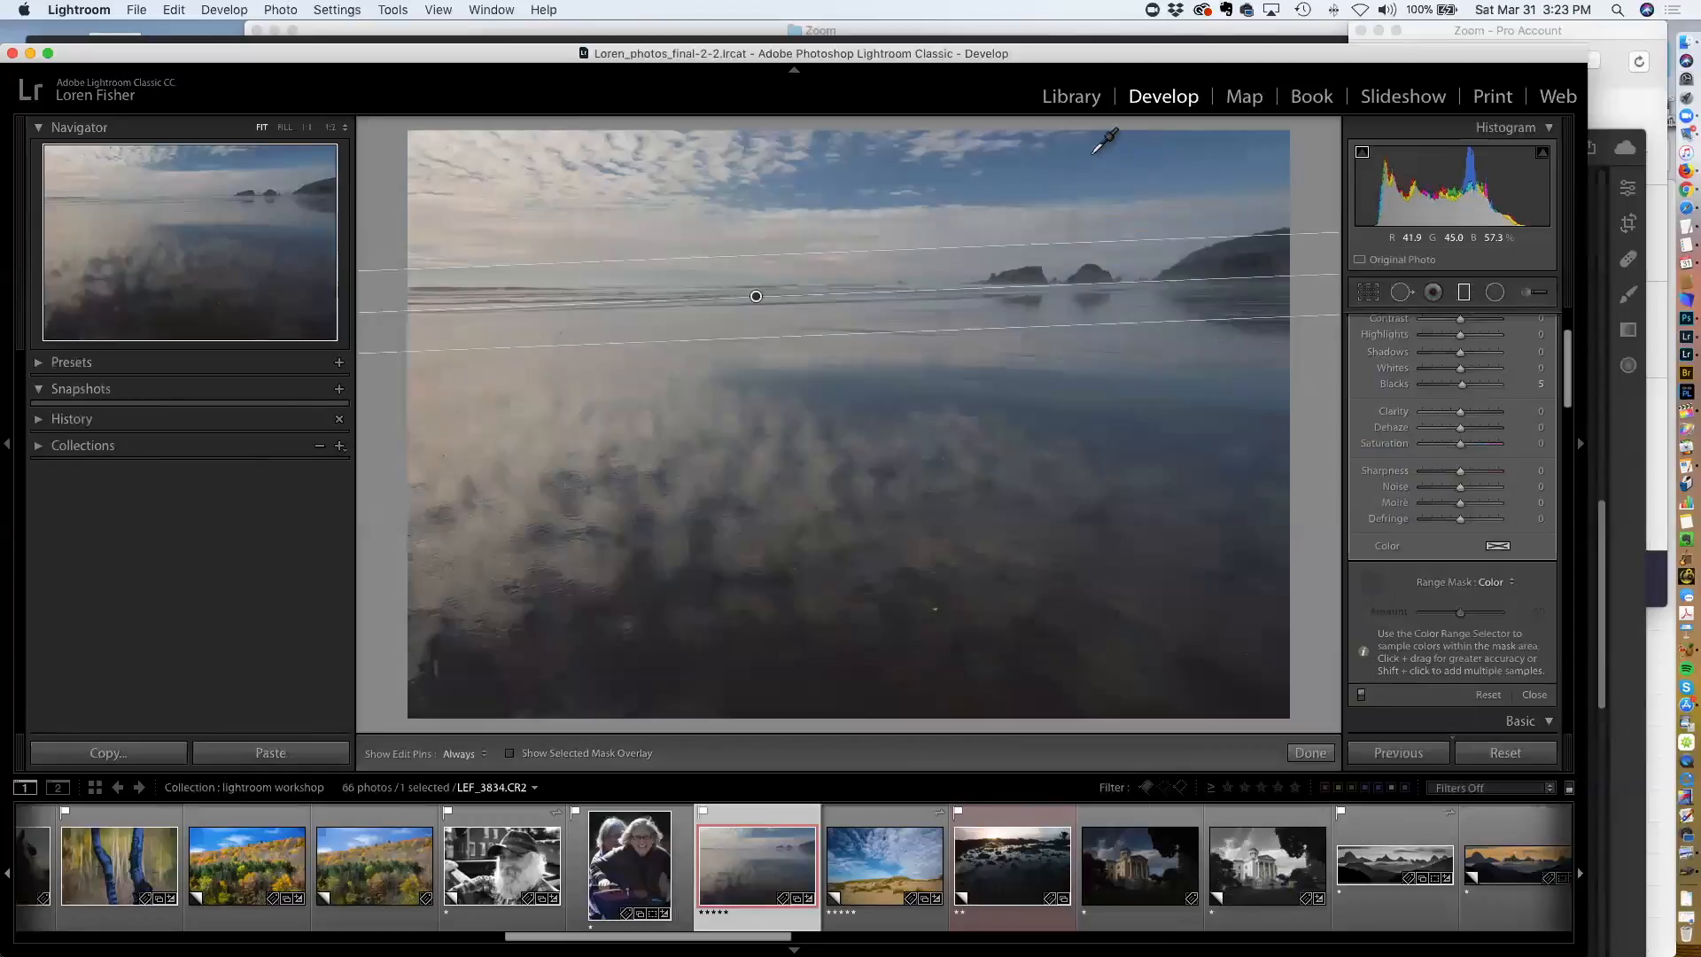
{"action": "left_click_drag", "start_coordinate": [1090, 155], "coordinate": [1217, 175]}
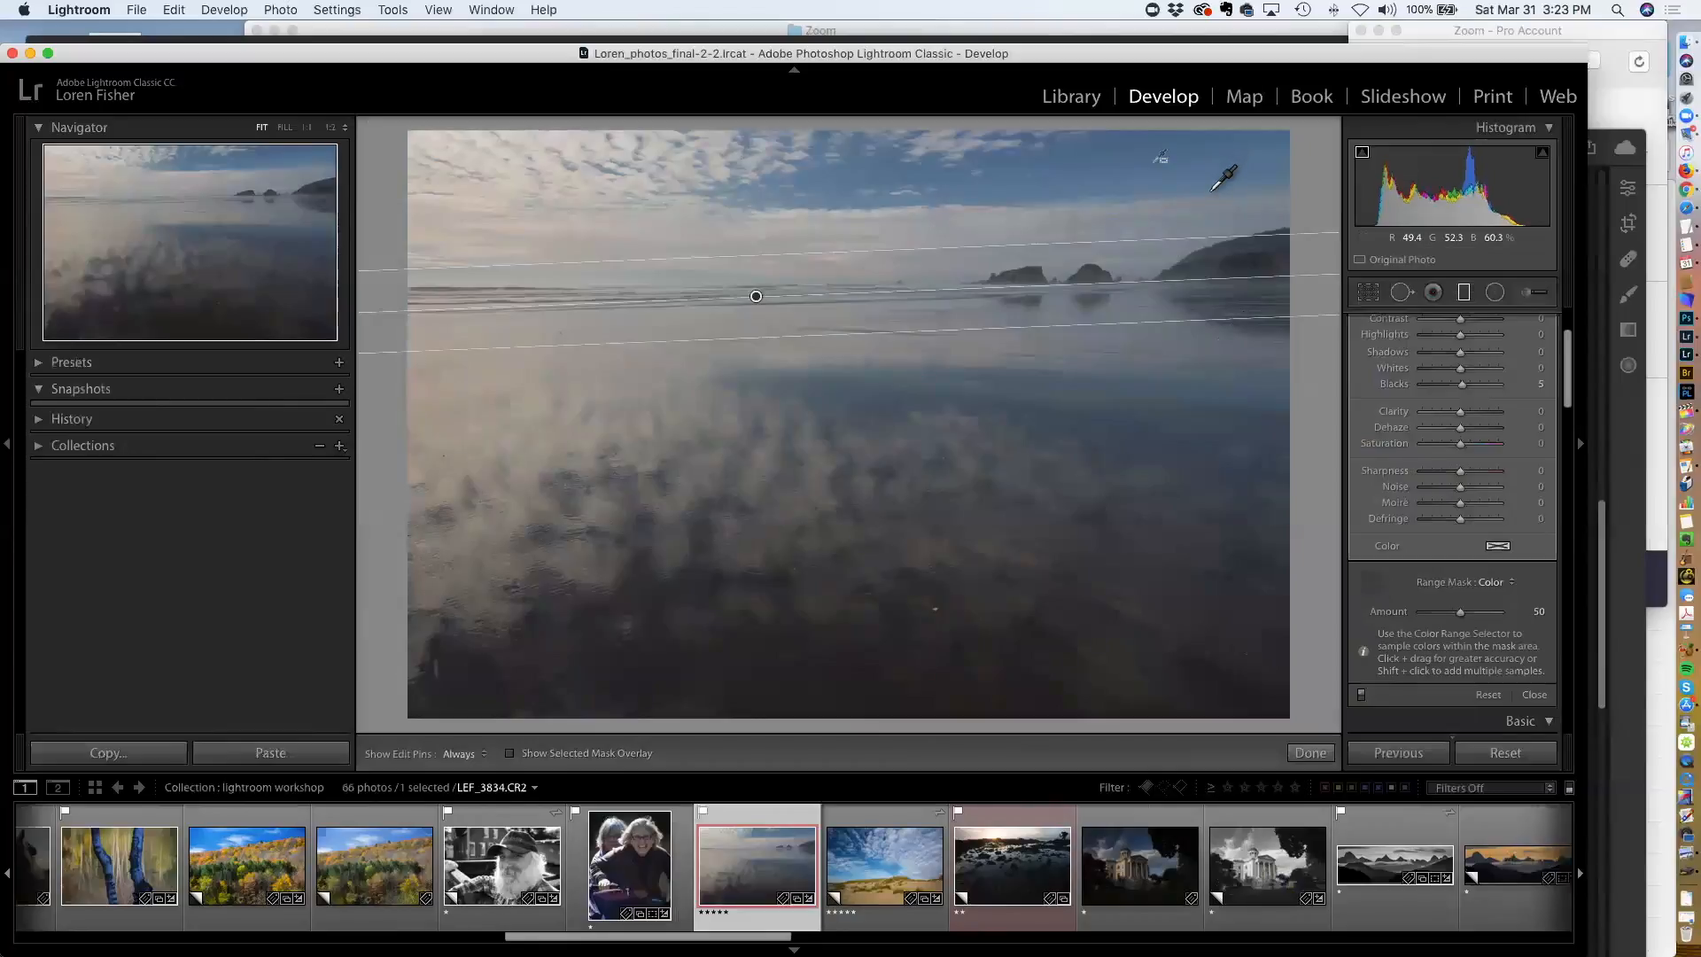
Toggle the mask overlay to check the sampled sky, then set the filter's Temp to -61 and Exposure to 0.17
{"action": "key", "text": "o"}
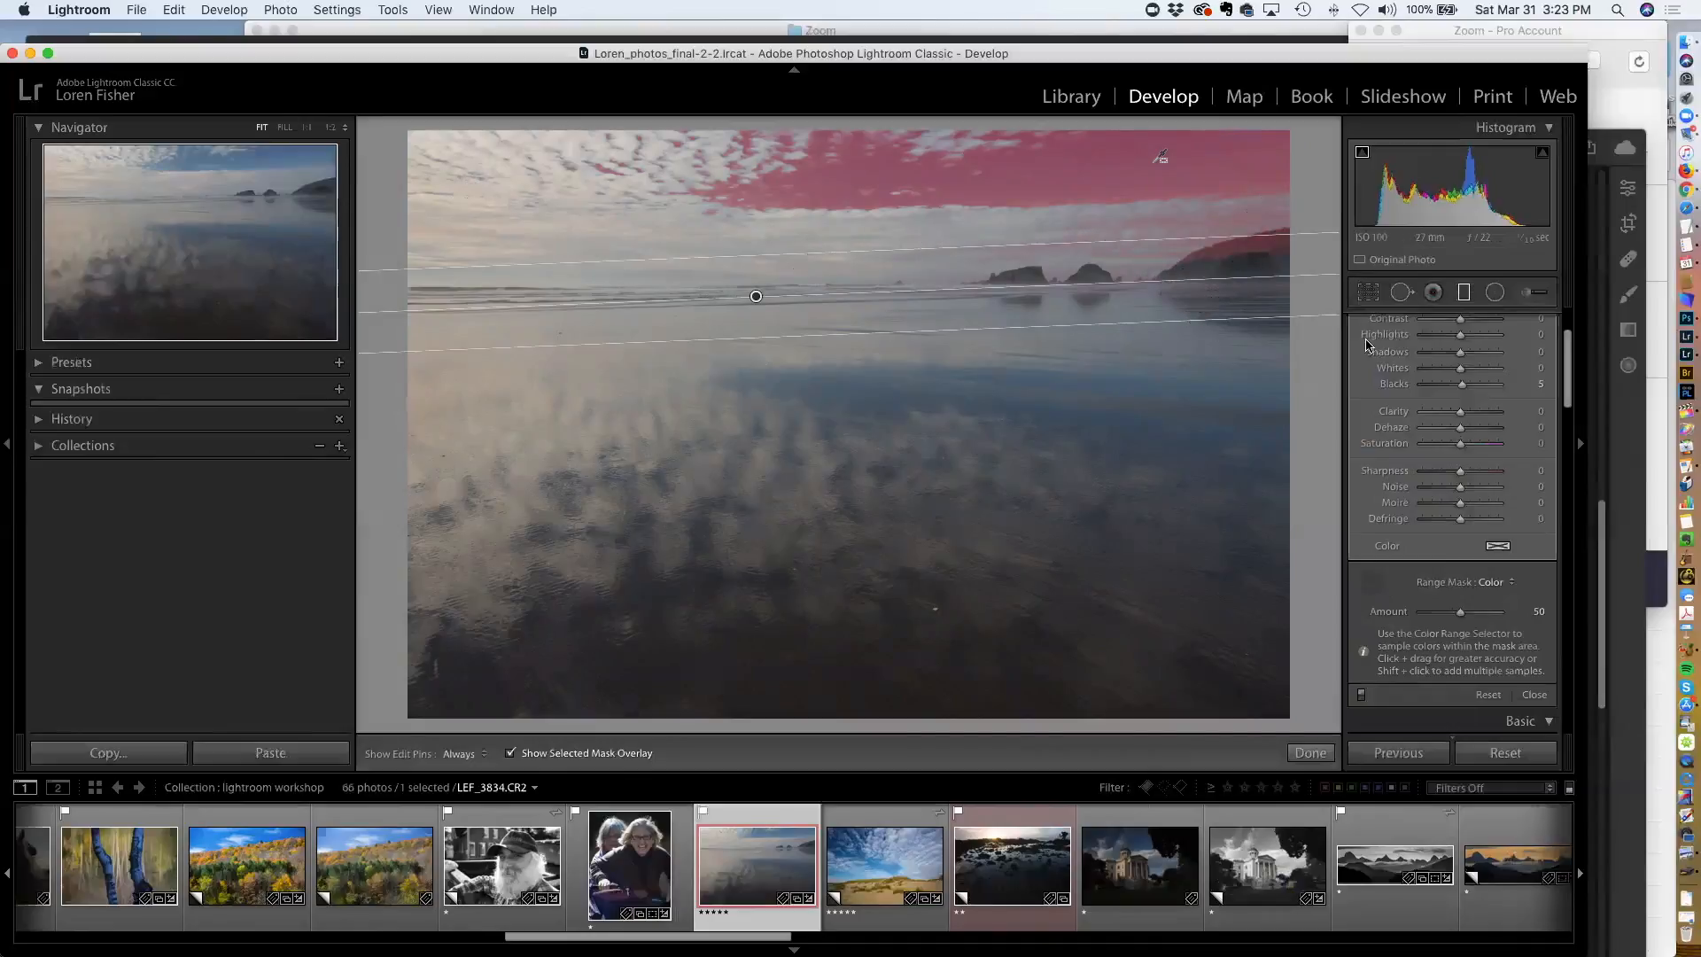
{"action": "key", "text": "o"}
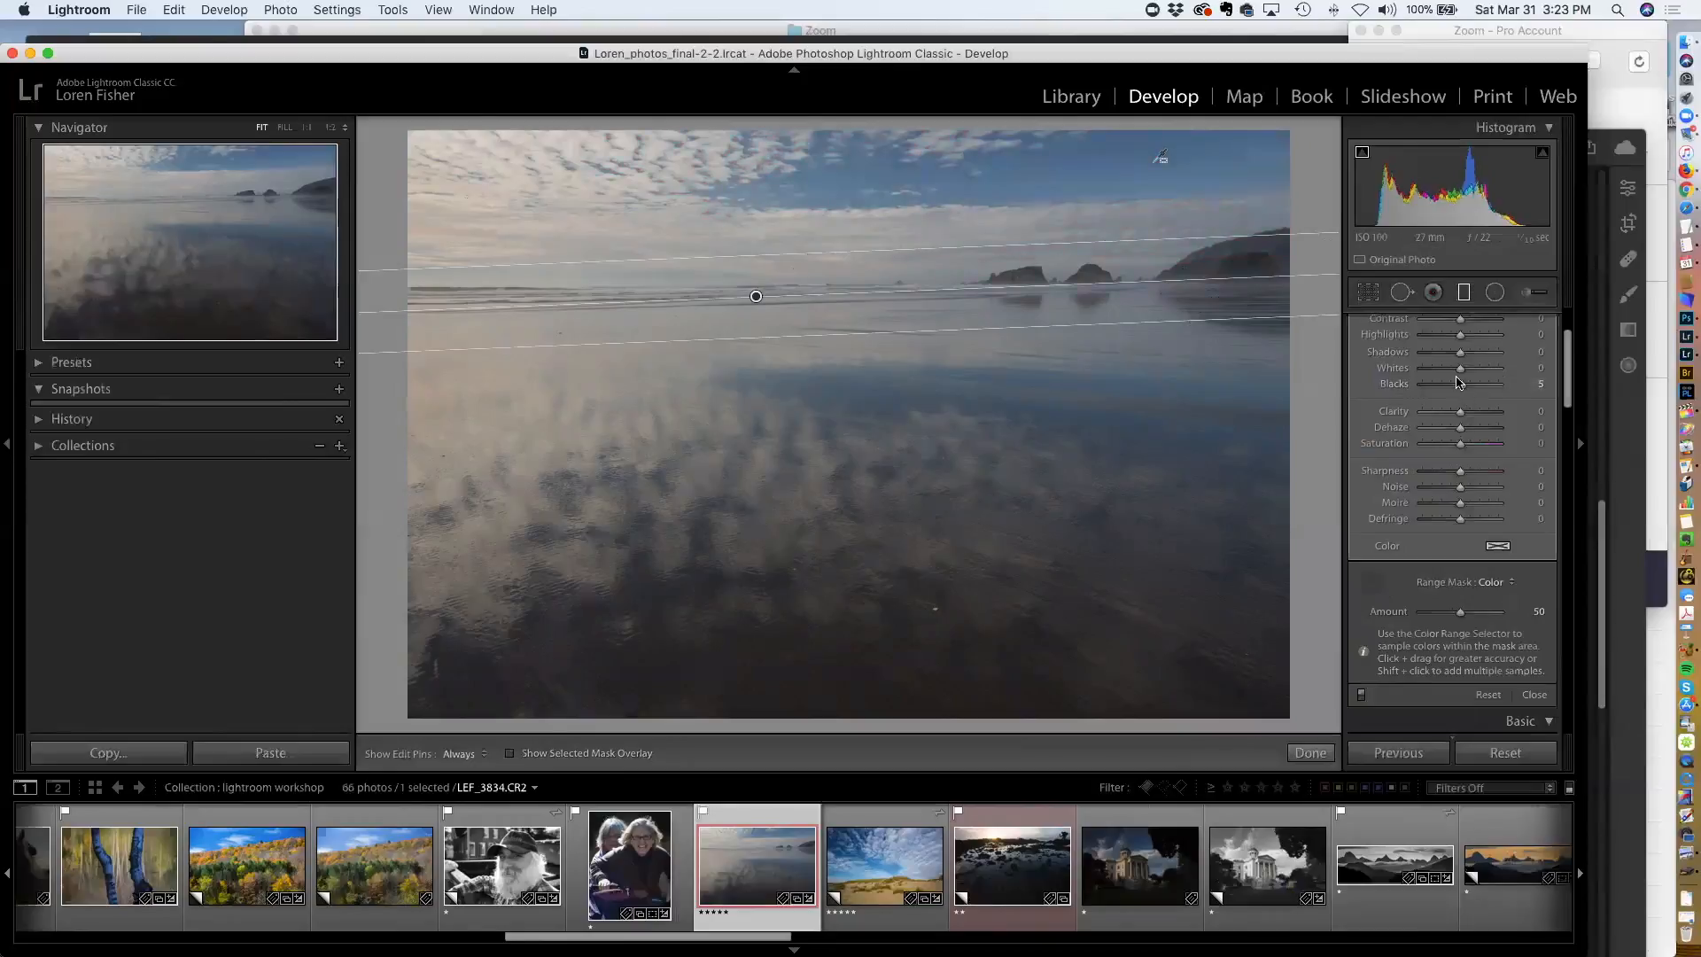
{"action": "scroll", "coordinate": [1473, 419], "scroll_direction": "up", "scroll_amount": 3}
{"action": "scroll", "coordinate": [1473, 419], "scroll_direction": "up", "scroll_amount": 1}
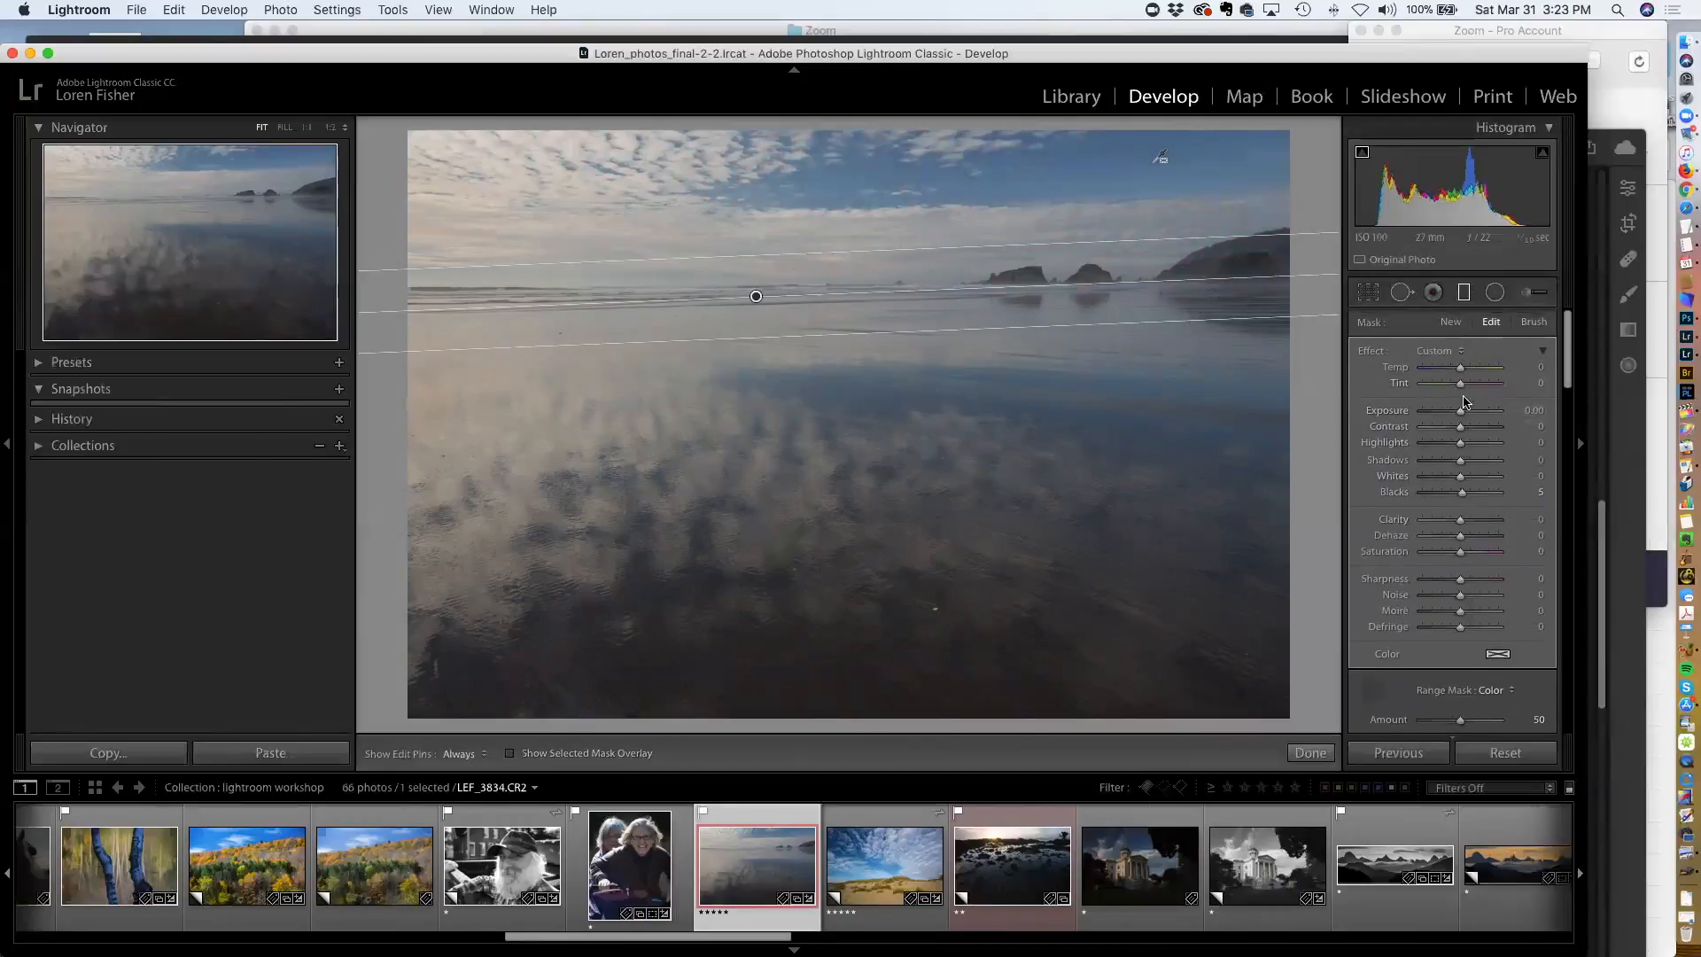
{"action": "left_click_drag", "start_coordinate": [1461, 412], "coordinate": [1440, 378]}
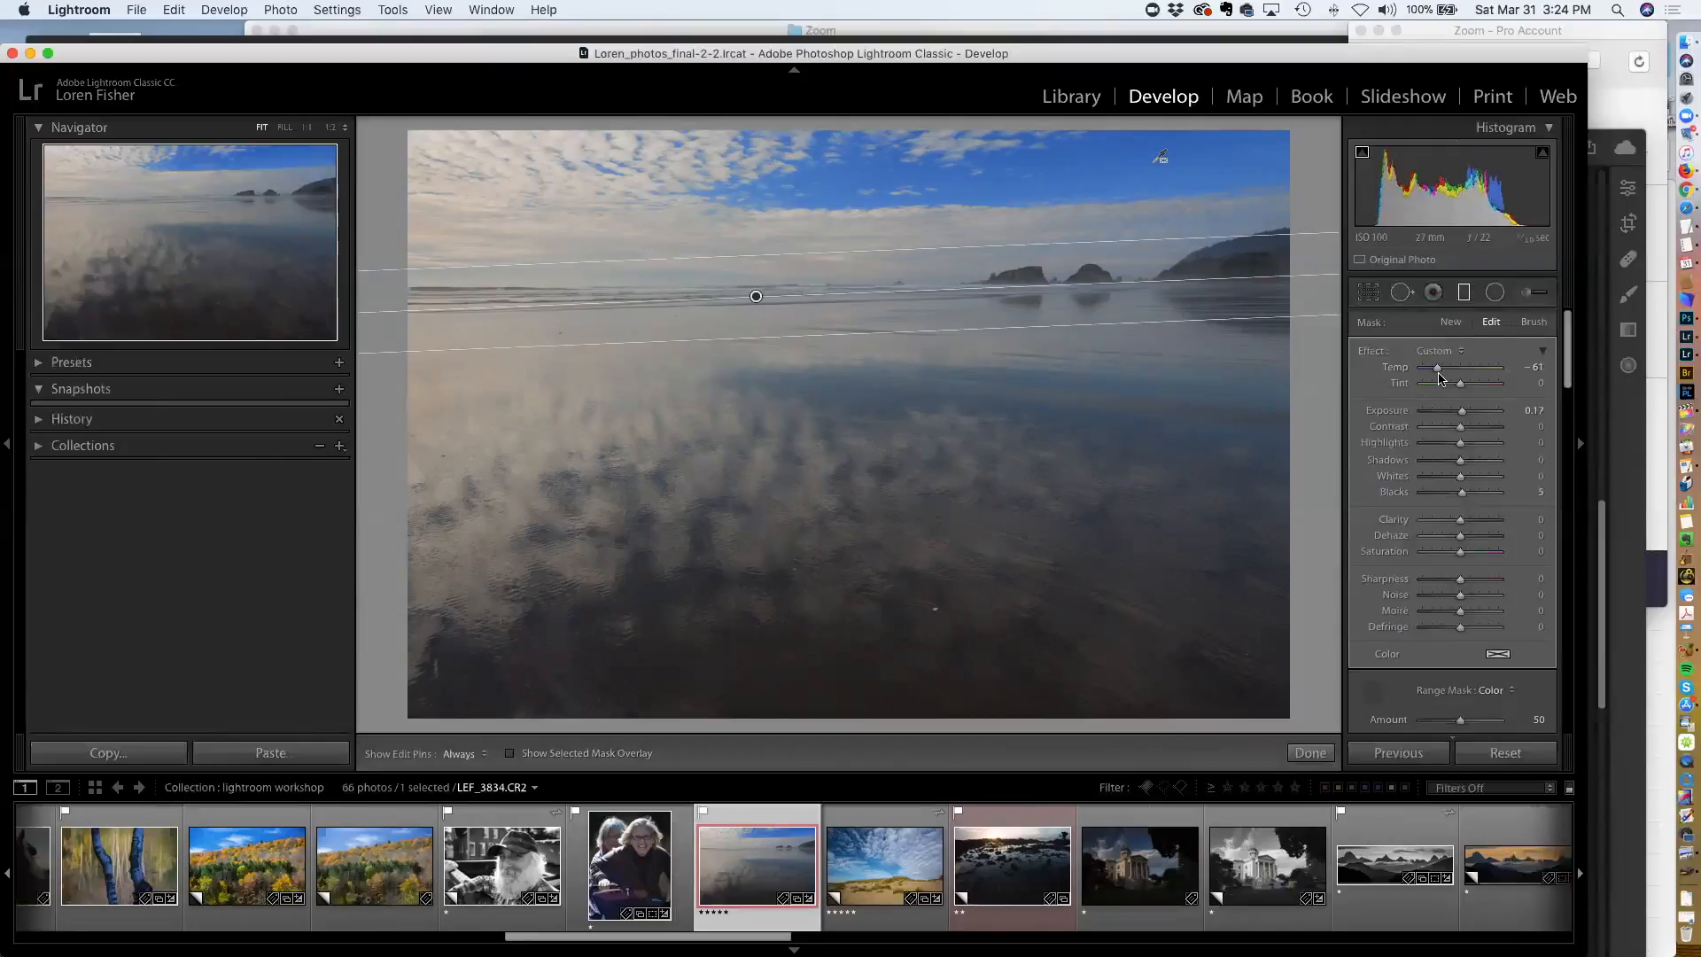
Delete the sky graduated filter from the beach photo
{"action": "left_click_drag", "start_coordinate": [1438, 378], "coordinate": [1453, 370]}
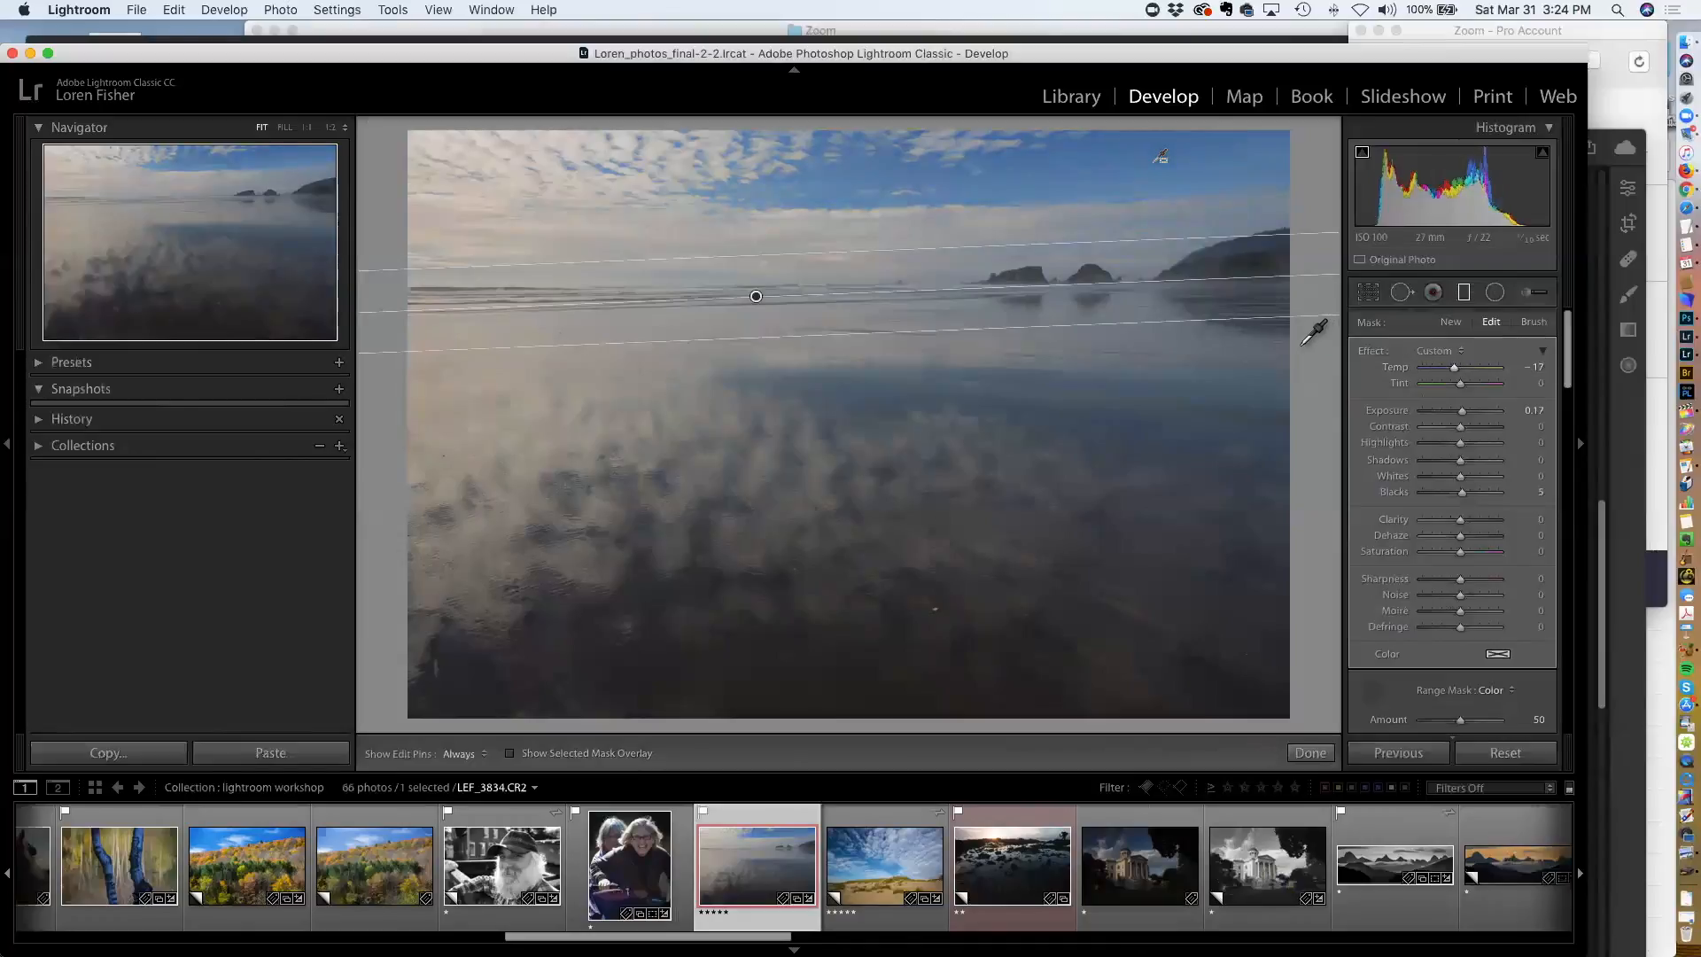
{"action": "key", "text": "Delete"}
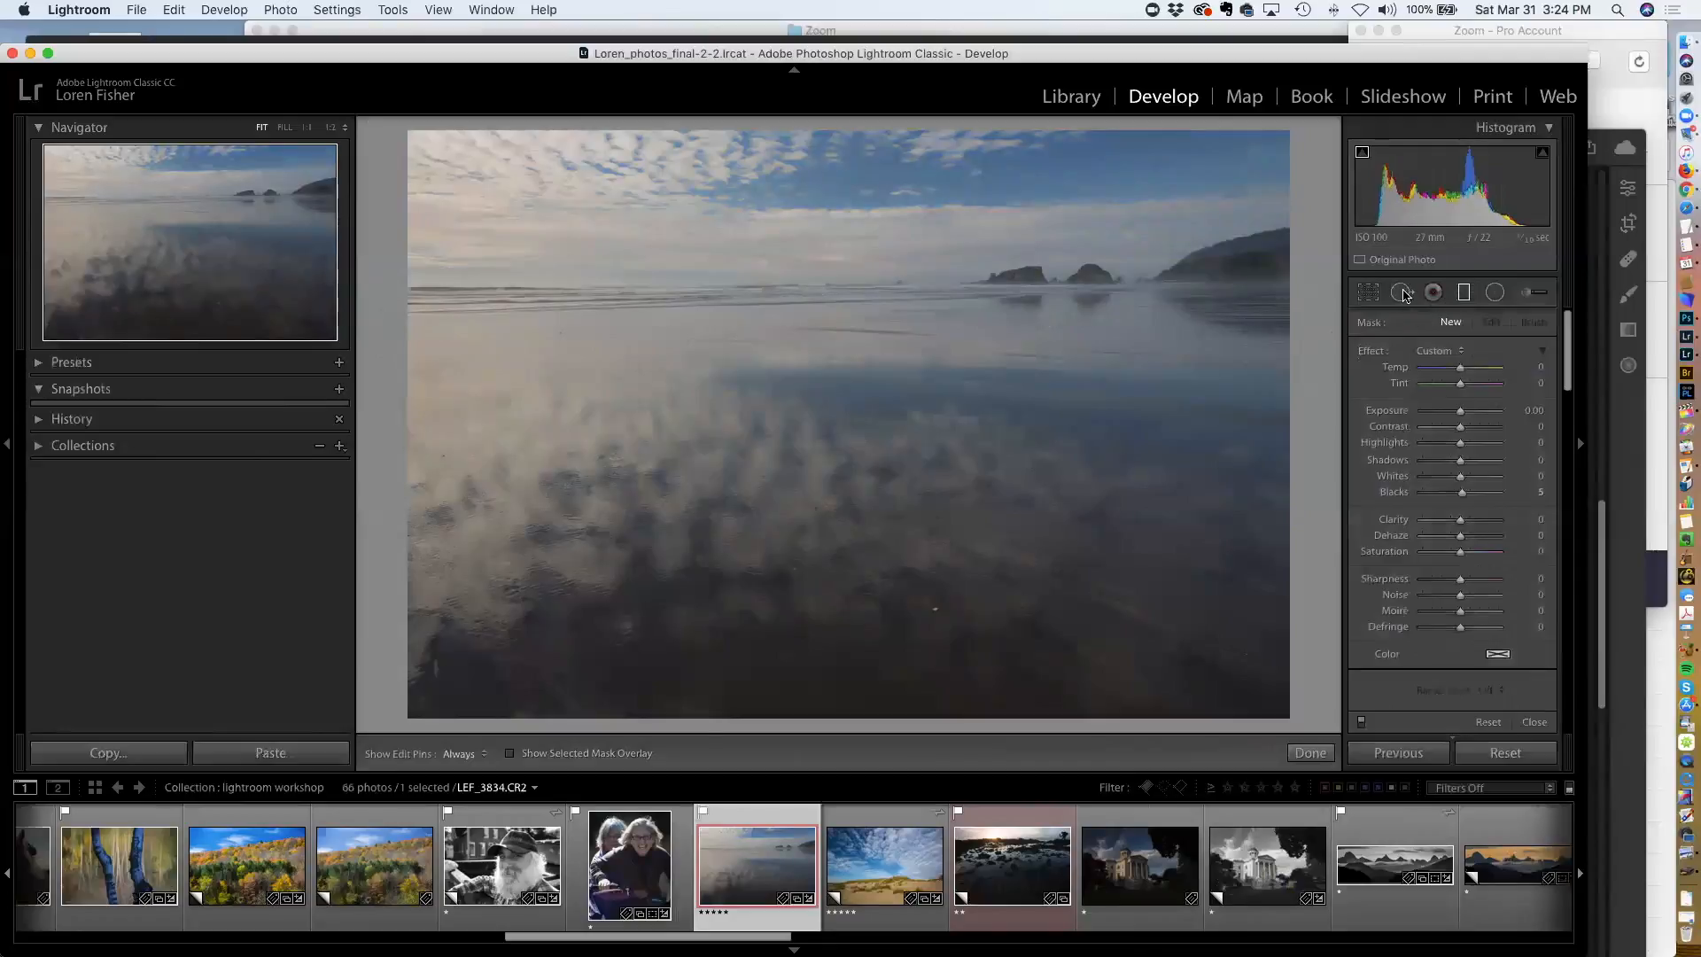
Drag a new graduated filter from the sky down to the horizon and sample the blue sky with a Color range mask
{"action": "left_click_drag", "start_coordinate": [850, 250], "coordinate": [850, 319]}
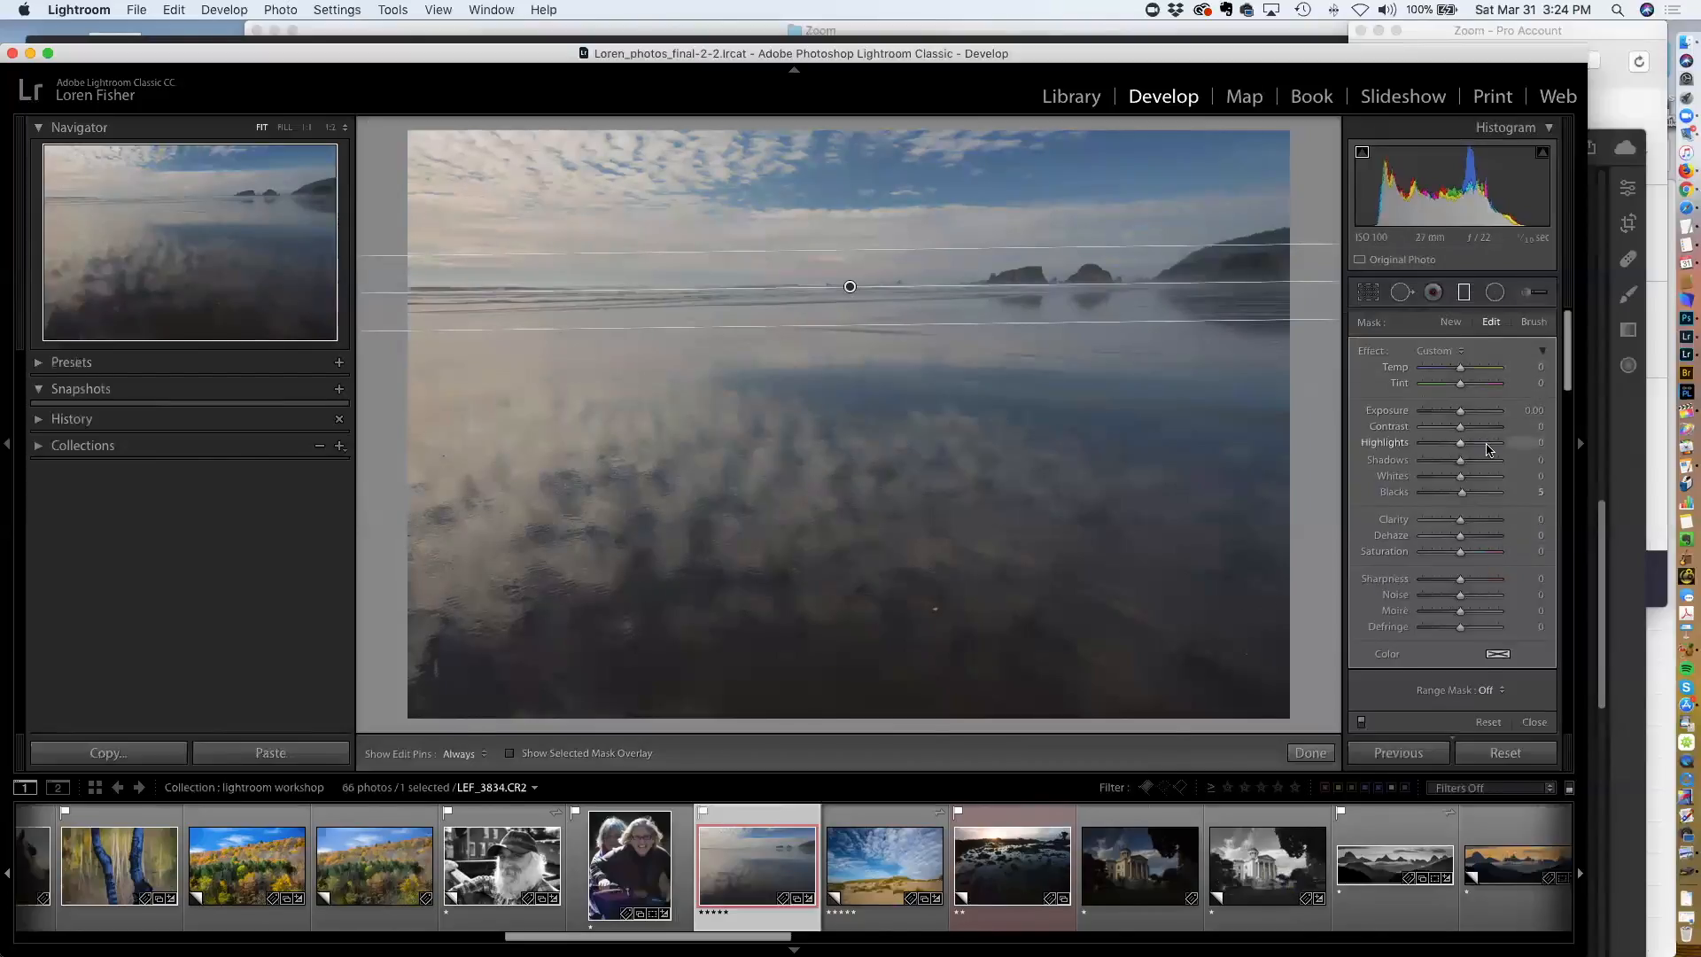
{"action": "scroll", "coordinate": [1497, 496], "scroll_direction": "down", "scroll_amount": 3}
{"action": "left_click", "coordinate": [1494, 623]}
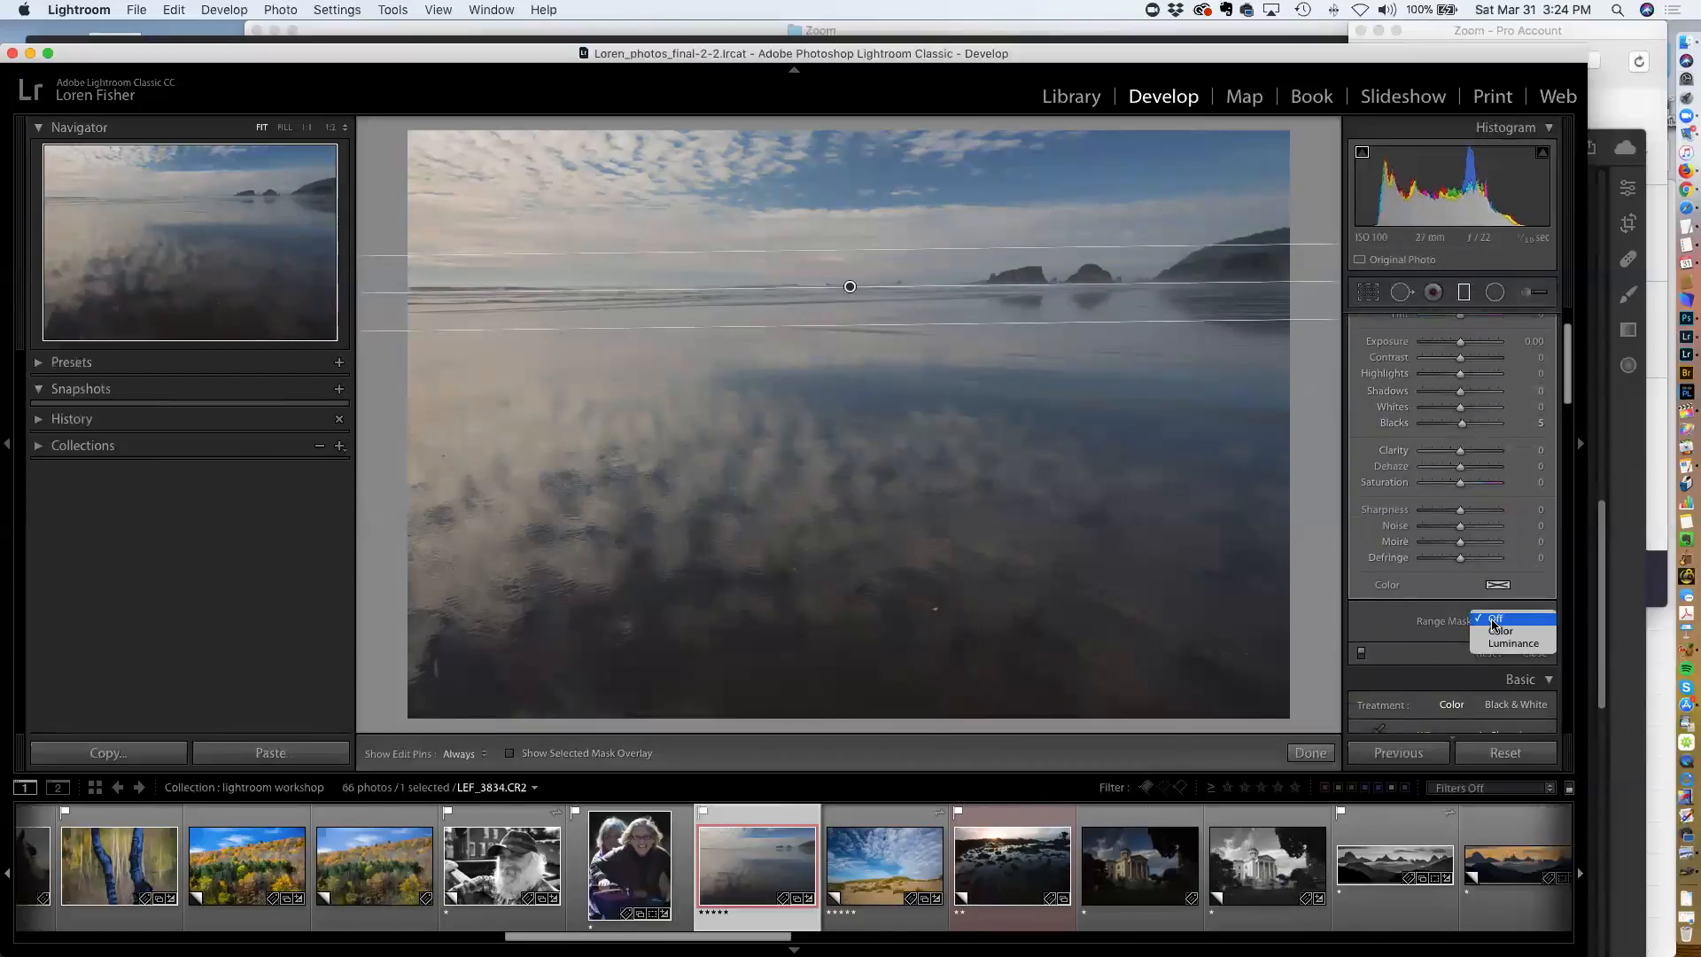
{"action": "left_click", "coordinate": [1497, 631]}
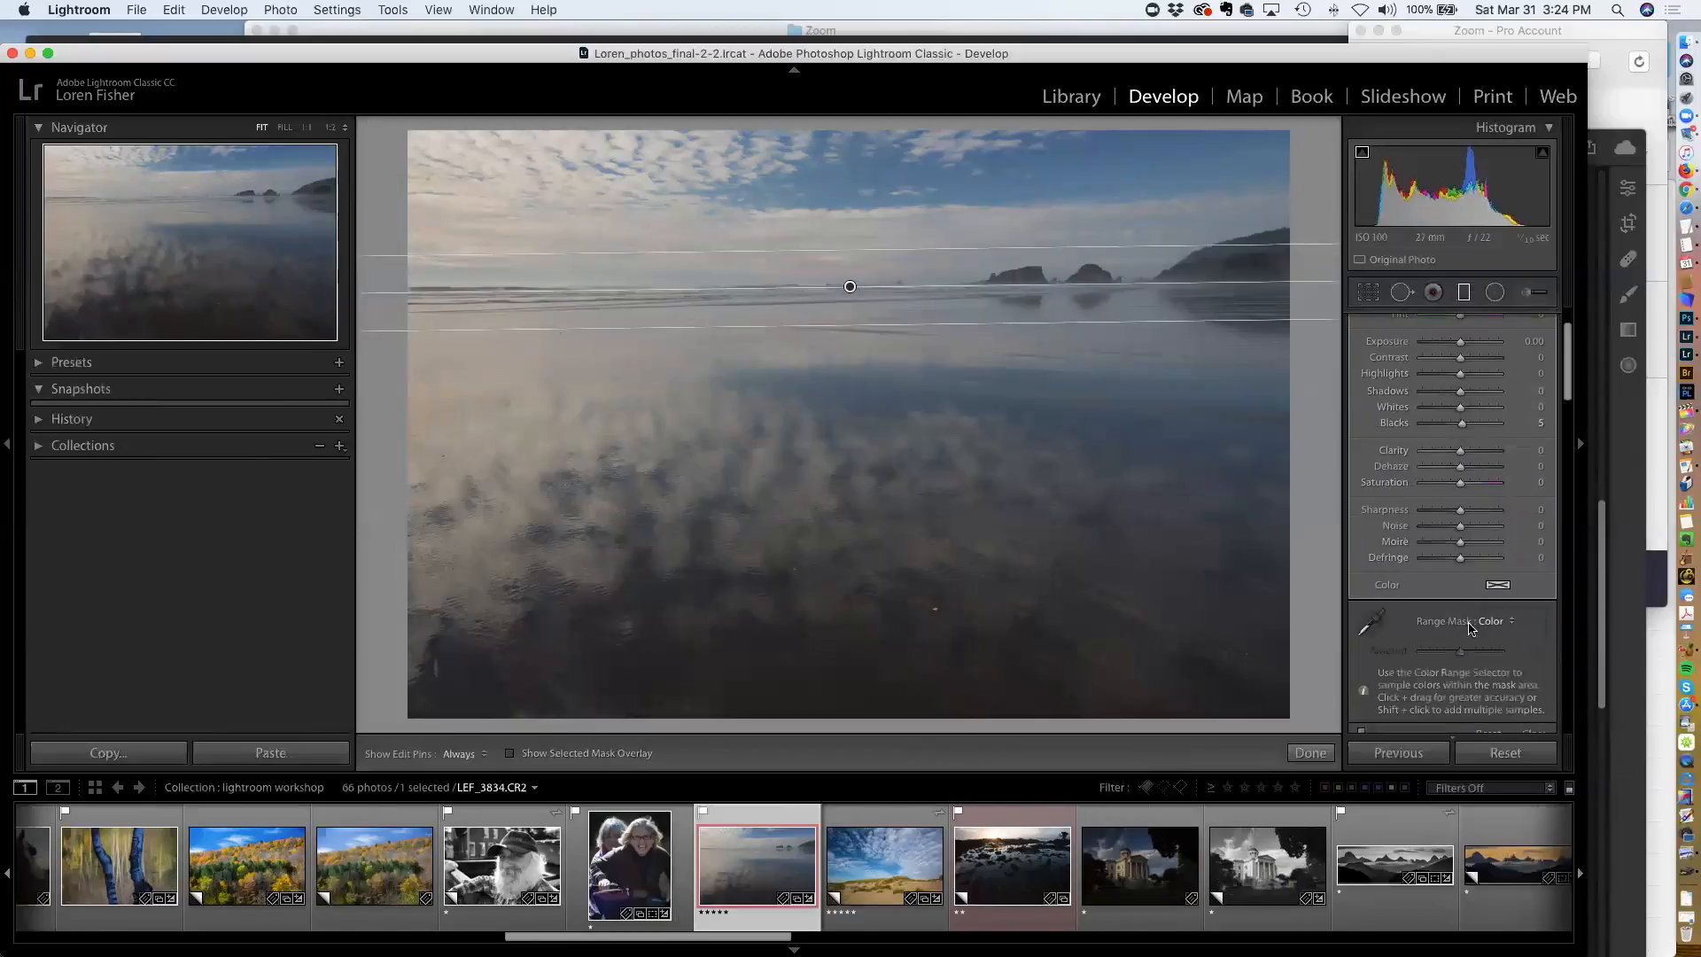
{"action": "left_click", "coordinate": [1371, 626]}
{"action": "left_click_drag", "start_coordinate": [1081, 157], "coordinate": [1247, 175]}
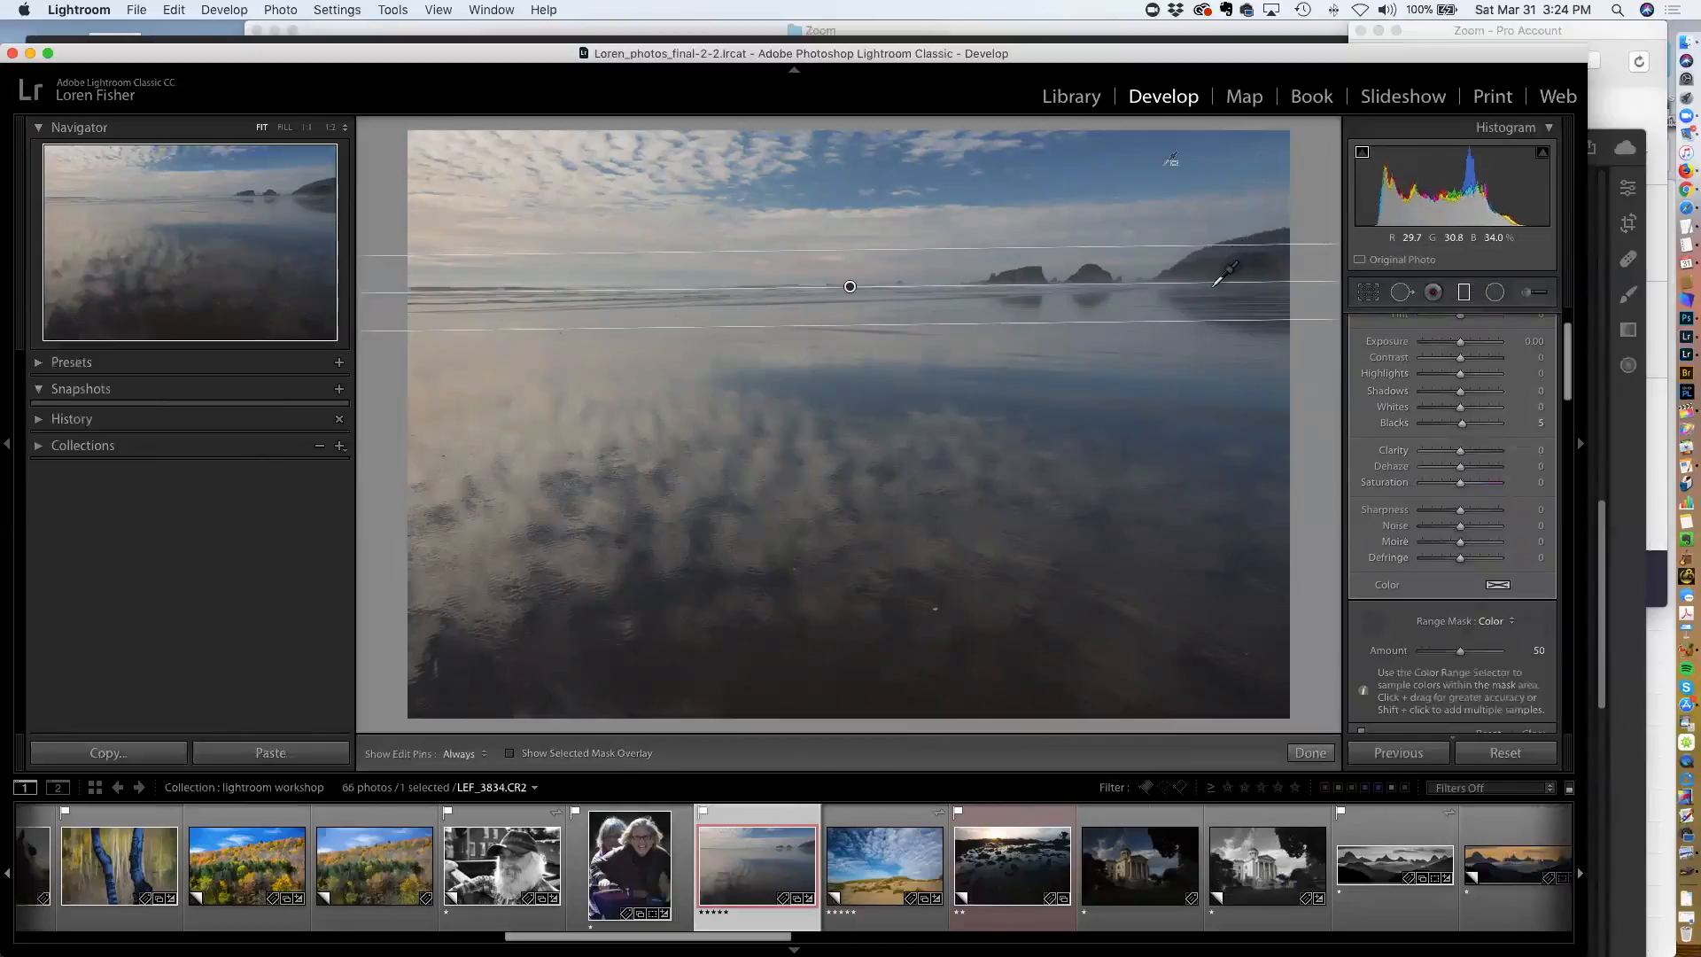
Toggle the mask overlay to check the sky selection, then set the filter's Dehaze to 47
{"action": "key", "text": "o"}
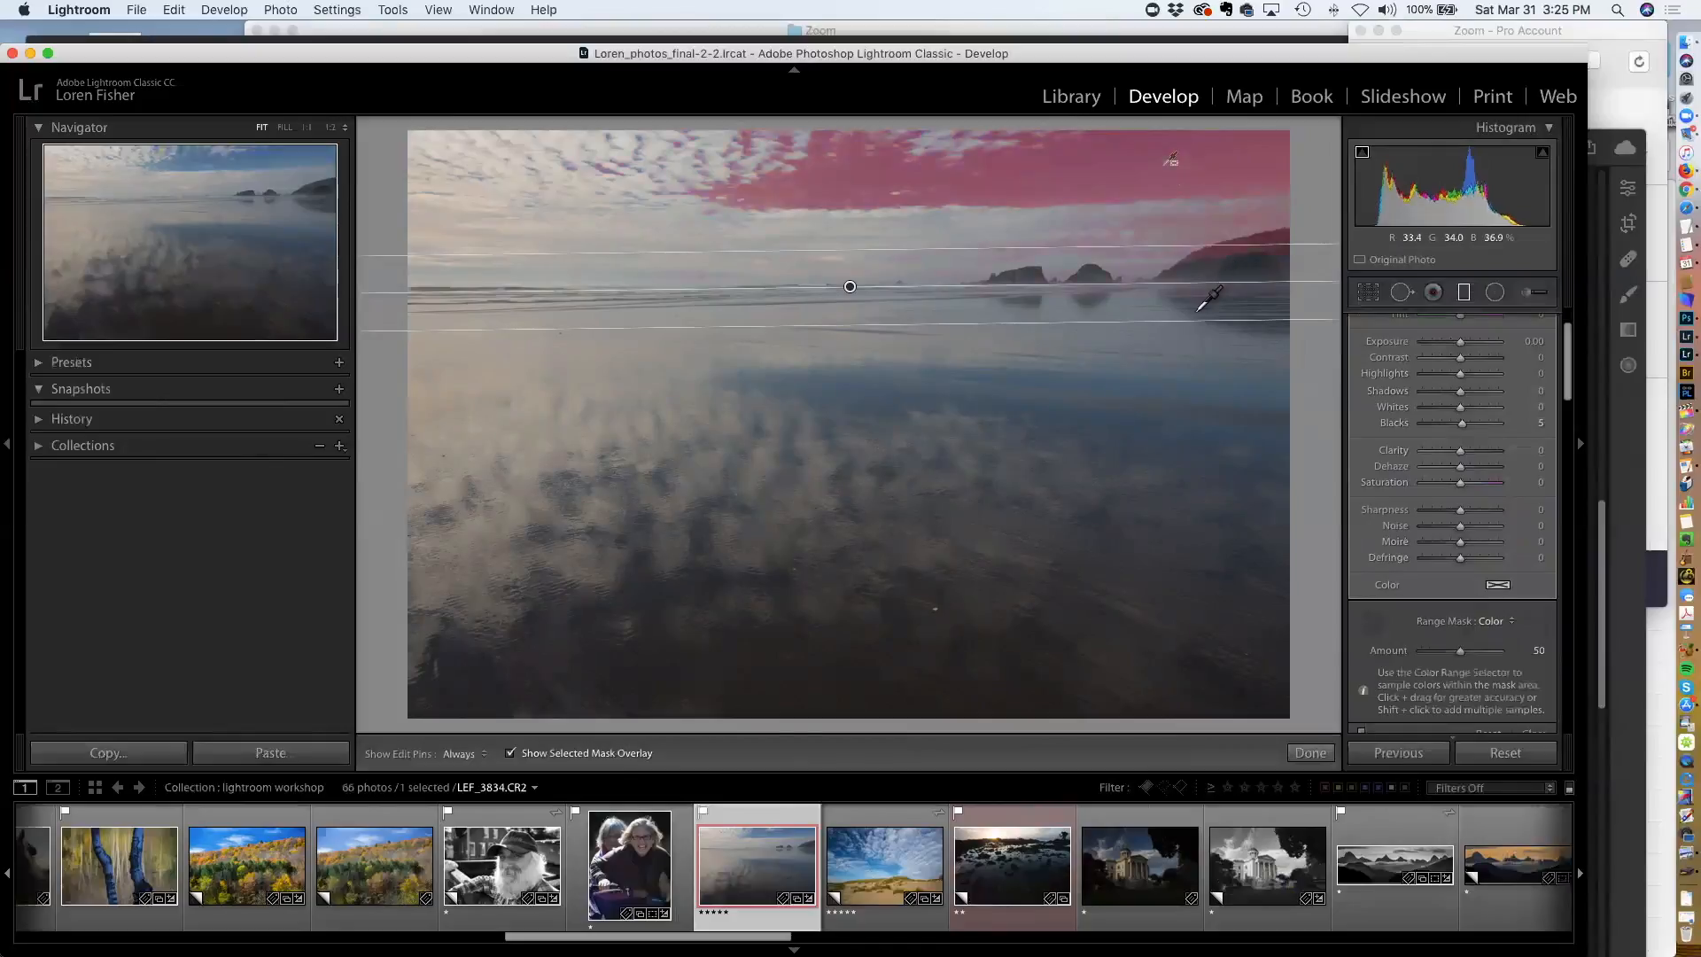
{"action": "key", "text": "o"}
{"action": "key", "text": "o"}
{"action": "key", "text": "o"}
{"action": "scroll", "coordinate": [1464, 372], "scroll_direction": "up", "scroll_amount": 2}
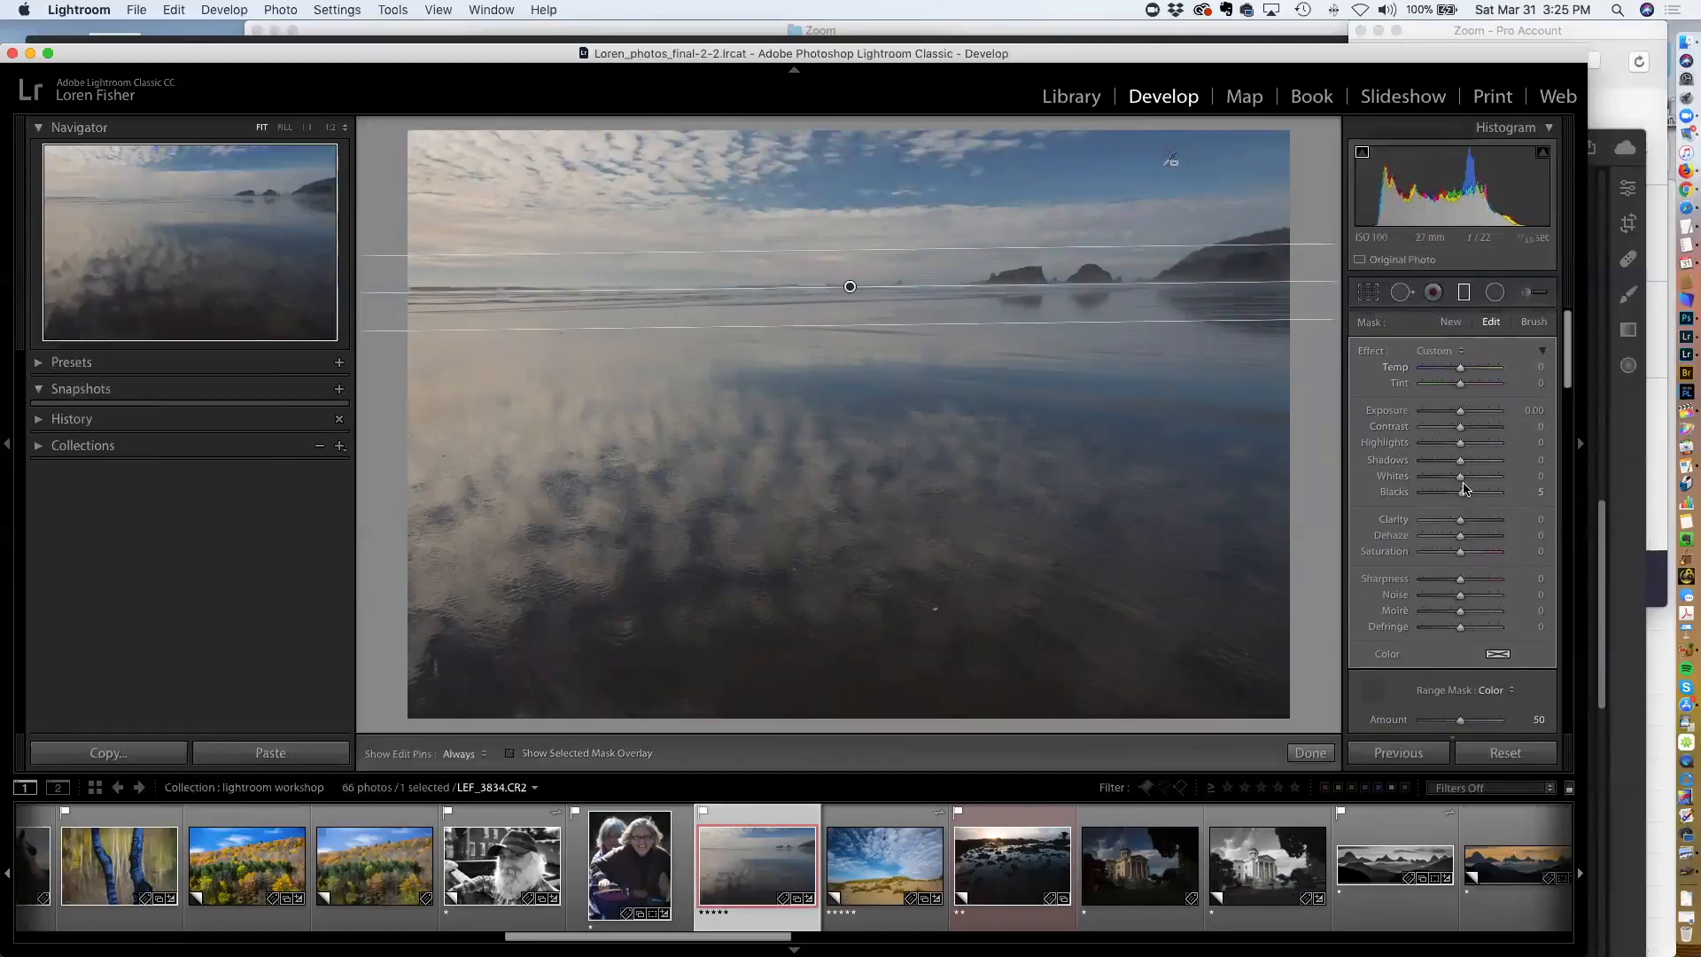
{"action": "left_click_drag", "start_coordinate": [1462, 538], "coordinate": [1477, 537]}
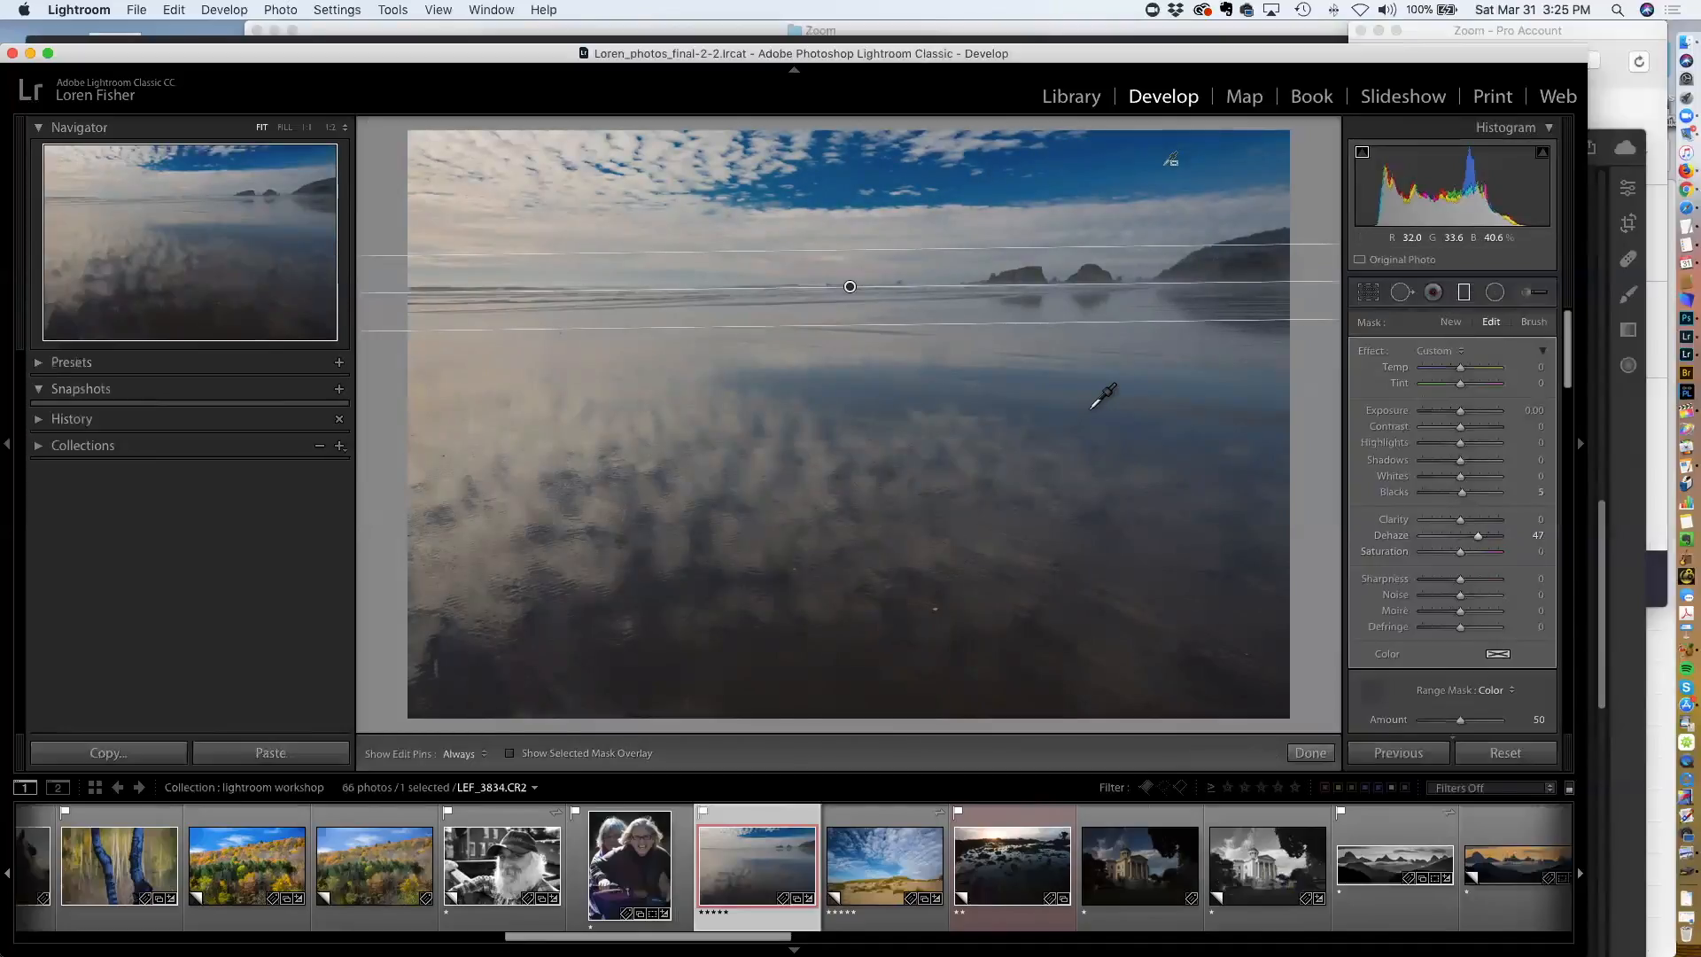
{"action": "key", "text": "Escape"}
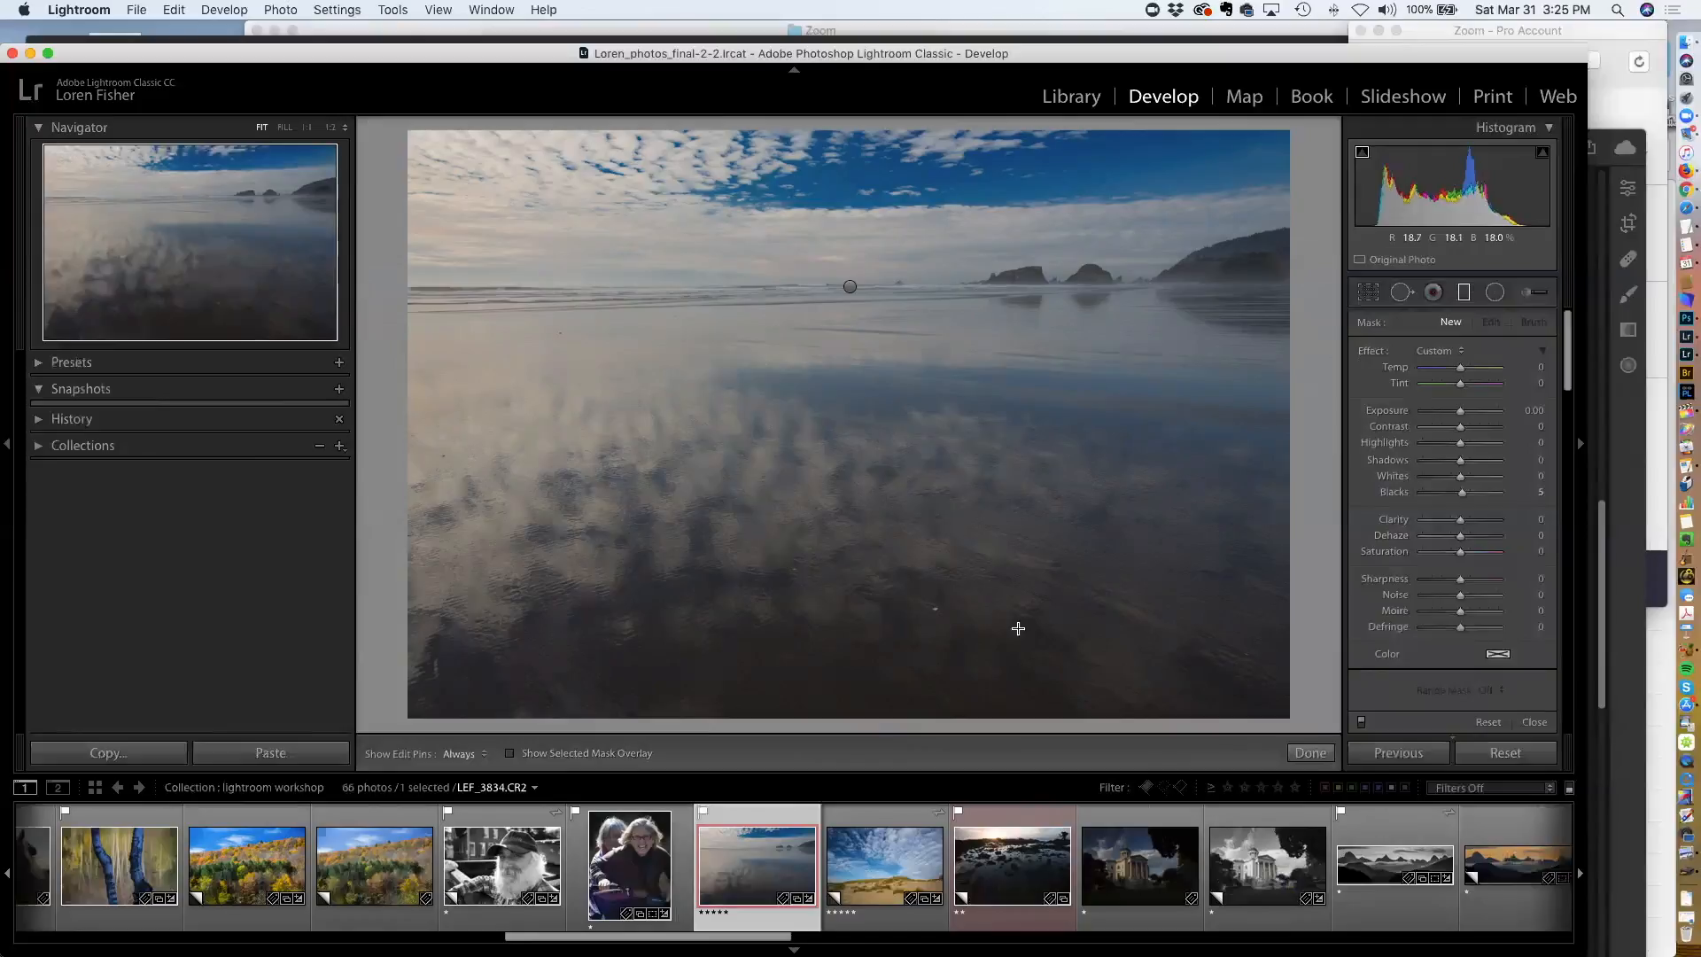
Drag a second graduated filter up from the water toward the horizon and reposition it
{"action": "left_click_drag", "start_coordinate": [881, 571], "coordinate": [893, 373]}
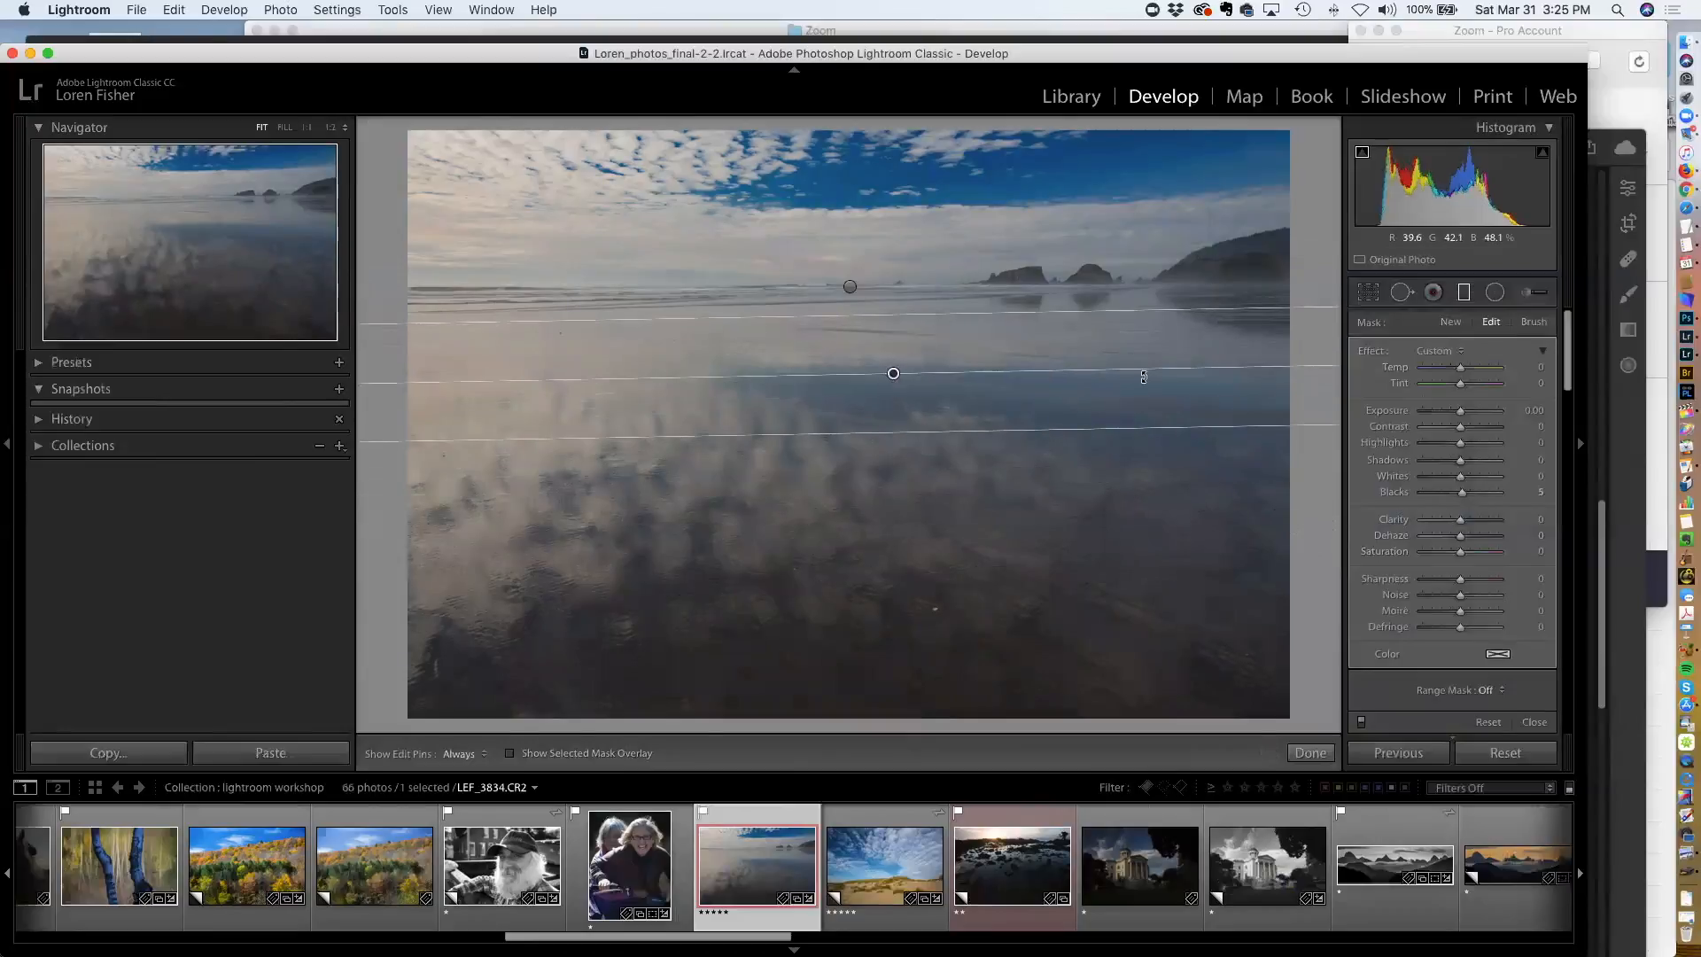
{"action": "left_click_drag", "start_coordinate": [1150, 368], "coordinate": [1151, 370]}
{"action": "left_click_drag", "start_coordinate": [890, 374], "coordinate": [896, 430]}
{"action": "left_click_drag", "start_coordinate": [950, 372], "coordinate": [949, 328]}
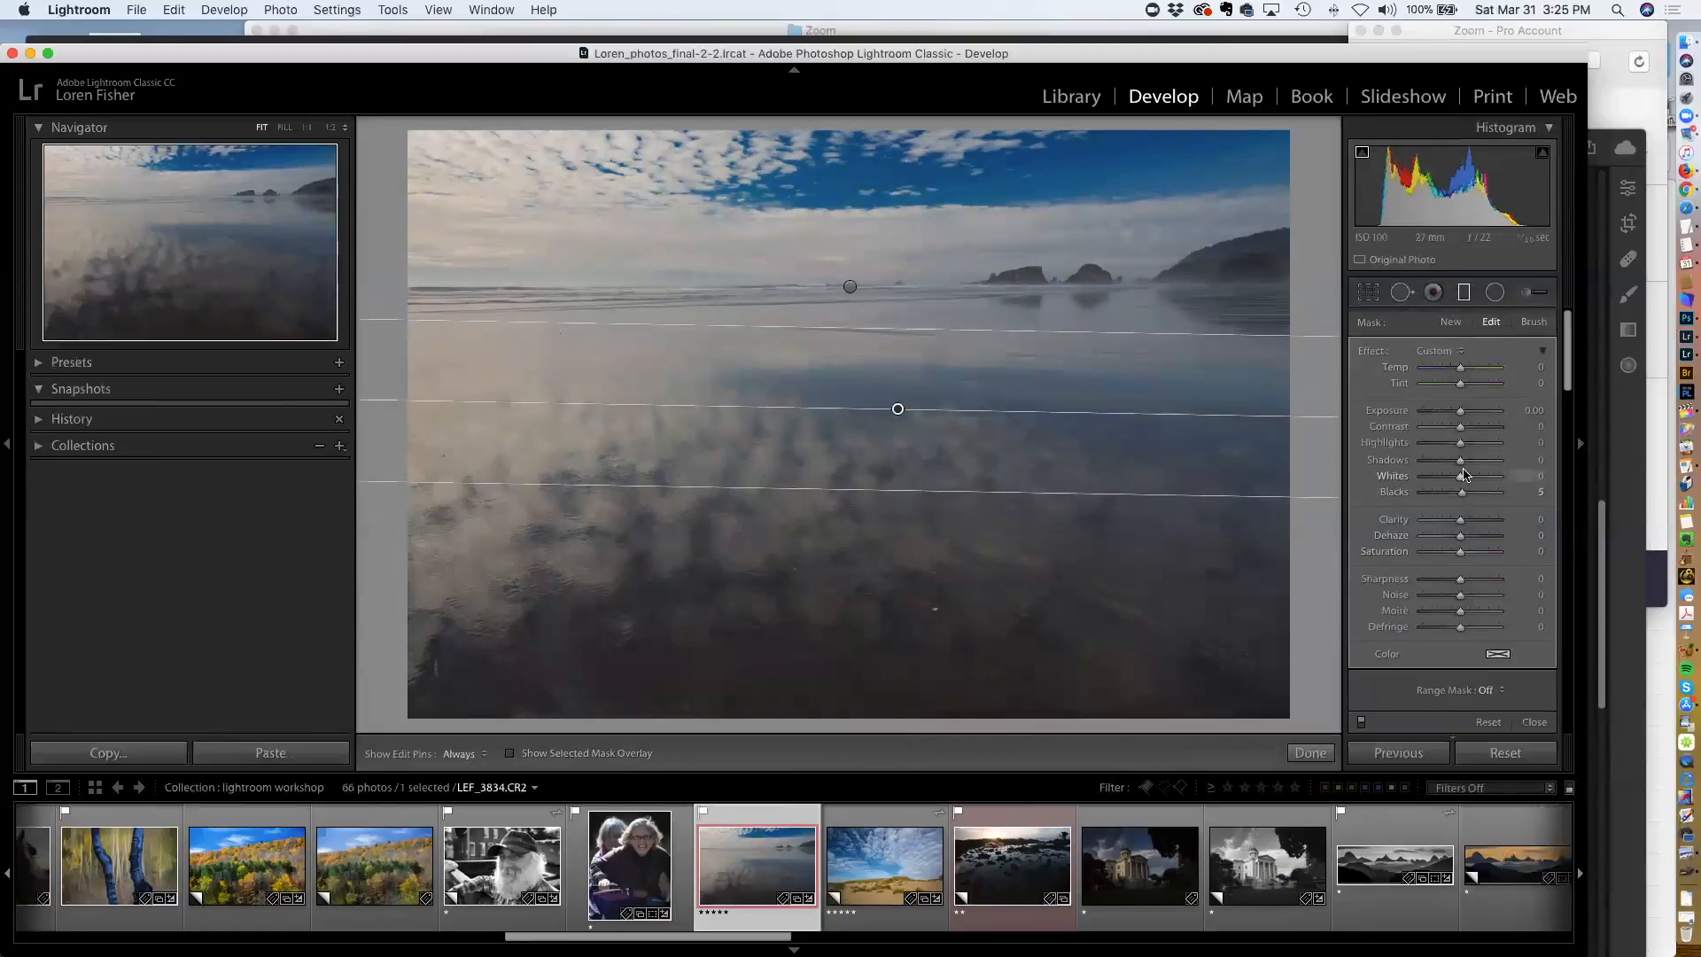
Raise the water filter's Shadows to 87 and close the filter tool
{"action": "mouse_move", "coordinate": [1460, 462]}
{"action": "left_mouse_down"}
{"action": "mouse_move", "coordinate": [1483, 462]}
{"action": "mouse_move", "coordinate": [1459, 492]}
{"action": "mouse_move", "coordinate": [1493, 463]}
{"action": "left_mouse_up"}
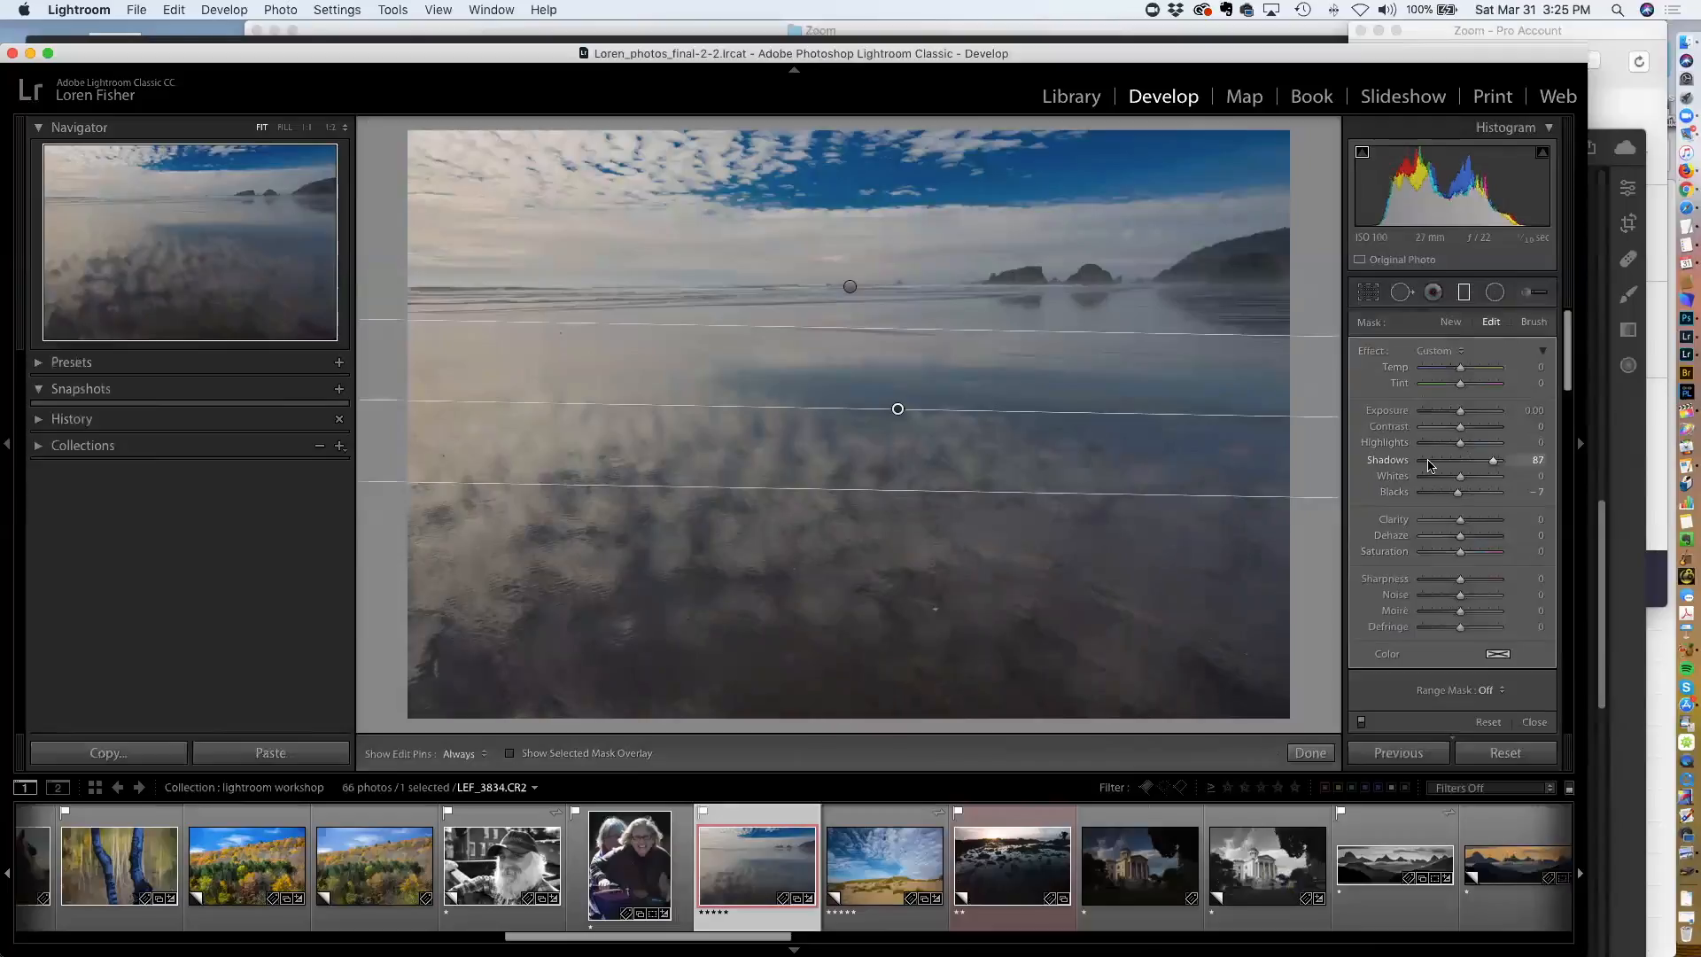
{"action": "key", "text": "Return"}
{"action": "key", "text": "Return"}
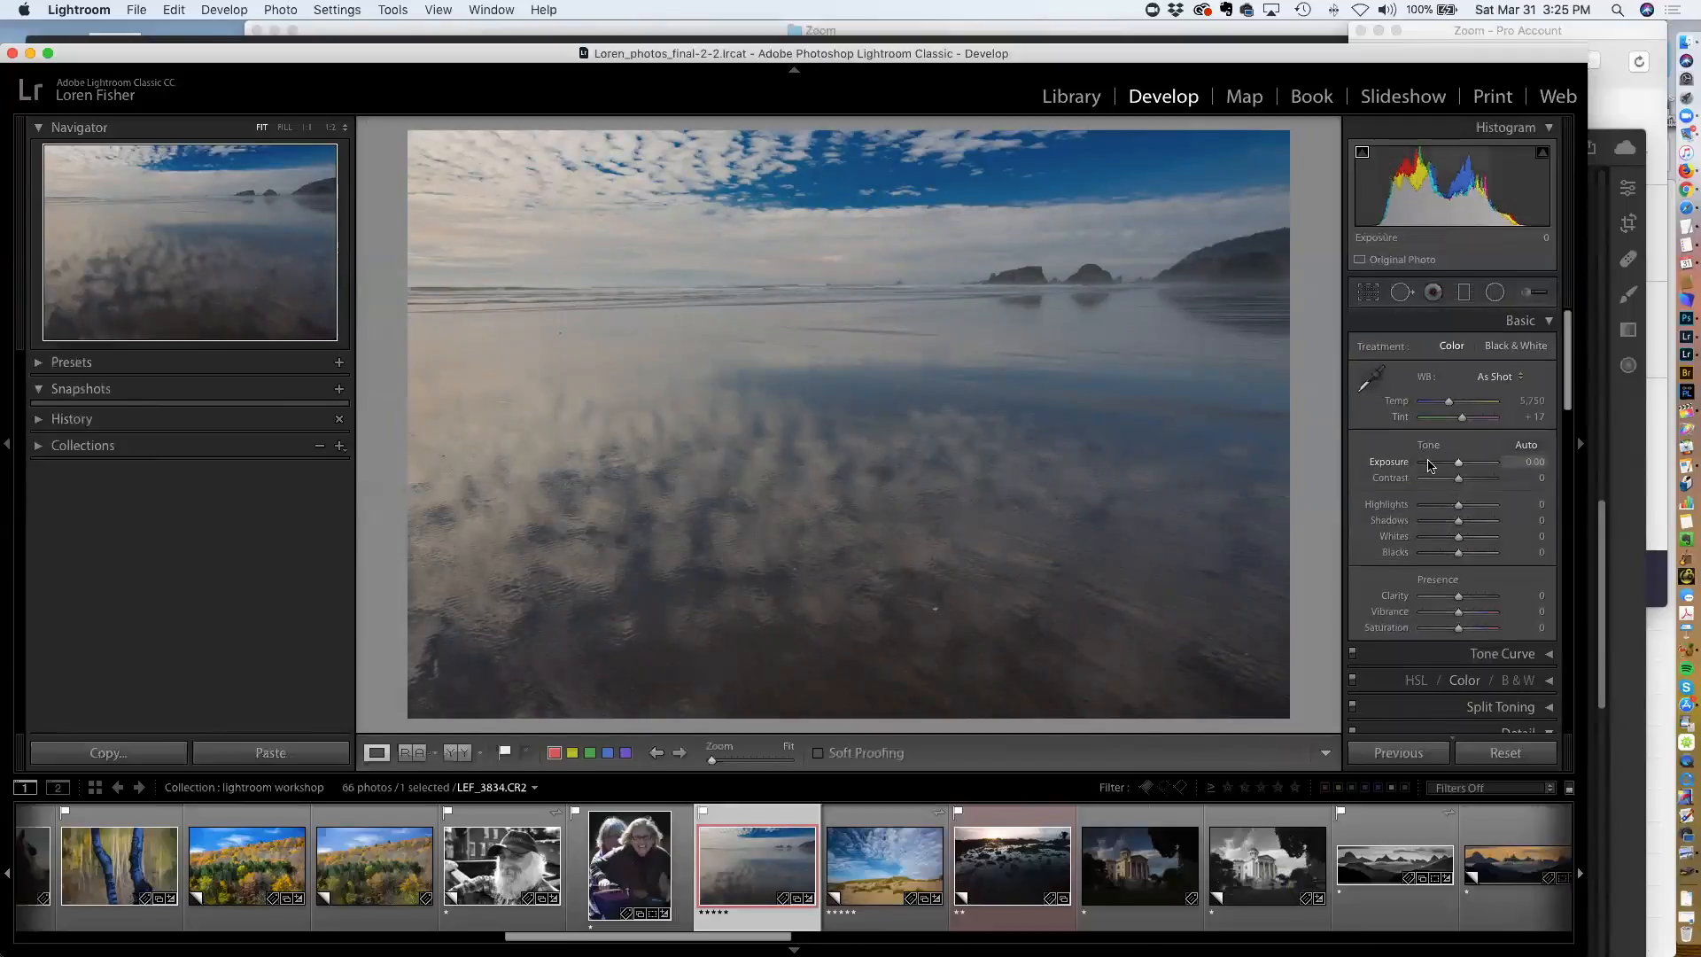
Reselect the water graduated filter and open its color swatch picker
{"action": "left_click", "coordinate": [1462, 297]}
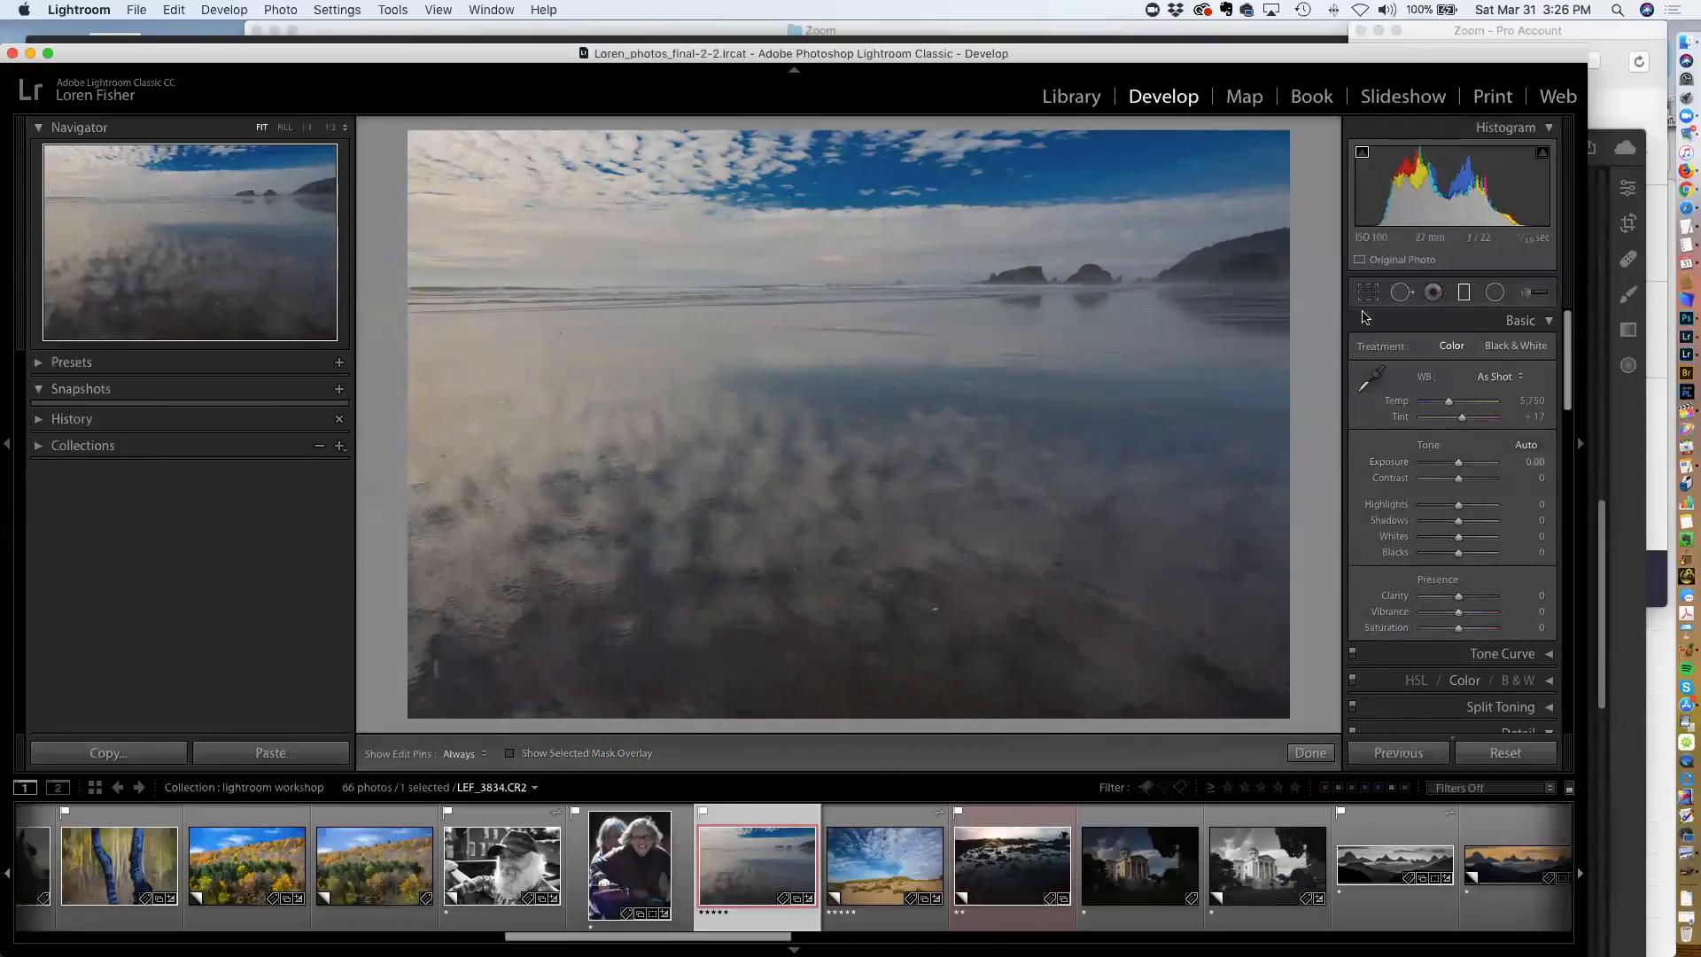
{"action": "left_click", "coordinate": [1461, 292]}
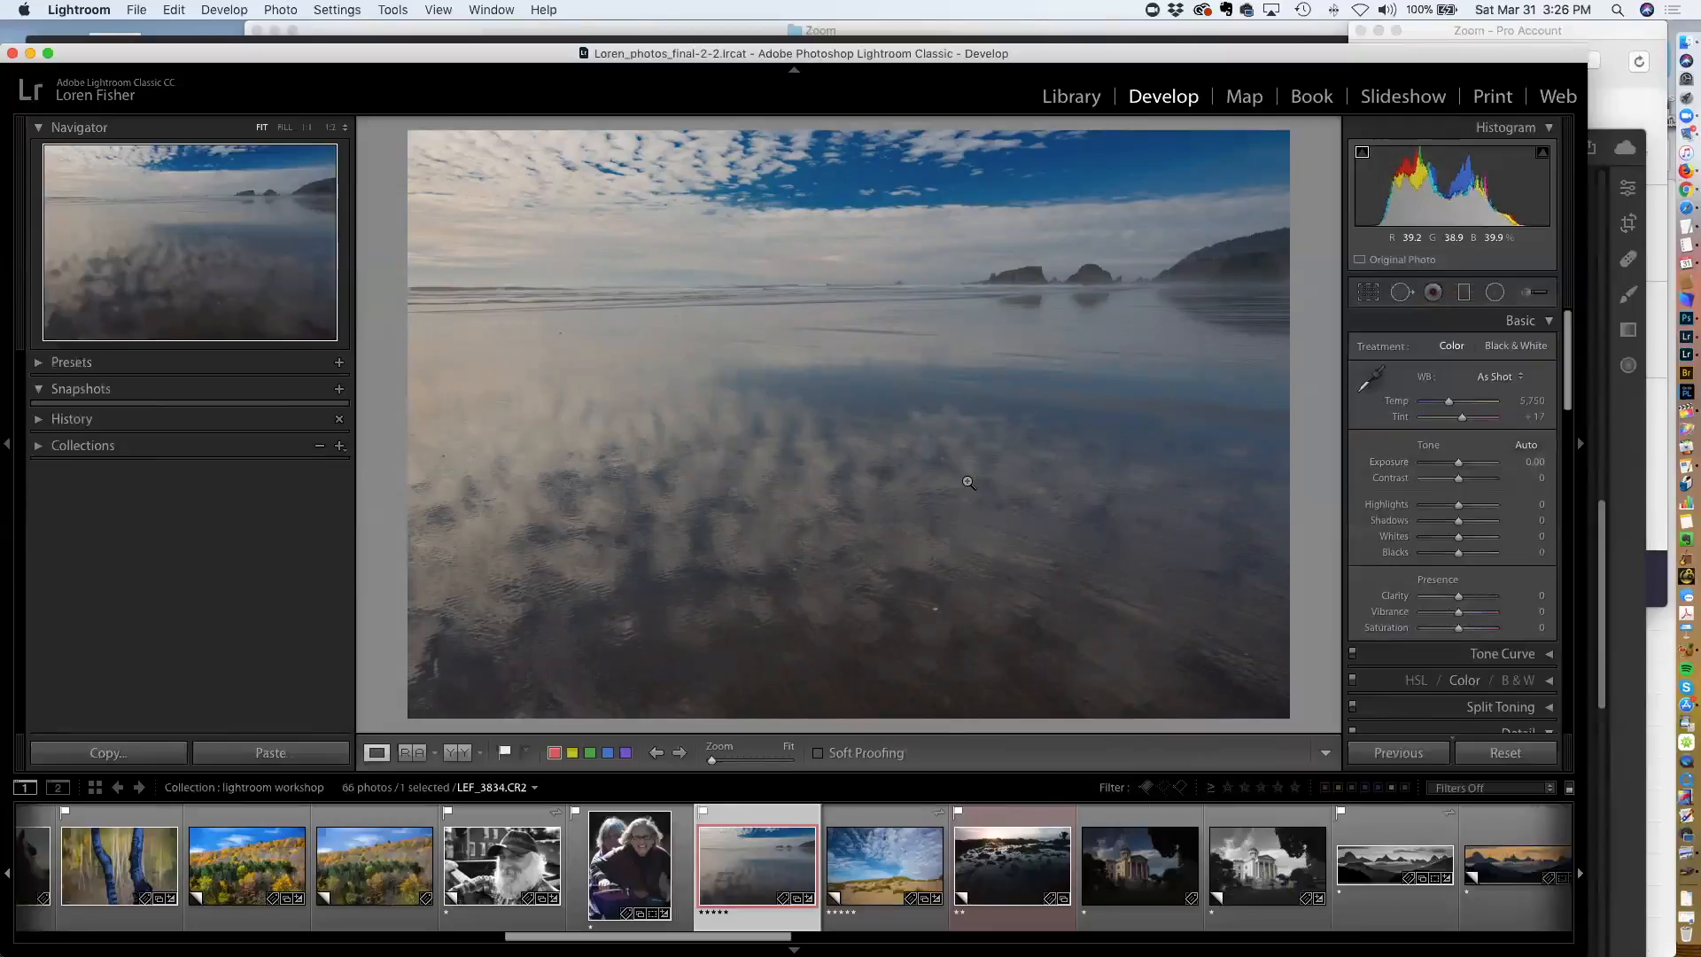
{"action": "left_click", "coordinate": [1466, 292]}
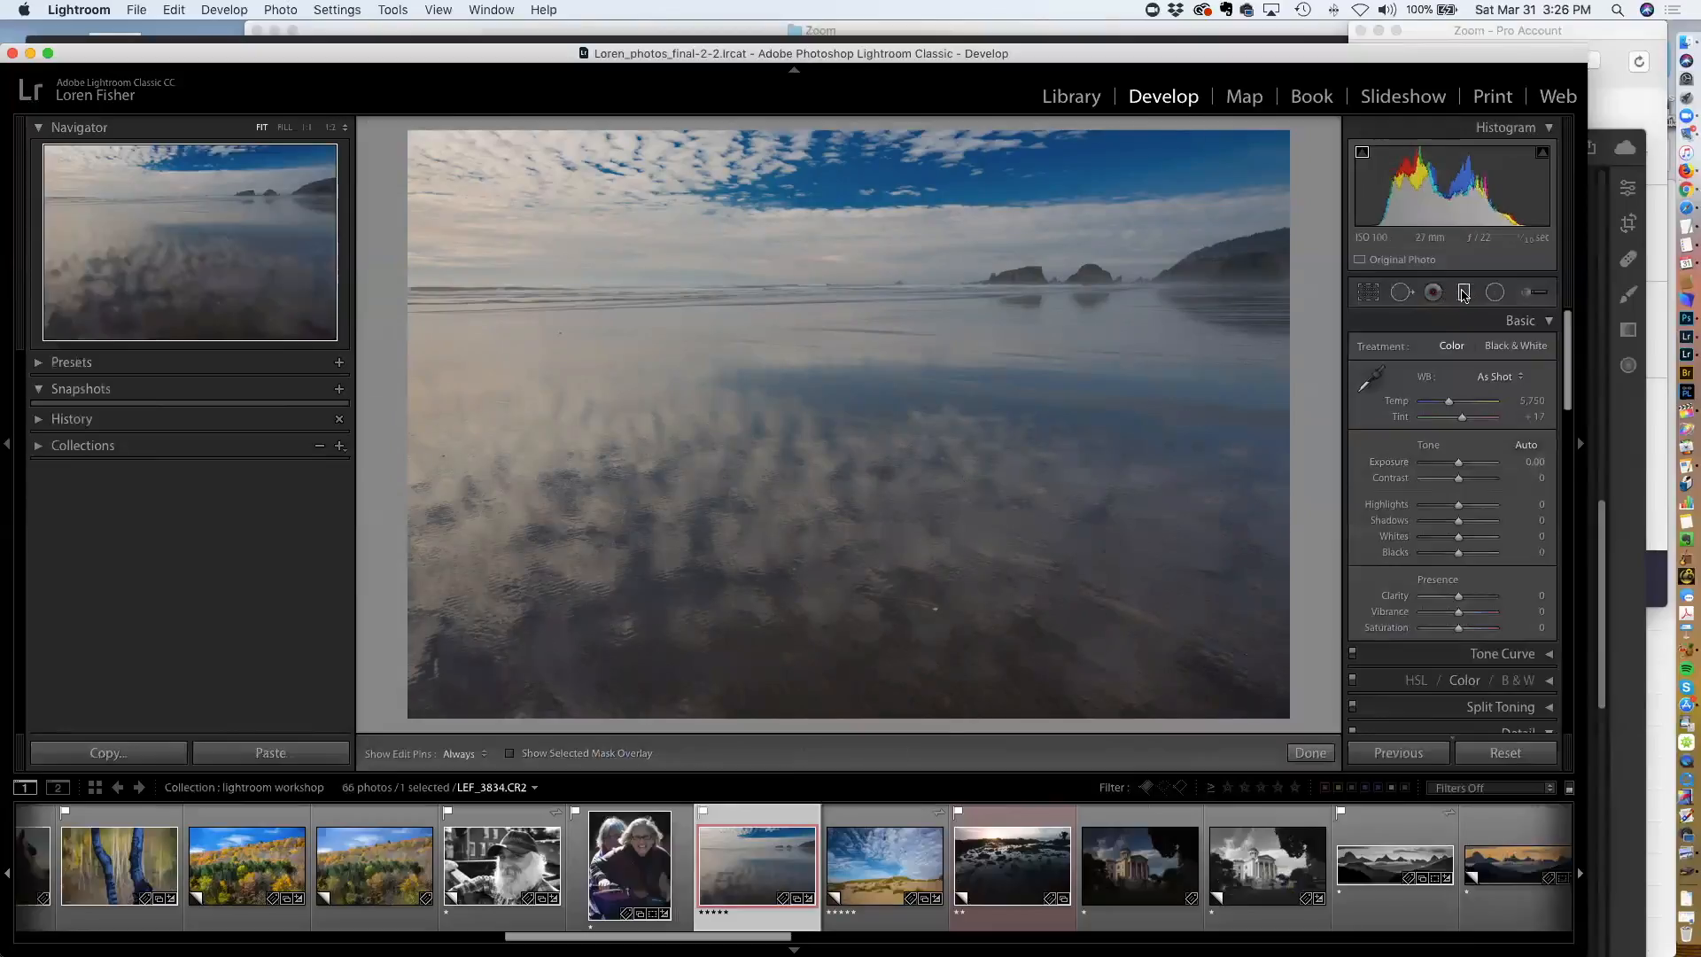
{"action": "left_click", "coordinate": [898, 407]}
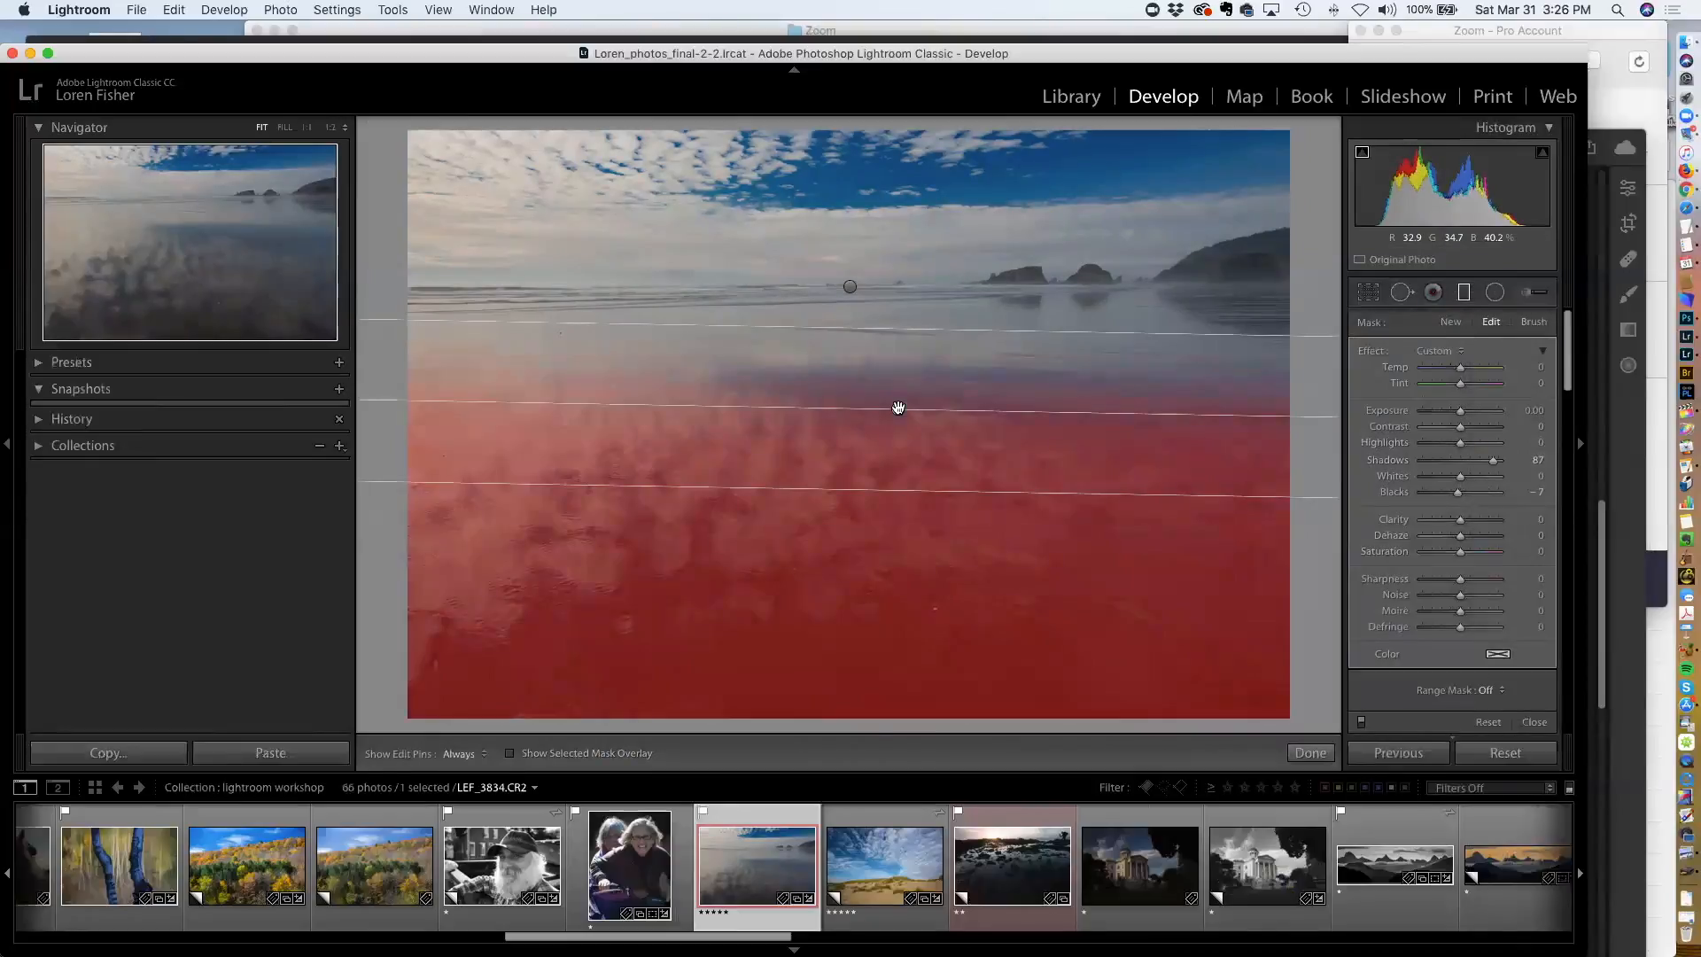
{"action": "left_click", "coordinate": [1496, 654]}
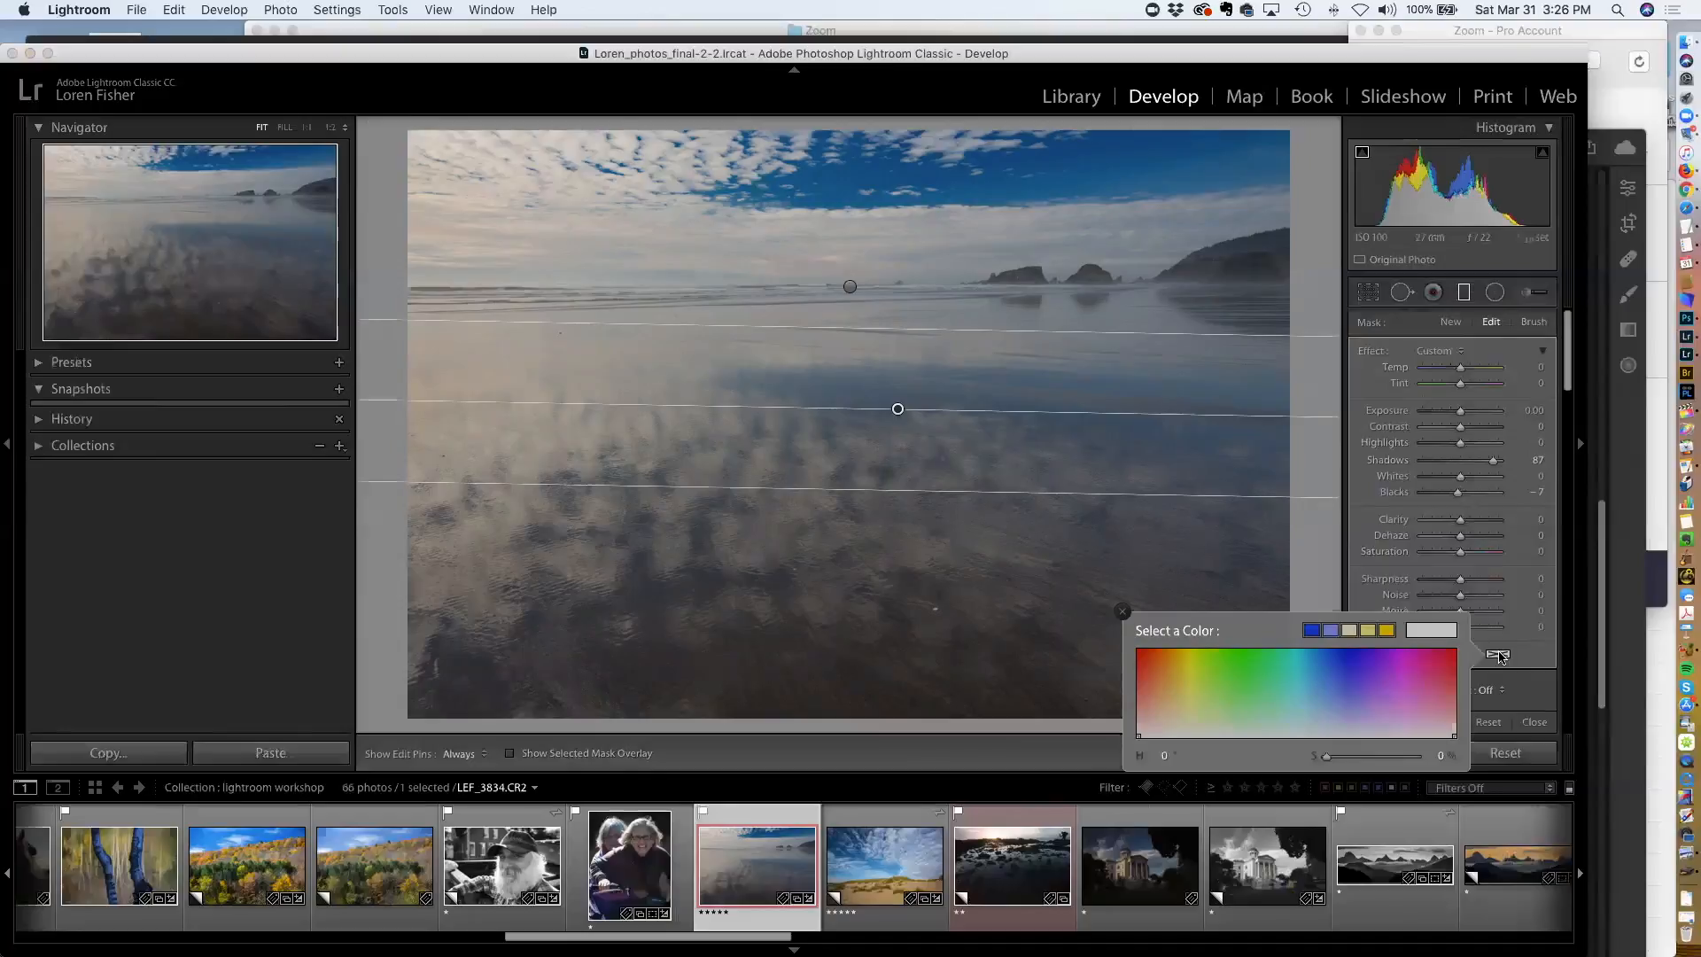
{"action": "left_click", "coordinate": [1497, 655]}
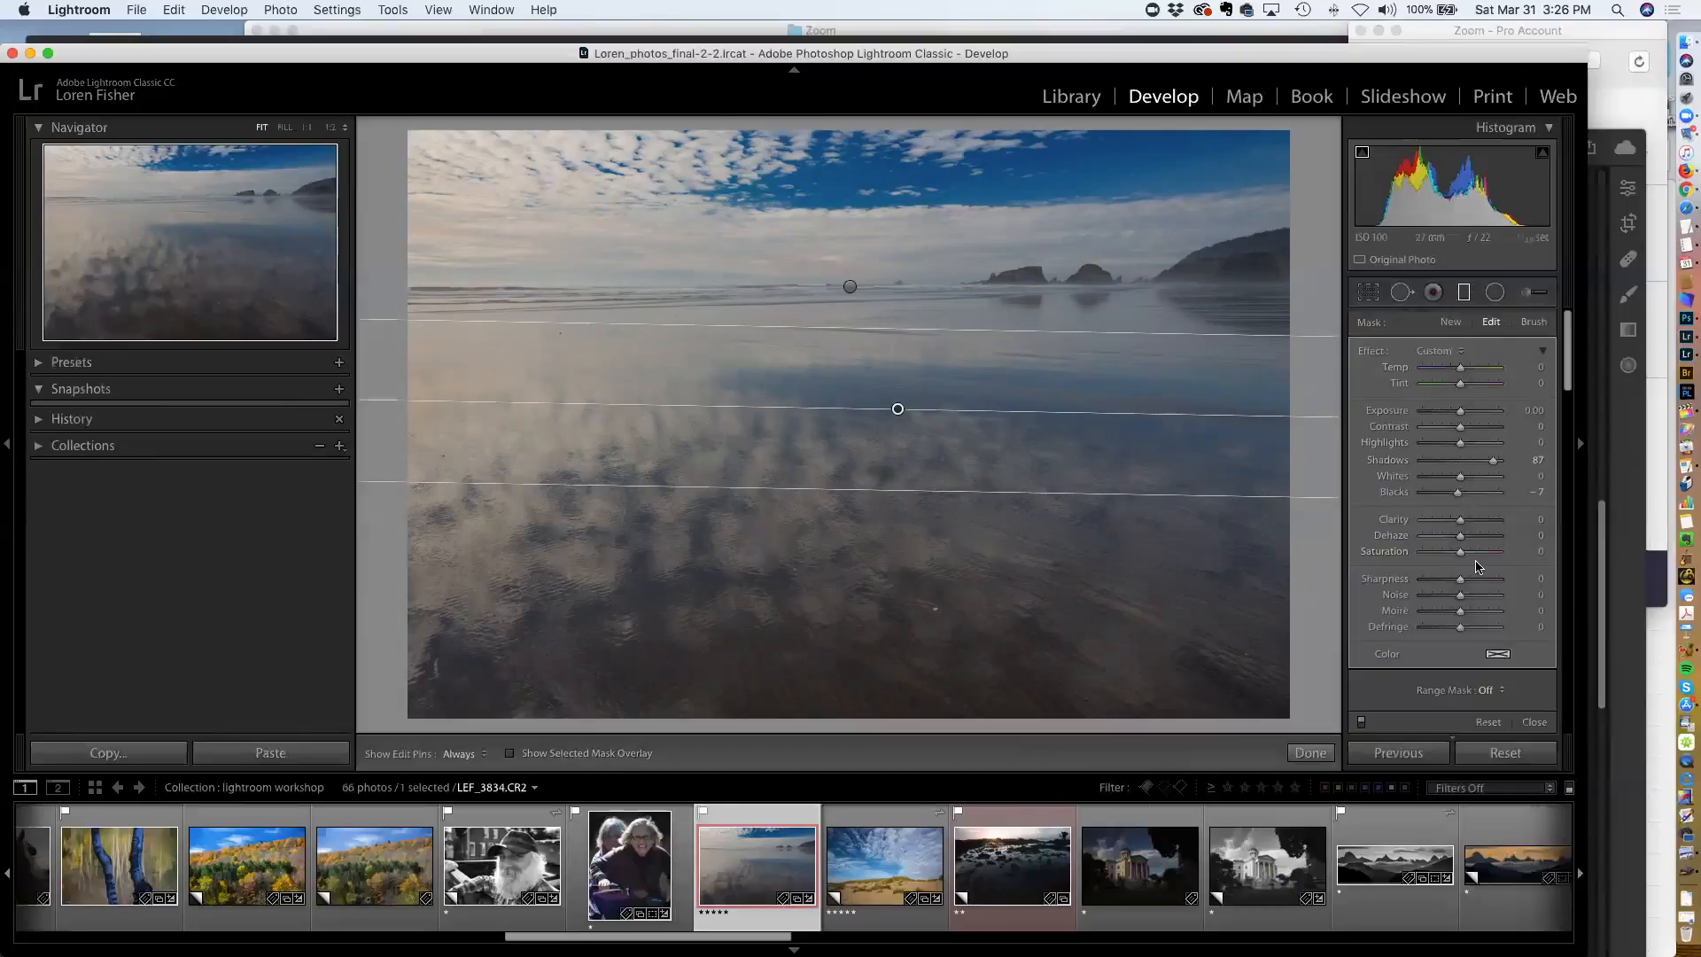
Toggle the water filter's mask overlay and delete the filter
{"action": "key", "text": "o"}
{"action": "key", "text": "o"}
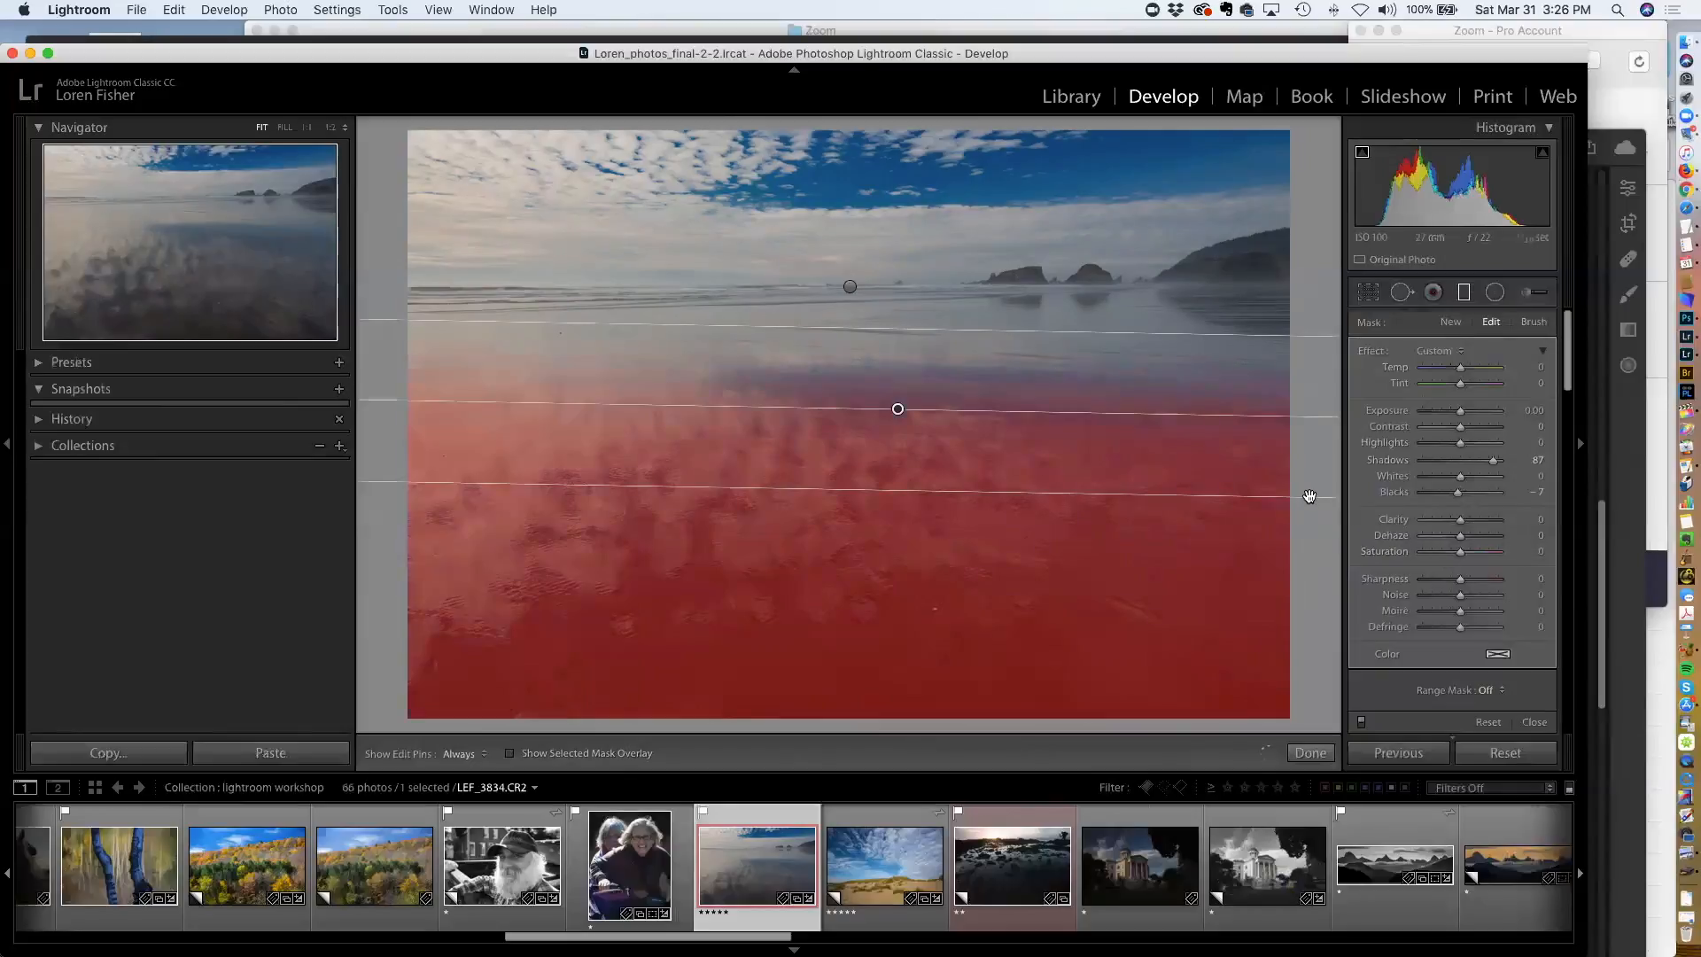
{"action": "key", "text": "Delete"}
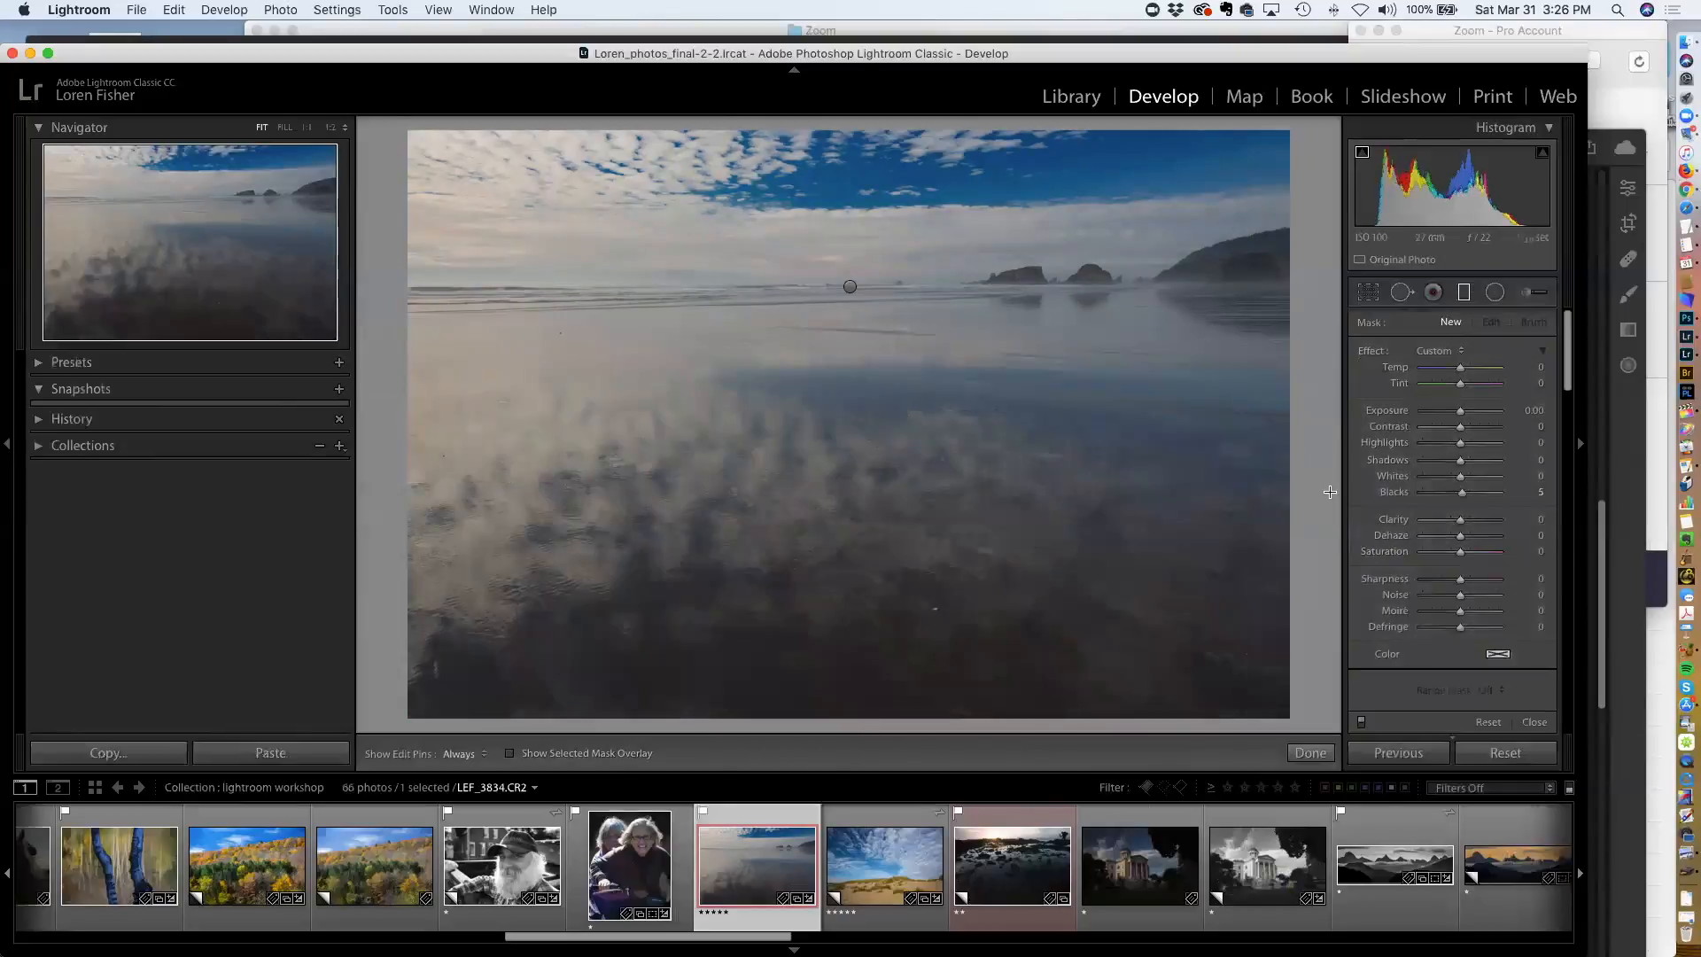
Switch to the portrait photo and draw a narrow radial filter around the front woman's face
{"action": "left_click", "coordinate": [1494, 293]}
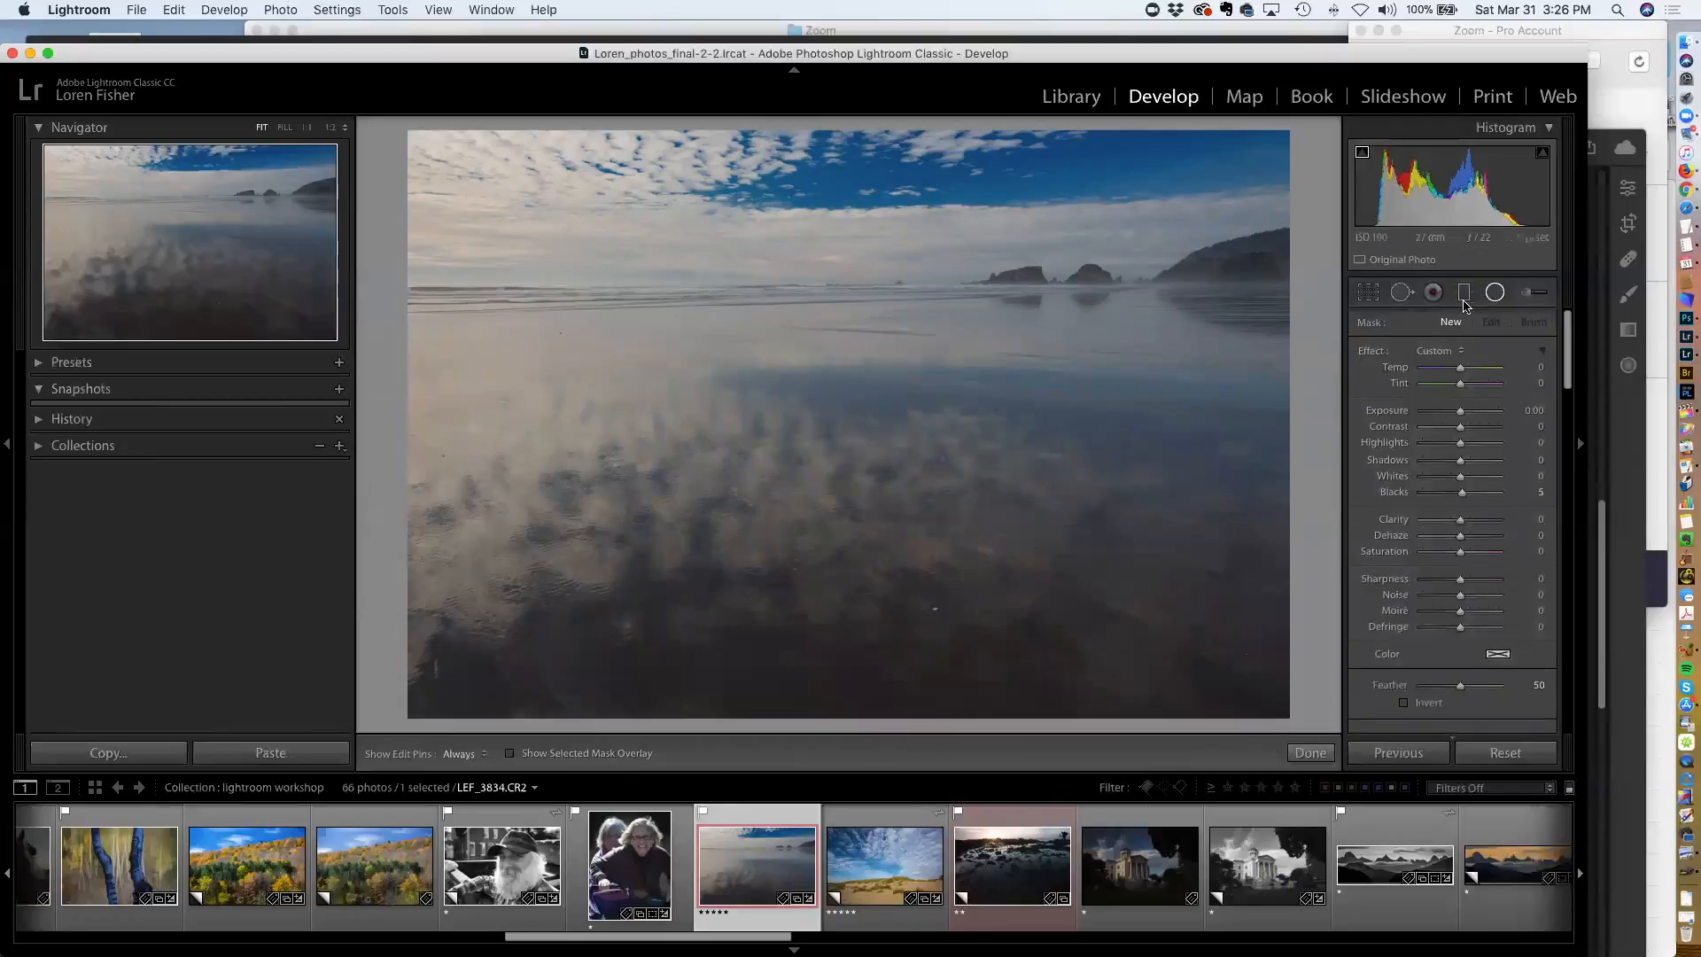
{"action": "left_click", "coordinate": [666, 874]}
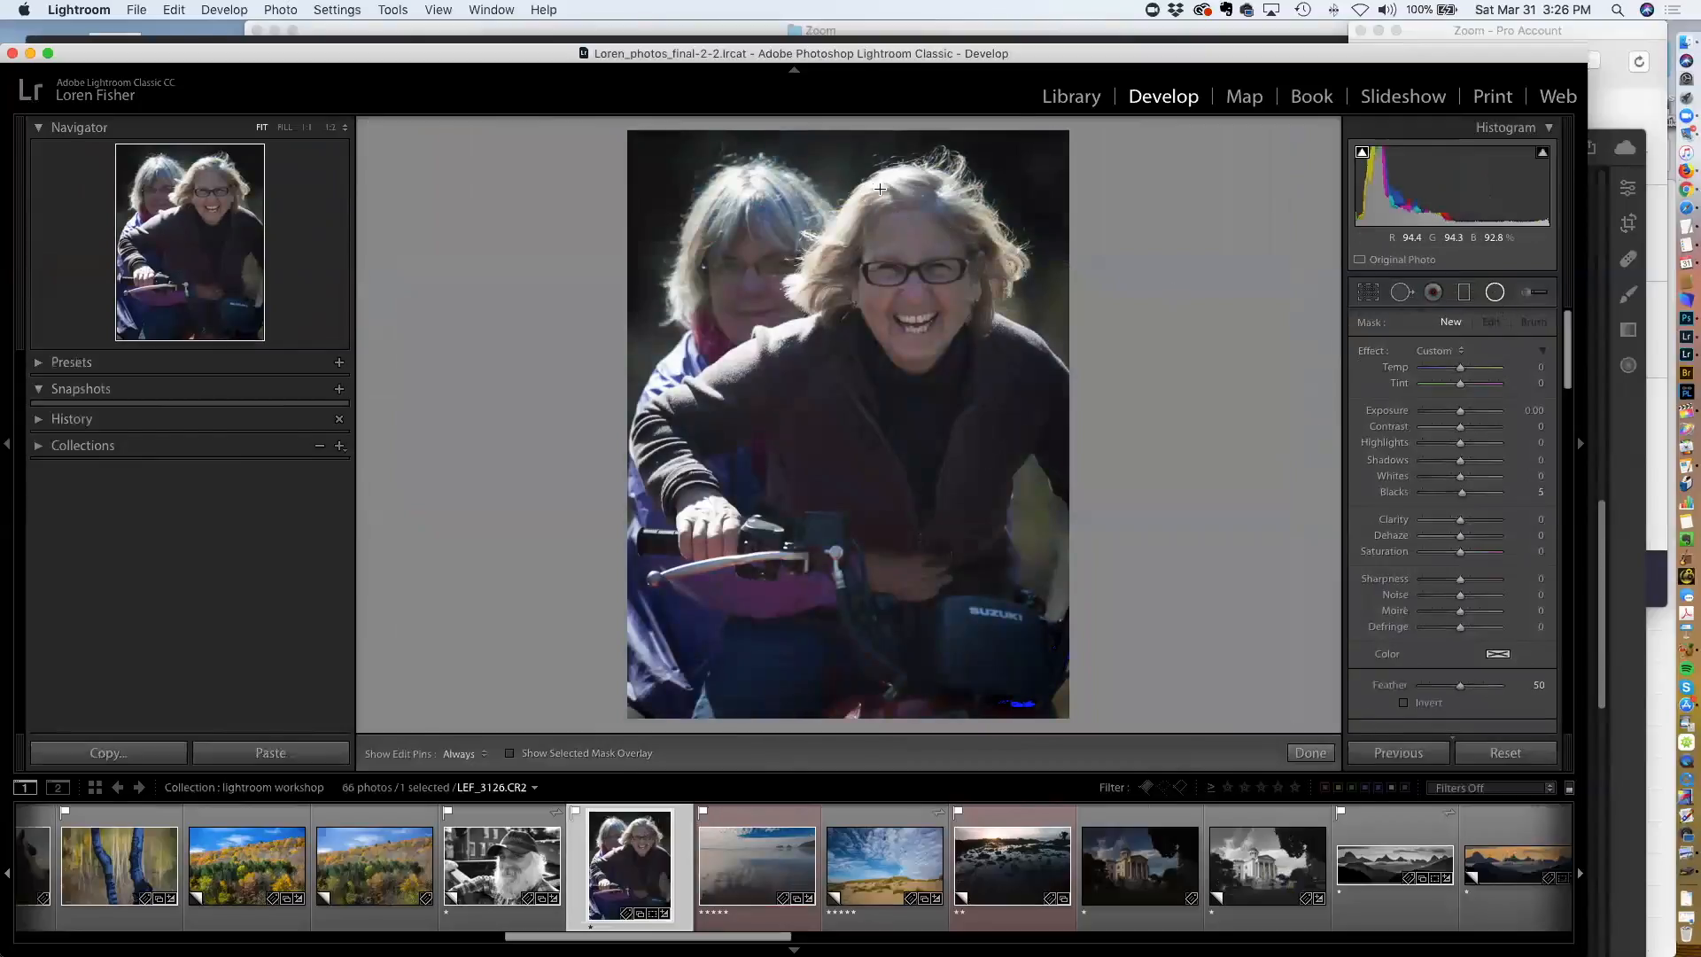
{"action": "left_click_drag", "start_coordinate": [880, 189], "coordinate": [969, 326]}
{"action": "left_click_drag", "start_coordinate": [898, 235], "coordinate": [931, 337]}
{"action": "left_click_drag", "start_coordinate": [914, 423], "coordinate": [914, 383]}
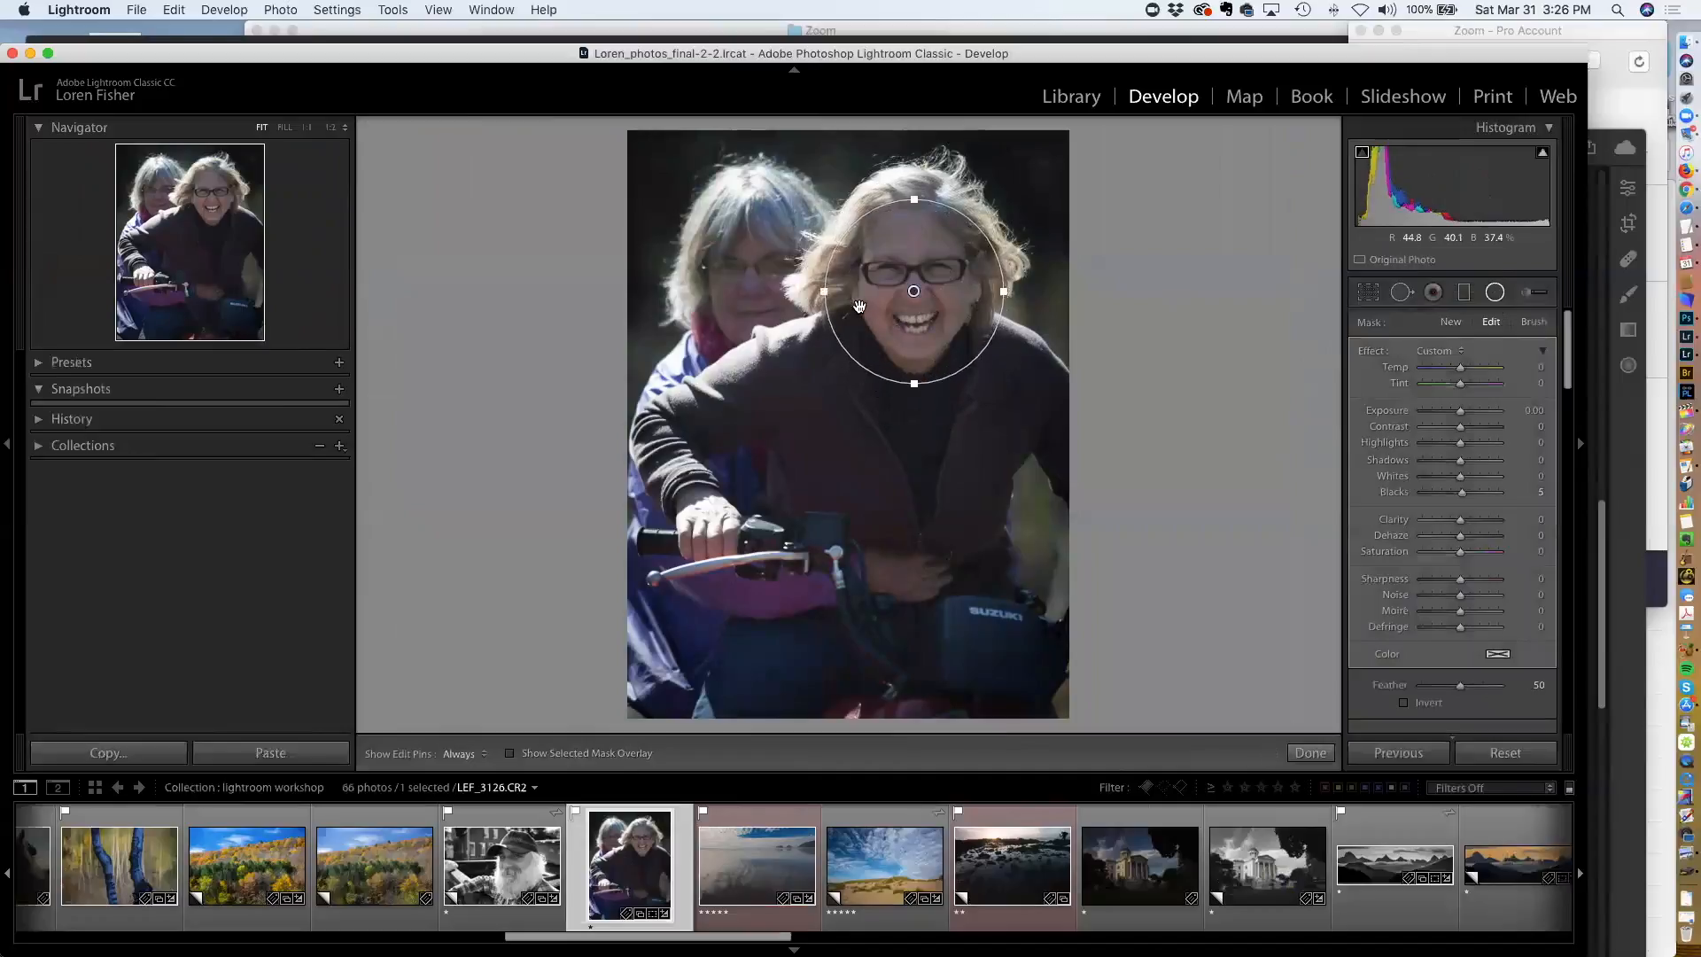
{"action": "left_click_drag", "start_coordinate": [824, 291], "coordinate": [906, 292]}
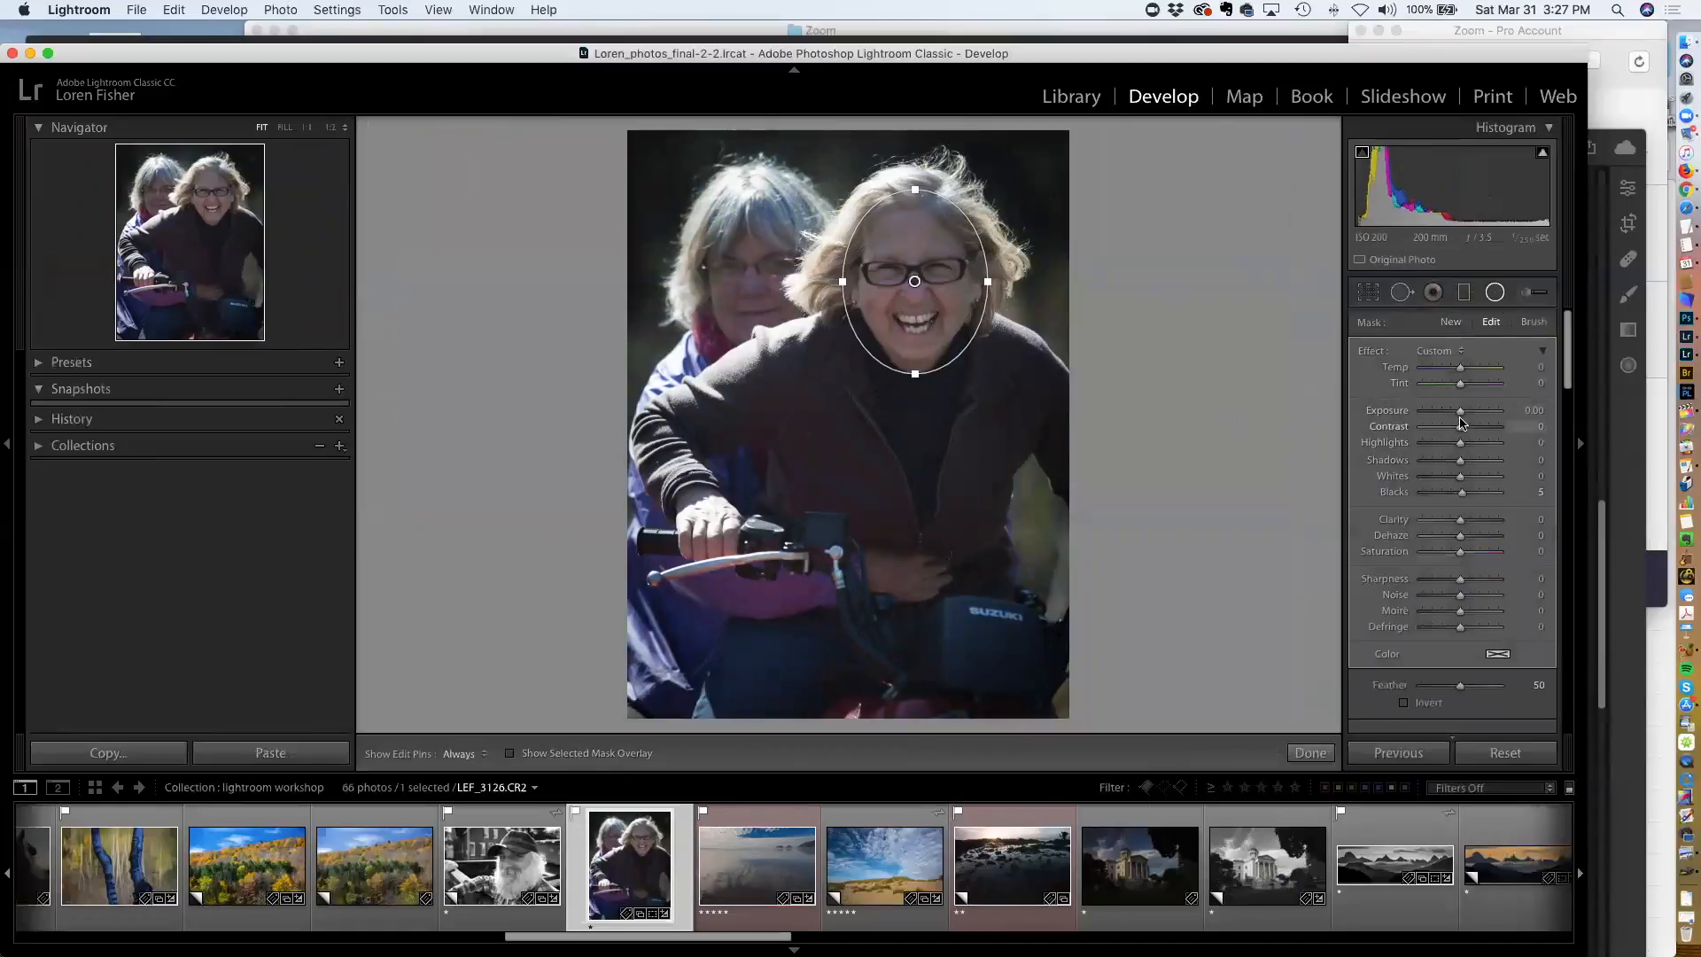
Set the radial filter's Exposure to -2.44 and enable Invert
{"action": "left_click_drag", "start_coordinate": [1460, 411], "coordinate": [1437, 418]}
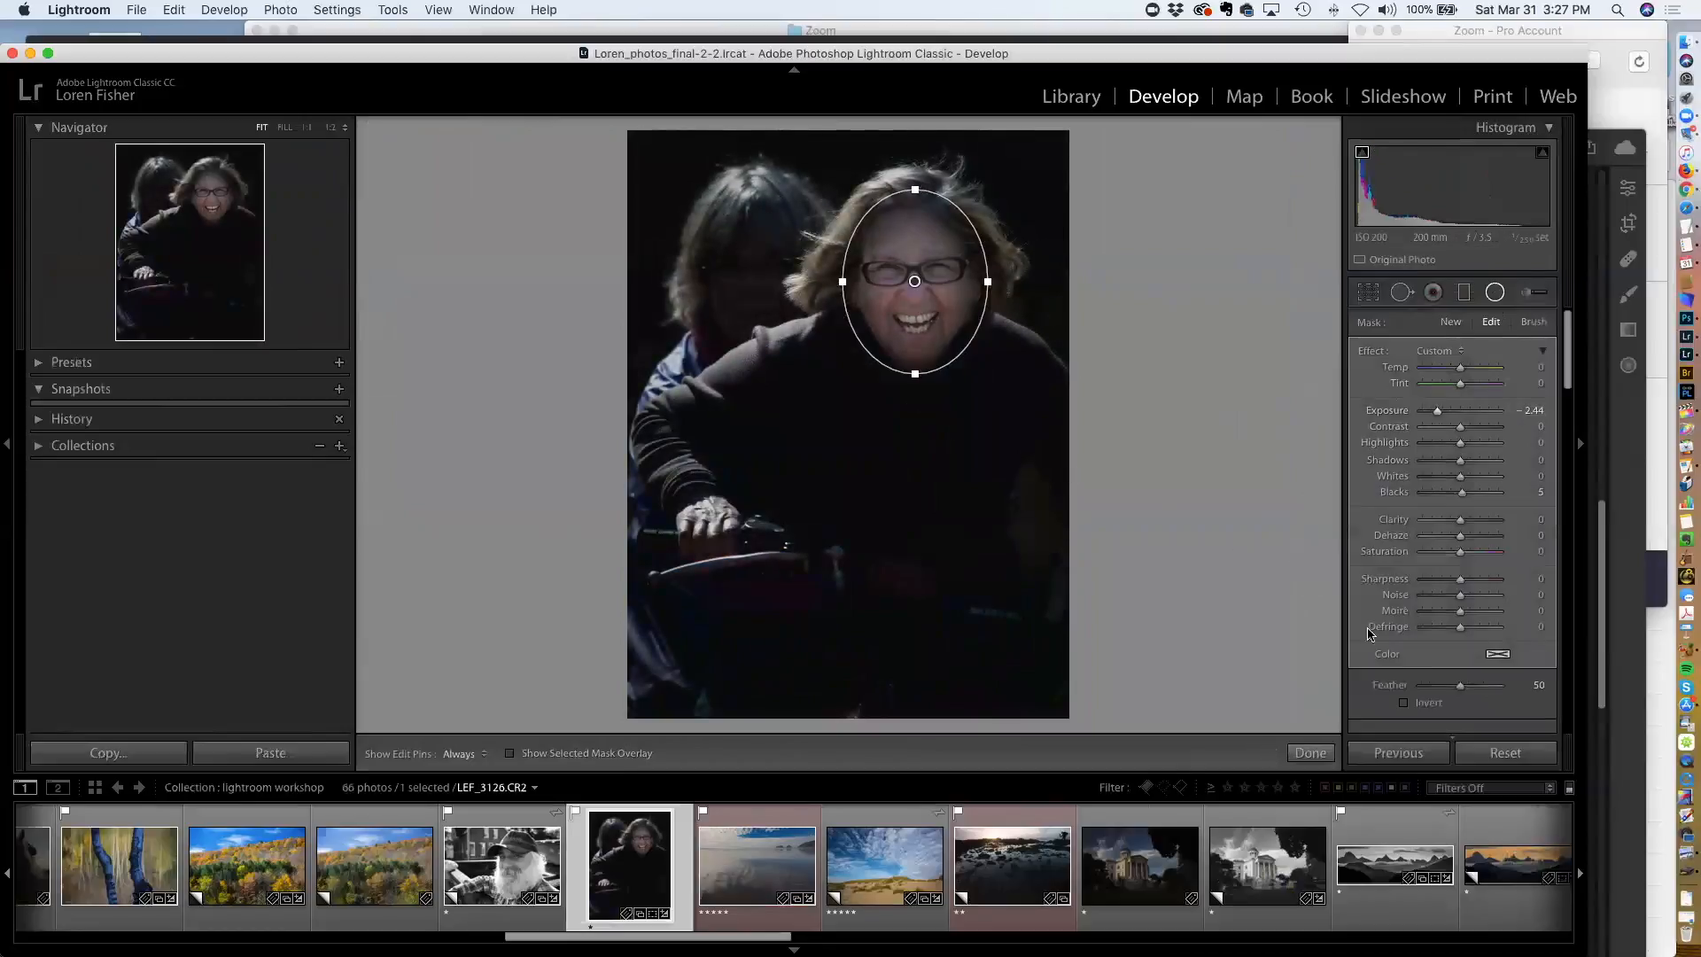
{"action": "left_click", "coordinate": [1404, 702]}
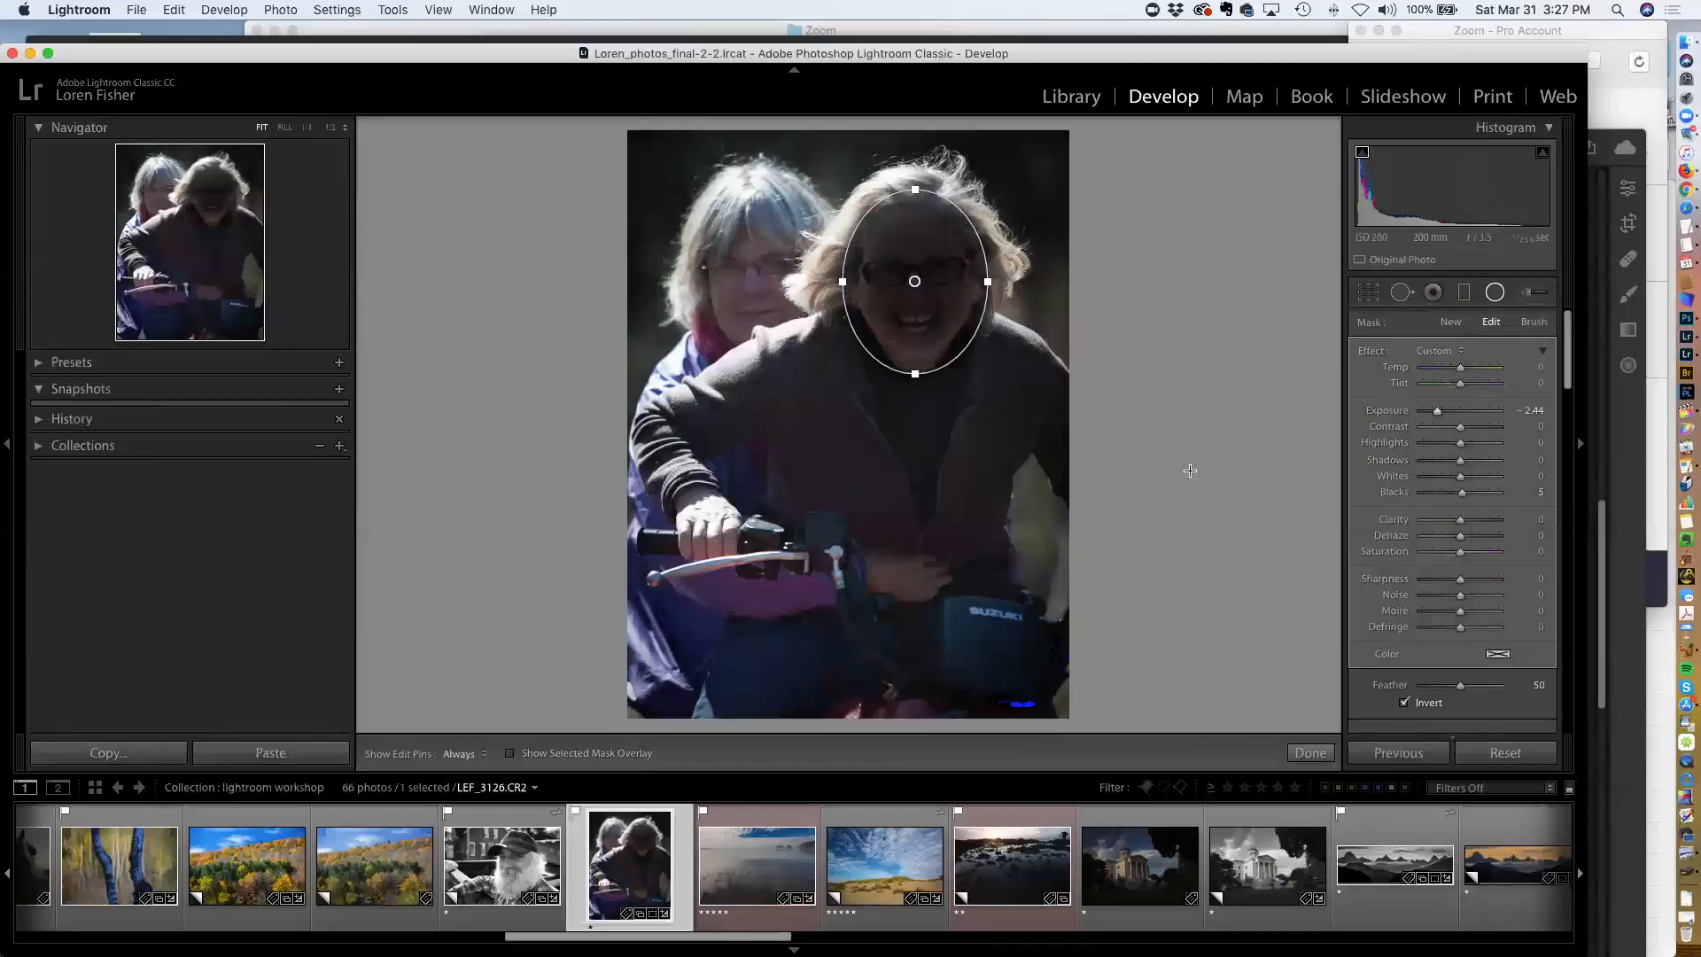
Raise the radial filter's Exposure to brighten the face
{"action": "left_click_drag", "start_coordinate": [1436, 410], "coordinate": [1473, 415]}
{"action": "scroll", "coordinate": [1466, 531], "scroll_direction": "down", "scroll_amount": 5}
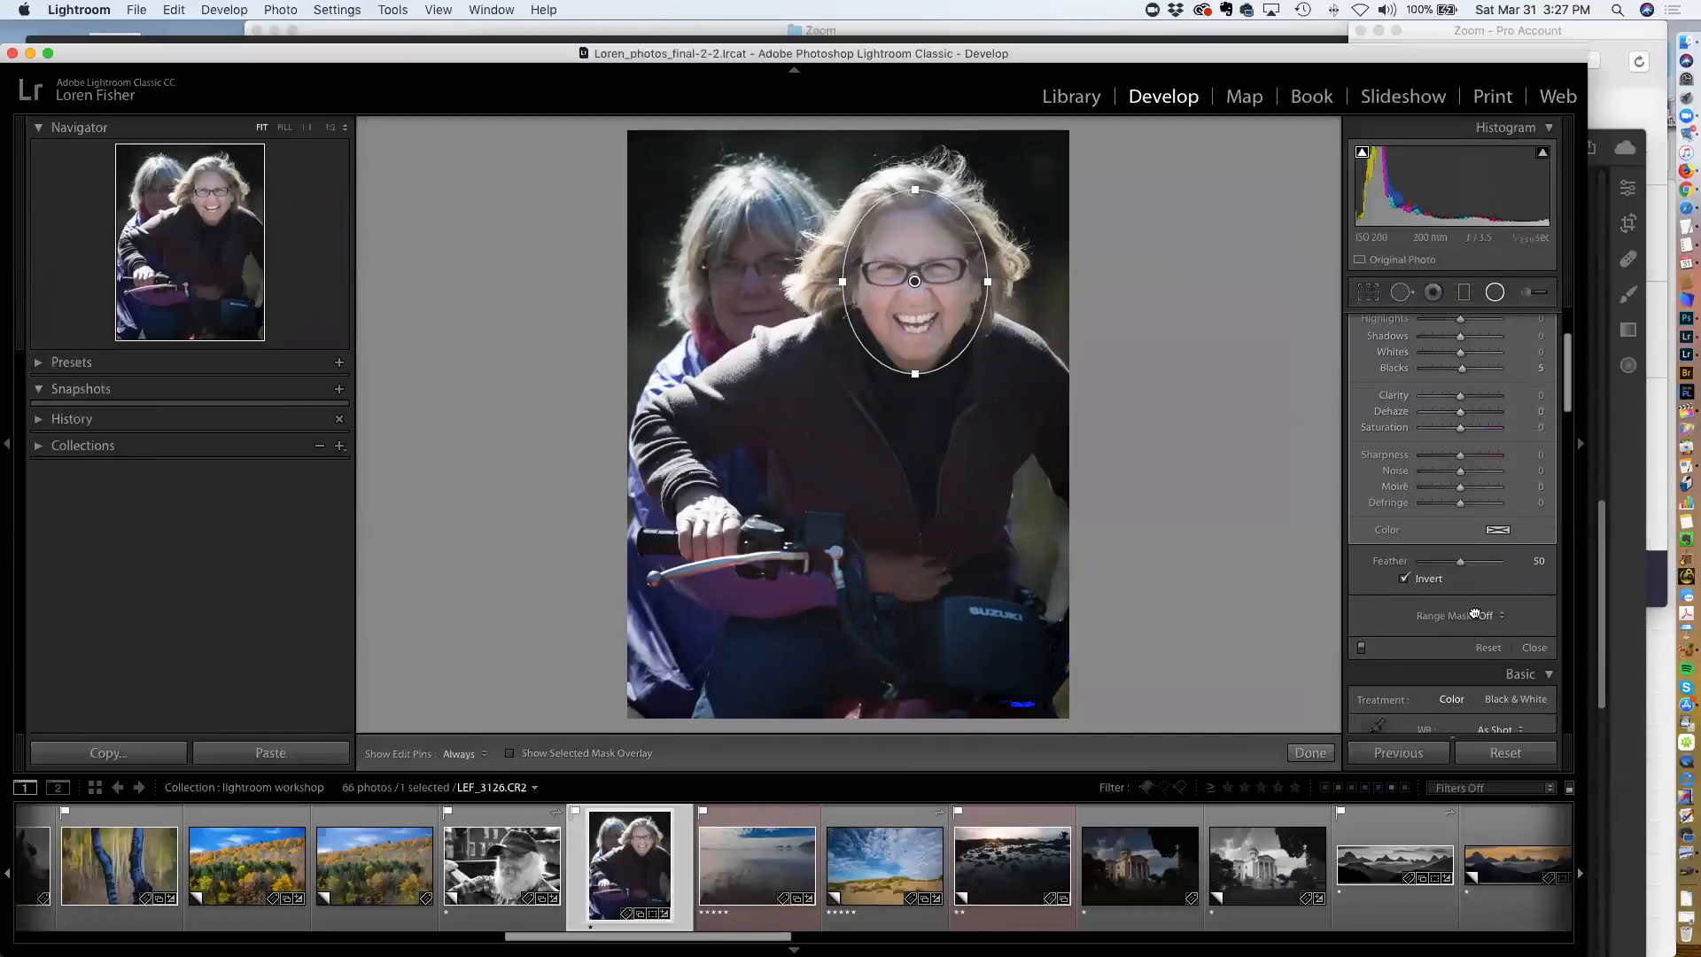
{"action": "left_click", "coordinate": [1484, 616]}
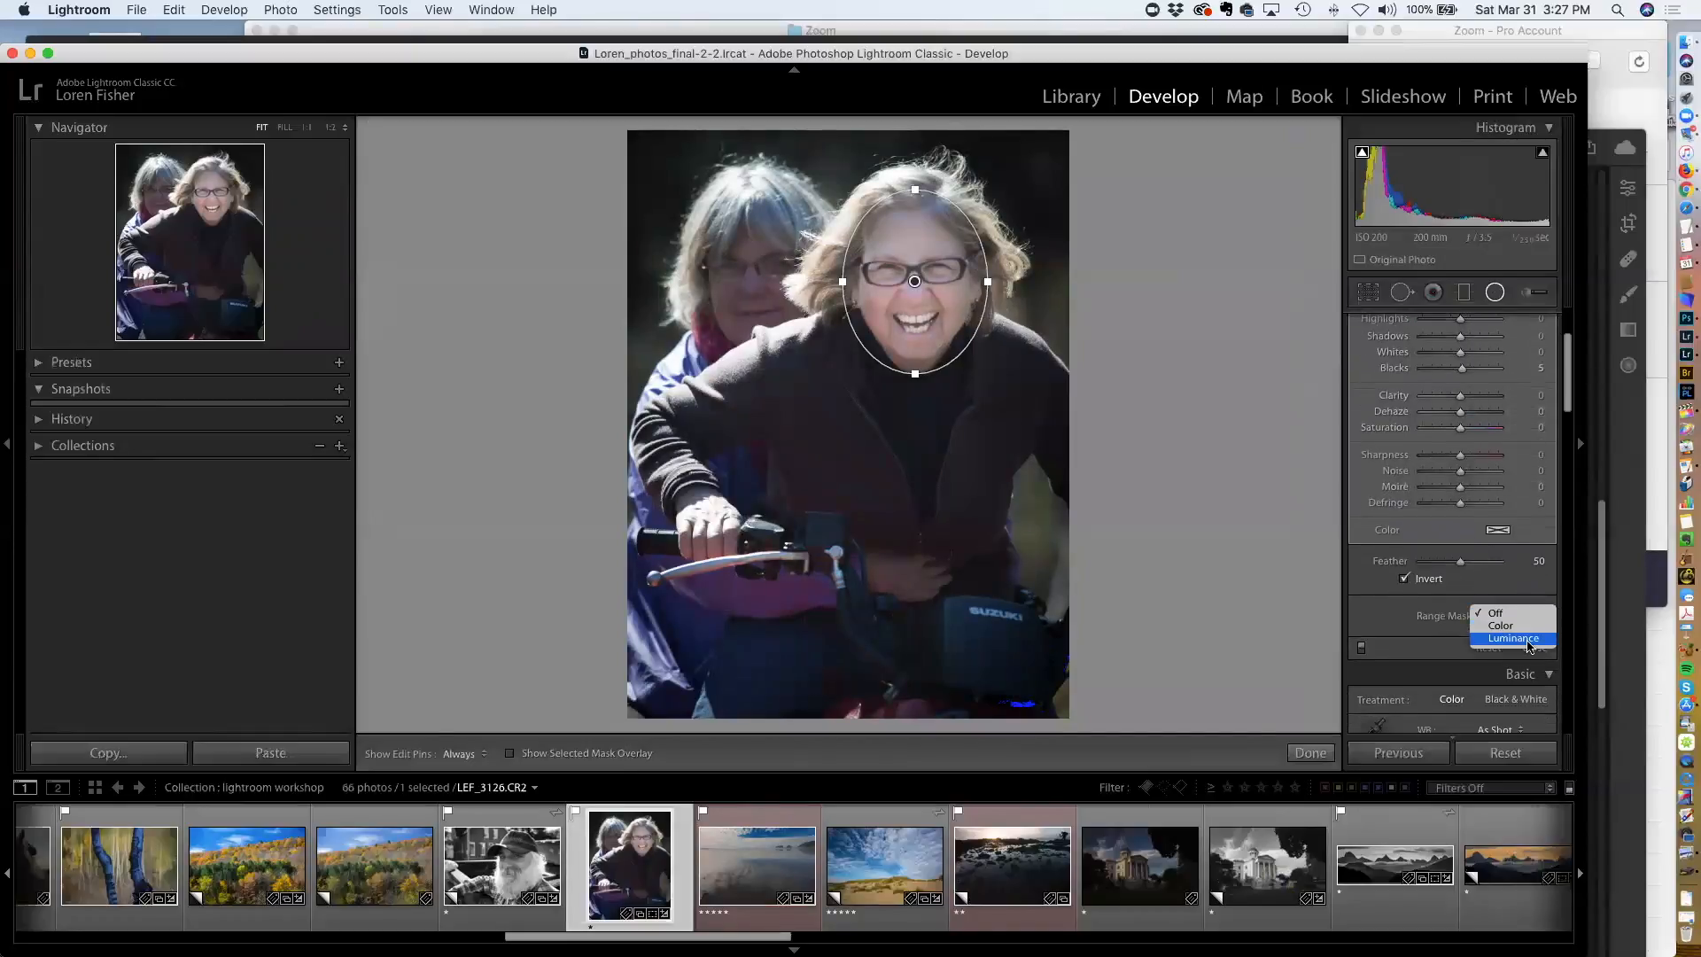
{"action": "left_click", "coordinate": [1398, 611]}
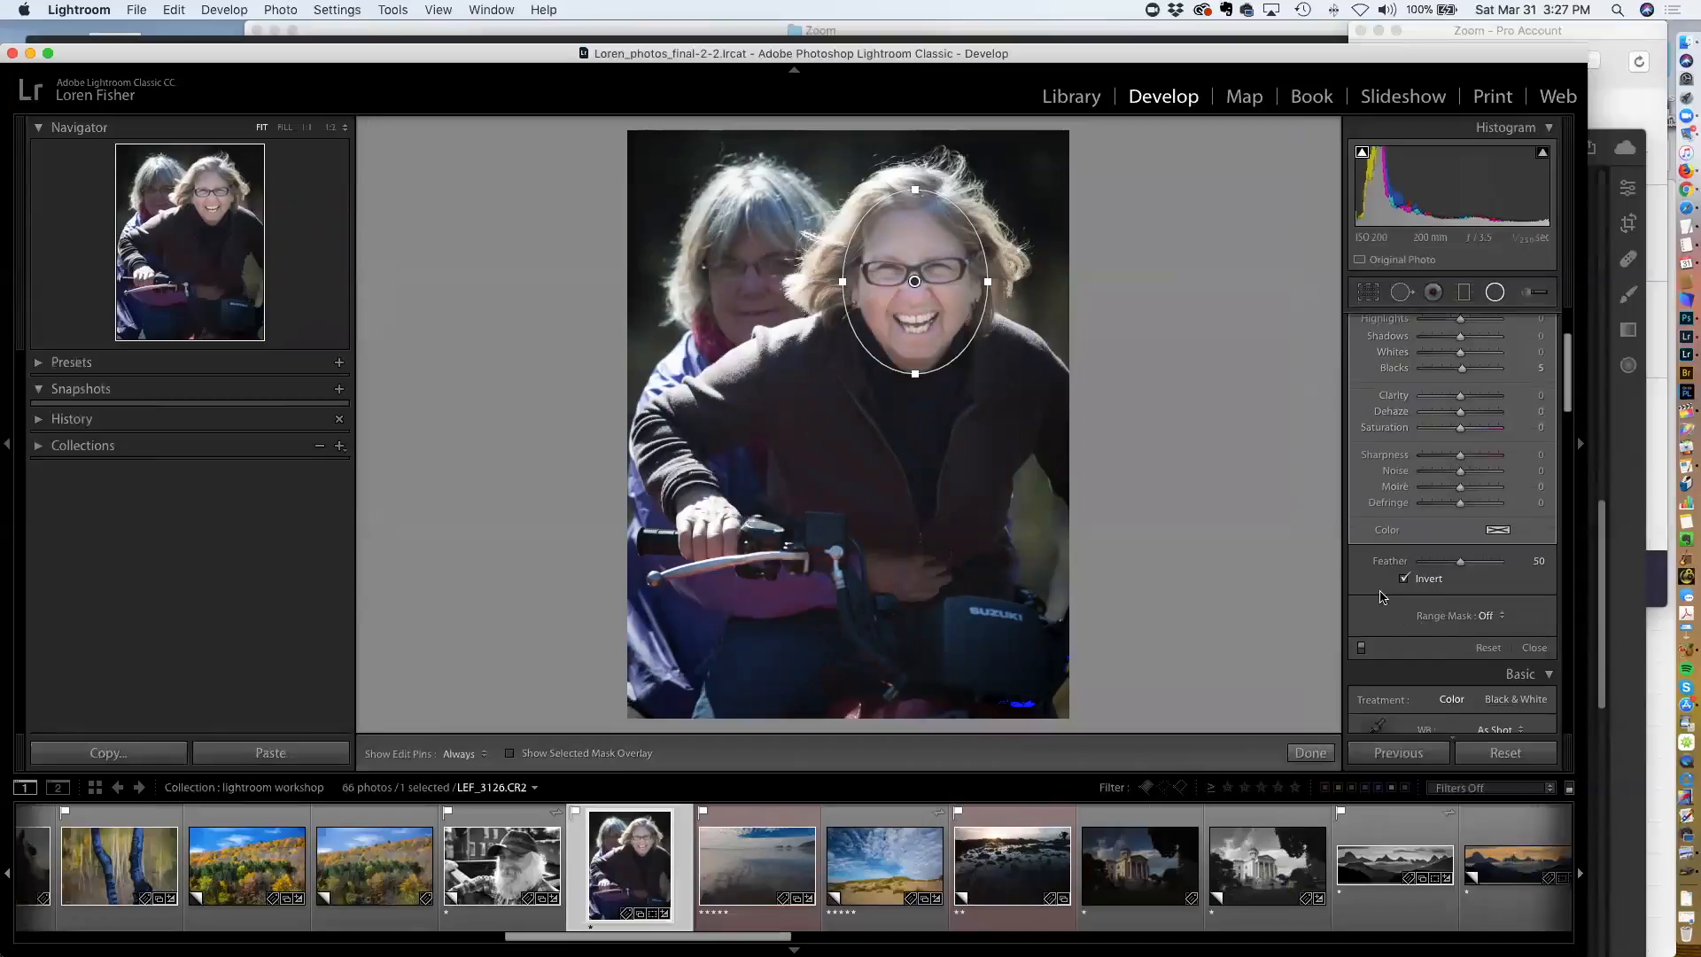
Move the radial filter up and enlarge it to cover the whole head
{"action": "left_click_drag", "start_coordinate": [932, 282], "coordinate": [930, 268]}
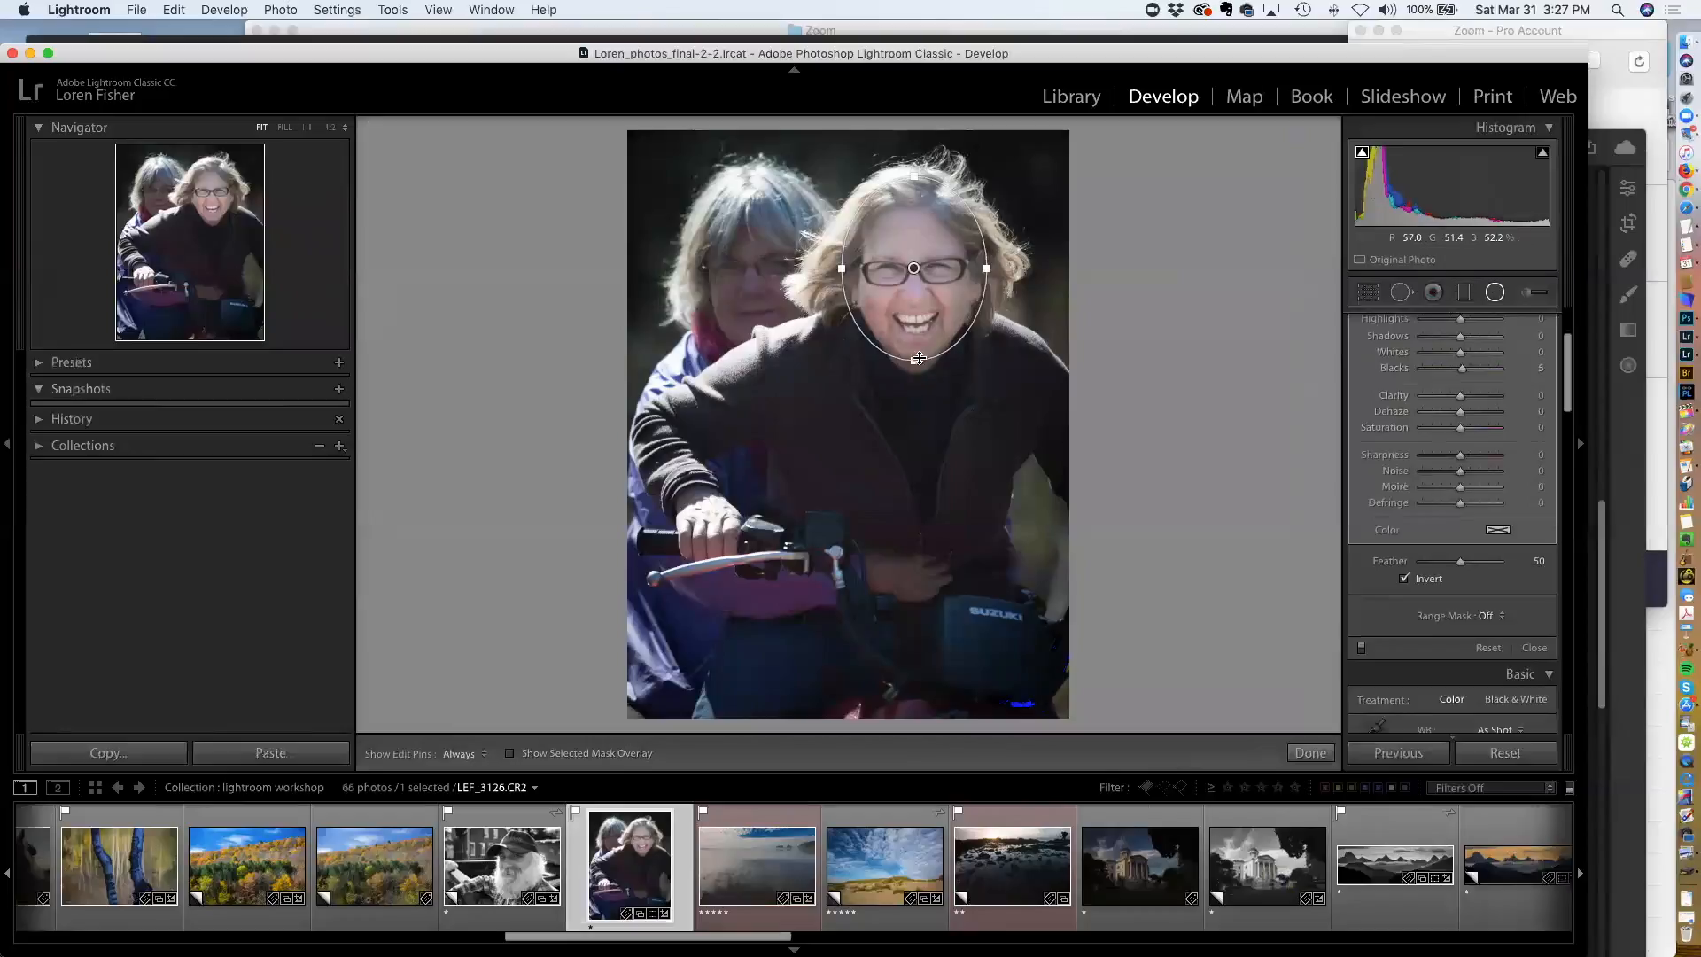
{"action": "left_click_drag", "start_coordinate": [912, 361], "coordinate": [992, 273]}
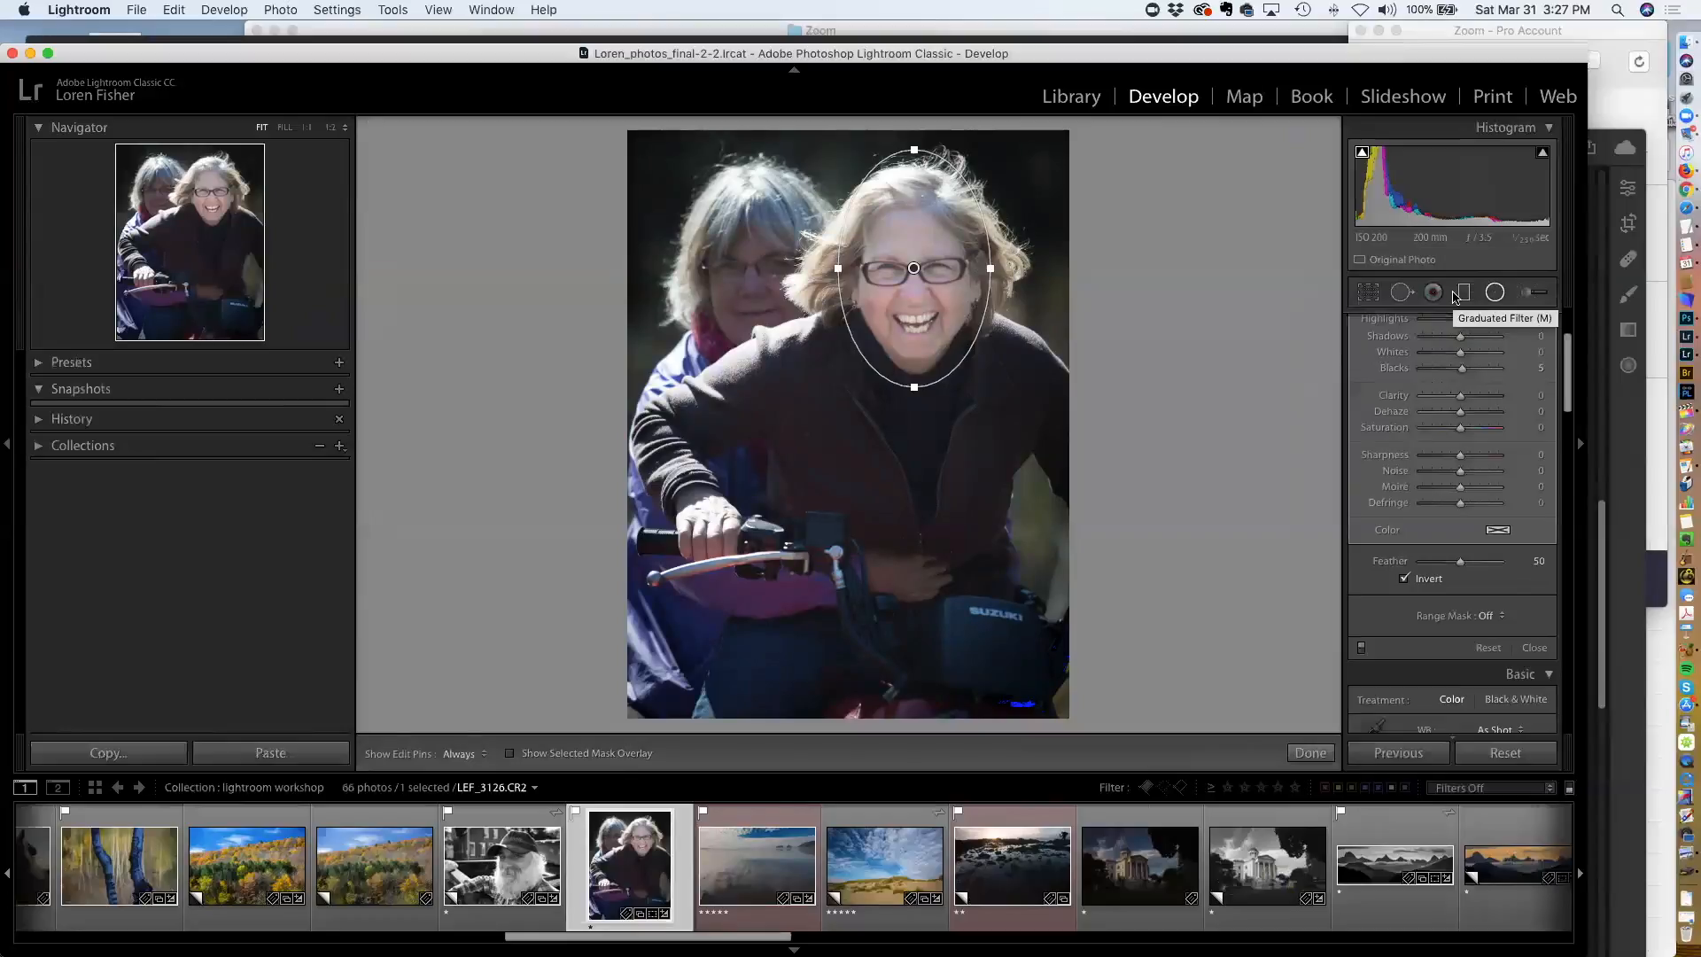
Delete the radial filter and reset the portrait's develop settings
{"action": "key", "text": "Delete"}
{"action": "left_click", "coordinate": [1525, 293]}
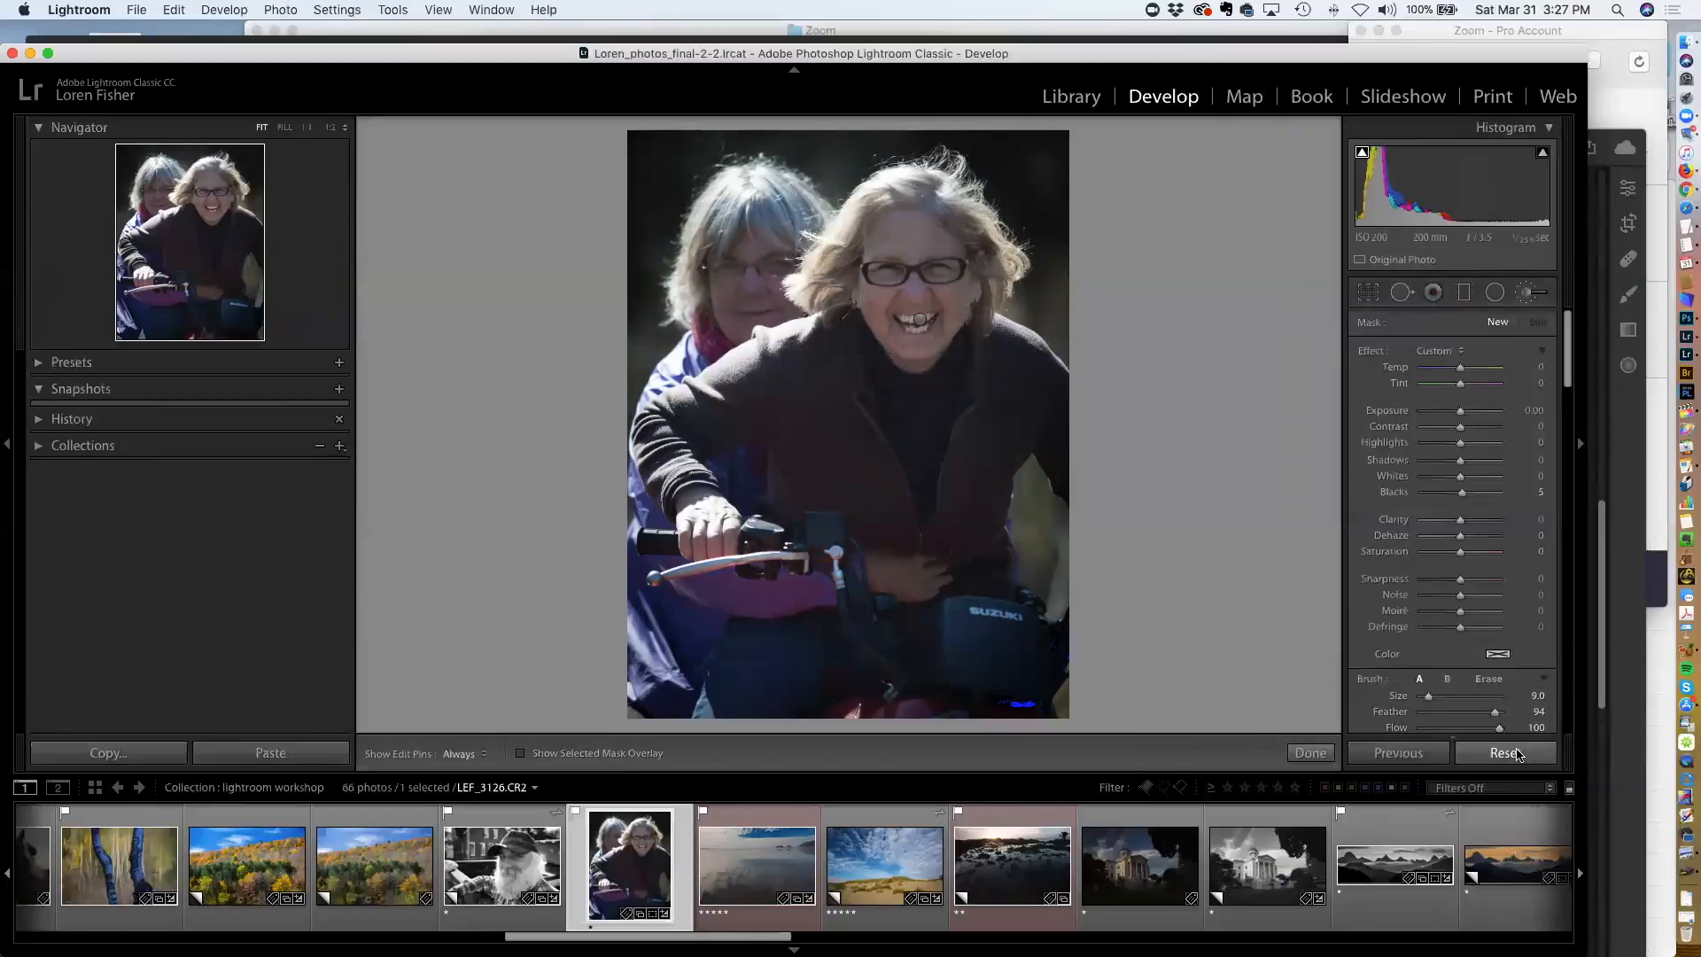
{"action": "left_click", "coordinate": [1517, 753]}
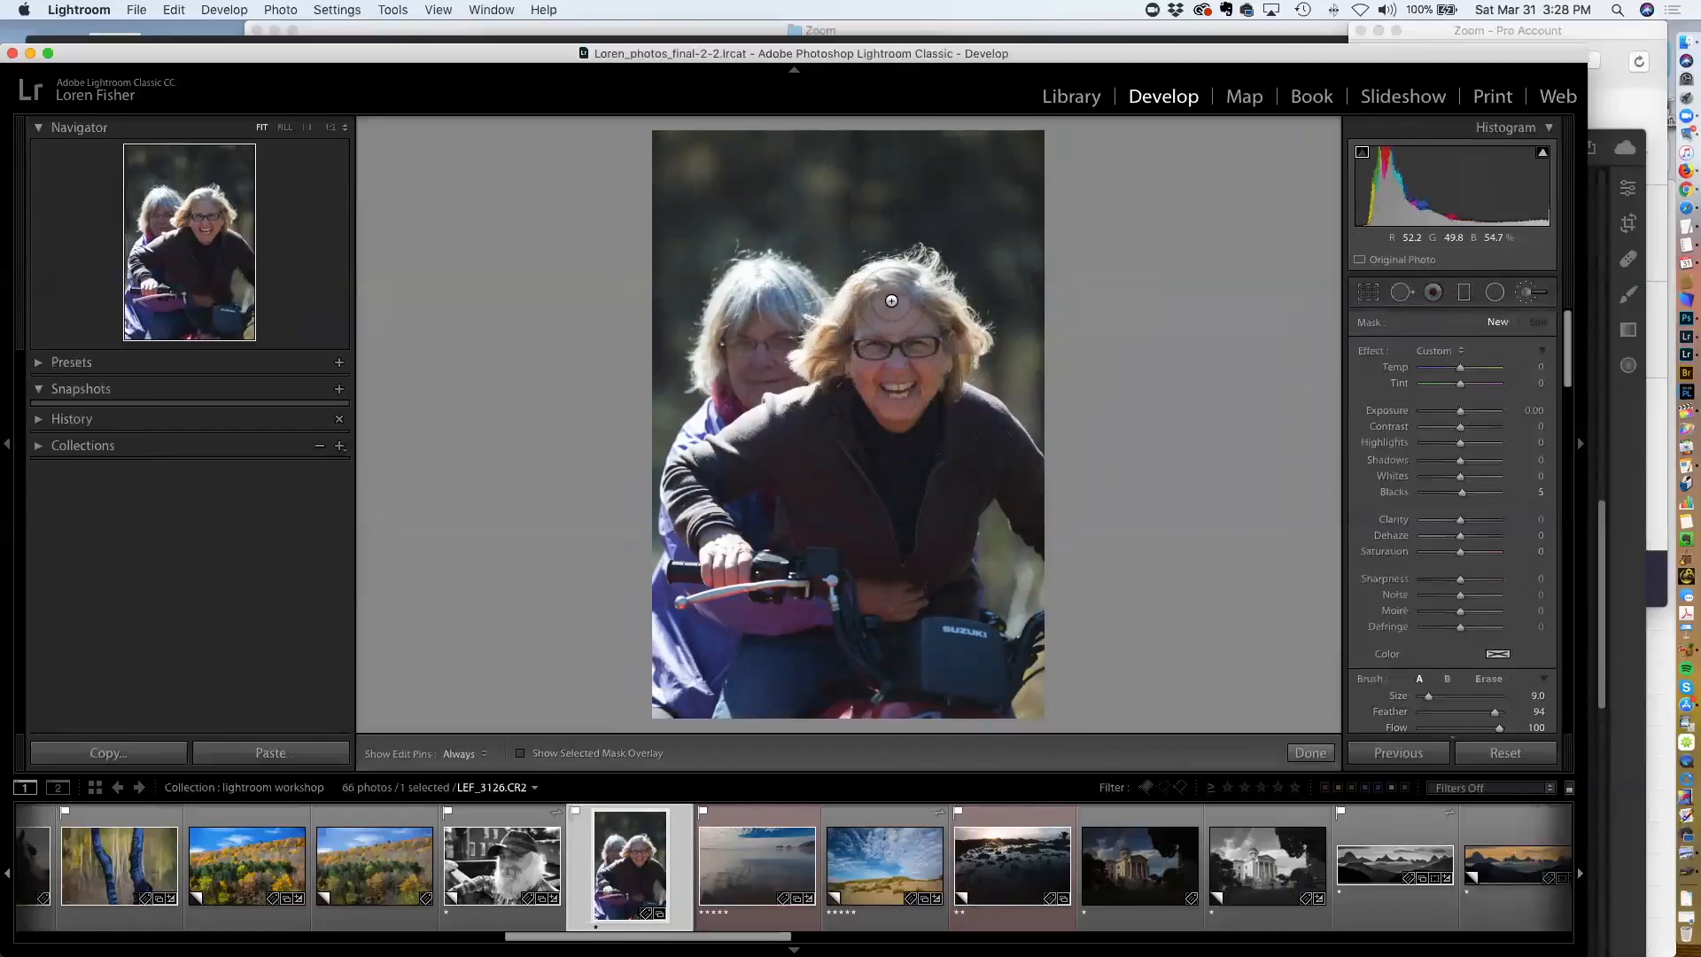
Draw a radial filter around the smiling woman's head with the mask overlay shown
{"action": "key", "text": "o"}
{"action": "mouse_move", "coordinate": [887, 301]}
{"action": "left_mouse_down"}
{"action": "mouse_move", "coordinate": [934, 326]}
{"action": "mouse_move", "coordinate": [861, 337]}
{"action": "mouse_move", "coordinate": [924, 356]}
{"action": "mouse_move", "coordinate": [864, 403]}
{"action": "mouse_move", "coordinate": [914, 420]}
{"action": "mouse_move", "coordinate": [937, 394]}
{"action": "mouse_move", "coordinate": [939, 333]}
{"action": "mouse_move", "coordinate": [901, 290]}
{"action": "mouse_move", "coordinate": [884, 447]}
{"action": "mouse_move", "coordinate": [932, 465]}
{"action": "left_mouse_up"}
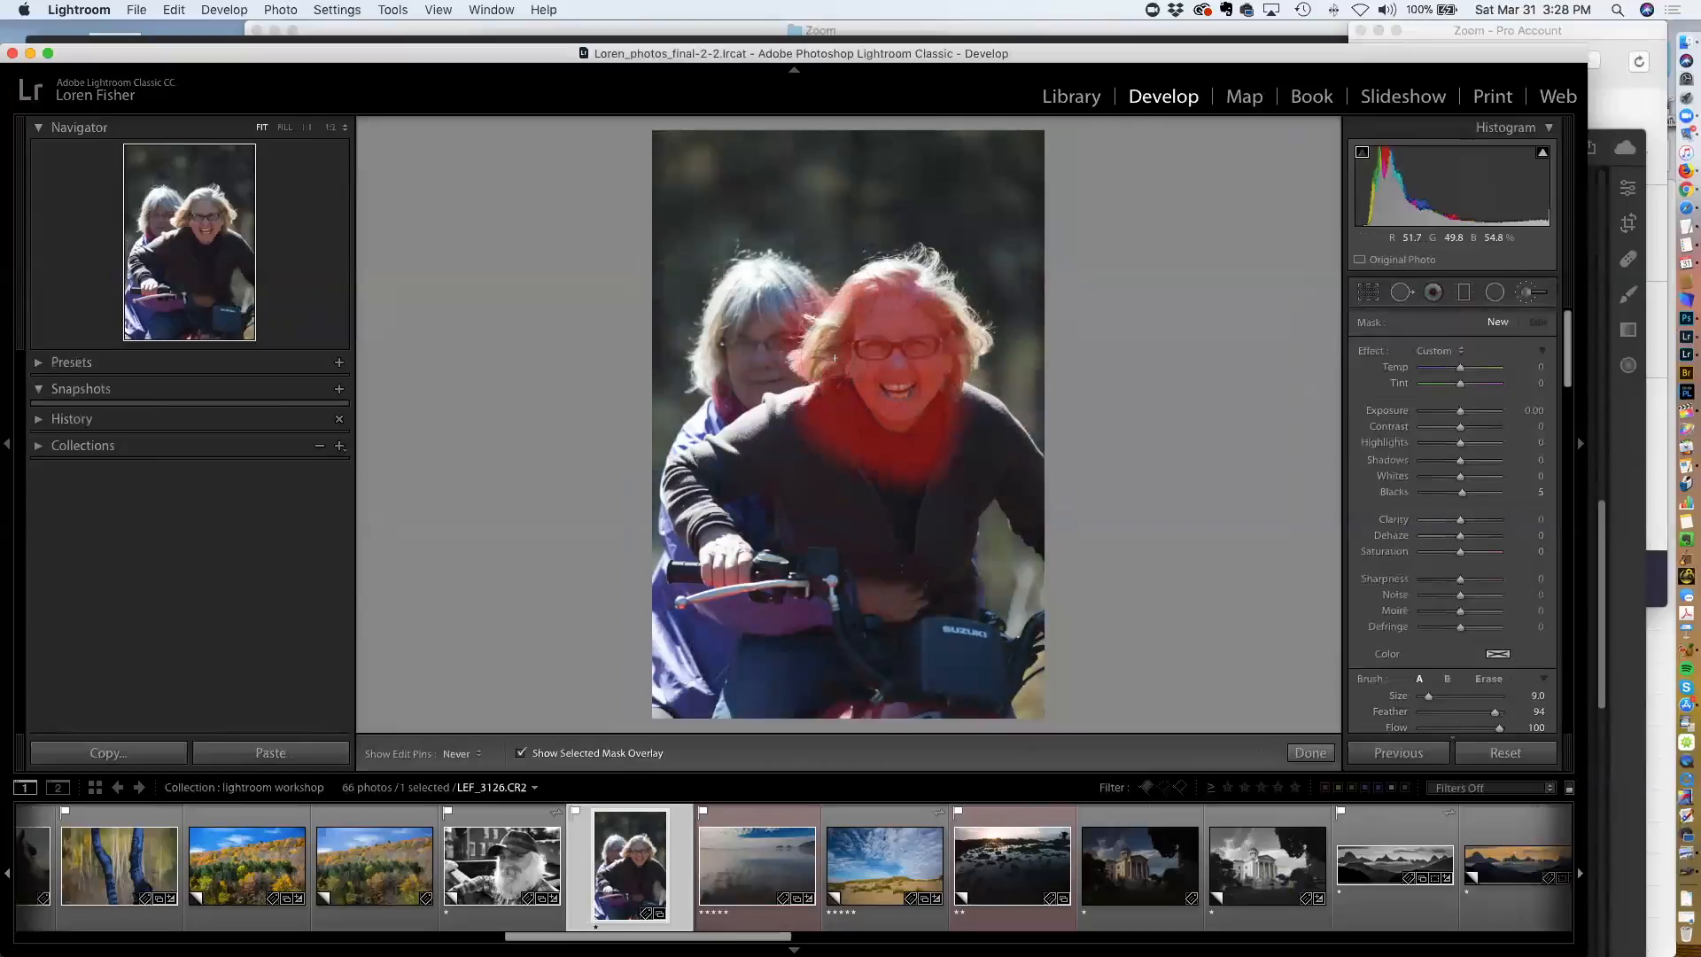
{"action": "mouse_move", "coordinate": [968, 373]}
{"action": "left_mouse_down"}
{"action": "mouse_move", "coordinate": [965, 434]}
{"action": "mouse_move", "coordinate": [986, 385]}
{"action": "mouse_move", "coordinate": [936, 282]}
{"action": "mouse_move", "coordinate": [889, 249]}
{"action": "mouse_move", "coordinate": [837, 285]}
{"action": "mouse_move", "coordinate": [819, 372]}
{"action": "mouse_move", "coordinate": [871, 289]}
{"action": "mouse_move", "coordinate": [979, 363]}
{"action": "left_mouse_up"}
{"action": "left_click_drag", "start_coordinate": [907, 245], "coordinate": [960, 275]}
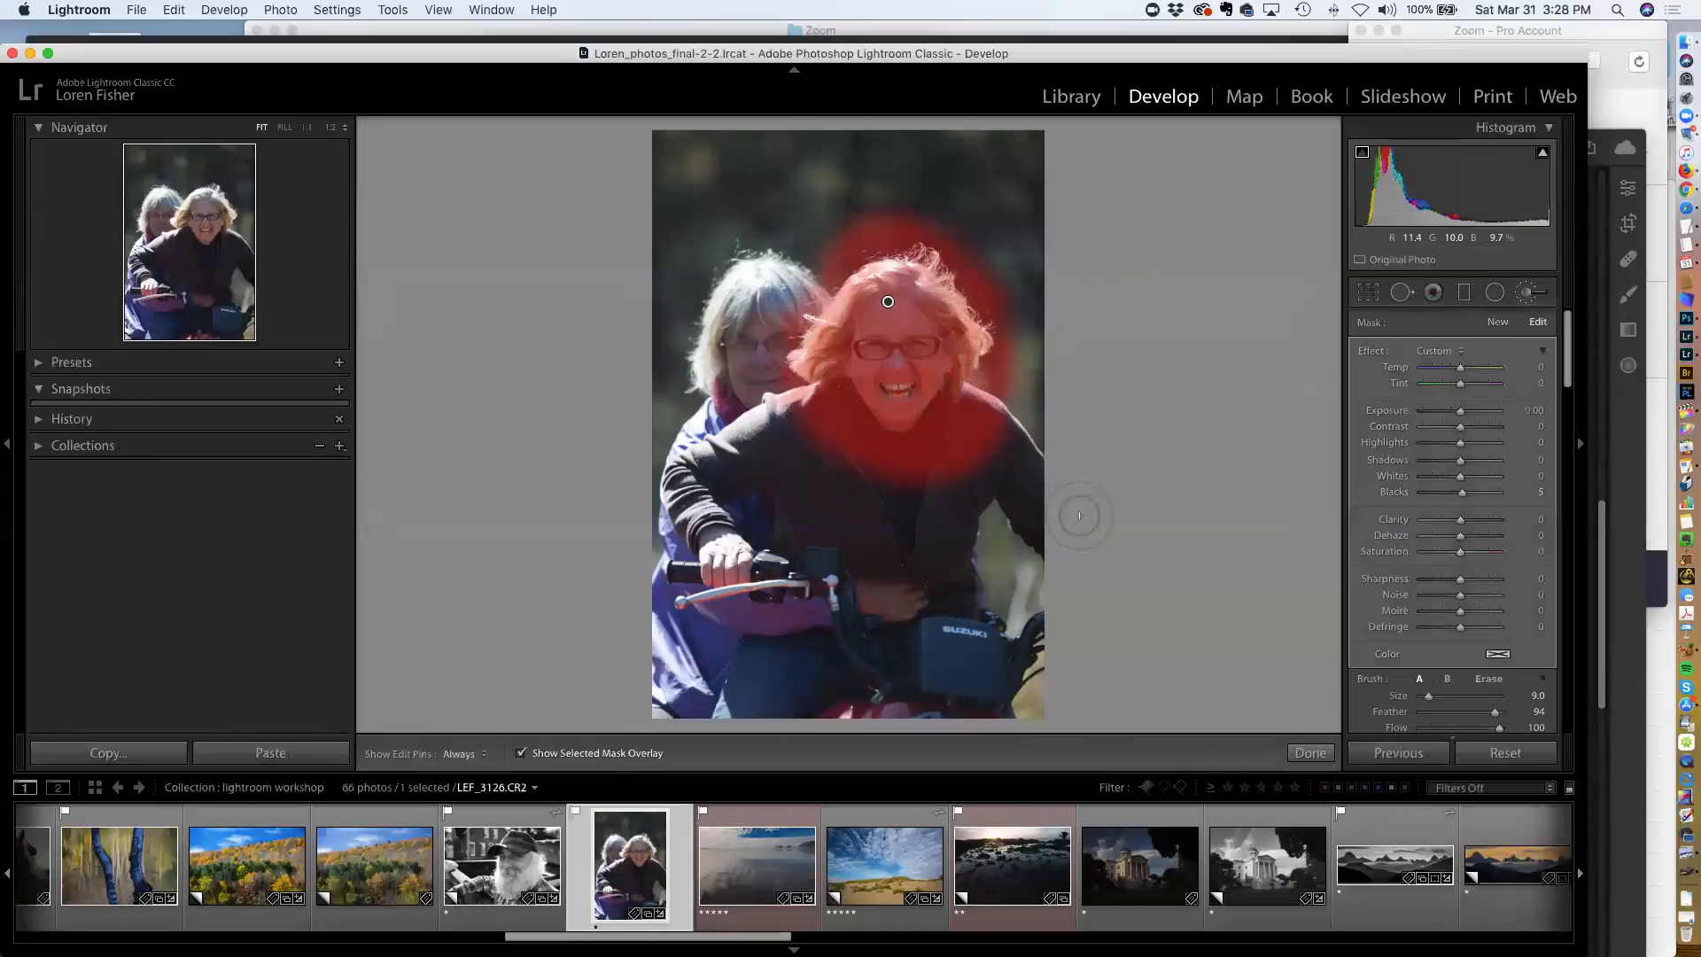
Set the radial filter's Range Mask to Luminance with a Range of 63/100
{"action": "scroll", "coordinate": [1487, 628], "scroll_direction": "down", "scroll_amount": 3}
{"action": "scroll", "coordinate": [1487, 628], "scroll_direction": "down", "scroll_amount": 2}
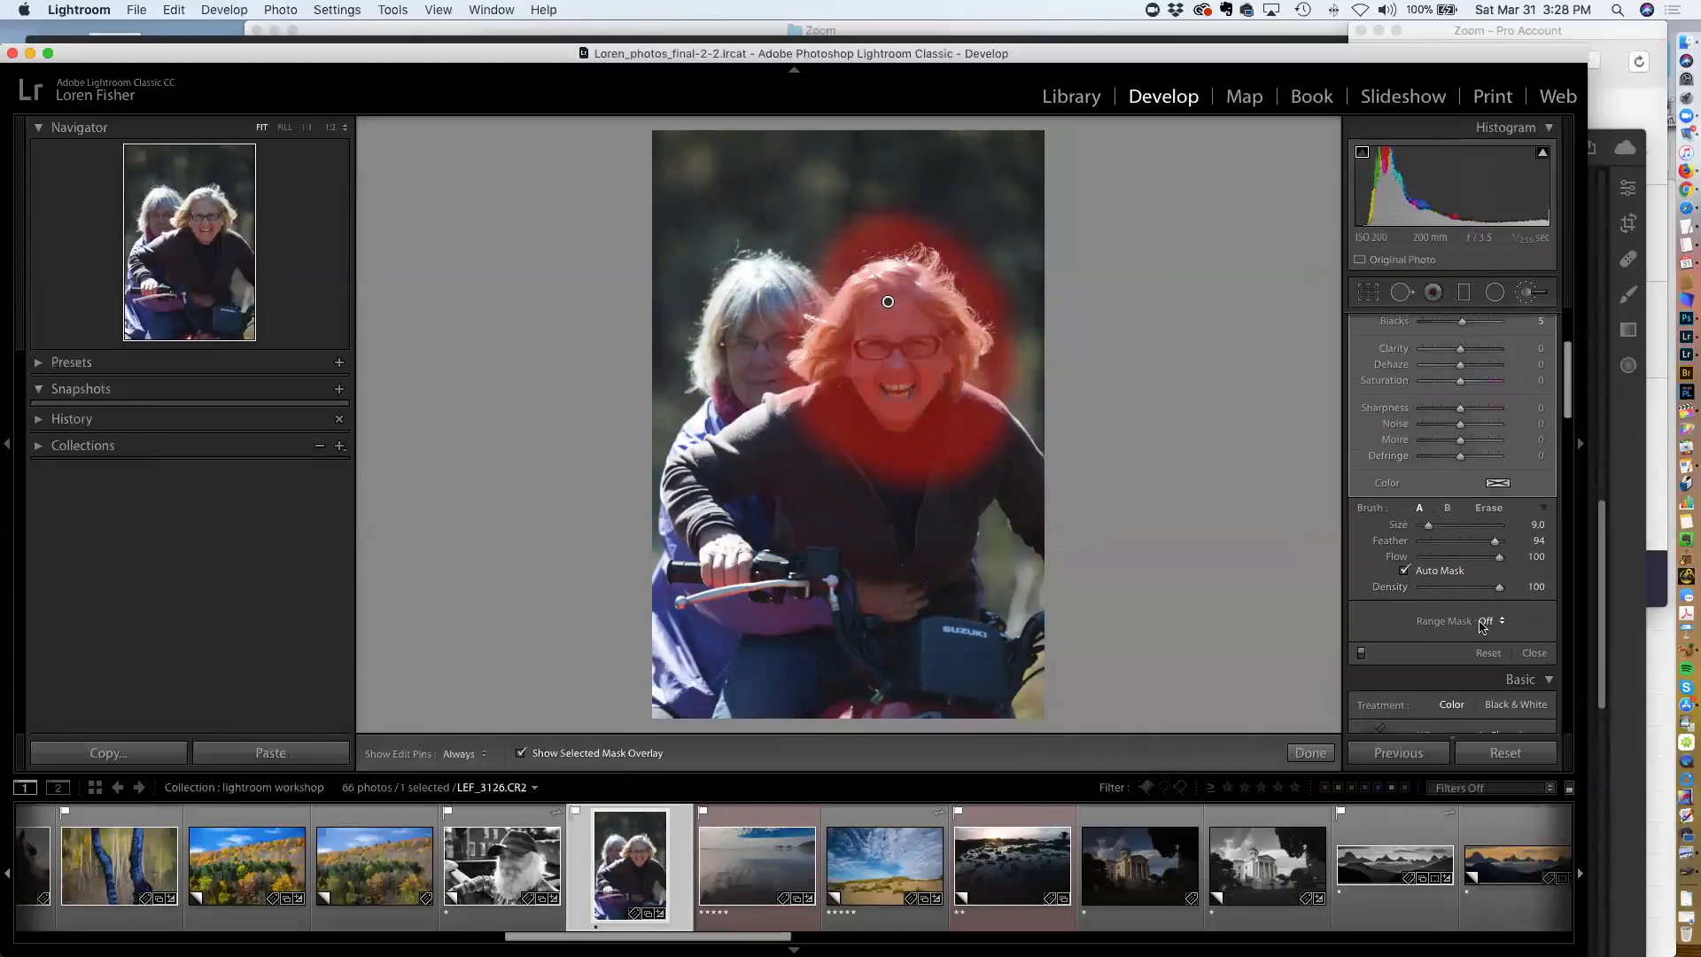
{"action": "left_click", "coordinate": [1487, 625]}
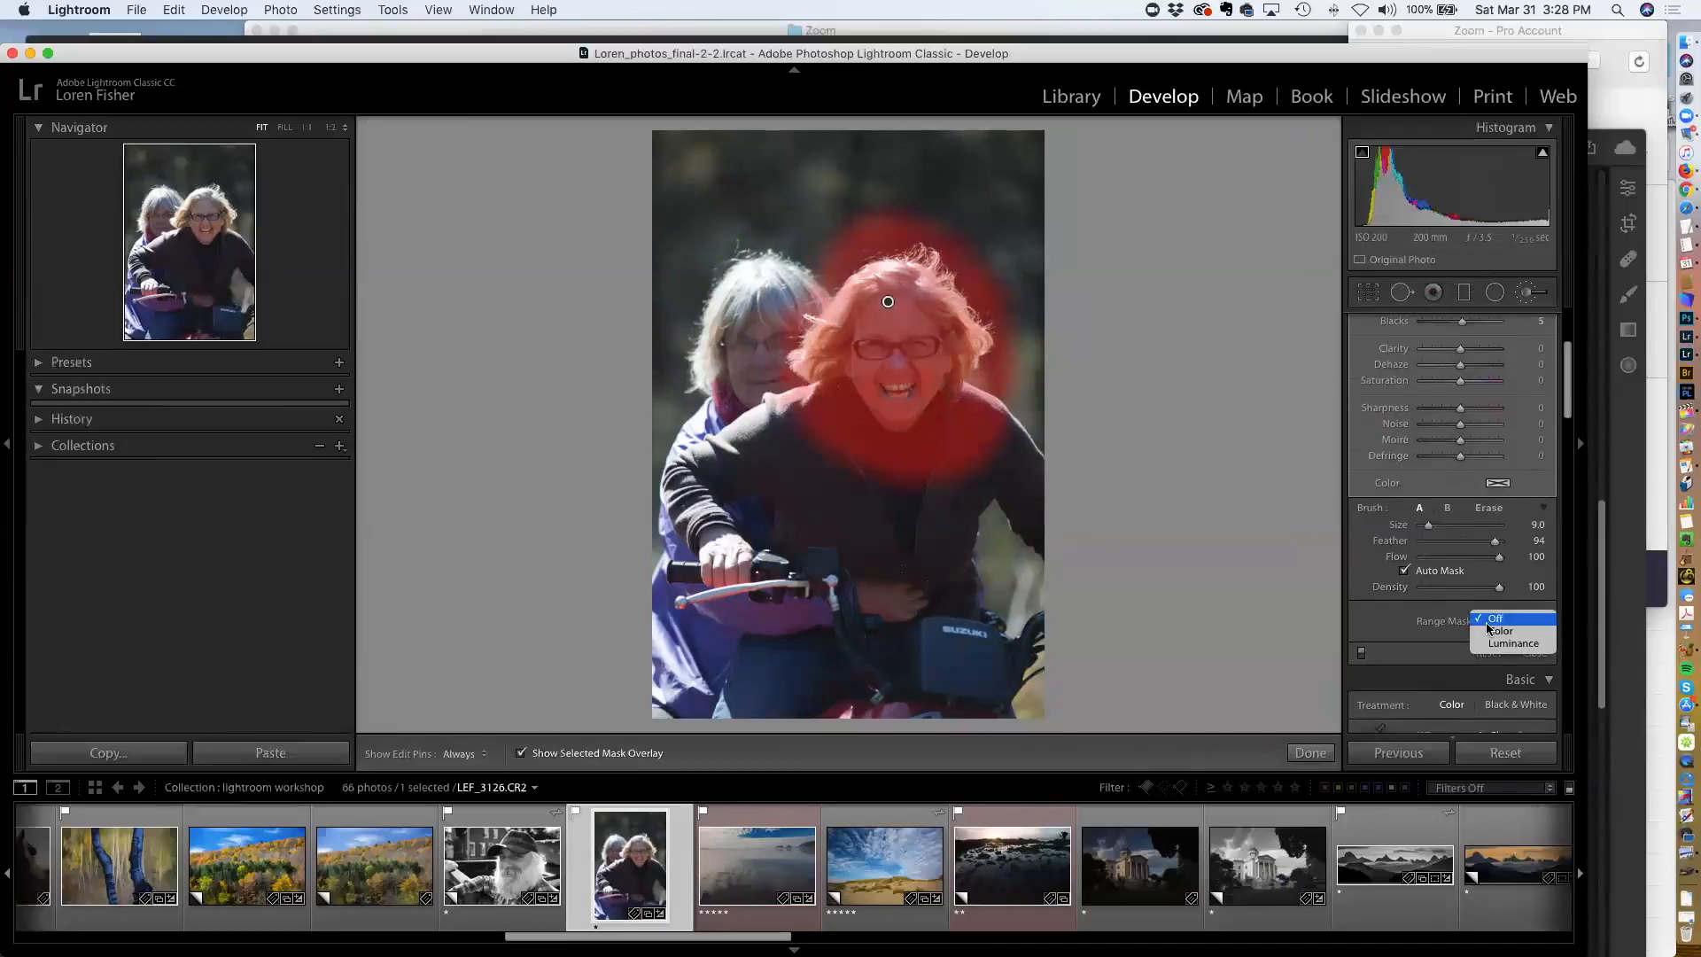
{"action": "left_click", "coordinate": [1506, 644]}
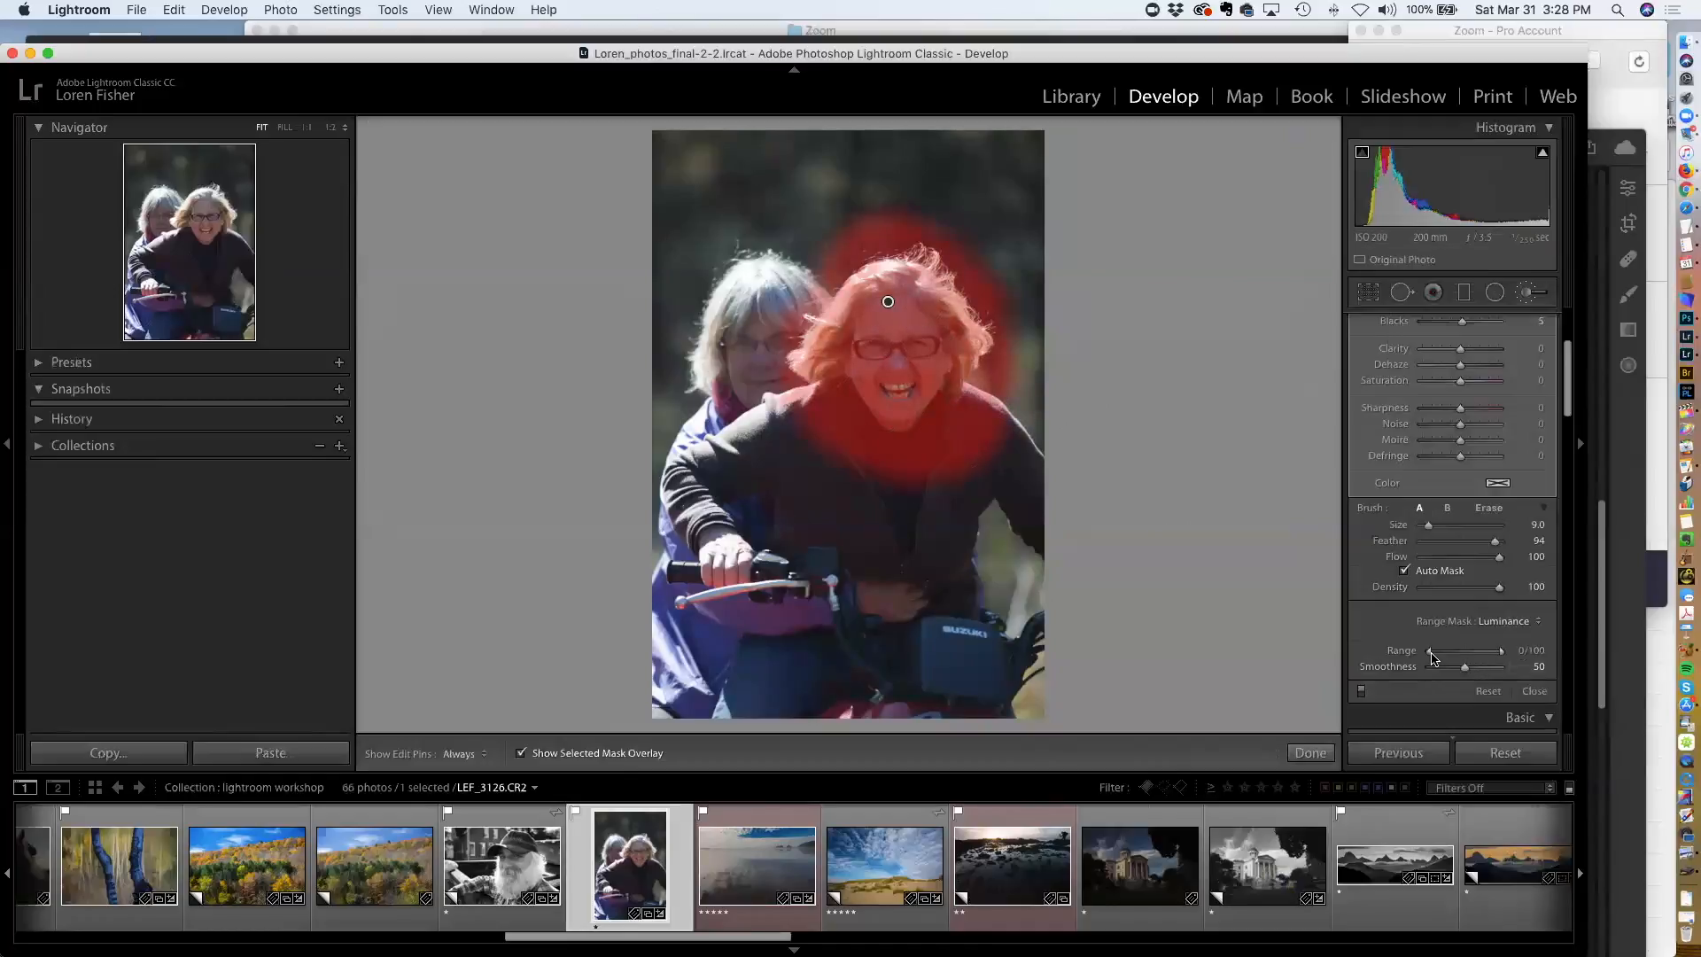
{"action": "left_click_drag", "start_coordinate": [1429, 652], "coordinate": [1468, 657]}
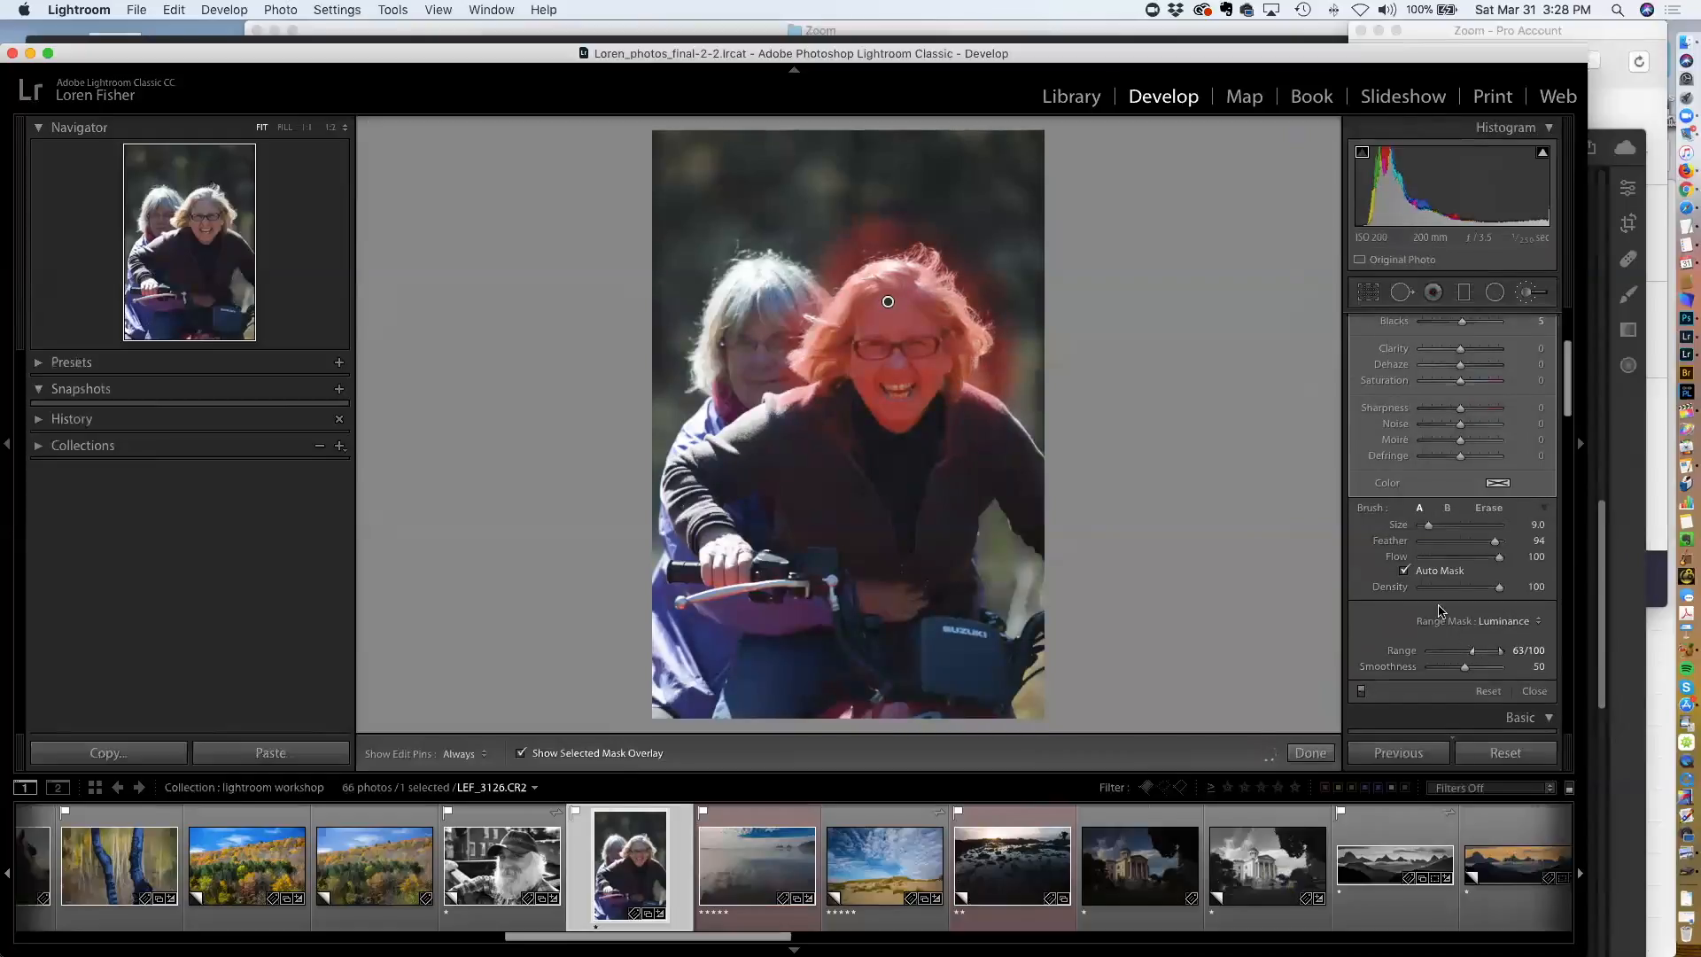
Hide the mask overlay, reset the radial filter's Exposure and delete the radial filter
{"action": "key", "text": "o"}
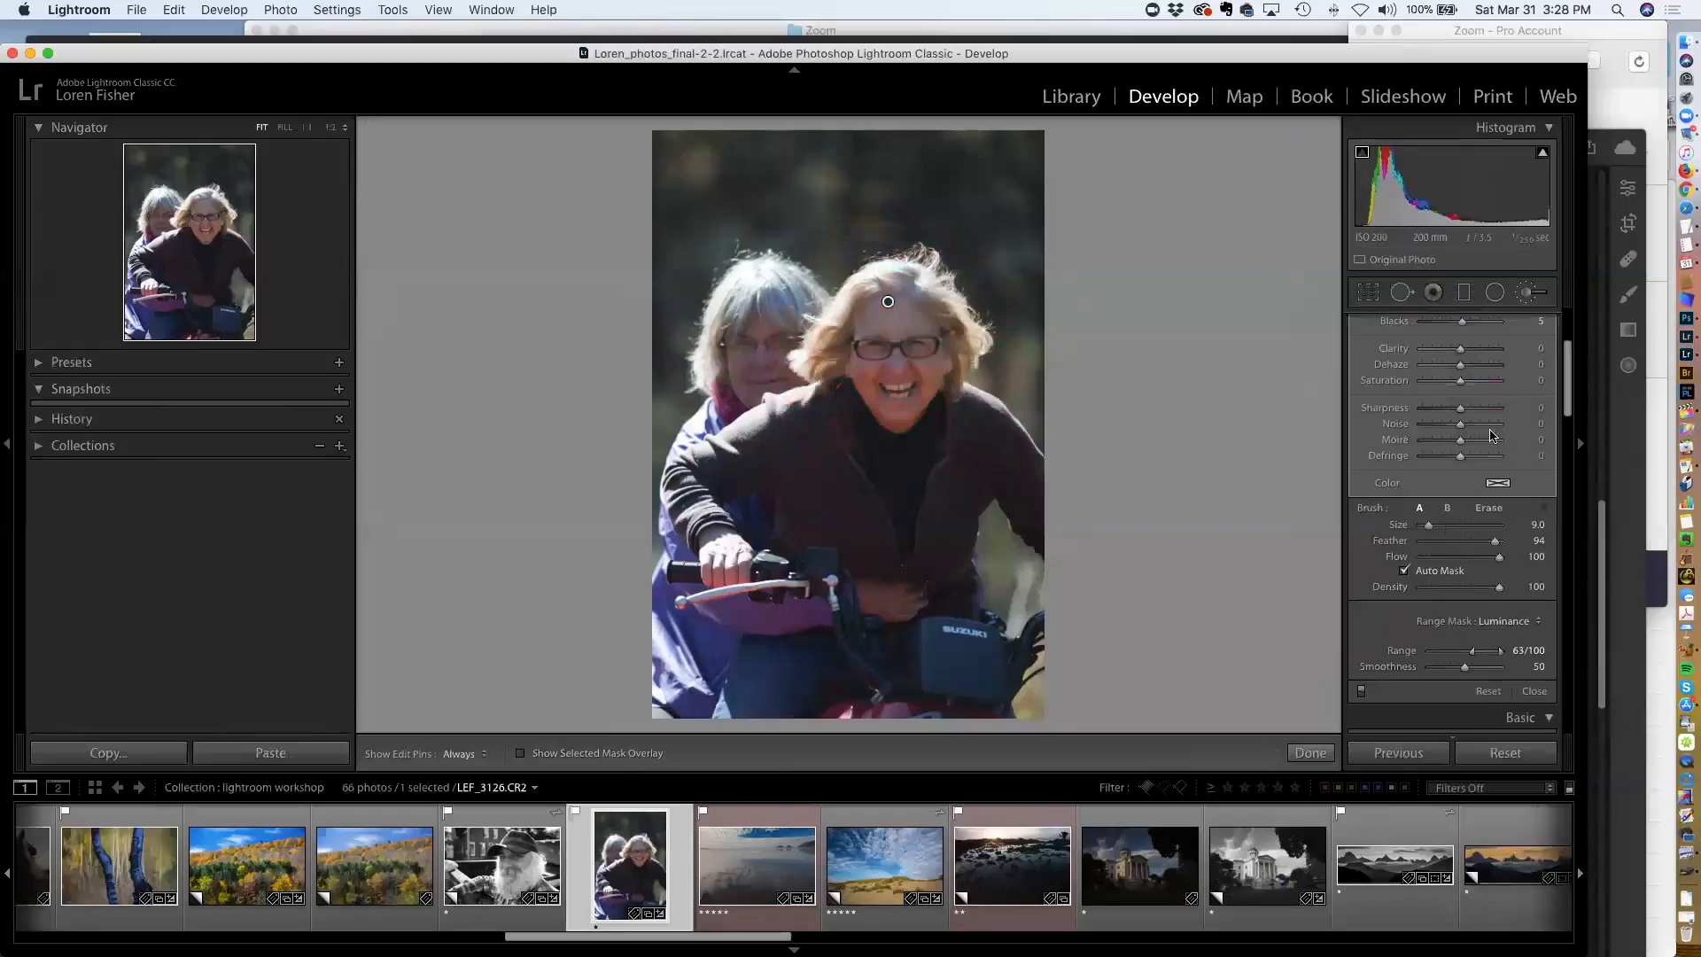
{"action": "scroll", "coordinate": [1464, 392], "scroll_direction": "up", "scroll_amount": 4}
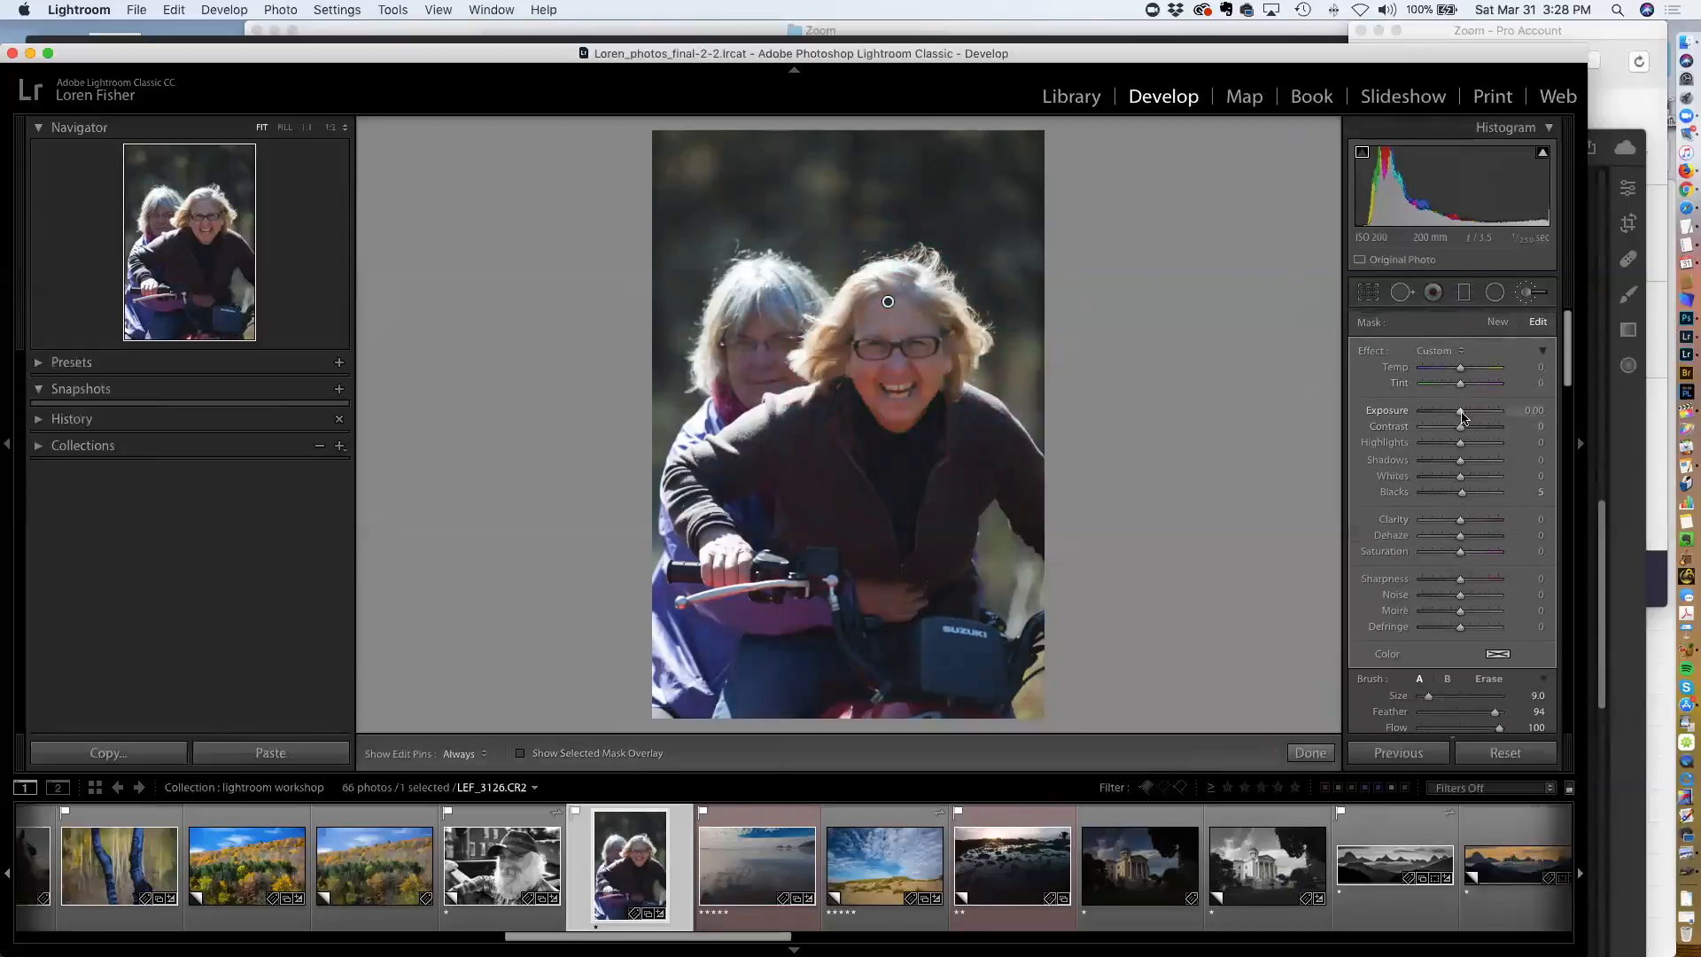
{"action": "mouse_move", "coordinate": [1453, 418]}
{"action": "left_mouse_down"}
{"action": "mouse_move", "coordinate": [1469, 417]}
{"action": "mouse_move", "coordinate": [1463, 439]}
{"action": "left_mouse_up"}
{"action": "double_click", "coordinate": [1387, 410]}
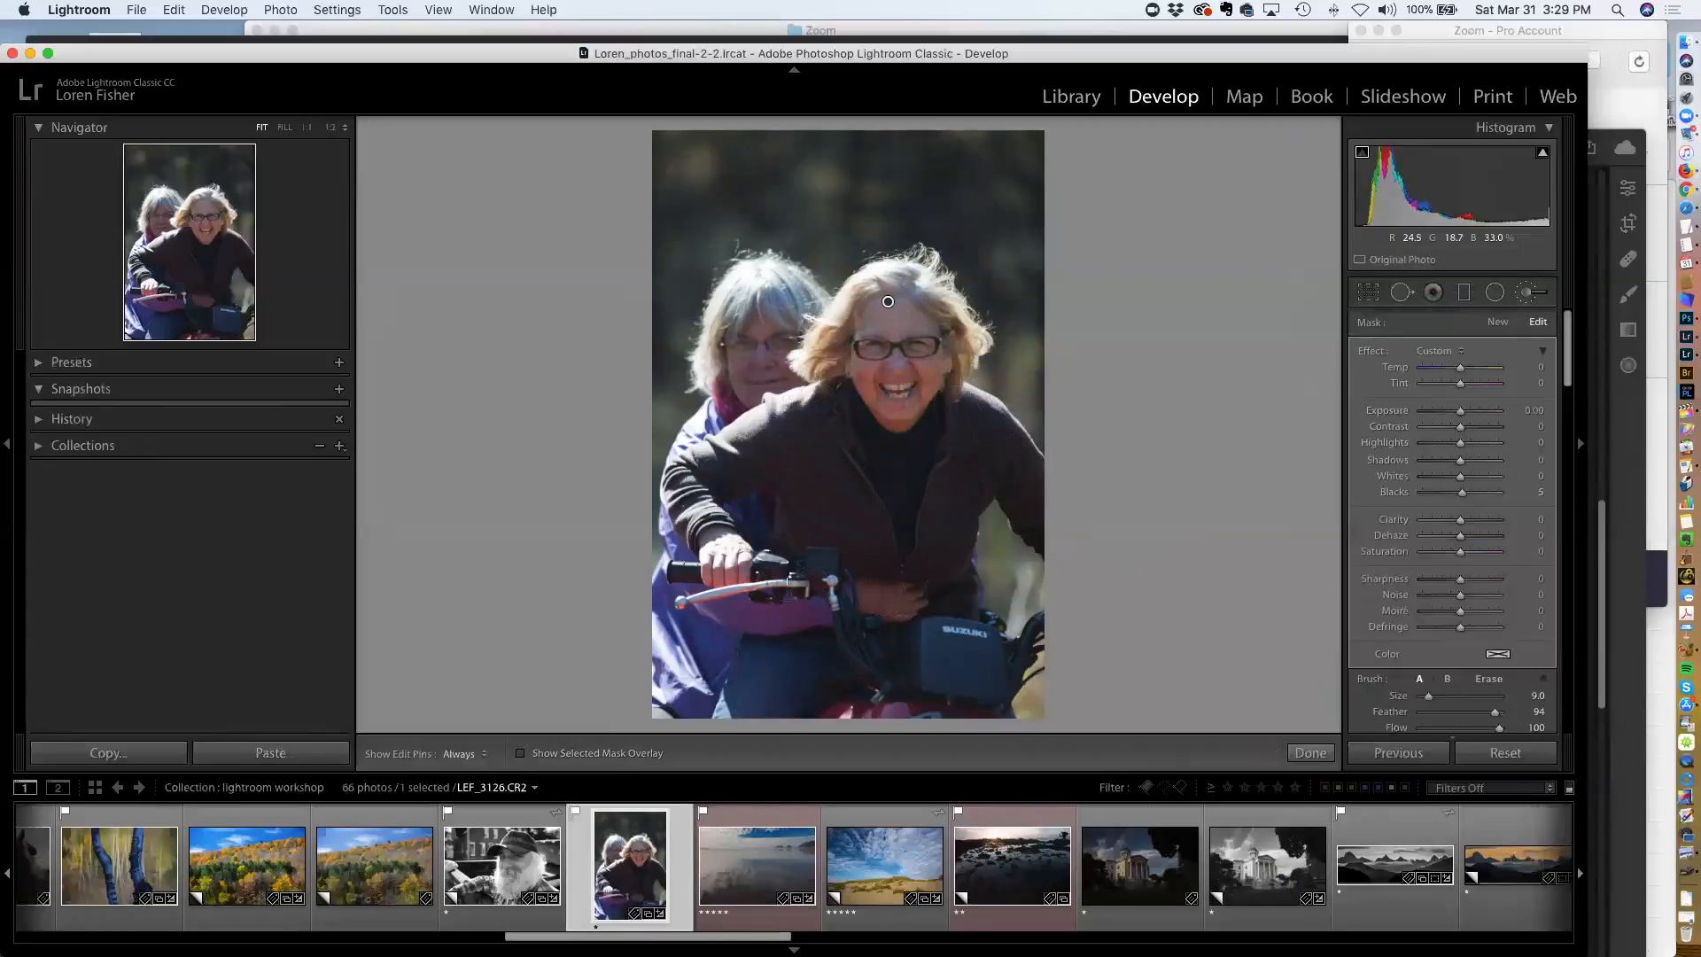
{"action": "key", "text": "Delete"}
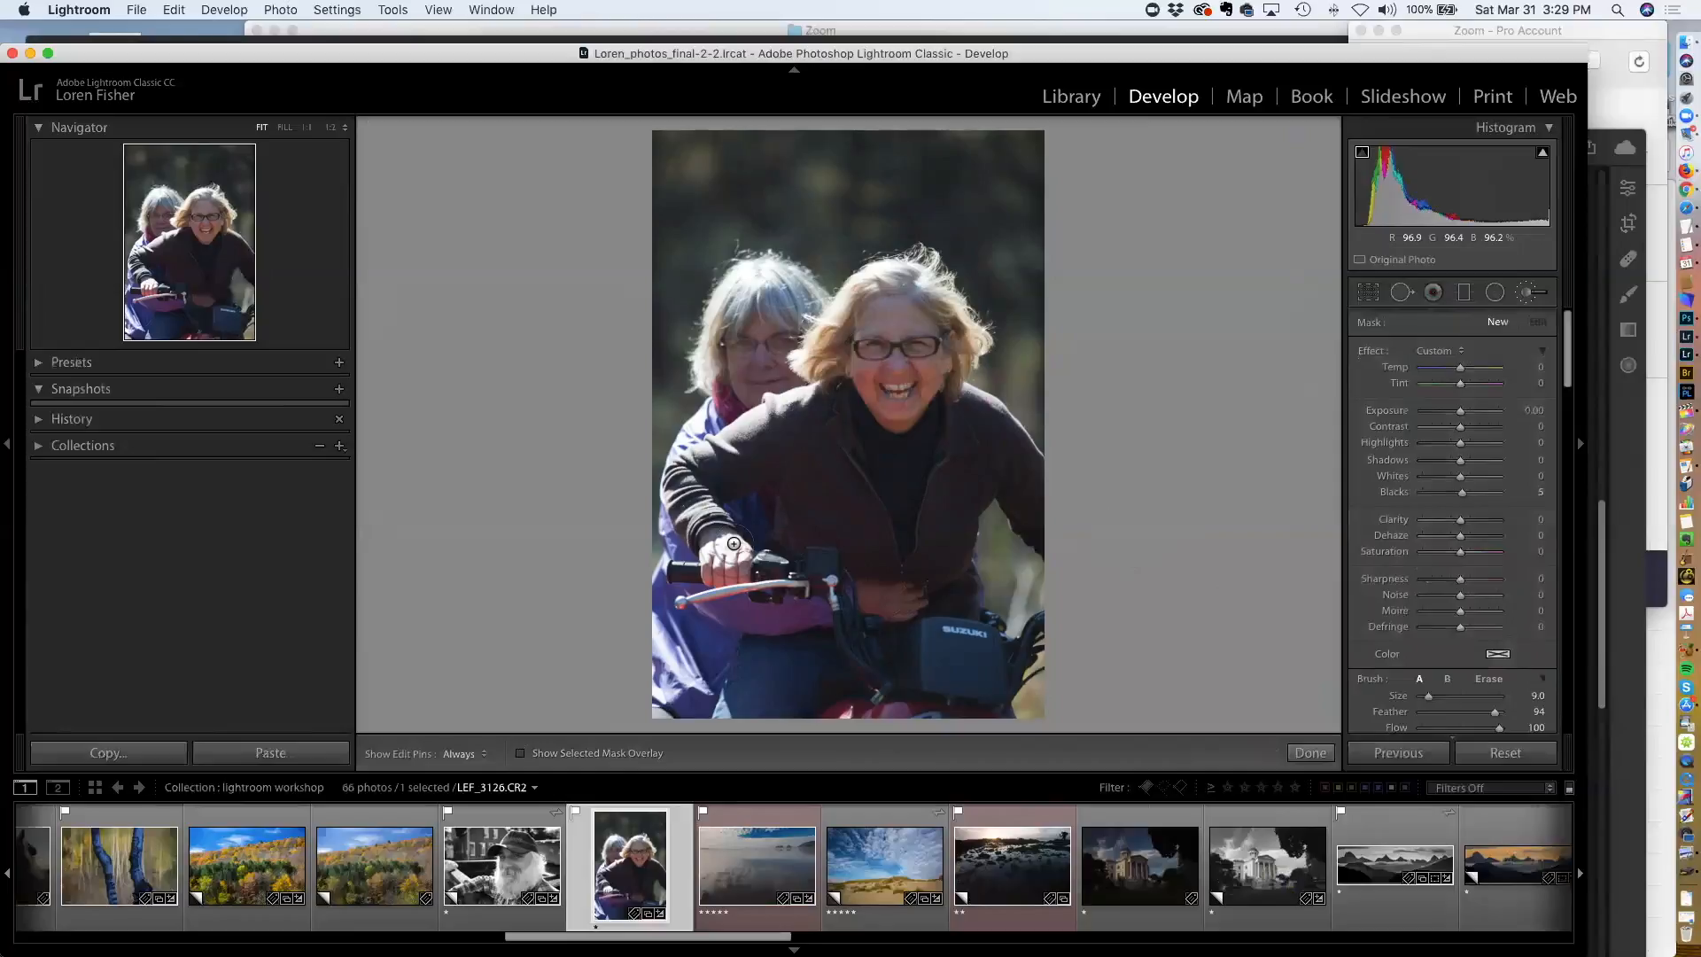
Zoom in on the rider's hand and paint a brush mask over it at brush size 8, then undo it
{"action": "scroll", "coordinate": [1440, 455], "scroll_direction": "down", "scroll_amount": 1}
{"action": "scroll", "coordinate": [1440, 455], "scroll_direction": "down", "scroll_amount": 1}
{"action": "scroll", "coordinate": [1441, 455], "scroll_direction": "down", "scroll_amount": 1}
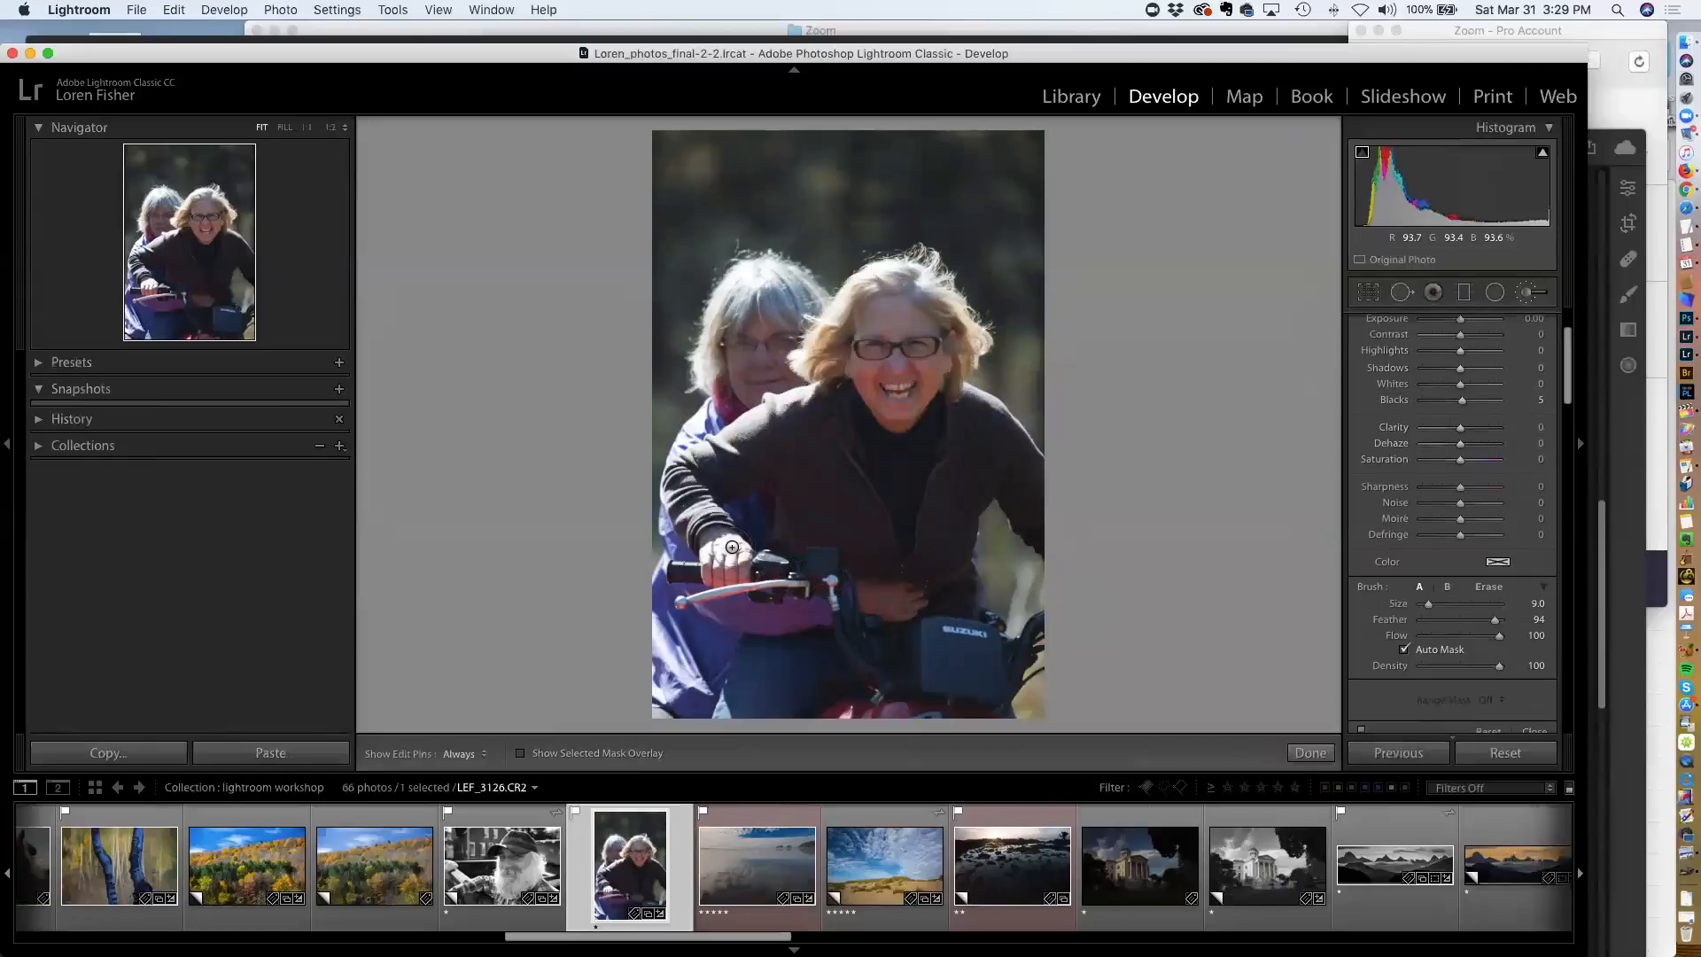
{"action": "key", "text": "super+equal"}
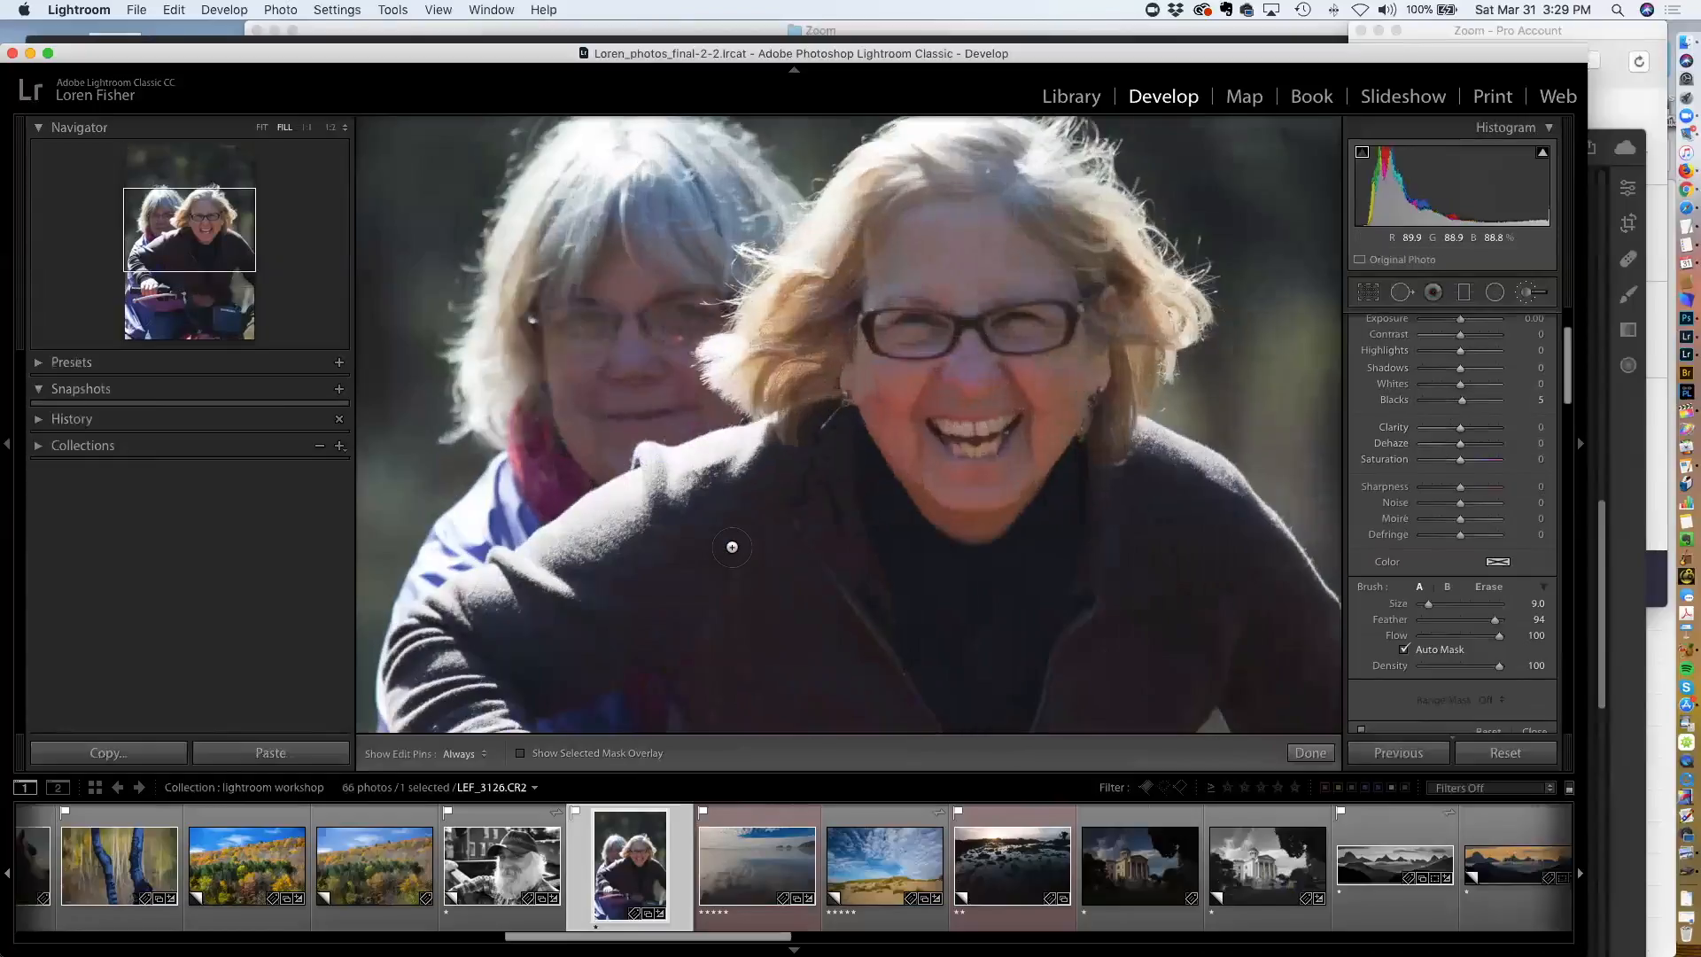
{"action": "left_click_drag", "start_coordinate": [710, 550], "coordinate": [1025, 118]}
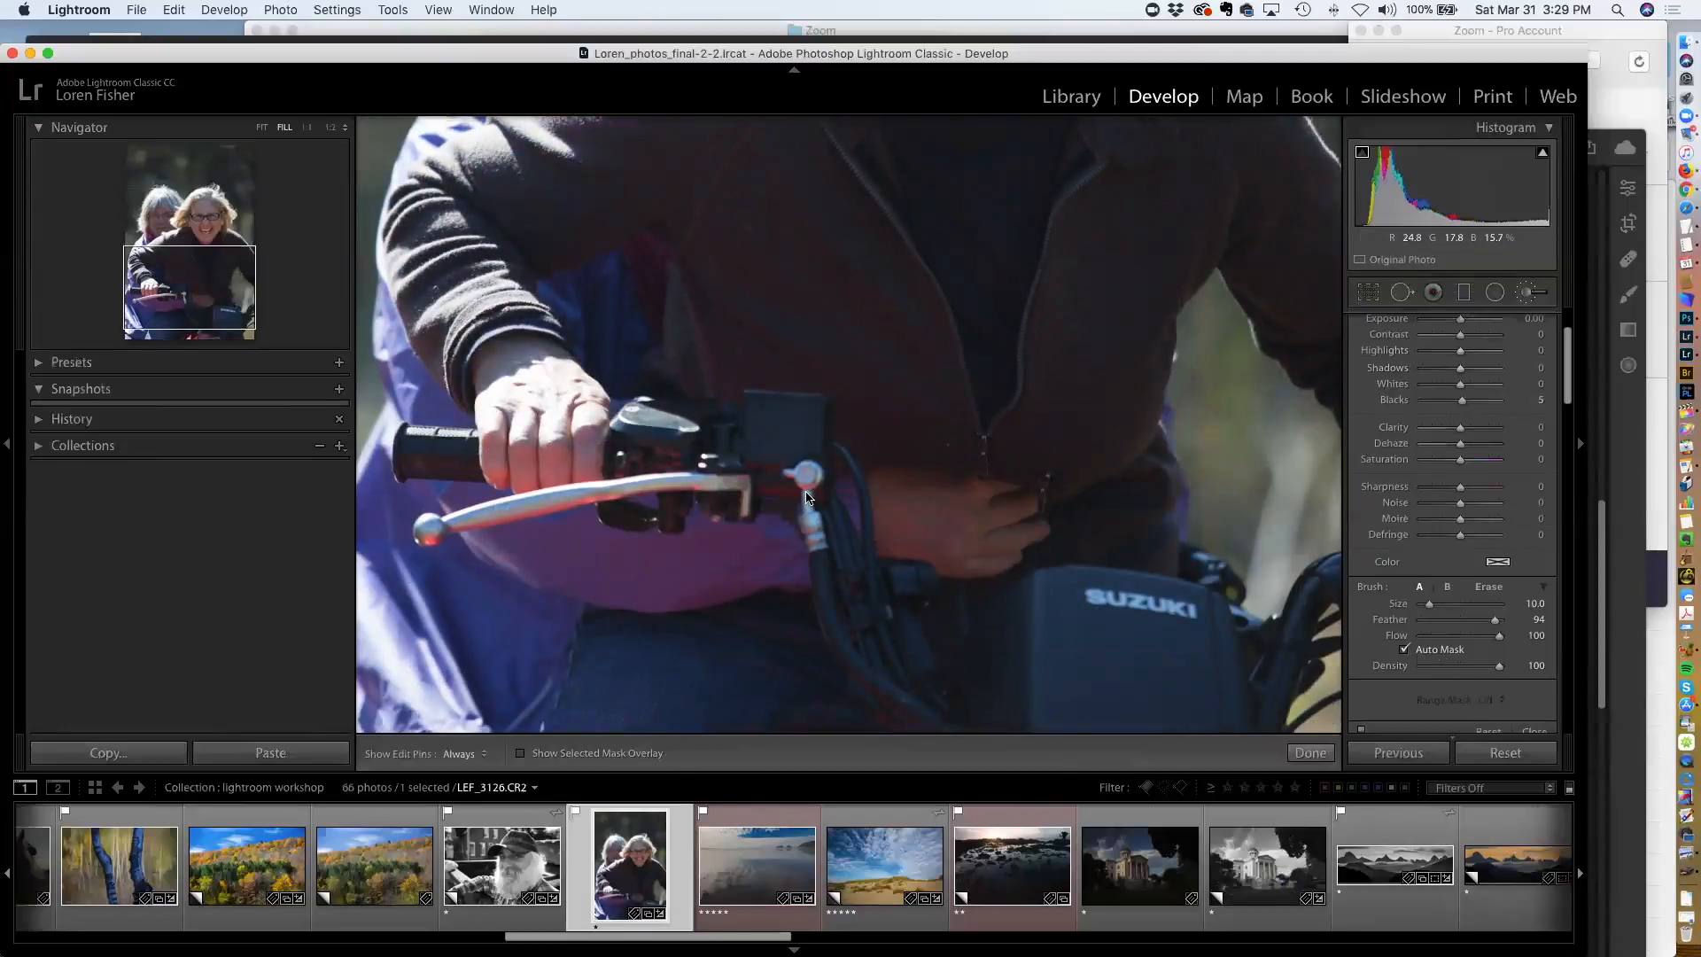
{"action": "key", "text": "bracketleft"}
{"action": "key", "text": "bracketleft"}
{"action": "key", "text": "h"}
{"action": "key", "text": "h"}
{"action": "key", "text": "o"}
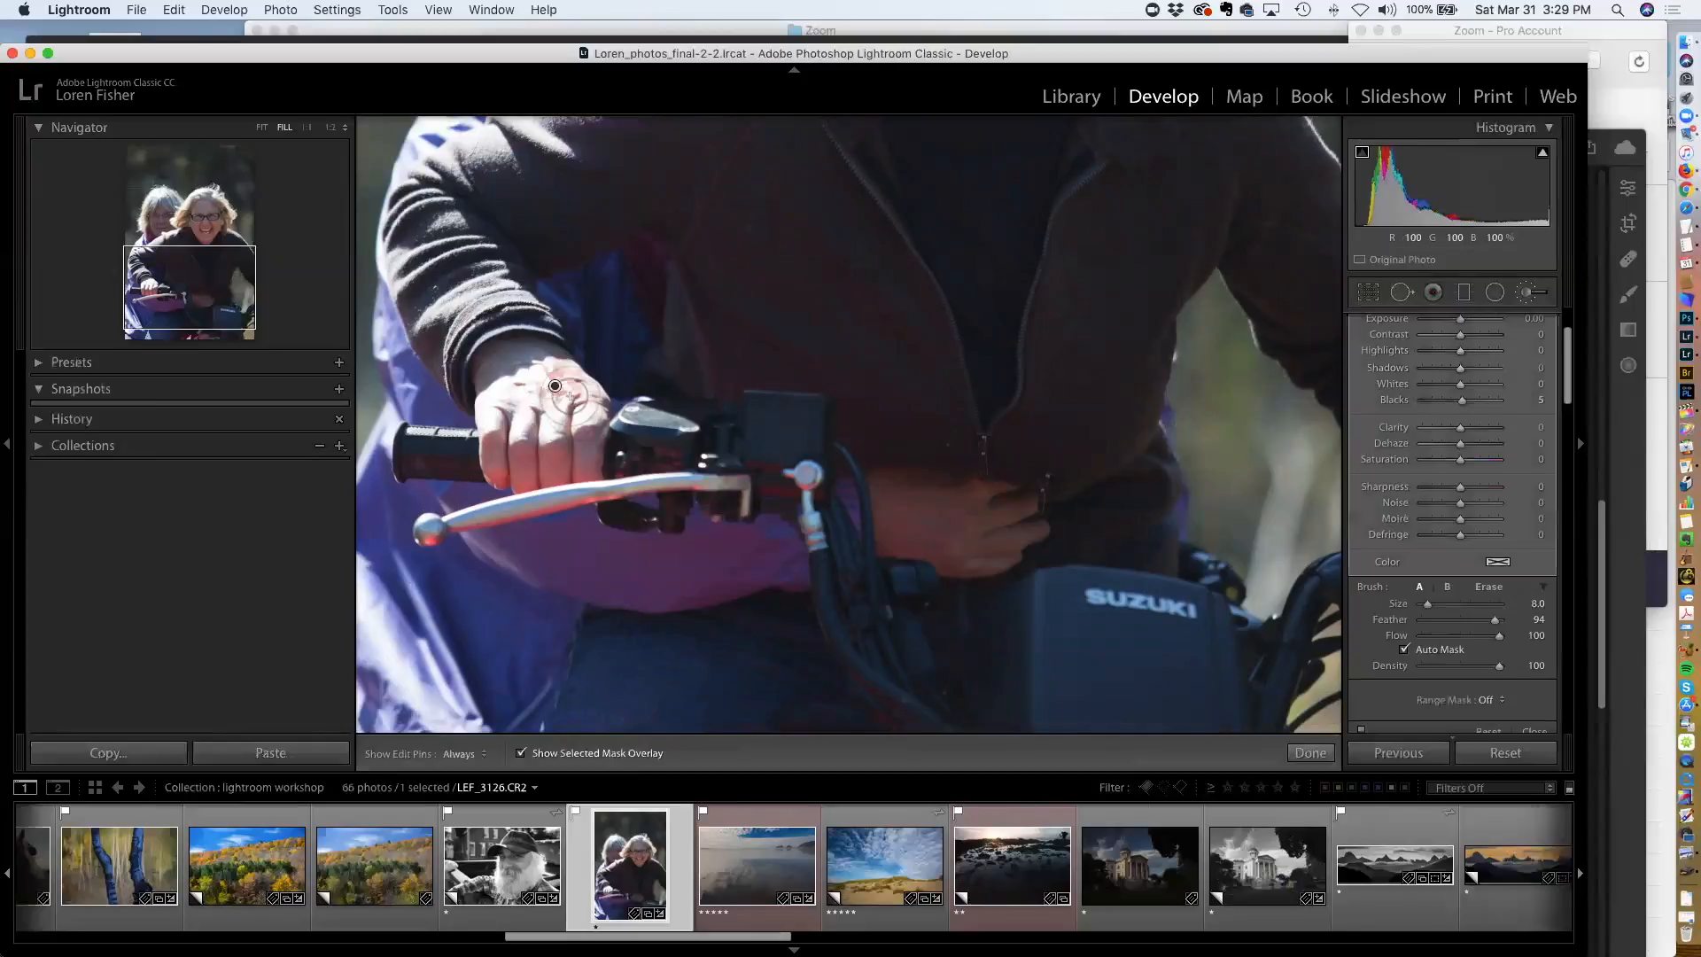
{"action": "key", "text": "h"}
{"action": "mouse_move", "coordinate": [552, 392]}
{"action": "left_mouse_down"}
{"action": "mouse_move", "coordinate": [498, 410]}
{"action": "mouse_move", "coordinate": [588, 419]}
{"action": "mouse_move", "coordinate": [585, 387]}
{"action": "mouse_move", "coordinate": [560, 373]}
{"action": "mouse_move", "coordinate": [532, 380]}
{"action": "mouse_move", "coordinate": [551, 435]}
{"action": "mouse_move", "coordinate": [487, 419]}
{"action": "mouse_move", "coordinate": [485, 402]}
{"action": "mouse_move", "coordinate": [543, 362]}
{"action": "mouse_move", "coordinate": [492, 388]}
{"action": "mouse_move", "coordinate": [486, 413]}
{"action": "mouse_move", "coordinate": [554, 393]}
{"action": "mouse_move", "coordinate": [557, 407]}
{"action": "mouse_move", "coordinate": [568, 375]}
{"action": "mouse_move", "coordinate": [568, 408]}
{"action": "mouse_move", "coordinate": [538, 435]}
{"action": "mouse_move", "coordinate": [588, 411]}
{"action": "left_mouse_up"}
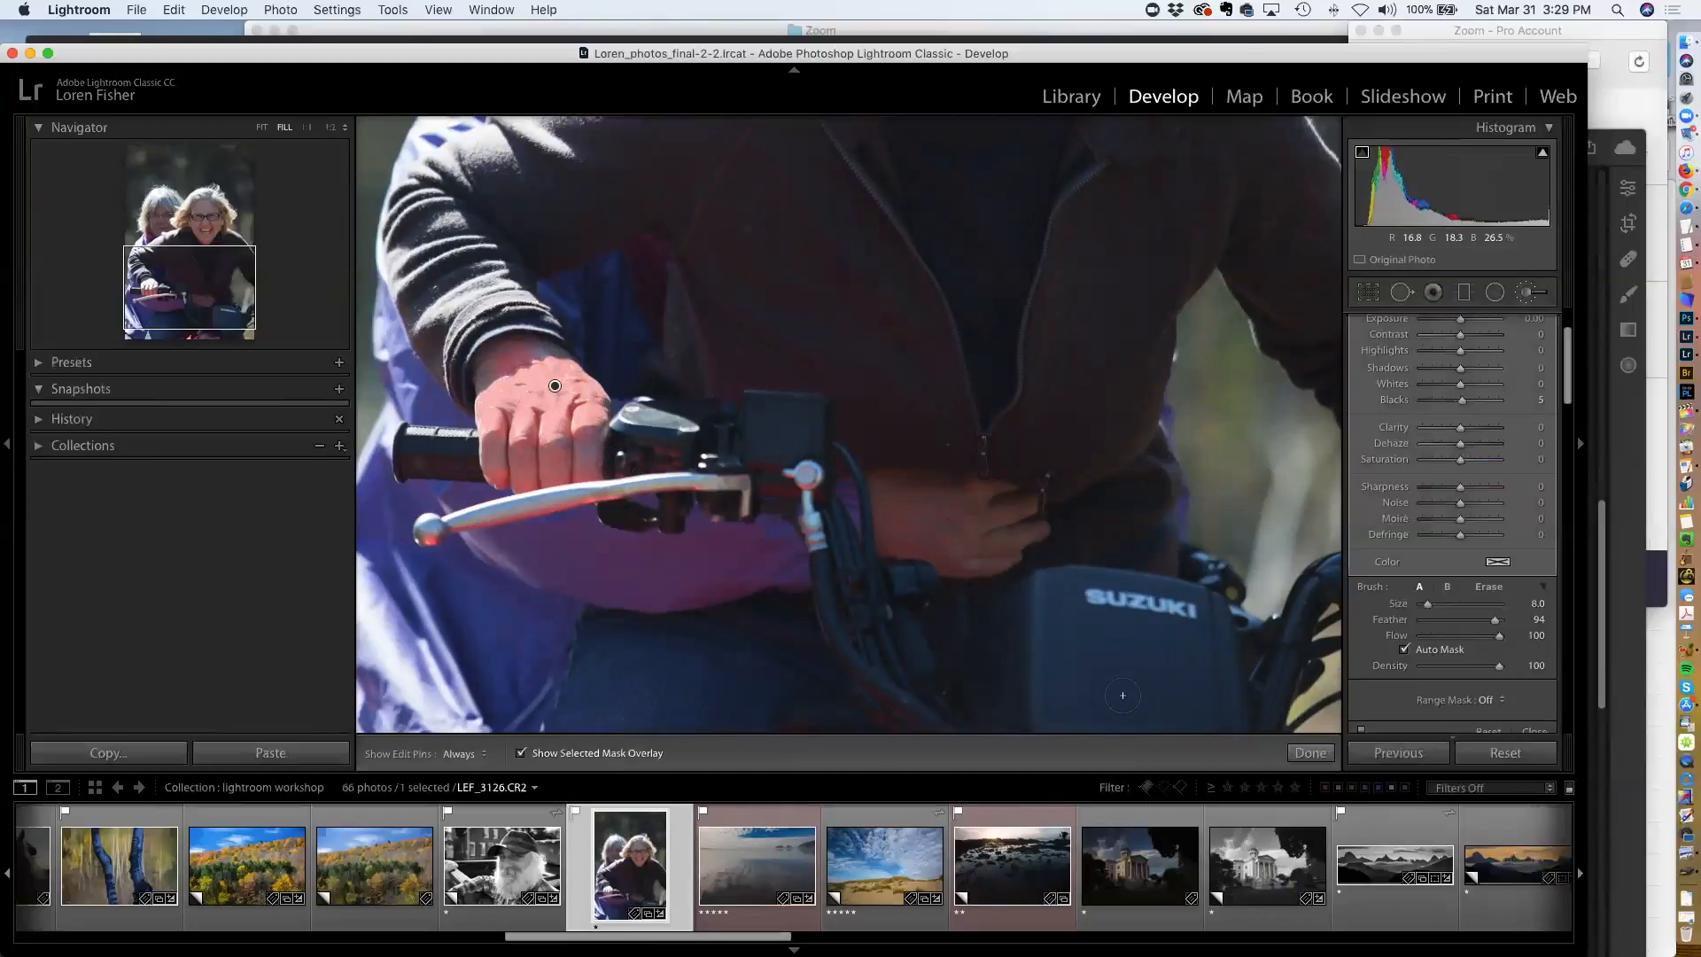
{"action": "key", "text": "super+z"}
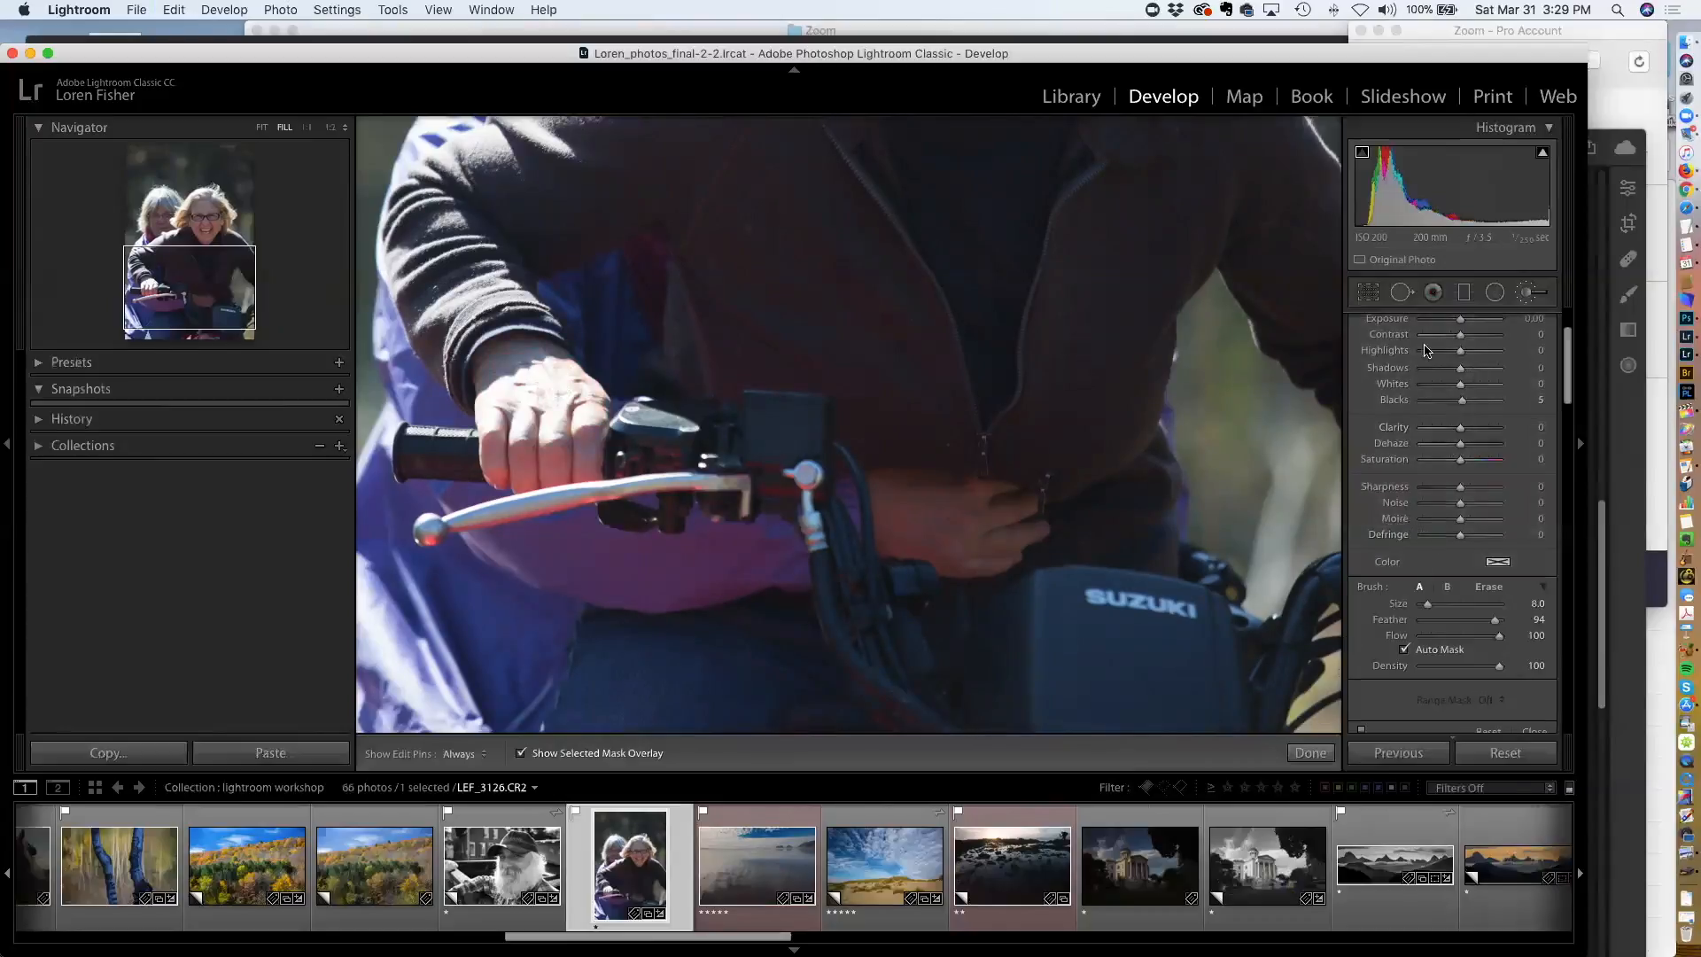
{"action": "left_click", "coordinate": [1516, 301]}
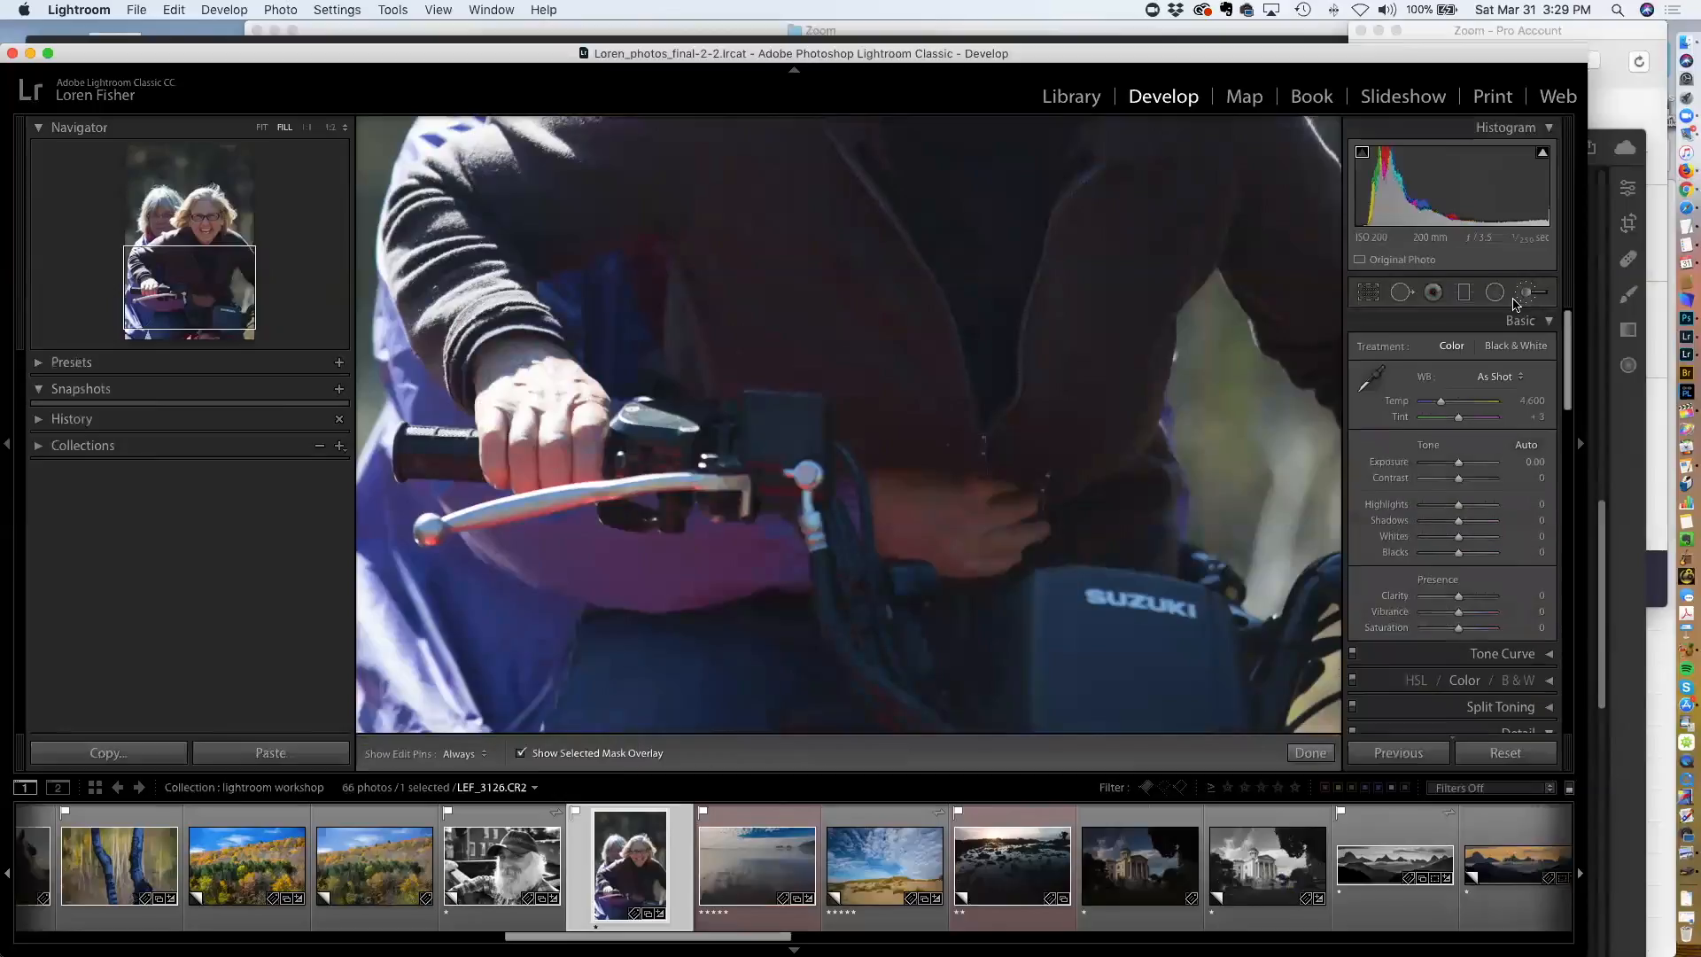
{"action": "left_click", "coordinate": [1516, 301]}
{"action": "scroll", "coordinate": [1467, 640], "scroll_direction": "down", "scroll_amount": 3}
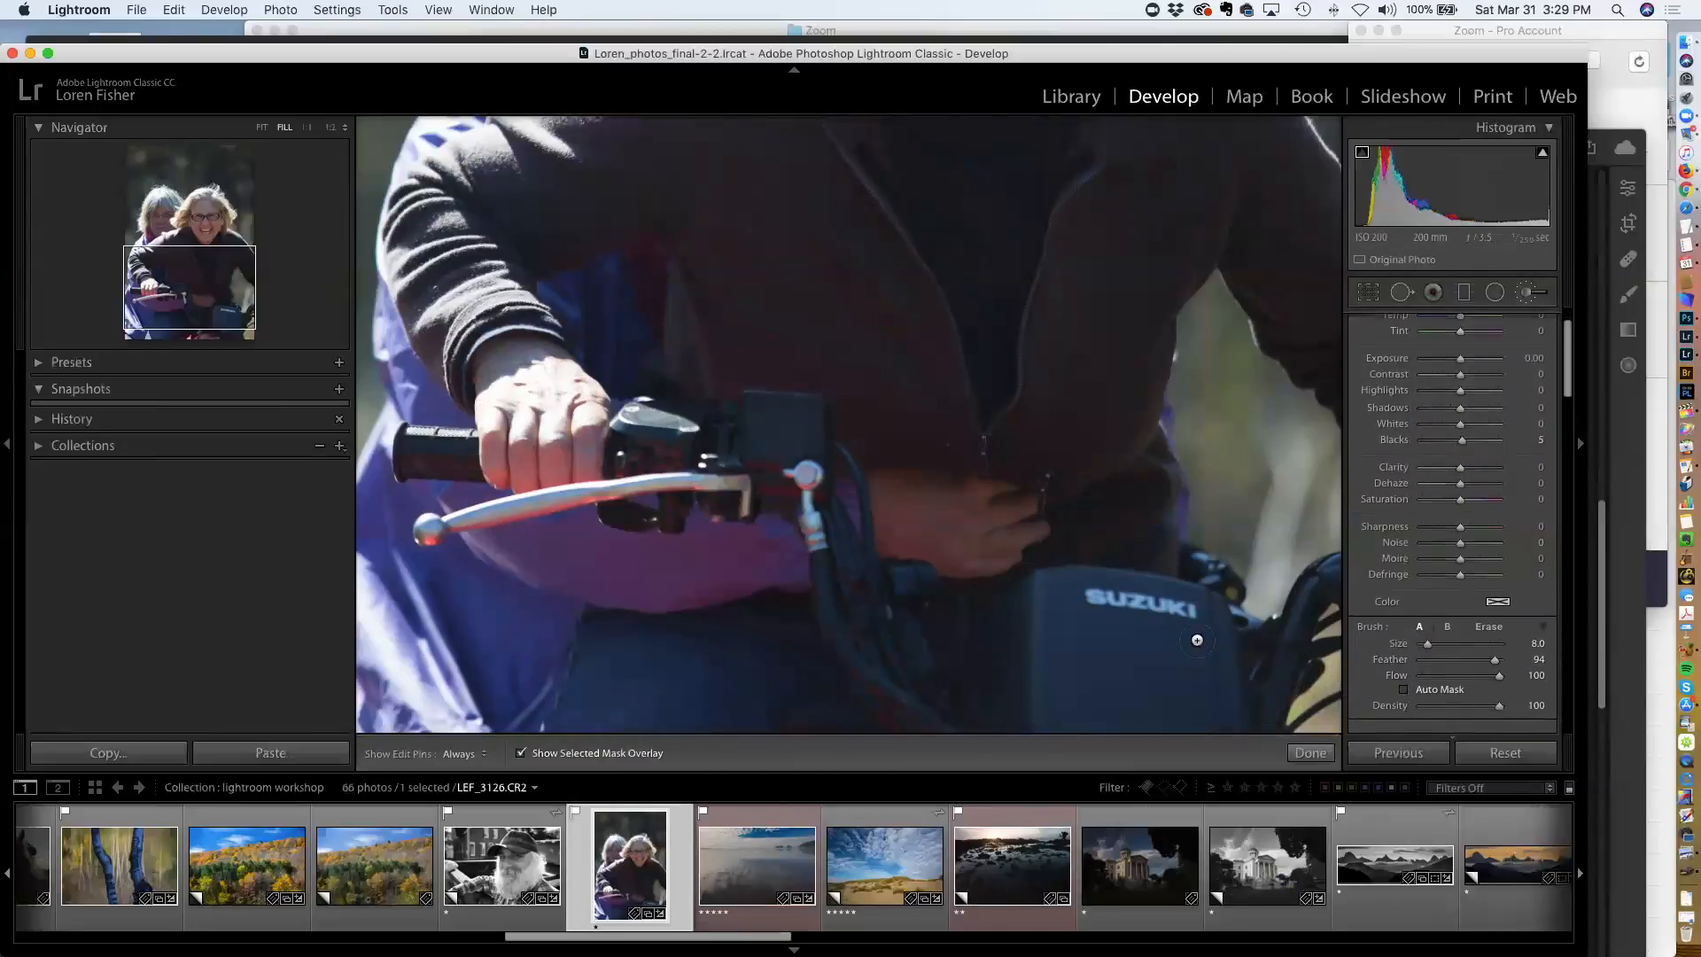
{"action": "mouse_move", "coordinate": [599, 413]}
{"action": "left_mouse_down"}
{"action": "mouse_move", "coordinate": [613, 386]}
{"action": "mouse_move", "coordinate": [547, 379]}
{"action": "mouse_move", "coordinate": [585, 398]}
{"action": "mouse_move", "coordinate": [591, 373]}
{"action": "mouse_move", "coordinate": [567, 394]}
{"action": "mouse_move", "coordinate": [598, 418]}
{"action": "left_mouse_up"}
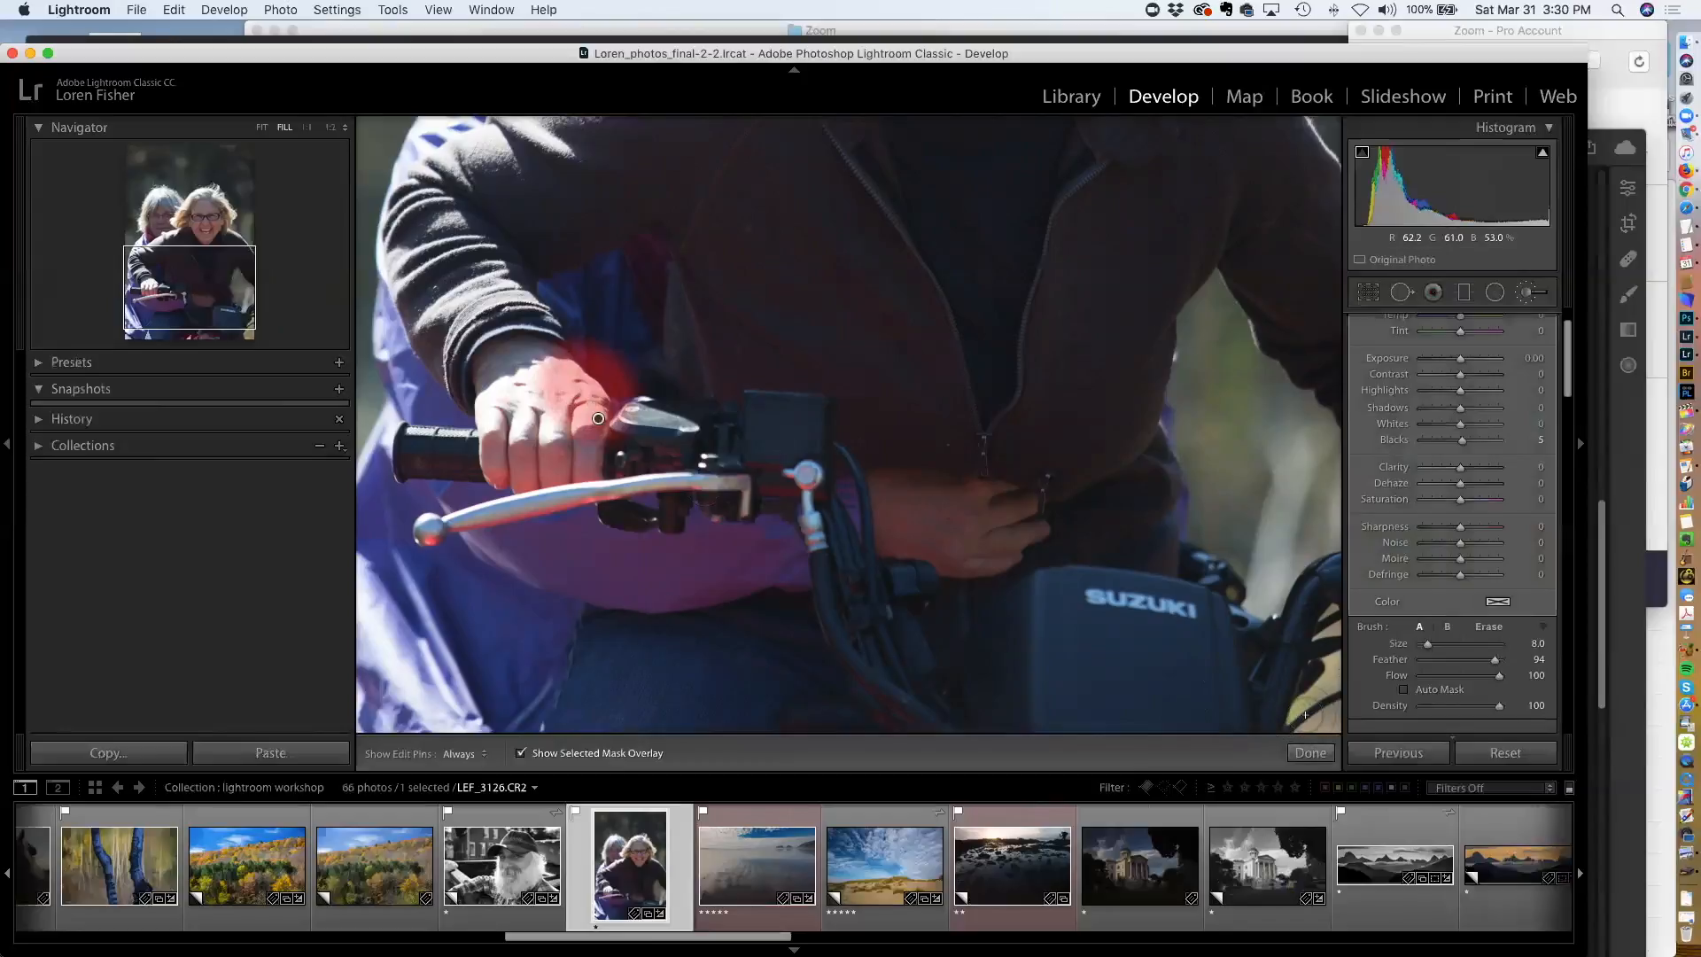
{"action": "key", "text": "super+z"}
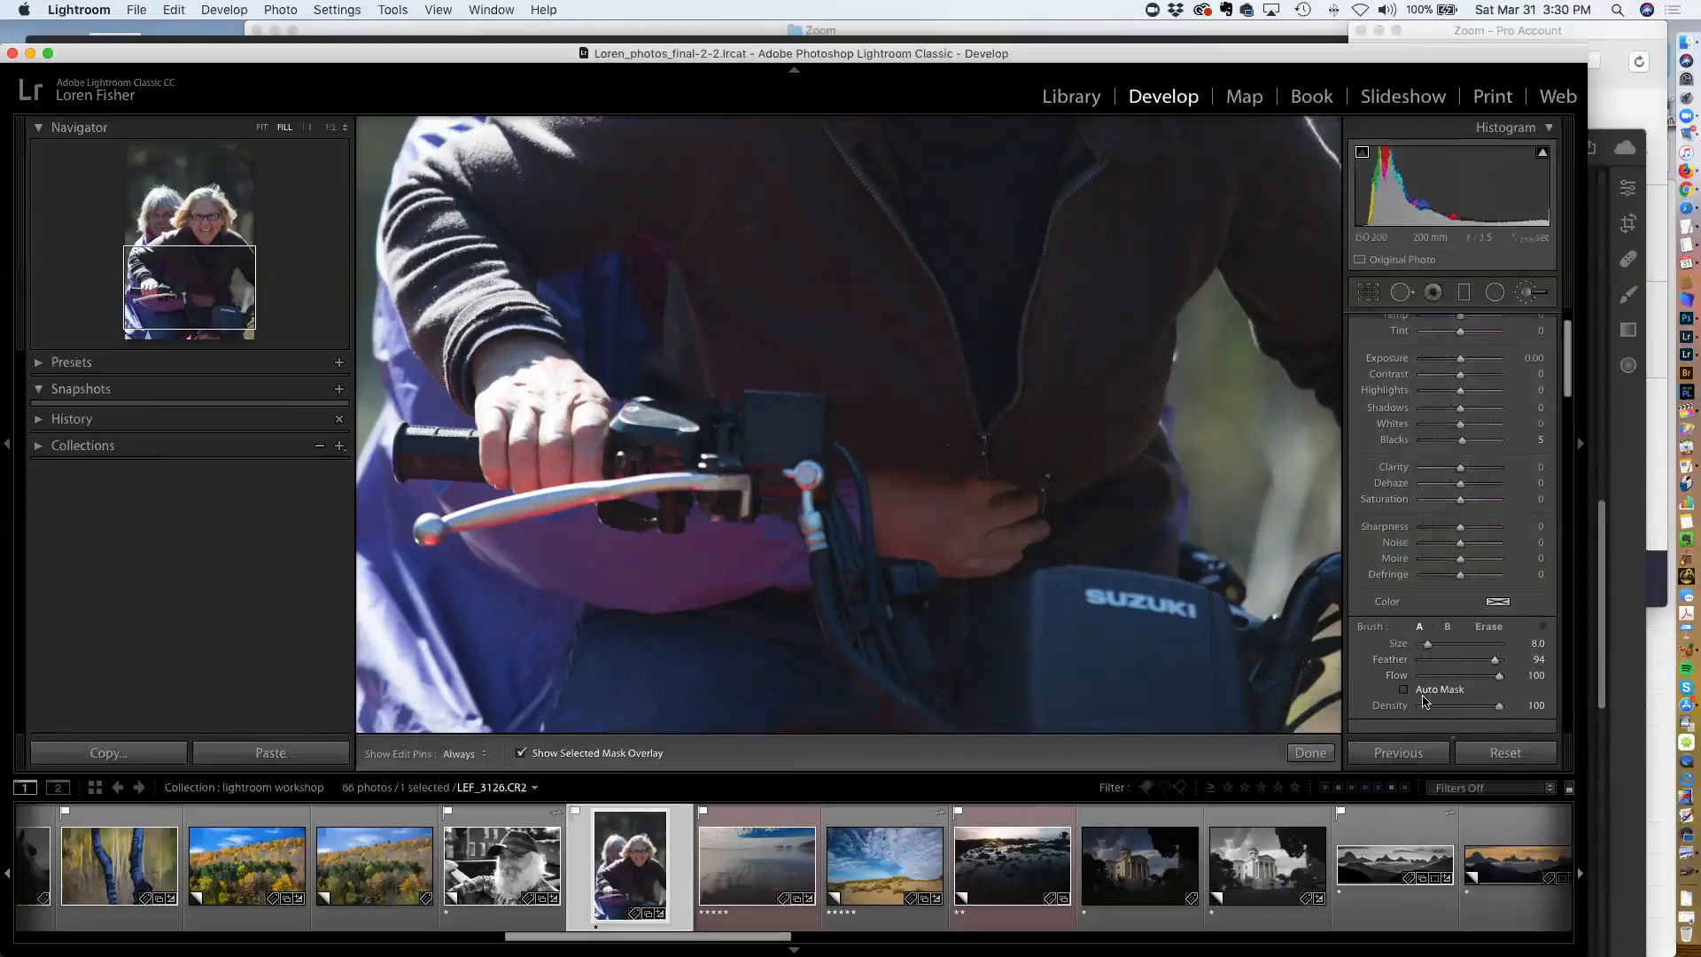
Paint an adjustment brush mask over the rider's hand and lower its Highlights
{"action": "key", "text": "h"}
{"action": "mouse_move", "coordinate": [602, 406]}
{"action": "left_mouse_down"}
{"action": "mouse_move", "coordinate": [555, 366]}
{"action": "mouse_move", "coordinate": [594, 412]}
{"action": "mouse_move", "coordinate": [548, 384]}
{"action": "mouse_move", "coordinate": [587, 421]}
{"action": "mouse_move", "coordinate": [577, 407]}
{"action": "mouse_move", "coordinate": [548, 428]}
{"action": "mouse_move", "coordinate": [551, 382]}
{"action": "mouse_move", "coordinate": [491, 398]}
{"action": "mouse_move", "coordinate": [489, 419]}
{"action": "mouse_move", "coordinate": [542, 421]}
{"action": "left_mouse_up"}
{"action": "key", "text": "o"}
{"action": "scroll", "coordinate": [1418, 473], "scroll_direction": "up", "scroll_amount": 2}
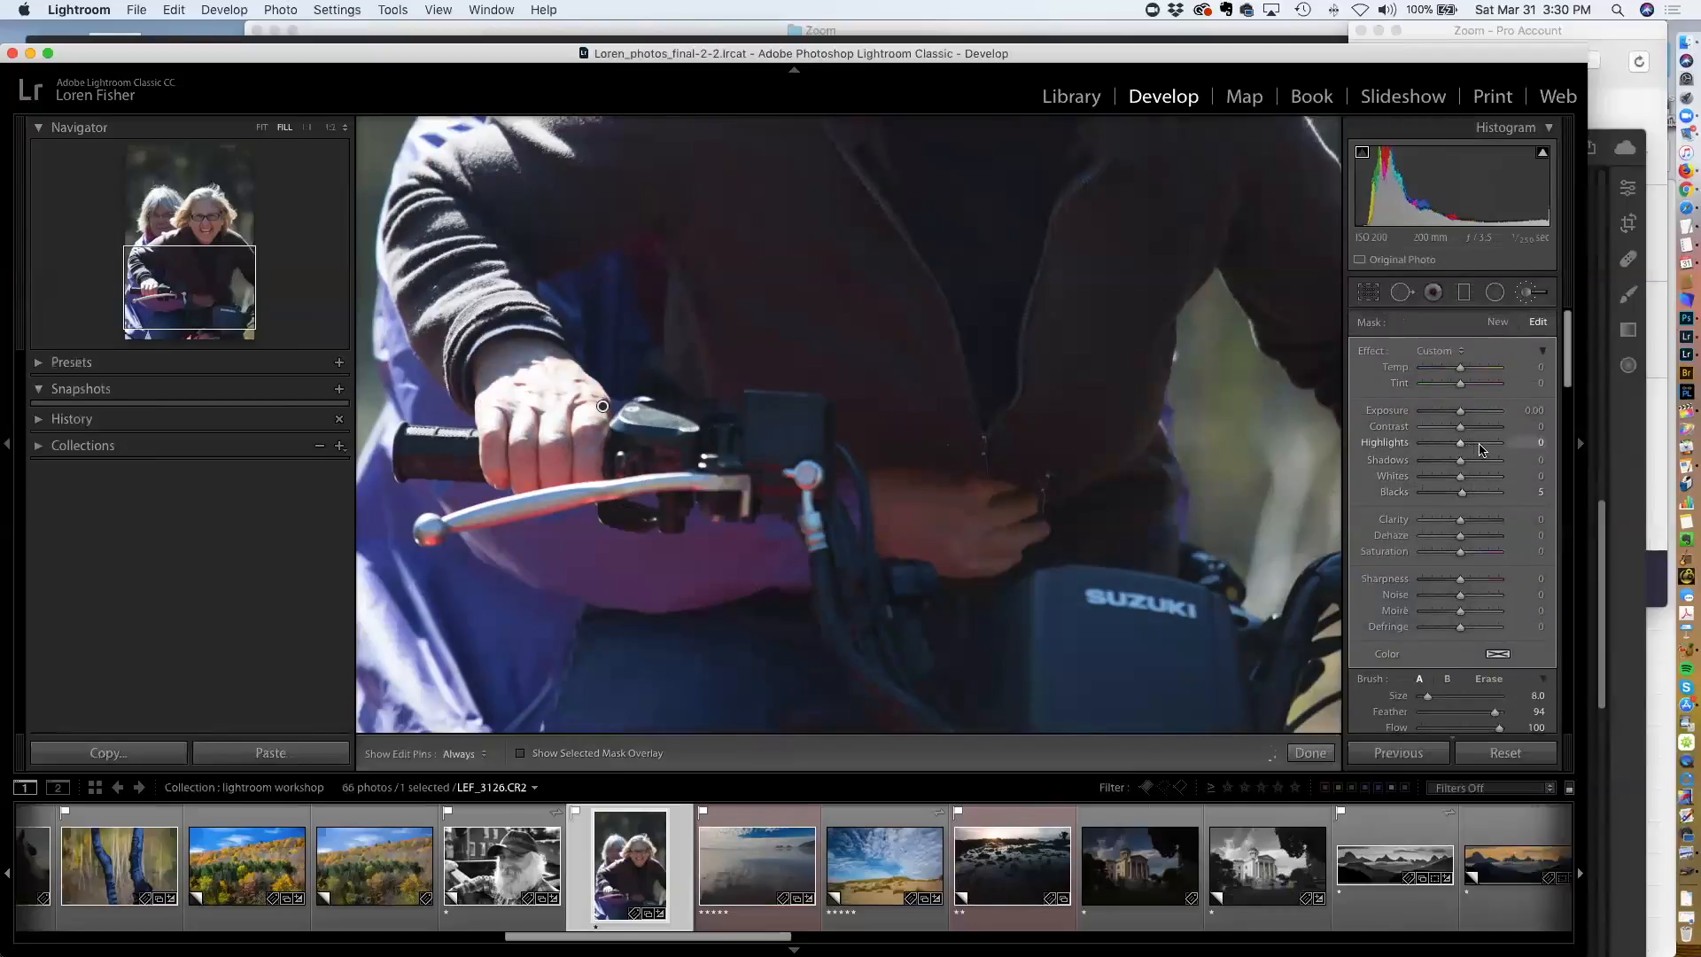
{"action": "mouse_move", "coordinate": [1459, 442]}
{"action": "left_mouse_down"}
{"action": "mouse_move", "coordinate": [1408, 460]}
{"action": "mouse_move", "coordinate": [1441, 461]}
{"action": "left_mouse_up"}
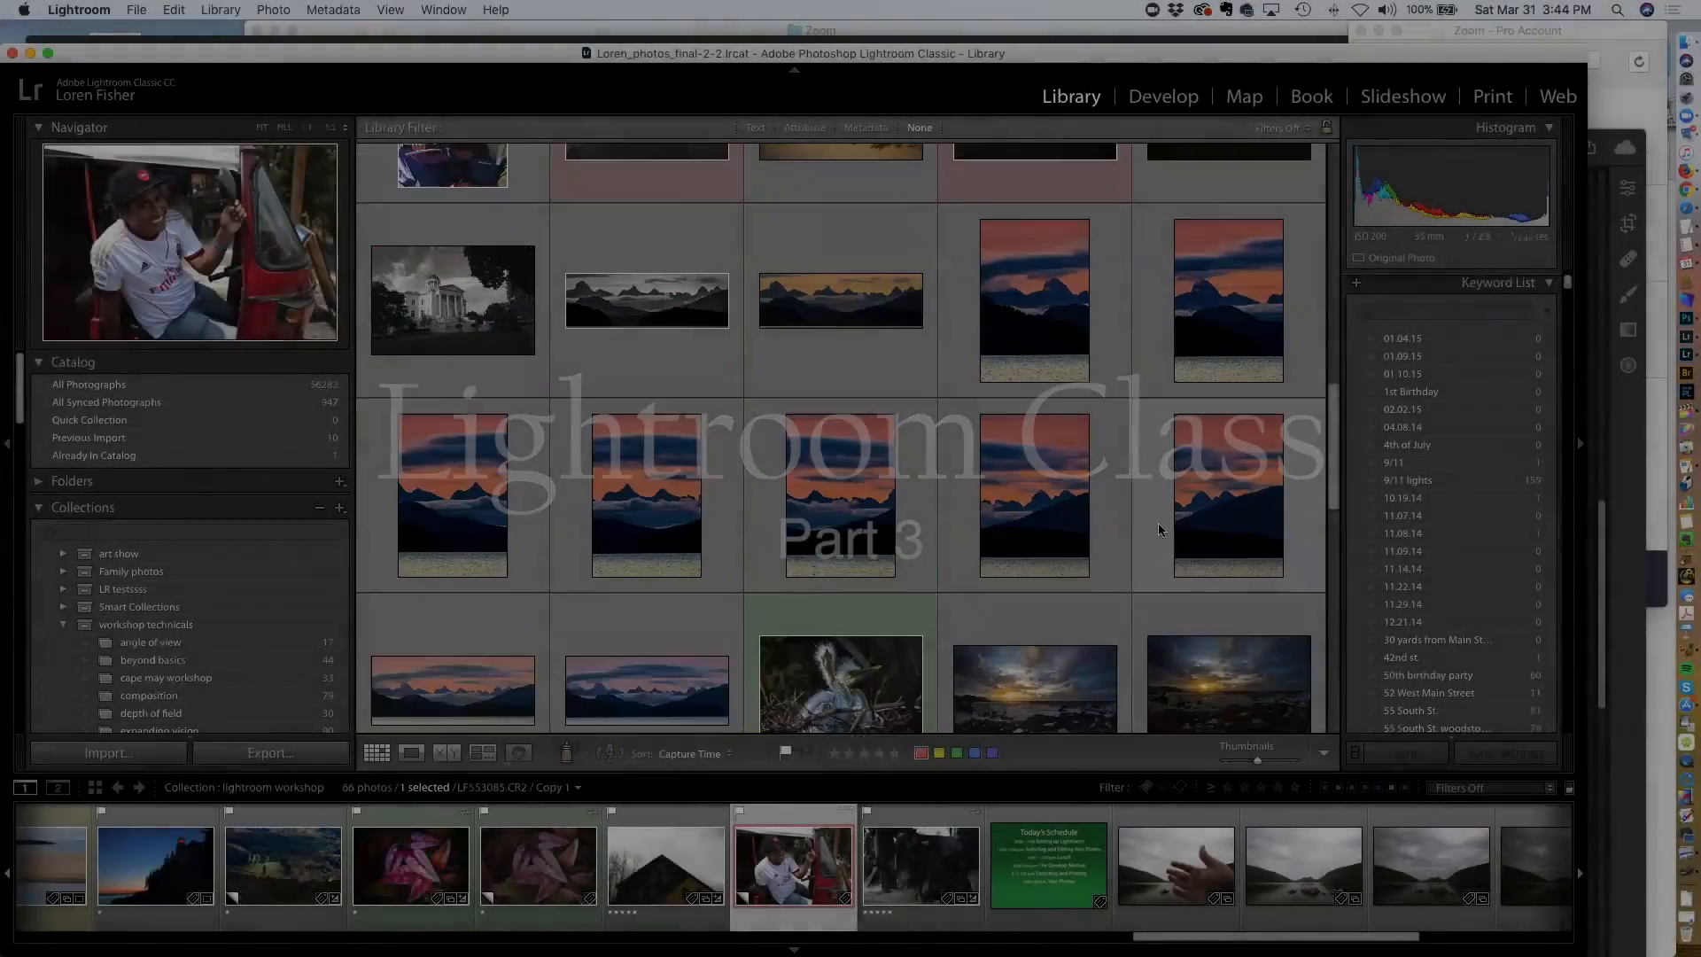
Open the critique night folder from the Folders list in the Library
{"action": "scroll", "coordinate": [1158, 529], "scroll_direction": "up", "scroll_amount": 10}
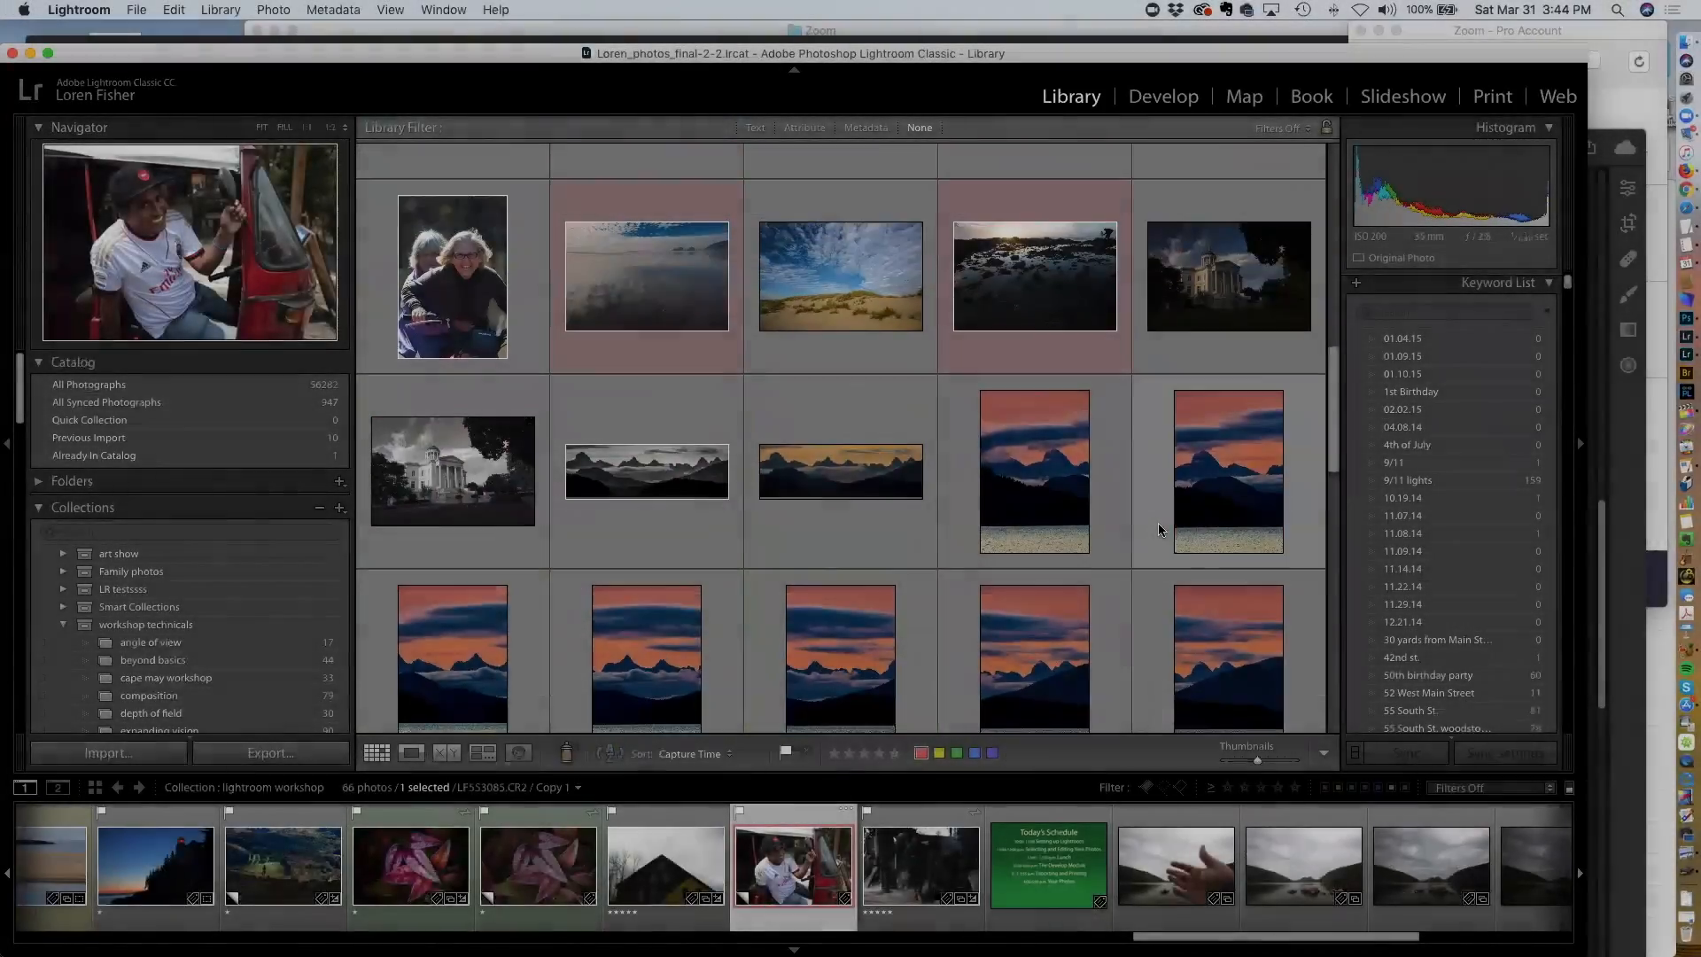
{"action": "scroll", "coordinate": [1158, 529], "scroll_direction": "up", "scroll_amount": 2}
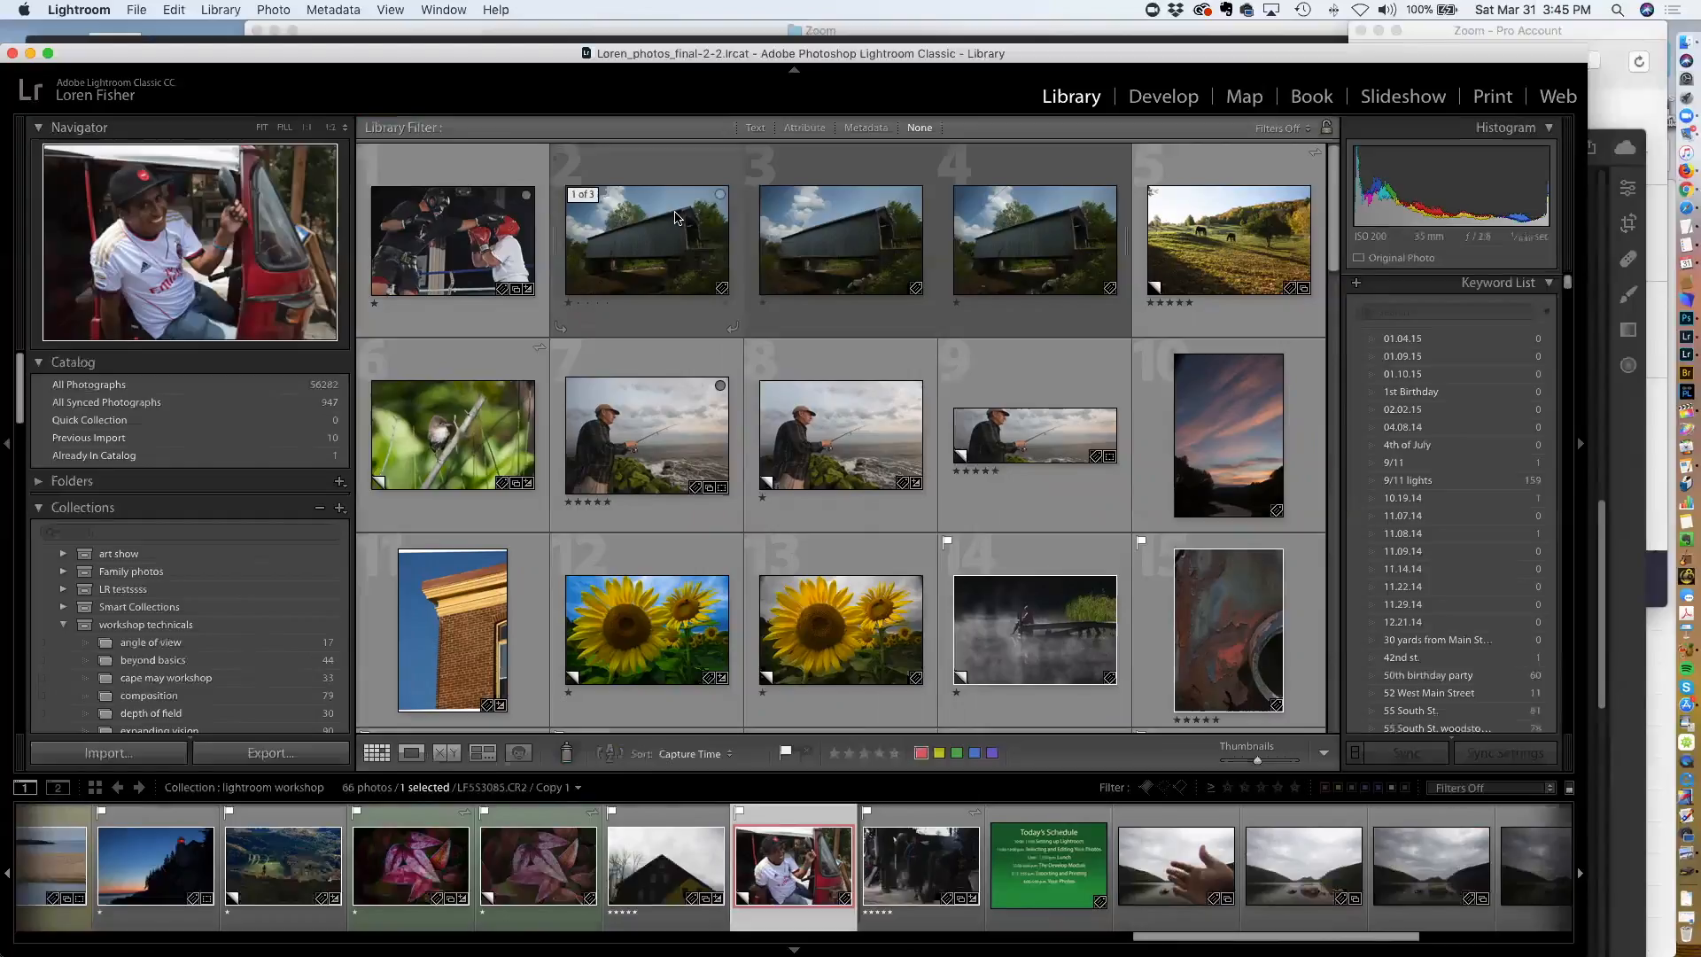
{"action": "left_click", "coordinate": [38, 483]}
{"action": "scroll", "coordinate": [164, 492], "scroll_direction": "down", "scroll_amount": 8}
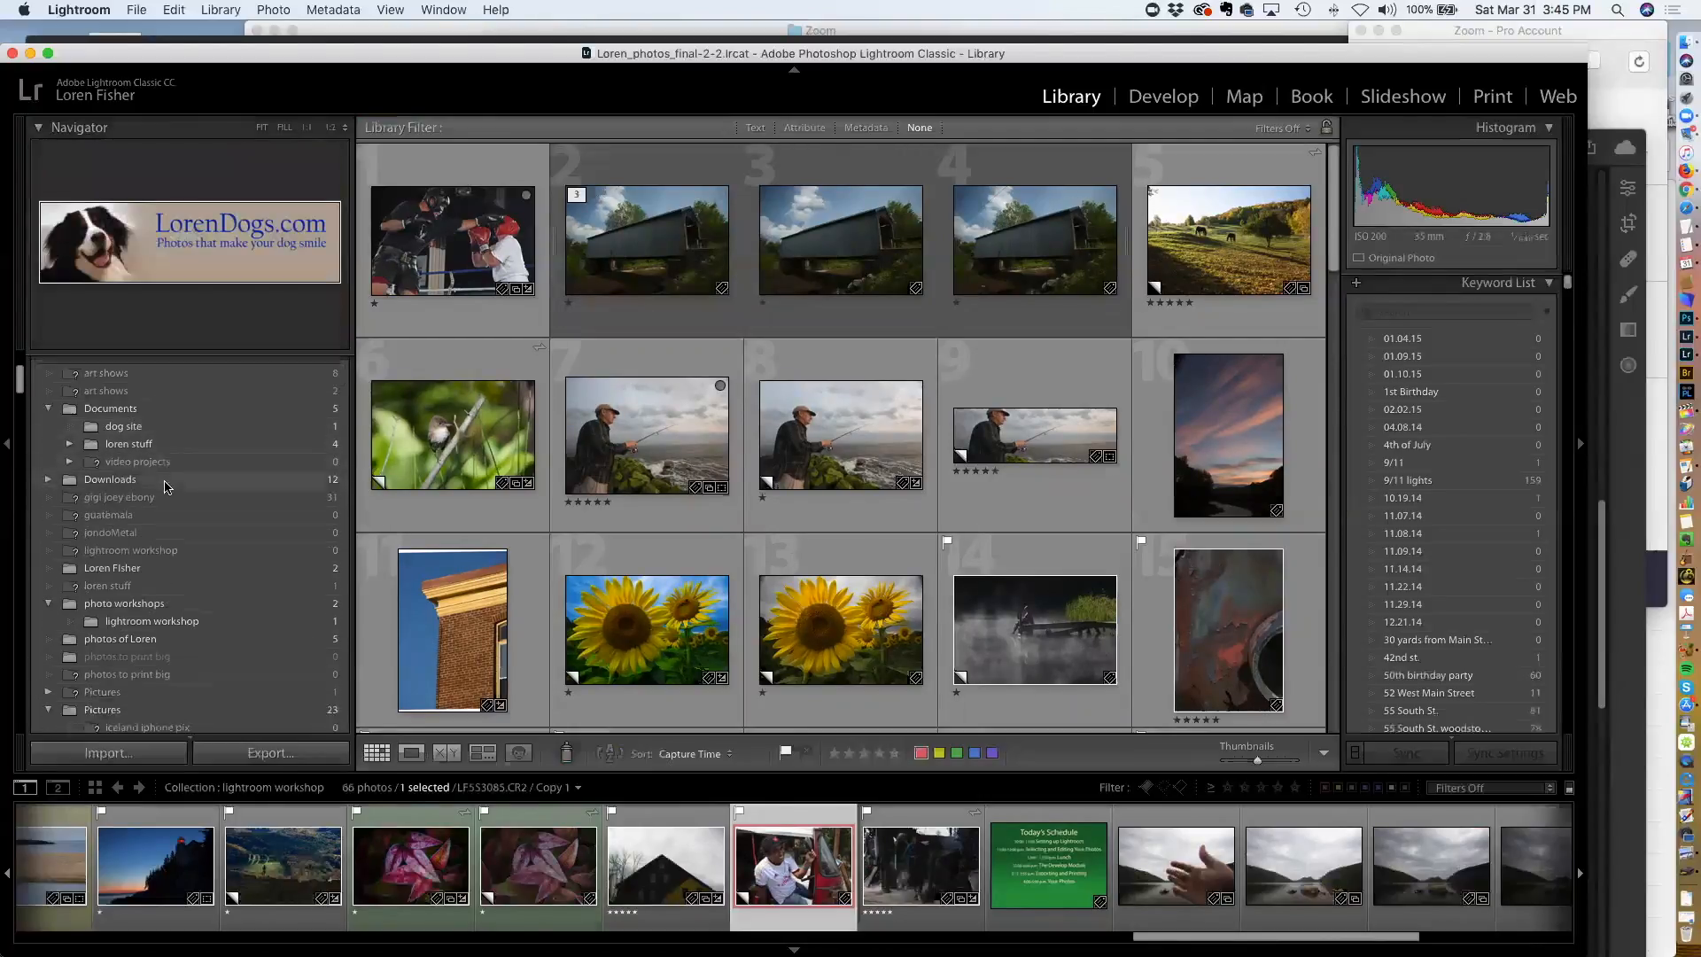
{"action": "scroll", "coordinate": [162, 495], "scroll_direction": "up", "scroll_amount": 10}
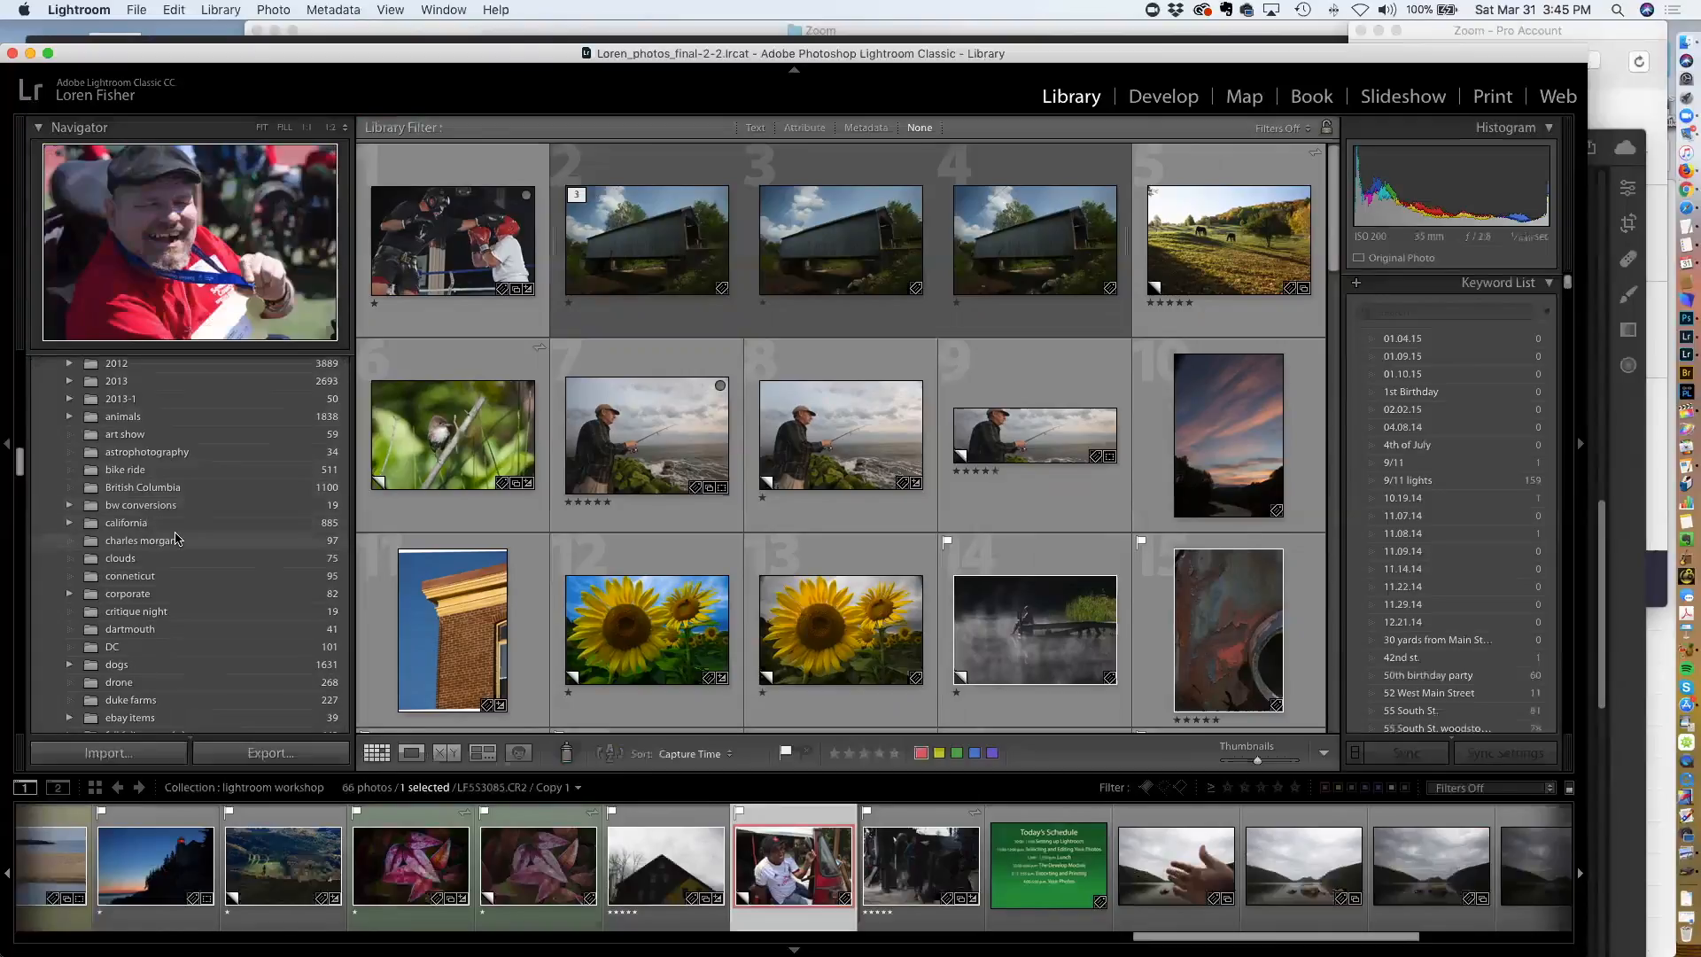
{"action": "scroll", "coordinate": [155, 567], "scroll_direction": "down", "scroll_amount": 2}
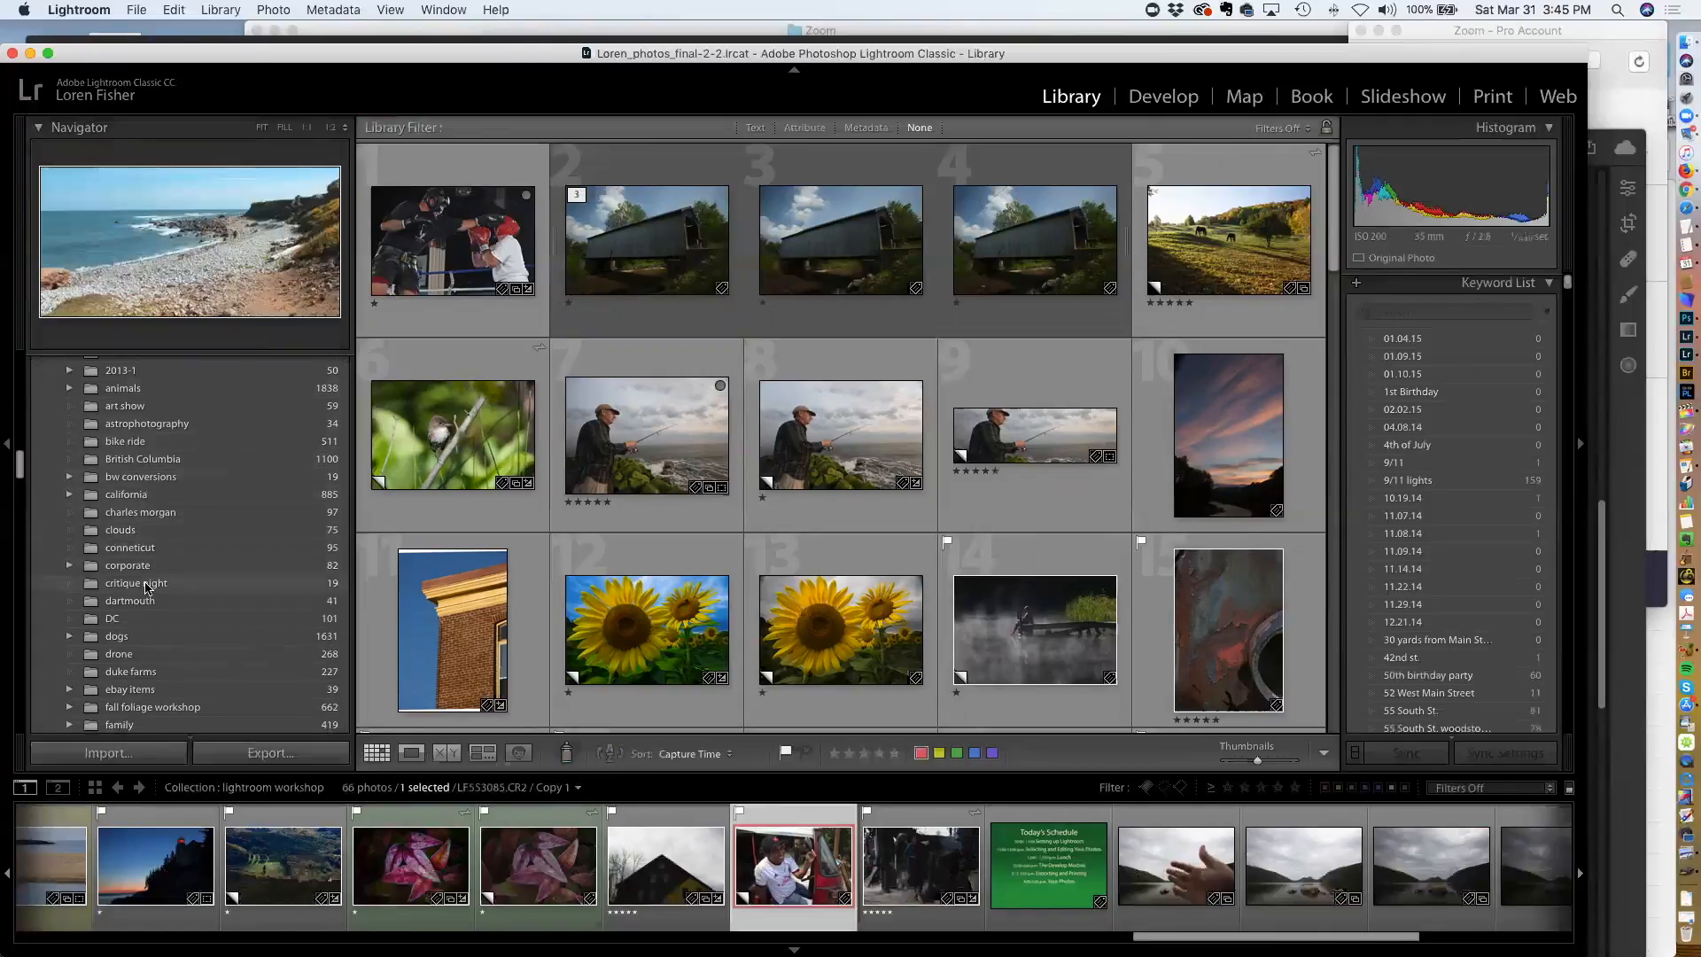
{"action": "left_click", "coordinate": [147, 587]}
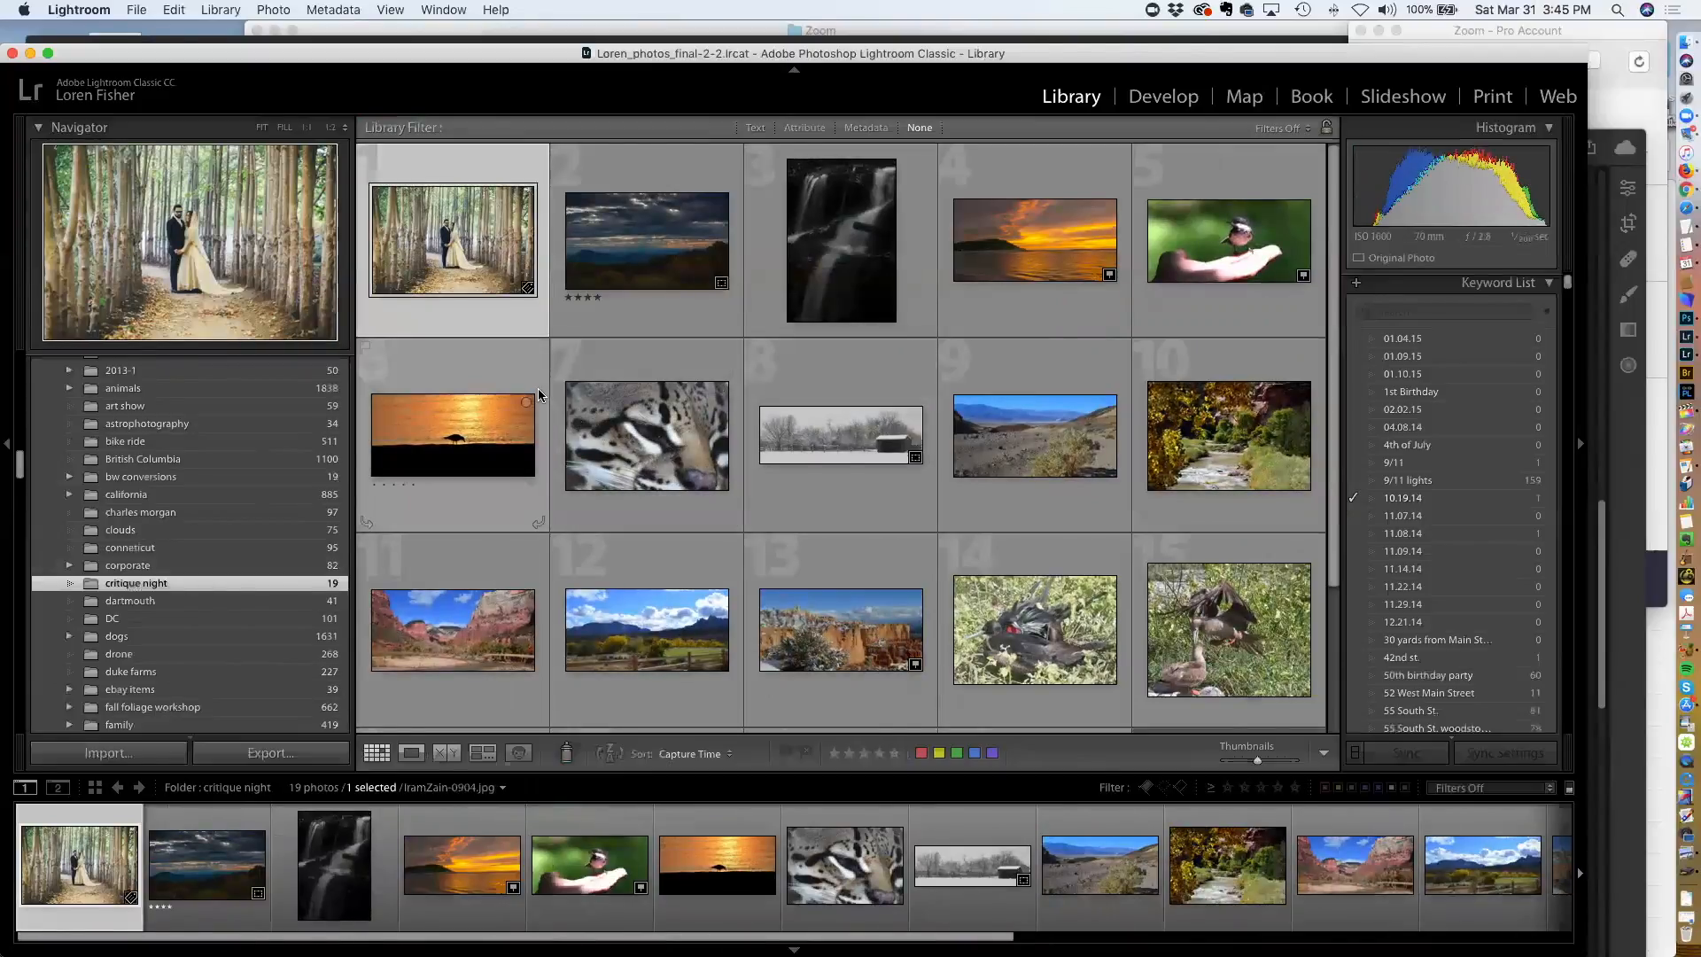
{"action": "scroll", "coordinate": [132, 525], "scroll_direction": "up", "scroll_amount": 2}
{"action": "scroll", "coordinate": [131, 524], "scroll_direction": "up", "scroll_amount": 2}
{"action": "scroll", "coordinate": [124, 532], "scroll_direction": "down", "scroll_amount": 7}
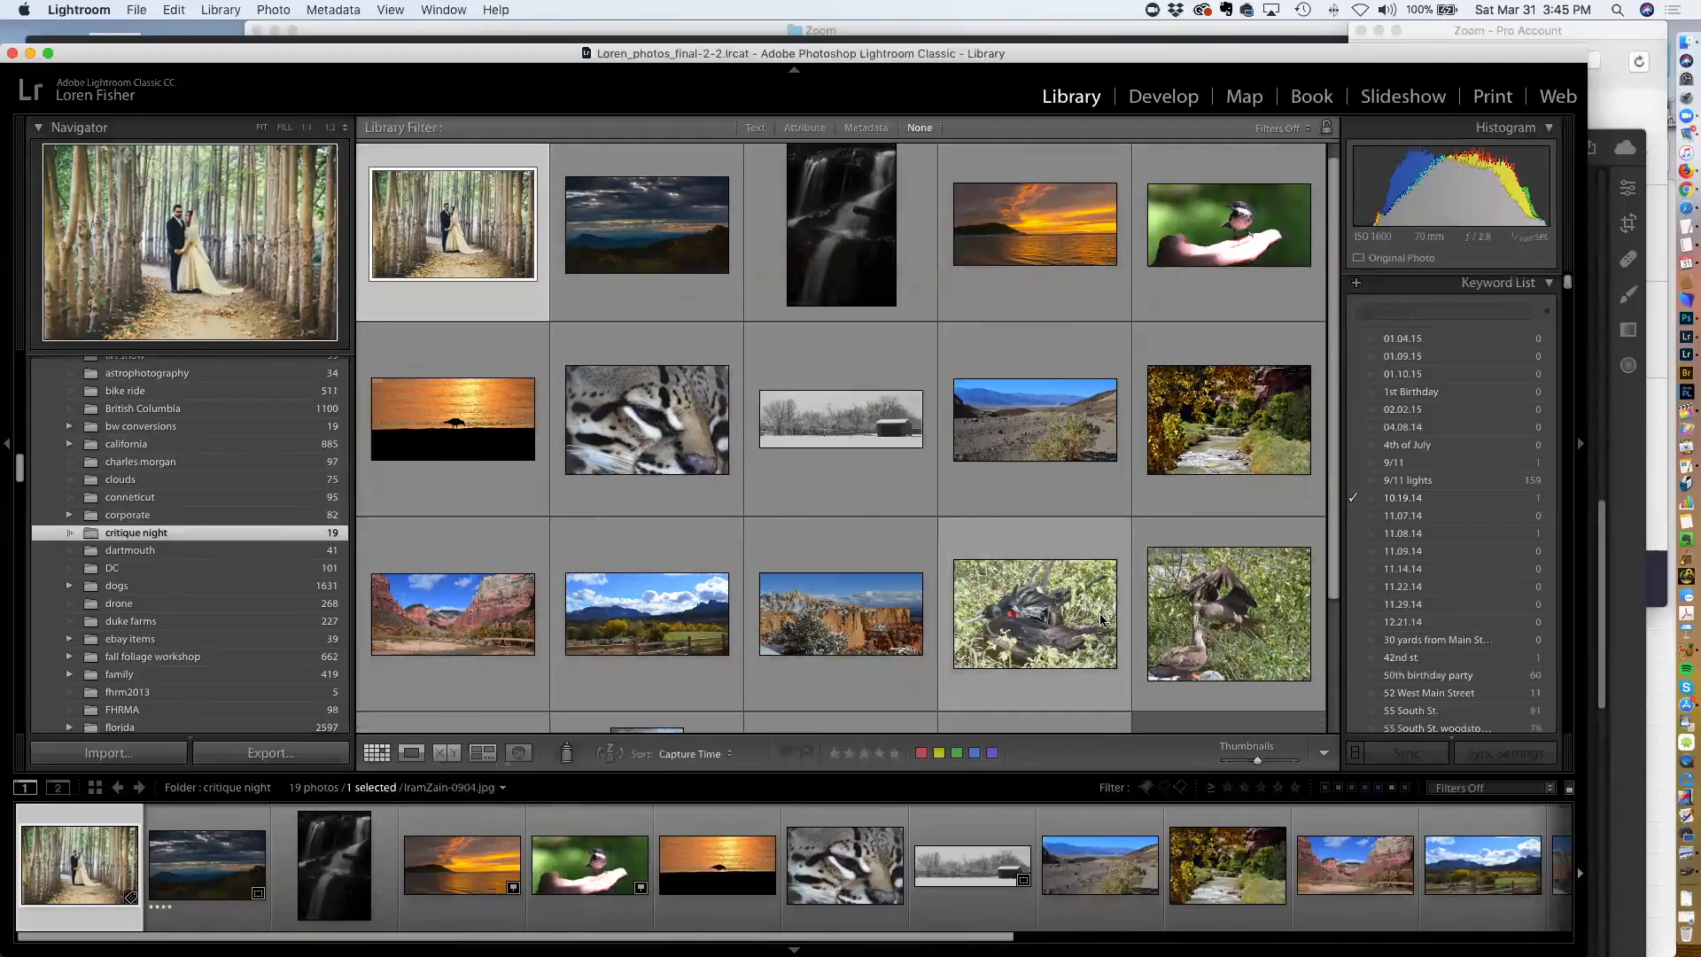
{"action": "scroll", "coordinate": [1101, 619], "scroll_direction": "down", "scroll_amount": 3}
{"action": "scroll", "coordinate": [1101, 619], "scroll_direction": "up", "scroll_amount": 3}
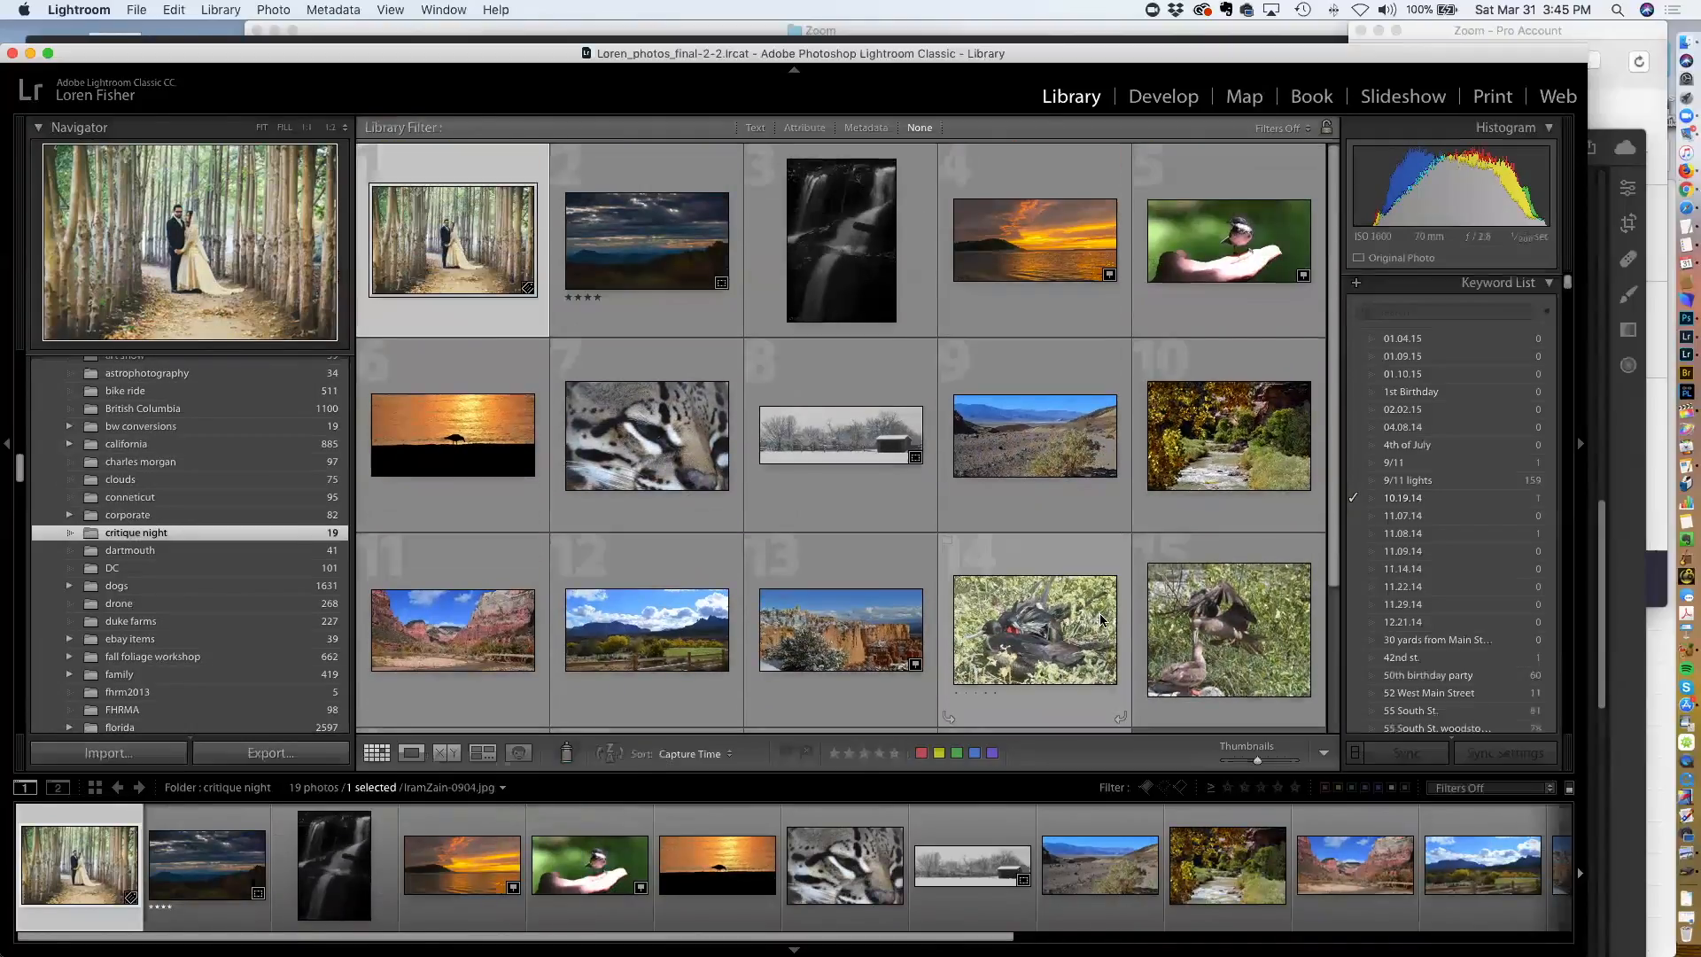
Select all photos in the folder and add the keyword critique night to them
{"action": "key", "text": "super+a"}
{"action": "scroll", "coordinate": [1474, 370], "scroll_direction": "up", "scroll_amount": 3}
{"action": "scroll", "coordinate": [1473, 370], "scroll_direction": "up", "scroll_amount": 2}
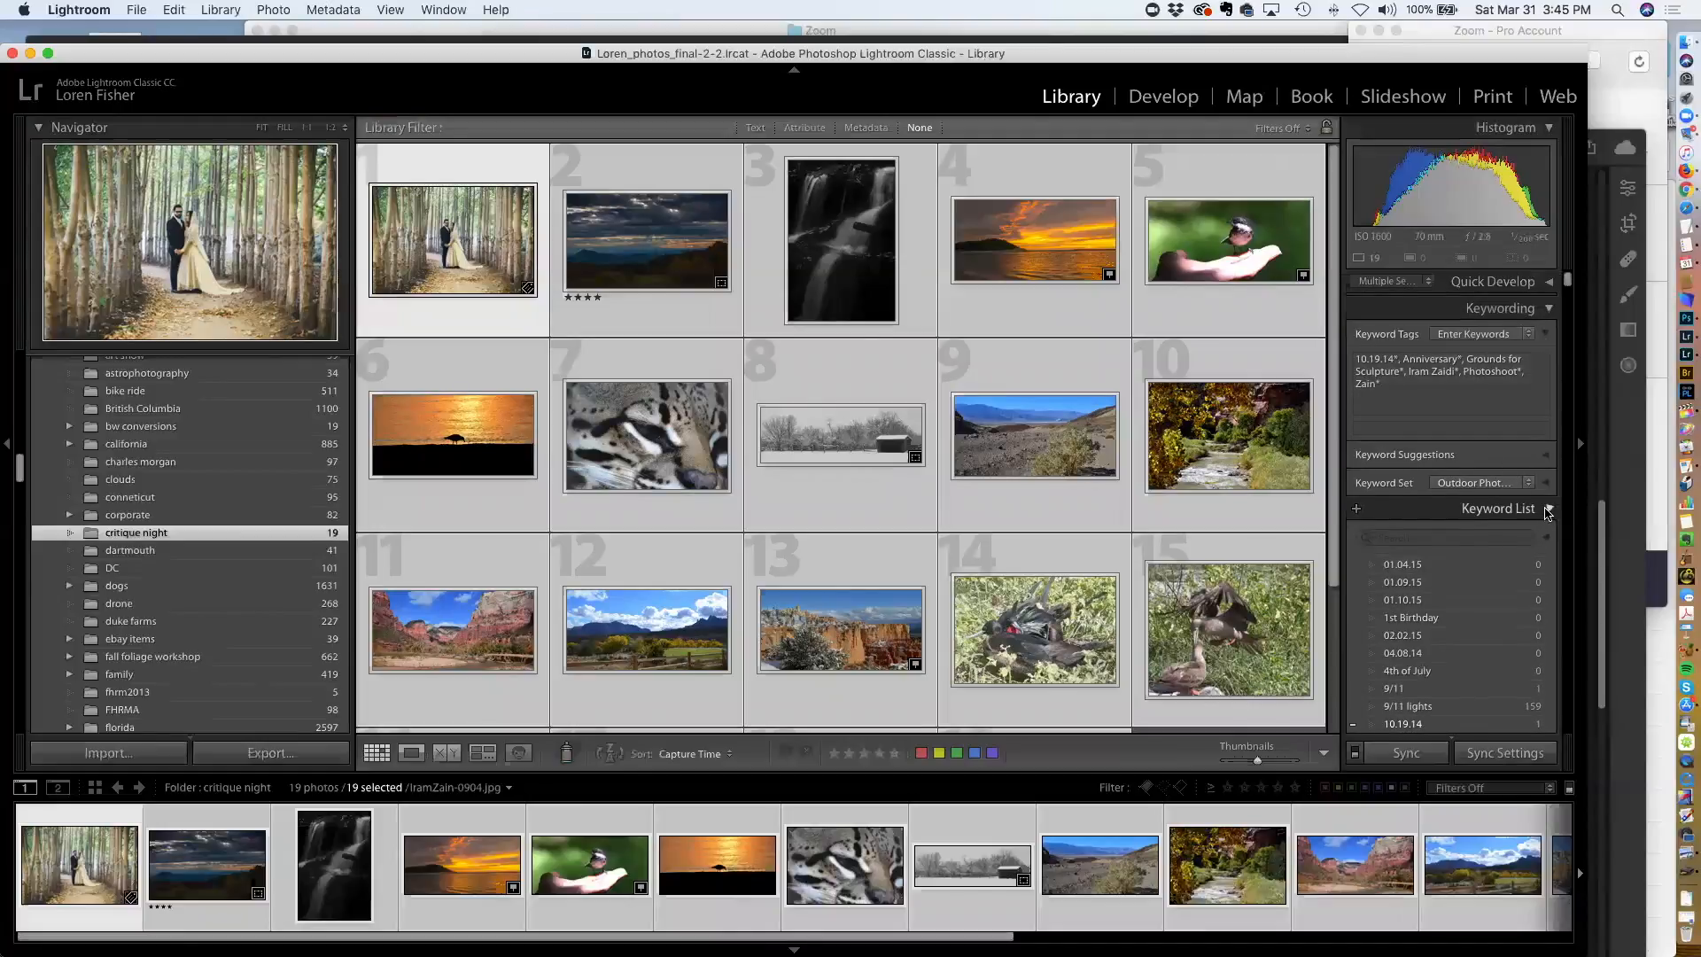
{"action": "left_click", "coordinate": [1457, 403]}
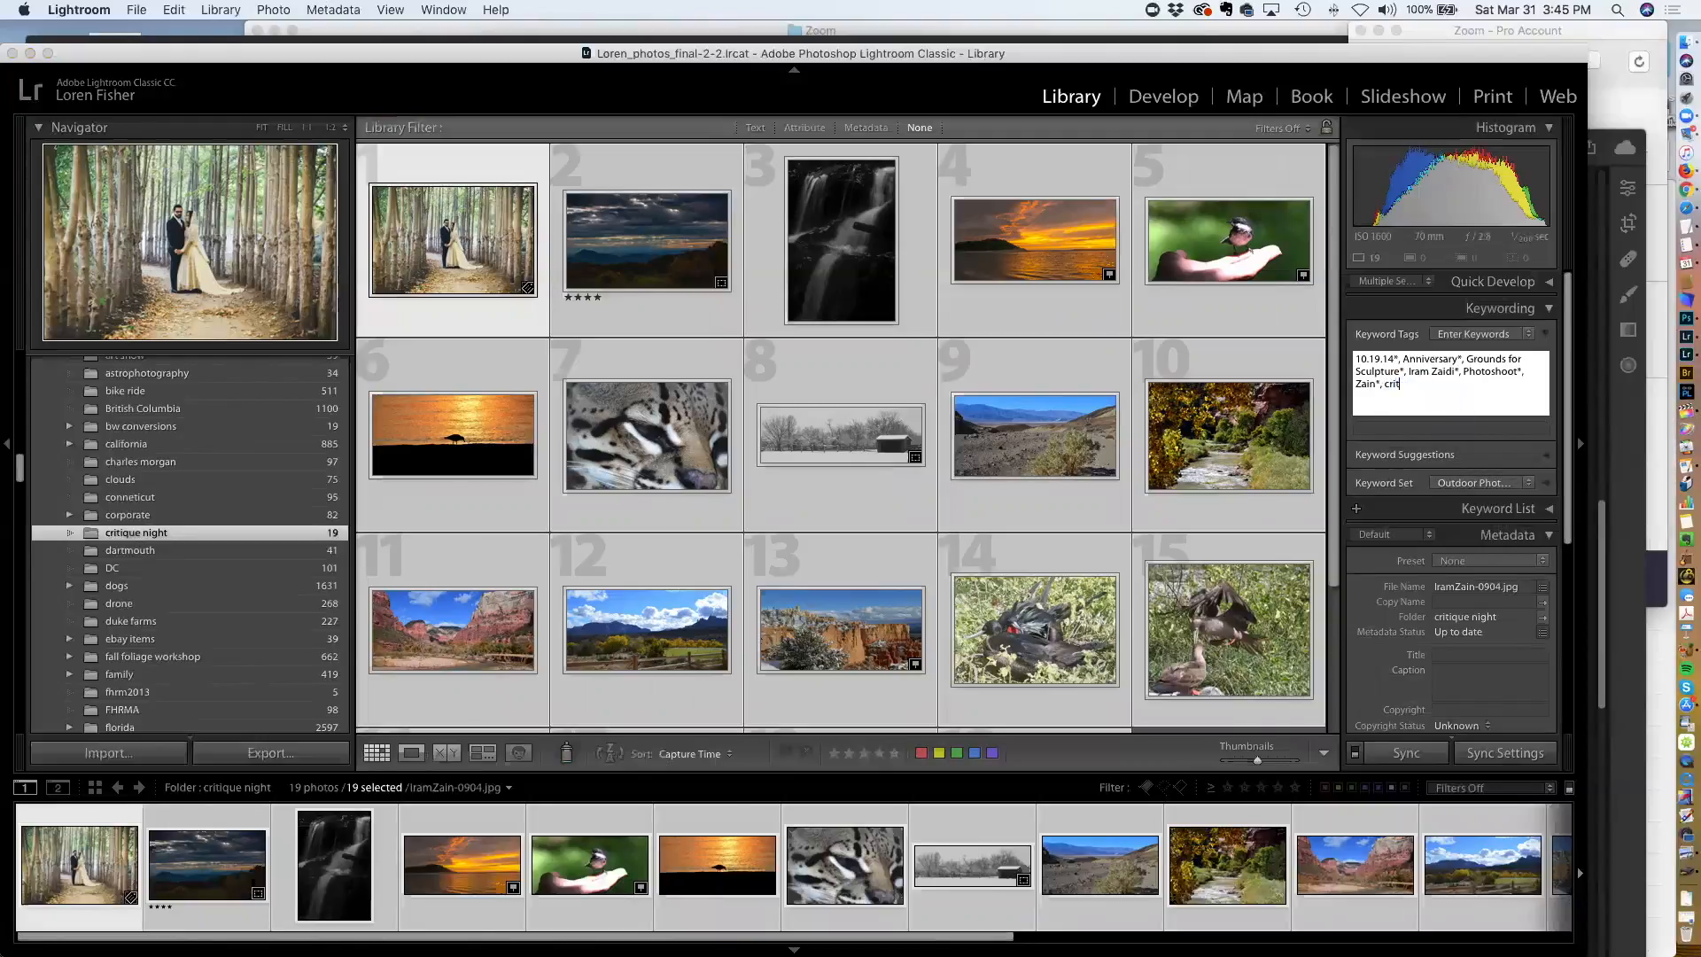
{"action": "type", "text": "crit"}
{"action": "key", "text": "Down"}
{"action": "key", "text": "Down"}
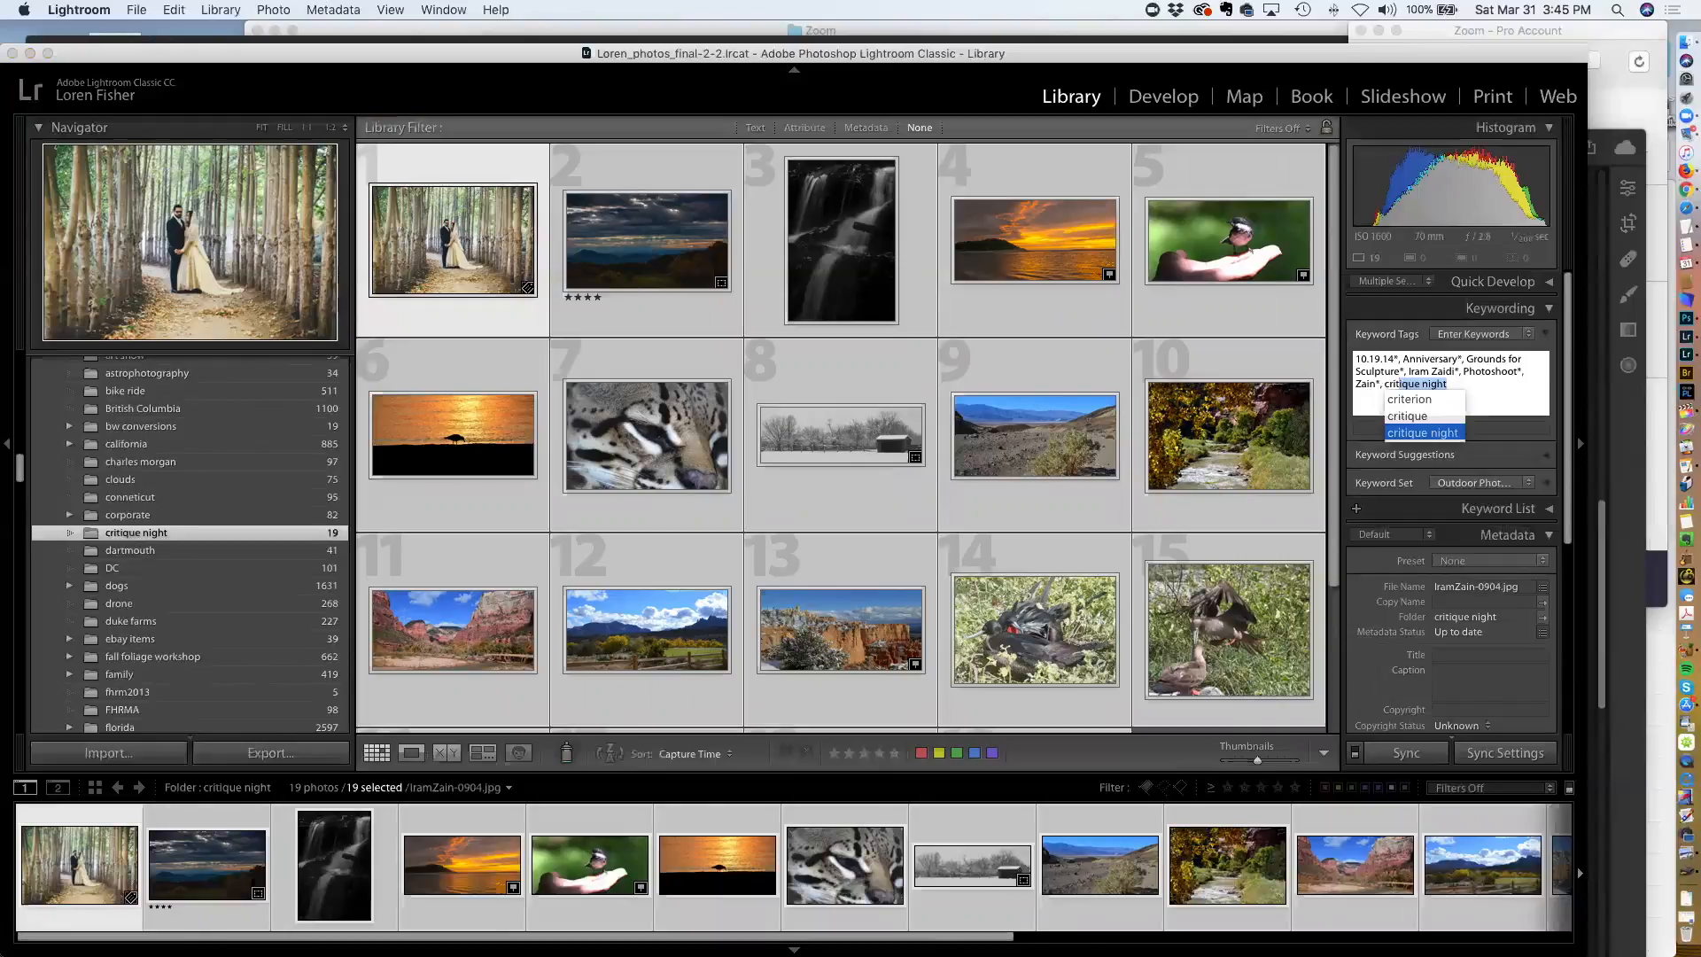
{"action": "key", "text": "Return"}
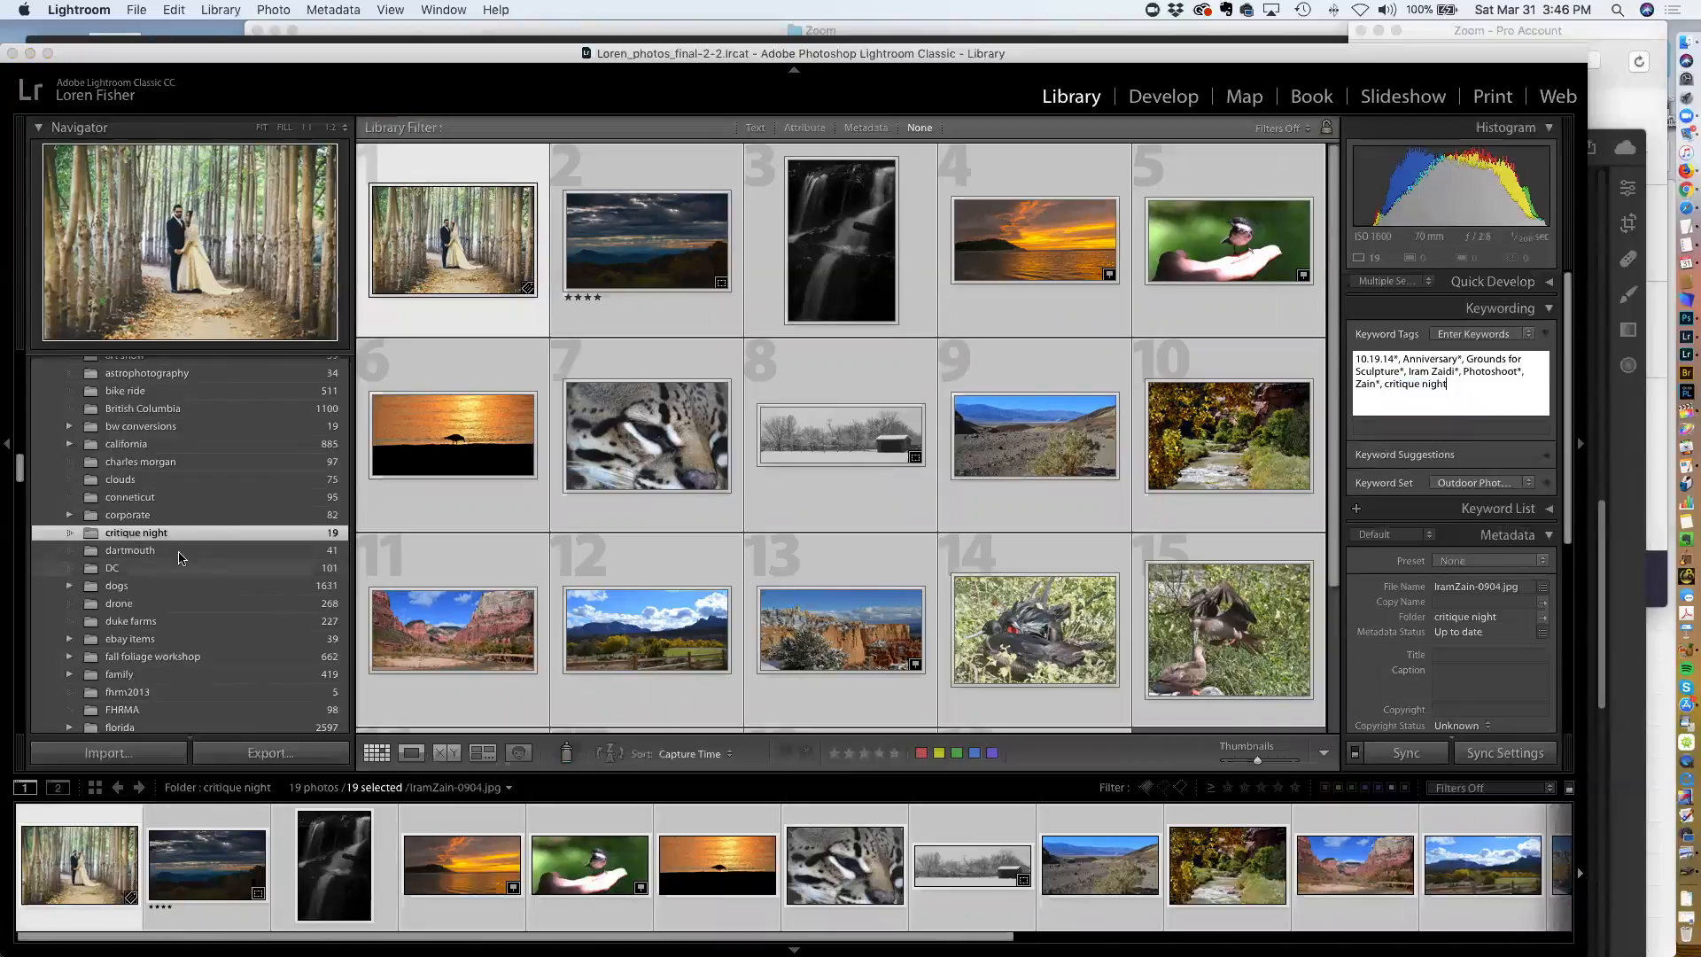
Open the dartmouth folder
{"action": "left_click", "coordinate": [150, 551]}
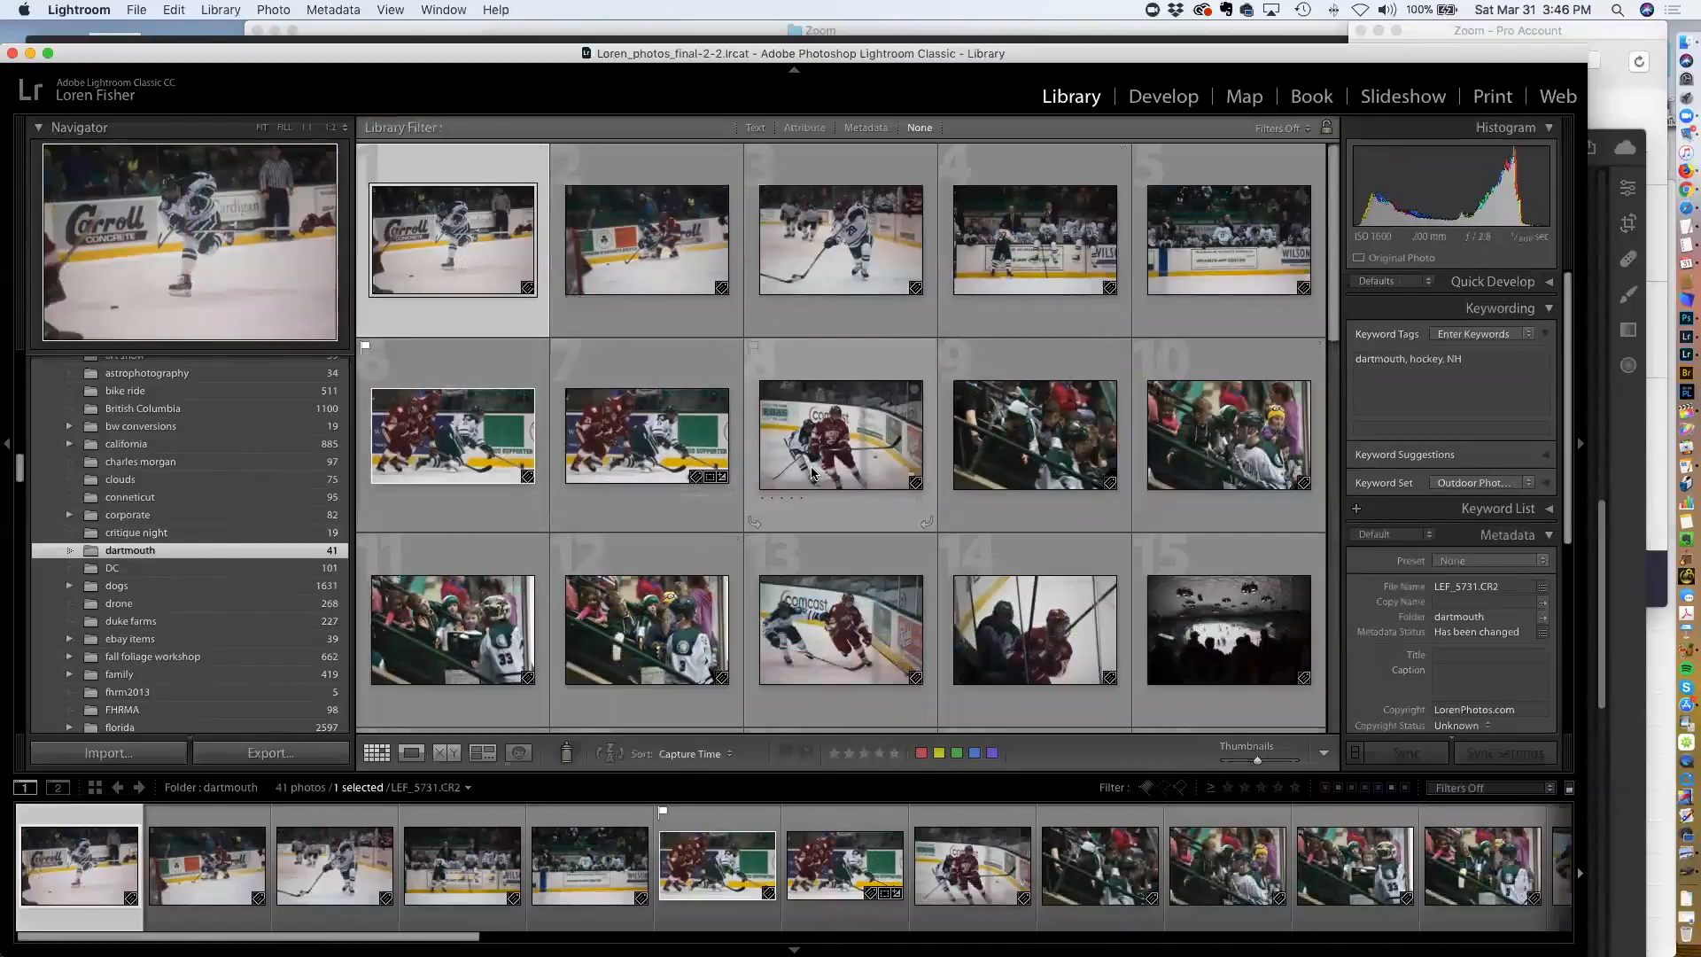
Switch to All Photographs and run a text filter search for dartmouth
{"action": "key", "text": "super+a"}
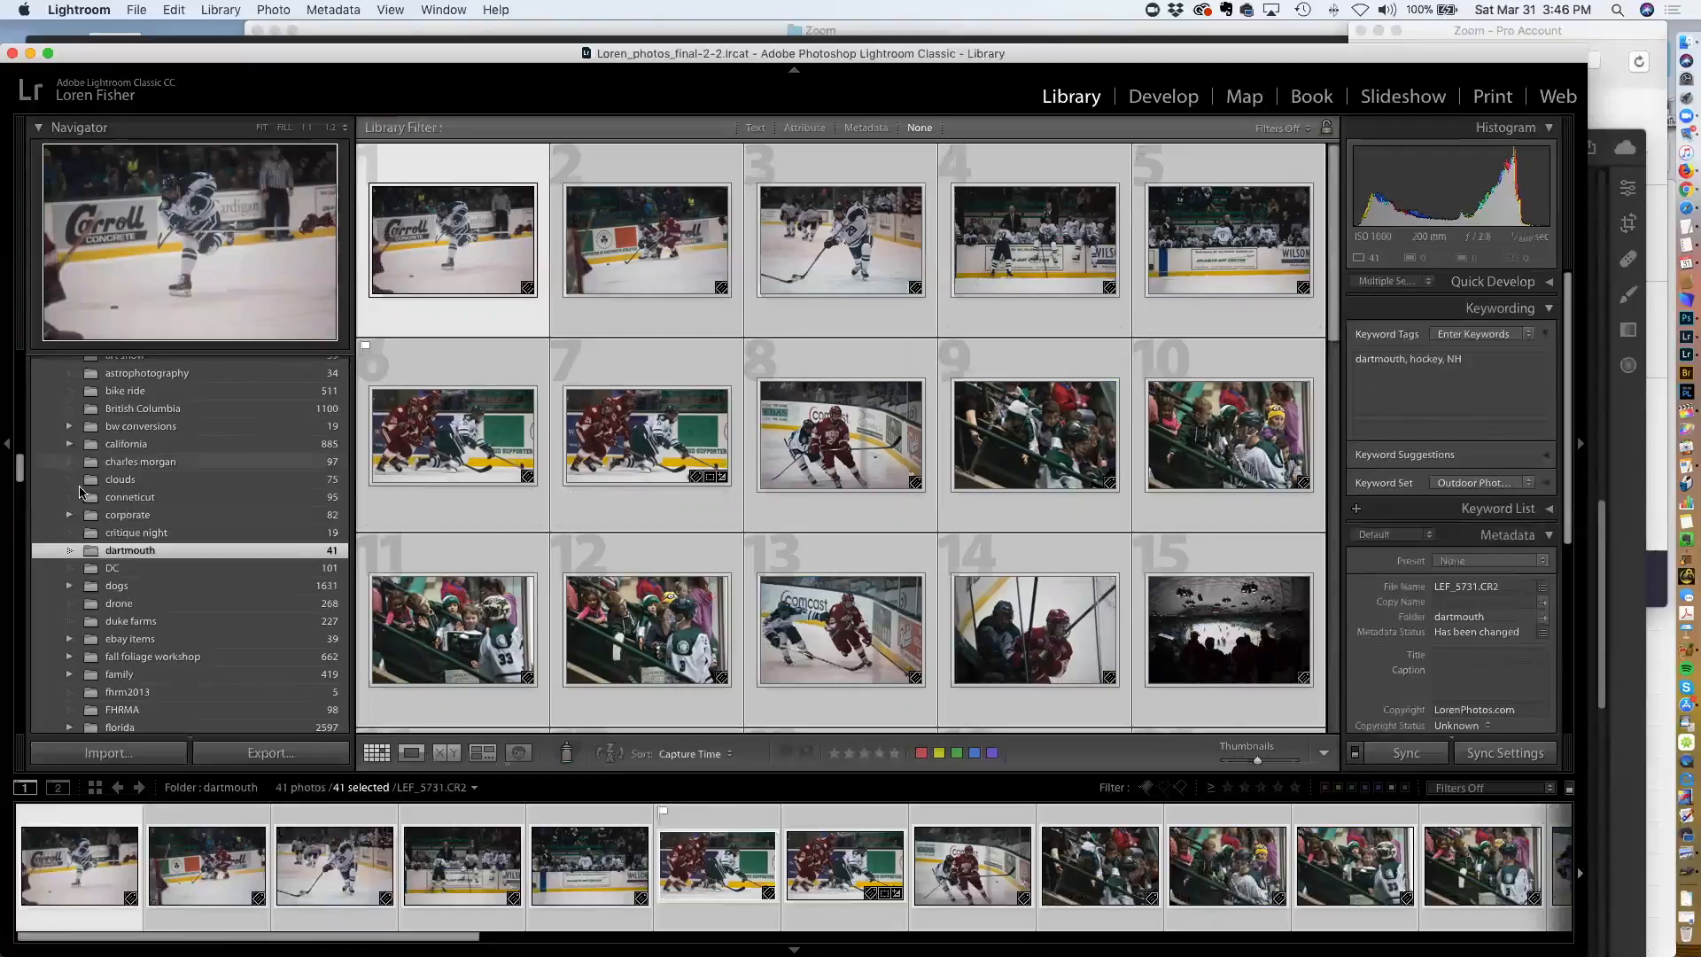
{"action": "scroll", "coordinate": [125, 398], "scroll_direction": "up", "scroll_amount": 10}
{"action": "left_click", "coordinate": [124, 389]}
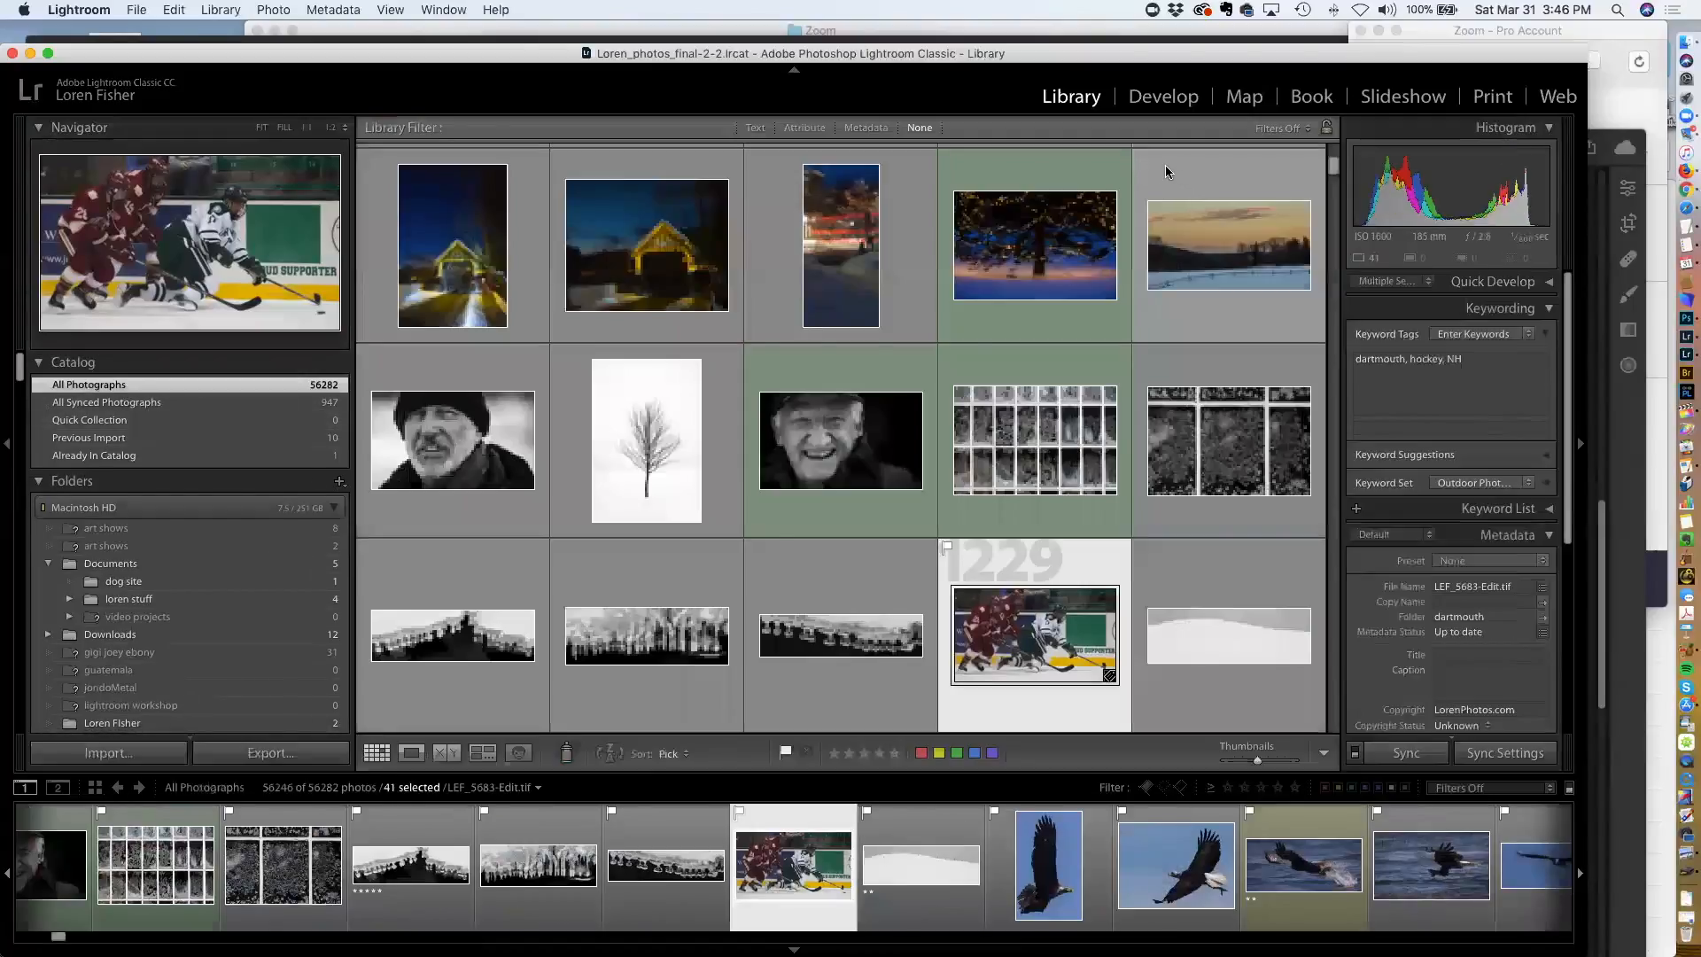
{"action": "key", "text": "super+f"}
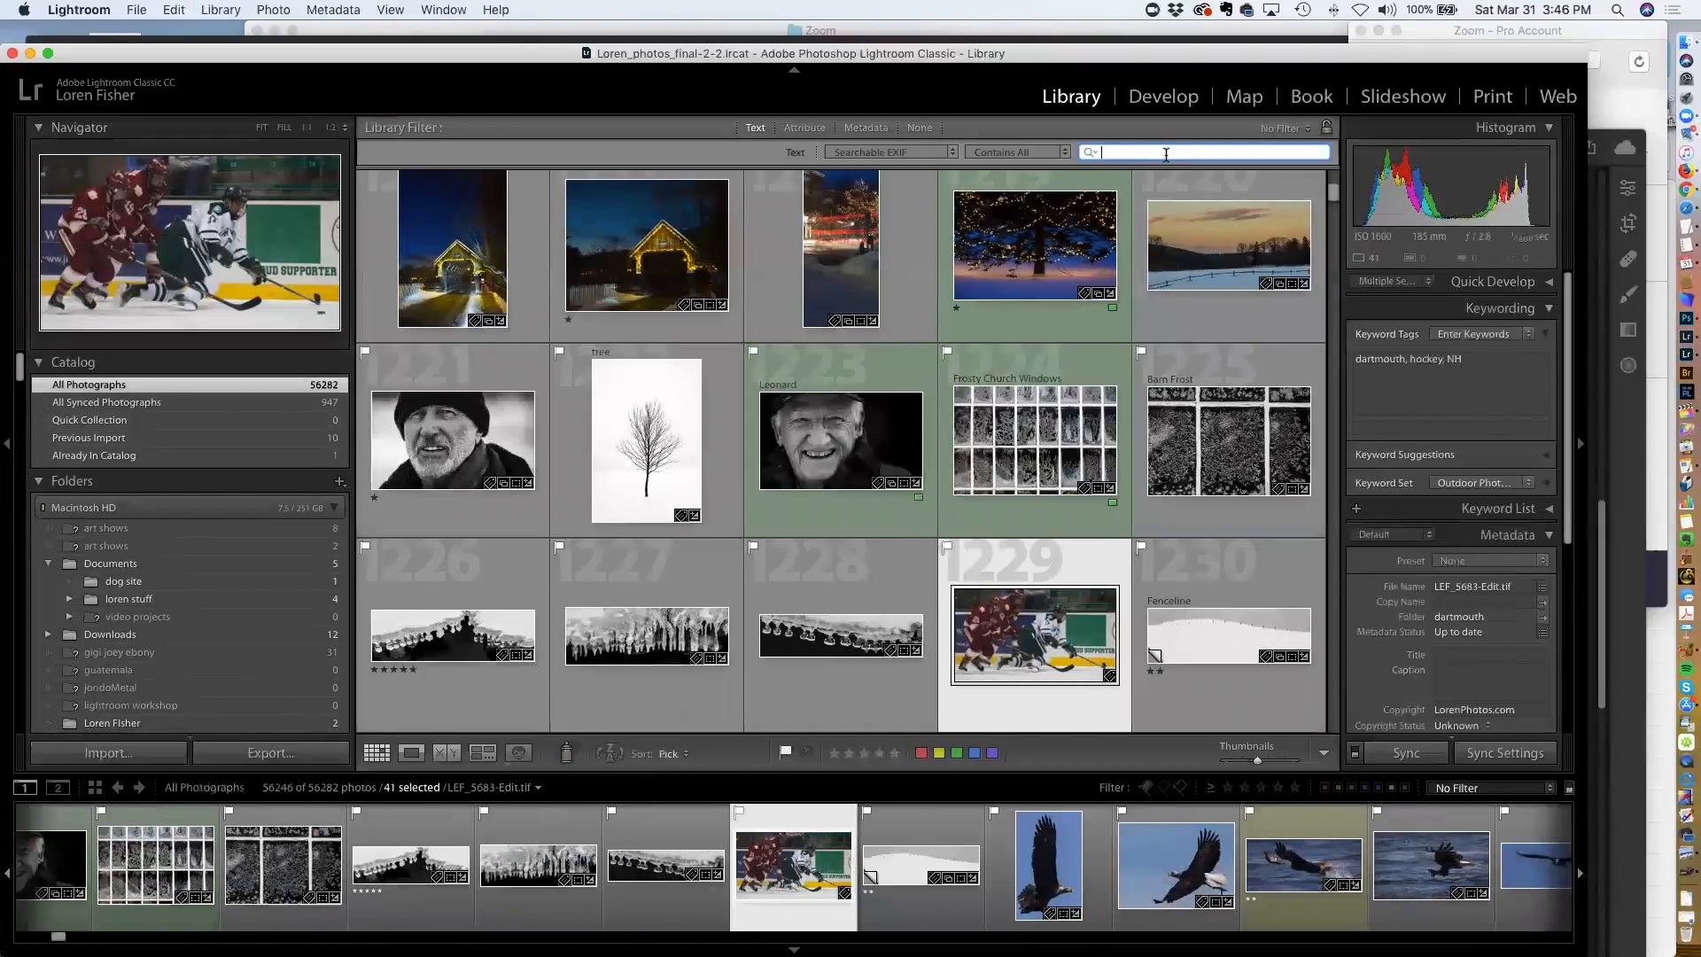
{"action": "type", "text": "dartmo"}
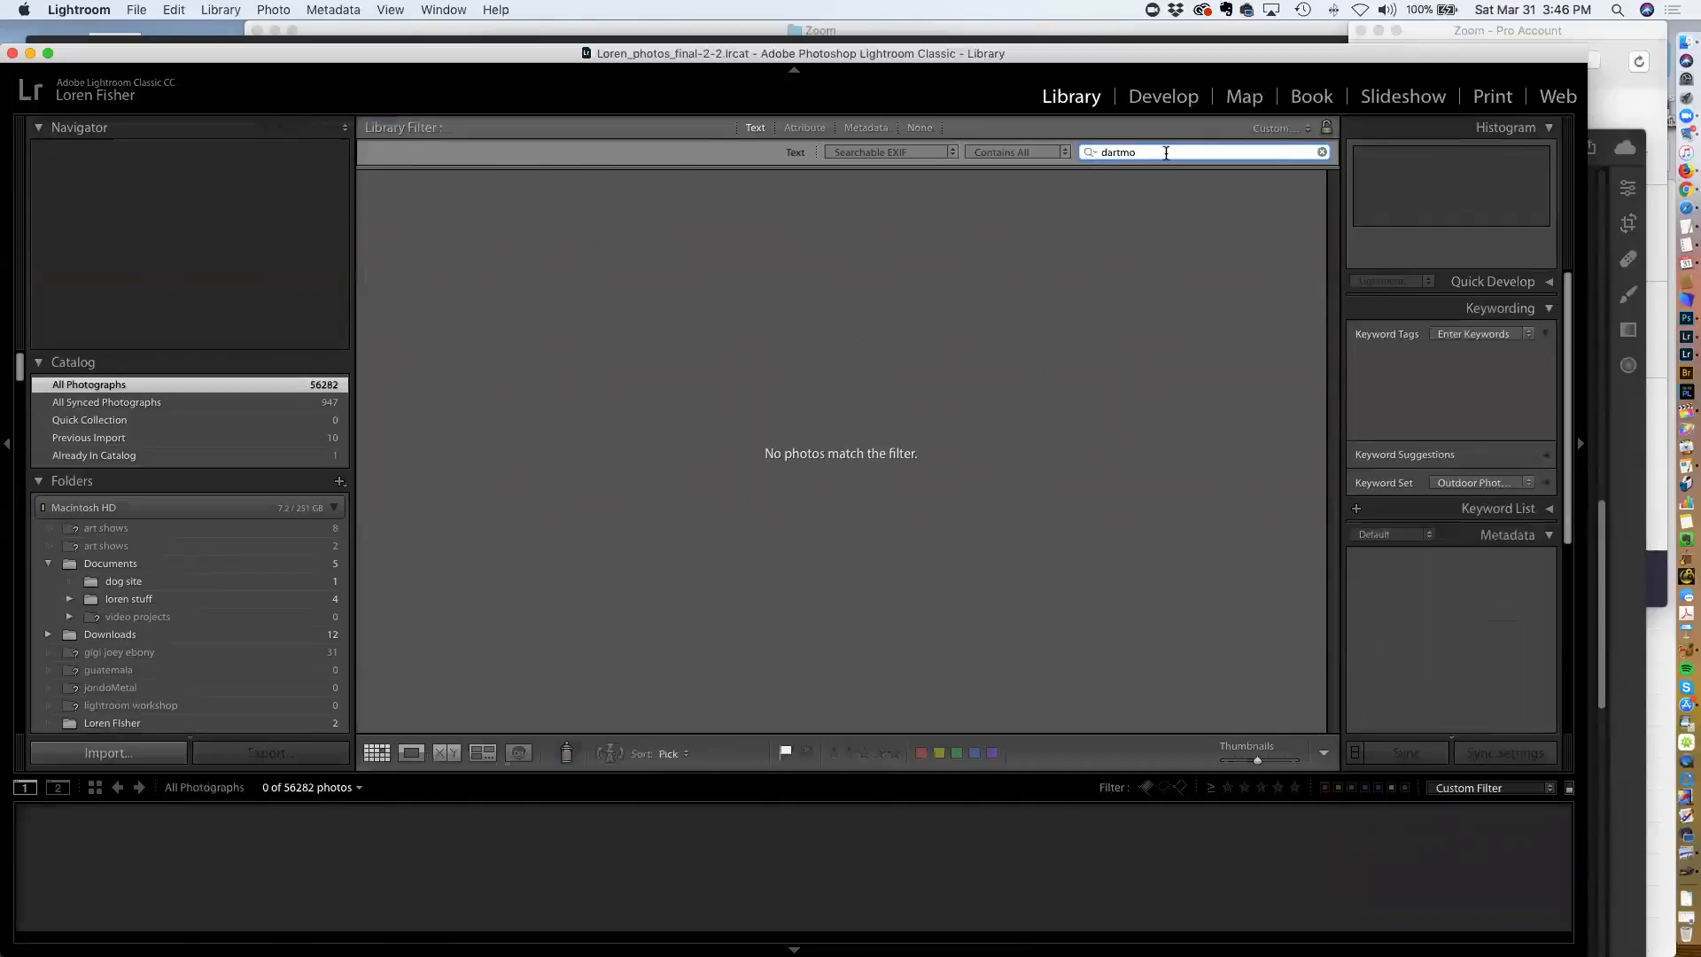
{"action": "type", "text": "uth"}
{"action": "key", "text": "super+a"}
{"action": "left_click", "coordinate": [289, 384]}
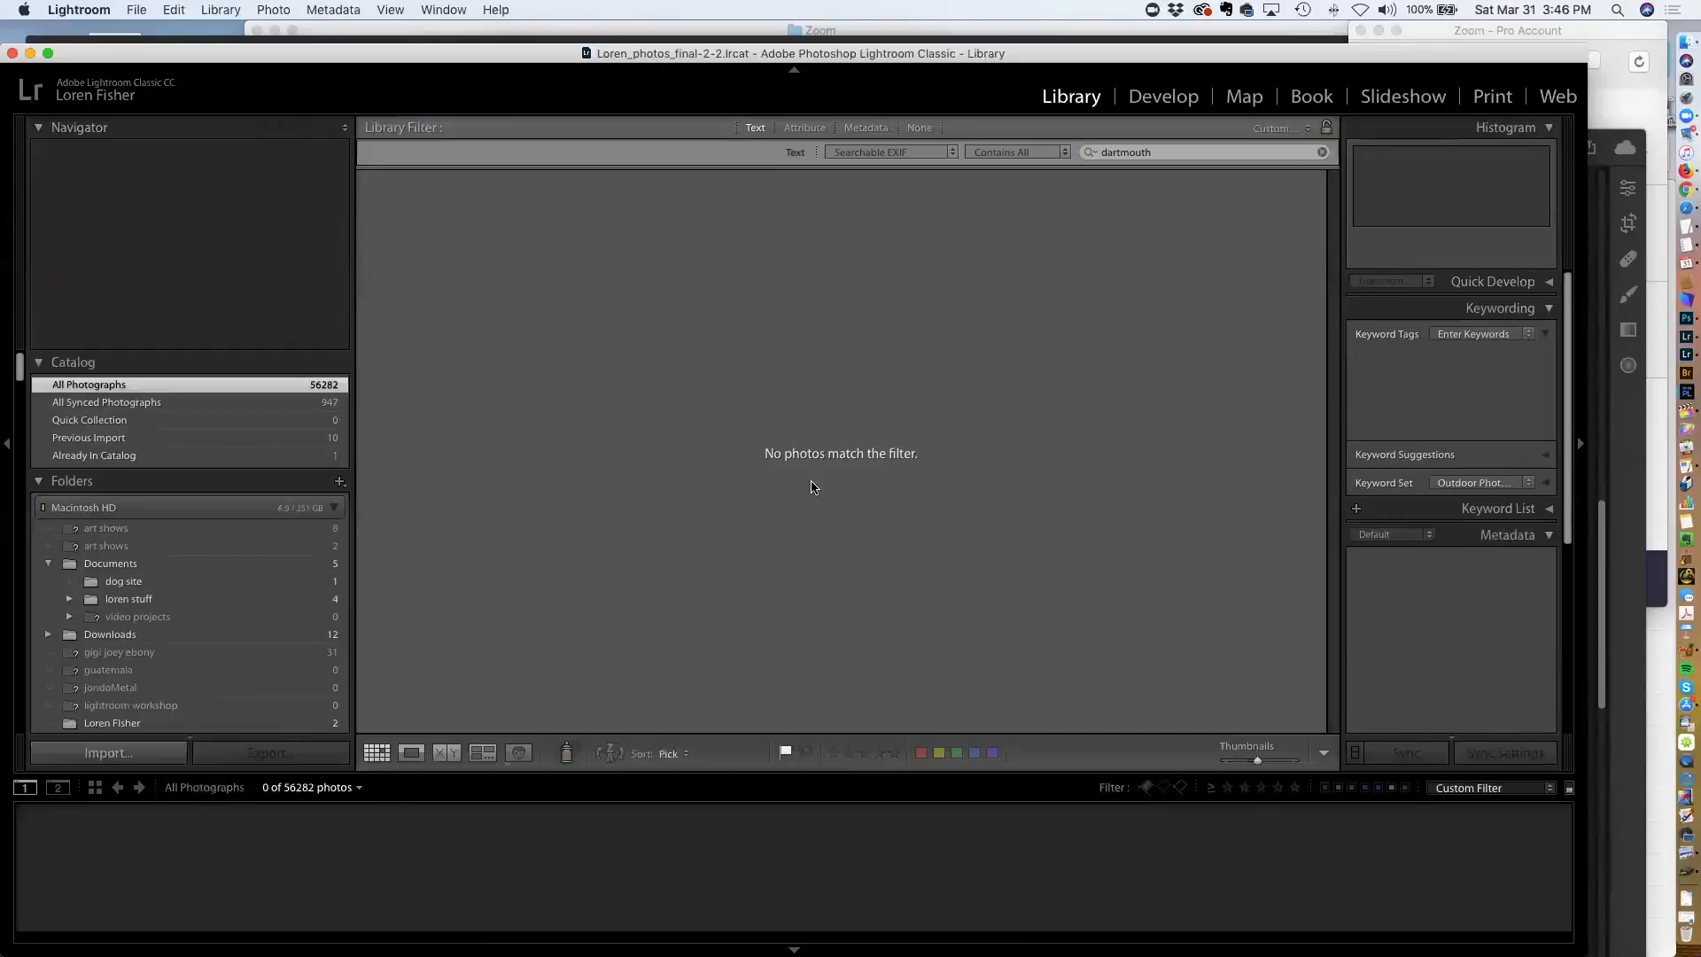
Shorten the text filter search to da
{"action": "left_click", "coordinate": [1164, 152]}
{"action": "key", "text": "BackSpace"}
{"action": "key", "text": "BackSpace"}
{"action": "key", "text": "BackSpace"}
{"action": "key", "text": "BackSpace"}
{"action": "key", "text": "BackSpace"}
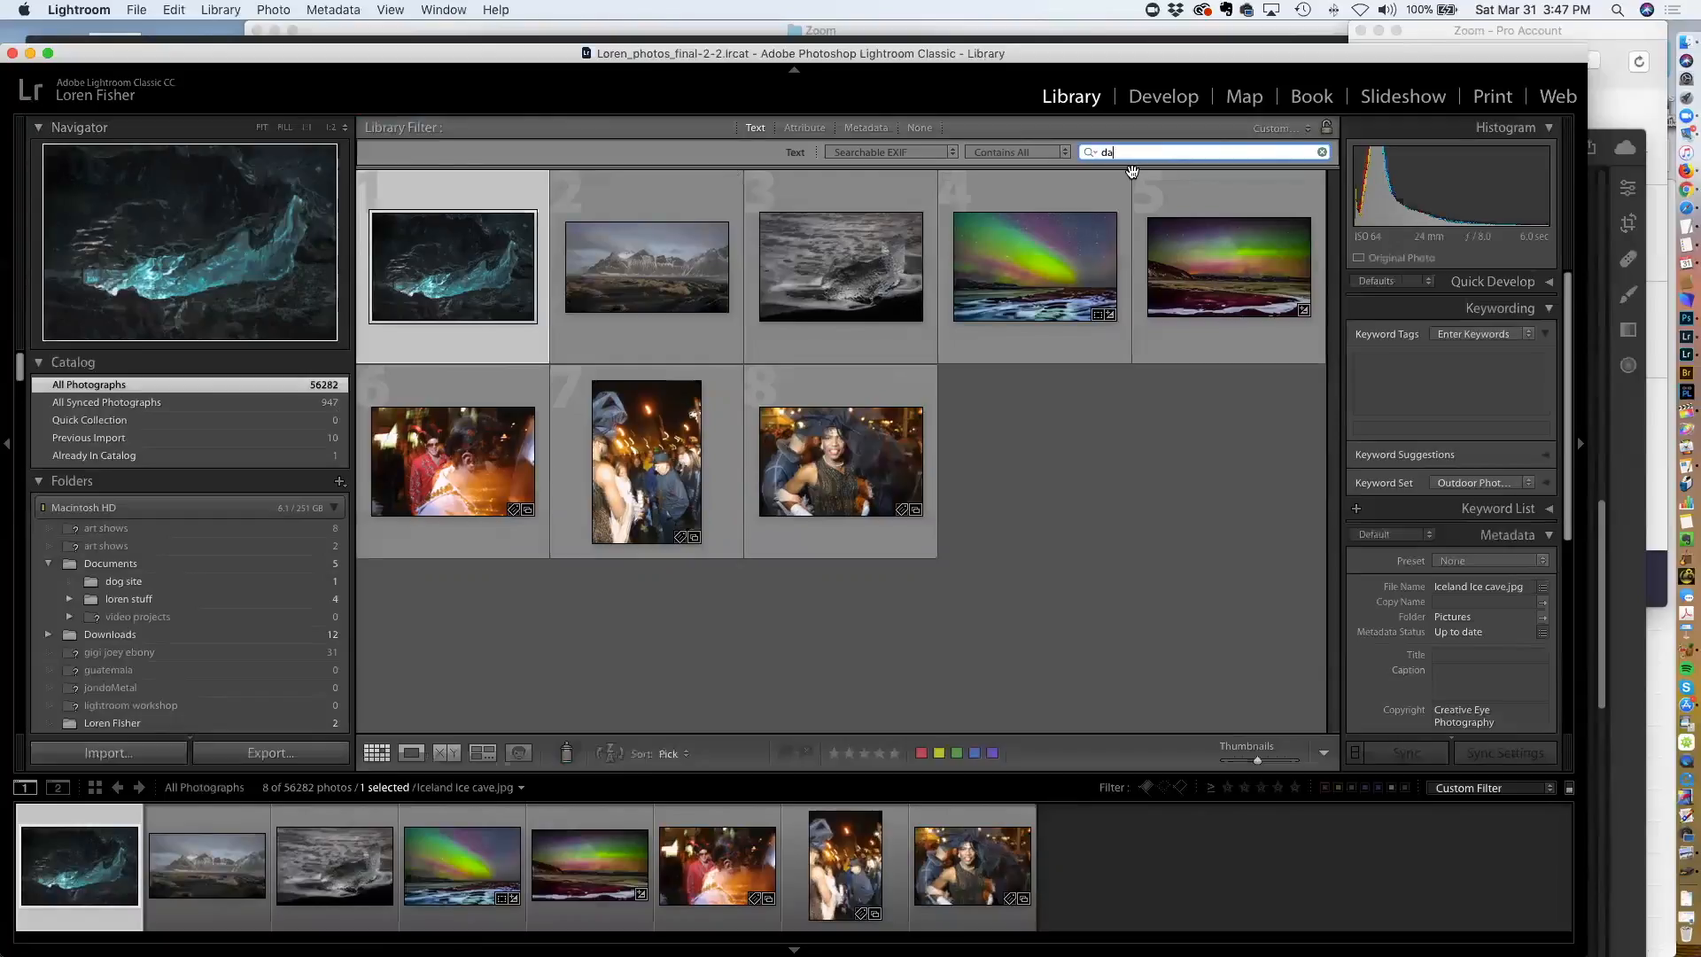
Reopen the dartmouth folder from the Folders list and select its sixth photo
{"action": "left_click", "coordinate": [38, 481]}
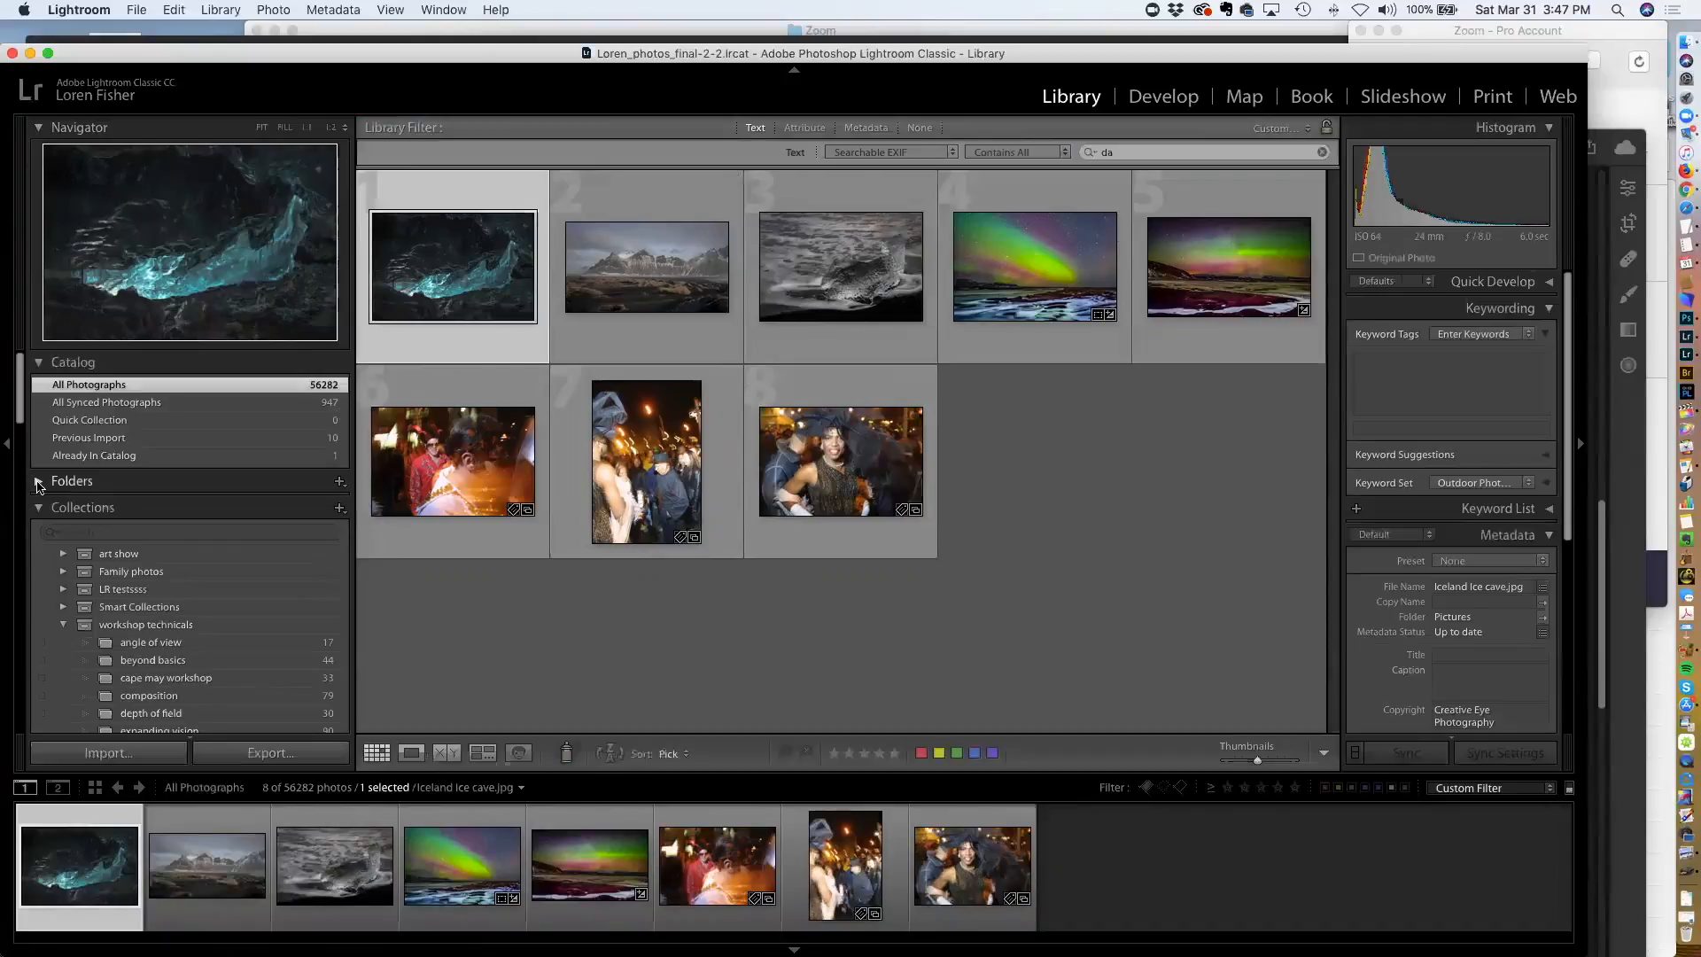
{"action": "left_click", "coordinate": [38, 484]}
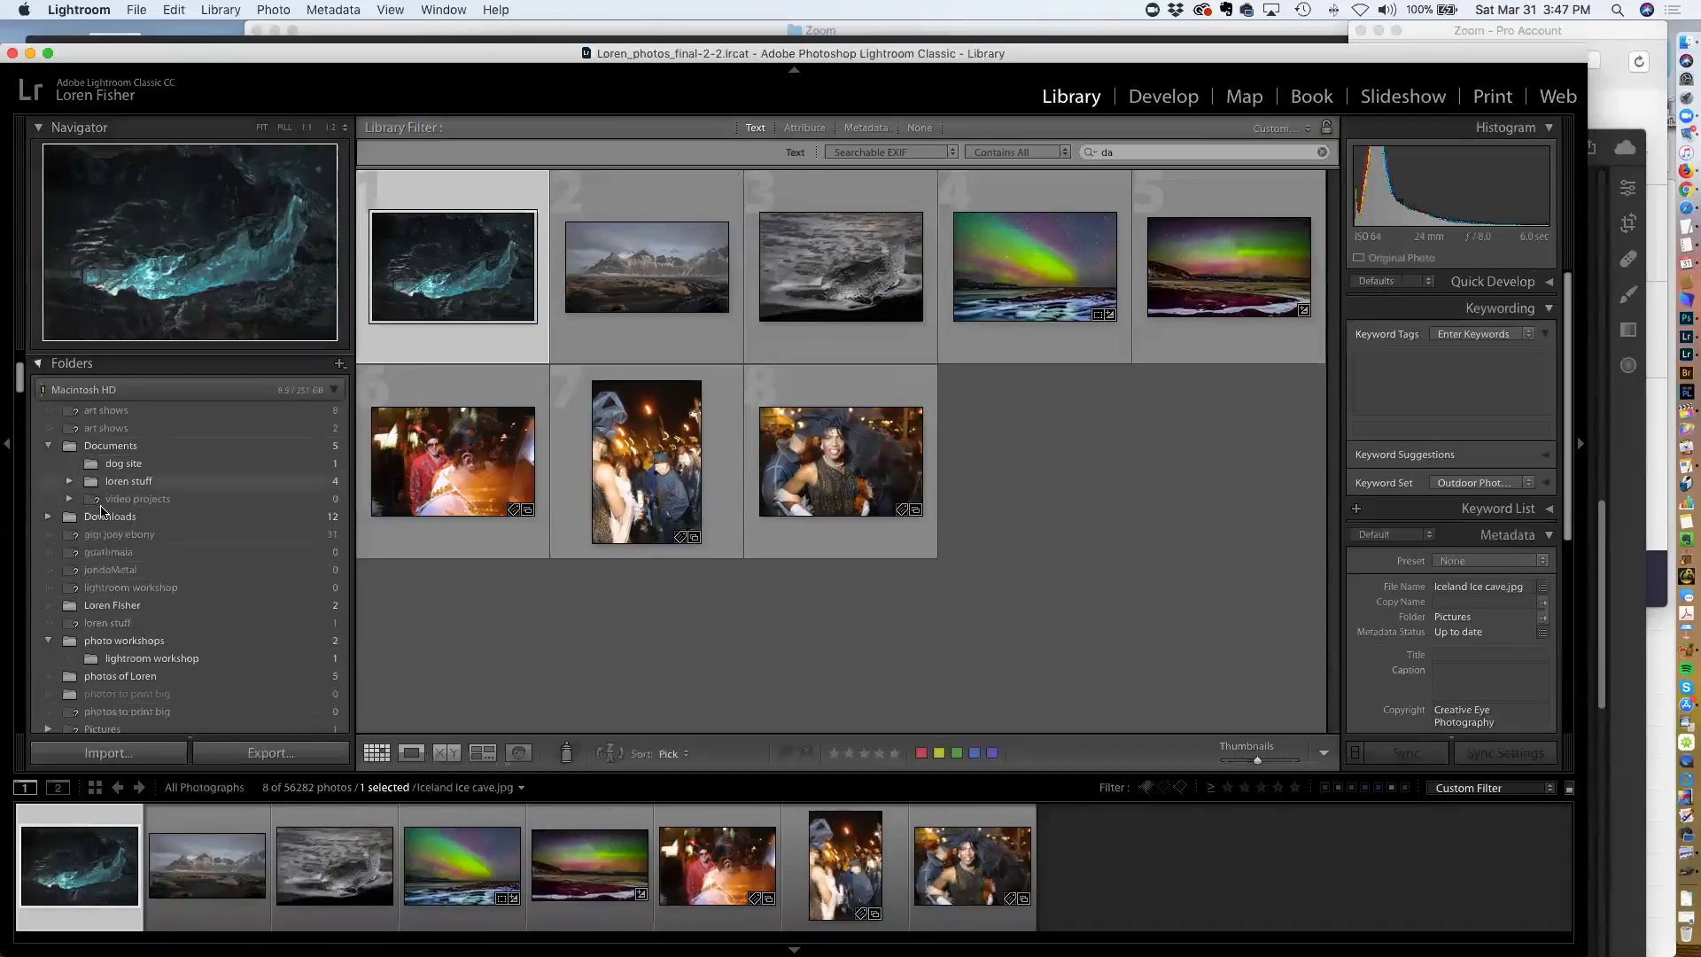
{"action": "scroll", "coordinate": [117, 510], "scroll_direction": "down", "scroll_amount": 10}
{"action": "scroll", "coordinate": [117, 510], "scroll_direction": "down", "scroll_amount": 15}
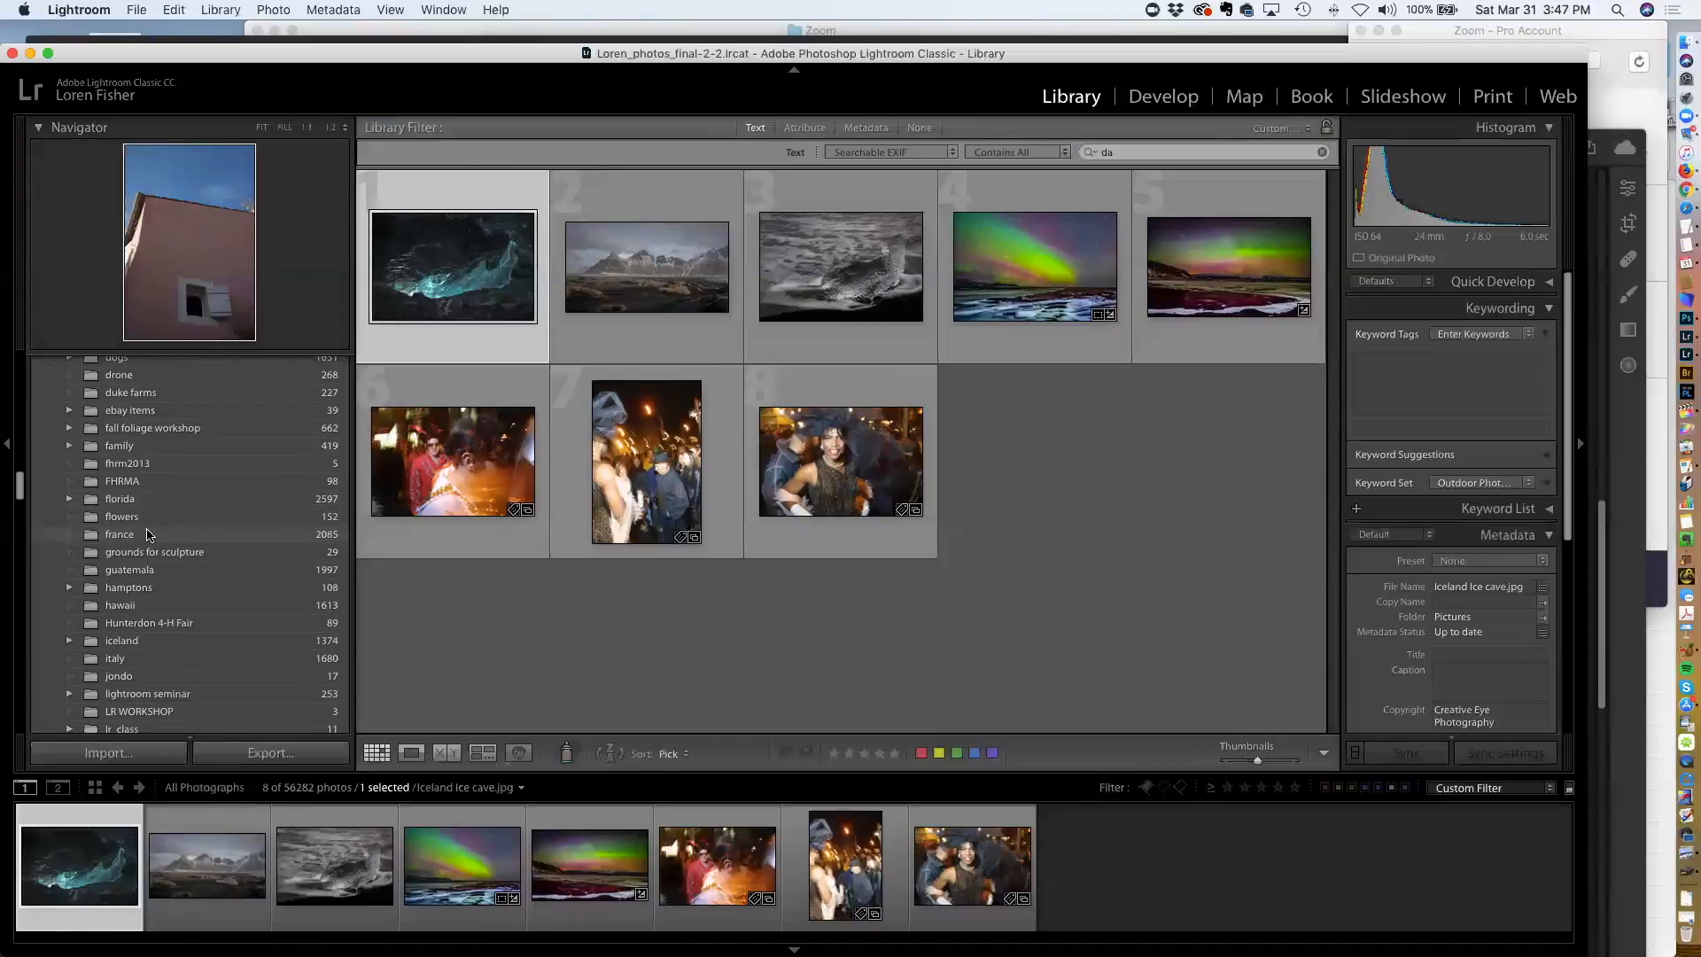
{"action": "scroll", "coordinate": [146, 538], "scroll_direction": "up", "scroll_amount": 4}
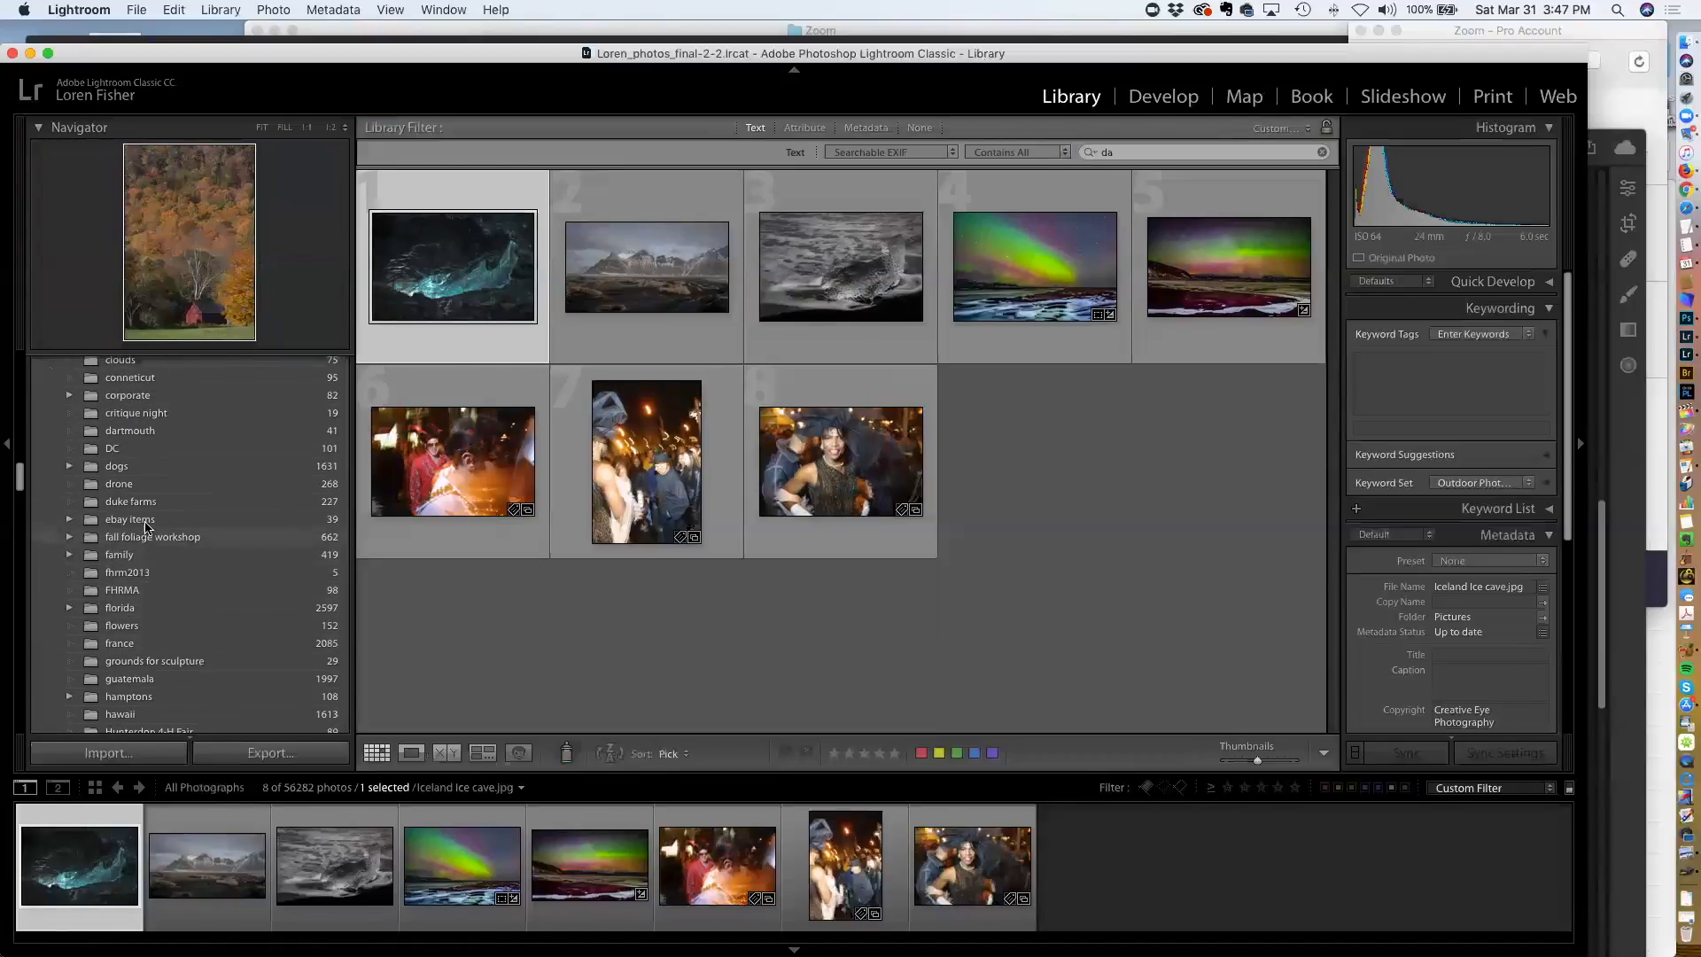
{"action": "left_click", "coordinate": [118, 432]}
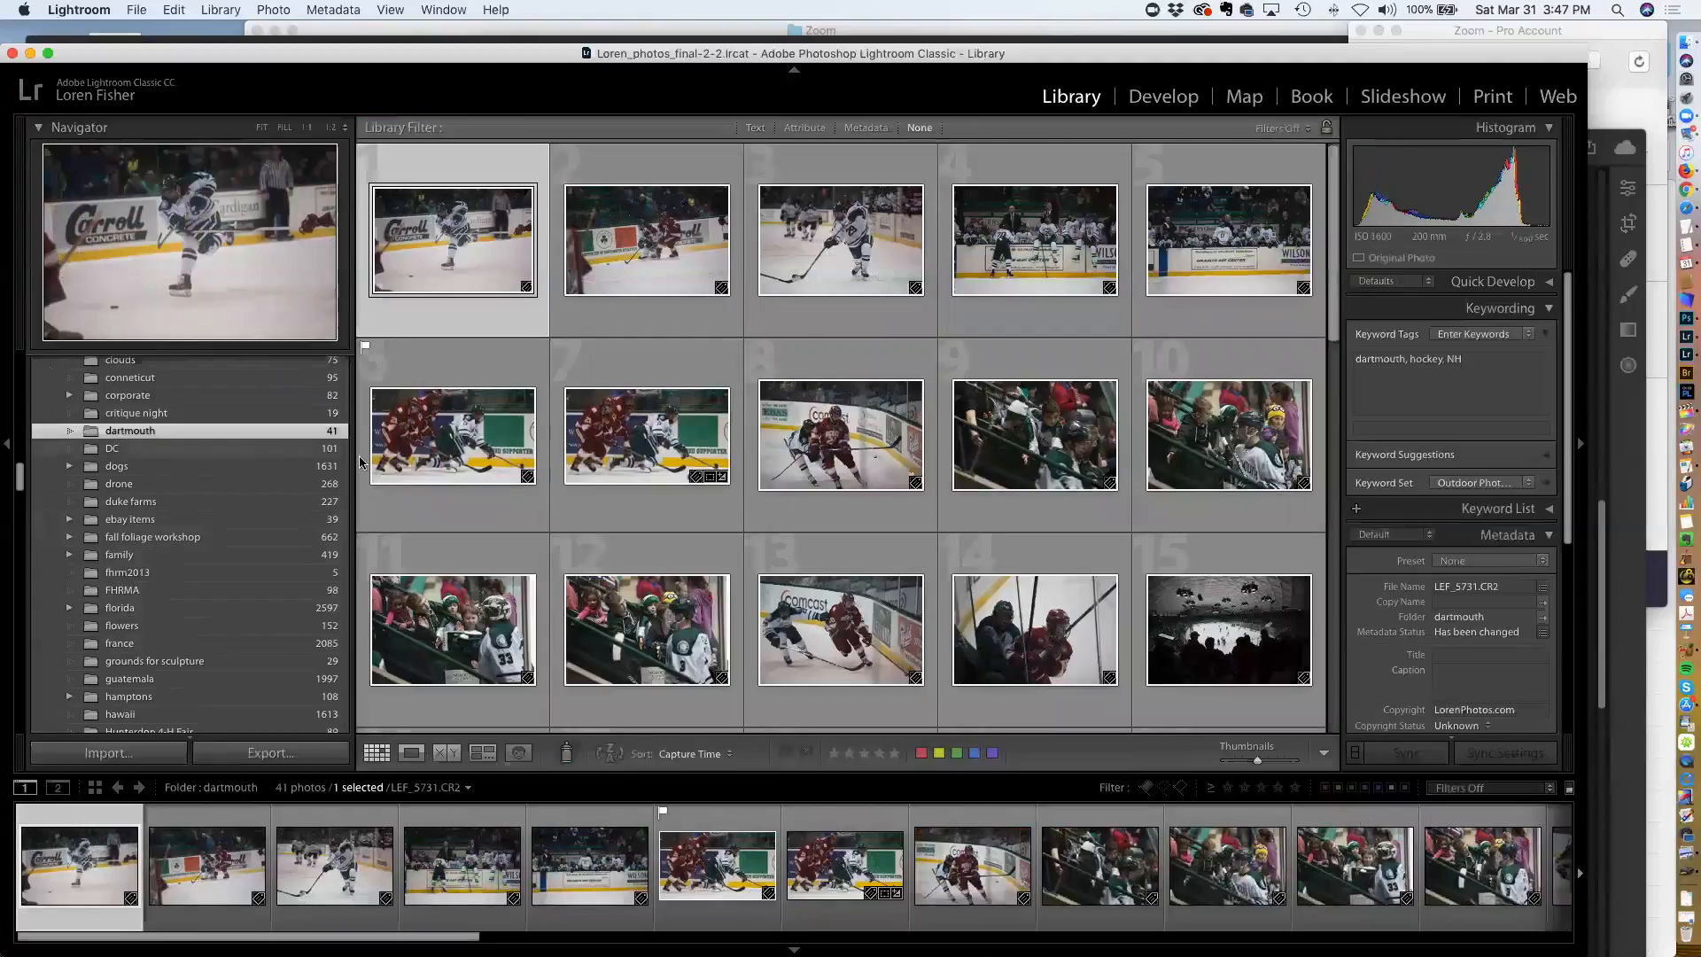
{"action": "left_click", "coordinate": [498, 445]}
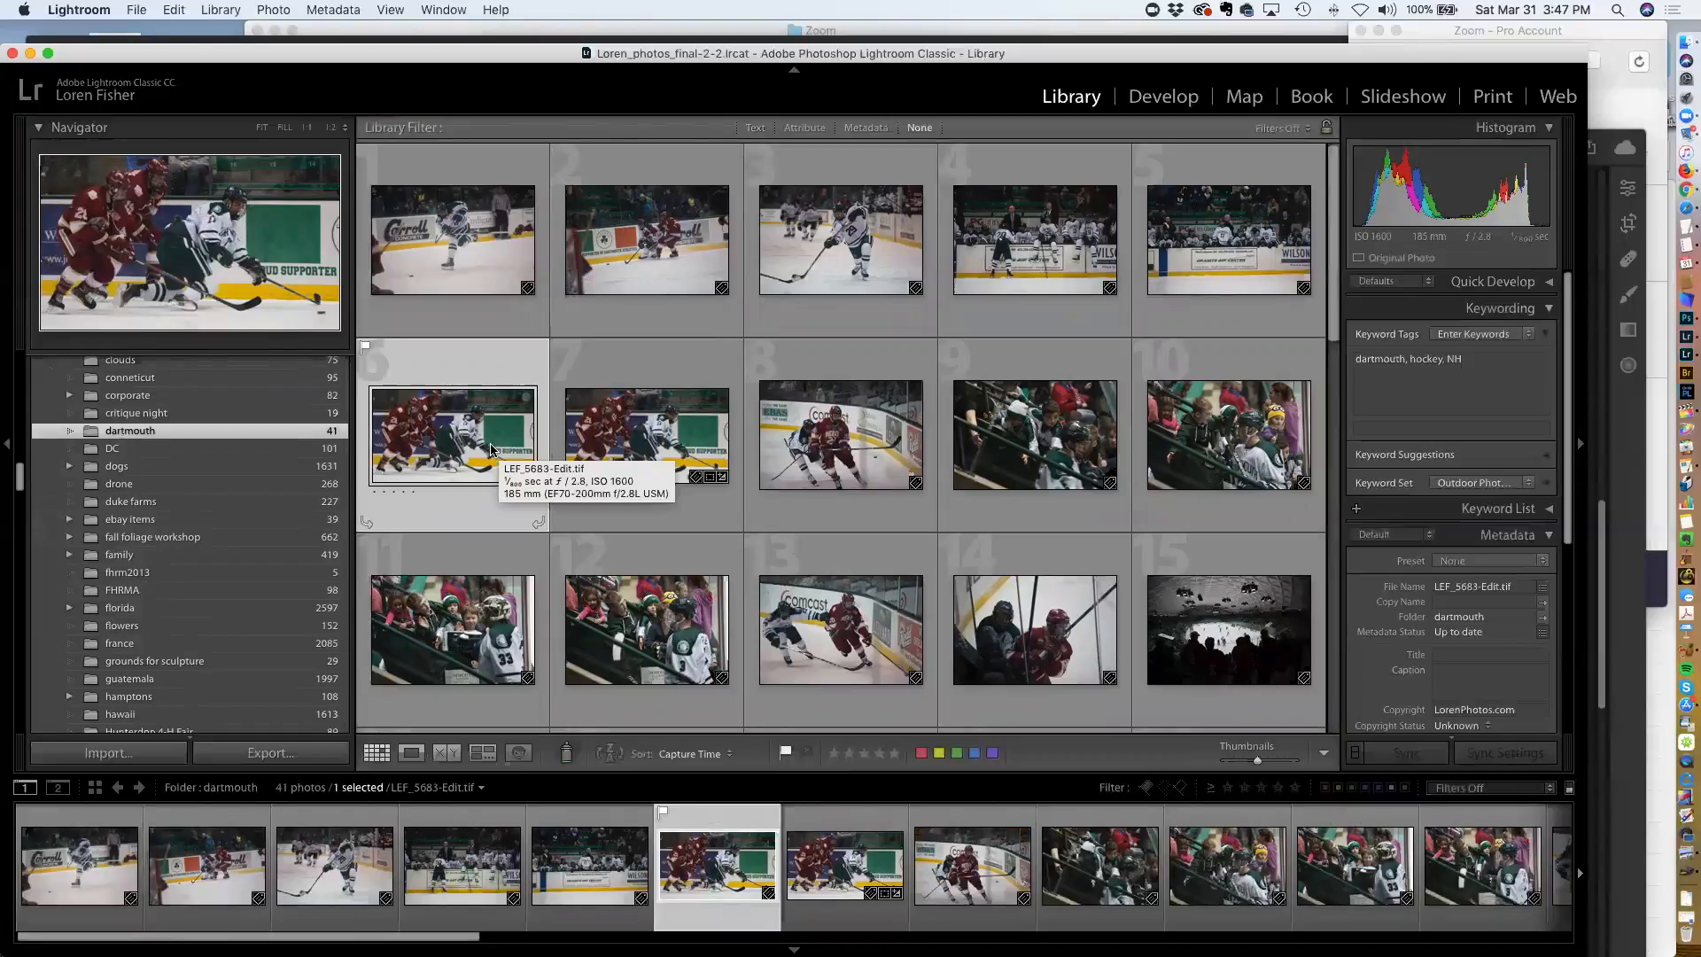
Browse the Folders list and open the florida folder
{"action": "scroll", "coordinate": [147, 485], "scroll_direction": "up", "scroll_amount": 6}
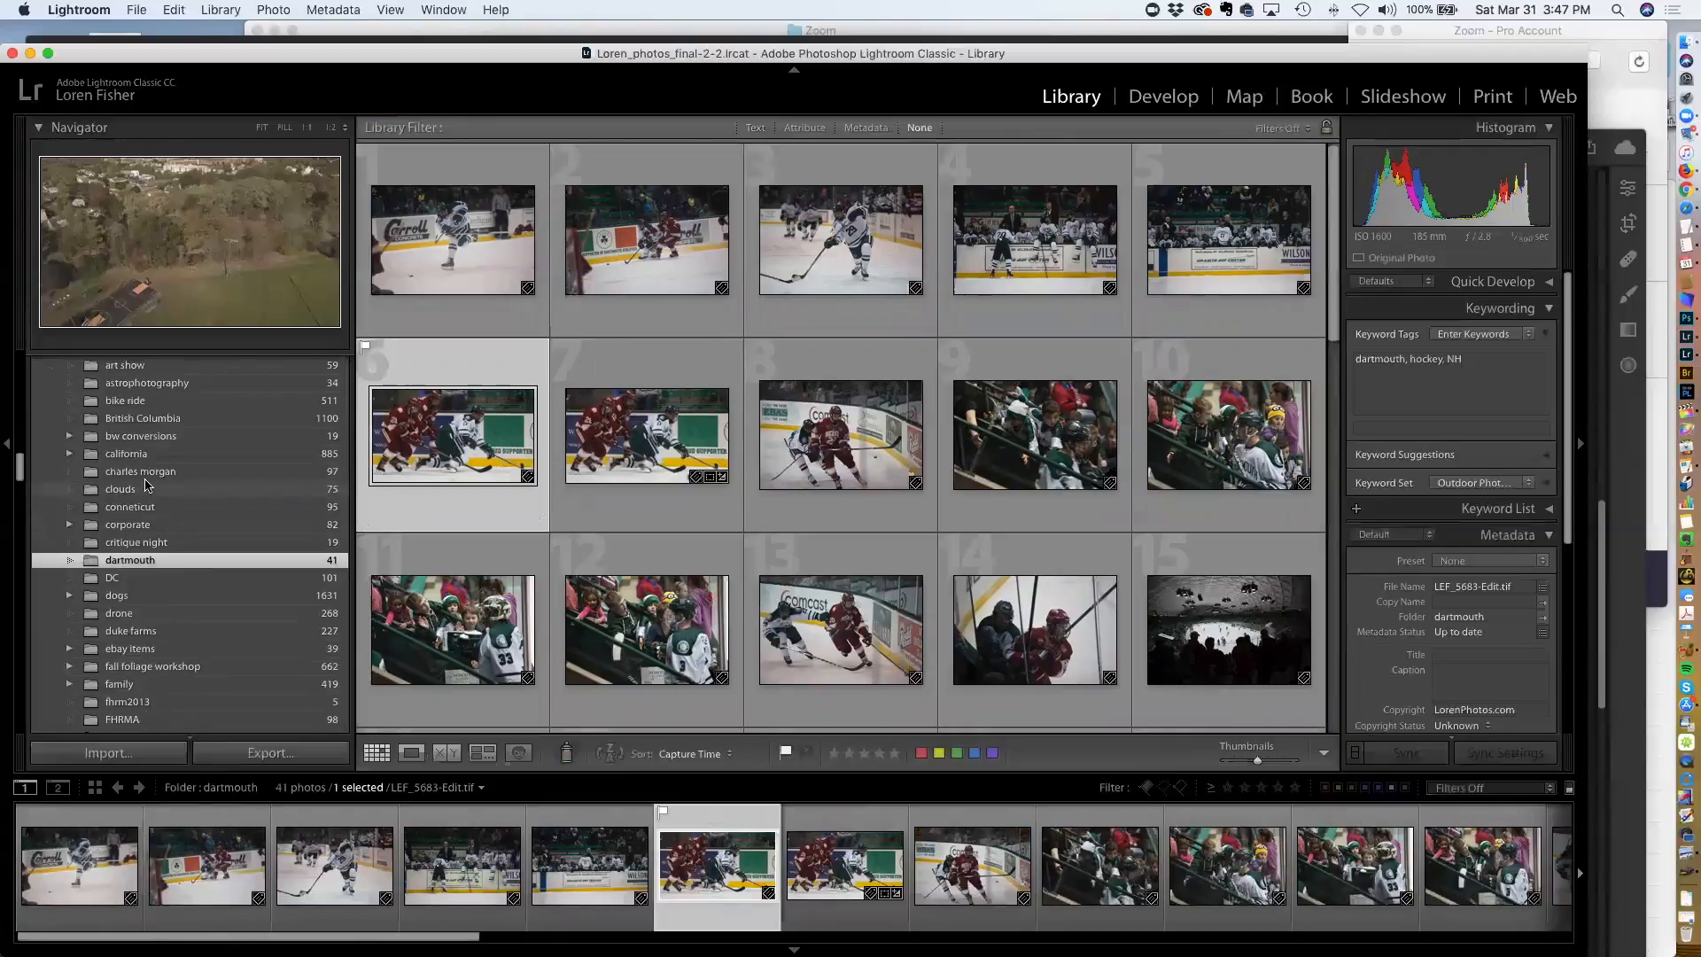
{"action": "scroll", "coordinate": [147, 486], "scroll_direction": "up", "scroll_amount": 1}
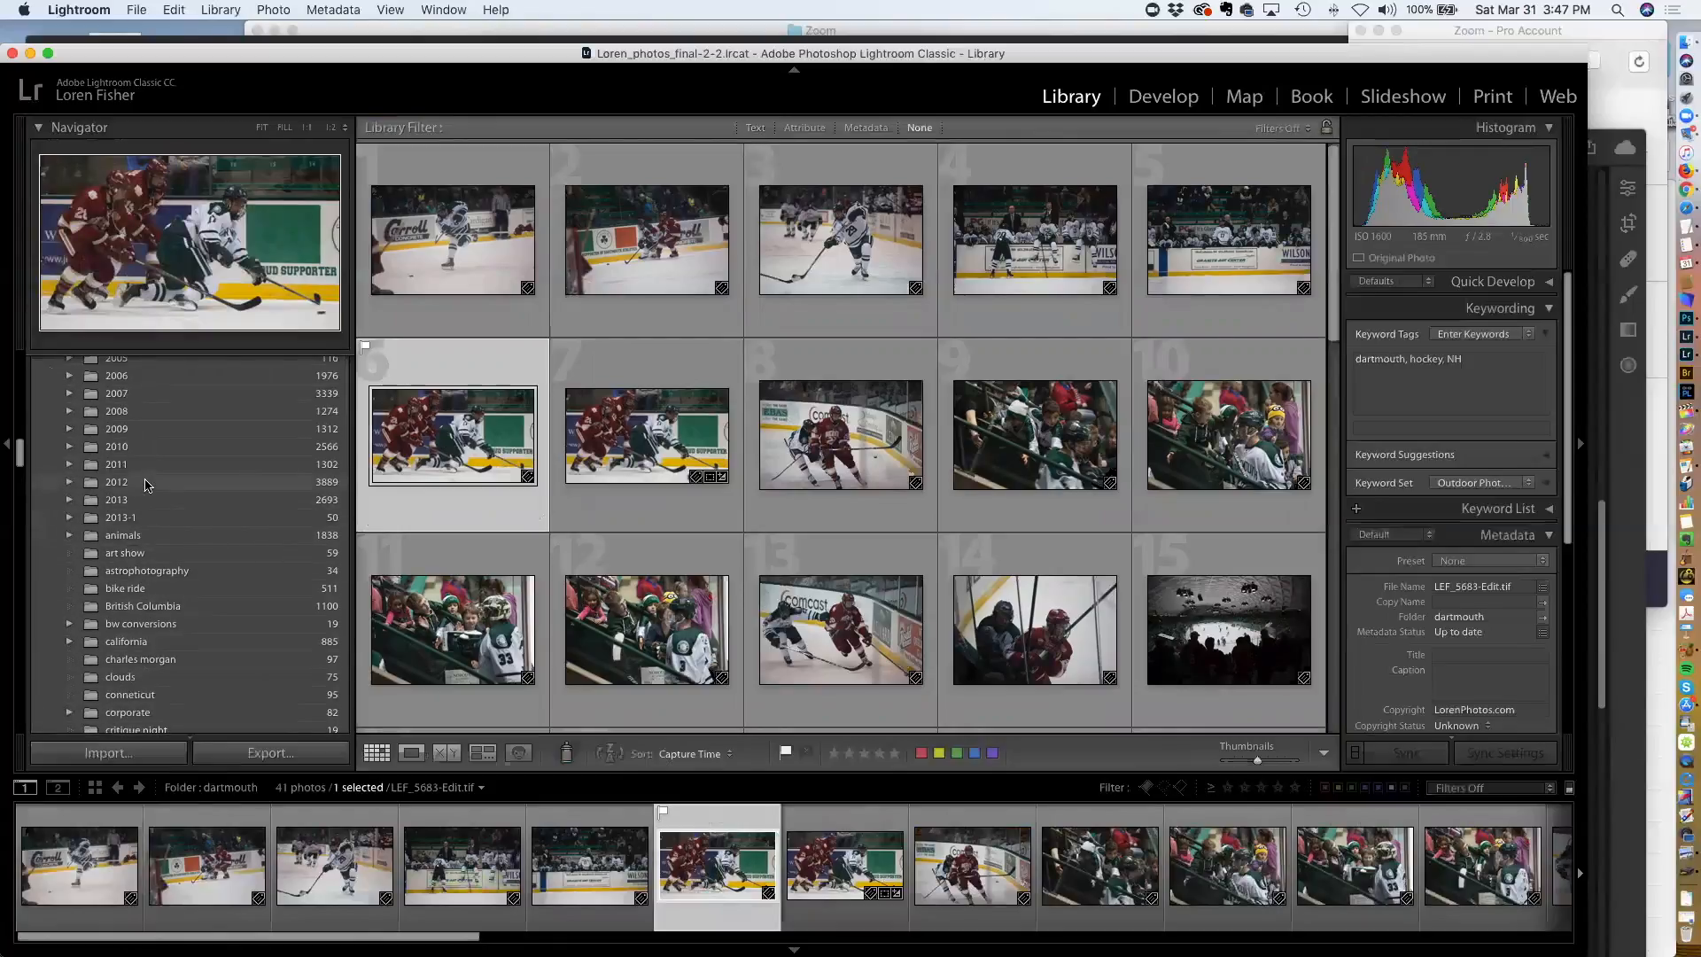
{"action": "scroll", "coordinate": [147, 485], "scroll_direction": "down", "scroll_amount": 10}
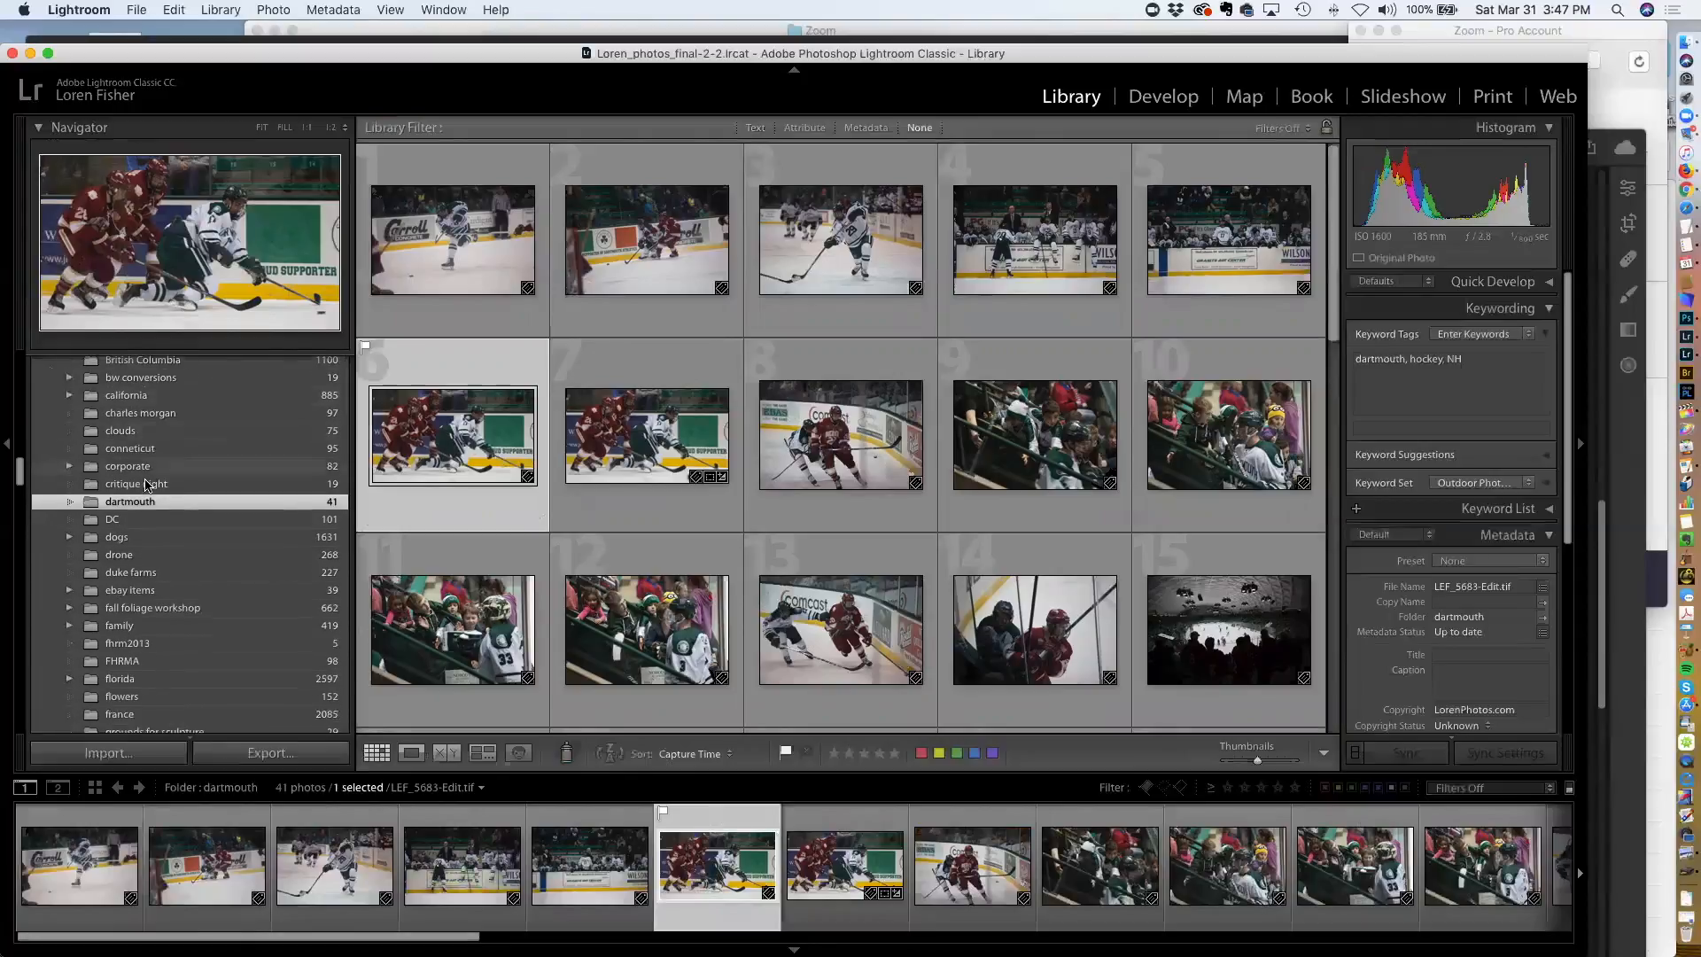
{"action": "scroll", "coordinate": [147, 485], "scroll_direction": "up", "scroll_amount": 5}
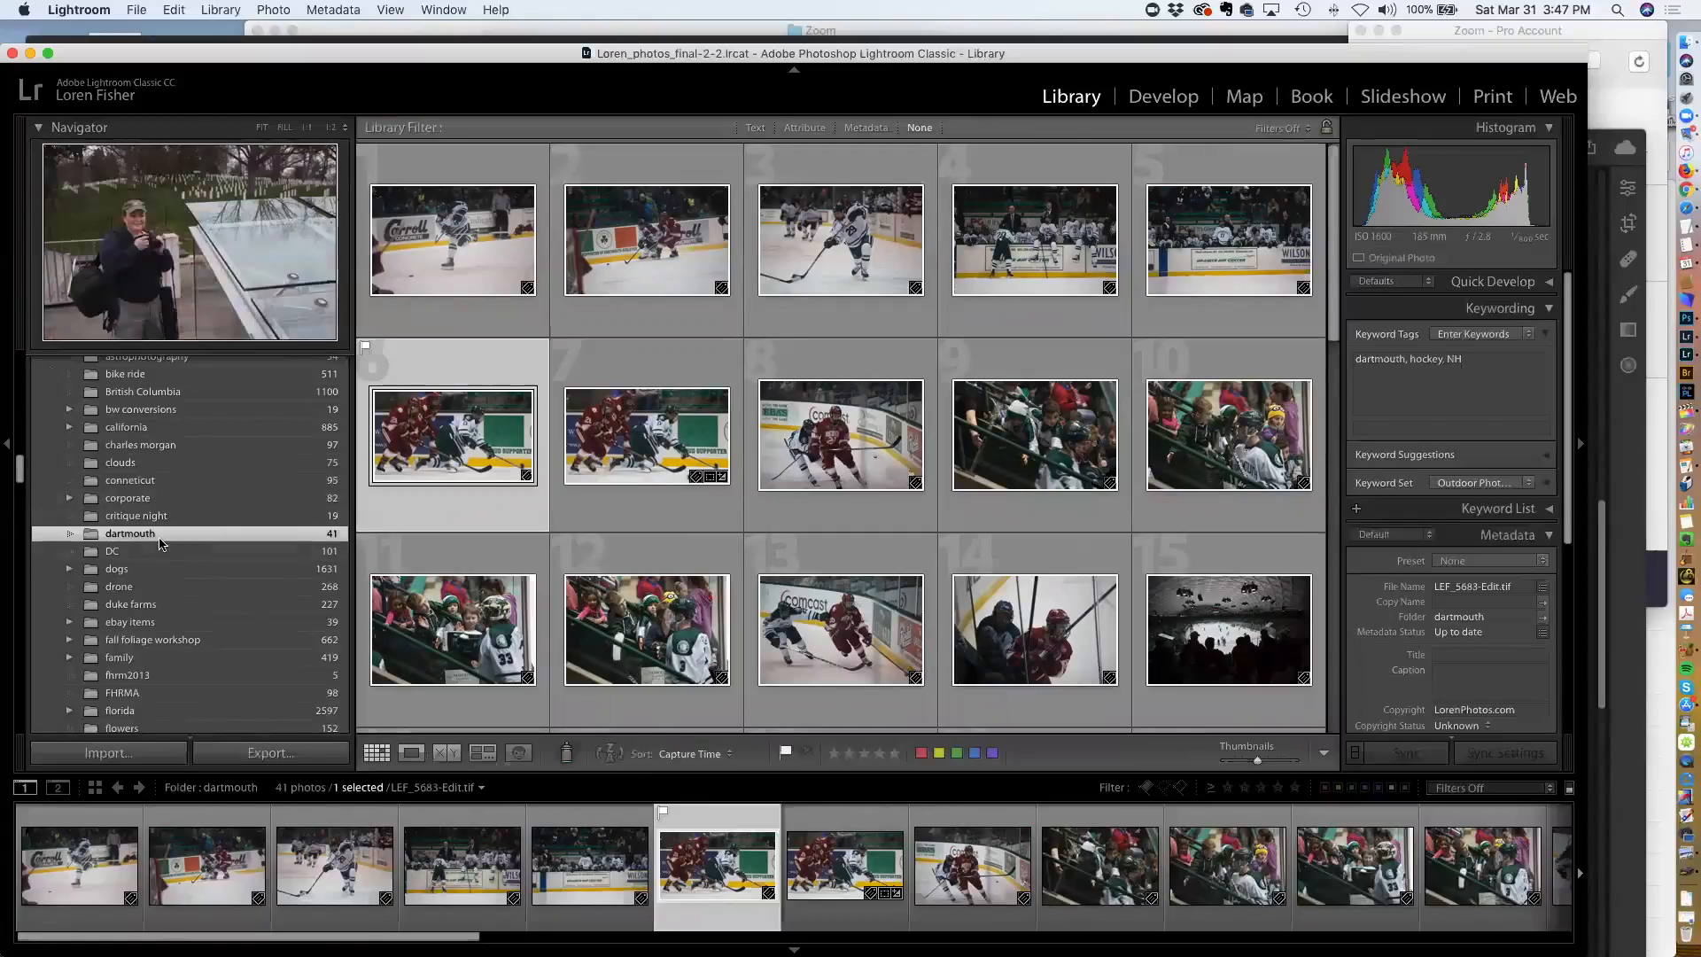
{"action": "scroll", "coordinate": [160, 545], "scroll_direction": "up", "scroll_amount": 2}
{"action": "scroll", "coordinate": [160, 545], "scroll_direction": "up", "scroll_amount": 2}
{"action": "scroll", "coordinate": [133, 602], "scroll_direction": "down", "scroll_amount": 3}
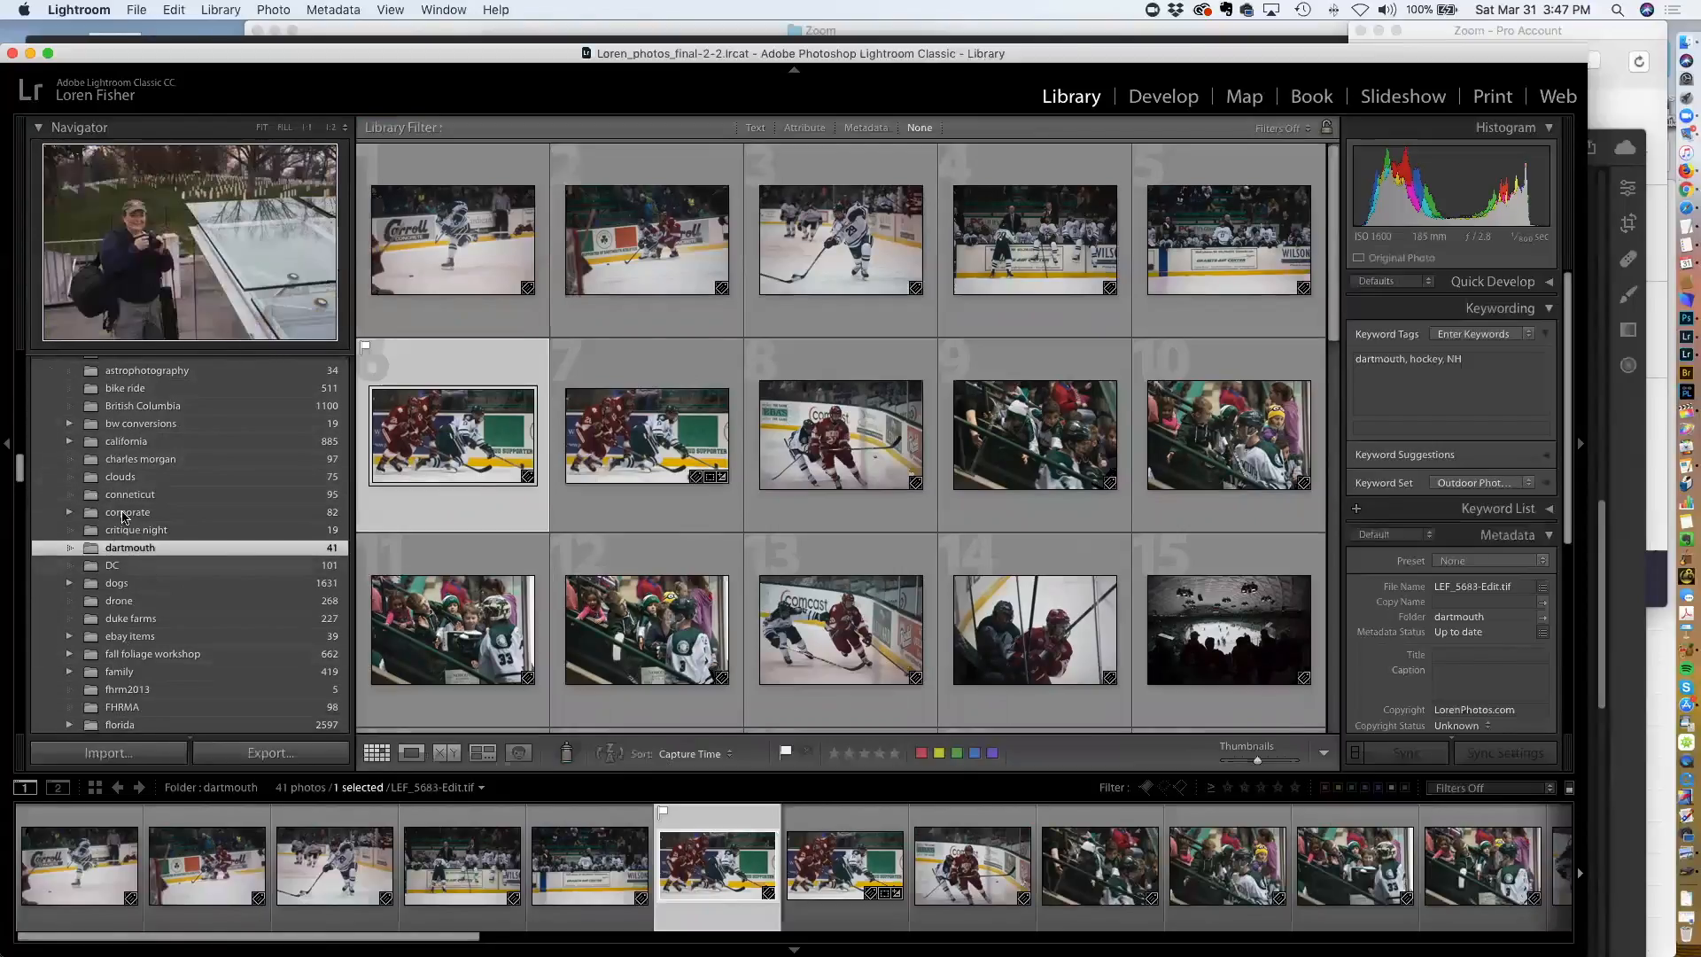
{"action": "scroll", "coordinate": [133, 515], "scroll_direction": "down", "scroll_amount": 2}
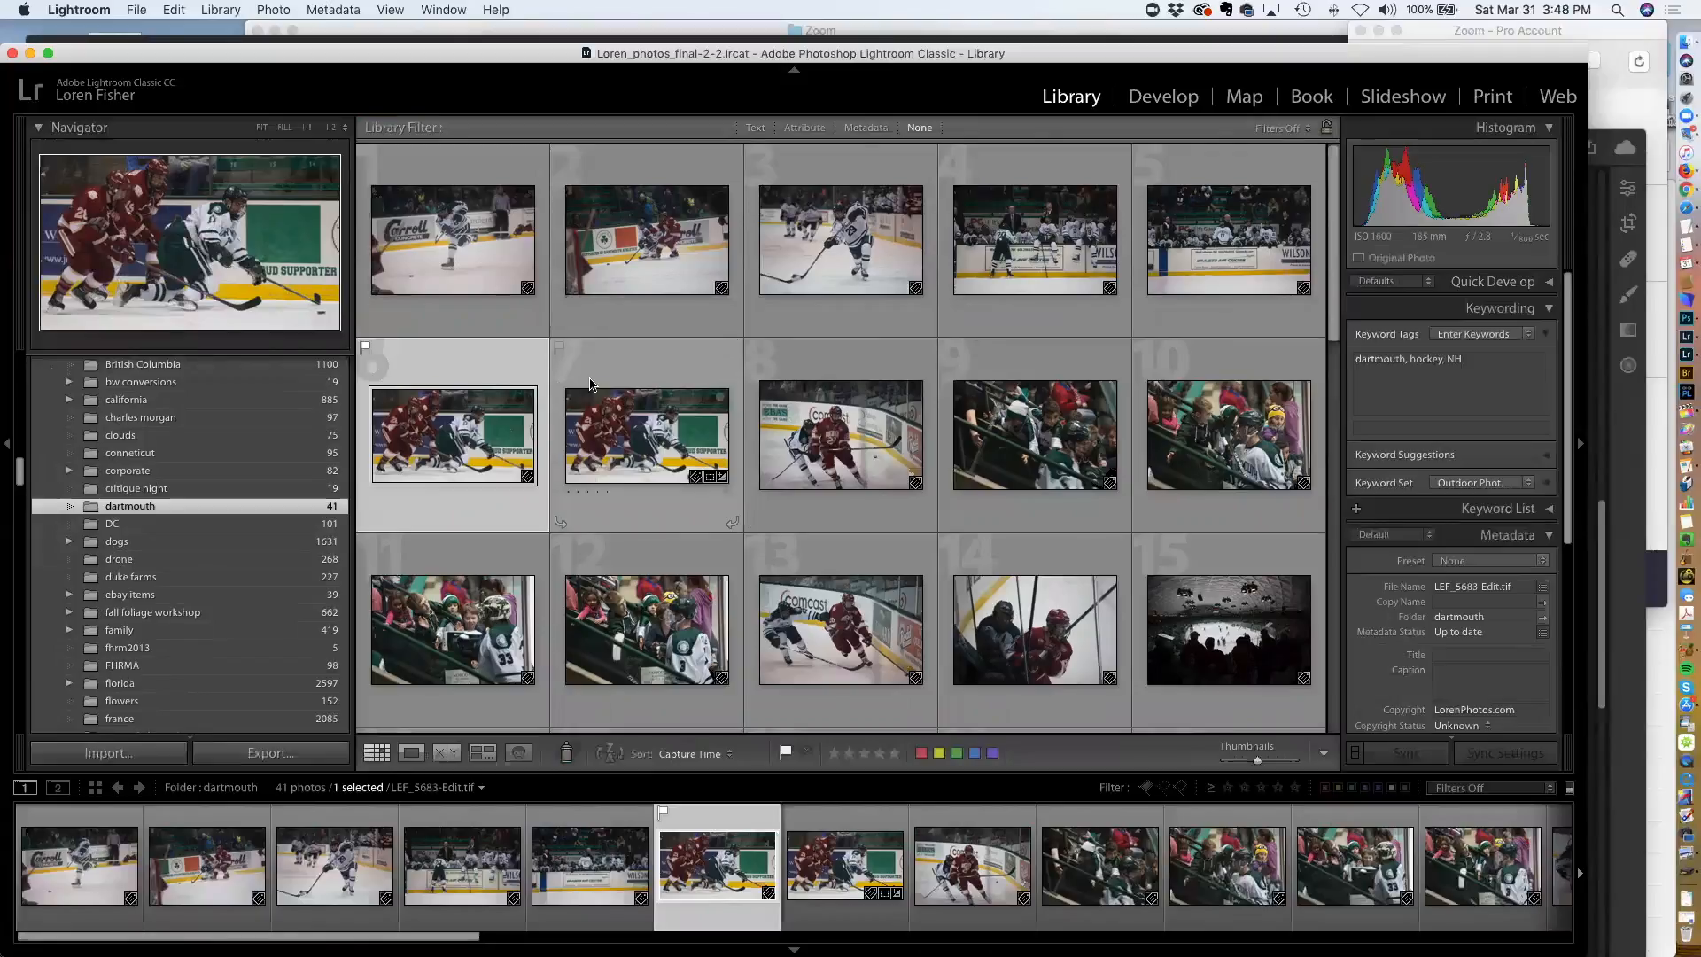
{"action": "scroll", "coordinate": [233, 456], "scroll_direction": "up", "scroll_amount": 8}
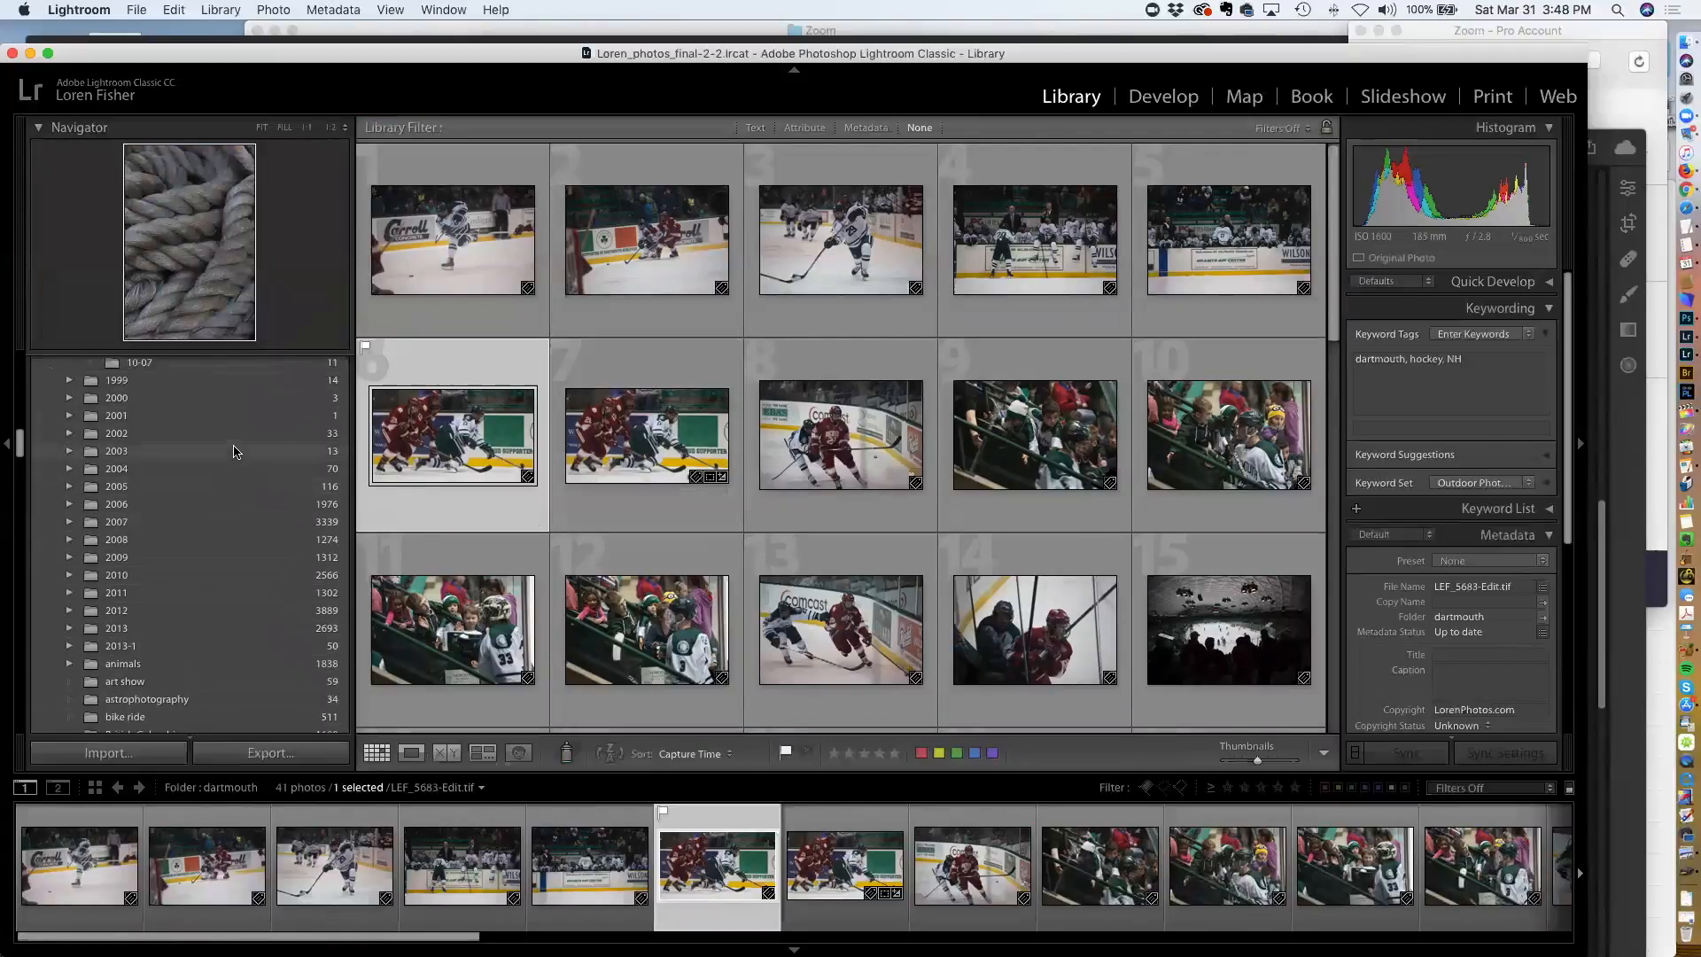
{"action": "scroll", "coordinate": [241, 434], "scroll_direction": "up", "scroll_amount": 9}
{"action": "scroll", "coordinate": [237, 443], "scroll_direction": "down", "scroll_amount": 9}
{"action": "scroll", "coordinate": [206, 481], "scroll_direction": "down", "scroll_amount": 10}
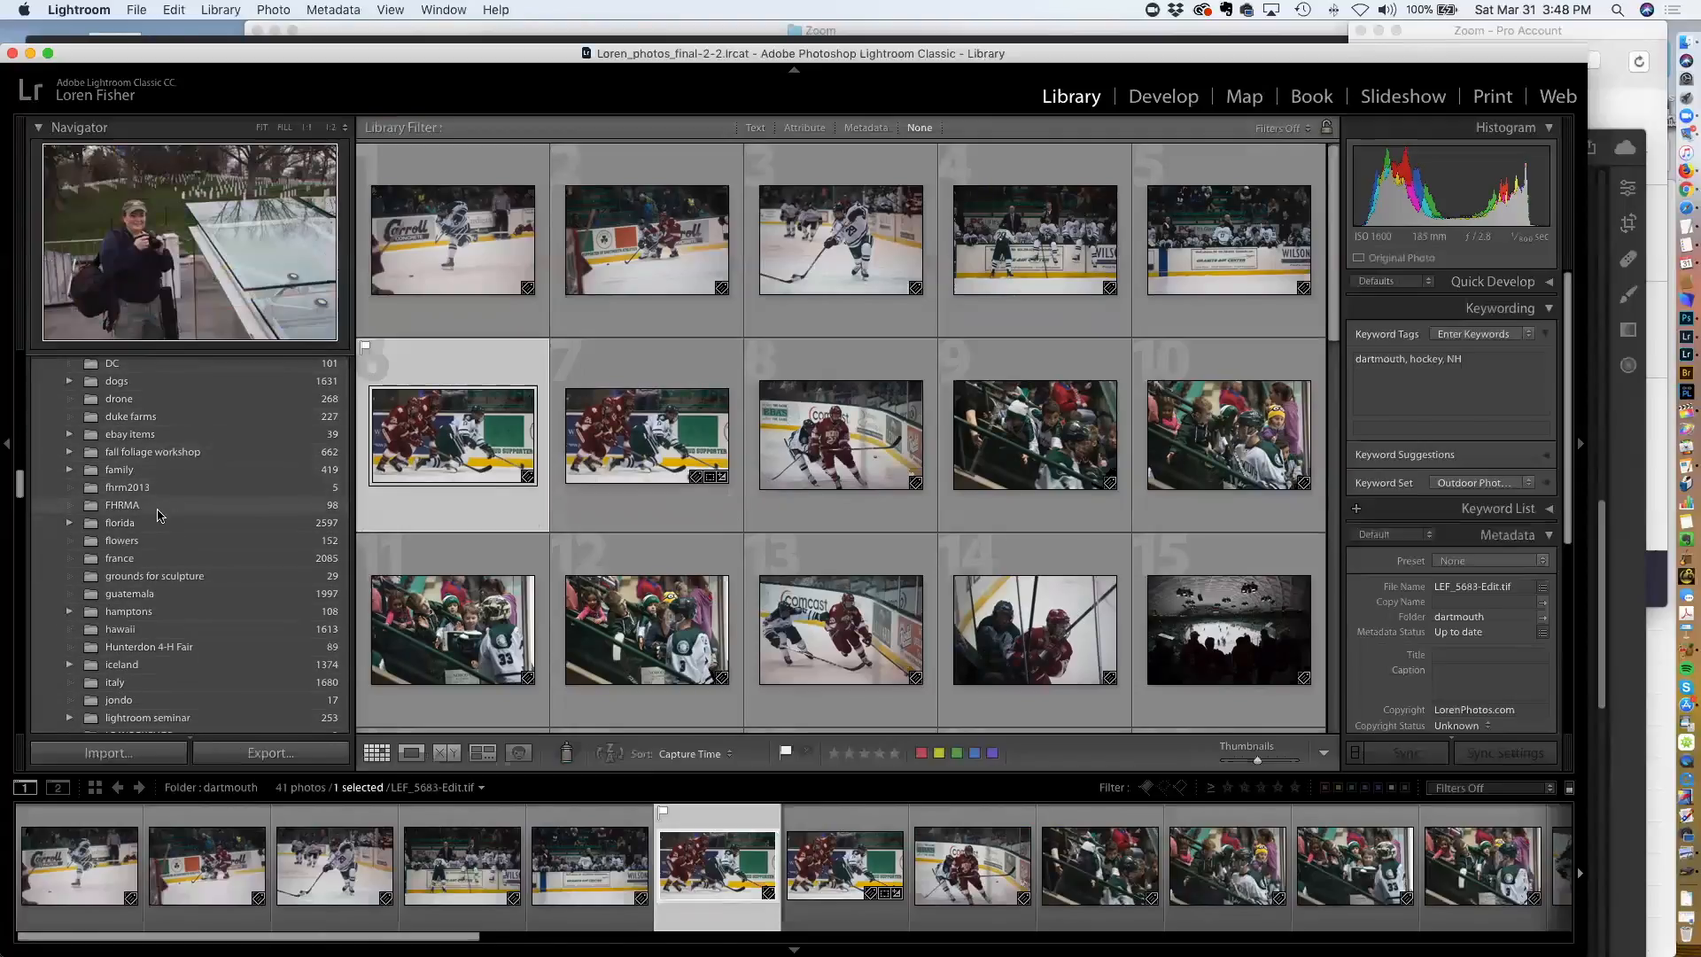
{"action": "left_click", "coordinate": [148, 522]}
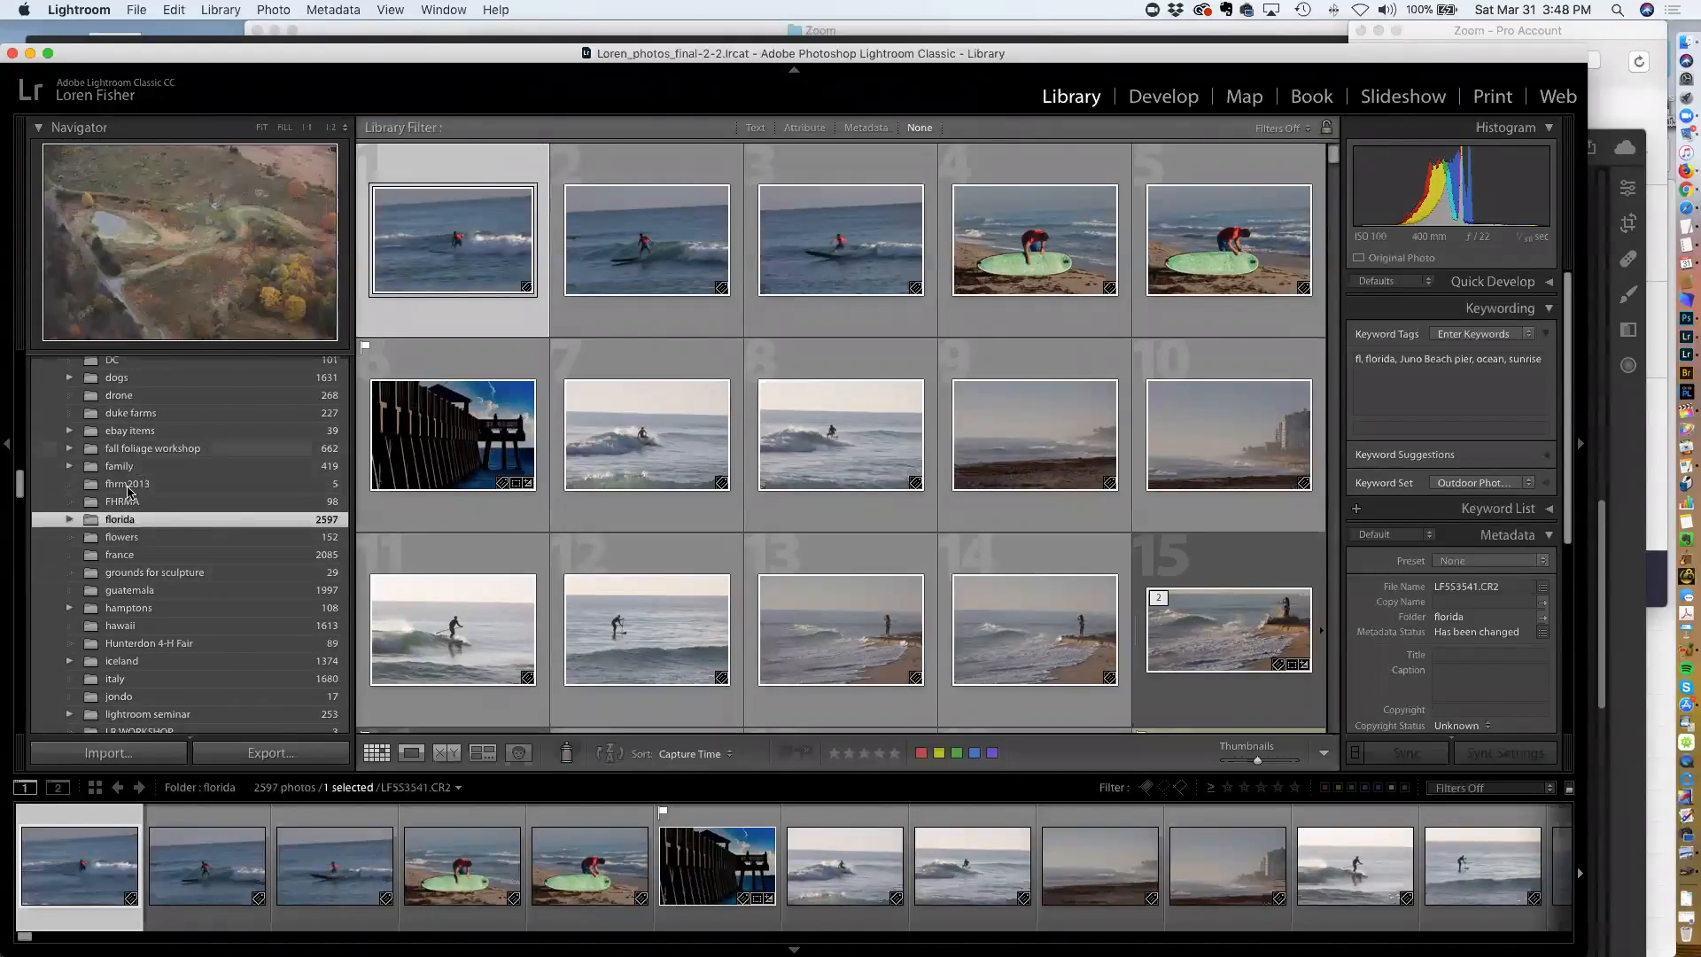
Collapse the Folders panel to bring the Collections list into view
{"action": "scroll", "coordinate": [124, 500], "scroll_direction": "down", "scroll_amount": 1}
{"action": "scroll", "coordinate": [129, 483], "scroll_direction": "down", "scroll_amount": 4}
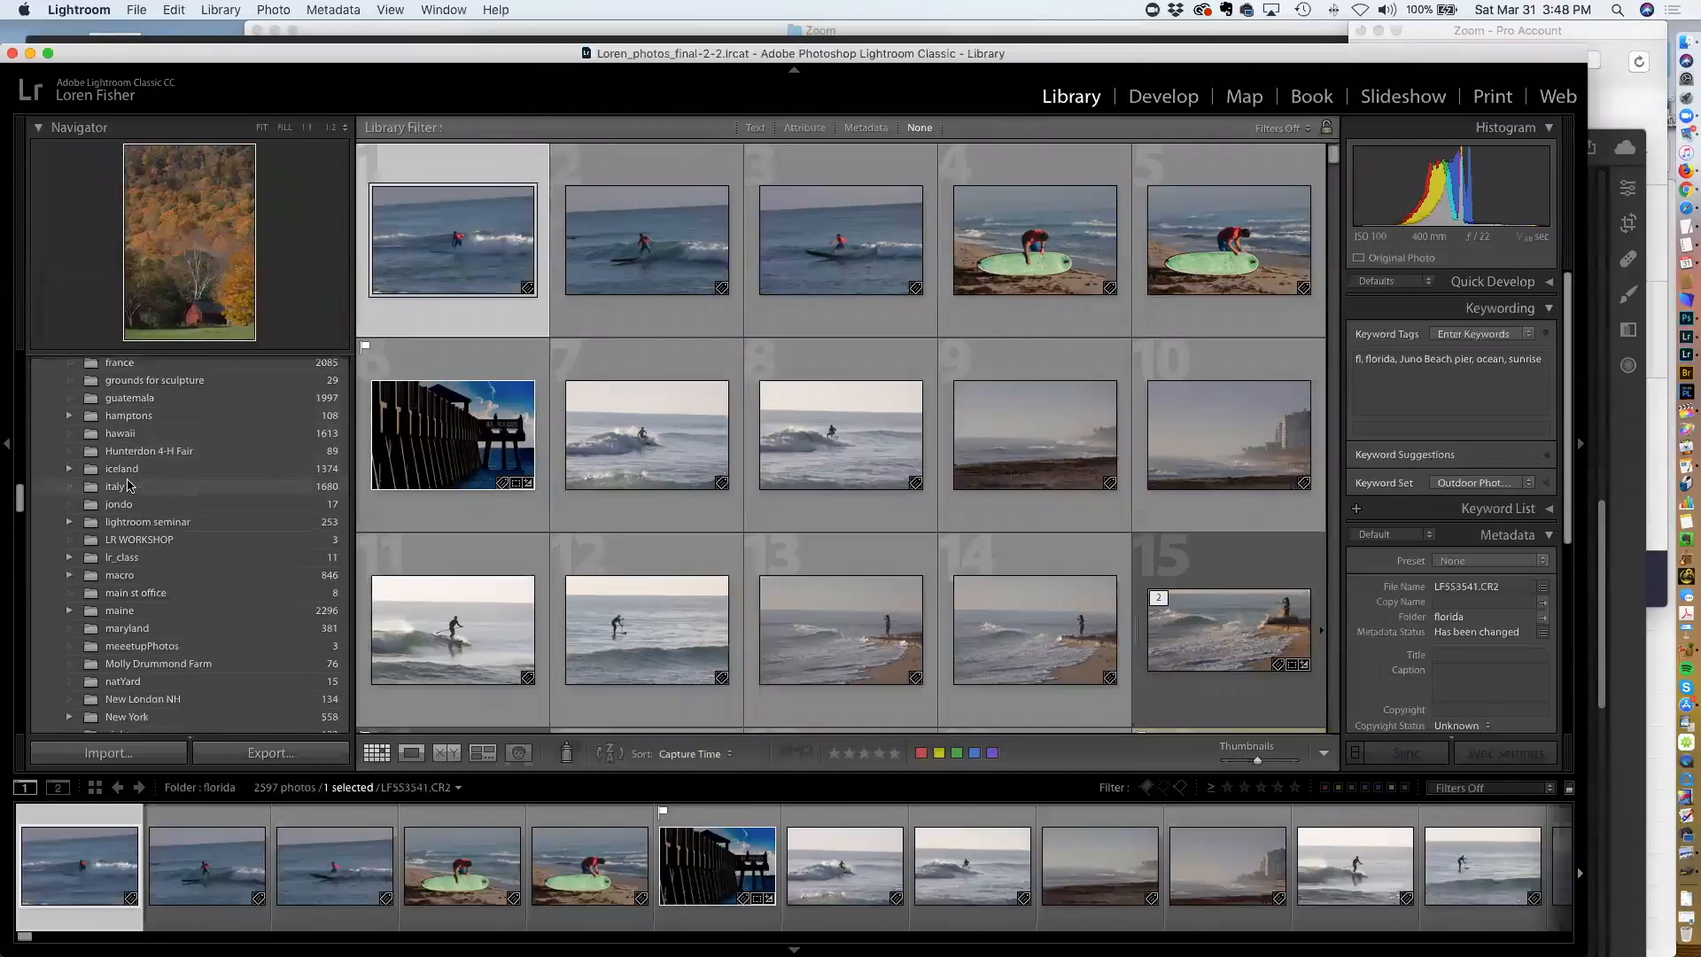
{"action": "scroll", "coordinate": [128, 483], "scroll_direction": "up", "scroll_amount": 5}
{"action": "scroll", "coordinate": [128, 487], "scroll_direction": "up", "scroll_amount": 10}
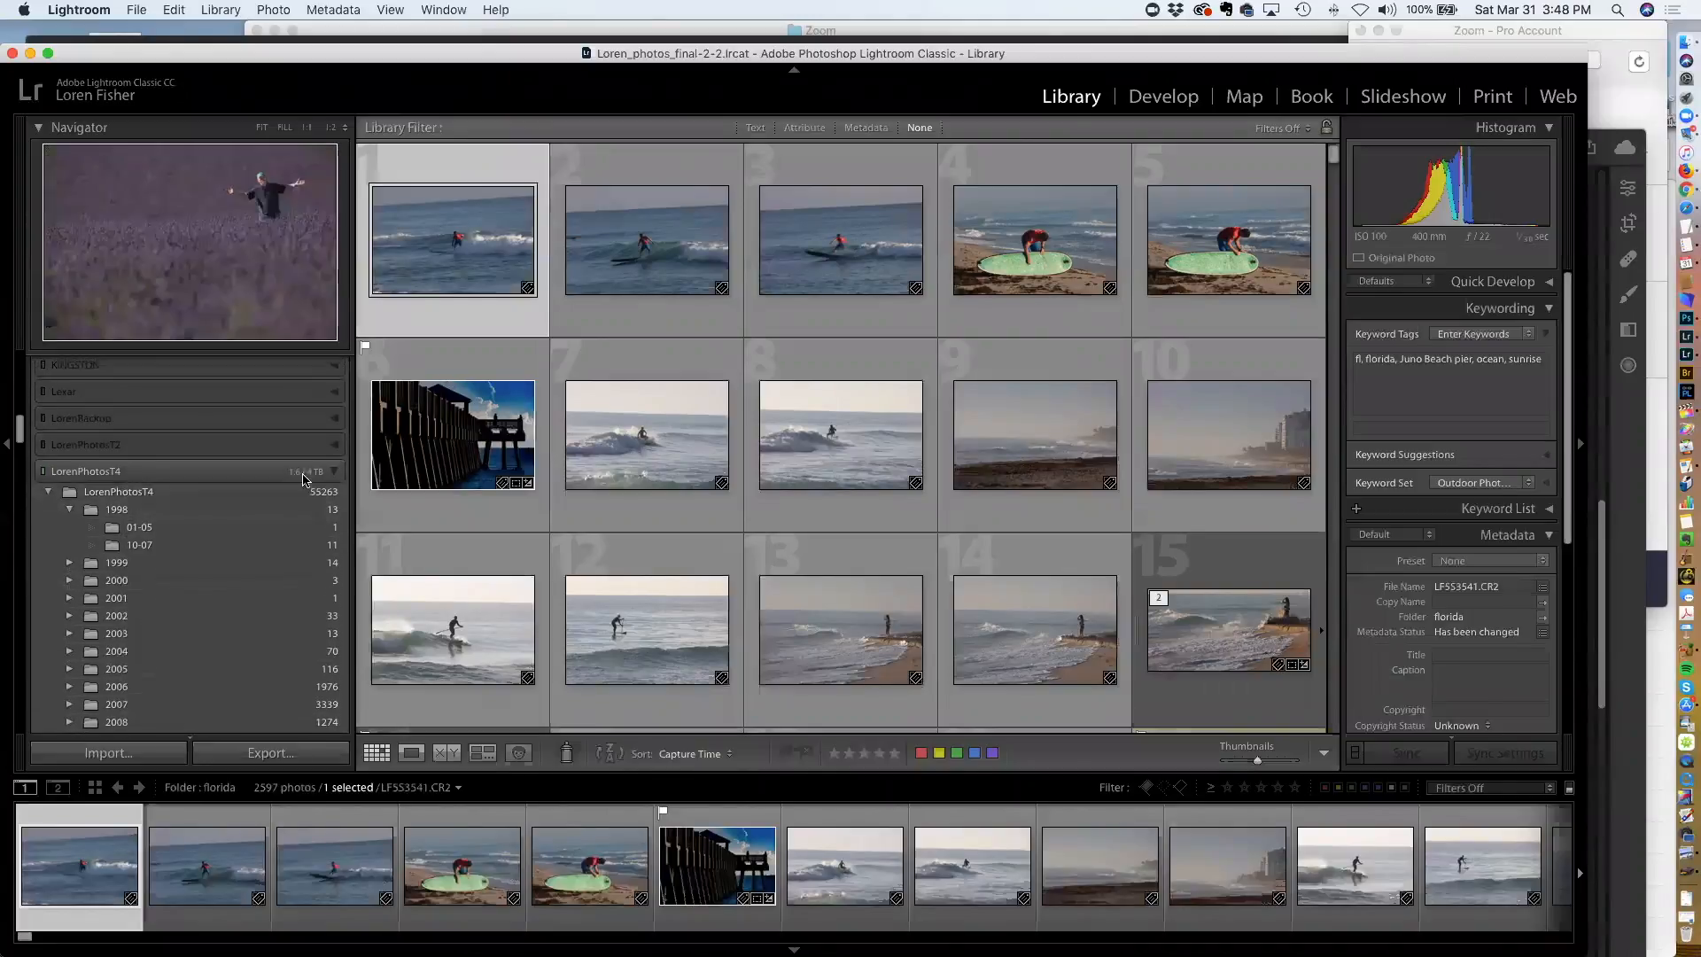
{"action": "scroll", "coordinate": [236, 478], "scroll_direction": "up", "scroll_amount": 15}
{"action": "scroll", "coordinate": [199, 461], "scroll_direction": "up", "scroll_amount": 15}
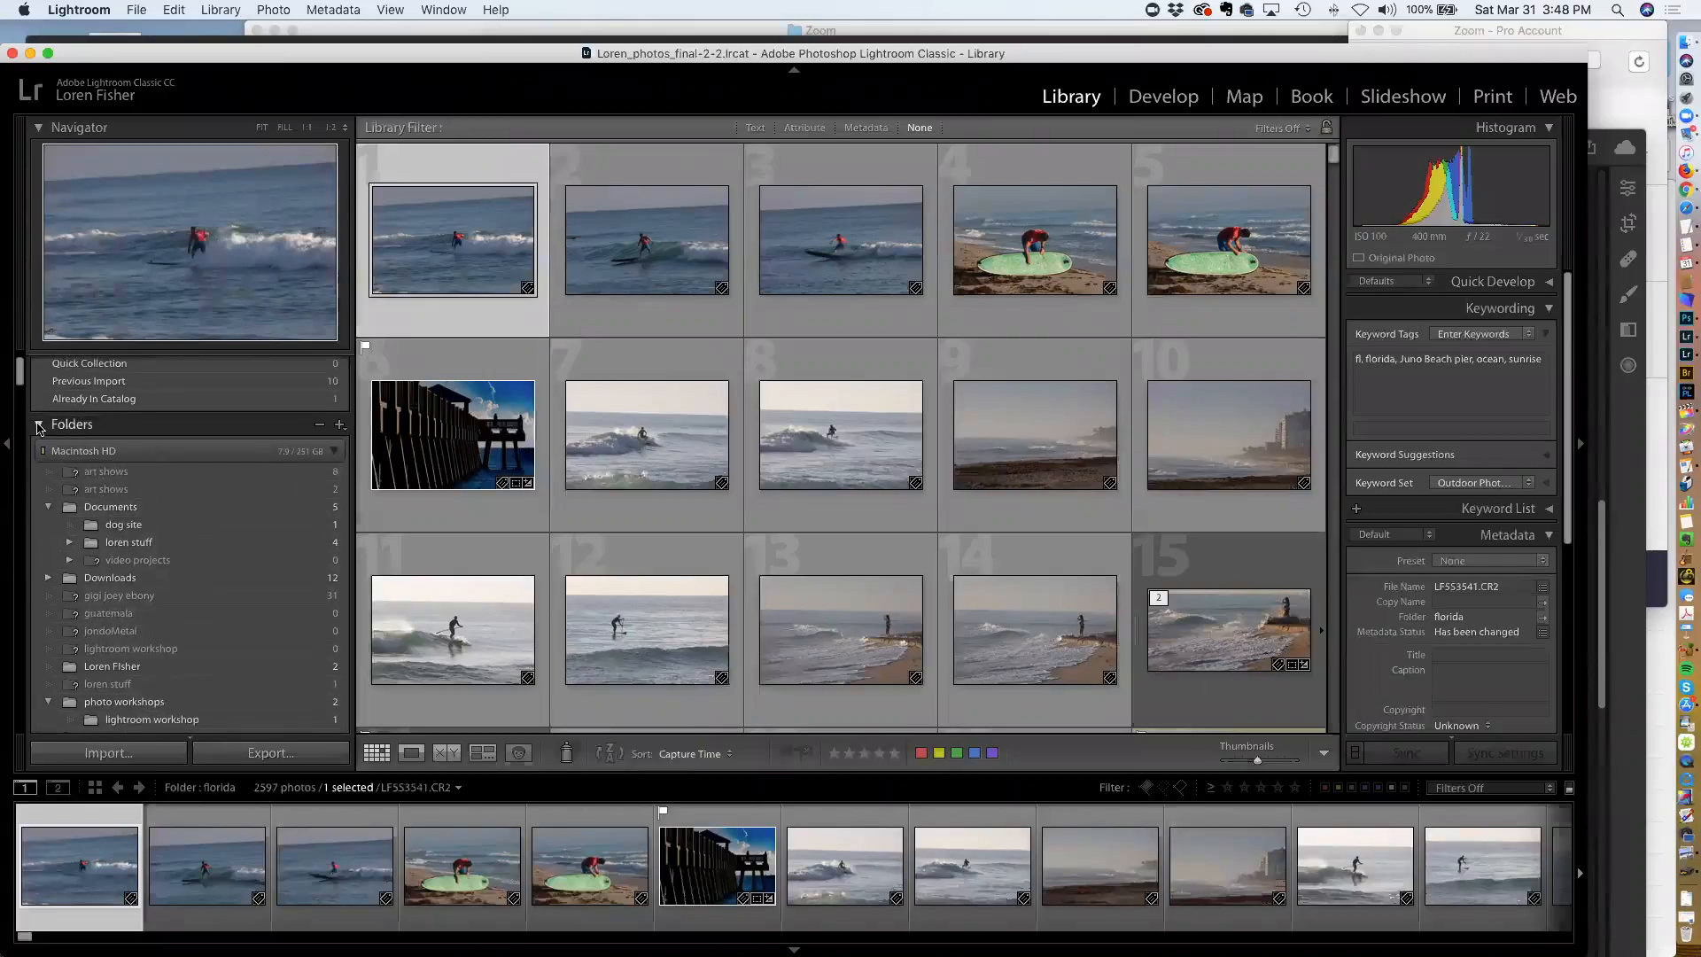
{"action": "left_click", "coordinate": [39, 426]}
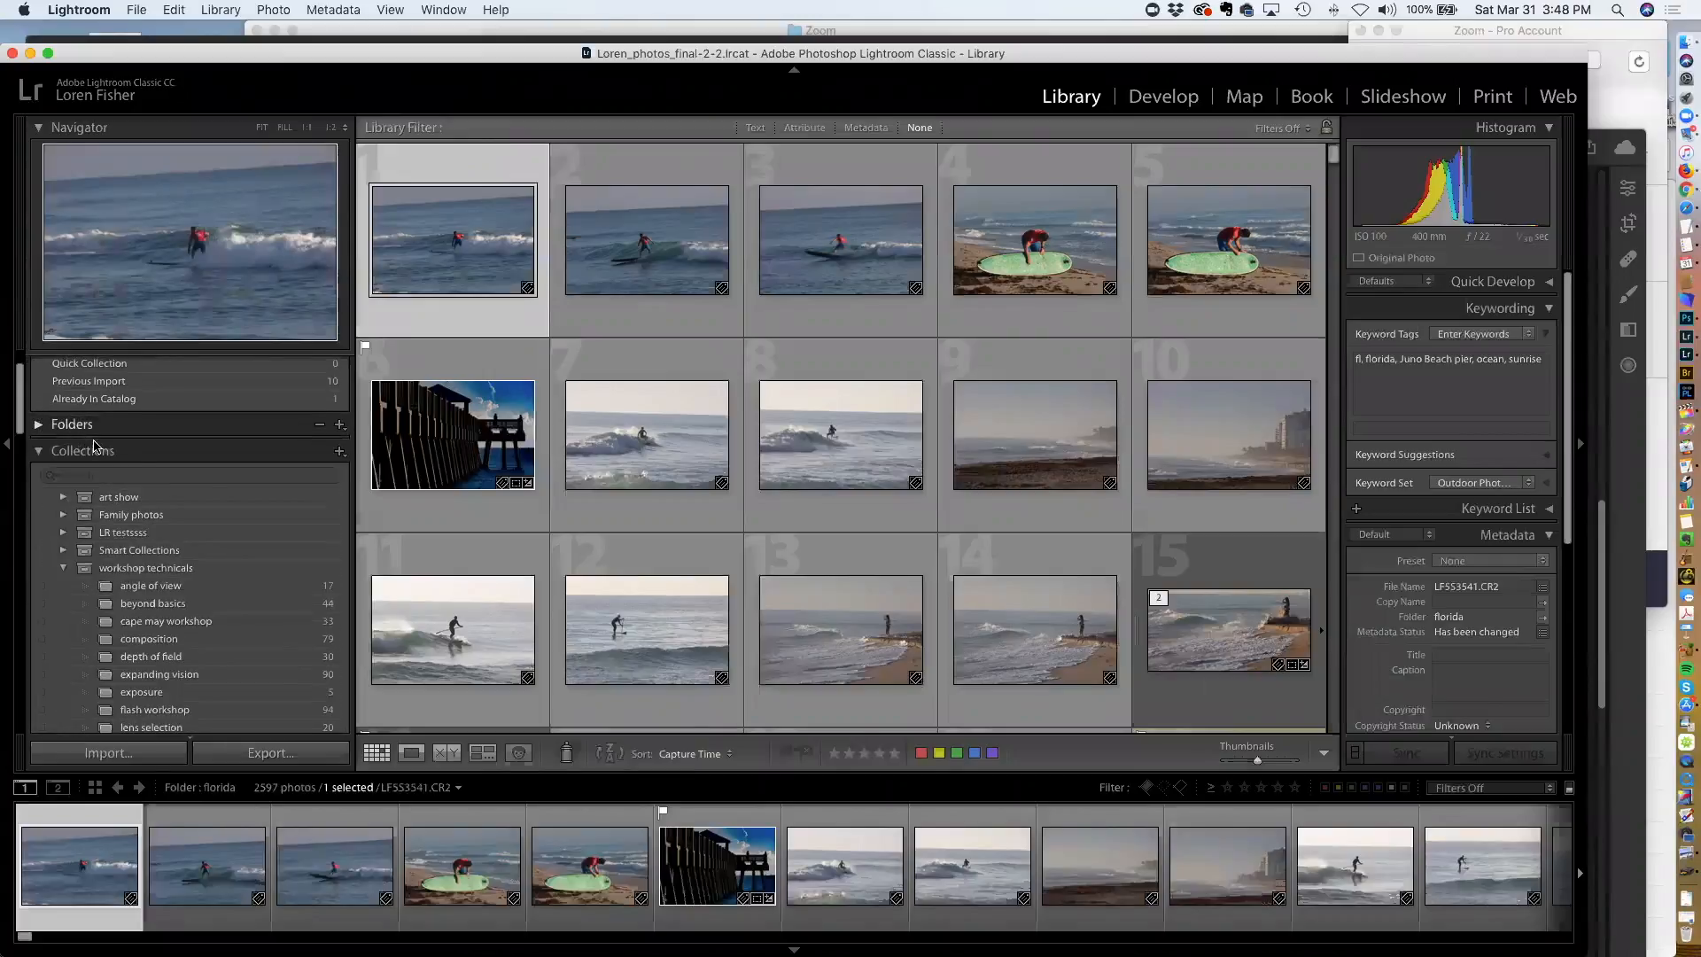
{"action": "scroll", "coordinate": [257, 442], "scroll_direction": "down", "scroll_amount": 1}
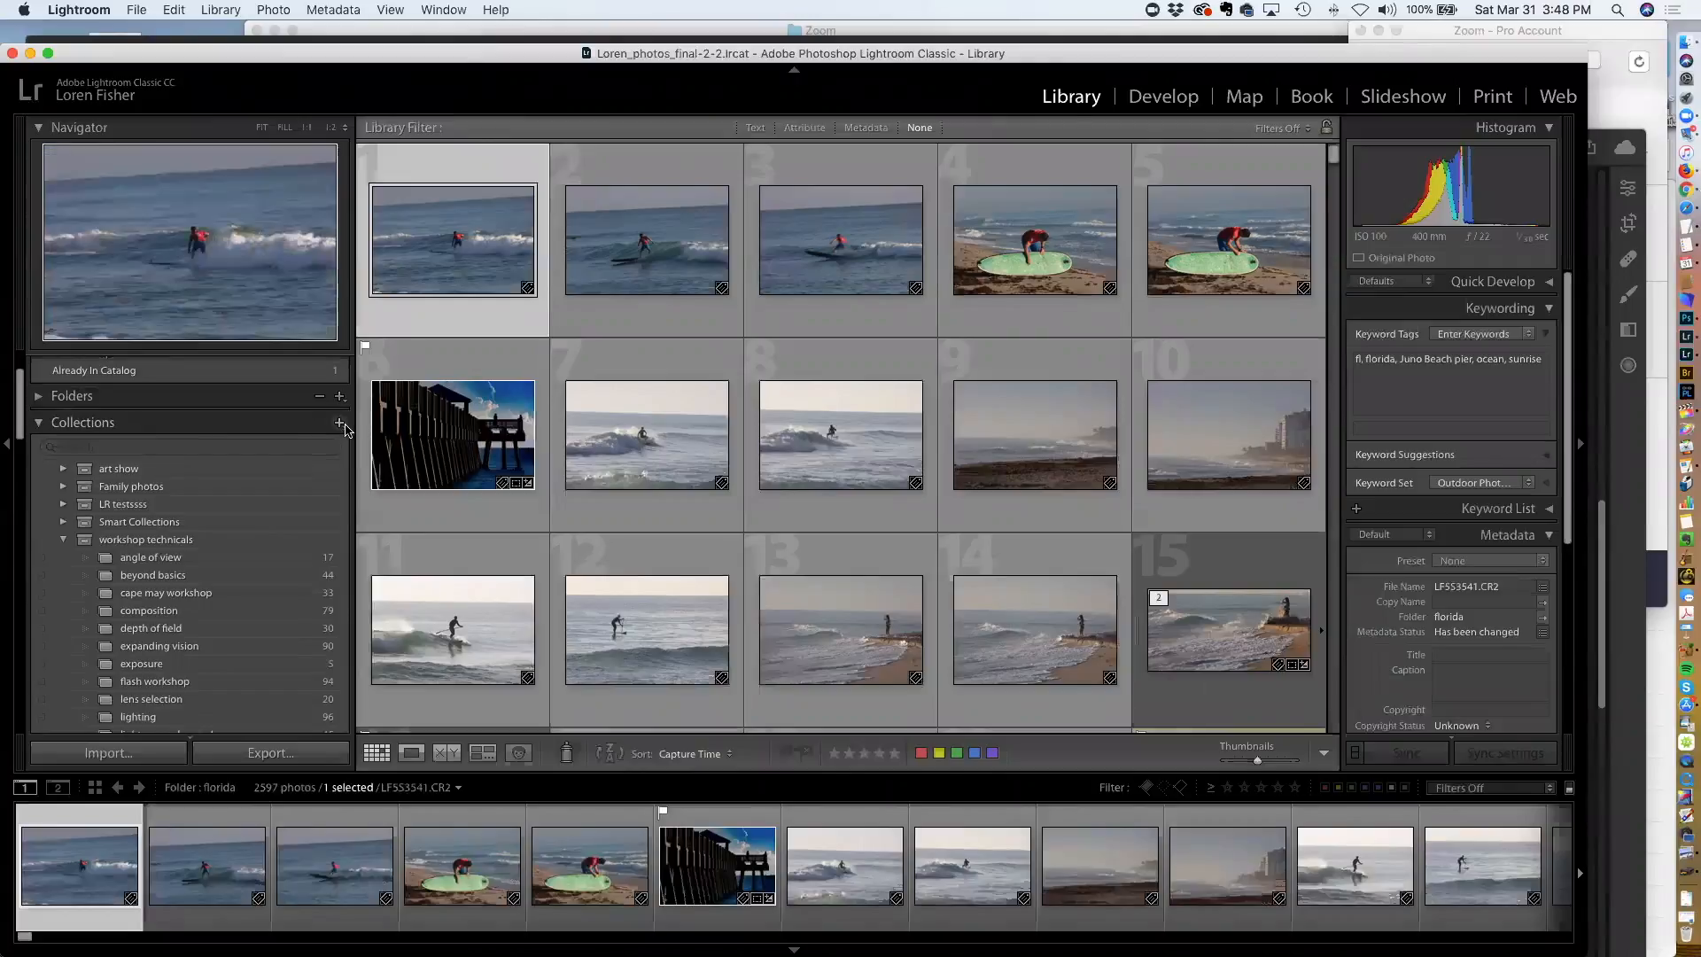
{"action": "left_click", "coordinate": [340, 423]}
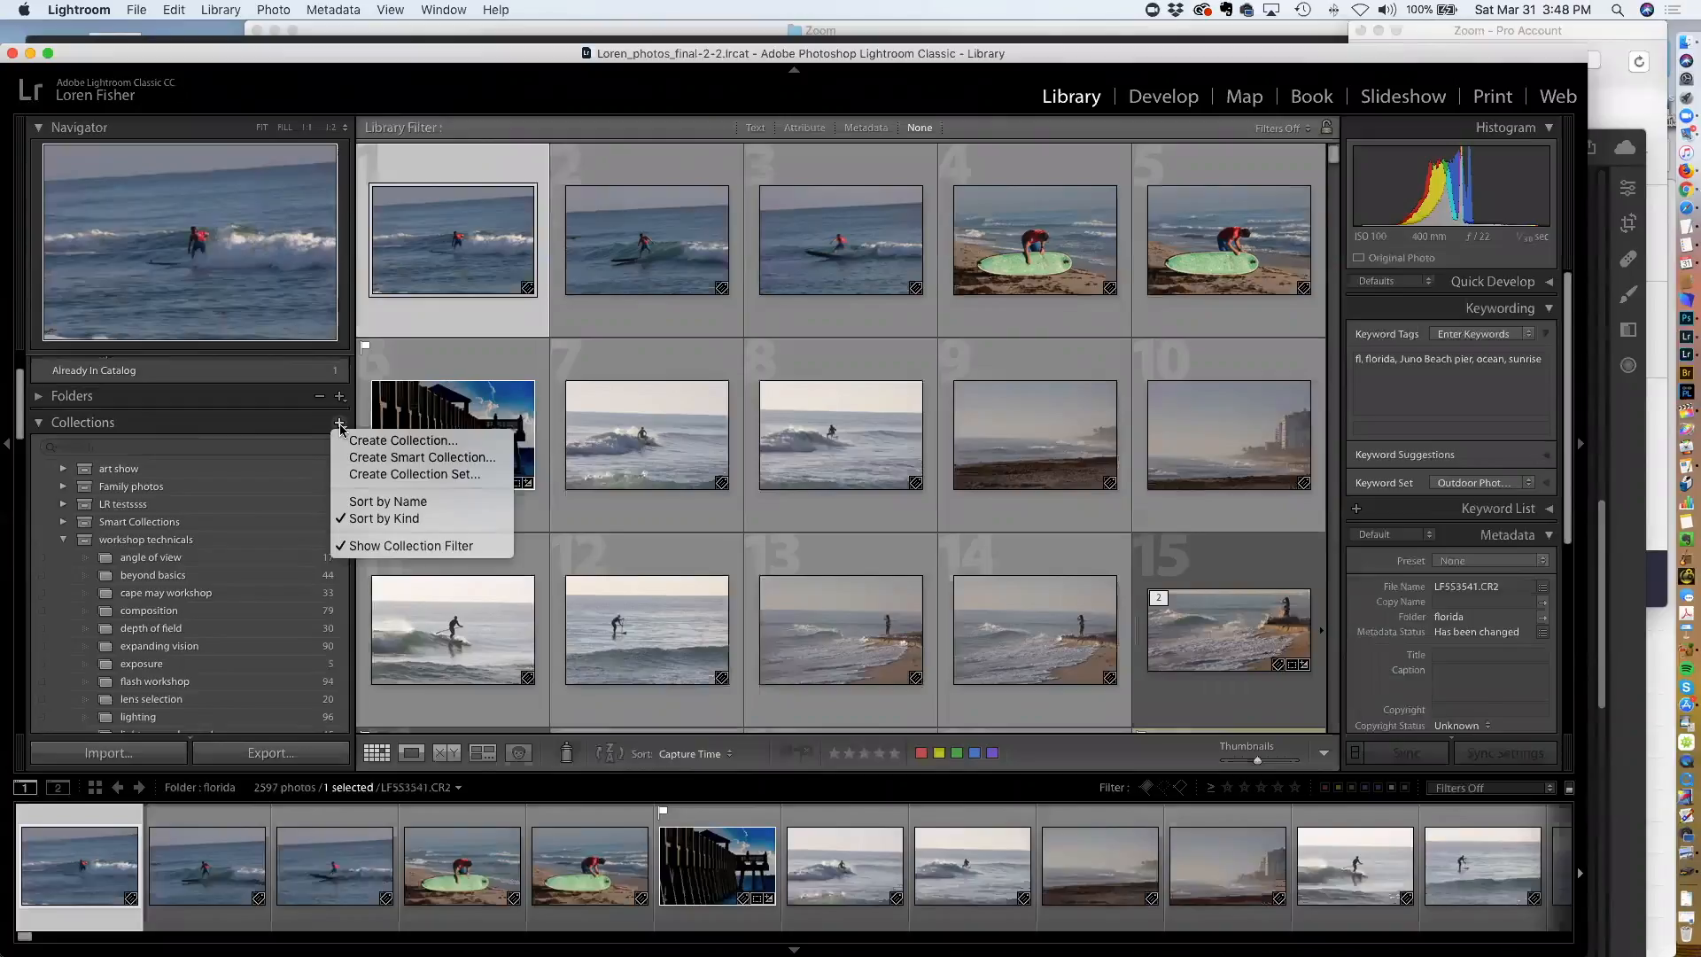
{"action": "left_click", "coordinate": [340, 428]}
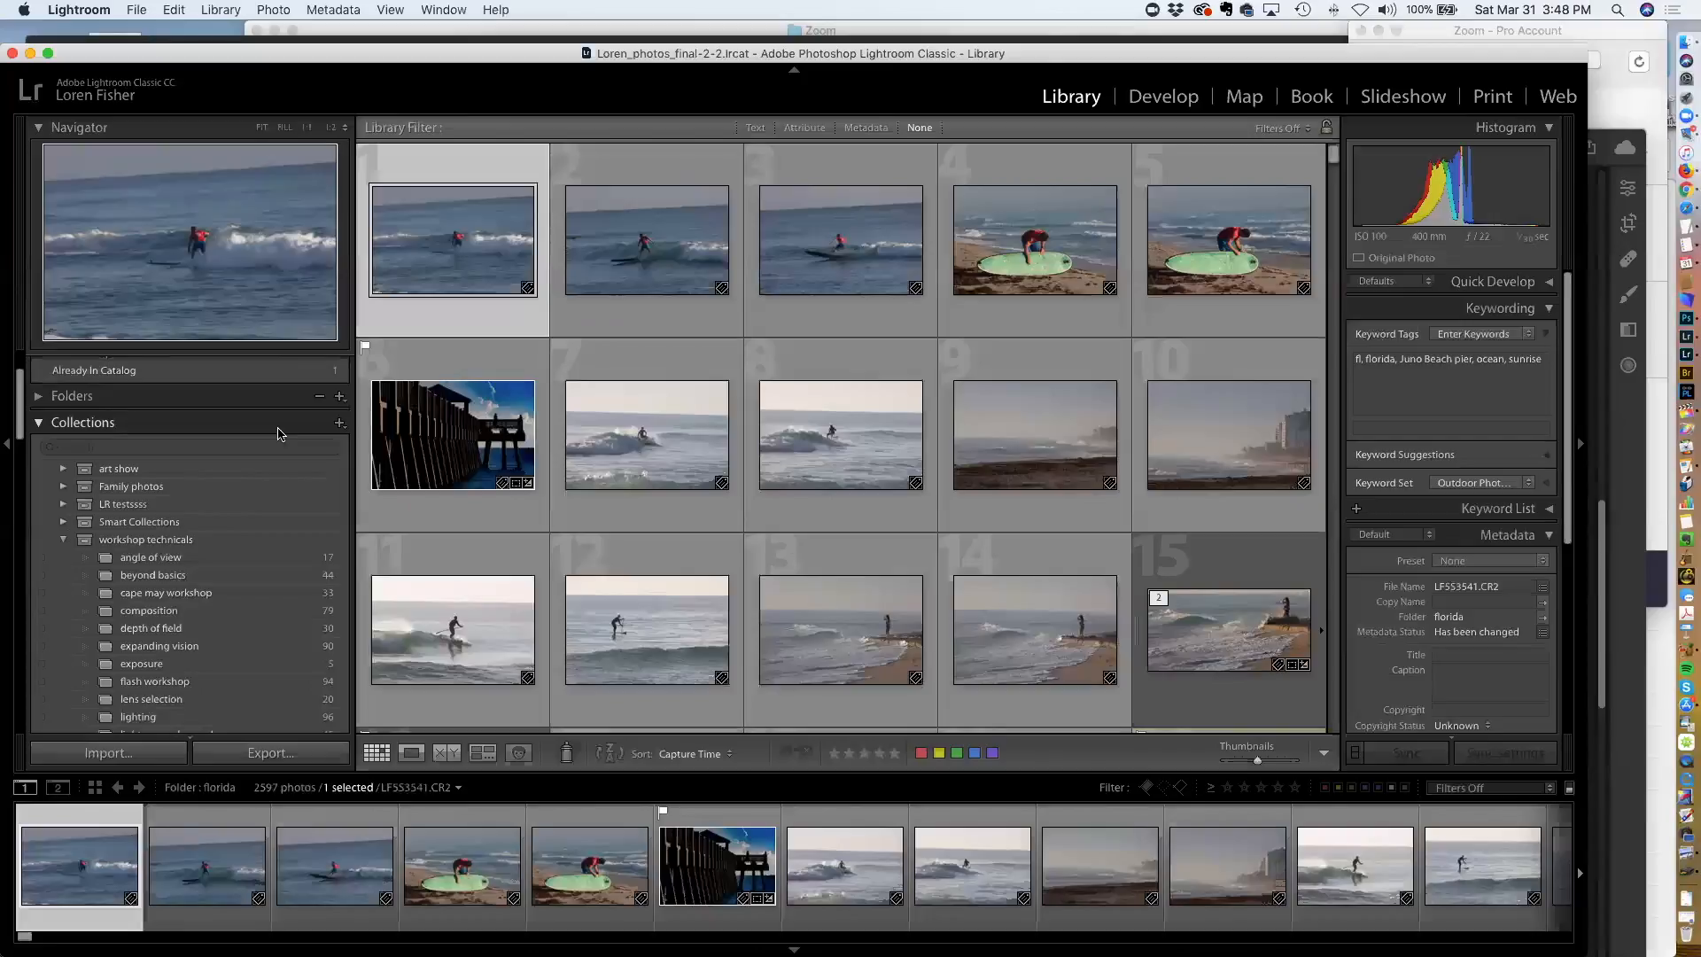
Browse the Collections list and open the lightroom workshop collection
{"action": "scroll", "coordinate": [280, 434], "scroll_direction": "down", "scroll_amount": 1}
{"action": "scroll", "coordinate": [274, 439], "scroll_direction": "up", "scroll_amount": 3}
{"action": "scroll", "coordinate": [266, 447], "scroll_direction": "down", "scroll_amount": 10}
{"action": "scroll", "coordinate": [257, 458], "scroll_direction": "down", "scroll_amount": 2}
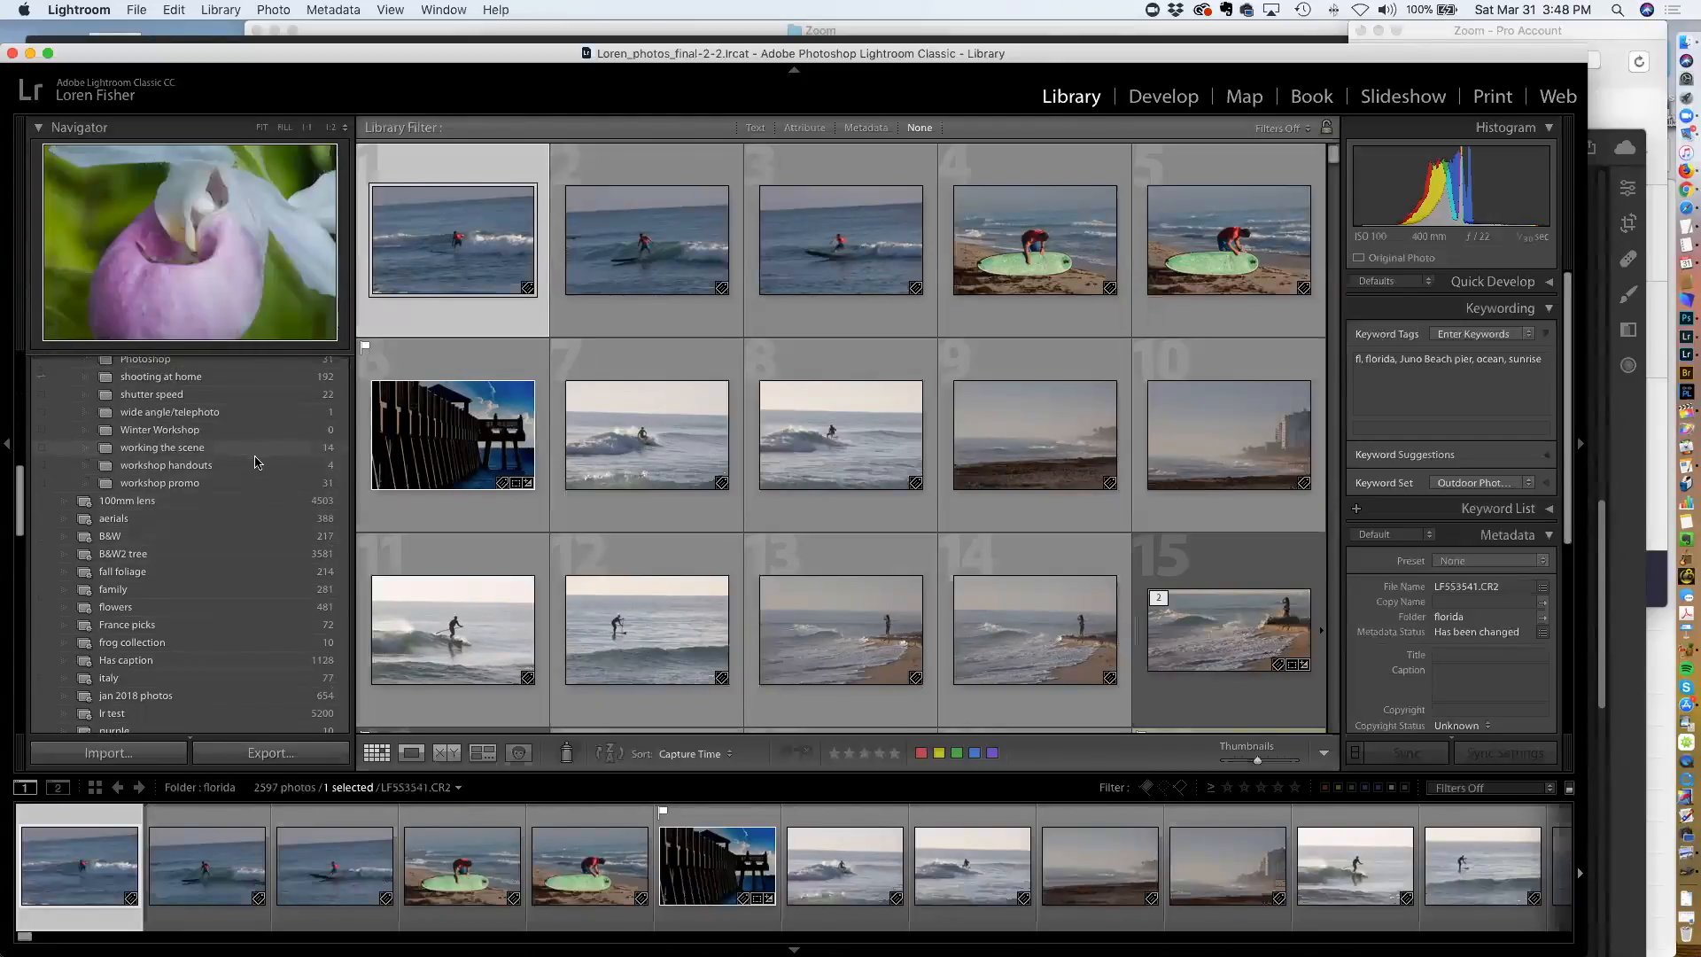
{"action": "scroll", "coordinate": [255, 462], "scroll_direction": "up", "scroll_amount": 3}
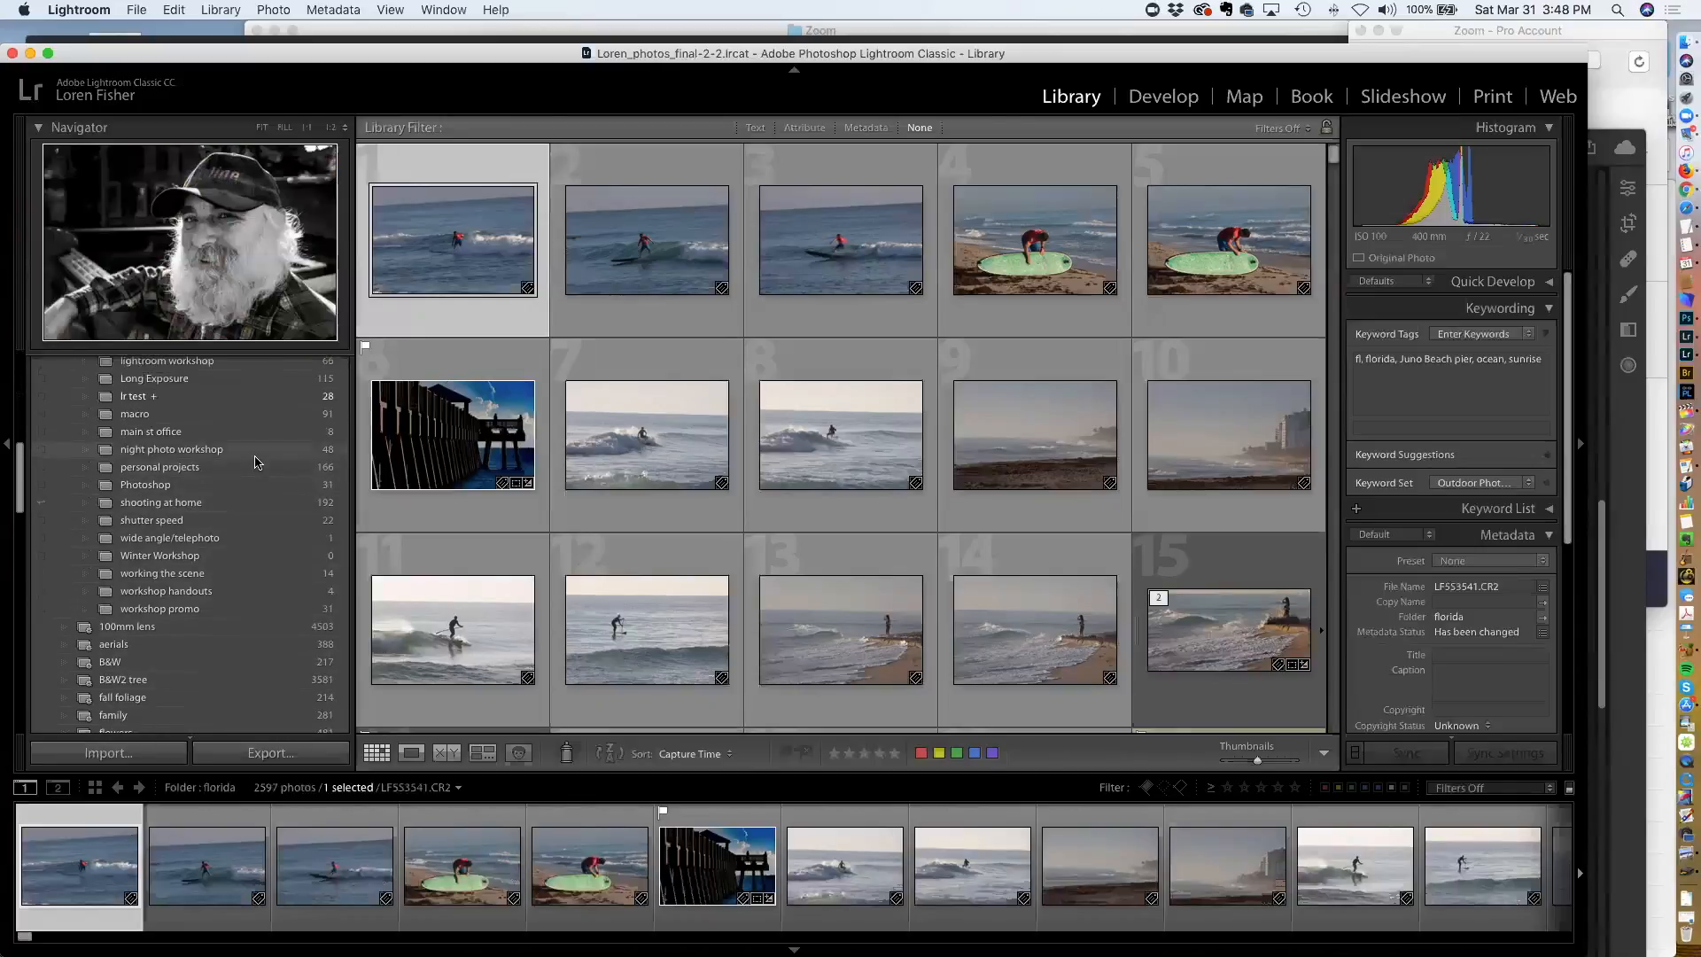
{"action": "scroll", "coordinate": [255, 462], "scroll_direction": "up", "scroll_amount": 2}
{"action": "scroll", "coordinate": [255, 462], "scroll_direction": "up", "scroll_amount": 4}
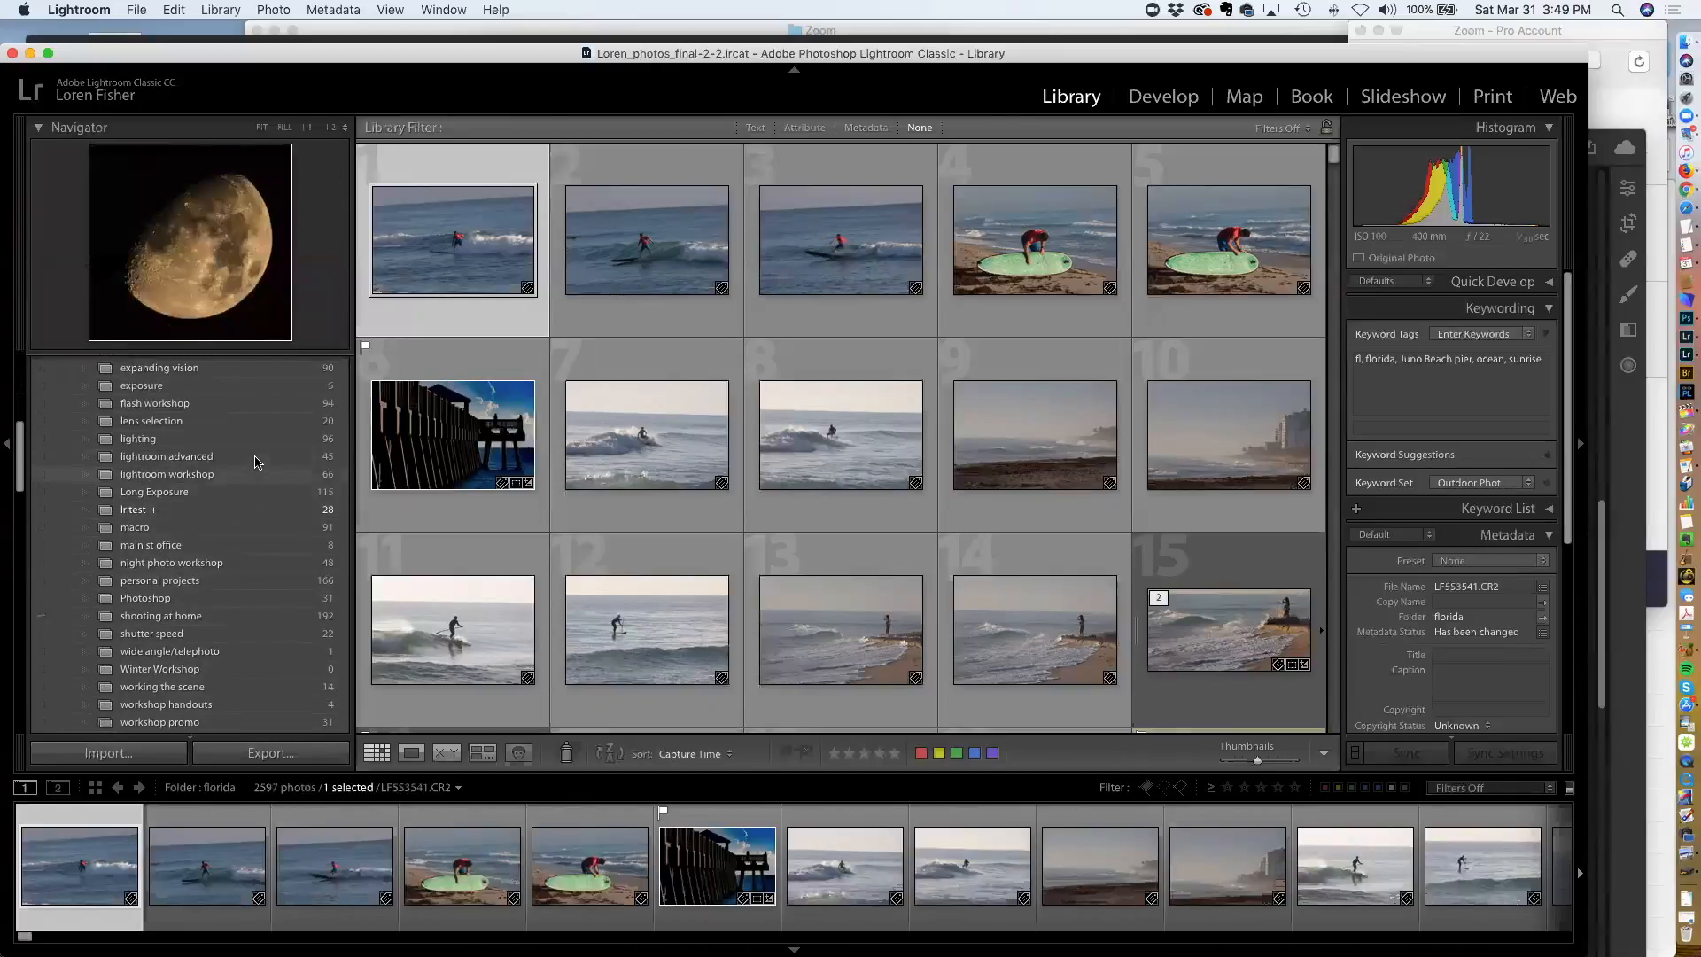
{"action": "scroll", "coordinate": [255, 461], "scroll_direction": "down", "scroll_amount": 1}
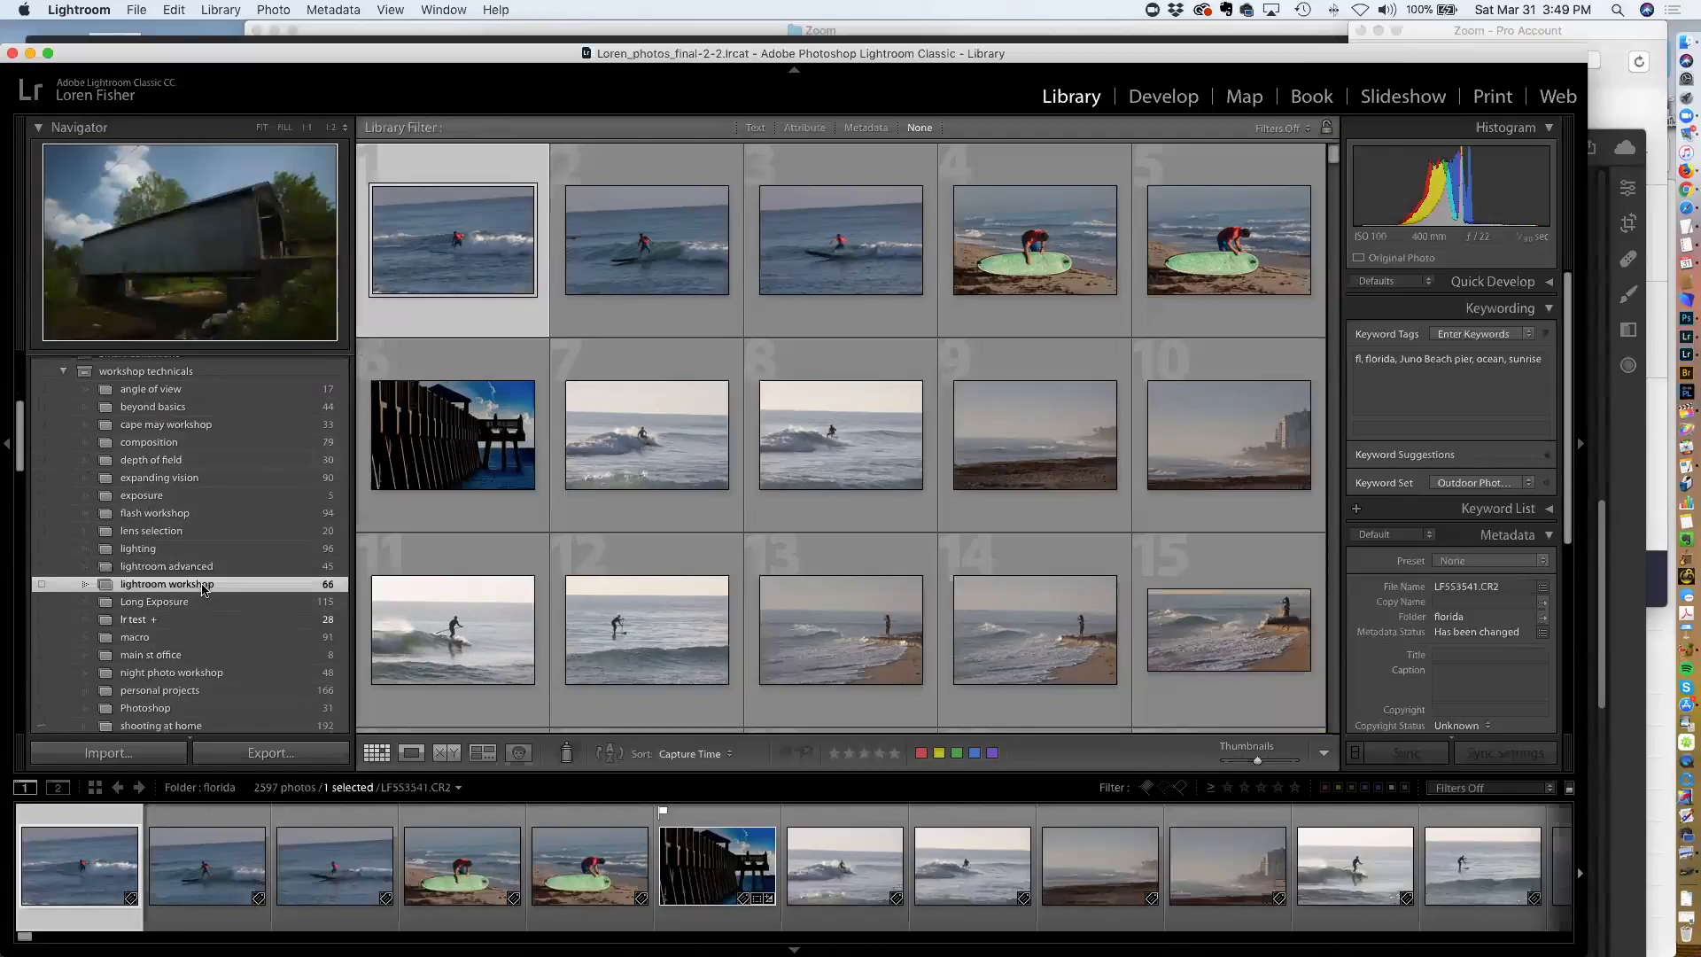
{"action": "left_click", "coordinate": [203, 587]}
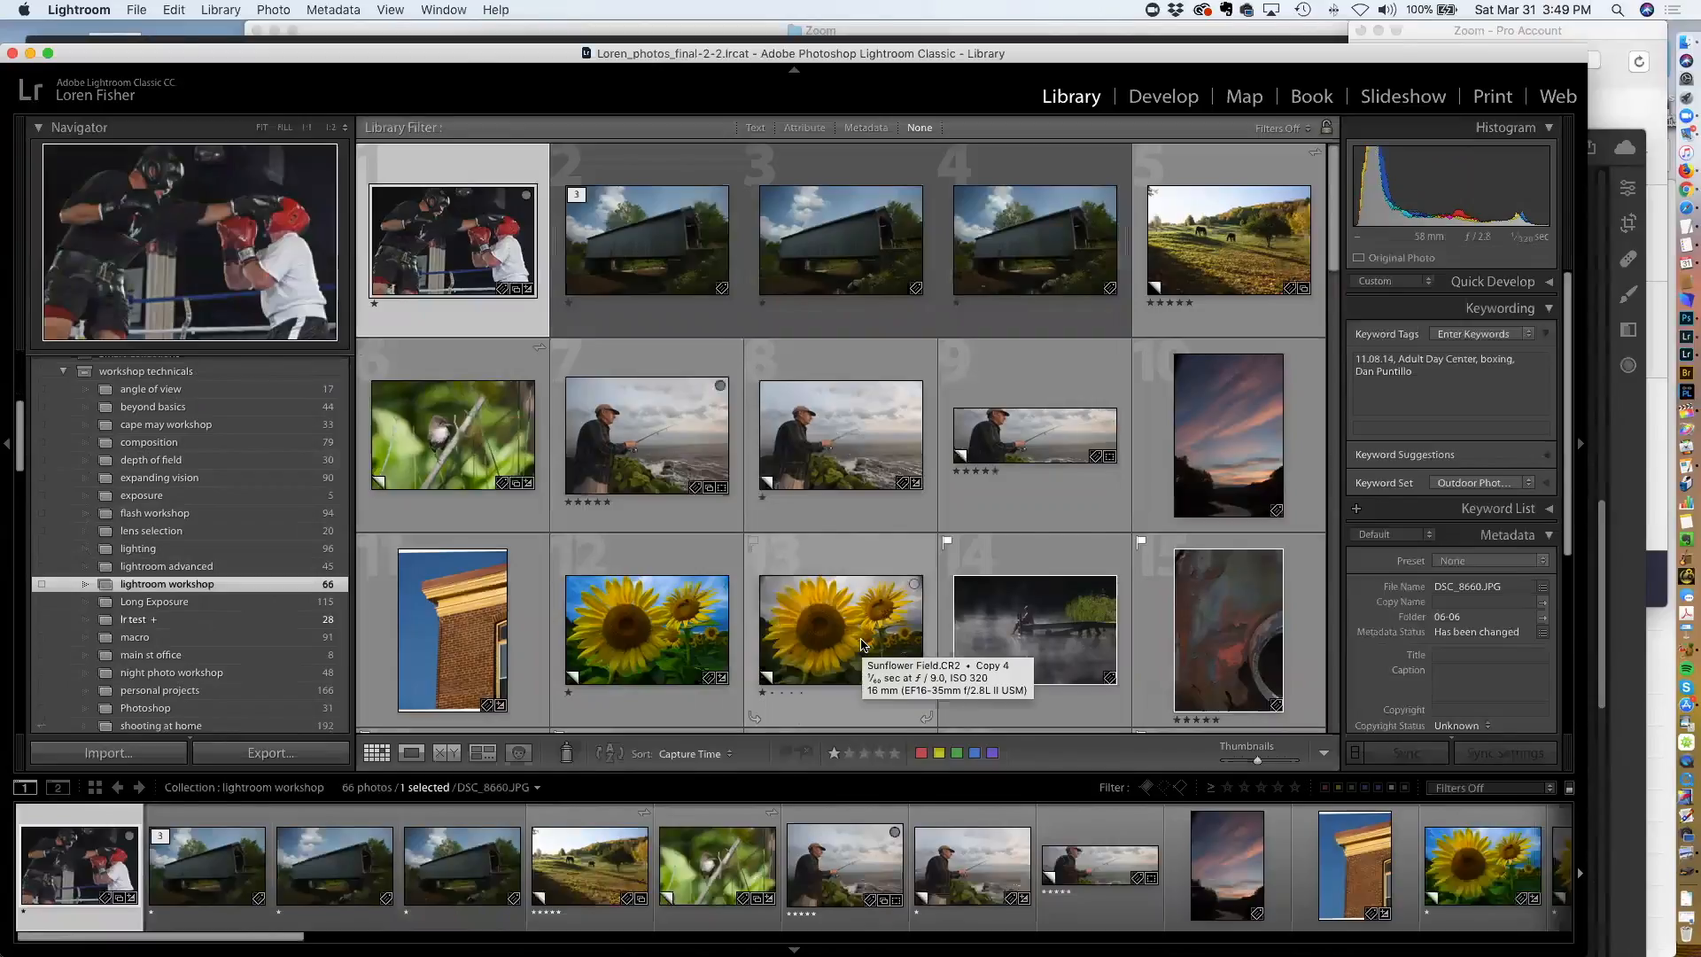
Open the photo of horses grazing in a field in Develop and expand its History panel
{"action": "left_click", "coordinate": [1213, 213]}
{"action": "key", "text": "d"}
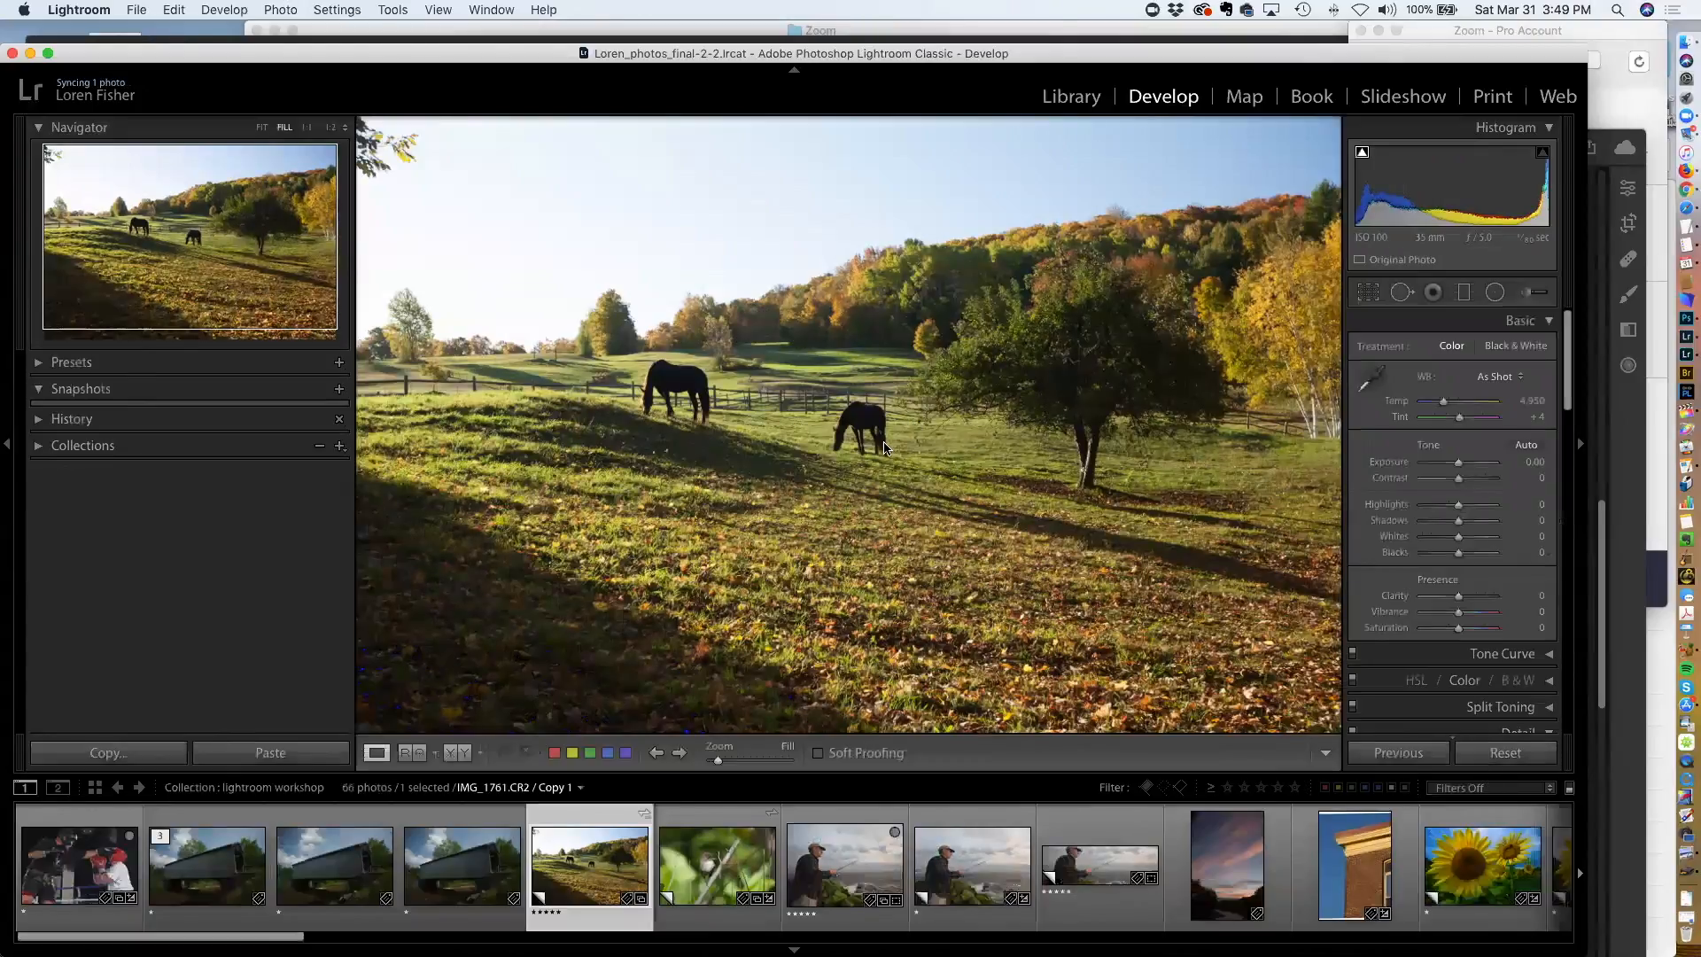
{"action": "left_click", "coordinate": [80, 419]}
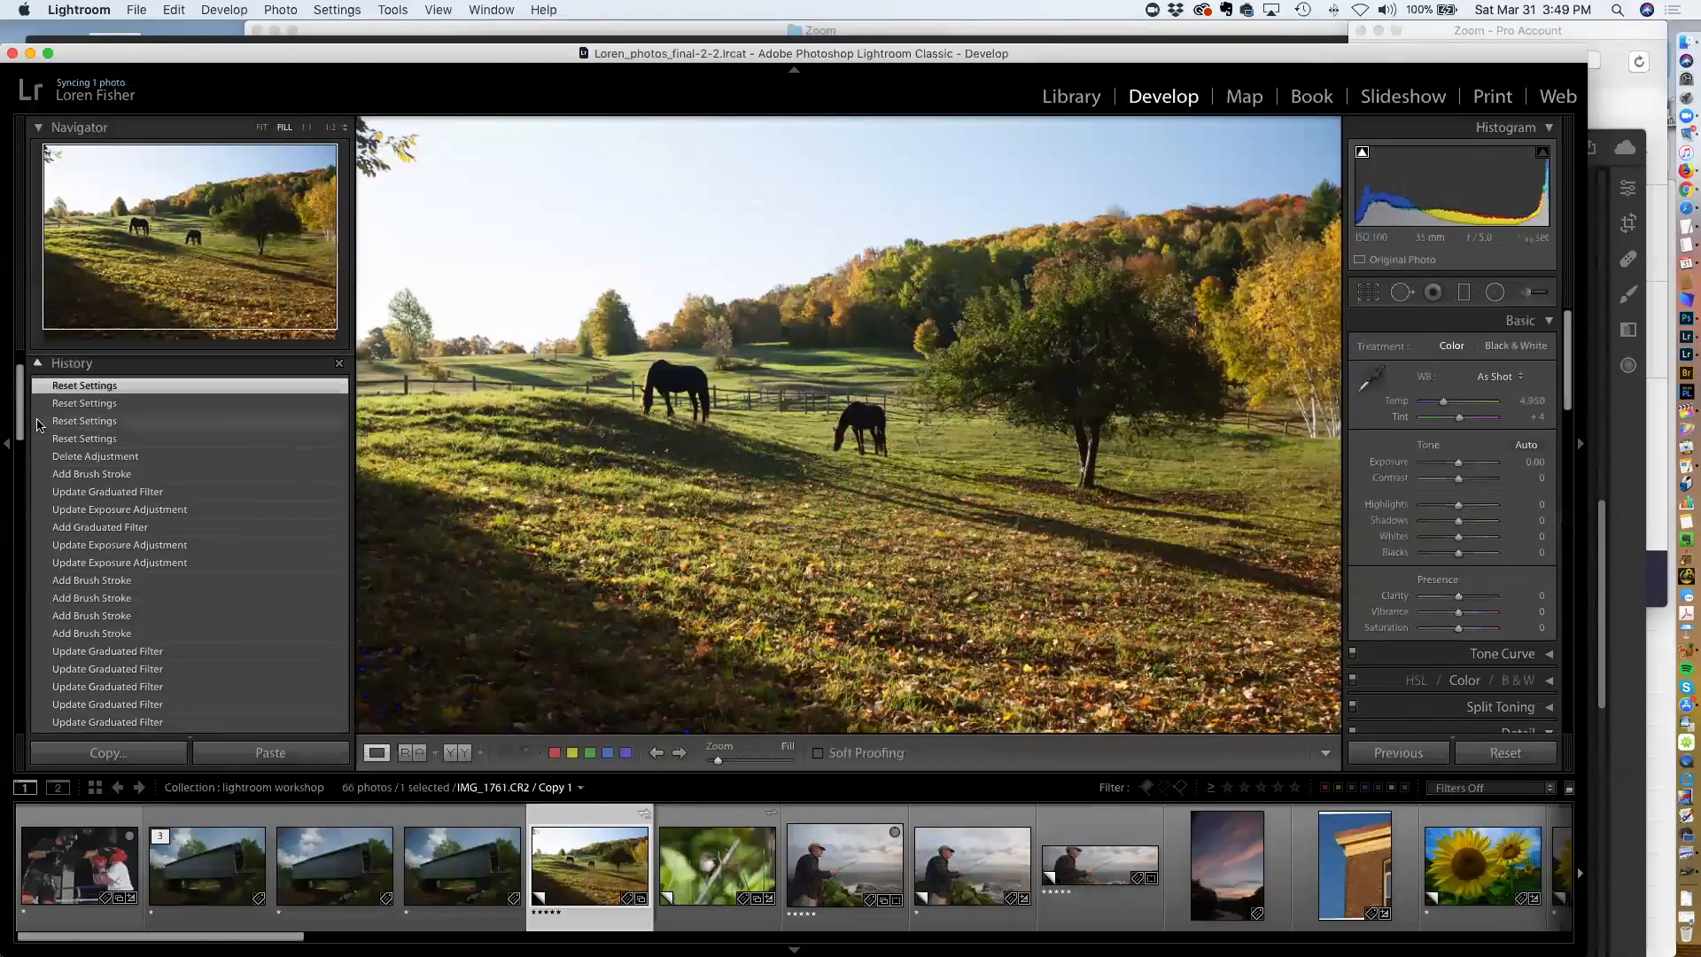
Step back through the History list to the Reset Settings state just after the virtual copy was created
{"action": "scroll", "coordinate": [160, 458], "scroll_direction": "down", "scroll_amount": 15}
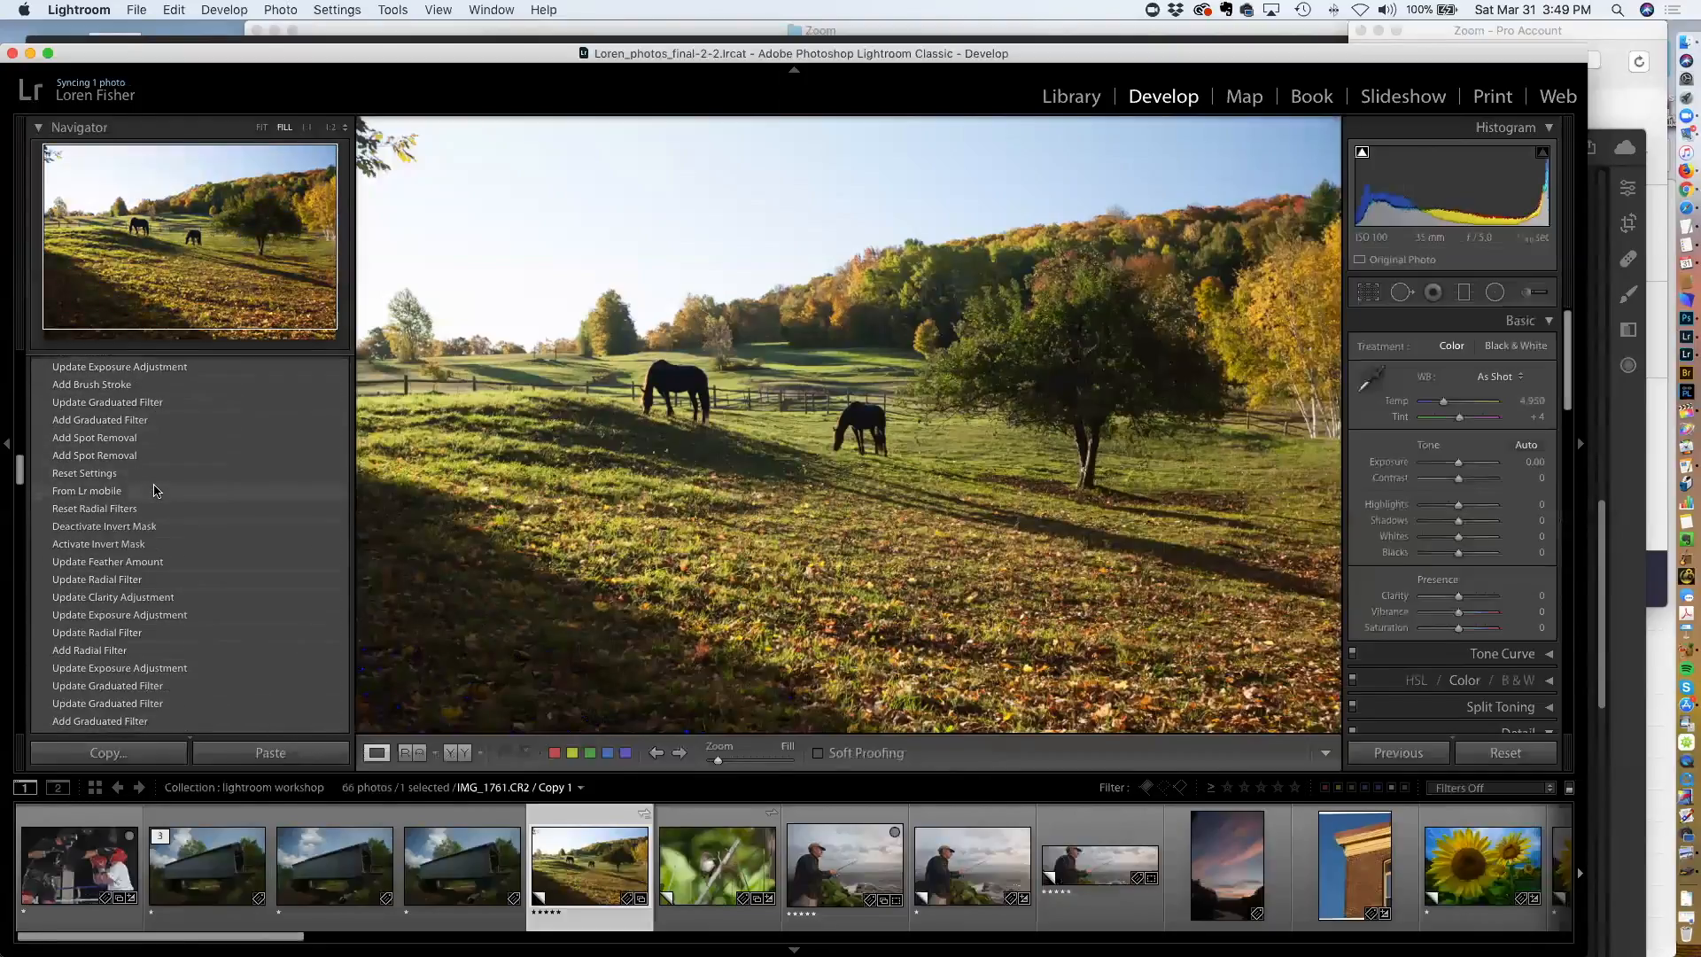
{"action": "scroll", "coordinate": [157, 490], "scroll_direction": "down", "scroll_amount": 10}
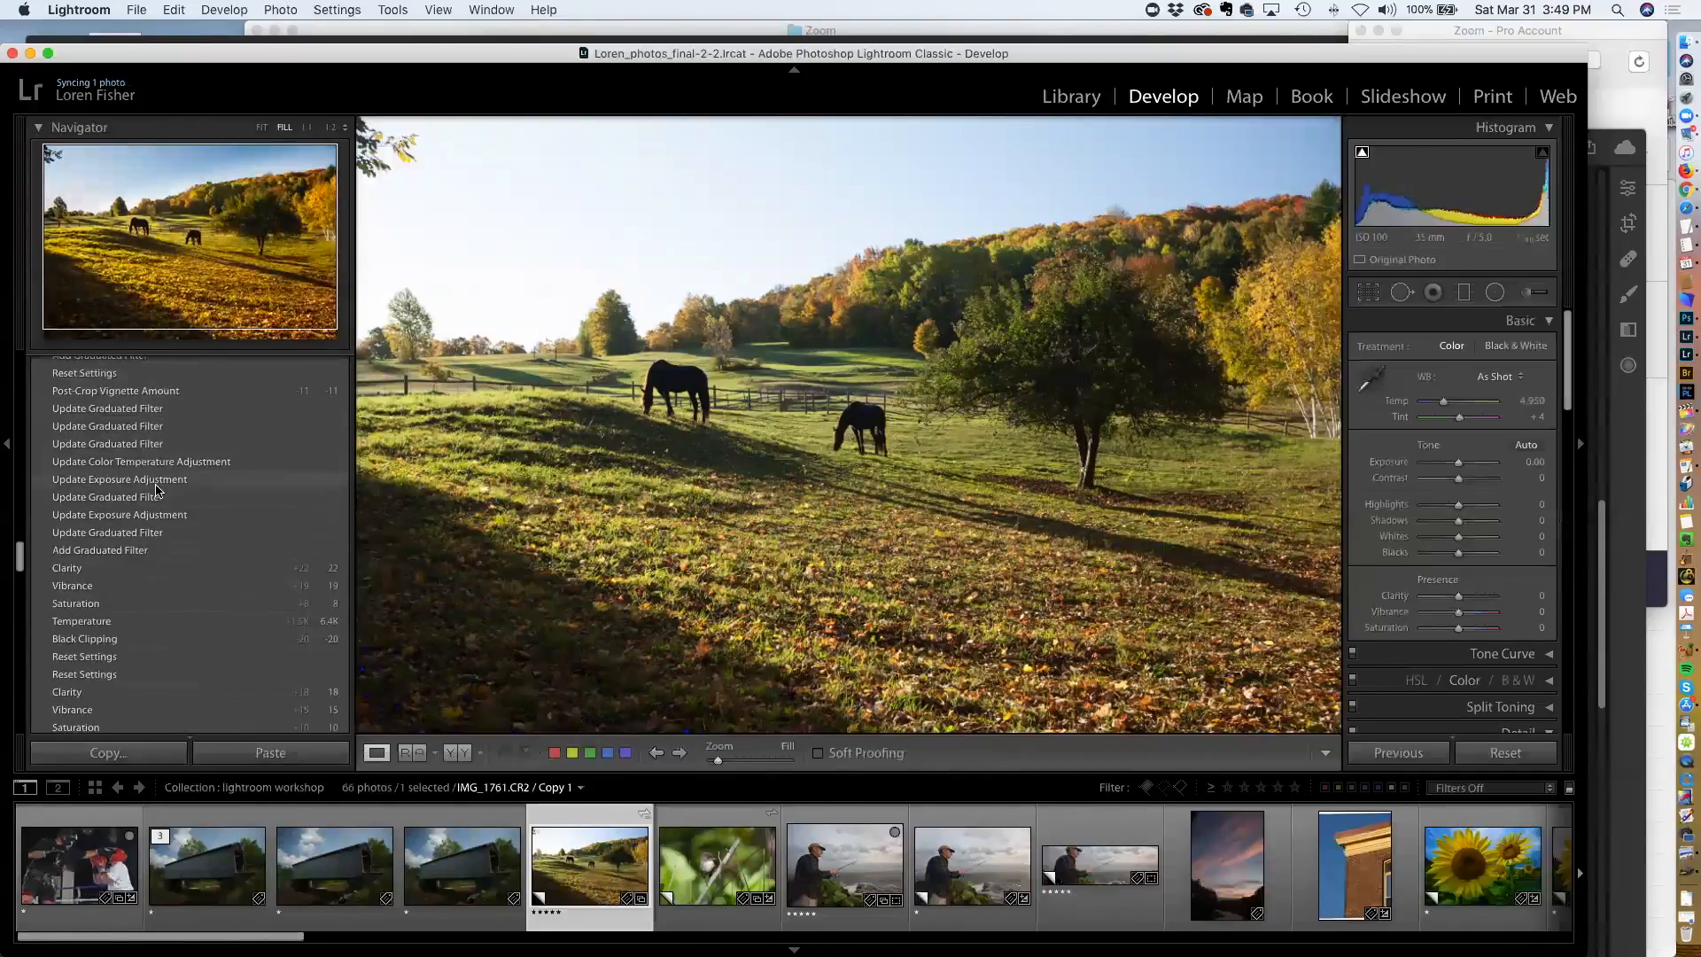
{"action": "scroll", "coordinate": [157, 490], "scroll_direction": "down", "scroll_amount": 10}
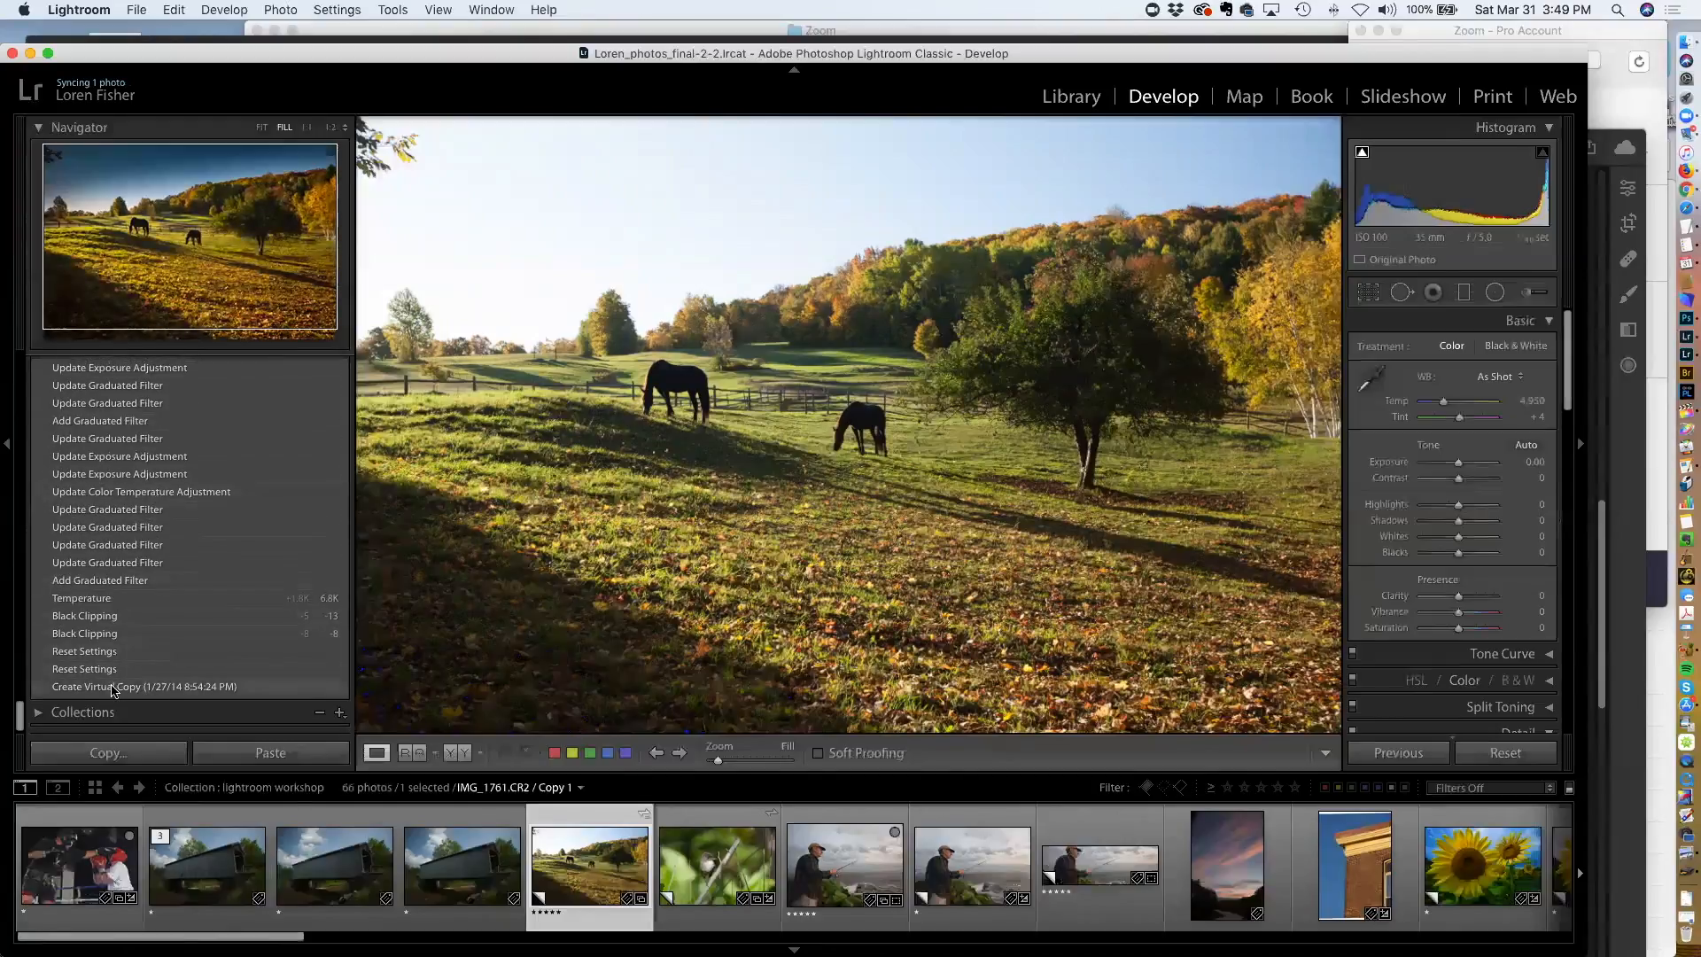
{"action": "left_click", "coordinate": [113, 690]}
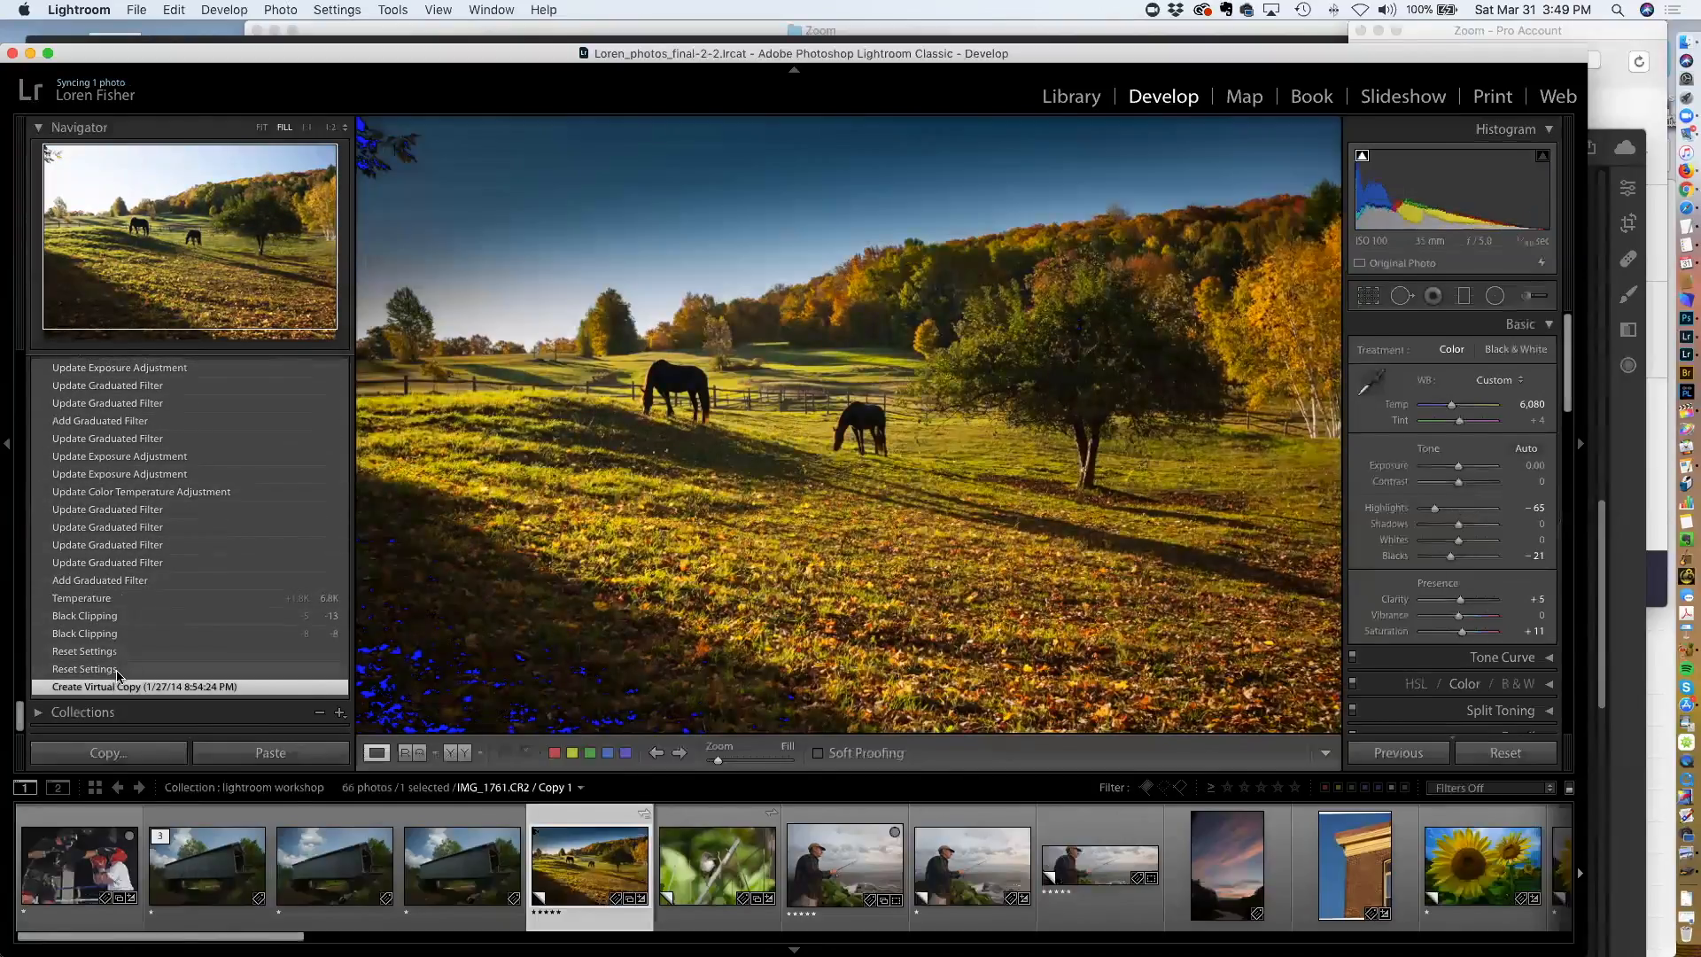
{"action": "left_click", "coordinate": [117, 671]}
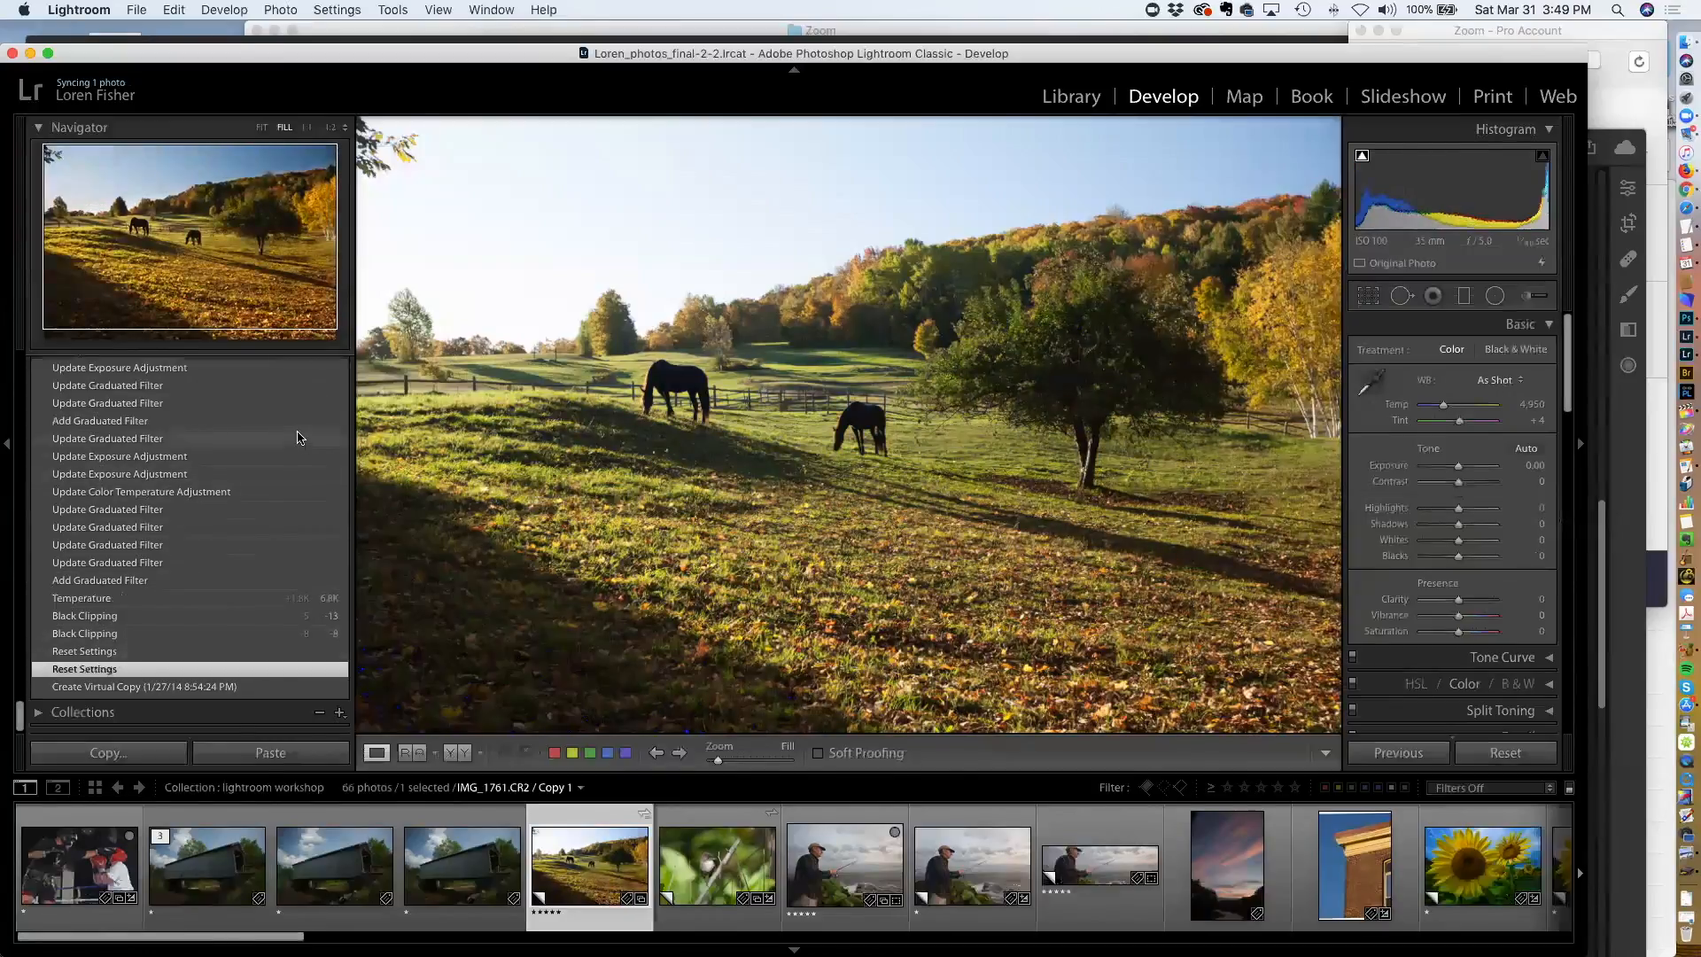
{"action": "scroll", "coordinate": [283, 437], "scroll_direction": "up", "scroll_amount": 10}
{"action": "scroll", "coordinate": [273, 436], "scroll_direction": "up", "scroll_amount": 5}
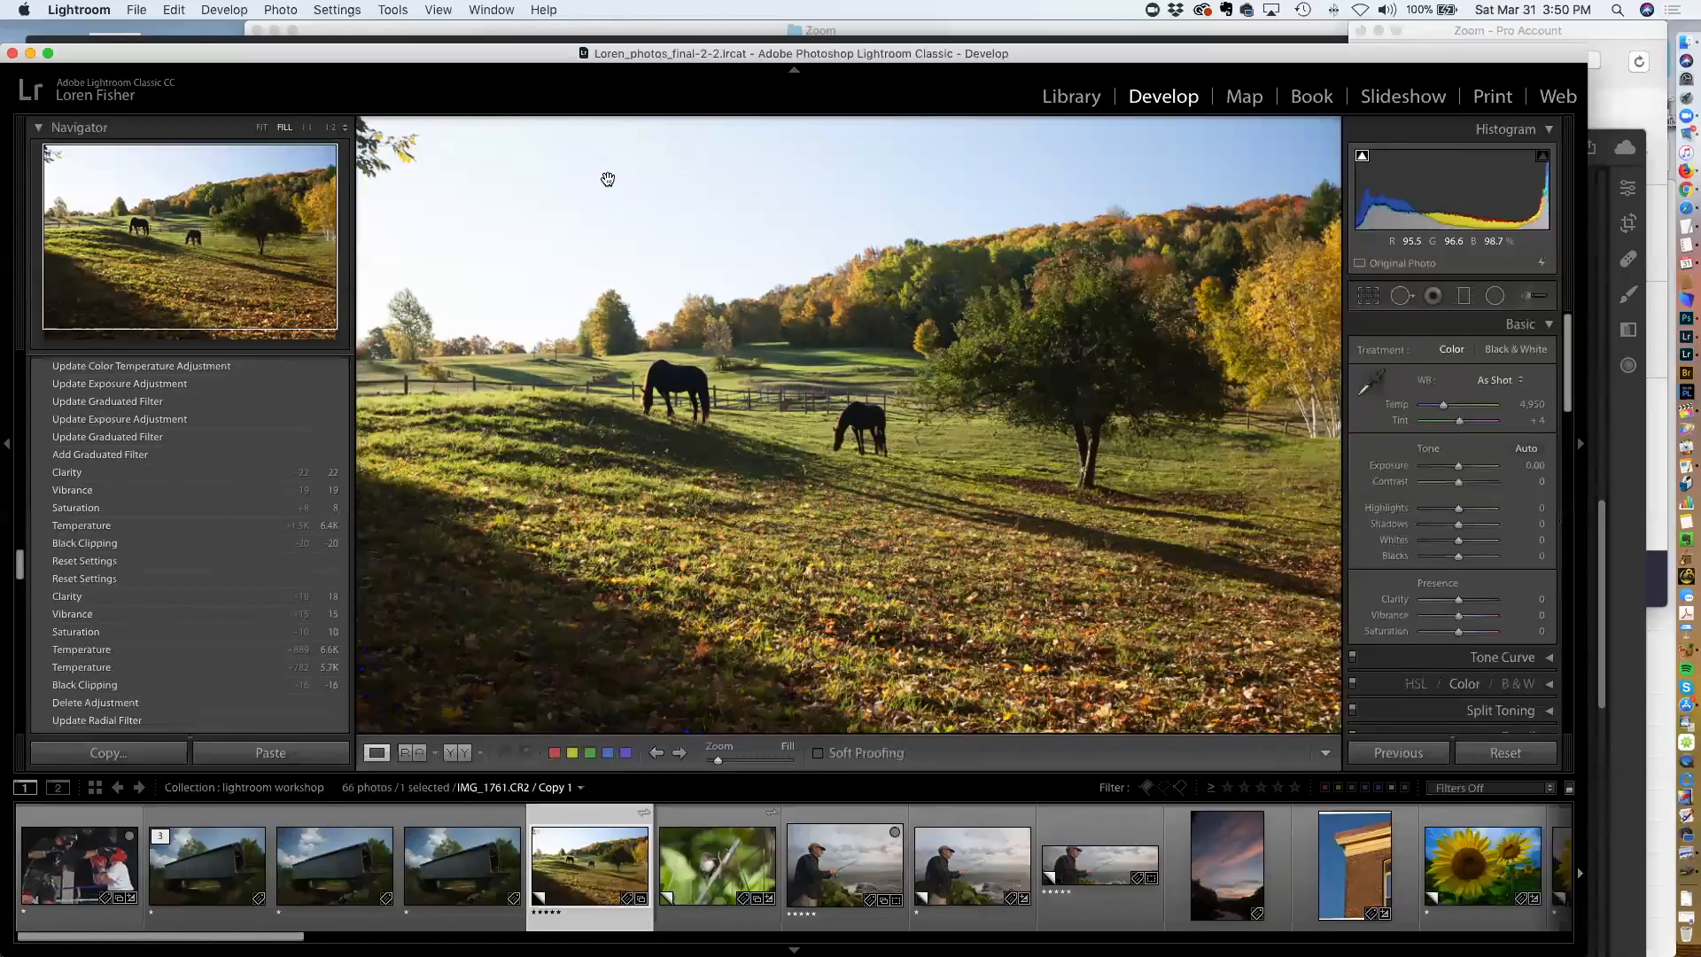
Crop the photo by trimming a strip off its top and bottom edges
{"action": "left_click", "coordinate": [1369, 295]}
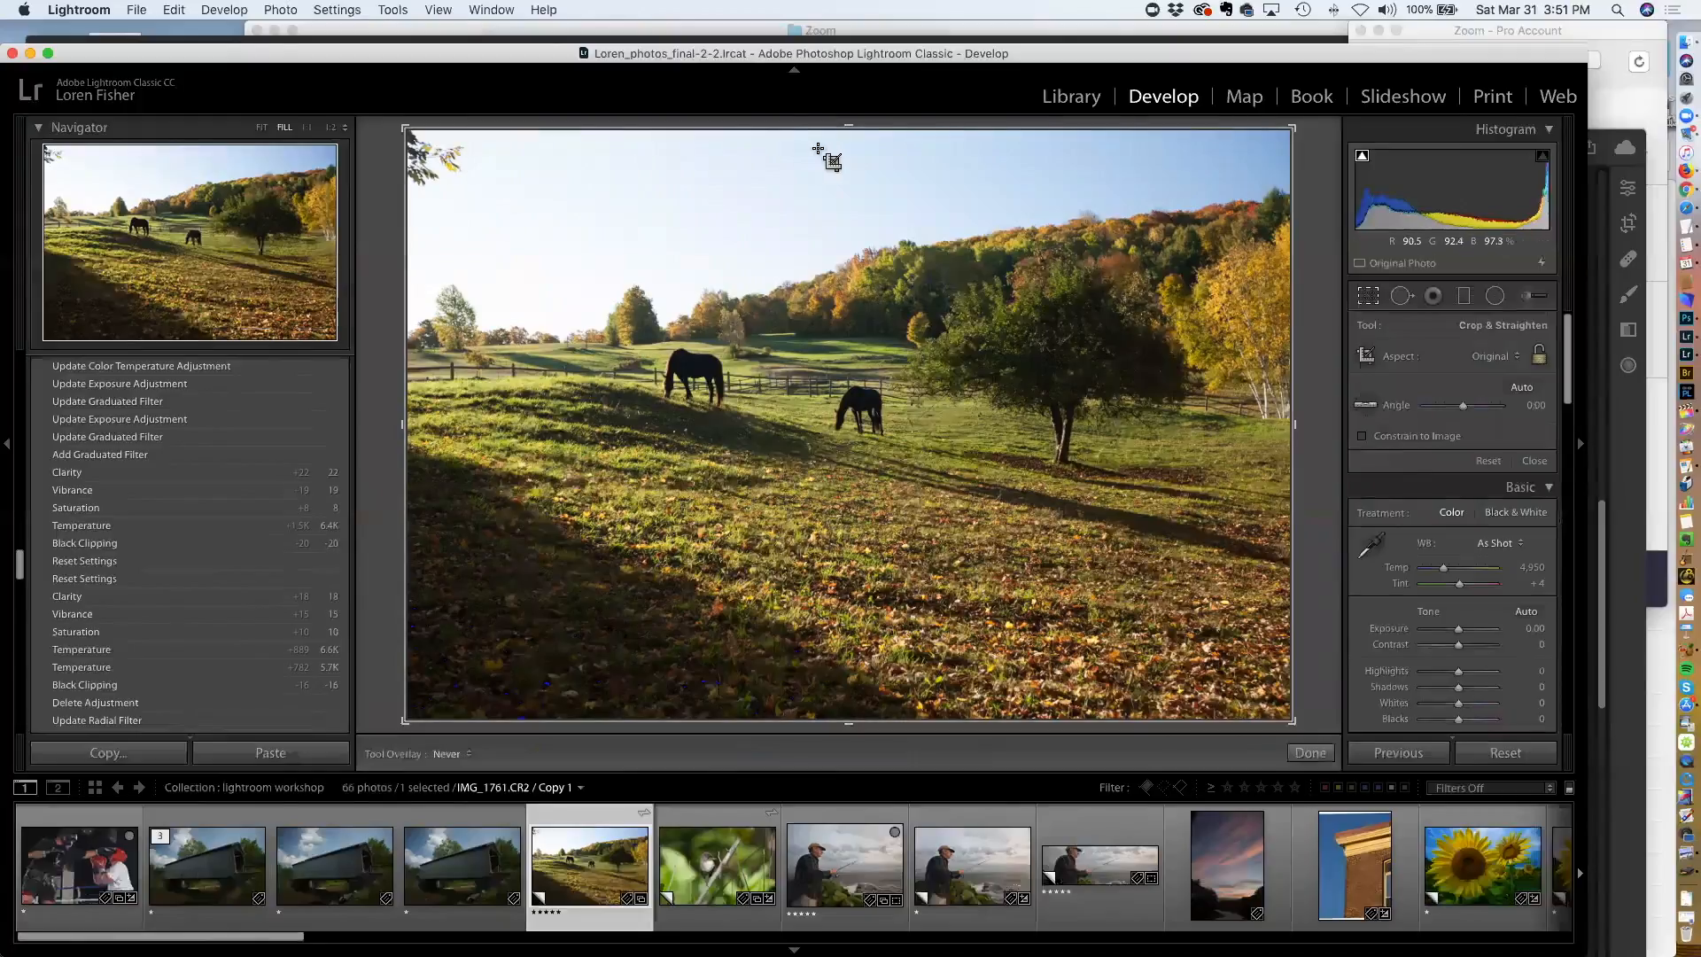
{"action": "left_click_drag", "start_coordinate": [847, 132], "coordinate": [843, 151]}
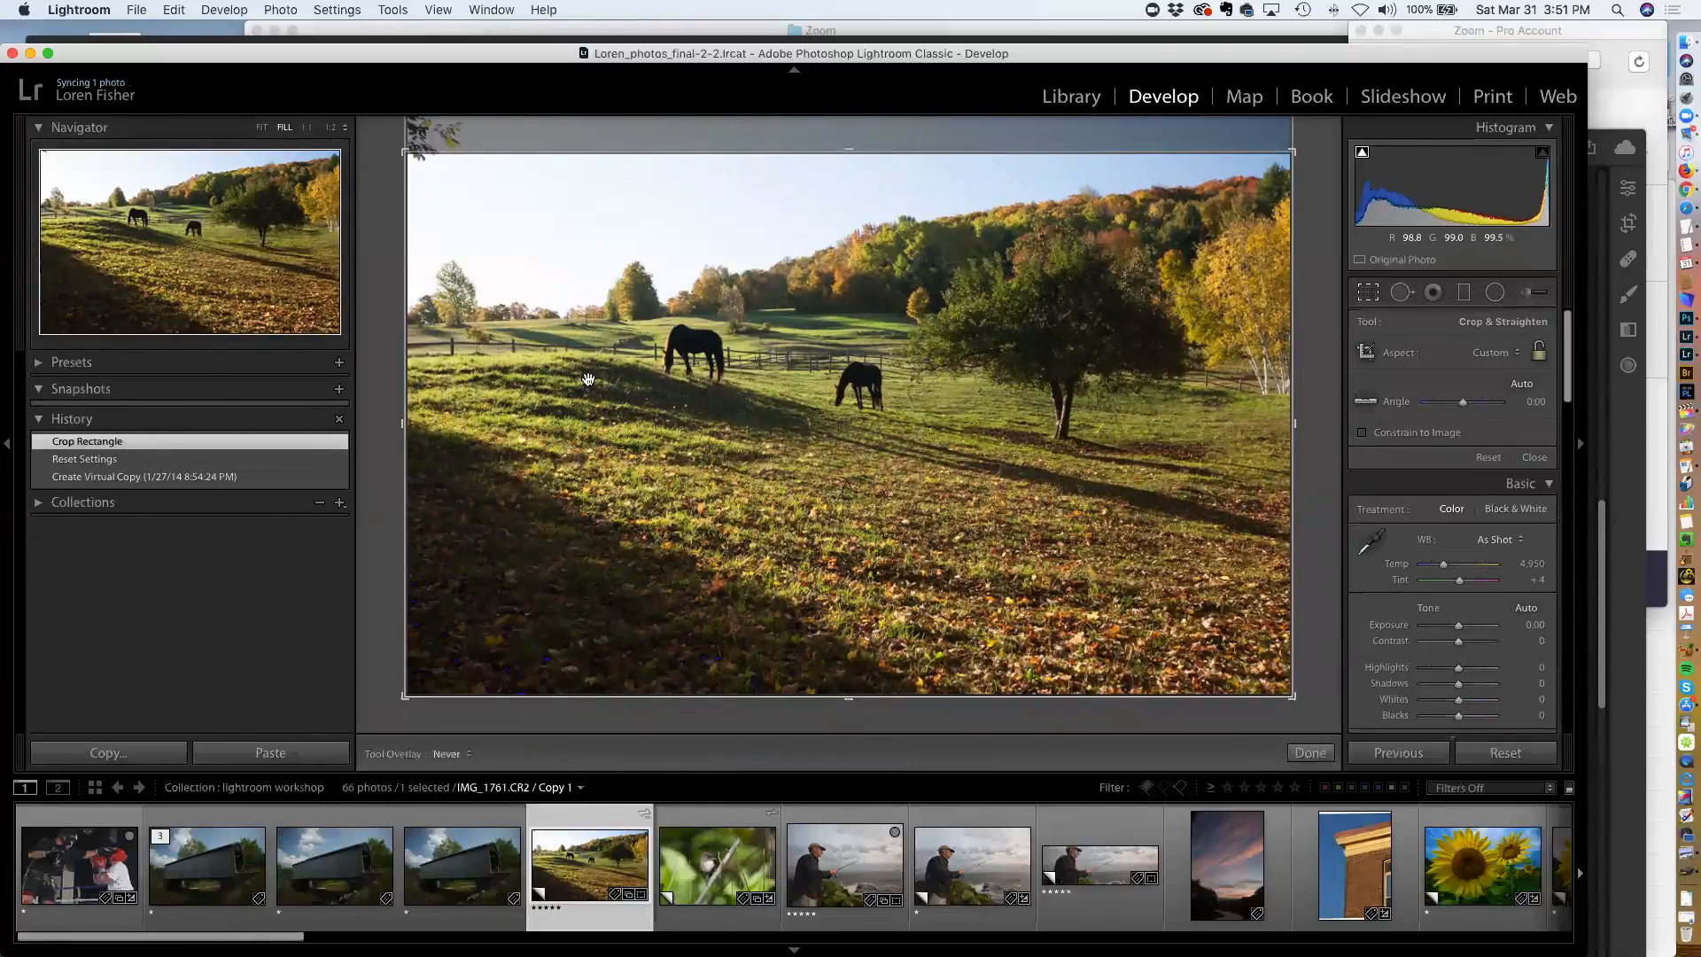
{"action": "left_click_drag", "start_coordinate": [850, 699], "coordinate": [848, 670]}
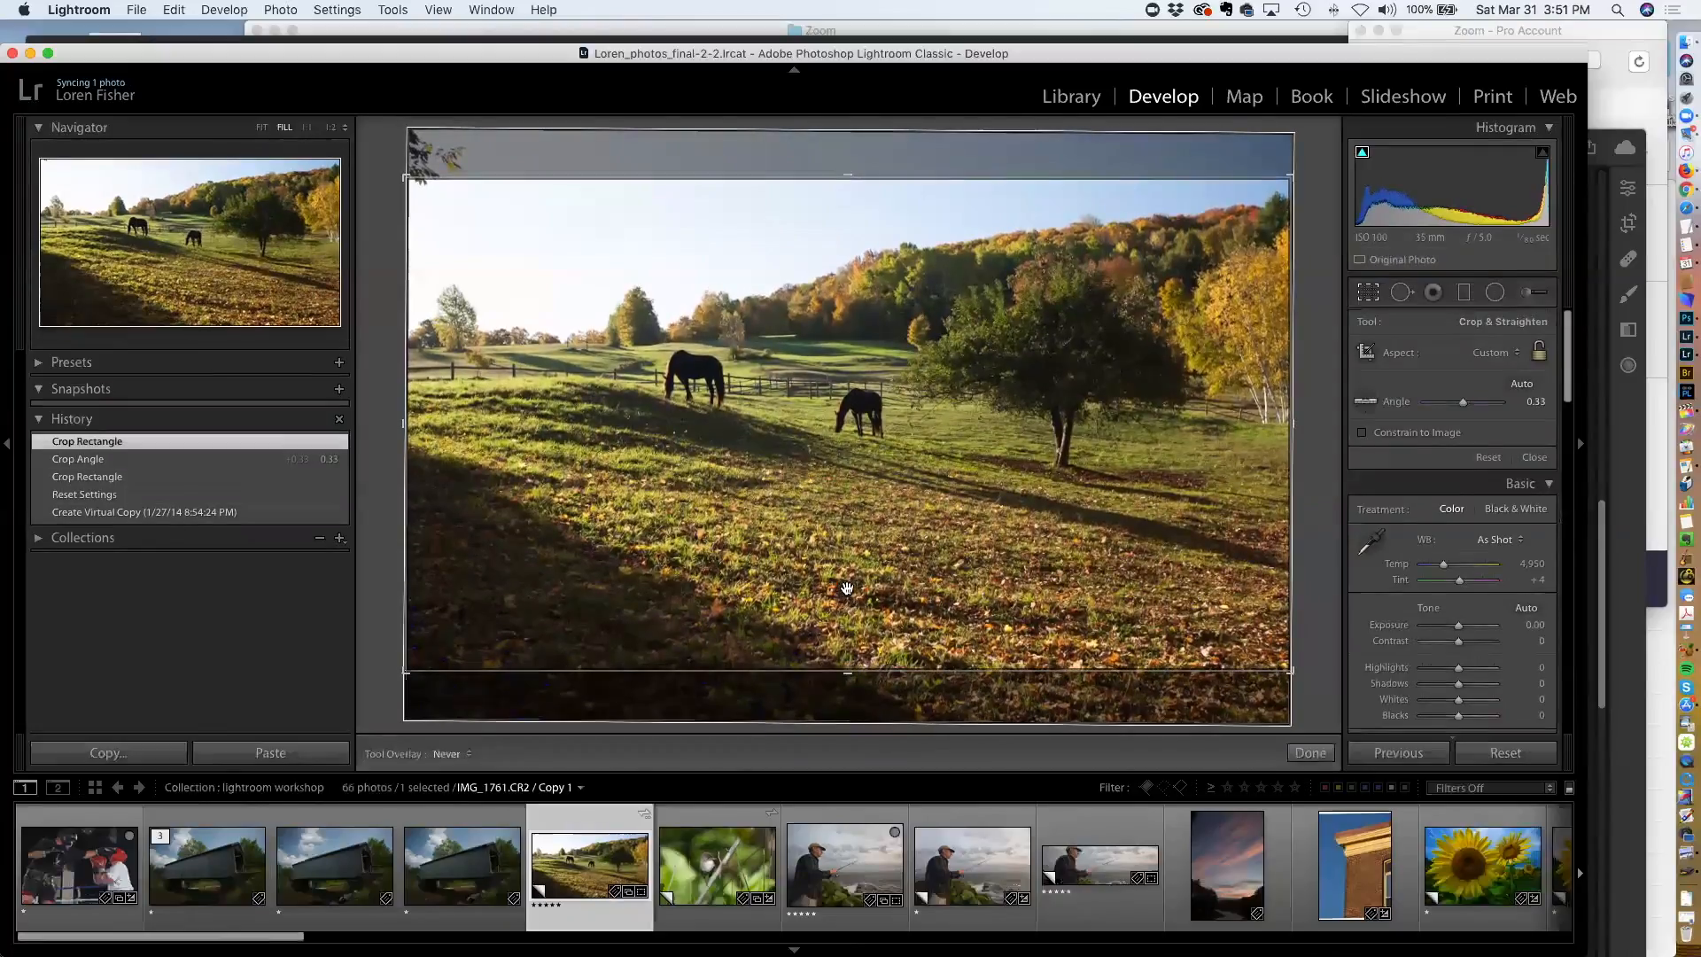
{"action": "key", "text": "Return"}
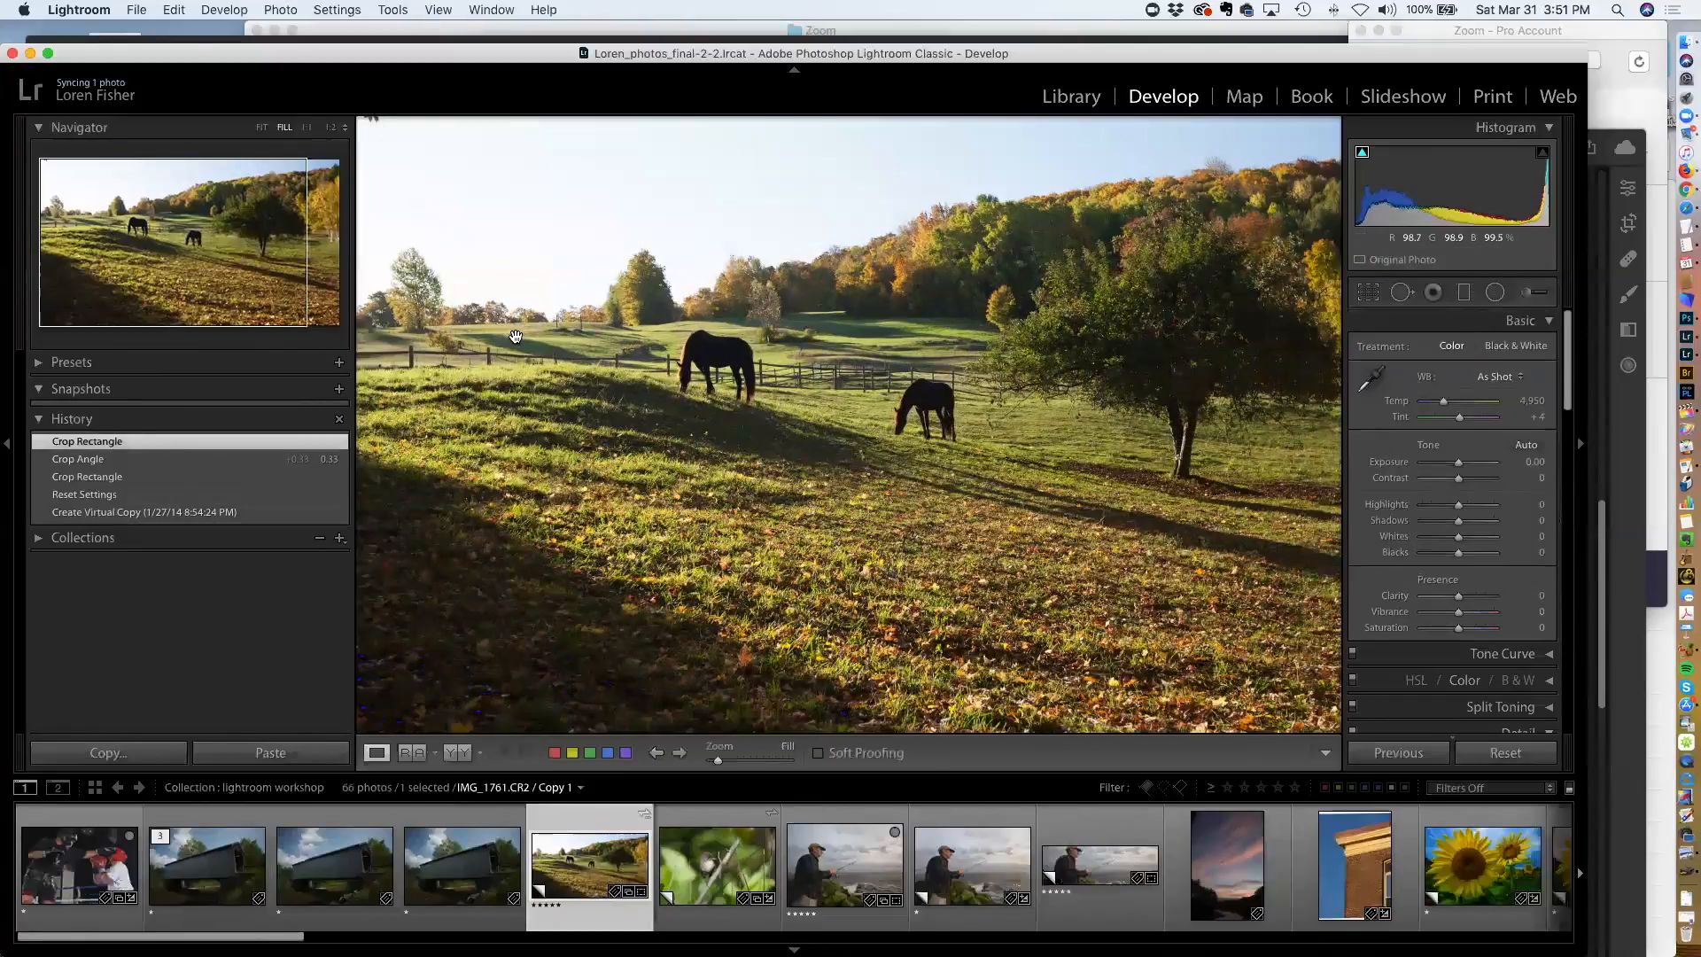
Add a spot removal at the photo's top-left corner to clean up the branch
{"action": "left_click", "coordinate": [1410, 294]}
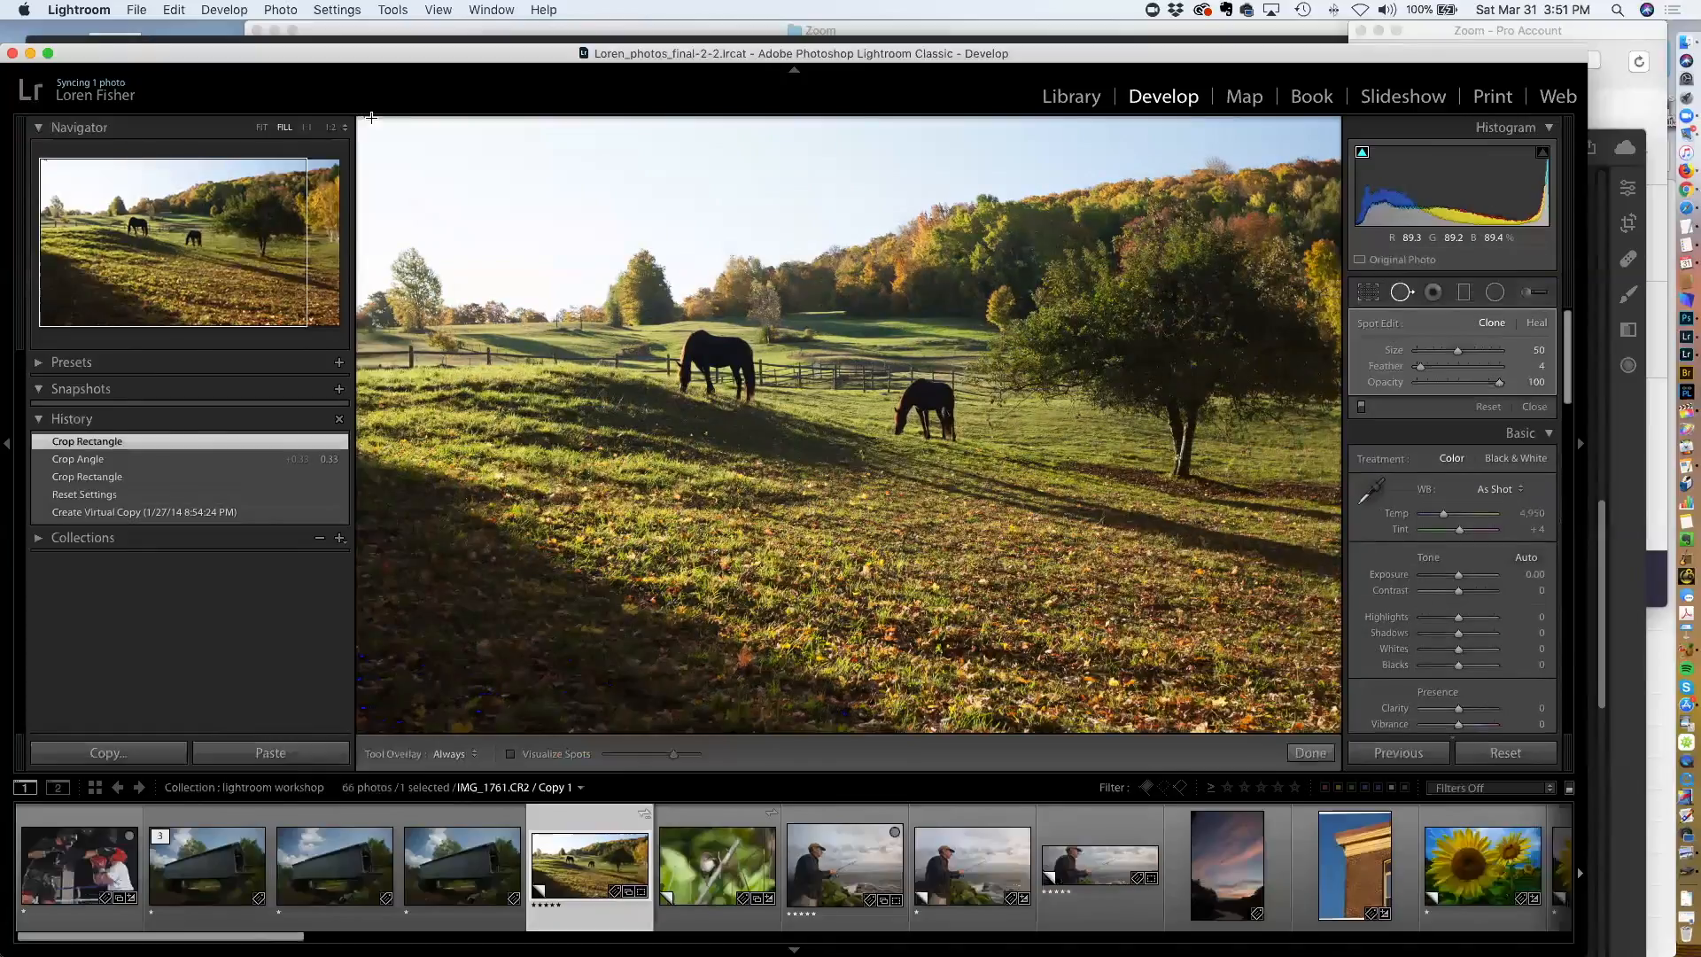
{"action": "left_click", "coordinate": [365, 117]}
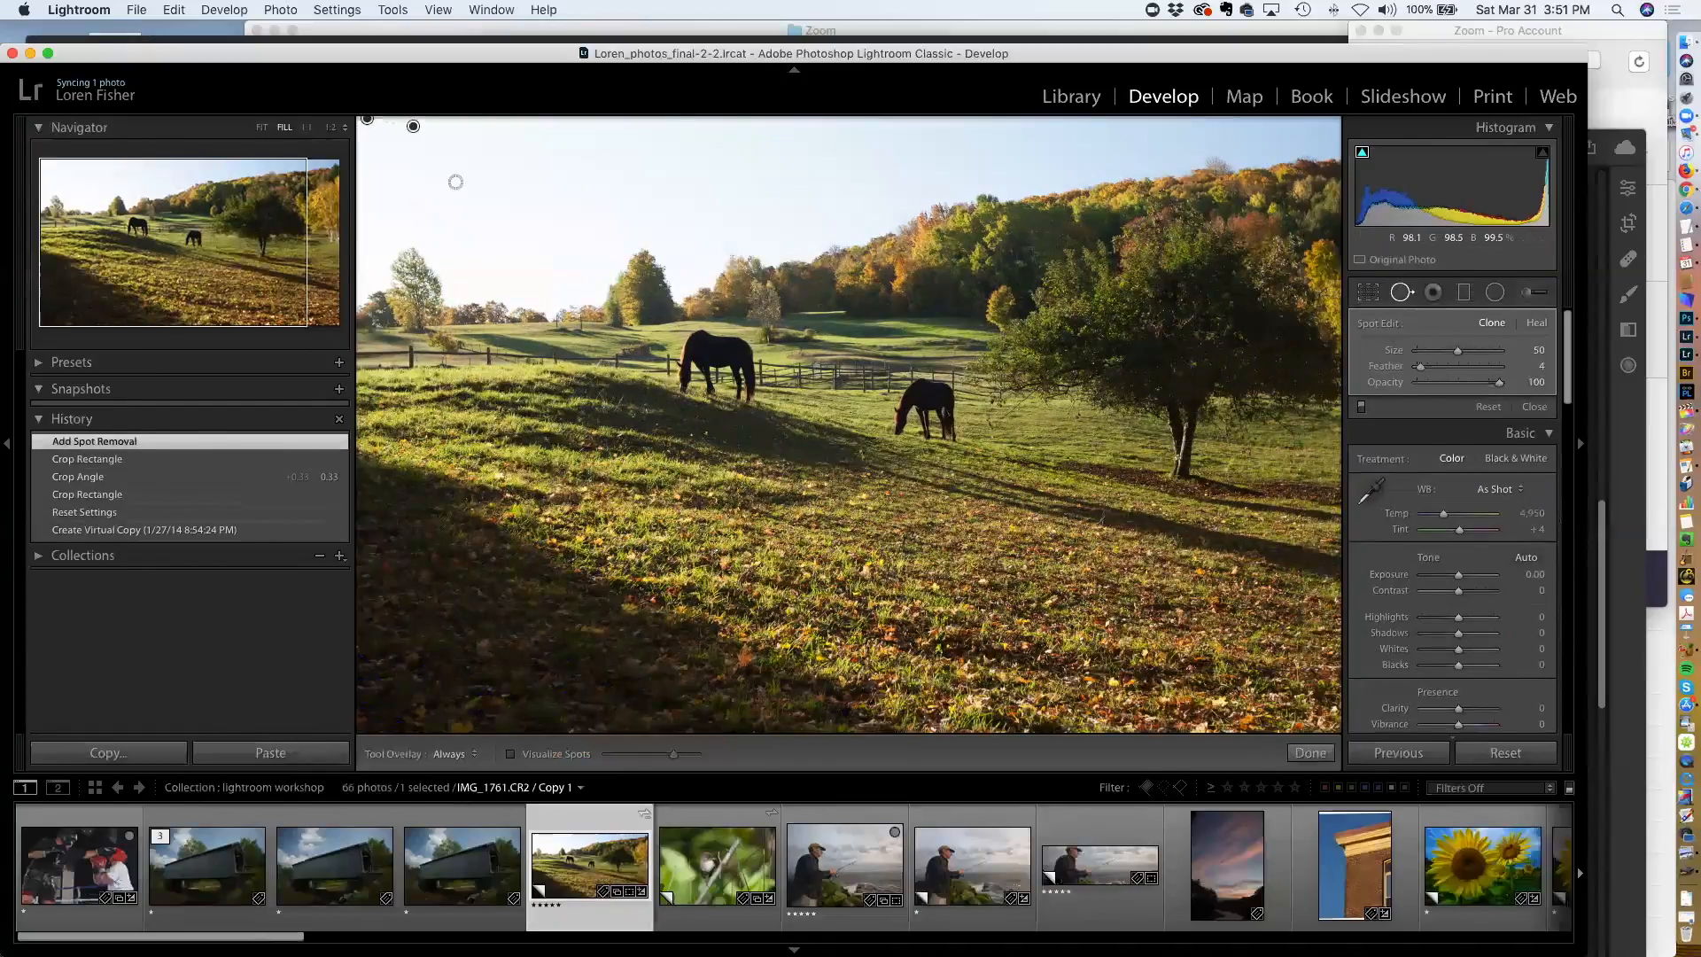
{"action": "key", "text": "q"}
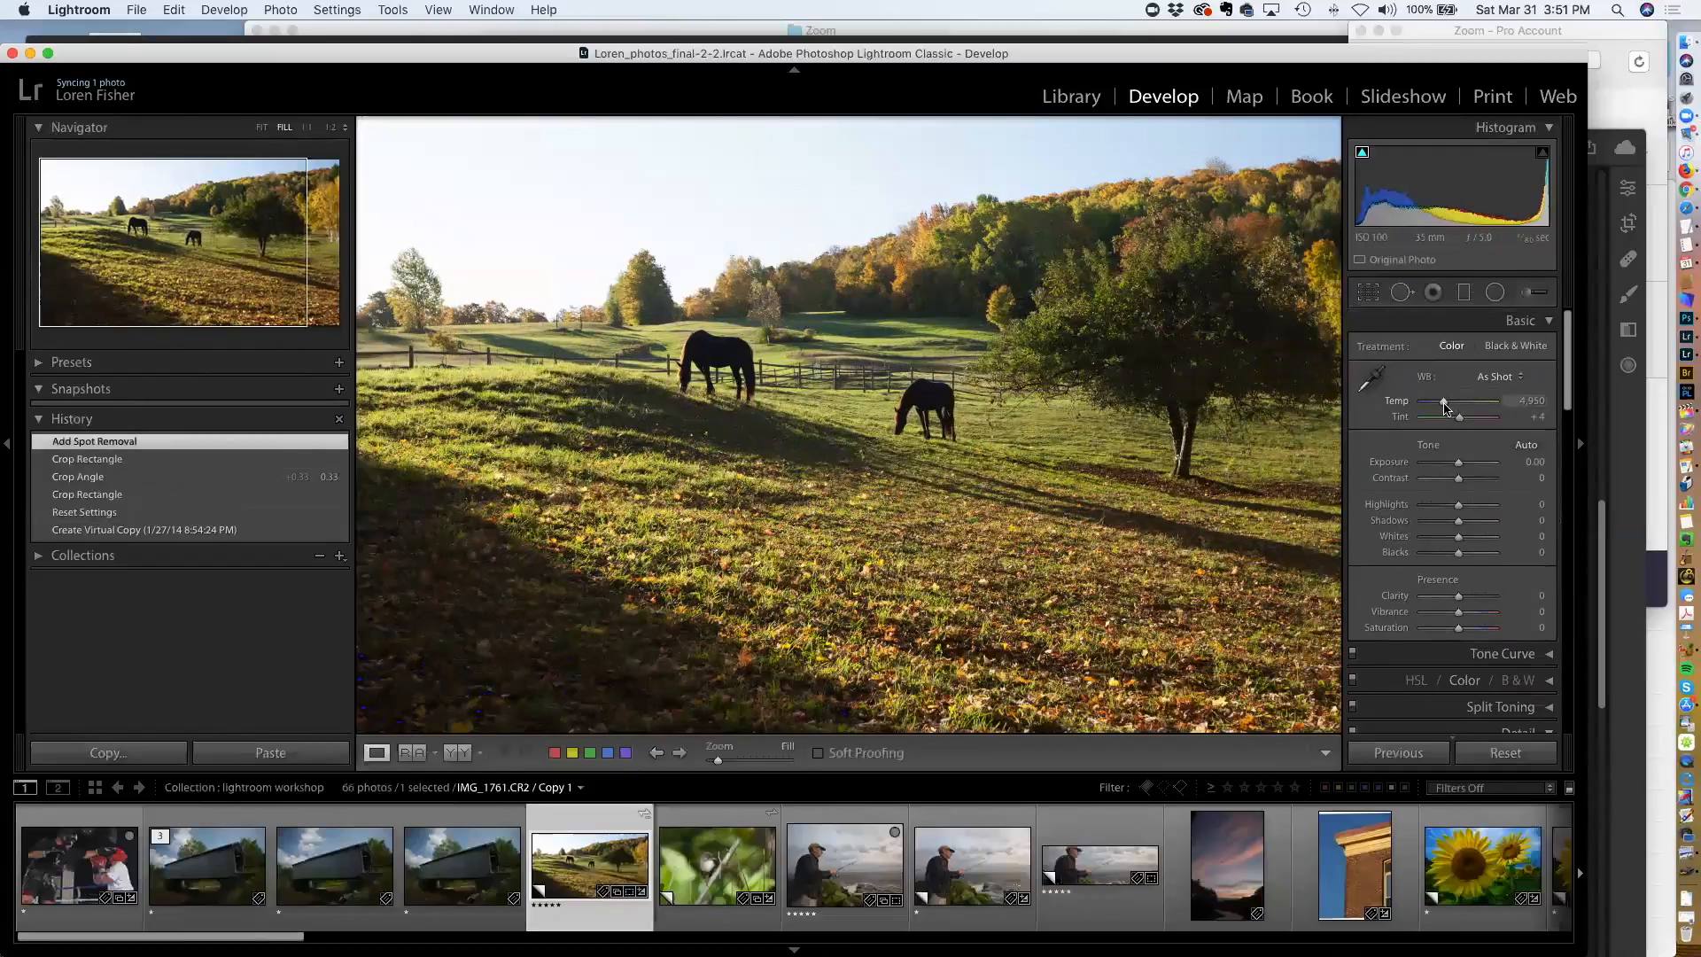
Warm the white balance Temp to about 6,436 and lower Blacks to -30
{"action": "left_click_drag", "start_coordinate": [1443, 409], "coordinate": [1453, 410]}
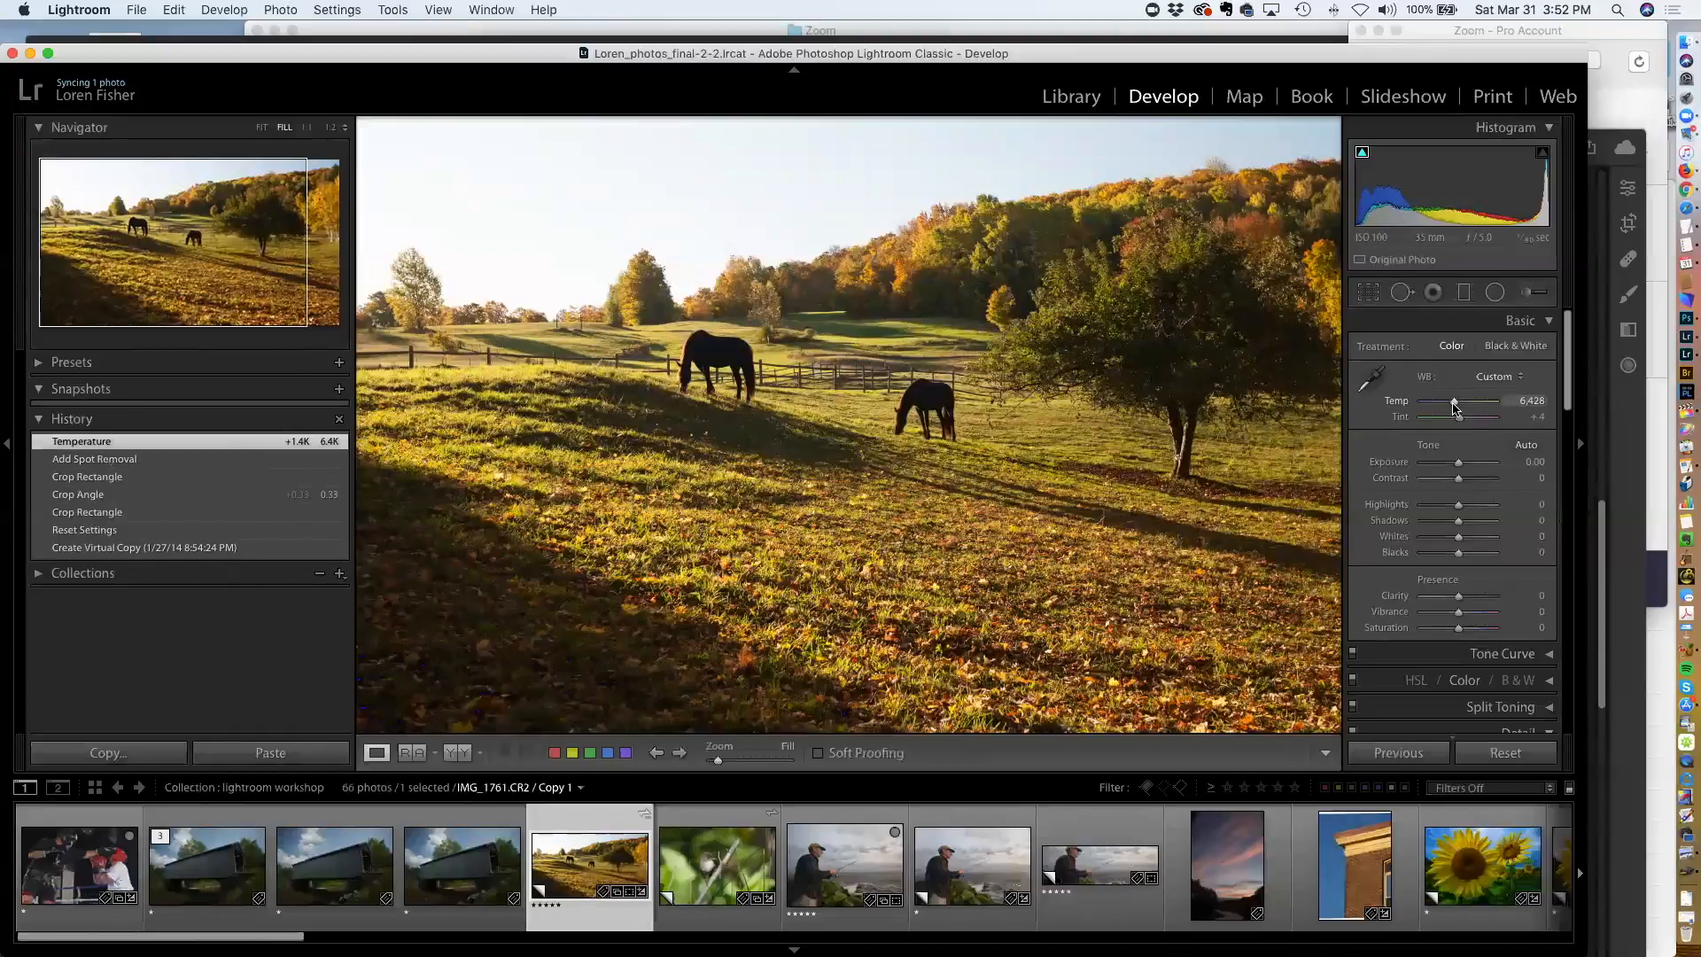
{"action": "left_click_drag", "start_coordinate": [1453, 404], "coordinate": [1453, 404]}
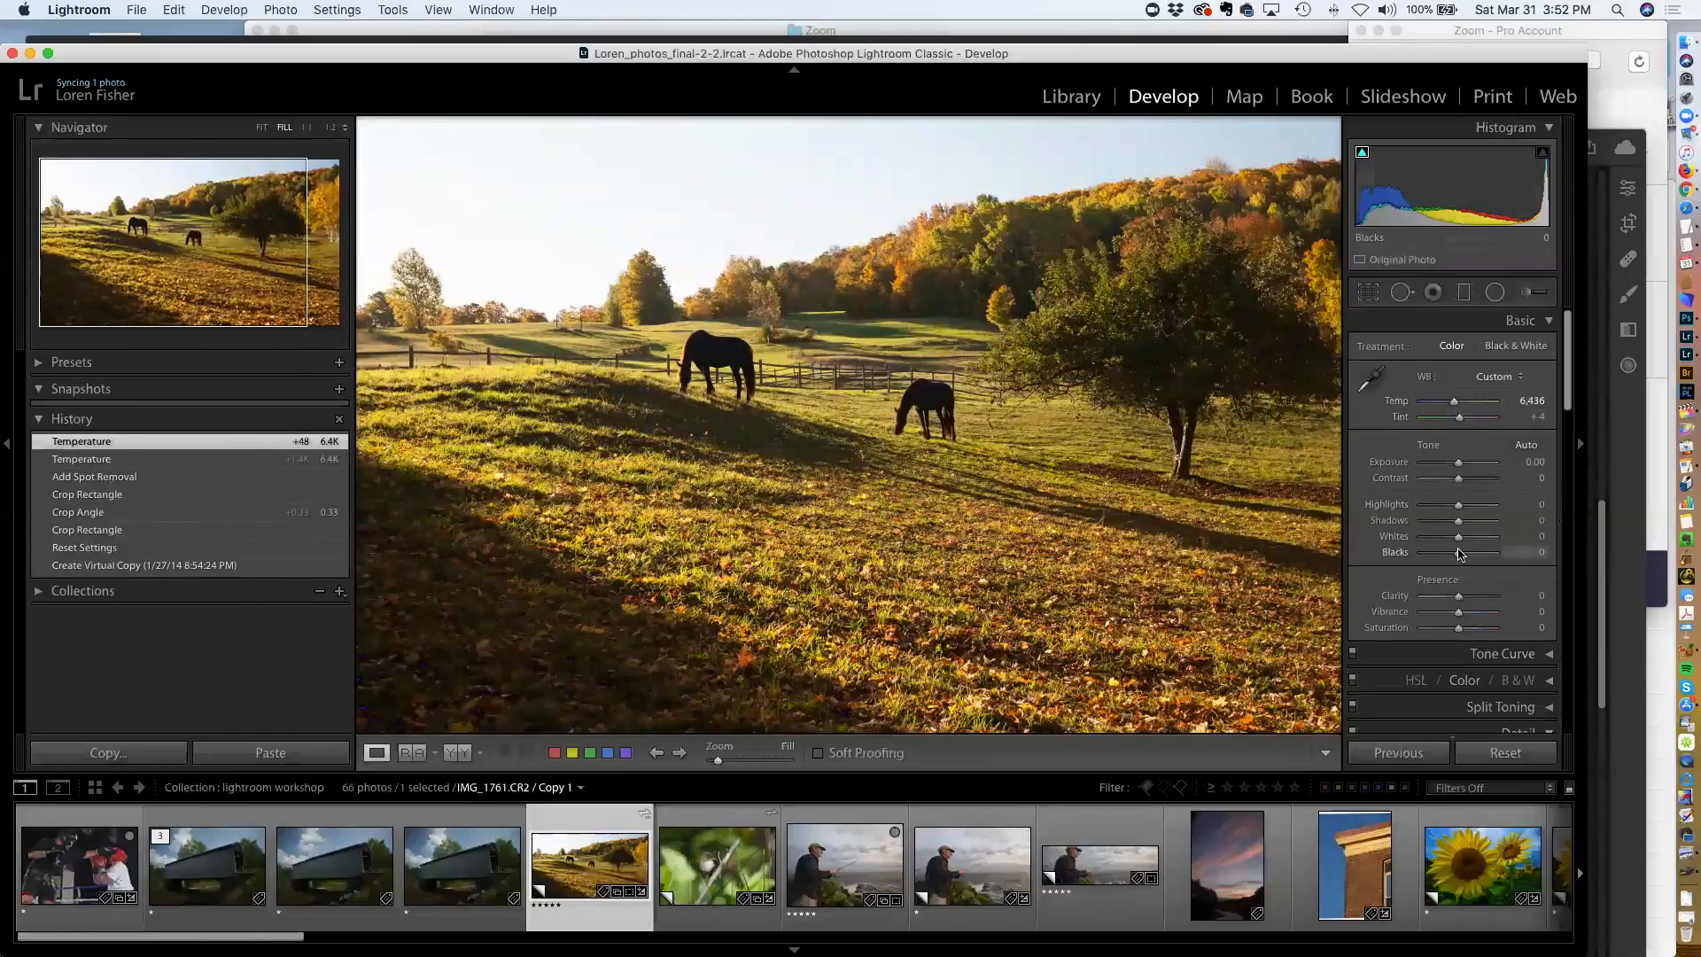
{"action": "left_click_drag", "start_coordinate": [1457, 560], "coordinate": [1447, 558]}
Turn on the shadow clipping warning and lower Blacks further to -40
{"action": "left_click", "coordinate": [1362, 153]}
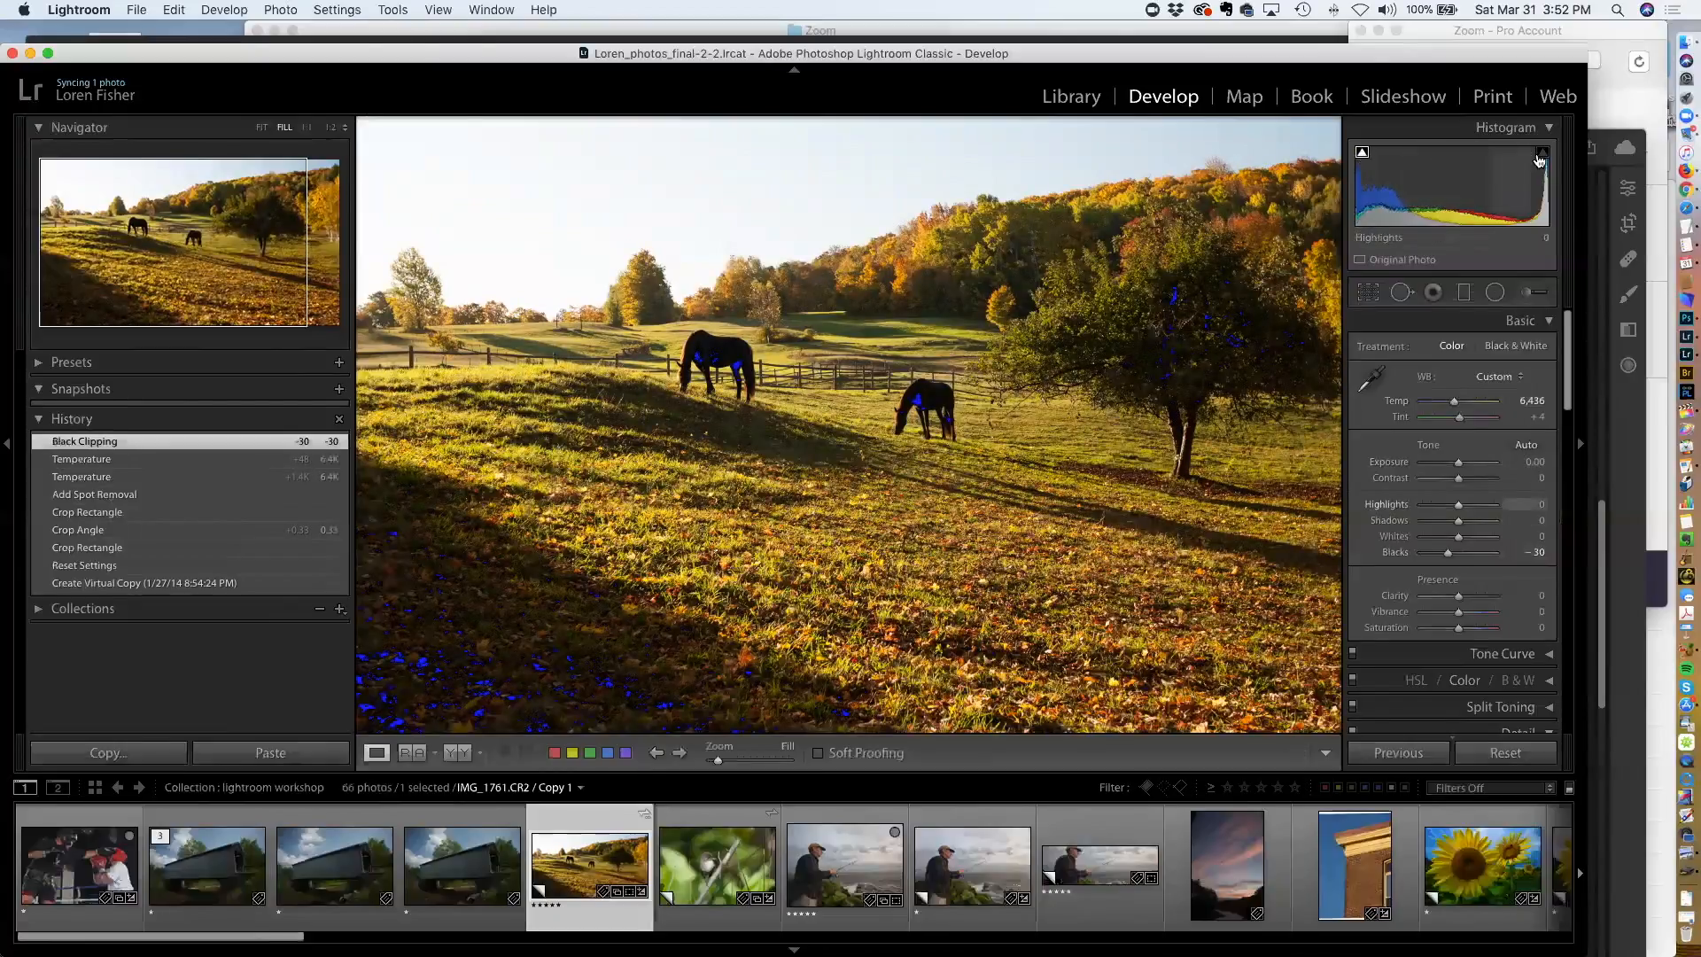
{"action": "left_click", "coordinate": [1363, 154]}
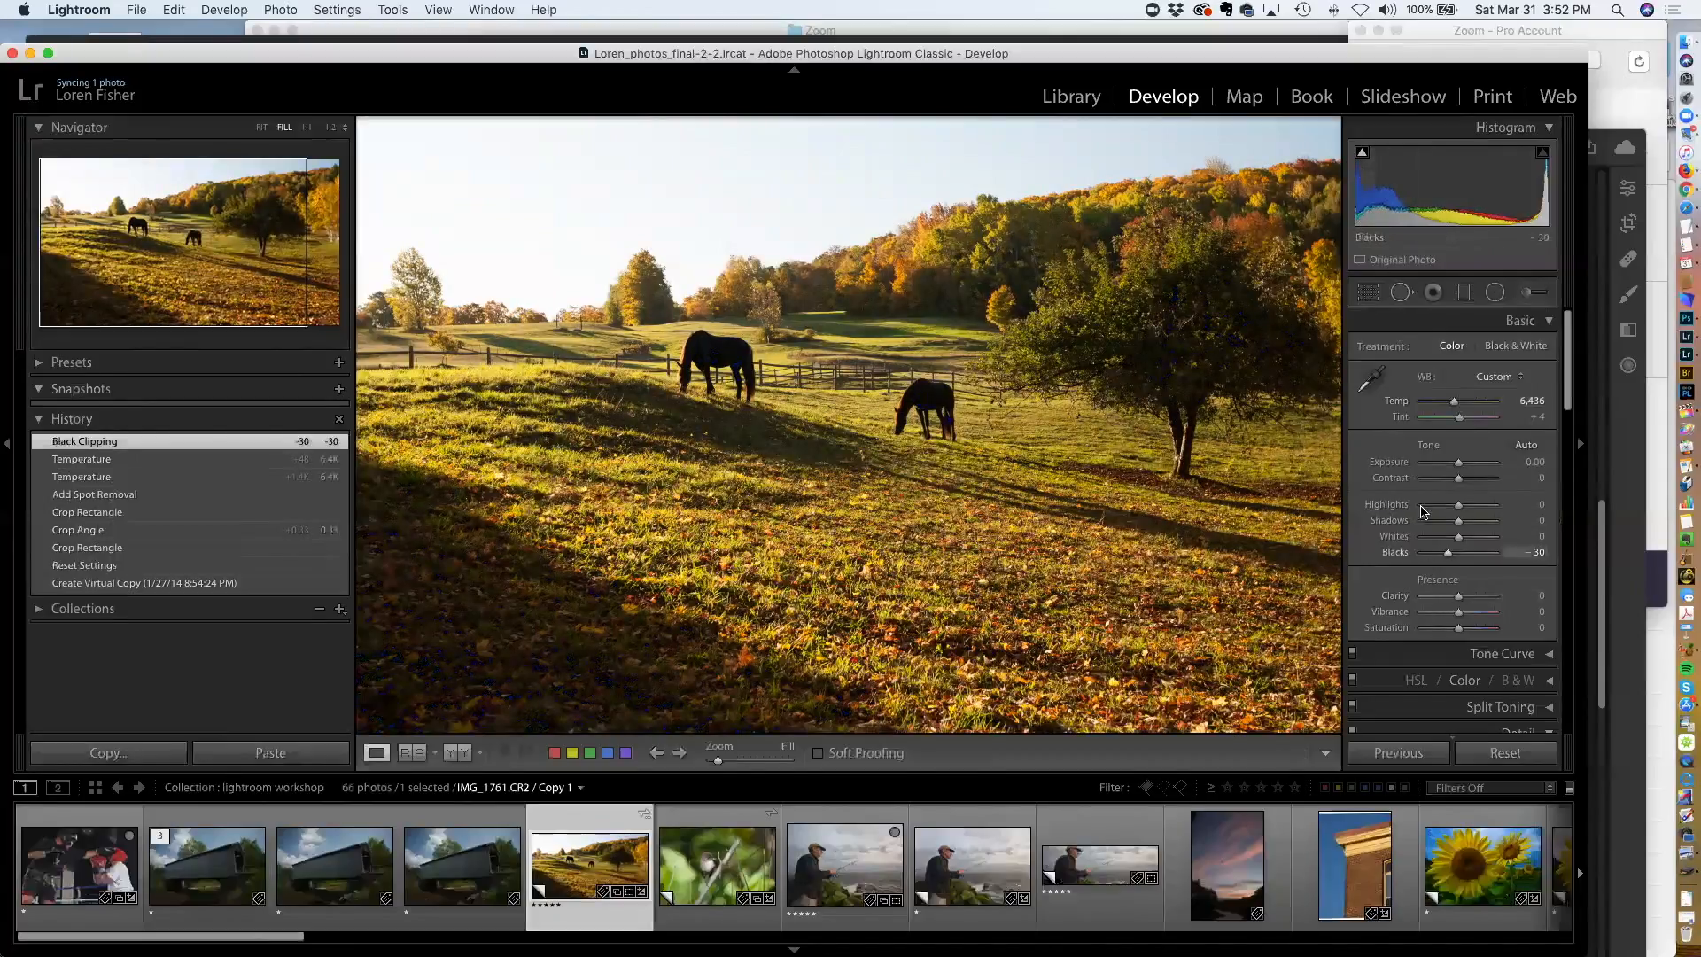
{"action": "left_click", "coordinate": [1363, 156]}
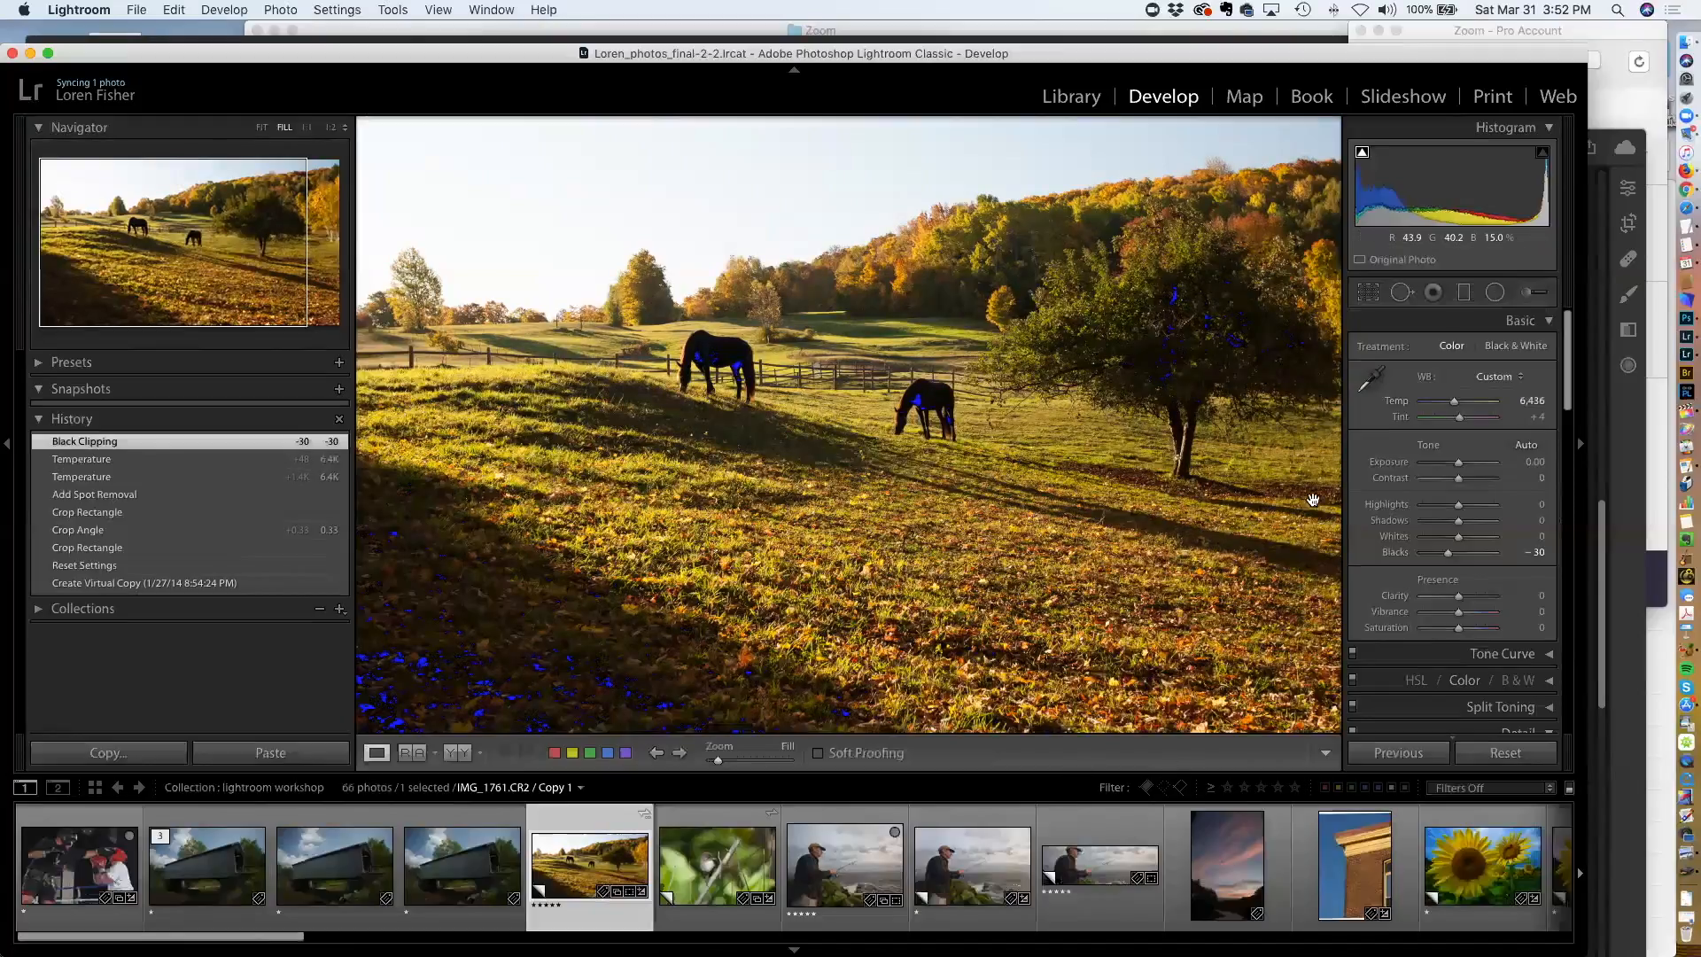
{"action": "left_click_drag", "start_coordinate": [1449, 559], "coordinate": [1444, 559]}
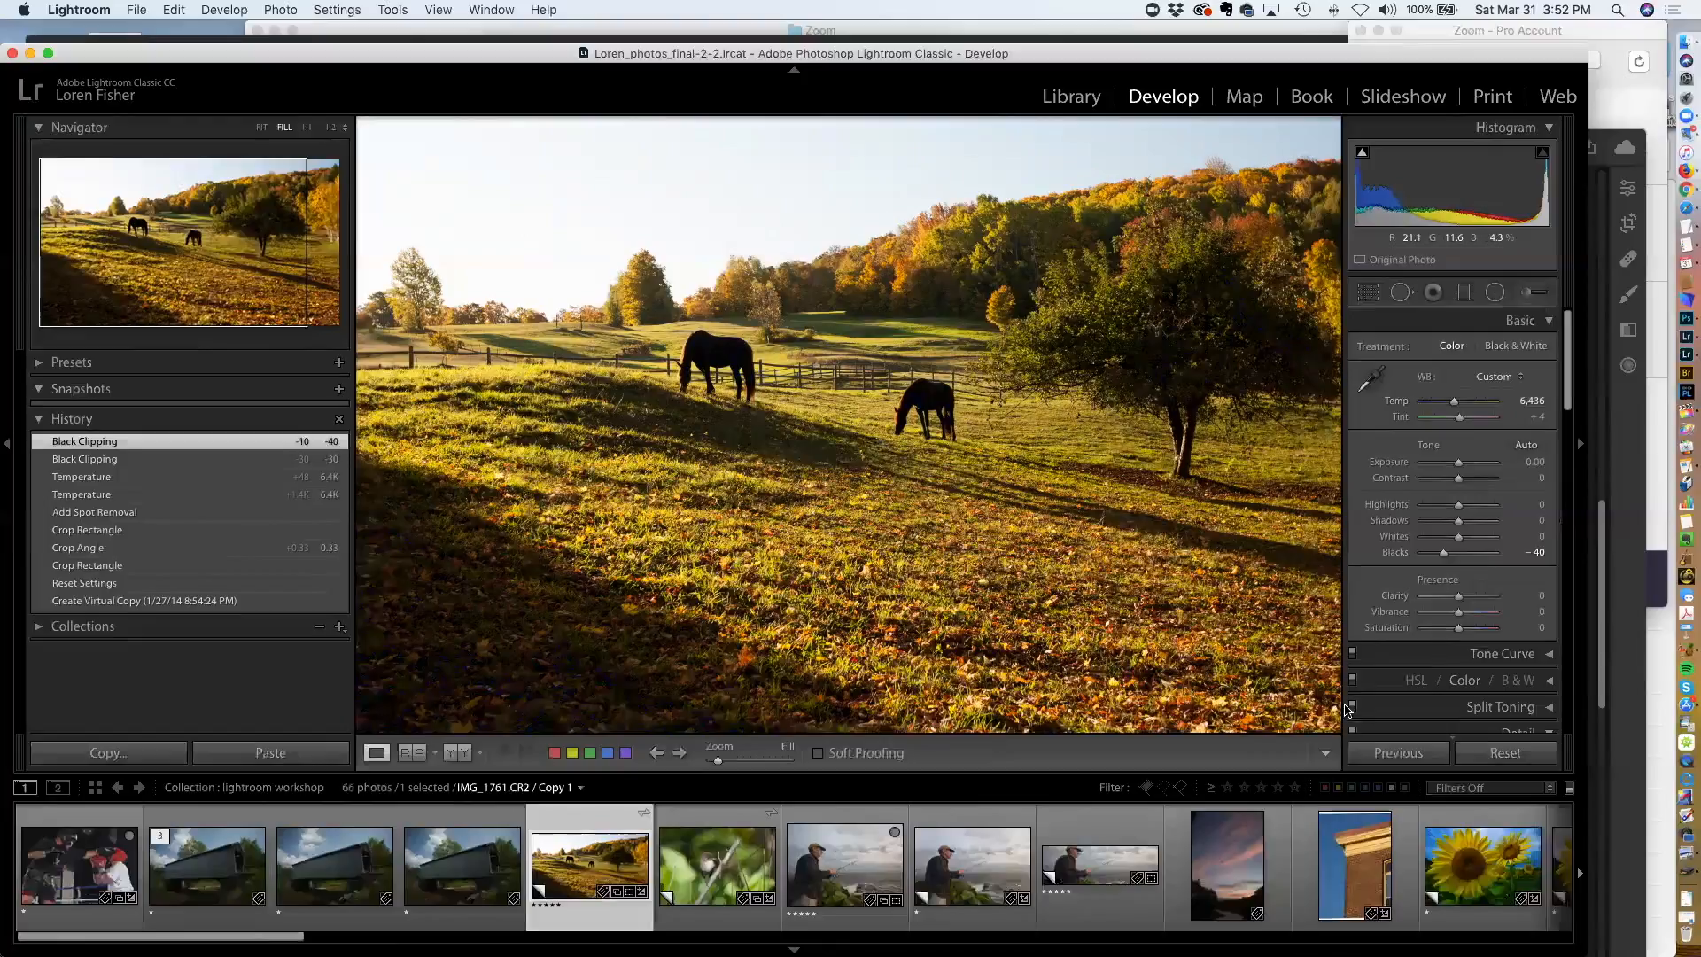
Set the Presence sliders to Clarity +29, Vibrance +35 and Saturation +10
{"action": "left_click_drag", "start_coordinate": [1460, 601], "coordinate": [1474, 601]}
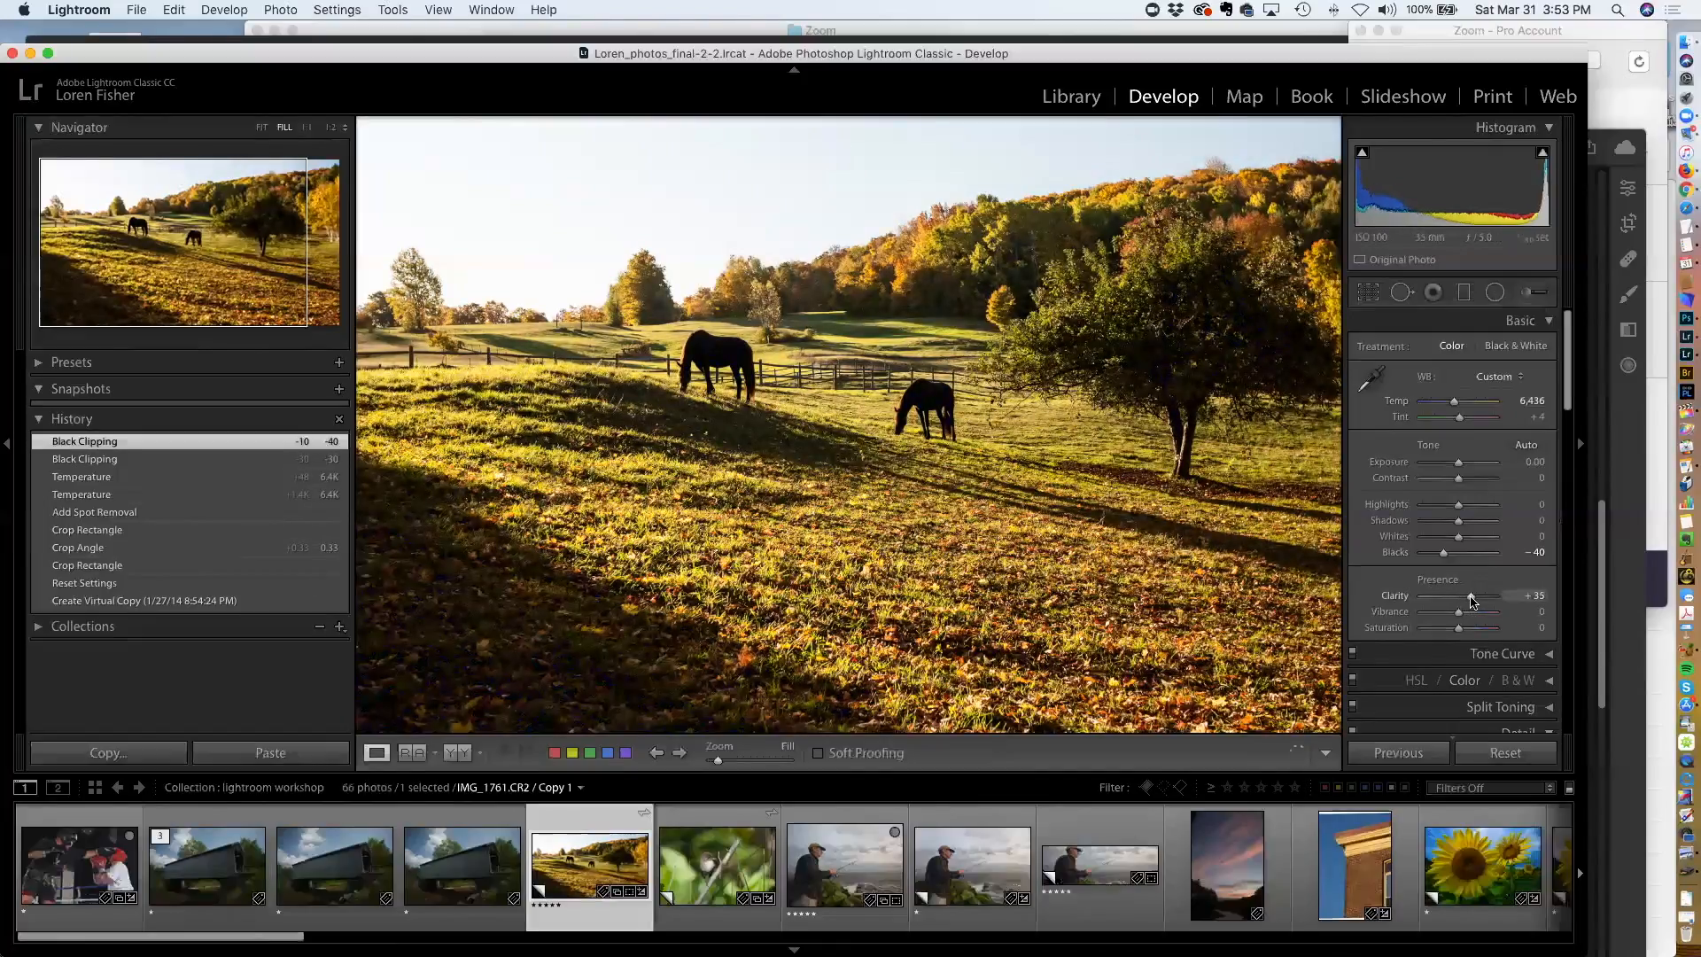
{"action": "left_click_drag", "start_coordinate": [1468, 601], "coordinate": [1466, 630]}
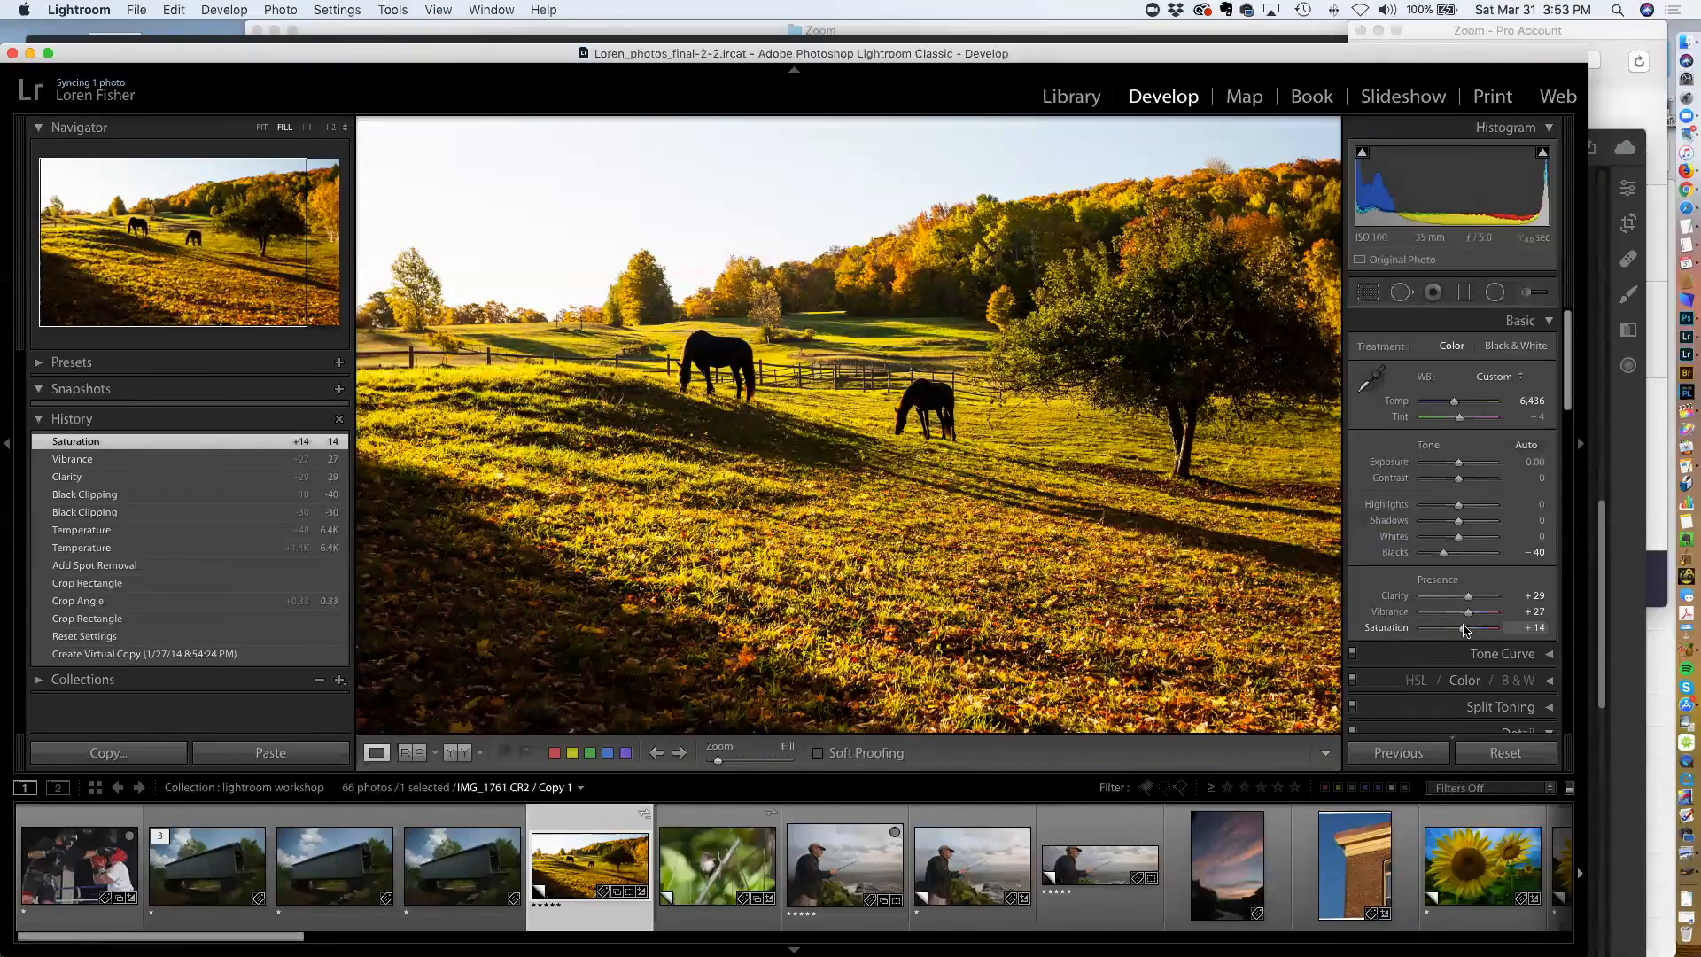
{"action": "left_click_drag", "start_coordinate": [1464, 630], "coordinate": [1460, 630]}
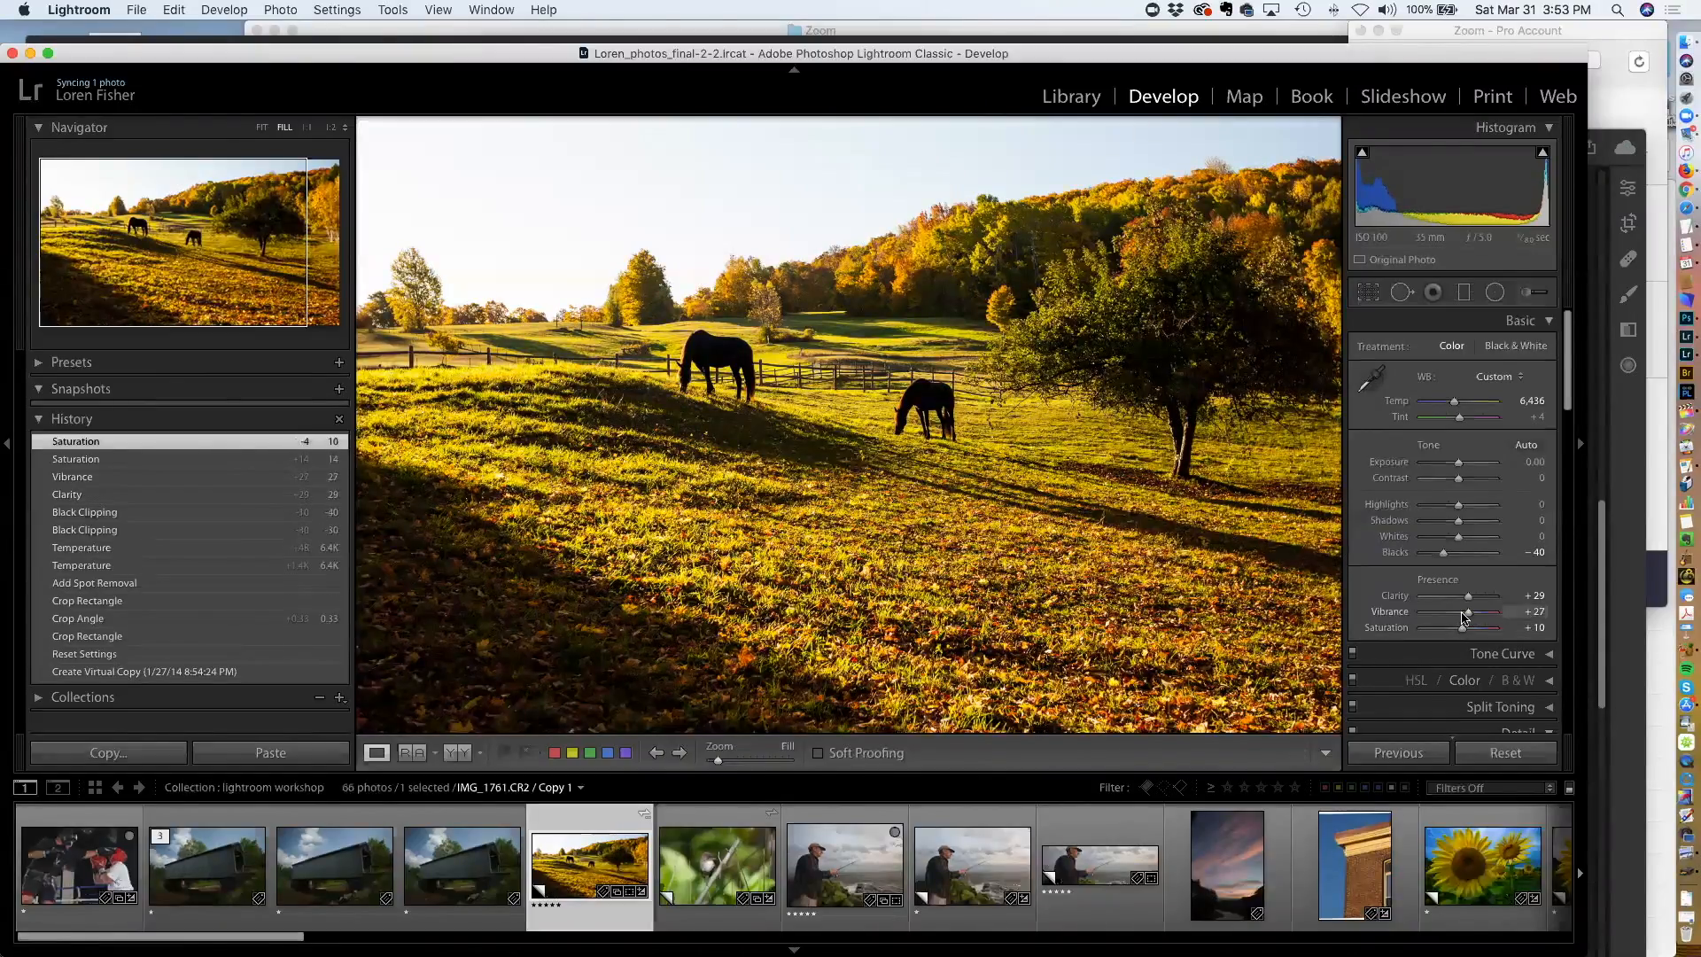
{"action": "left_click_drag", "start_coordinate": [1466, 613], "coordinate": [1467, 617]}
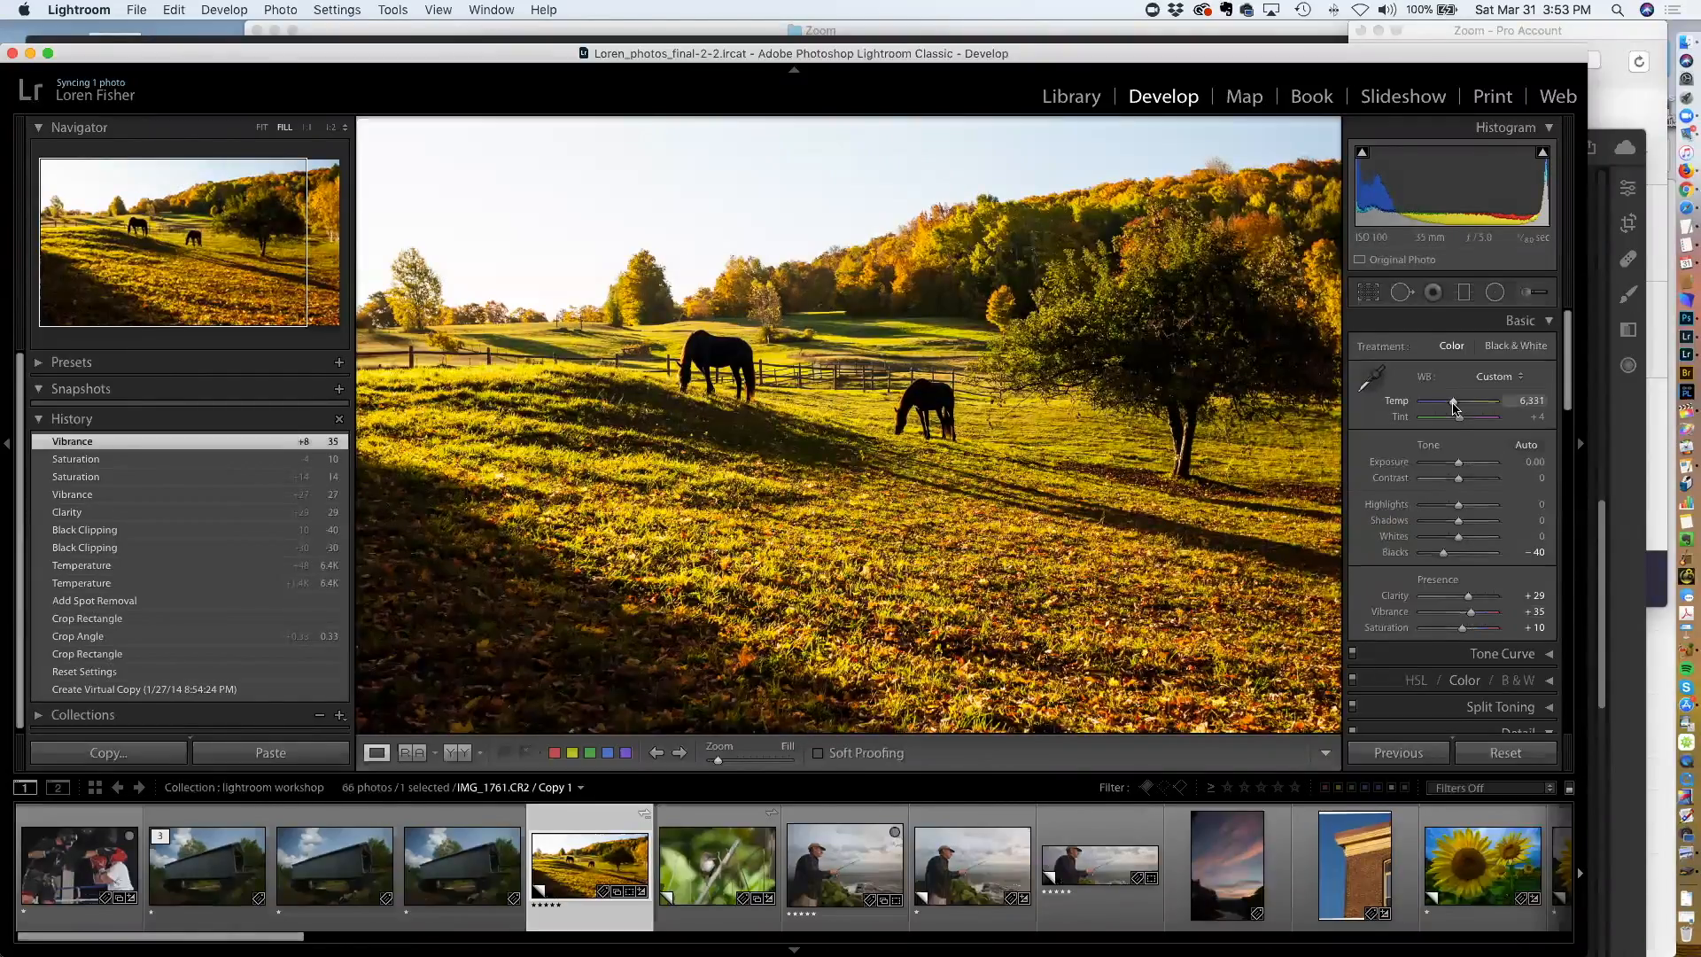
Lower the white balance Temp to about 6,331
{"action": "left_click_drag", "start_coordinate": [1453, 408], "coordinate": [1453, 409]}
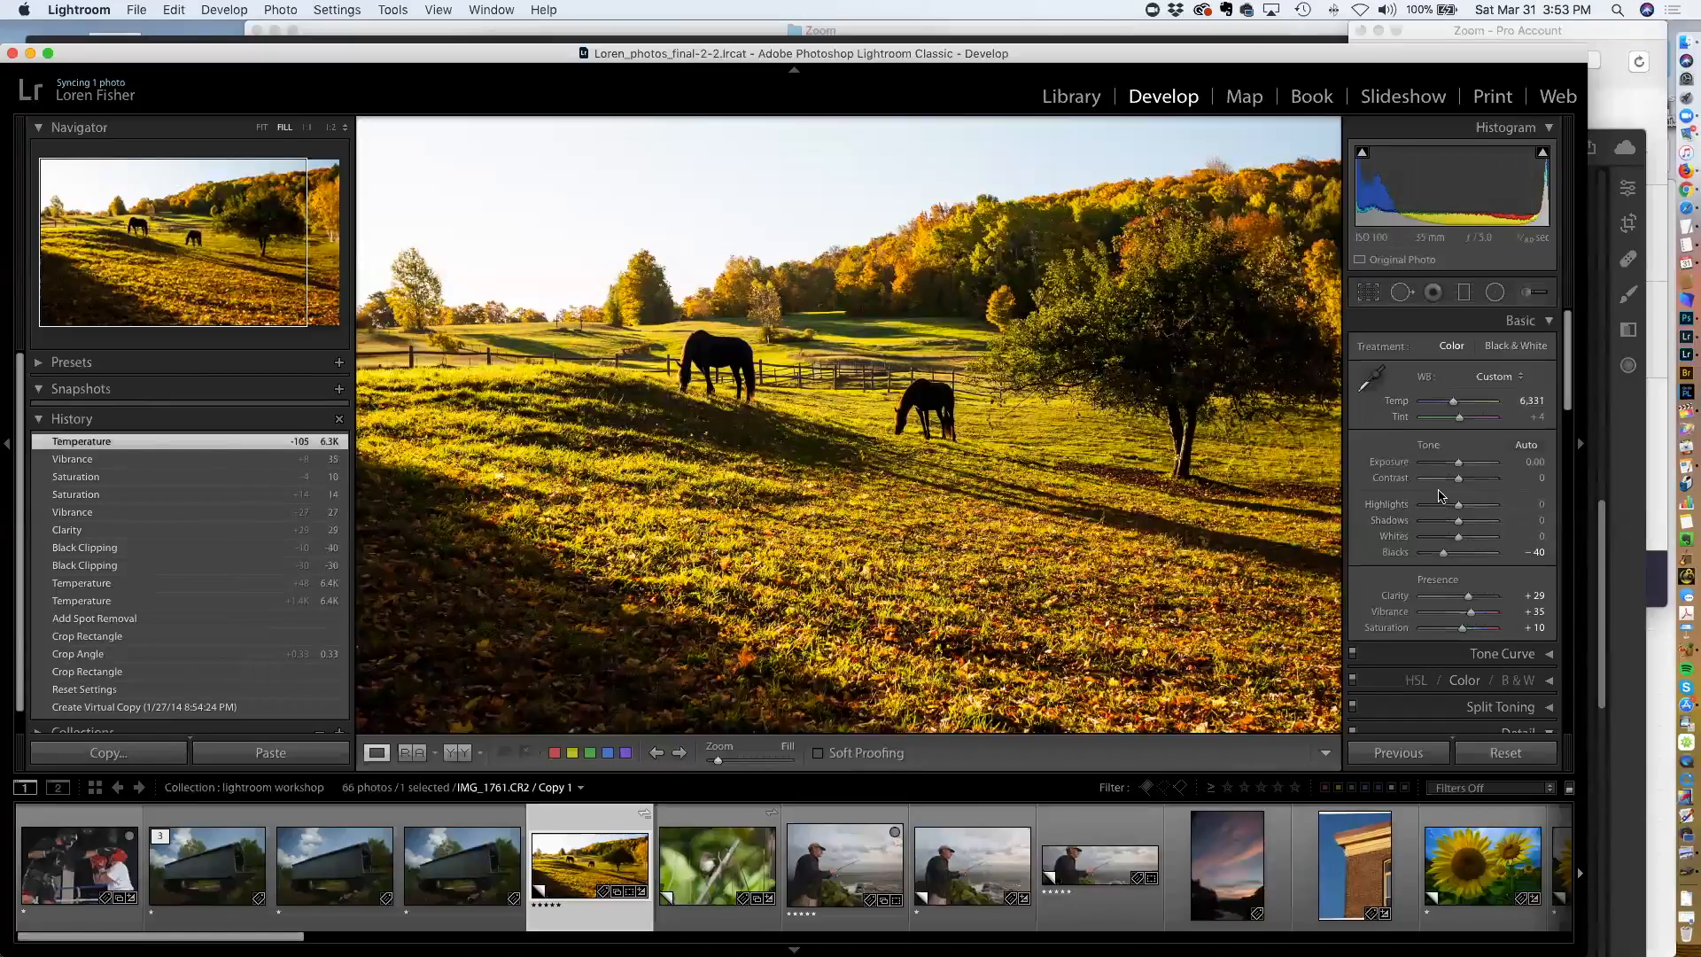
{"action": "scroll", "coordinate": [1439, 495], "scroll_direction": "down", "scroll_amount": 10}
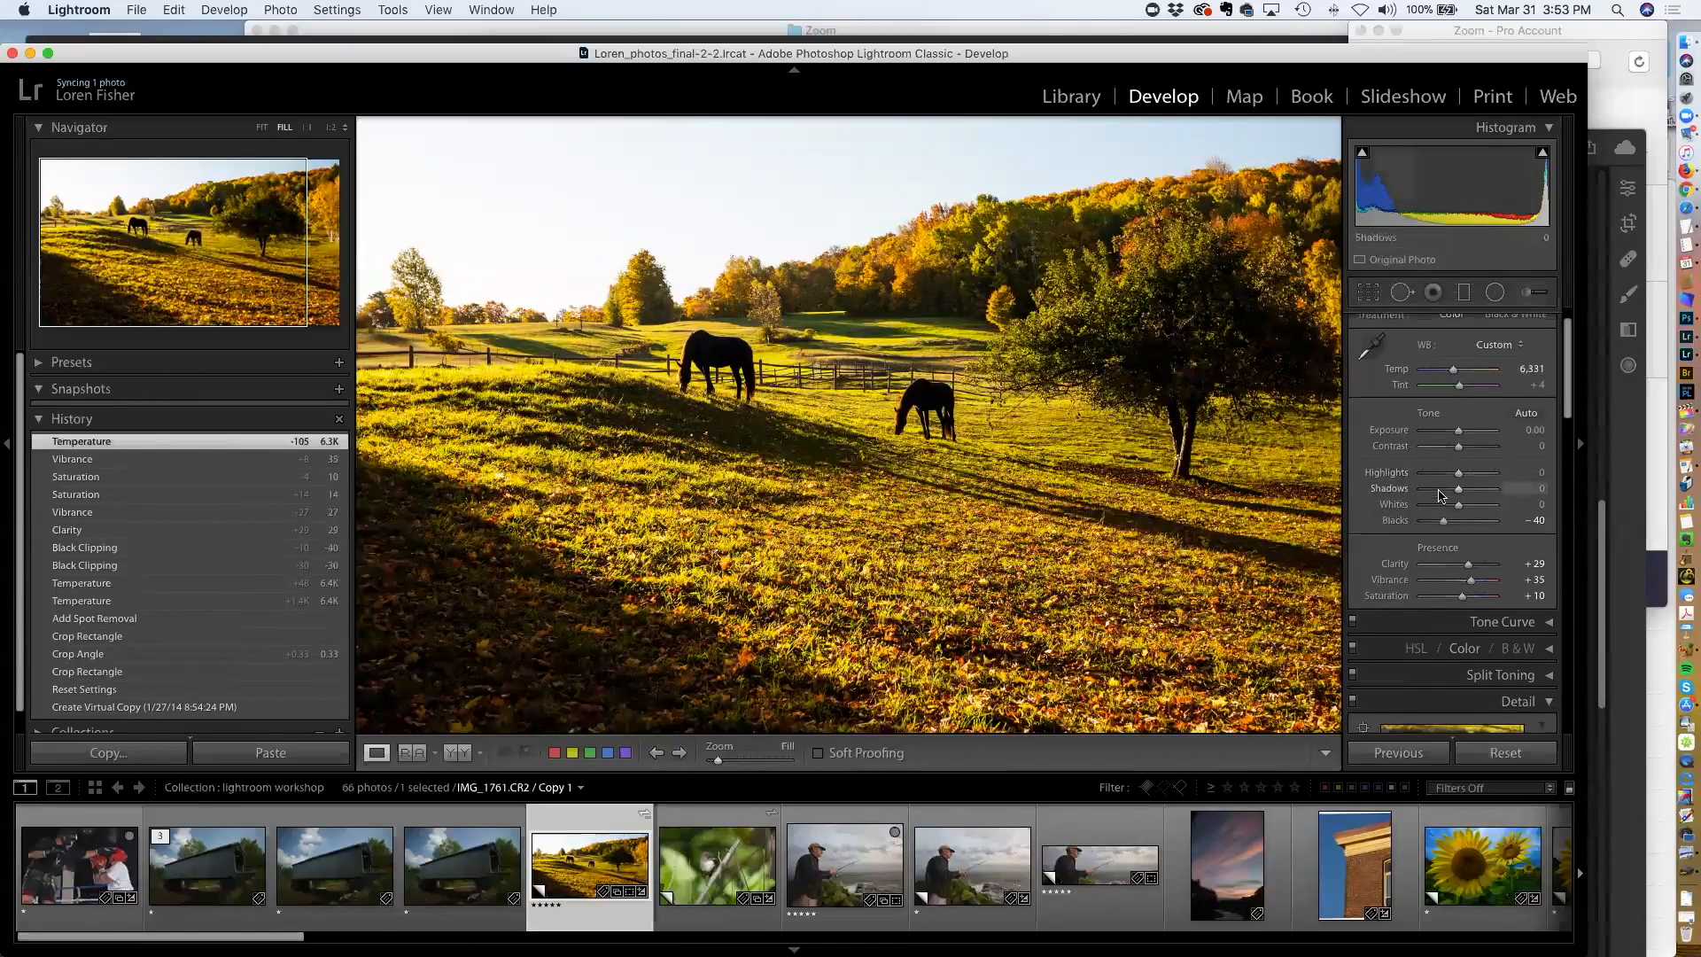
{"action": "scroll", "coordinate": [1438, 490], "scroll_direction": "up", "scroll_amount": 3}
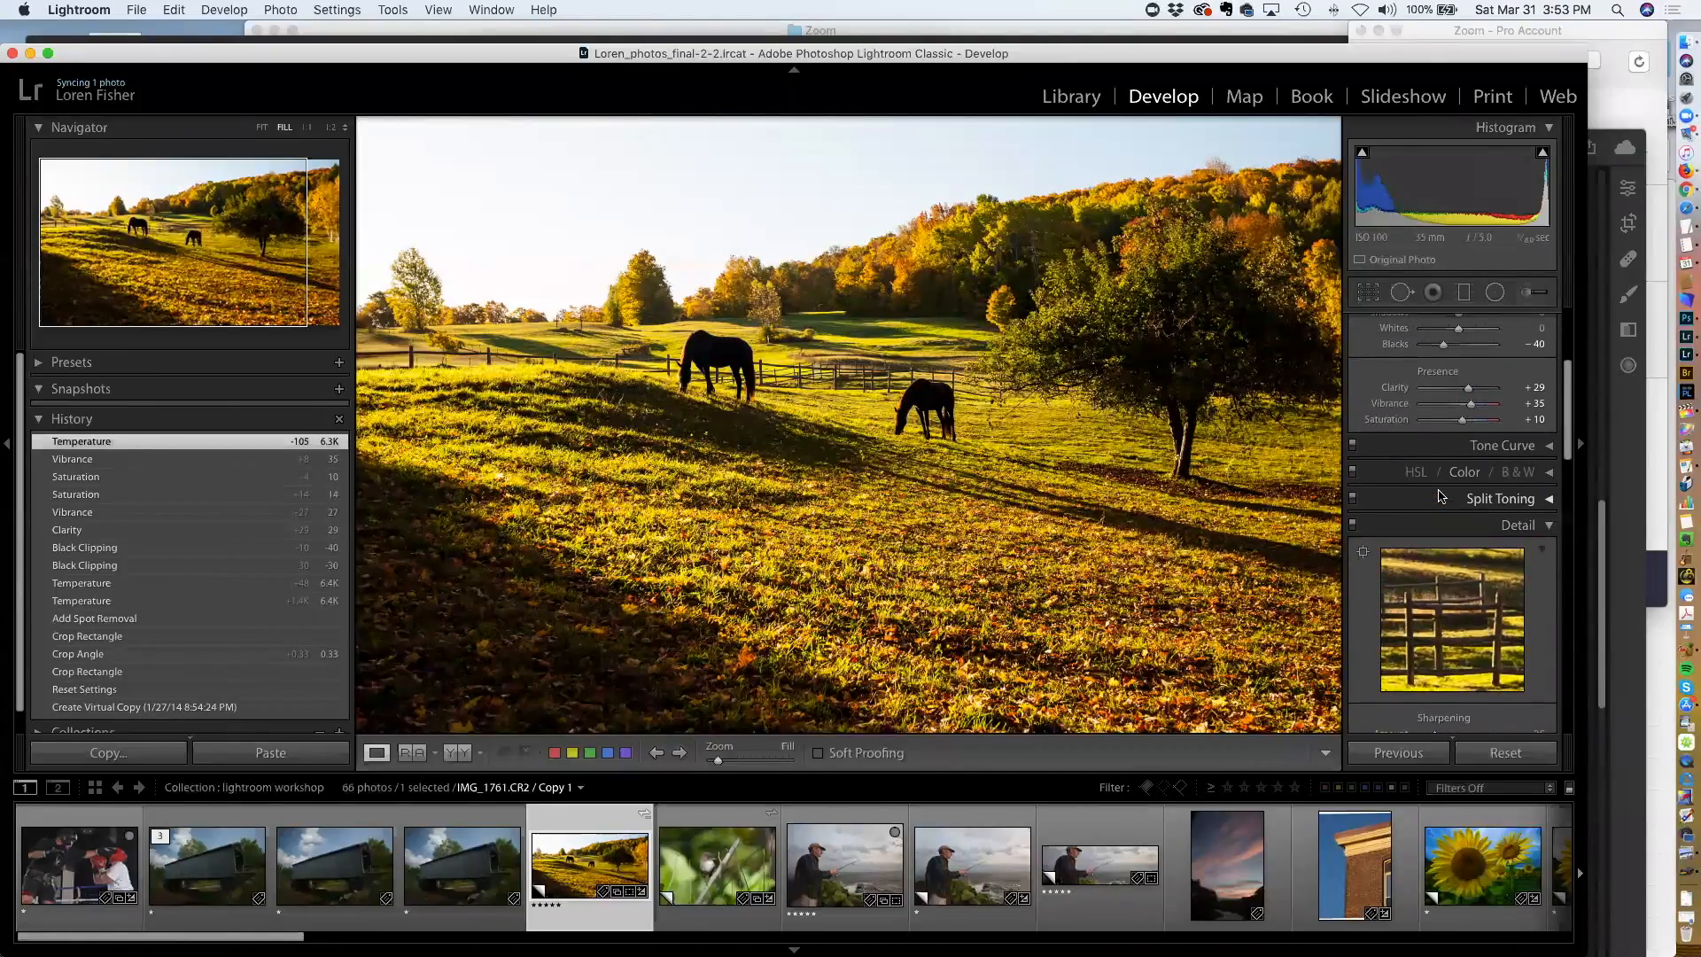
Set the Dehaze amount in the Effects panel to +4
{"action": "scroll", "coordinate": [1442, 496], "scroll_direction": "down", "scroll_amount": 9}
{"action": "scroll", "coordinate": [1441, 496], "scroll_direction": "down", "scroll_amount": 20}
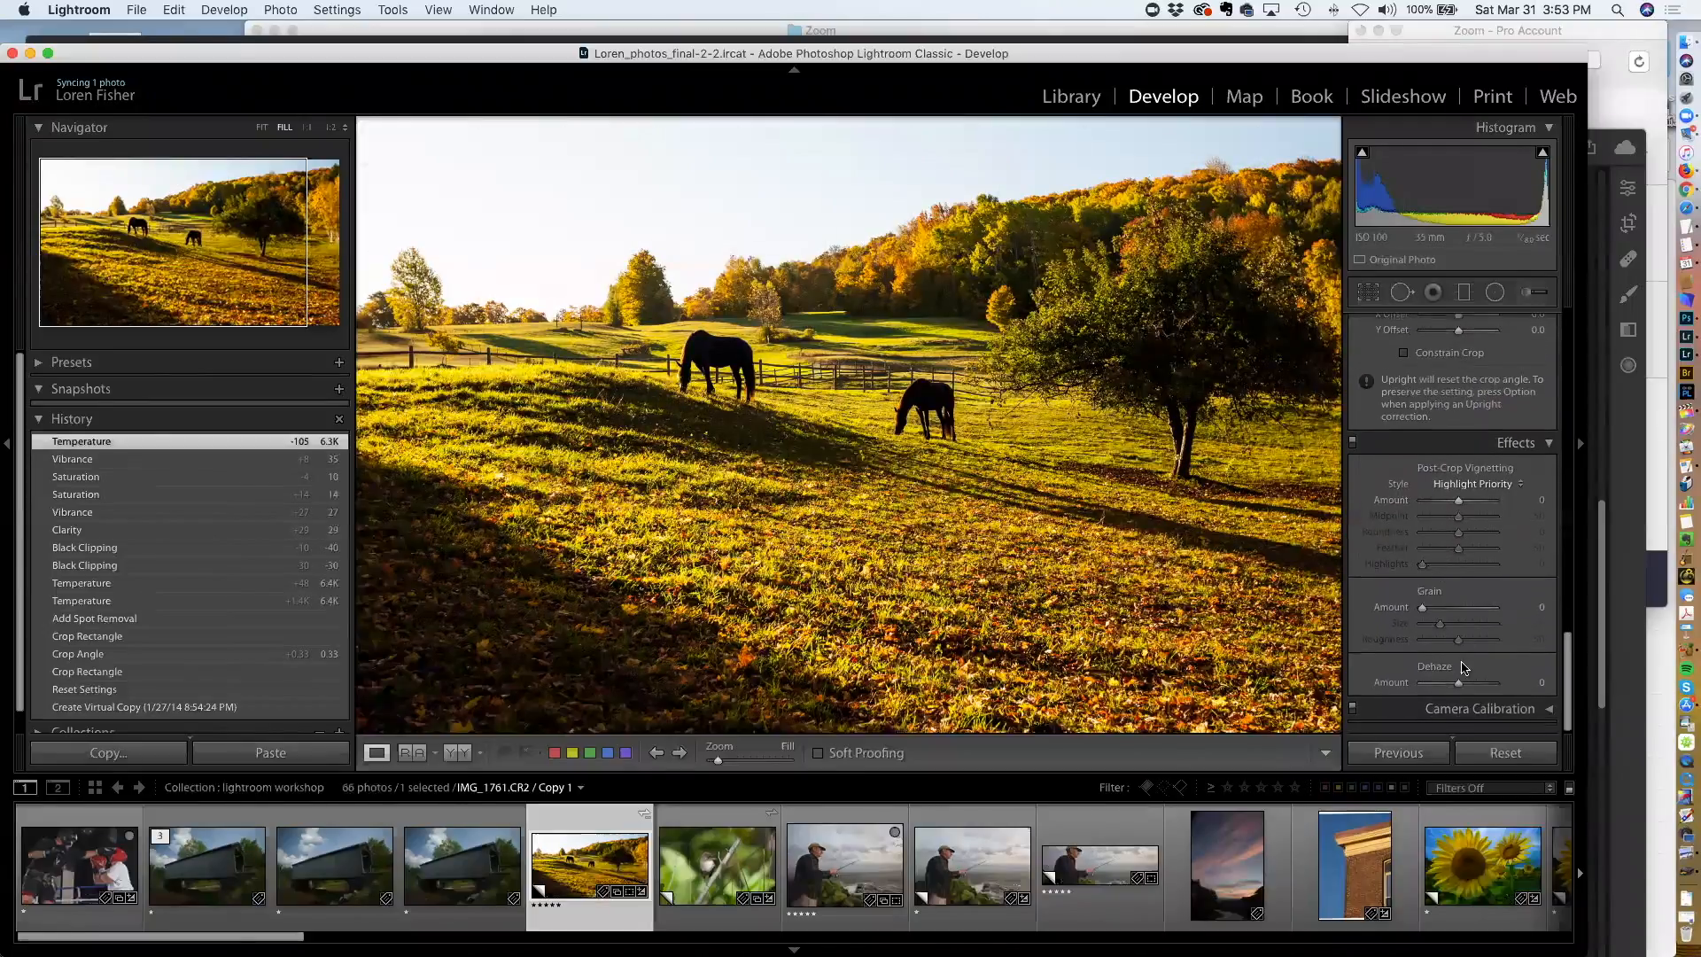
{"action": "left_click_drag", "start_coordinate": [1459, 687], "coordinate": [1443, 691]}
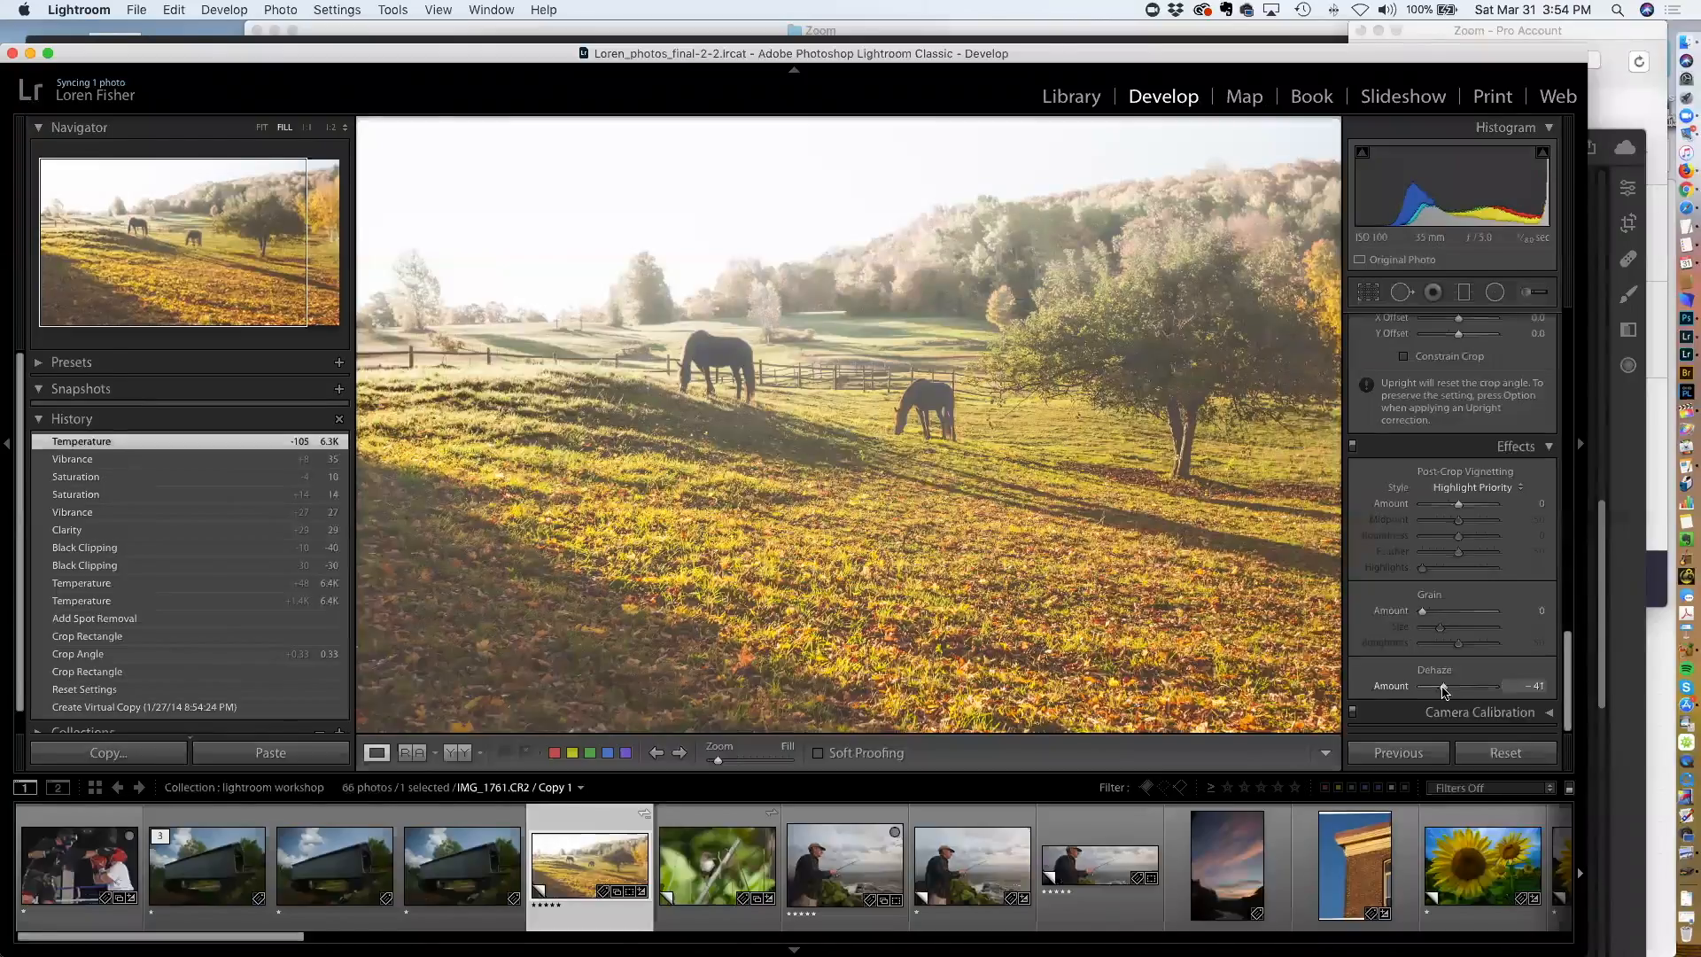
{"action": "left_click_drag", "start_coordinate": [1443, 688], "coordinate": [1459, 692]}
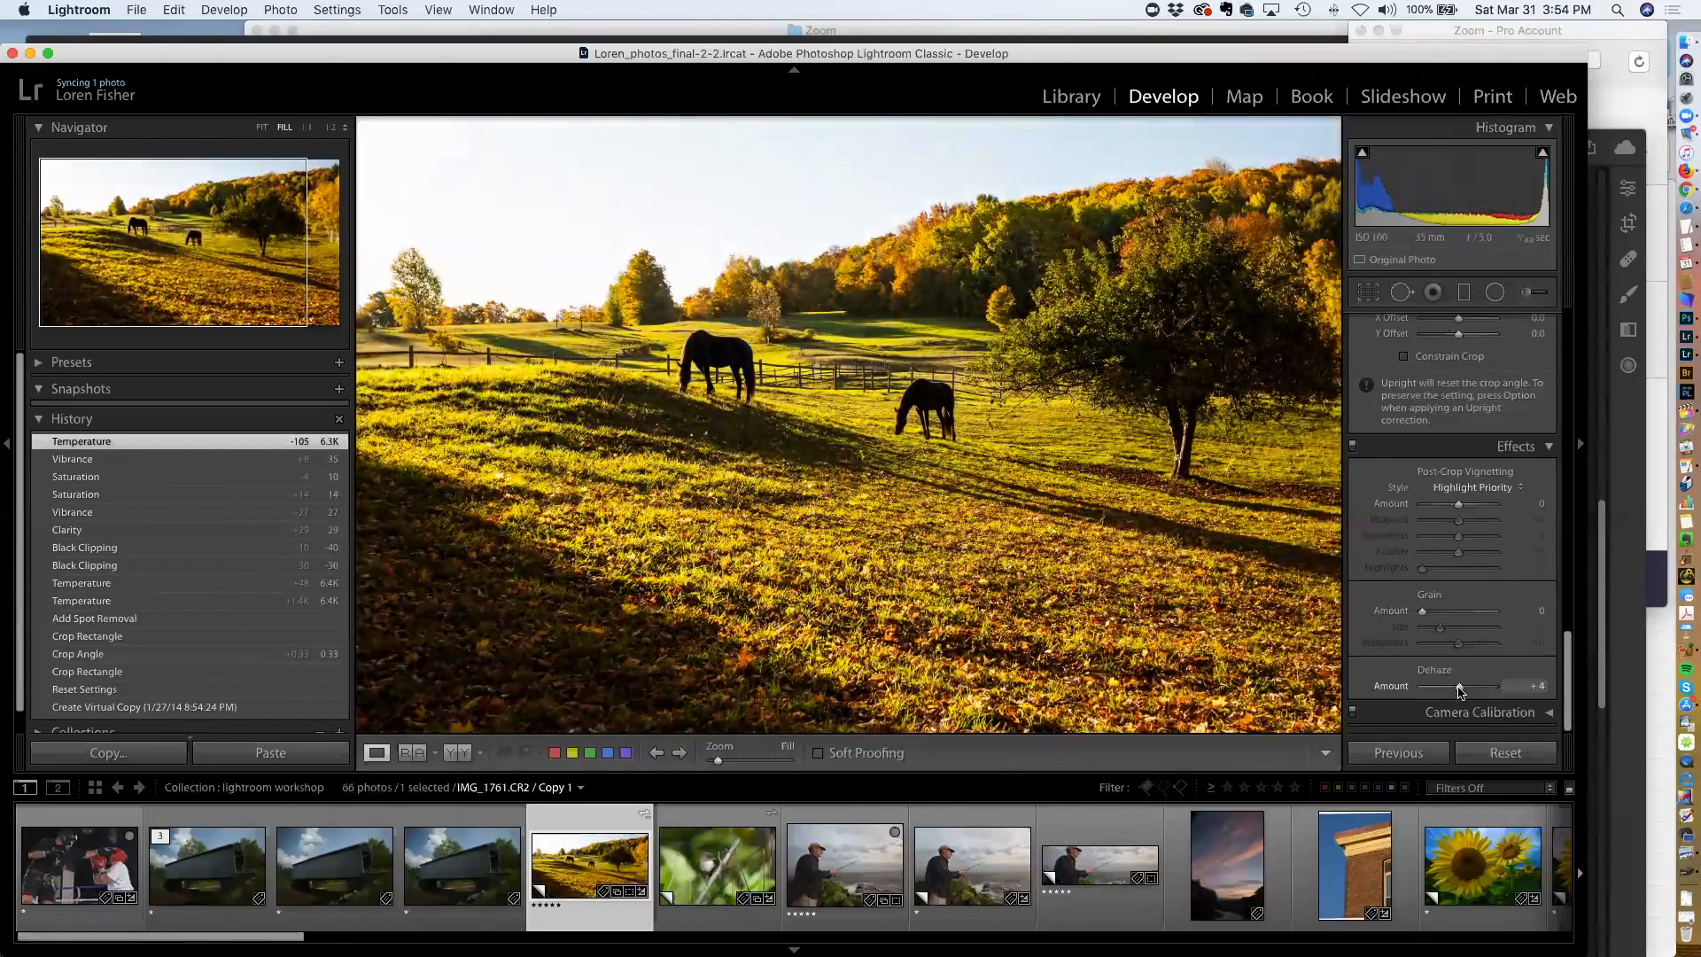
{"action": "left_click_drag", "start_coordinate": [1458, 688], "coordinate": [1460, 688]}
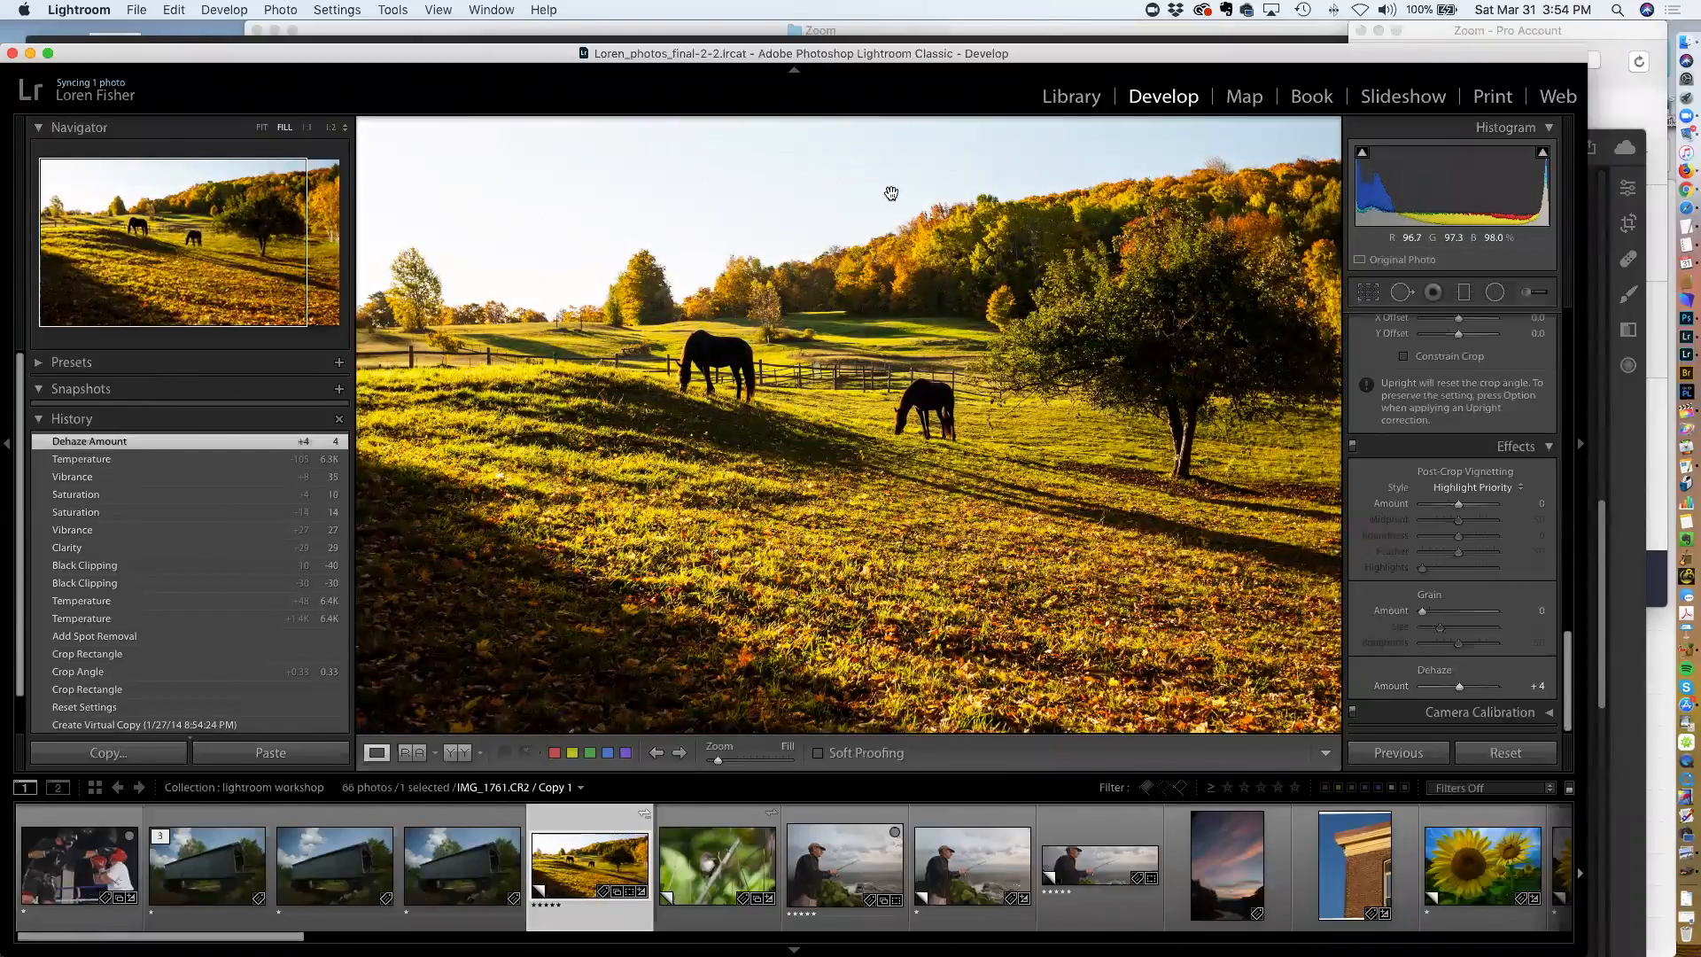
Expand the HSL / Color panel to show all colour sliders
{"action": "scroll", "coordinate": [1454, 478], "scroll_direction": "up", "scroll_amount": 3}
{"action": "scroll", "coordinate": [1455, 481], "scroll_direction": "up", "scroll_amount": 12}
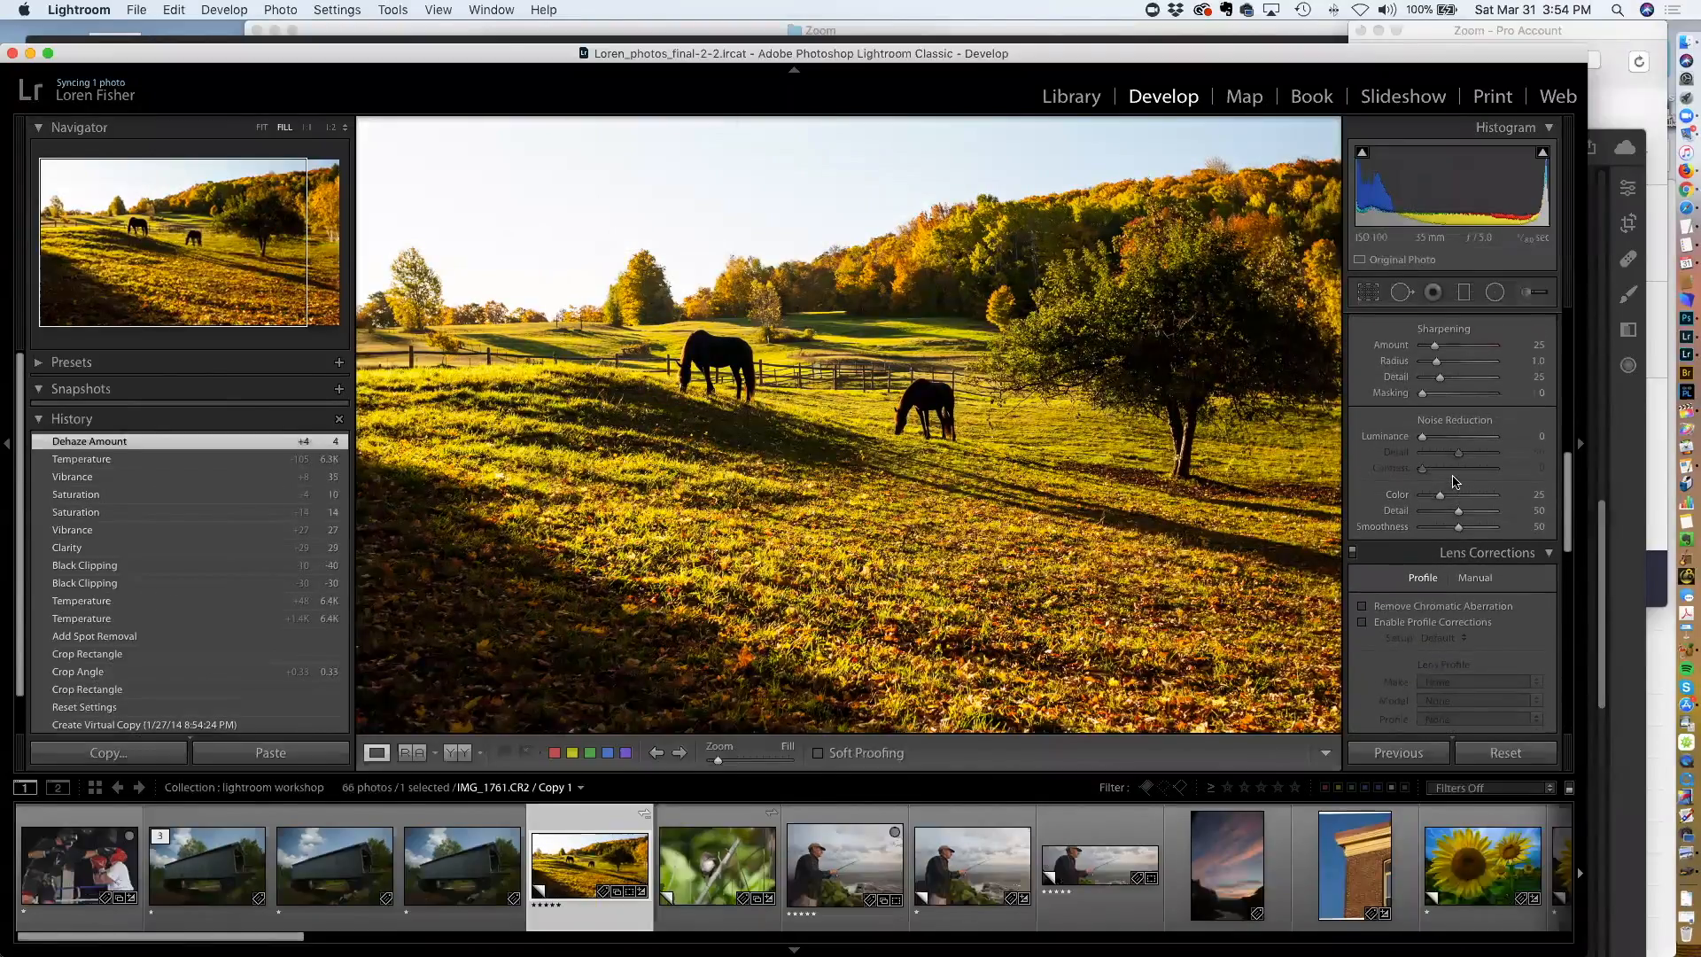
{"action": "scroll", "coordinate": [1454, 480], "scroll_direction": "up", "scroll_amount": 5}
{"action": "scroll", "coordinate": [1453, 476], "scroll_direction": "down", "scroll_amount": 1}
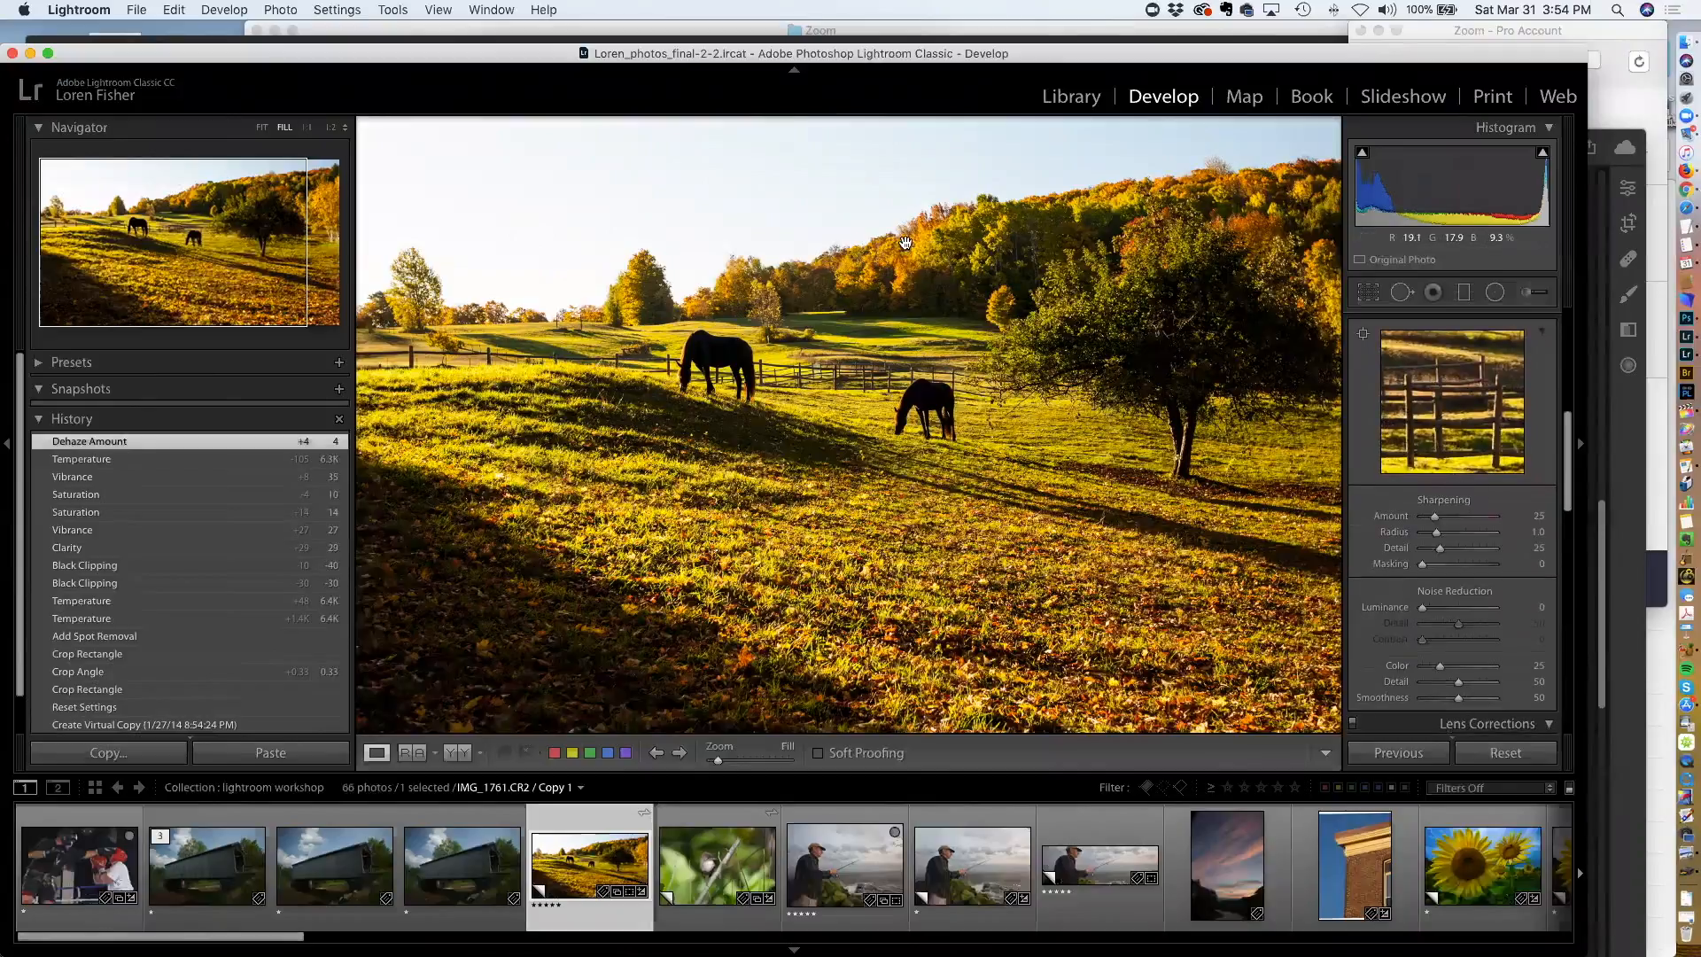
{"action": "scroll", "coordinate": [1488, 478], "scroll_direction": "up", "scroll_amount": 5}
{"action": "scroll", "coordinate": [1479, 472], "scroll_direction": "up", "scroll_amount": 1}
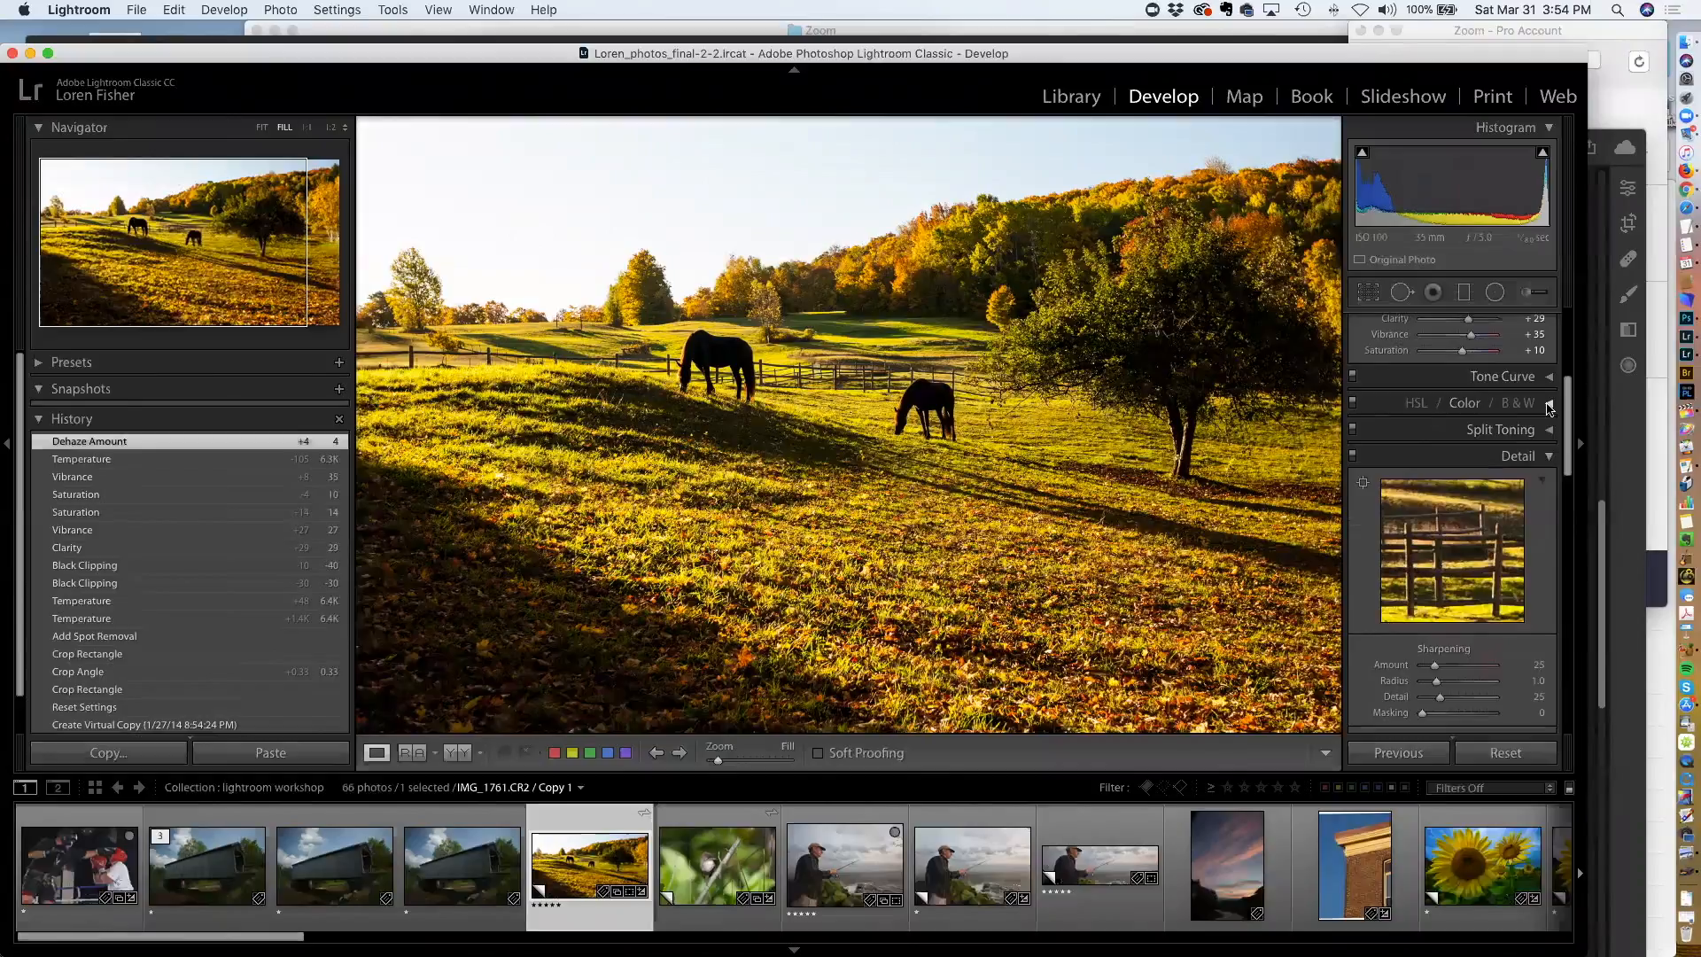
{"action": "left_click", "coordinate": [1548, 405]}
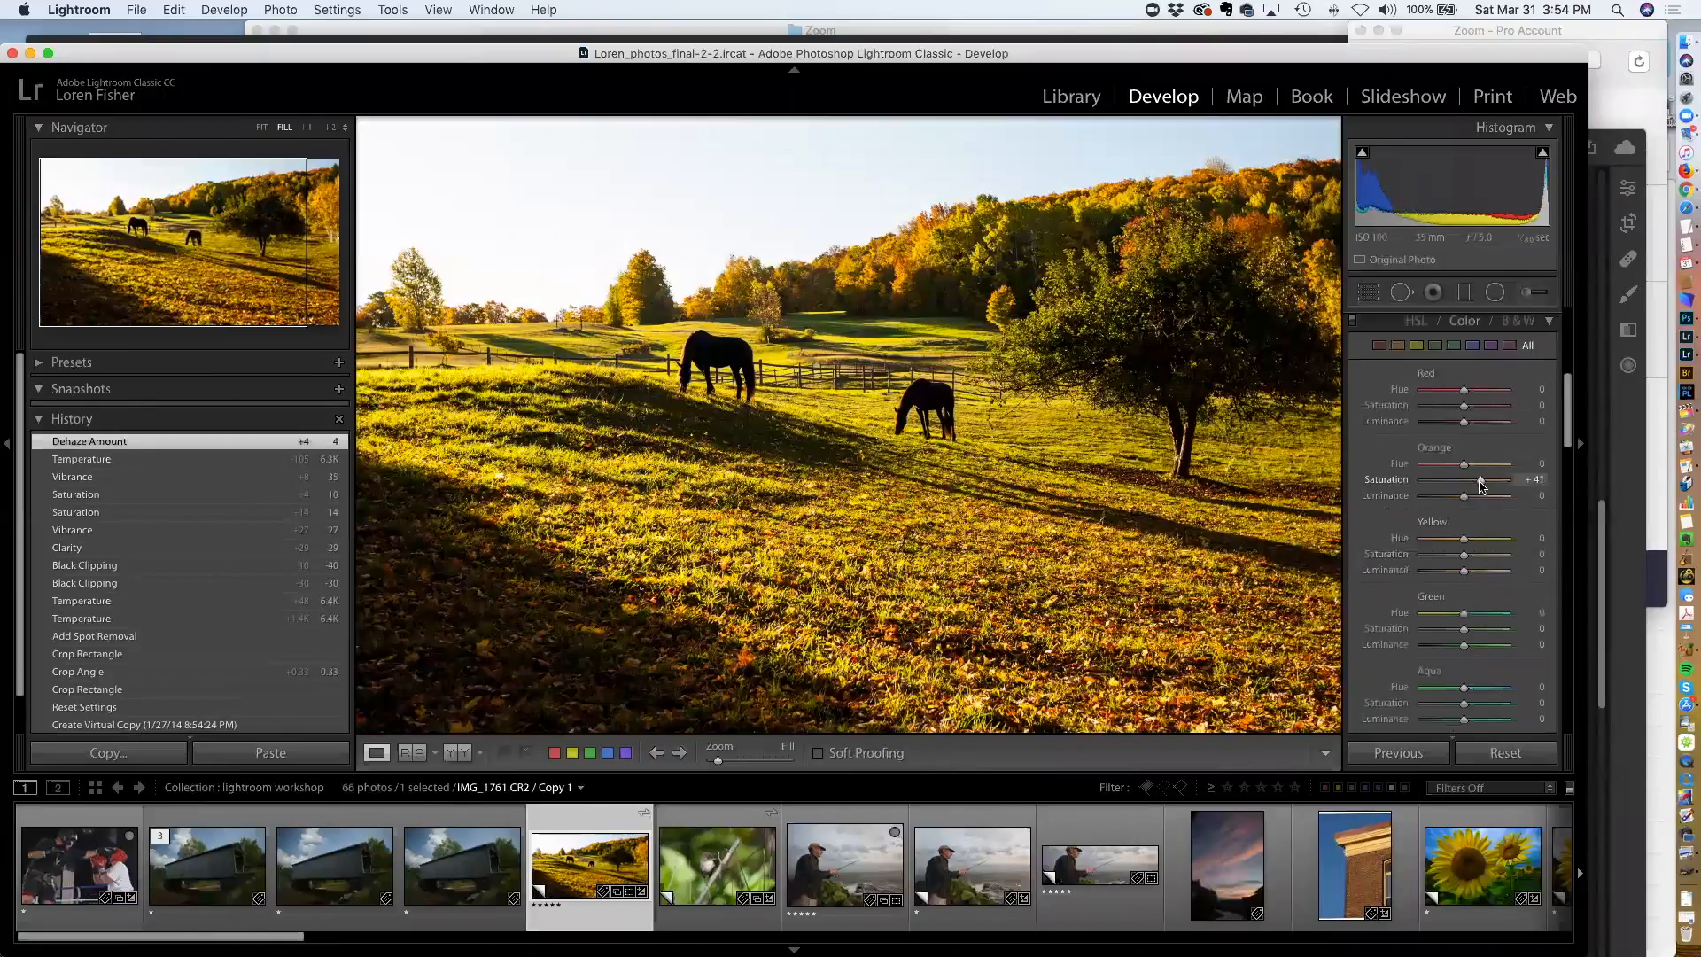
Raise the Orange saturation in the HSL panel to +53
{"action": "left_click_drag", "start_coordinate": [1463, 496], "coordinate": [1485, 486]}
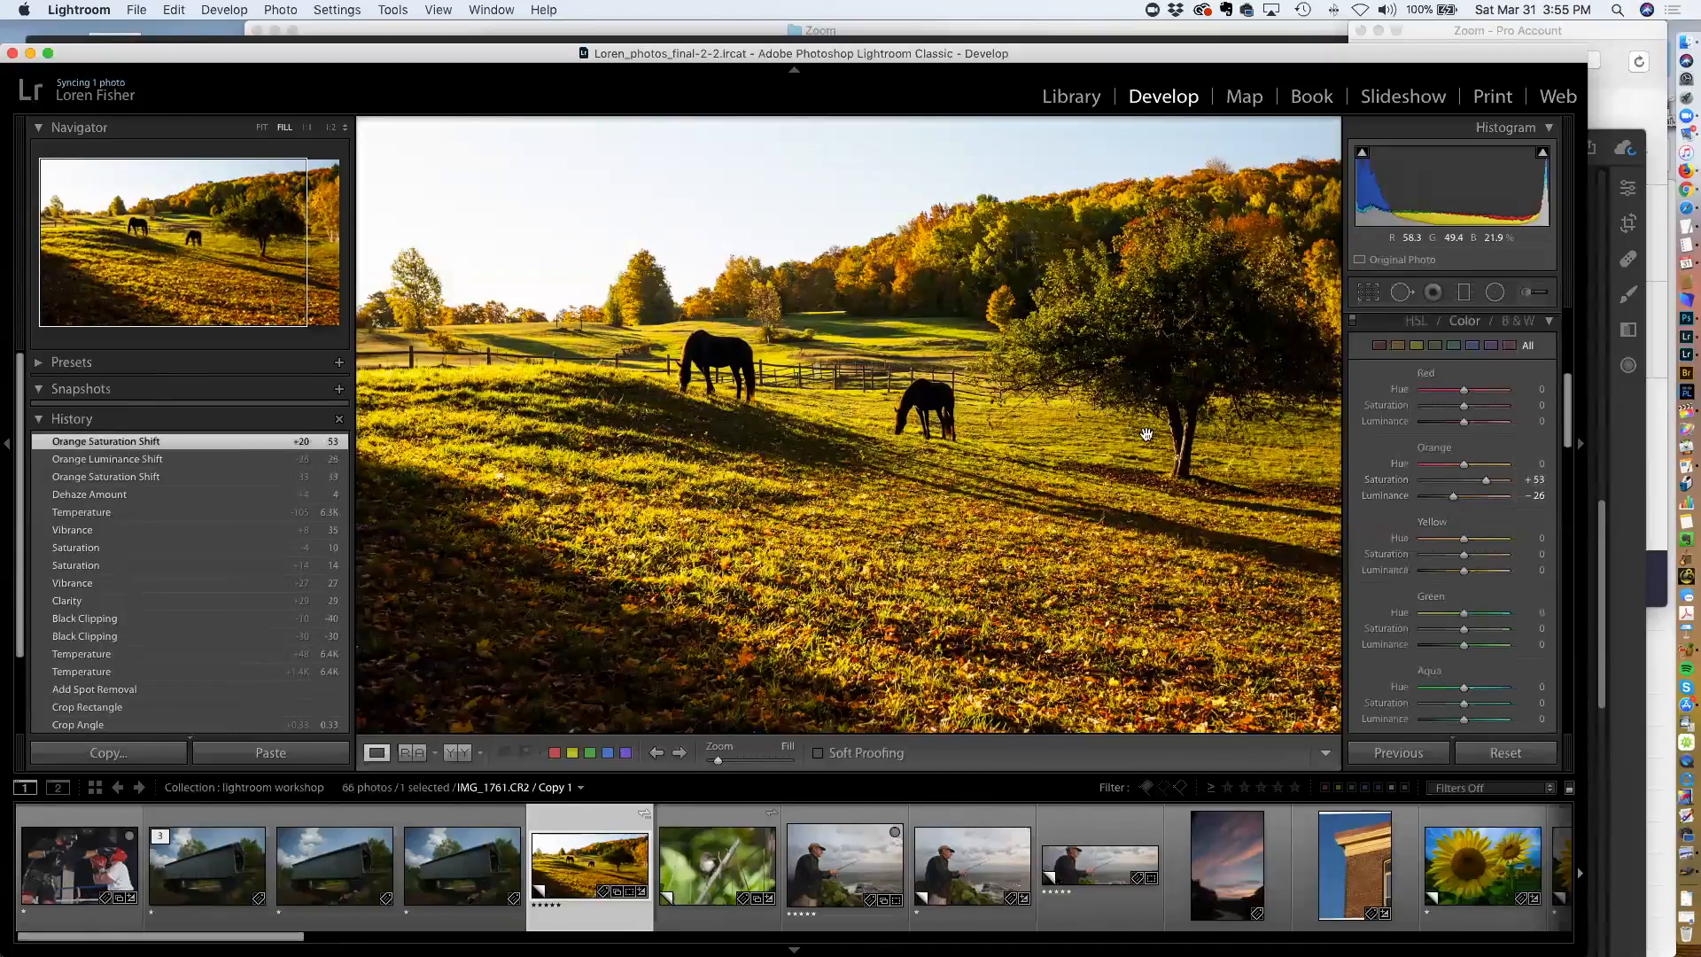
Lower the overall Saturation to +7 and the white balance Temp to about 6,253
{"action": "scroll", "coordinate": [1463, 422], "scroll_direction": "up", "scroll_amount": 6}
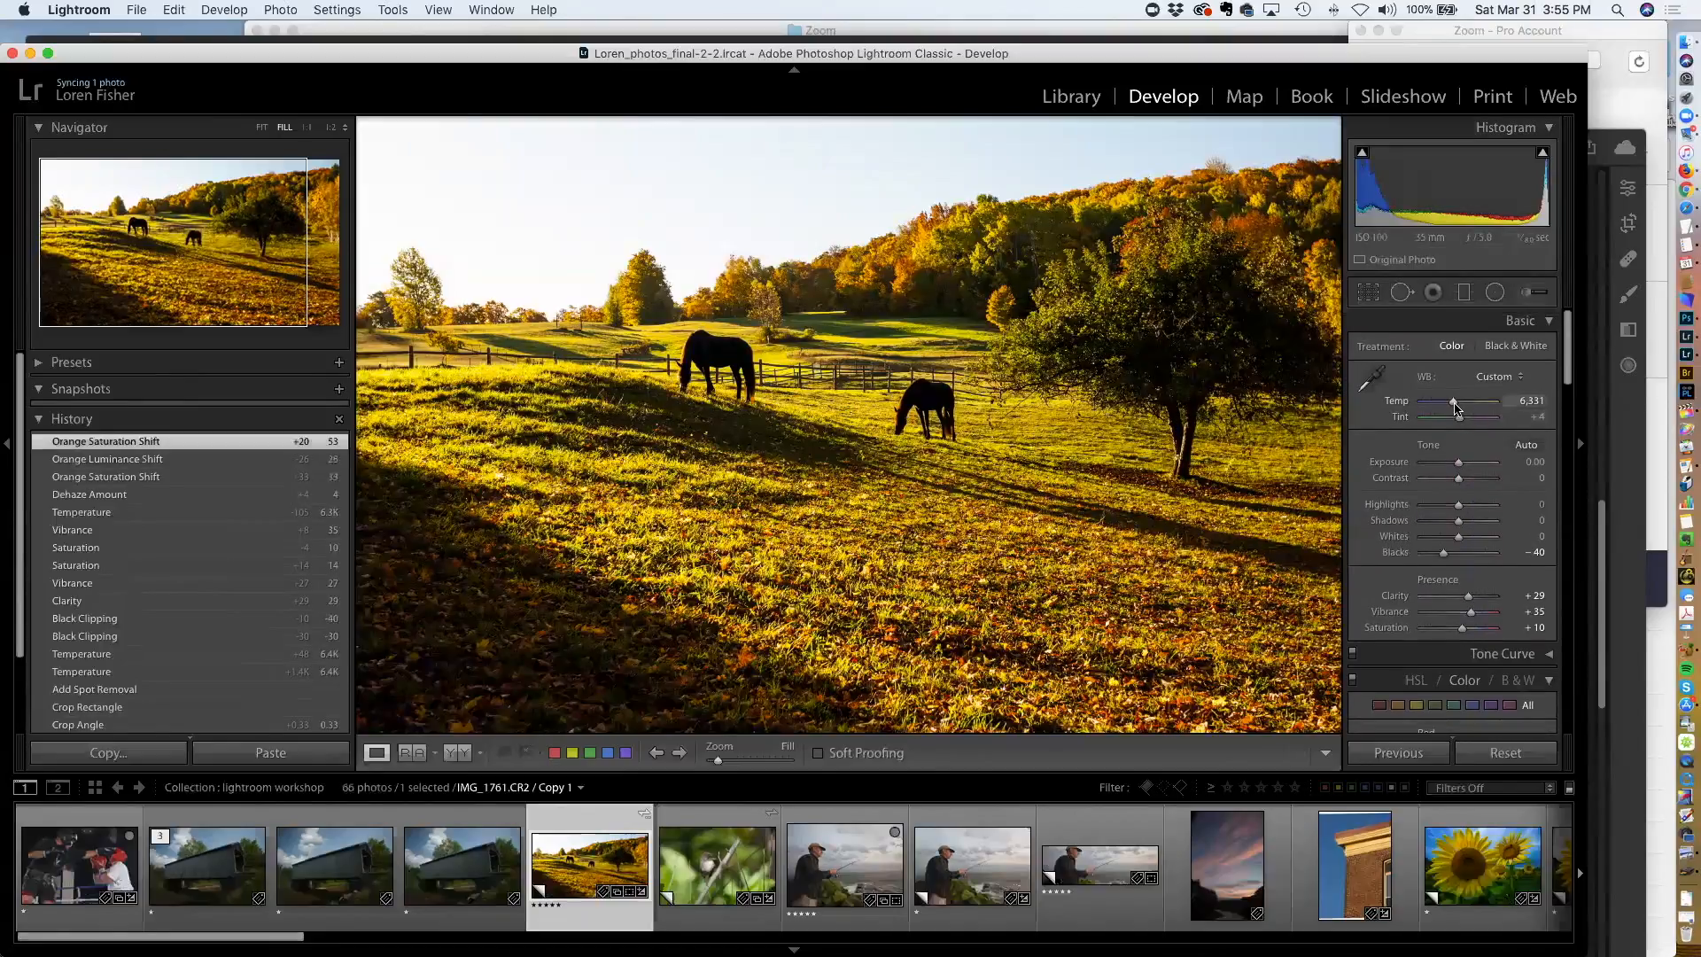
{"action": "left_click", "coordinate": [1462, 628]}
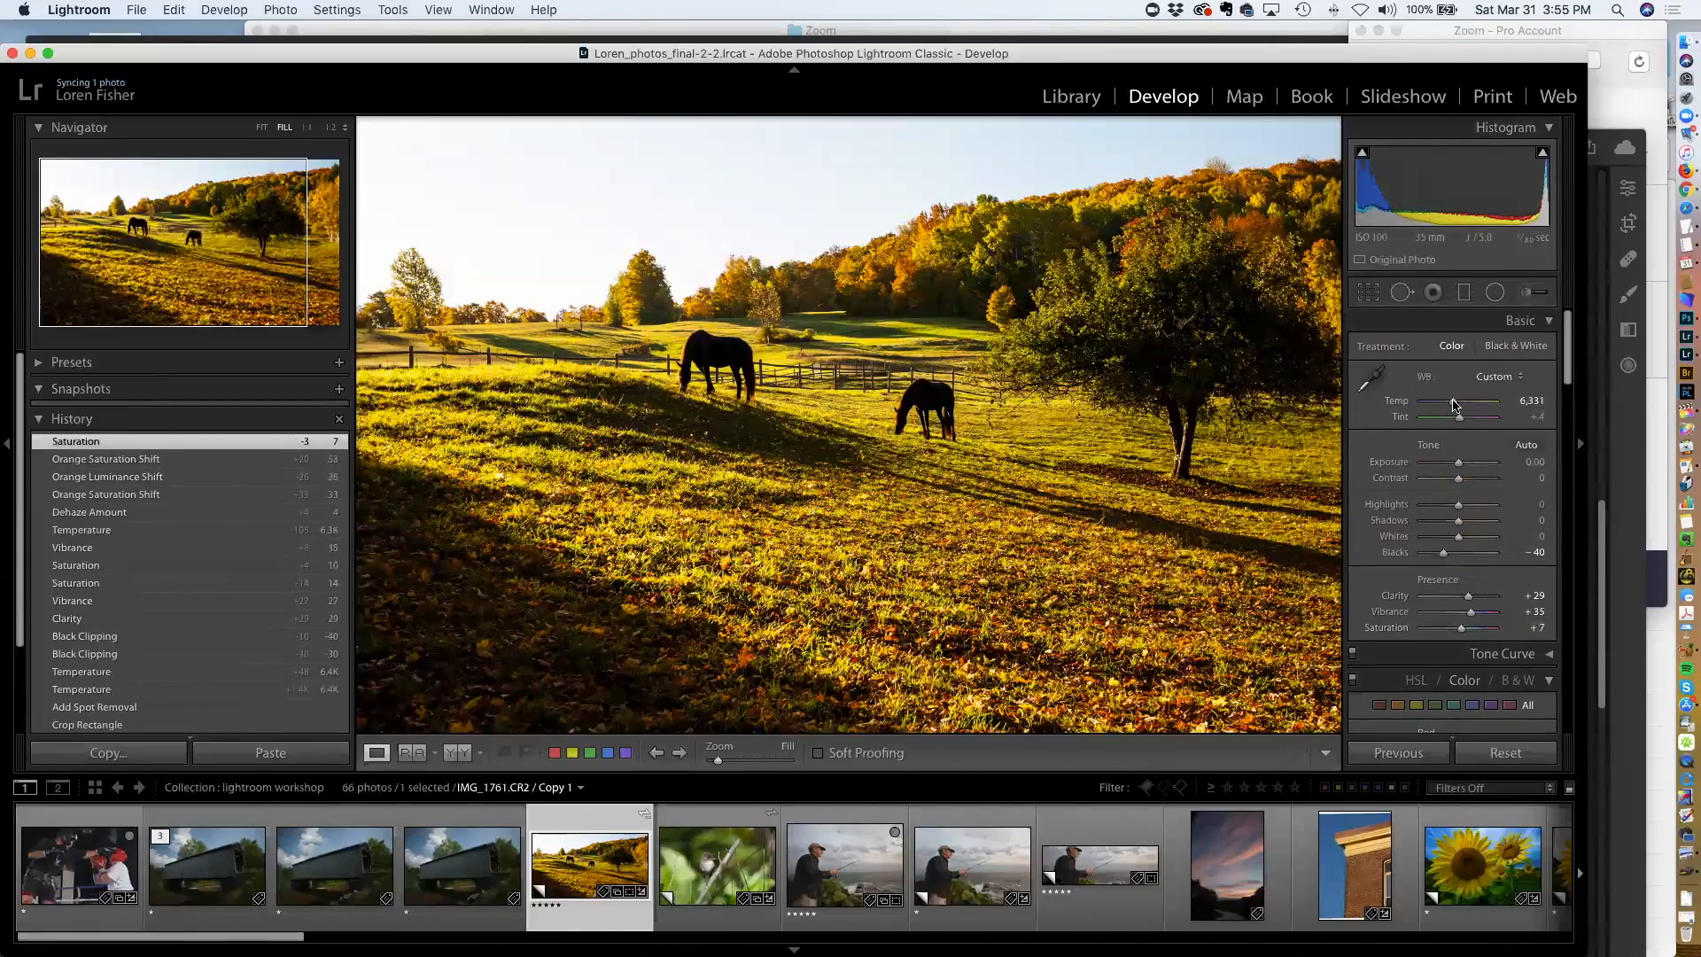
{"action": "left_click_drag", "start_coordinate": [1453, 405], "coordinate": [1454, 405]}
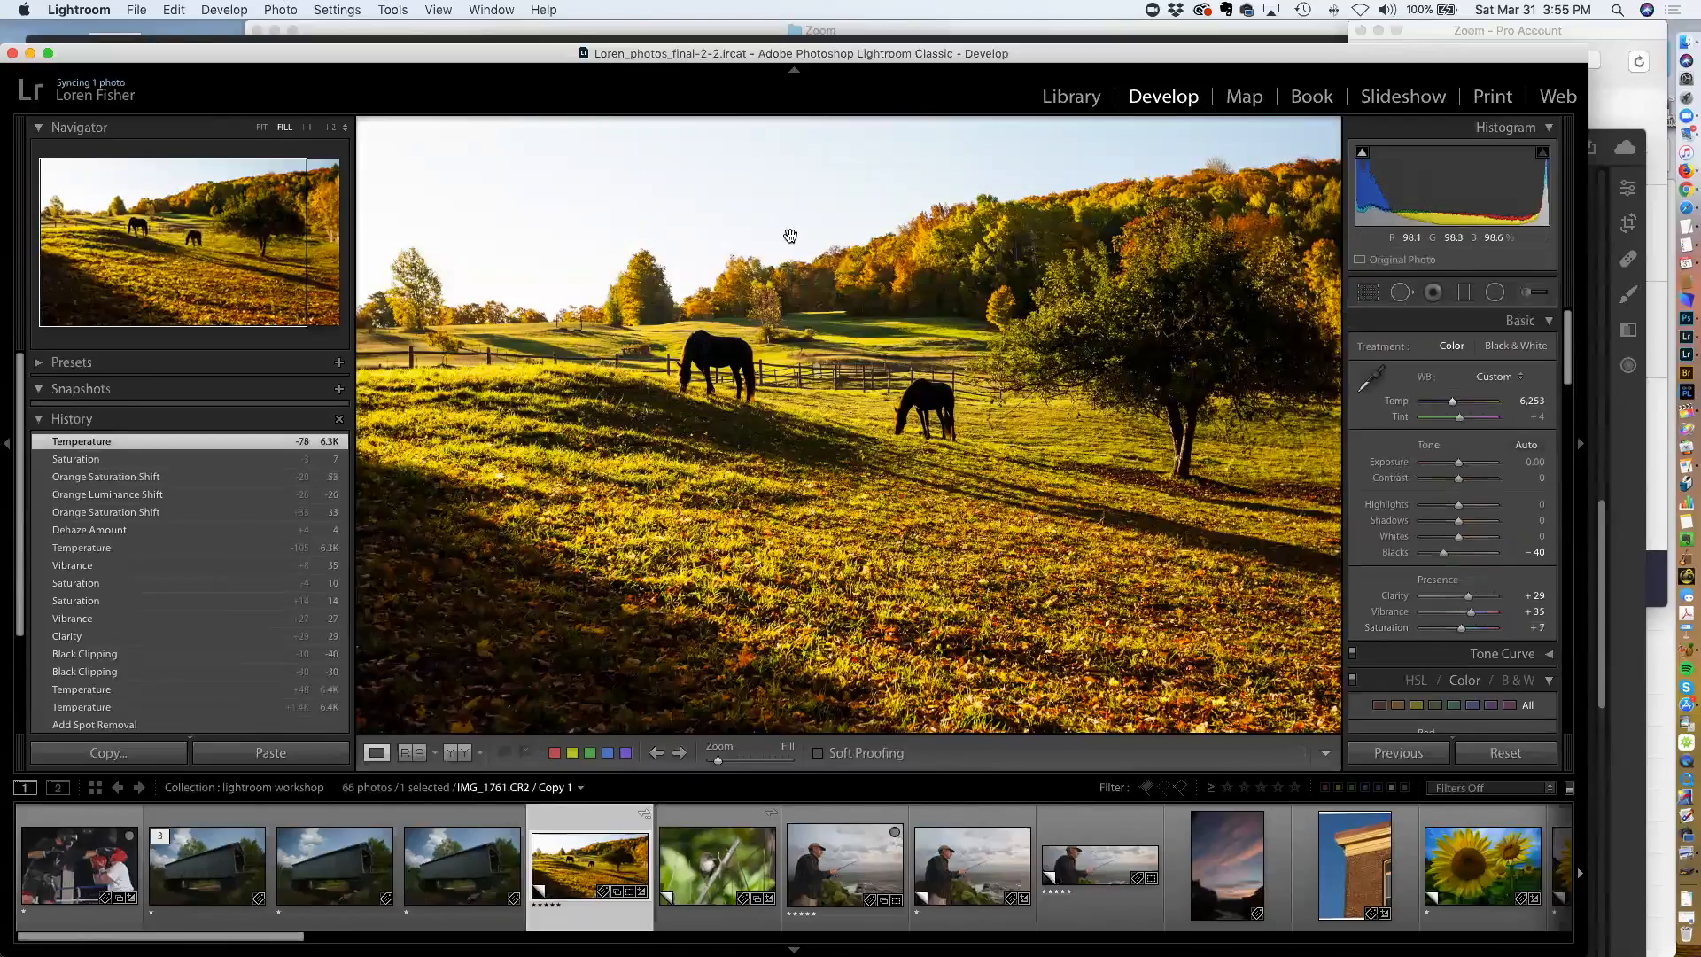
Draw a graduated filter from the sky down towards the treeline
{"action": "left_click", "coordinate": [1462, 293]}
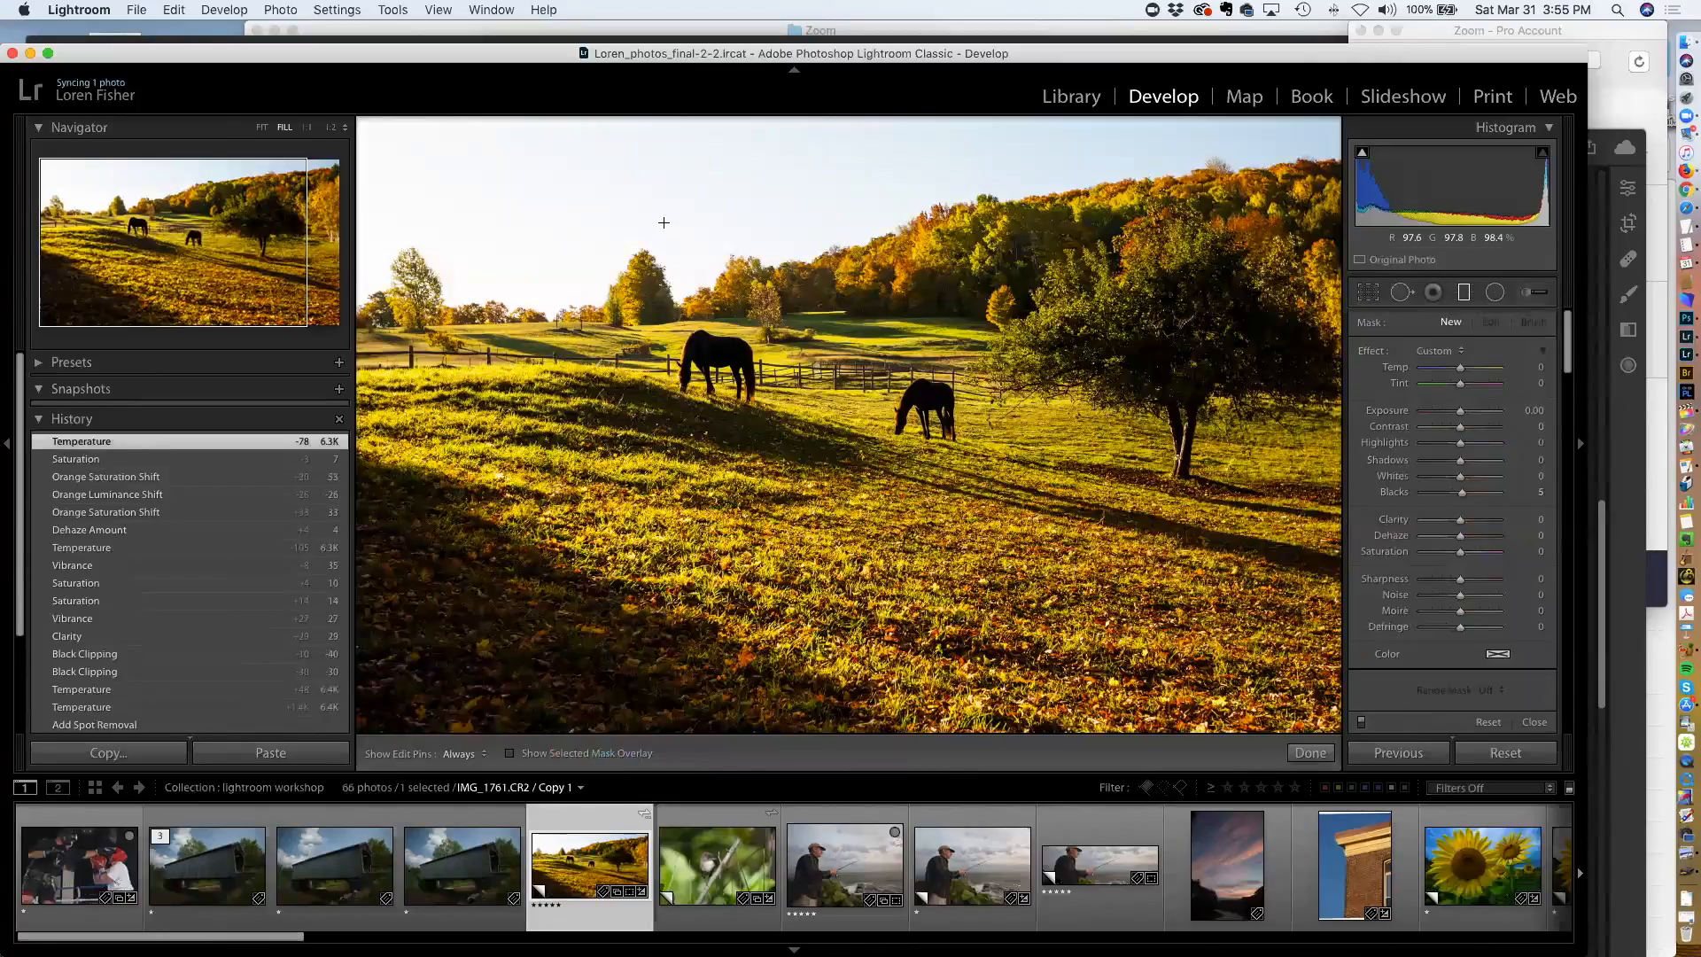
{"action": "mouse_move", "coordinate": [679, 242]}
{"action": "left_mouse_down"}
{"action": "mouse_move", "coordinate": [717, 358]}
{"action": "mouse_move", "coordinate": [706, 375]}
{"action": "left_mouse_up"}
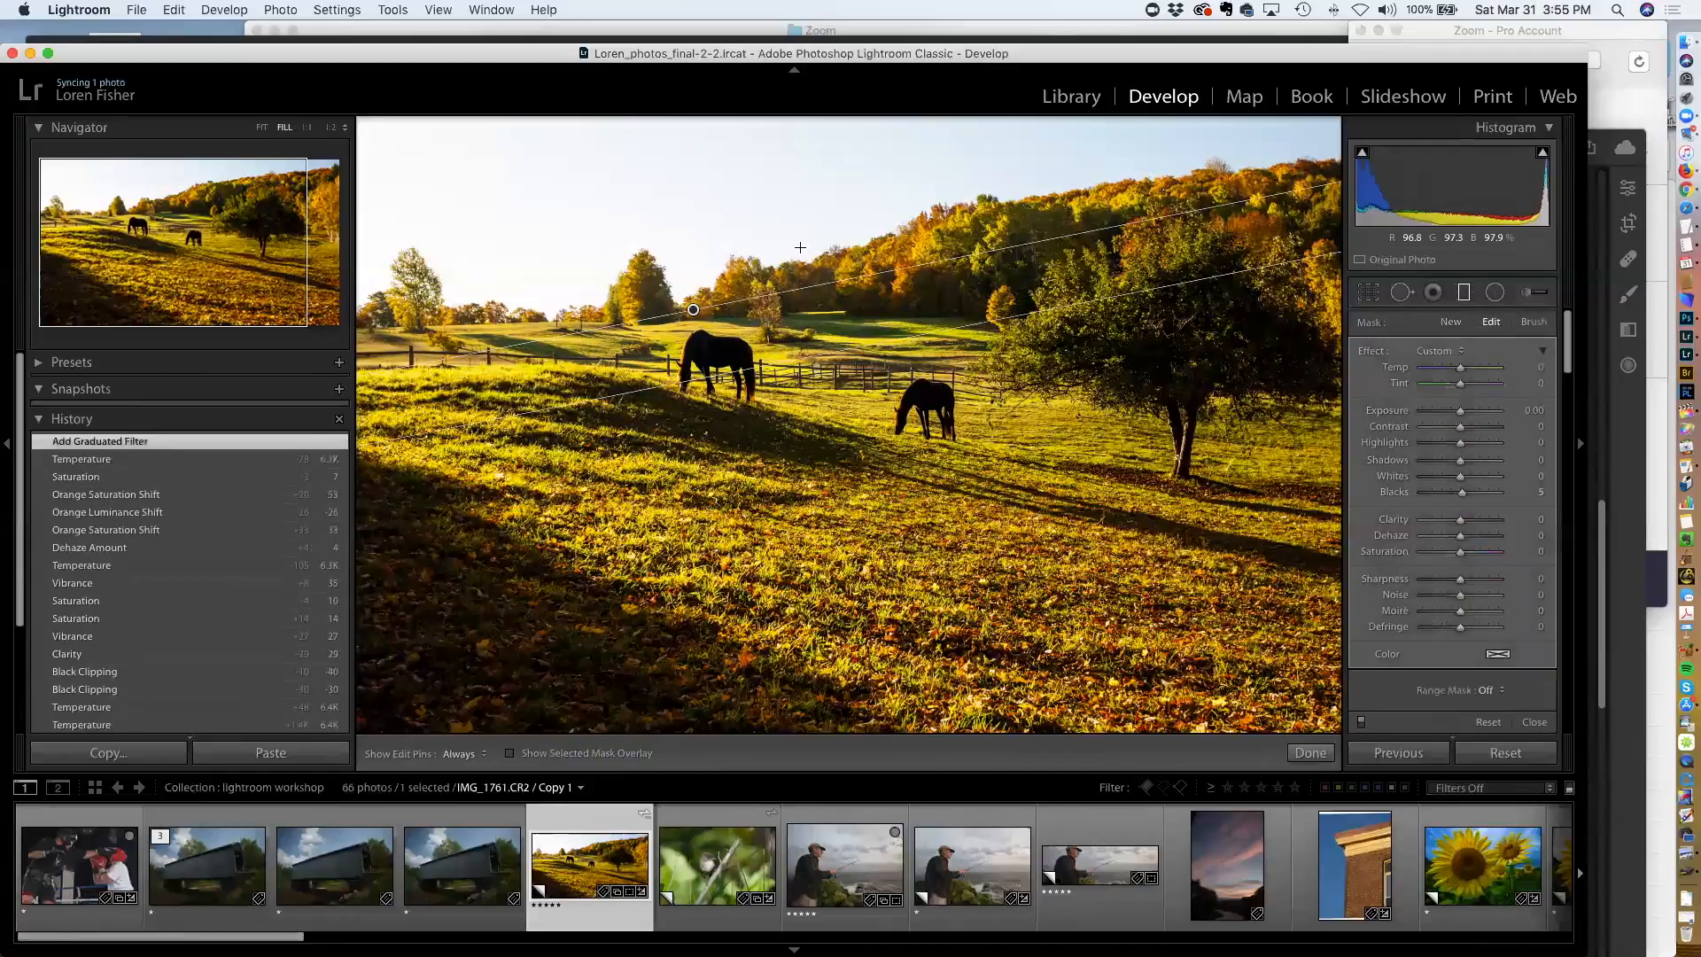
Set the graduated filter's range mask to Luminance with a range of 85/100, checking it with the mask overlay
{"action": "key", "text": "o"}
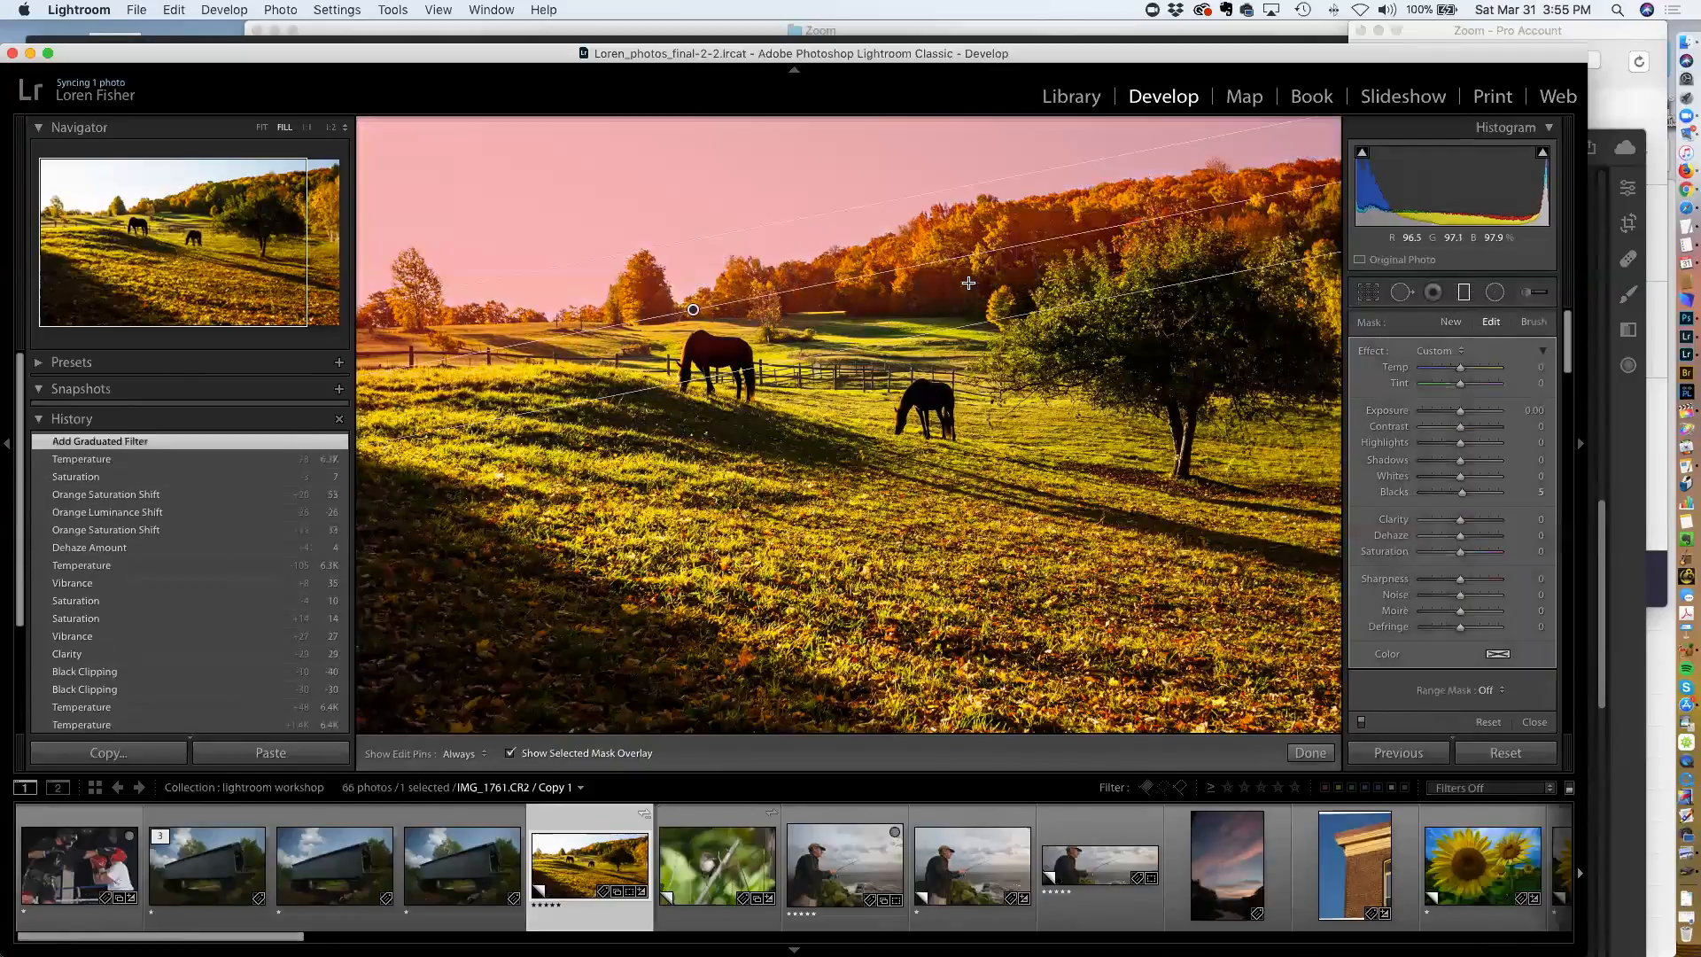
{"action": "scroll", "coordinate": [1449, 582], "scroll_direction": "down", "scroll_amount": 3}
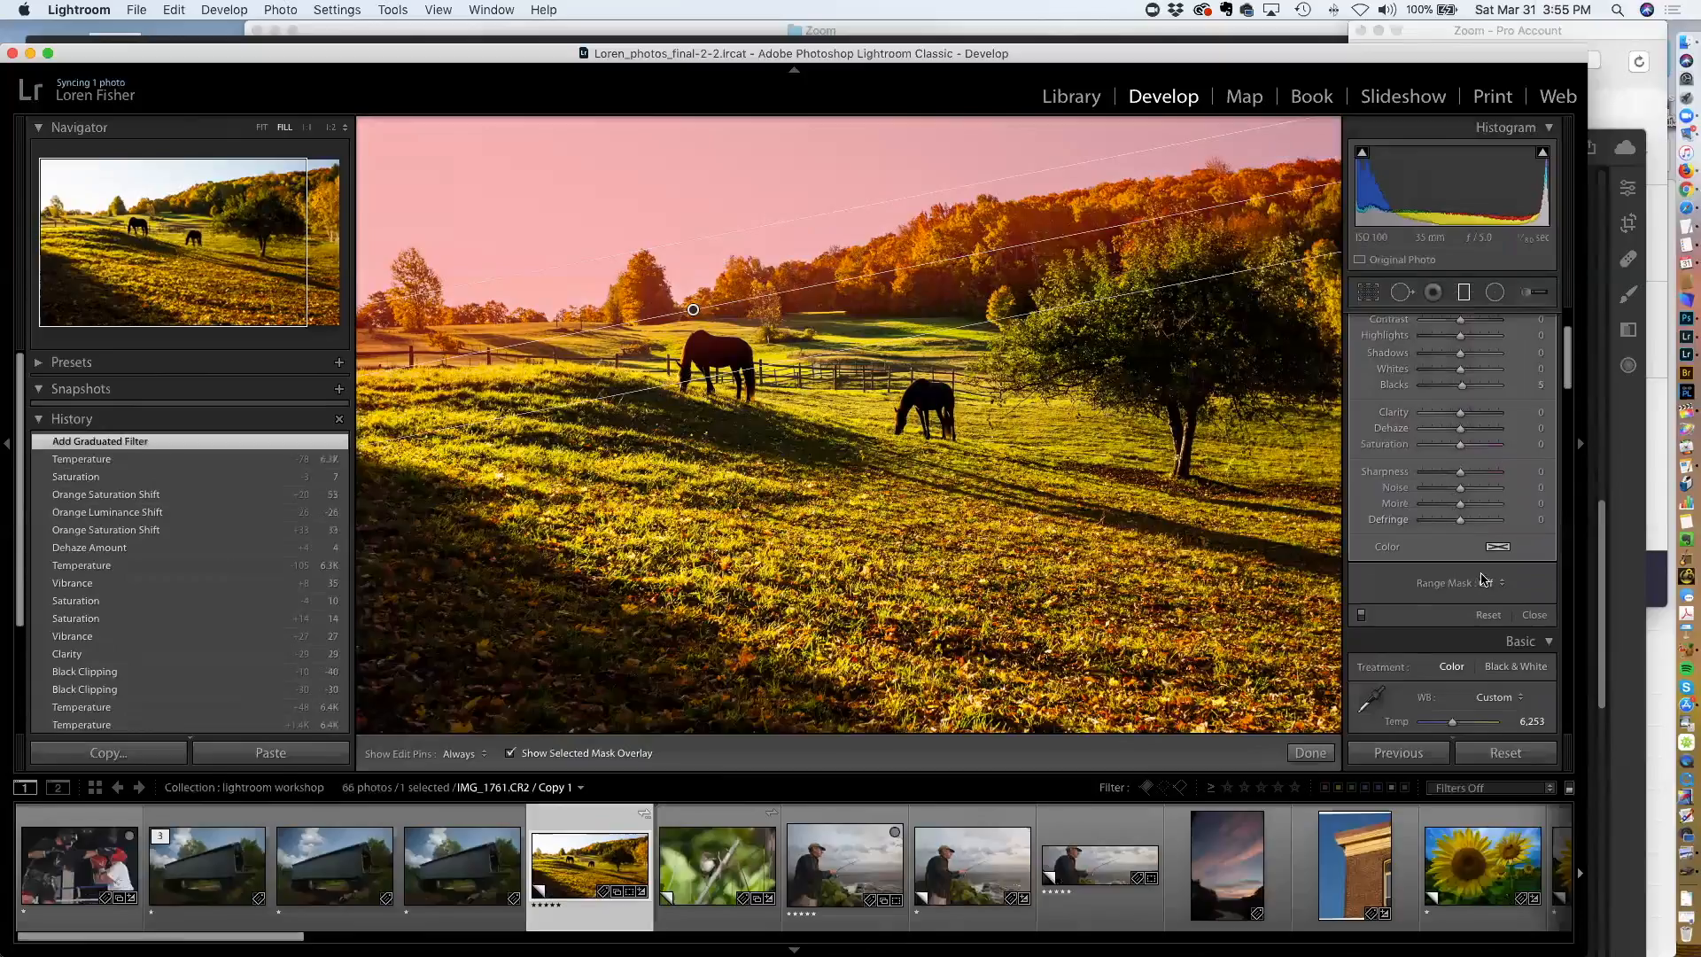
{"action": "left_click", "coordinate": [1496, 585]}
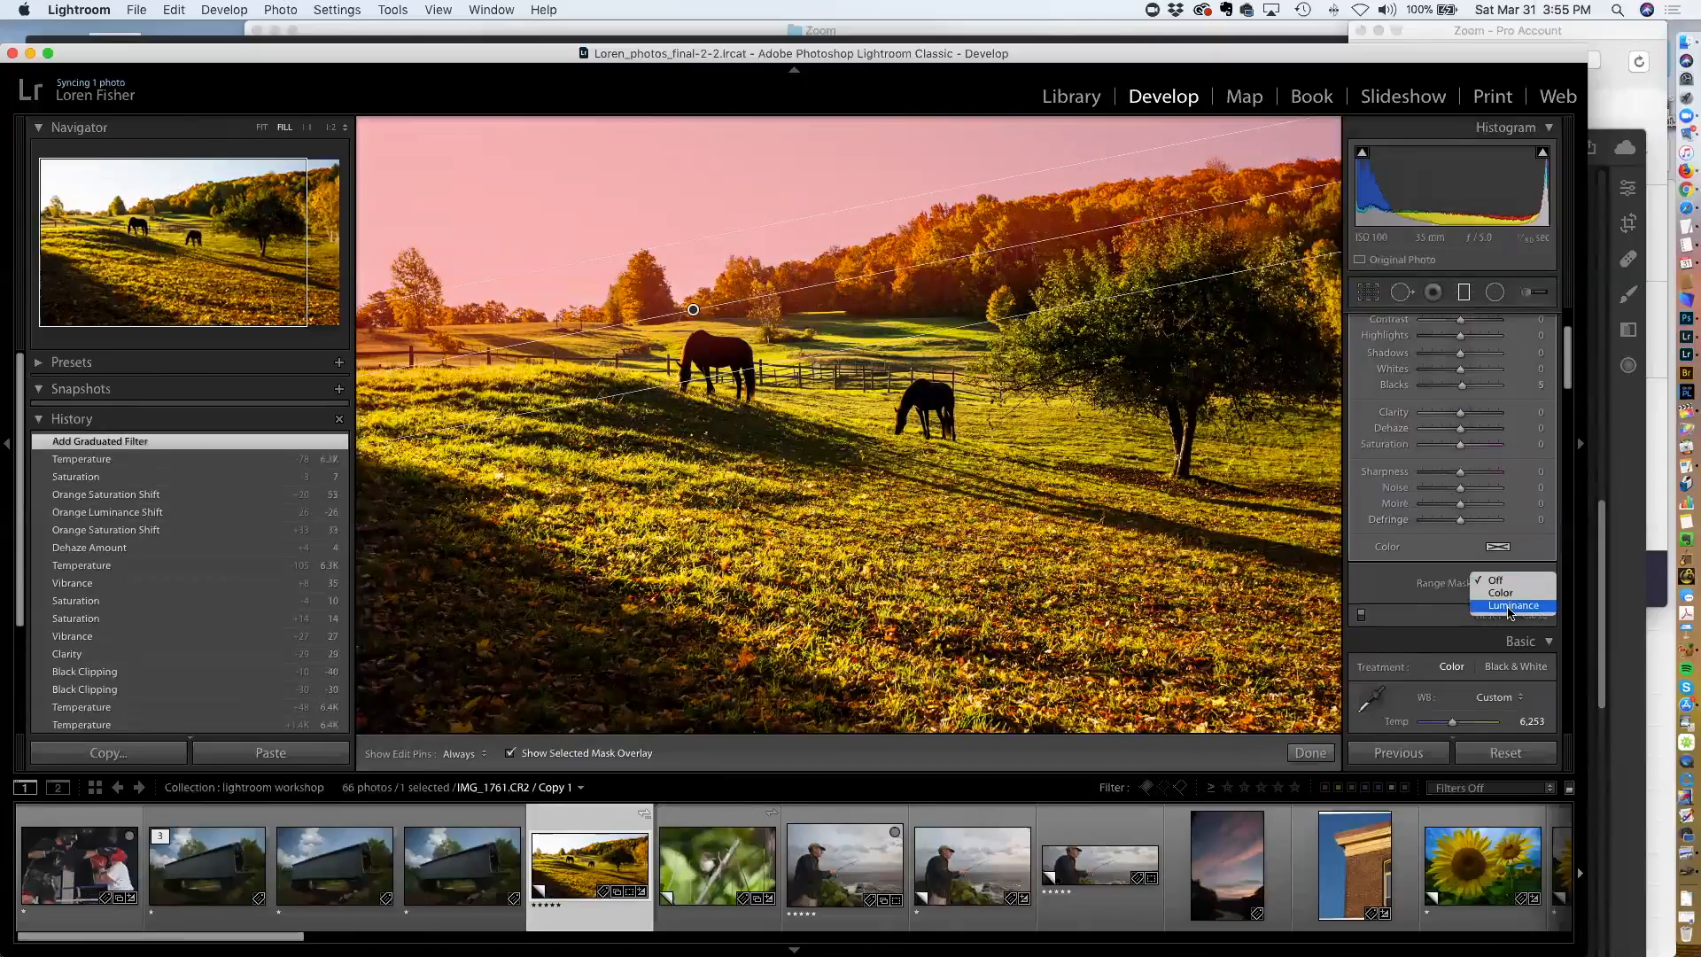
{"action": "left_click", "coordinate": [1510, 607]}
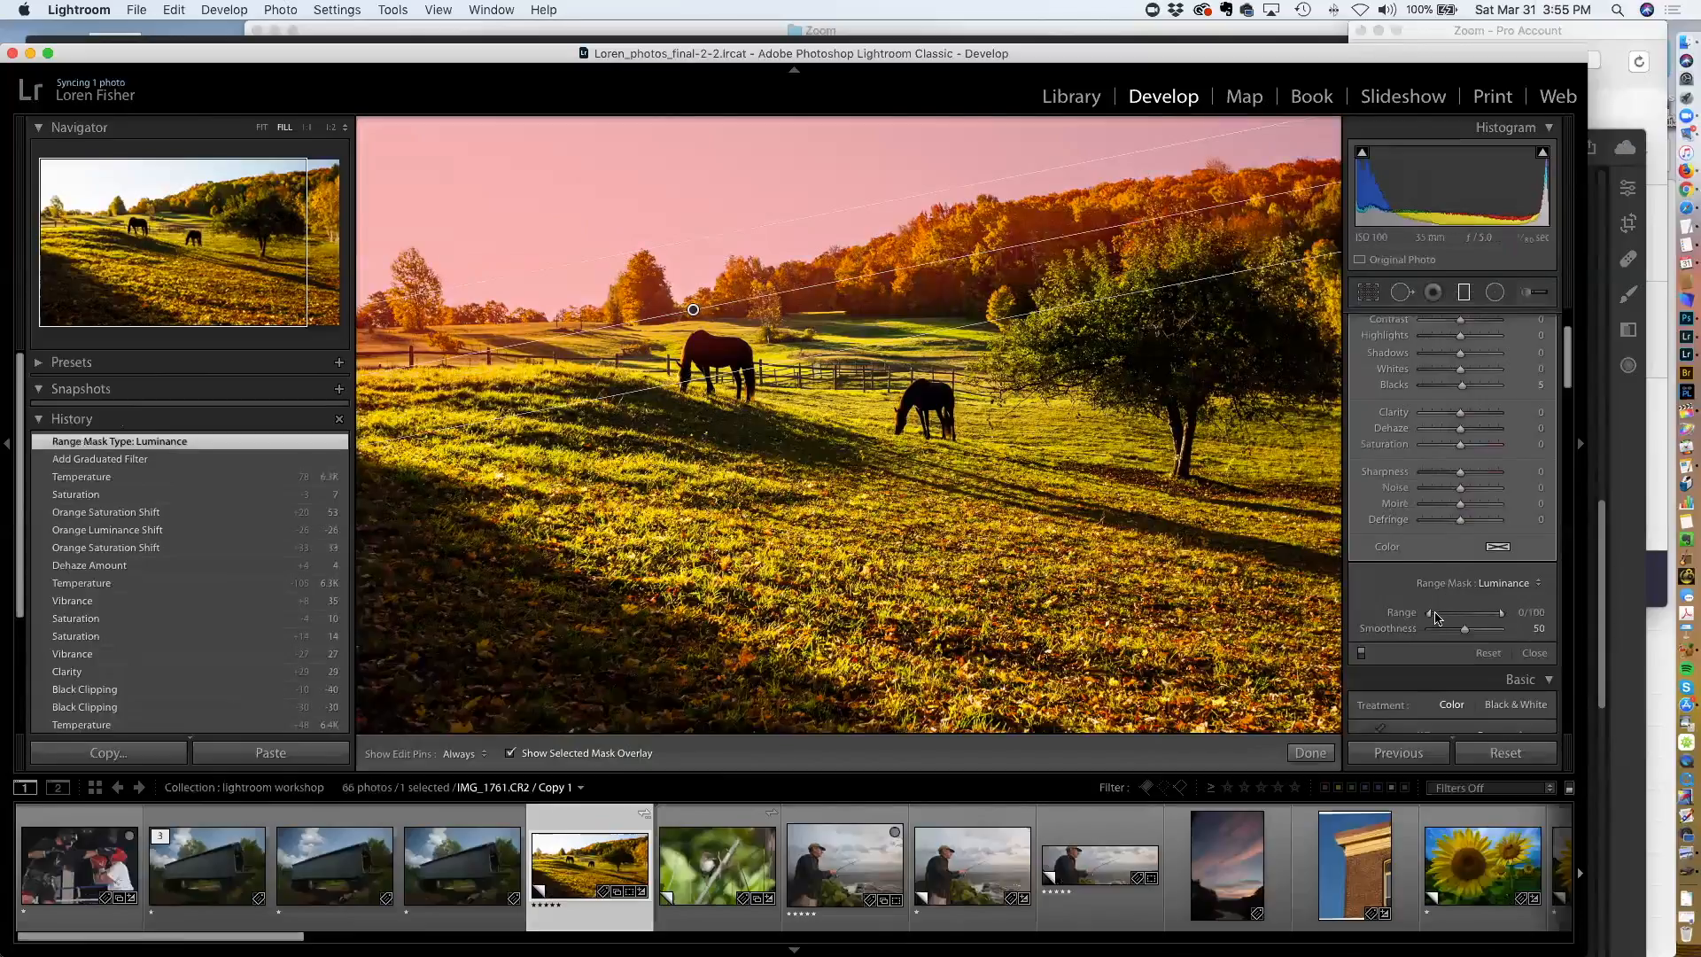
{"action": "left_click_drag", "start_coordinate": [1434, 617], "coordinate": [1488, 622]}
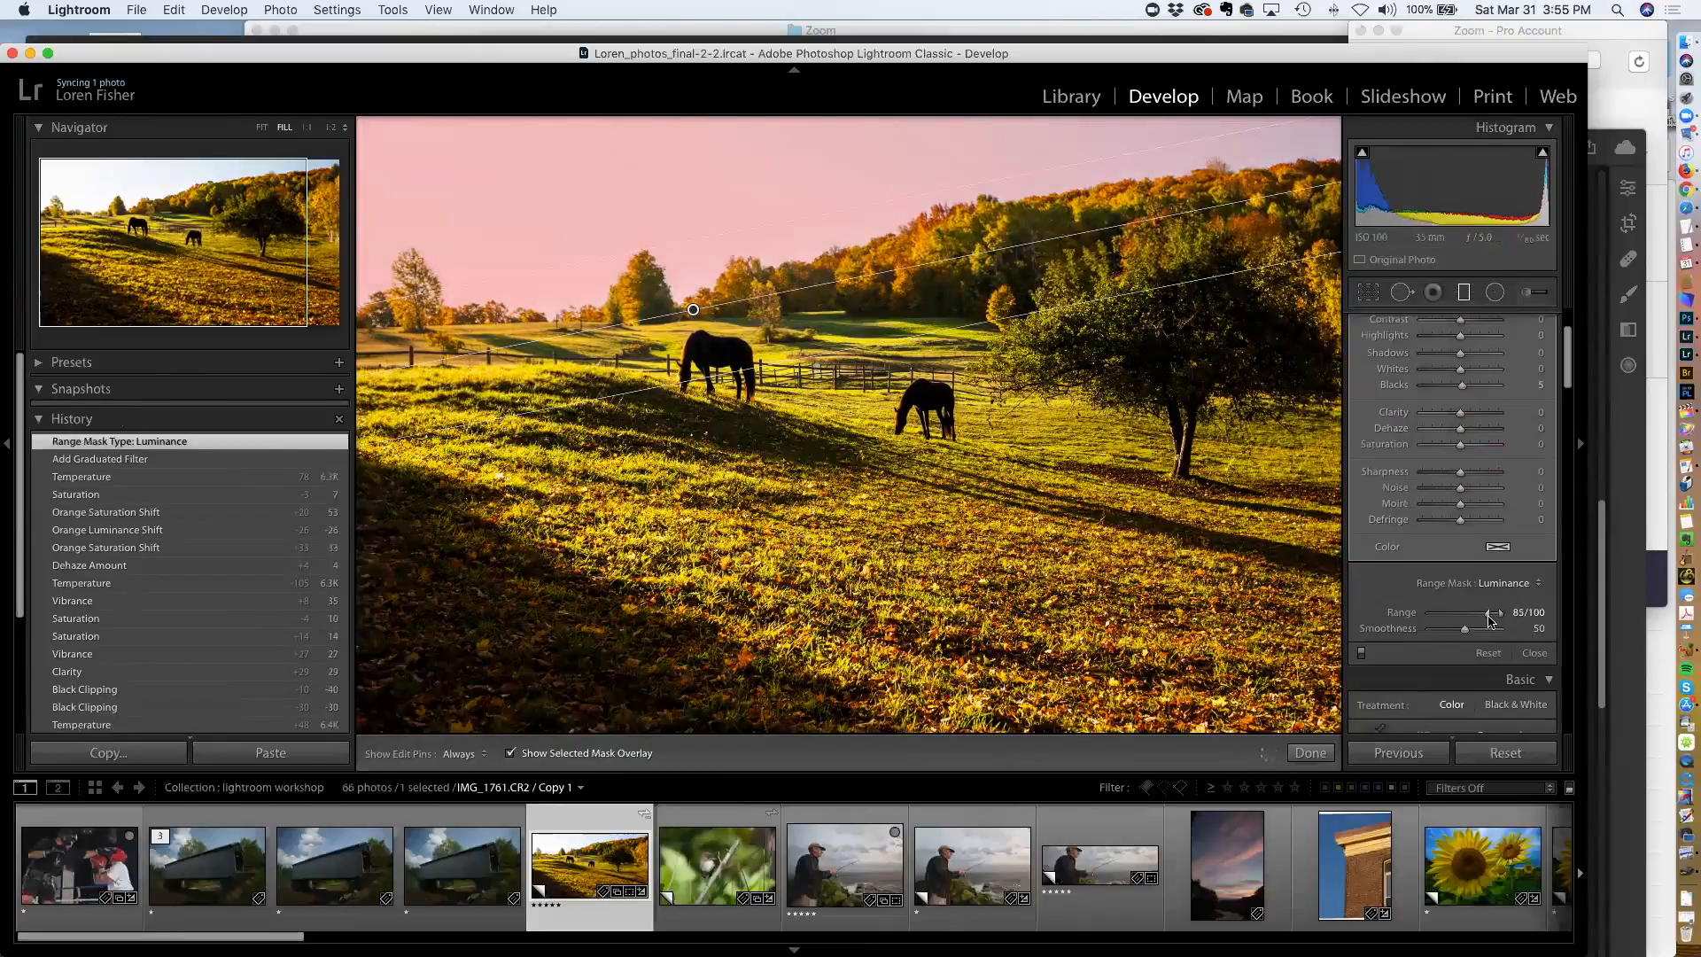
{"action": "left_click_drag", "start_coordinate": [1488, 616], "coordinate": [1488, 615]}
{"action": "key", "text": "o"}
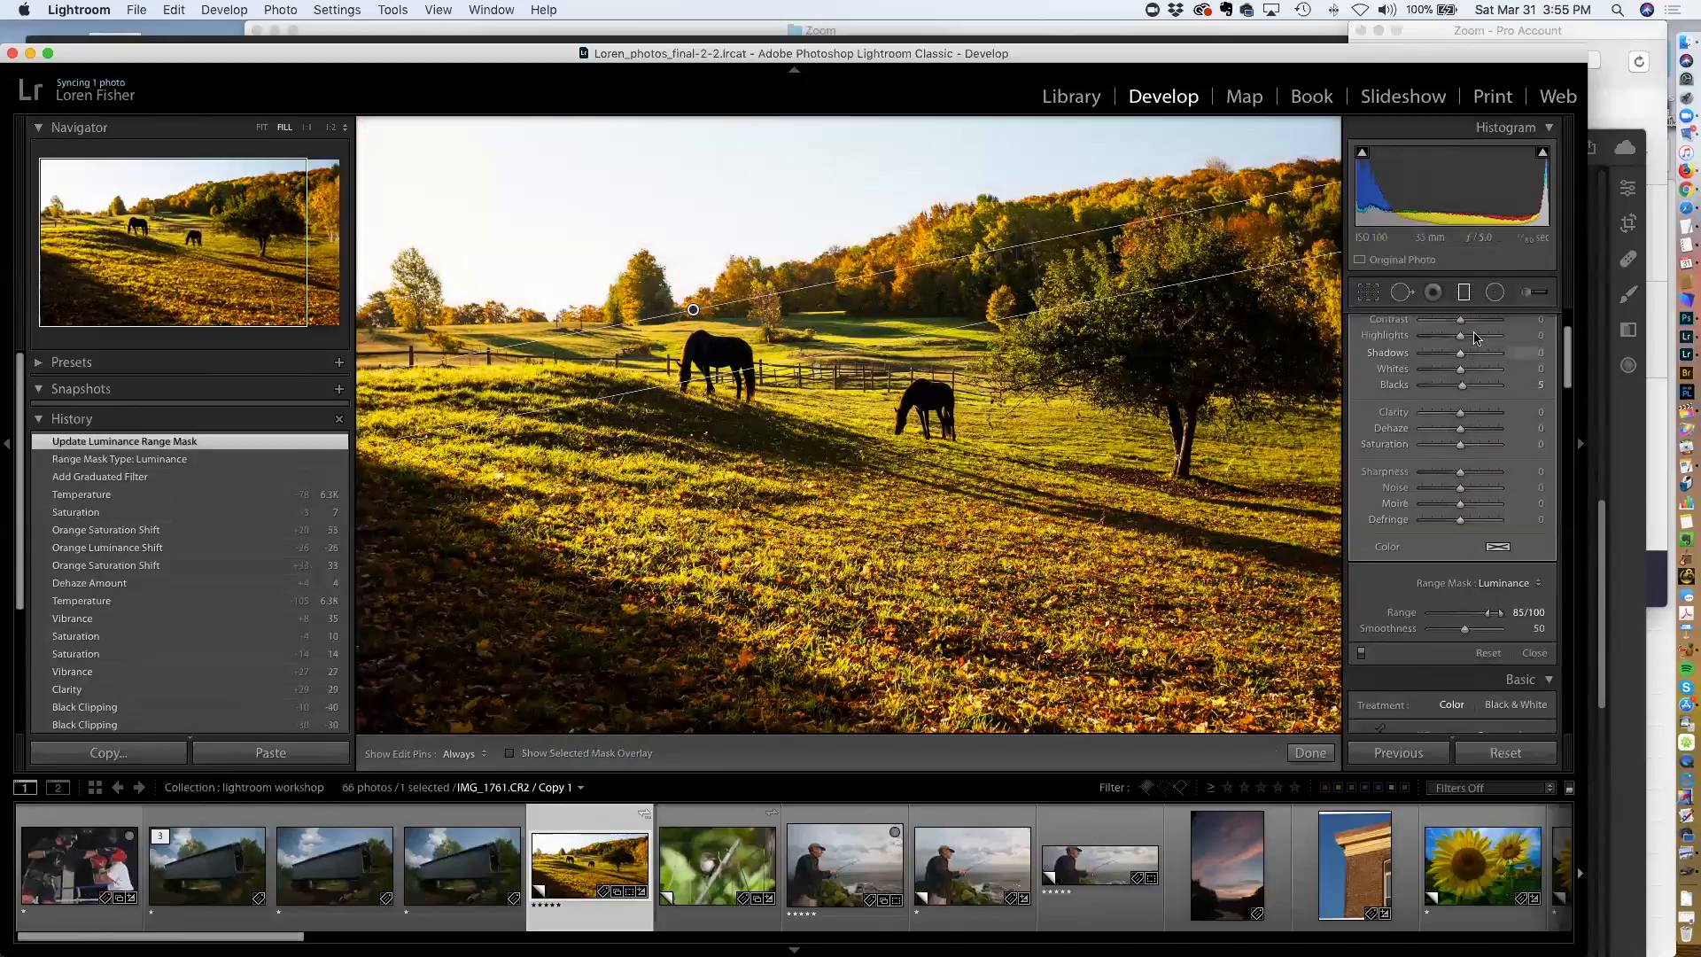
Set the filter's Temp to -55 and Exposure to about -2.24, and nudge the filter slightly lower
{"action": "scroll", "coordinate": [1475, 341], "scroll_direction": "up", "scroll_amount": 3}
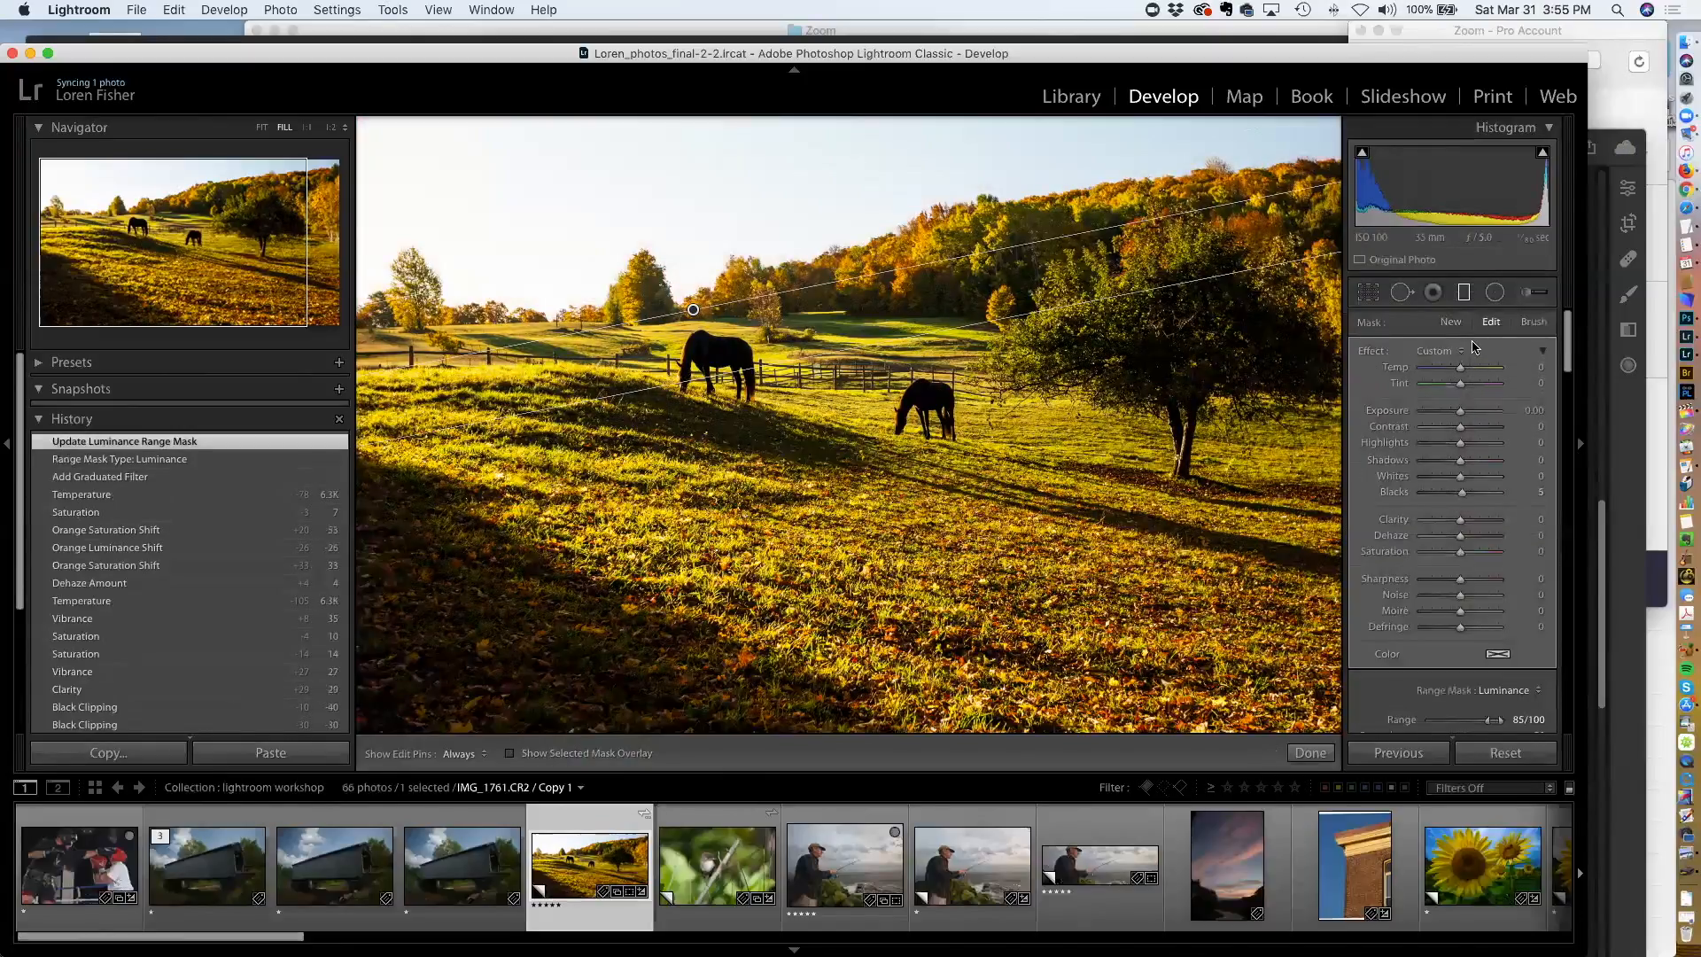
{"action": "left_click_drag", "start_coordinate": [1455, 372], "coordinate": [1417, 418]}
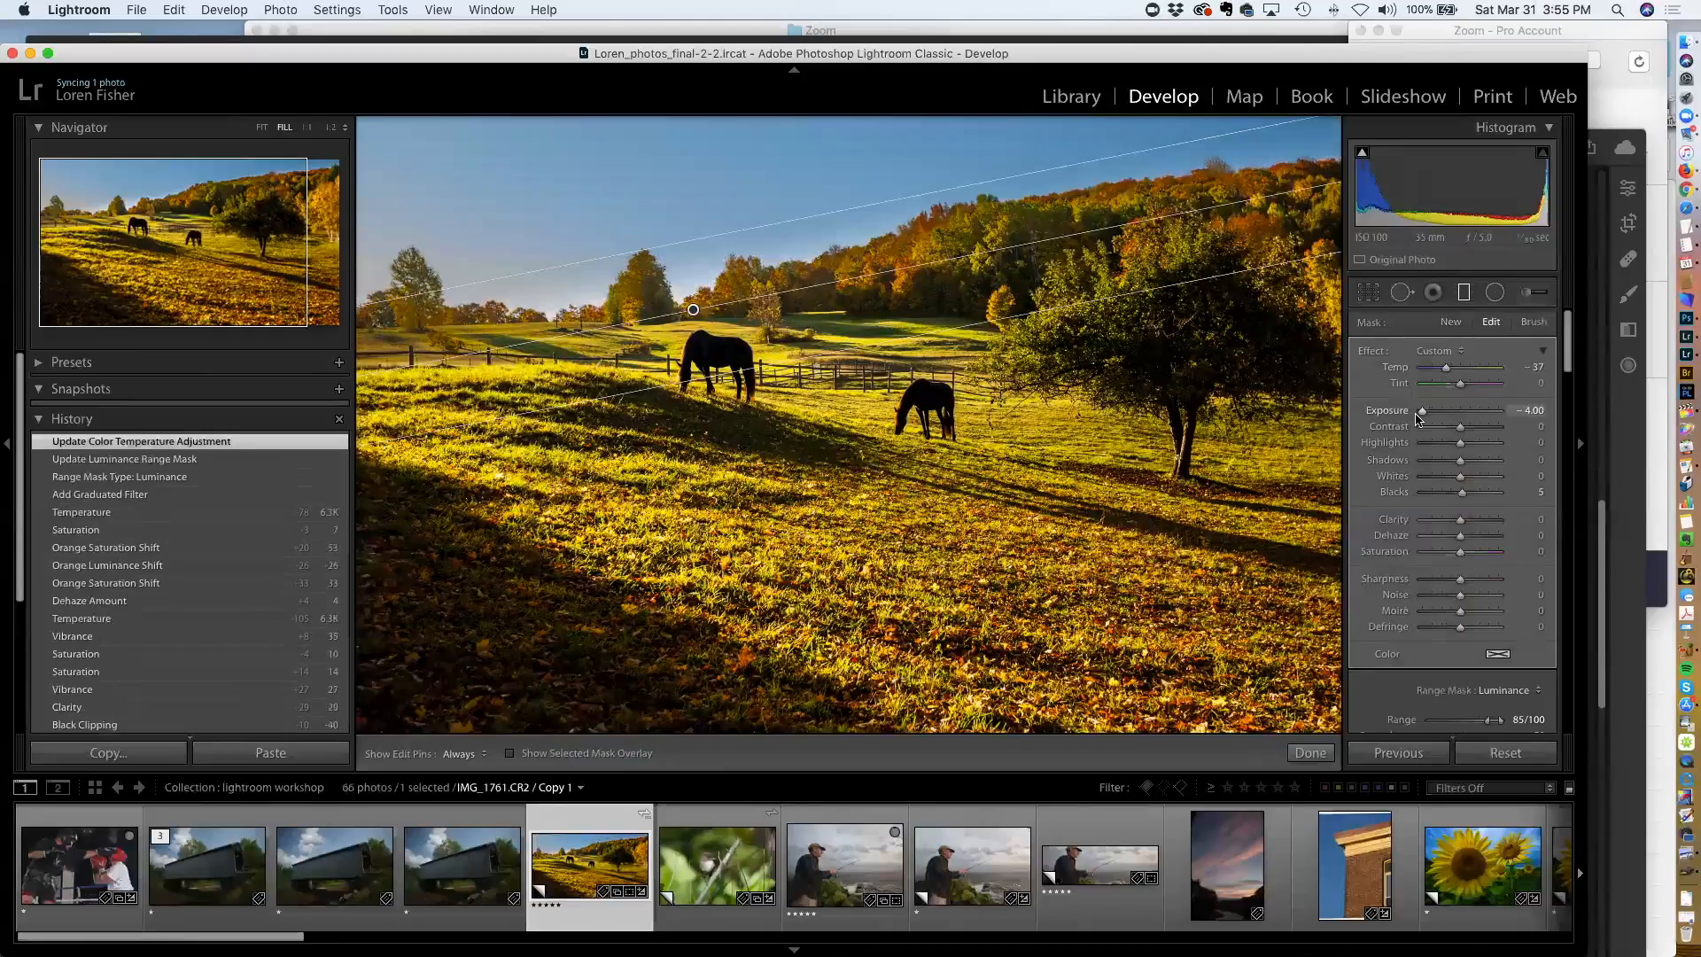
{"action": "left_click_drag", "start_coordinate": [1419, 416], "coordinate": [1440, 416]}
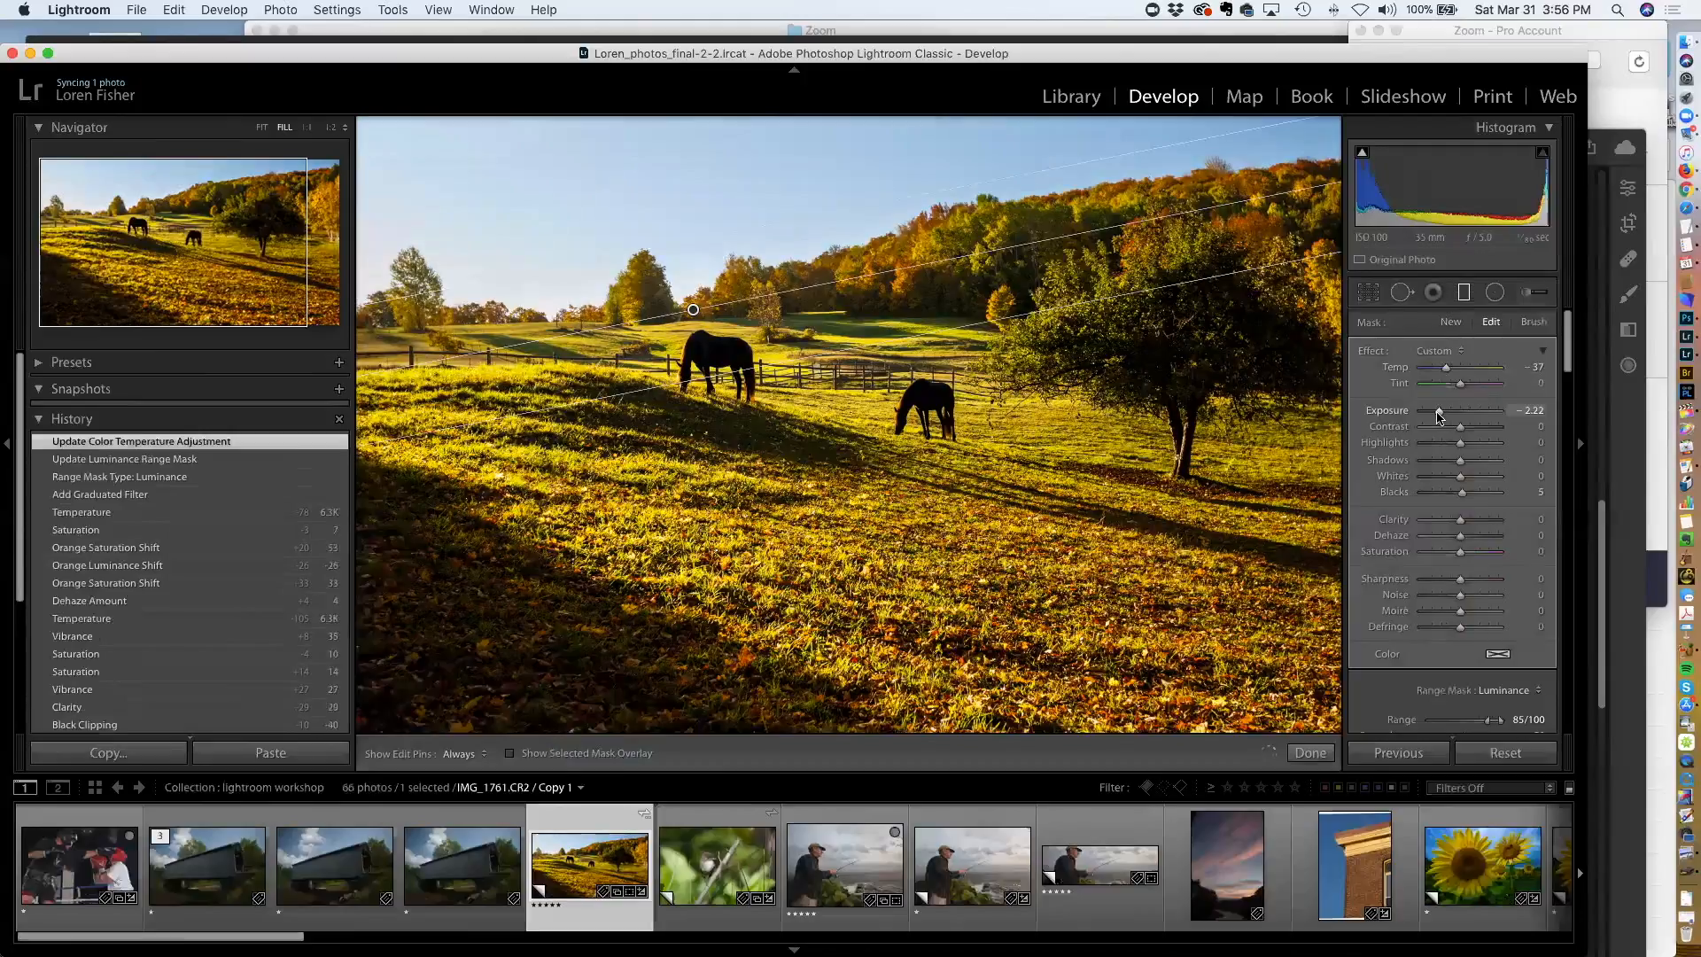
{"action": "left_click_drag", "start_coordinate": [1440, 371], "coordinate": [1443, 370]}
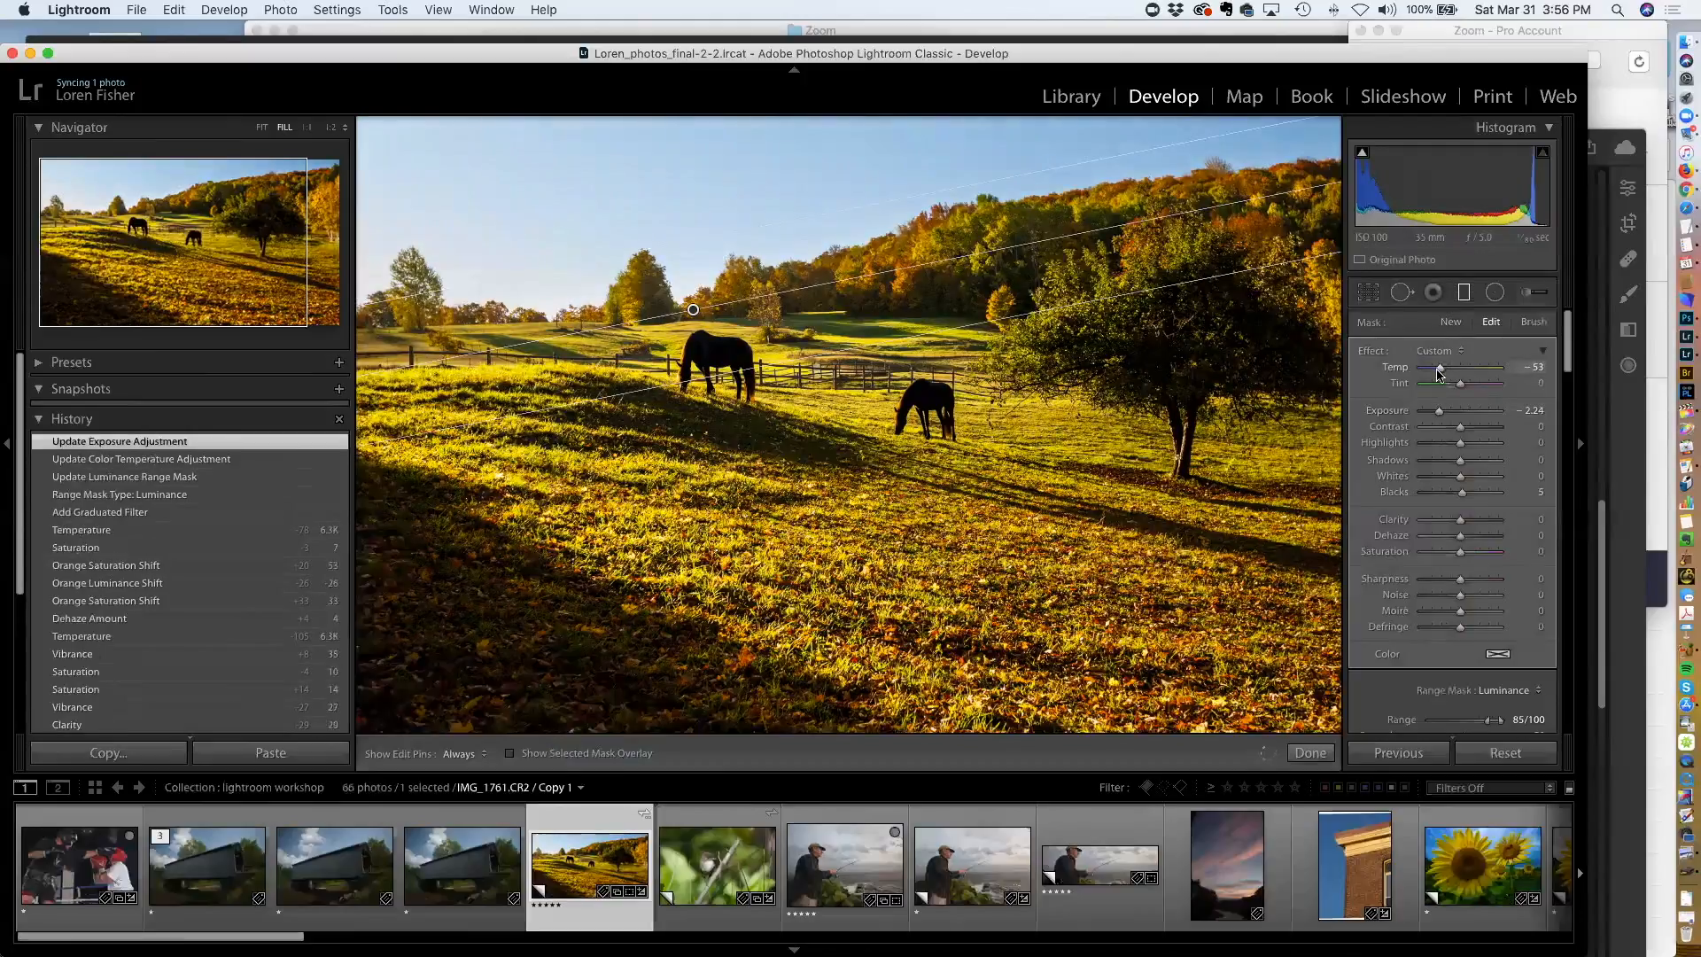
{"action": "left_click_drag", "start_coordinate": [1438, 376], "coordinate": [1440, 376]}
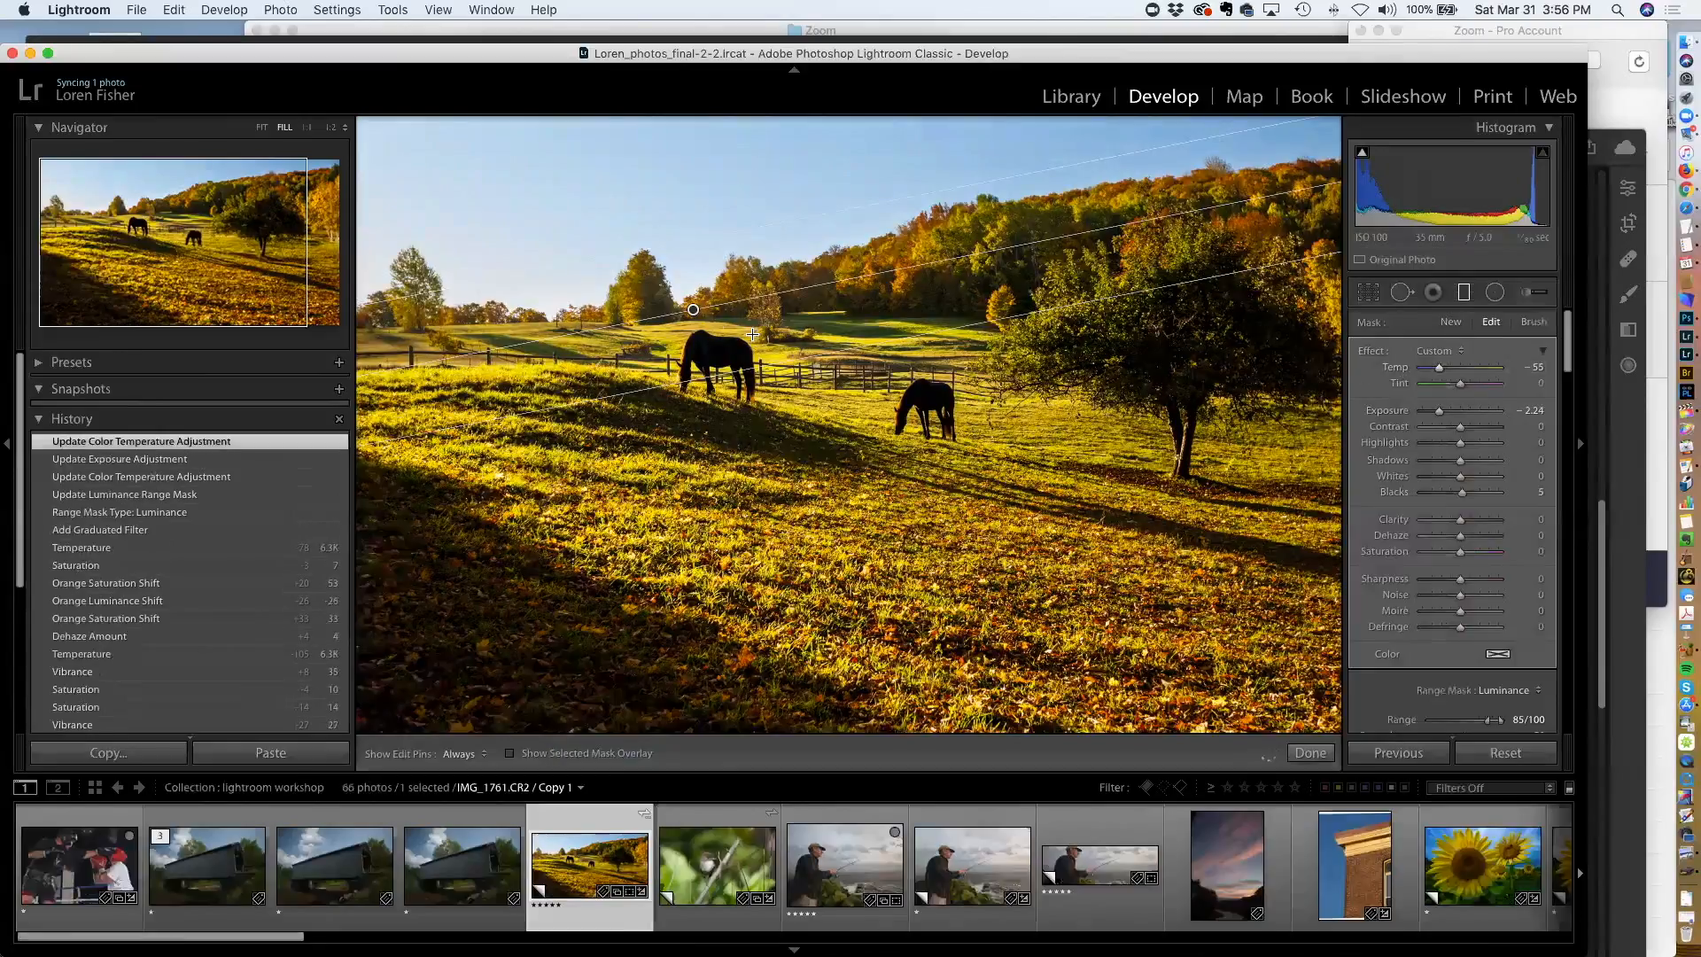
{"action": "left_click_drag", "start_coordinate": [693, 313], "coordinate": [698, 322]}
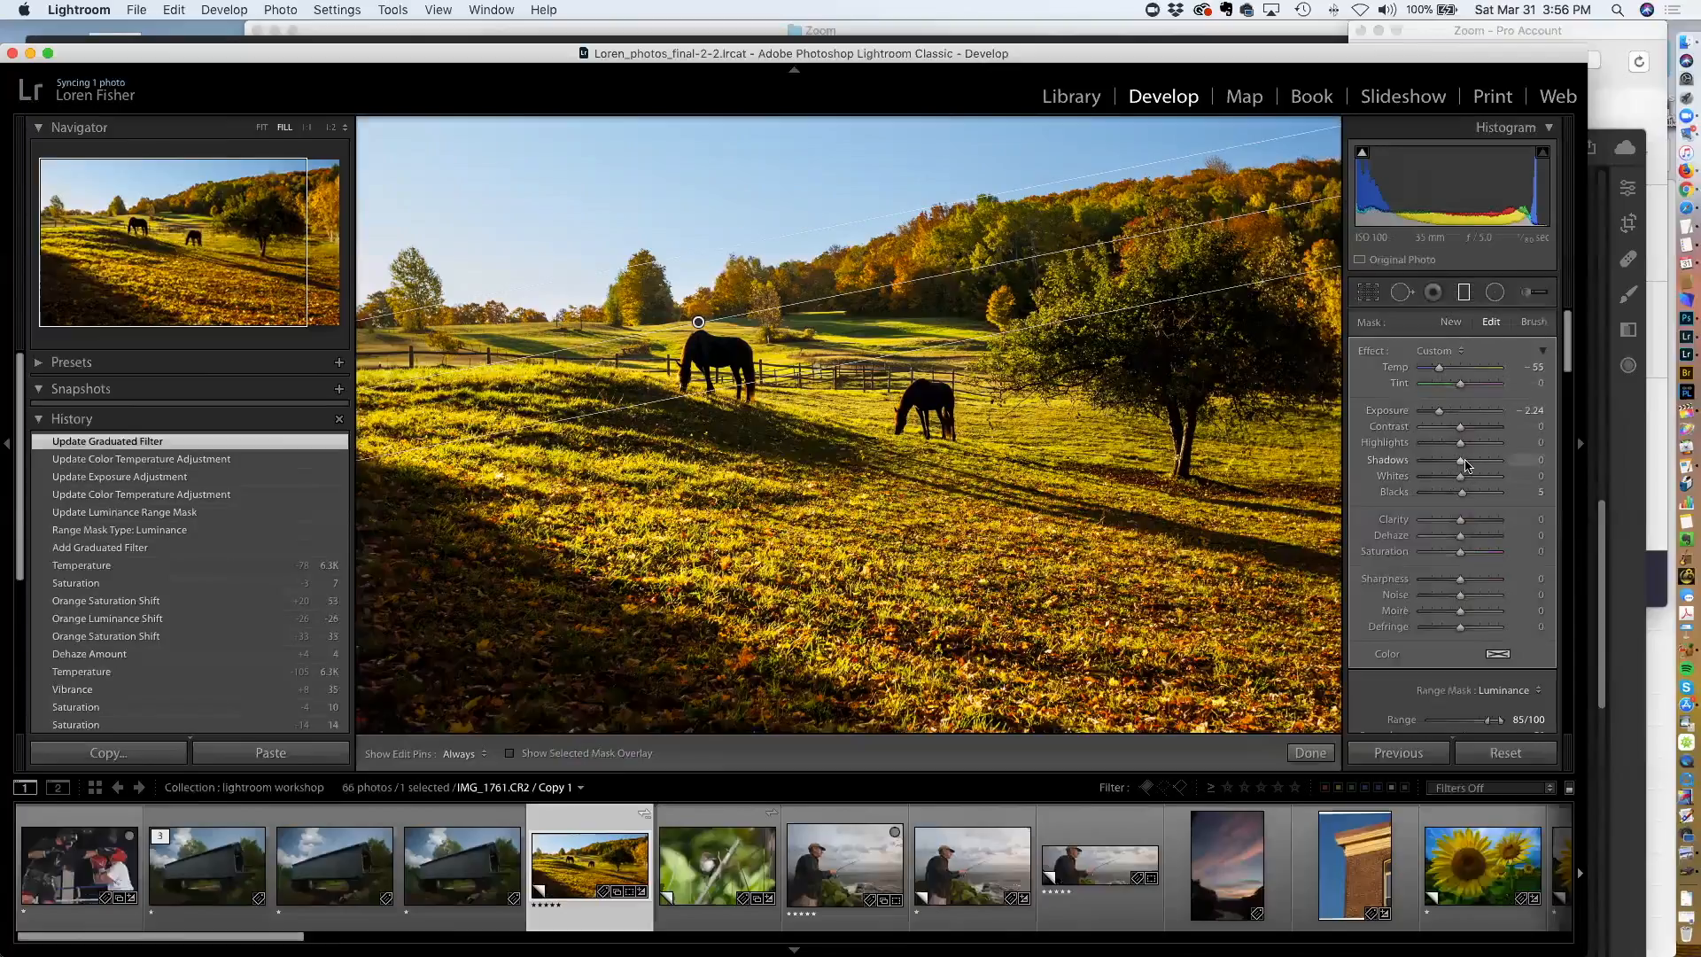
Set the filter's Highlights to -55 and Exposure to -2.35
{"action": "left_click_drag", "start_coordinate": [1462, 445], "coordinate": [1446, 411]}
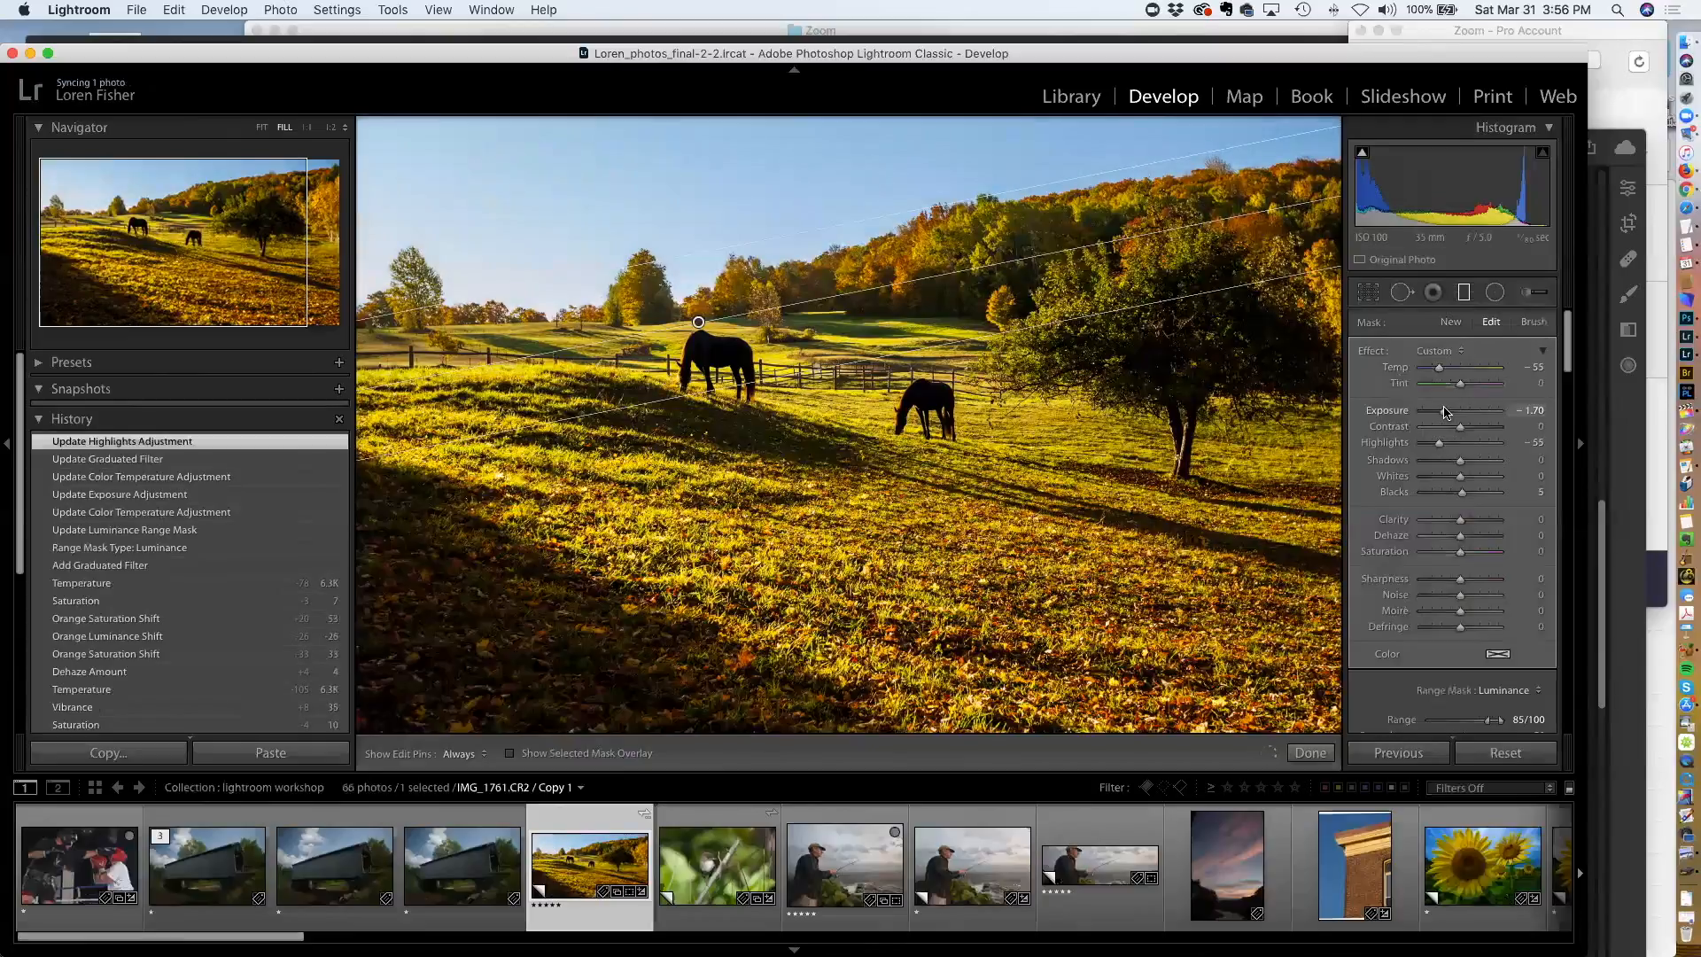
{"action": "left_click_drag", "start_coordinate": [1444, 411], "coordinate": [1438, 413]}
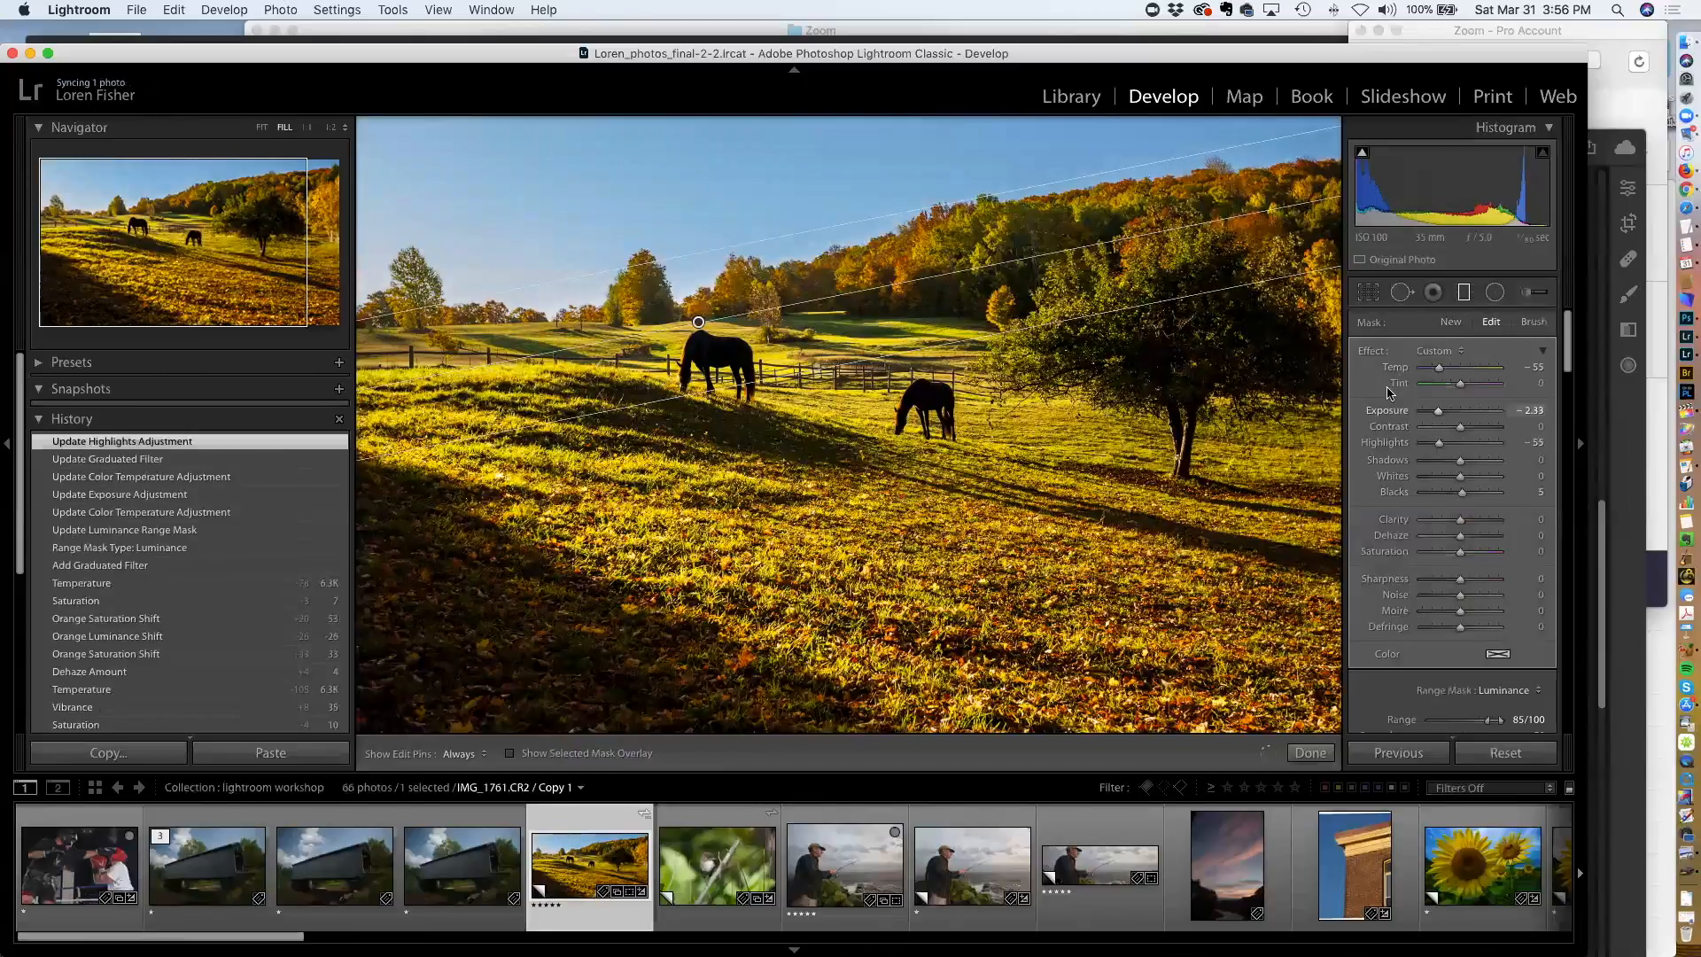
Add a second graduated filter across the upper right sky and treeline
{"action": "left_click", "coordinate": [1053, 326]}
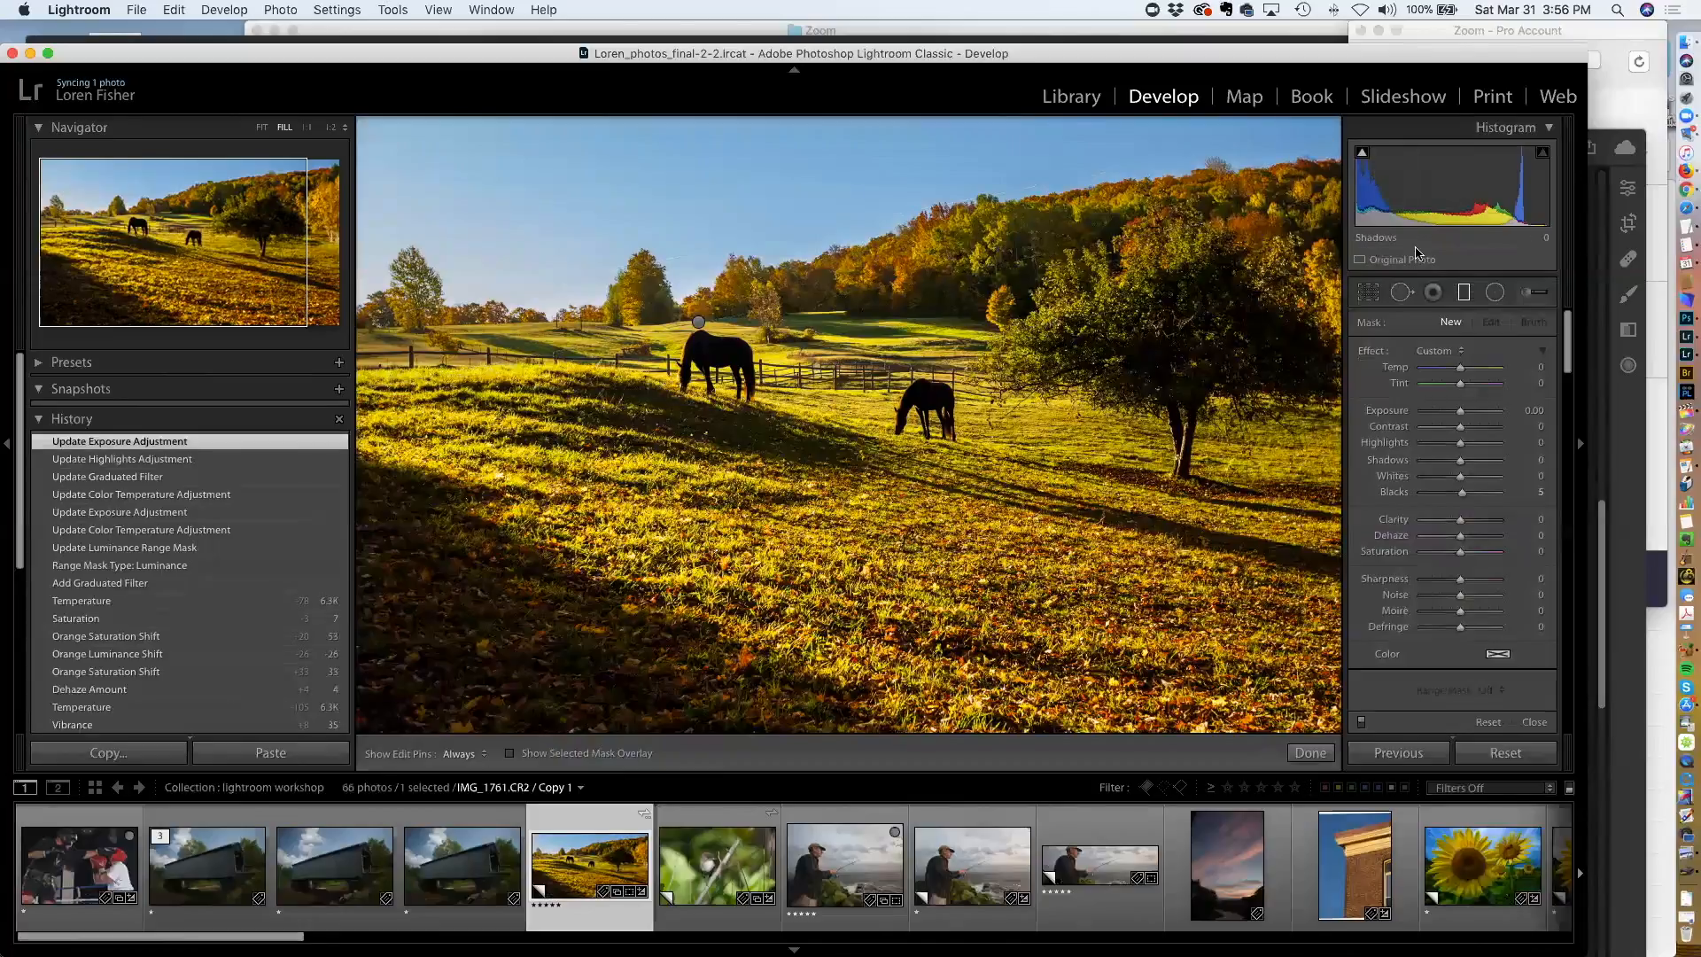
{"action": "left_click", "coordinate": [1464, 292]}
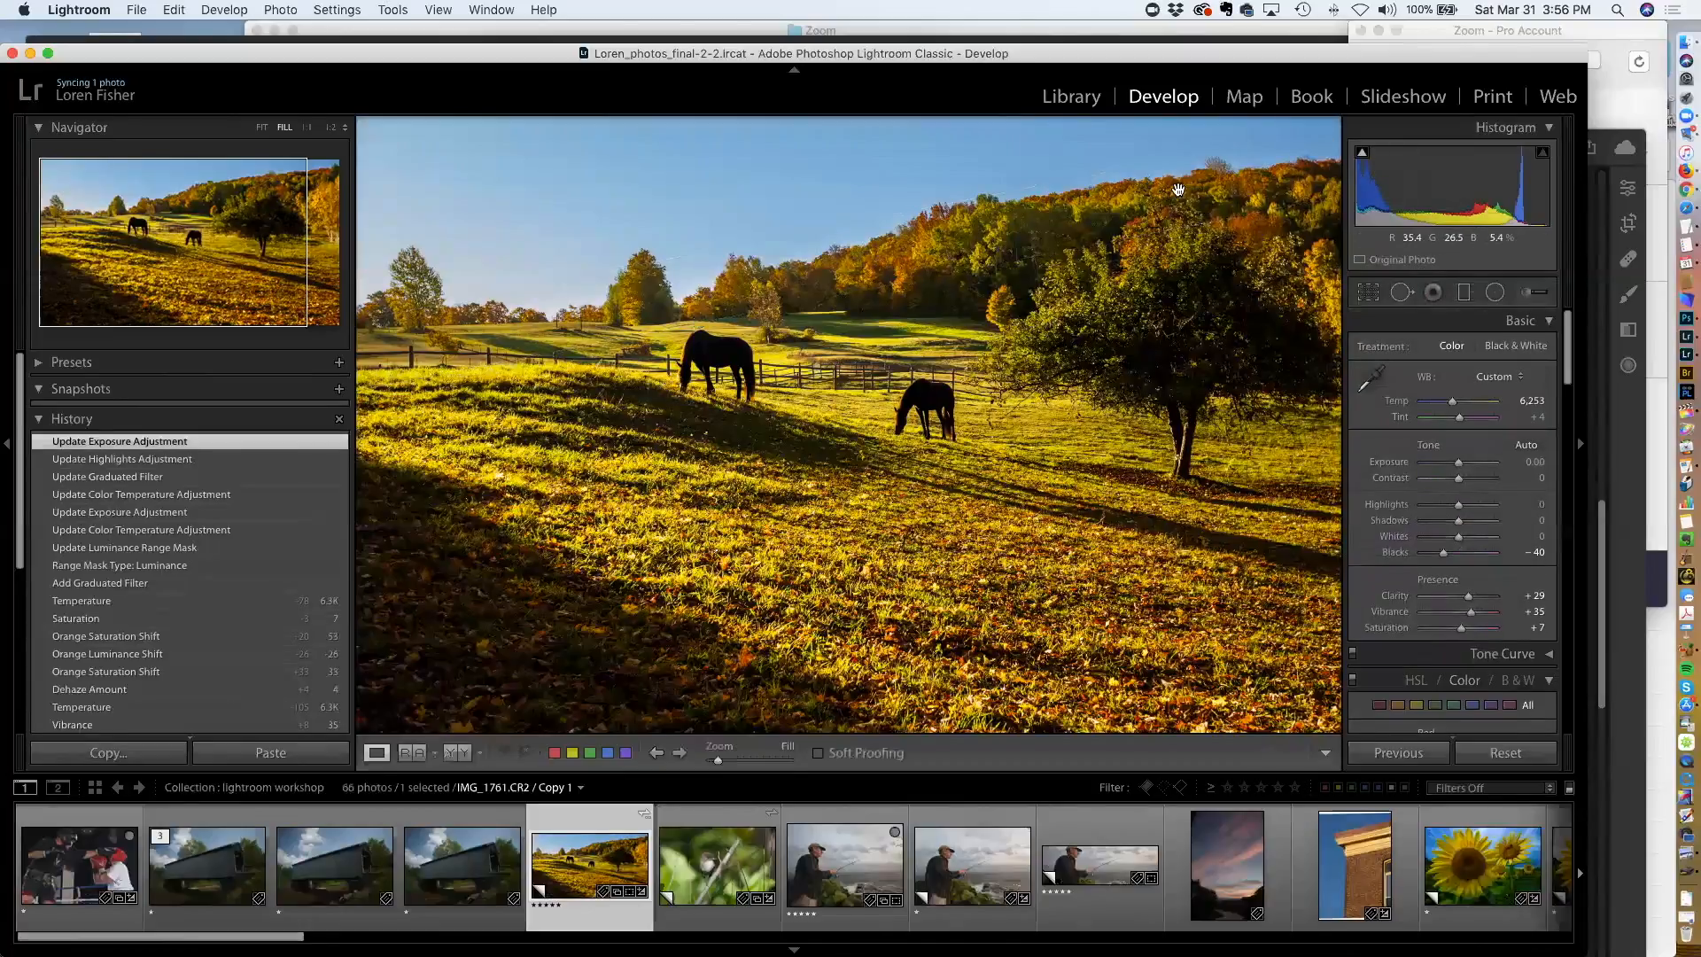
{"action": "left_click", "coordinate": [1464, 292]}
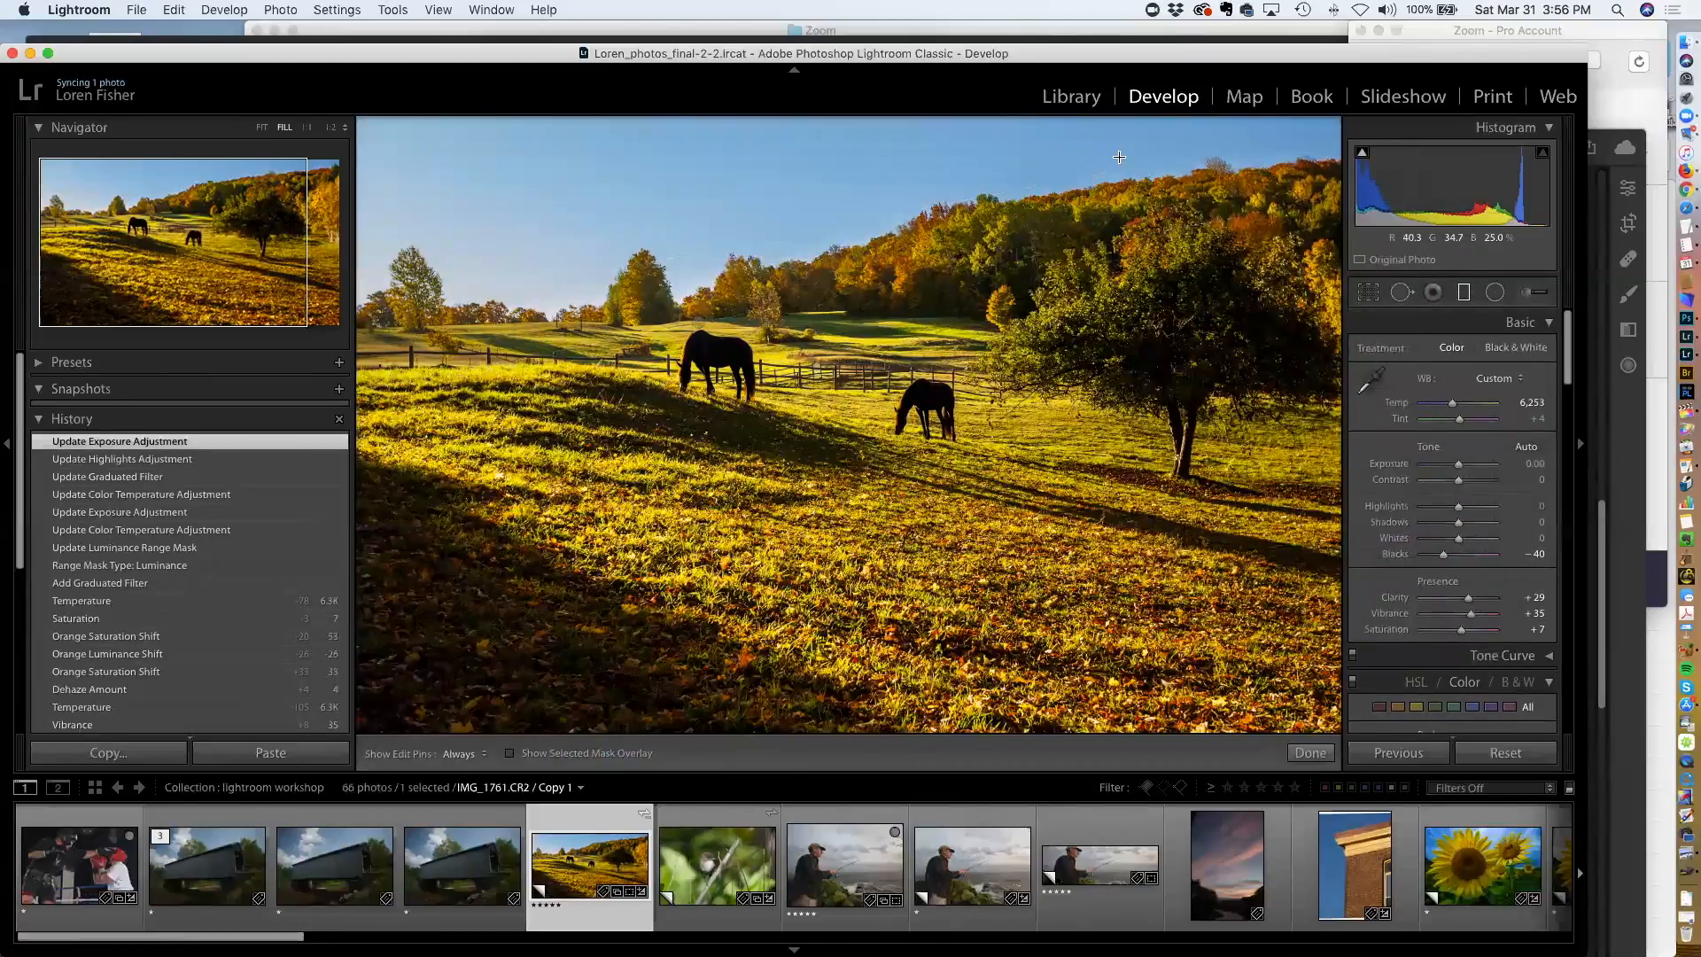
{"action": "left_click_drag", "start_coordinate": [1119, 147], "coordinate": [1077, 276]}
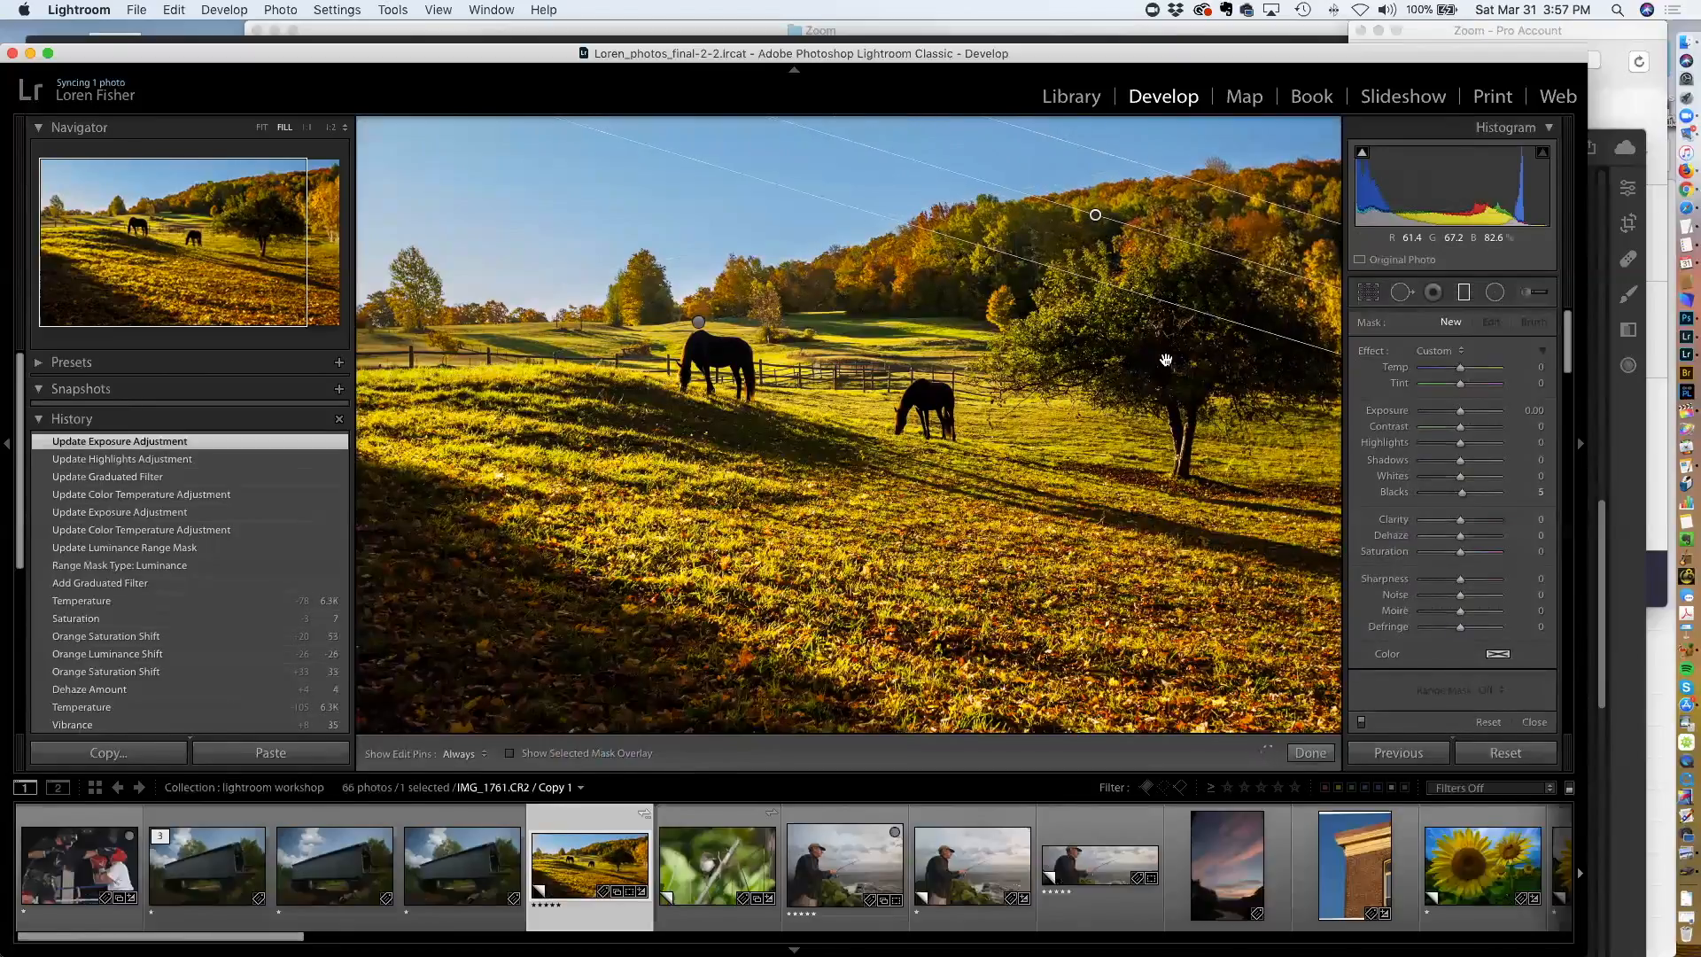
Set the second filter's range mask to Luminance with a range of 87/100, toggling the mask overlay
{"action": "scroll", "coordinate": [1501, 658], "scroll_direction": "down", "scroll_amount": 2}
{"action": "scroll", "coordinate": [1501, 658], "scroll_direction": "down", "scroll_amount": 1}
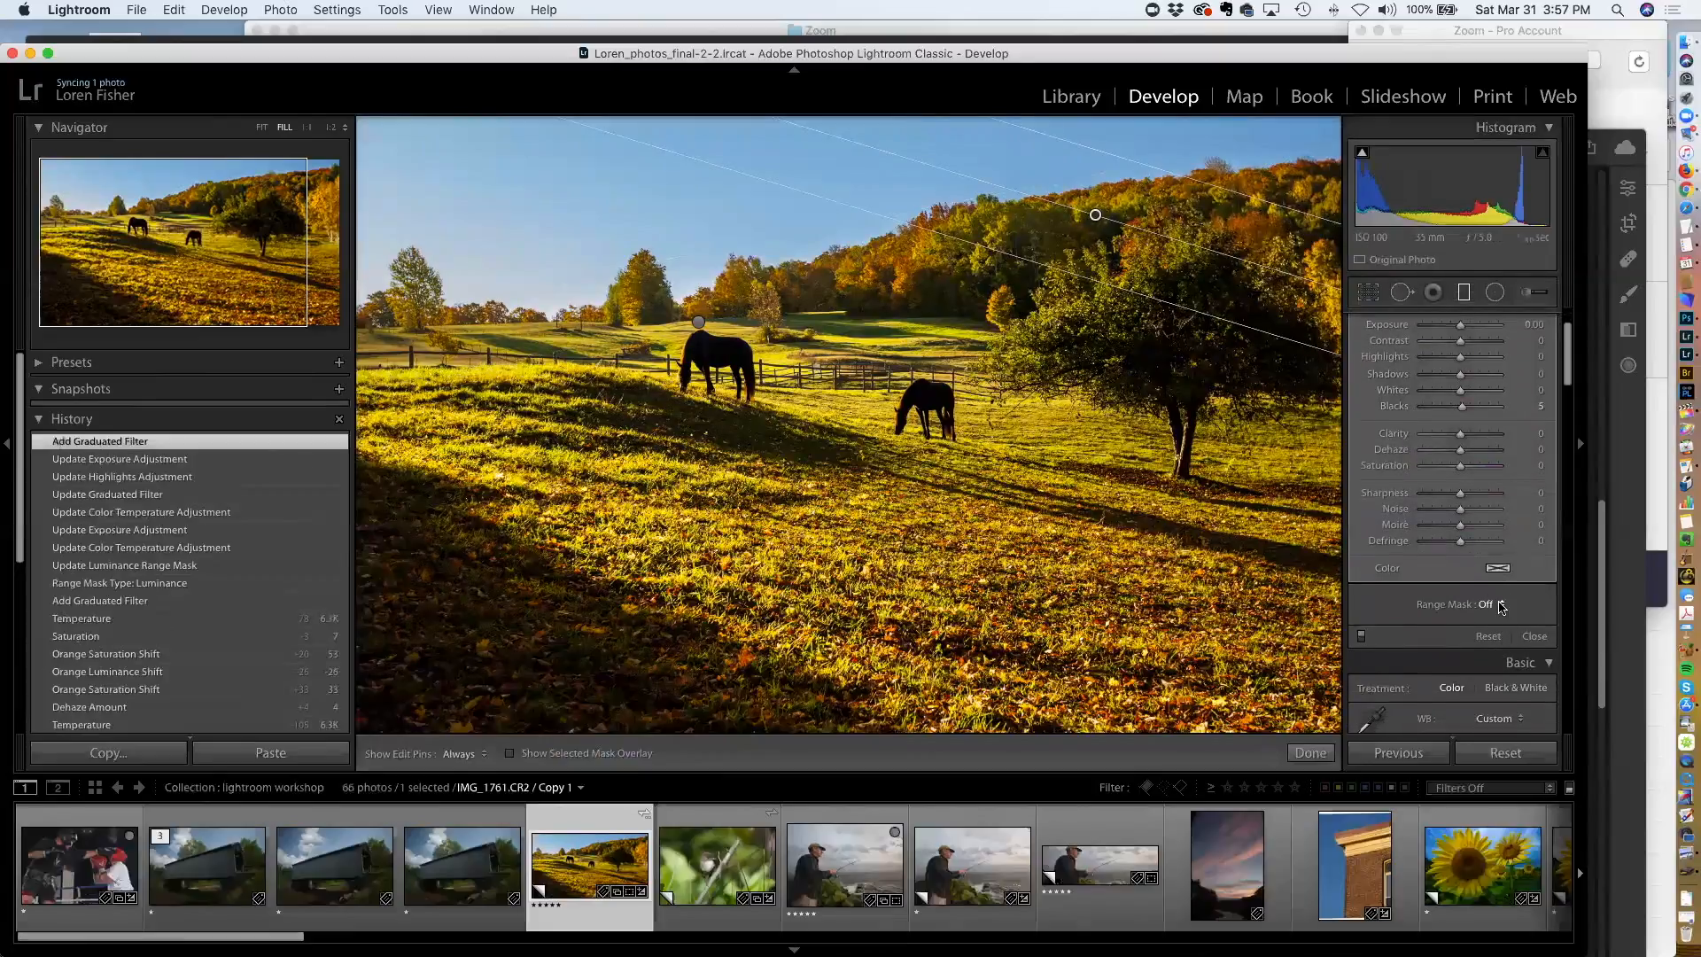
{"action": "key", "text": "o"}
{"action": "left_click", "coordinate": [1493, 607]}
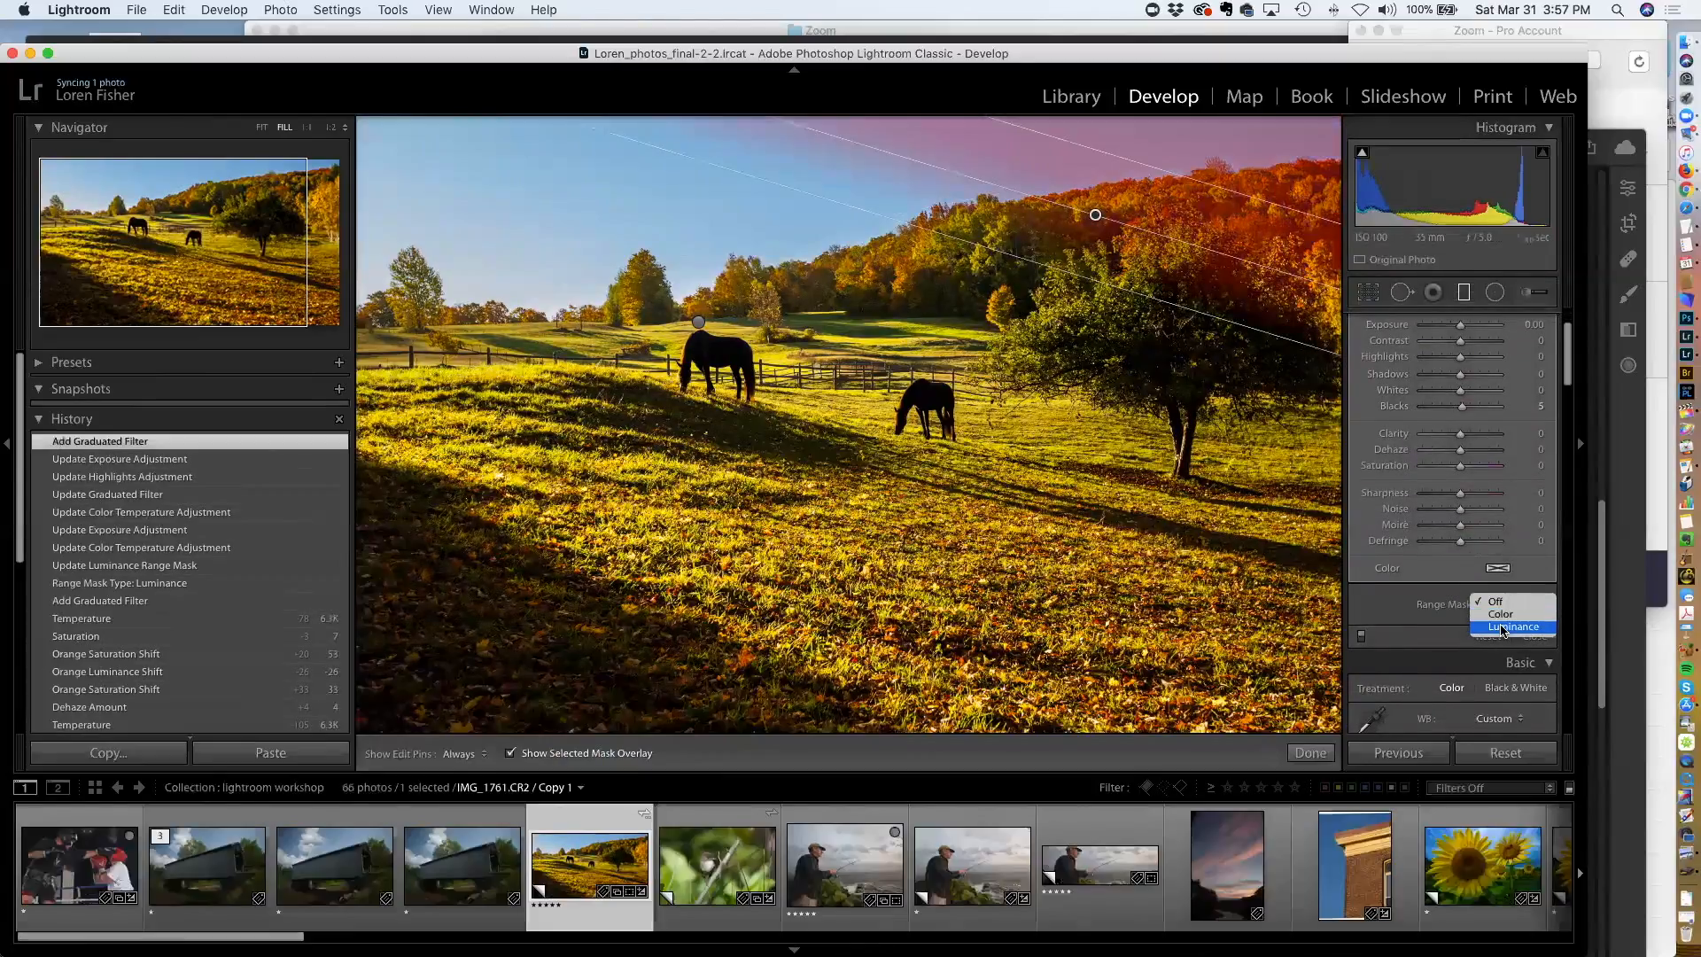
{"action": "left_click", "coordinate": [1503, 629]}
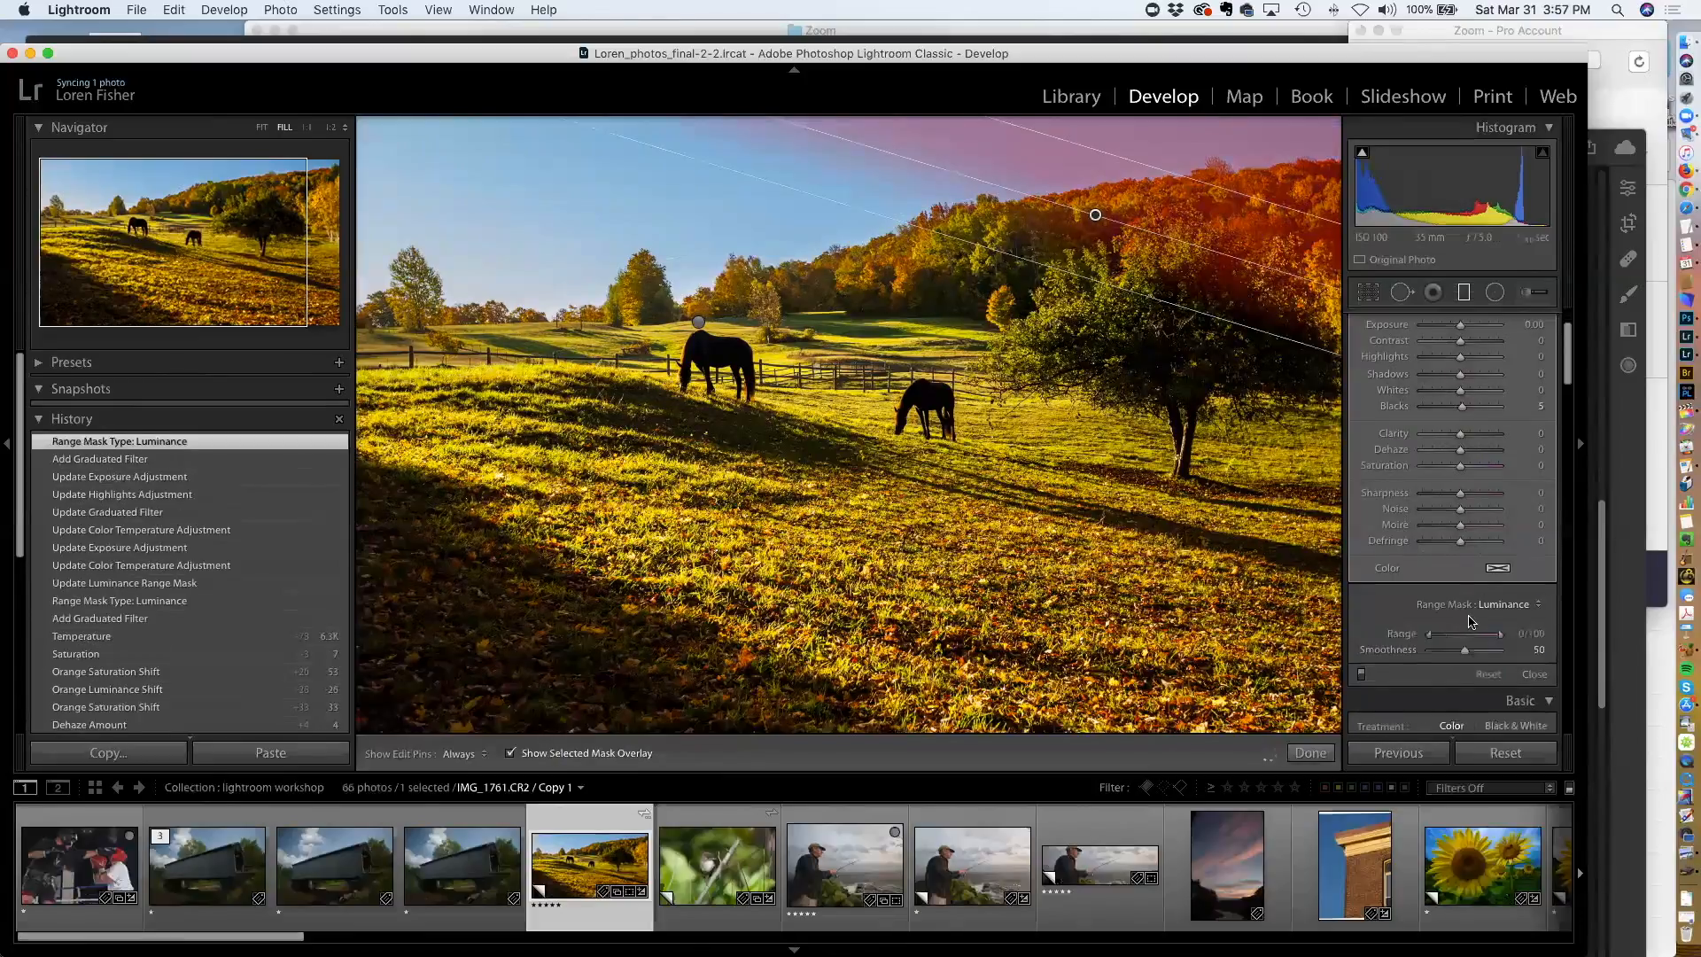
{"action": "left_click_drag", "start_coordinate": [1436, 637], "coordinate": [1486, 633]}
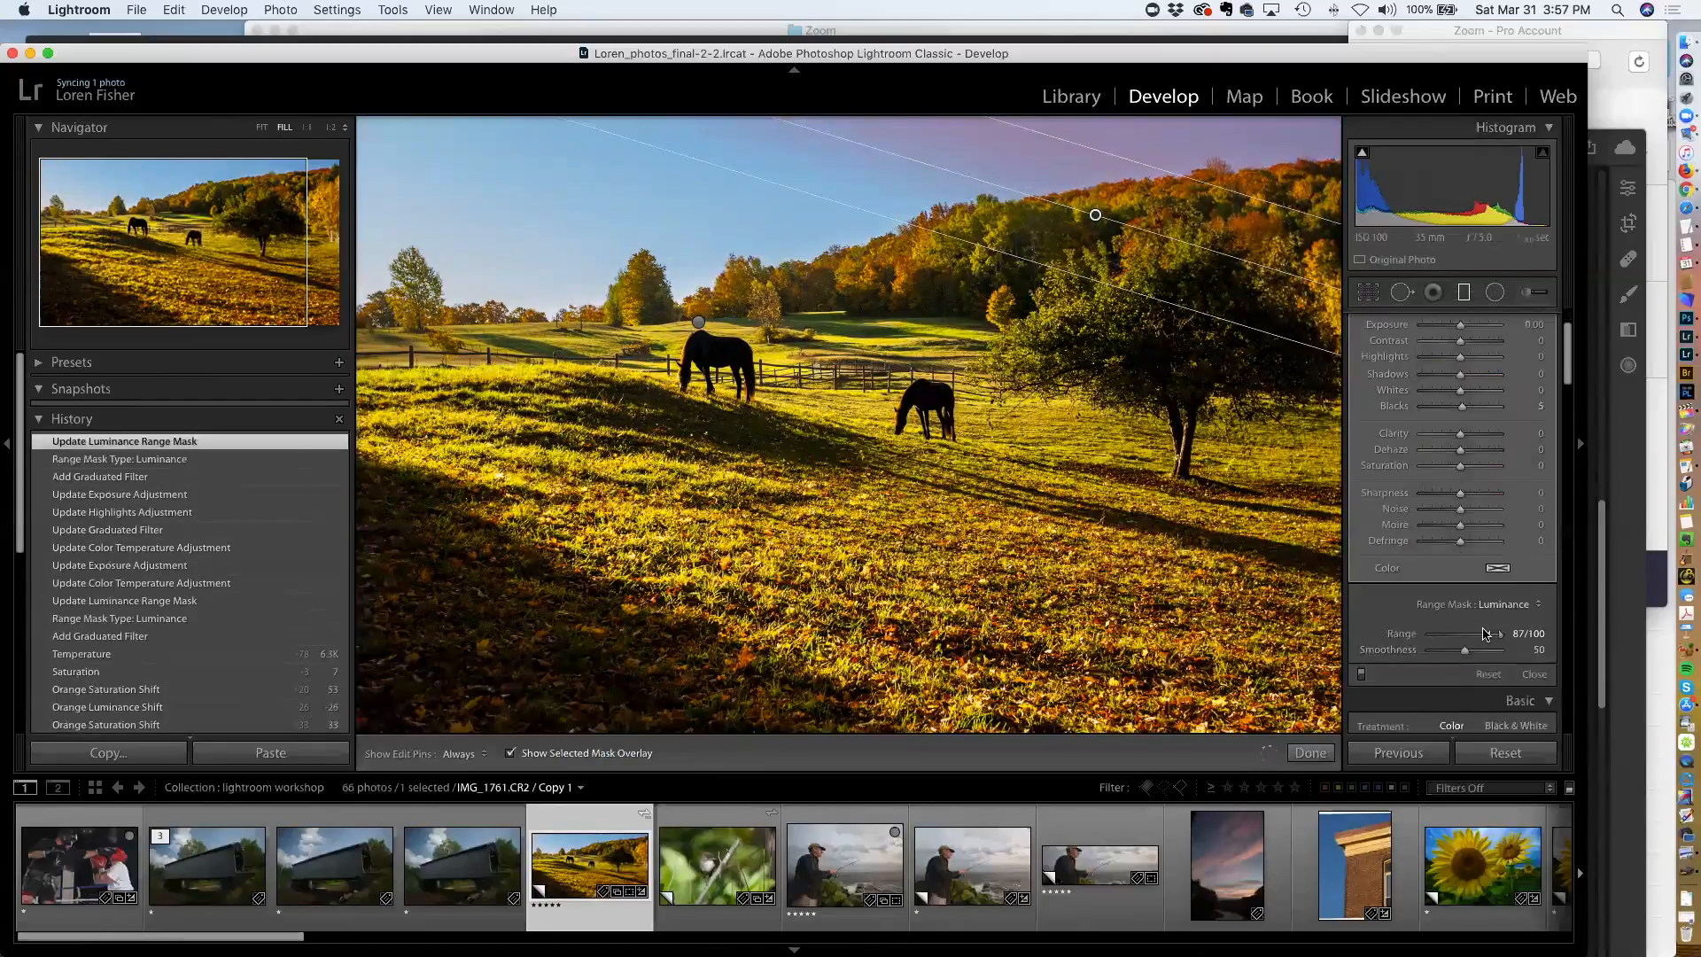
{"action": "left_click", "coordinate": [511, 752]}
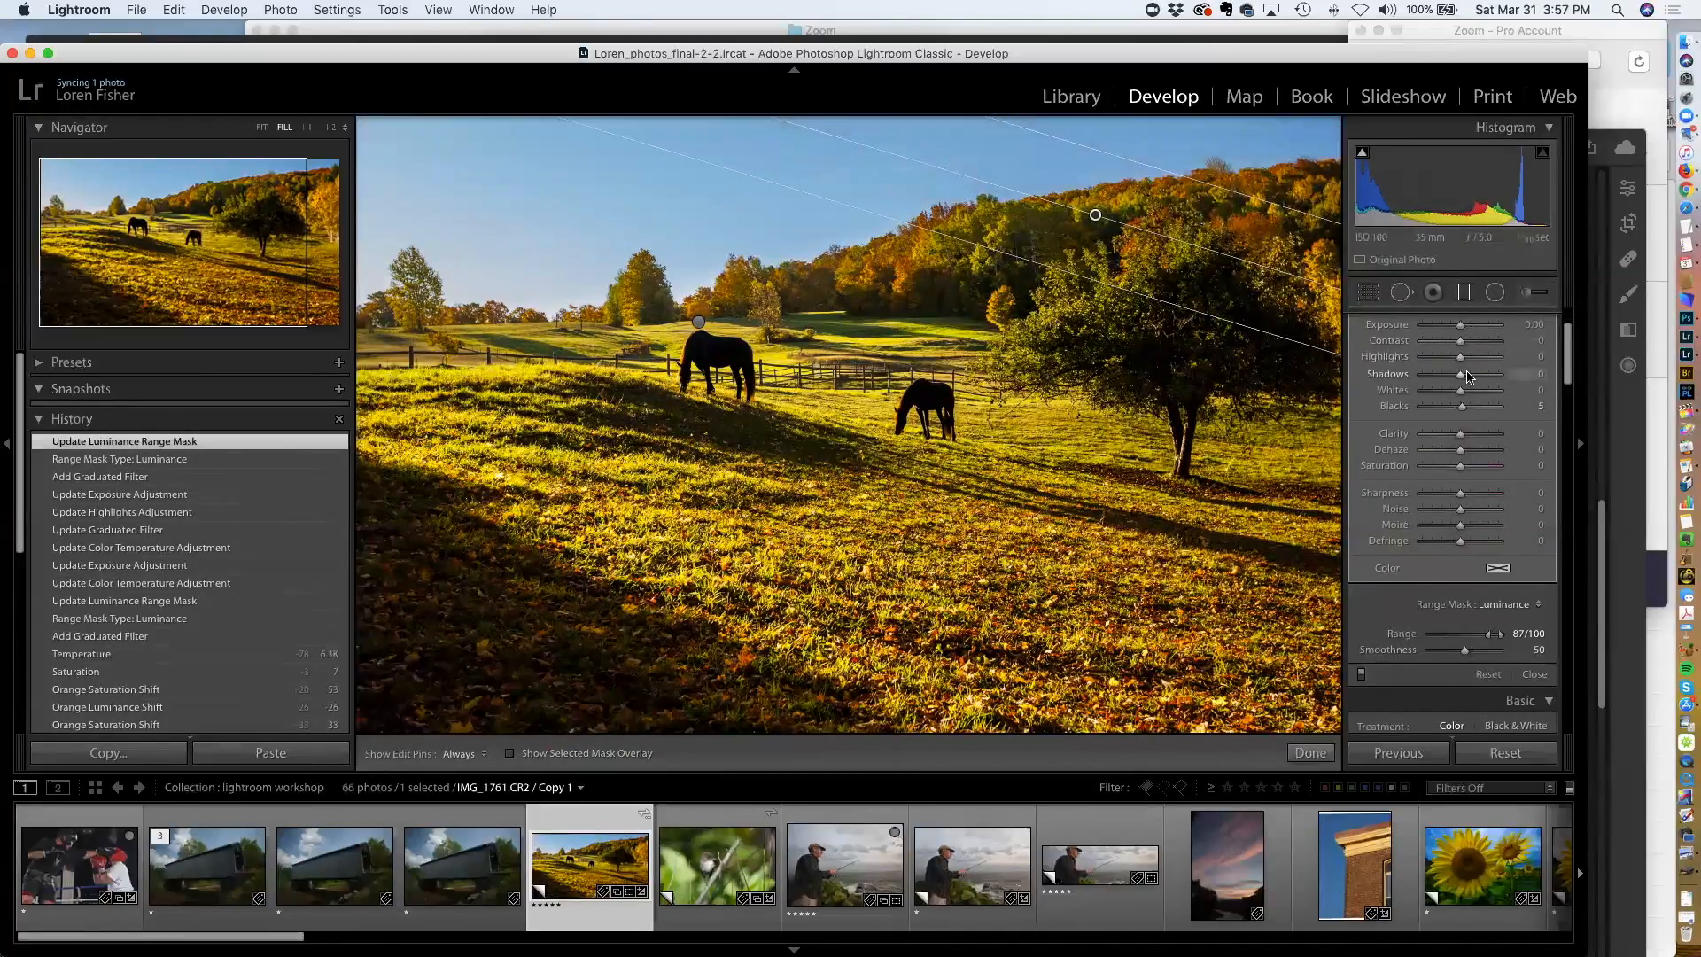
Raise the second filter's Exposure to 0.95 and close the graduated filter tool
{"action": "scroll", "coordinate": [1468, 376], "scroll_direction": "up", "scroll_amount": 5}
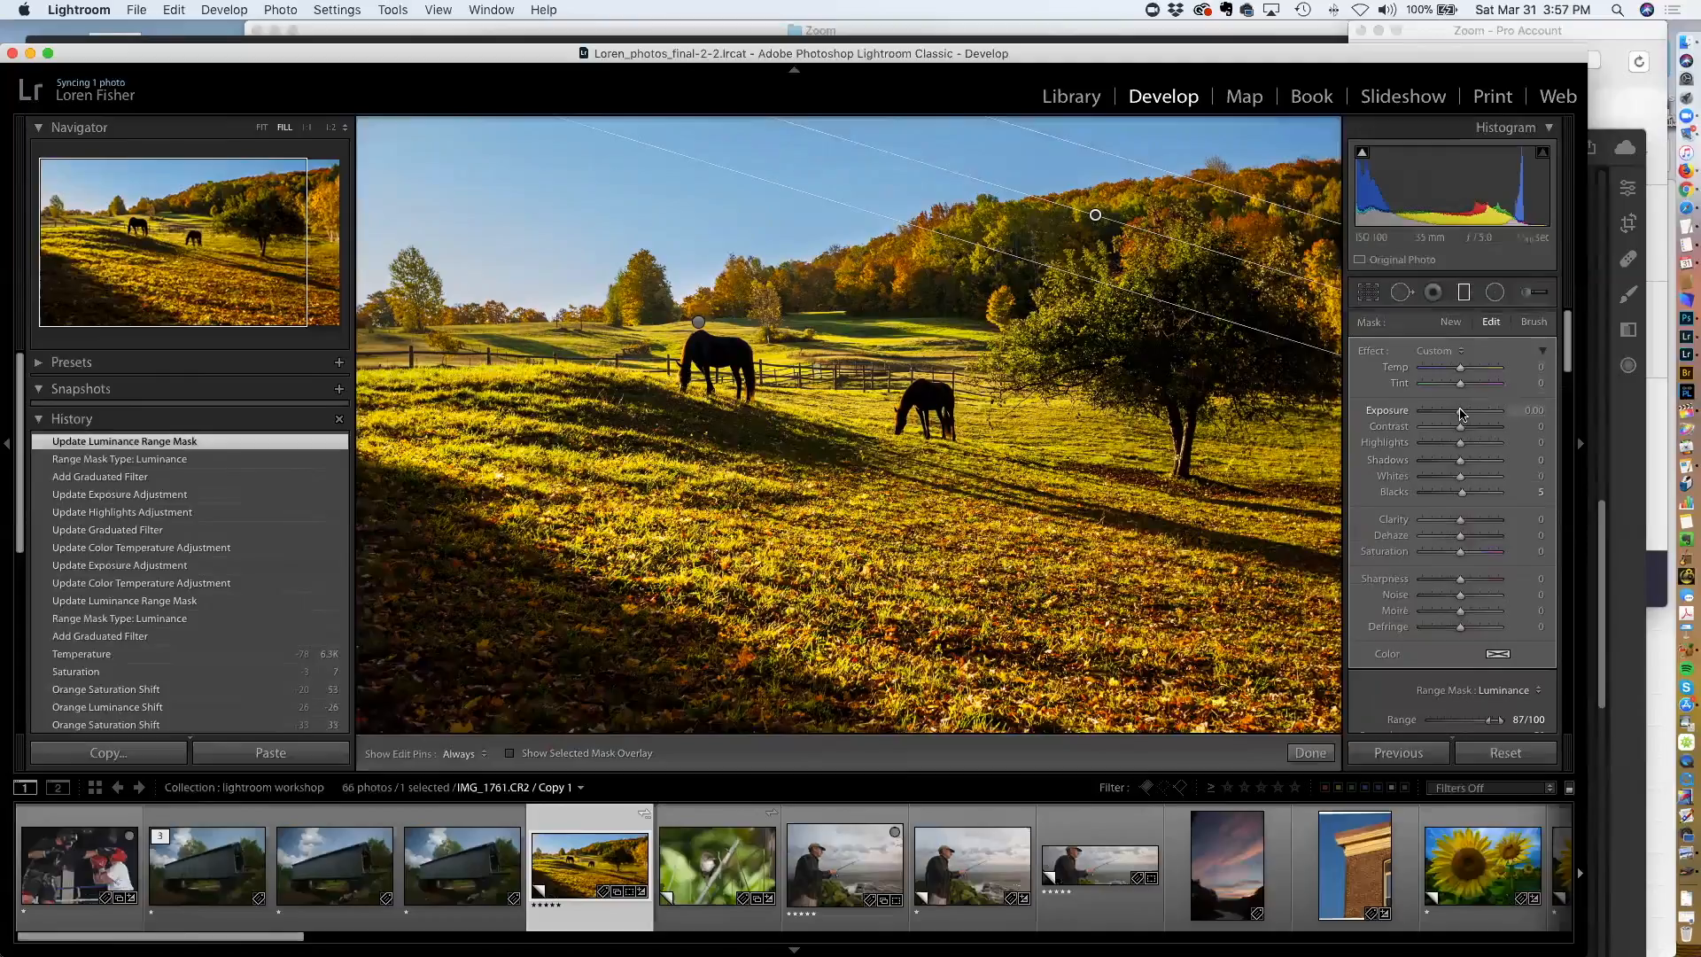
{"action": "left_click_drag", "start_coordinate": [1462, 413], "coordinate": [1465, 414]}
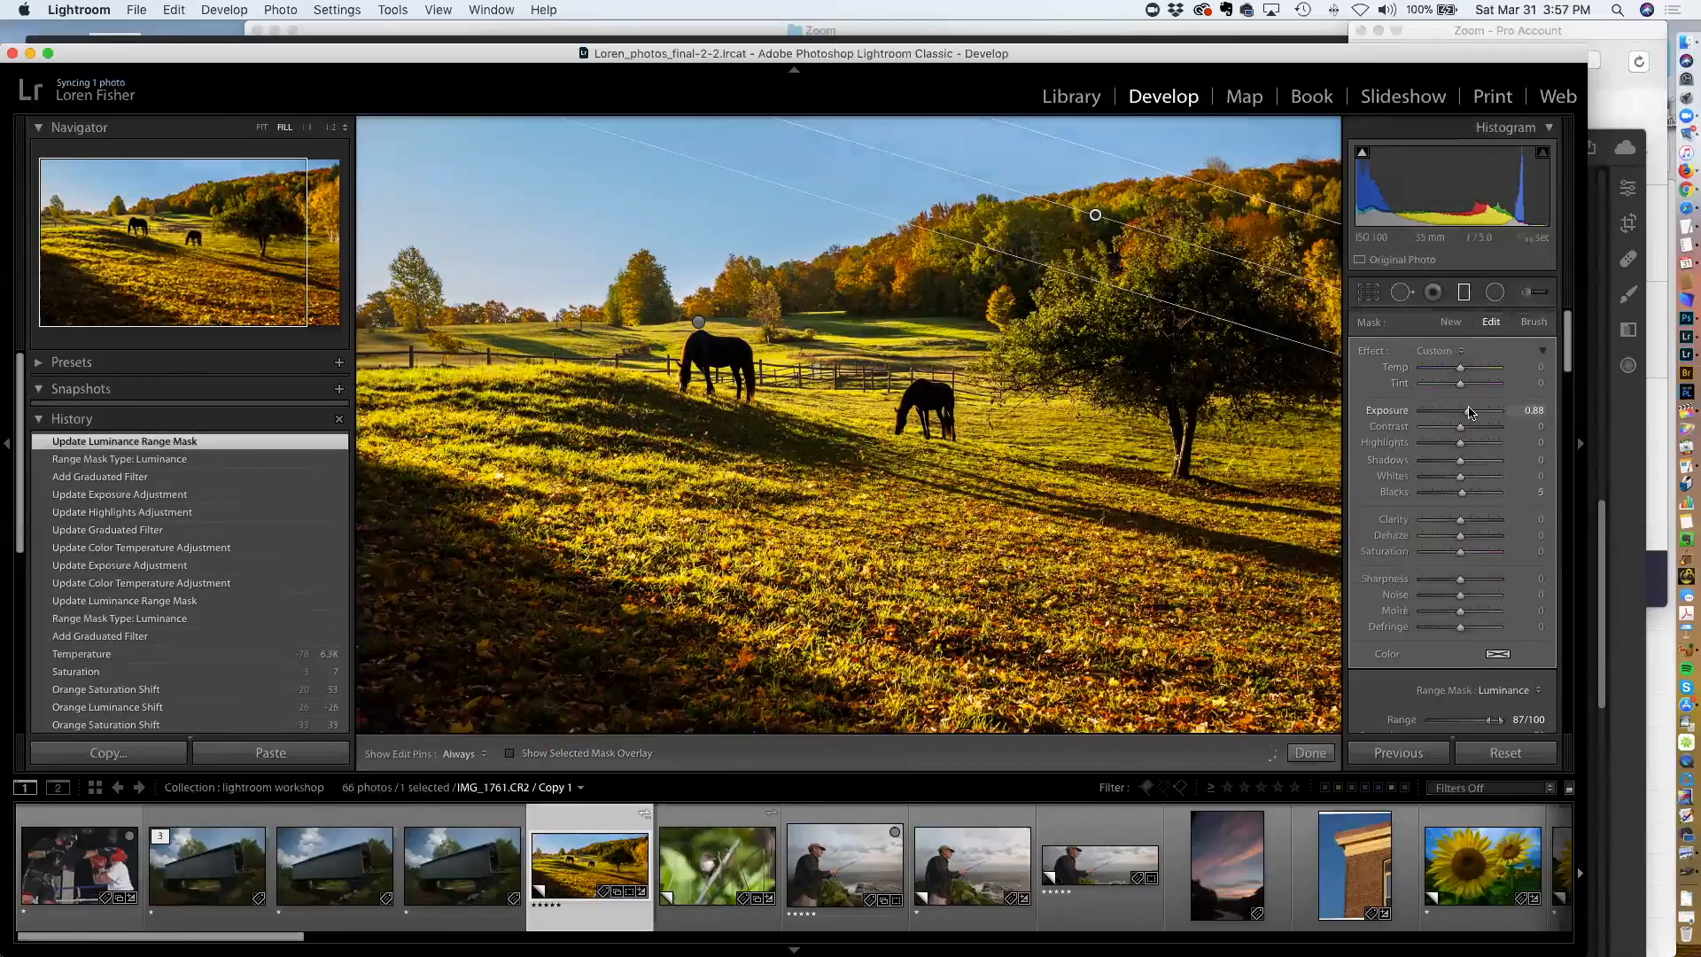
{"action": "left_click_drag", "start_coordinate": [1469, 412], "coordinate": [1470, 413]}
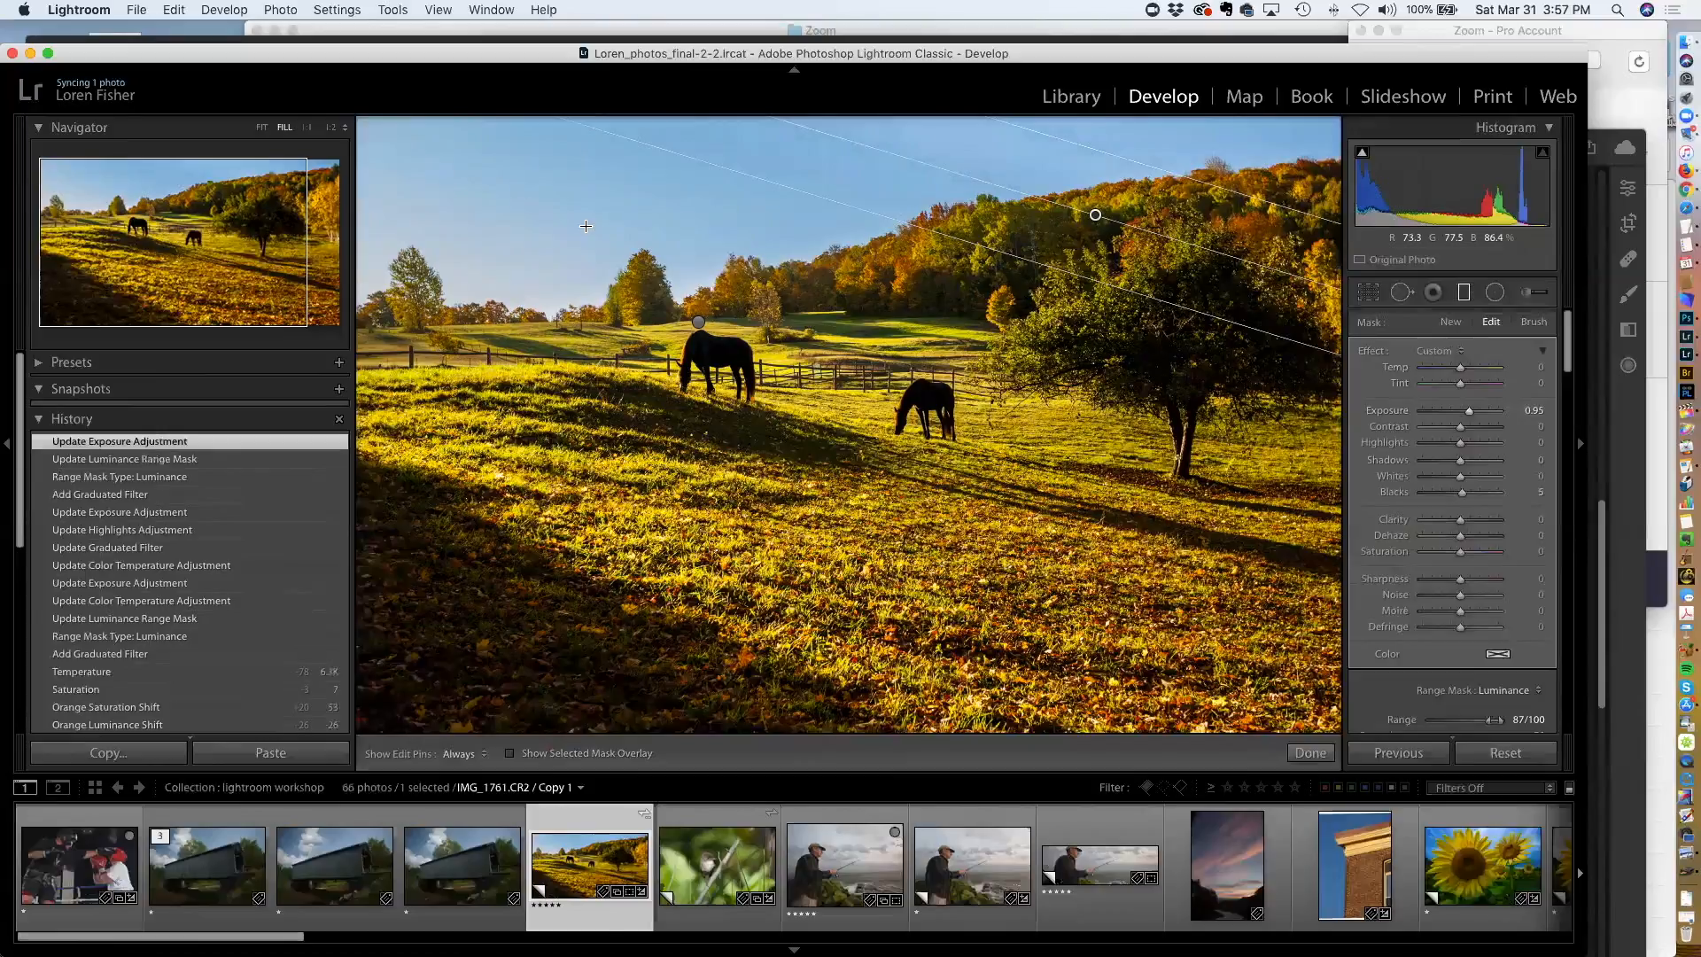
{"action": "key", "text": "m"}
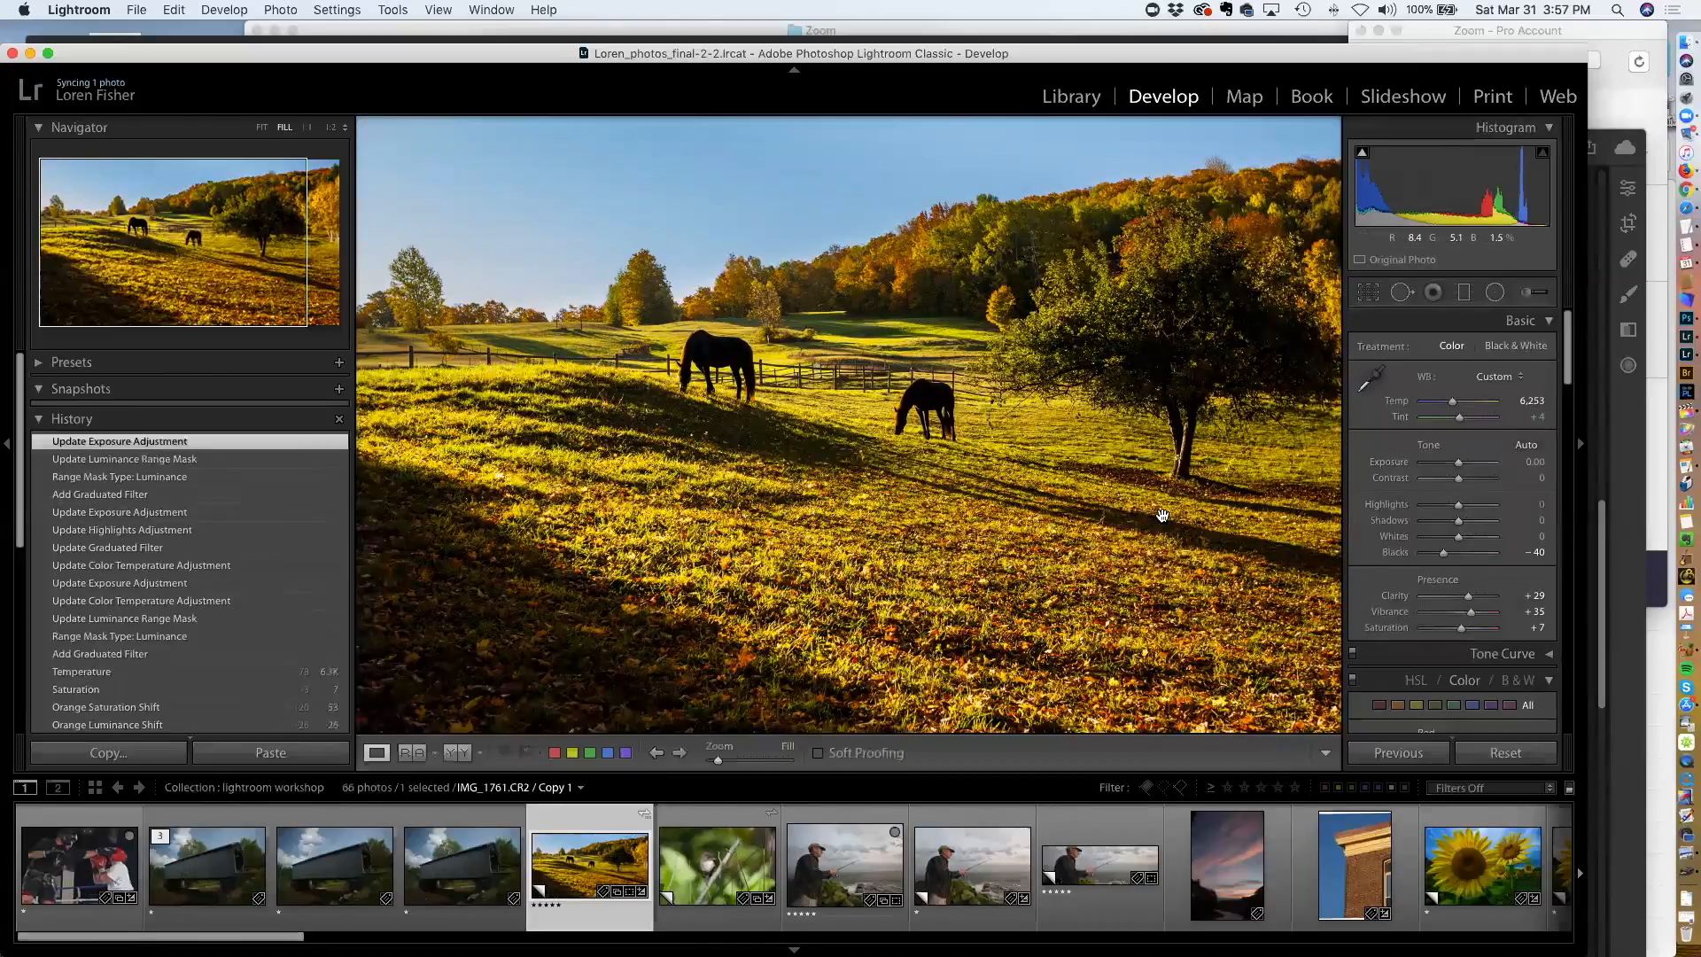
Set the sharpening Amount to 53 and toggle the before/after view to compare the edits
{"action": "scroll", "coordinate": [1473, 486], "scroll_direction": "down", "scroll_amount": 15}
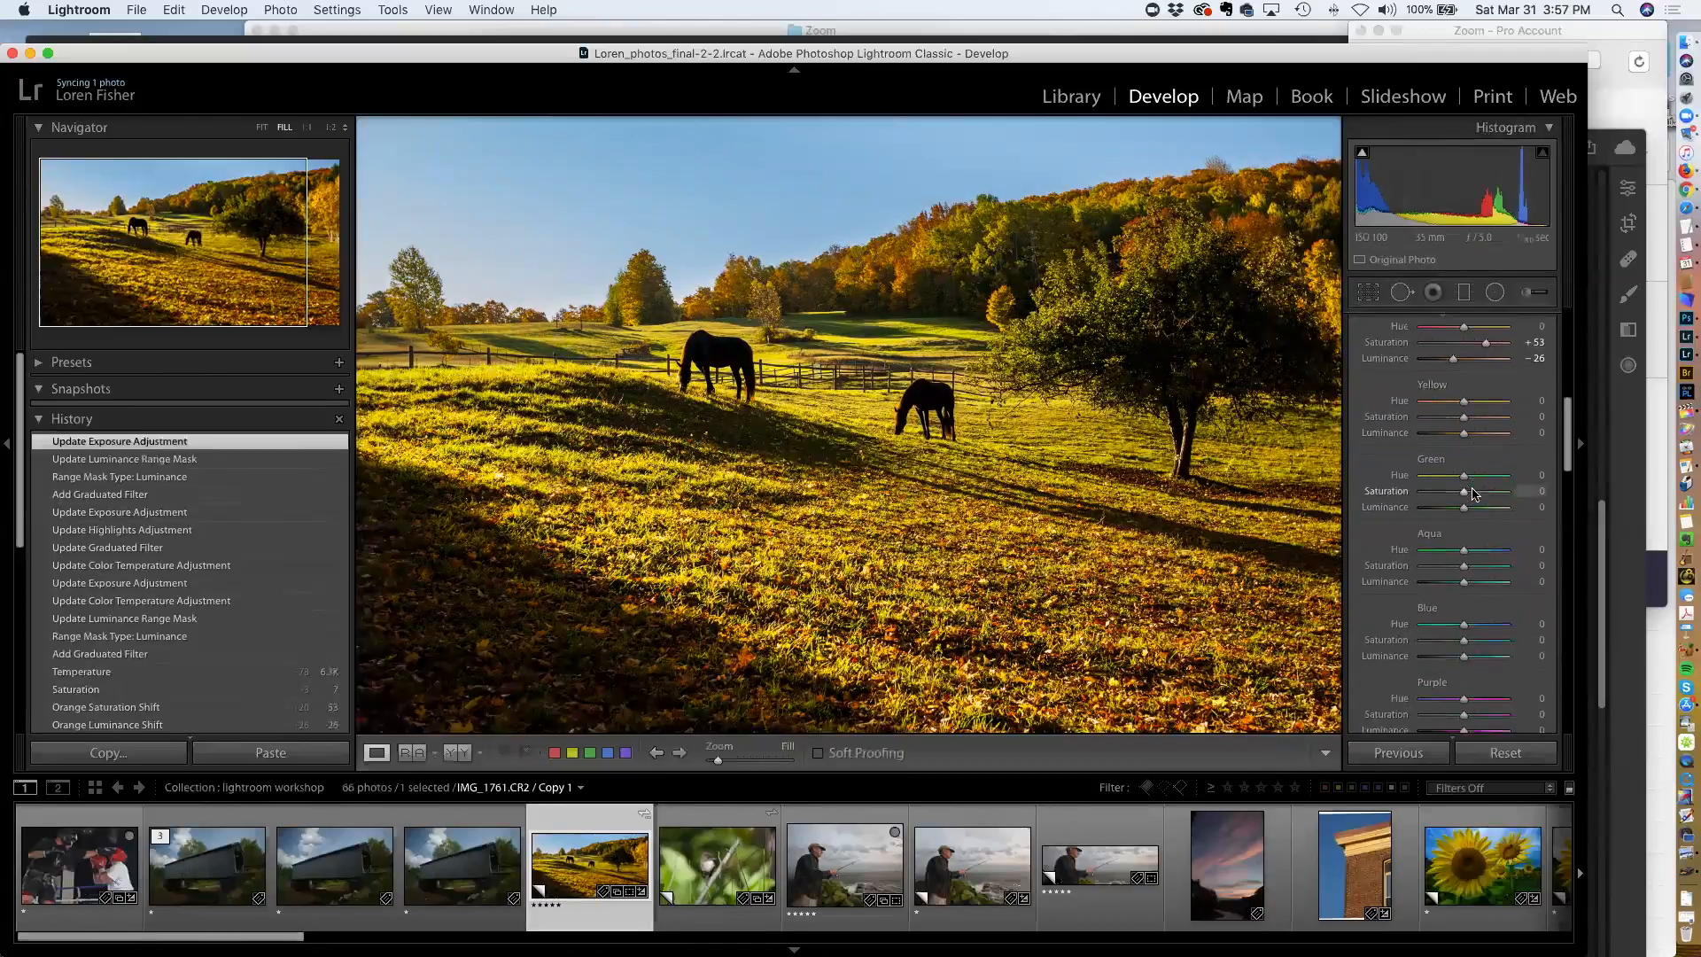
{"action": "scroll", "coordinate": [1473, 493], "scroll_direction": "down", "scroll_amount": 5}
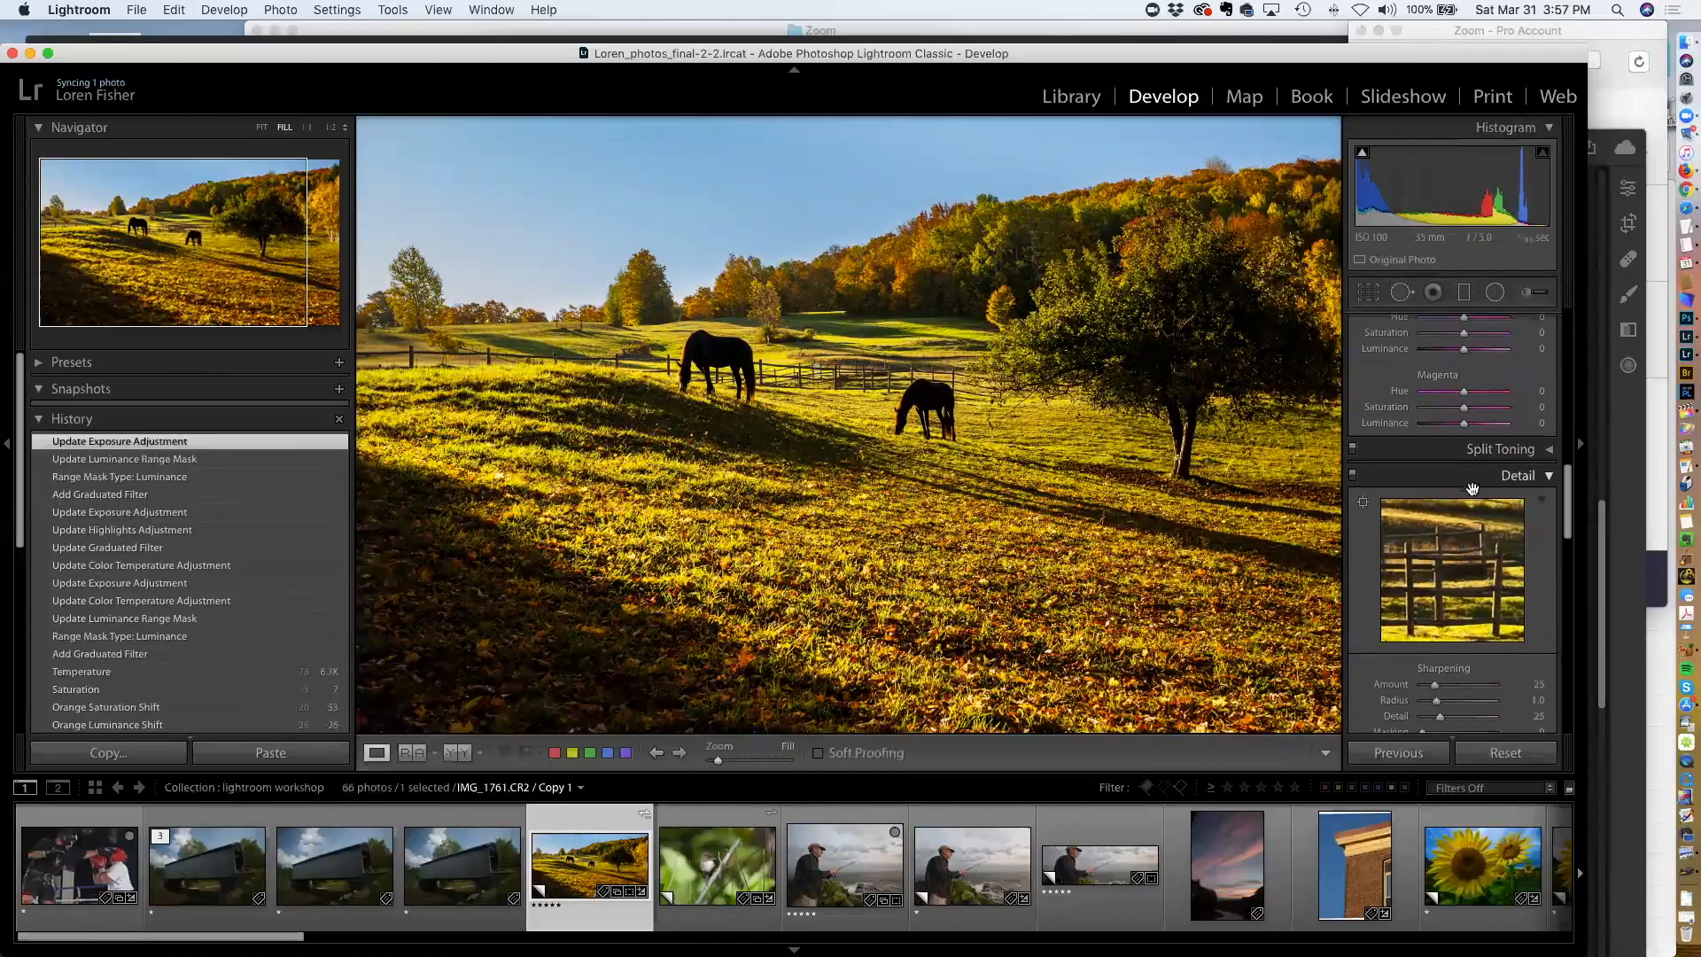
{"action": "left_click", "coordinate": [1449, 490]}
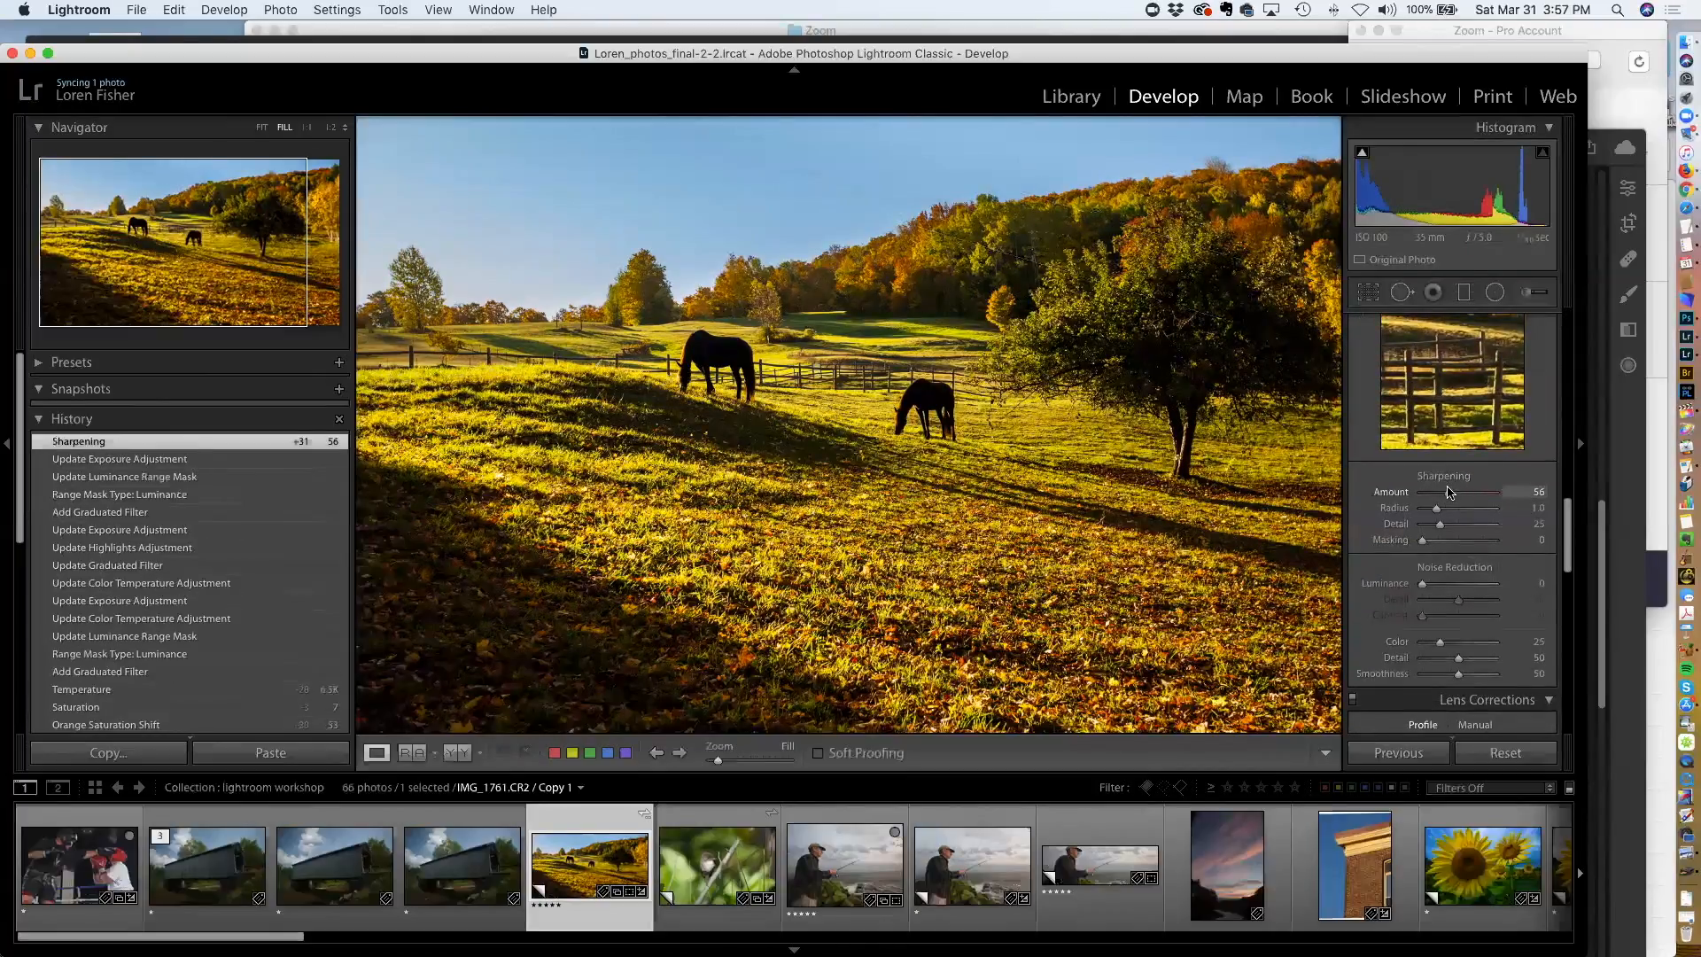
{"action": "left_click_drag", "start_coordinate": [1449, 493], "coordinate": [1450, 492]}
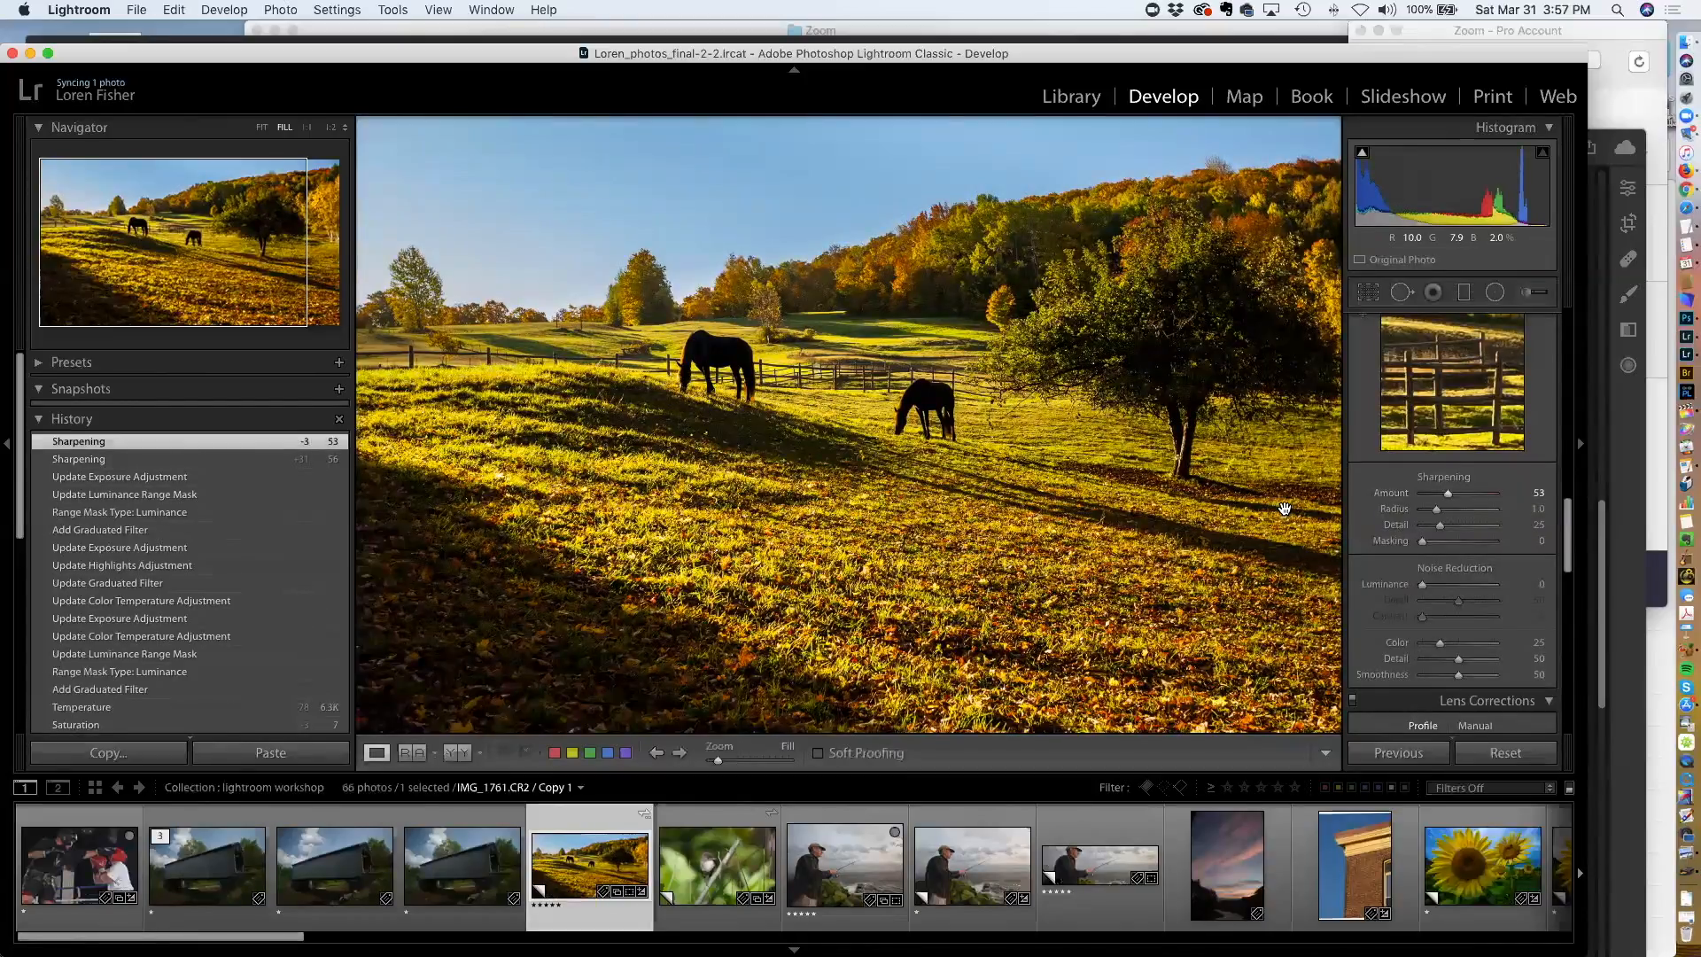
{"action": "key", "text": "backslash"}
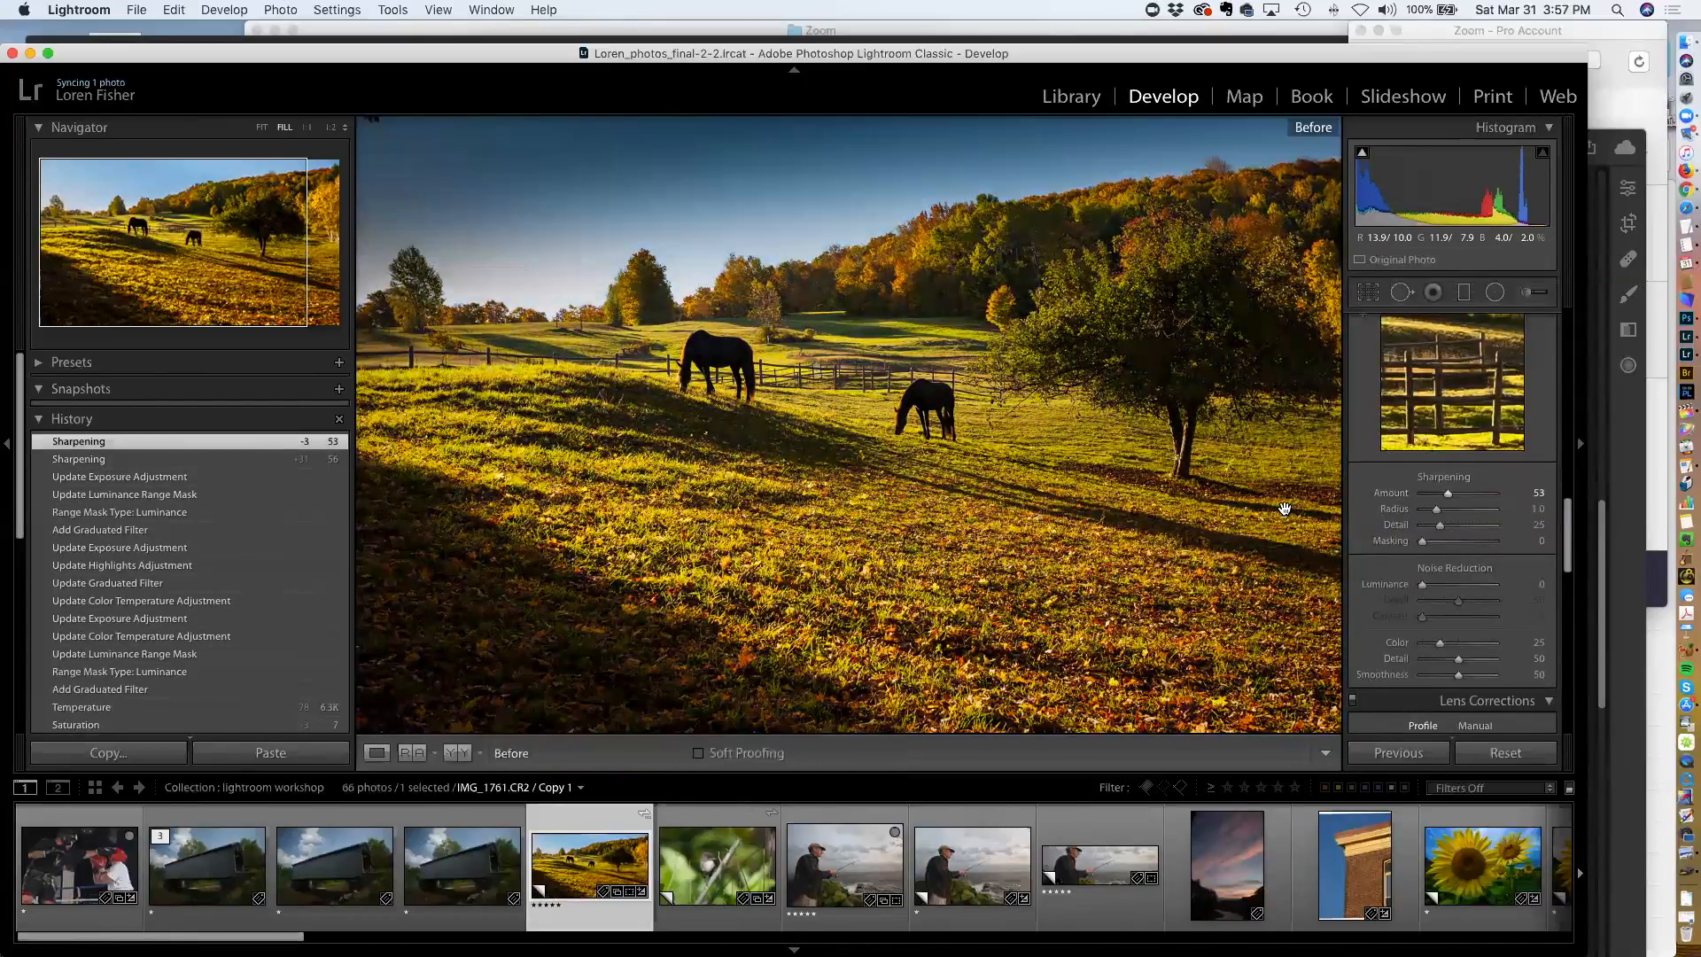
{"action": "key", "text": "backslash"}
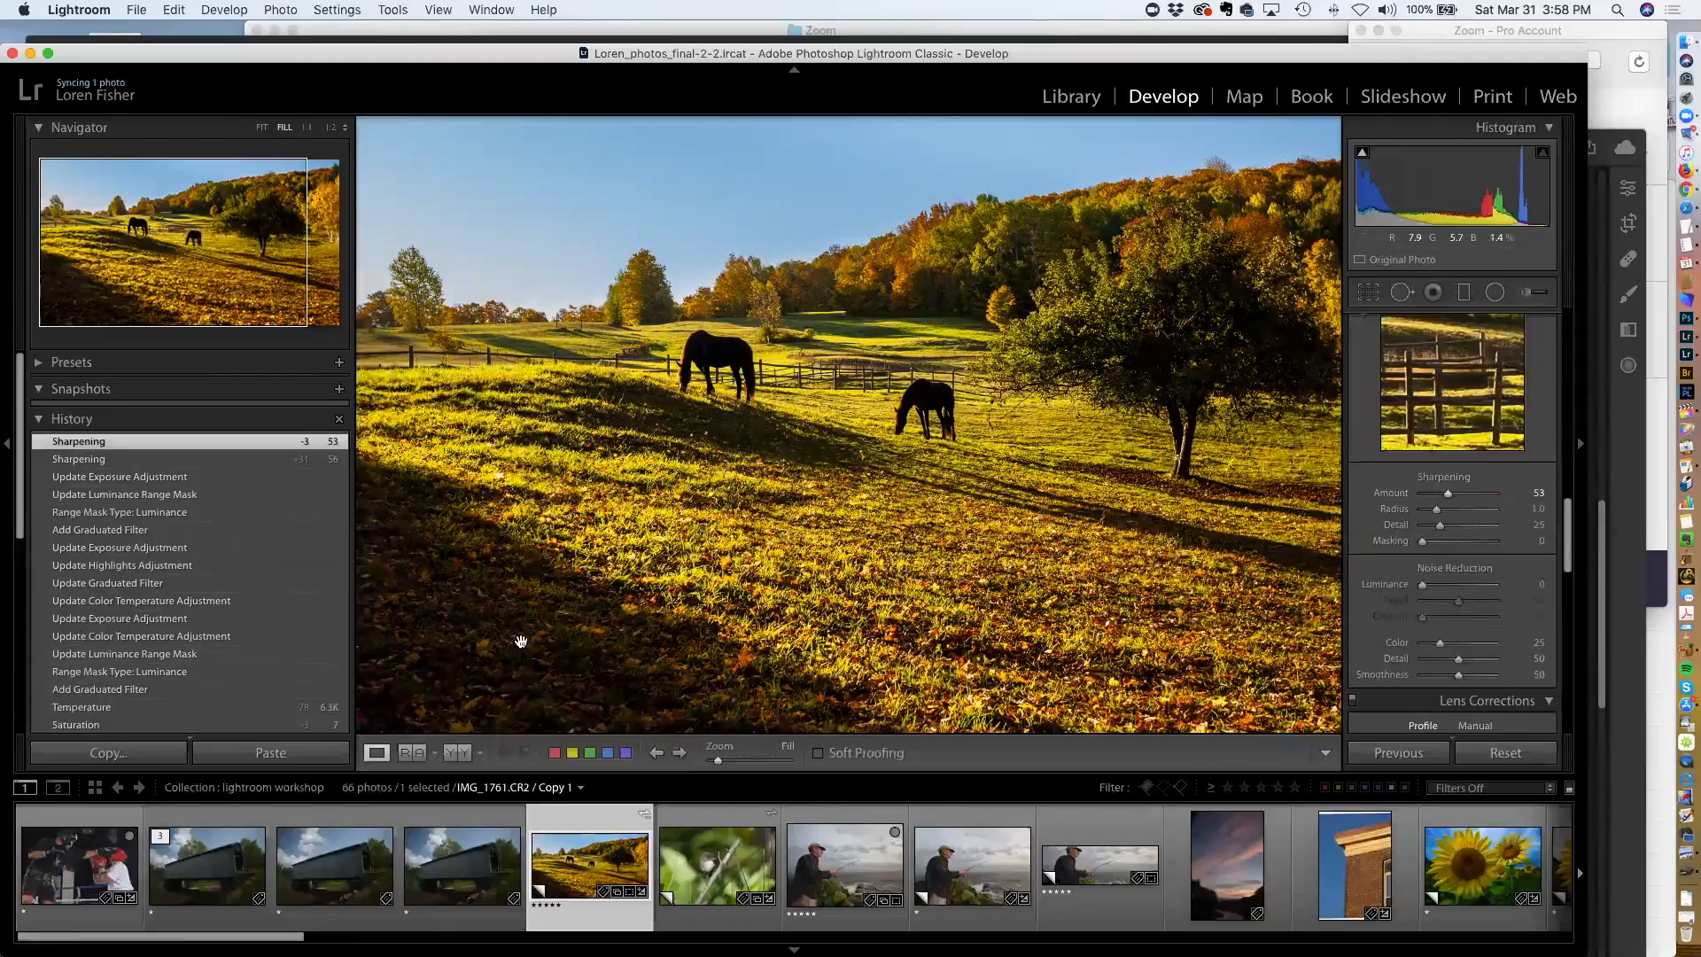
Add a graduated filter across the shadowed lower left foreground, set its Shadows to -41, and close the tool
{"action": "left_click", "coordinate": [1462, 292]}
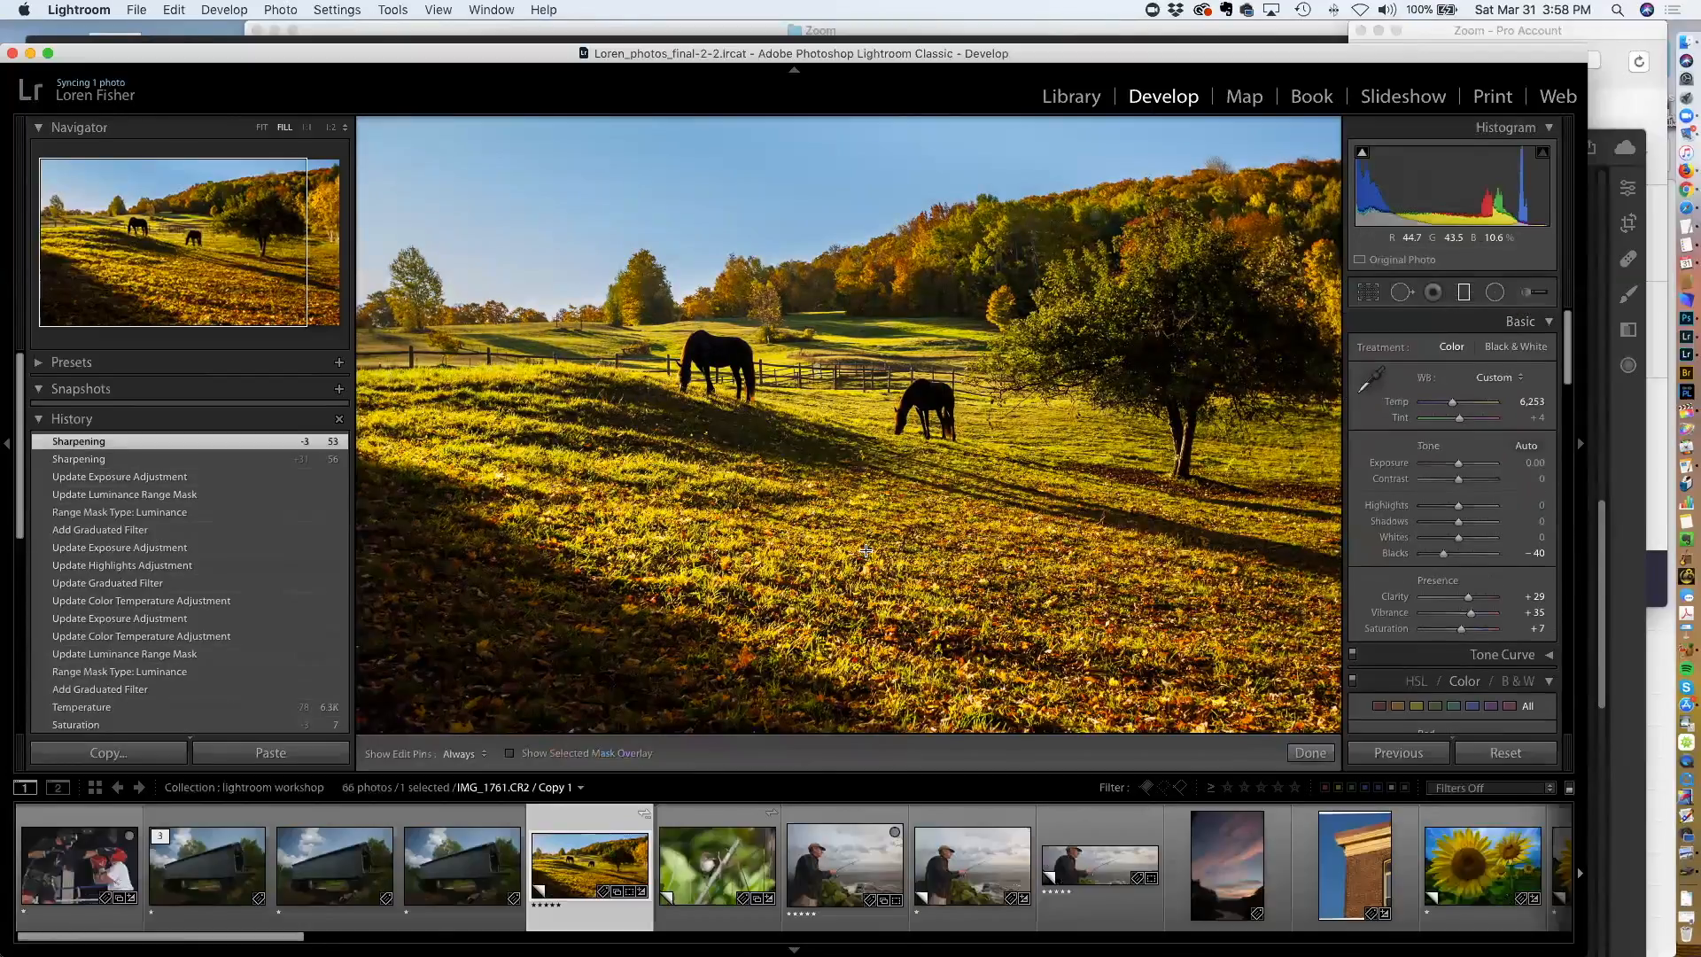
{"action": "left_click_drag", "start_coordinate": [566, 589], "coordinate": [641, 631]}
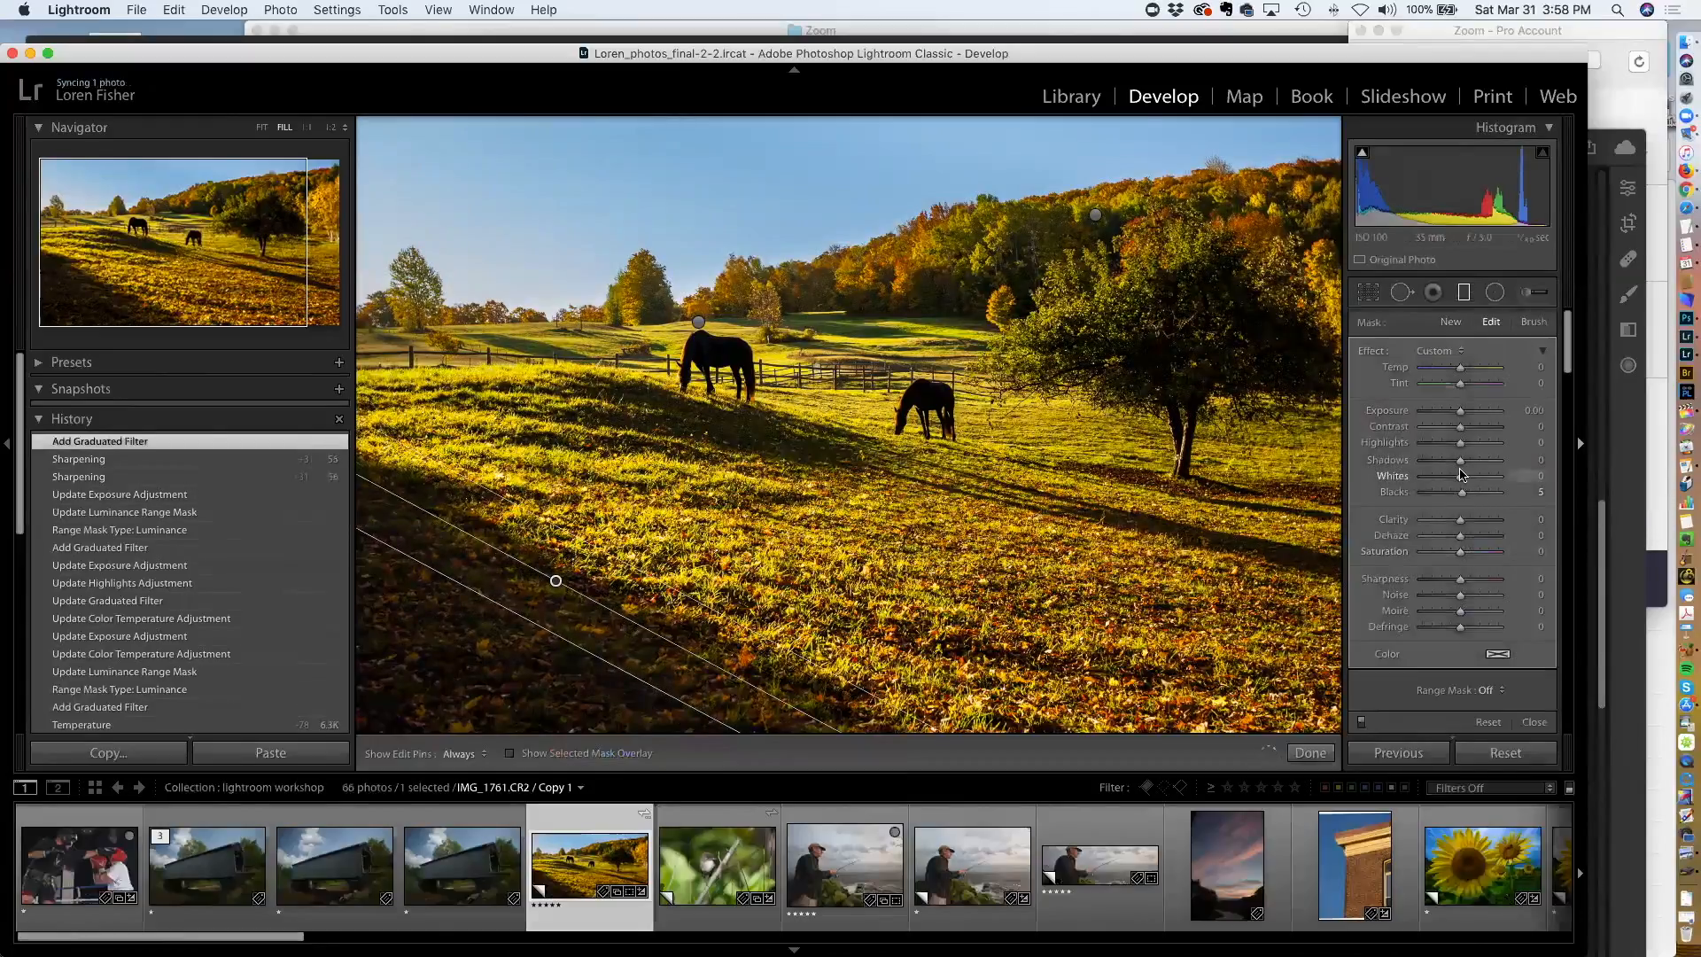
{"action": "left_click_drag", "start_coordinate": [1457, 462], "coordinate": [1447, 464]}
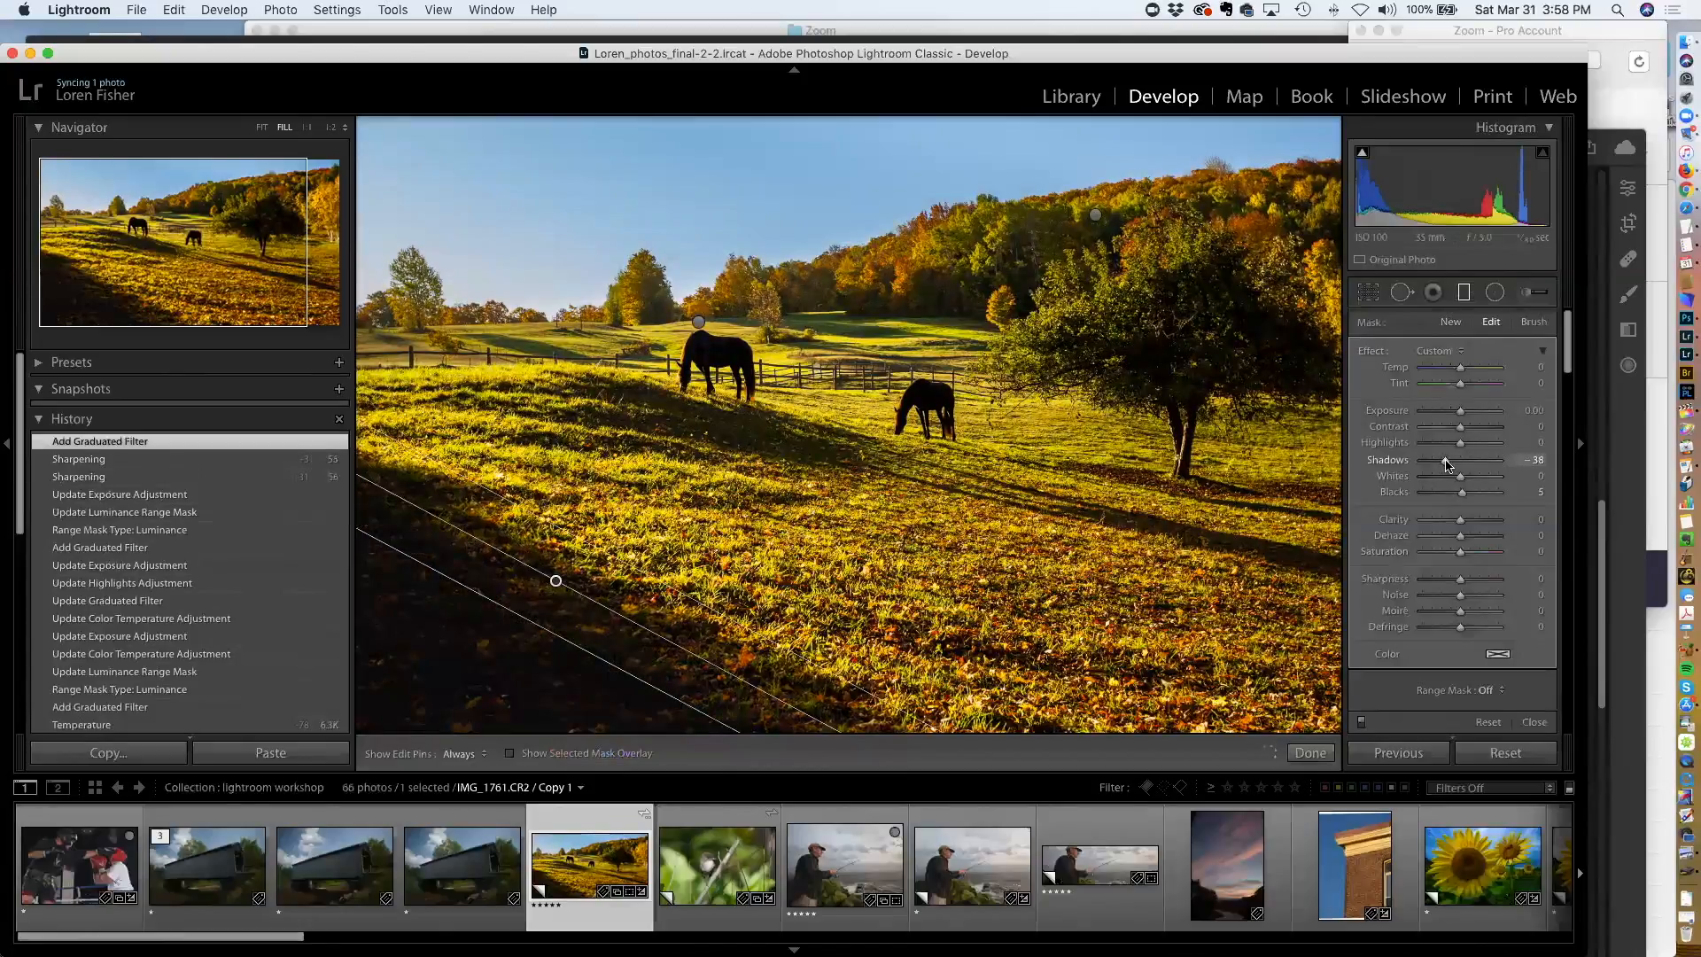
{"action": "left_click_drag", "start_coordinate": [1445, 463], "coordinate": [1445, 463]}
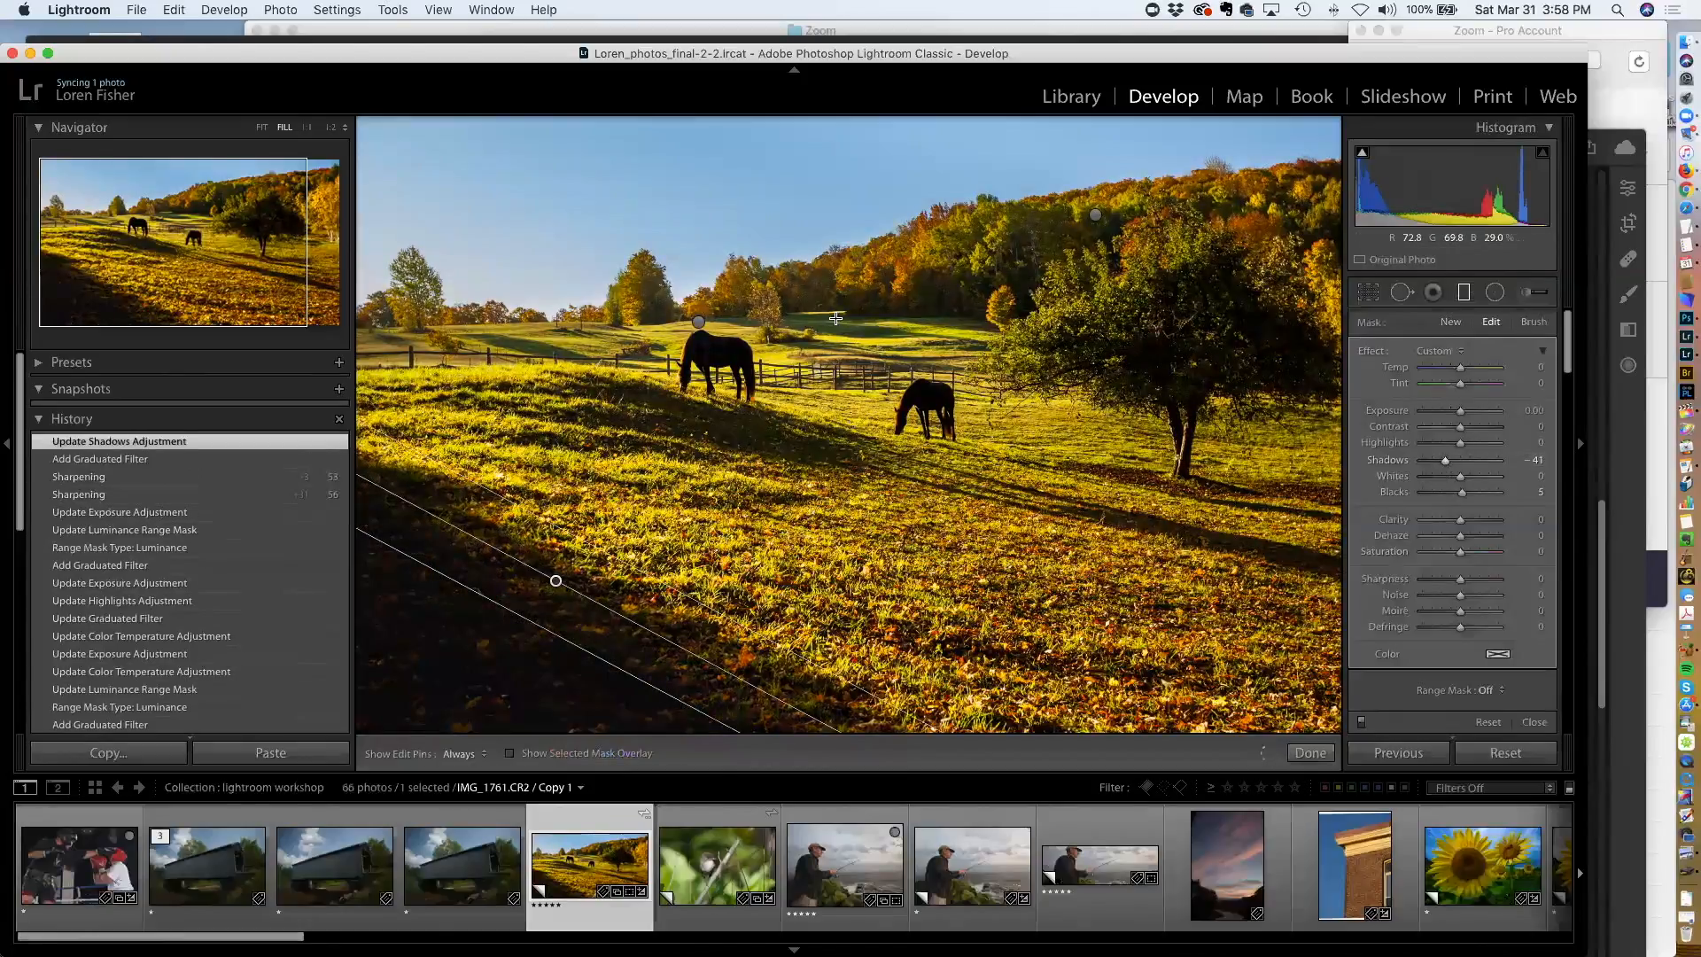
{"action": "left_click", "coordinate": [769, 717]}
{"action": "key", "text": "m"}
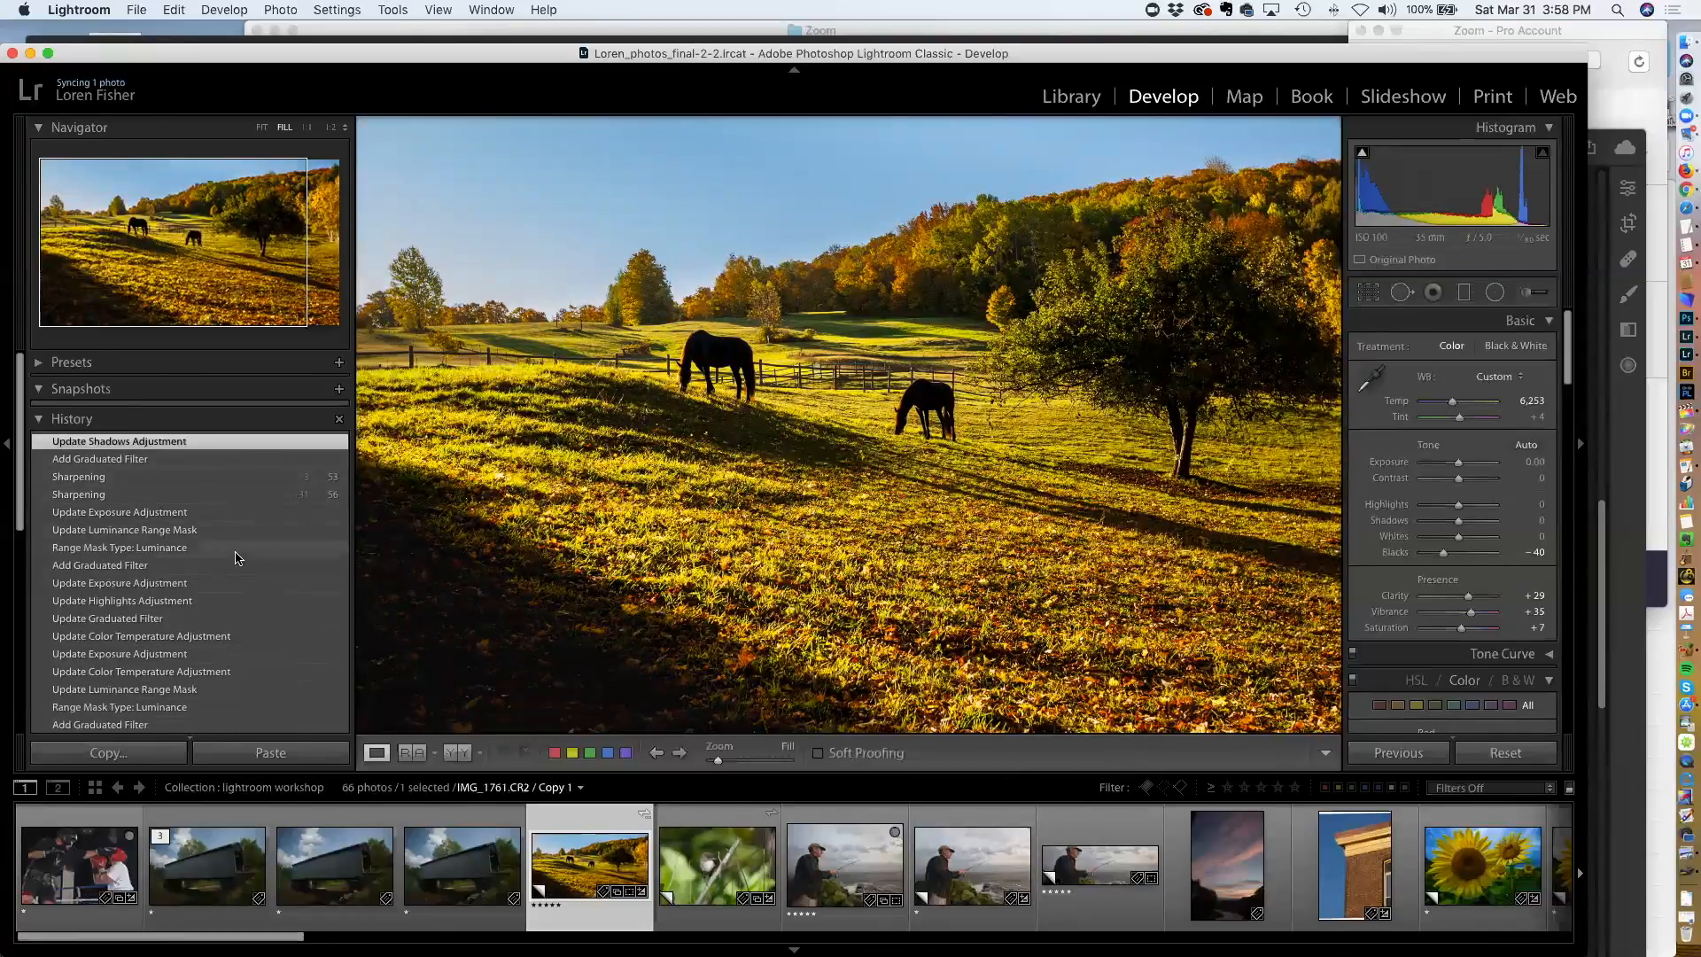
Browse the History panel, previewing the early Temperature and Saturation states, and return to the latest state
{"action": "scroll", "coordinate": [231, 631], "scroll_direction": "down", "scroll_amount": 5}
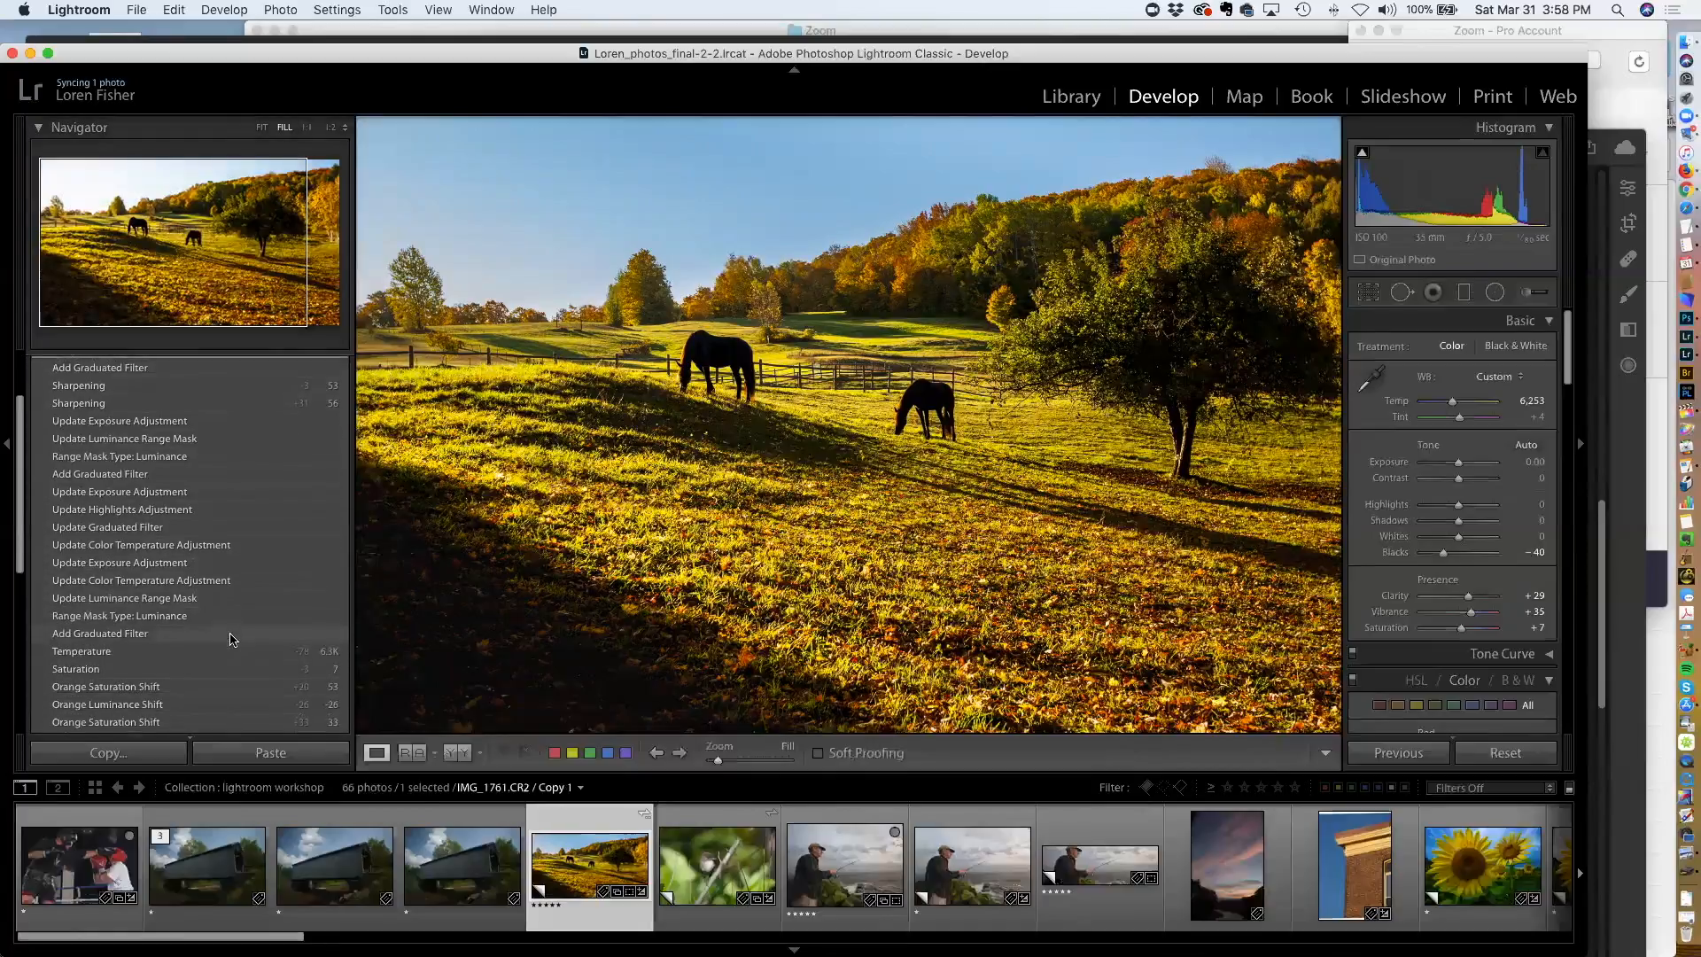
{"action": "scroll", "coordinate": [227, 664], "scroll_direction": "down", "scroll_amount": 5}
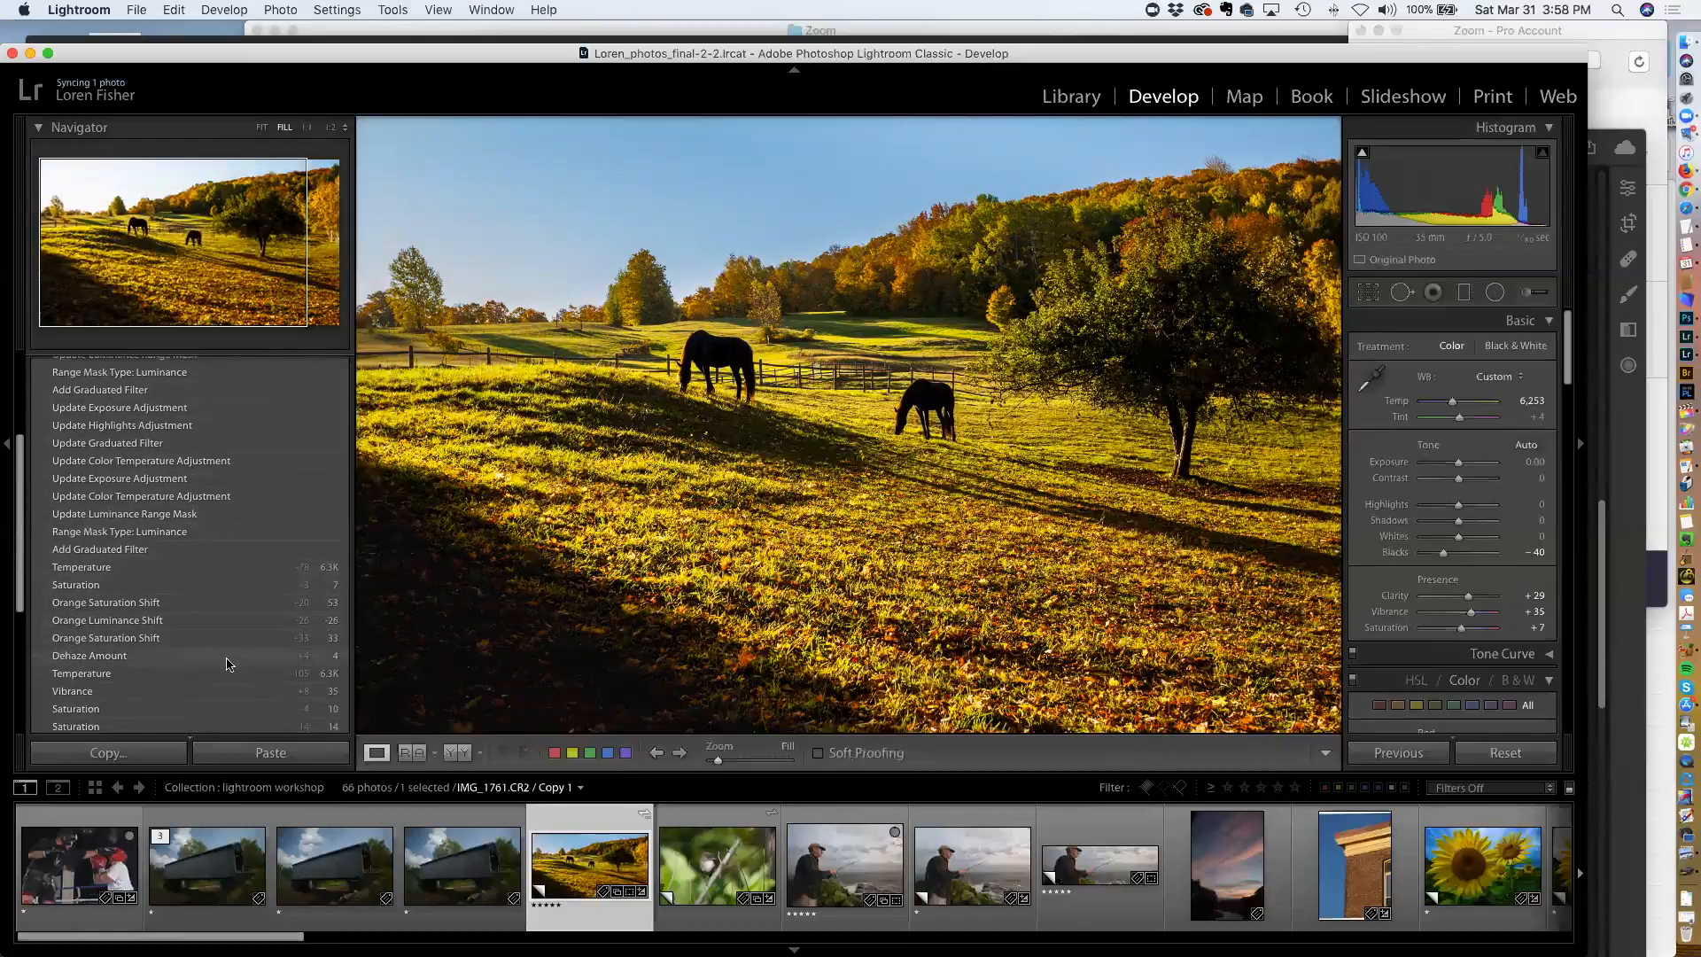
{"action": "scroll", "coordinate": [226, 664], "scroll_direction": "down", "scroll_amount": 3}
{"action": "scroll", "coordinate": [226, 664], "scroll_direction": "up", "scroll_amount": 4}
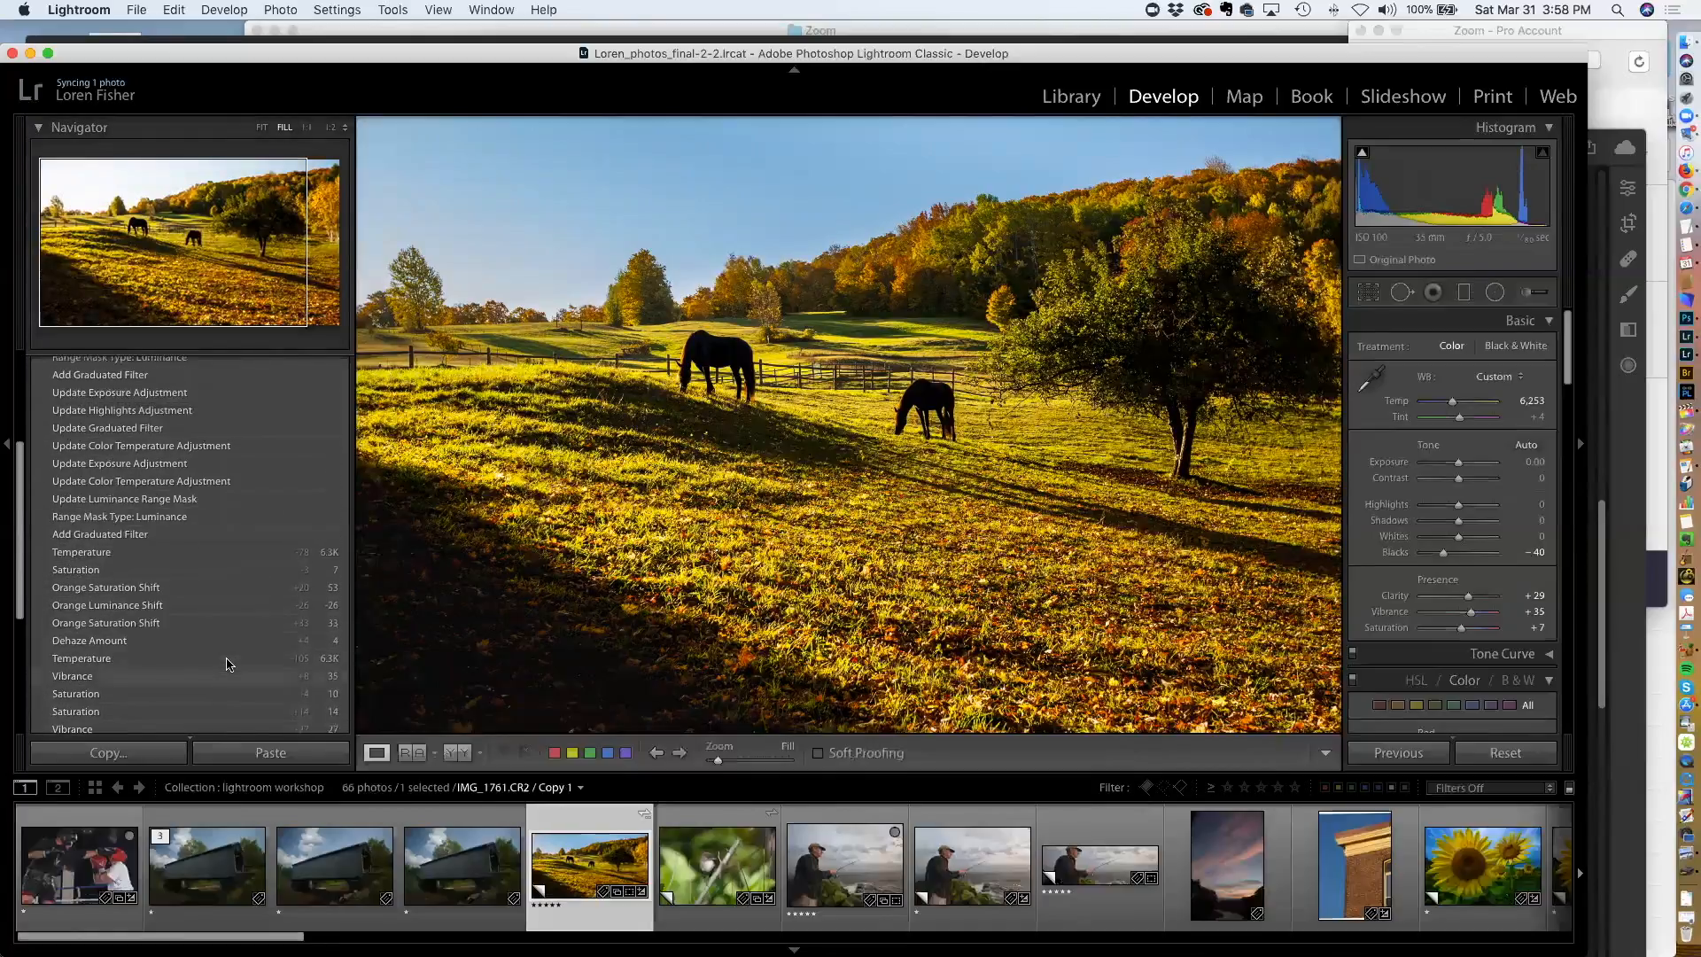
{"action": "scroll", "coordinate": [221, 655], "scroll_direction": "up", "scroll_amount": 1}
{"action": "left_click", "coordinate": [196, 574]}
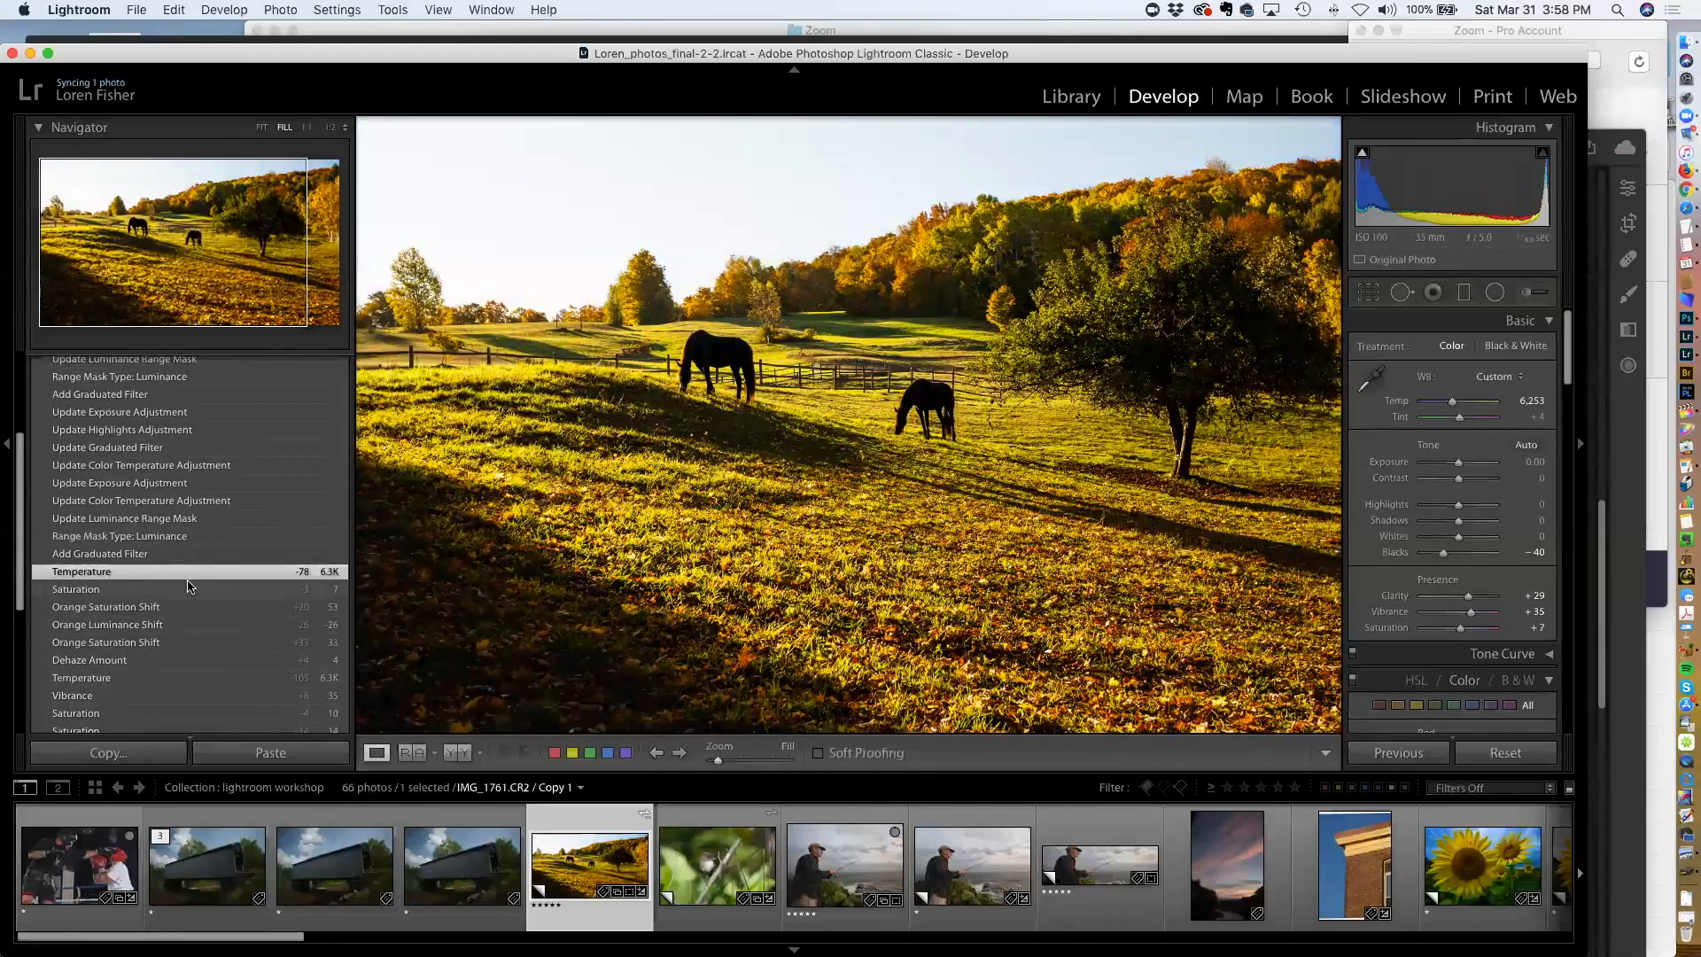
{"action": "left_click", "coordinate": [187, 587]}
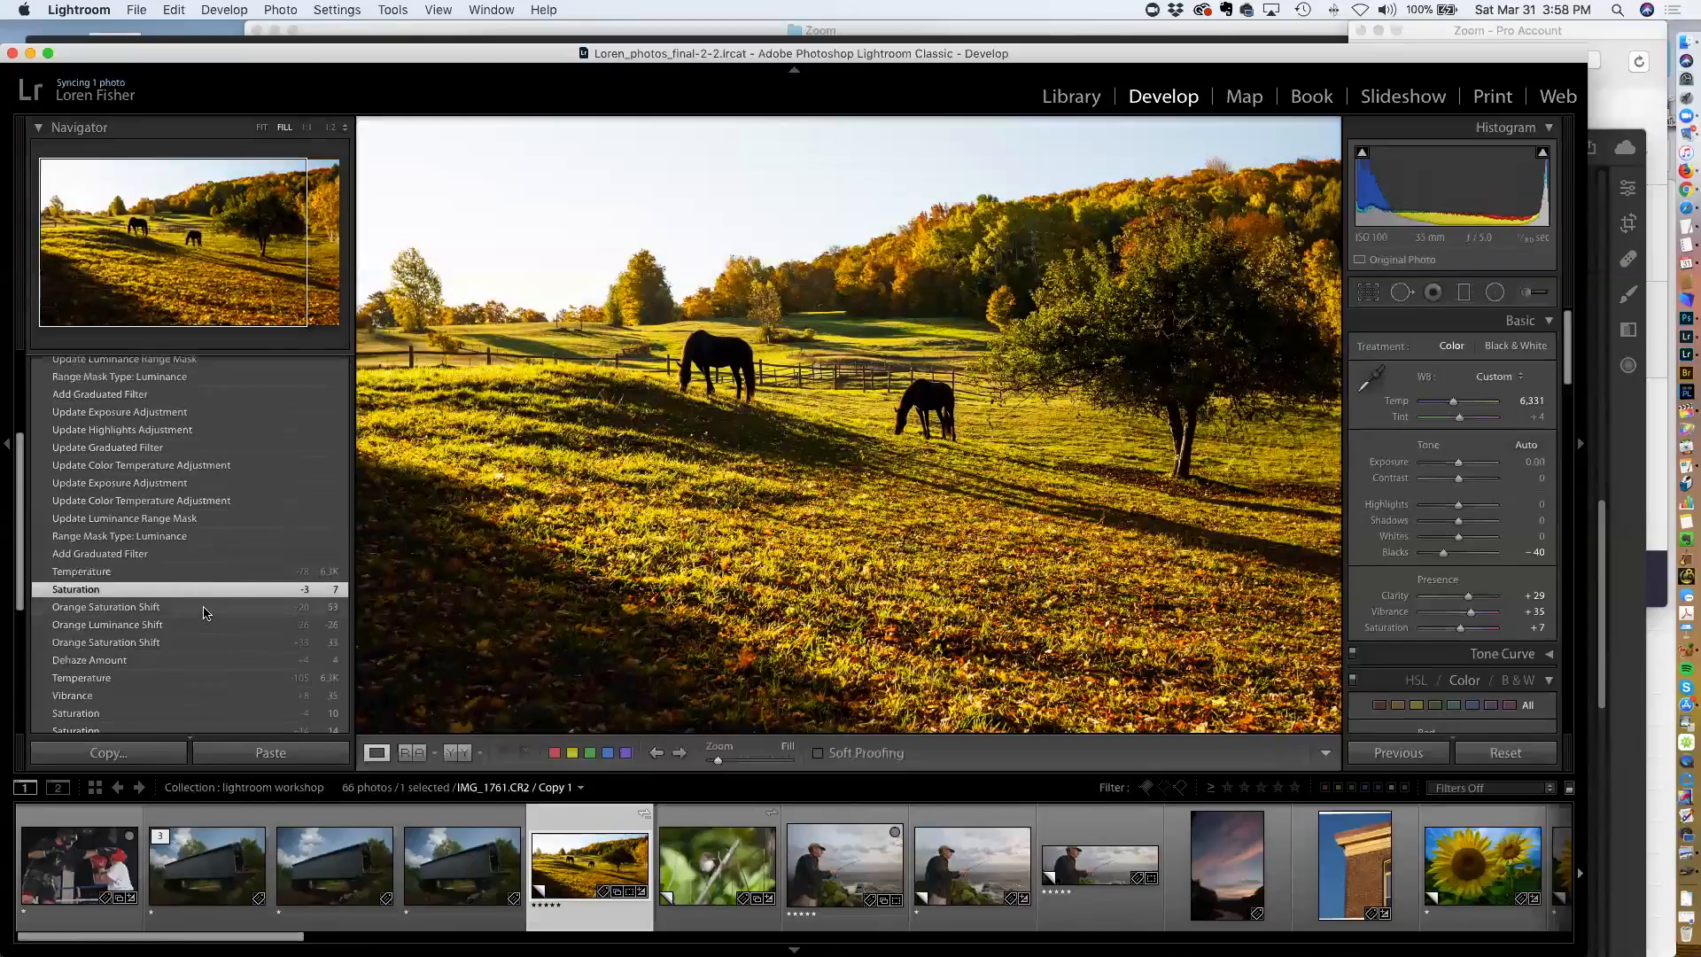
{"action": "scroll", "coordinate": [205, 612], "scroll_direction": "down", "scroll_amount": 4}
{"action": "scroll", "coordinate": [205, 613], "scroll_direction": "up", "scroll_amount": 4}
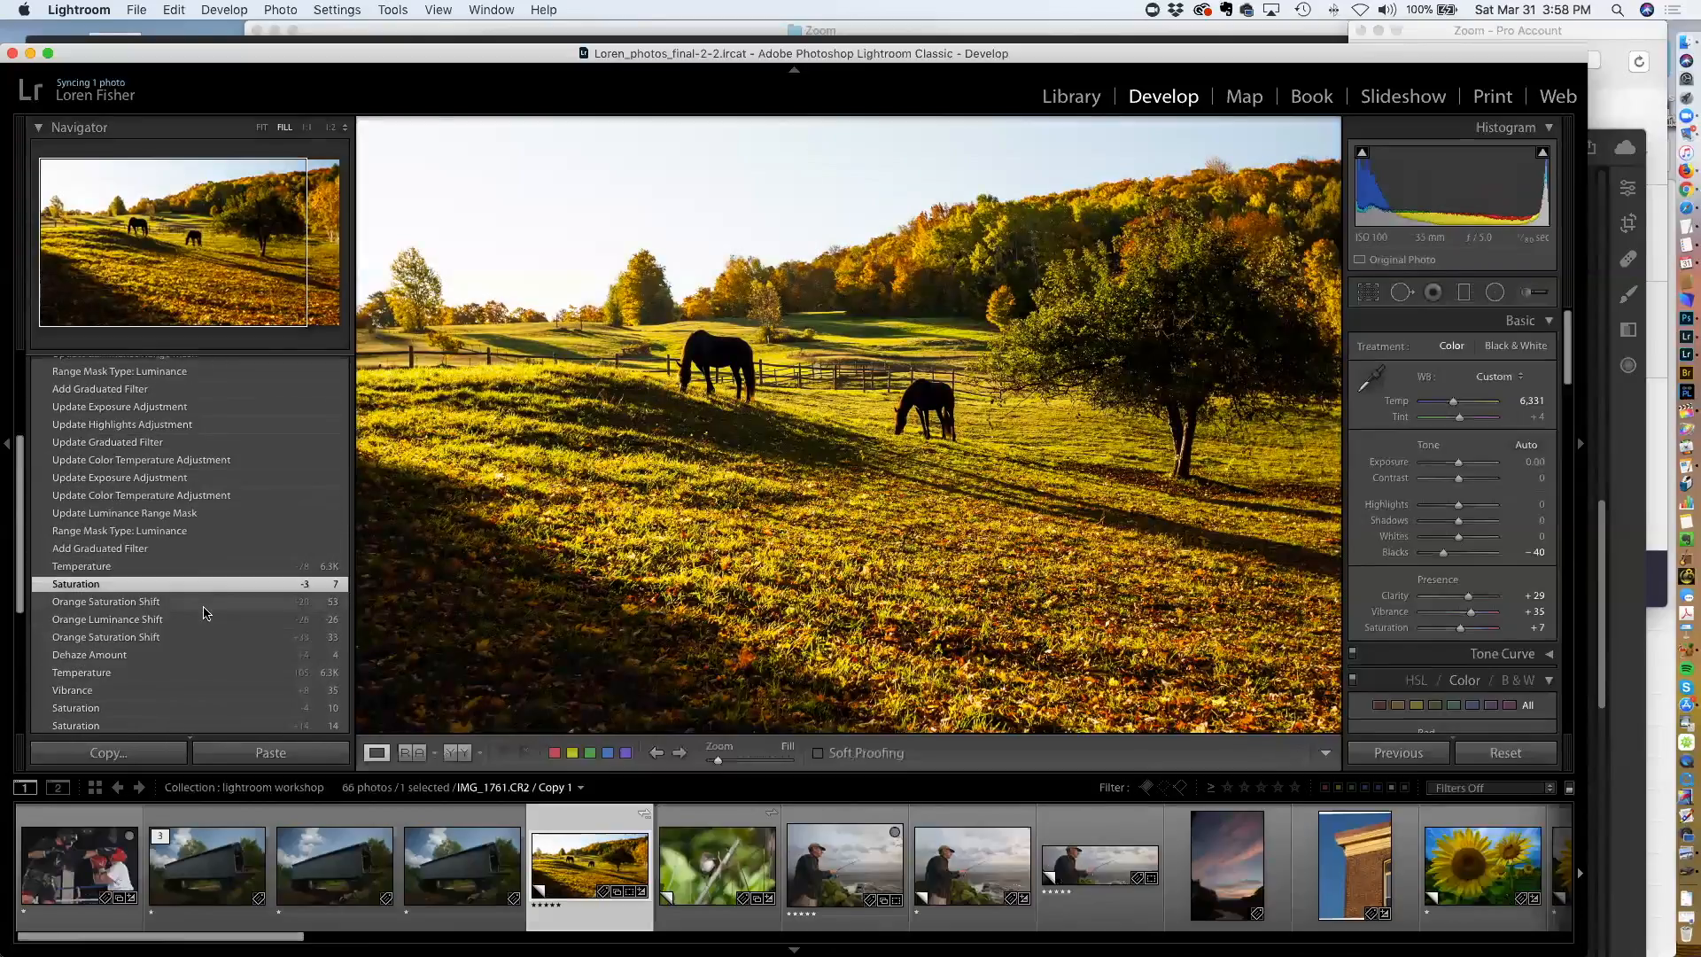
{"action": "scroll", "coordinate": [204, 600], "scroll_direction": "up", "scroll_amount": 6}
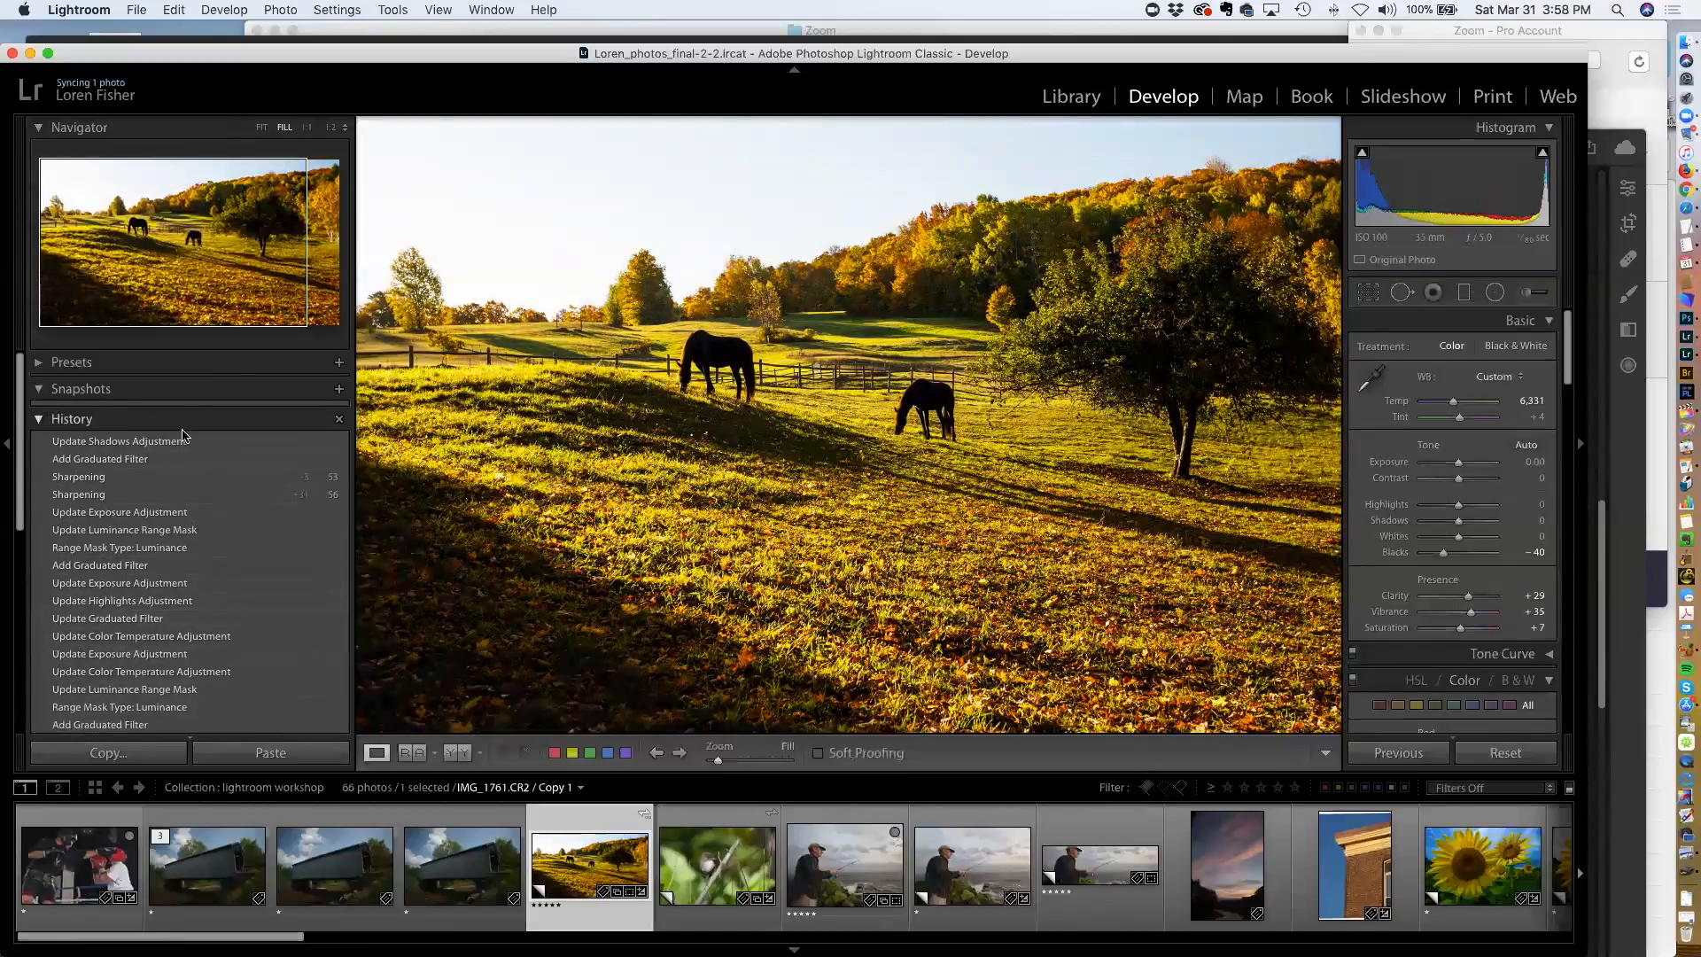
{"action": "left_click", "coordinate": [174, 447]}
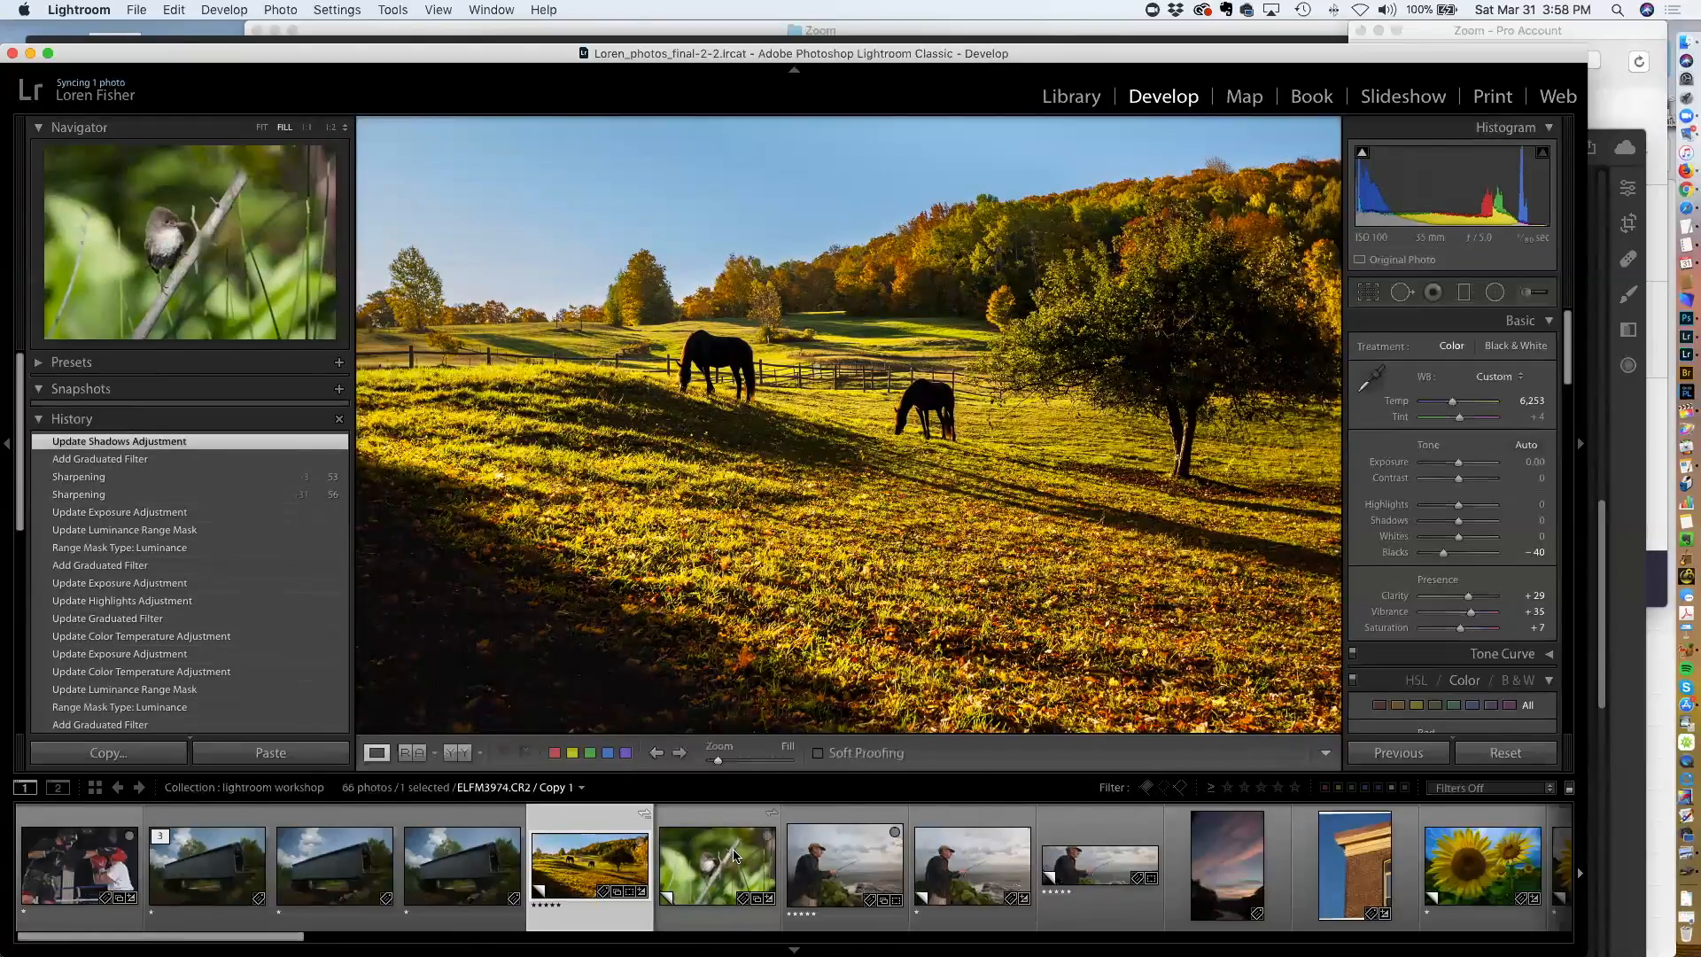
Scroll the filmstrip and open the misty dock photo LEF_0716.CR2
{"action": "scroll", "coordinate": [733, 854], "scroll_direction": "right", "scroll_amount": 4}
{"action": "scroll", "coordinate": [734, 854], "scroll_direction": "left", "scroll_amount": 4}
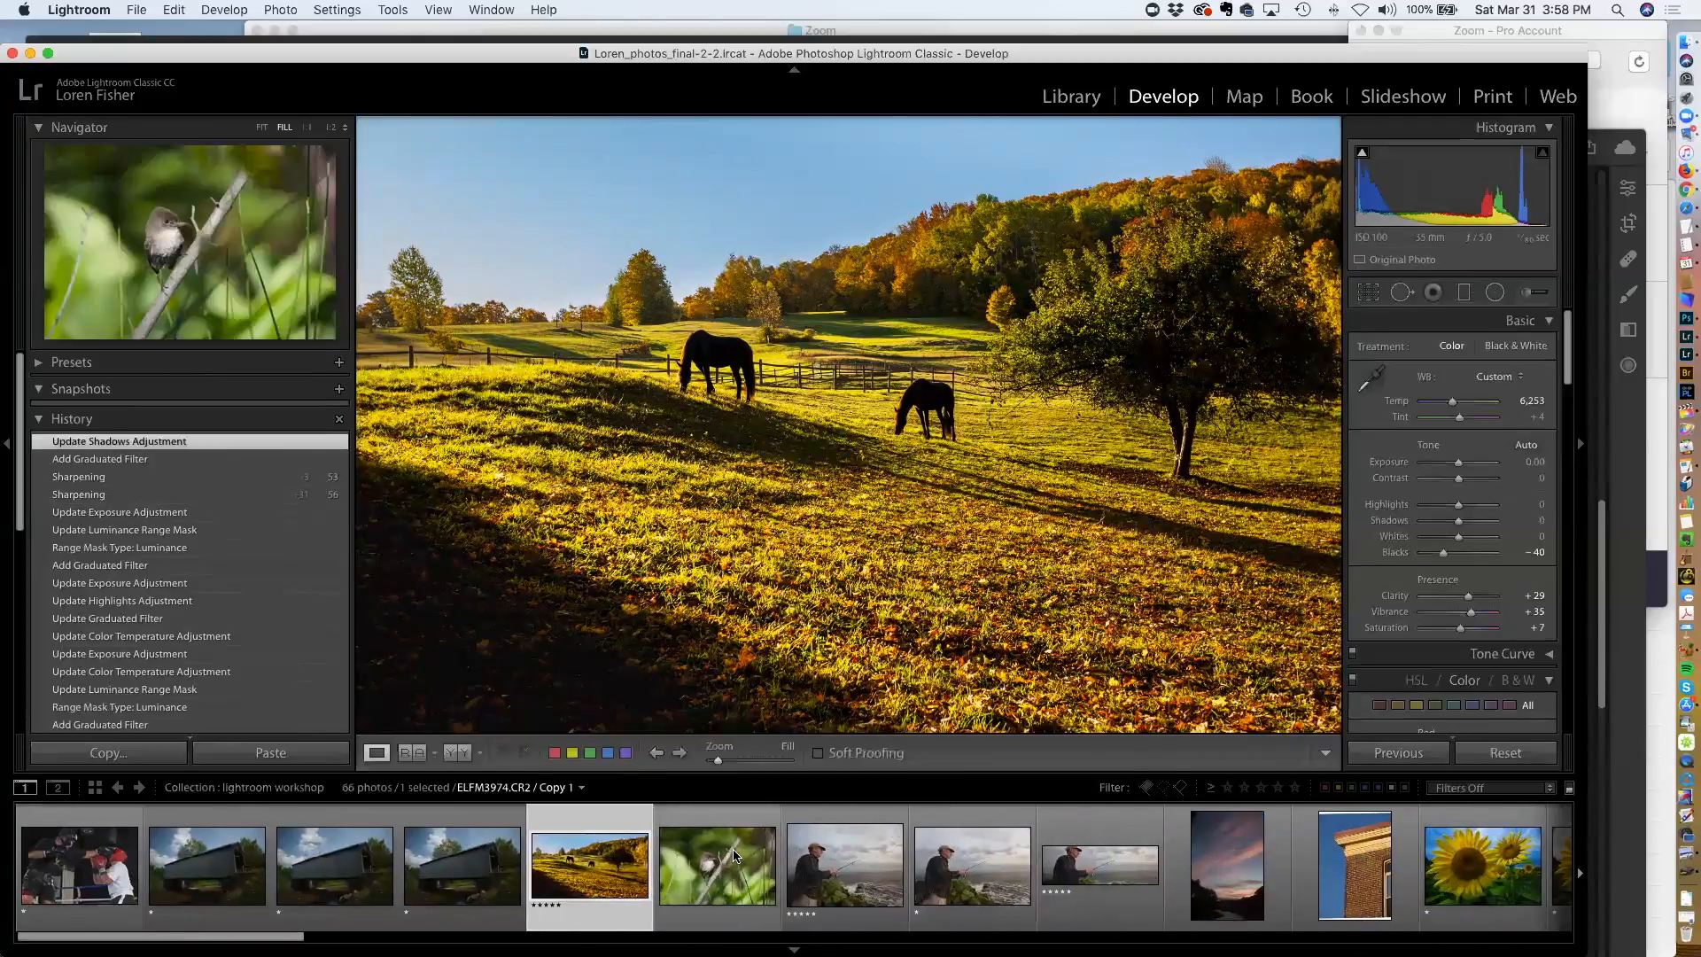
{"action": "scroll", "coordinate": [733, 852], "scroll_direction": "right", "scroll_amount": 3}
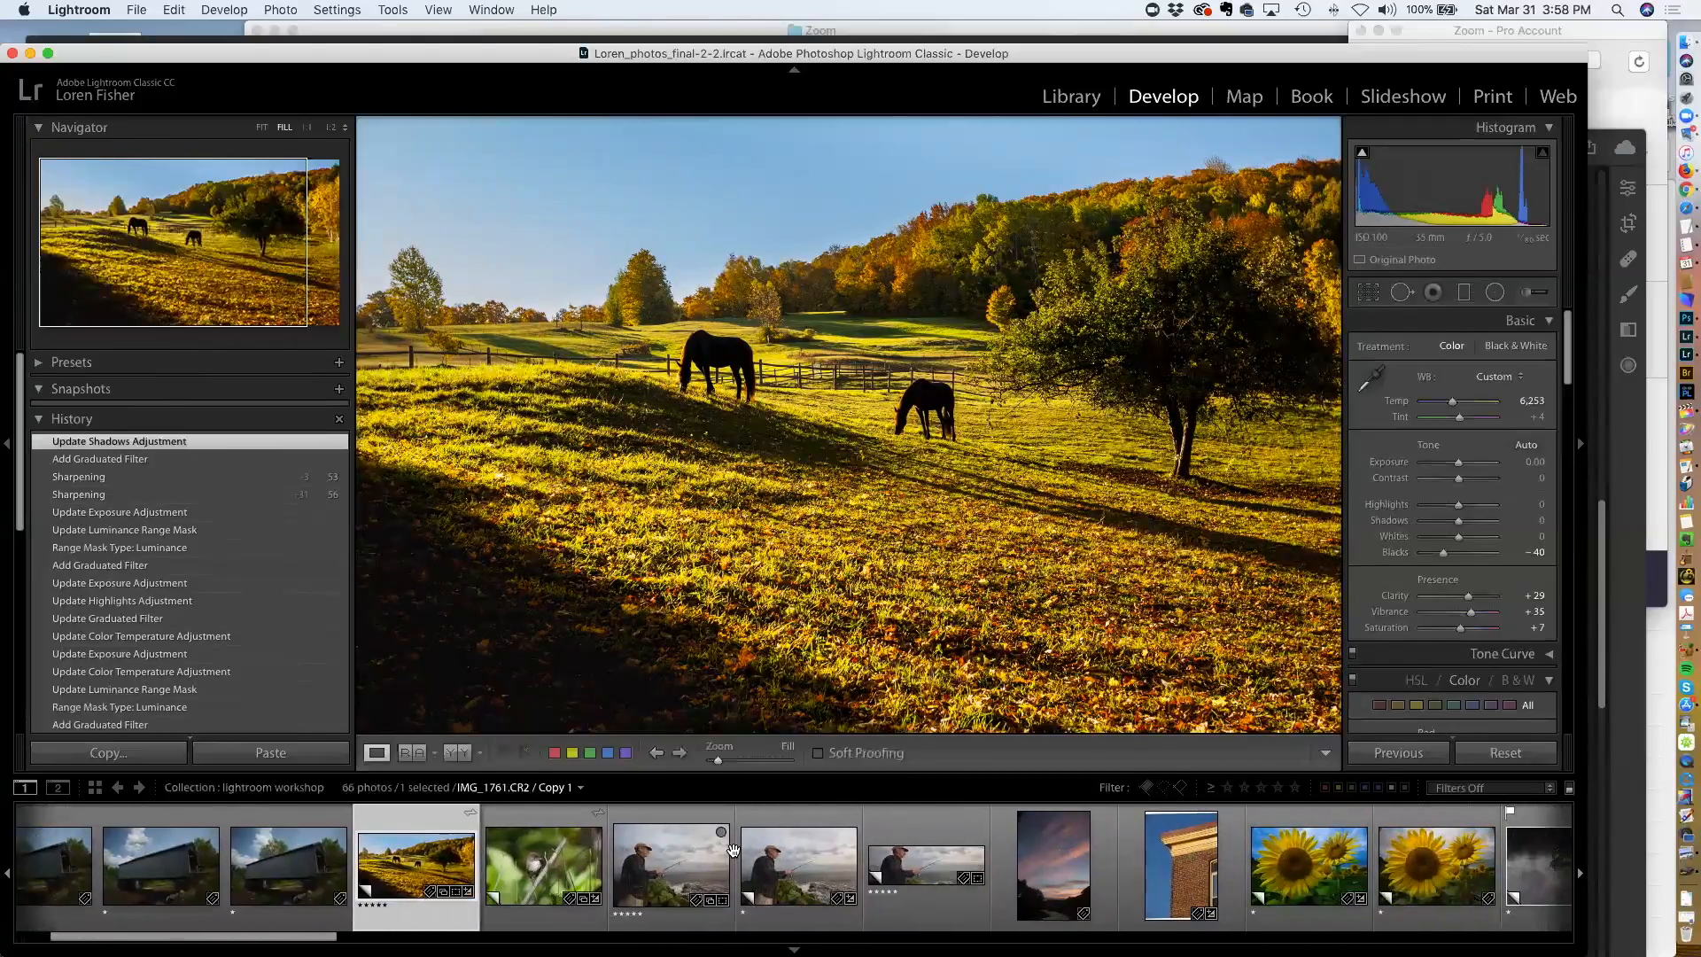
{"action": "scroll", "coordinate": [734, 852], "scroll_direction": "right", "scroll_amount": 5}
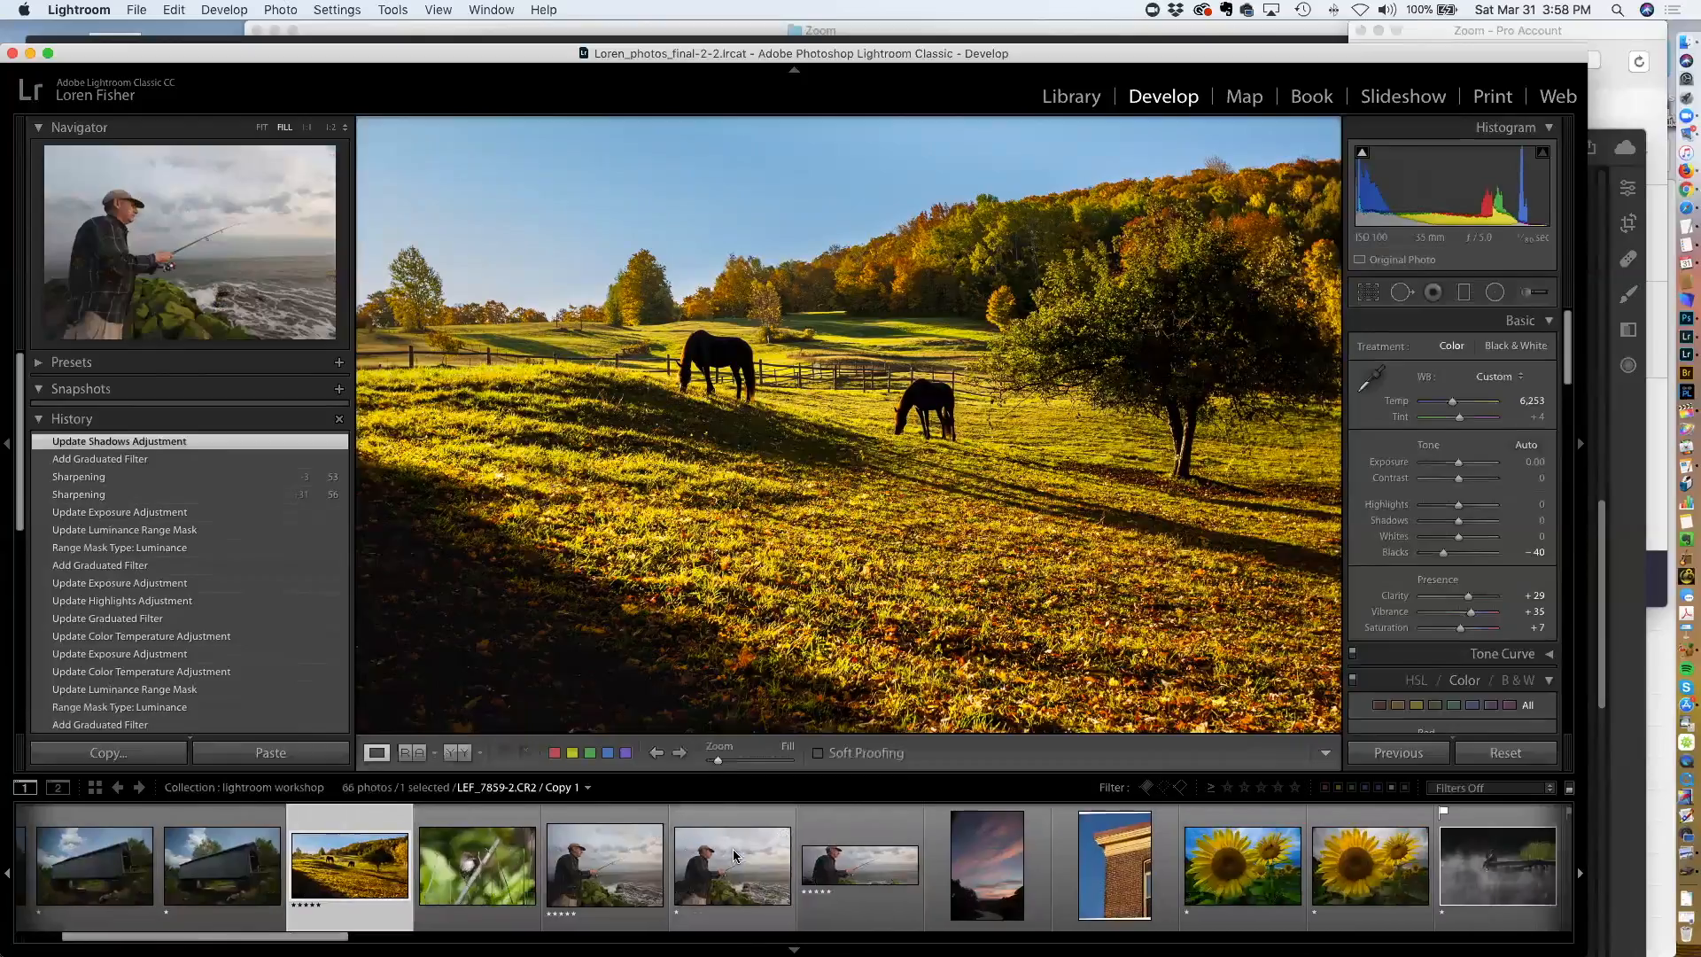
{"action": "scroll", "coordinate": [733, 855], "scroll_direction": "right", "scroll_amount": 4}
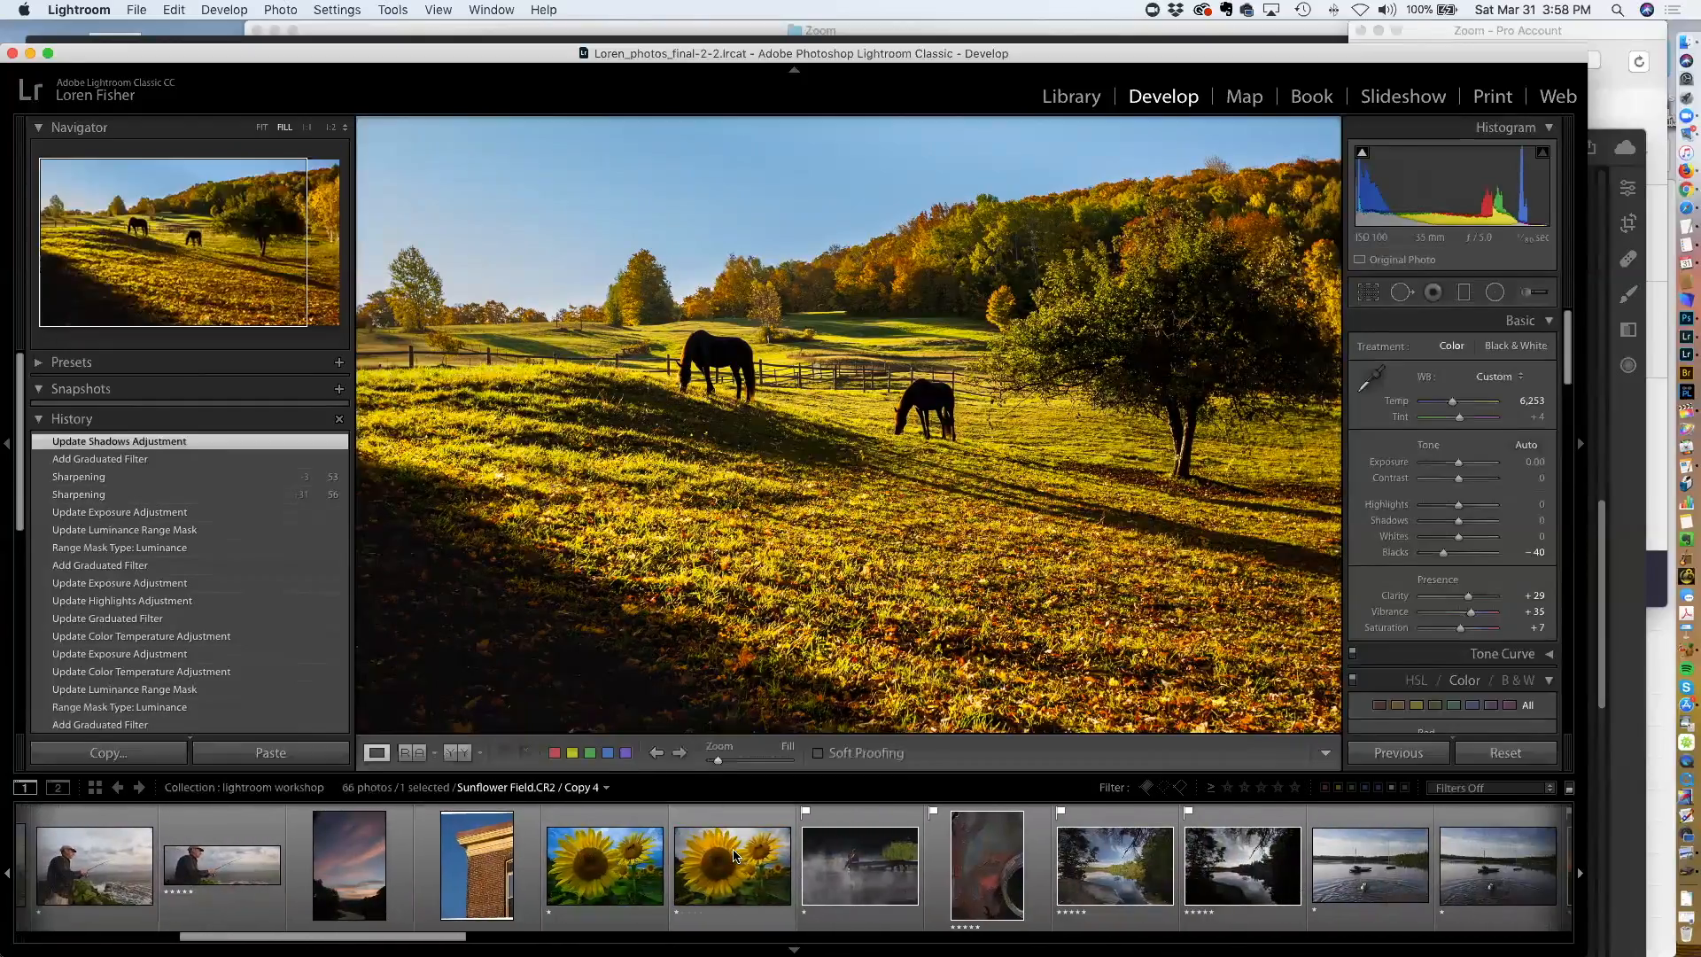
{"action": "scroll", "coordinate": [734, 855], "scroll_direction": "right", "scroll_amount": 2}
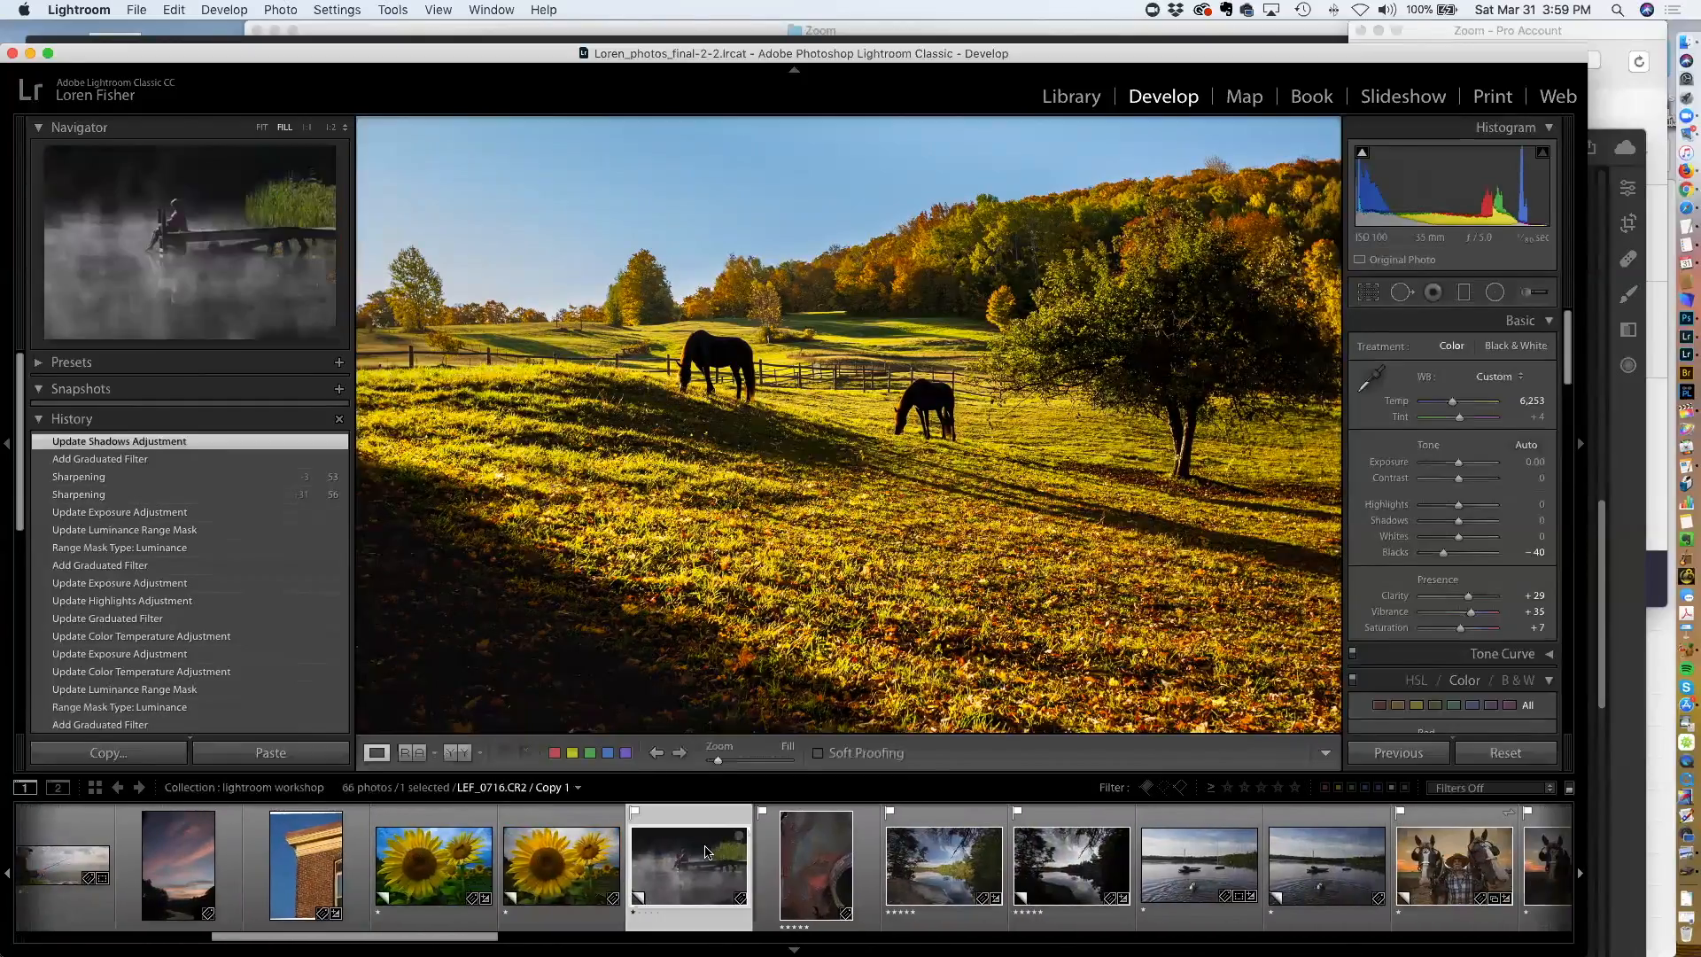
{"action": "left_click", "coordinate": [706, 852]}
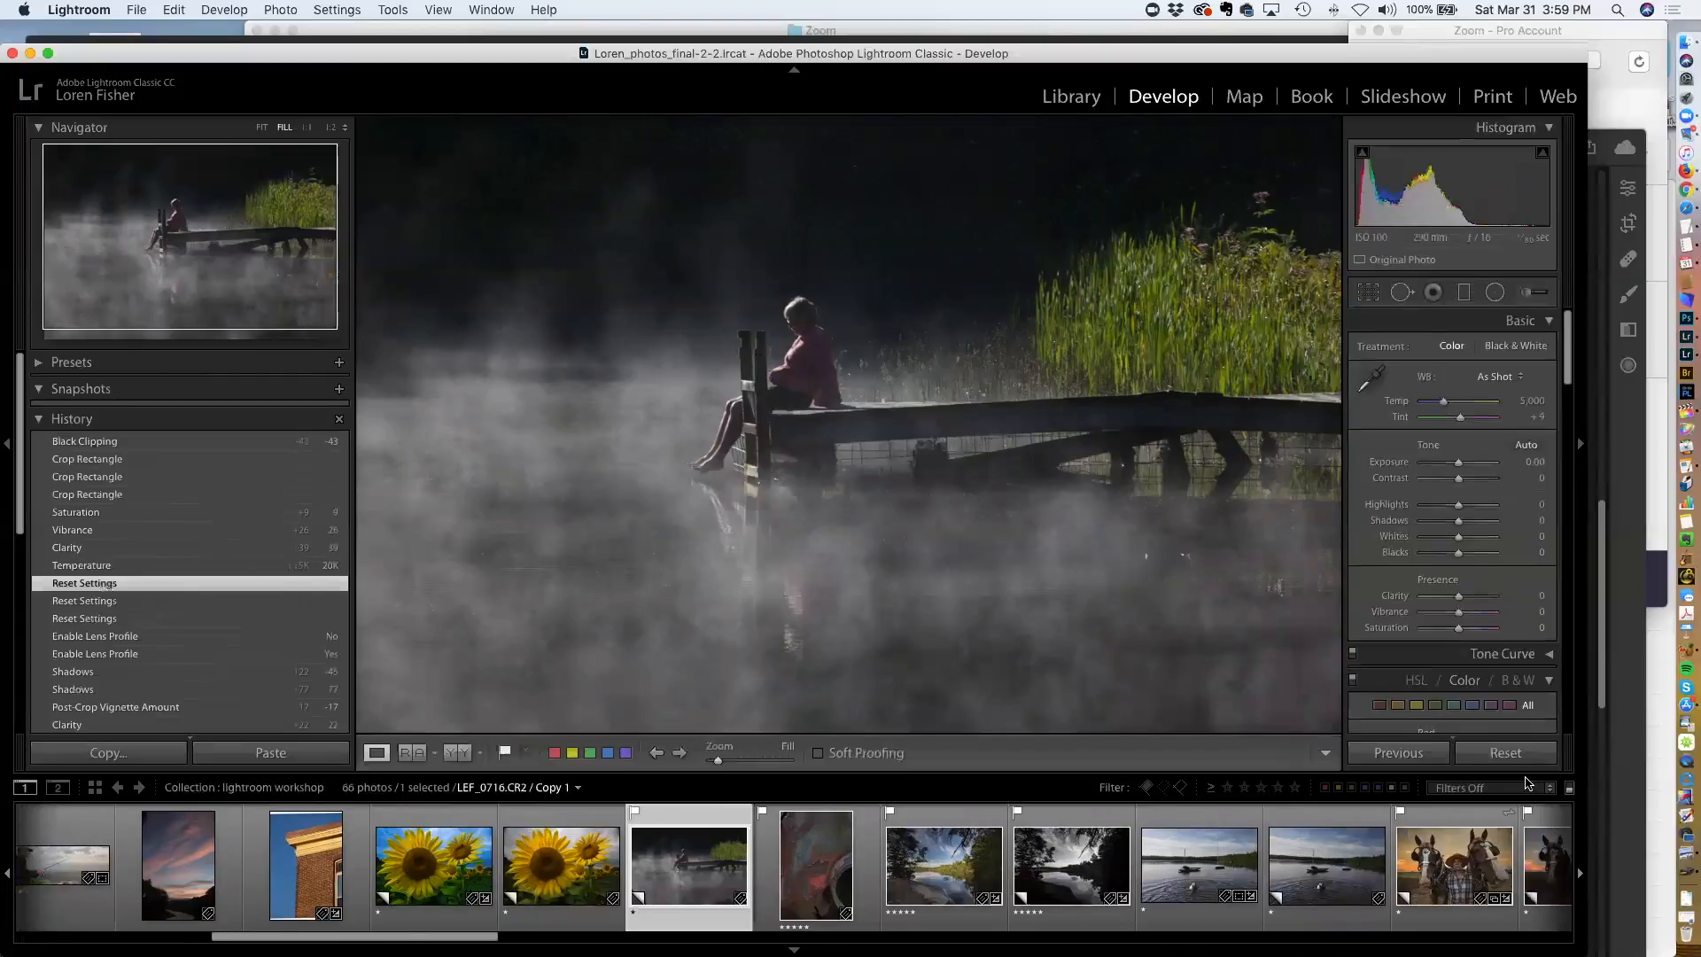
Reset the dock photo's develop settings, returning to its reset state in the history
{"action": "left_click", "coordinate": [1505, 752]}
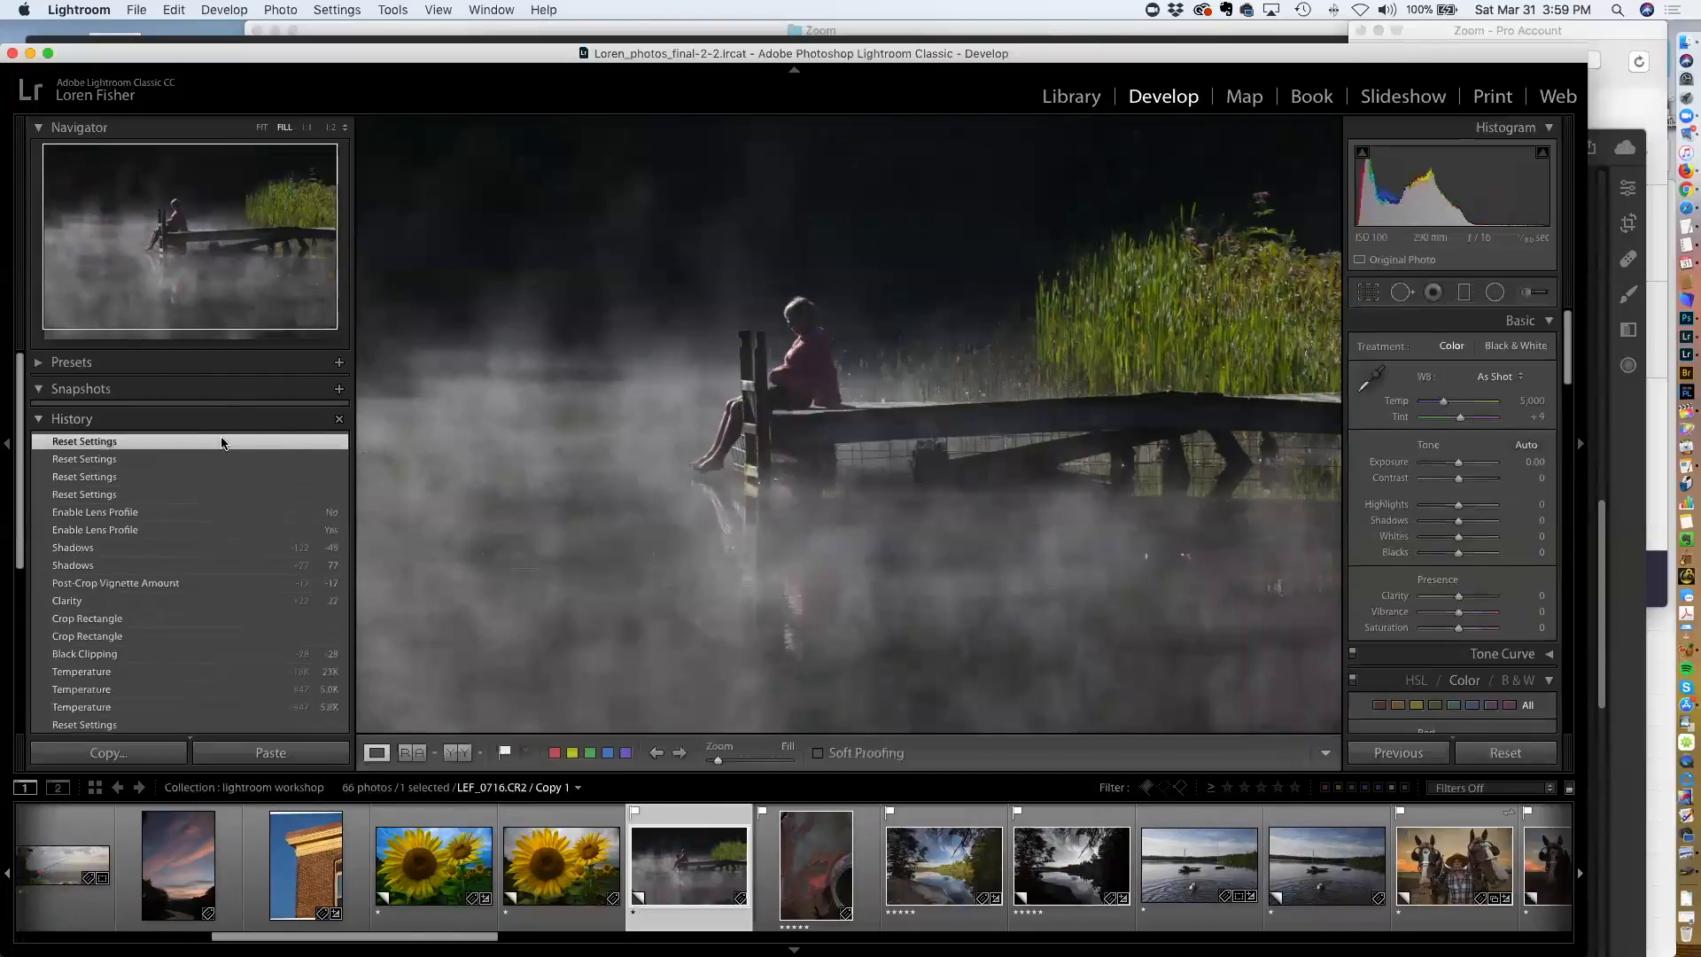
{"action": "scroll", "coordinate": [208, 514], "scroll_direction": "down", "scroll_amount": 10}
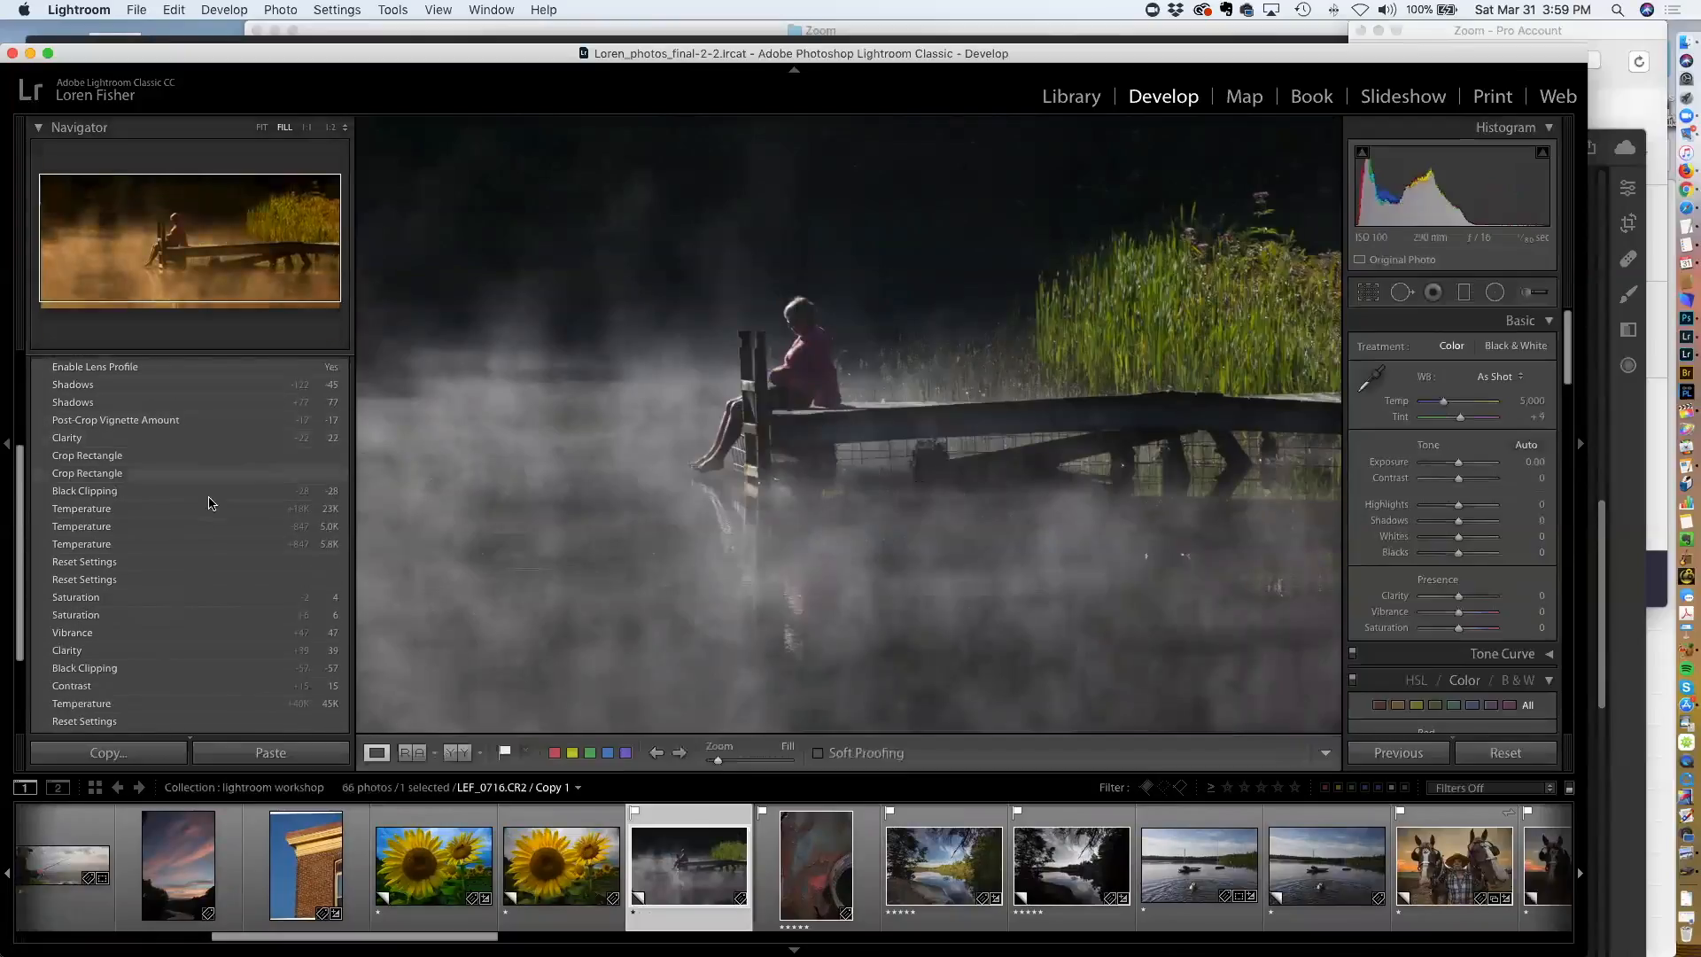
{"action": "left_click", "coordinate": [128, 687]}
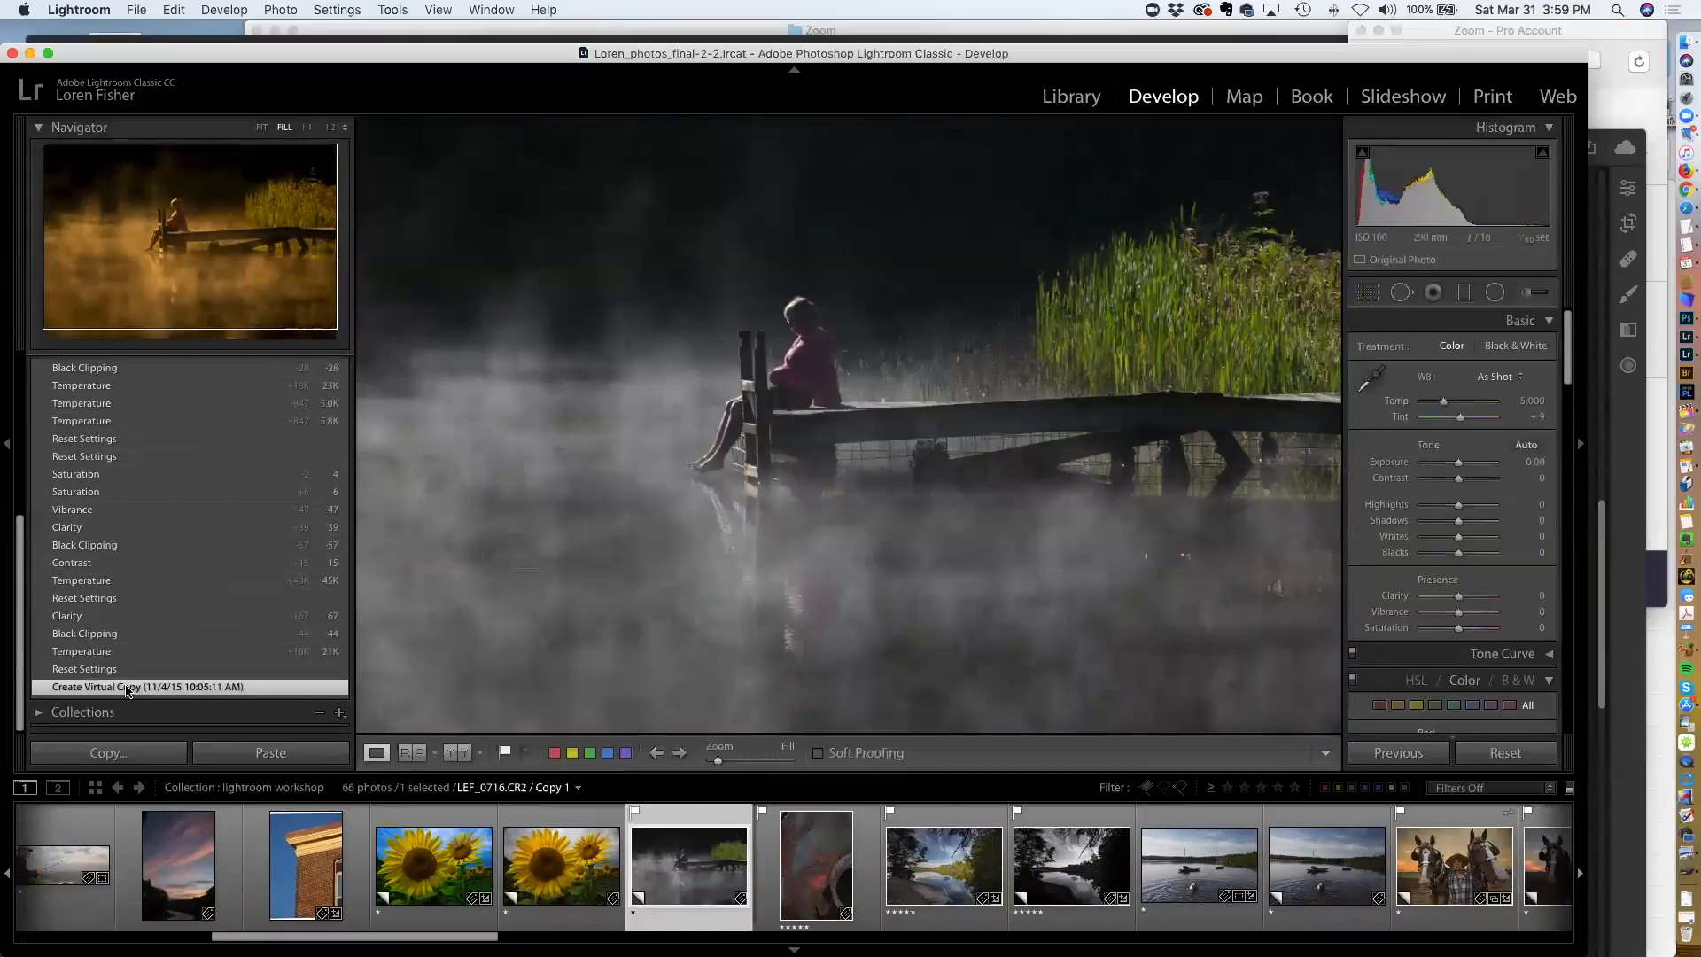
{"action": "left_click", "coordinate": [135, 668]}
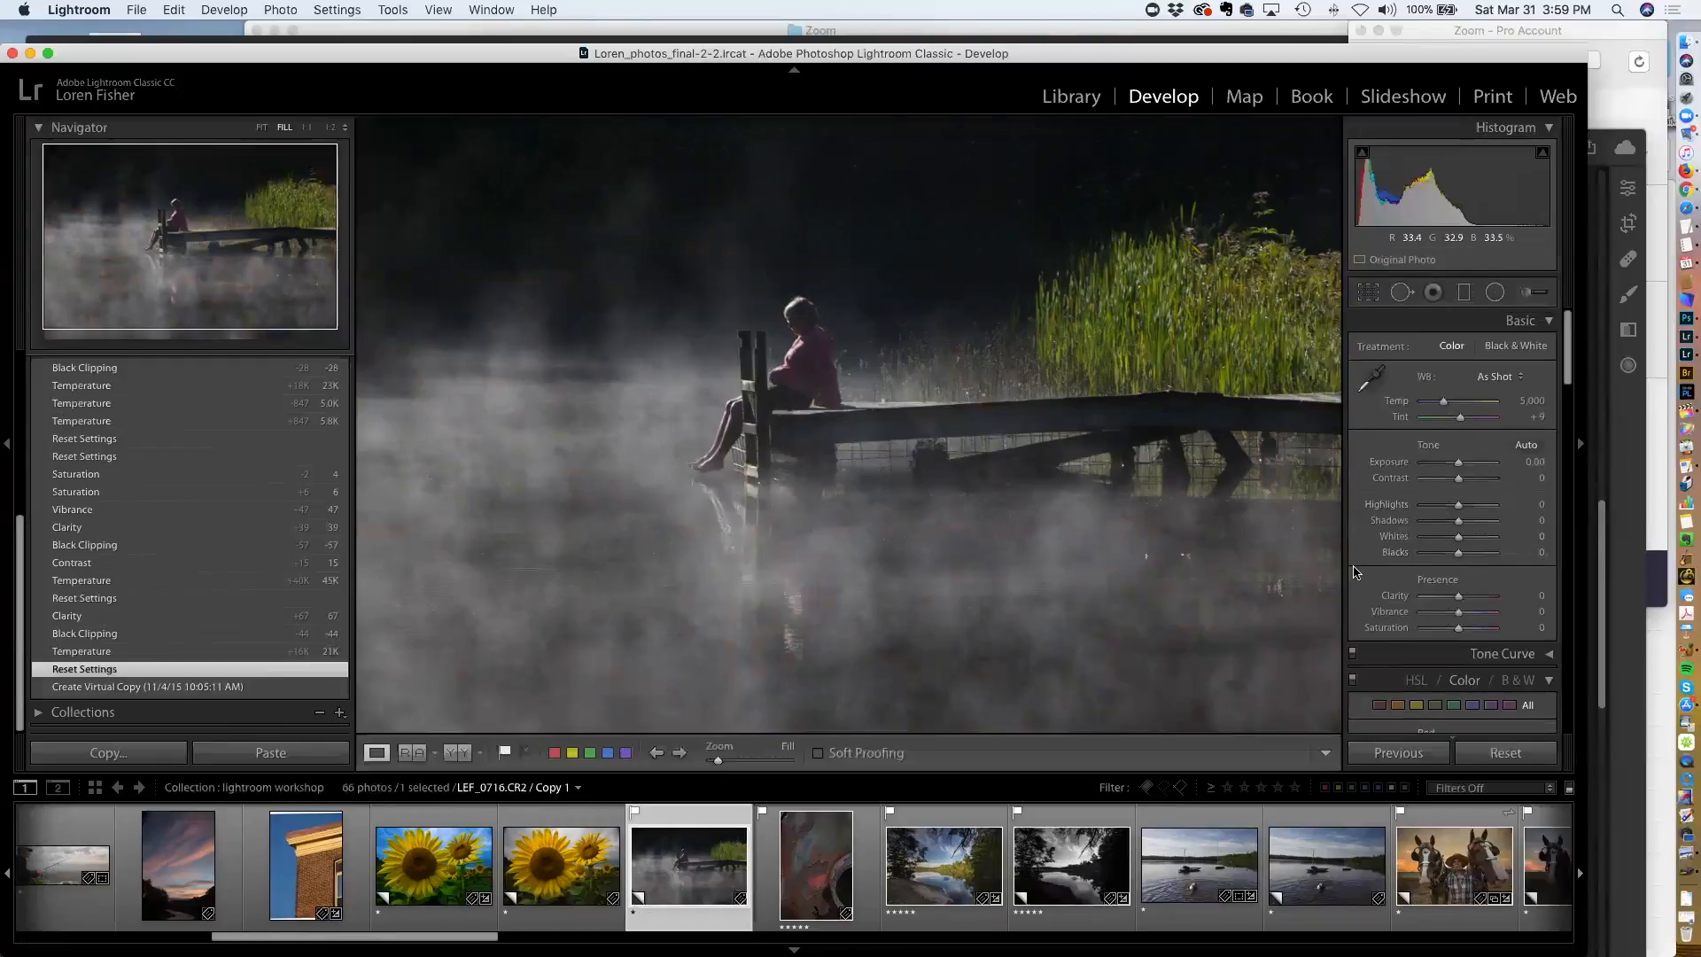
Warm the dock photo to a Temp of 12,608 and set Clarity +34, Vibrance +41 and Saturation +25
{"action": "left_click_drag", "start_coordinate": [1444, 404], "coordinate": [1477, 406]}
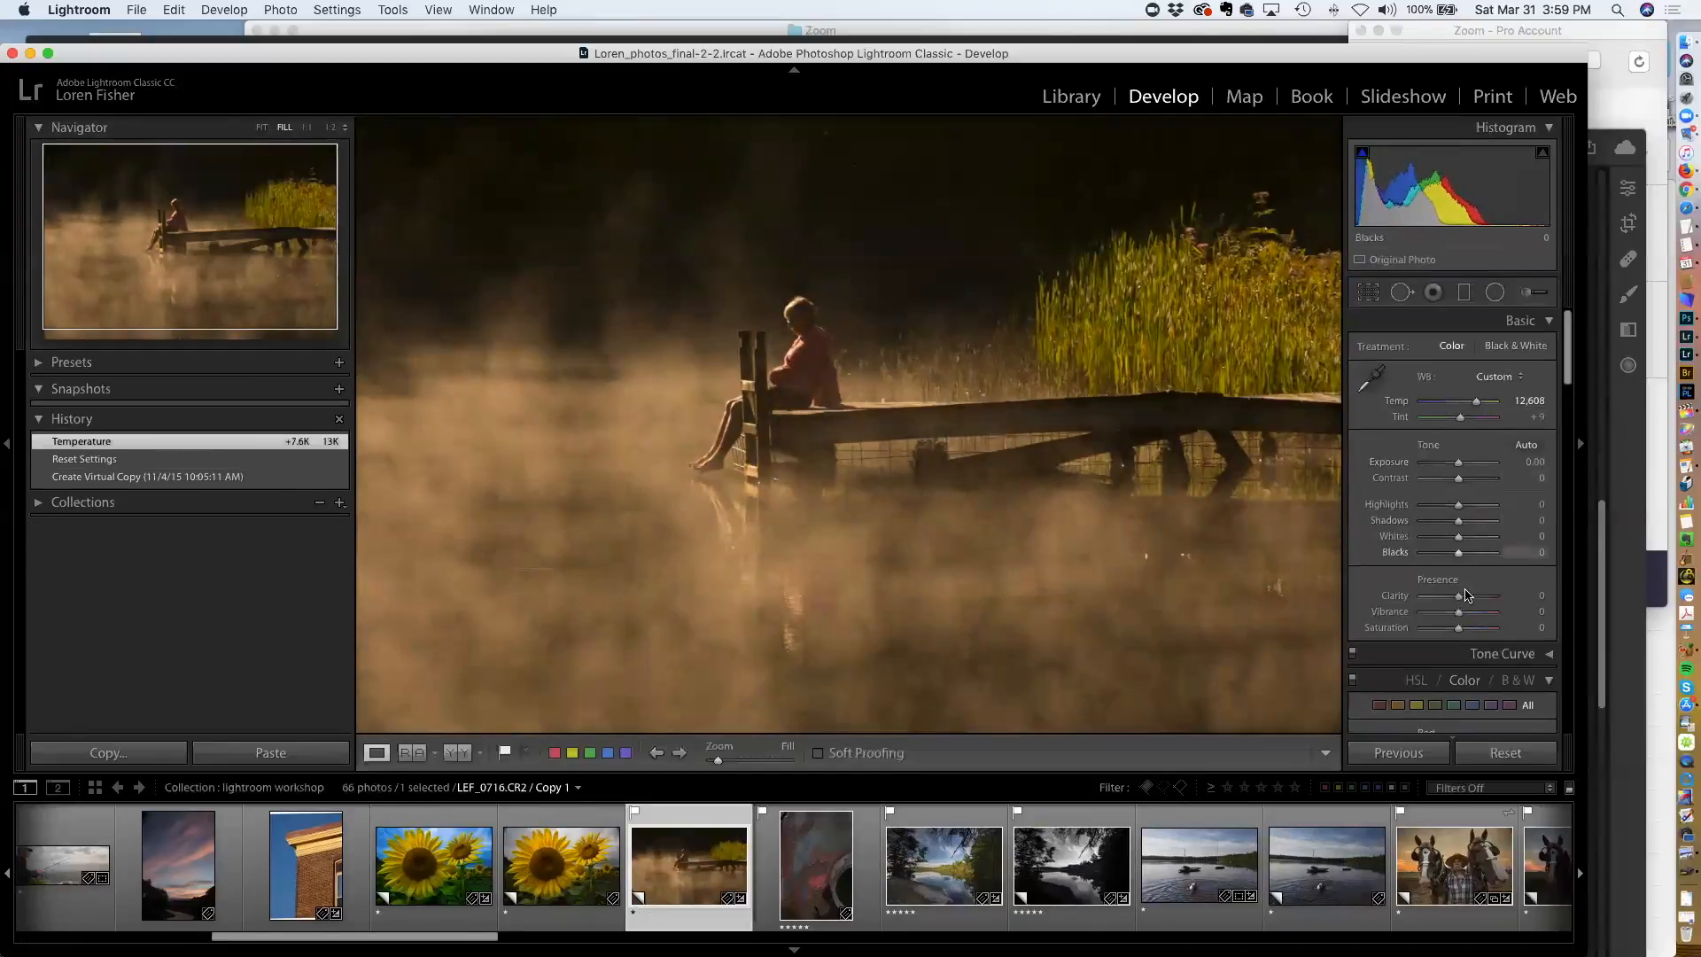
{"action": "left_click_drag", "start_coordinate": [1464, 602], "coordinate": [1475, 602]}
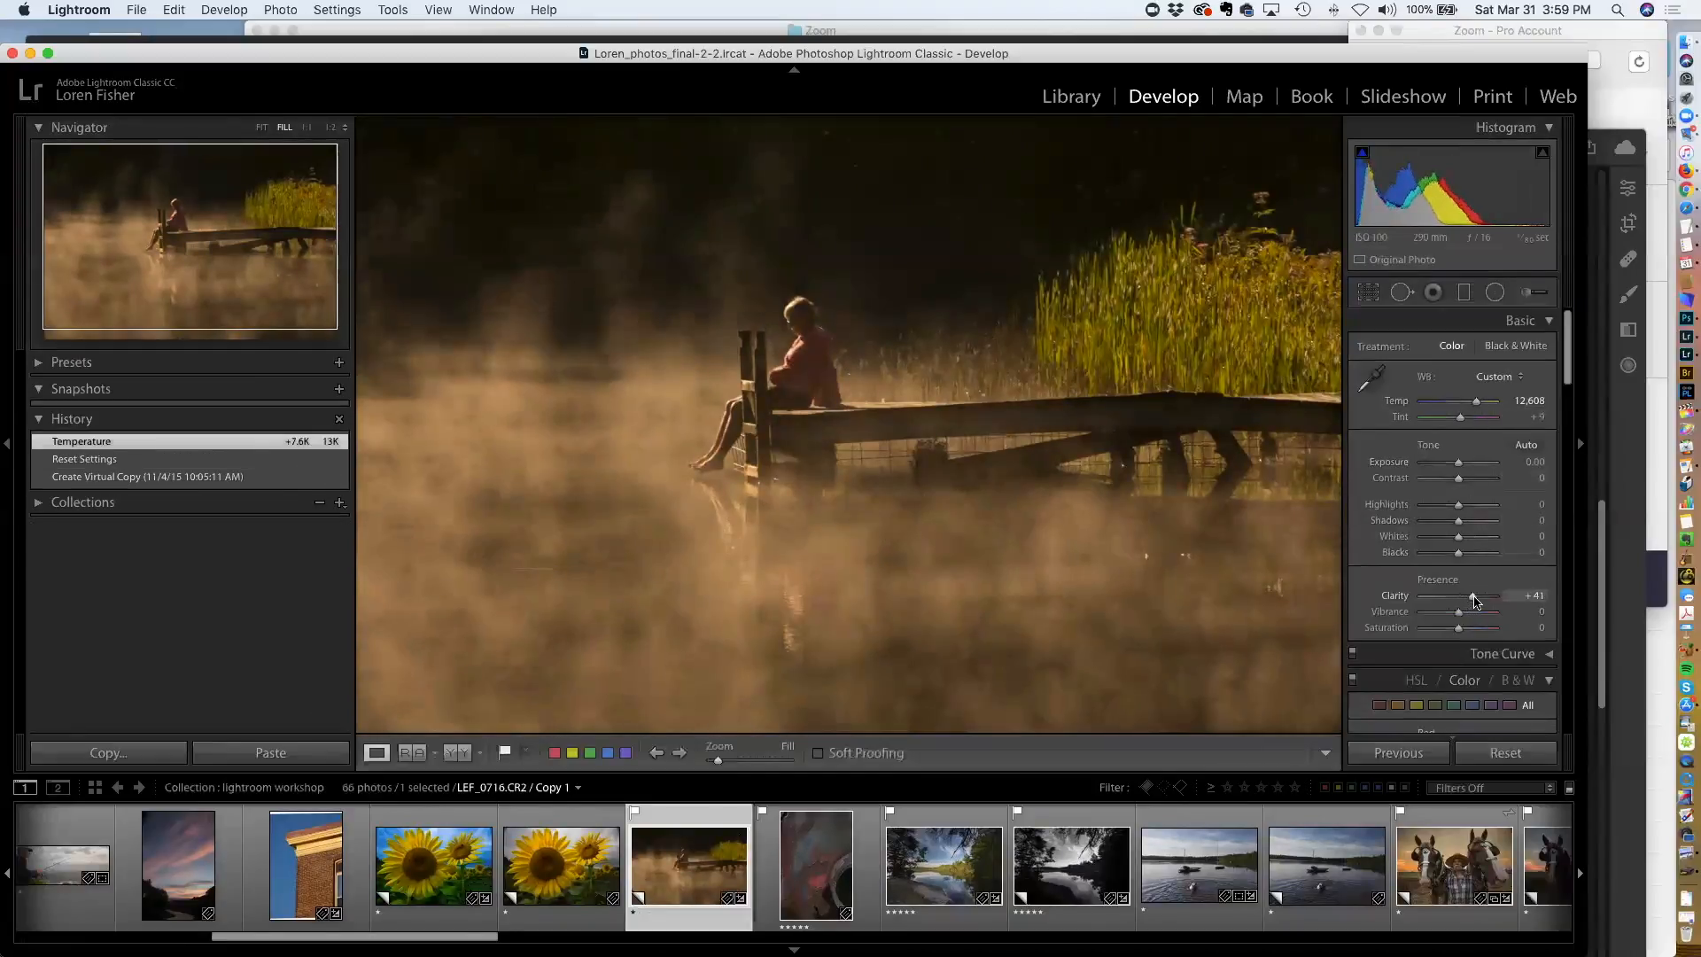
{"action": "left_click_drag", "start_coordinate": [1471, 602], "coordinate": [1470, 632]}
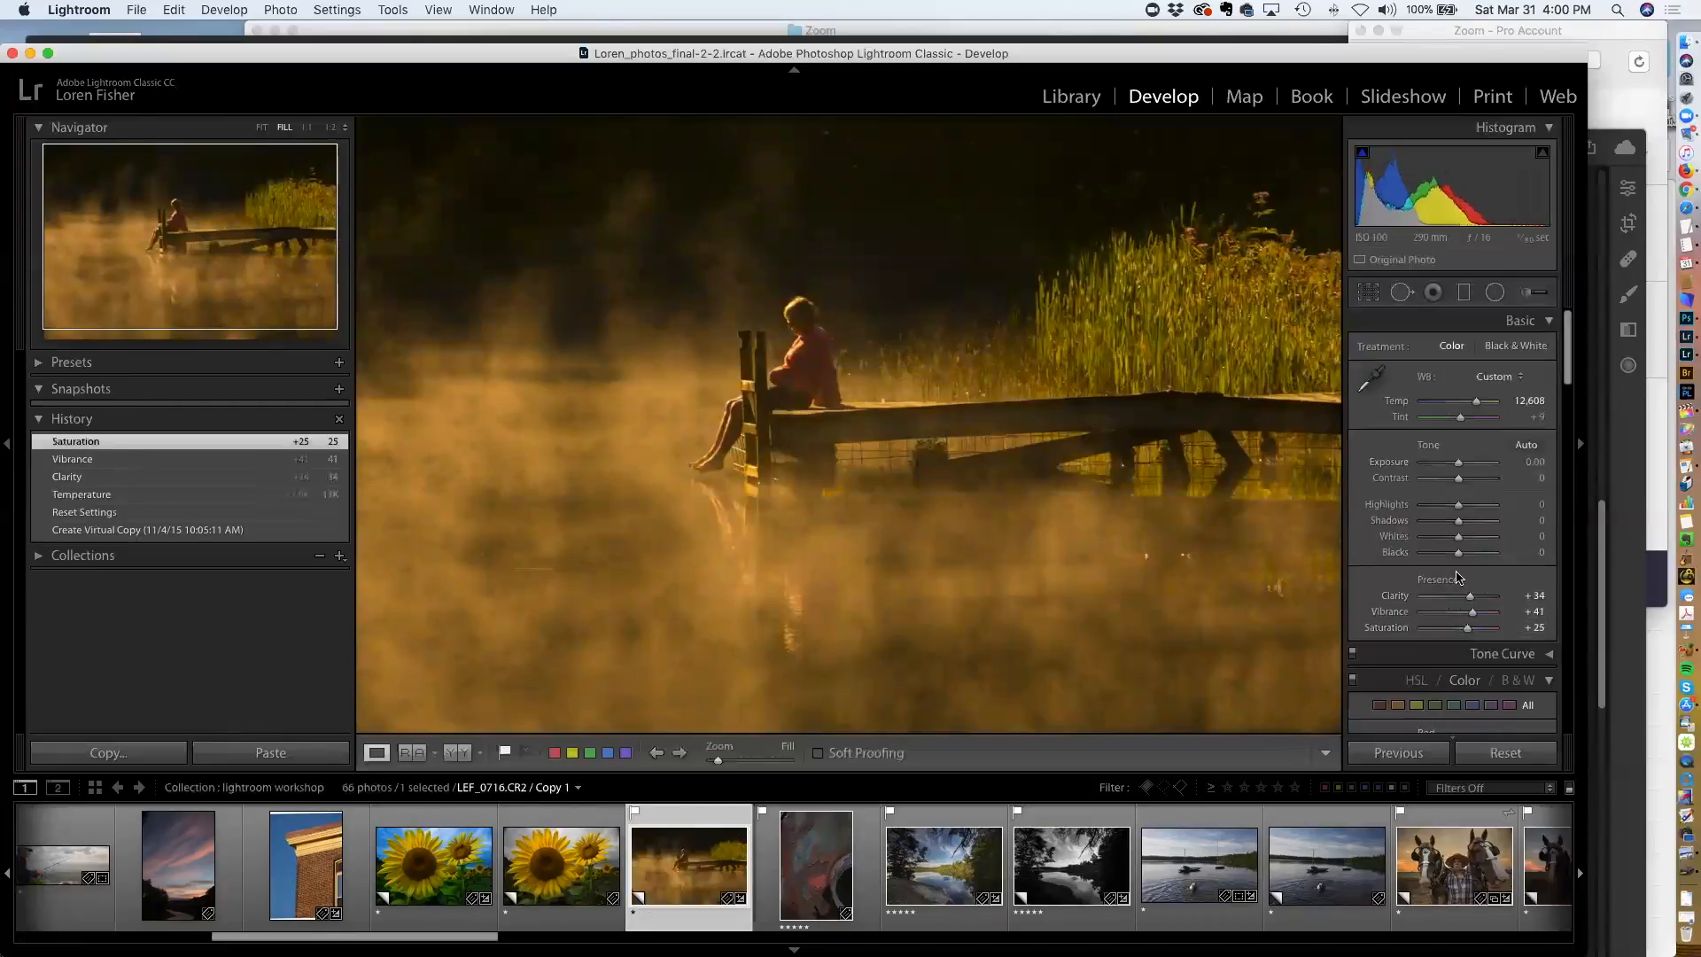
Set Blacks to -24 and compare against the reset history state before returning to the latest edit
{"action": "left_click_drag", "start_coordinate": [1455, 553], "coordinate": [1450, 554]}
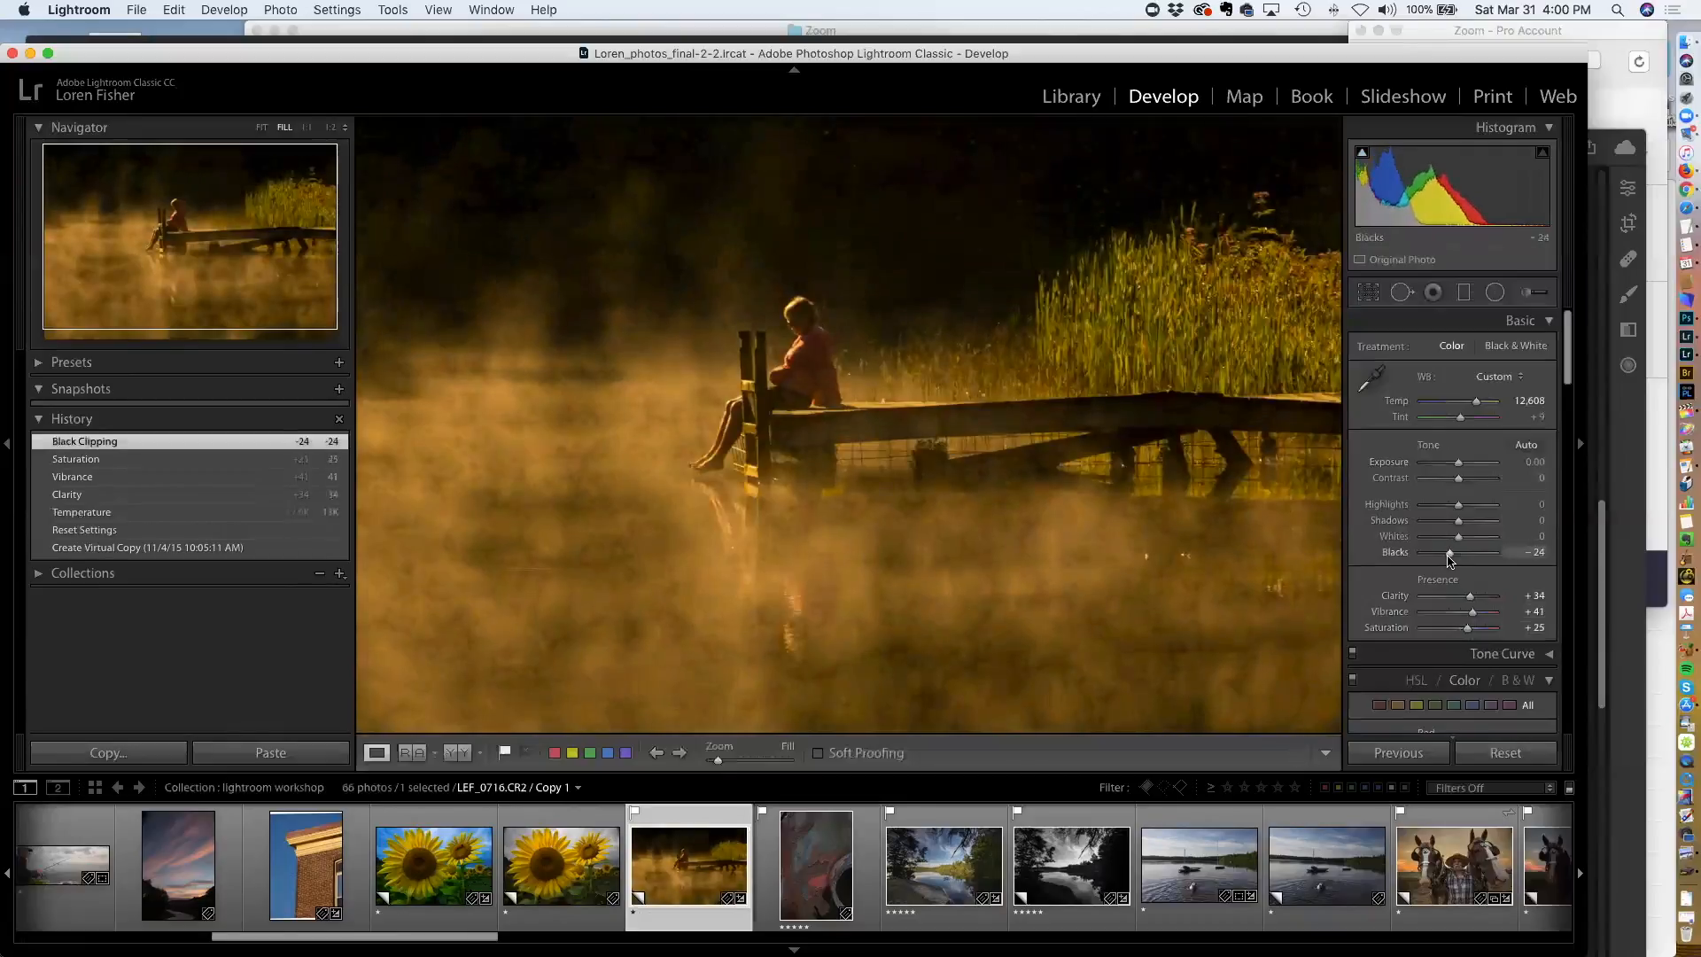
{"action": "left_click", "coordinate": [125, 531]}
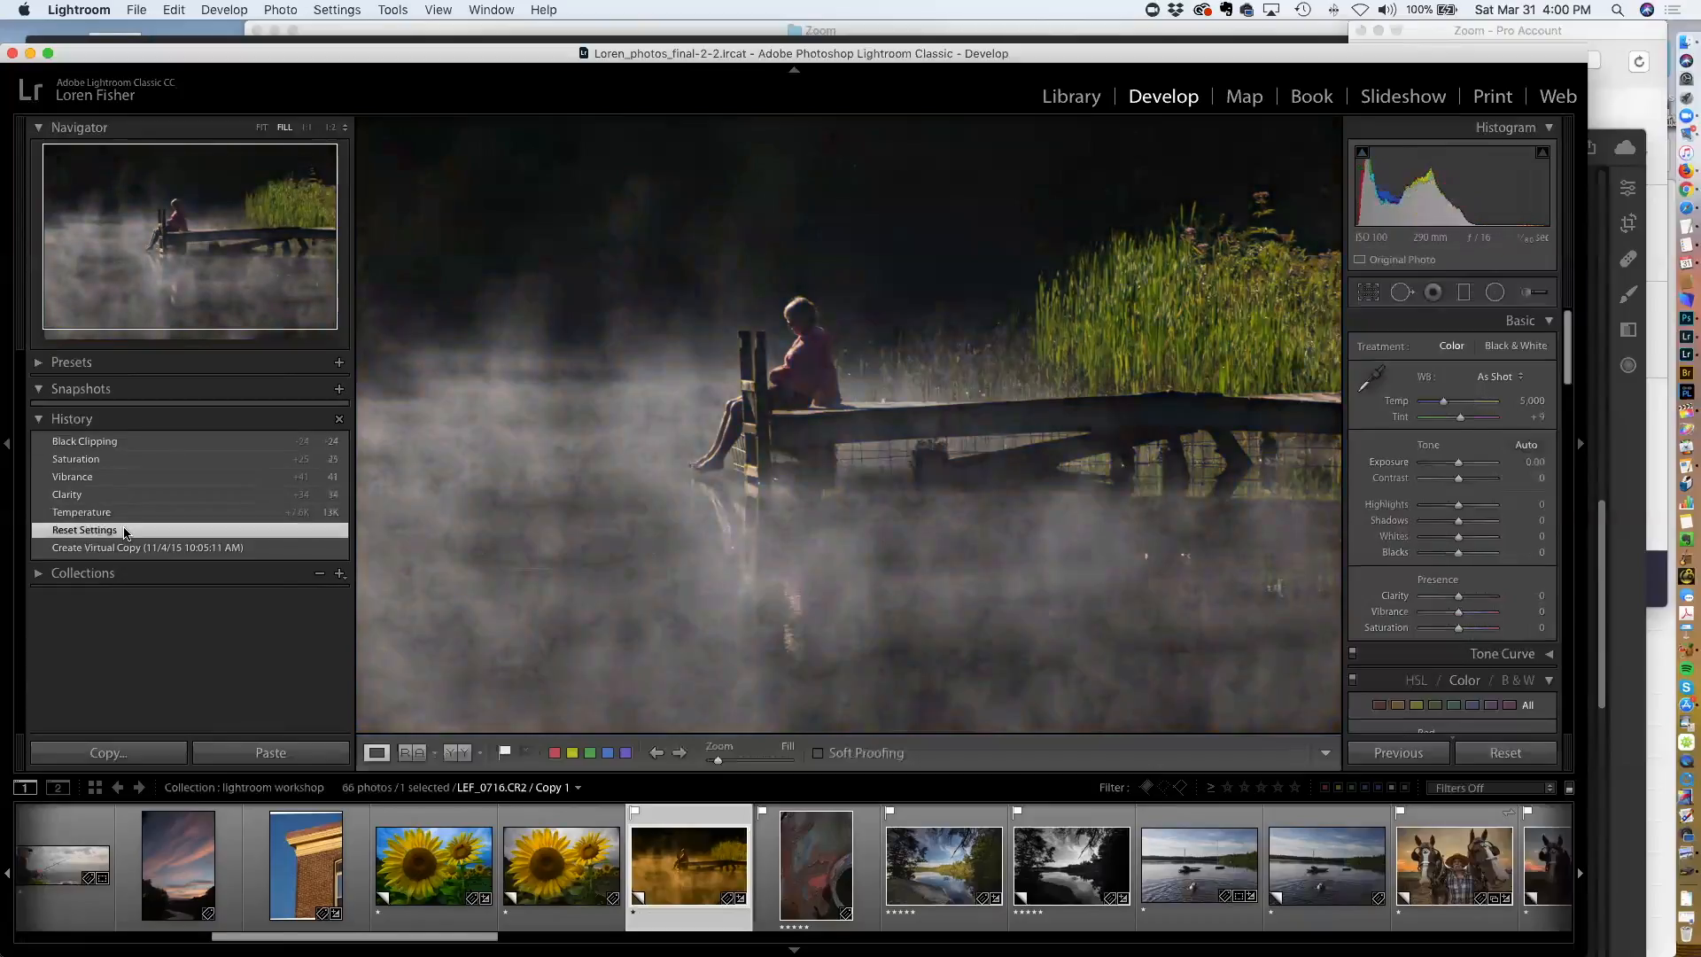
{"action": "left_click", "coordinate": [121, 442]}
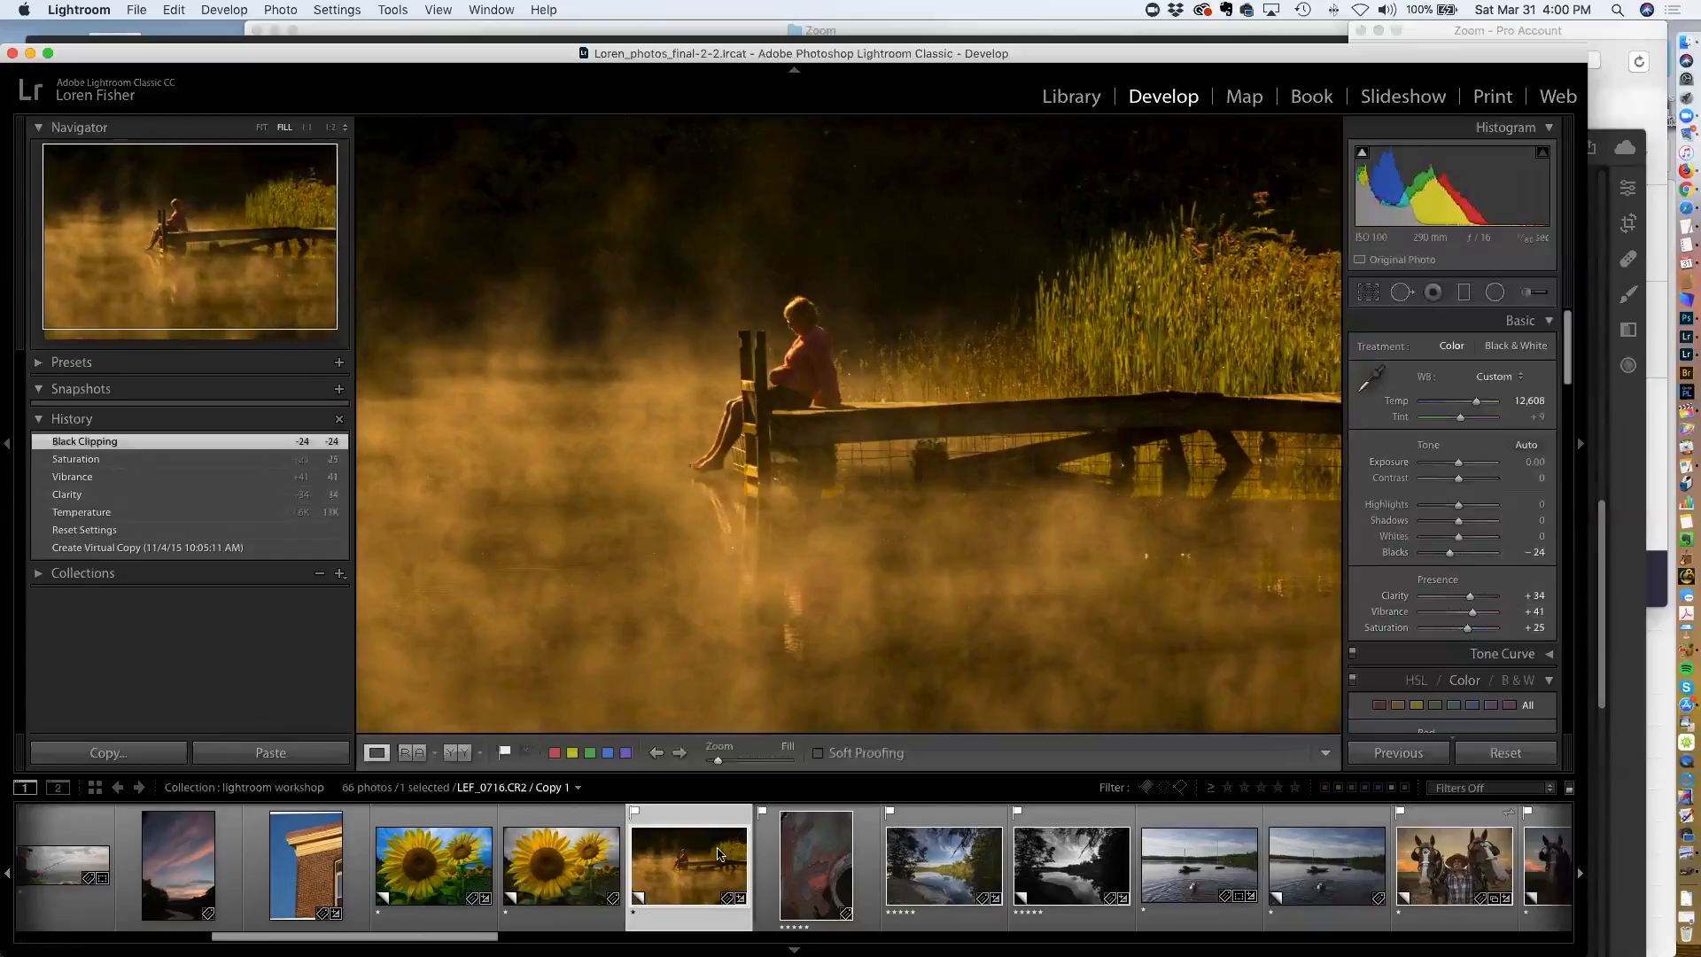
Open the rusty metal photo LEF_1227.CR2 from the filmstrip and view it zoomed, then fitted to the window
{"action": "left_click", "coordinate": [798, 859]}
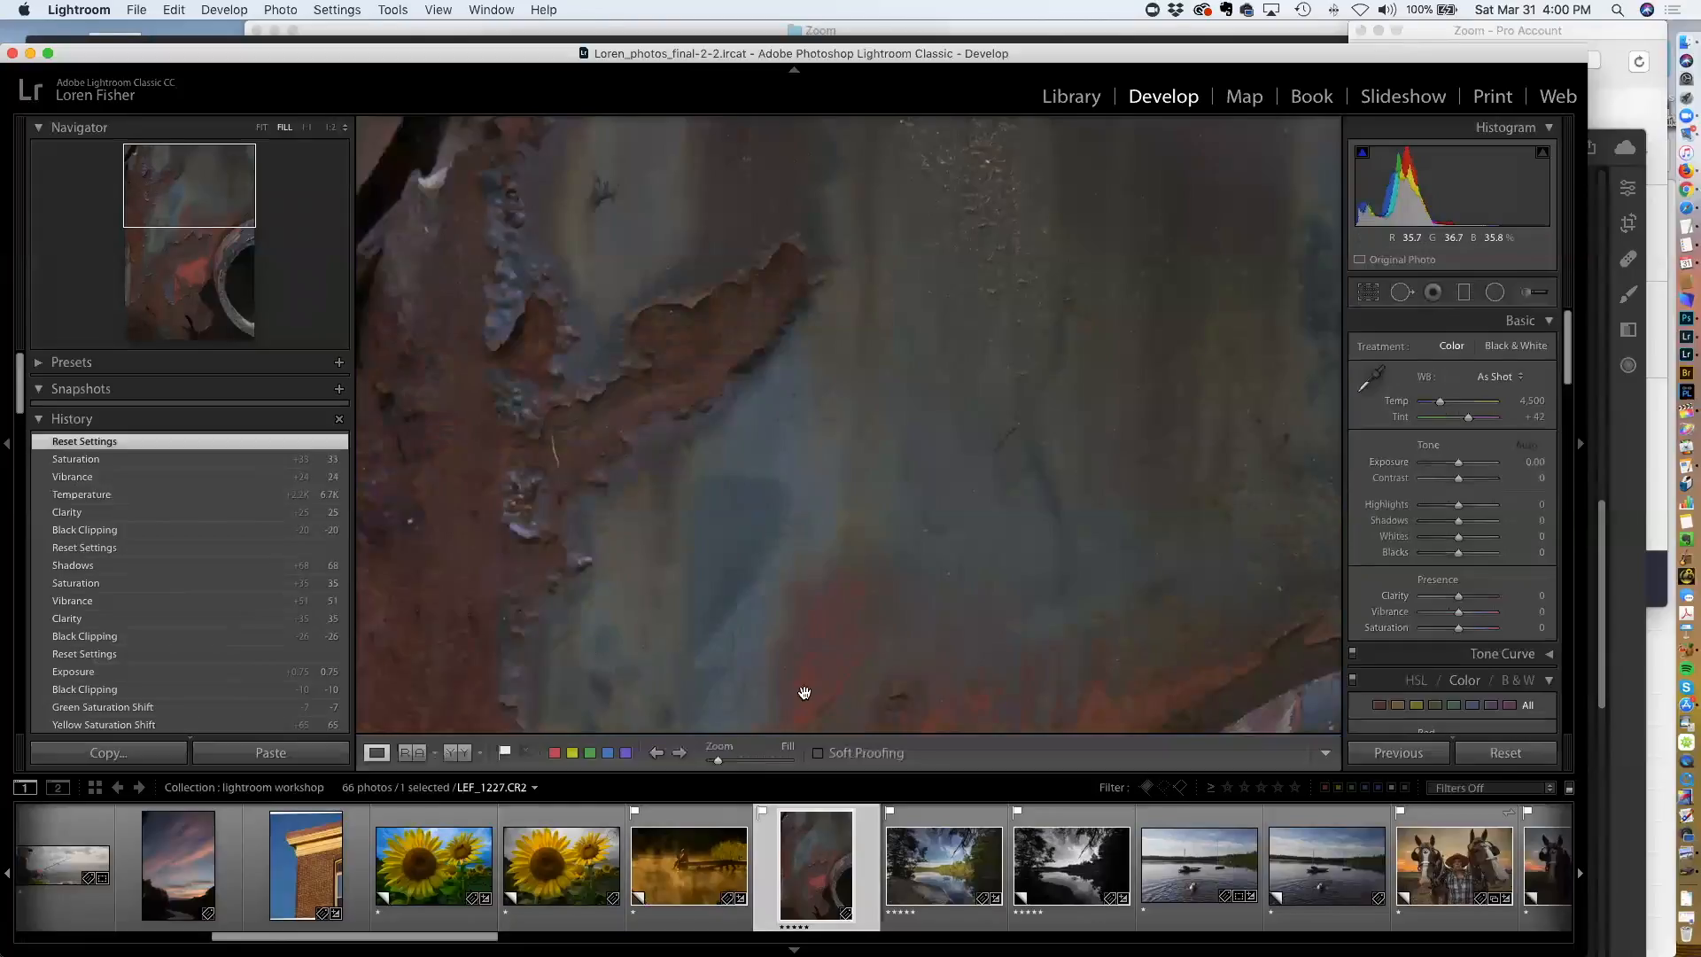
{"action": "left_click", "coordinate": [758, 627]}
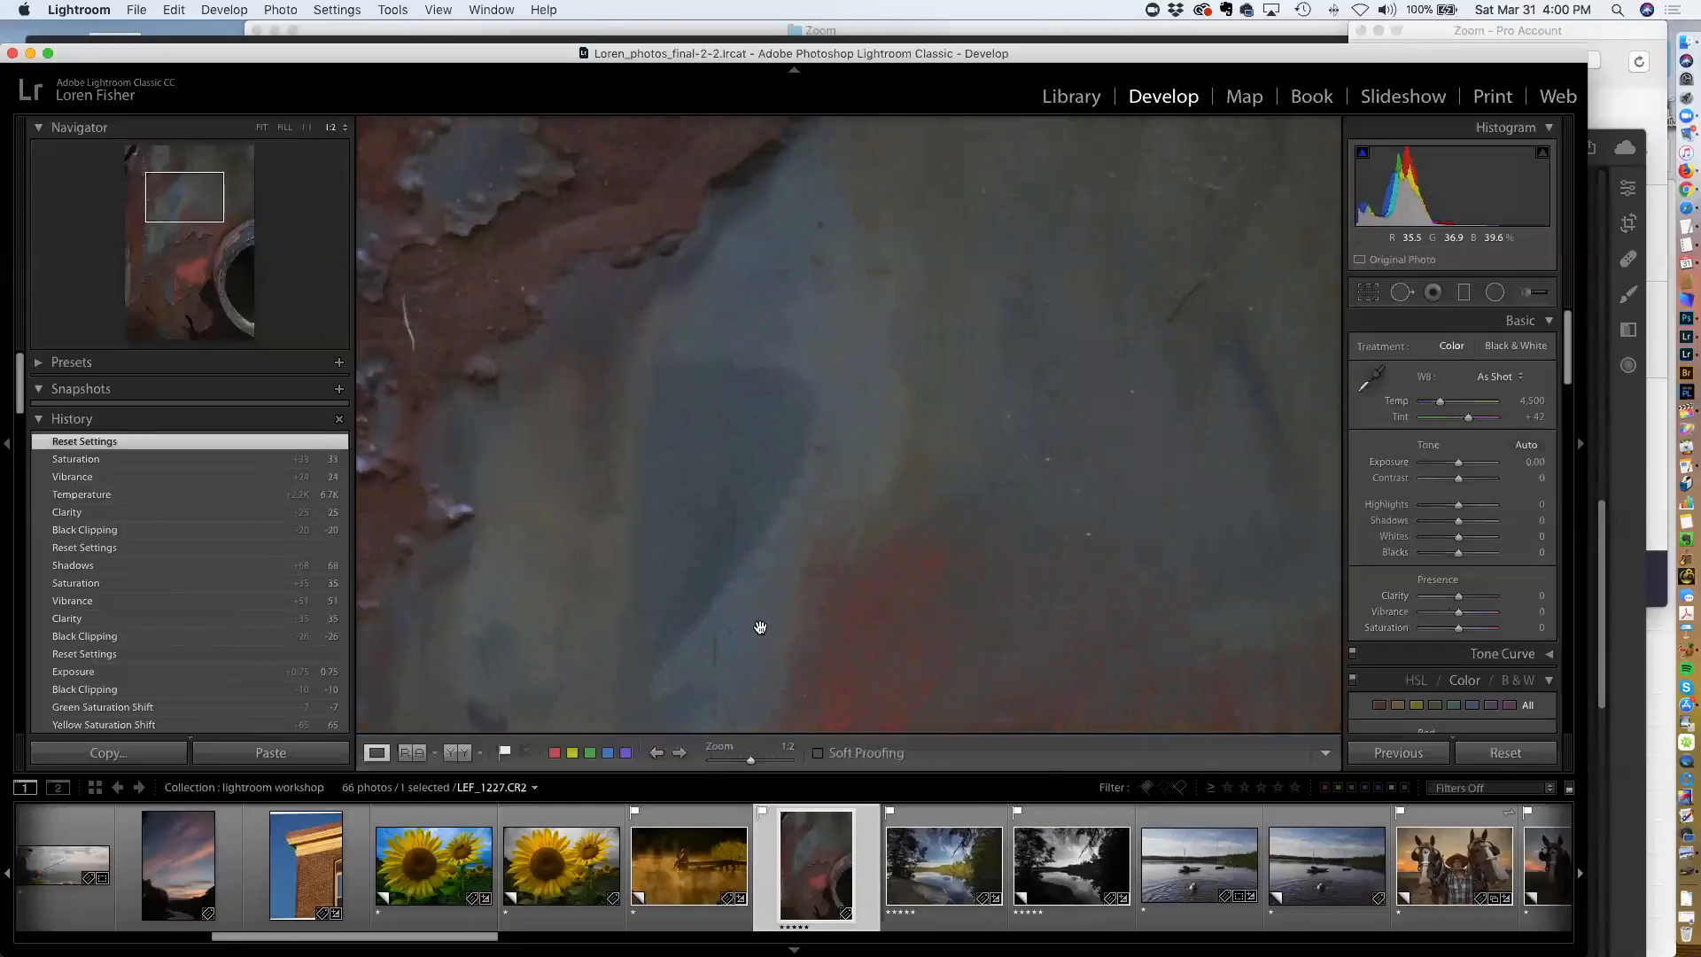
{"action": "left_click", "coordinate": [261, 127]}
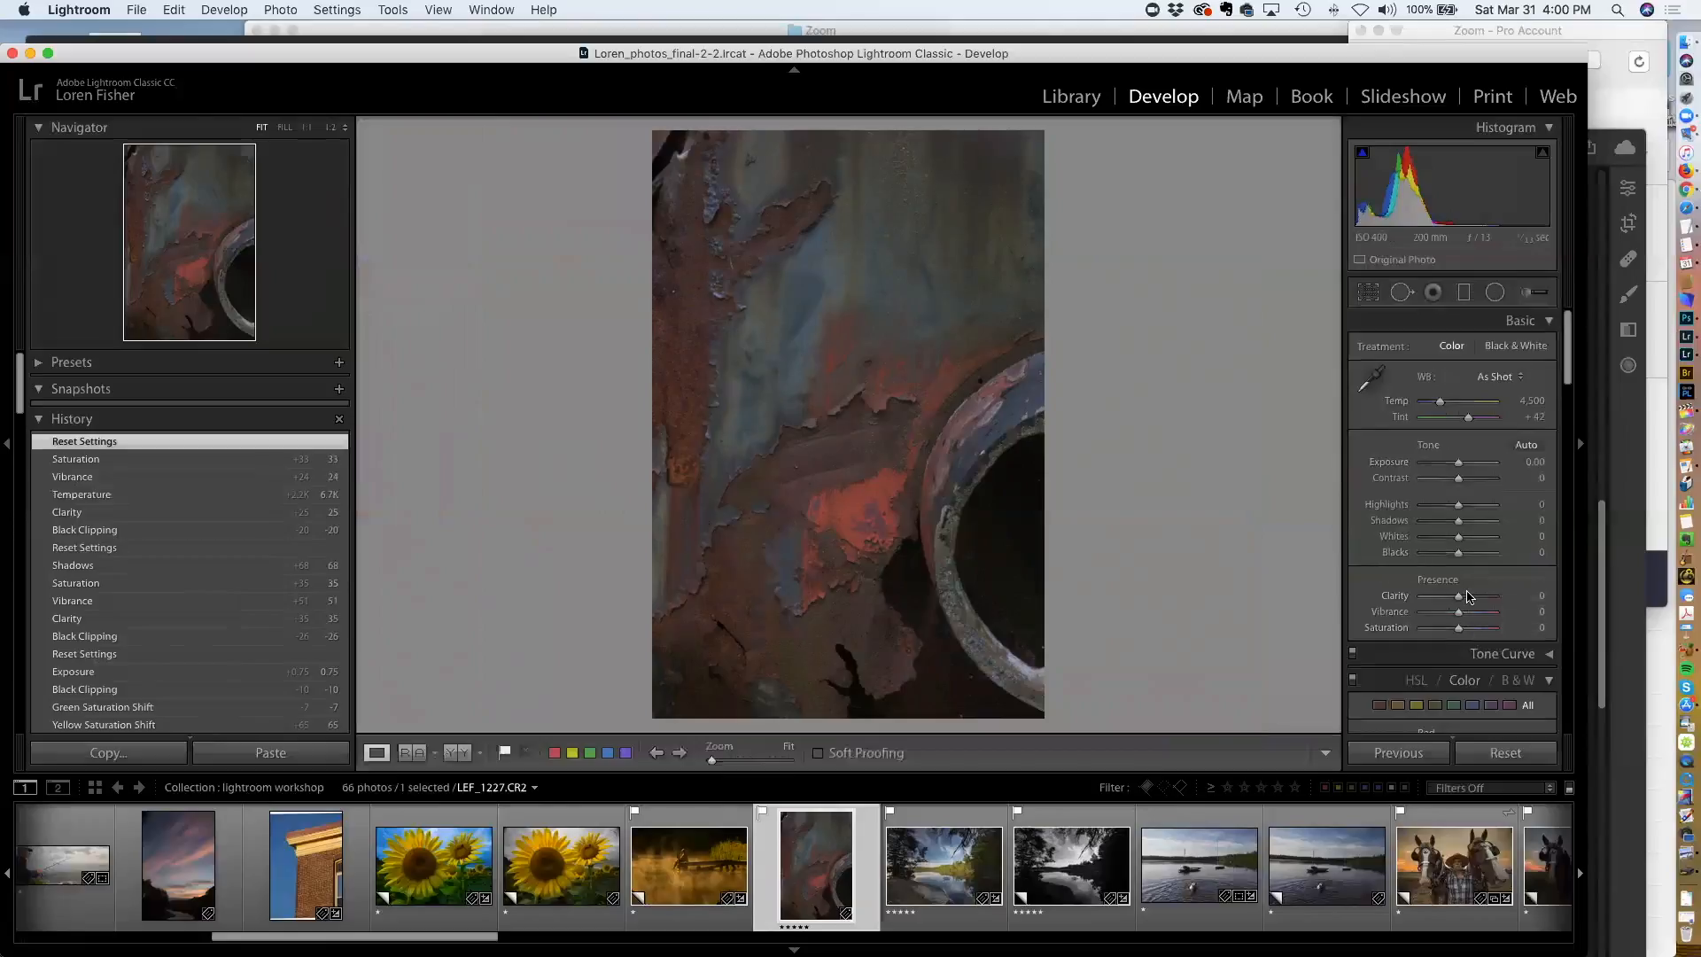
Adjust the rust photo to Clarity +74, Vibrance +32, Saturation +28, Blacks -30 and Temp 6,128
{"action": "mouse_move", "coordinate": [1461, 598]}
{"action": "left_mouse_down"}
{"action": "mouse_move", "coordinate": [1451, 555]}
{"action": "mouse_move", "coordinate": [1467, 629]}
{"action": "left_mouse_up"}
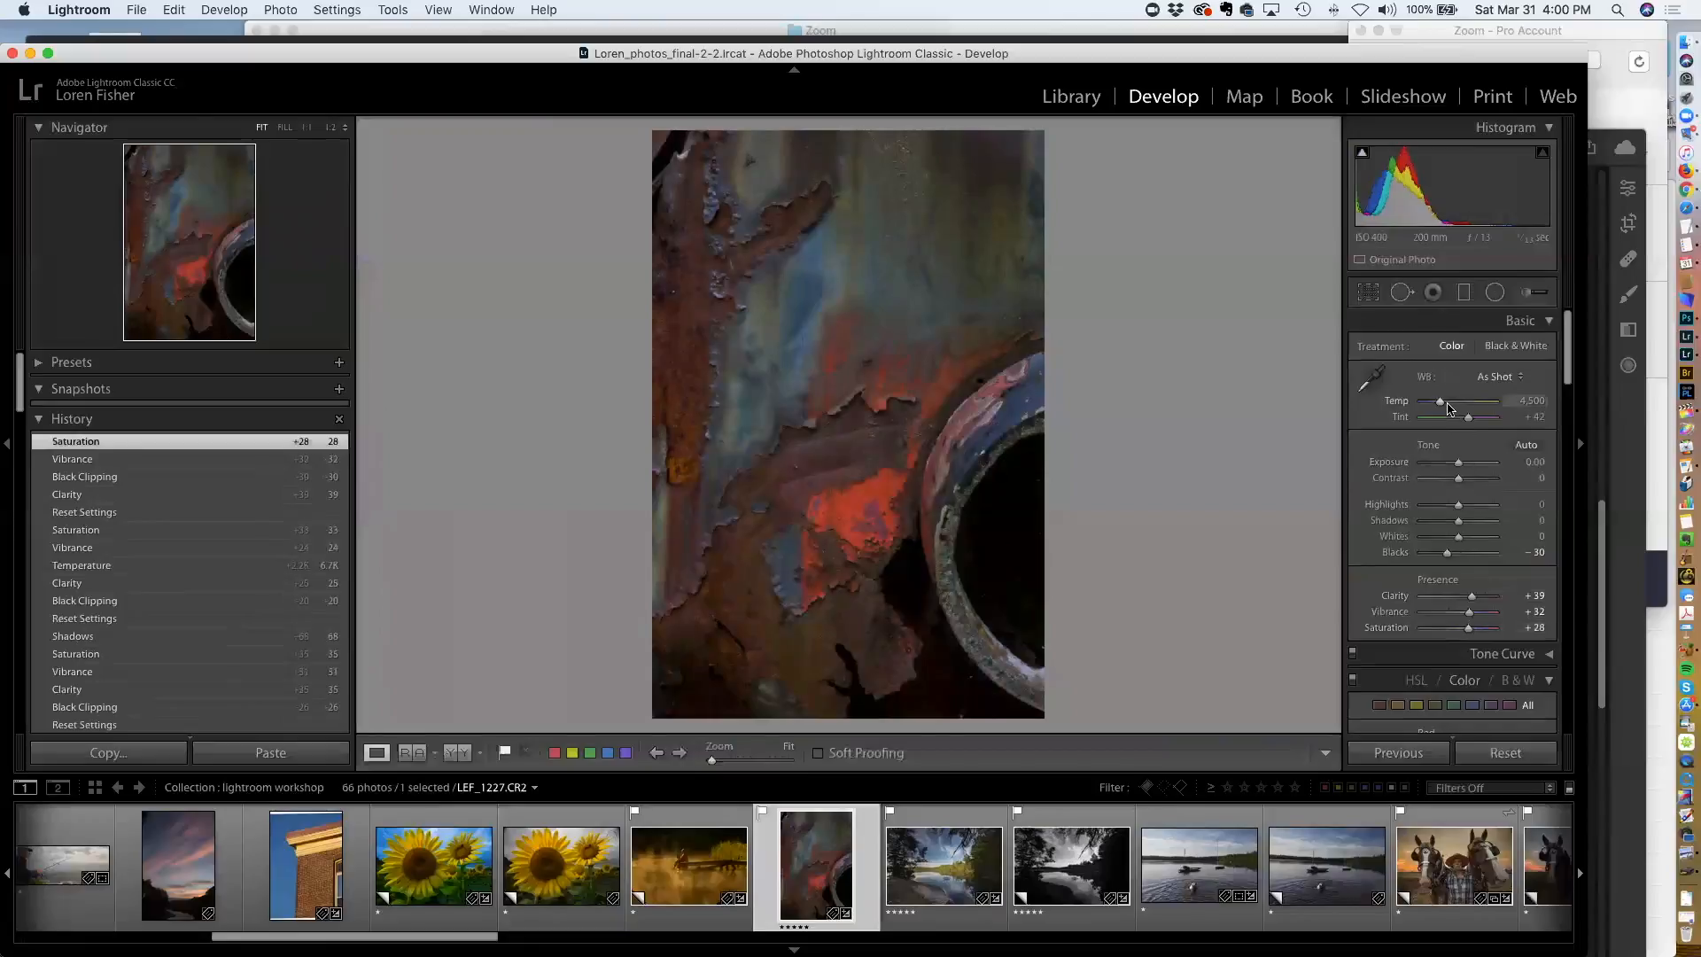
{"action": "left_click_drag", "start_coordinate": [1441, 401], "coordinate": [1452, 407]}
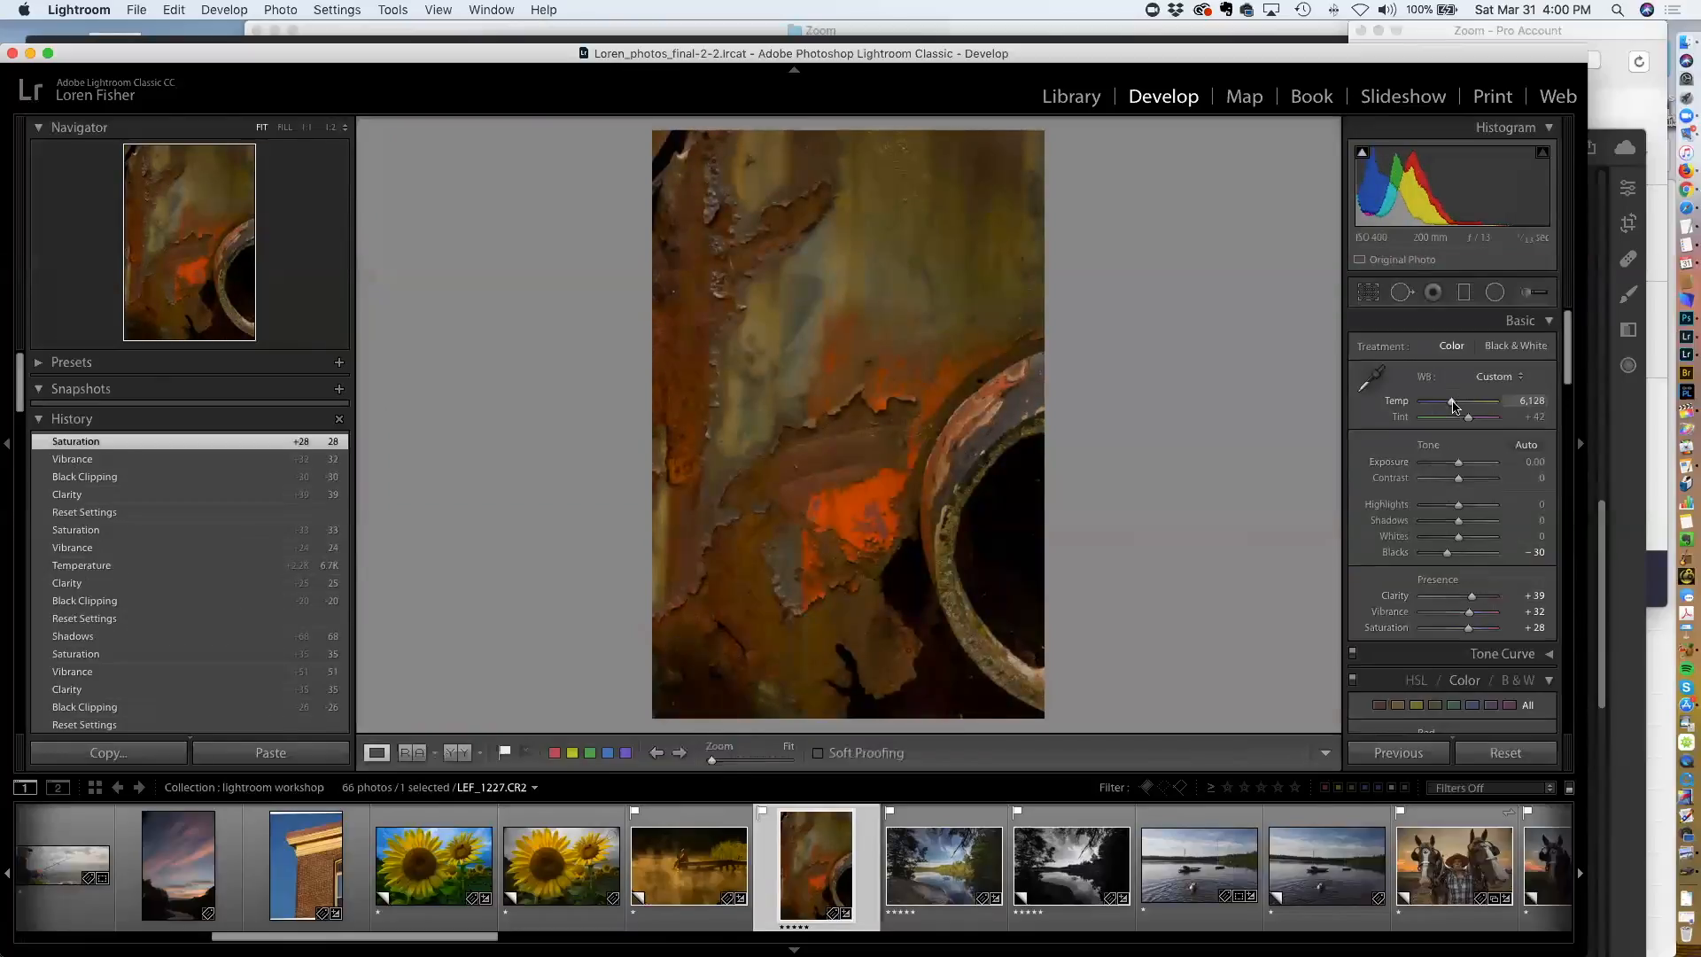
{"action": "left_click_drag", "start_coordinate": [1452, 406], "coordinate": [1452, 405]}
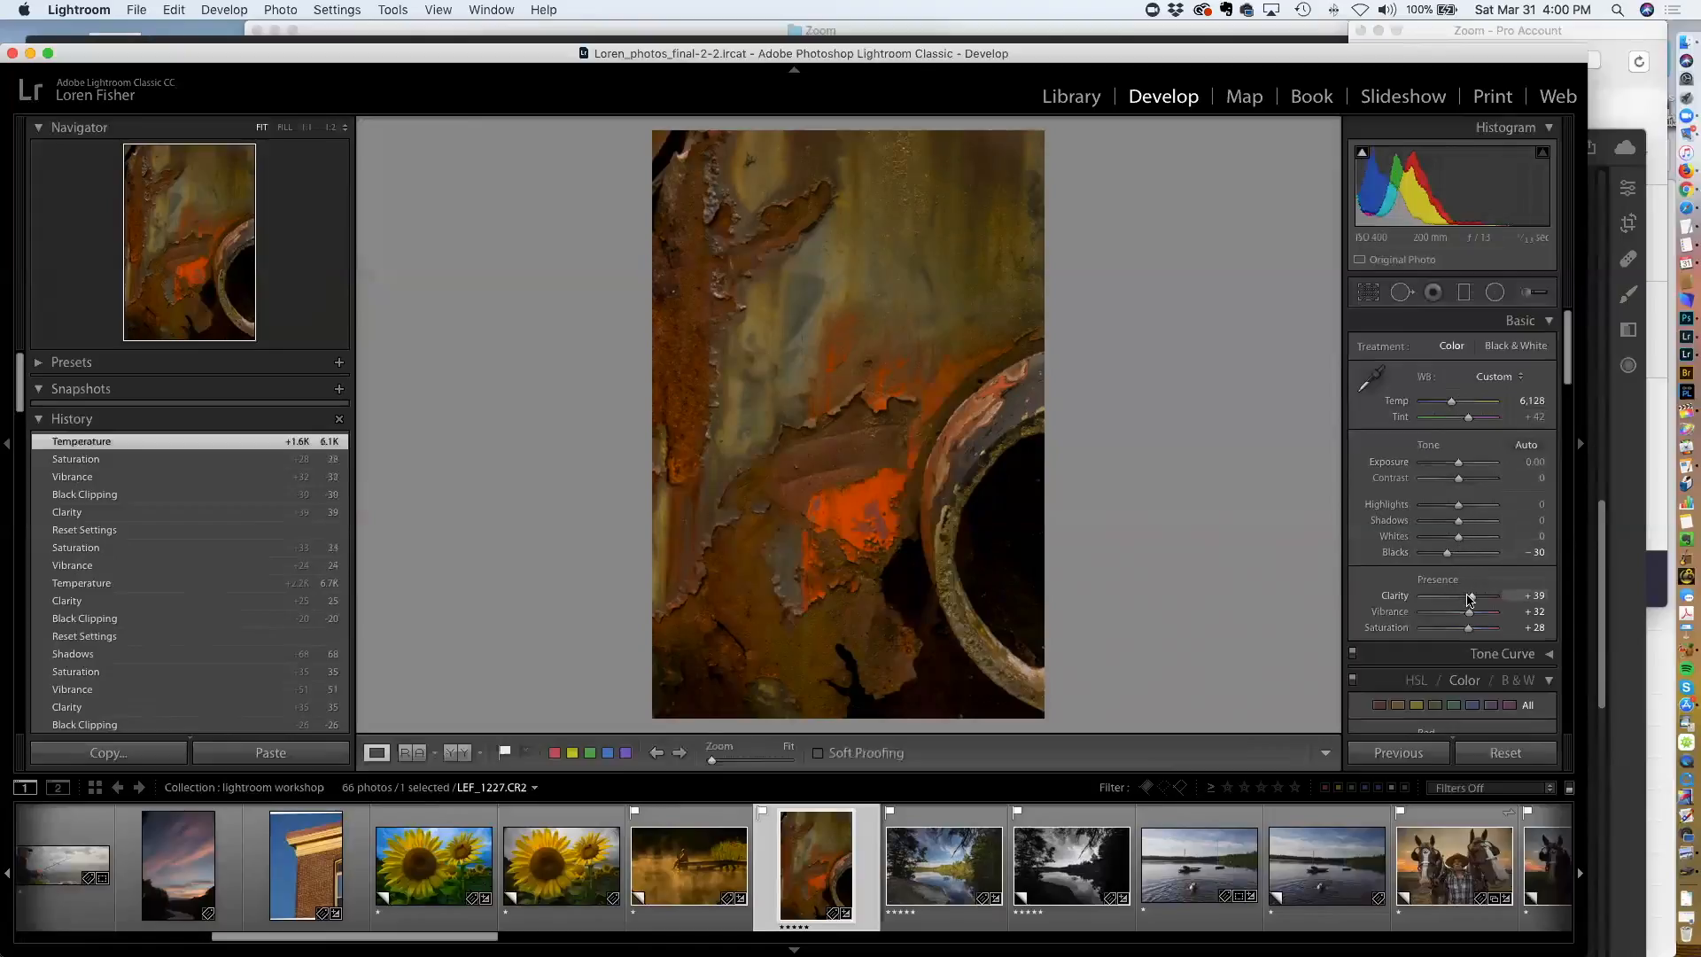
{"action": "left_click_drag", "start_coordinate": [1472, 600], "coordinate": [1485, 599]}
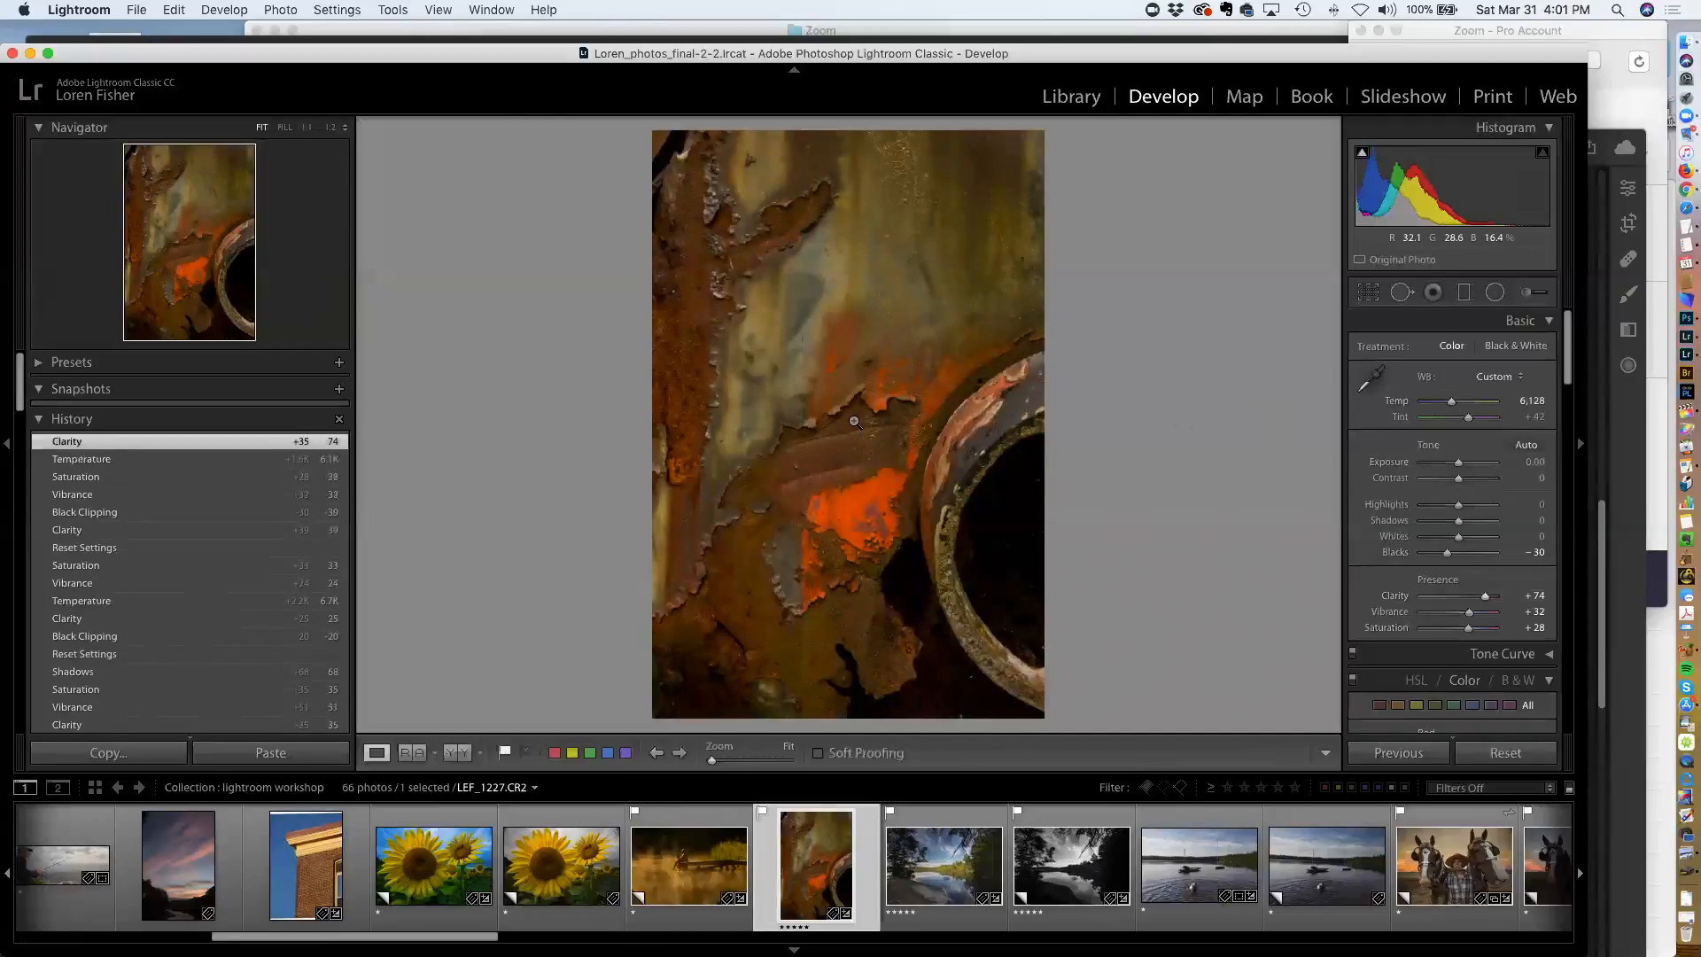
Compare the rust photo's reset history state with its latest Clarity edit, ending on the latest edit
{"action": "left_click", "coordinate": [102, 549]}
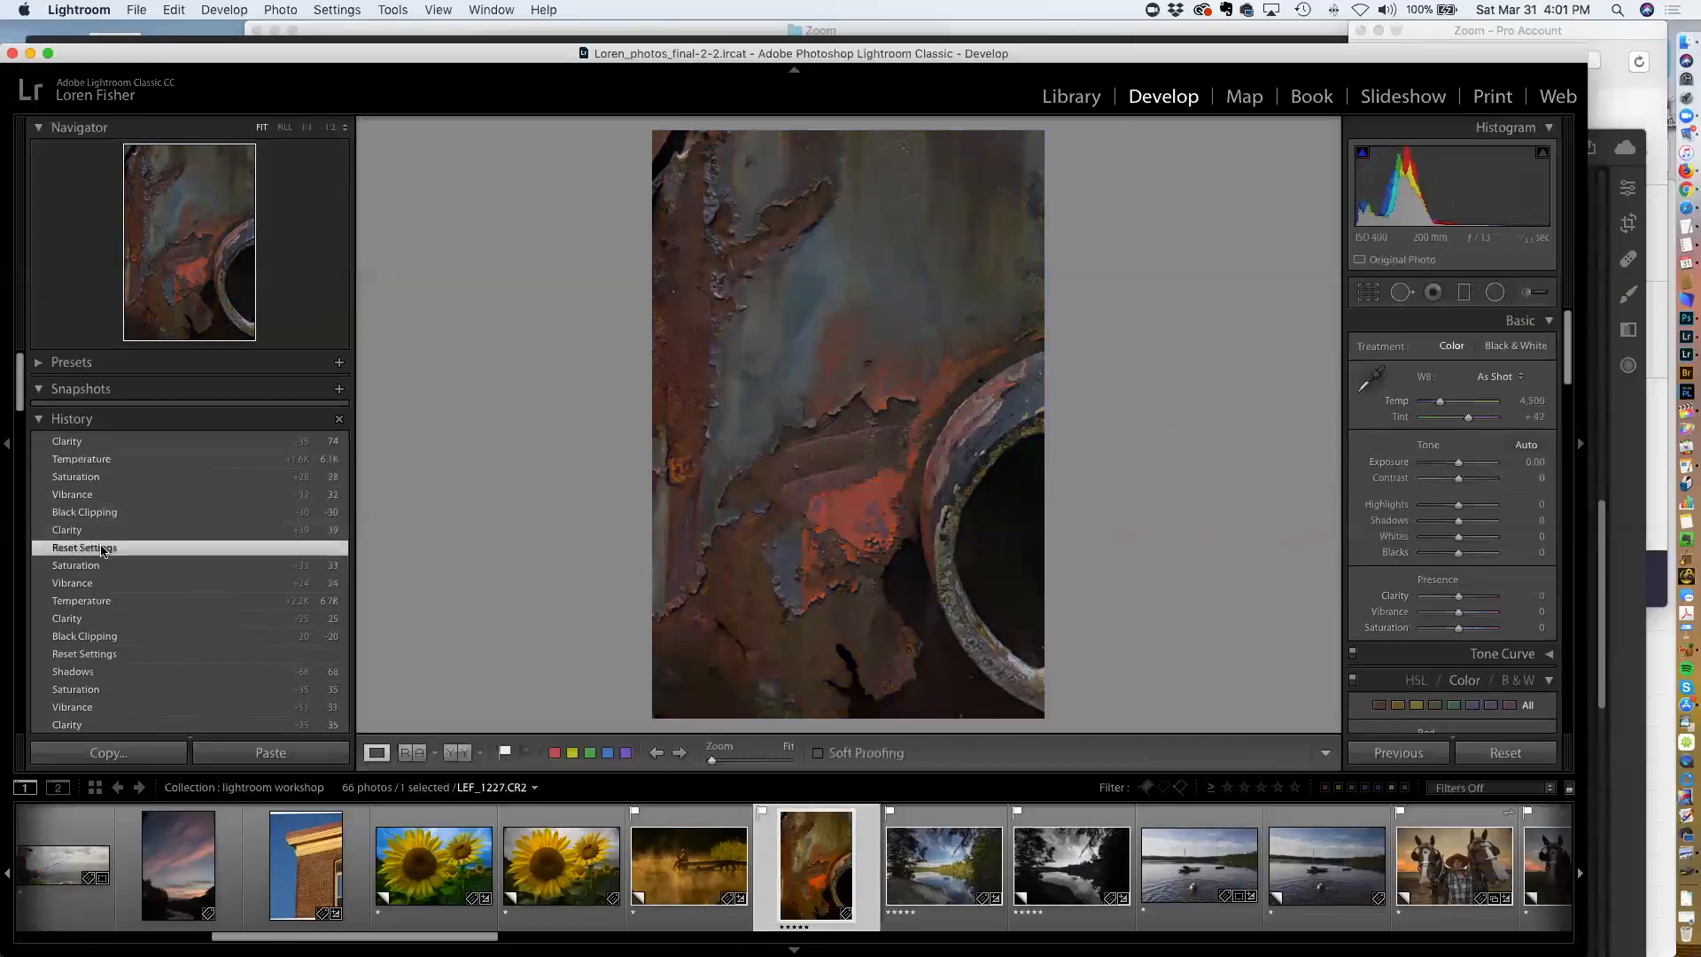
{"action": "left_click", "coordinate": [91, 443]}
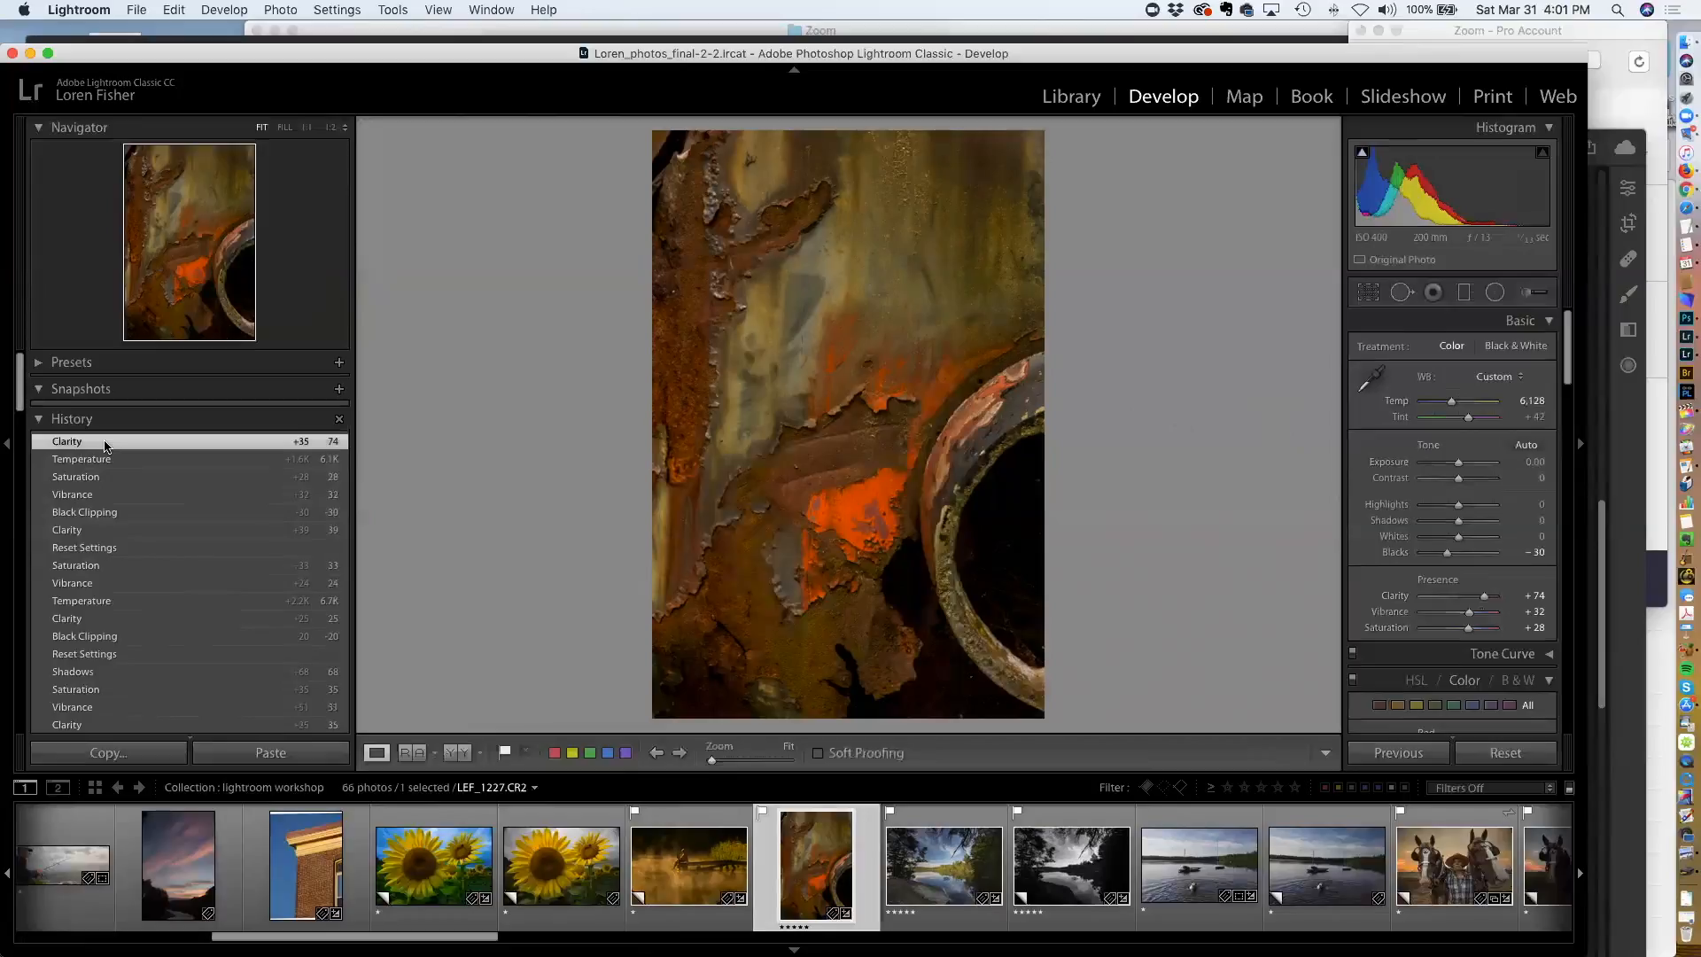
{"action": "left_click", "coordinate": [116, 549]}
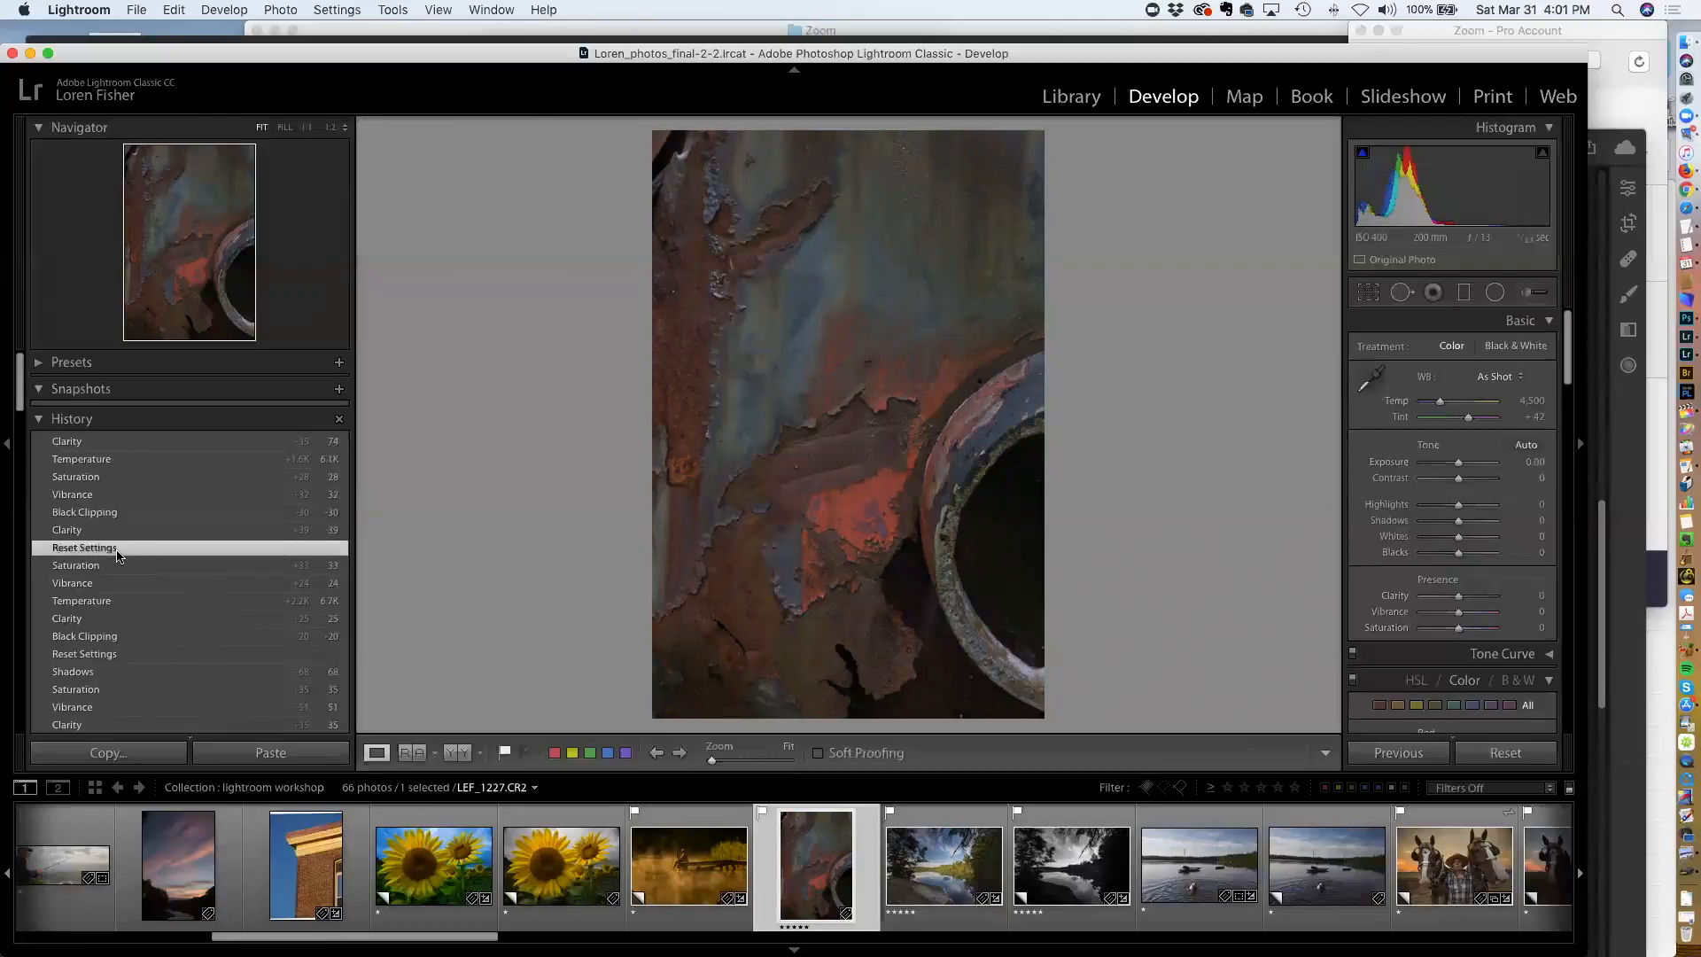
{"action": "left_click", "coordinate": [92, 442]}
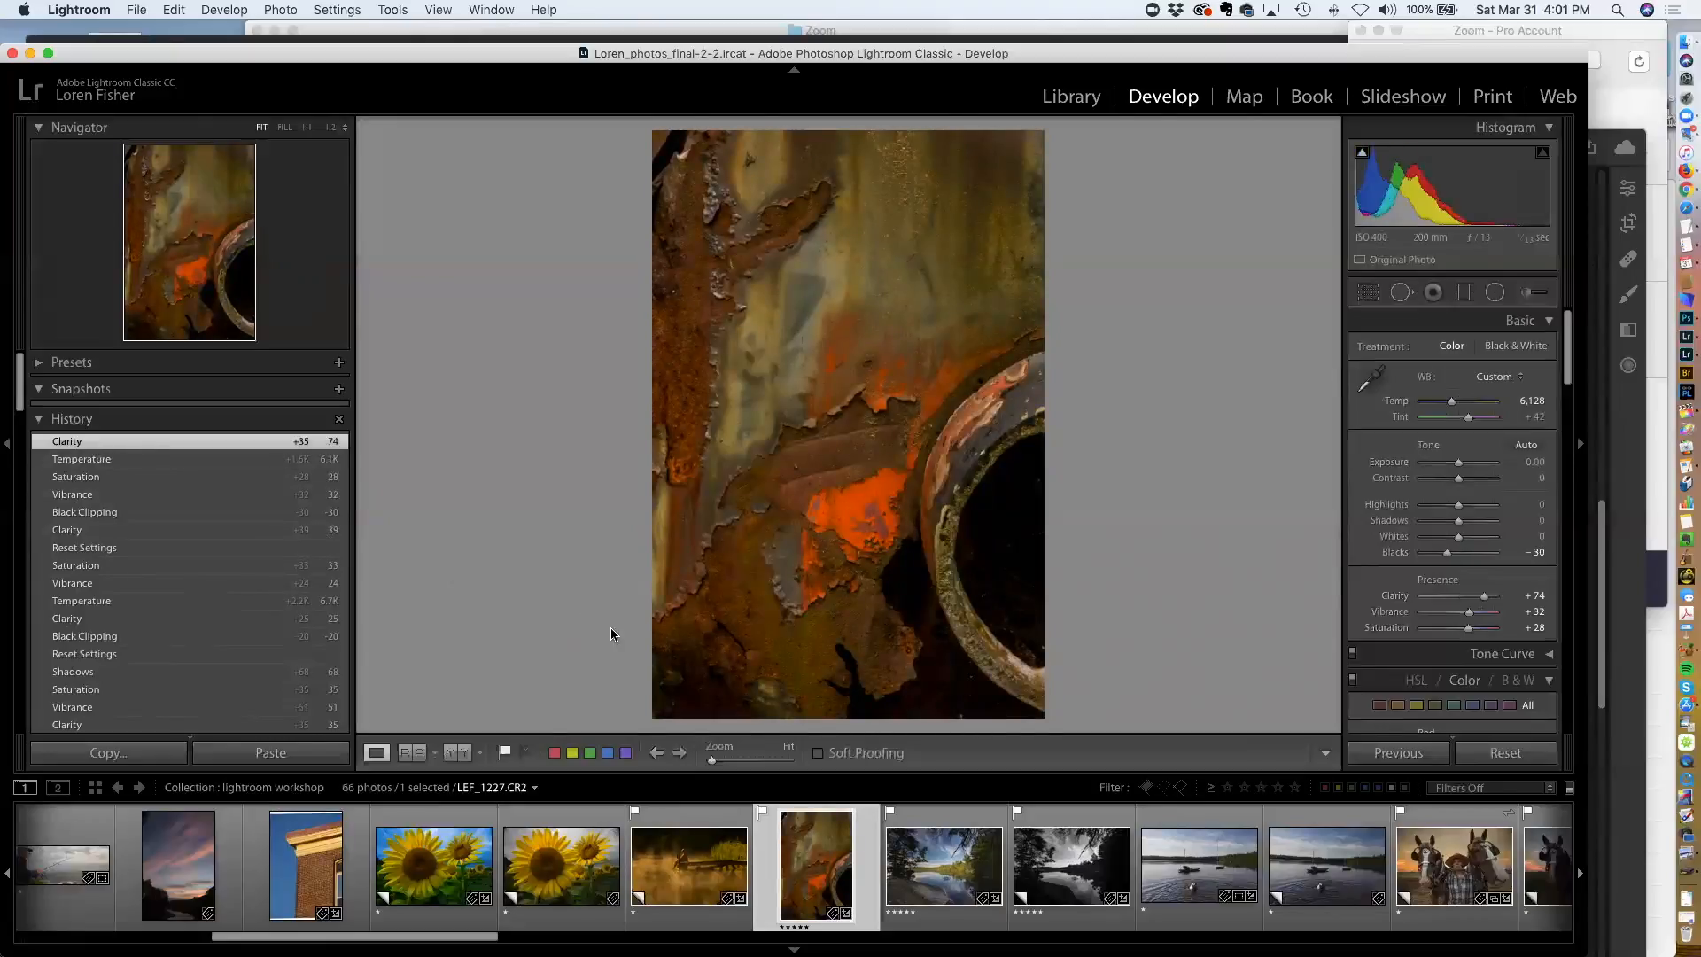
Open the lake reflection photo LEF_1283.CR2 and reset its develop settings
{"action": "left_click", "coordinate": [921, 844]}
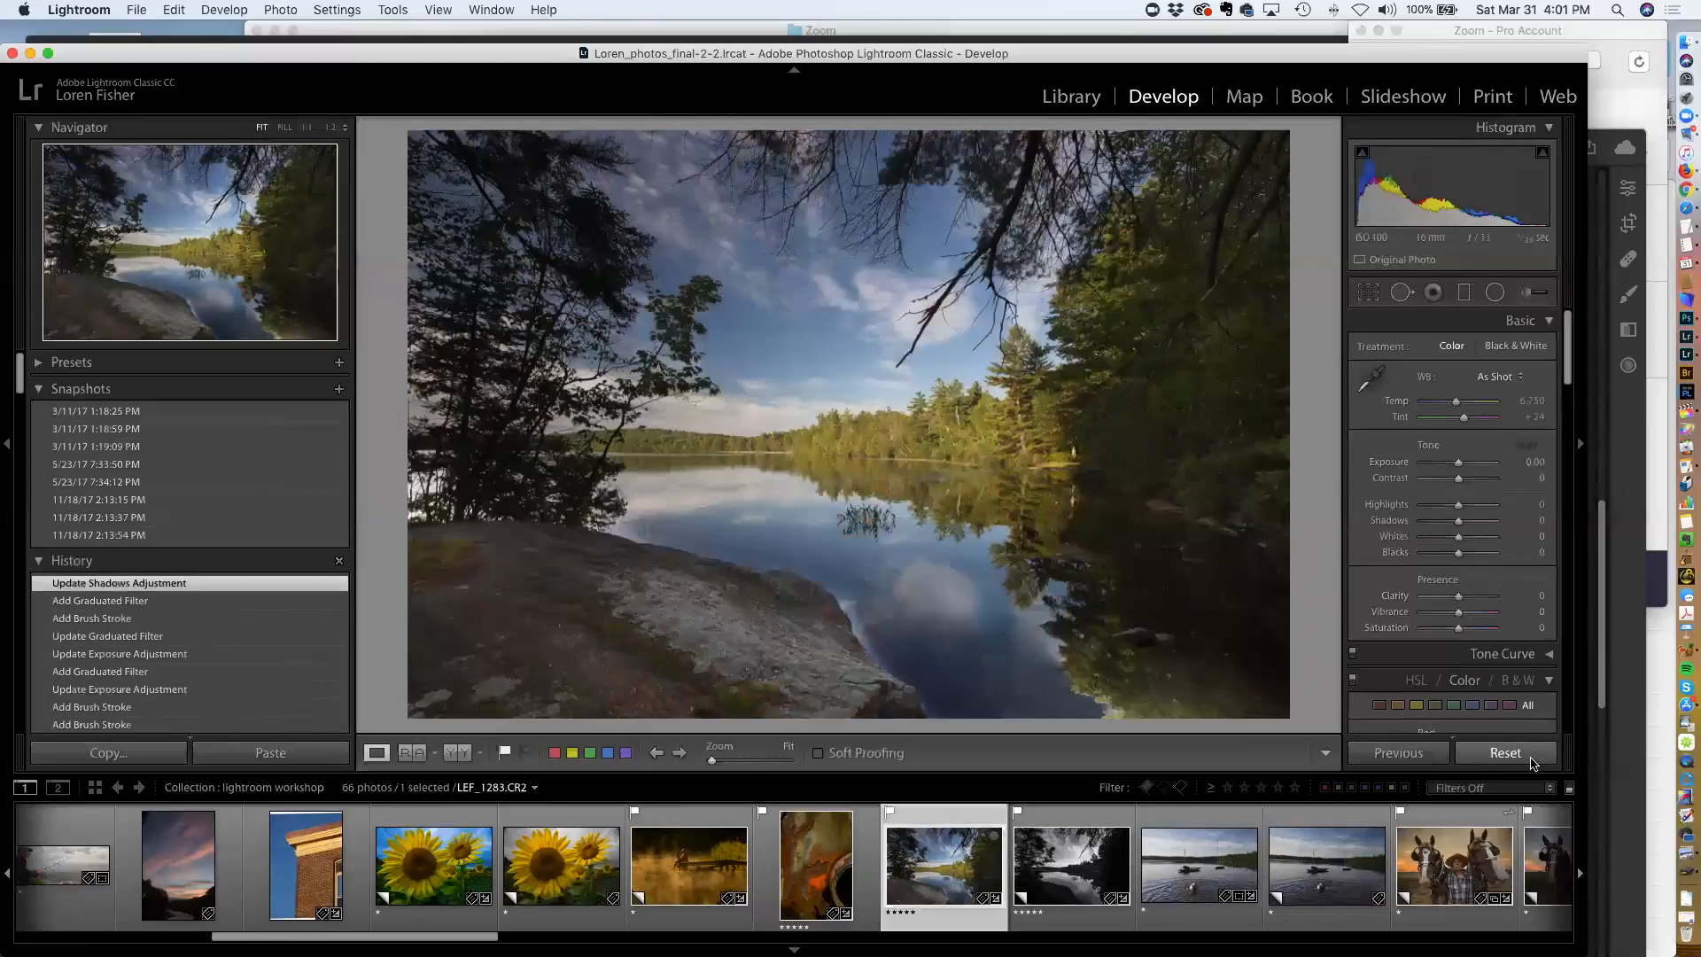
{"action": "left_click", "coordinate": [1530, 759]}
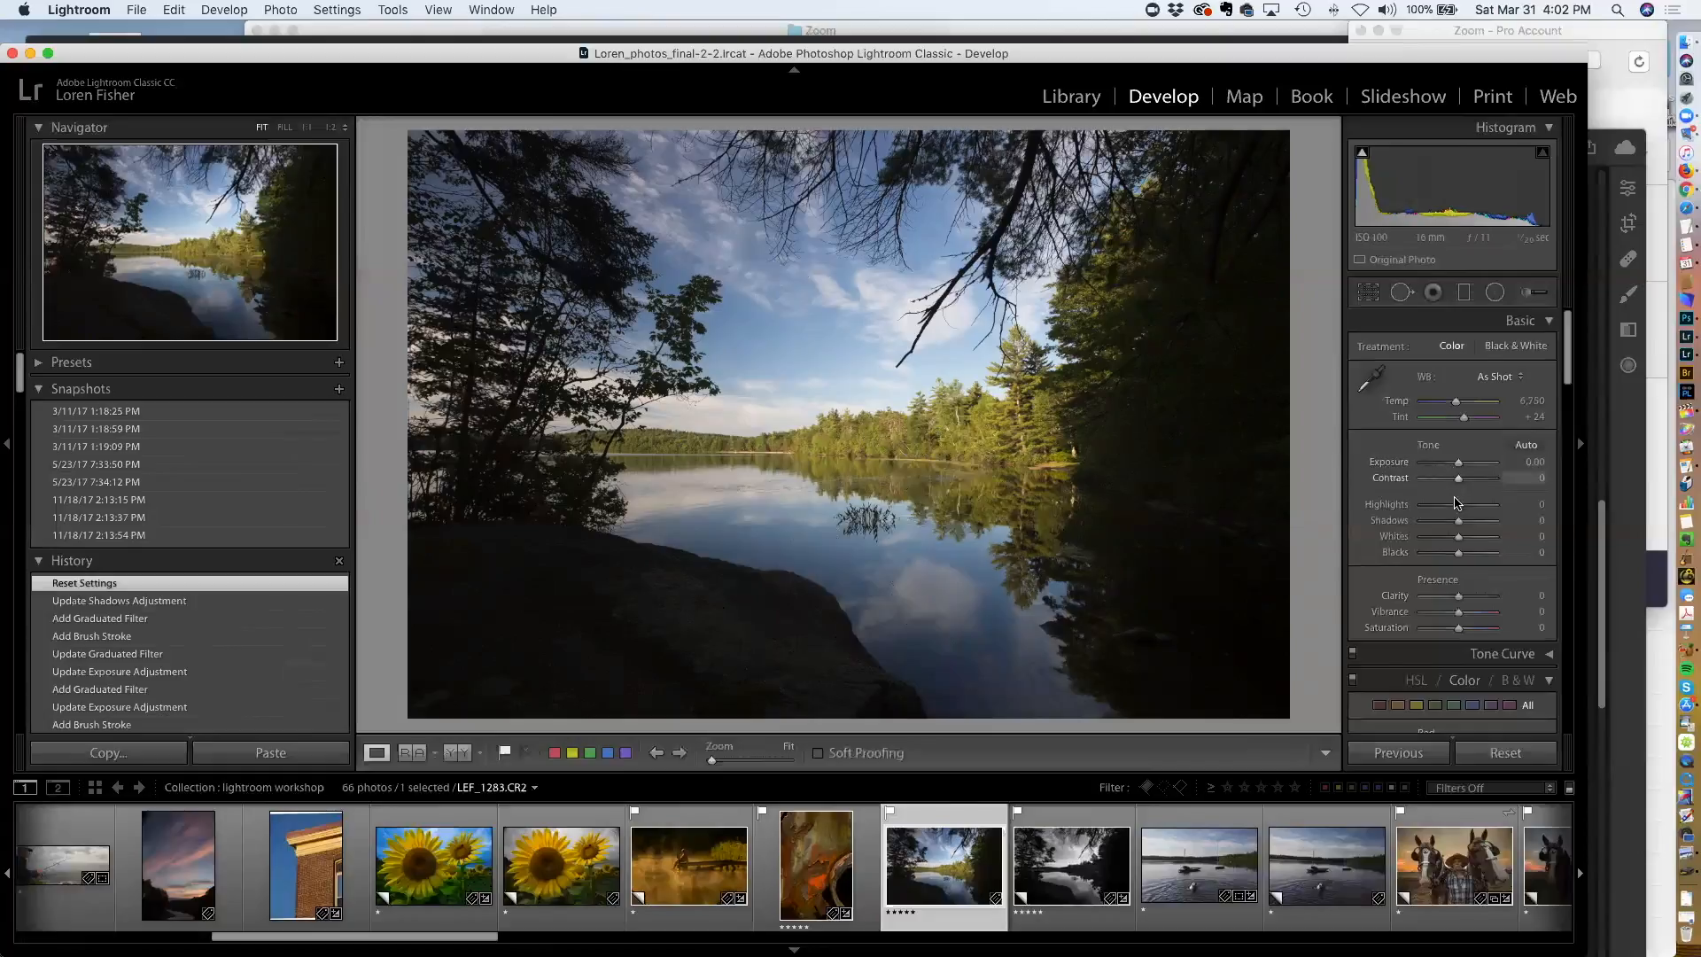
Set the lake photo's Highlights to -37, Clarity +34, Vibrance +42 and Saturation +22
{"action": "left_click_drag", "start_coordinate": [1458, 509], "coordinate": [1443, 511]}
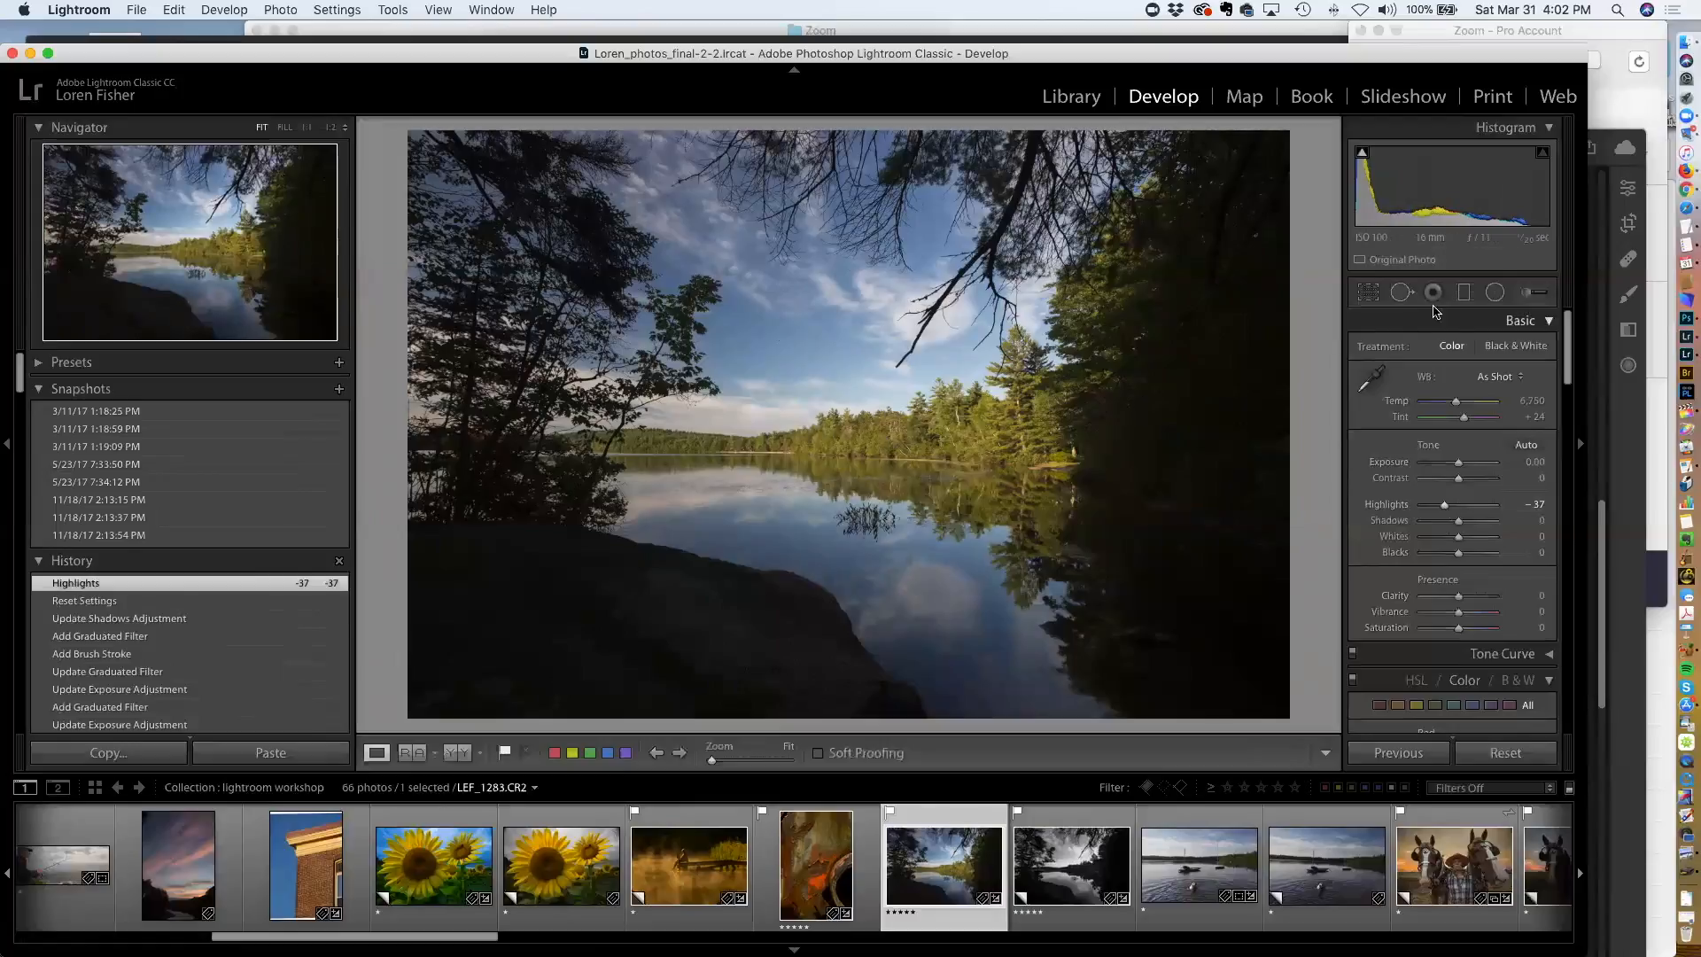
{"action": "left_click_drag", "start_coordinate": [1460, 601], "coordinate": [1475, 617]}
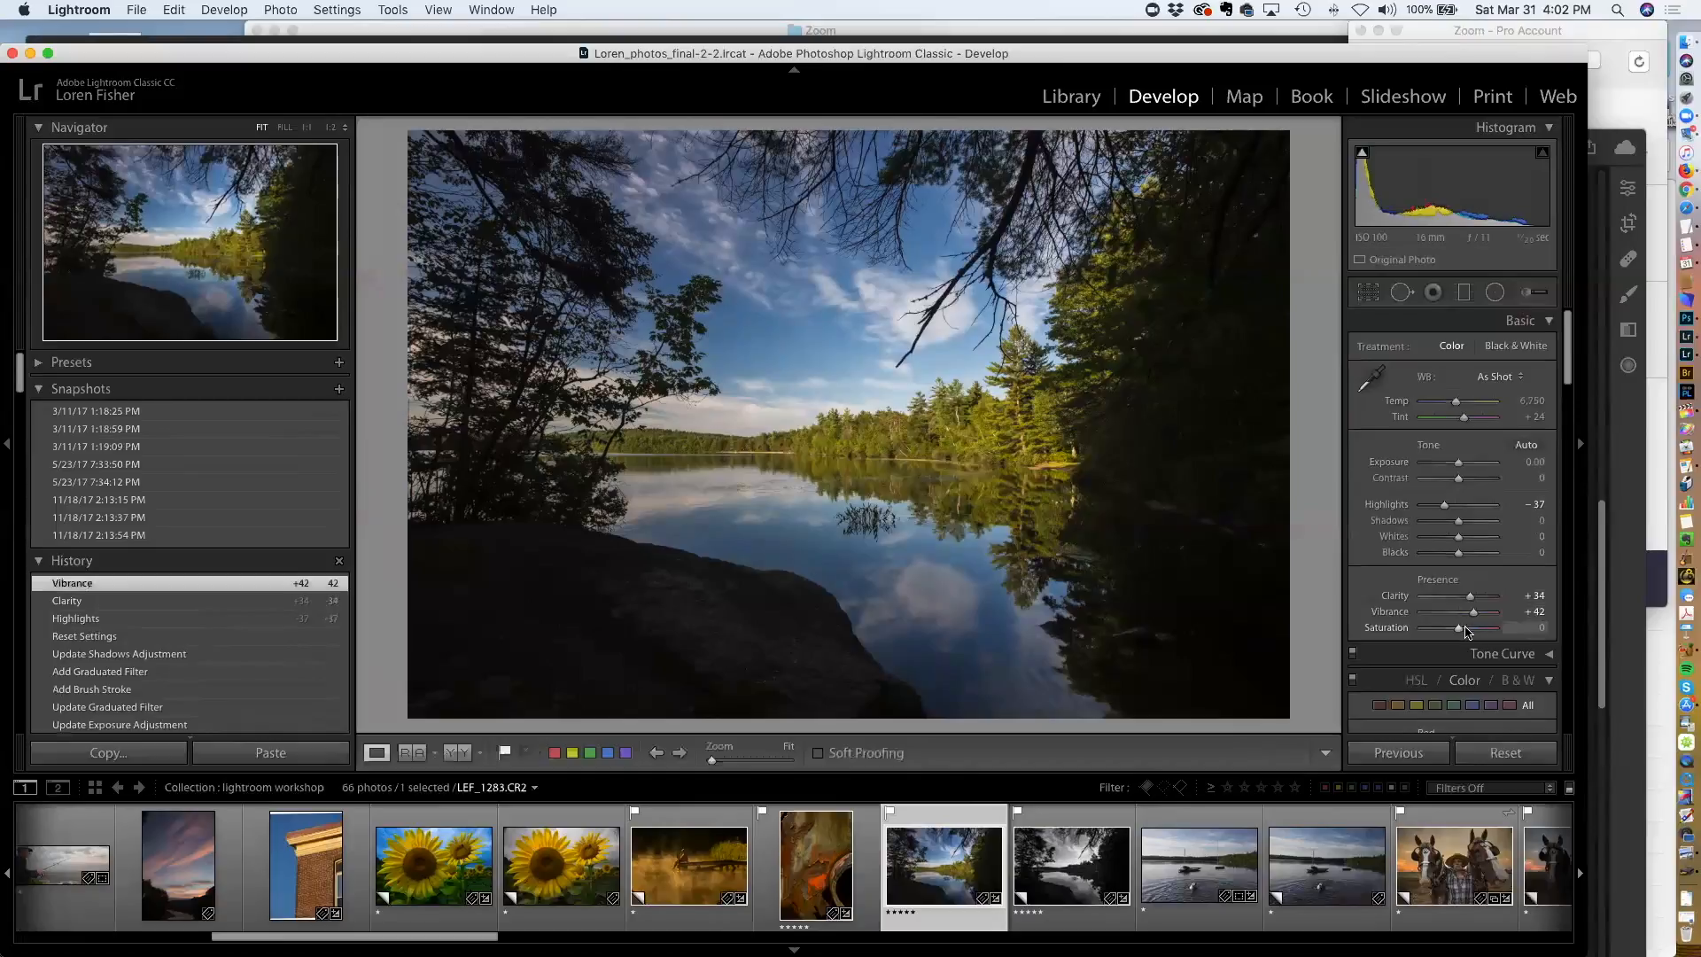
{"action": "left_click_drag", "start_coordinate": [1459, 627], "coordinate": [1470, 635]}
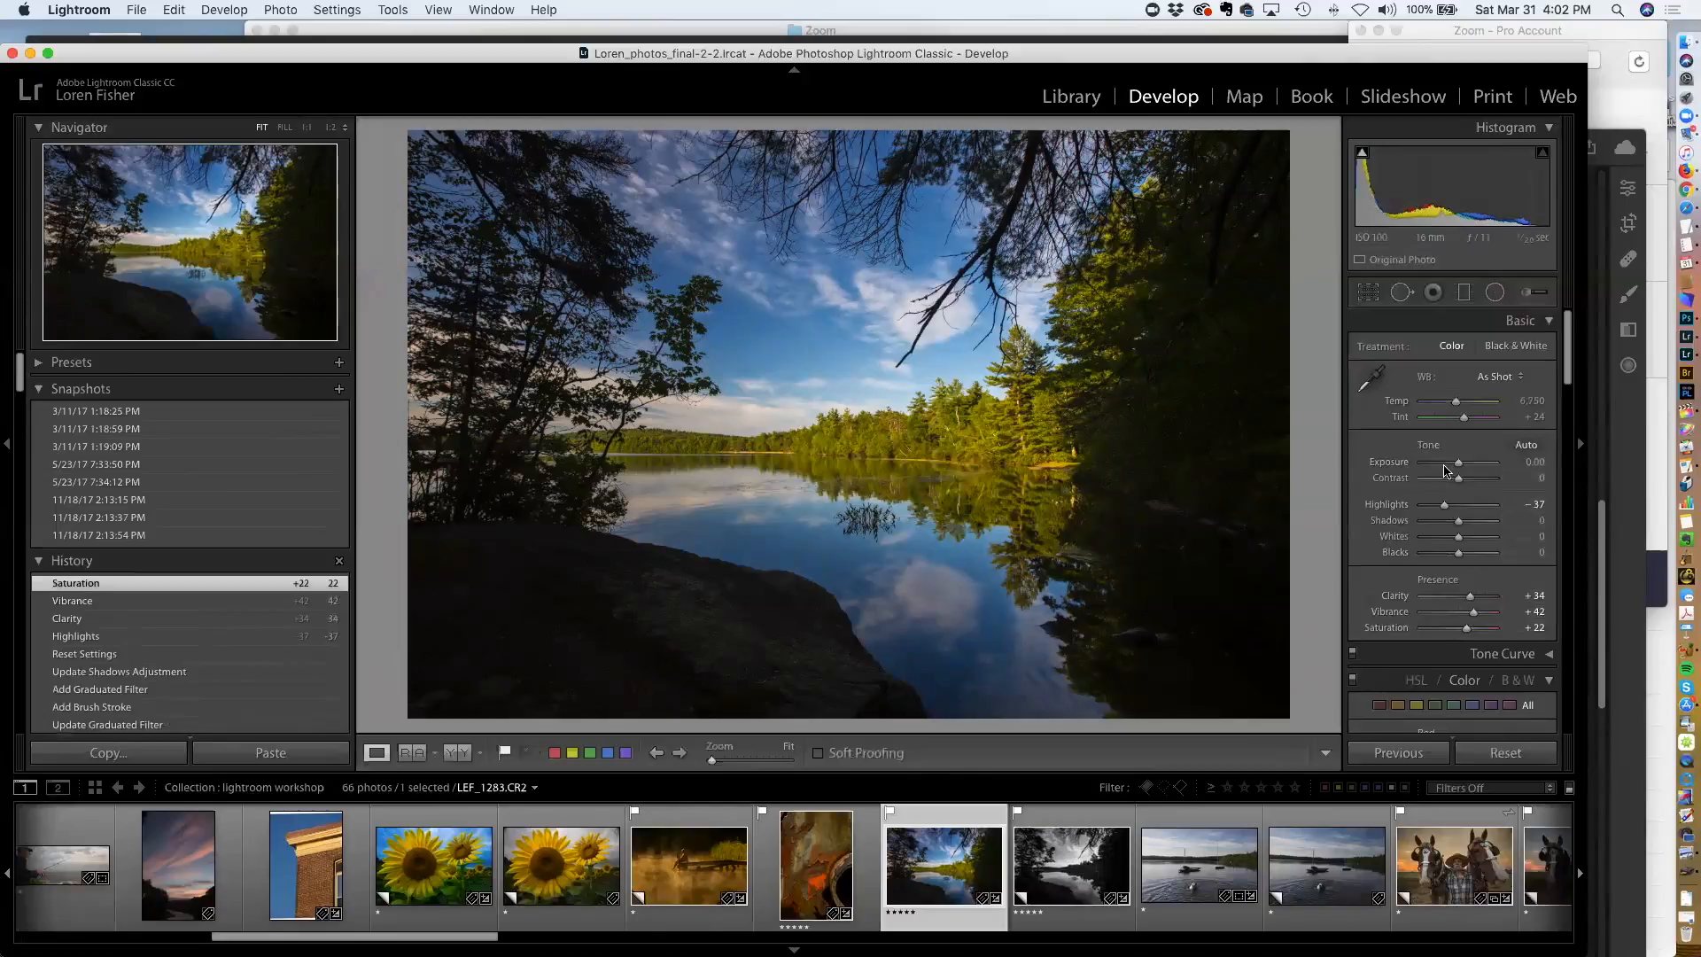
Add a graduated filter dragged down across the treeline horizon of the lake photo
{"action": "left_click", "coordinate": [1464, 294]}
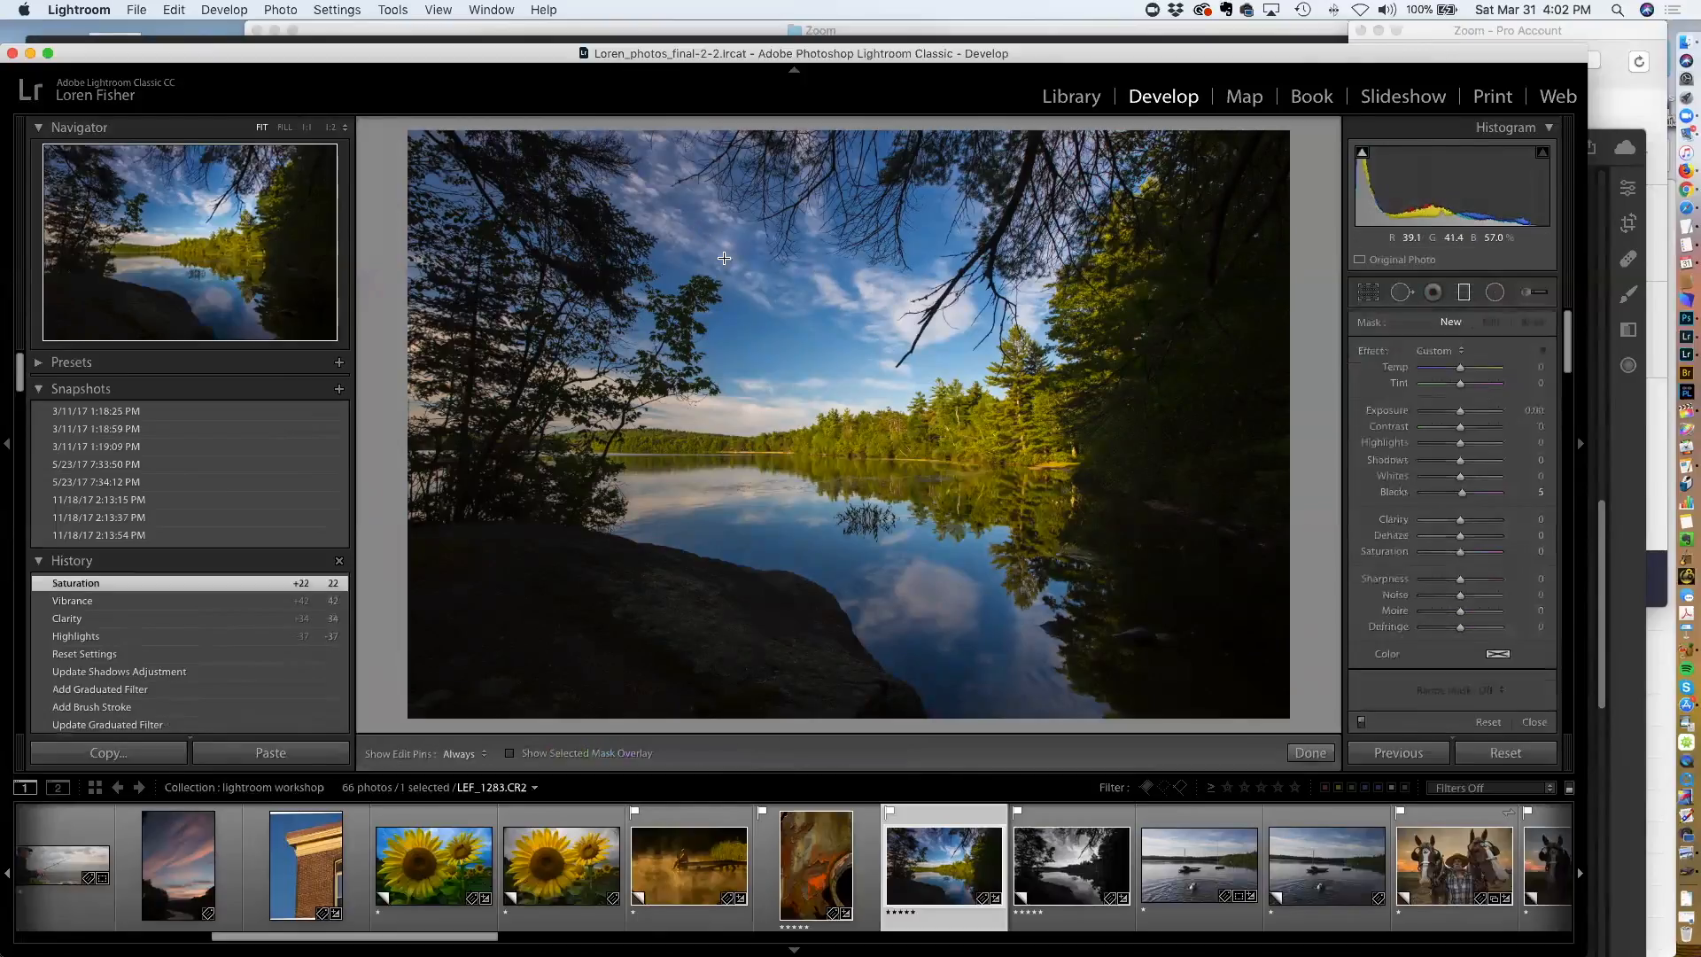
{"action": "mouse_move", "coordinate": [769, 377]}
{"action": "left_mouse_down"}
{"action": "mouse_move", "coordinate": [797, 443]}
{"action": "mouse_move", "coordinate": [775, 470]}
{"action": "mouse_move", "coordinate": [776, 439]}
{"action": "left_mouse_up"}
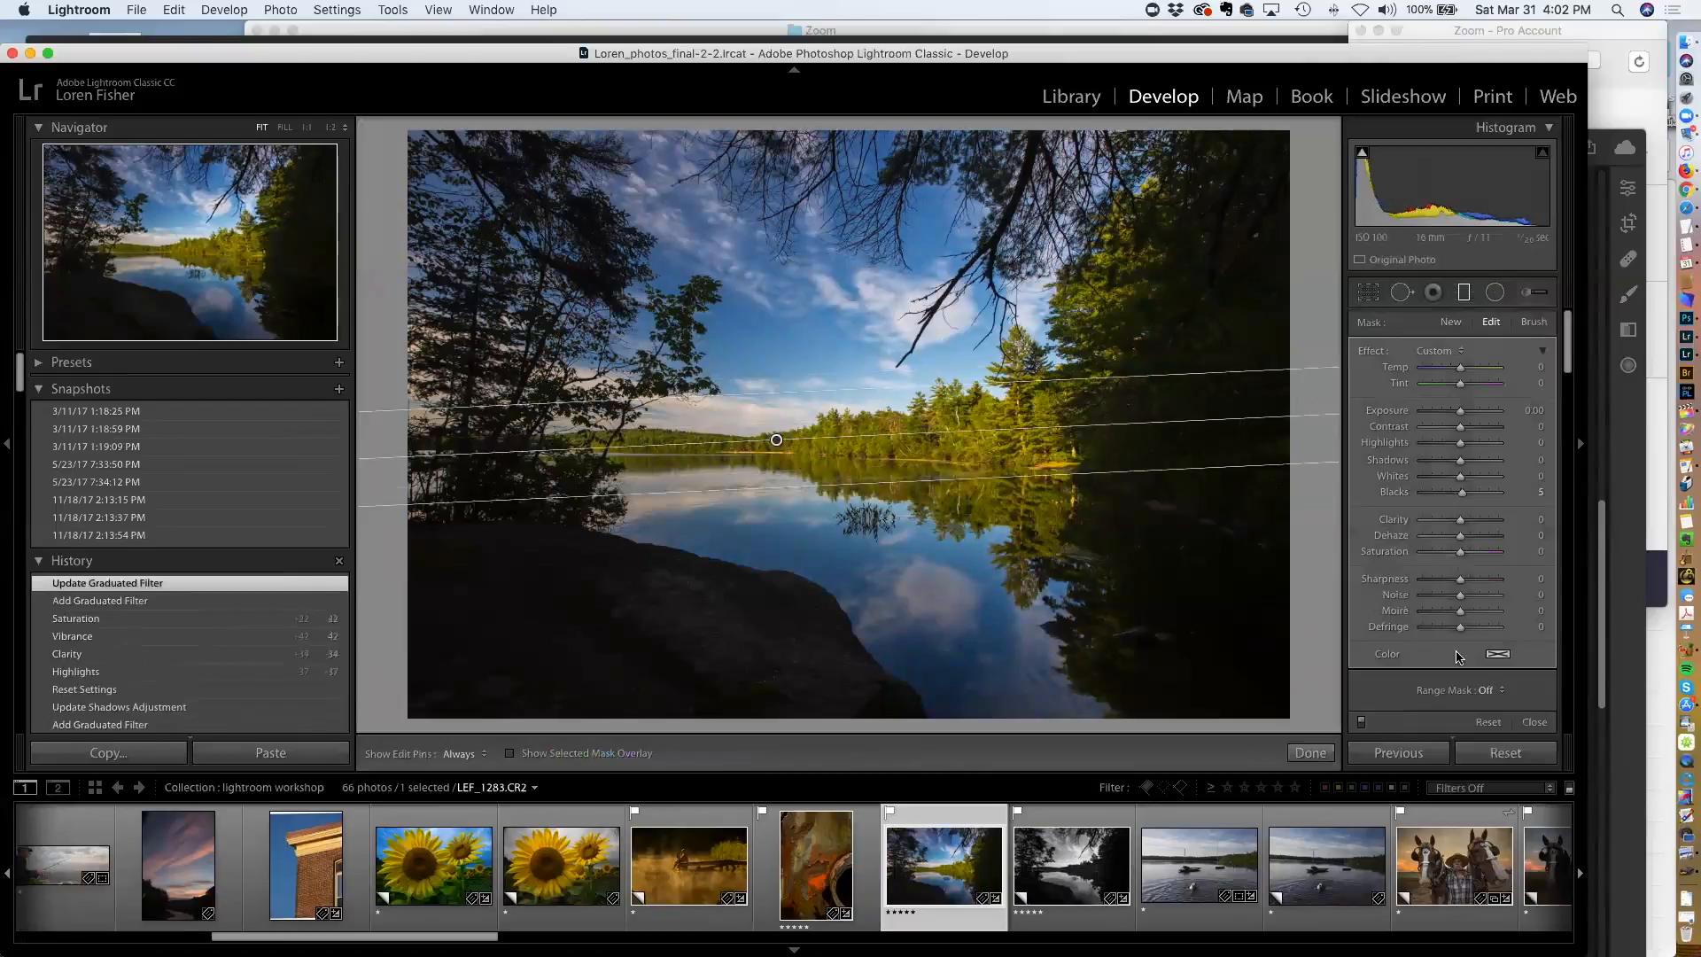
Set the graduated filter's range mask to Color and sample an area of blue sky, previewing the mask overlay
{"action": "left_click", "coordinate": [1496, 696]}
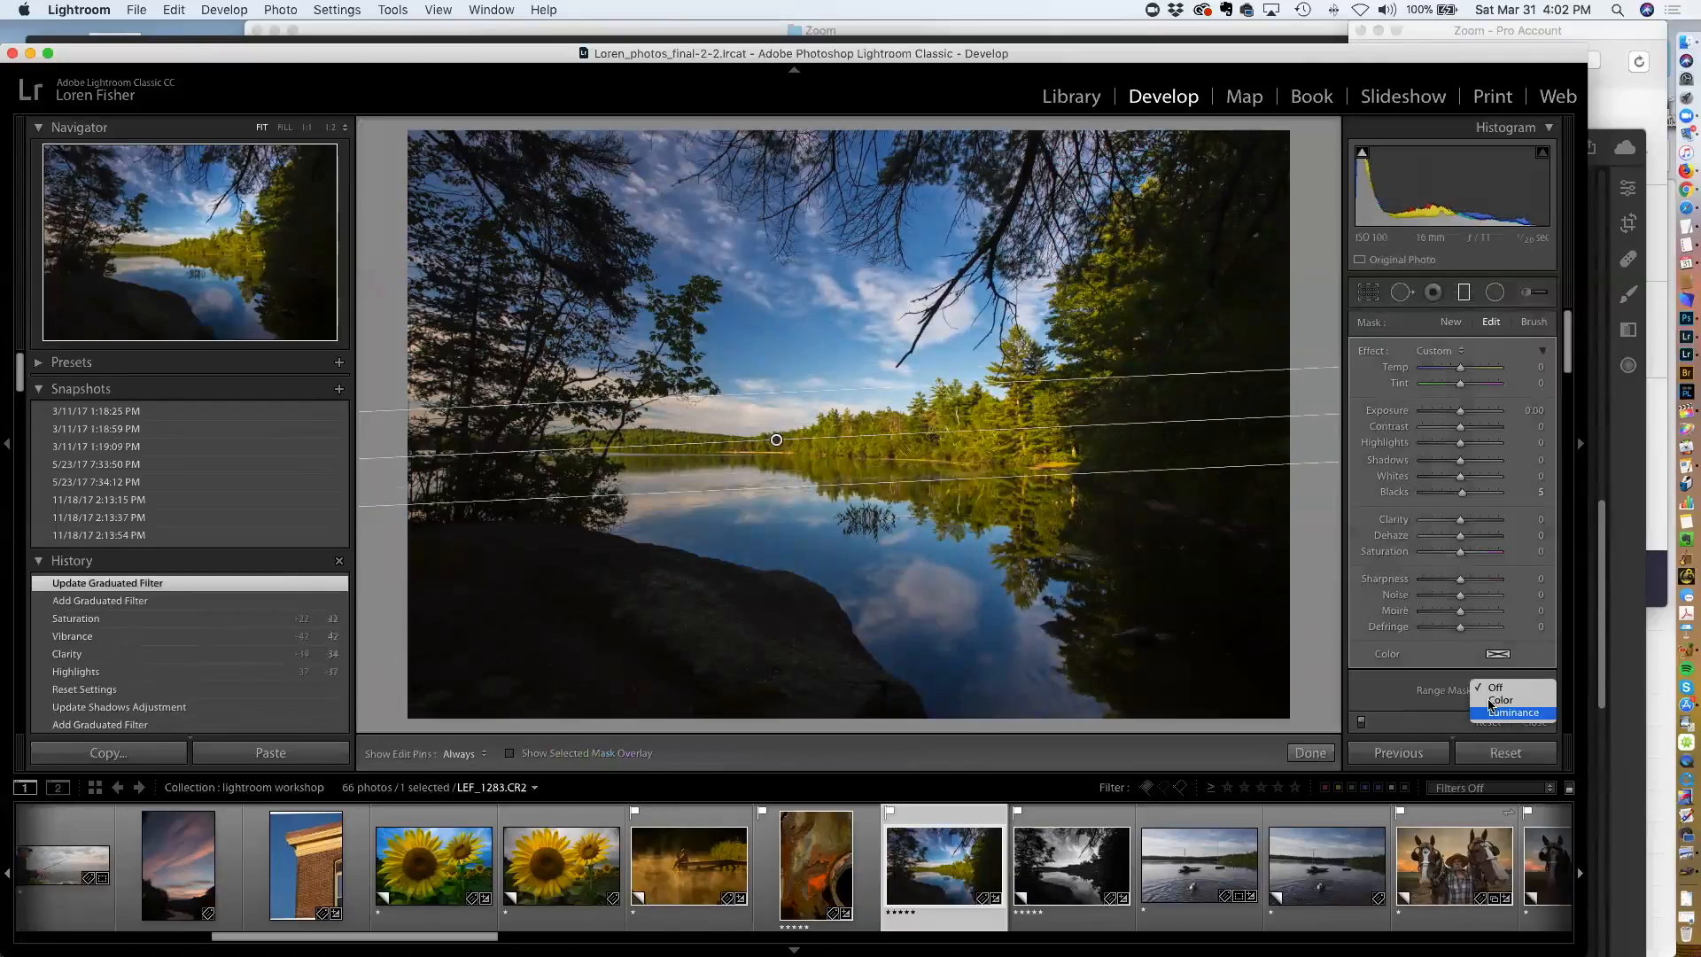
{"action": "left_click", "coordinate": [1480, 700]}
{"action": "left_click", "coordinate": [1370, 690]}
{"action": "left_click_drag", "start_coordinate": [720, 325], "coordinate": [829, 363]}
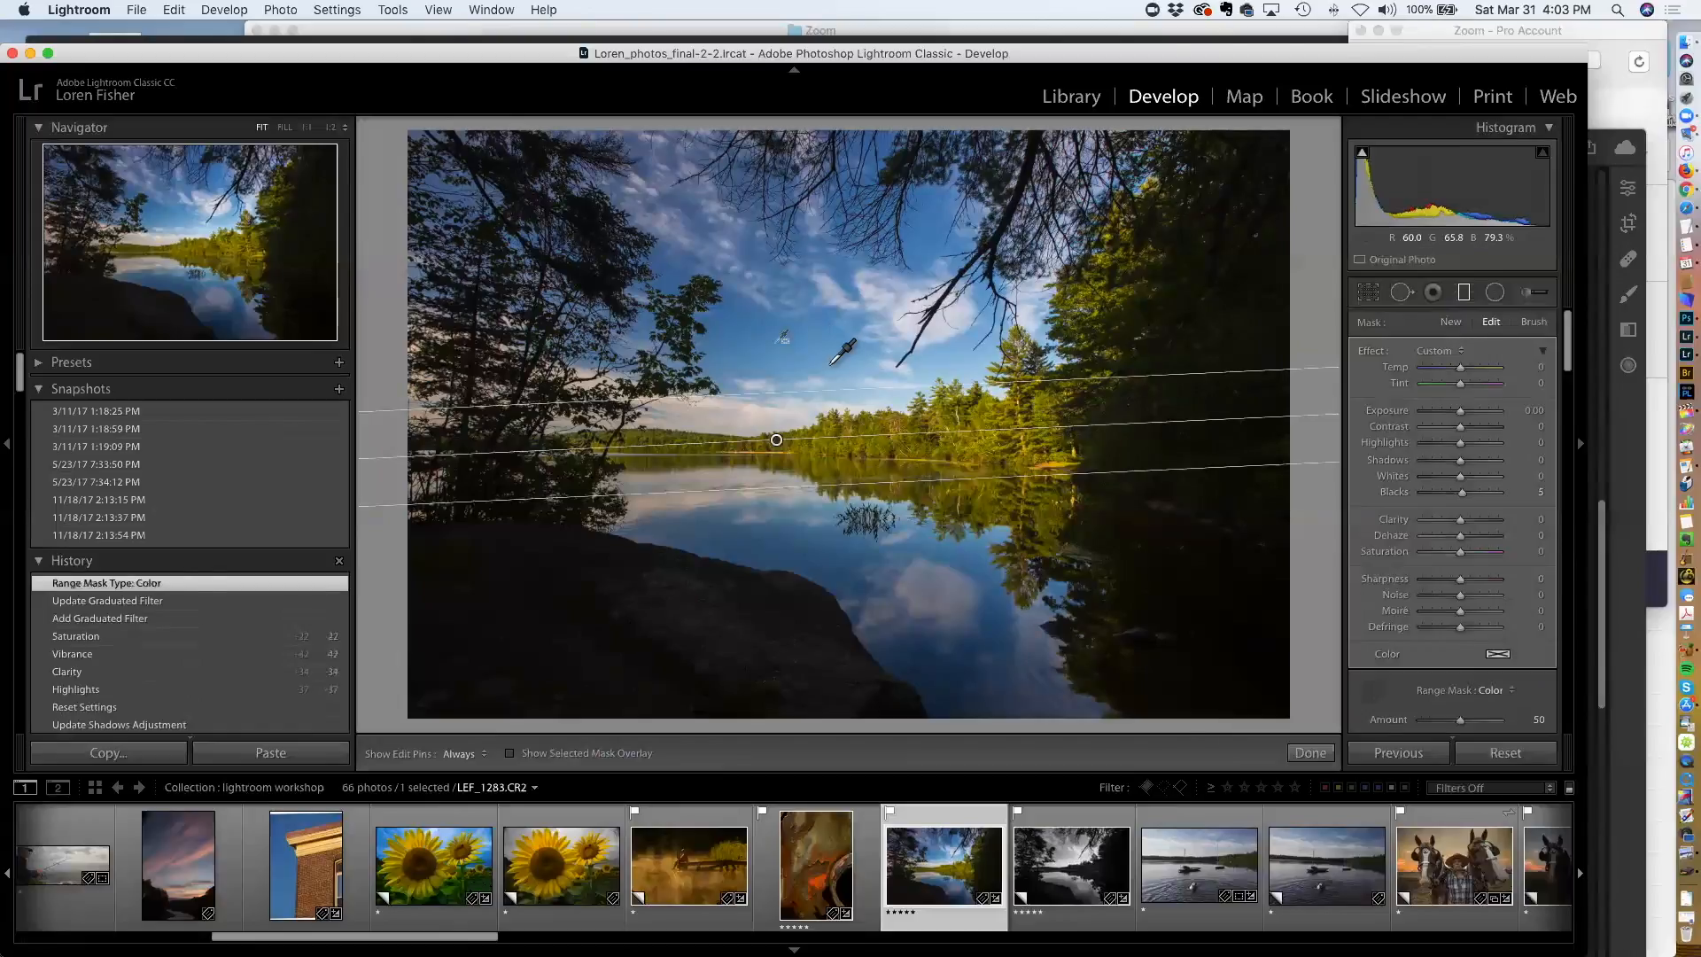
{"action": "key", "text": "o"}
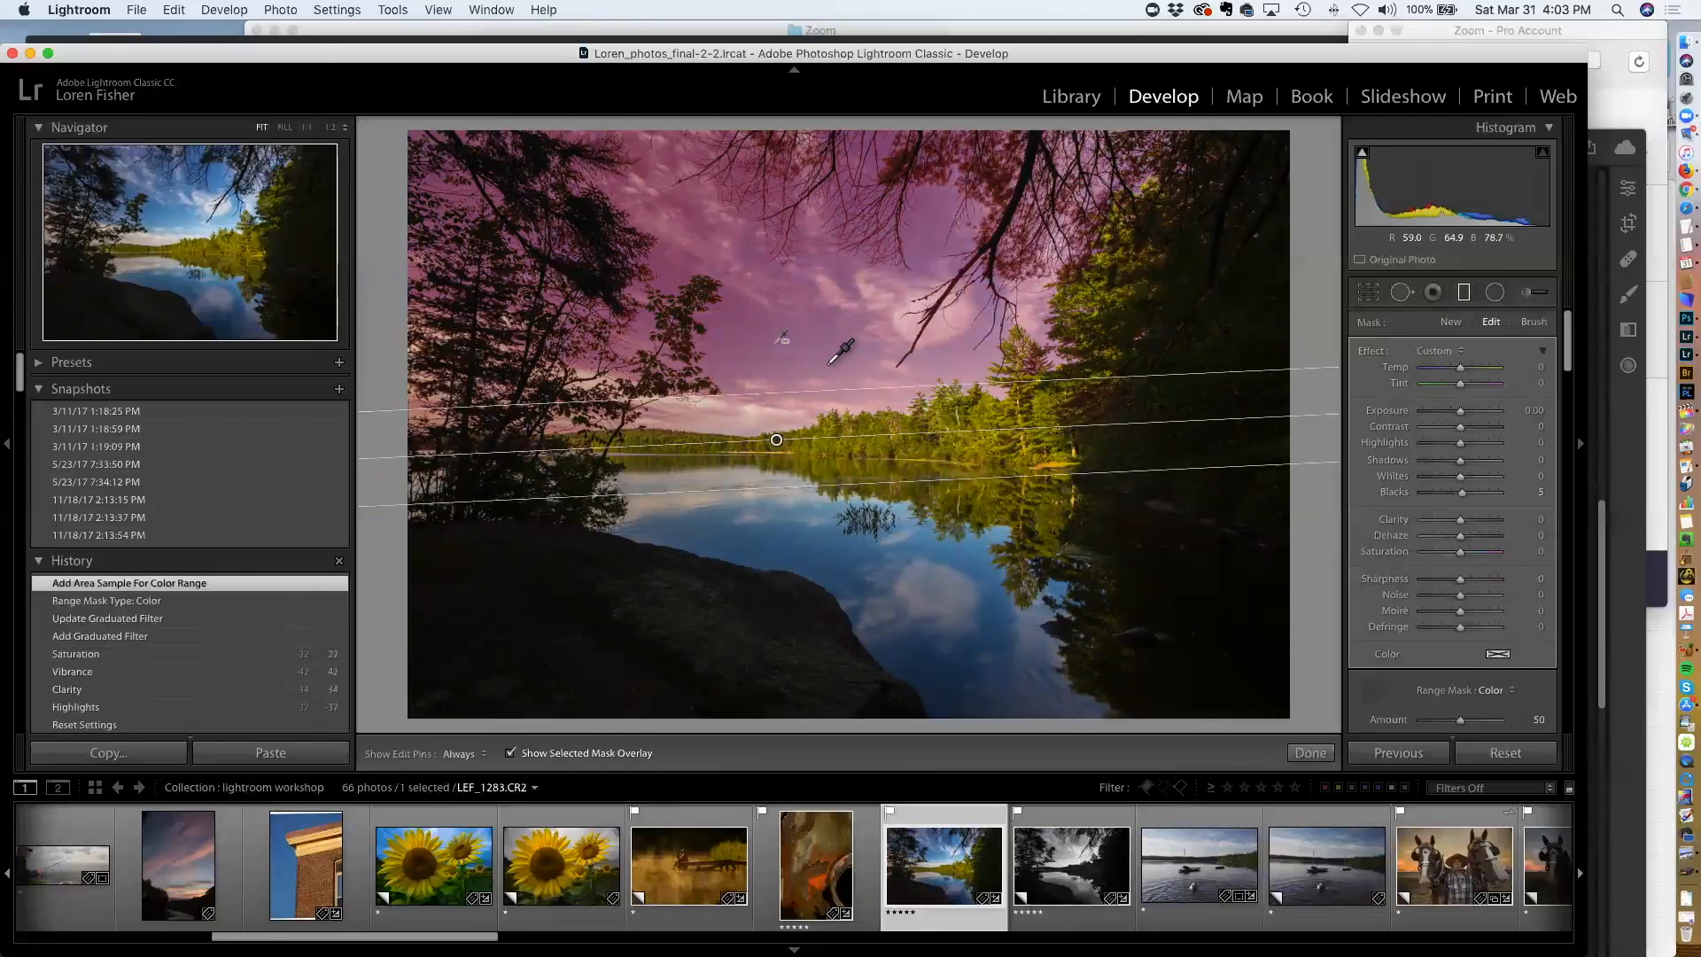
{"action": "key", "text": "o"}
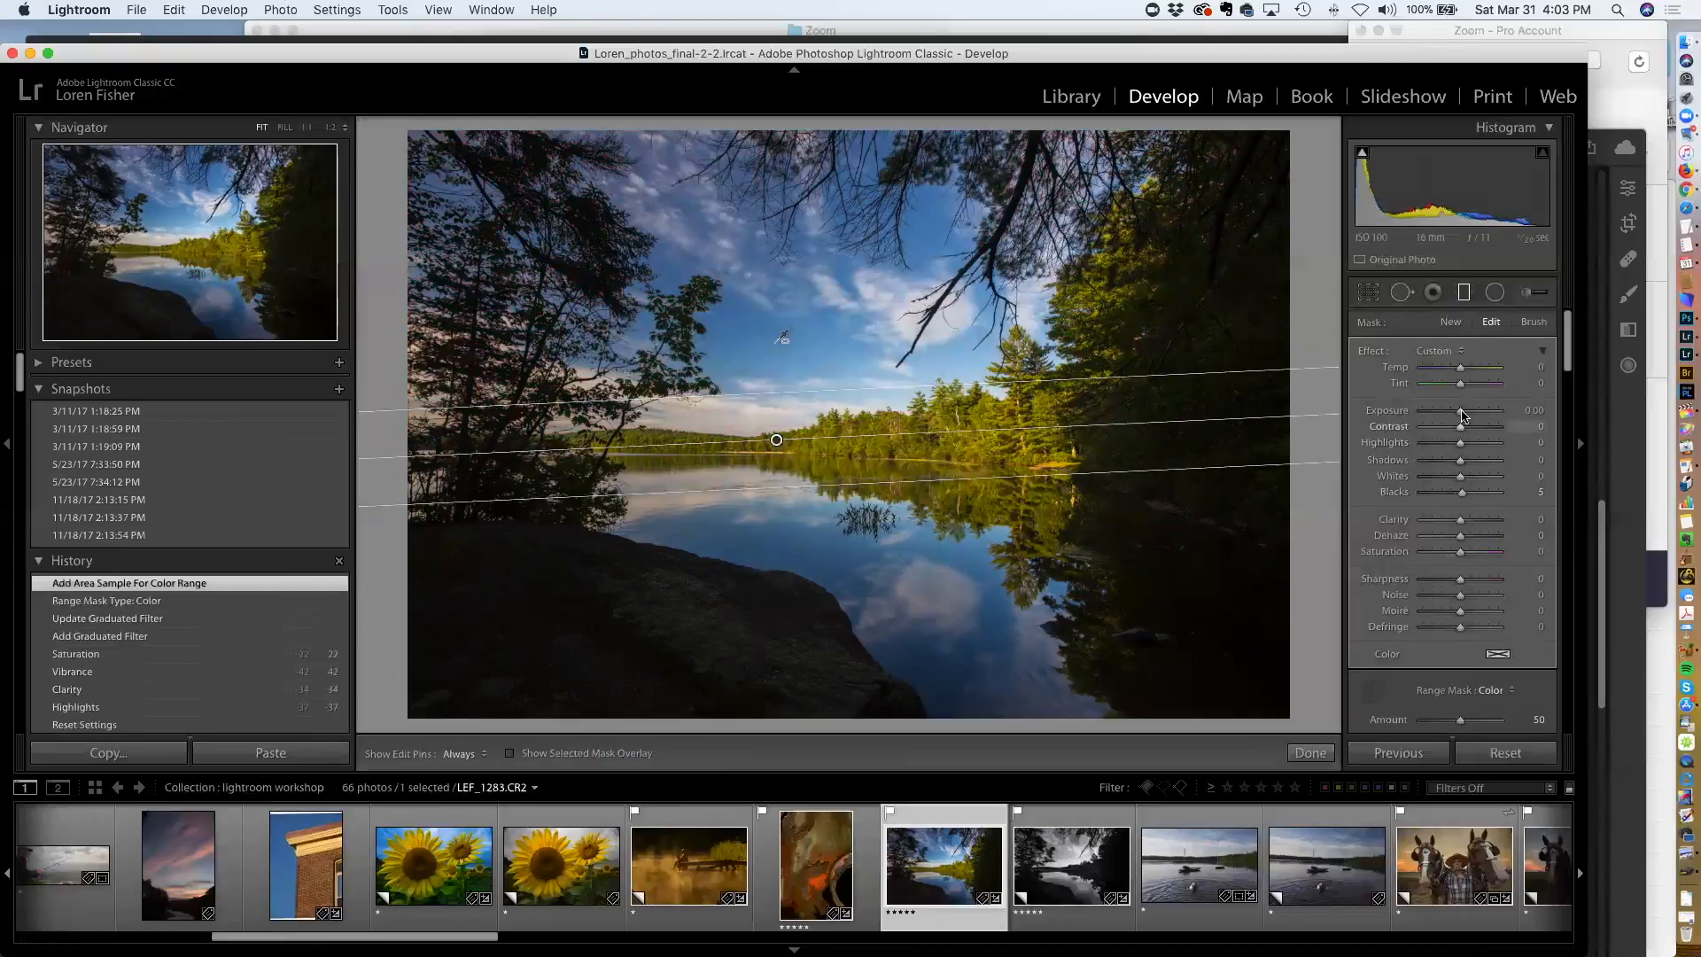
Set the filter's Exposure to -0.35, Highlights -14, Shadows 32, Temp -14 and Dehaze 11
{"action": "left_click_drag", "start_coordinate": [1459, 414], "coordinate": [1455, 413]}
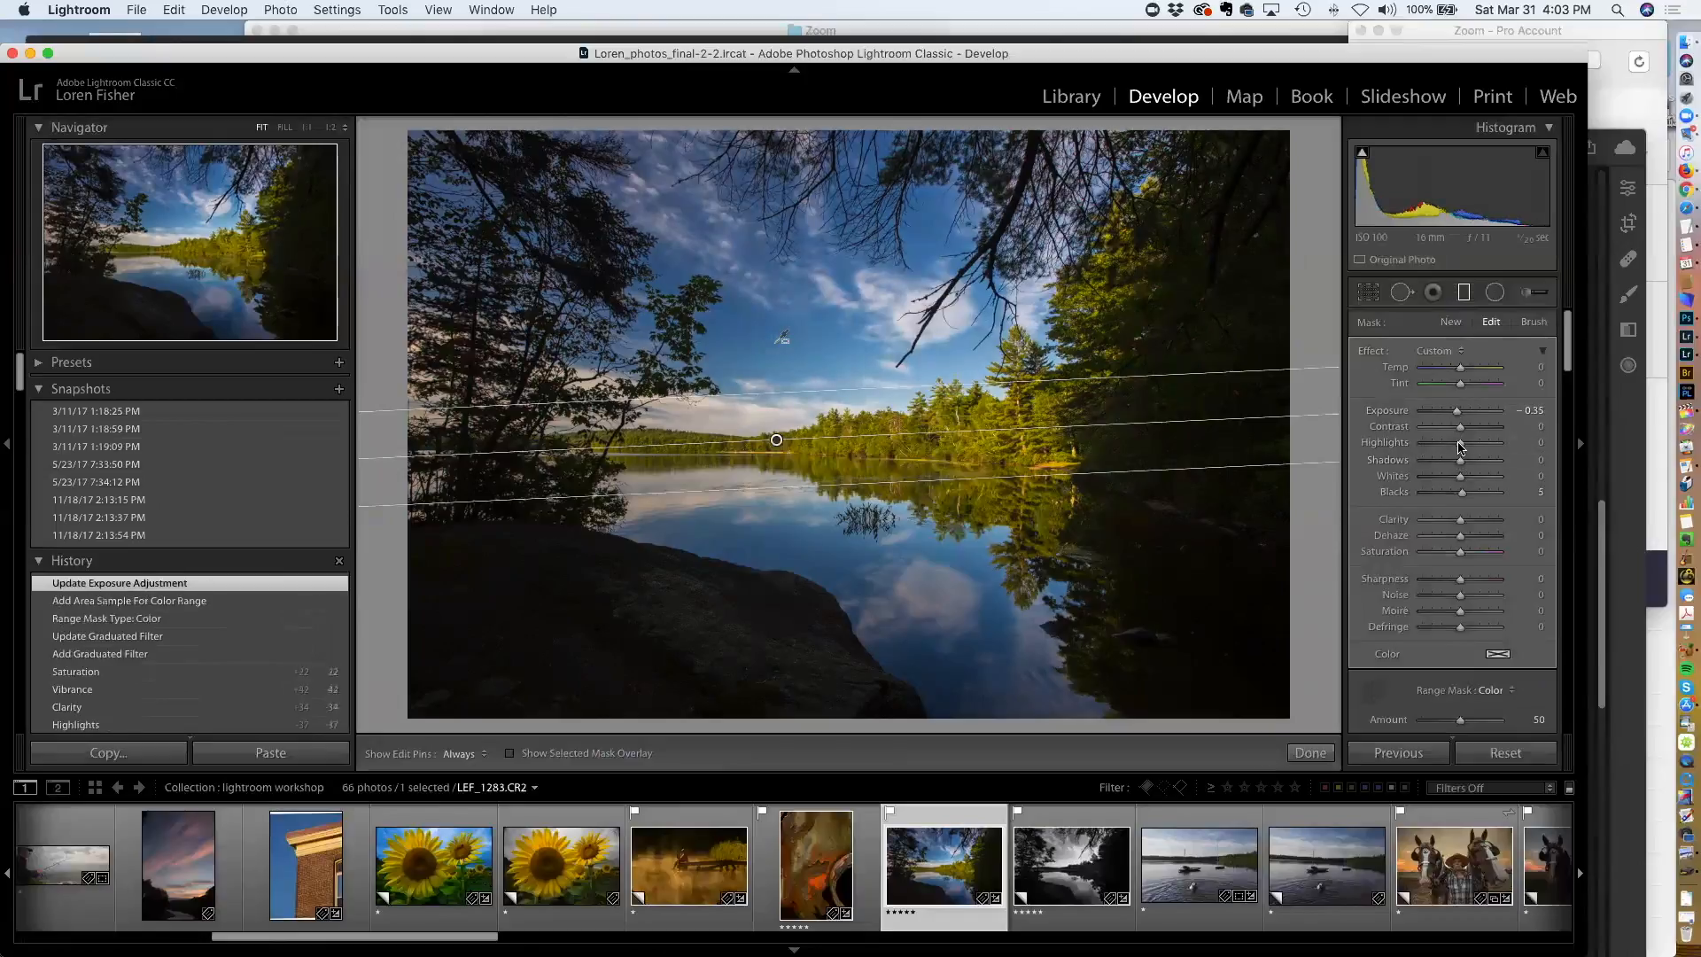
{"action": "left_click_drag", "start_coordinate": [1458, 446], "coordinate": [1471, 460]}
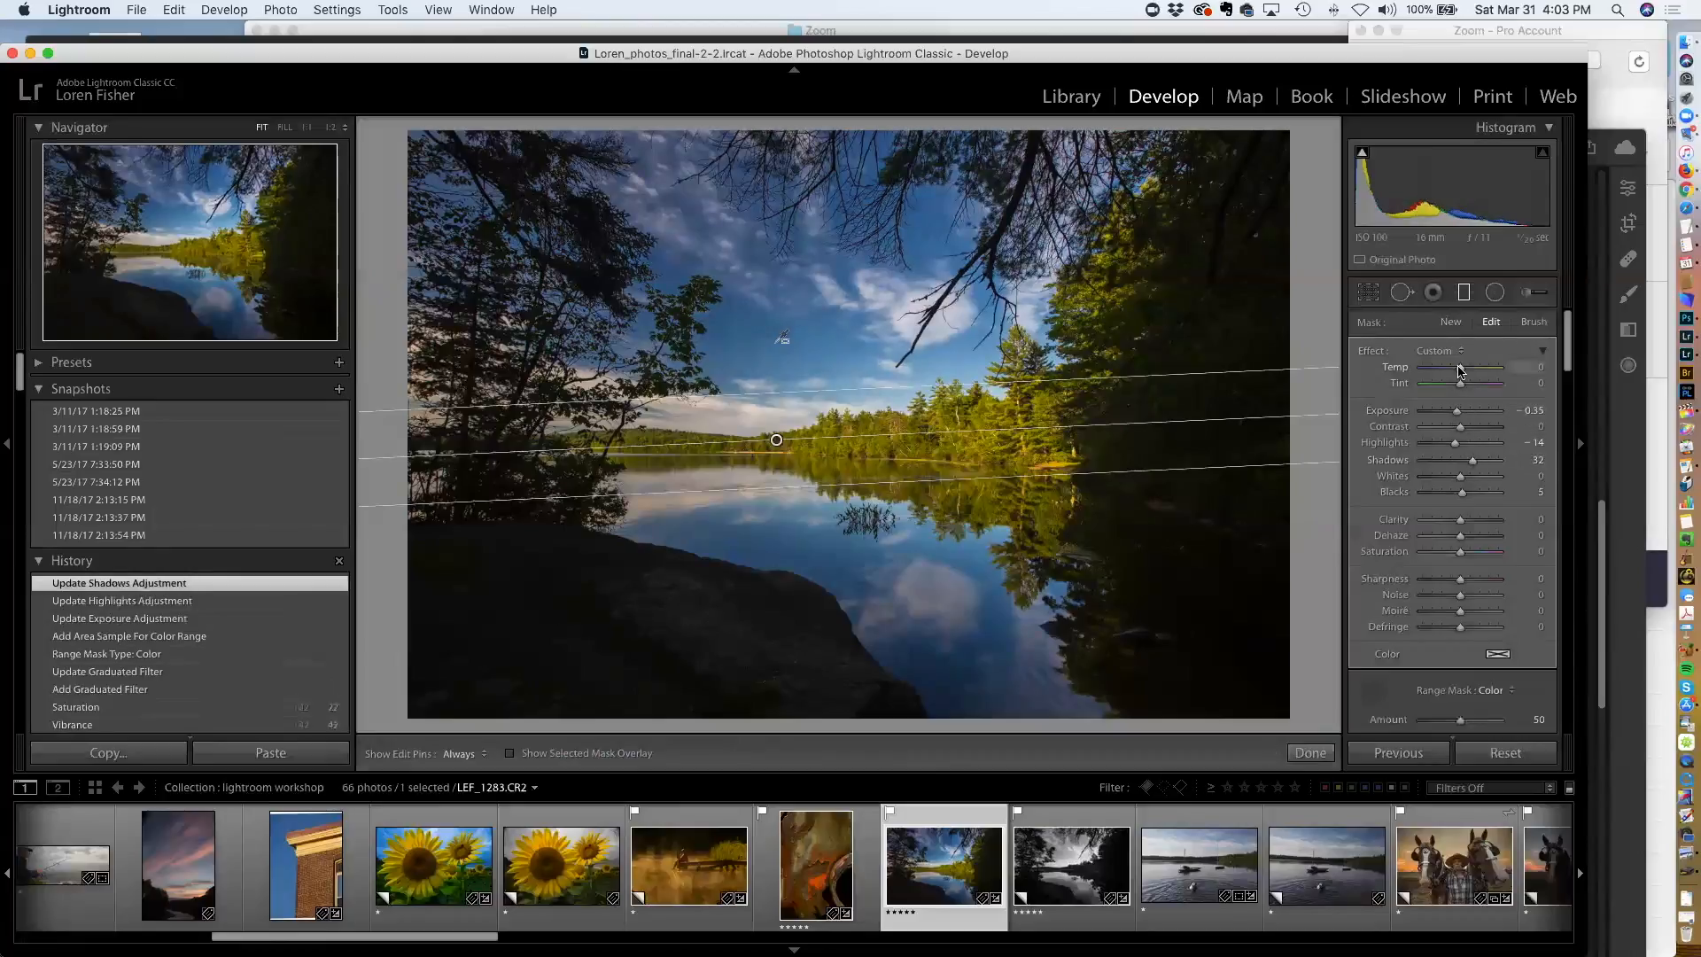
{"action": "left_click_drag", "start_coordinate": [1457, 372], "coordinate": [1455, 370]}
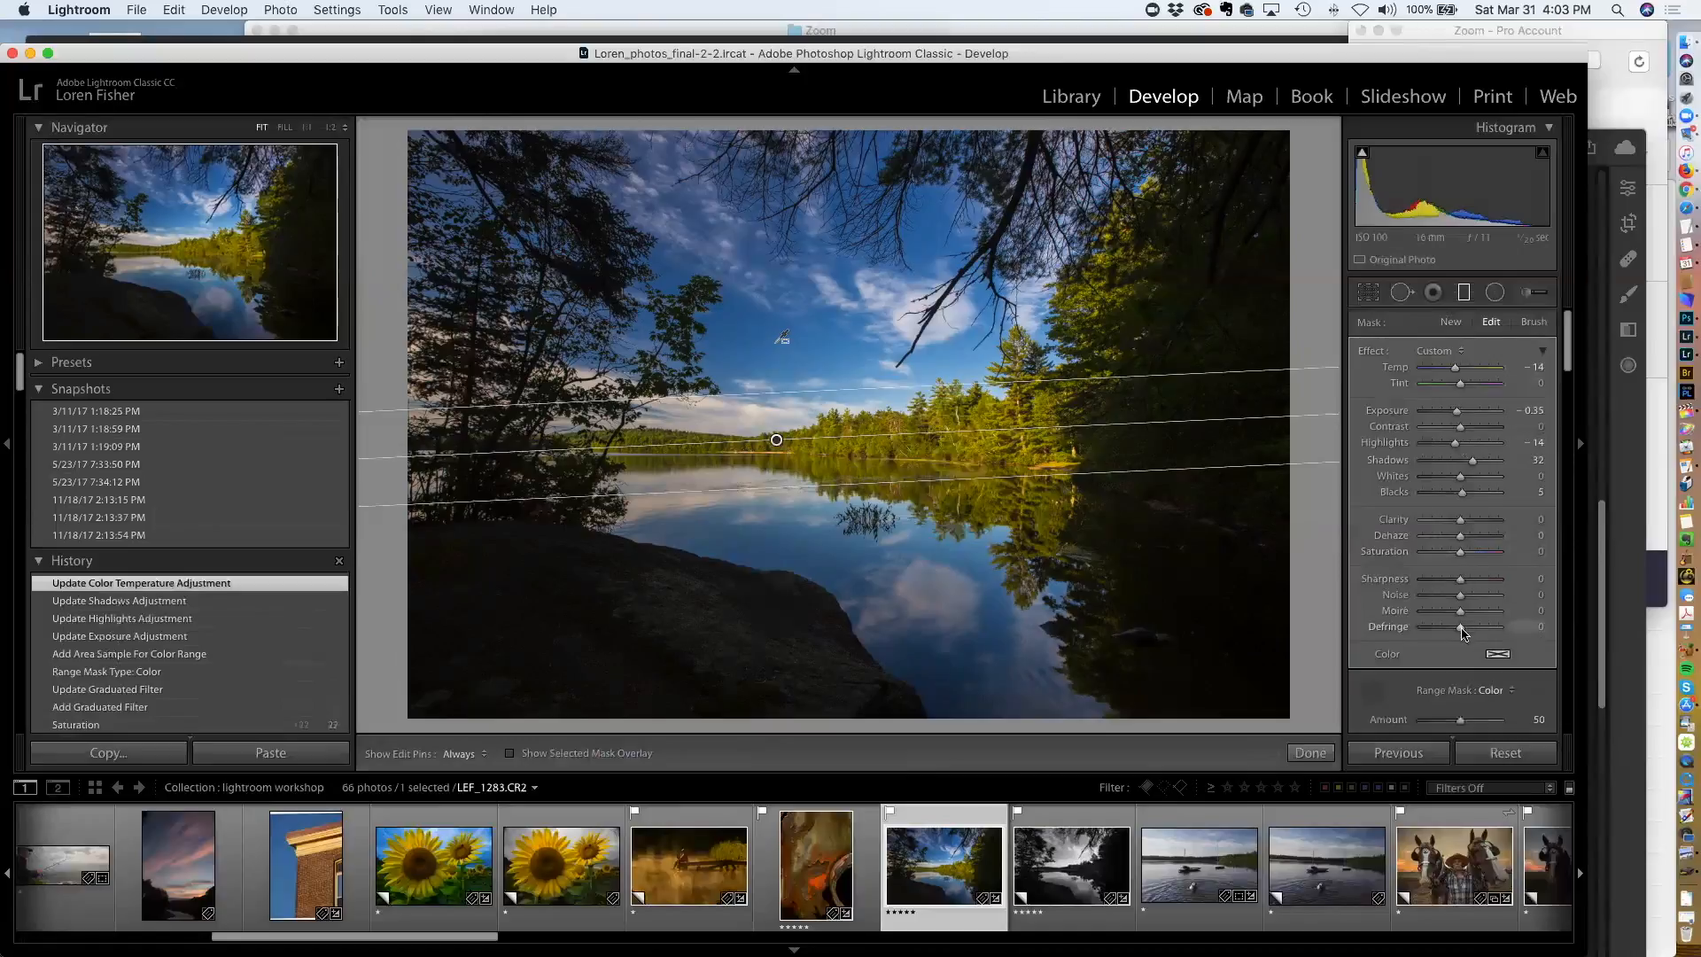
{"action": "left_click_drag", "start_coordinate": [1466, 542], "coordinate": [1475, 542]}
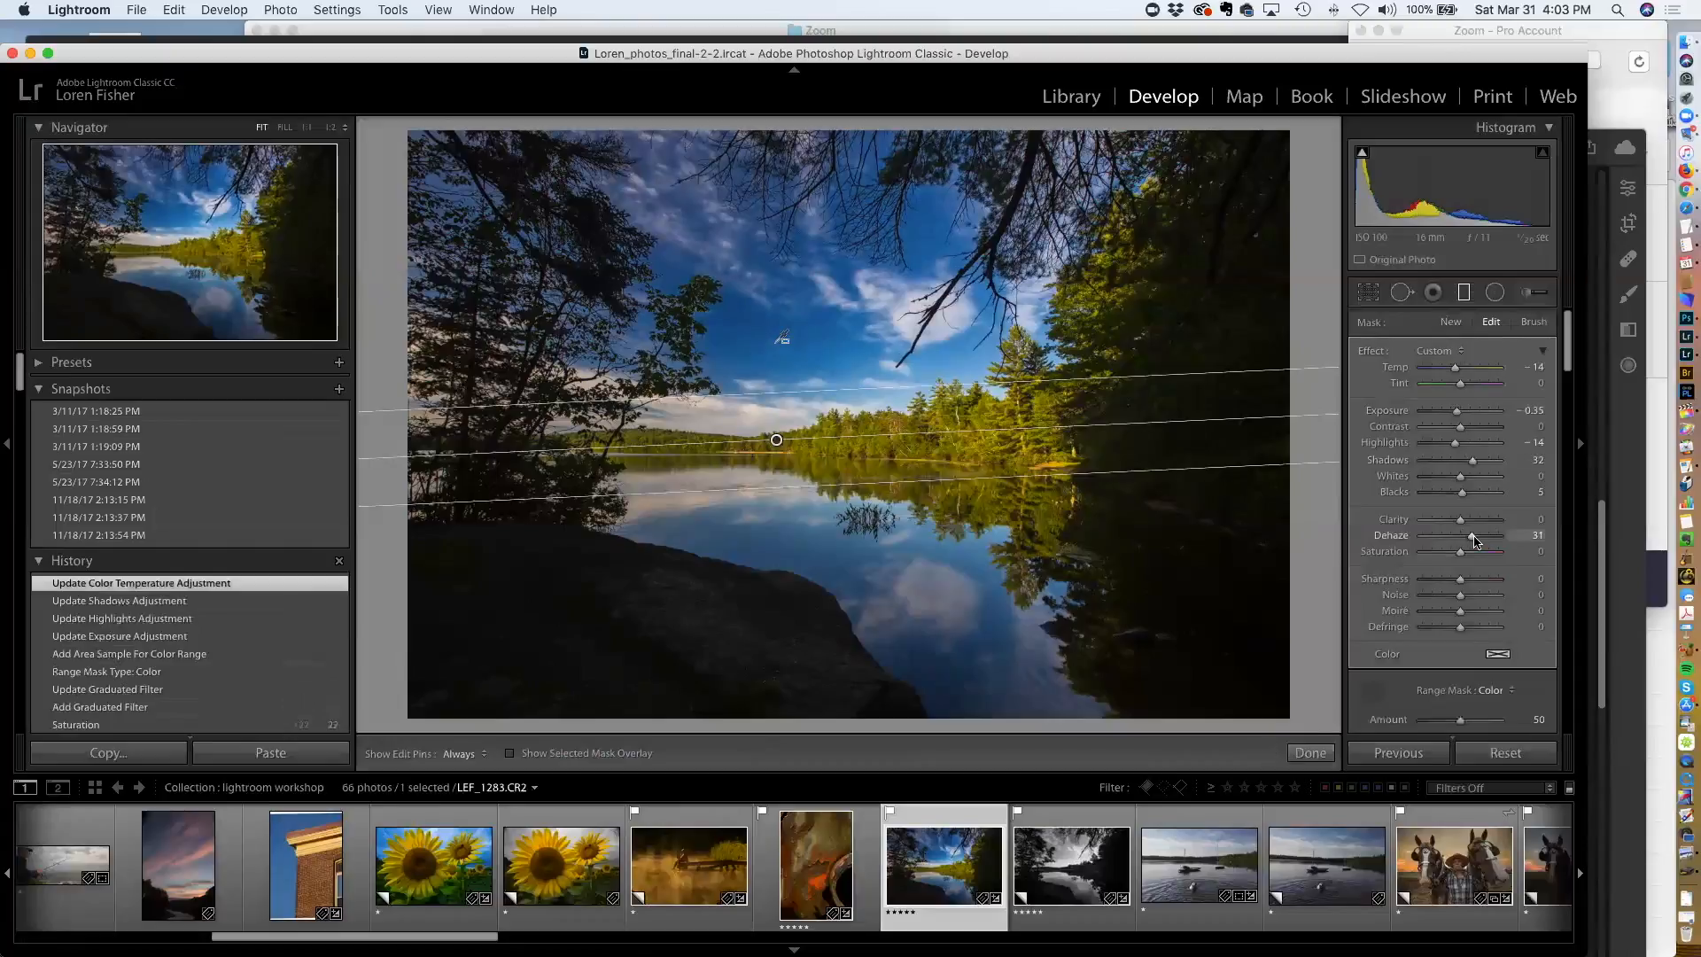
{"action": "left_click_drag", "start_coordinate": [1476, 540], "coordinate": [1463, 542]}
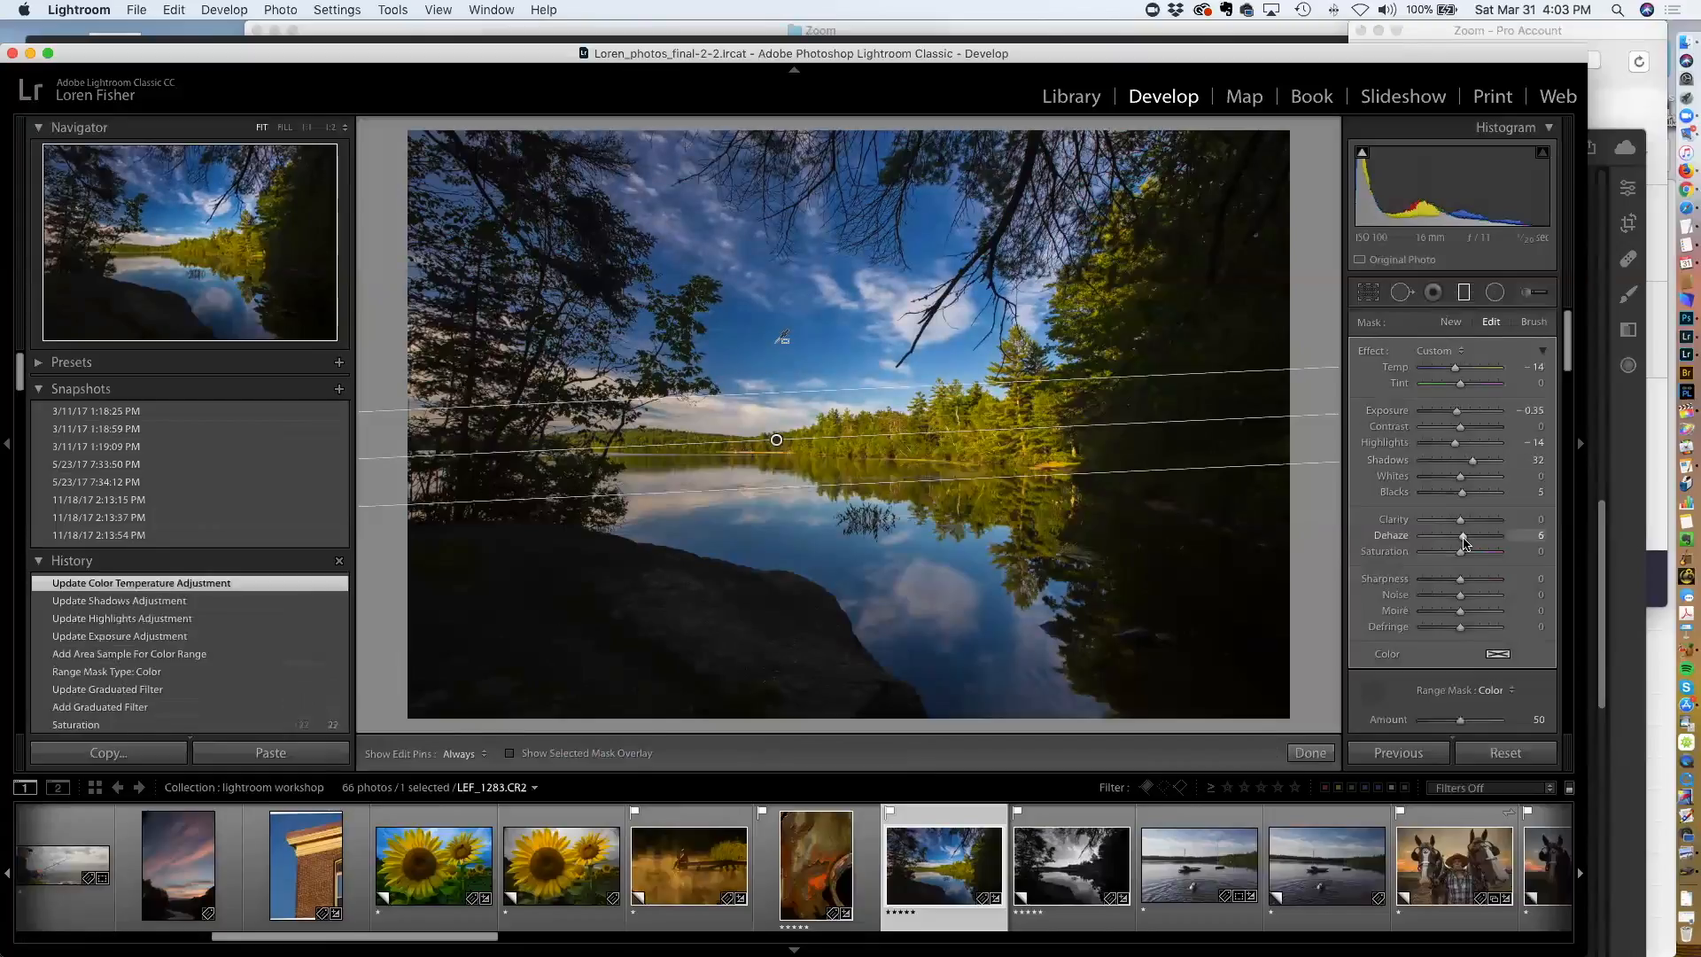
{"action": "left_click_drag", "start_coordinate": [1466, 544], "coordinate": [1468, 540]}
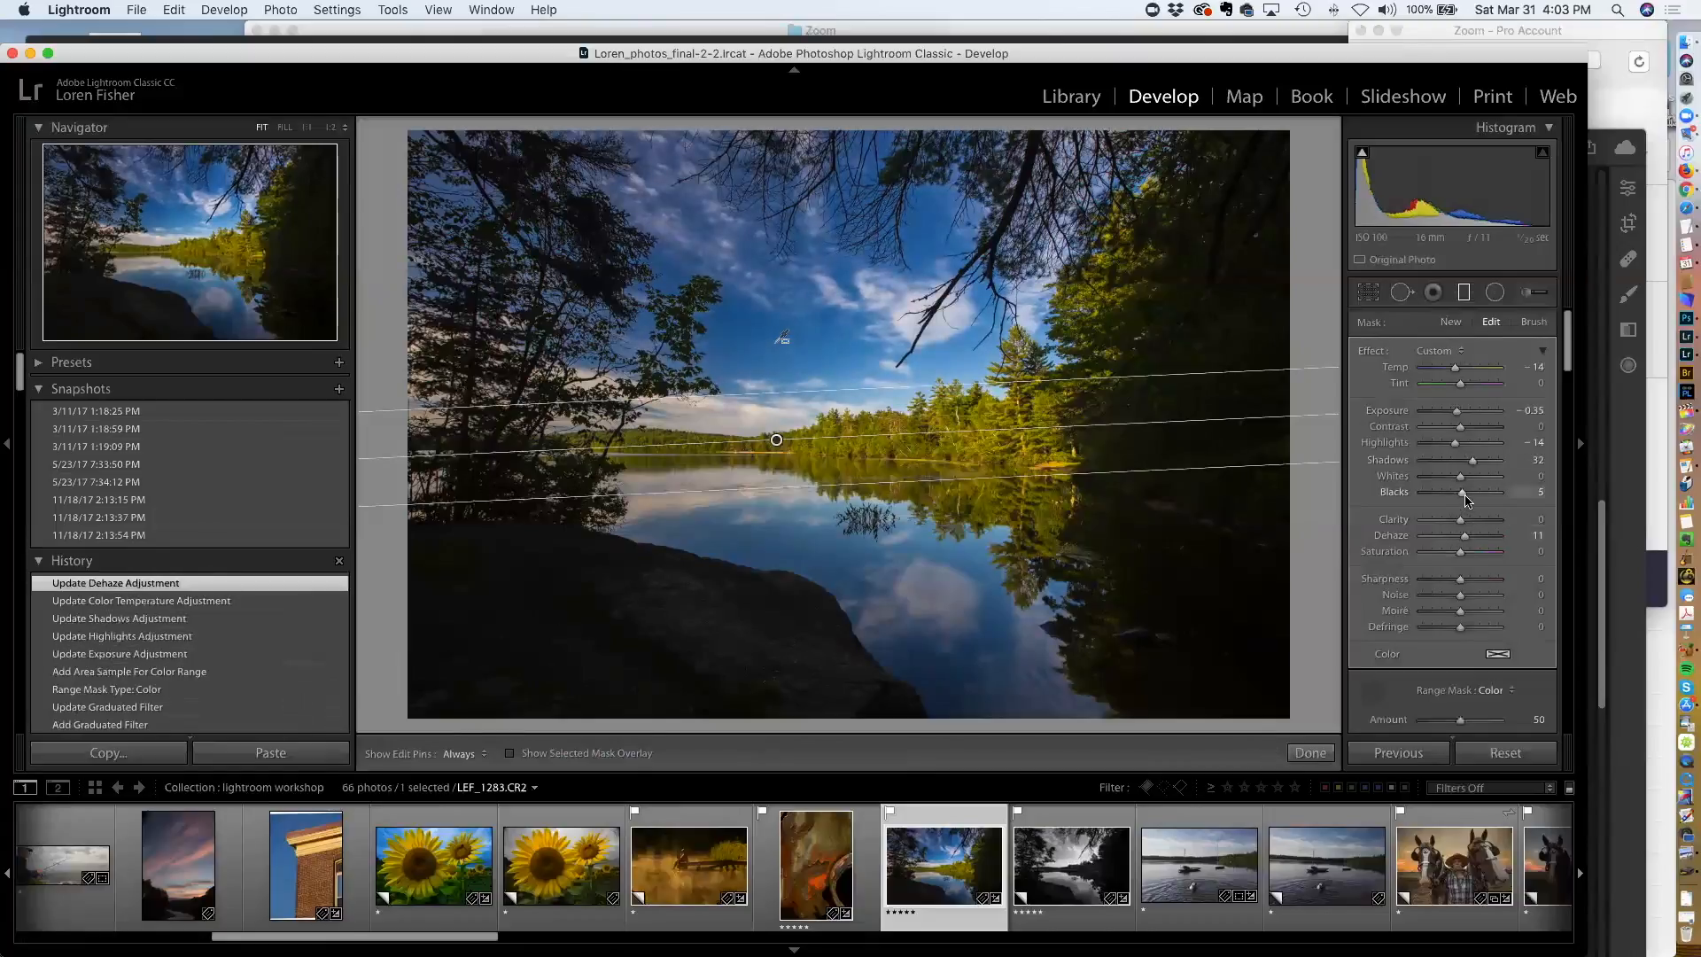
Close the graduated filter and set the lake photo's Blacks to -17
{"action": "key", "text": "m"}
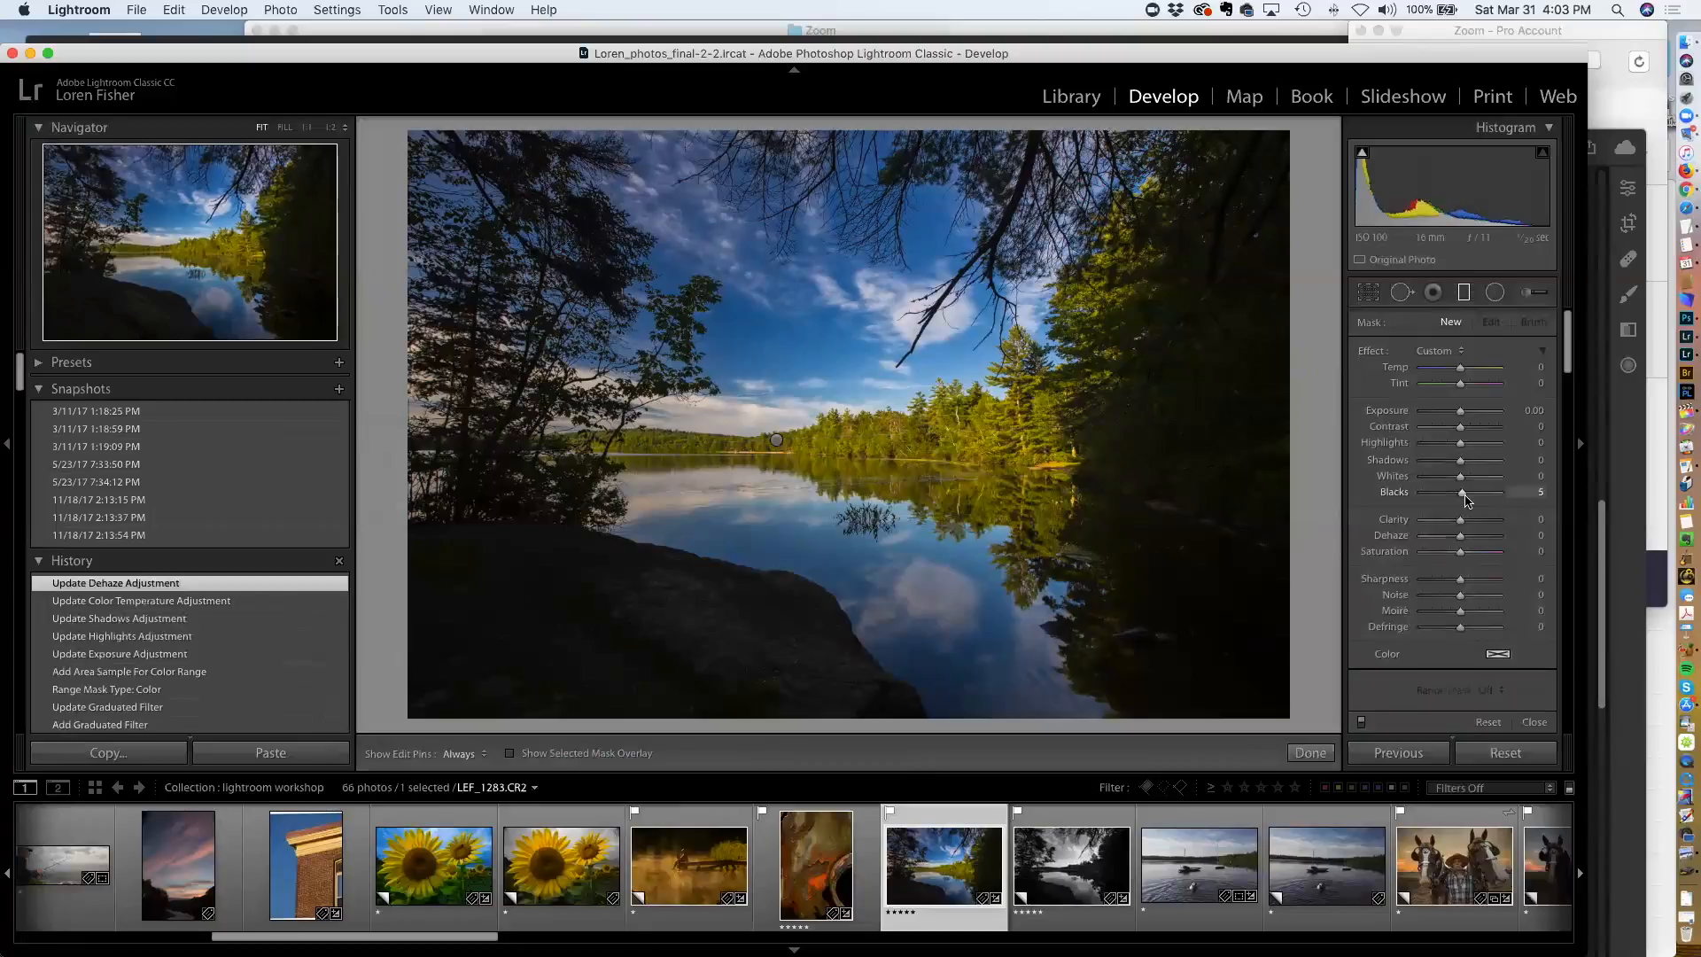
{"action": "left_click_drag", "start_coordinate": [1459, 554], "coordinate": [1453, 558]}
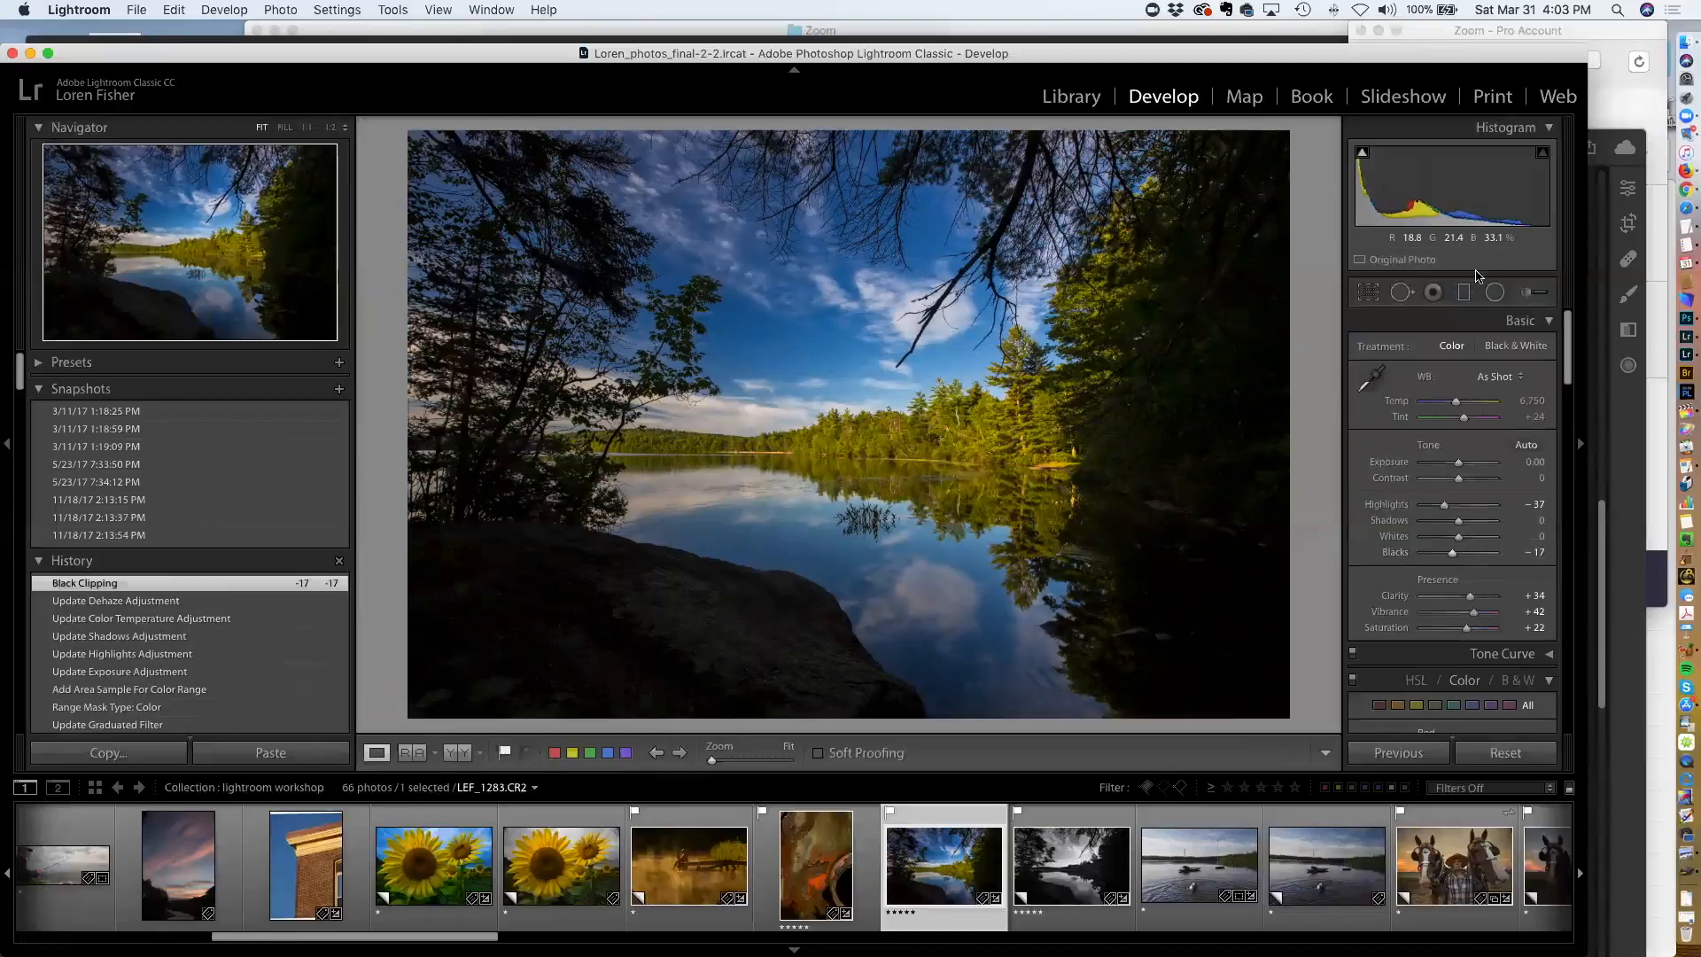
Open the Adjustment Brush, then hide Lightroom and bring it back from the dock
{"action": "left_click", "coordinate": [1544, 293]}
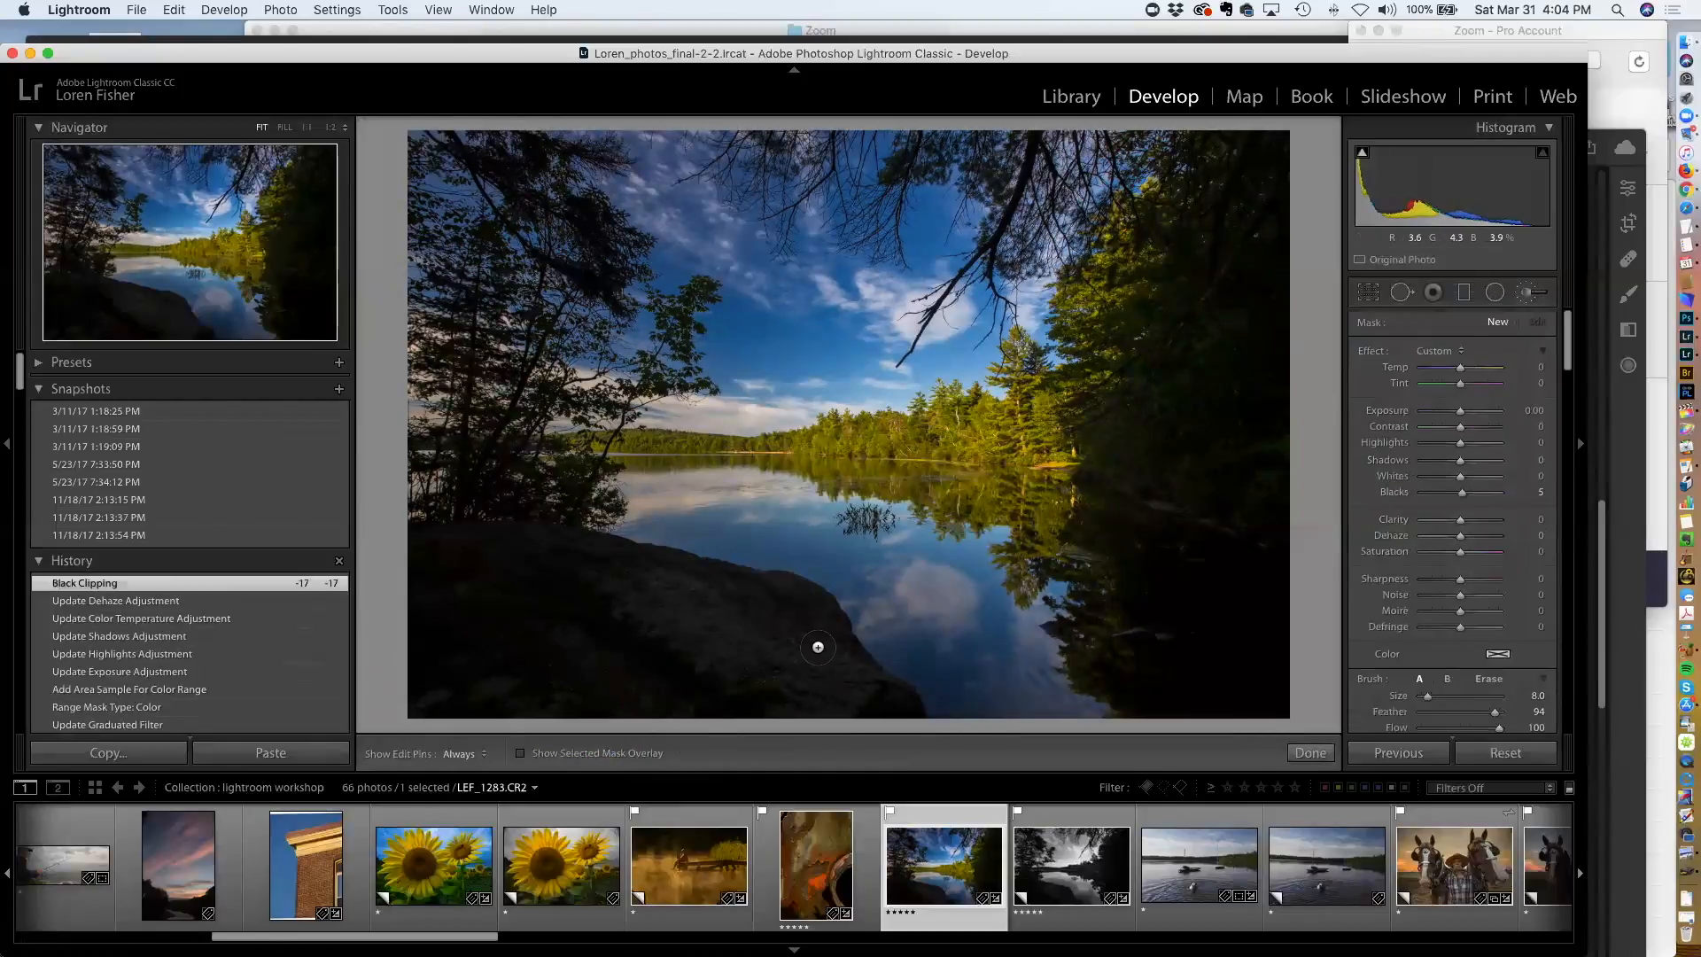
{"action": "key", "text": "h"}
{"action": "key", "text": "super+h"}
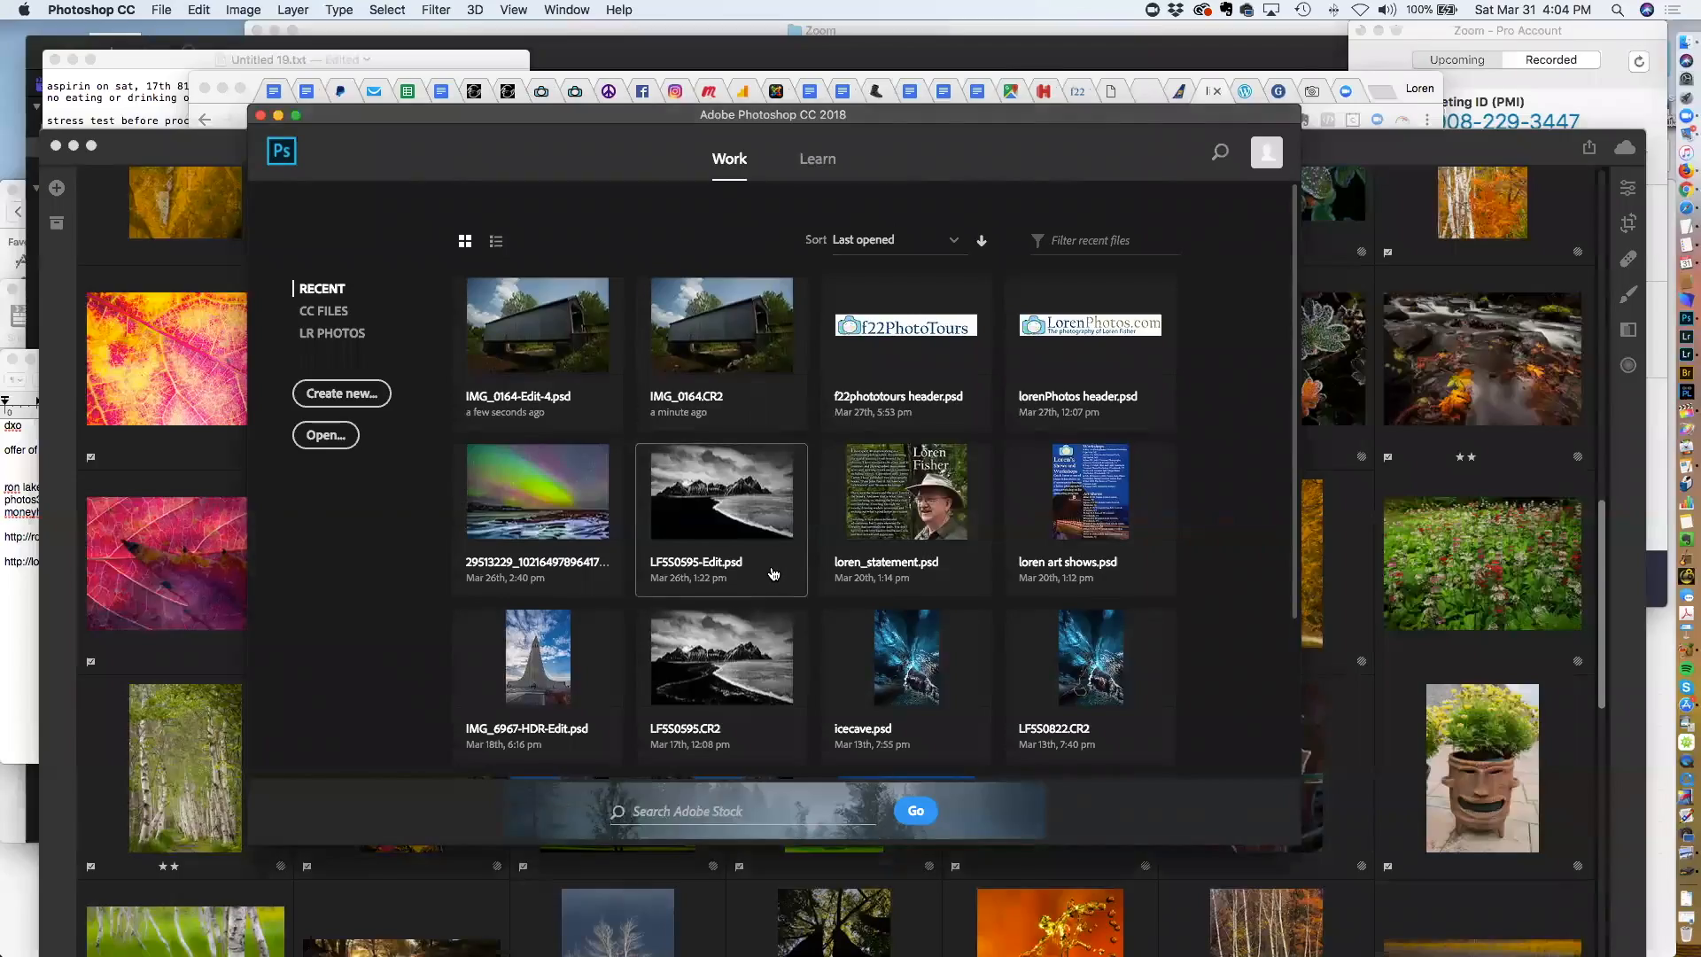
{"action": "left_click", "coordinate": [1688, 338]}
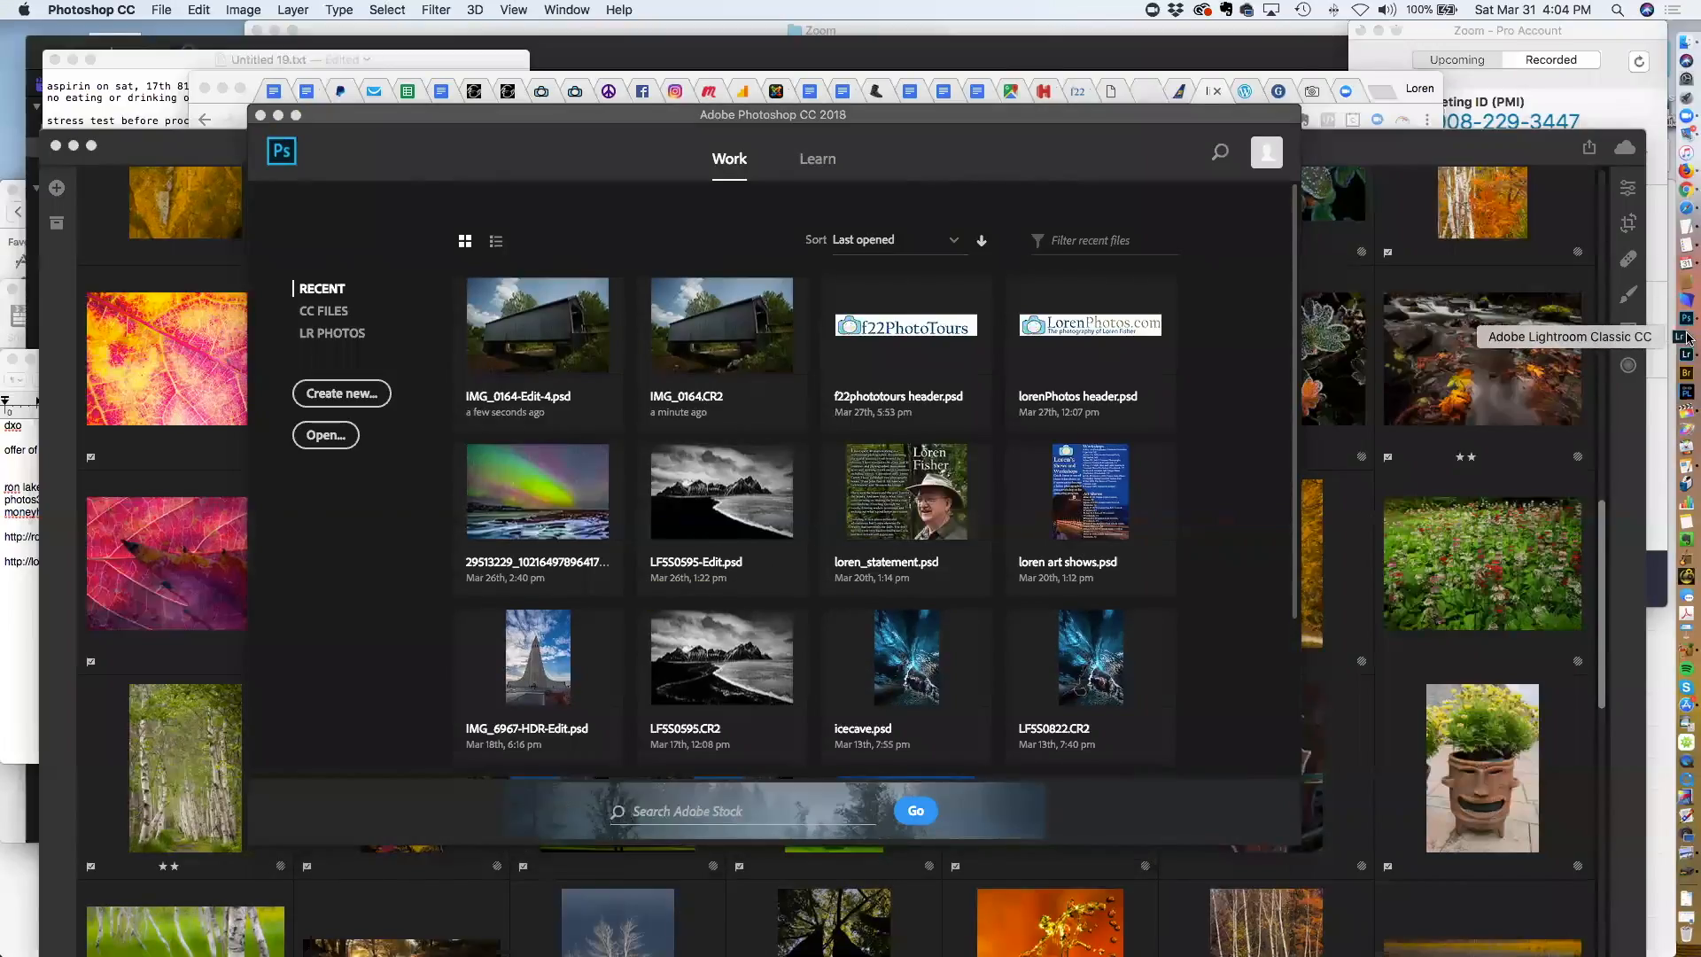
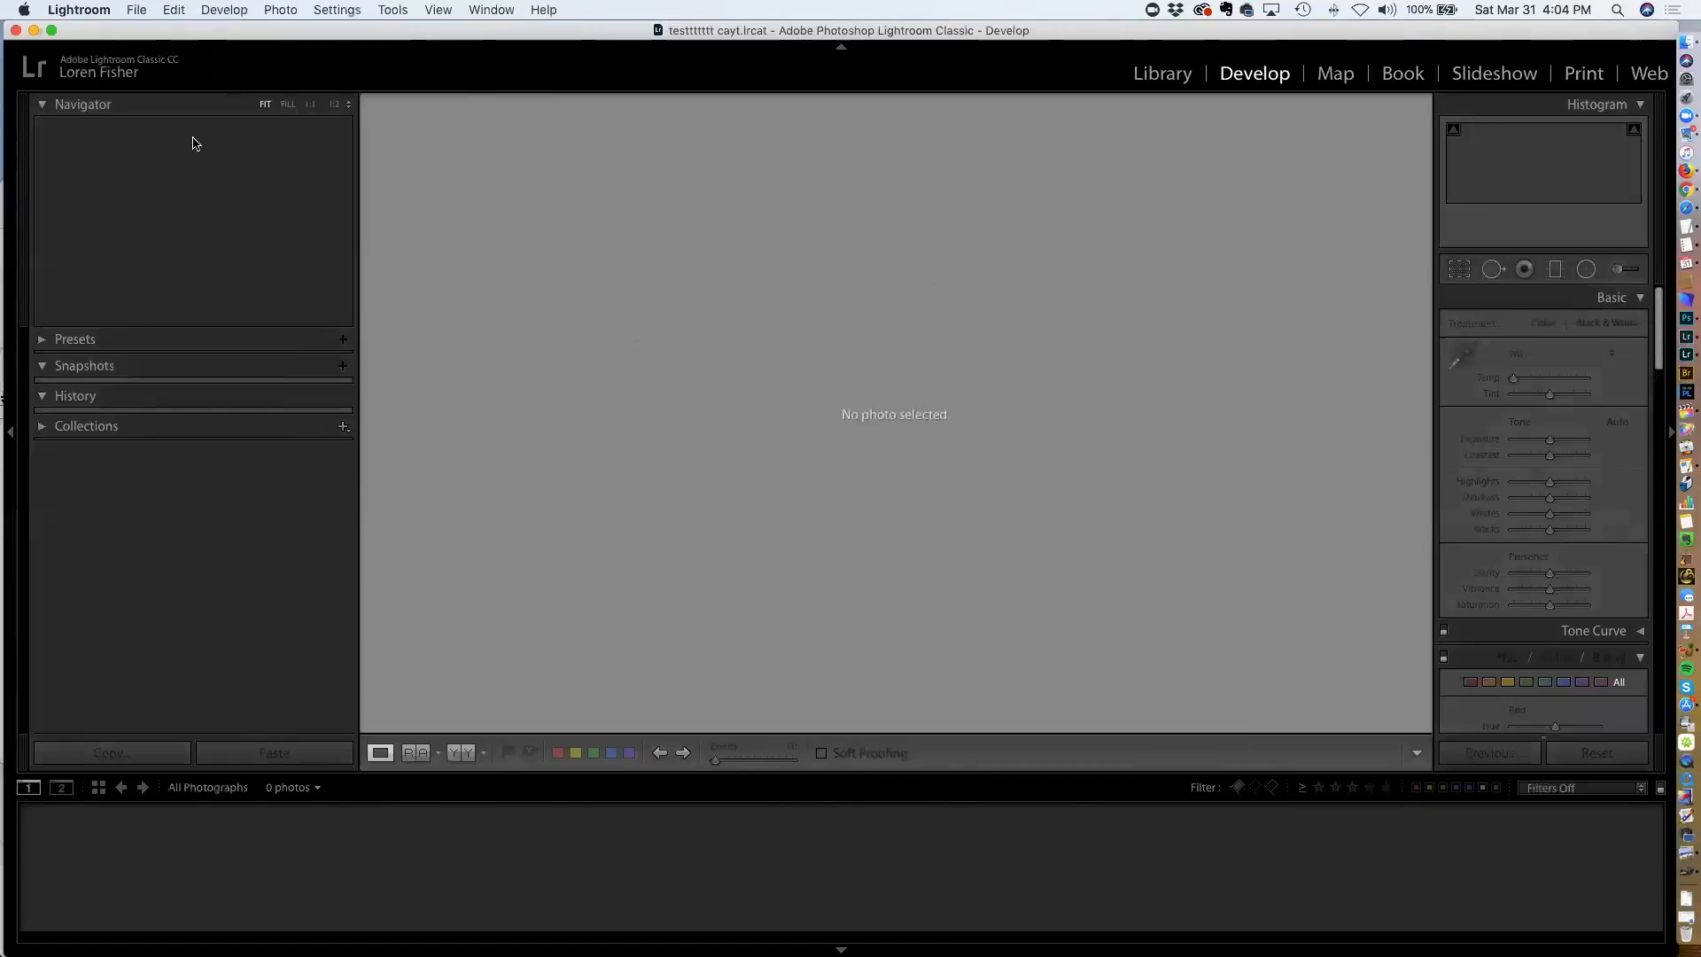
{"action": "left_click_drag", "start_coordinate": [108, 35], "coordinate": [110, 52]}
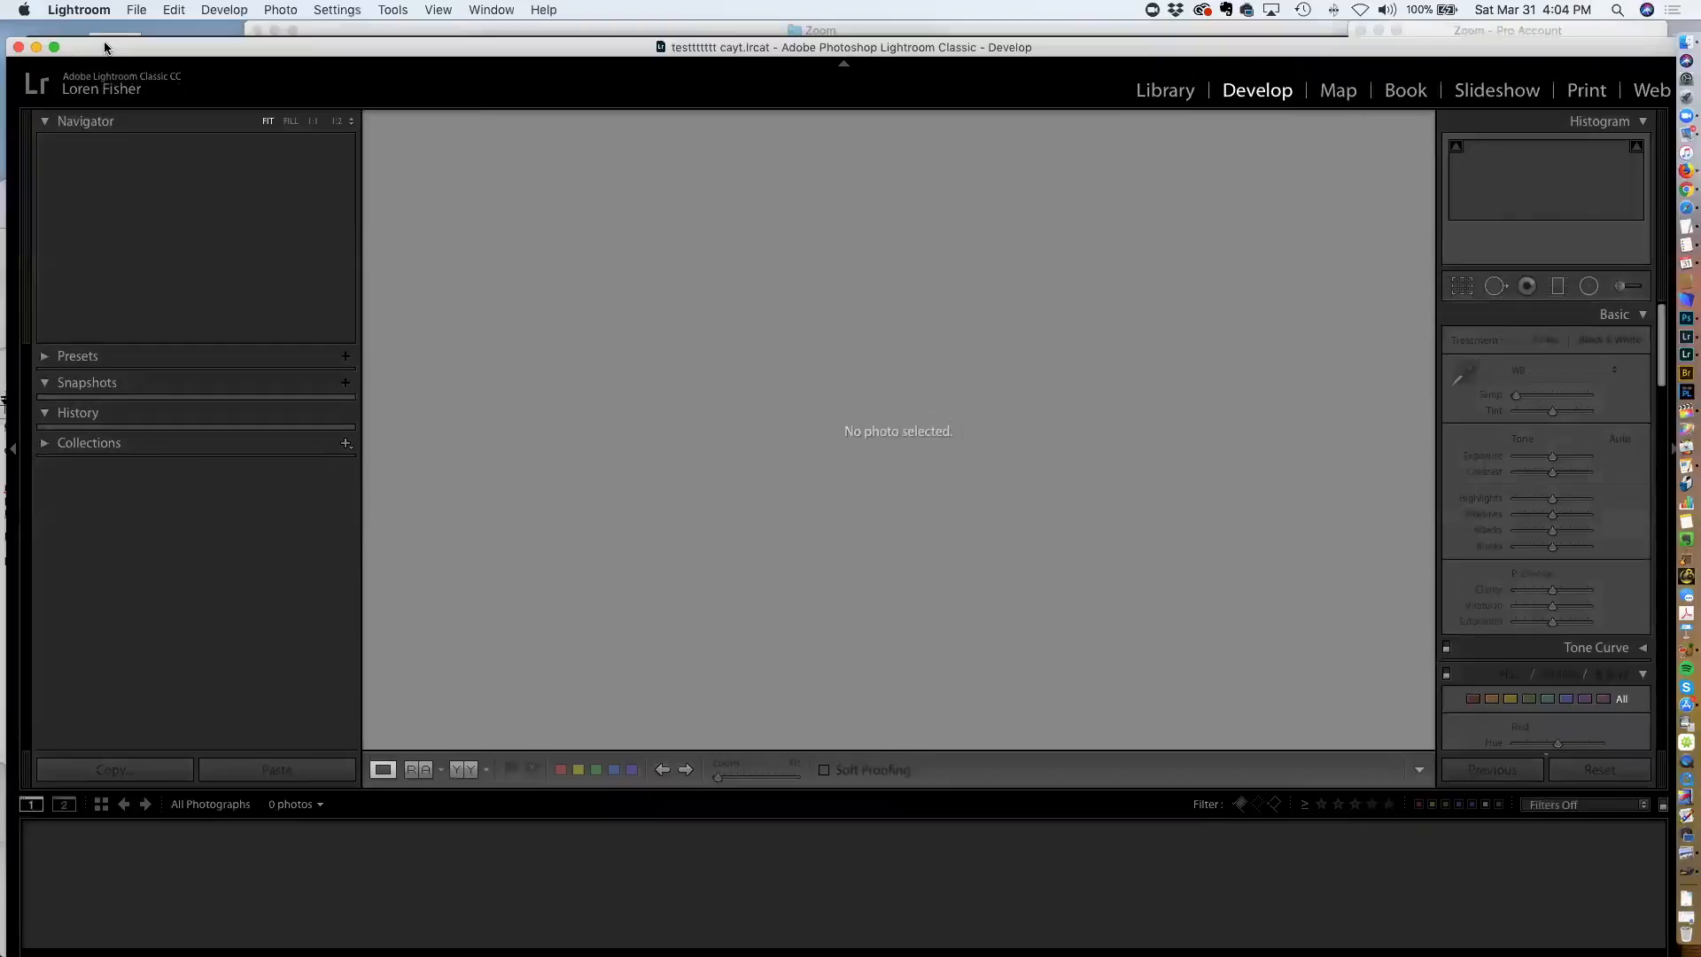
{"action": "key", "text": "ctrl+super+f"}
{"action": "key", "text": "e"}
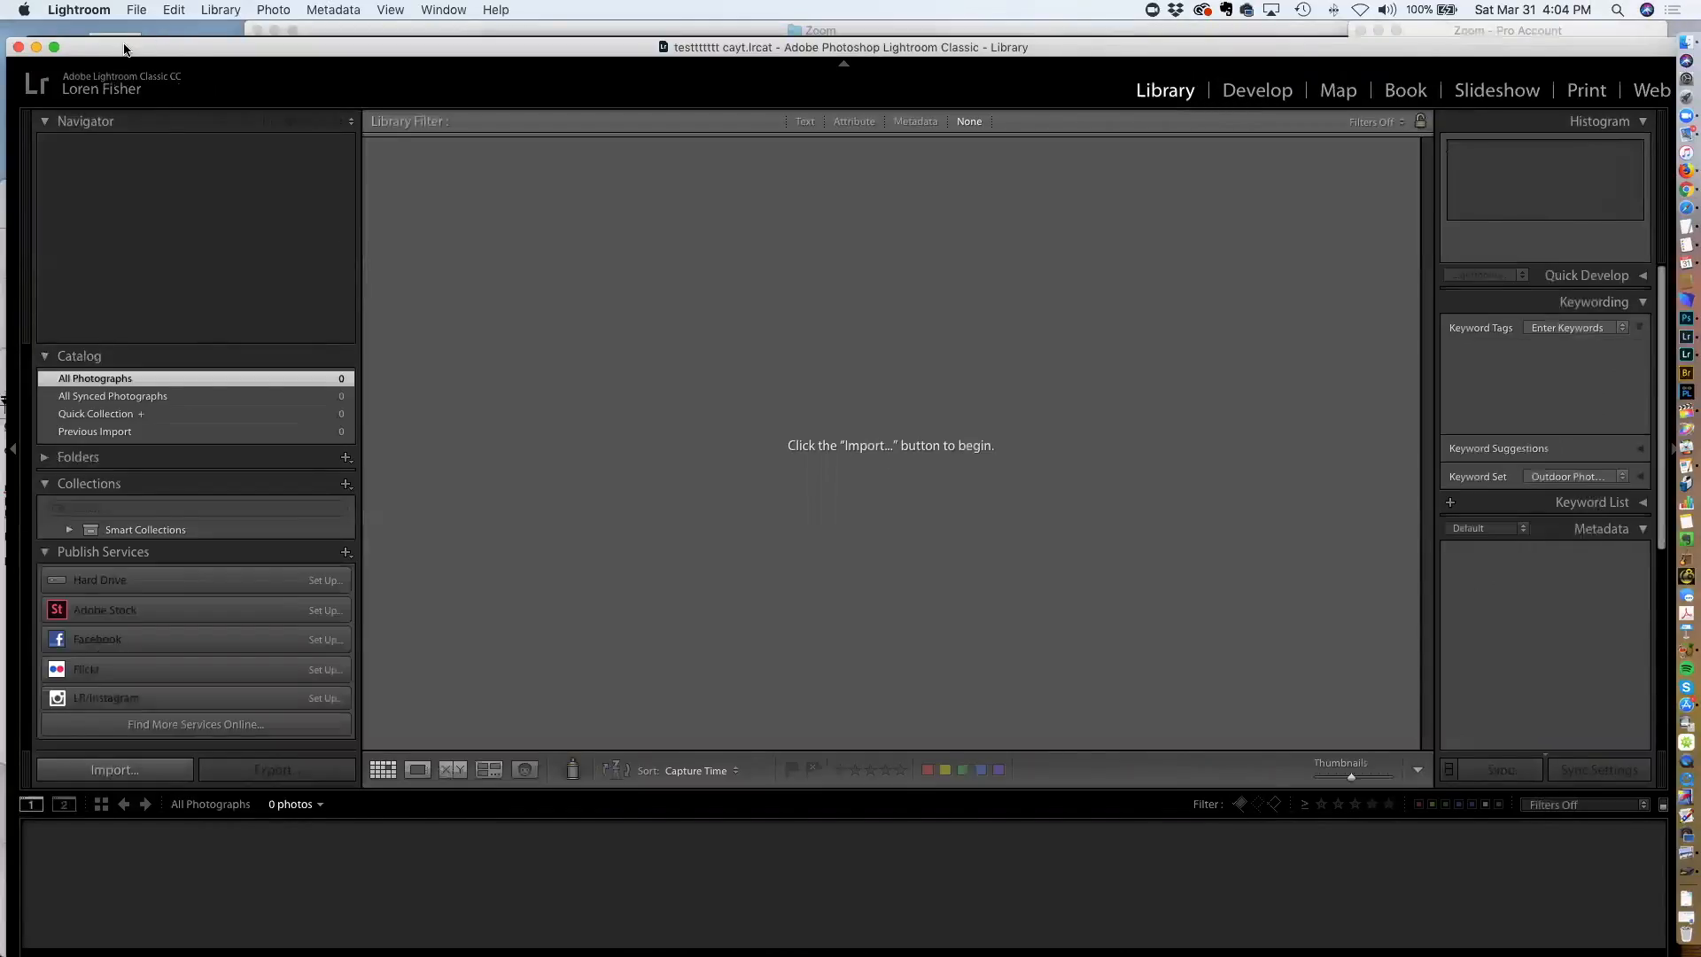
Open the recent catalog Loren_photos_final-2-2.lrcat
{"action": "left_click", "coordinate": [136, 9]}
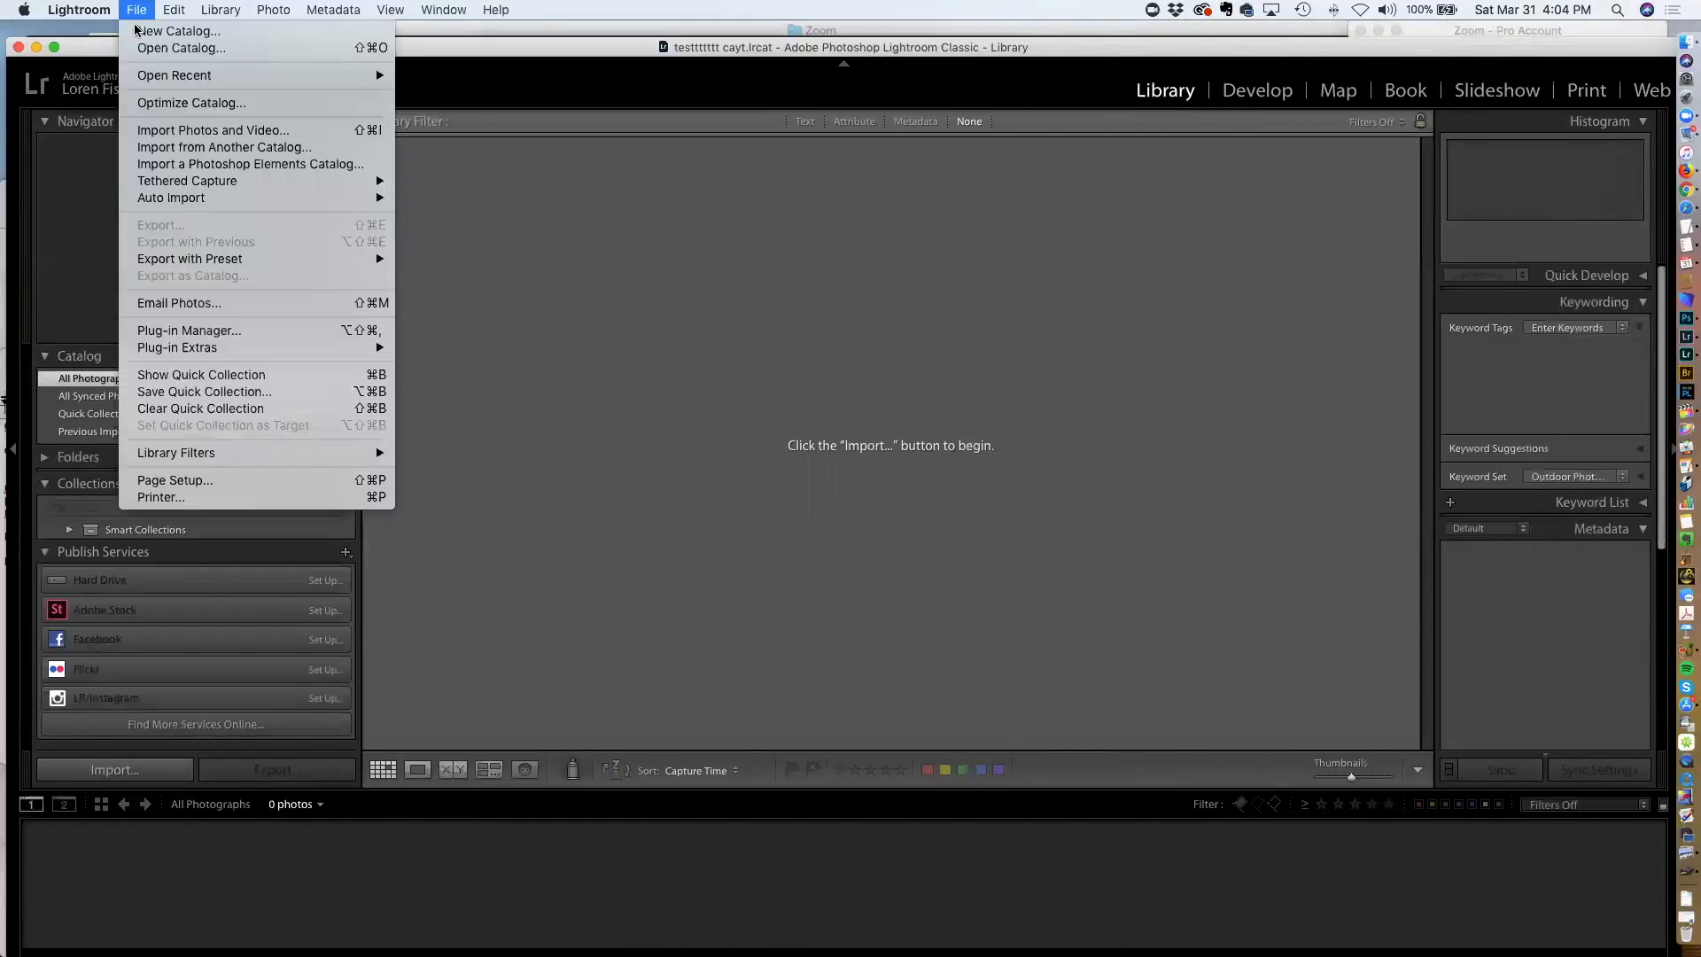
{"action": "mouse_move", "coordinate": [160, 74]}
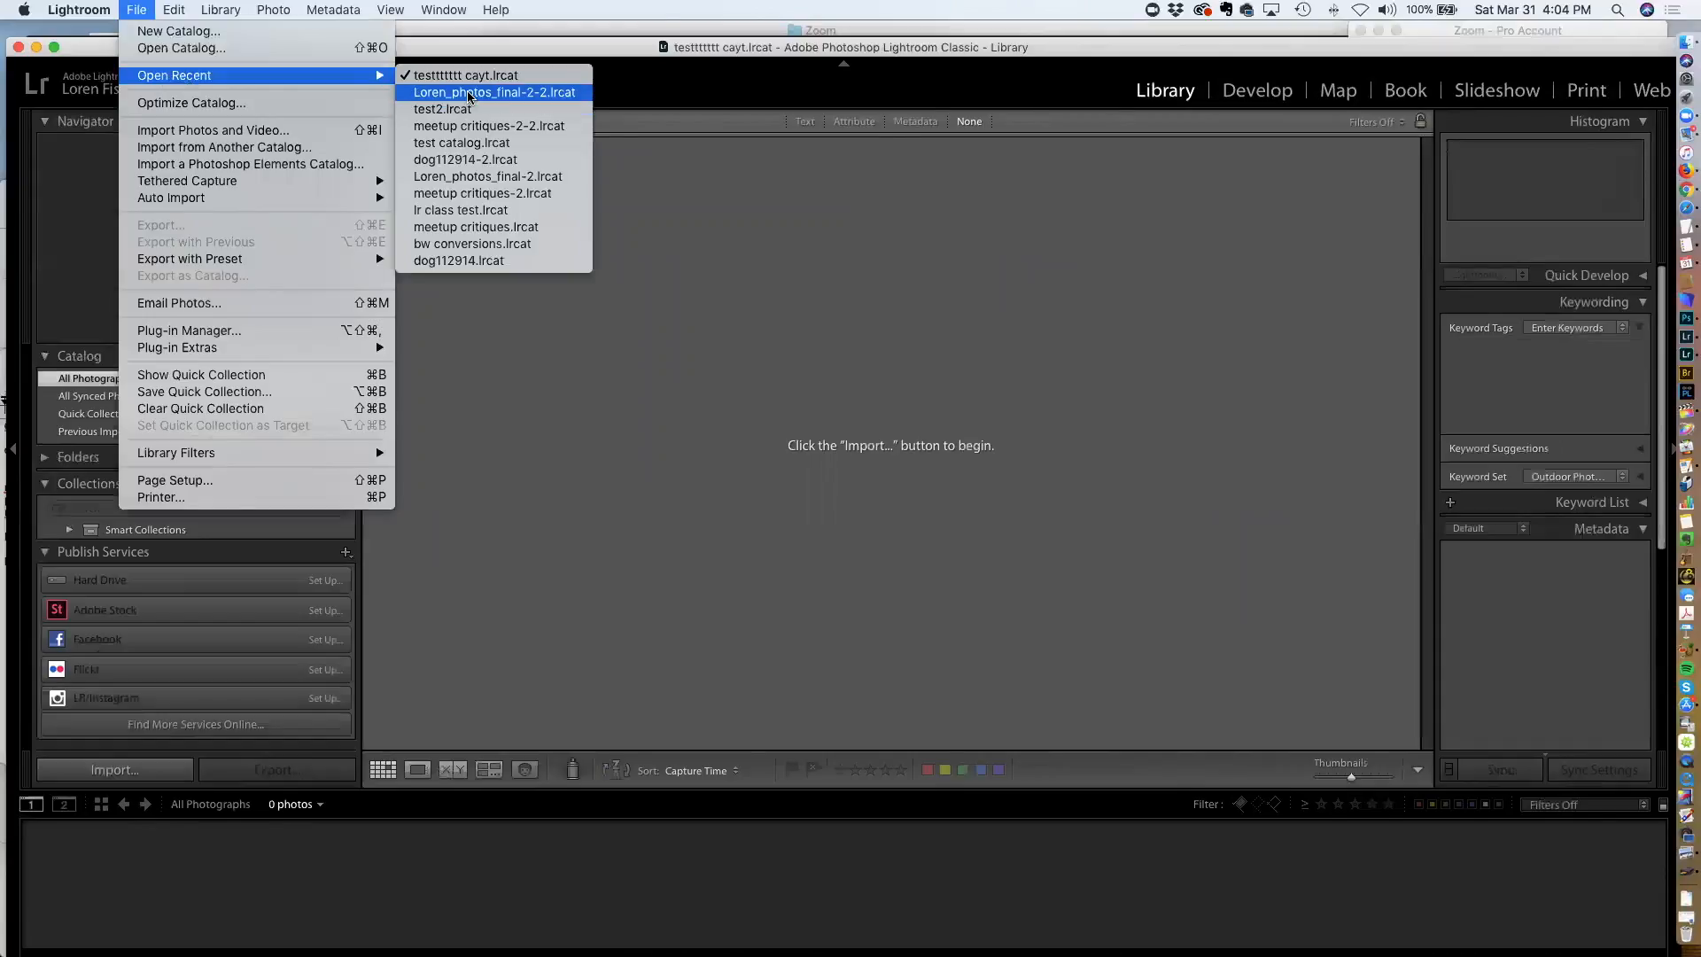
{"action": "left_click", "coordinate": [468, 97]}
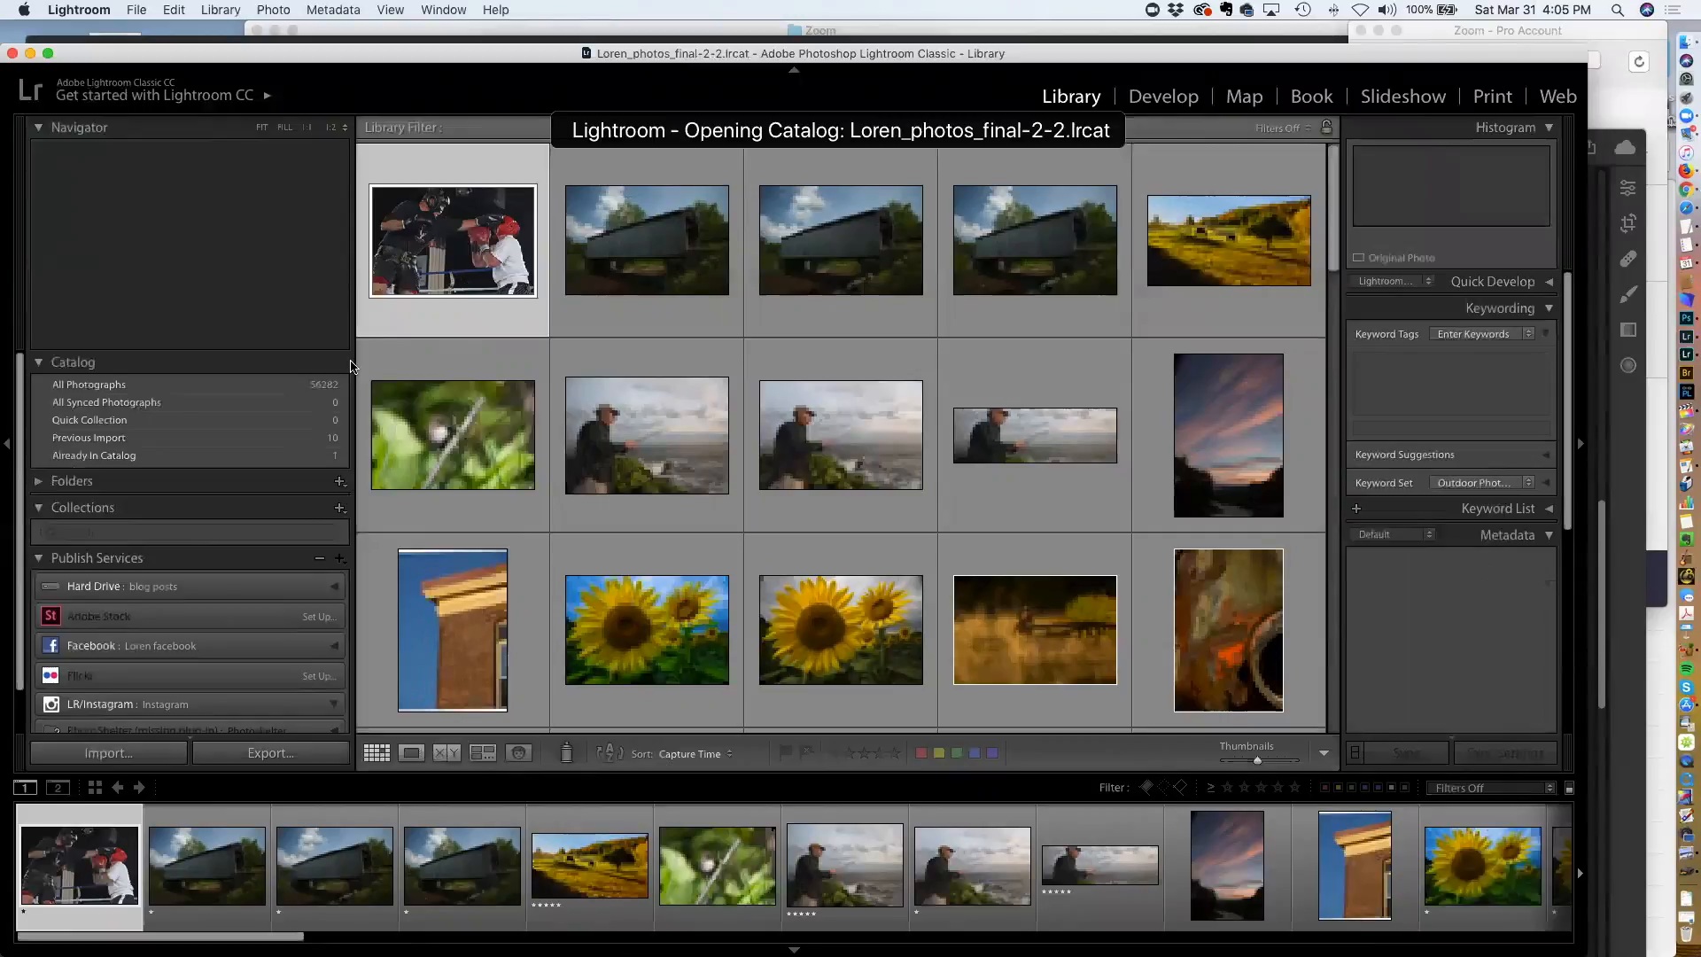
Select the lake reflection photo in the grid and open it in Develop
{"action": "scroll", "coordinate": [901, 452], "scroll_direction": "down", "scroll_amount": 2}
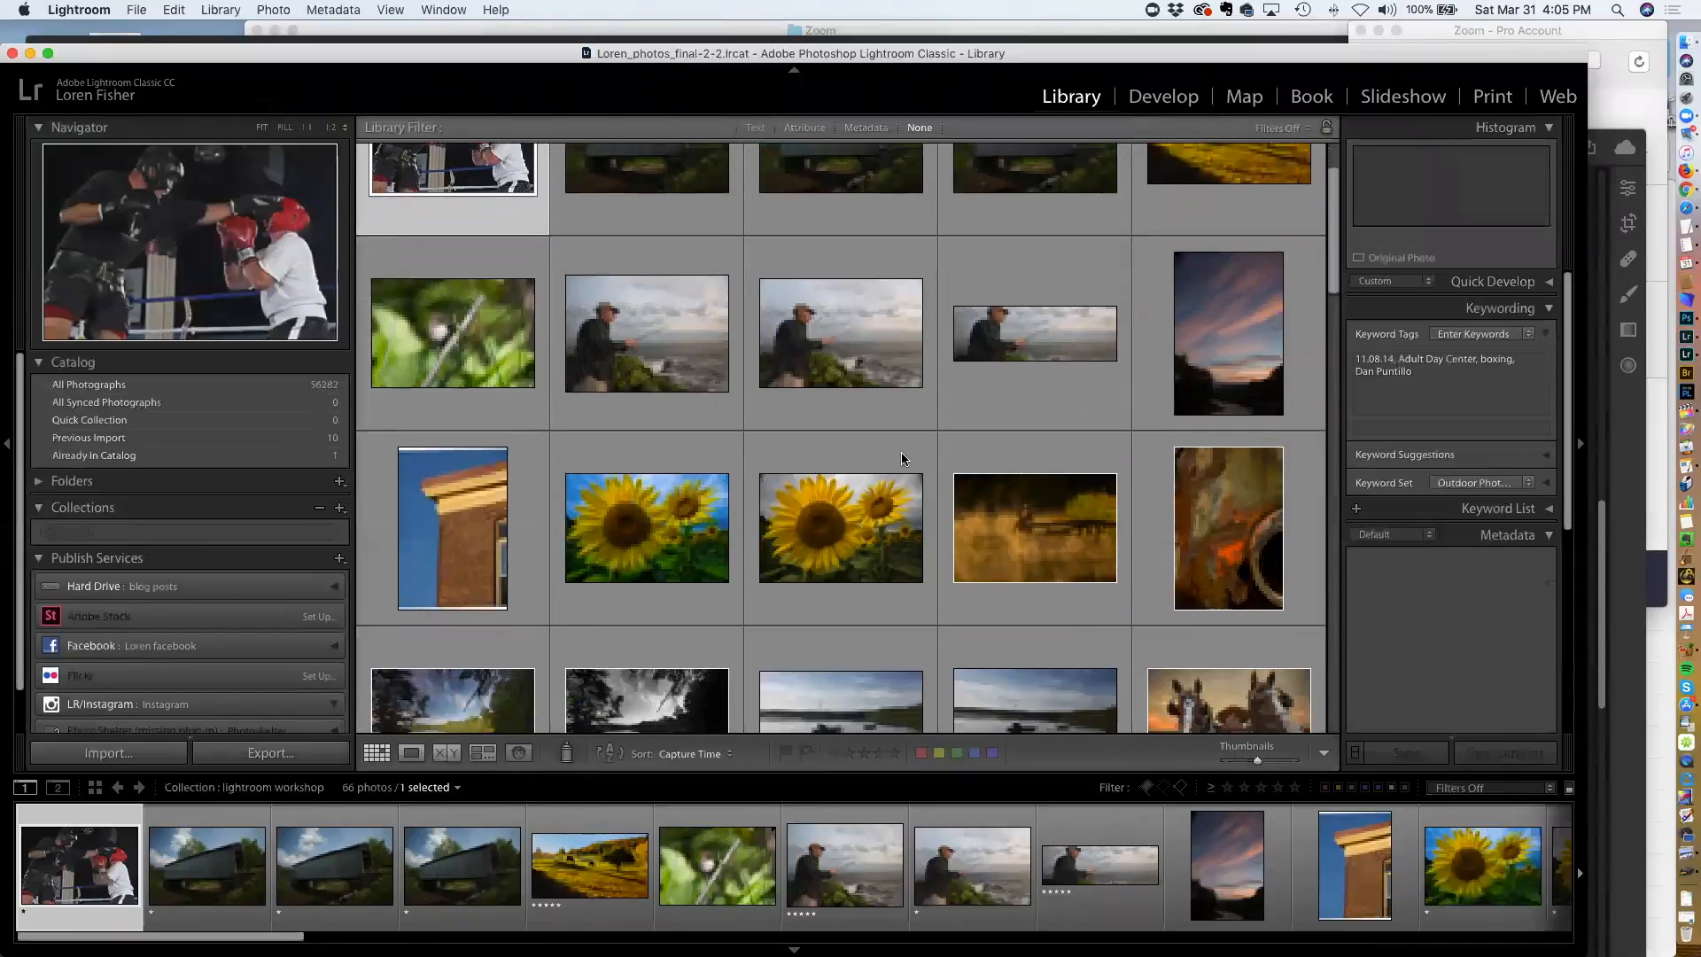
{"action": "scroll", "coordinate": [900, 452], "scroll_direction": "down", "scroll_amount": 5}
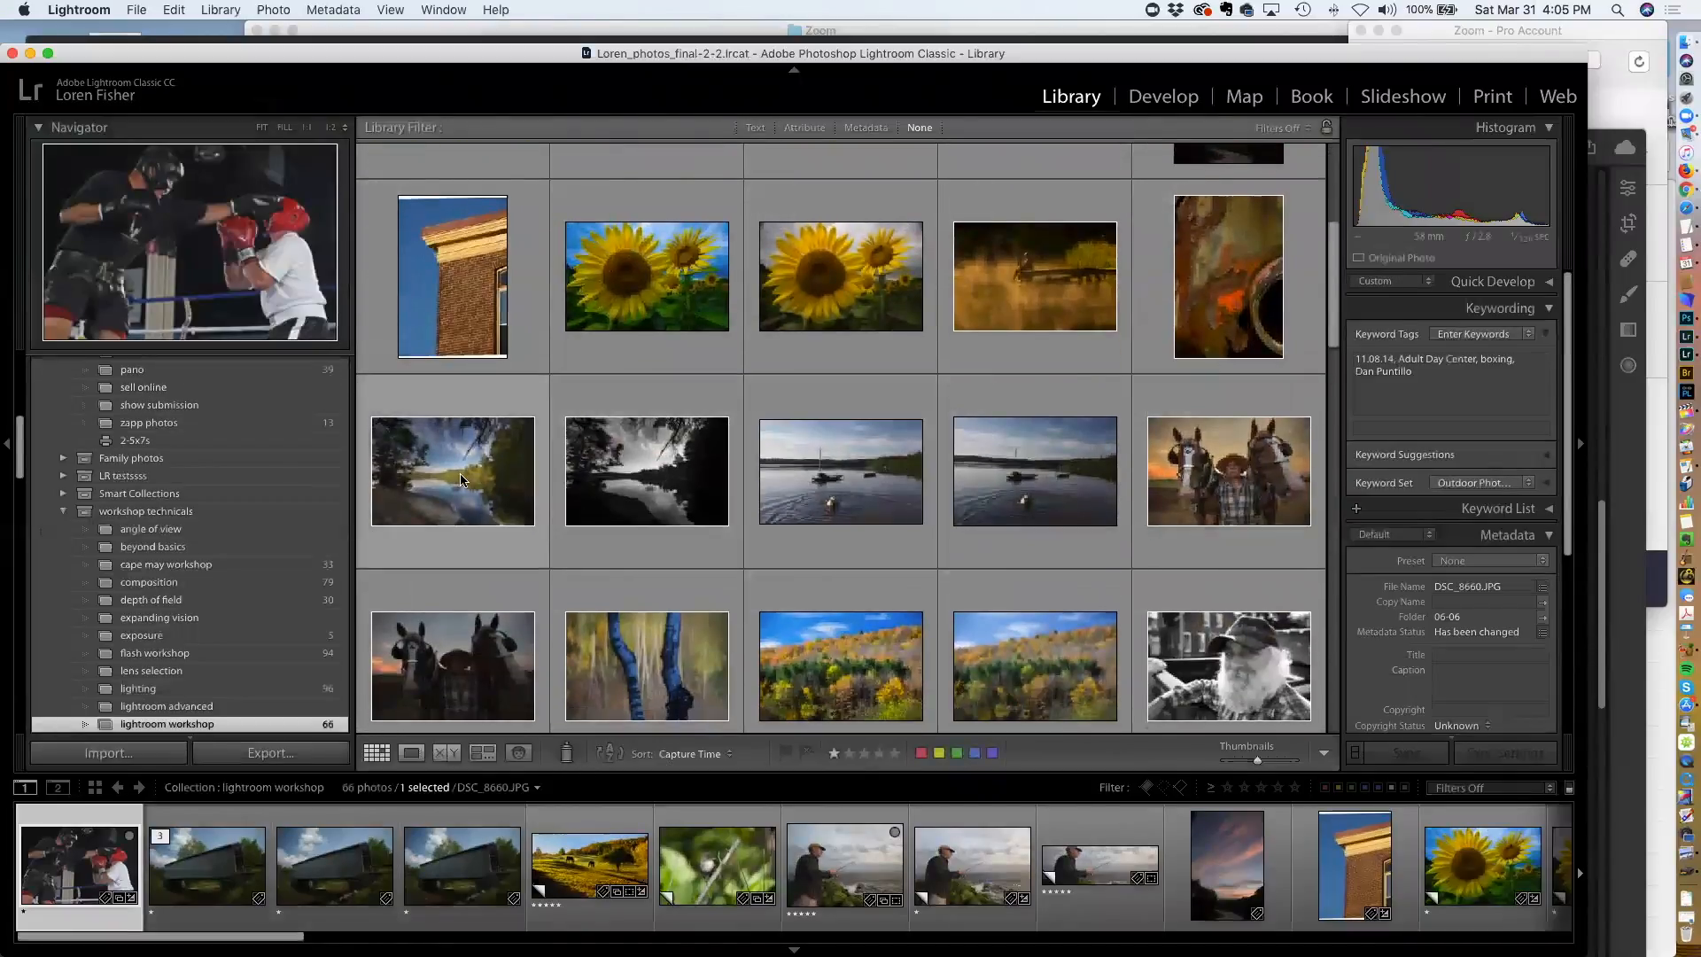
{"action": "left_click", "coordinate": [459, 480]}
{"action": "key", "text": "e"}
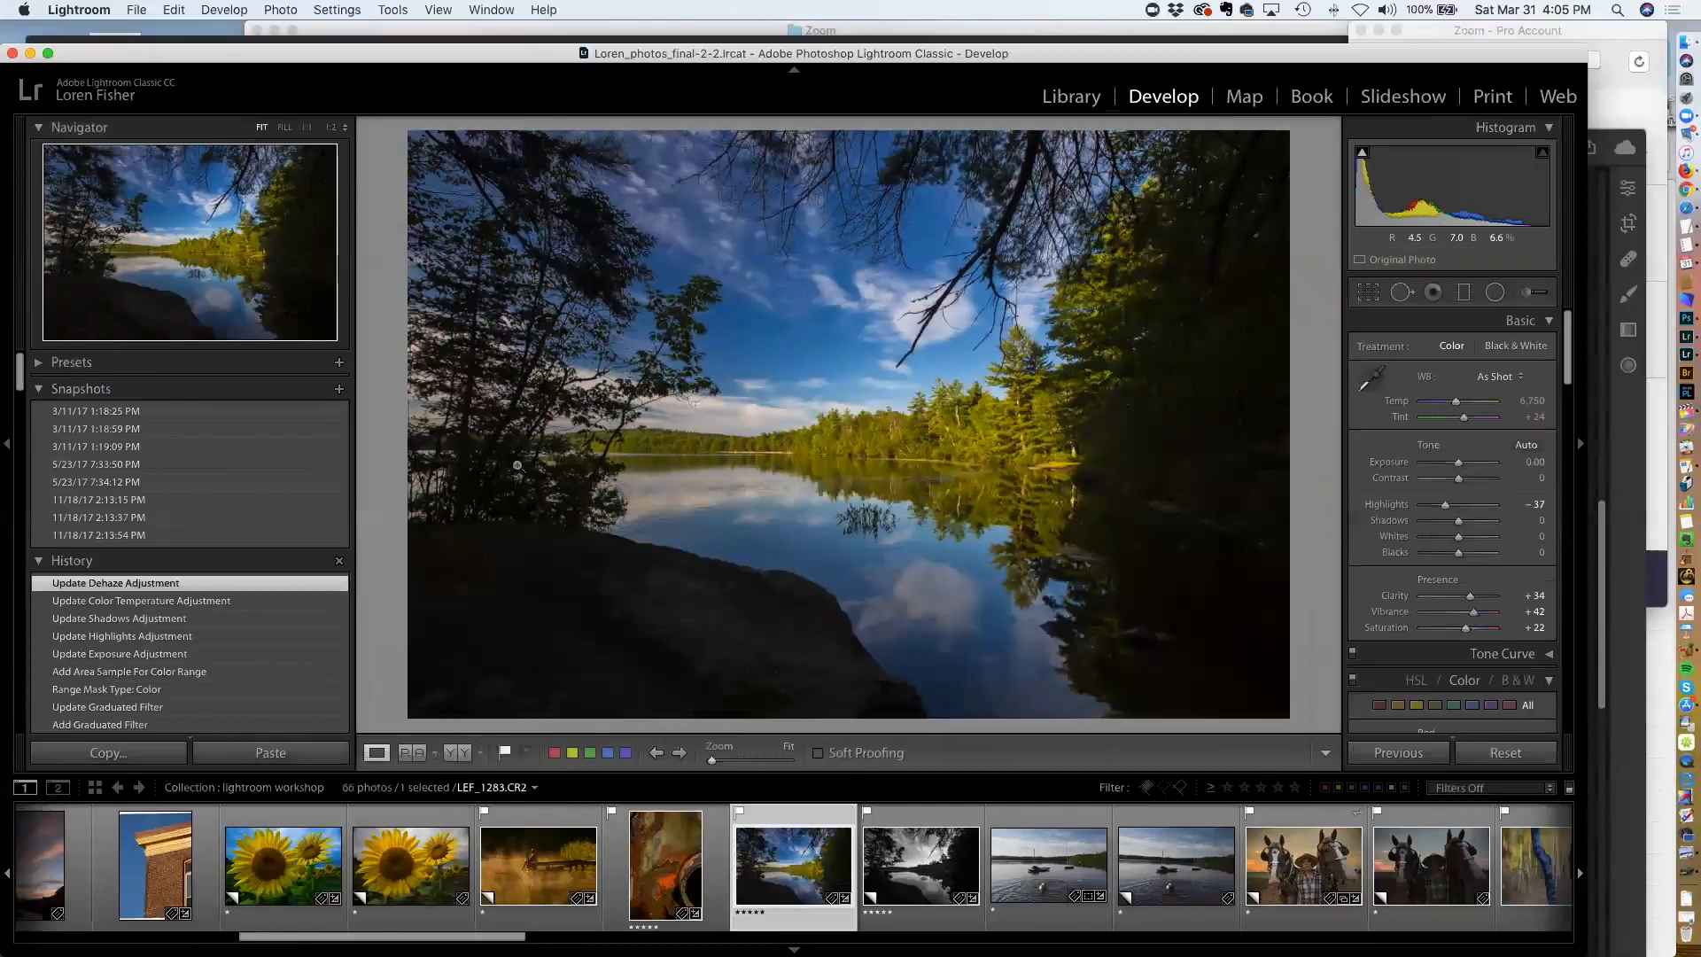
Open the Adjustment Brush, show the selected mask overlay and paint over the dark foreground rock
{"action": "left_click", "coordinate": [1495, 293]}
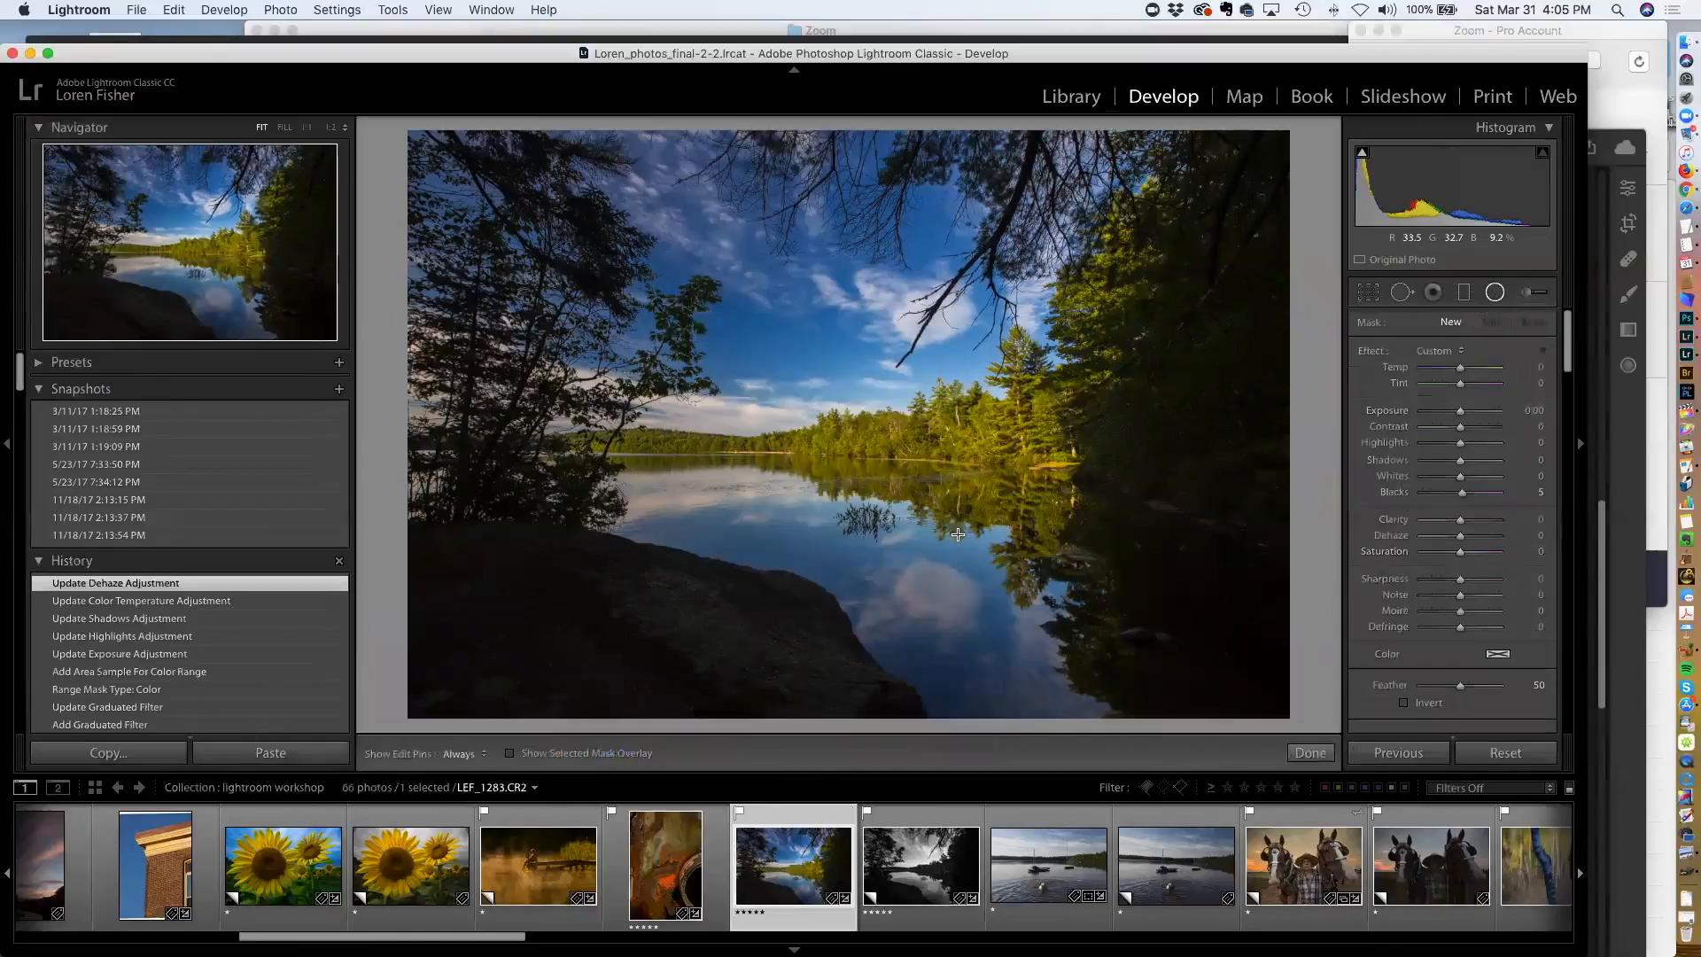
{"action": "left_click", "coordinate": [1524, 292]}
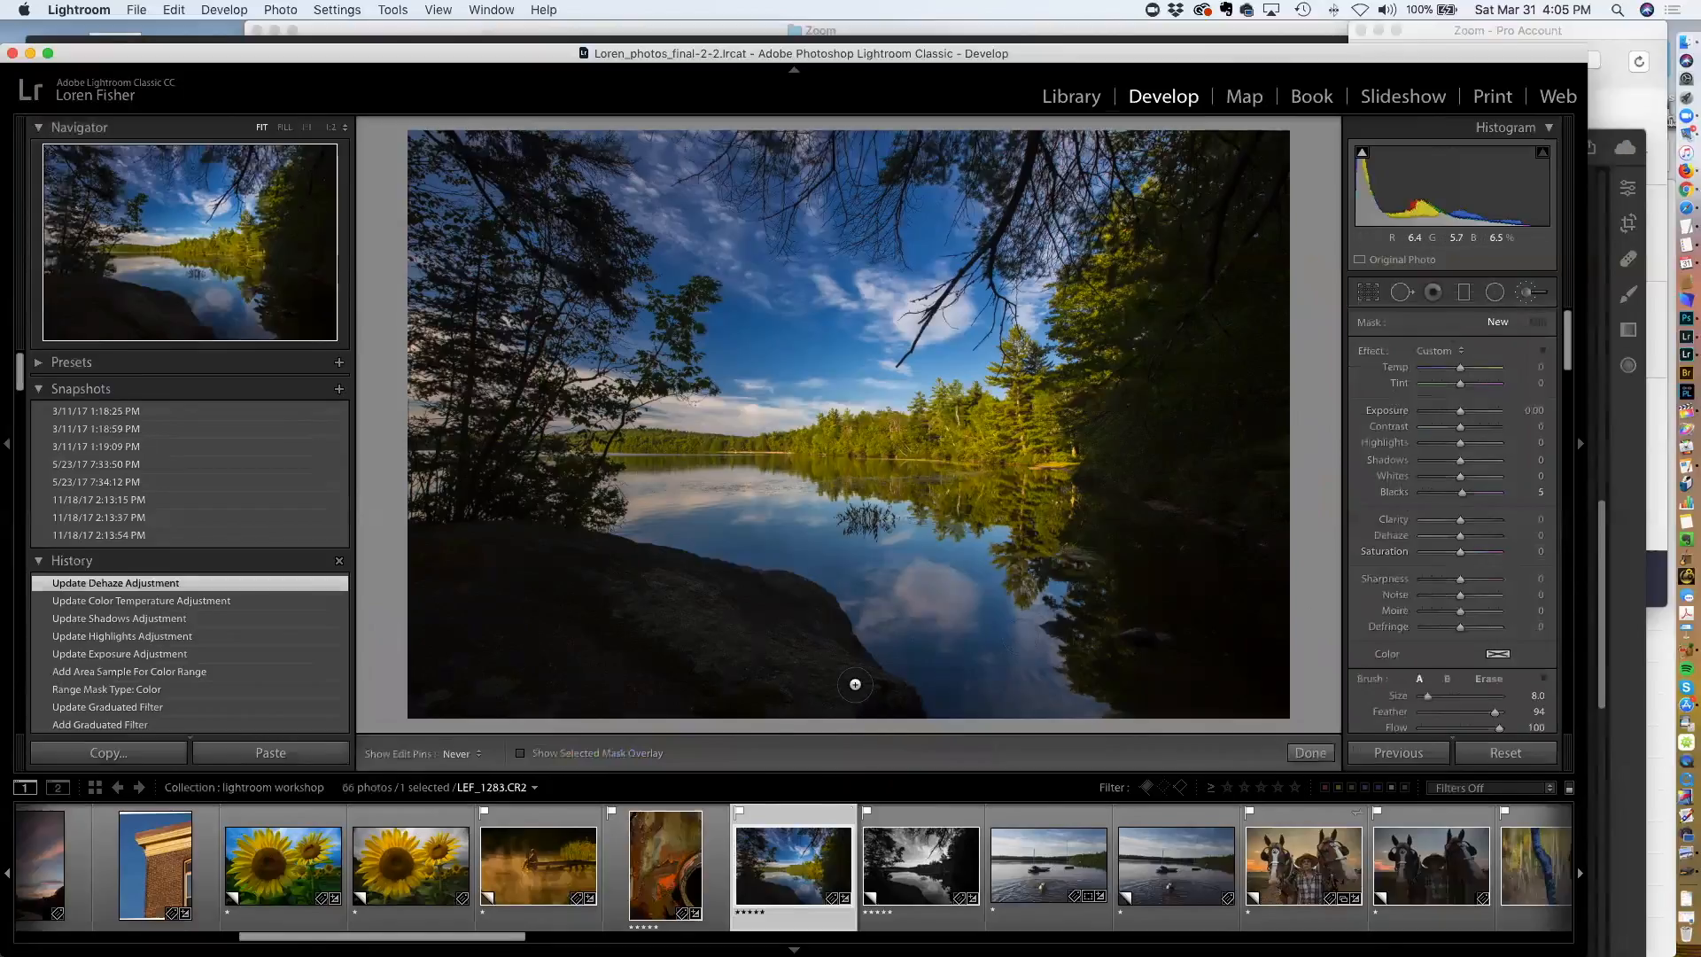
{"action": "left_click", "coordinate": [574, 753]}
{"action": "mouse_move", "coordinate": [855, 675]}
{"action": "left_mouse_down"}
{"action": "mouse_move", "coordinate": [885, 700]}
{"action": "mouse_move", "coordinate": [757, 616]}
{"action": "mouse_move", "coordinate": [770, 592]}
{"action": "mouse_move", "coordinate": [833, 650]}
{"action": "mouse_move", "coordinate": [848, 640]}
{"action": "mouse_move", "coordinate": [802, 596]}
{"action": "mouse_move", "coordinate": [602, 545]}
{"action": "left_mouse_up"}
{"action": "mouse_move", "coordinate": [704, 617]}
{"action": "left_mouse_down"}
{"action": "mouse_move", "coordinate": [638, 592]}
{"action": "mouse_move", "coordinate": [820, 707]}
{"action": "mouse_move", "coordinate": [905, 711]}
{"action": "left_mouse_up"}
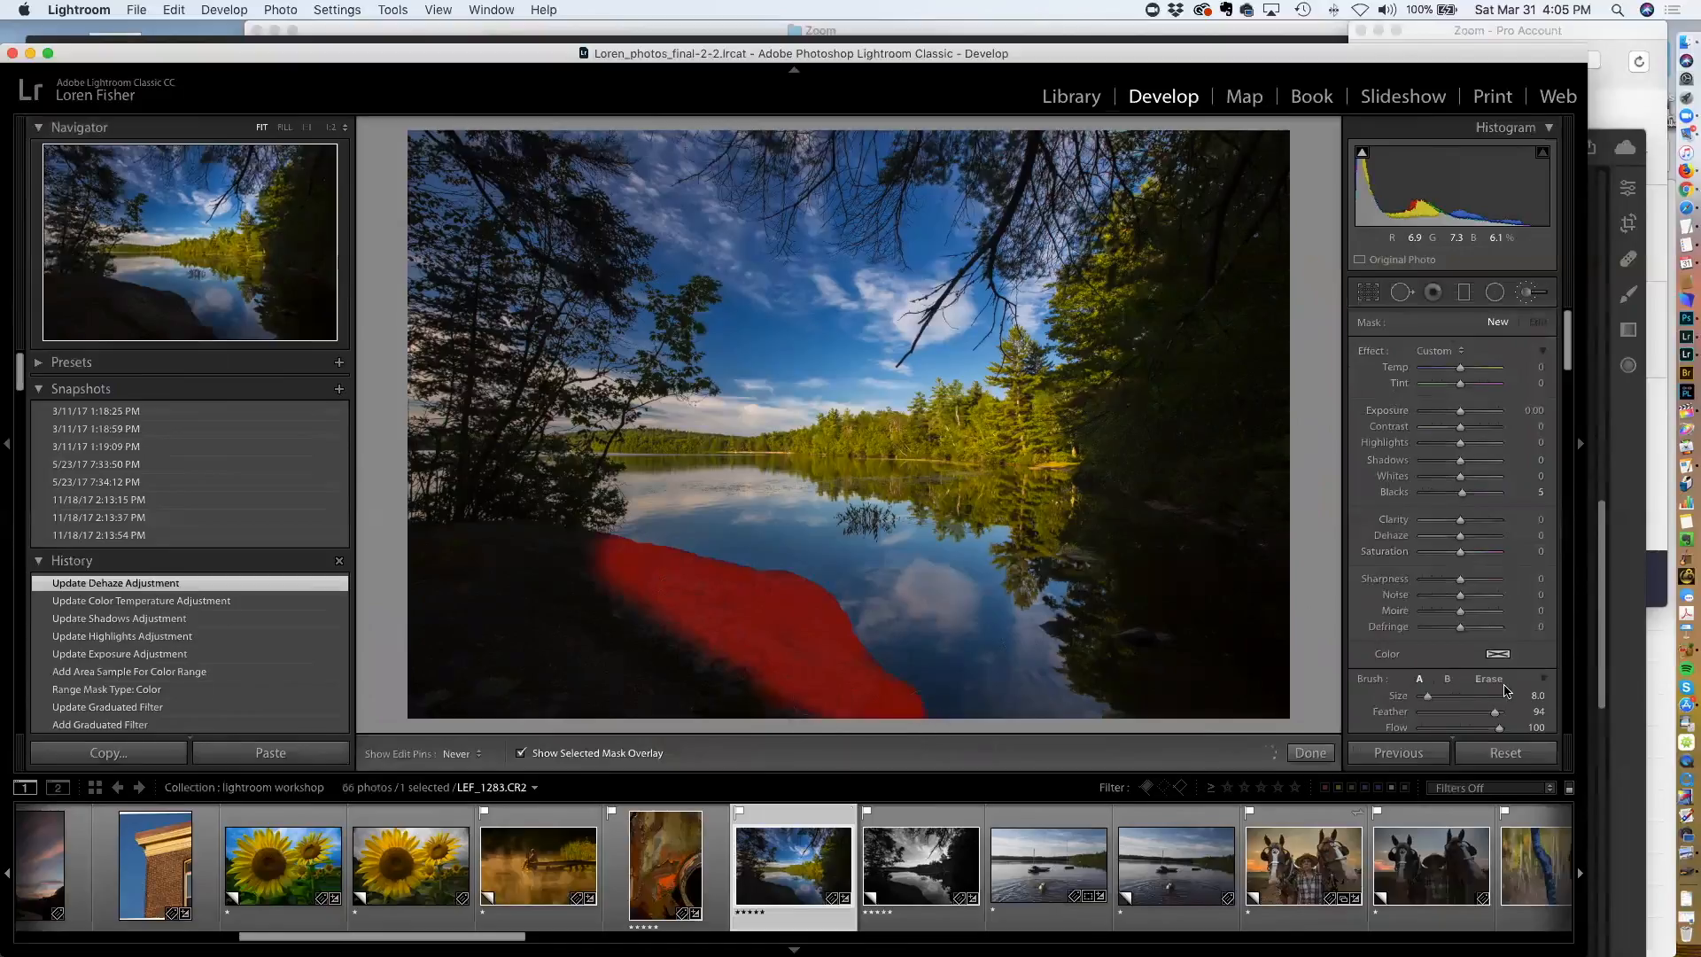
Enlarge the brush to size 14, paint the rest of the foreground rock and hide the mask overlay
{"action": "scroll", "coordinate": [1453, 656], "scroll_direction": "down", "scroll_amount": 3}
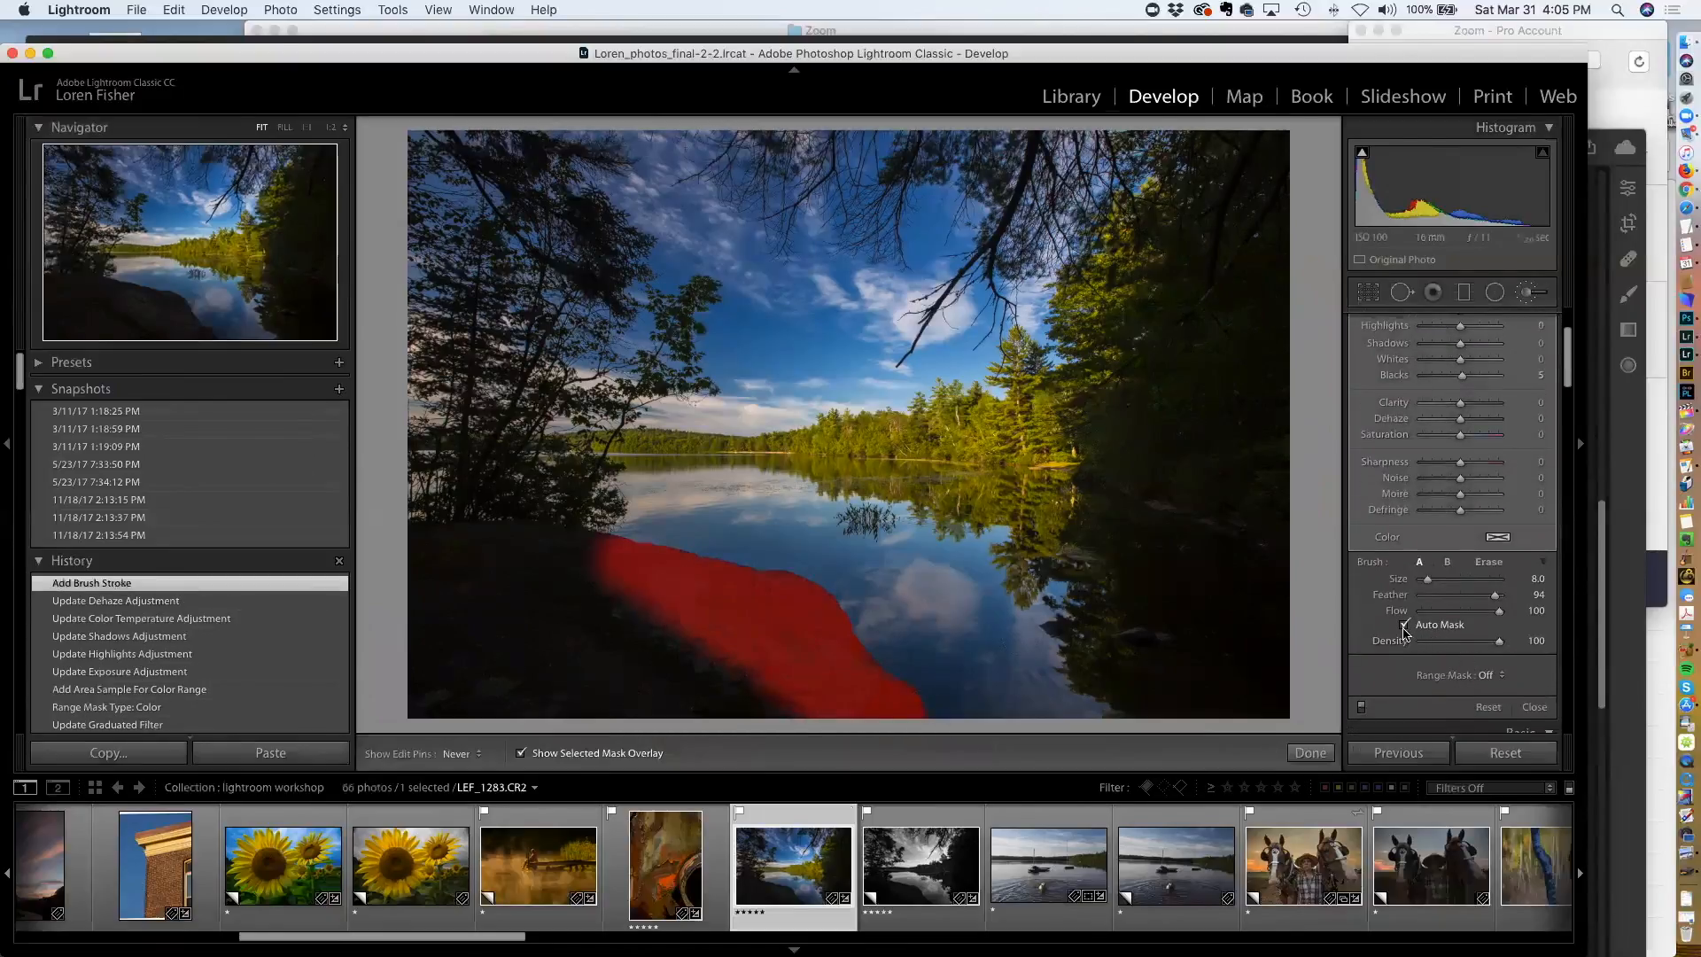
{"action": "key", "text": "bracketright"}
{"action": "mouse_move", "coordinate": [771, 700]}
{"action": "left_mouse_down"}
{"action": "mouse_move", "coordinate": [662, 659]}
{"action": "mouse_move", "coordinate": [569, 560]}
{"action": "mouse_move", "coordinate": [499, 542]}
{"action": "mouse_move", "coordinate": [397, 558]}
{"action": "mouse_move", "coordinate": [567, 633]}
{"action": "mouse_move", "coordinate": [412, 626]}
{"action": "mouse_move", "coordinate": [476, 685]}
{"action": "mouse_move", "coordinate": [637, 702]}
{"action": "mouse_move", "coordinate": [610, 713]}
{"action": "mouse_move", "coordinate": [429, 675]}
{"action": "left_mouse_up"}
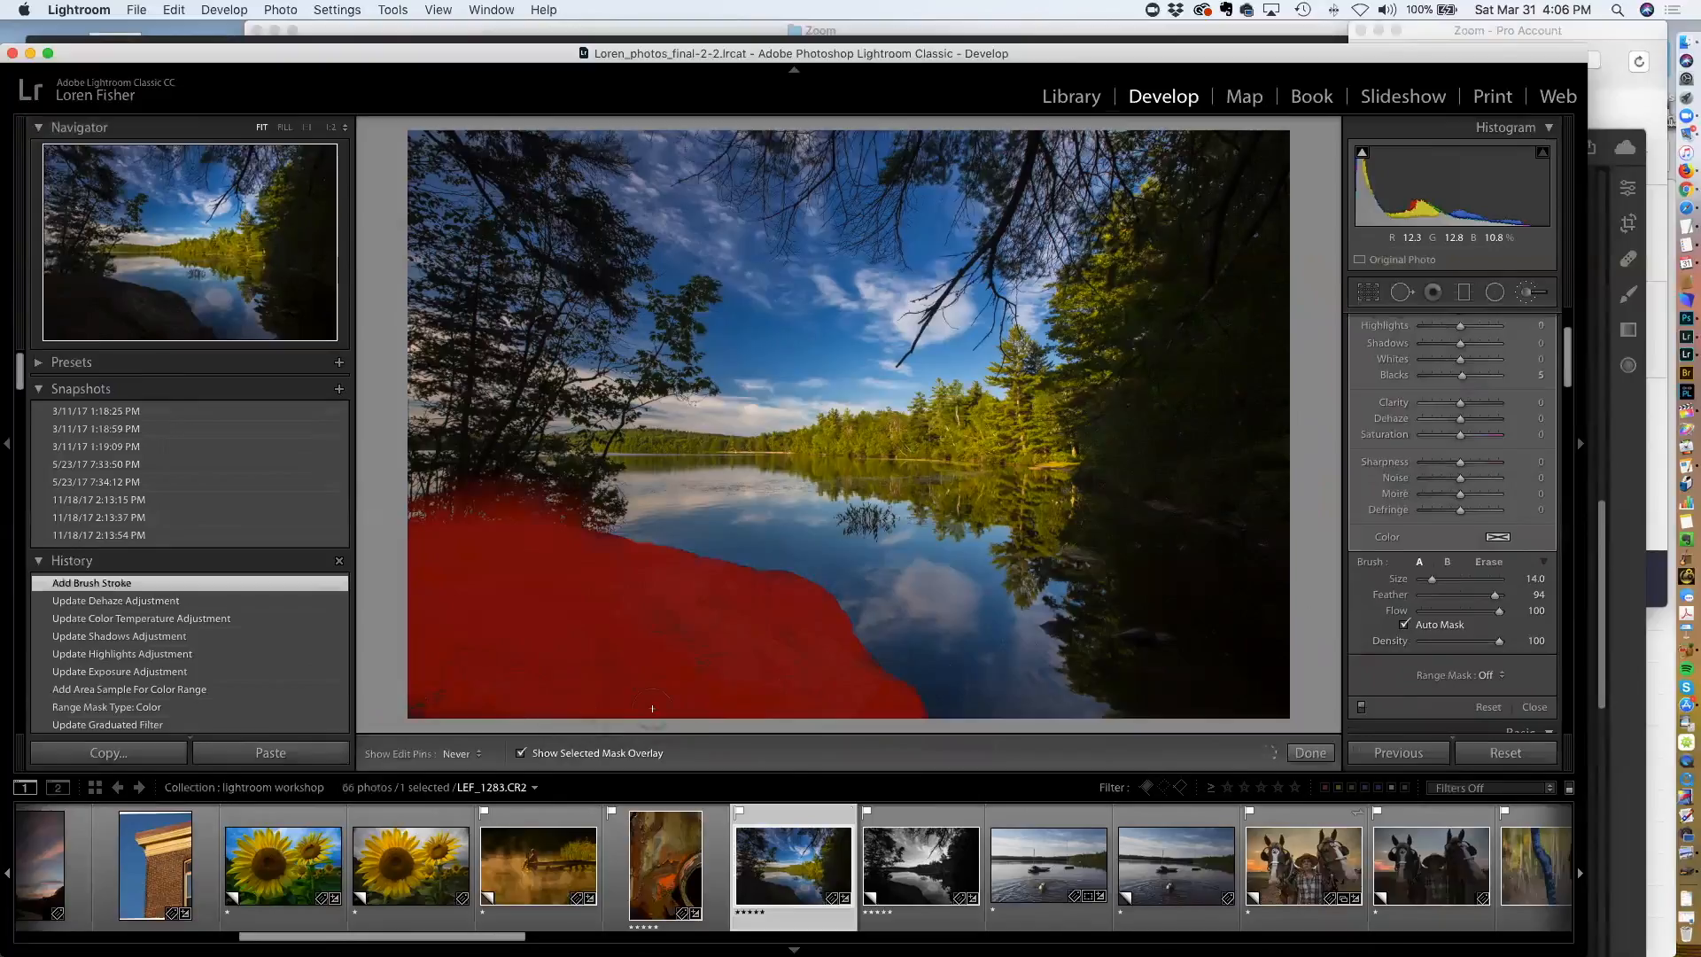
{"action": "mouse_move", "coordinate": [856, 671]}
{"action": "left_mouse_down"}
{"action": "mouse_move", "coordinate": [791, 722]}
{"action": "mouse_move", "coordinate": [786, 706]}
{"action": "left_mouse_up"}
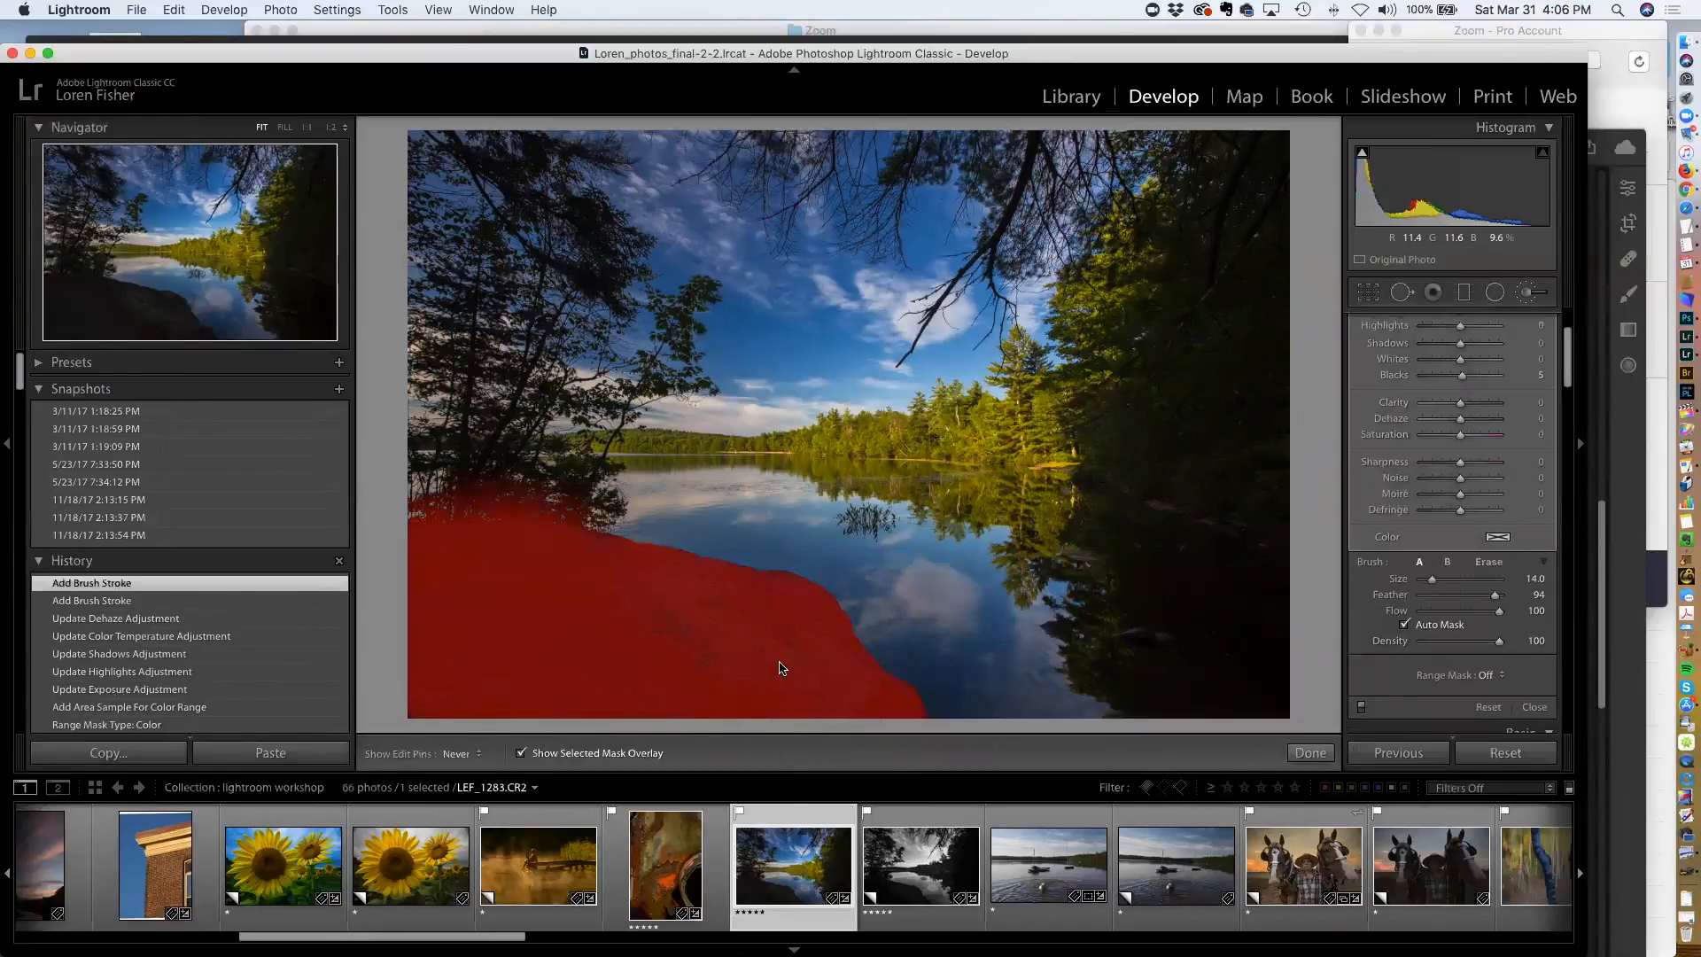
{"action": "key", "text": "o"}
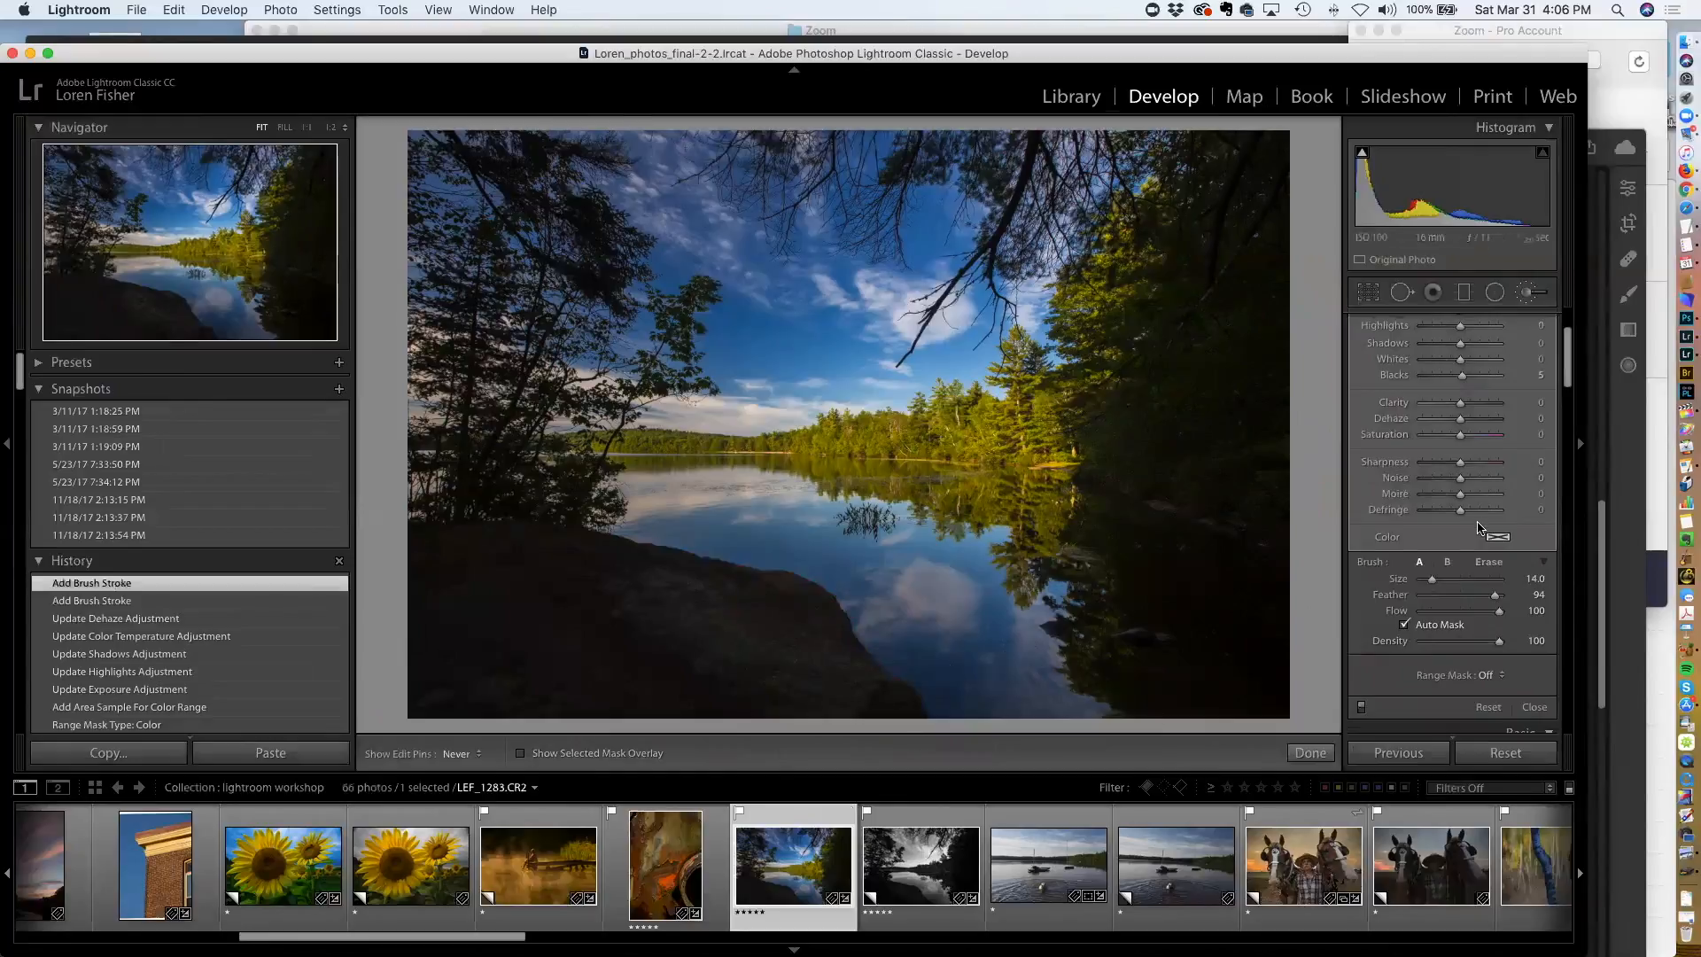
Set the brush adjustment's Shadows to 71 and close the Adjustment Brush
{"action": "scroll", "coordinate": [1478, 529], "scroll_direction": "up", "scroll_amount": 3}
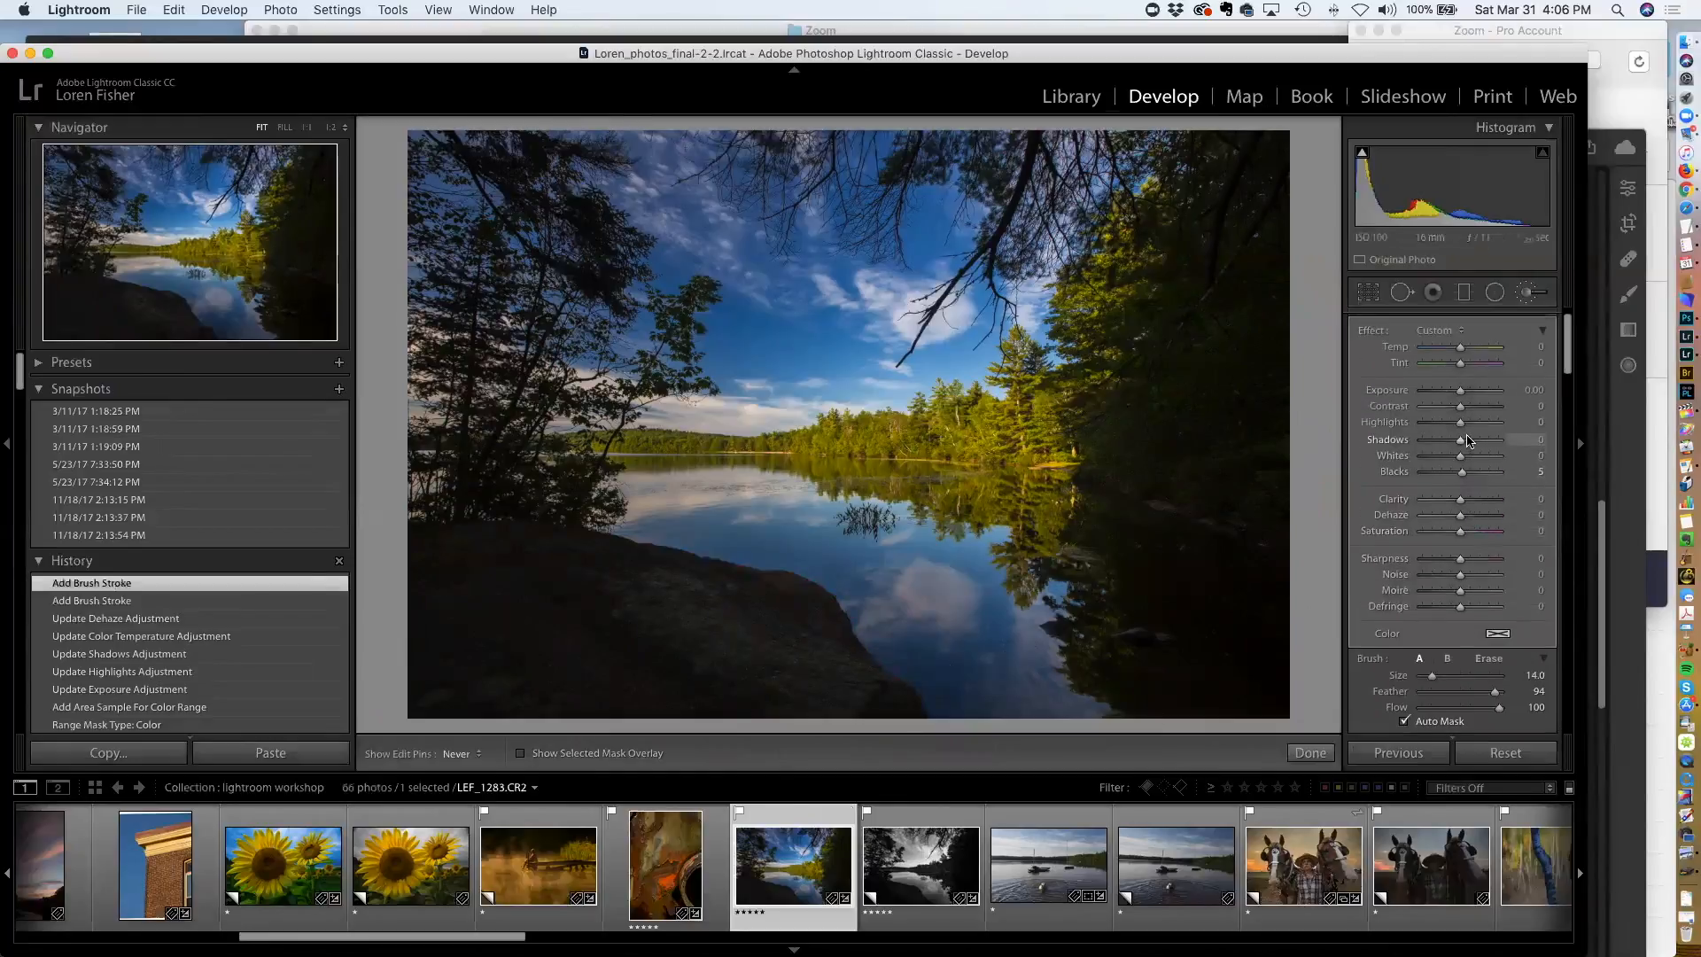
{"action": "left_click_drag", "start_coordinate": [1461, 445], "coordinate": [1484, 445]}
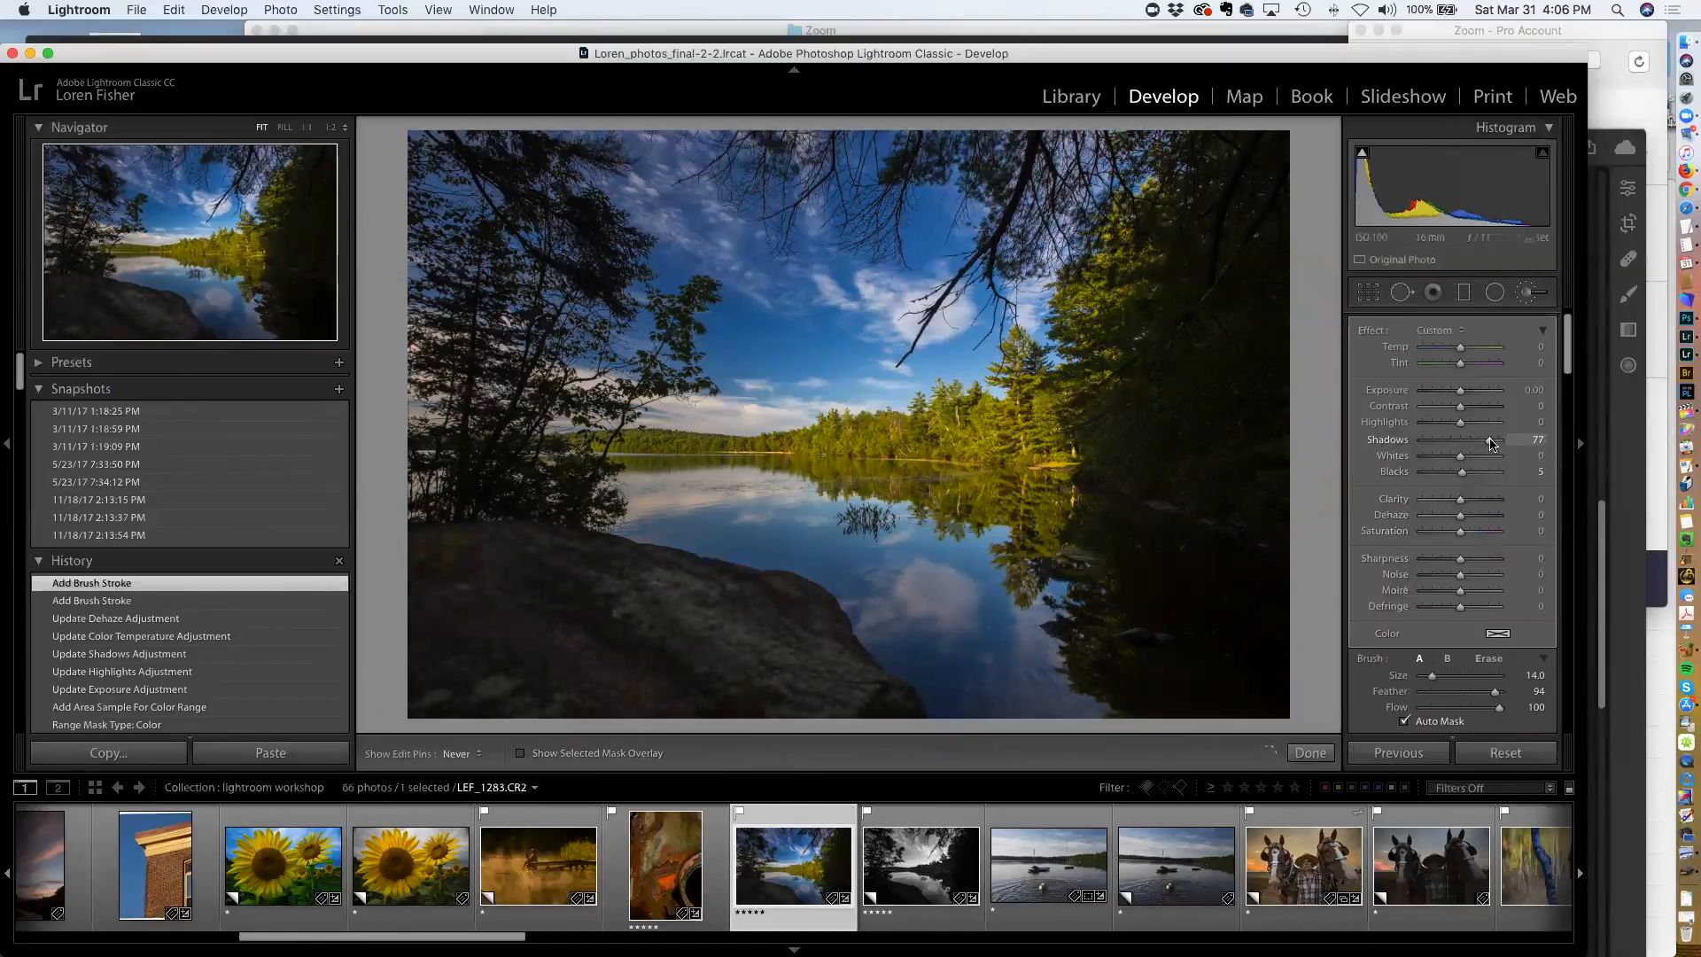
{"action": "left_click_drag", "start_coordinate": [1488, 444], "coordinate": [1489, 443]}
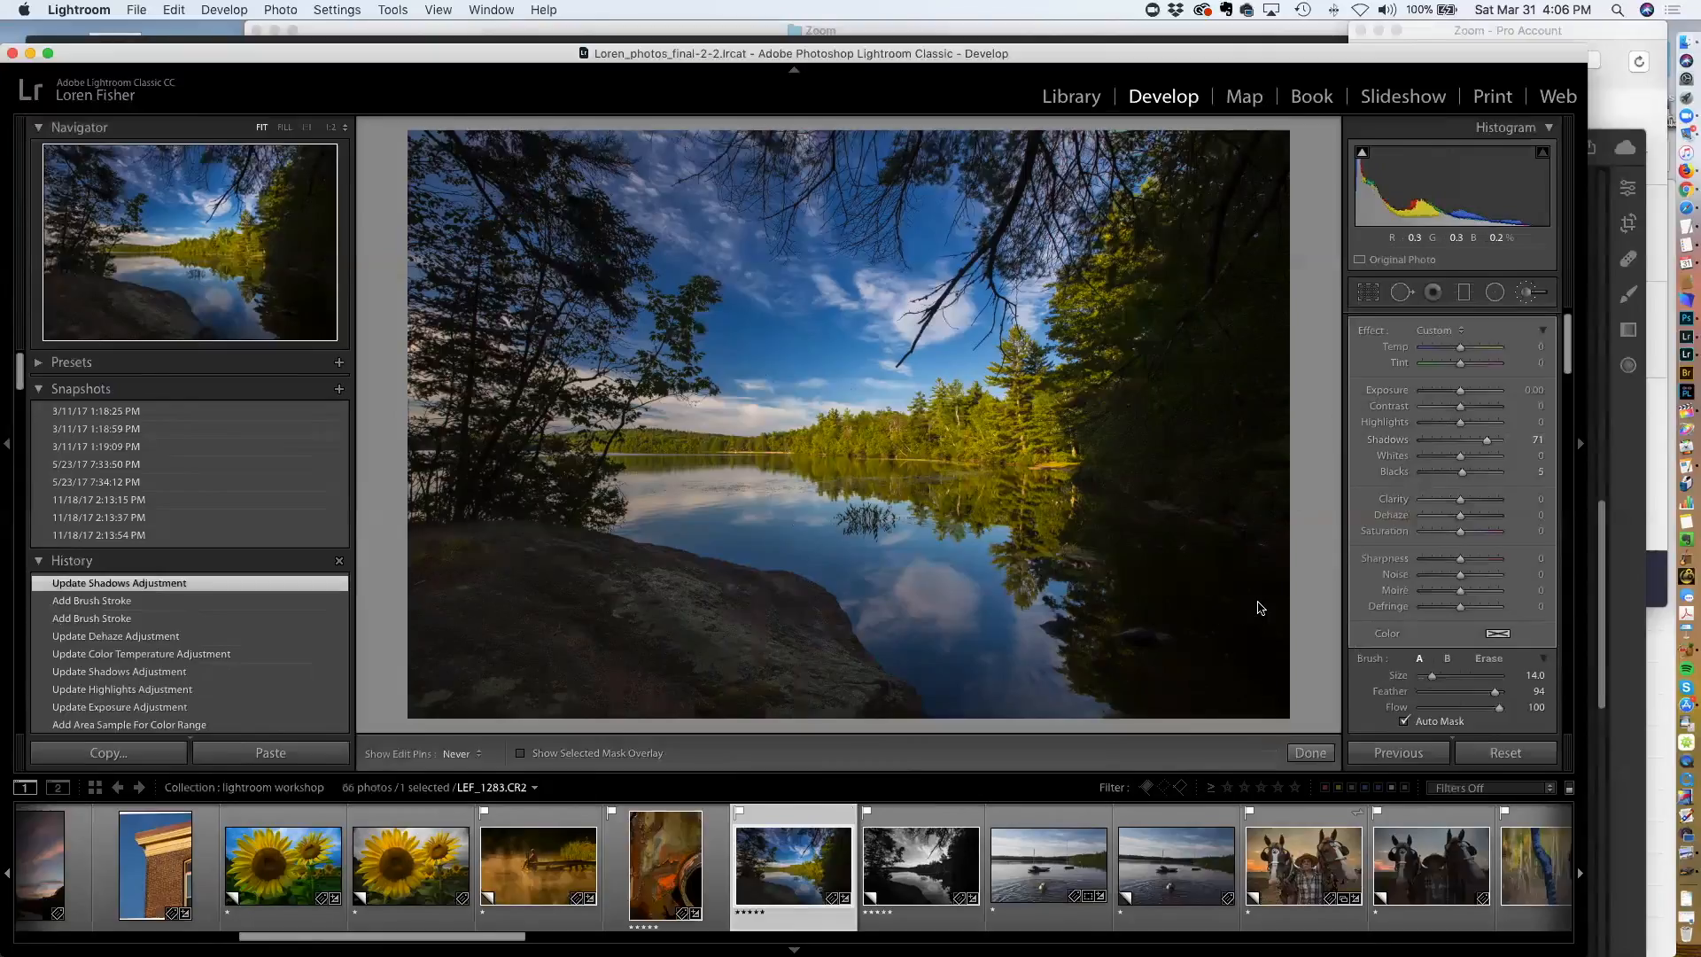
{"action": "key", "text": "k"}
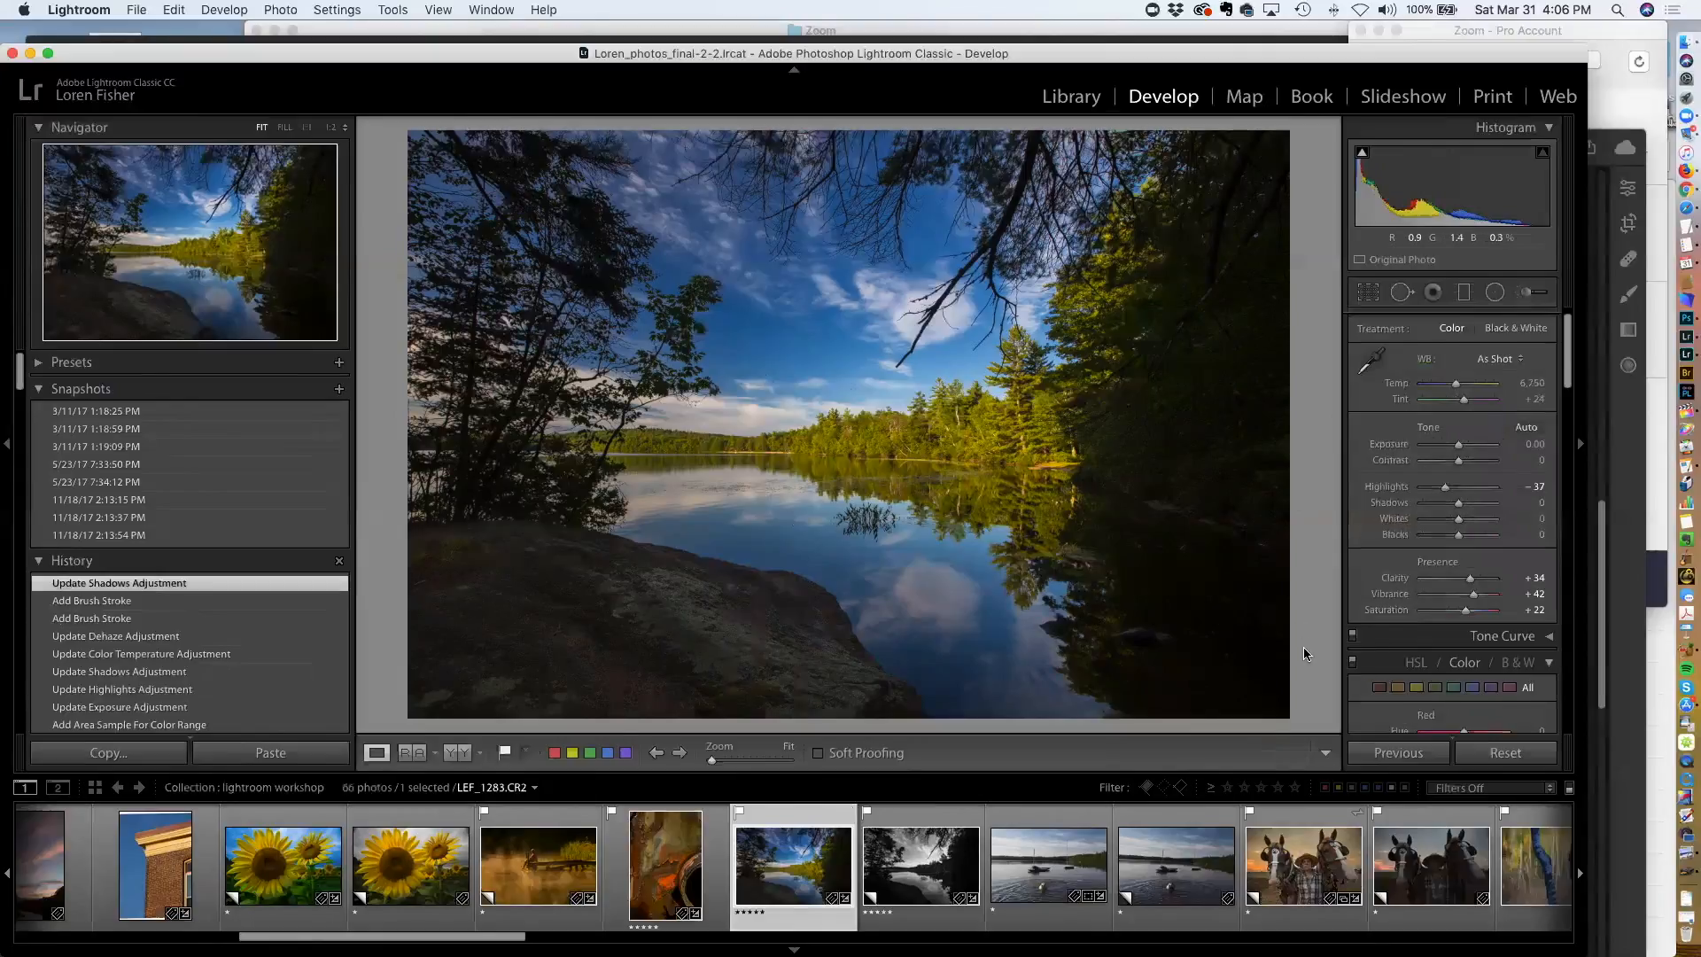
{"action": "scroll", "coordinate": [1488, 521], "scroll_direction": "down", "scroll_amount": 5}
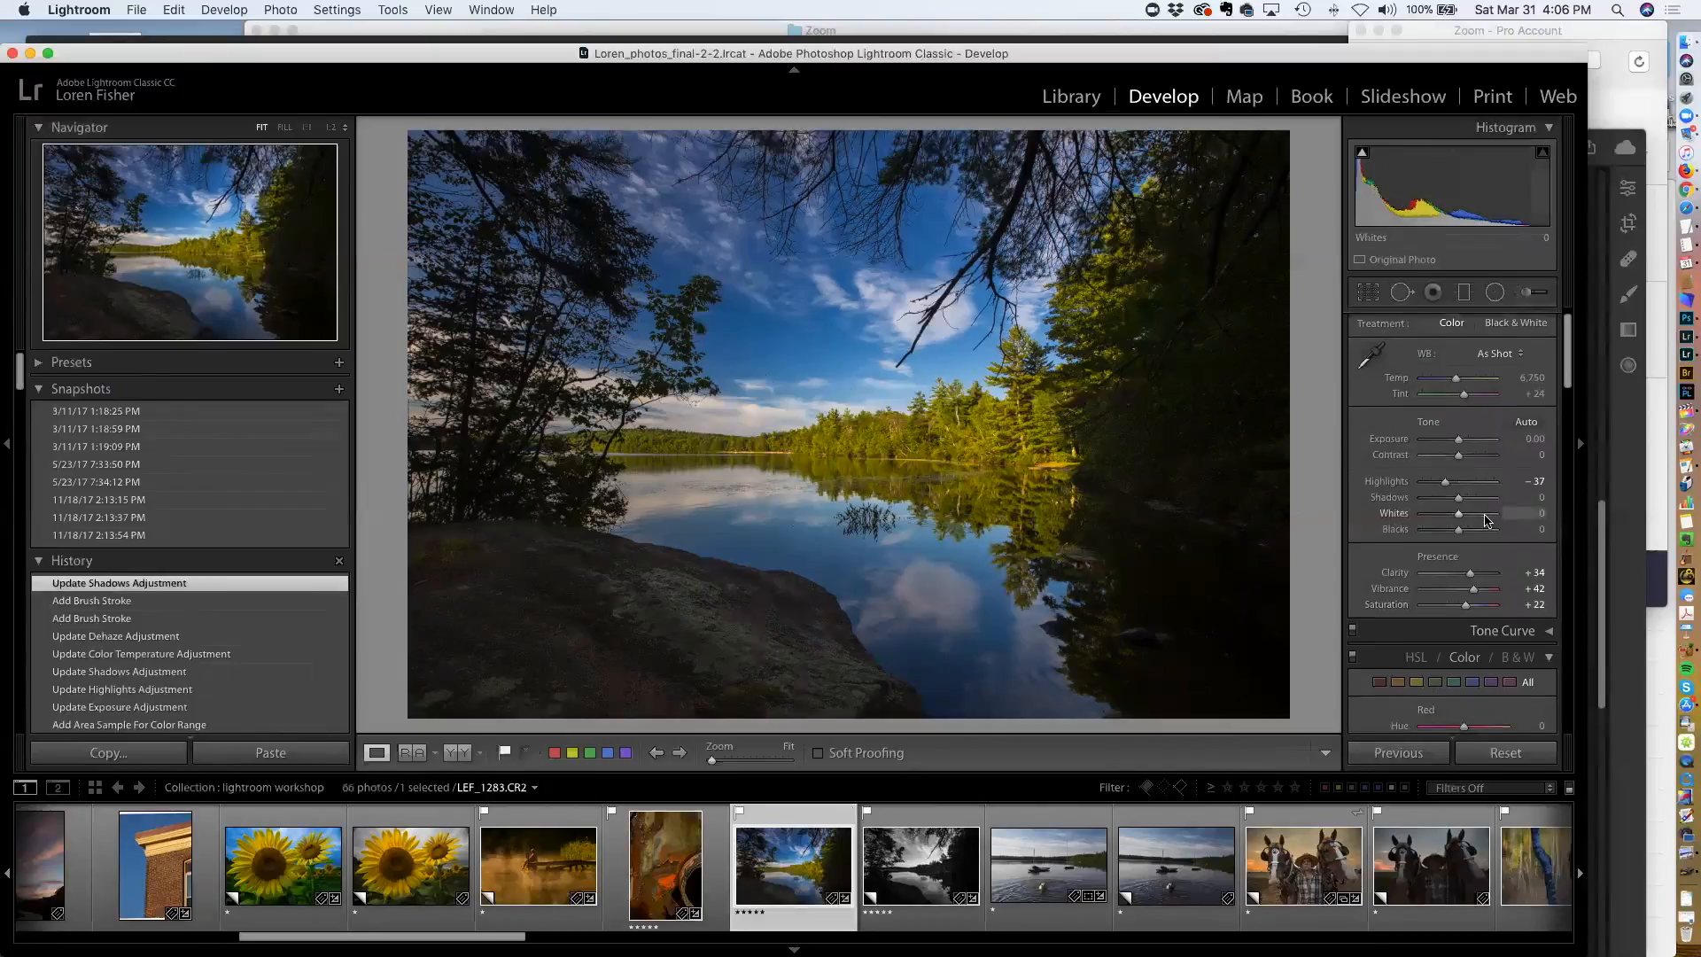
{"action": "scroll", "coordinate": [1486, 521], "scroll_direction": "down", "scroll_amount": 15}
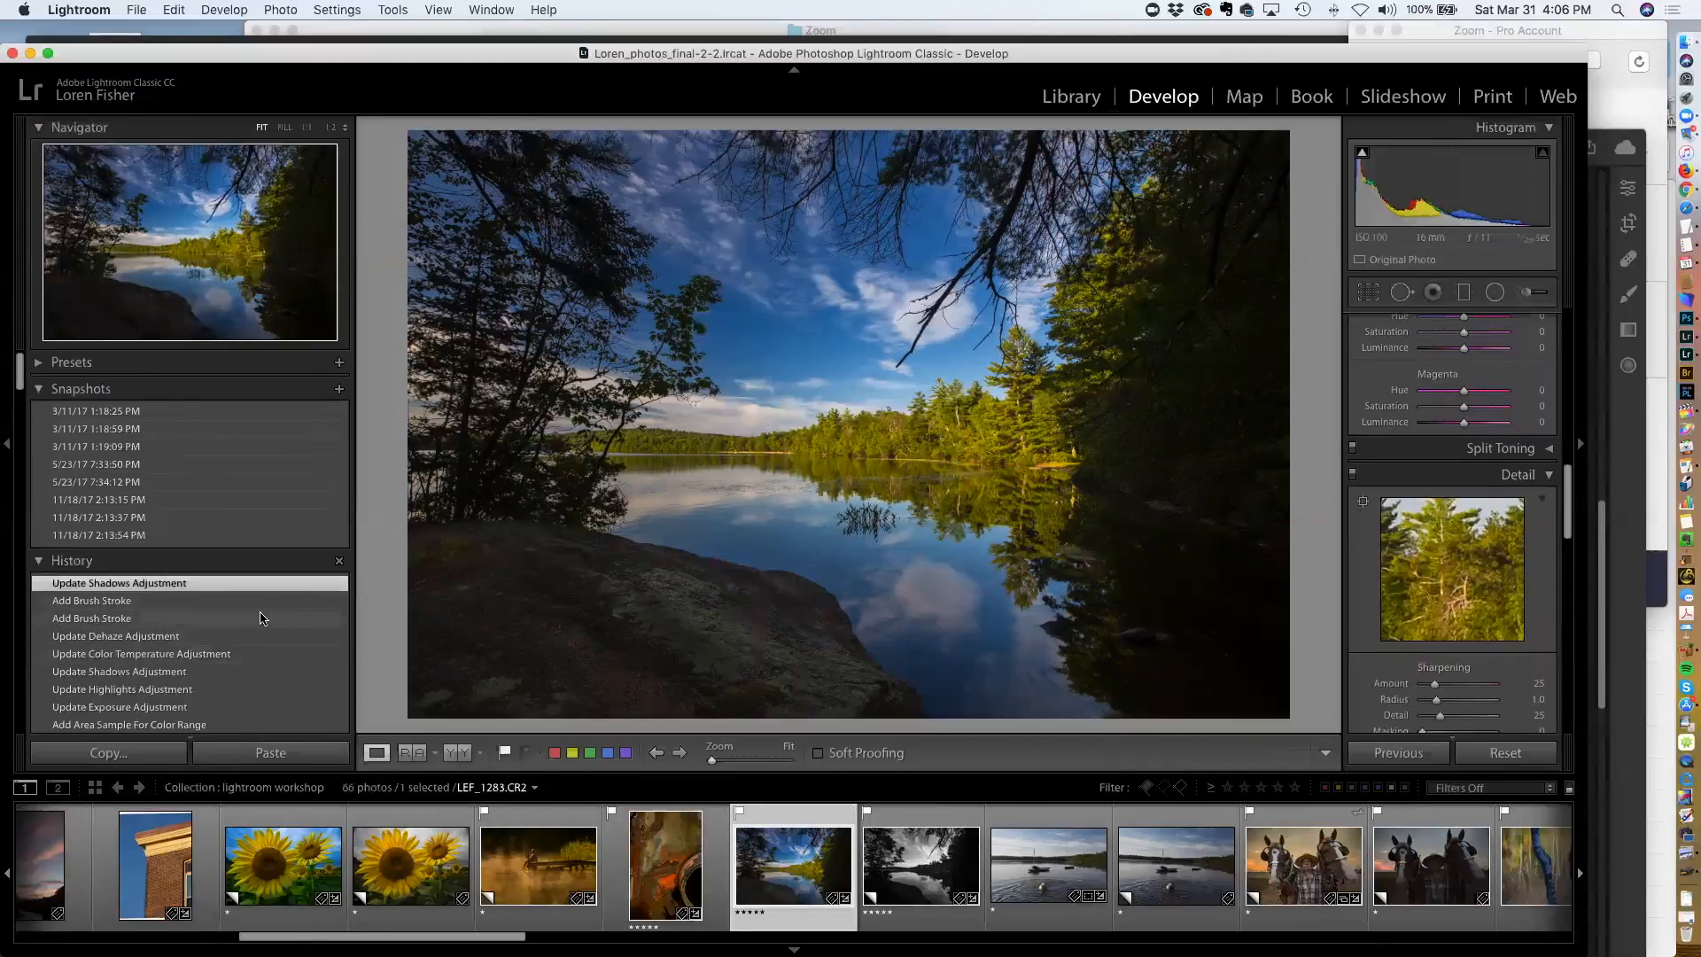
{"action": "scroll", "coordinate": [261, 620], "scroll_direction": "down", "scroll_amount": 3}
{"action": "scroll", "coordinate": [262, 576], "scroll_direction": "up", "scroll_amount": 3}
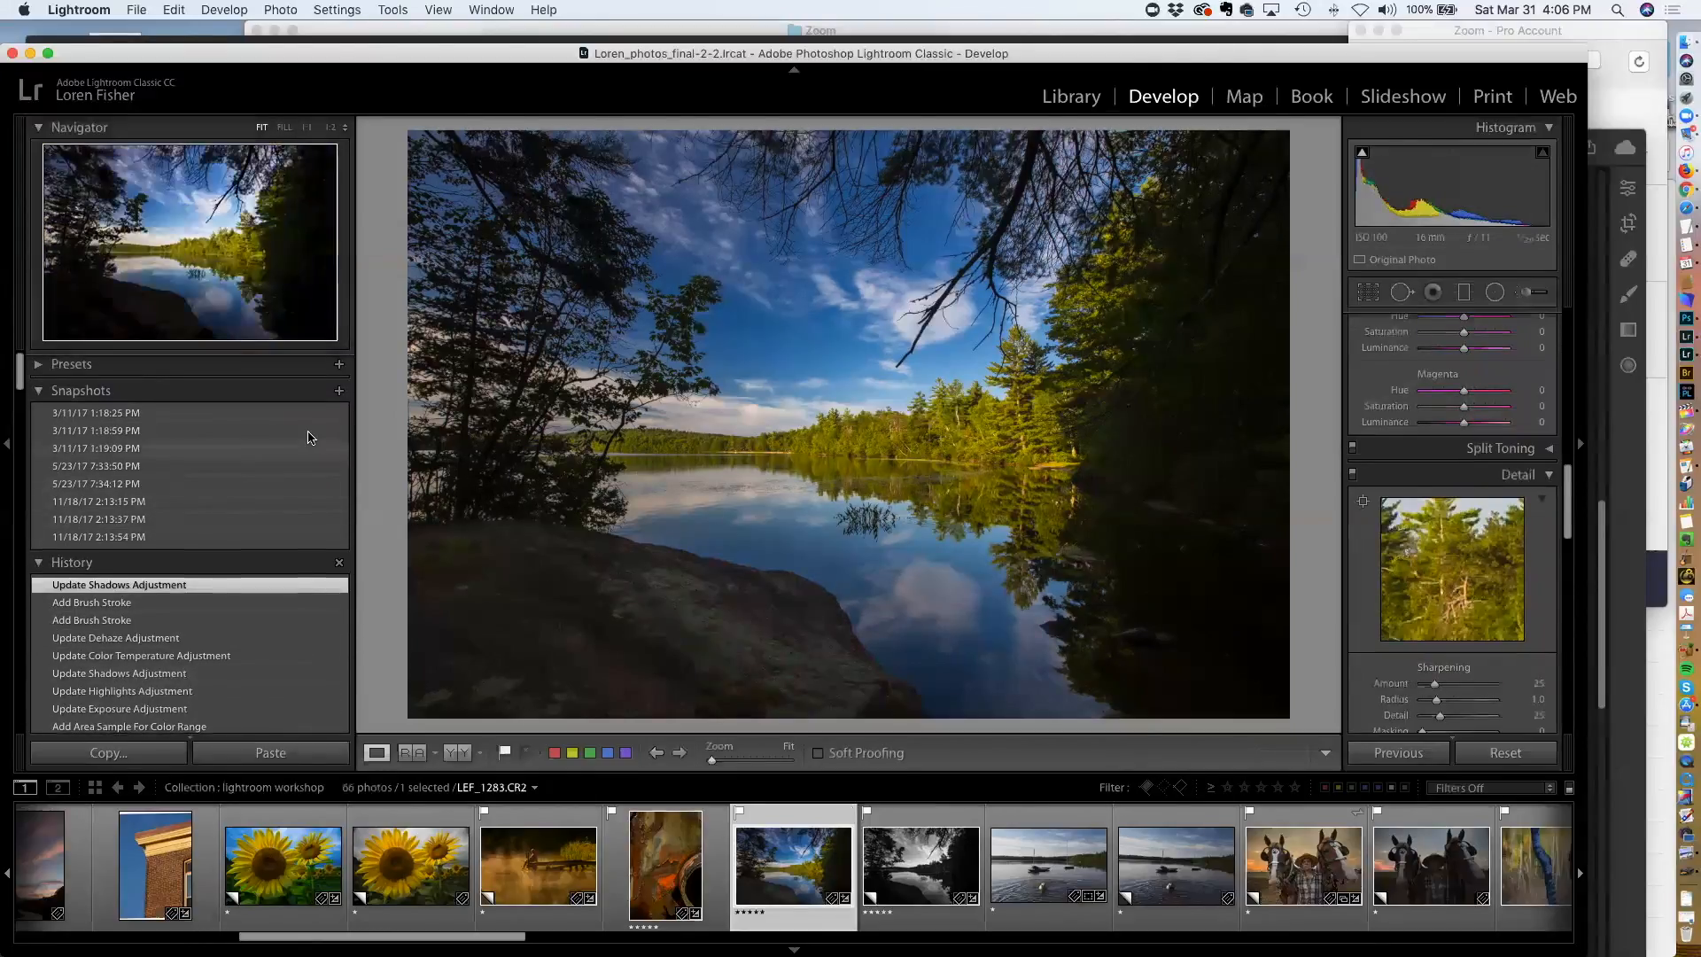
Compare the photo at the Reset Settings history state with the latest Update Shadows Adjustment state
{"action": "left_click", "coordinate": [58, 390]}
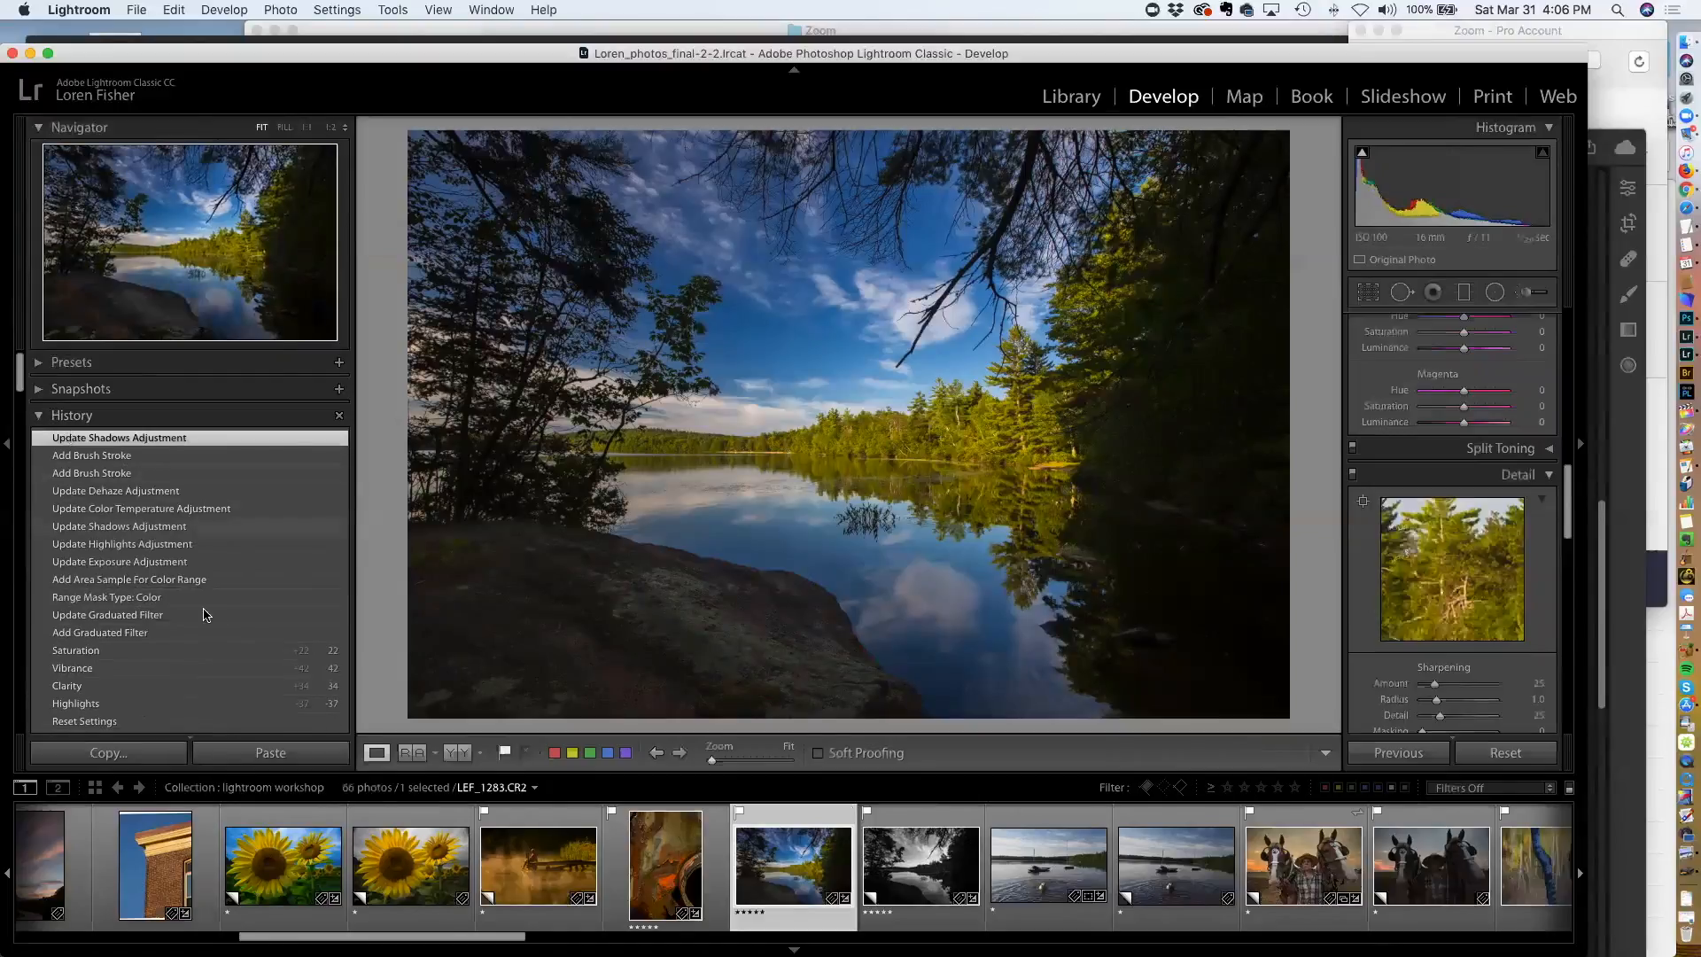
{"action": "scroll", "coordinate": [255, 631], "scroll_direction": "down", "scroll_amount": 3}
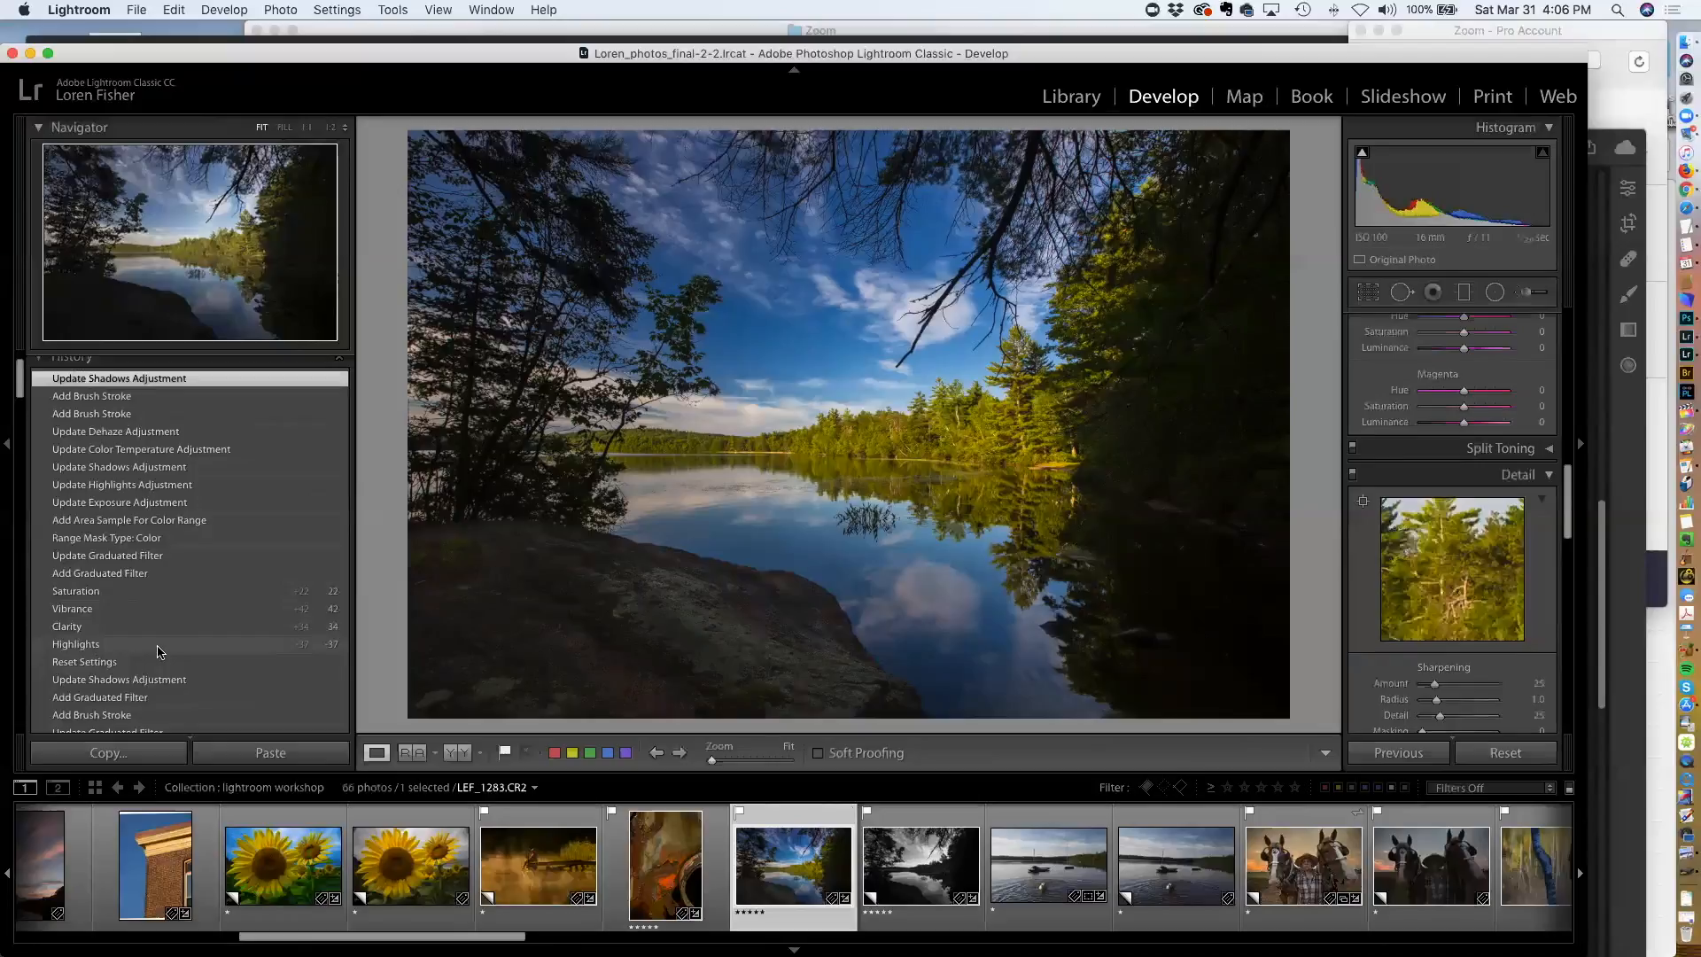
{"action": "left_click", "coordinate": [146, 663]}
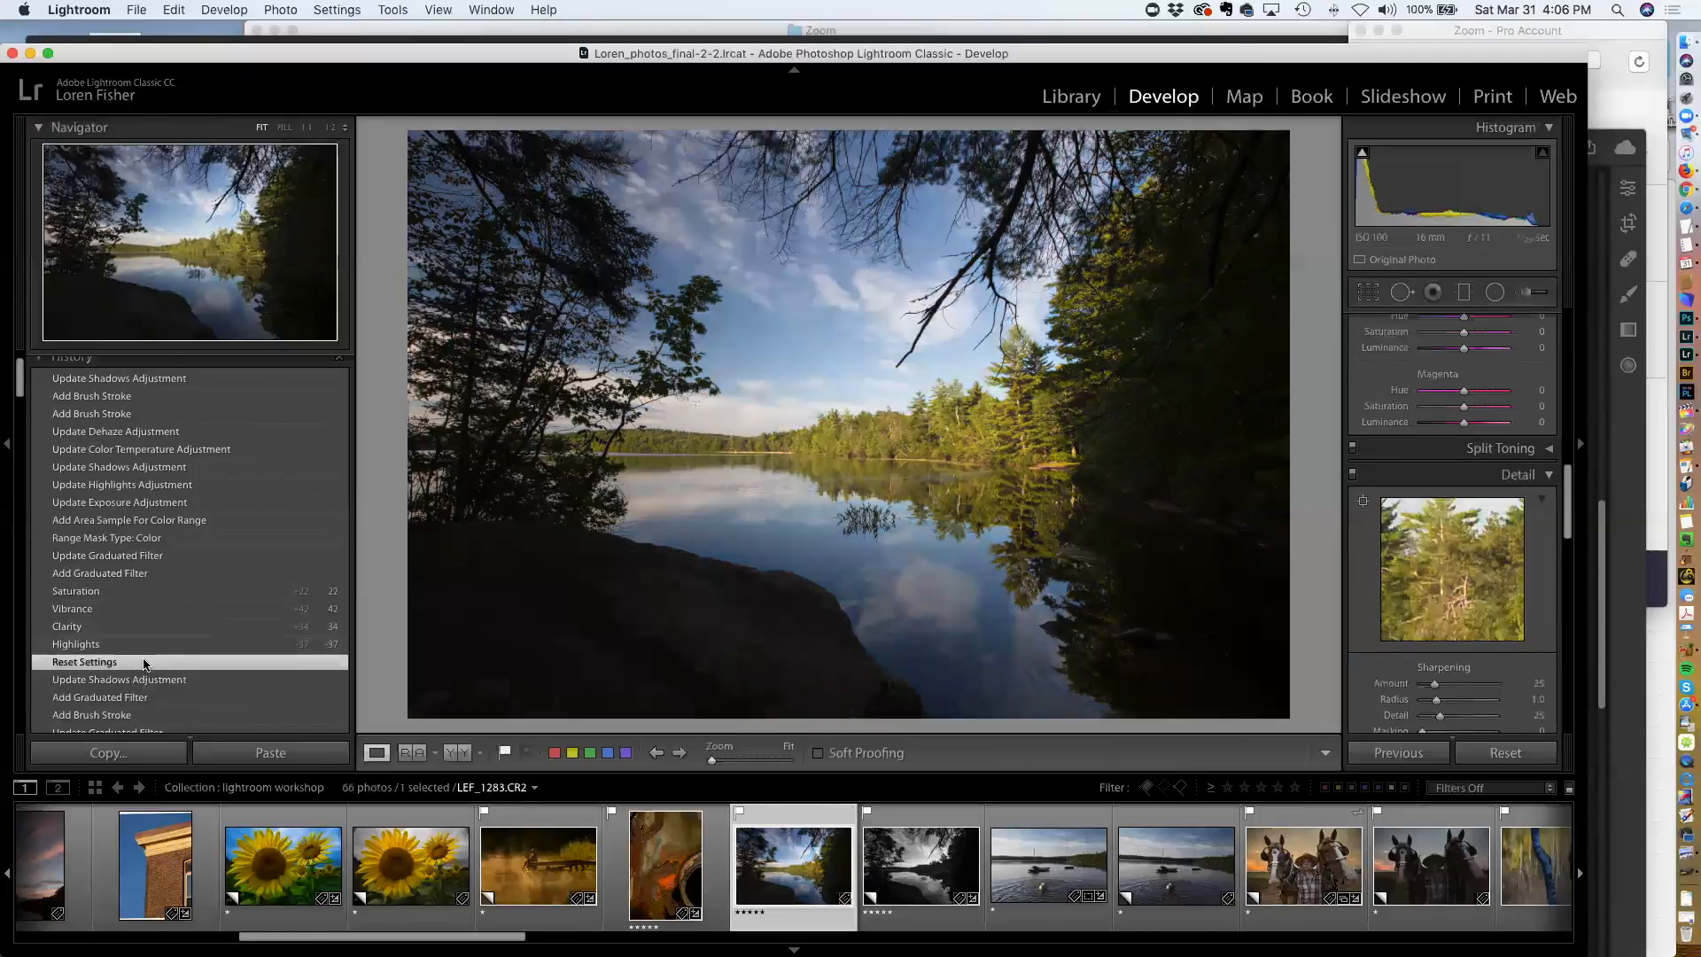
{"action": "scroll", "coordinate": [184, 410], "scroll_direction": "up", "scroll_amount": 2}
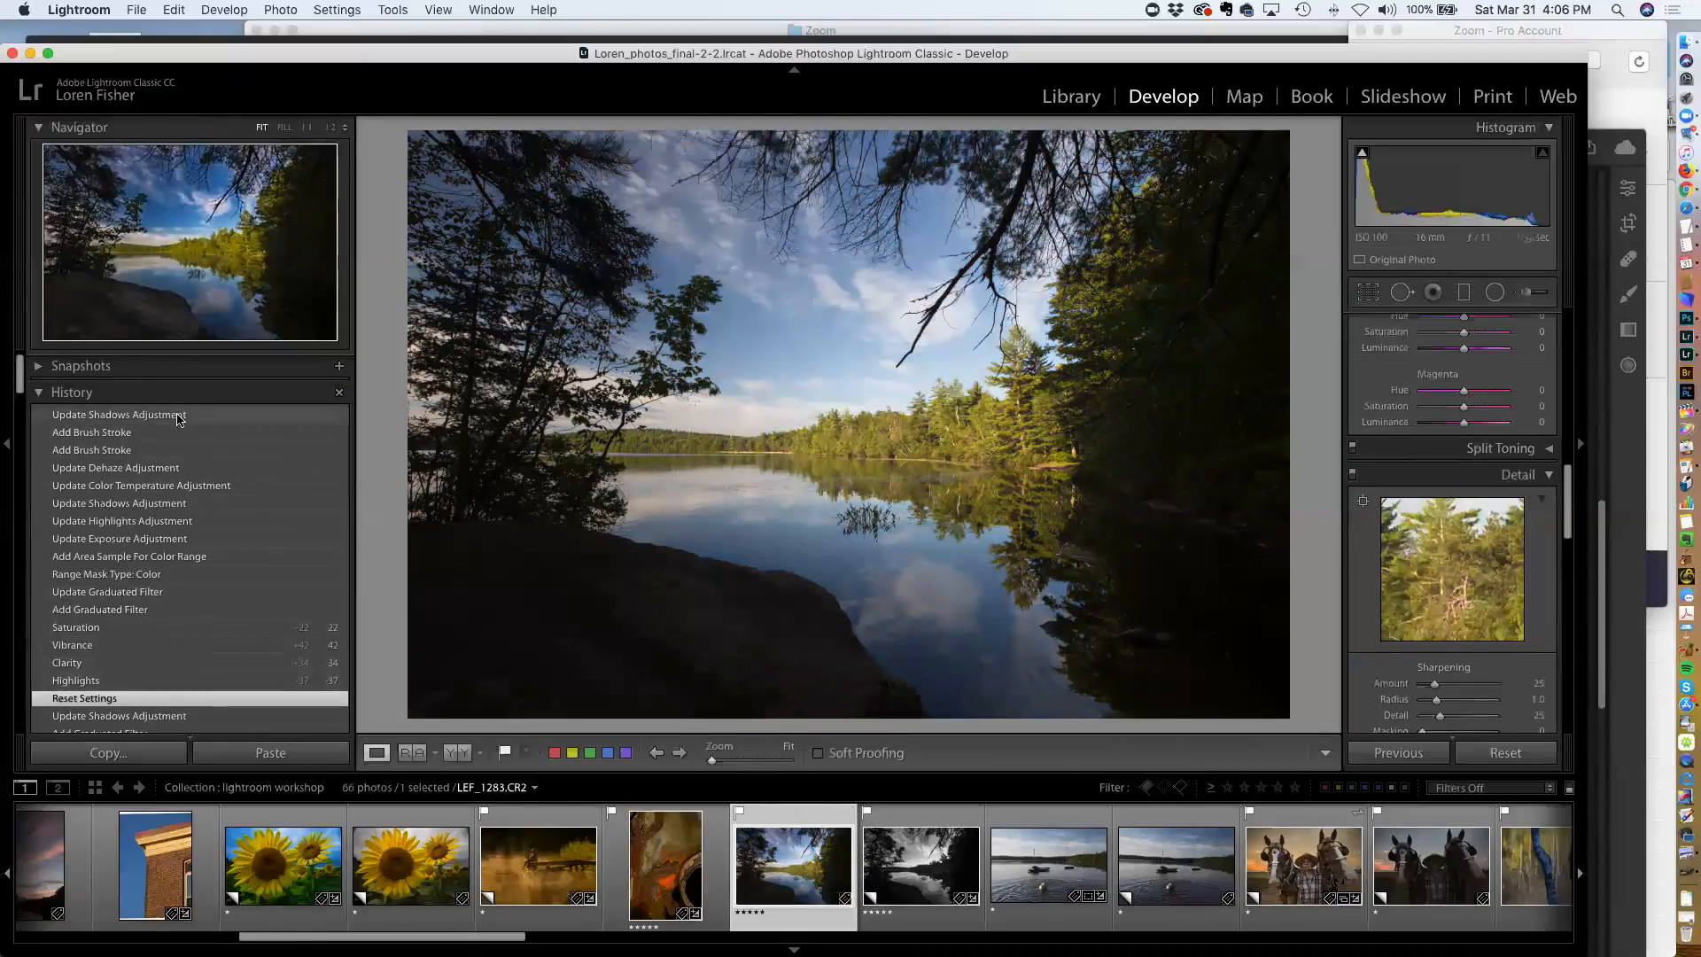
{"action": "left_click", "coordinate": [178, 415]}
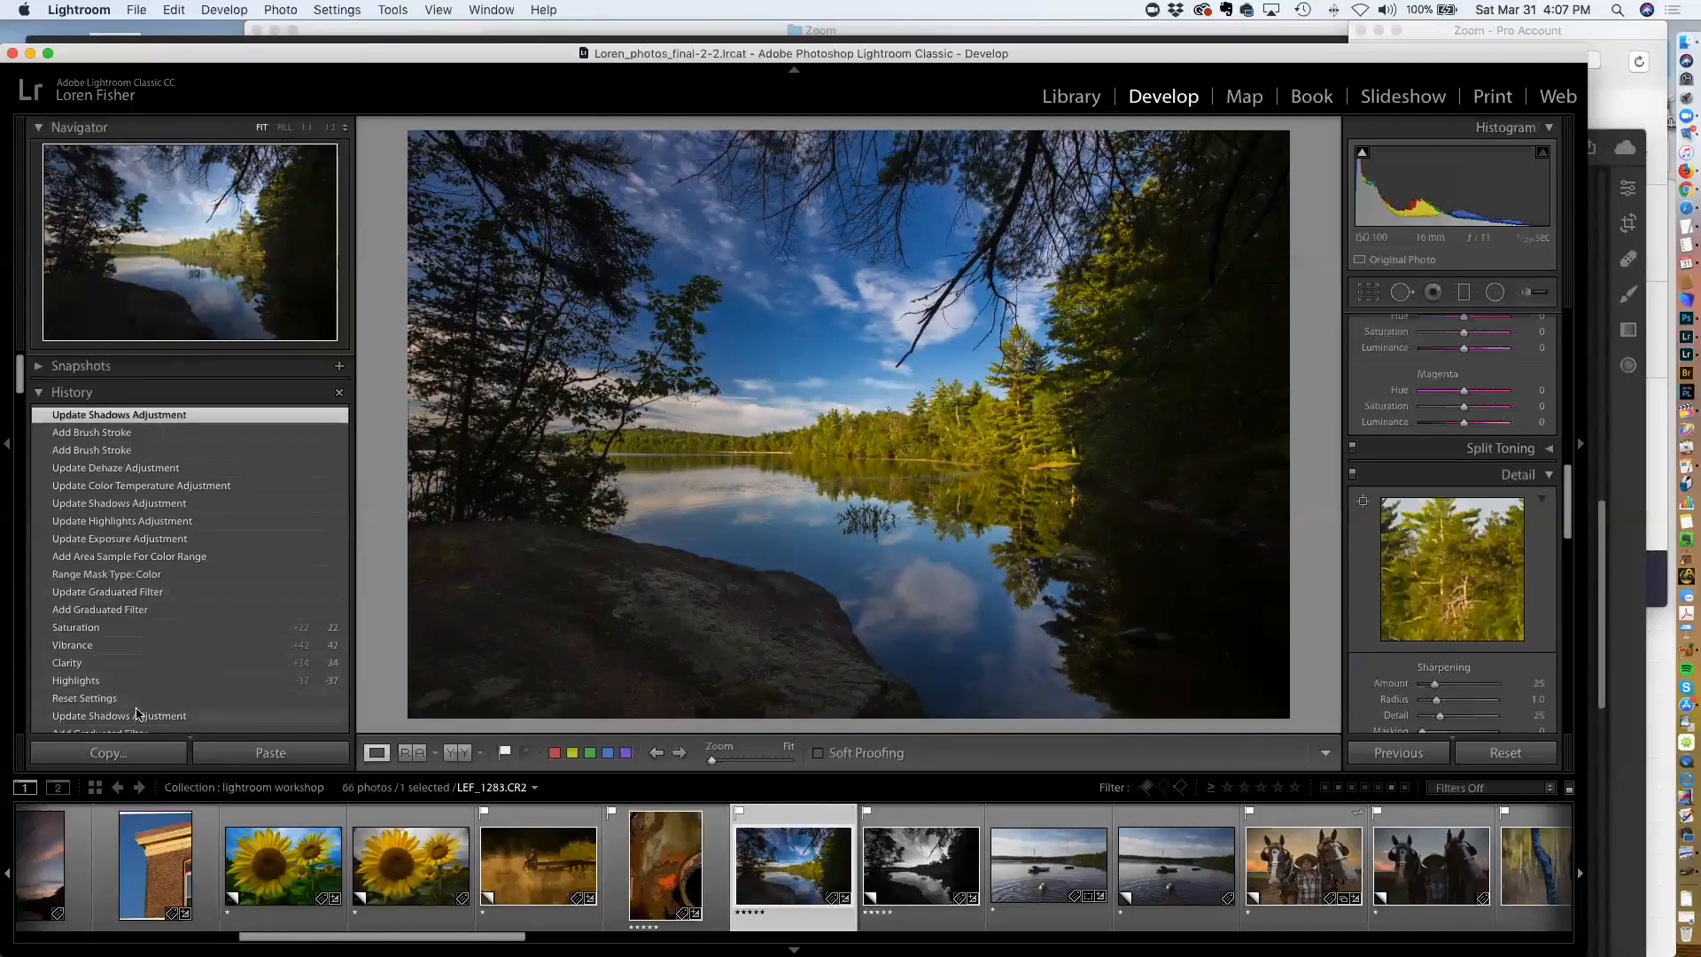
{"action": "scroll", "coordinate": [146, 700], "scroll_direction": "down", "scroll_amount": 2}
{"action": "scroll", "coordinate": [146, 704], "scroll_direction": "down", "scroll_amount": 5}
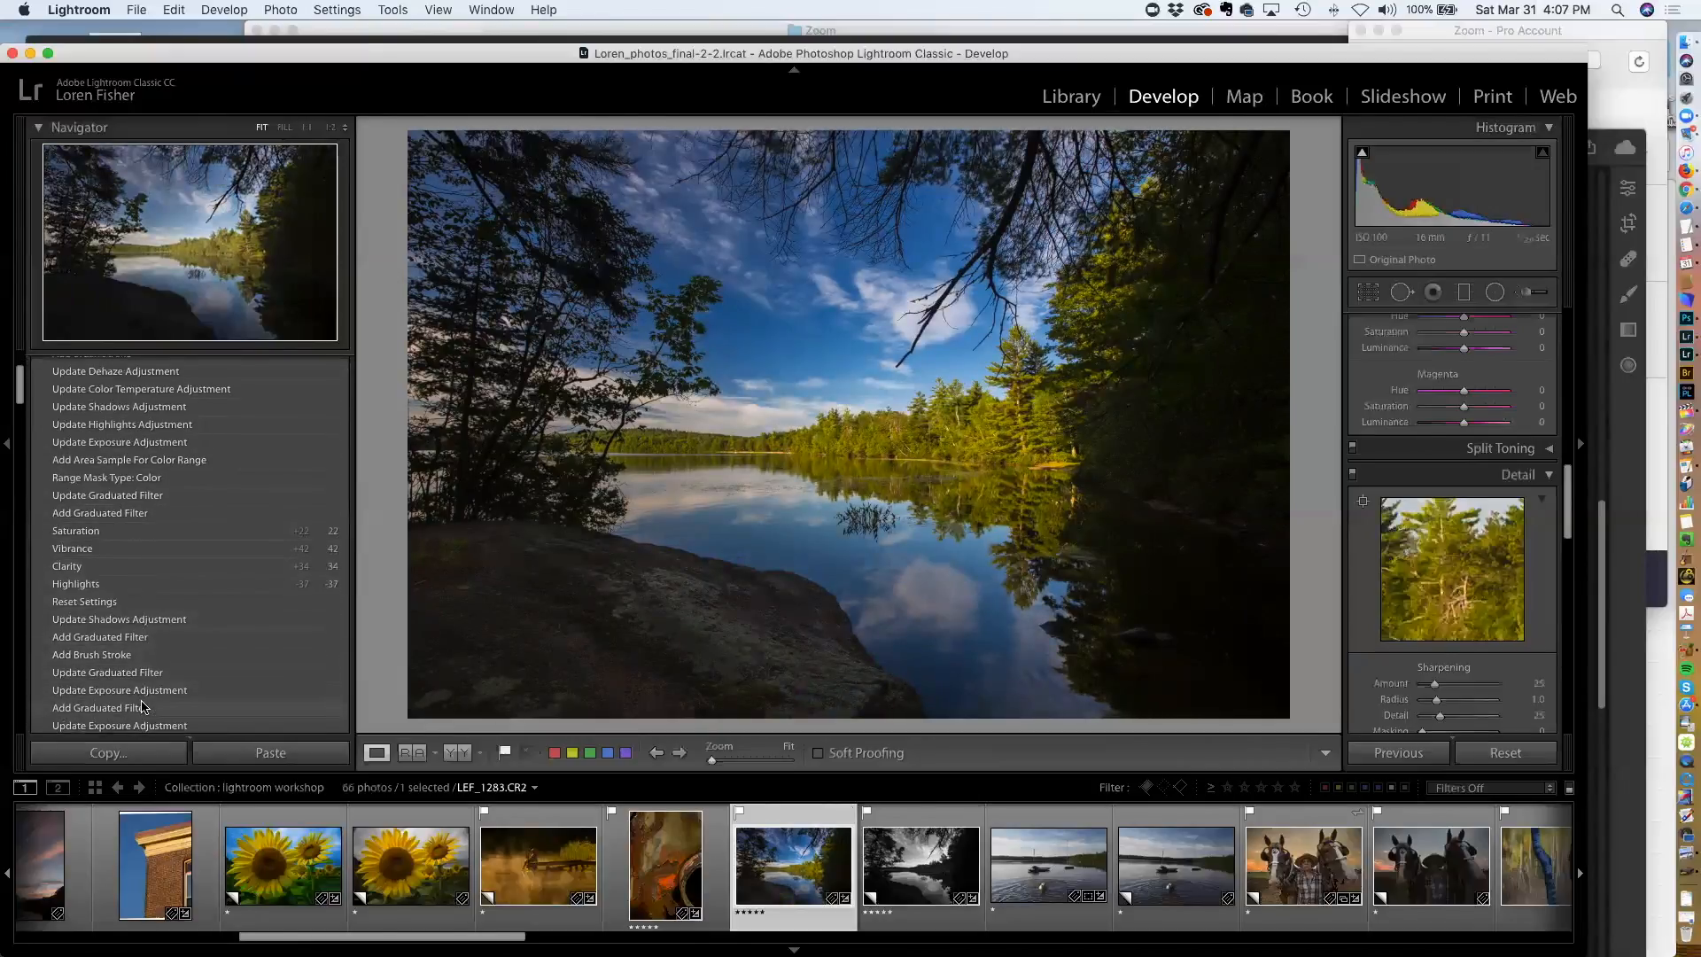
{"action": "scroll", "coordinate": [146, 706], "scroll_direction": "down", "scroll_amount": 5}
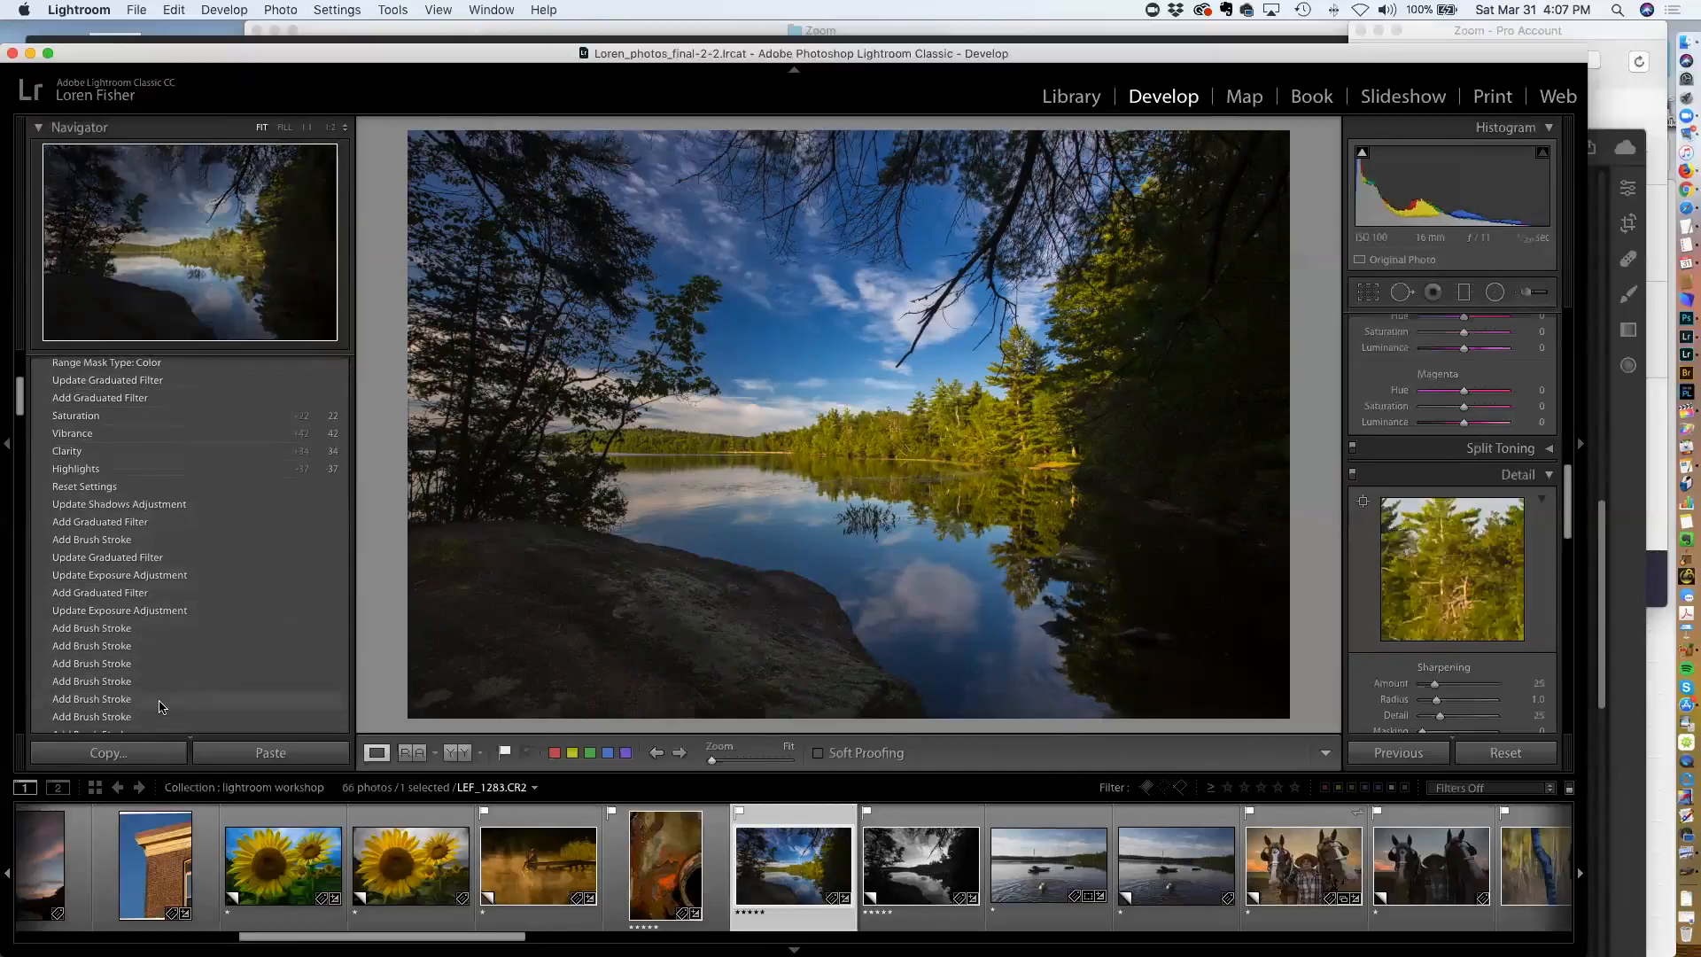
{"action": "scroll", "coordinate": [161, 706], "scroll_direction": "up", "scroll_amount": 3}
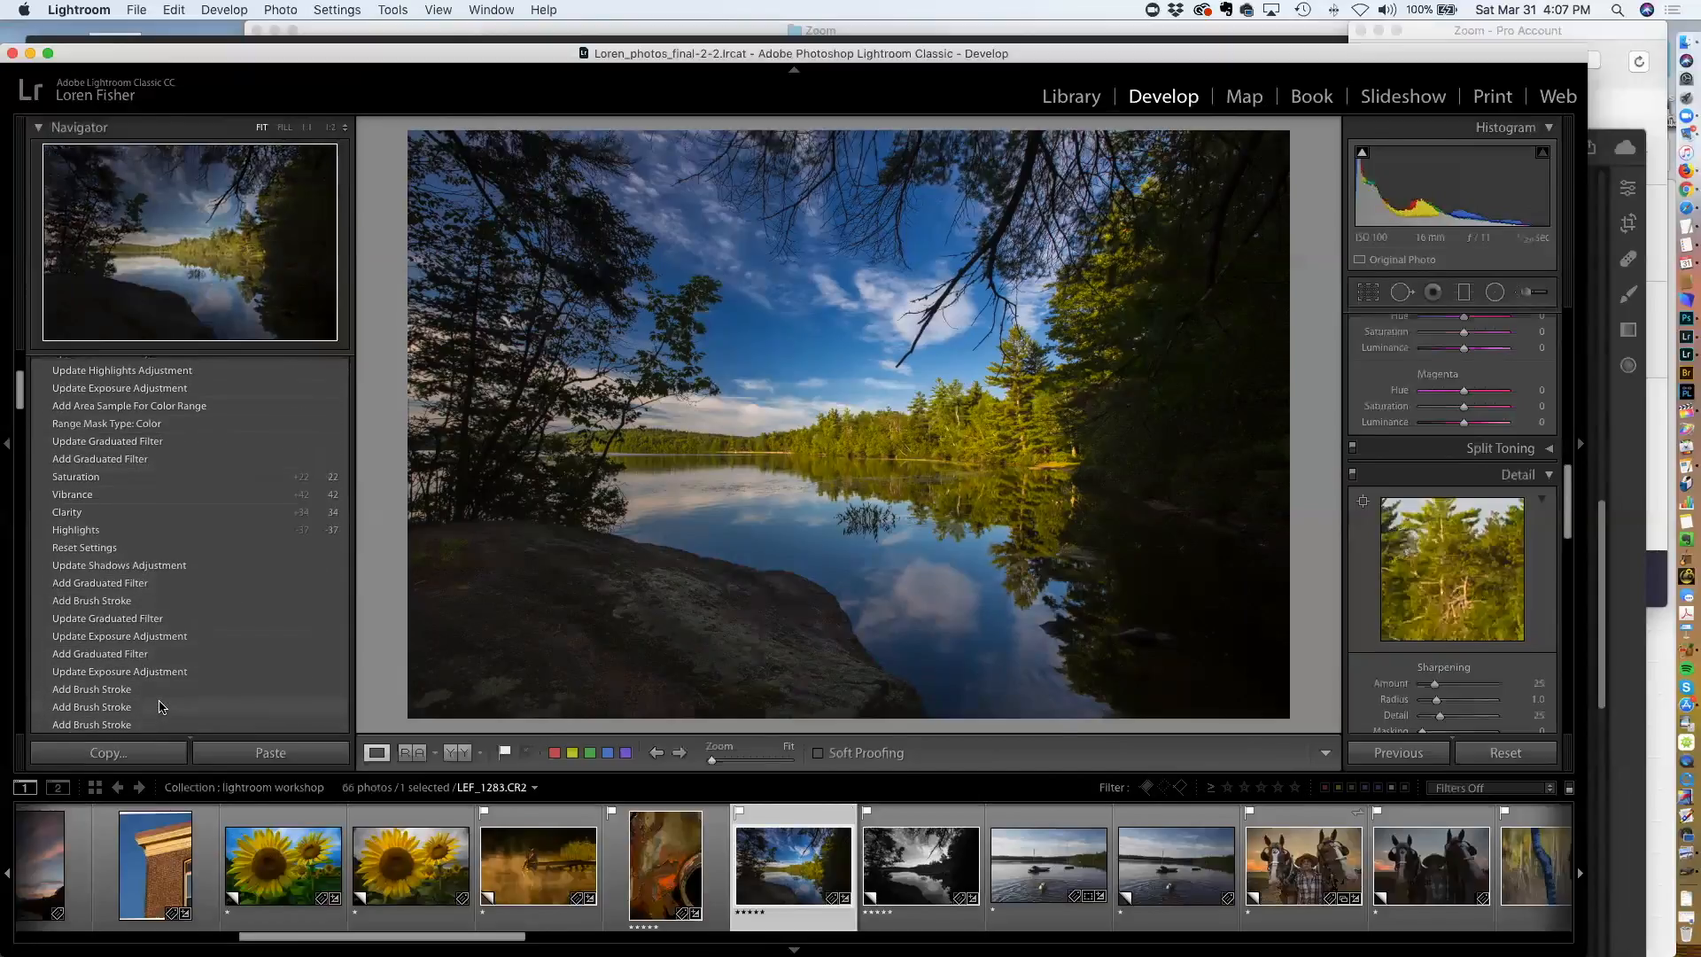
{"action": "scroll", "coordinate": [161, 706], "scroll_direction": "up", "scroll_amount": 2}
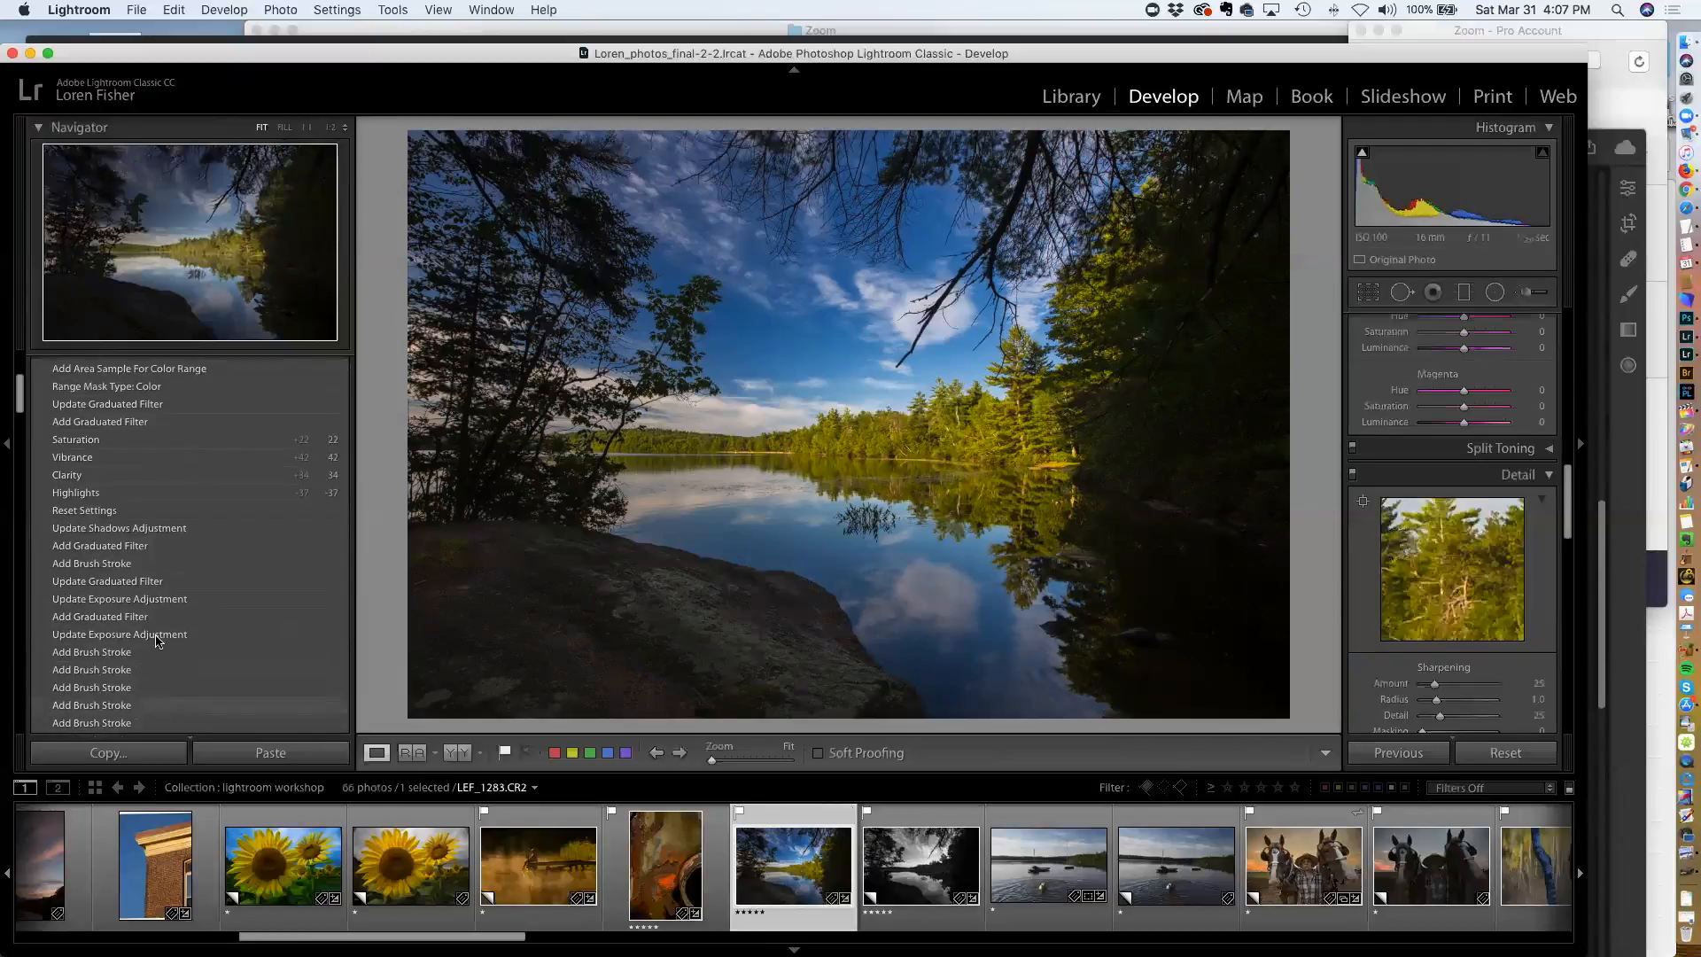
{"action": "left_click", "coordinate": [112, 512]}
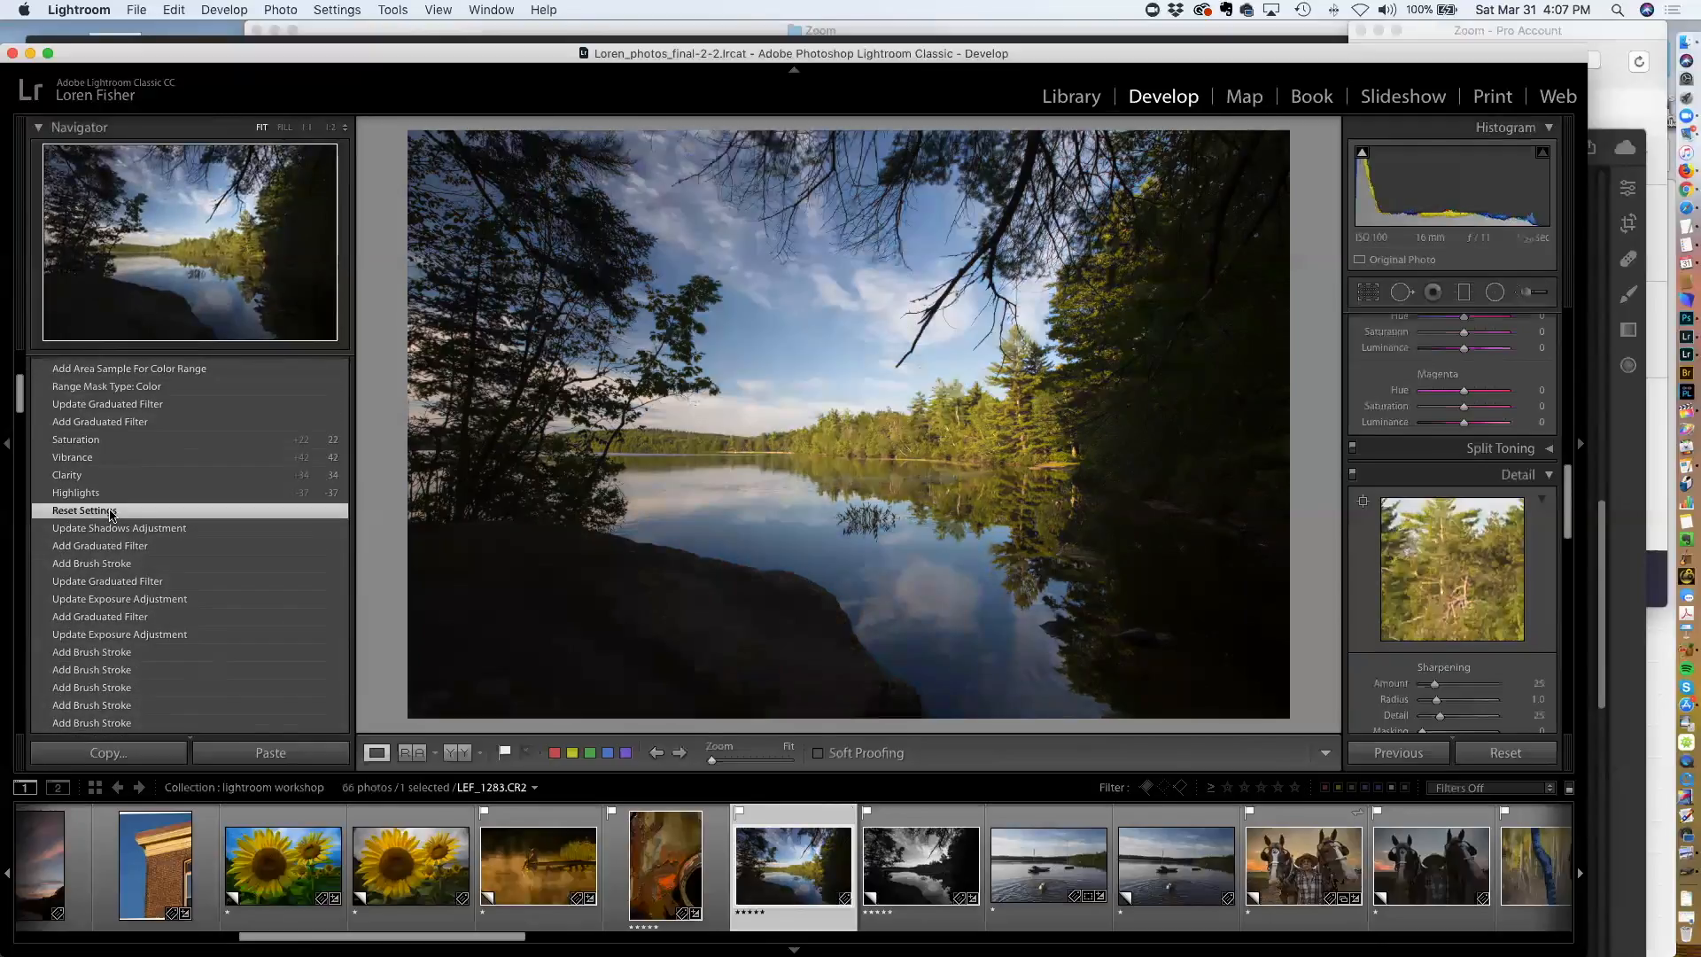
{"action": "scroll", "coordinate": [112, 512], "scroll_direction": "up", "scroll_amount": 6}
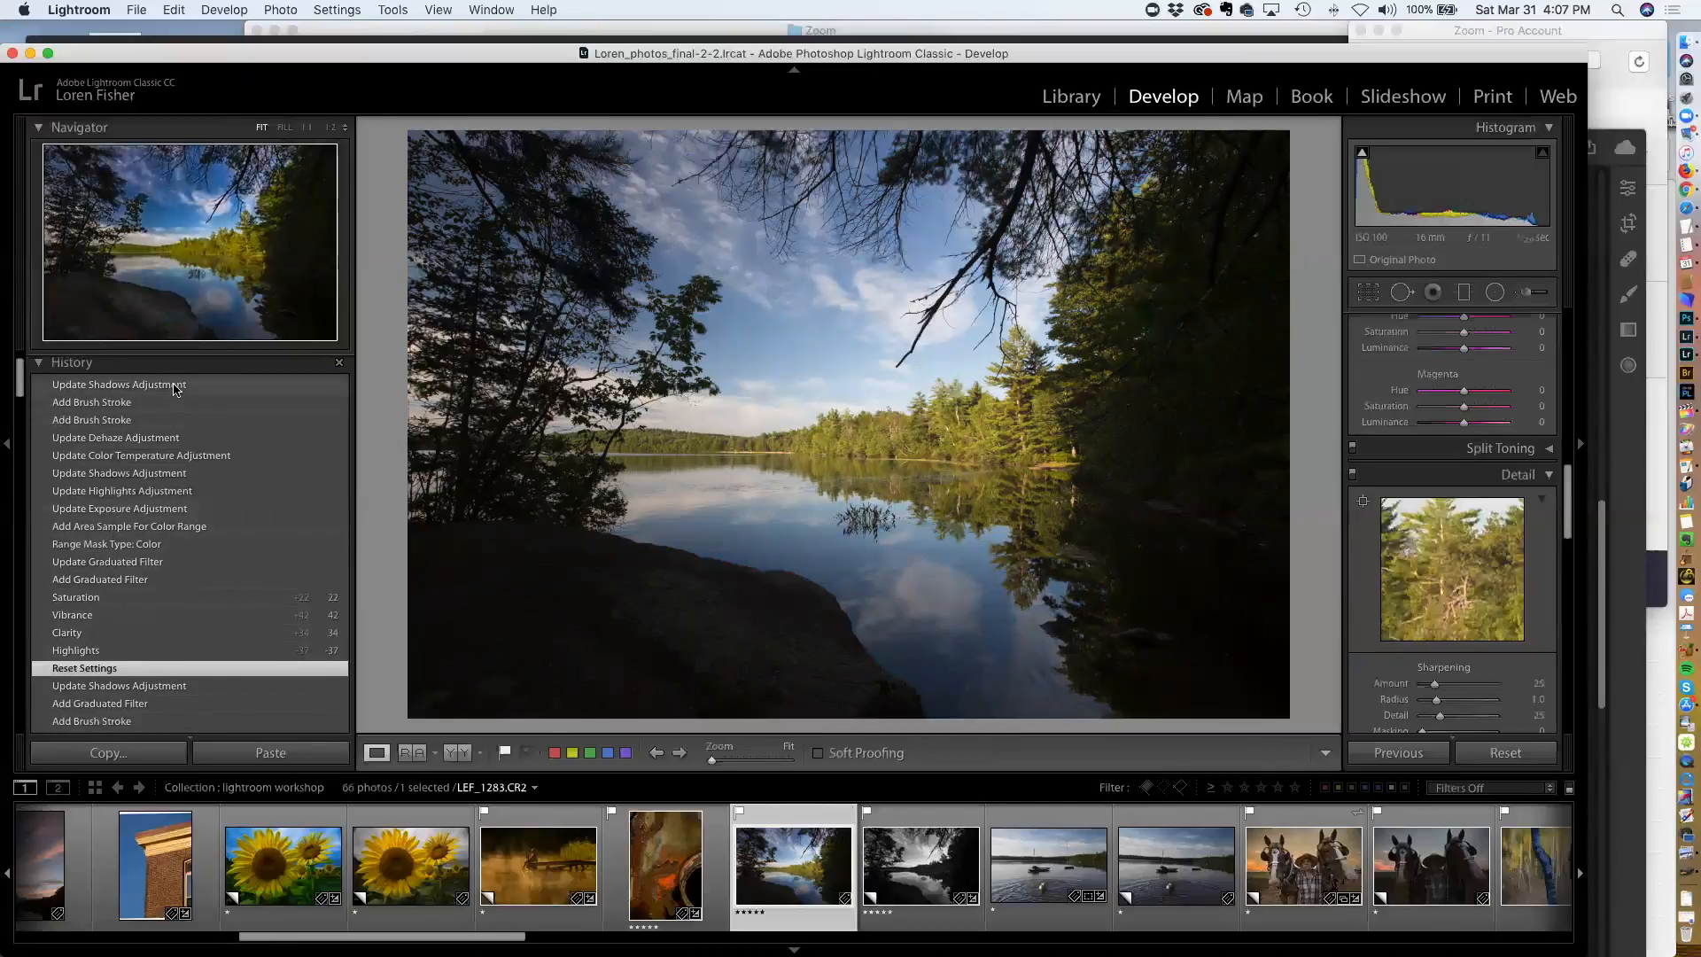
{"action": "left_click", "coordinate": [173, 386]}
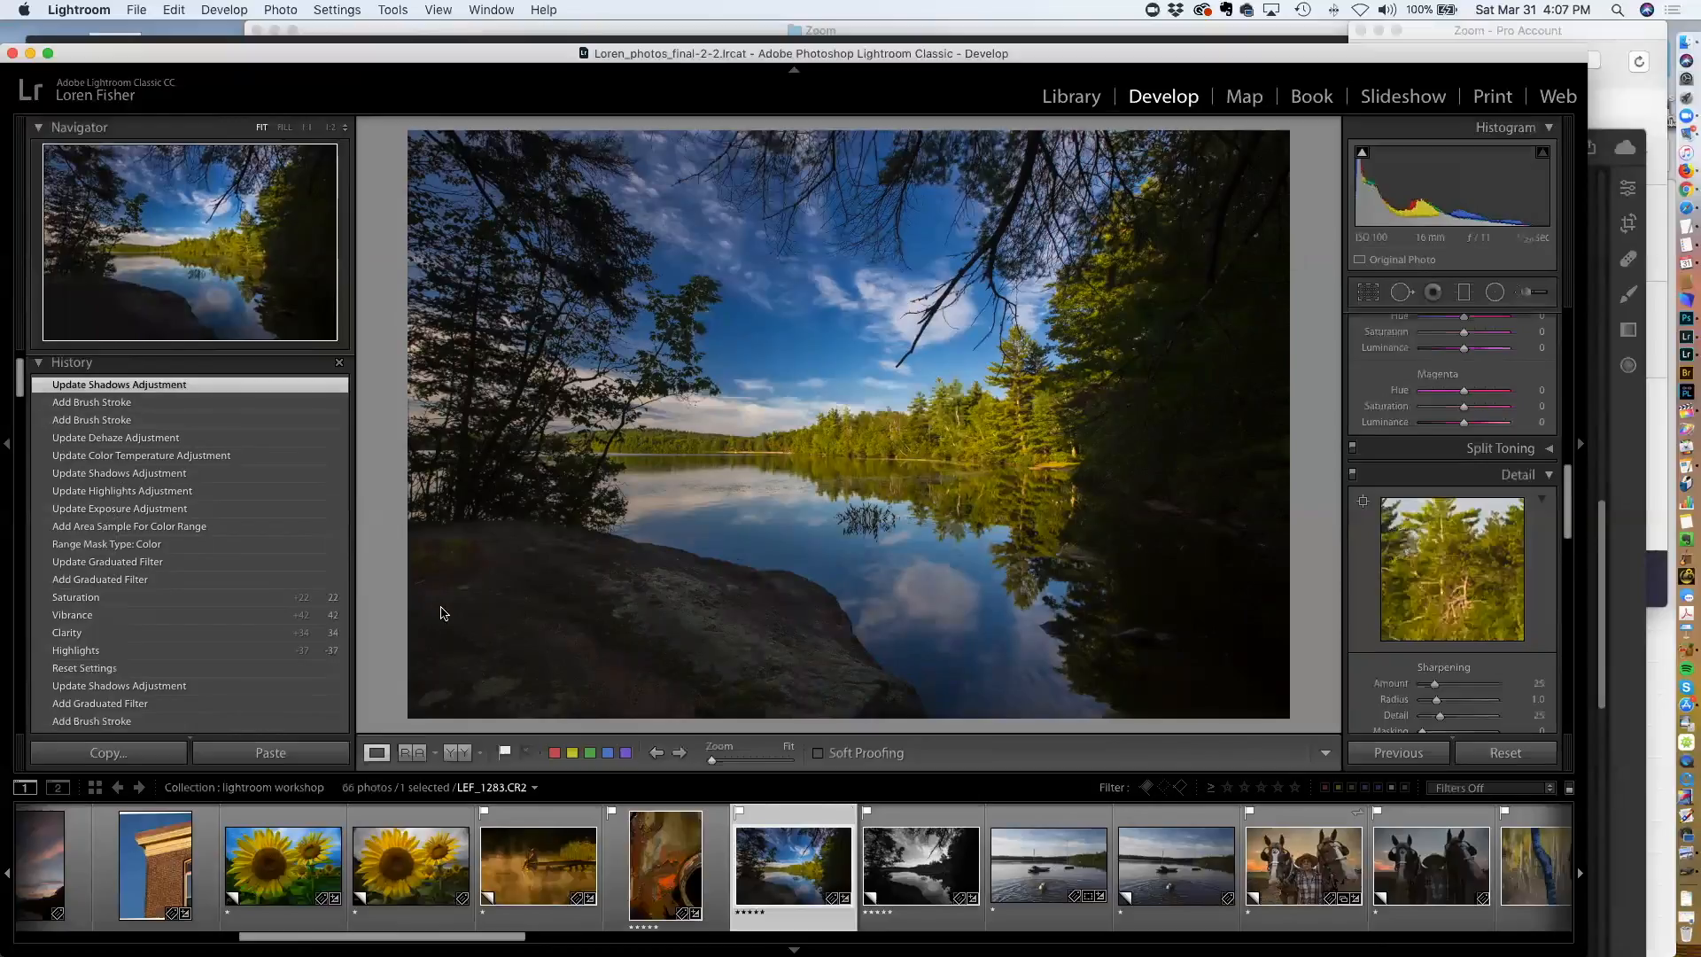
{"action": "scroll", "coordinate": [824, 886], "scroll_direction": "right", "scroll_amount": 2}
{"action": "scroll", "coordinate": [823, 886], "scroll_direction": "right", "scroll_amount": 5}
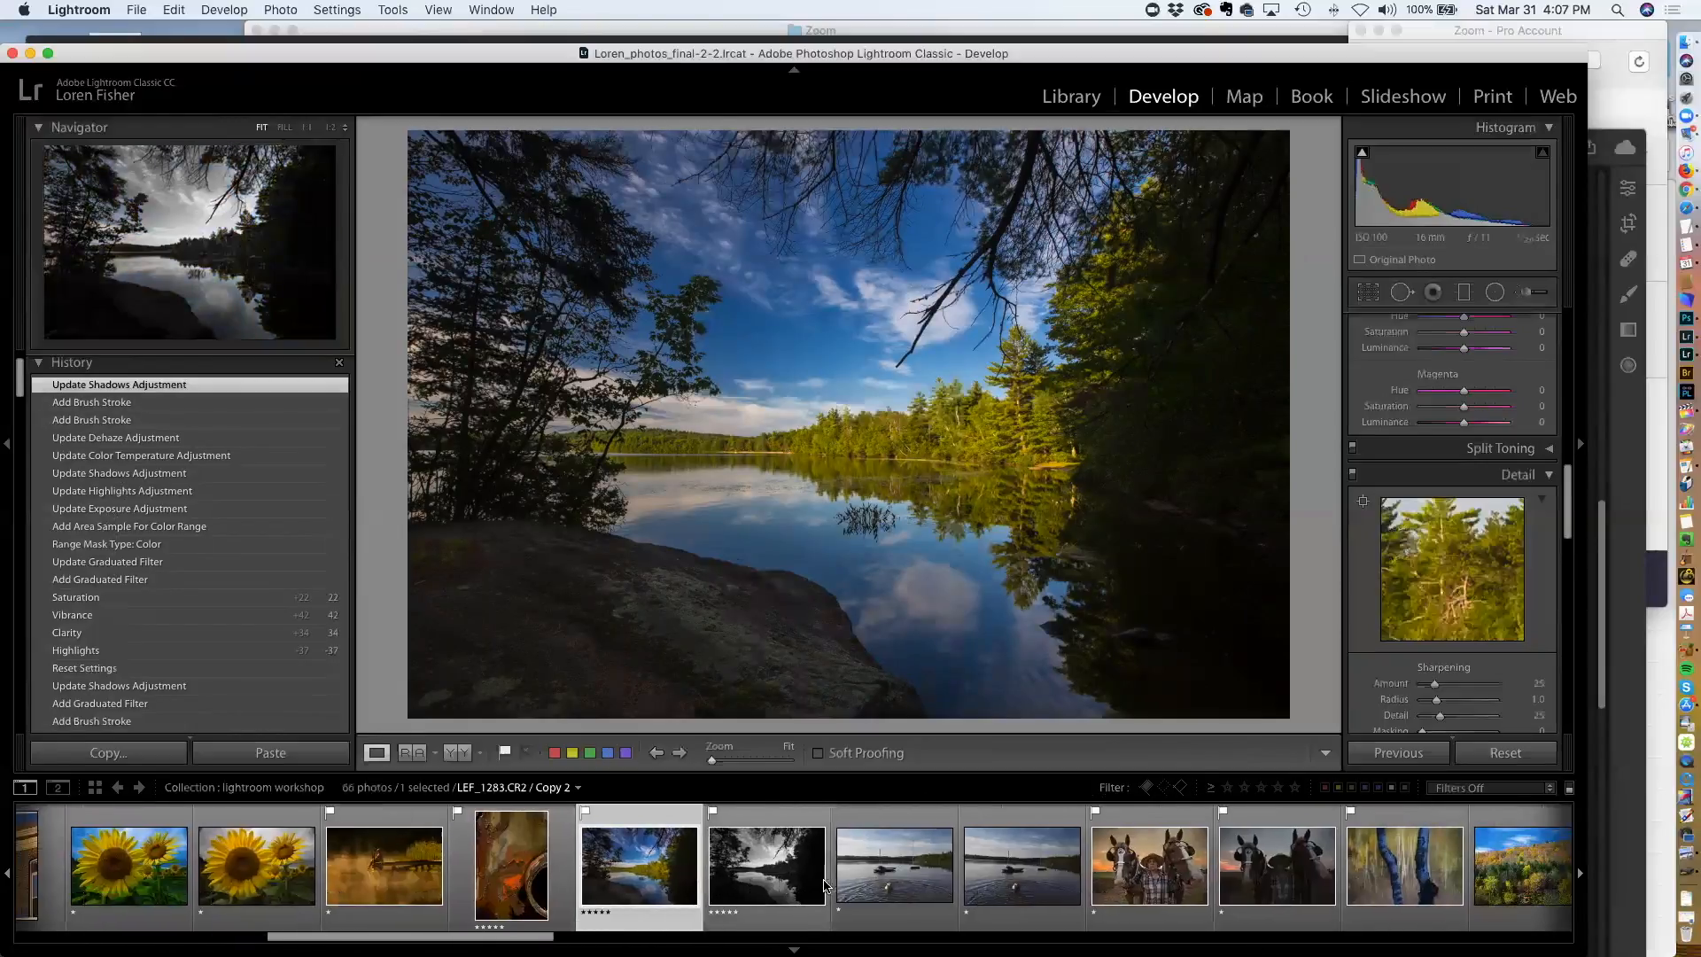
Browse the filmstrip, briefly opening the portrait of two women, and open the Sunflower Field.CR2 Copy 4 photo
{"action": "scroll", "coordinate": [819, 885], "scroll_direction": "right", "scroll_amount": 9}
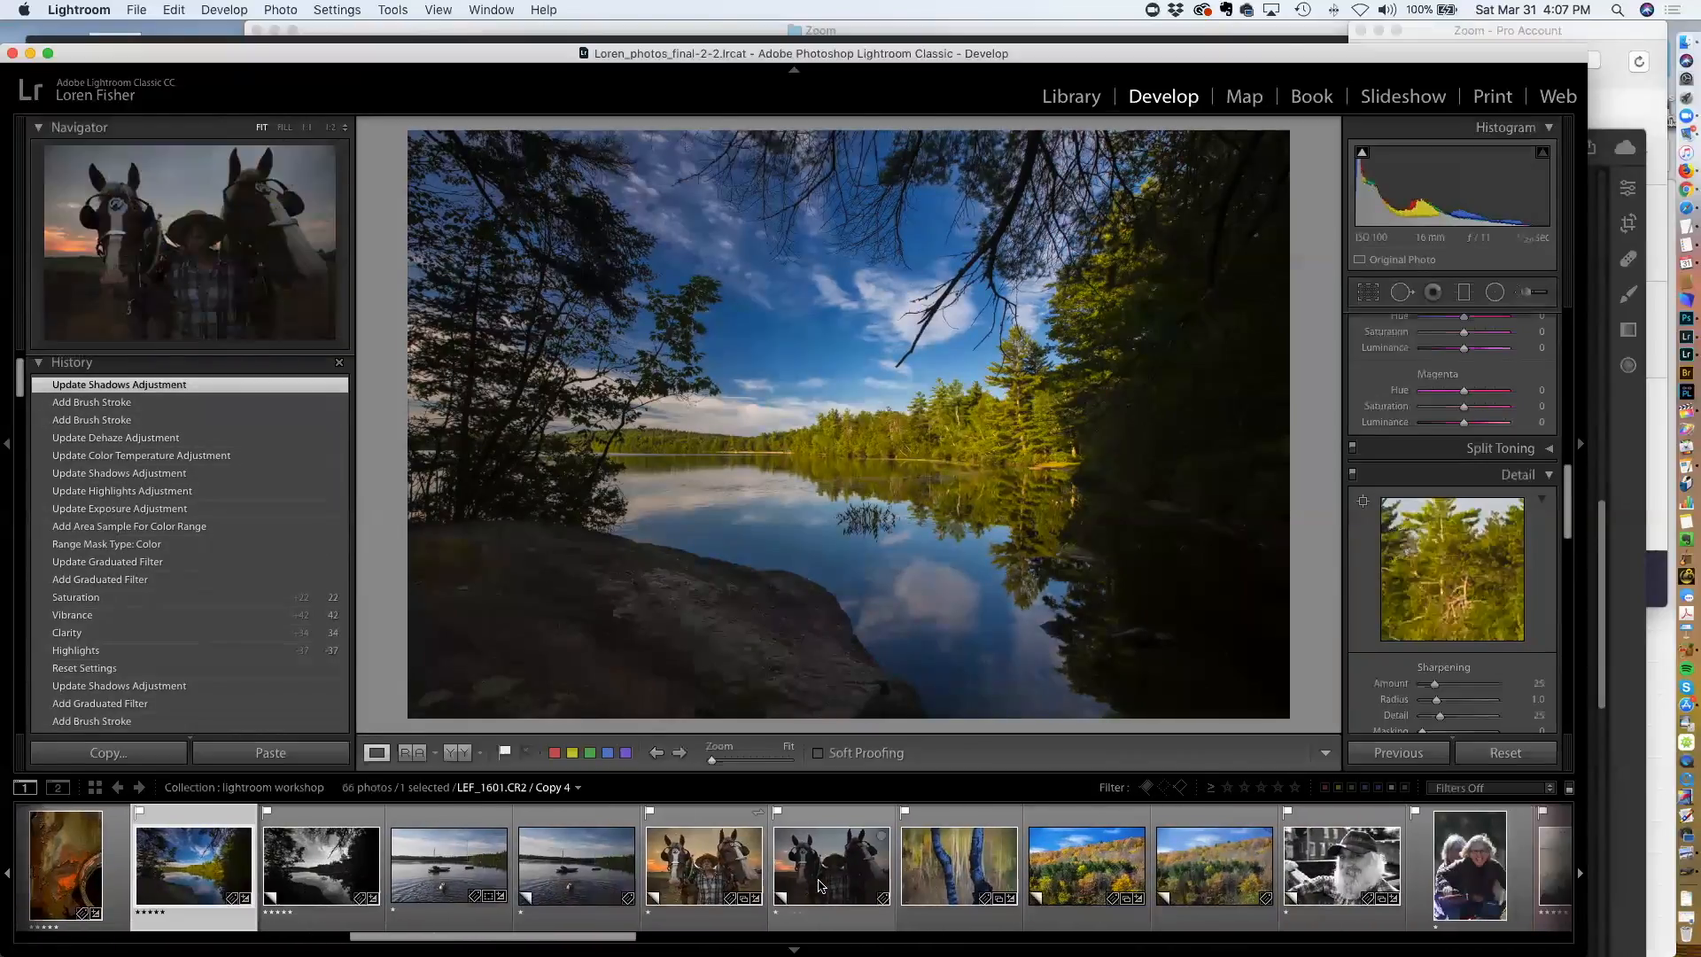
{"action": "scroll", "coordinate": [819, 886], "scroll_direction": "right", "scroll_amount": 3}
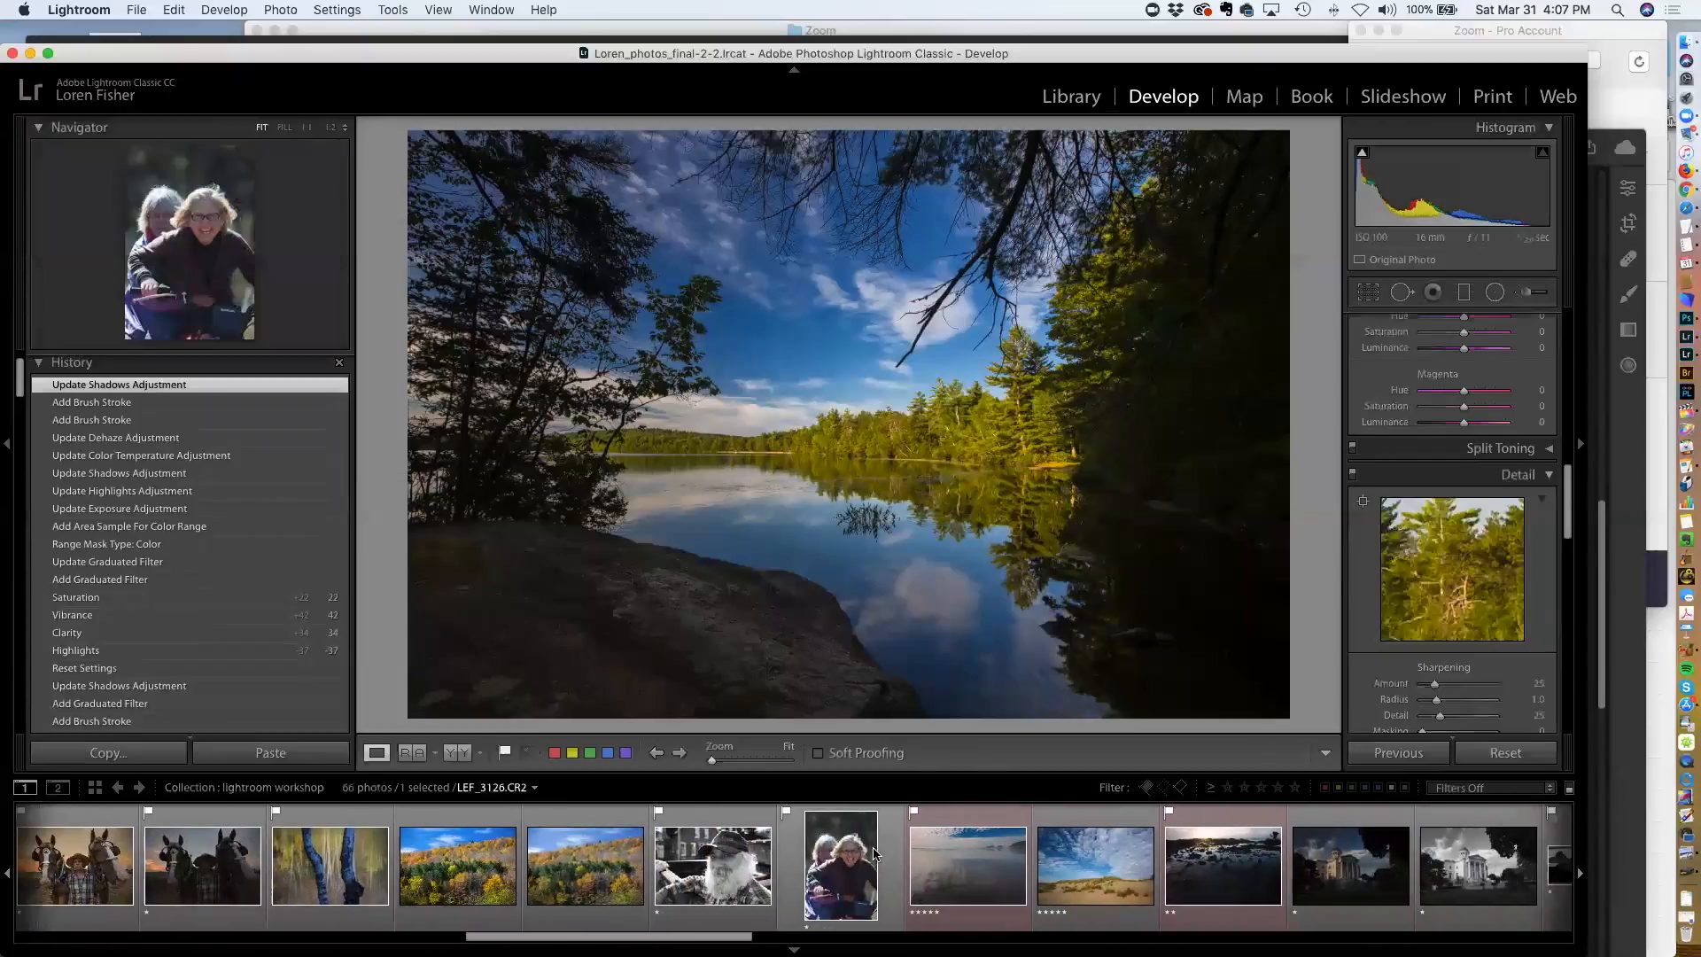
{"action": "left_click", "coordinate": [849, 858]}
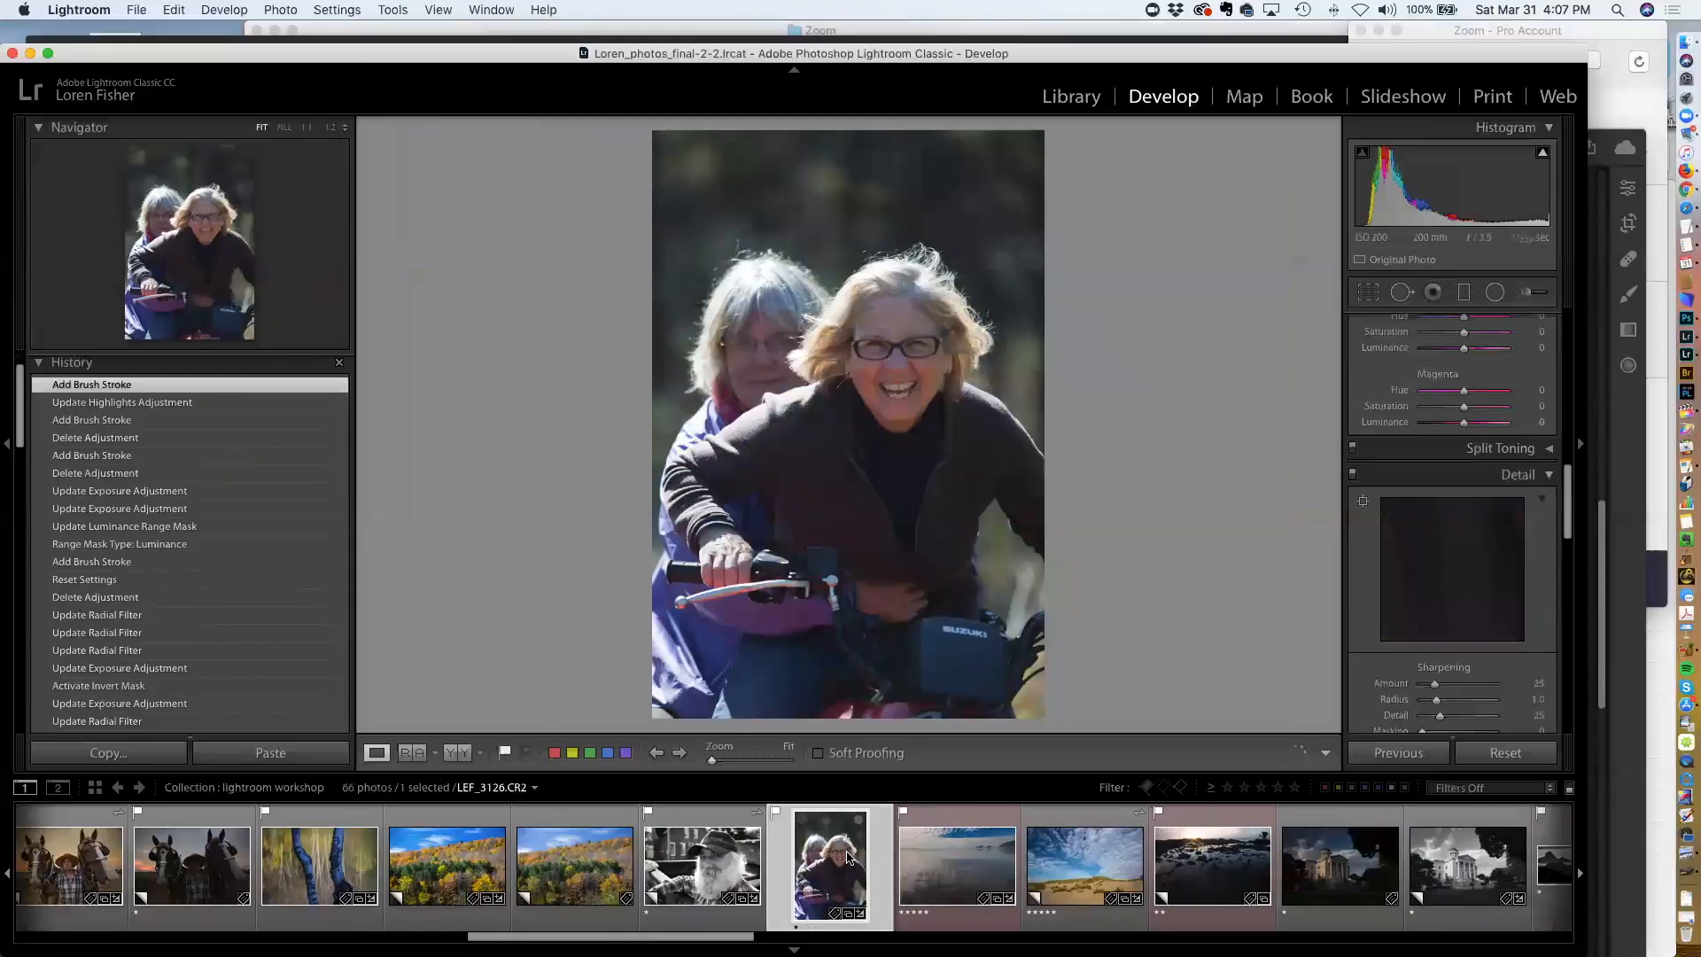
{"action": "scroll", "coordinate": [847, 855], "scroll_direction": "left", "scroll_amount": 8}
{"action": "scroll", "coordinate": [847, 855], "scroll_direction": "left", "scroll_amount": 10}
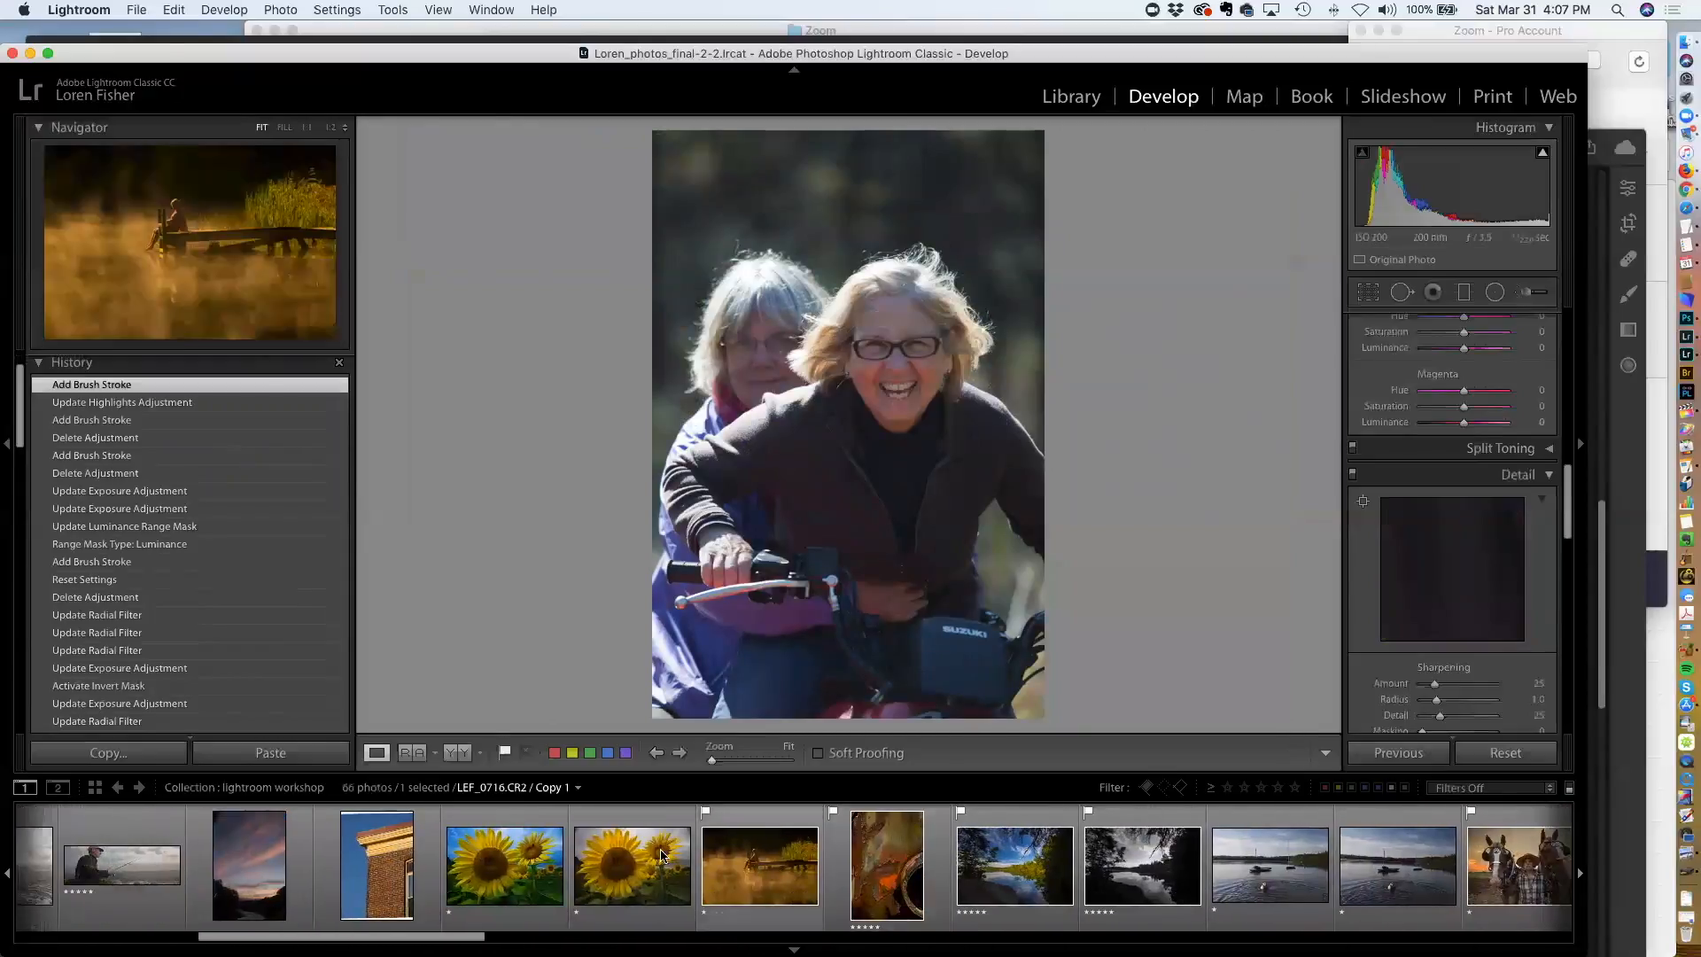
{"action": "left_click", "coordinate": [654, 856]}
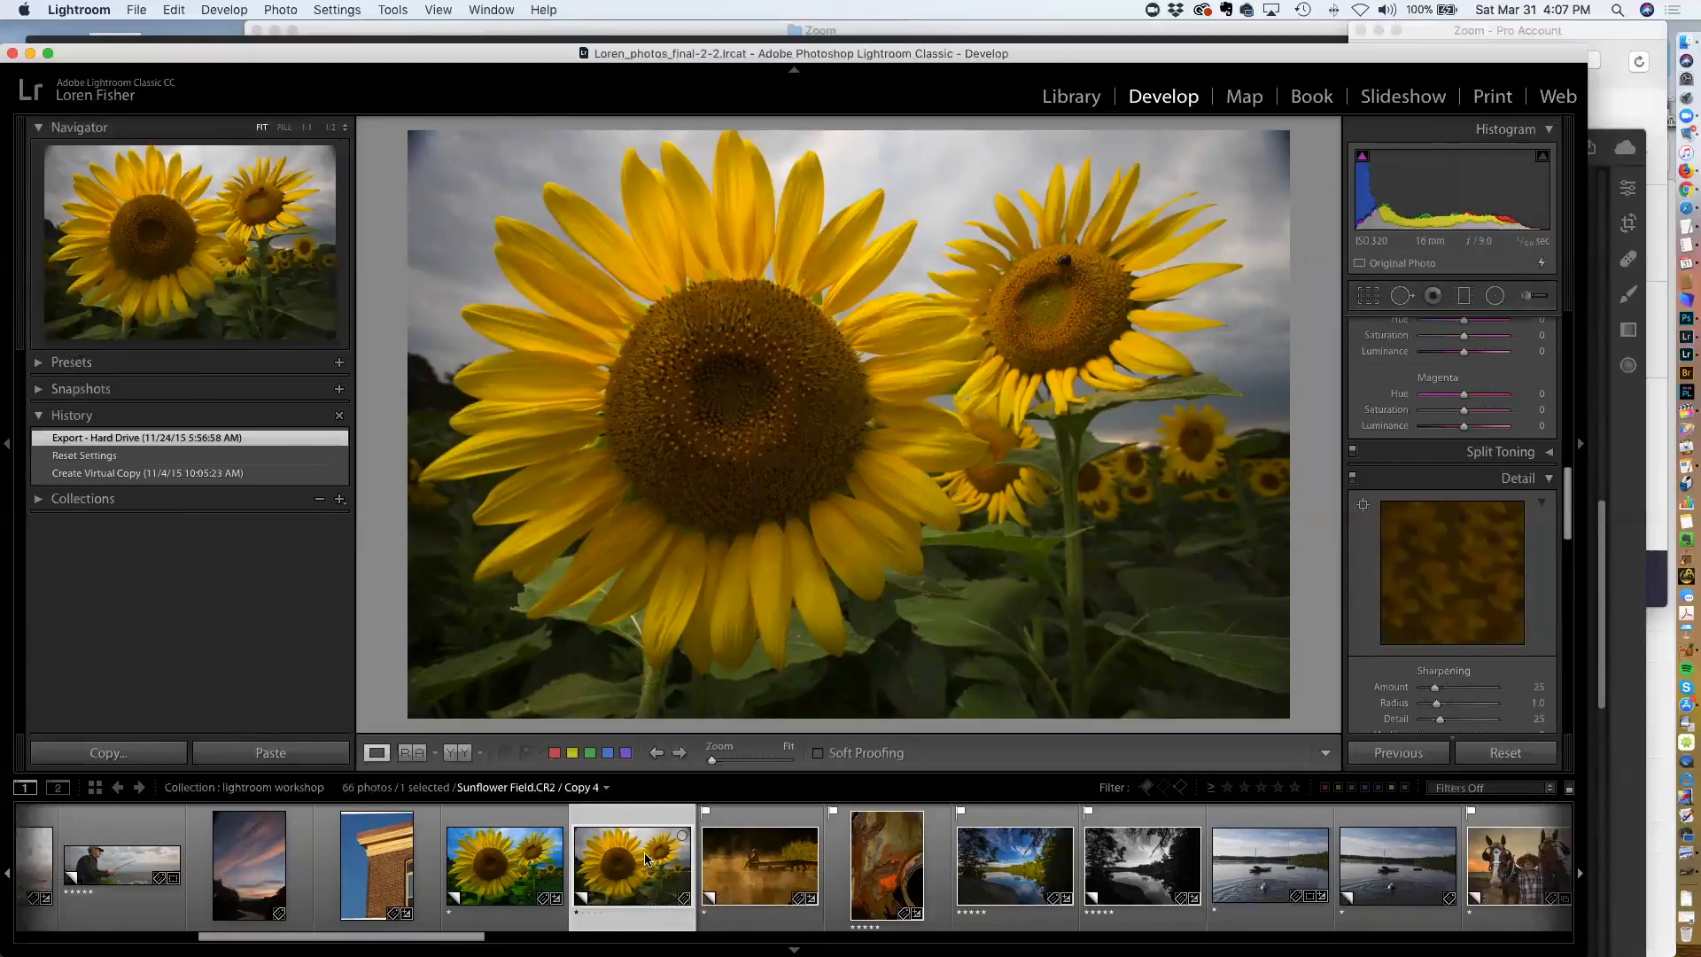
Compare the Sunflower Field Copy 3 and Copy 4 versions by switching between them
{"action": "left_click", "coordinate": [519, 861]}
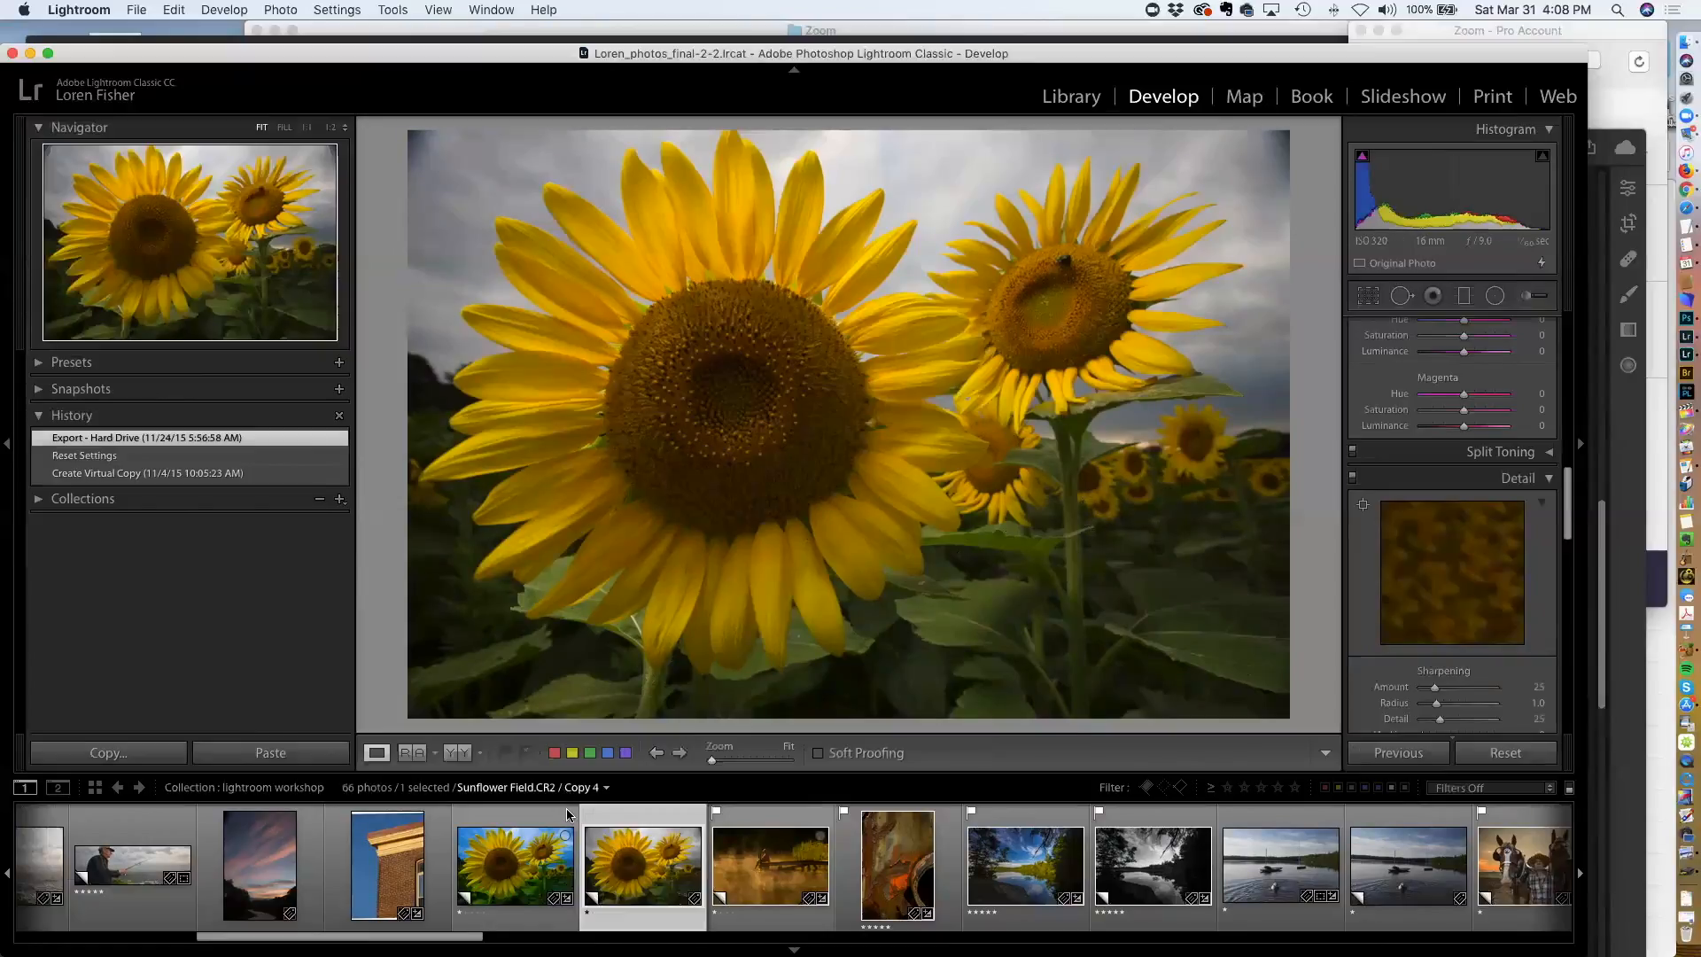
{"action": "left_click", "coordinate": [523, 827]}
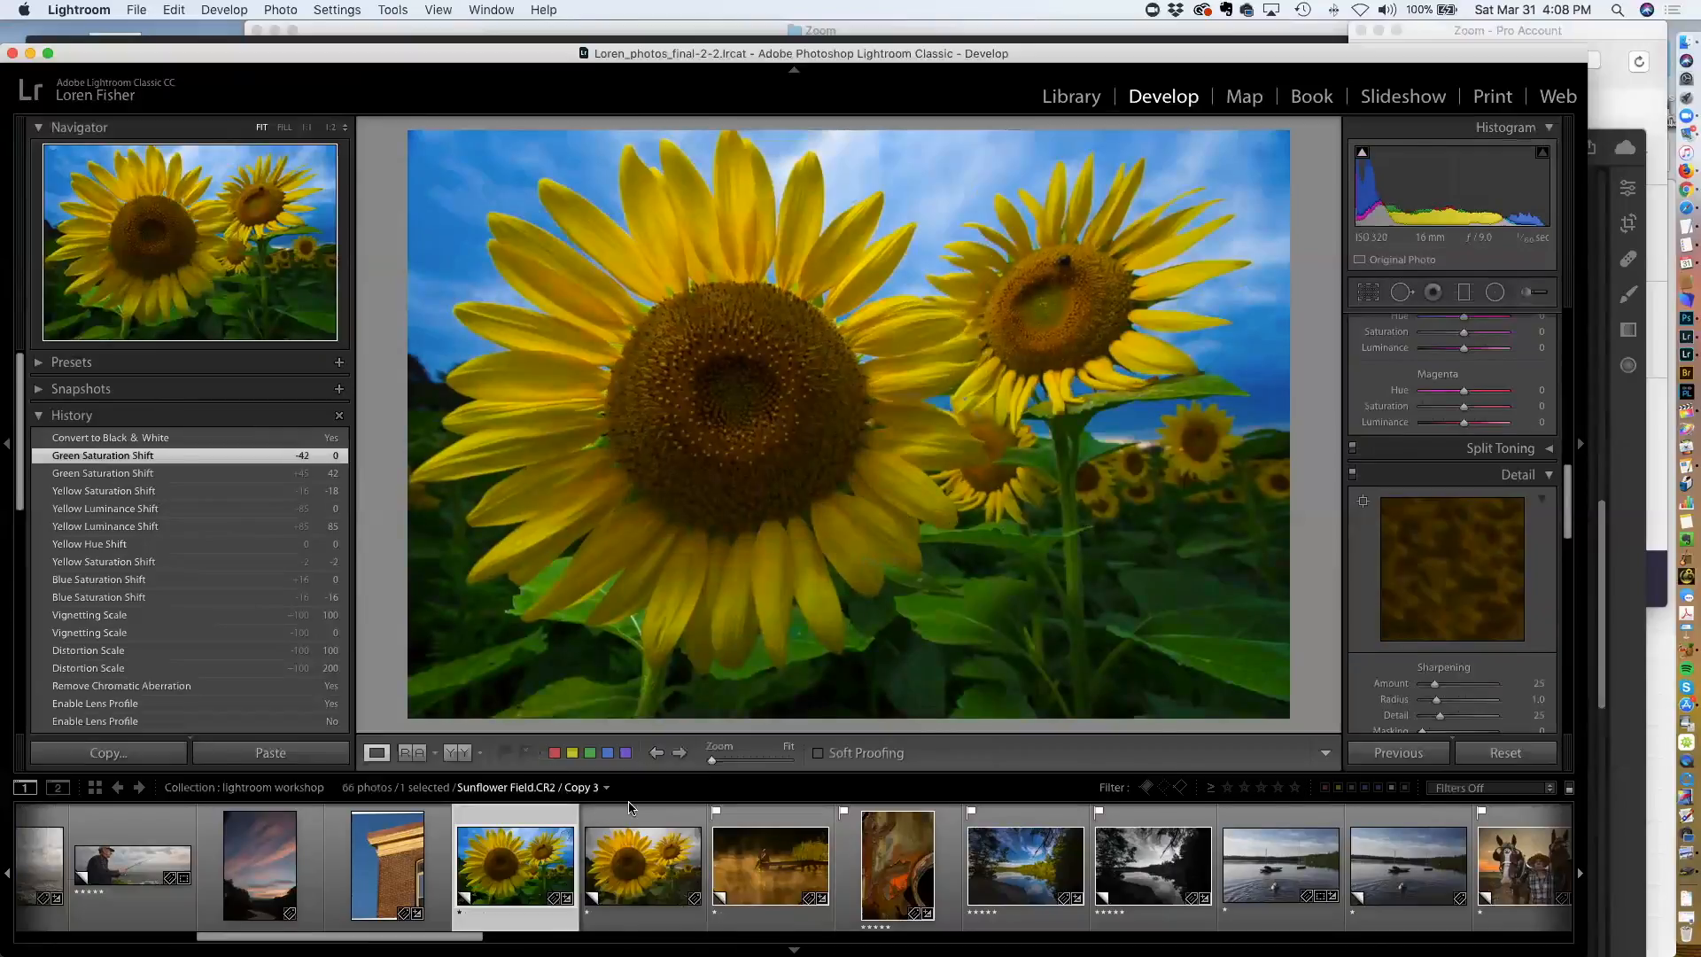
{"action": "left_click", "coordinate": [634, 878]}
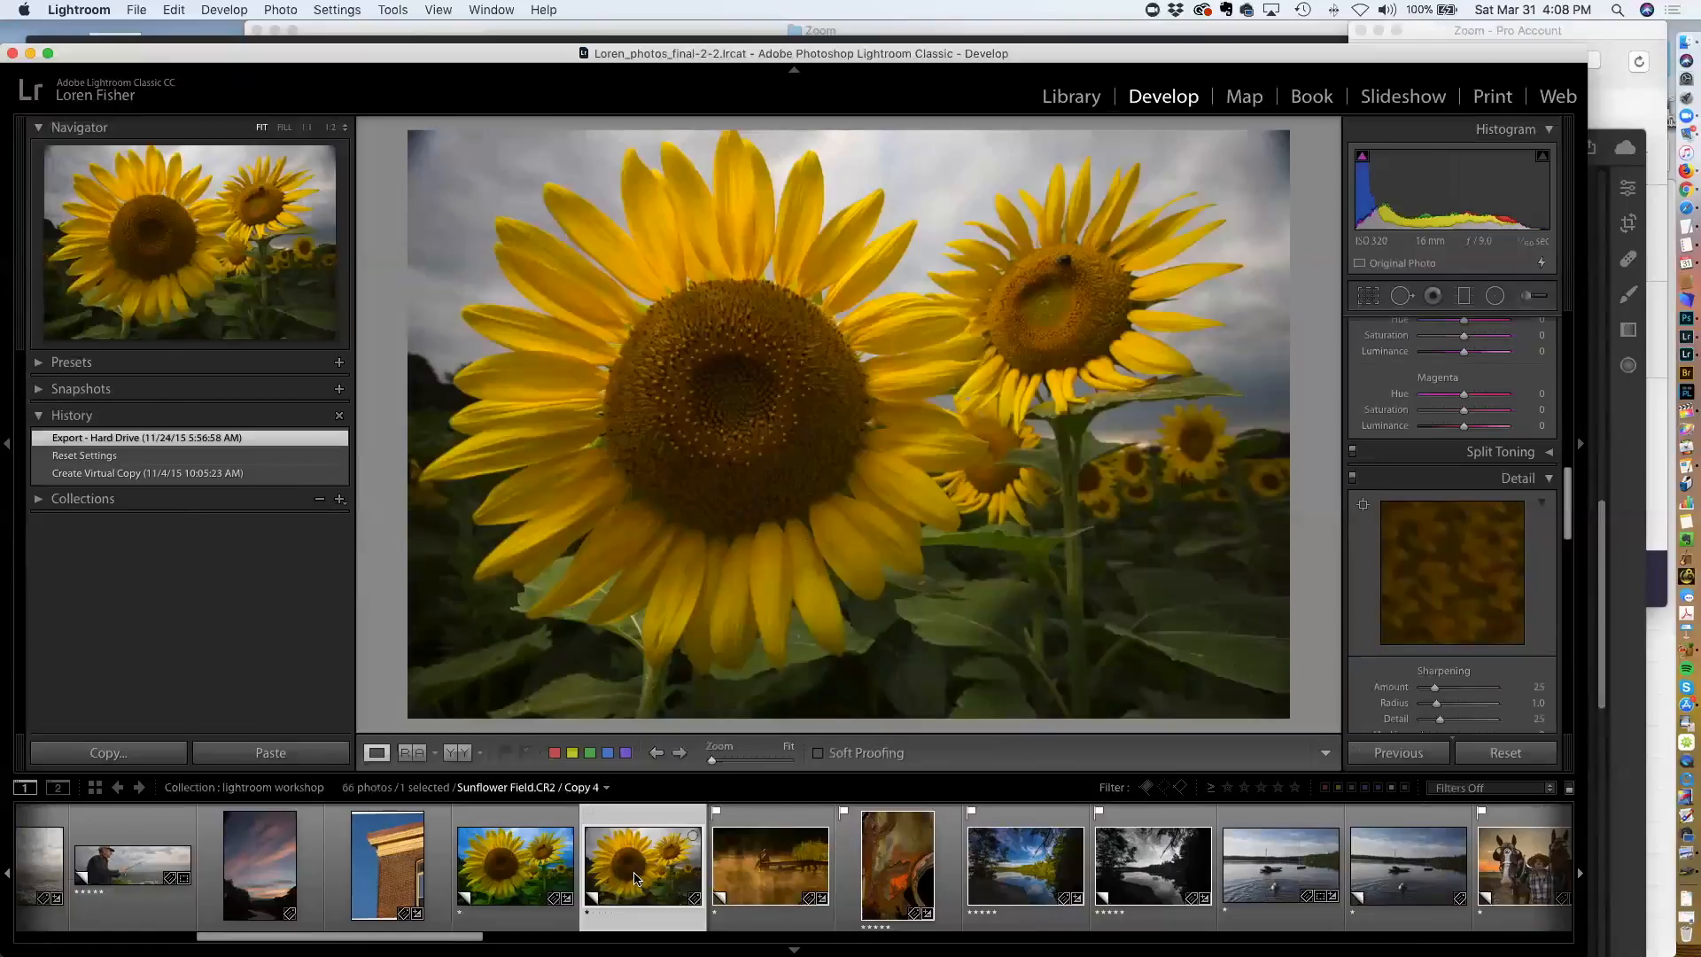
{"action": "left_click", "coordinate": [523, 866]}
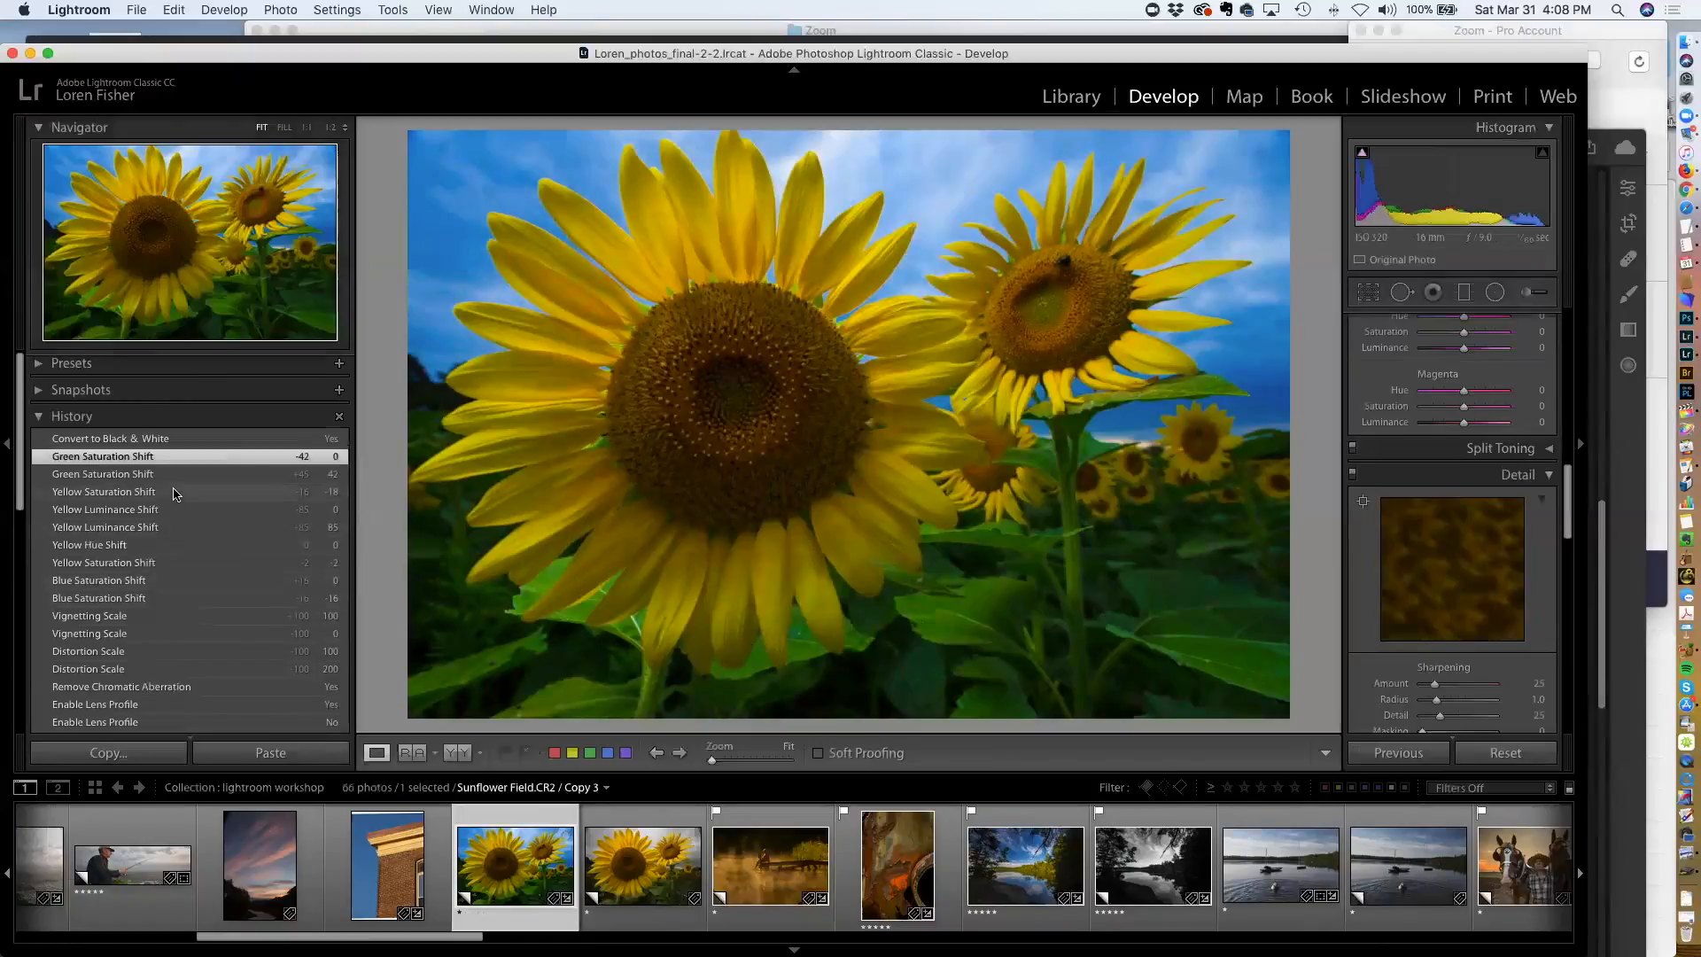
Review Copy 3's history list, stepping through its green and yellow saturation shift states
{"action": "scroll", "coordinate": [171, 499], "scroll_direction": "down", "scroll_amount": 3}
{"action": "scroll", "coordinate": [171, 499], "scroll_direction": "down", "scroll_amount": 15}
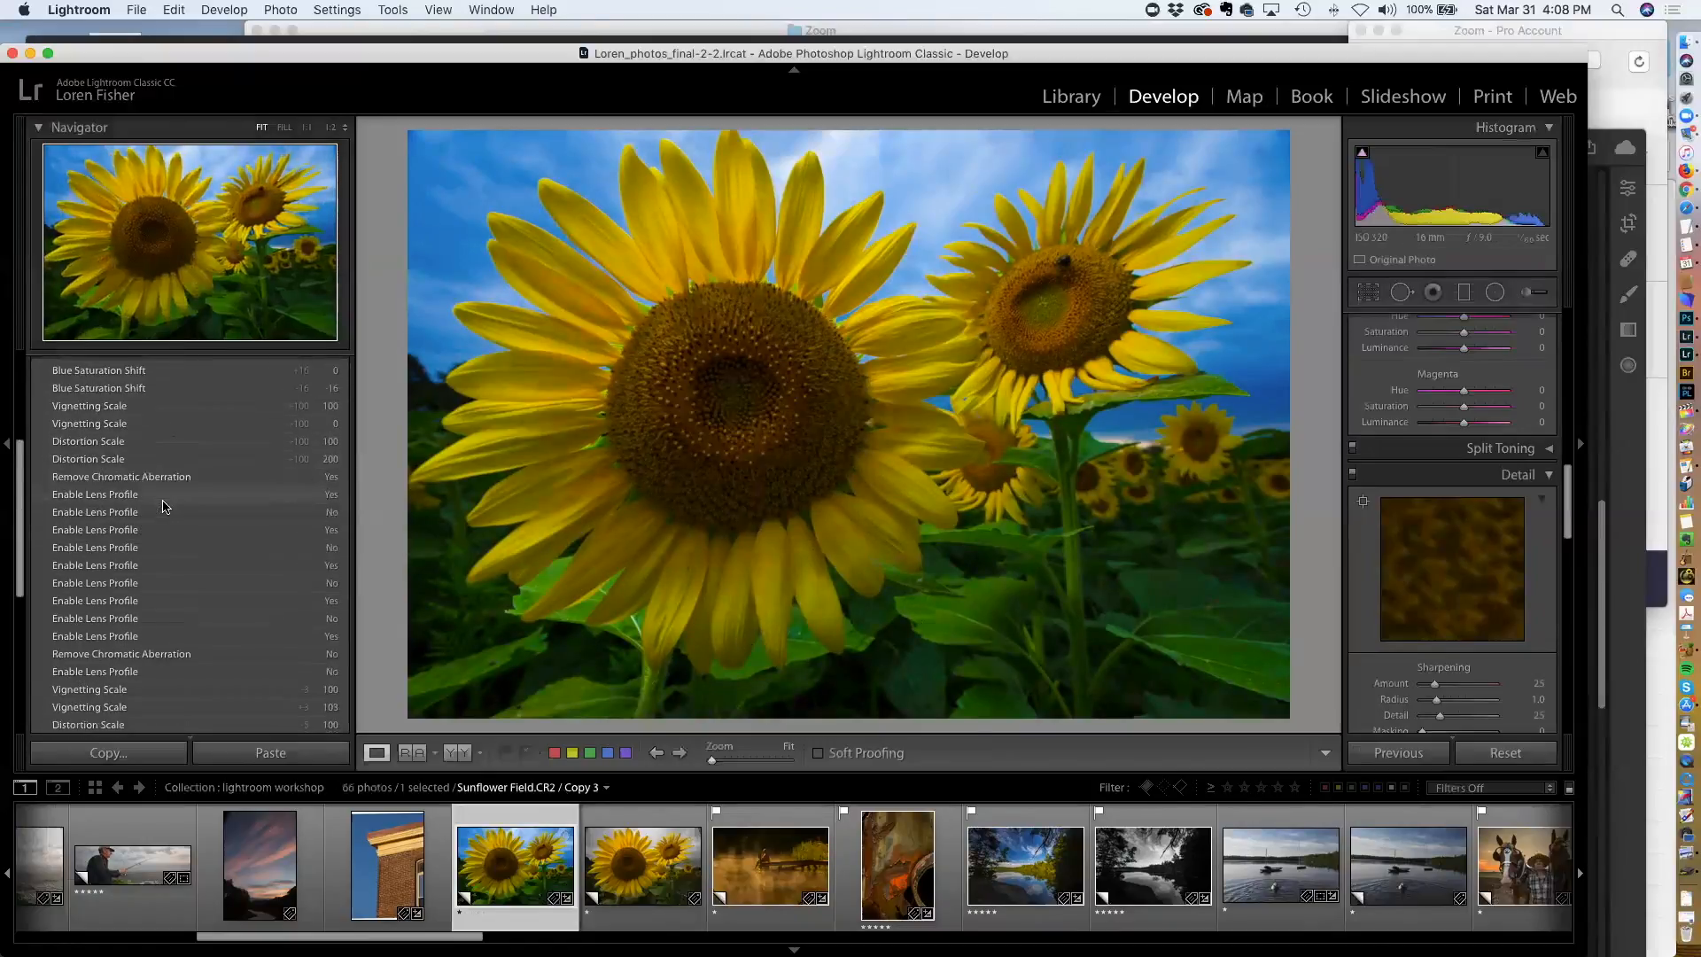
{"action": "scroll", "coordinate": [153, 542], "scroll_direction": "down", "scroll_amount": 3}
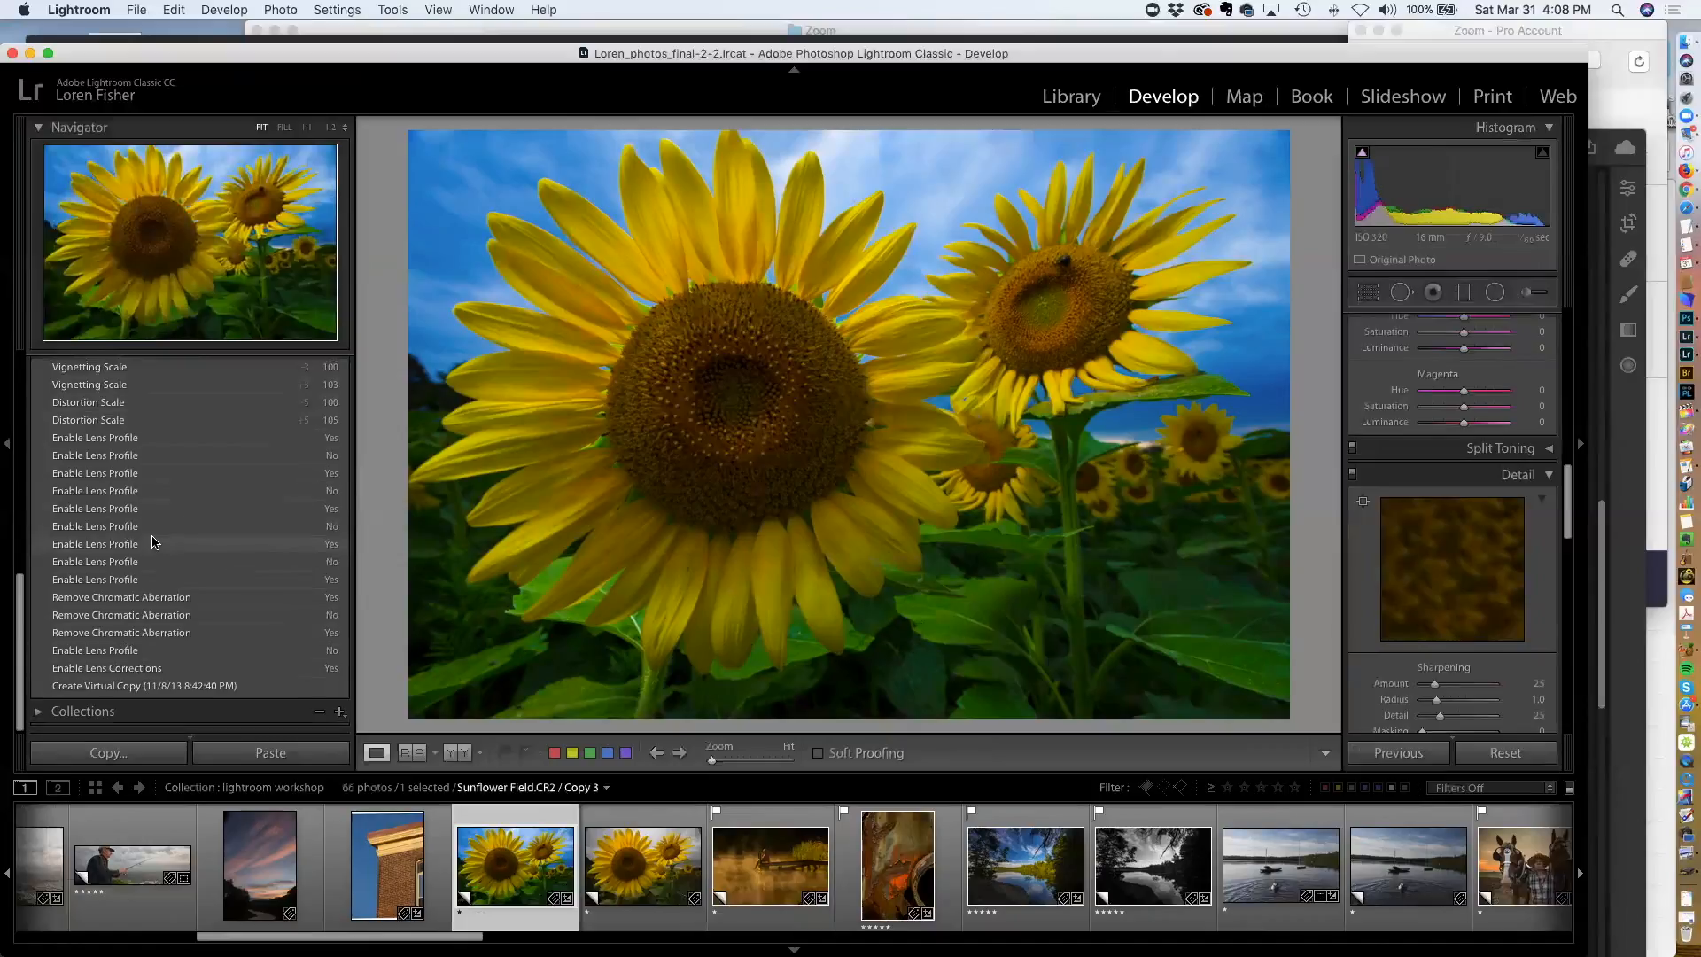
{"action": "scroll", "coordinate": [154, 542], "scroll_direction": "up", "scroll_amount": 12}
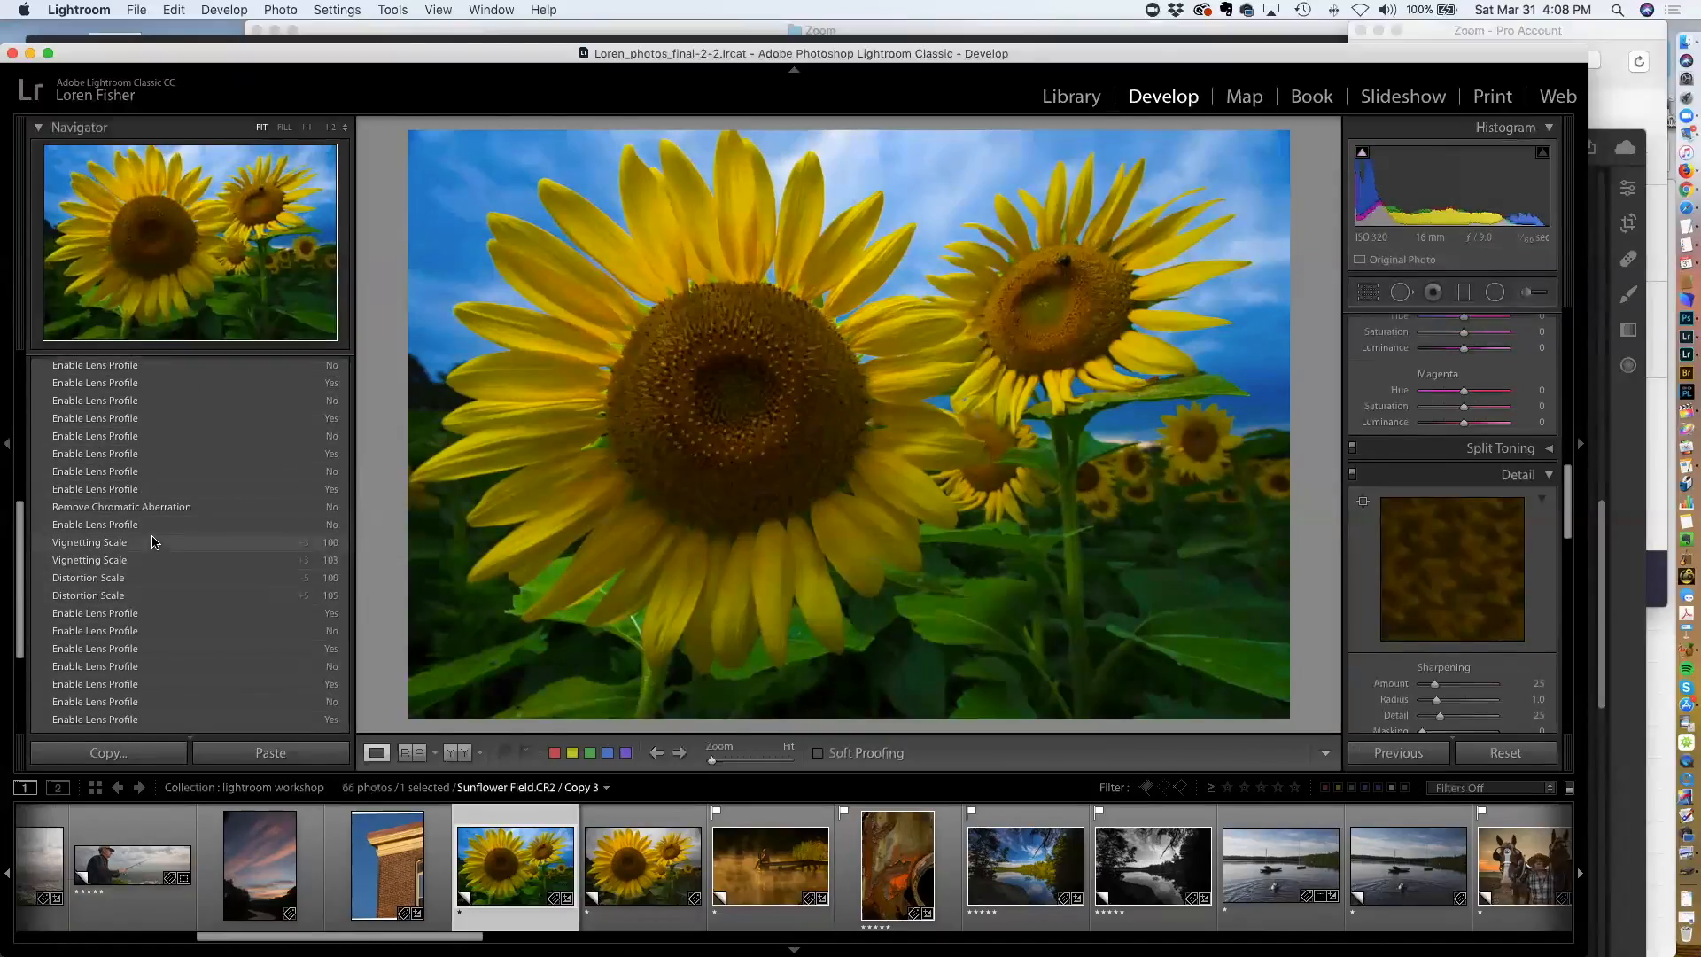
{"action": "scroll", "coordinate": [153, 542], "scroll_direction": "up", "scroll_amount": 10}
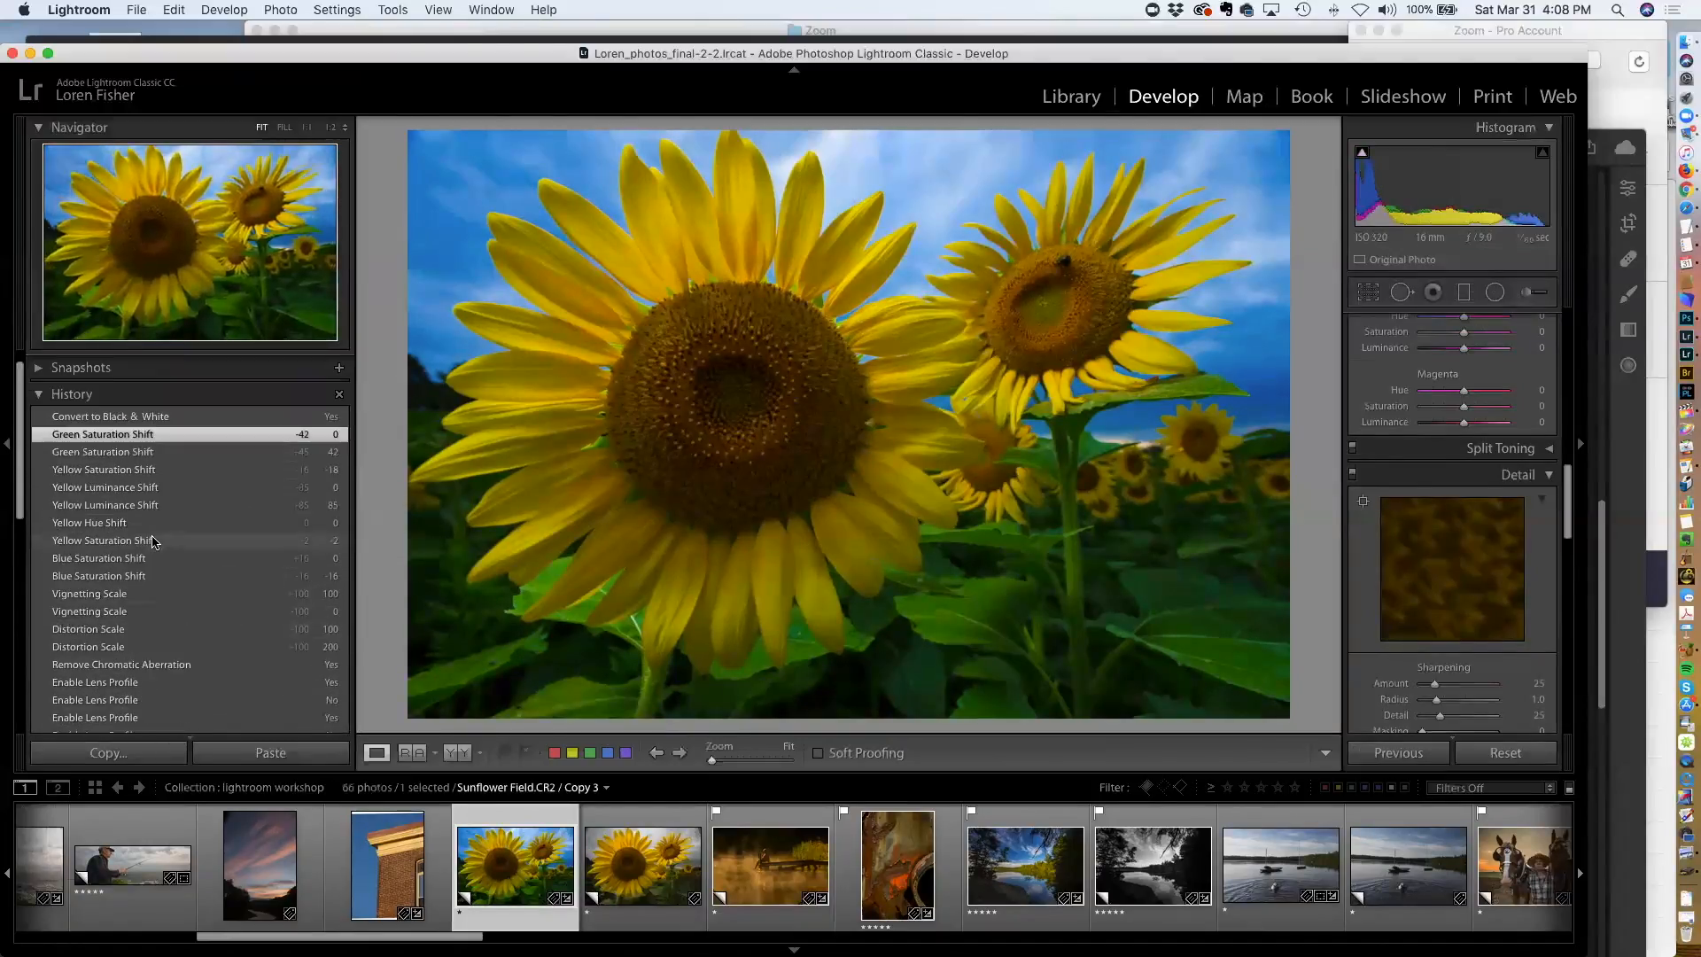
{"action": "left_click", "coordinate": [163, 475]}
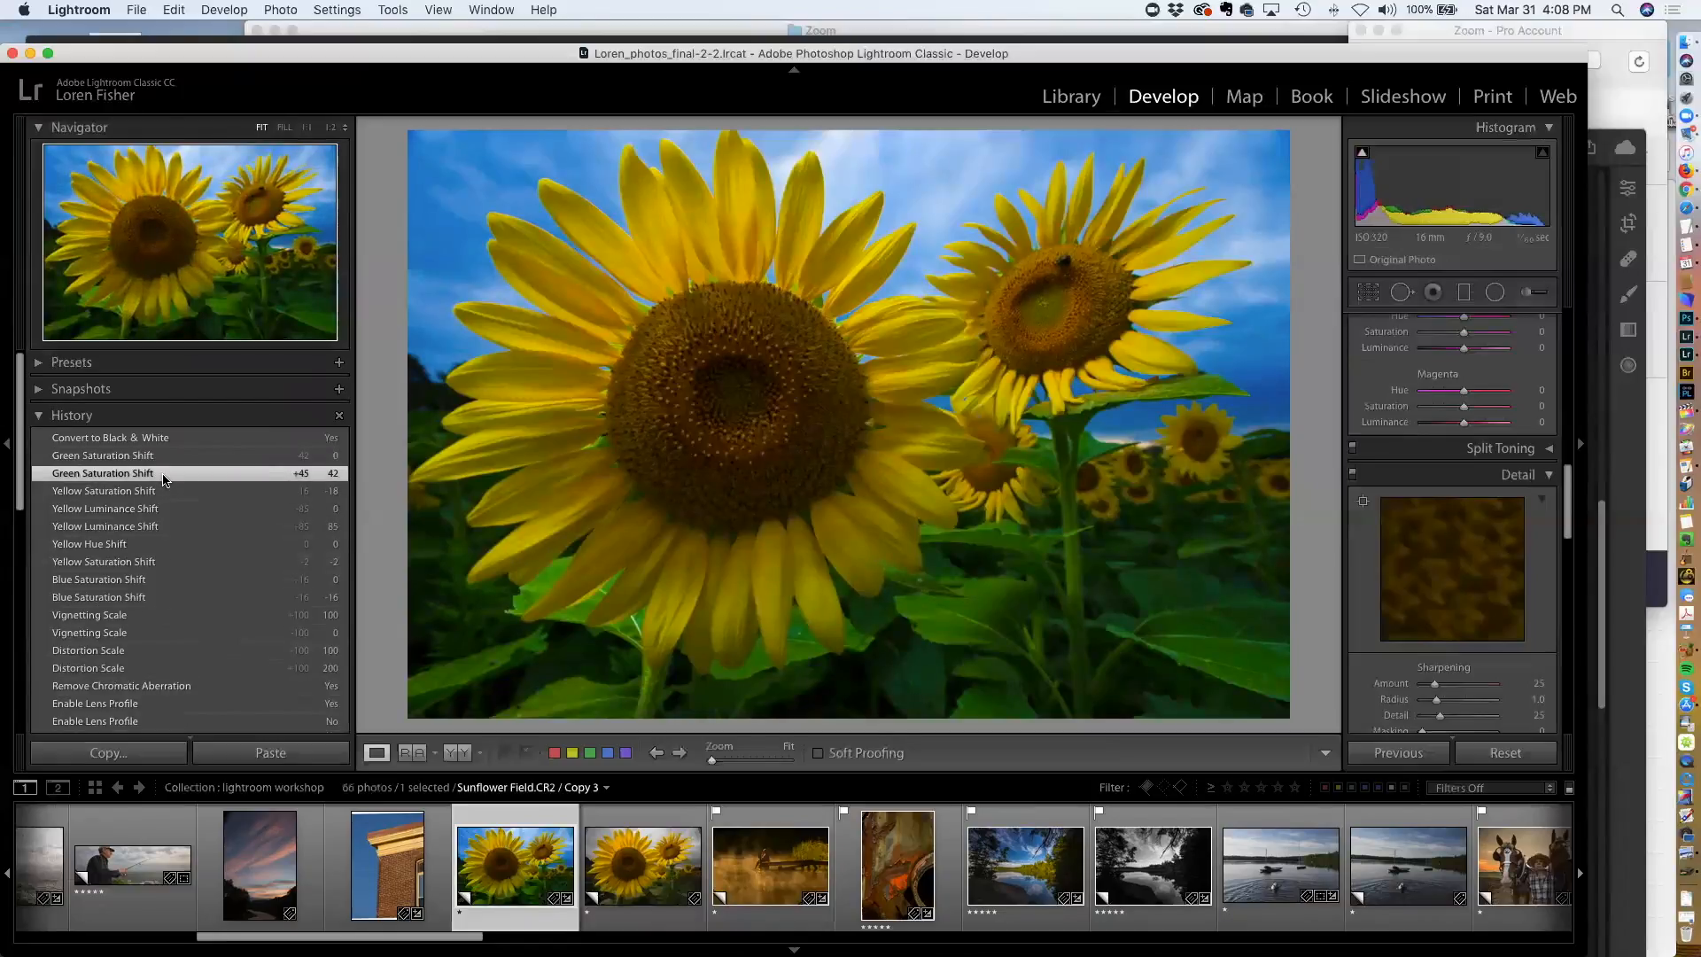
{"action": "left_click", "coordinate": [144, 491]}
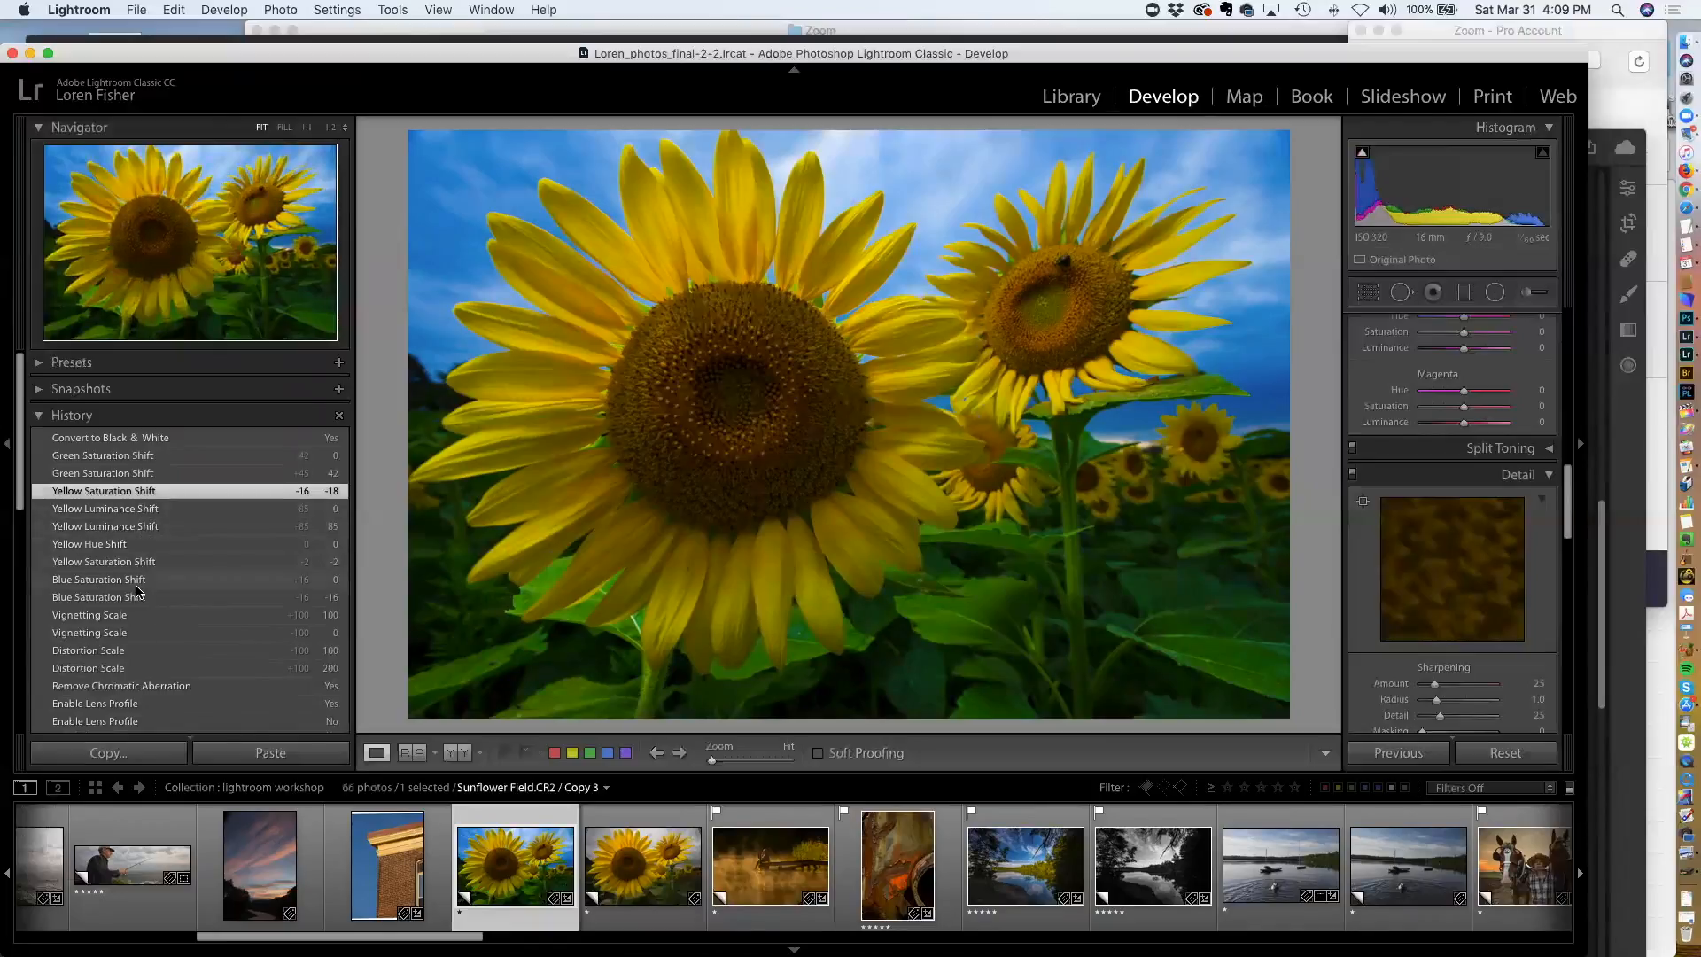
Step back to Copy 3's Create Virtual Copy and Enable Lens Corrections history states
{"action": "scroll", "coordinate": [155, 616], "scroll_direction": "down", "scroll_amount": 8}
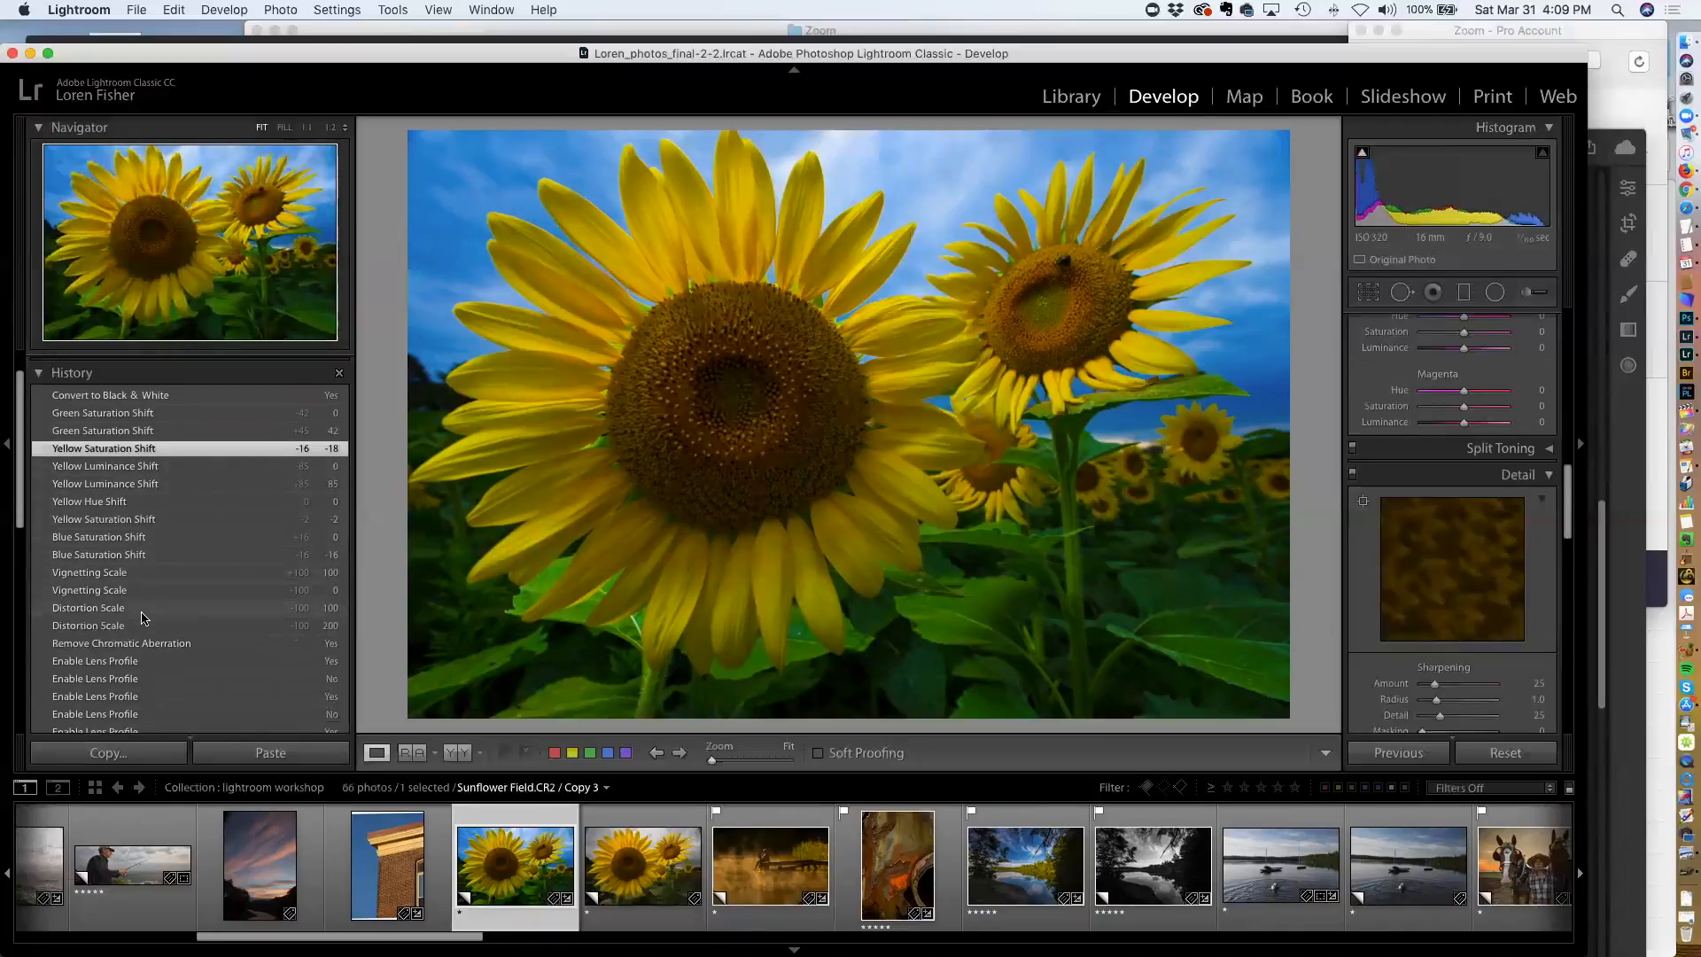
{"action": "scroll", "coordinate": [172, 614], "scroll_direction": "down", "scroll_amount": 10}
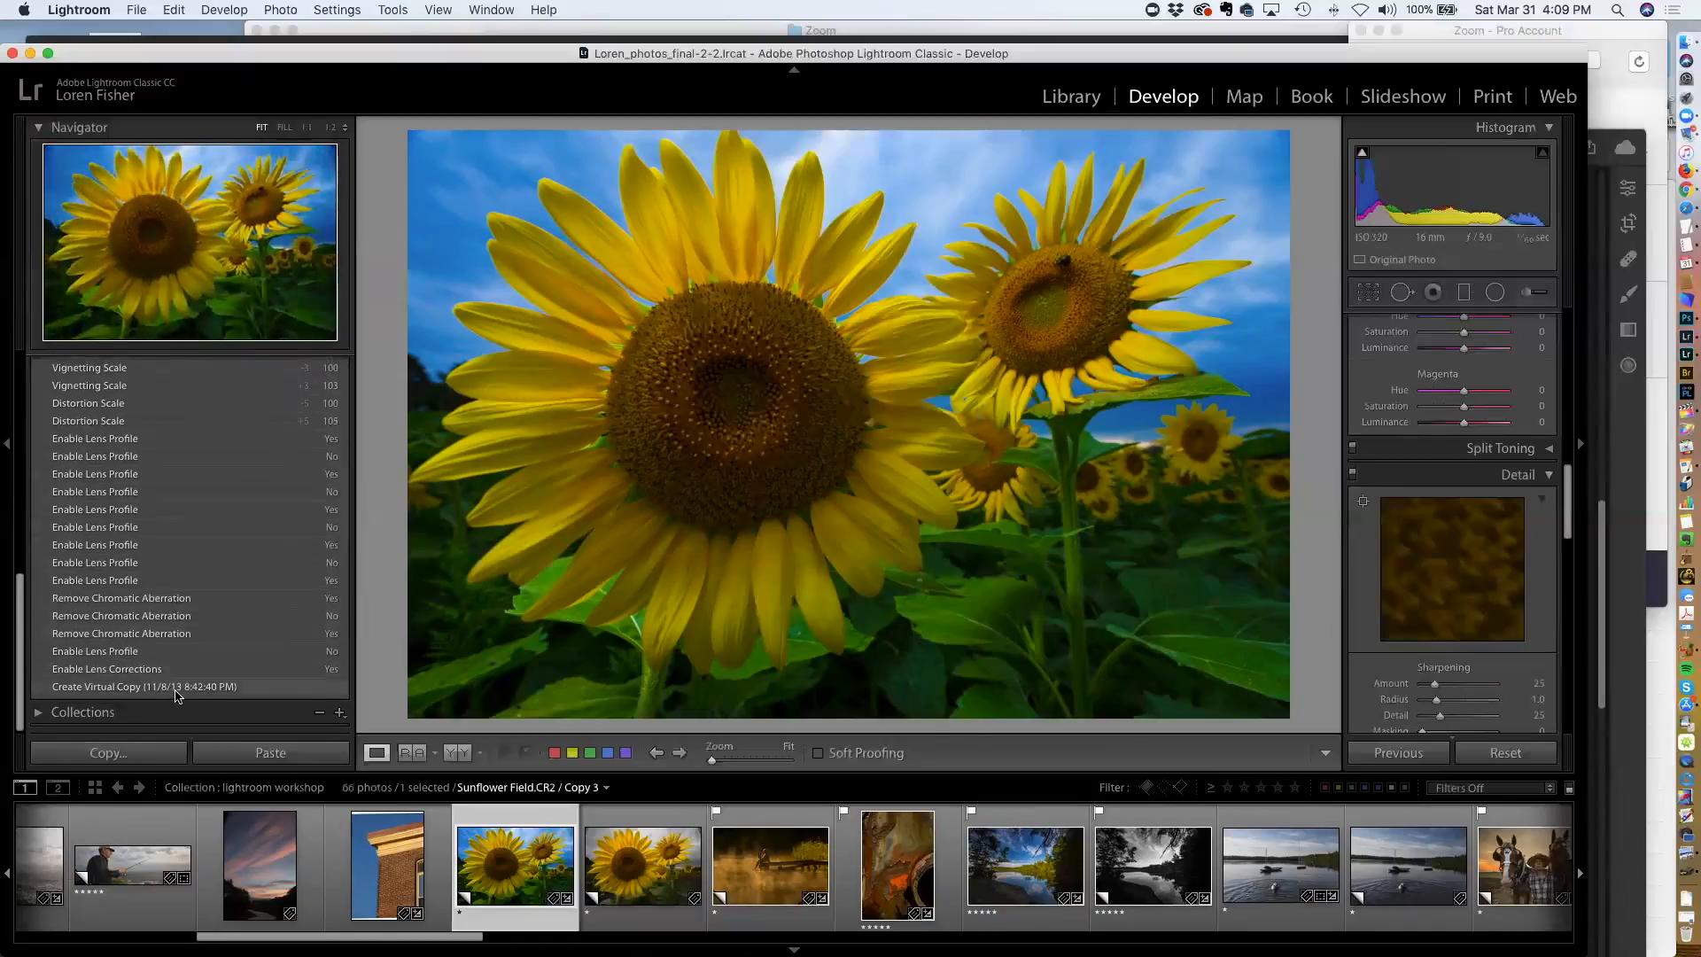
{"action": "left_click", "coordinate": [176, 690]}
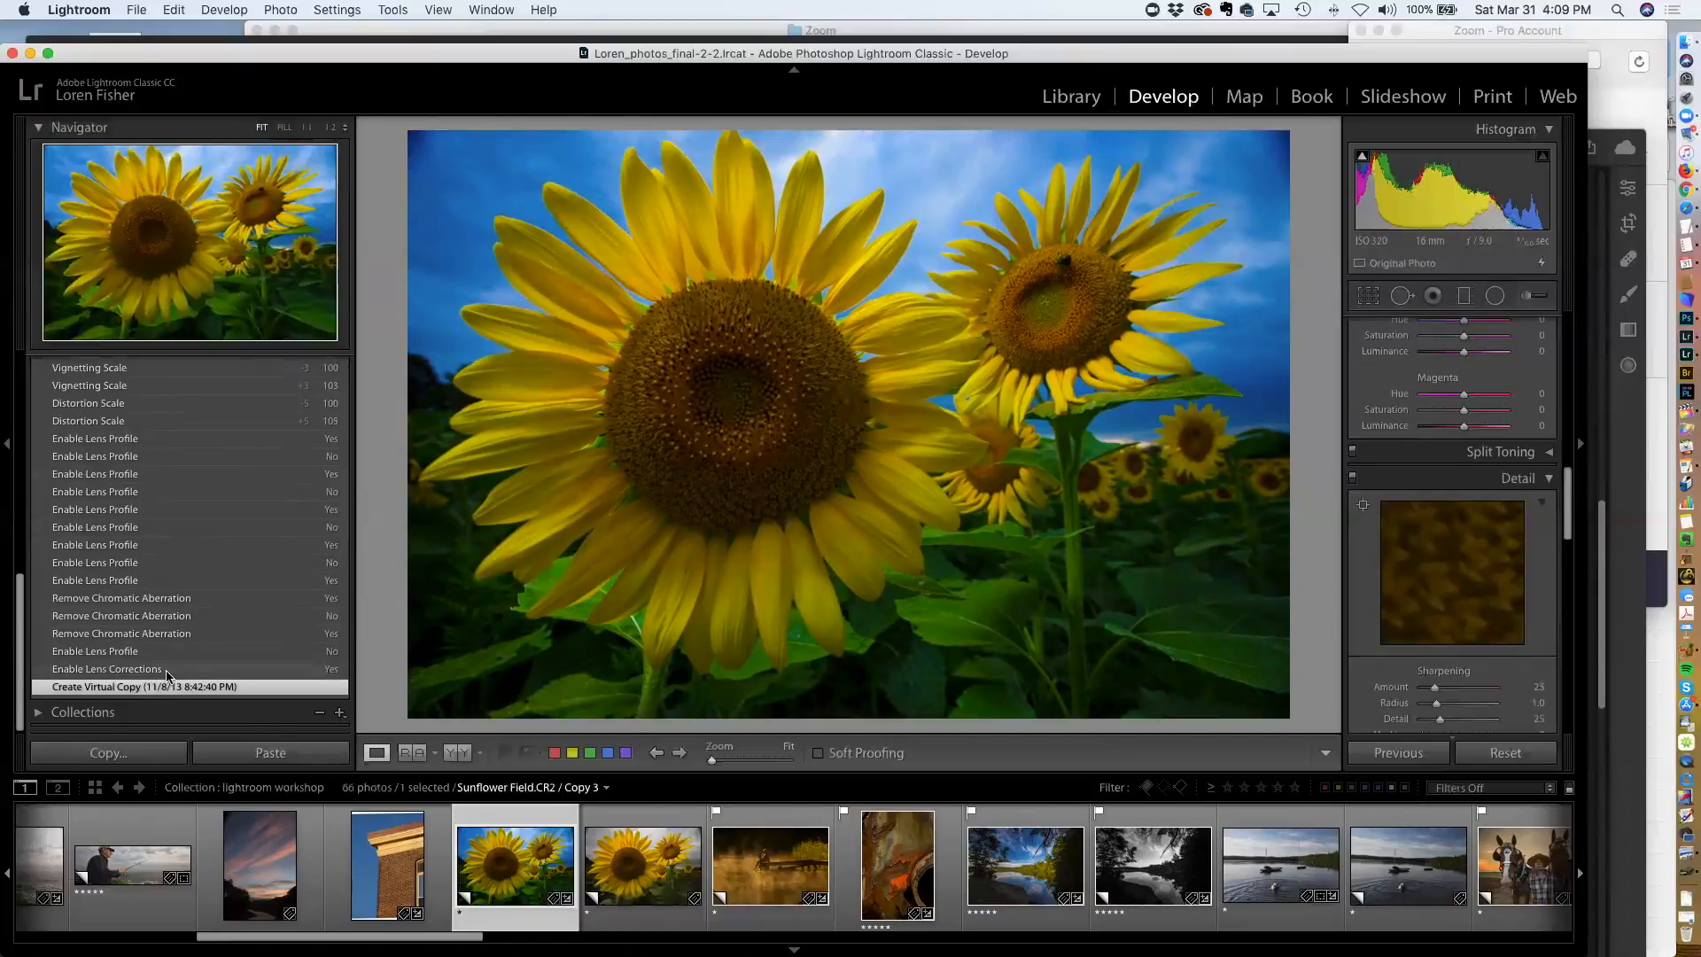
{"action": "left_click", "coordinate": [167, 670]}
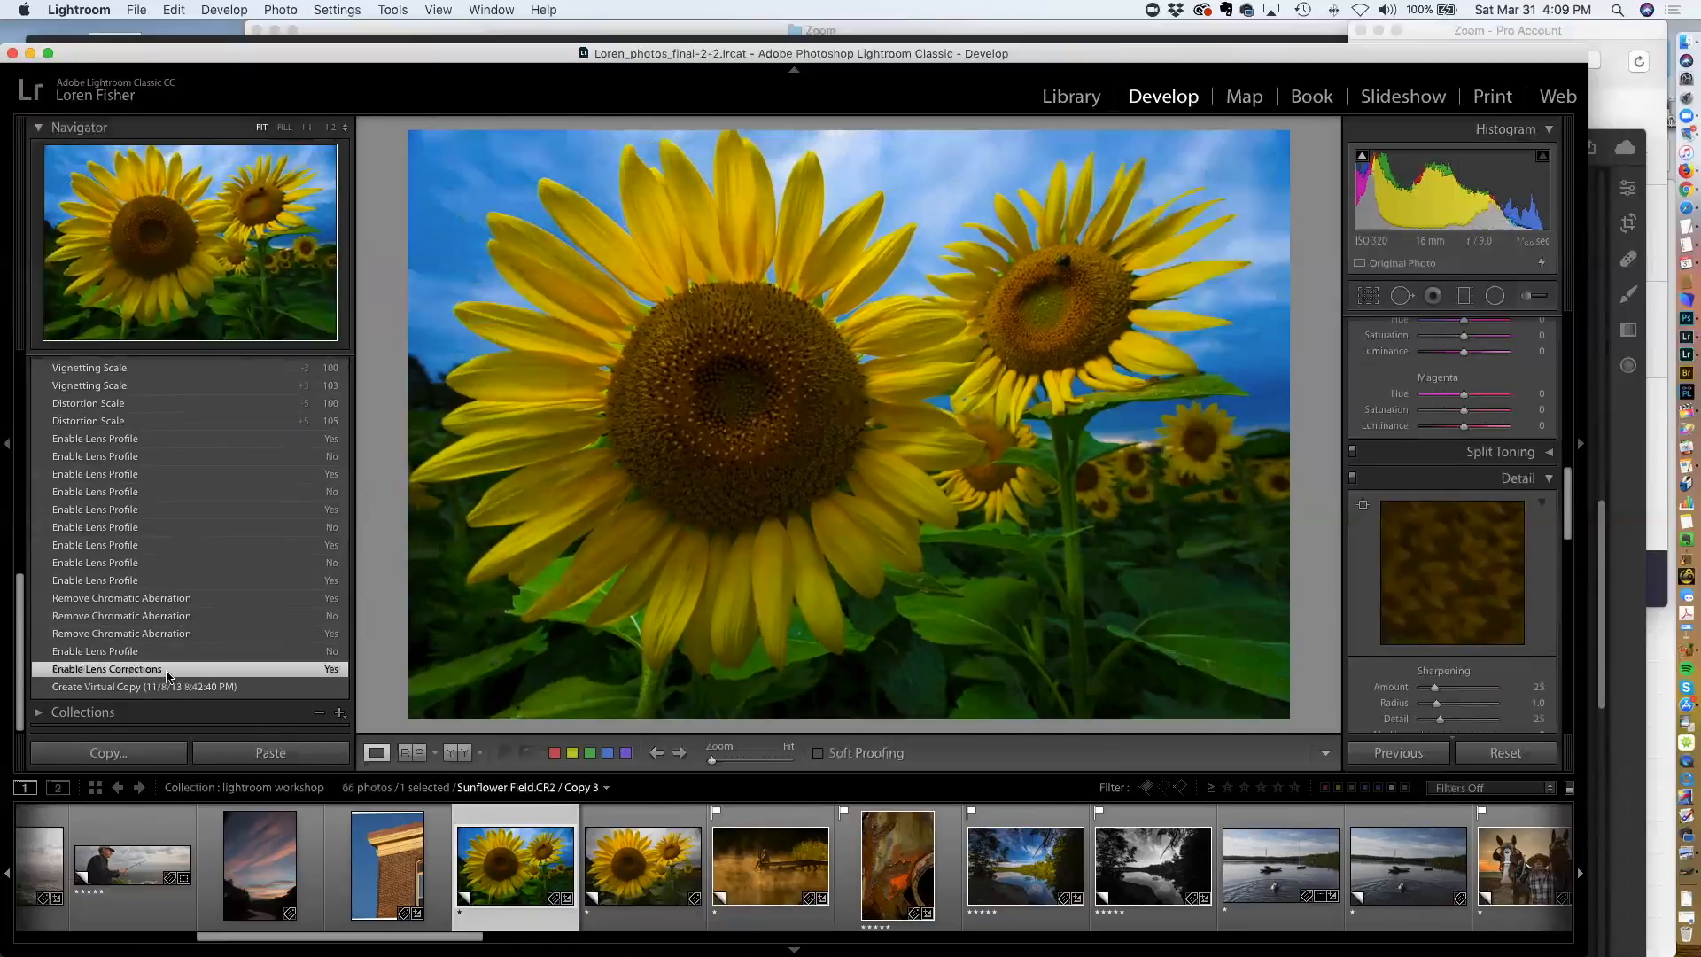
On Copy 4, paint an Adjustment Brush stroke at size 8 over the sky behind the right sunflower
{"action": "left_click", "coordinate": [653, 853]}
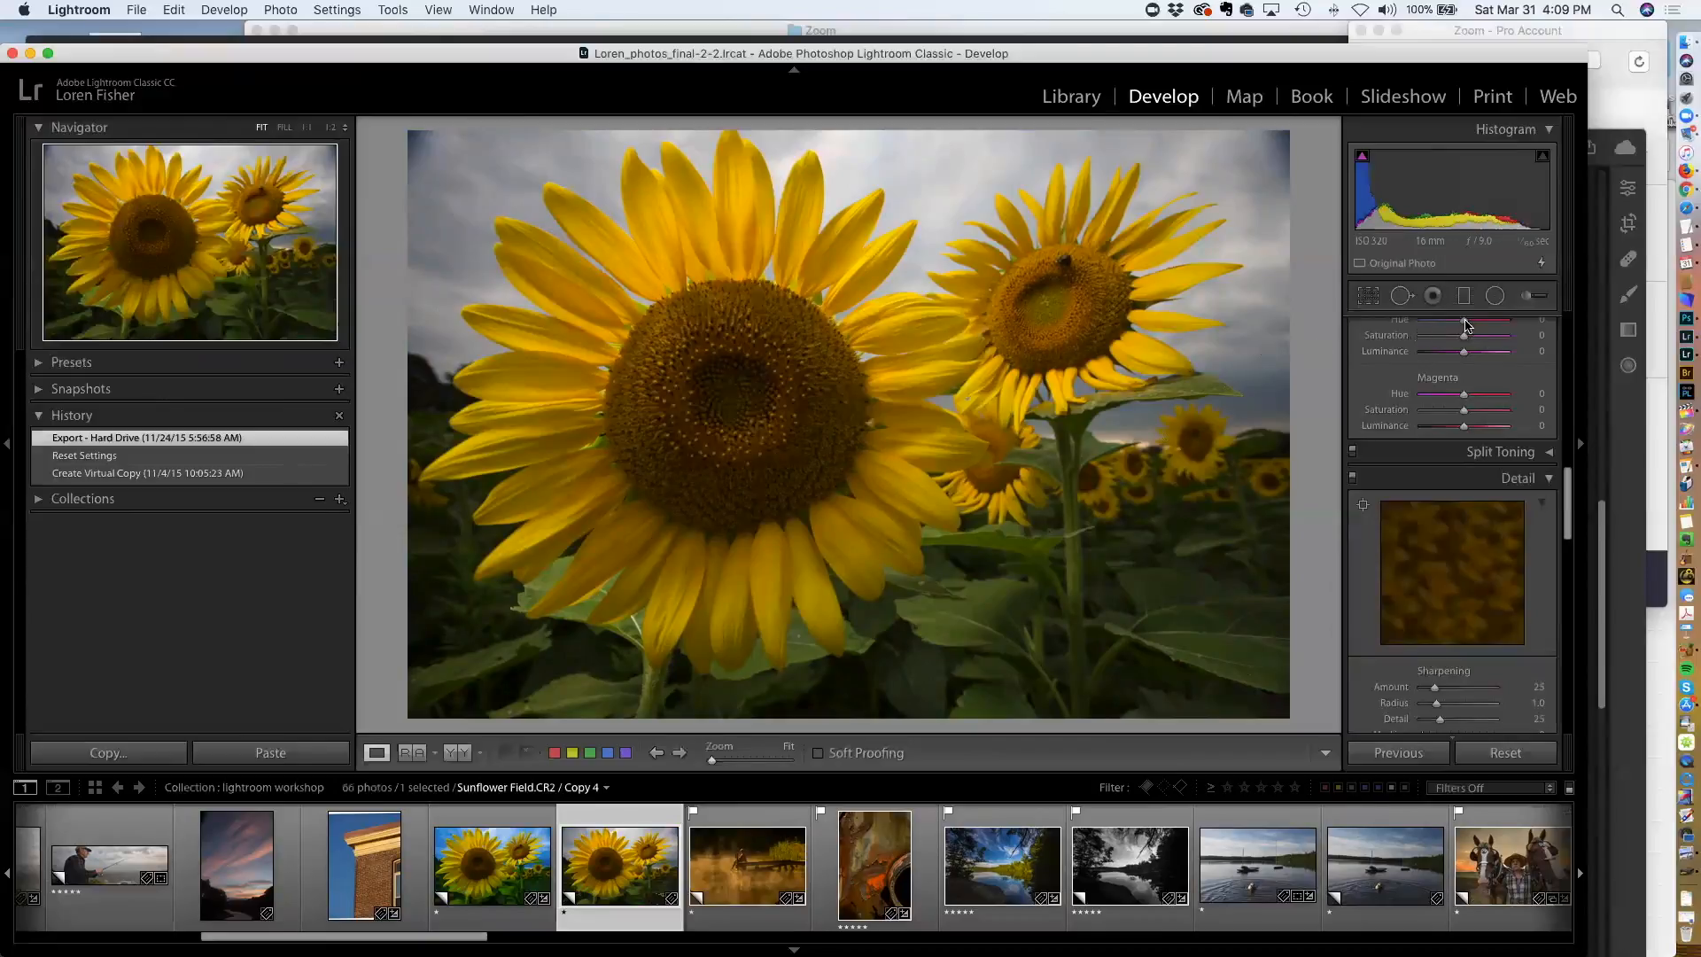
{"action": "left_click", "coordinate": [1527, 296]}
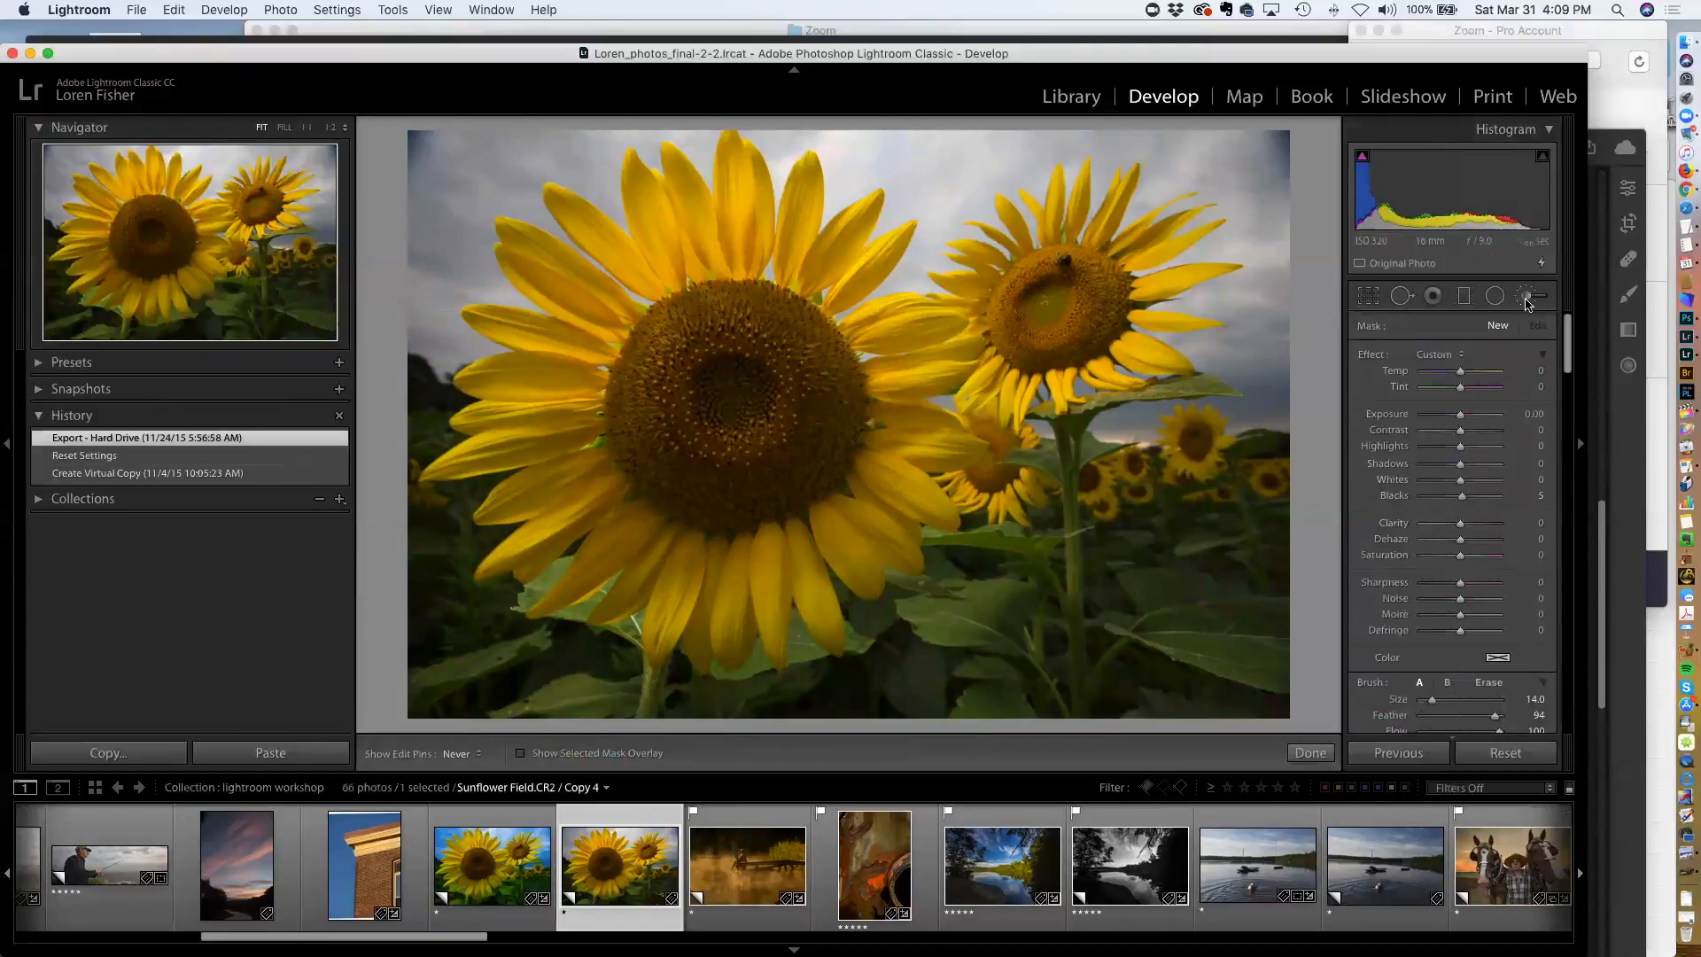
{"action": "scroll", "coordinate": [1488, 532], "scroll_direction": "down", "scroll_amount": 3}
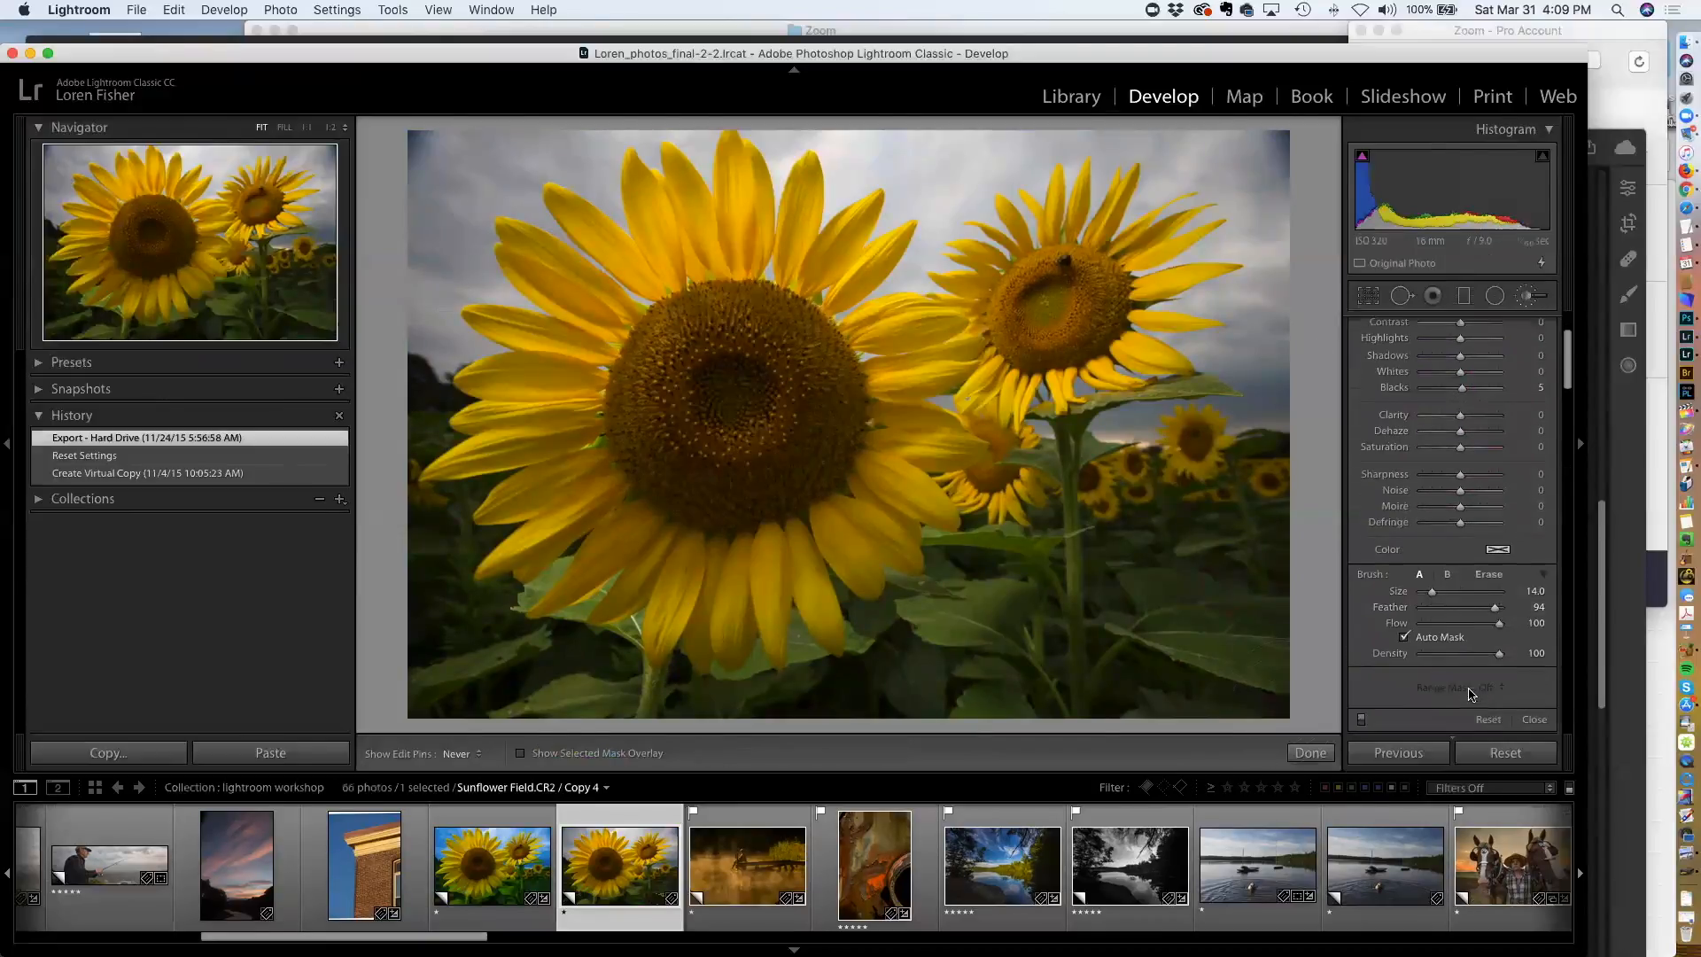
{"action": "key", "text": "o"}
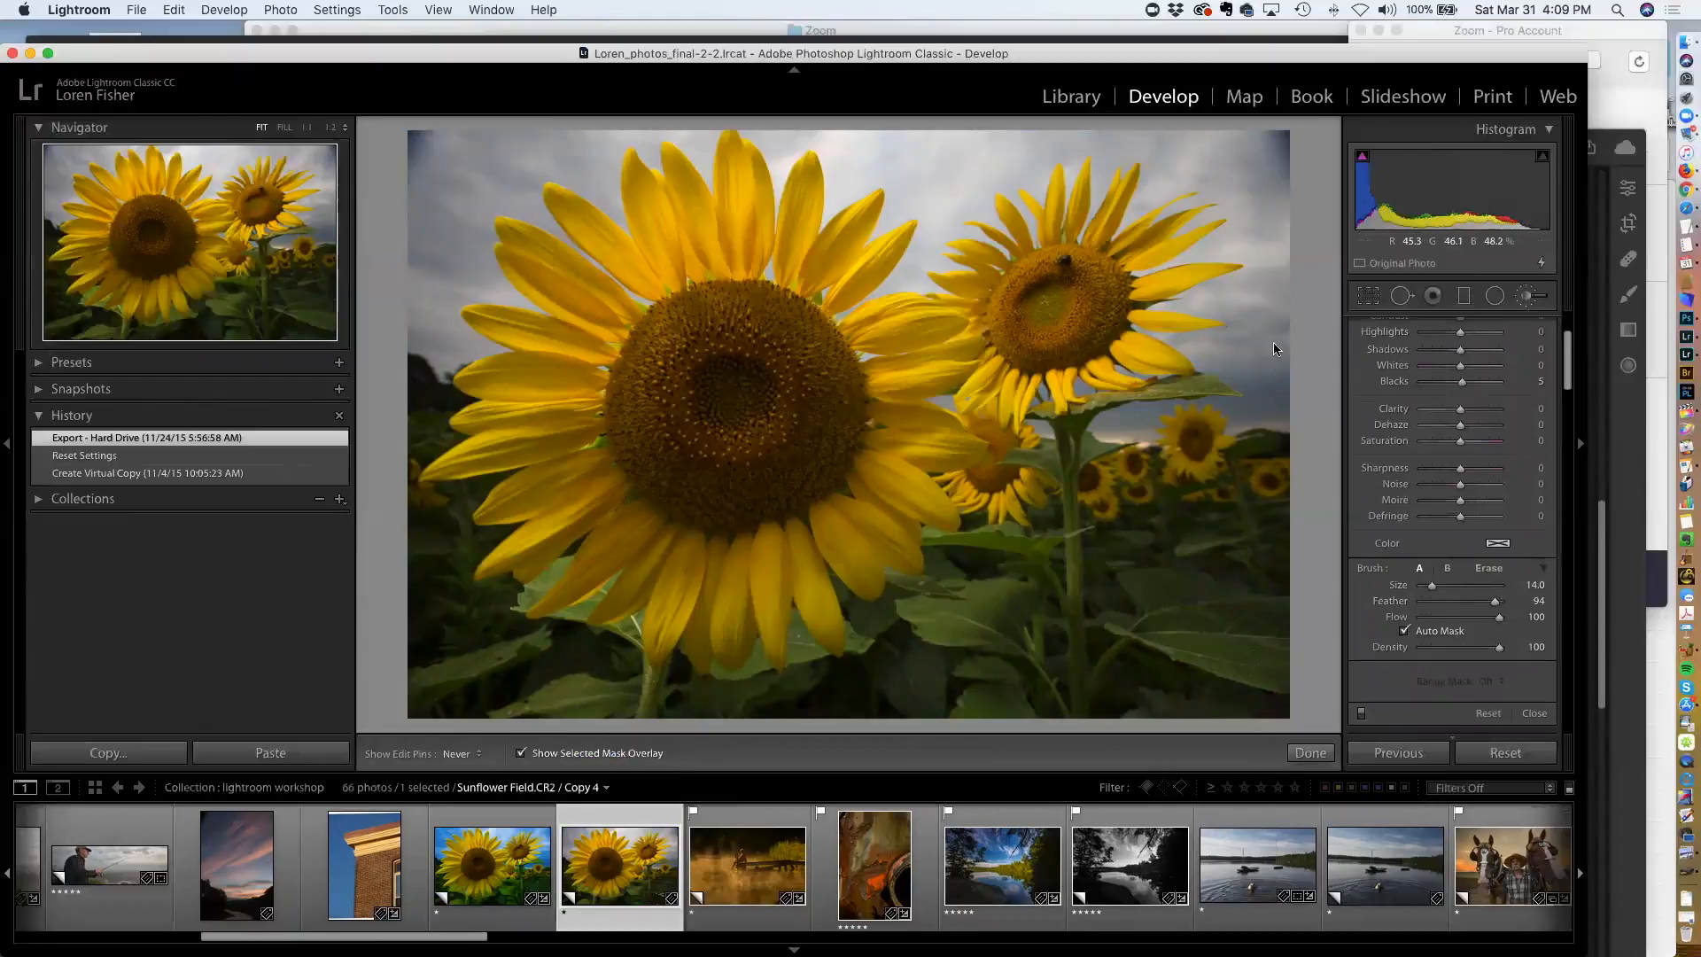
{"action": "key", "text": "bracketleft"}
{"action": "key", "text": "bracketleft"}
{"action": "key", "text": "bracketleft"}
{"action": "key", "text": "bracketleft"}
{"action": "key", "text": "bracketleft"}
{"action": "mouse_move", "coordinate": [1256, 361]}
{"action": "left_mouse_down"}
{"action": "mouse_move", "coordinate": [1172, 337]}
{"action": "mouse_move", "coordinate": [1220, 353]}
{"action": "mouse_move", "coordinate": [1248, 335]}
{"action": "mouse_move", "coordinate": [1255, 311]}
{"action": "mouse_move", "coordinate": [1209, 304]}
{"action": "mouse_move", "coordinate": [1256, 283]}
{"action": "mouse_move", "coordinate": [1264, 263]}
{"action": "mouse_move", "coordinate": [1220, 245]}
{"action": "mouse_move", "coordinate": [1253, 221]}
{"action": "mouse_move", "coordinate": [1193, 175]}
{"action": "mouse_move", "coordinate": [1156, 186]}
{"action": "mouse_move", "coordinate": [1155, 156]}
{"action": "mouse_move", "coordinate": [1264, 183]}
{"action": "mouse_move", "coordinate": [1269, 146]}
{"action": "mouse_move", "coordinate": [949, 150]}
{"action": "mouse_move", "coordinate": [1112, 148]}
{"action": "mouse_move", "coordinate": [1000, 204]}
{"action": "mouse_move", "coordinate": [1050, 198]}
{"action": "mouse_move", "coordinate": [1086, 179]}
{"action": "mouse_move", "coordinate": [987, 188]}
{"action": "mouse_move", "coordinate": [984, 217]}
{"action": "mouse_move", "coordinate": [959, 184]}
{"action": "mouse_move", "coordinate": [913, 275]}
{"action": "mouse_move", "coordinate": [931, 213]}
{"action": "mouse_move", "coordinate": [890, 222]}
{"action": "mouse_move", "coordinate": [915, 164]}
{"action": "mouse_move", "coordinate": [872, 179]}
{"action": "mouse_move", "coordinate": [949, 136]}
{"action": "mouse_move", "coordinate": [864, 139]}
{"action": "mouse_move", "coordinate": [1036, 156]}
{"action": "left_mouse_up"}
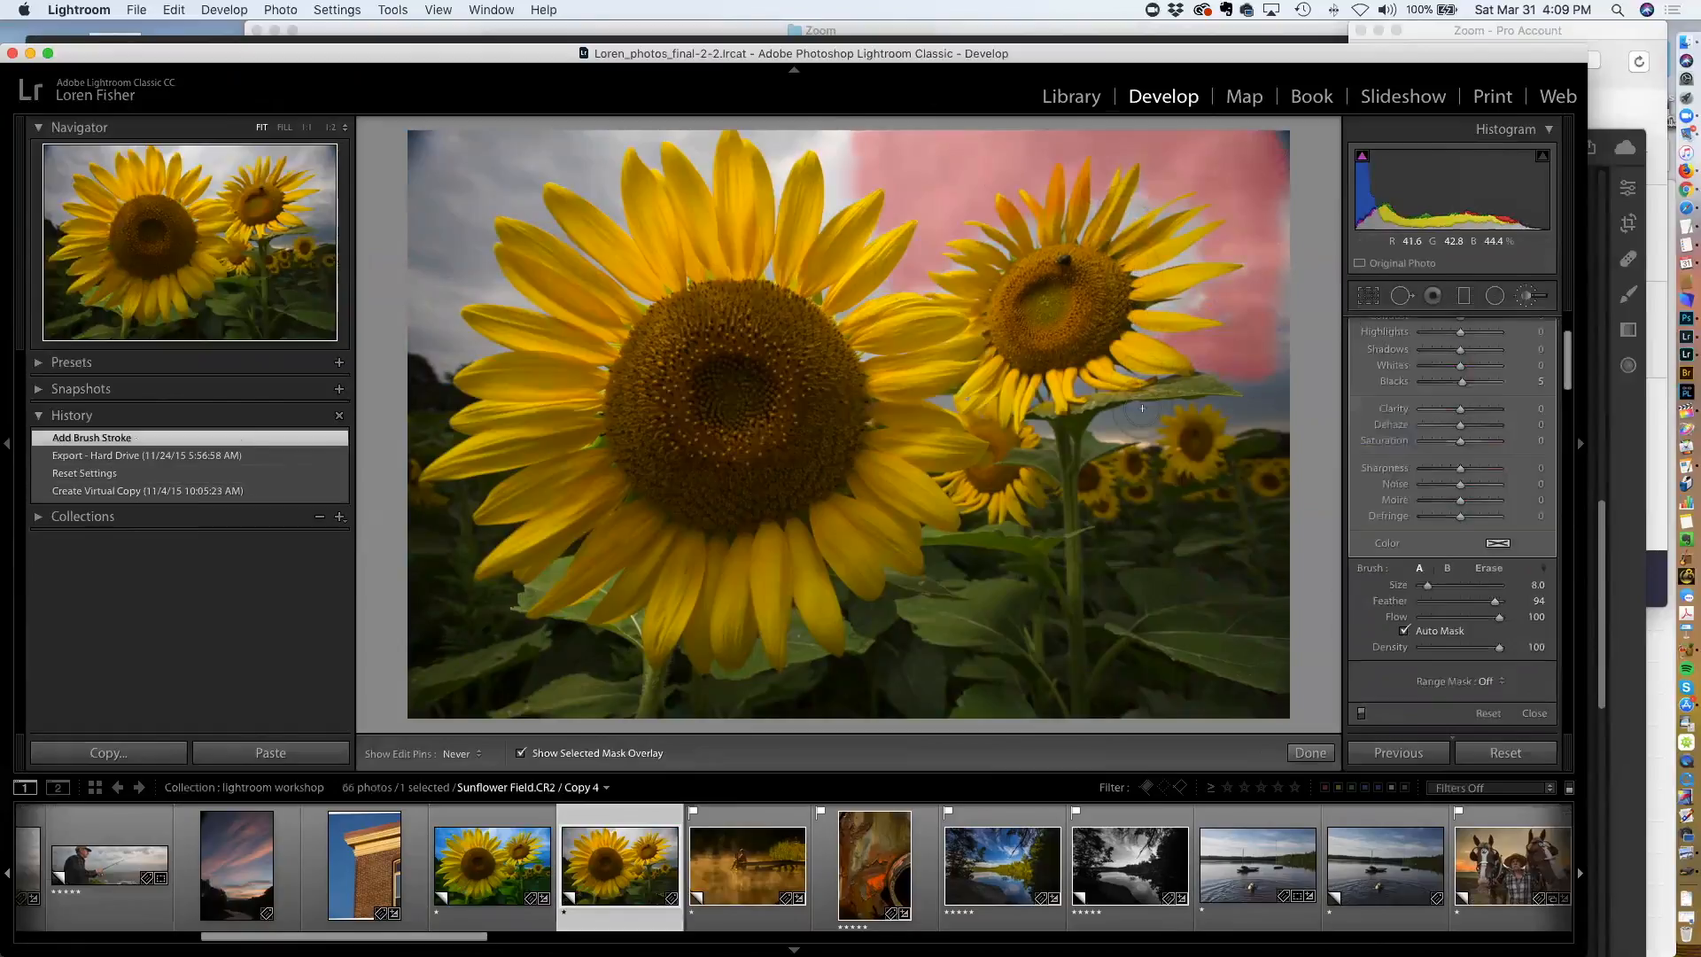
{"action": "key", "text": "o"}
Set the brush adjustment's Temp to -88 to cool the sky
{"action": "scroll", "coordinate": [1457, 359], "scroll_direction": "up", "scroll_amount": 3}
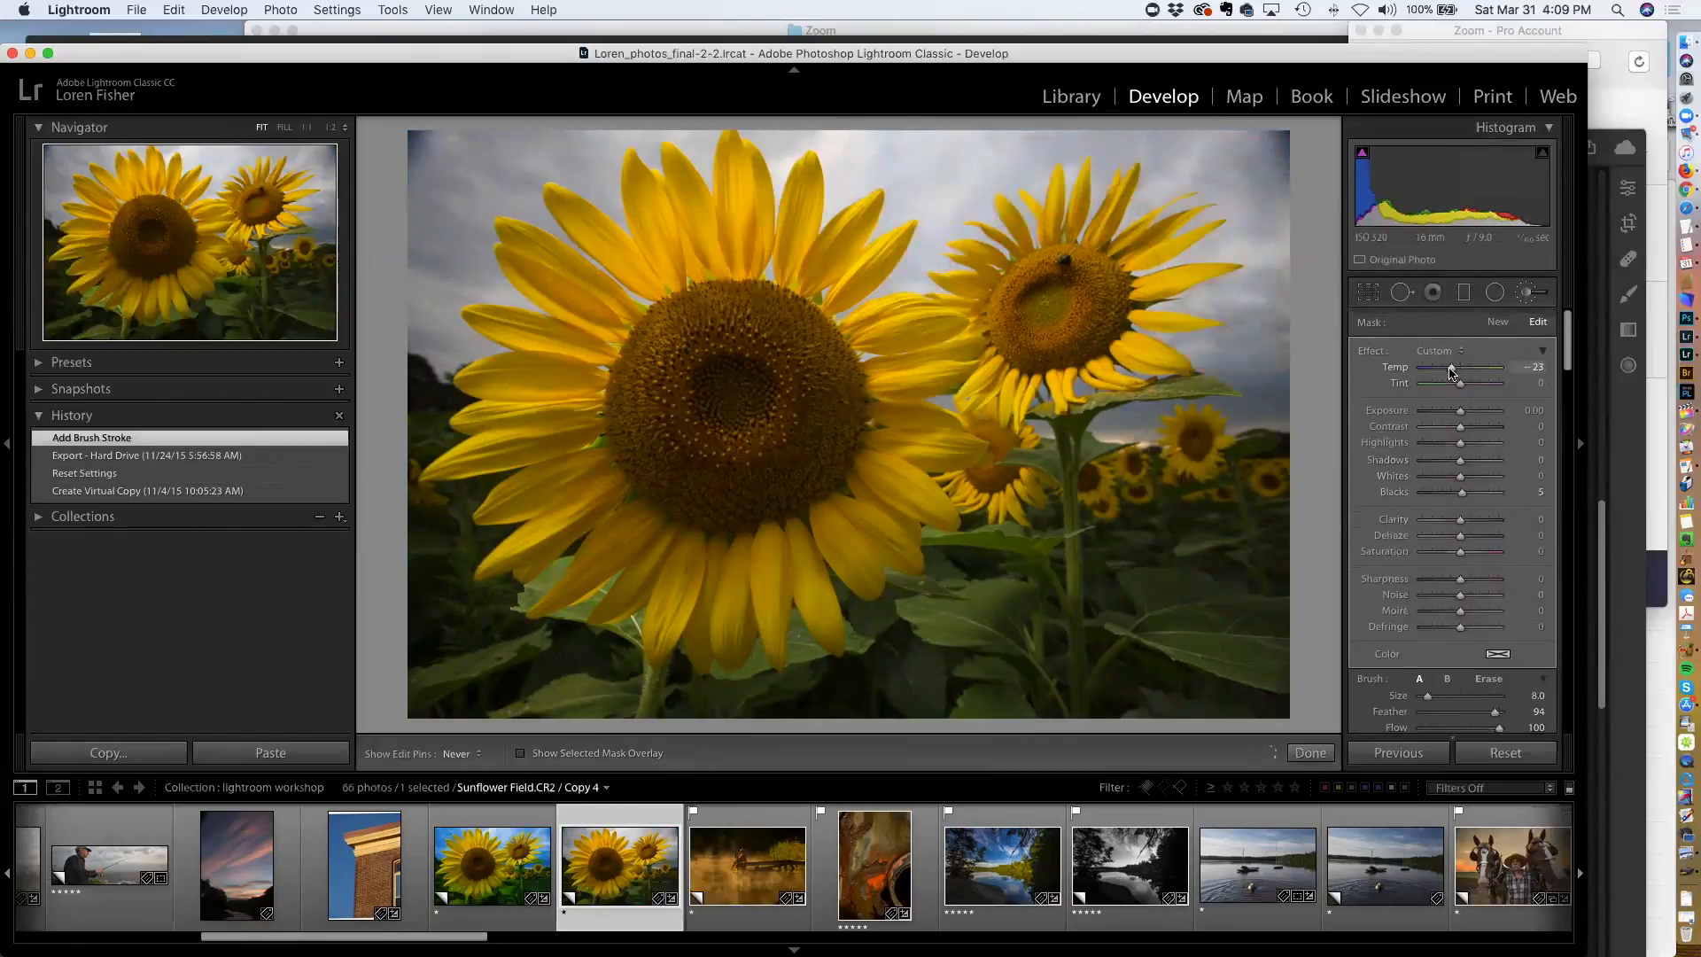
{"action": "left_click_drag", "start_coordinate": [1446, 369], "coordinate": [1424, 370]}
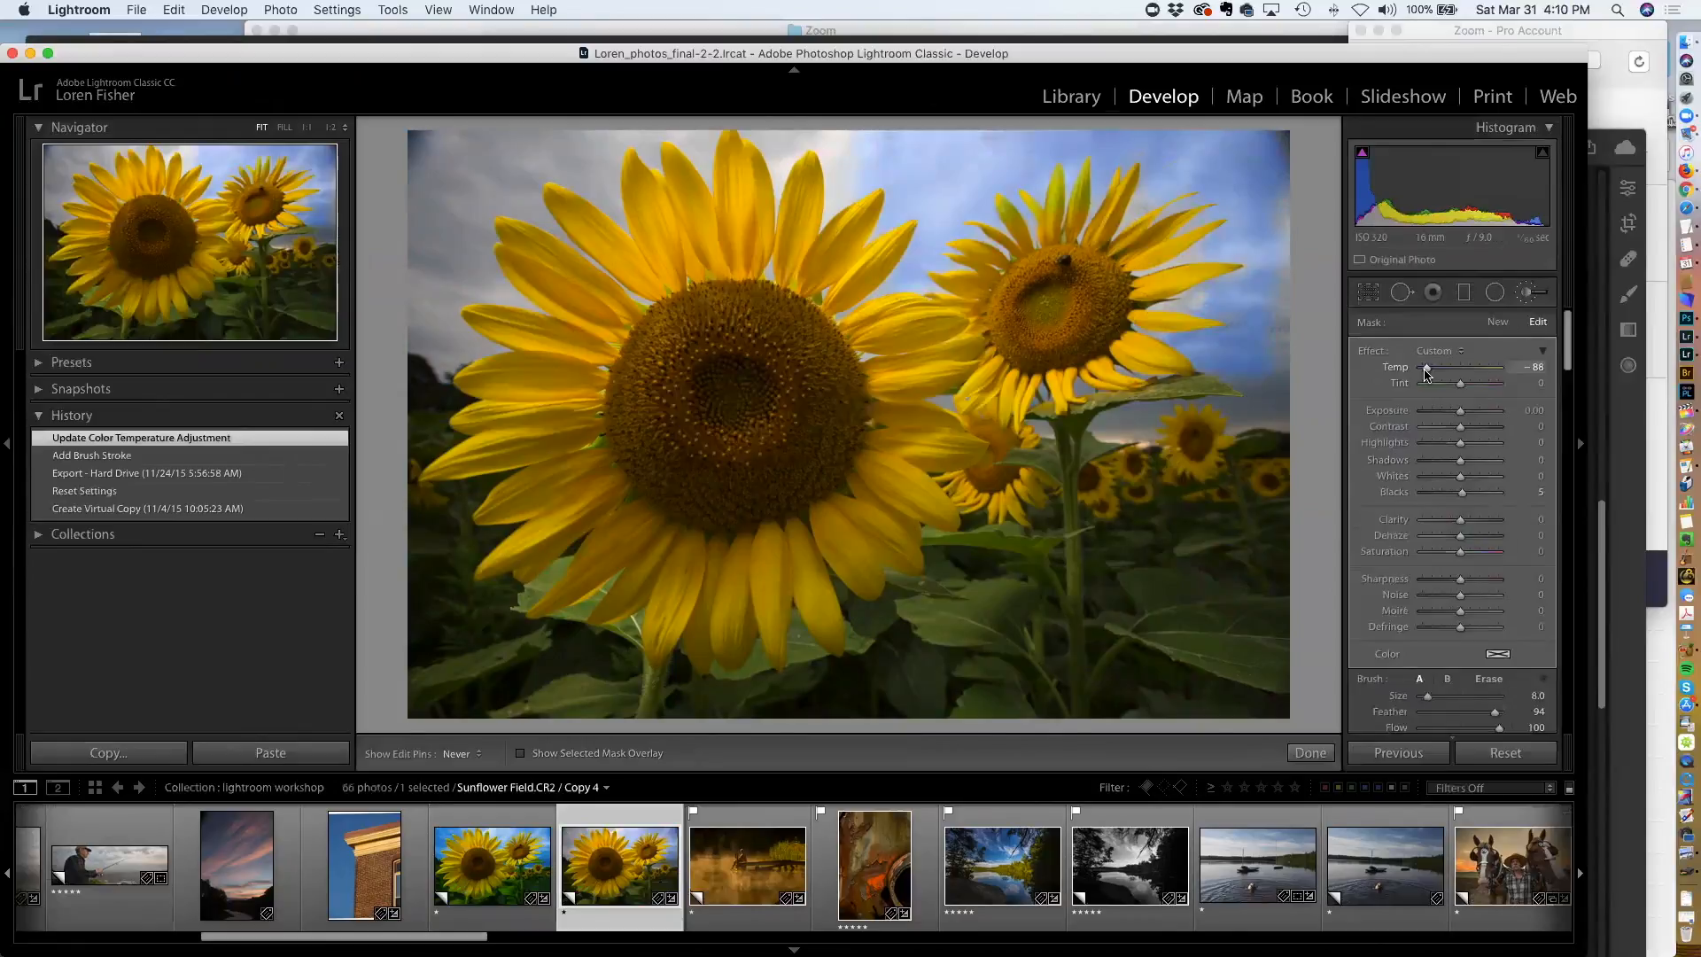
Adjust the Blue hue, saturation and luminance in the HSL panel to enrich the sky
{"action": "scroll", "coordinate": [1471, 429], "scroll_direction": "down", "scroll_amount": 6}
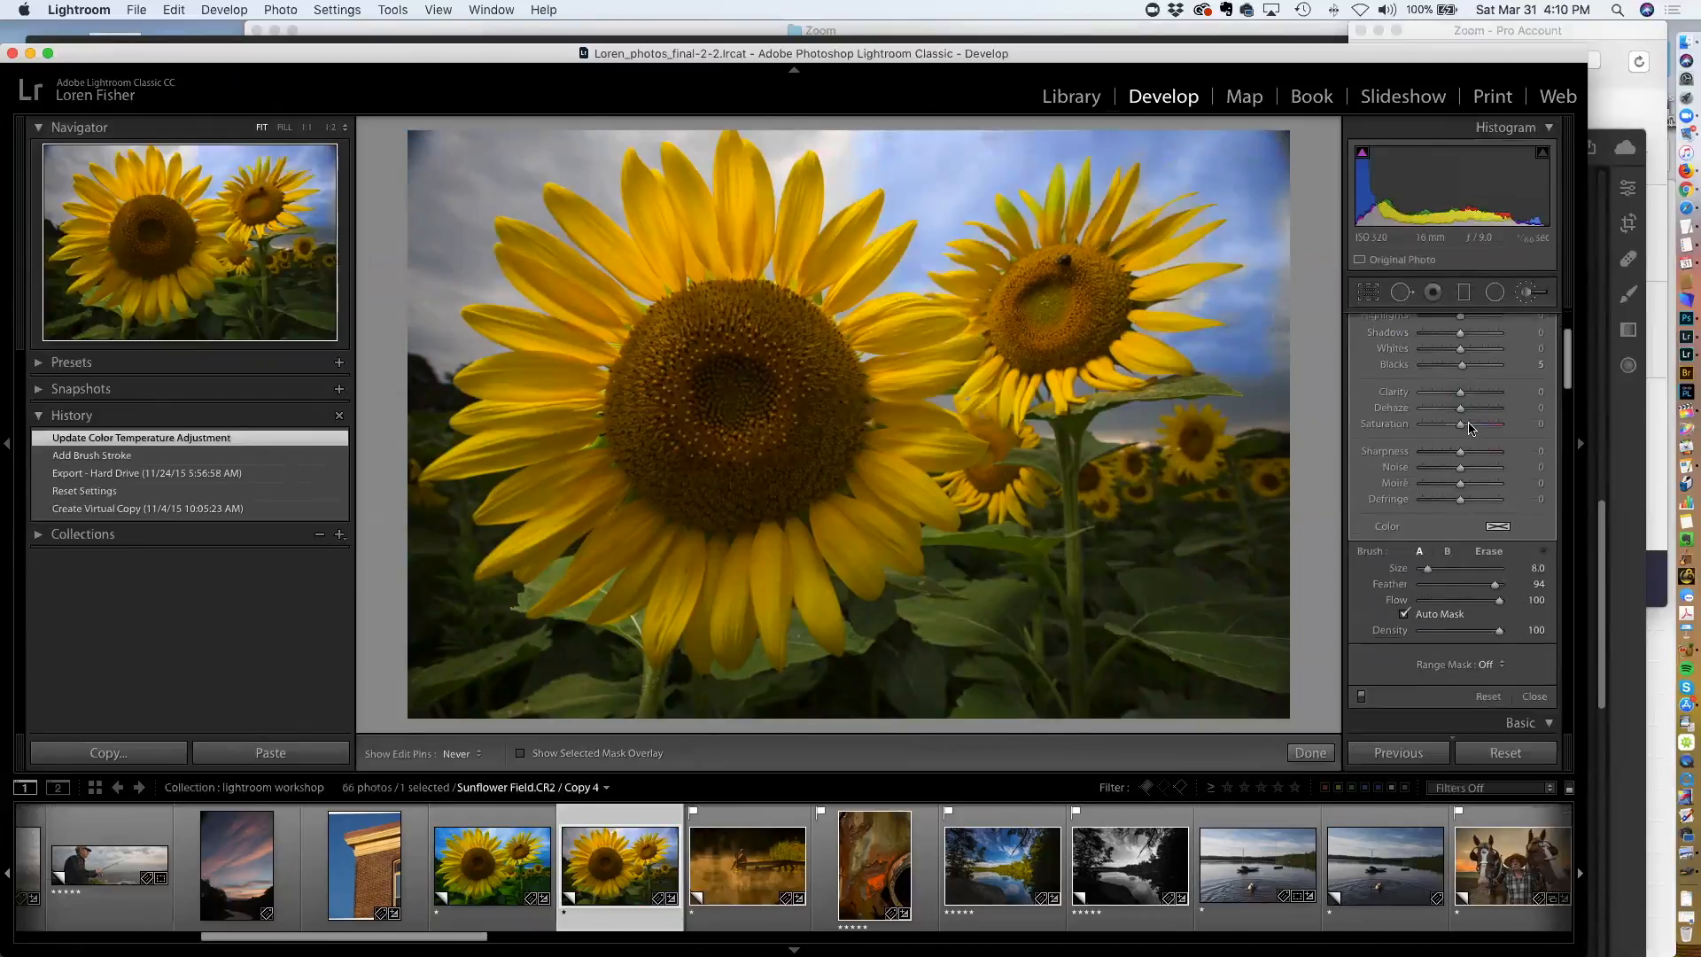
{"action": "scroll", "coordinate": [1470, 429], "scroll_direction": "down", "scroll_amount": 5}
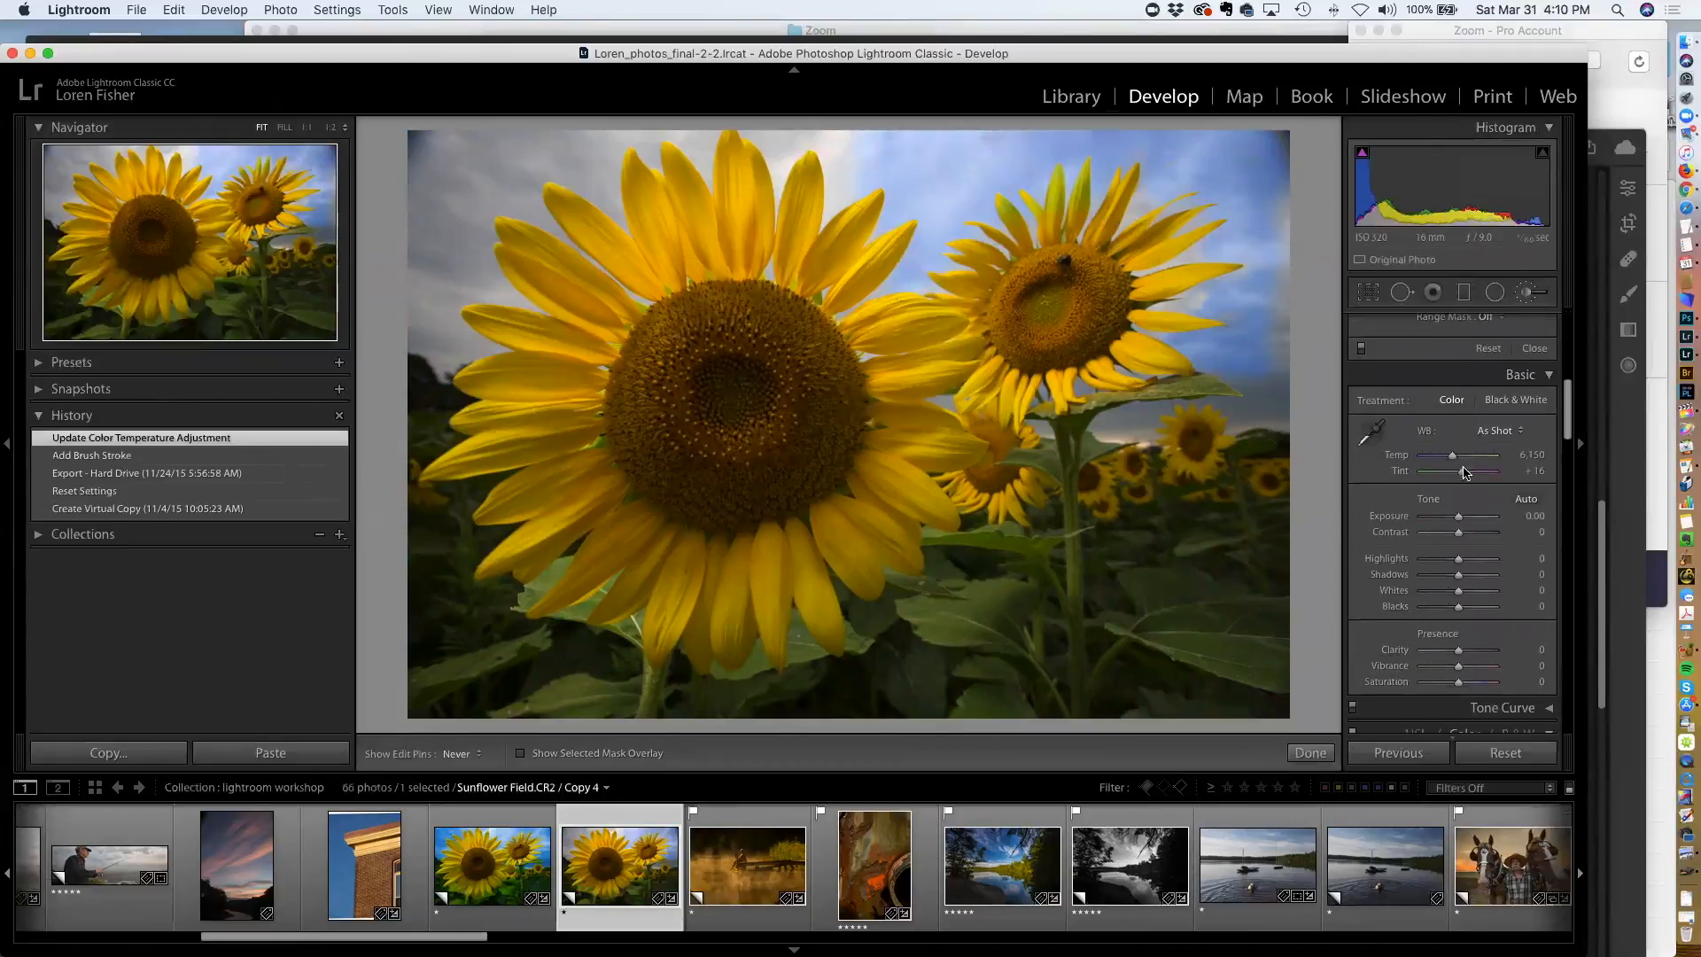
{"action": "scroll", "coordinate": [1466, 479], "scroll_direction": "down", "scroll_amount": 3}
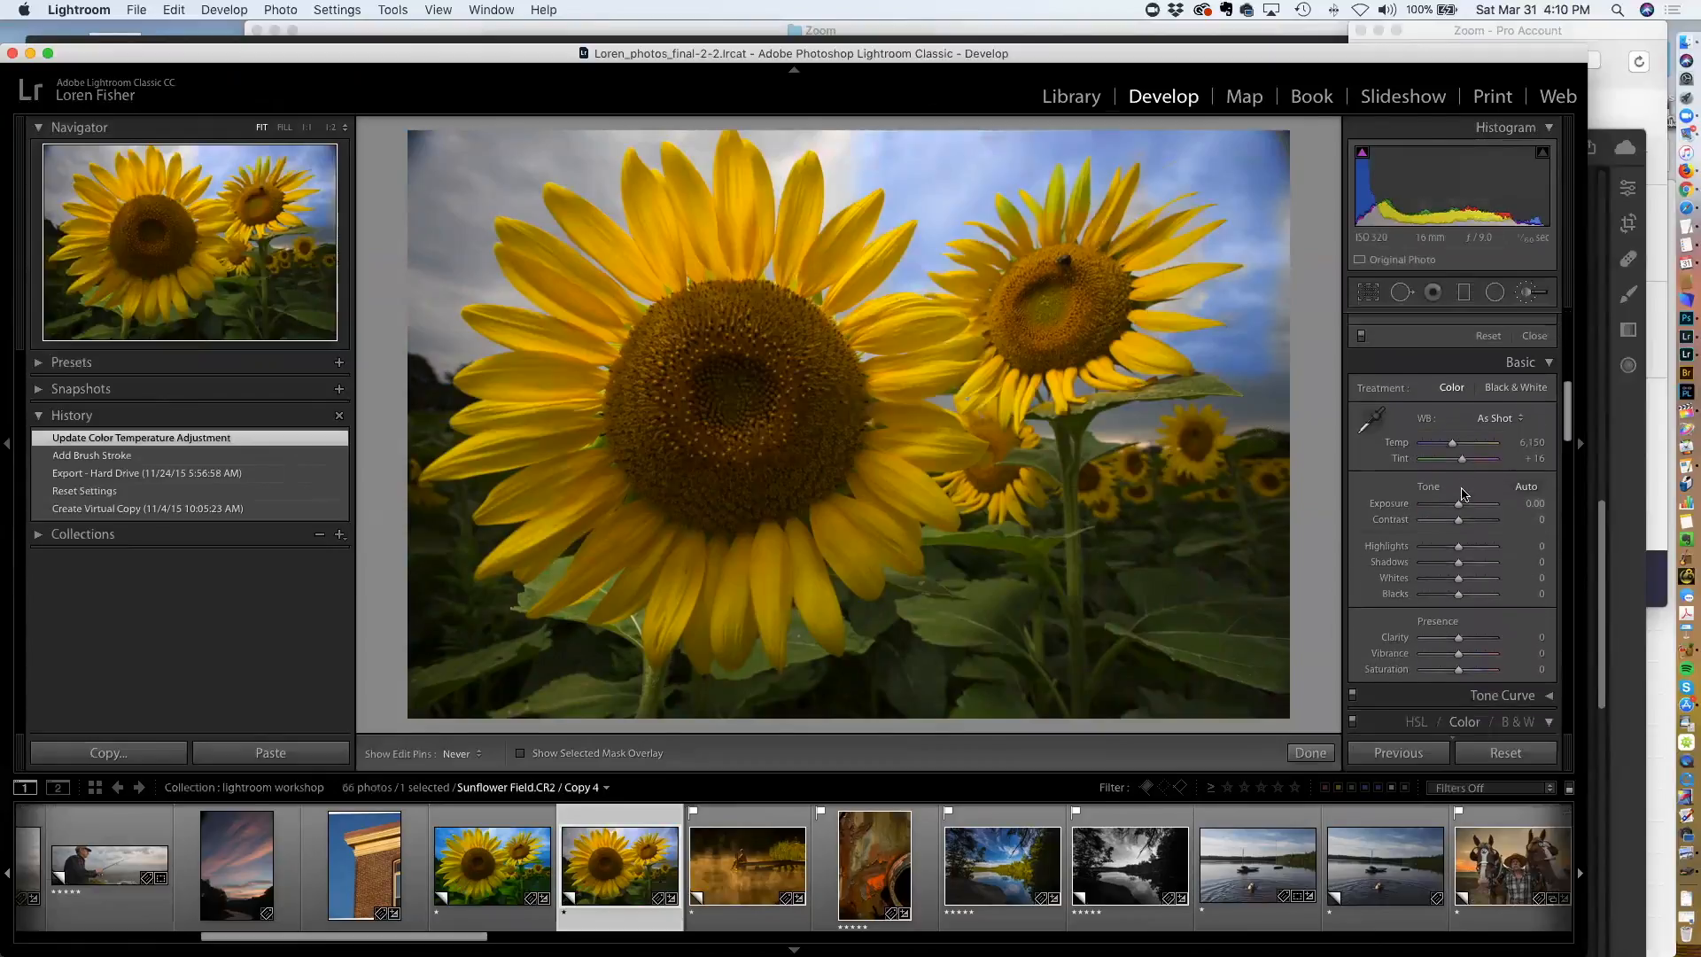
{"action": "scroll", "coordinate": [1463, 494], "scroll_direction": "up", "scroll_amount": 1}
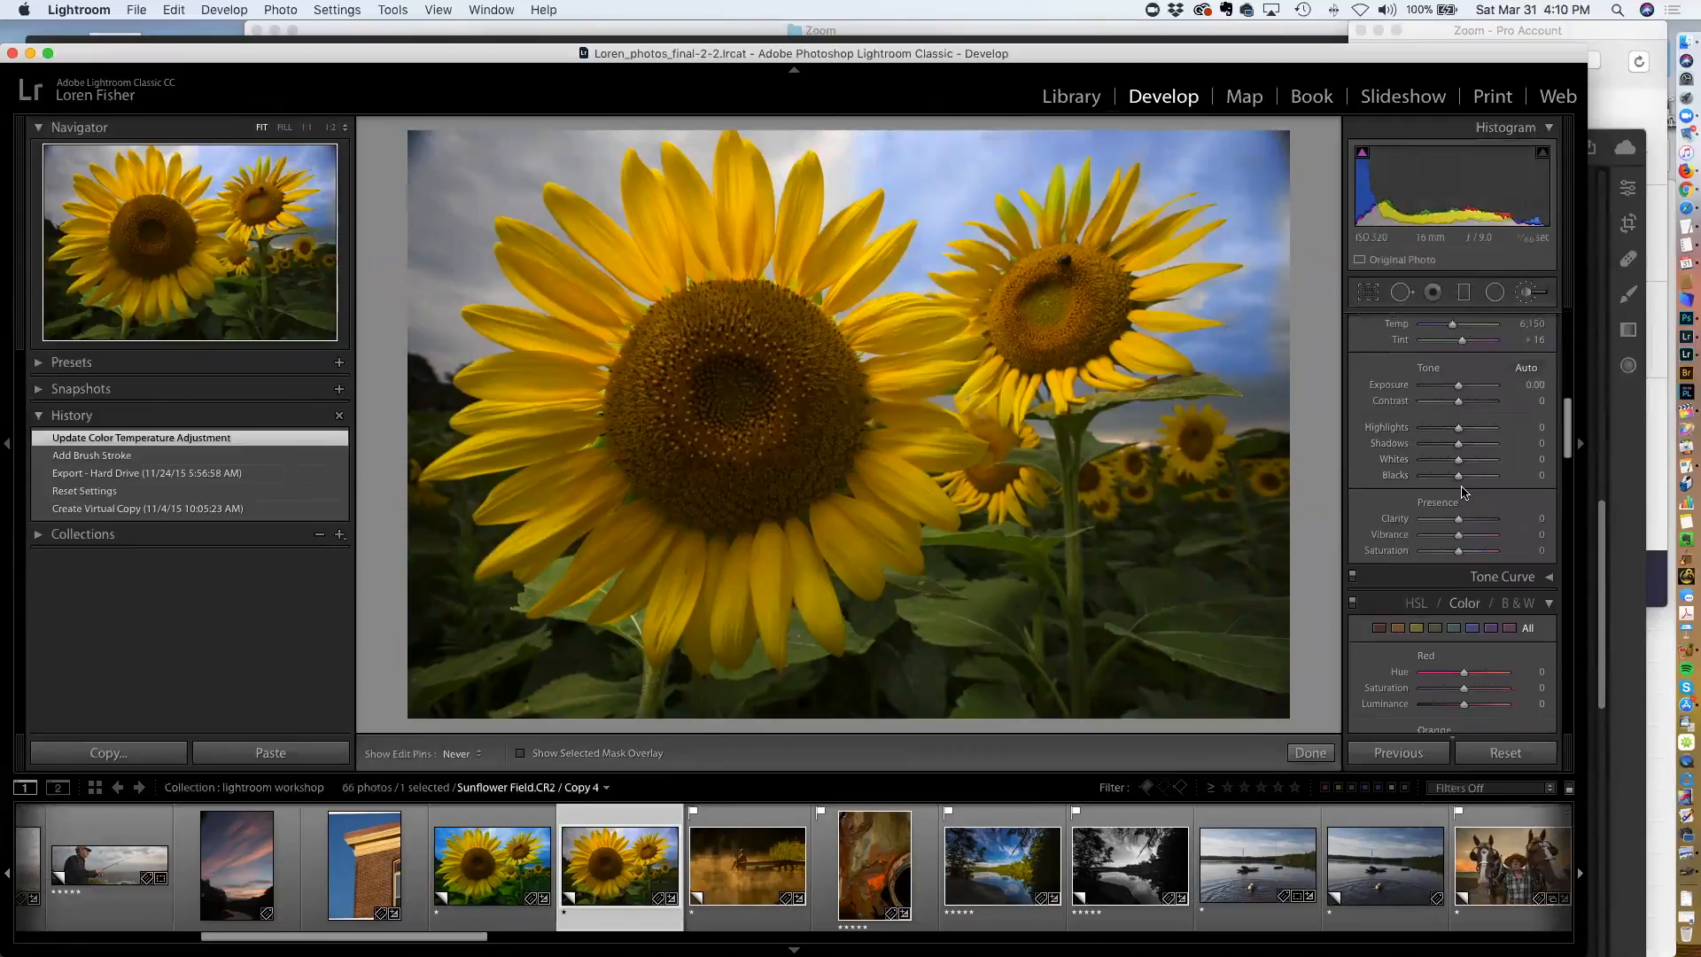
{"action": "scroll", "coordinate": [1463, 486], "scroll_direction": "down", "scroll_amount": 5}
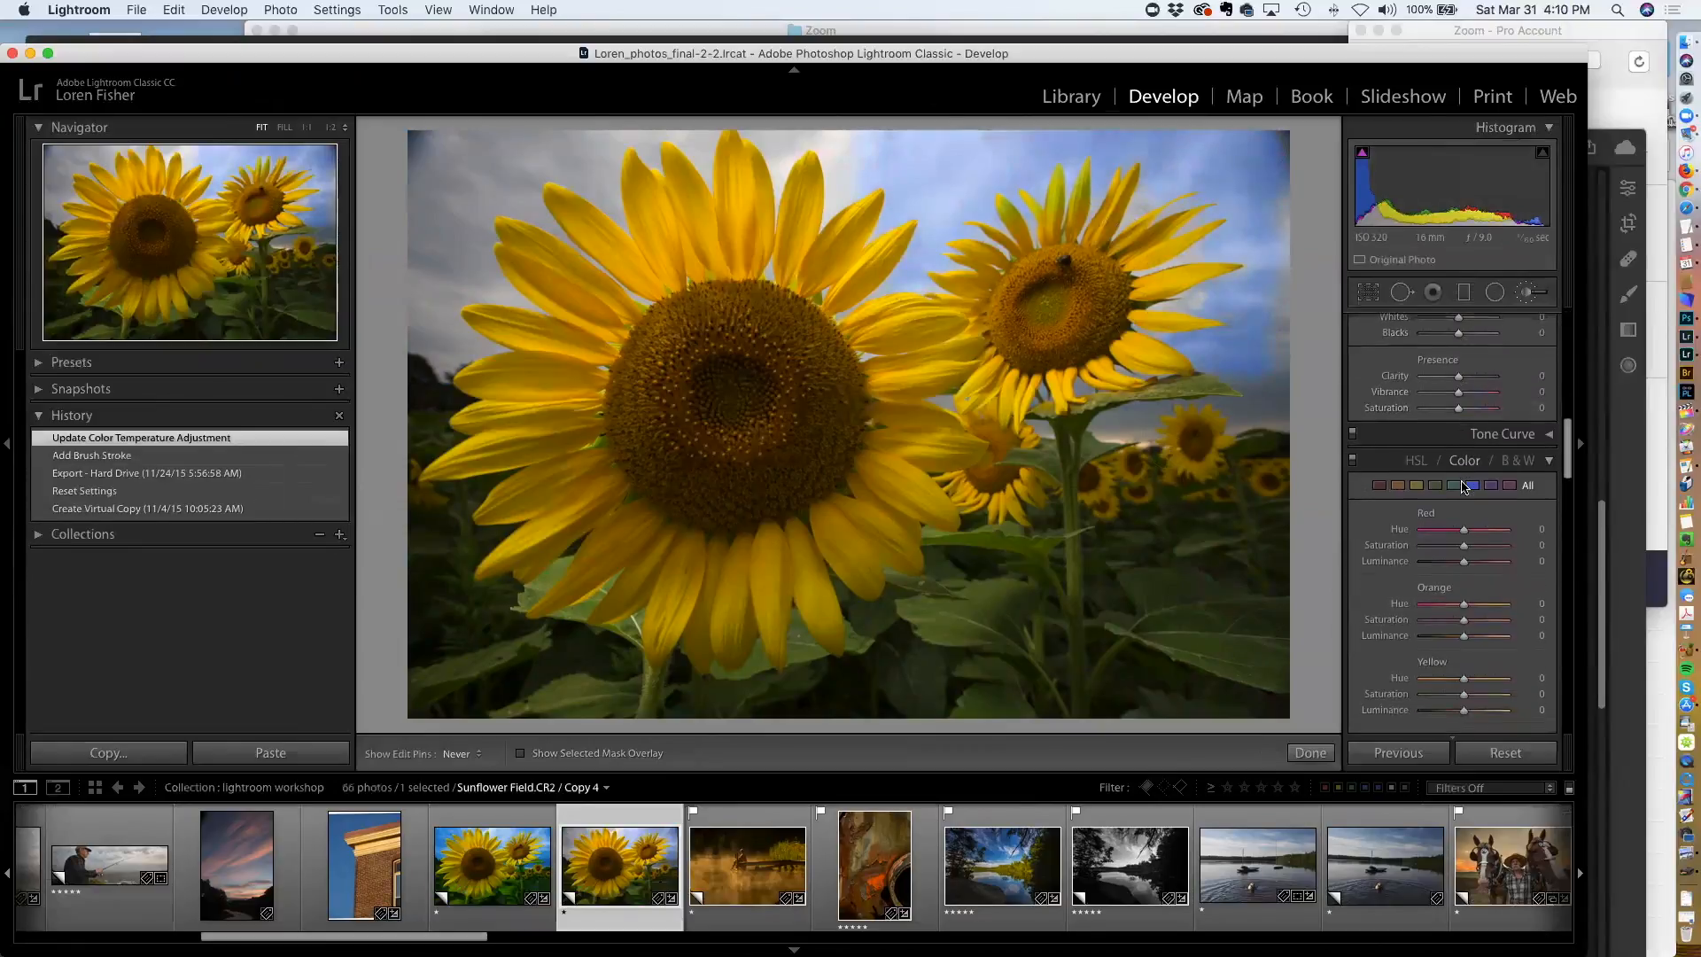
{"action": "scroll", "coordinate": [1463, 485], "scroll_direction": "down", "scroll_amount": 3}
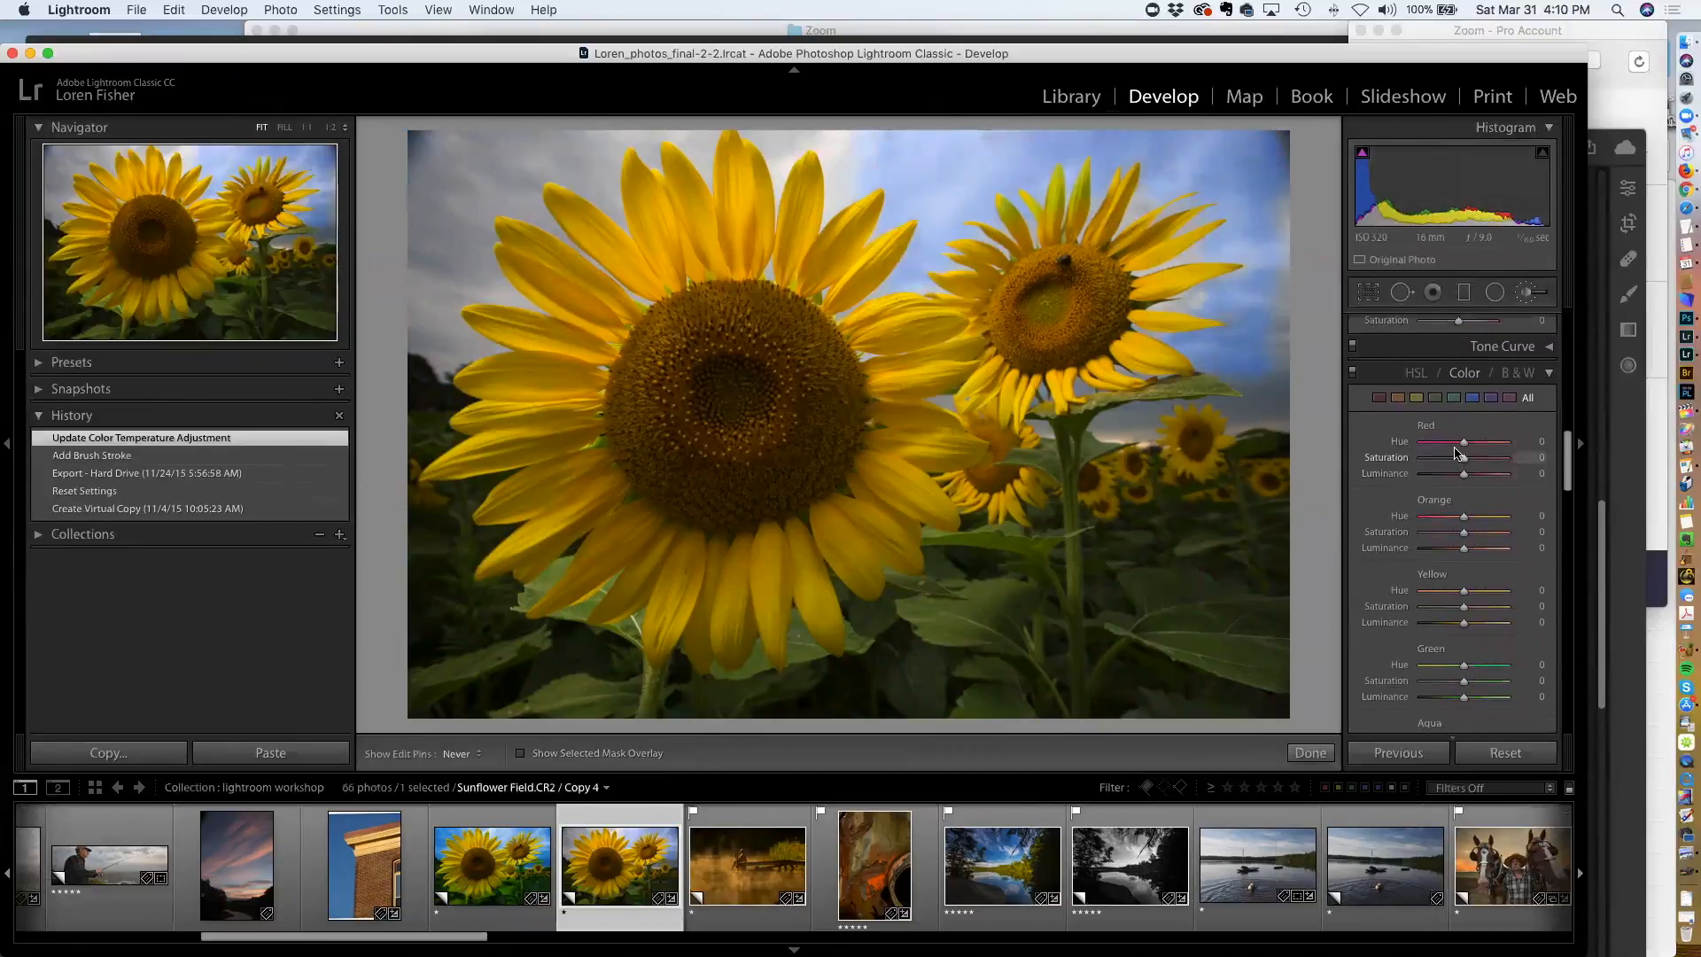
{"action": "scroll", "coordinate": [1461, 493], "scroll_direction": "down", "scroll_amount": 4}
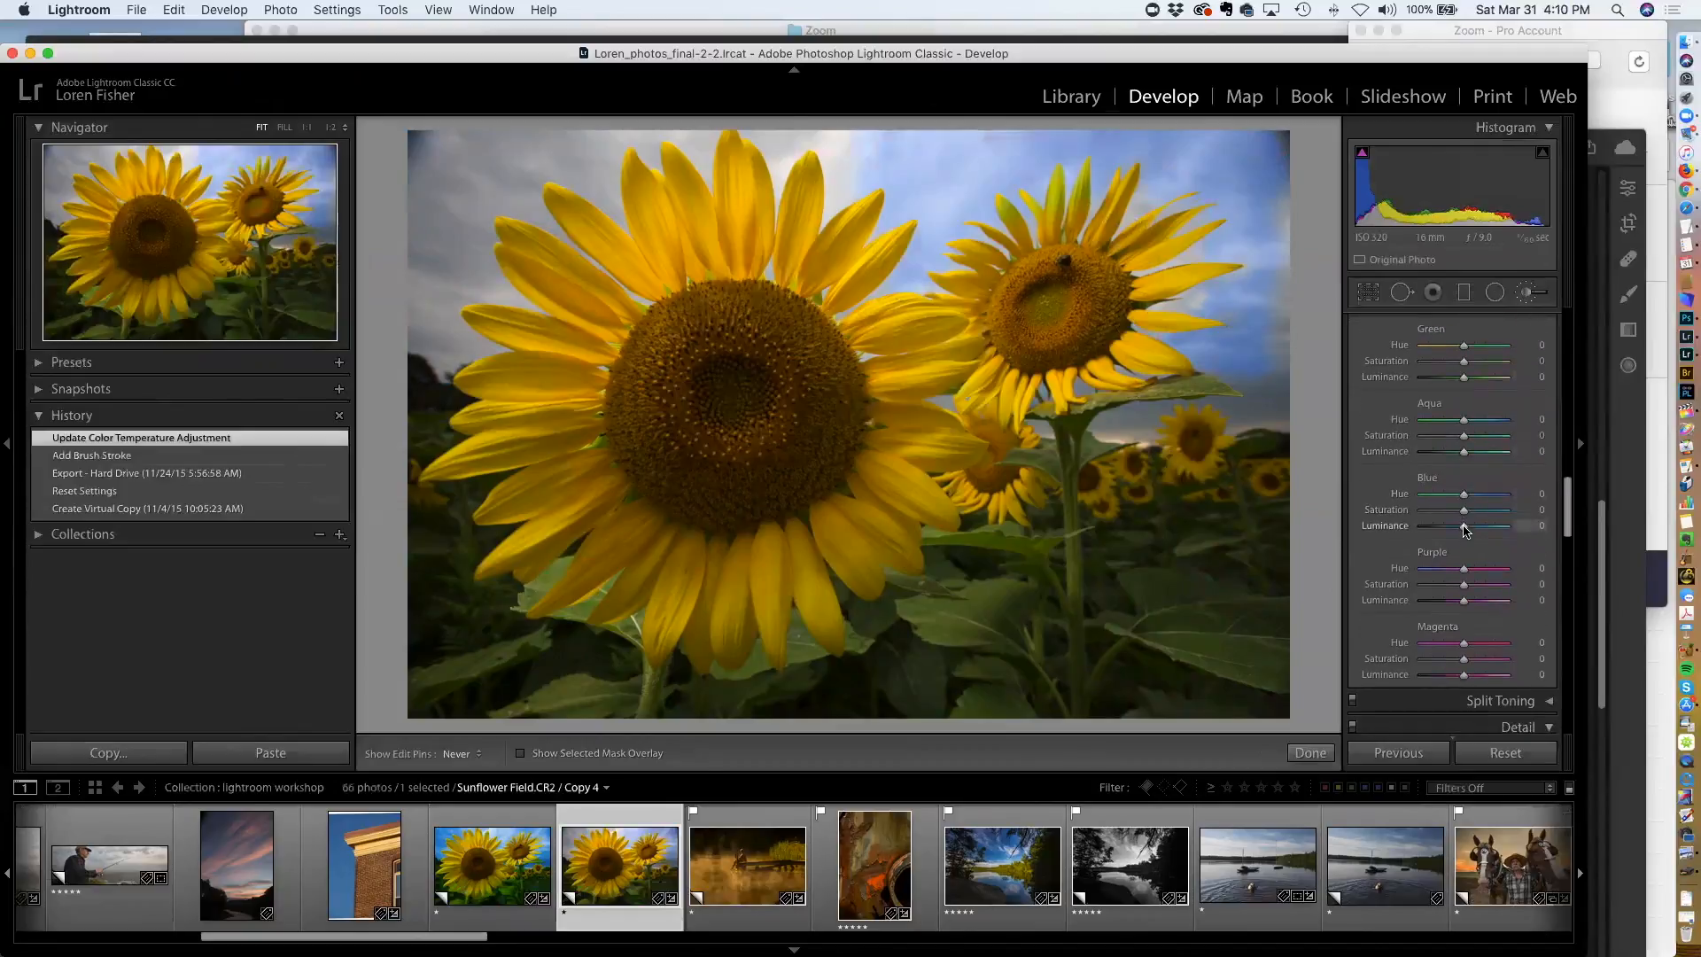
{"action": "left_click_drag", "start_coordinate": [1491, 498], "coordinate": [1467, 532]}
{"action": "key", "text": "k"}
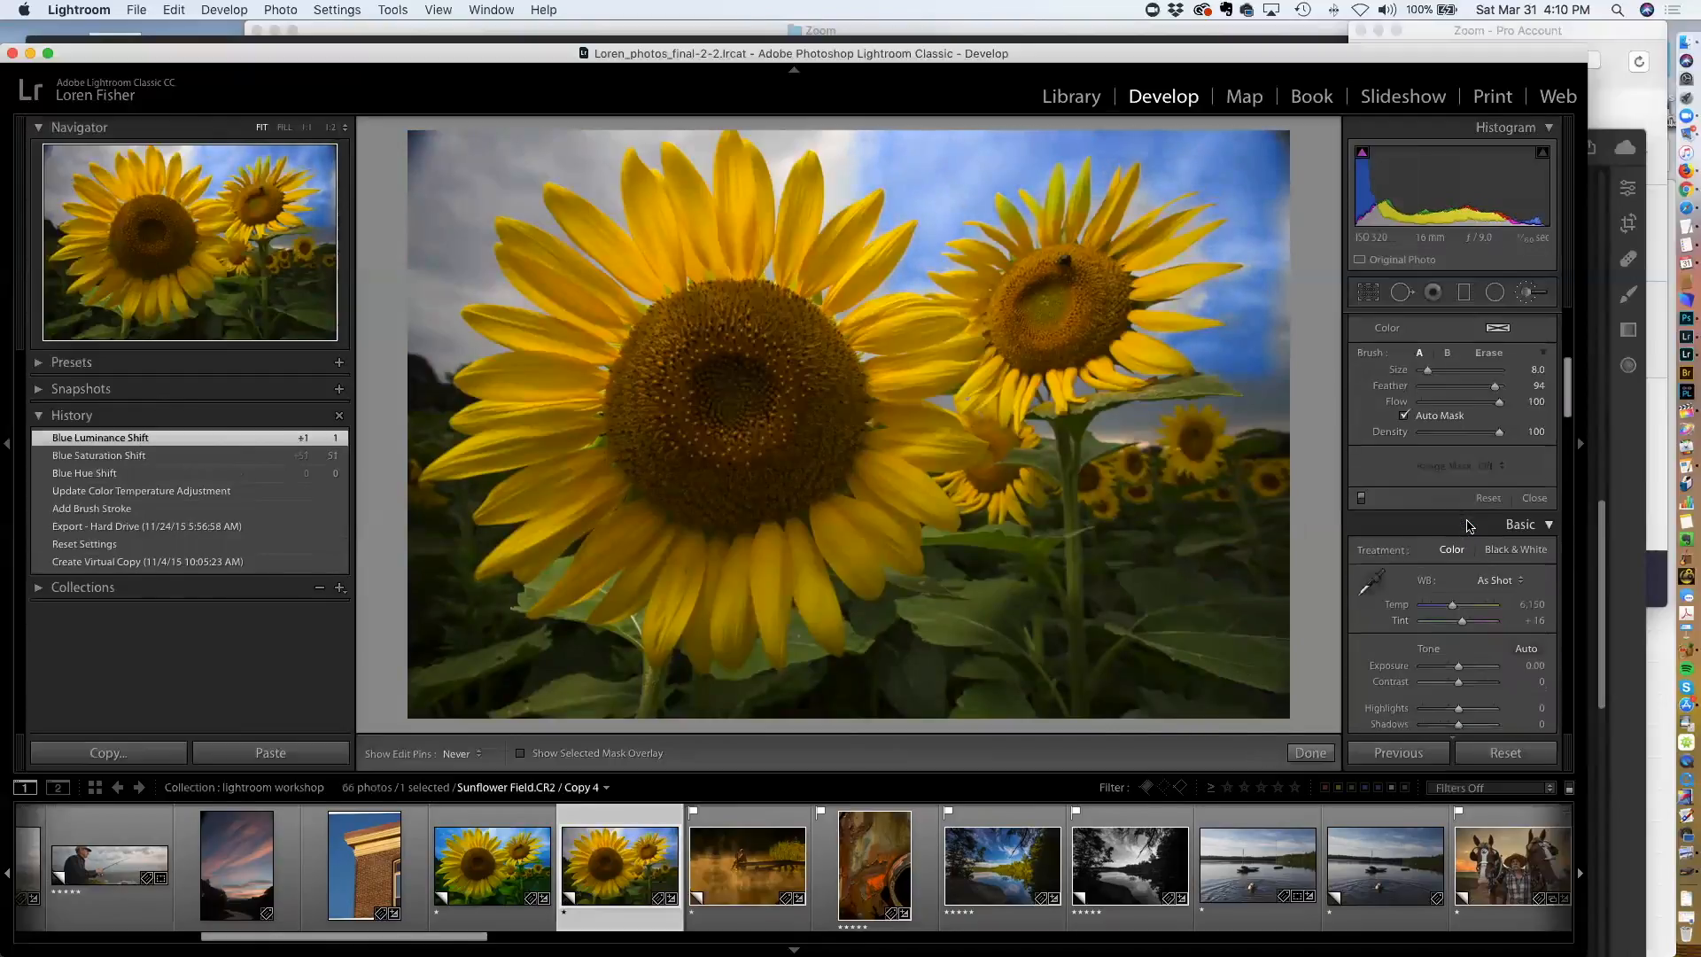
{"action": "scroll", "coordinate": [1467, 521], "scroll_direction": "down", "scroll_amount": 5}
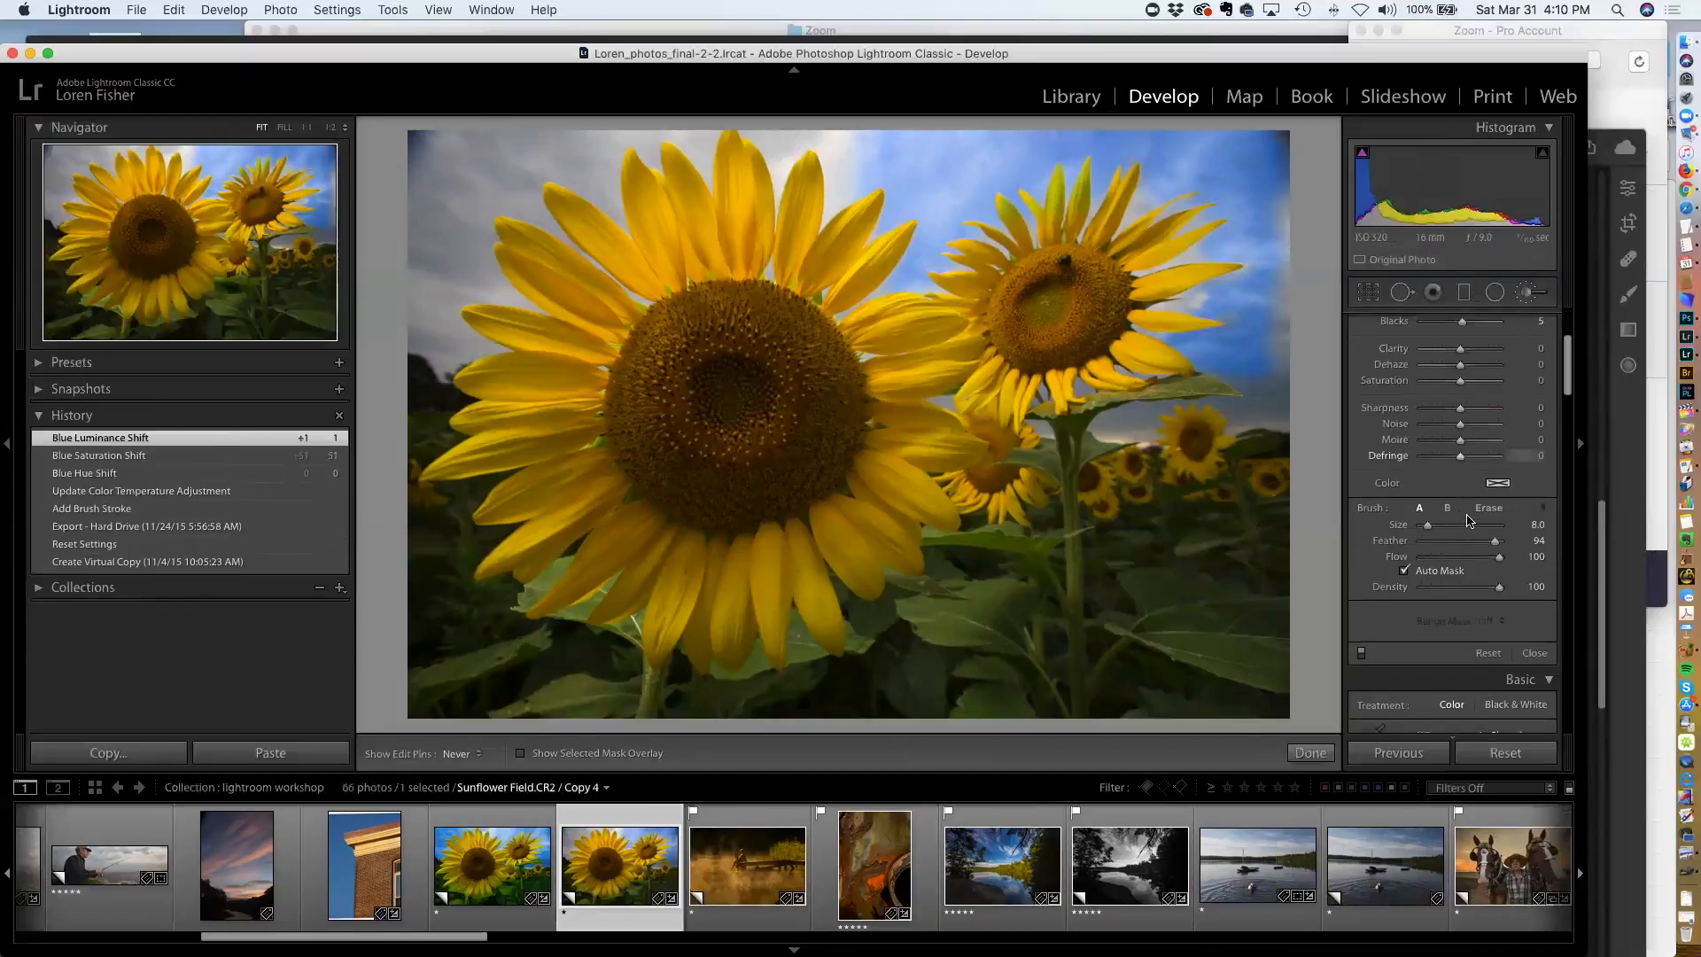
Leave the brush and set the photo's Clarity to +25, Vibrance to +22 and Saturation to +30
{"action": "scroll", "coordinate": [1467, 520], "scroll_direction": "up", "scroll_amount": 5}
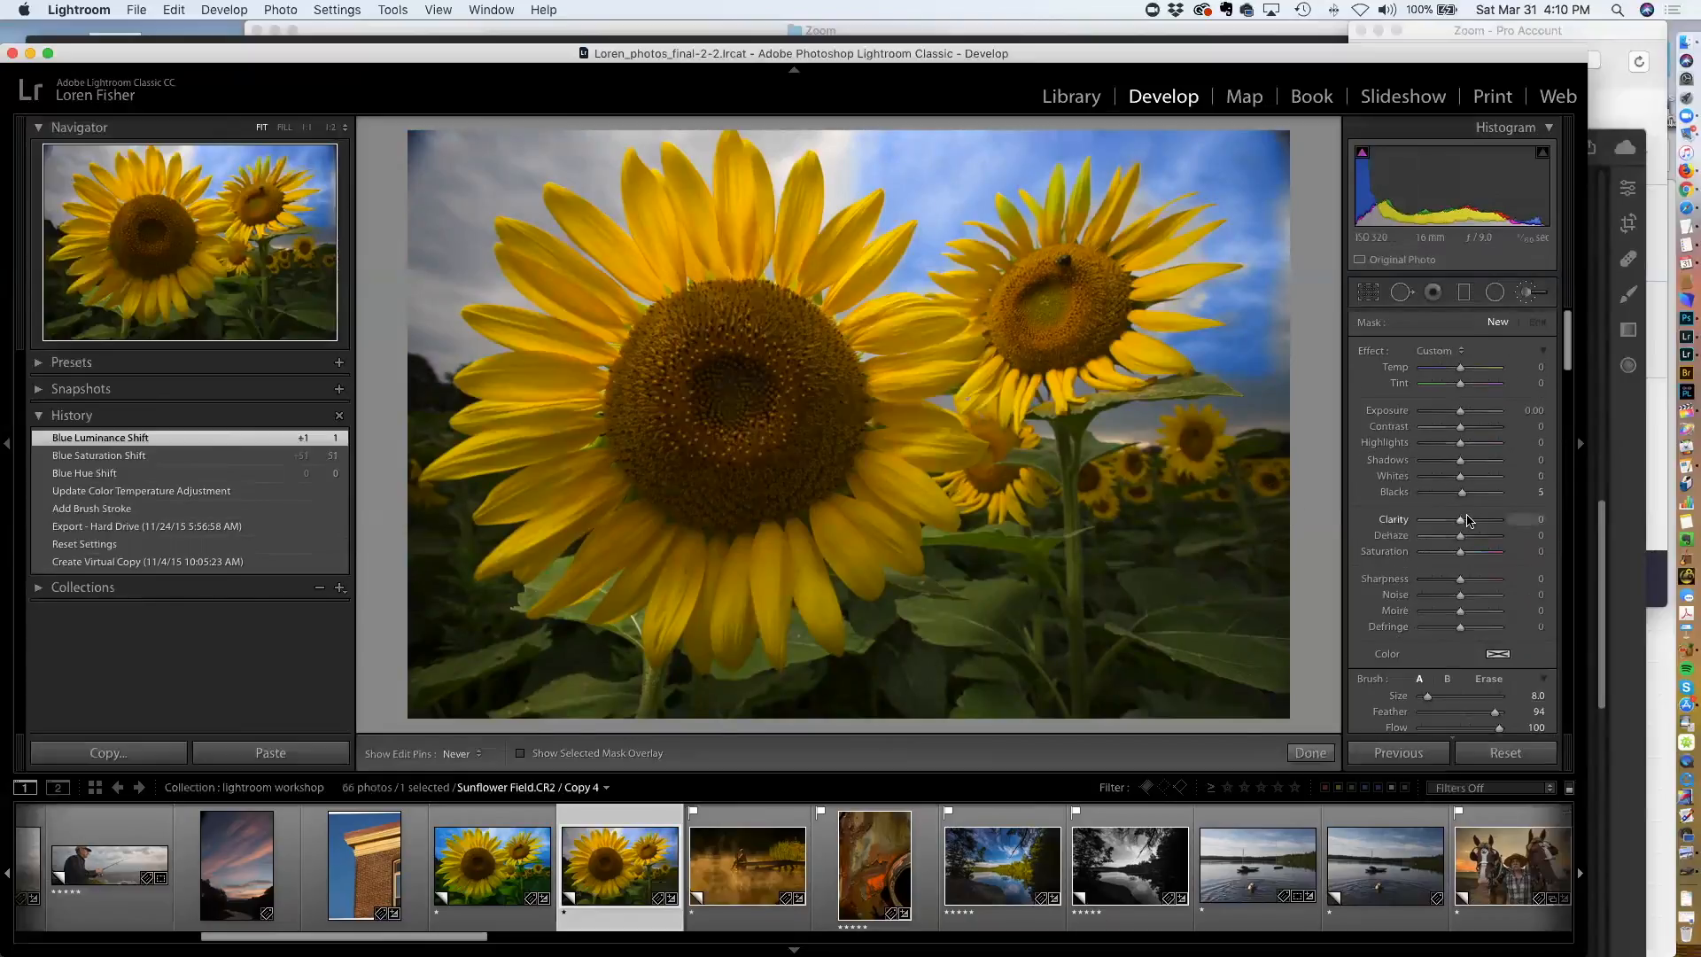
{"action": "scroll", "coordinate": [1467, 521], "scroll_direction": "down", "scroll_amount": 5}
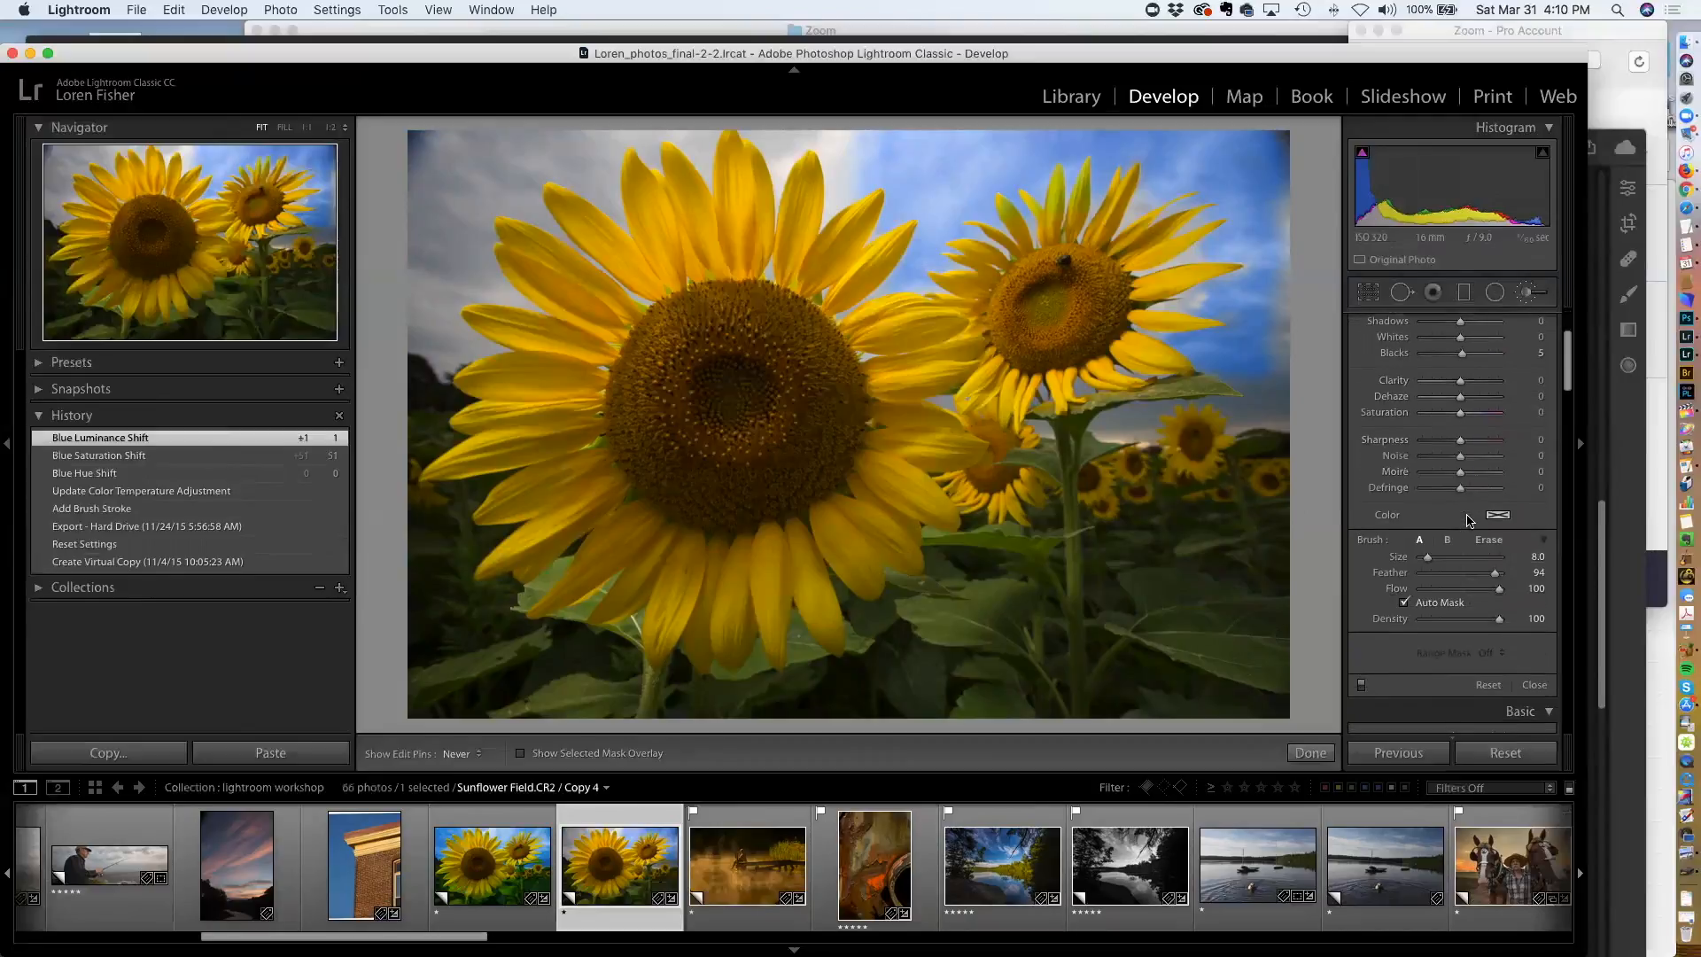
{"action": "scroll", "coordinate": [1467, 521], "scroll_direction": "up", "scroll_amount": 1}
{"action": "scroll", "coordinate": [1466, 498], "scroll_direction": "up", "scroll_amount": 3}
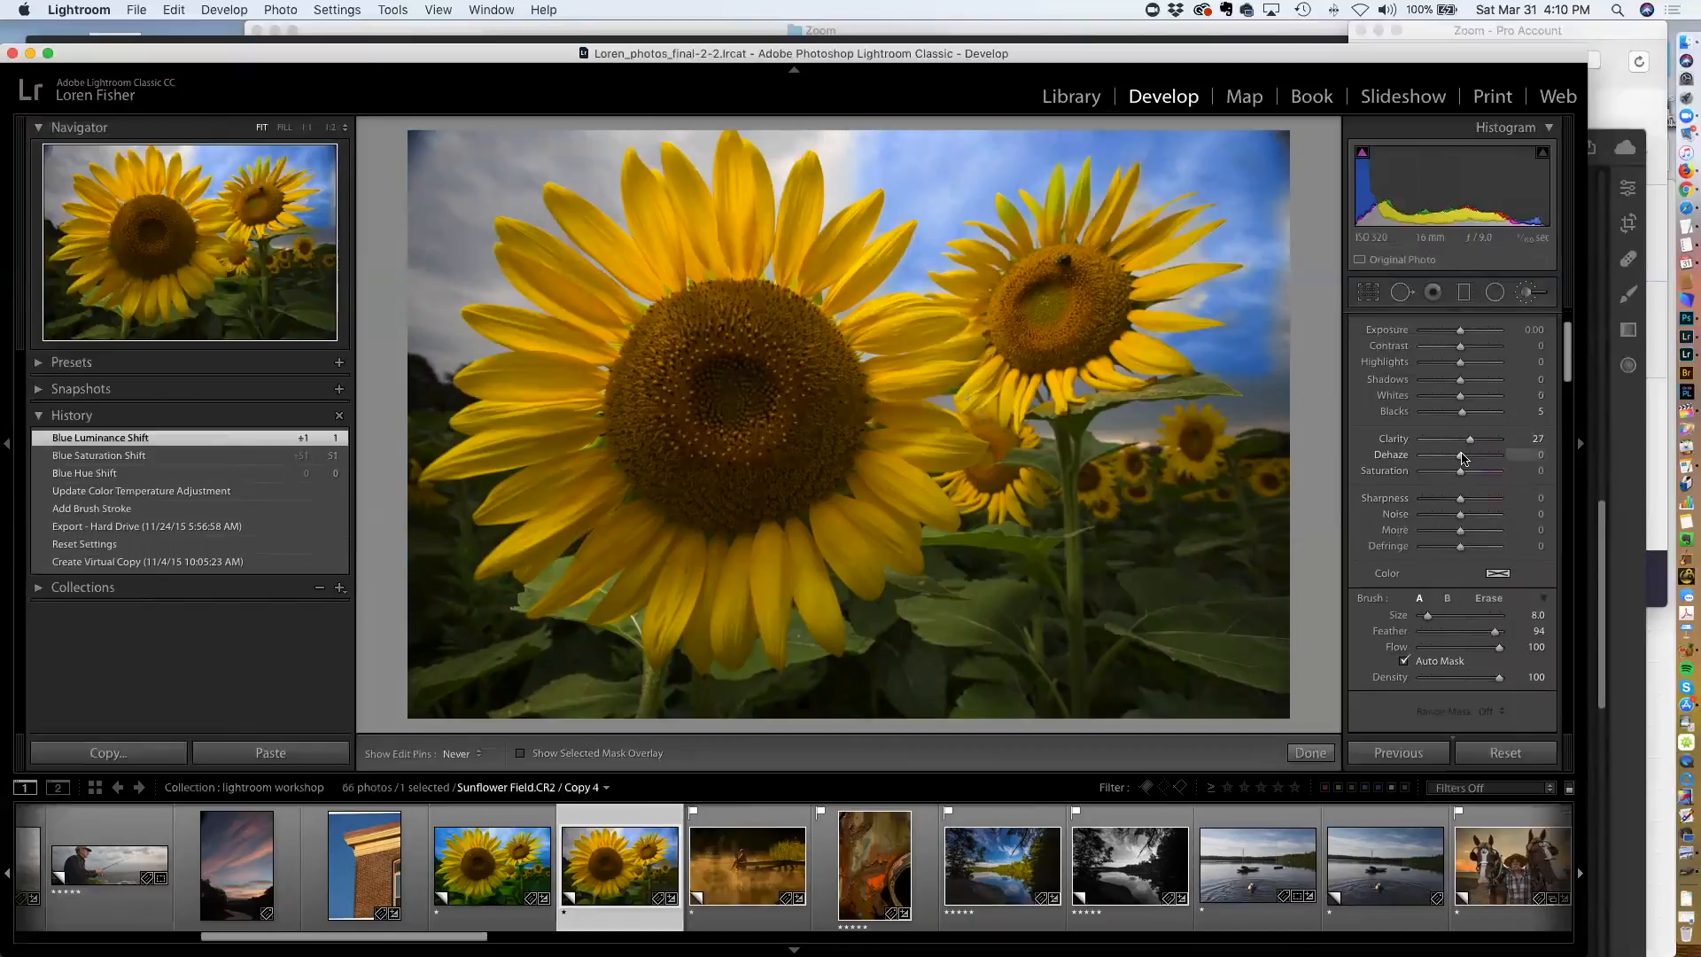
{"action": "key", "text": "k"}
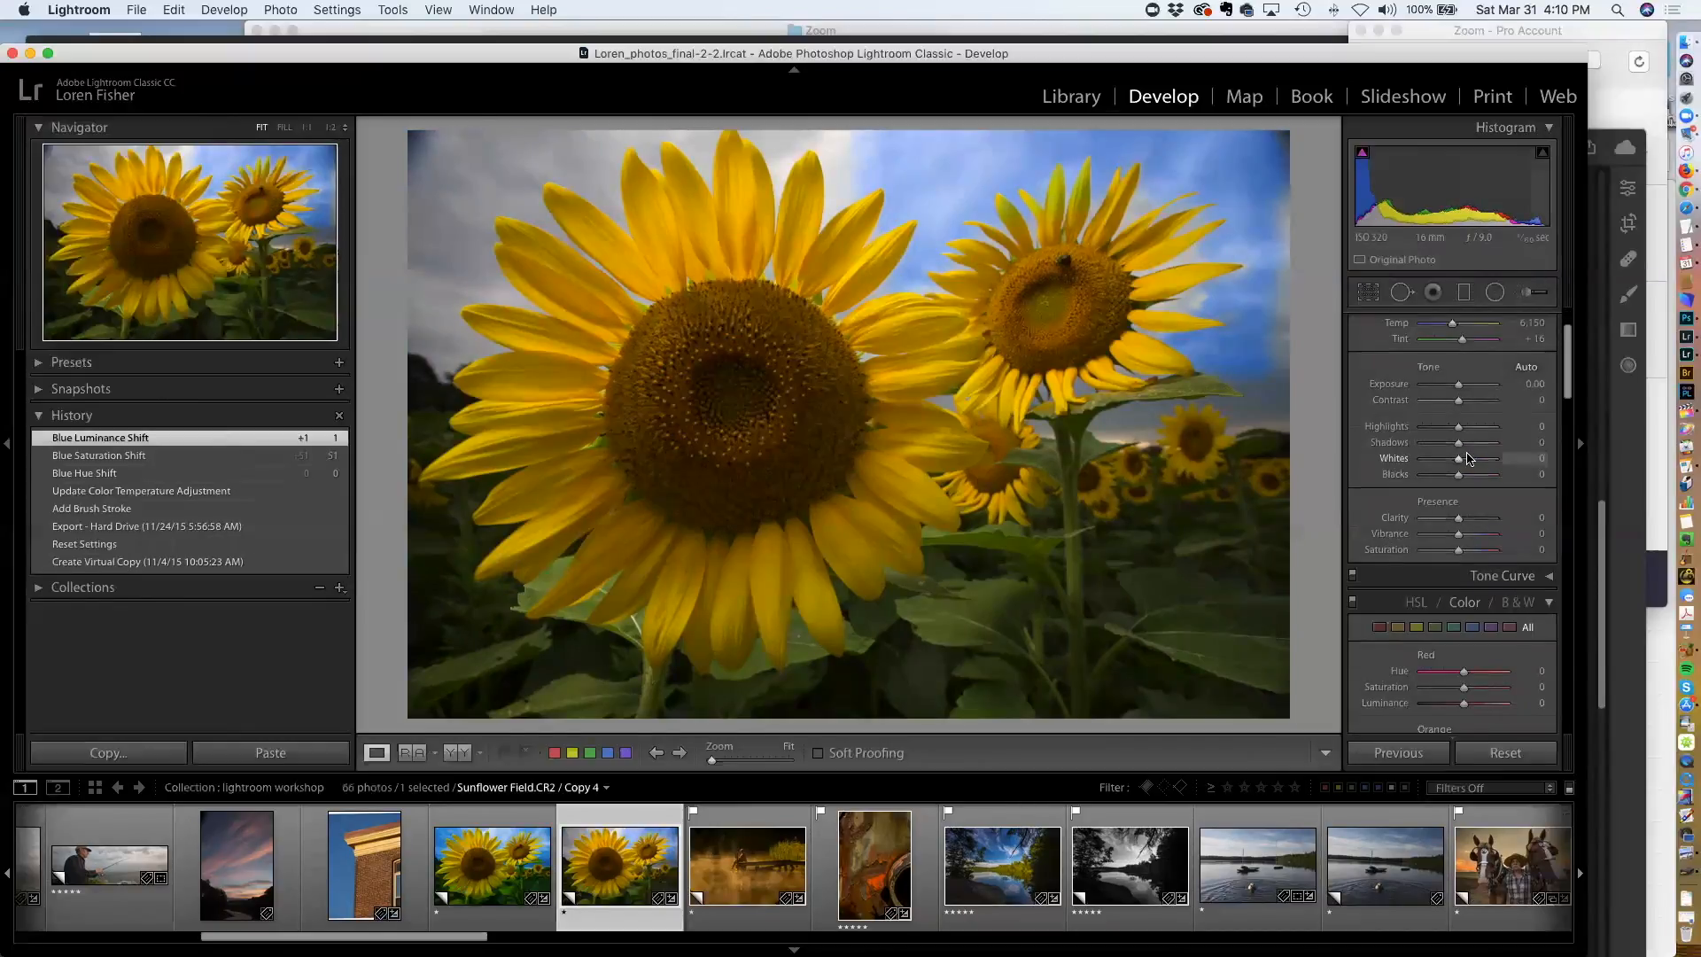
{"action": "left_click", "coordinate": [1466, 520]}
{"action": "left_click_drag", "start_coordinate": [1463, 534], "coordinate": [1470, 553]}
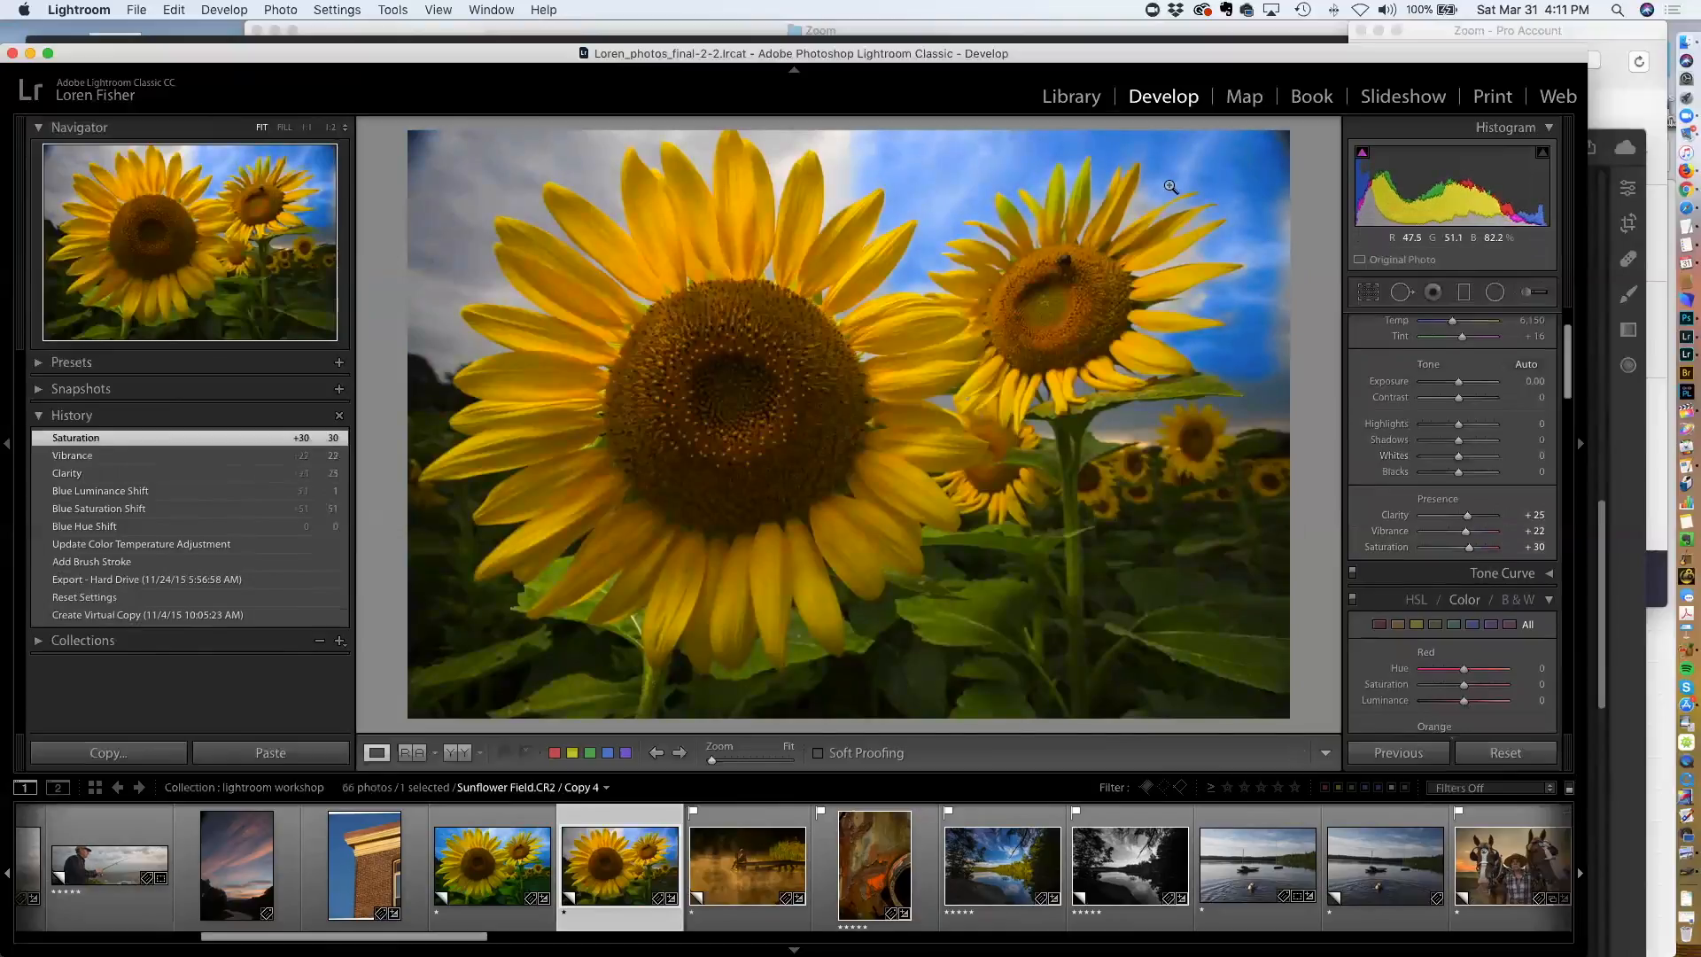
Lower the Blue saturation in the HSL panel to +24
{"action": "scroll", "coordinate": [1426, 563], "scroll_direction": "down", "scroll_amount": 10}
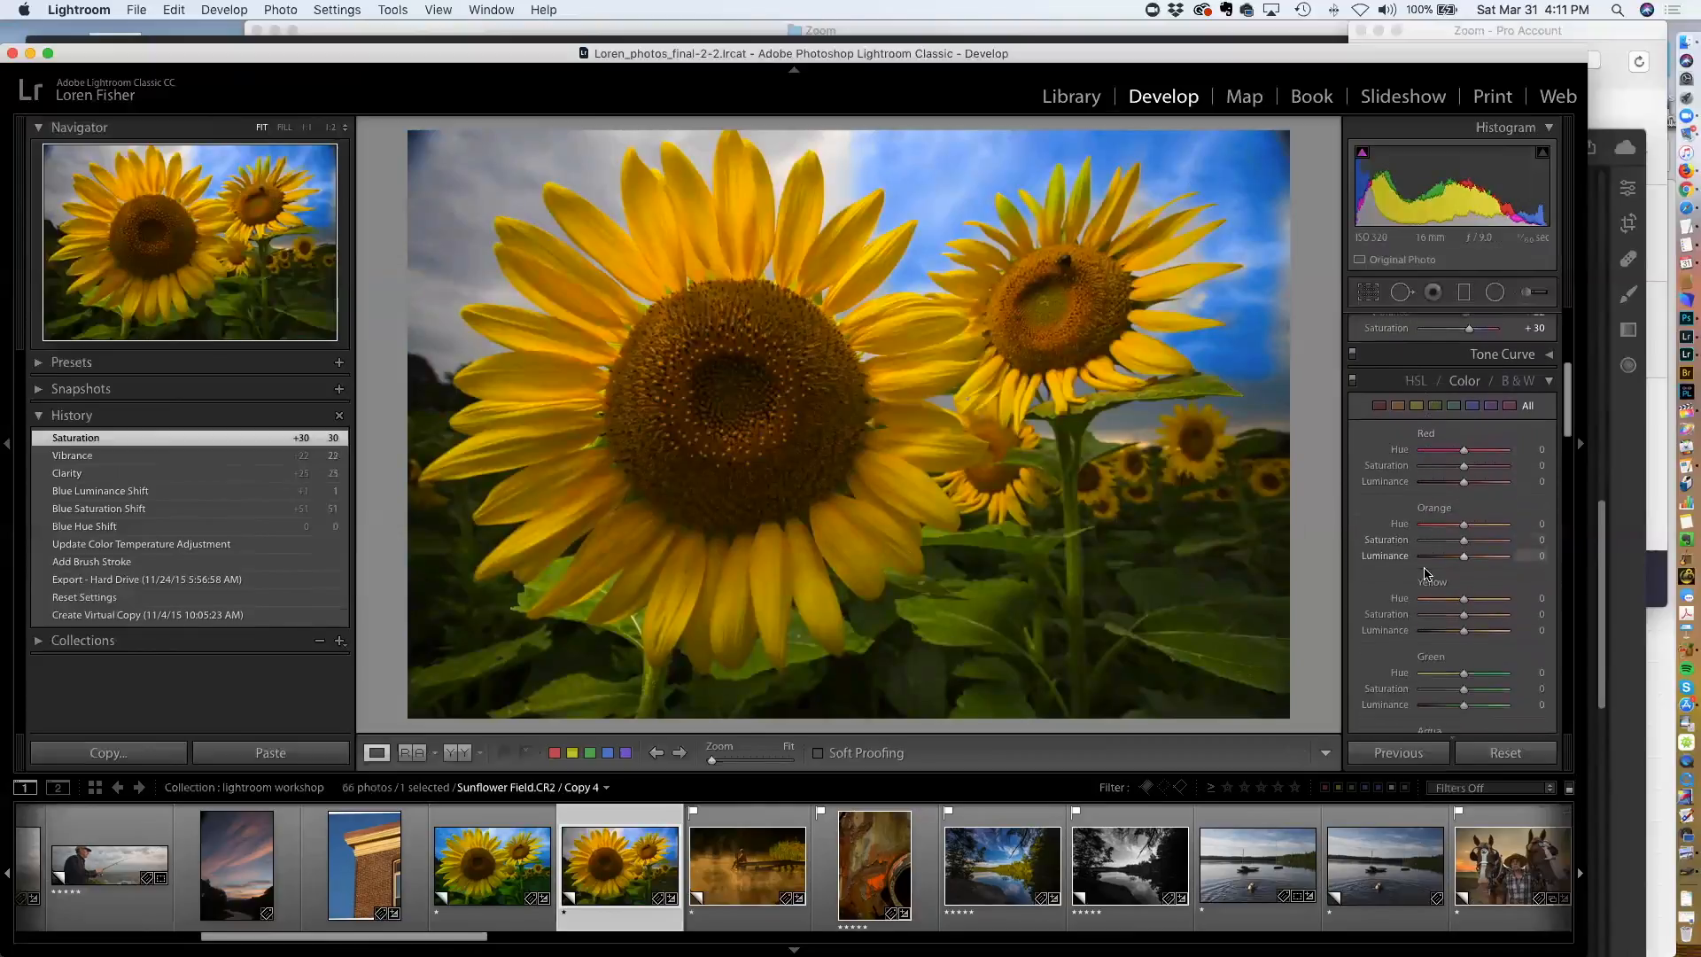
{"action": "left_click_drag", "start_coordinate": [1485, 610], "coordinate": [1472, 617]}
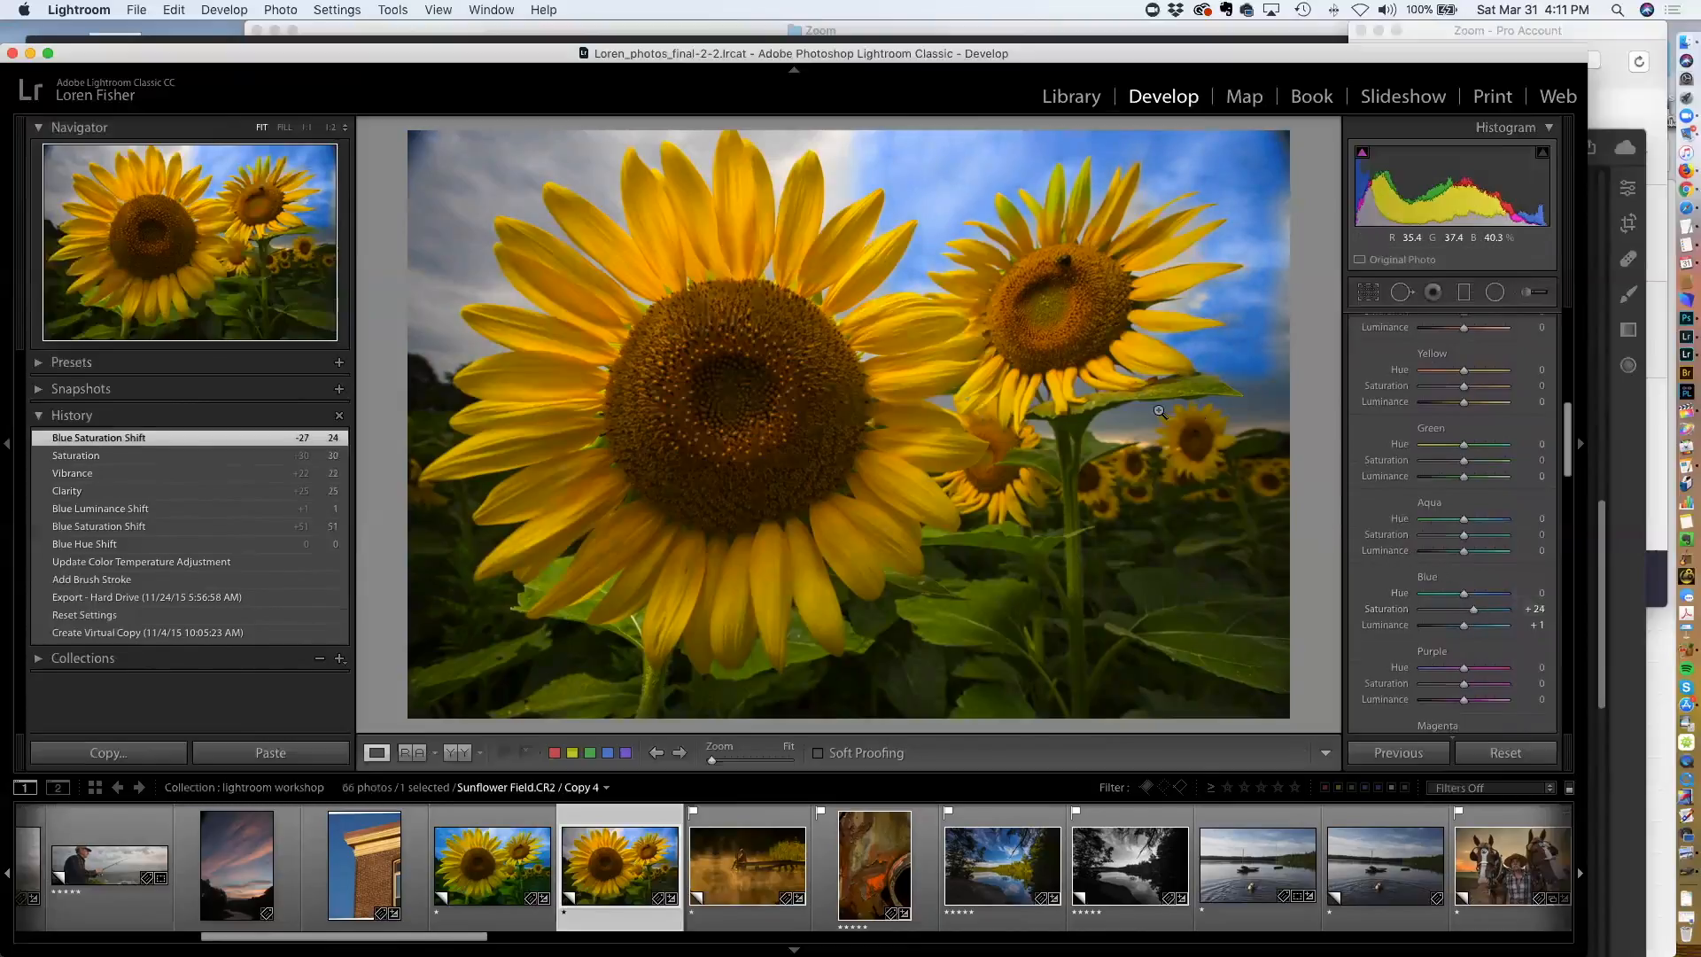
Open the photo of two women on a motorbike and zoom in to inspect the face
{"action": "scroll", "coordinate": [536, 841], "scroll_direction": "up", "scroll_amount": 1}
{"action": "scroll", "coordinate": [535, 841], "scroll_direction": "down", "scroll_amount": 10}
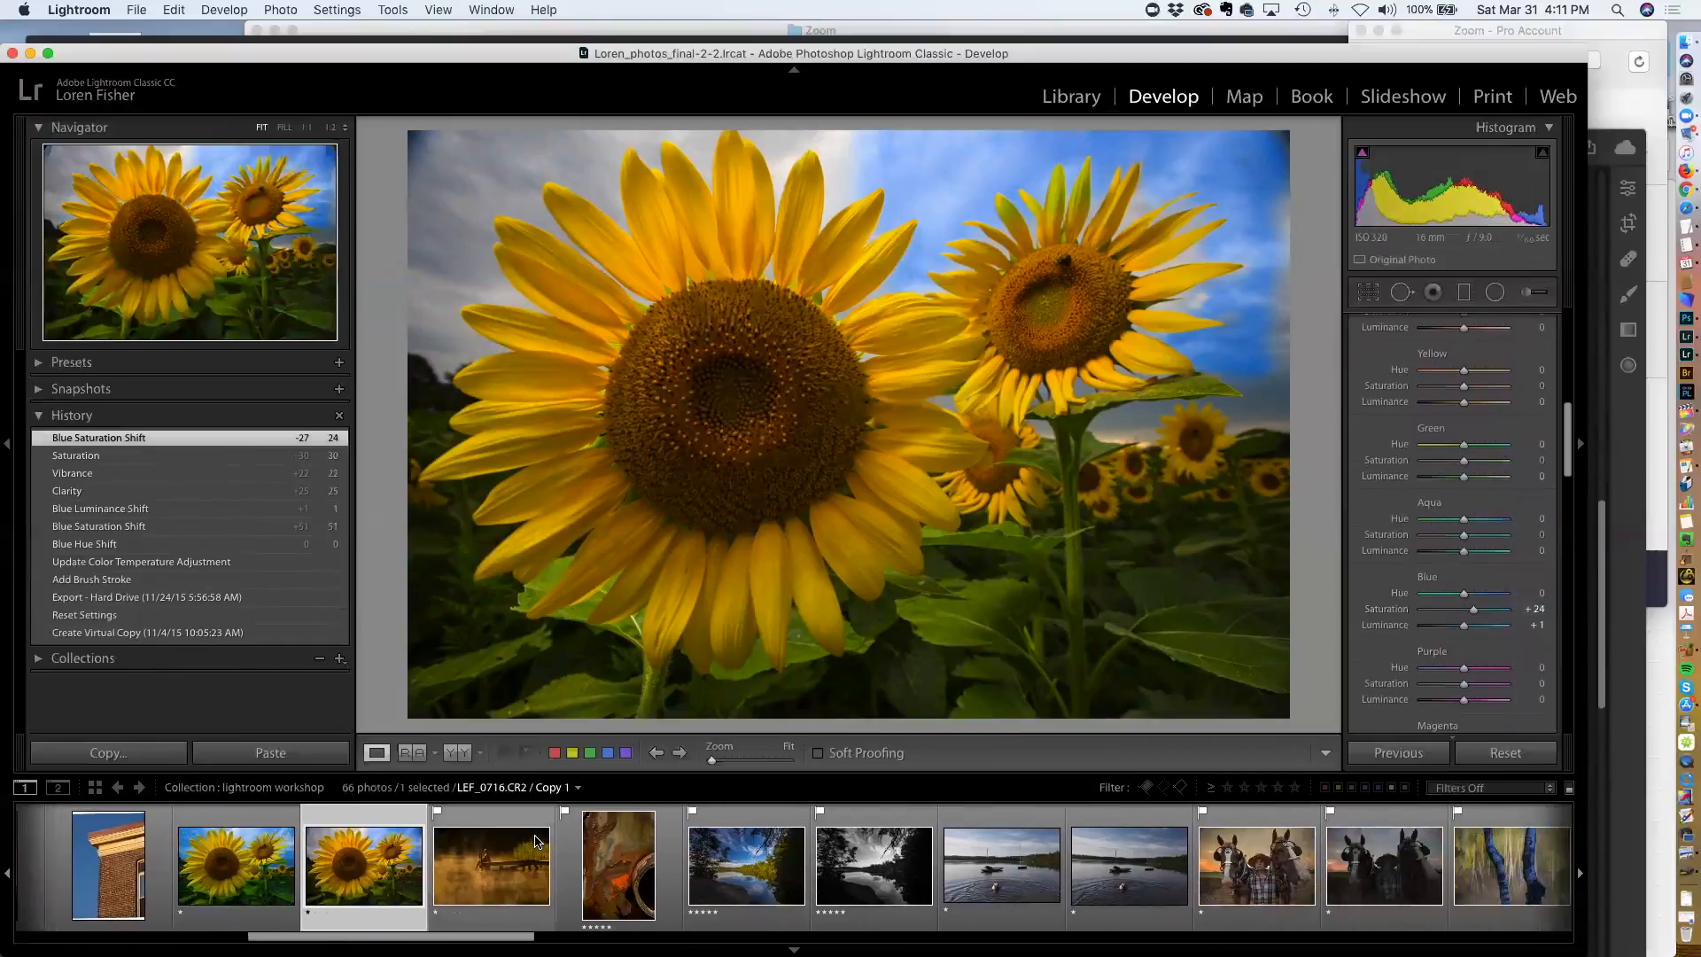
{"action": "scroll", "coordinate": [535, 841], "scroll_direction": "down", "scroll_amount": 7}
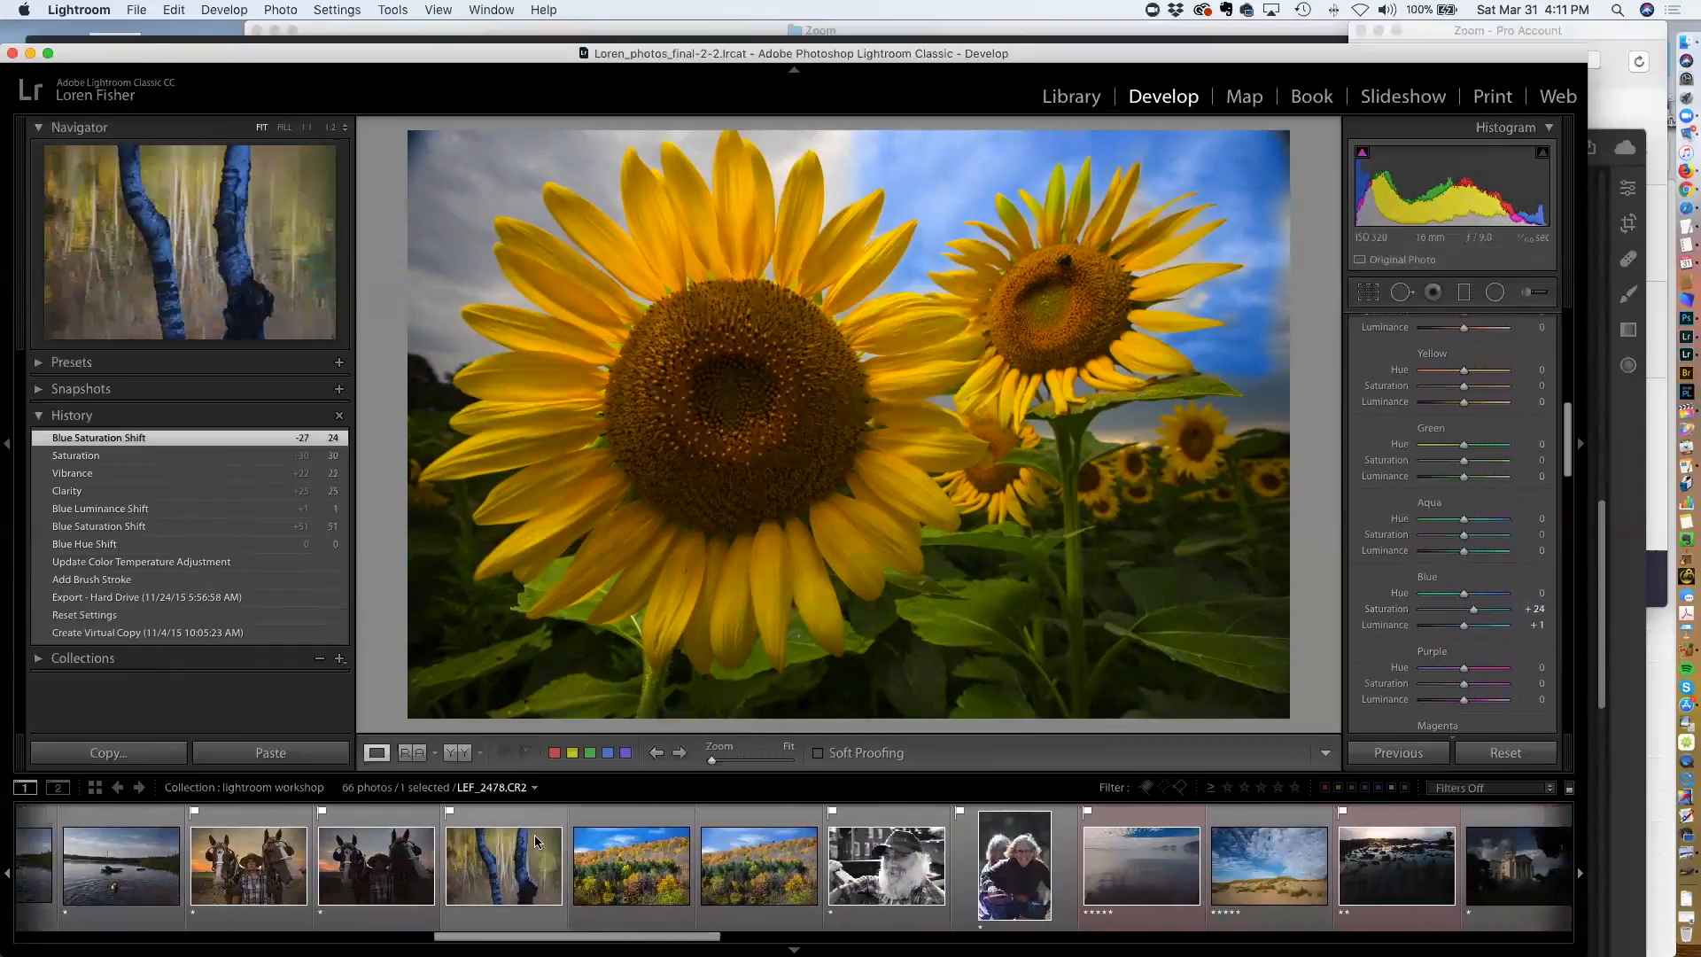
{"action": "left_click", "coordinate": [847, 857]}
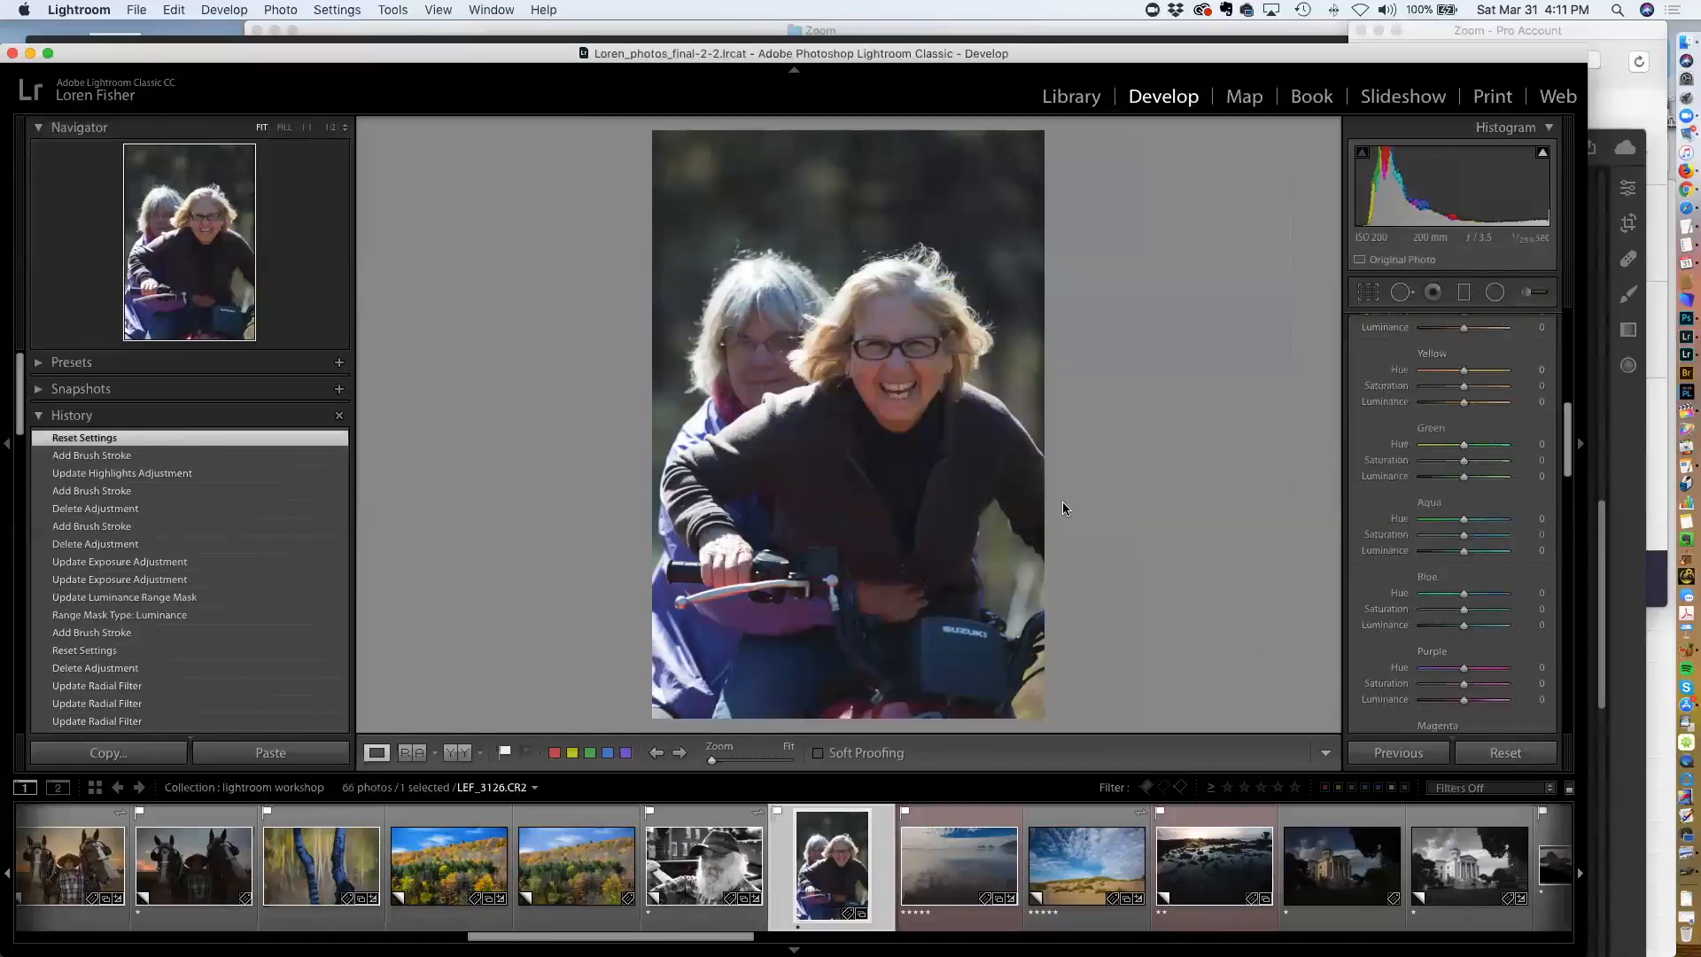
{"action": "scroll", "coordinate": [1453, 531], "scroll_direction": "up", "scroll_amount": 15}
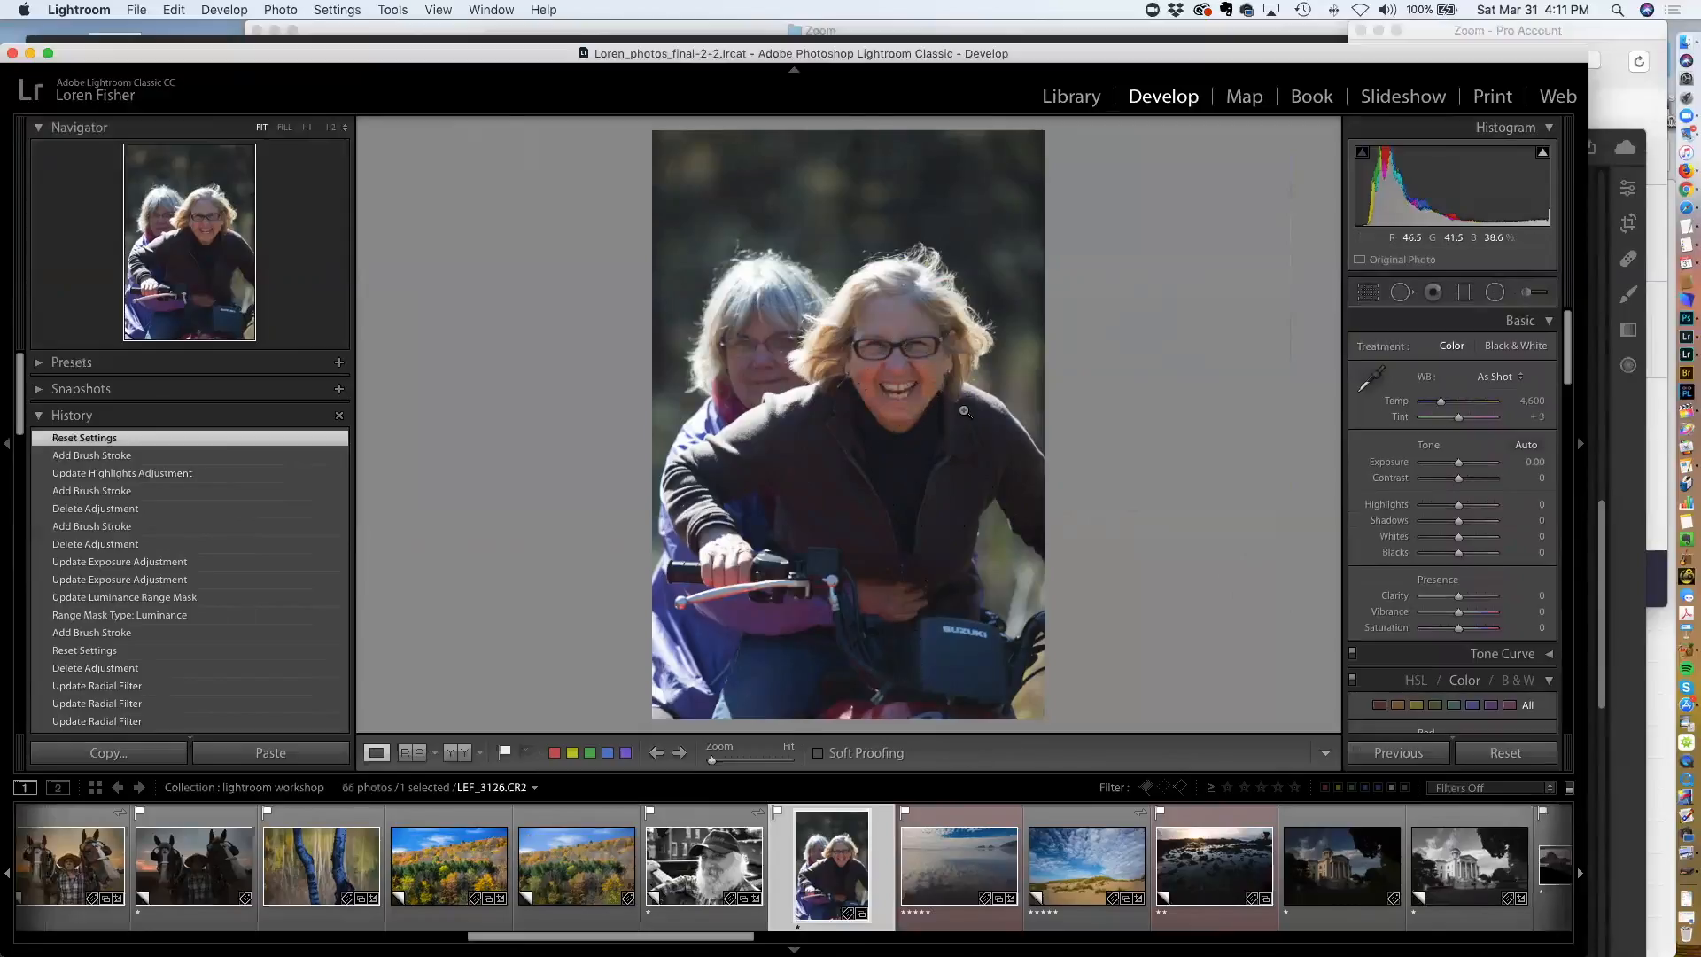
{"action": "left_click", "coordinate": [895, 370]}
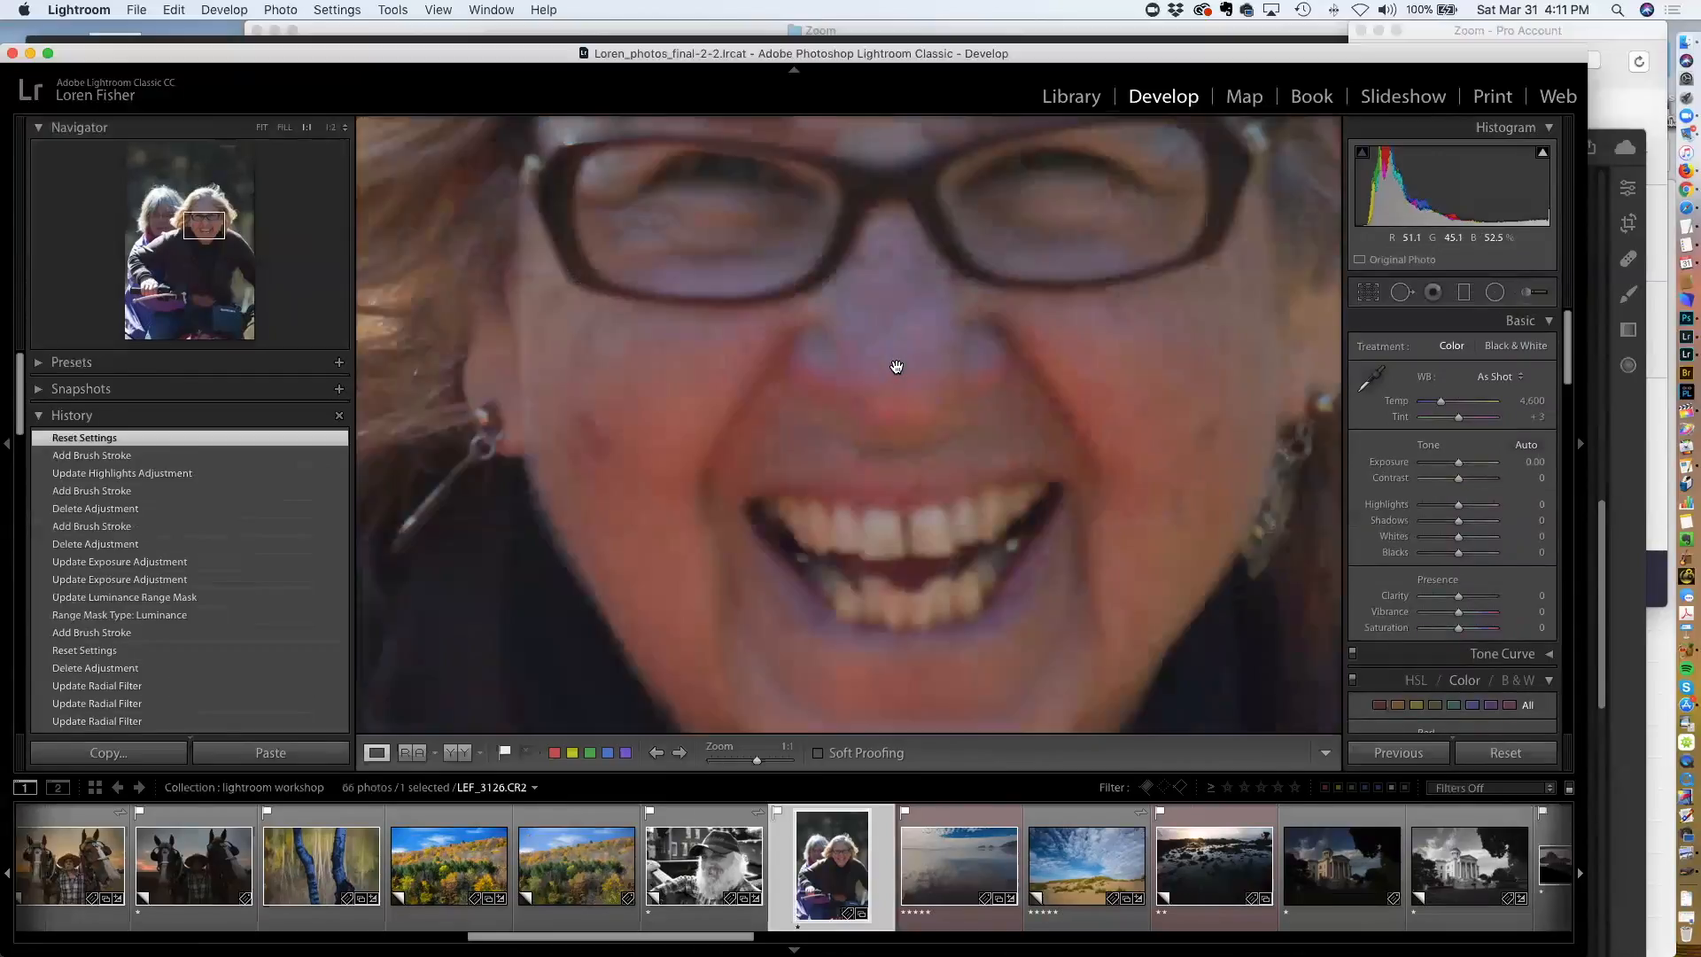
{"action": "left_click", "coordinate": [854, 432]}
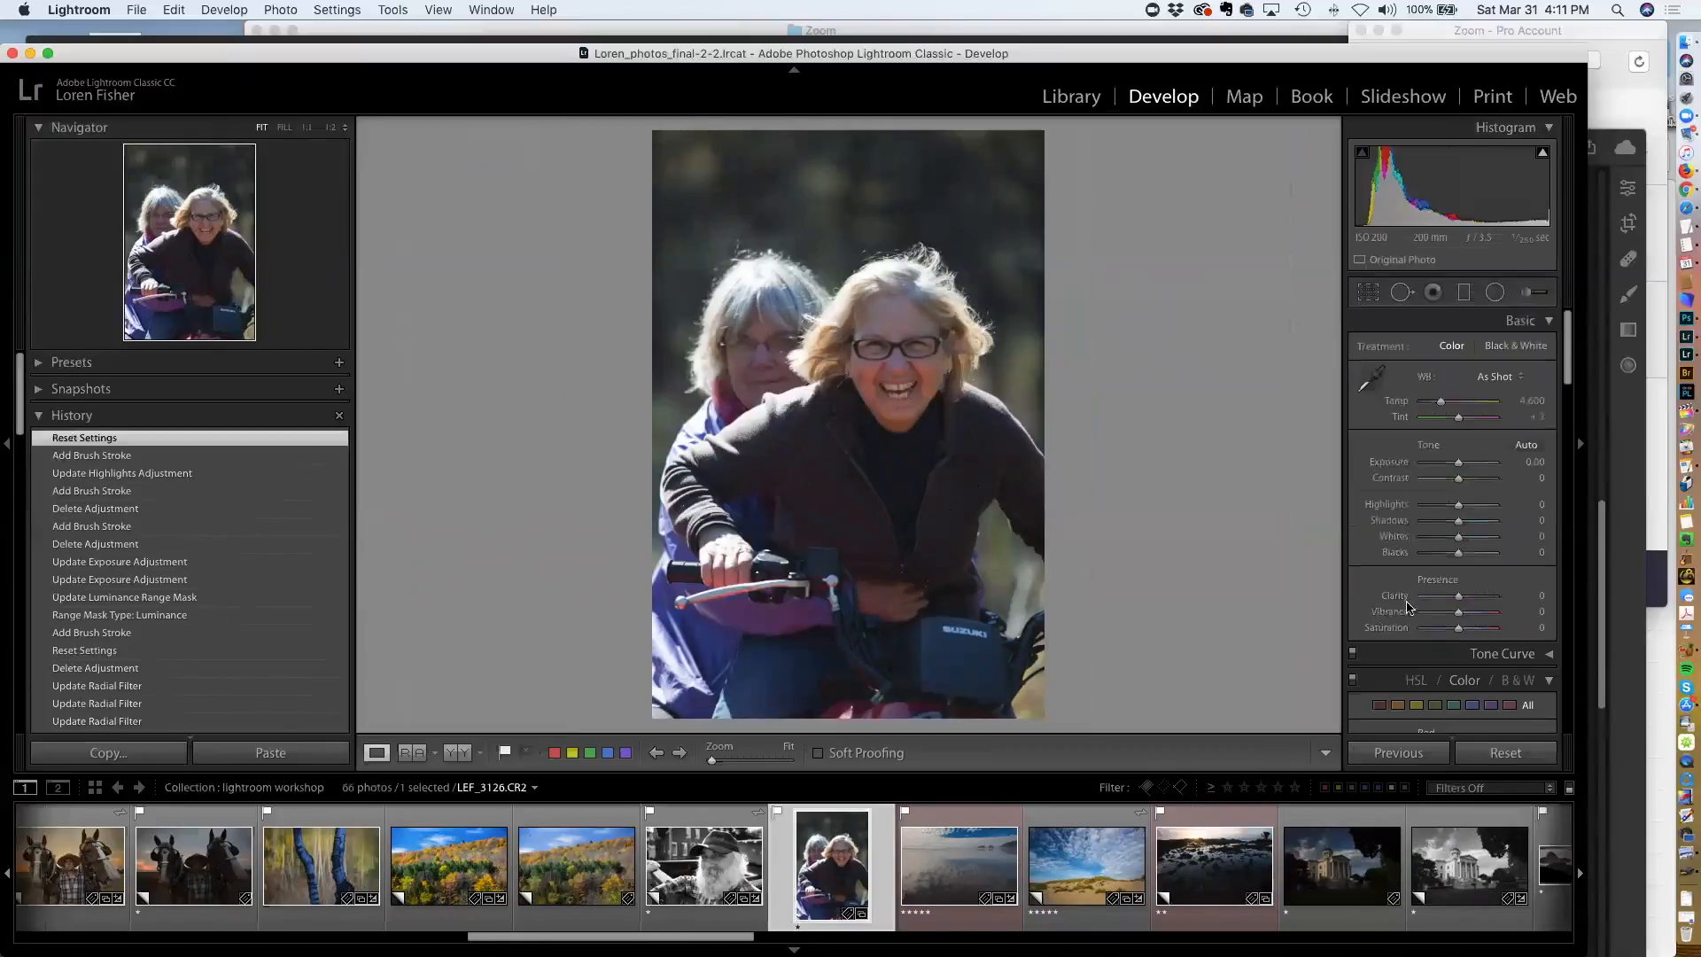
Raise Clarity to +24 and Vibrance to +12, and reset Saturation to 0
{"action": "left_click_drag", "start_coordinate": [1459, 597], "coordinate": [1462, 632]}
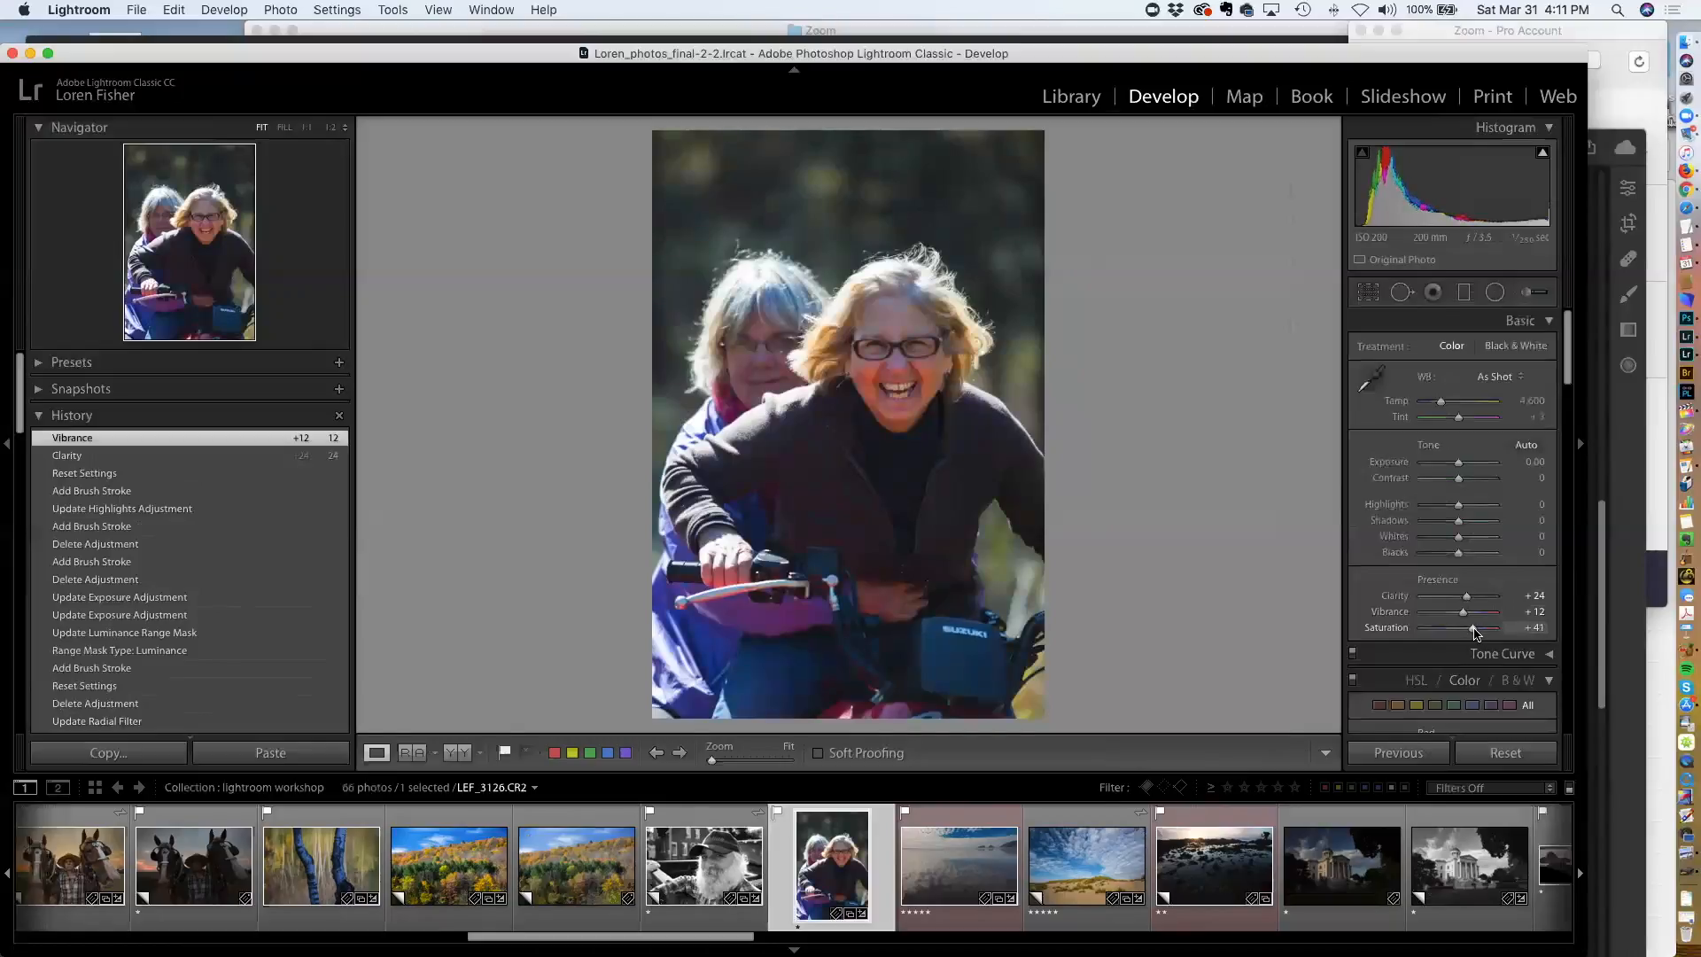
{"action": "left_click_drag", "start_coordinate": [1468, 635], "coordinate": [1467, 634]}
{"action": "double_click", "coordinate": [1386, 627]}
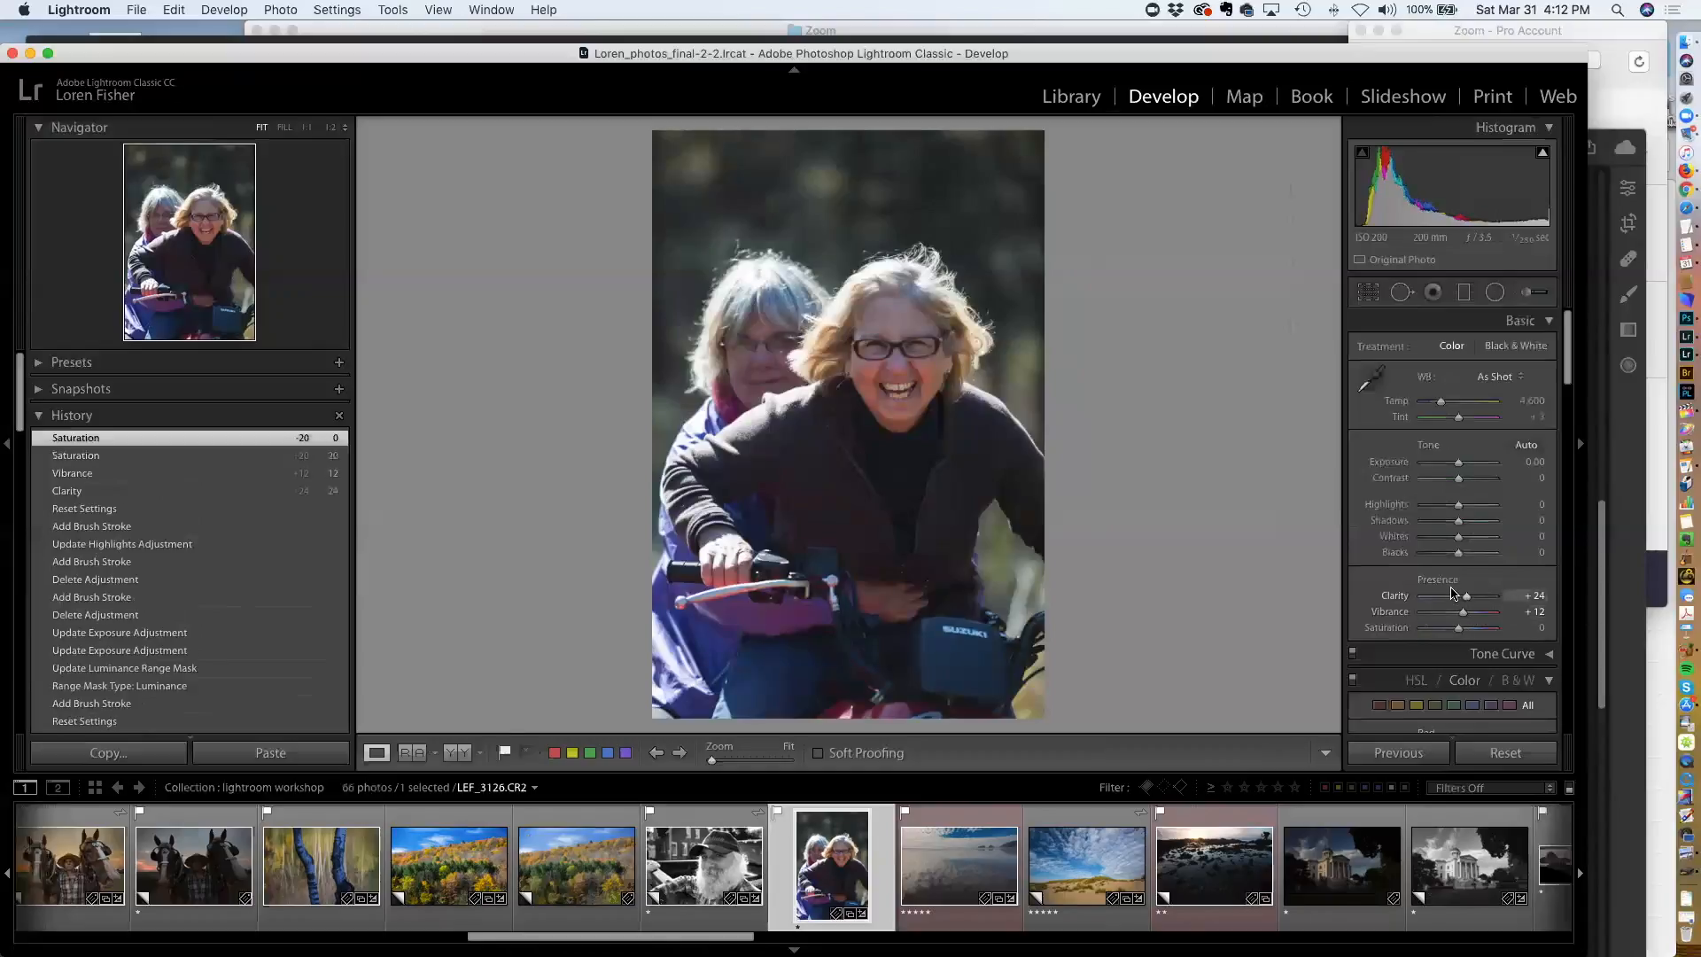
Use the HSL targeted saturation tool on the woman's face to set Red to -25 and Orange to -59
{"action": "scroll", "coordinate": [1454, 593], "scroll_direction": "down", "scroll_amount": 5}
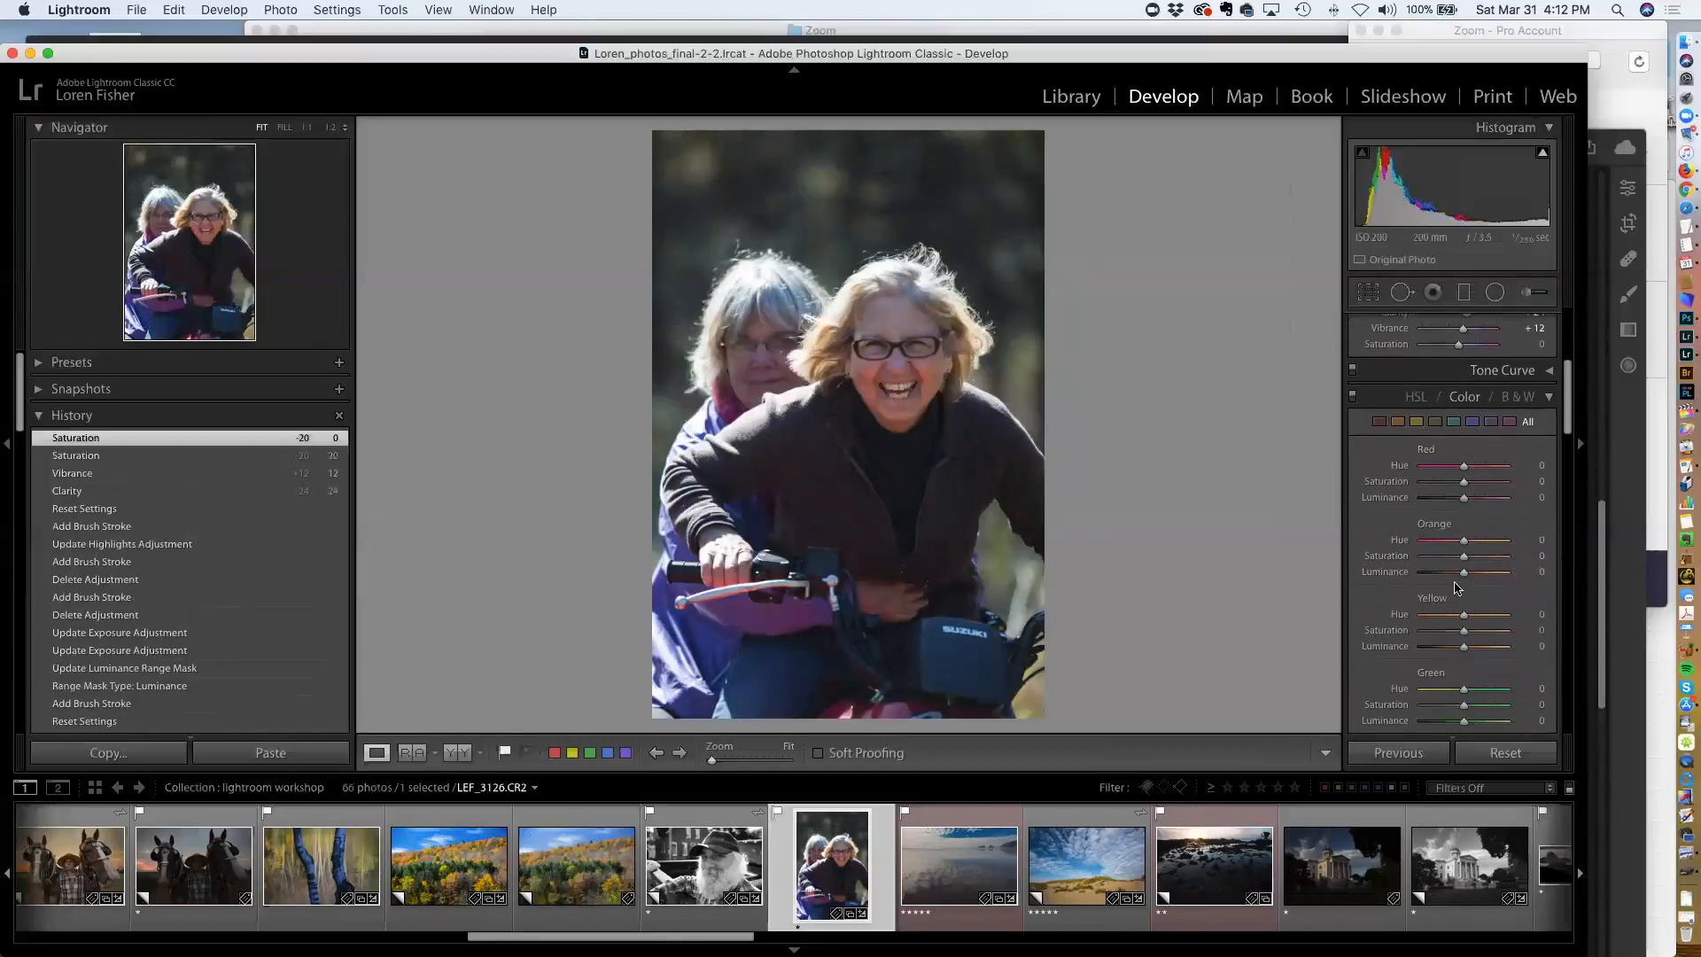
{"action": "left_click", "coordinate": [1414, 397]}
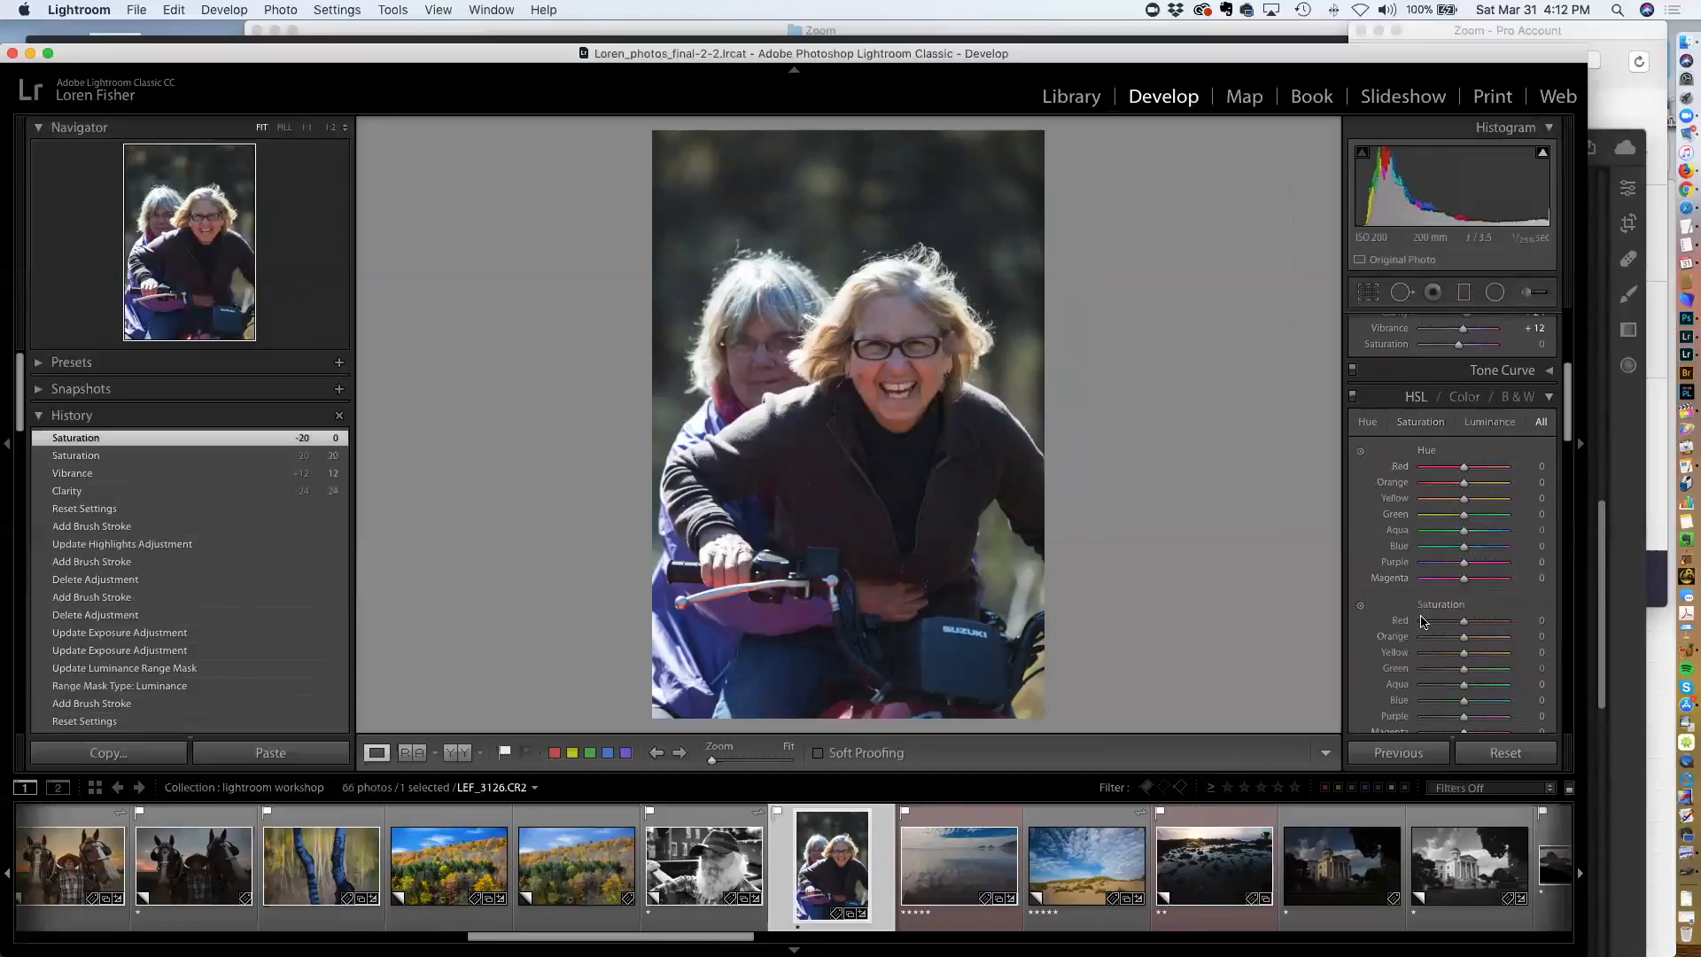
{"action": "left_click", "coordinate": [1360, 606]}
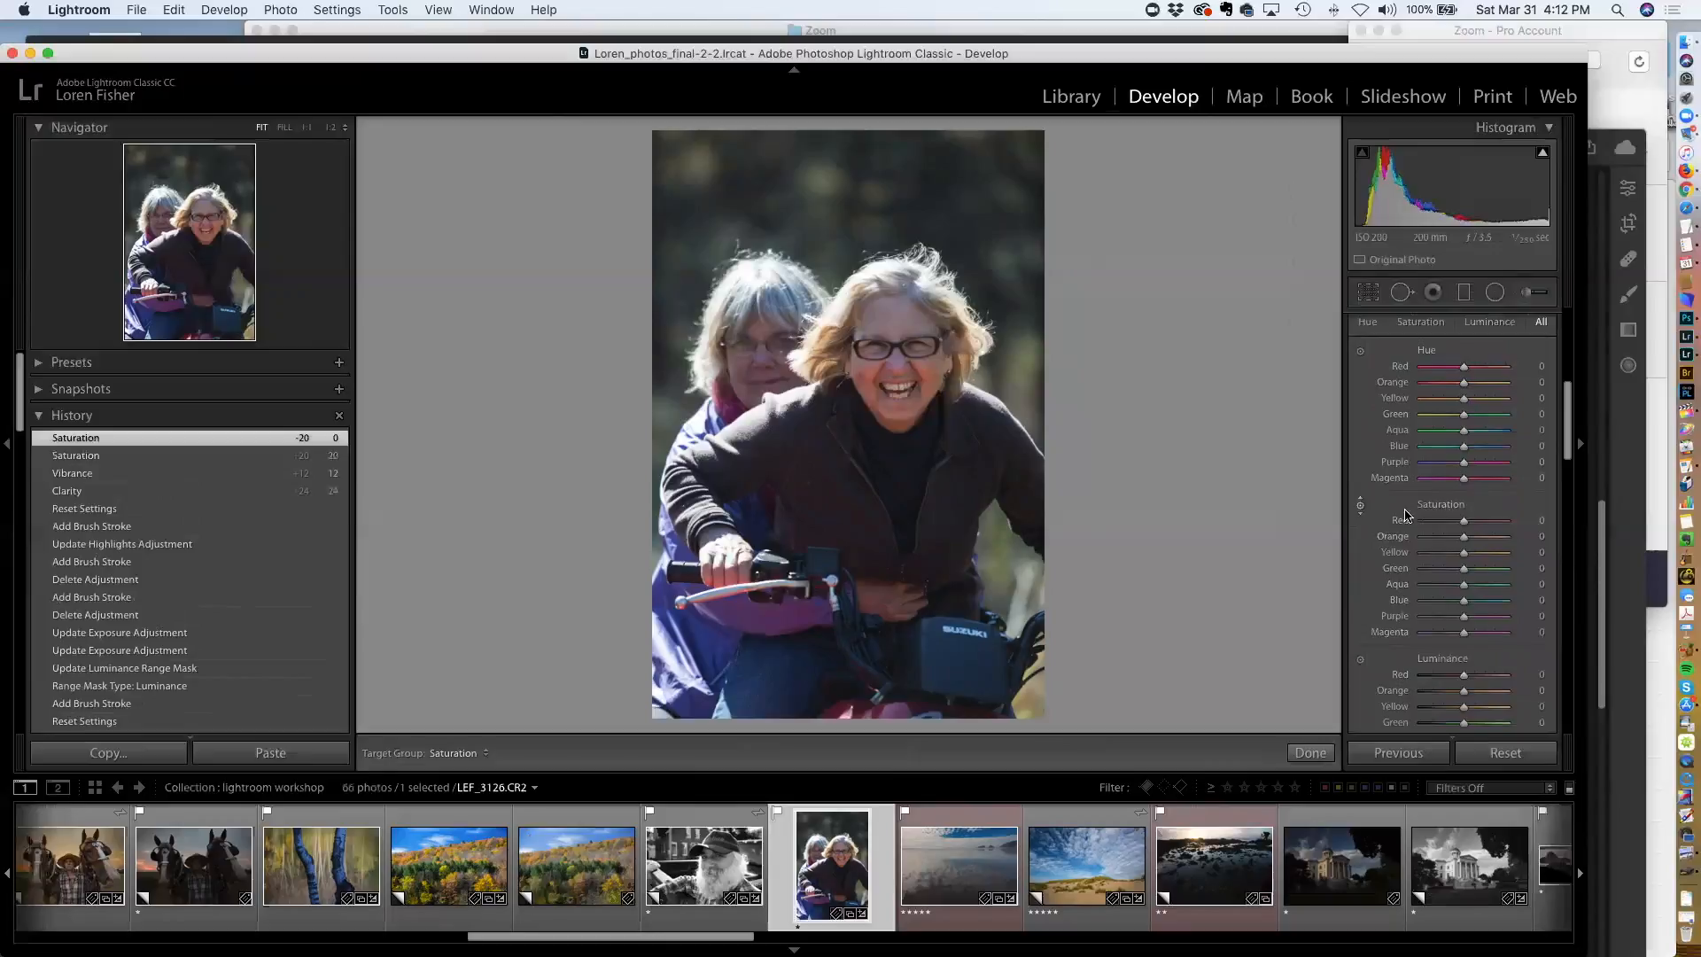
{"action": "left_click", "coordinate": [1361, 508]}
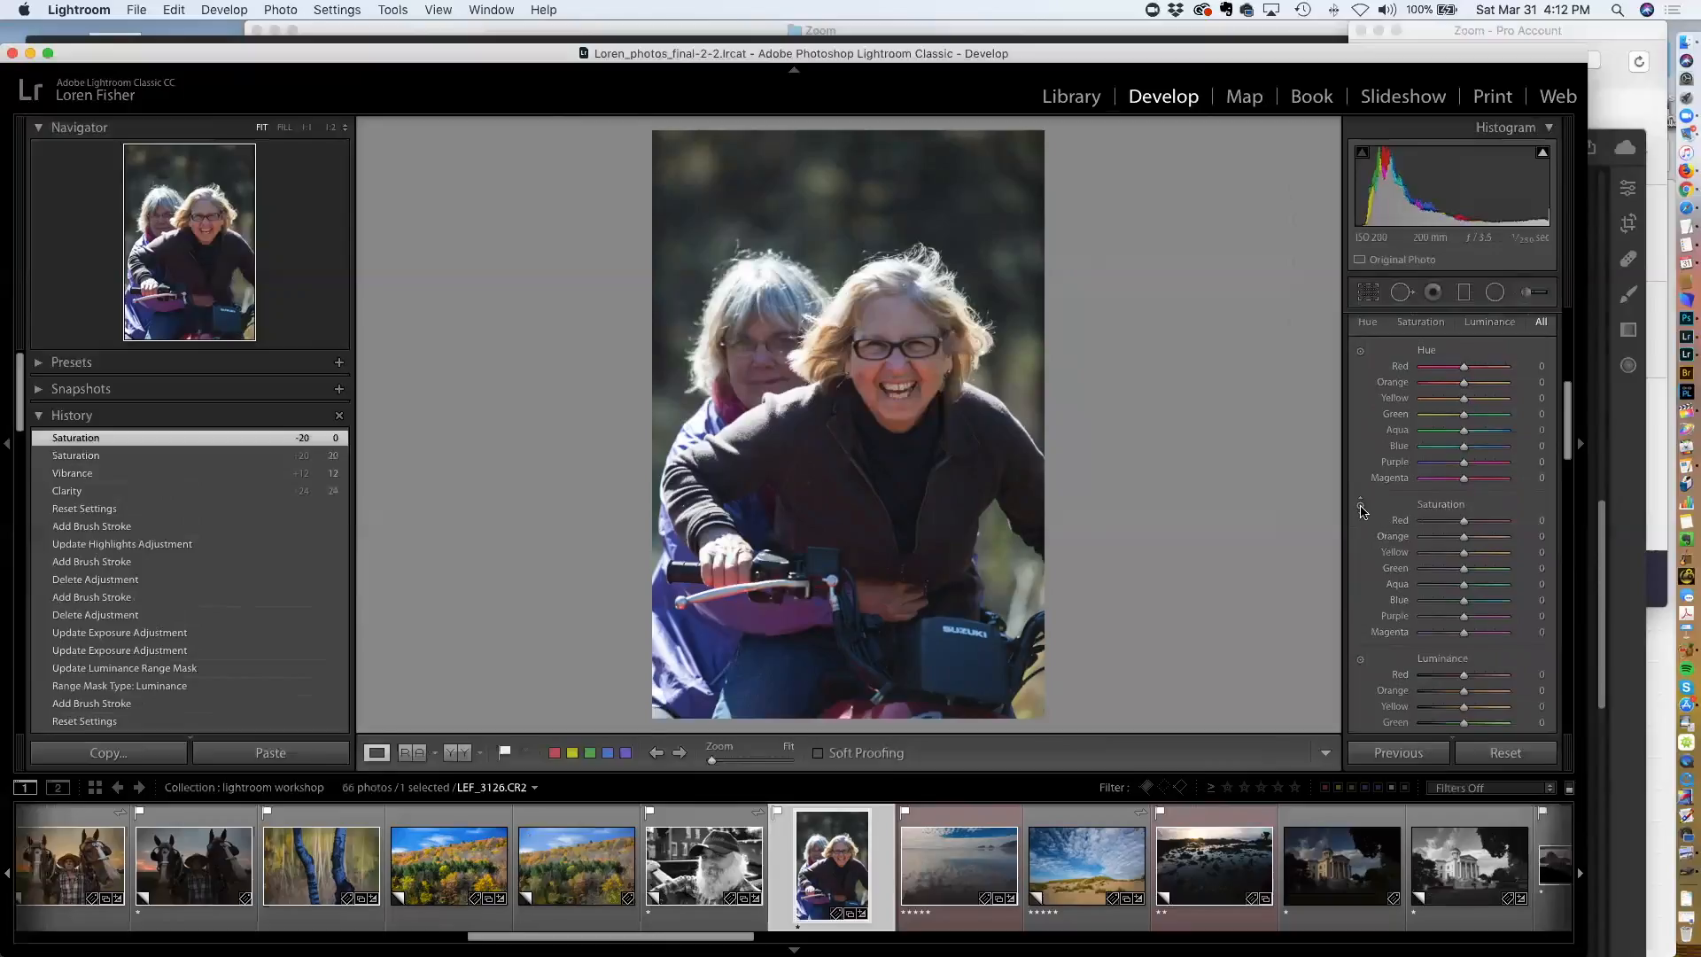
{"action": "left_click", "coordinate": [1361, 509]}
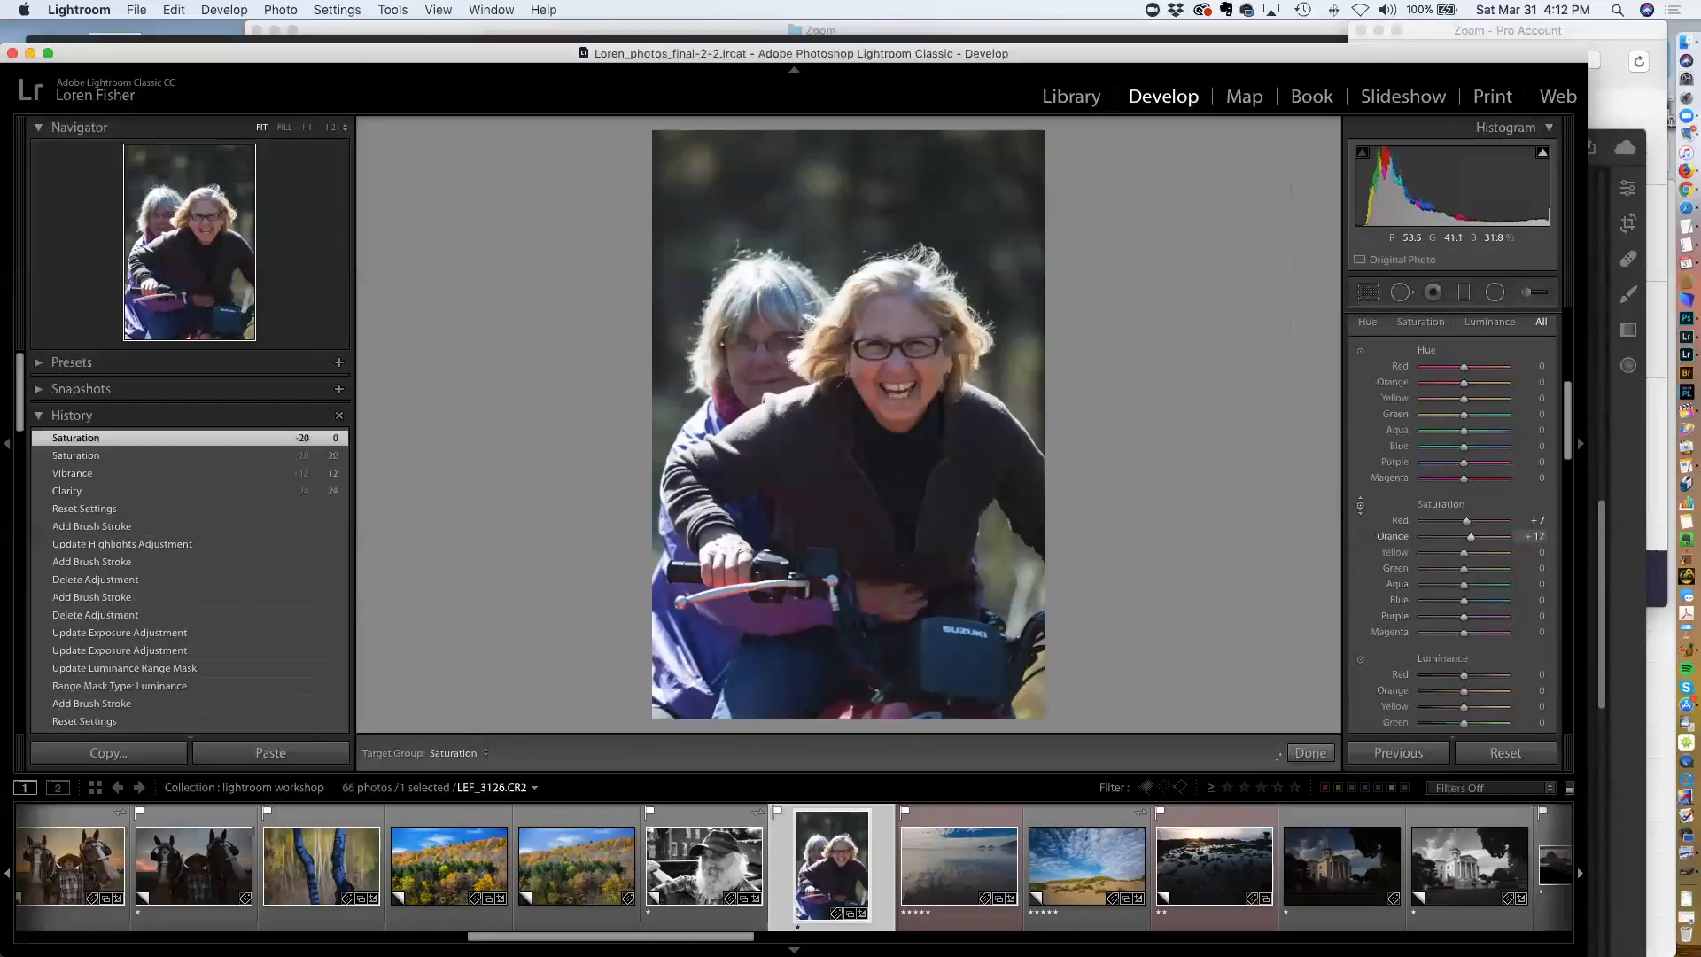
{"action": "left_click_drag", "start_coordinate": [922, 386], "coordinate": [921, 423]}
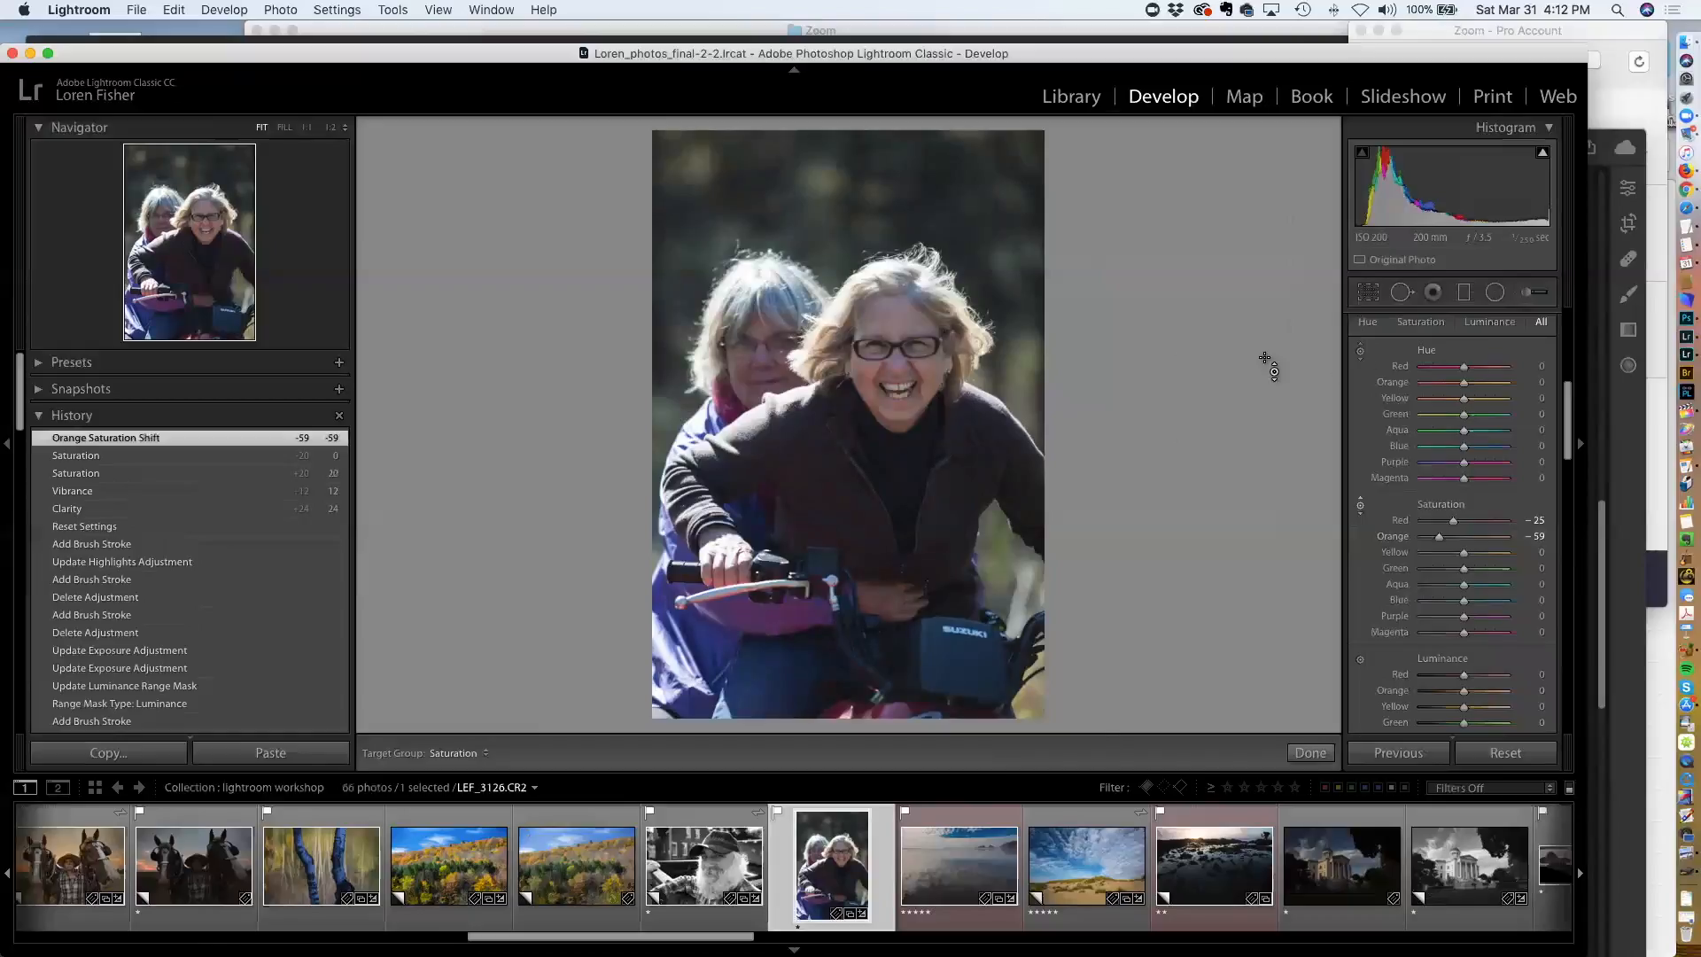
{"action": "left_click_drag", "start_coordinate": [1566, 398], "coordinate": [1566, 352]}
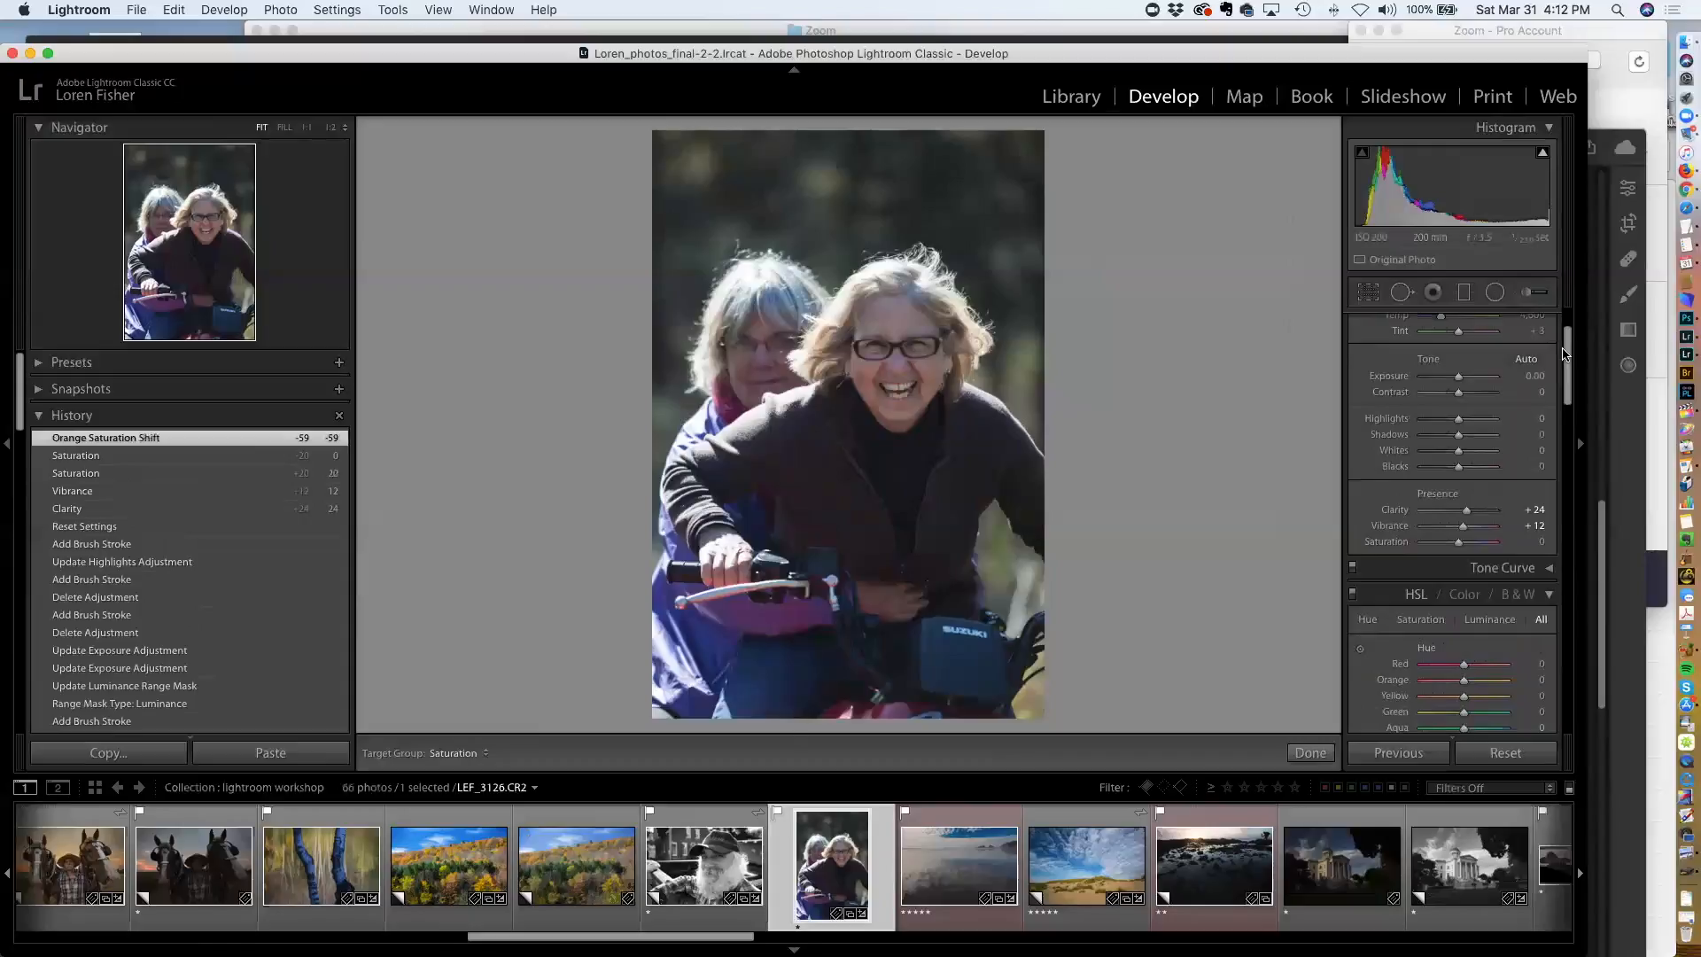
Zoom into the mouth and paint Adjustment Brush strokes at size 5 over the upper and lower teeth using the mask overlay
{"action": "key", "text": "Escape"}
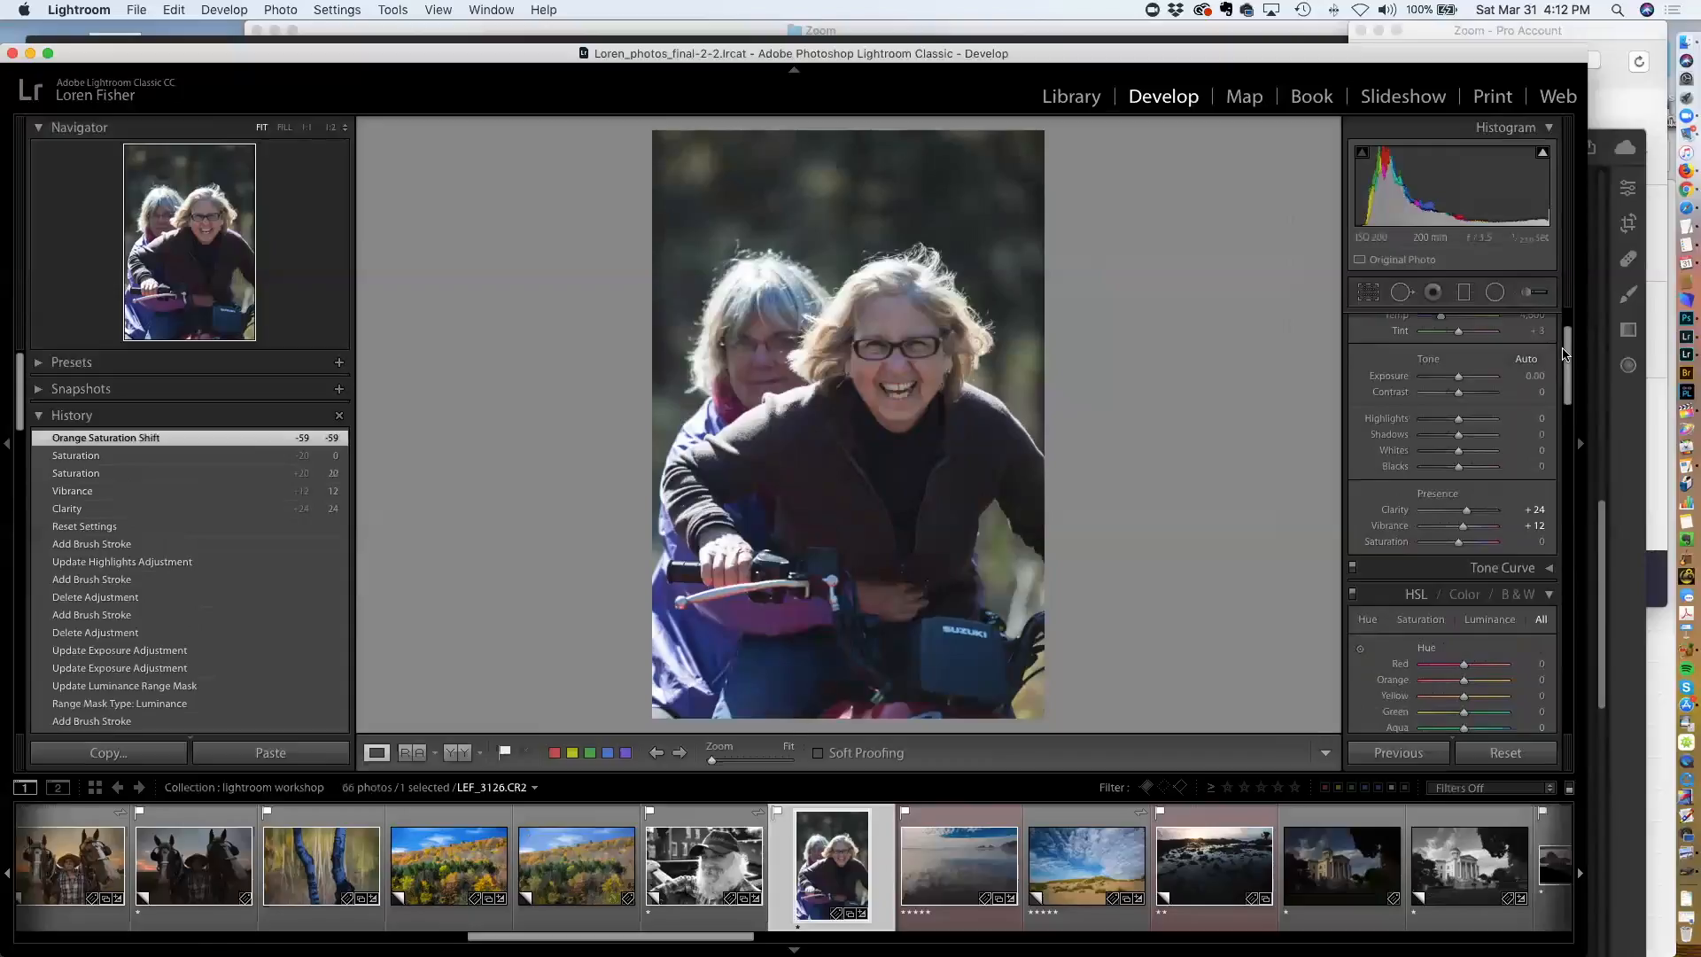
{"action": "left_click", "coordinate": [924, 395]}
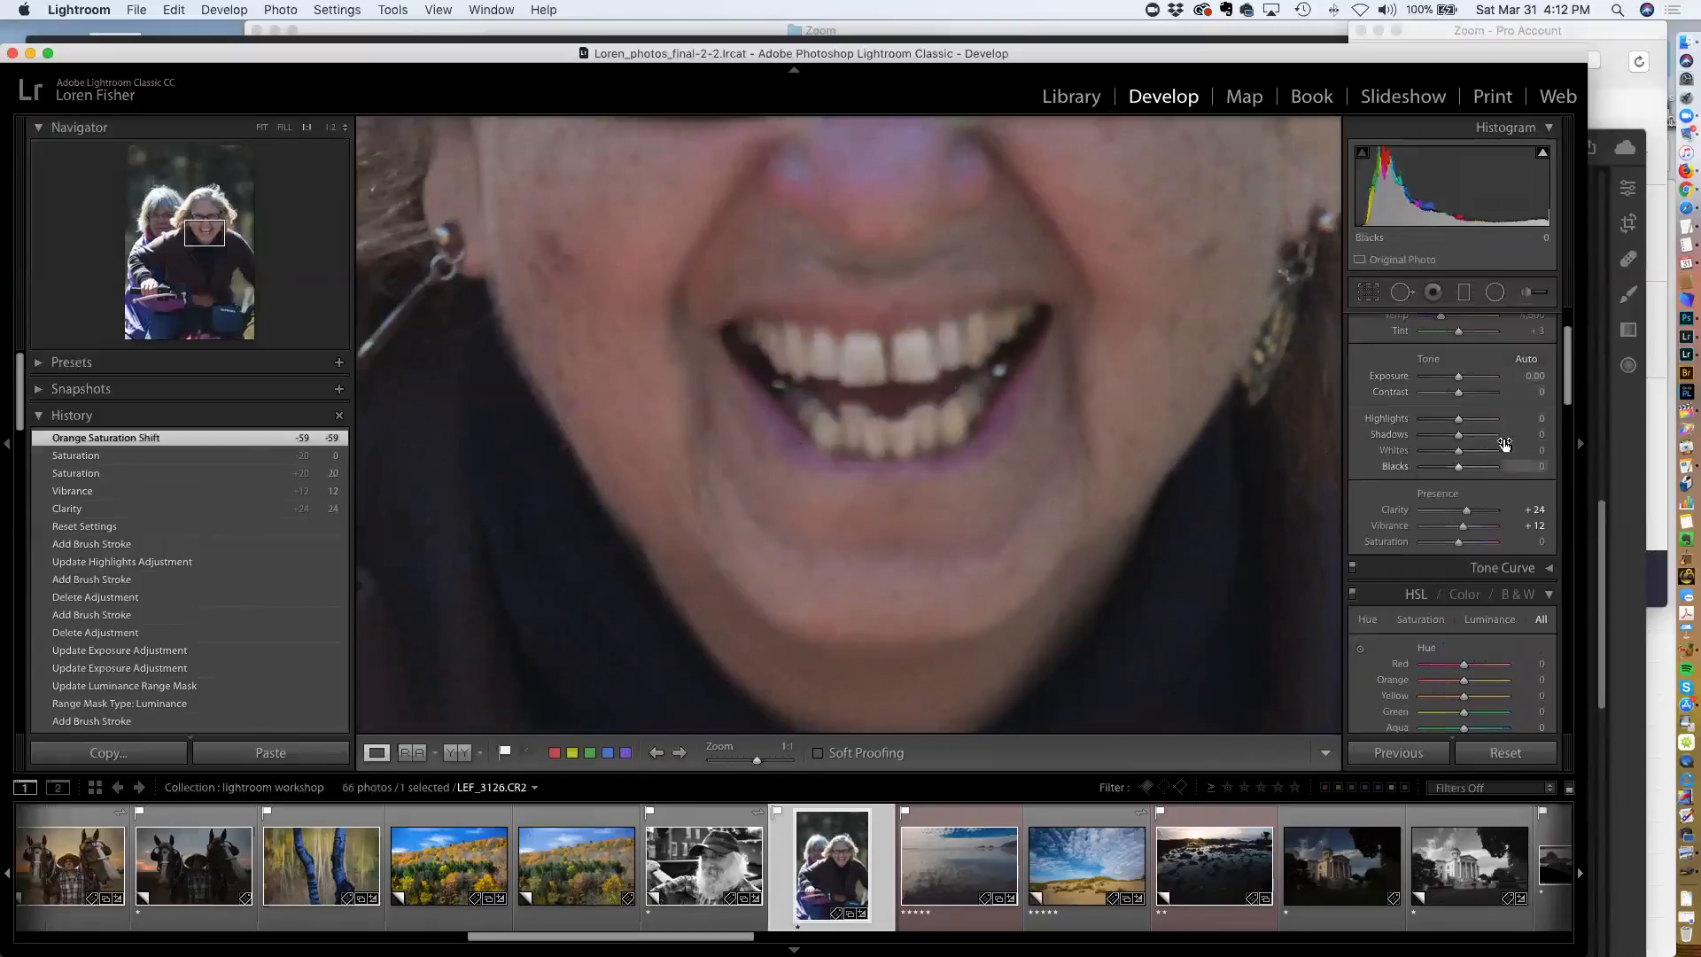
{"action": "scroll", "coordinate": [1517, 389], "scroll_direction": "up", "scroll_amount": 3}
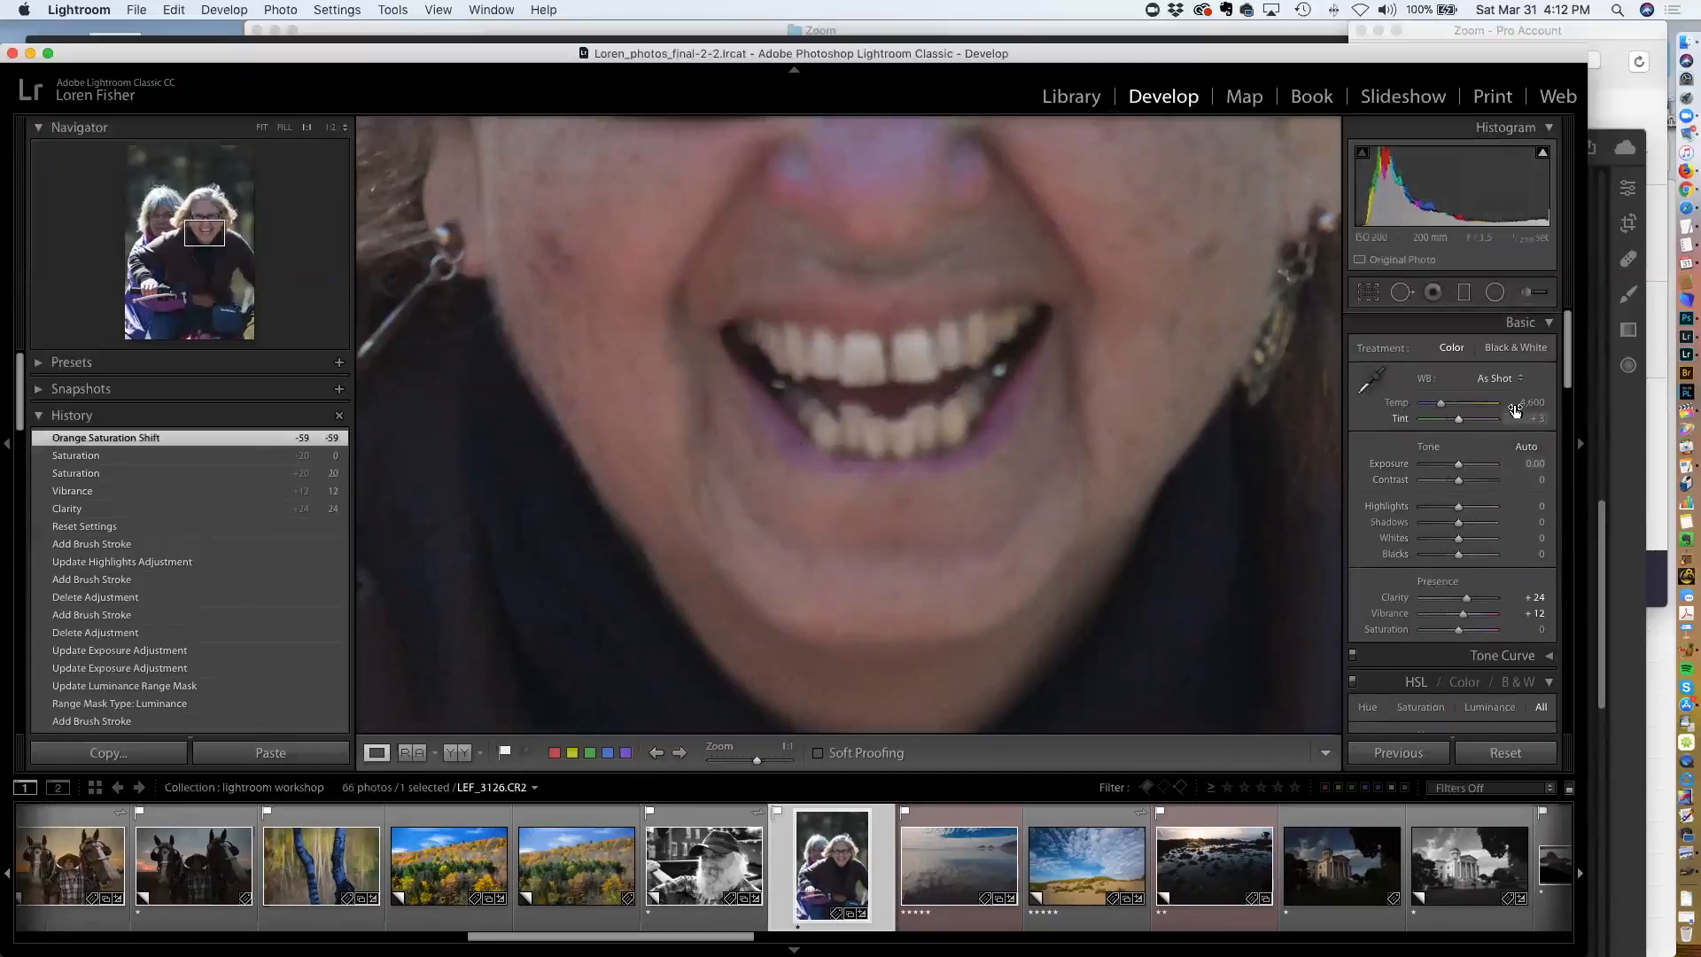
{"action": "left_click", "coordinate": [1526, 293]}
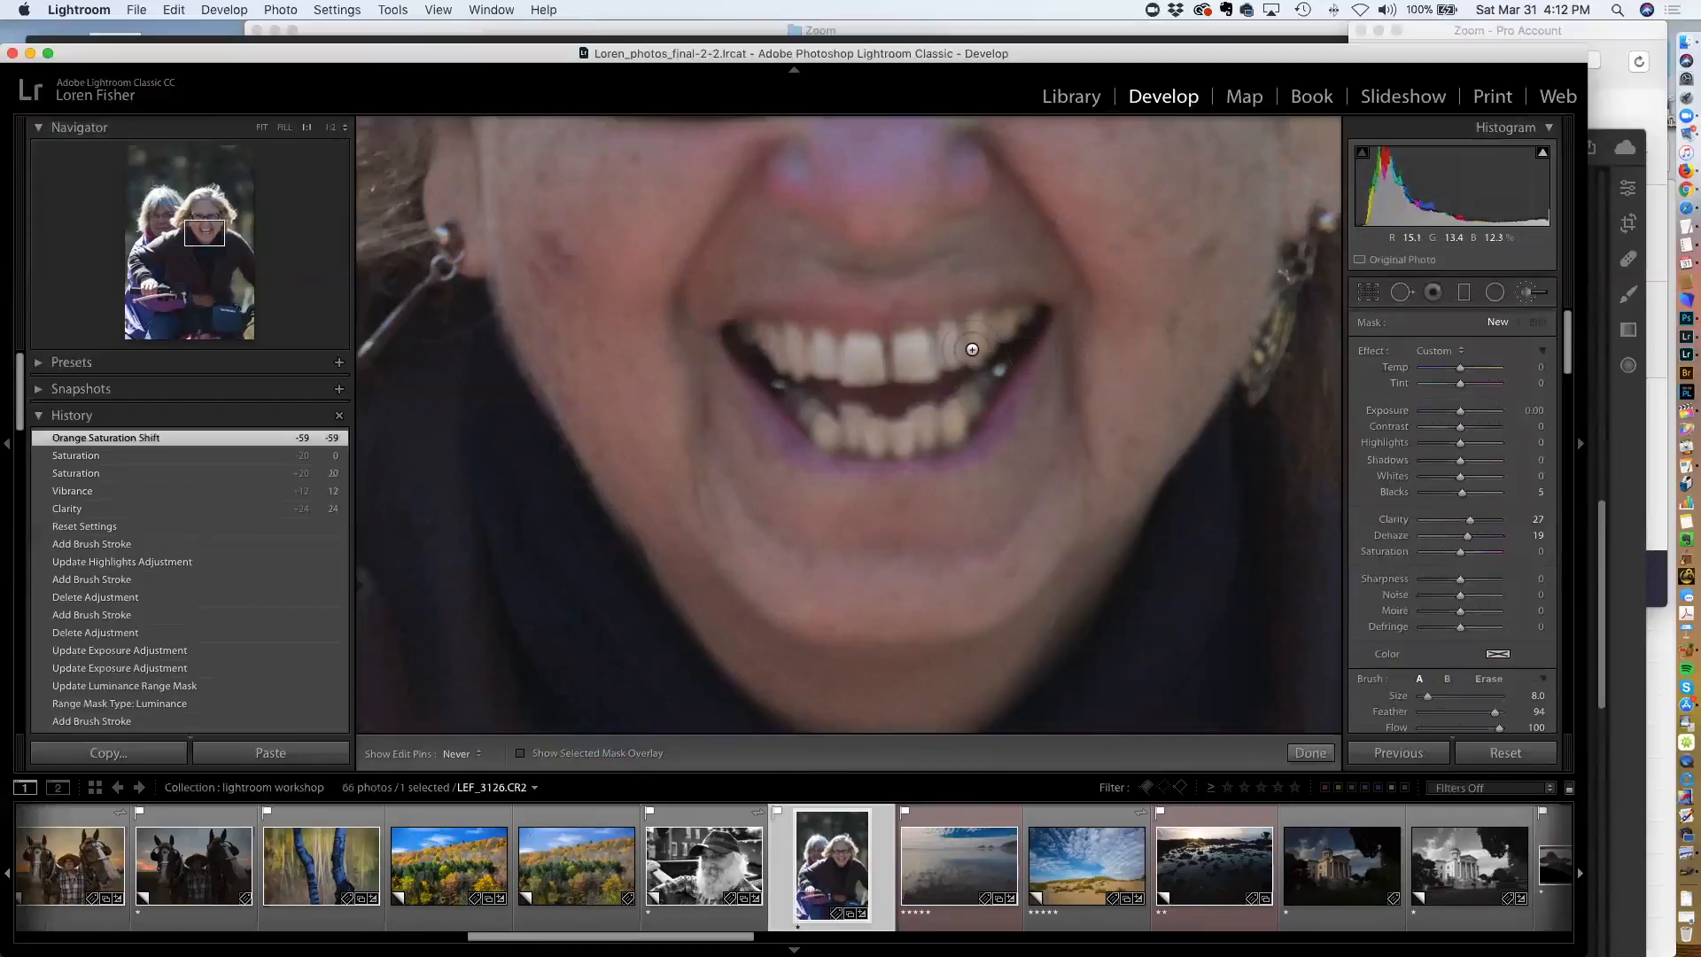
{"action": "scroll", "coordinate": [1426, 654], "scroll_direction": "down", "scroll_amount": 1}
{"action": "scroll", "coordinate": [1426, 653], "scroll_direction": "down", "scroll_amount": 3}
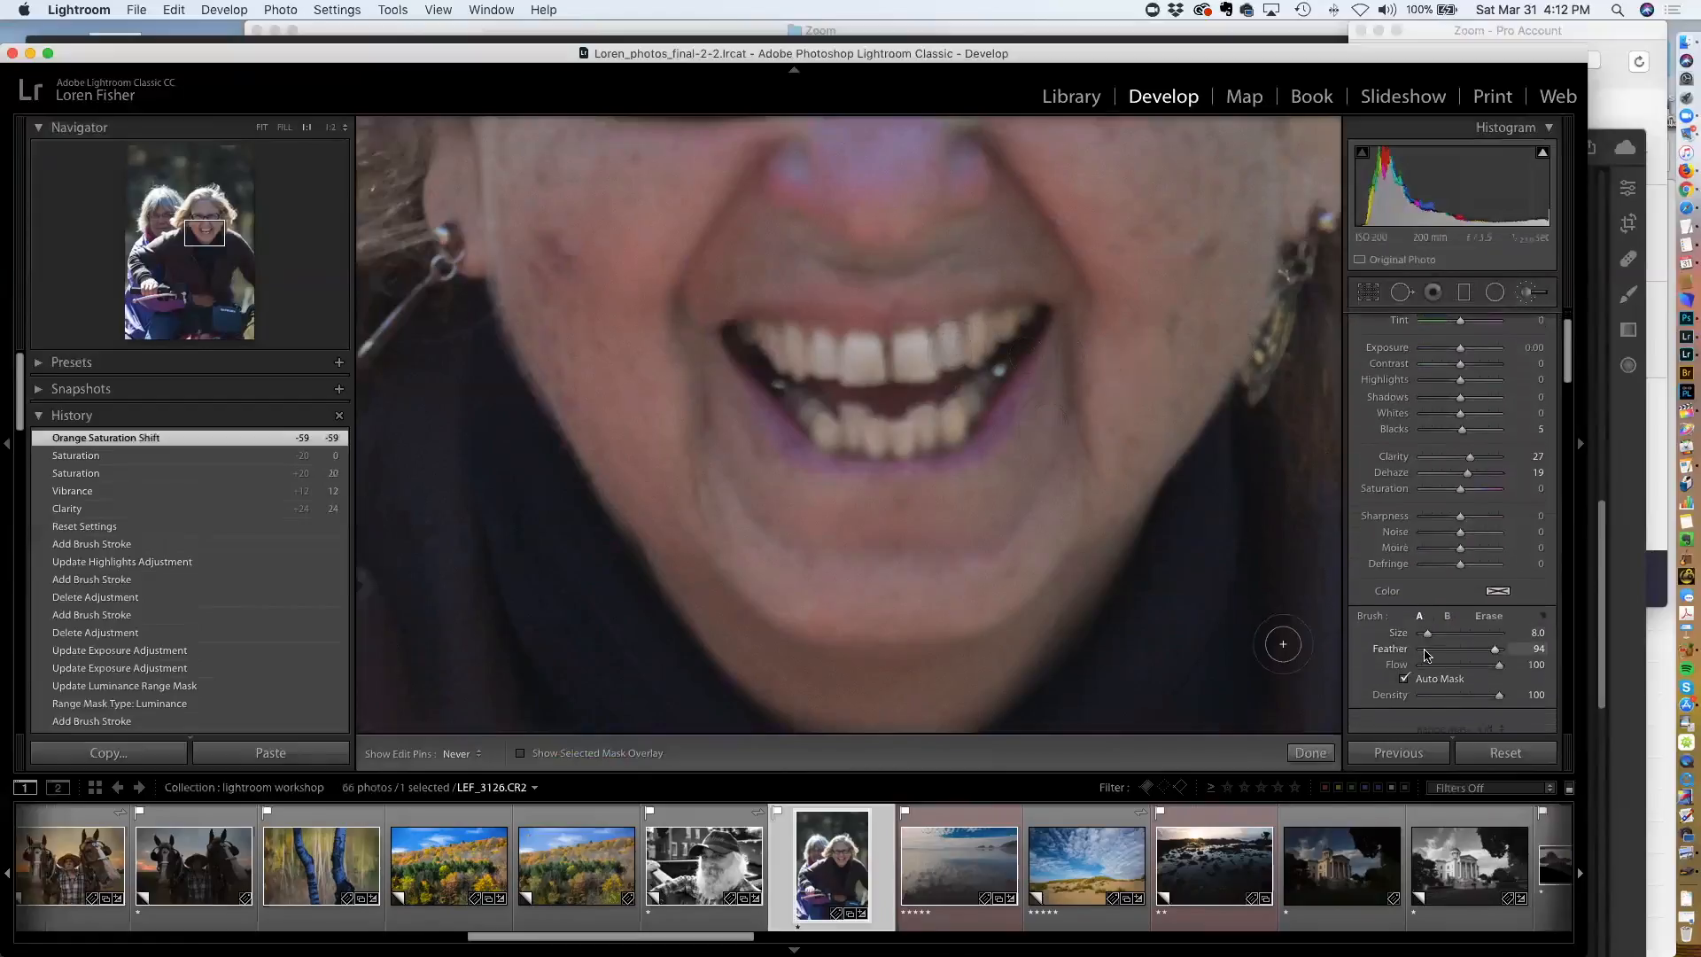
{"action": "scroll", "coordinate": [920, 349], "scroll_direction": "down", "scroll_amount": 3}
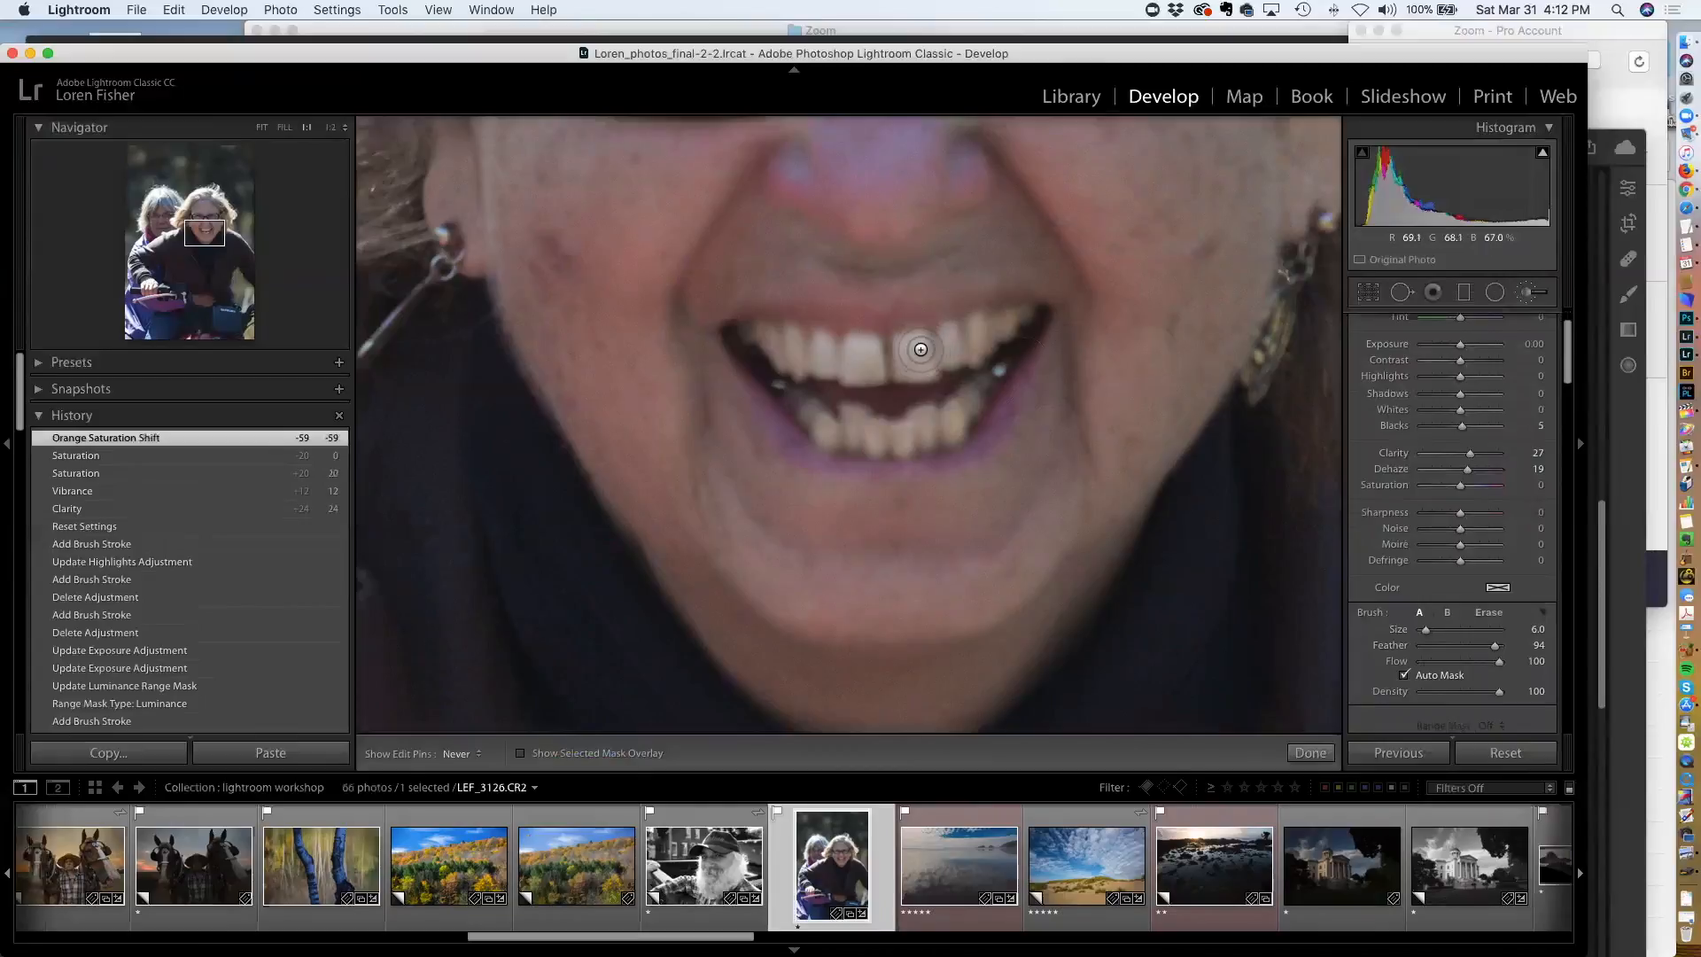
{"action": "left_click", "coordinate": [913, 358]}
{"action": "key", "text": "o"}
{"action": "mouse_move", "coordinate": [914, 349]}
{"action": "left_mouse_down"}
{"action": "mouse_move", "coordinate": [981, 333]}
{"action": "mouse_move", "coordinate": [931, 353]}
{"action": "mouse_move", "coordinate": [862, 345]}
{"action": "mouse_move", "coordinate": [867, 376]}
{"action": "mouse_move", "coordinate": [844, 344]}
{"action": "mouse_move", "coordinate": [825, 361]}
{"action": "mouse_move", "coordinate": [784, 352]}
{"action": "left_mouse_up"}
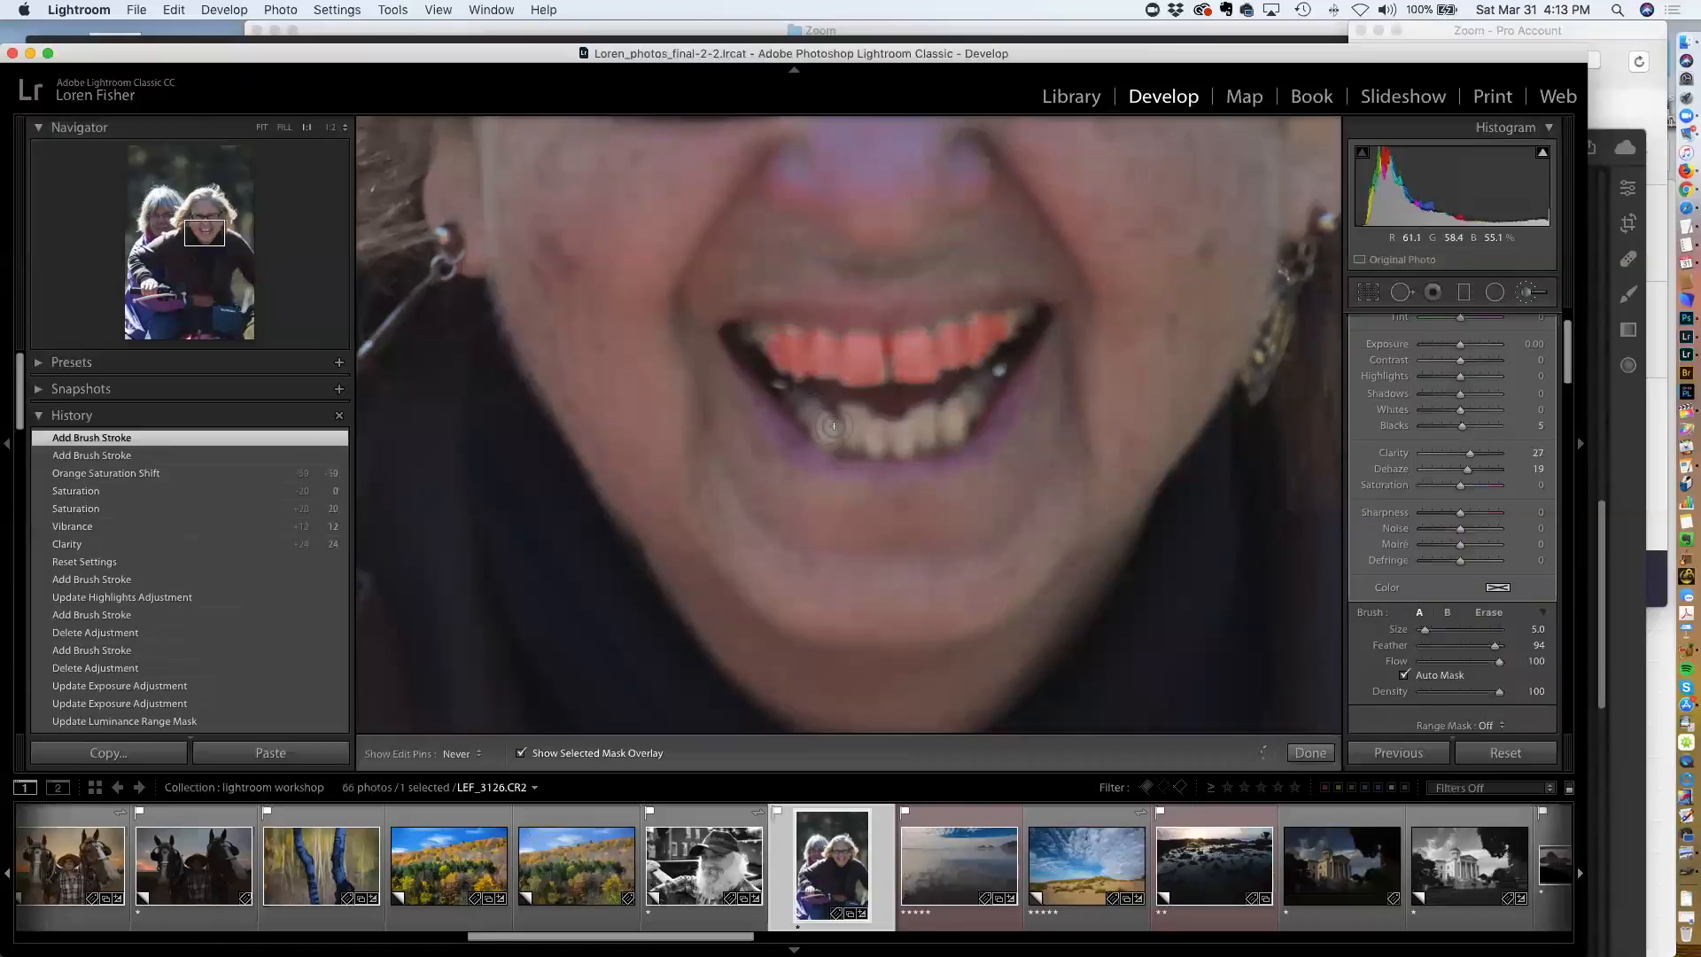
{"action": "mouse_move", "coordinate": [848, 420]}
{"action": "left_mouse_down"}
{"action": "mouse_move", "coordinate": [914, 438]}
{"action": "mouse_move", "coordinate": [896, 444]}
{"action": "mouse_move", "coordinate": [973, 409]}
{"action": "left_mouse_up"}
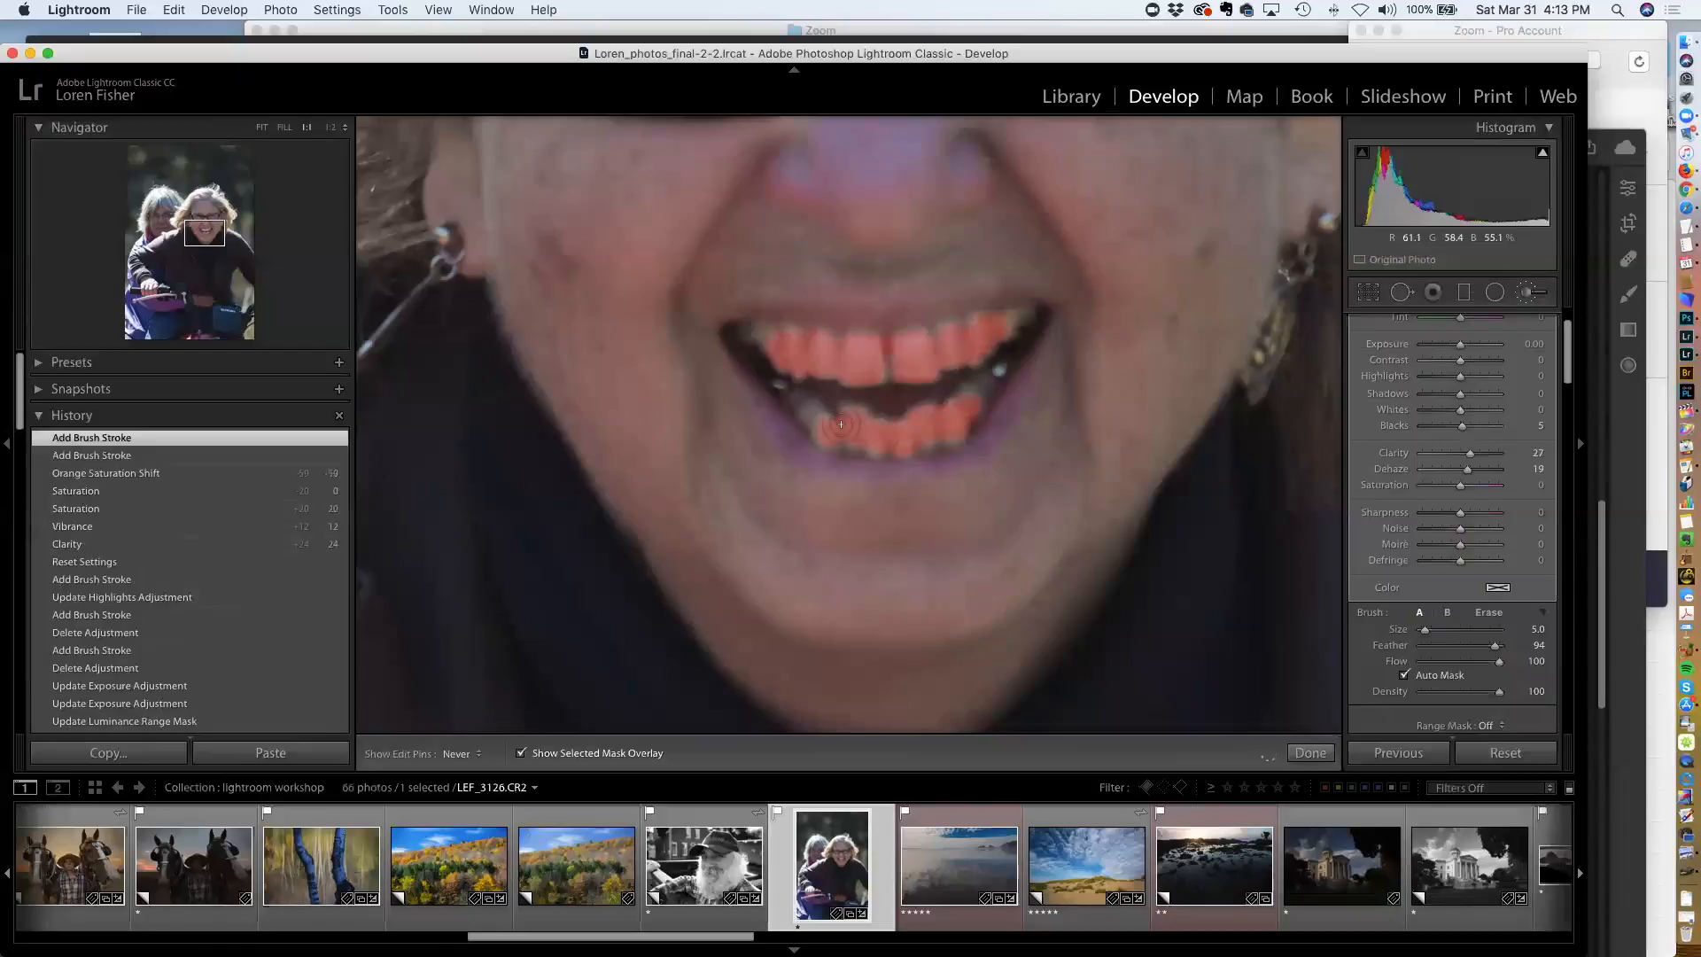
{"action": "left_click_drag", "start_coordinate": [952, 387], "coordinate": [957, 383]}
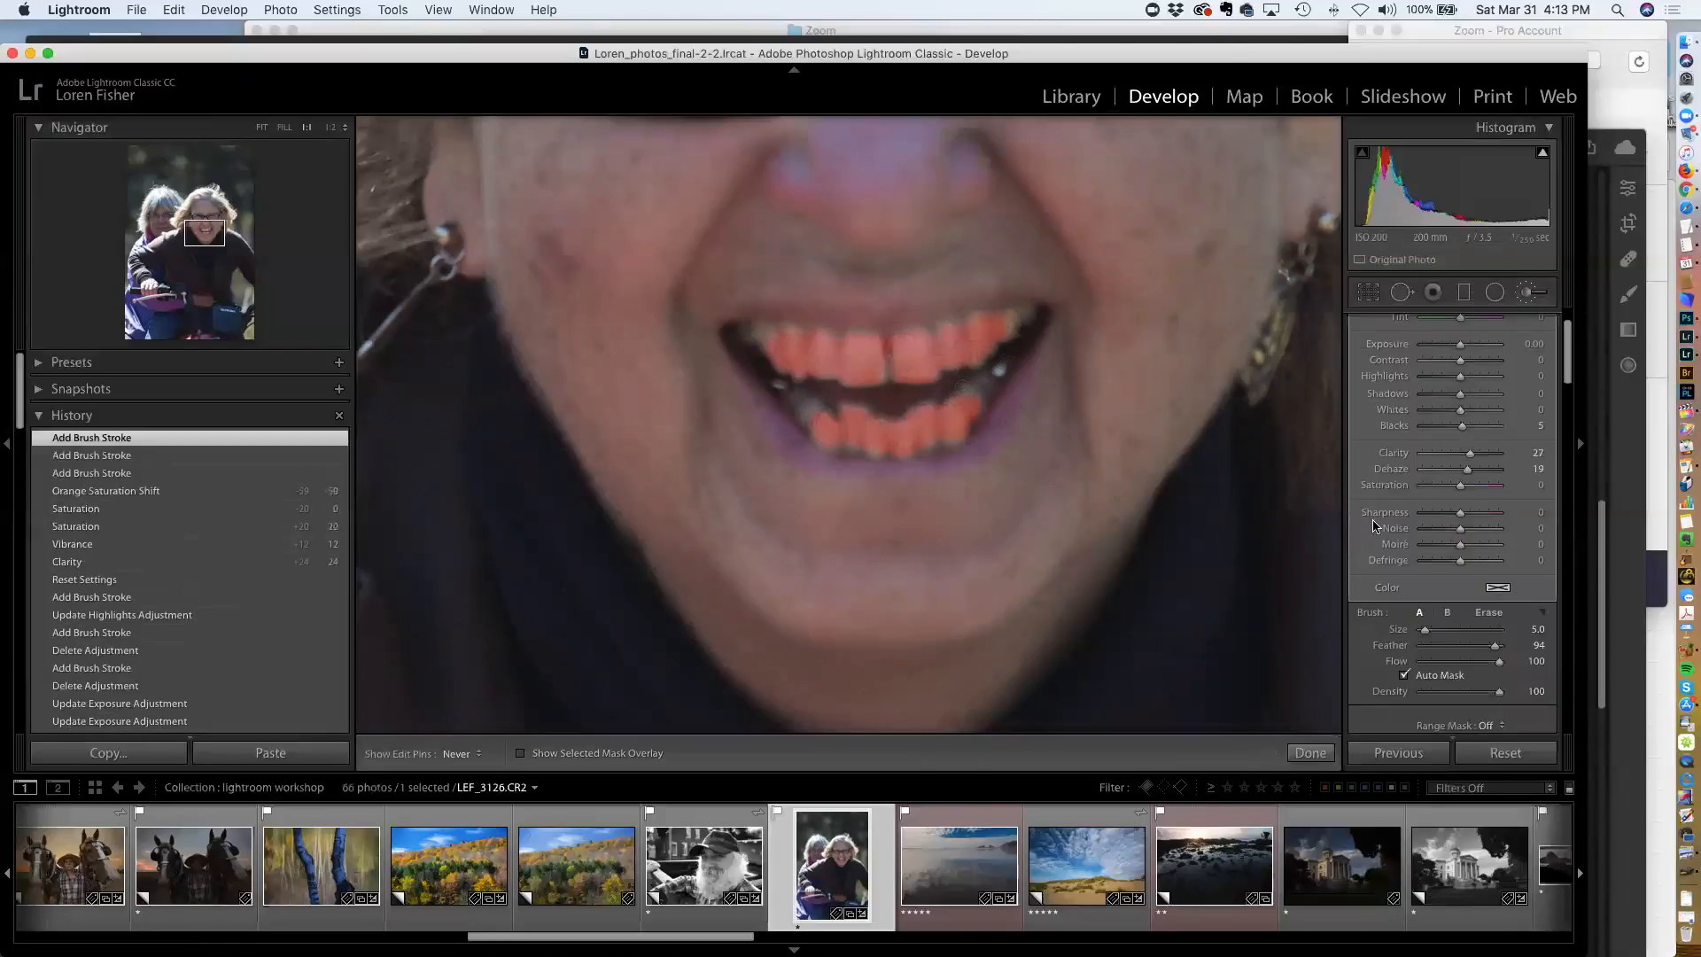
{"action": "key", "text": "o"}
Set the teeth brush's Saturation to -65 and reset its Whites to 0
{"action": "scroll", "coordinate": [1466, 541], "scroll_direction": "up", "scroll_amount": 3}
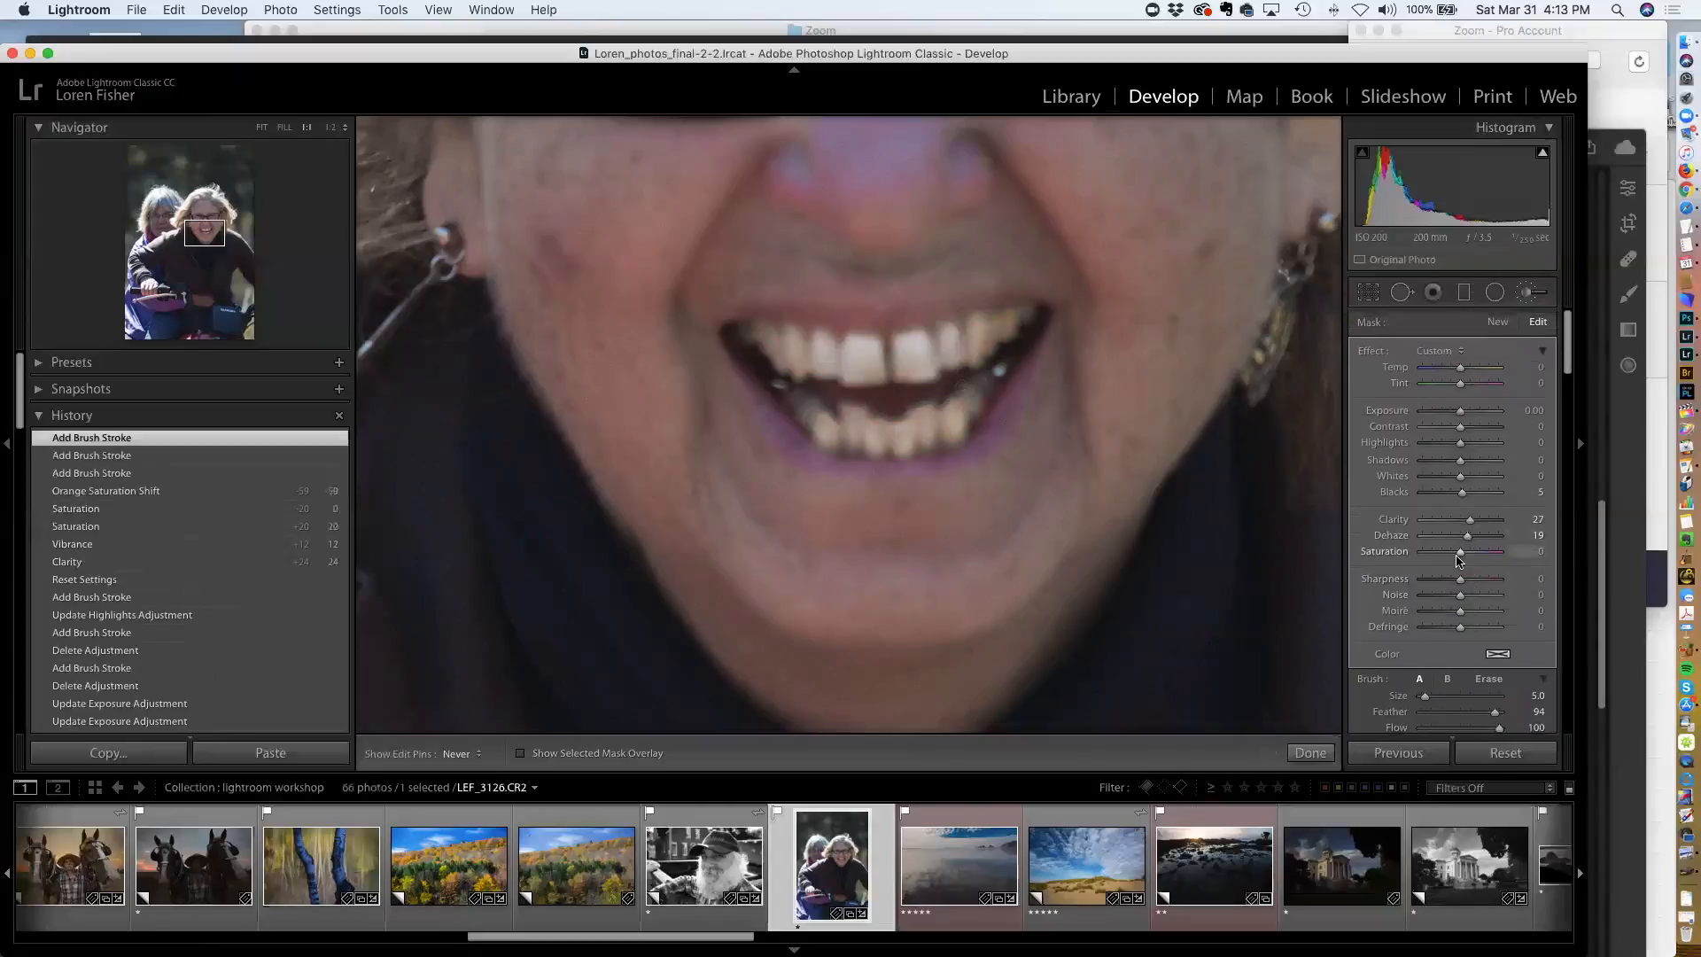
{"action": "left_click_drag", "start_coordinate": [1455, 555], "coordinate": [1434, 559]}
{"action": "left_click_drag", "start_coordinate": [1461, 483], "coordinate": [1514, 483]}
{"action": "double_click", "coordinate": [1396, 478]}
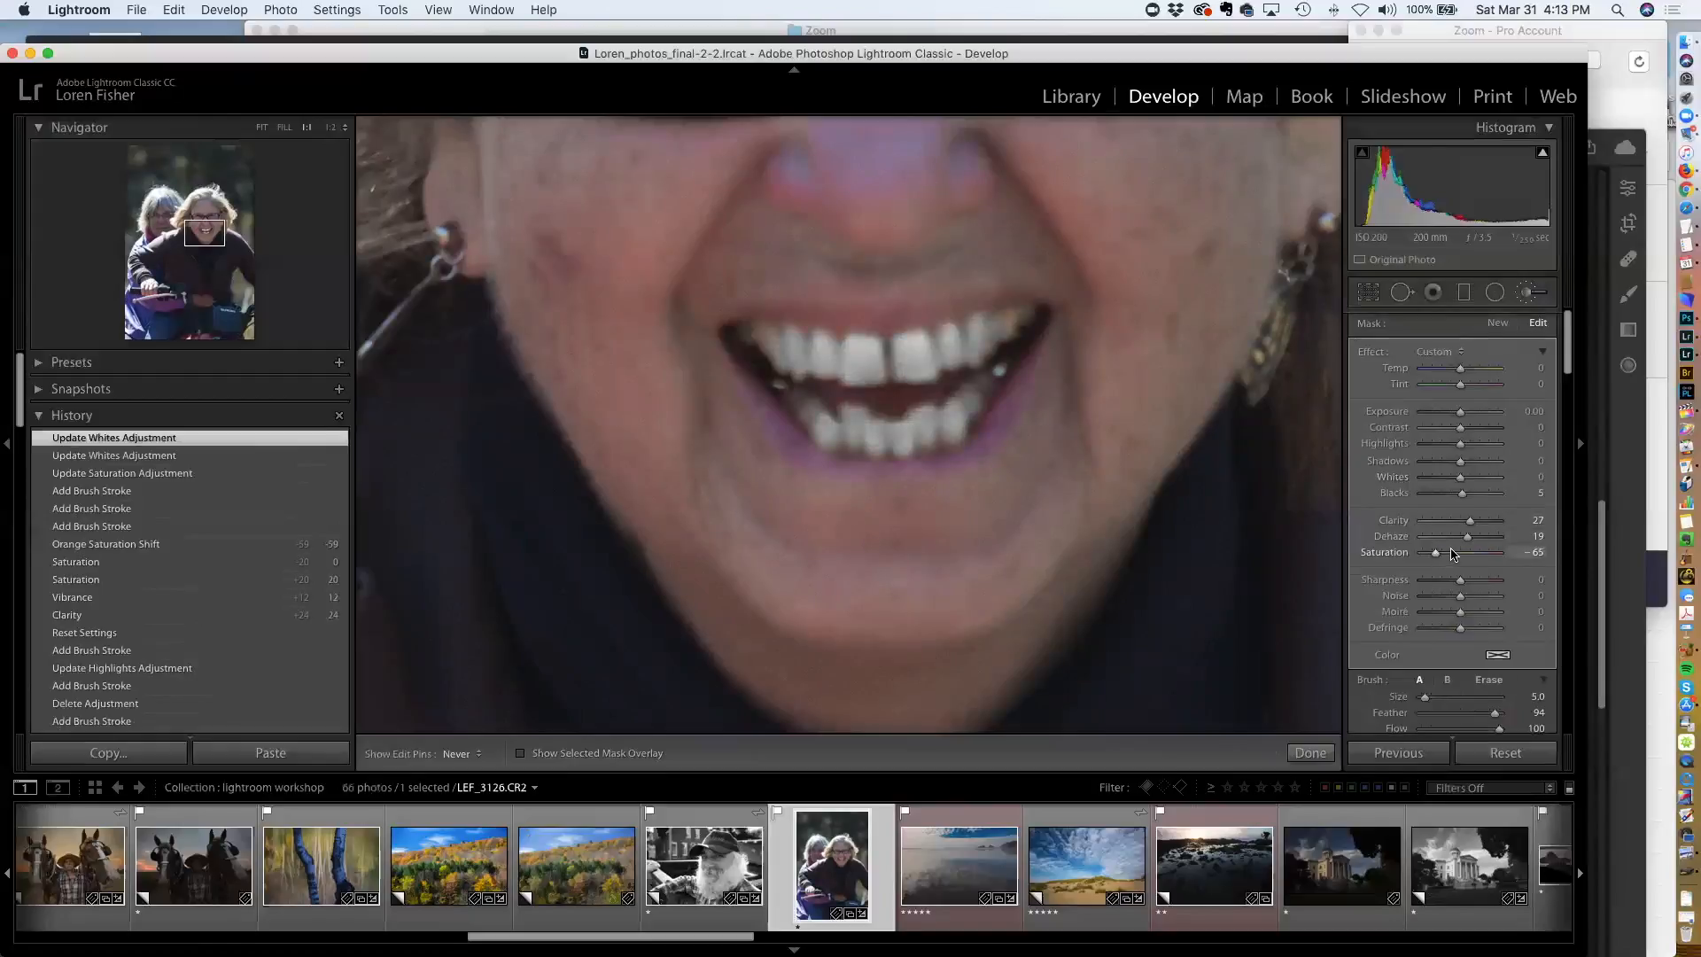
Fit the photo in view and open the black-and-white portrait of the bearded man
{"action": "left_click", "coordinate": [261, 128]}
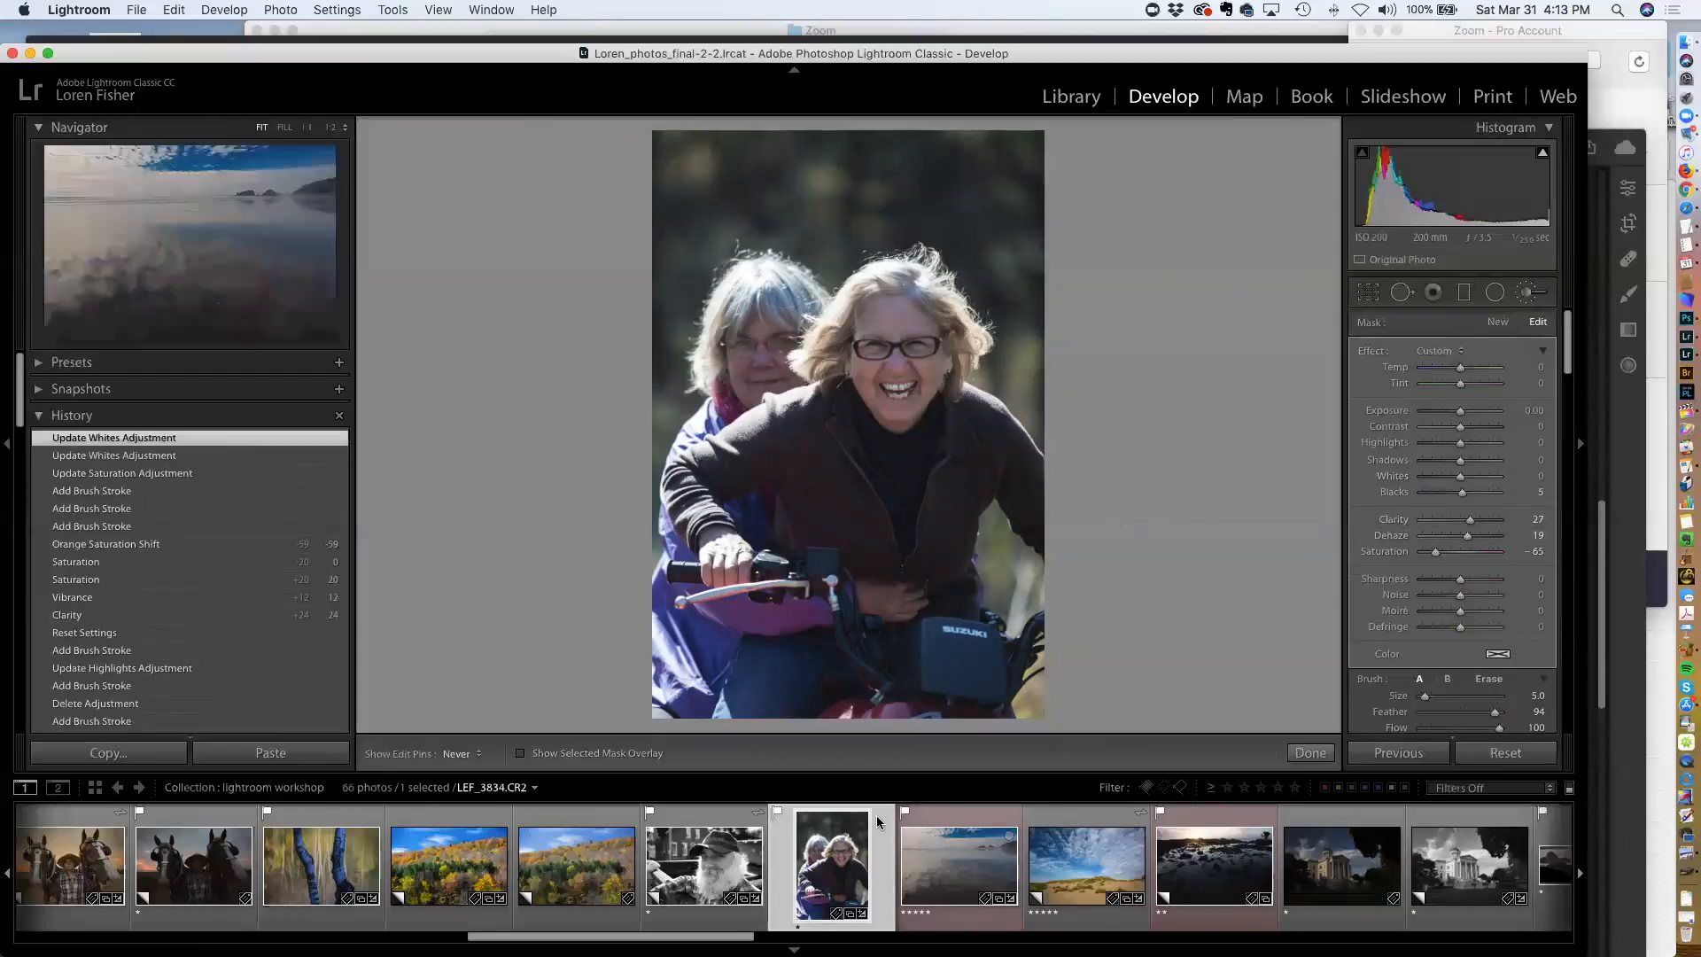
{"action": "left_click", "coordinate": [705, 856]}
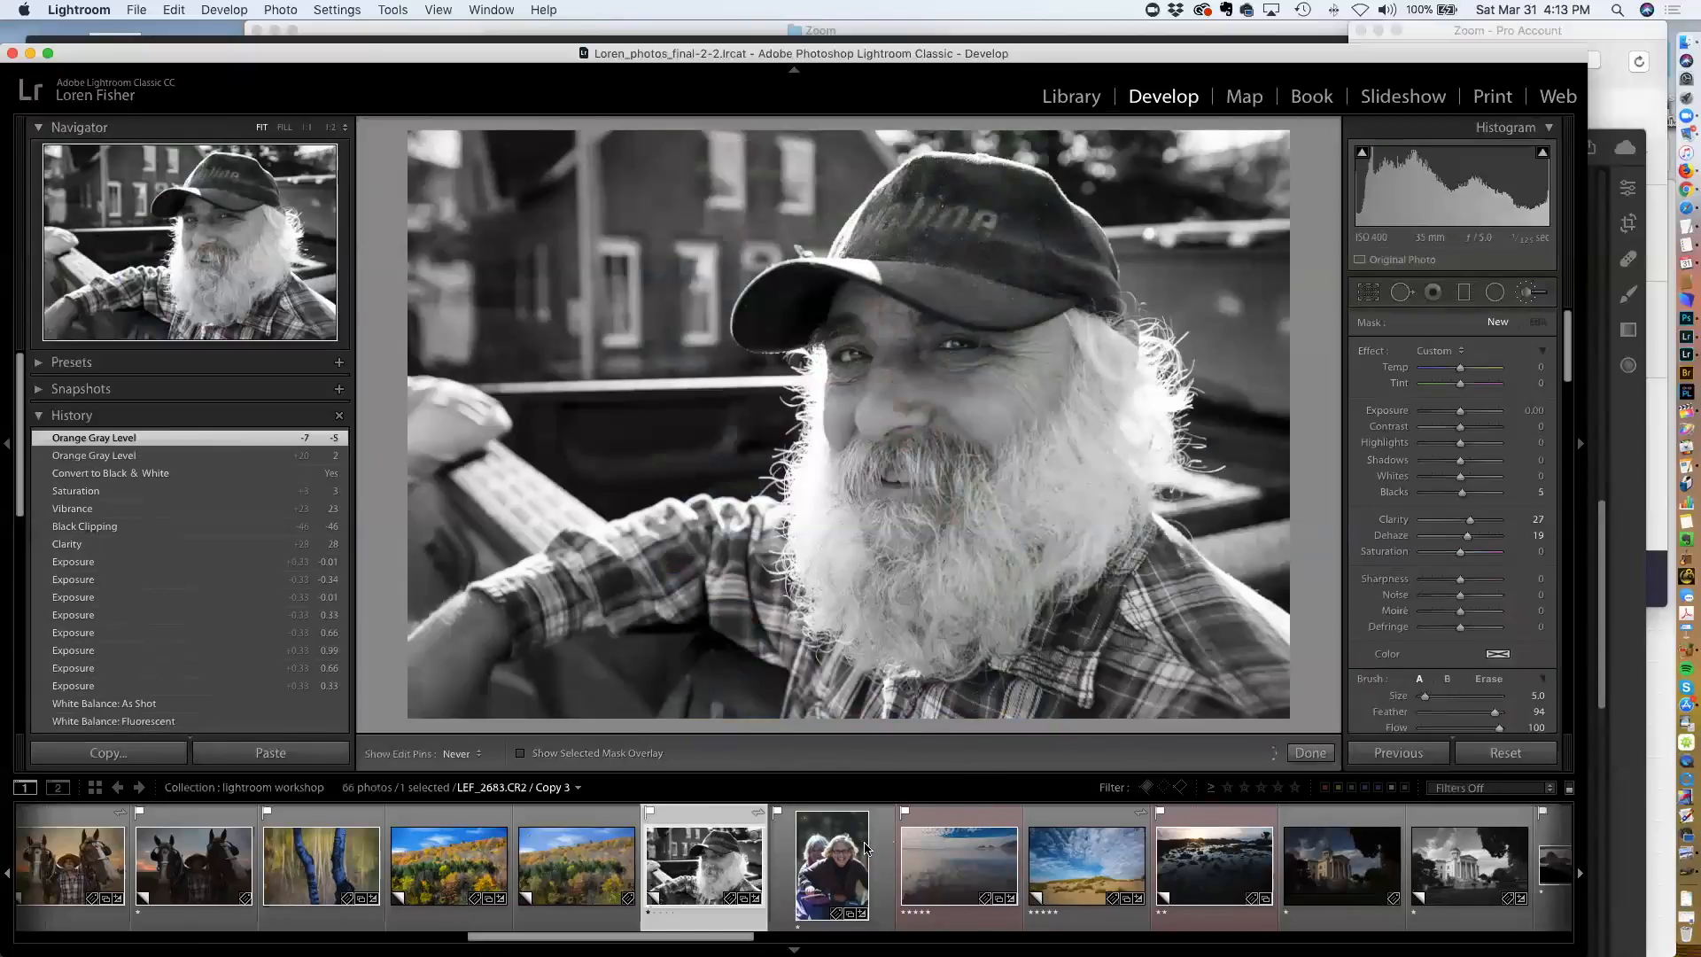
Open the photo of the two women on the scooter and set the post-crop vignette amount to -24
{"action": "left_click", "coordinate": [840, 865]}
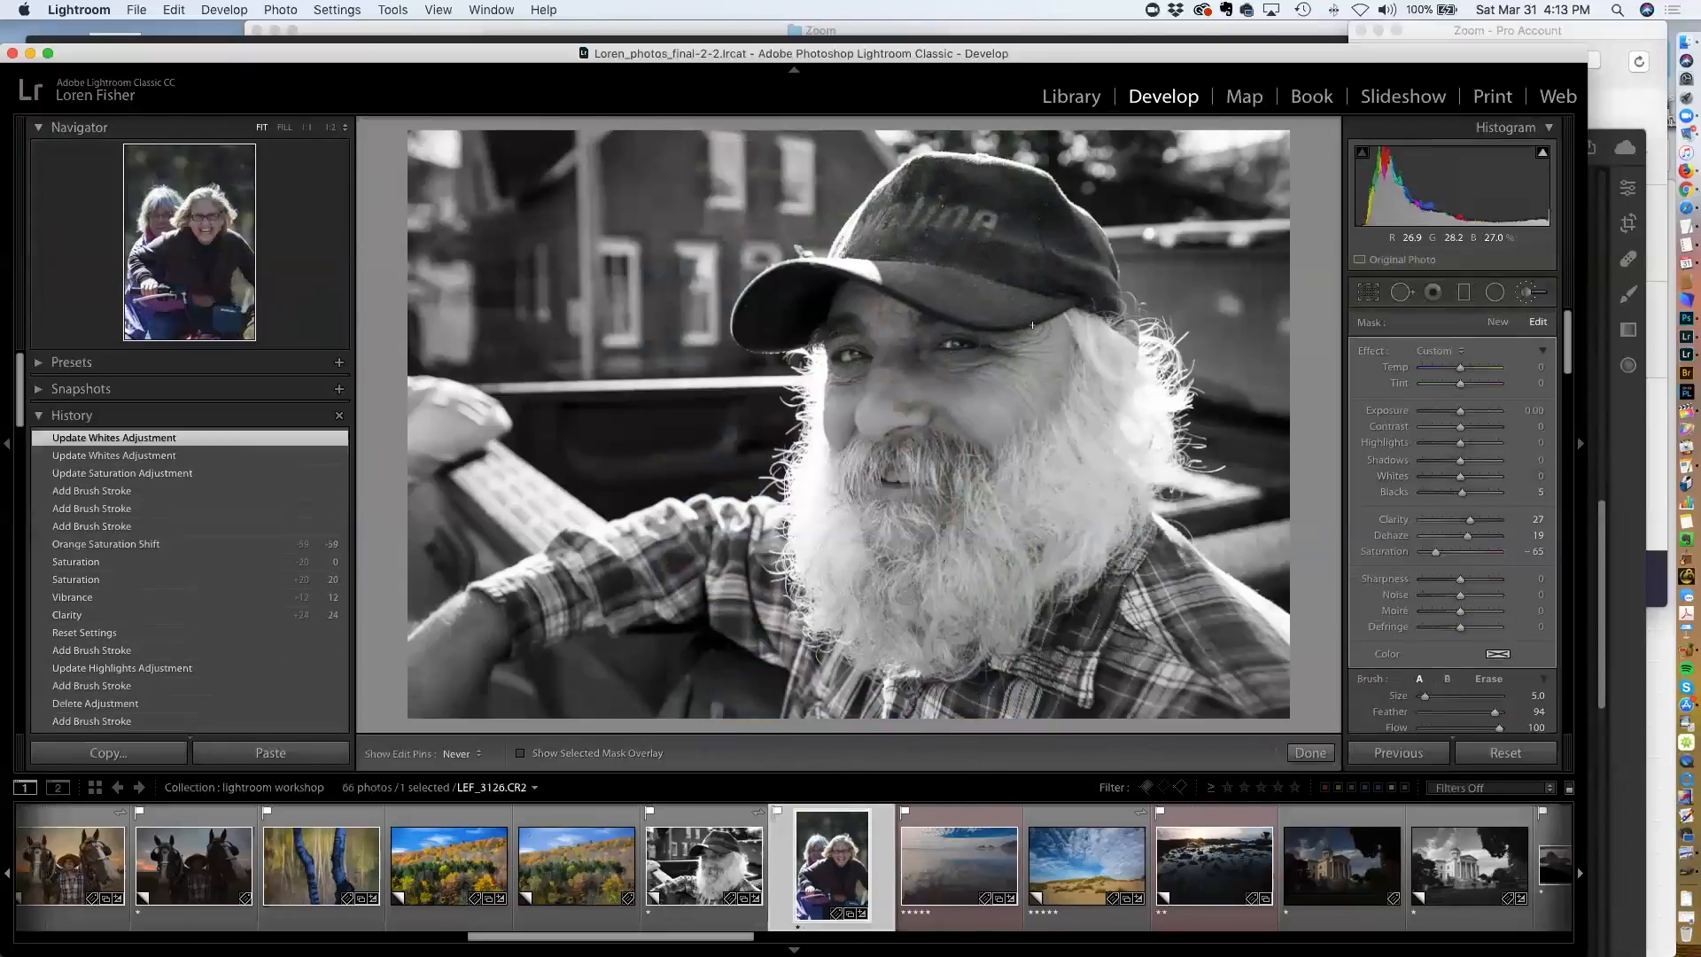
{"action": "scroll", "coordinate": [1482, 537], "scroll_direction": "down", "scroll_amount": 10}
{"action": "scroll", "coordinate": [1476, 536], "scroll_direction": "down", "scroll_amount": 15}
{"action": "scroll", "coordinate": [1468, 537], "scroll_direction": "down", "scroll_amount": 6}
{"action": "scroll", "coordinate": [1468, 537], "scroll_direction": "down", "scroll_amount": 8}
{"action": "scroll", "coordinate": [1469, 538], "scroll_direction": "down", "scroll_amount": 8}
{"action": "left_click_drag", "start_coordinate": [1457, 508], "coordinate": [1449, 509]}
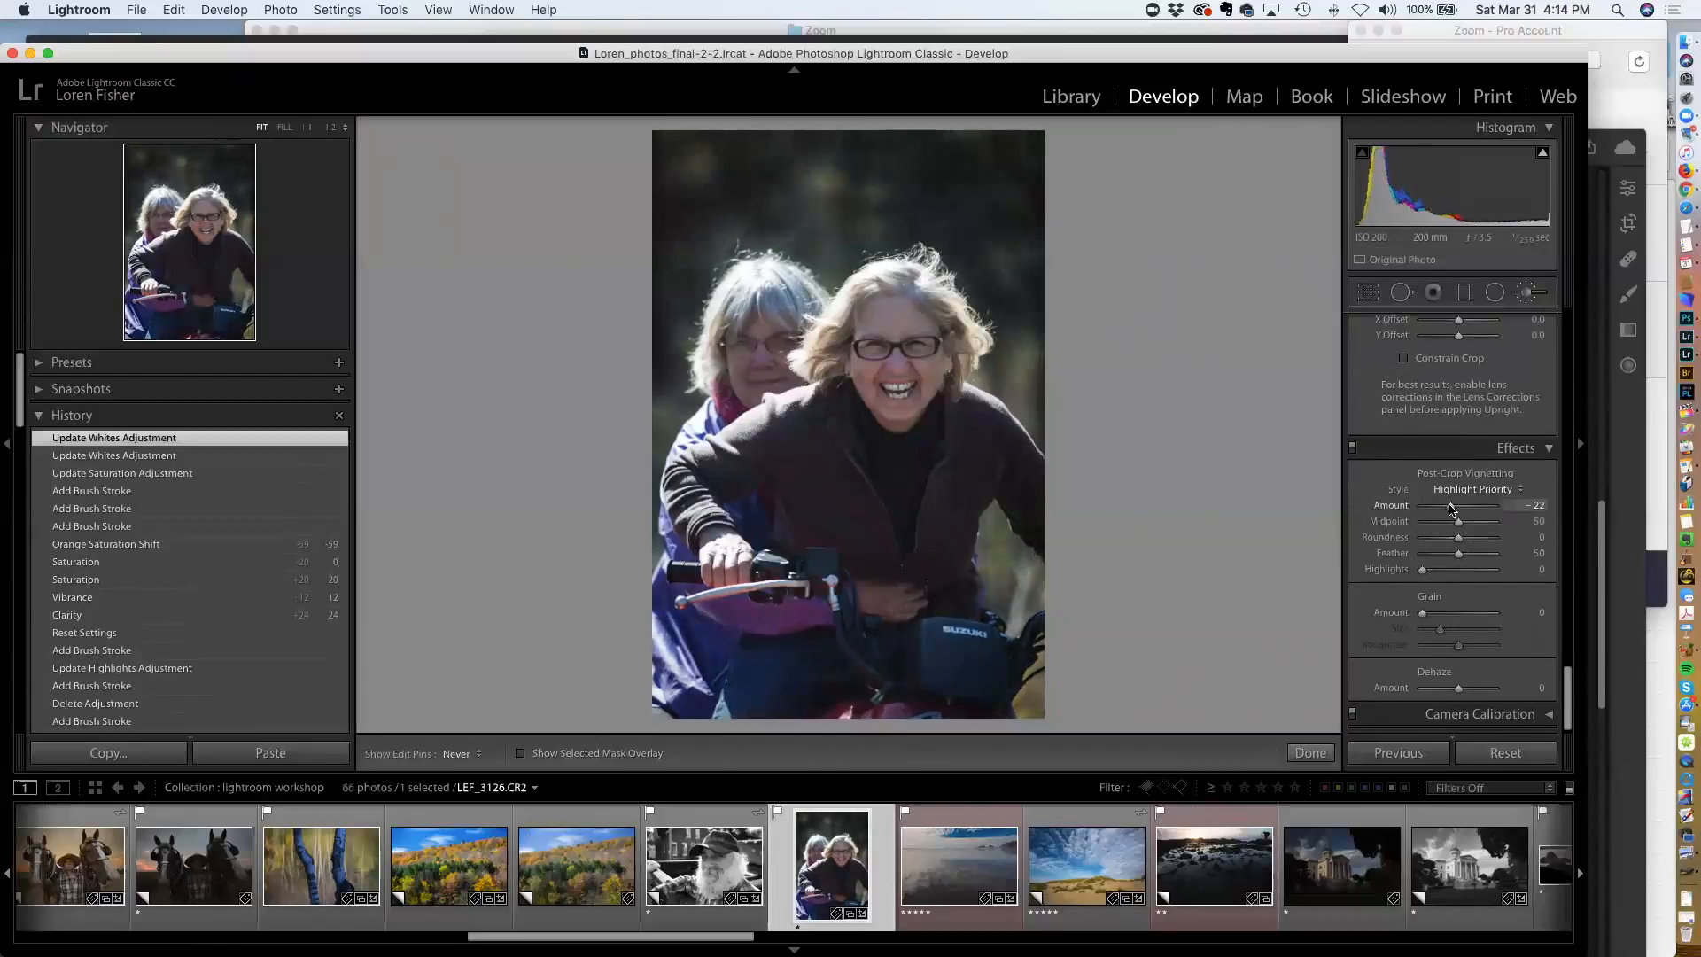
{"action": "left_click_drag", "start_coordinate": [1451, 507], "coordinate": [1449, 508]}
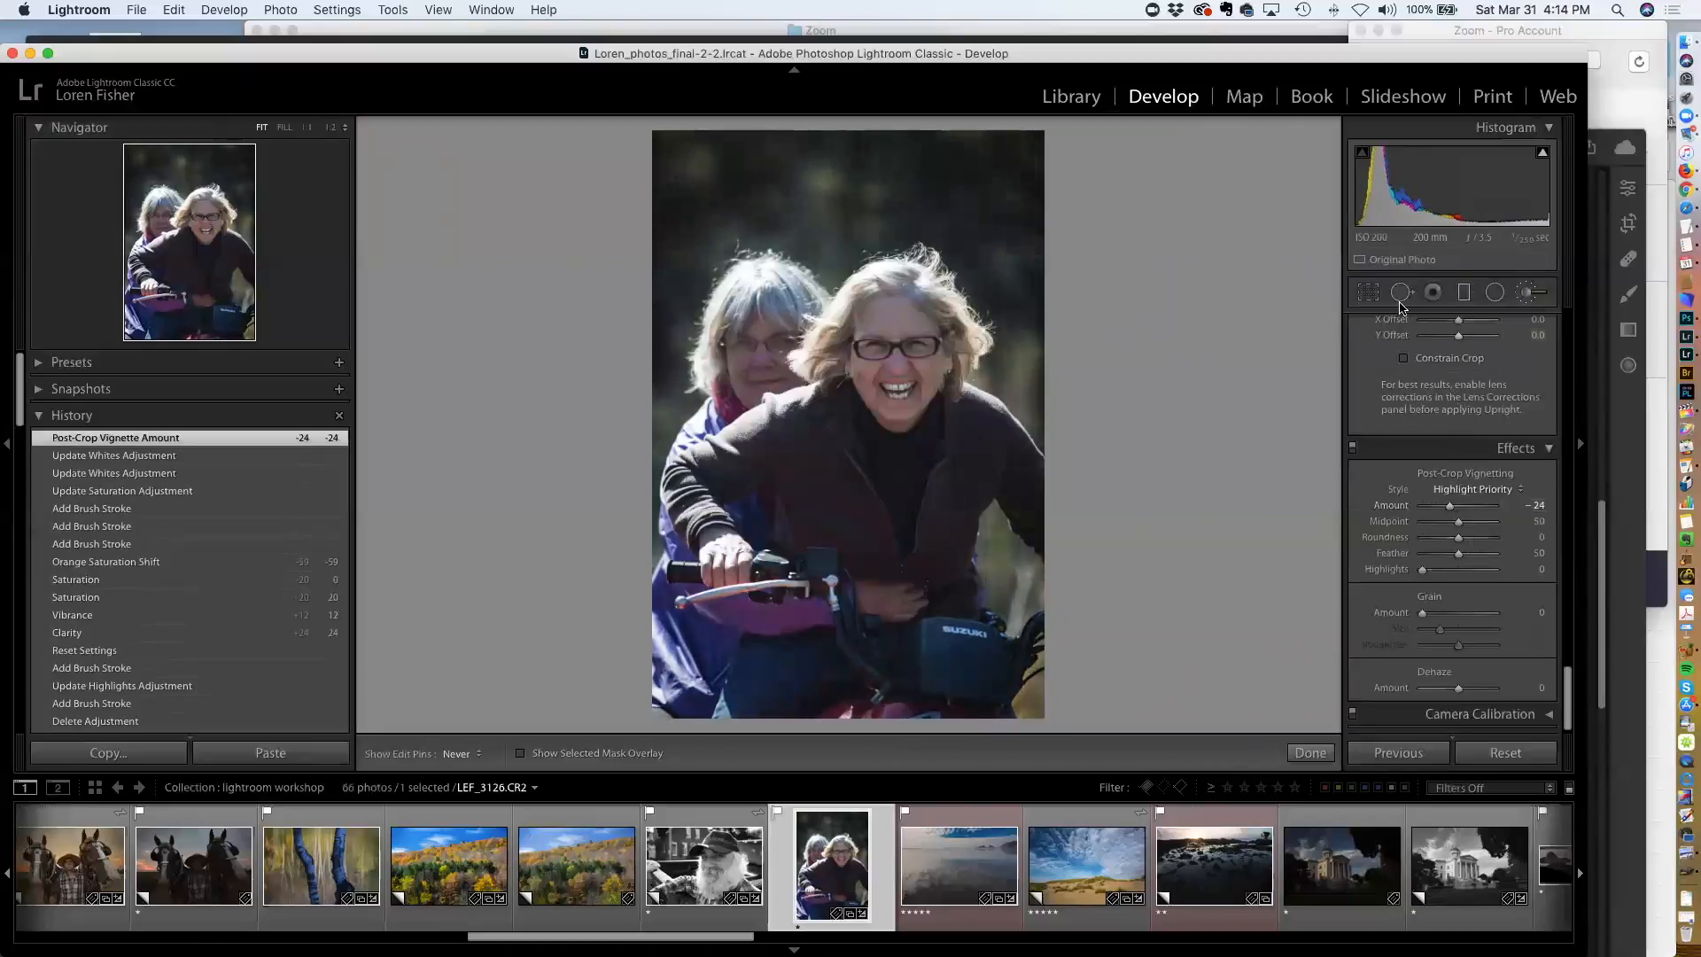
Crop the top of the two-women photo with the Crop tool and apply the crop
{"action": "left_click", "coordinate": [1366, 296]}
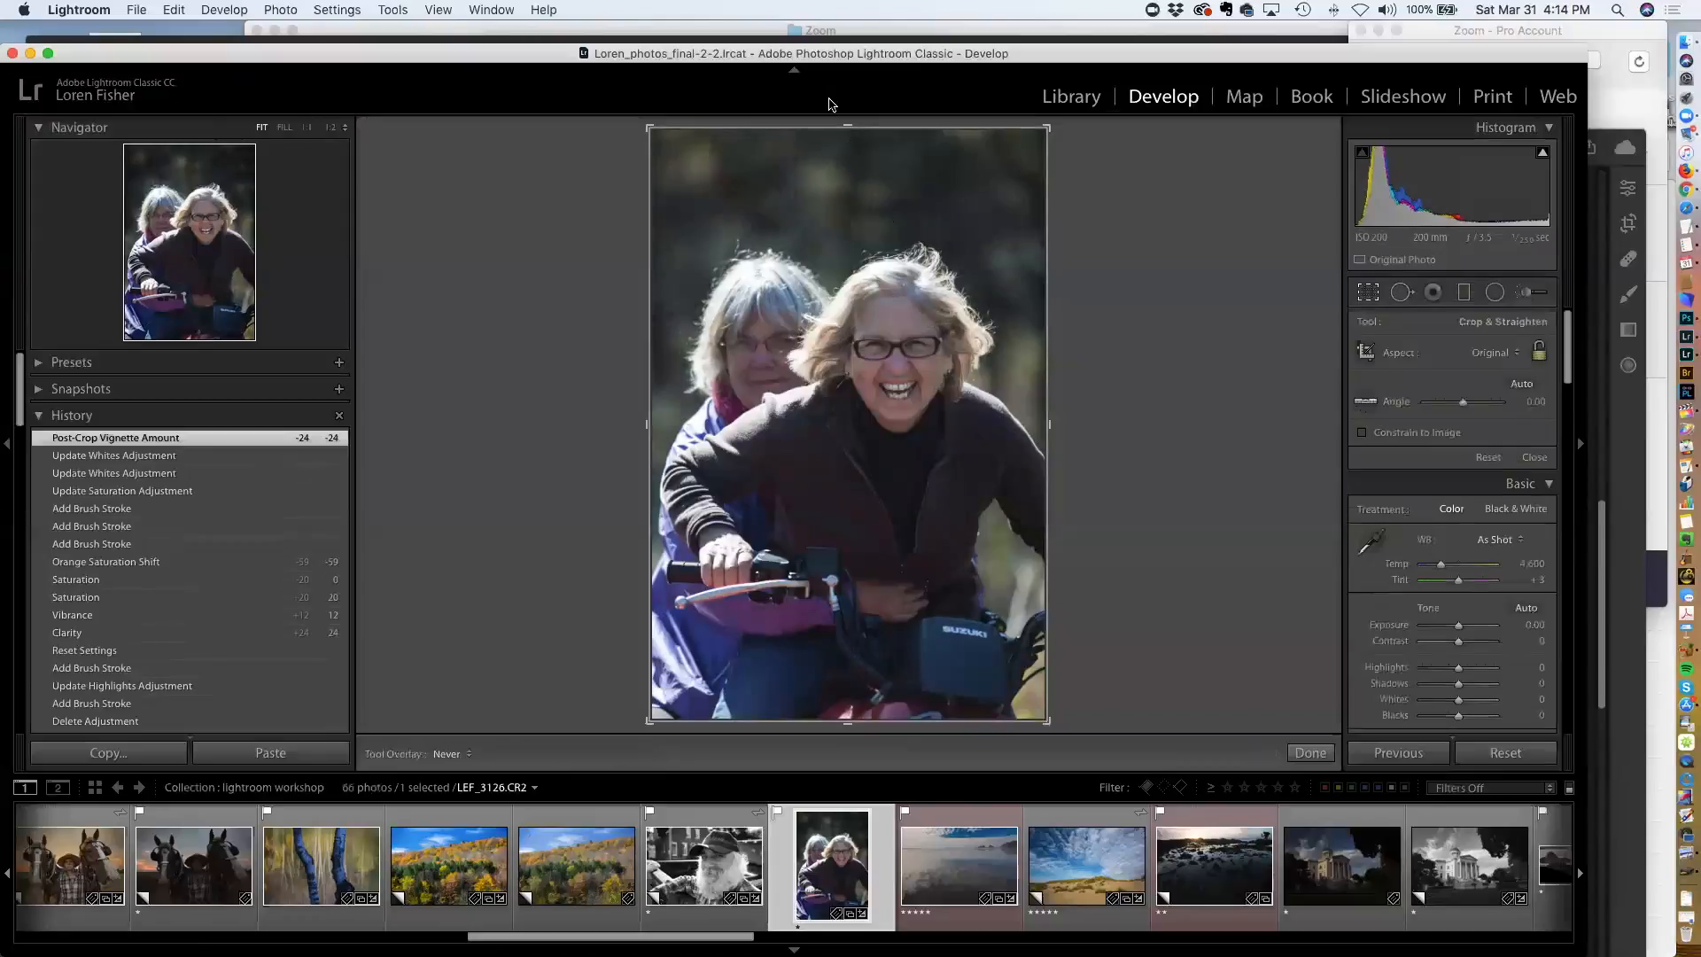
{"action": "left_click_drag", "start_coordinate": [850, 156], "coordinate": [851, 176]}
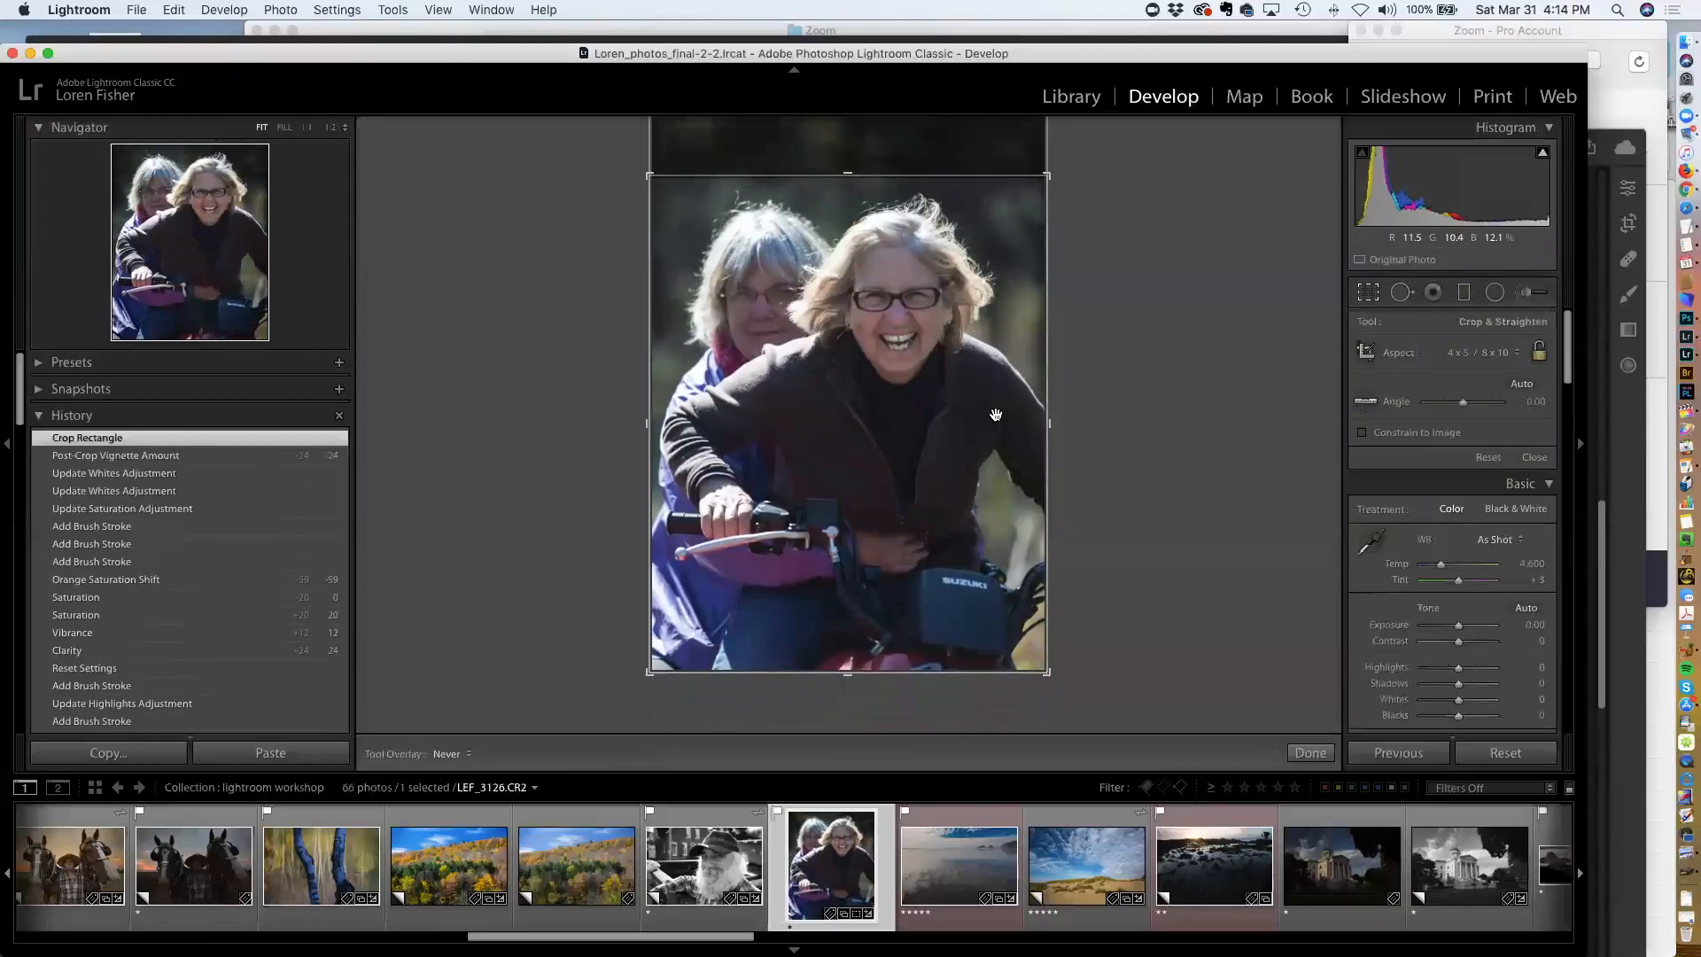
{"action": "key", "text": "Return"}
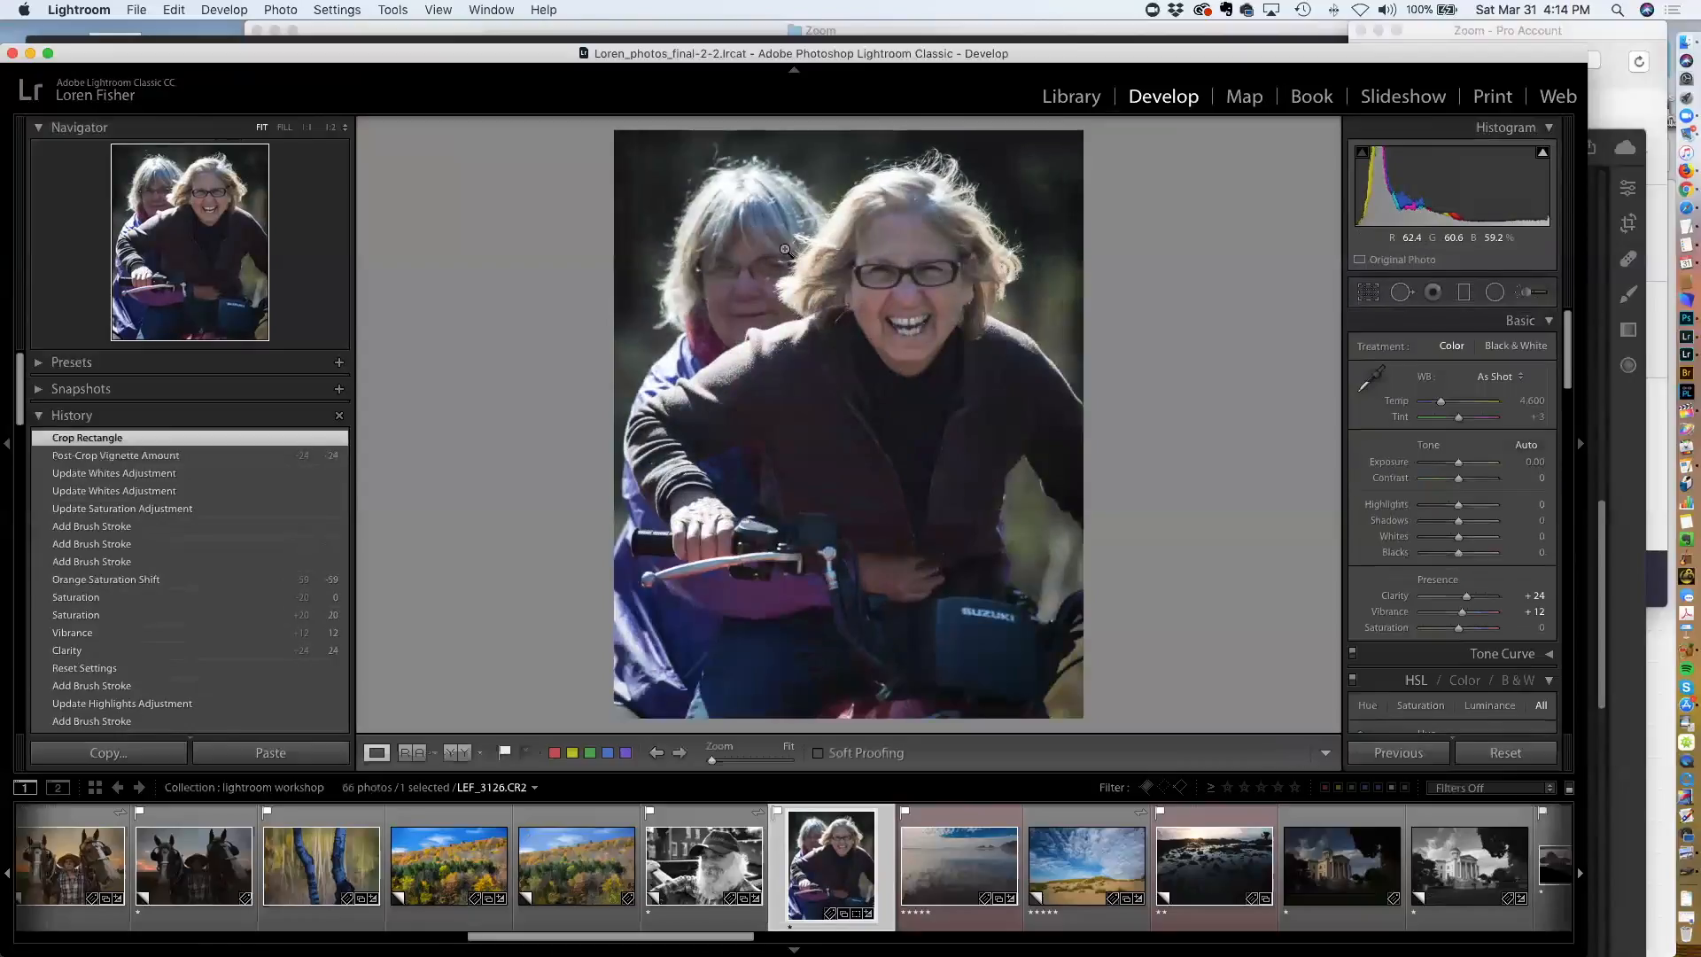
Set the post-crop vignette amount to -19
{"action": "scroll", "coordinate": [1463, 602], "scroll_direction": "down", "scroll_amount": 15}
{"action": "scroll", "coordinate": [1463, 606], "scroll_direction": "up", "scroll_amount": 1}
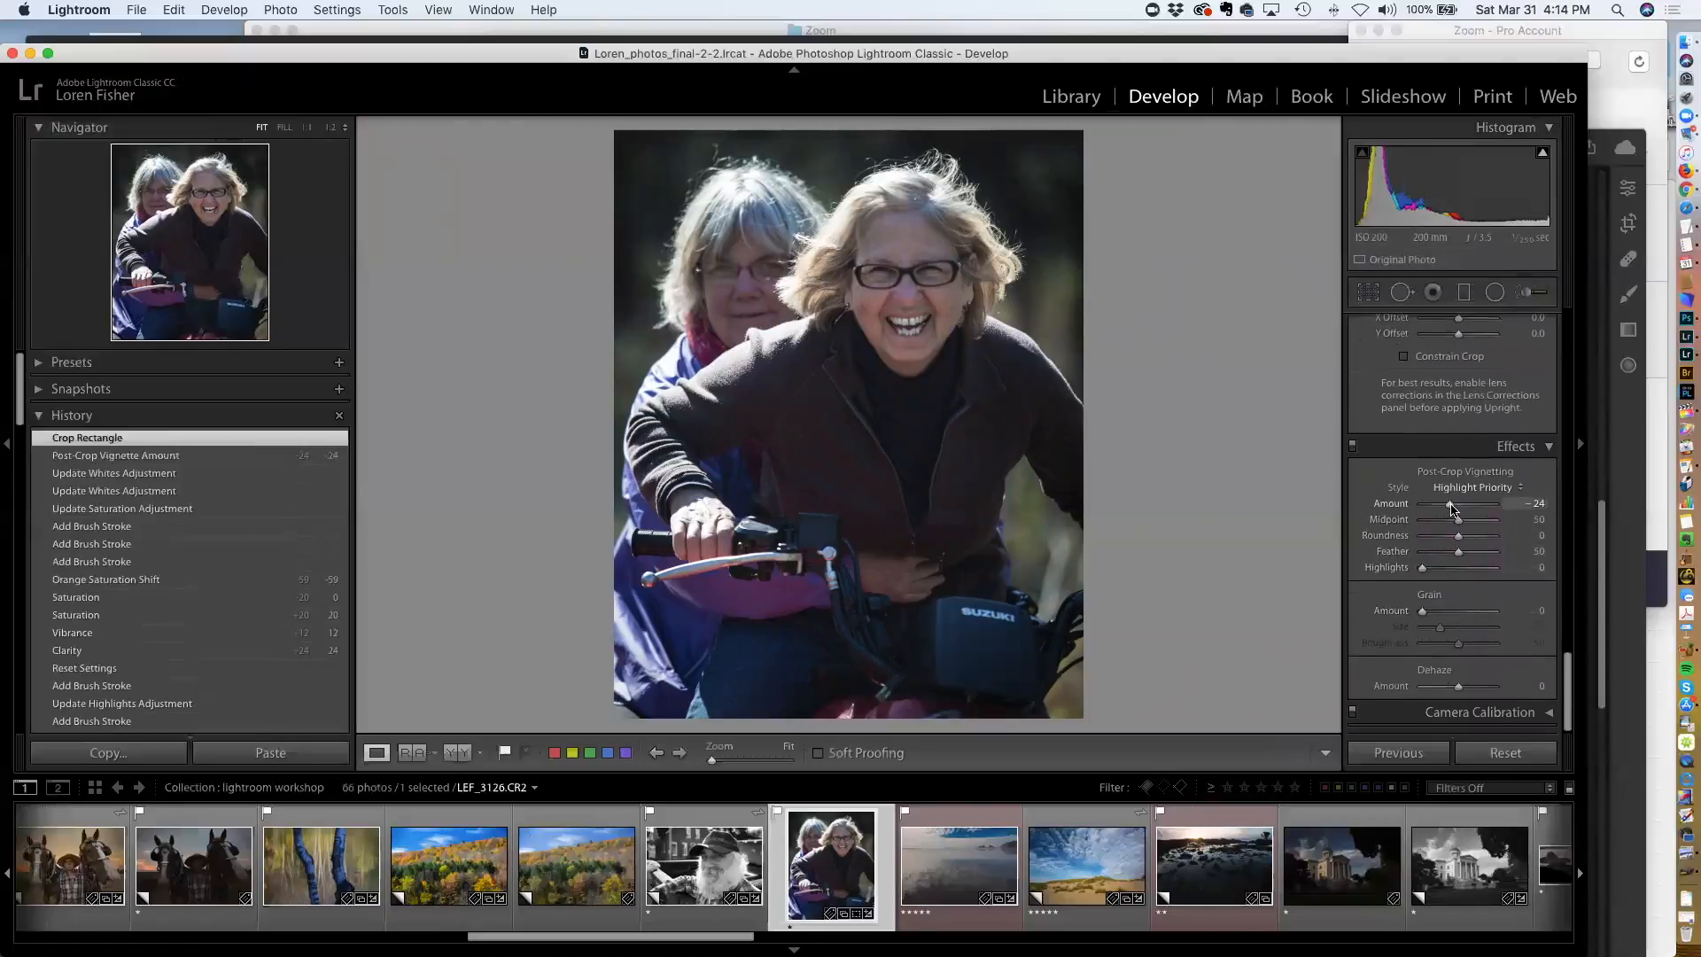
{"action": "left_click_drag", "start_coordinate": [1453, 506], "coordinate": [1452, 507]}
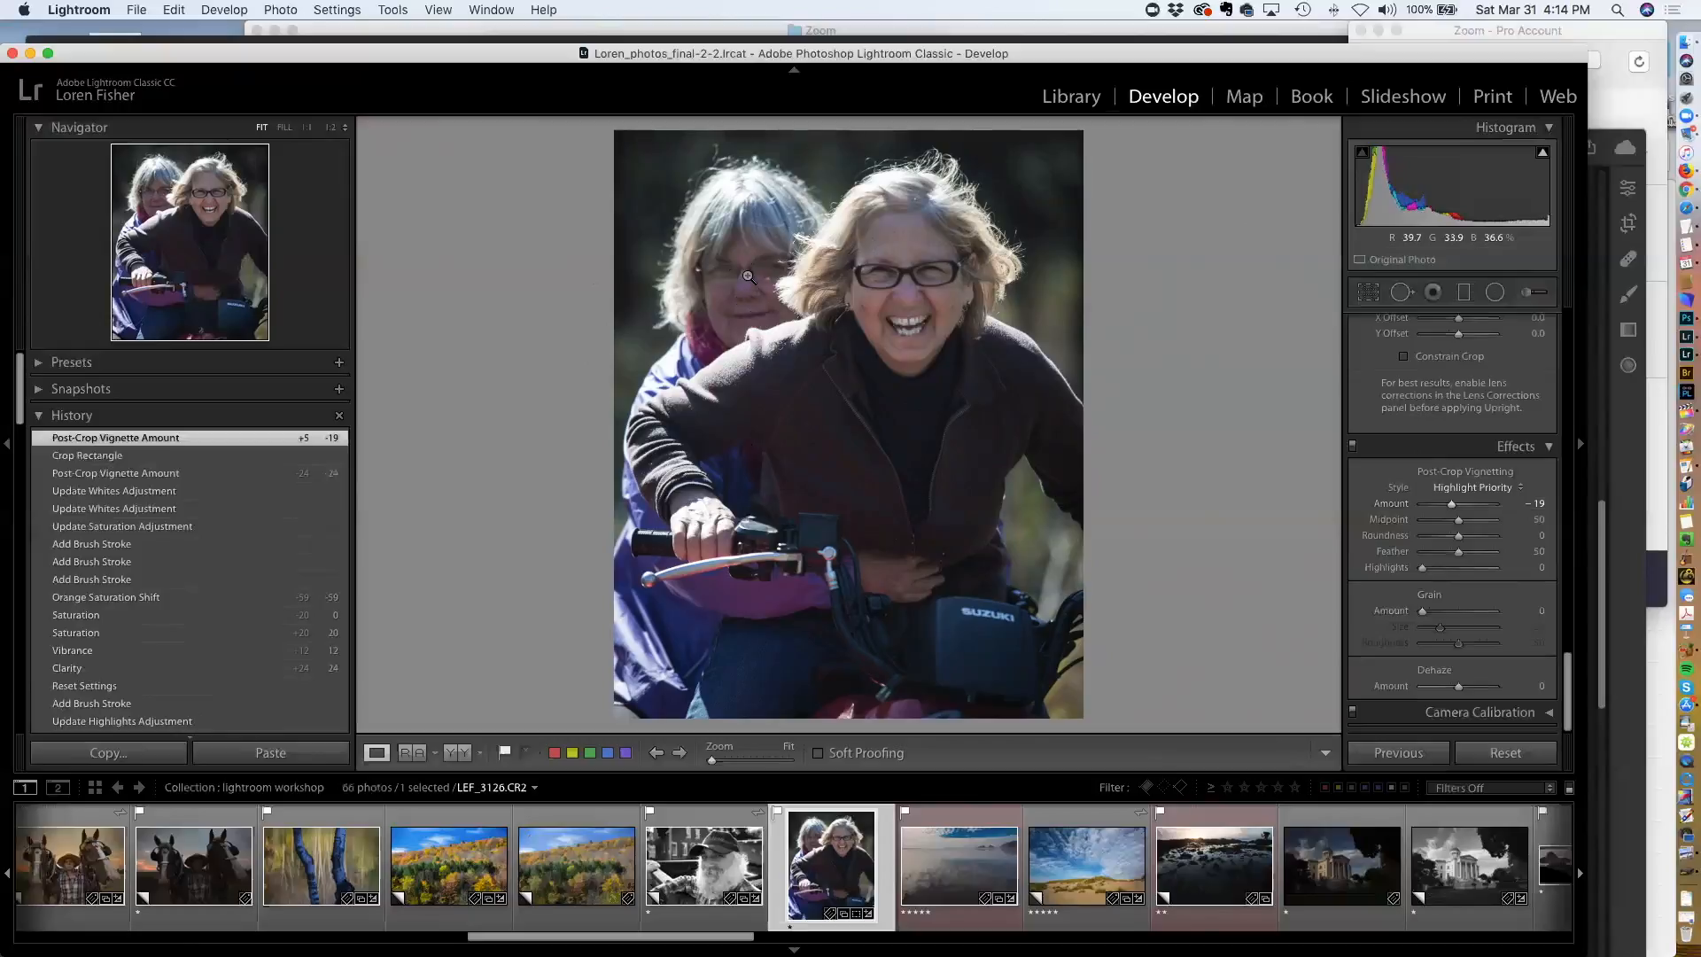
Paint an Adjustment Brush stroke over the rear woman's face, checking it with the mask overlay
{"action": "key", "text": "k"}
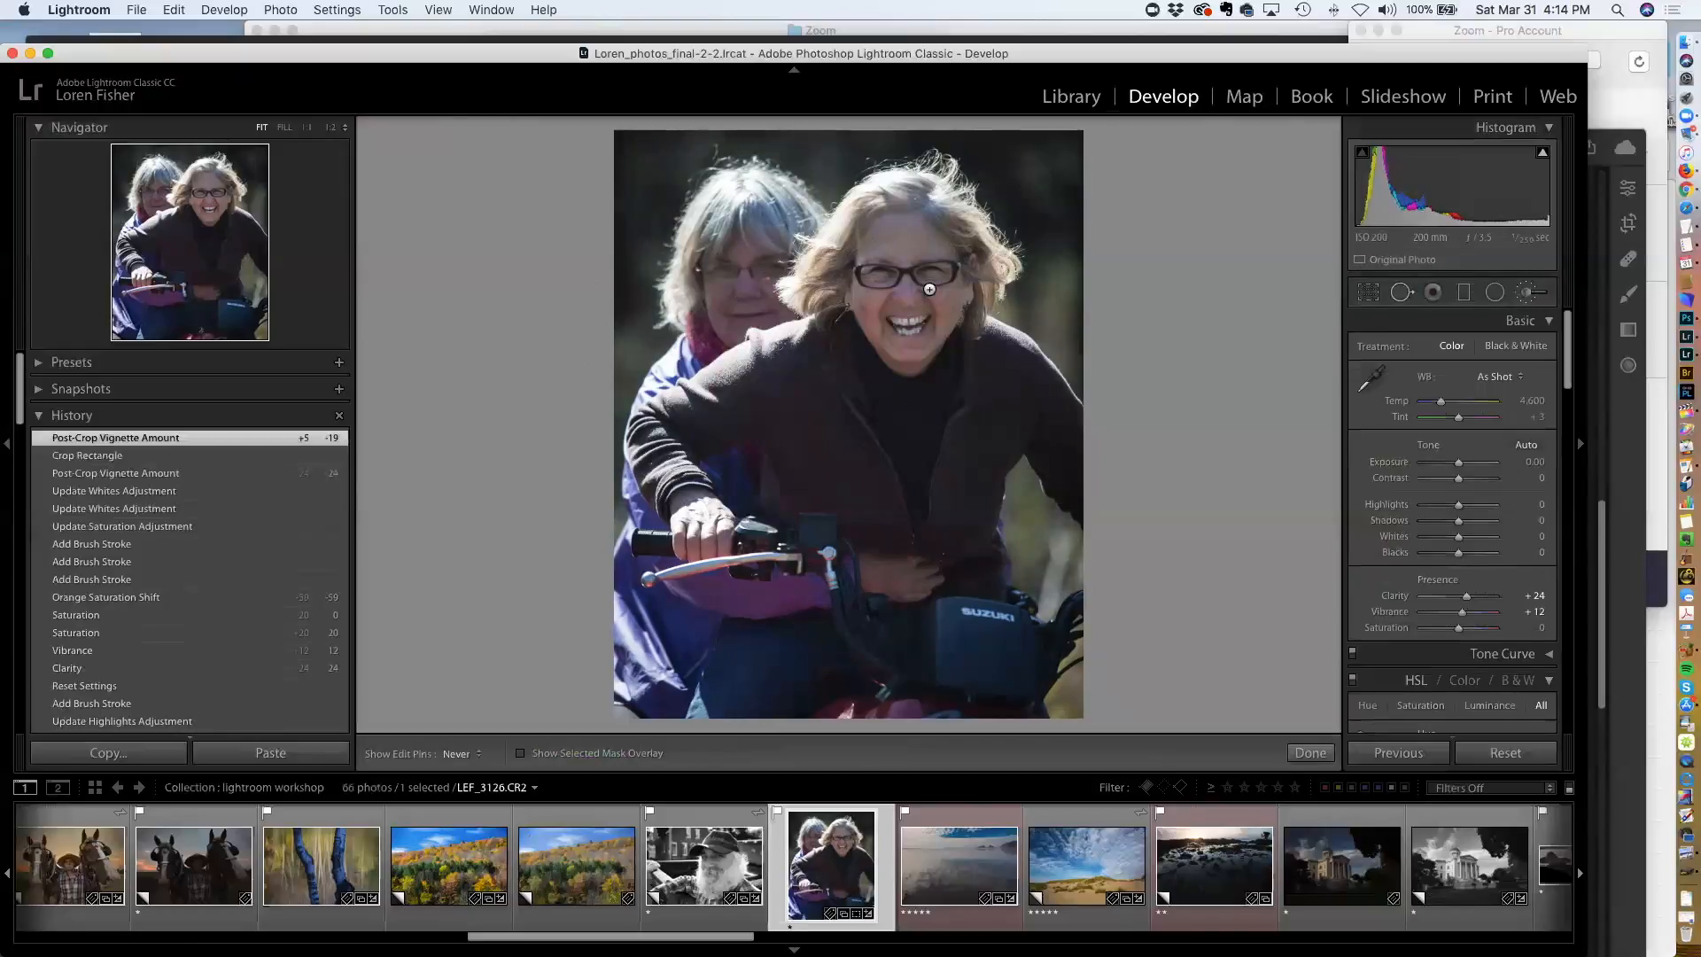
{"action": "key", "text": "o"}
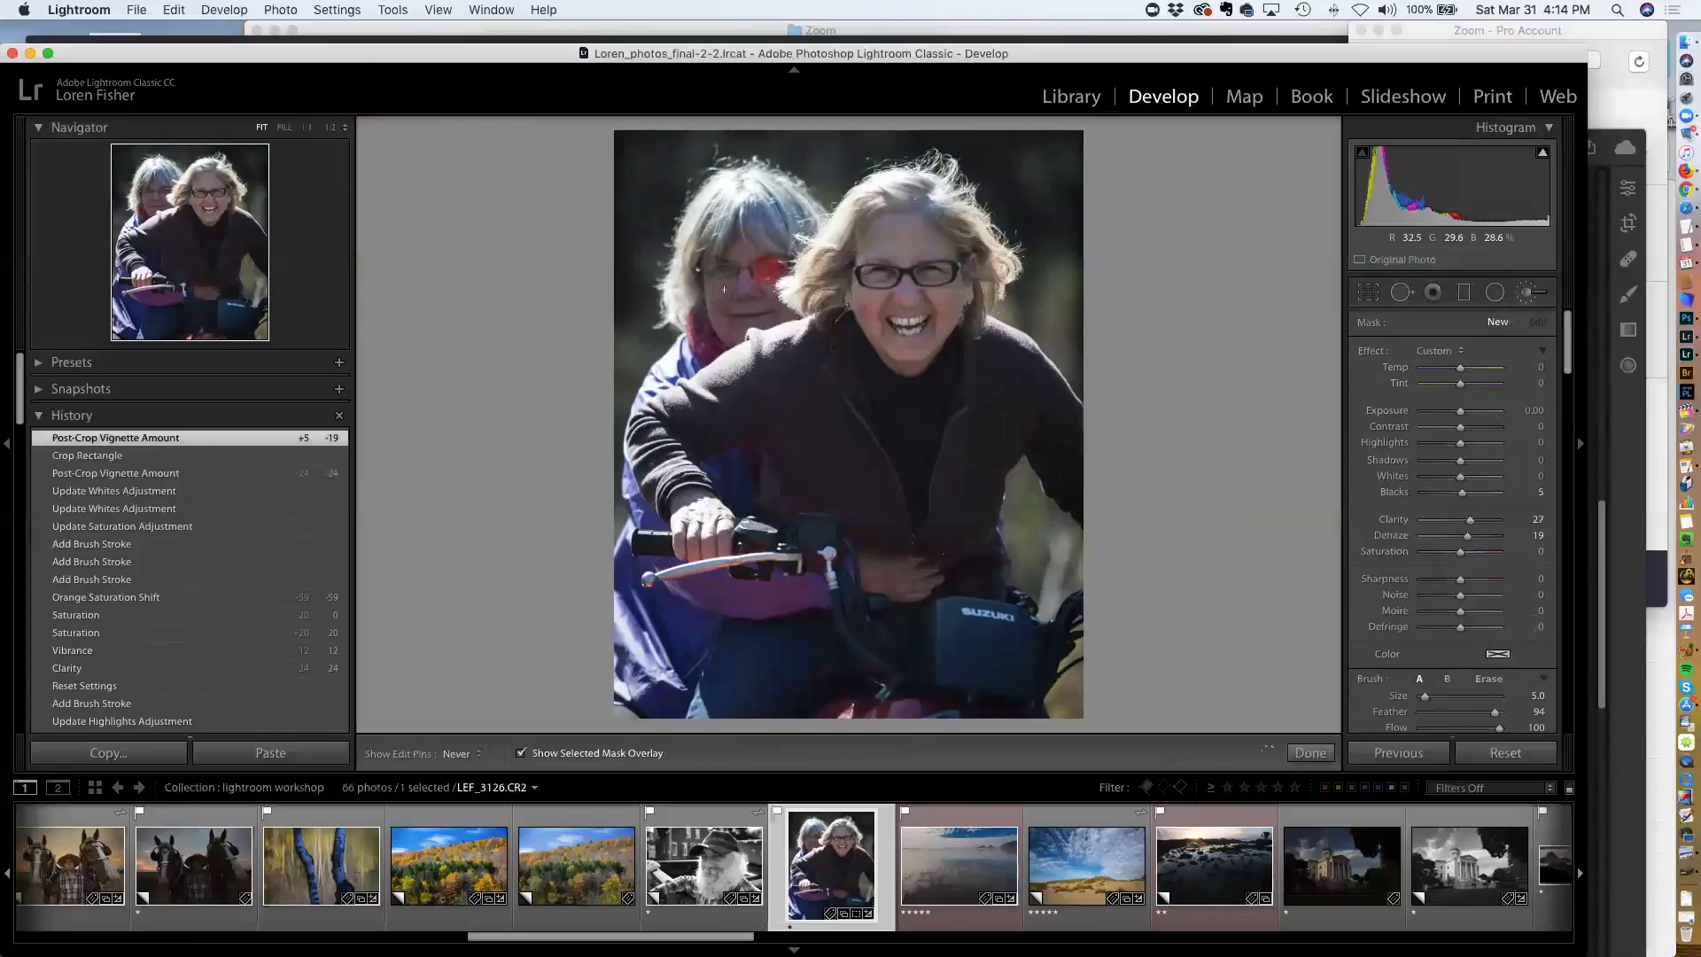
{"action": "mouse_move", "coordinate": [758, 310]}
{"action": "left_mouse_down"}
{"action": "mouse_move", "coordinate": [783, 303]}
{"action": "mouse_move", "coordinate": [737, 278]}
{"action": "left_mouse_up"}
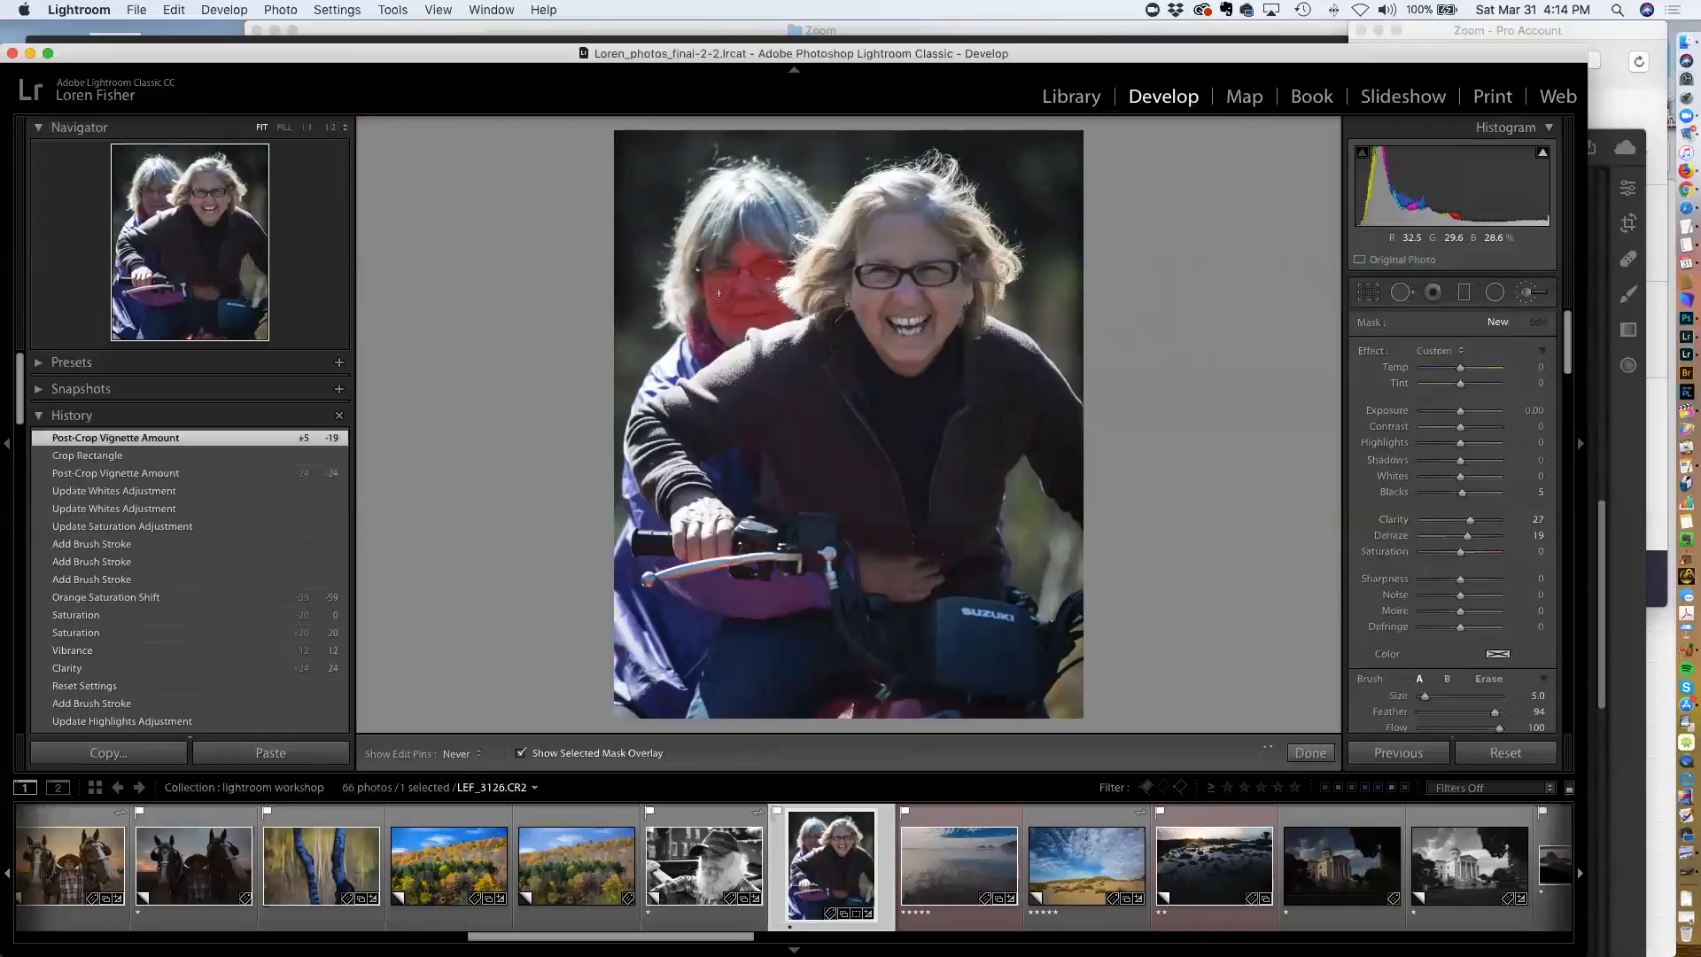
{"action": "key", "text": "o"}
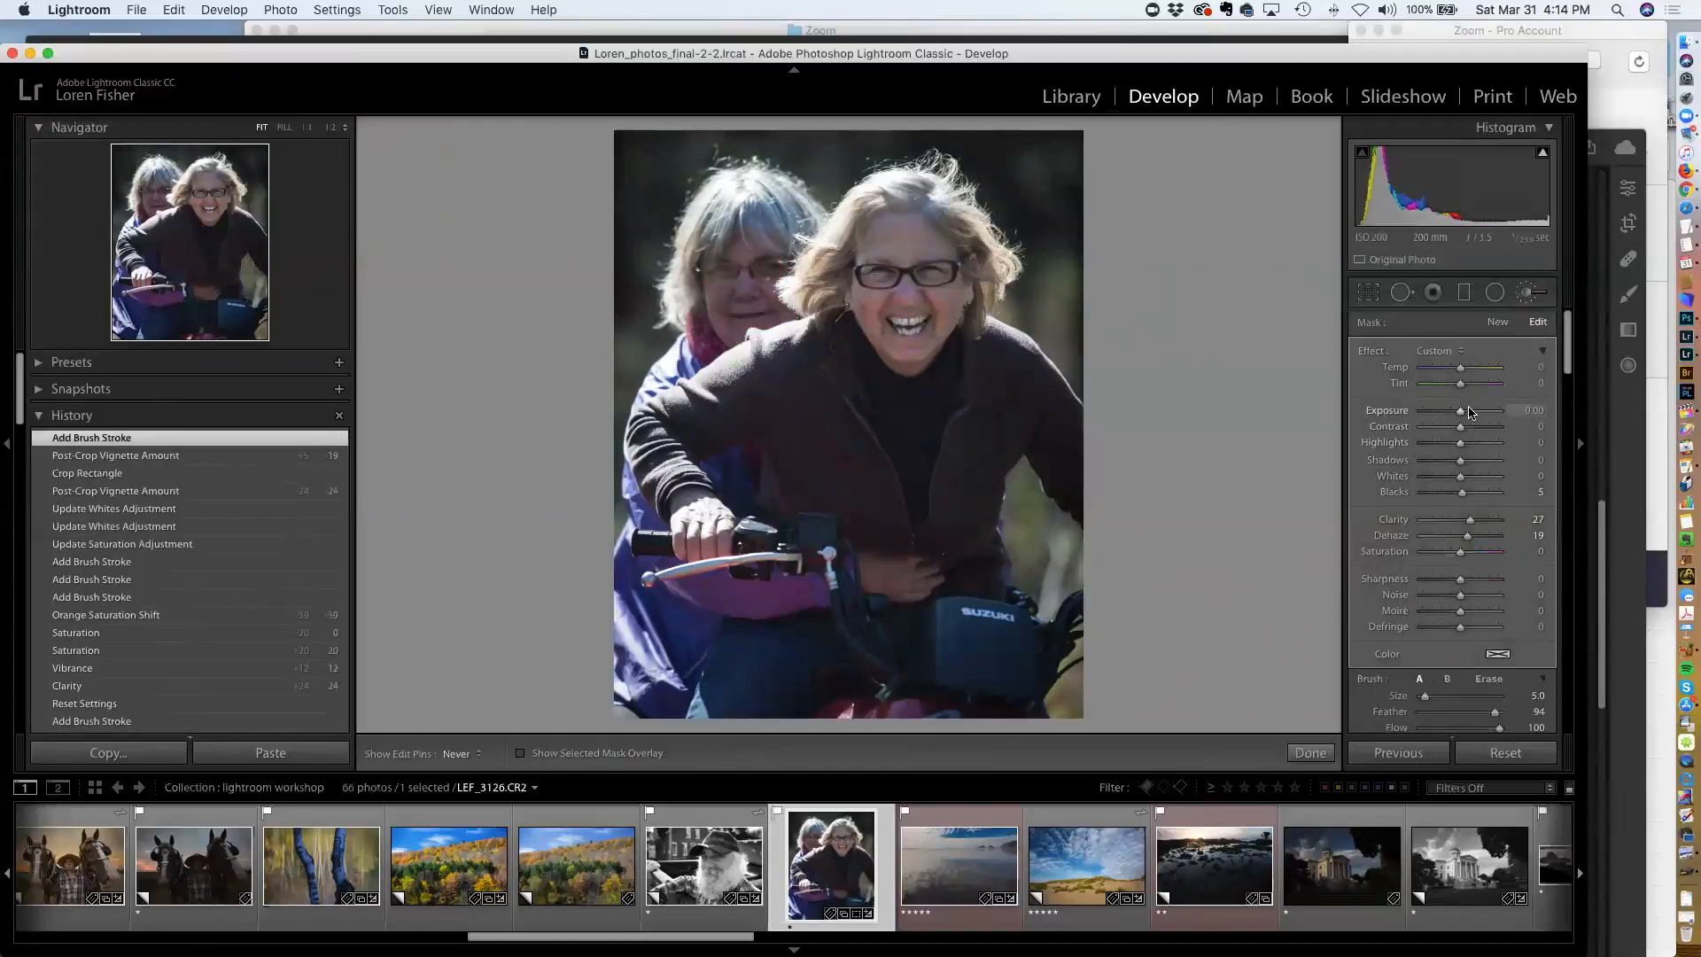
Set the face brush's Exposure to 0.64, Shadows to 100 and Contrast to 40
{"action": "left_click_drag", "start_coordinate": [1460, 413], "coordinate": [1473, 413]}
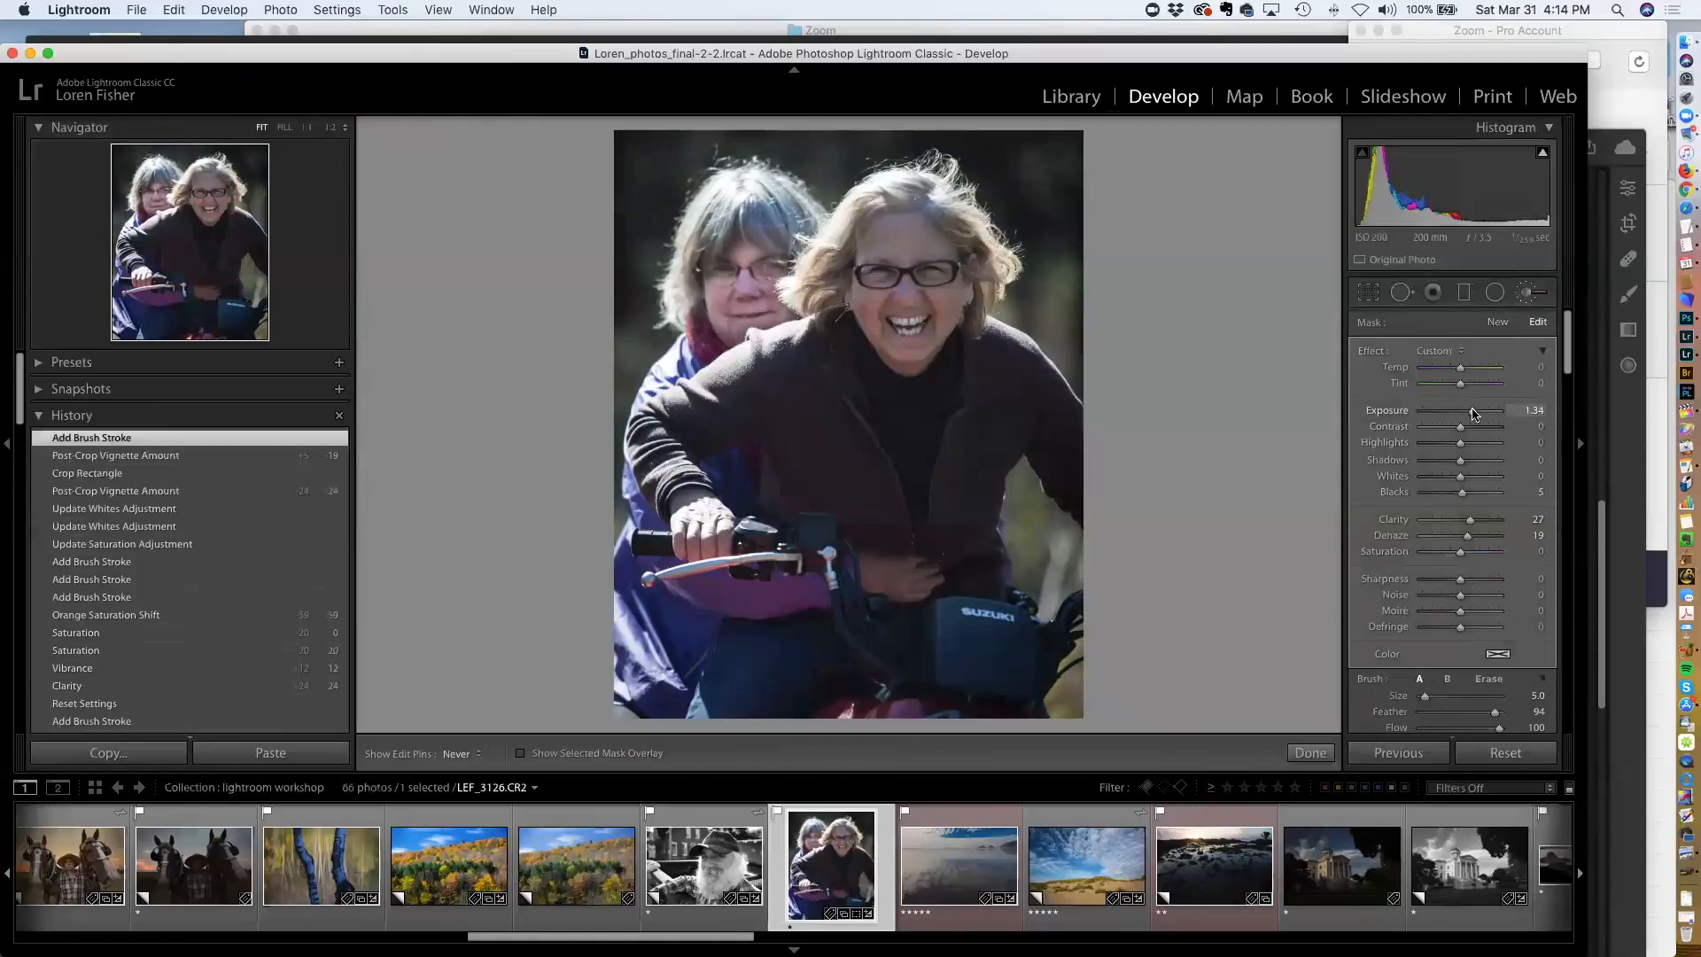
{"action": "double_click", "coordinate": [1470, 412]}
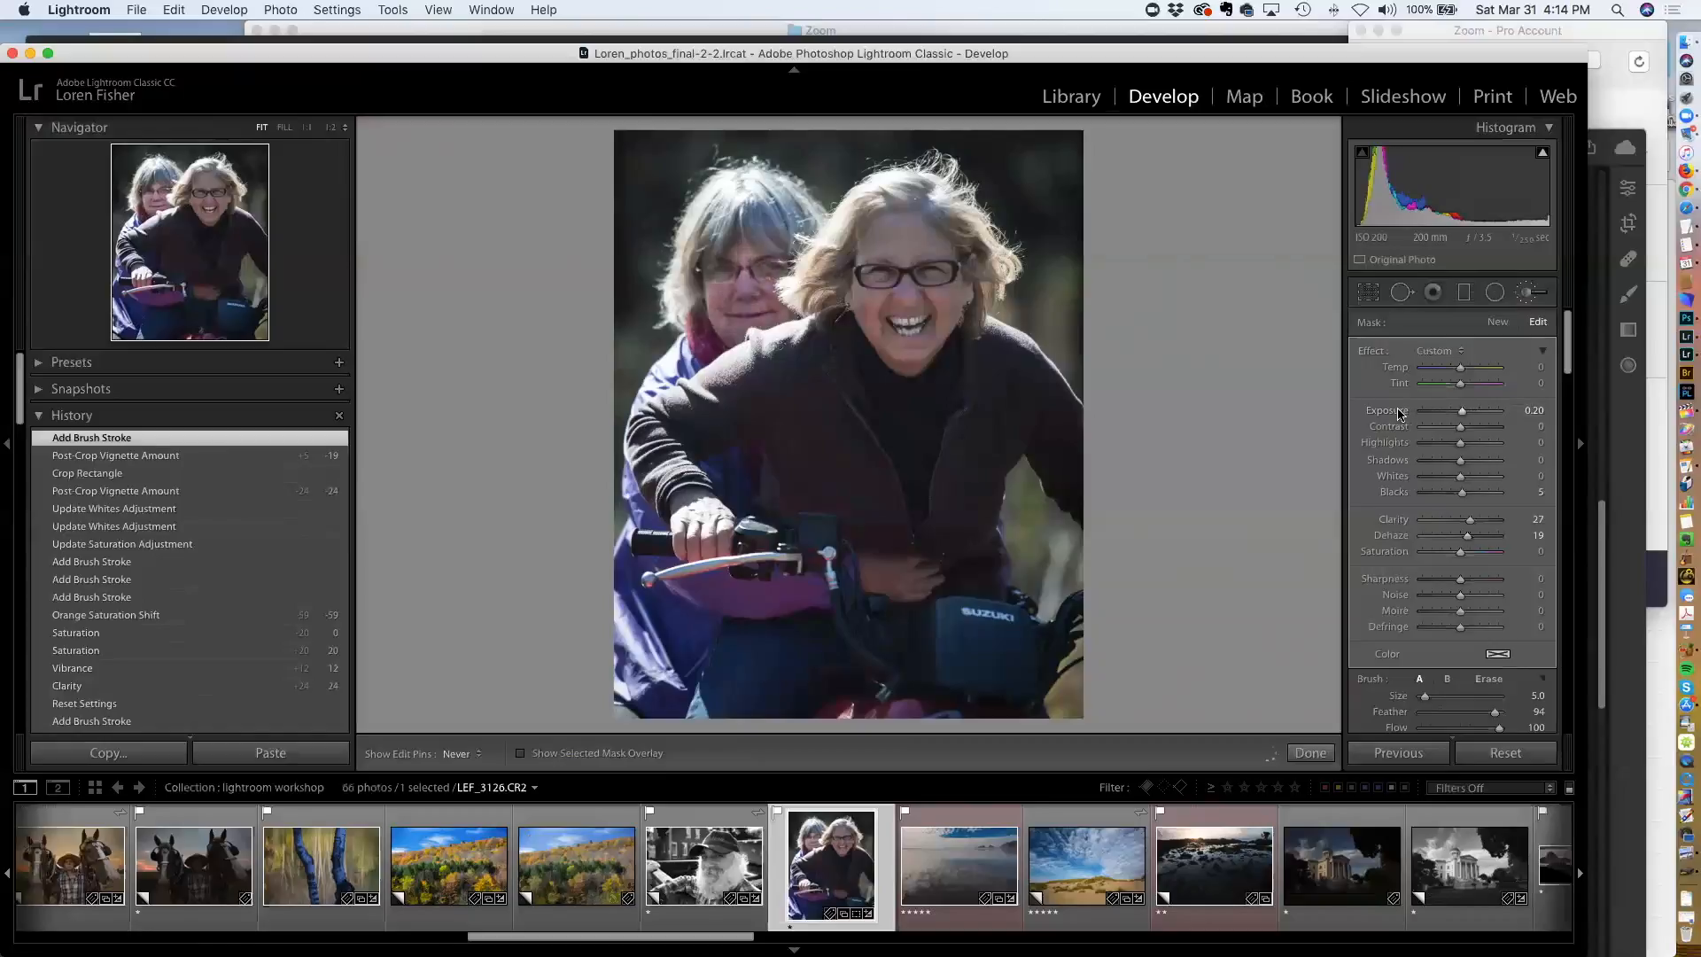
{"action": "mouse_move", "coordinate": [1462, 464]}
{"action": "left_mouse_down"}
{"action": "mouse_move", "coordinate": [1504, 464]}
{"action": "mouse_move", "coordinate": [1467, 417]}
{"action": "left_mouse_up"}
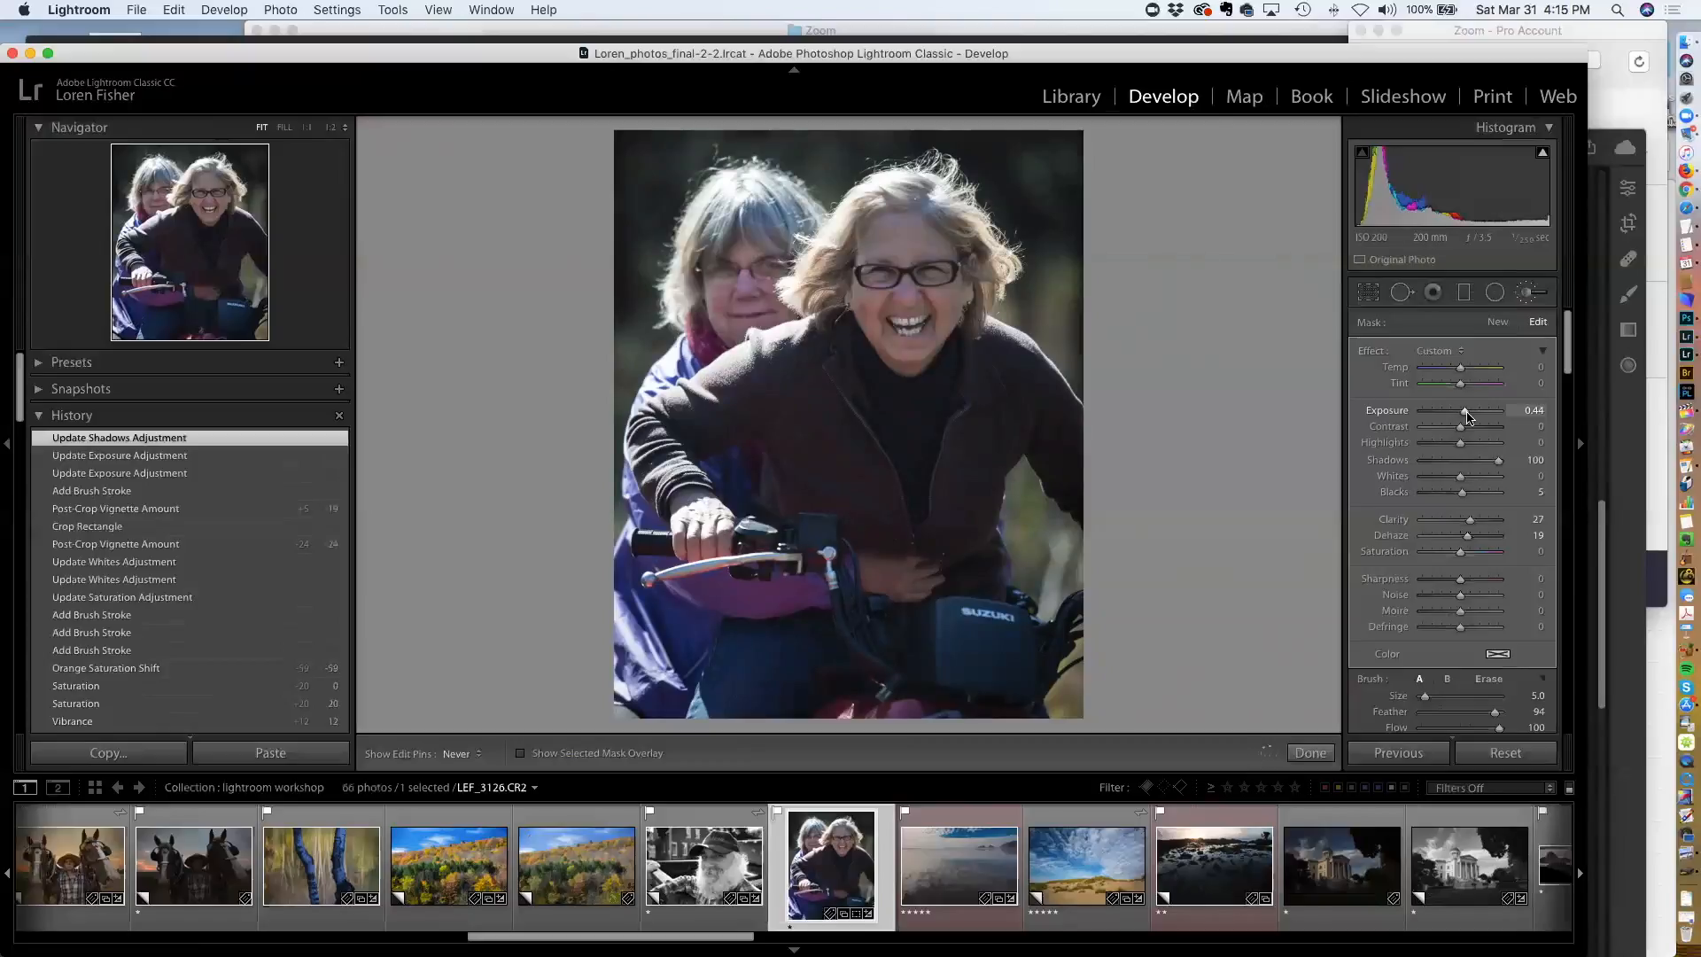
{"action": "left_click_drag", "start_coordinate": [1466, 418], "coordinate": [1467, 418]}
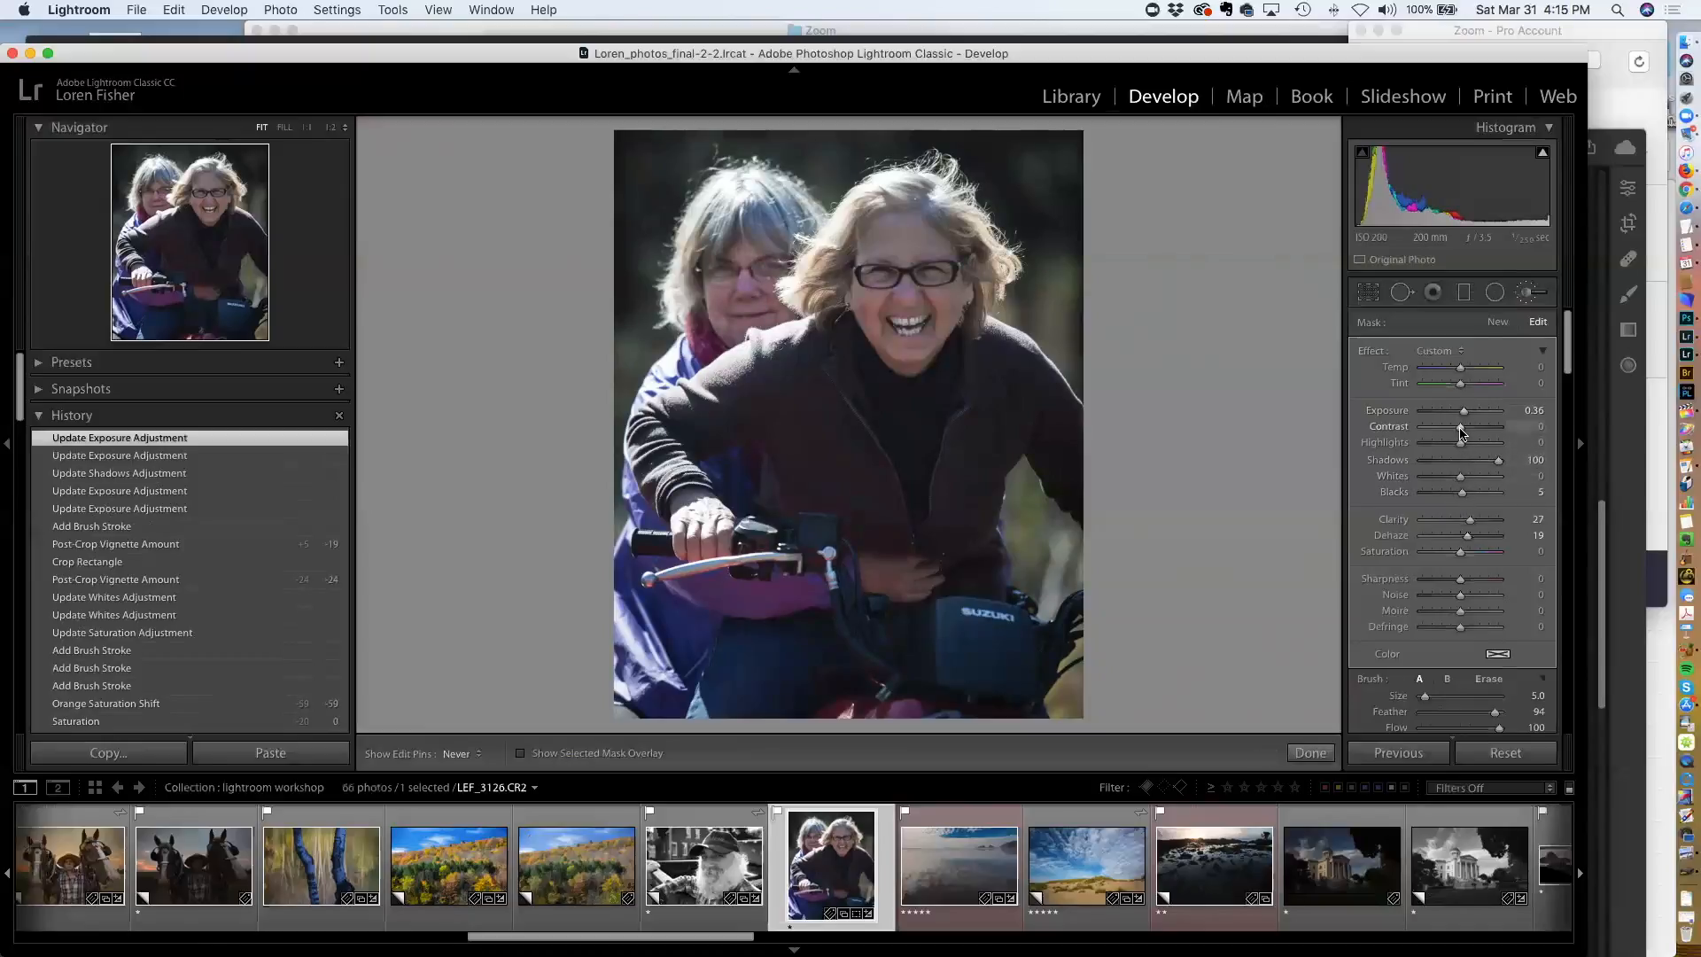
{"action": "left_click_drag", "start_coordinate": [1462, 428], "coordinate": [1466, 414]}
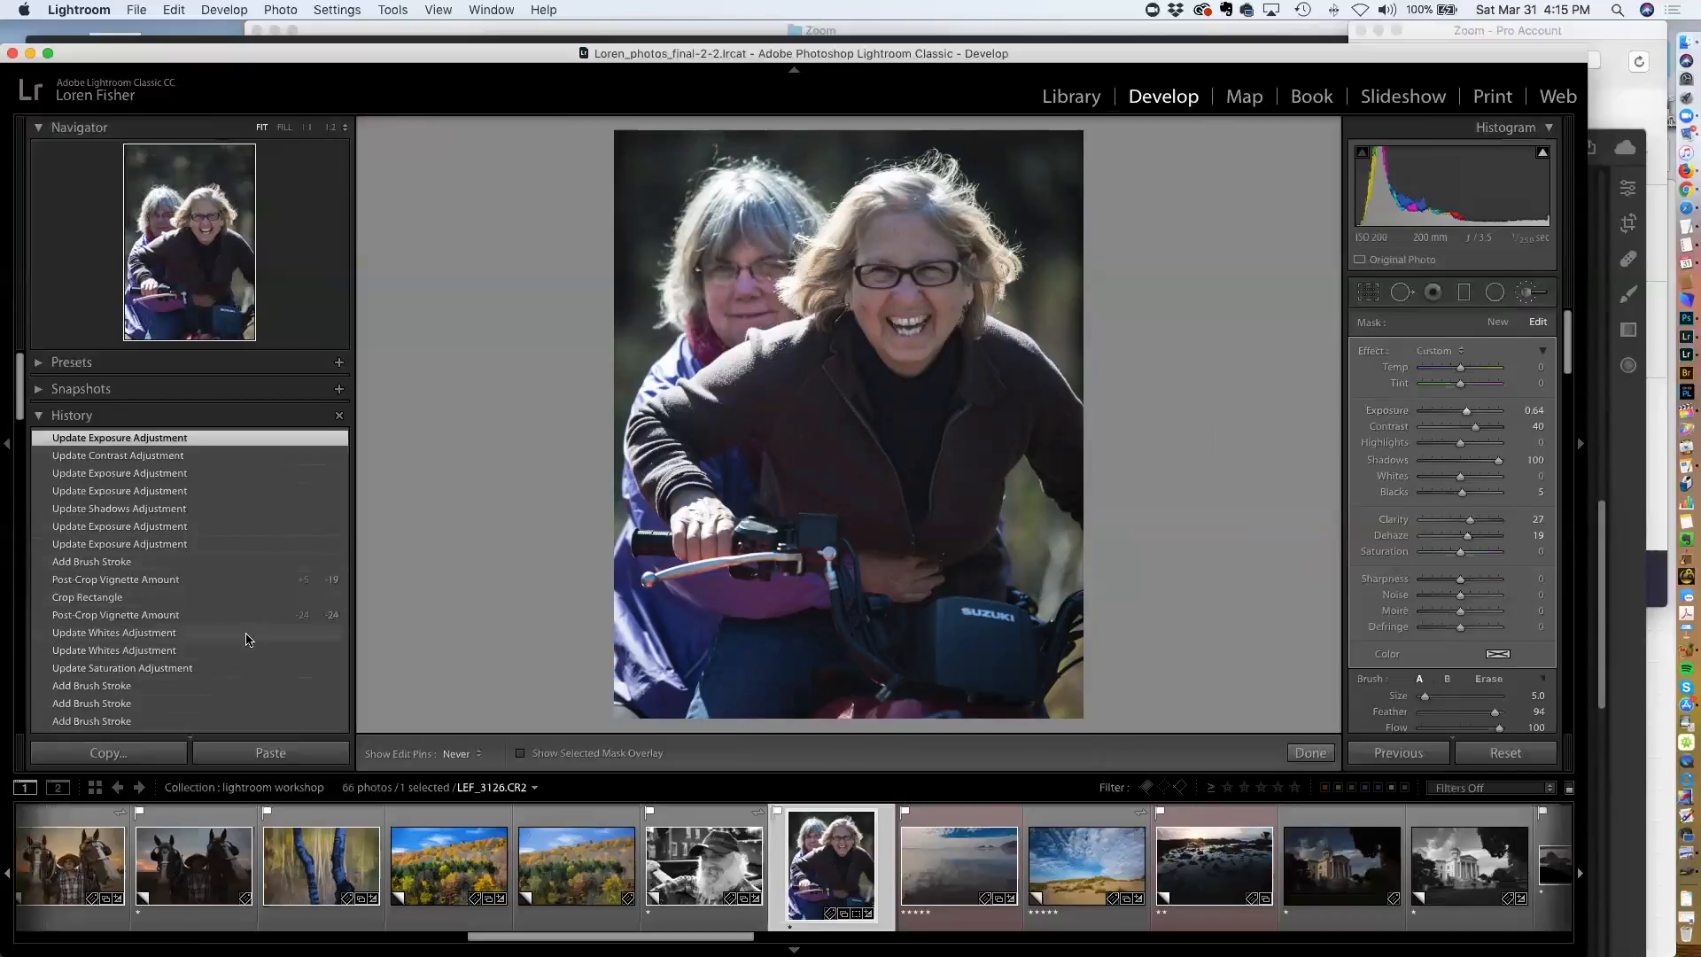
Compare an earlier history state with the latest brush edit by stepping back and forward in History
{"action": "scroll", "coordinate": [230, 651], "scroll_direction": "down", "scroll_amount": 5}
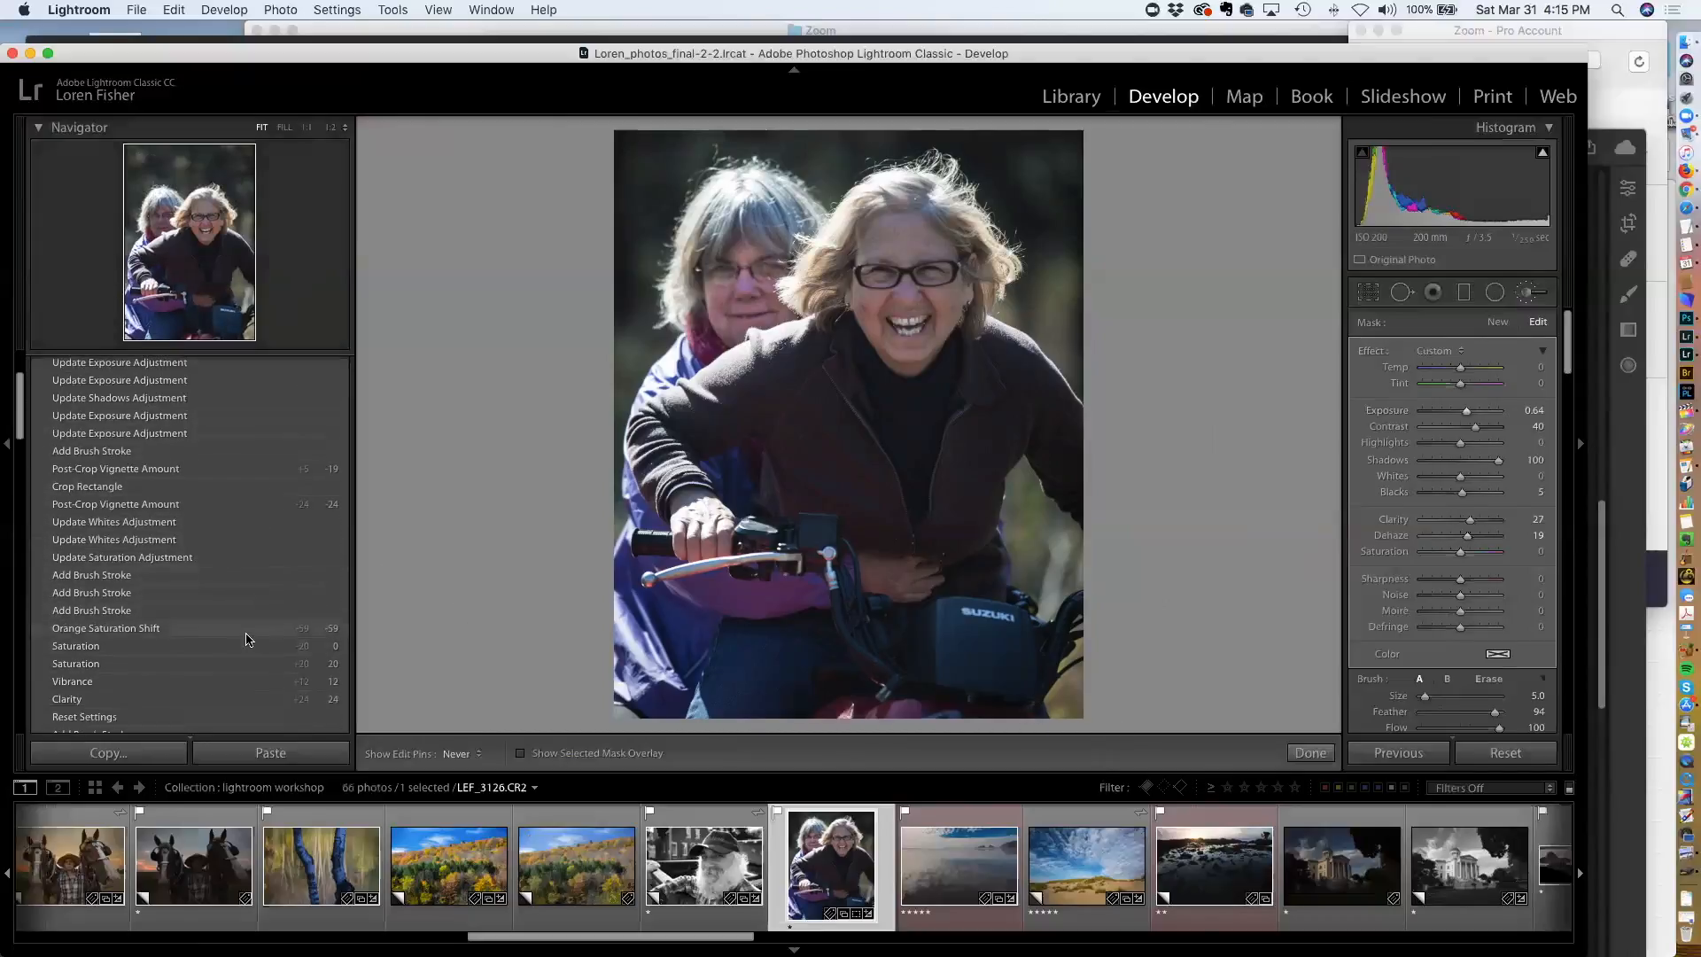
{"action": "left_click", "coordinate": [164, 719]}
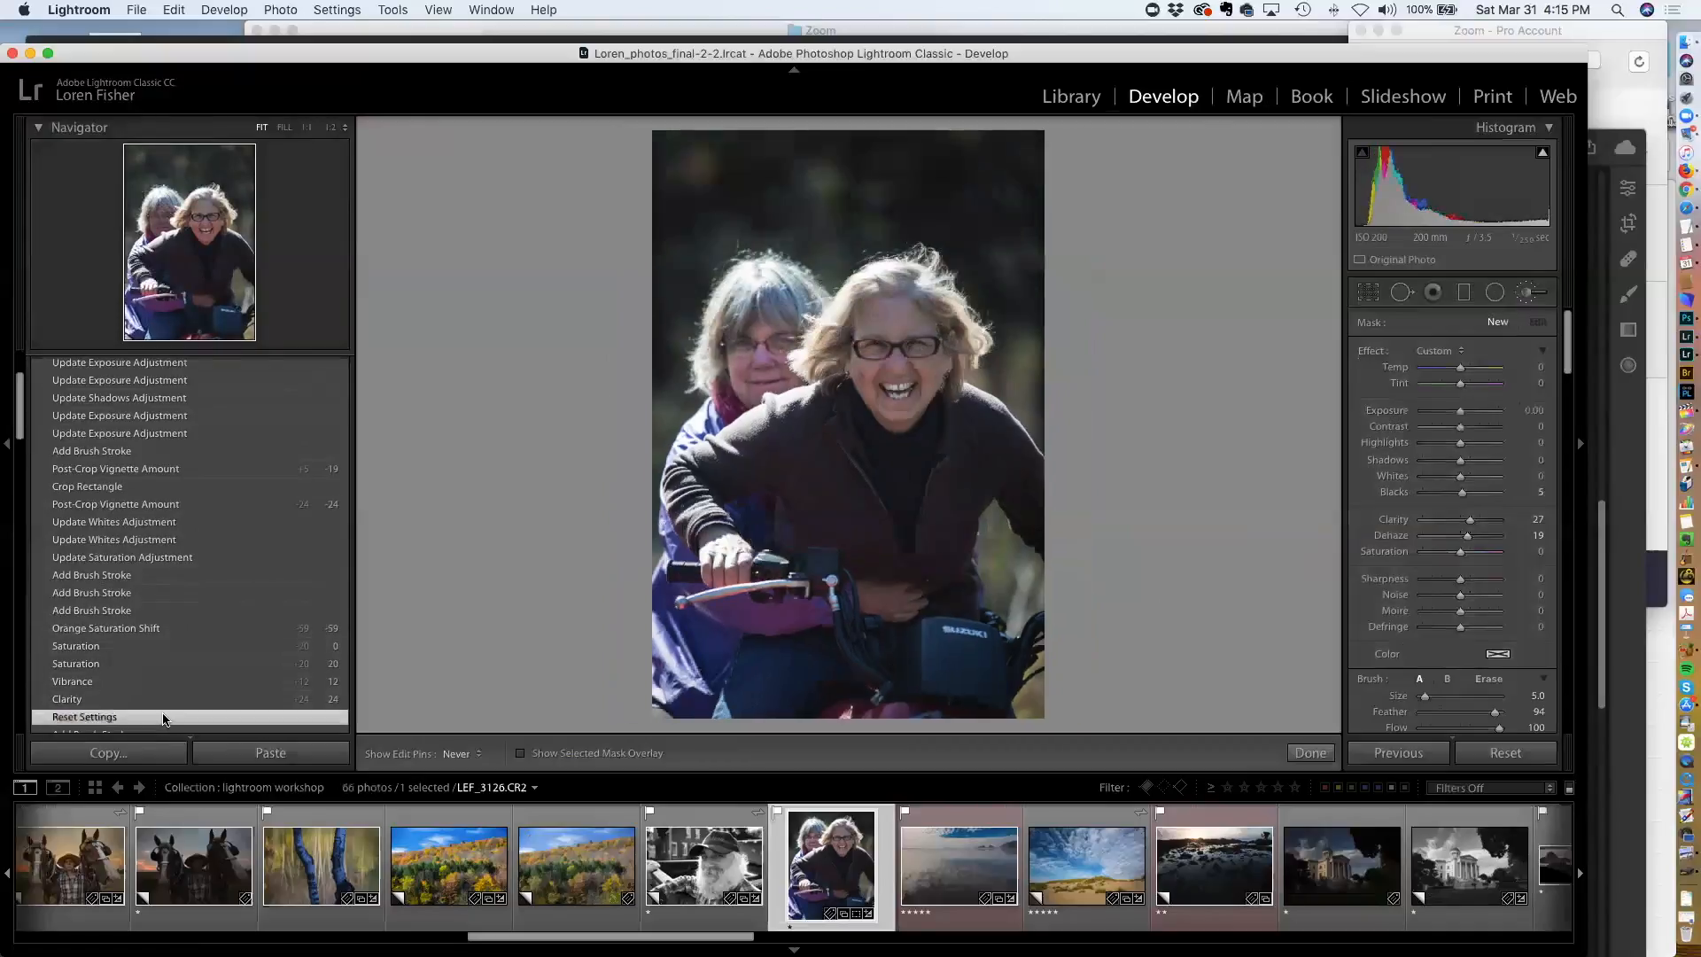
{"action": "scroll", "coordinate": [217, 520], "scroll_direction": "up", "scroll_amount": 2}
{"action": "scroll", "coordinate": [204, 496], "scroll_direction": "up", "scroll_amount": 2}
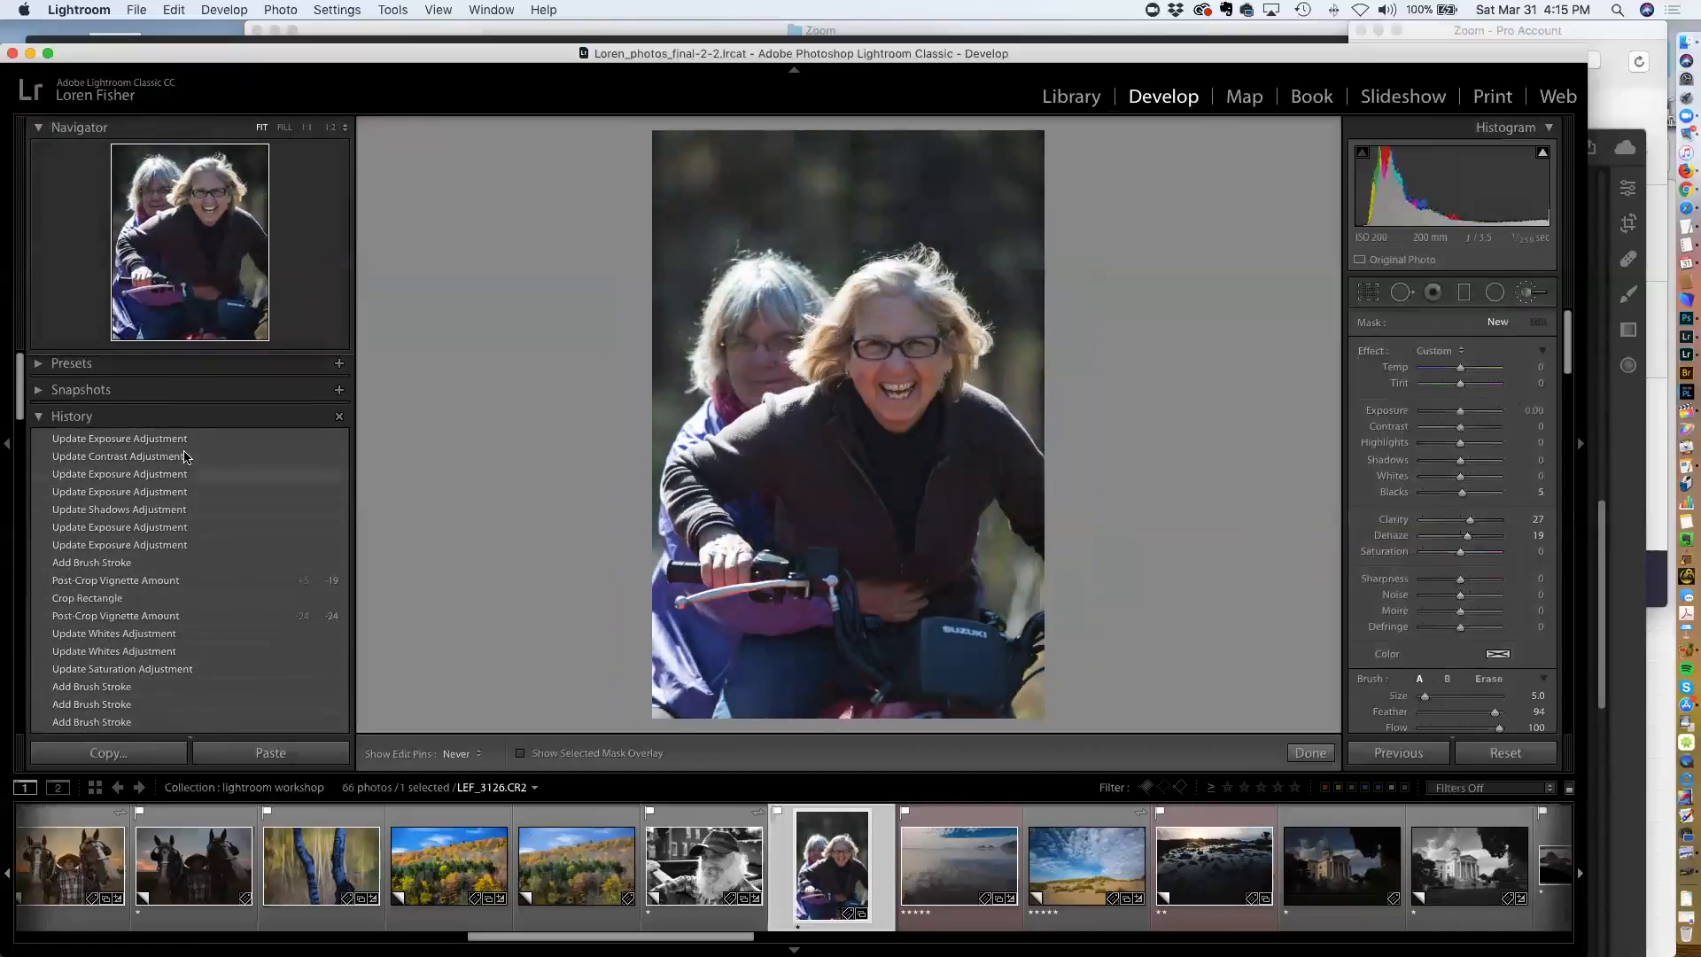
{"action": "left_click", "coordinate": [184, 439]}
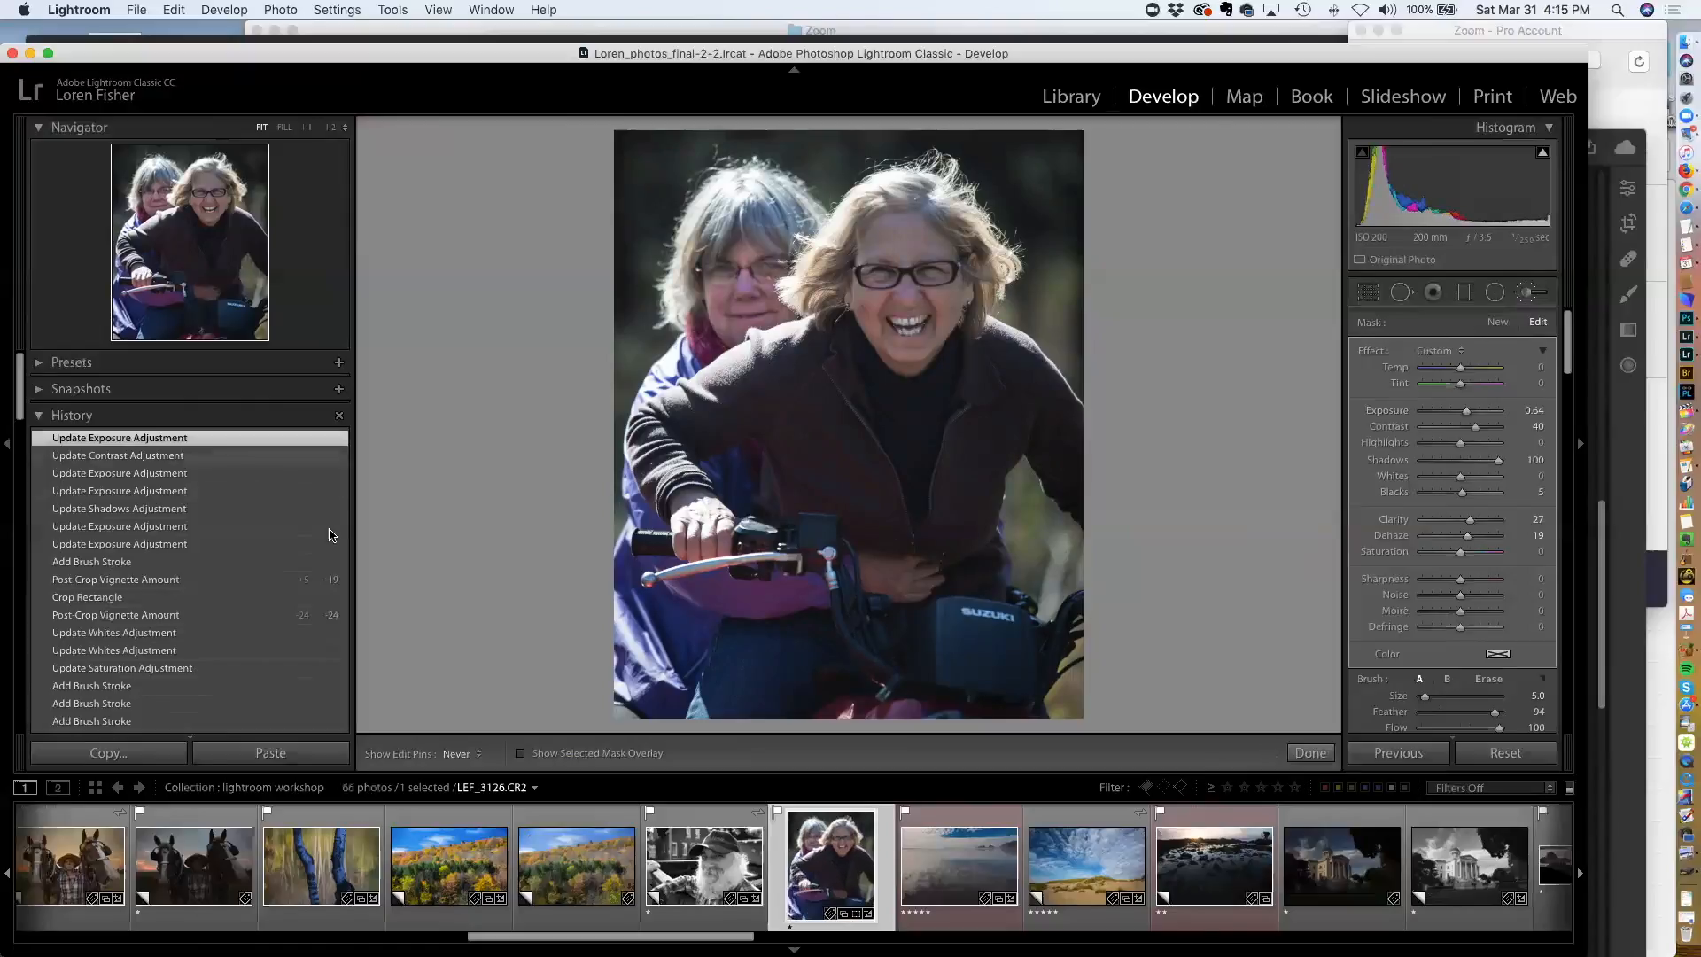
Open the photo of the man in the red tuk-tuk from the filmstrip and reset all its settings
{"action": "scroll", "coordinate": [739, 847], "scroll_direction": "right", "scroll_amount": 6}
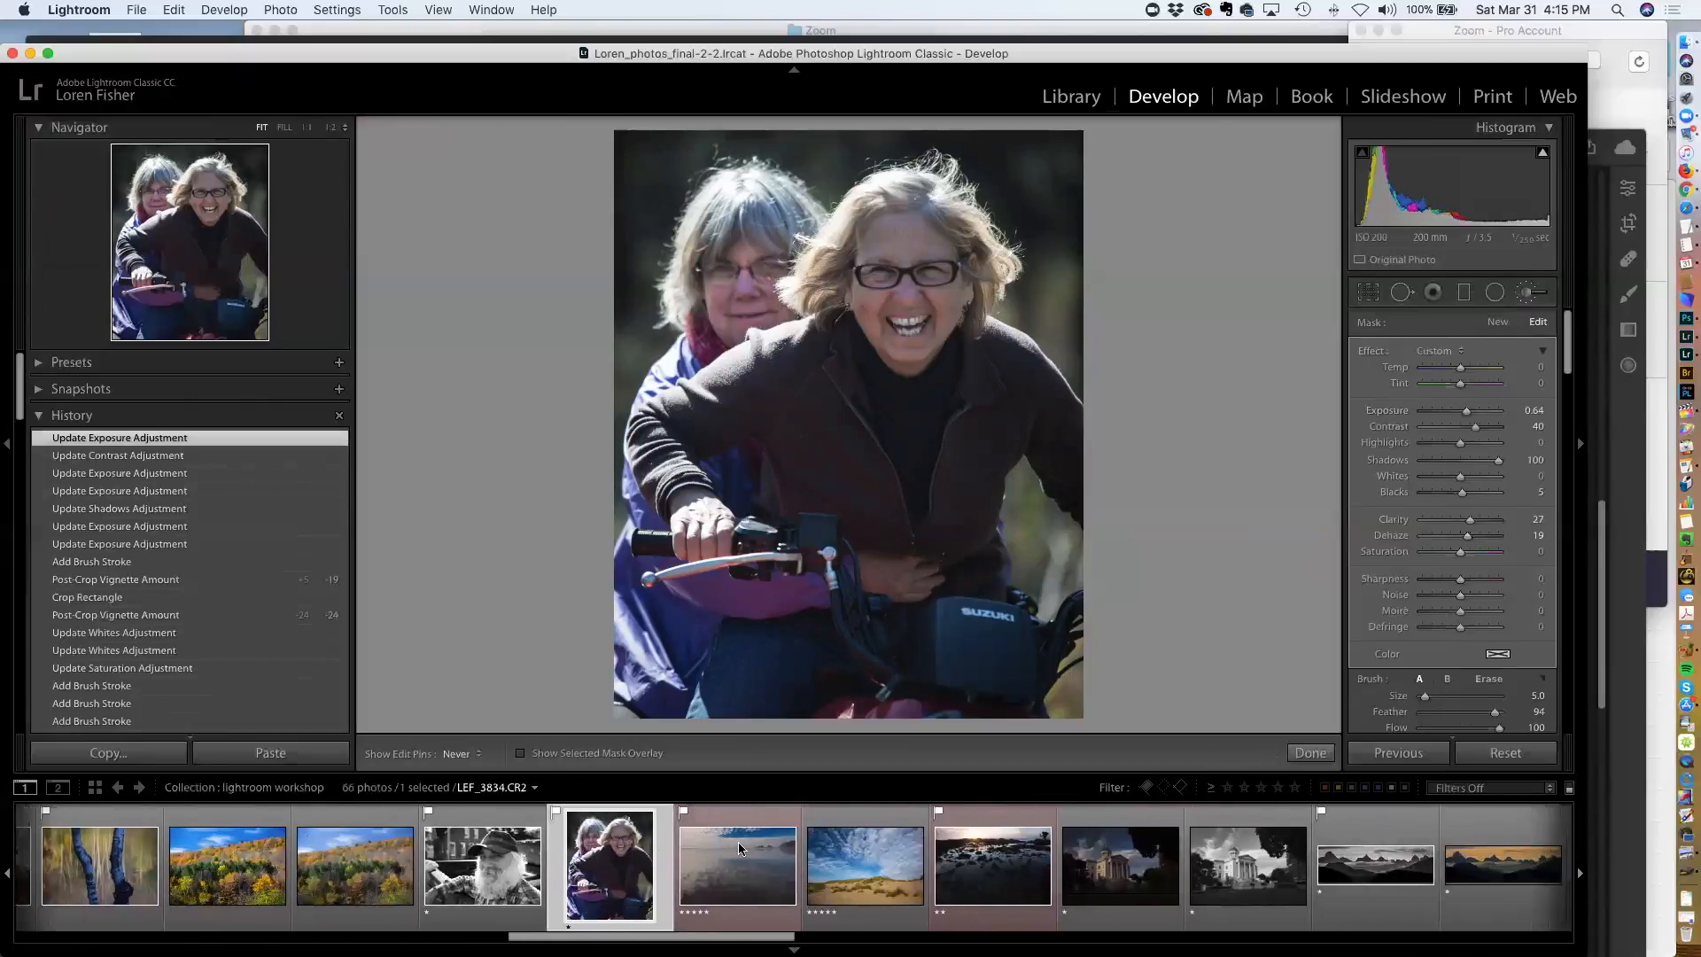
{"action": "scroll", "coordinate": [740, 847], "scroll_direction": "right", "scroll_amount": 15}
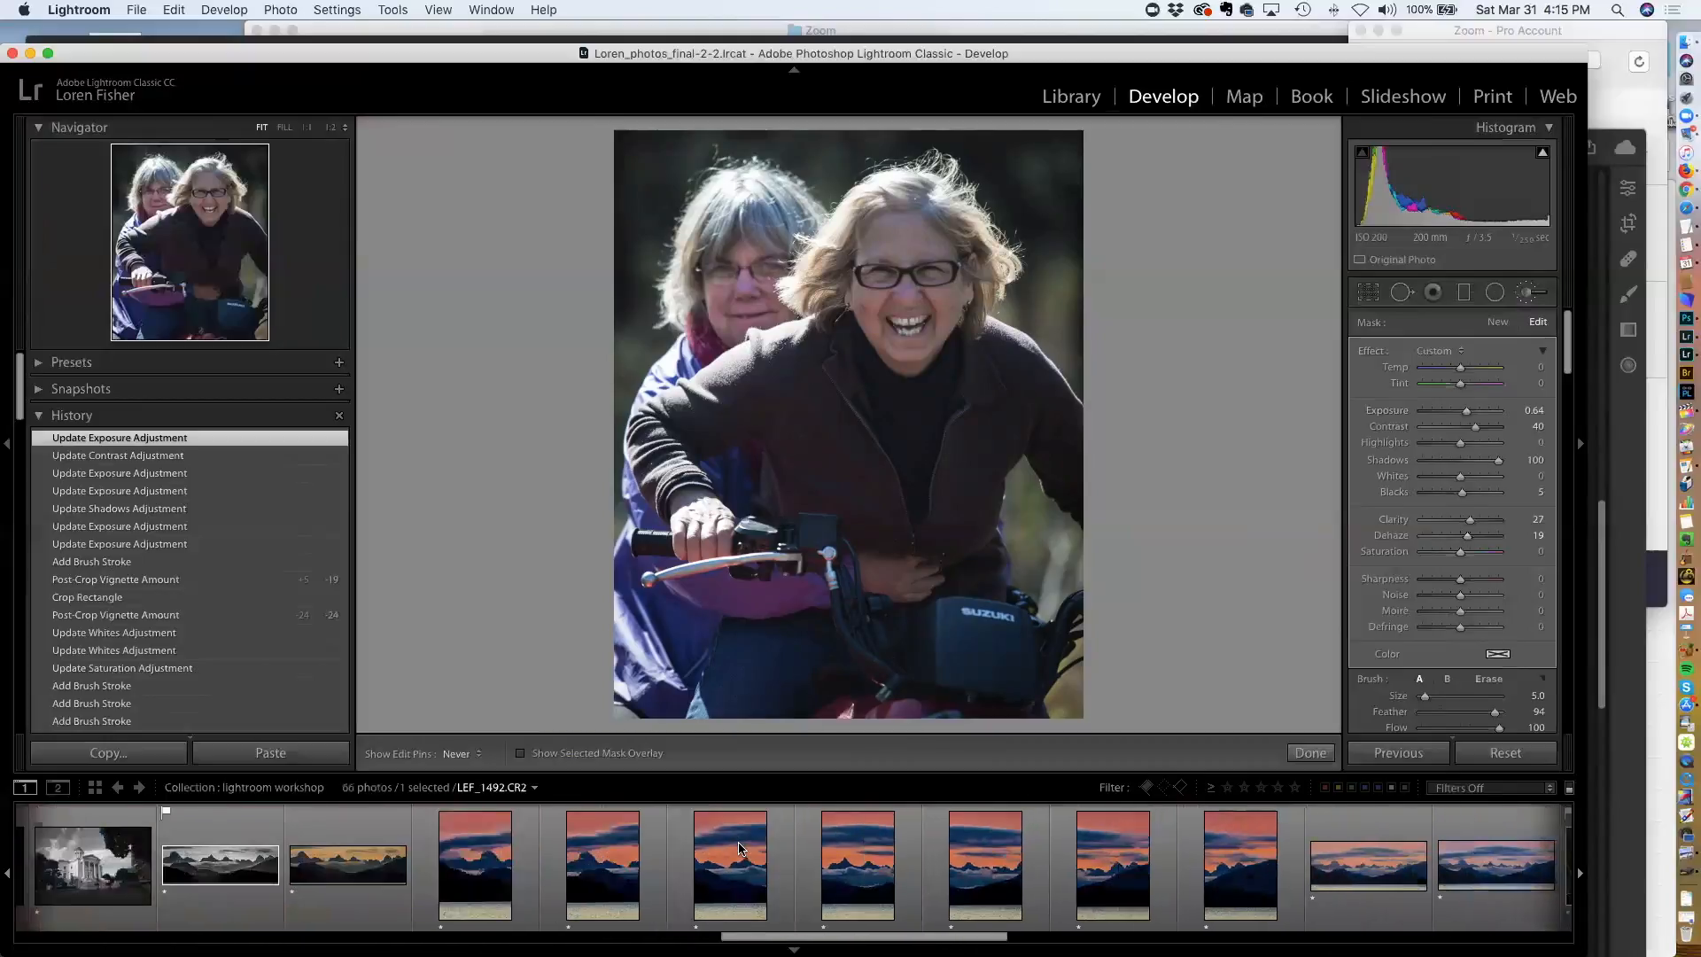
{"action": "scroll", "coordinate": [738, 846], "scroll_direction": "right", "scroll_amount": 15}
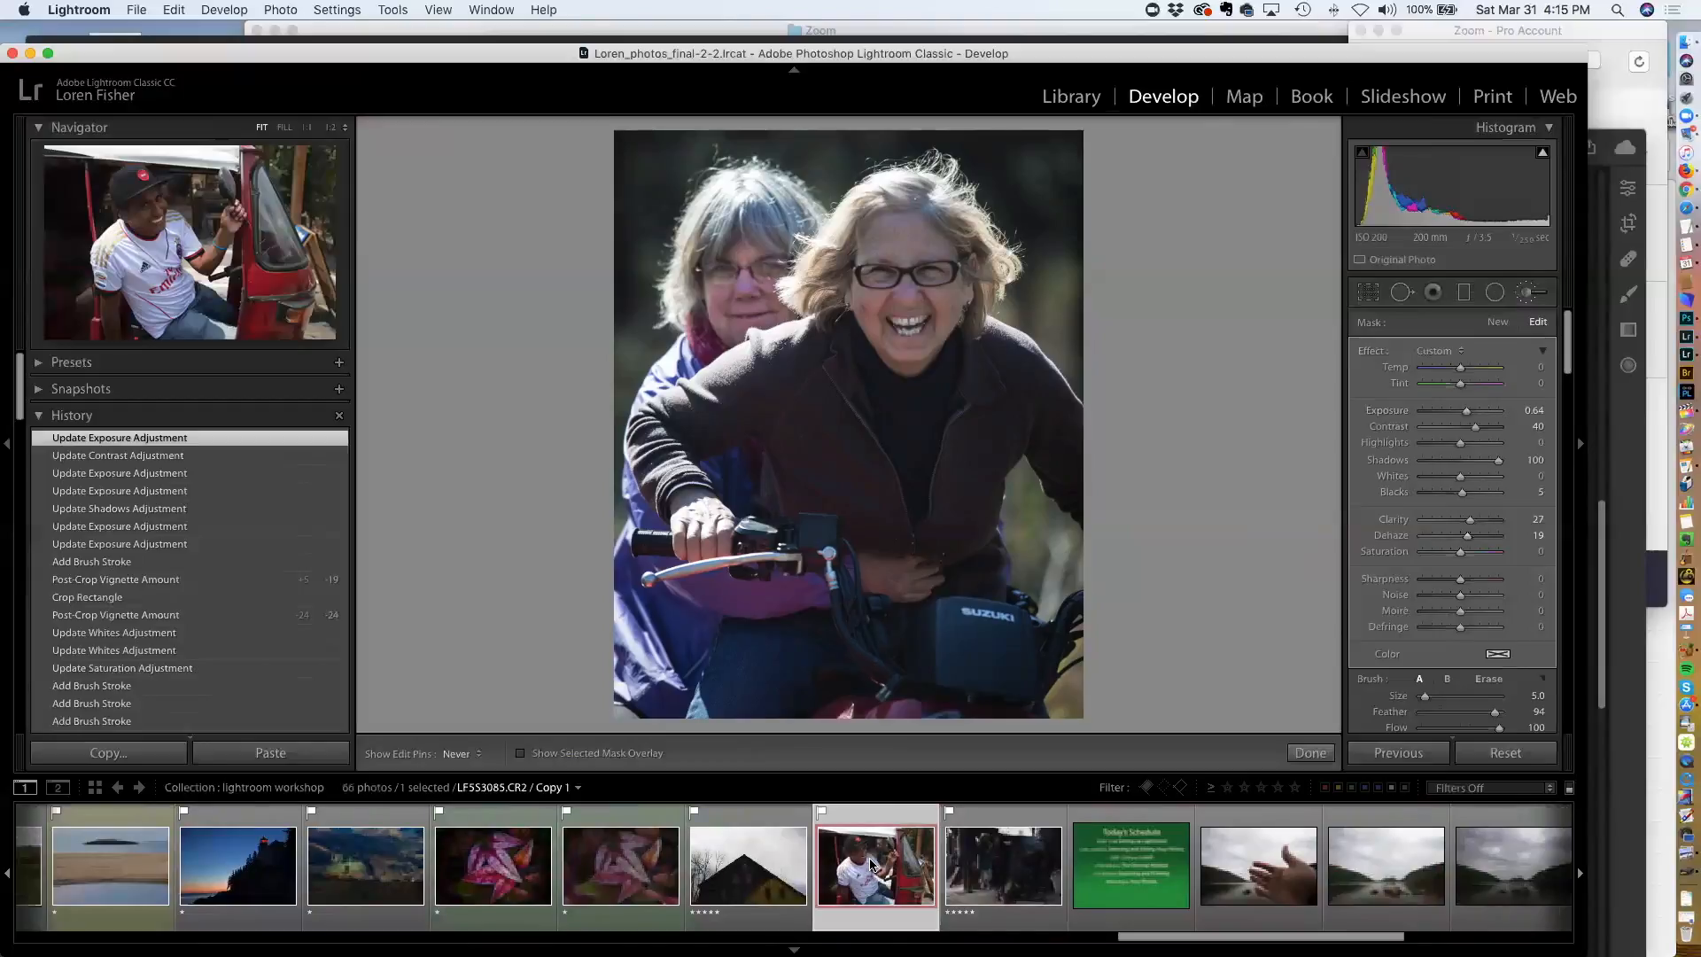
{"action": "left_click", "coordinate": [865, 861]}
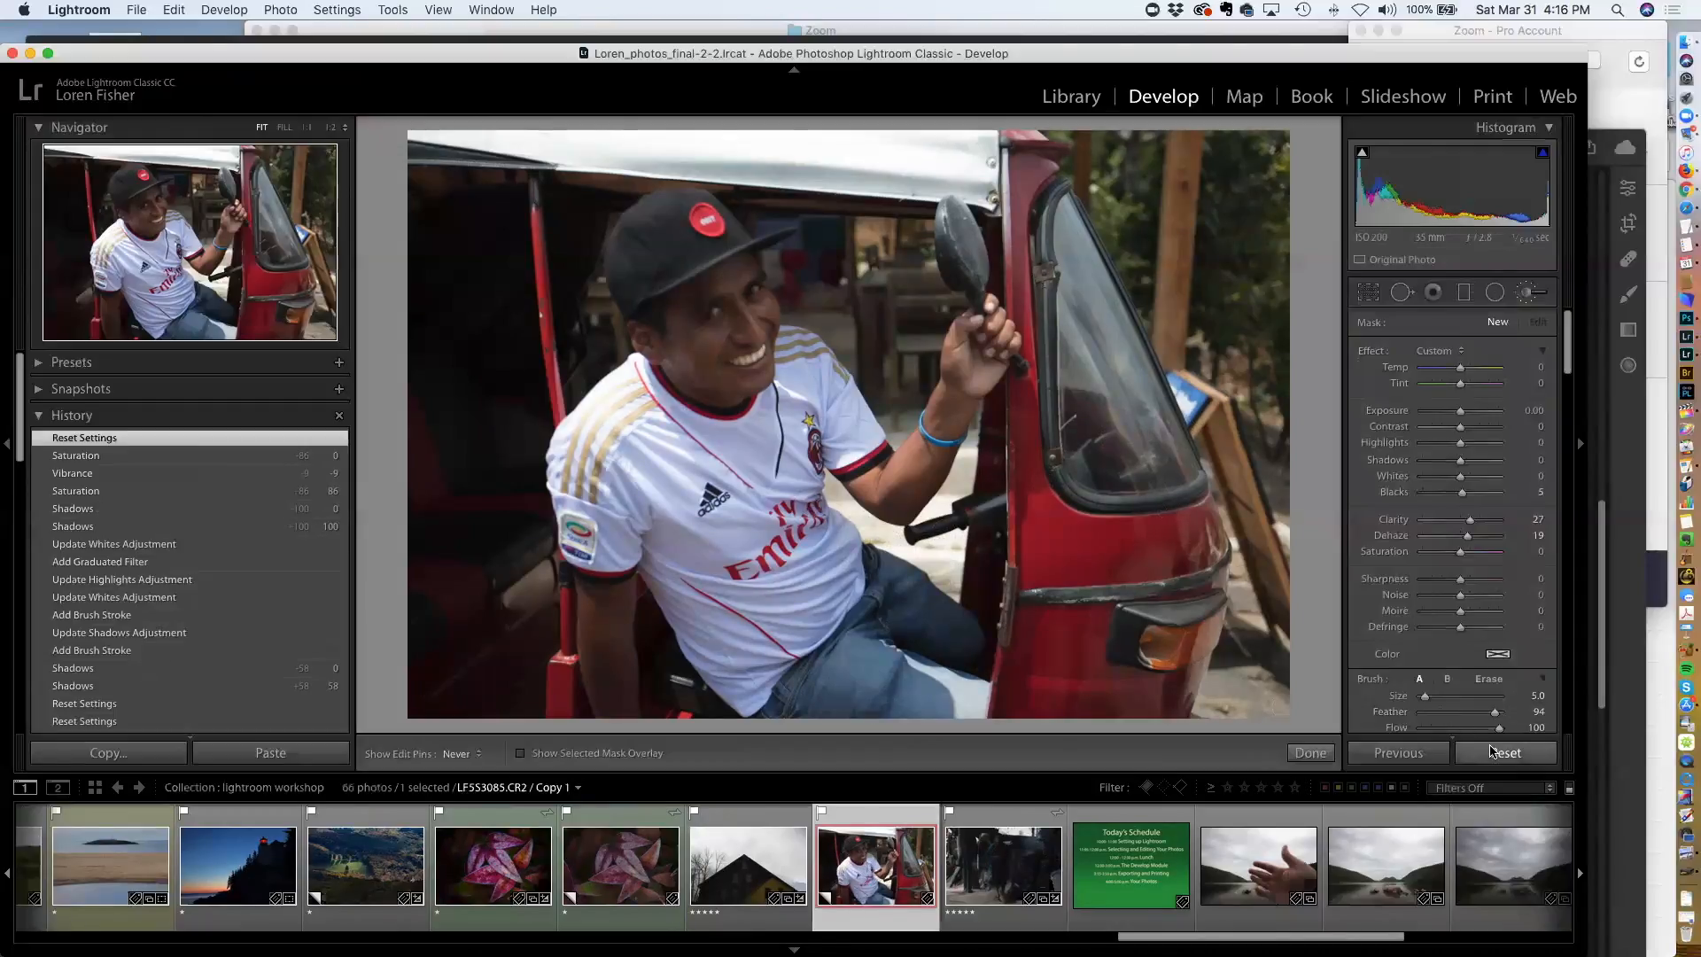
{"action": "key", "text": "super+shift+r"}
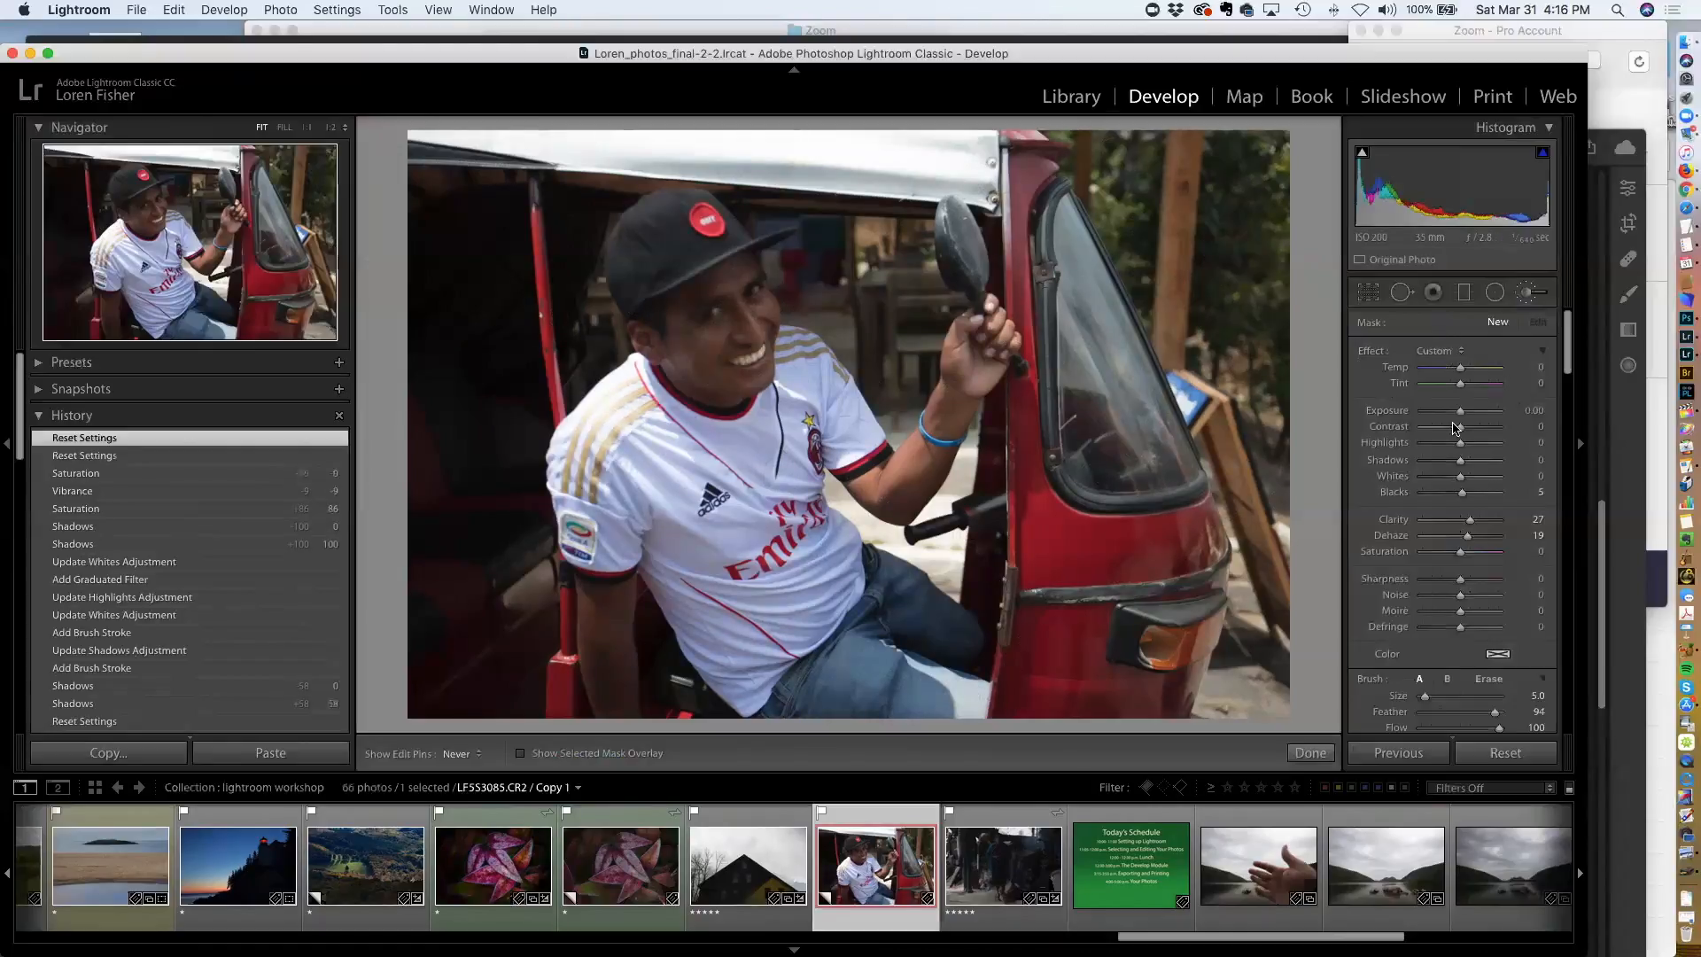
Set Clarity to +27 and Vibrance to +16, and reset a Saturation change back to 0
{"action": "scroll", "coordinate": [1452, 588], "scroll_direction": "up", "scroll_amount": 1}
{"action": "scroll", "coordinate": [1457, 589], "scroll_direction": "down", "scroll_amount": 1}
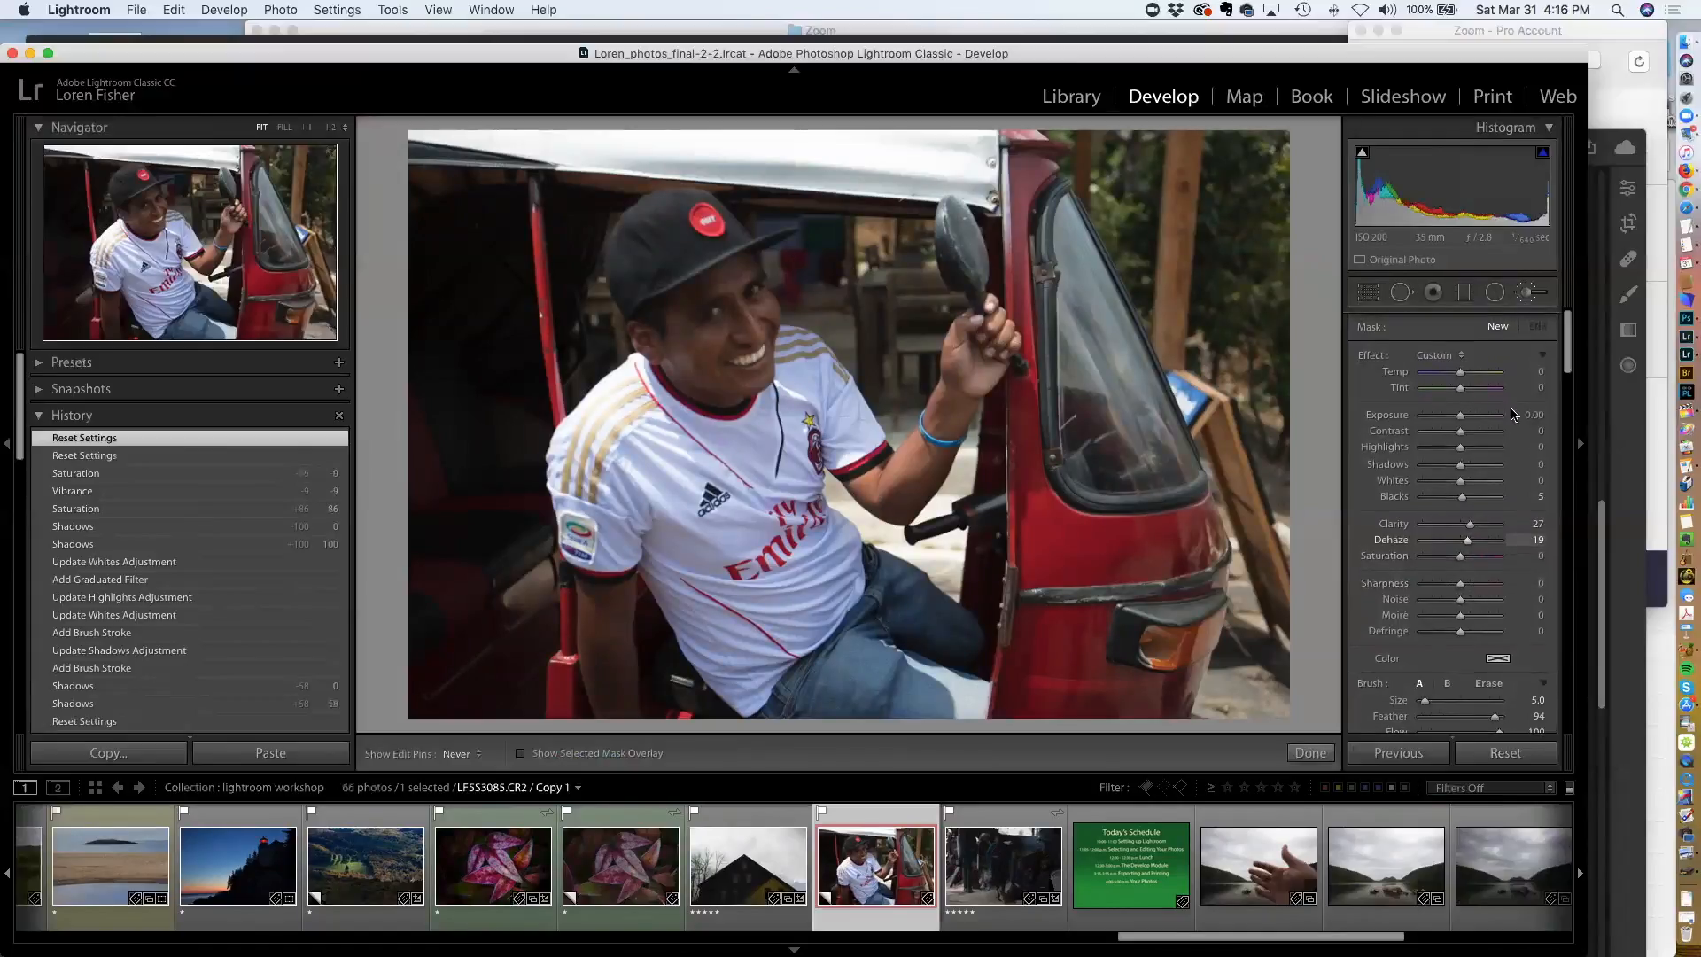
{"action": "key", "text": "k"}
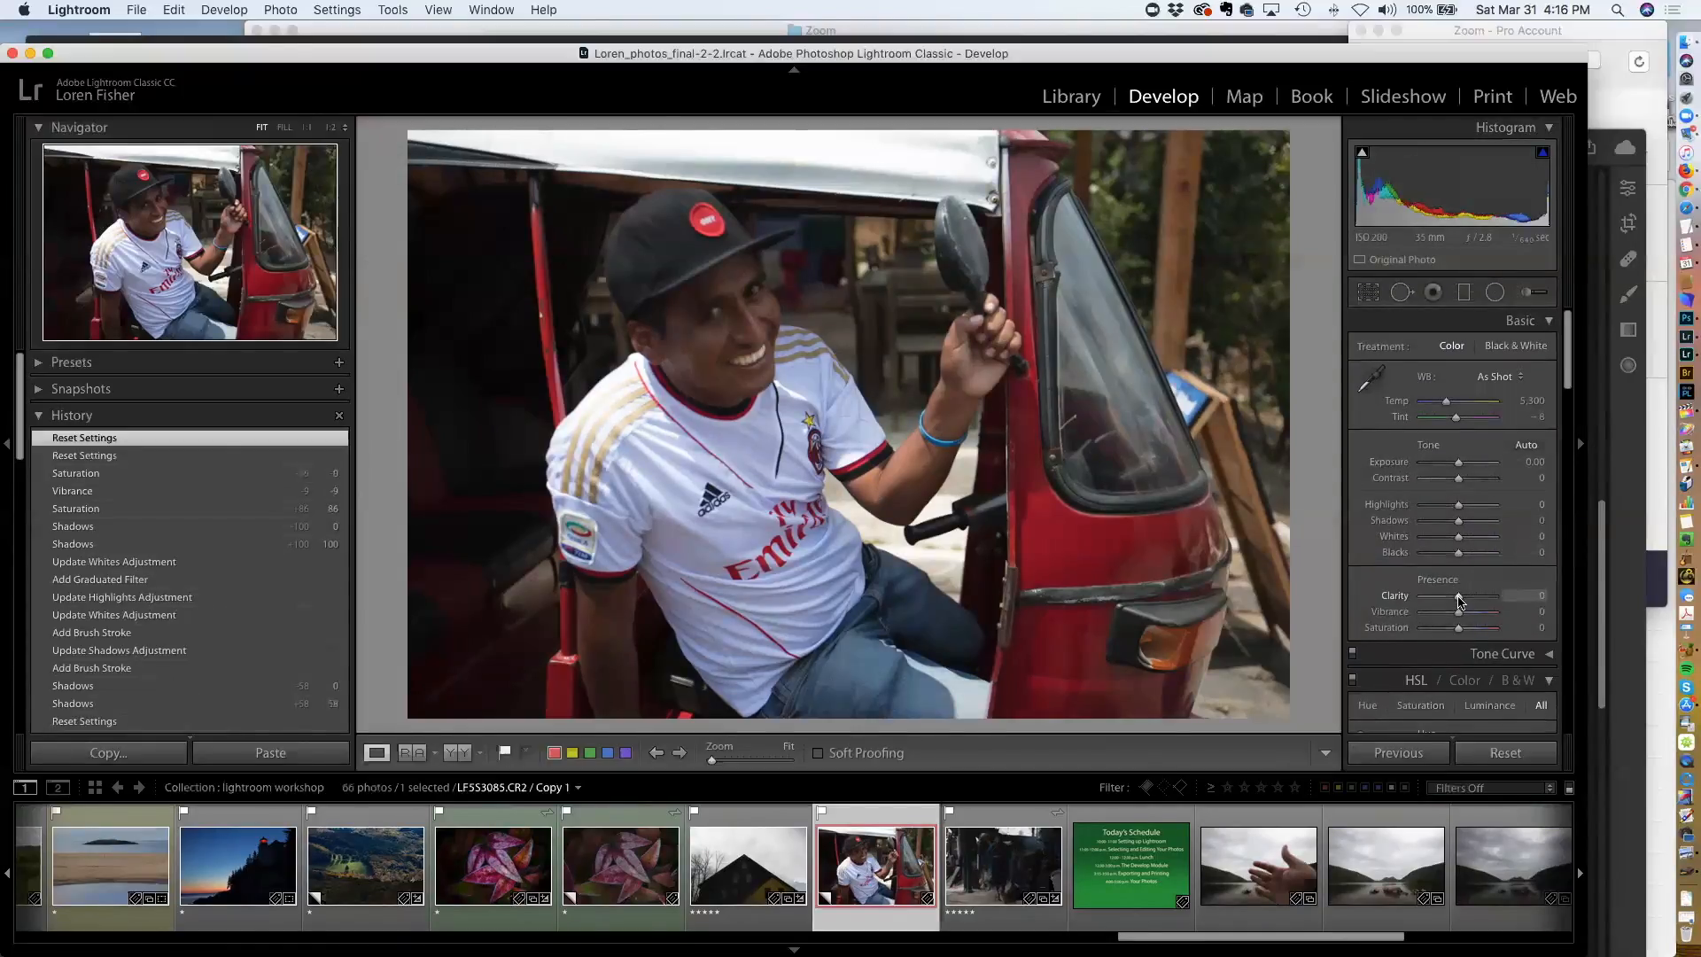
{"action": "left_click_drag", "start_coordinate": [1459, 601], "coordinate": [1468, 602]}
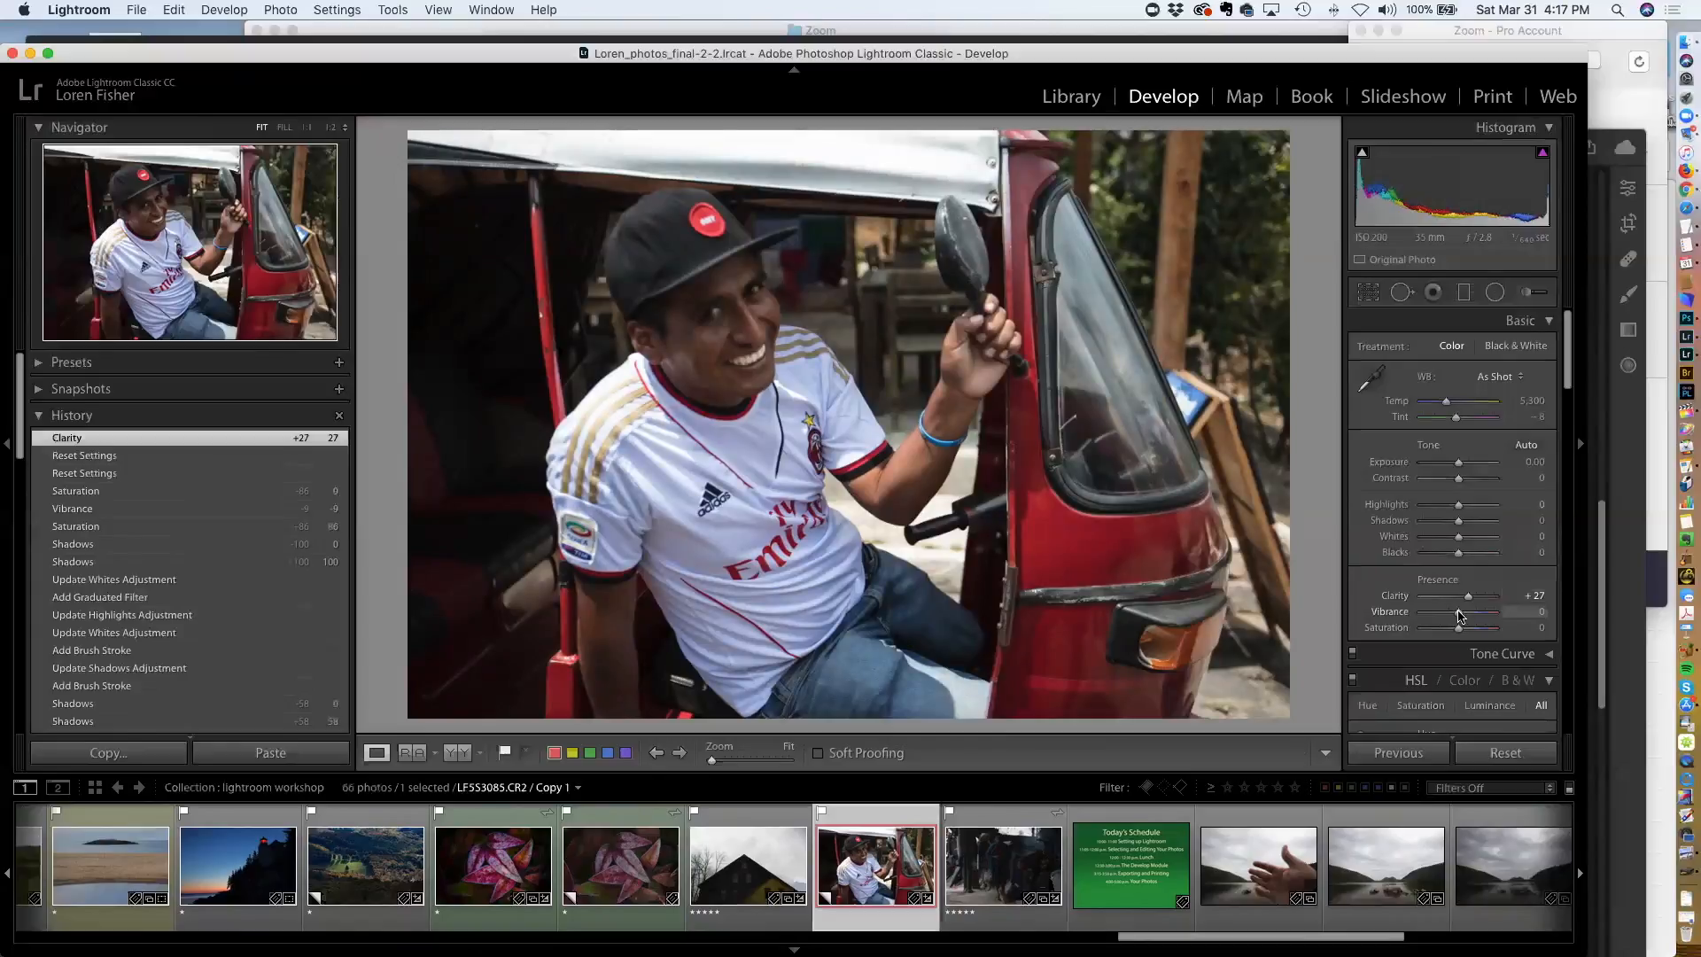
{"action": "left_click_drag", "start_coordinate": [1459, 610], "coordinate": [1464, 613]}
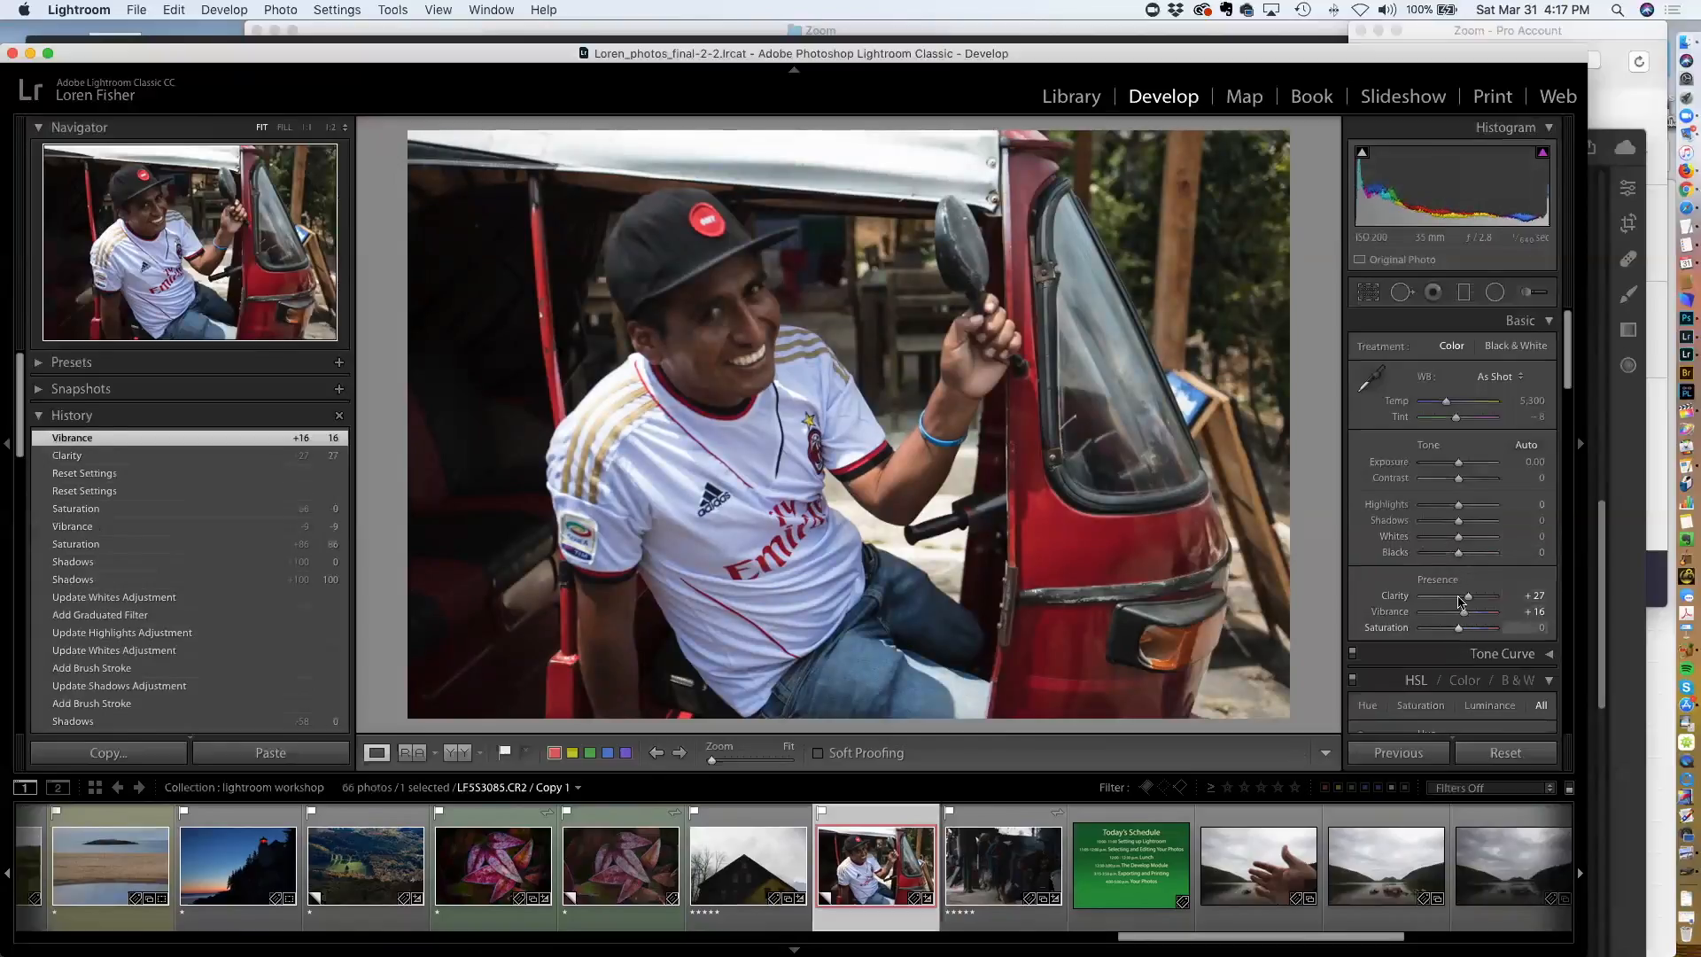
{"action": "left_click_drag", "start_coordinate": [1459, 631], "coordinate": [1468, 632]}
{"action": "double_click", "coordinate": [1395, 629]}
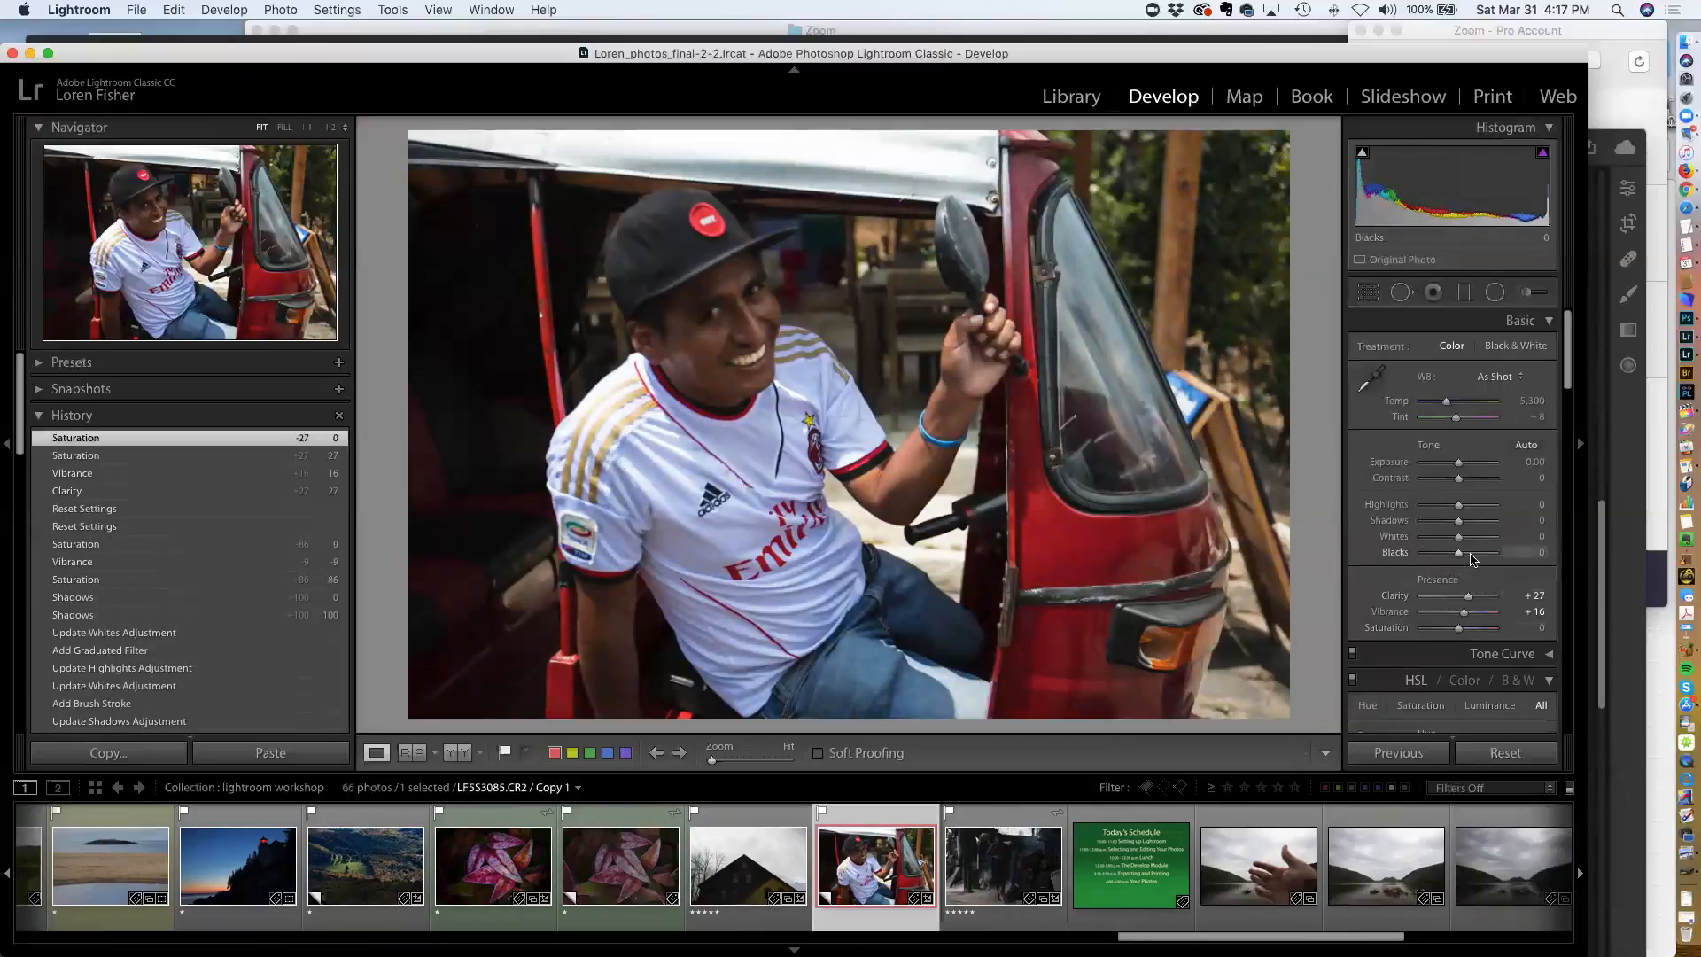
Set Blacks to -36 and Shadows to +75
{"action": "left_click_drag", "start_coordinate": [1459, 555], "coordinate": [1444, 557]}
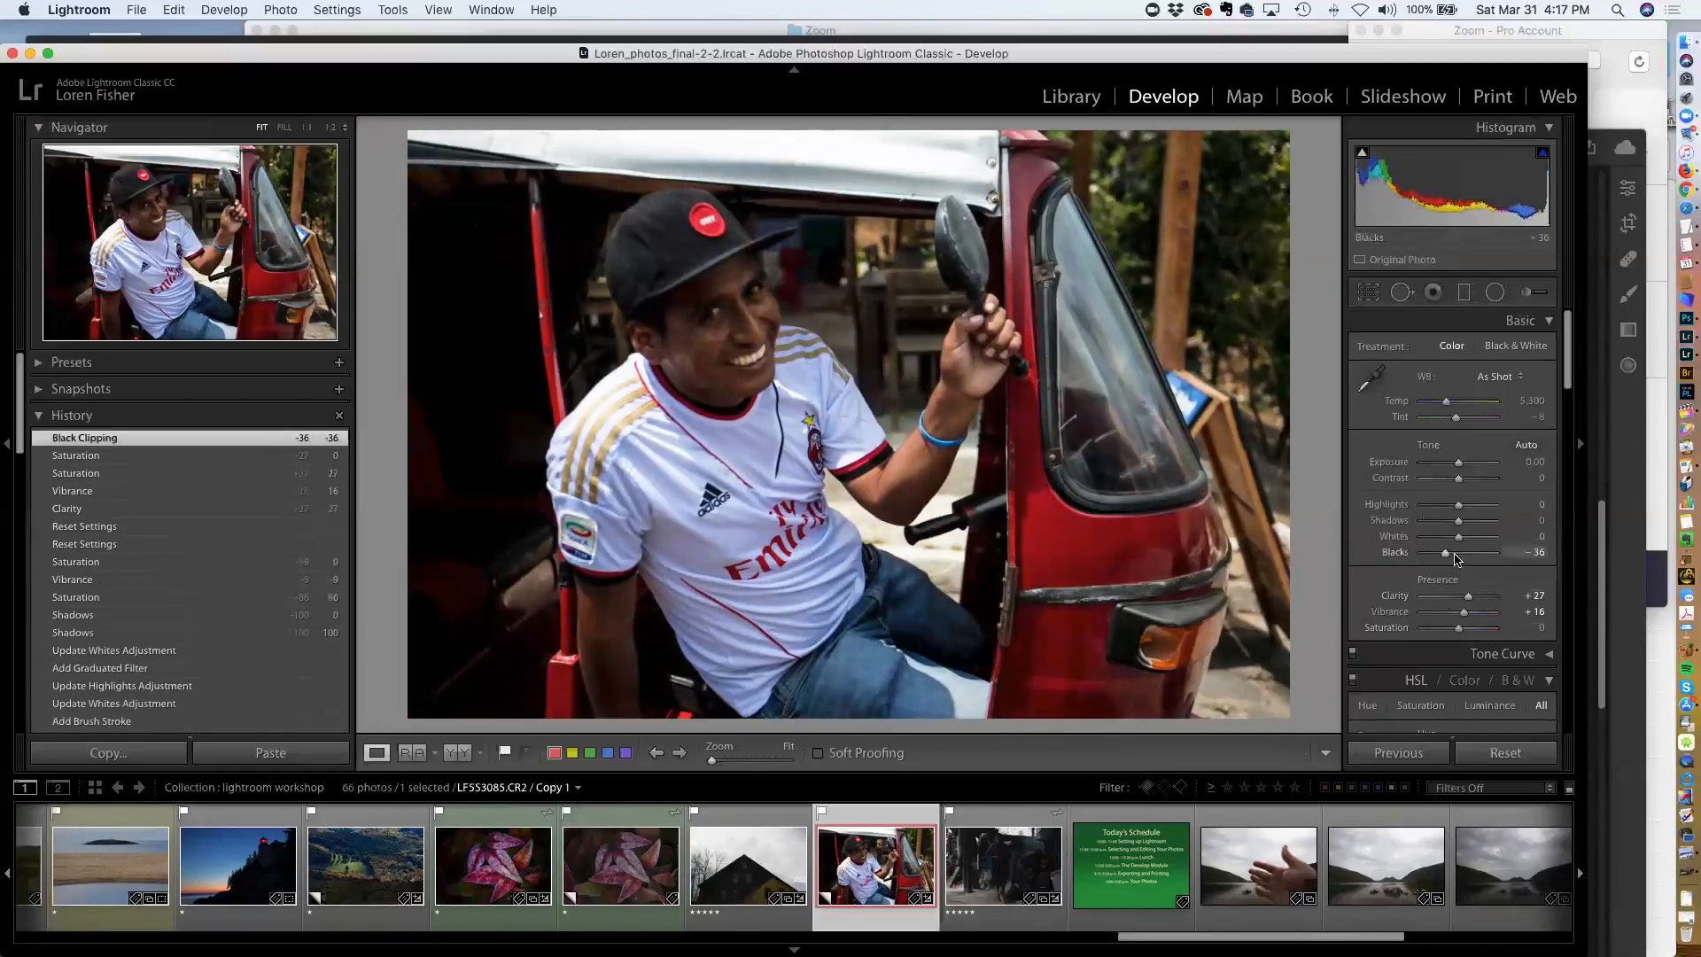
{"action": "left_click_drag", "start_coordinate": [1463, 524], "coordinate": [1481, 526]}
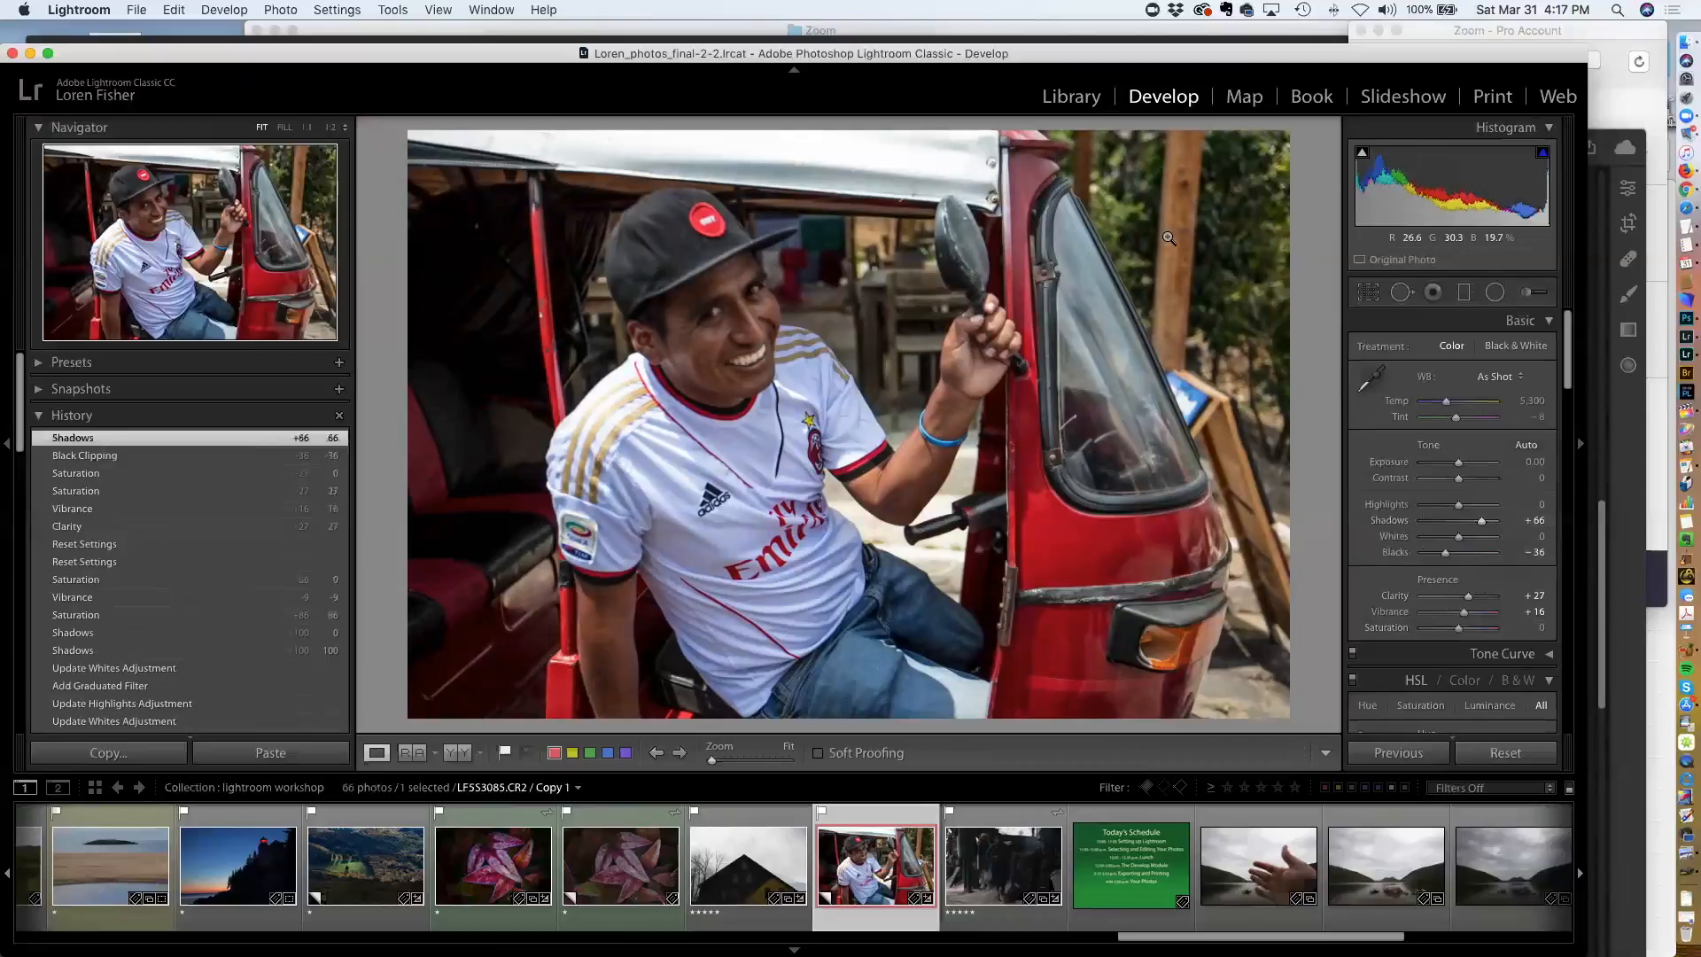
{"action": "left_click_drag", "start_coordinate": [1485, 525], "coordinate": [1488, 525]}
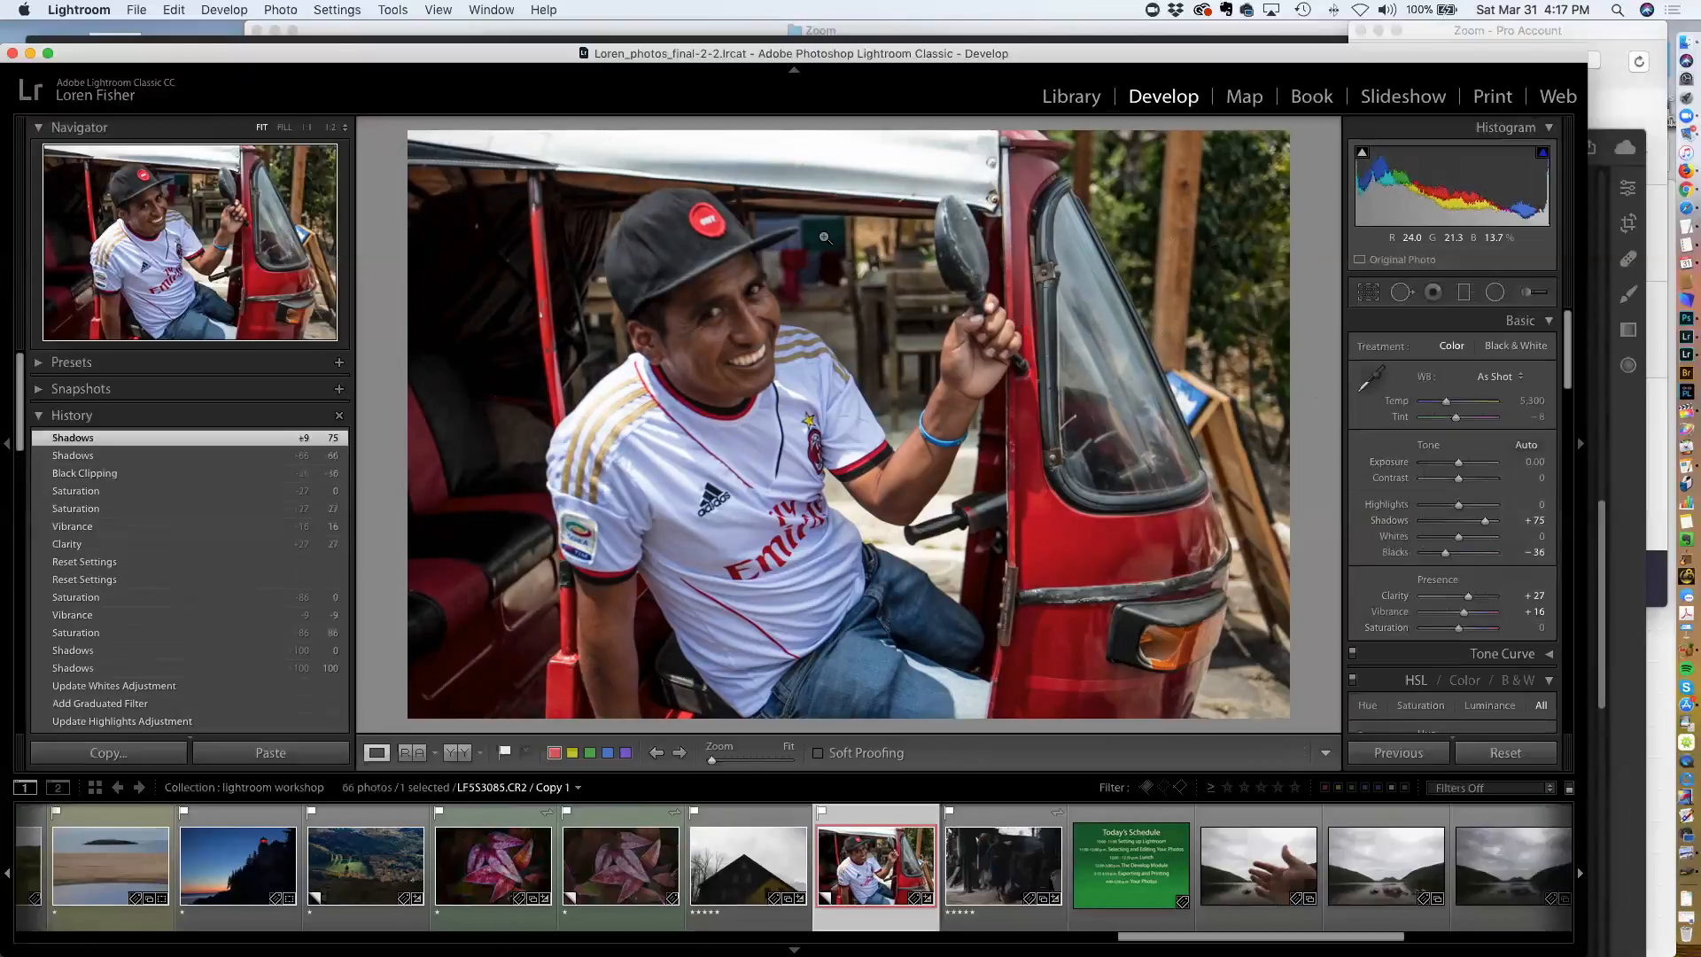
Draw a graduated filter diagonally across the right side of the photo over the tuk-tuk's windscreen
{"action": "left_click", "coordinate": [1464, 295]}
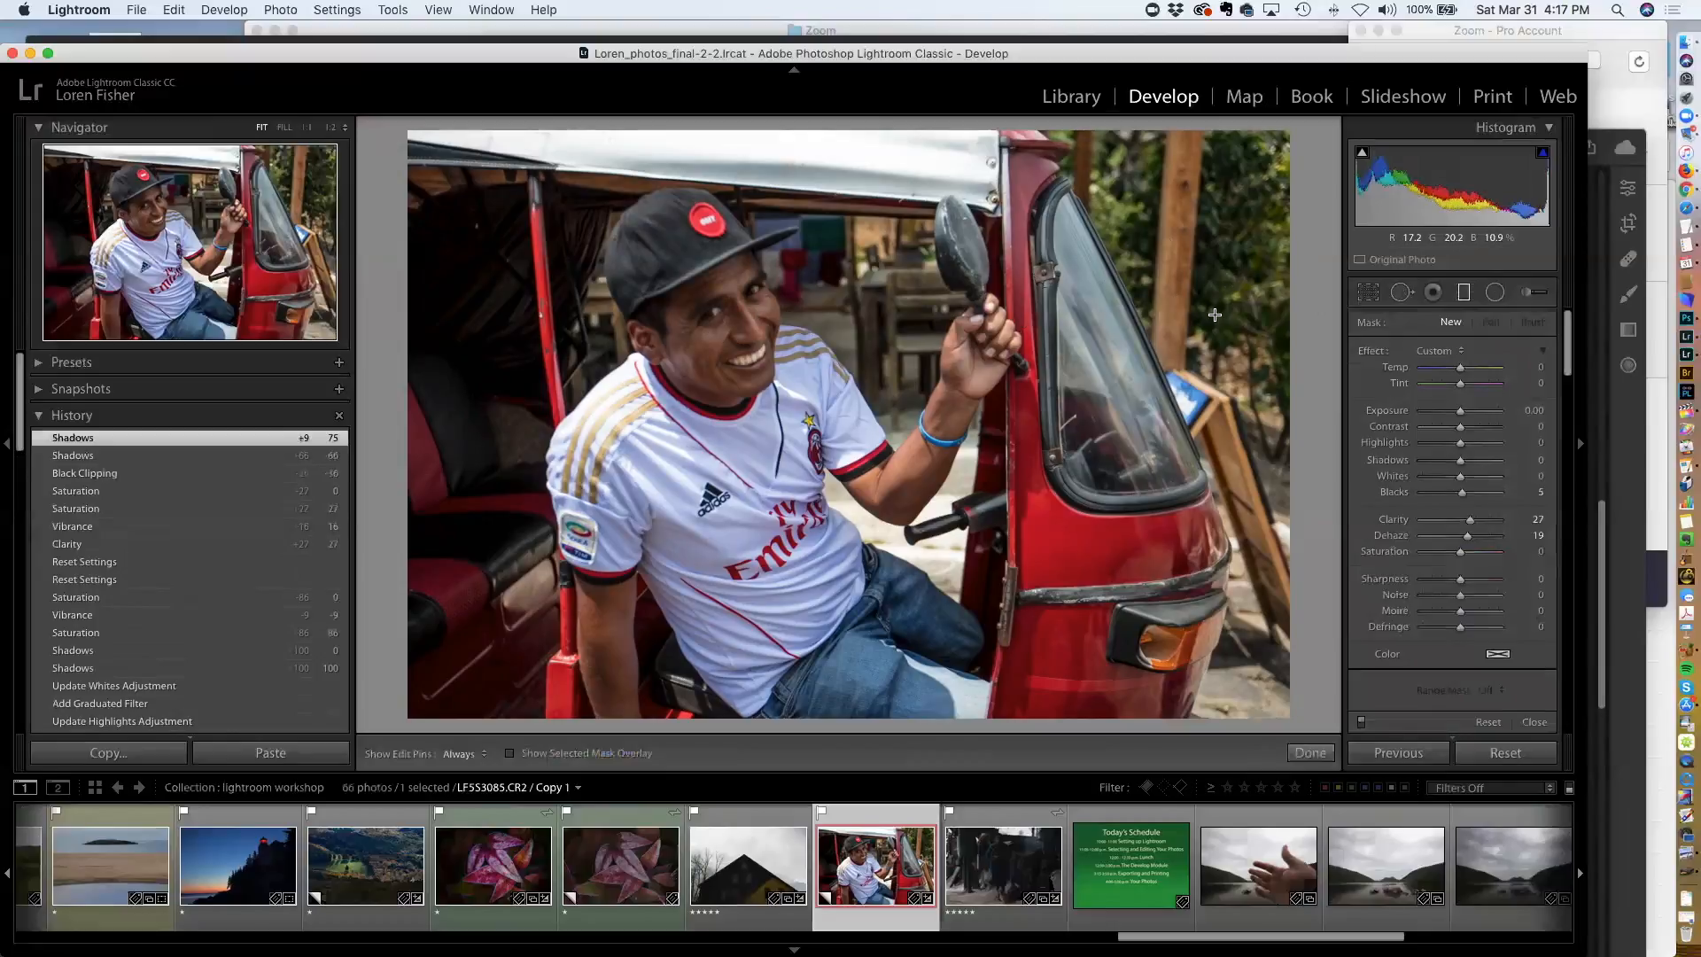
{"action": "left_click_drag", "start_coordinate": [1201, 353], "coordinate": [1112, 396]}
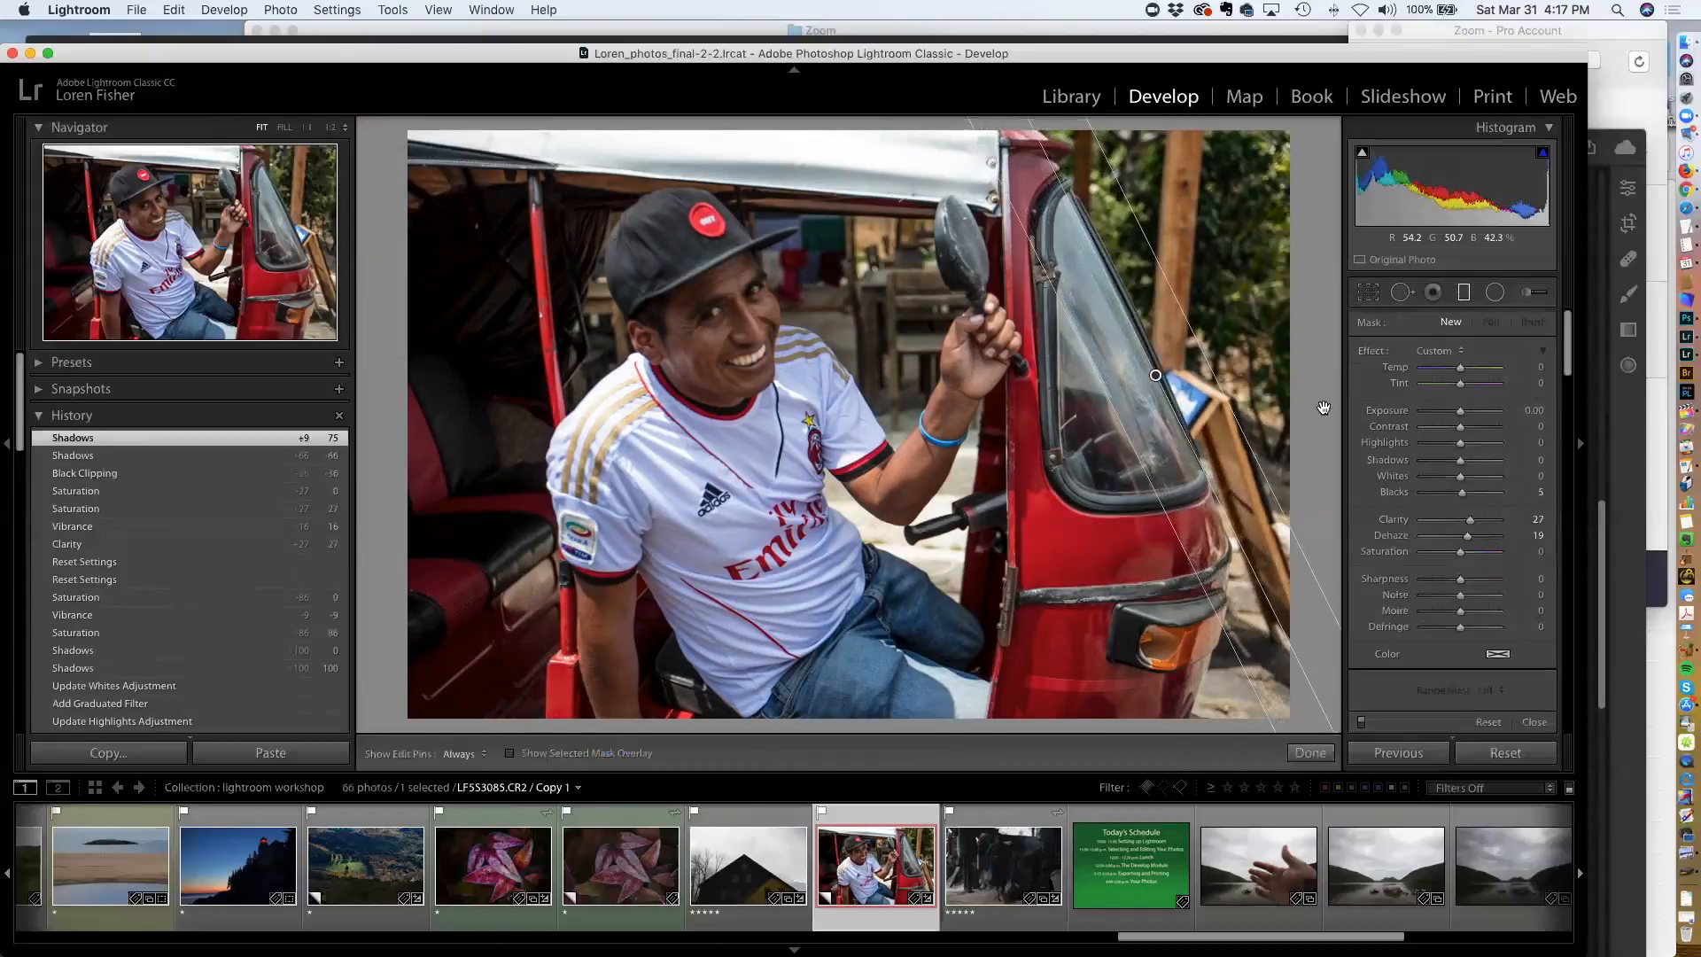
Set the graduated filter's Exposure to -0.64, Clarity to -8 and Dehaze to 23, then close the filter tool
{"action": "left_click_drag", "start_coordinate": [1460, 413], "coordinate": [1454, 413]}
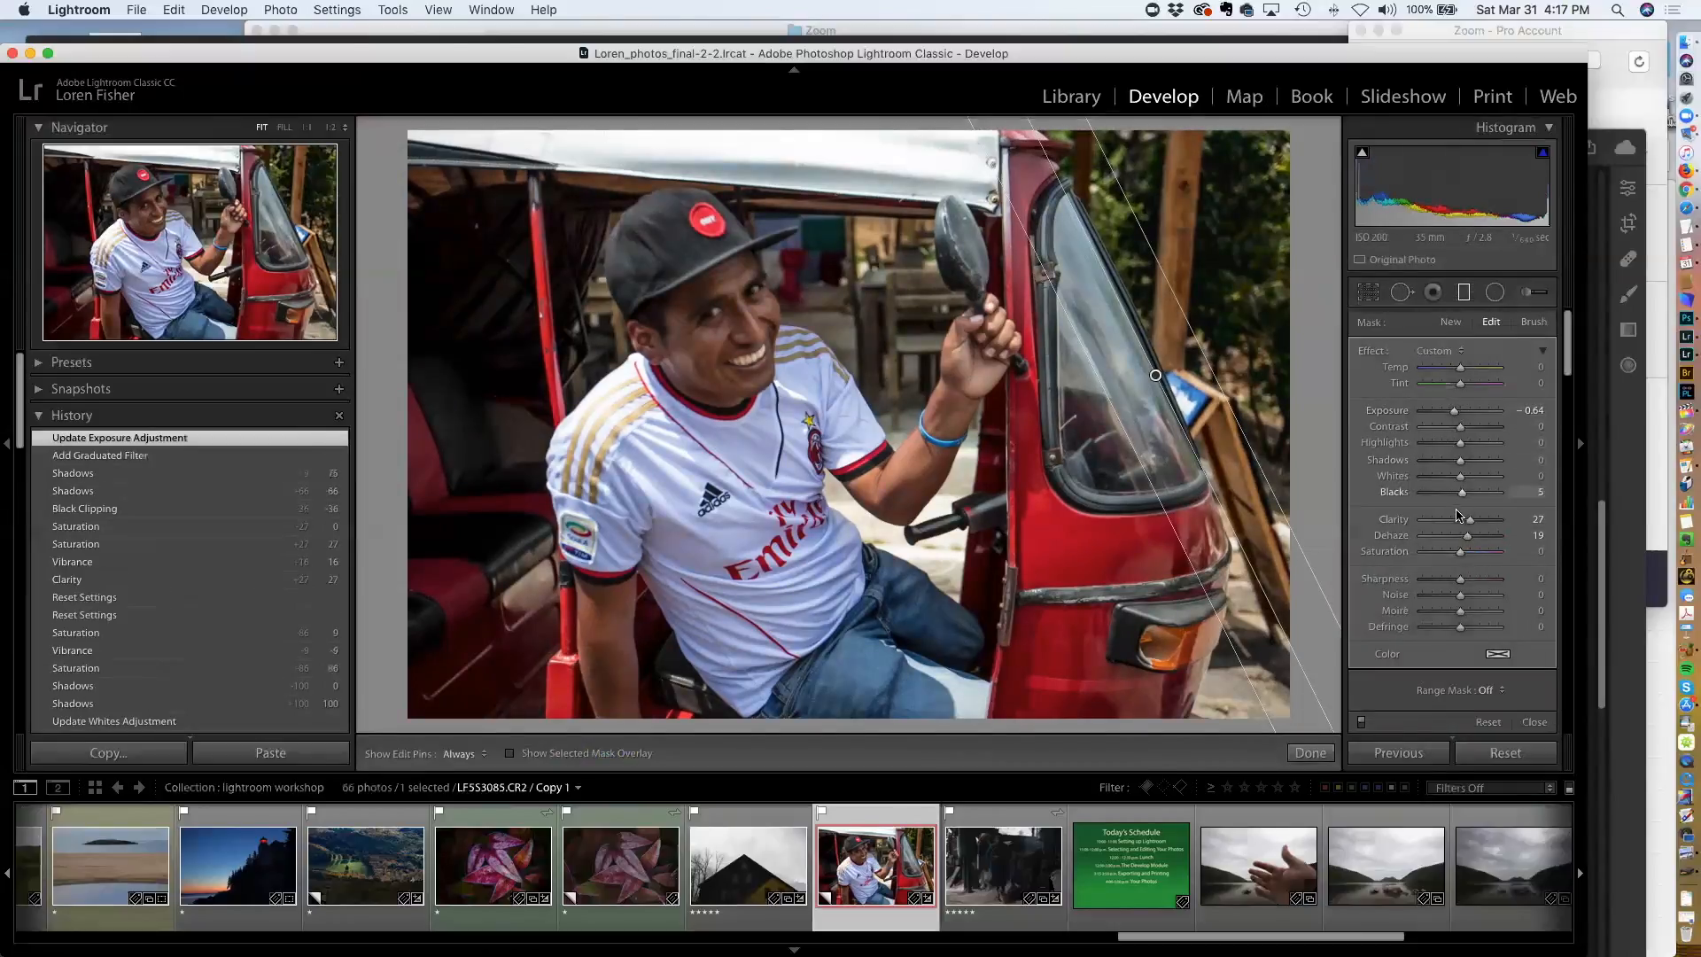
{"action": "mouse_move", "coordinate": [1471, 520]}
{"action": "left_mouse_down"}
{"action": "mouse_move", "coordinate": [1455, 538]}
{"action": "mouse_move", "coordinate": [1473, 540]}
{"action": "mouse_move", "coordinate": [1458, 524]}
{"action": "left_mouse_up"}
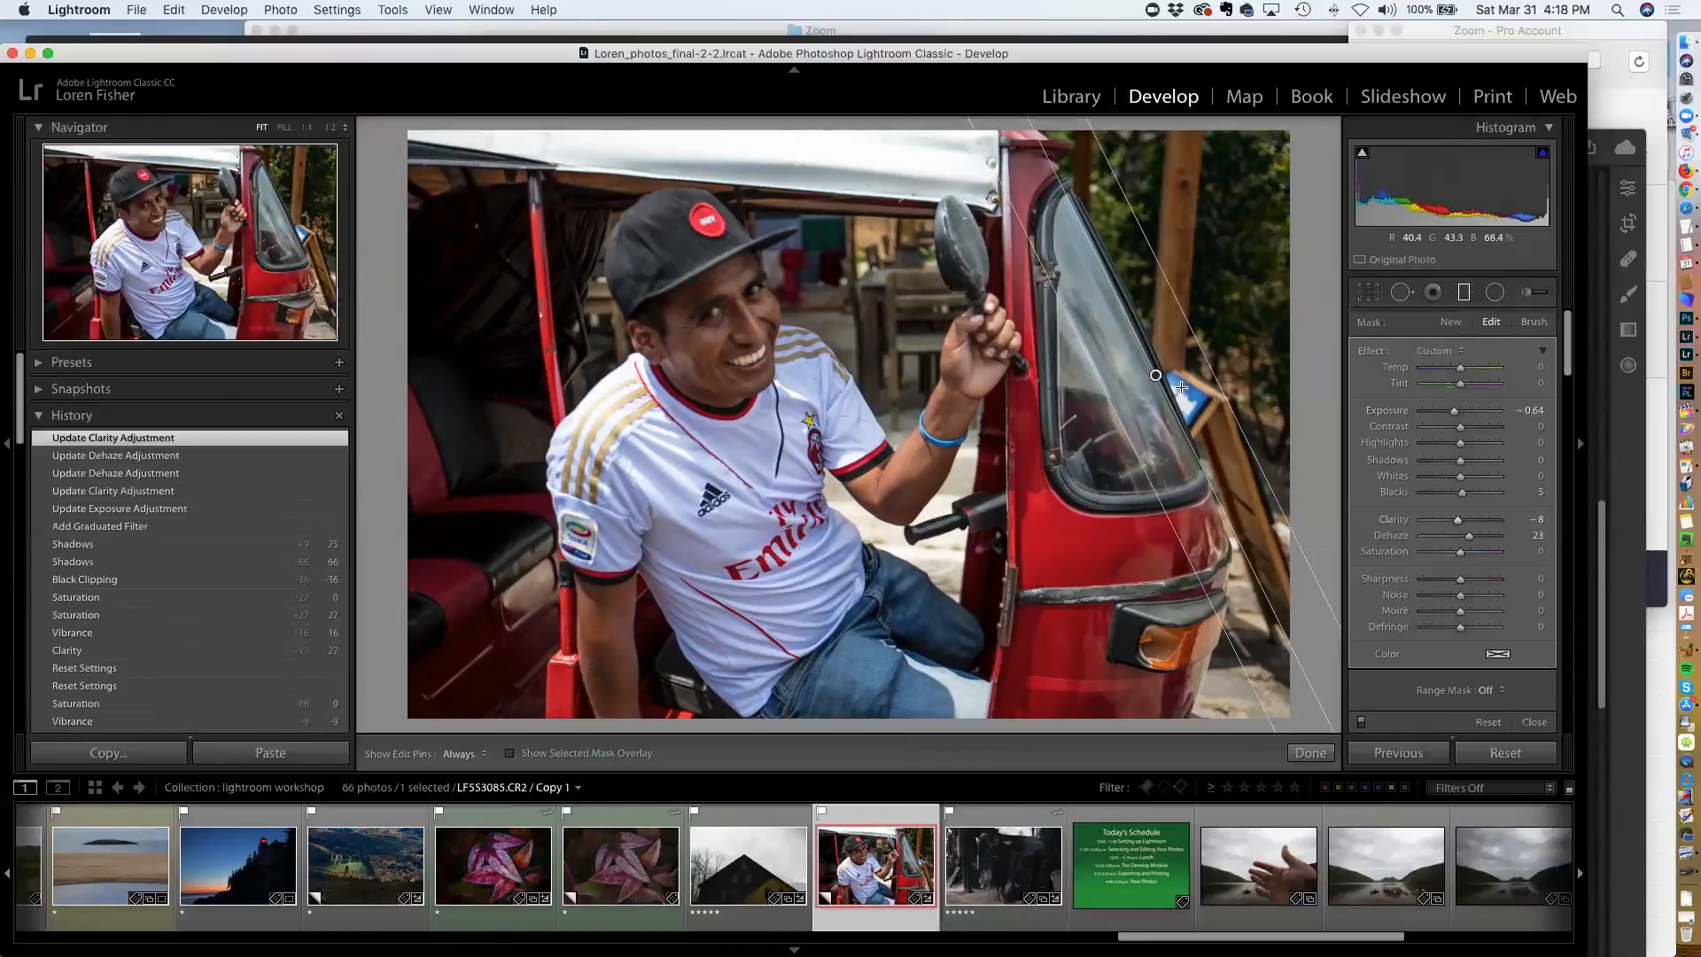
{"action": "left_click", "coordinate": [1310, 752]}
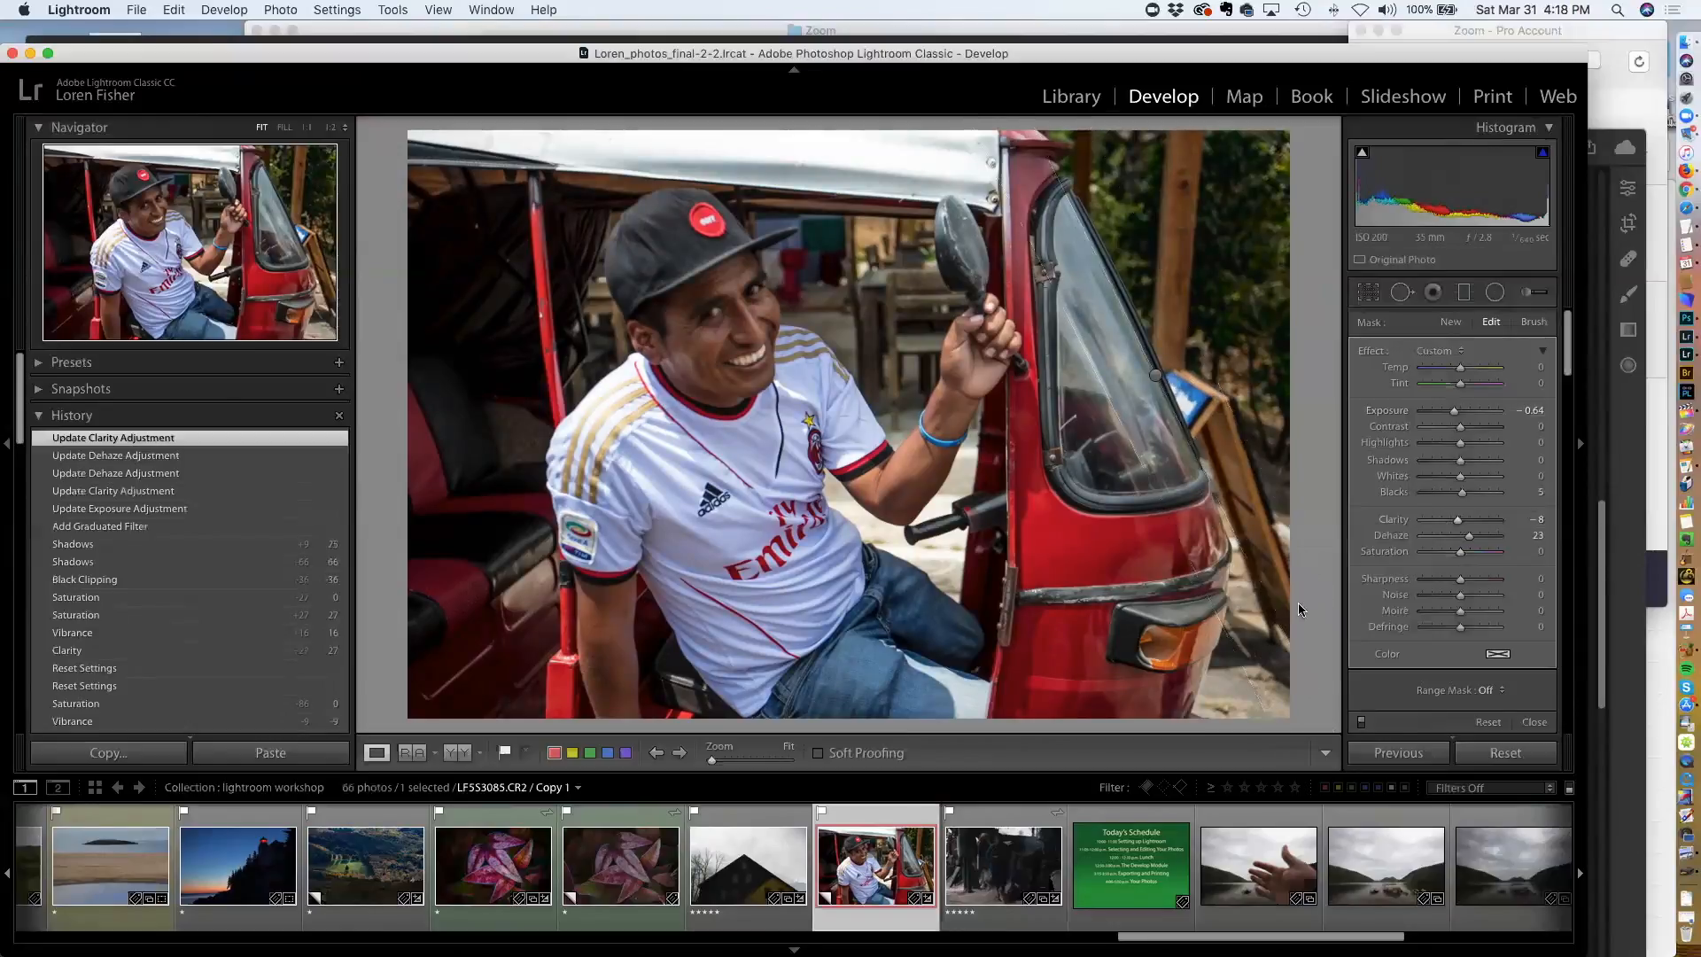
Draw a second graduated filter across the photo's lower-right corner and set its Exposure to -0.87
{"action": "left_click", "coordinate": [1462, 293]}
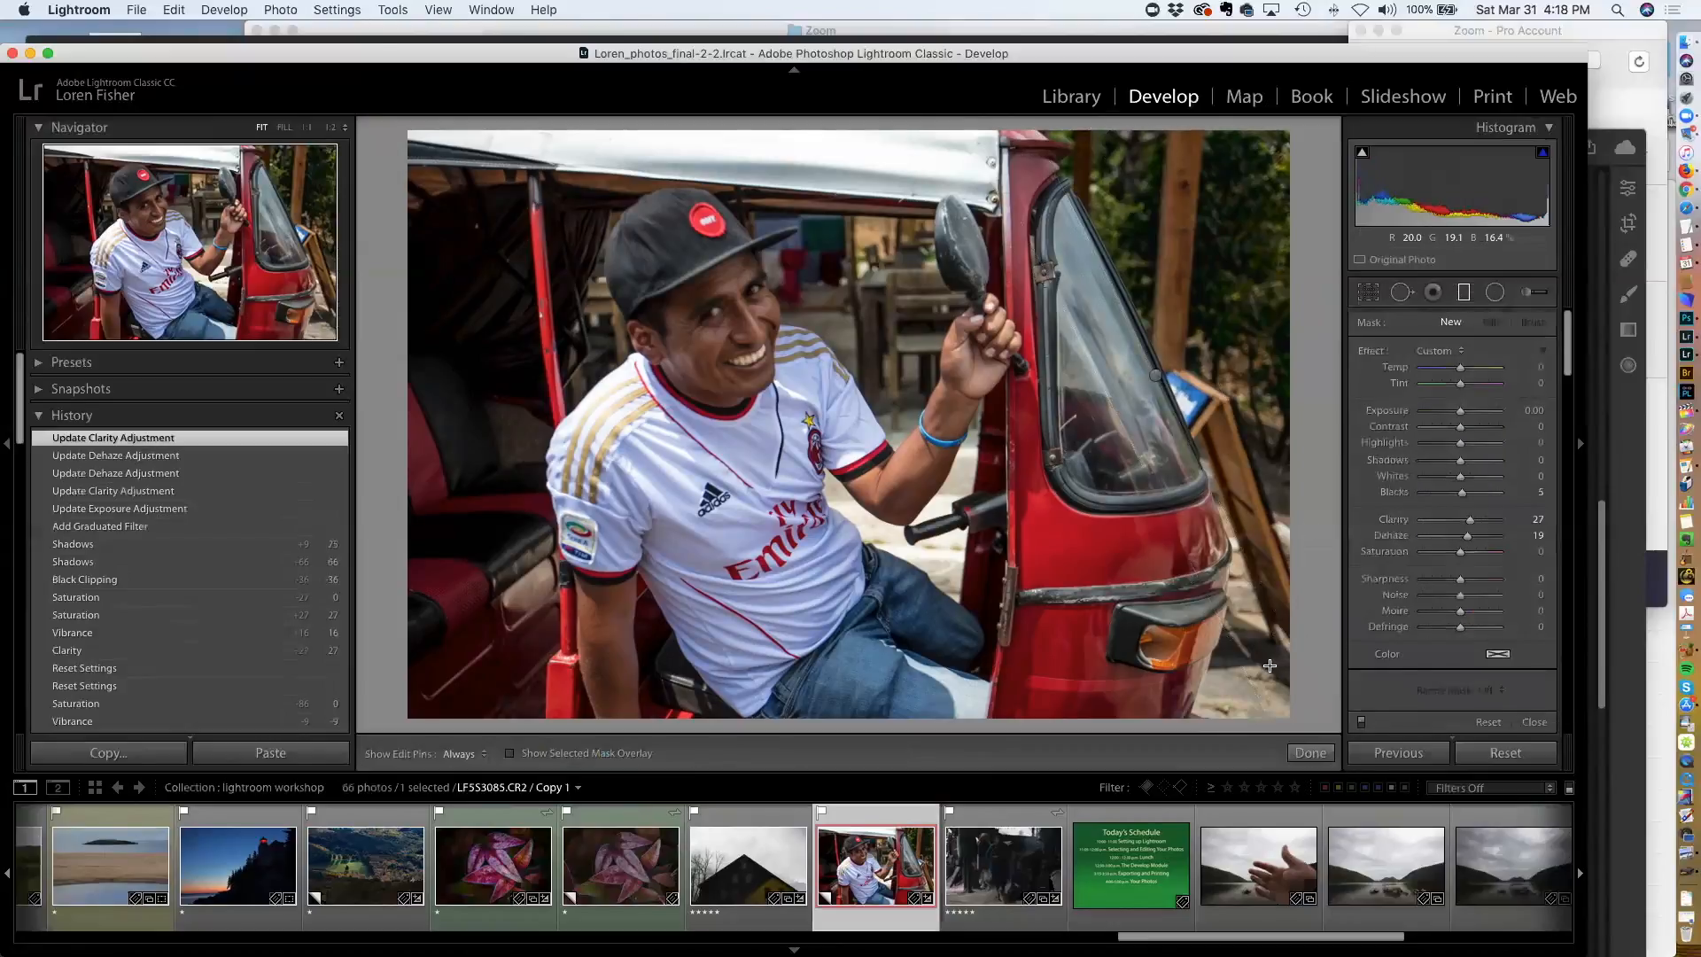
{"action": "left_click_drag", "start_coordinate": [1220, 666], "coordinate": [1164, 643]}
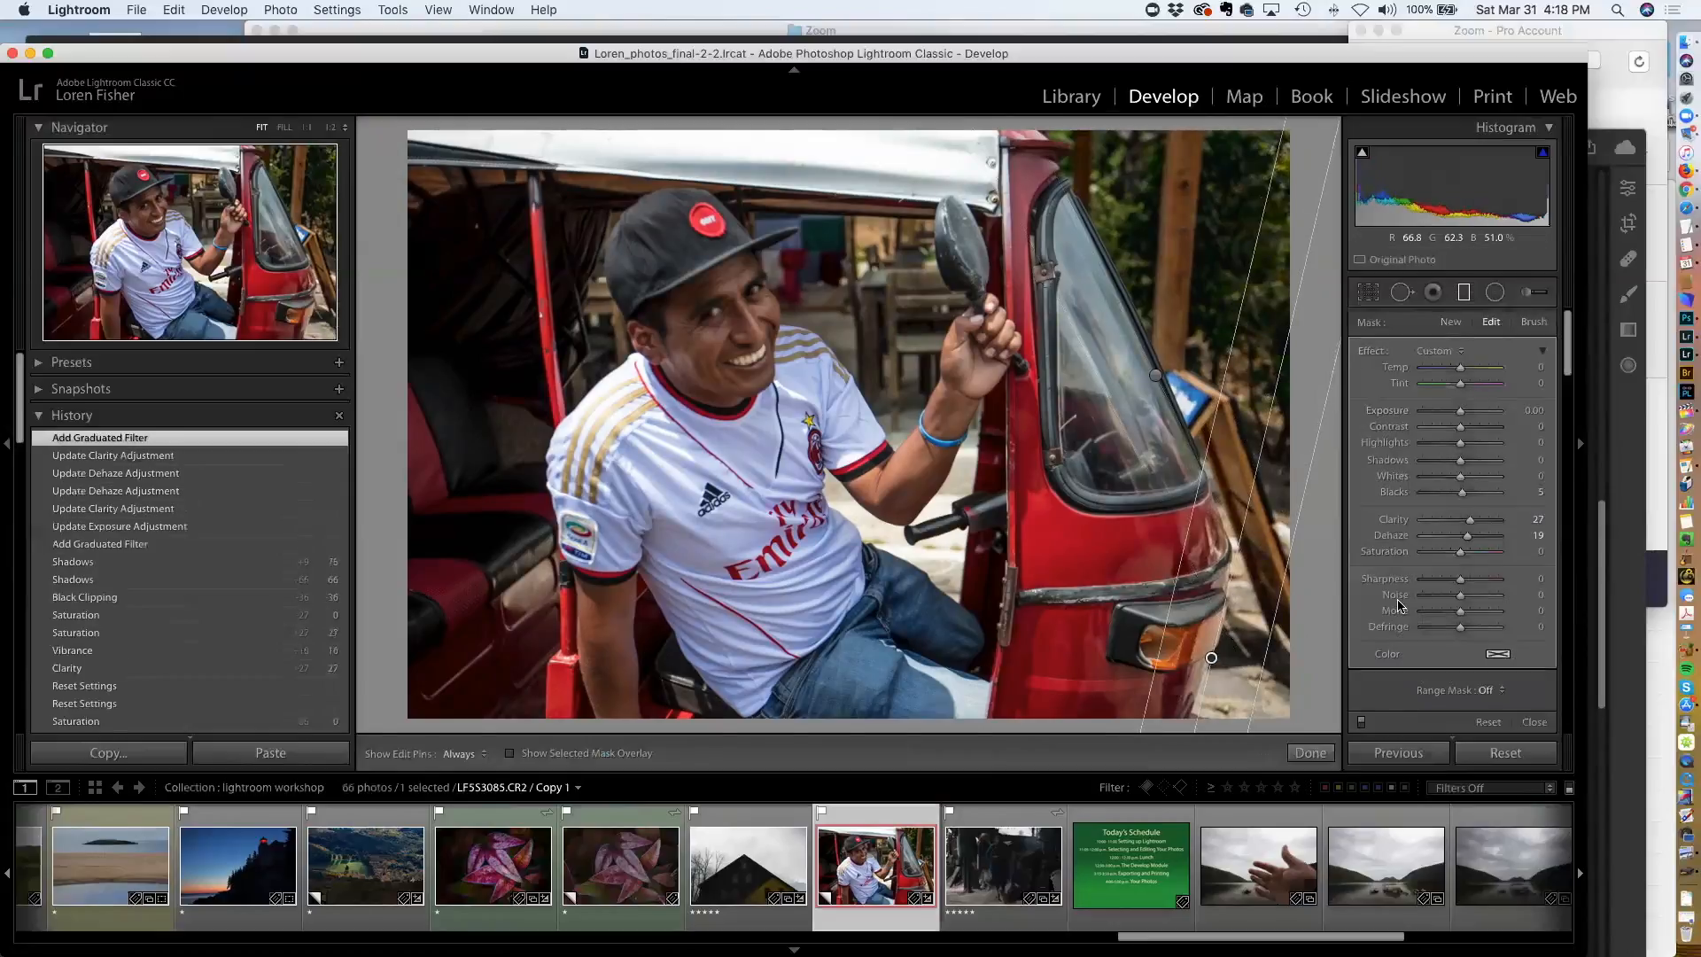
{"action": "left_click_drag", "start_coordinate": [1460, 411], "coordinate": [1452, 414]}
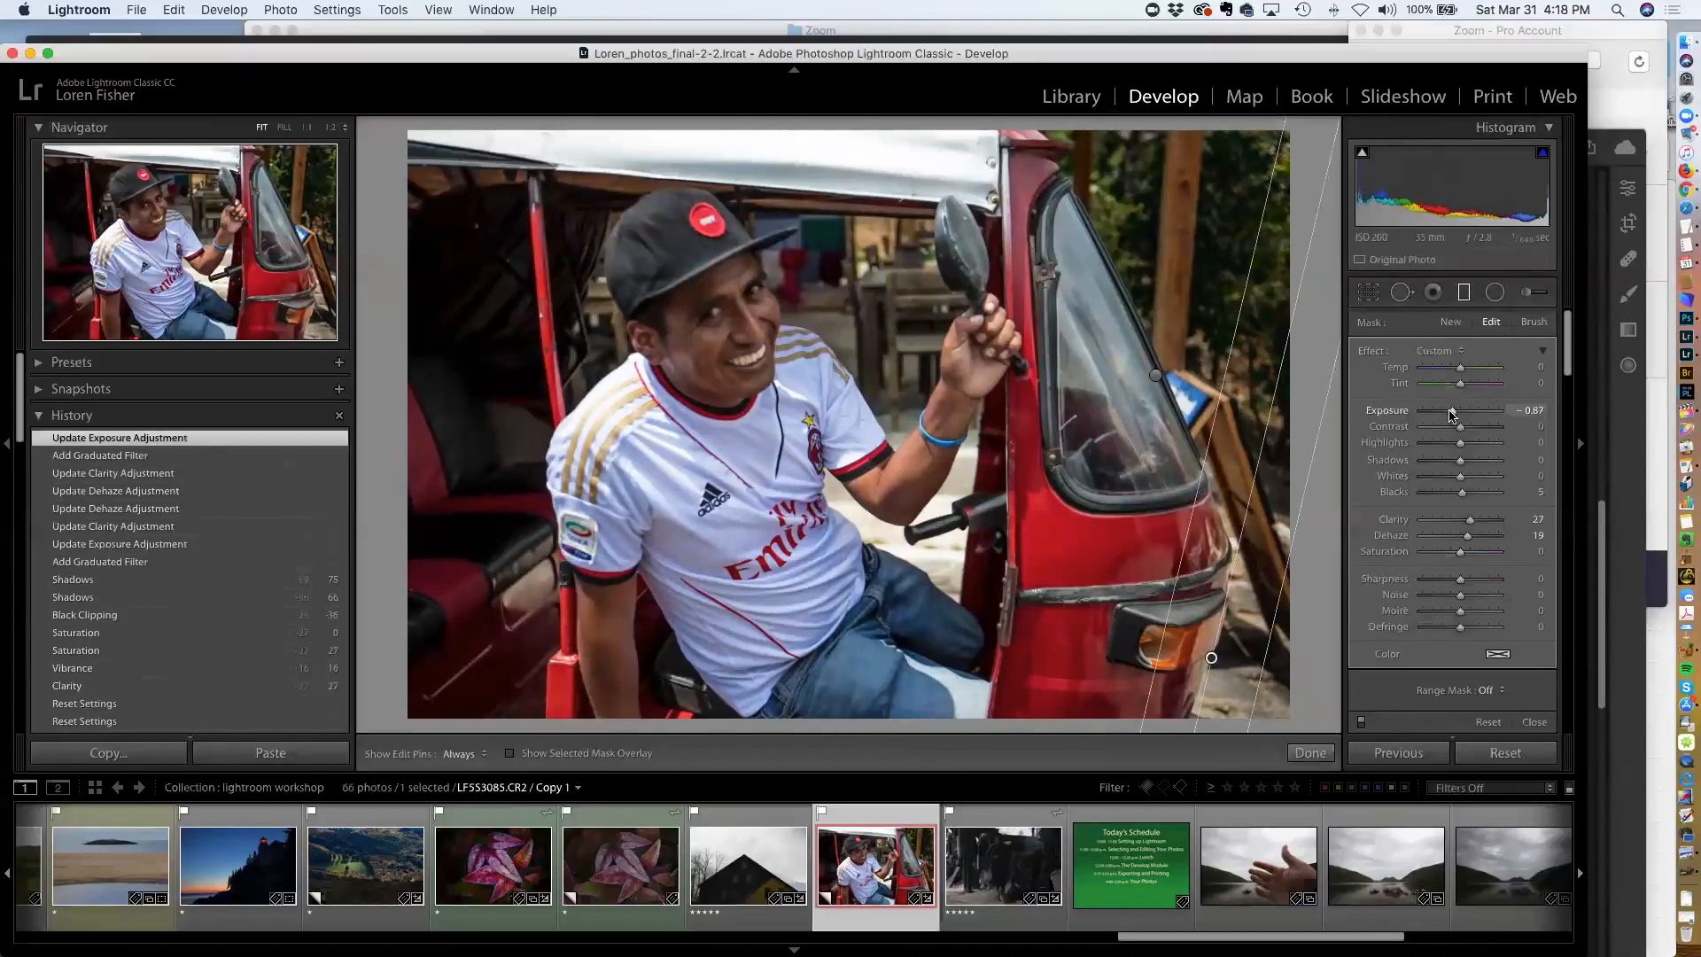
{"action": "key", "text": "Return"}
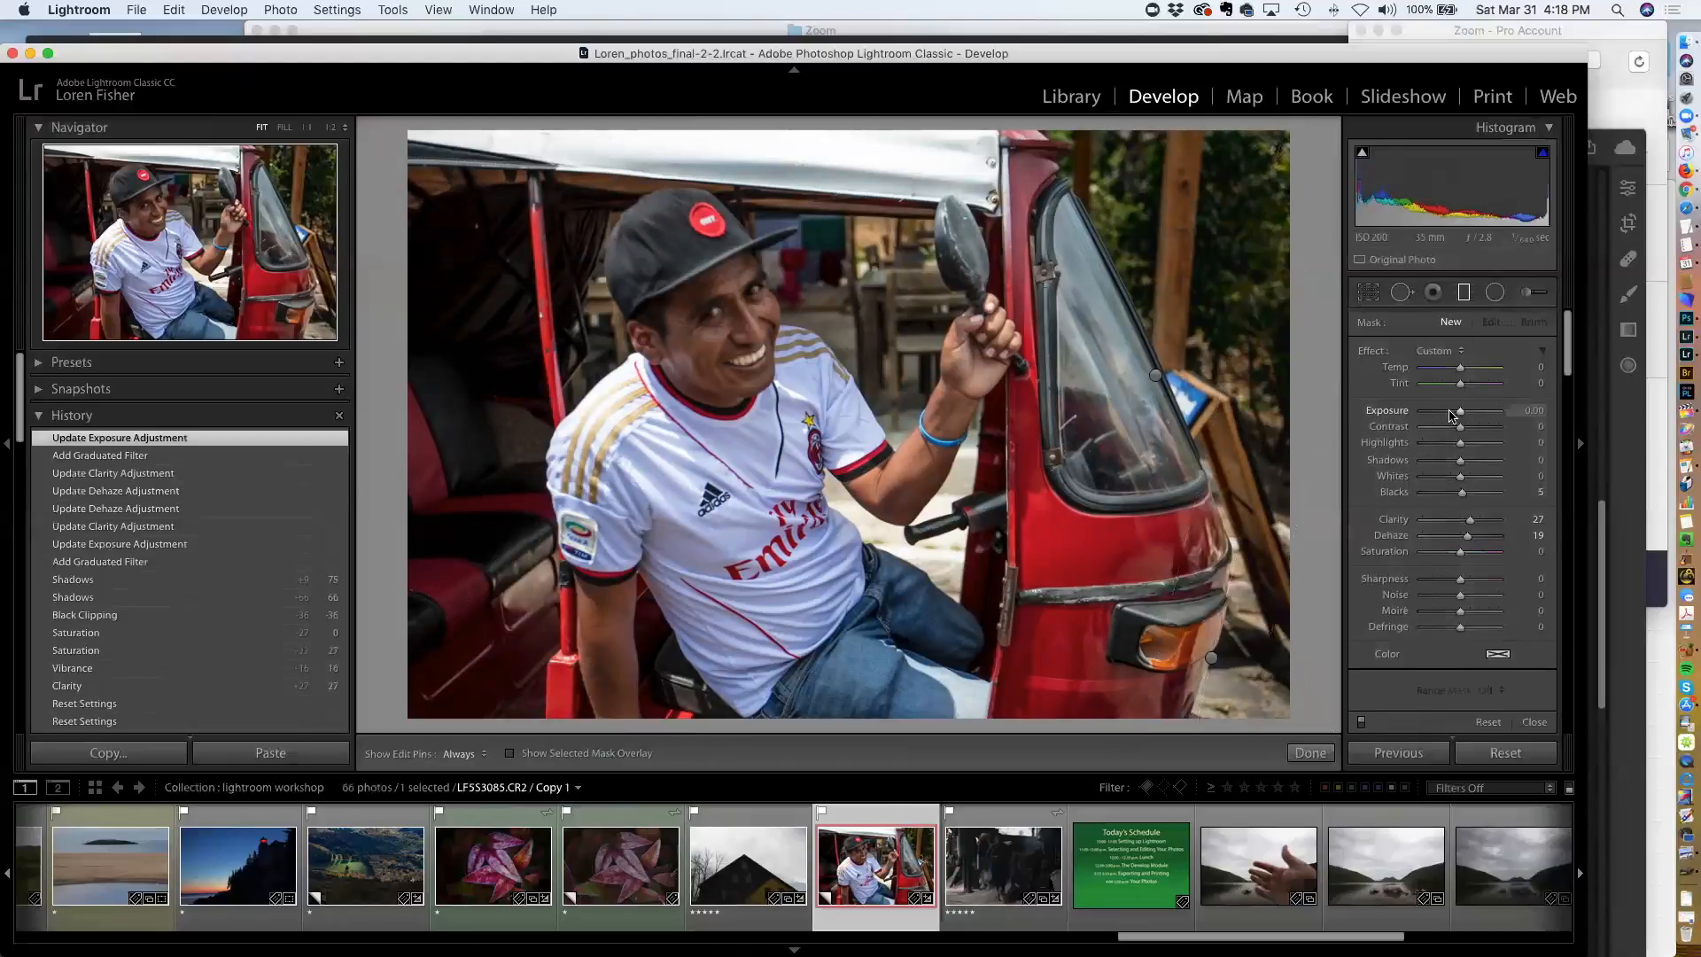
Paint an adjustment brush mask over the man's face
{"action": "left_click", "coordinate": [1527, 293]}
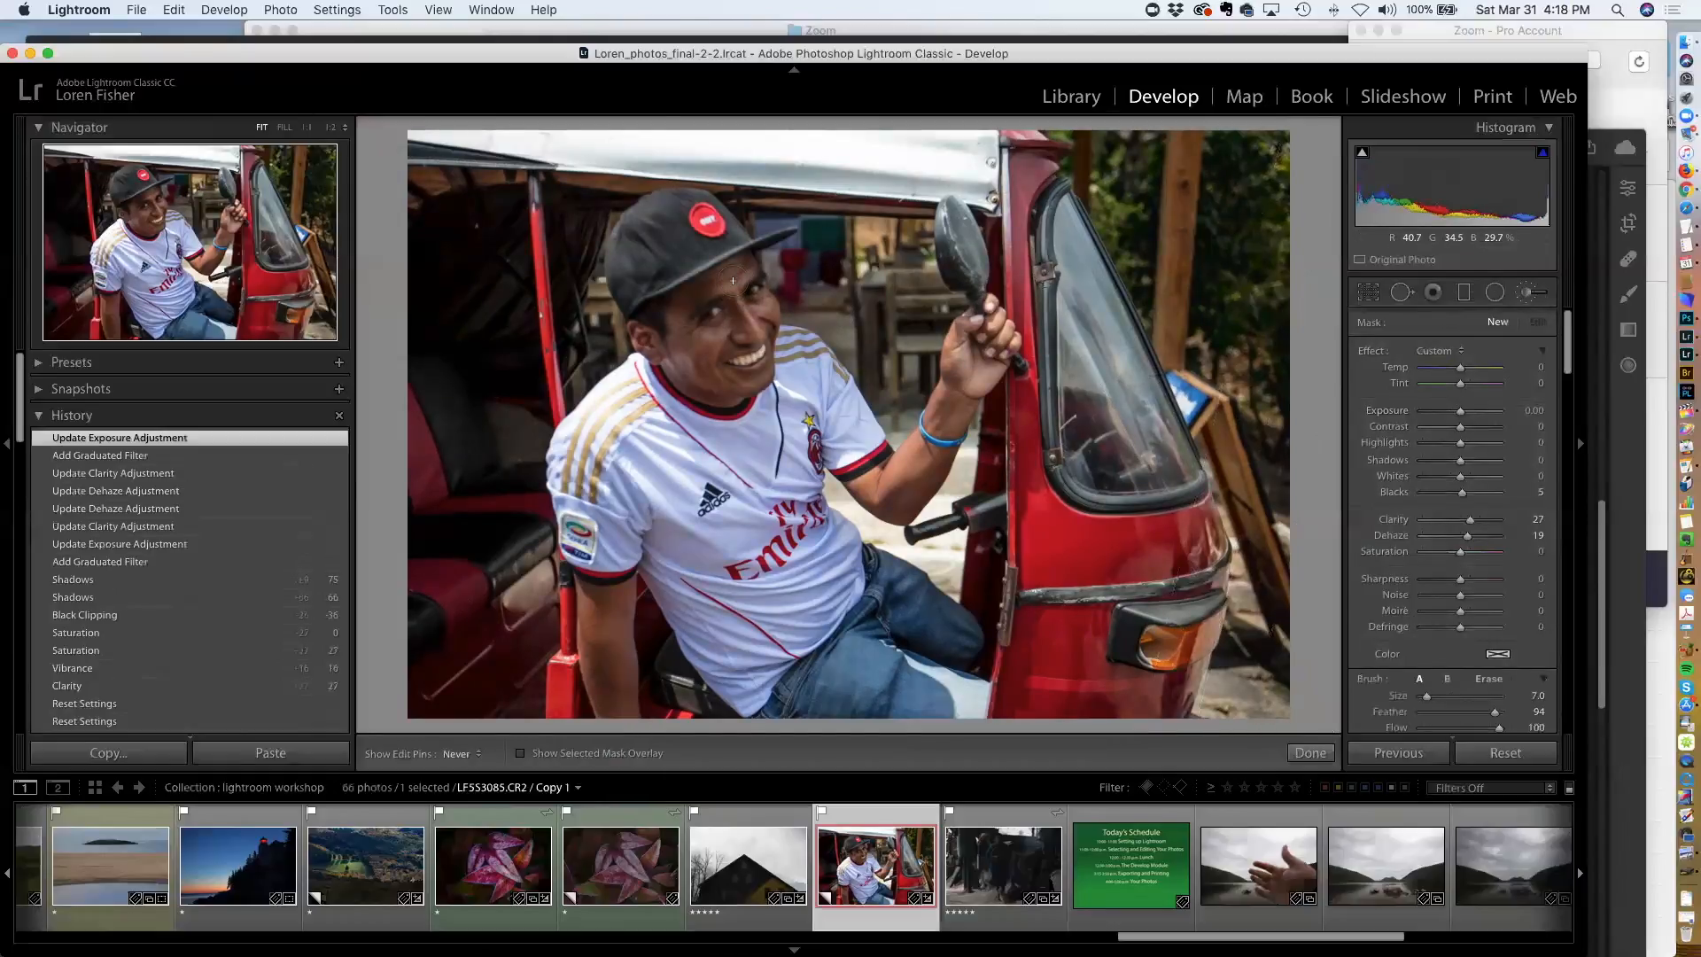
{"action": "left_click", "coordinate": [732, 281]}
{"action": "left_click_drag", "start_coordinate": [699, 299], "coordinate": [685, 327]}
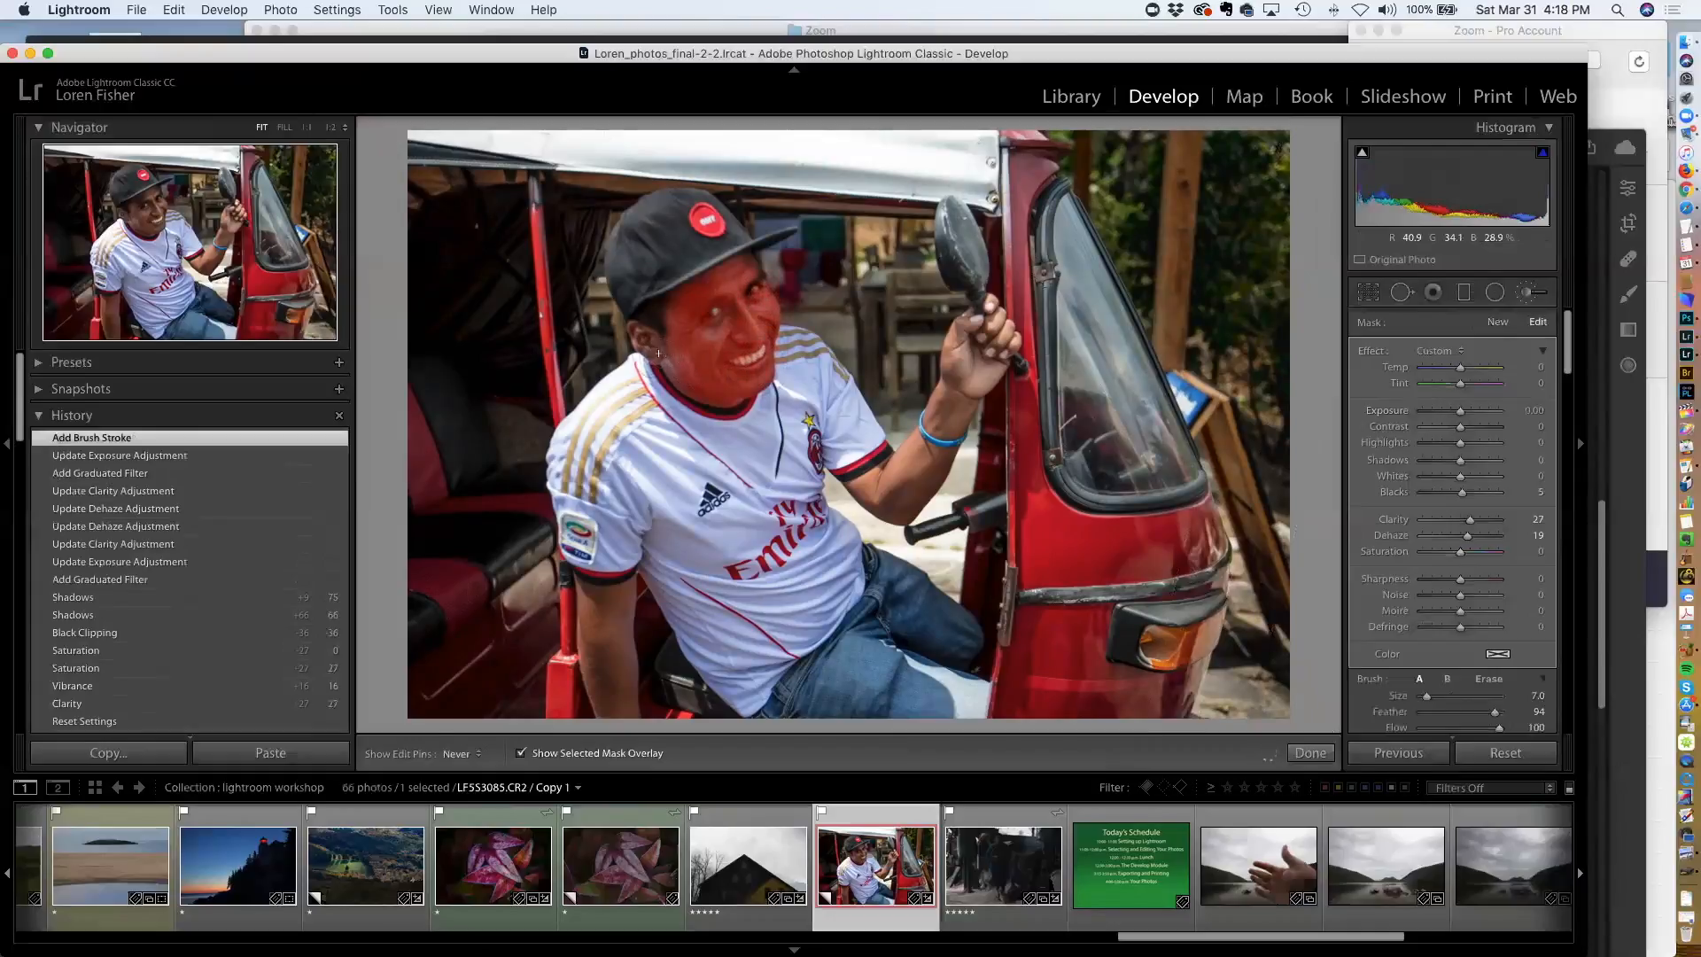
{"action": "left_click_drag", "start_coordinate": [644, 328], "coordinate": [650, 347]}
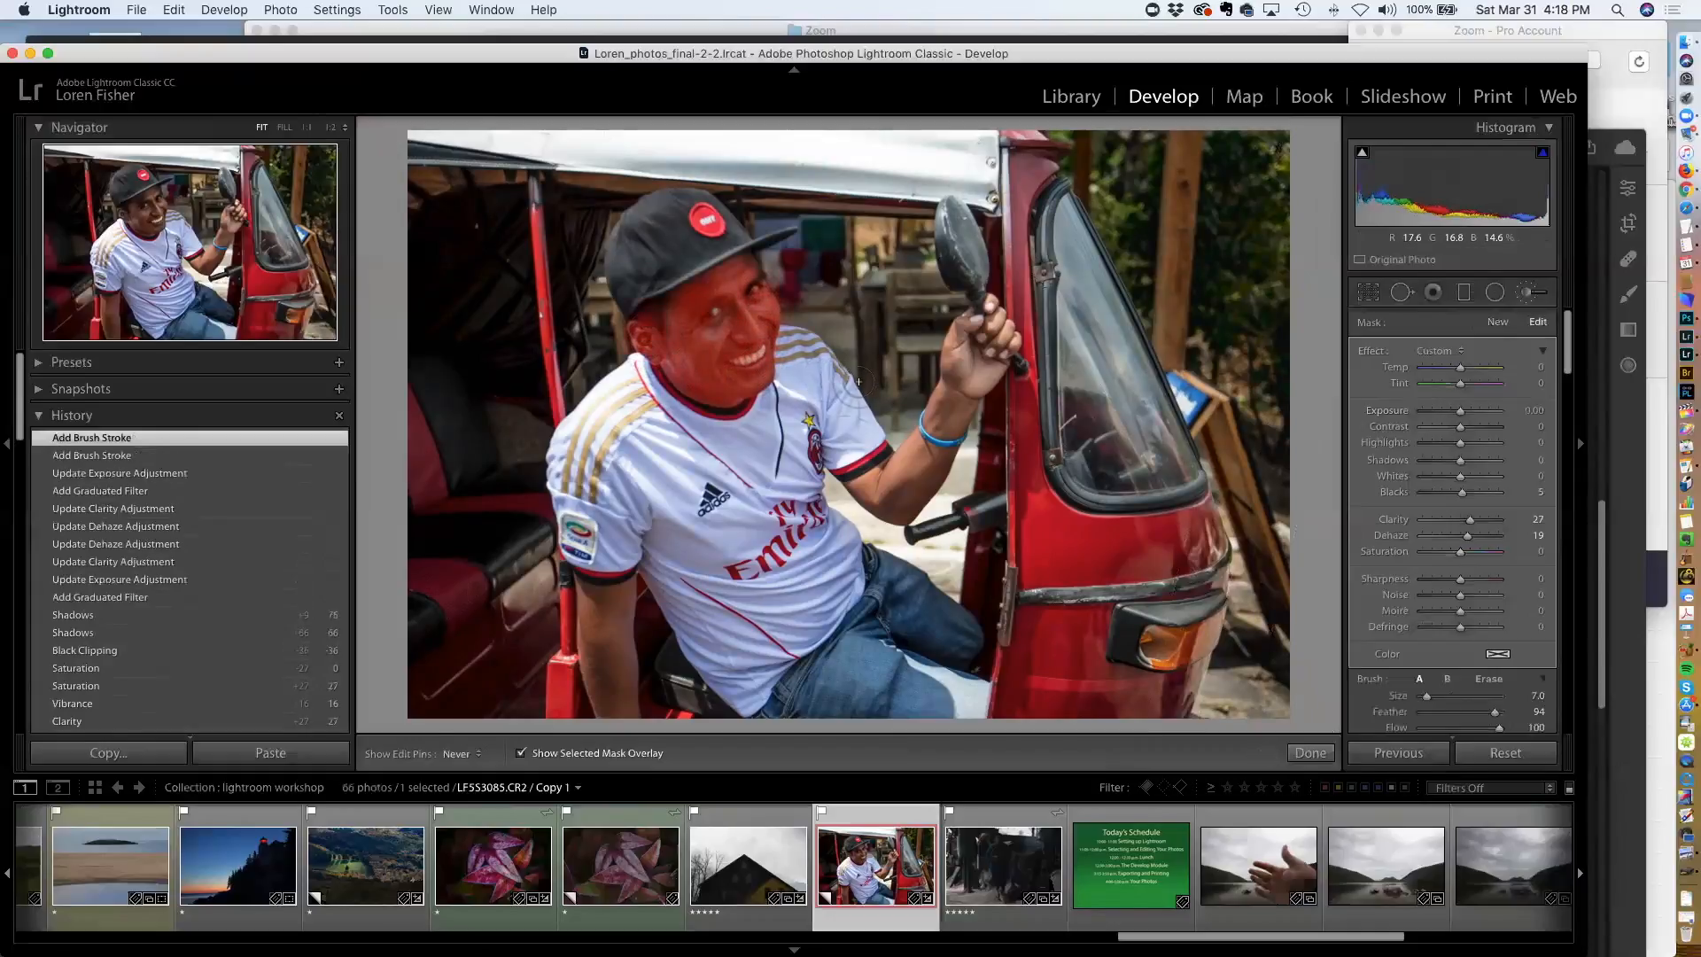
{"action": "key", "text": "o"}
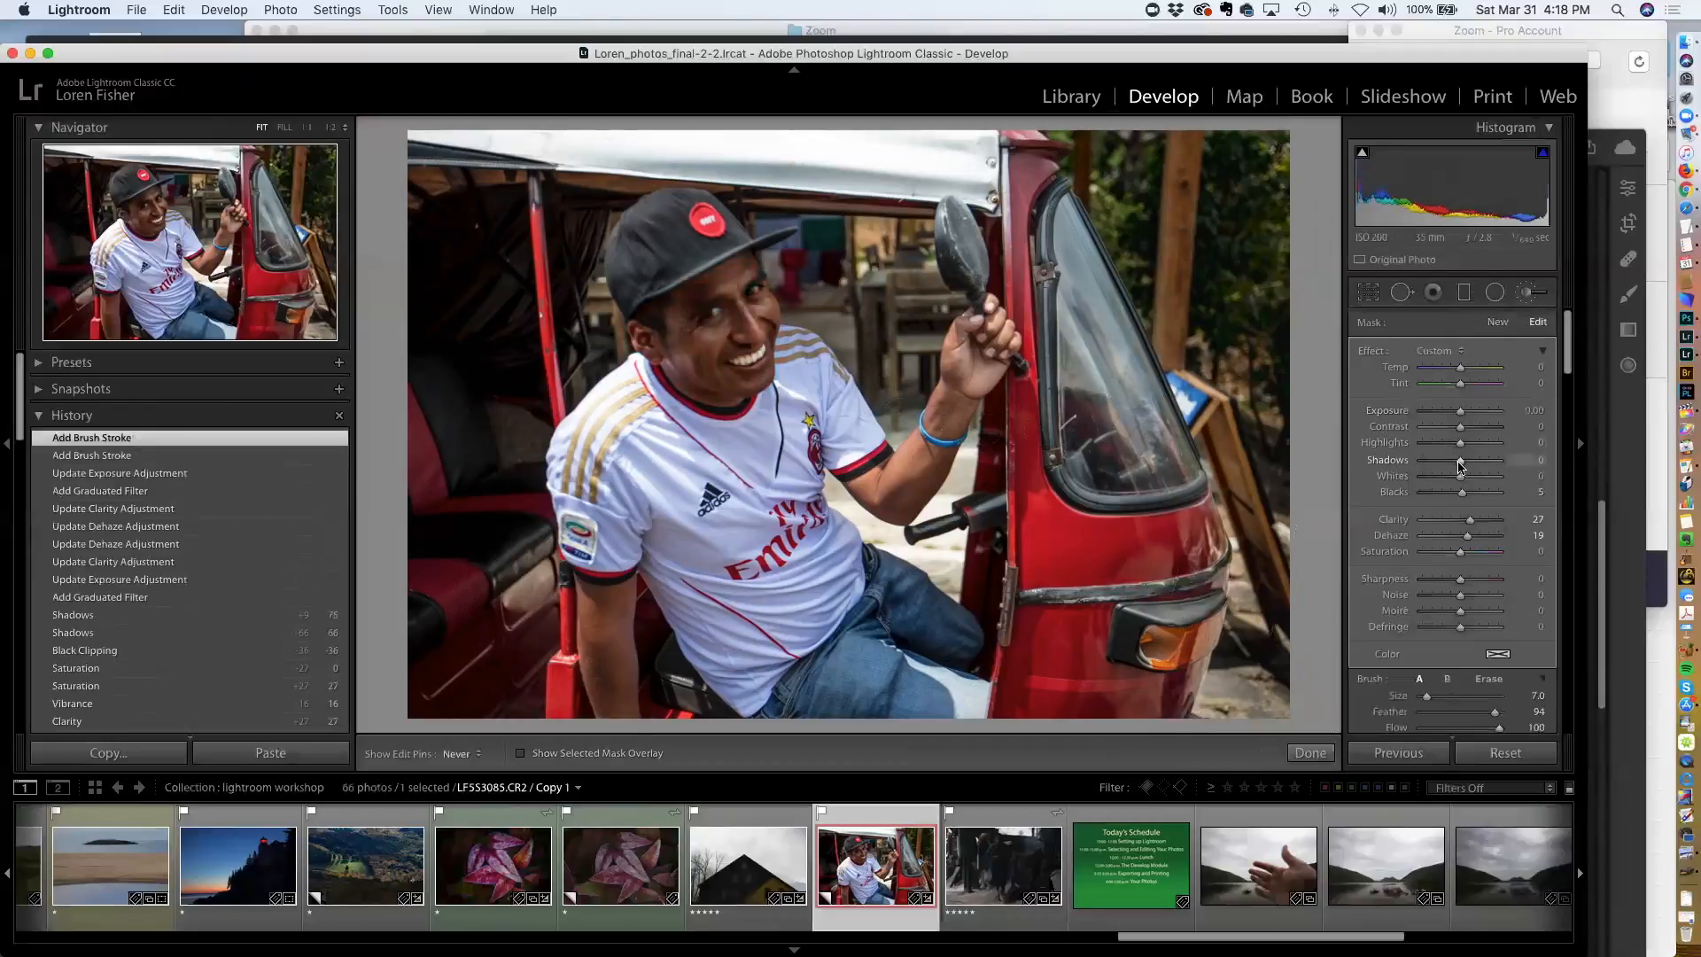
Set the face brush's Shadows to 45 and reset its Clarity and Dehaze to 0
{"action": "left_click_drag", "start_coordinate": [1466, 464], "coordinate": [1481, 463]}
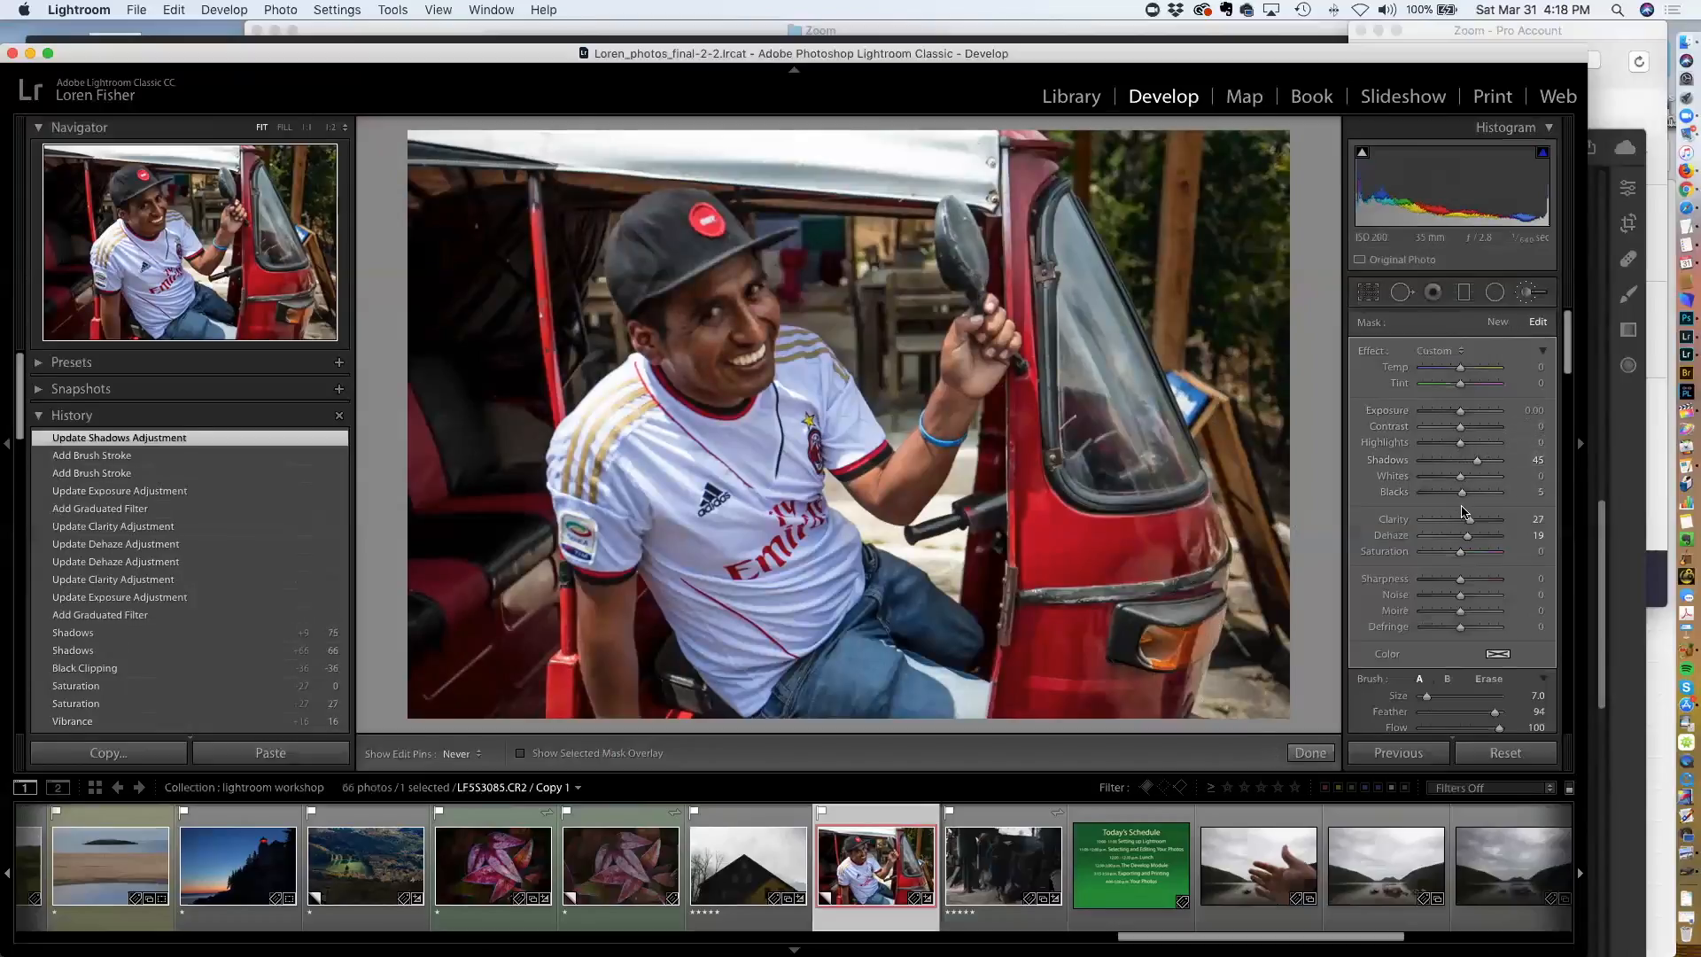
{"action": "double_click", "coordinate": [1402, 536]}
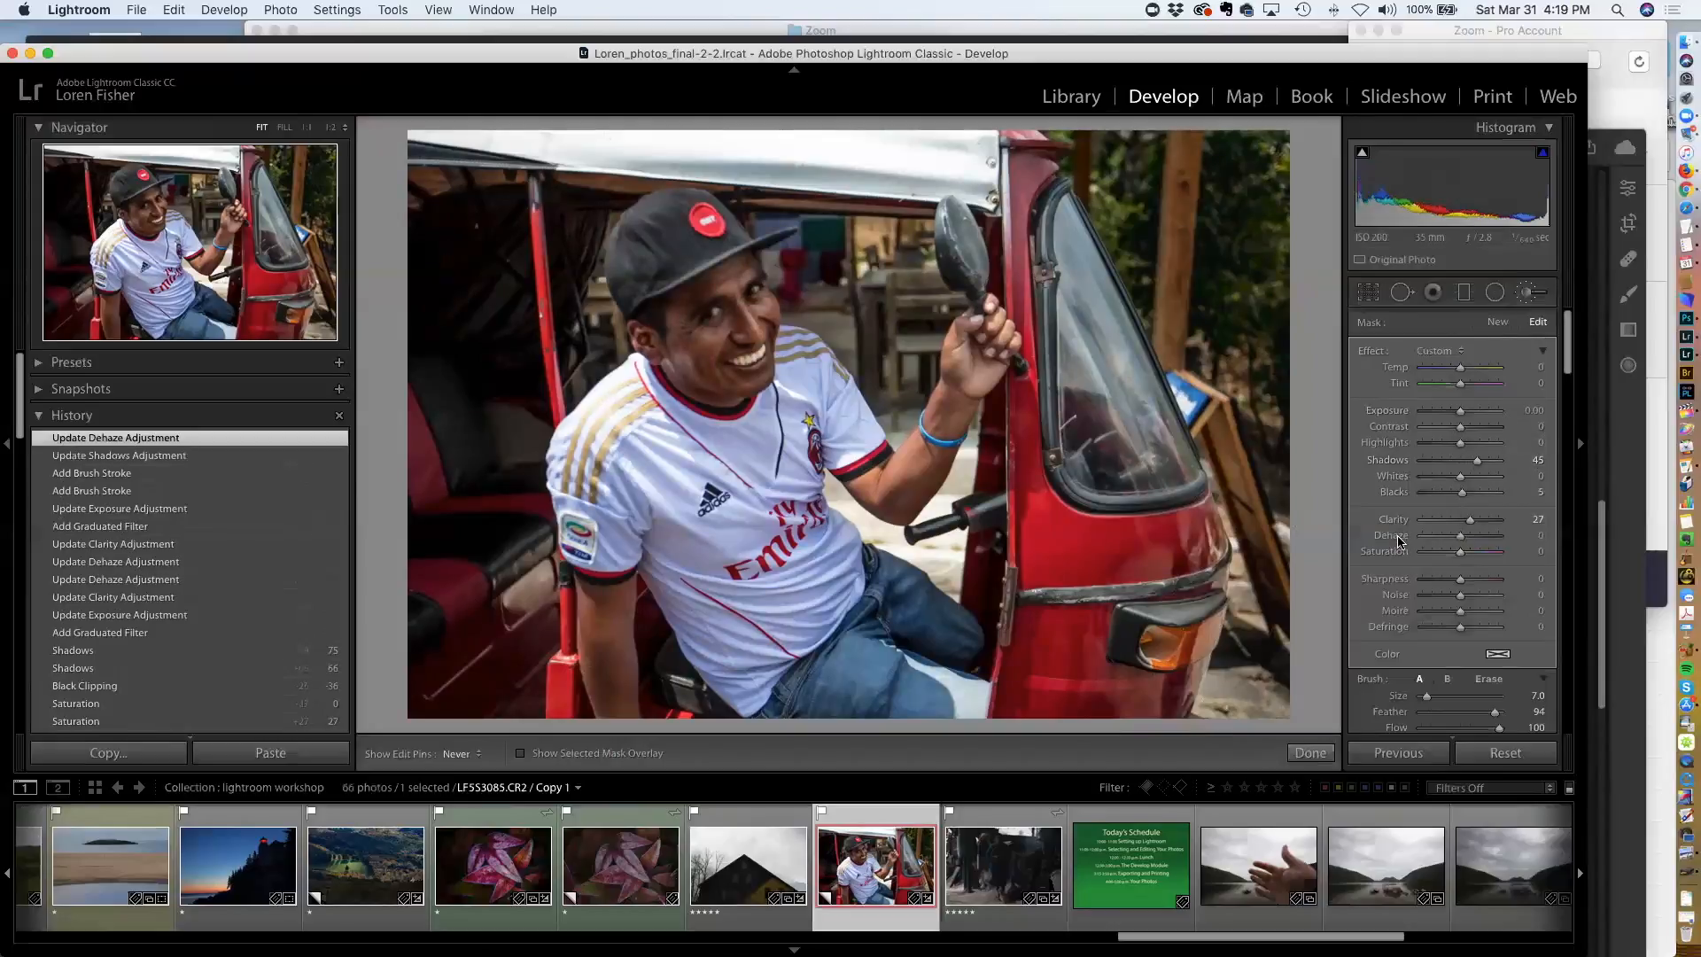
{"action": "double_click", "coordinate": [1399, 522]}
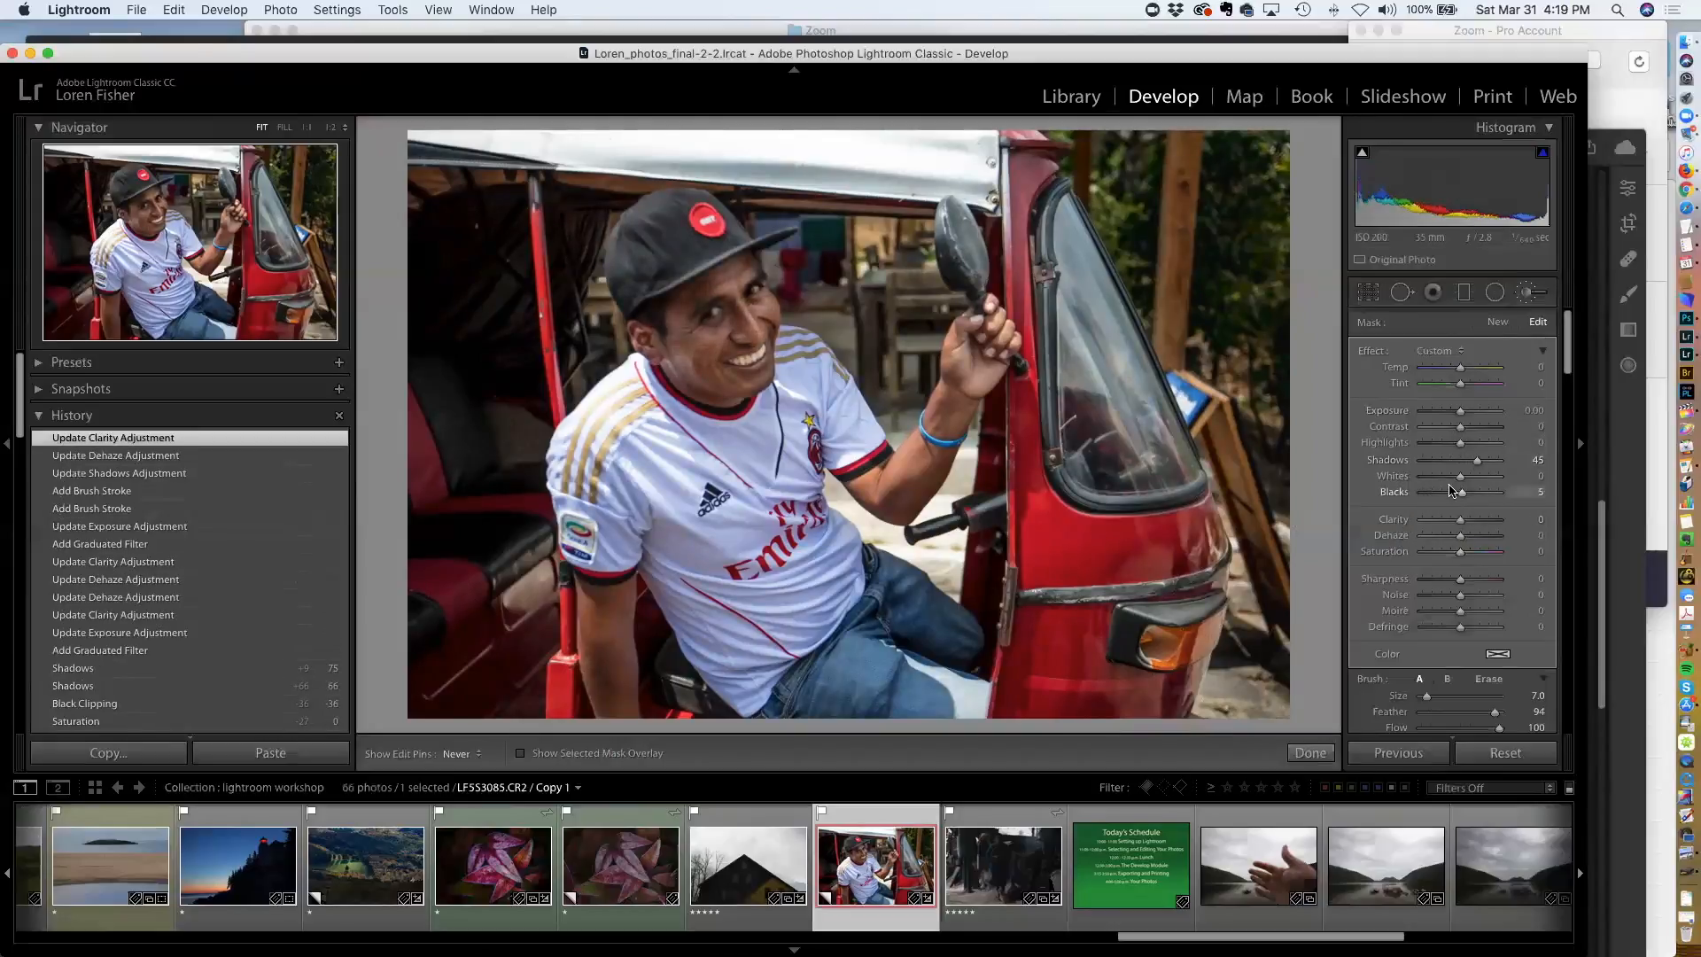
Set the face brush's Temp to -11 and Exposure to 0.22, then close the brush tool
{"action": "left_click_drag", "start_coordinate": [1460, 371], "coordinate": [1457, 371]}
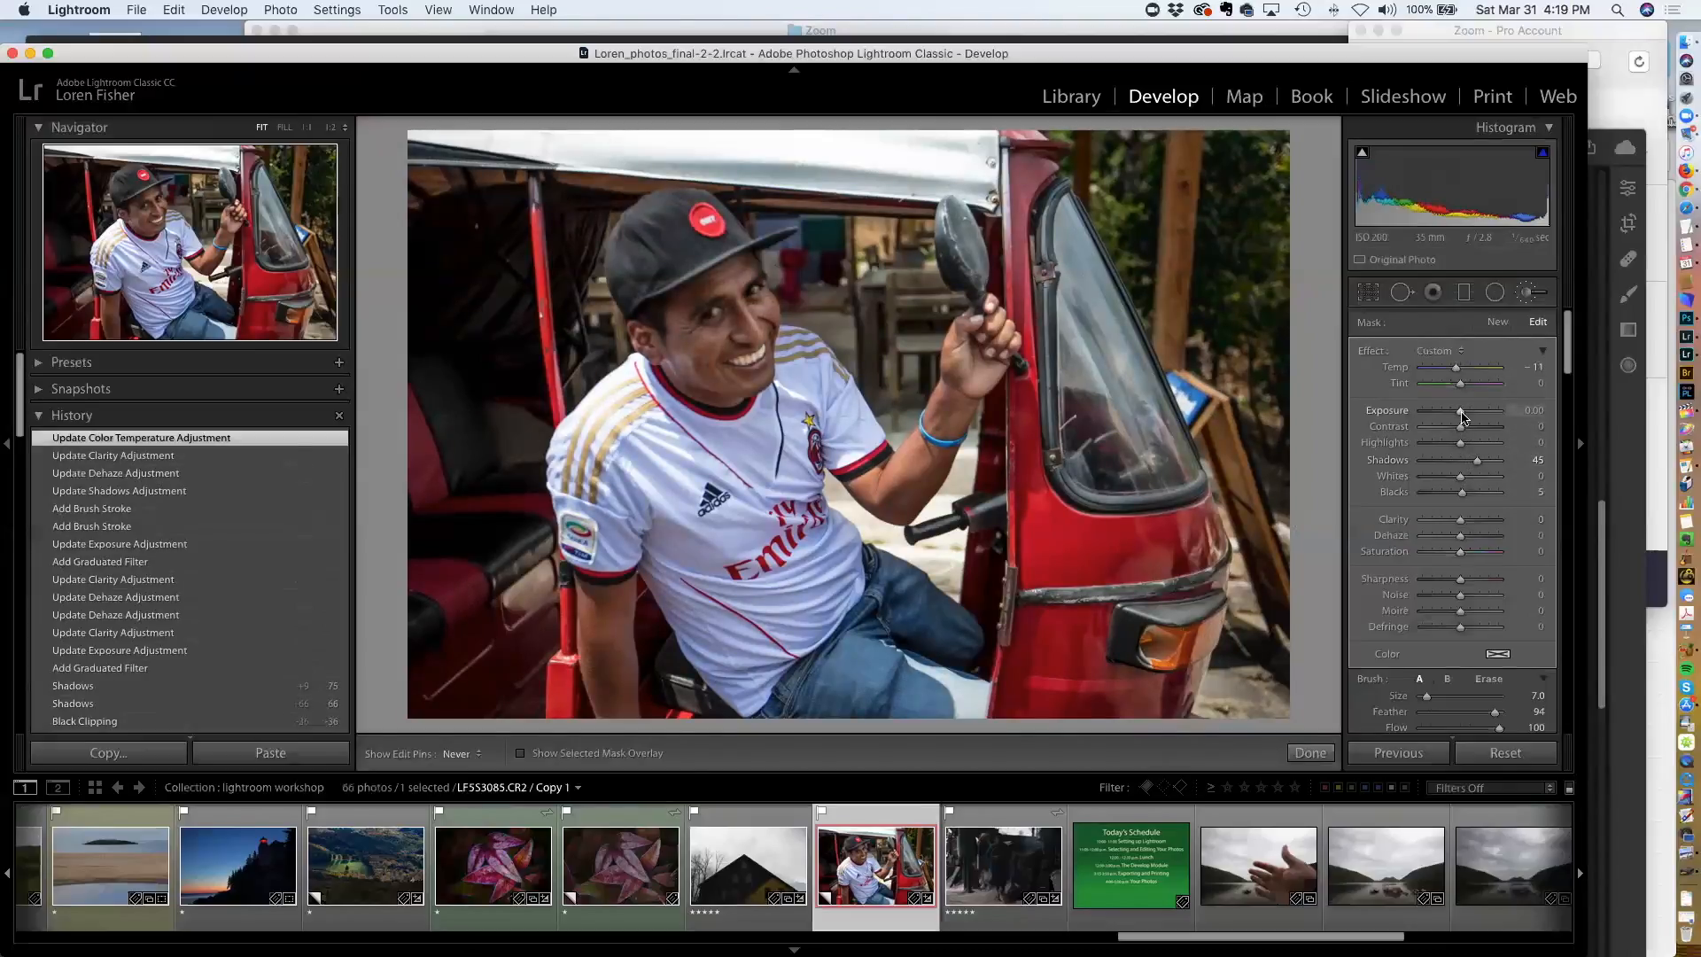
{"action": "left_click_drag", "start_coordinate": [1461, 412], "coordinate": [1465, 415]}
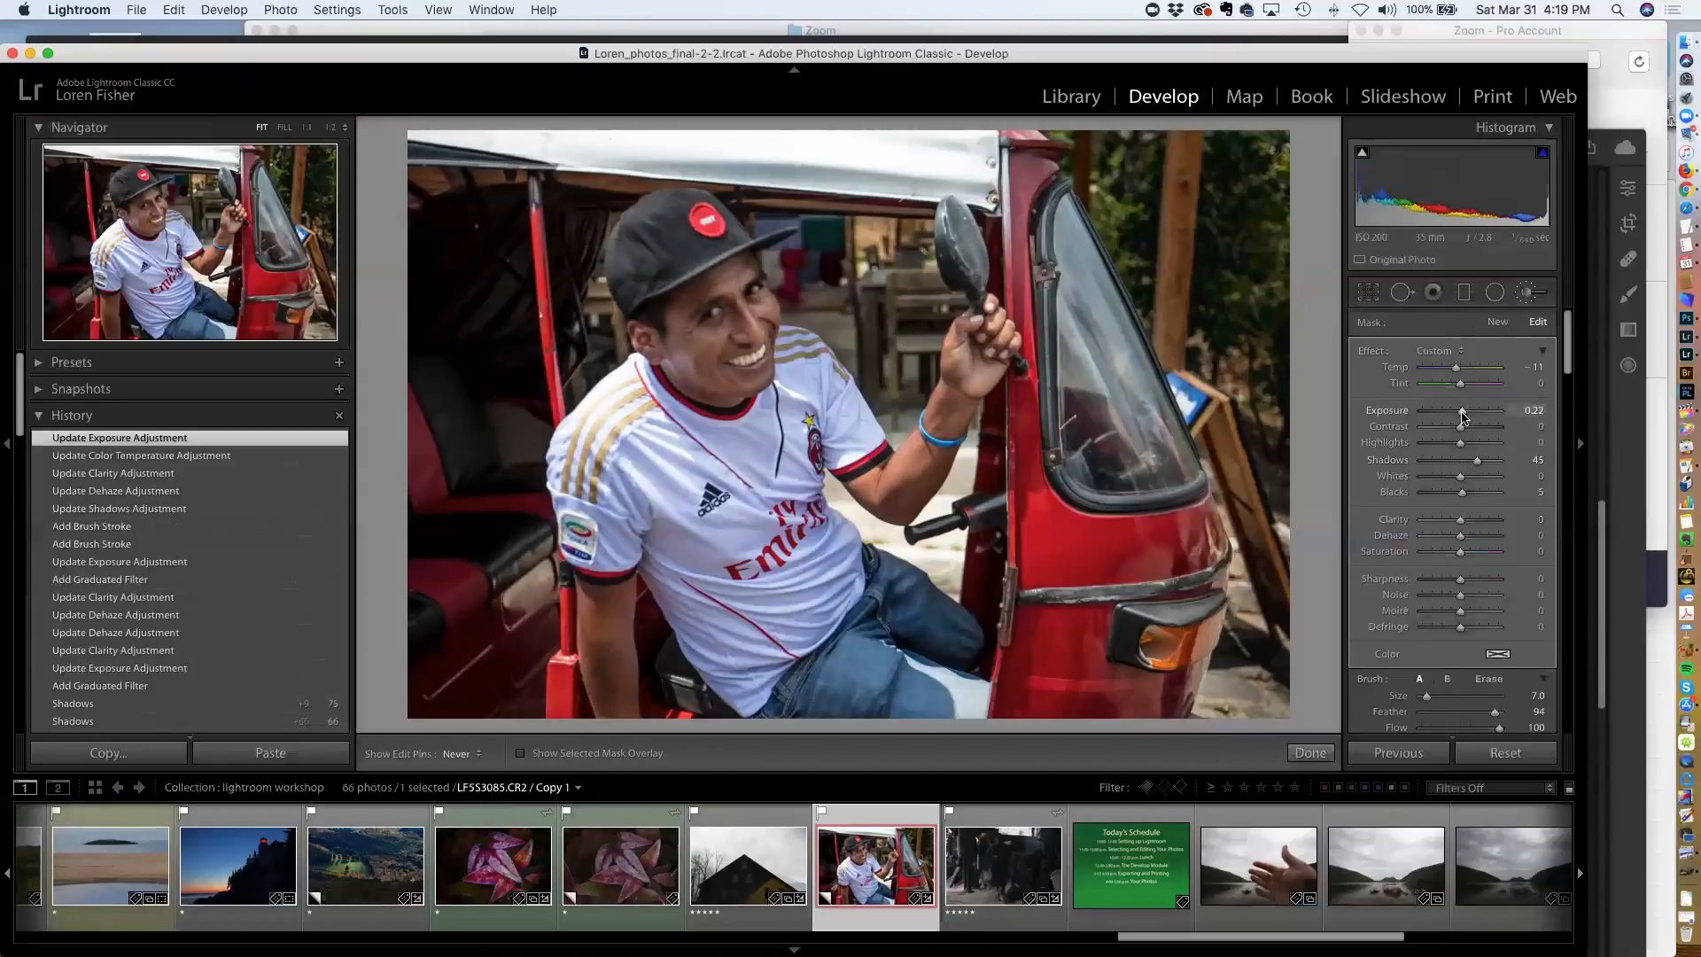
{"action": "left_click_drag", "start_coordinate": [1462, 415], "coordinate": [1462, 416]}
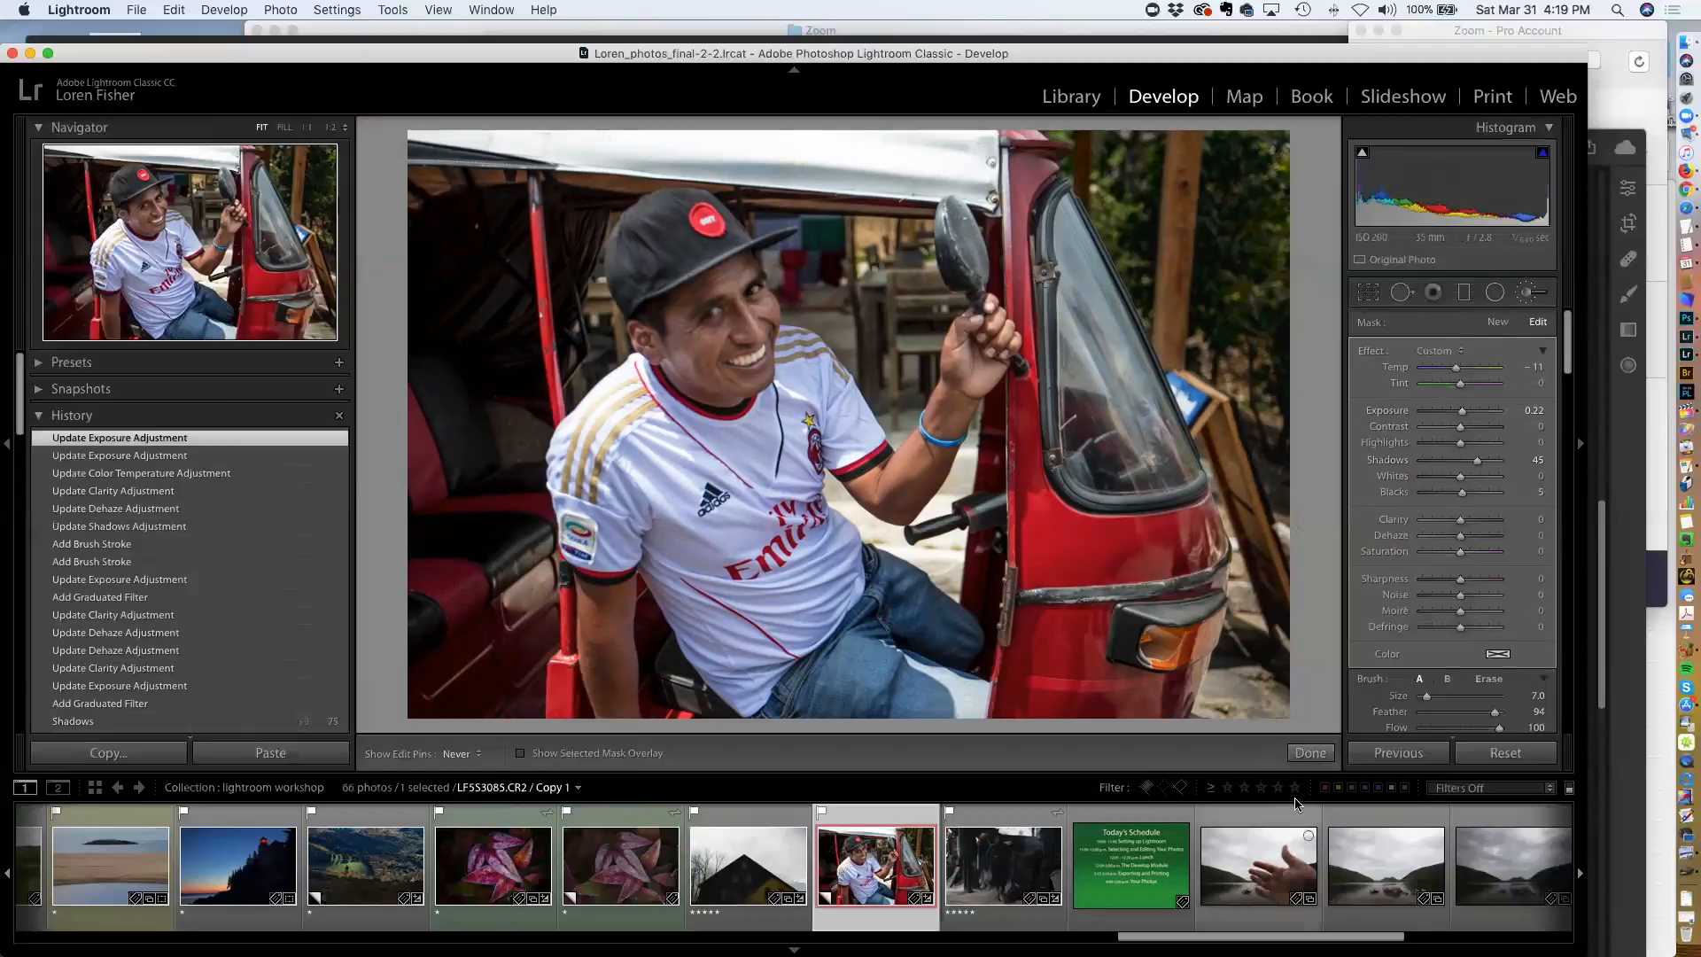
{"action": "left_click", "coordinate": [1310, 752]}
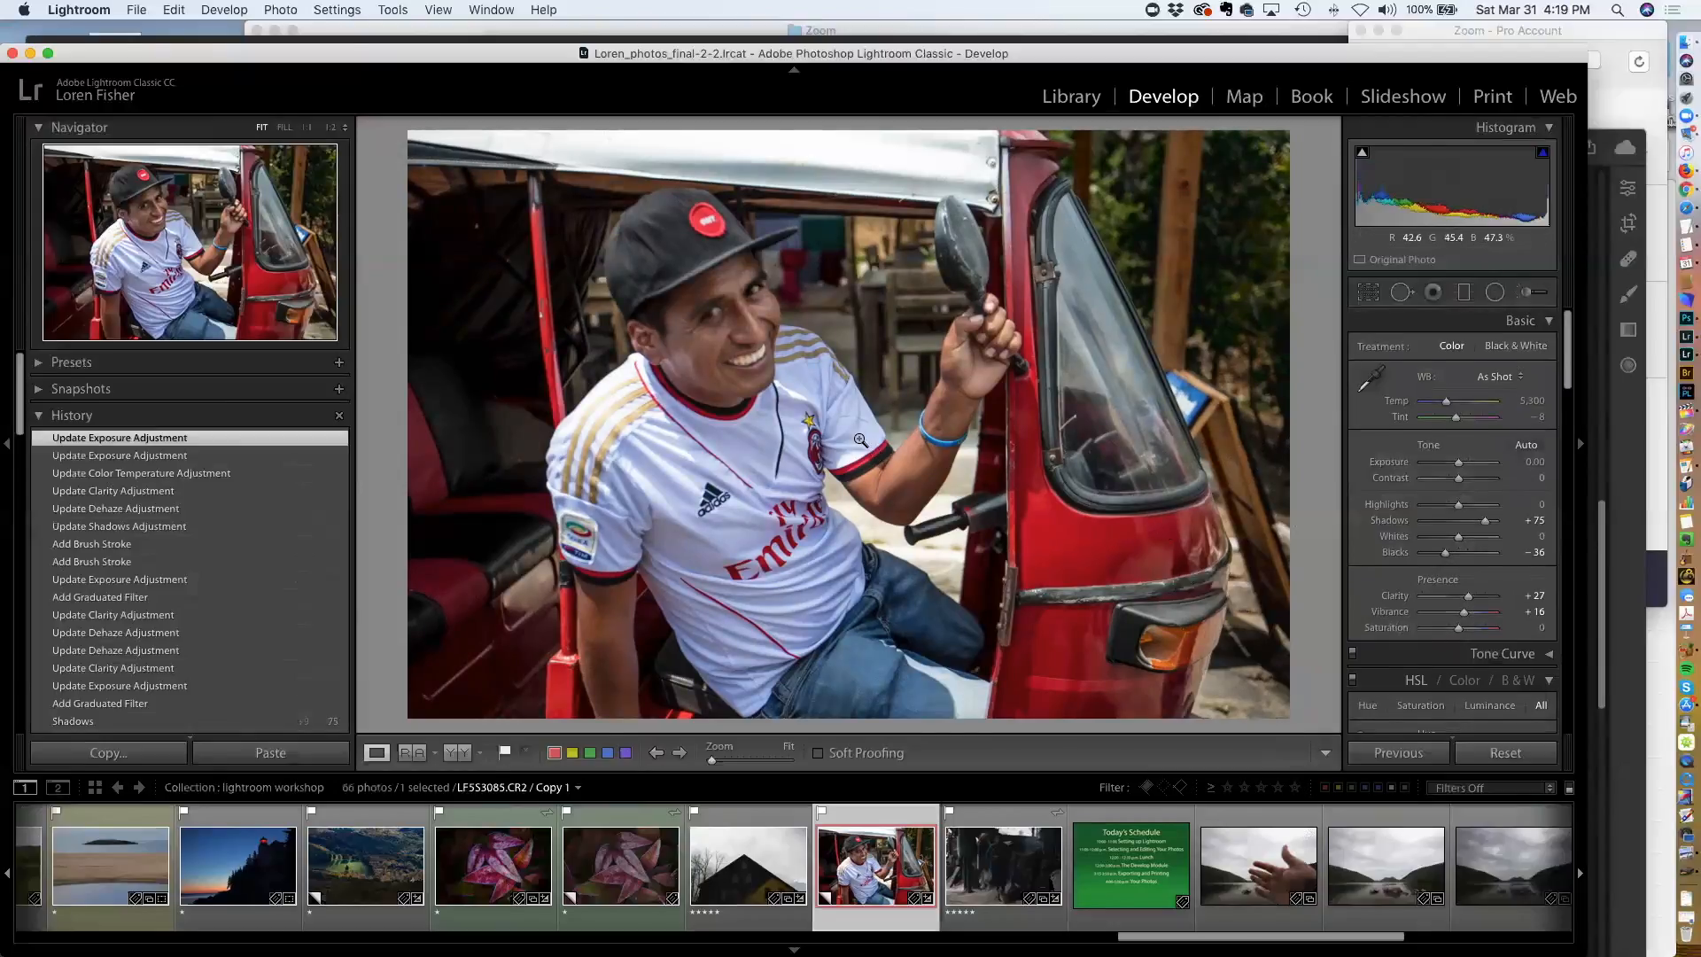
Zoom in on the smile, brush a new adjustment over the teeth and set its Saturation to -54
{"action": "left_click", "coordinate": [727, 324]}
{"action": "left_click_drag", "start_coordinate": [733, 317], "coordinate": [732, 255]}
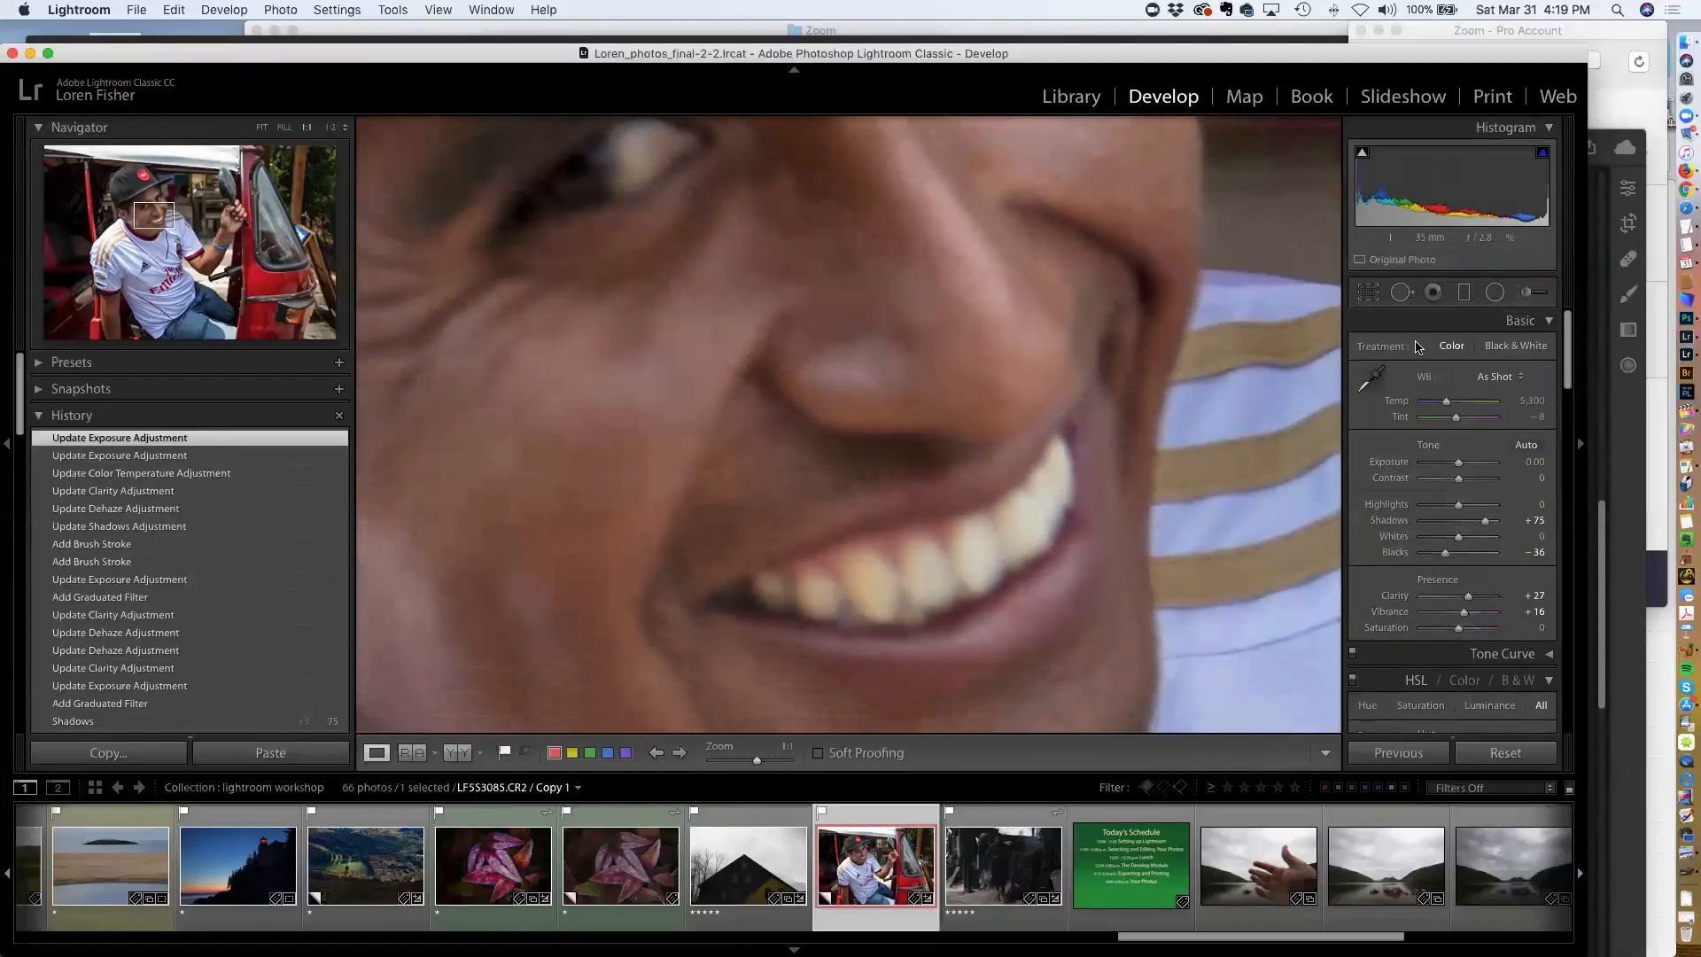
{"action": "left_click", "coordinate": [1526, 292]}
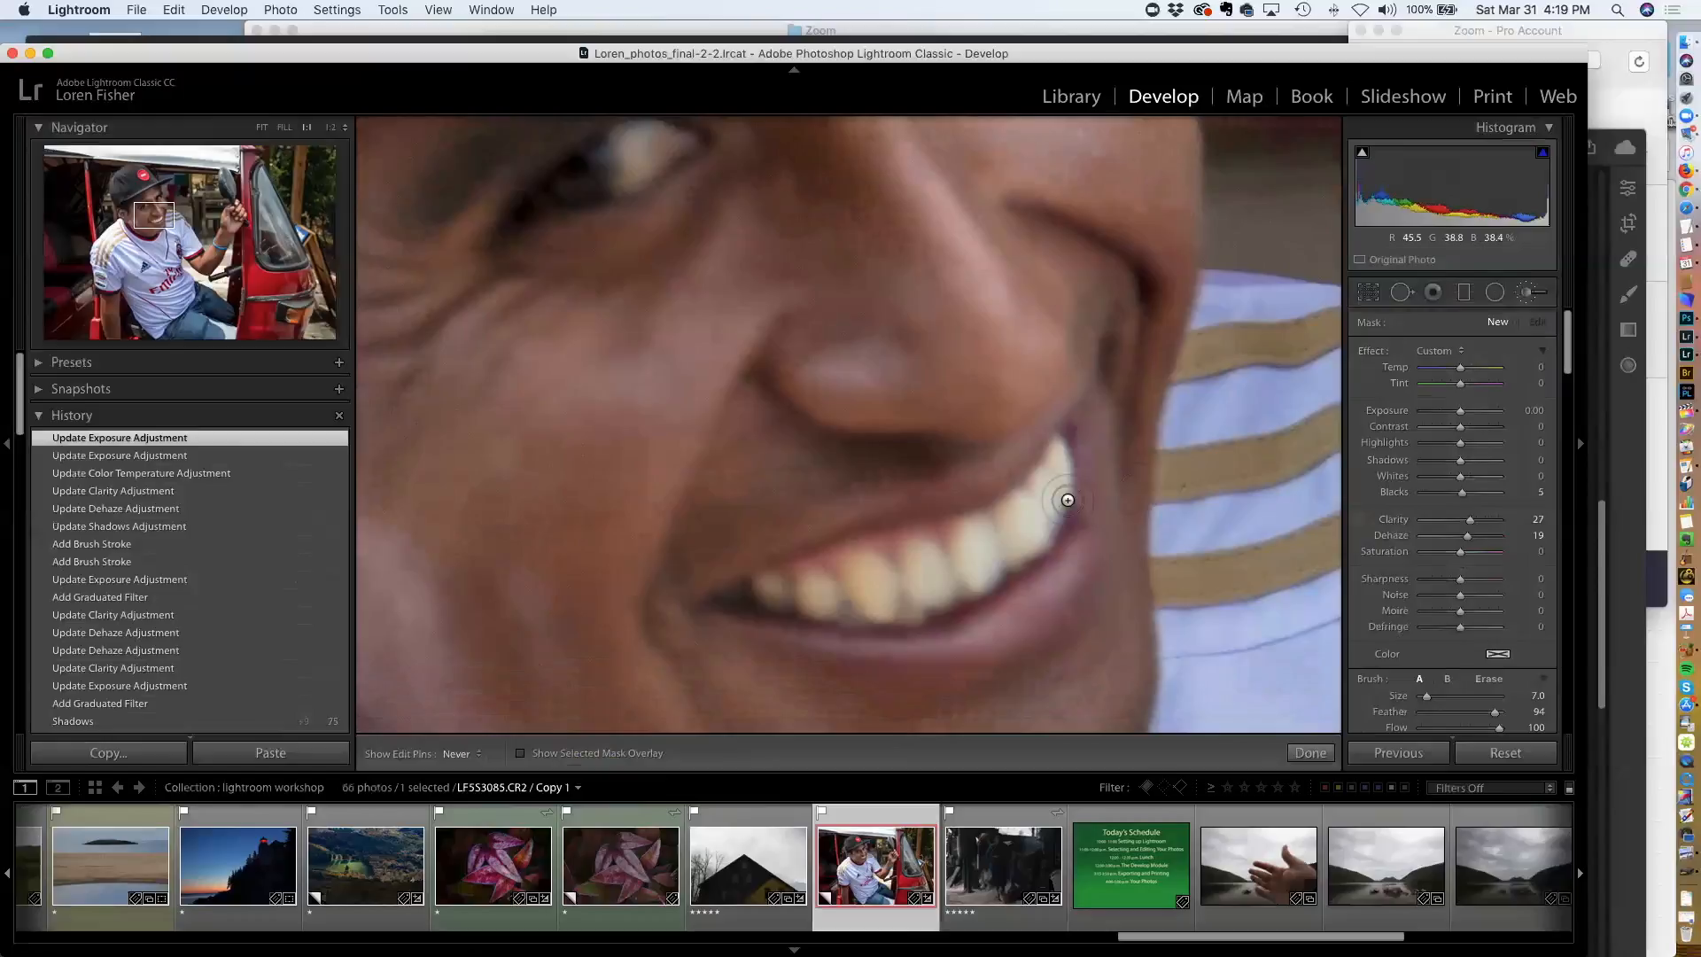
{"action": "left_click", "coordinate": [1028, 526]}
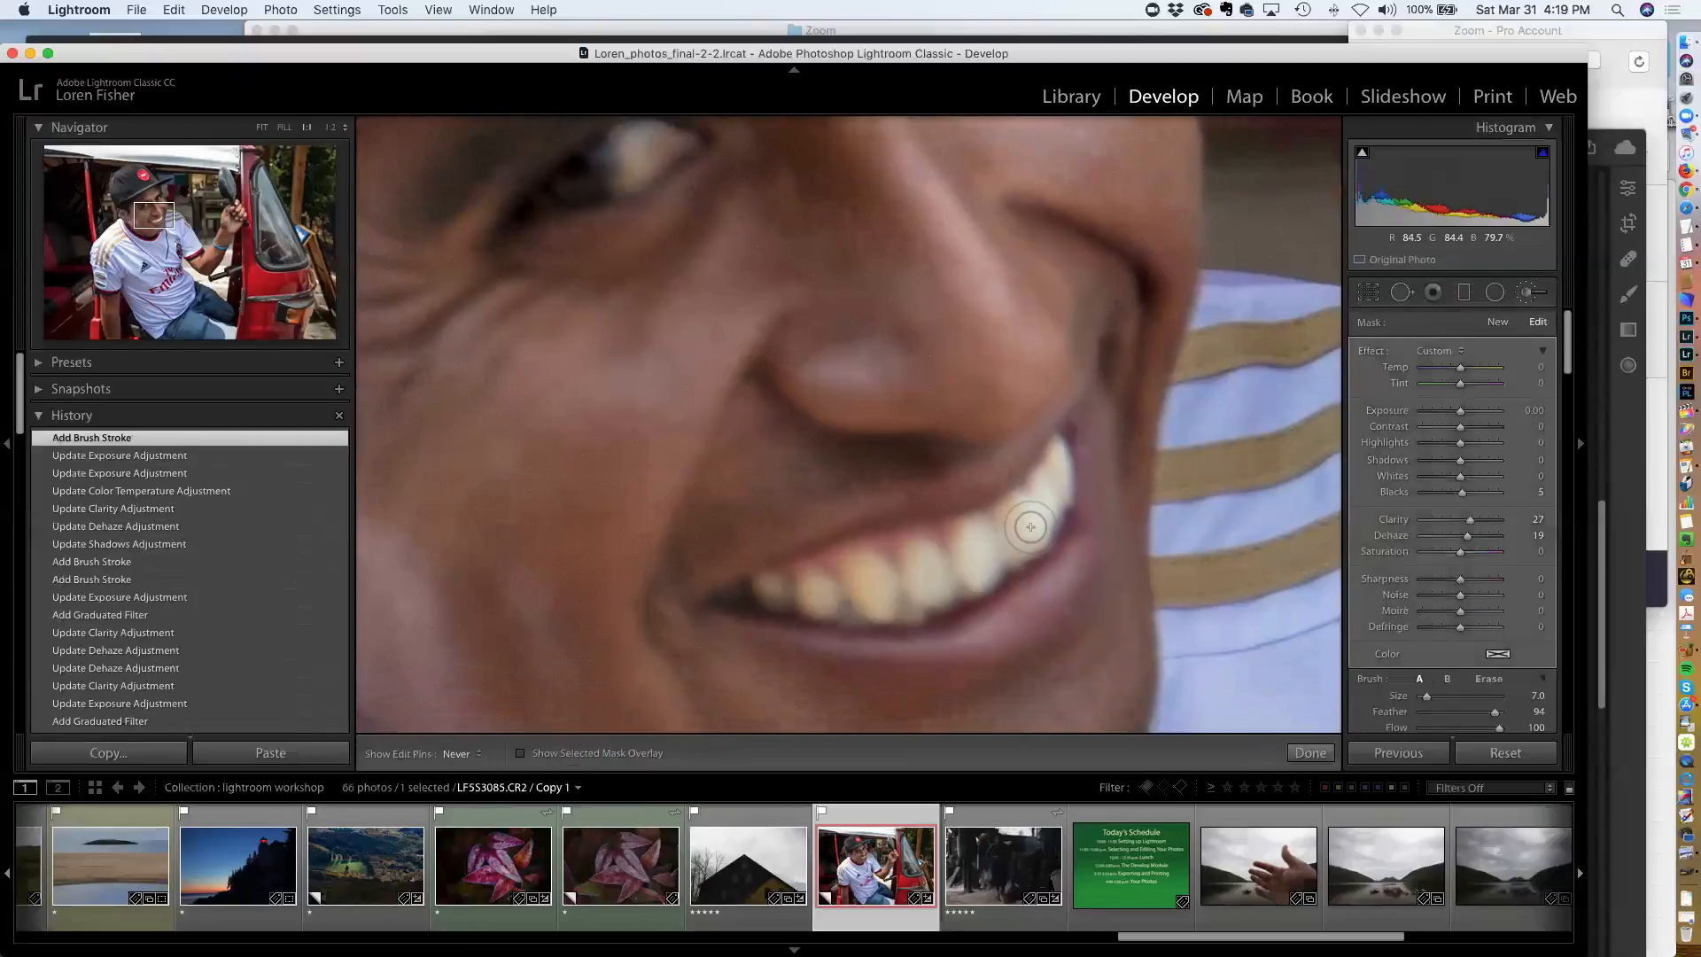
{"action": "key", "text": "o"}
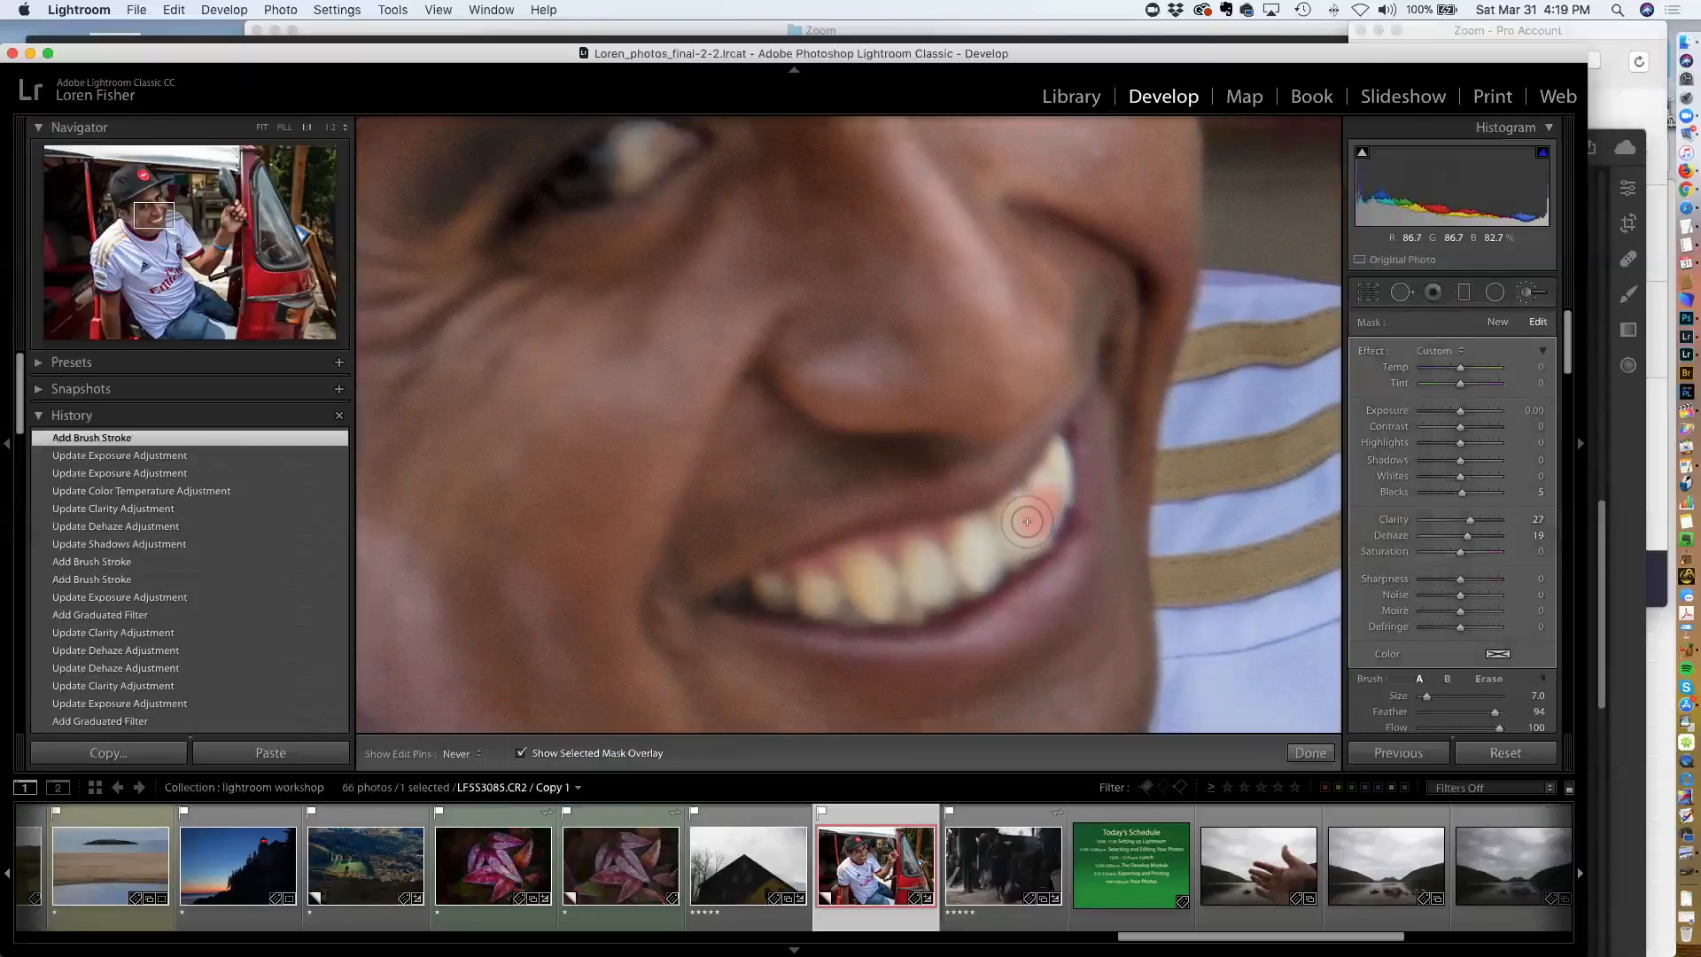
{"action": "mouse_move", "coordinate": [962, 551]}
{"action": "left_mouse_down"}
{"action": "mouse_move", "coordinate": [1025, 512]}
{"action": "mouse_move", "coordinate": [1058, 462]}
{"action": "mouse_move", "coordinate": [1036, 532]}
{"action": "mouse_move", "coordinate": [941, 594]}
{"action": "mouse_move", "coordinate": [921, 593]}
{"action": "mouse_move", "coordinate": [918, 549]}
{"action": "mouse_move", "coordinate": [919, 599]}
{"action": "mouse_move", "coordinate": [878, 578]}
{"action": "mouse_move", "coordinate": [872, 608]}
{"action": "mouse_move", "coordinate": [773, 593]}
{"action": "mouse_move", "coordinate": [817, 602]}
{"action": "mouse_move", "coordinate": [862, 561]}
{"action": "mouse_move", "coordinate": [834, 581]}
{"action": "mouse_move", "coordinate": [852, 609]}
{"action": "mouse_move", "coordinate": [968, 590]}
{"action": "mouse_move", "coordinate": [993, 577]}
{"action": "mouse_move", "coordinate": [943, 543]}
{"action": "mouse_move", "coordinate": [852, 559]}
{"action": "mouse_move", "coordinate": [1001, 530]}
{"action": "mouse_move", "coordinate": [1067, 472]}
{"action": "mouse_move", "coordinate": [1035, 533]}
{"action": "left_mouse_up"}
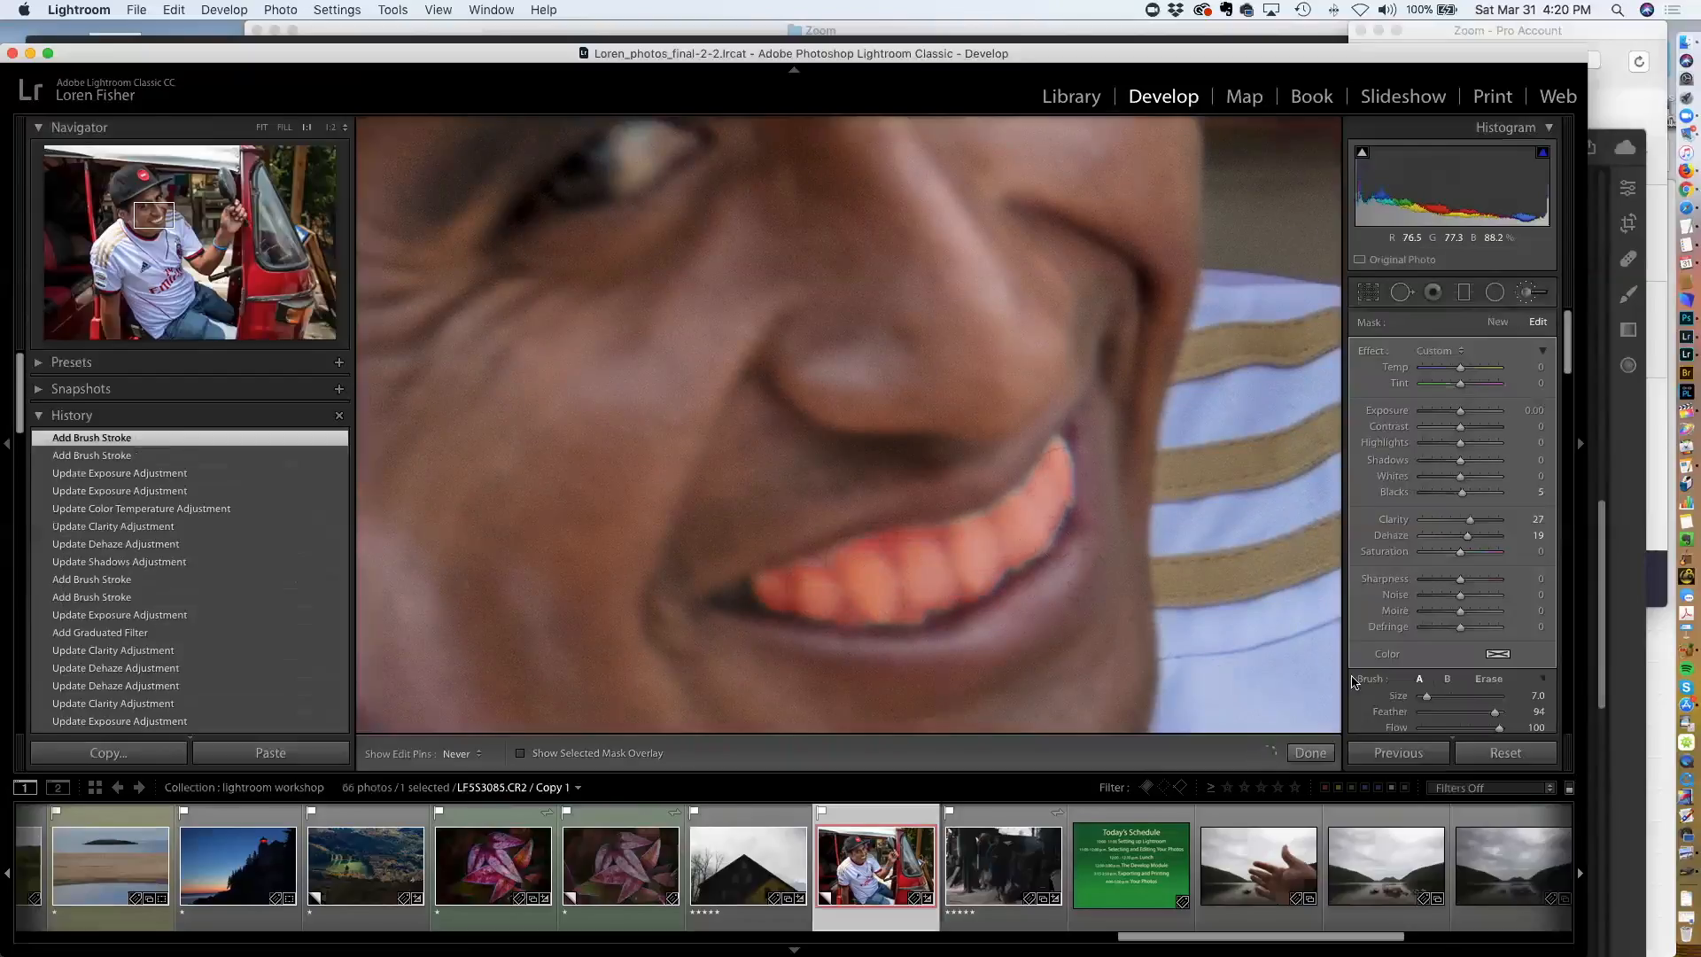
{"action": "key", "text": "o"}
{"action": "left_click_drag", "start_coordinate": [1460, 553], "coordinate": [1442, 555]}
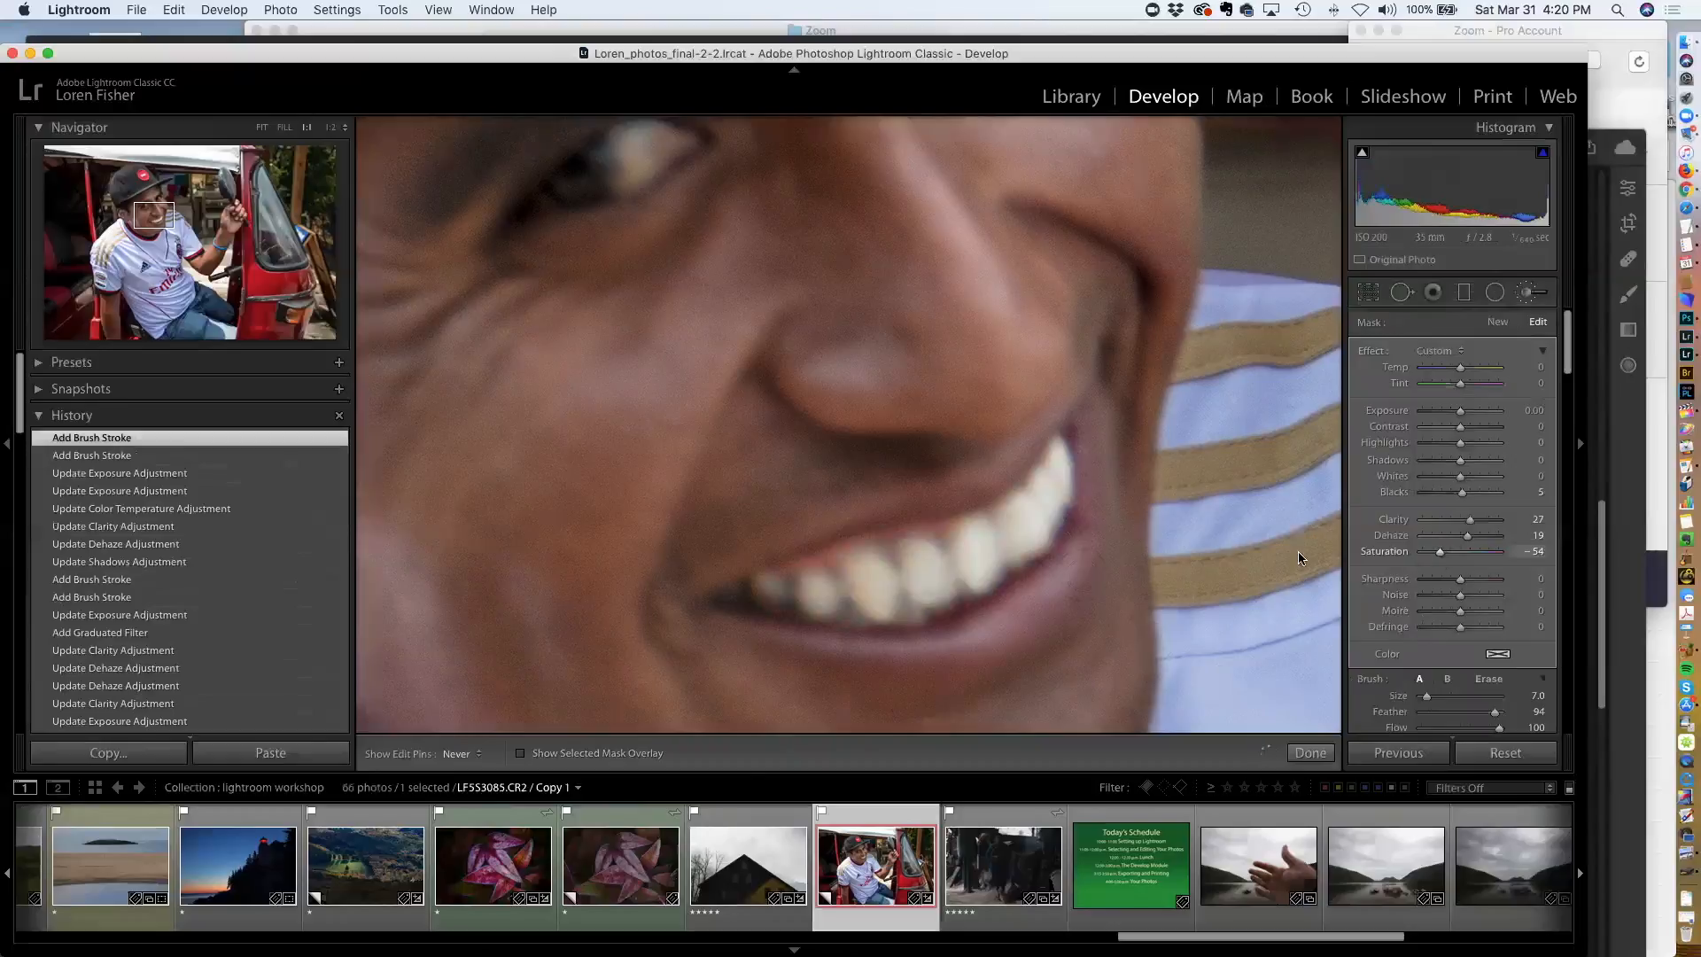
Start another adjustment brush and paint over both of the man's eyes
{"action": "mouse_move", "coordinate": [927, 353]}
{"action": "left_mouse_down"}
{"action": "mouse_move", "coordinate": [972, 513]}
{"action": "mouse_move", "coordinate": [980, 714]}
{"action": "mouse_move", "coordinate": [763, 560]}
{"action": "left_mouse_up"}
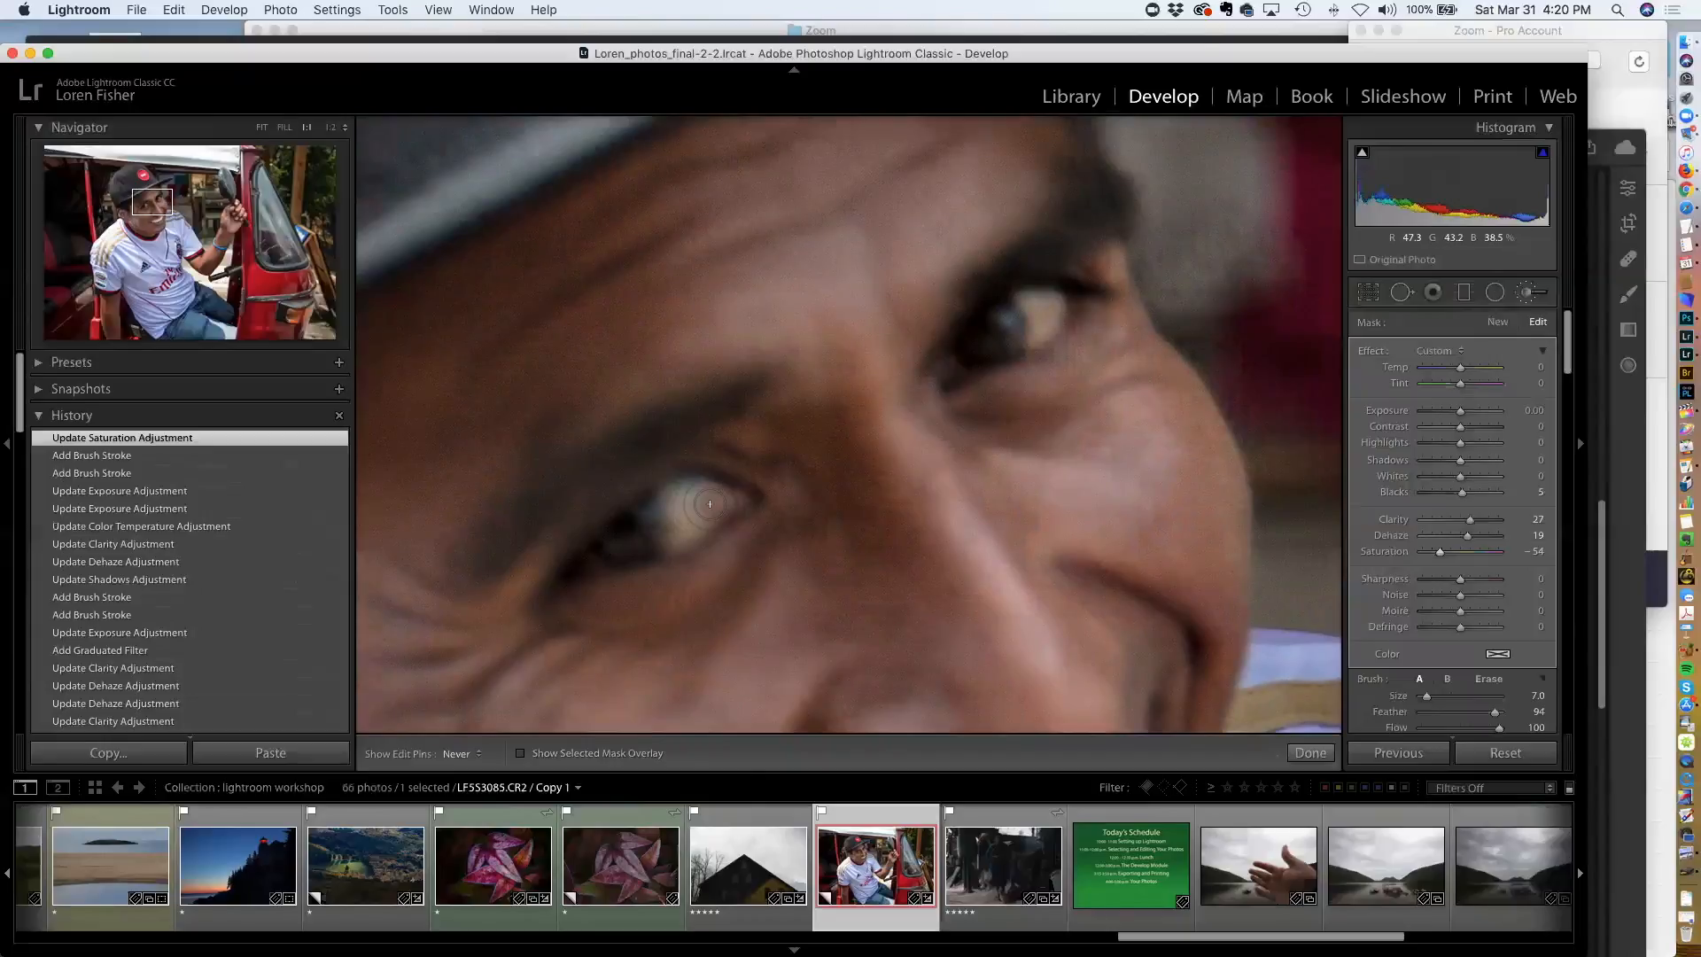
{"action": "key", "text": "Return"}
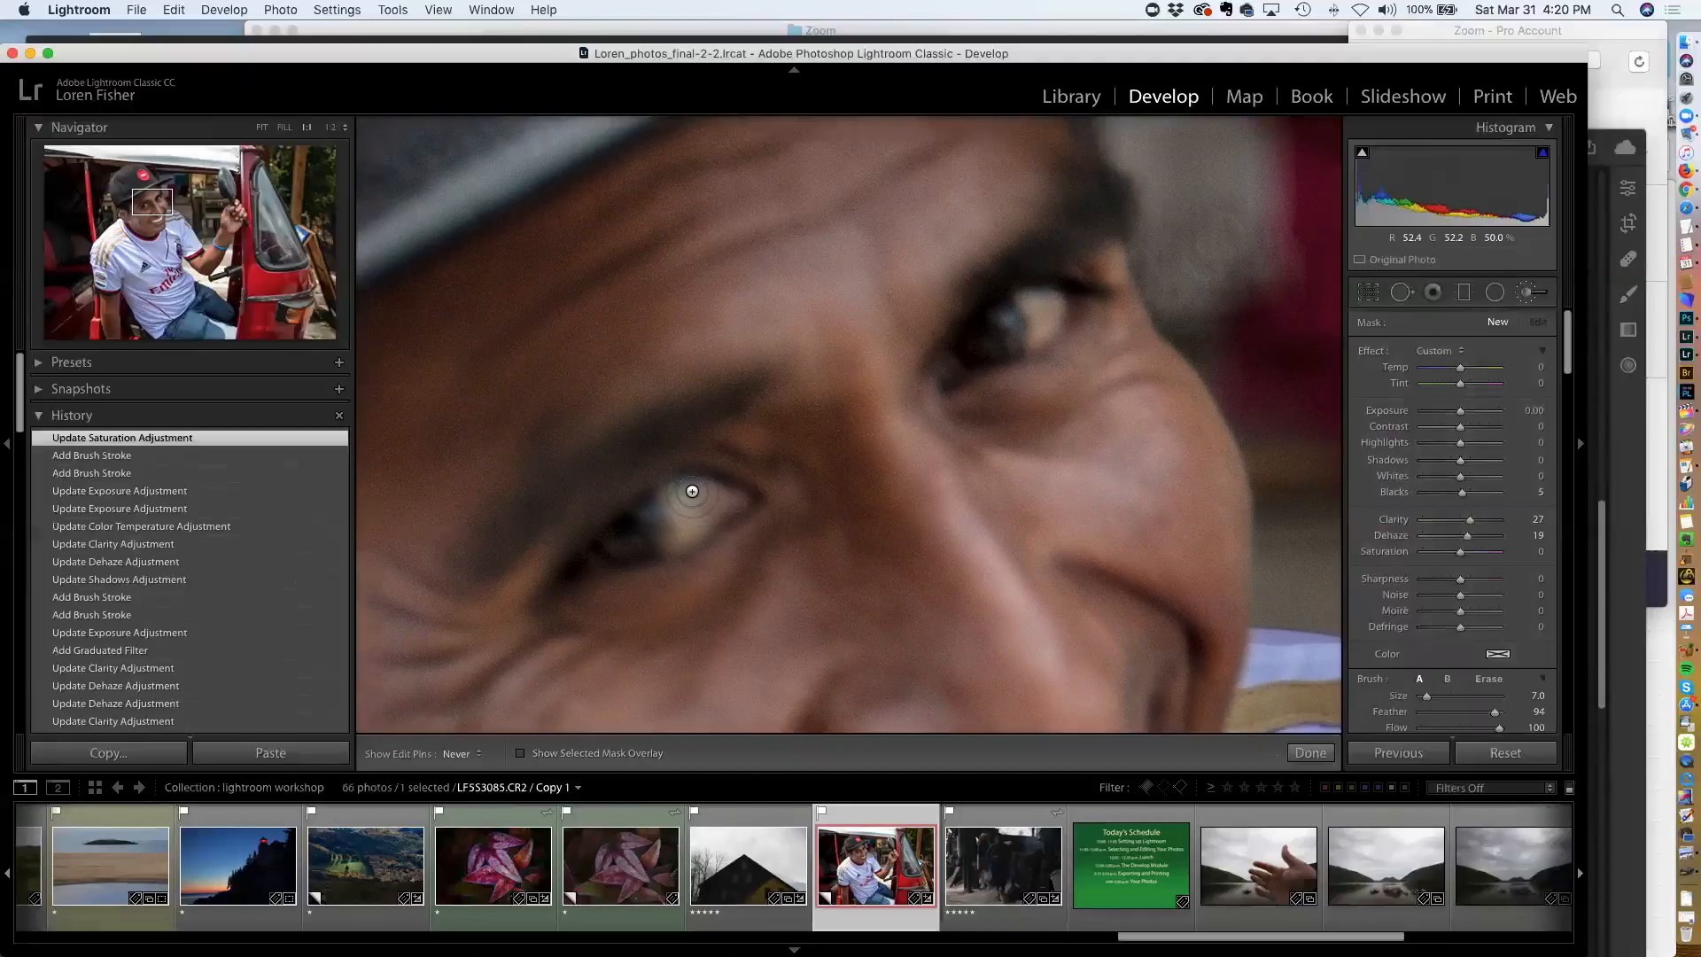
{"action": "left_click", "coordinate": [683, 491]}
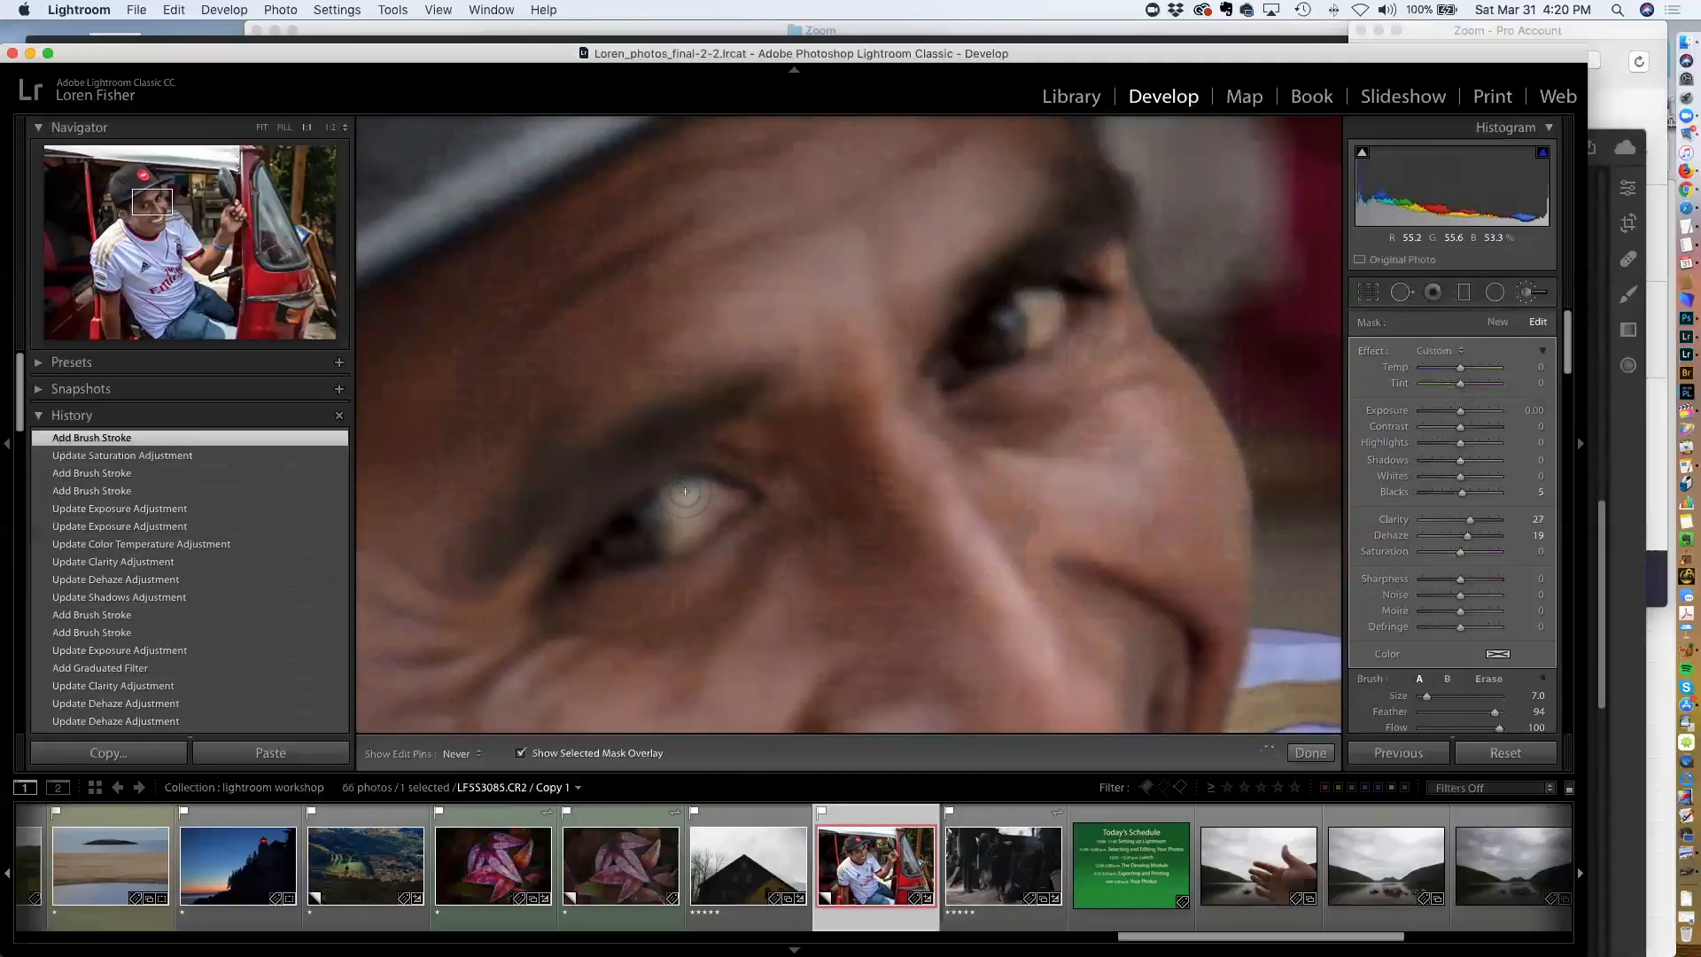
{"action": "mouse_move", "coordinate": [683, 523]}
{"action": "left_mouse_down"}
{"action": "mouse_move", "coordinate": [681, 507]}
{"action": "mouse_move", "coordinate": [725, 498]}
{"action": "left_mouse_up"}
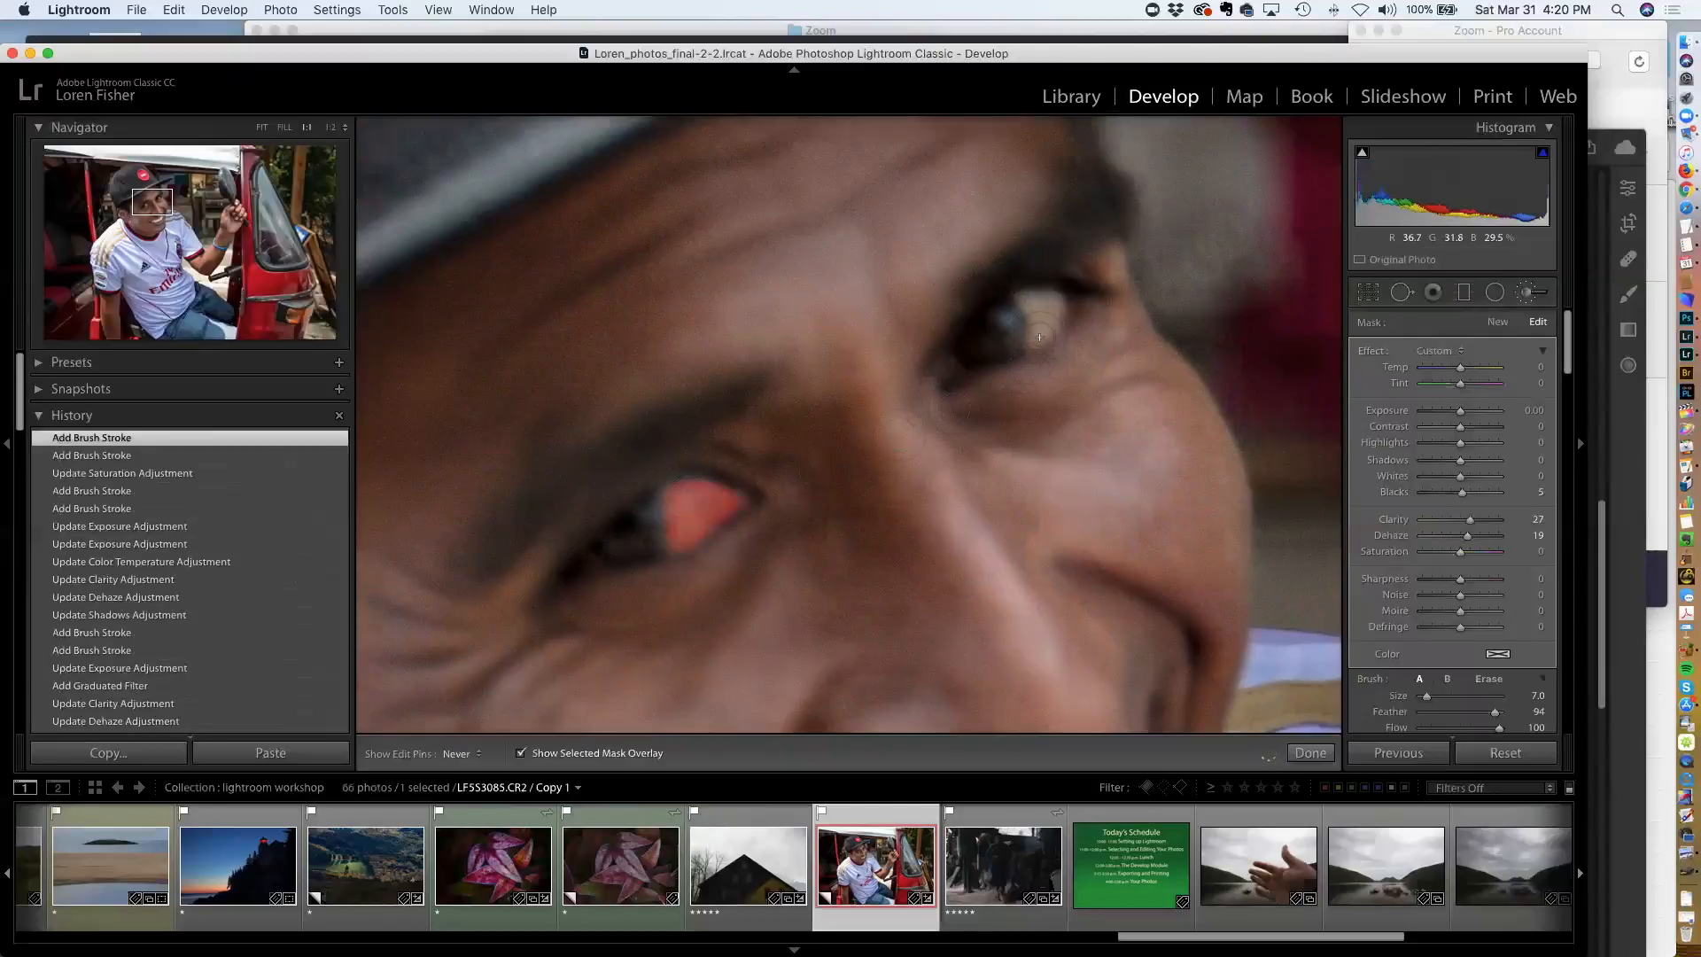
{"action": "mouse_move", "coordinate": [1038, 329]}
{"action": "left_mouse_down"}
{"action": "mouse_move", "coordinate": [1051, 297]}
{"action": "mouse_move", "coordinate": [1049, 355]}
{"action": "left_mouse_up"}
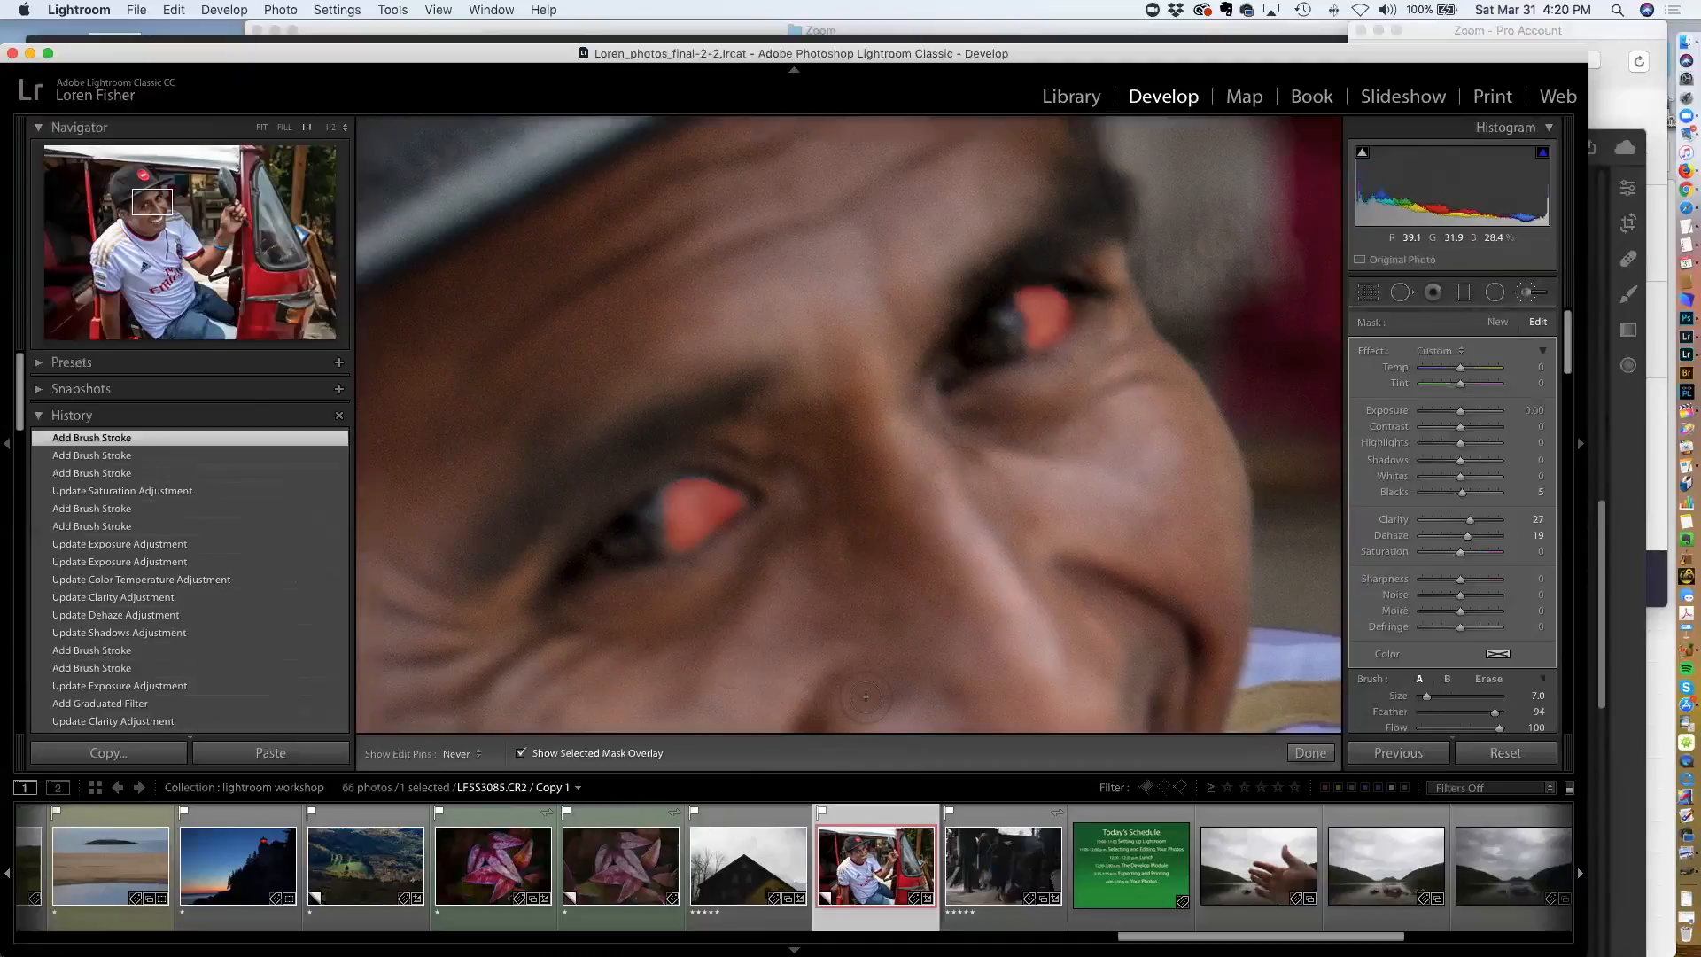
{"action": "key", "text": "o"}
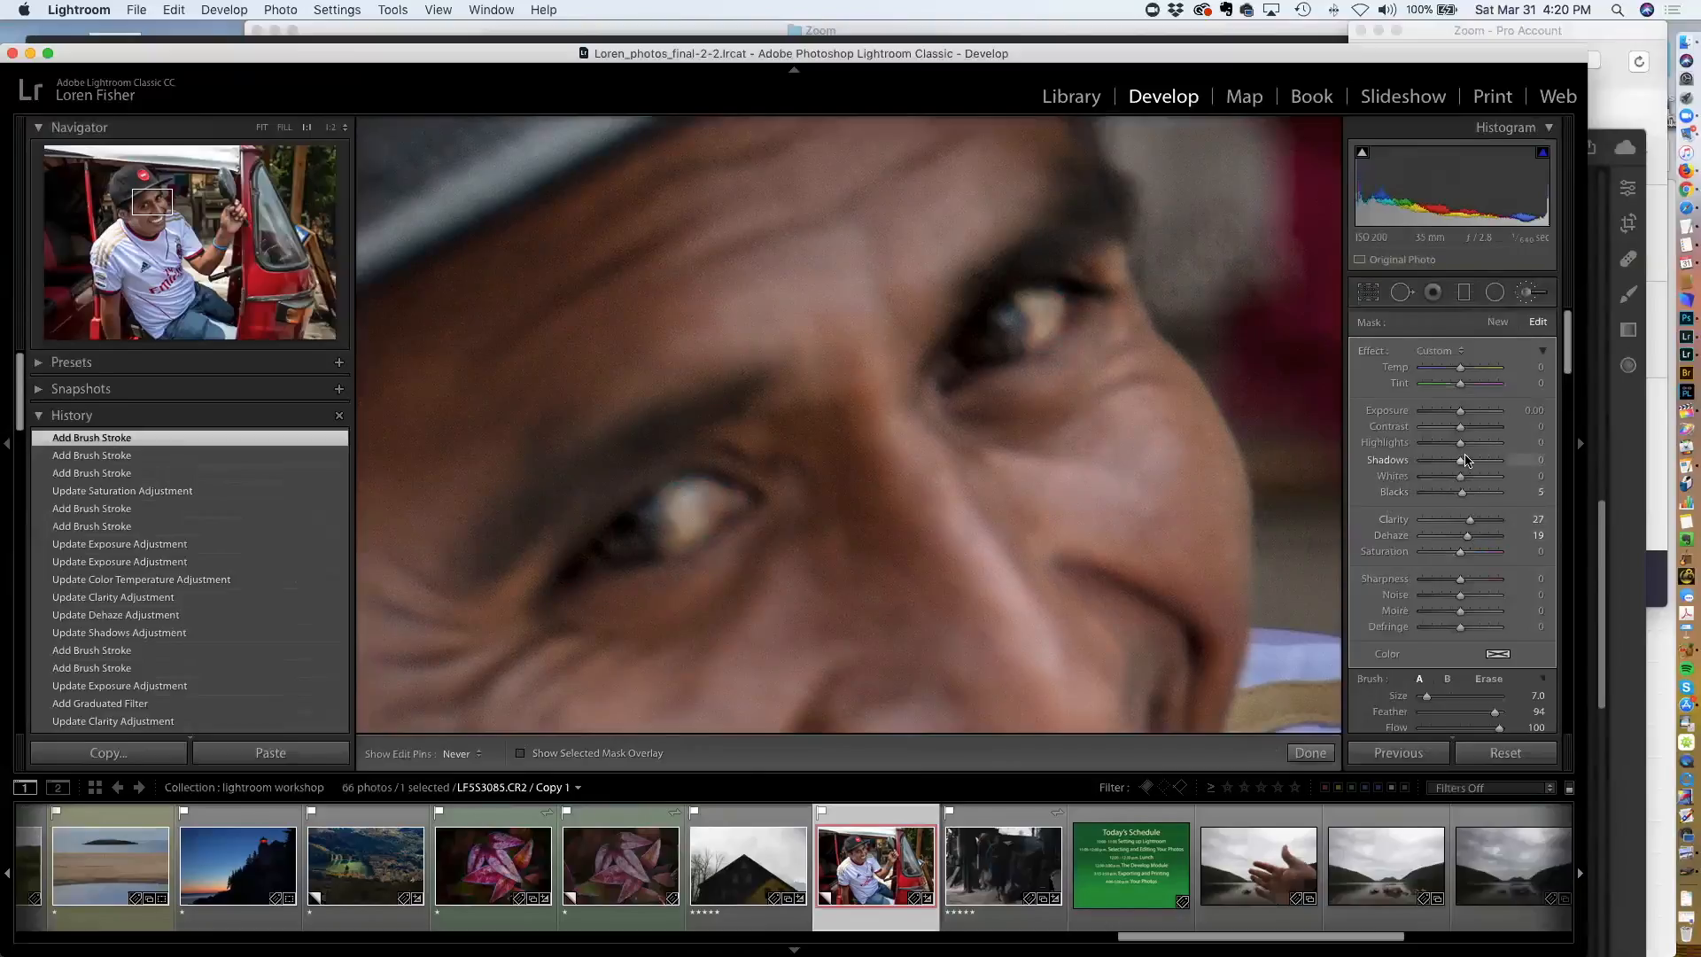
Set the eye brush's Exposure to 0.64, Highlights to 28 and Saturation to -43
{"action": "left_click_drag", "start_coordinate": [1461, 448], "coordinate": [1489, 418]}
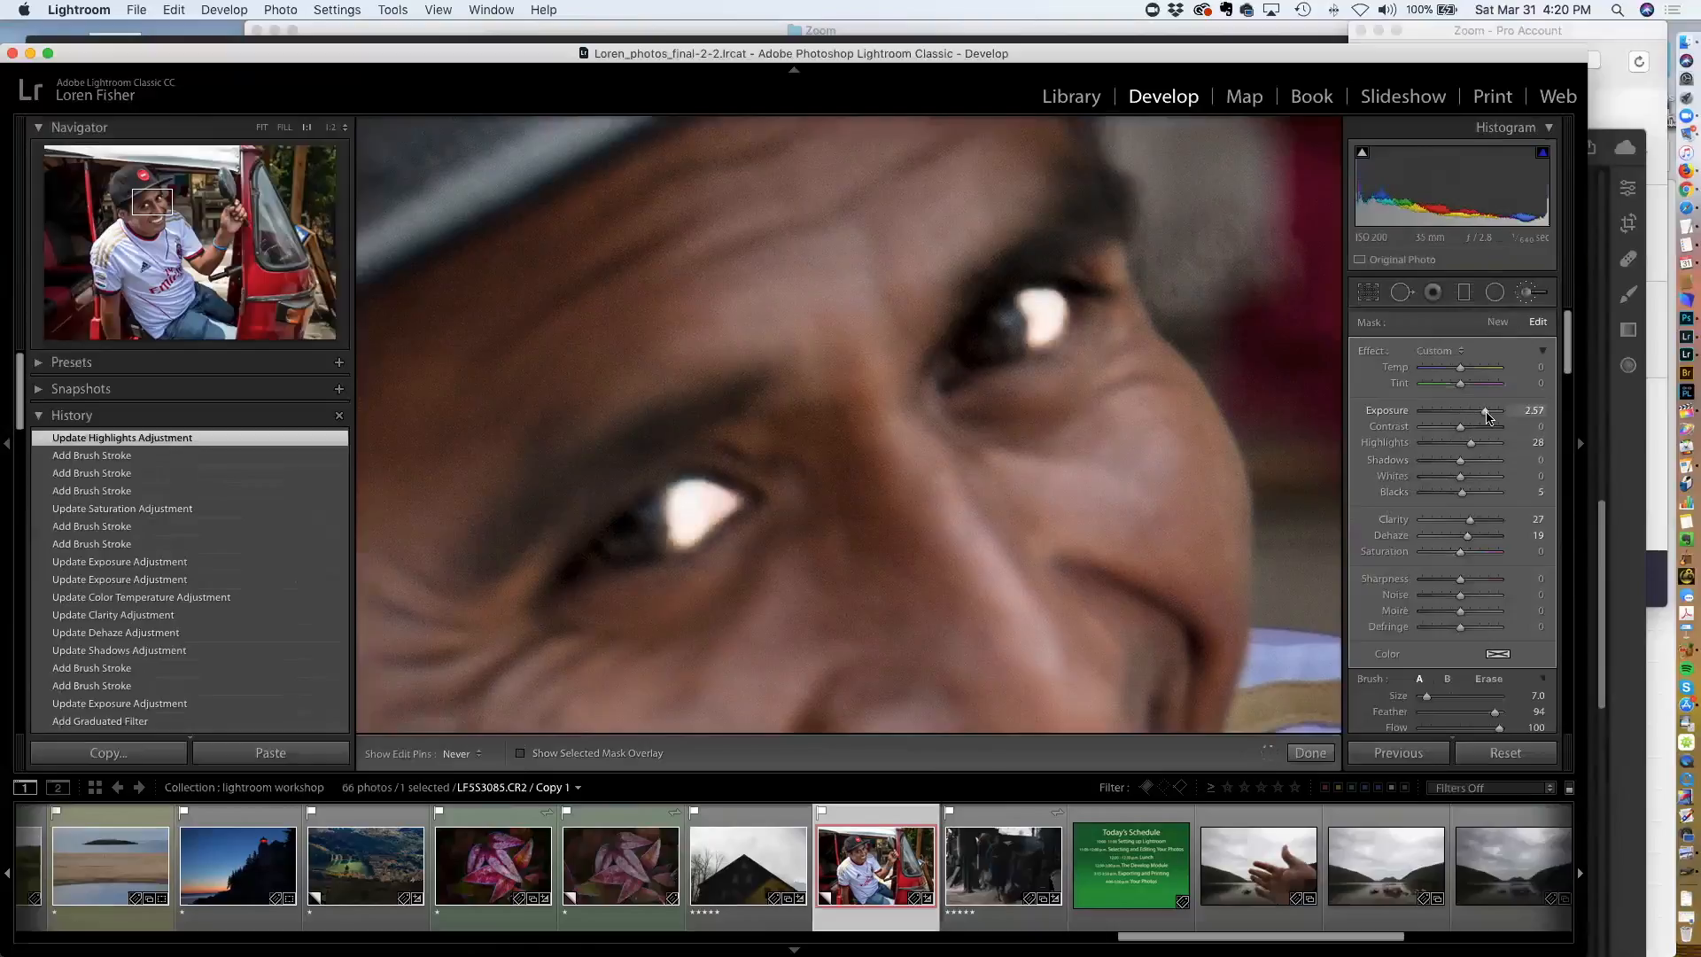
{"action": "left_click_drag", "start_coordinate": [1485, 418], "coordinate": [1467, 424]}
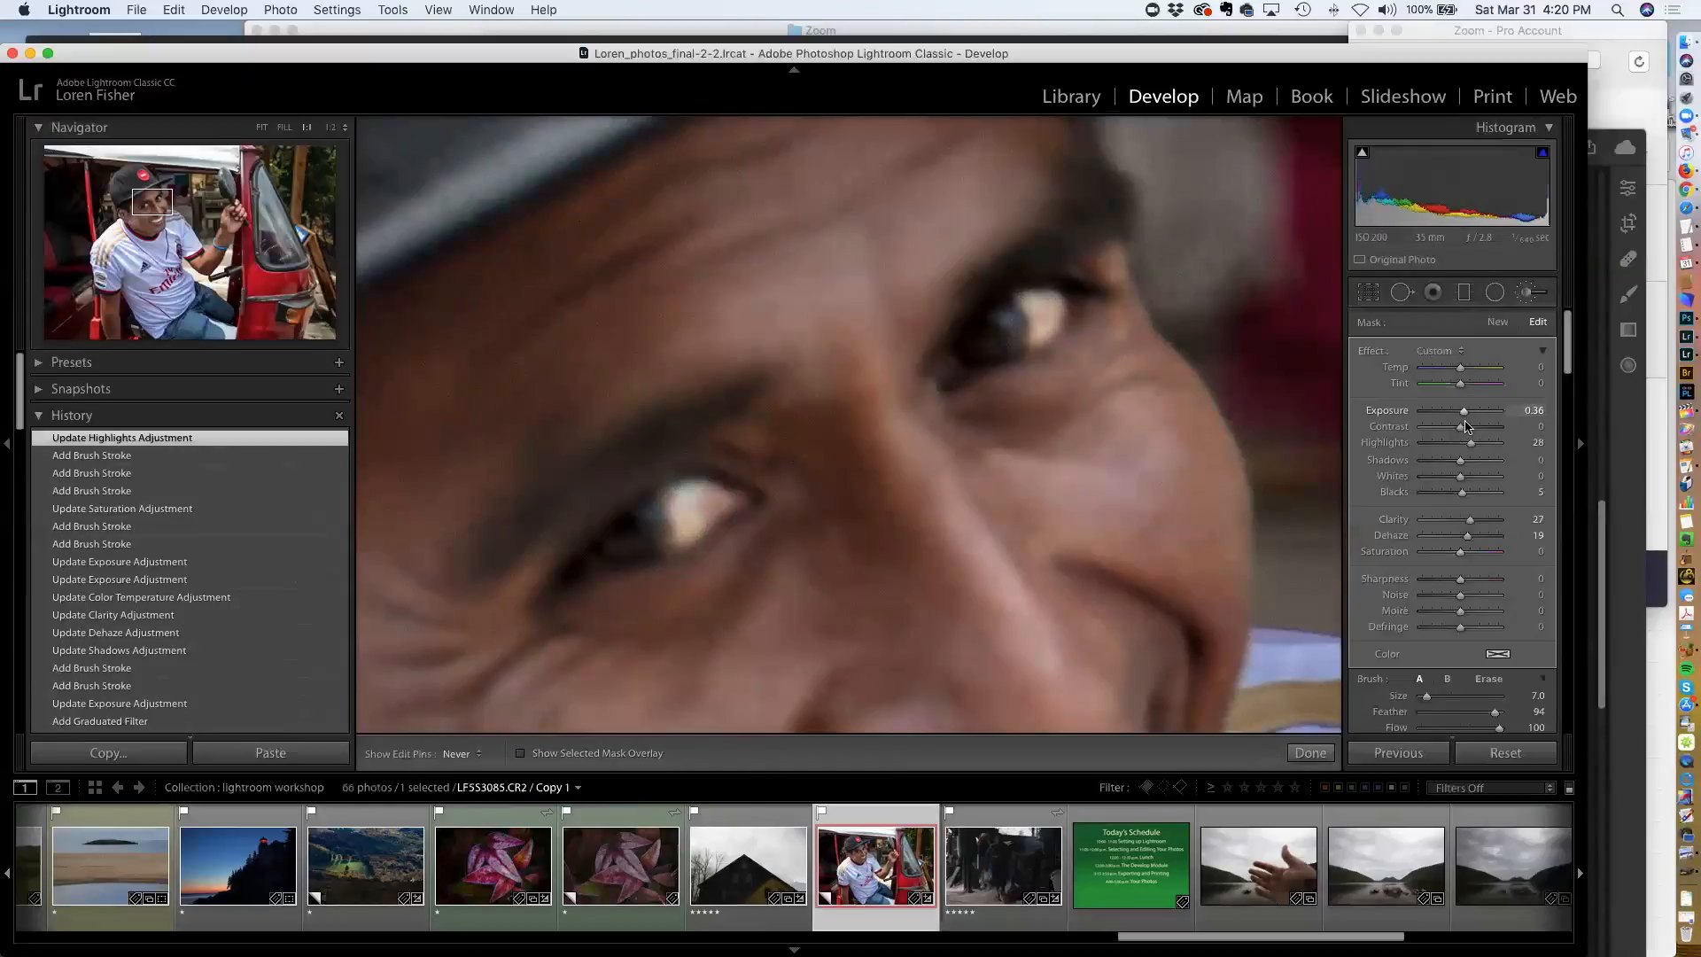
{"action": "left_click_drag", "start_coordinate": [1468, 426], "coordinate": [1446, 551]}
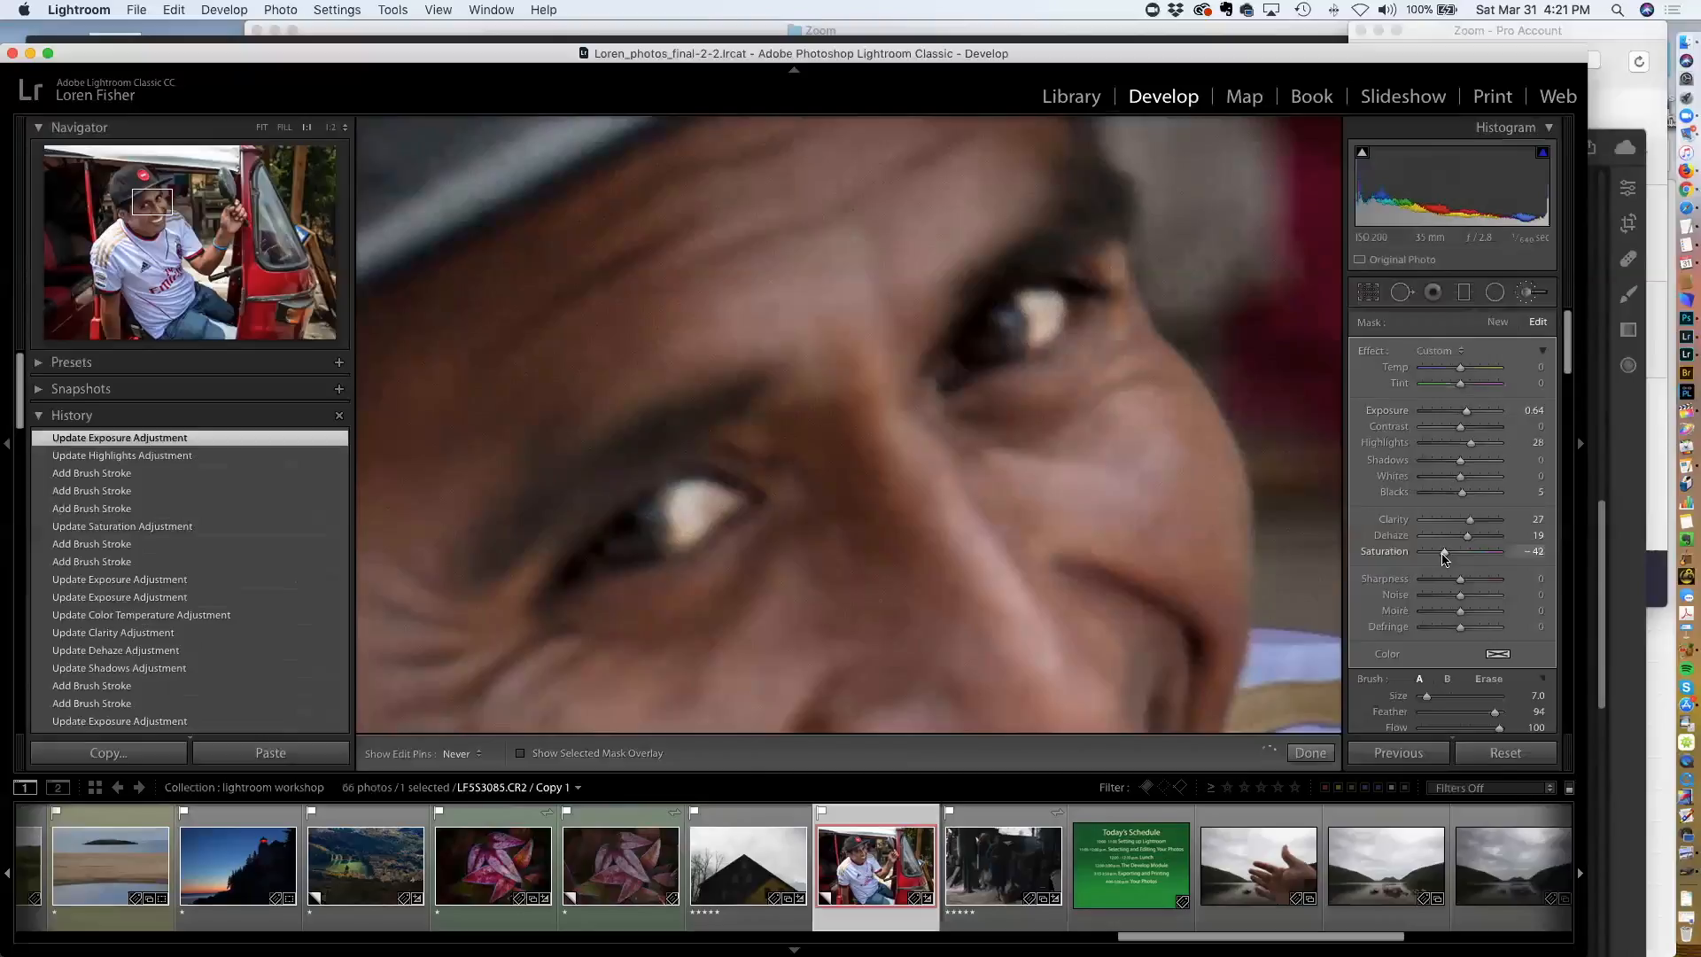
{"action": "left_click_drag", "start_coordinate": [1444, 556], "coordinate": [1444, 555]}
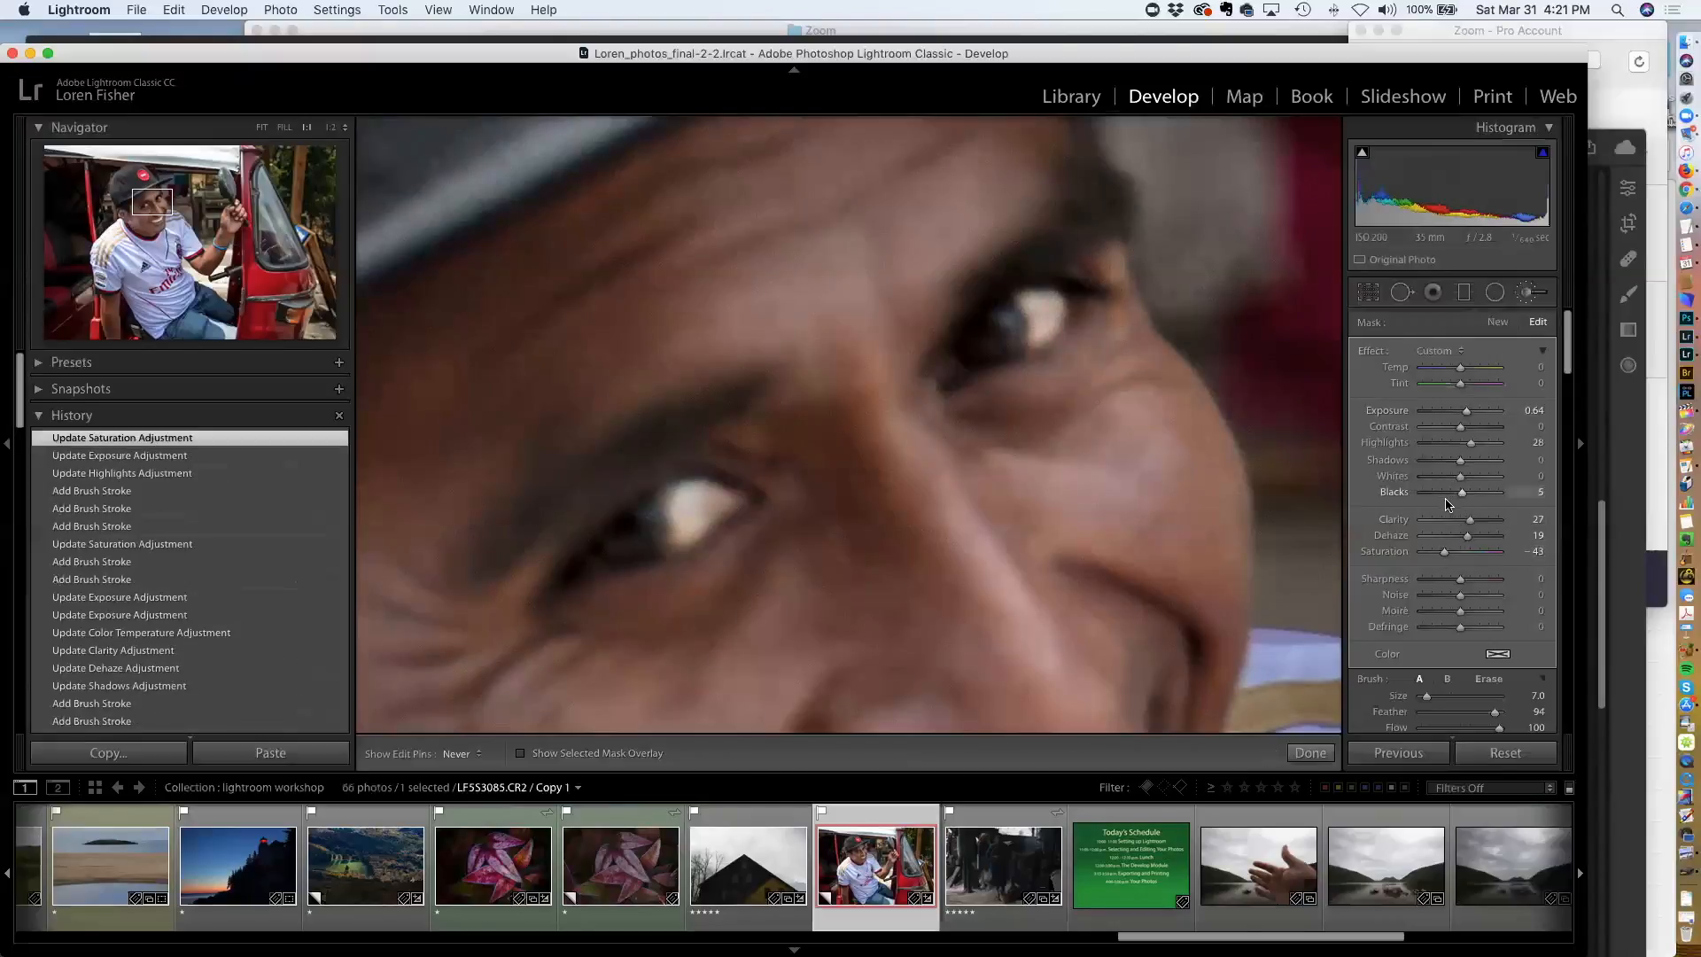
{"action": "key", "text": "super+minus"}
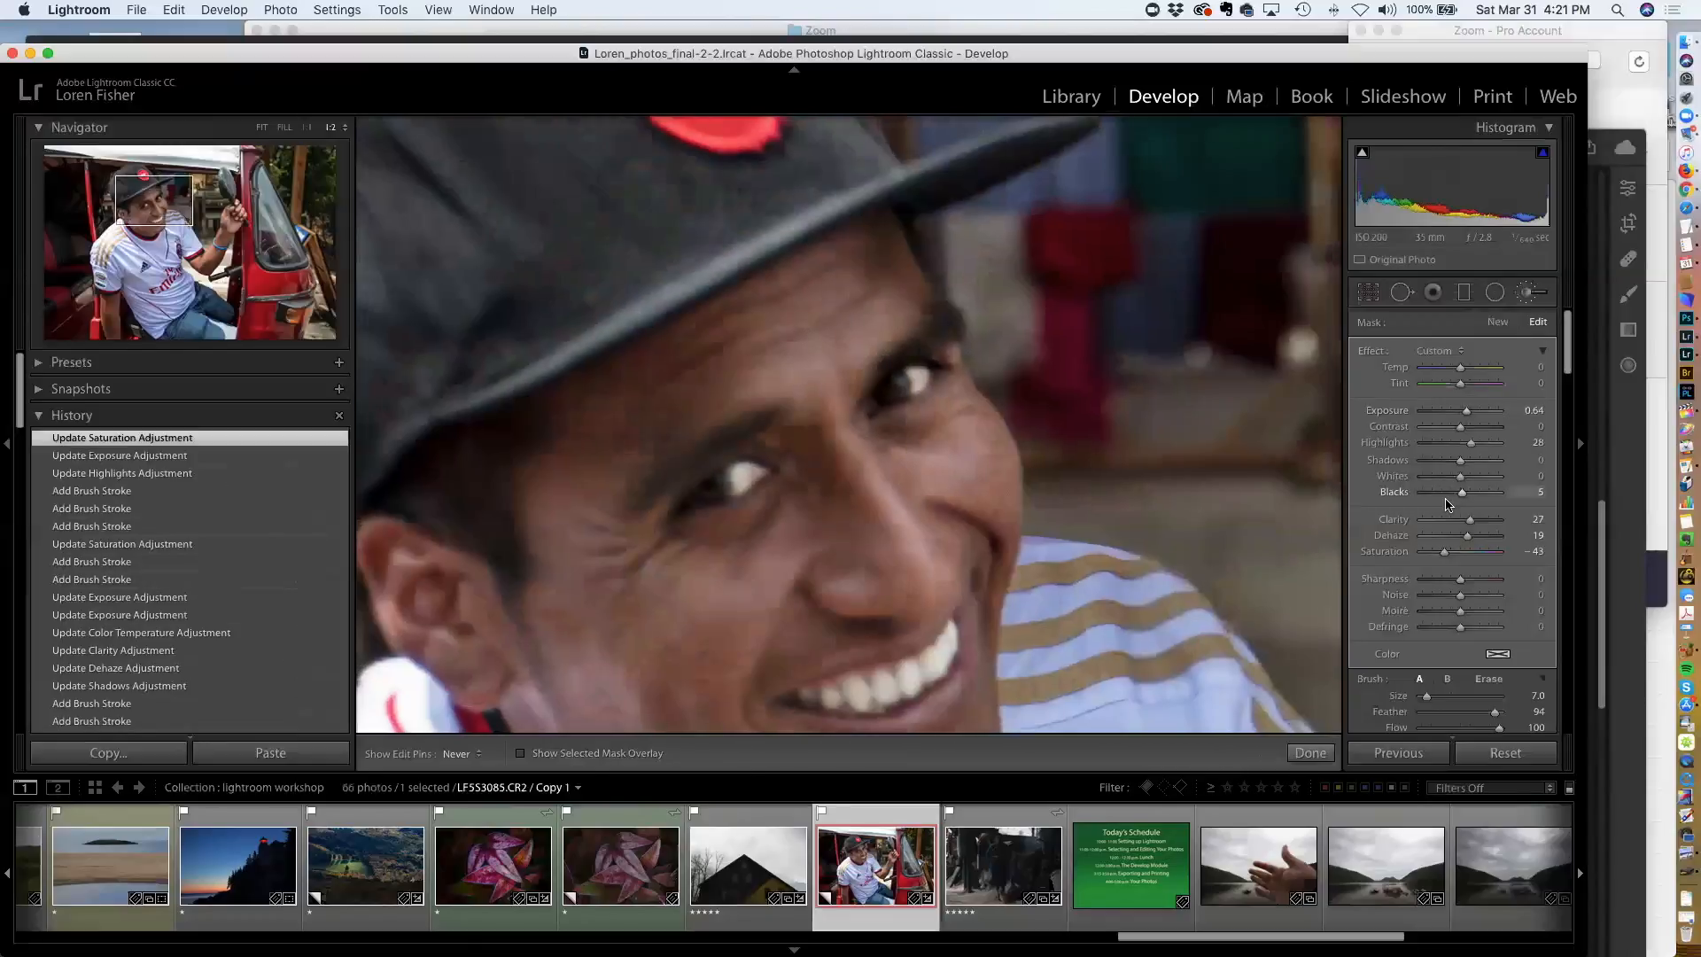
Zoom back out, confirm the eye adjustment and start a new adjustment brush
{"action": "key", "text": "super+minus"}
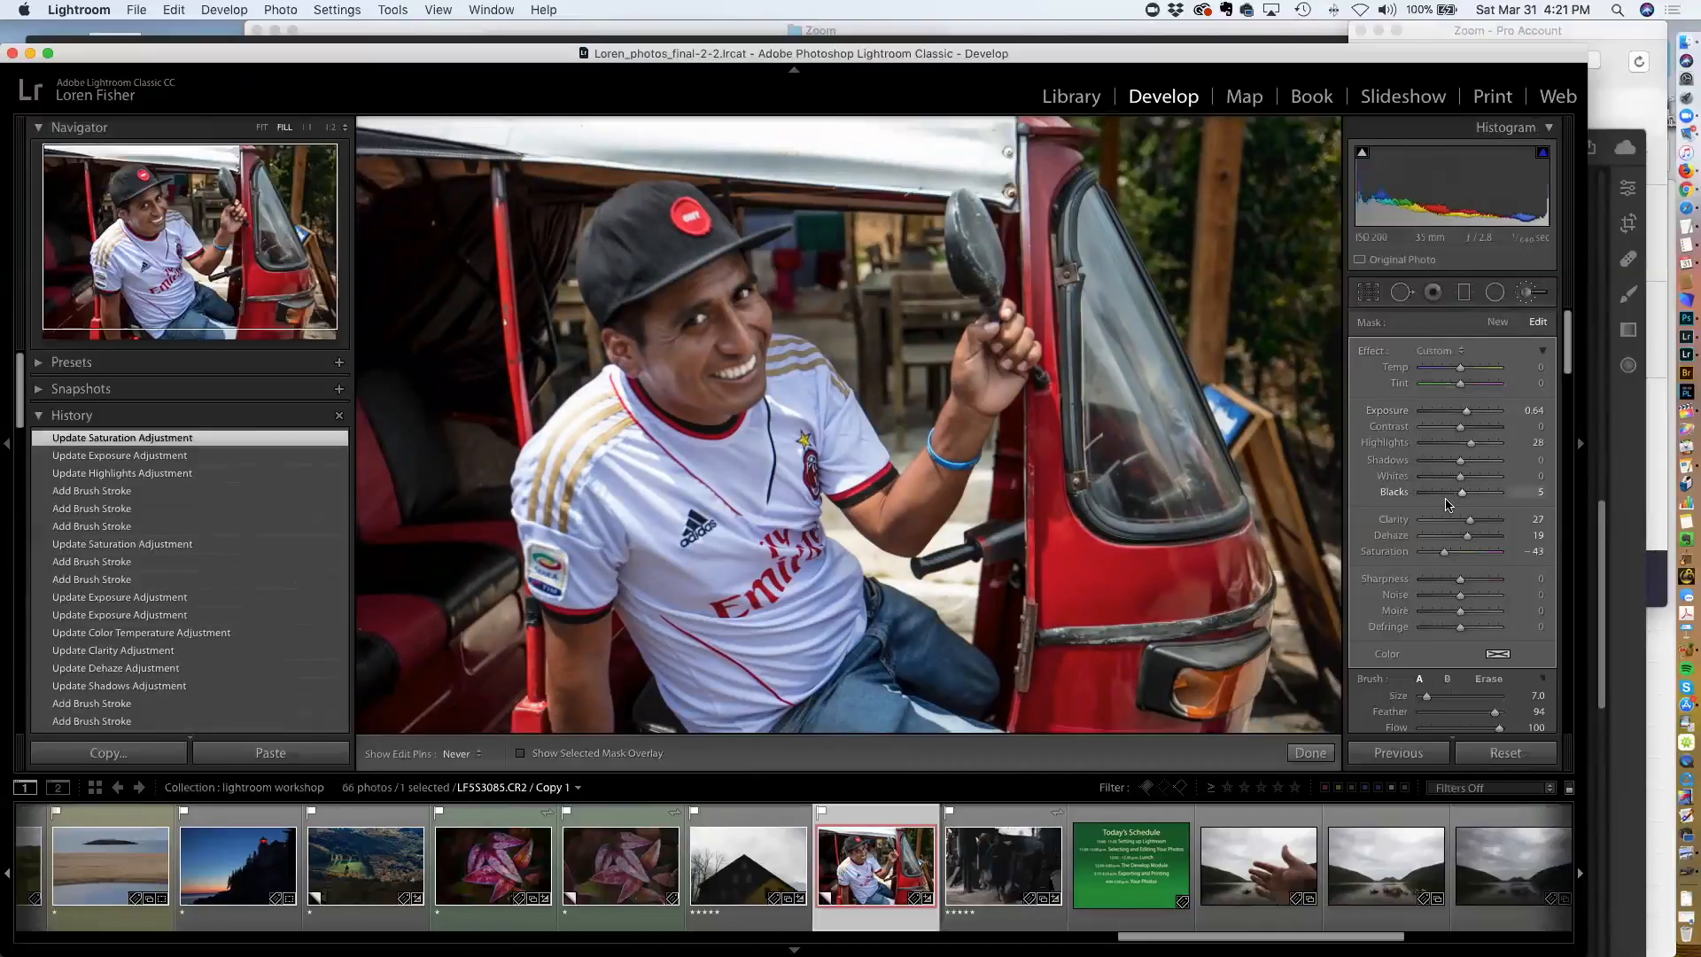
{"action": "key", "text": "Return"}
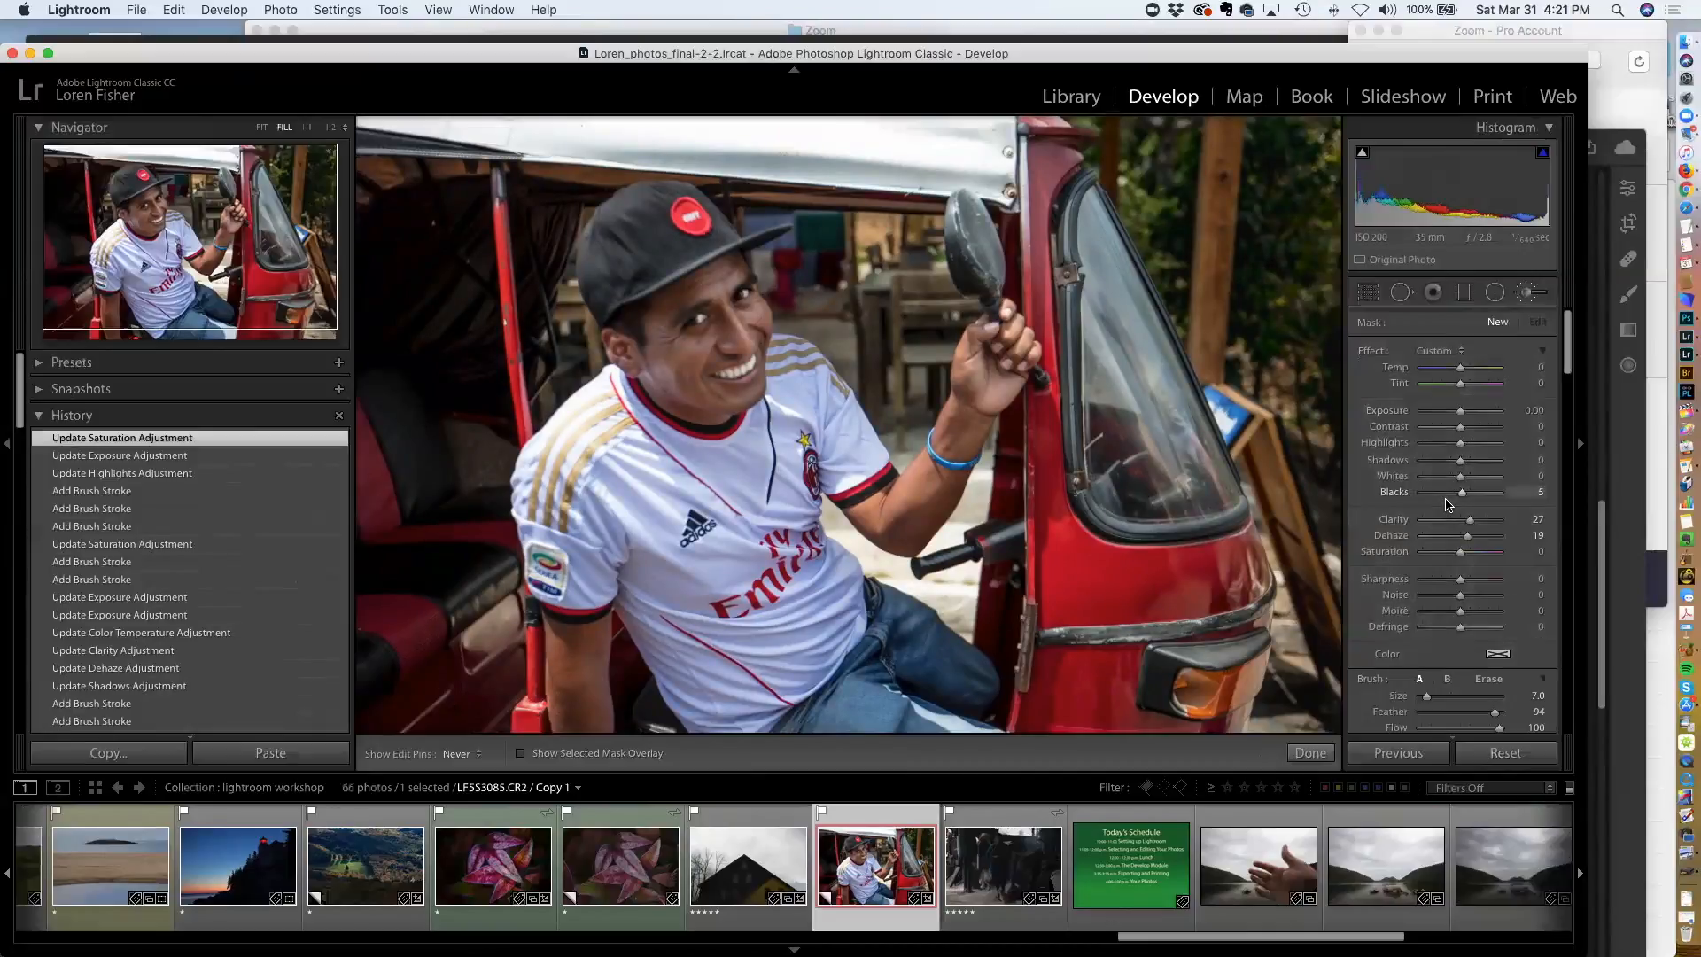
{"action": "left_click", "coordinate": [1528, 295]}
{"action": "left_click", "coordinate": [1529, 297]}
{"action": "scroll", "coordinate": [1469, 651], "scroll_direction": "down", "scroll_amount": 5}
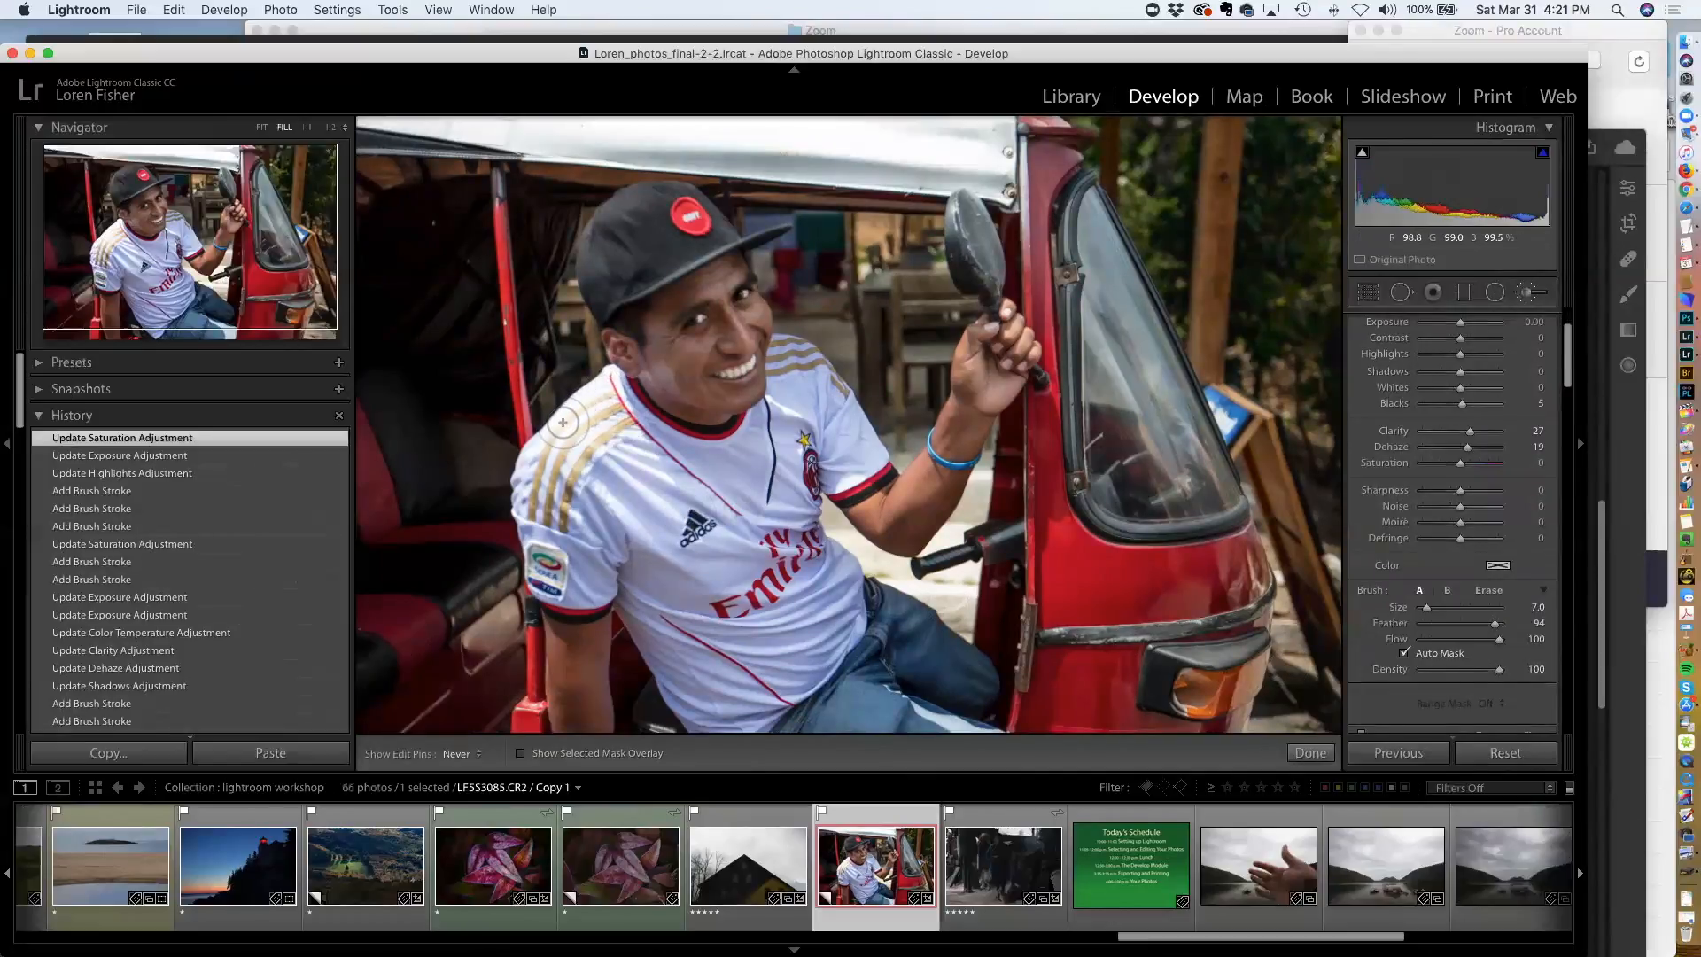
Paint a brush stroke over the shirt's shoulder and set its Highlights to -29 and Whites to -23
{"action": "mouse_move", "coordinate": [562, 423]}
{"action": "left_mouse_down"}
{"action": "mouse_move", "coordinate": [590, 395]}
{"action": "mouse_move", "coordinate": [537, 449]}
{"action": "mouse_move", "coordinate": [523, 509]}
{"action": "mouse_move", "coordinate": [540, 469]}
{"action": "mouse_move", "coordinate": [596, 440]}
{"action": "mouse_move", "coordinate": [540, 492]}
{"action": "mouse_move", "coordinate": [611, 417]}
{"action": "mouse_move", "coordinate": [562, 487]}
{"action": "mouse_move", "coordinate": [613, 385]}
{"action": "mouse_move", "coordinate": [646, 461]}
{"action": "left_mouse_up"}
{"action": "key", "text": "o"}
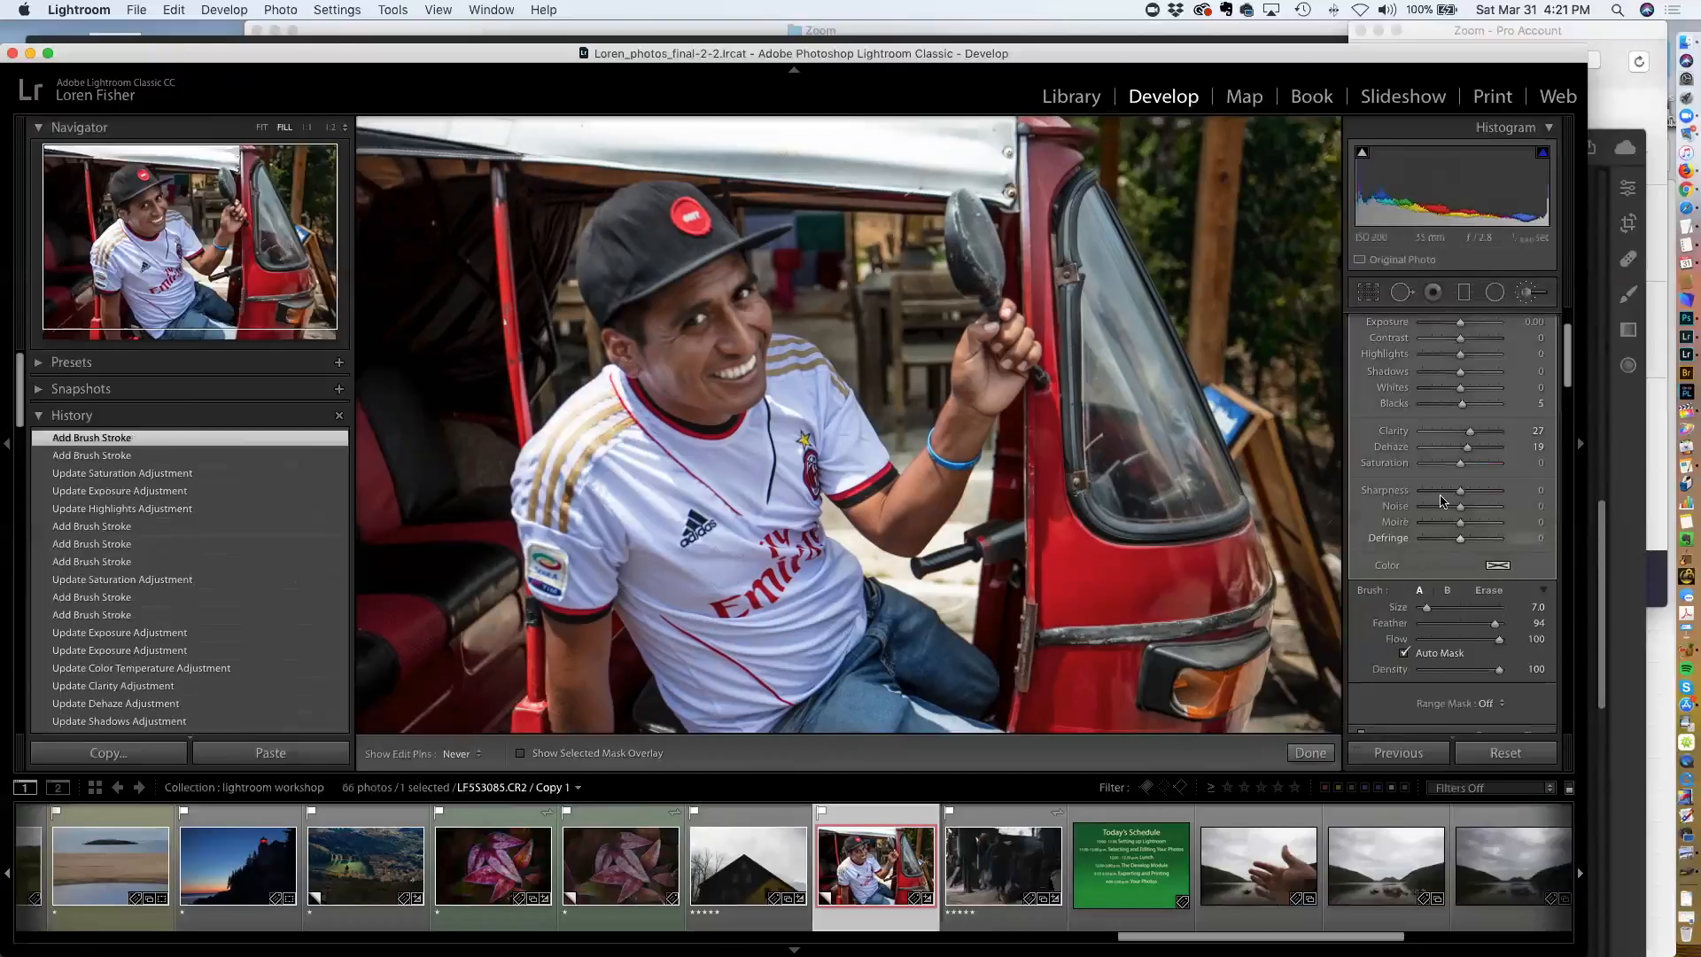
{"action": "scroll", "coordinate": [1441, 502], "scroll_direction": "up", "scroll_amount": 1}
{"action": "scroll", "coordinate": [1441, 501], "scroll_direction": "up", "scroll_amount": 4}
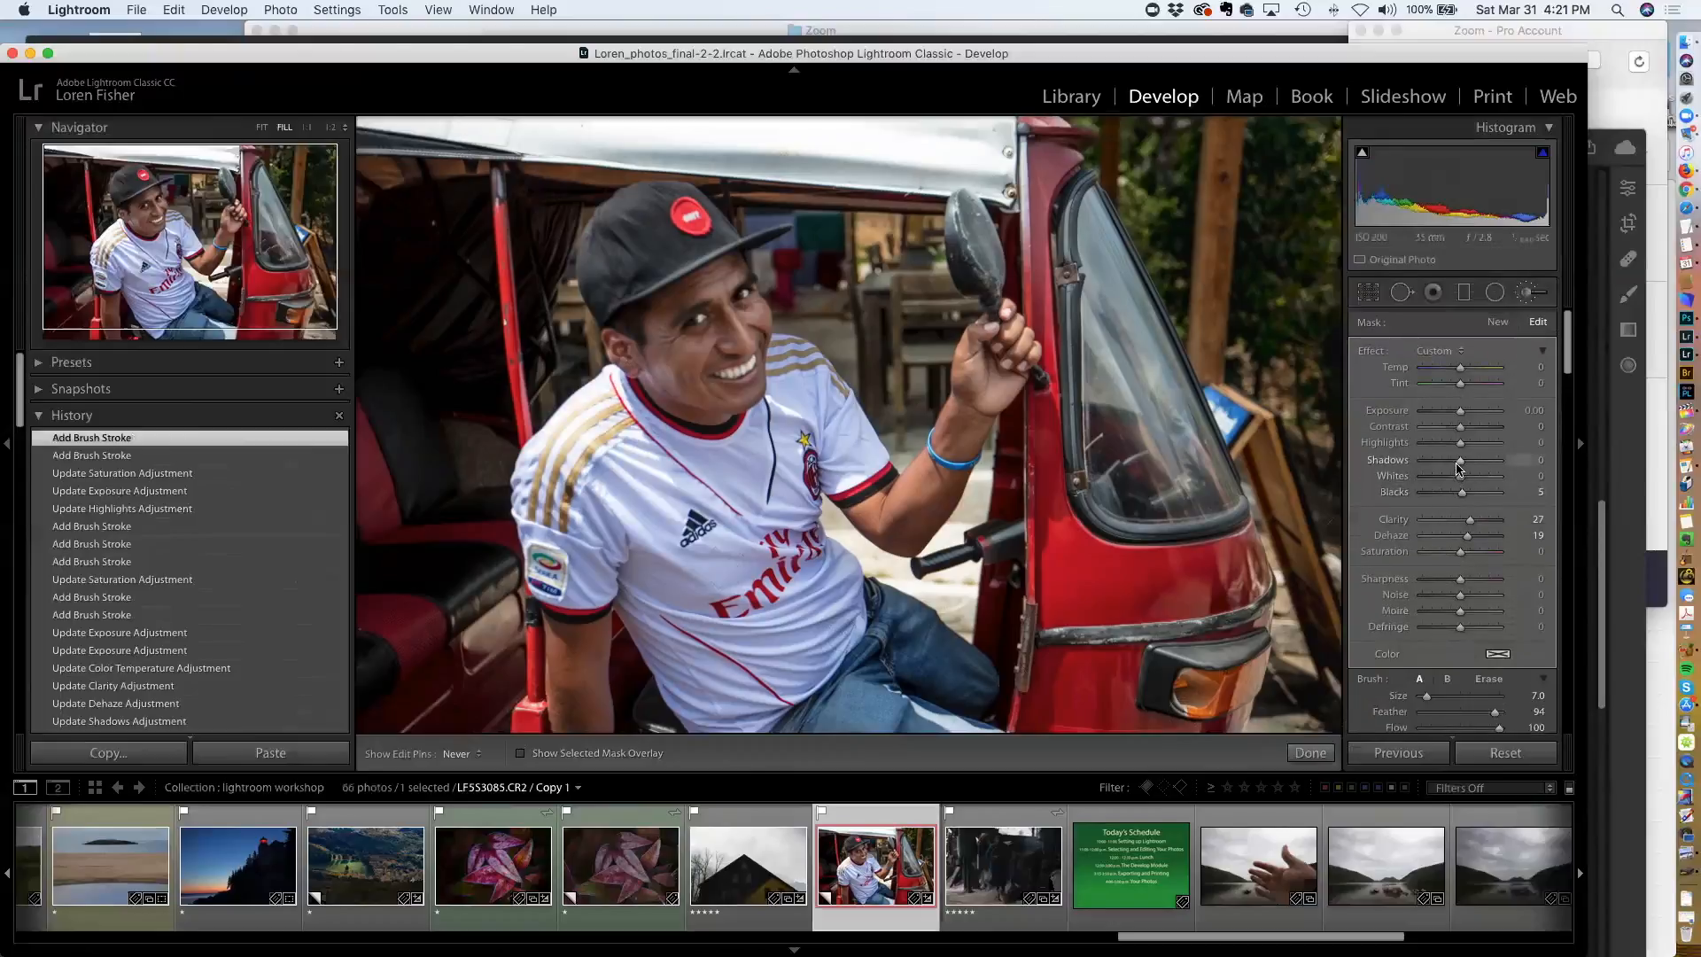
{"action": "left_click_drag", "start_coordinate": [1460, 443], "coordinate": [1440, 450]}
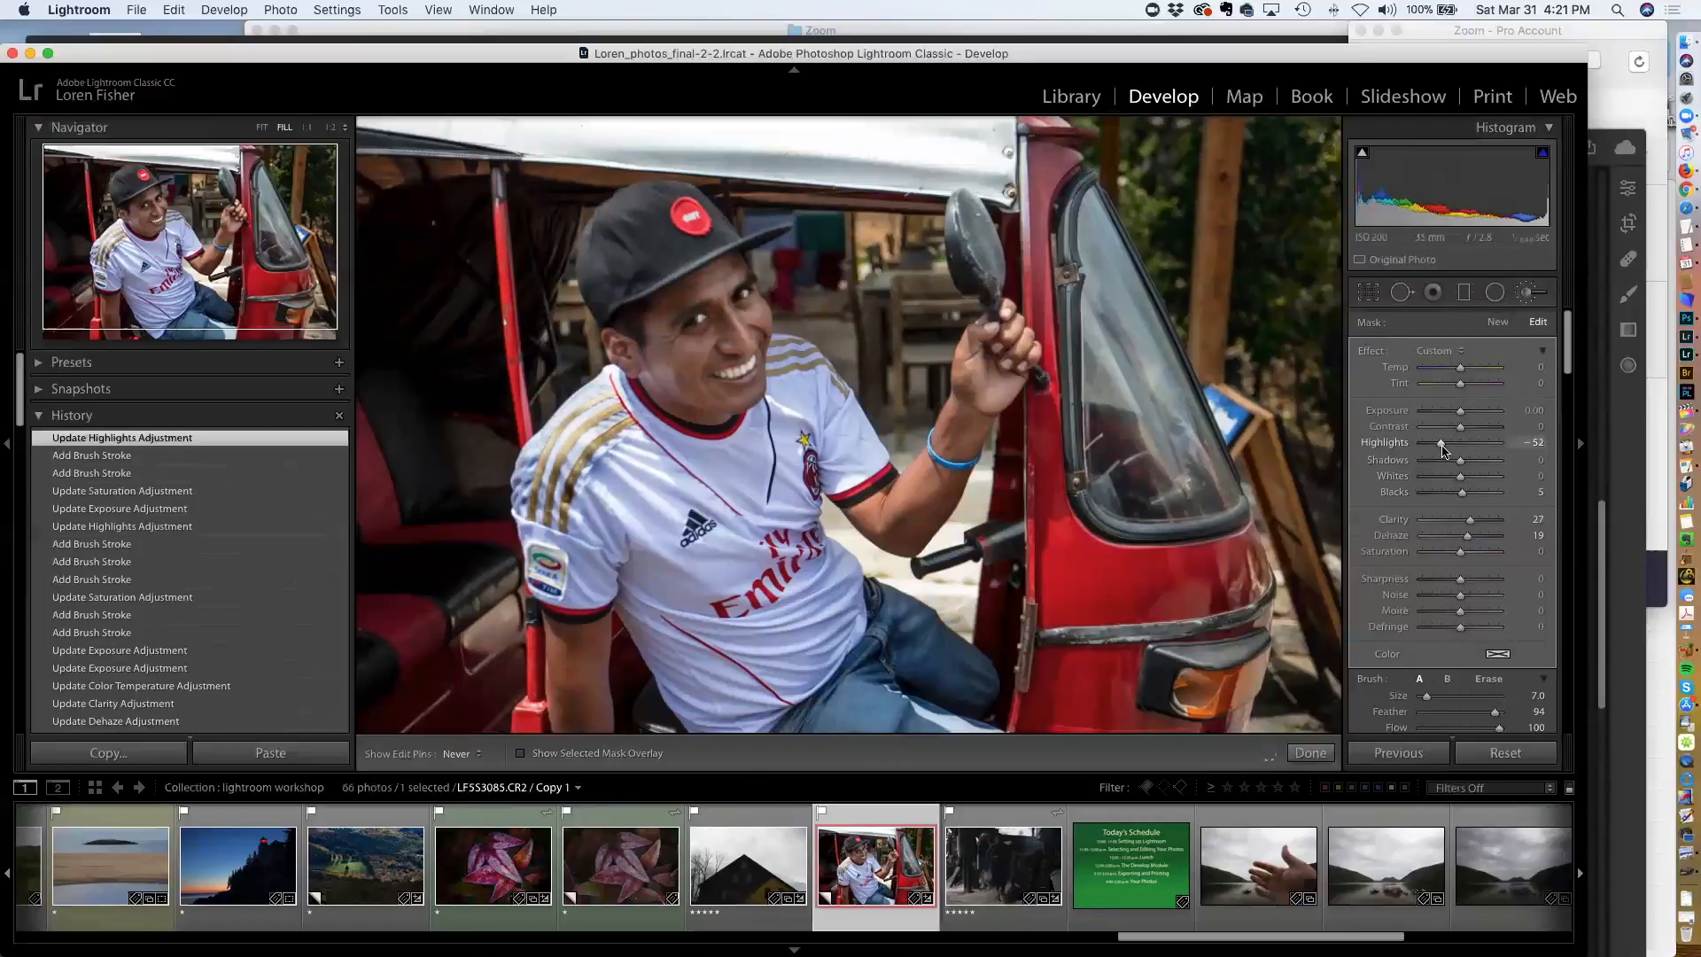
{"action": "left_click_drag", "start_coordinate": [1444, 448], "coordinate": [1453, 481]}
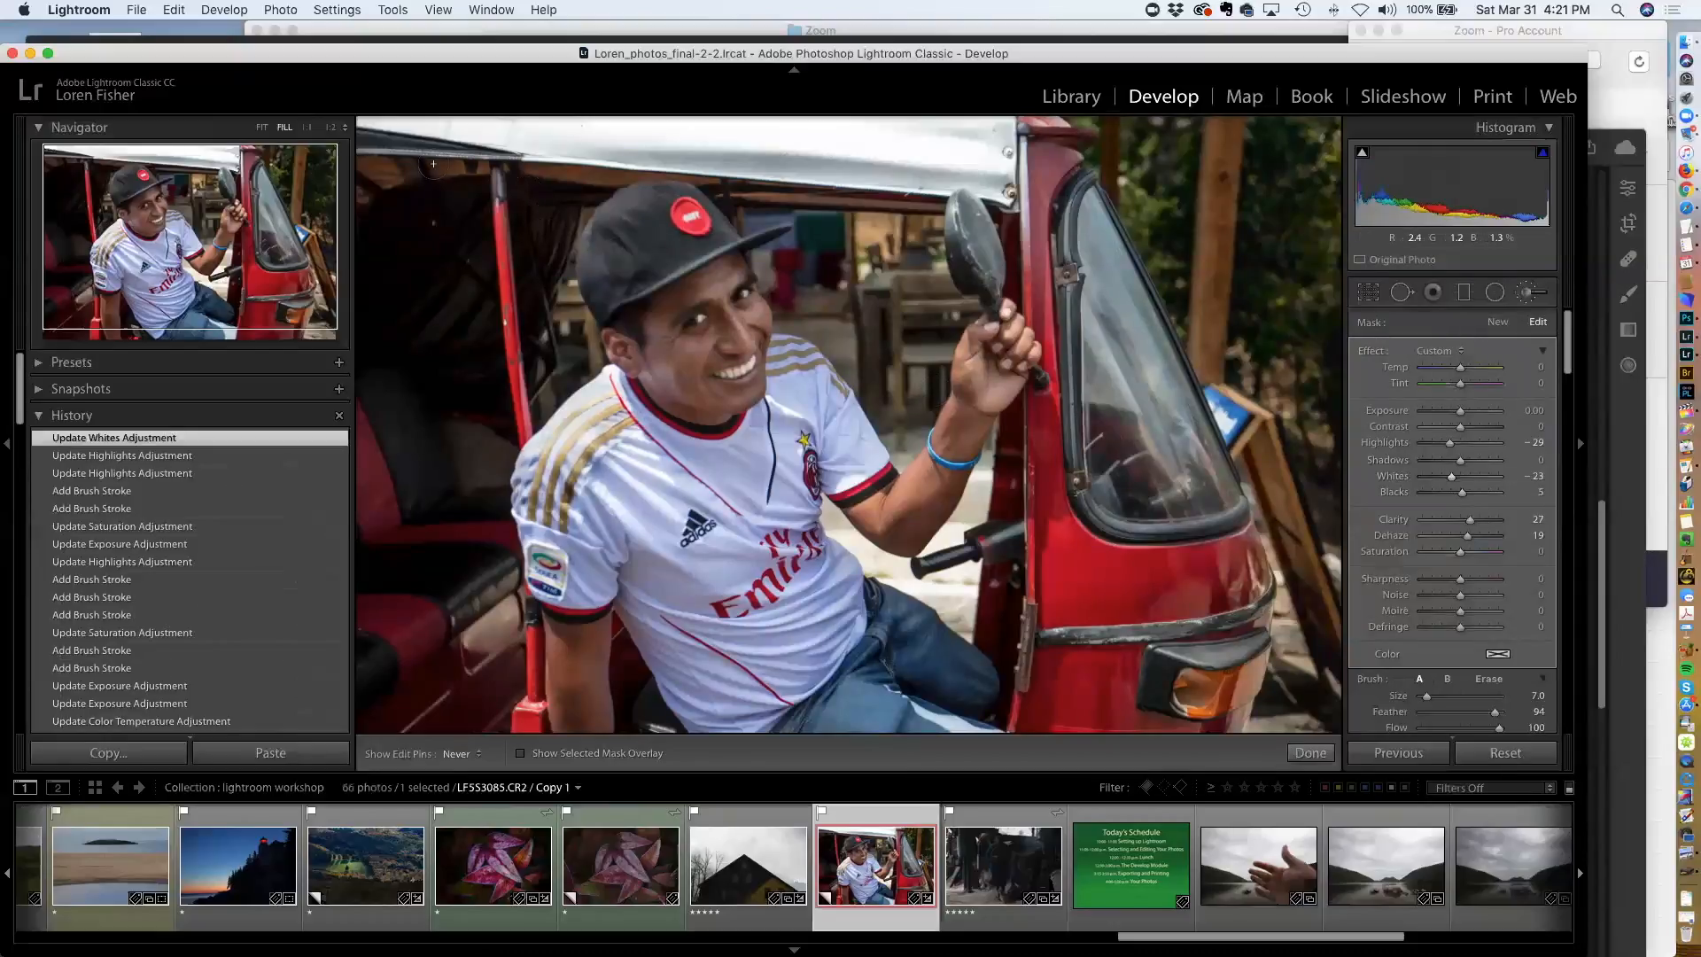
Fit the photo to the view and step through earlier history states to compare before and after the edits
{"action": "left_click", "coordinate": [263, 131]}
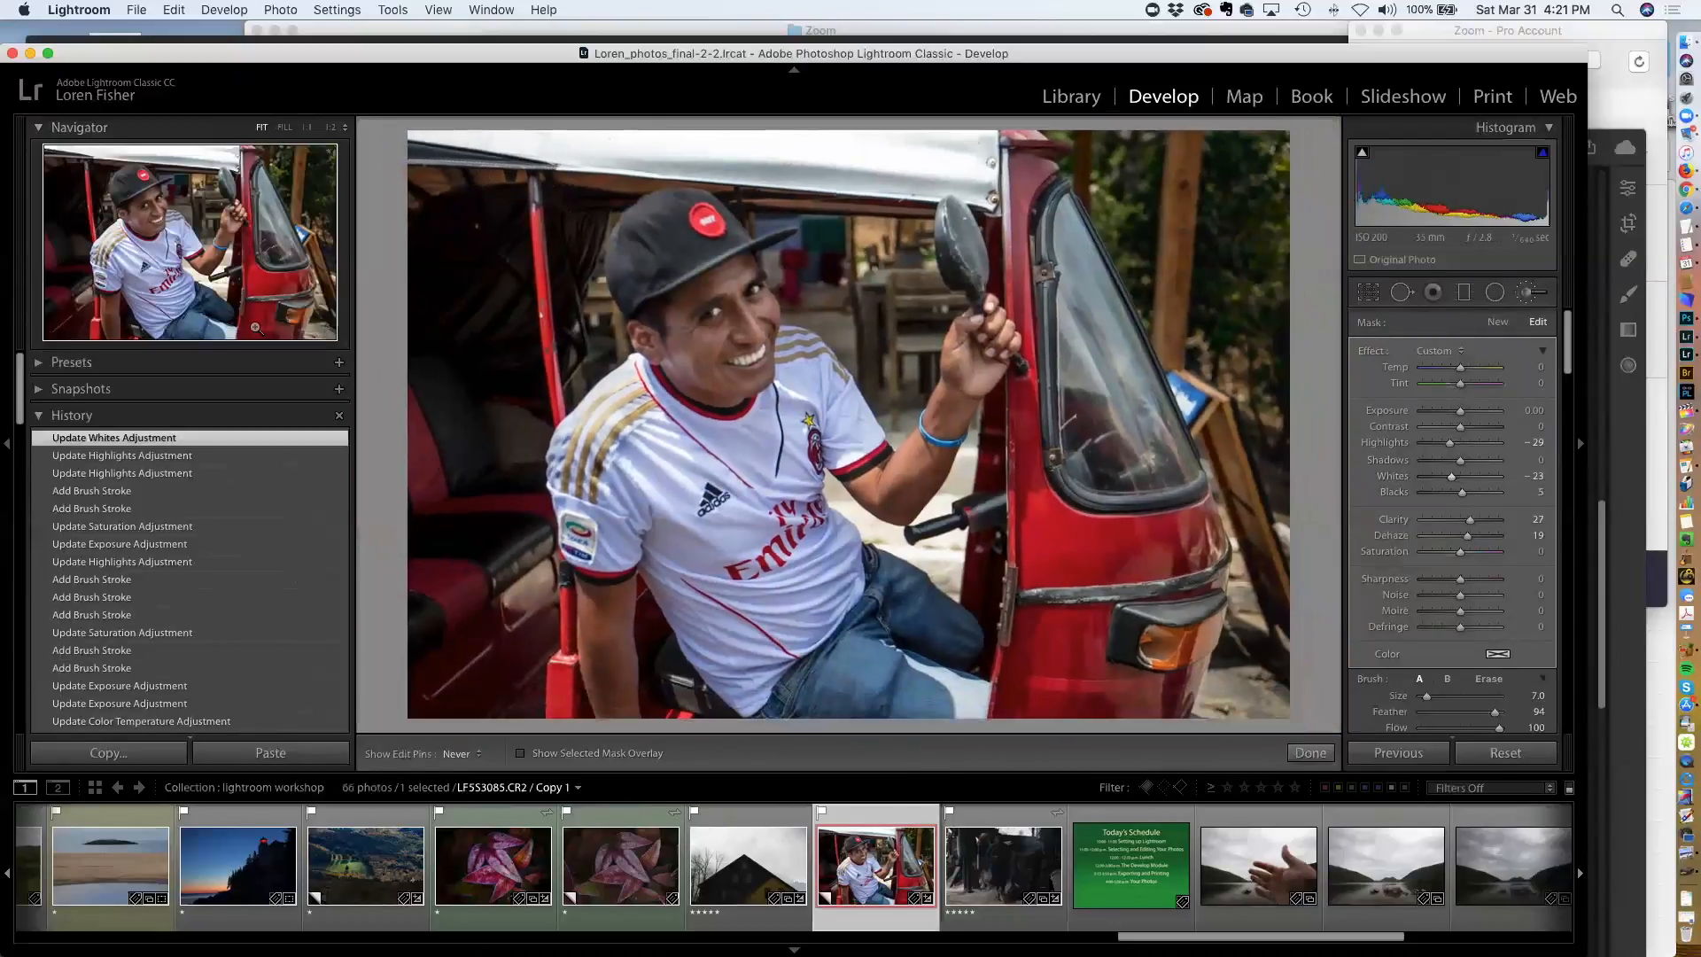
{"action": "scroll", "coordinate": [184, 531], "scroll_direction": "down", "scroll_amount": 3}
{"action": "scroll", "coordinate": [186, 534], "scroll_direction": "down", "scroll_amount": 6}
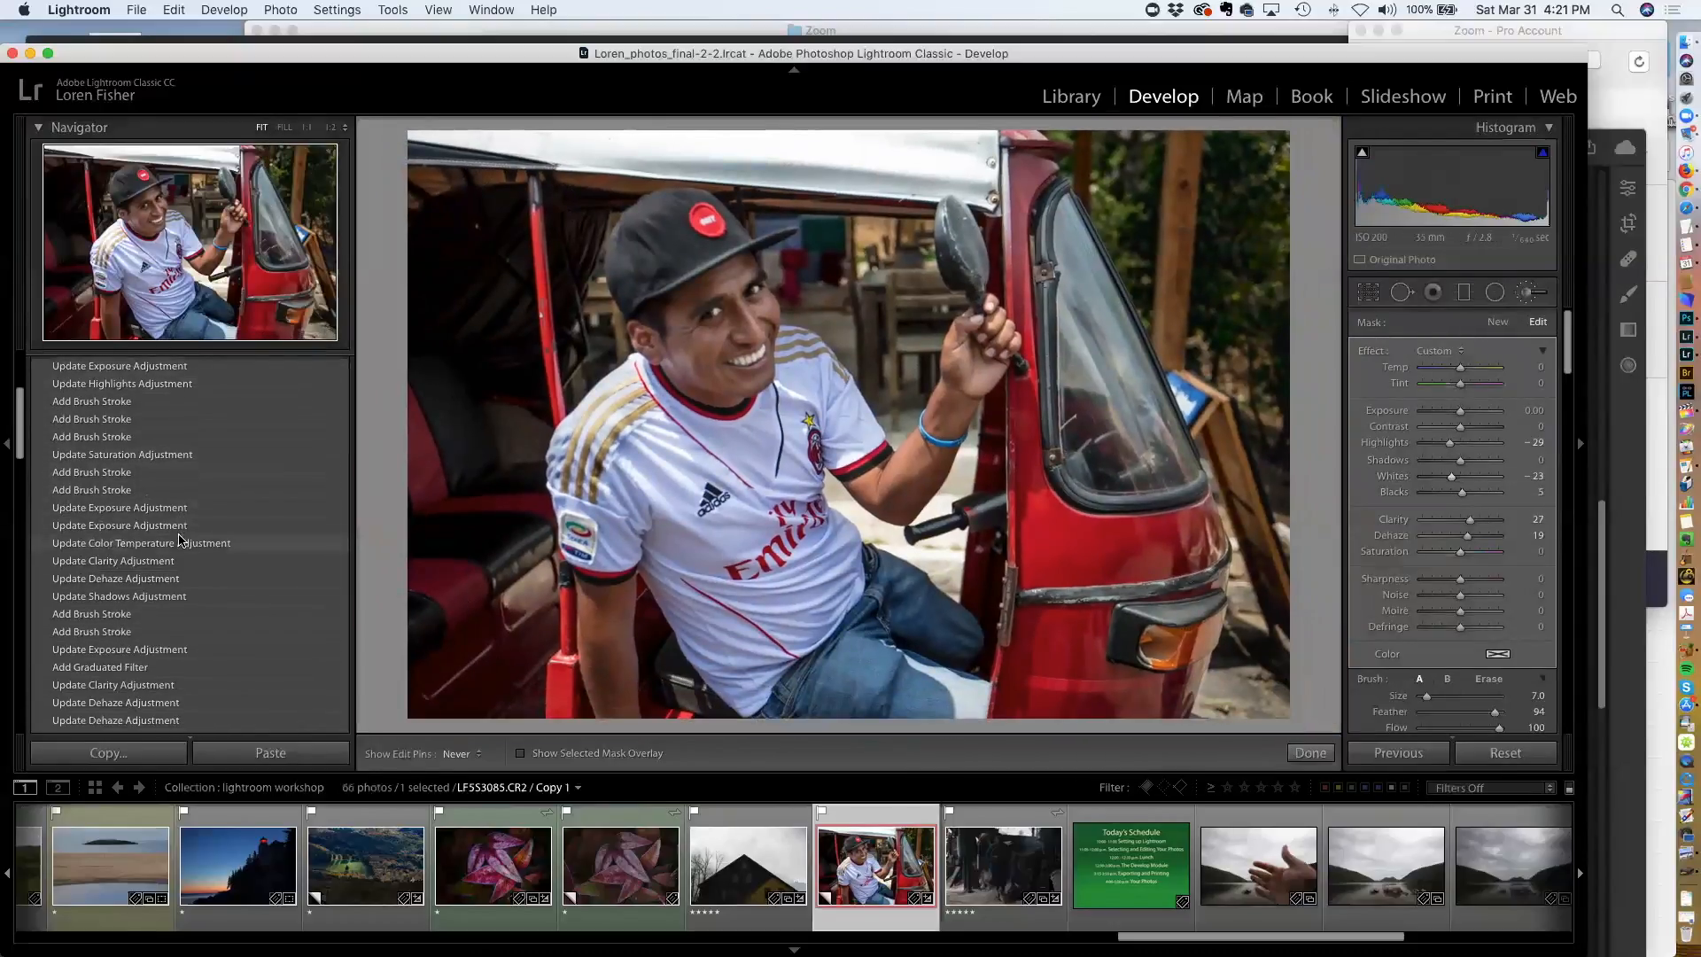
{"action": "scroll", "coordinate": [180, 538], "scroll_direction": "down", "scroll_amount": 4}
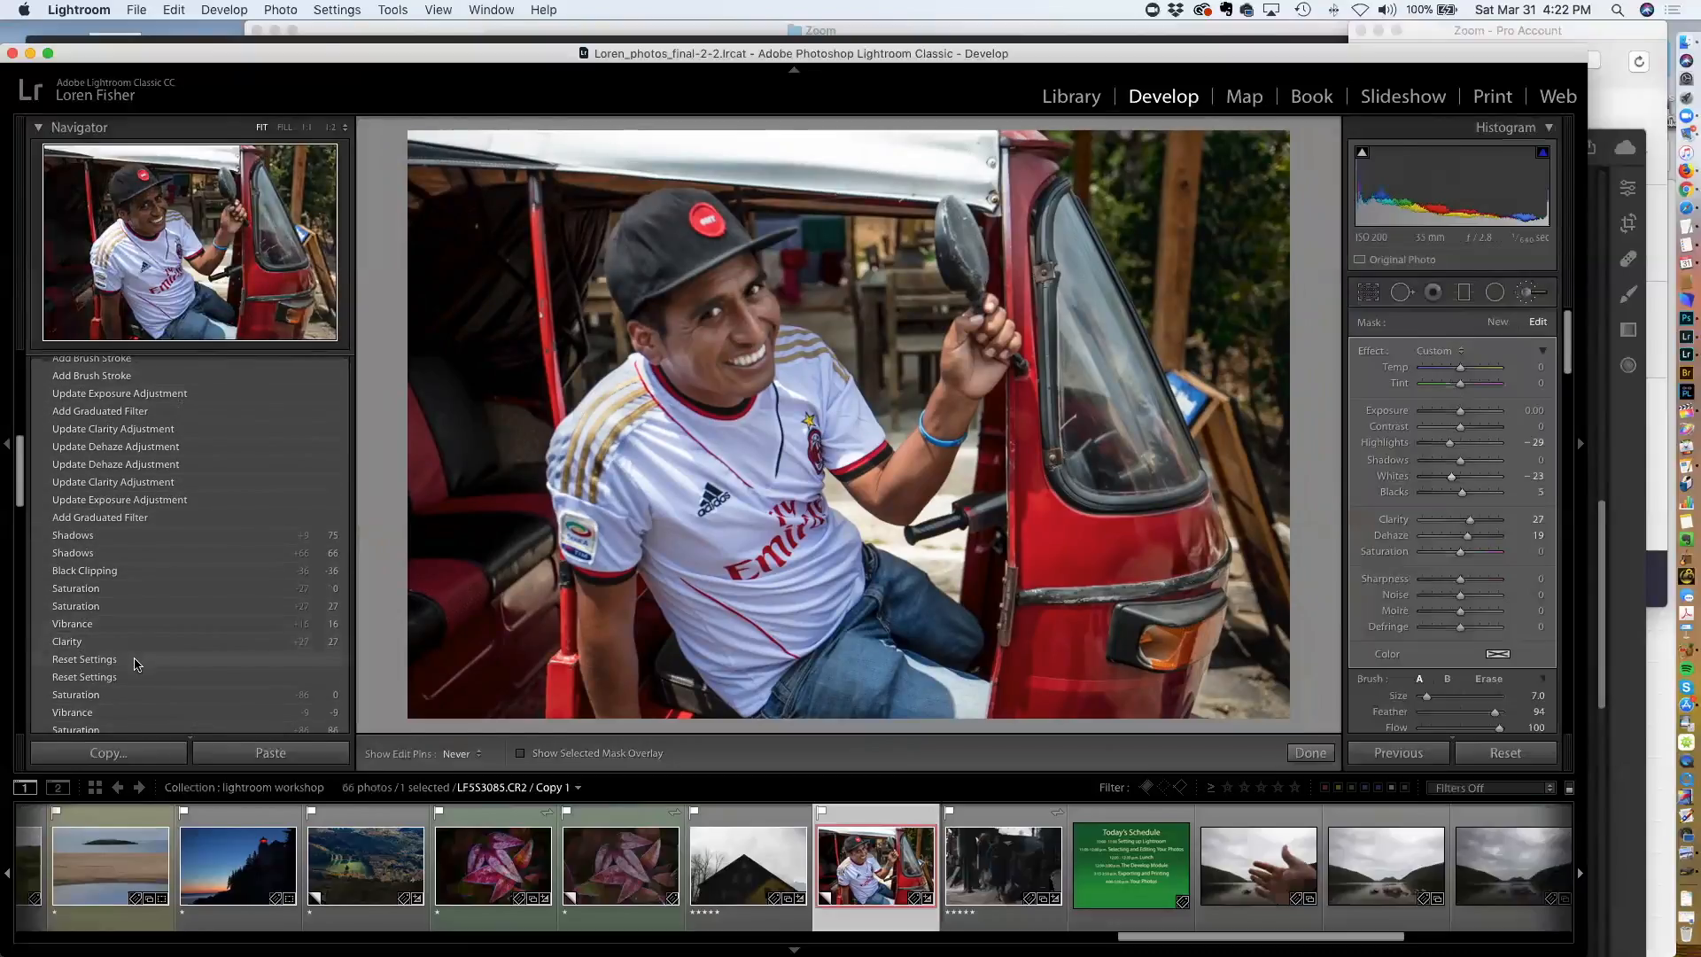
{"action": "left_click", "coordinate": [136, 662]}
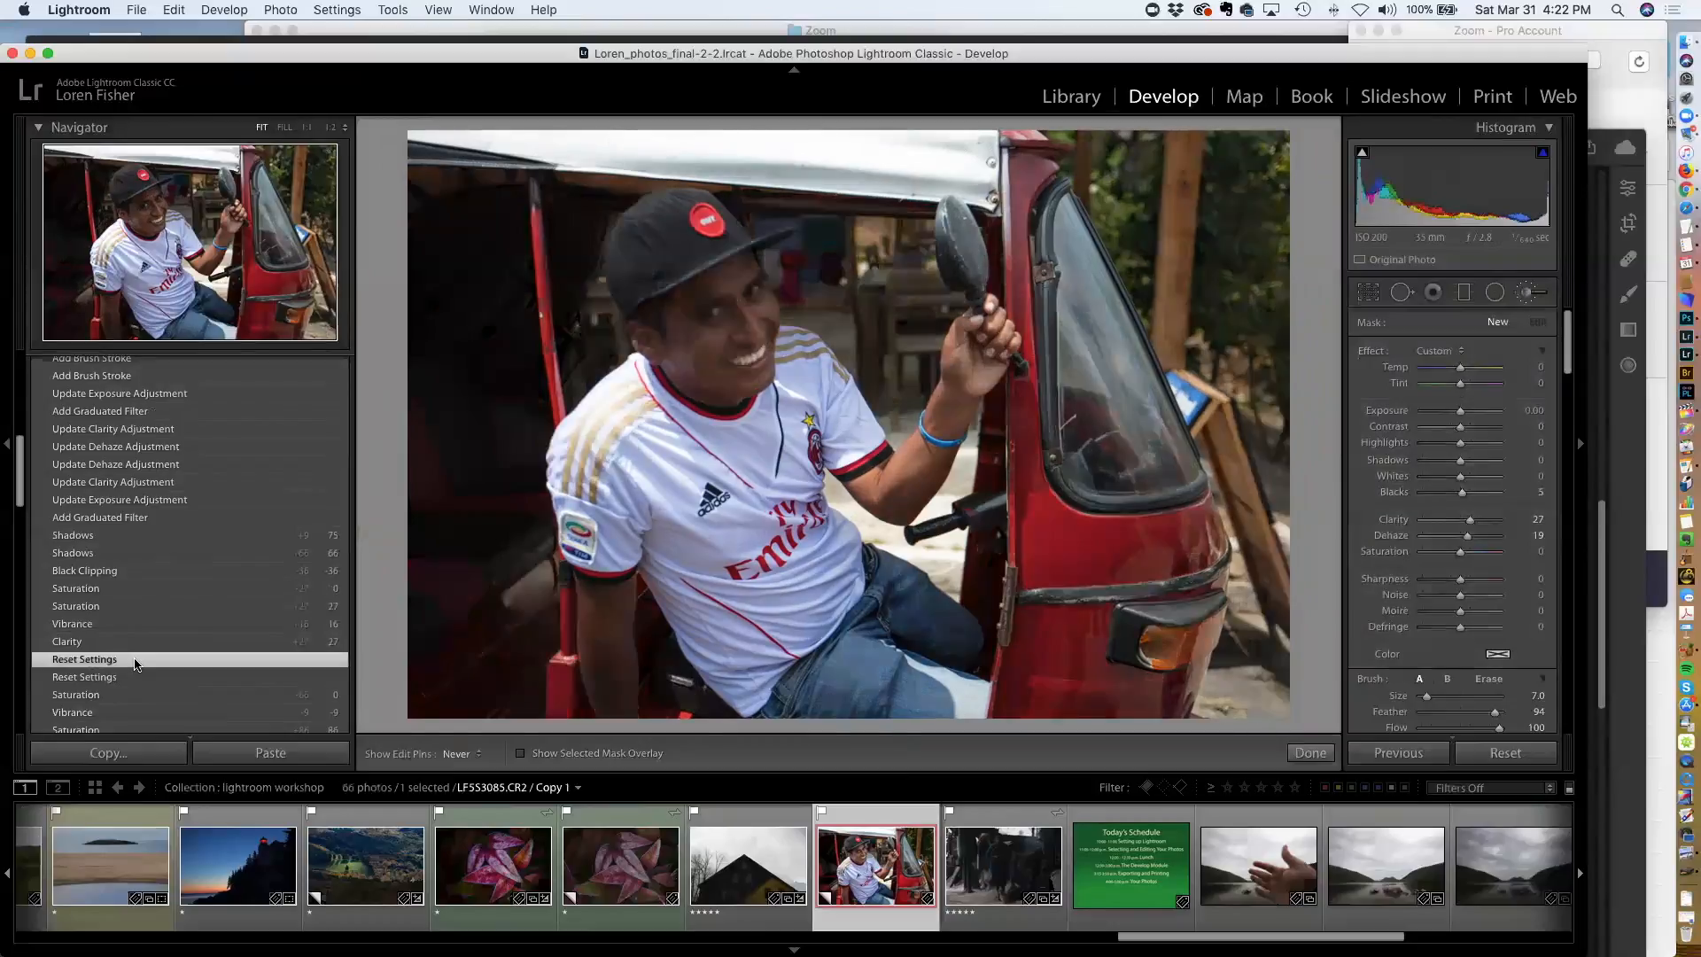
{"action": "scroll", "coordinate": [135, 662], "scroll_direction": "up", "scroll_amount": 15}
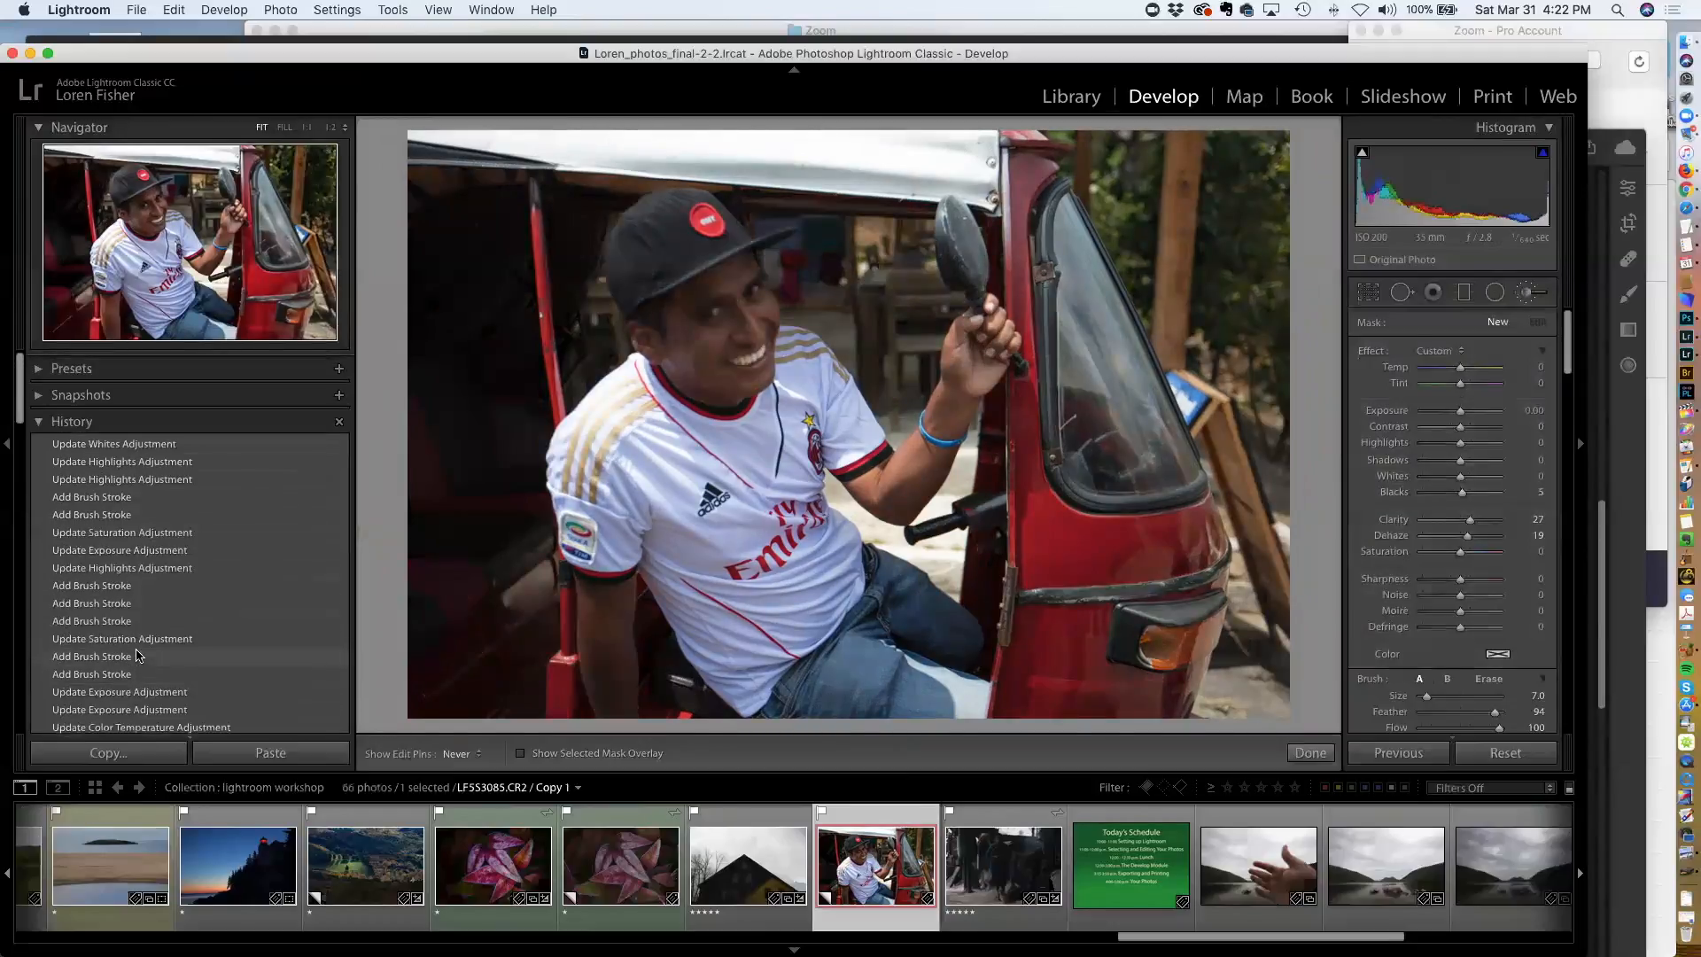
{"action": "left_click", "coordinate": [136, 439]}
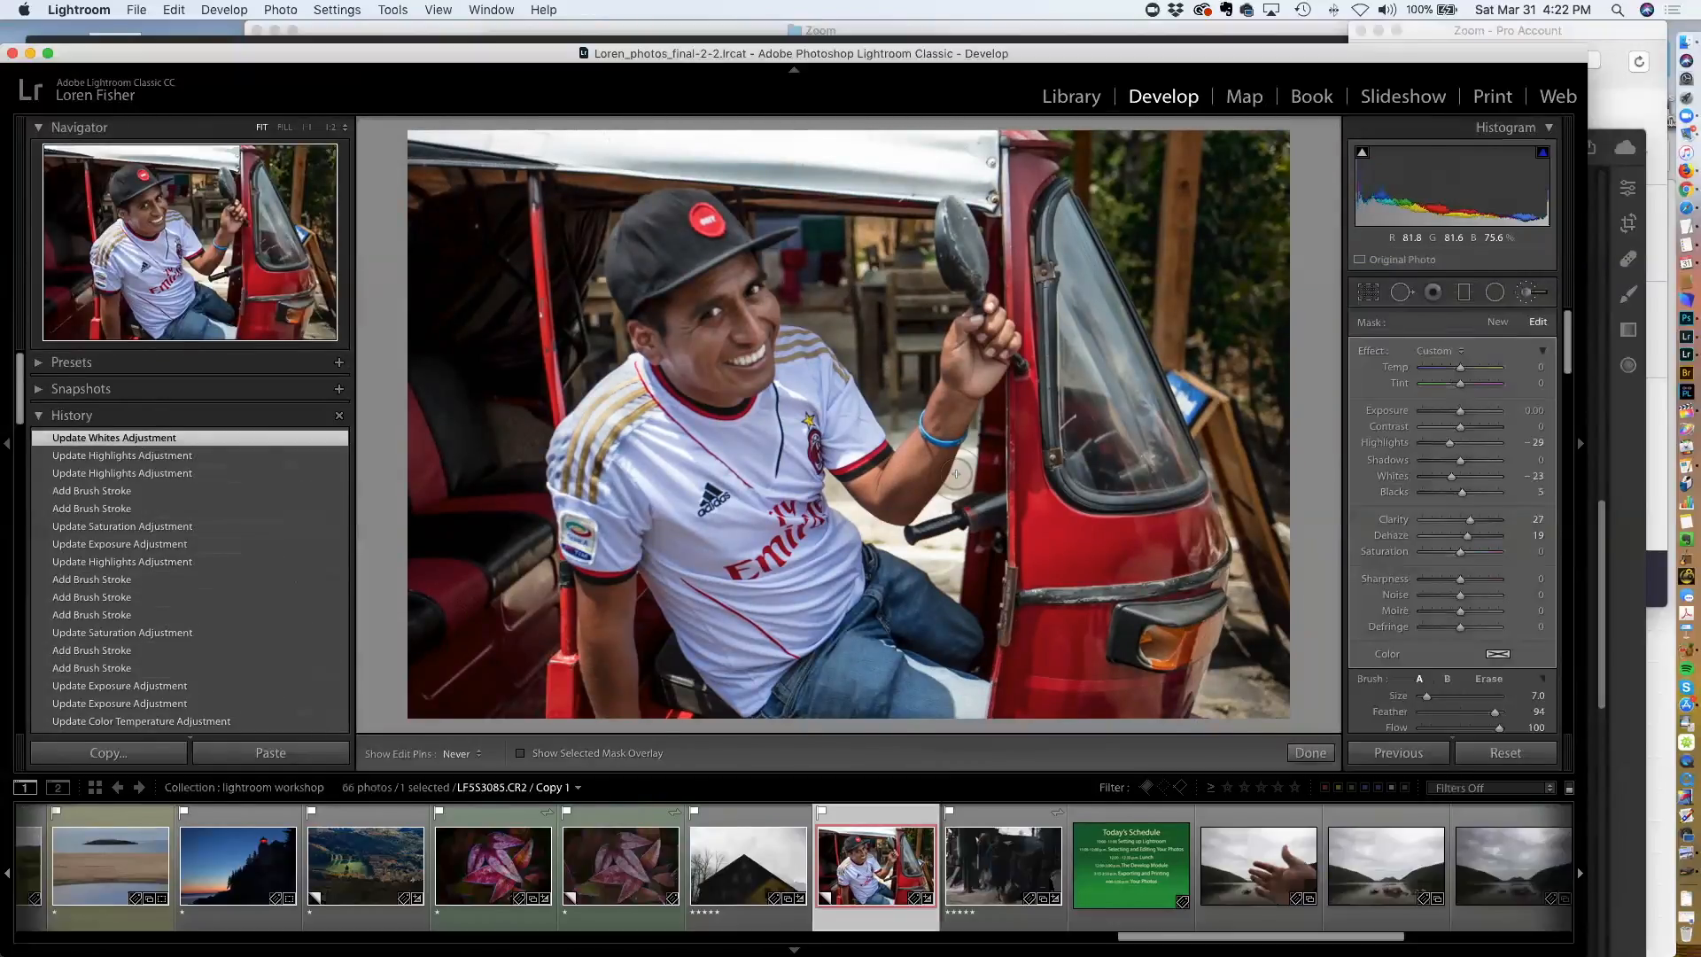
{"action": "scroll", "coordinate": [203, 591], "scroll_direction": "down", "scroll_amount": 10}
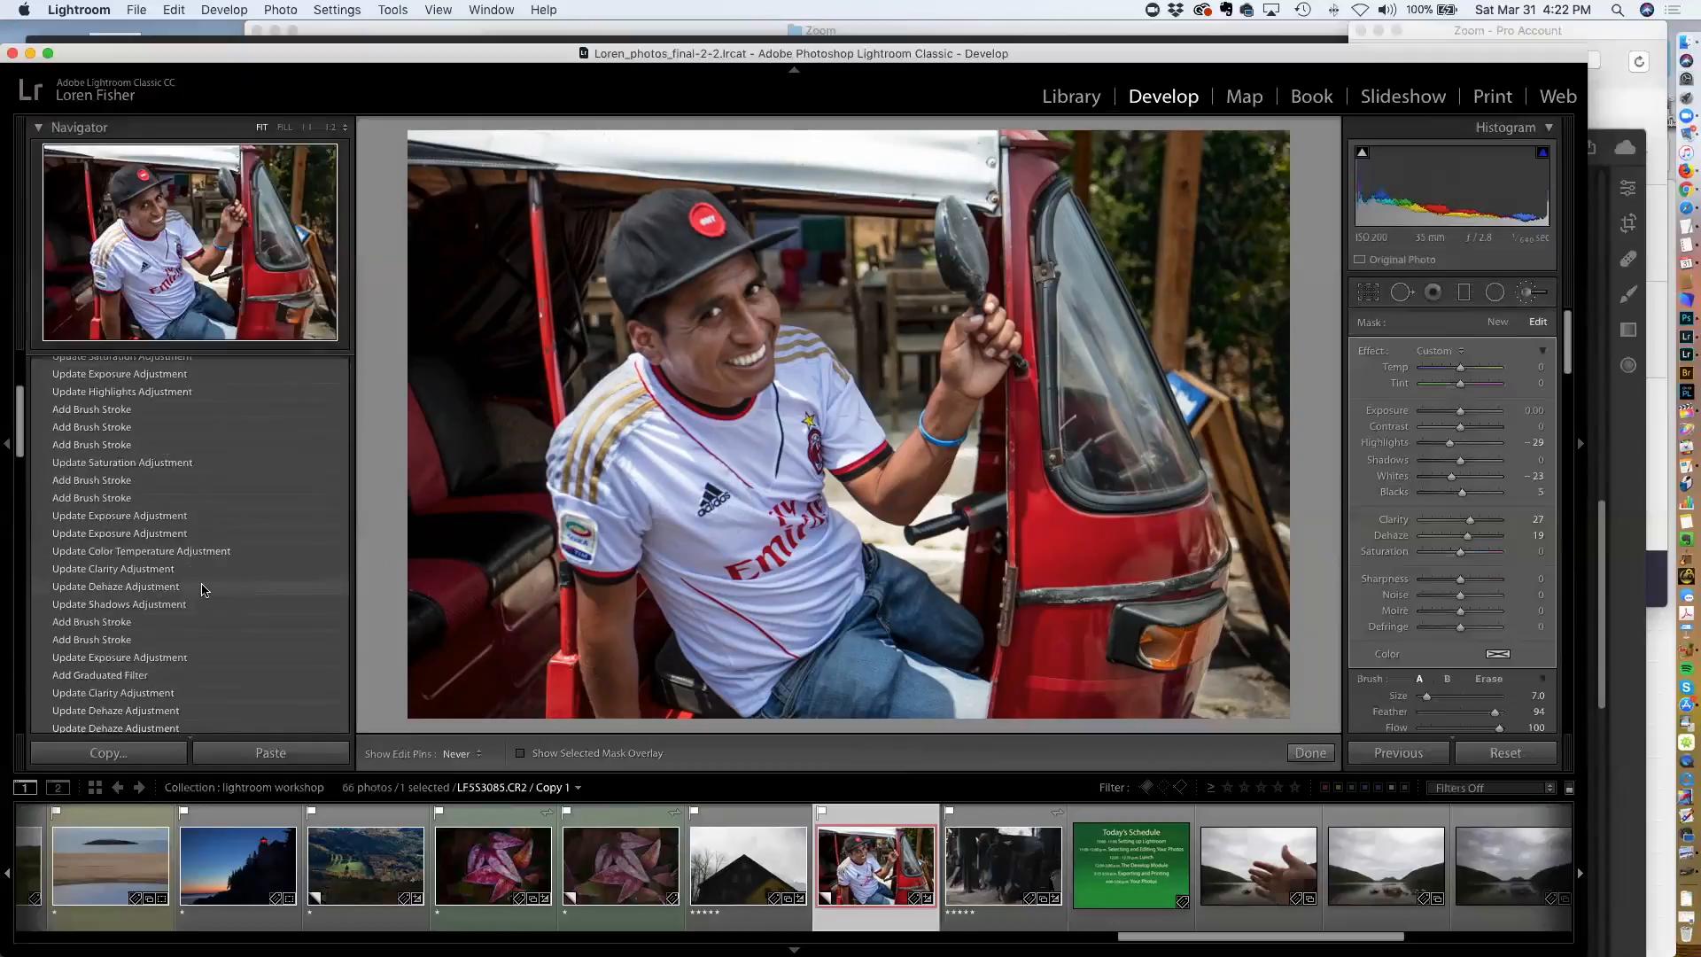
{"action": "scroll", "coordinate": [203, 591], "scroll_direction": "down", "scroll_amount": 10}
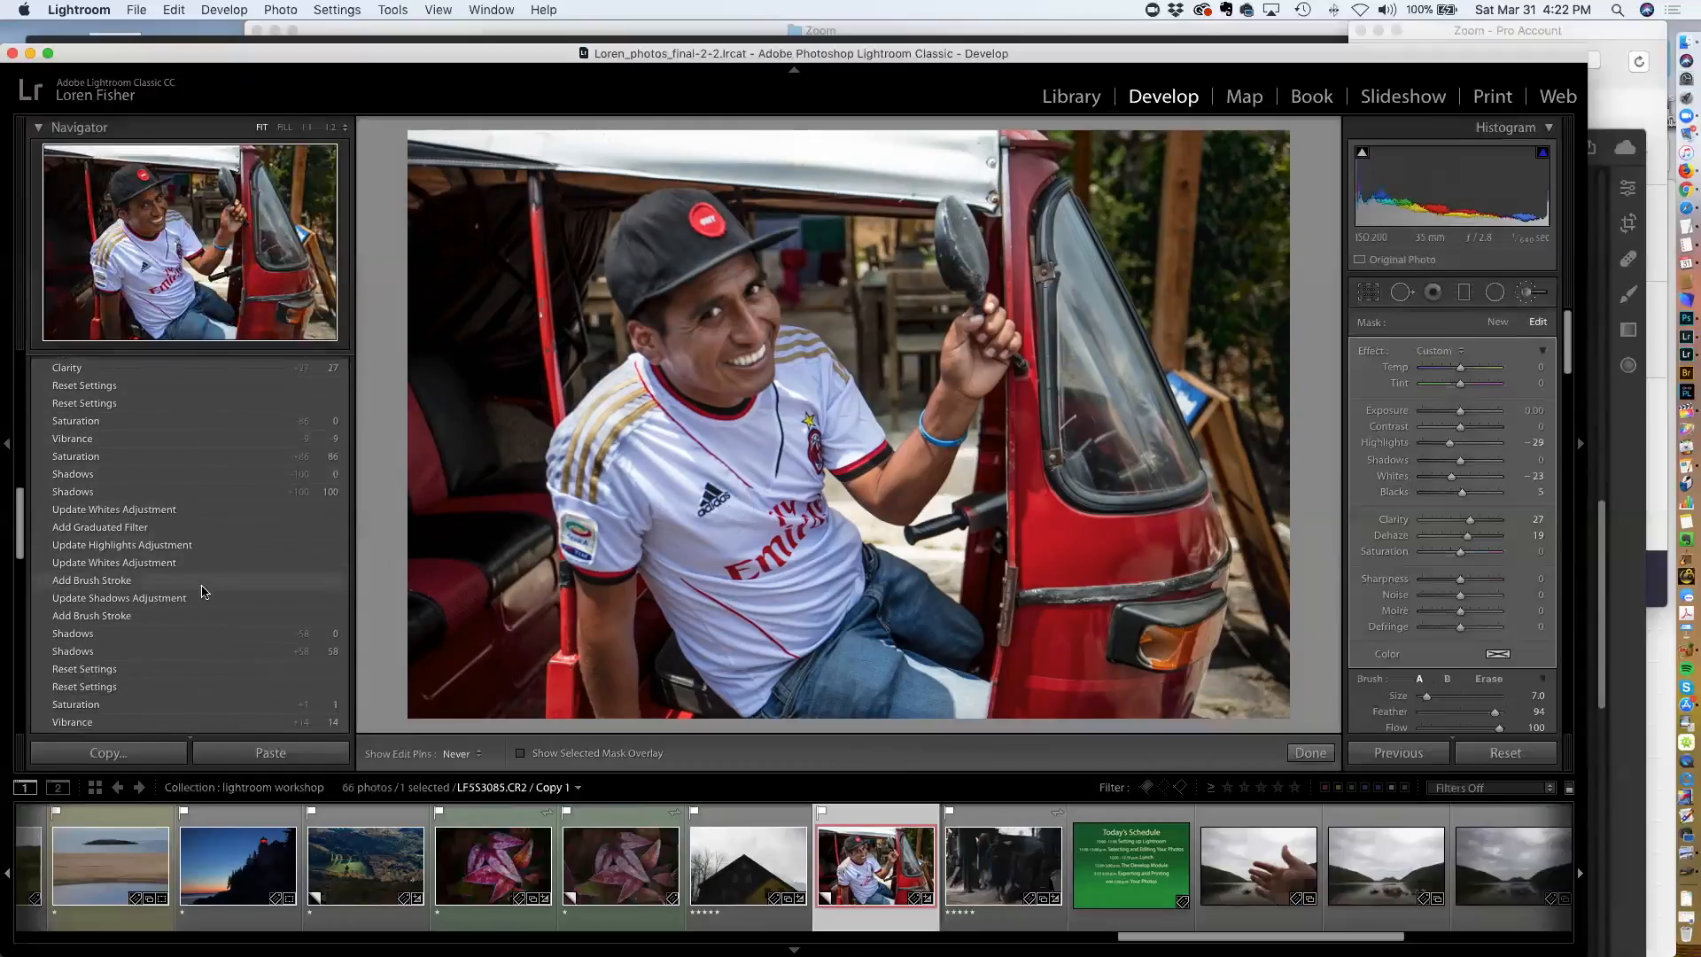
{"action": "left_click", "coordinate": [161, 605]}
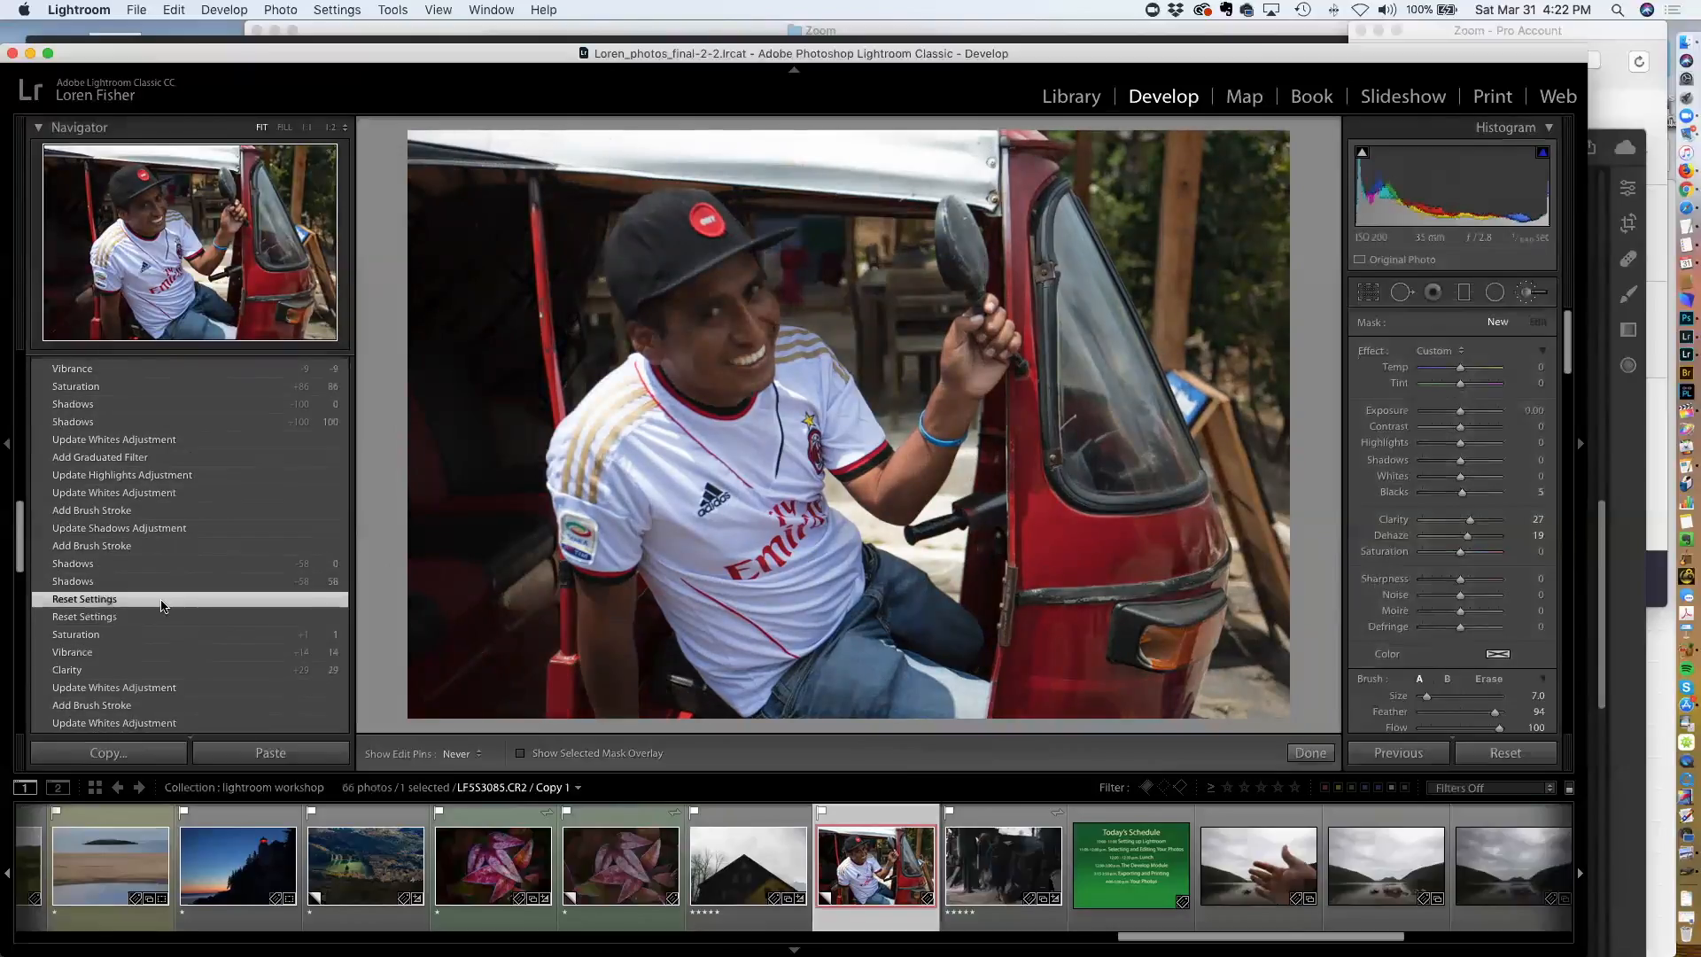
{"action": "scroll", "coordinate": [161, 605], "scroll_direction": "up", "scroll_amount": 15}
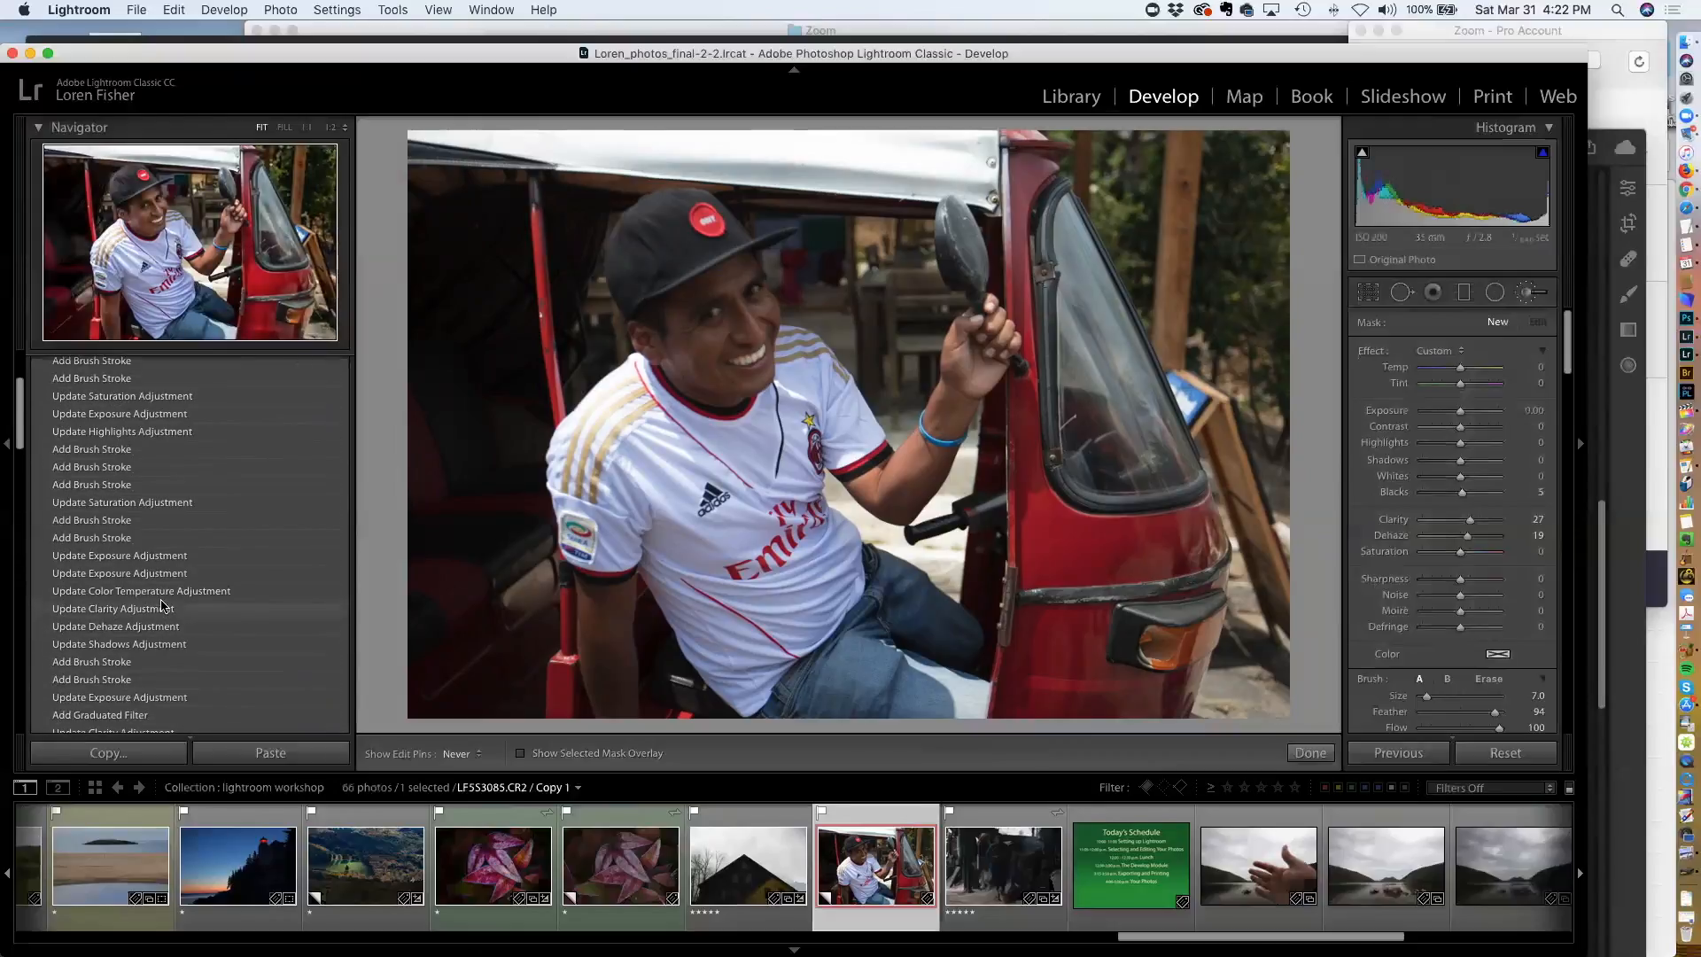
Switch to the barn photo and reset all its develop settings
{"action": "left_click", "coordinate": [737, 860]}
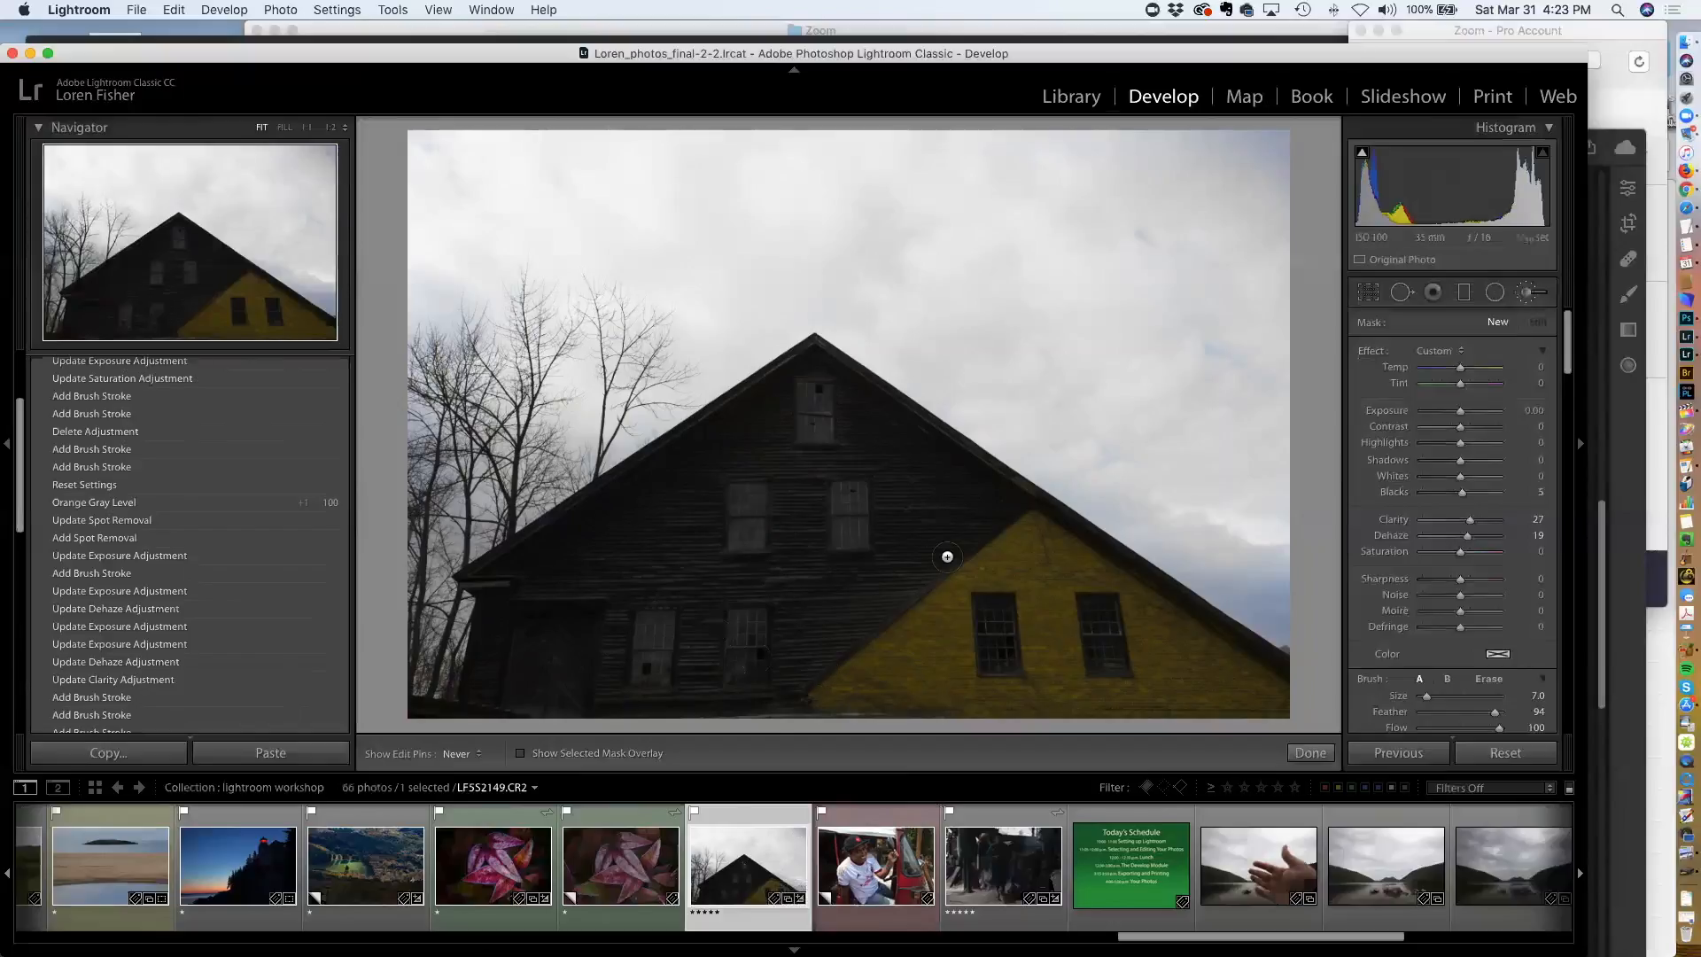
{"action": "scroll", "coordinate": [958, 572], "scroll_direction": "up", "scroll_amount": 3}
{"action": "left_click", "coordinate": [1509, 757]}
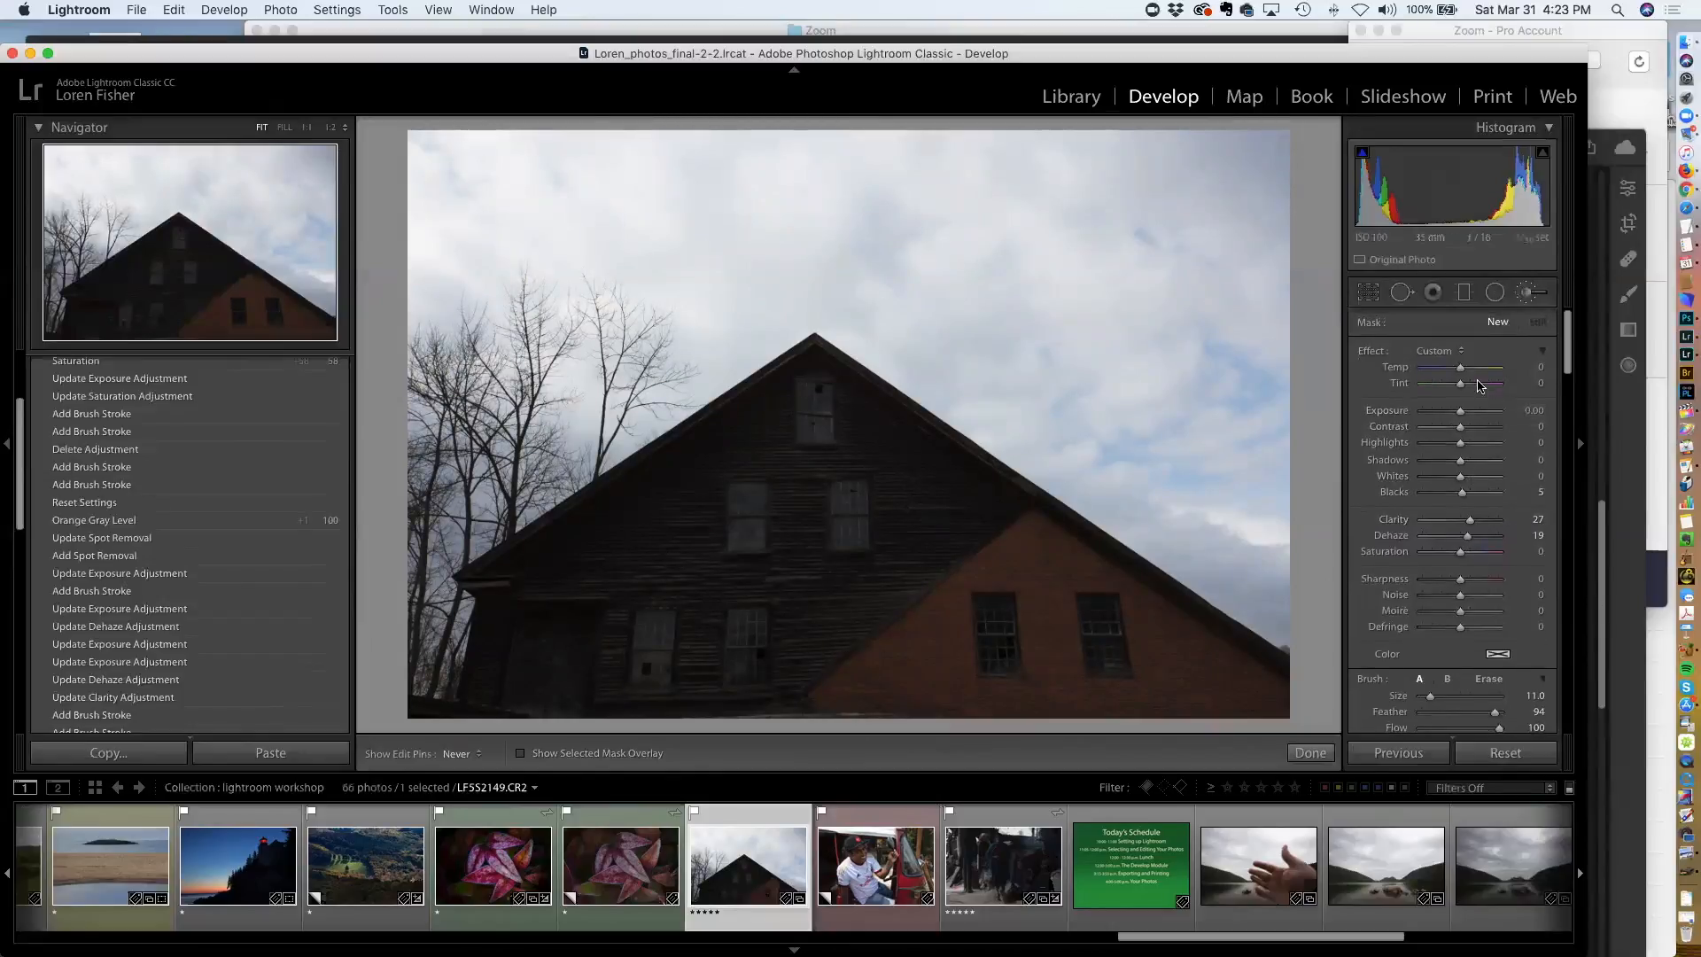
Convert the barn photo to Black & White and raise Shadows to +33
{"action": "key", "text": "k"}
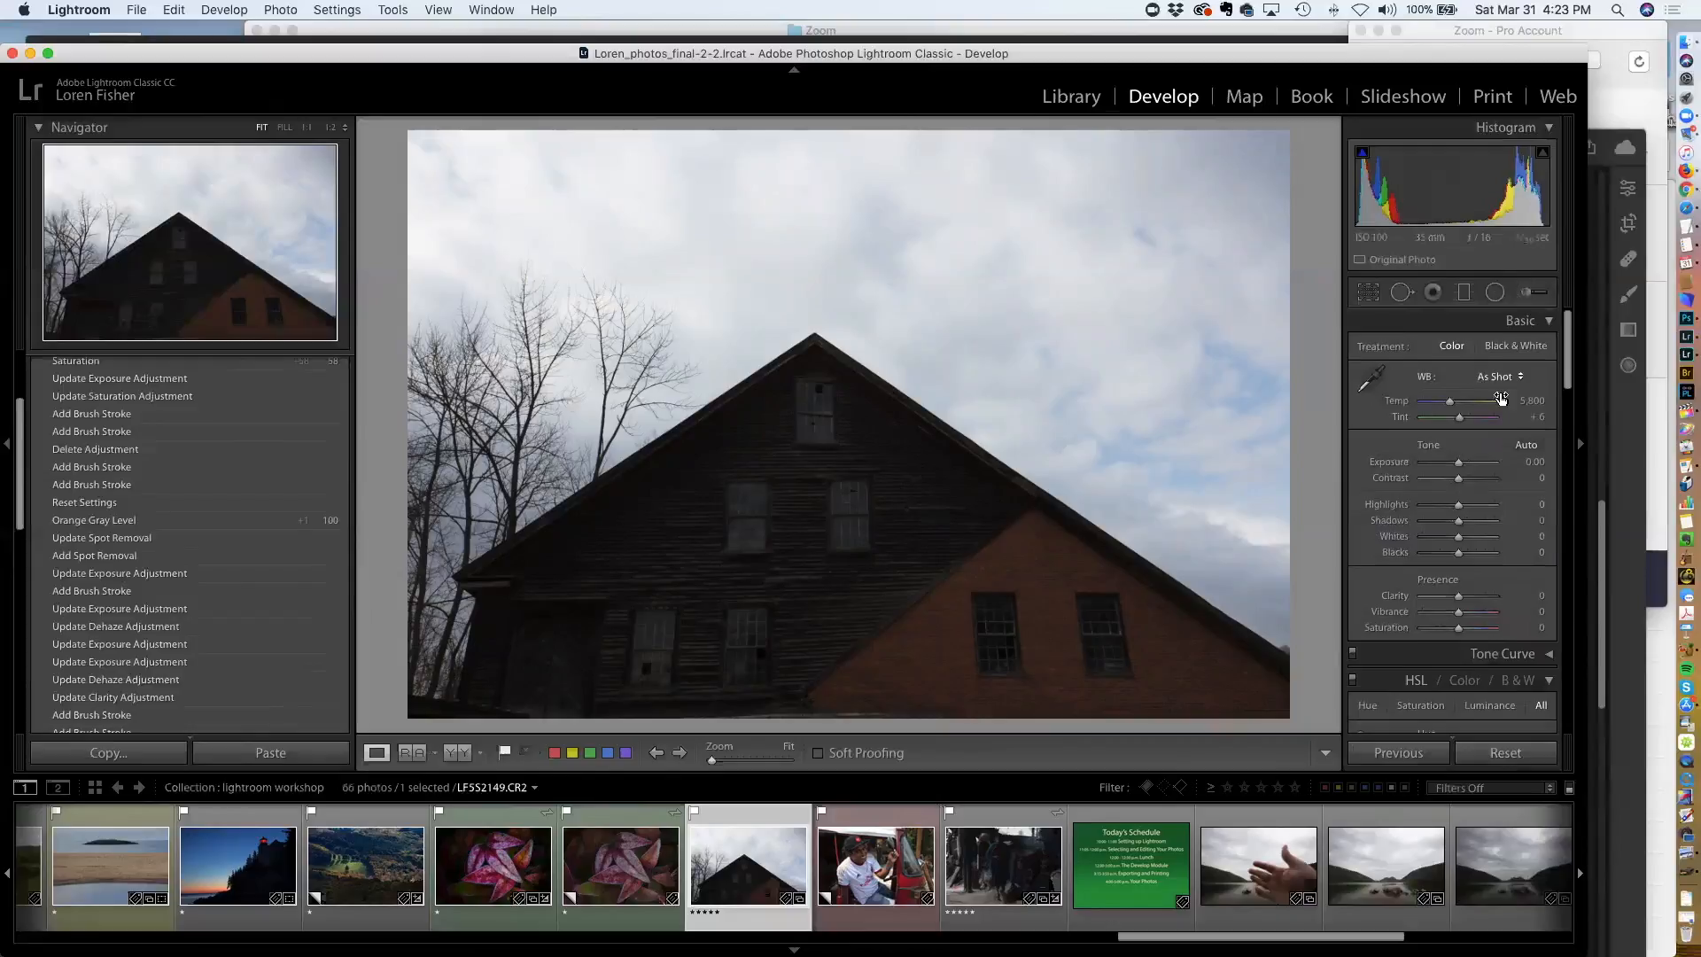
{"action": "left_click", "coordinate": [1517, 347]}
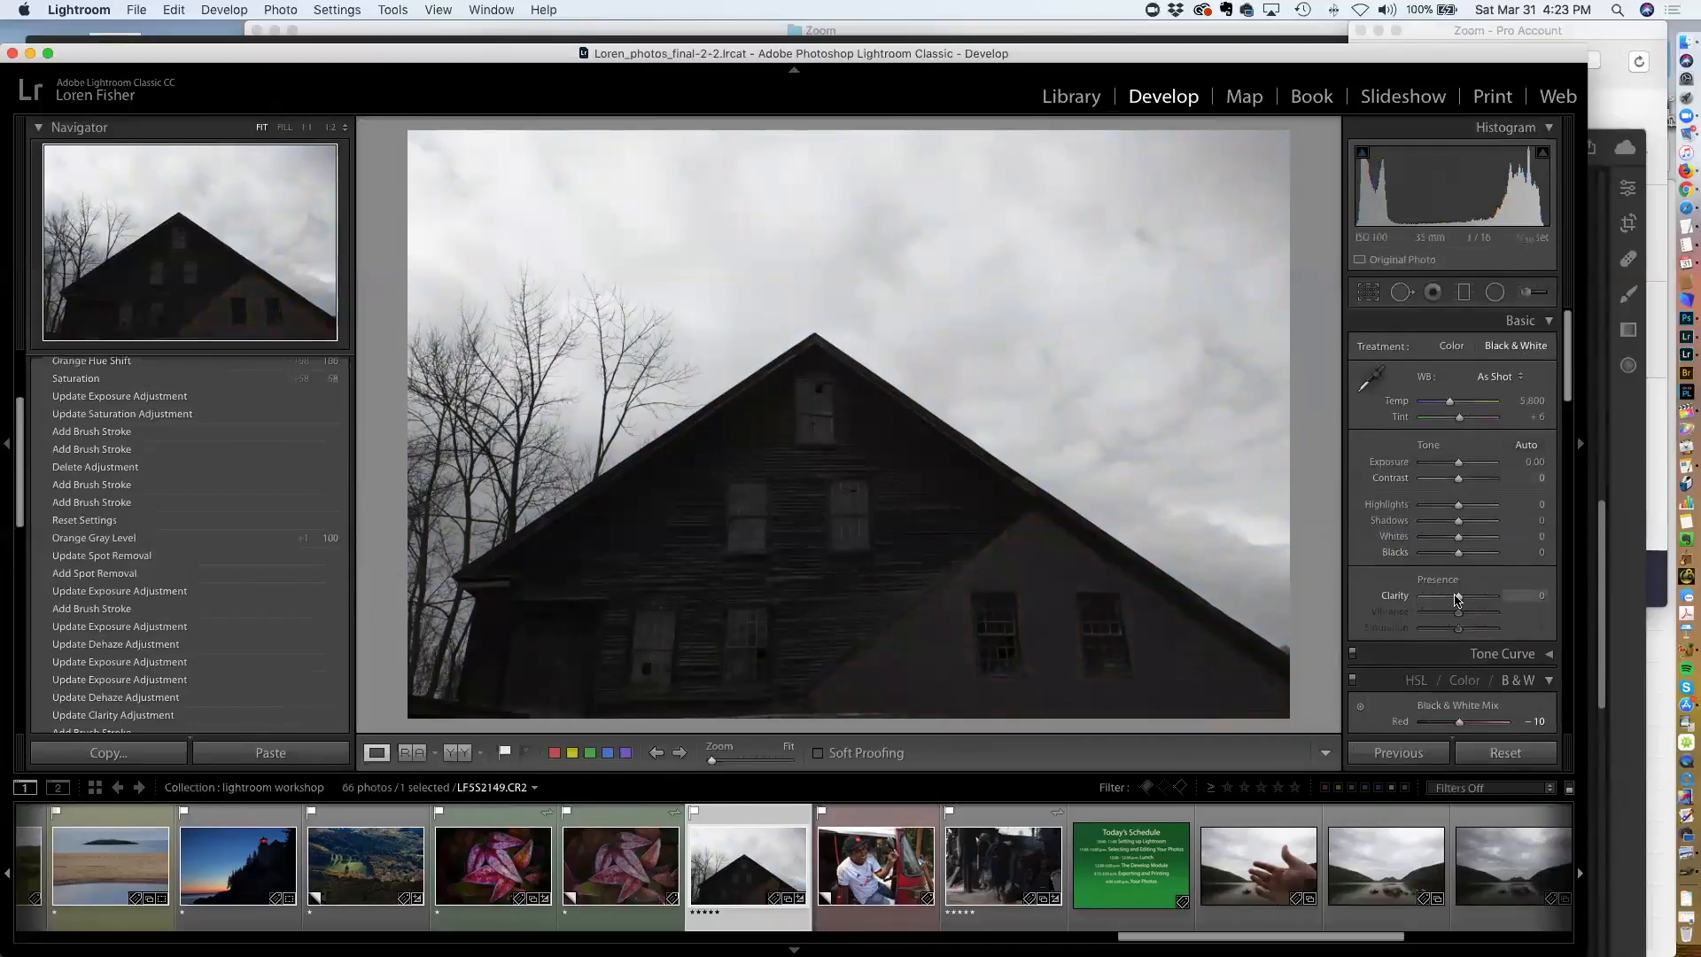
{"action": "left_click_drag", "start_coordinate": [1458, 522], "coordinate": [1469, 521]}
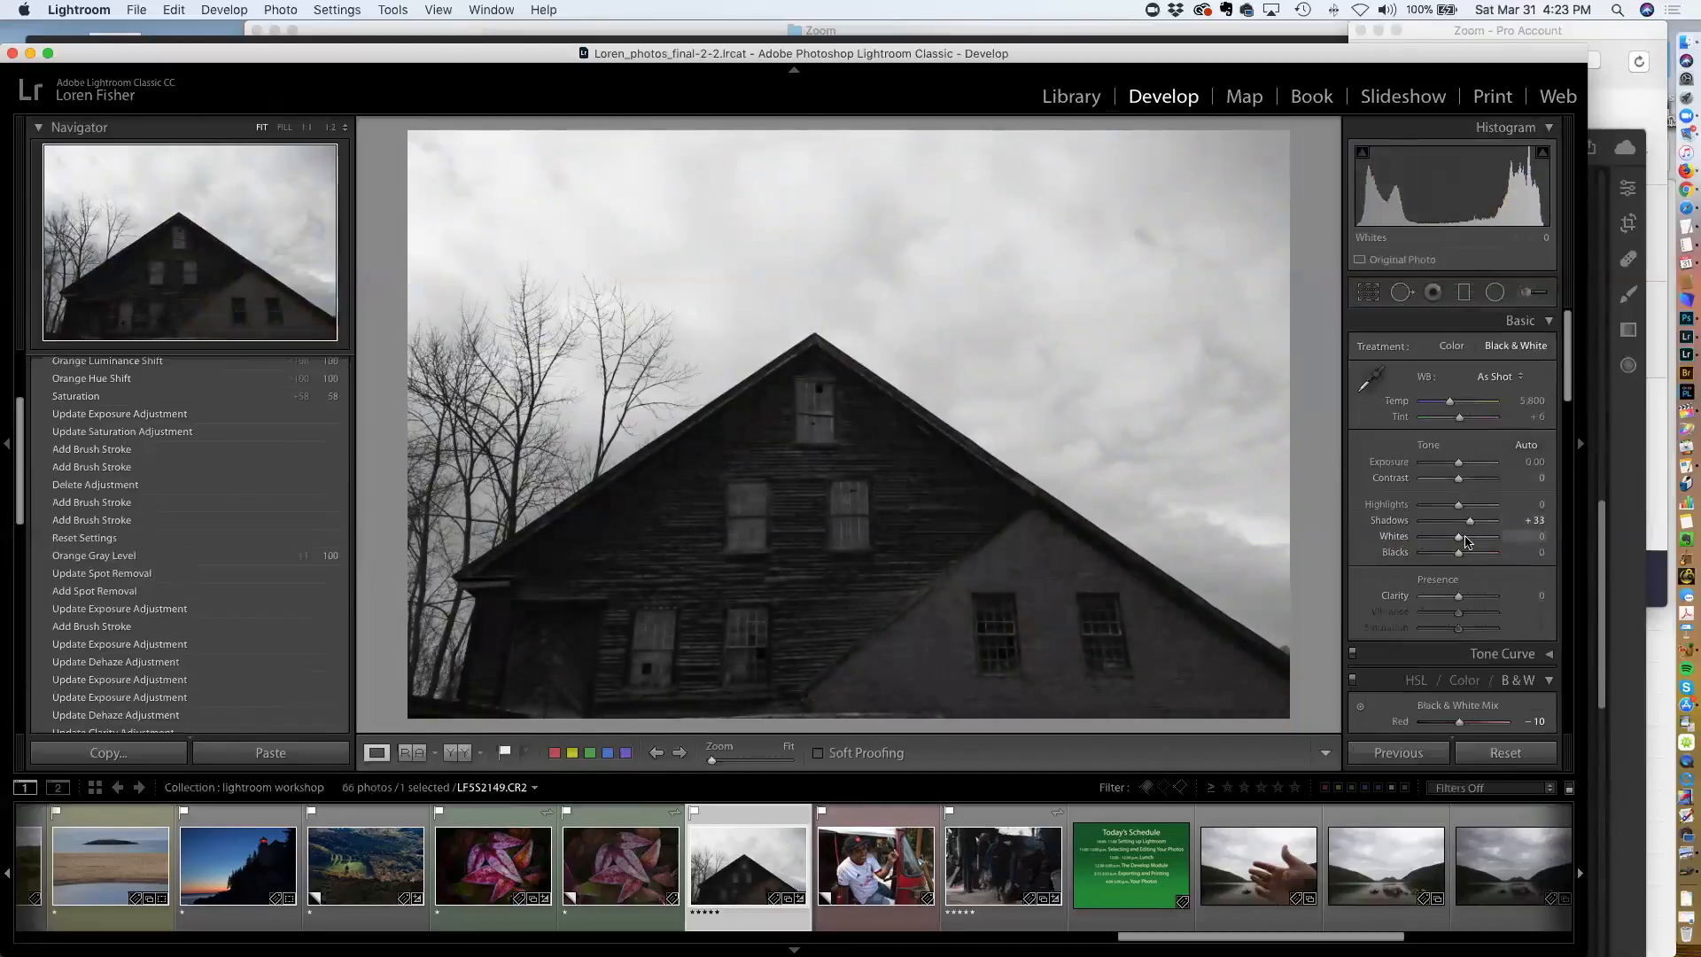
Raise the Orange black-and-white mix to +49 and Clarity to +100
{"action": "scroll", "coordinate": [1466, 542], "scroll_direction": "down", "scroll_amount": 5}
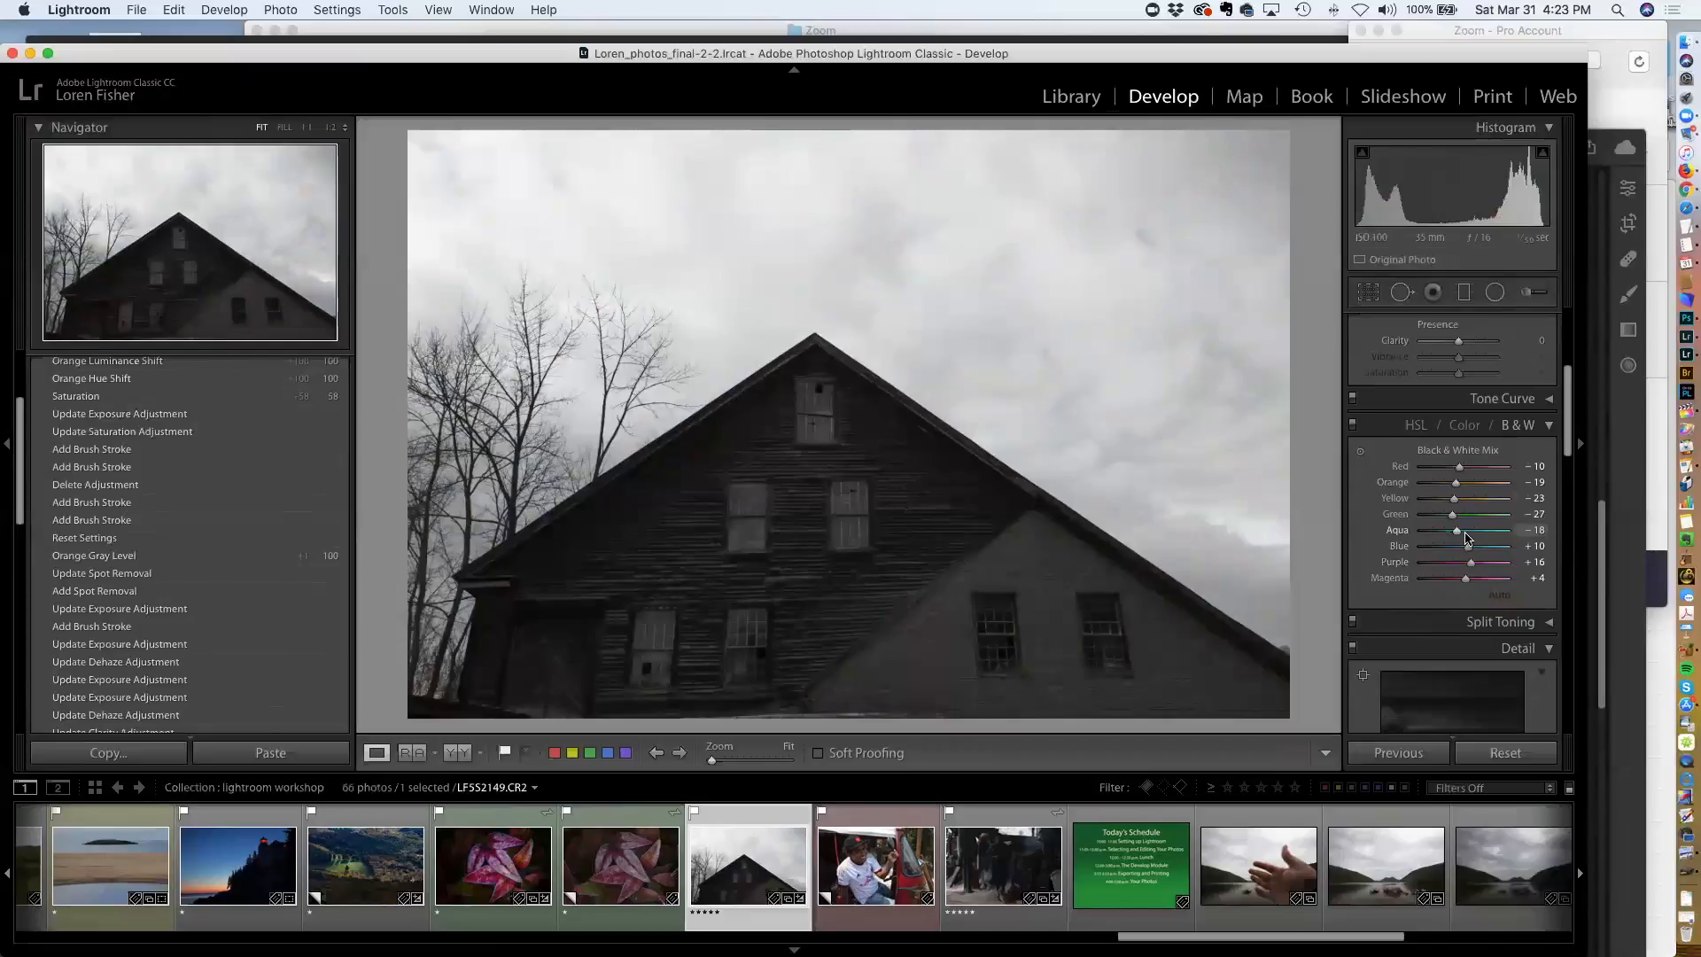
{"action": "left_click_drag", "start_coordinate": [1459, 490], "coordinate": [1494, 440]}
{"action": "scroll", "coordinate": [1474, 470], "scroll_direction": "up", "scroll_amount": 3}
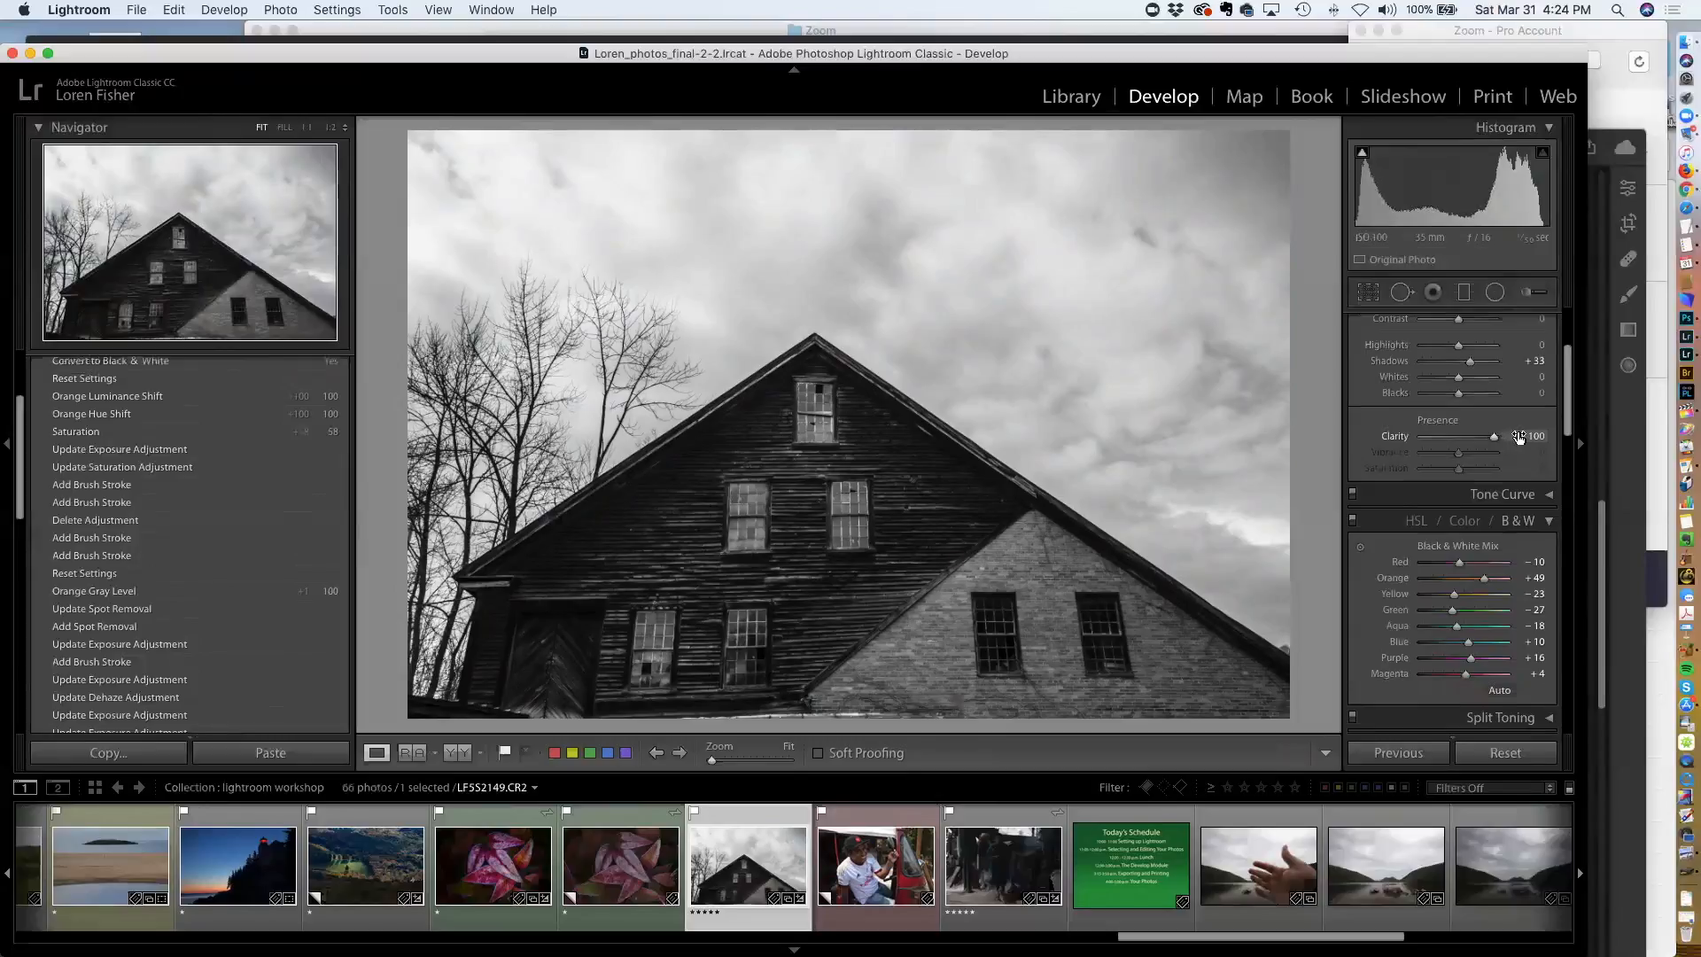
{"action": "scroll", "coordinate": [1514, 437], "scroll_direction": "up", "scroll_amount": 1}
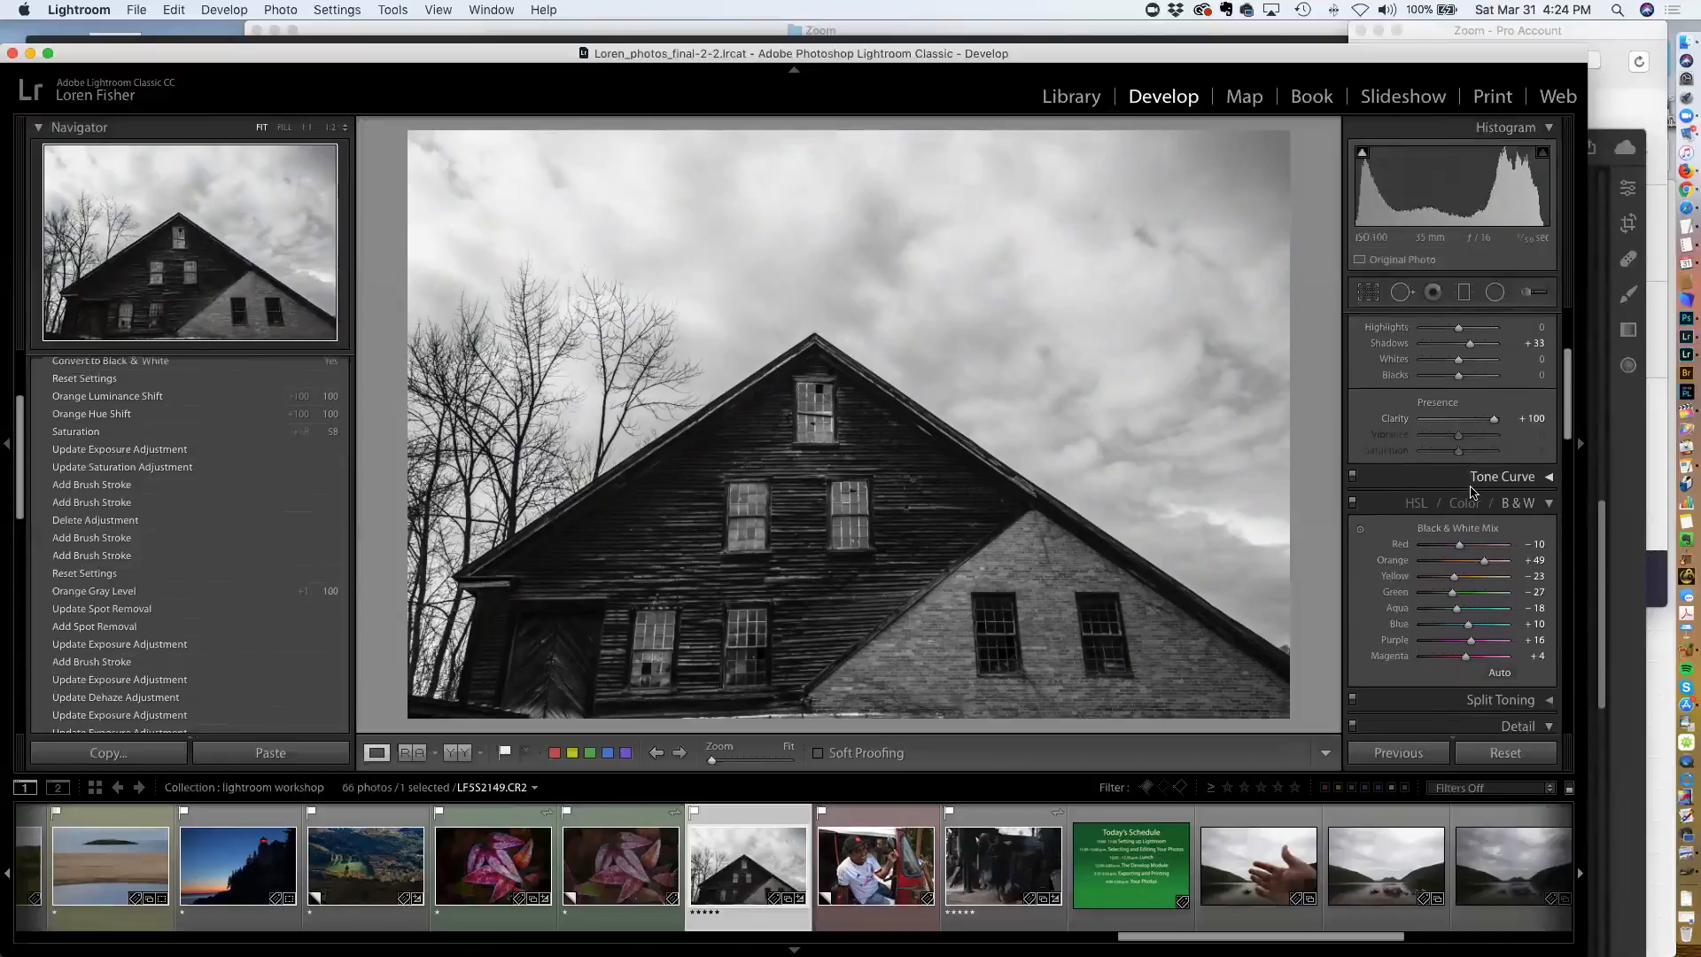
Browse through the develop panels to review the barn photo's current settings
{"action": "scroll", "coordinate": [1472, 491], "scroll_direction": "down", "scroll_amount": 1}
{"action": "scroll", "coordinate": [1472, 492], "scroll_direction": "up", "scroll_amount": 5}
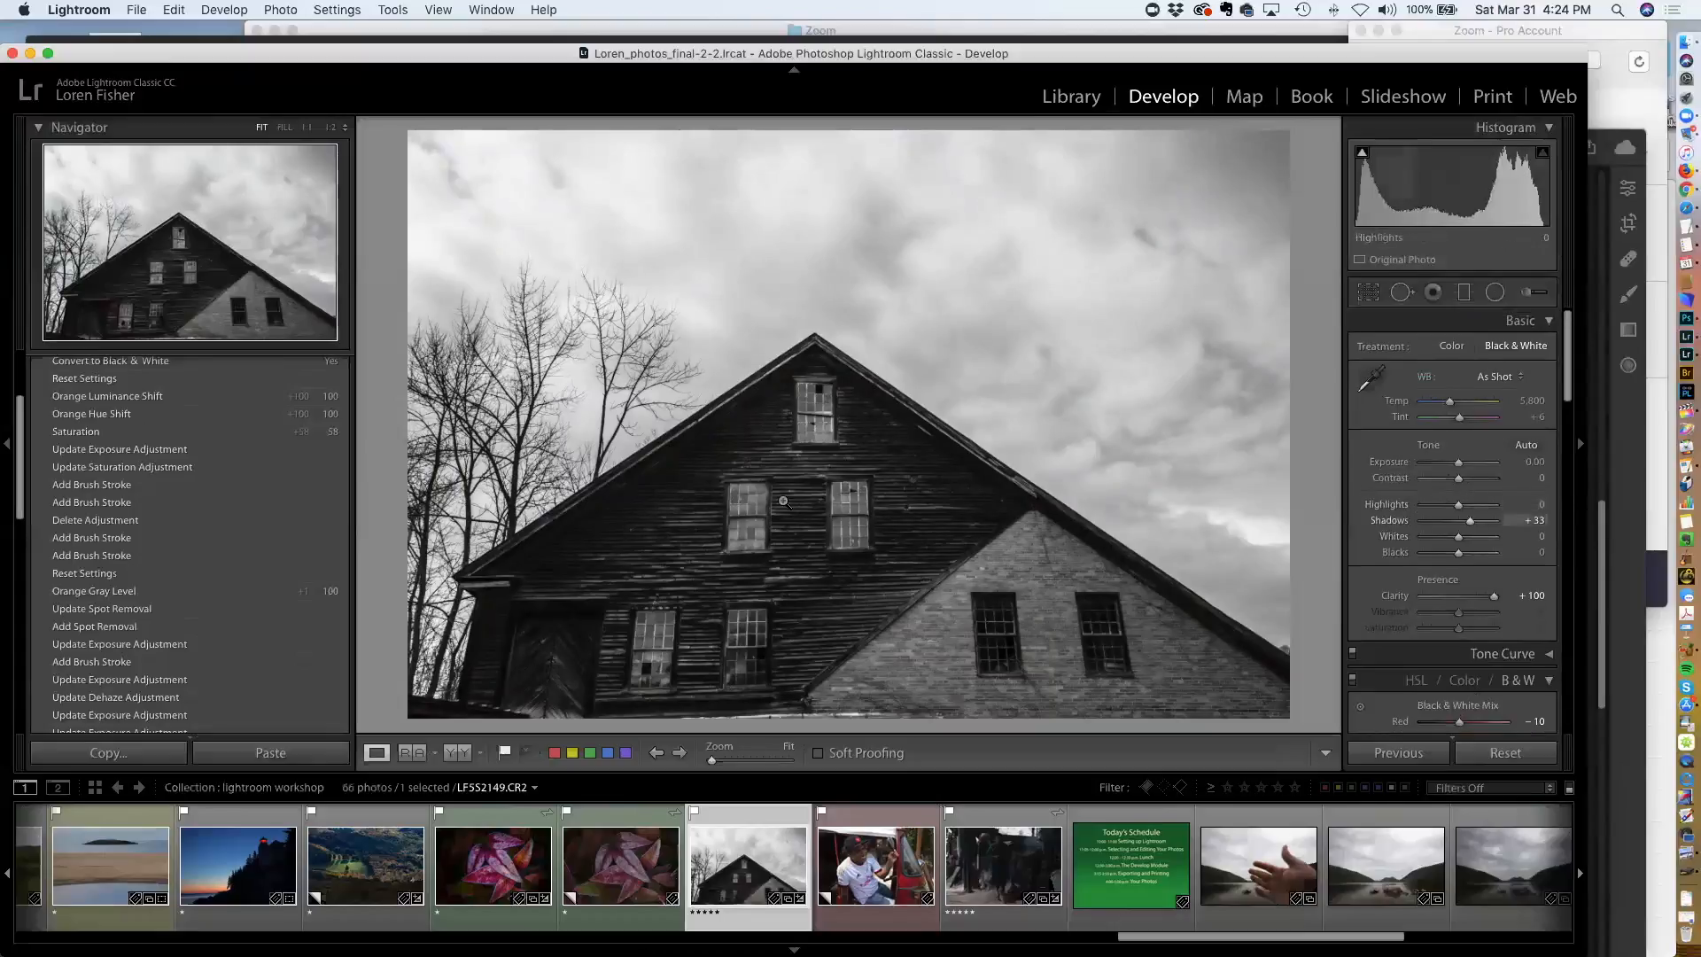
{"action": "scroll", "coordinate": [1493, 474], "scroll_direction": "up", "scroll_amount": 1}
{"action": "scroll", "coordinate": [1493, 479], "scroll_direction": "down", "scroll_amount": 12}
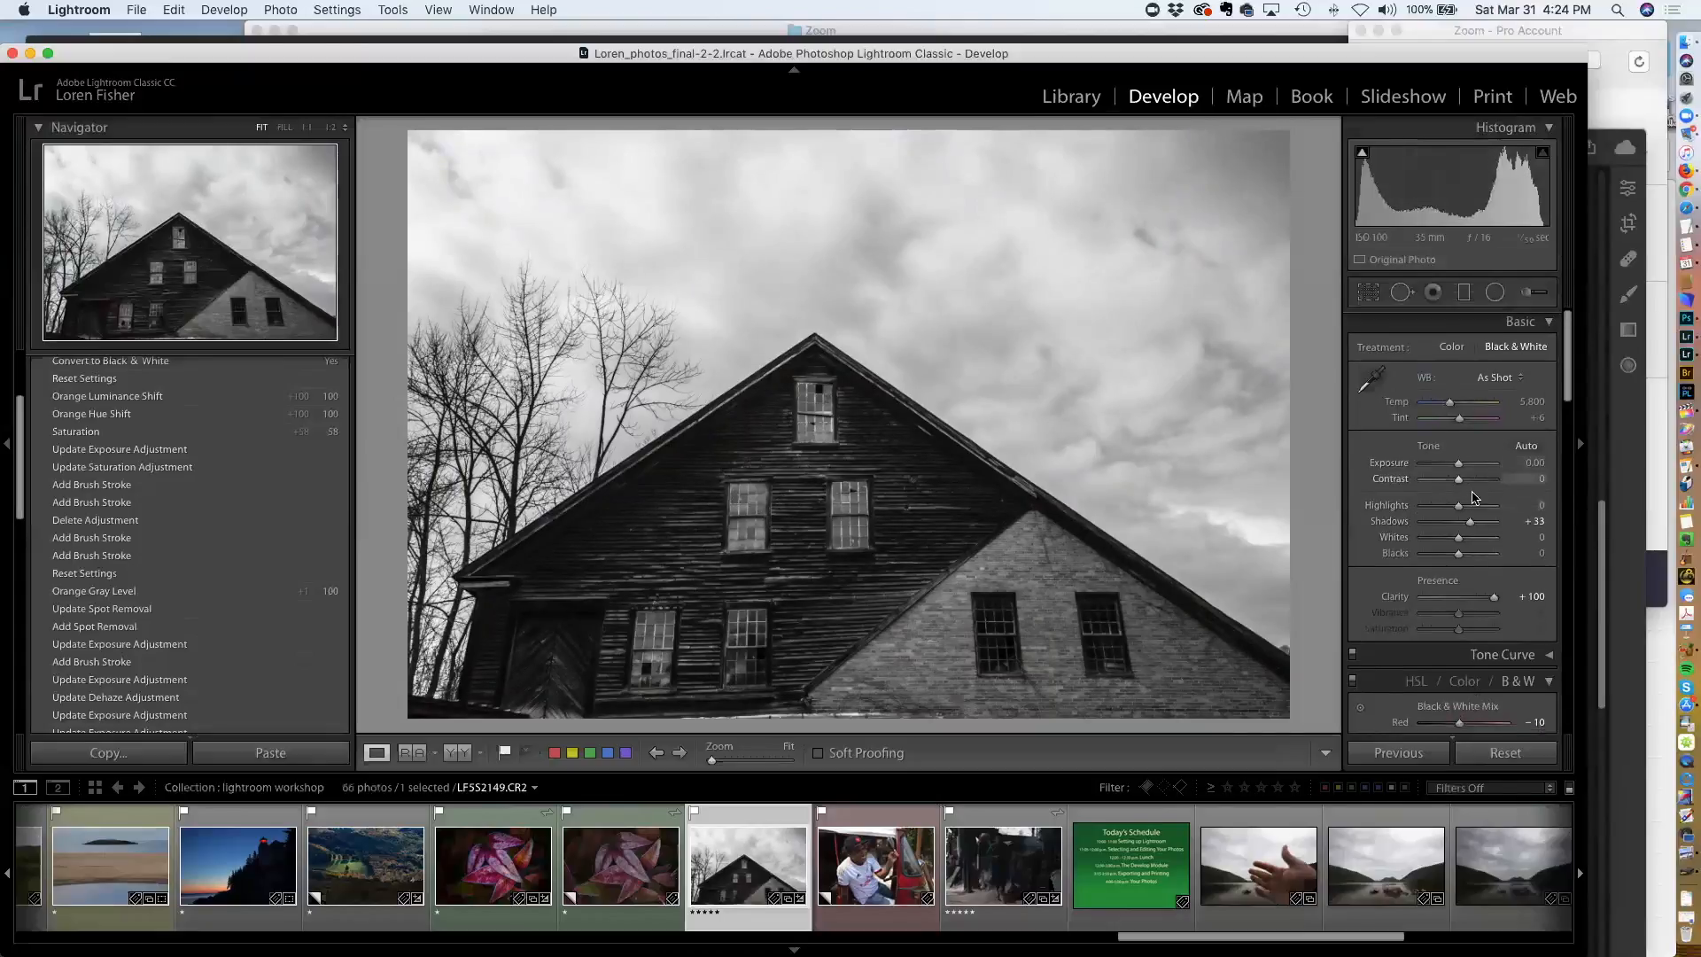
{"action": "scroll", "coordinate": [1457, 542], "scroll_direction": "down", "scroll_amount": 10}
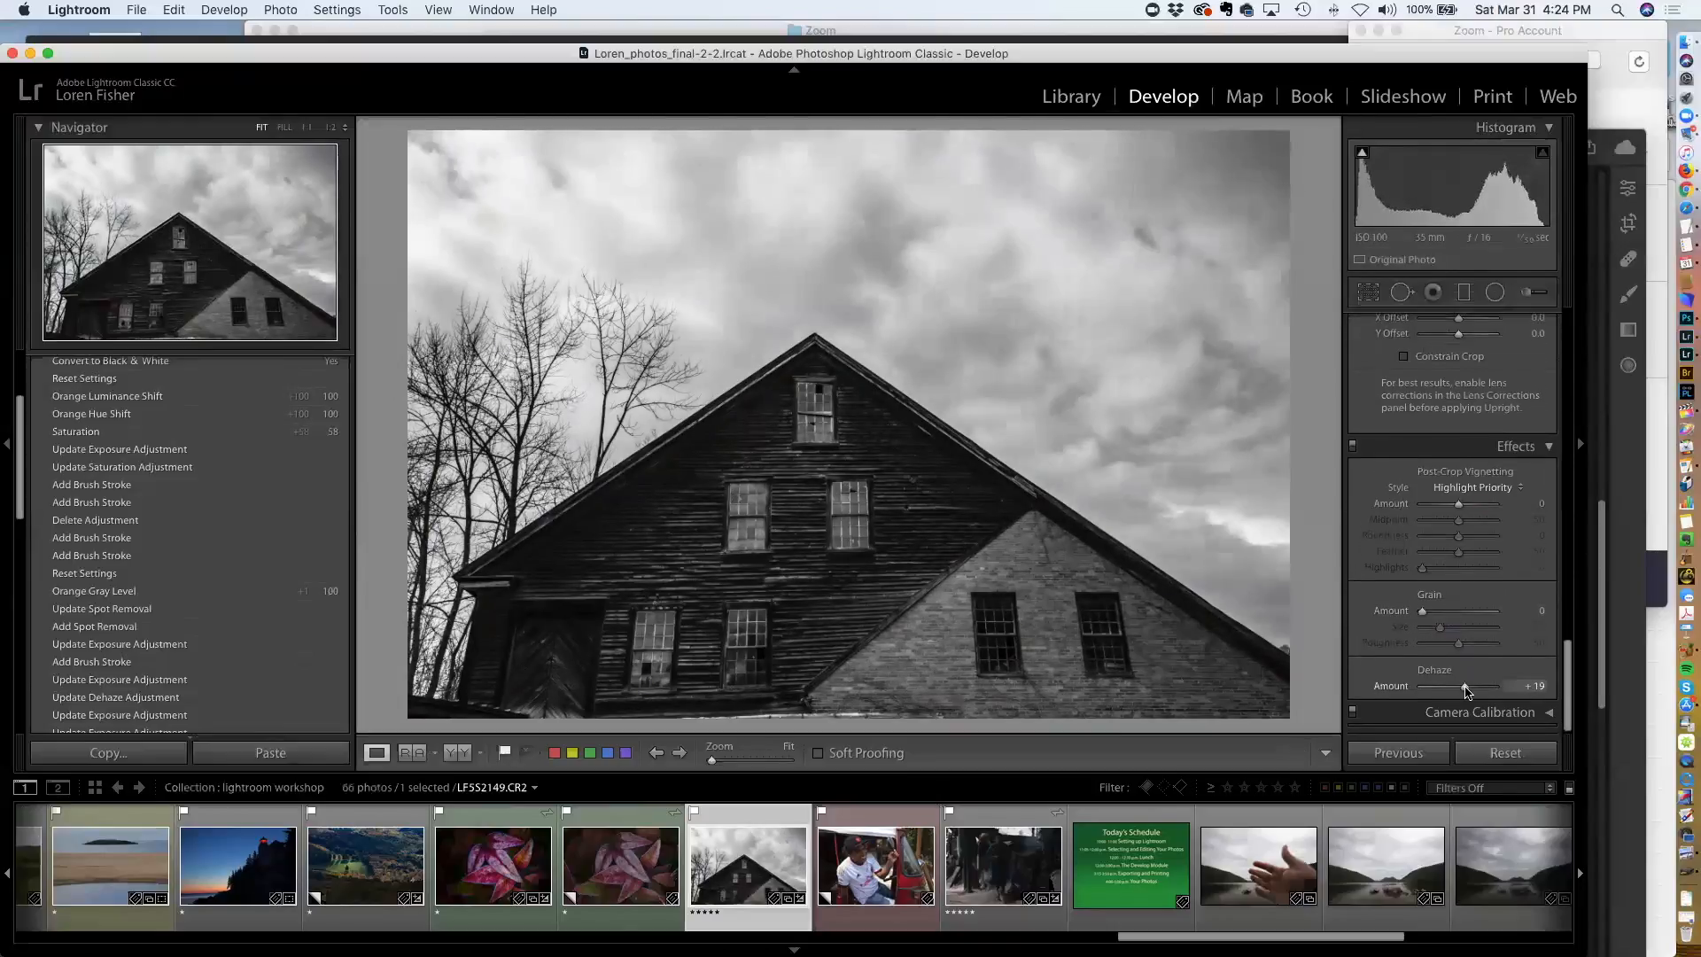
{"action": "scroll", "coordinate": [1459, 603], "scroll_direction": "up", "scroll_amount": 10}
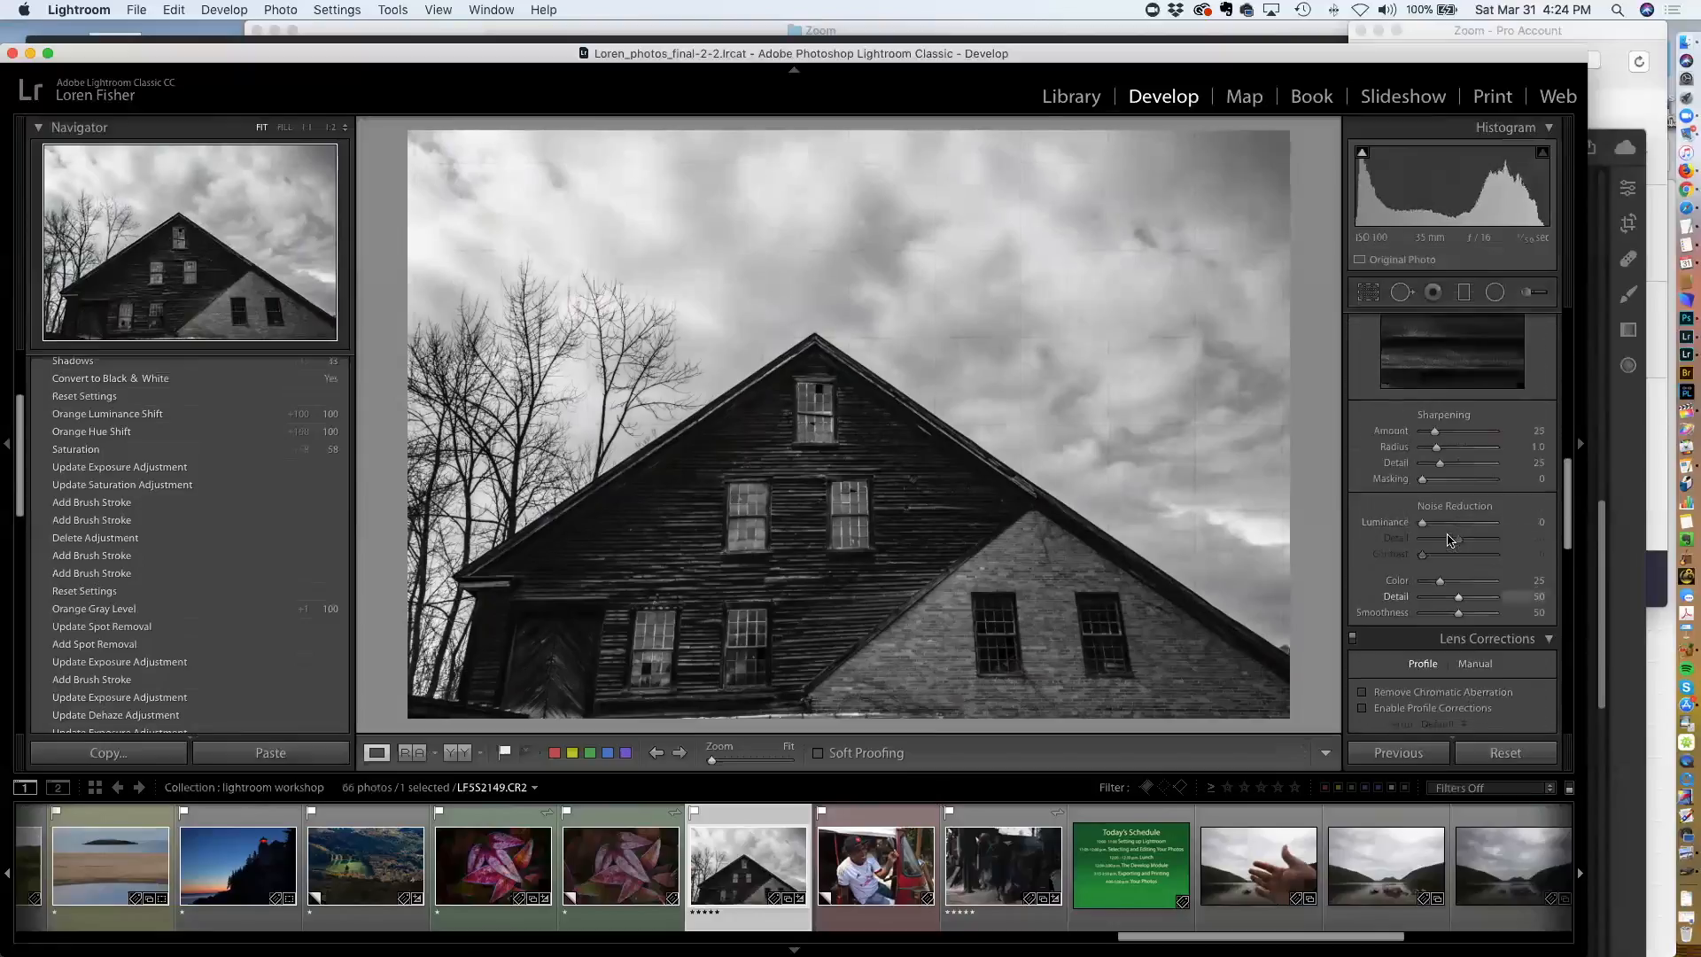
{"action": "scroll", "coordinate": [1448, 541], "scroll_direction": "up", "scroll_amount": 8}
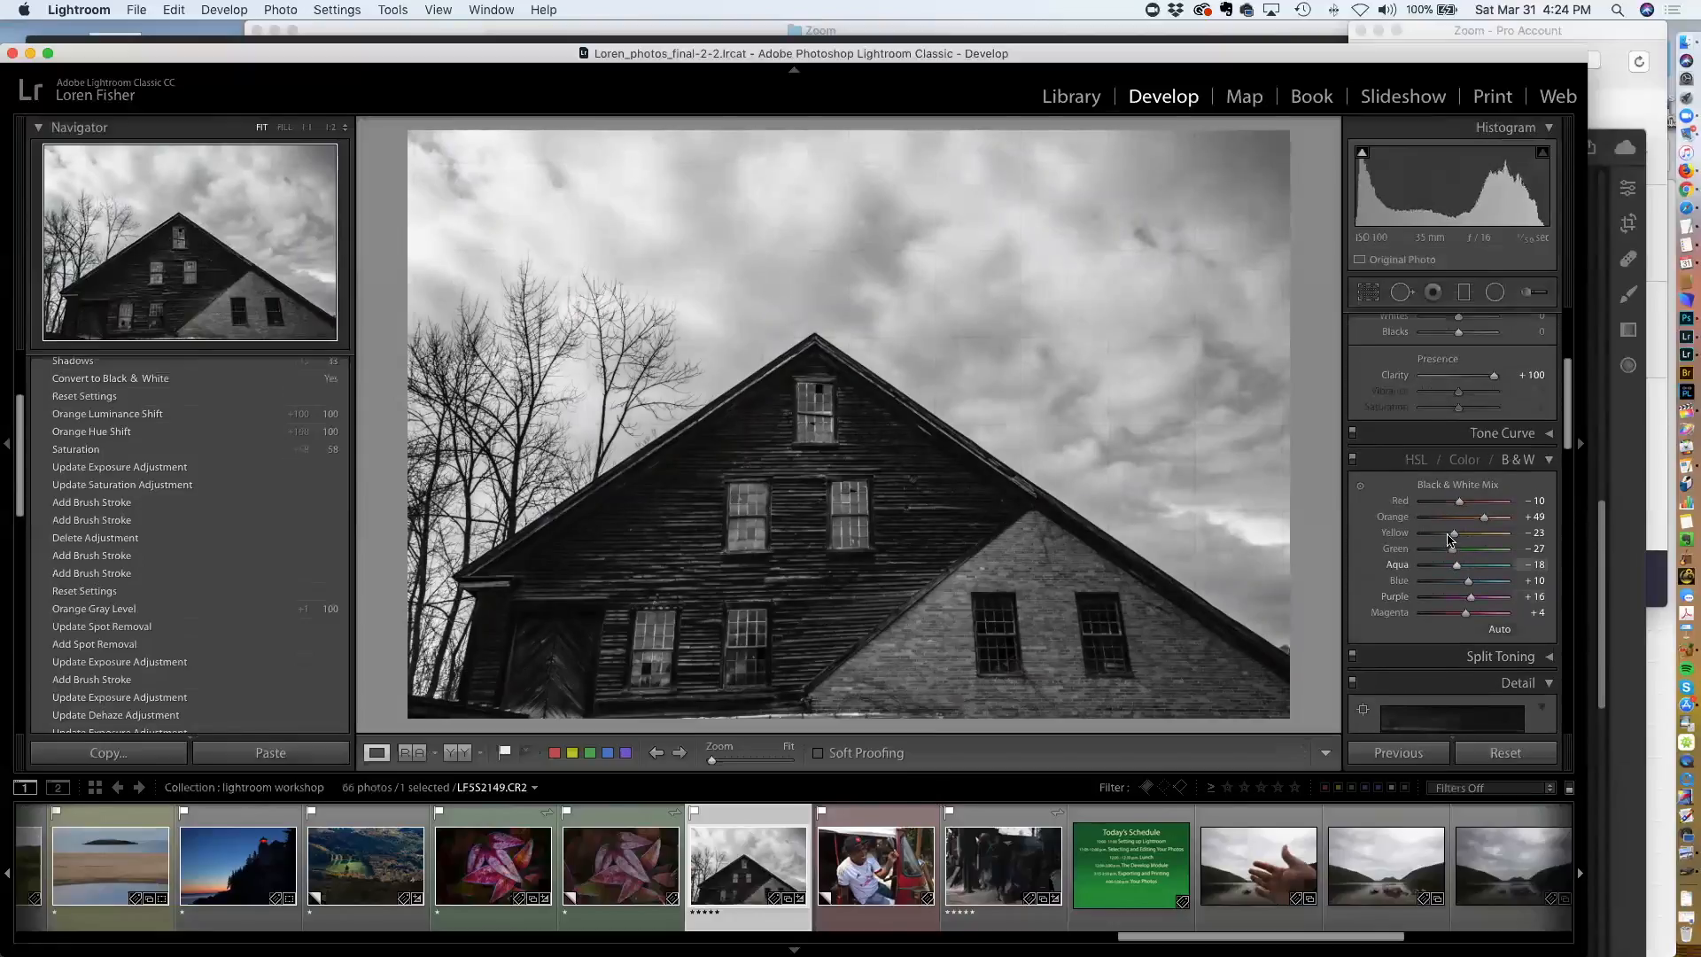
{"action": "scroll", "coordinate": [1448, 538], "scroll_direction": "up", "scroll_amount": 2}
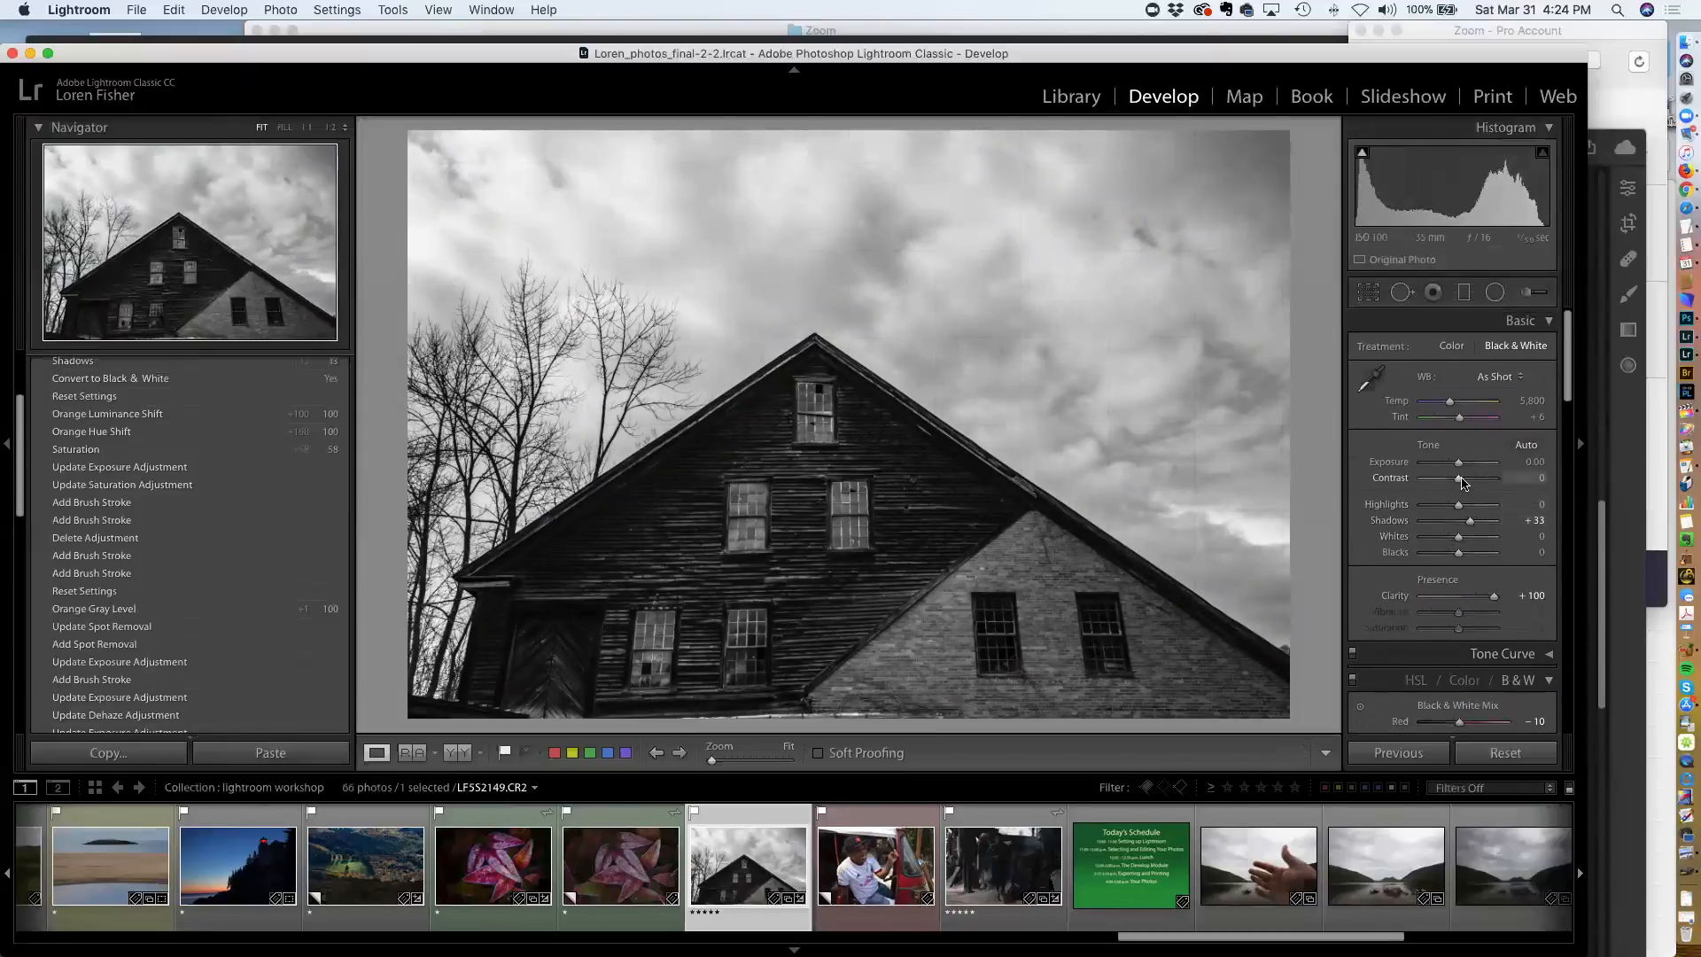
Set Exposure to +0.65, Highlights to +41 and Shadows to +25 on the barn photo
{"action": "left_click_drag", "start_coordinate": [1459, 461], "coordinate": [1464, 462]}
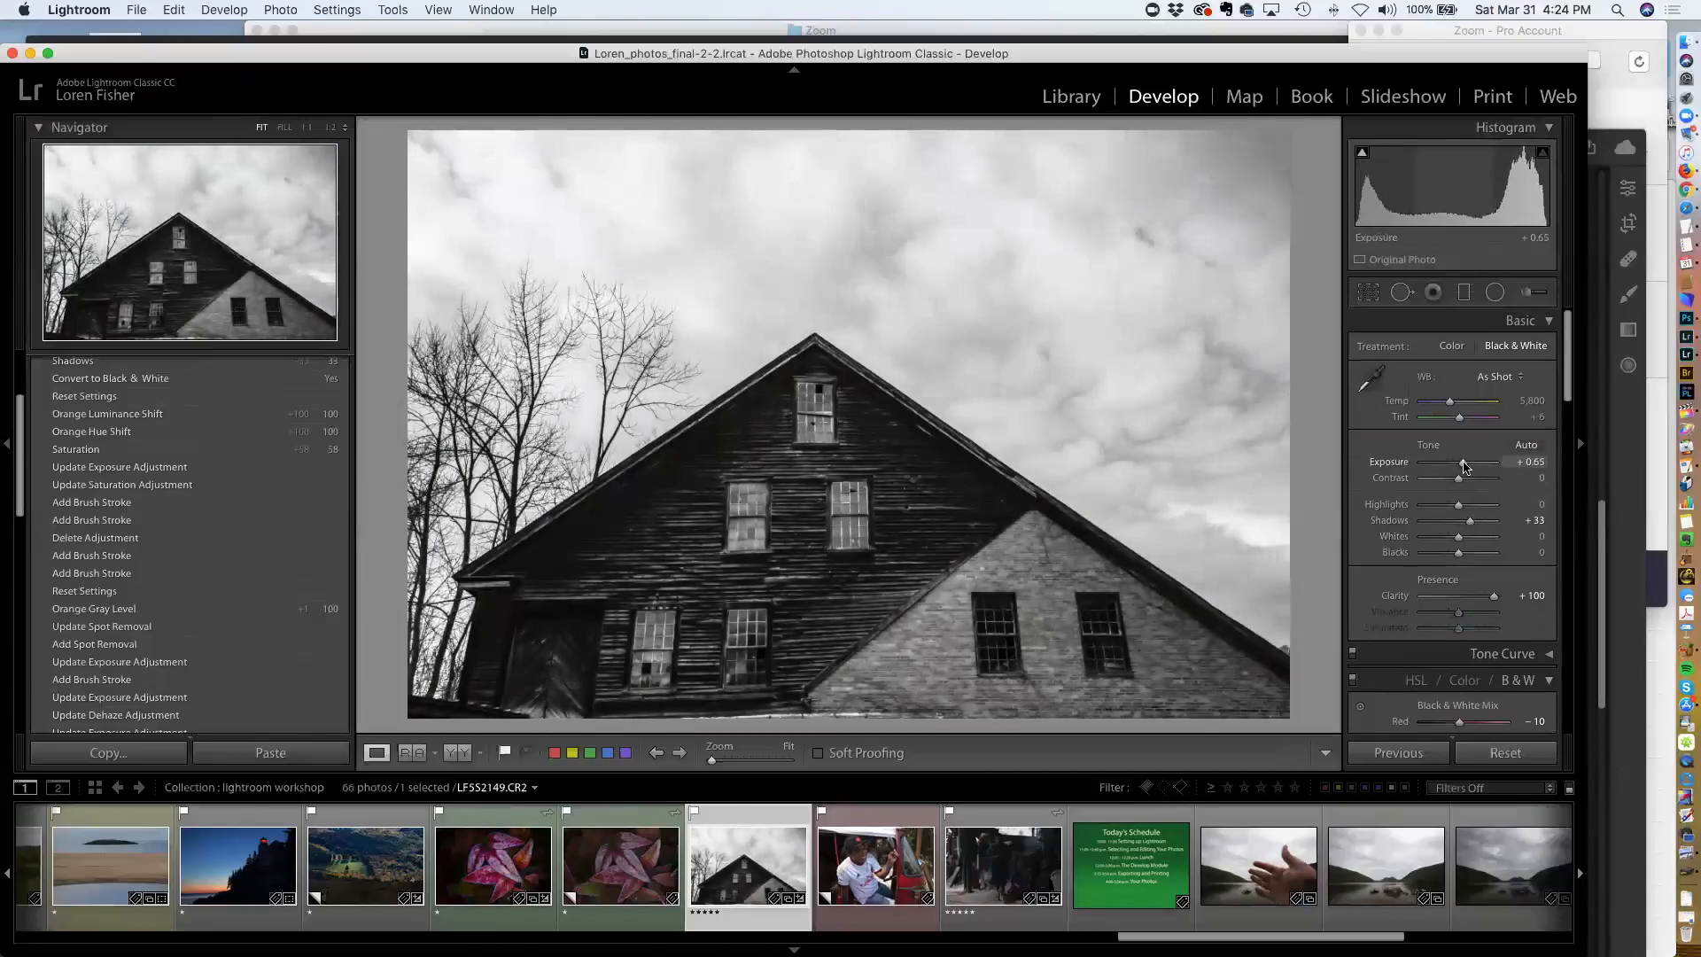
{"action": "mouse_move", "coordinate": [1469, 522]}
{"action": "left_mouse_down"}
{"action": "mouse_move", "coordinate": [1472, 506]}
{"action": "mouse_move", "coordinate": [1466, 526]}
{"action": "left_mouse_up"}
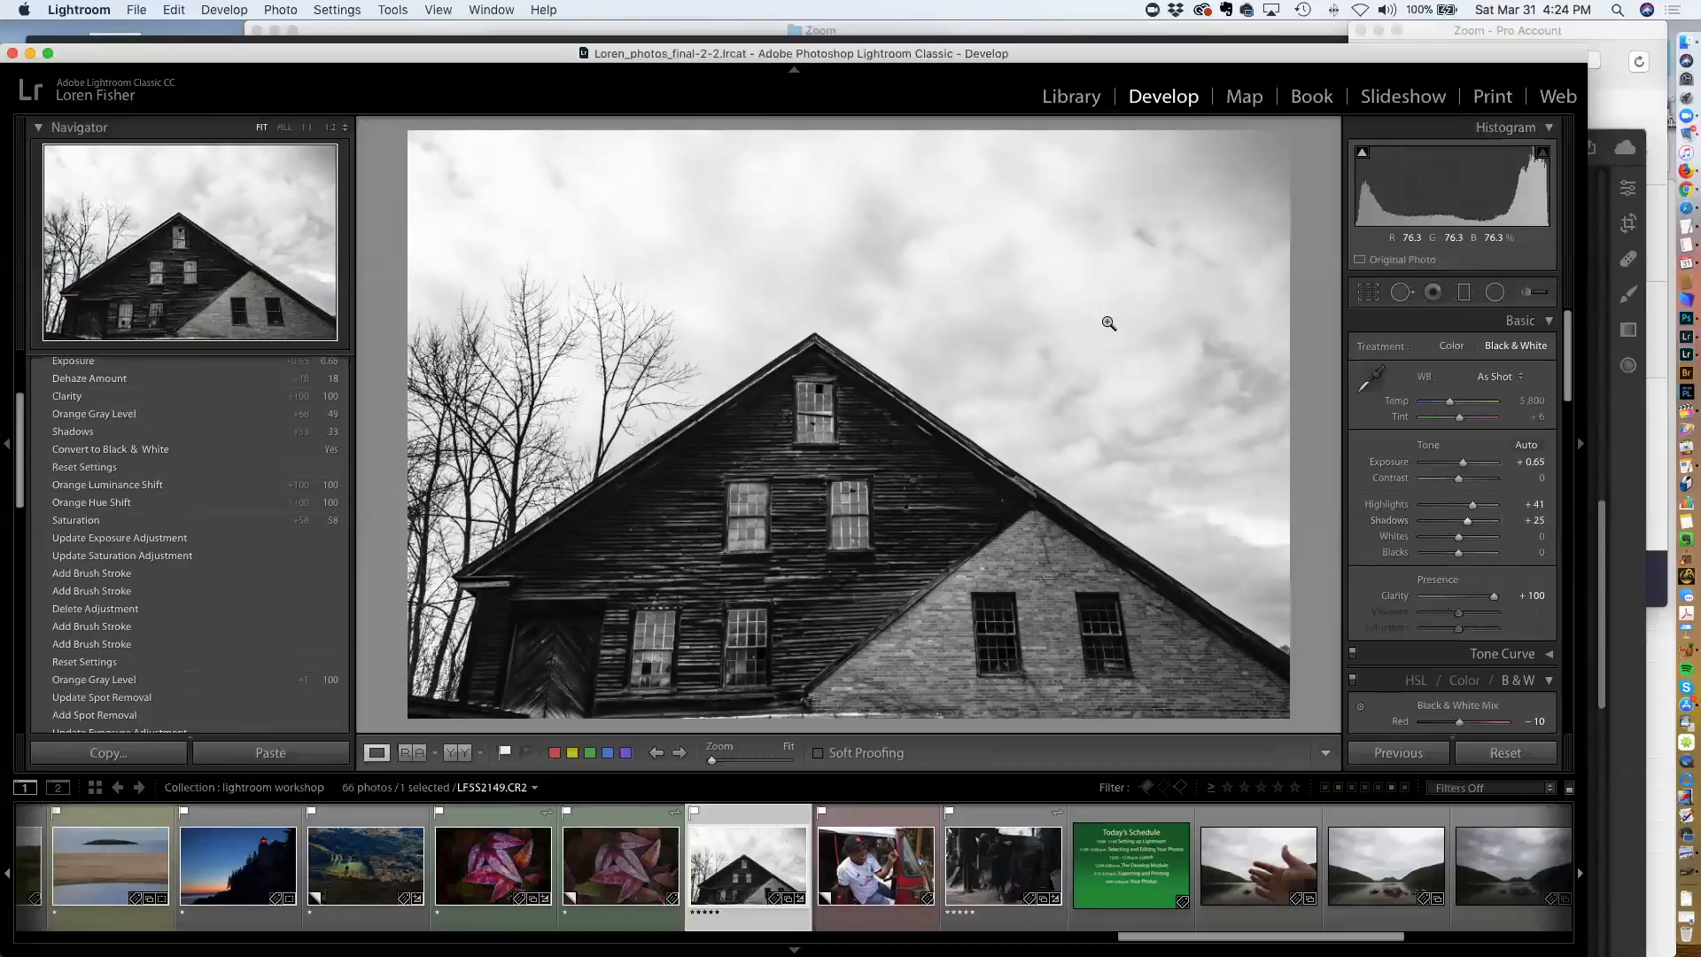
Paint an Adjustment Brush mask over the sky of the barn photo with the mask overlay shown
{"action": "left_click", "coordinate": [1463, 292]}
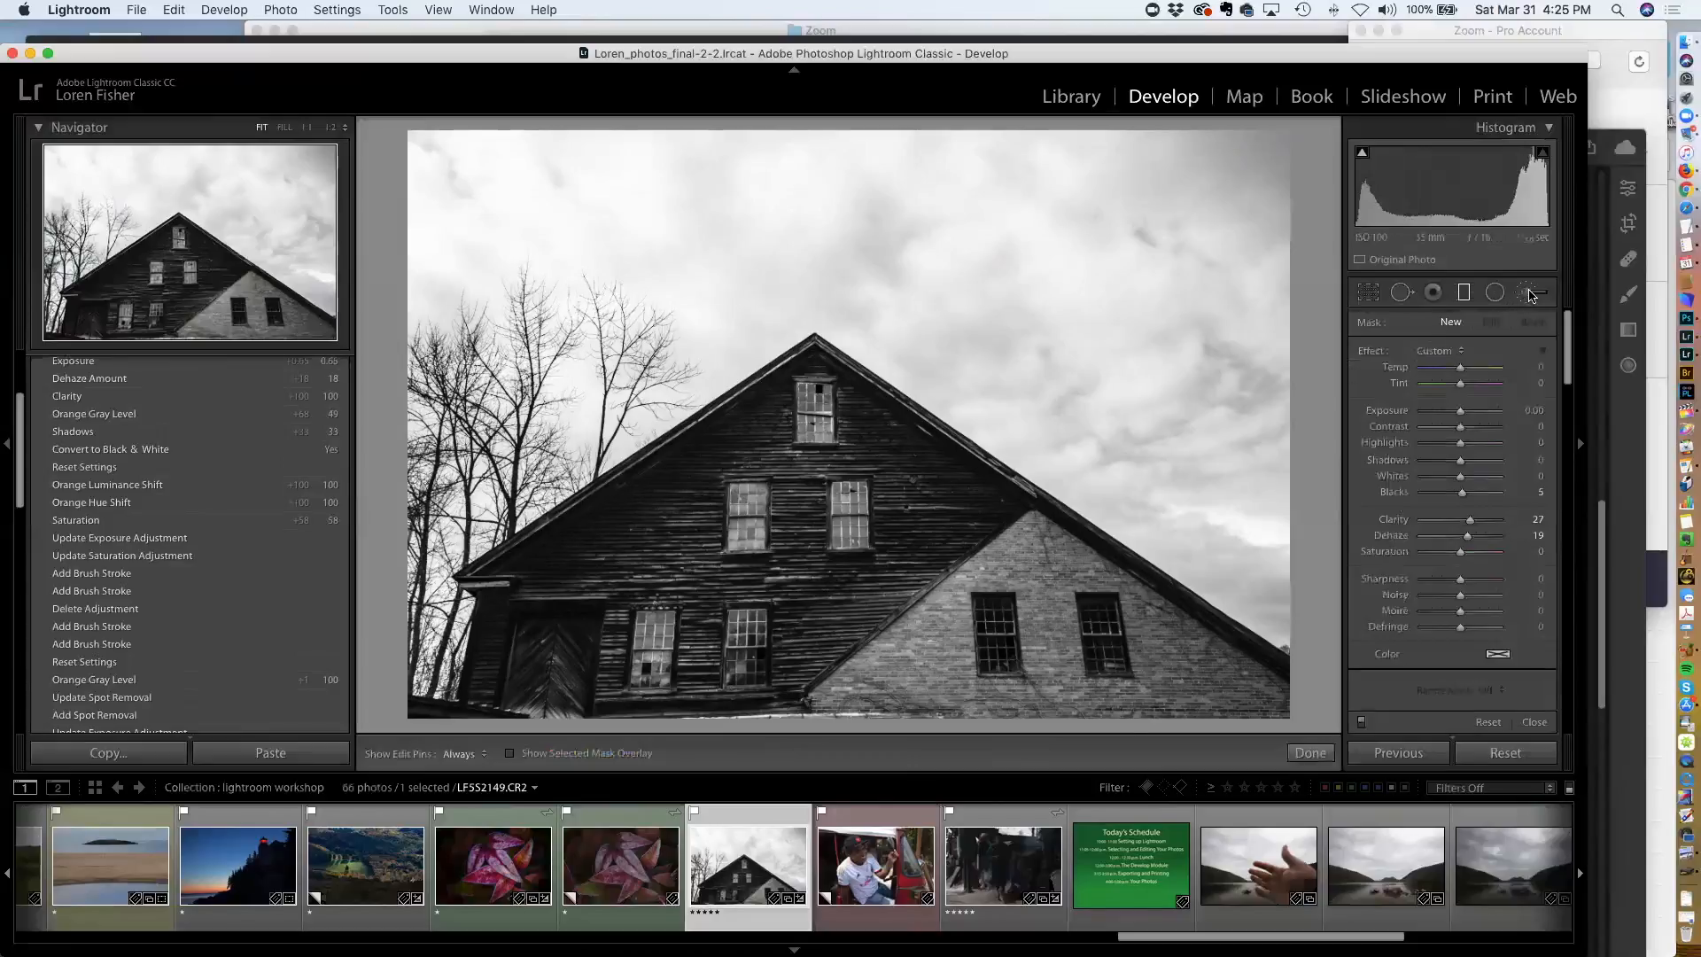
{"action": "key", "text": "k"}
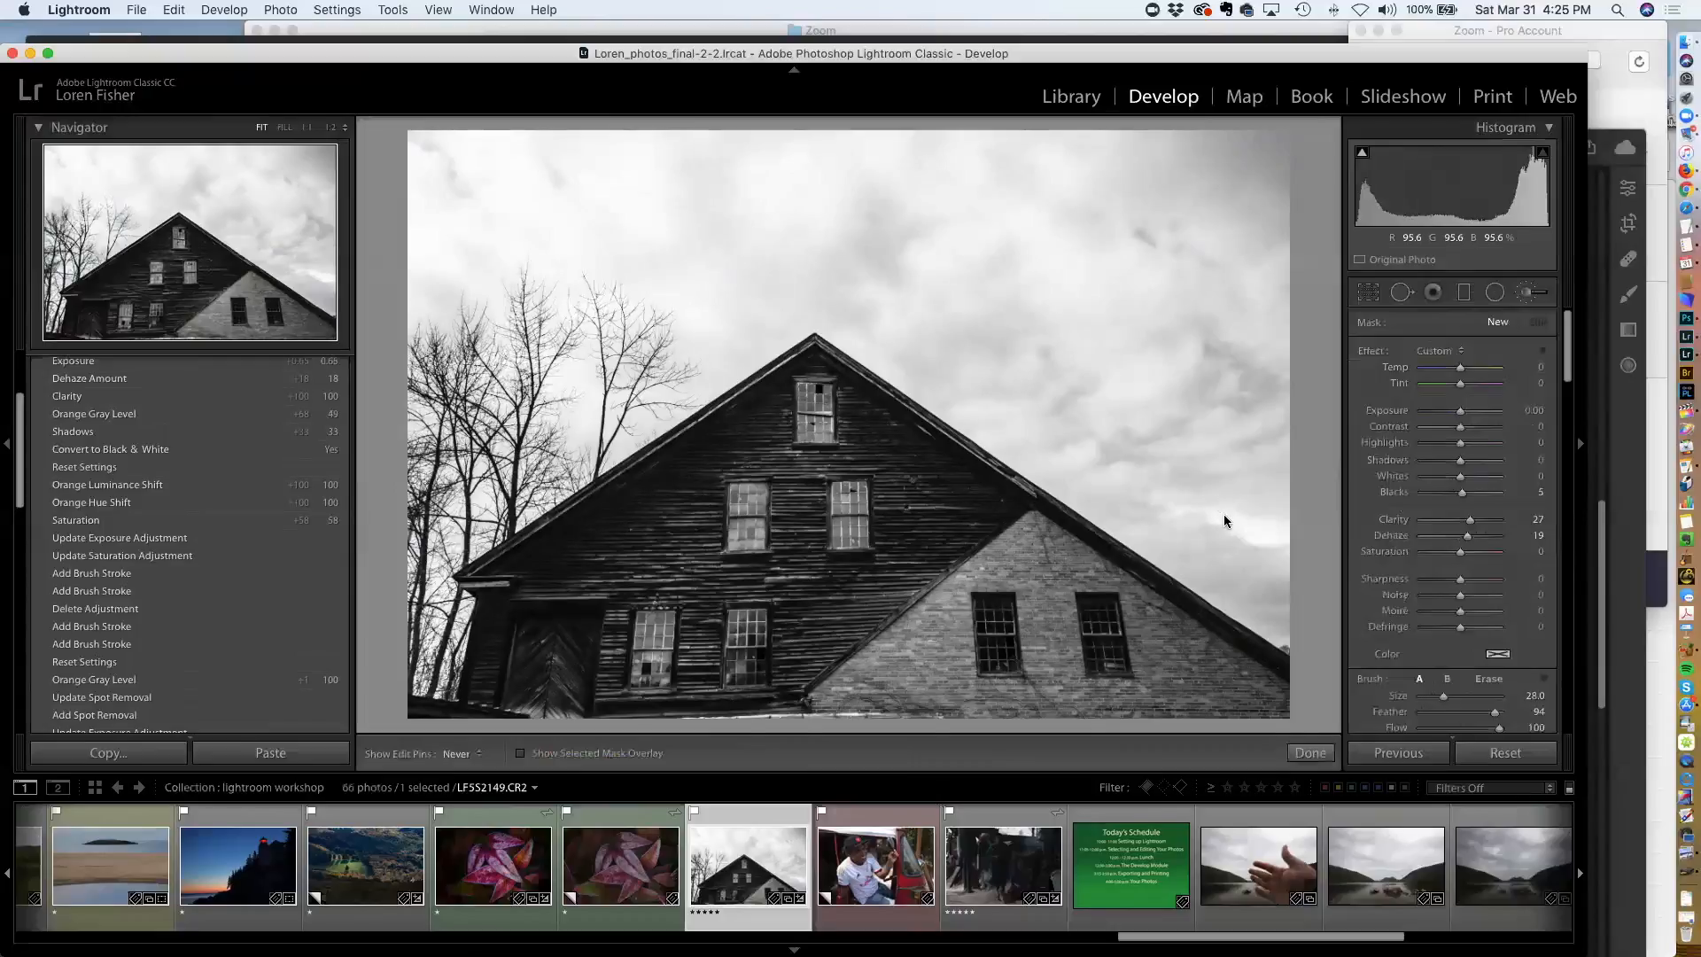
{"action": "key", "text": "o"}
{"action": "mouse_move", "coordinate": [924, 307]}
{"action": "left_mouse_down"}
{"action": "mouse_move", "coordinate": [865, 296]}
{"action": "mouse_move", "coordinate": [844, 268]}
{"action": "mouse_move", "coordinate": [1258, 504]}
{"action": "mouse_move", "coordinate": [1281, 371]}
{"action": "mouse_move", "coordinate": [1265, 159]}
{"action": "mouse_move", "coordinate": [971, 138]}
{"action": "mouse_move", "coordinate": [363, 157]}
{"action": "mouse_move", "coordinate": [575, 277]}
{"action": "mouse_move", "coordinate": [730, 297]}
{"action": "mouse_move", "coordinate": [703, 343]}
{"action": "mouse_move", "coordinate": [500, 461]}
{"action": "mouse_move", "coordinate": [409, 580]}
{"action": "mouse_move", "coordinate": [435, 705]}
{"action": "mouse_move", "coordinate": [461, 595]}
{"action": "mouse_move", "coordinate": [553, 433]}
{"action": "mouse_move", "coordinate": [700, 305]}
{"action": "mouse_move", "coordinate": [653, 299]}
{"action": "mouse_move", "coordinate": [1278, 295]}
{"action": "mouse_move", "coordinate": [1183, 227]}
{"action": "mouse_move", "coordinate": [1184, 448]}
{"action": "mouse_move", "coordinate": [1274, 649]}
{"action": "mouse_move", "coordinate": [1281, 634]}
{"action": "mouse_move", "coordinate": [1186, 565]}
{"action": "mouse_move", "coordinate": [975, 223]}
{"action": "mouse_move", "coordinate": [805, 200]}
{"action": "mouse_move", "coordinate": [543, 313]}
{"action": "mouse_move", "coordinate": [443, 387]}
{"action": "mouse_move", "coordinate": [390, 393]}
{"action": "mouse_move", "coordinate": [469, 325]}
{"action": "mouse_move", "coordinate": [391, 443]}
{"action": "left_mouse_up"}
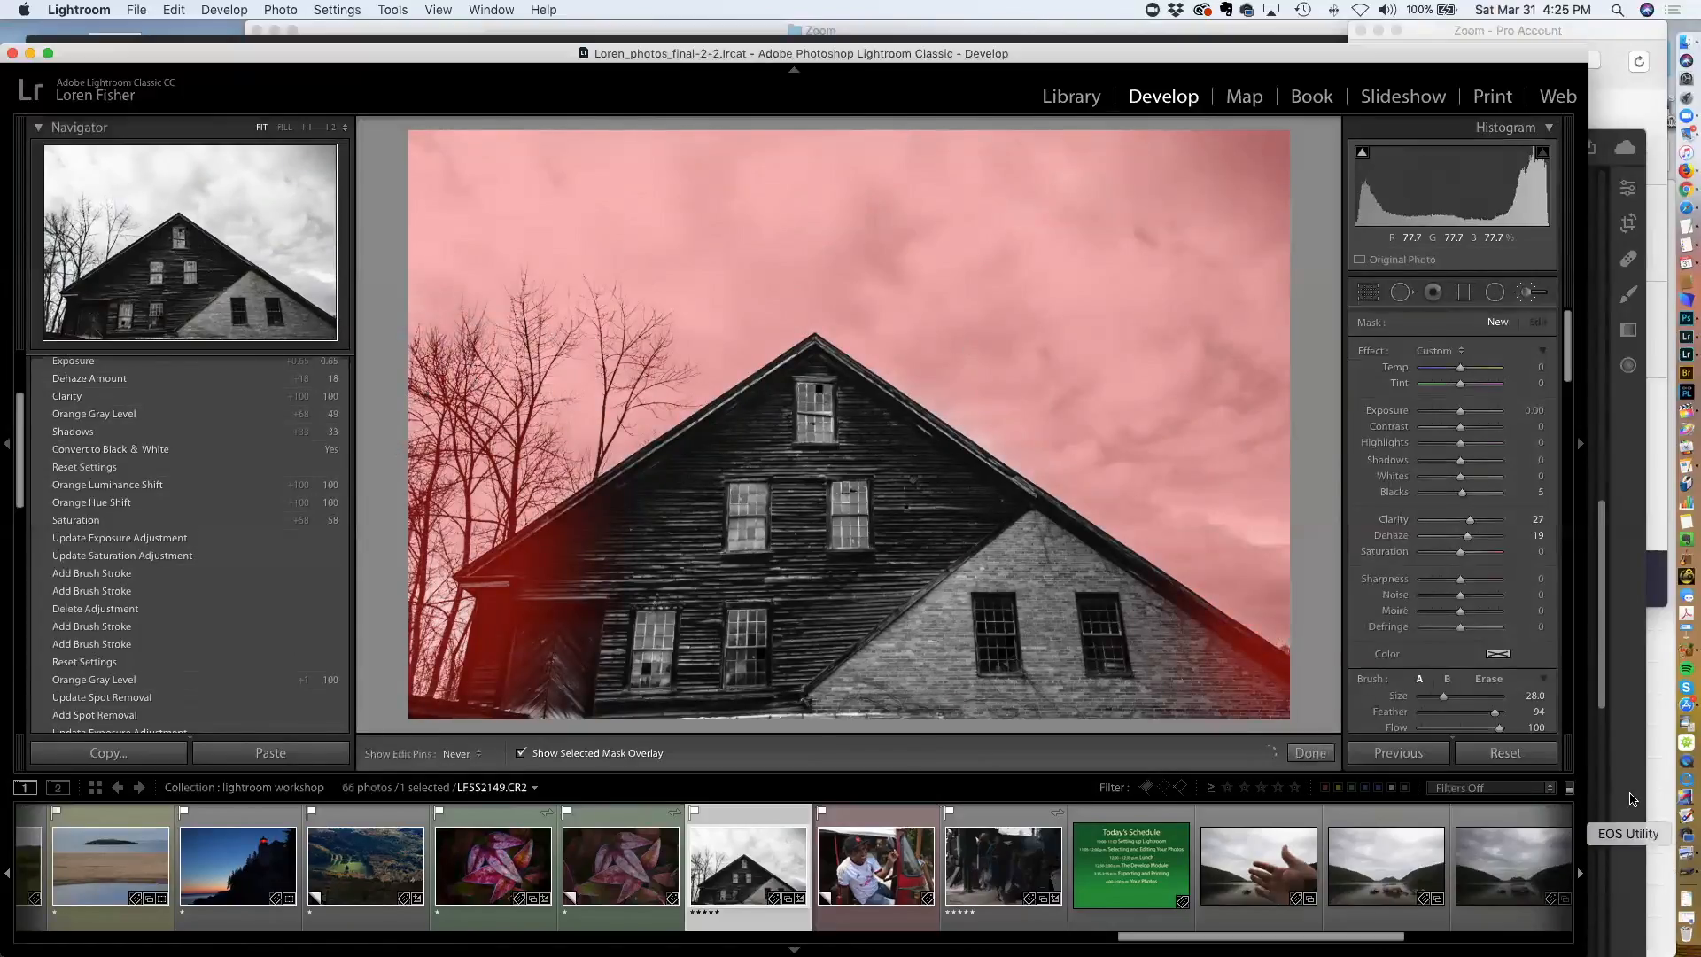
Set the brush's Range Mask to Luminance with a range of 47/100 and hide the mask overlay
{"action": "scroll", "coordinate": [1508, 635], "scroll_direction": "down", "scroll_amount": 5}
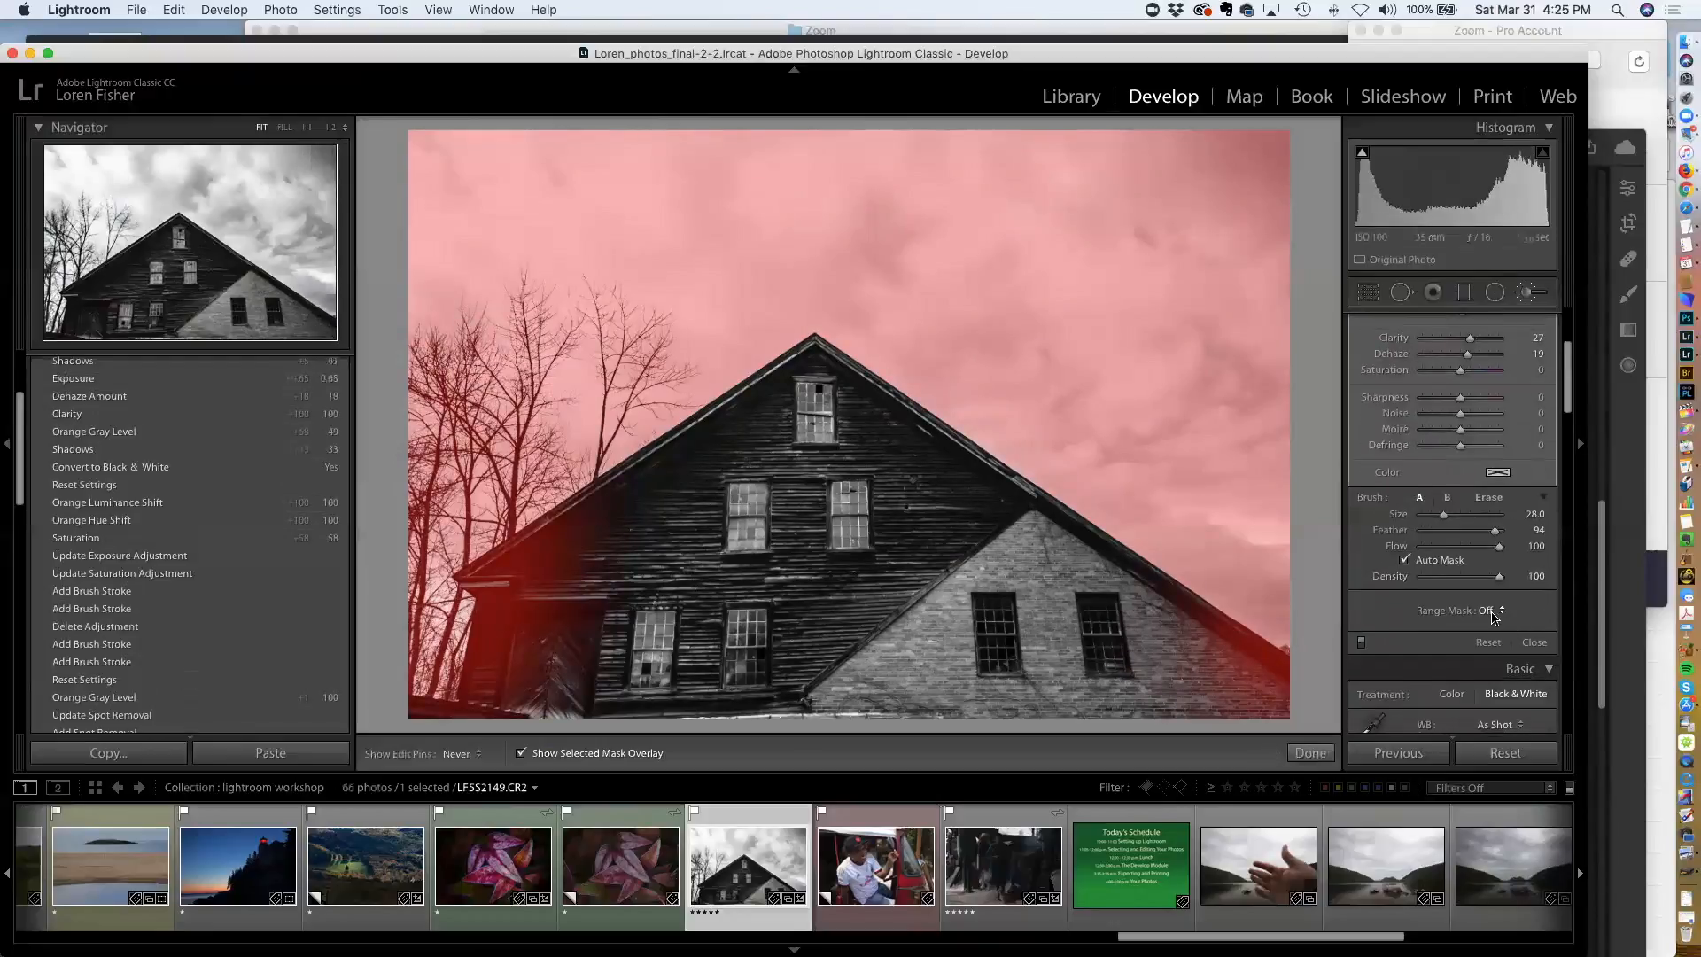
{"action": "left_click", "coordinate": [1494, 614]}
{"action": "left_click", "coordinate": [1501, 634]}
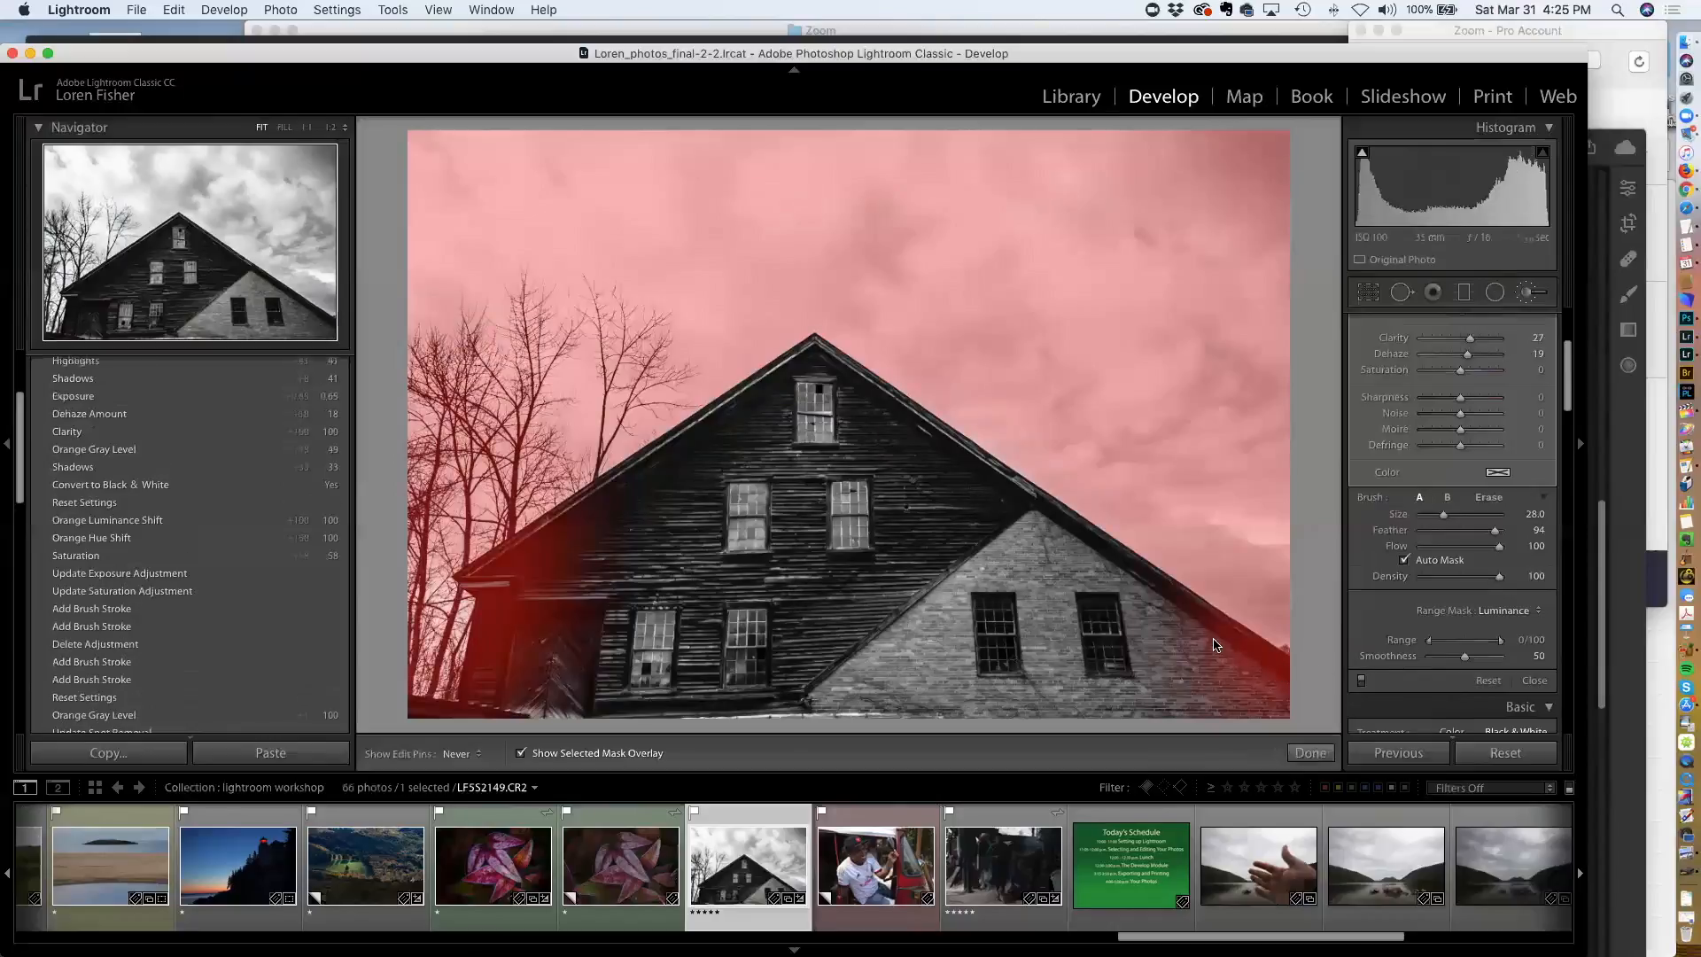
{"action": "left_click_drag", "start_coordinate": [1427, 645], "coordinate": [1464, 647]}
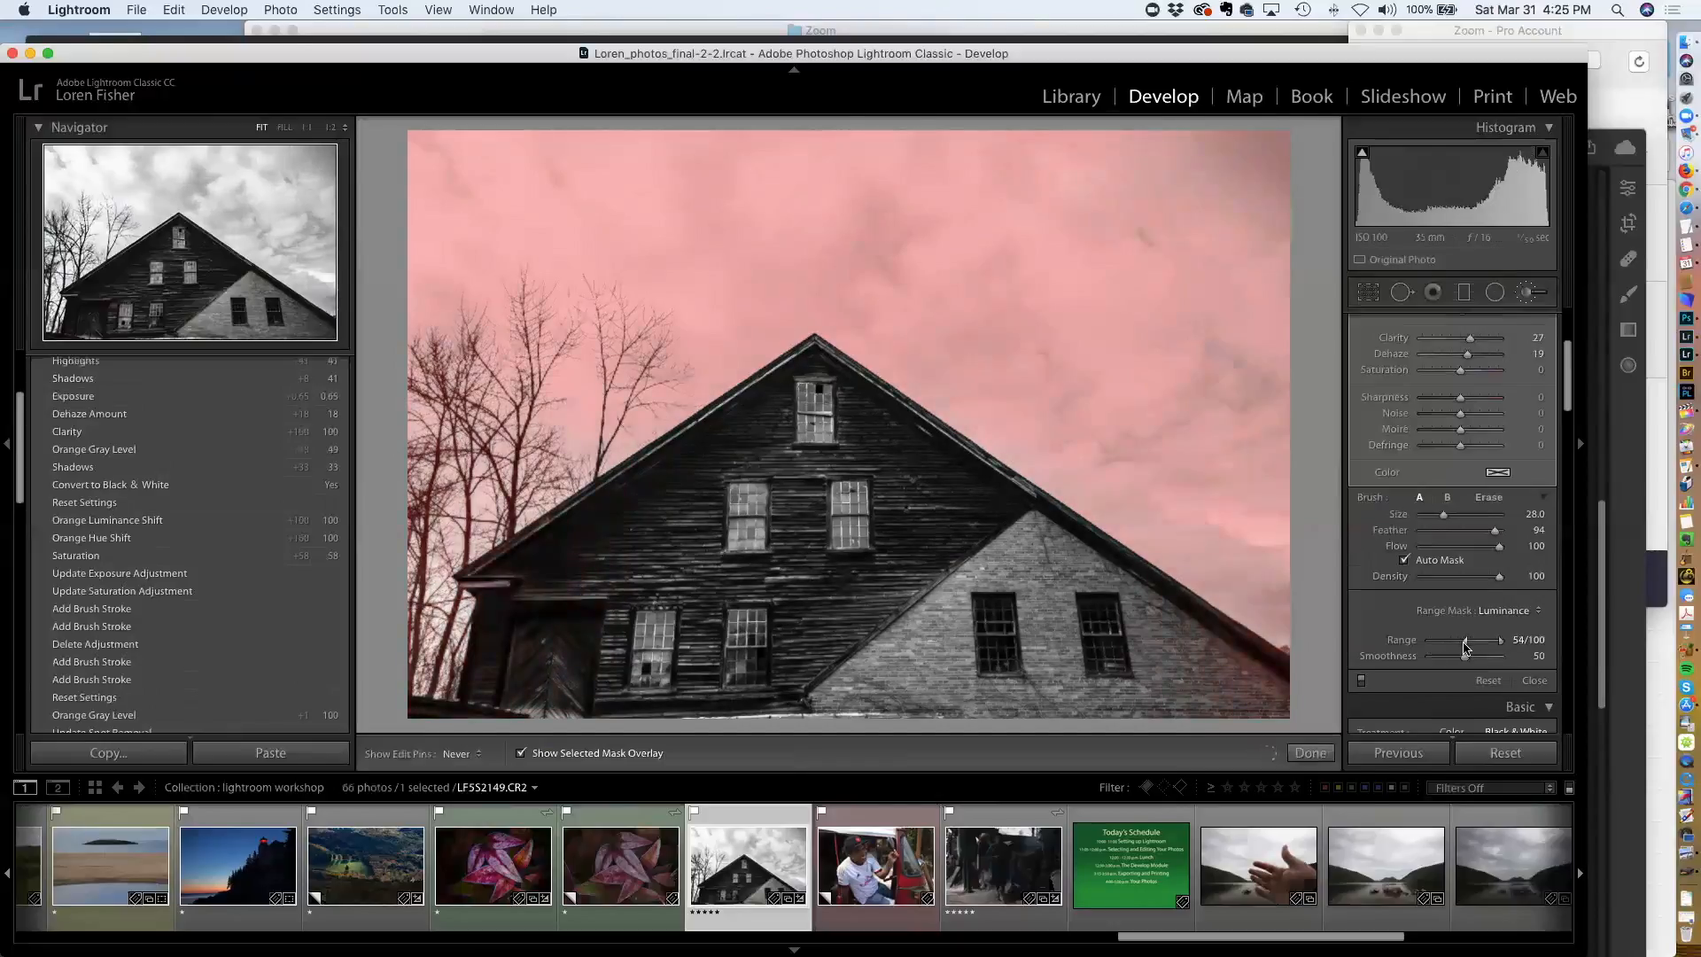
{"action": "left_click_drag", "start_coordinate": [1463, 647], "coordinate": [1459, 647]}
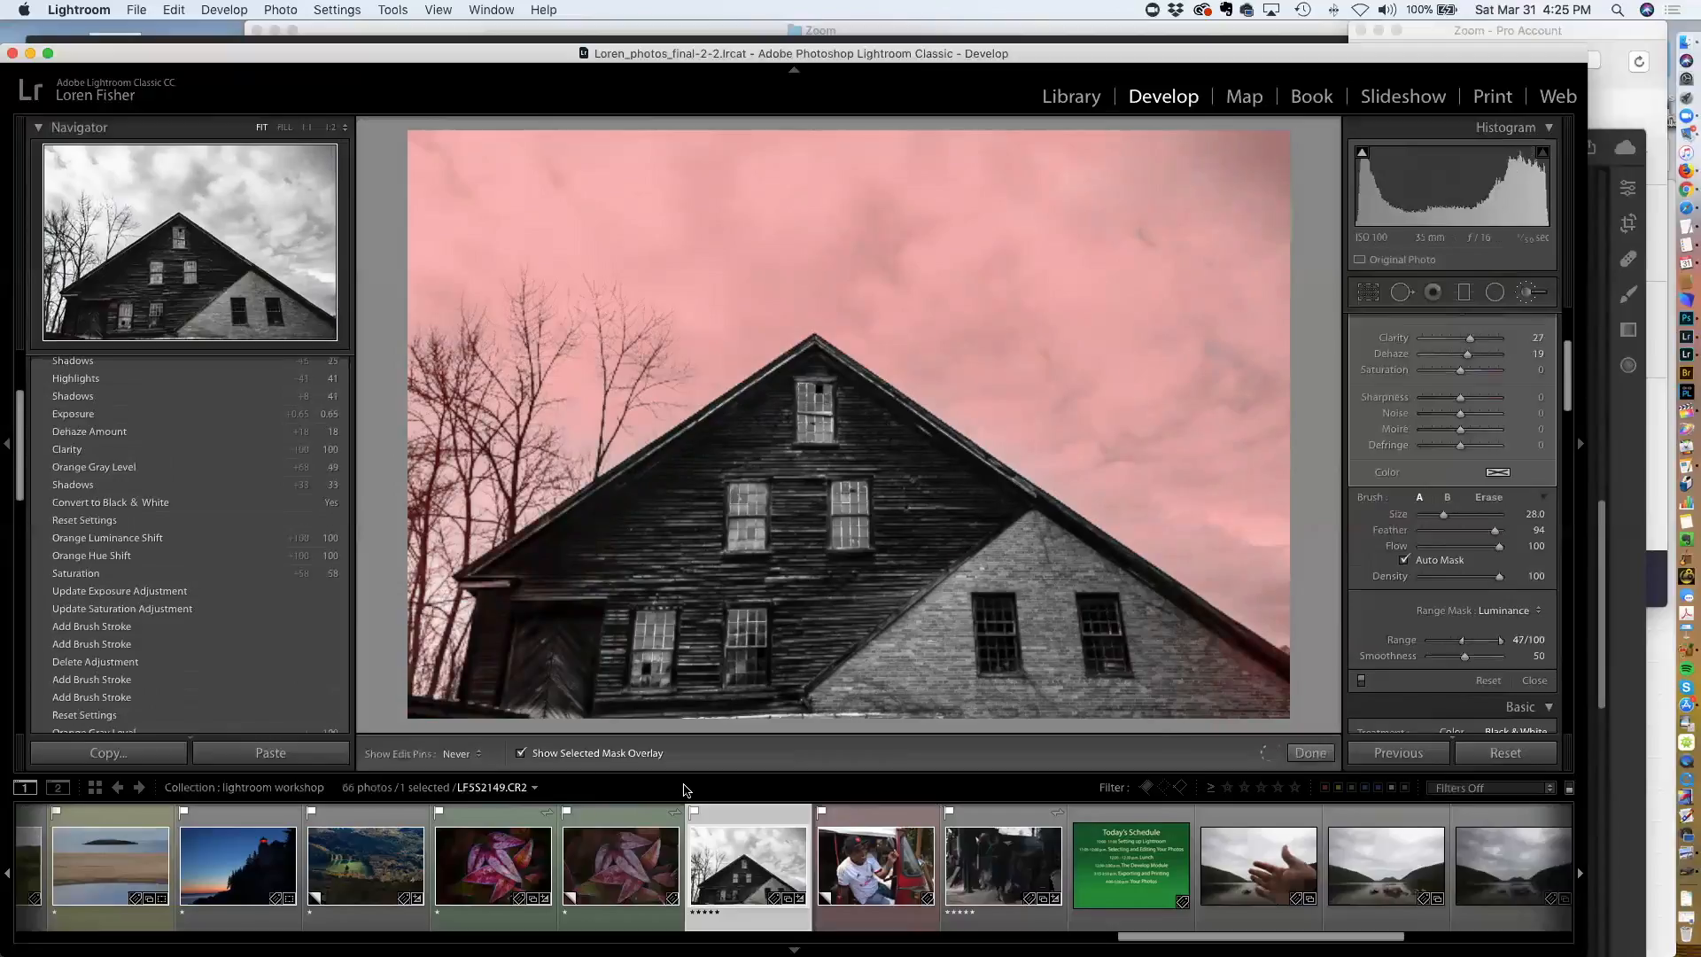
{"action": "left_click", "coordinate": [527, 751]}
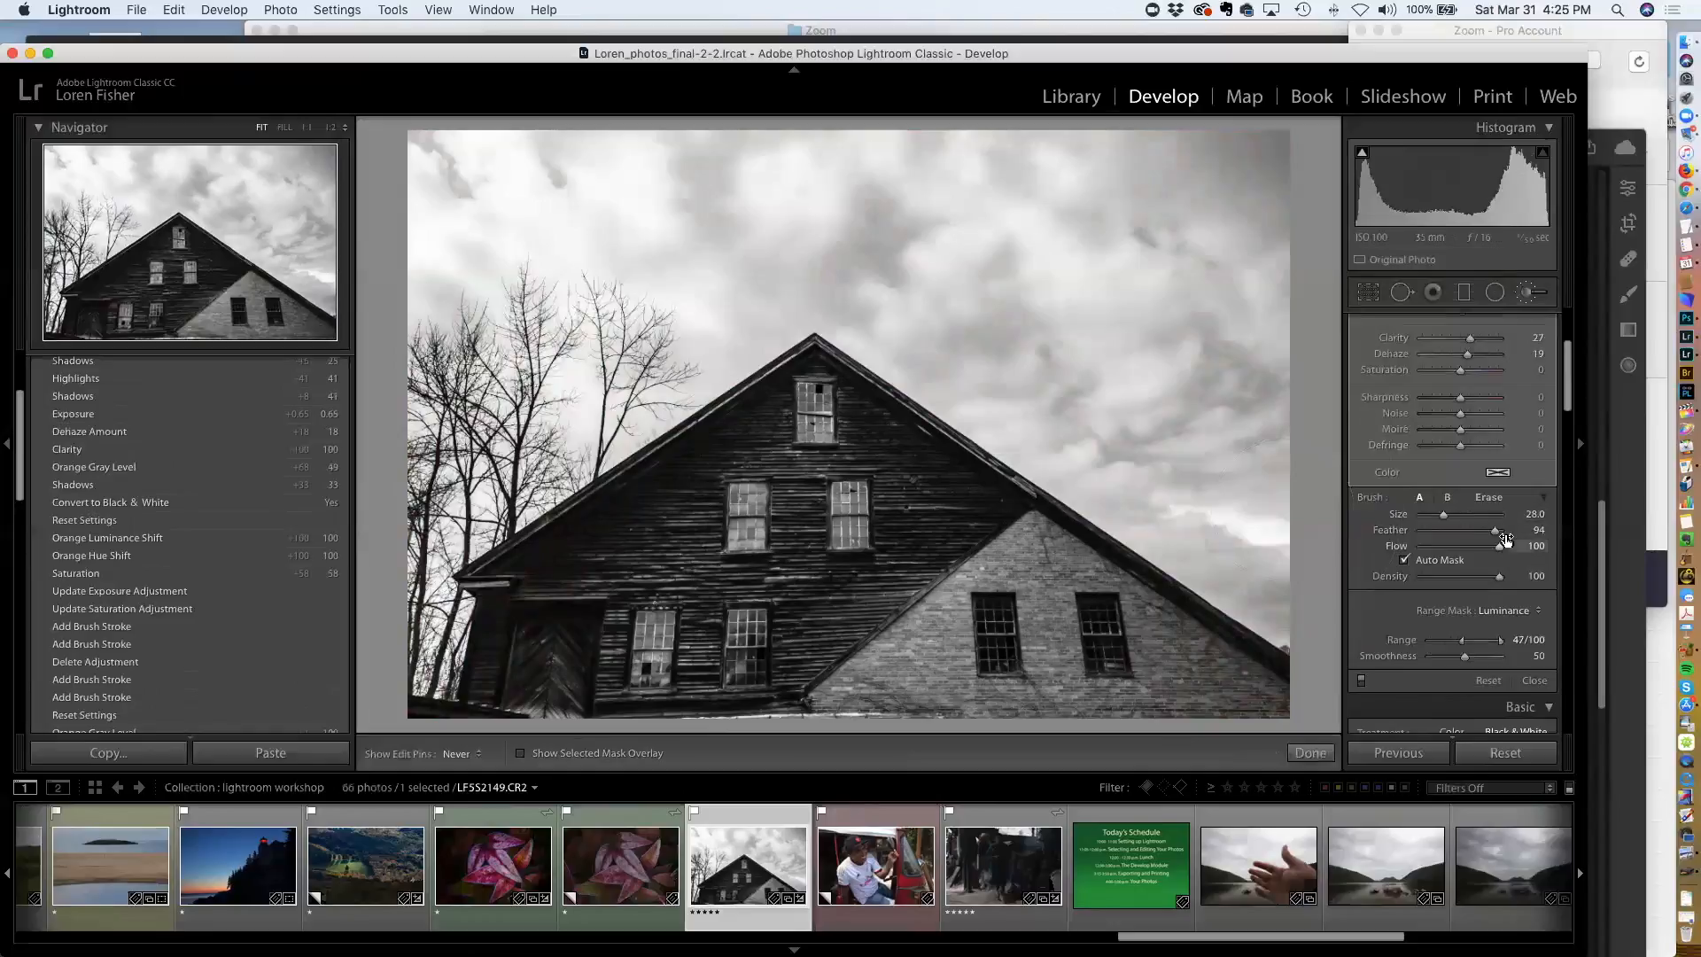
Raise the sky brush's Clarity to 71 and set its Temp to -66
{"action": "scroll", "coordinate": [1476, 506], "scroll_direction": "up", "scroll_amount": 5}
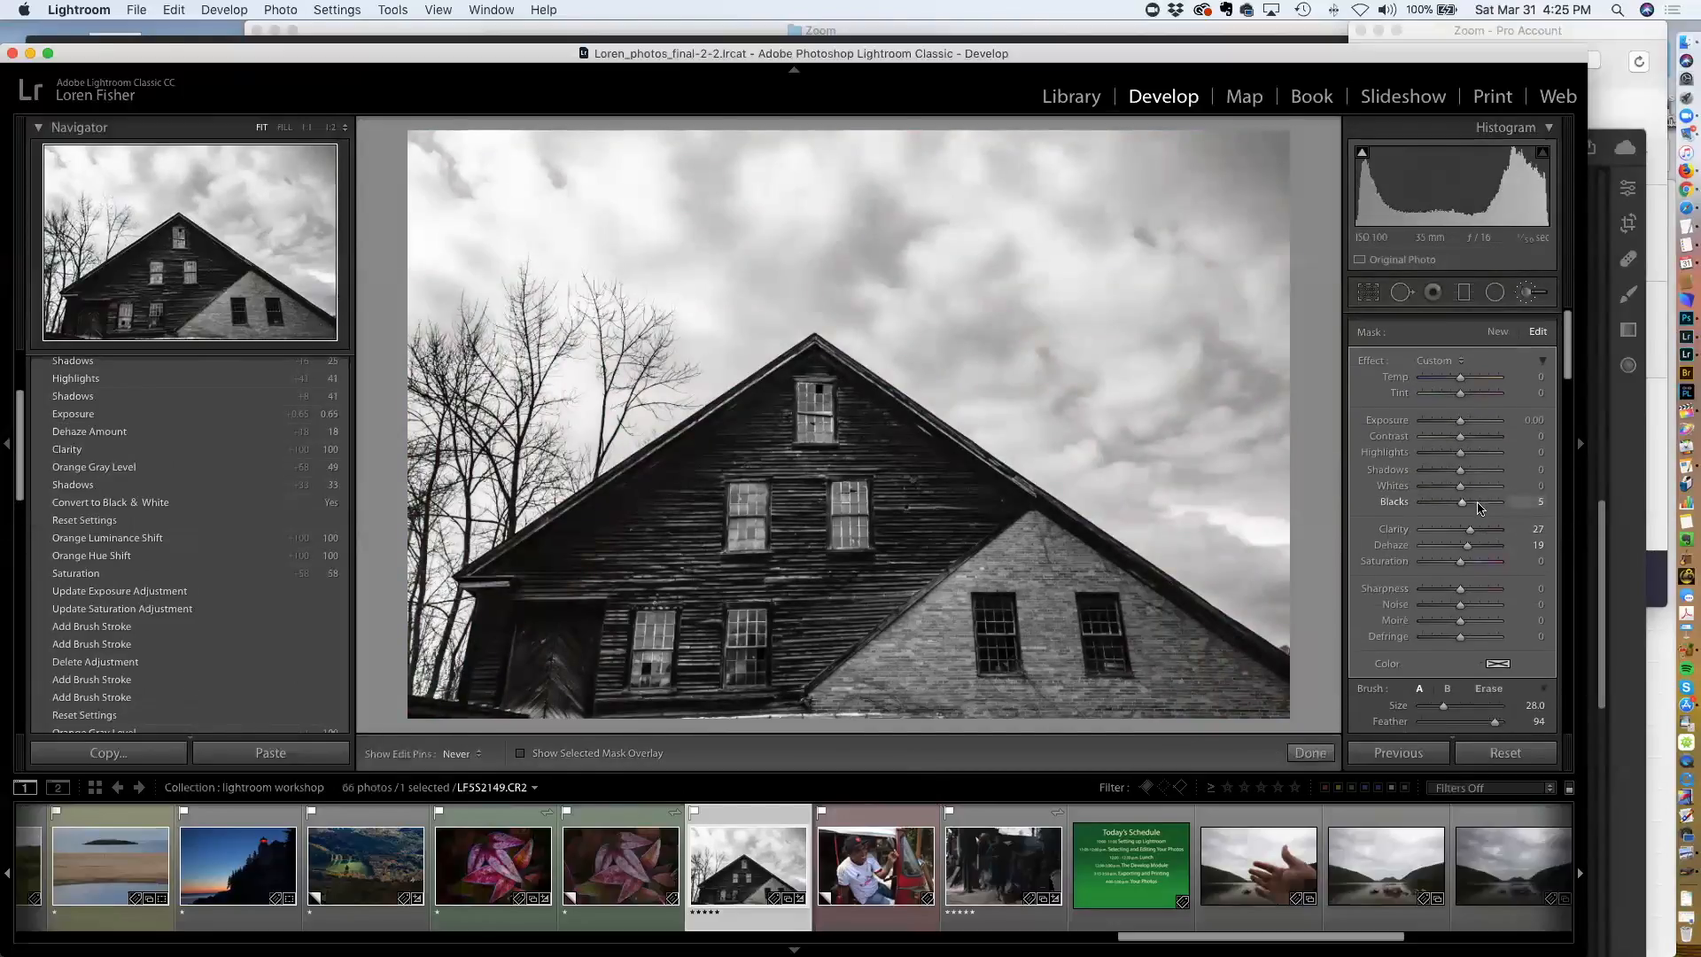
{"action": "left_click_drag", "start_coordinate": [1471, 526], "coordinate": [1487, 527]}
{"action": "left_click_drag", "start_coordinate": [1460, 366], "coordinate": [1436, 376]}
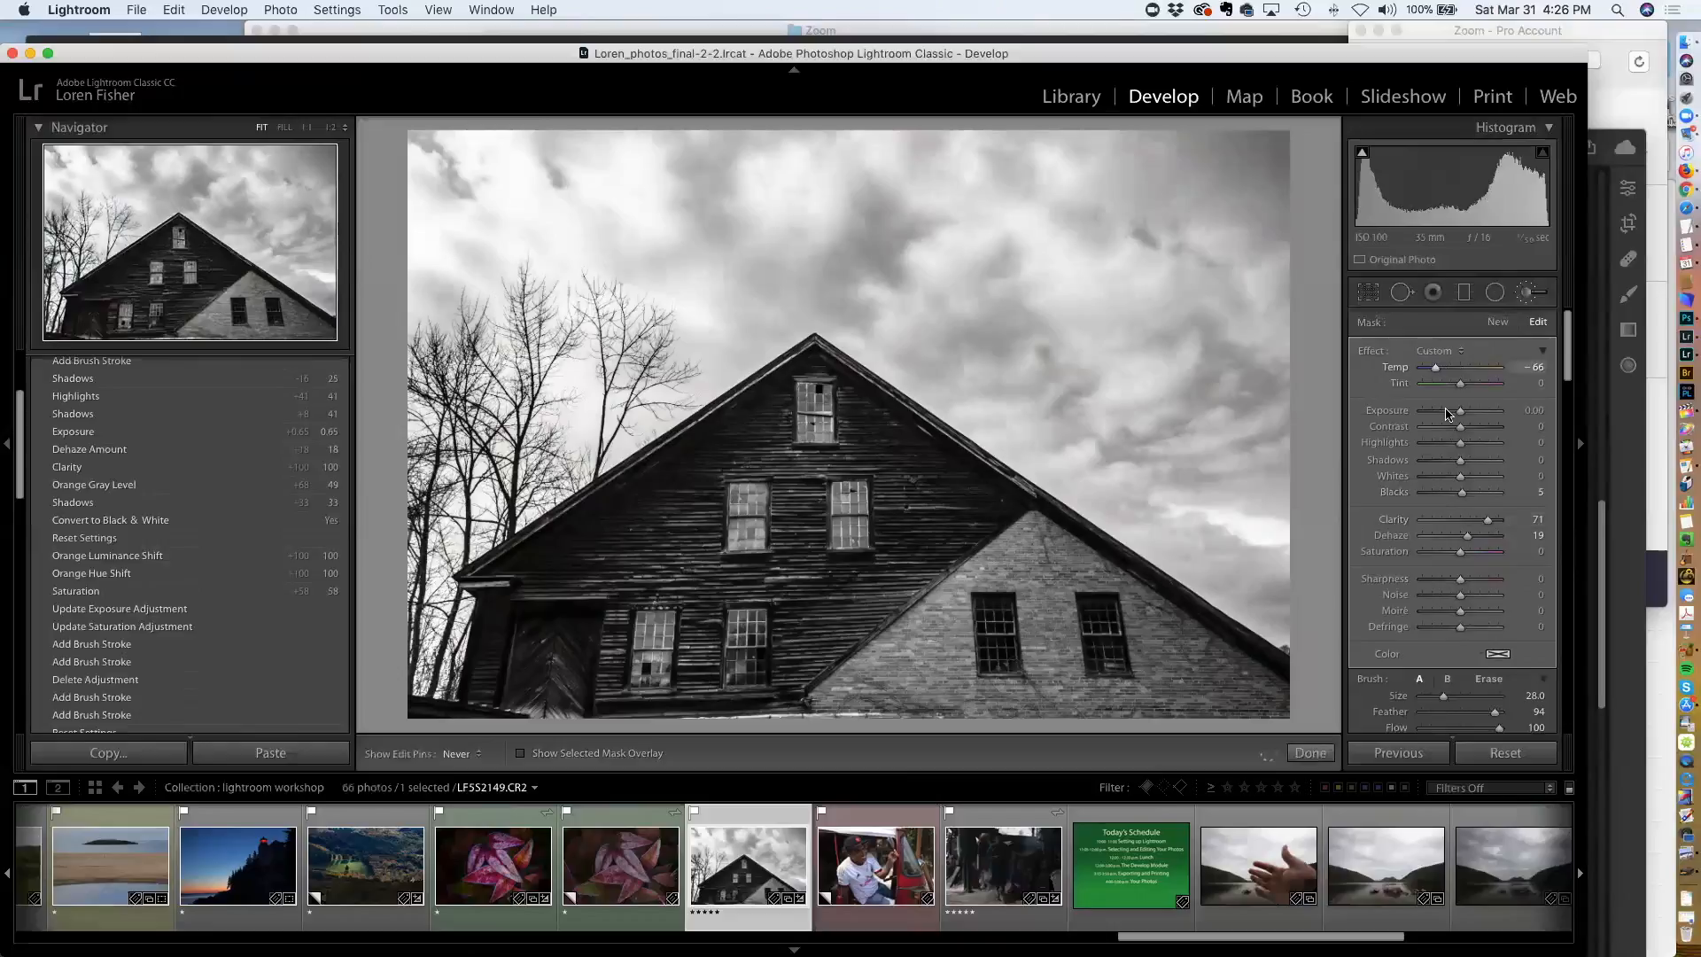
Set the Blue black-and-white mix to -12
{"action": "scroll", "coordinate": [1447, 413], "scroll_direction": "down", "scroll_amount": 5}
{"action": "scroll", "coordinate": [1452, 425], "scroll_direction": "down", "scroll_amount": 10}
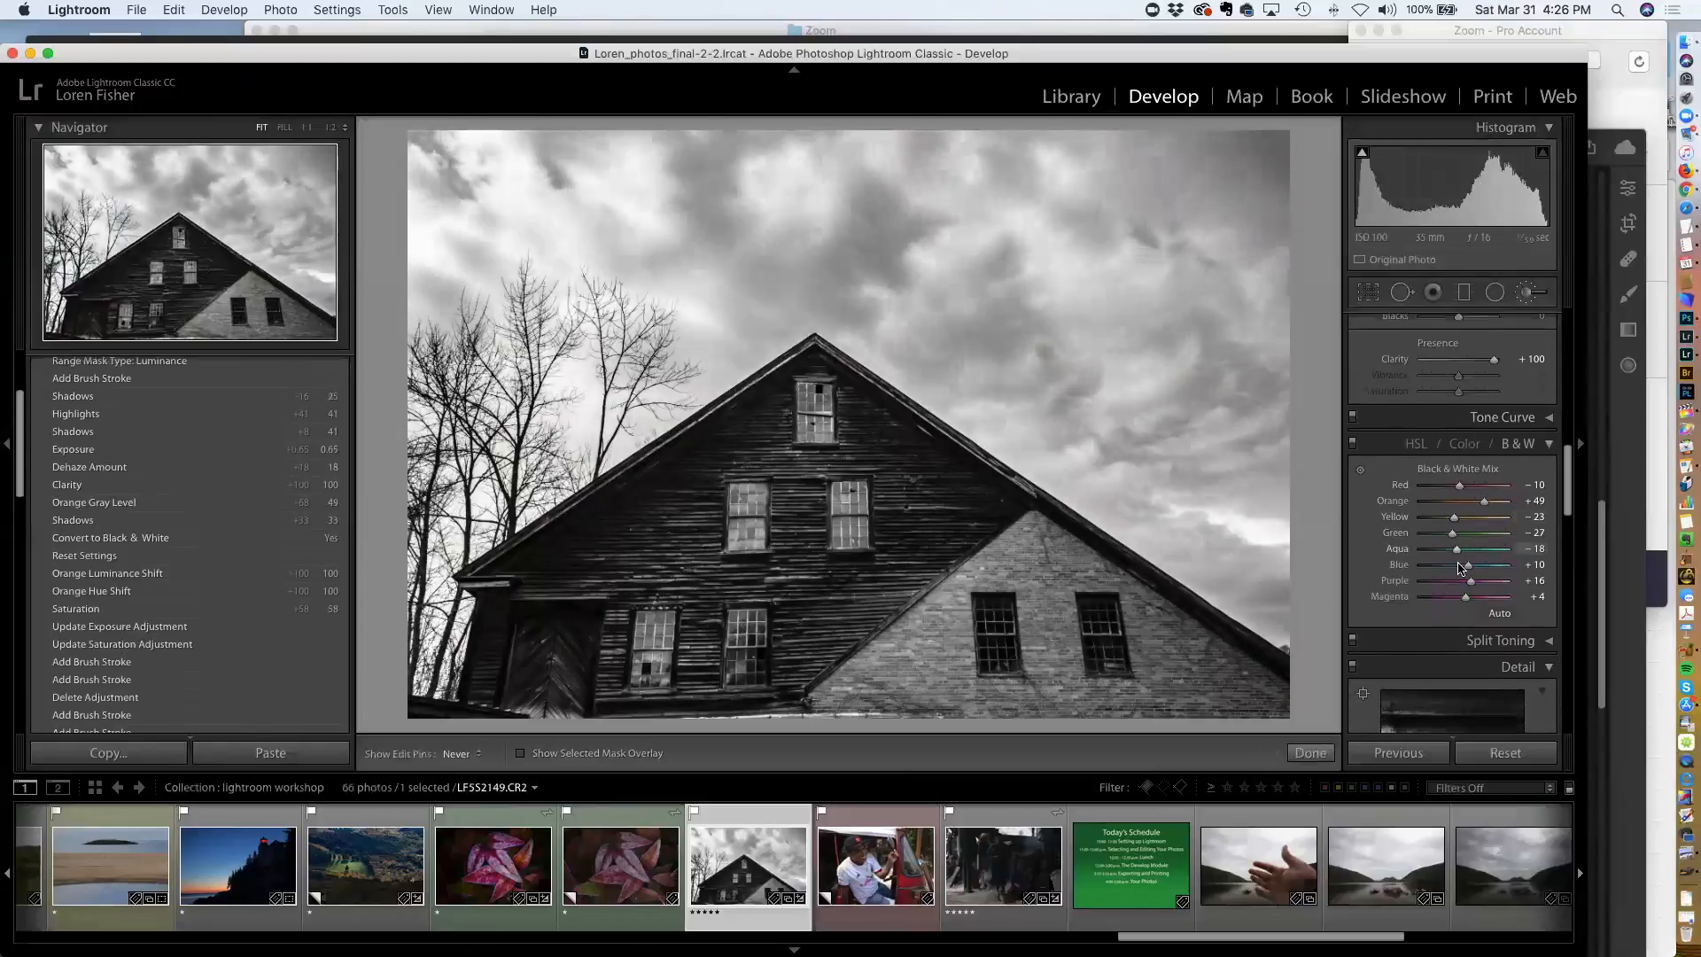
{"action": "mouse_move", "coordinate": [1467, 565]}
{"action": "left_mouse_down"}
{"action": "mouse_move", "coordinate": [1437, 567]}
{"action": "mouse_move", "coordinate": [1457, 570]}
{"action": "left_mouse_up"}
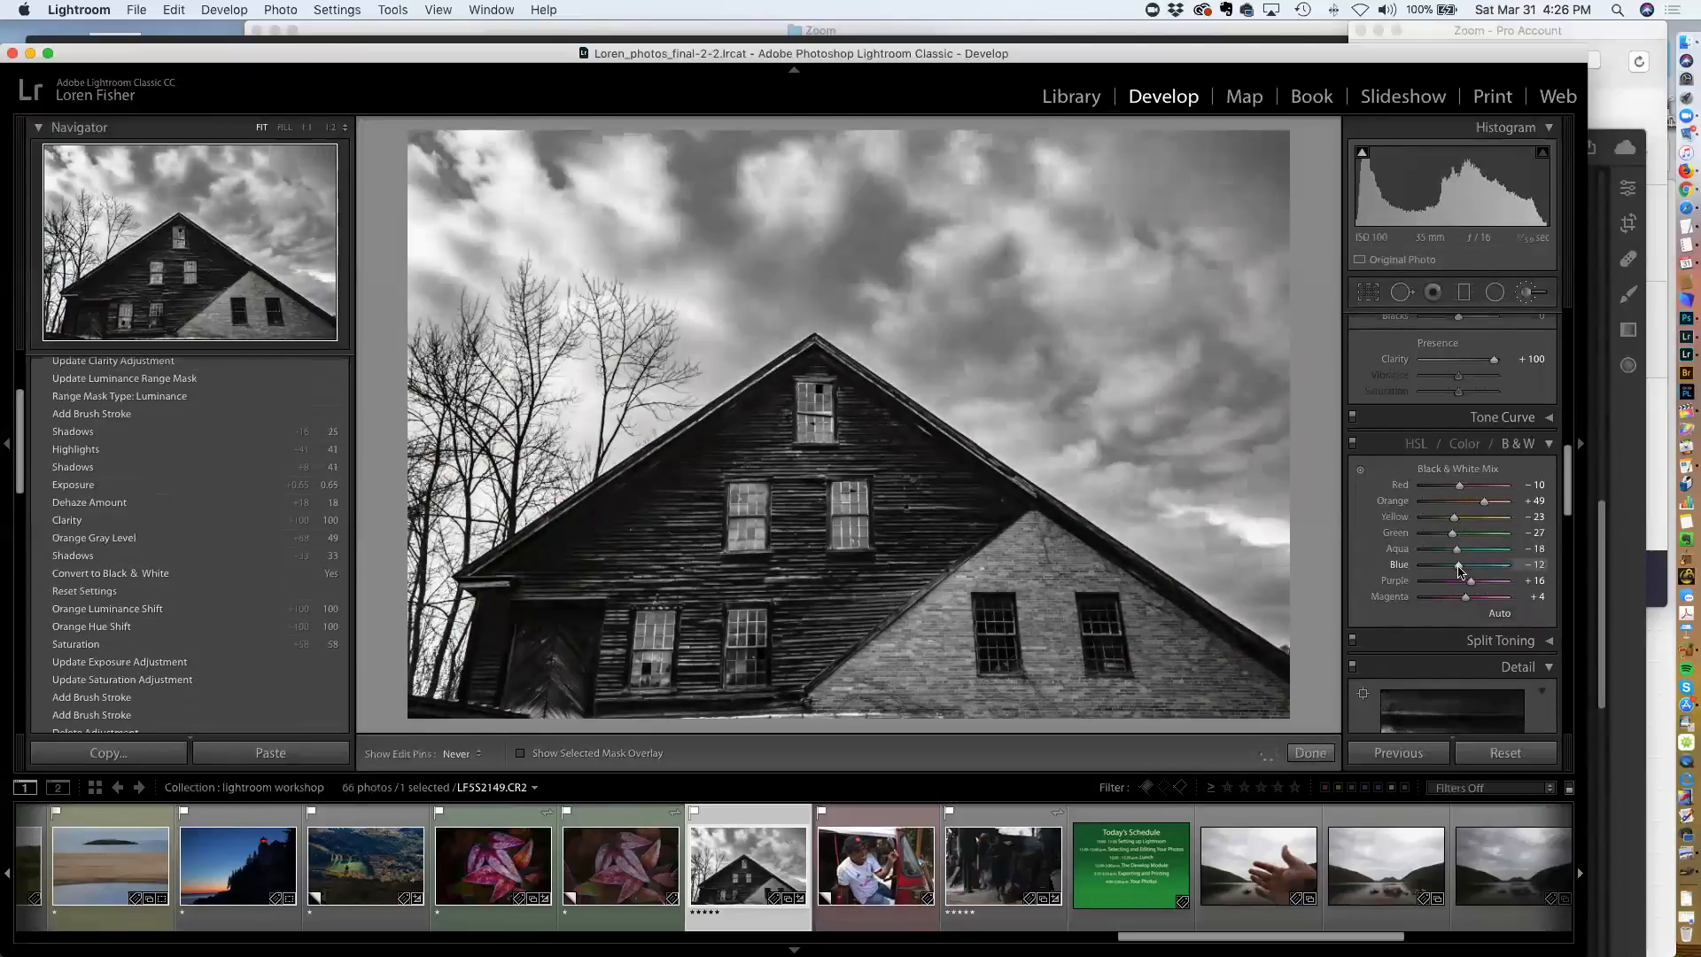
Set the sky brush's Contrast to 53, Highlights to -50 and Shadows to -38
{"action": "scroll", "coordinate": [1459, 571], "scroll_direction": "up", "scroll_amount": 8}
{"action": "scroll", "coordinate": [1459, 571], "scroll_direction": "up", "scroll_amount": 3}
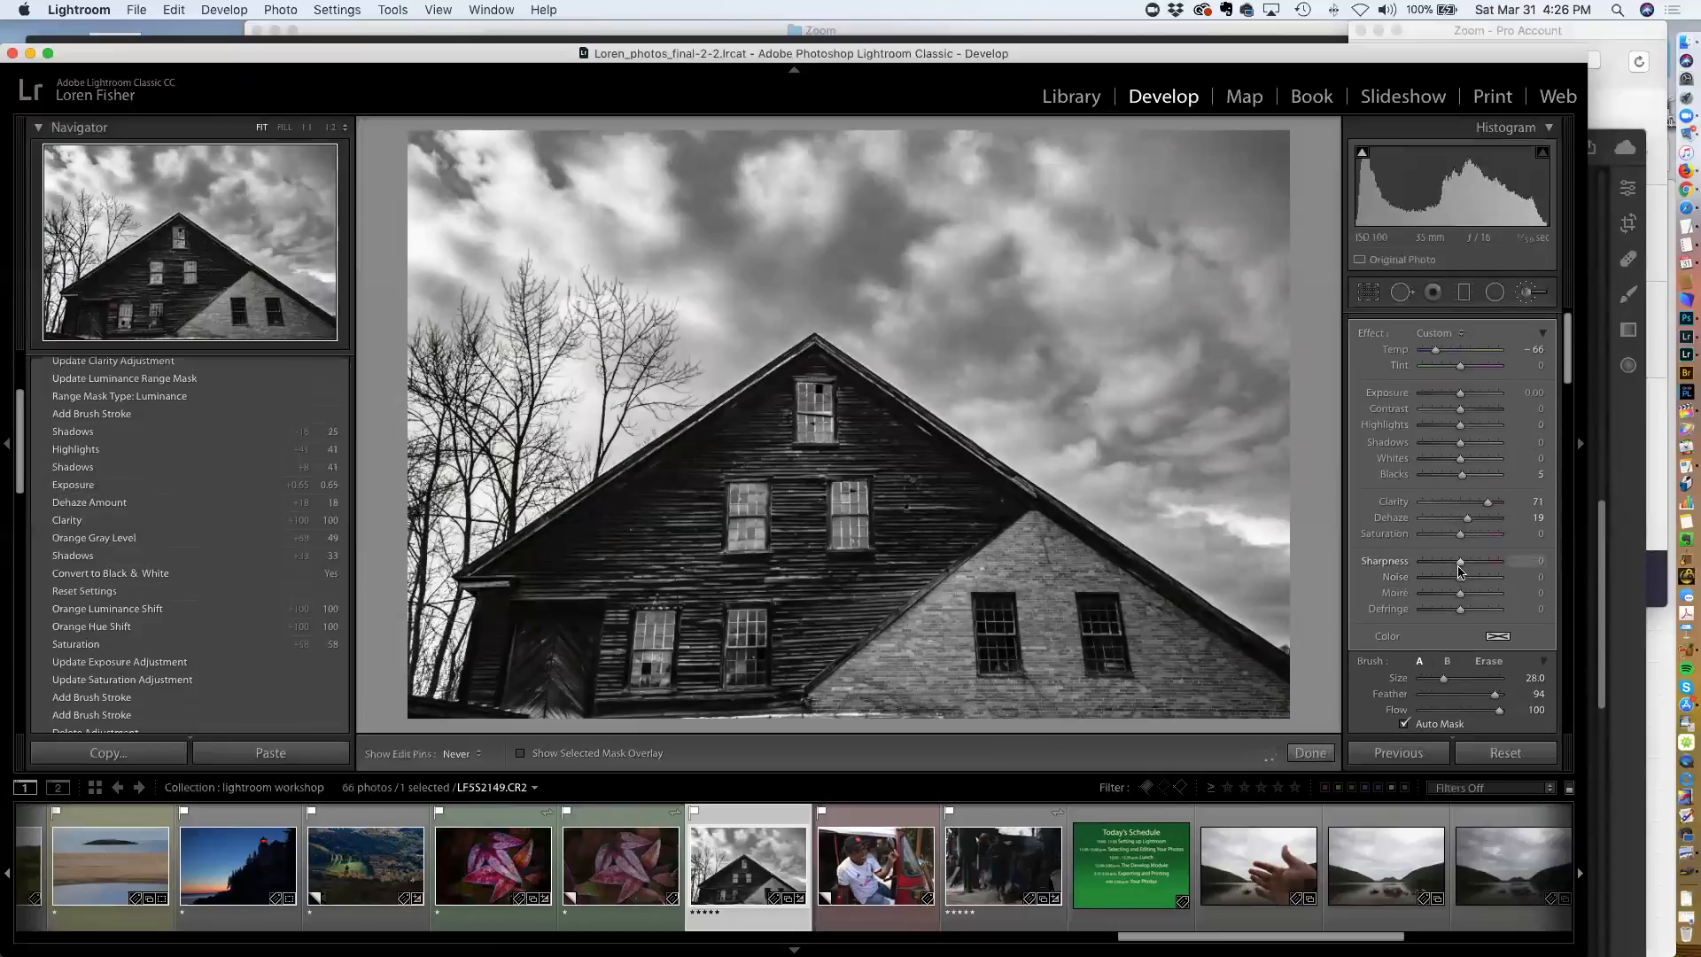
{"action": "scroll", "coordinate": [1461, 521], "scroll_direction": "up", "scroll_amount": 1}
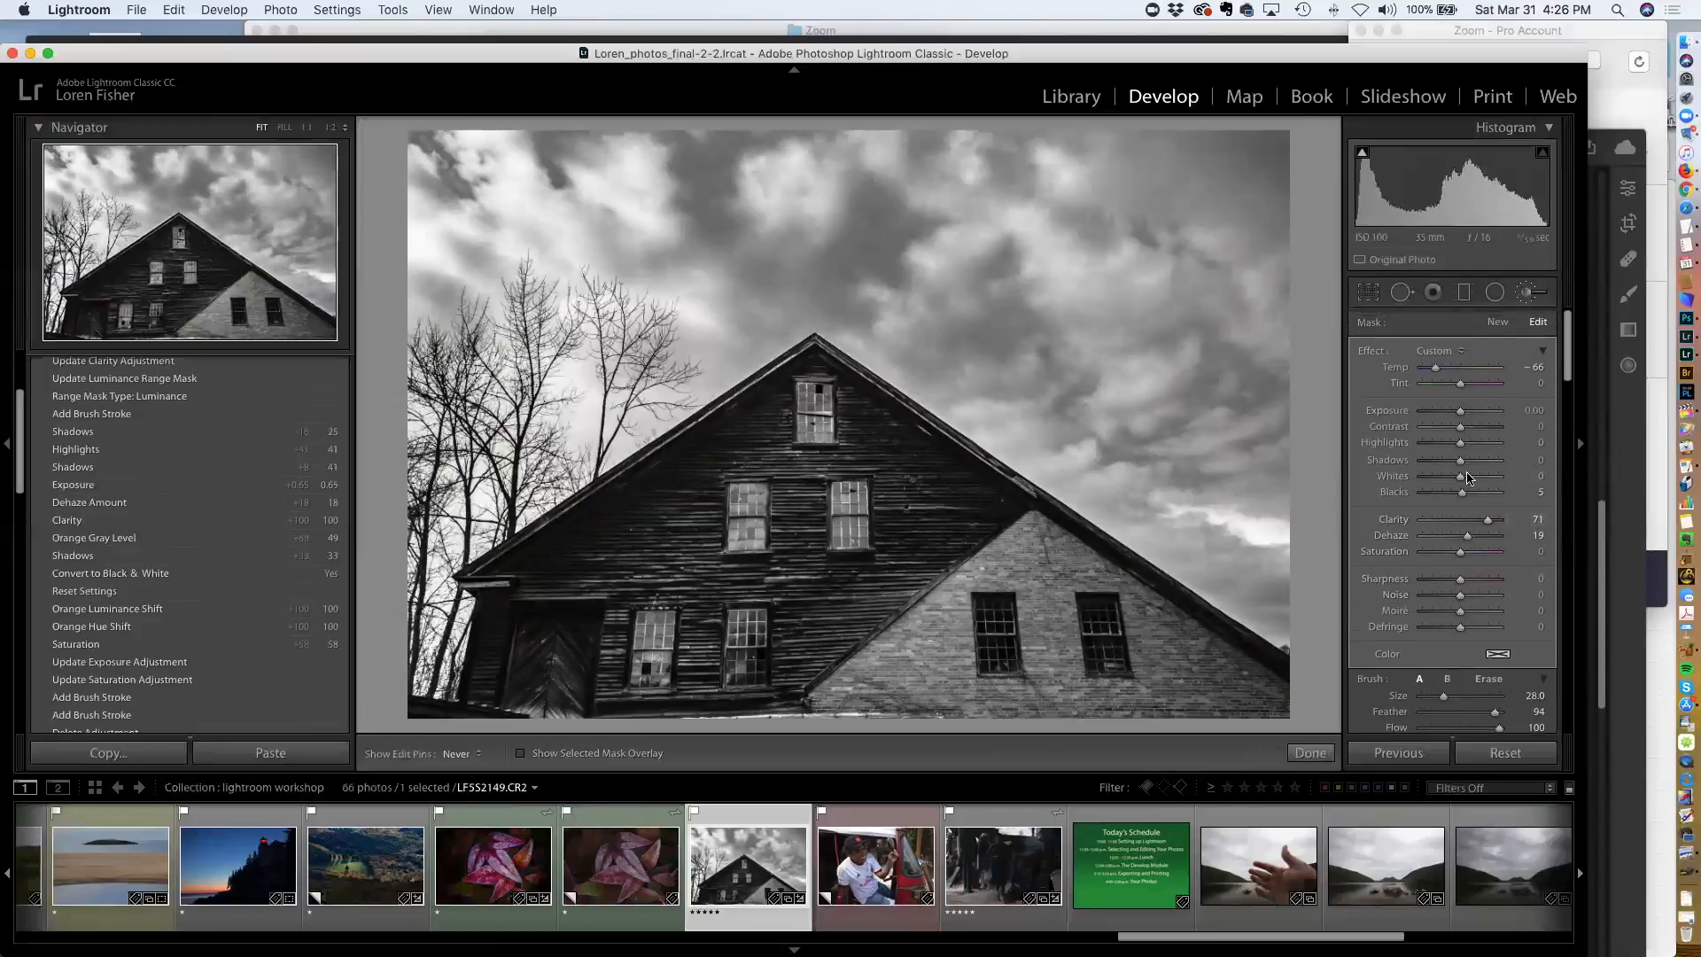
{"action": "mouse_move", "coordinate": [1462, 446]}
{"action": "left_mouse_down"}
{"action": "mouse_move", "coordinate": [1486, 448]}
{"action": "mouse_move", "coordinate": [1443, 450]}
{"action": "left_mouse_up"}
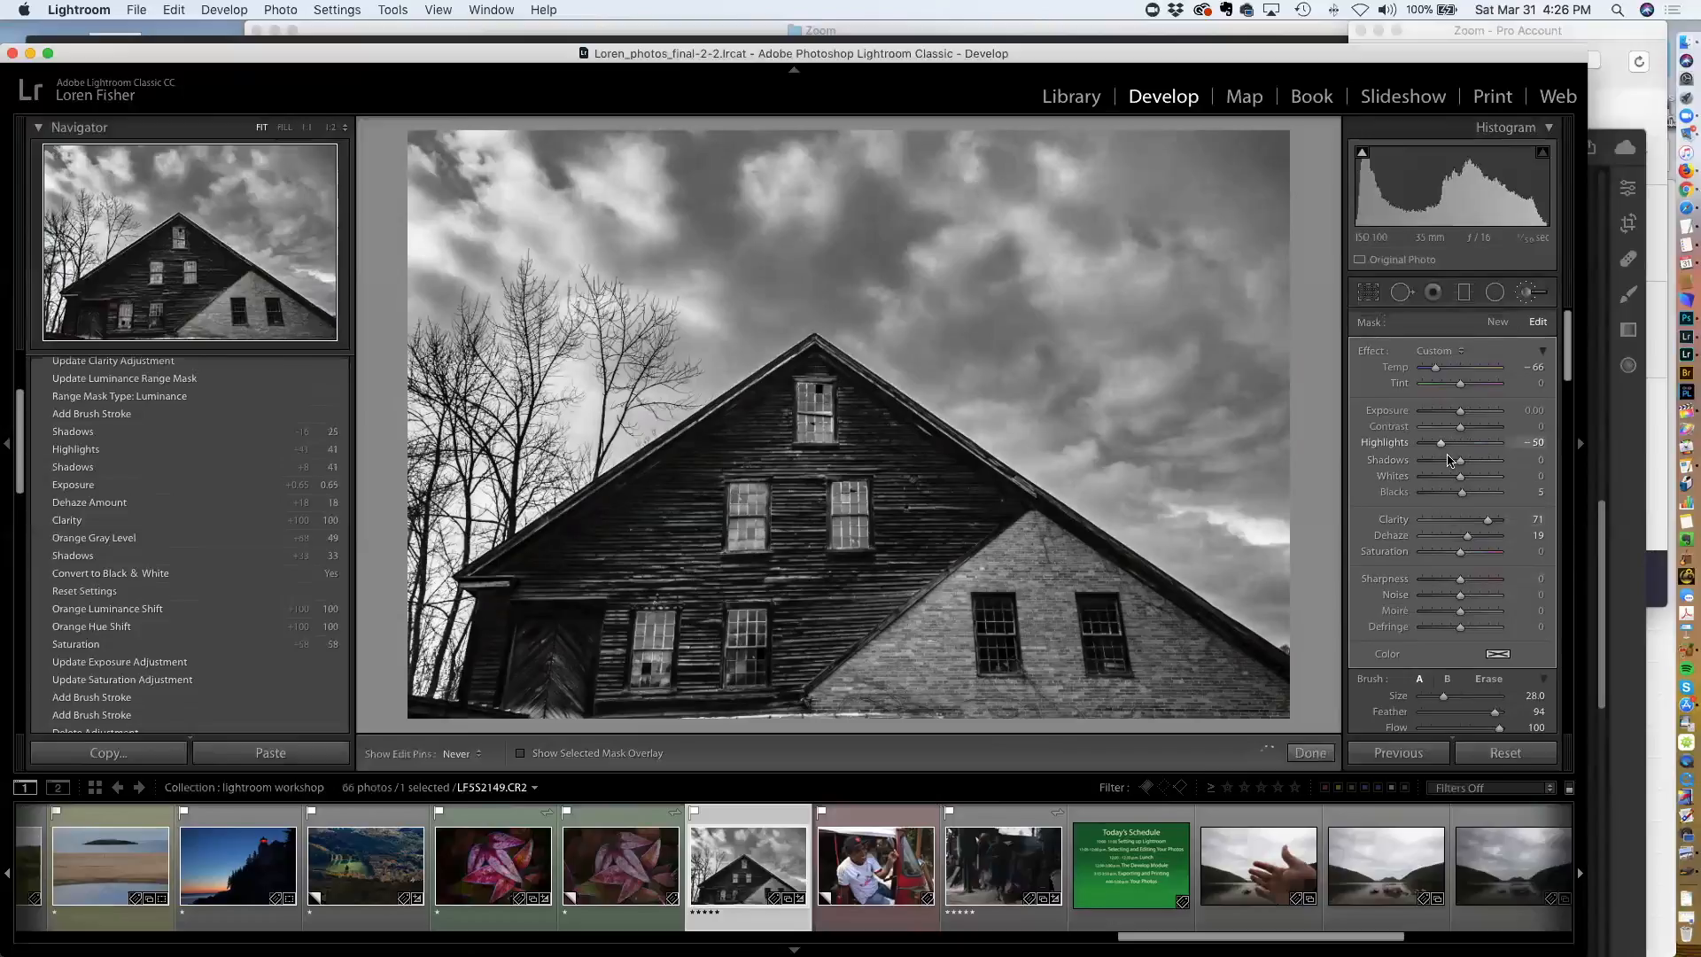
{"action": "left_click_drag", "start_coordinate": [1461, 467], "coordinate": [1481, 429]}
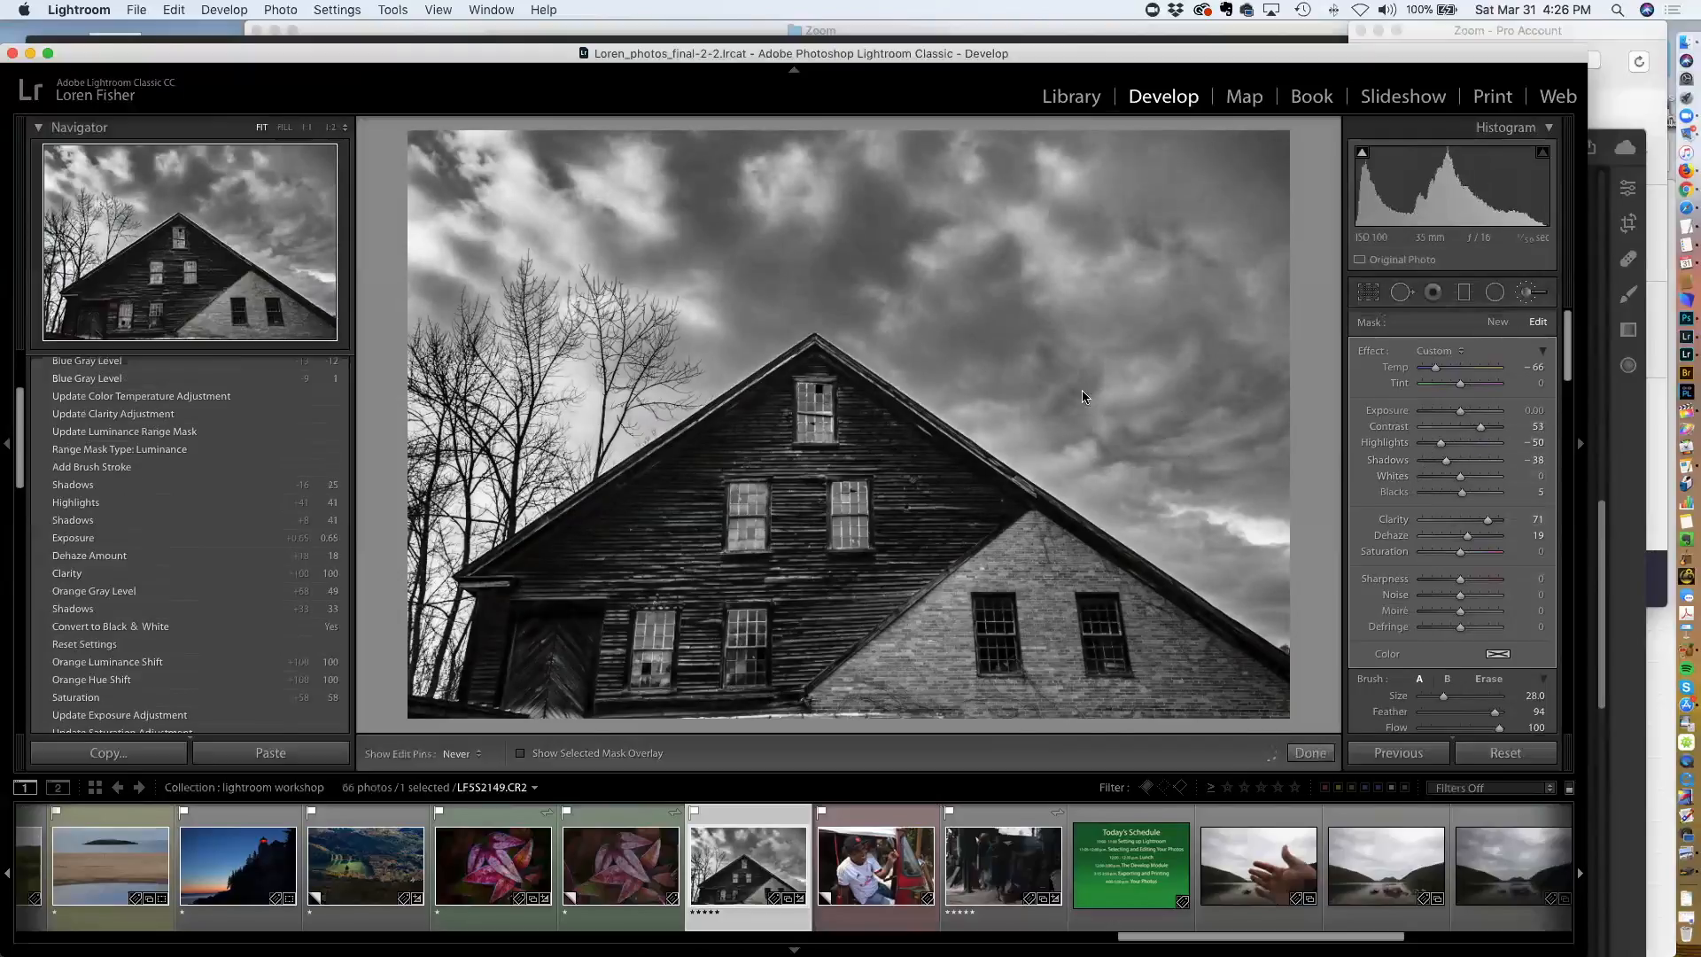
Crop the barn photo by lowering its top edge to trim sky
{"action": "left_click", "coordinate": [1369, 293]}
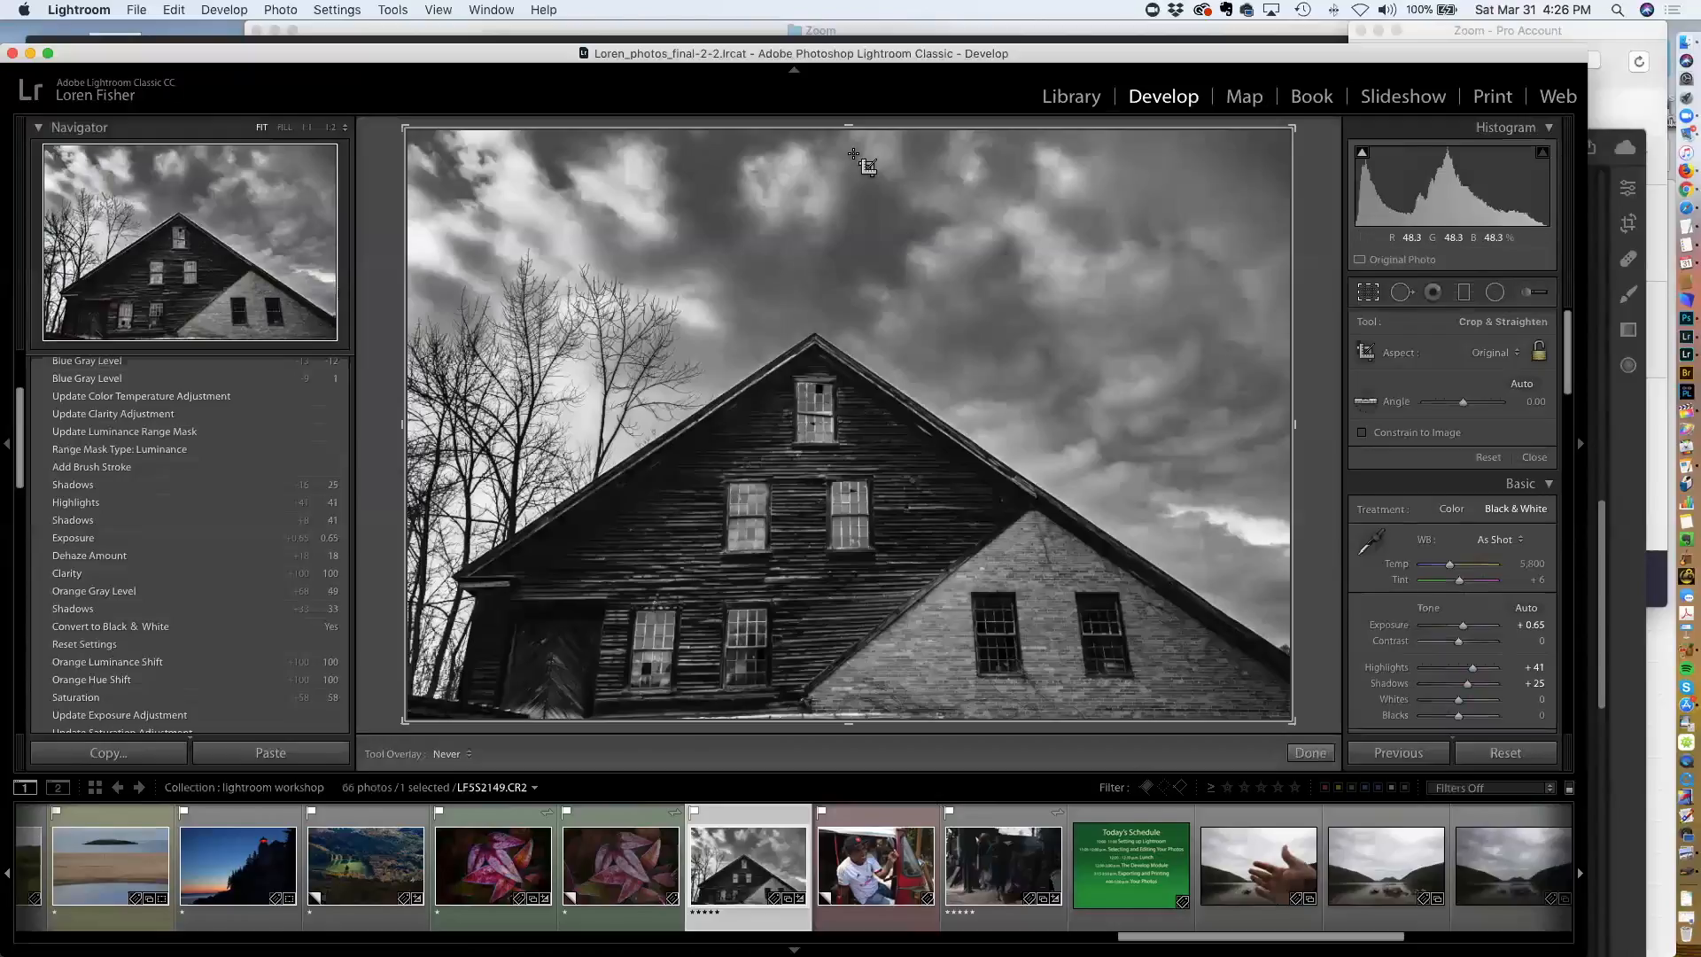
{"action": "left_click_drag", "start_coordinate": [847, 120], "coordinate": [840, 177]}
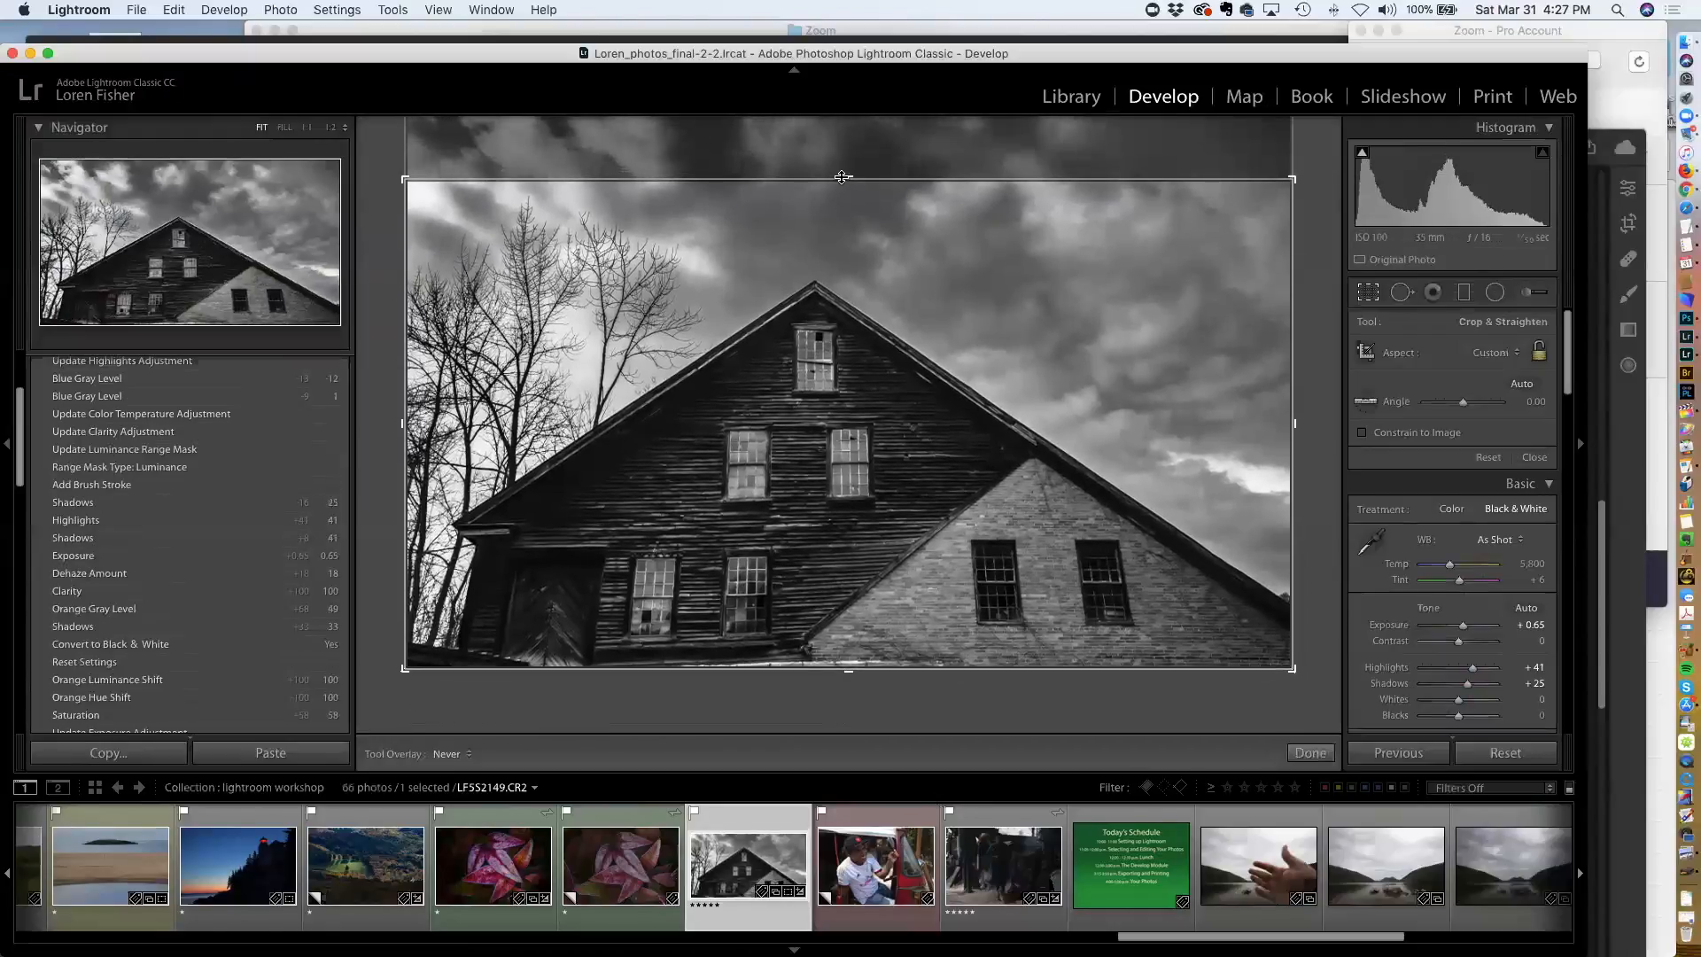
{"action": "key", "text": "Return"}
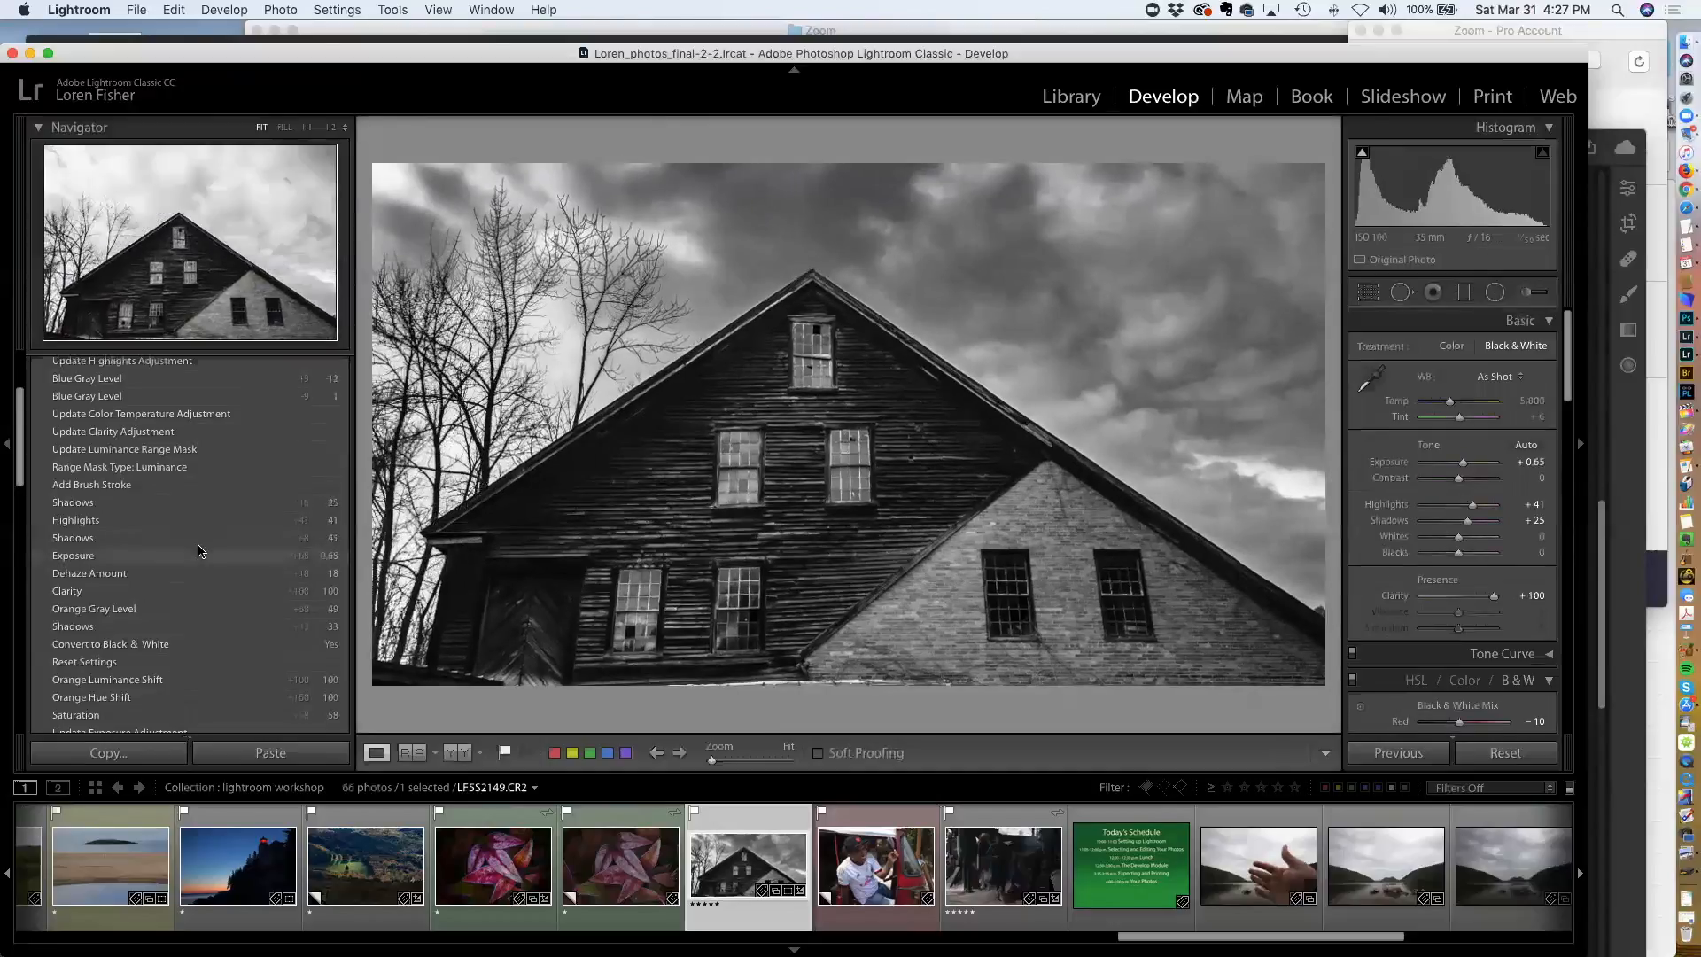
Preview earlier history states and return to the latest Crop Rectangle state
{"action": "left_click", "coordinate": [137, 679]}
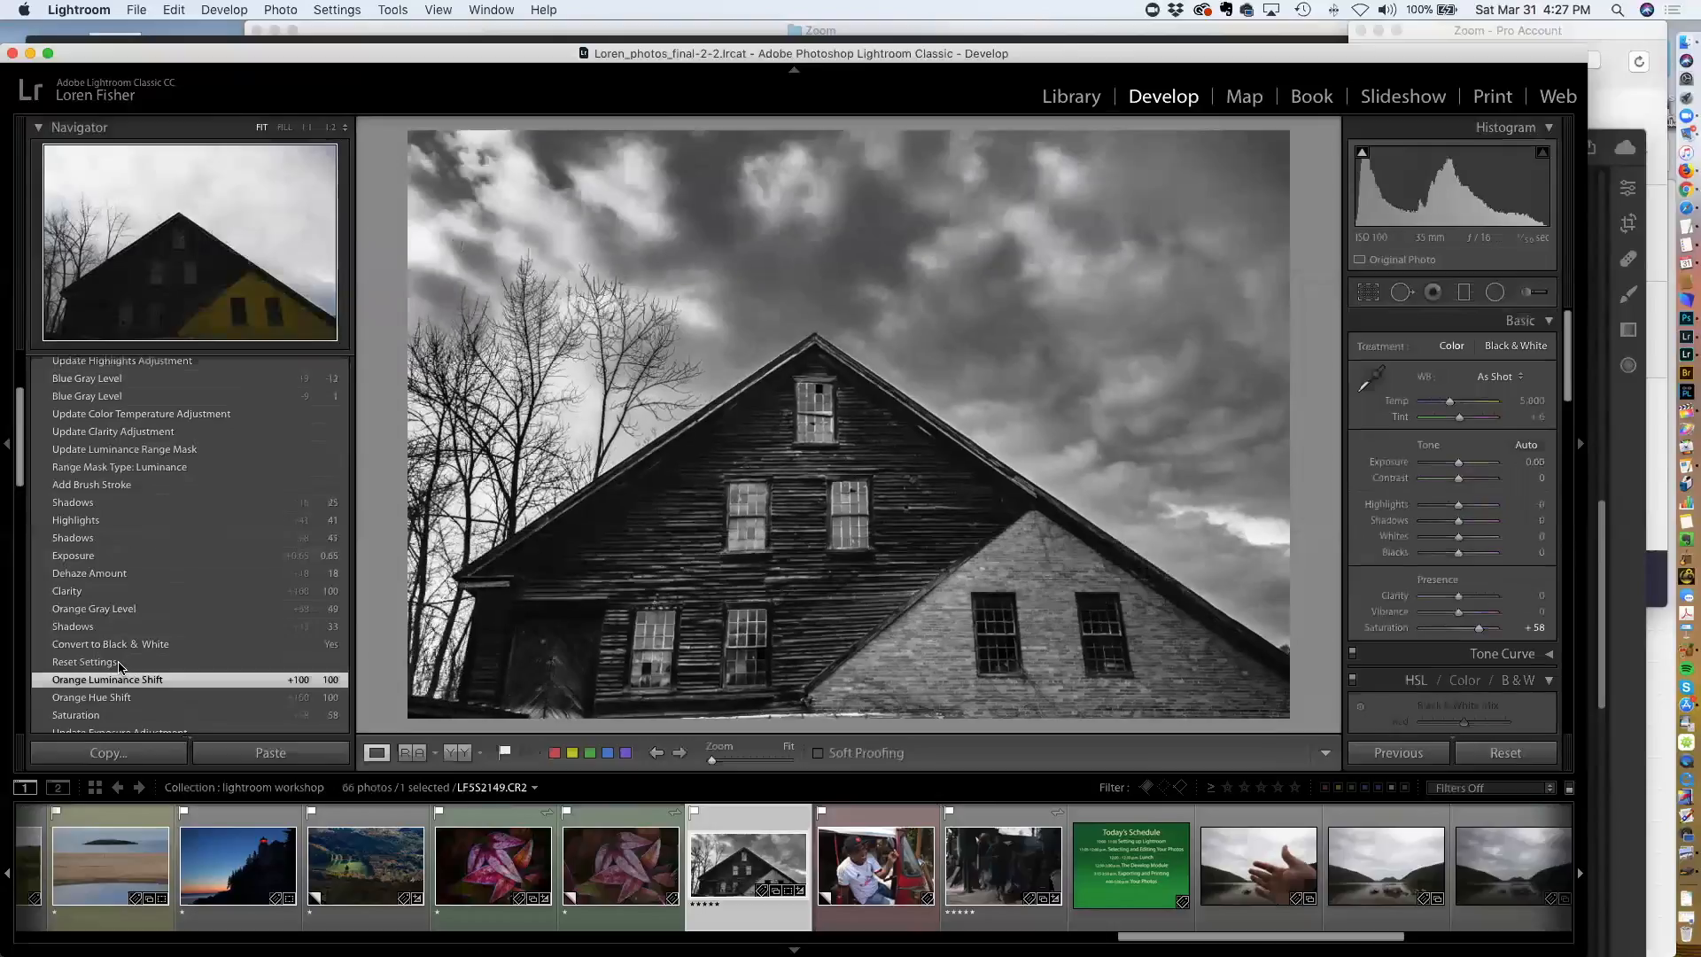
{"action": "left_click", "coordinate": [120, 666]}
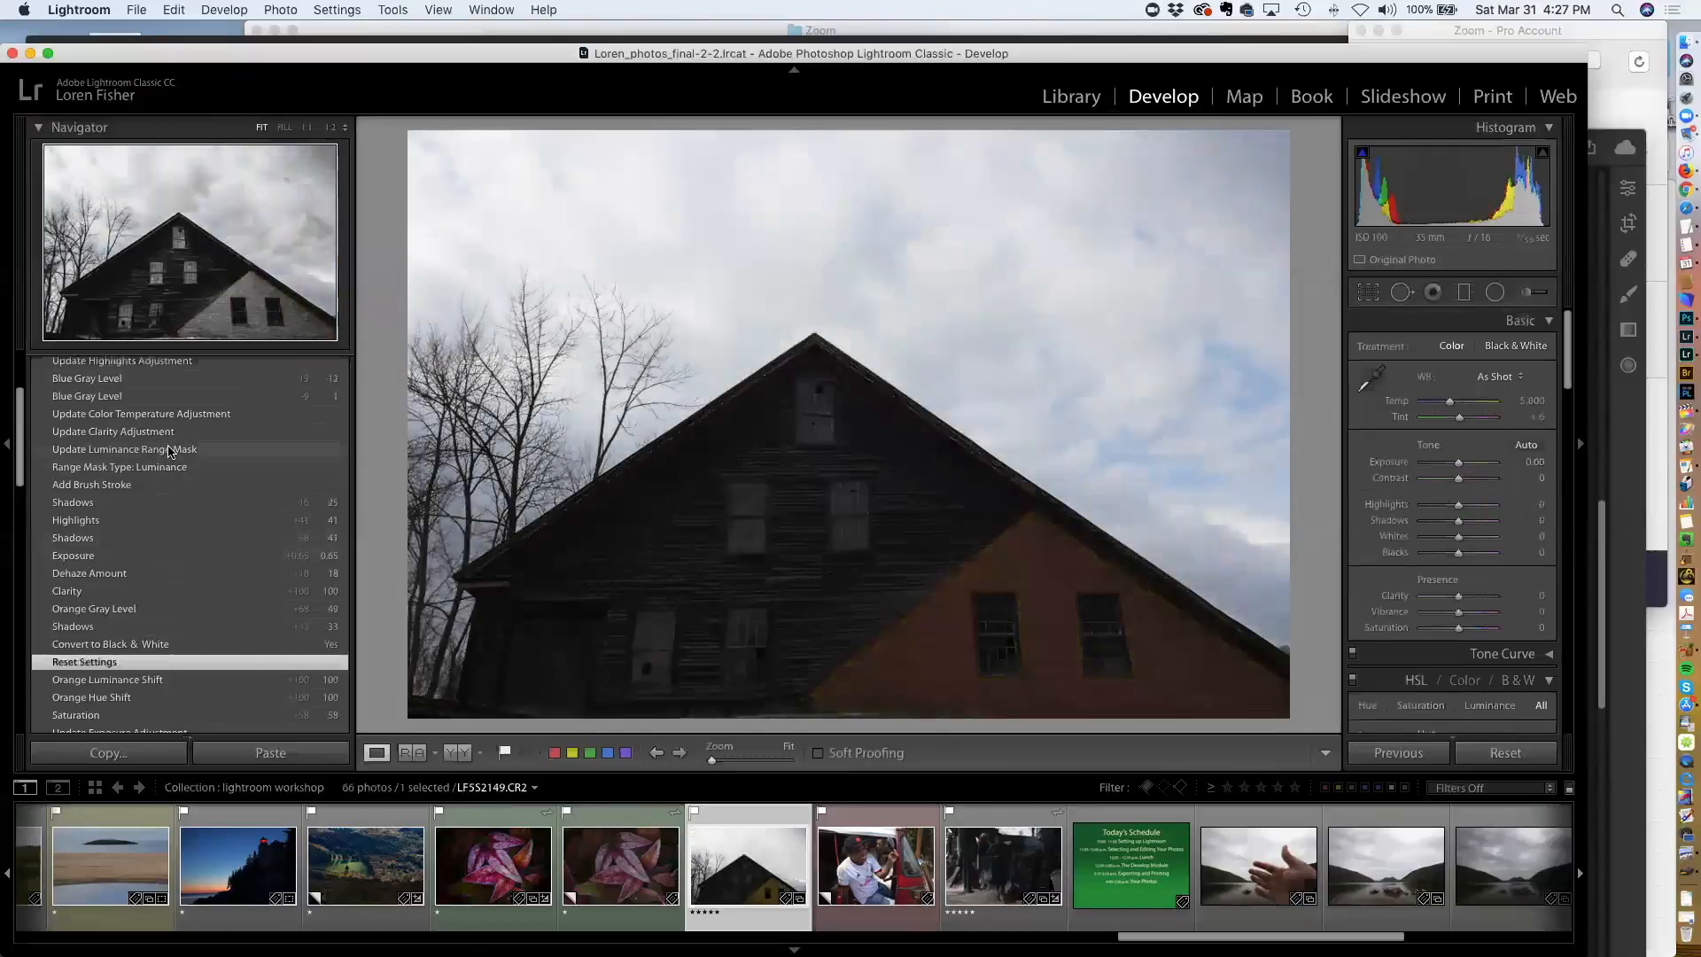
{"action": "scroll", "coordinate": [171, 451], "scroll_direction": "up", "scroll_amount": 5}
{"action": "left_click", "coordinate": [110, 438]}
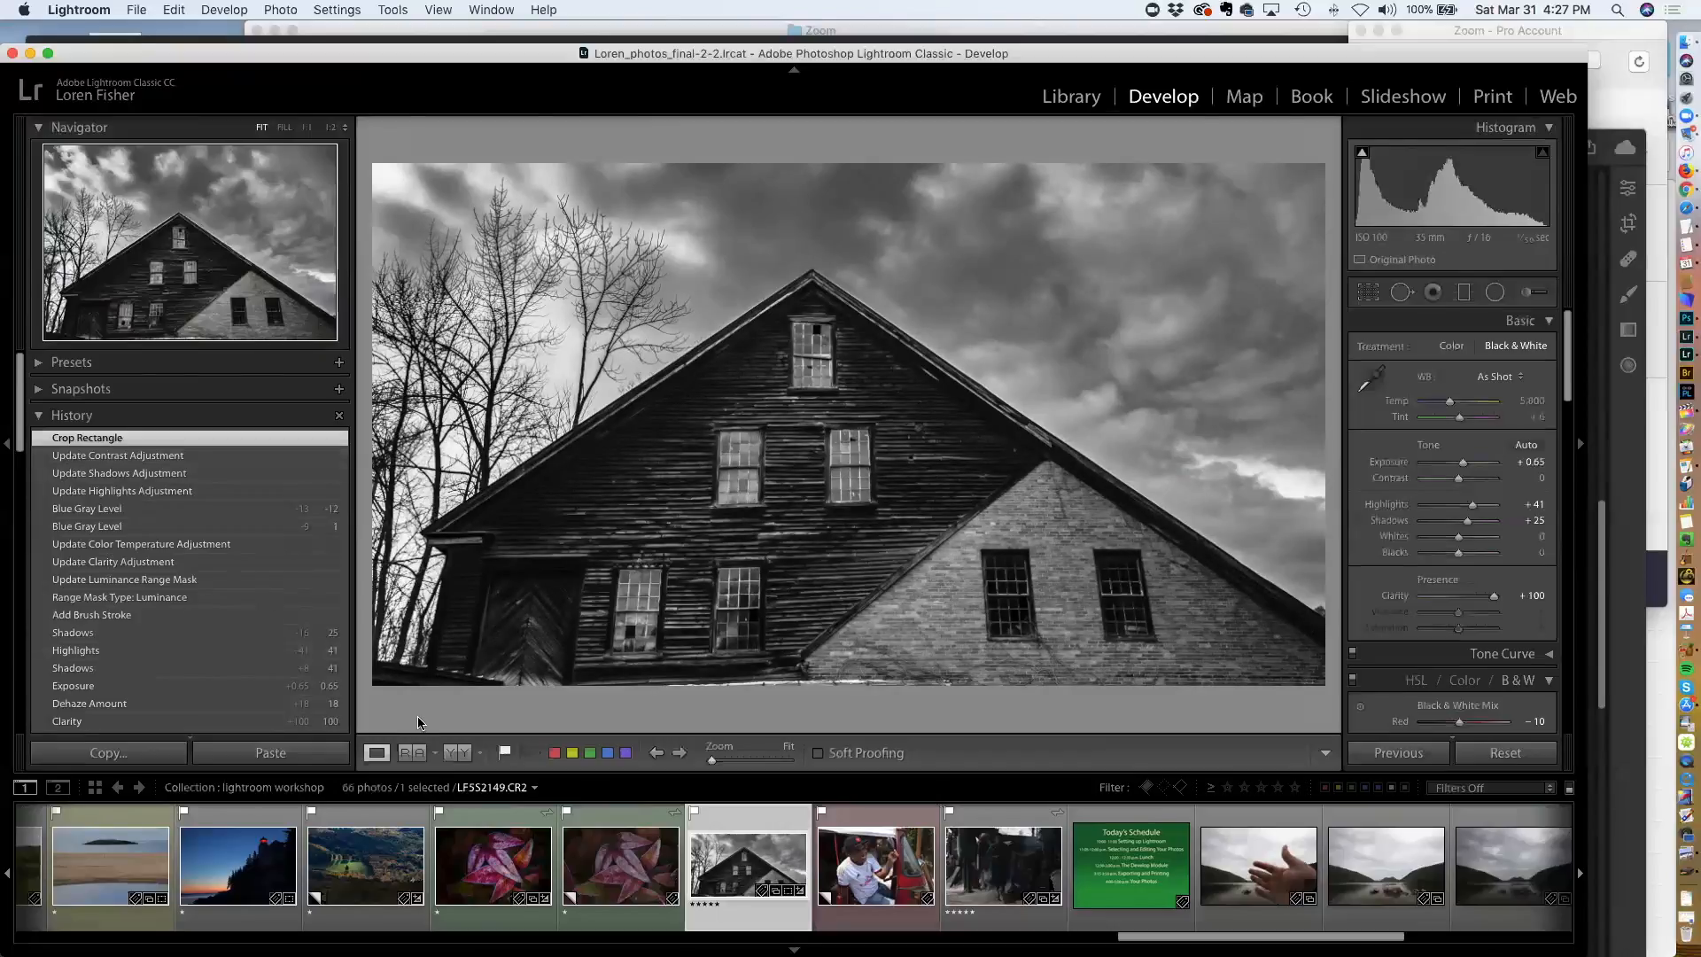
Compare before and after views side by side with the side panels hidden
{"action": "left_click", "coordinate": [465, 754]}
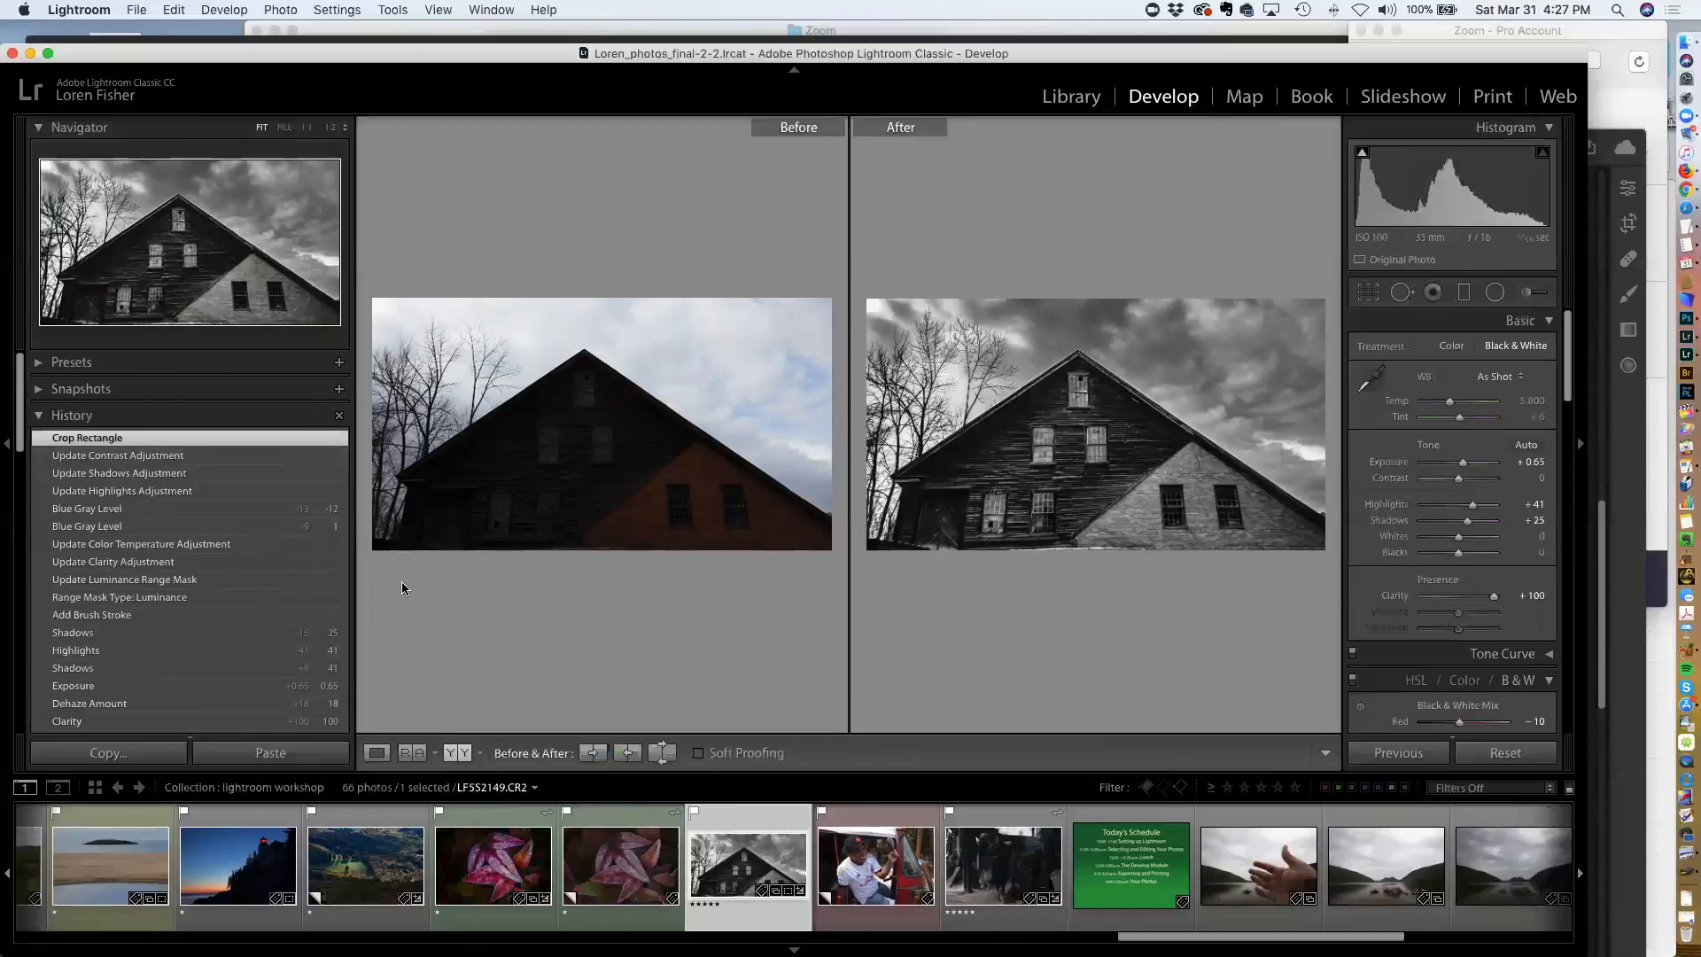
{"action": "key", "text": "Tab"}
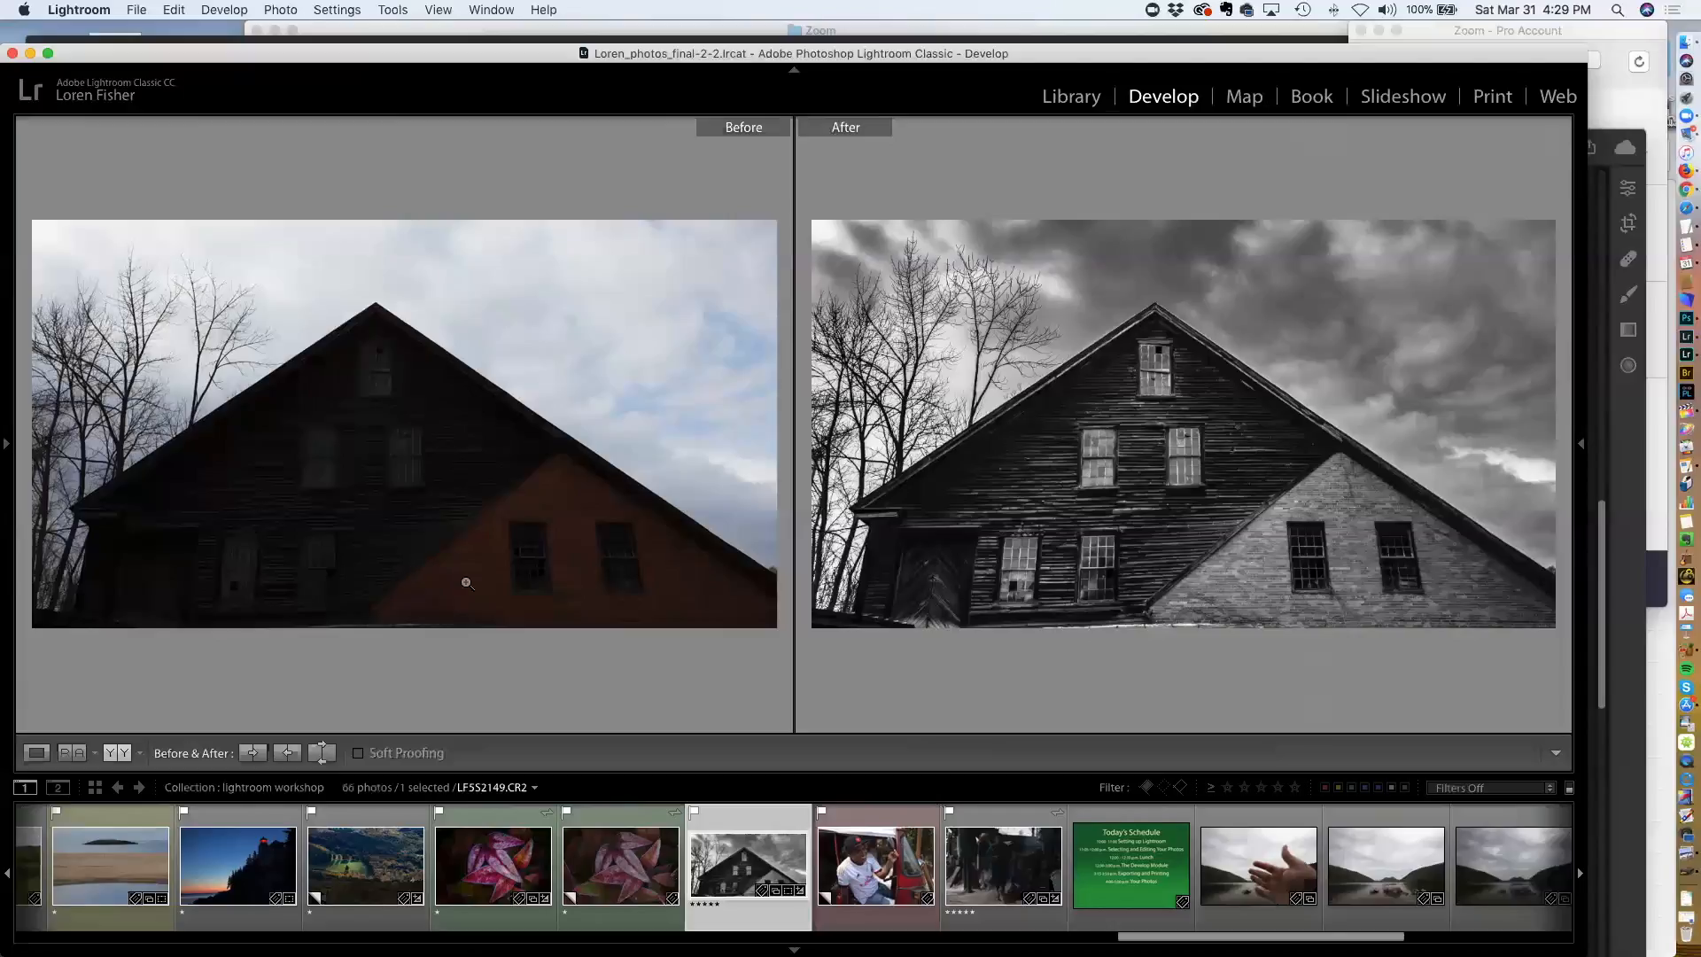
Switch to the grid view and scroll through the lightroom workshop collection's thumbnails
{"action": "key", "text": "g"}
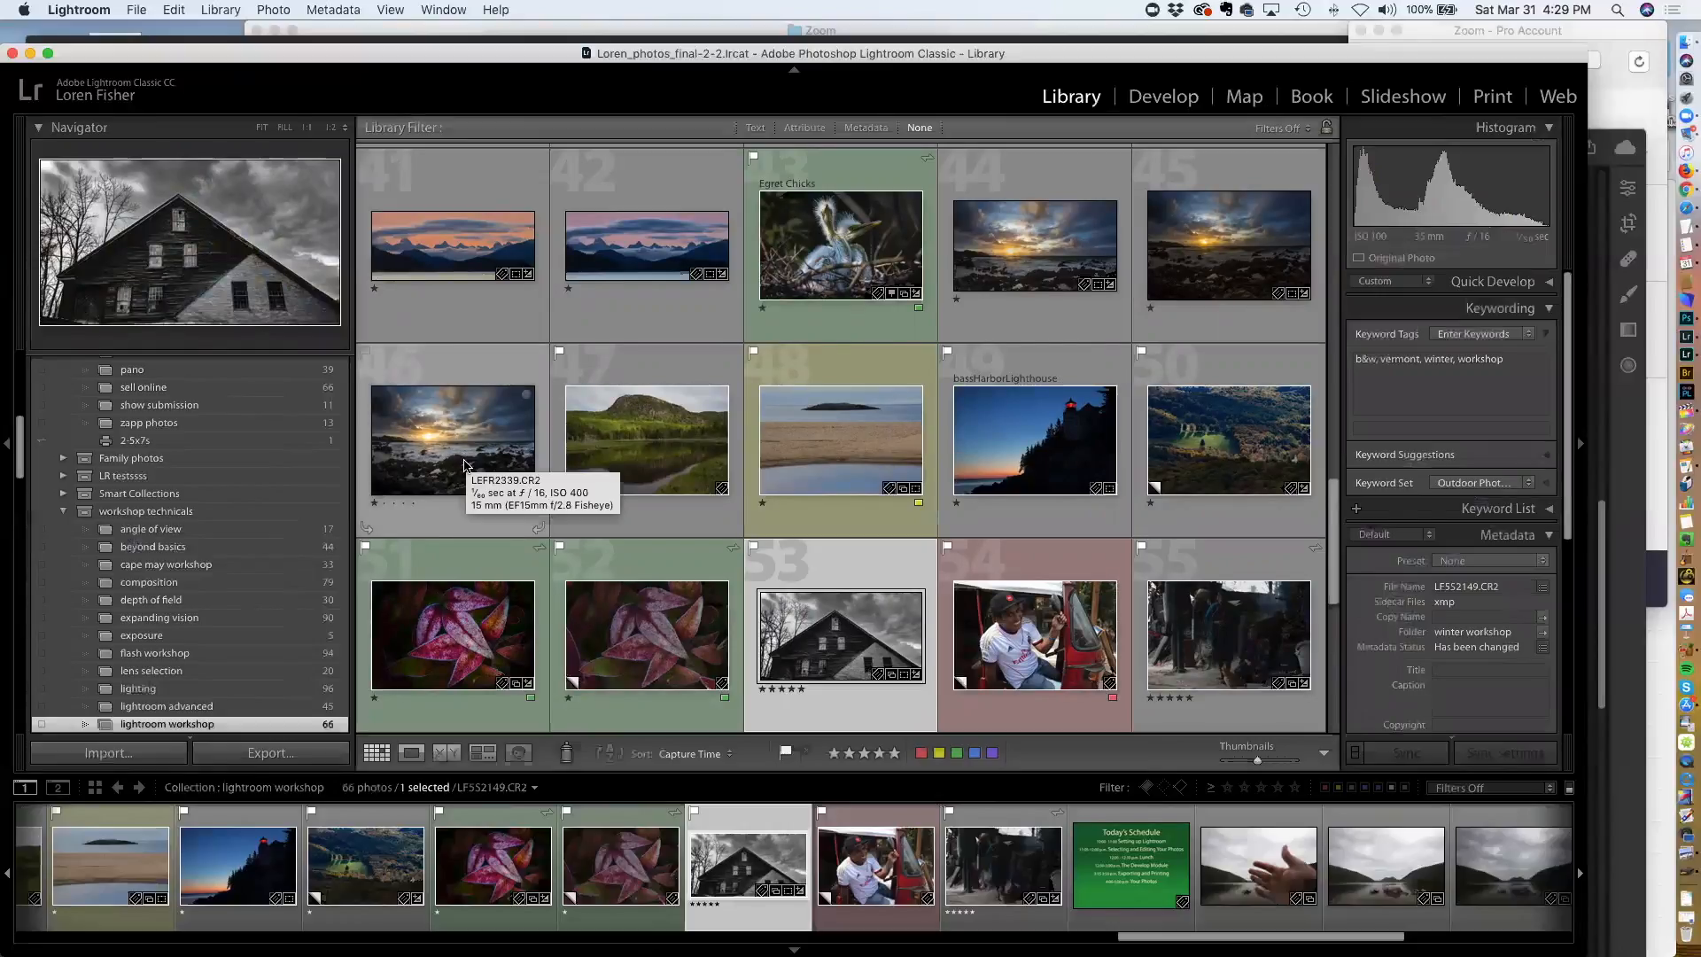
{"action": "scroll", "coordinate": [474, 453], "scroll_direction": "up", "scroll_amount": 3}
{"action": "scroll", "coordinate": [478, 450], "scroll_direction": "up", "scroll_amount": 2}
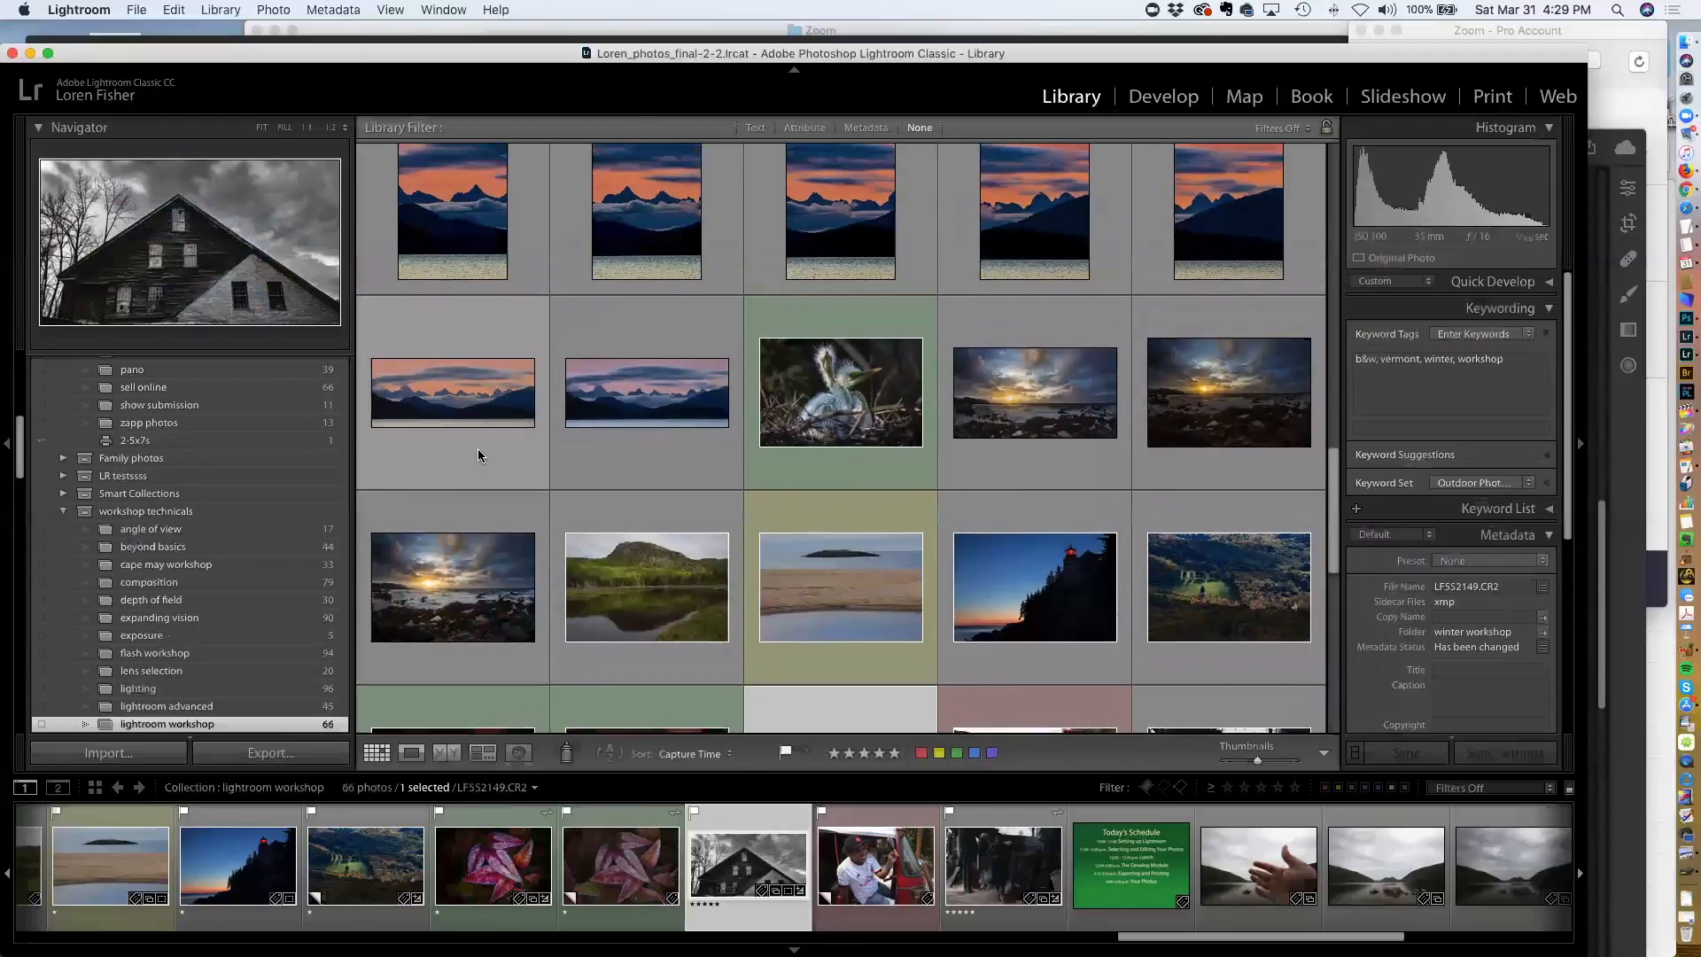
{"action": "scroll", "coordinate": [477, 449], "scroll_direction": "up", "scroll_amount": 3}
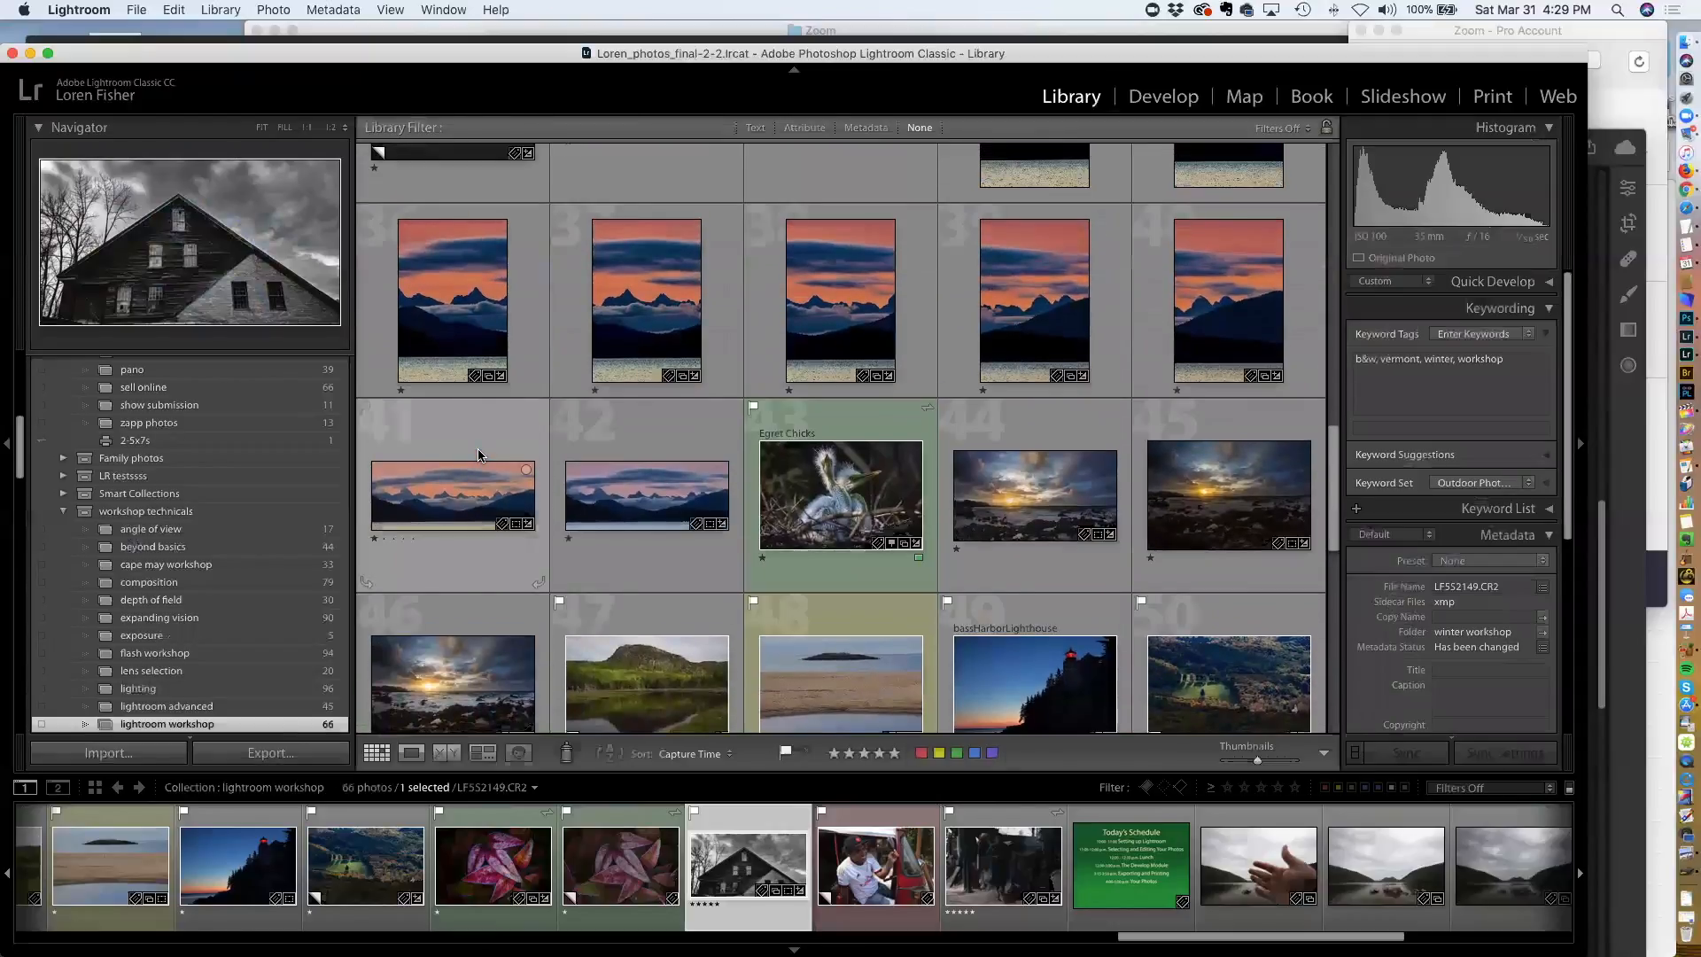
{"action": "scroll", "coordinate": [479, 455], "scroll_direction": "up", "scroll_amount": 4}
{"action": "scroll", "coordinate": [479, 455], "scroll_direction": "up", "scroll_amount": 10}
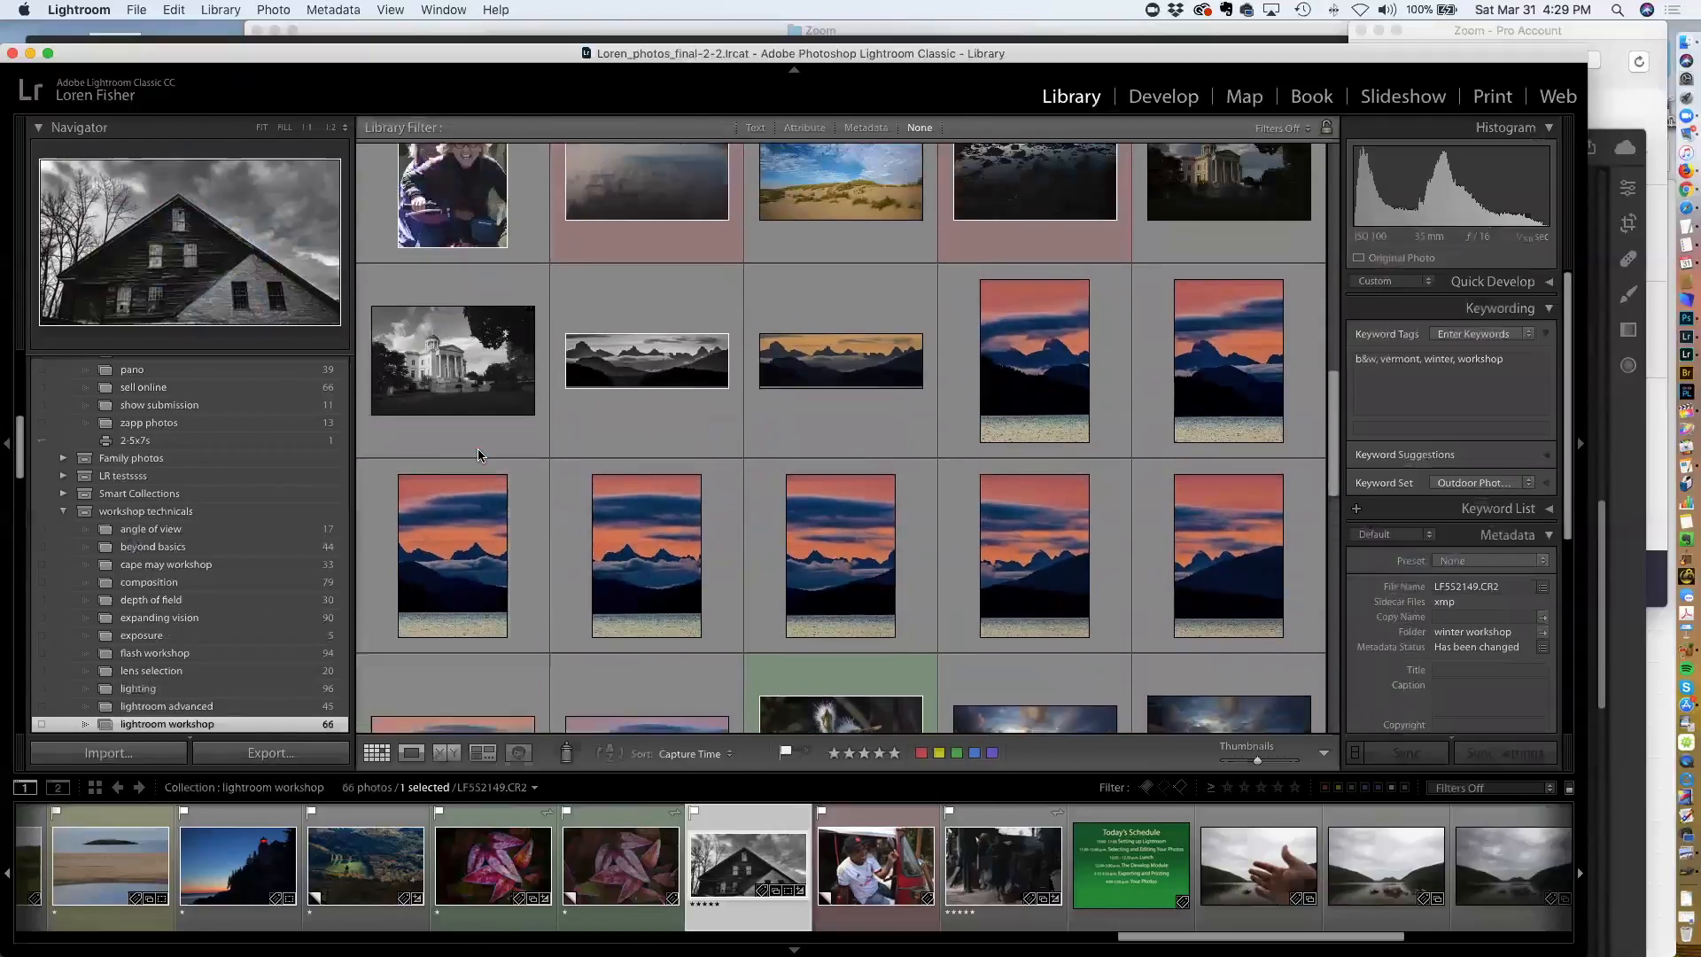
{"action": "scroll", "coordinate": [478, 454], "scroll_direction": "up", "scroll_amount": 5}
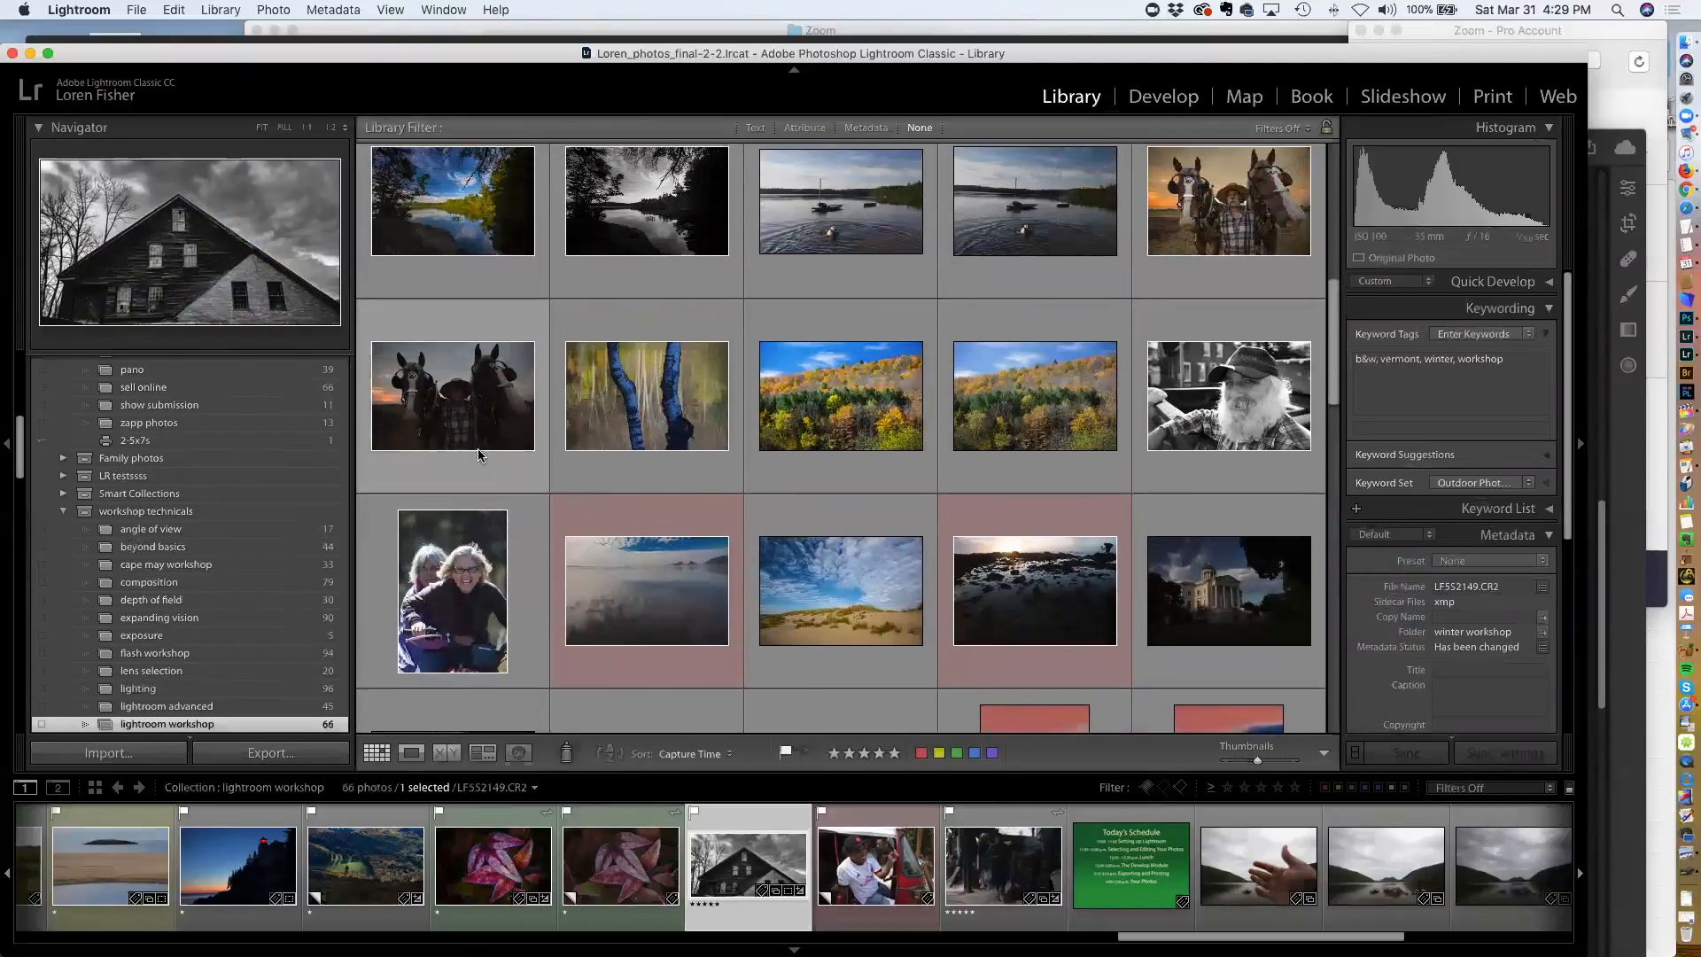
{"action": "scroll", "coordinate": [478, 454], "scroll_direction": "up", "scroll_amount": 1}
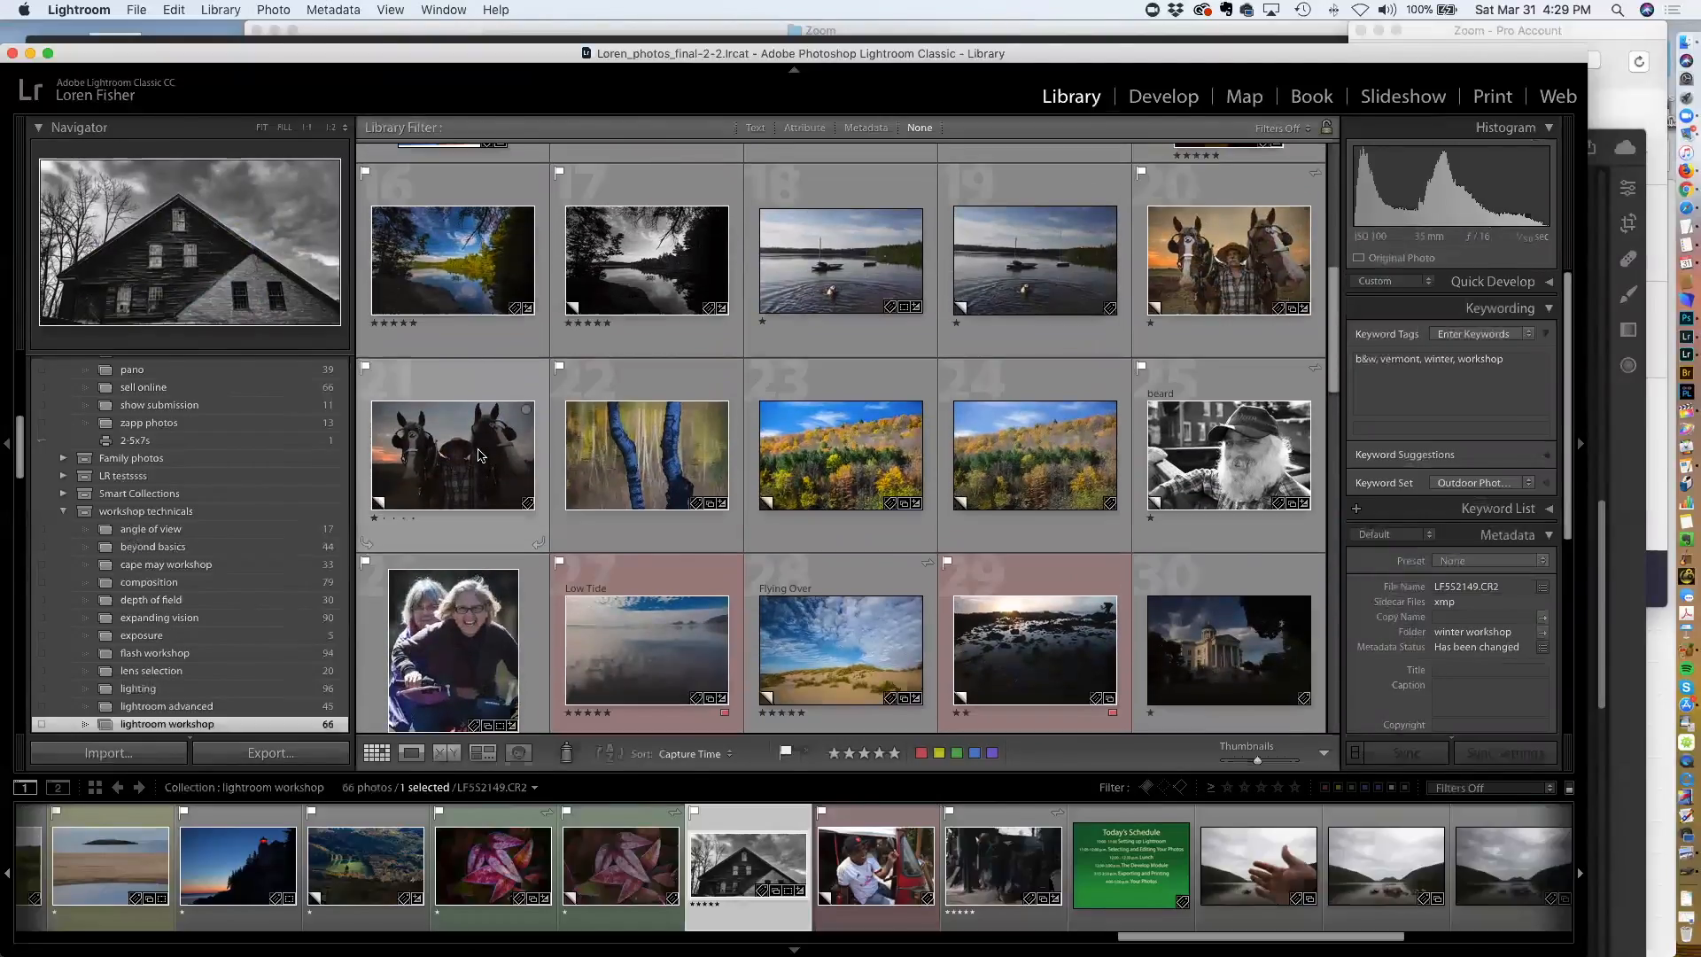
{"action": "scroll", "coordinate": [478, 454], "scroll_direction": "up", "scroll_amount": 1}
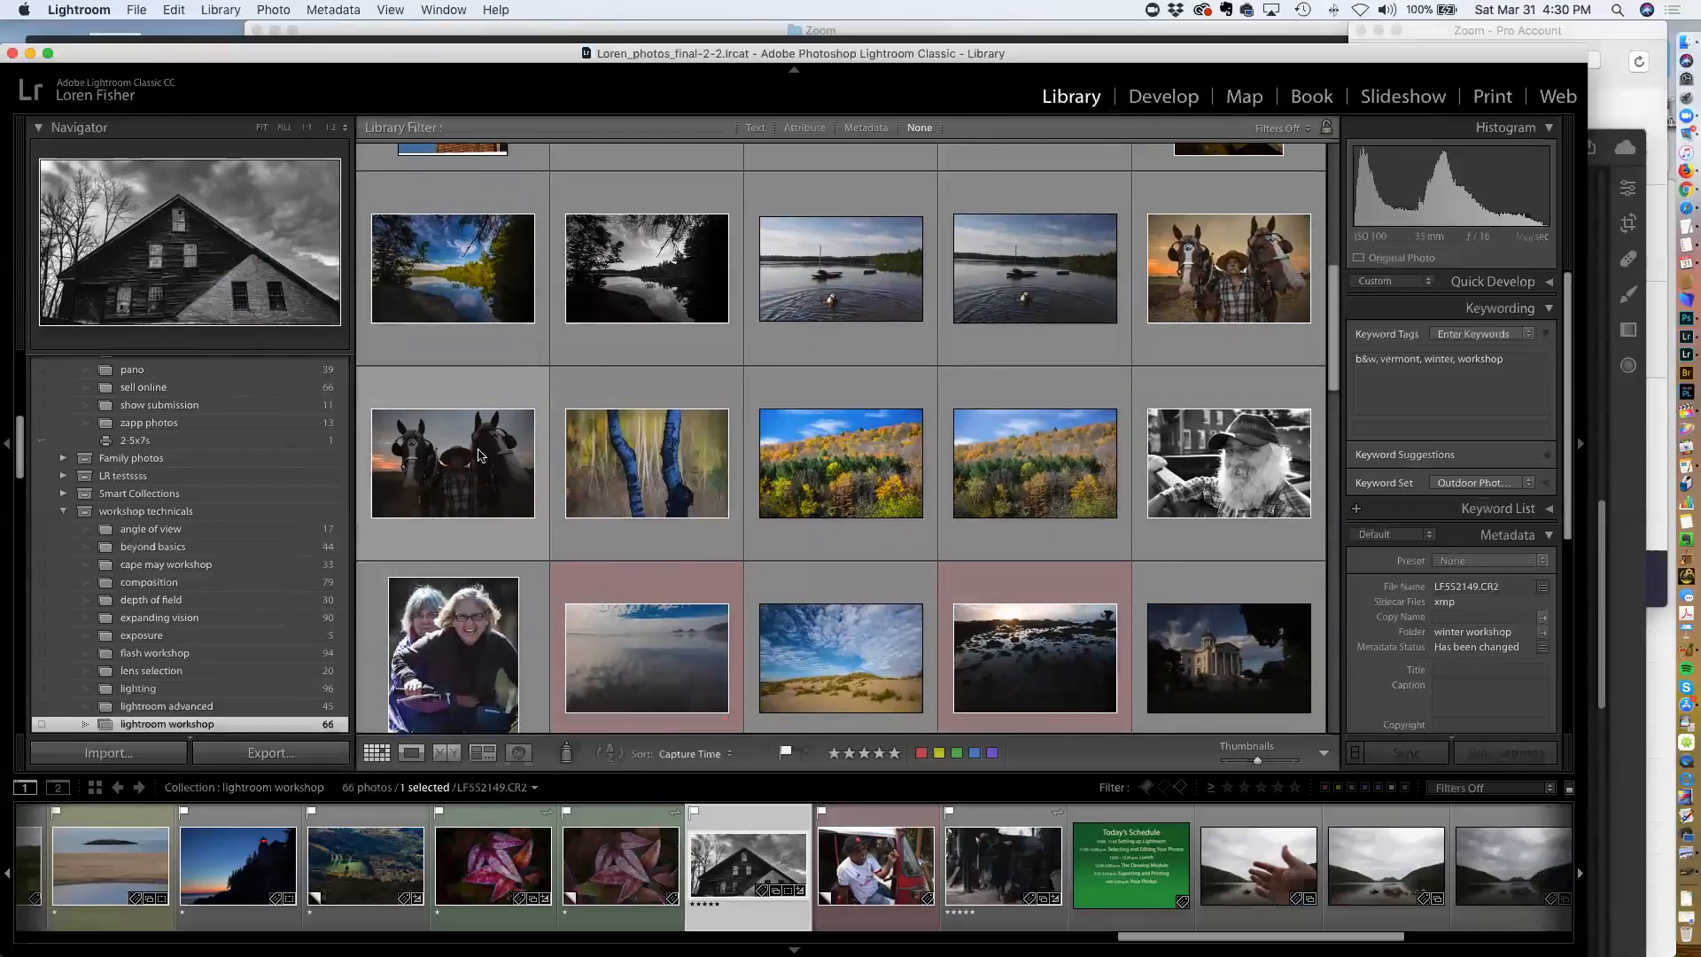
{"action": "scroll", "coordinate": [478, 454], "scroll_direction": "up", "scroll_amount": 4}
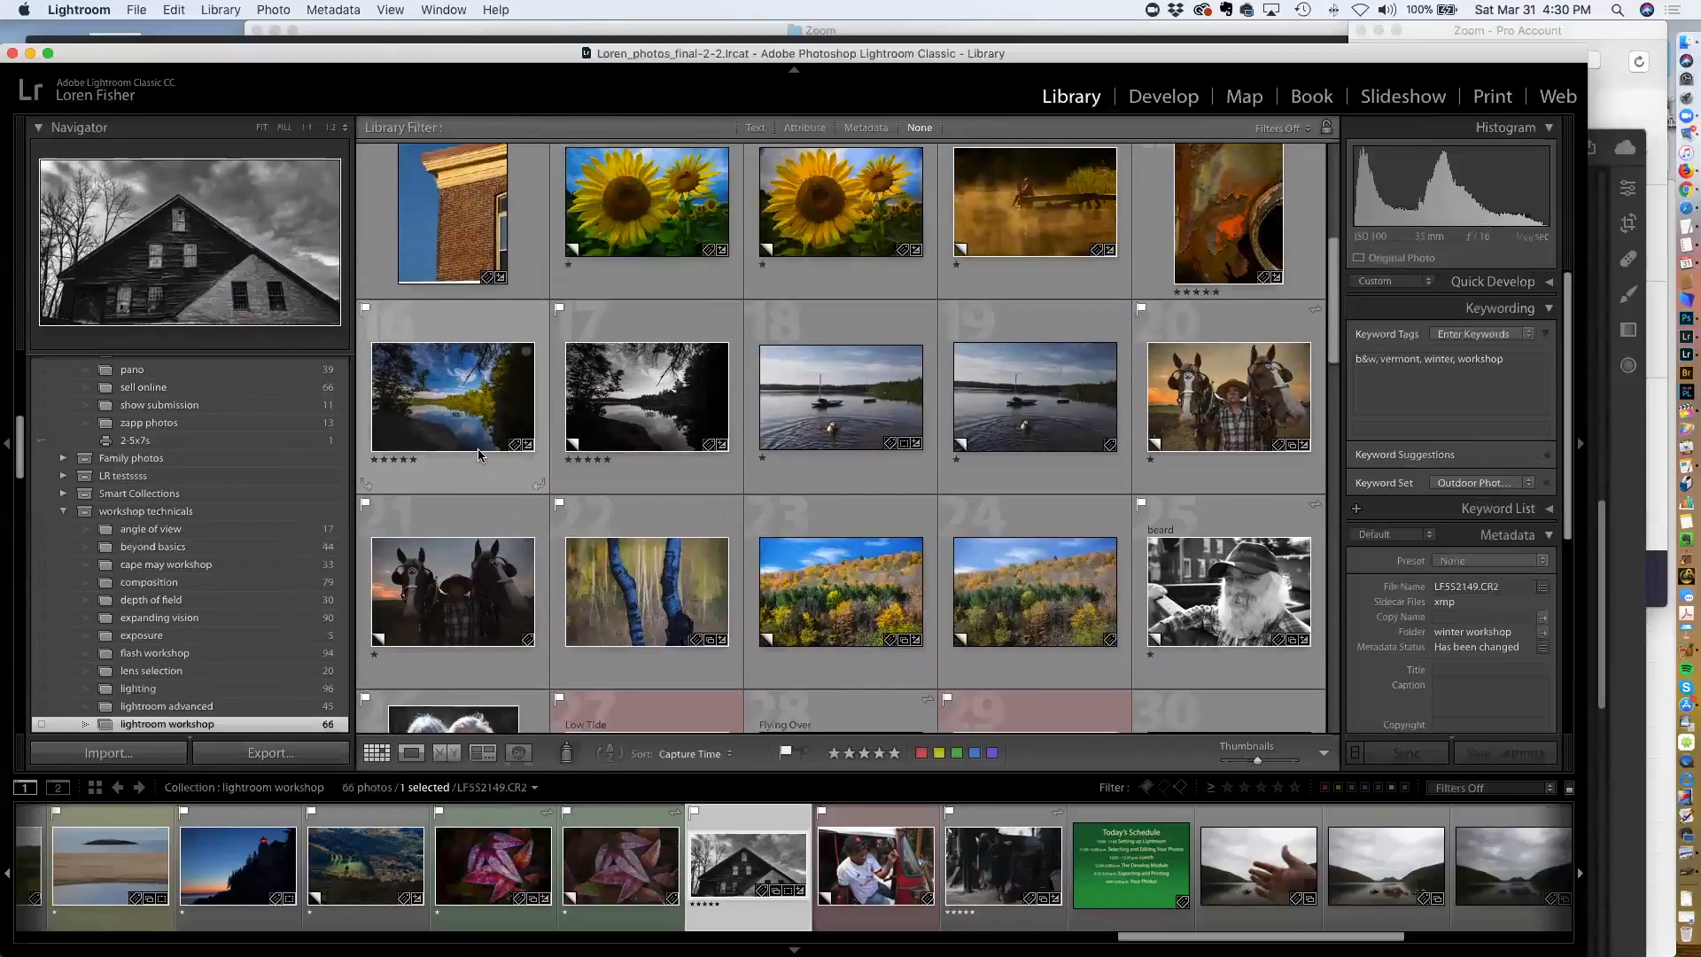
{"action": "scroll", "coordinate": [479, 454], "scroll_direction": "up", "scroll_amount": 8}
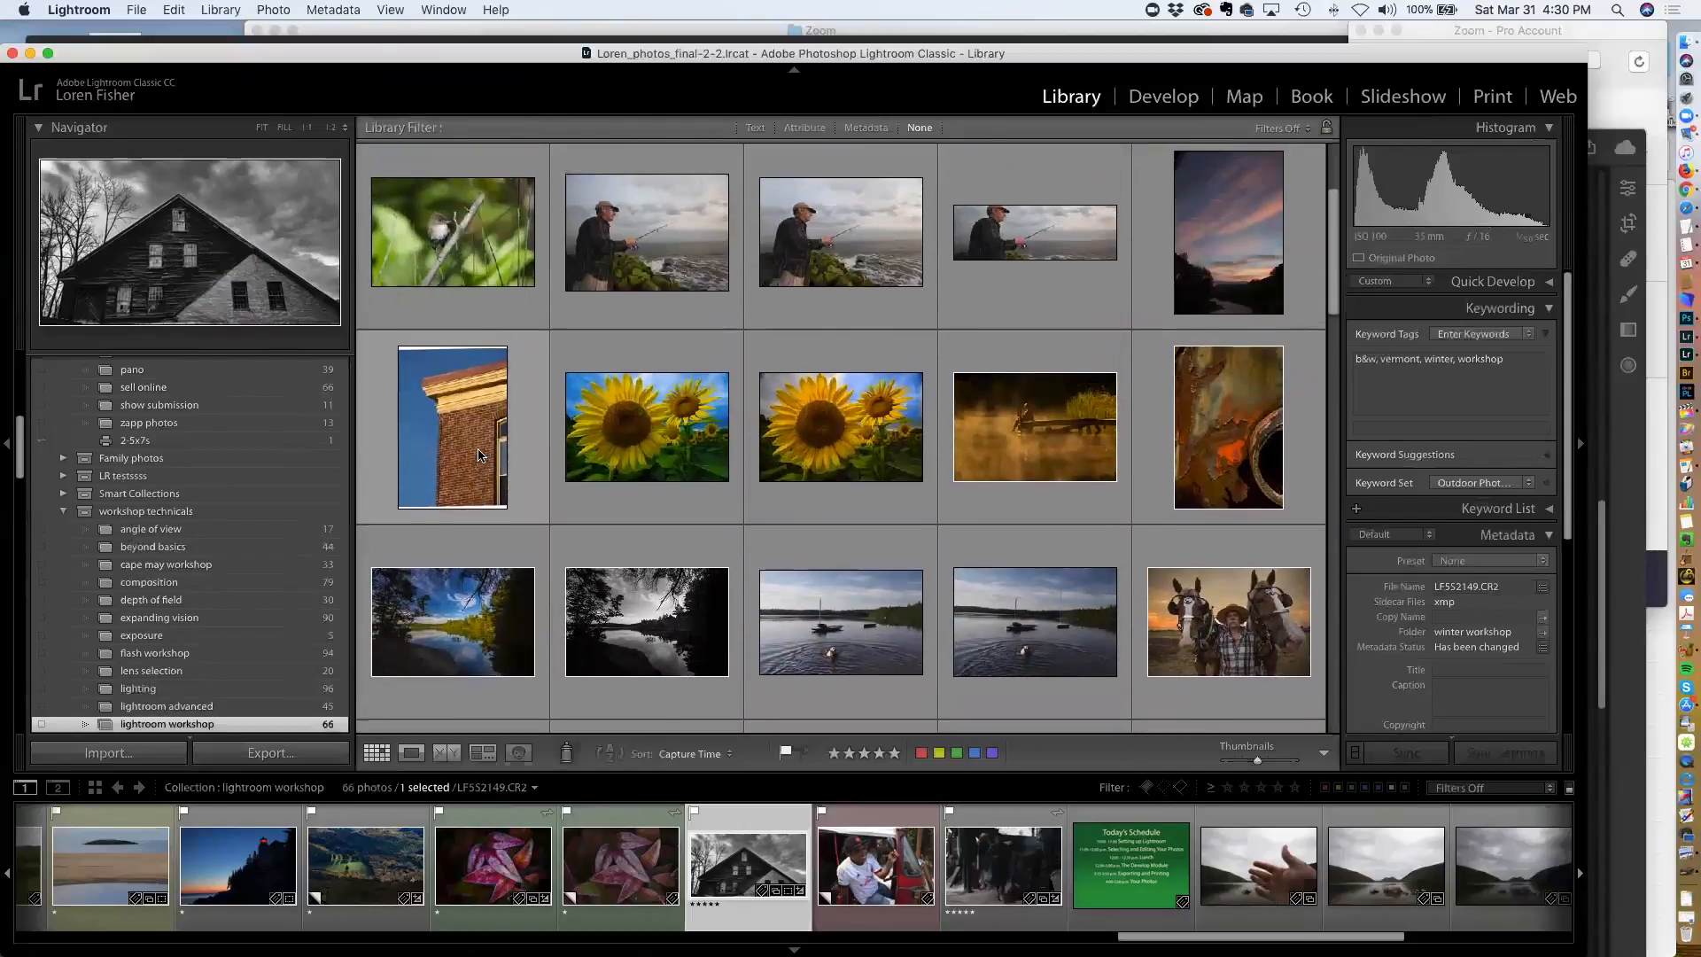
{"action": "scroll", "coordinate": [478, 454], "scroll_direction": "up", "scroll_amount": 5}
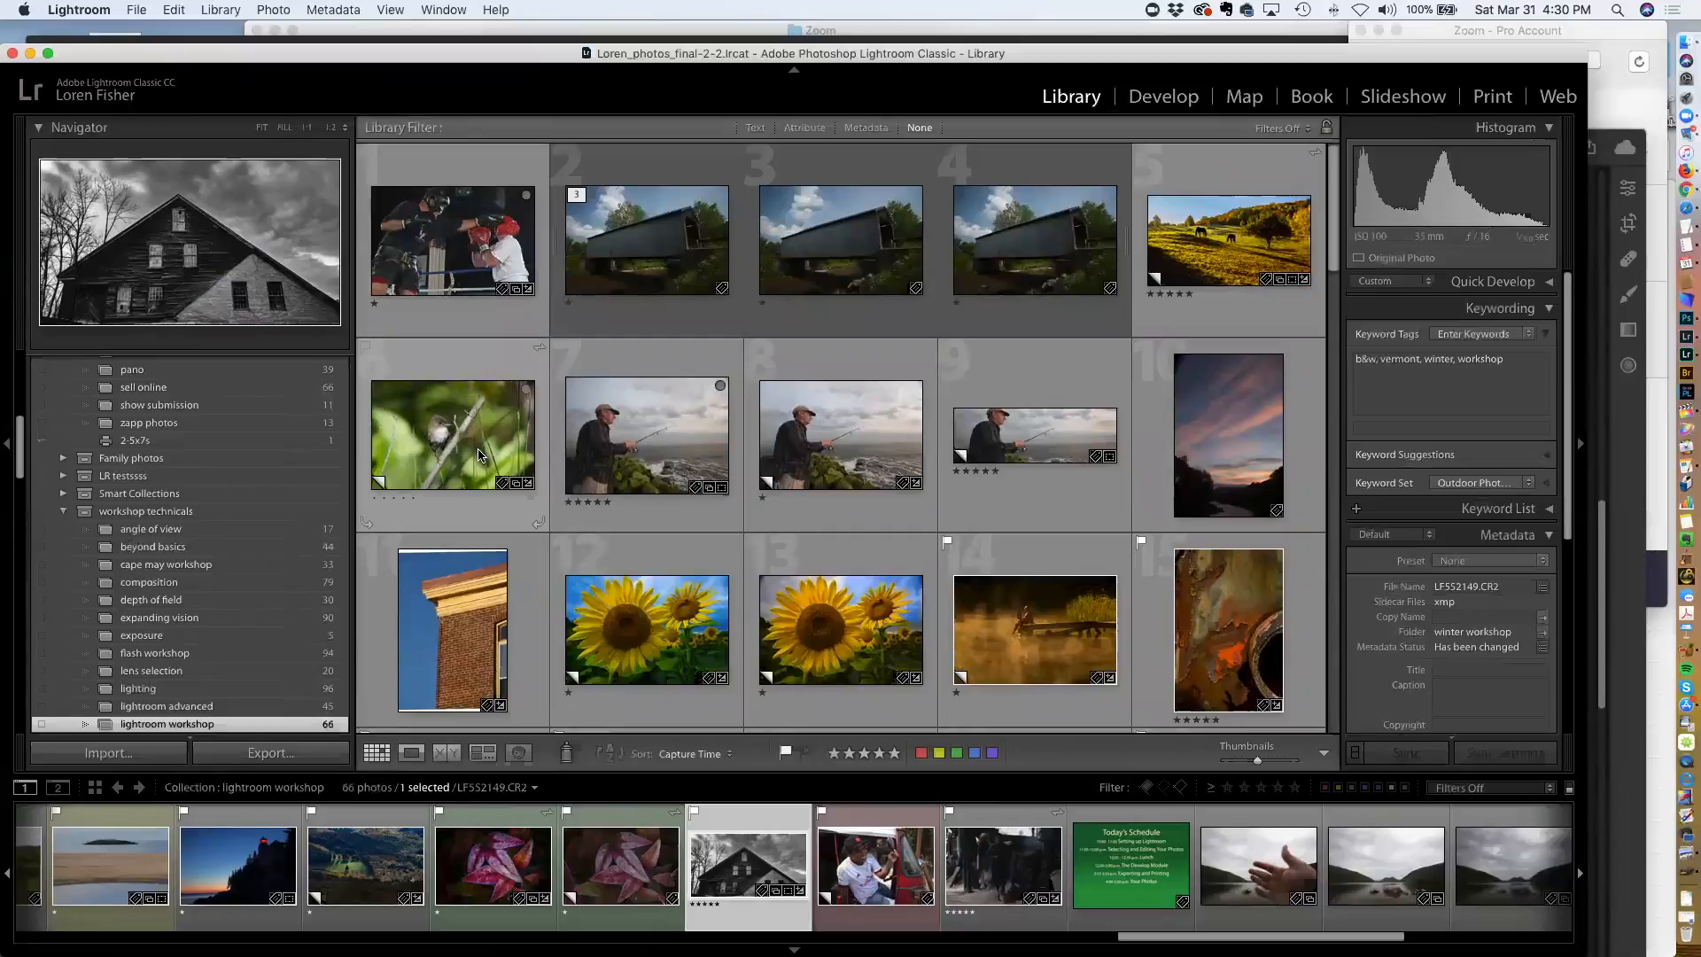
{"action": "scroll", "coordinate": [478, 454], "scroll_direction": "down", "scroll_amount": 18}
{"action": "scroll", "coordinate": [478, 450], "scroll_direction": "down", "scroll_amount": 11}
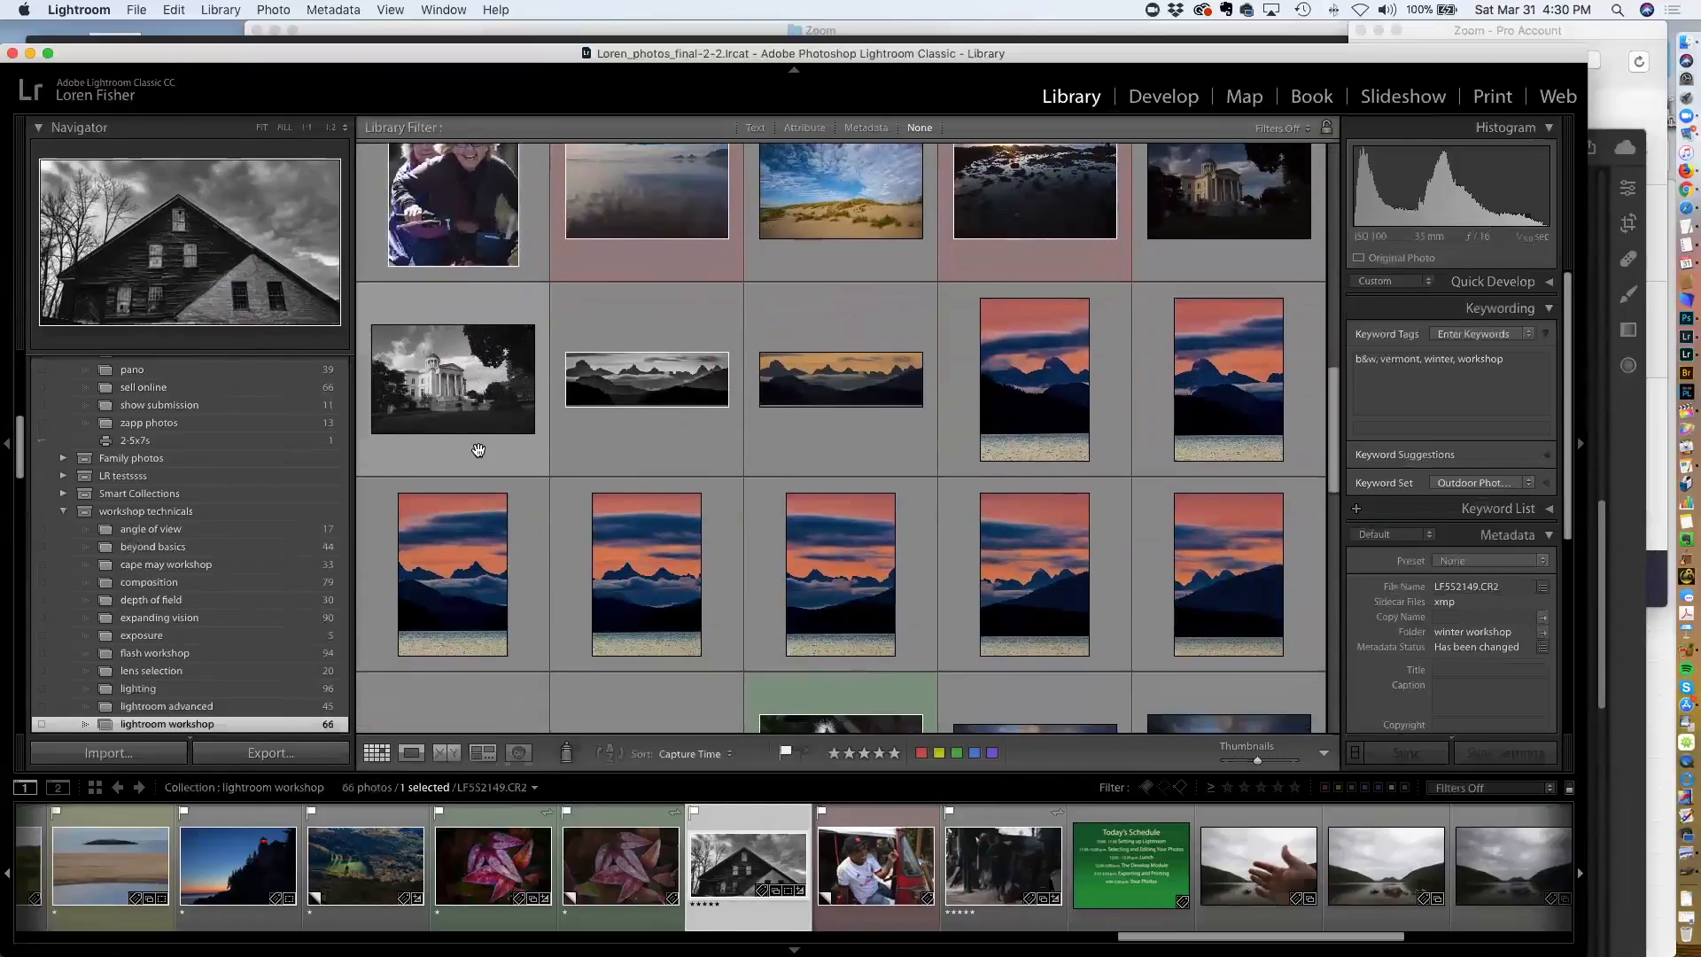
{"action": "scroll", "coordinate": [478, 449], "scroll_direction": "down", "scroll_amount": 16}
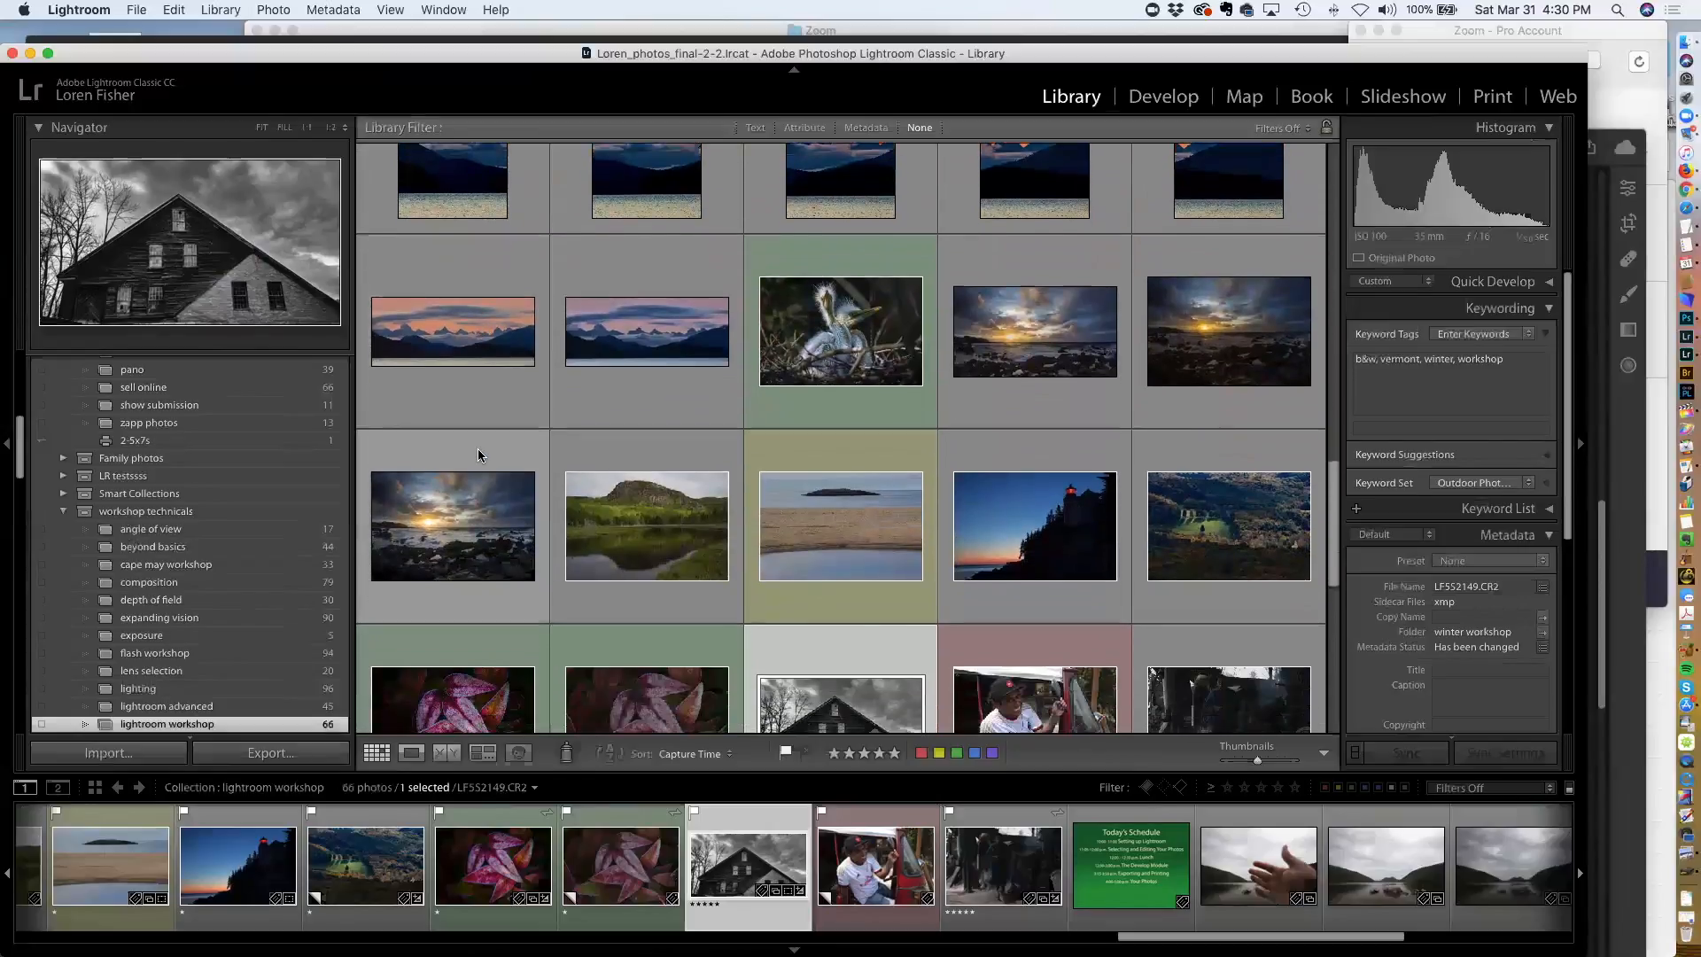
{"action": "scroll", "coordinate": [479, 454], "scroll_direction": "down", "scroll_amount": 3}
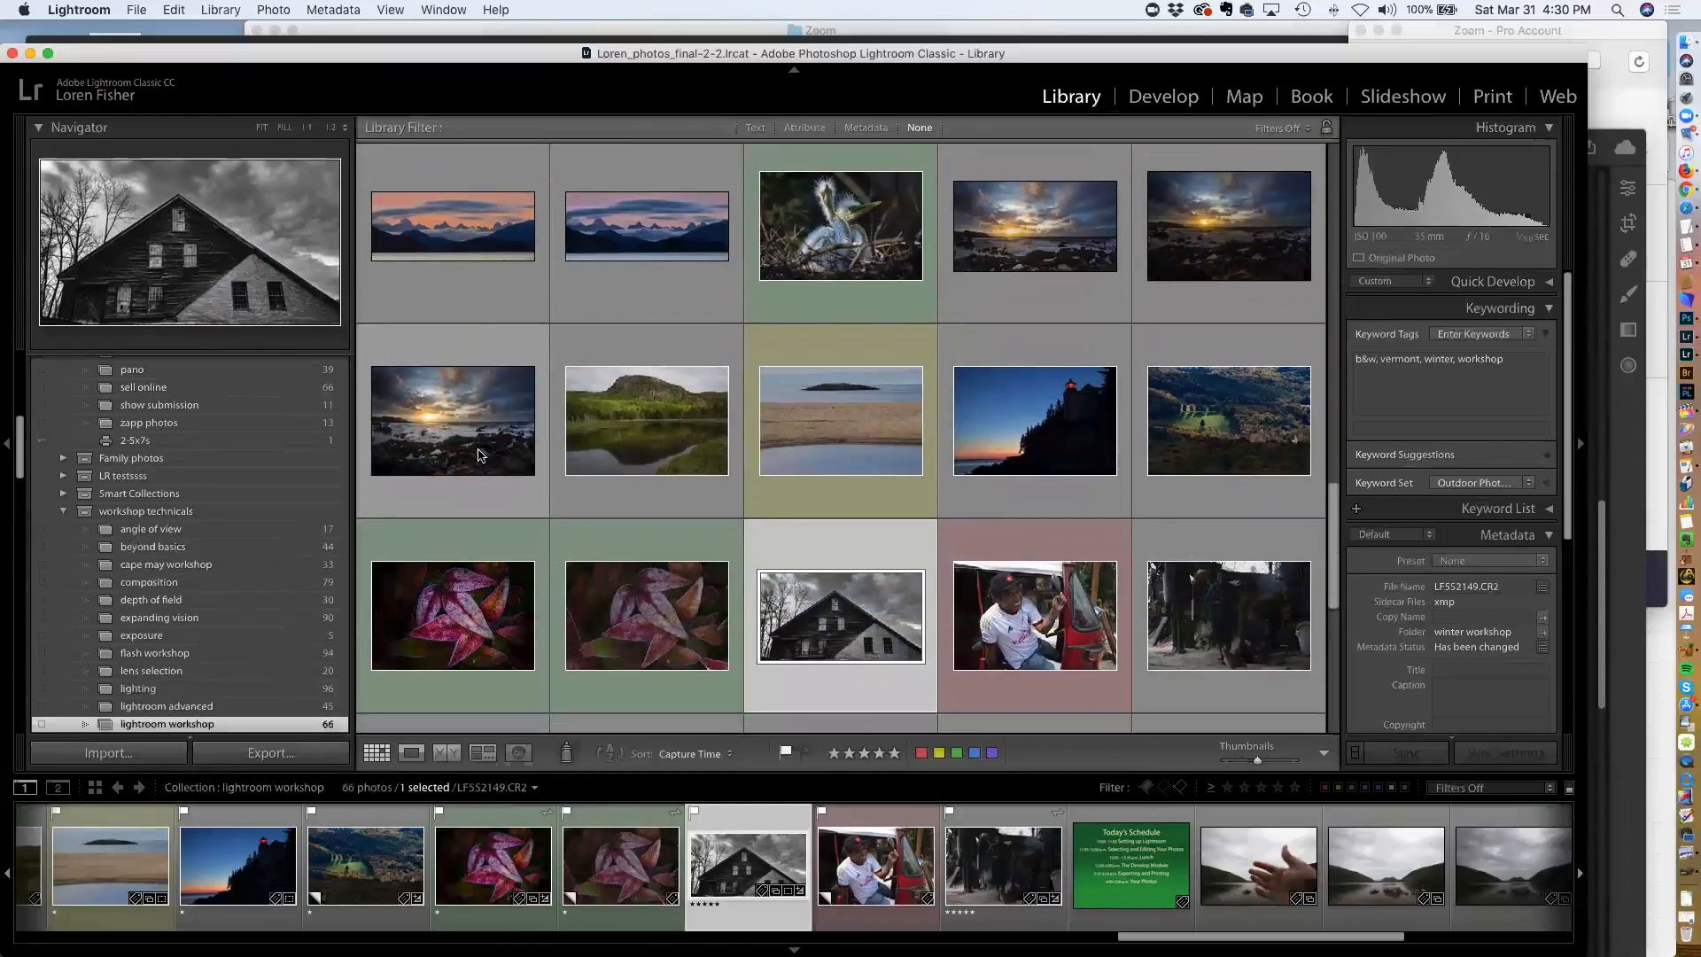
{"action": "scroll", "coordinate": [478, 455], "scroll_direction": "down", "scroll_amount": 10}
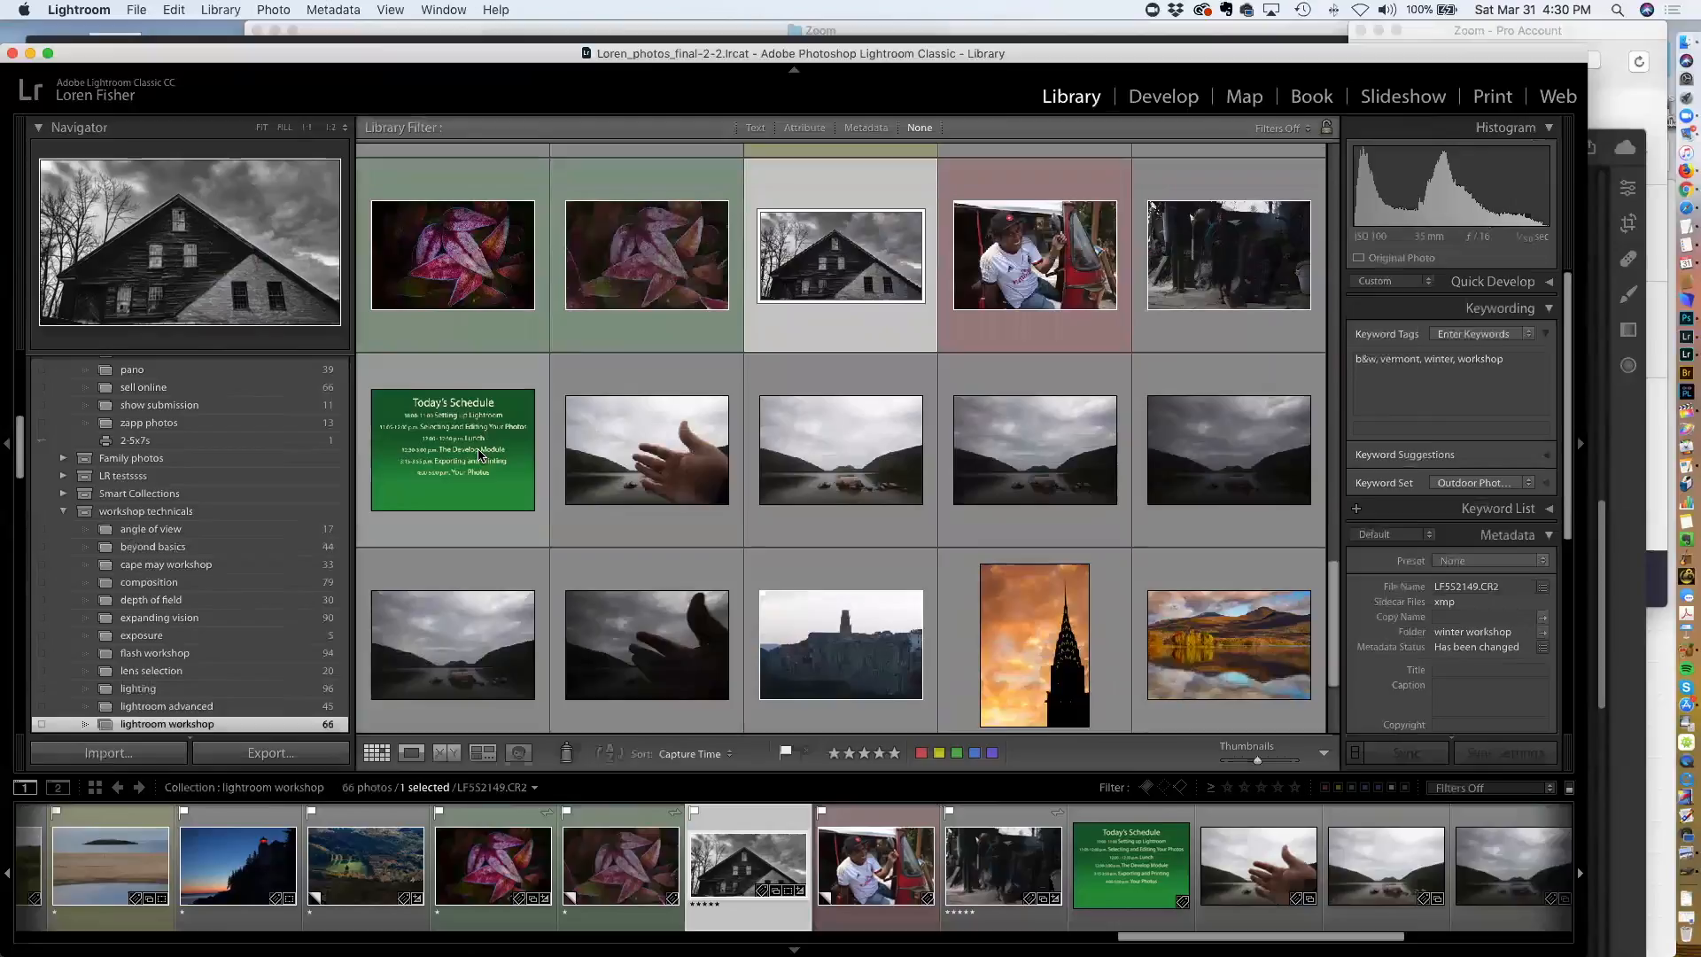
{"action": "scroll", "coordinate": [479, 454], "scroll_direction": "down", "scroll_amount": 5}
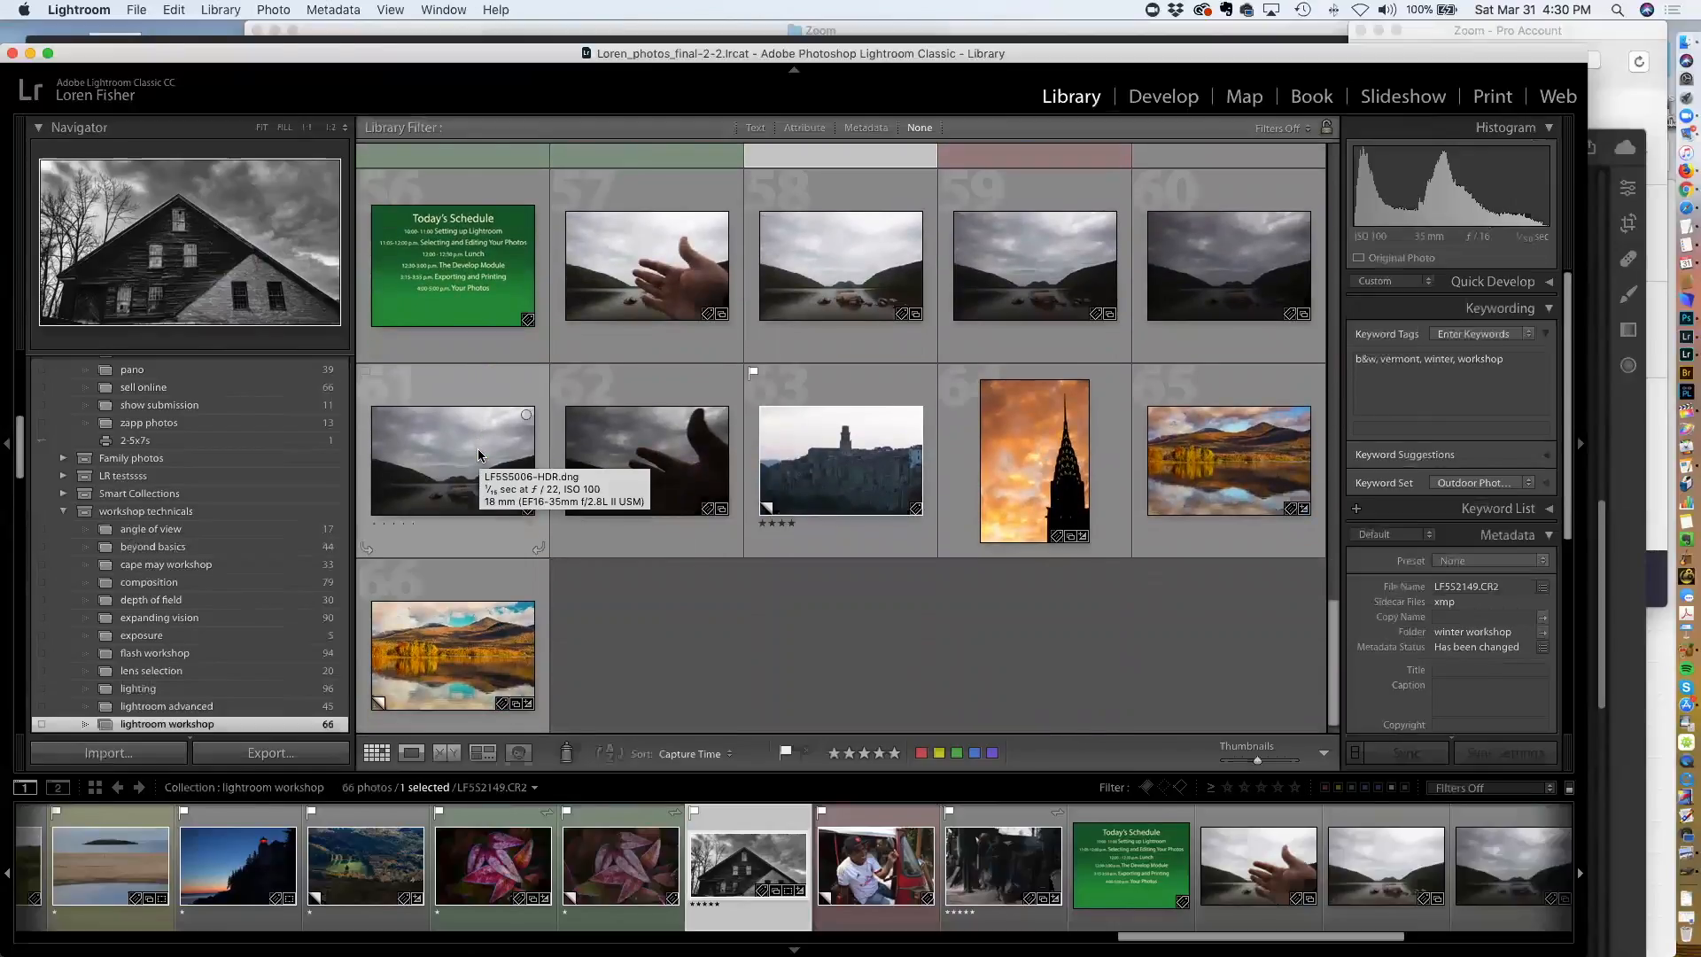
{"action": "scroll", "coordinate": [479, 454], "scroll_direction": "down", "scroll_amount": 1}
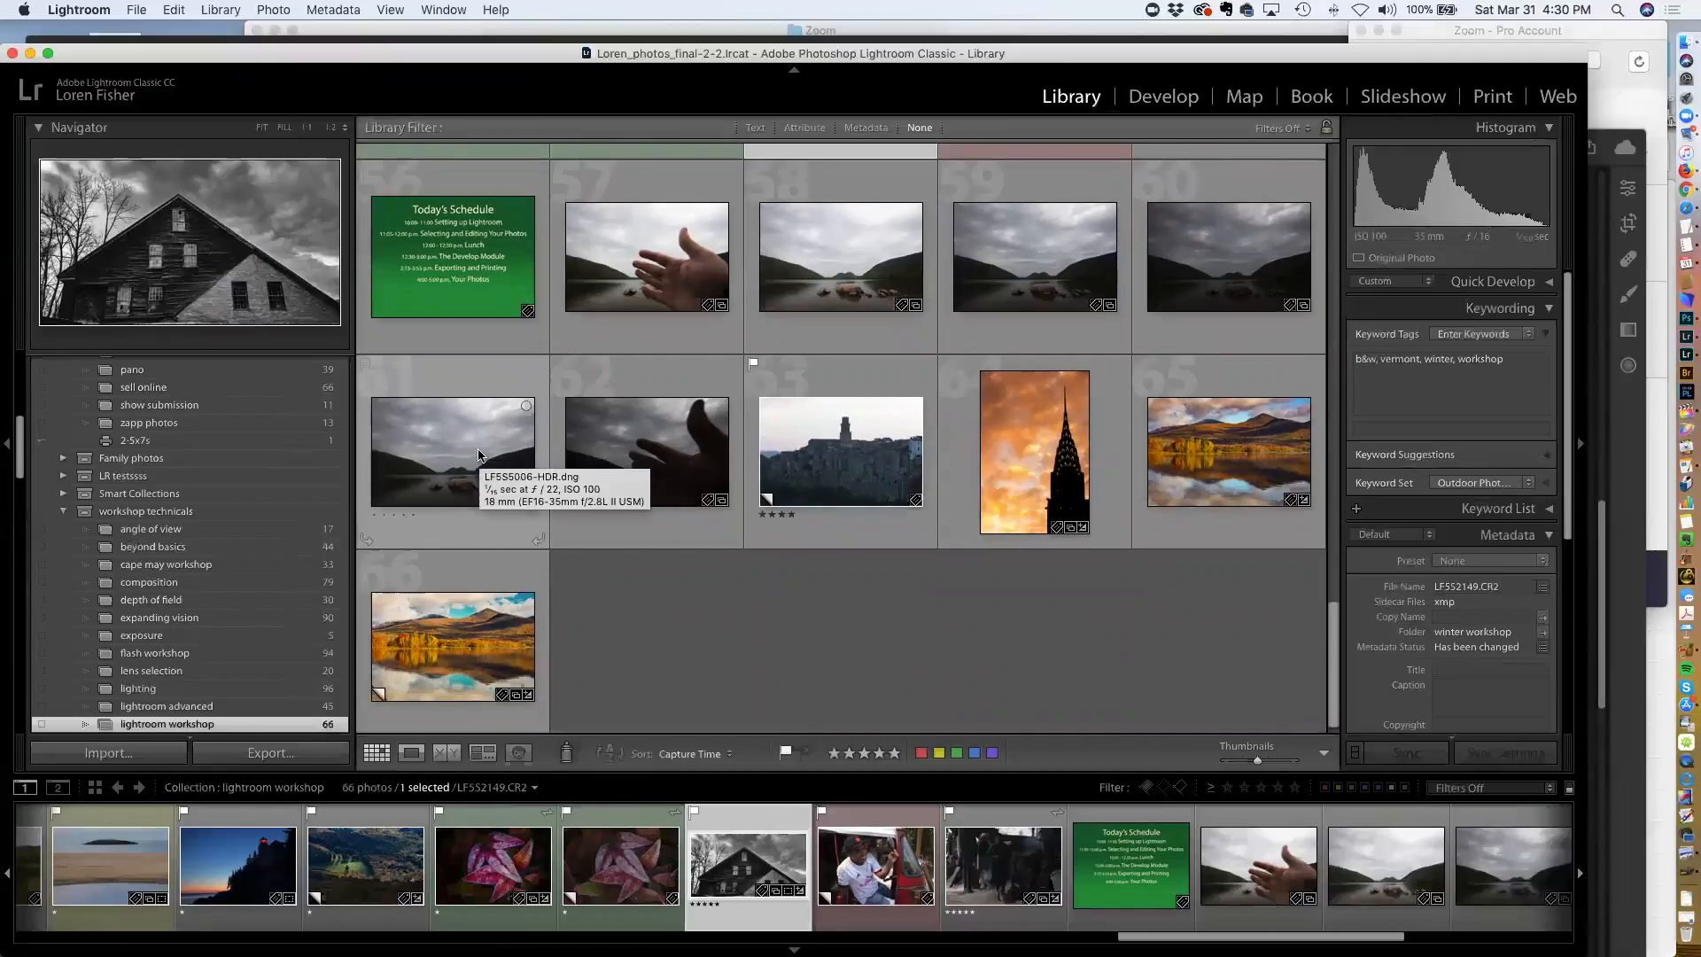
Select the hand-gesture lake photo and scroll back up through the grid
{"action": "left_click", "coordinate": [650, 259]}
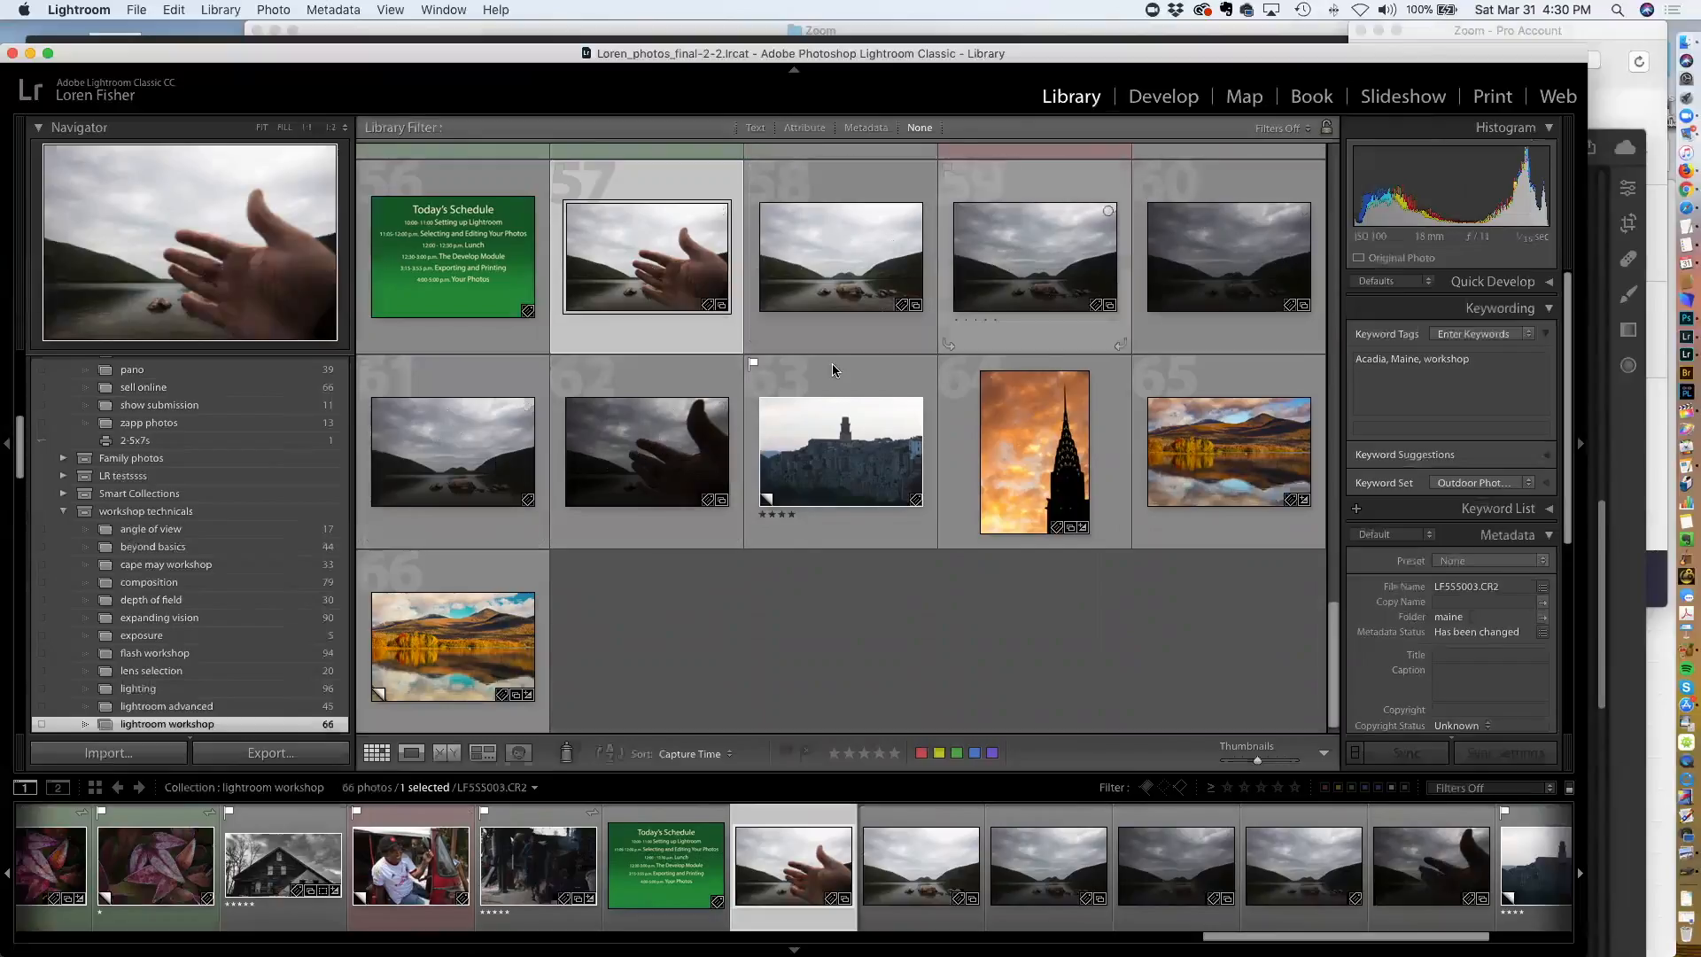
{"action": "scroll", "coordinate": [706, 469], "scroll_direction": "up", "scroll_amount": 5}
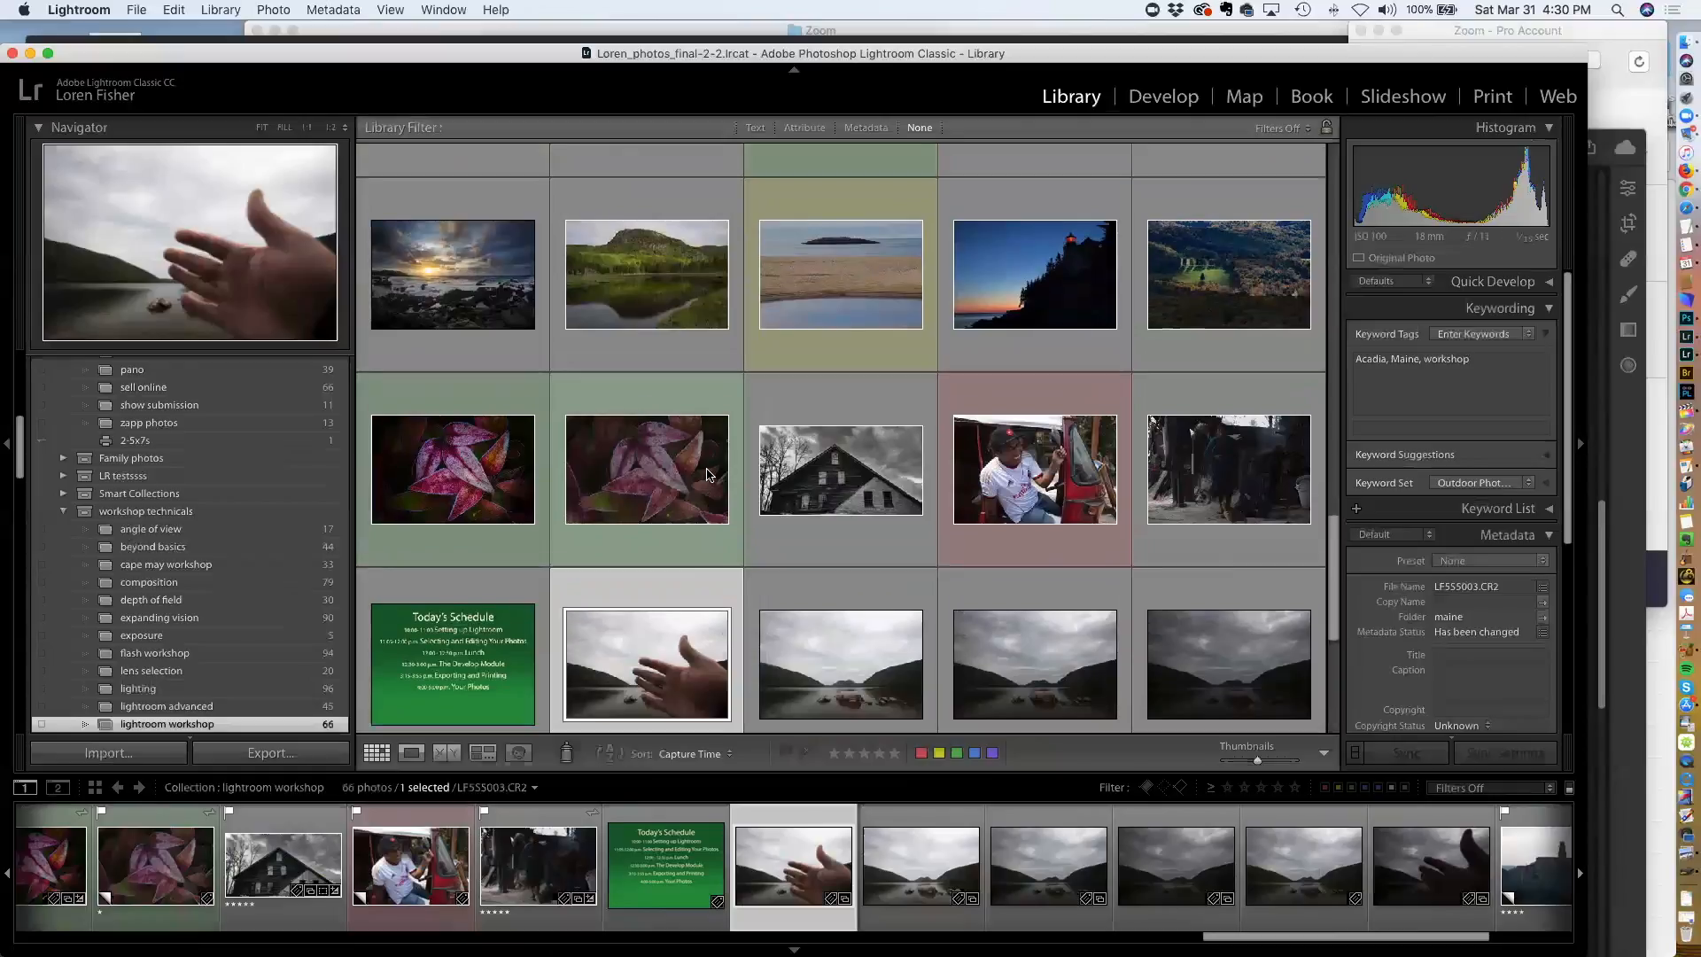
{"action": "scroll", "coordinate": [707, 474], "scroll_direction": "up", "scroll_amount": 7}
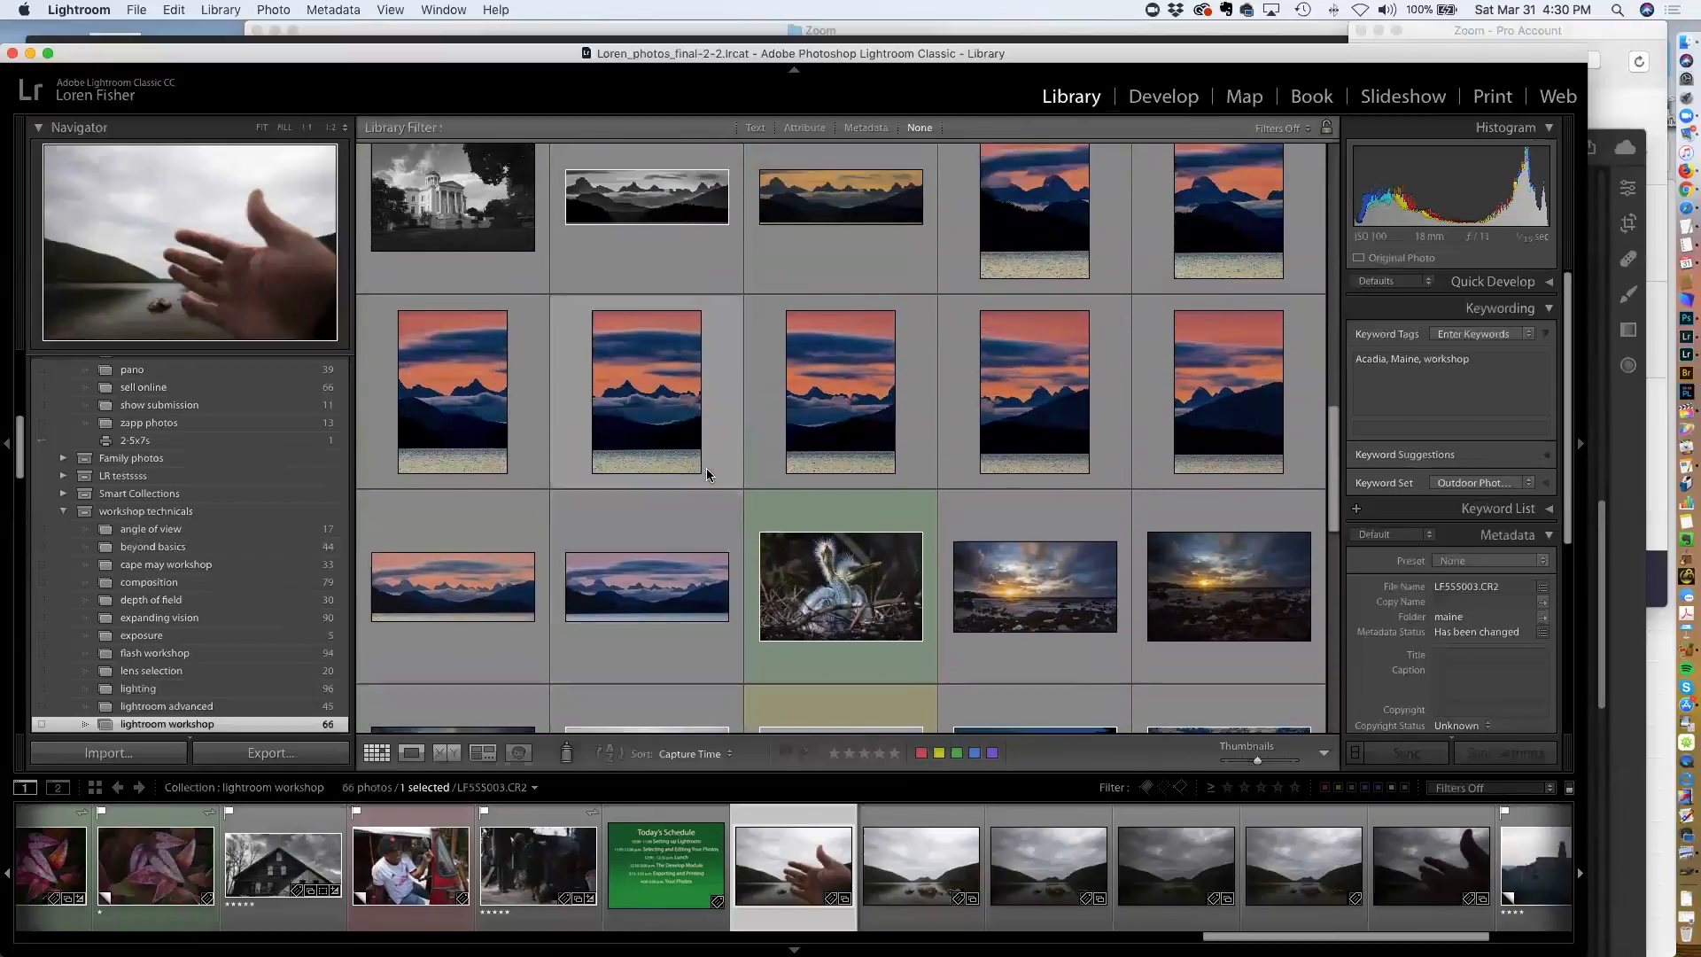
{"action": "scroll", "coordinate": [705, 468], "scroll_direction": "up", "scroll_amount": 3}
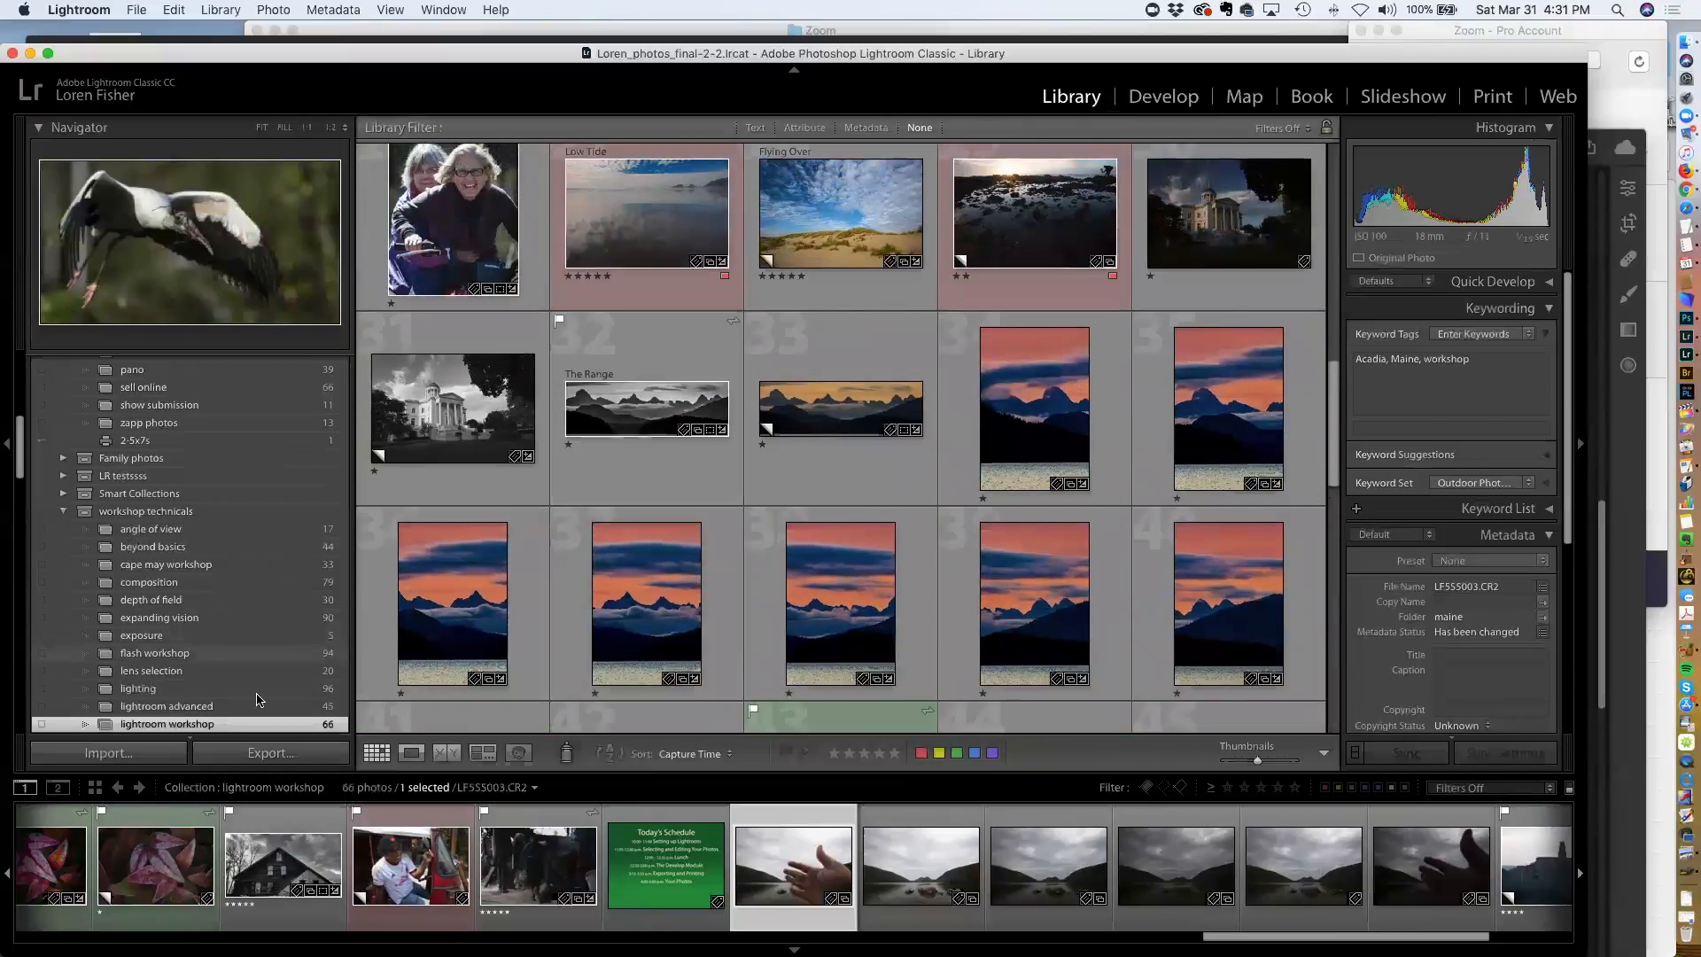
Open the lightroom advanced collection and scroll to its bedroom photos
{"action": "left_click", "coordinate": [257, 705]}
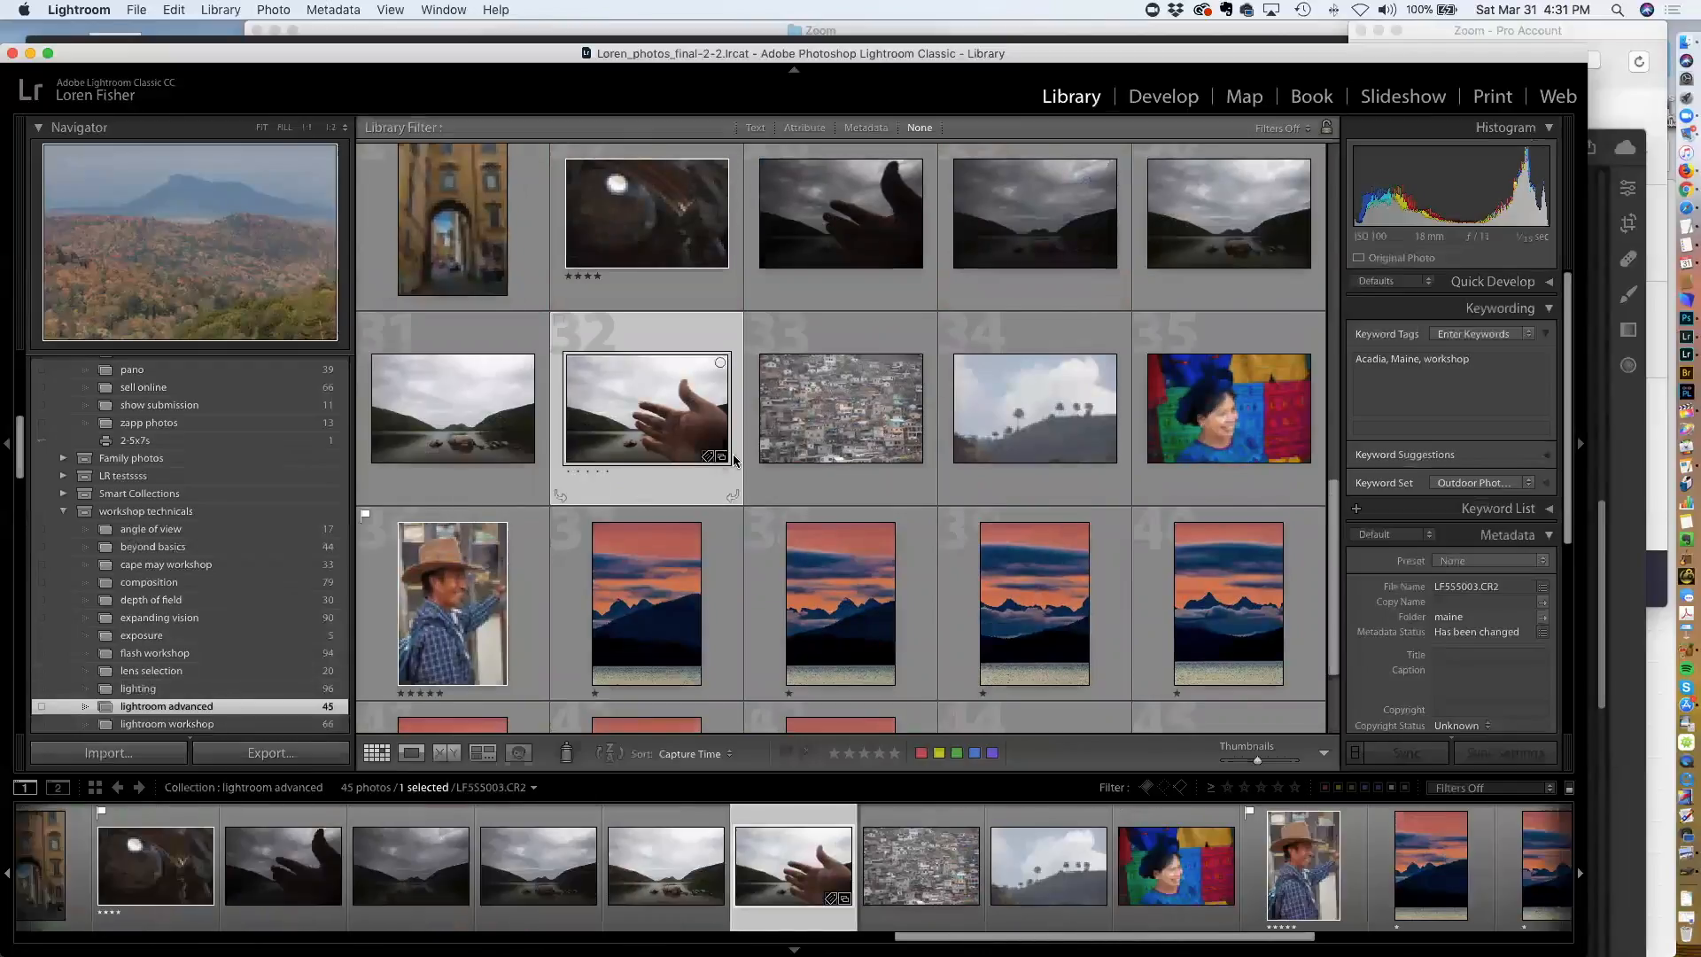
{"action": "scroll", "coordinate": [738, 461], "scroll_direction": "down", "scroll_amount": 1}
{"action": "scroll", "coordinate": [735, 461], "scroll_direction": "up", "scroll_amount": 5}
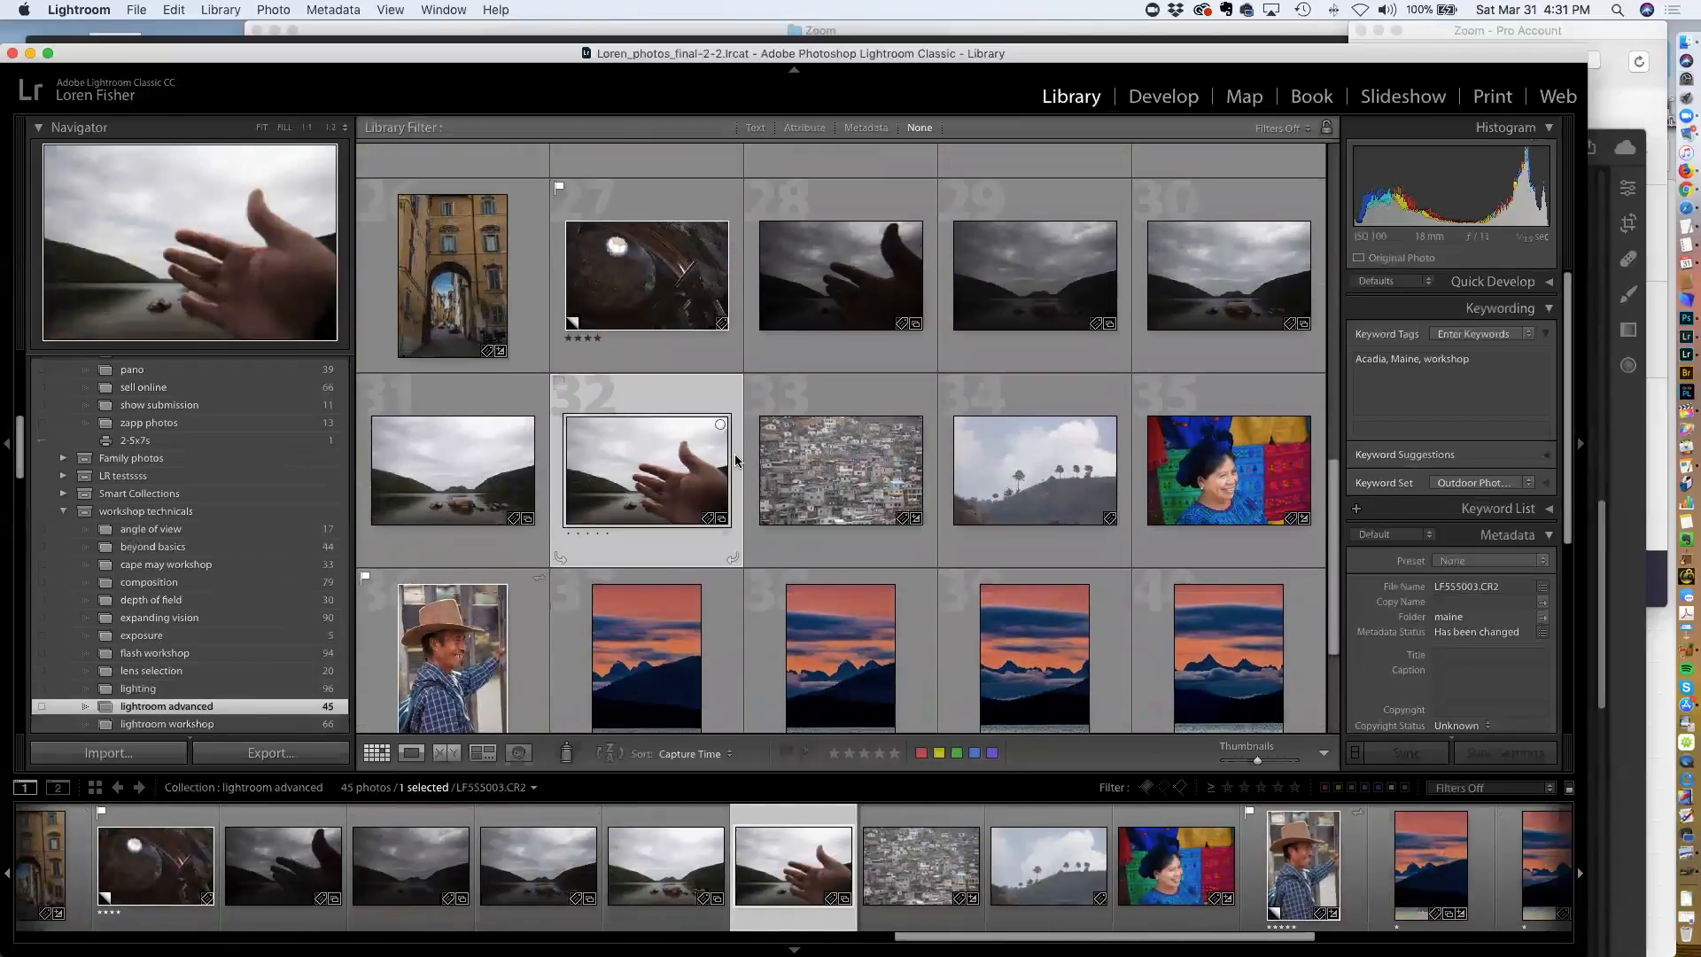
{"action": "scroll", "coordinate": [735, 460], "scroll_direction": "up", "scroll_amount": 8}
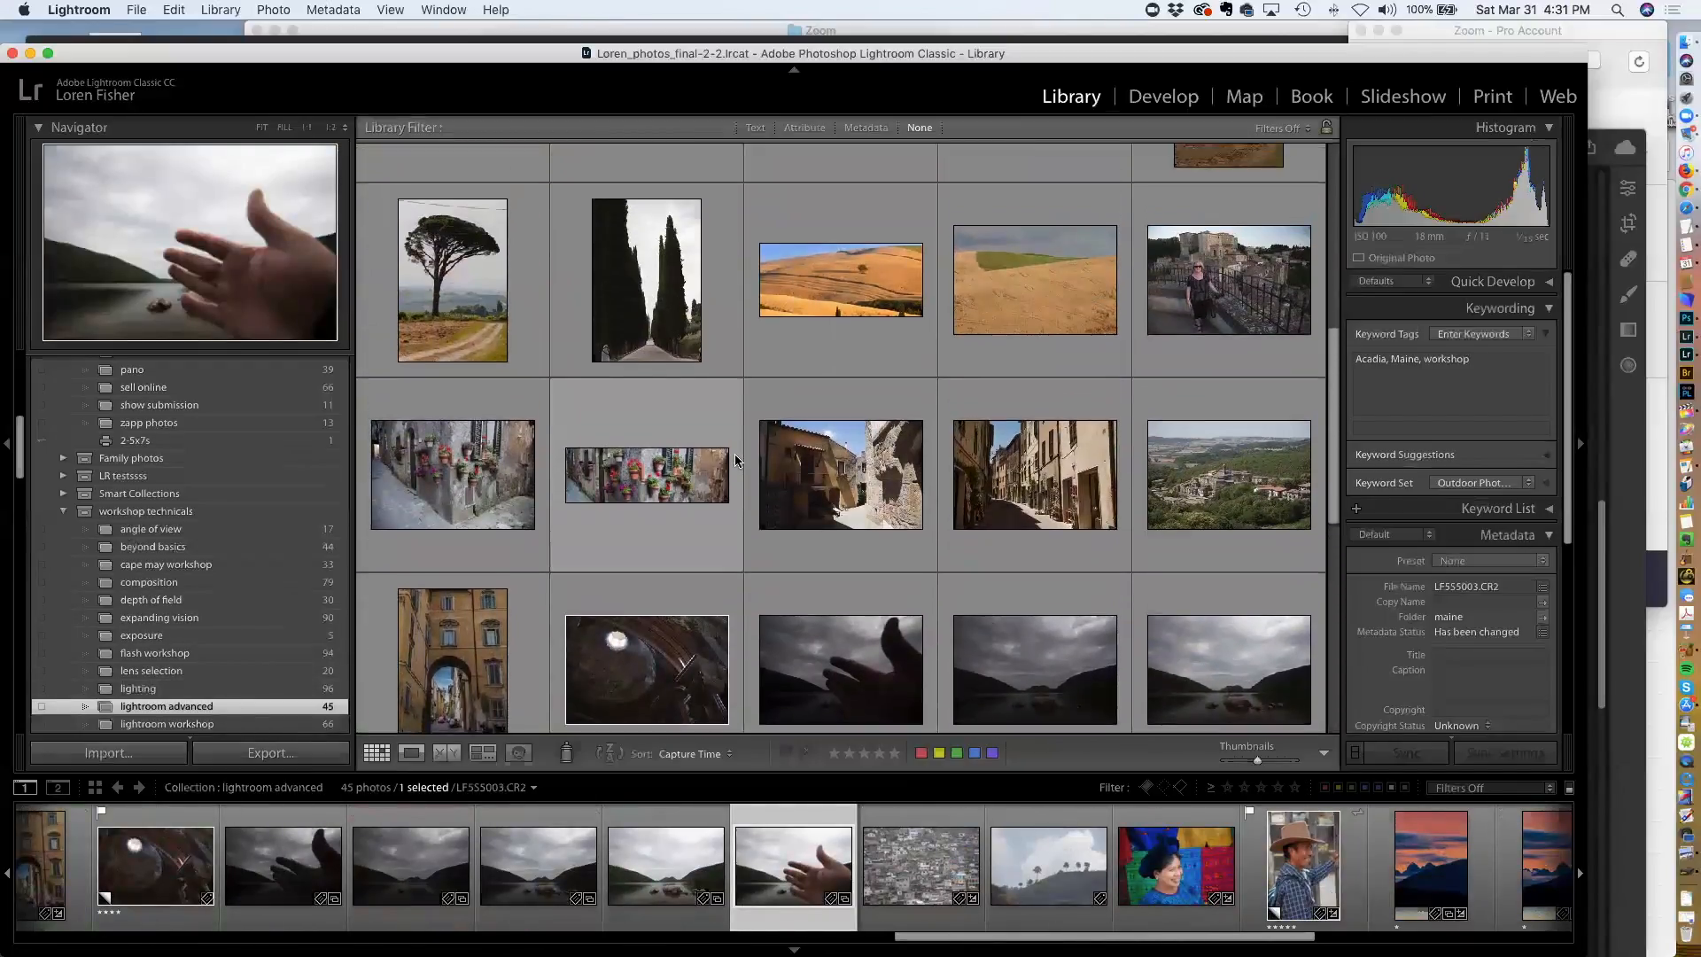
{"action": "scroll", "coordinate": [735, 459], "scroll_direction": "up", "scroll_amount": 1}
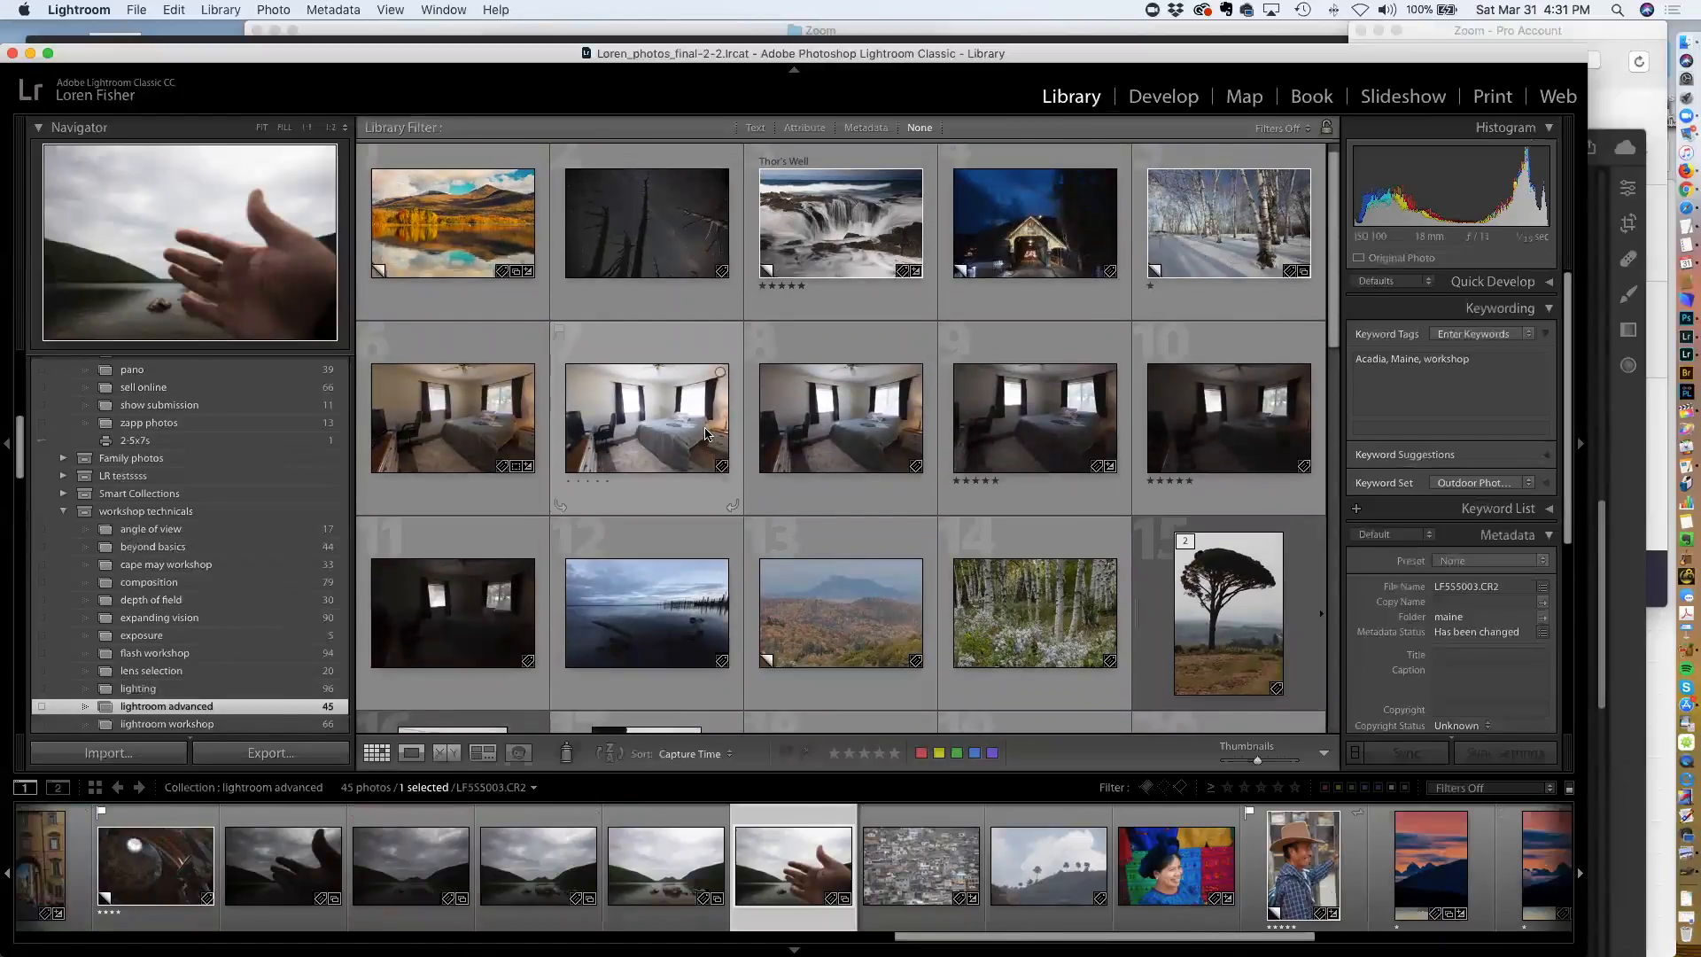
Open a bedroom photo in loupe view and step through its bracketed exposures to compare them
{"action": "left_click", "coordinate": [676, 405]}
{"action": "double_click", "coordinate": [677, 405]}
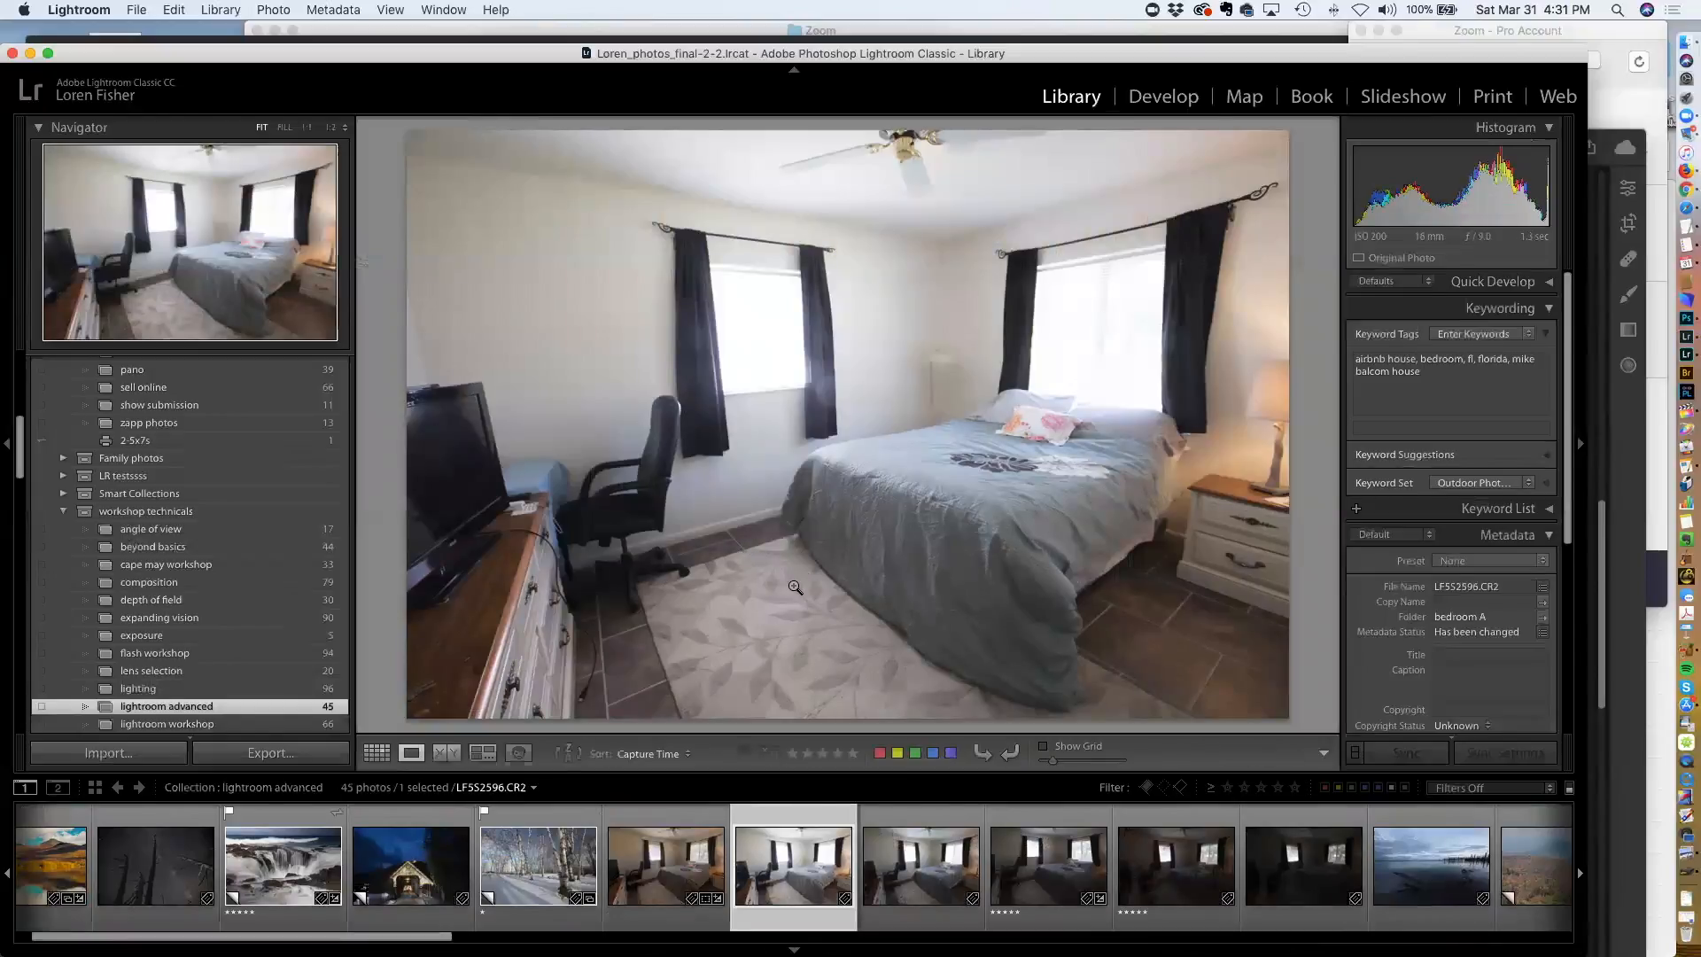
{"action": "key", "text": "Left"}
{"action": "key", "text": "Left"}
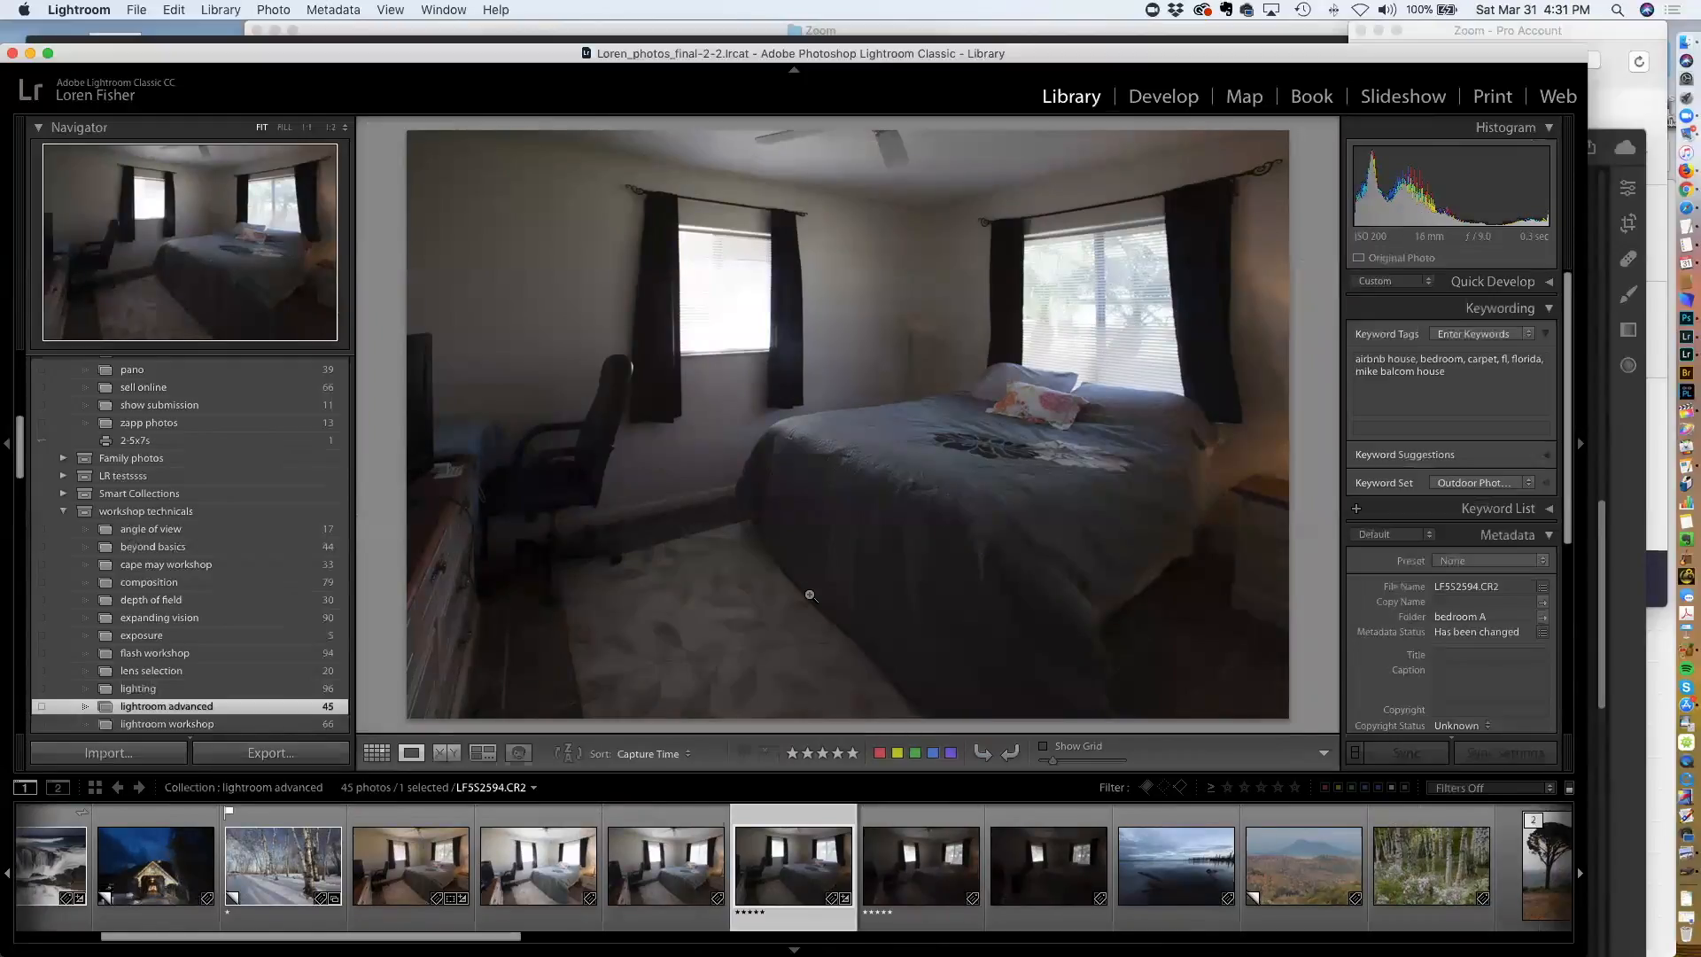
{"action": "key", "text": "Left"}
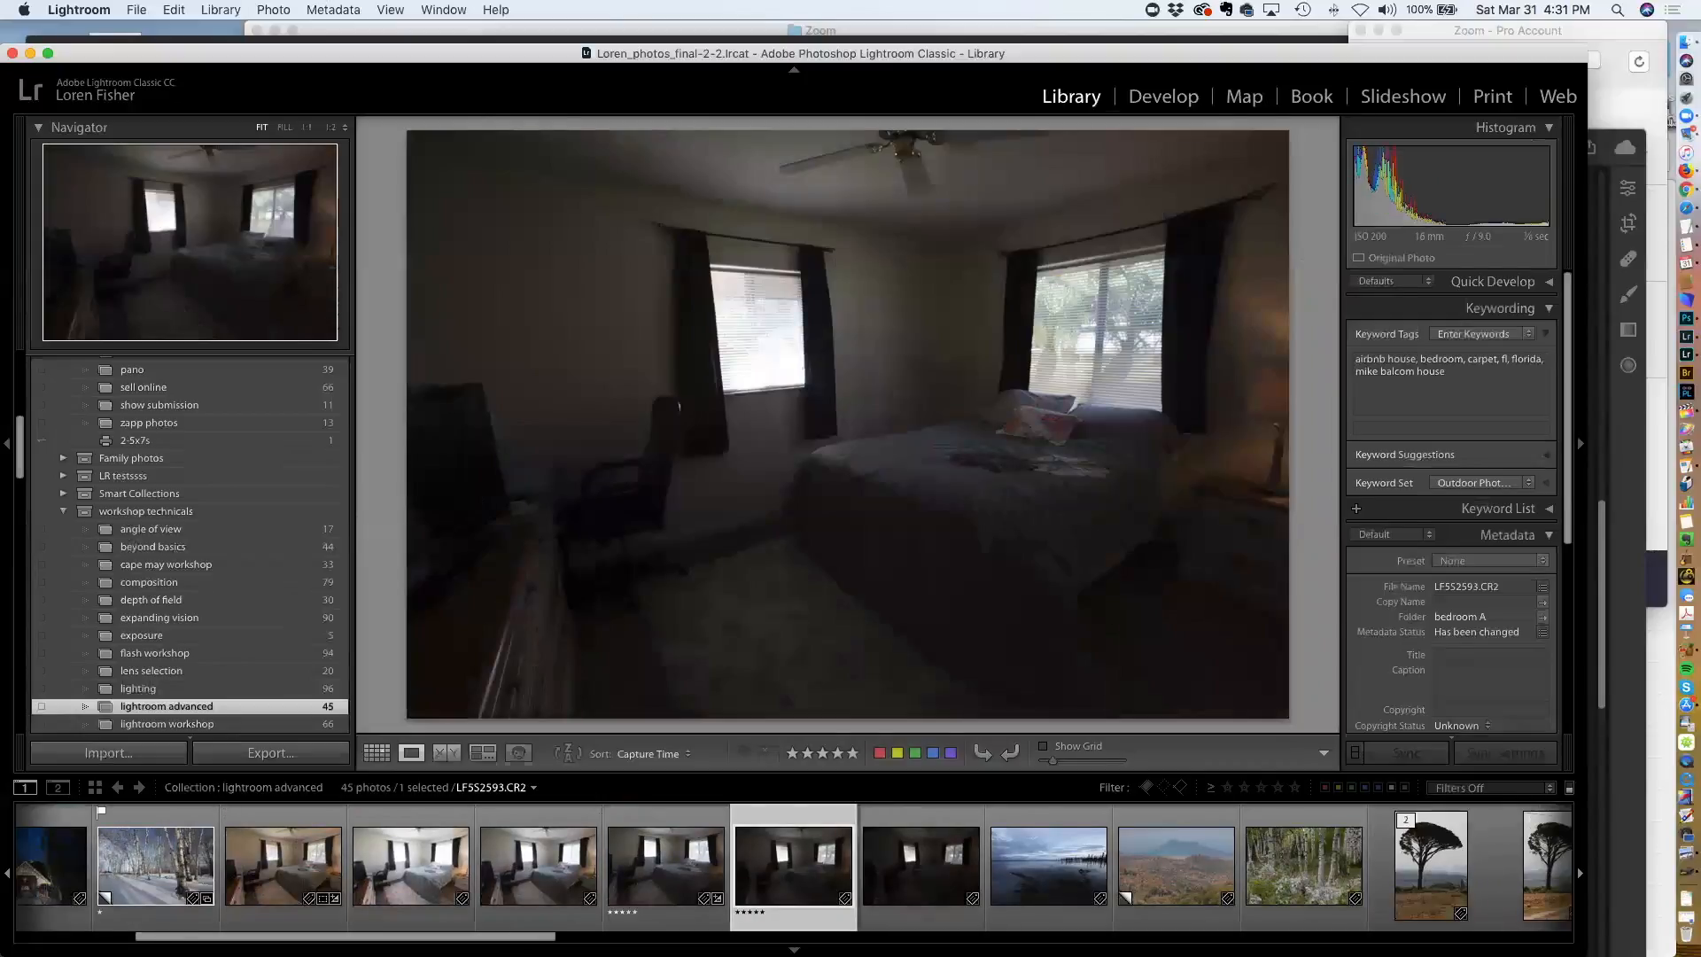
{"action": "key", "text": "Left"}
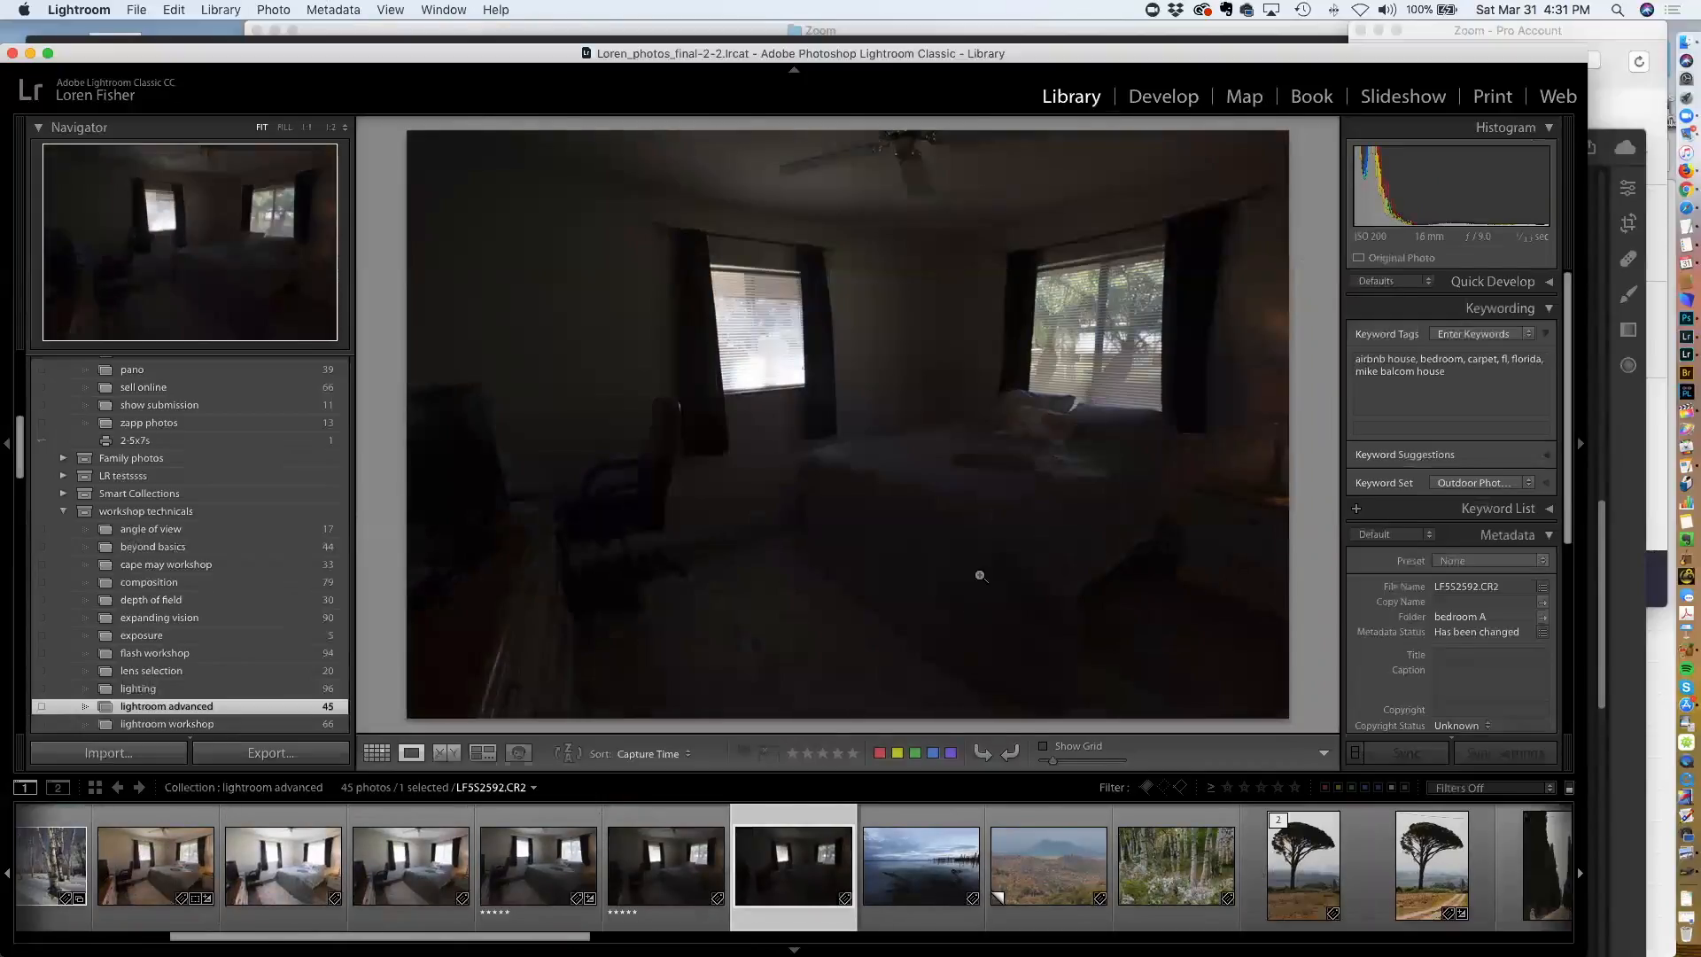
{"action": "left_click", "coordinate": [326, 883]}
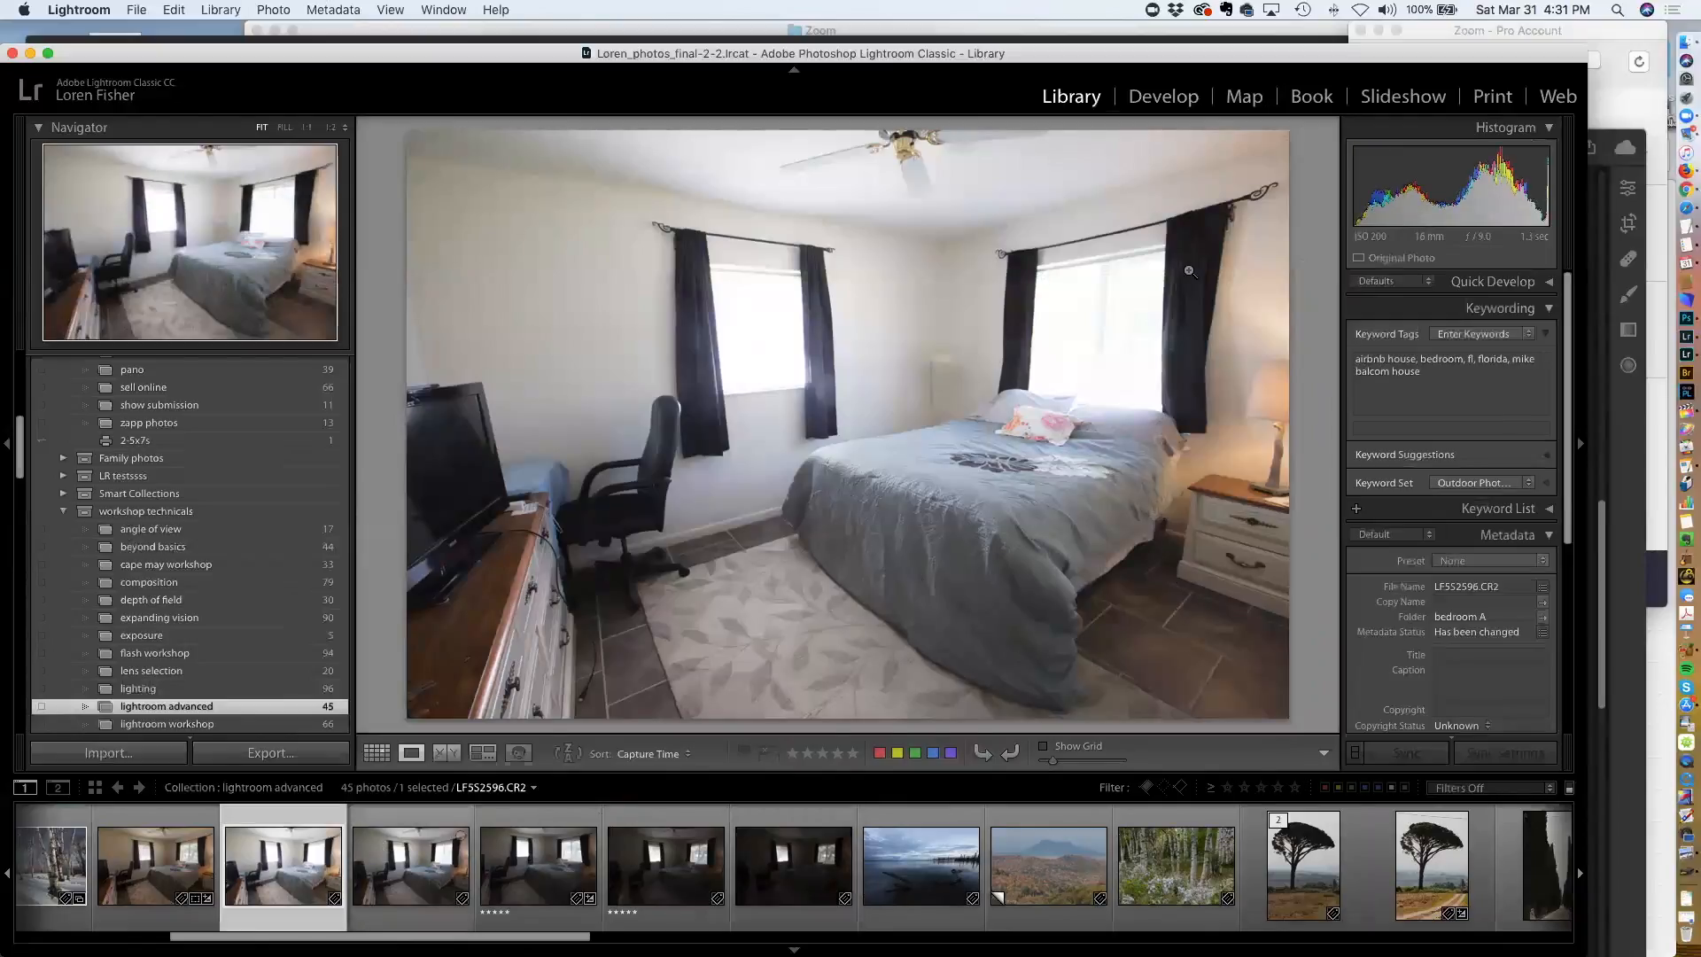
{"action": "left_click", "coordinate": [403, 864]}
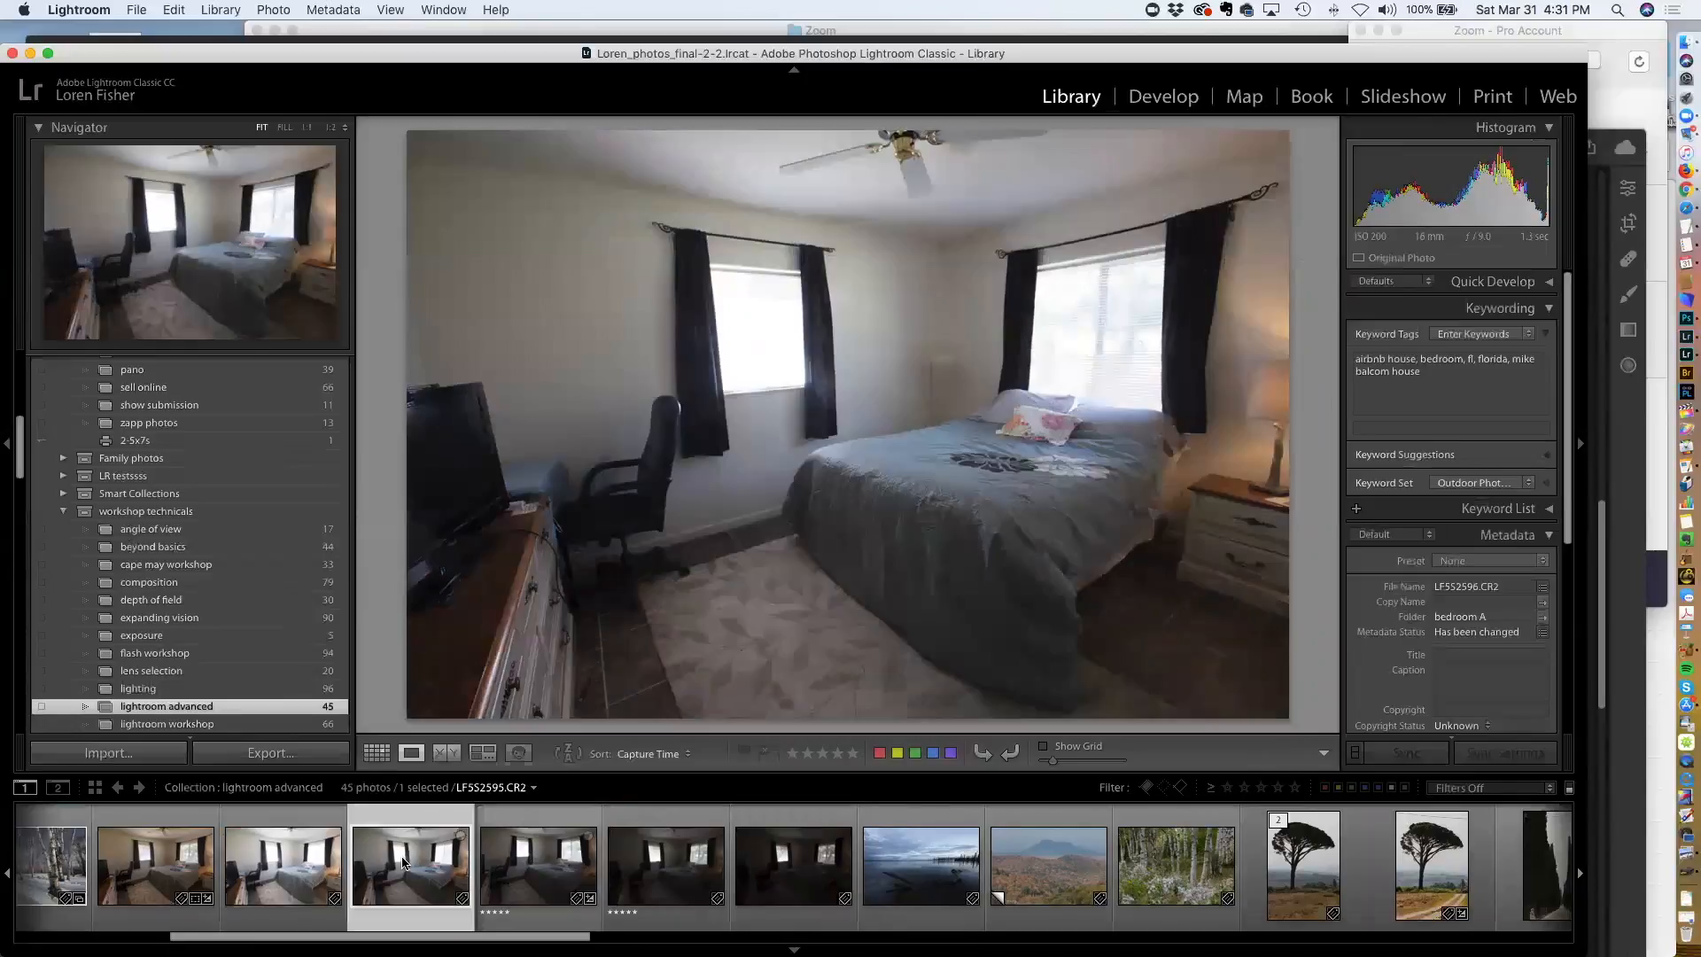
{"action": "left_click", "coordinate": [321, 870]}
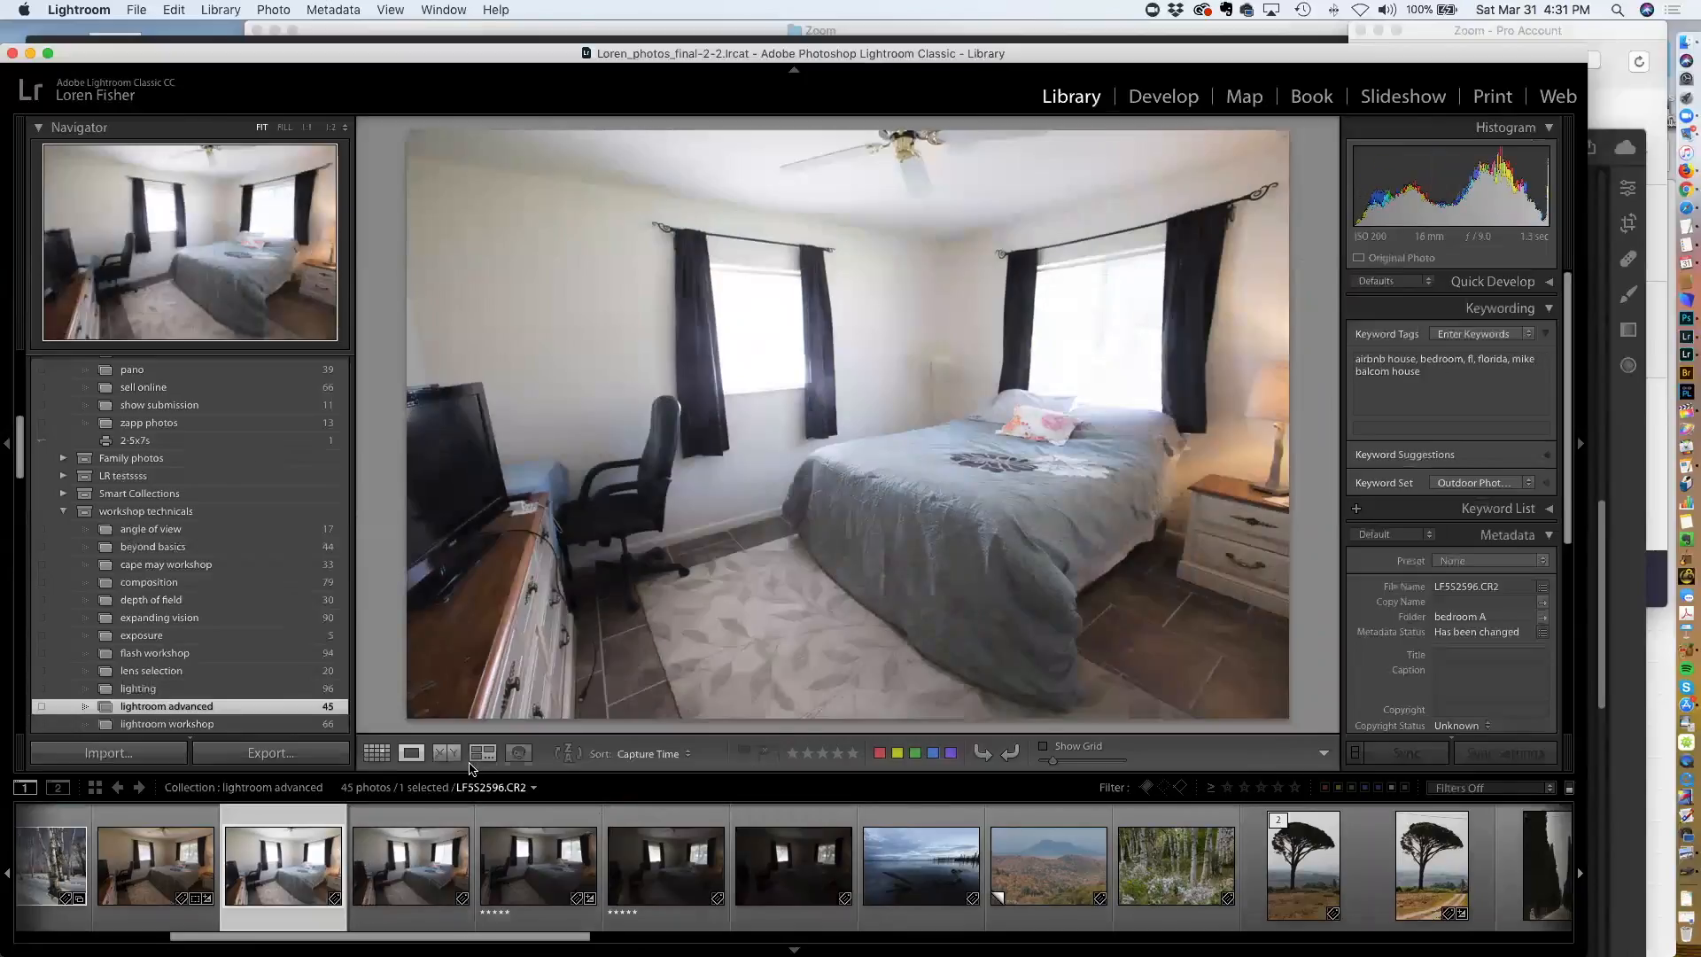
Switch to the grid and select the five bracketed bedroom exposures together
{"action": "key", "text": "g"}
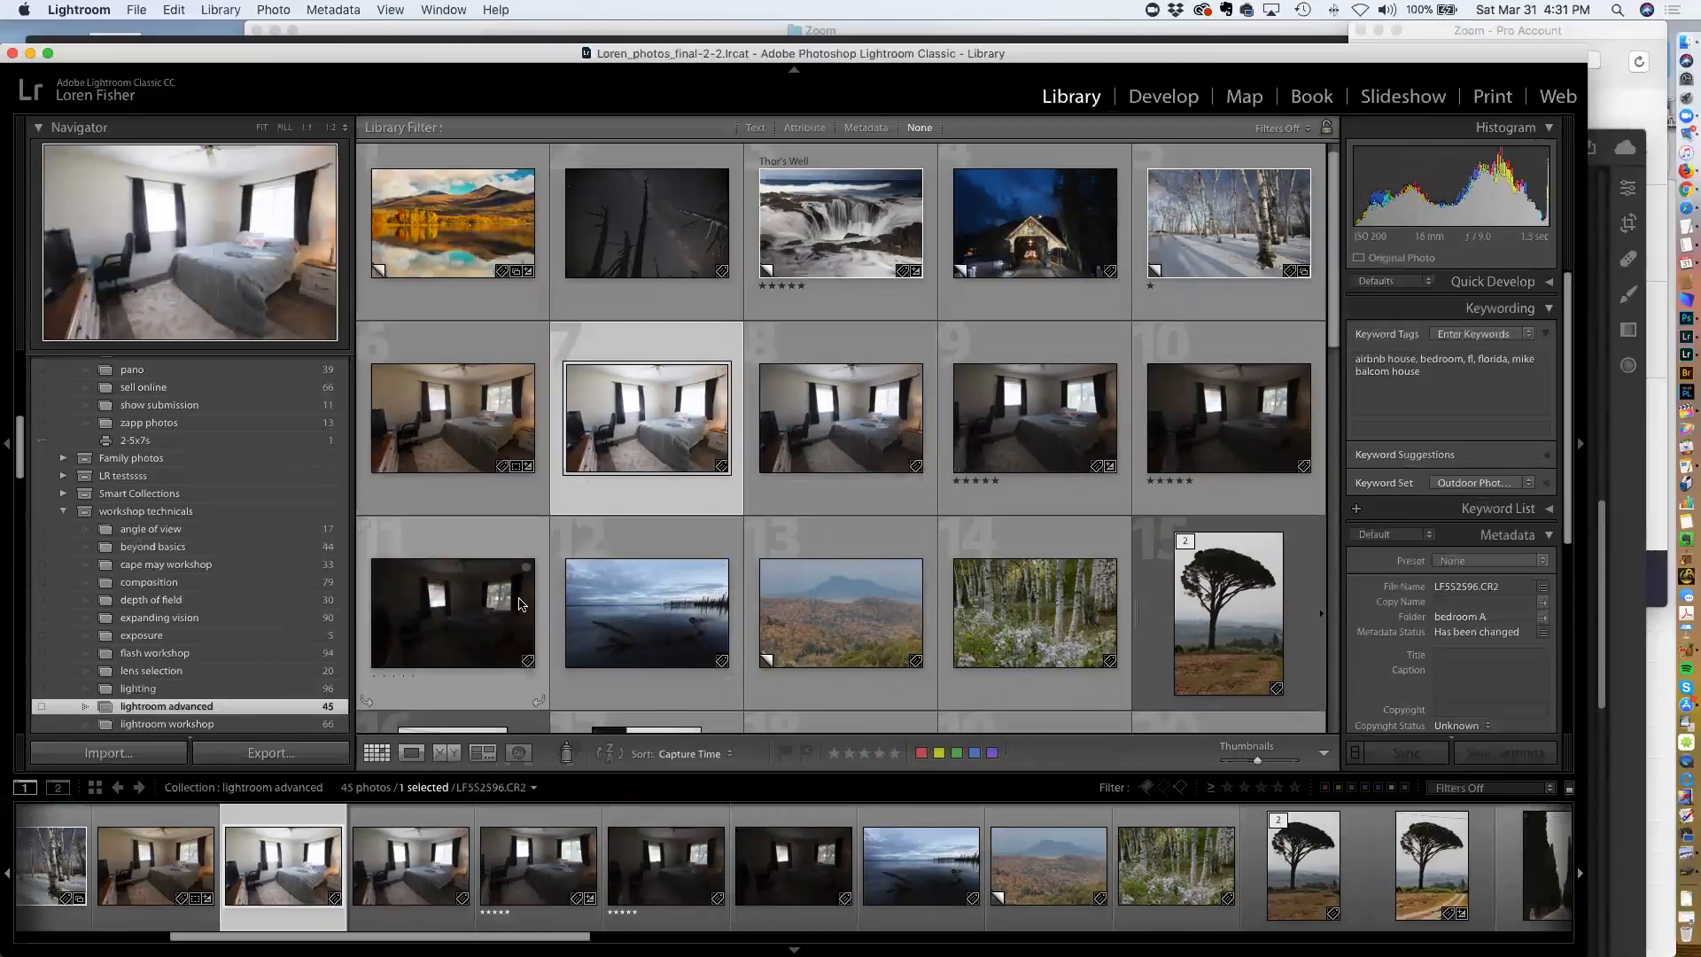
{"action": "key", "text": "shift+Right"}
{"action": "key", "text": "shift+Right"}
{"action": "key", "text": "shift+Right"}
{"action": "key", "text": "shift+Right"}
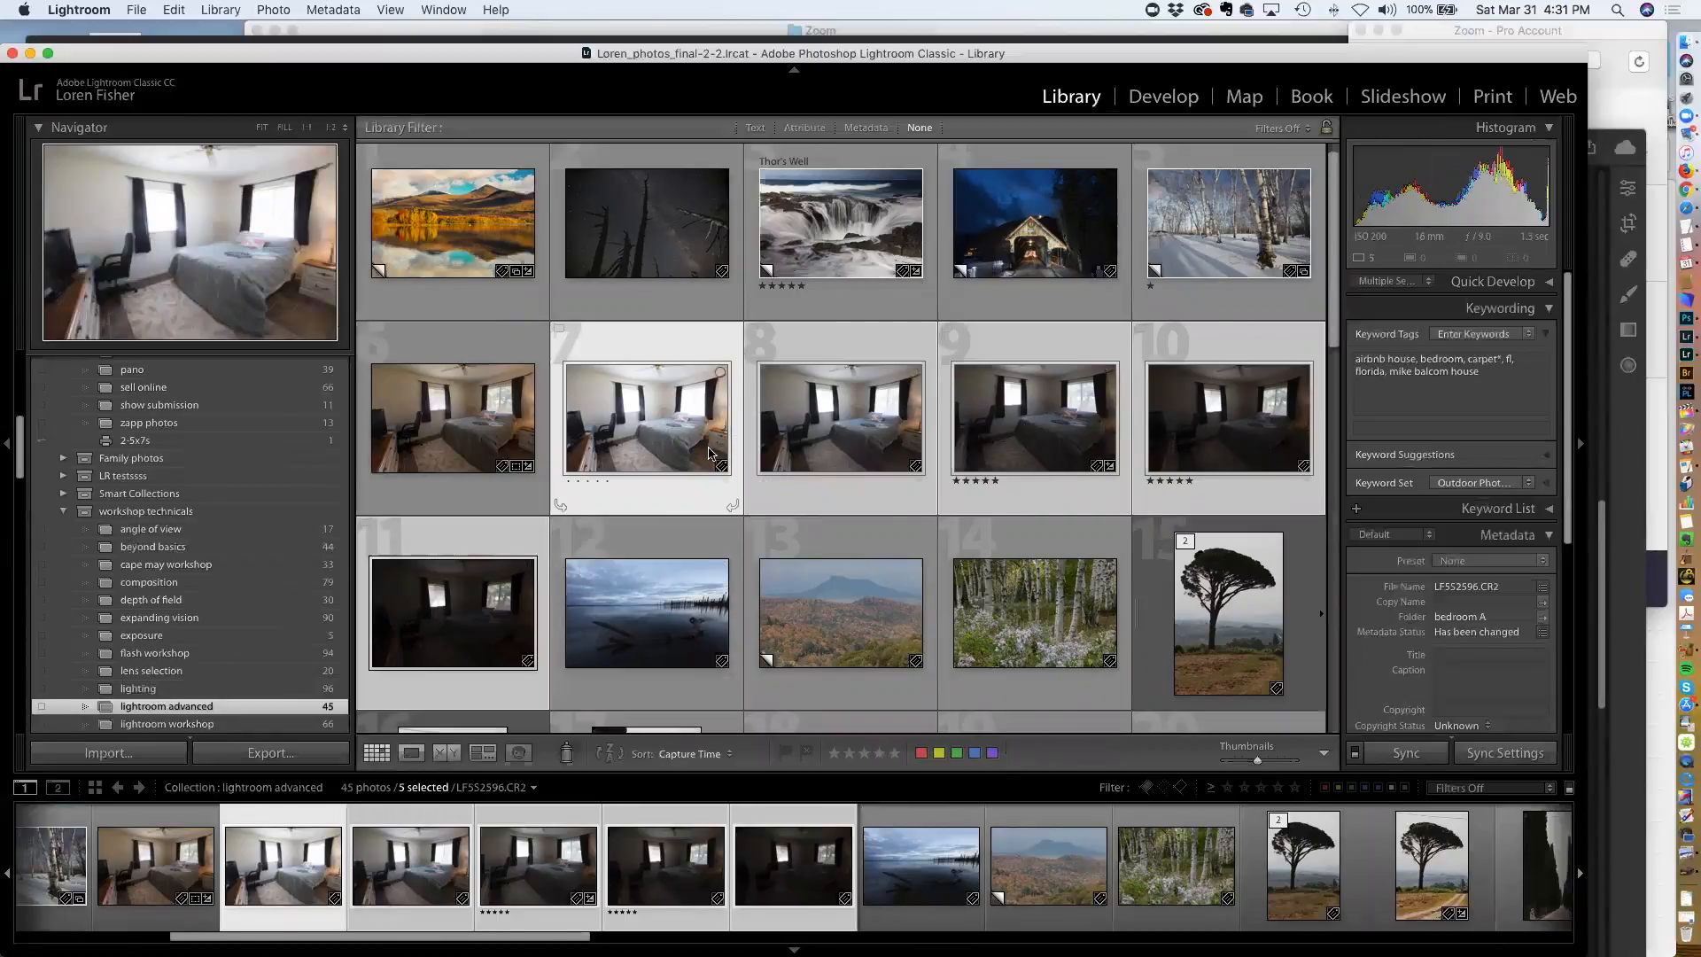
{"action": "left_click", "coordinate": [273, 10]}
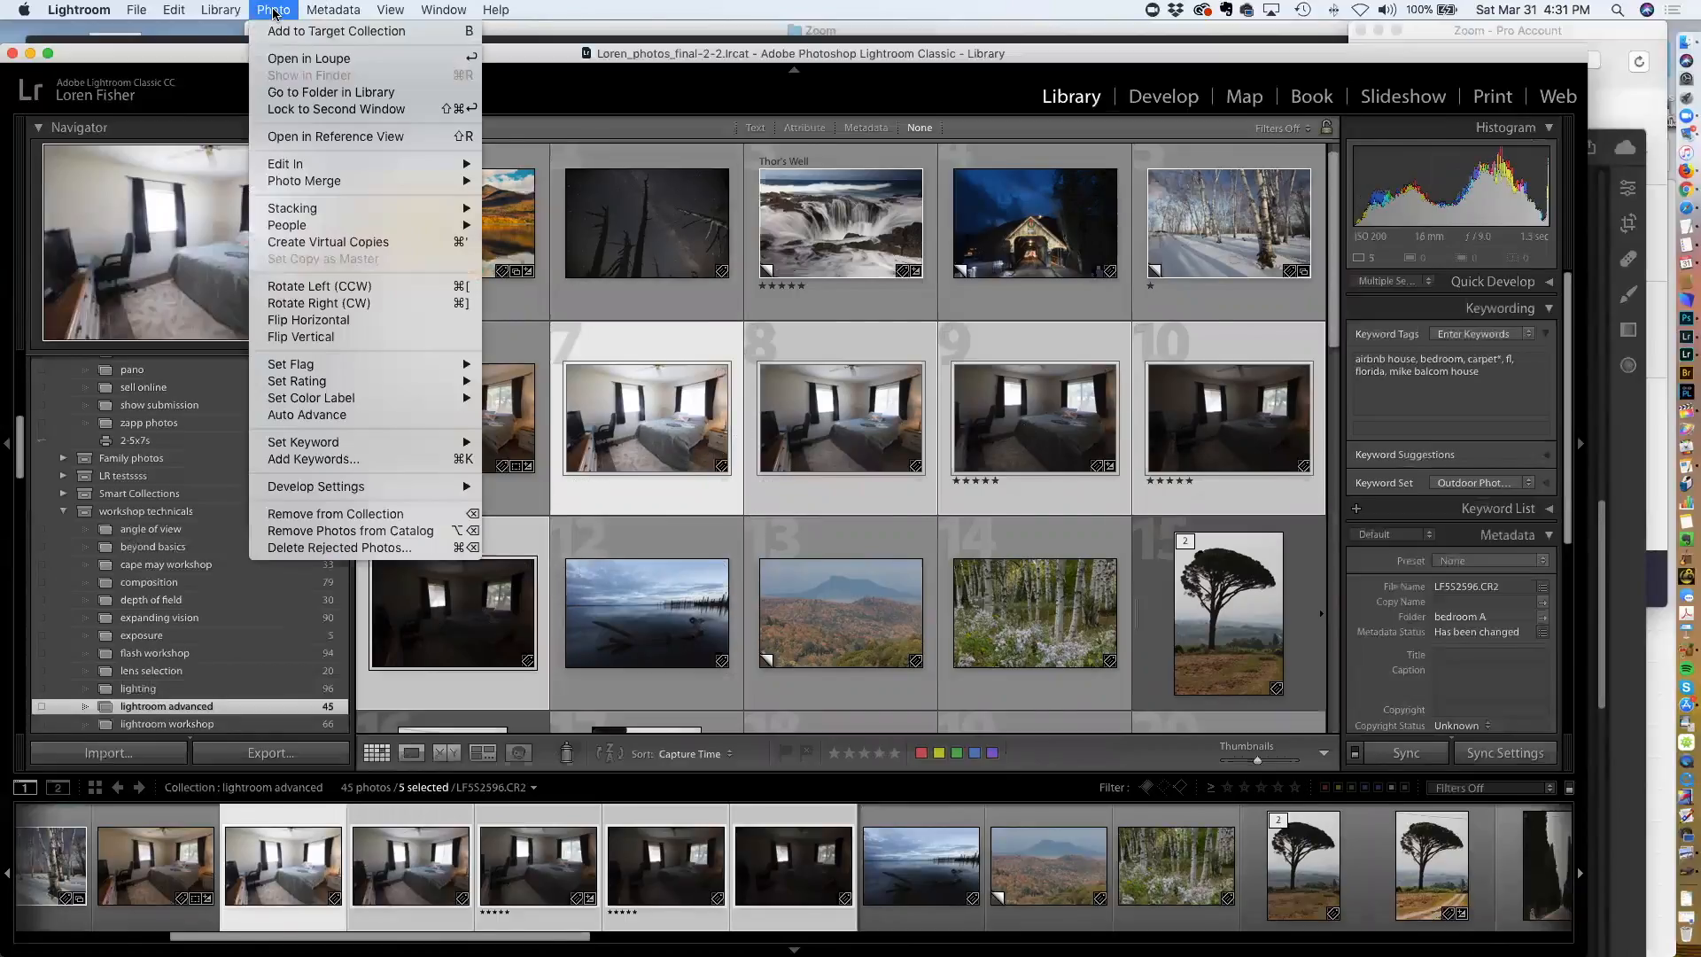
{"action": "mouse_move", "coordinate": [316, 183]}
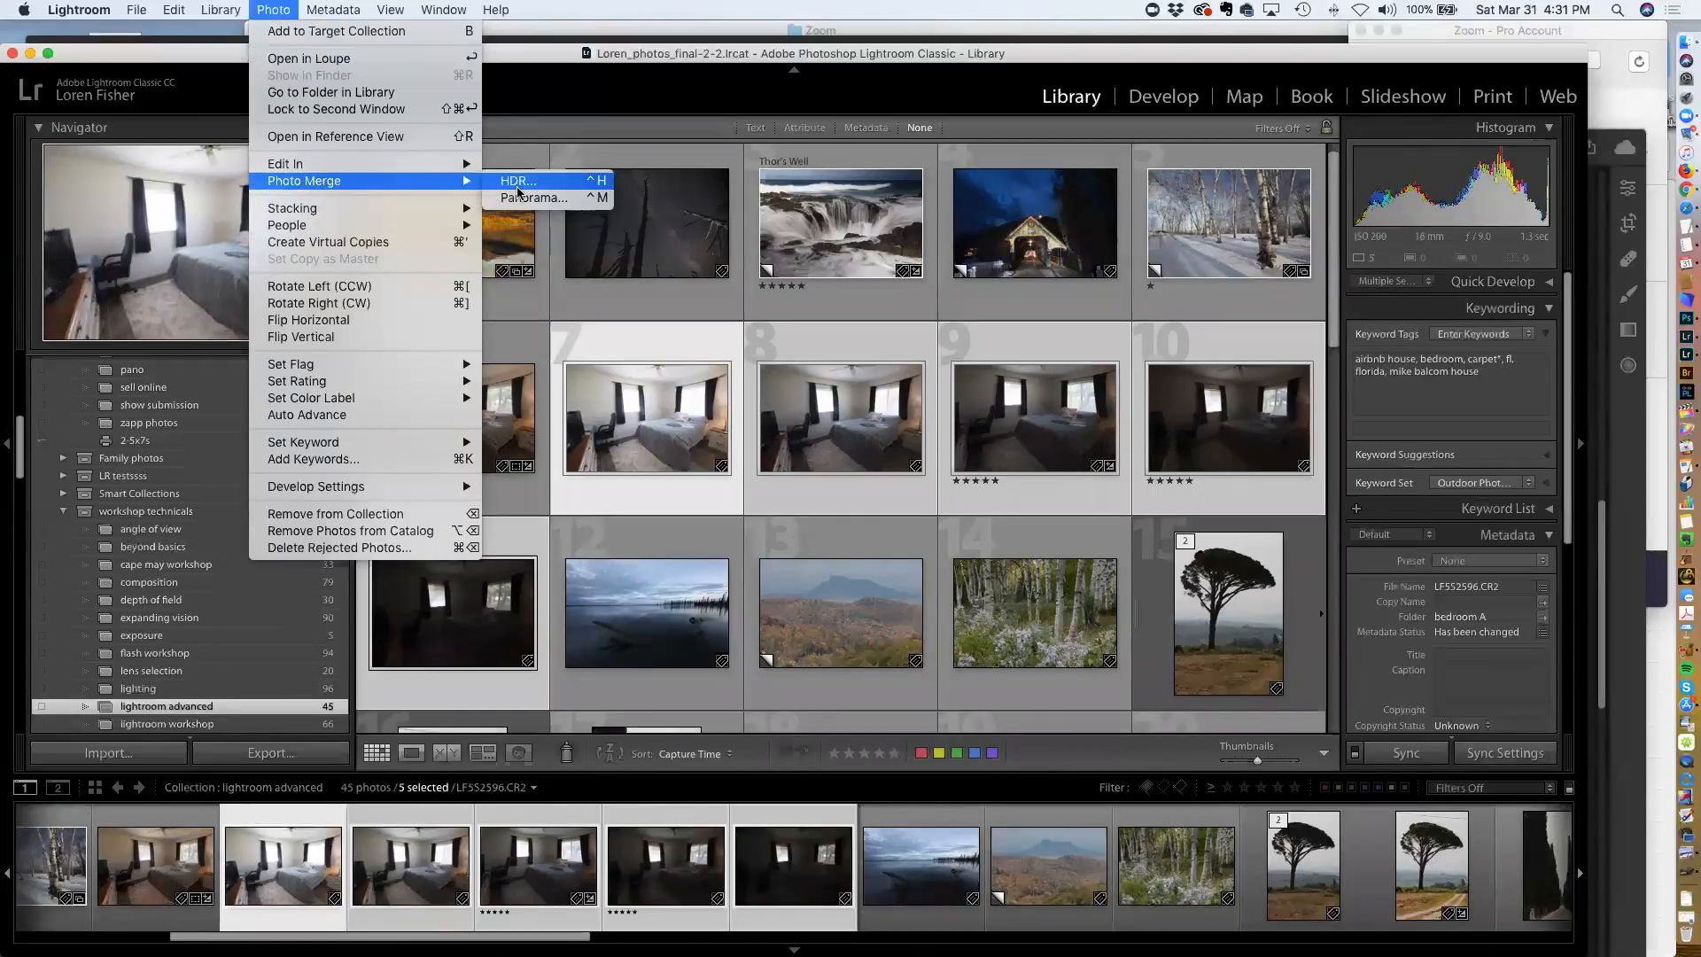
{"action": "left_click", "coordinate": [517, 188]}
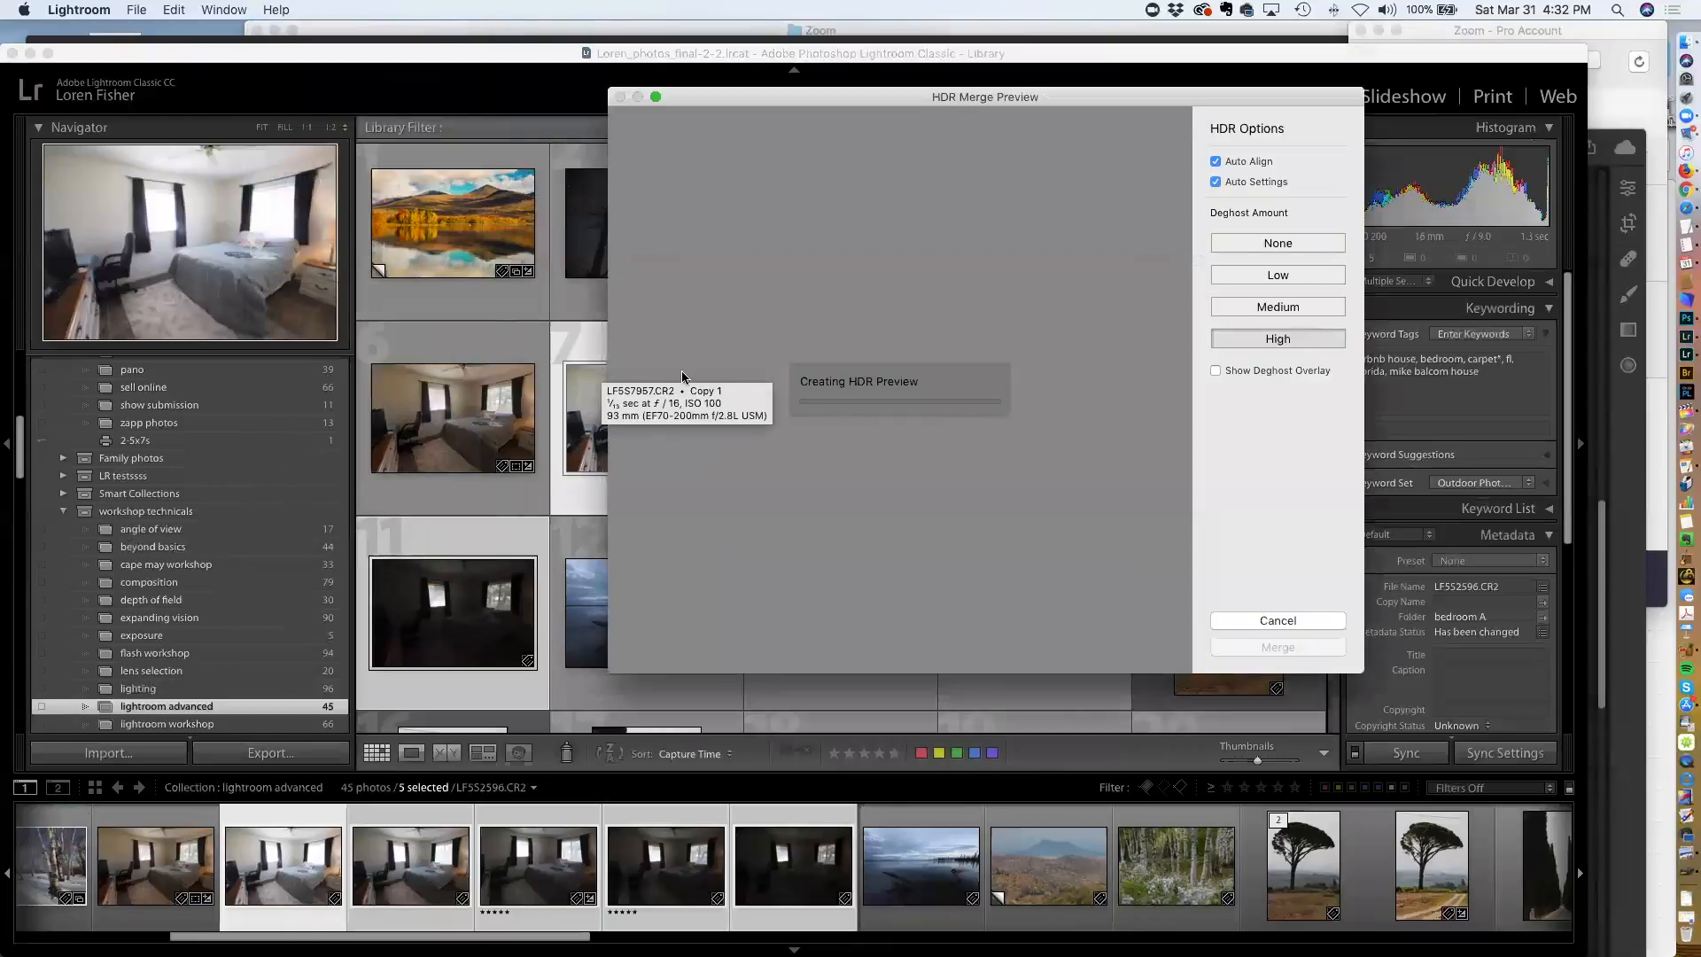
{"action": "left_click", "coordinate": [1267, 620]}
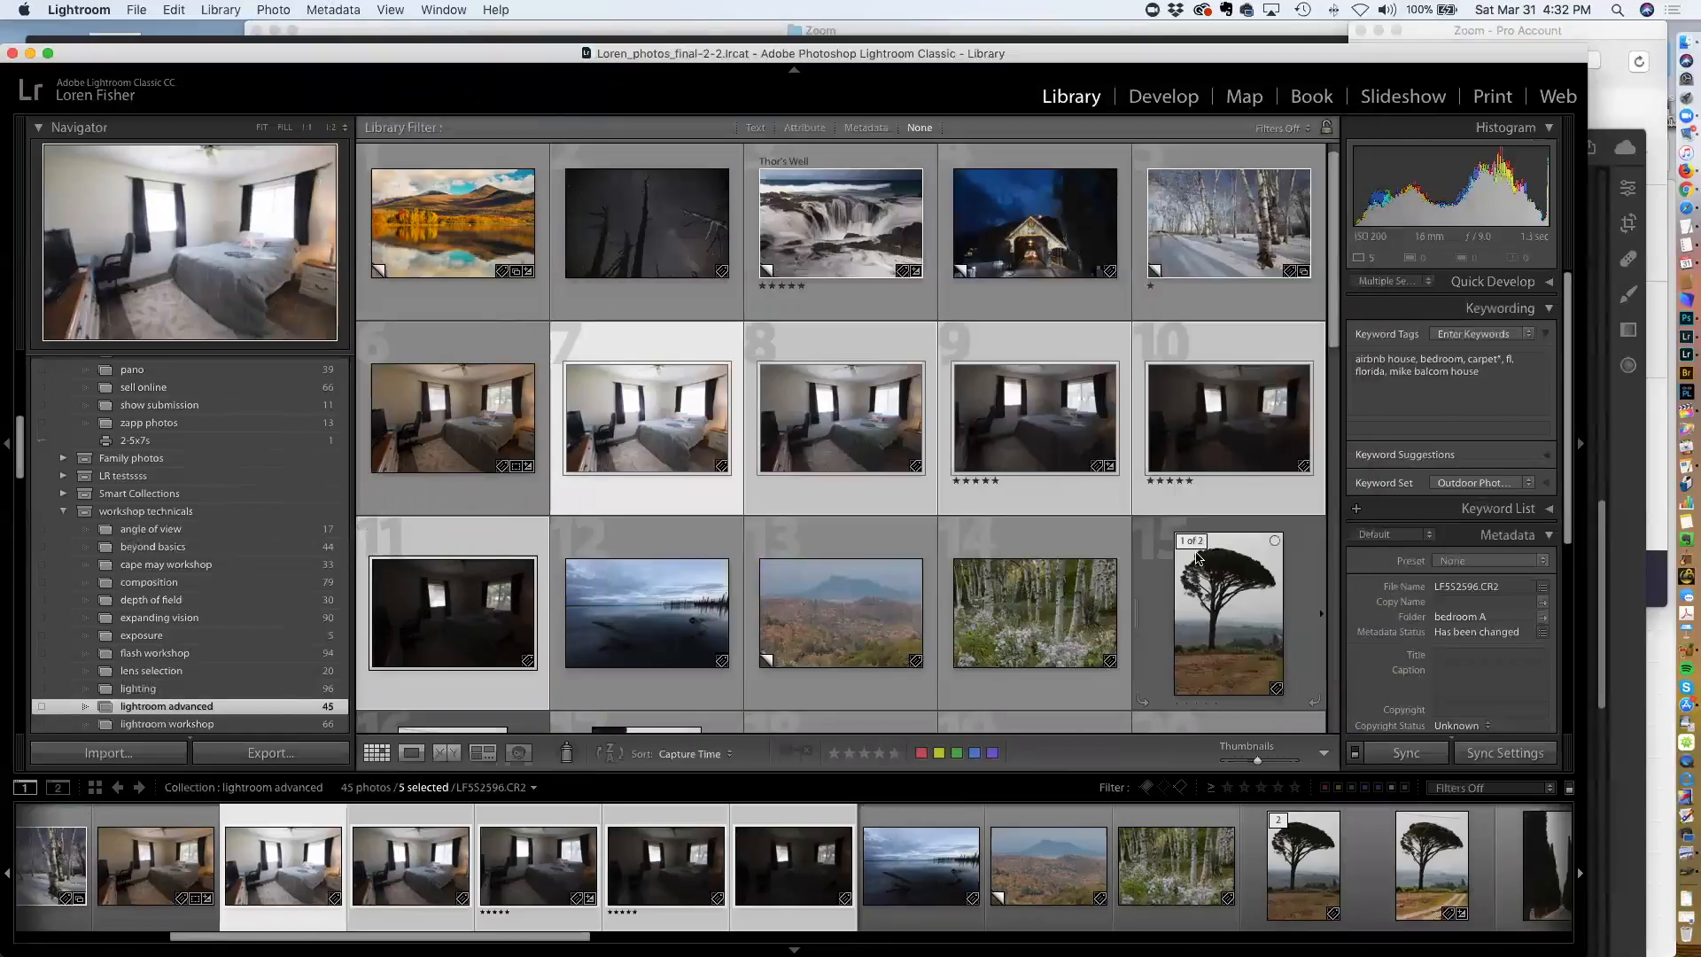
Open the merged HDR bedroom photo and compare its metadata and look with each bracketed exposure
{"action": "double_click", "coordinate": [470, 428]}
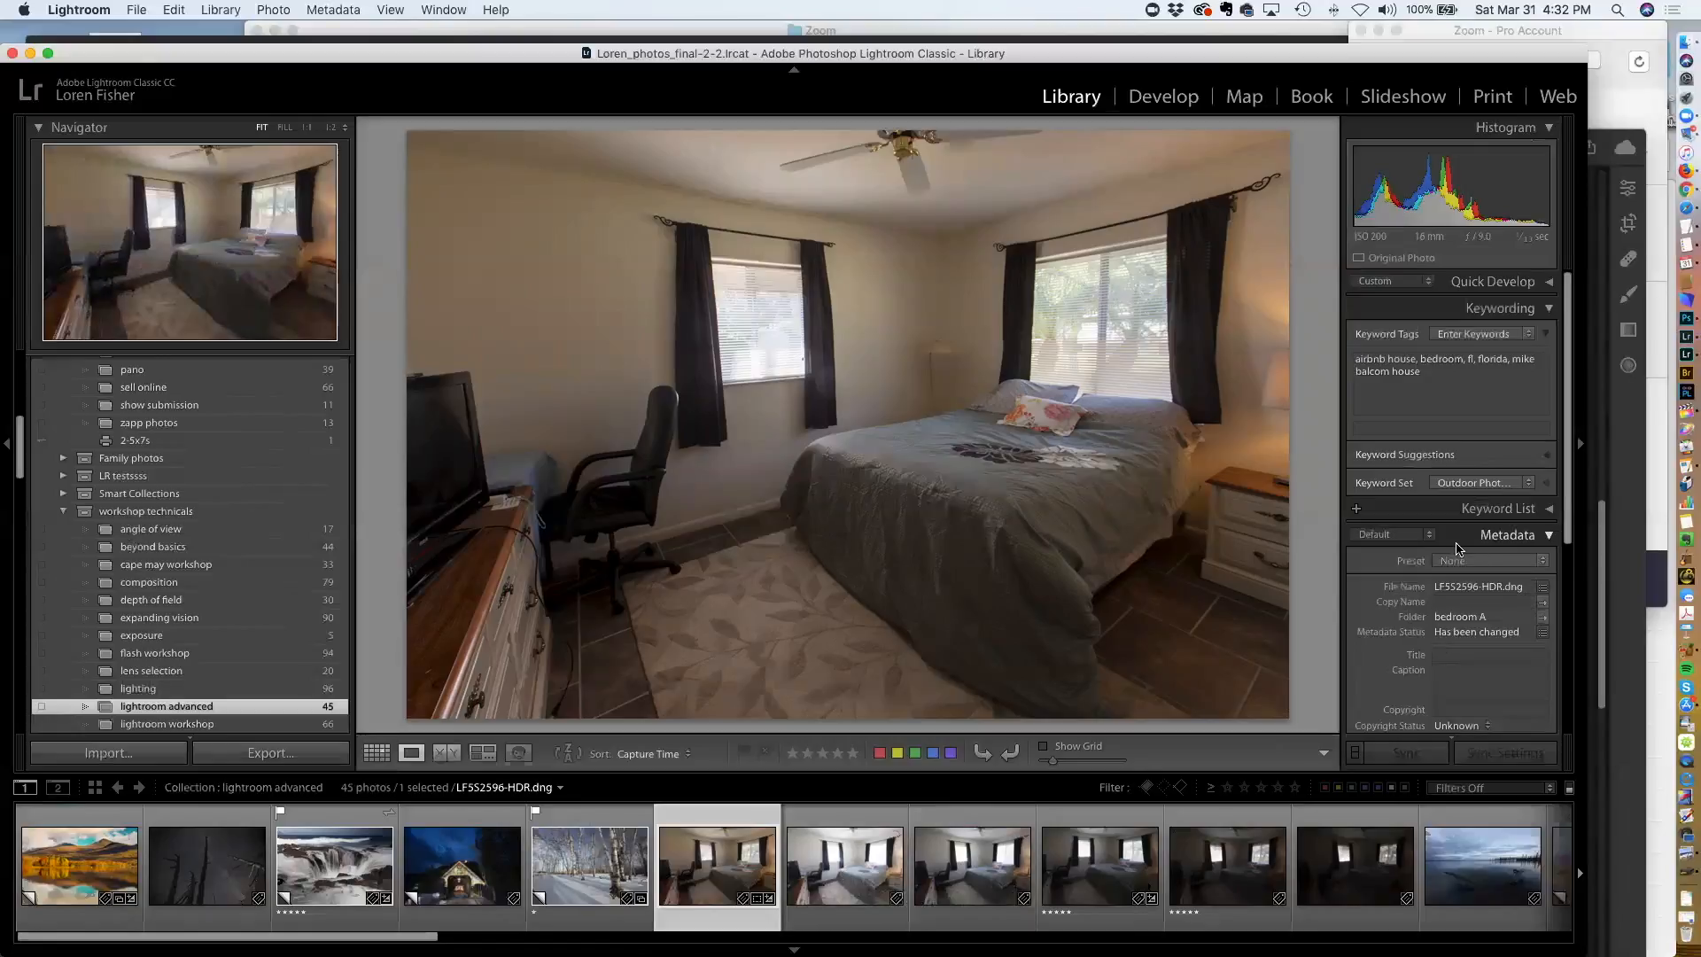
{"action": "scroll", "coordinate": [1449, 558], "scroll_direction": "down", "scroll_amount": 5}
{"action": "scroll", "coordinate": [1449, 564], "scroll_direction": "down", "scroll_amount": 2}
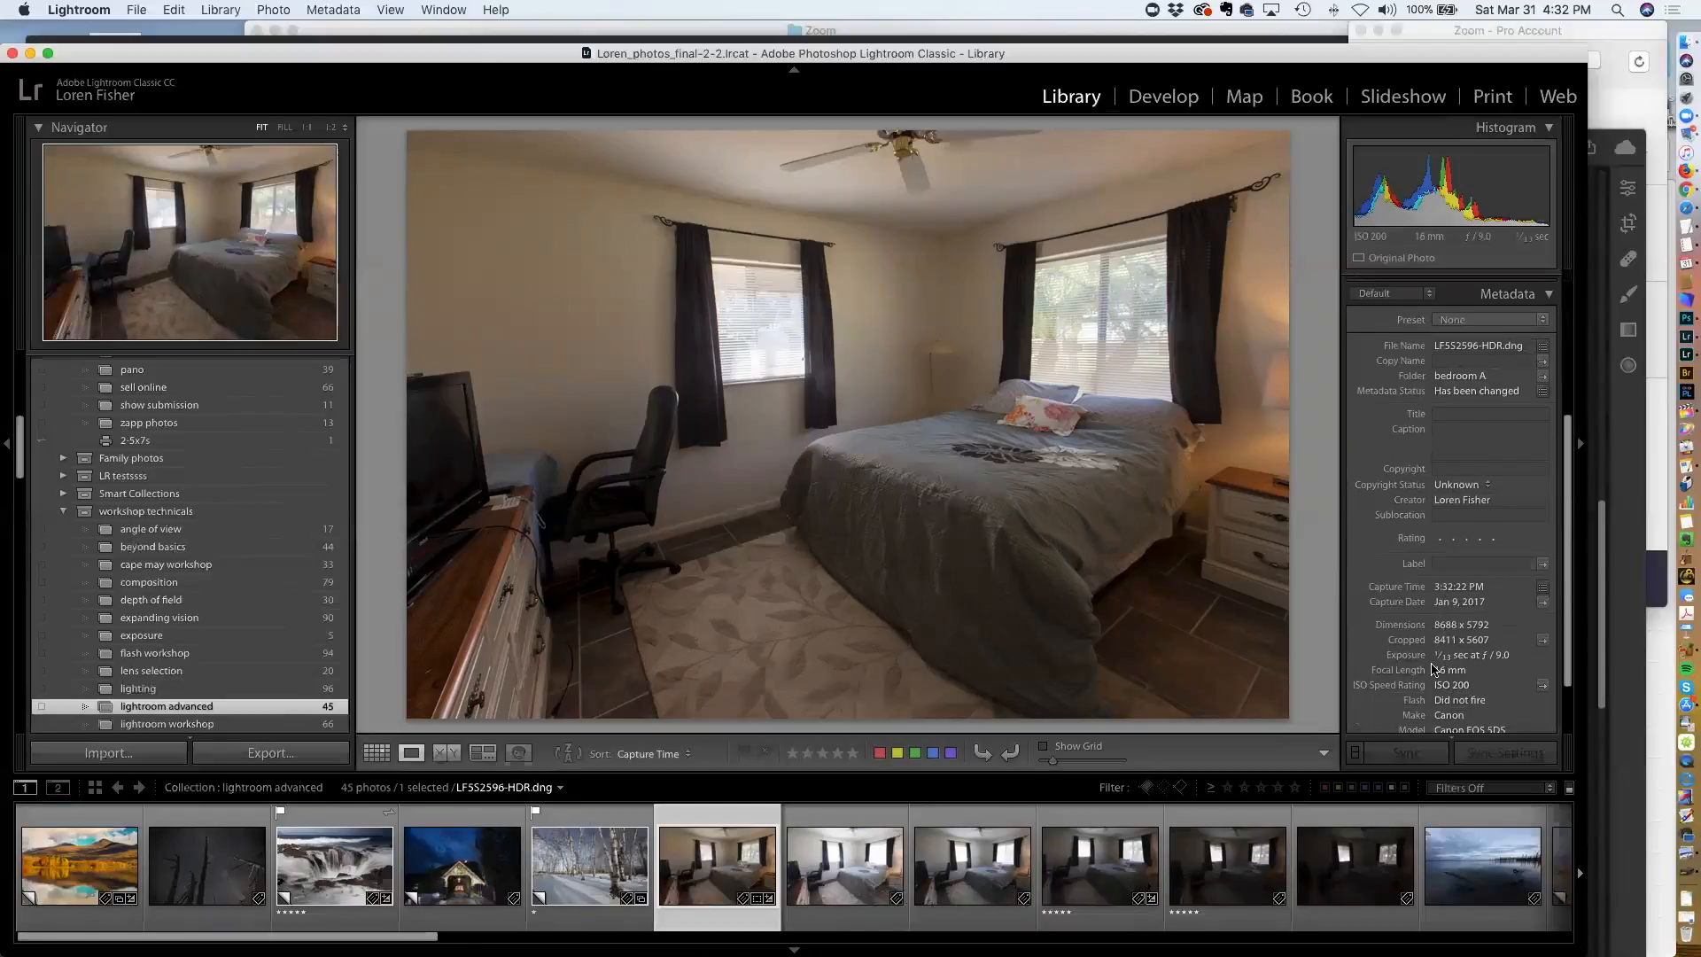
{"action": "key", "text": "Right"}
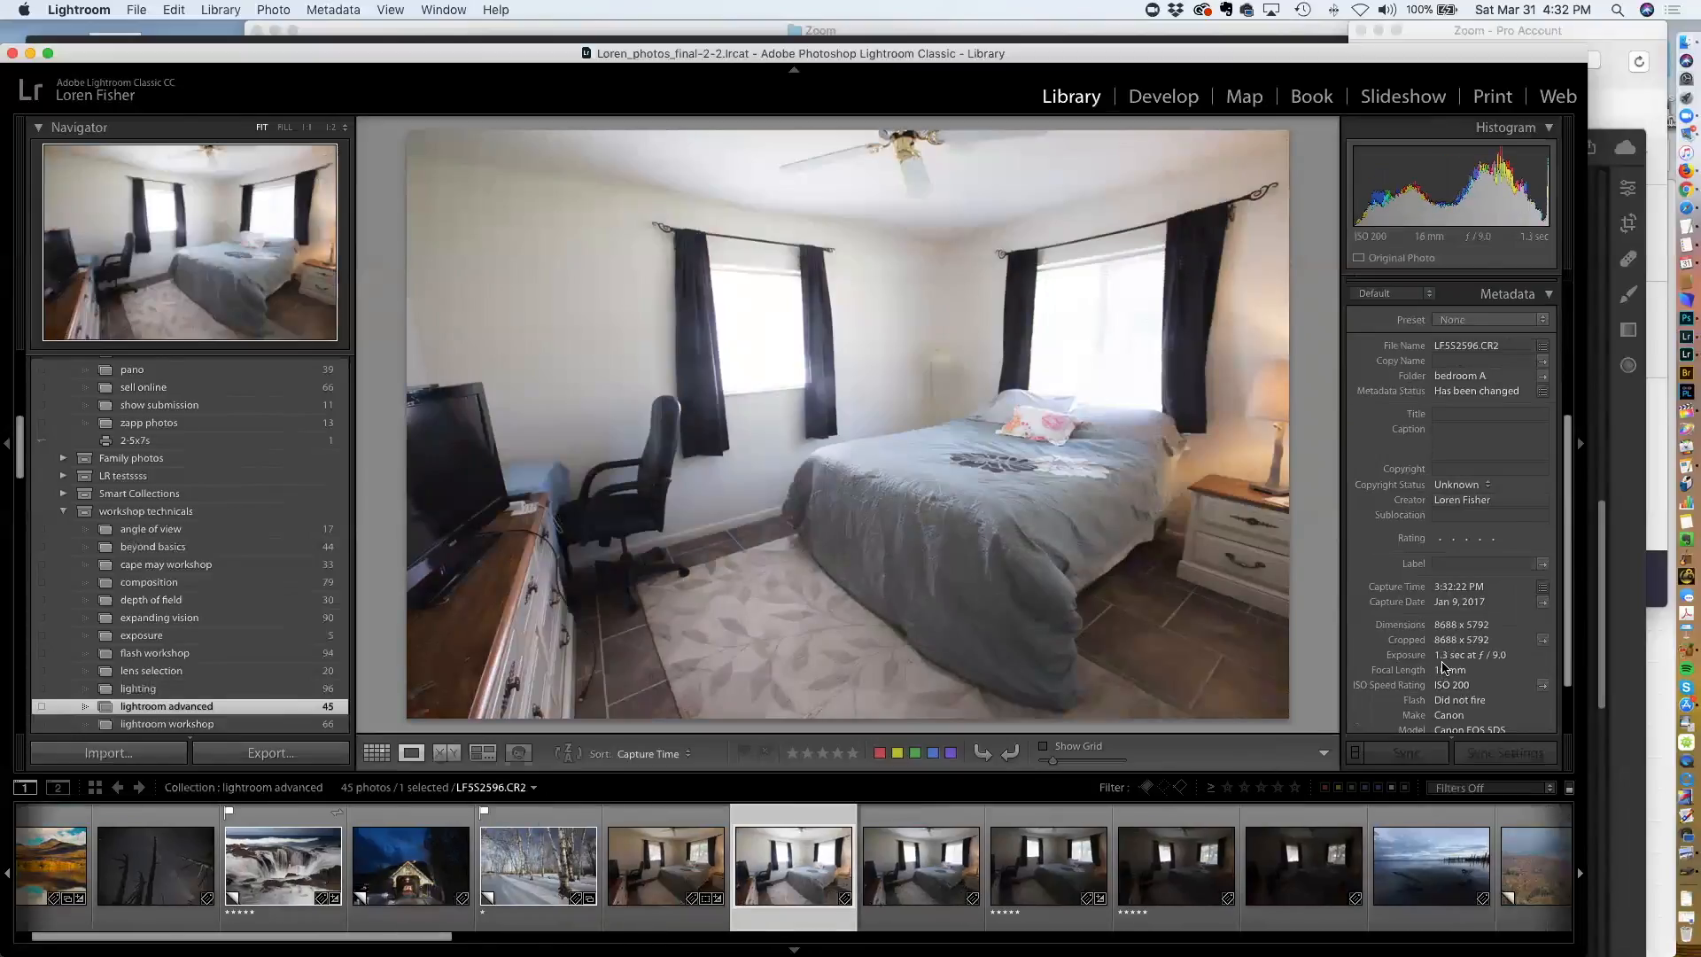
{"action": "key", "text": "Left"}
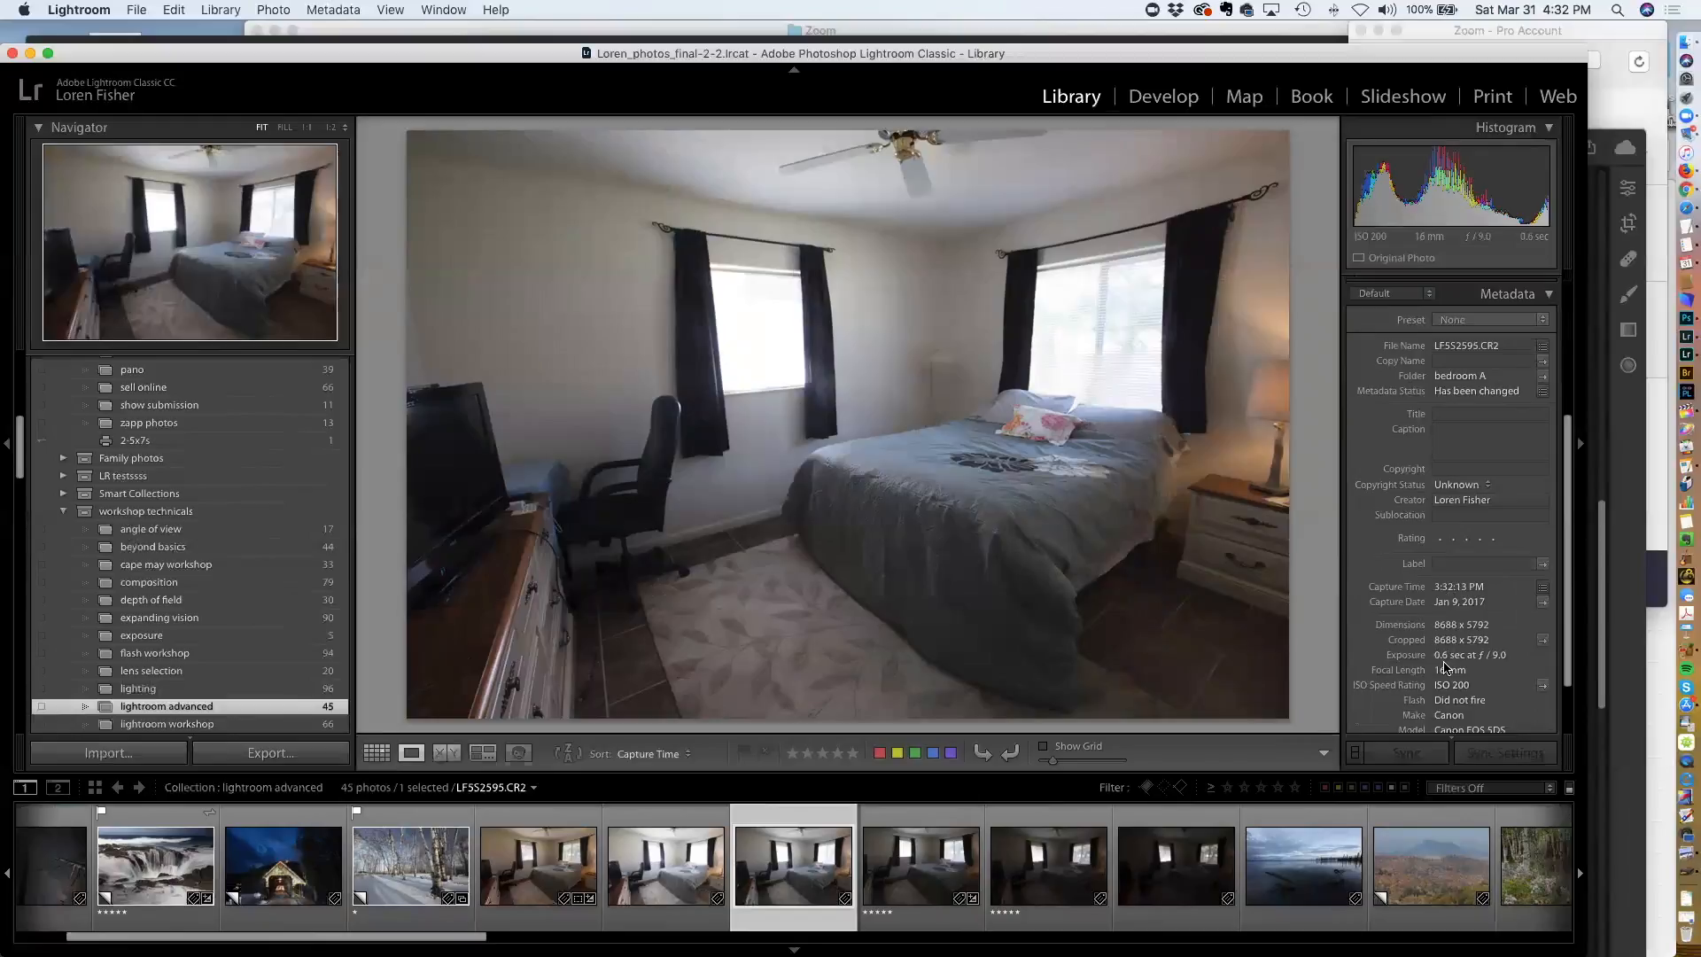
{"action": "key", "text": "Left"}
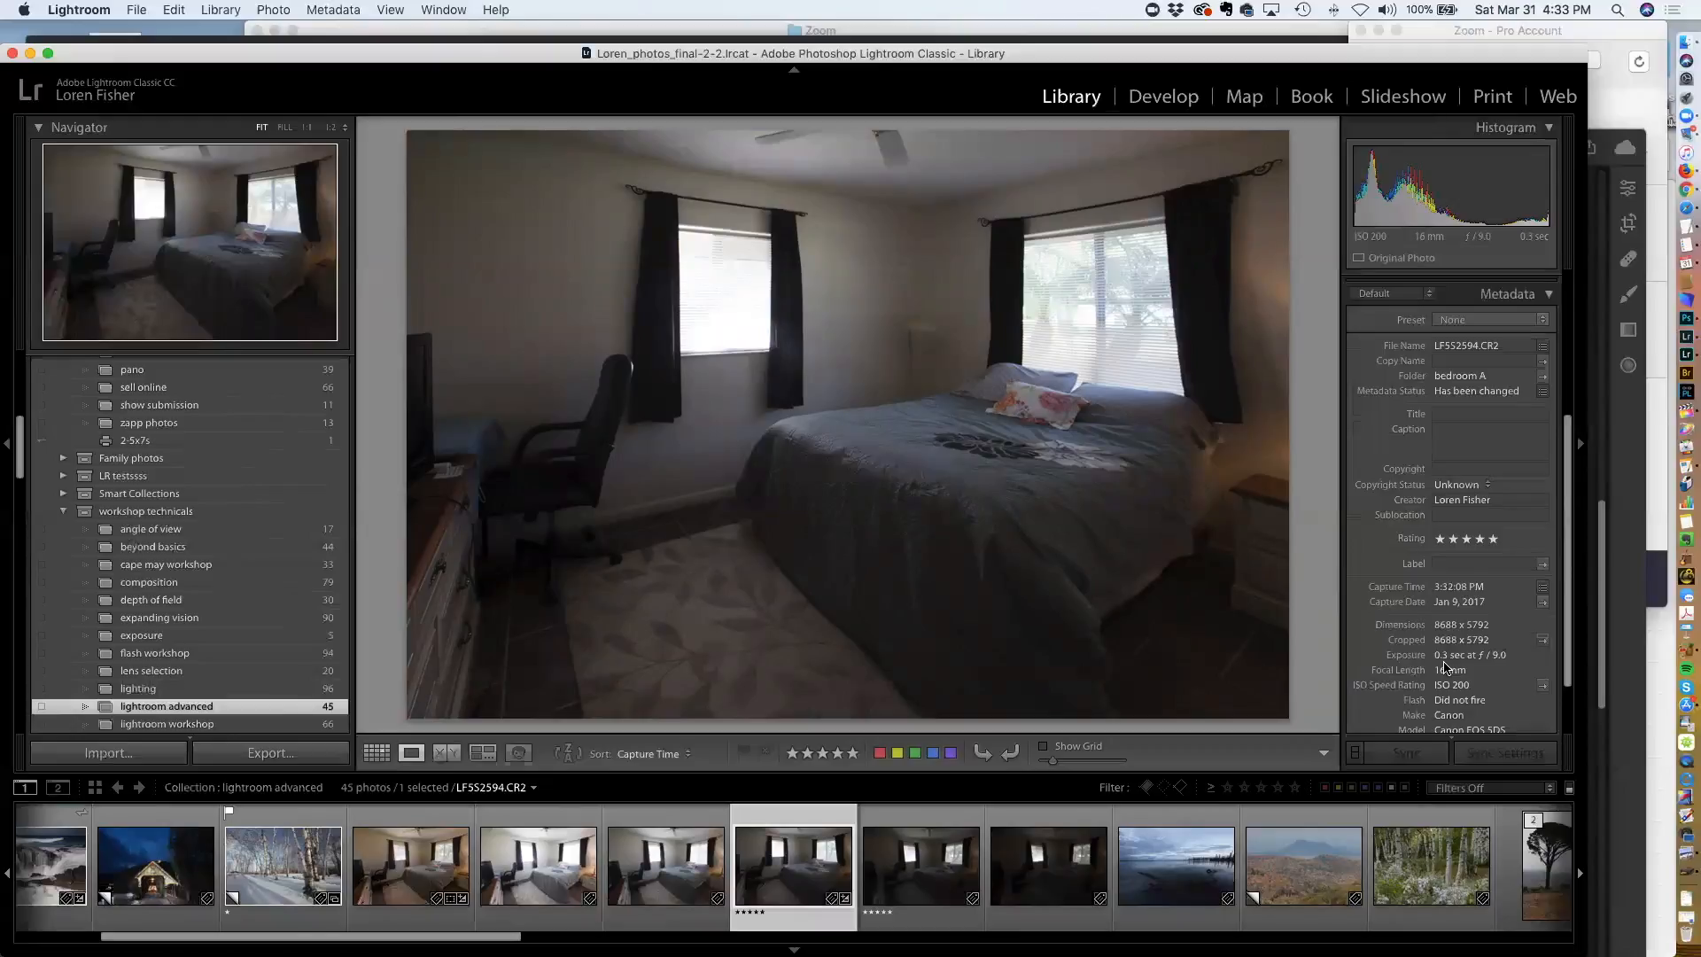
{"action": "key", "text": "Left"}
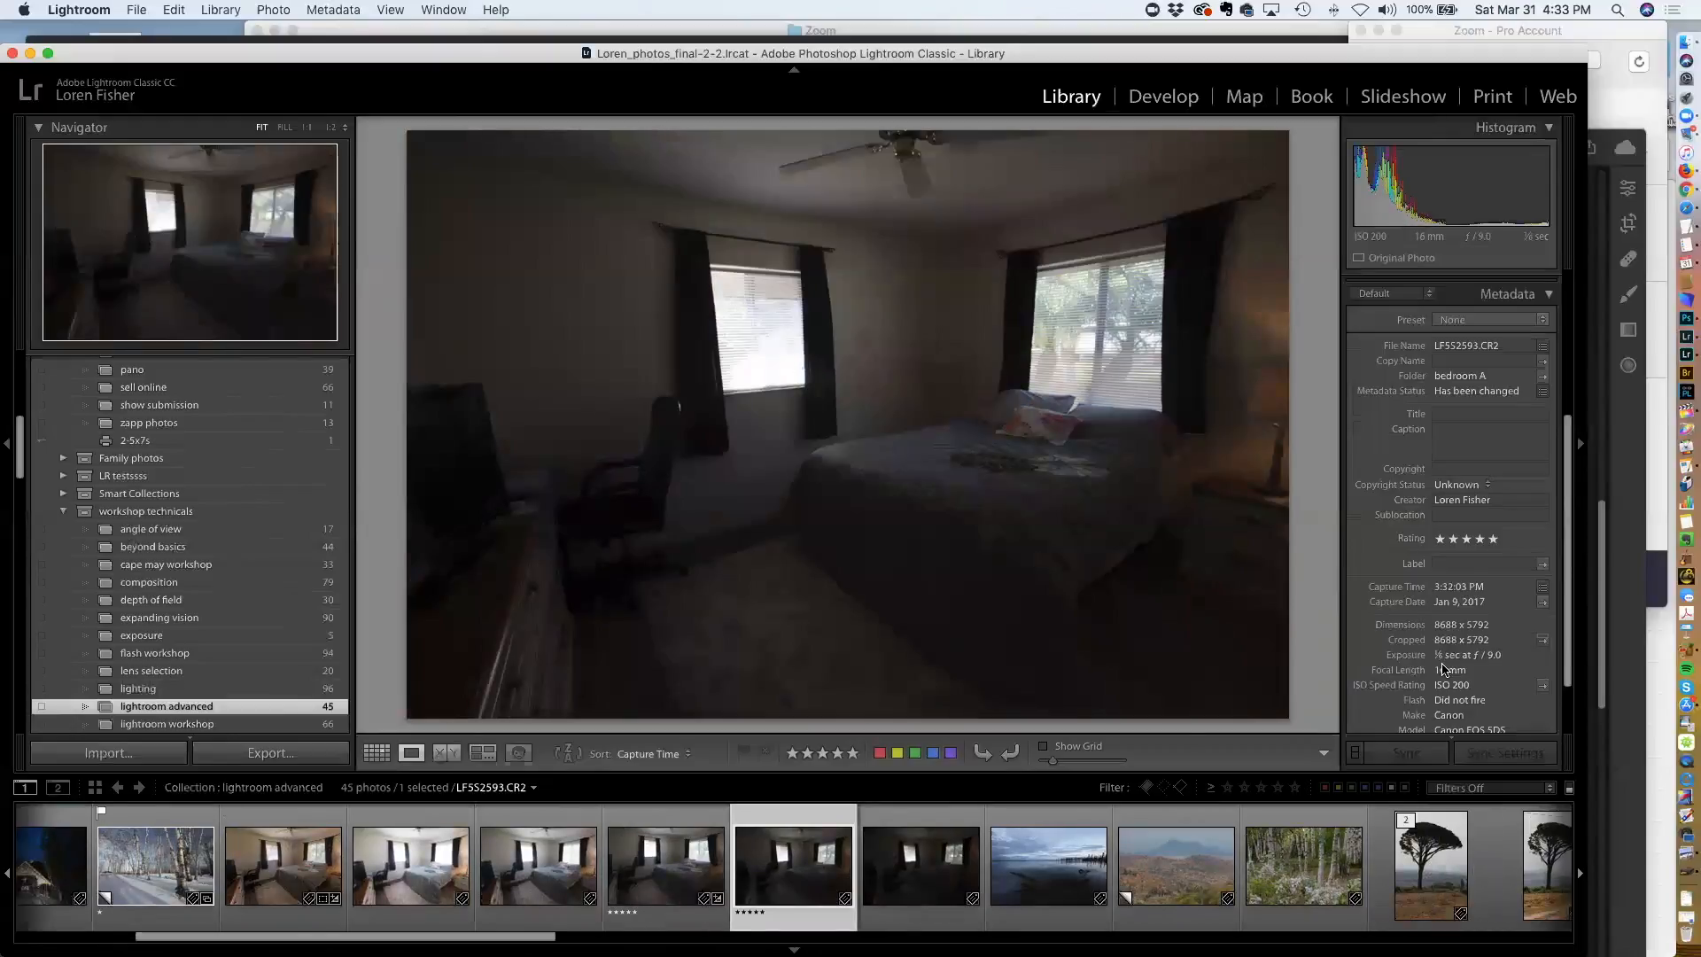
{"action": "key", "text": "Left"}
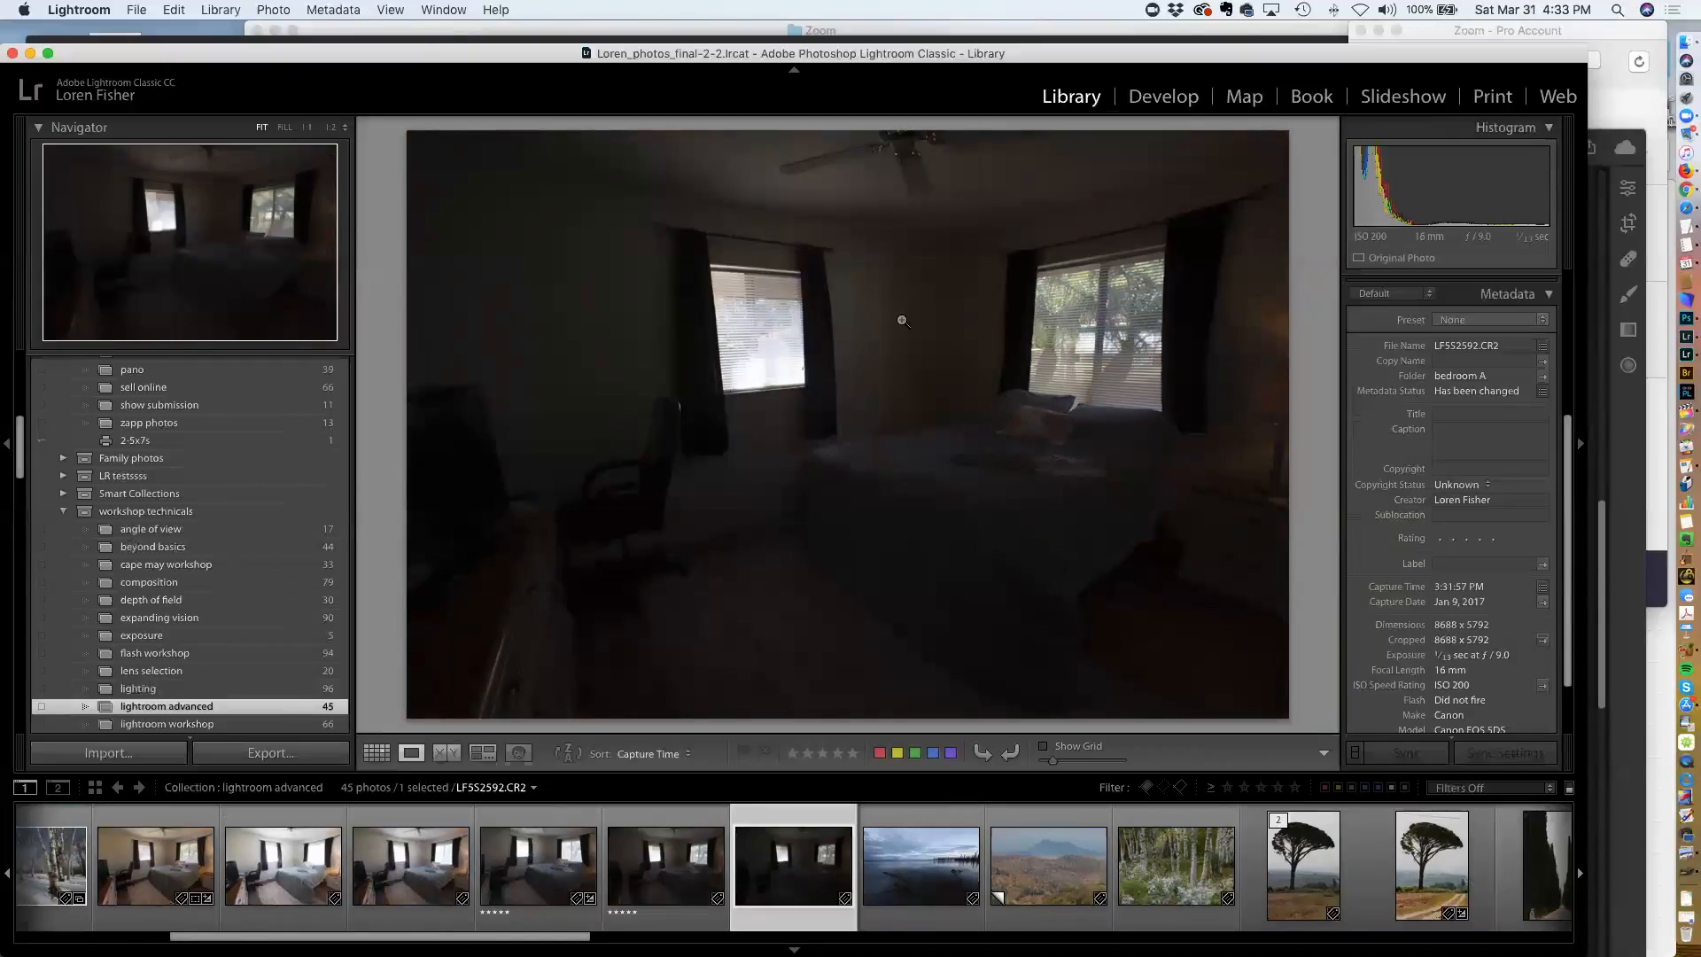
{"action": "left_click", "coordinate": [159, 873]}
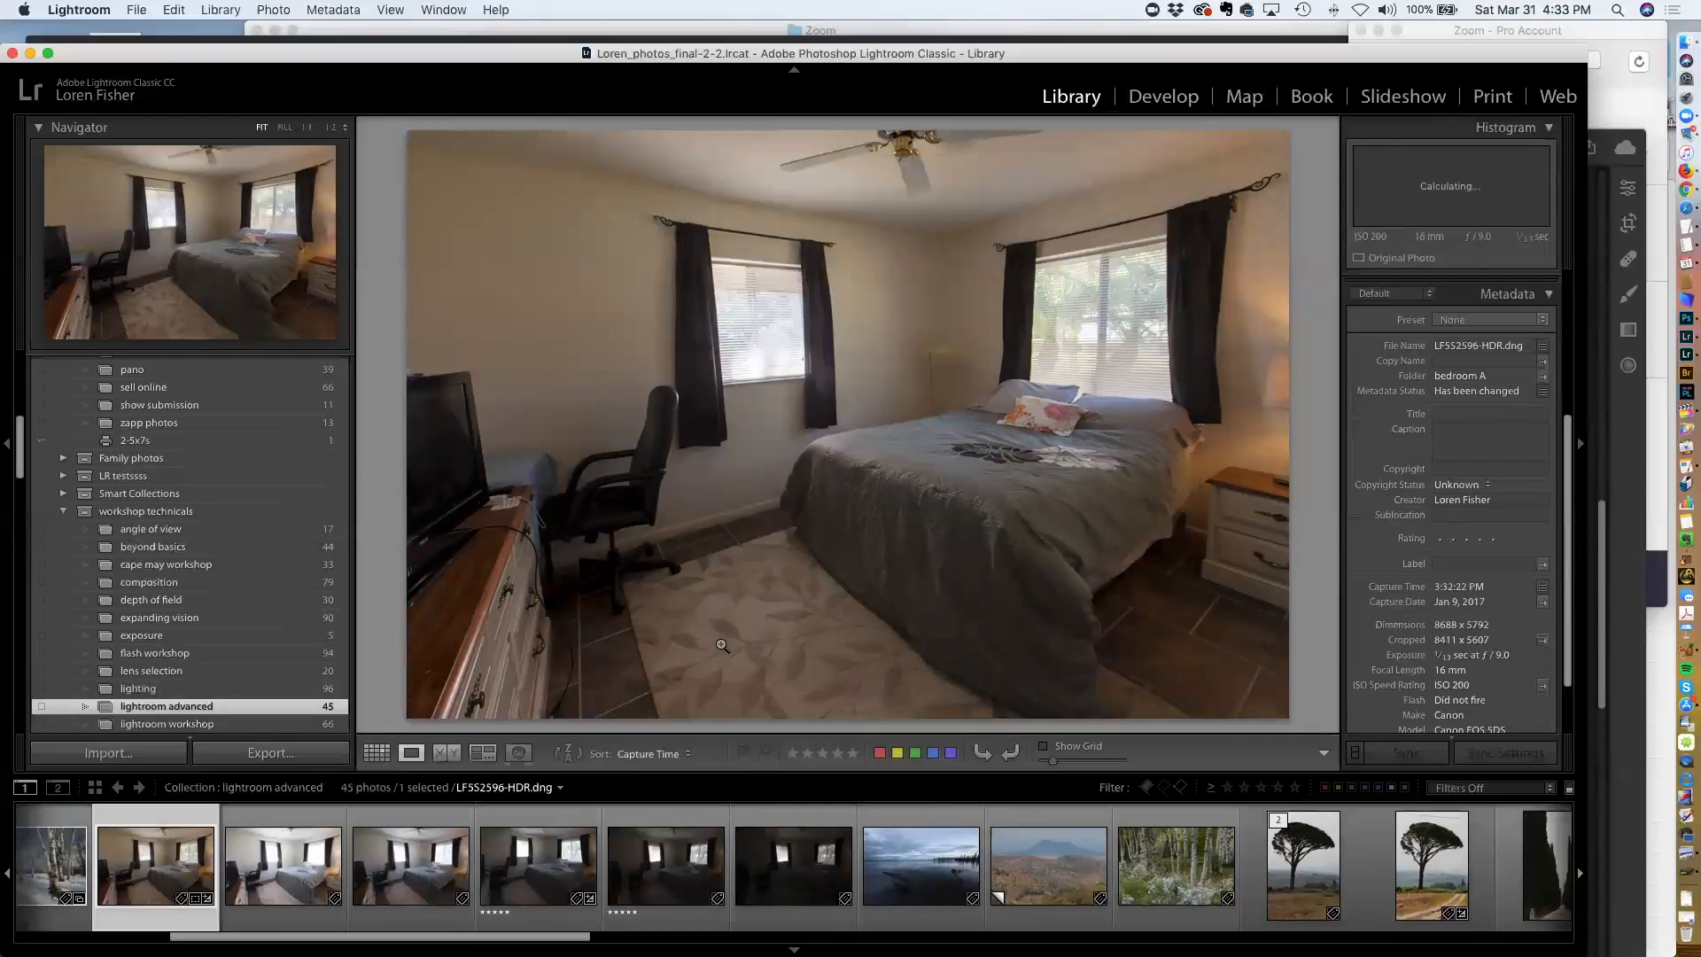
Return to the grid, scroll down to the lake photos and open the darkest lake frame
{"action": "key", "text": "g"}
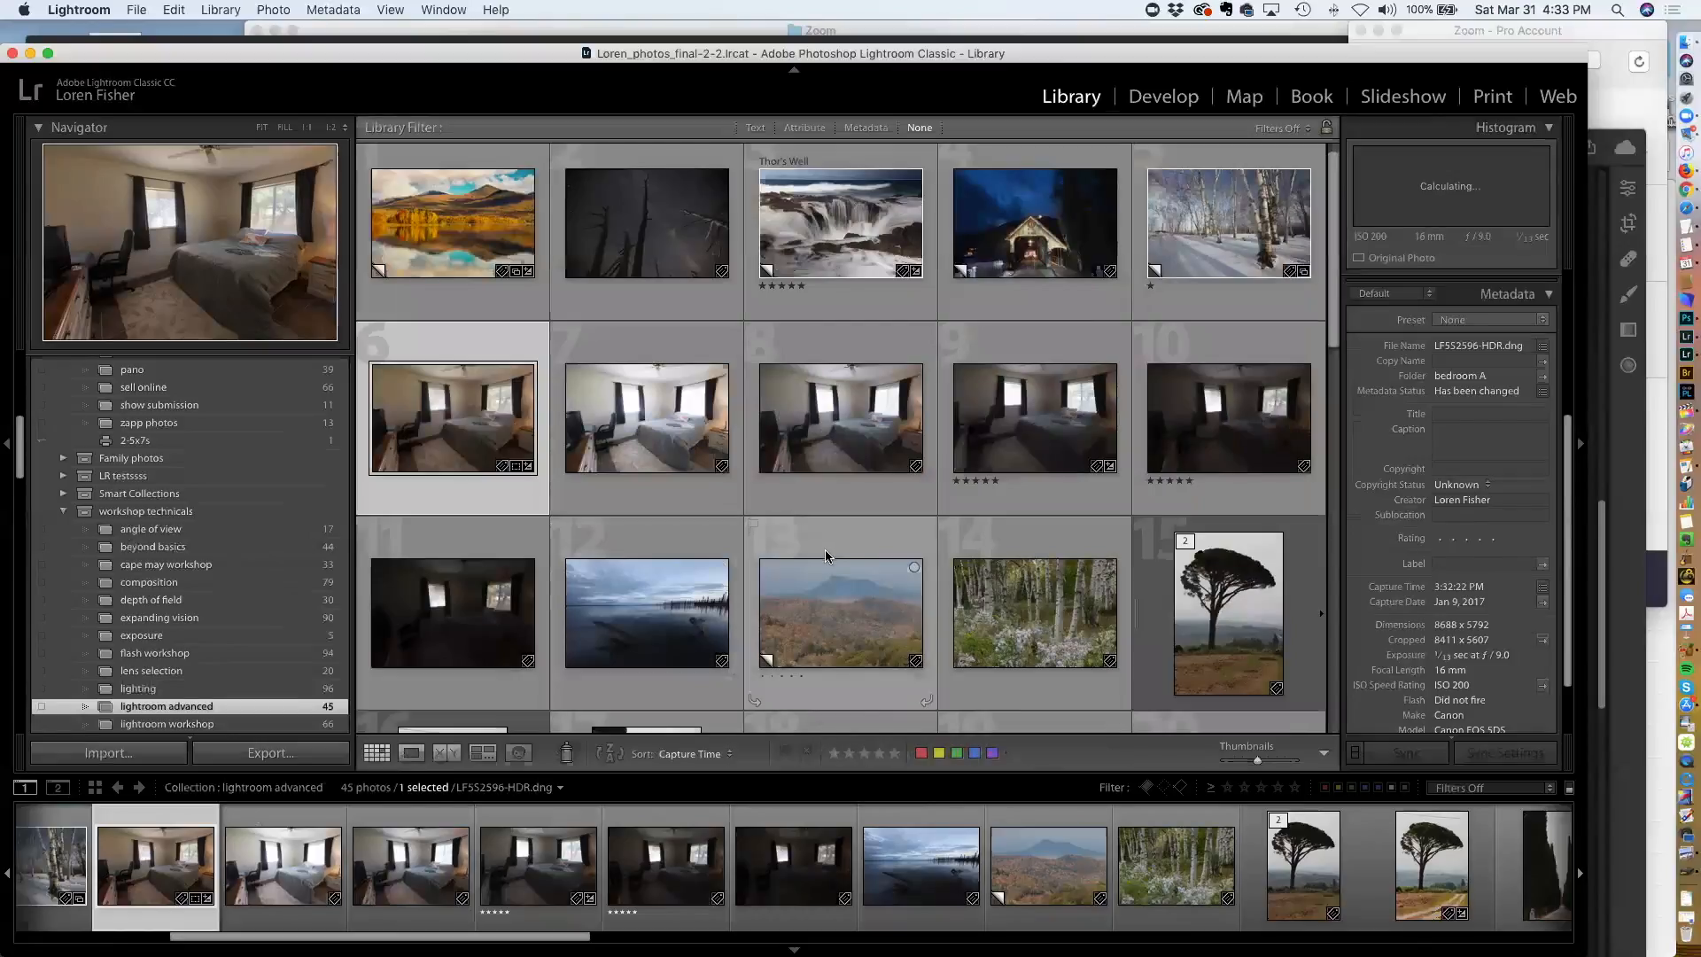
{"action": "scroll", "coordinate": [826, 555], "scroll_direction": "down", "scroll_amount": 3}
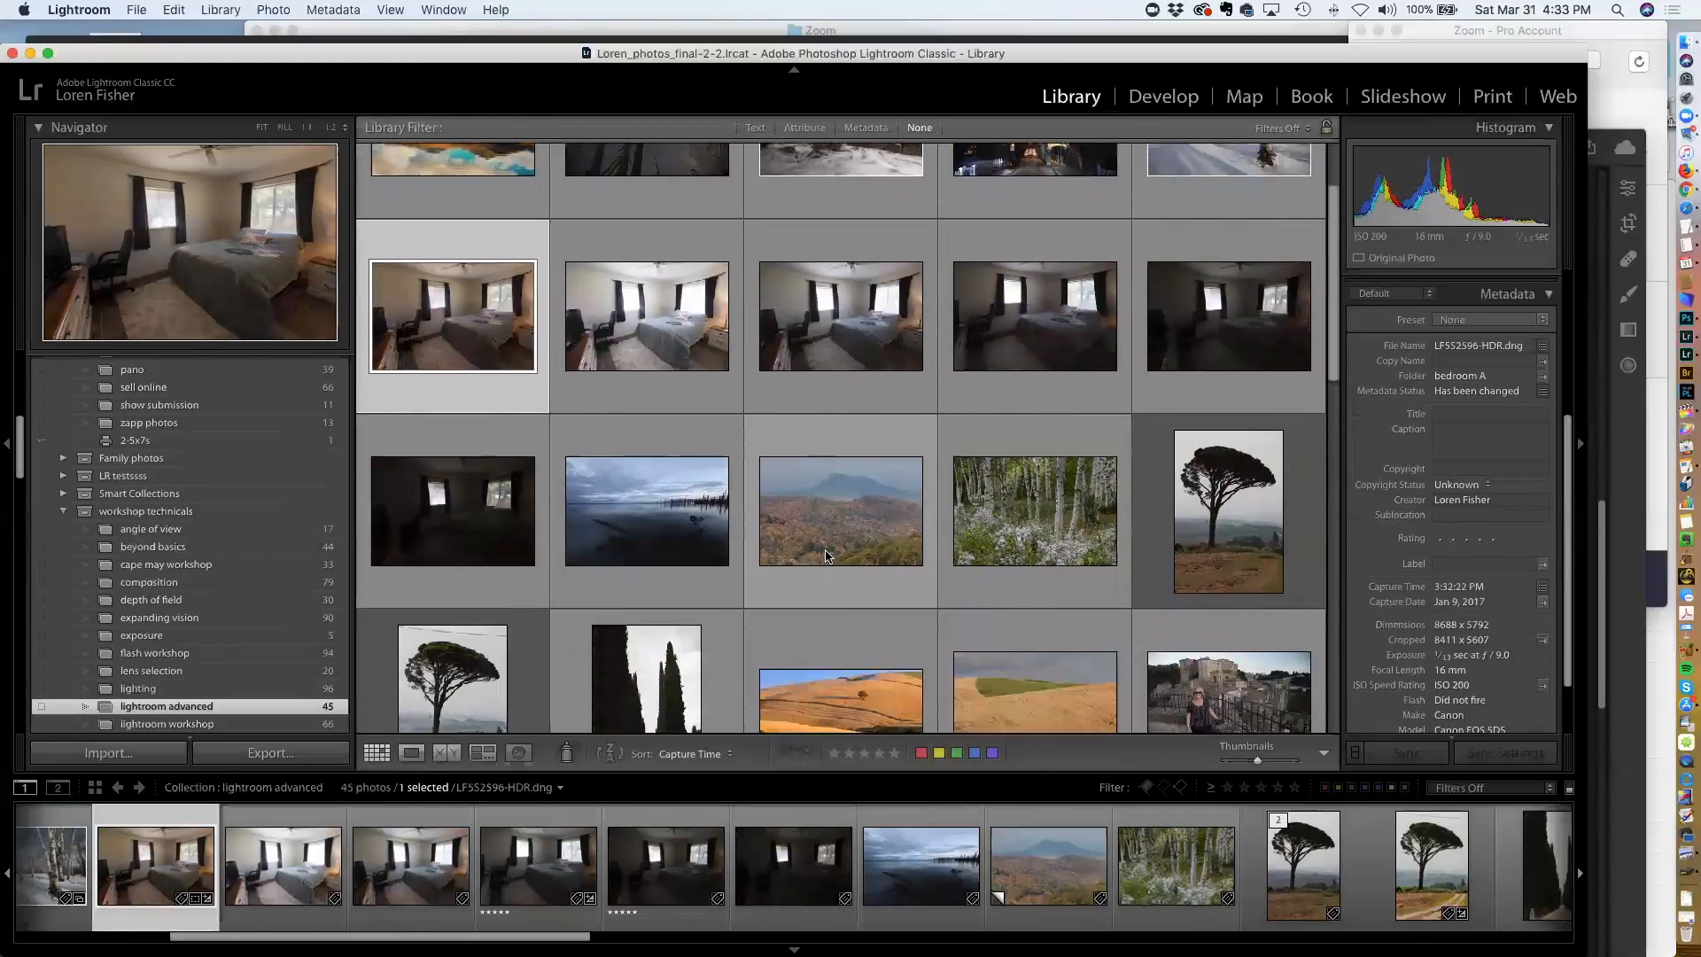
{"action": "scroll", "coordinate": [825, 555], "scroll_direction": "down", "scroll_amount": 8}
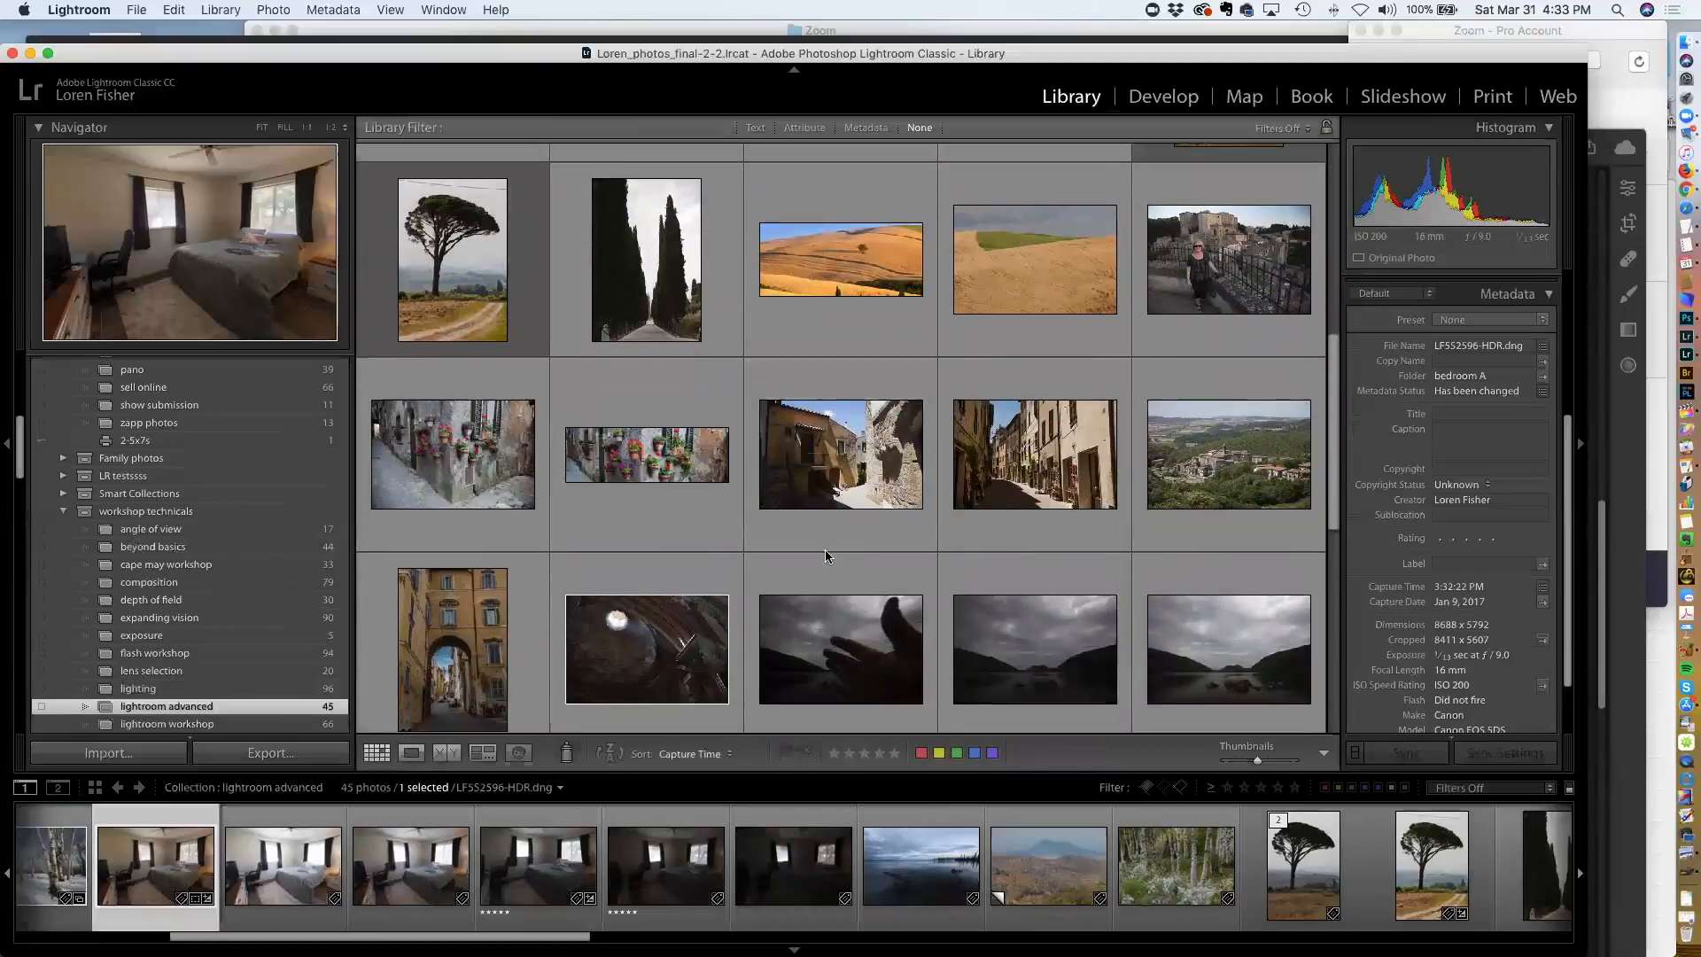
{"action": "scroll", "coordinate": [826, 555], "scroll_direction": "down", "scroll_amount": 8}
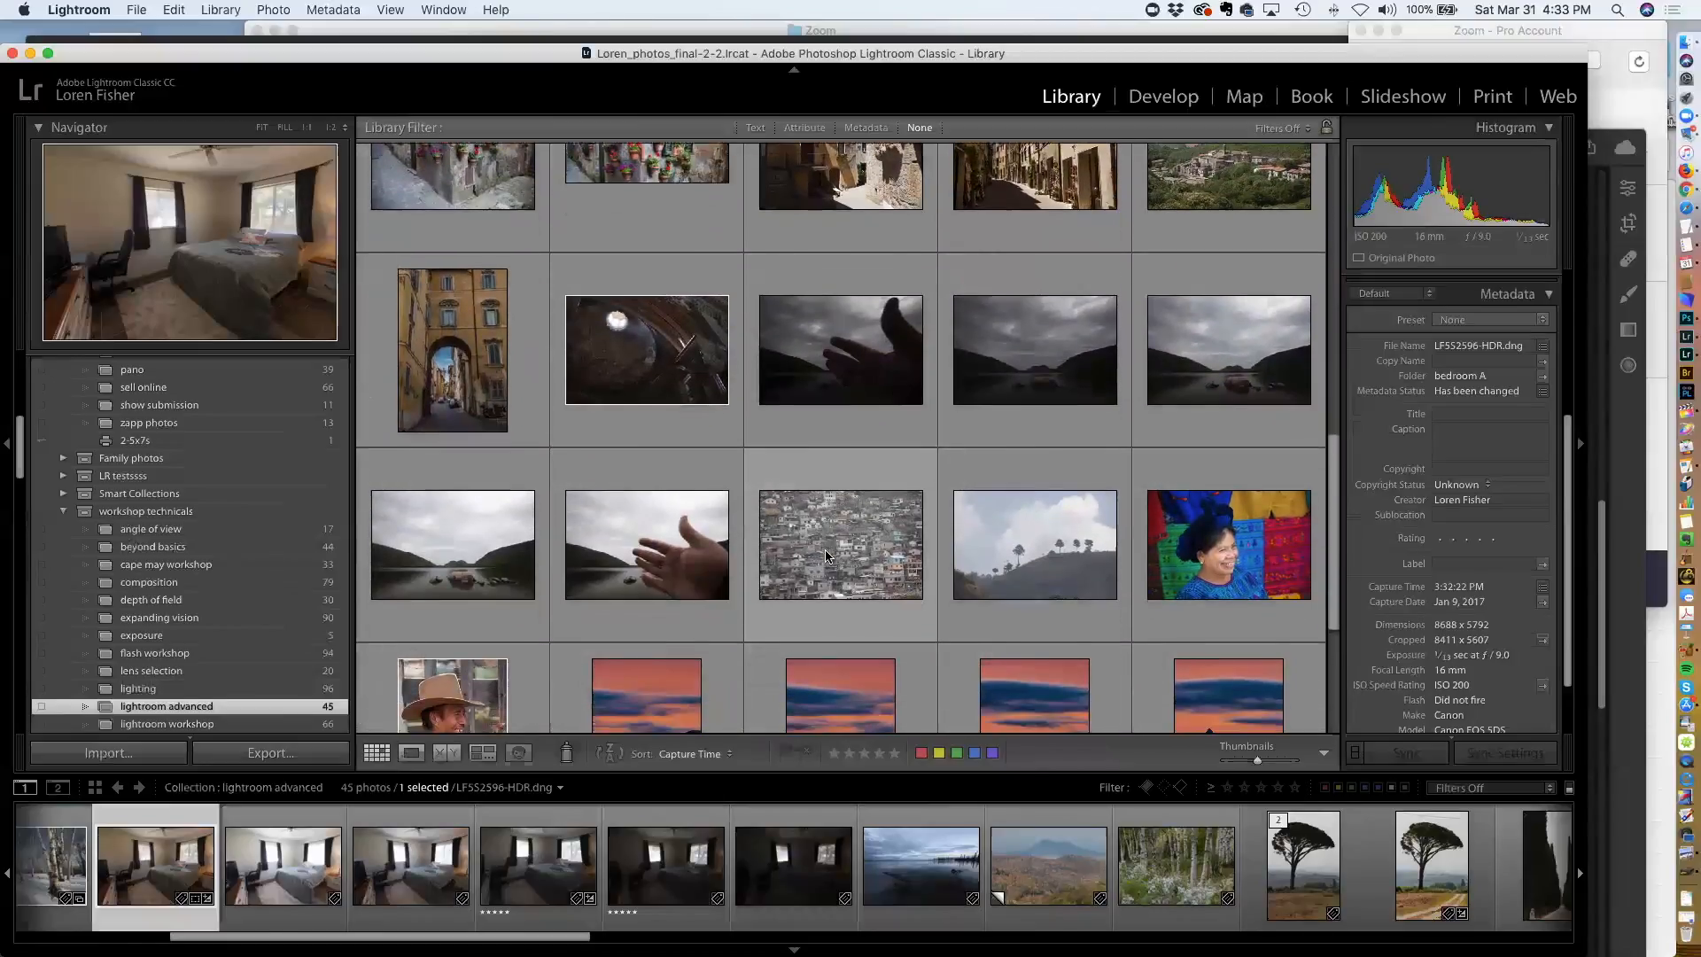
{"action": "scroll", "coordinate": [826, 556], "scroll_direction": "down", "scroll_amount": 1}
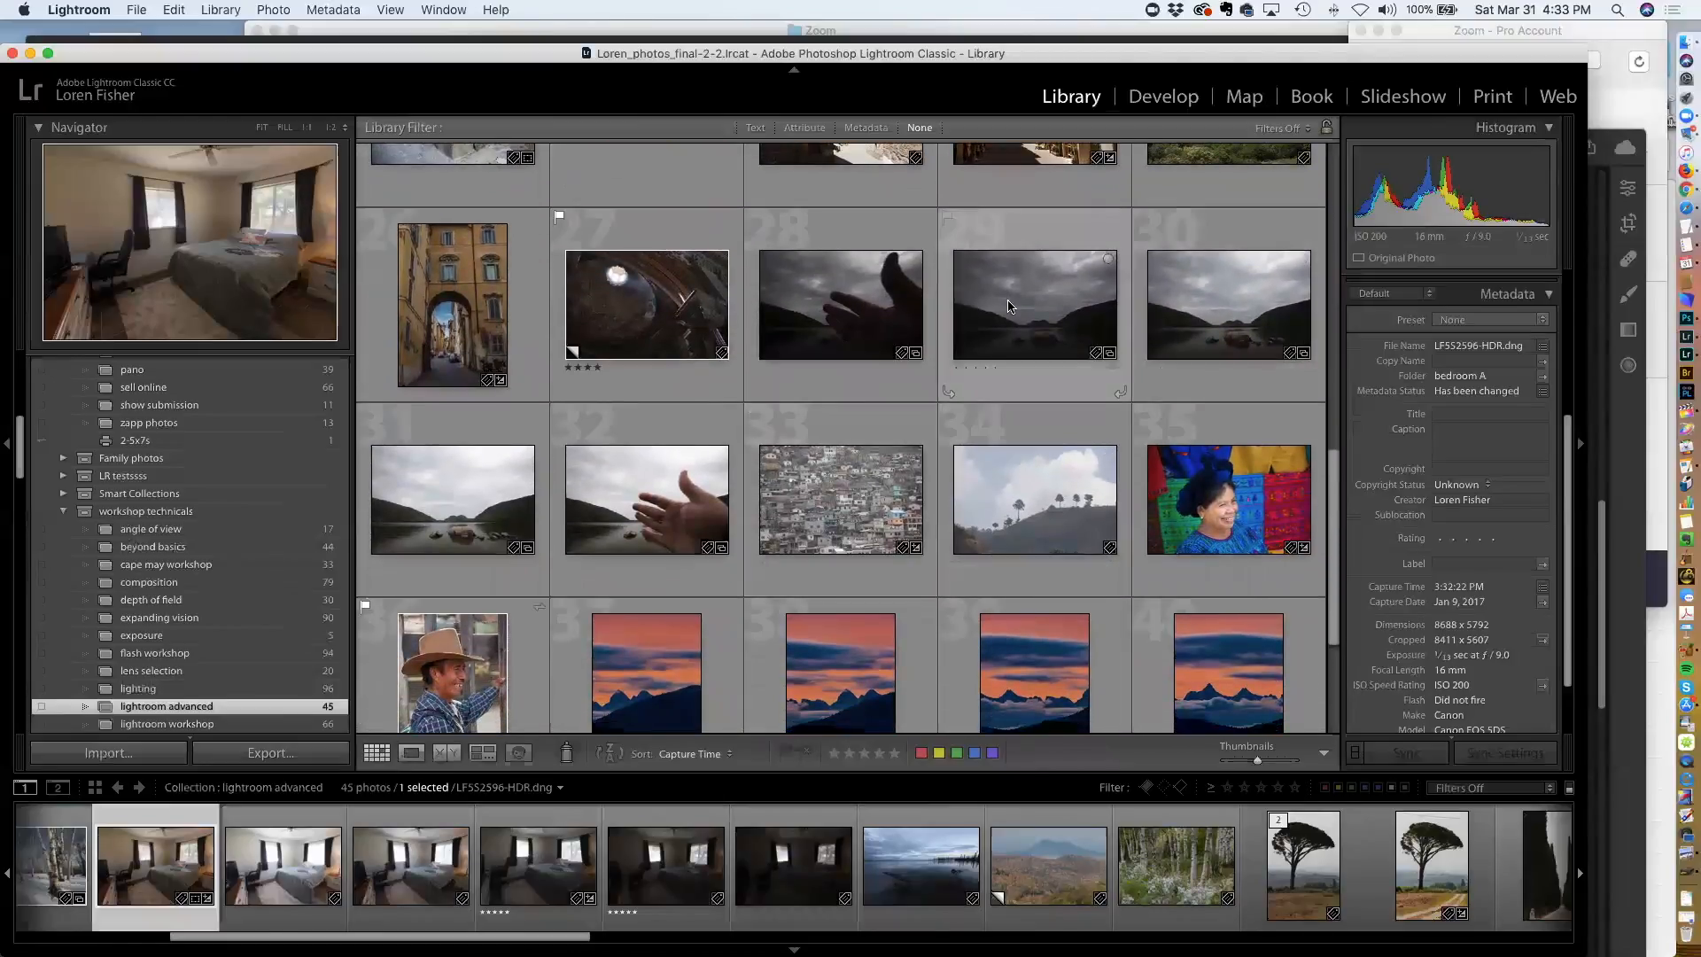
{"action": "double_click", "coordinate": [1007, 300]}
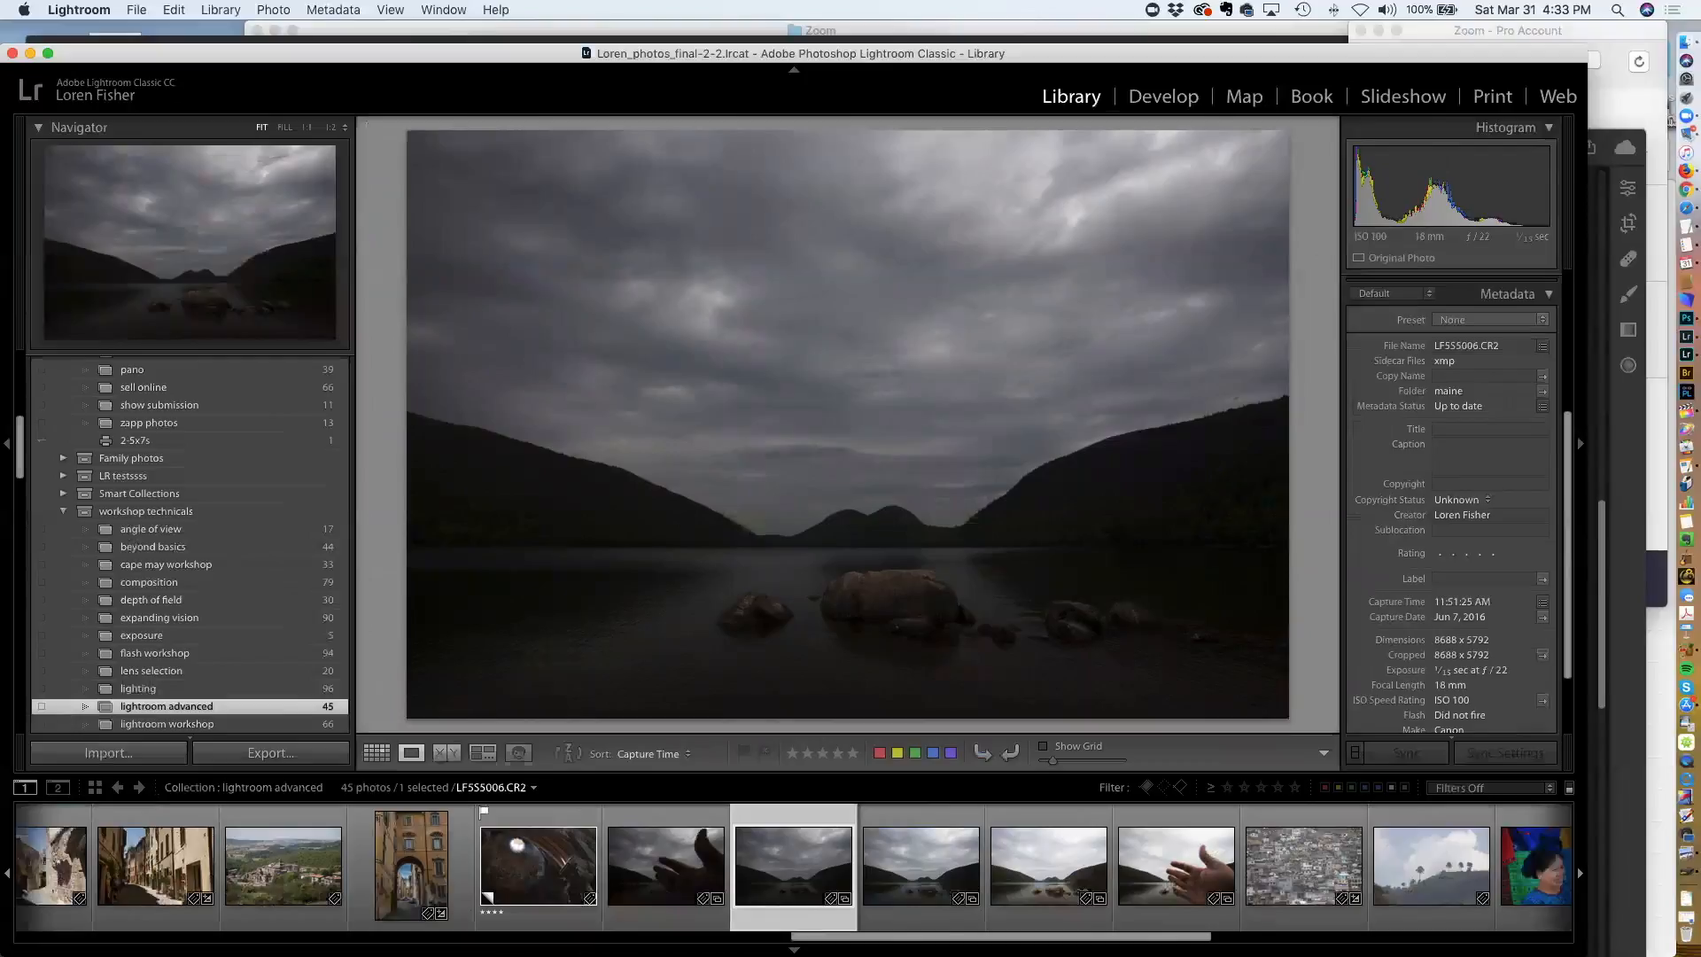
Step back through the lake exposures and select all three bracketed lake frames
{"action": "key", "text": "Left"}
{"action": "key", "text": "Left"}
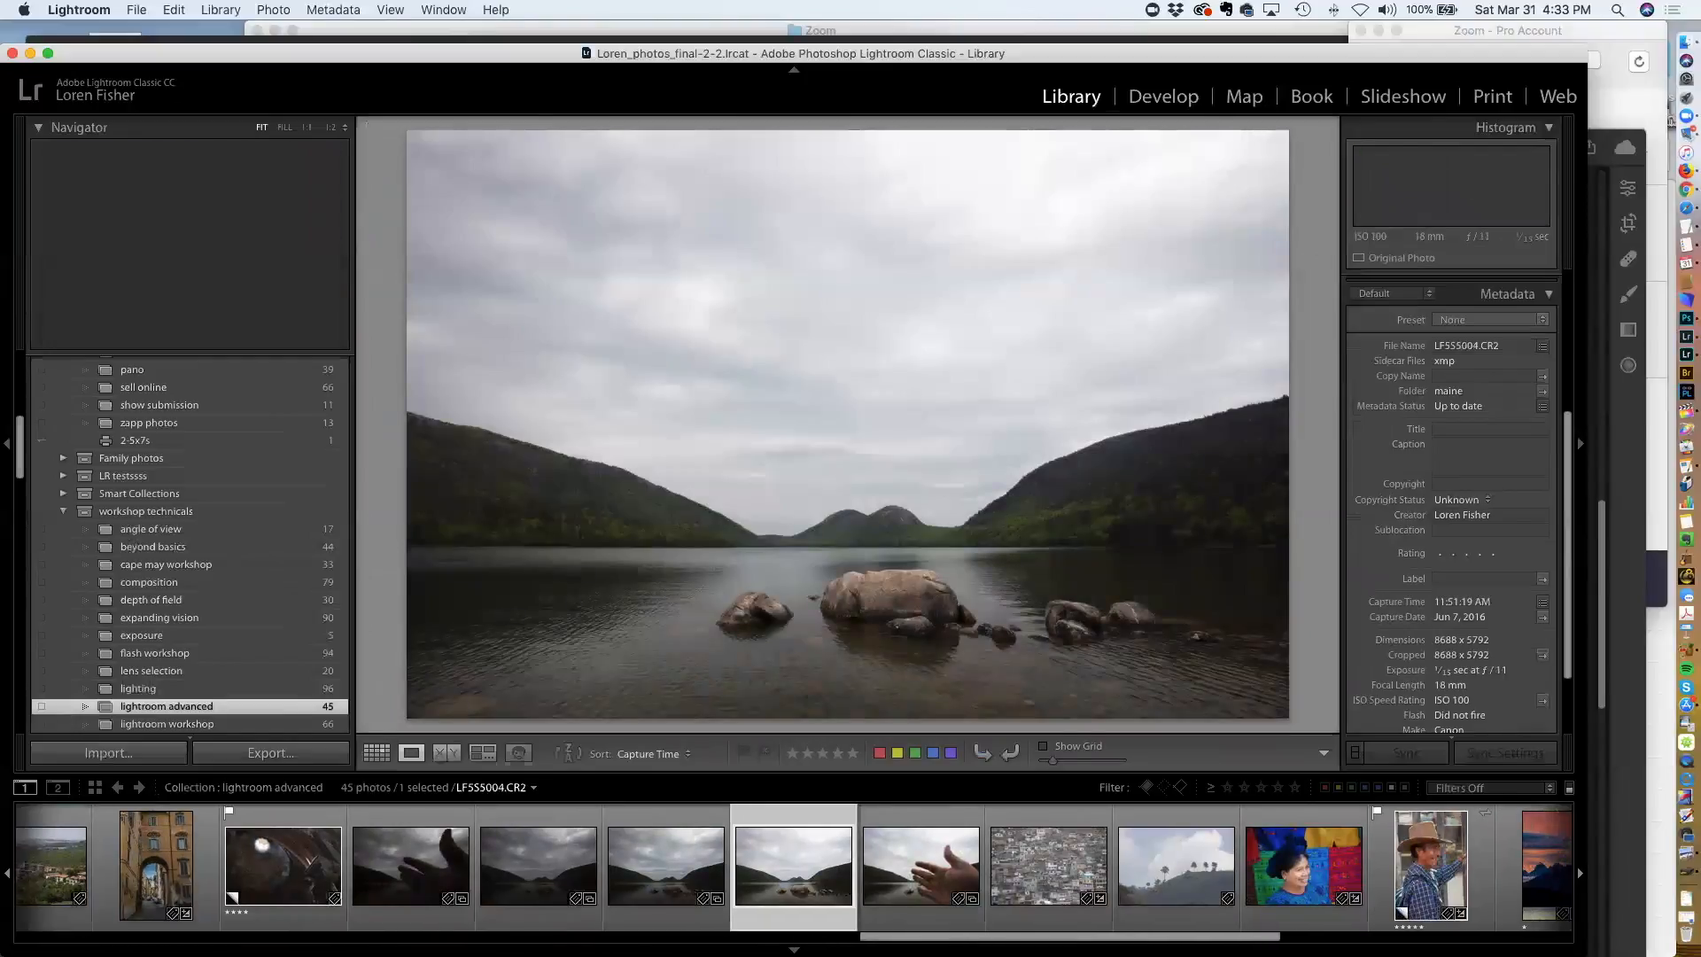
{"action": "left_click", "coordinate": [573, 873], "text": "shift"}
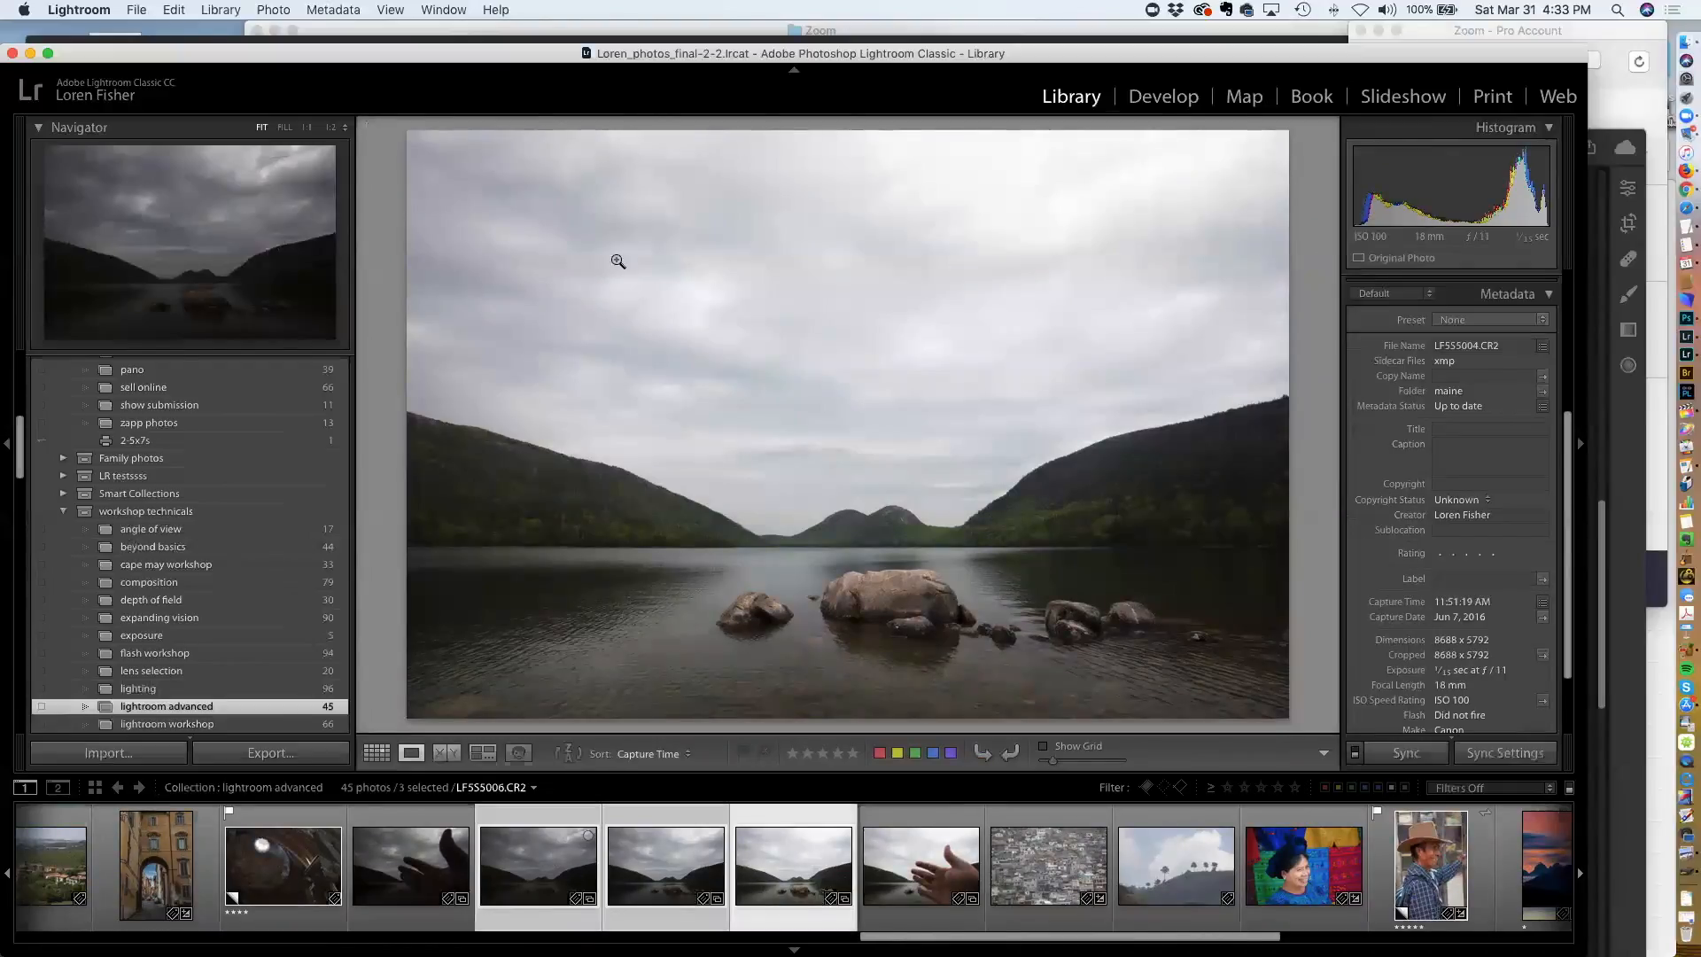
{"action": "left_click", "coordinate": [270, 9]}
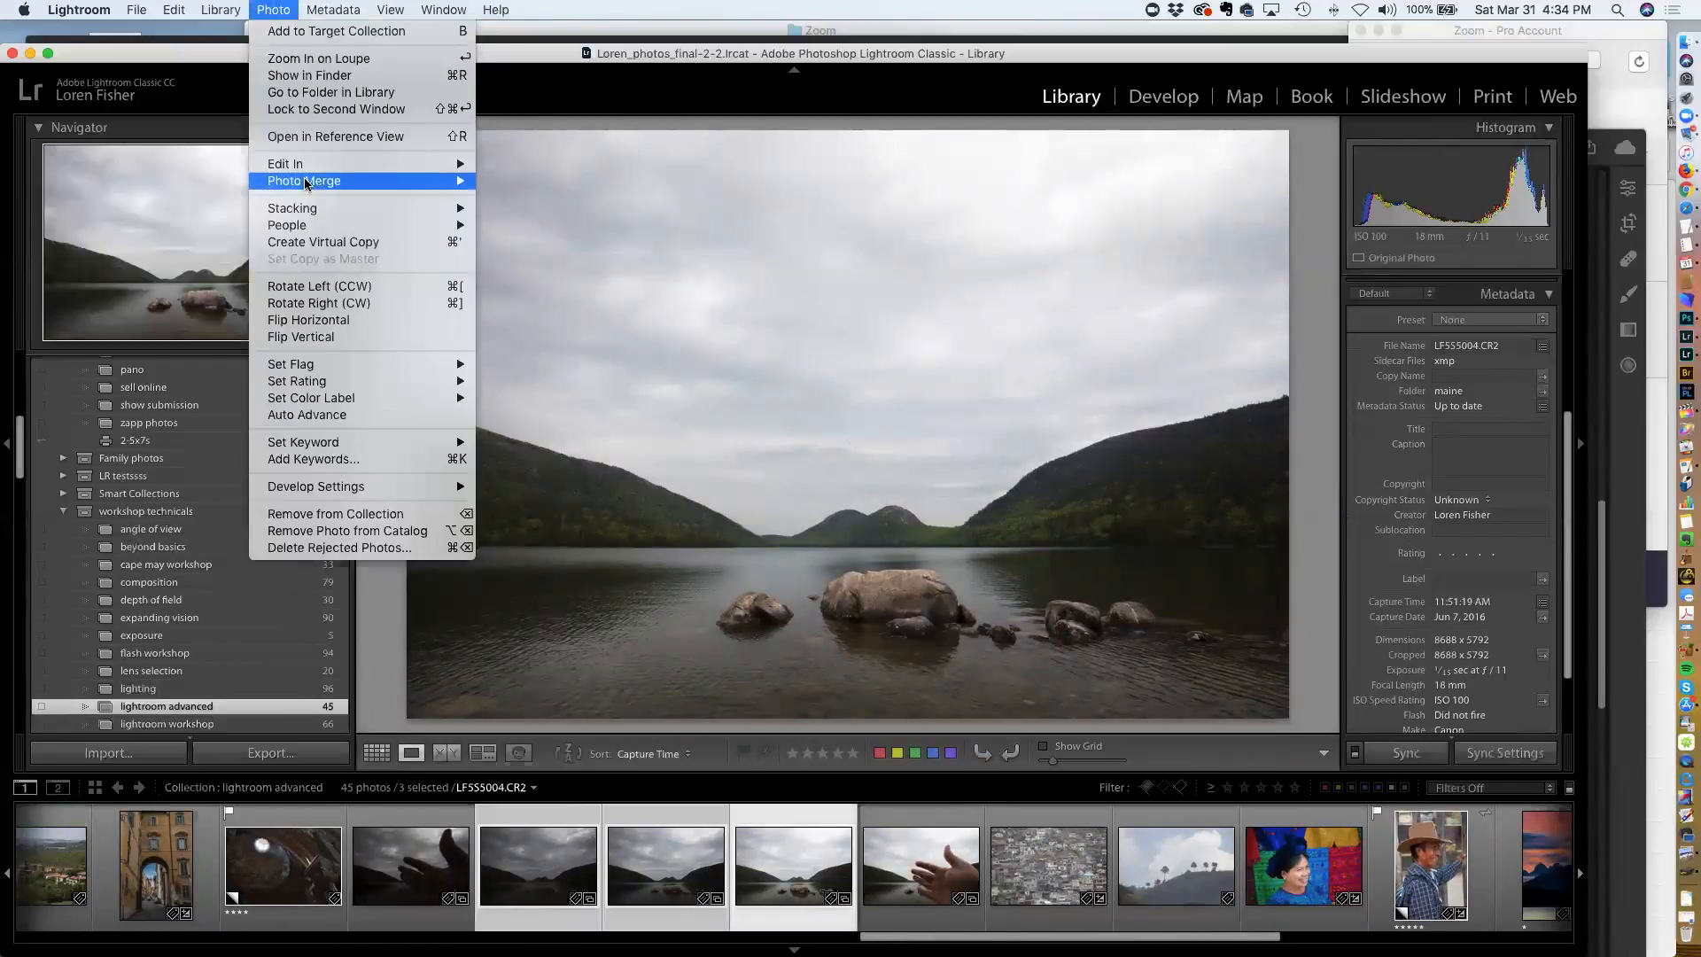
{"action": "mouse_move", "coordinate": [317, 183]}
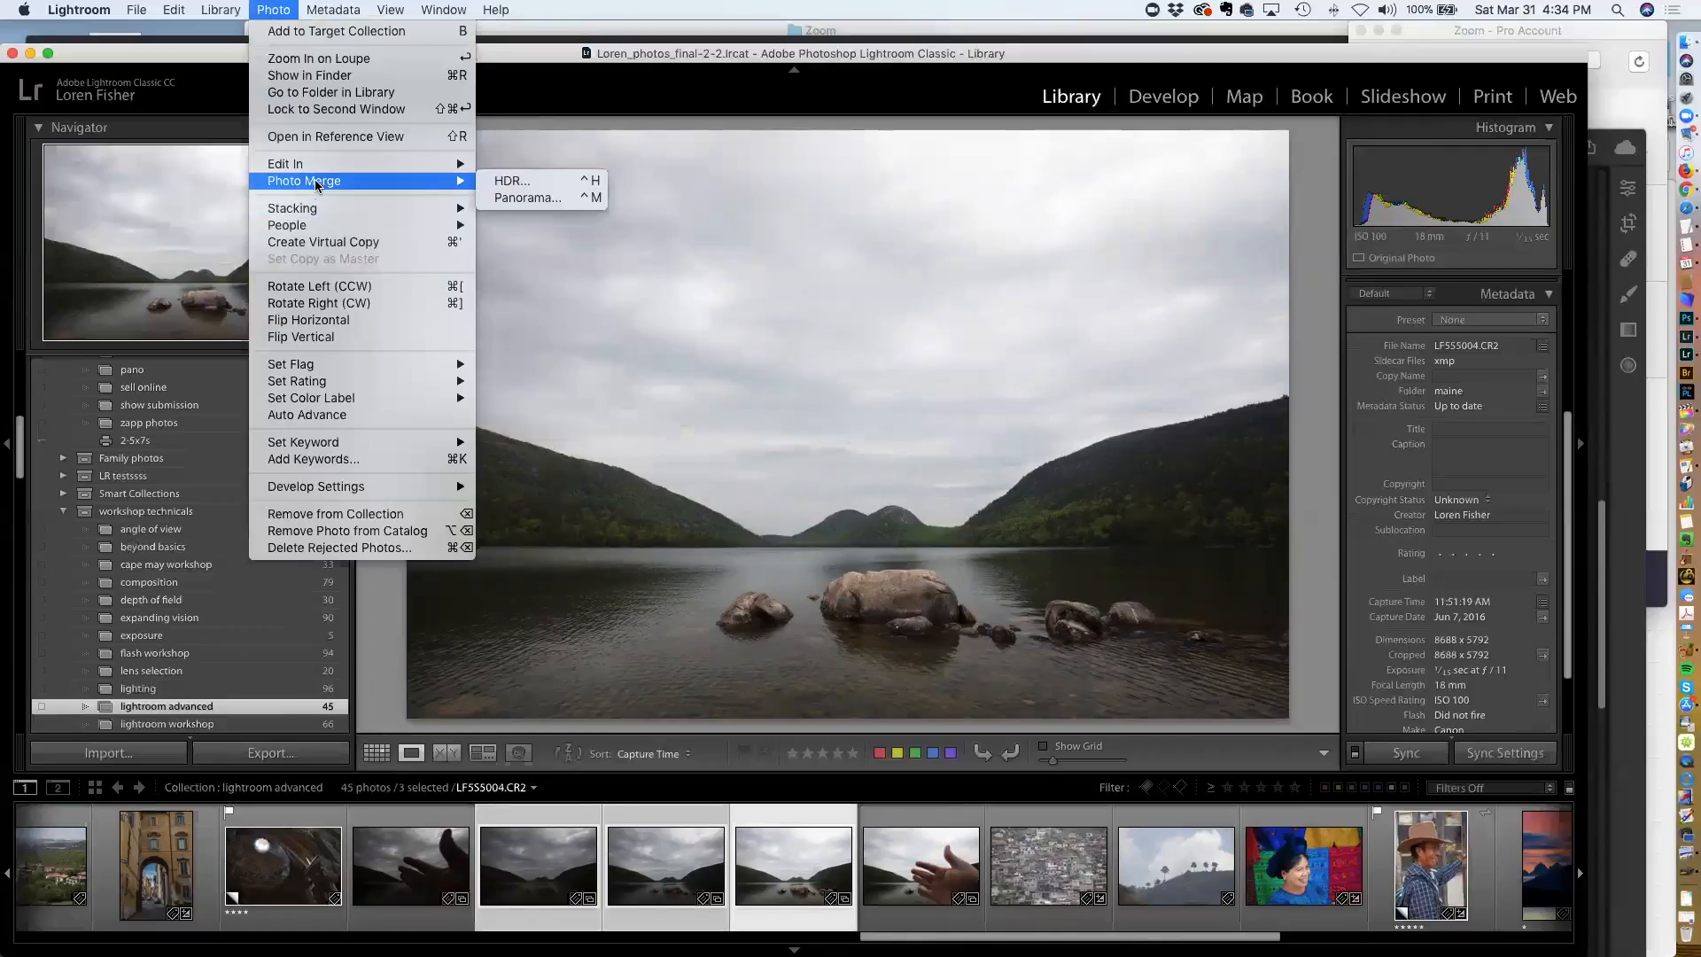
{"action": "left_click", "coordinate": [512, 183]}
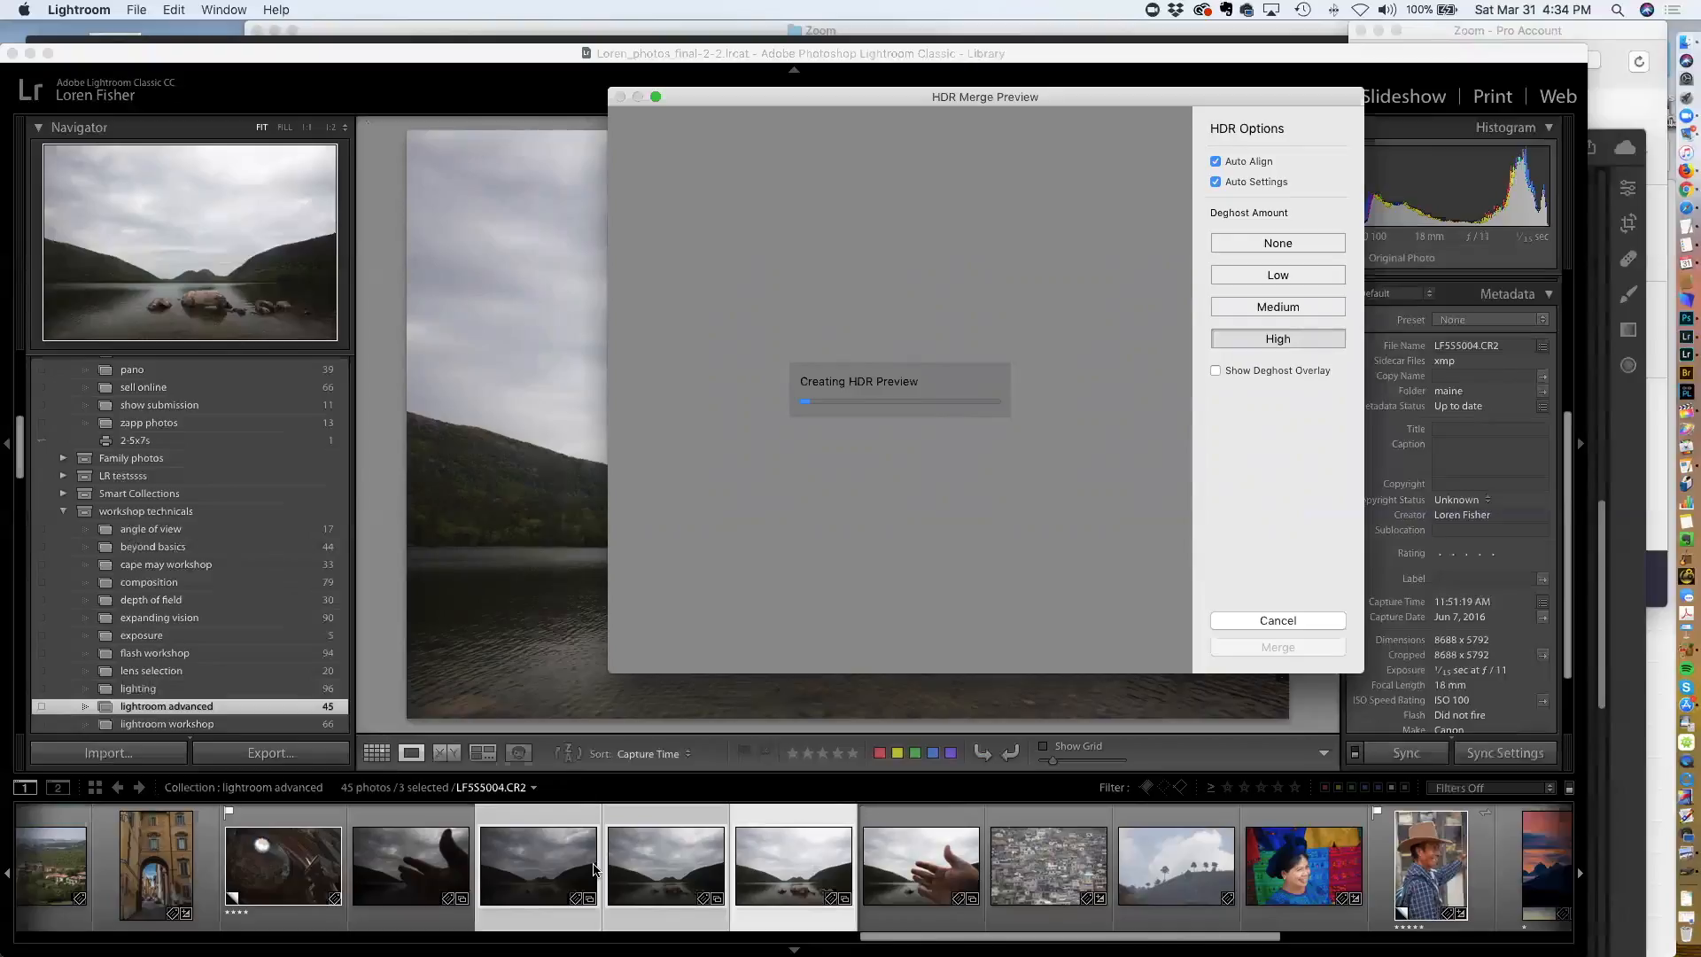
{"action": "left_click", "coordinate": [1240, 621]}
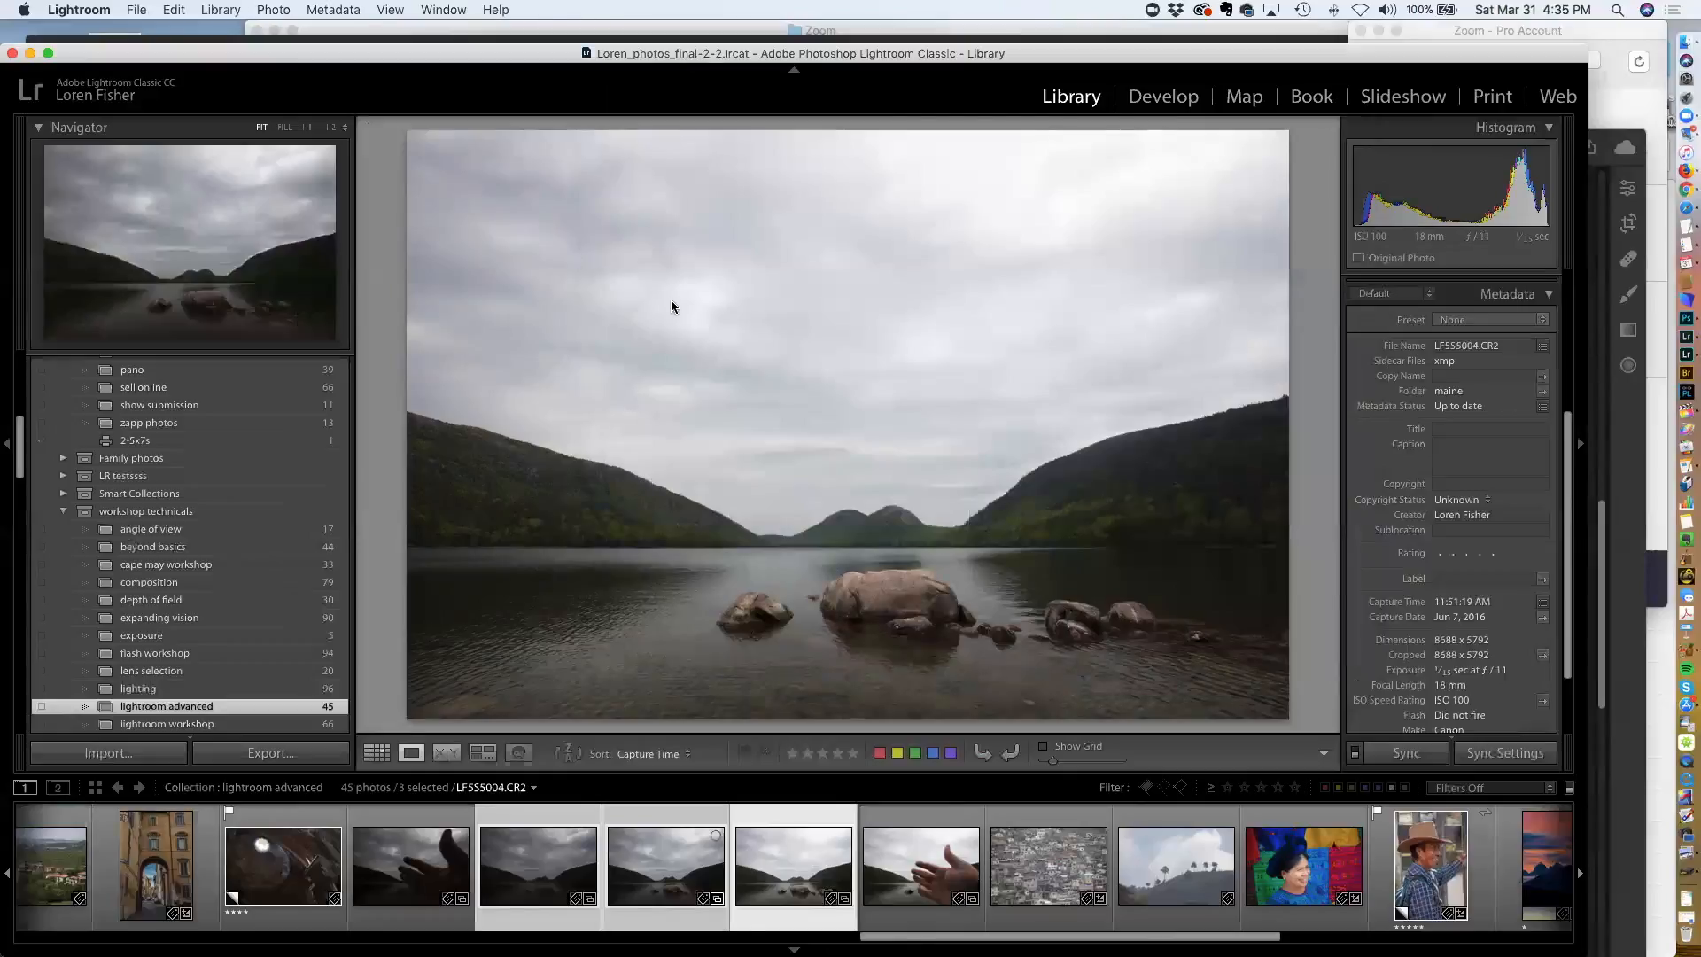
Step through the three bracketed lake exposures to compare their brightness
{"action": "left_click", "coordinate": [660, 877]}
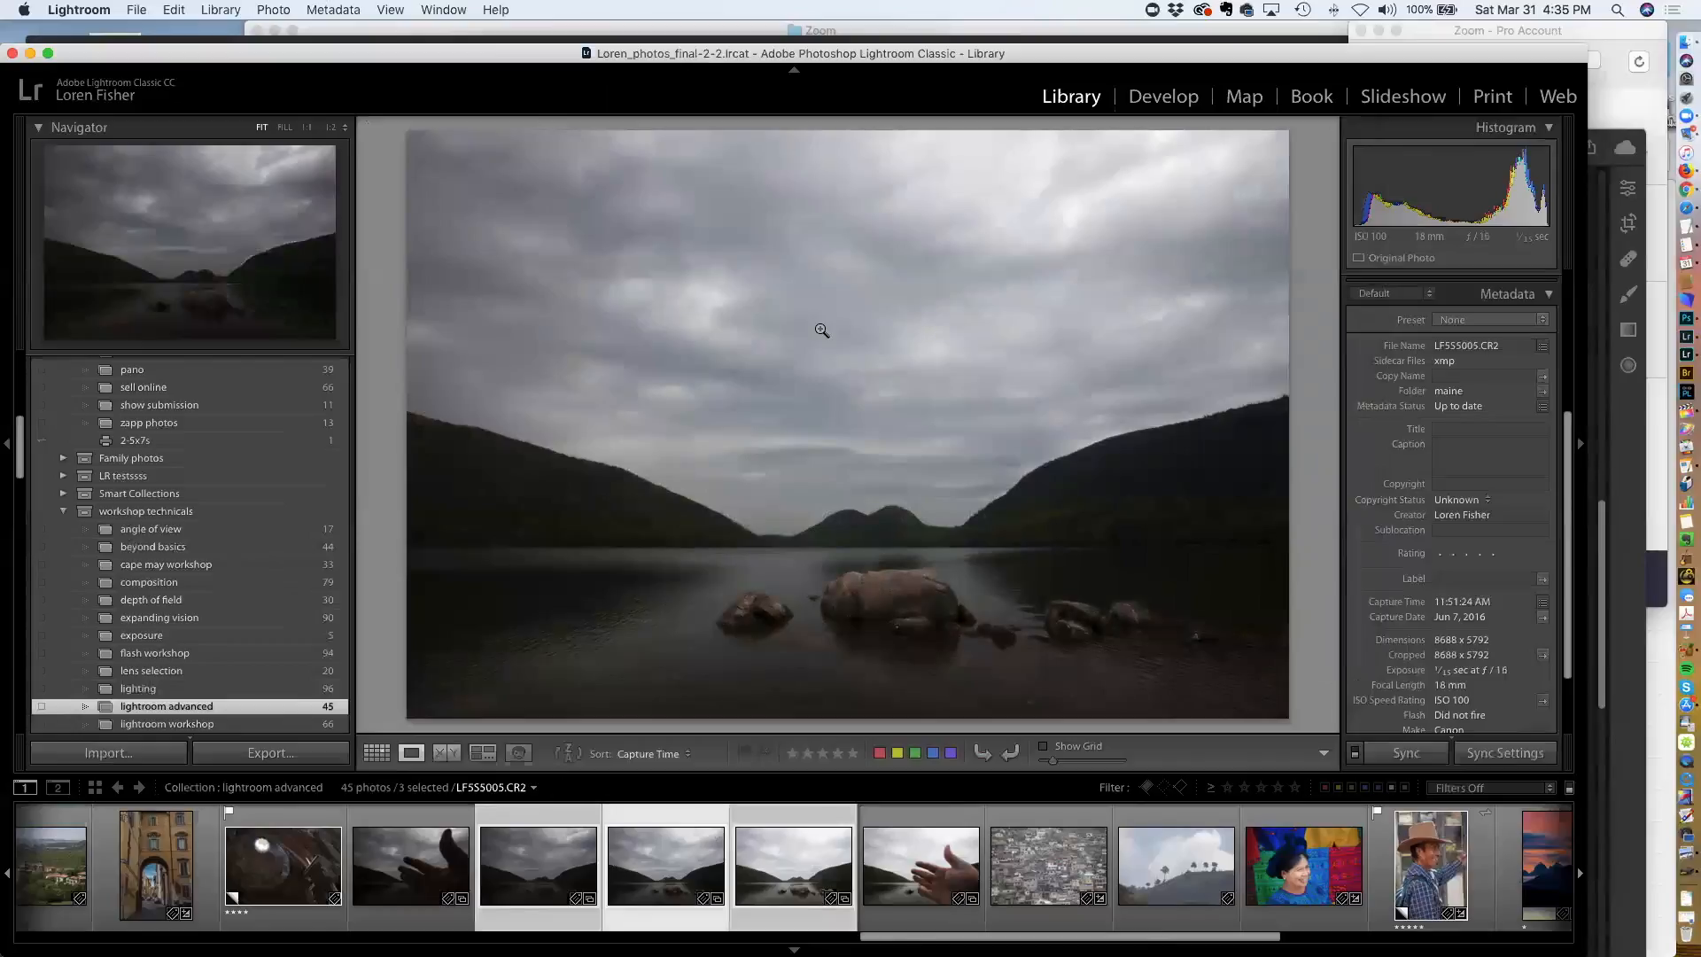
{"action": "key", "text": "Left"}
{"action": "key", "text": "Right"}
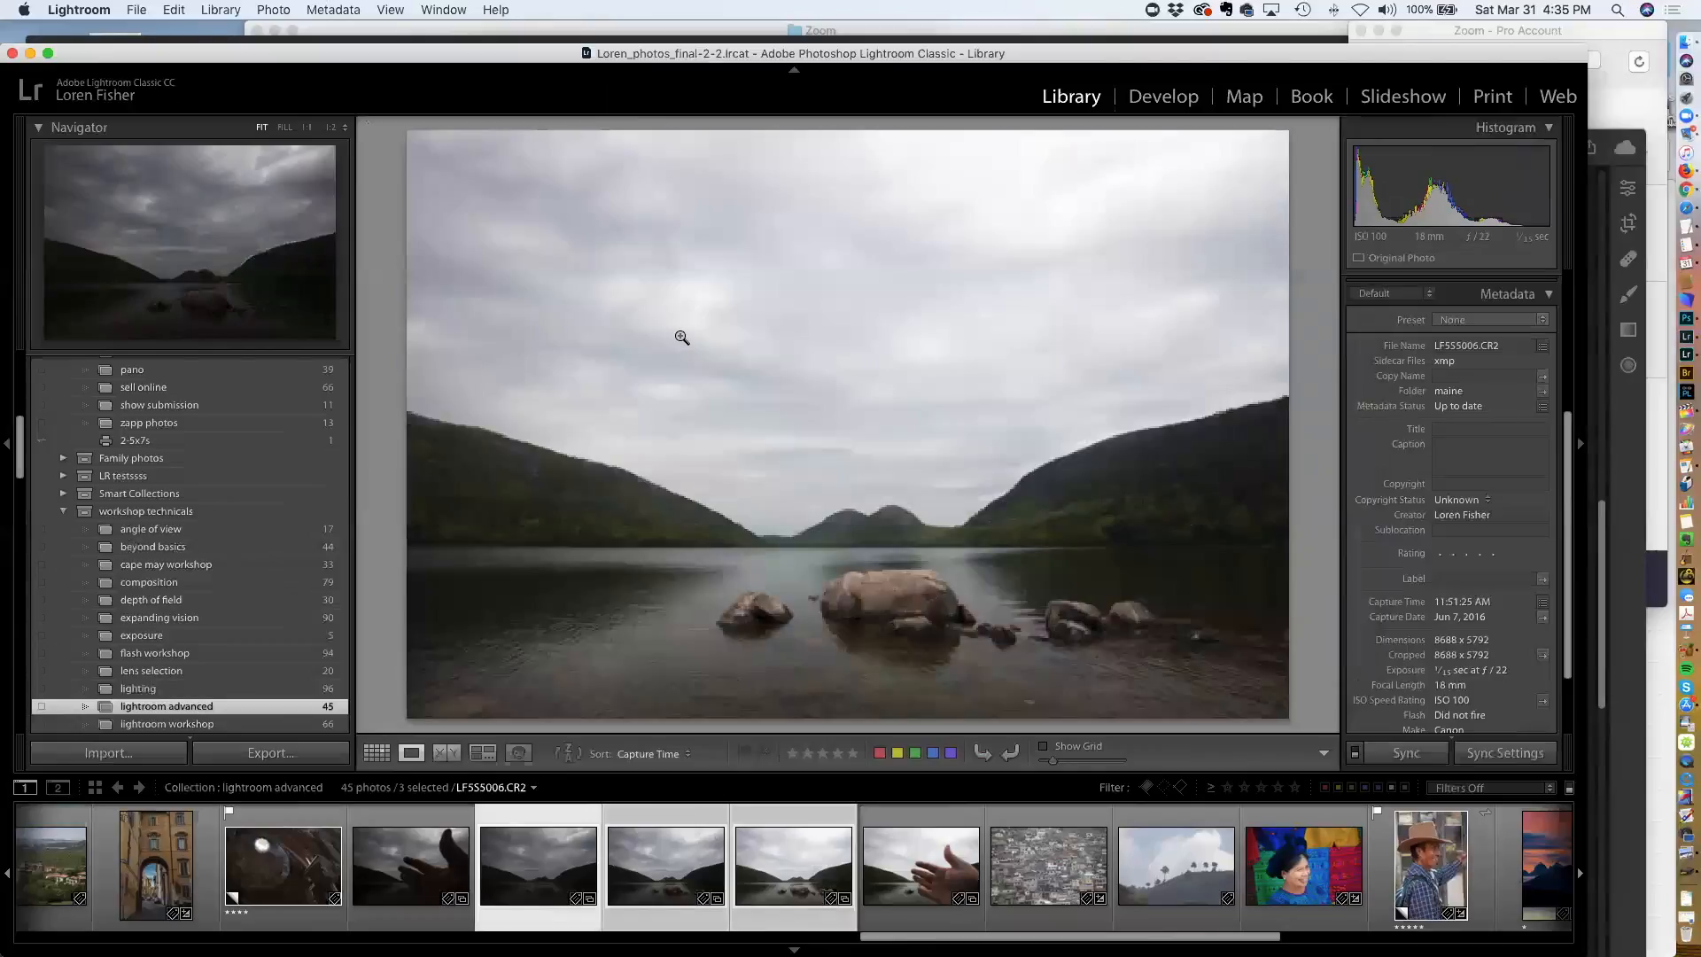
Return to the grid, scroll down and select the first sunset mountain photo
{"action": "key", "text": "g"}
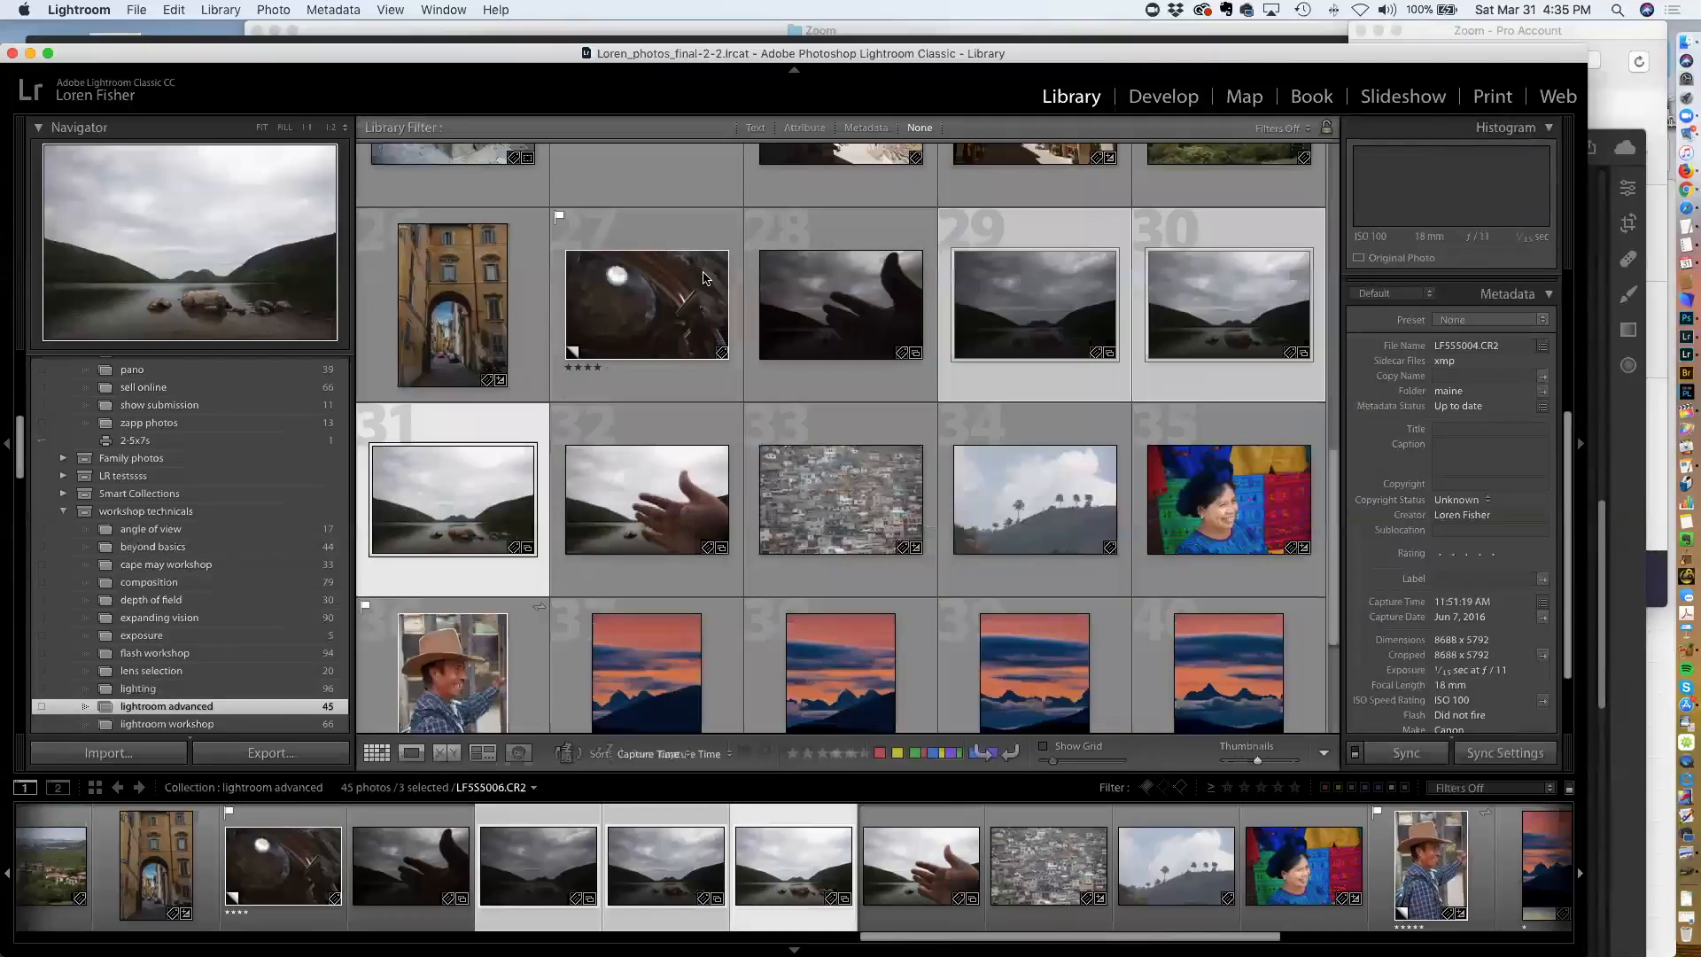
{"action": "scroll", "coordinate": [714, 284], "scroll_direction": "down", "scroll_amount": 2}
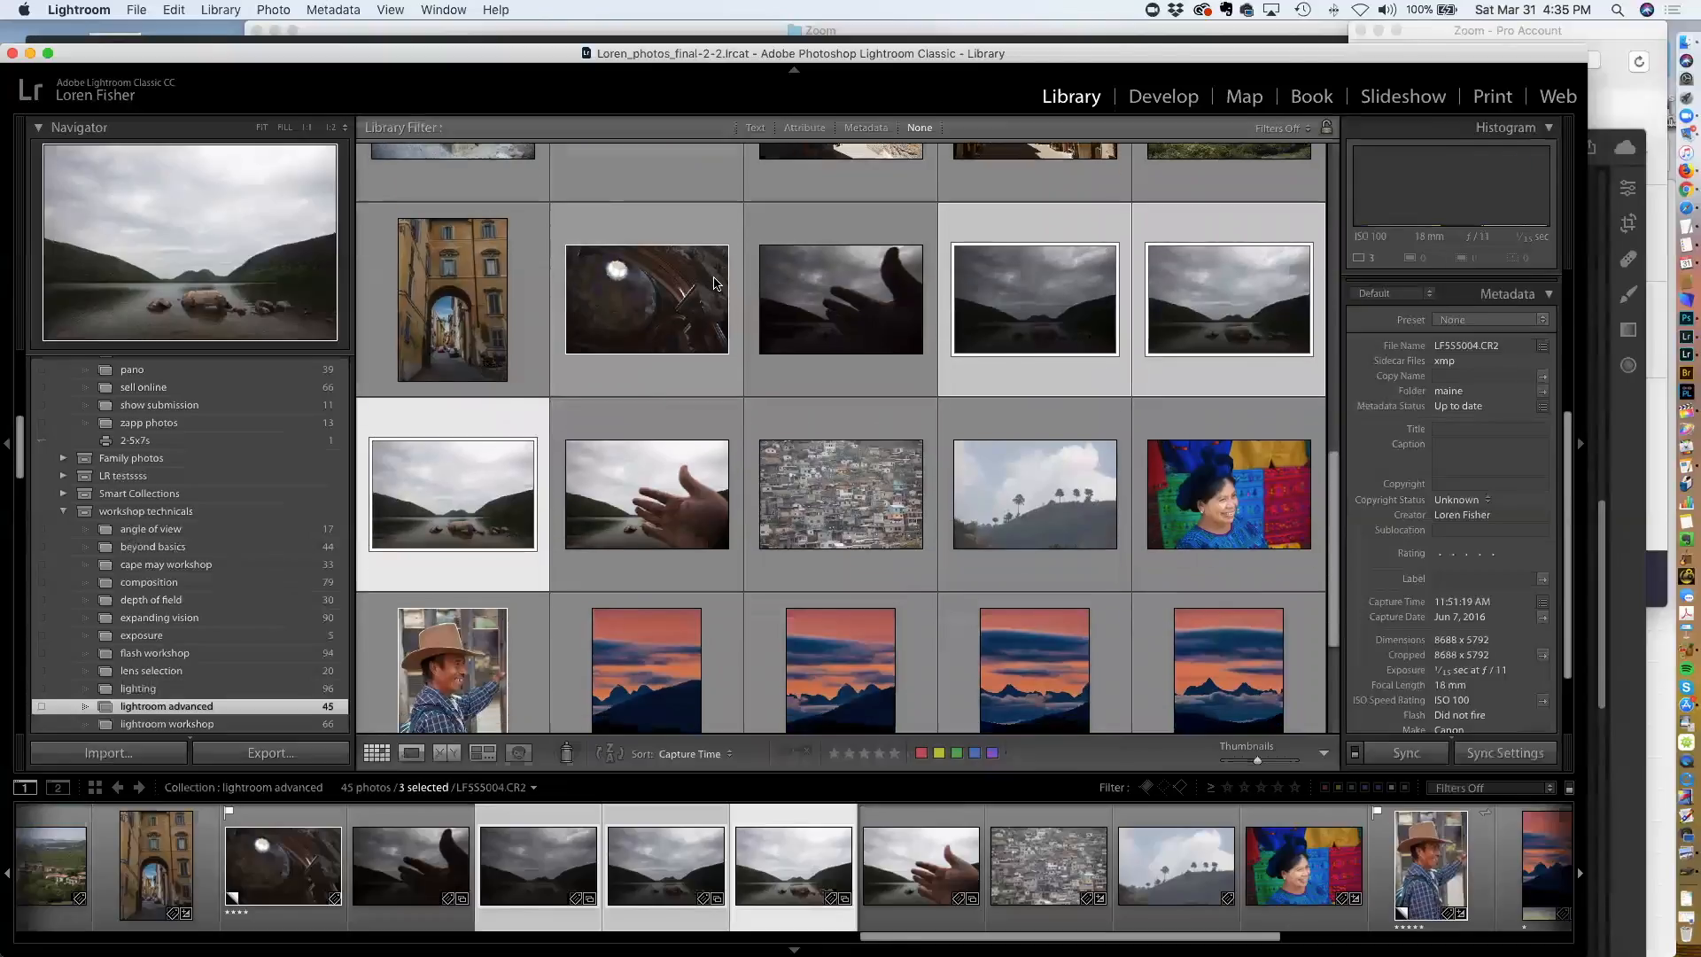
{"action": "scroll", "coordinate": [714, 281], "scroll_direction": "down", "scroll_amount": 4}
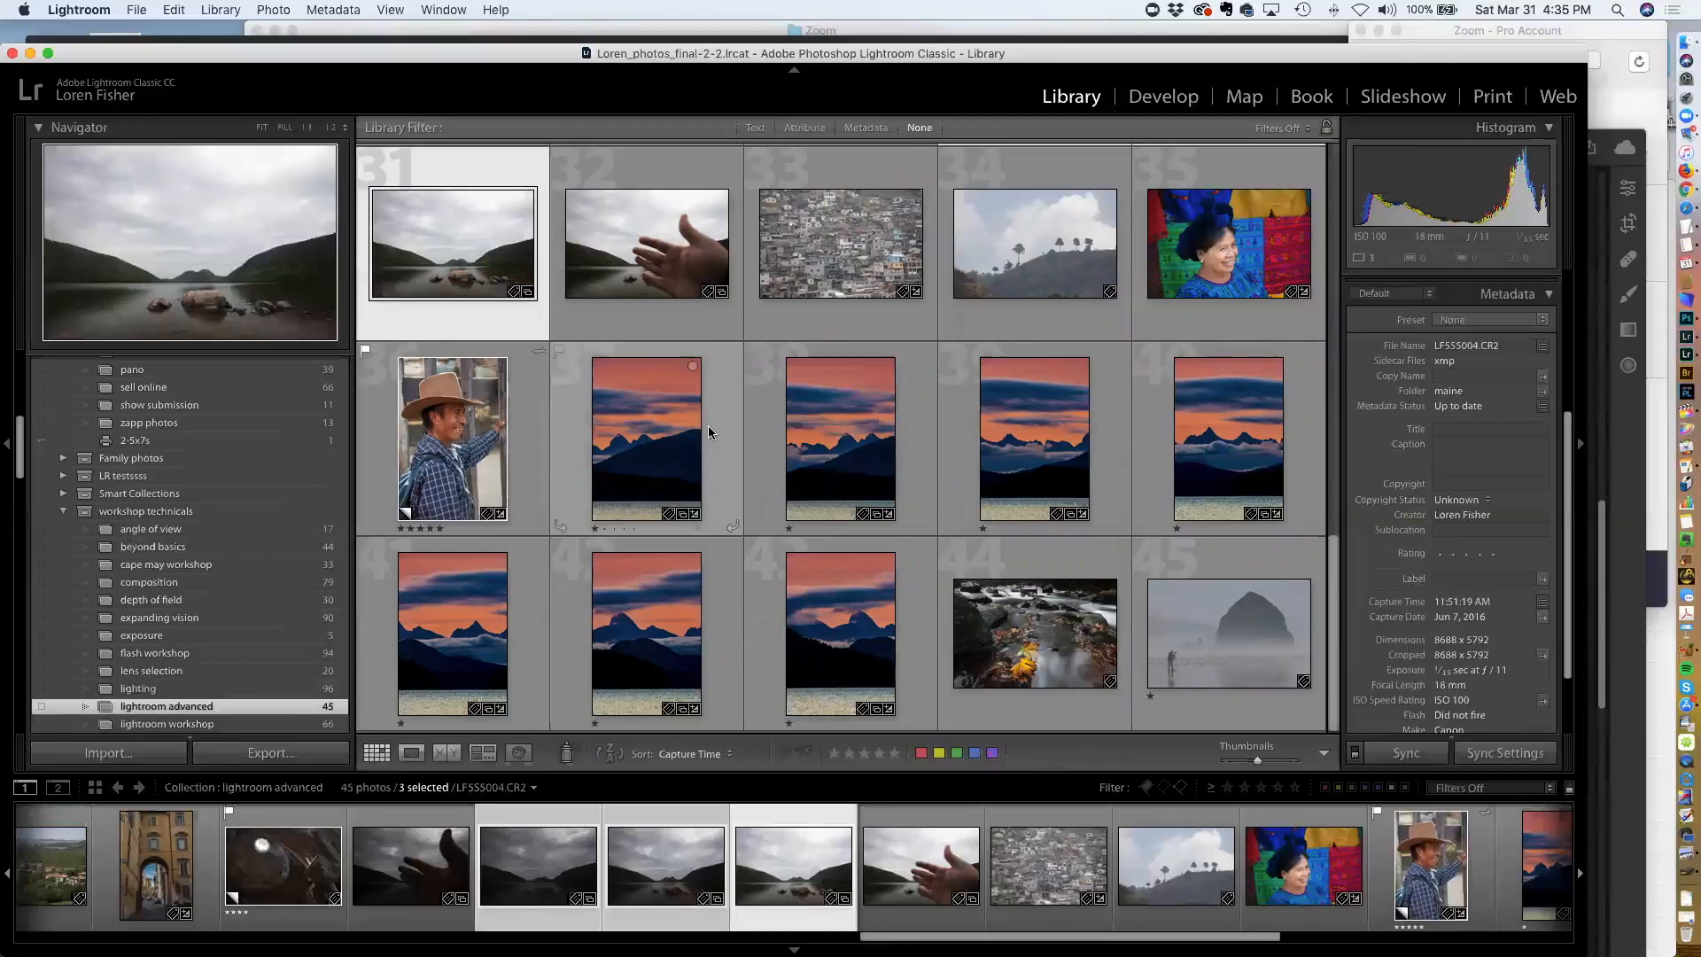
{"action": "left_click", "coordinate": [664, 437]}
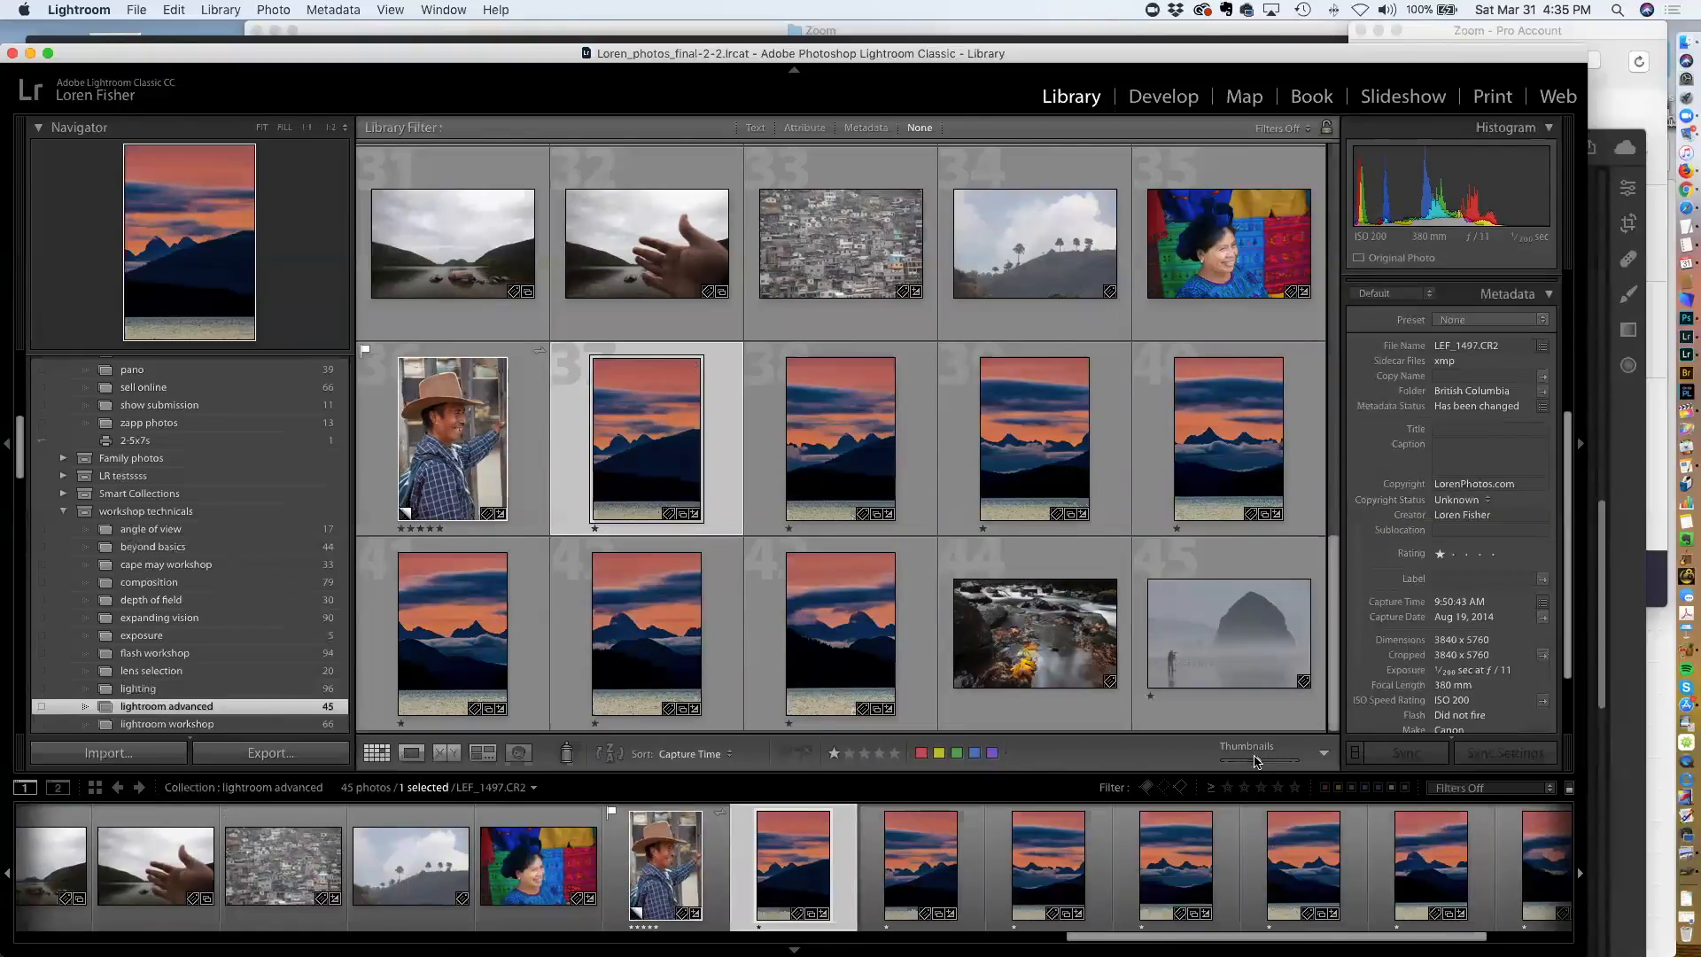
Enlarge the grid thumbnails slightly and scroll through the sunset mountain series
{"action": "left_click_drag", "start_coordinate": [1260, 762], "coordinate": [1267, 761]}
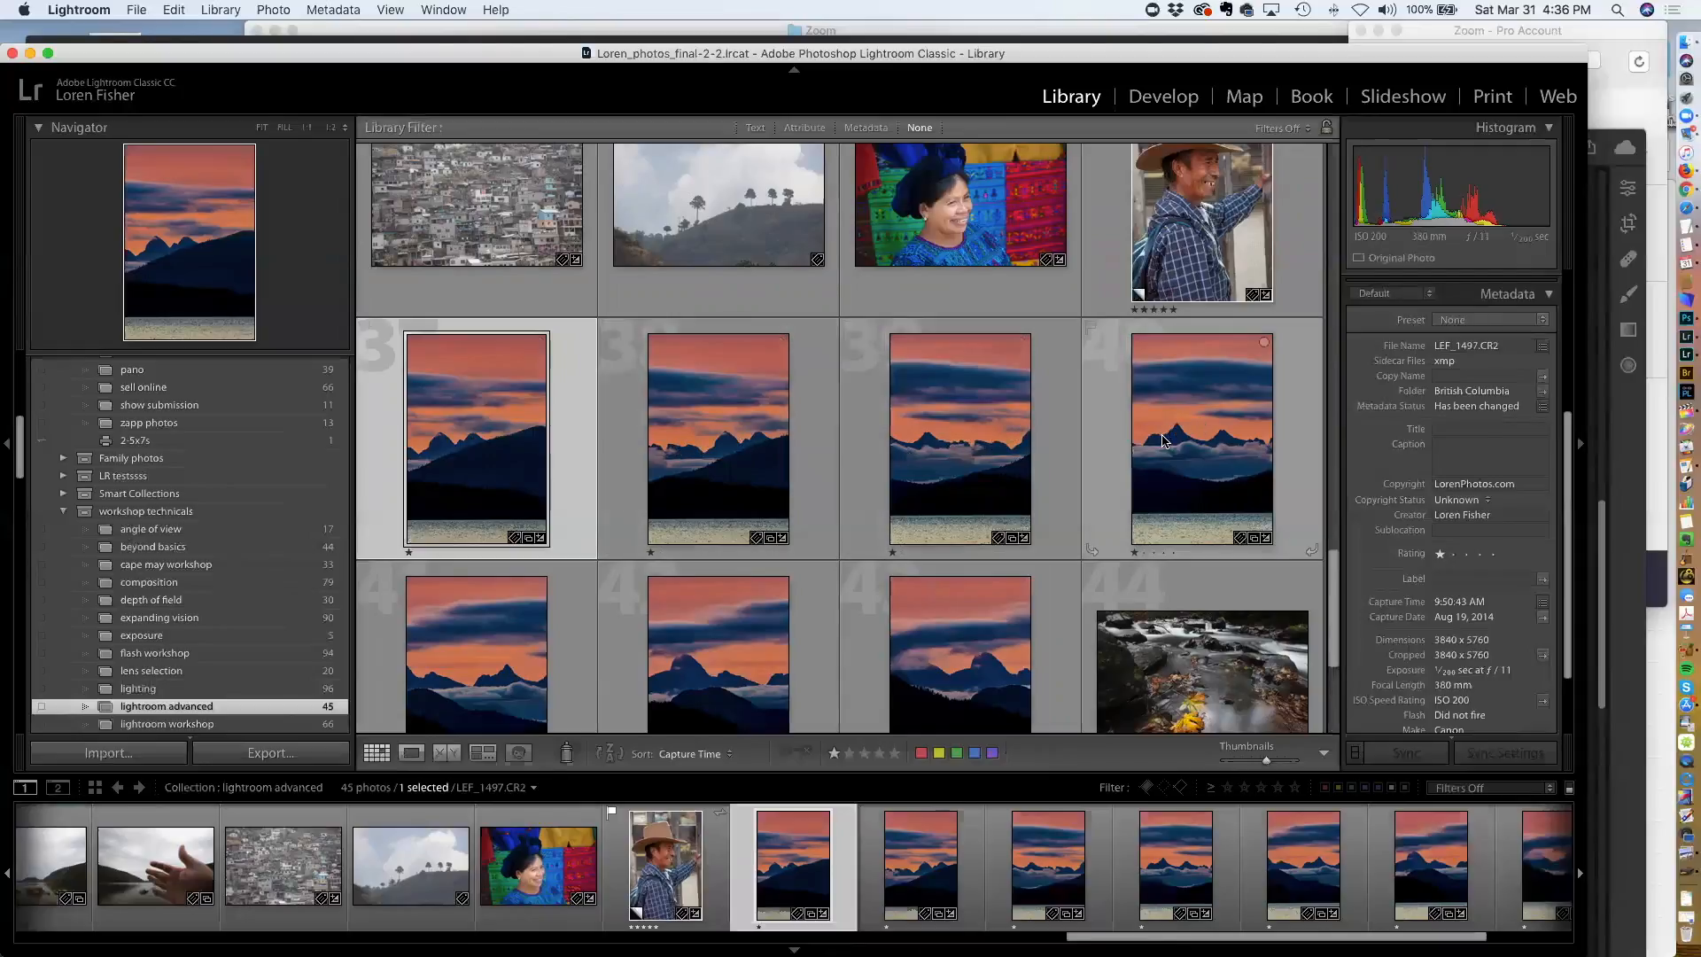
{"action": "scroll", "coordinate": [536, 600], "scroll_direction": "down", "scroll_amount": 2}
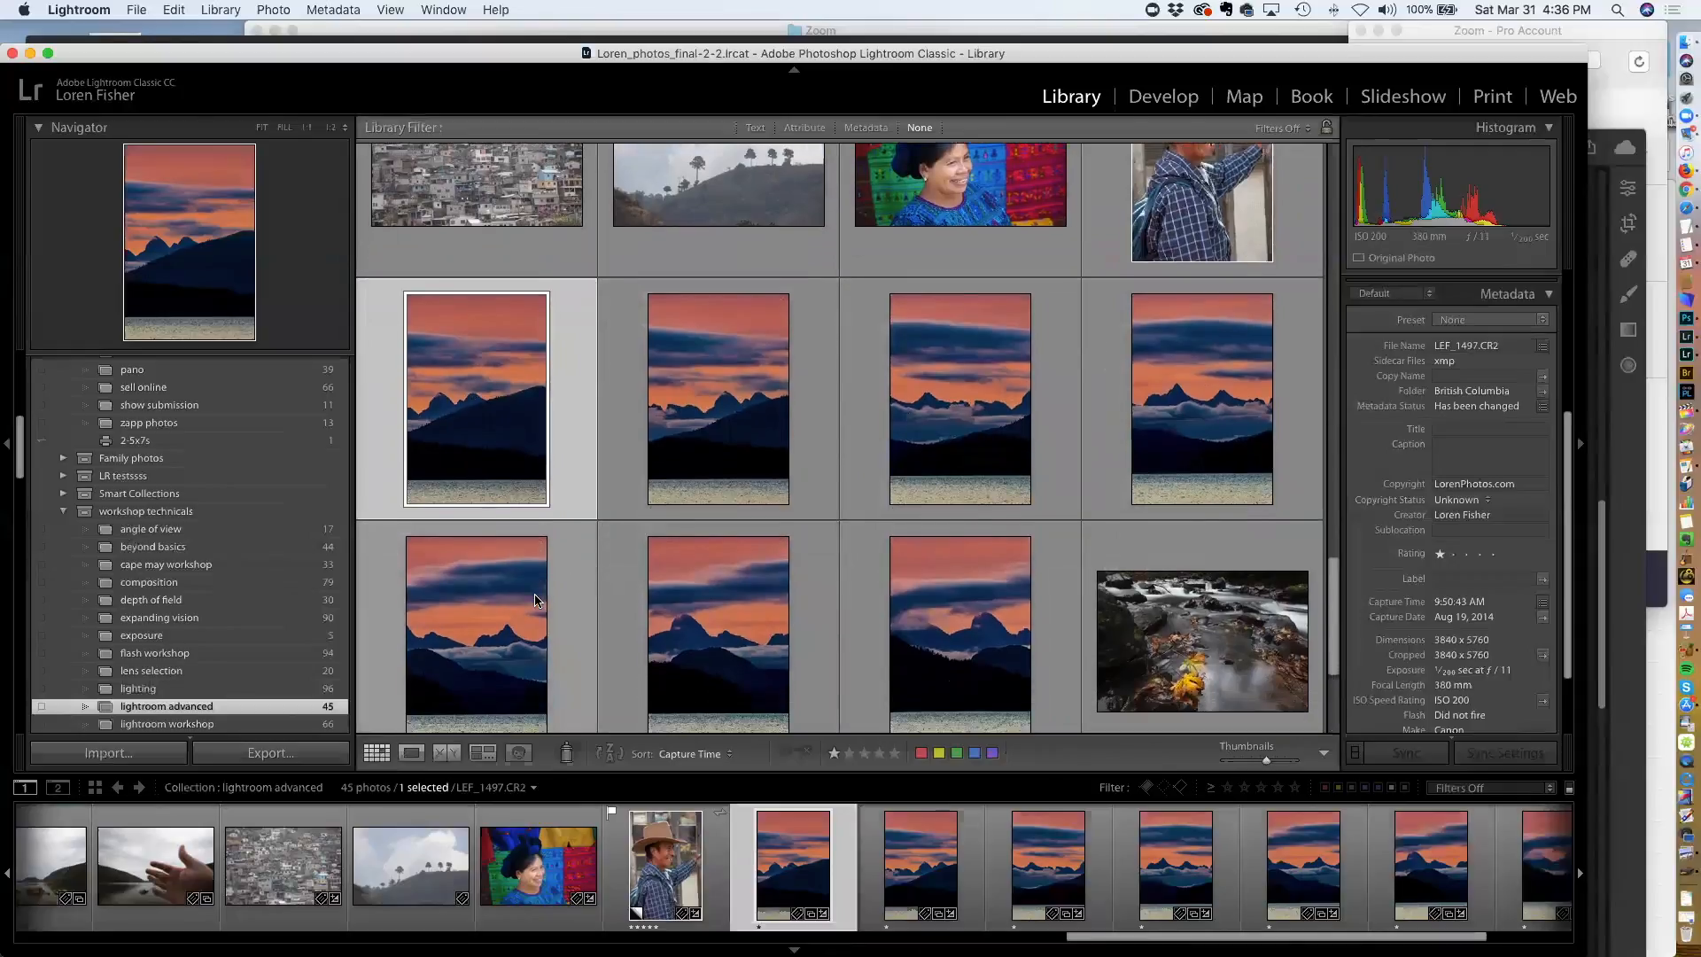
{"action": "scroll", "coordinate": [536, 601], "scroll_direction": "down", "scroll_amount": 1}
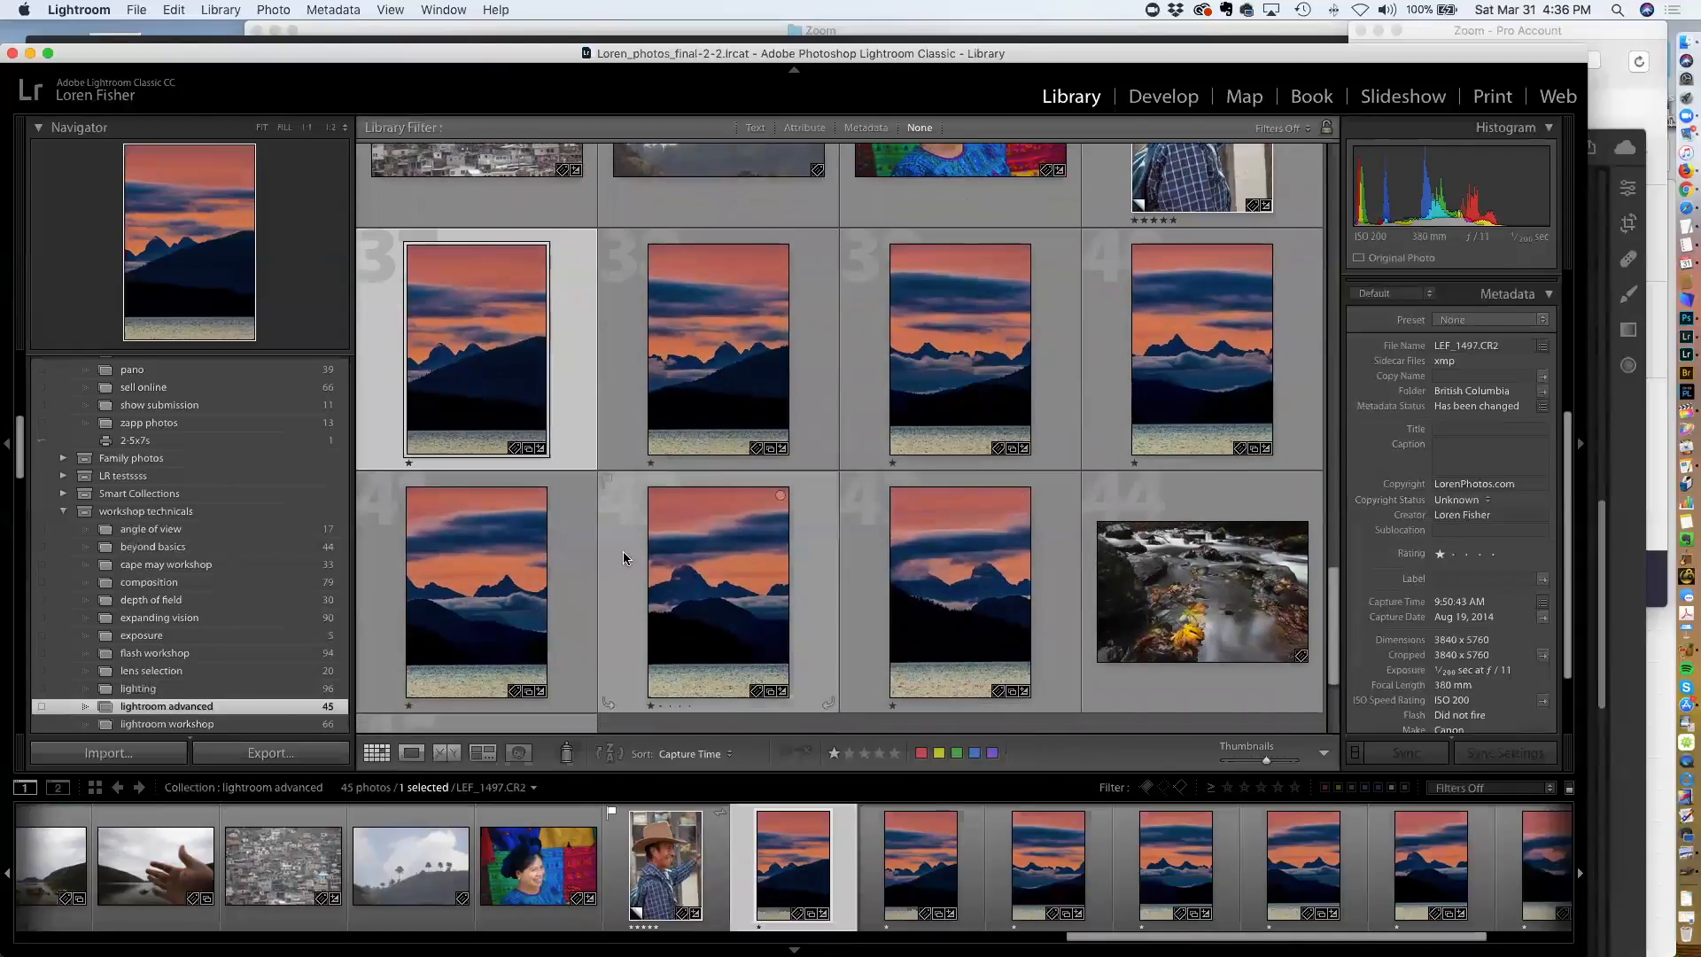
Open the first sunset mountain photo in Develop with panels hidden, and dismiss the low disk space warning
{"action": "scroll", "coordinate": [614, 524], "scroll_direction": "up", "scroll_amount": 3}
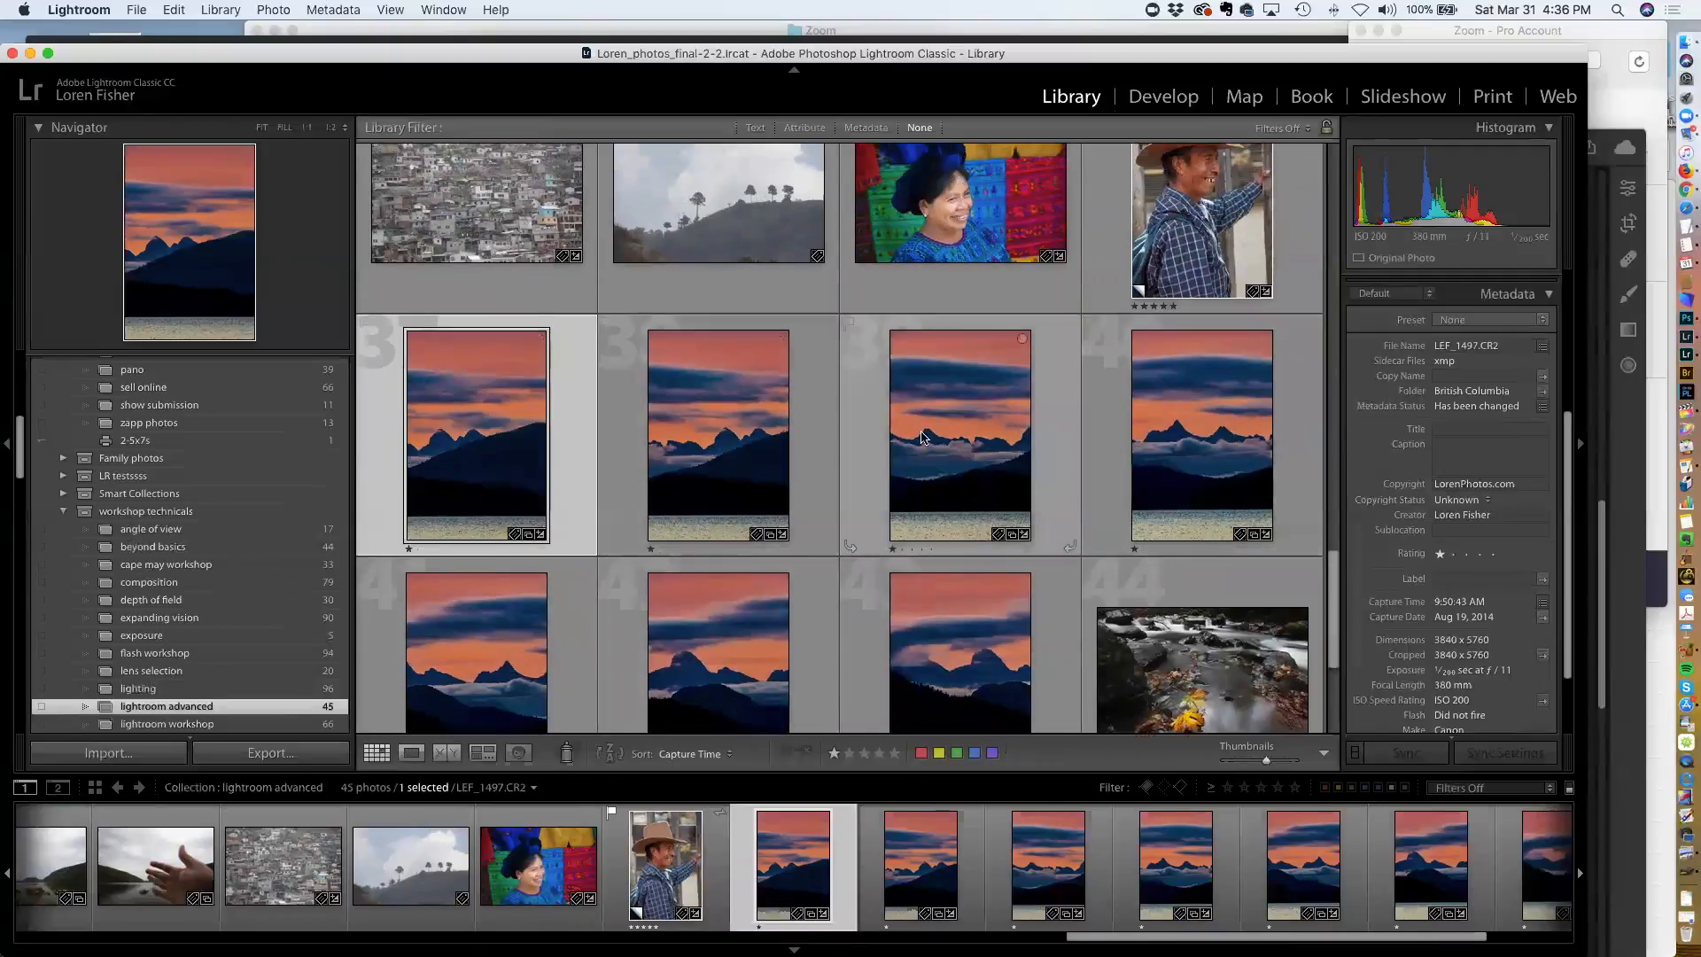
{"action": "double_click", "coordinate": [486, 413]}
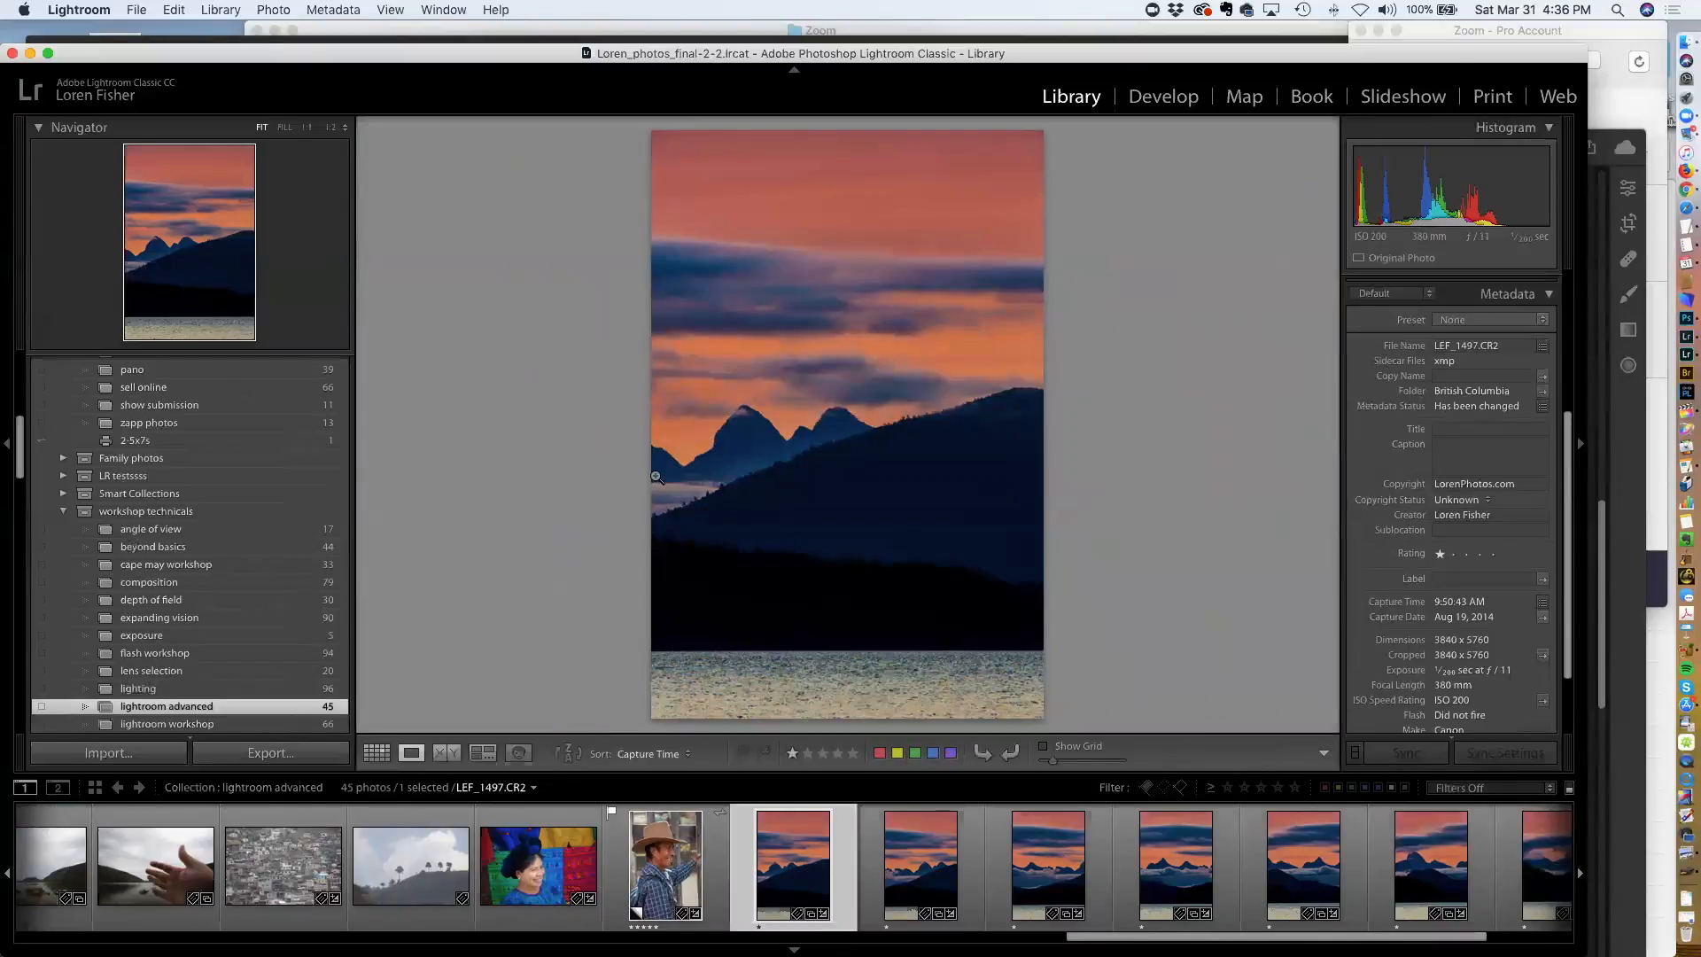
{"action": "key", "text": "g"}
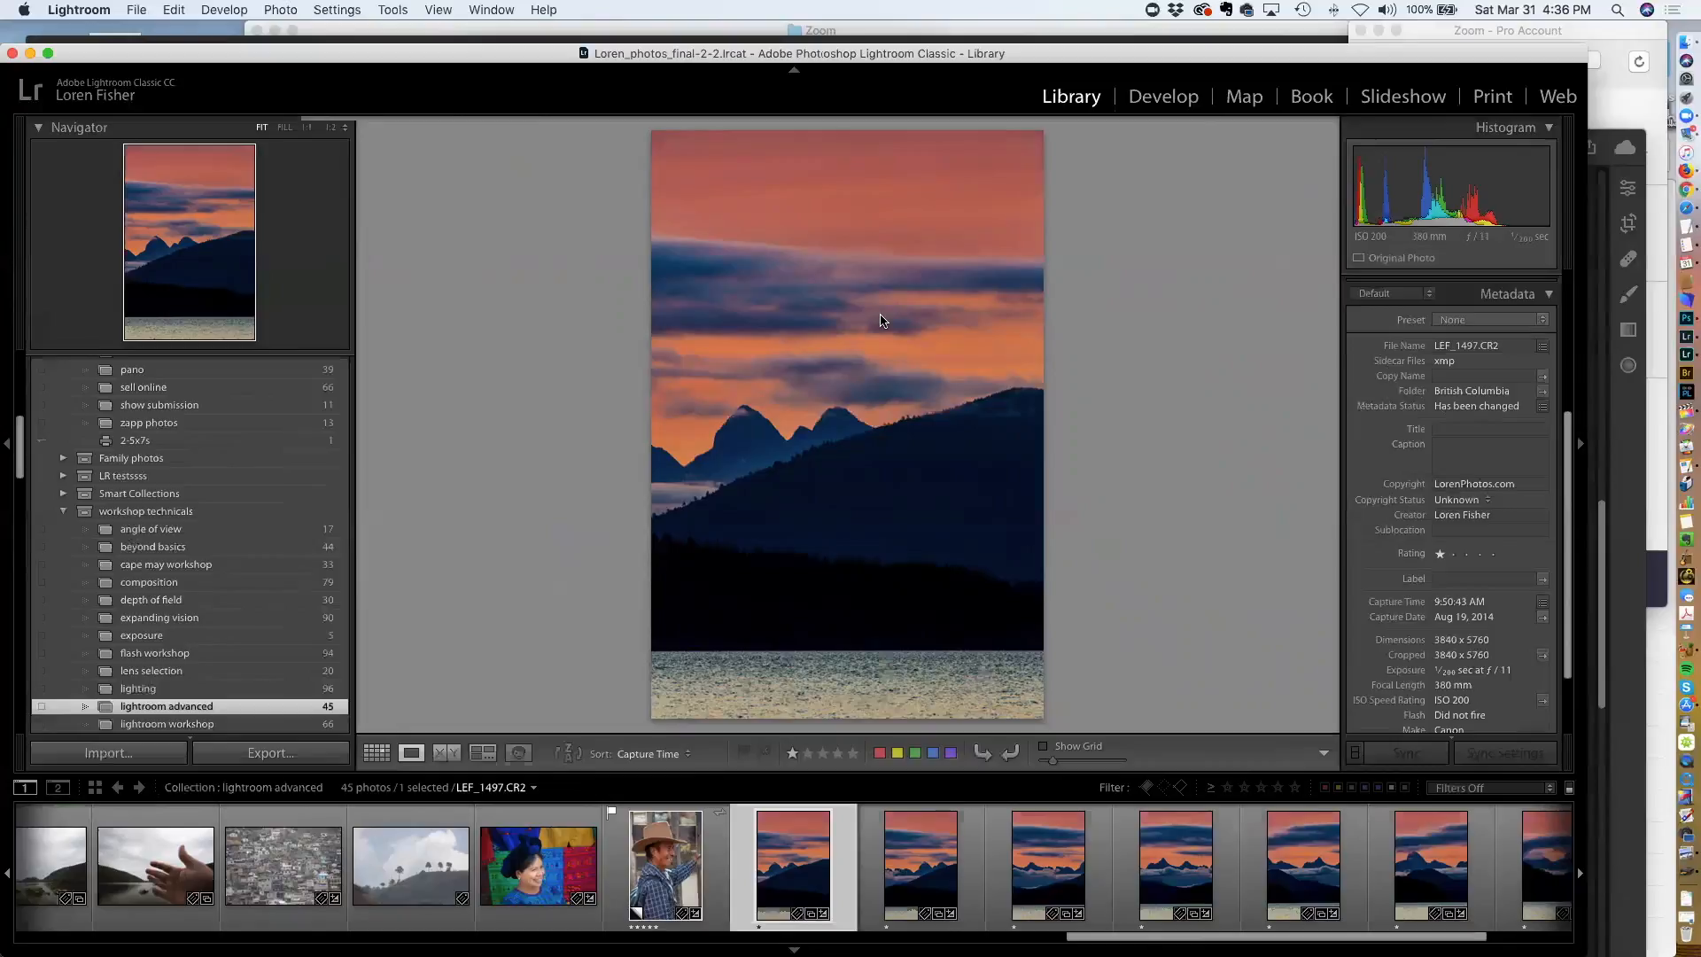
{"action": "key", "text": "d"}
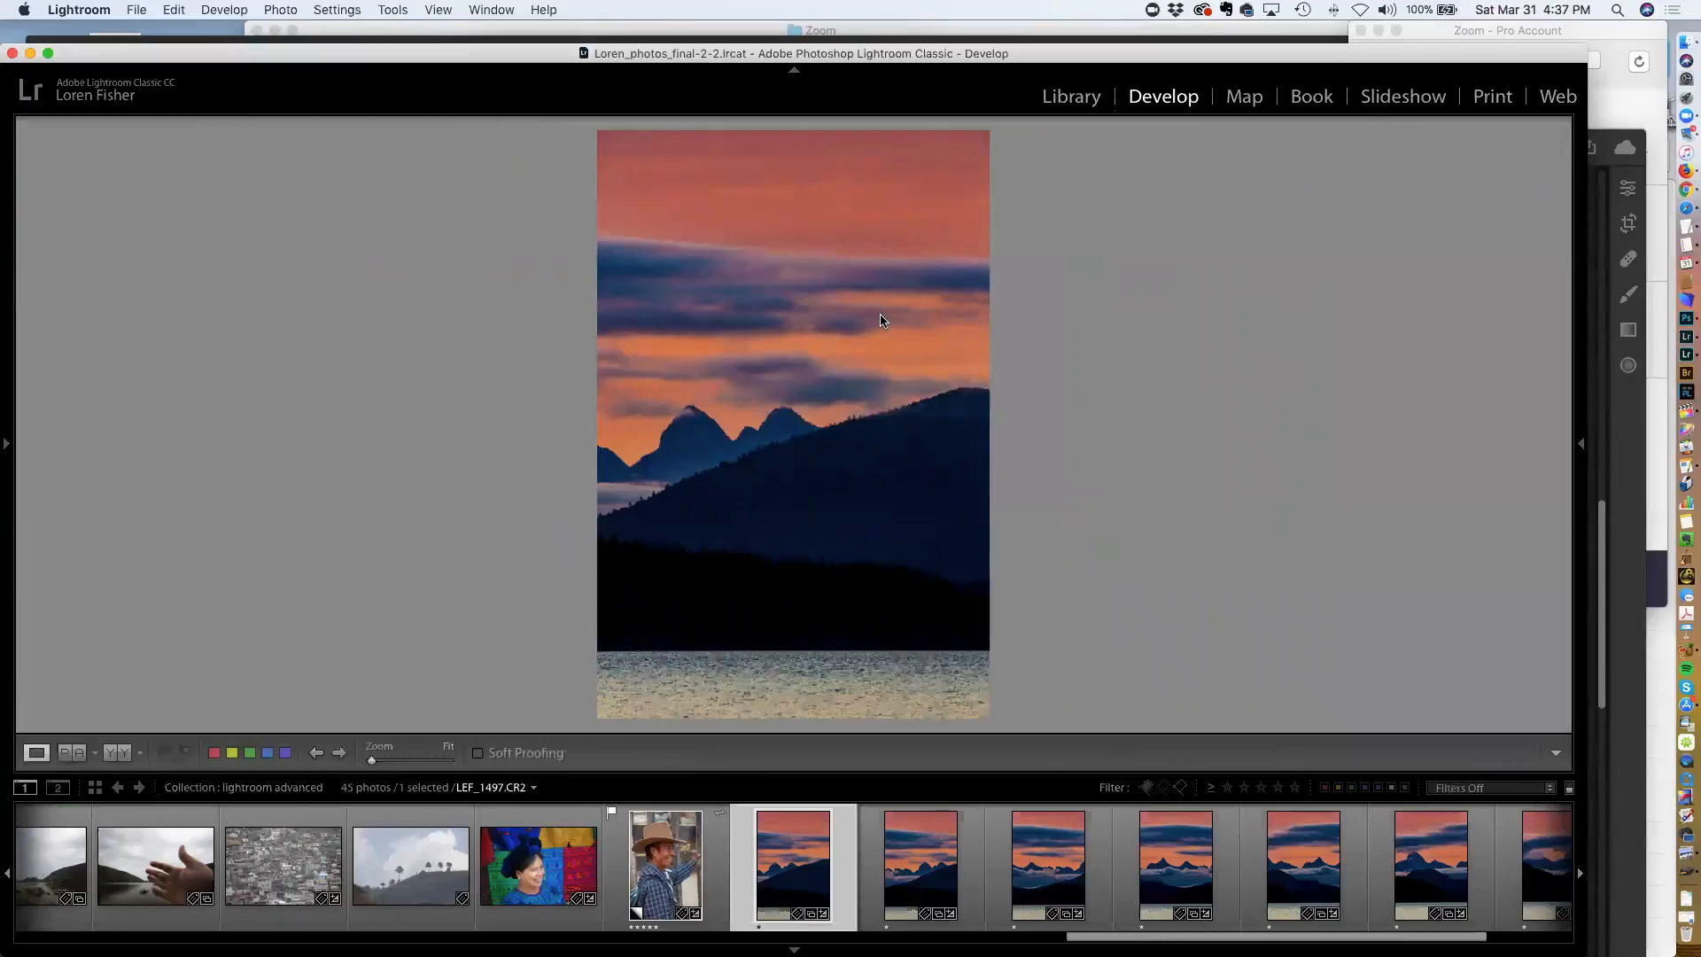
{"action": "key", "text": "Tab"}
{"action": "key", "text": "super+Tab"}
{"action": "key", "text": "super+Tab"}
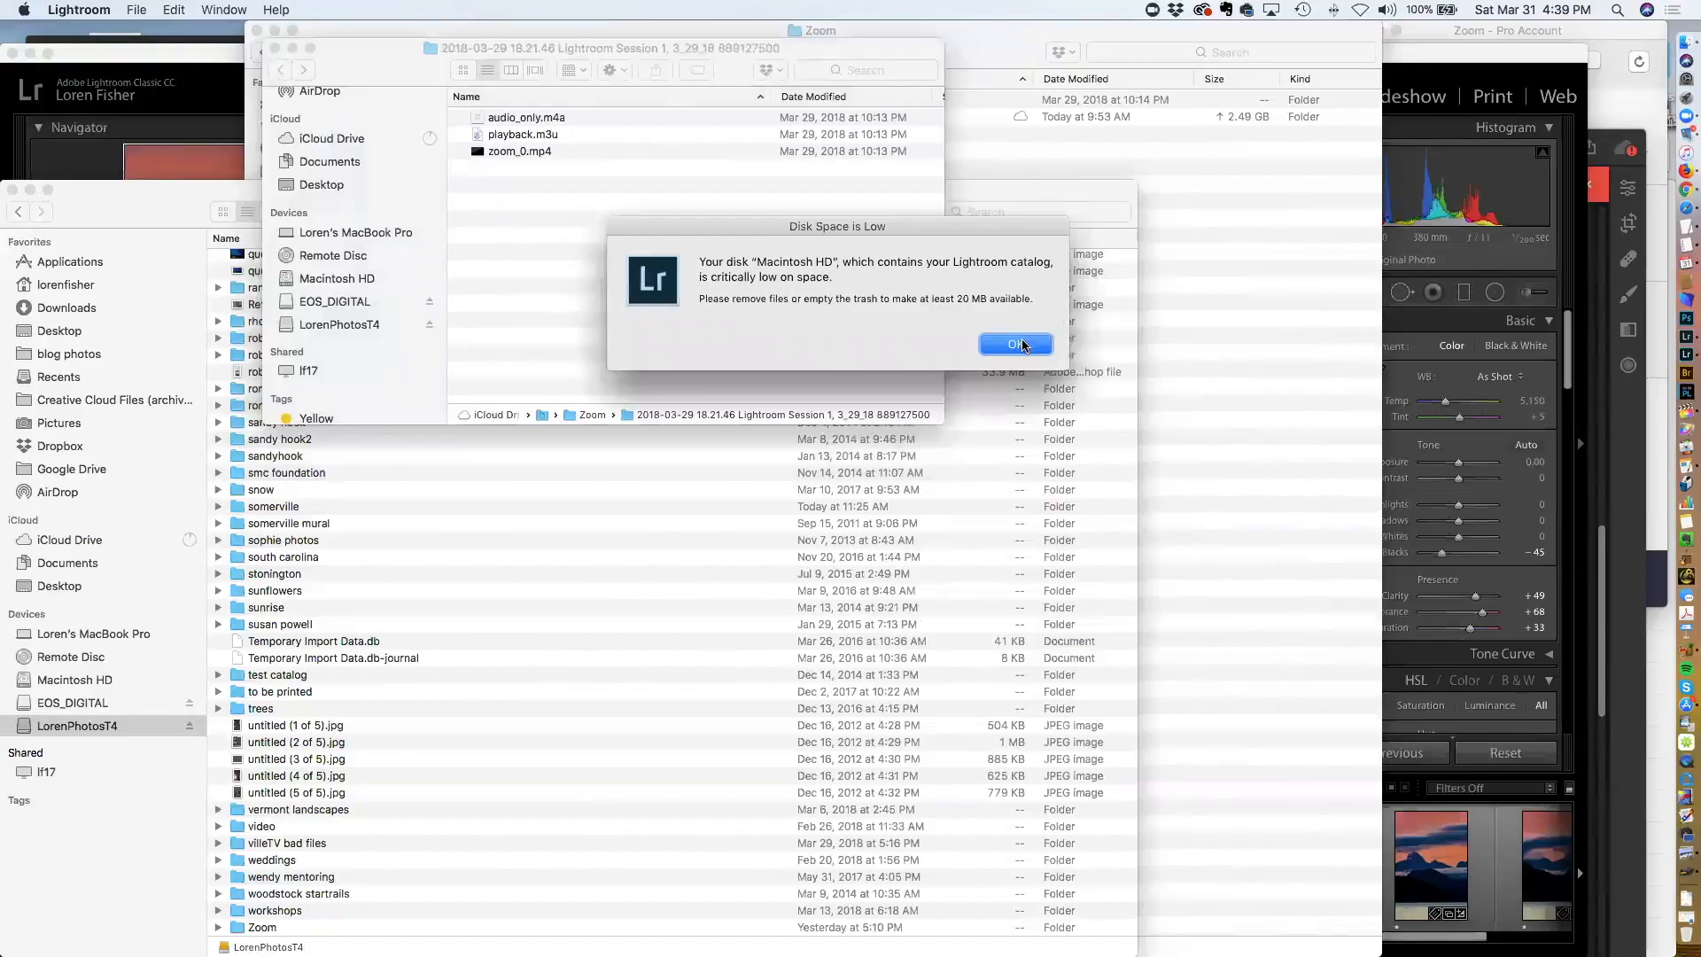
{"action": "left_click", "coordinate": [1016, 344]}
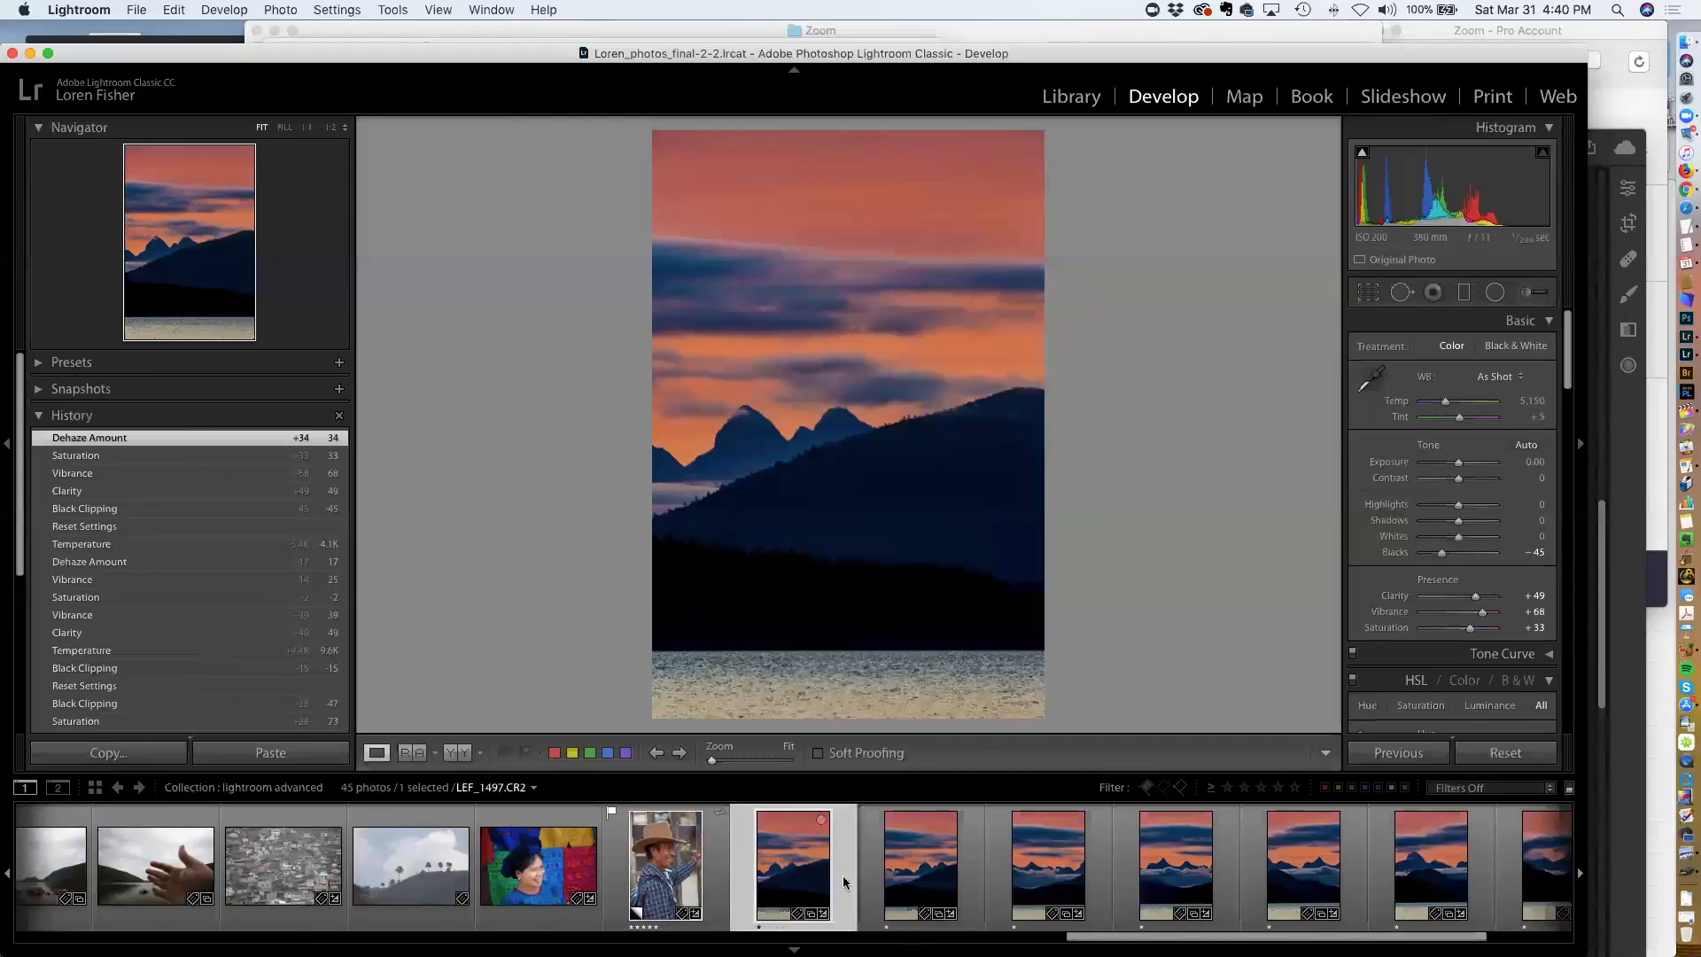
Set the sunset photo's Clarity to 29, Vibrance to 19, Saturation to 6 and Temperature to 12,960
{"action": "scroll", "coordinate": [844, 882], "scroll_direction": "right", "scroll_amount": 3}
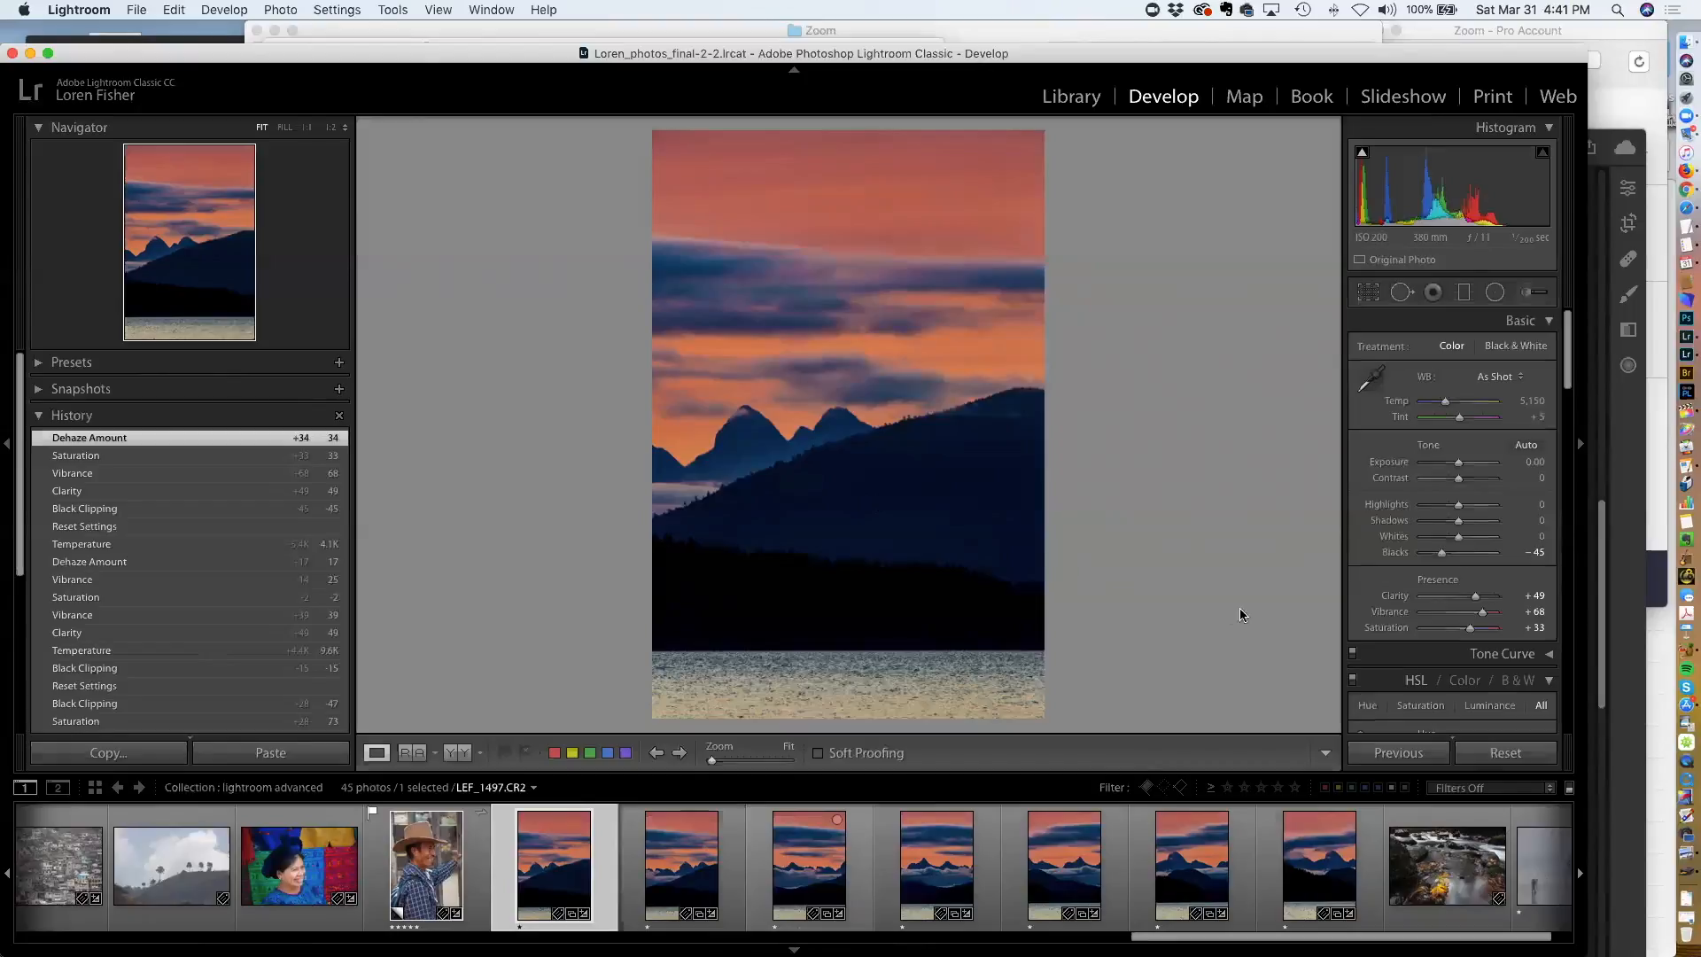
{"action": "left_click", "coordinate": [1448, 612]}
{"action": "left_click", "coordinate": [1442, 627]}
{"action": "mouse_move", "coordinate": [1446, 616]}
{"action": "left_mouse_down"}
{"action": "mouse_move", "coordinate": [1459, 624]}
{"action": "mouse_move", "coordinate": [1470, 596]}
{"action": "mouse_move", "coordinate": [1463, 628]}
{"action": "left_mouse_up"}
{"action": "left_click", "coordinate": [772, 335]}
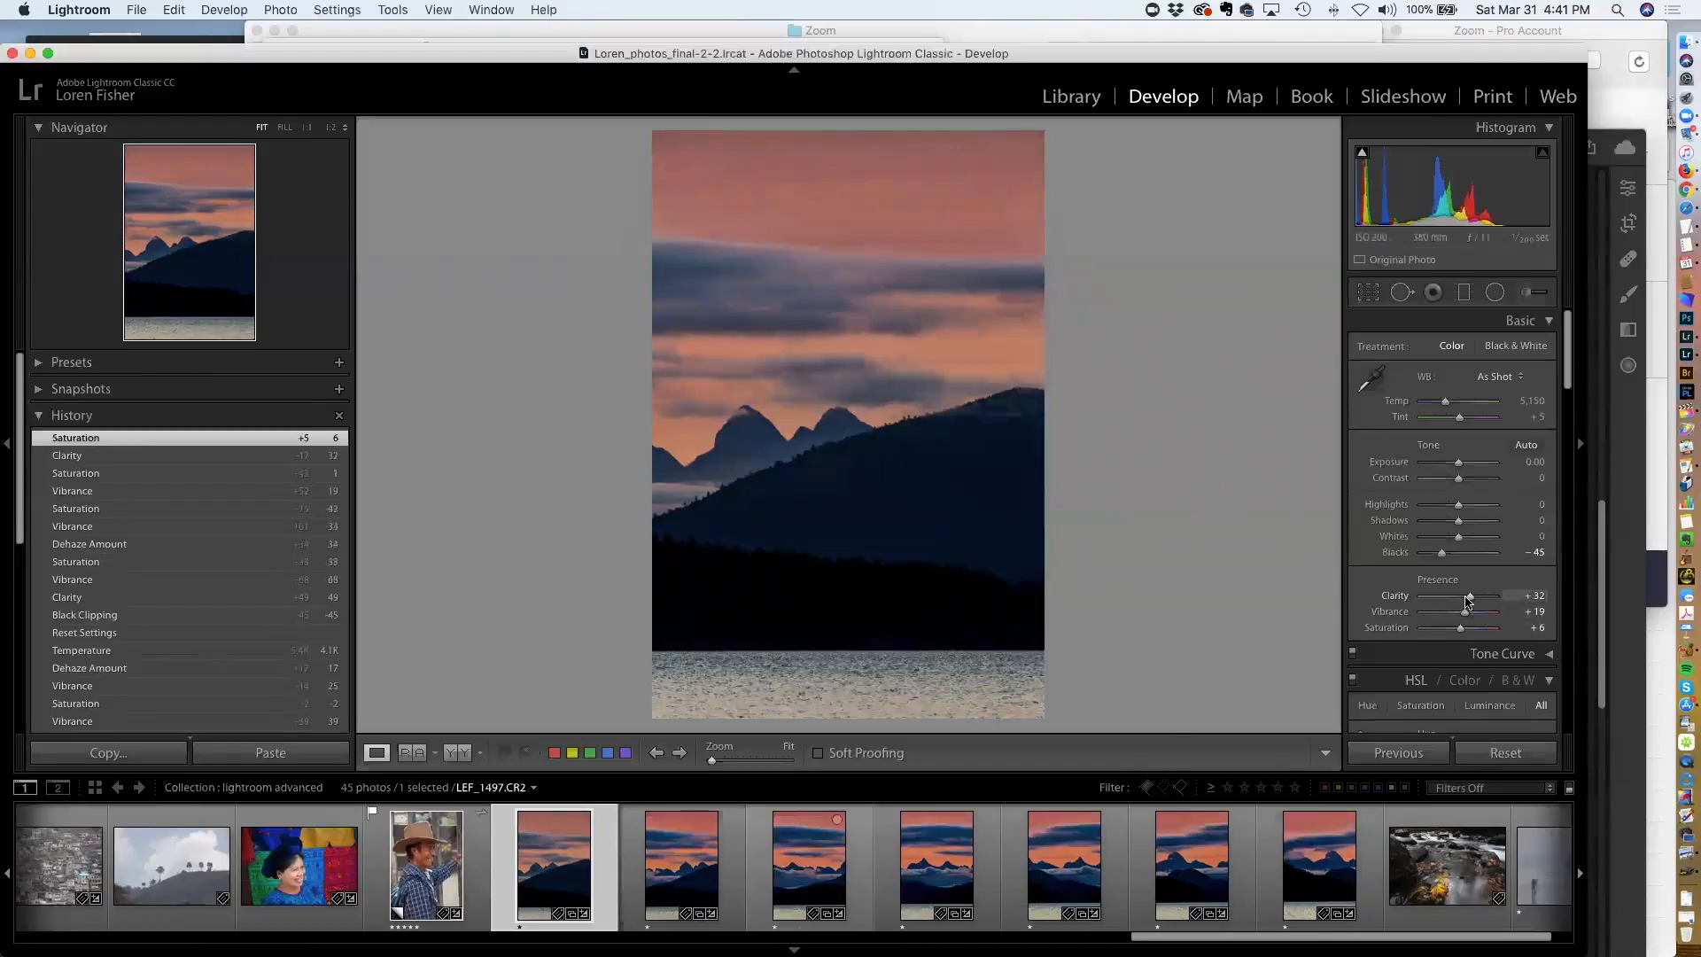
{"action": "left_click_drag", "start_coordinate": [1470, 598], "coordinate": [1466, 599]}
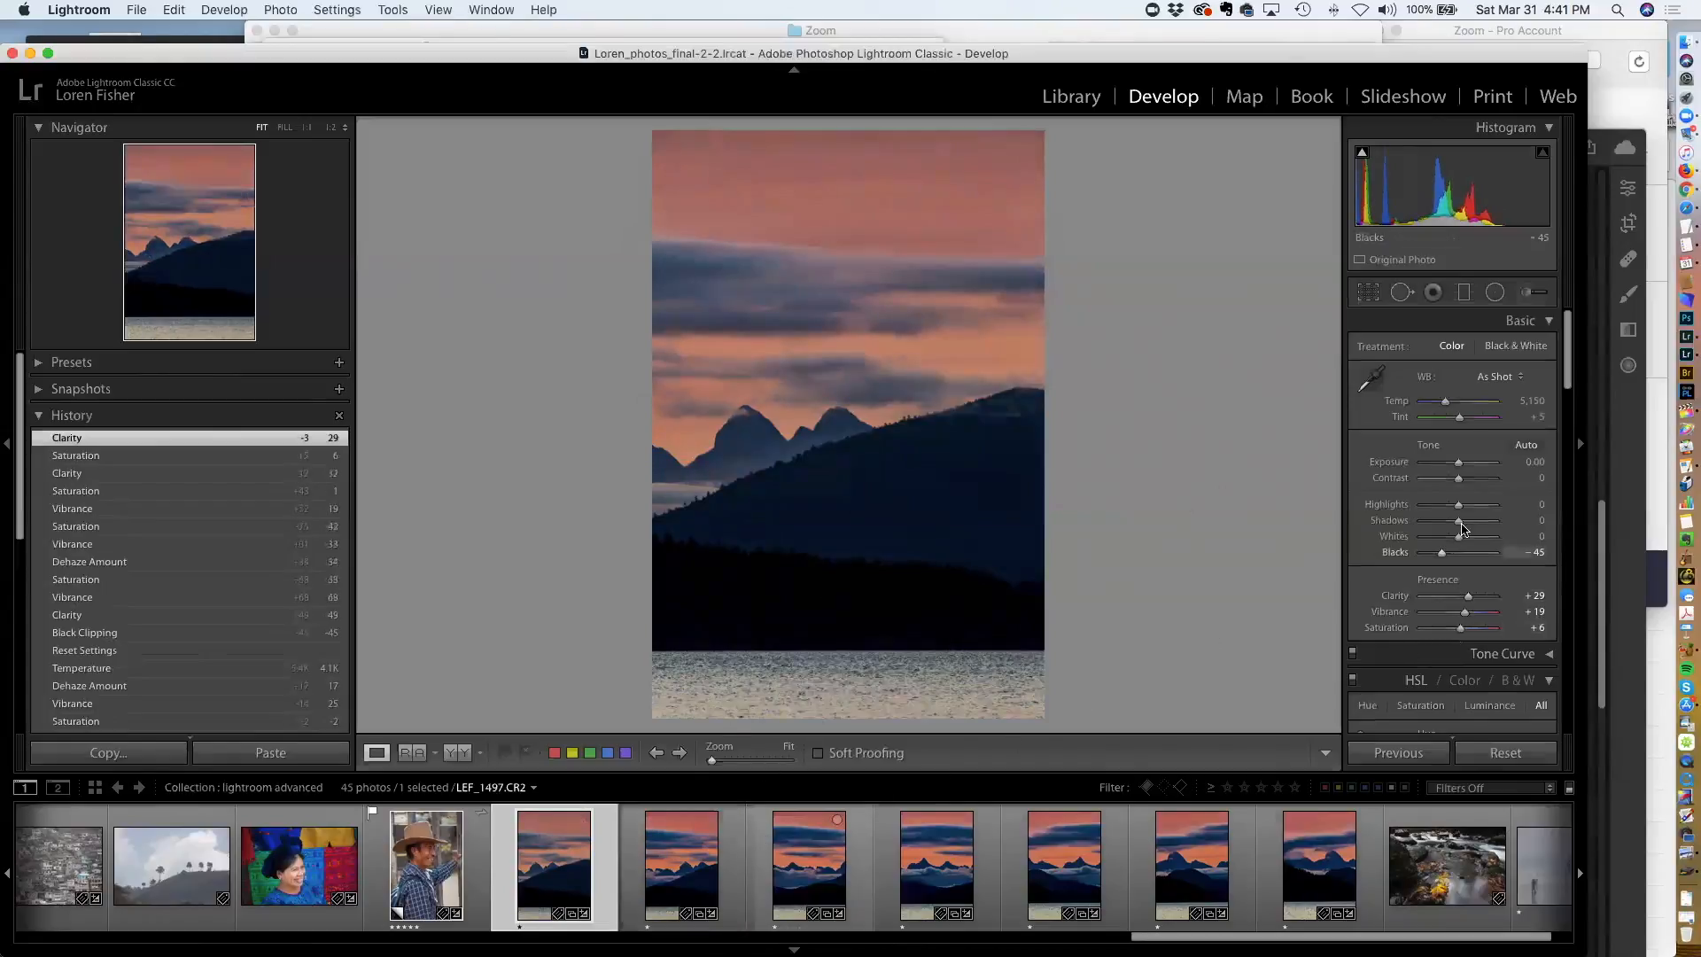
{"action": "left_click_drag", "start_coordinate": [1445, 401], "coordinate": [1476, 405]}
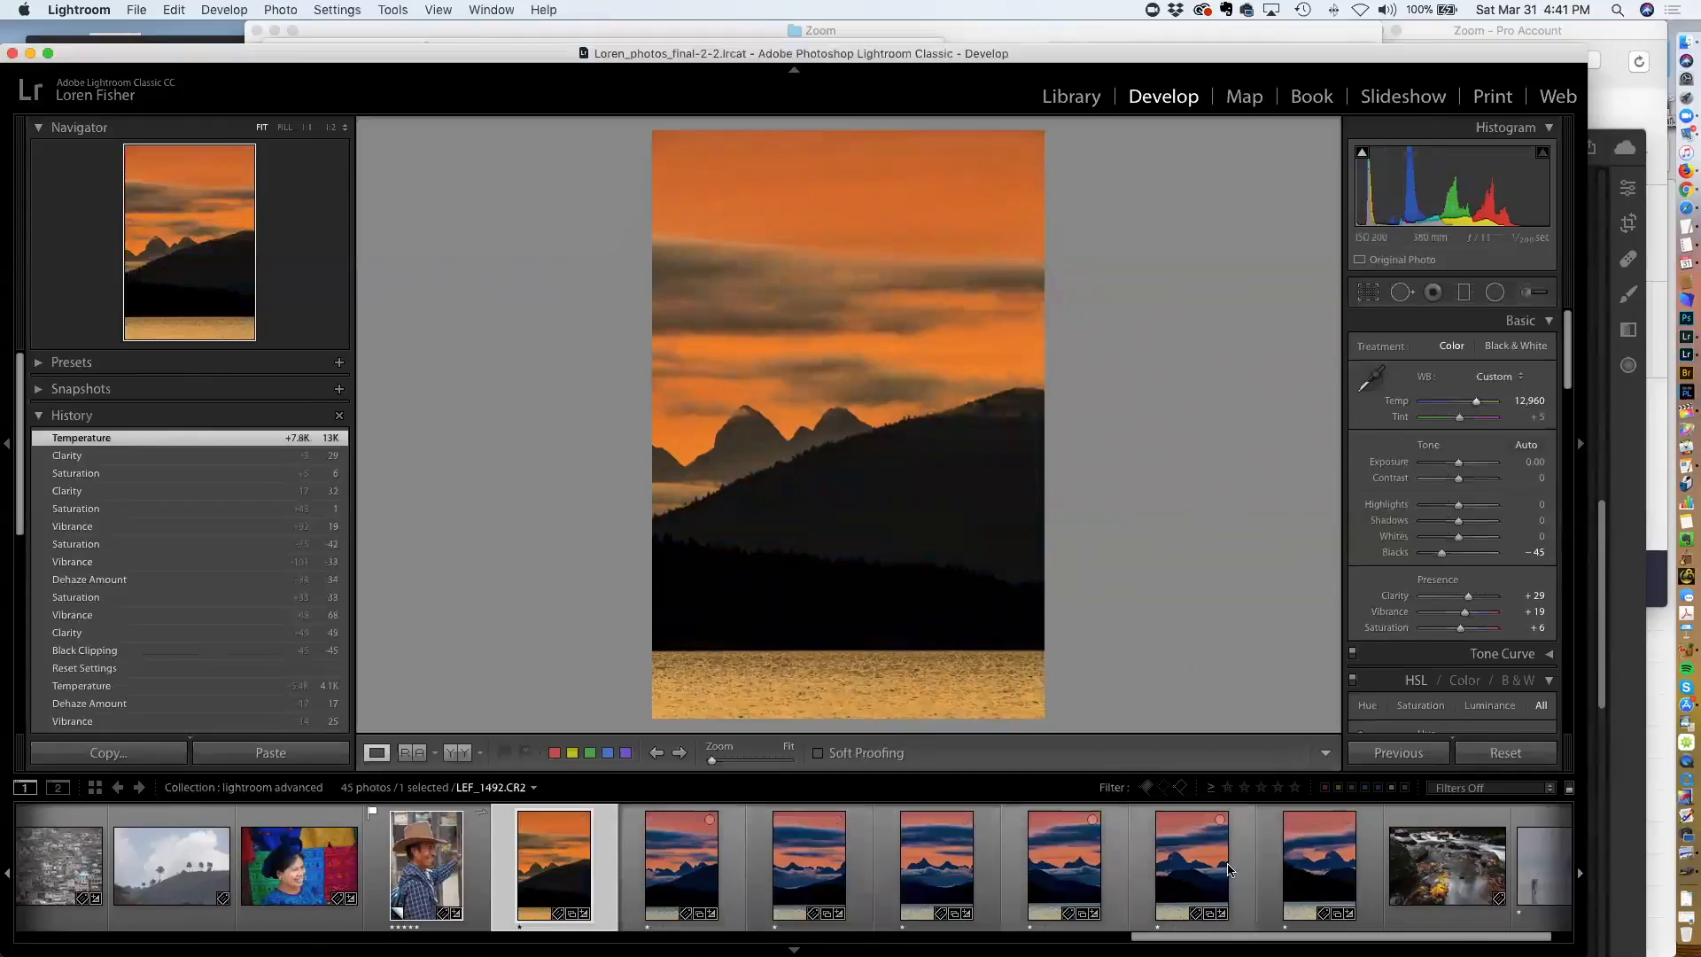
Select all seven sunset mountain frames and synchronize the develop settings across them with every option checked
{"action": "left_click", "coordinate": [1314, 872], "text": "shift"}
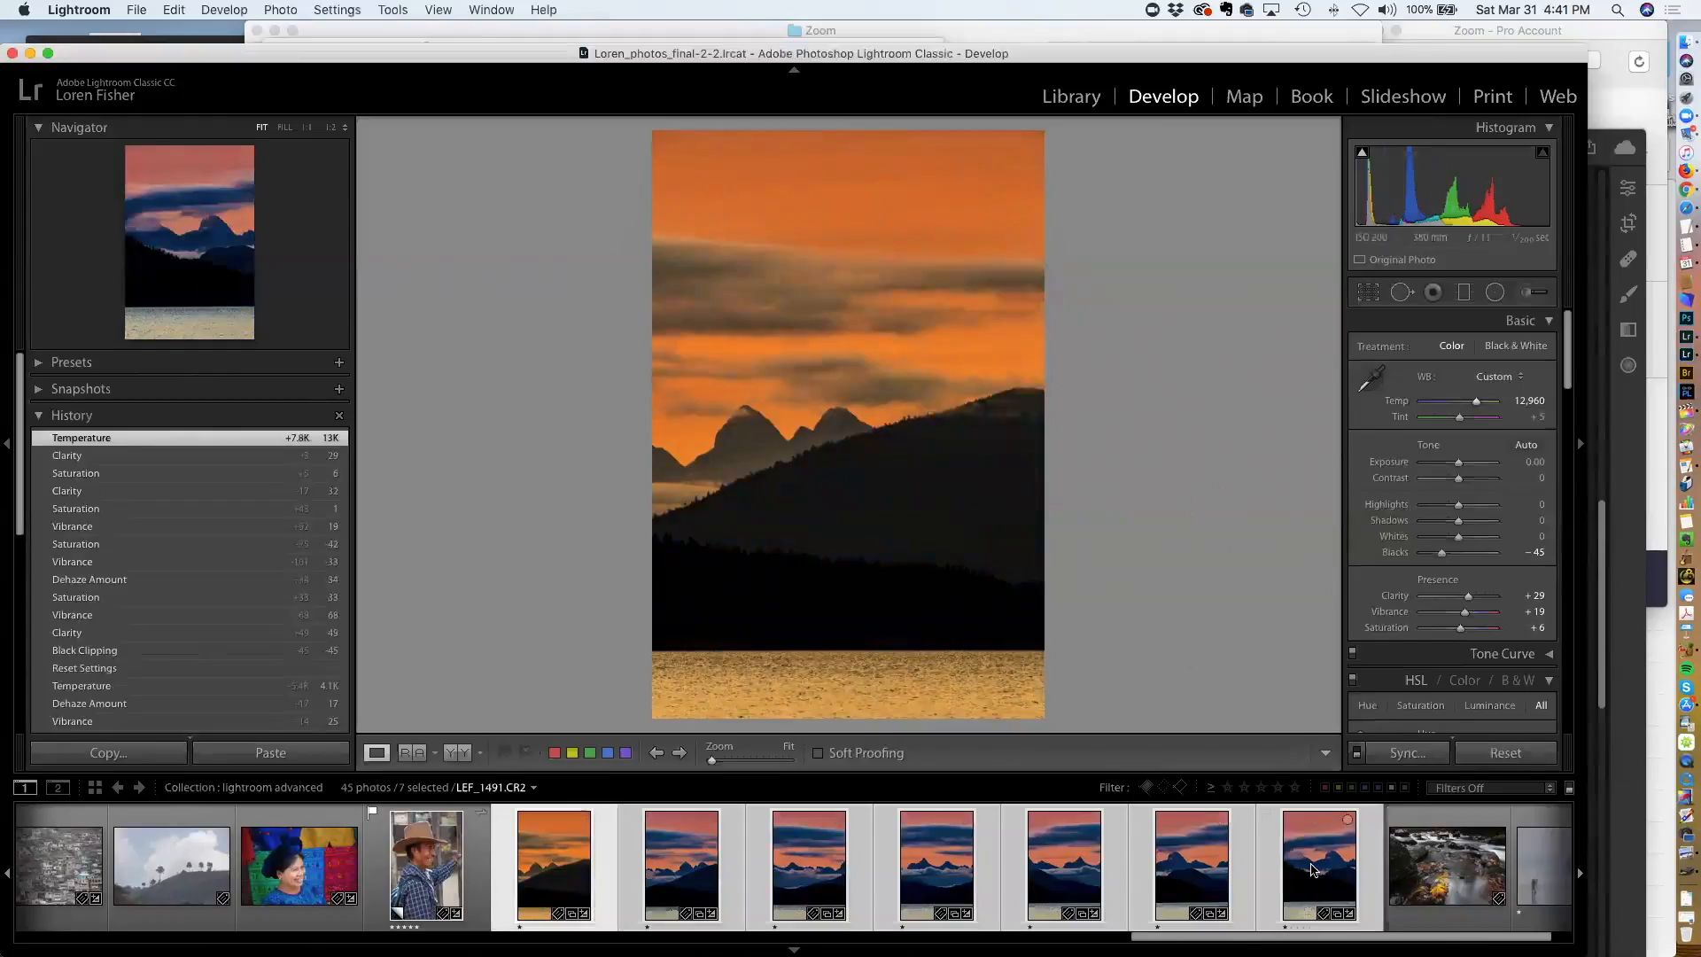
{"action": "left_click", "coordinate": [1405, 754]}
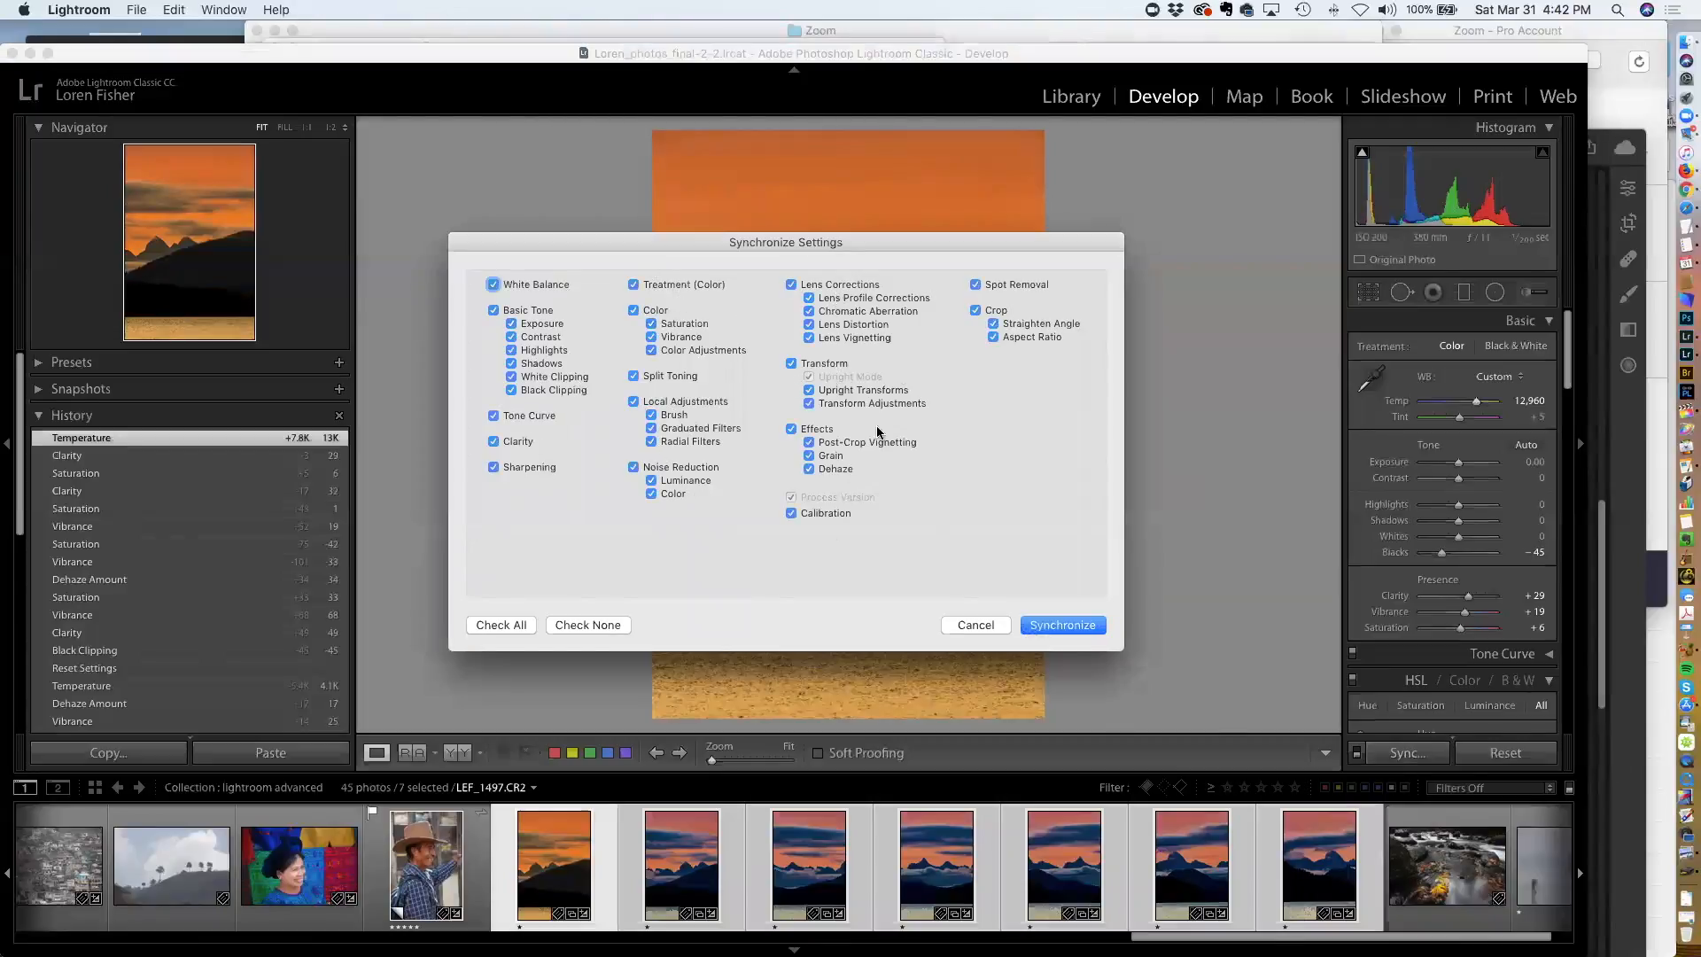
{"action": "left_click", "coordinate": [1061, 626]}
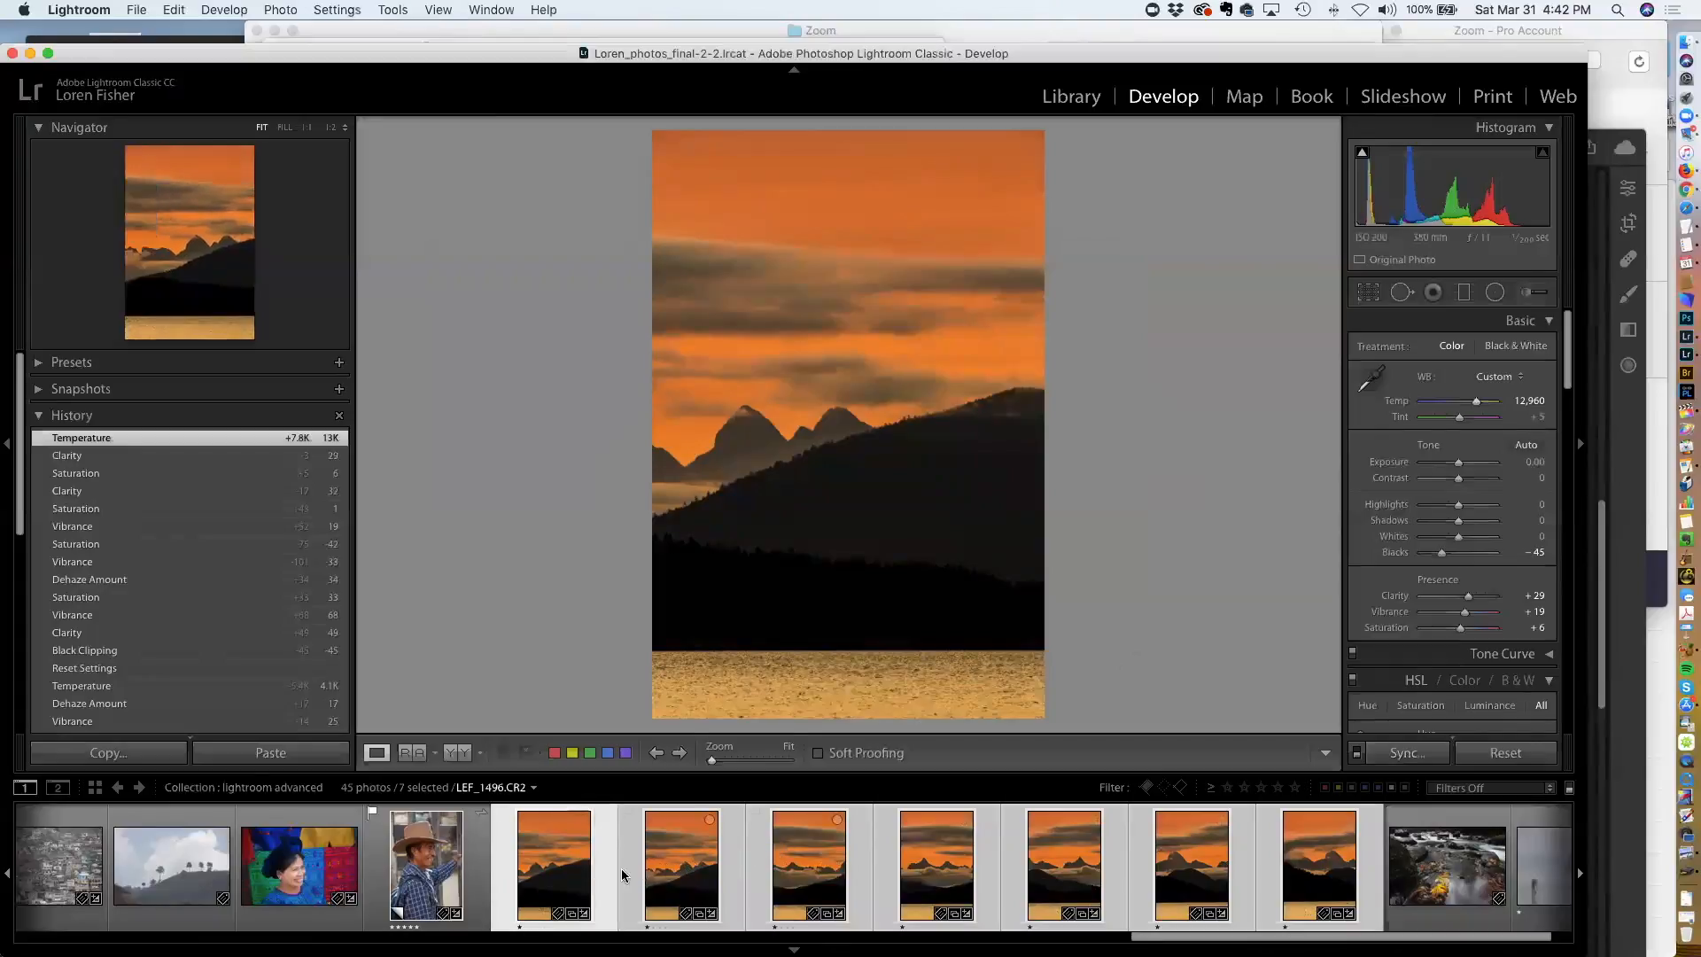
{"action": "left_click", "coordinate": [455, 863]}
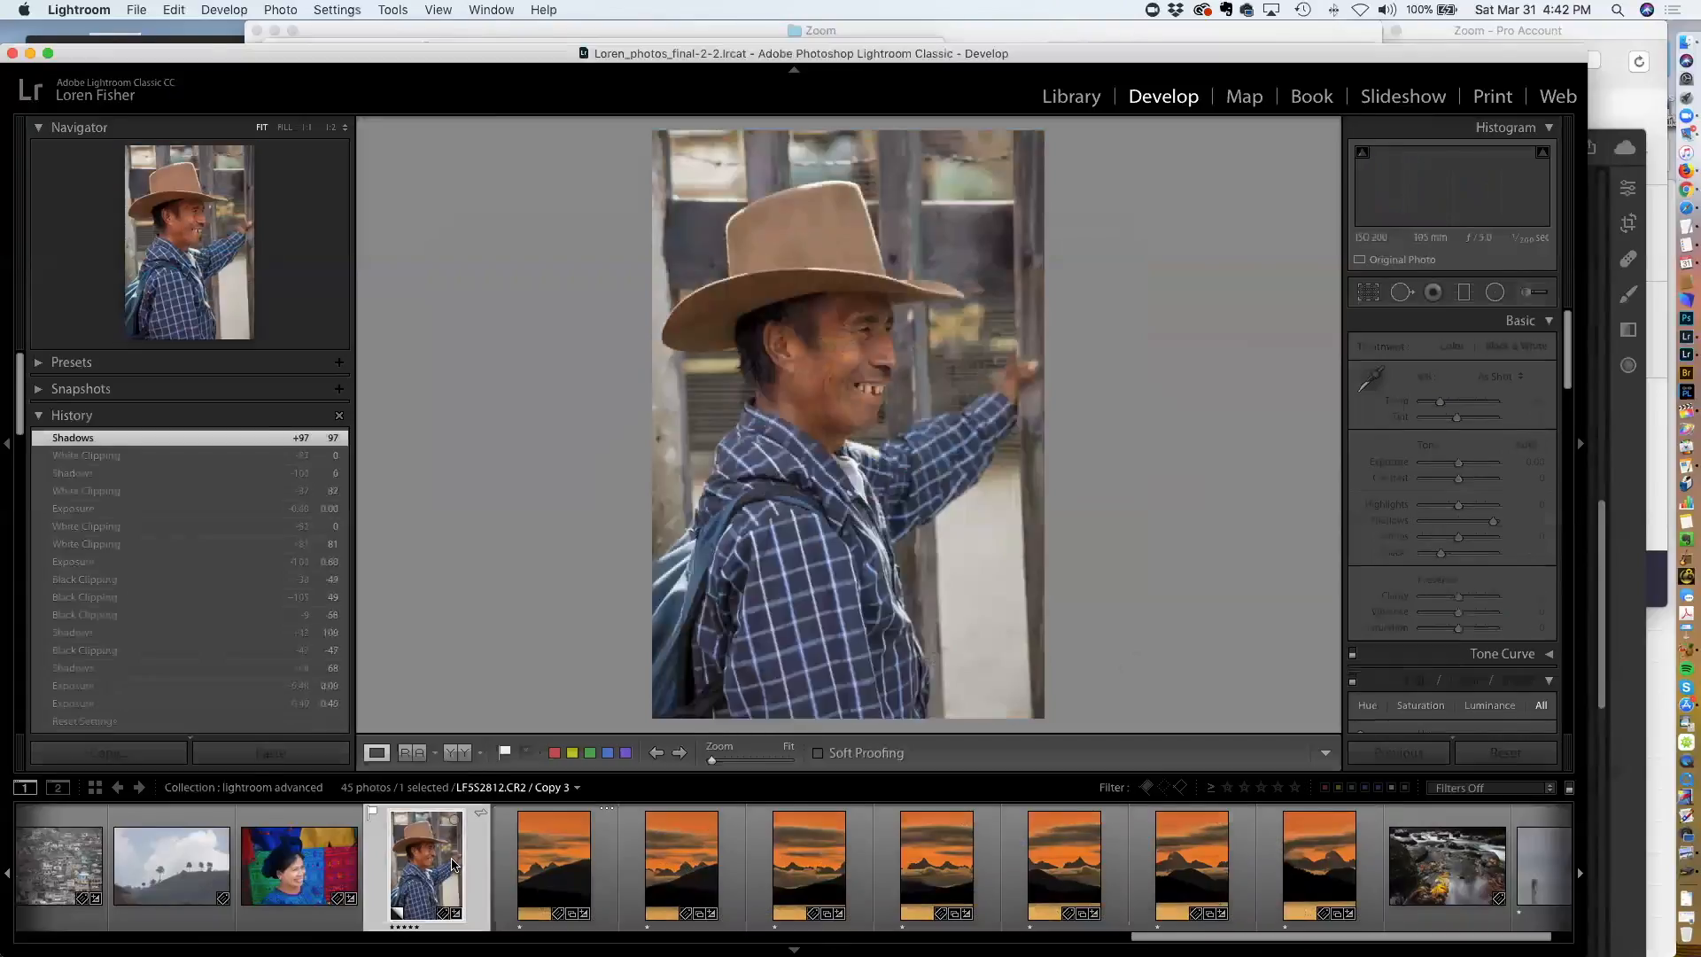
{"action": "left_click", "coordinate": [1299, 857]}
{"action": "key", "text": "super+z"}
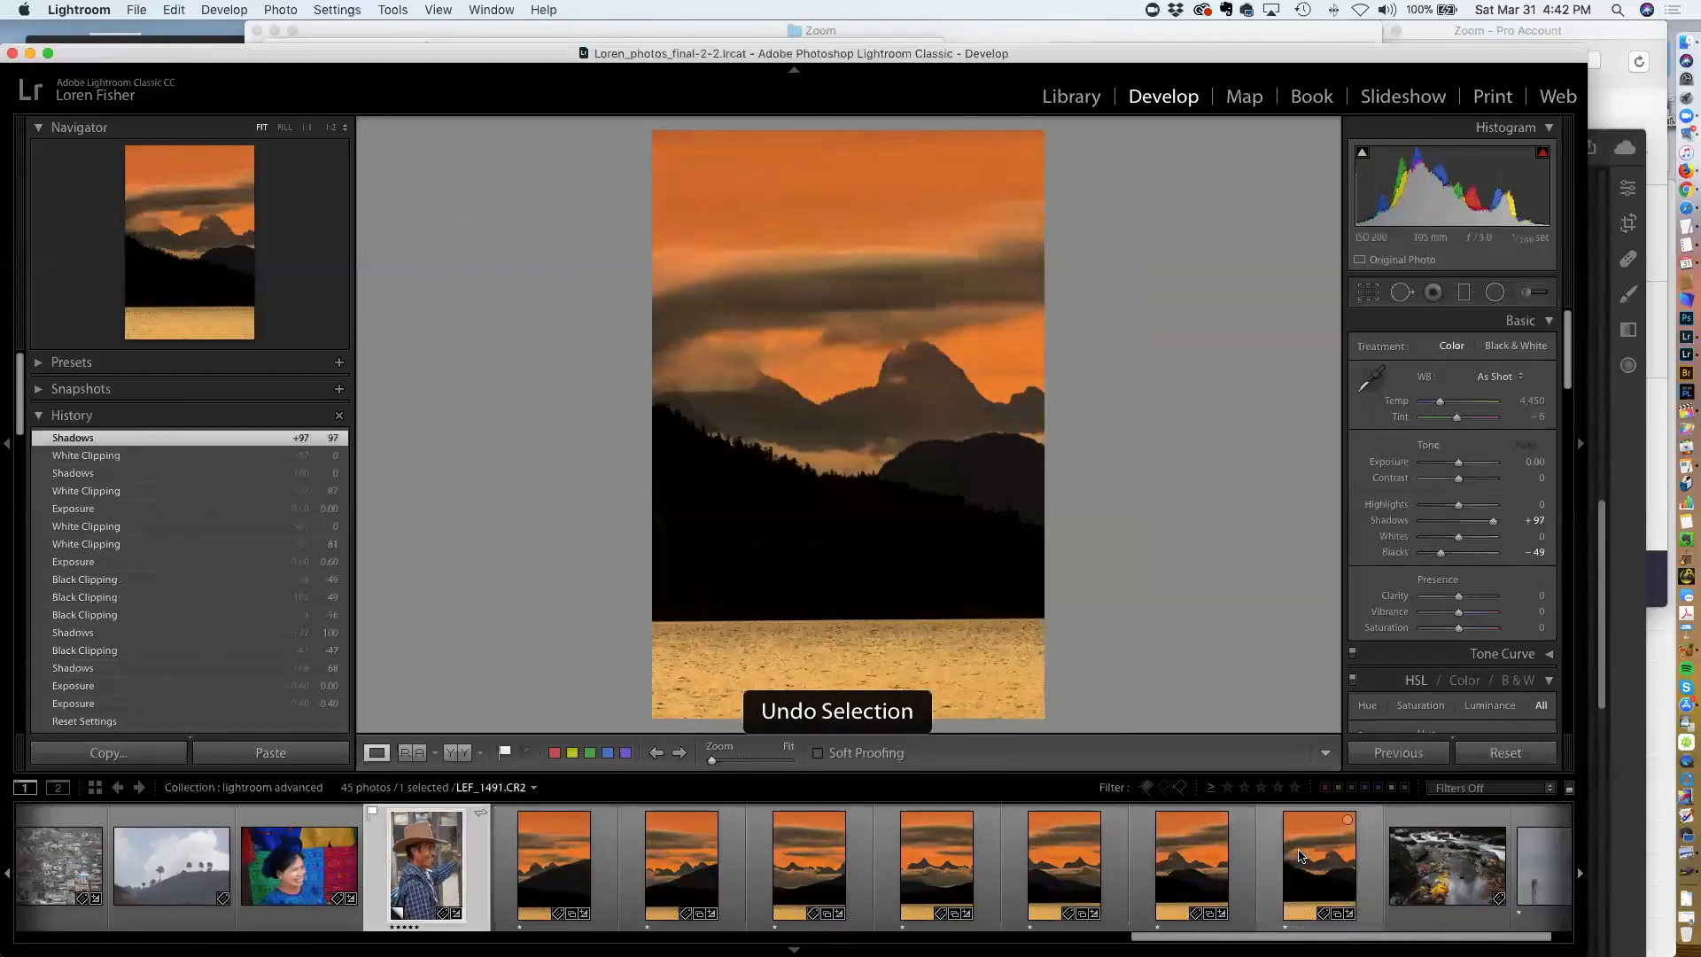
{"action": "scroll", "coordinate": [1224, 871], "scroll_direction": "right", "scroll_amount": 5}
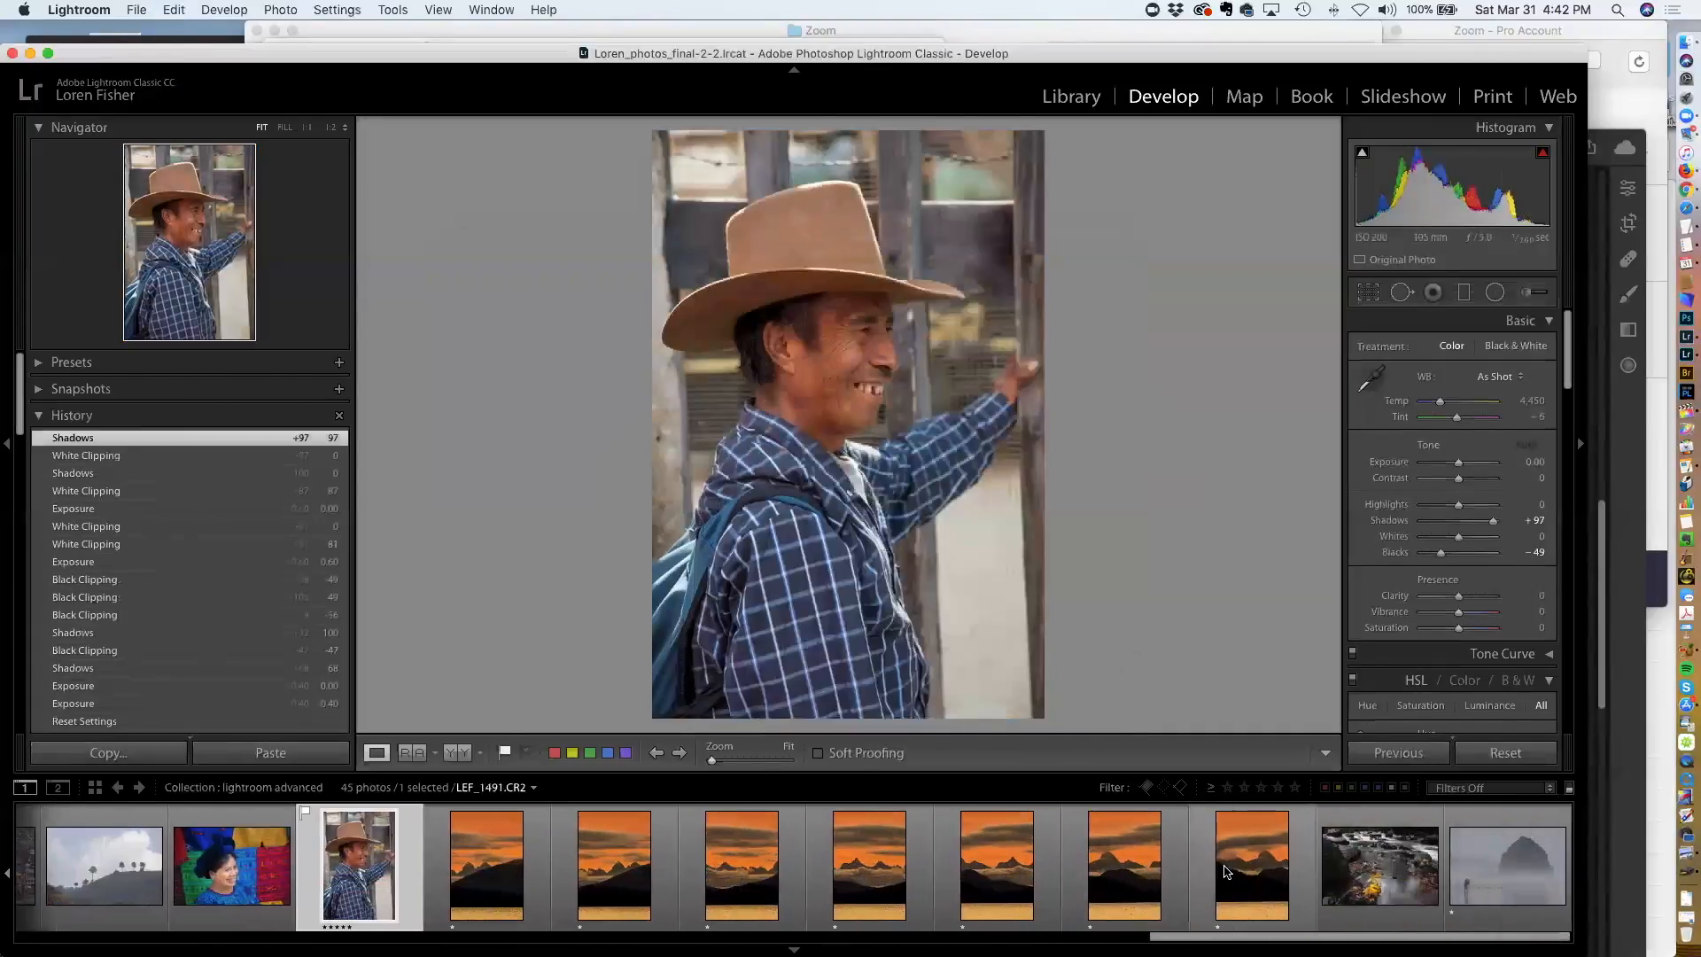
Reset the last sunset frame, then apply the previous photo's develop settings to it
{"action": "left_click", "coordinate": [1214, 872]}
{"action": "left_click", "coordinate": [1501, 752]}
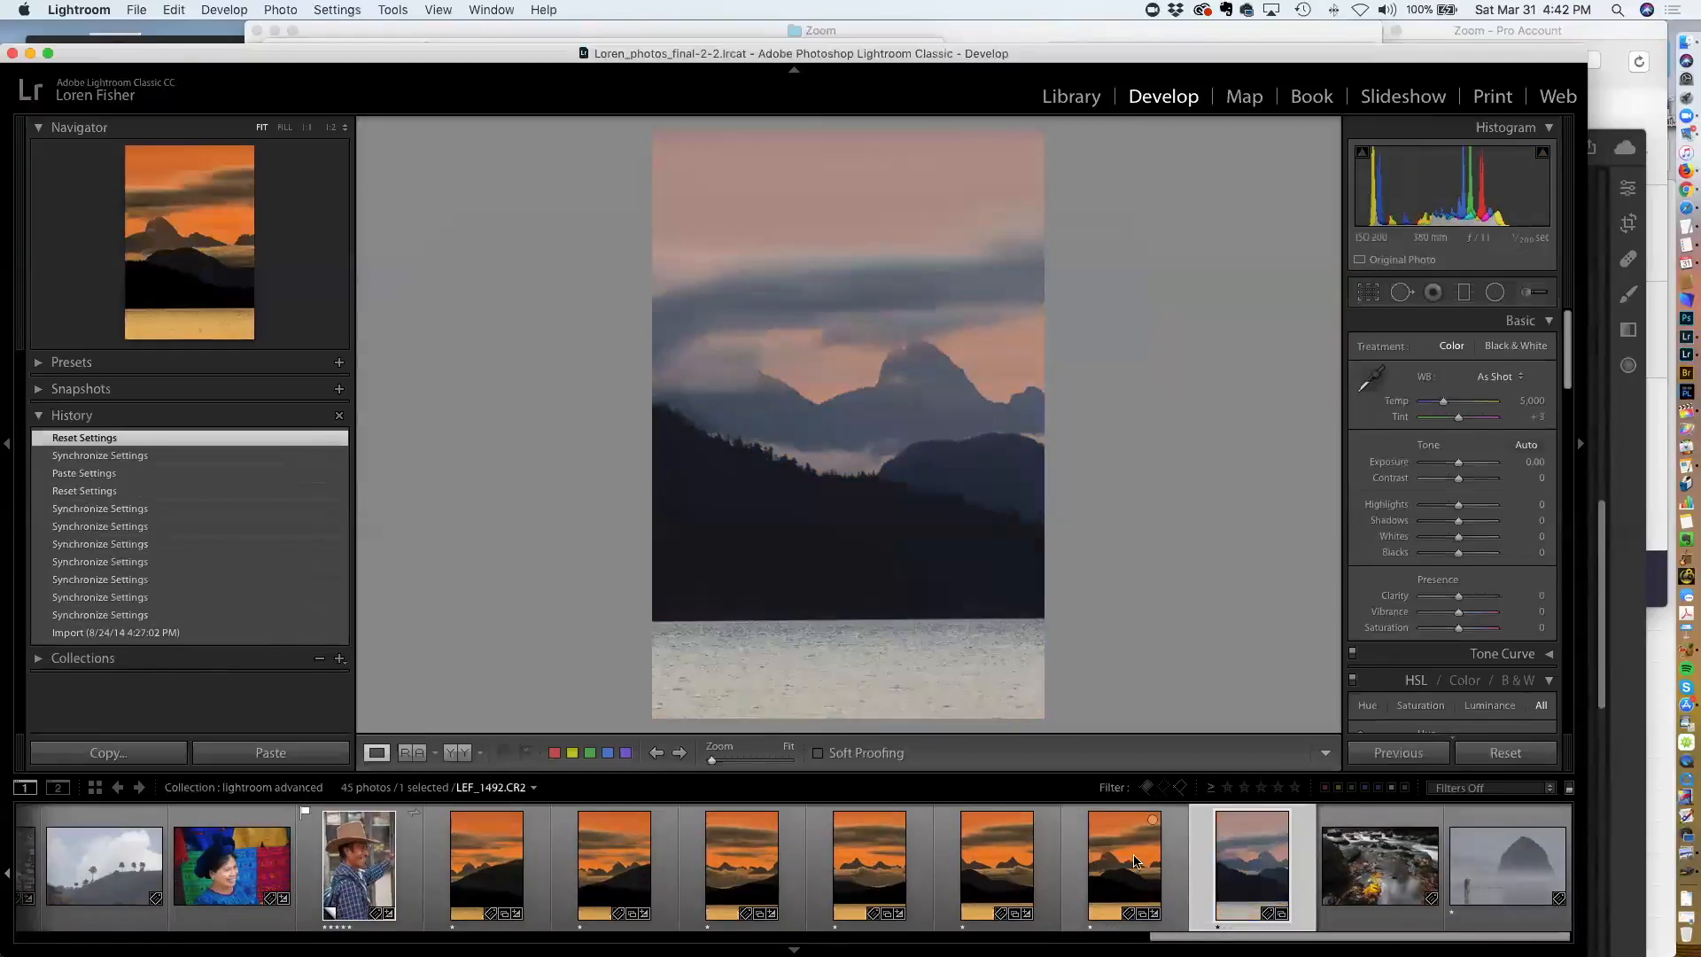
{"action": "left_click", "coordinate": [1142, 865]}
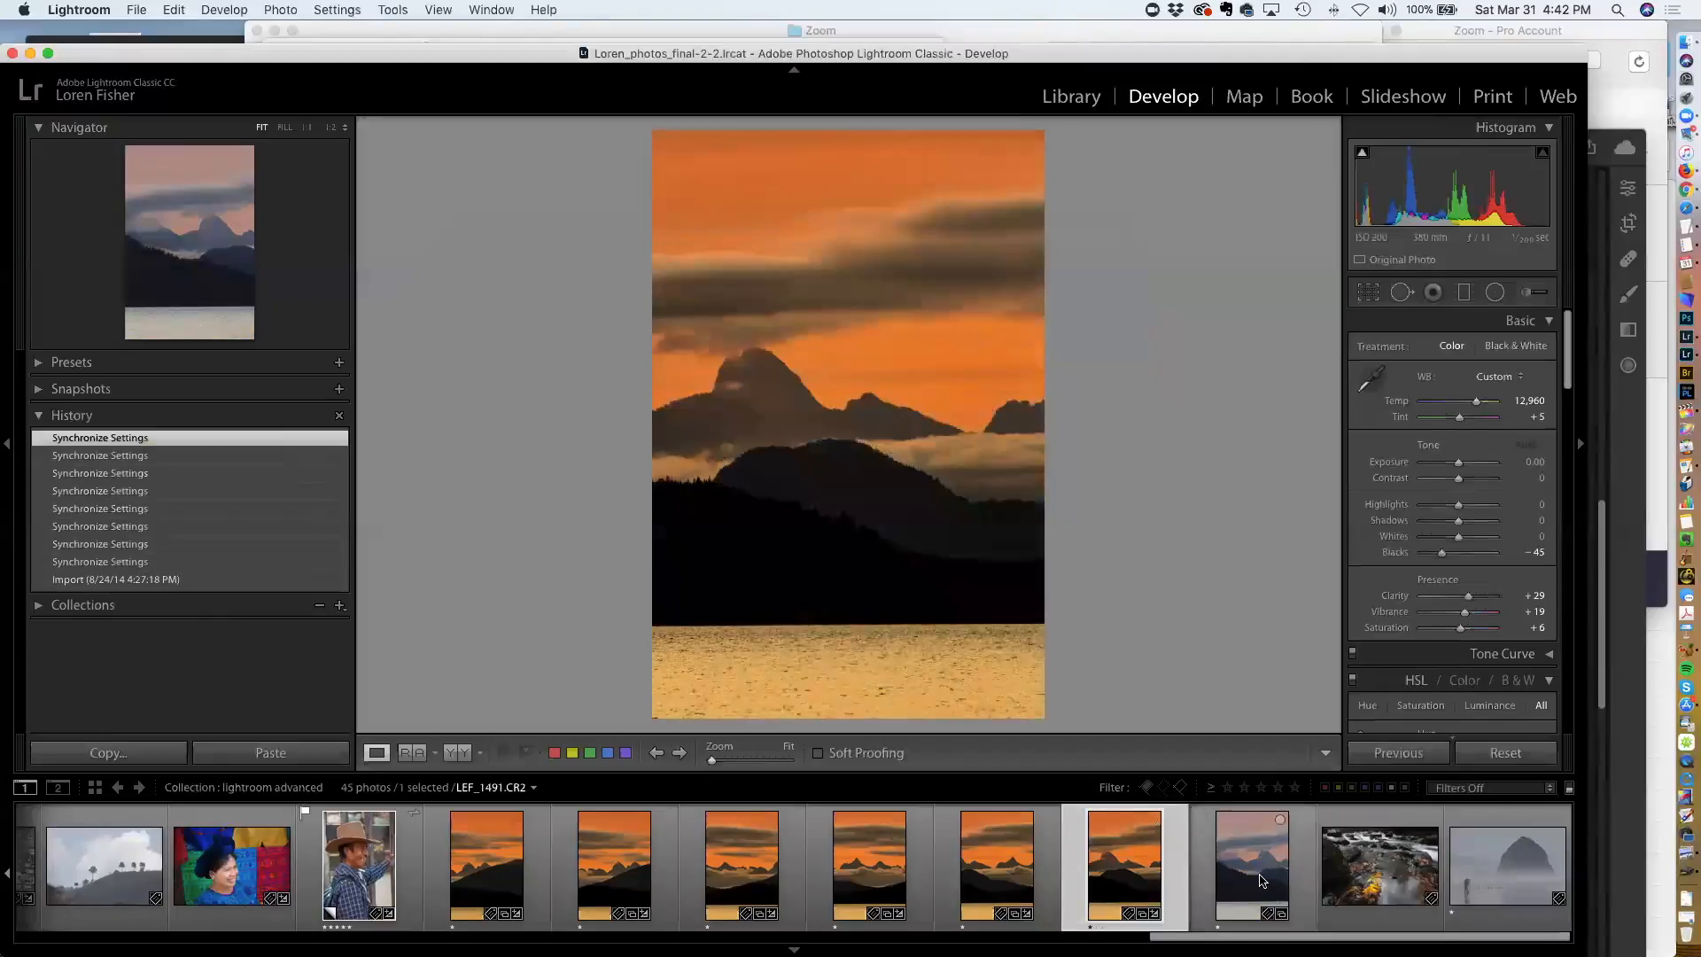
{"action": "left_click", "coordinate": [1244, 864]}
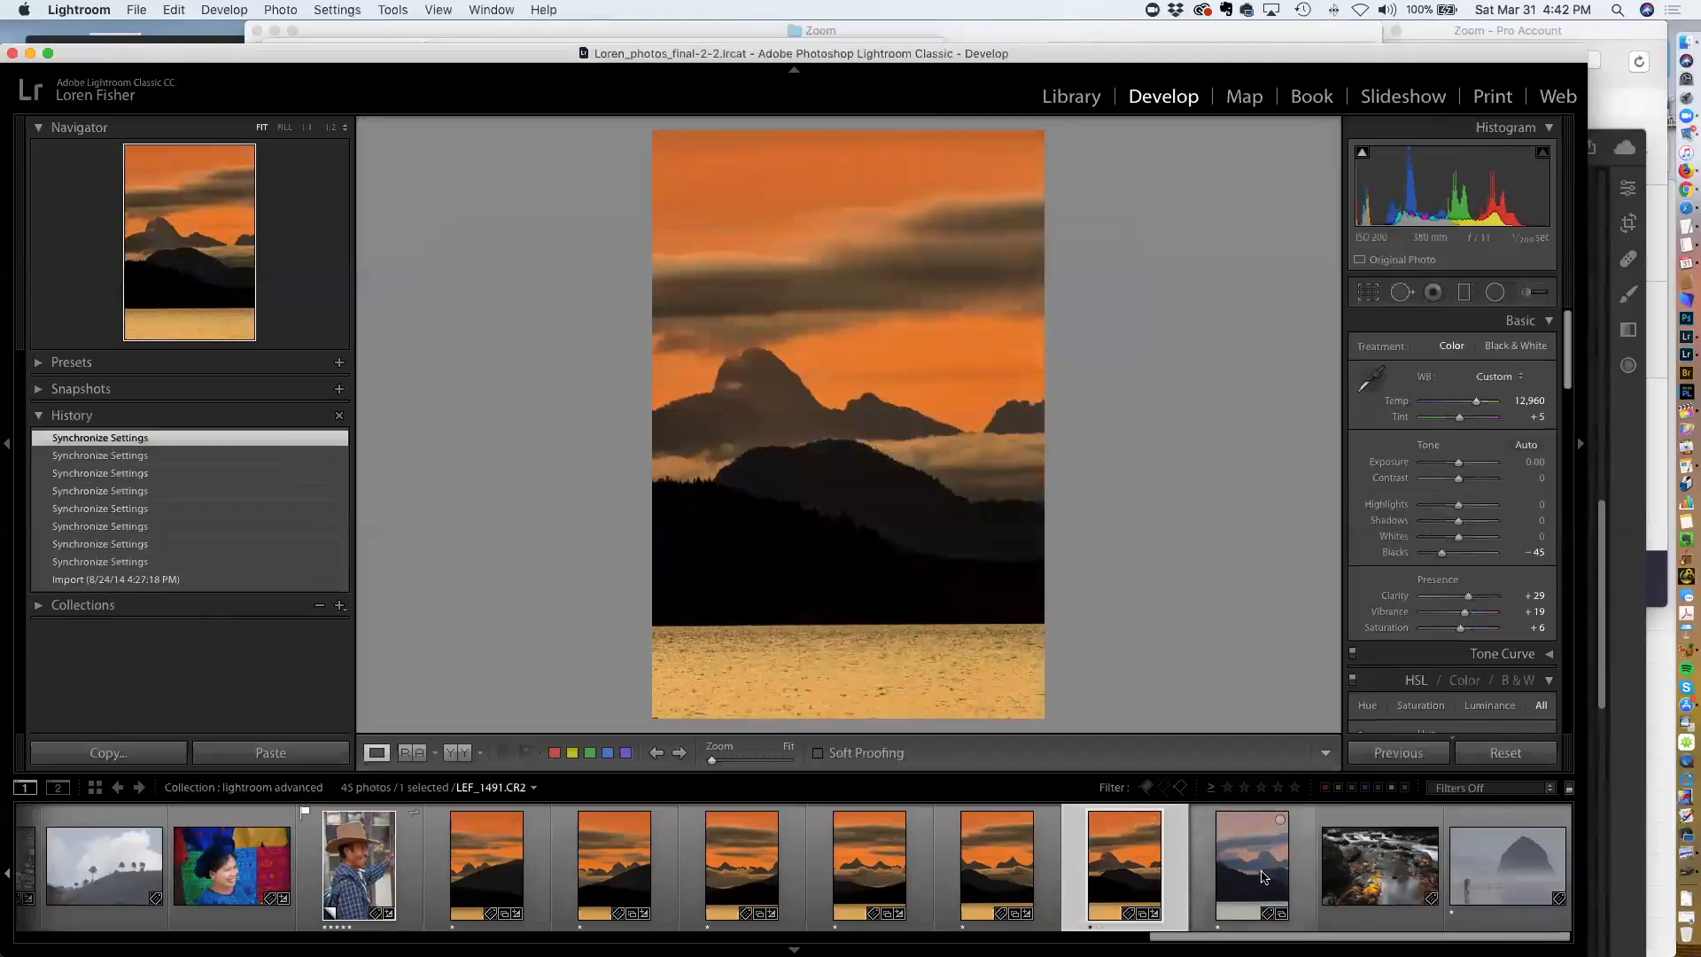
{"action": "left_click", "coordinate": [1396, 754]}
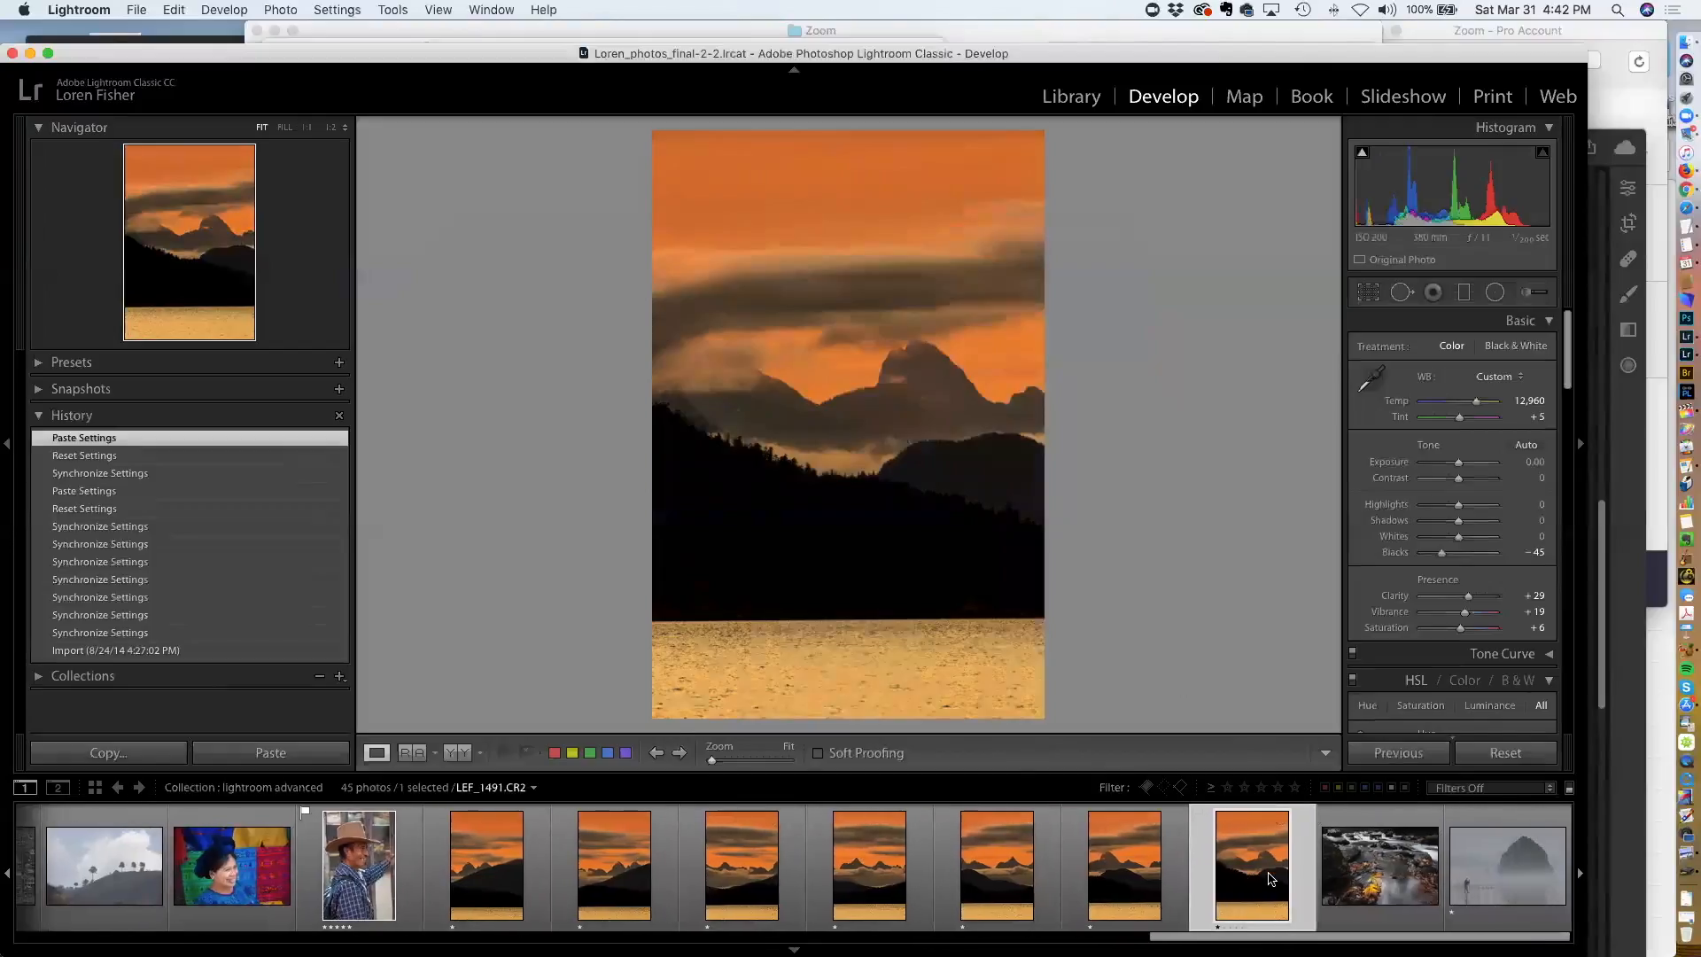
Switch to the lightroom workshop collection in Grid view and select the seven sunset mountain frames
{"action": "scroll", "coordinate": [1269, 879], "scroll_direction": "left", "scroll_amount": 3}
{"action": "scroll", "coordinate": [1269, 879], "scroll_direction": "left", "scroll_amount": 5}
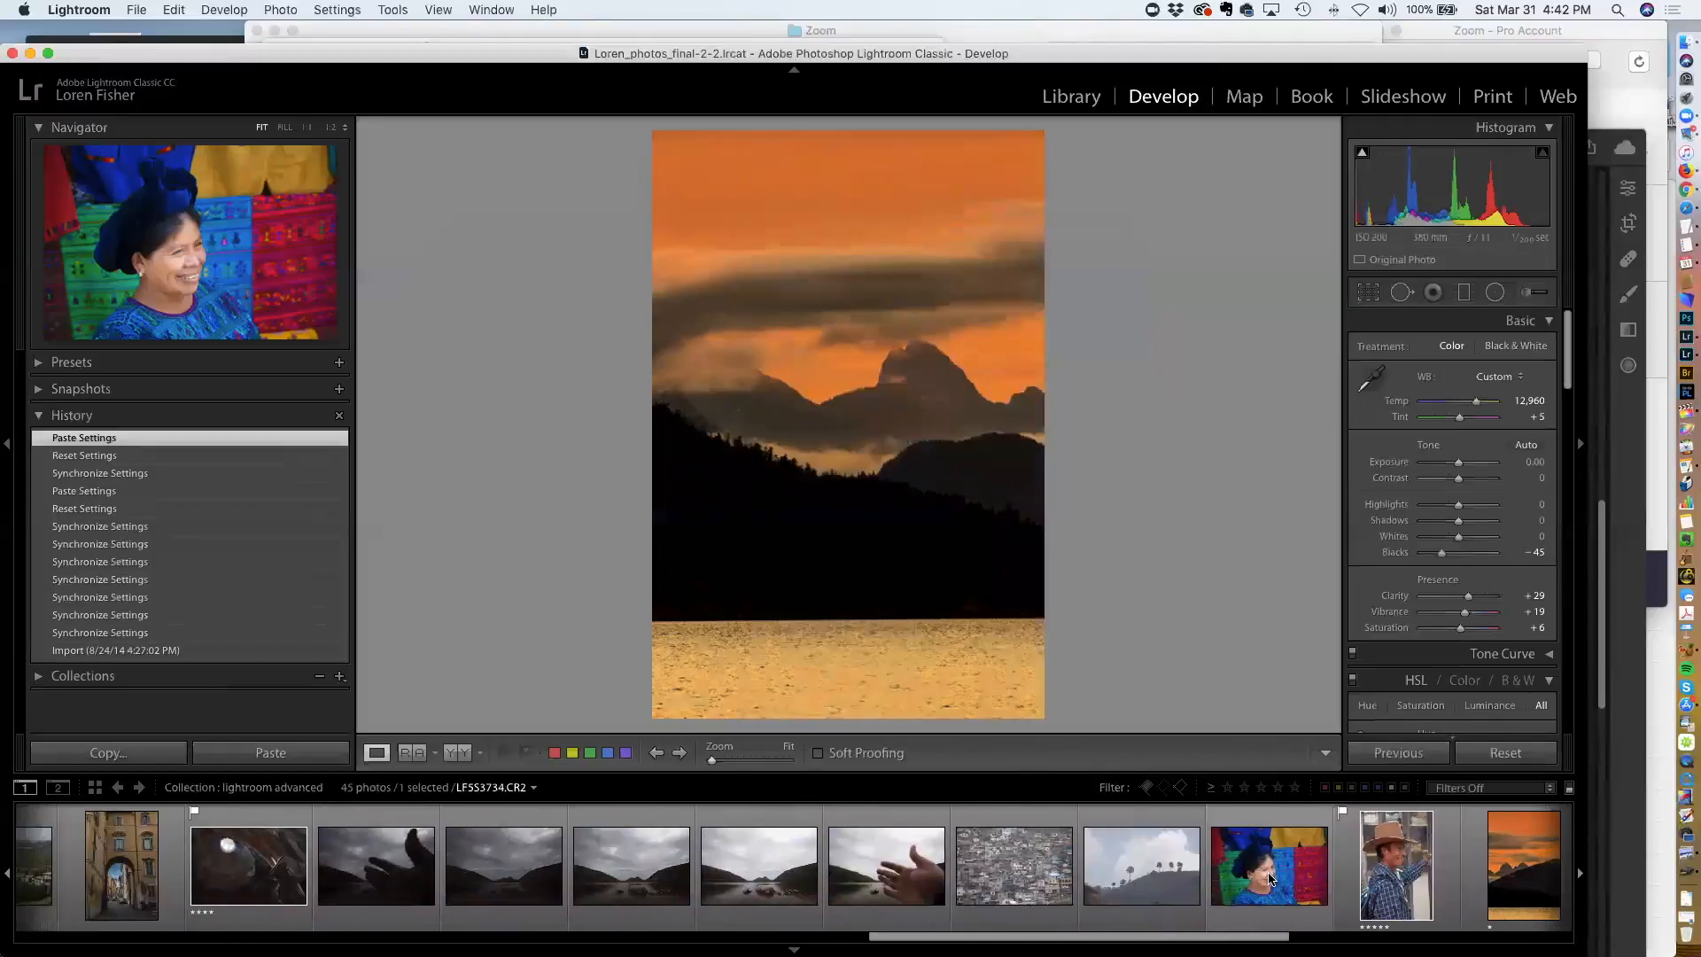
{"action": "scroll", "coordinate": [1269, 879], "scroll_direction": "right", "scroll_amount": 7}
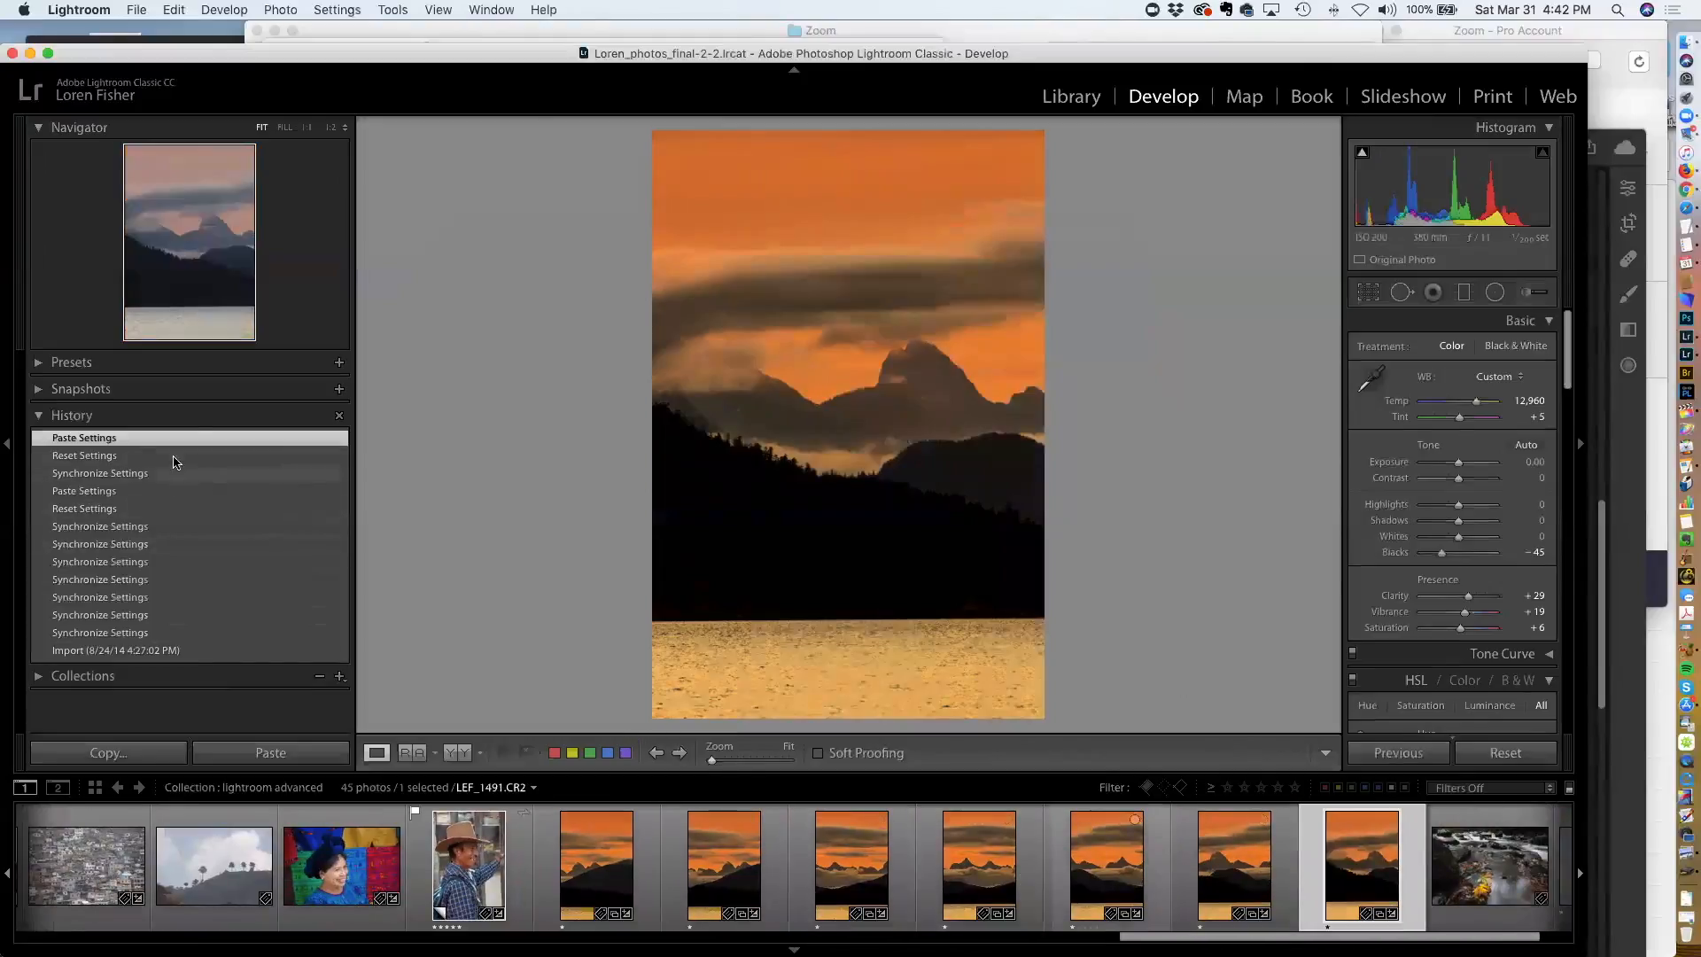
{"action": "key", "text": "g"}
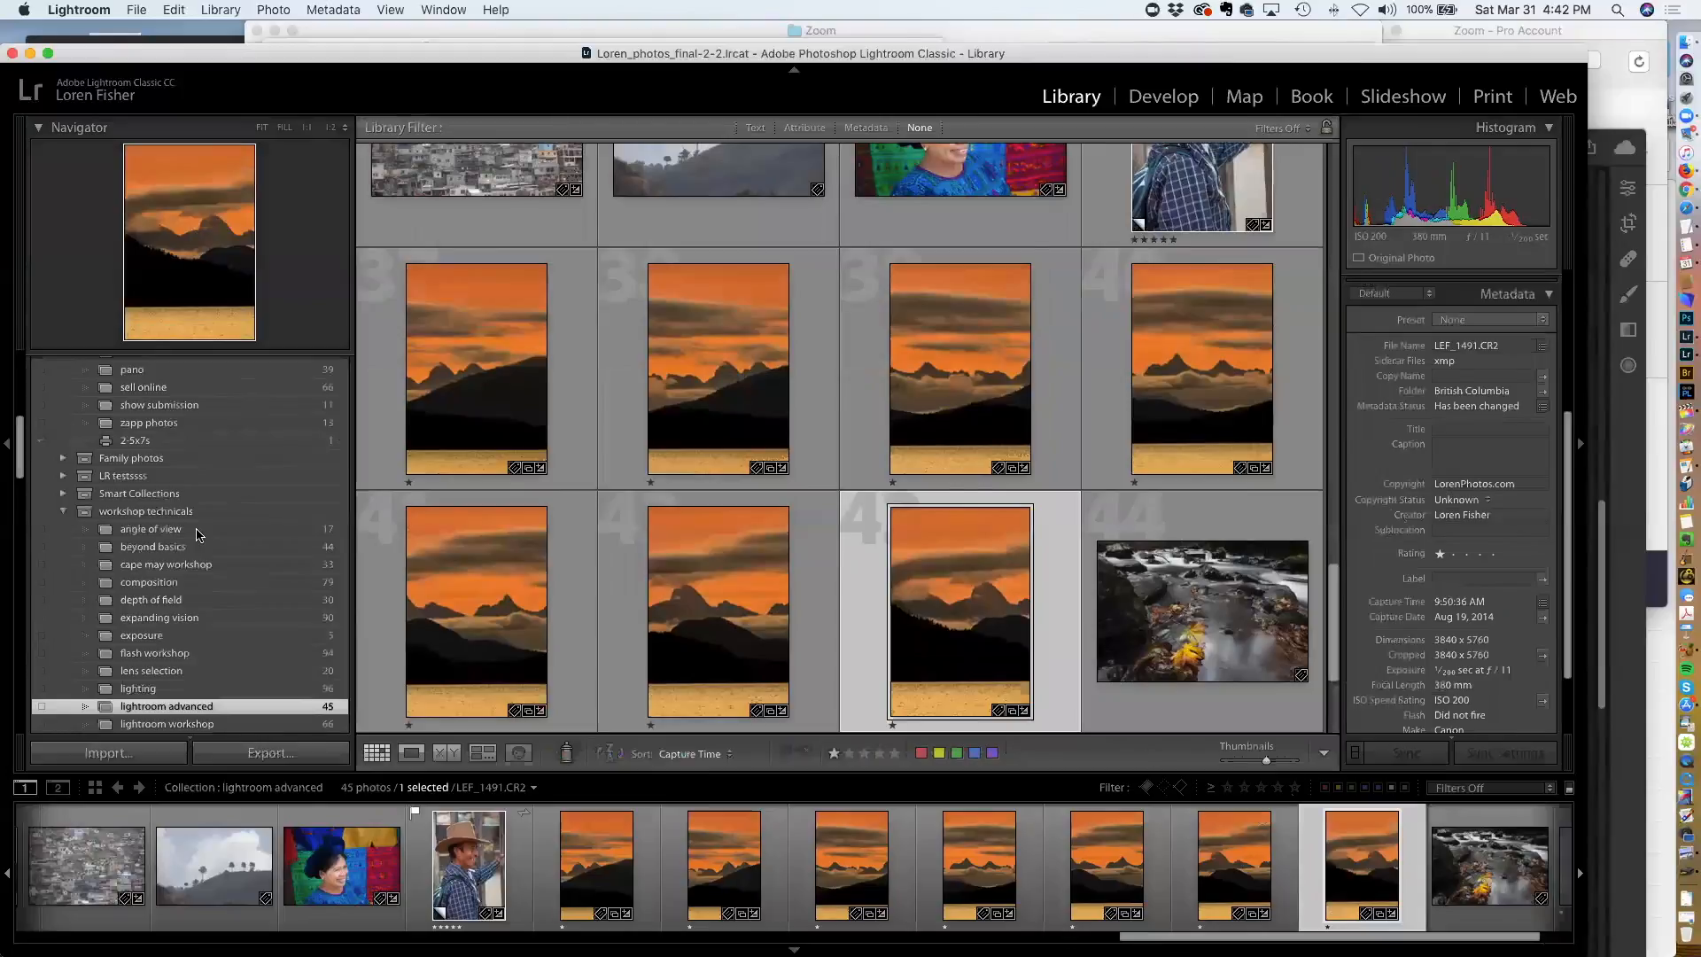
{"action": "left_click", "coordinate": [192, 726]}
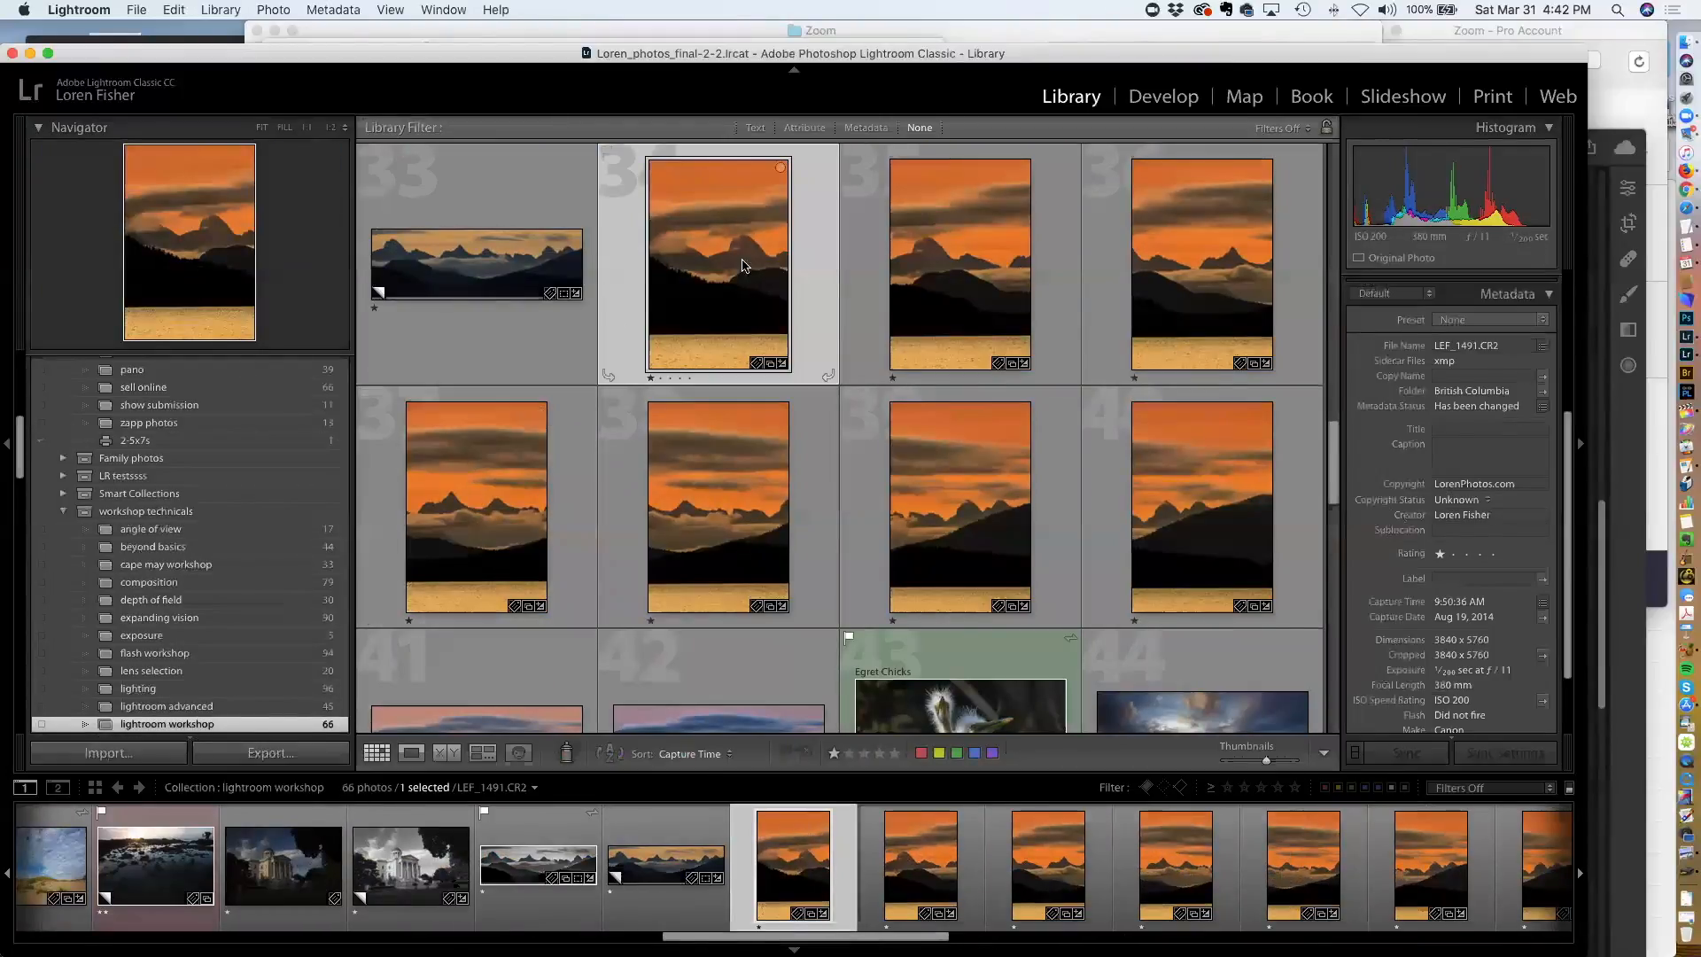
{"action": "left_click", "coordinate": [1205, 547], "text": "shift"}
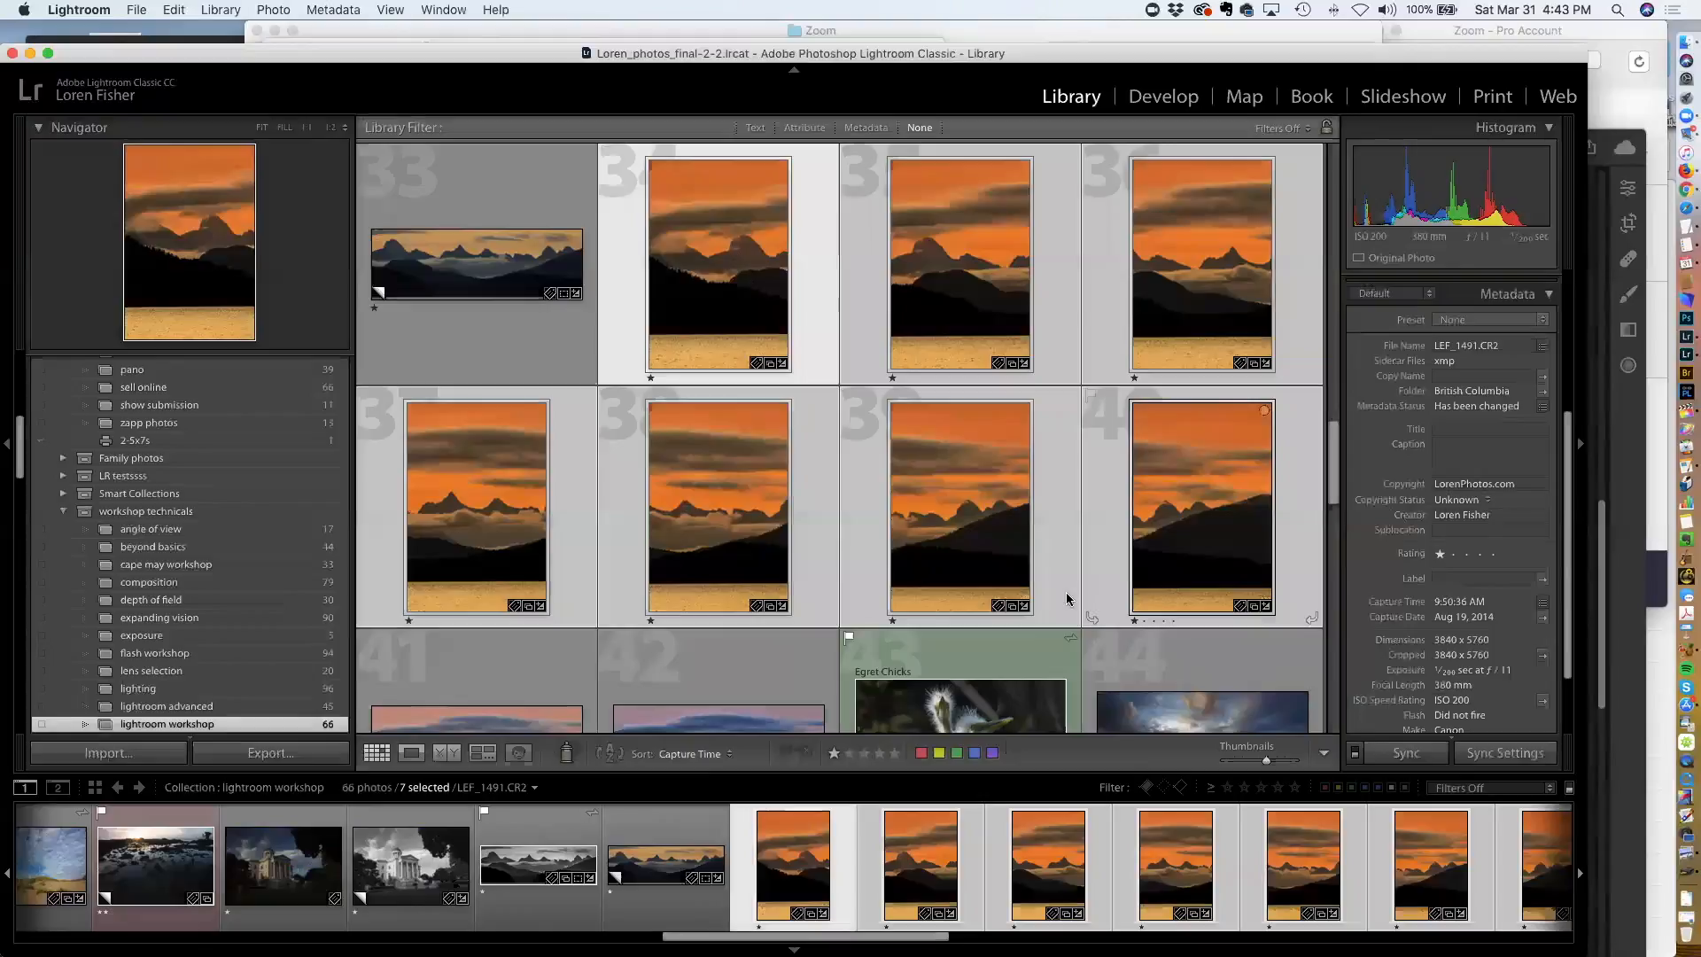
{"action": "scroll", "coordinate": [1007, 613], "scroll_direction": "down", "scroll_amount": 4}
{"action": "scroll", "coordinate": [1010, 617], "scroll_direction": "up", "scroll_amount": 3}
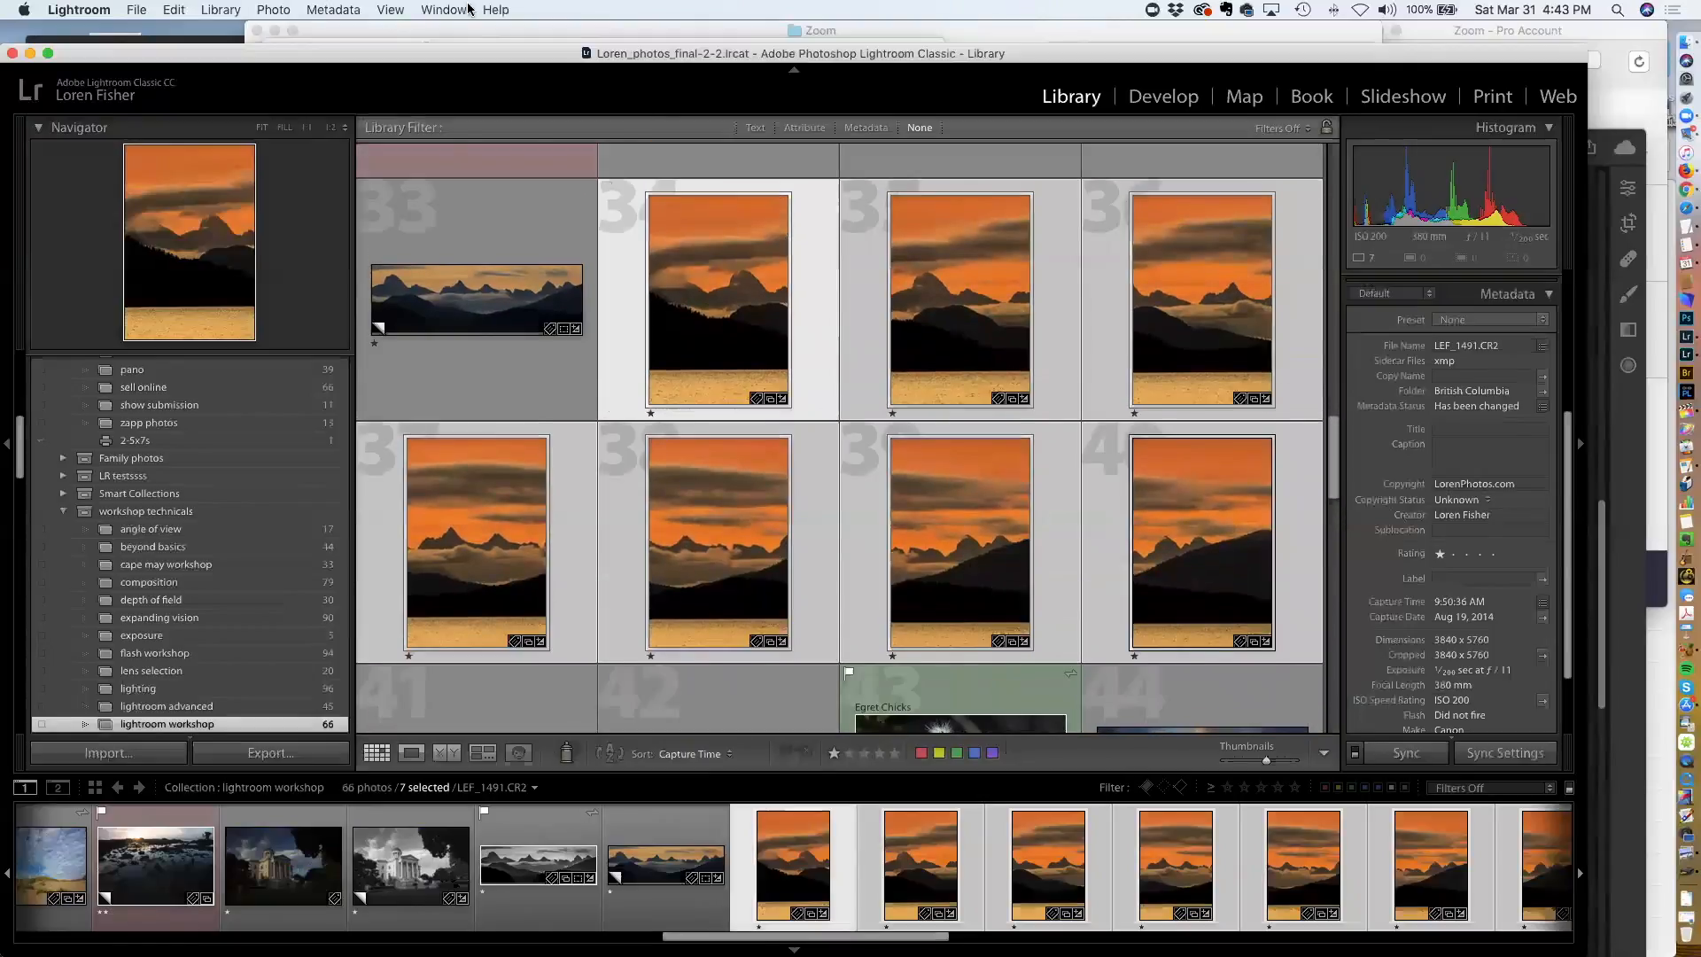
{"action": "left_click", "coordinate": [273, 9]}
{"action": "mouse_move", "coordinate": [307, 182]}
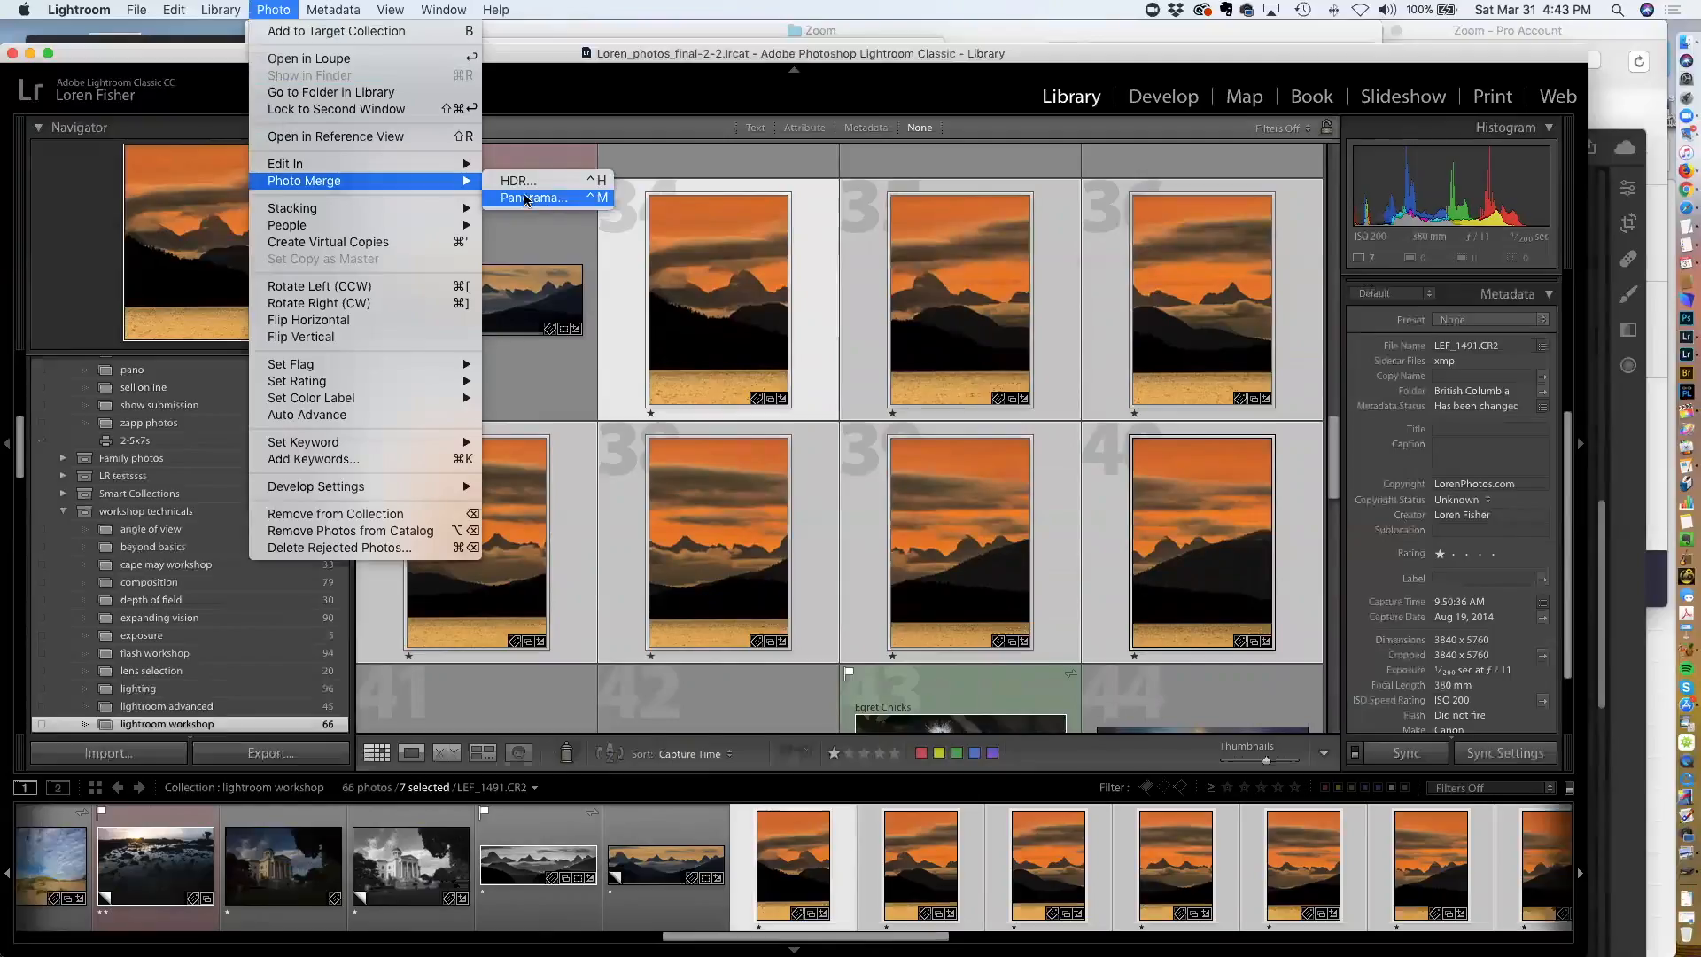
{"action": "left_click", "coordinate": [271, 11]}
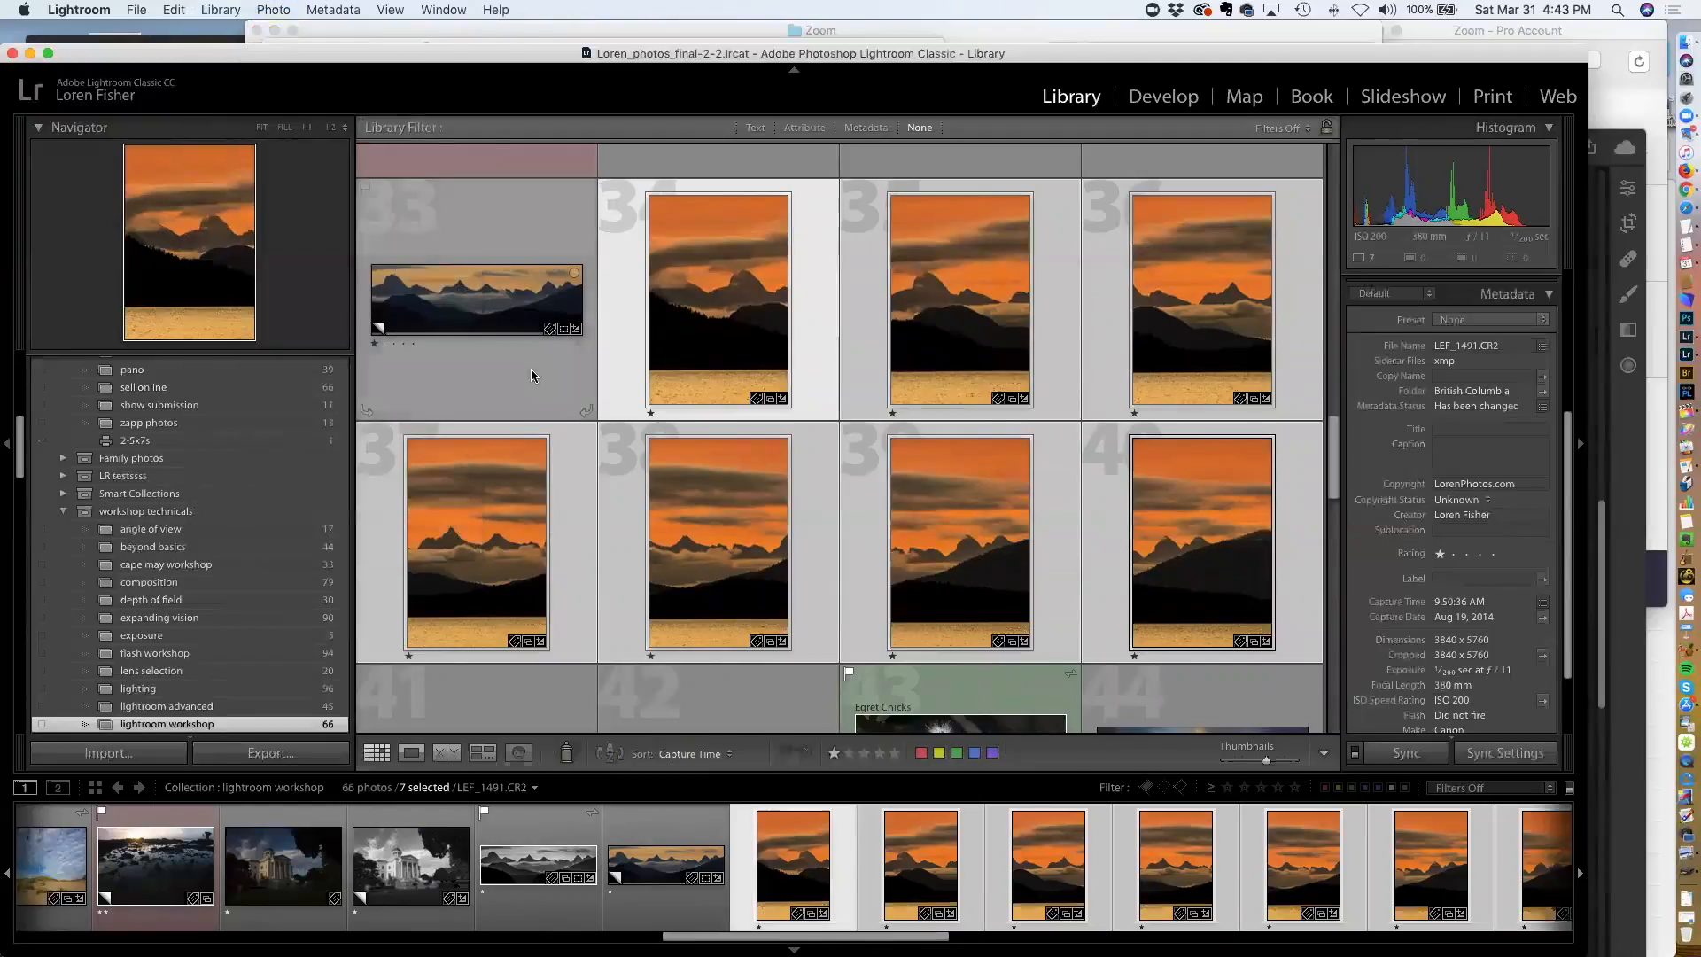
Open the merged sunset mountain panorama and view it full screen
{"action": "scroll", "coordinate": [502, 363], "scroll_direction": "down", "scroll_amount": 3}
{"action": "double_click", "coordinate": [489, 551]}
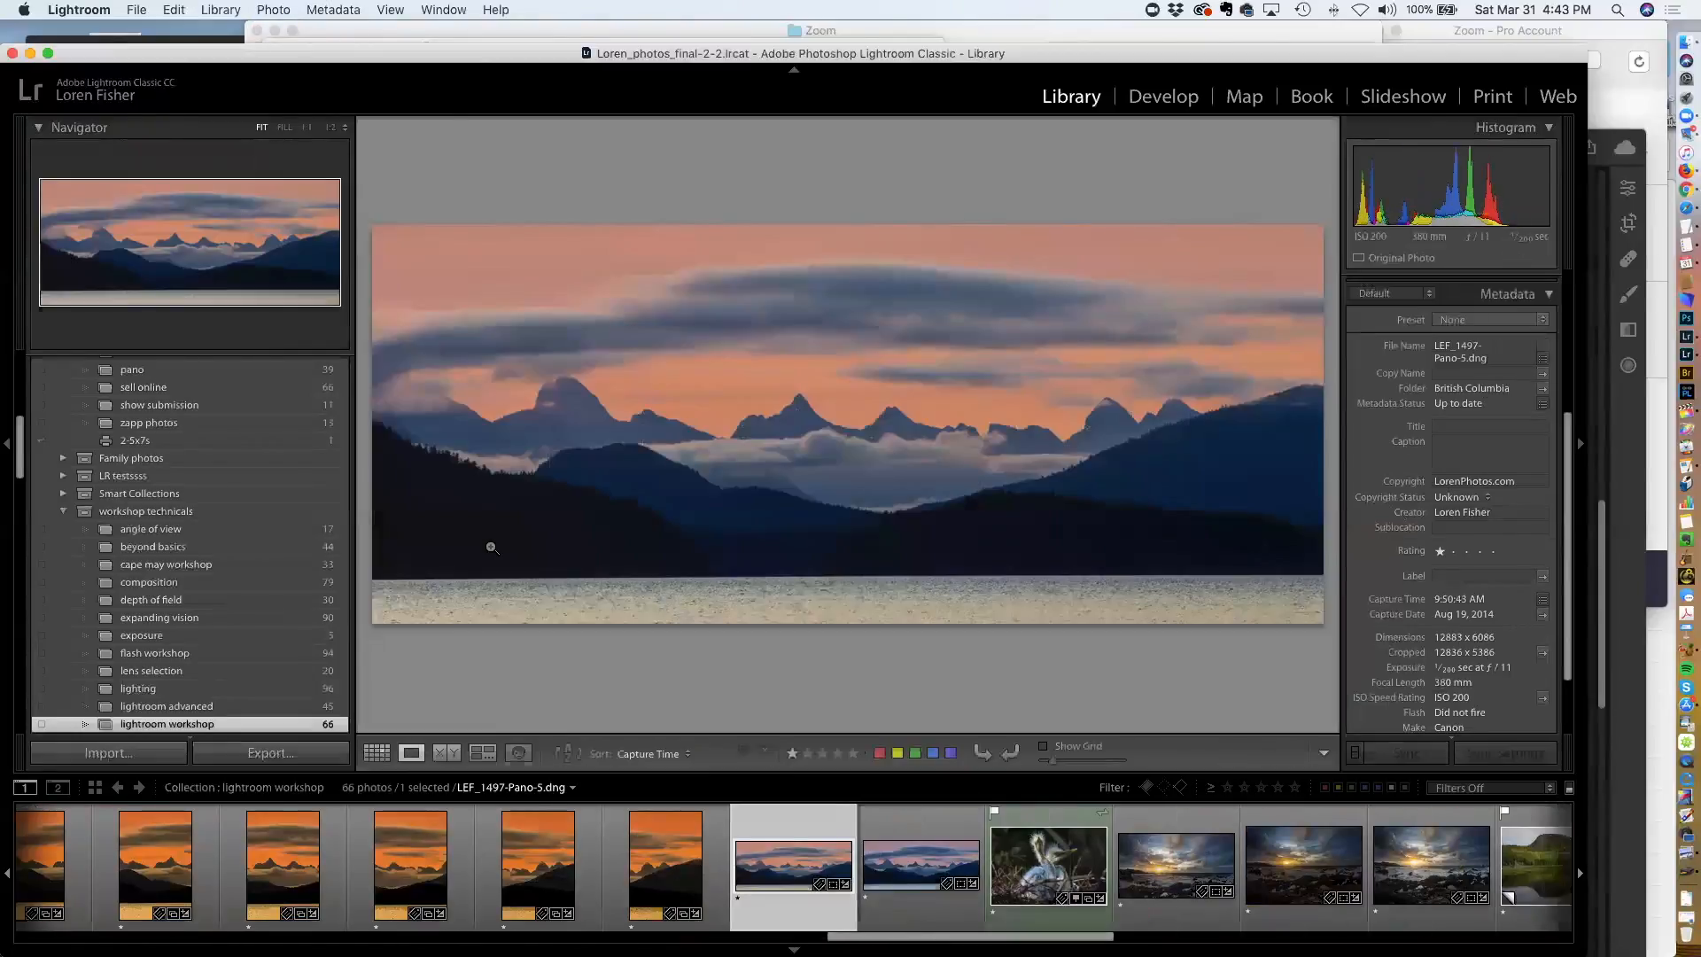
{"action": "key", "text": "f"}
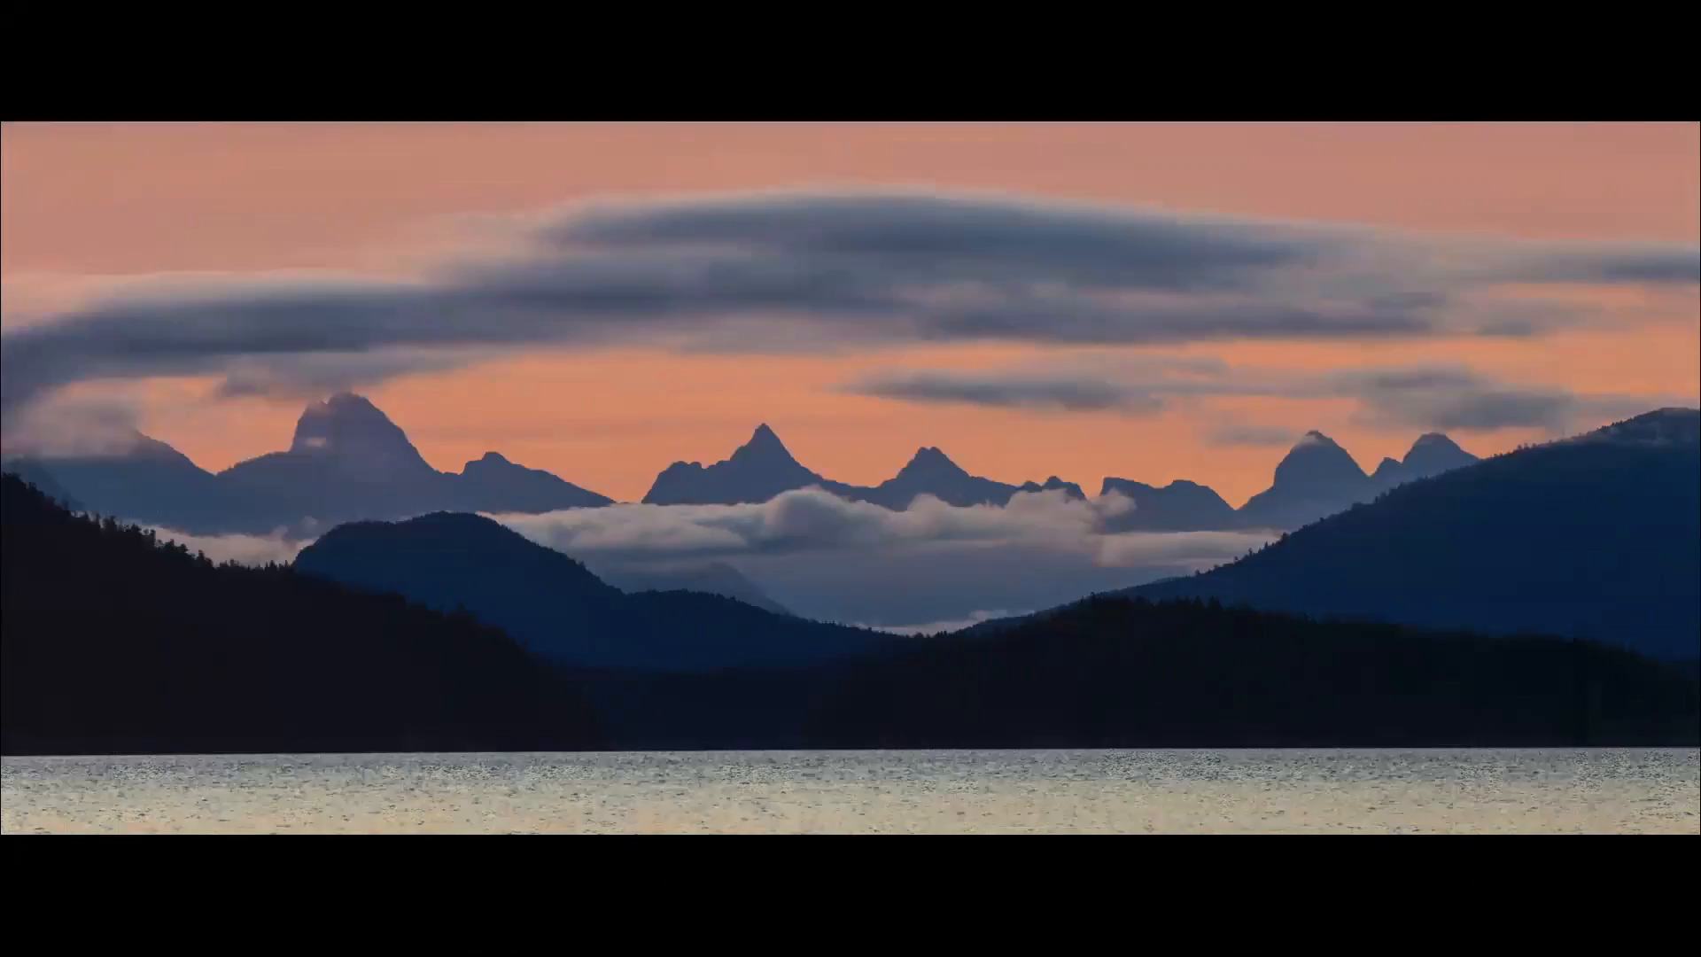
{"action": "key", "text": "Escape"}
Step past the egret photo and select the Hawaii seascape sunset photo
{"action": "key", "text": "Right"}
{"action": "key", "text": "Right"}
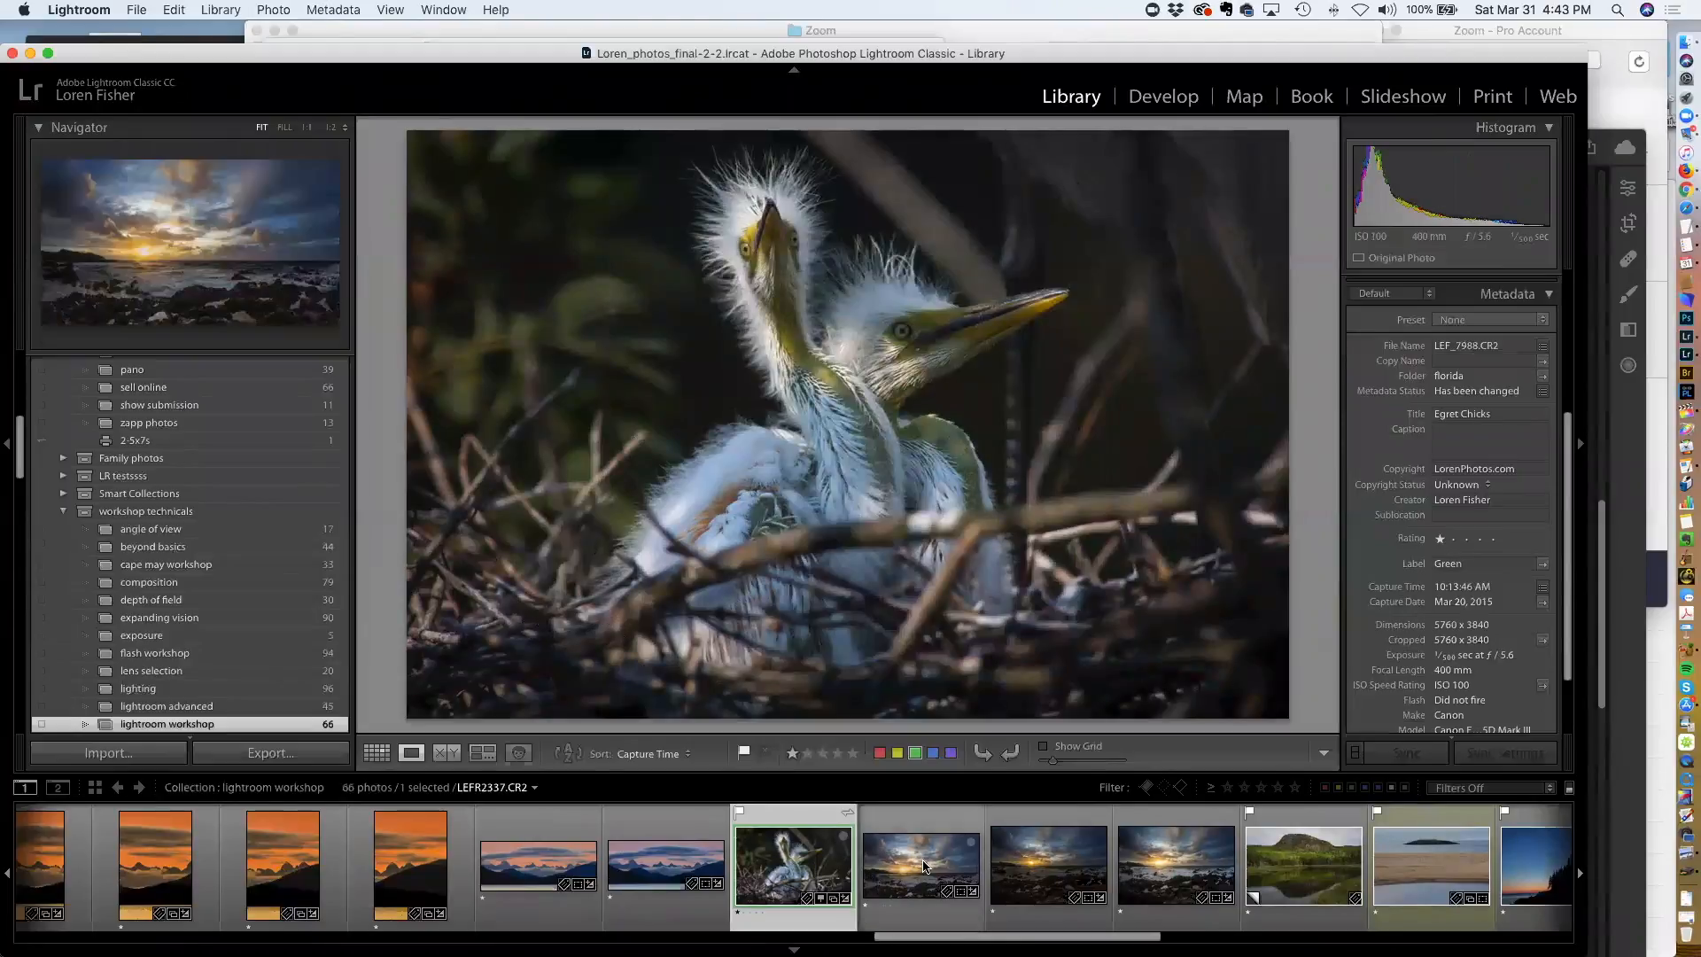
{"action": "left_click", "coordinate": [1016, 855]}
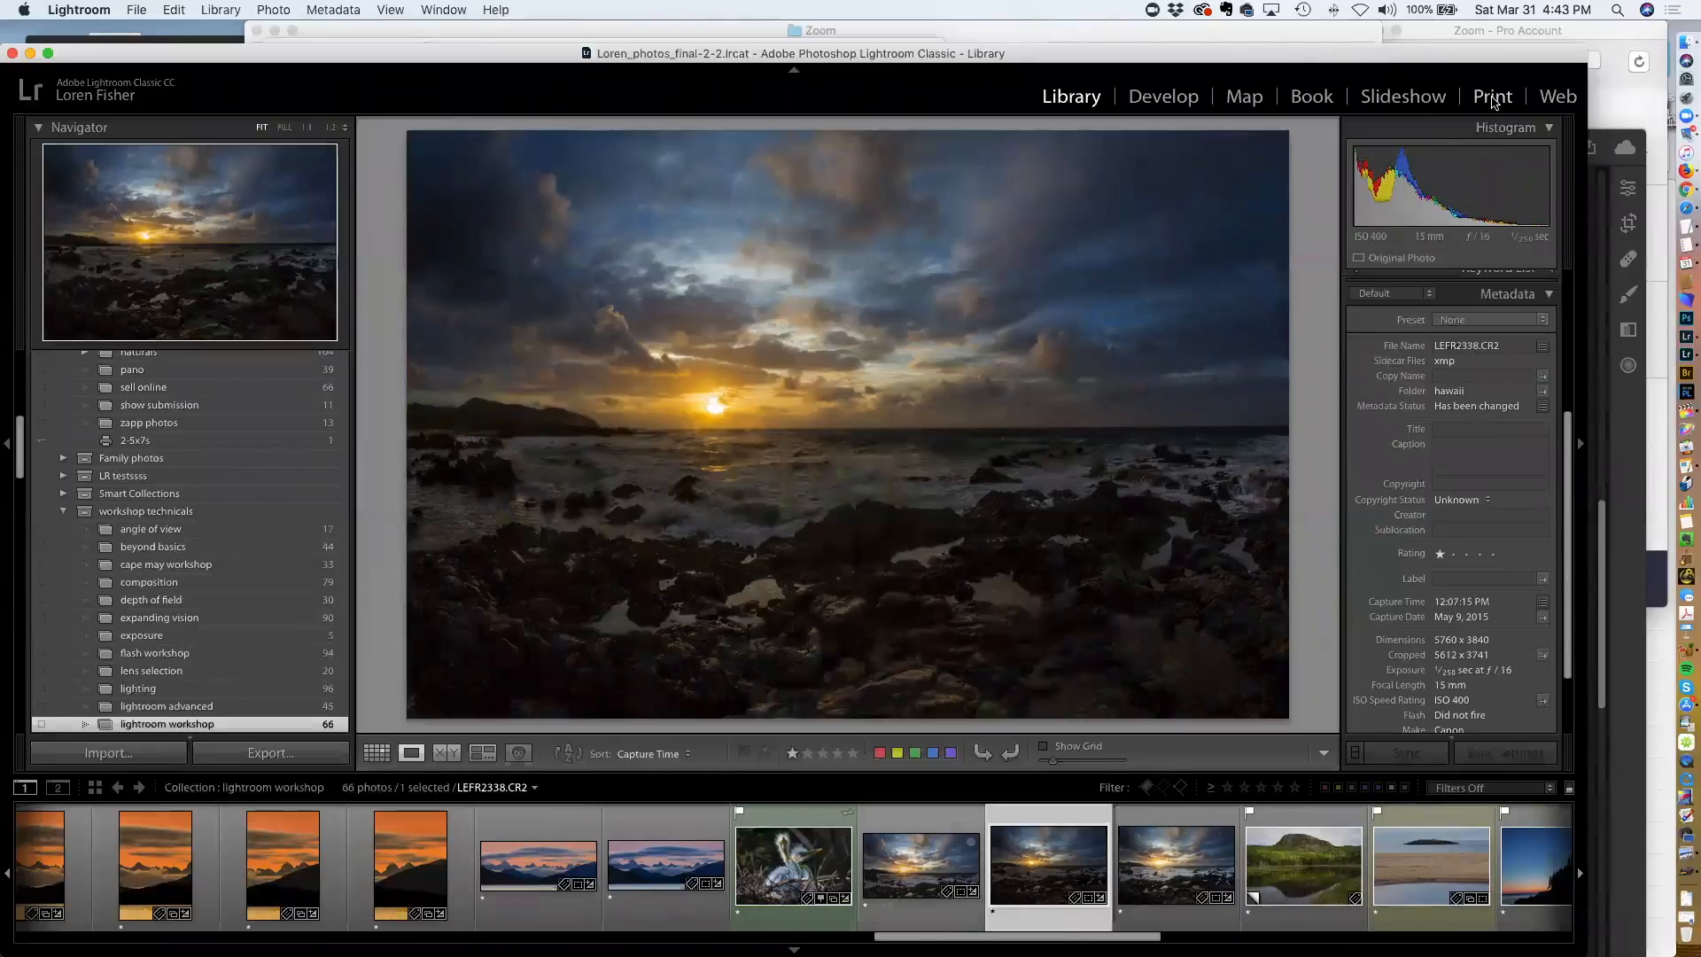
Open the Print module and look through Page Setup's printer and paper size options without changing them
{"action": "left_click", "coordinate": [1490, 102]}
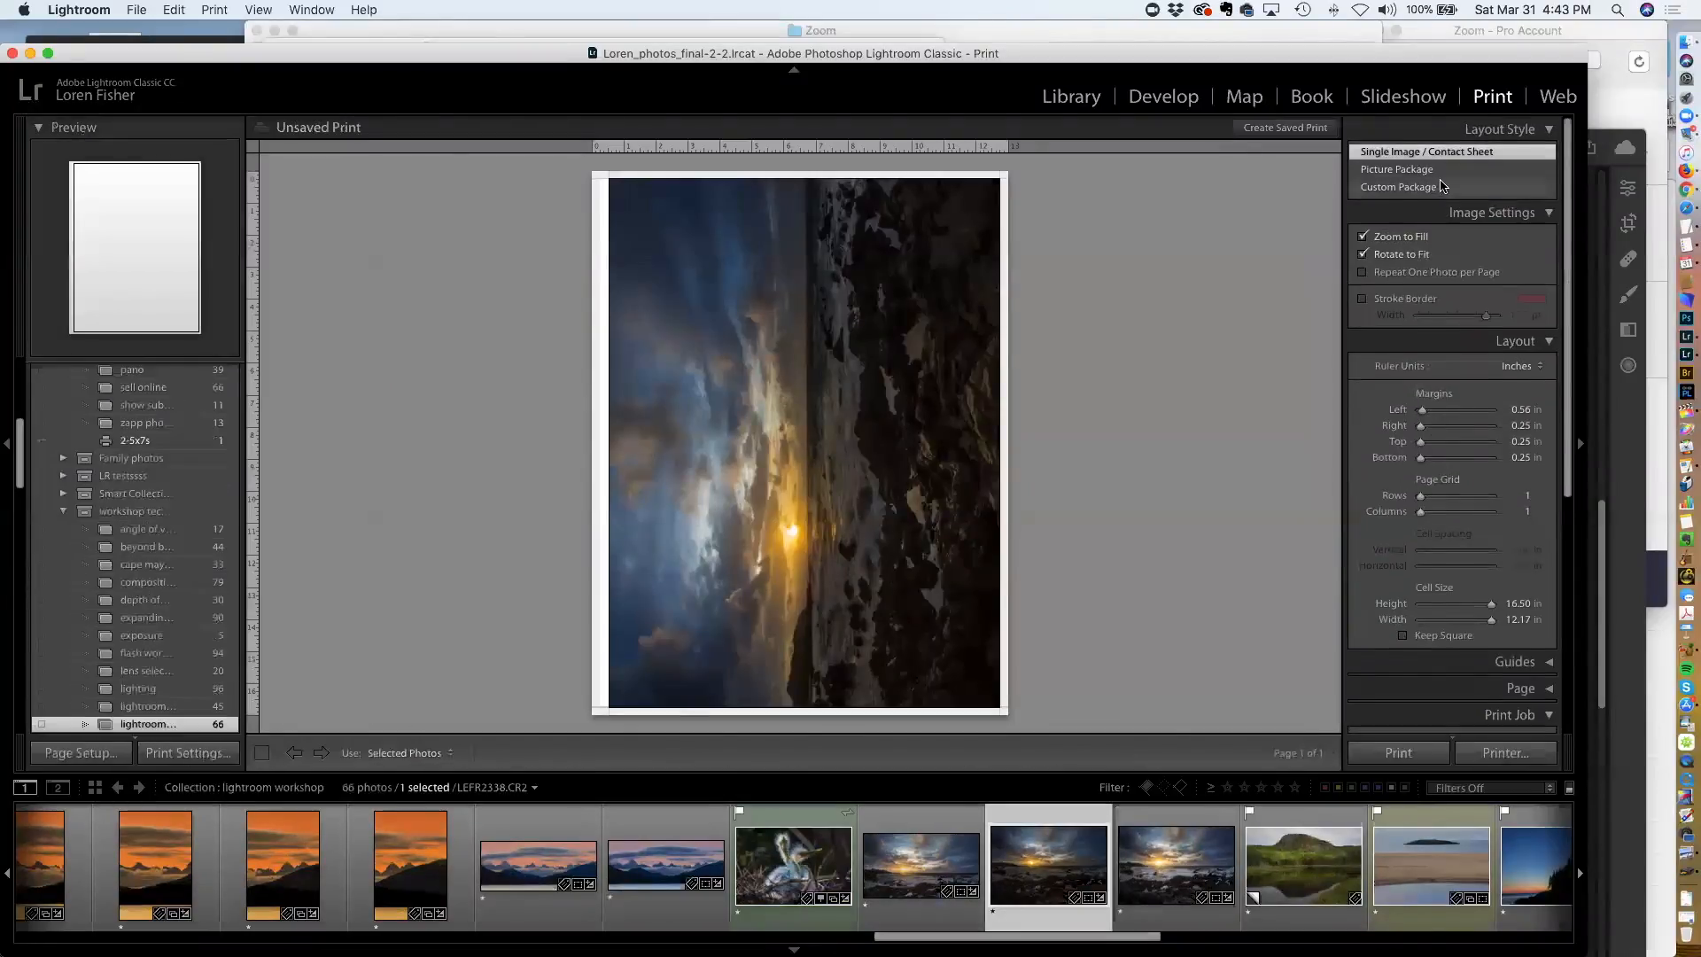
{"action": "left_click", "coordinate": [81, 753]}
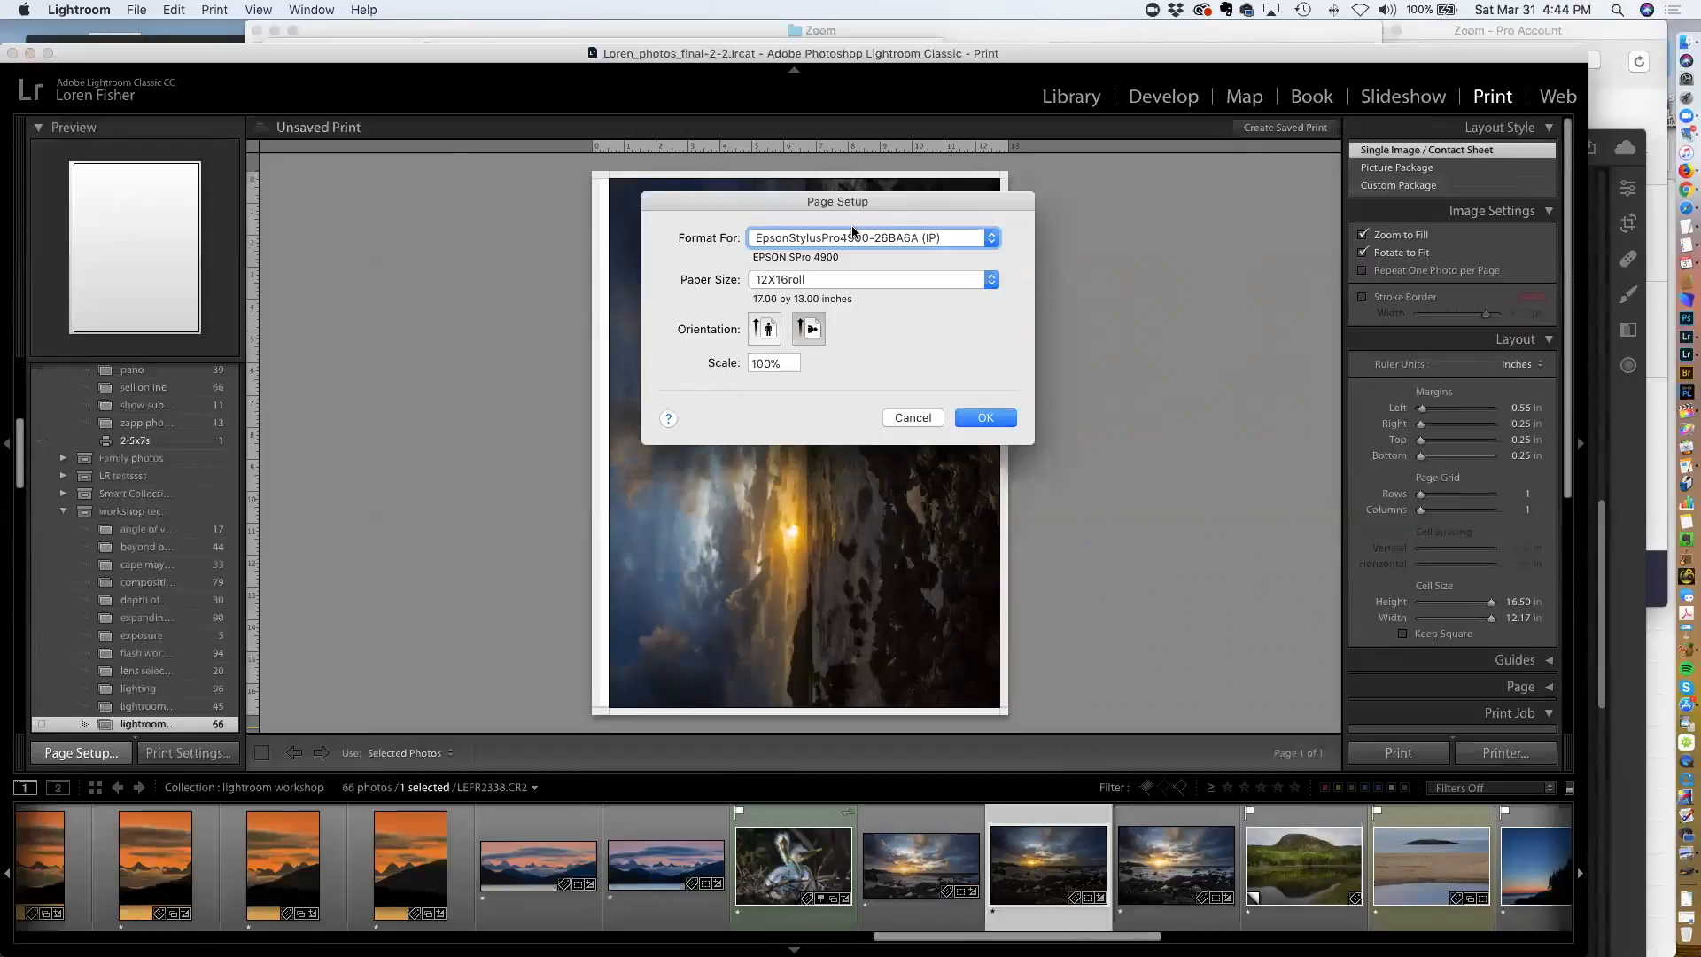
{"action": "left_click", "coordinate": [848, 240]}
{"action": "left_click", "coordinate": [848, 239]}
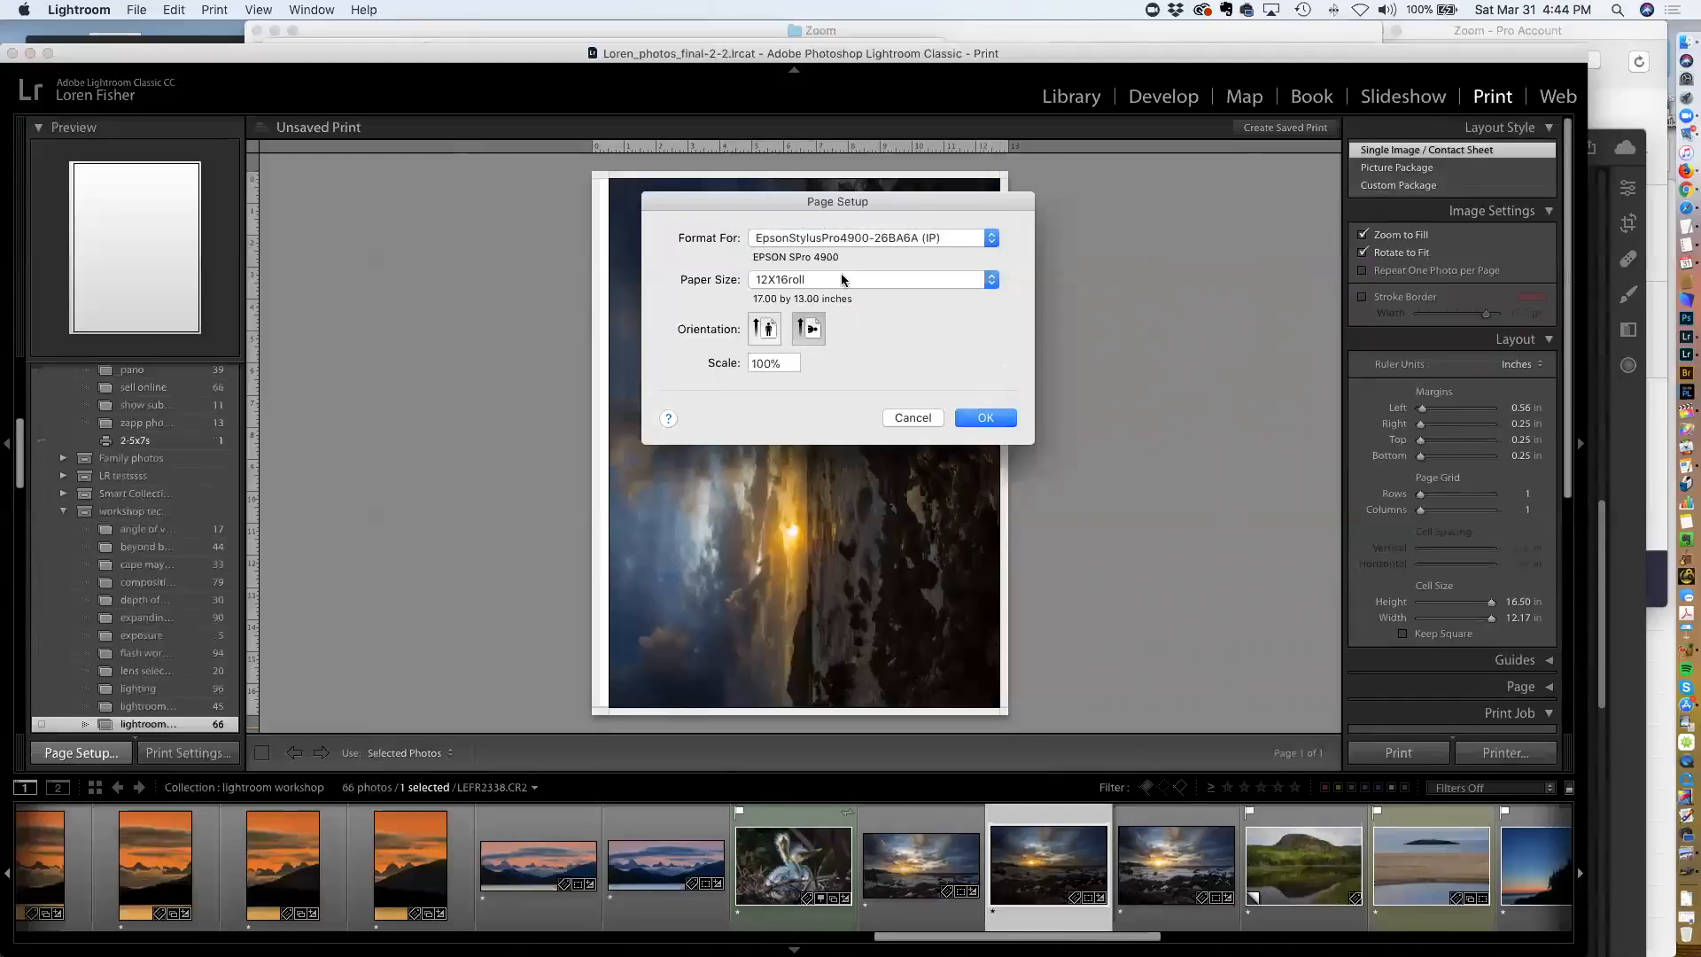
{"action": "left_click", "coordinate": [833, 278]}
{"action": "left_click", "coordinate": [833, 278]}
{"action": "left_click", "coordinate": [912, 418]}
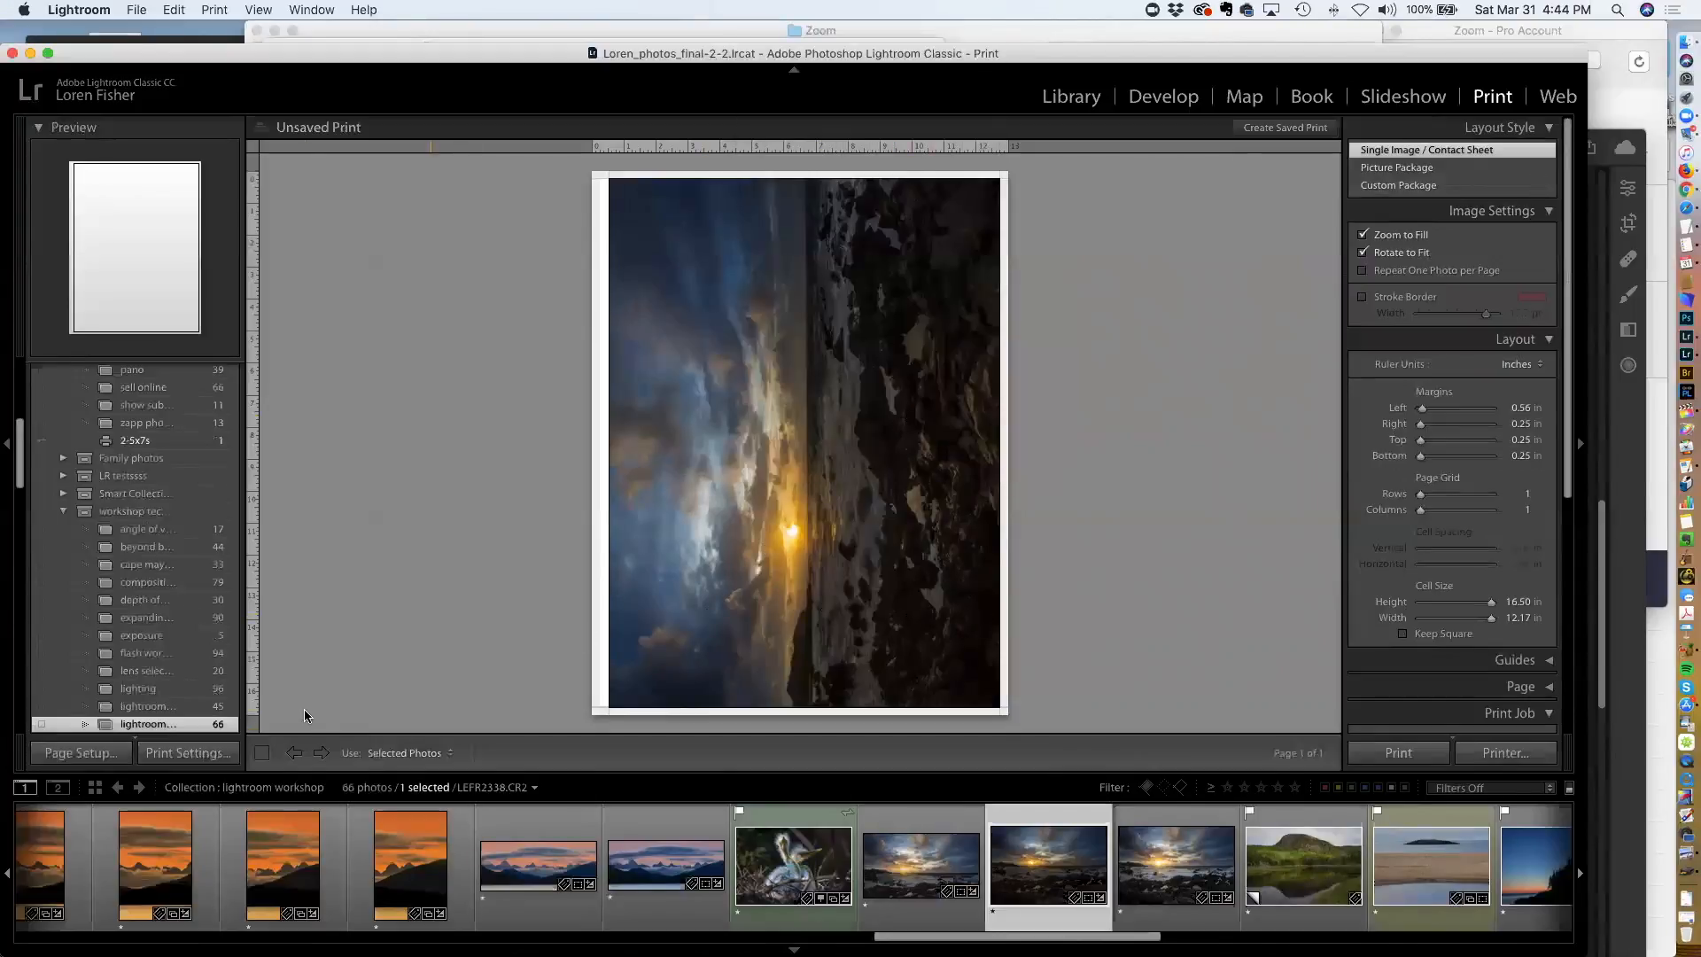
Set the paper size to US Letter in Page Setup
{"action": "left_click", "coordinate": [76, 753]}
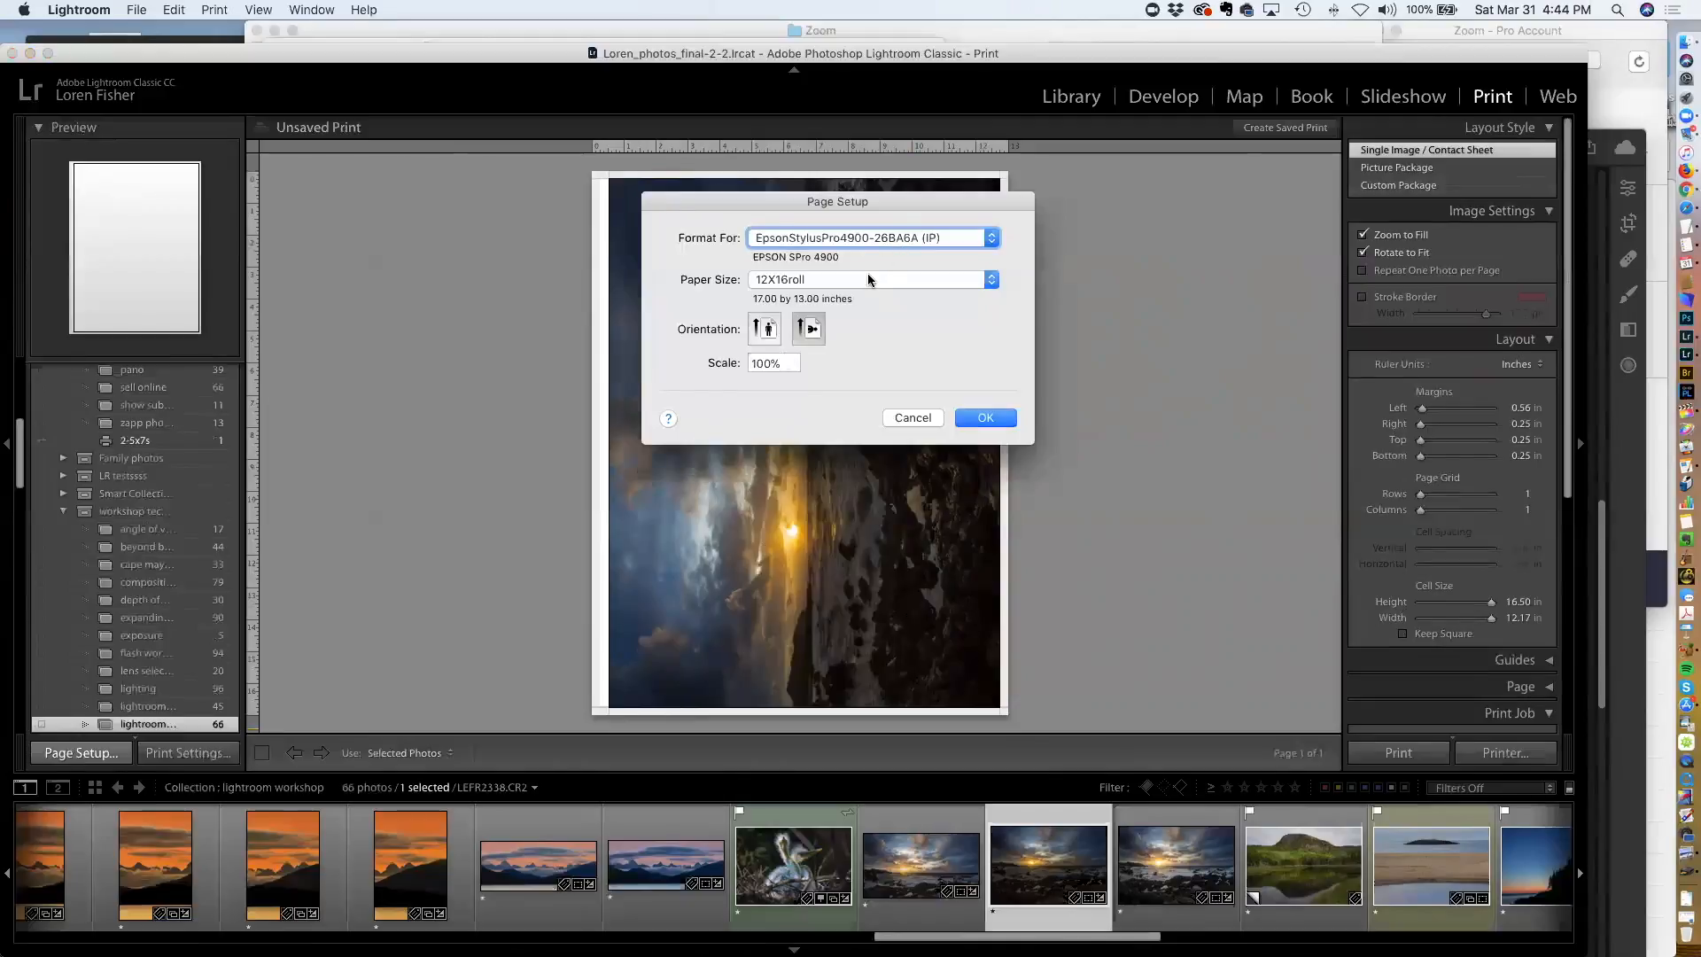
{"action": "left_click", "coordinate": [859, 278]}
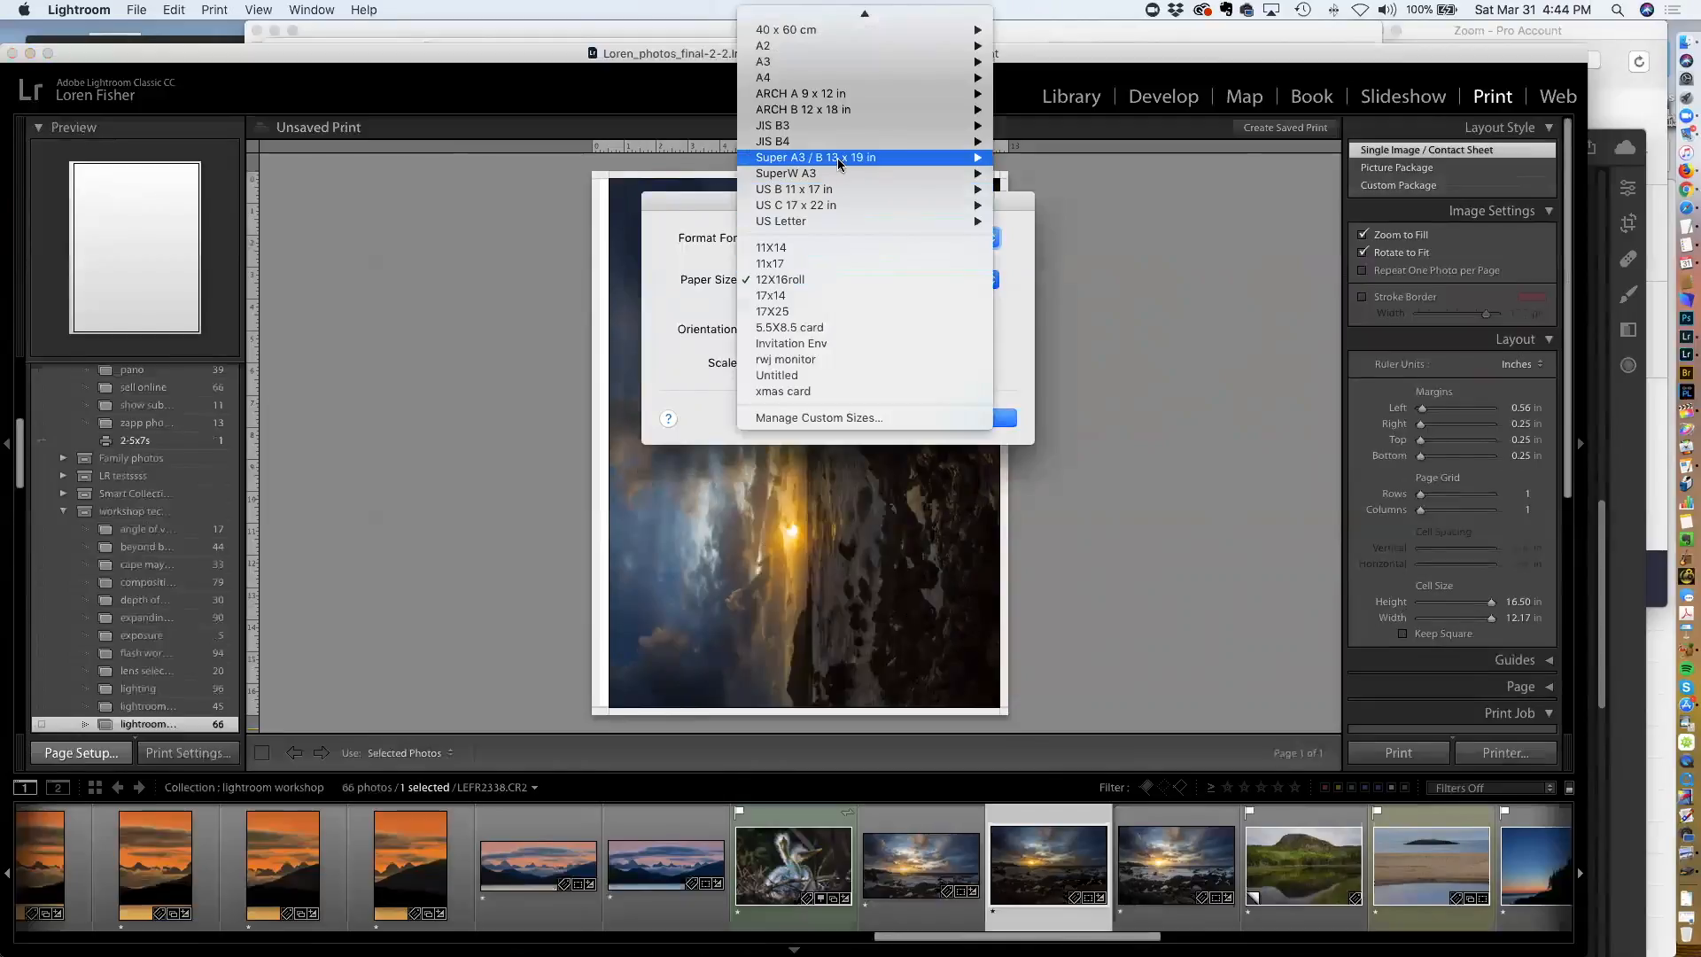
{"action": "mouse_move", "coordinate": [833, 219]}
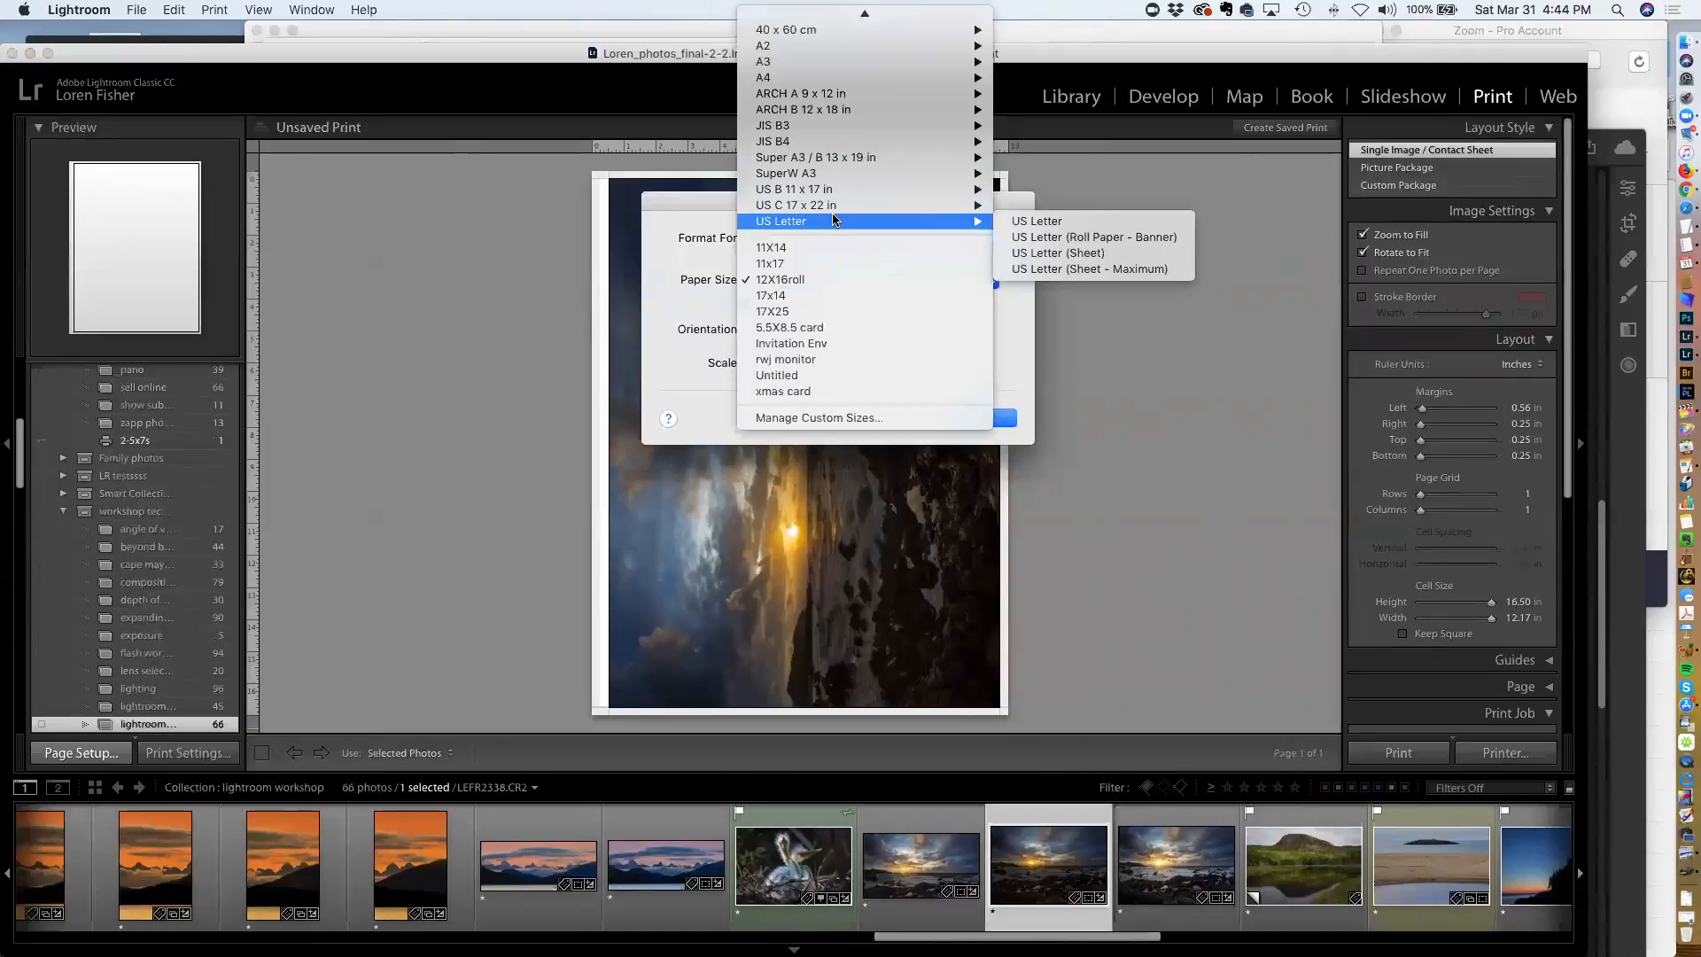
{"action": "left_click", "coordinate": [1010, 221]}
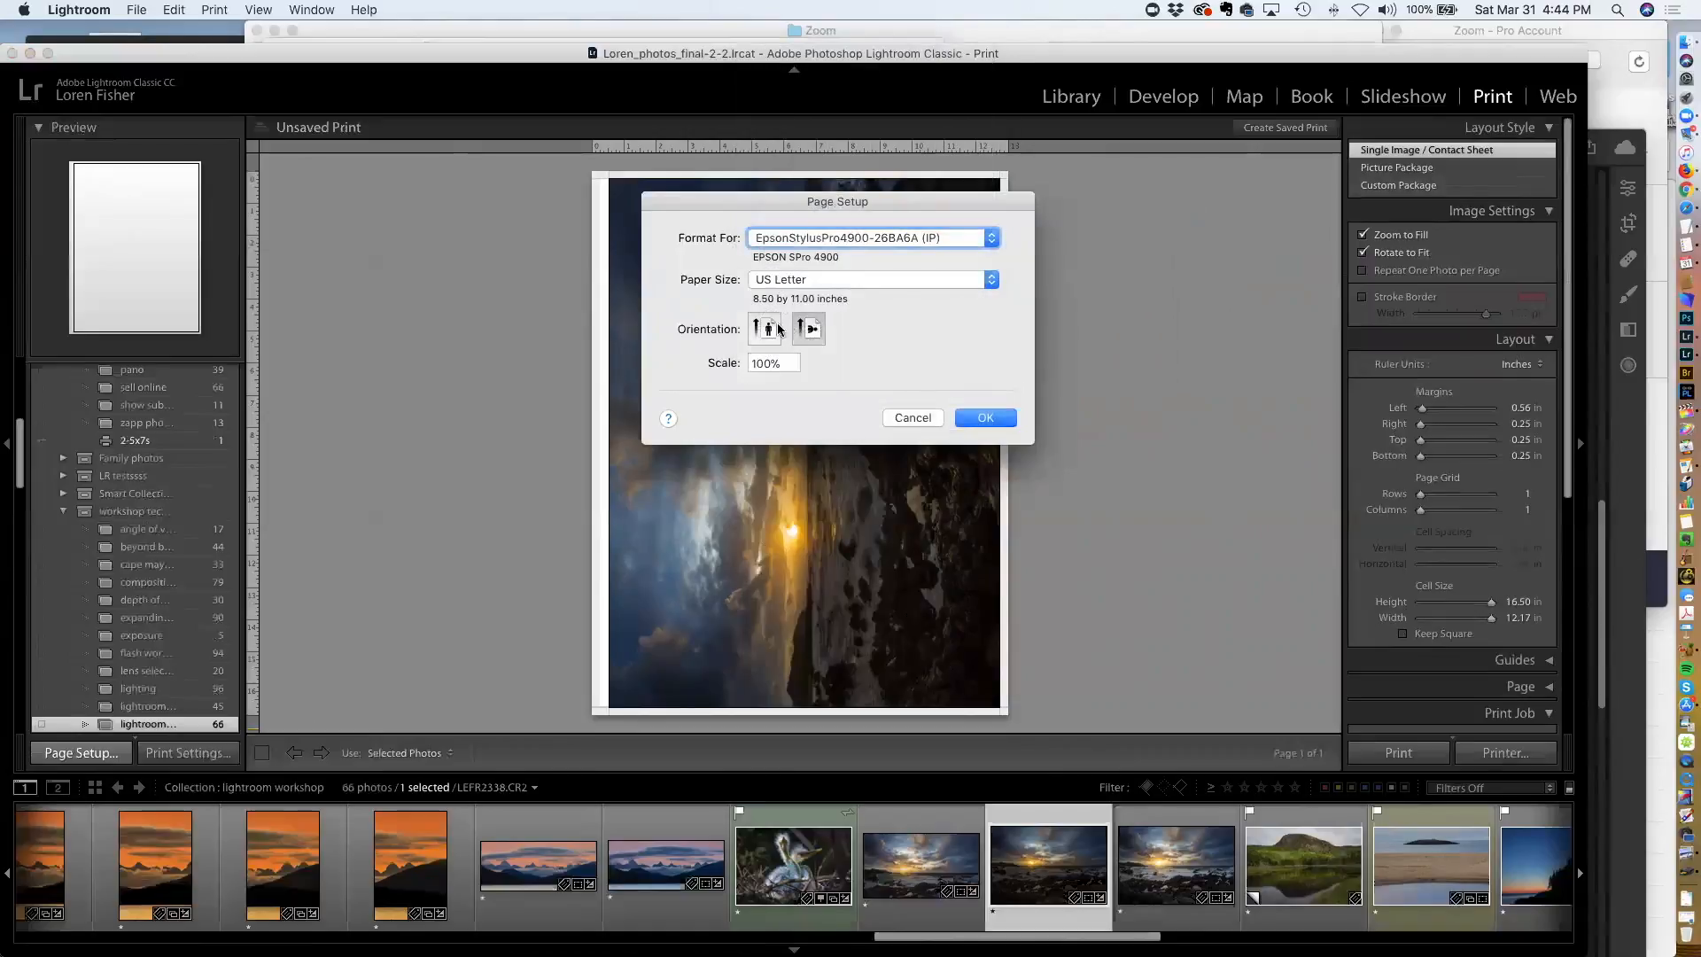
{"action": "left_click", "coordinate": [989, 418]}
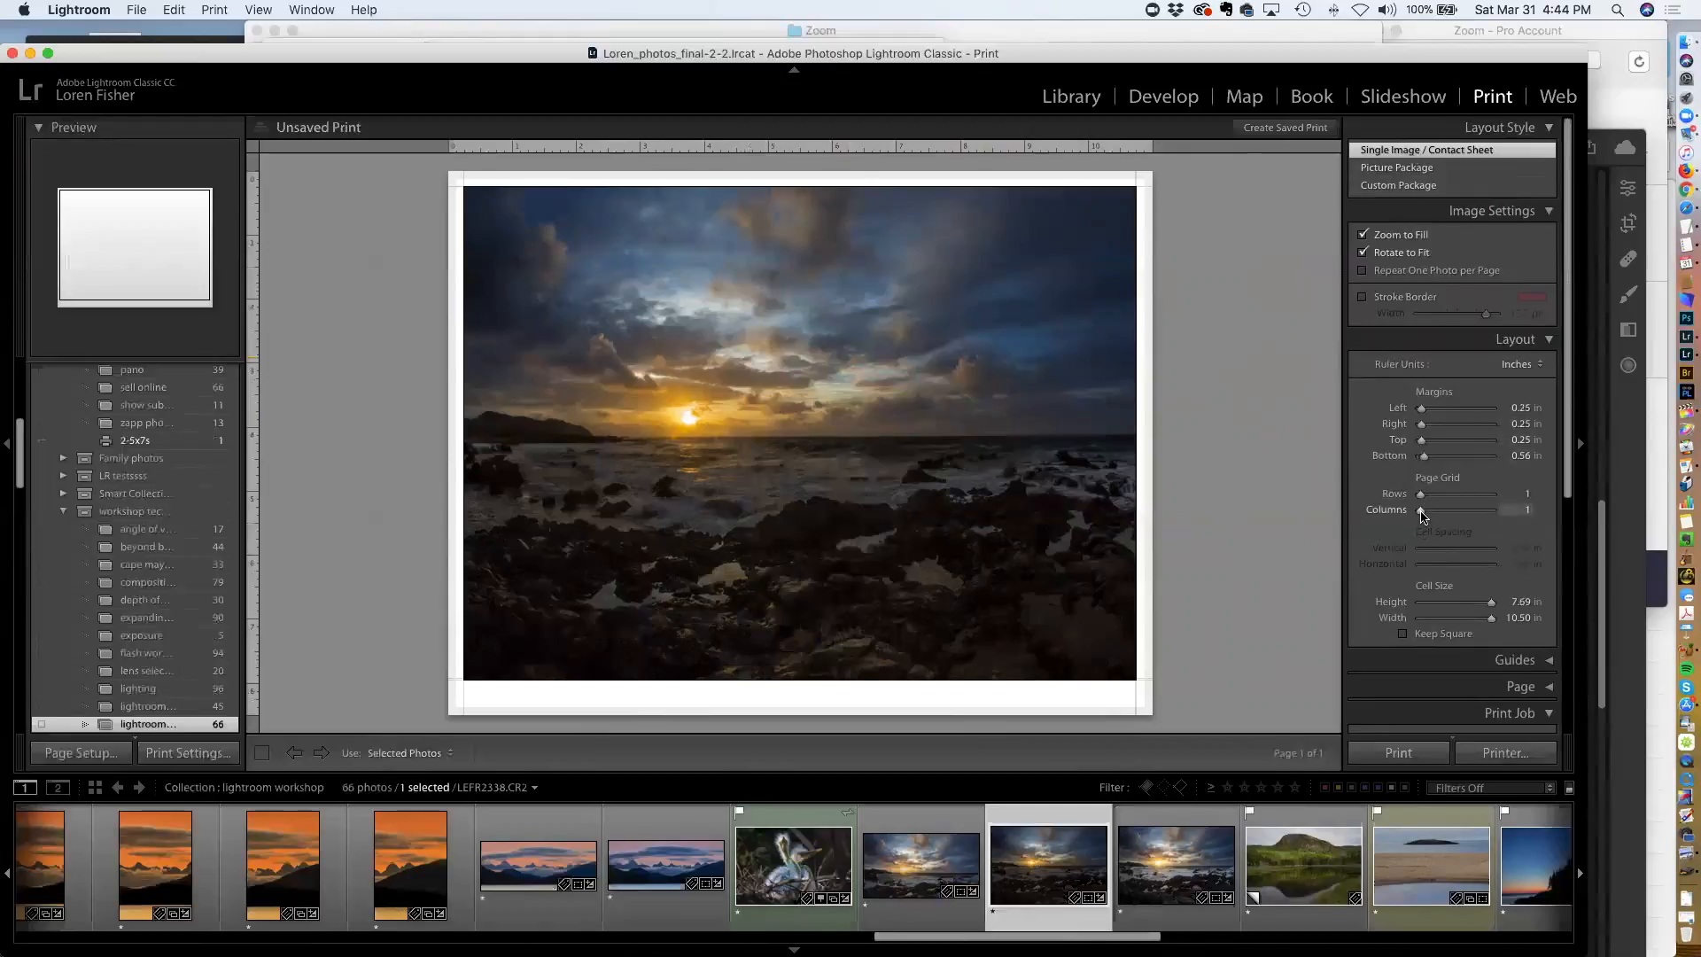
Try a two-by-two page grid, then return to one row and one column
{"action": "mouse_move", "coordinate": [1421, 513]}
{"action": "left_mouse_down"}
{"action": "mouse_move", "coordinate": [1441, 514]}
{"action": "mouse_move", "coordinate": [1425, 519]}
{"action": "mouse_move", "coordinate": [1427, 500]}
{"action": "left_mouse_up"}
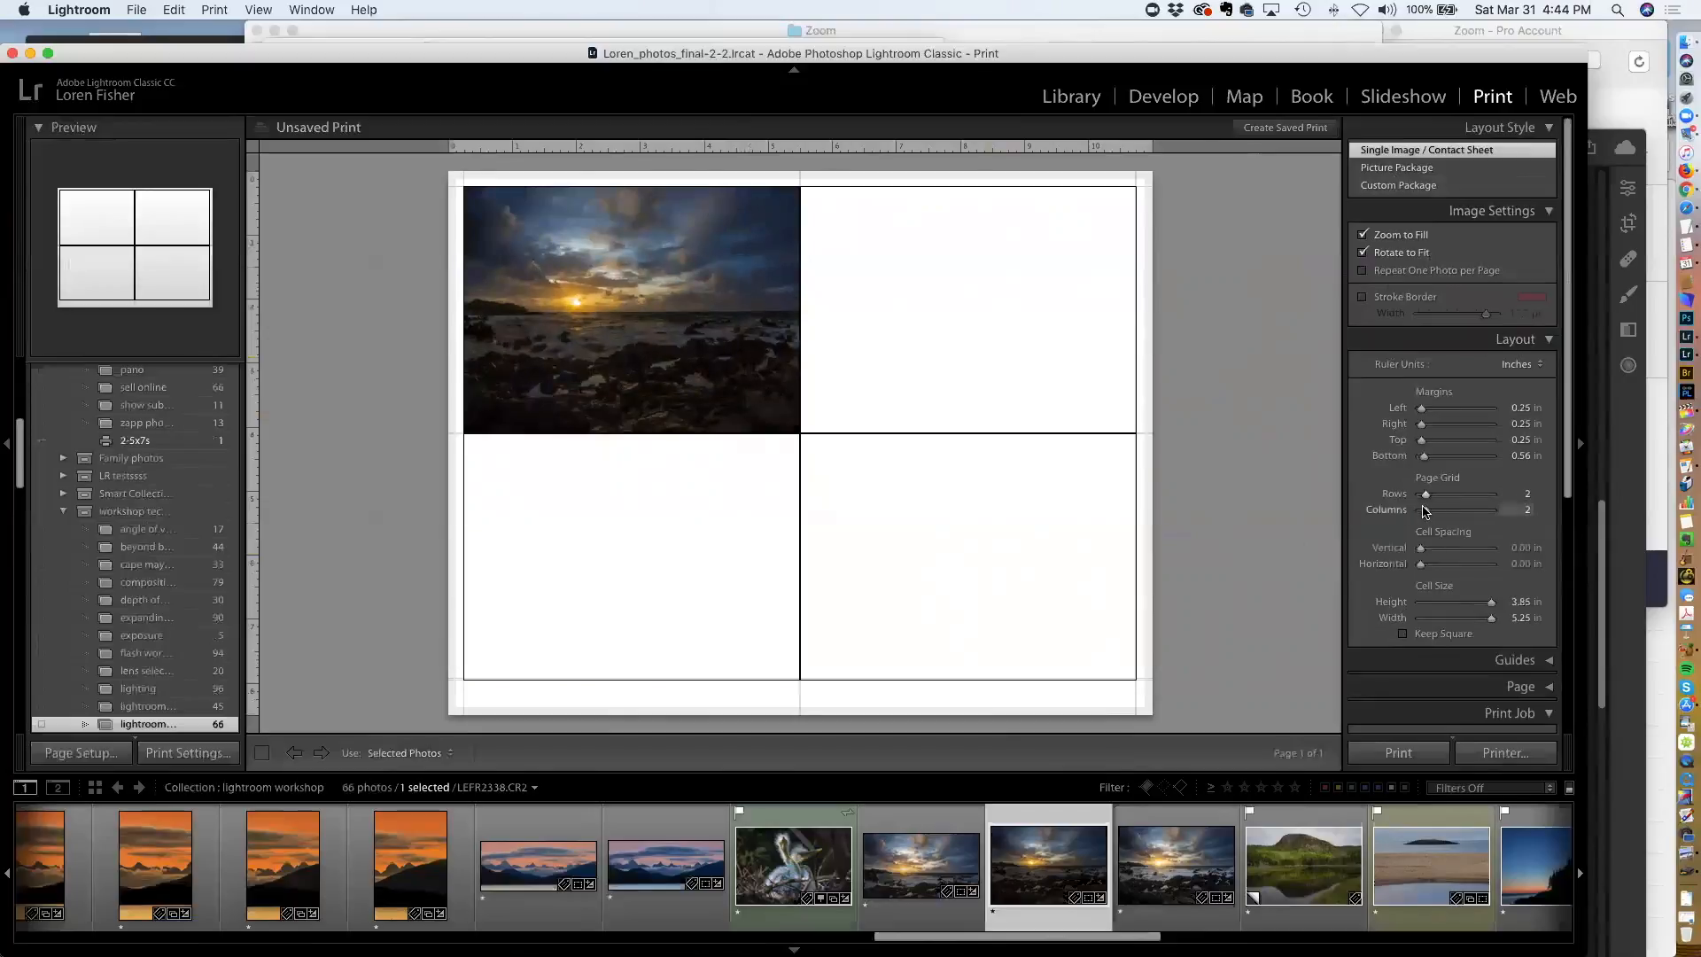
{"action": "left_click_drag", "start_coordinate": [1428, 514], "coordinate": [1420, 494]}
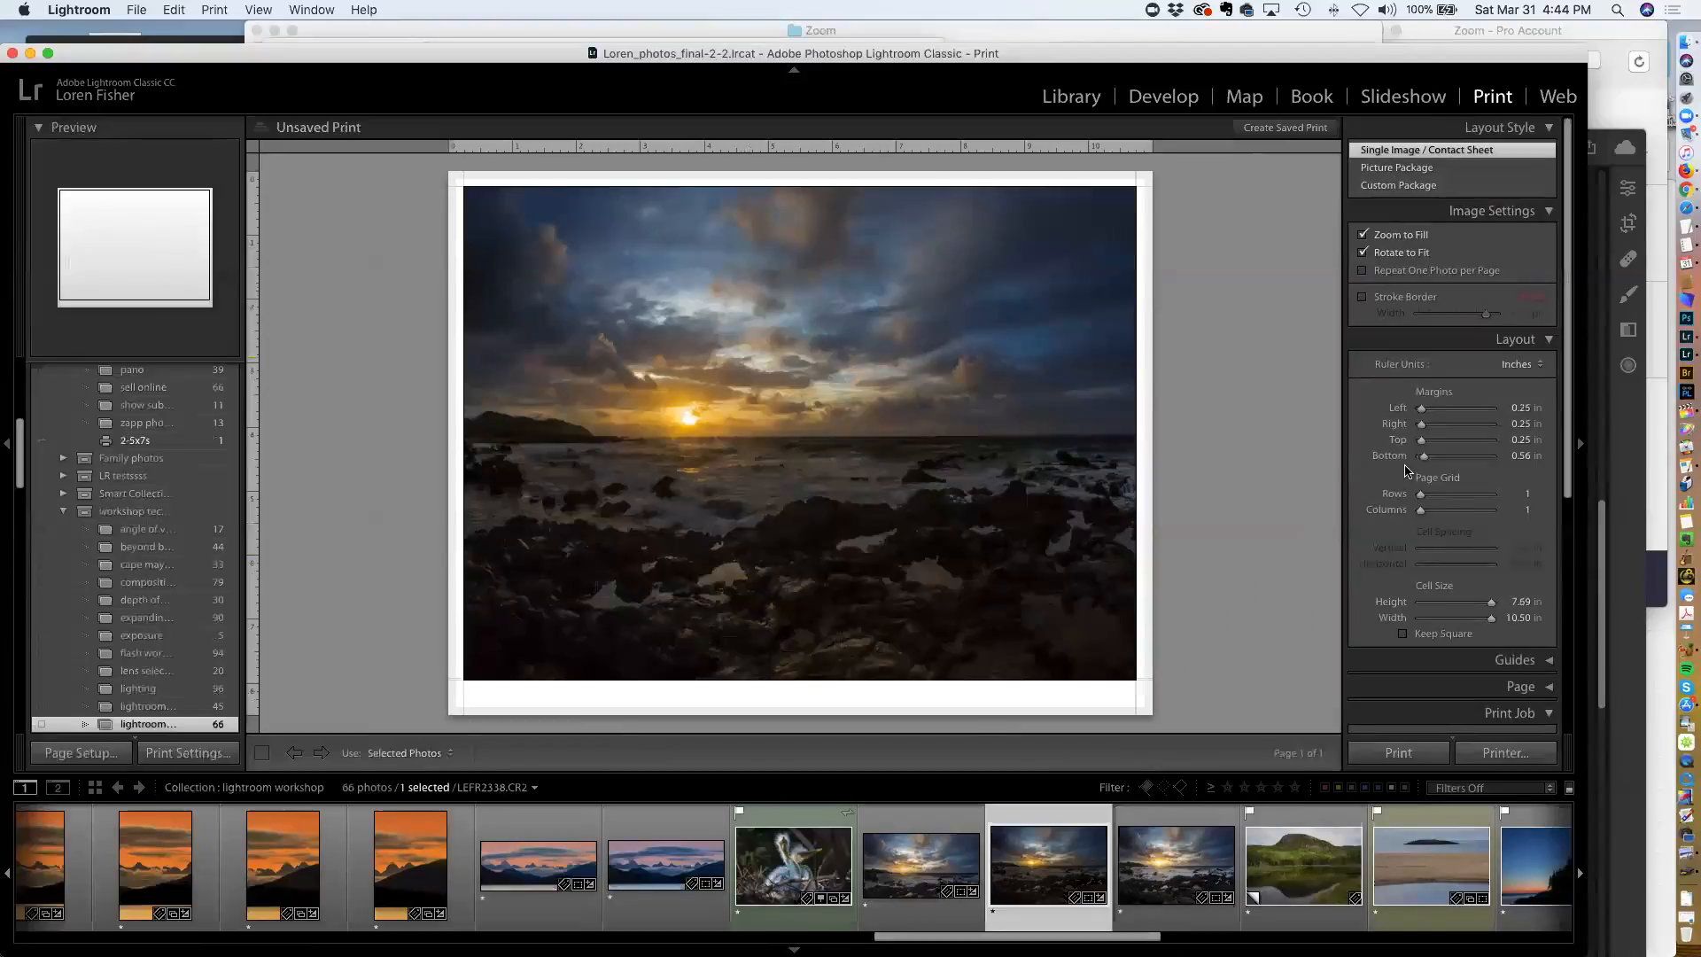
Shrink the print cell with the size sliders and try entering a cell height of 8 in
{"action": "mouse_move", "coordinate": [1491, 605]}
{"action": "left_mouse_down"}
{"action": "mouse_move", "coordinate": [1458, 606]}
{"action": "mouse_move", "coordinate": [1464, 624]}
{"action": "mouse_move", "coordinate": [1460, 602]}
{"action": "mouse_move", "coordinate": [1469, 621]}
{"action": "left_mouse_up"}
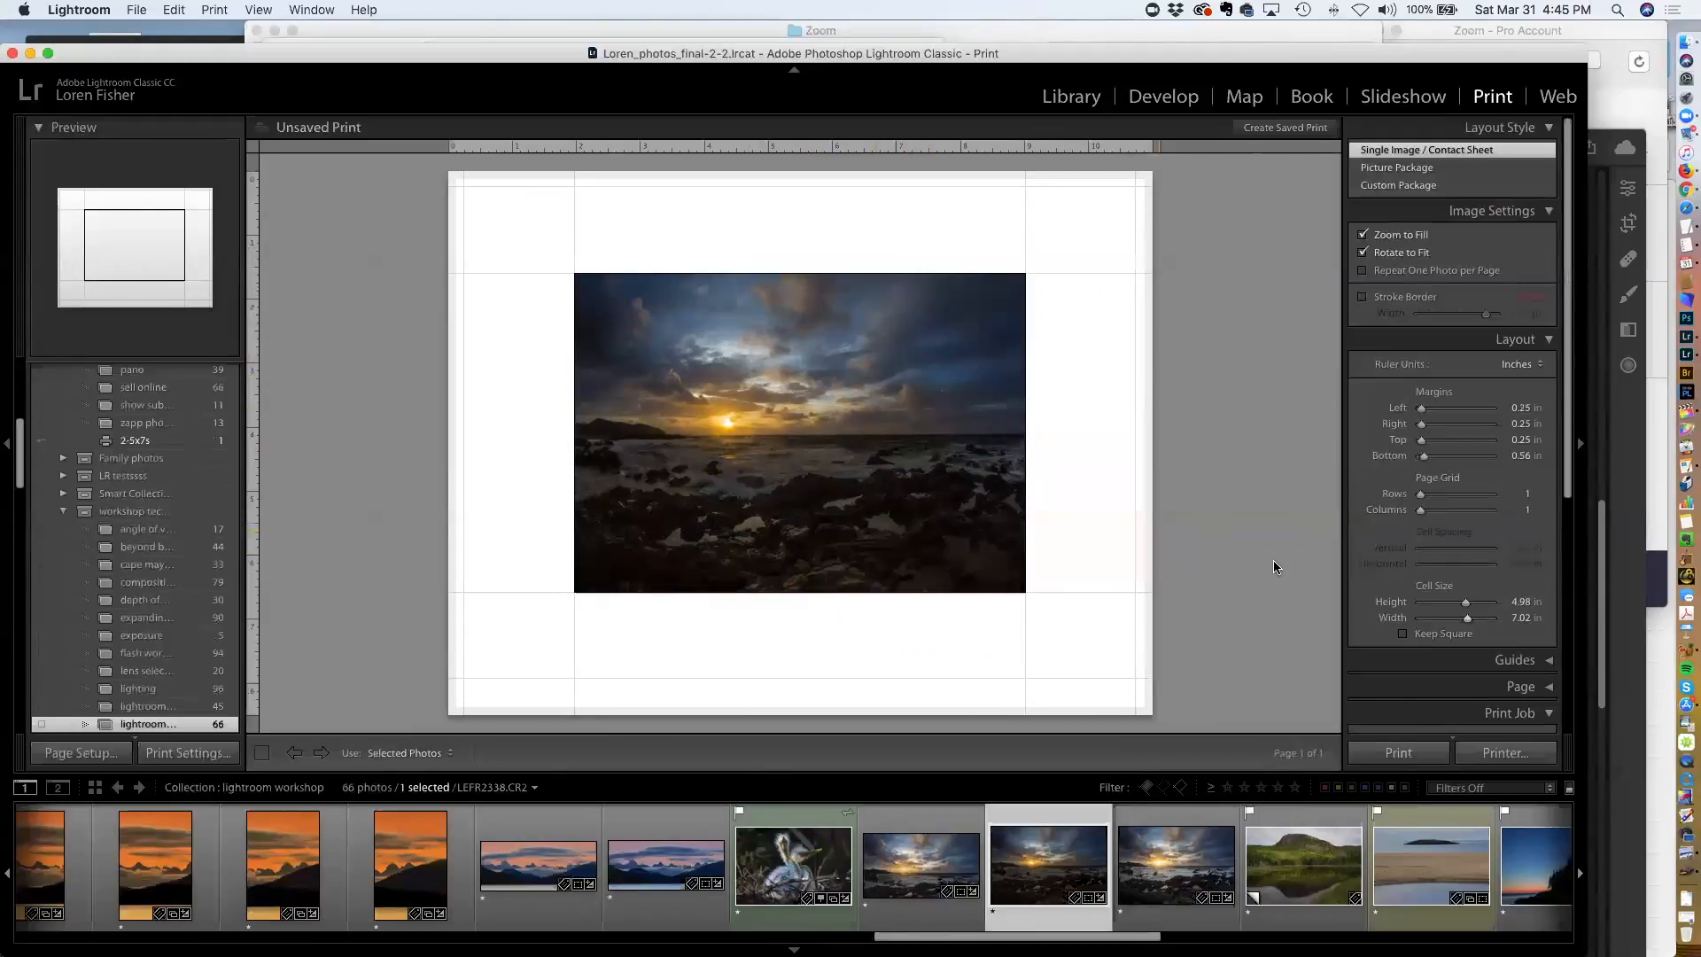
{"action": "left_click_drag", "start_coordinate": [1466, 607], "coordinate": [1483, 606]}
{"action": "left_click", "coordinate": [1517, 603]}
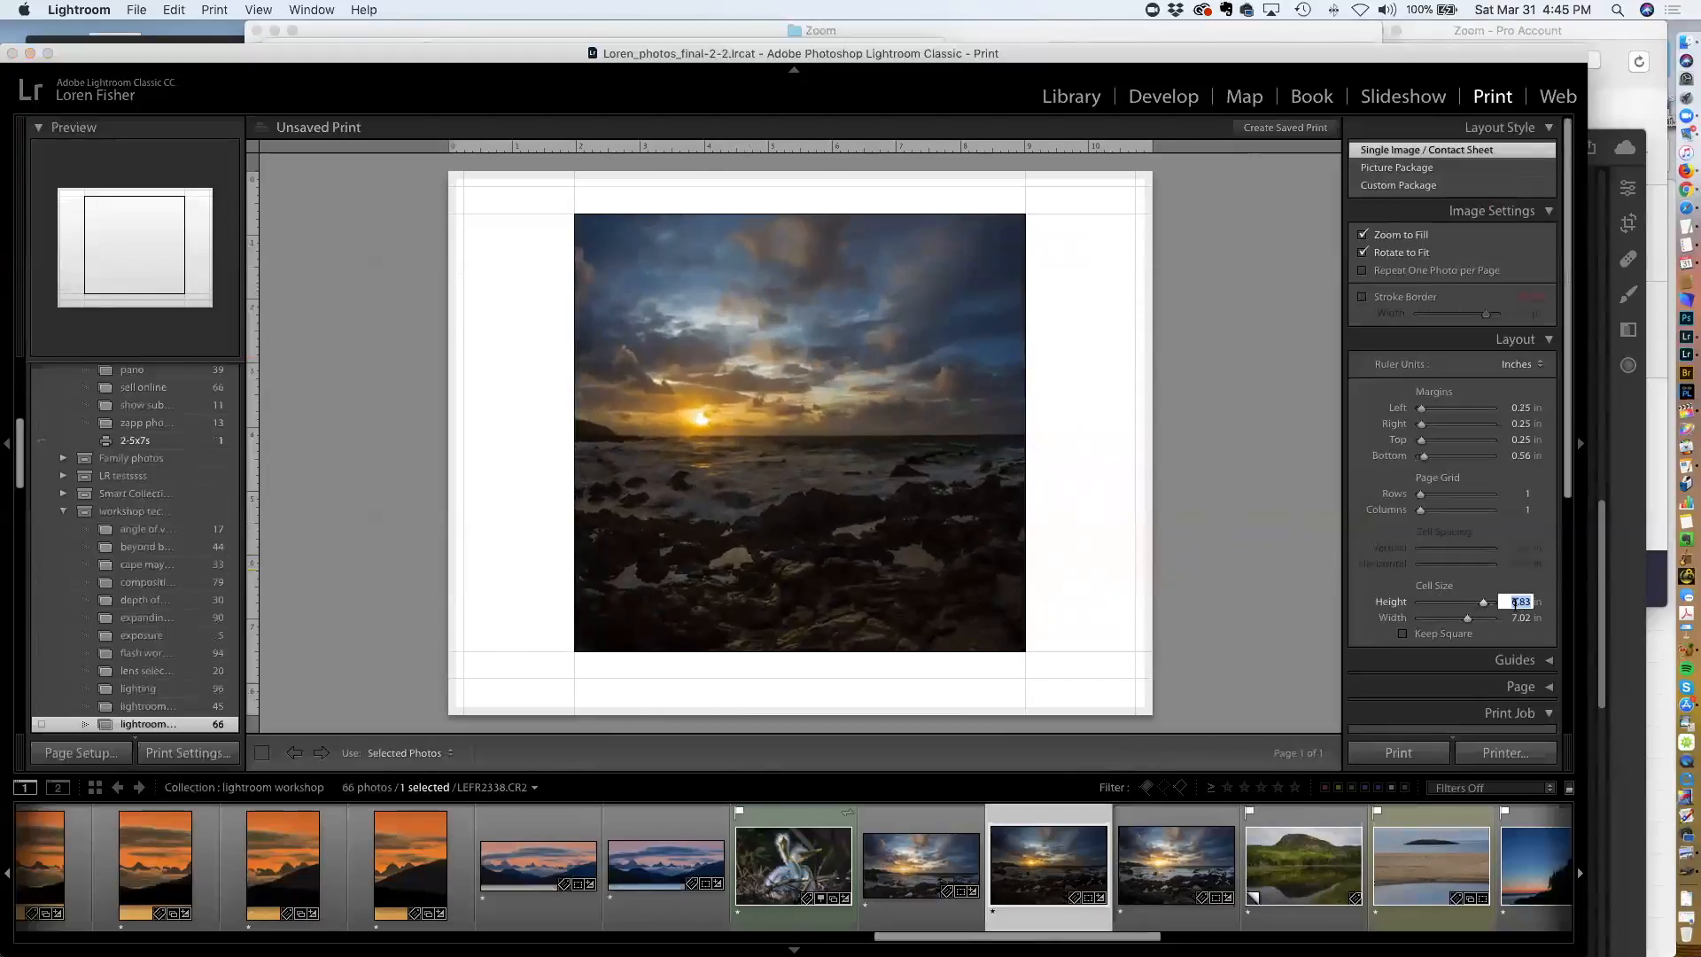
{"action": "type", "text": "8"}
{"action": "left_click", "coordinate": [1513, 620]}
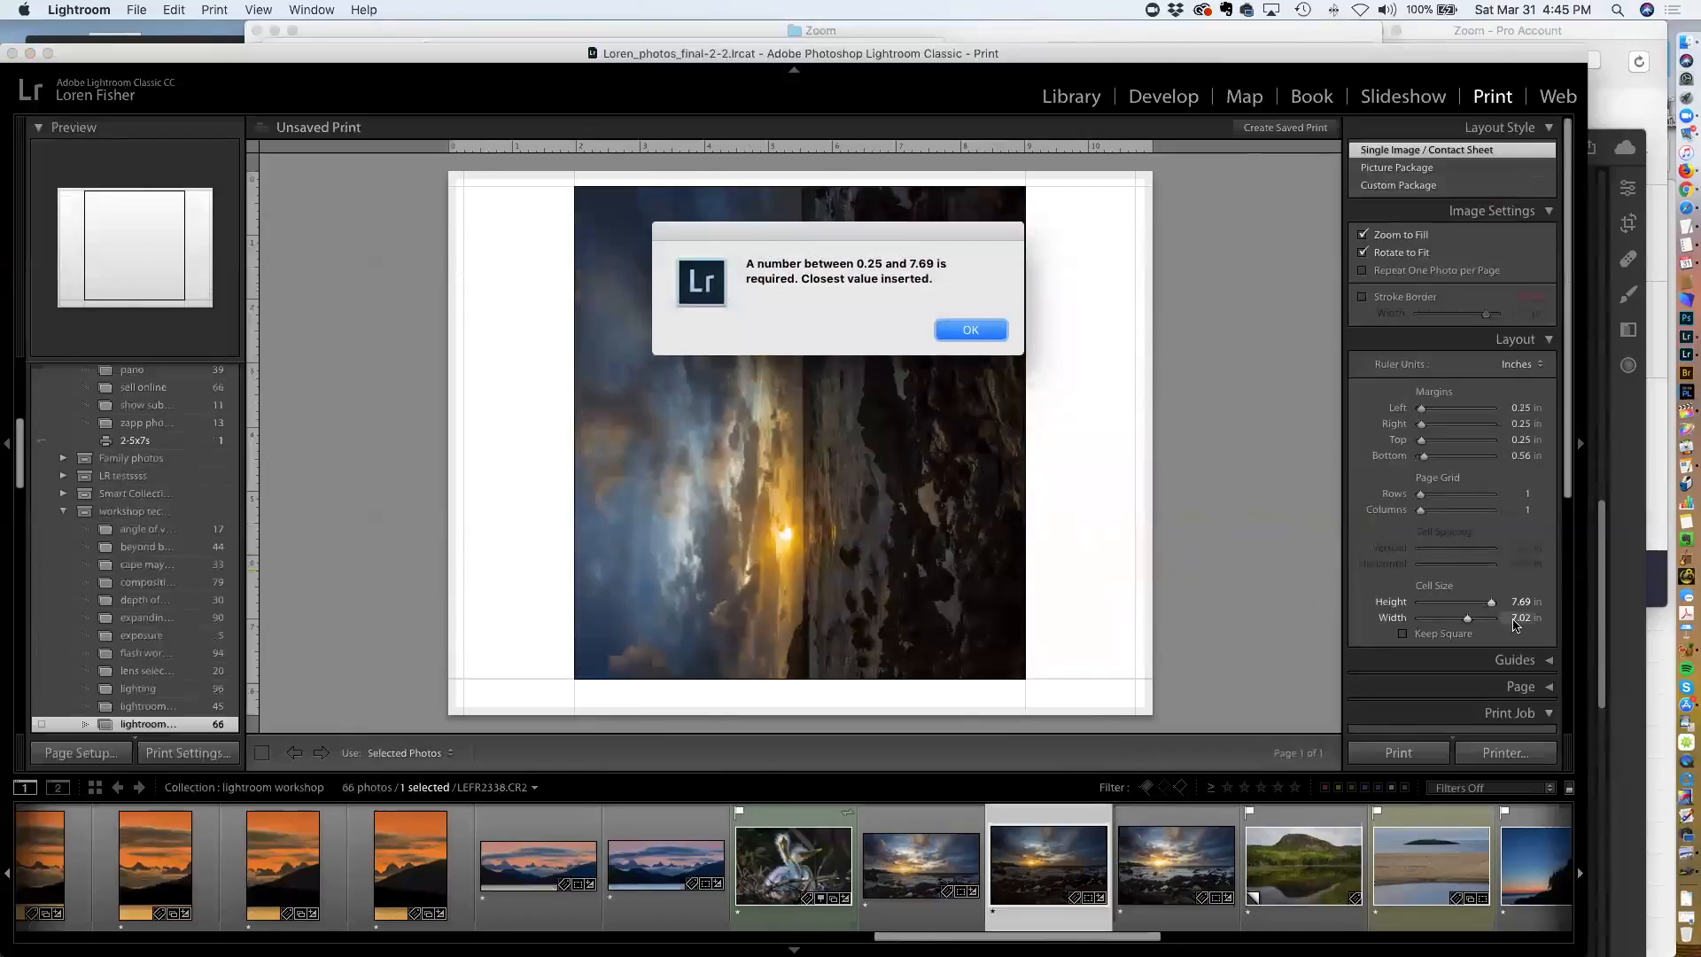
{"action": "left_click", "coordinate": [975, 330]}
Restore the cell width to 10.50 in so the photo fills the page again
{"action": "left_click", "coordinate": [1497, 602]}
{"action": "left_click", "coordinate": [1490, 603]}
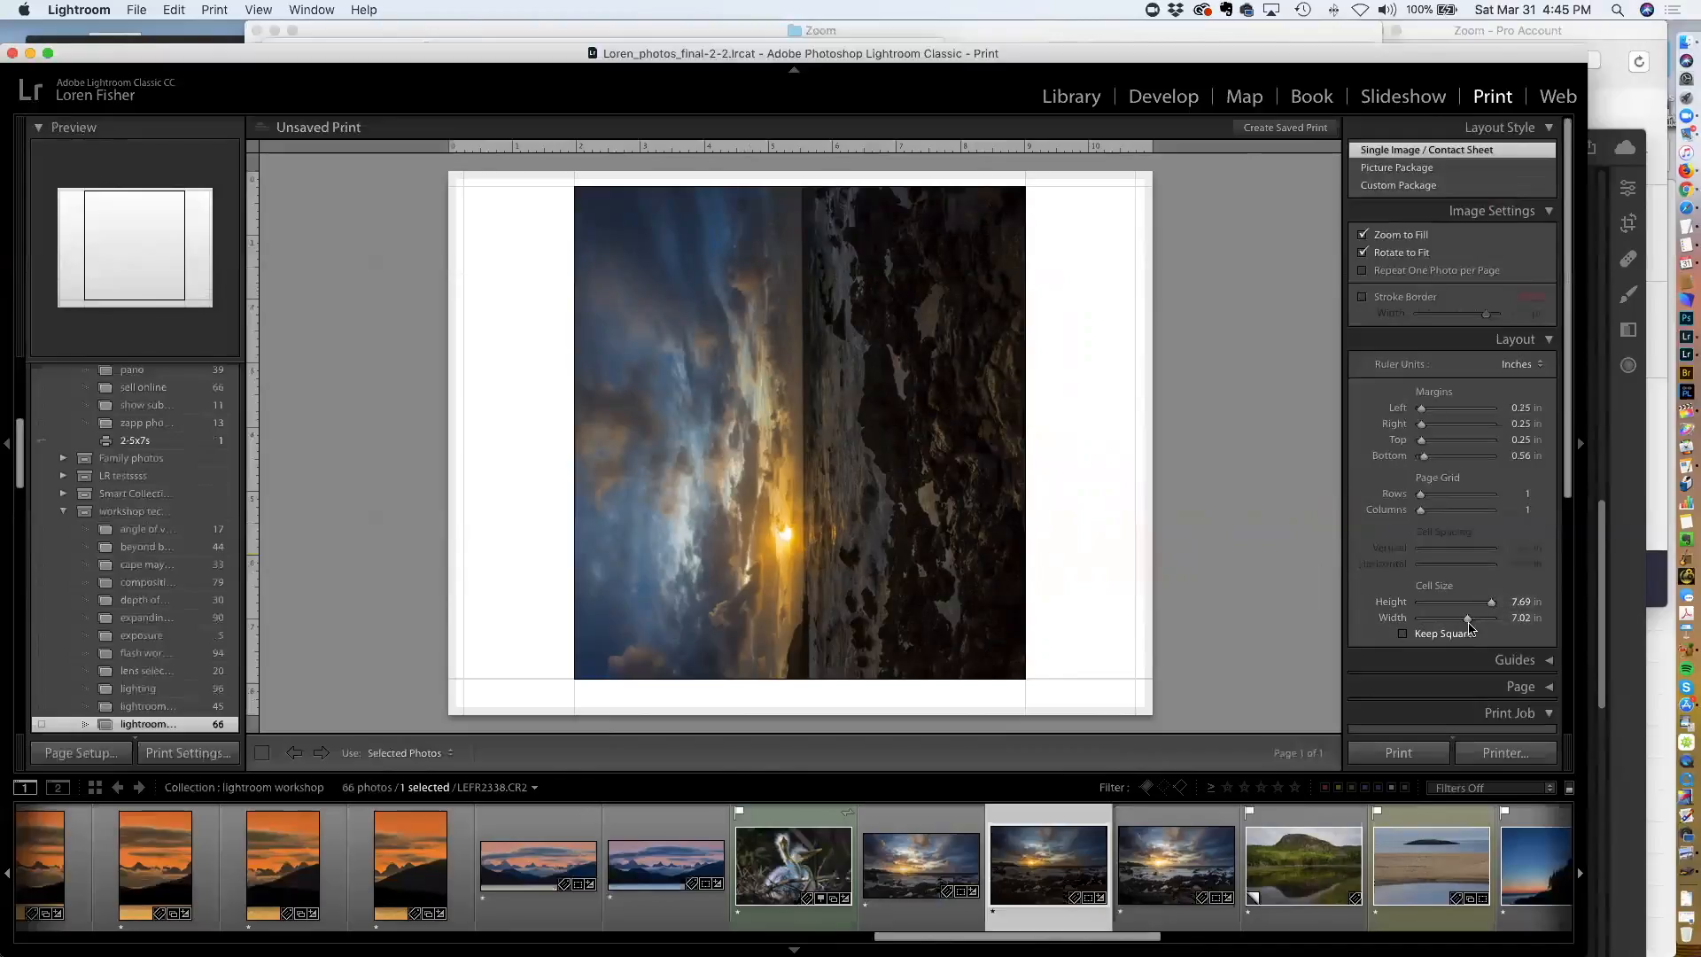
{"action": "left_click_drag", "start_coordinate": [1469, 619], "coordinate": [1491, 619]}
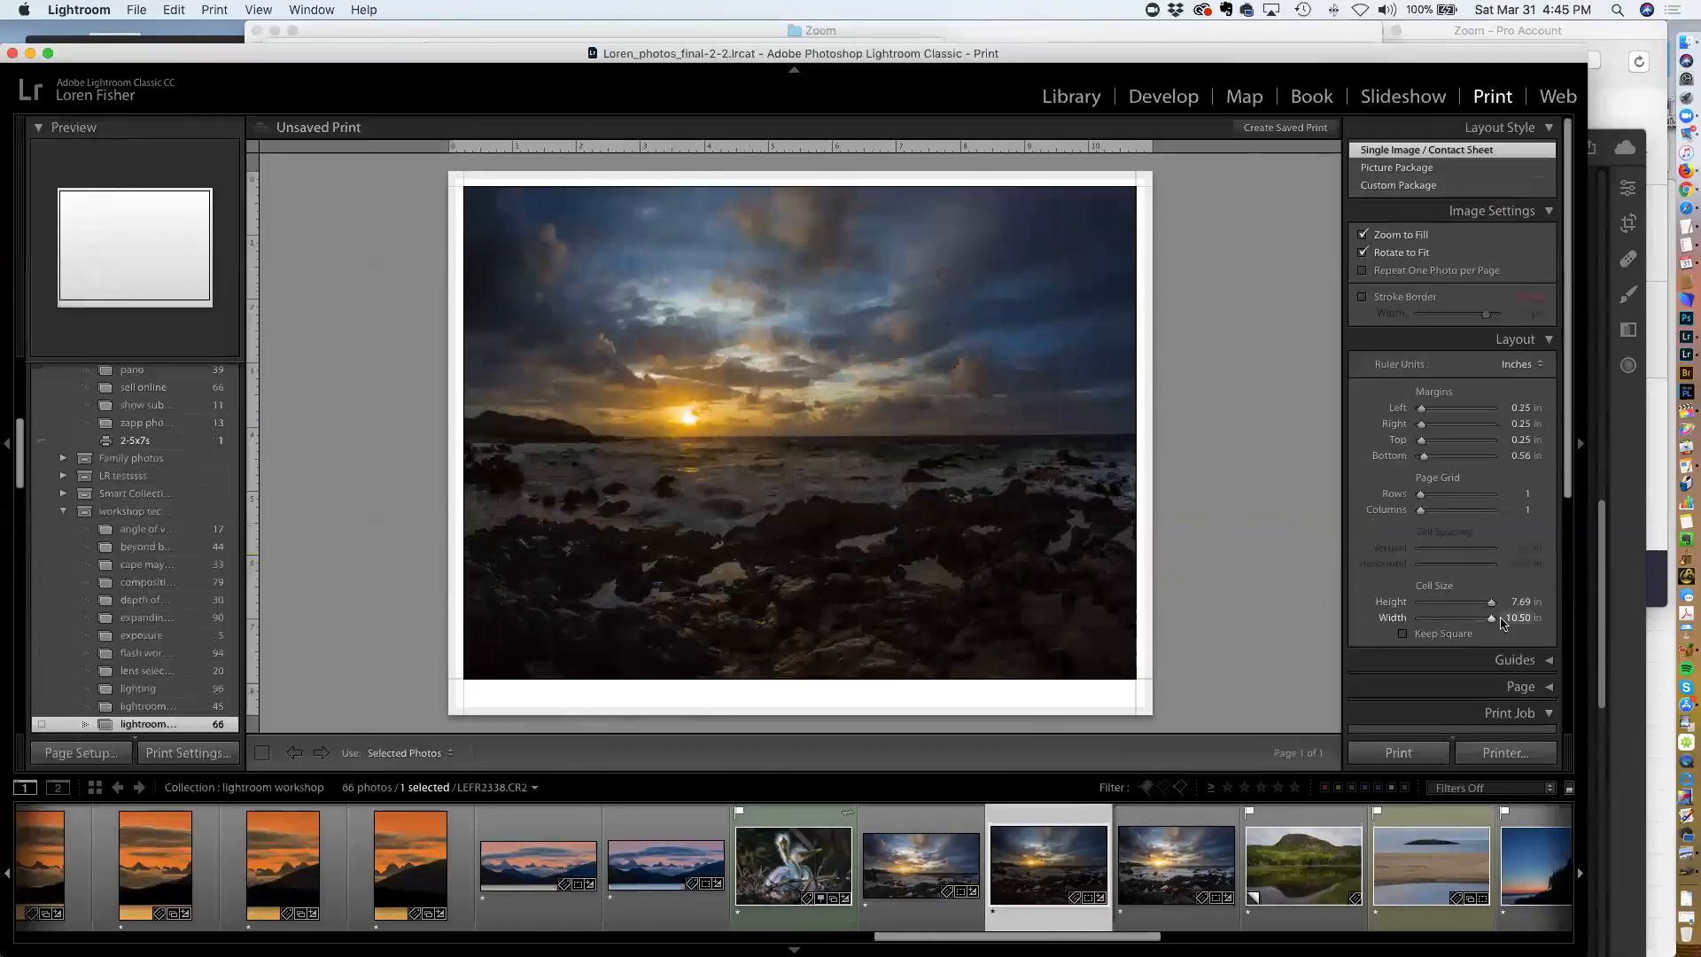
{"action": "left_click_drag", "start_coordinate": [1492, 608], "coordinate": [1497, 607]}
{"action": "left_click", "coordinate": [1518, 603]}
{"action": "scroll", "coordinate": [1404, 377], "scroll_direction": "up", "scroll_amount": 1}
{"action": "scroll", "coordinate": [1404, 377], "scroll_direction": "down", "scroll_amount": 1}
Switch to the Picture Package layout and move and enlarge one photo cell beside the large photo
{"action": "left_click", "coordinate": [1379, 170]}
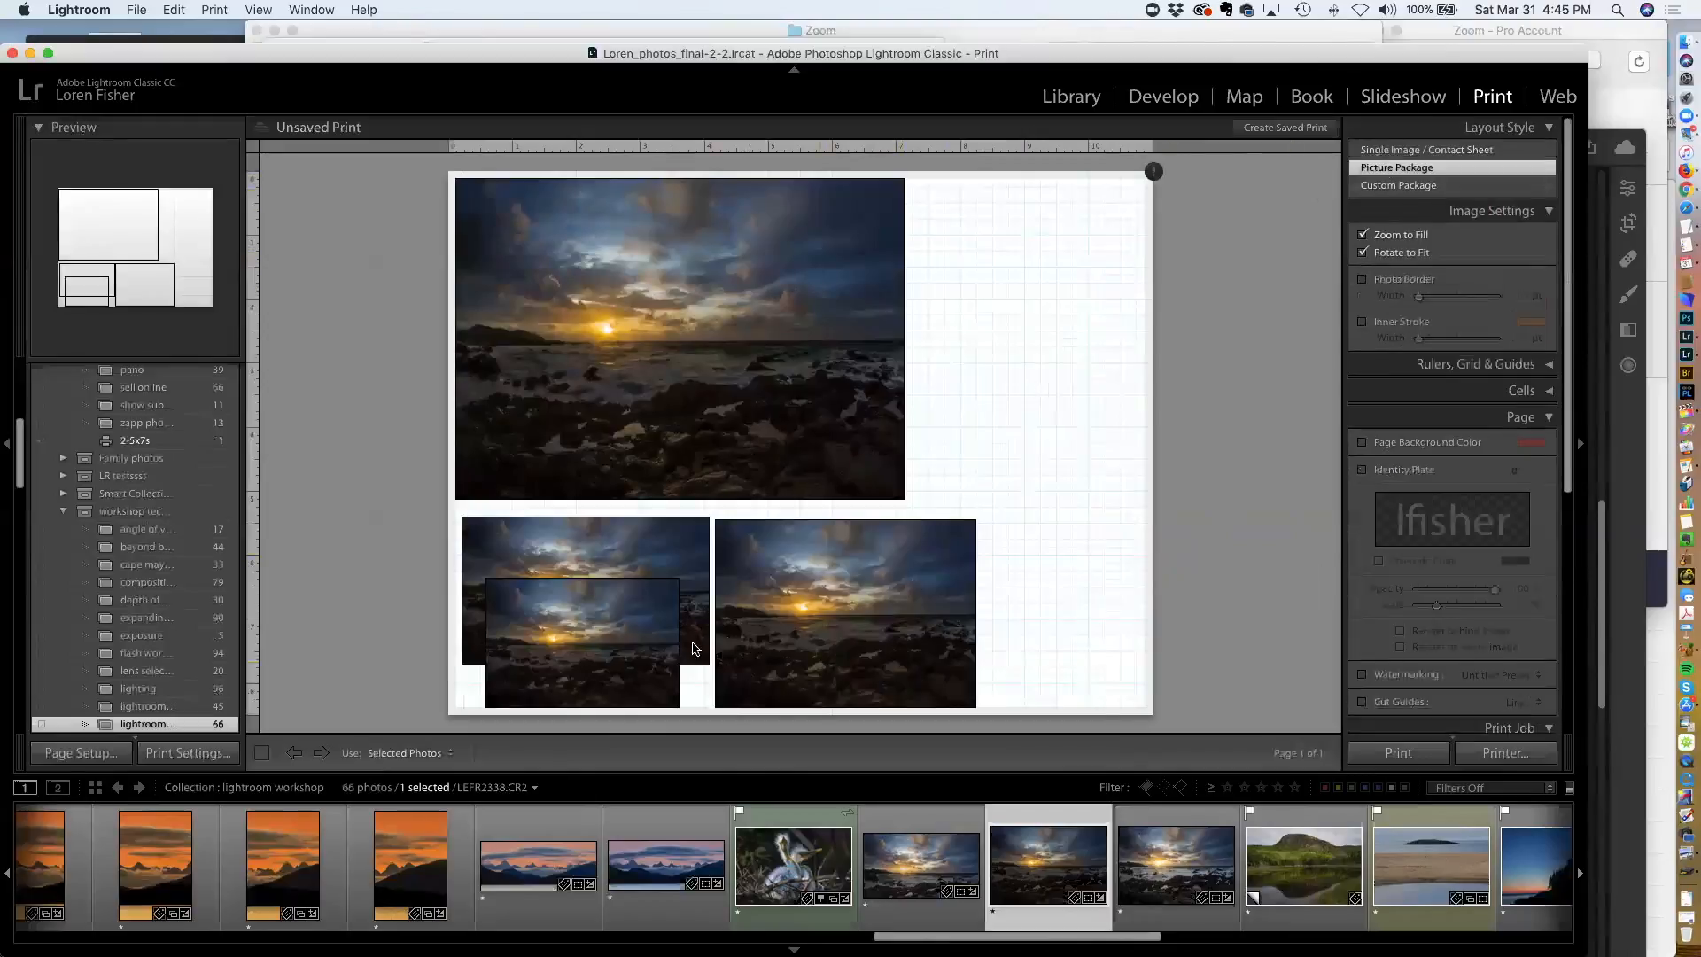
{"action": "left_click_drag", "start_coordinate": [647, 611], "coordinate": [1069, 431]}
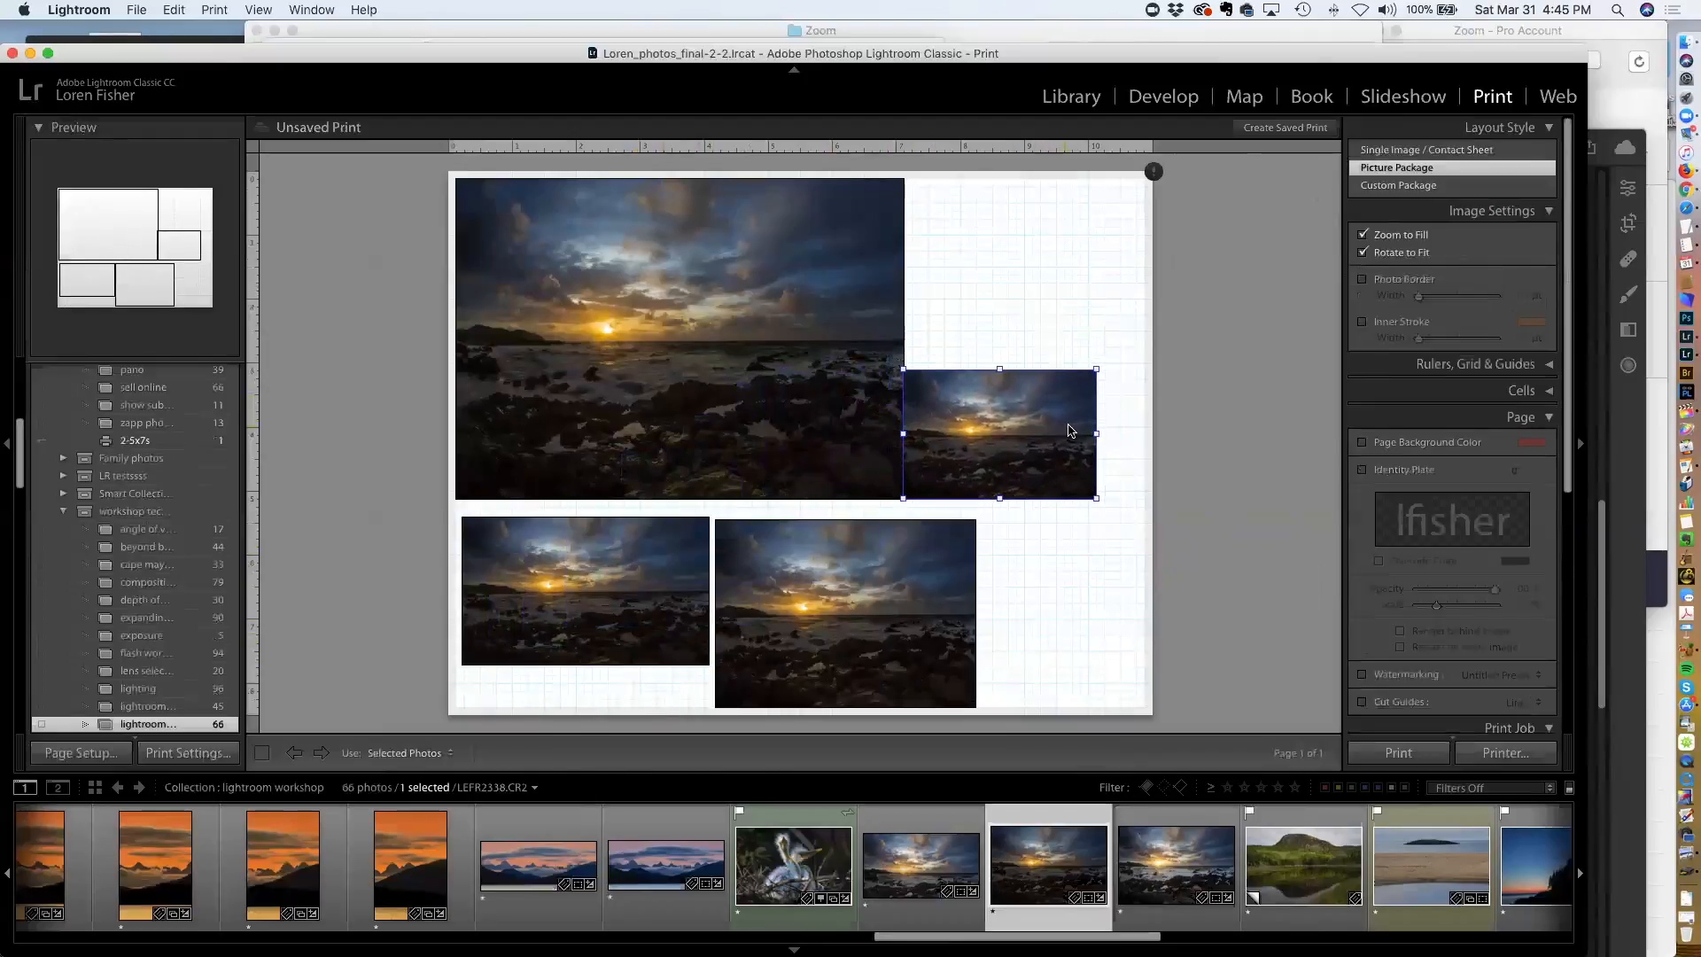
{"action": "left_click", "coordinate": [1097, 372]}
{"action": "left_click_drag", "start_coordinate": [1091, 375], "coordinate": [1143, 353]}
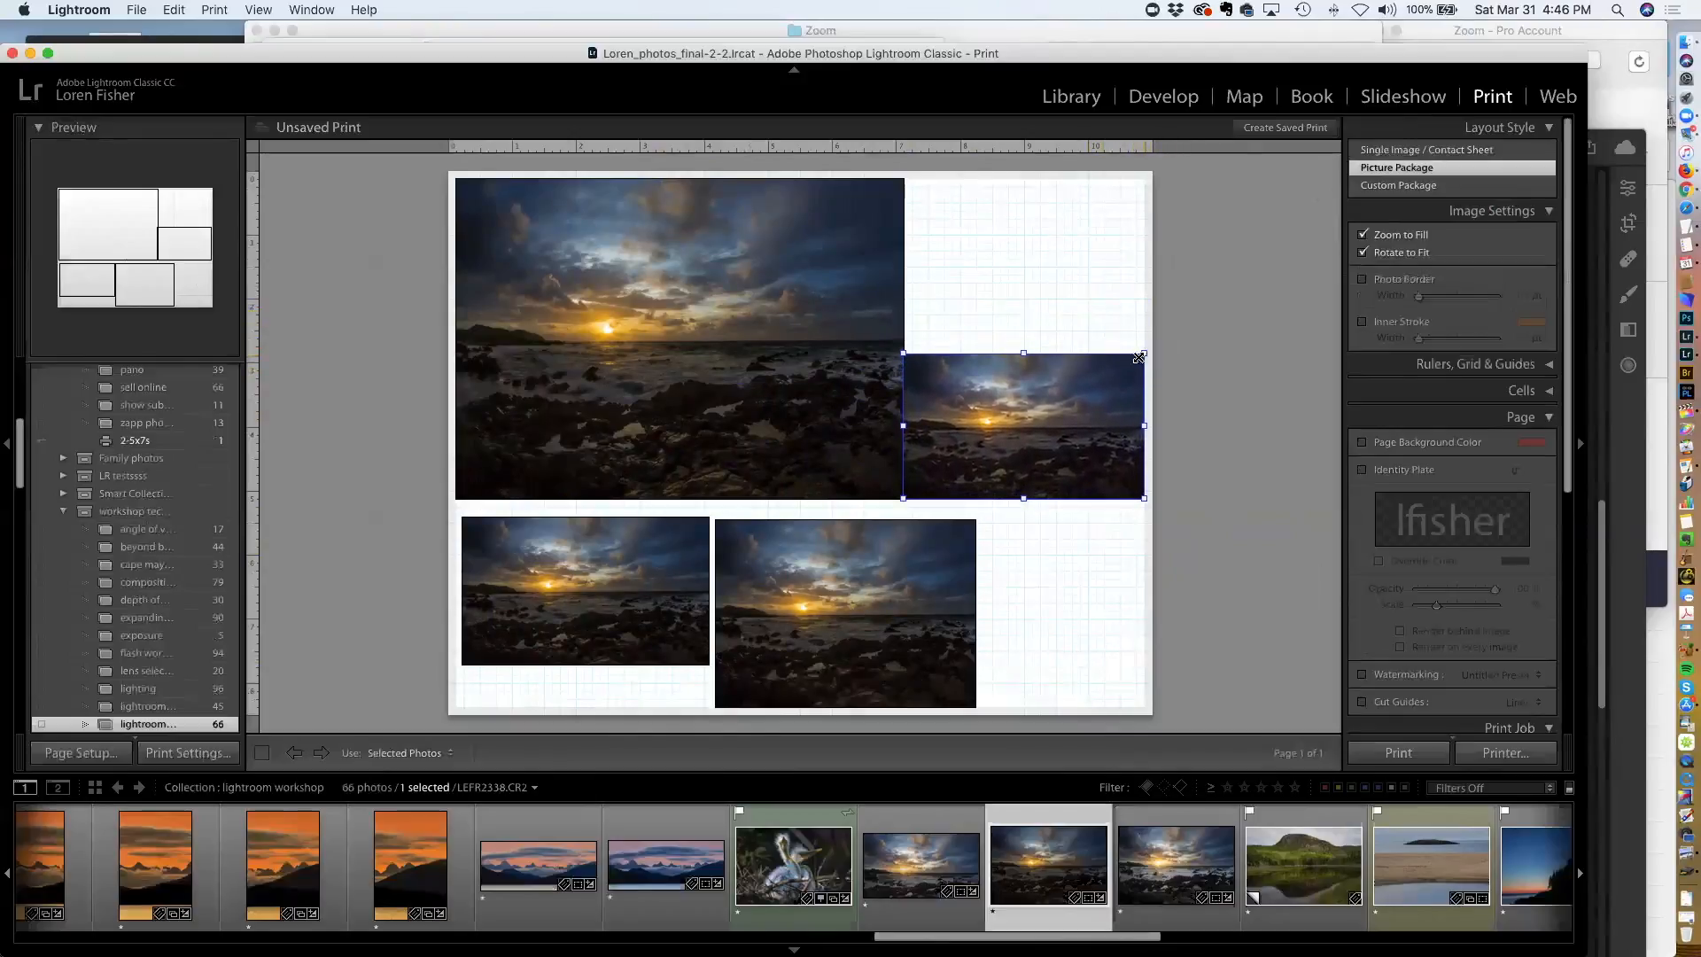
{"action": "mouse_move", "coordinate": [1082, 405]}
{"action": "left_mouse_down"}
{"action": "mouse_move", "coordinate": [1071, 422]}
{"action": "mouse_move", "coordinate": [1076, 403]}
{"action": "left_mouse_up"}
{"action": "mouse_move", "coordinate": [1020, 352]}
{"action": "left_mouse_down"}
{"action": "mouse_move", "coordinate": [1022, 321]}
{"action": "mouse_move", "coordinate": [1032, 345]}
{"action": "left_mouse_up"}
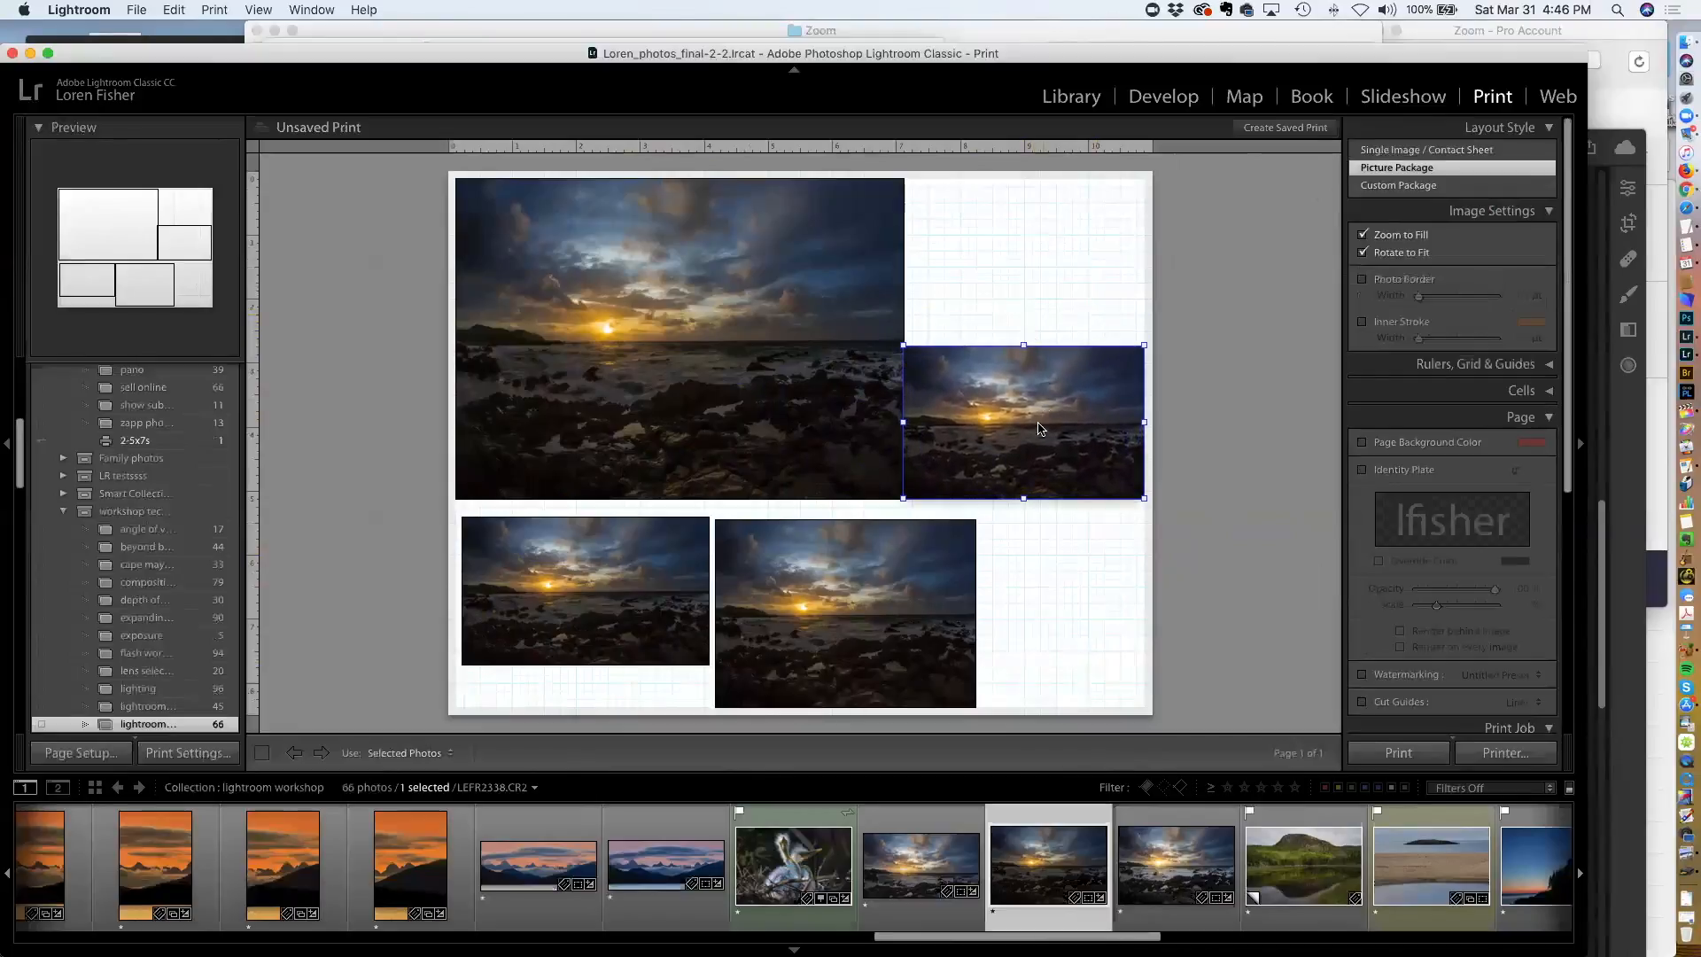
Switch to the Custom Package layout and drop the egret photo into a cell on the page
{"action": "left_click", "coordinate": [1378, 186]}
{"action": "left_click_drag", "start_coordinate": [813, 872], "coordinate": [558, 319]}
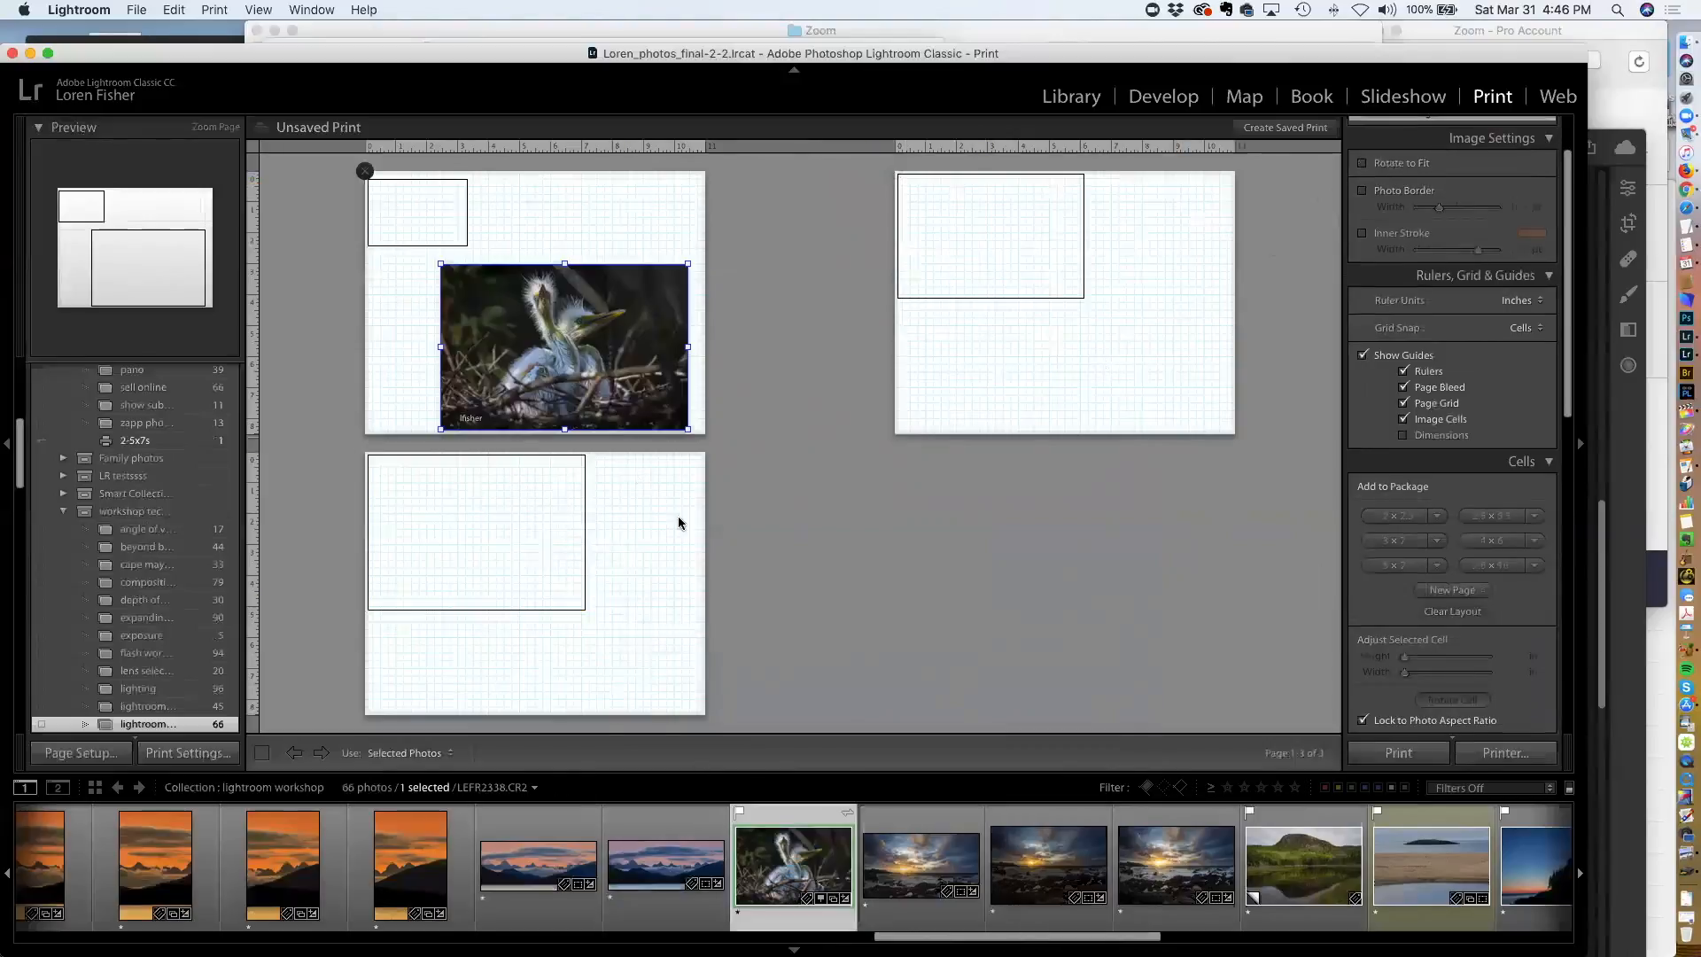
{"action": "left_click", "coordinate": [365, 455]}
{"action": "left_click", "coordinate": [813, 248]}
Add the Hawaii seascape photo to a small cell and enlarge that cell
{"action": "left_click_drag", "start_coordinate": [1048, 859], "coordinate": [840, 322]}
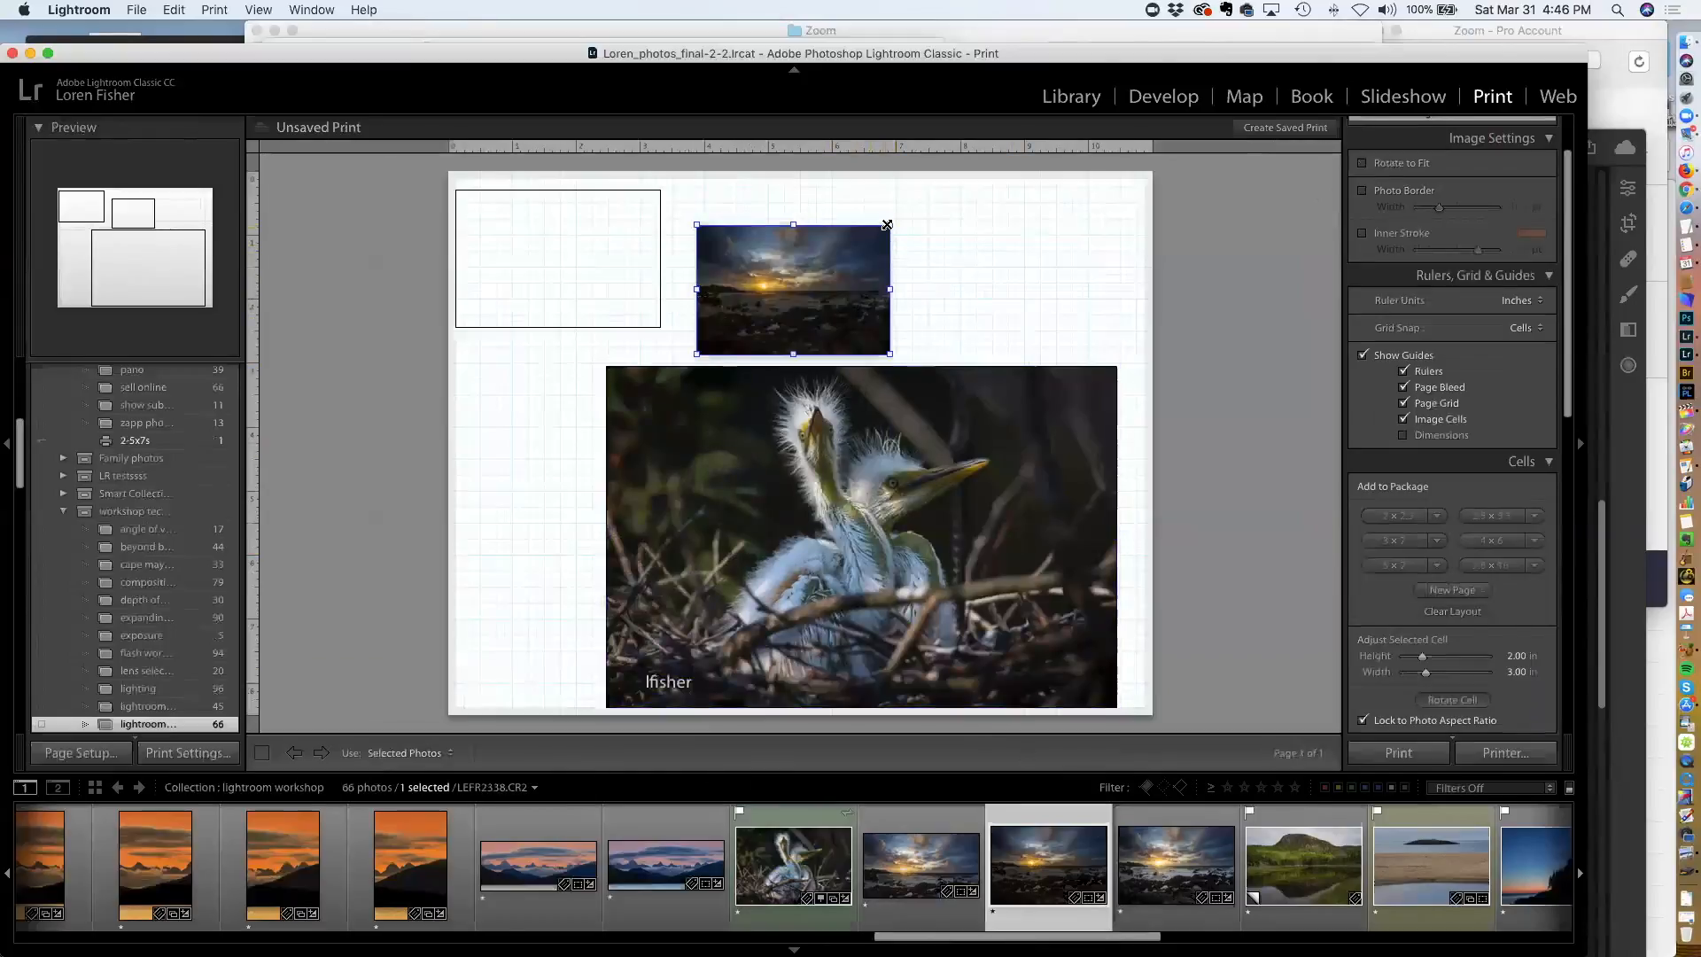
{"action": "left_click_drag", "start_coordinate": [891, 222], "coordinate": [977, 210]}
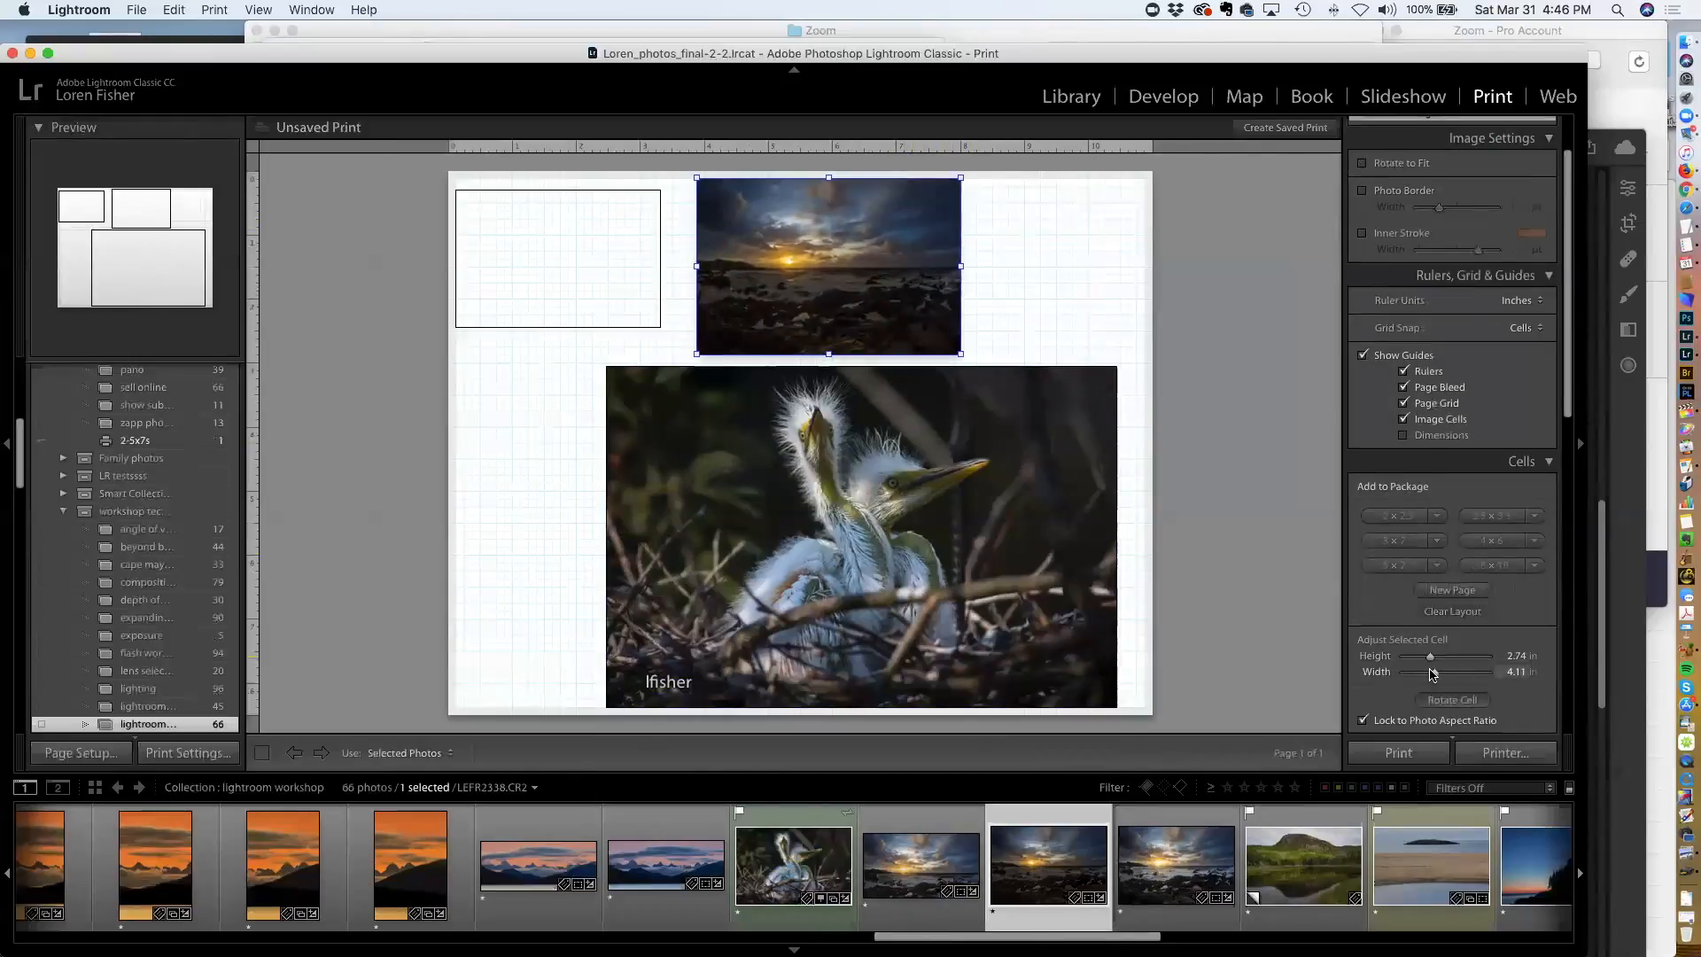
{"action": "left_click", "coordinate": [1020, 543]}
Return to the Single Image / Contact Sheet layout and preview a Stroke Border, then turn it off
{"action": "scroll", "coordinate": [1430, 368], "scroll_direction": "up", "scroll_amount": 2}
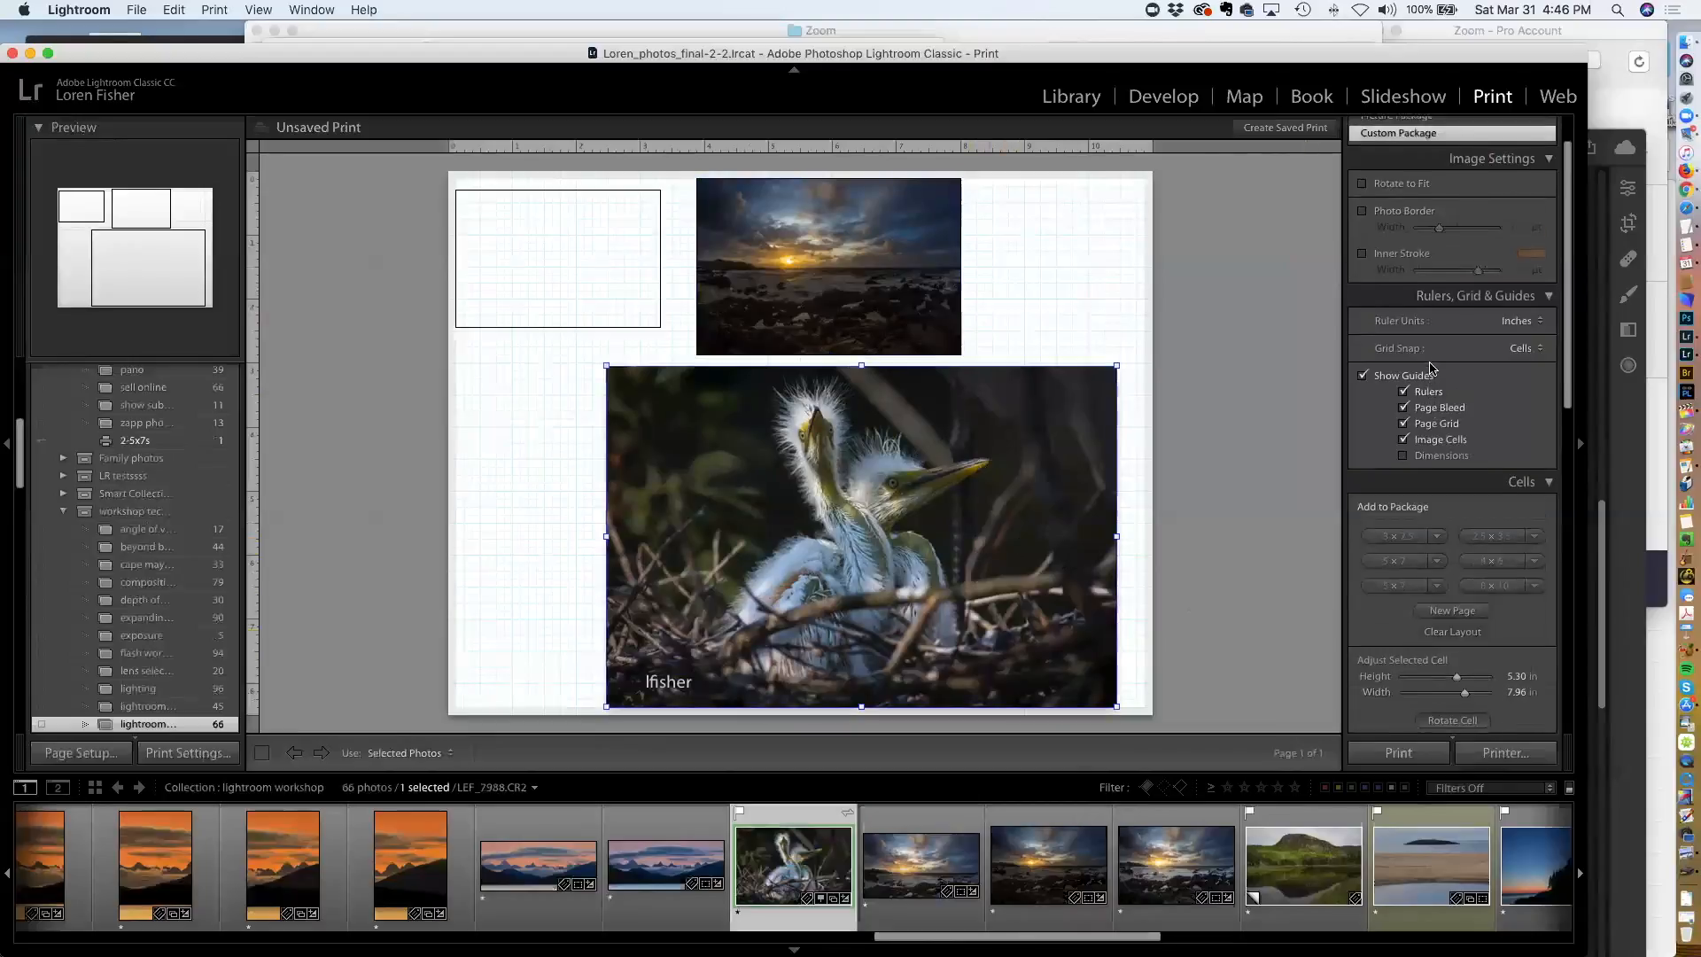
{"action": "scroll", "coordinate": [1430, 367], "scroll_direction": "up", "scroll_amount": 3}
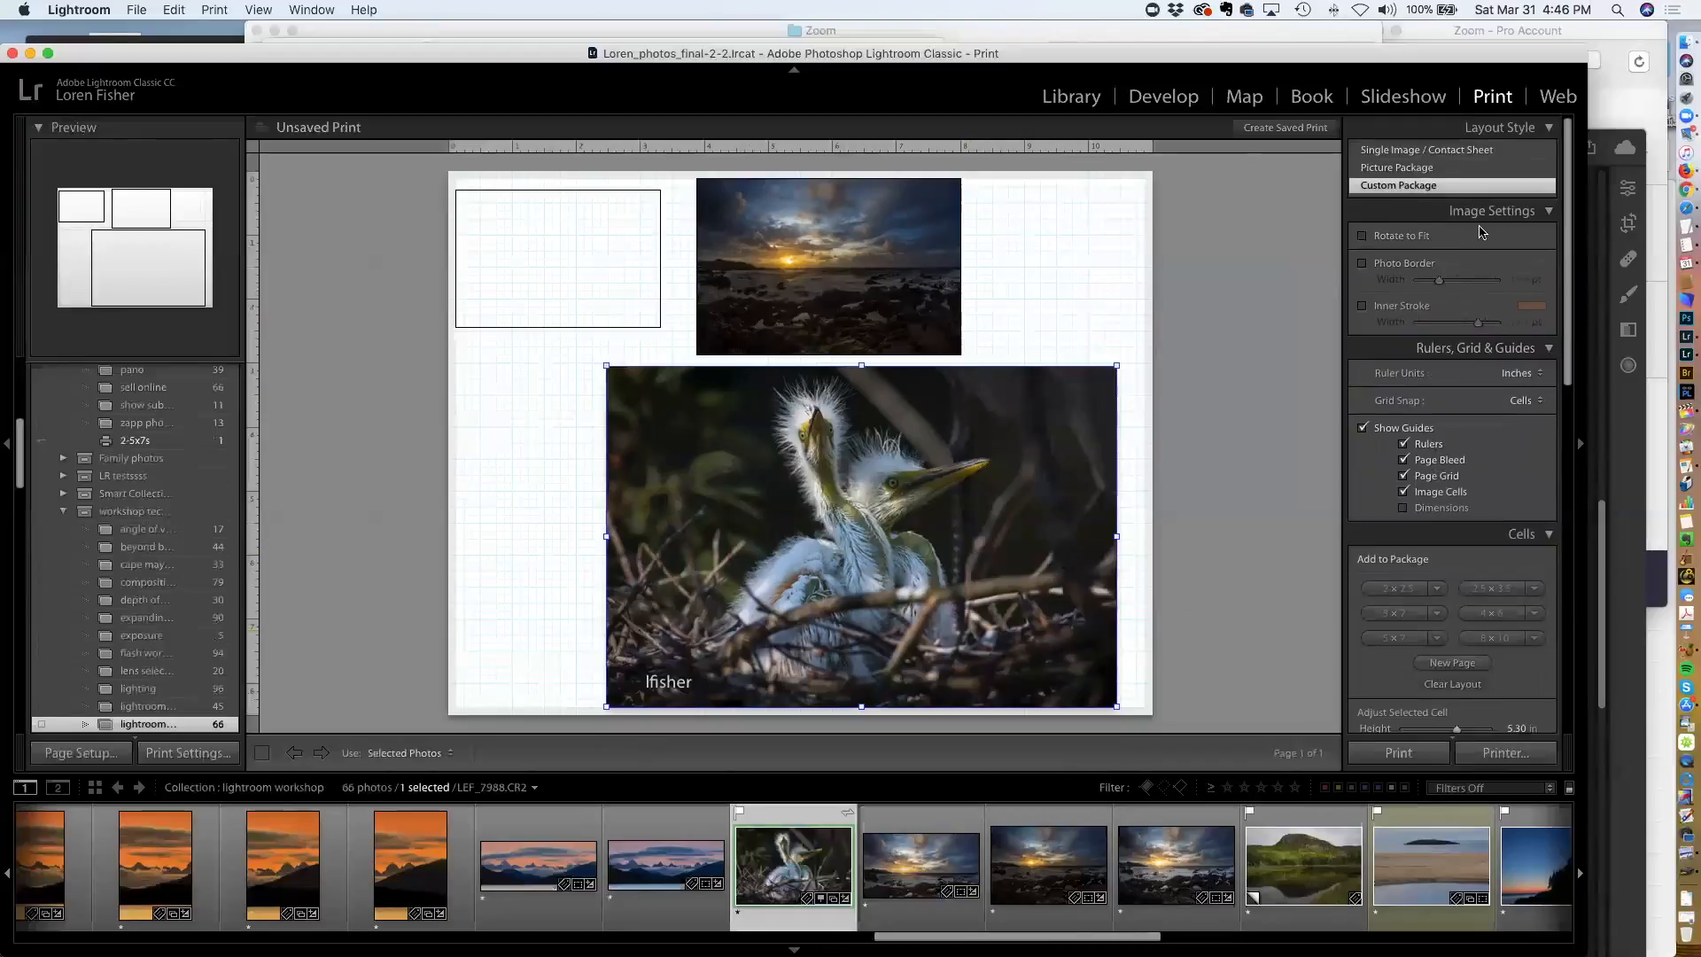
{"action": "left_click", "coordinate": [1398, 149]}
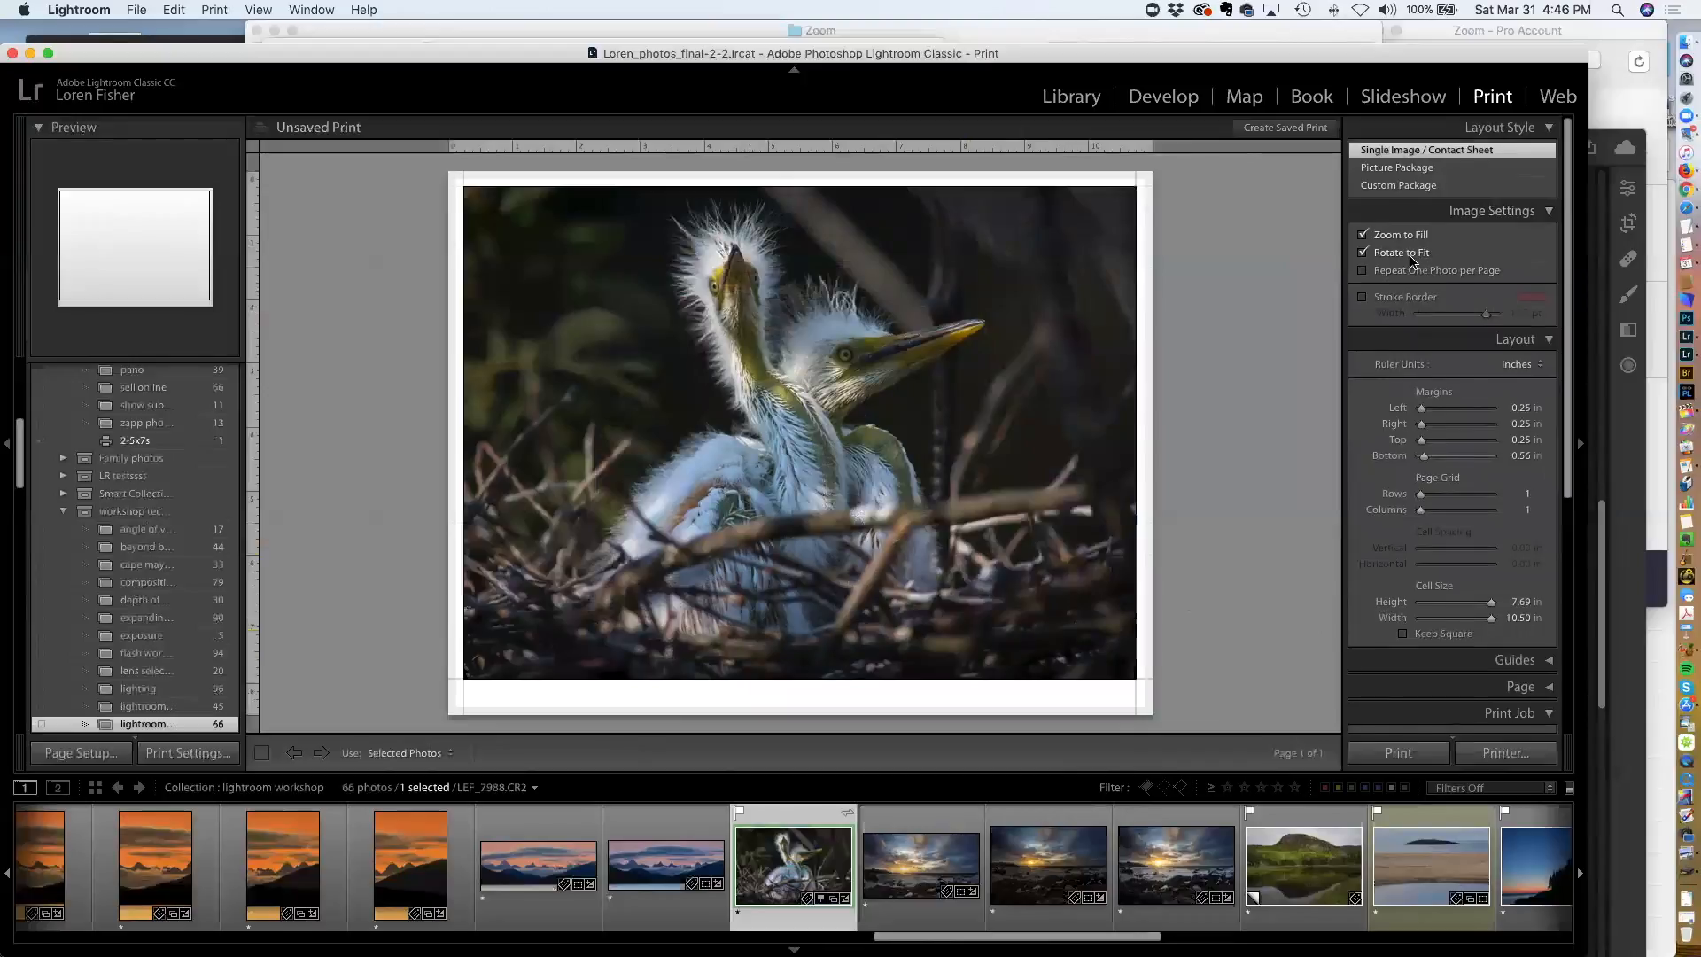
{"action": "left_click", "coordinate": [1364, 297]}
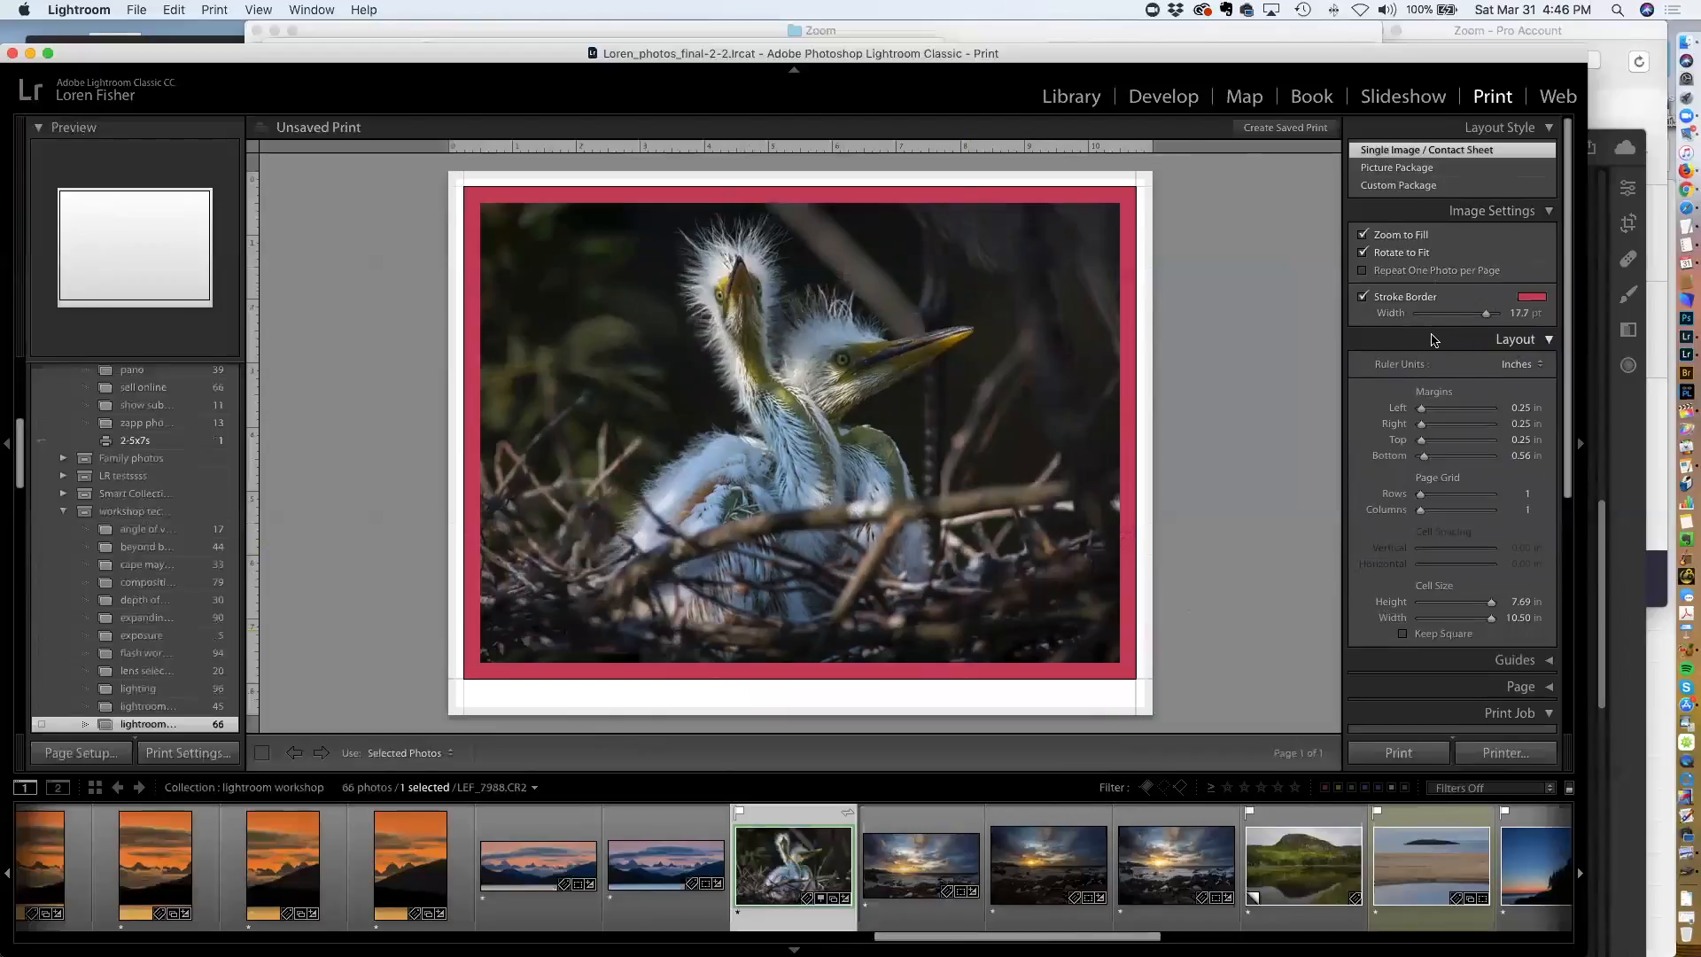
{"action": "left_click", "coordinate": [1363, 298]}
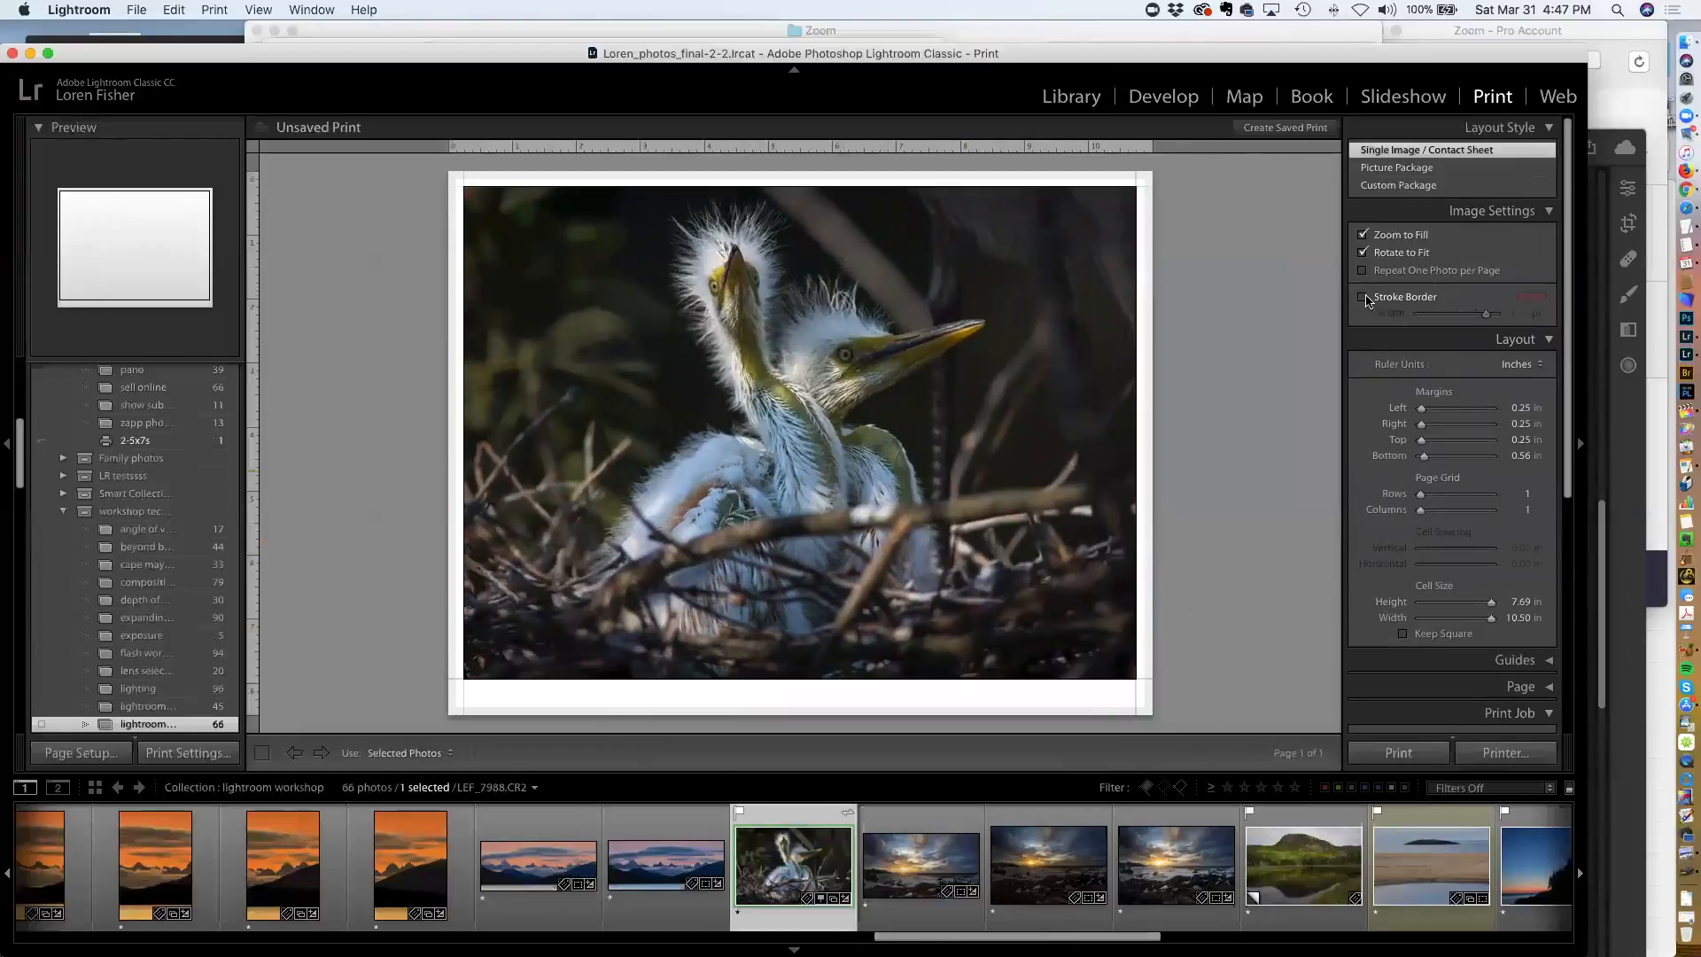
{"action": "left_click", "coordinate": [1363, 297]}
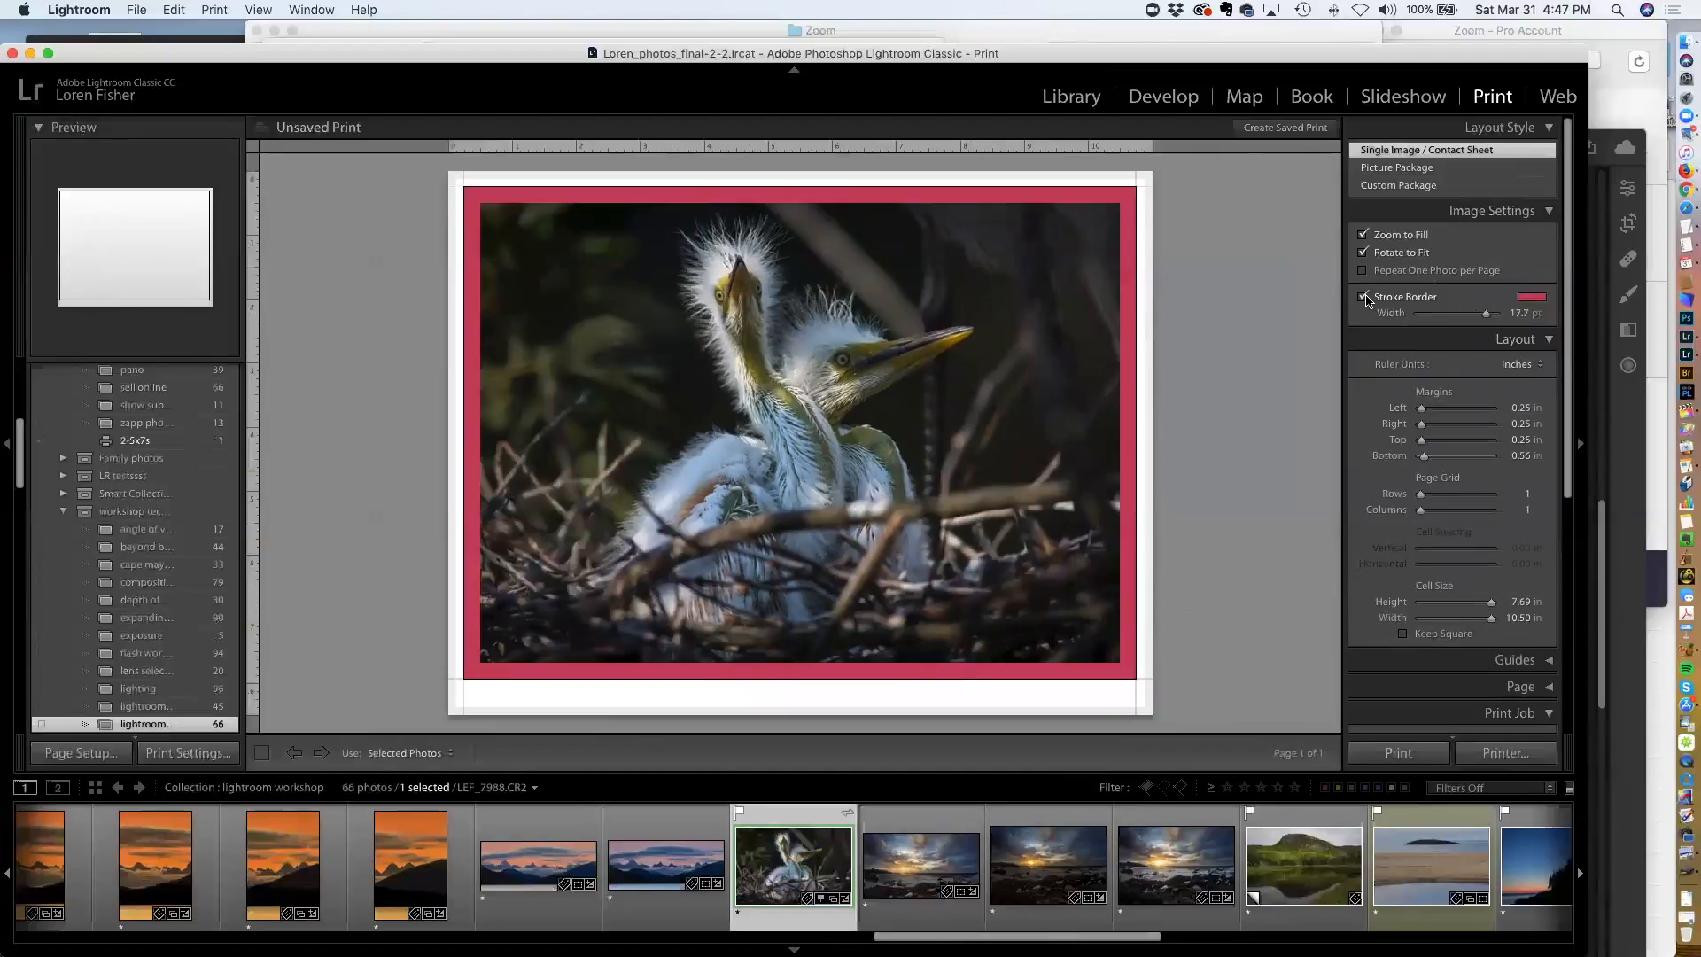
{"action": "left_click", "coordinate": [1363, 298]}
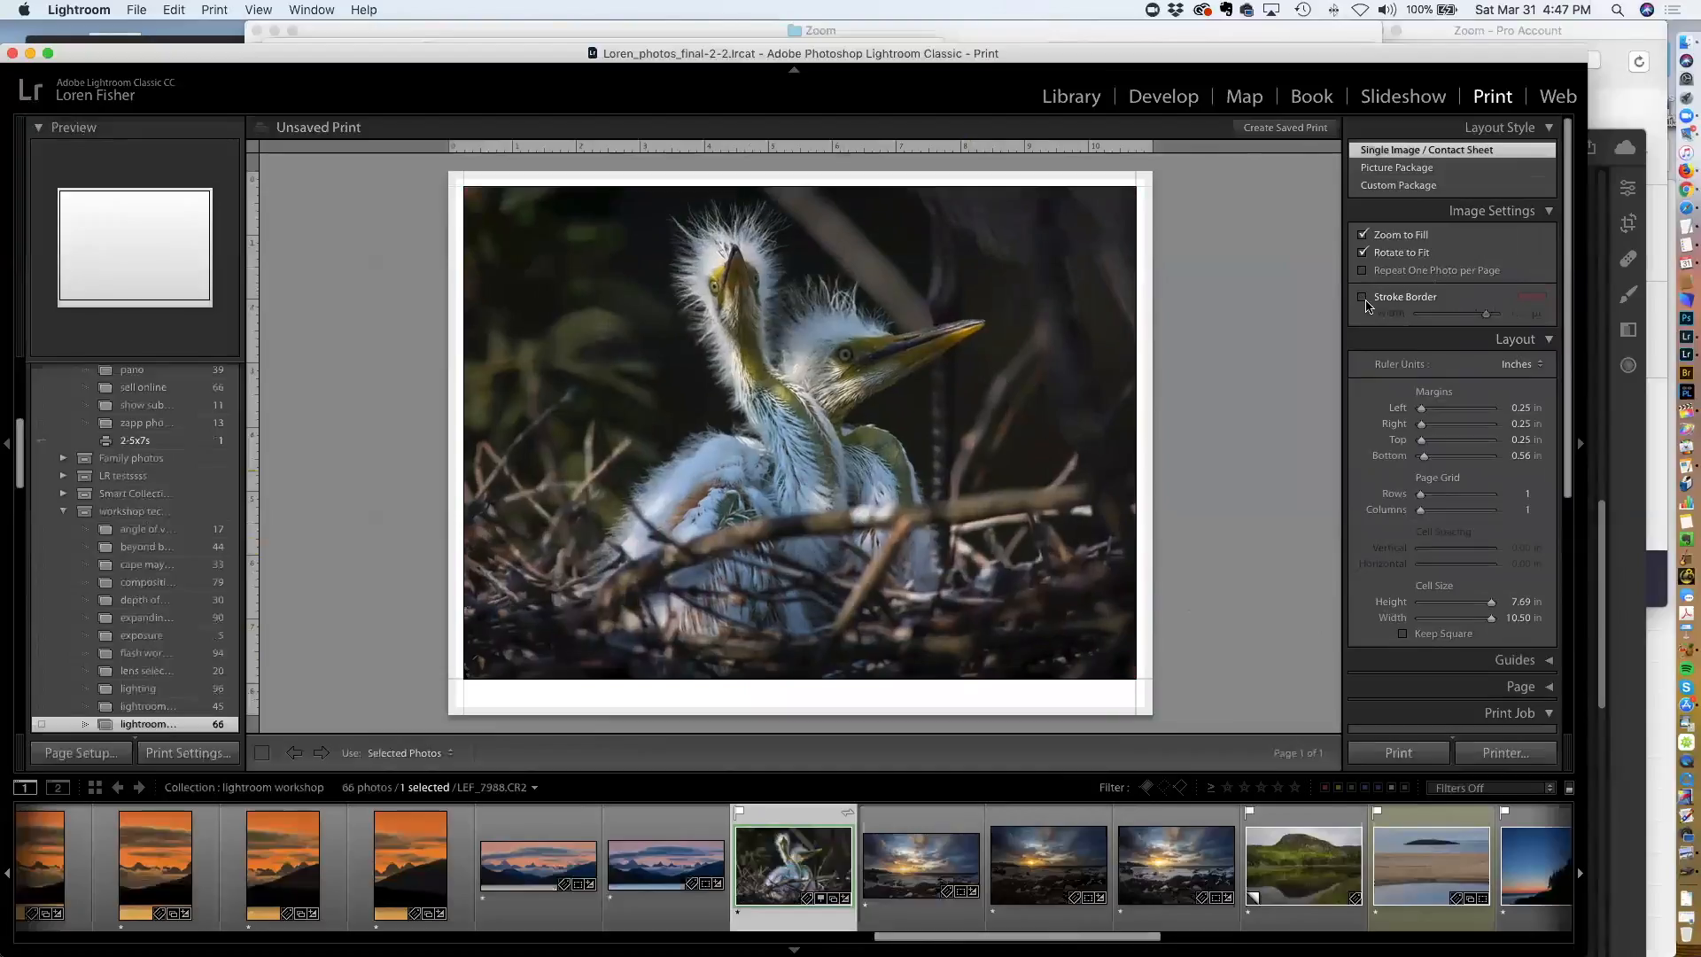
Scroll through the print settings and expand the Guides options
{"action": "scroll", "coordinate": [1398, 314], "scroll_direction": "down", "scroll_amount": 1}
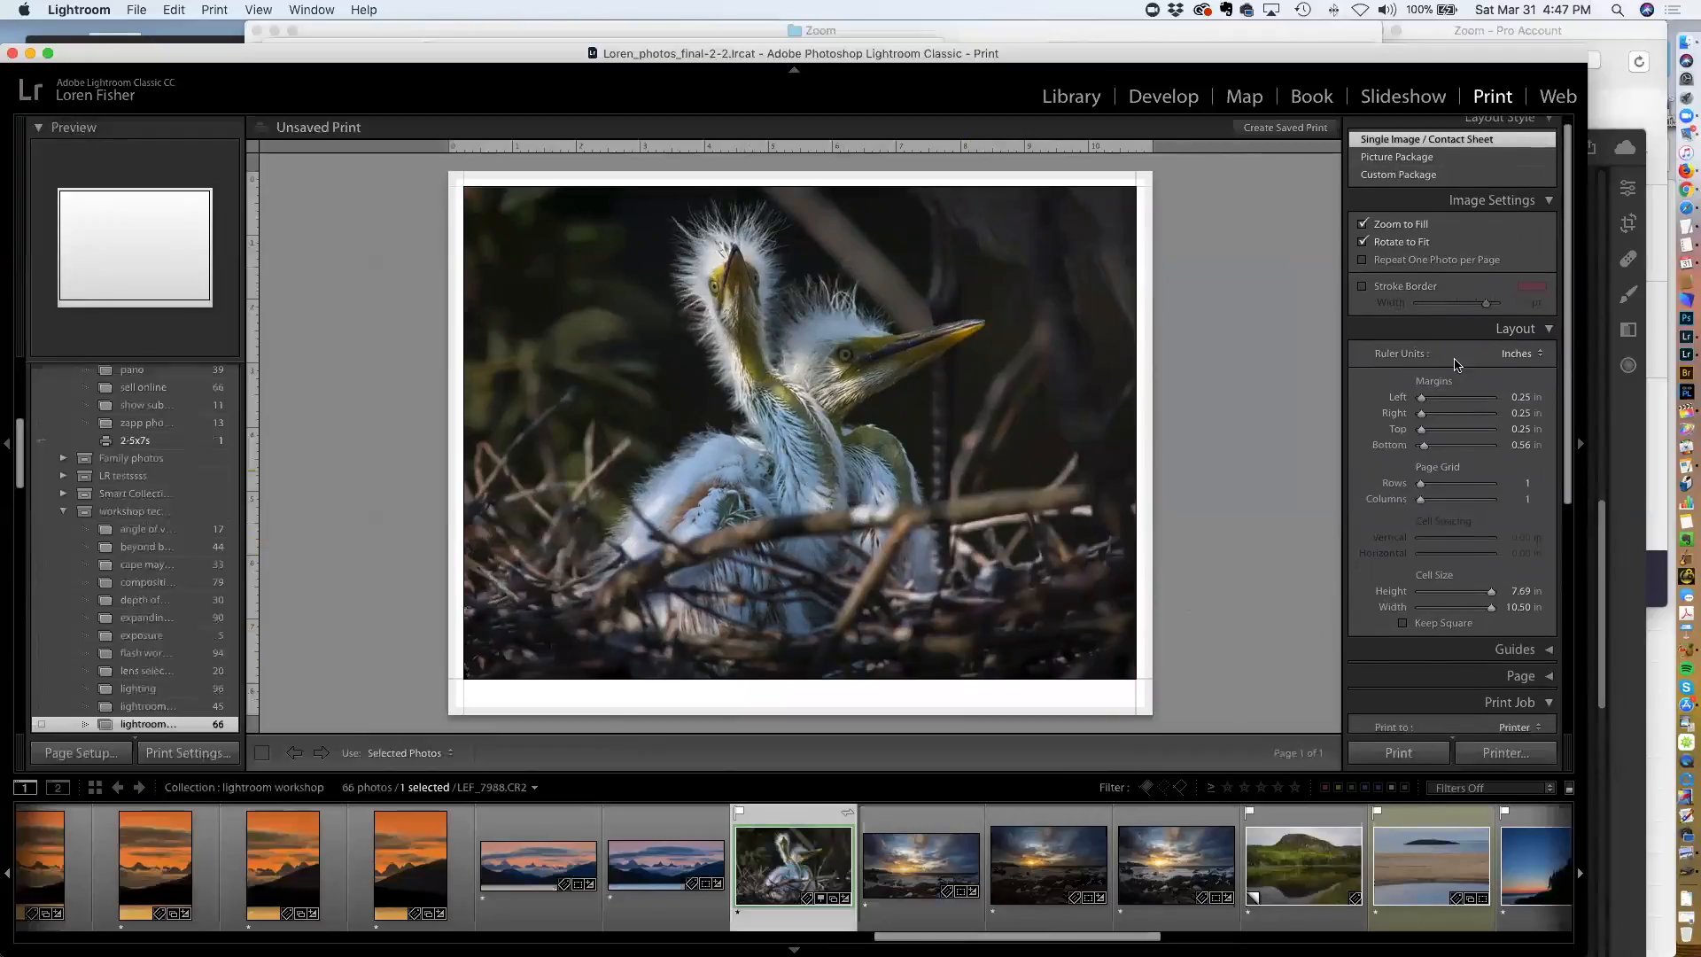
{"action": "scroll", "coordinate": [1459, 367], "scroll_direction": "down", "scroll_amount": 1}
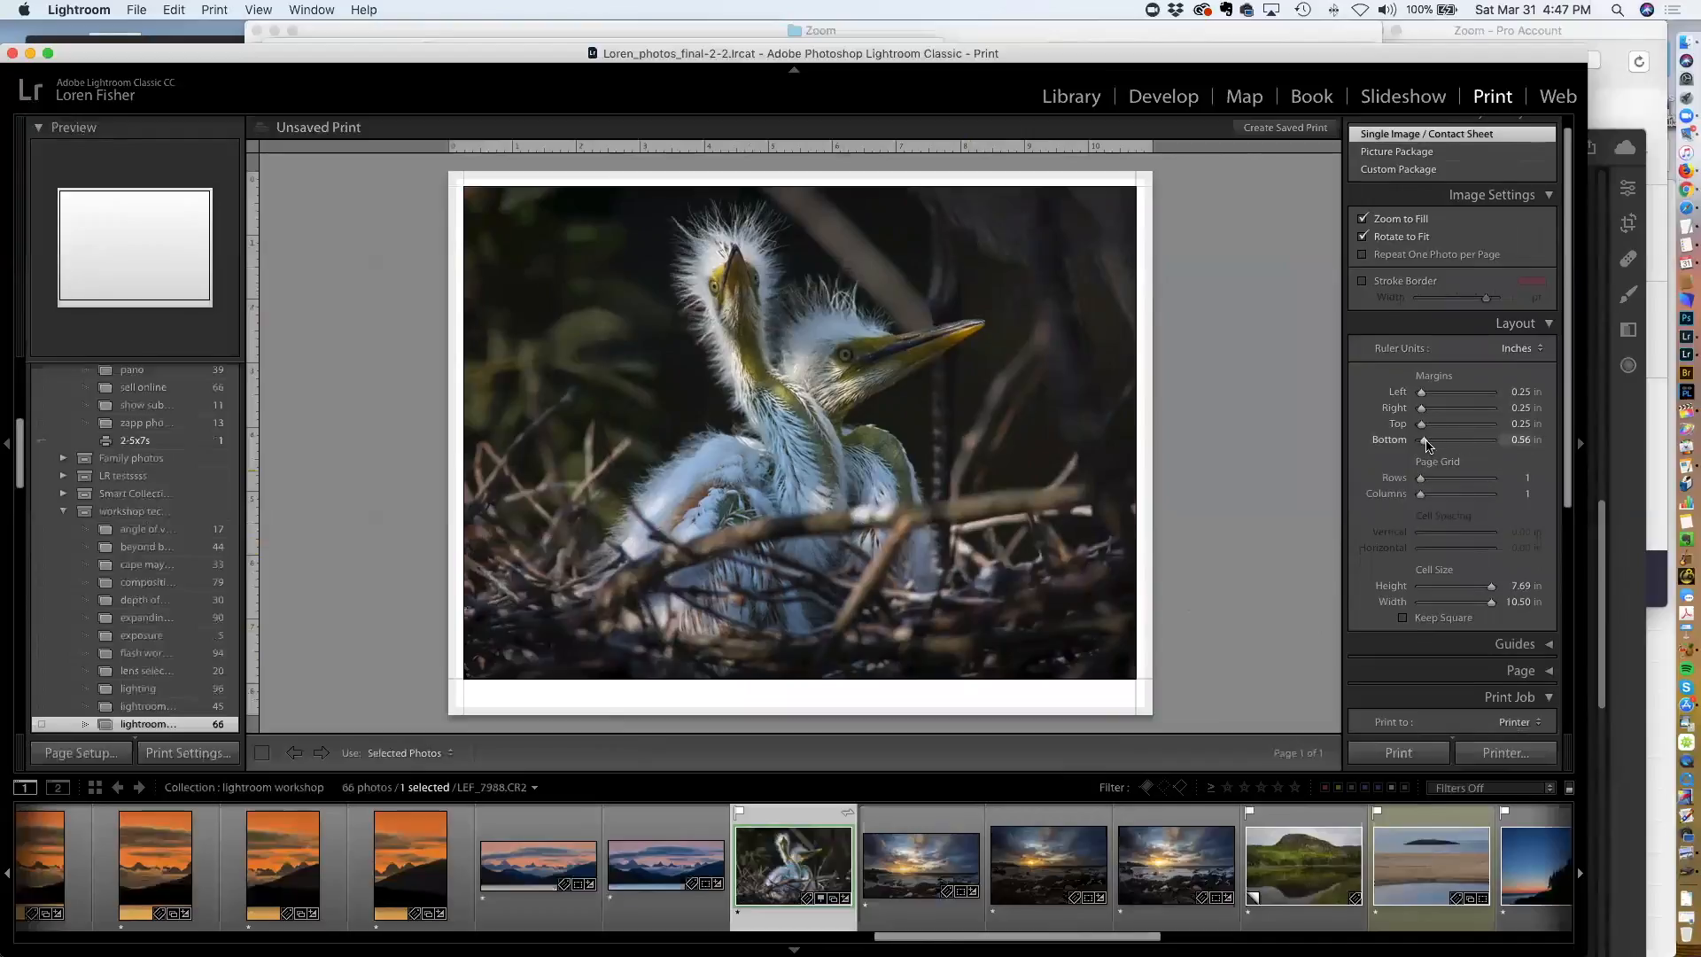
{"action": "scroll", "coordinate": [1472, 440], "scroll_direction": "down", "scroll_amount": 3}
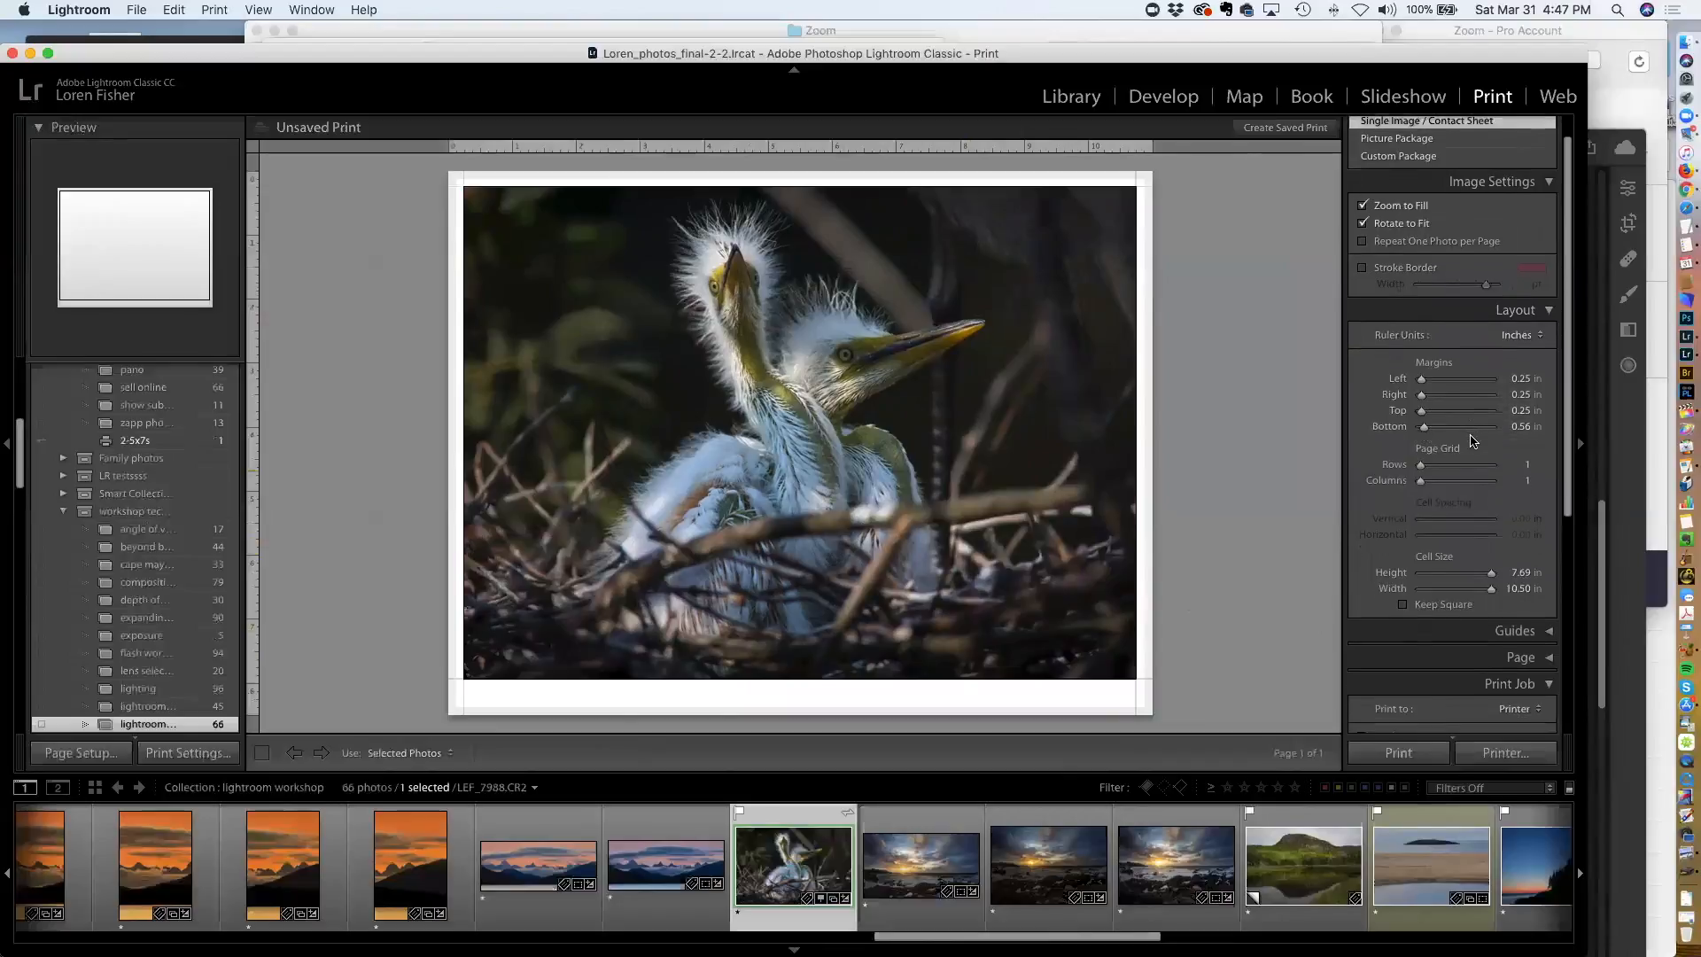
{"action": "scroll", "coordinate": [1472, 440], "scroll_direction": "down", "scroll_amount": 5}
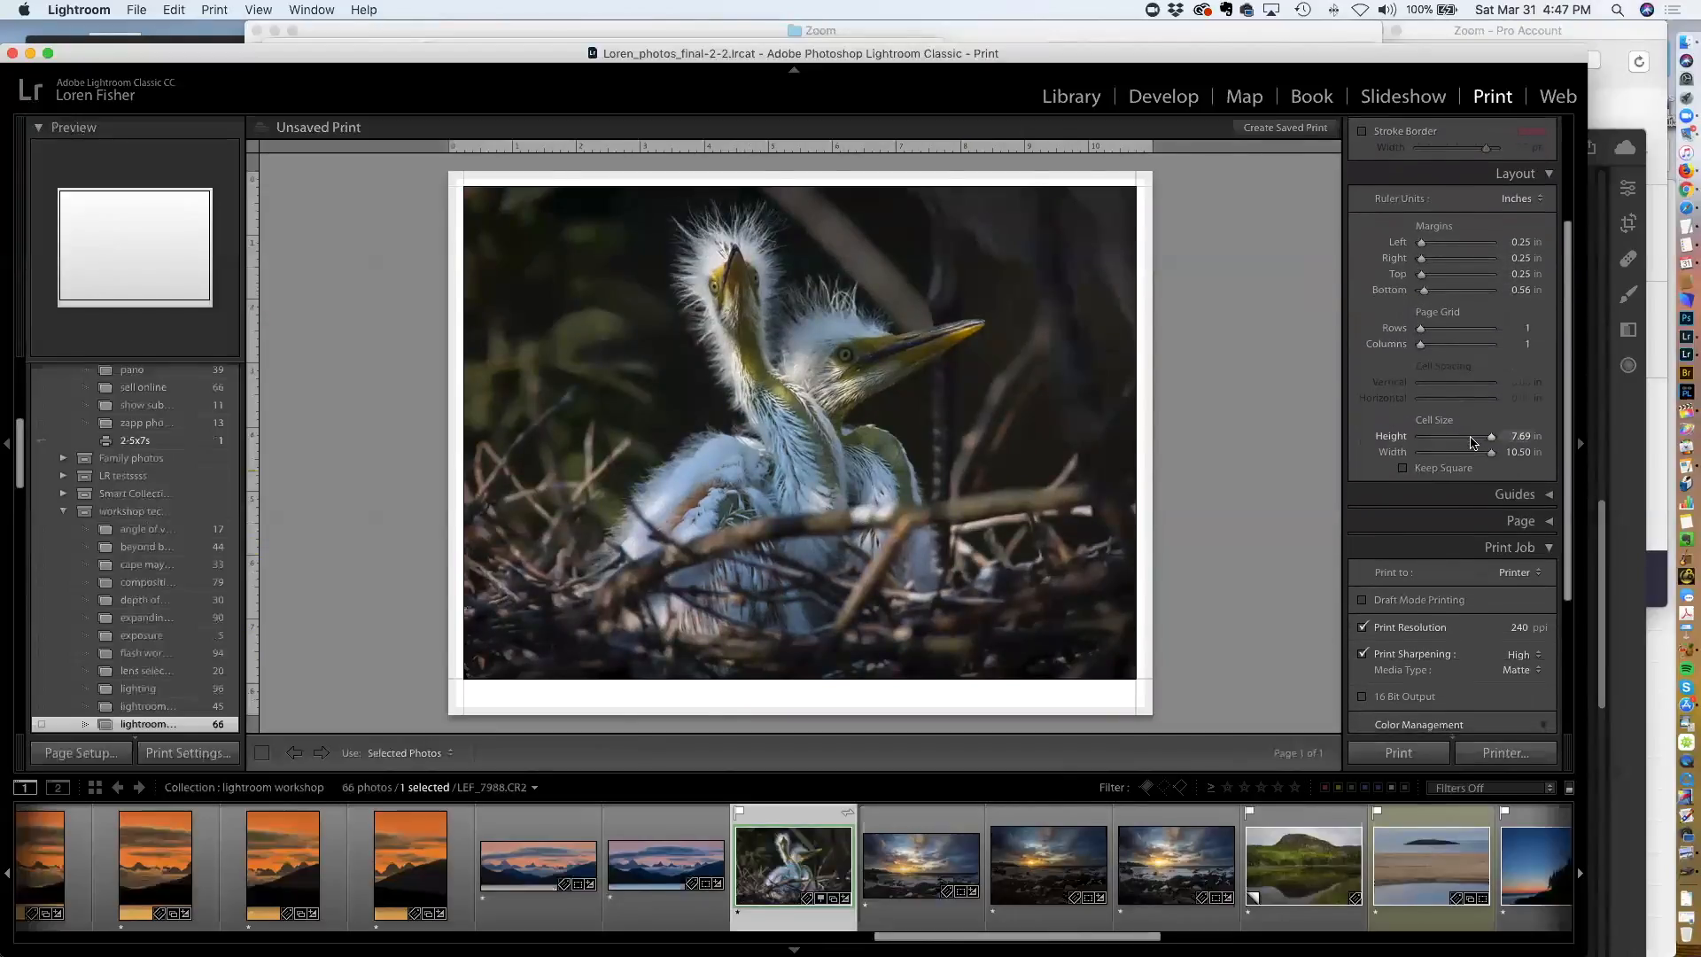
{"action": "scroll", "coordinate": [1487, 449], "scroll_direction": "down", "scroll_amount": 2}
{"action": "left_click", "coordinate": [1506, 407]}
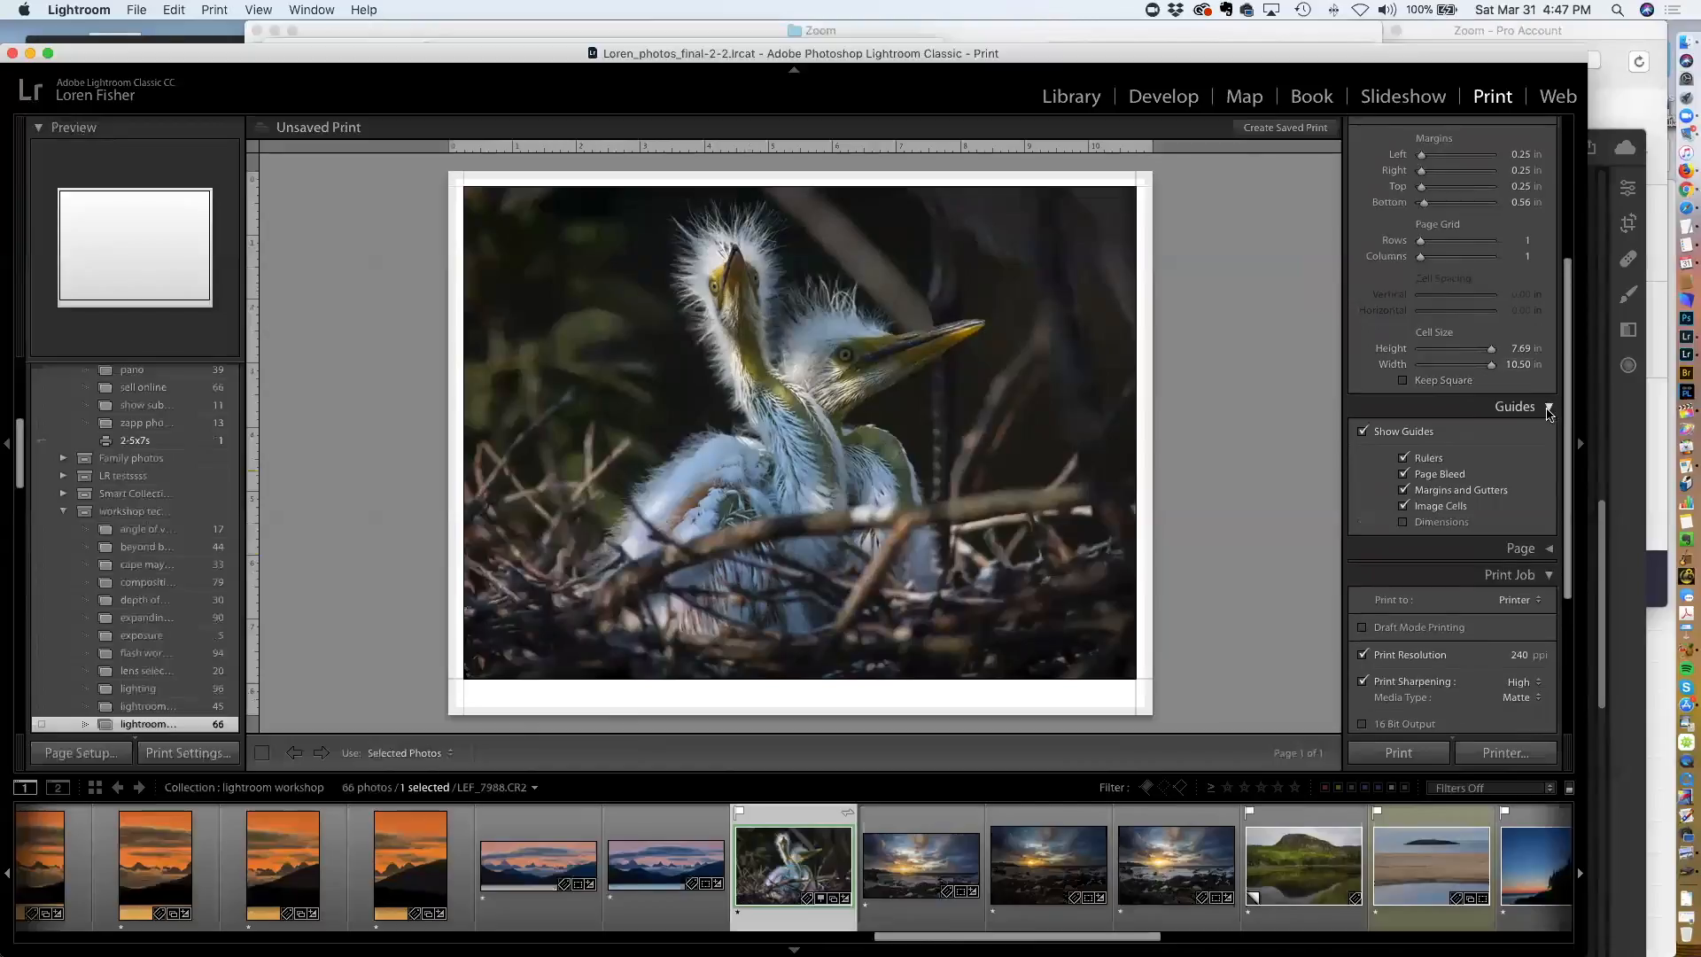
Toggle the Page Bleed and Rulers guides off and back on
{"action": "left_click", "coordinate": [1406, 476]}
{"action": "left_click", "coordinate": [1404, 474]}
{"action": "left_click", "coordinate": [1403, 458]}
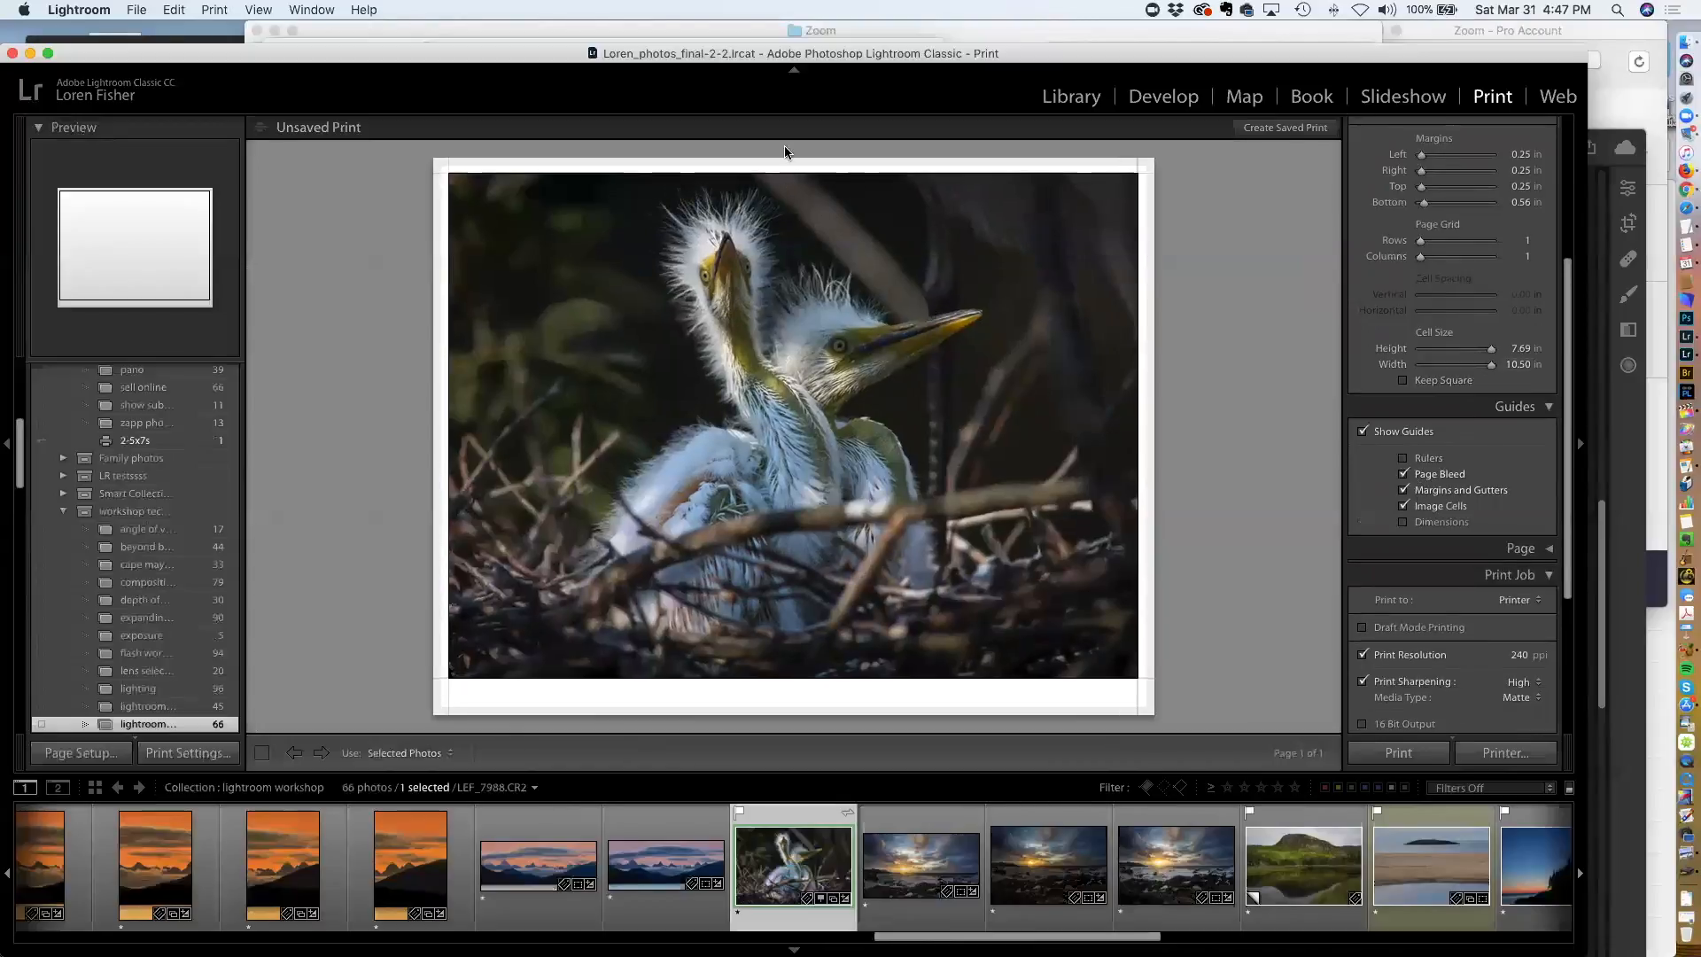
{"action": "left_click", "coordinate": [1403, 458]}
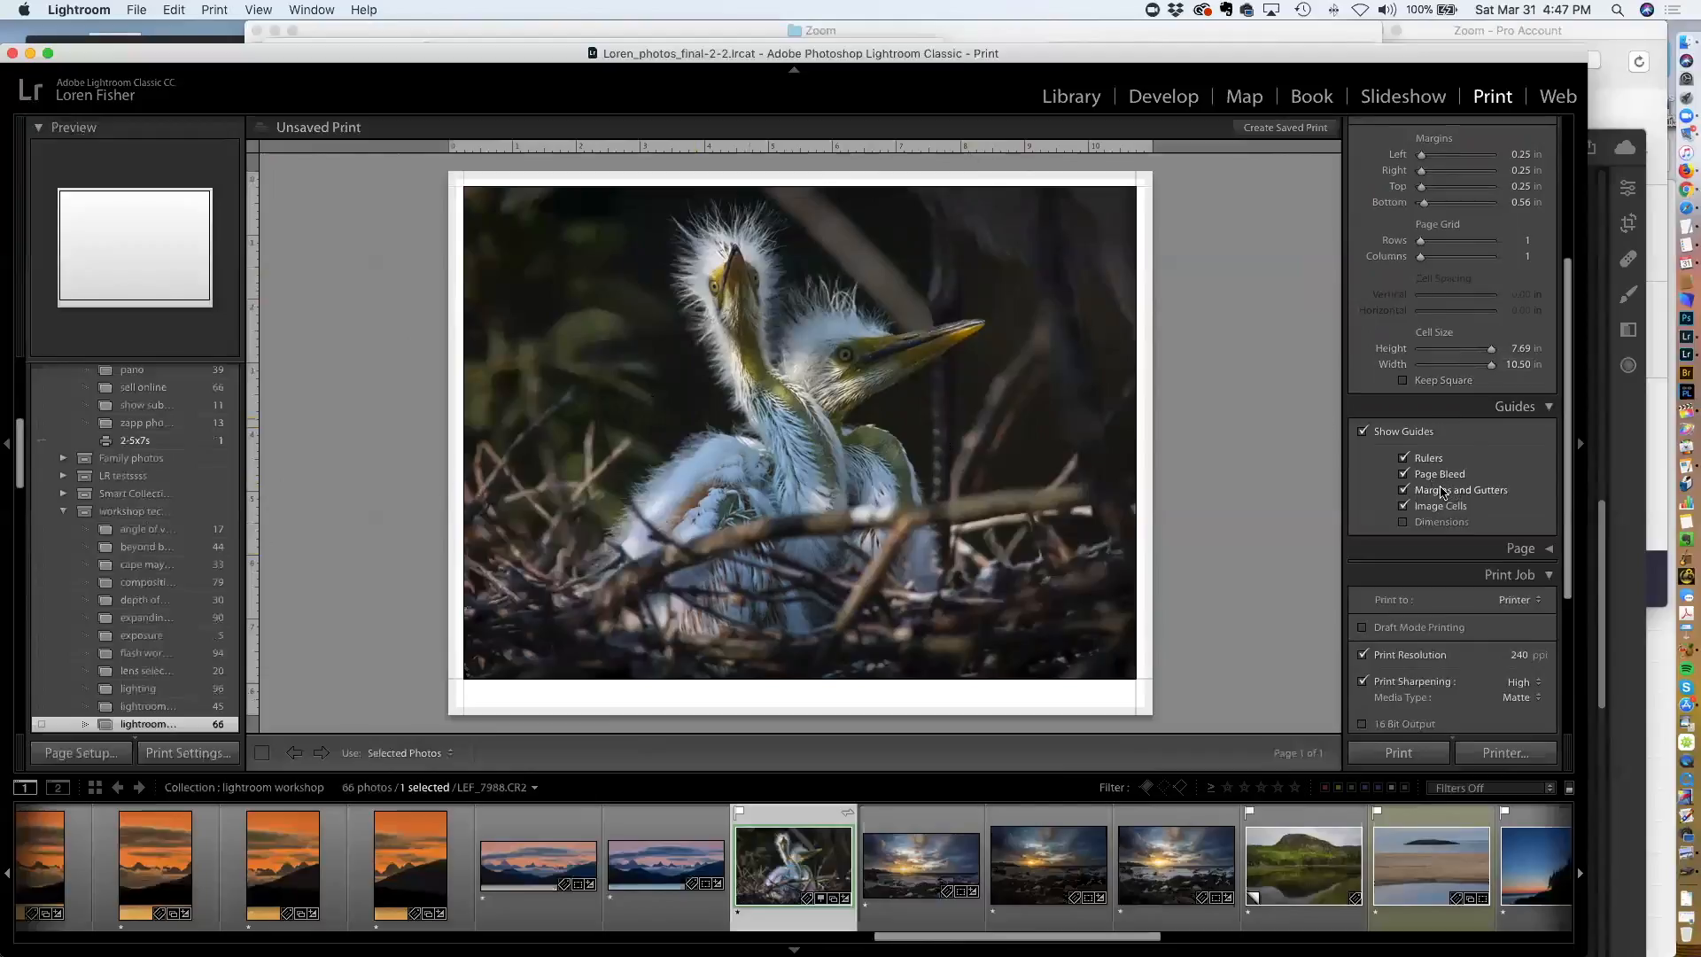
Expand the Page options and preview a page background colour, then turn it off
{"action": "scroll", "coordinate": [1467, 469], "scroll_direction": "down", "scroll_amount": 5}
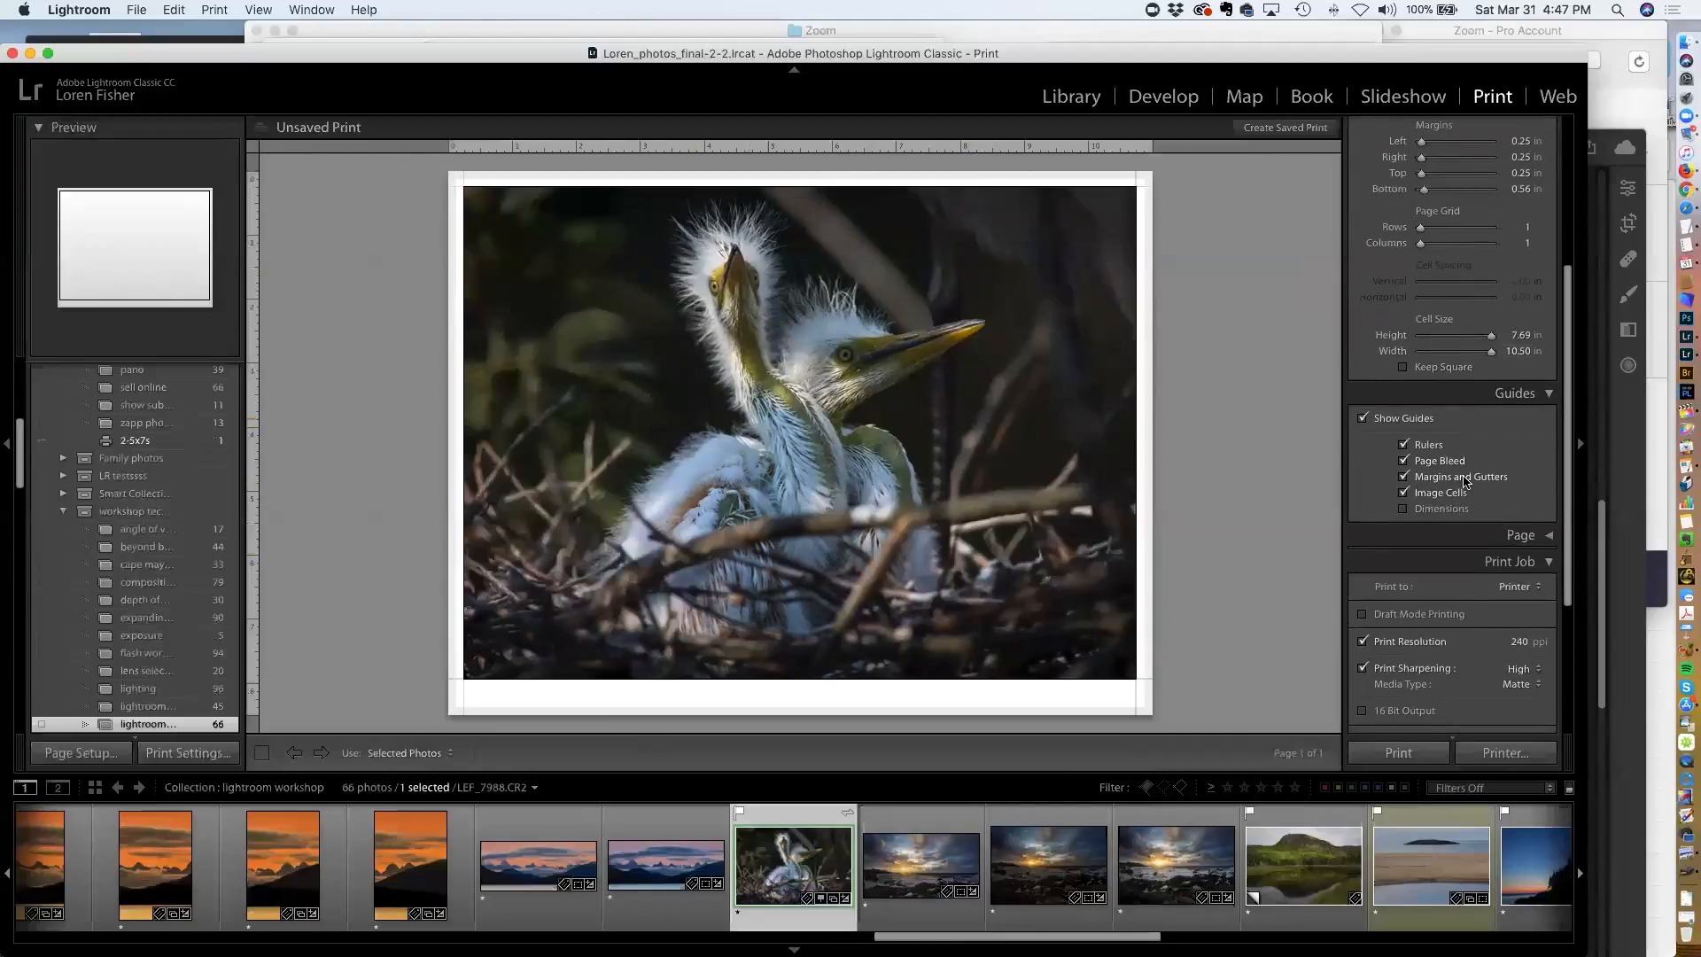
{"action": "scroll", "coordinate": [1467, 477], "scroll_direction": "down", "scroll_amount": 5}
{"action": "left_click", "coordinate": [1546, 380]}
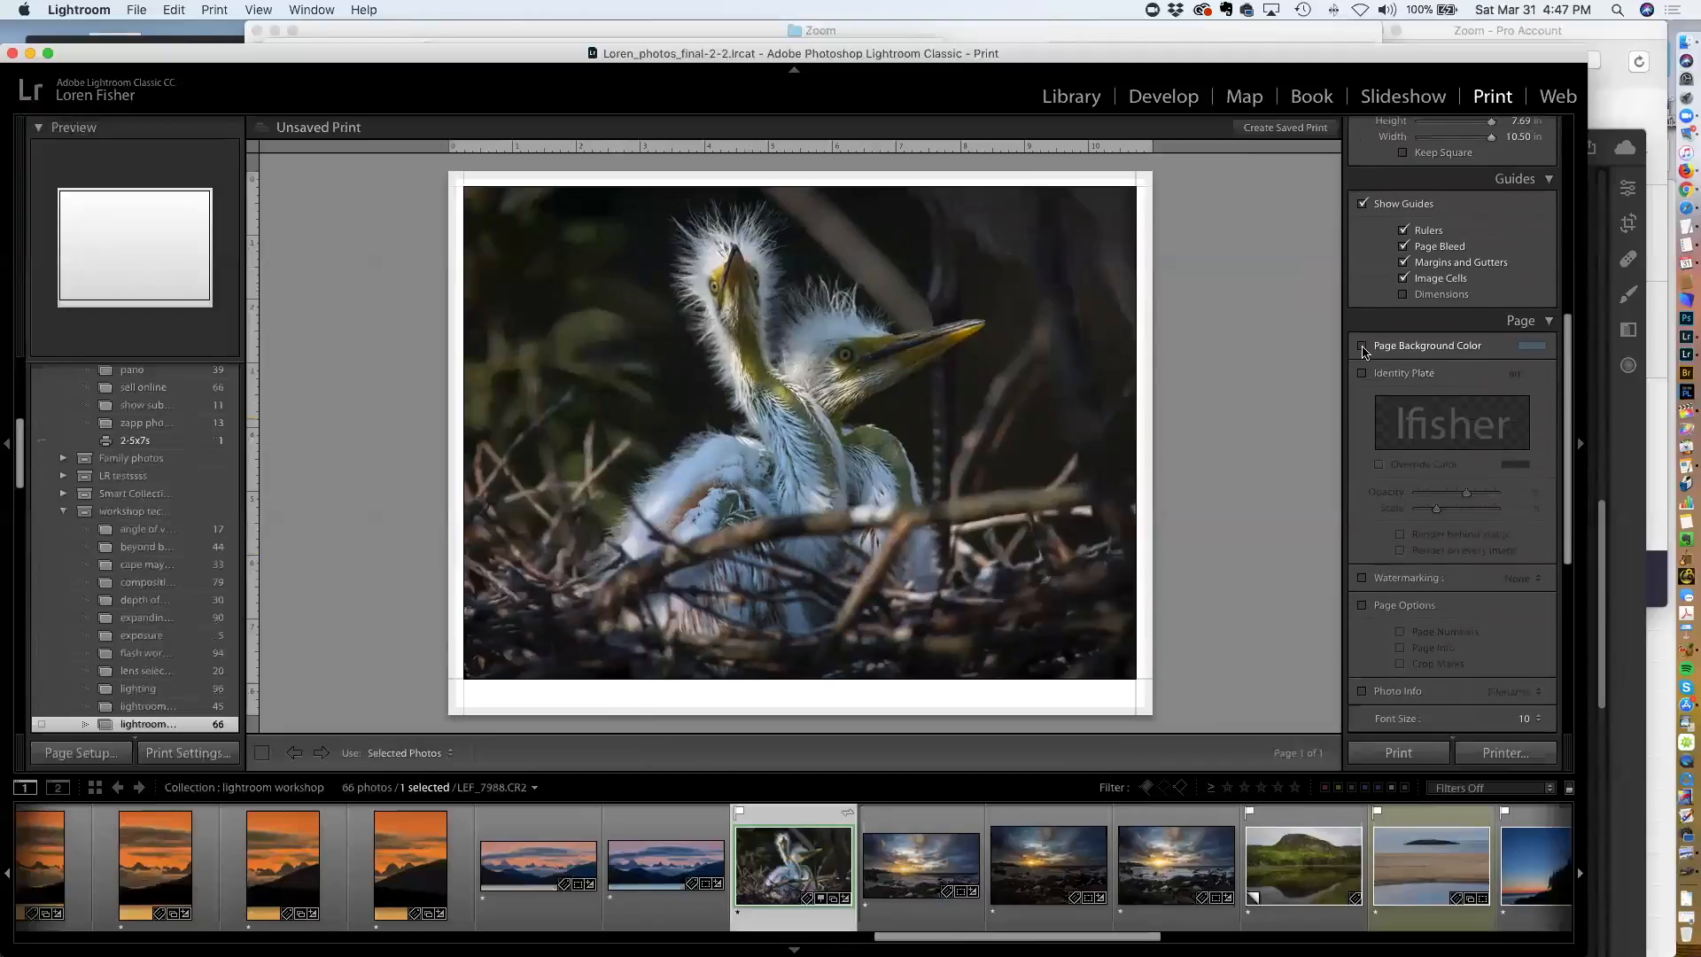
{"action": "left_click", "coordinate": [1362, 346]}
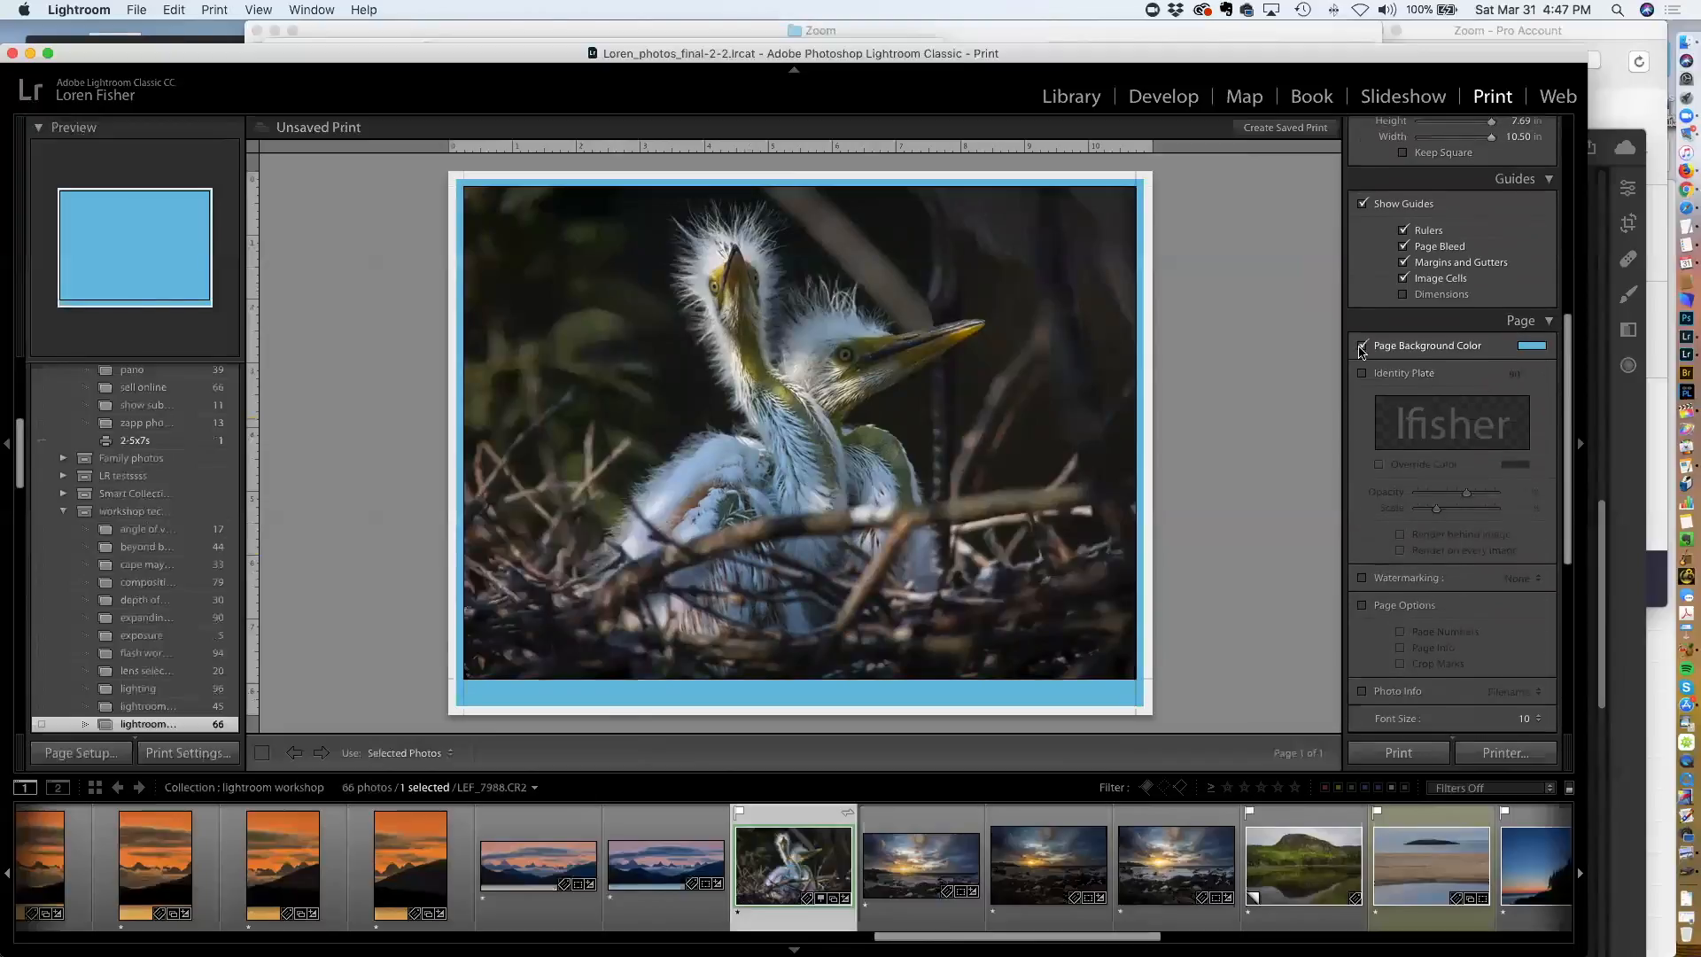
{"action": "left_click", "coordinate": [1362, 346]}
Enable the identity plate, change its styled text to the owner's first name plus "'s great pic", and scale it to 83%
{"action": "left_click", "coordinate": [1362, 373]}
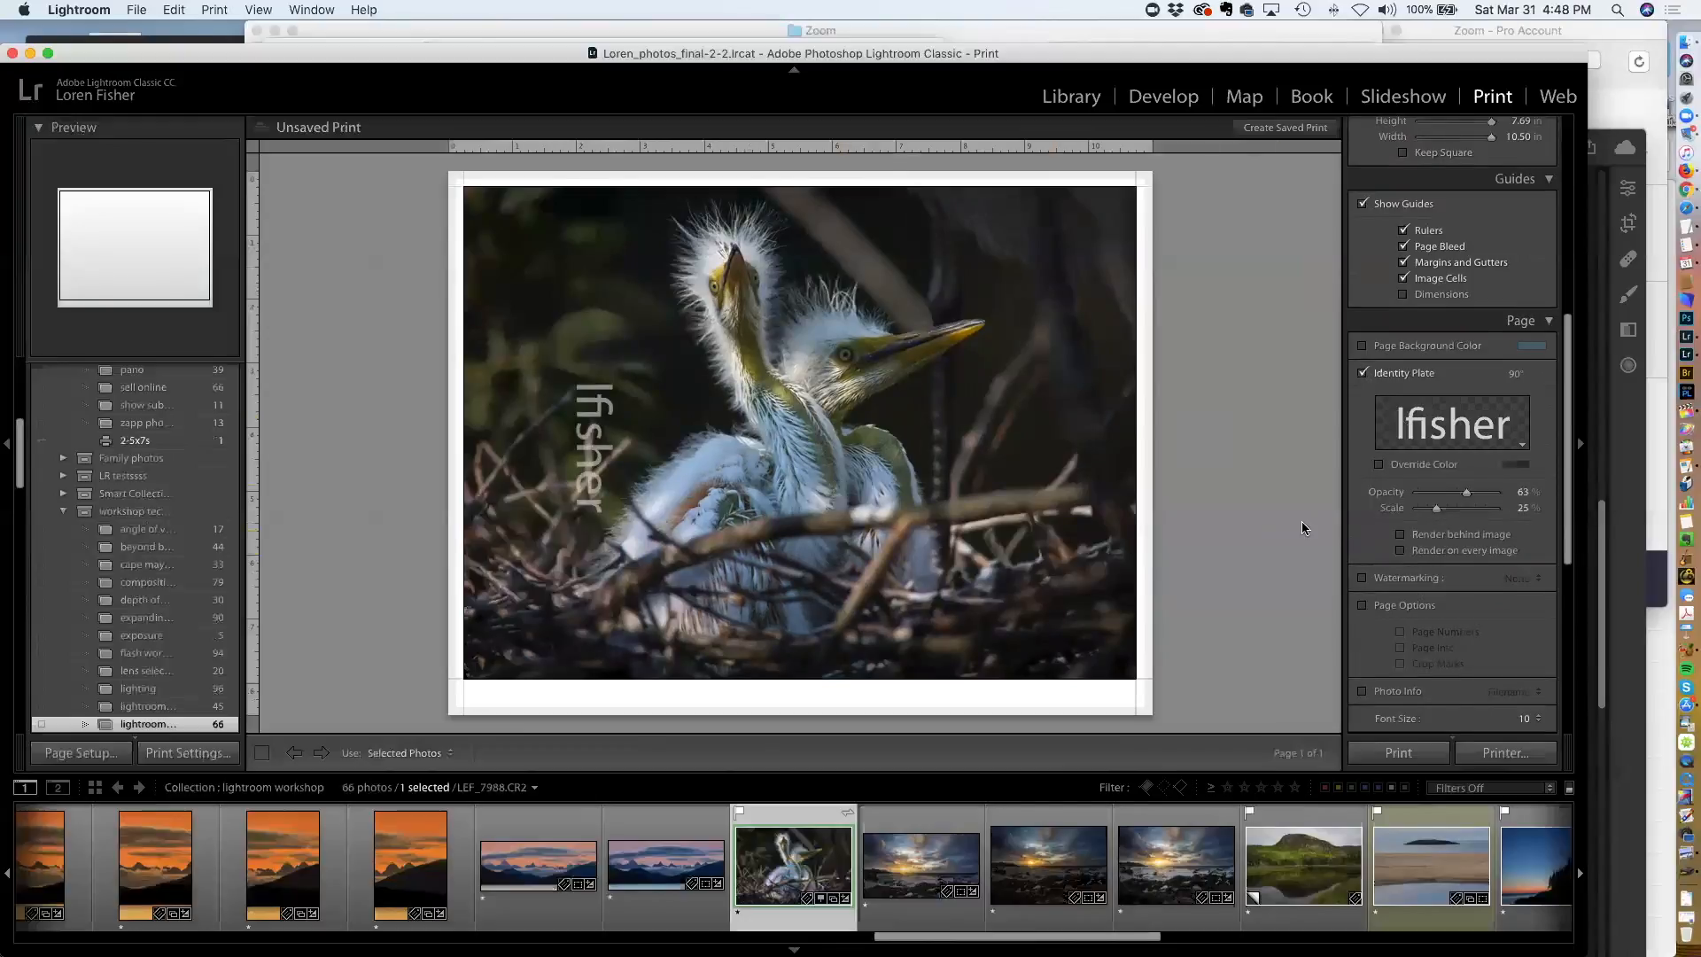
{"action": "left_click", "coordinate": [1492, 440]}
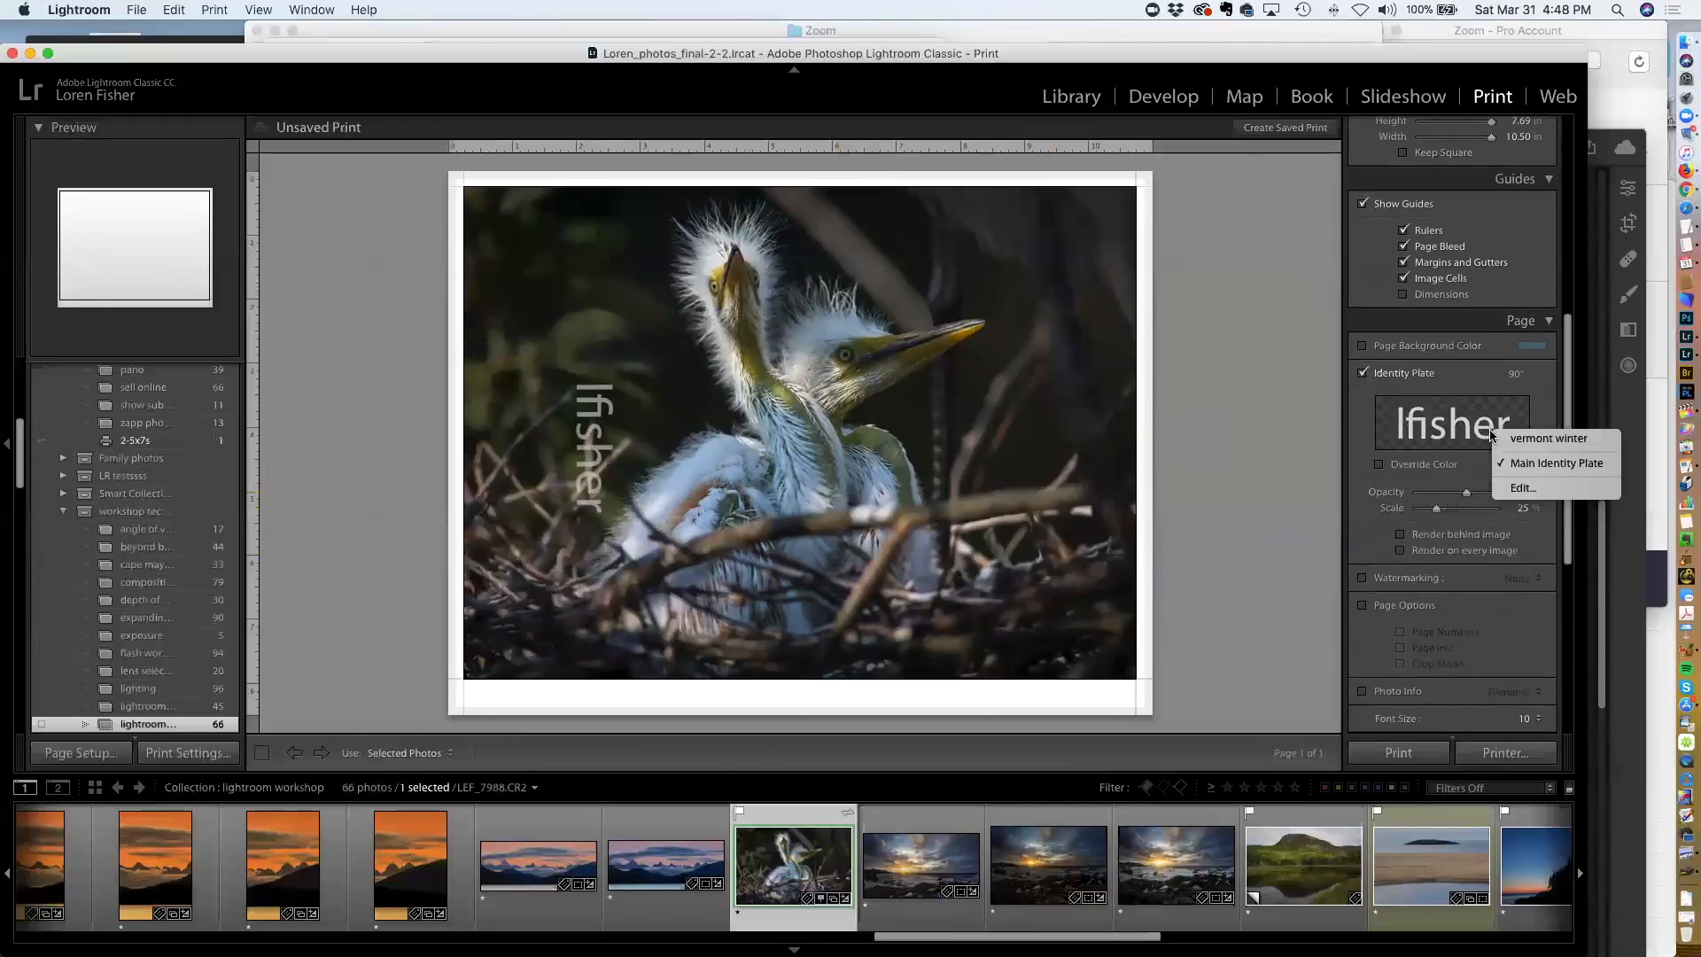
{"action": "left_click", "coordinate": [1520, 489]}
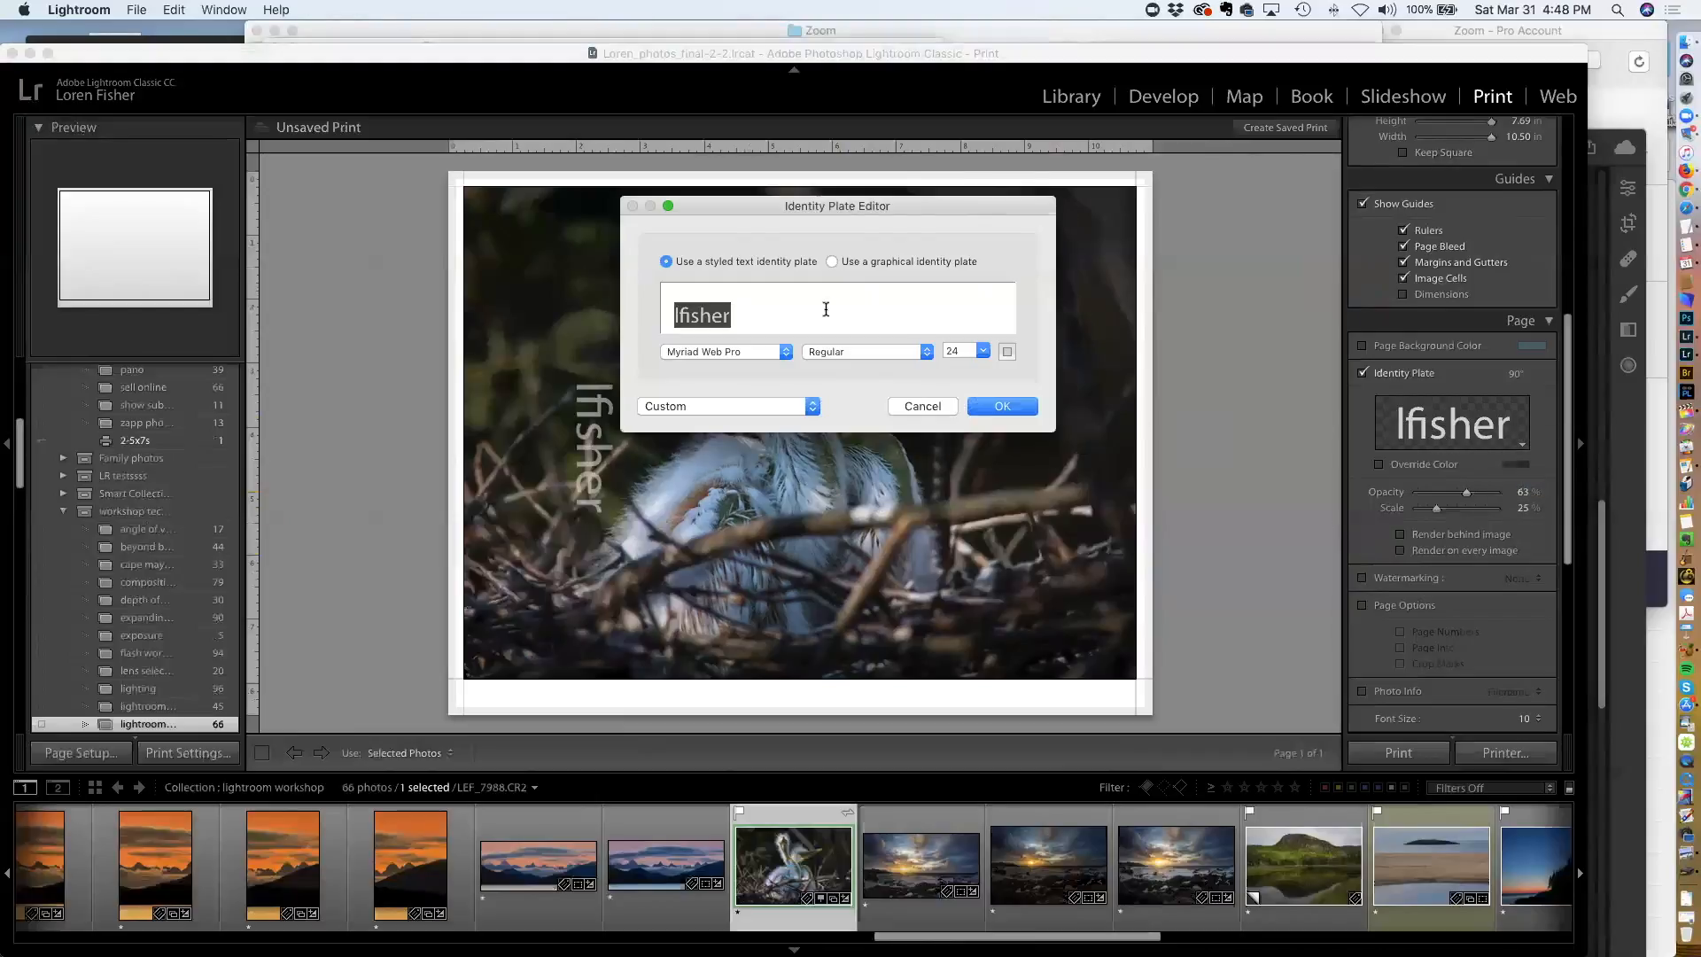
{"action": "type", "text": "Loren"}
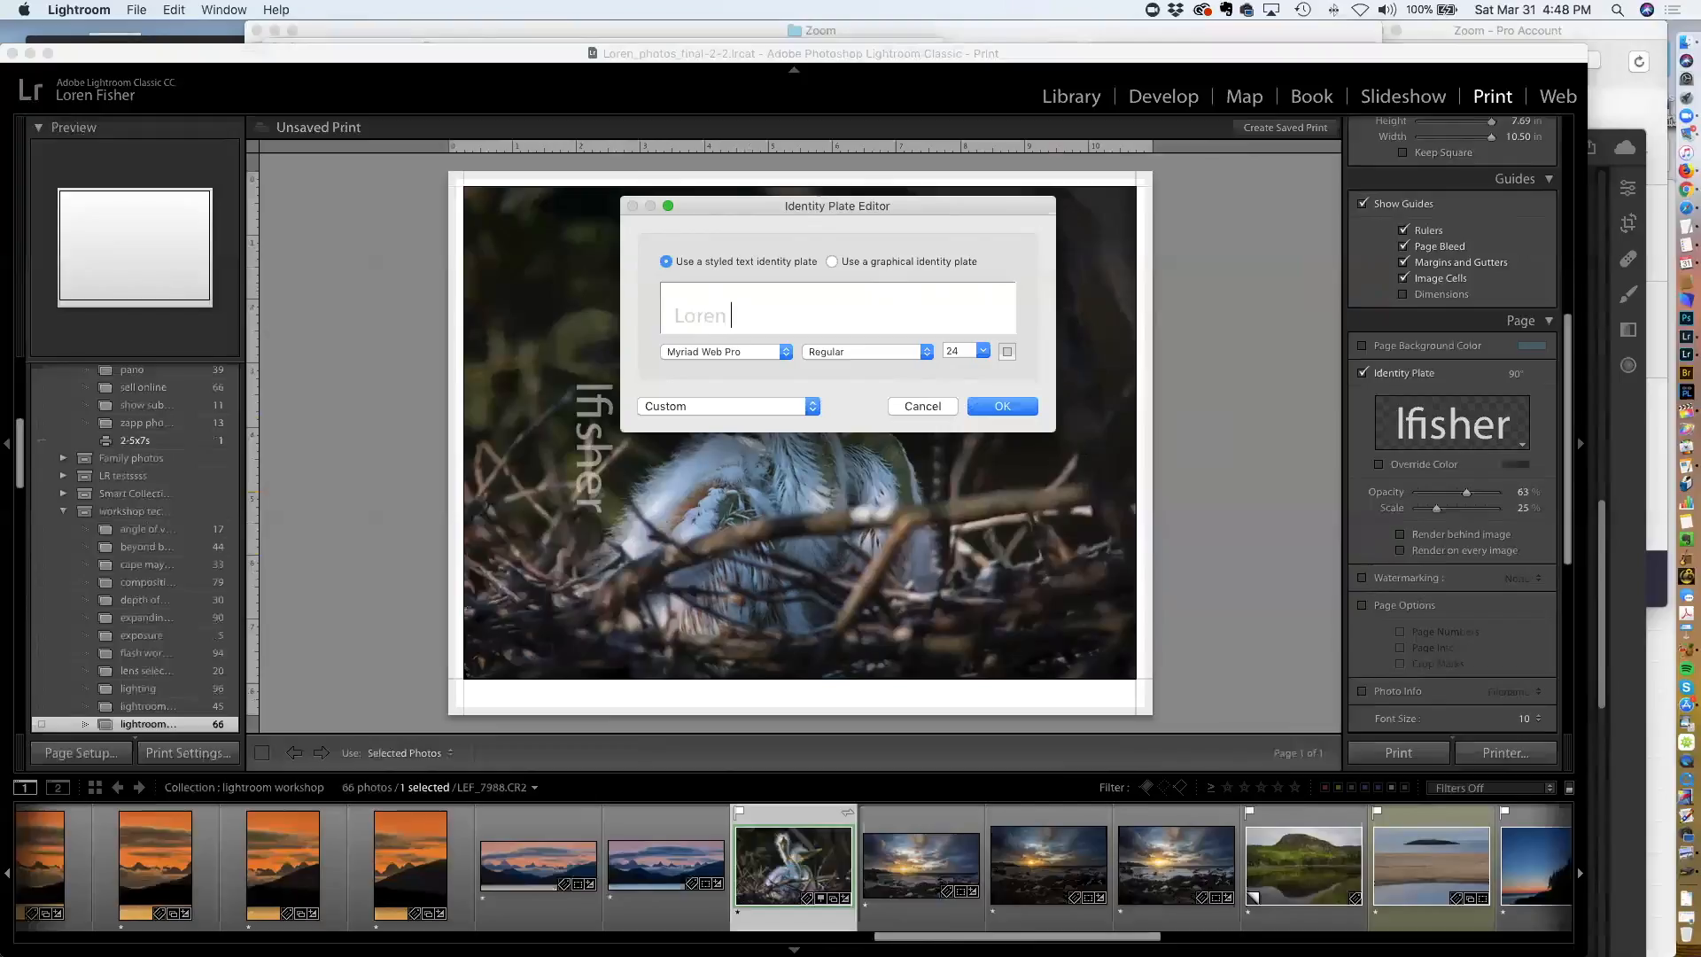
{"action": "type", "text": "'s great p"}
{"action": "type", "text": "io"}
{"action": "key", "text": "BackSpace"}
{"action": "type", "text": "c"}
{"action": "left_click", "coordinate": [1002, 405]}
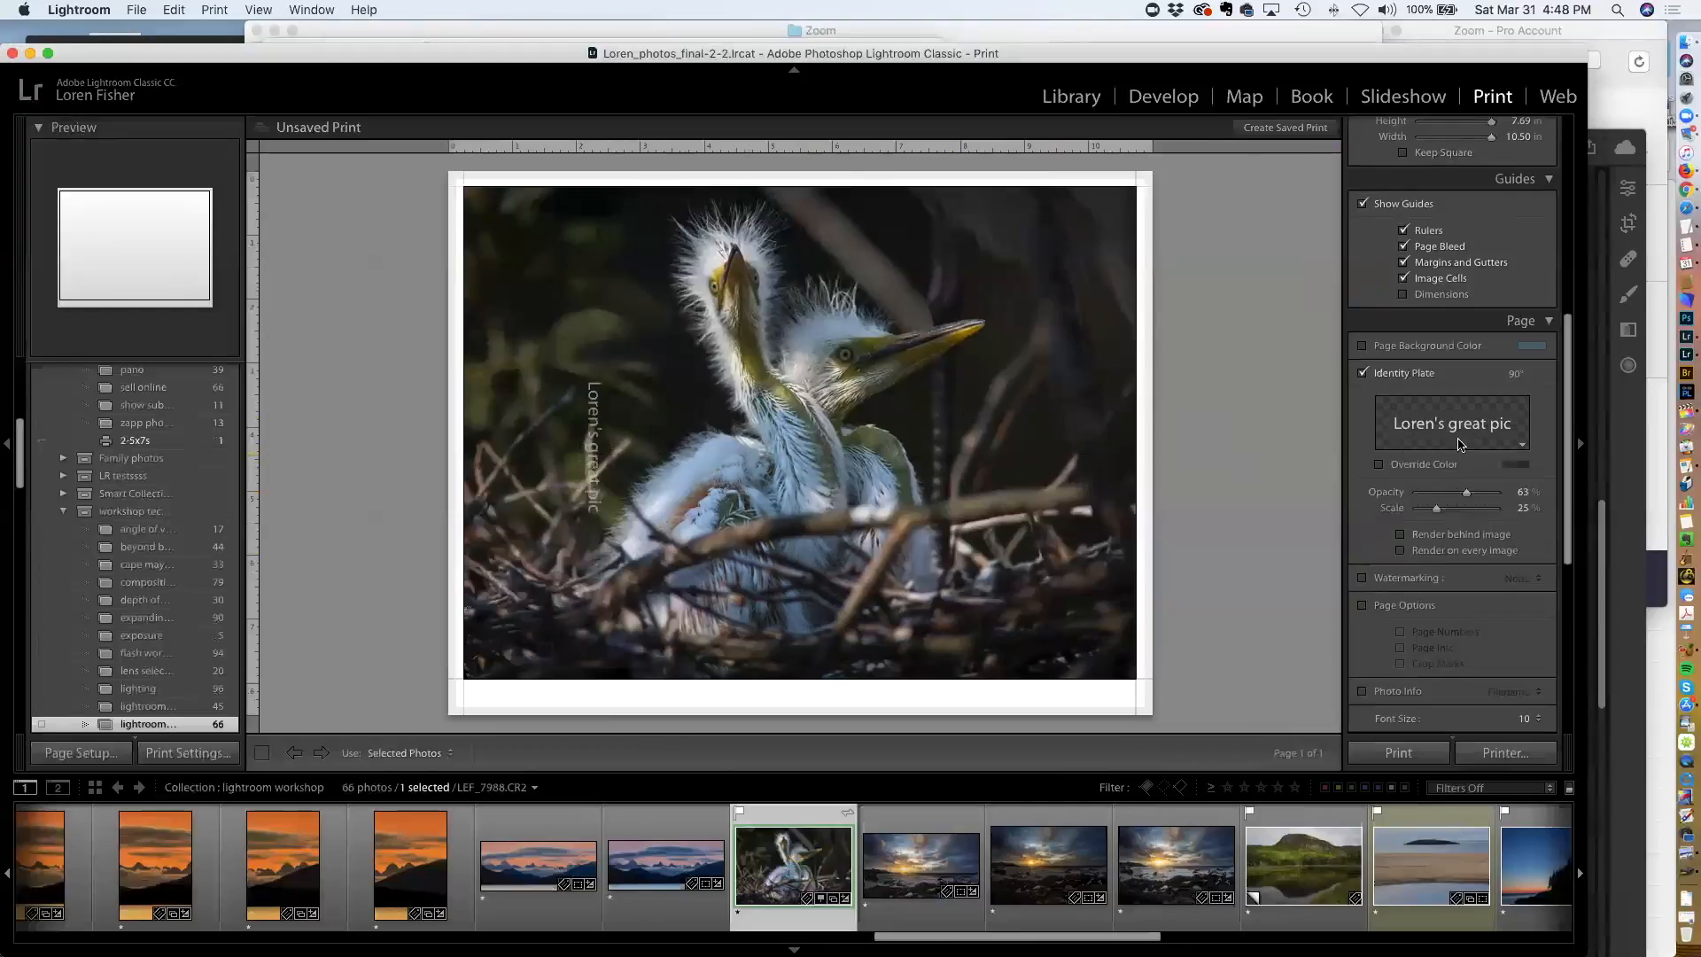
{"action": "mouse_move", "coordinate": [1466, 497]}
{"action": "left_mouse_down"}
{"action": "mouse_move", "coordinate": [1497, 497]}
{"action": "mouse_move", "coordinate": [1435, 498]}
{"action": "mouse_move", "coordinate": [1480, 510]}
{"action": "left_mouse_up"}
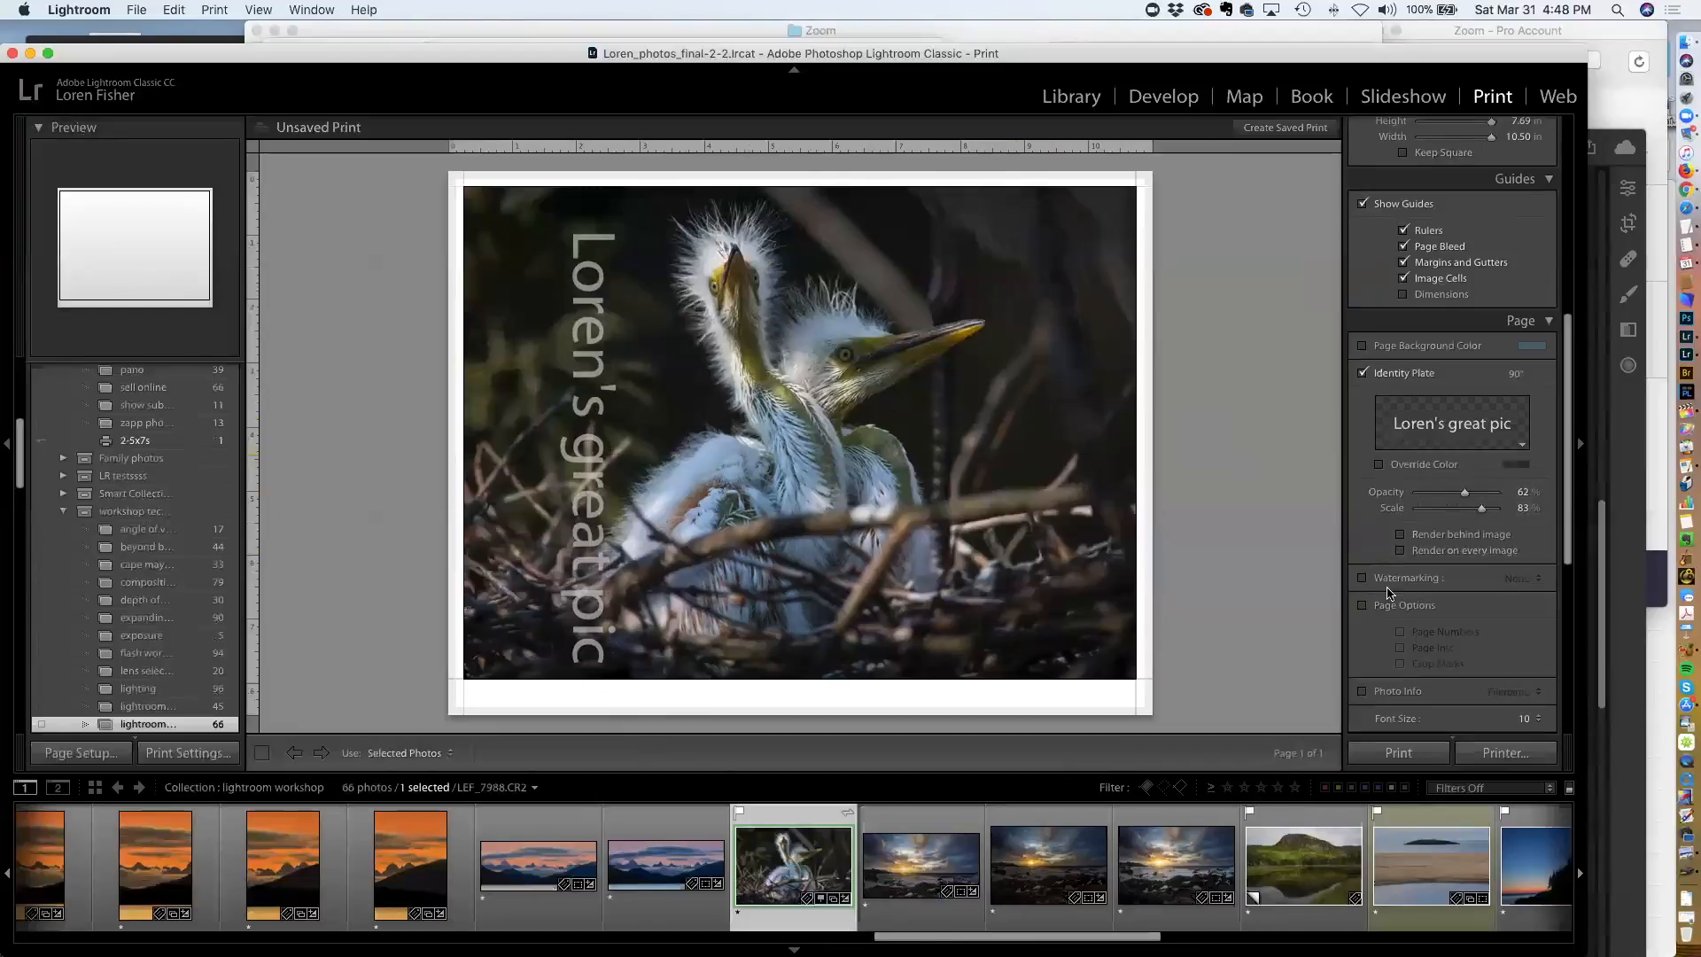
Preview the "If not used online" watermark, then turn off both watermarking and the identity plate
{"action": "left_click", "coordinate": [1362, 578]}
{"action": "left_click", "coordinate": [1460, 584]}
{"action": "left_click", "coordinate": [1459, 585]}
{"action": "left_click", "coordinate": [1525, 580]}
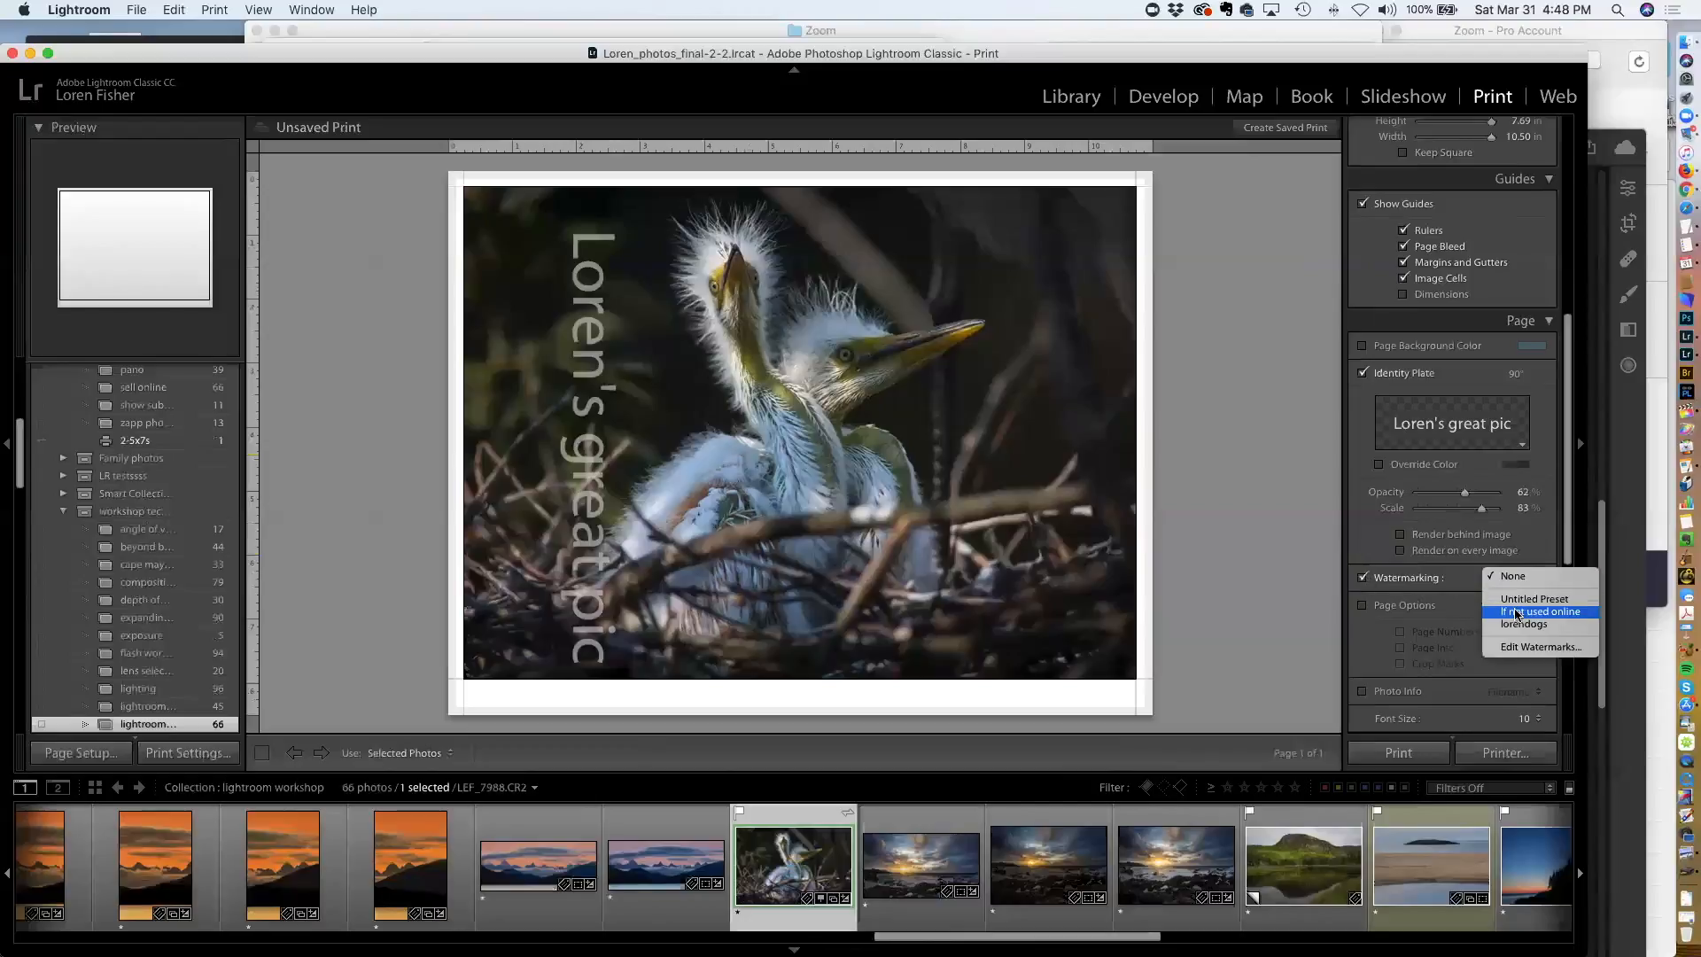
{"action": "left_click", "coordinate": [1517, 611]}
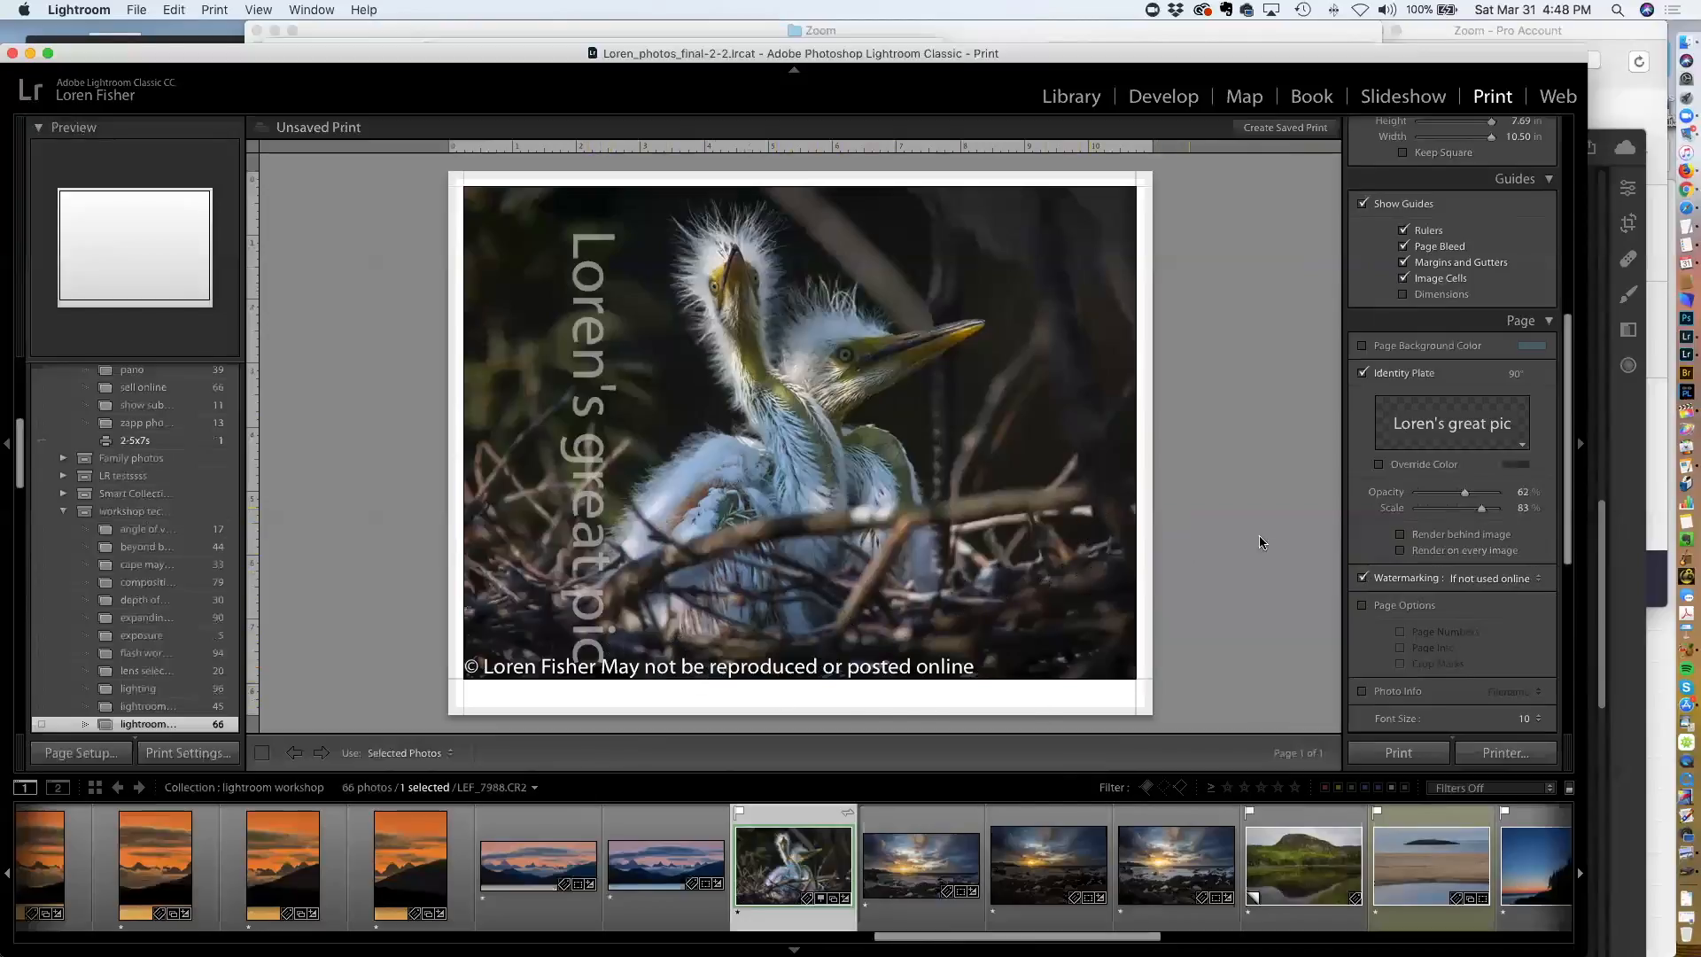
{"action": "left_click", "coordinate": [1362, 578]}
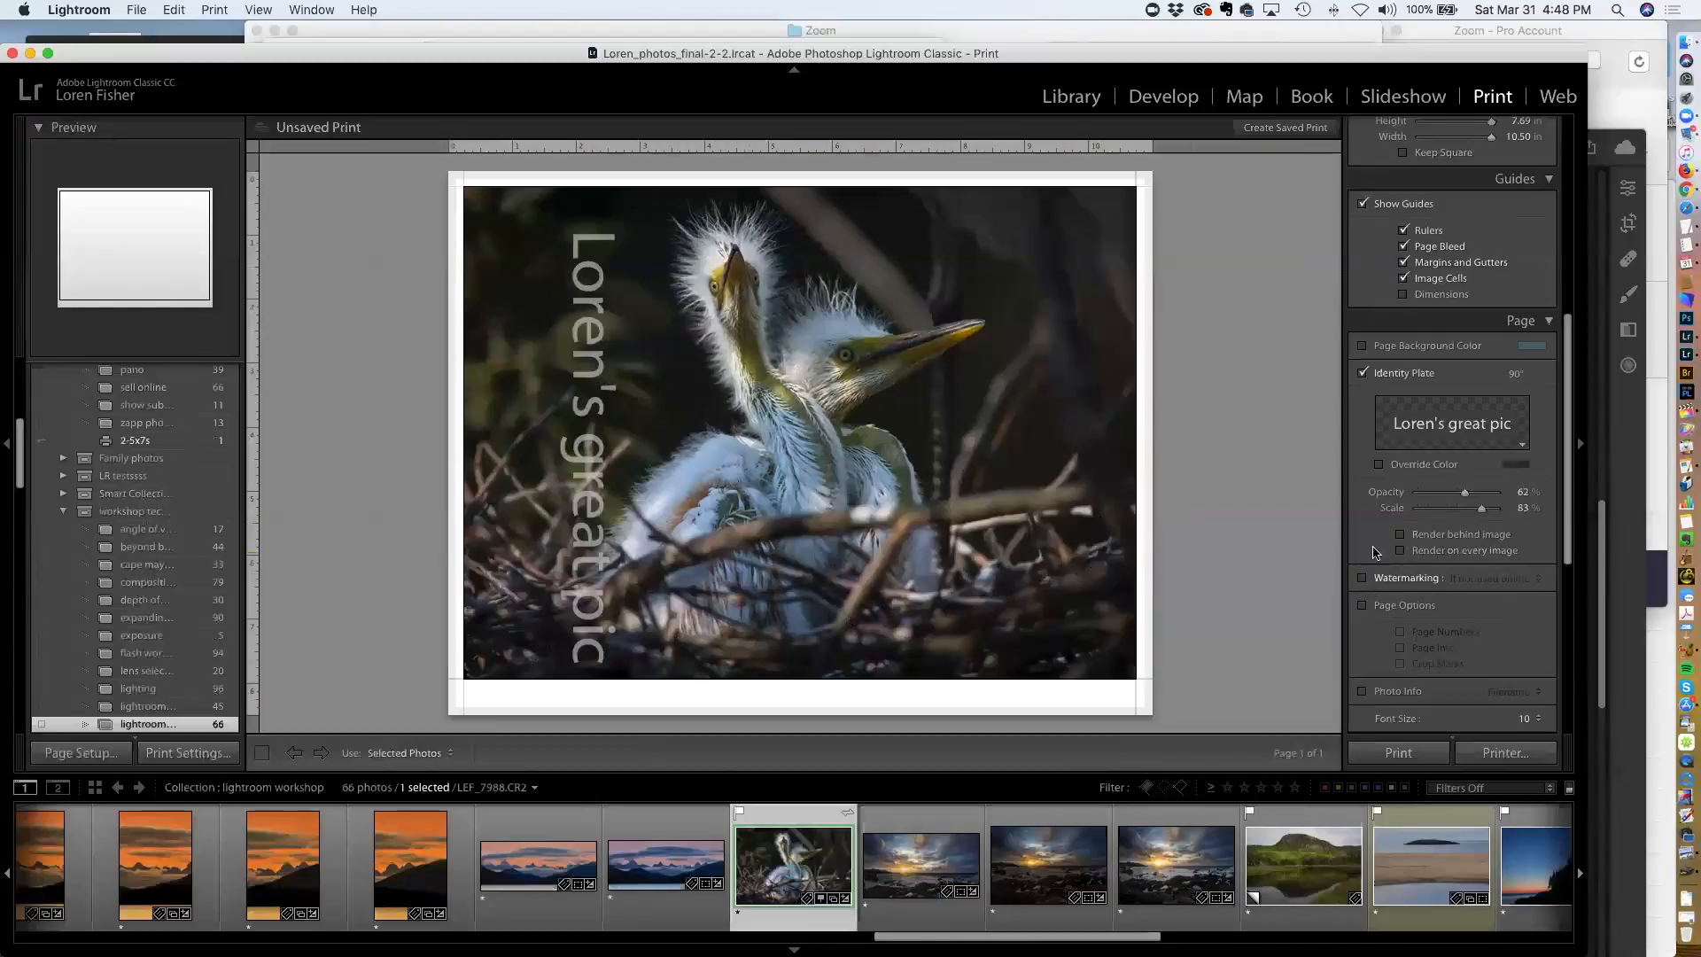
{"action": "left_click", "coordinate": [1363, 374]}
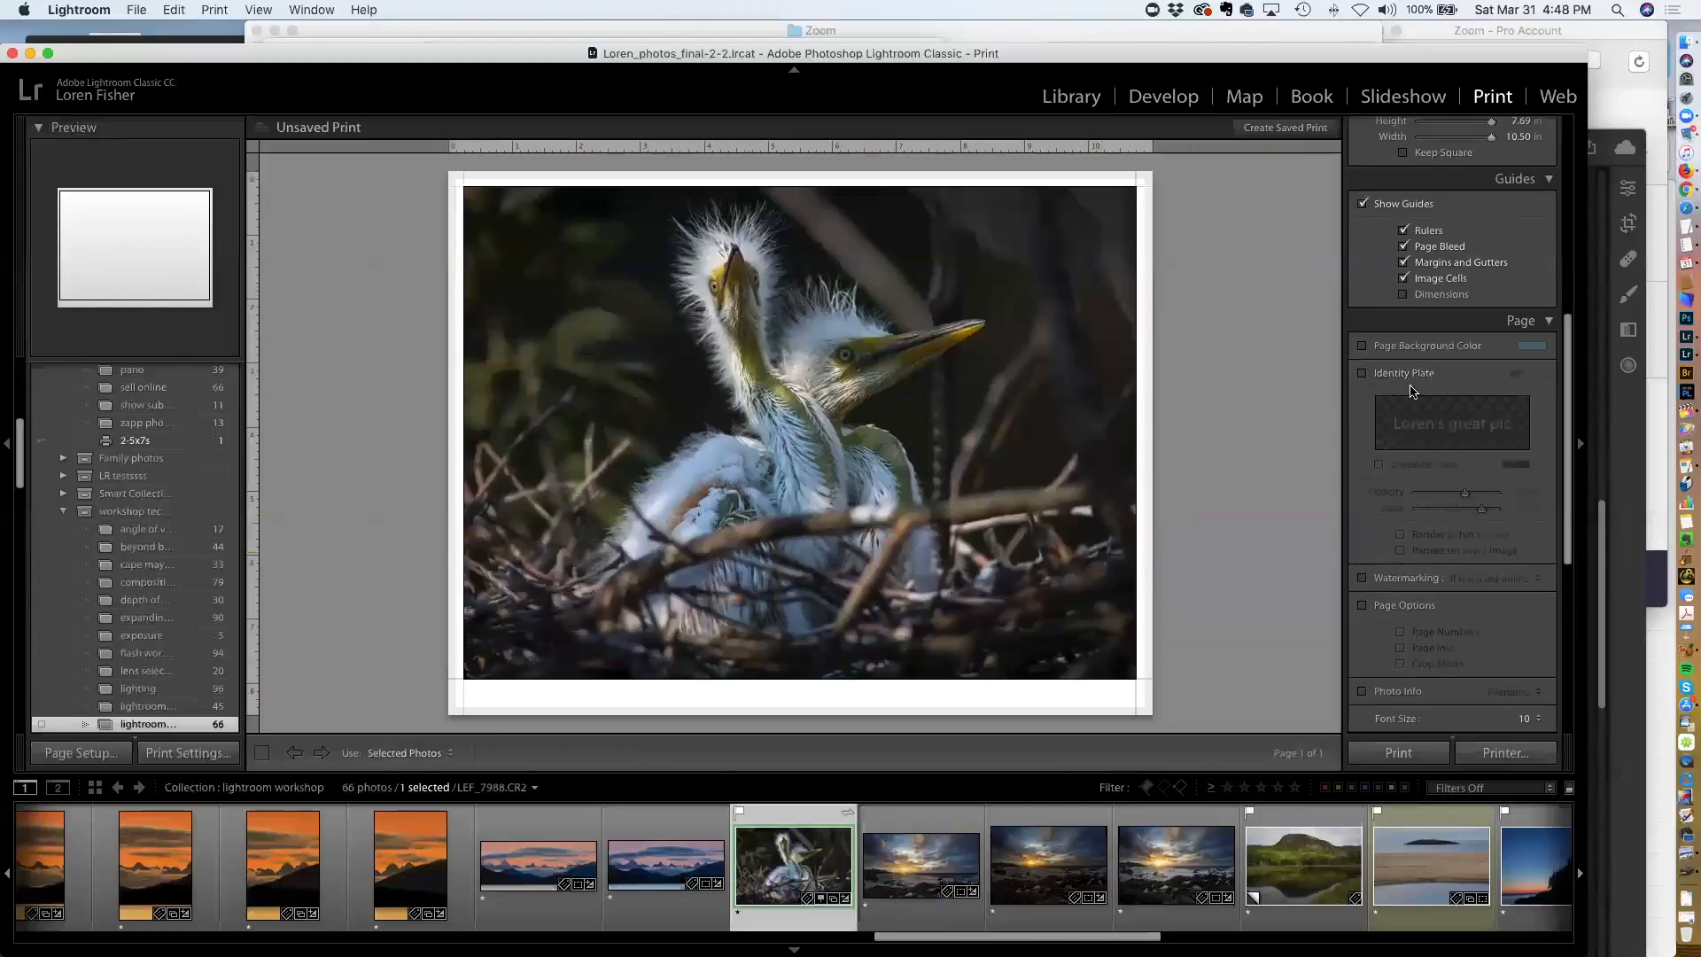
Preview a Filename Photo Info caption under the photo, then turn Photo Info off
{"action": "scroll", "coordinate": [1432, 492], "scroll_direction": "down", "scroll_amount": 3}
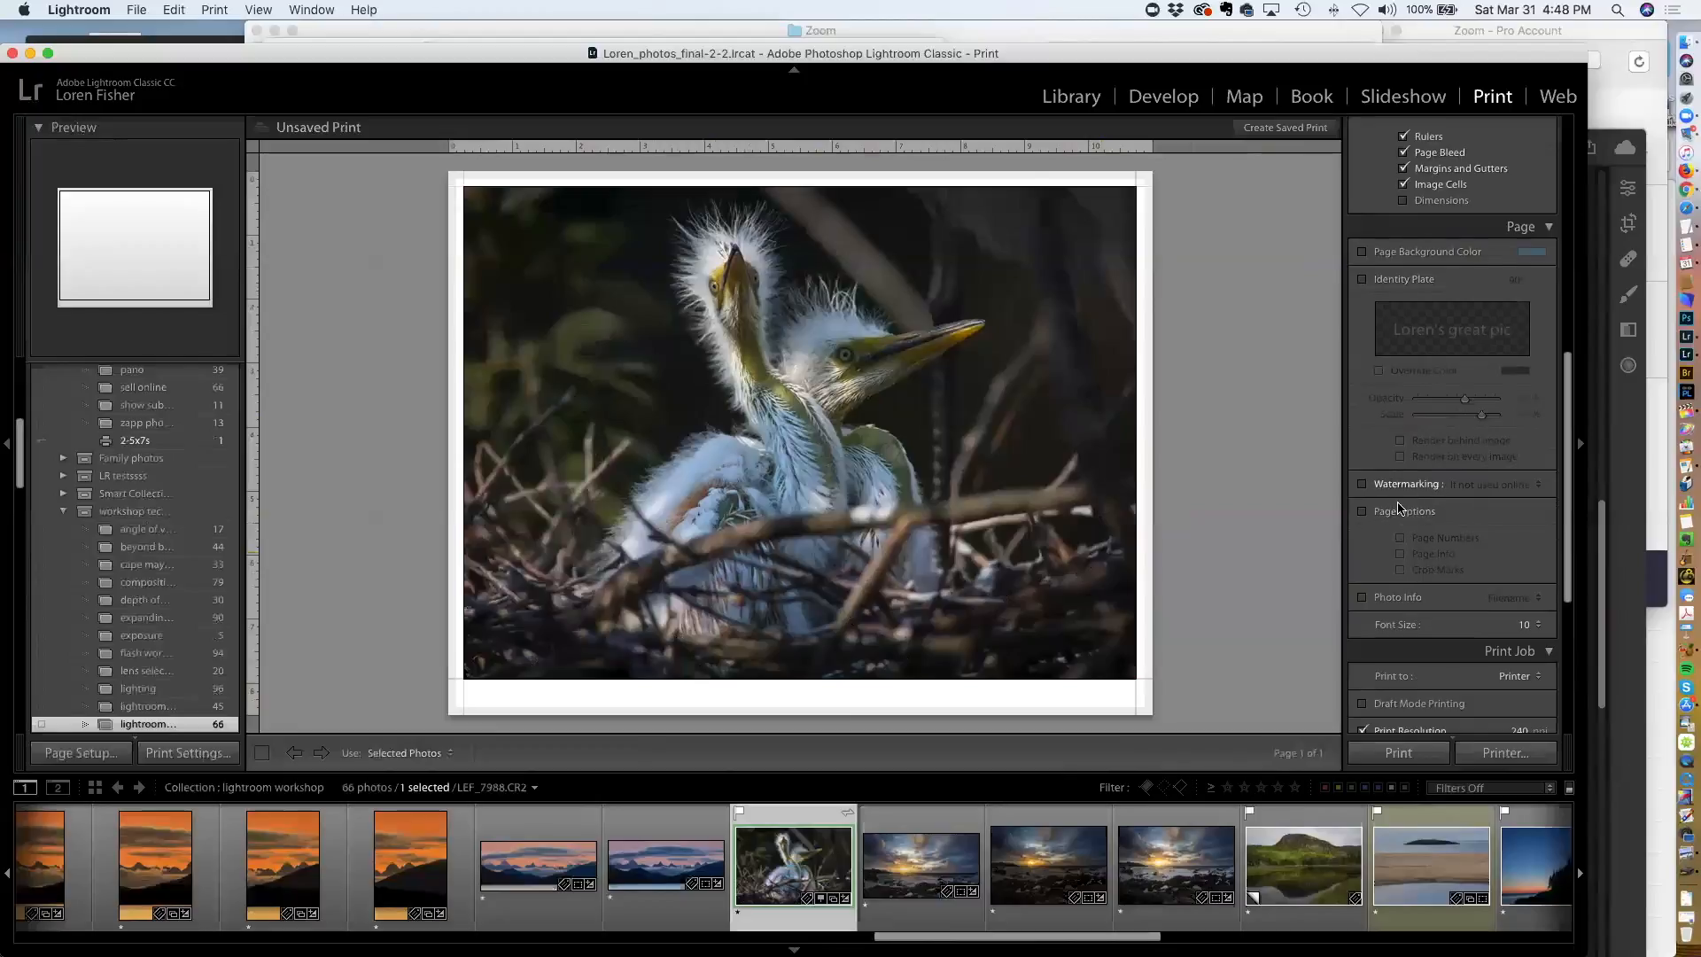
{"action": "scroll", "coordinate": [1399, 507], "scroll_direction": "down", "scroll_amount": 4}
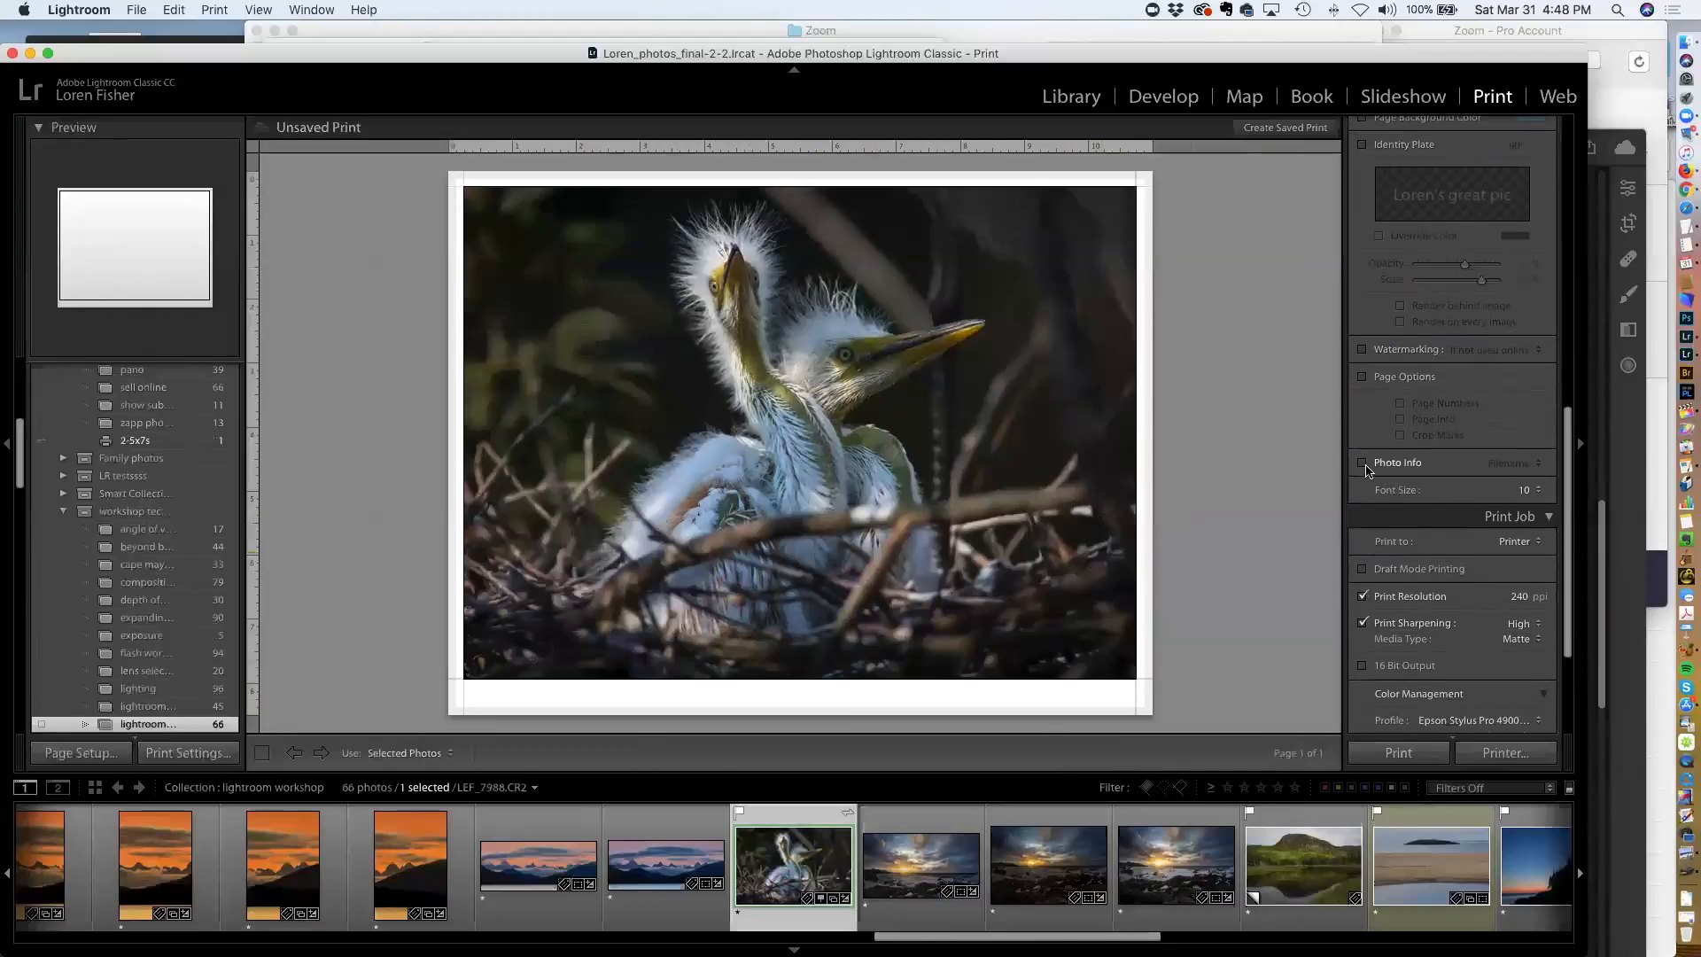
{"action": "left_click", "coordinate": [1363, 463]}
{"action": "left_click", "coordinate": [1516, 463]}
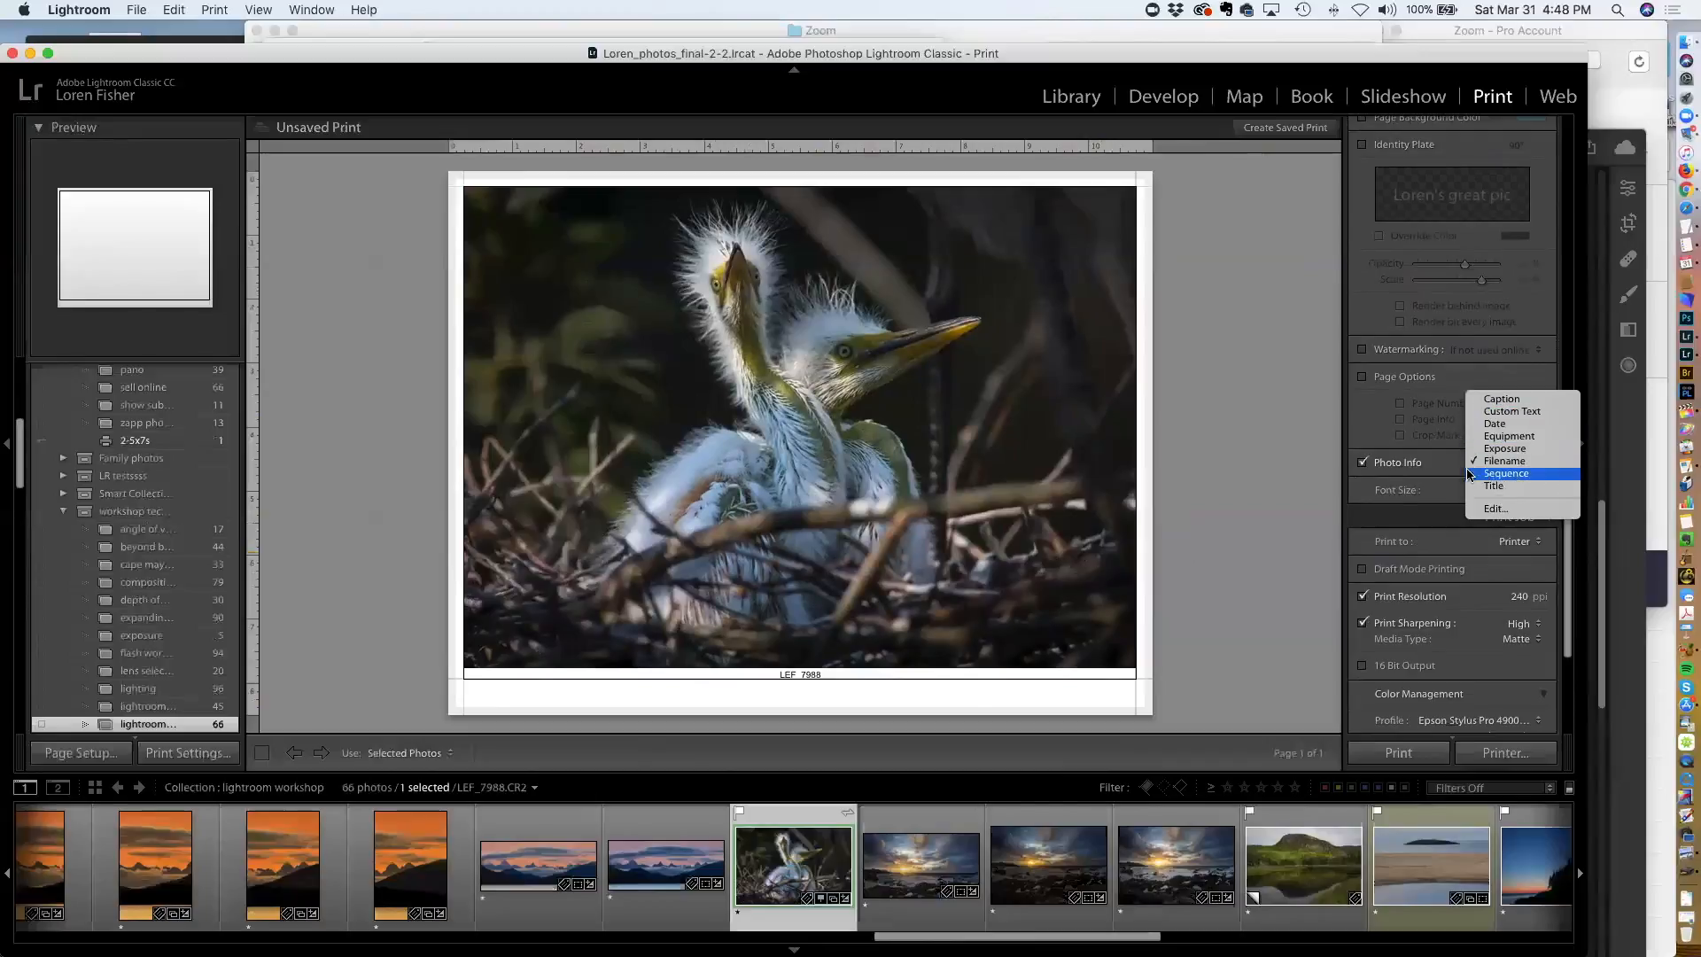
{"action": "left_click", "coordinate": [1361, 460]}
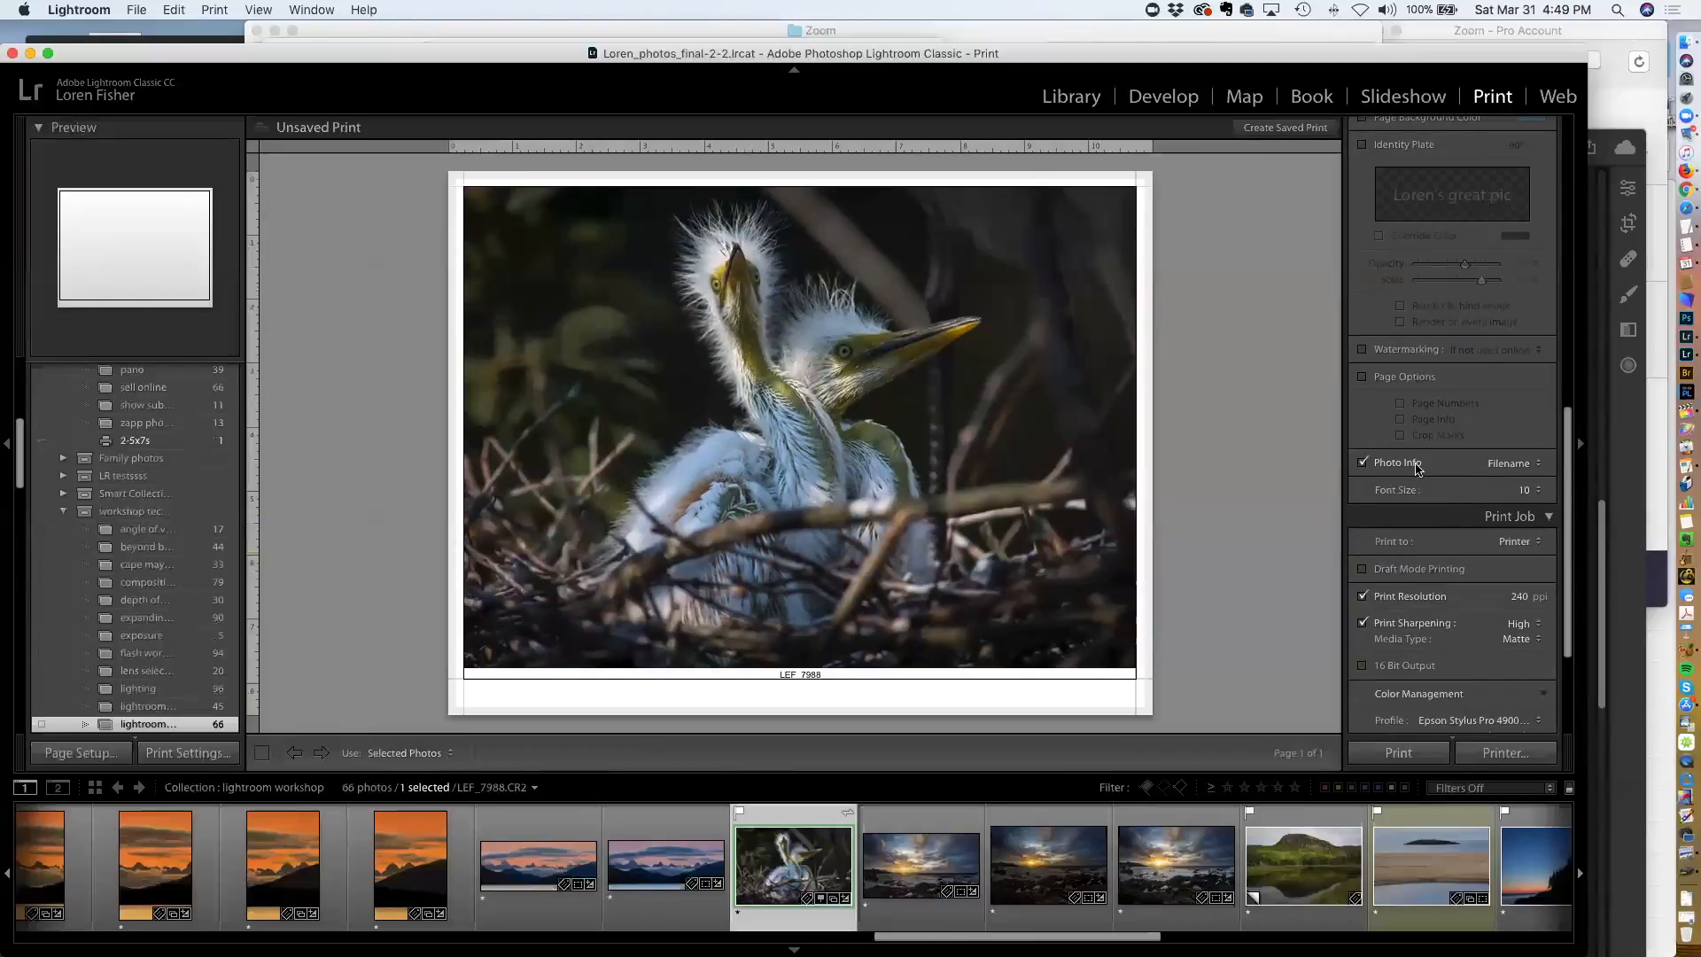
{"action": "left_click", "coordinate": [1362, 462]}
{"action": "scroll", "coordinate": [1404, 470], "scroll_direction": "down", "scroll_amount": 5}
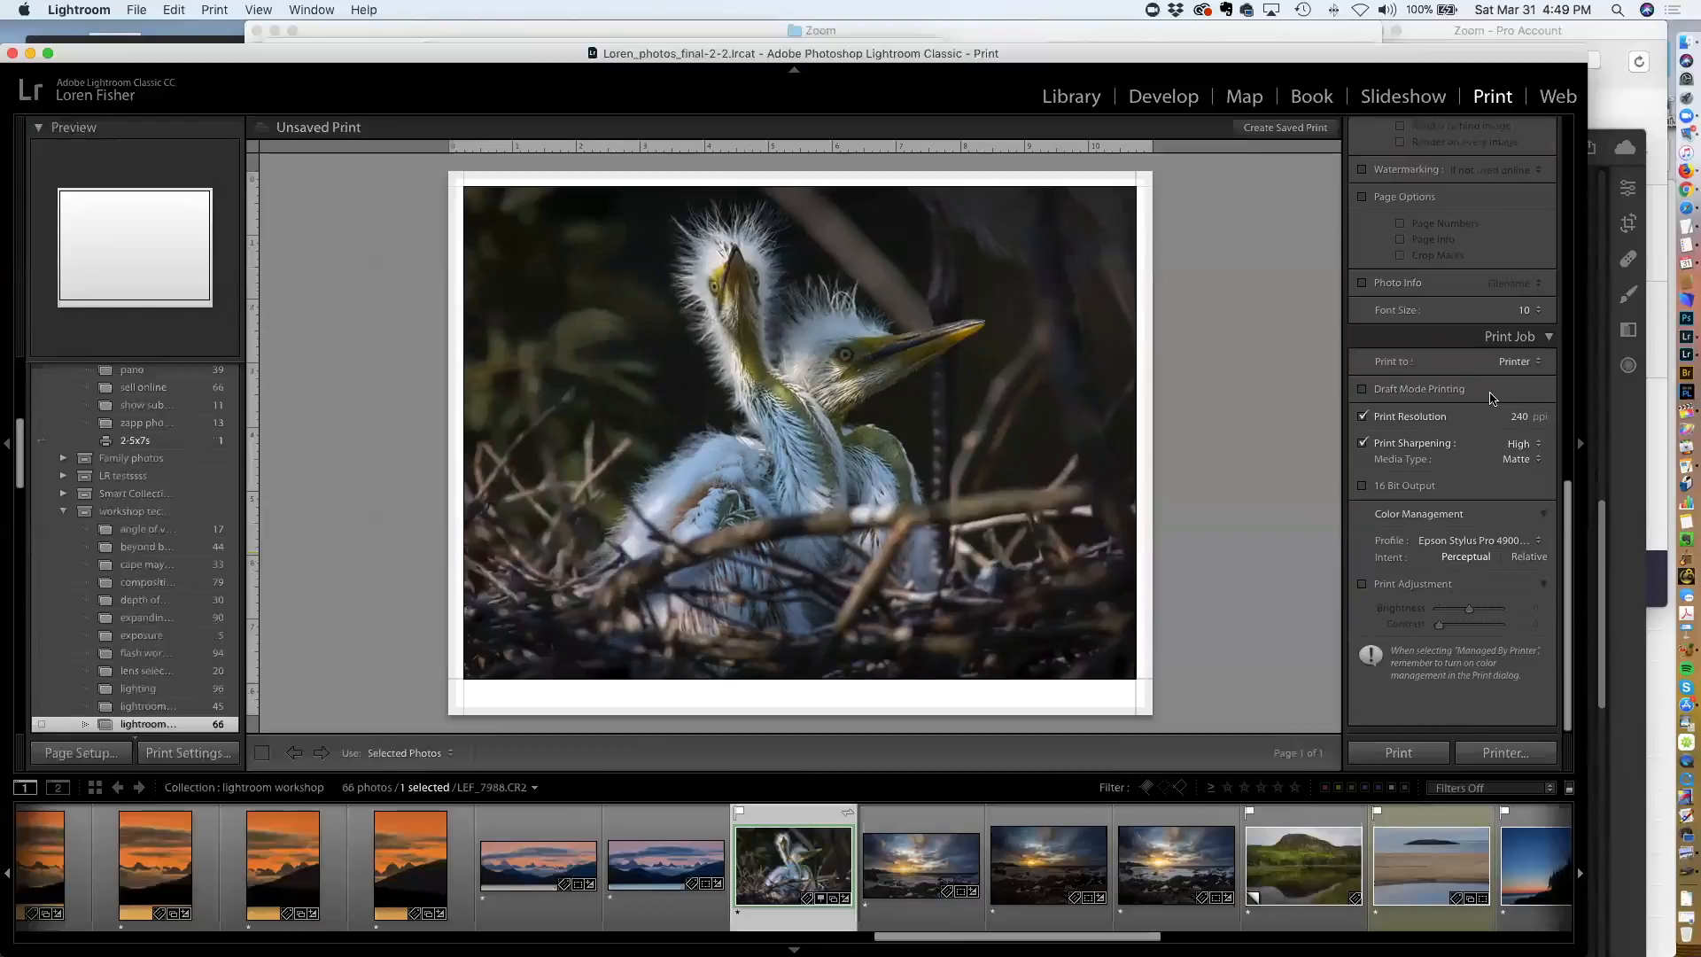
{"action": "scroll", "coordinate": [1490, 401], "scroll_direction": "up", "scroll_amount": 1}
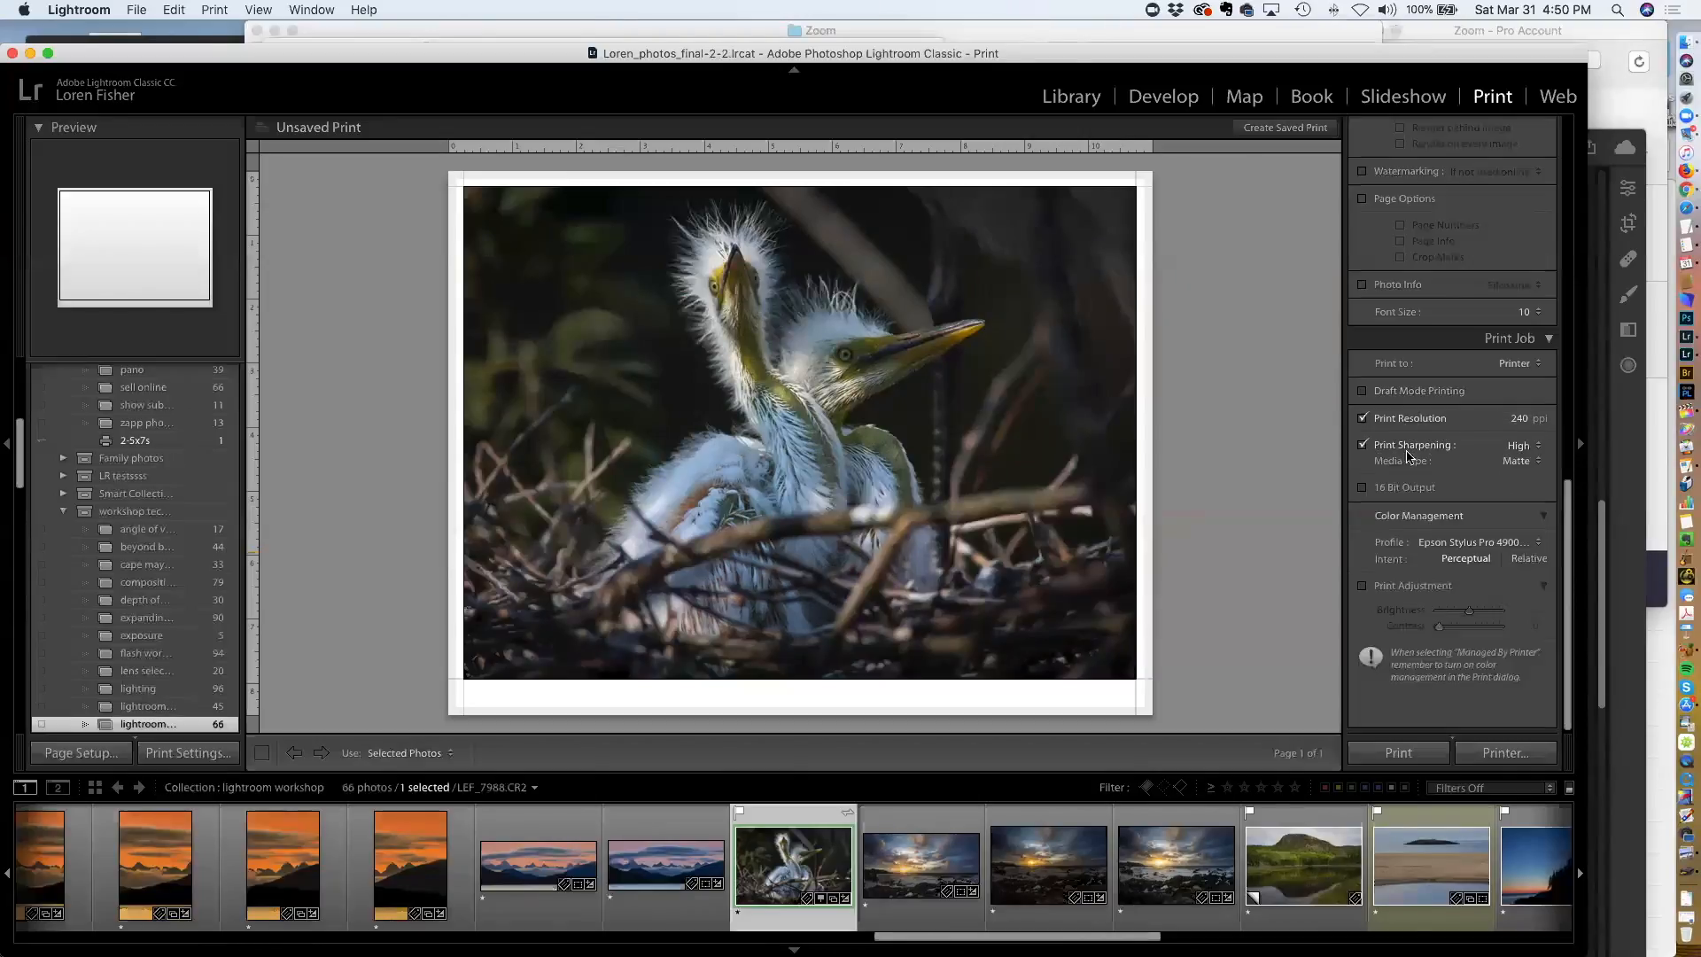
Set print sharpening to High and the media type to Matte
{"action": "left_click", "coordinate": [1515, 448]}
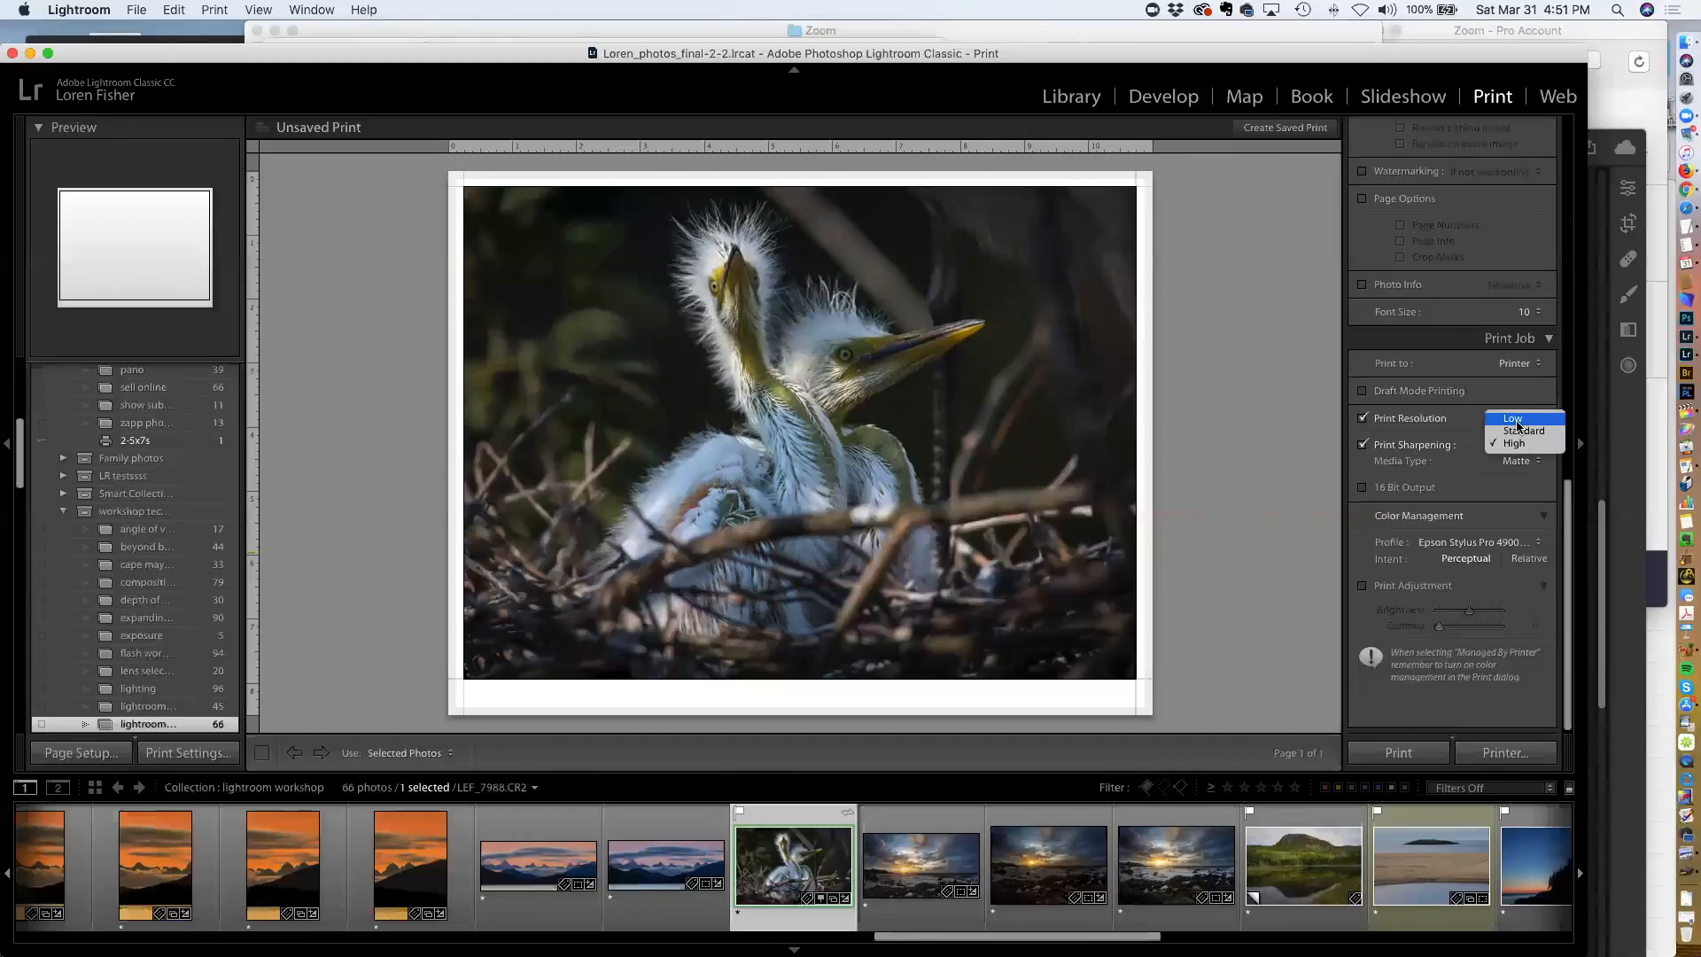
{"action": "left_click", "coordinate": [1507, 445]}
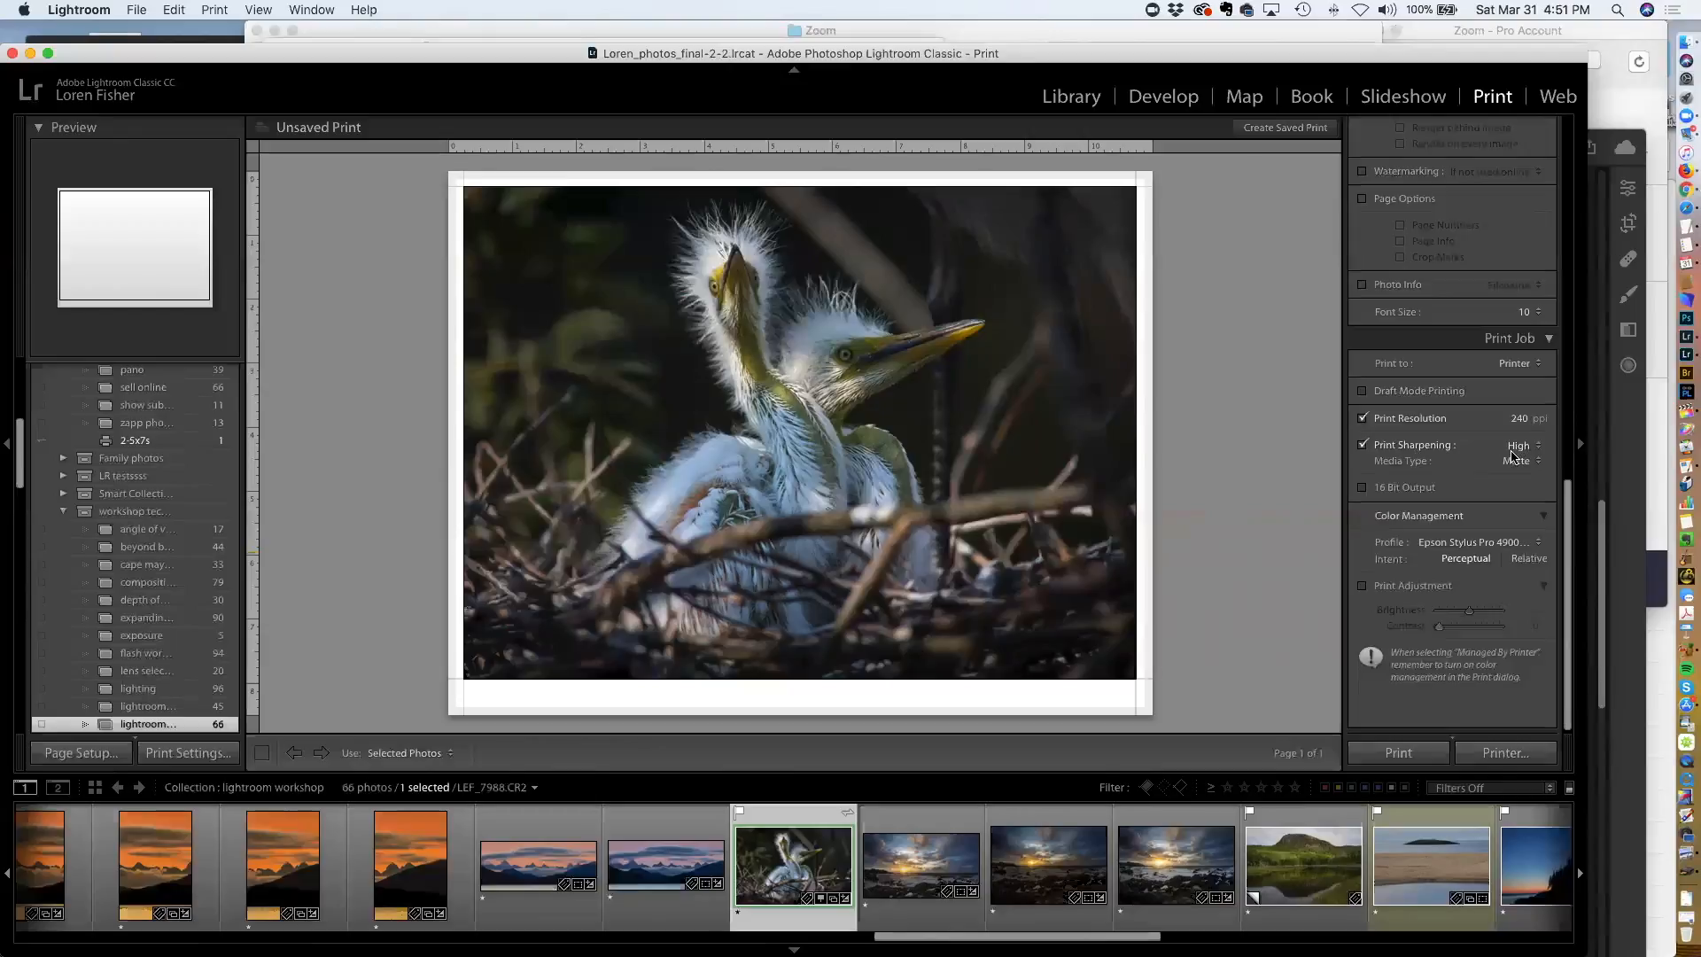
{"action": "left_click", "coordinate": [1514, 465]}
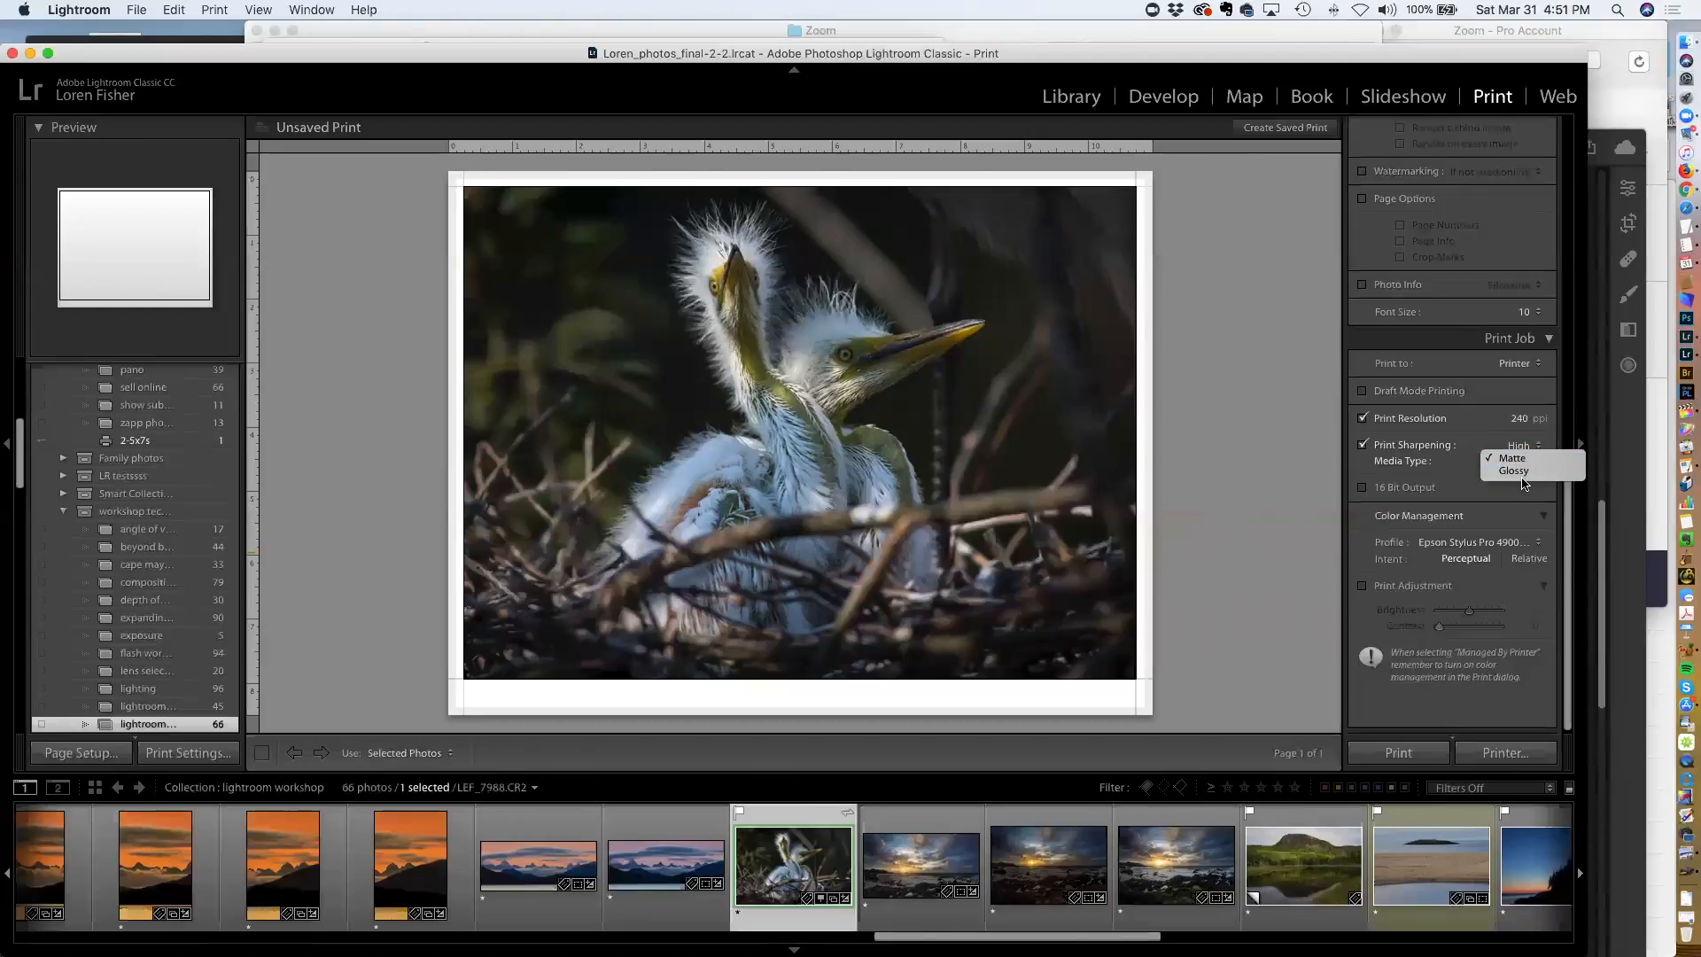
{"action": "left_click", "coordinate": [1503, 464]}
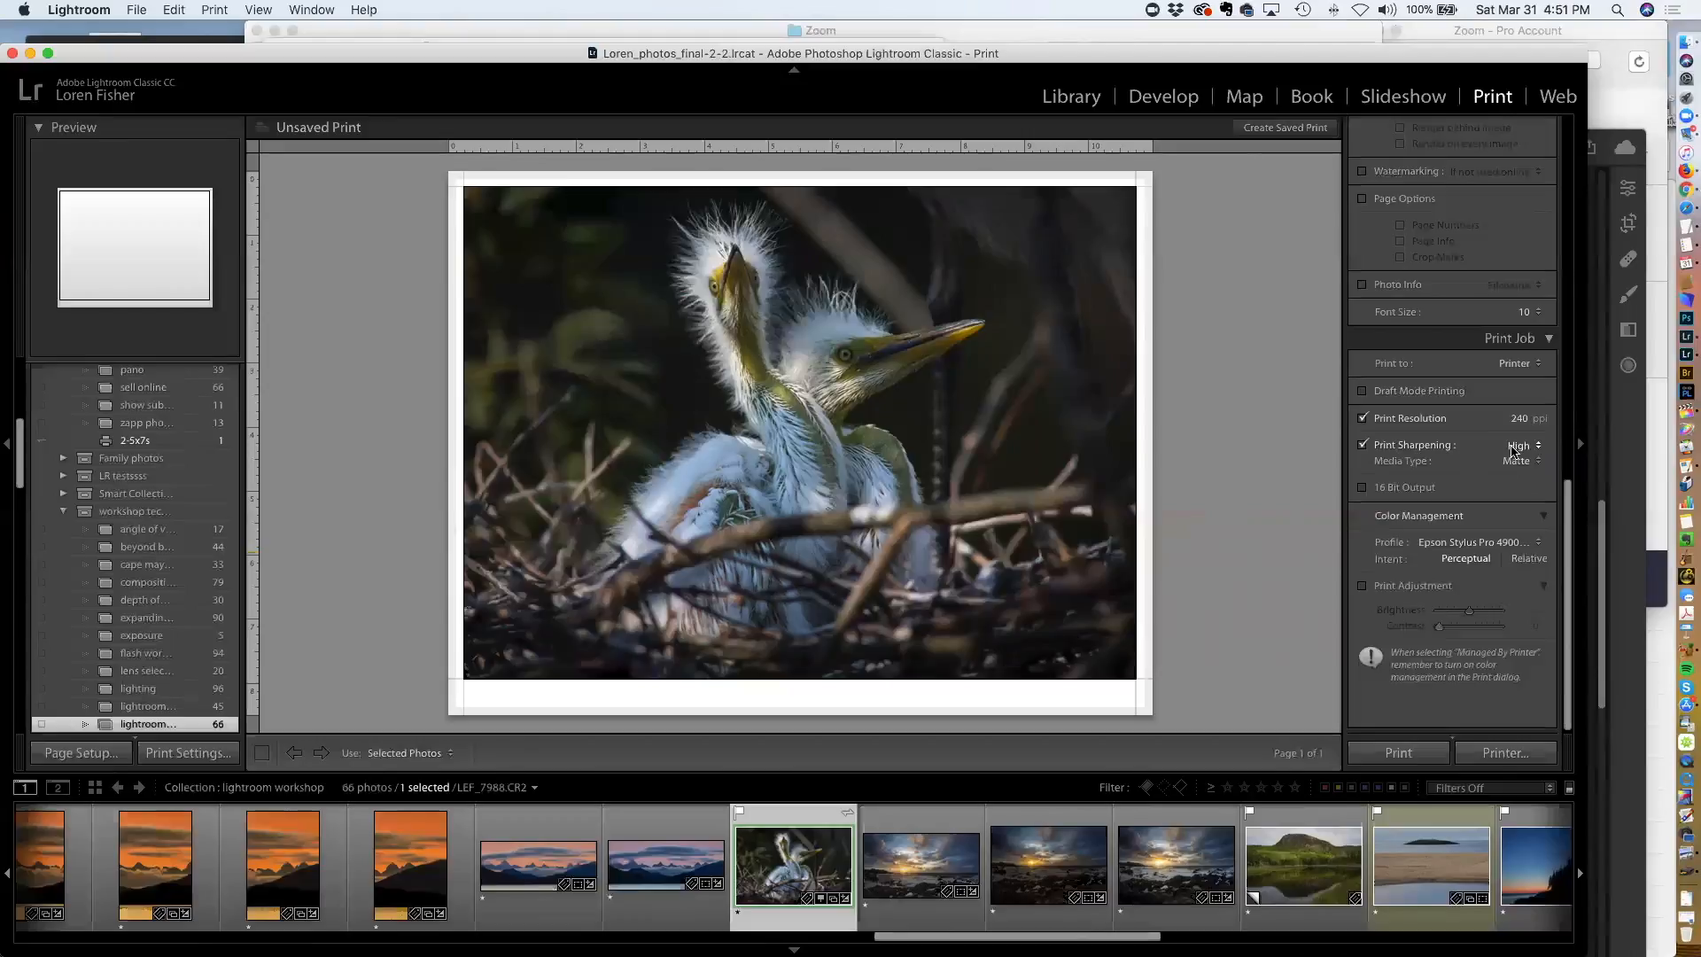
Choose the Epson Stylus Pro 4900_4910 UltraSmoothFineArtPaper_PK colour profile and expand the Print Adjustment options
{"action": "scroll", "coordinate": [1470, 465], "scroll_direction": "down", "scroll_amount": 1}
{"action": "scroll", "coordinate": [1470, 465], "scroll_direction": "down", "scroll_amount": 1}
{"action": "scroll", "coordinate": [1469, 478], "scroll_direction": "up", "scroll_amount": 1}
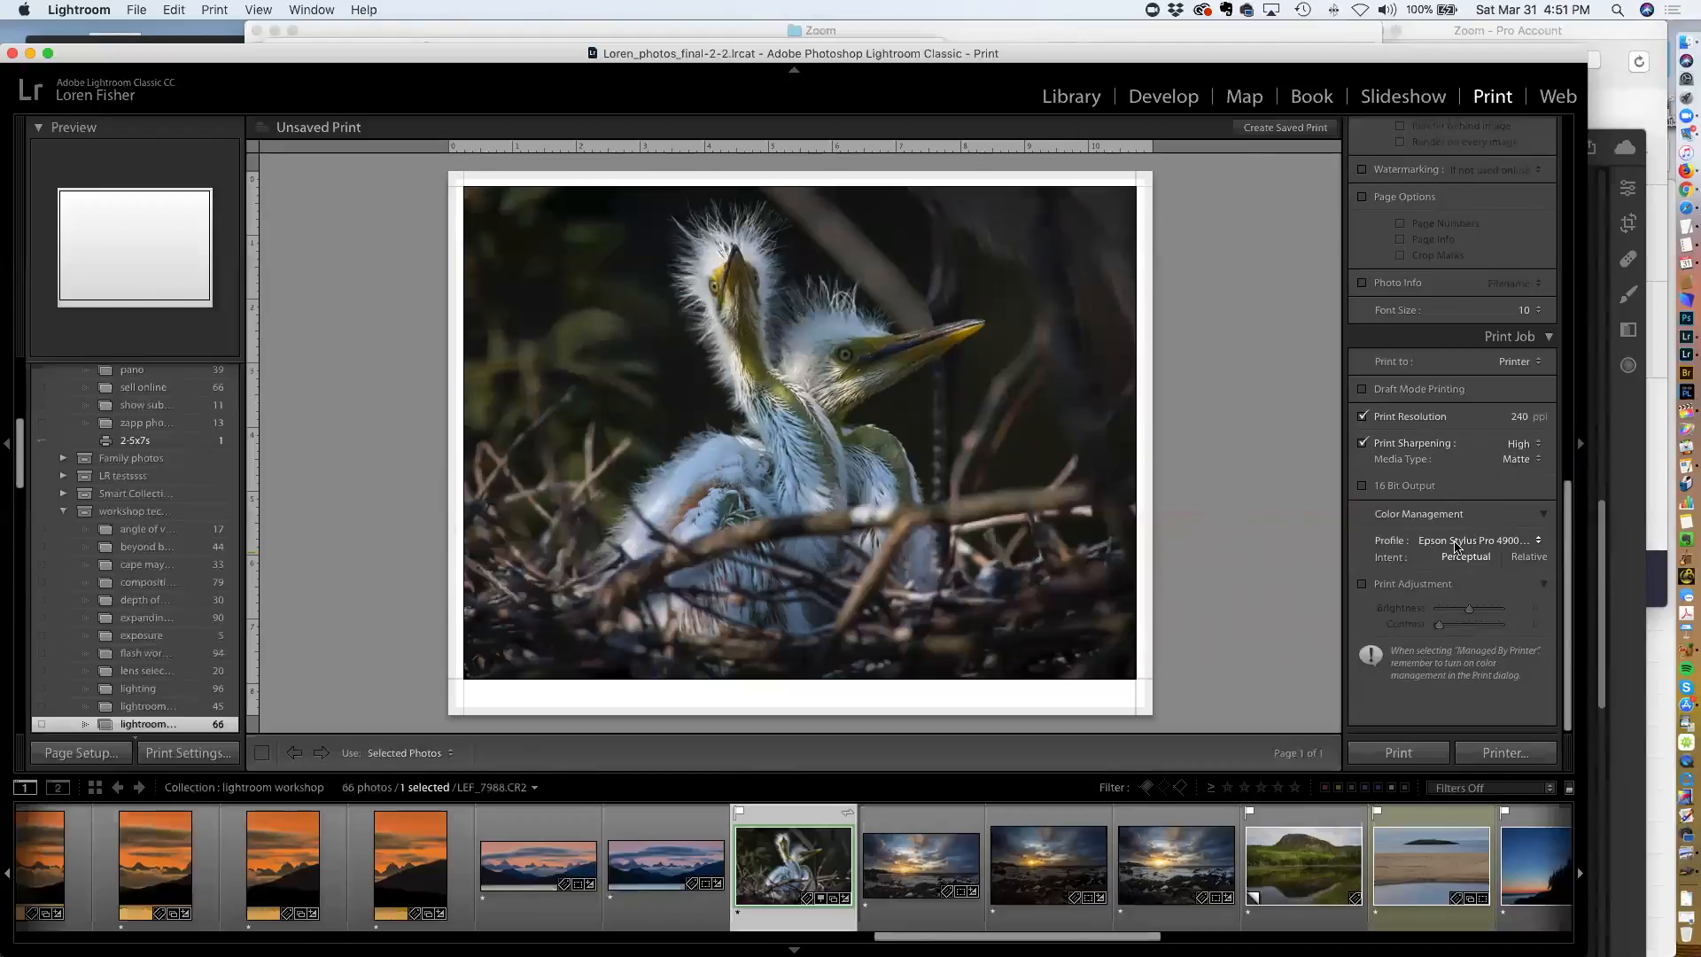
{"action": "left_click", "coordinate": [1456, 542]}
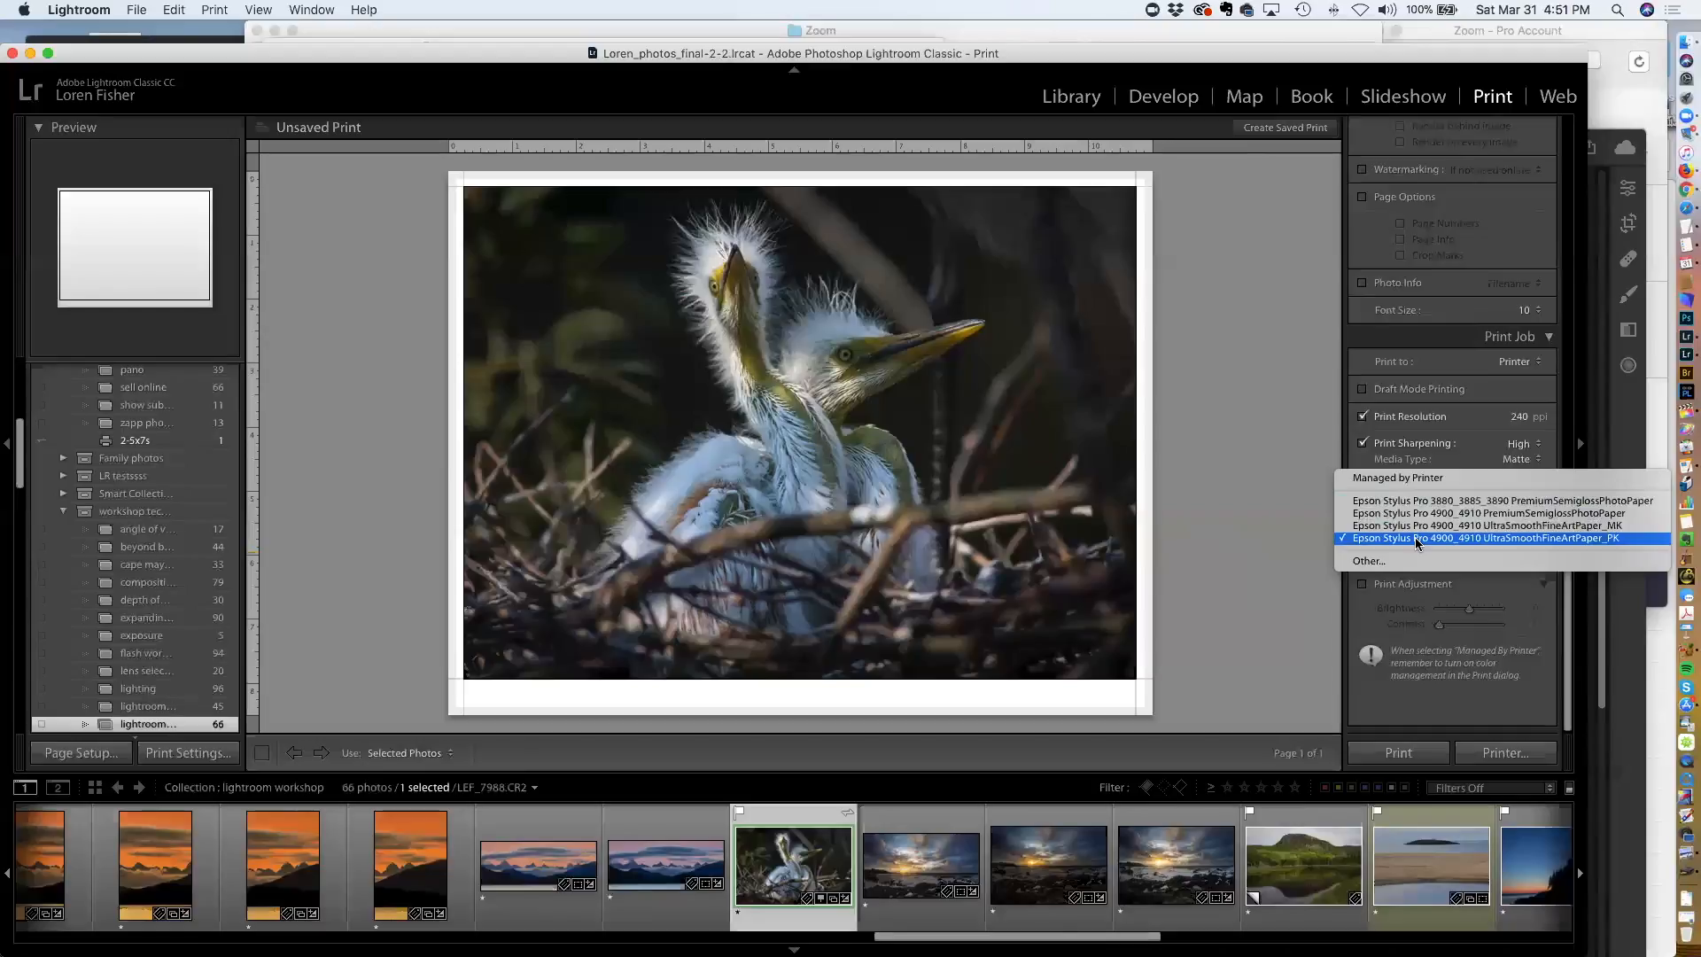
{"action": "left_click", "coordinate": [1415, 537]}
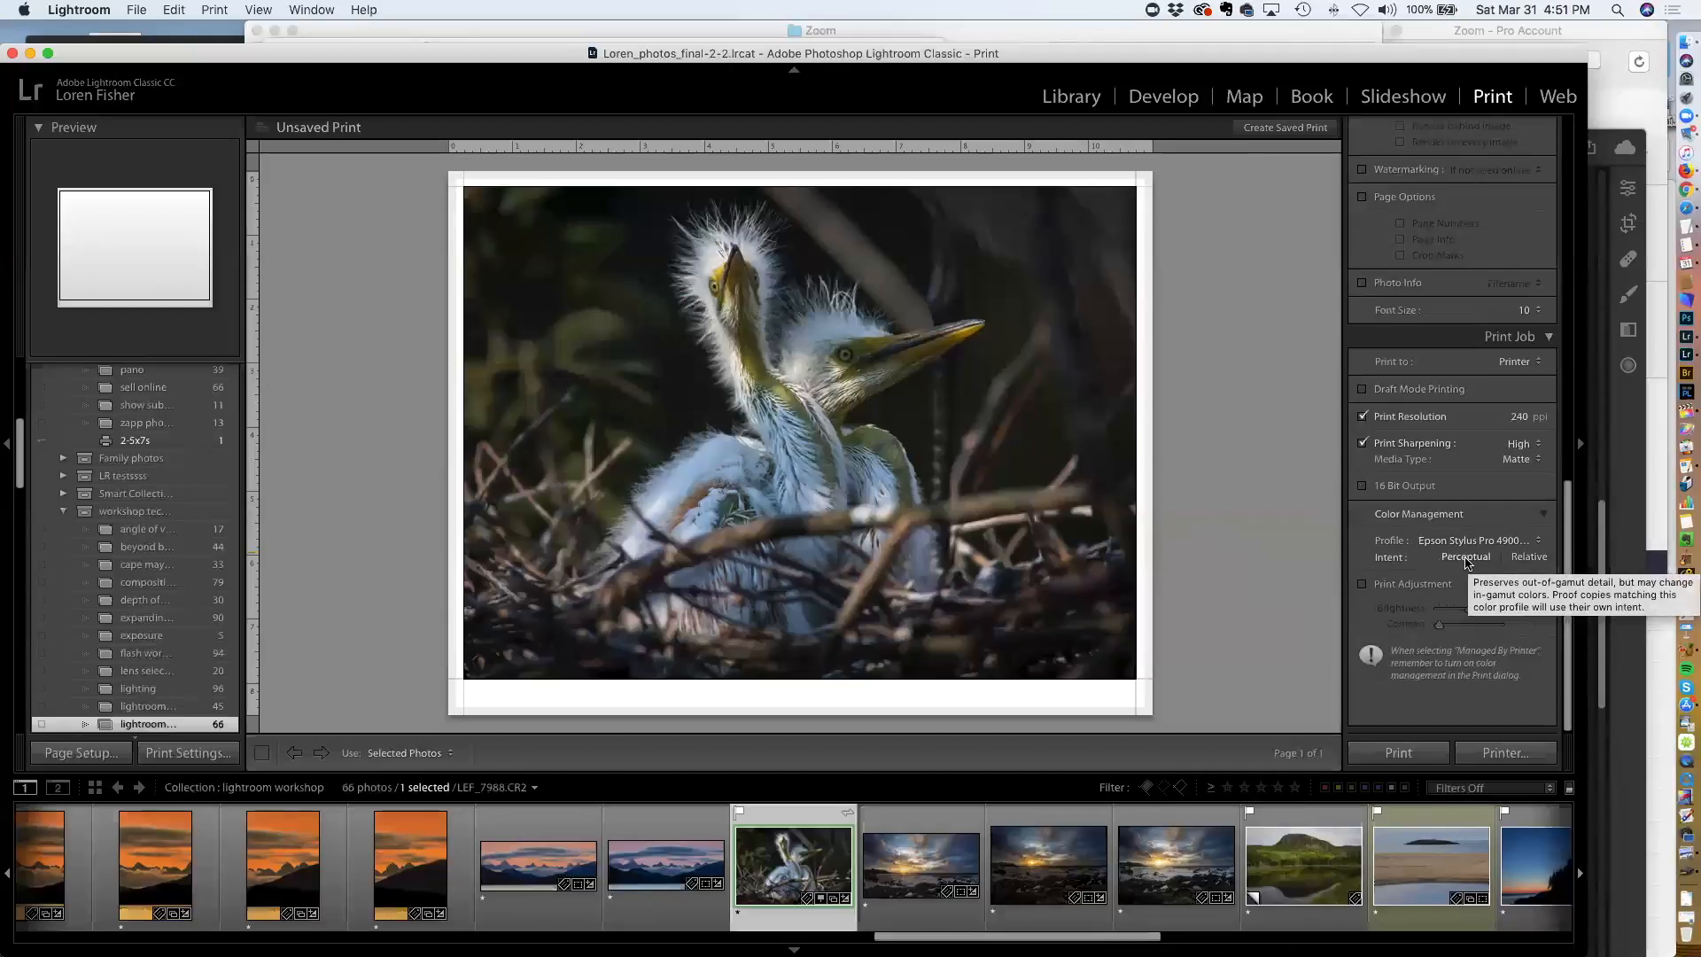
{"action": "left_click", "coordinate": [1420, 590]}
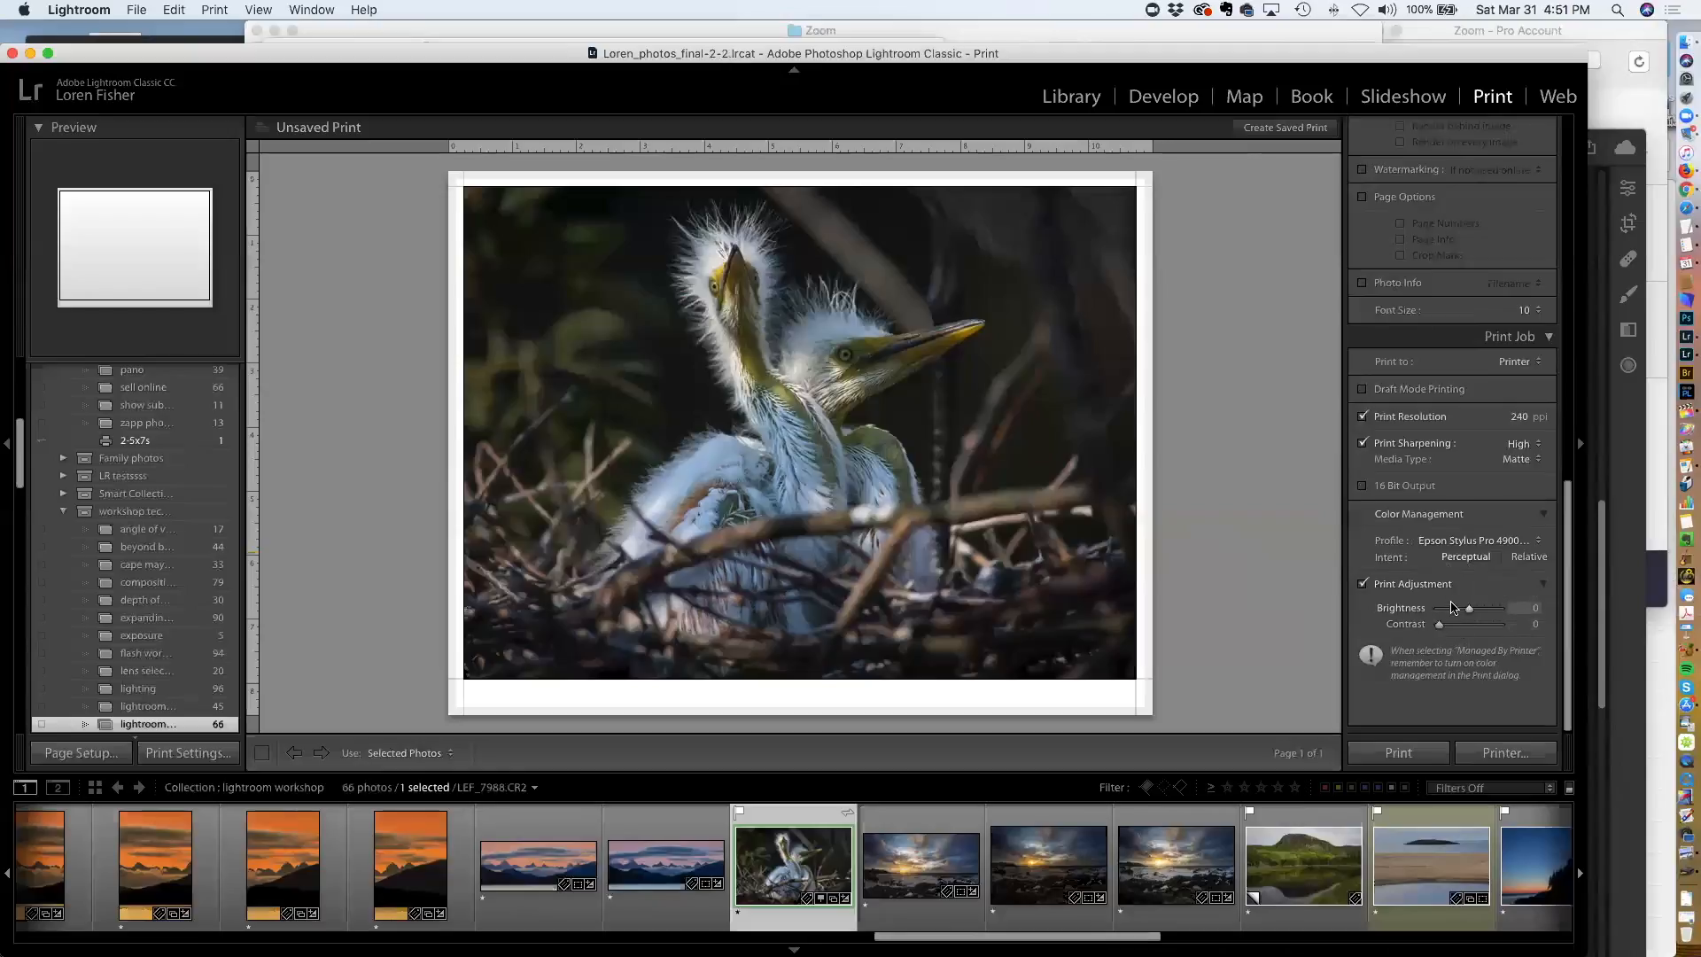
{"action": "left_click", "coordinate": [1368, 585]}
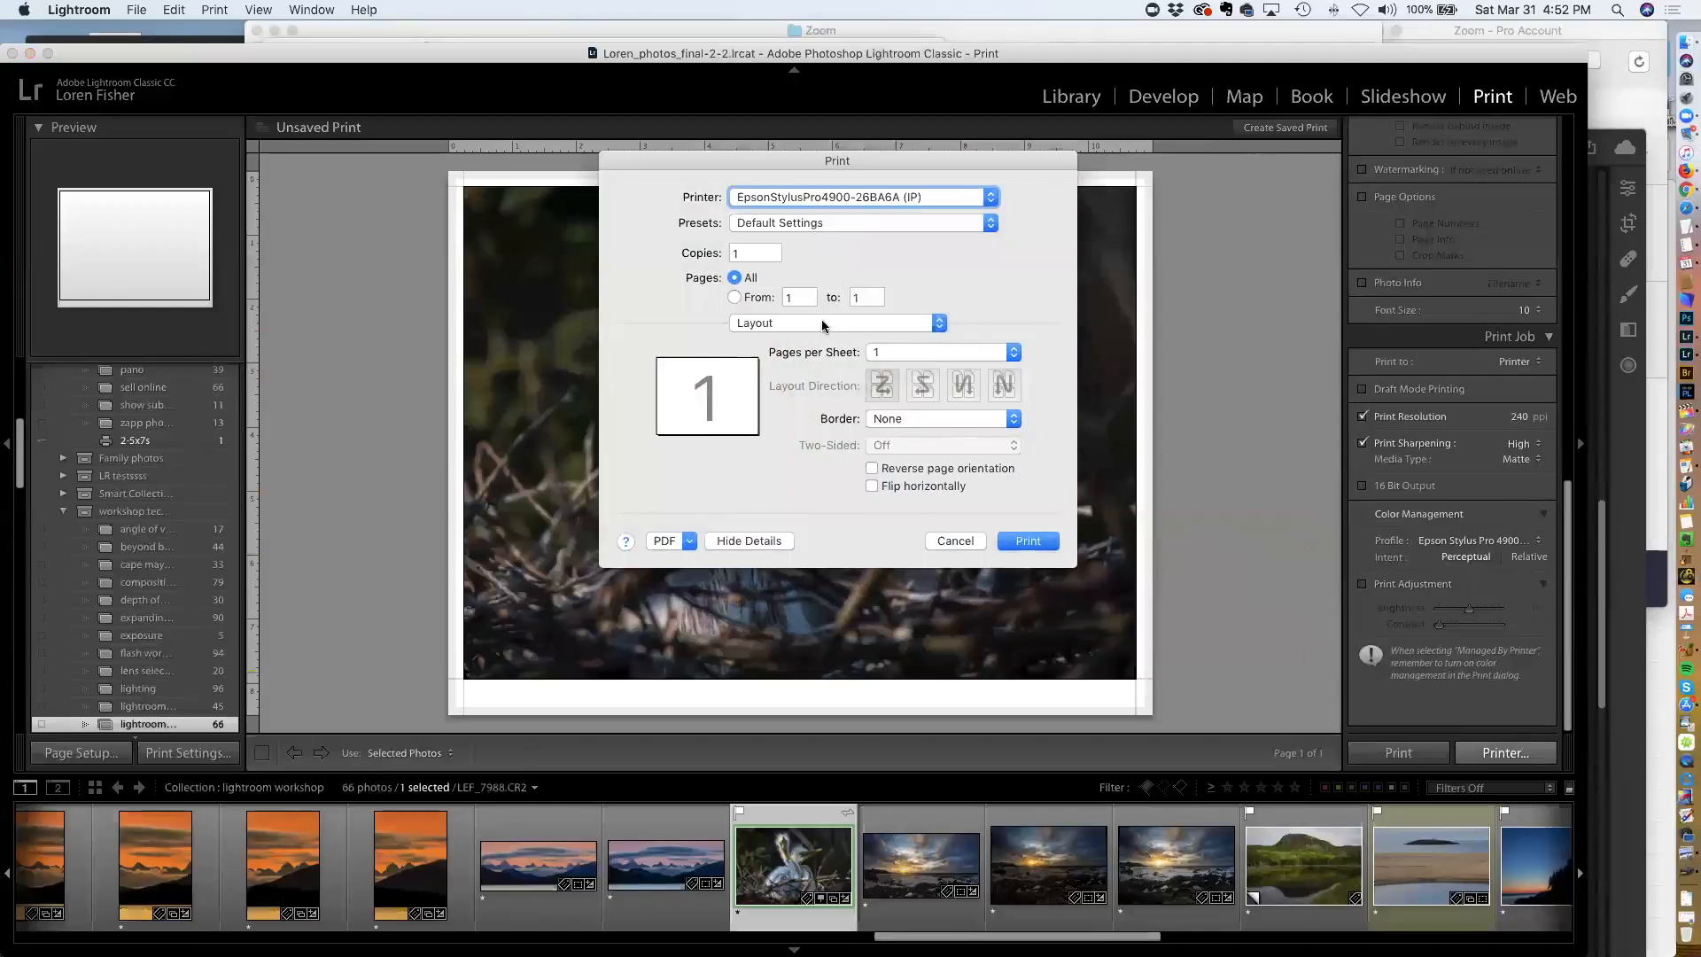
Inspect the Advanced Media Control settings in the printer dialog, then cancel it
{"action": "left_click", "coordinate": [822, 323]}
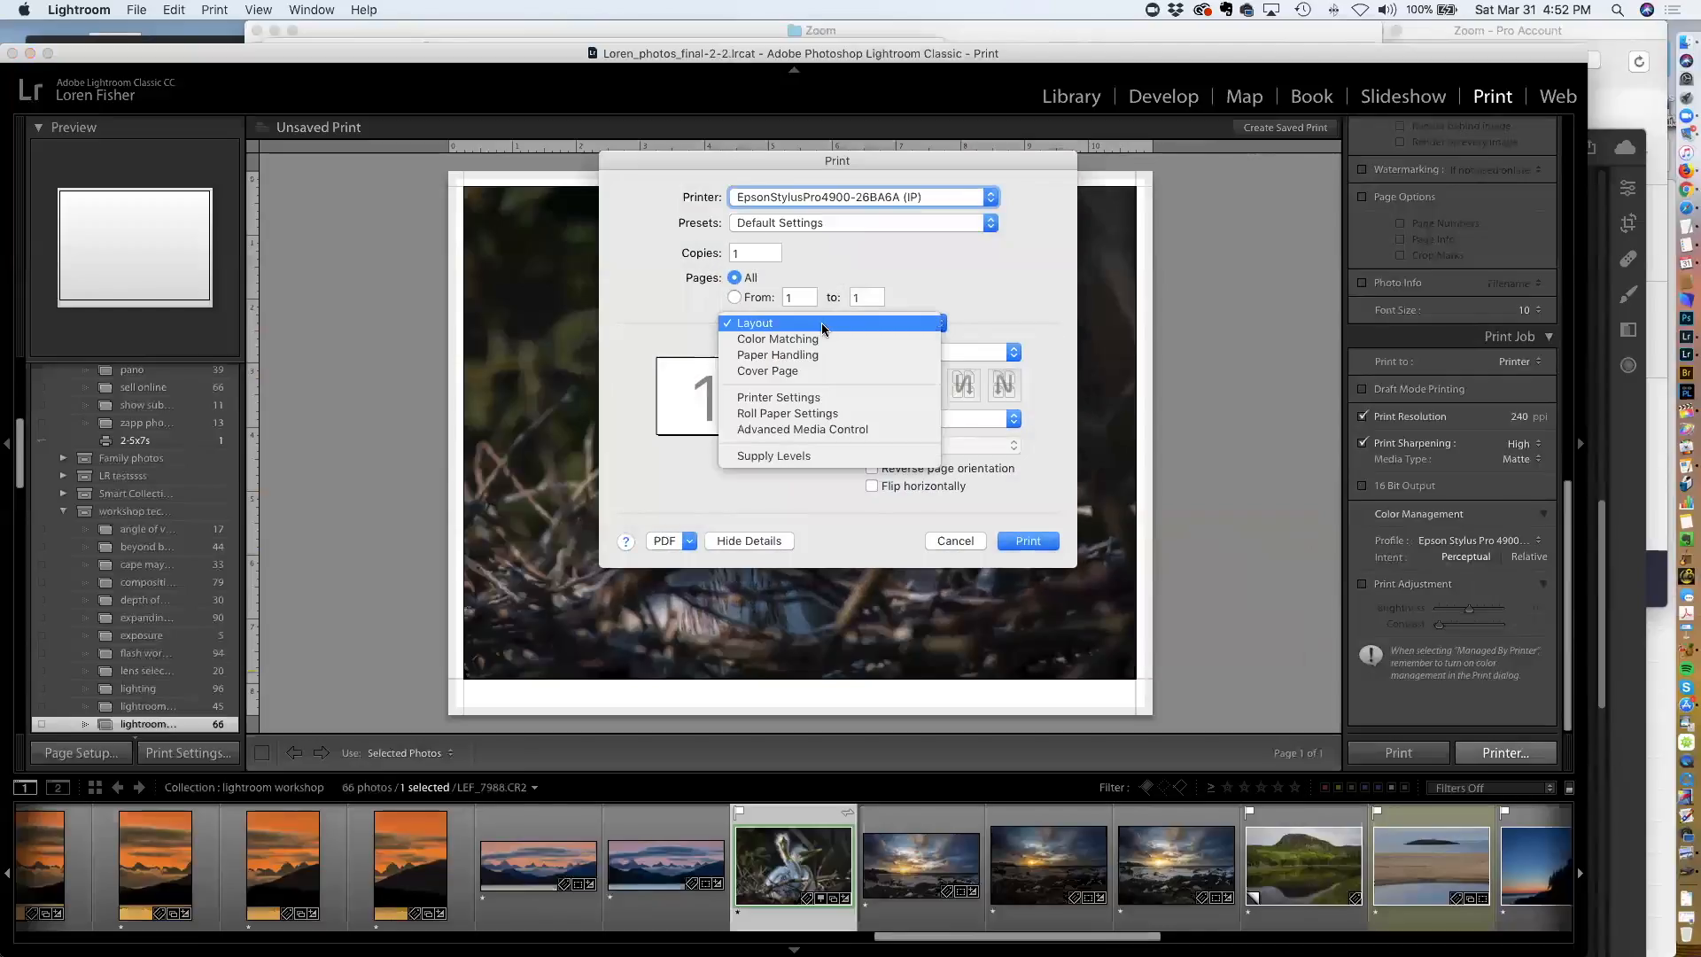
{"action": "left_click", "coordinate": [835, 430]}
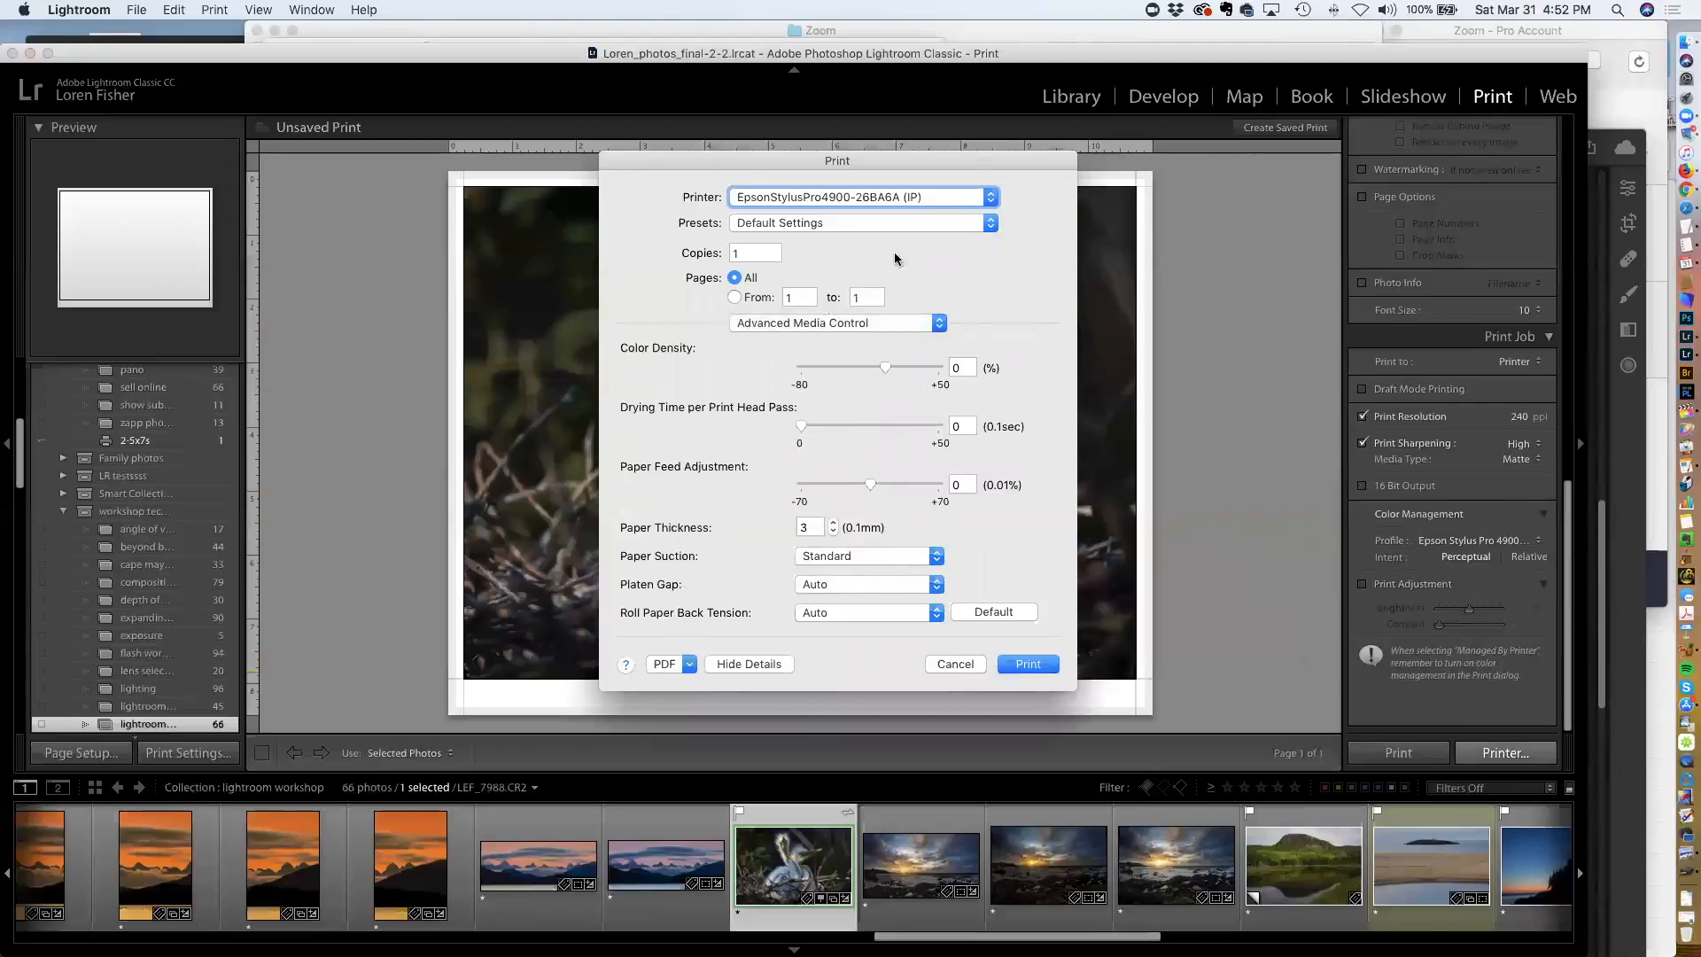
{"action": "left_click", "coordinate": [955, 664]}
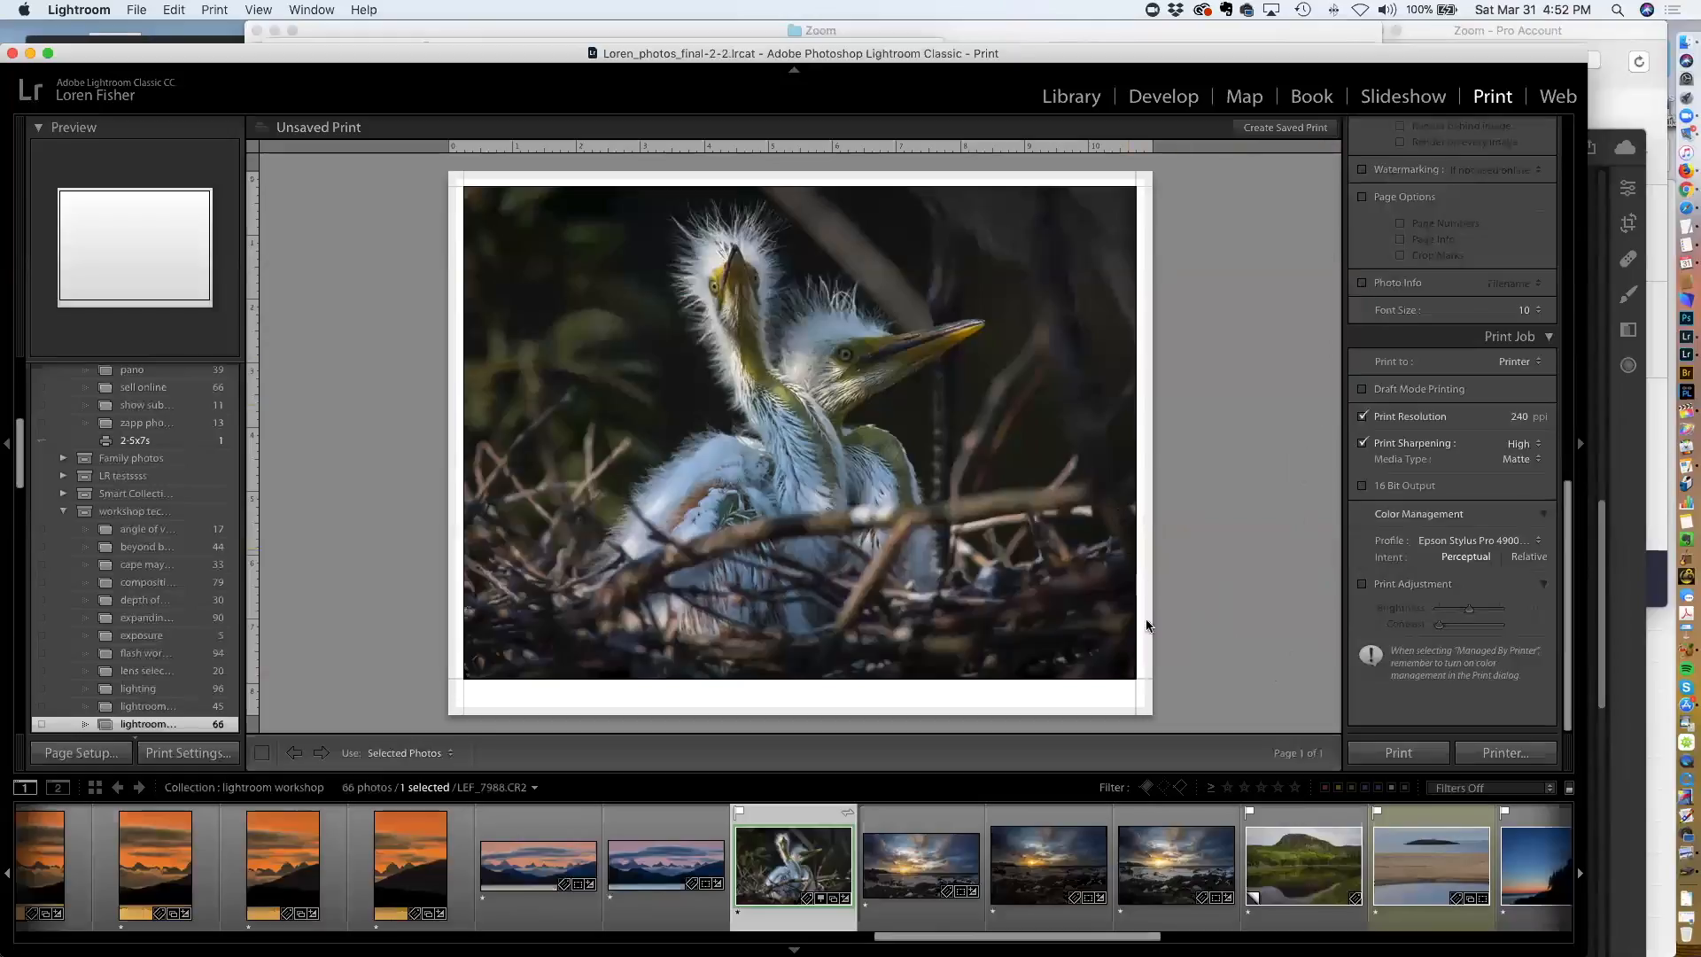
Switch to the Library grid and open the export dialog for the egret photo
{"action": "key", "text": "g"}
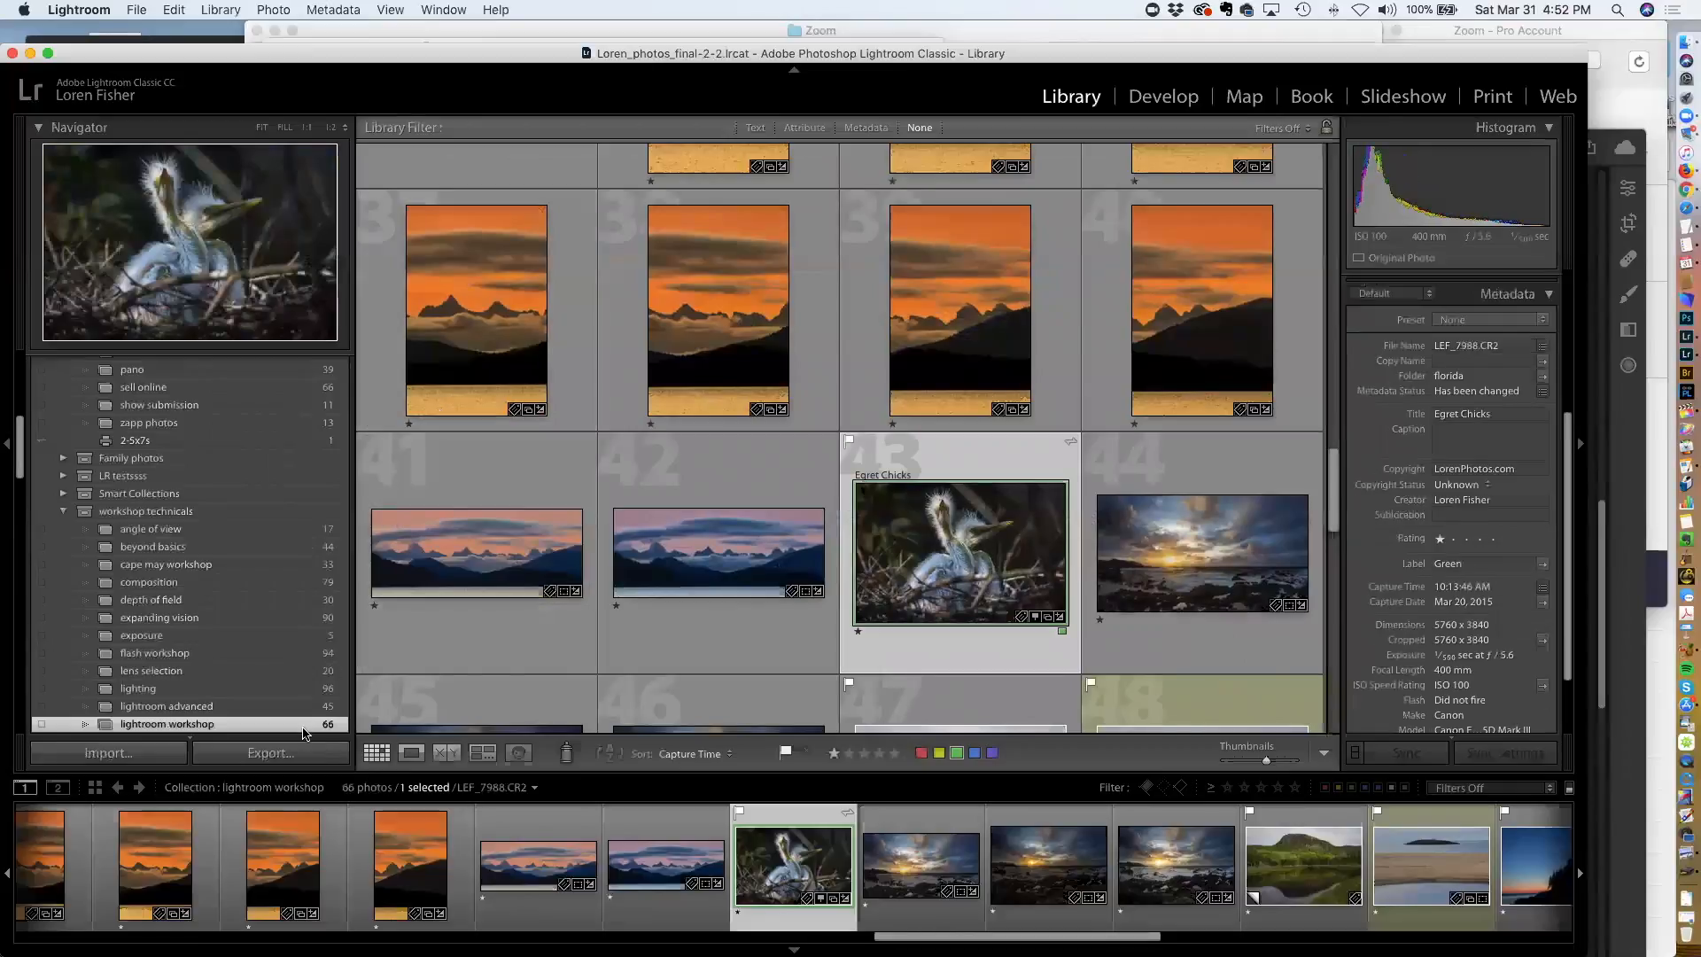
{"action": "left_click", "coordinate": [260, 752]}
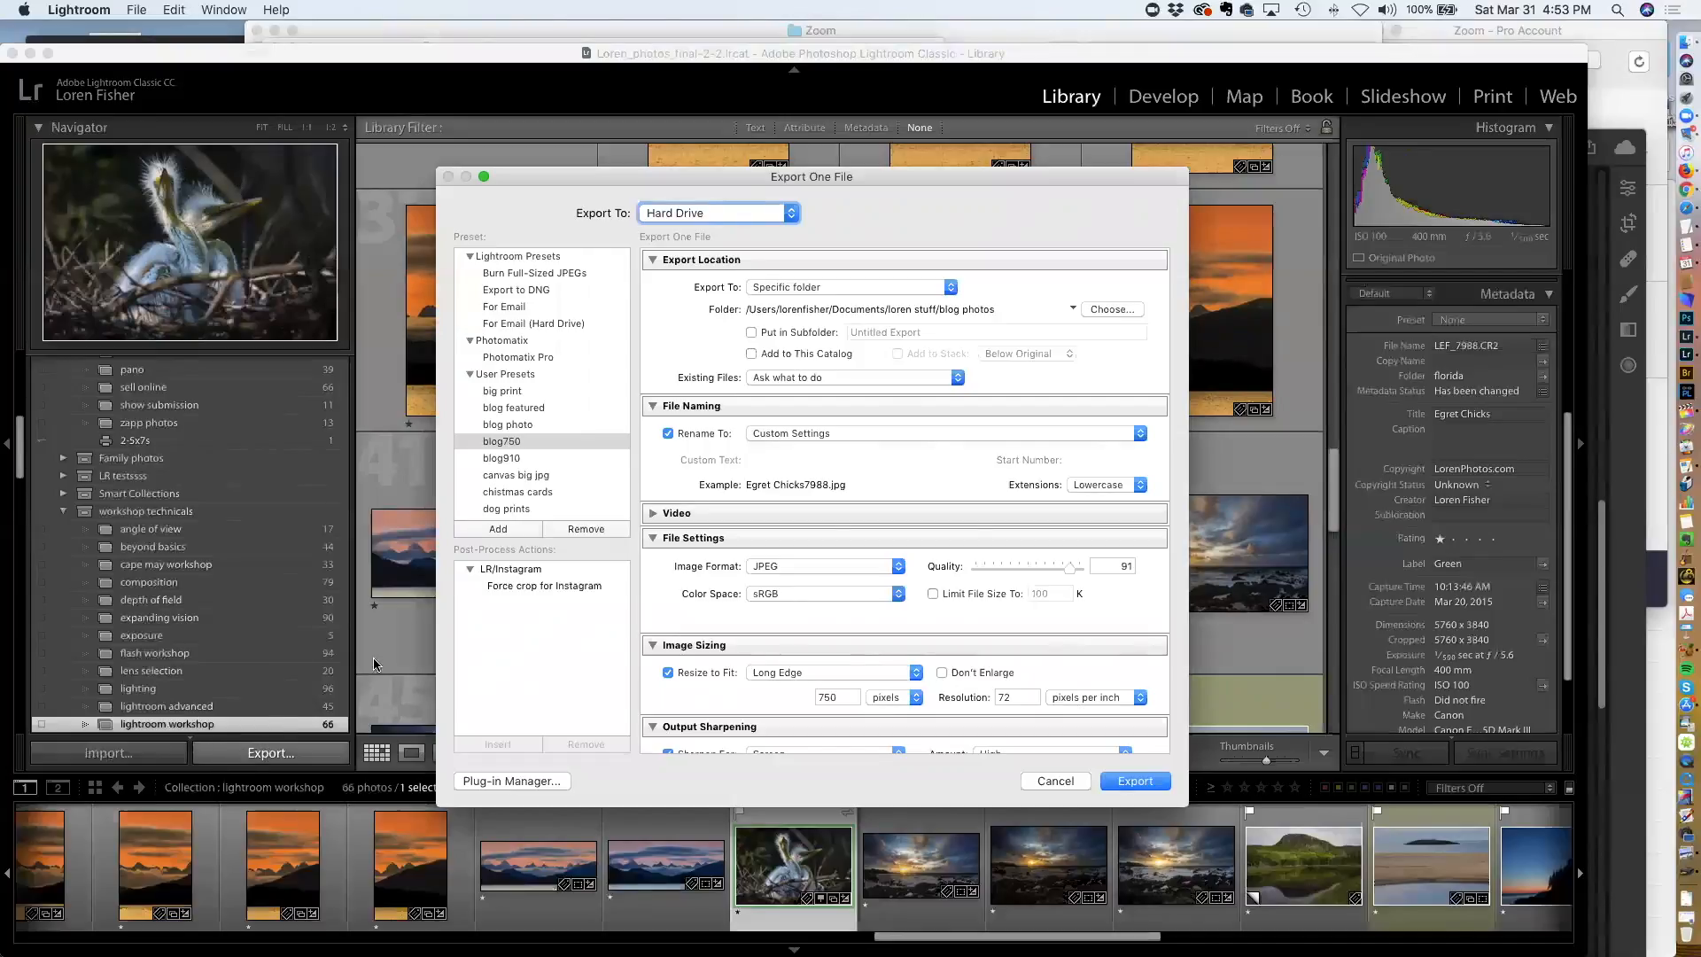
Review the export destination and export location options, browsing for a folder before cancelling the browser
{"action": "left_click", "coordinate": [720, 214]}
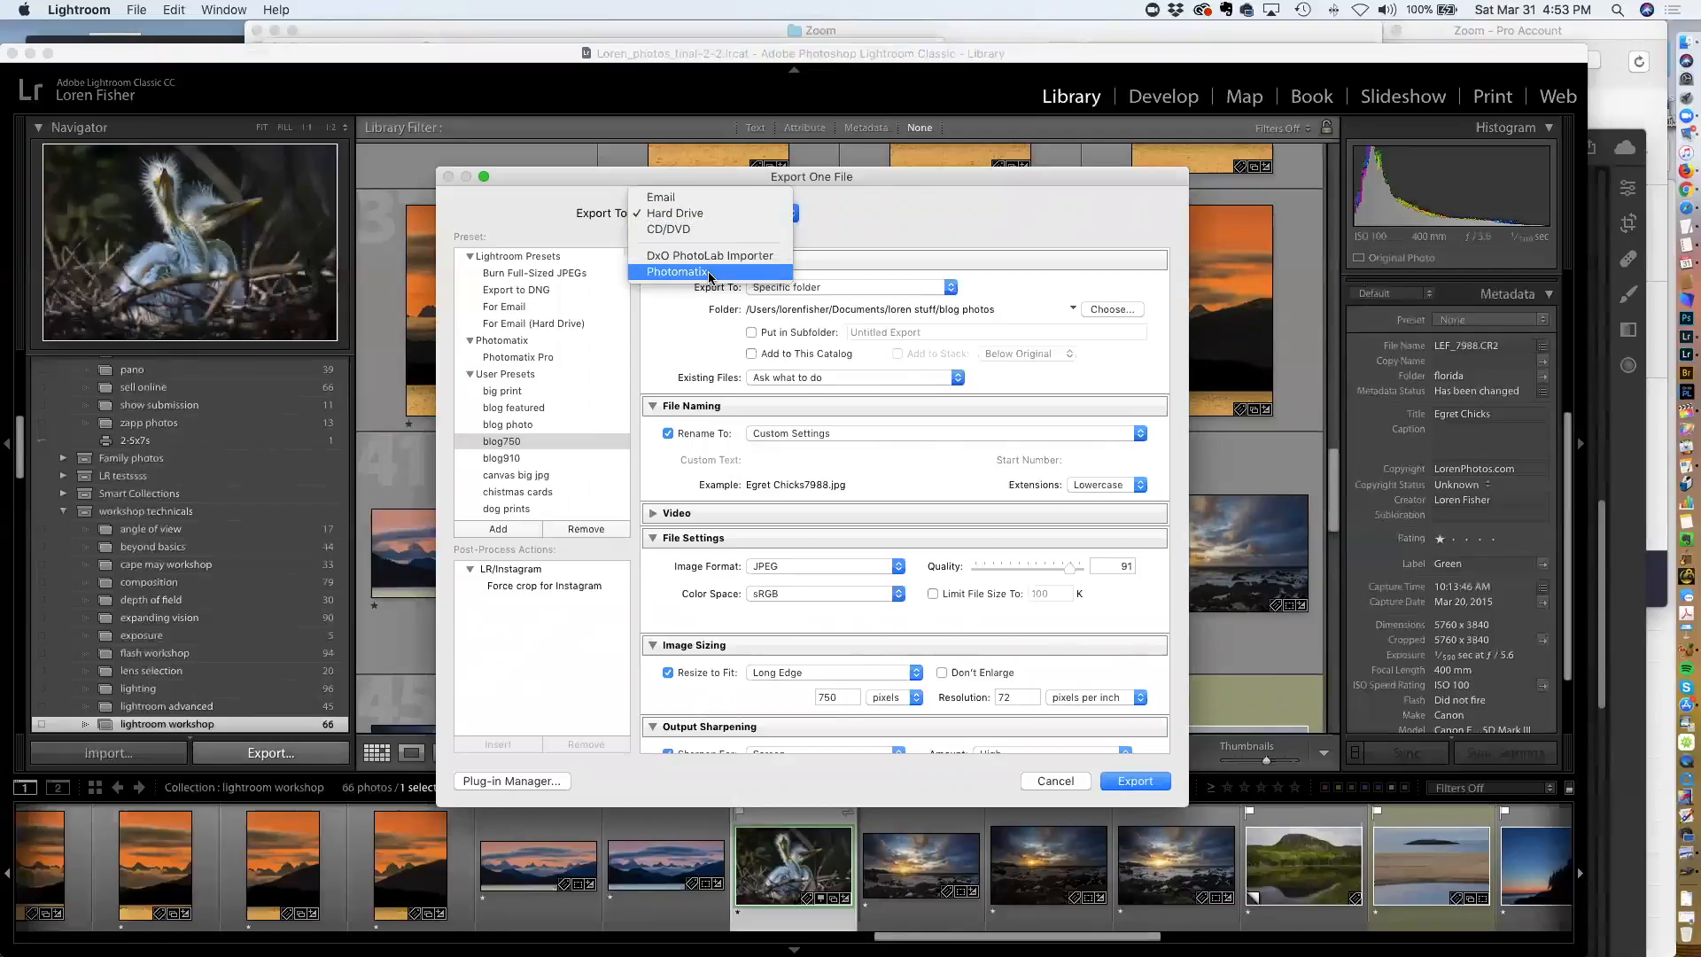
{"action": "left_click", "coordinate": [666, 215]}
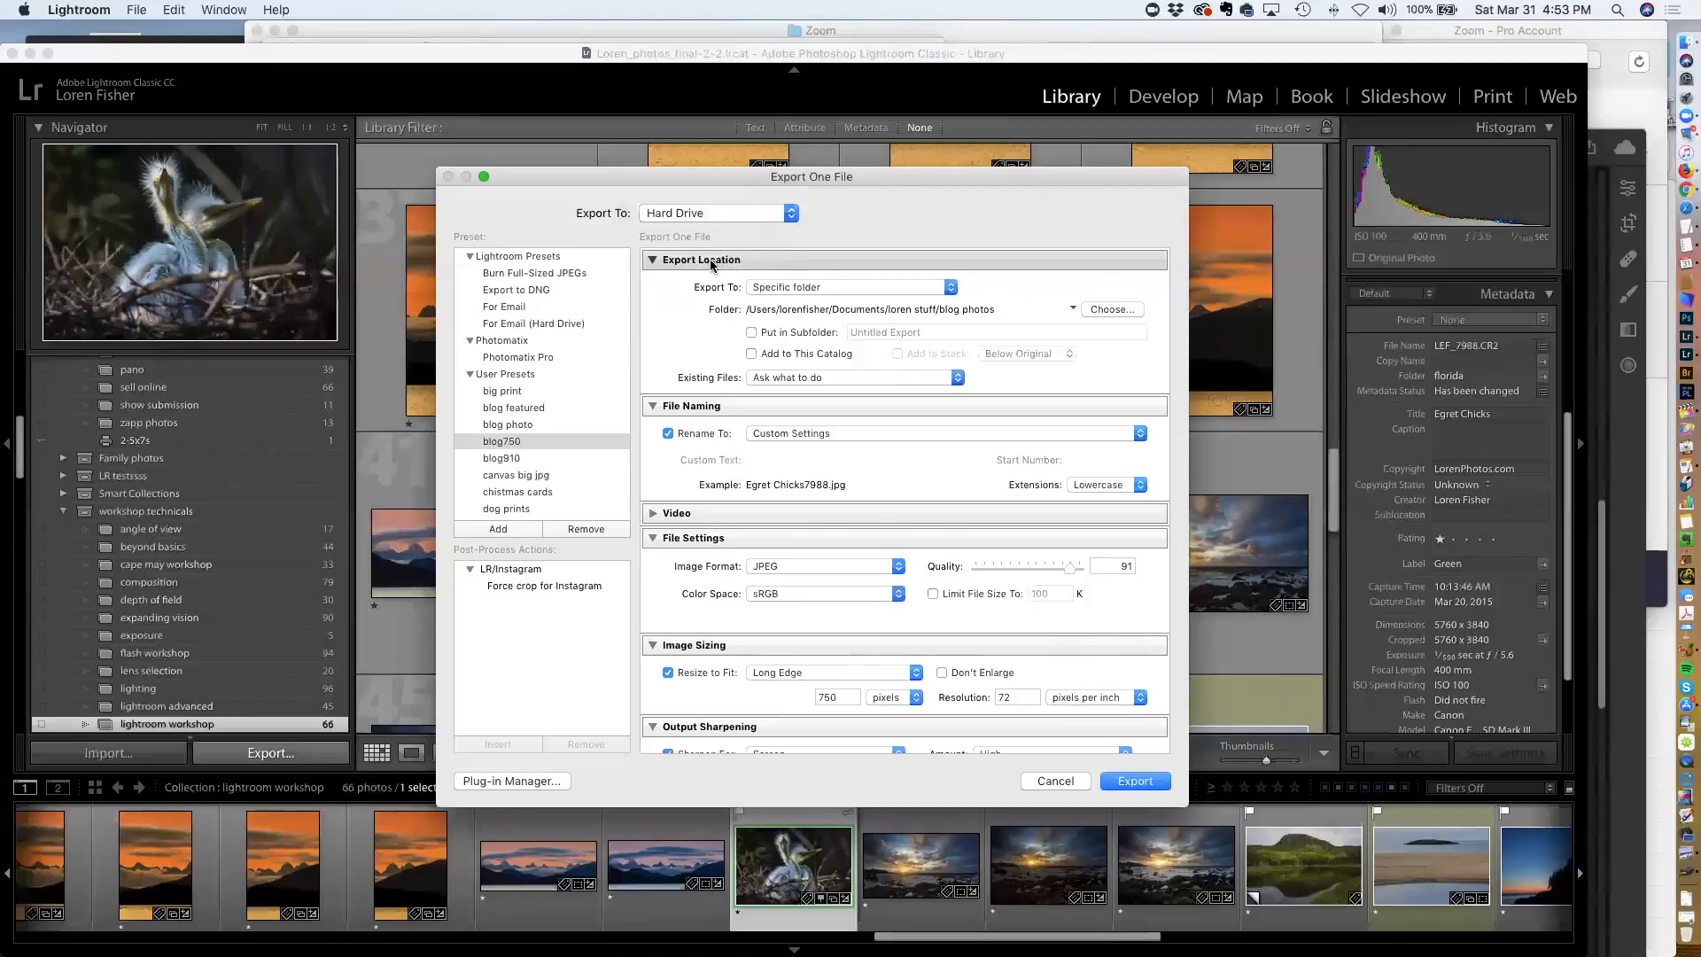
{"action": "left_click", "coordinate": [801, 287]}
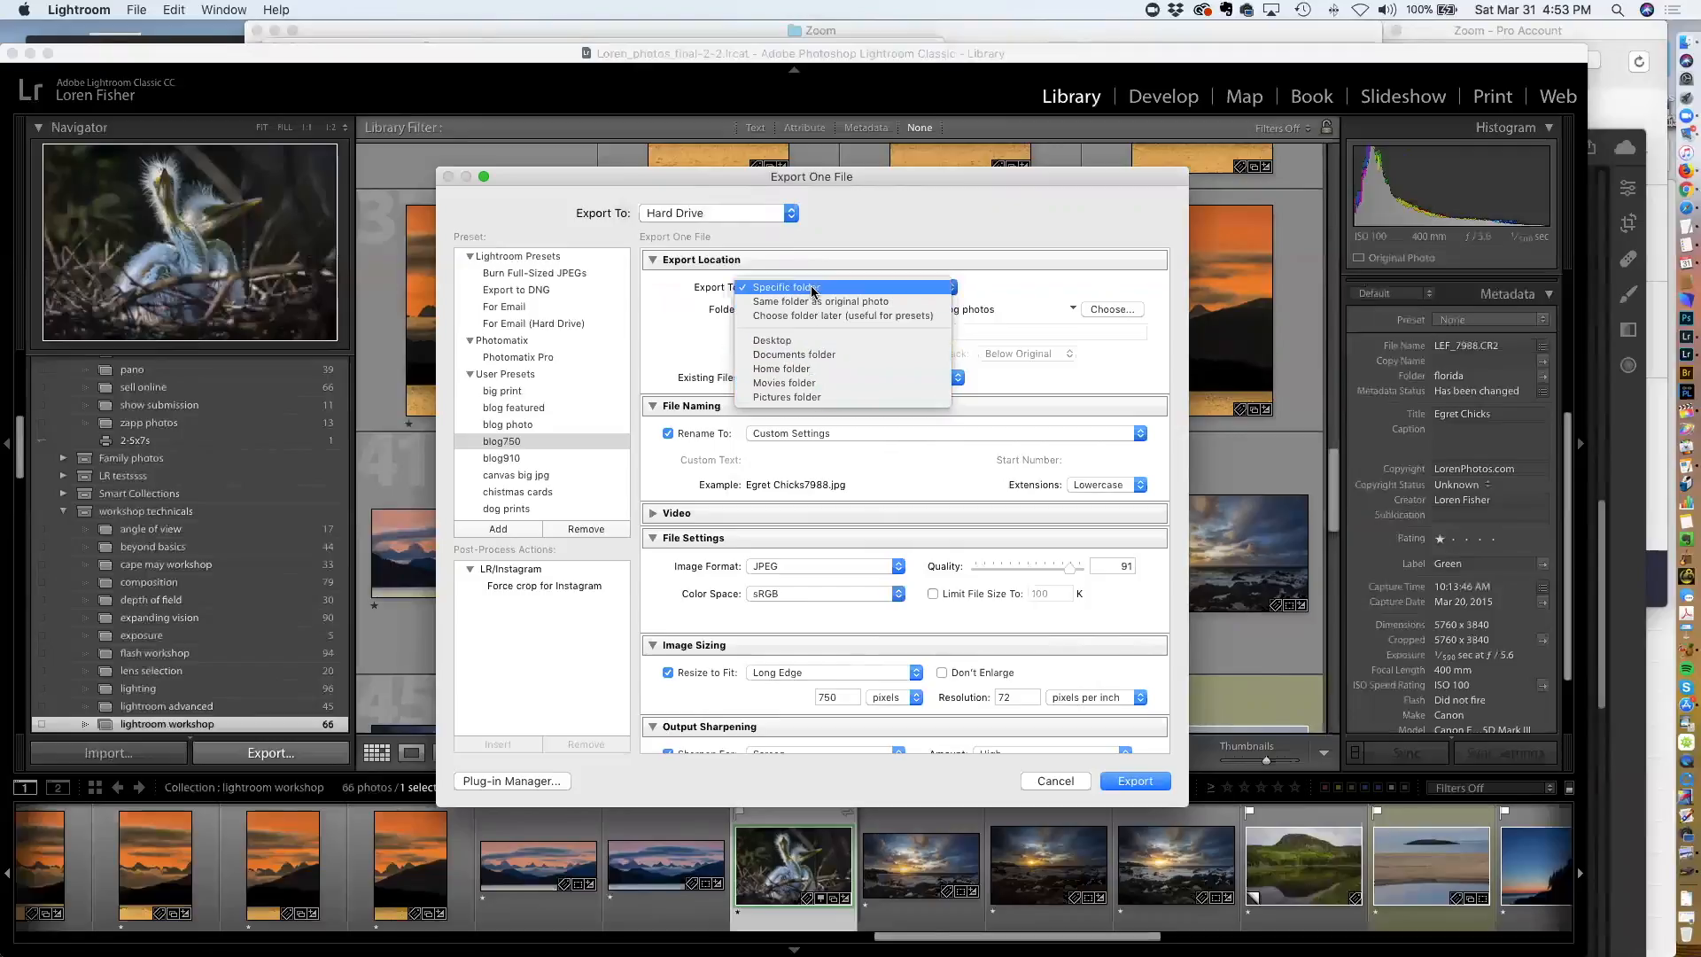
{"action": "left_click", "coordinate": [1069, 293]}
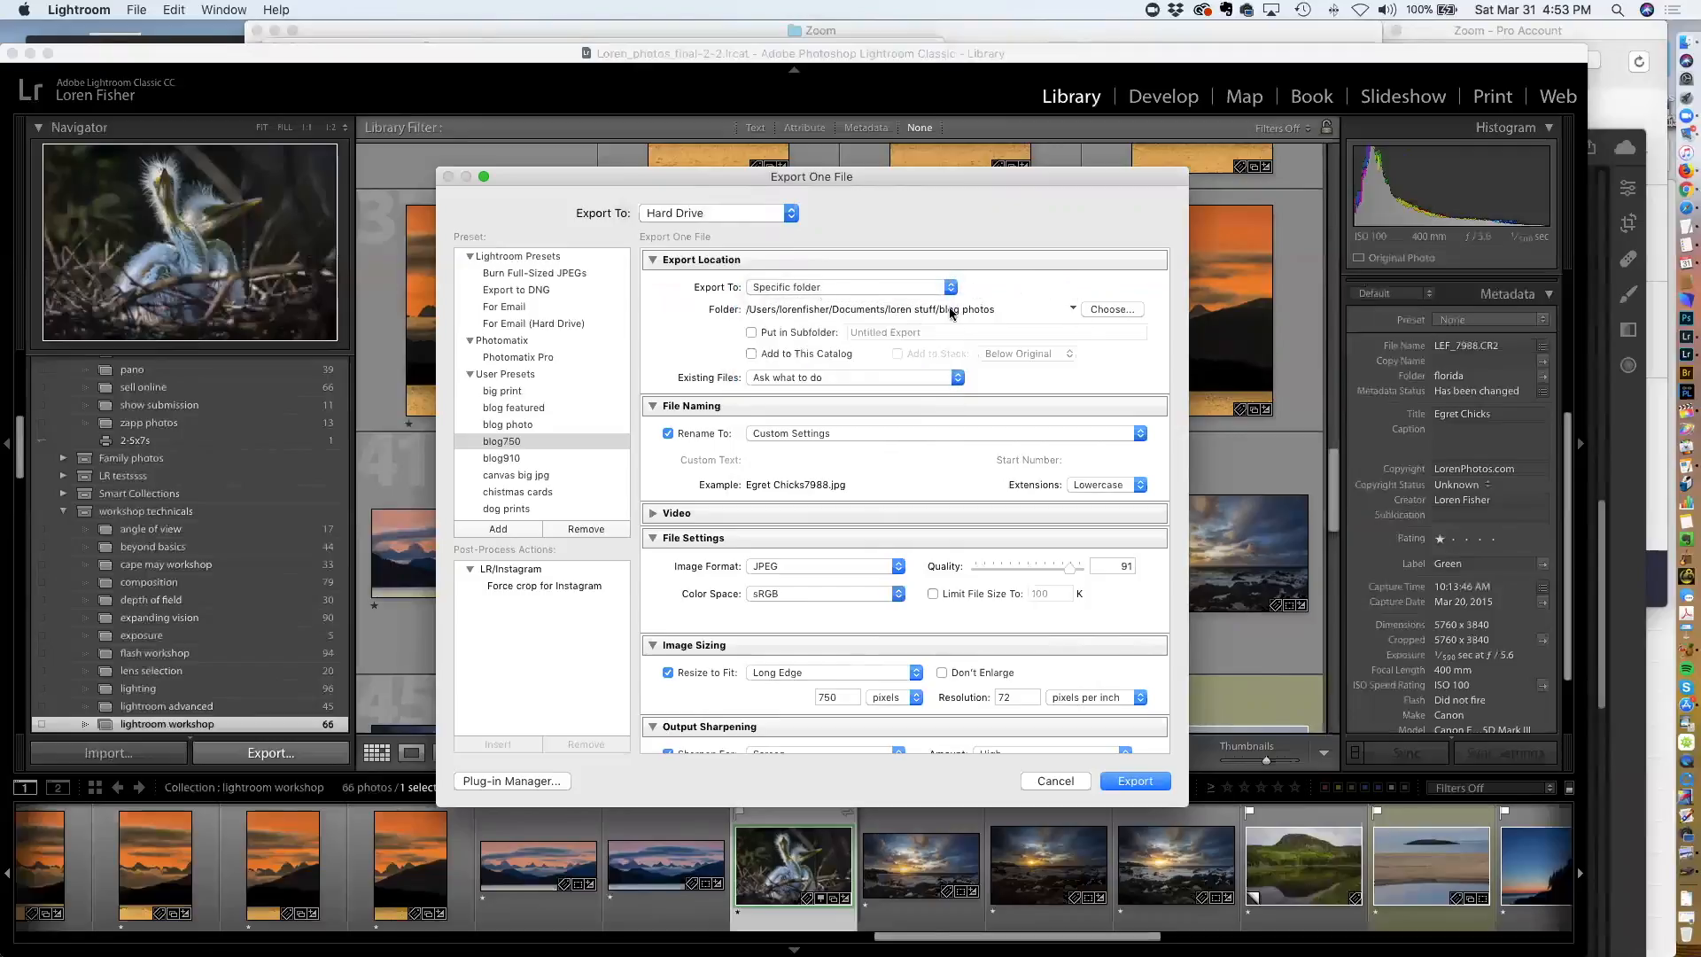
{"action": "left_click", "coordinate": [1116, 309]}
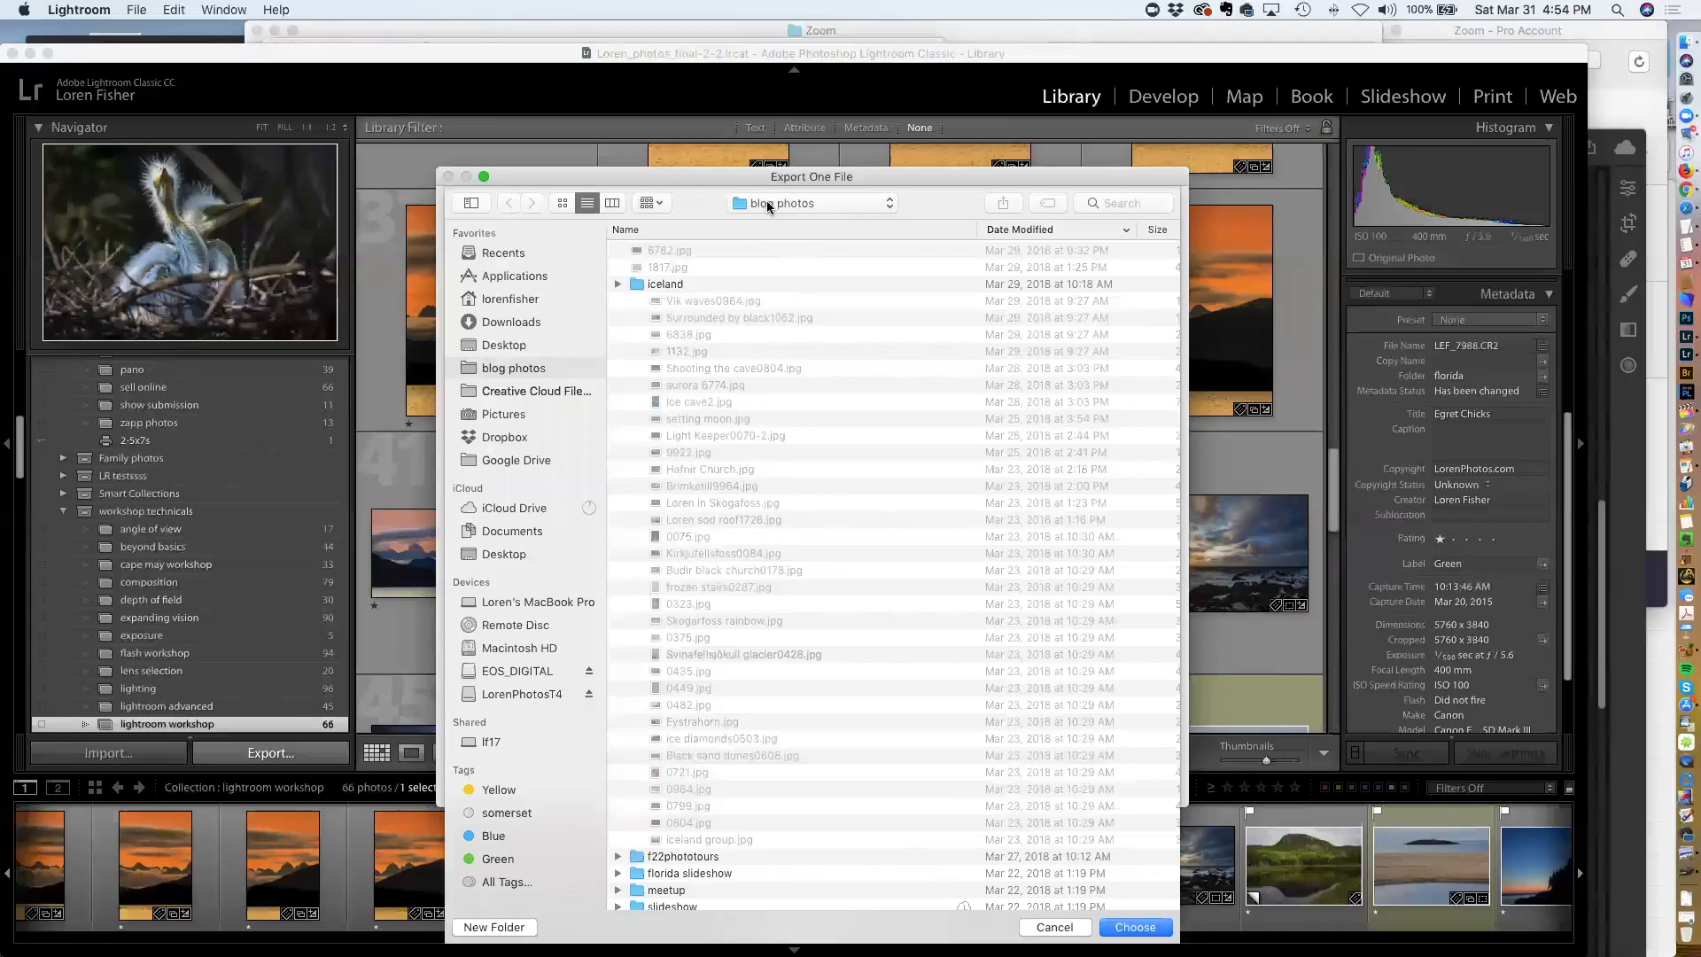
{"action": "left_click", "coordinate": [1068, 927]}
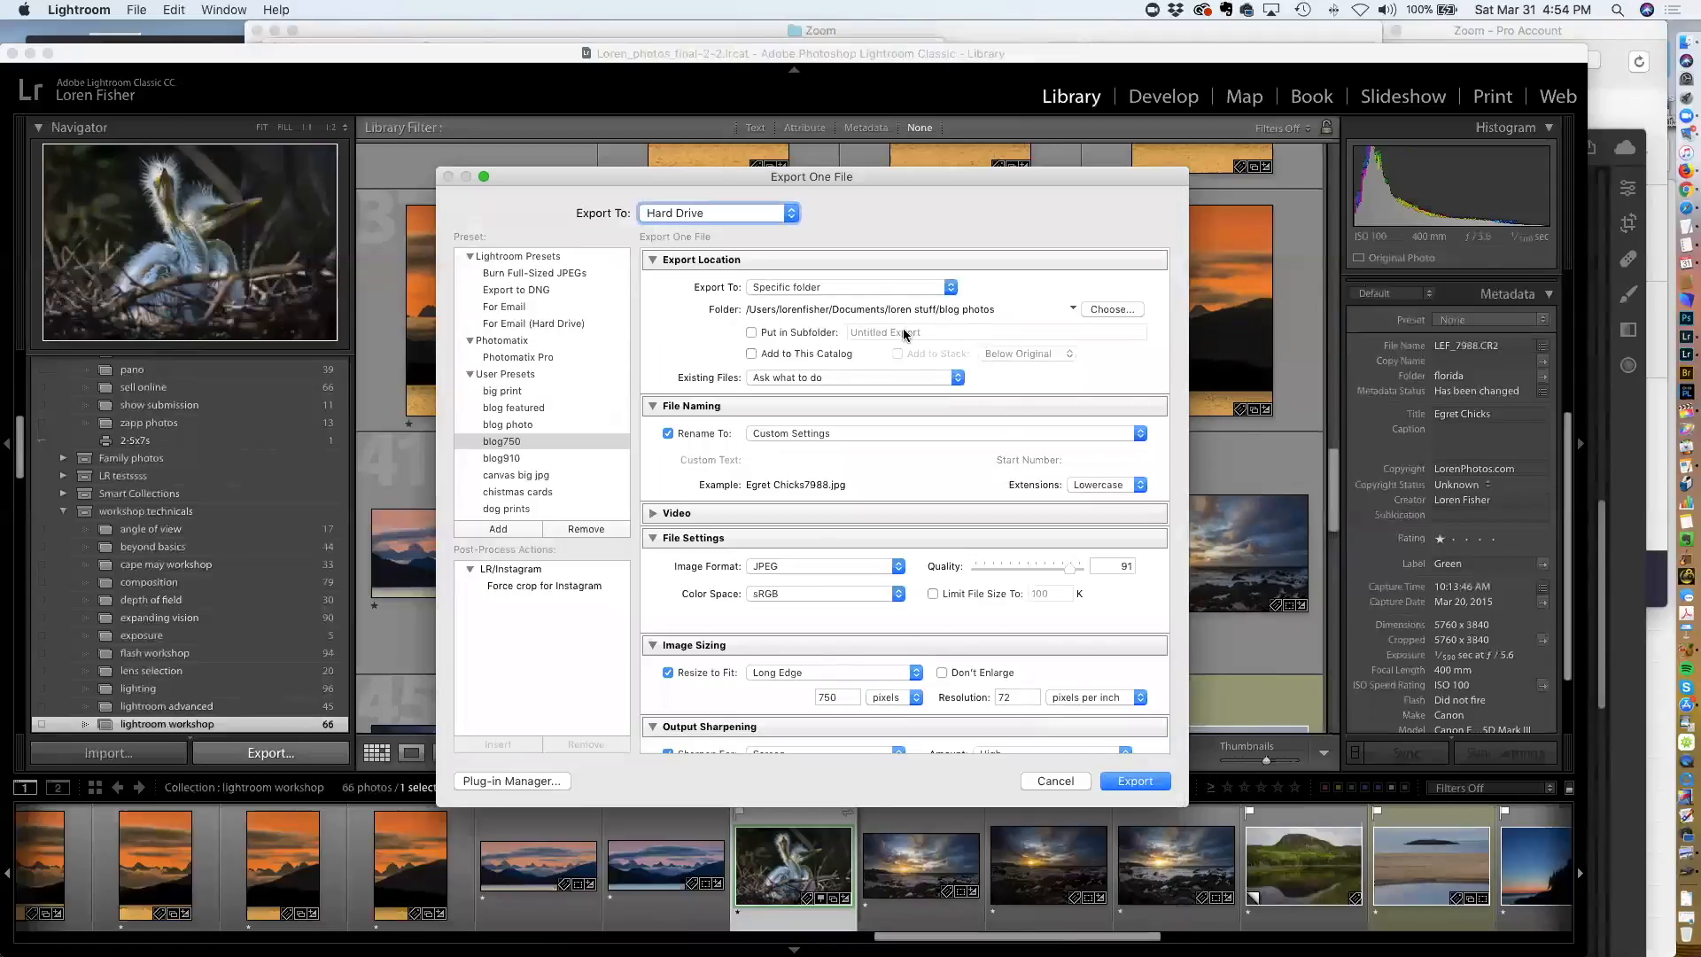
Toggle the subfolder option on and off and review the choices for handling existing files
{"action": "left_click", "coordinate": [791, 334]}
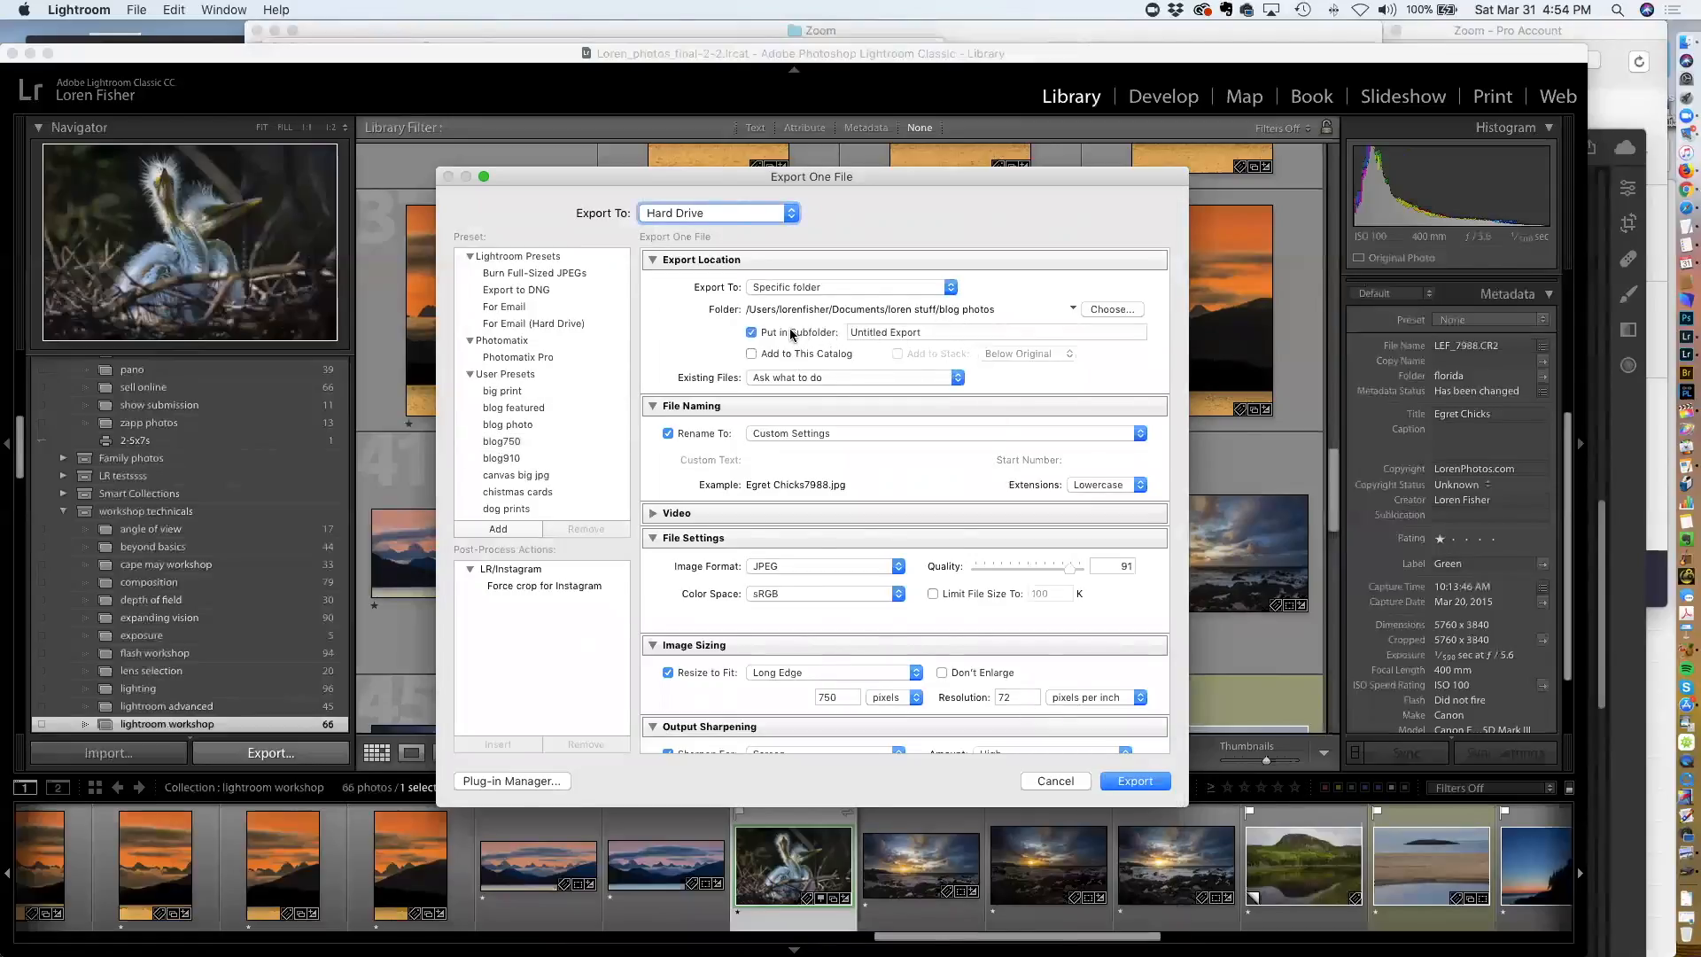
{"action": "left_click", "coordinate": [791, 334]}
{"action": "scroll", "coordinate": [774, 354], "scroll_direction": "down", "scroll_amount": 2}
{"action": "scroll", "coordinate": [848, 341], "scroll_direction": "down", "scroll_amount": 2}
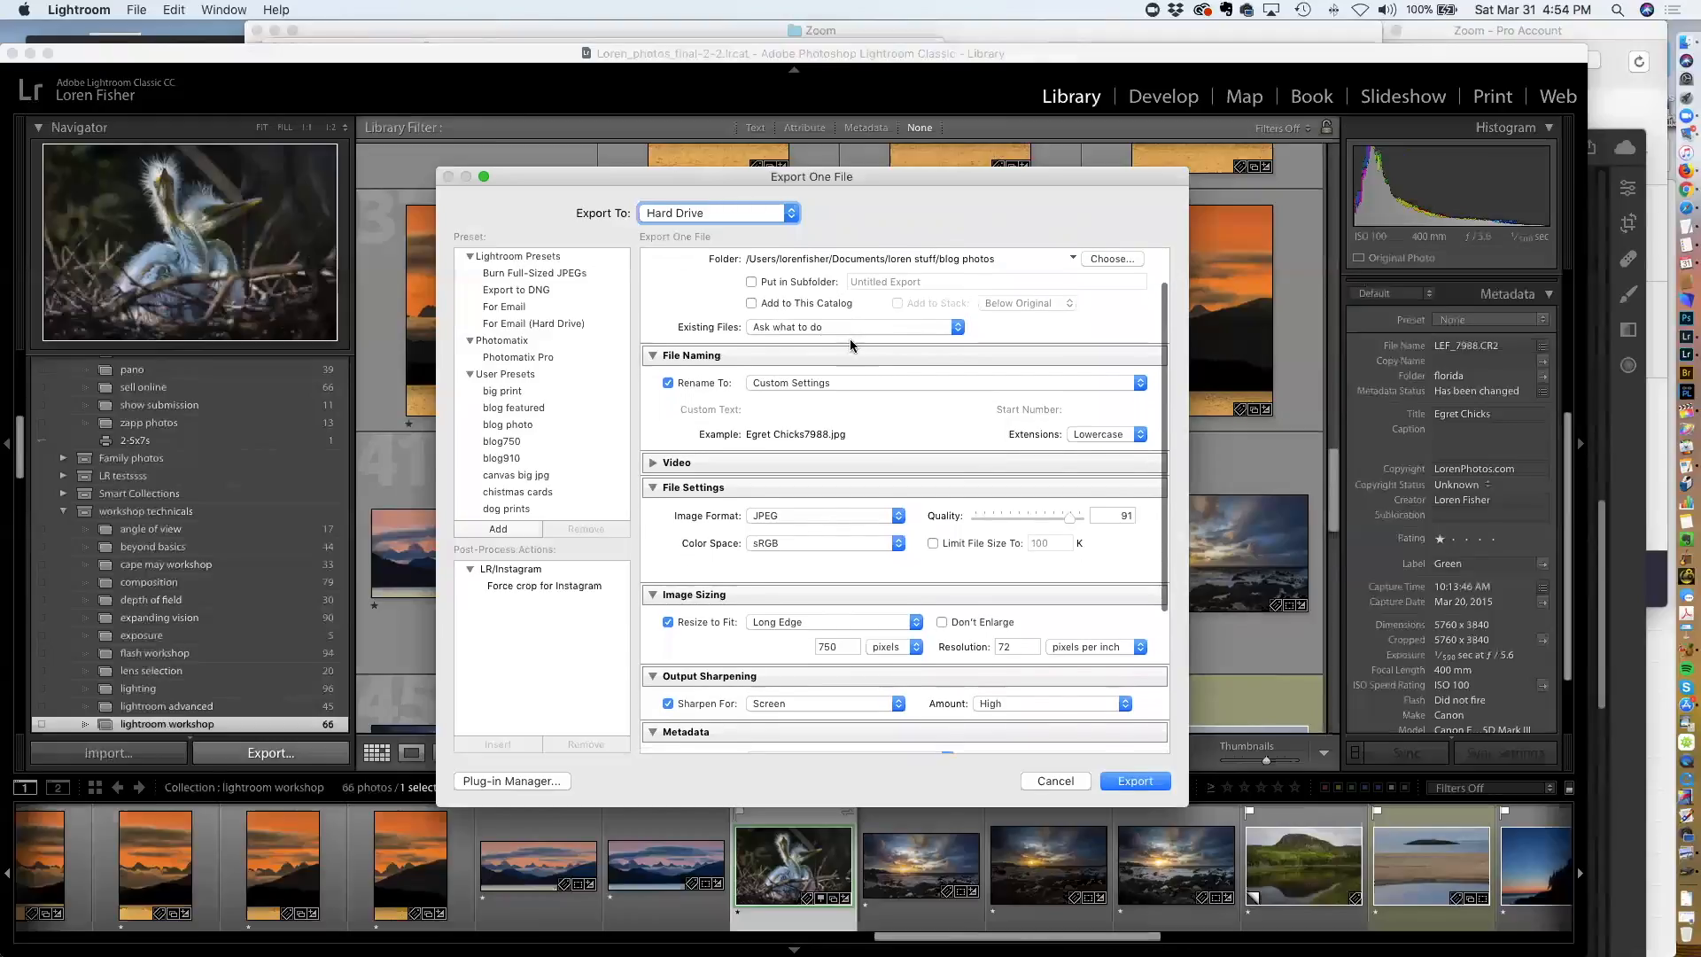
{"action": "left_click", "coordinate": [832, 326]}
{"action": "left_click", "coordinate": [832, 326]}
{"action": "left_click", "coordinate": [832, 326]}
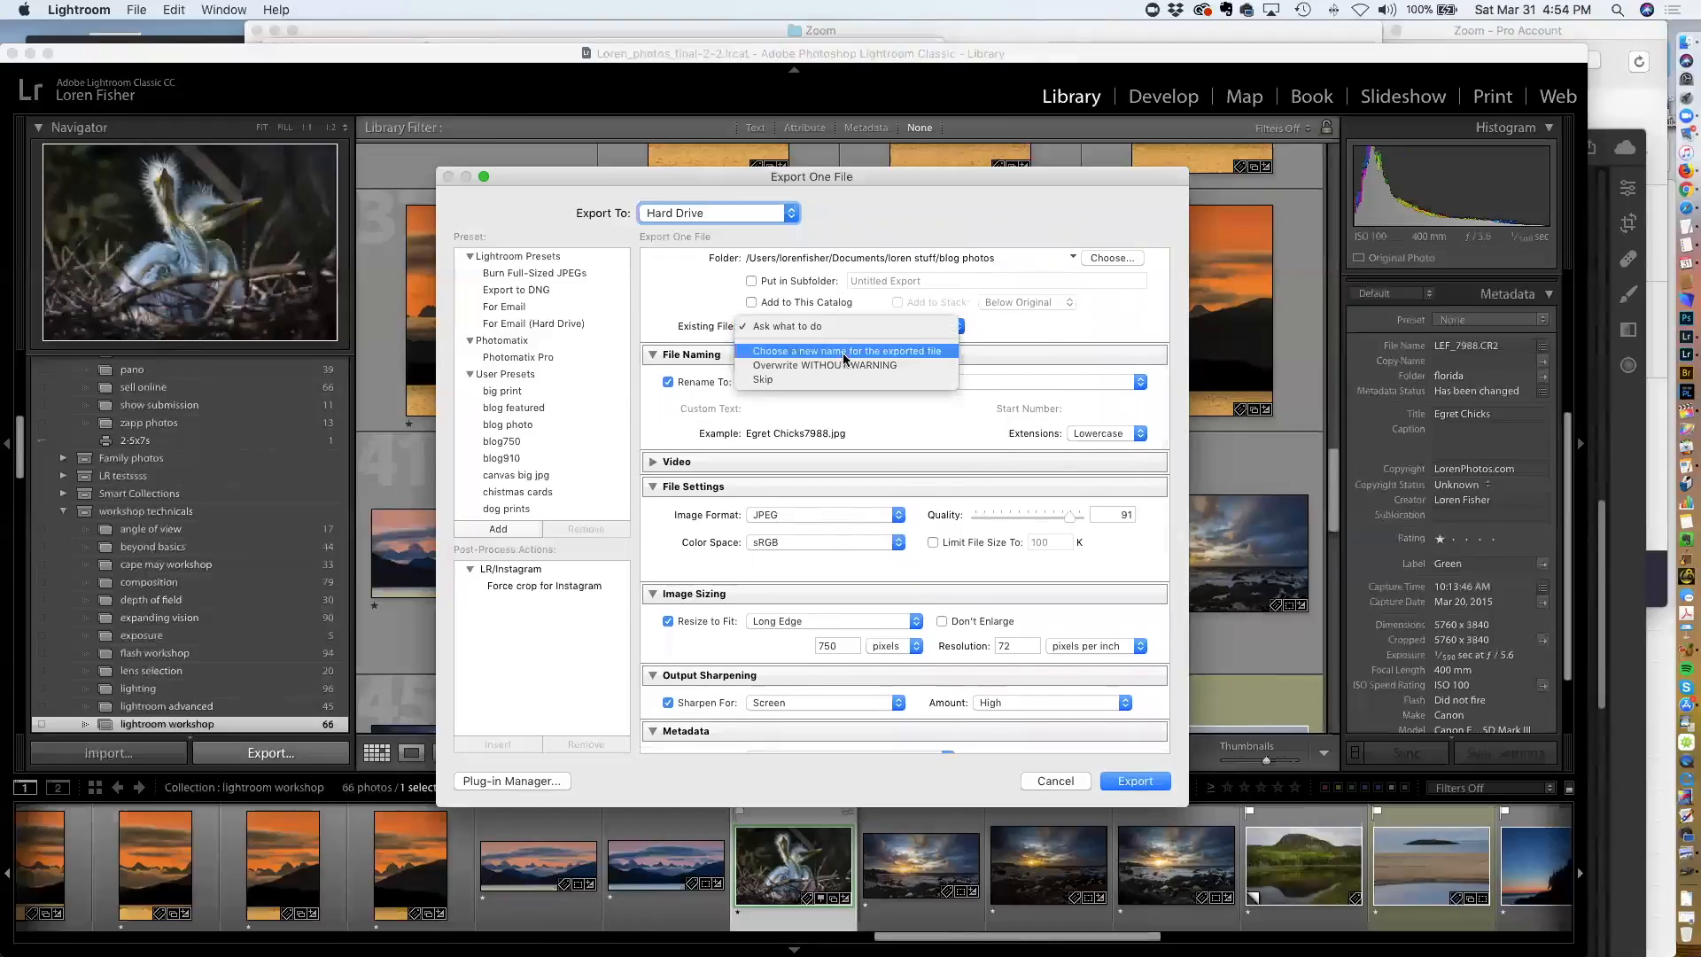
{"action": "left_click", "coordinate": [829, 328]}
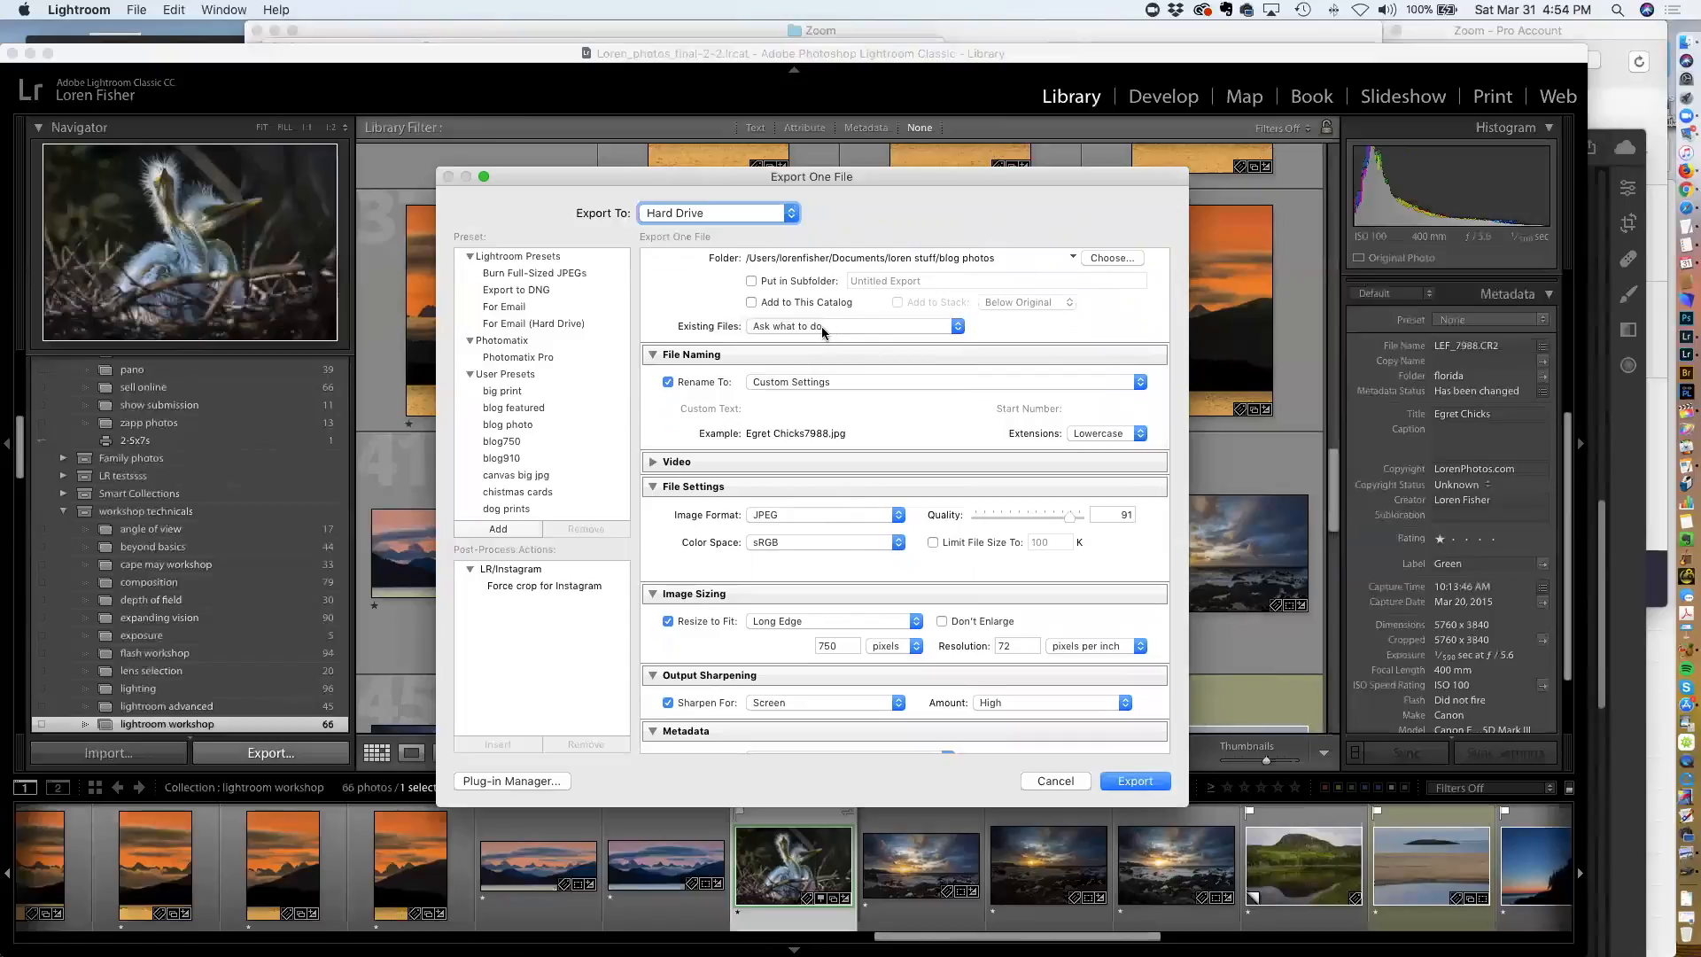
Review the file renaming options and open the filename template editor, then cancel it
{"action": "scroll", "coordinate": [874, 338], "scroll_direction": "down", "scroll_amount": 2}
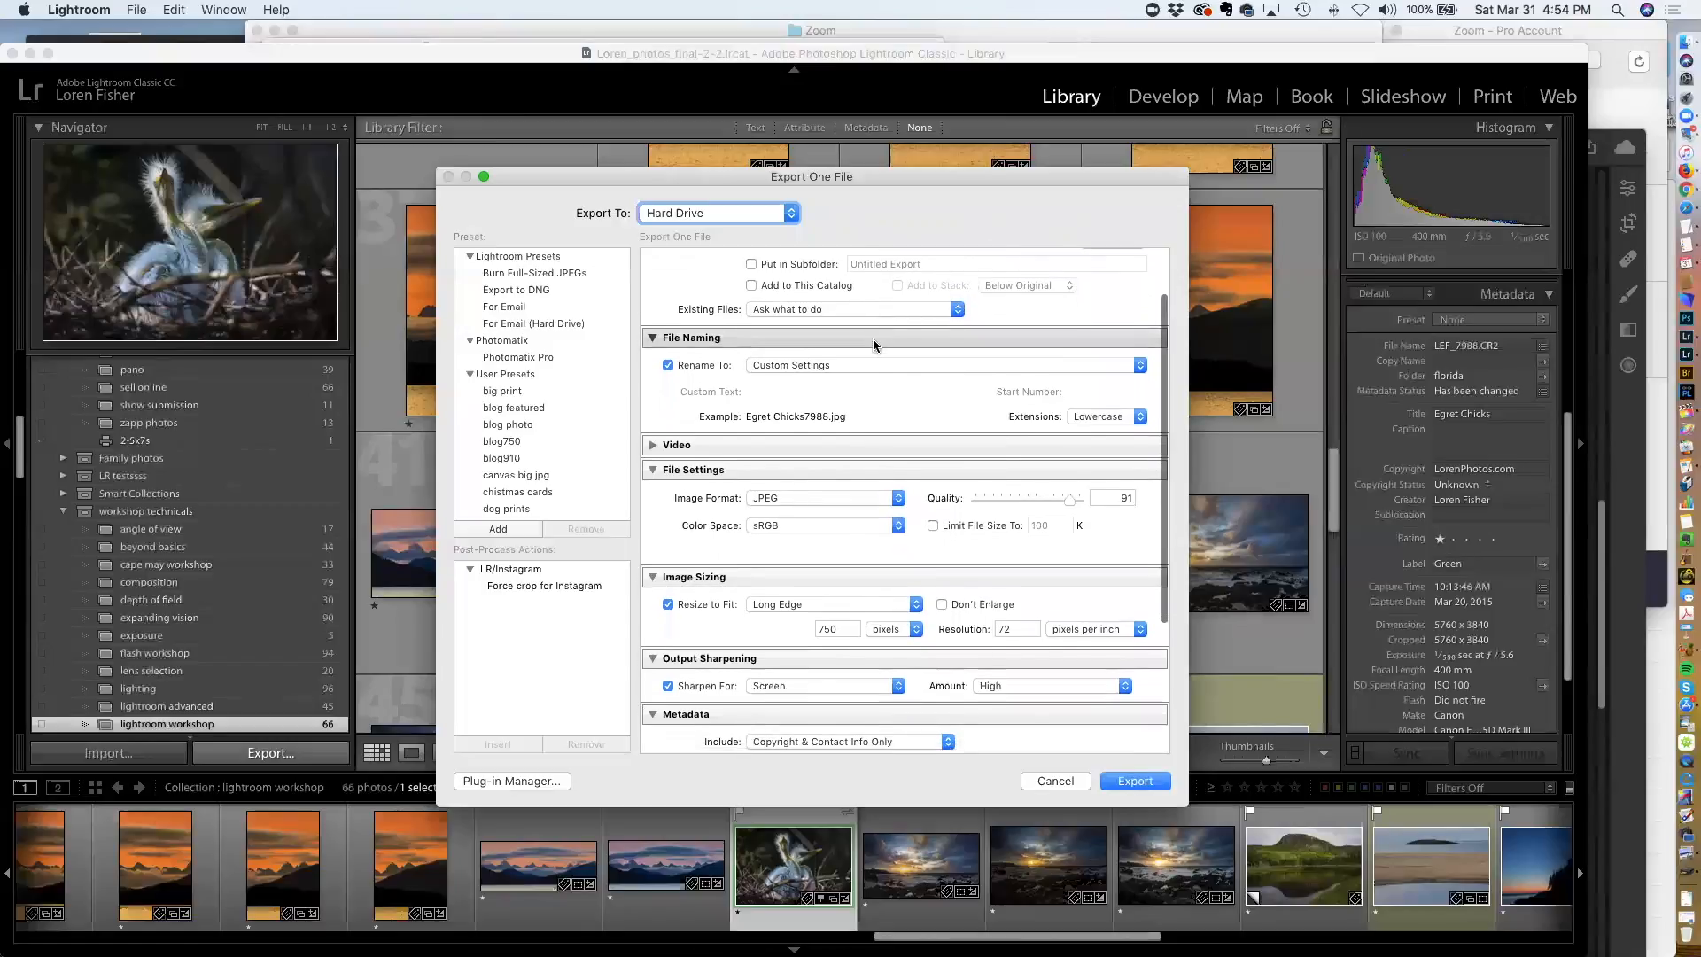
{"action": "left_click", "coordinate": [818, 363]}
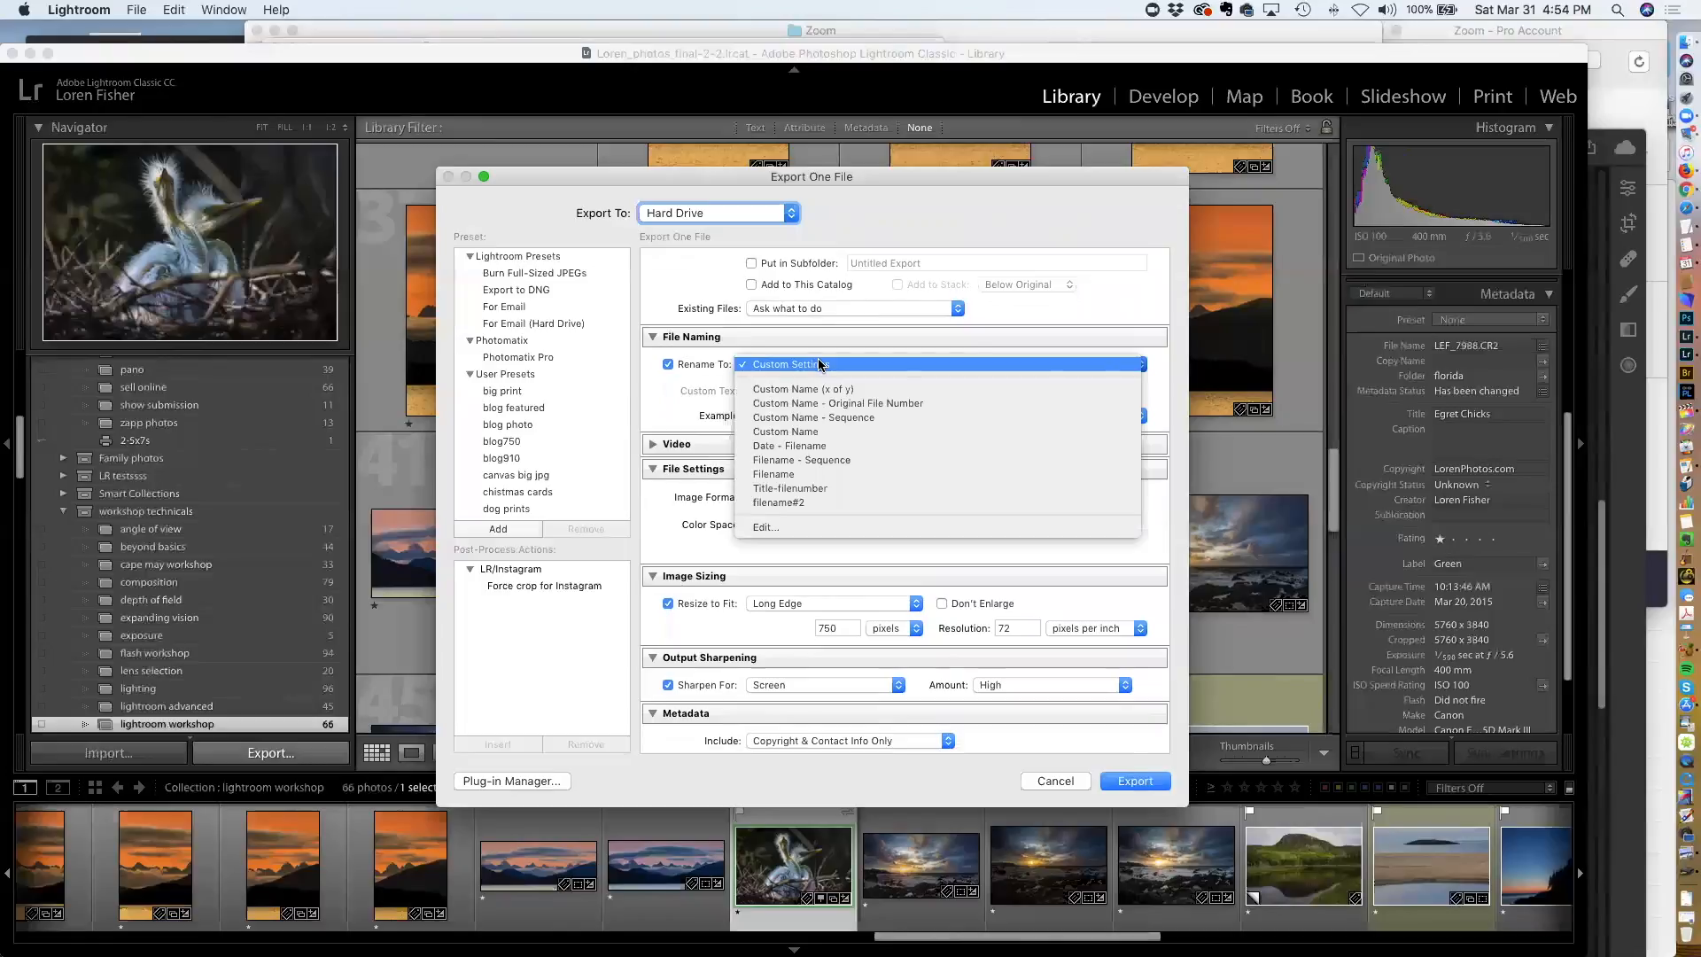
{"action": "left_click", "coordinate": [818, 363]}
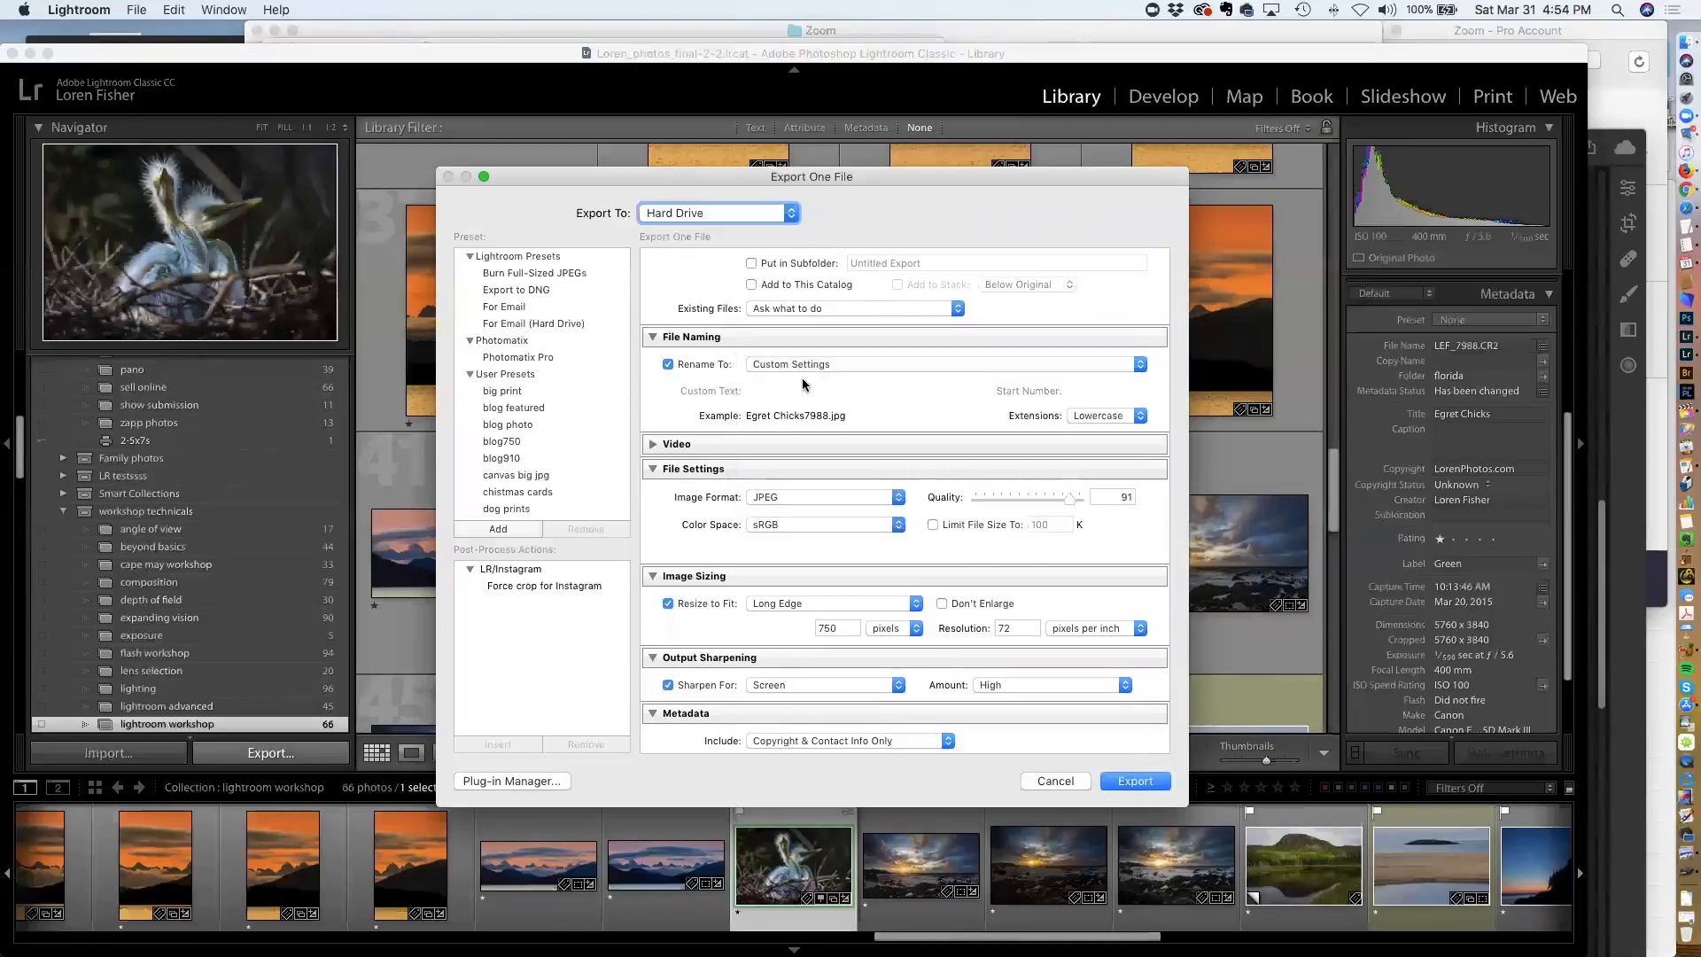
{"action": "left_click", "coordinate": [813, 364]}
{"action": "left_click", "coordinate": [812, 363]}
{"action": "left_click", "coordinate": [832, 369]}
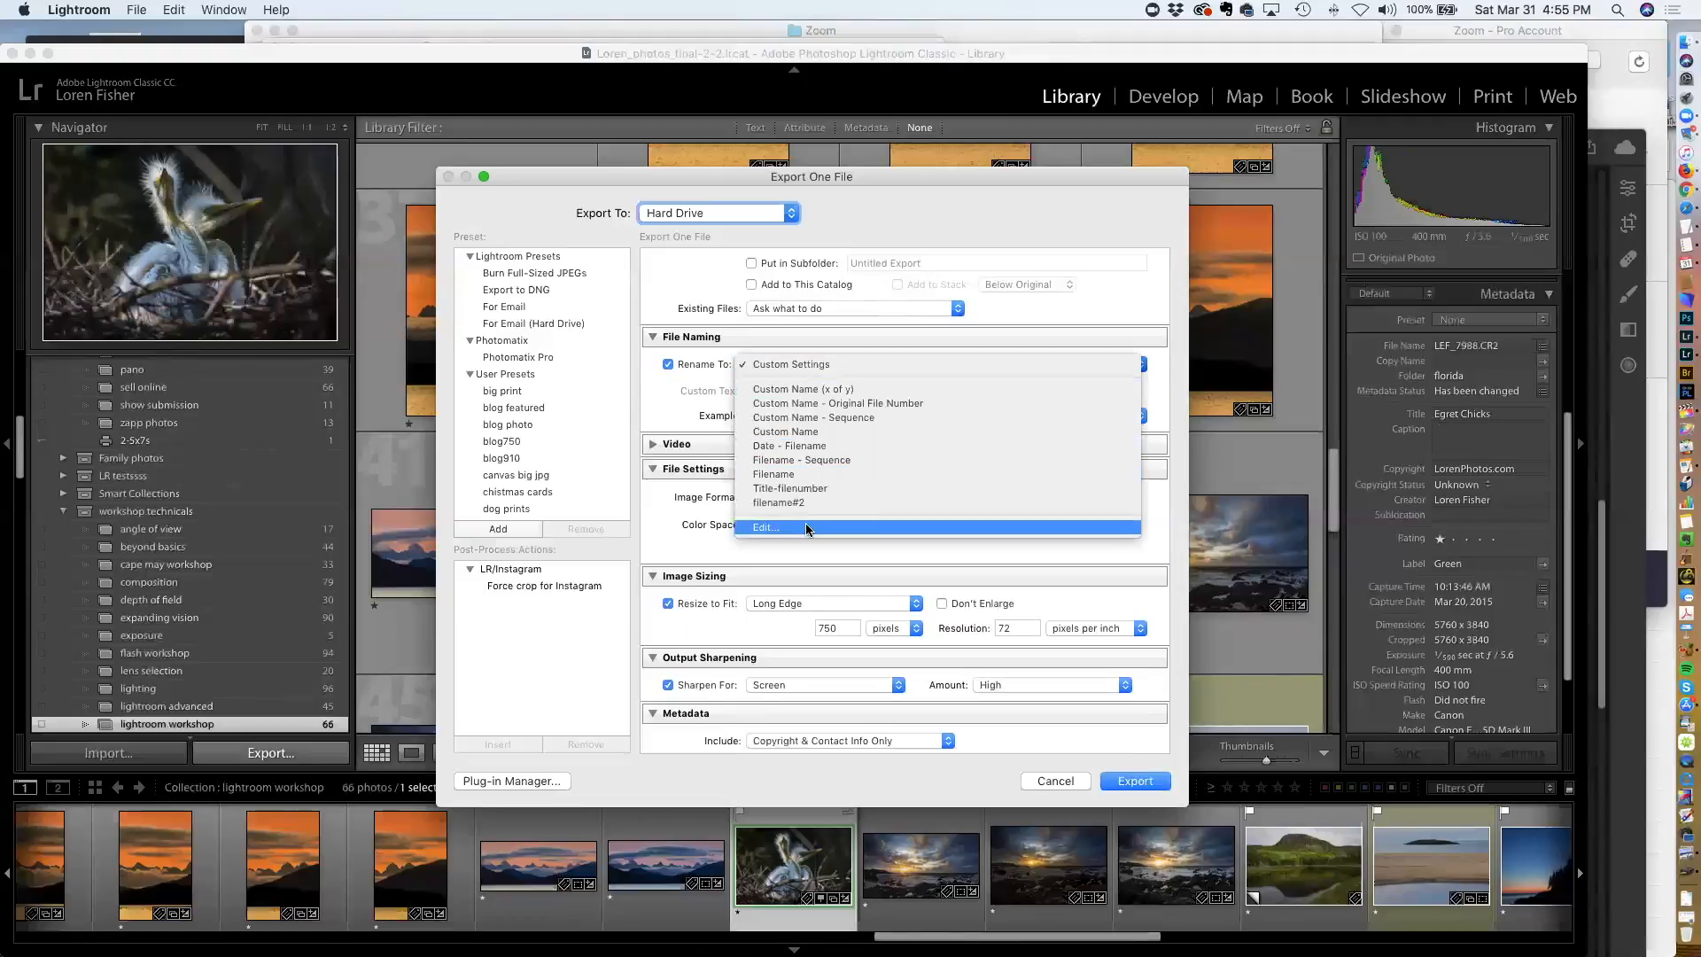
{"action": "left_click", "coordinate": [765, 527]}
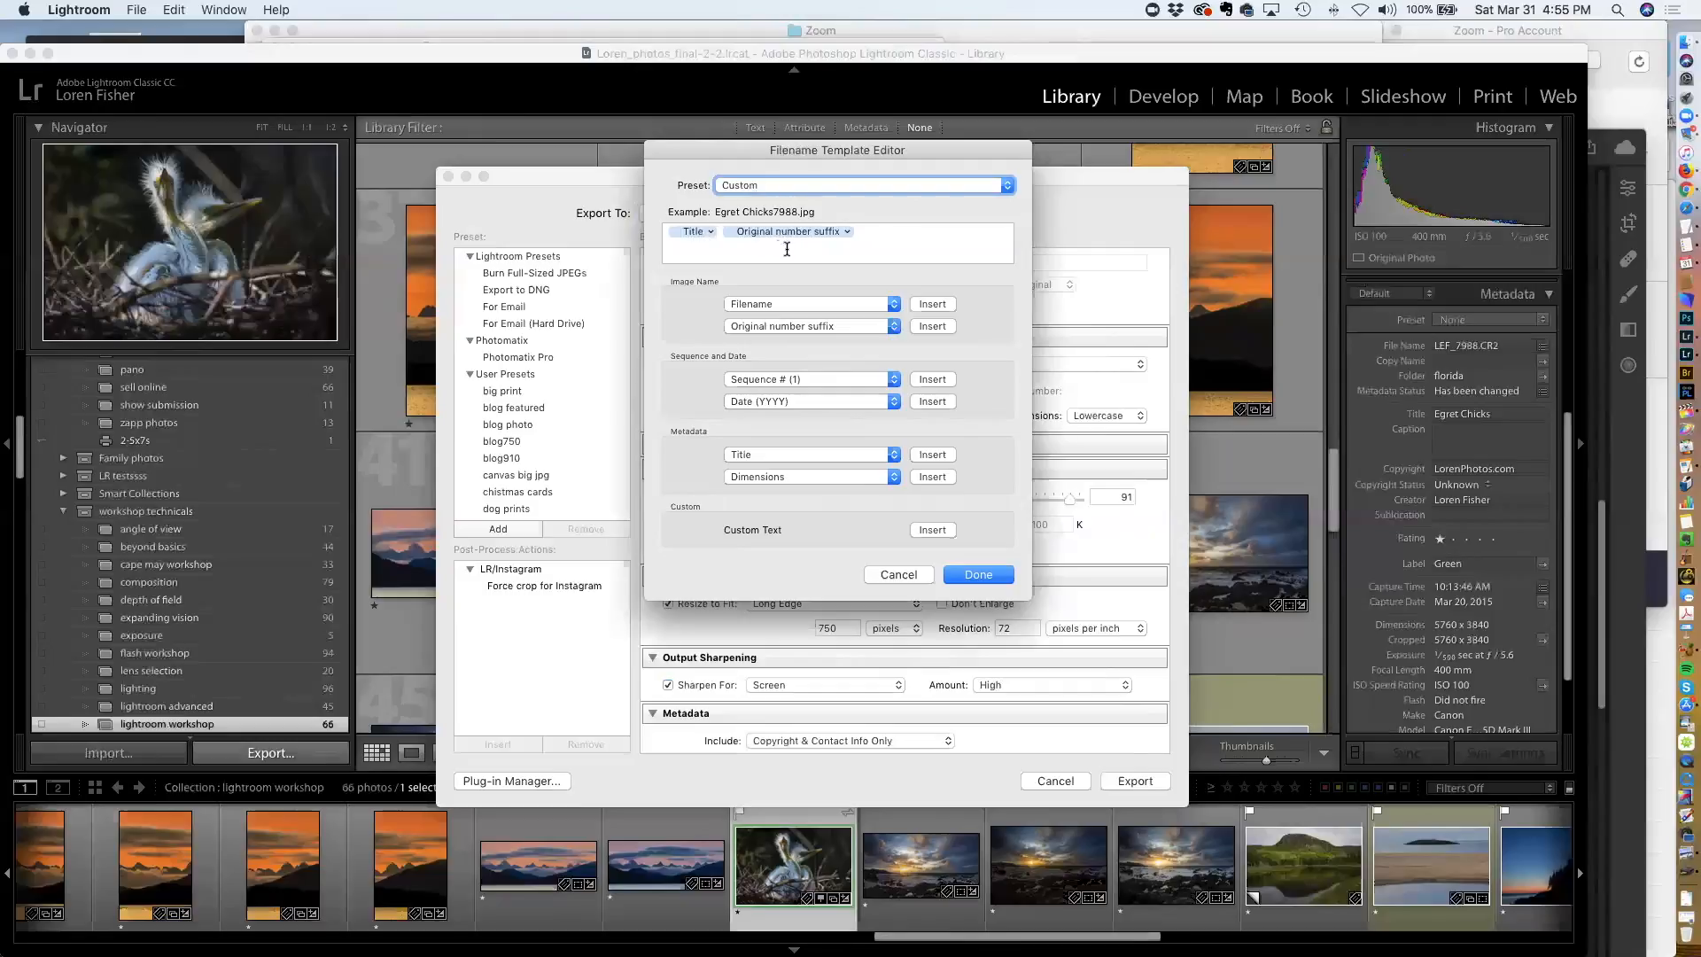
{"action": "left_click", "coordinate": [926, 575]}
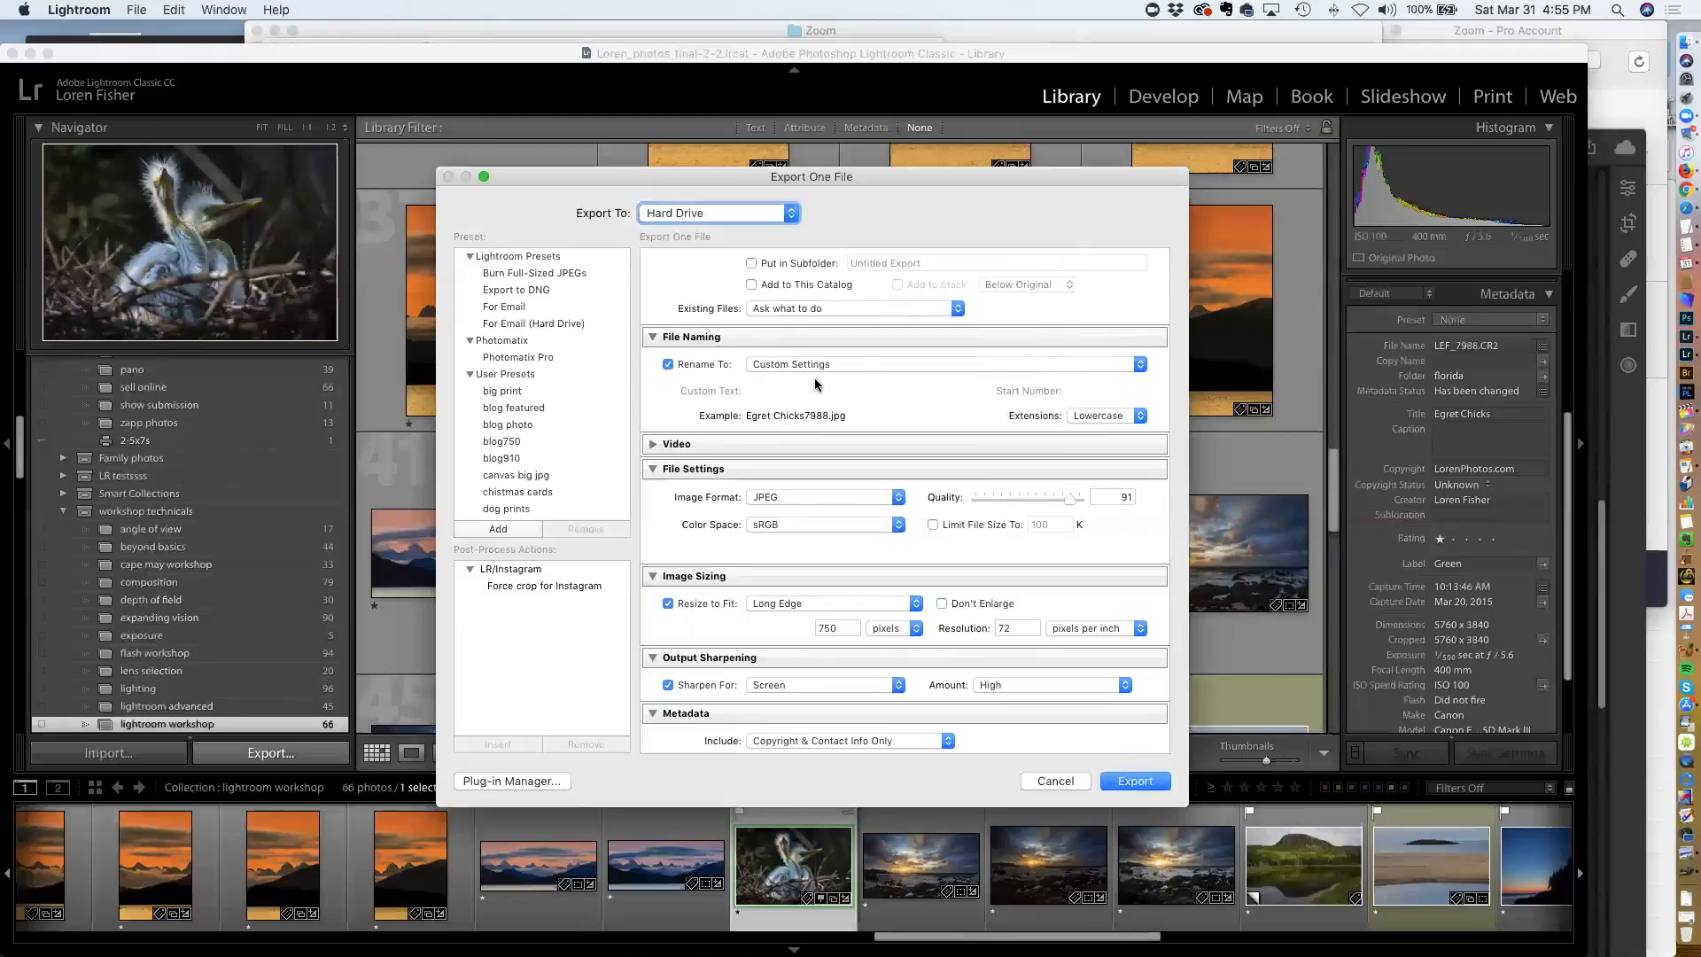
Expand and collapse the Video section and review the image format choices in File Settings
{"action": "scroll", "coordinate": [815, 384], "scroll_direction": "down", "scroll_amount": 3}
{"action": "left_click", "coordinate": [652, 377]}
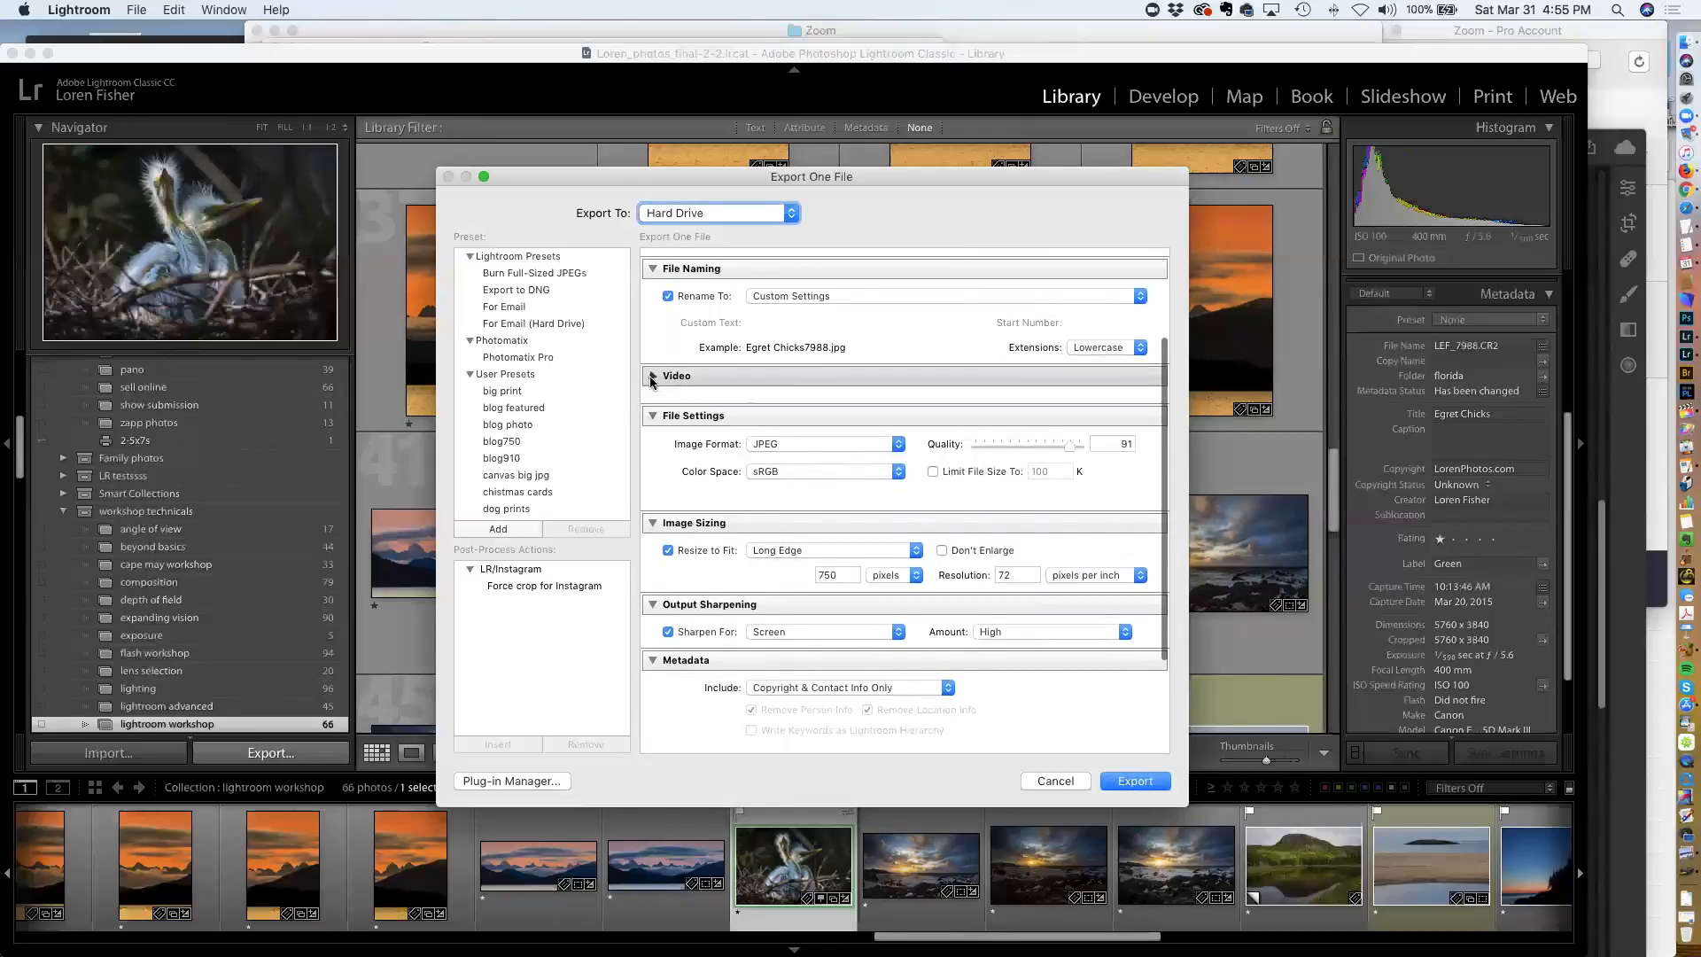
{"action": "left_click", "coordinate": [653, 377]}
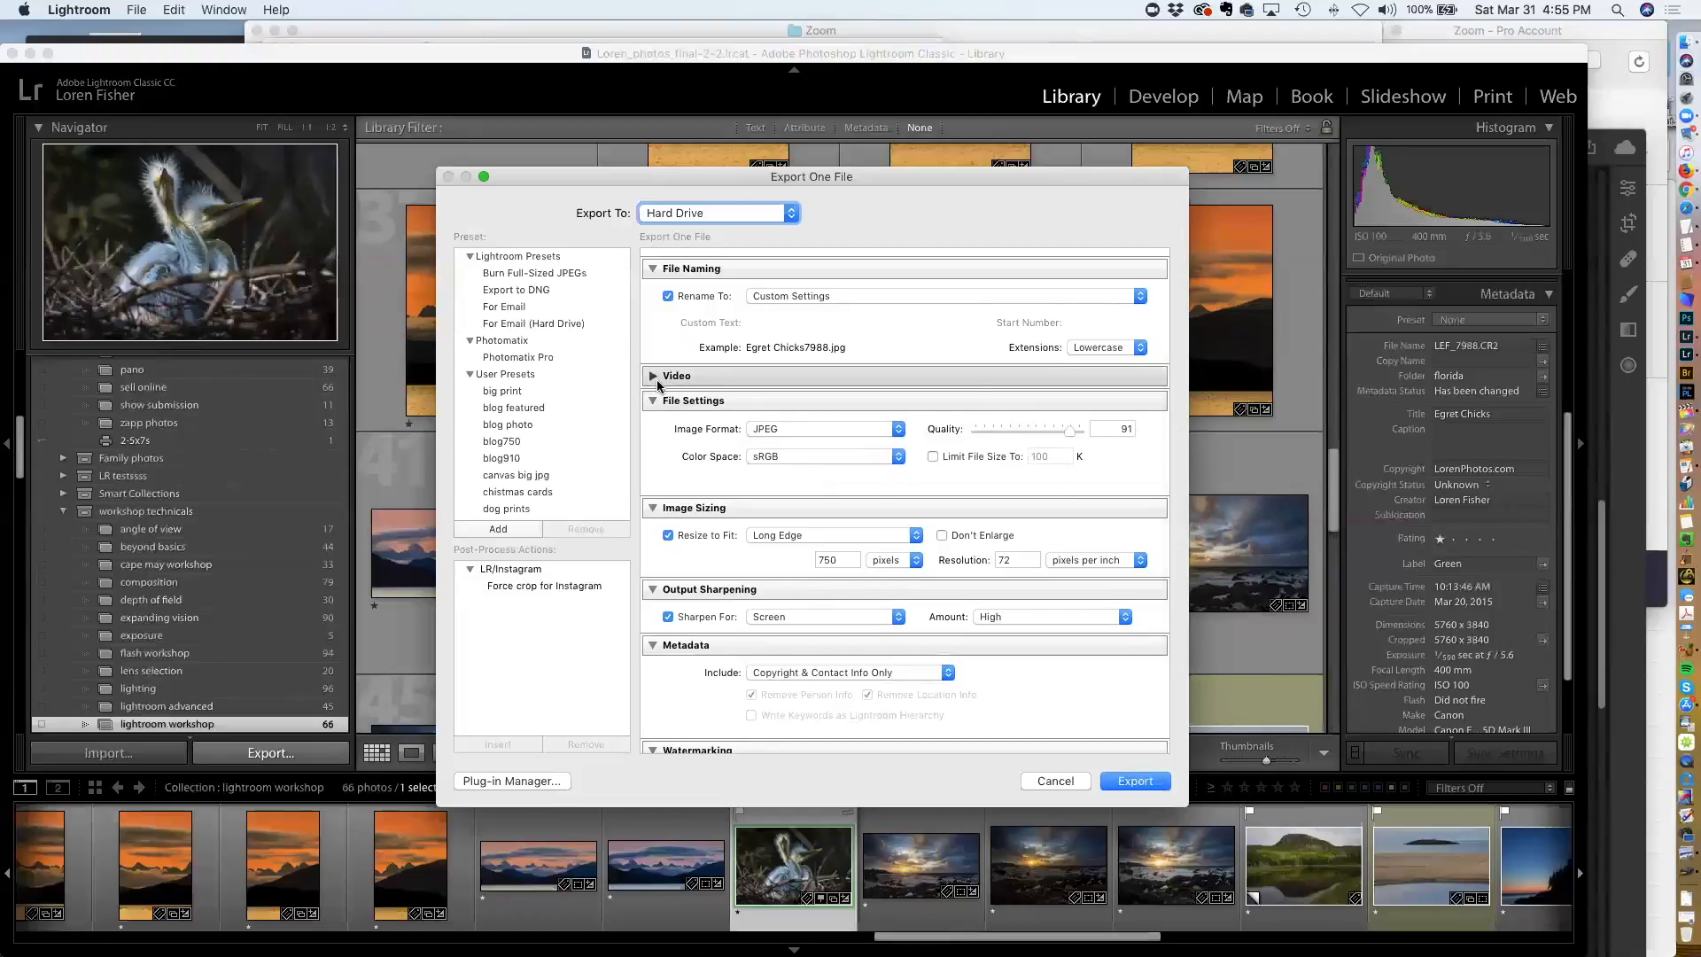
{"action": "left_click", "coordinate": [653, 376]}
{"action": "left_click", "coordinate": [652, 376]}
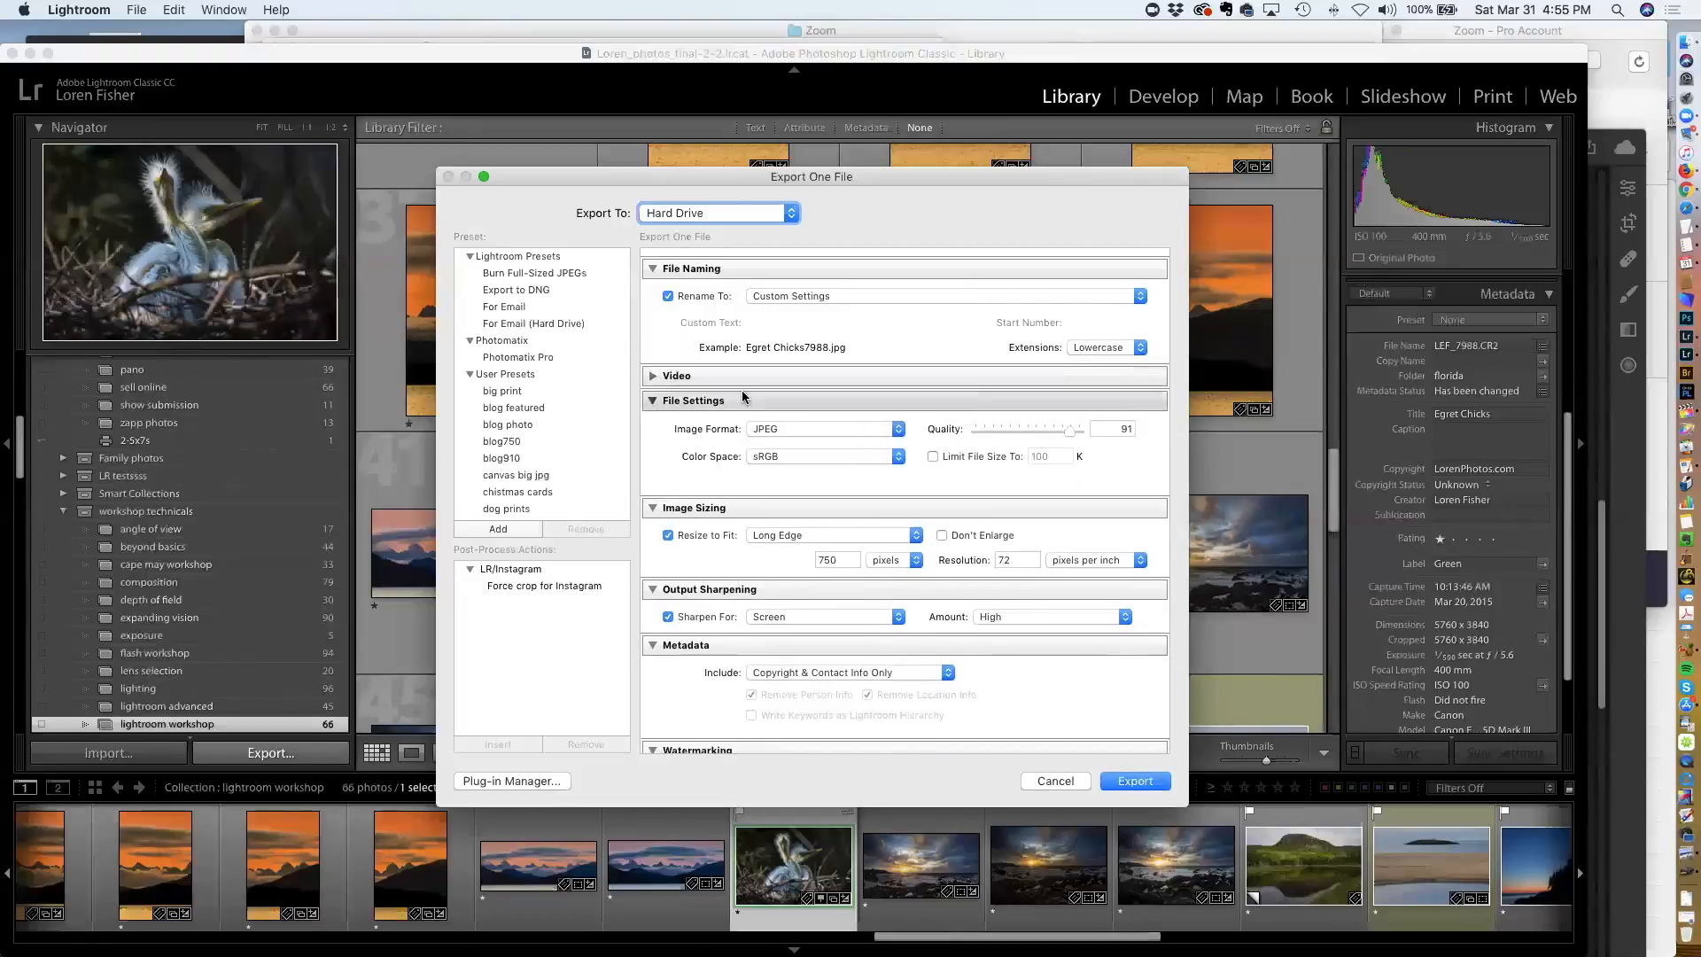
{"action": "left_click", "coordinate": [790, 427]}
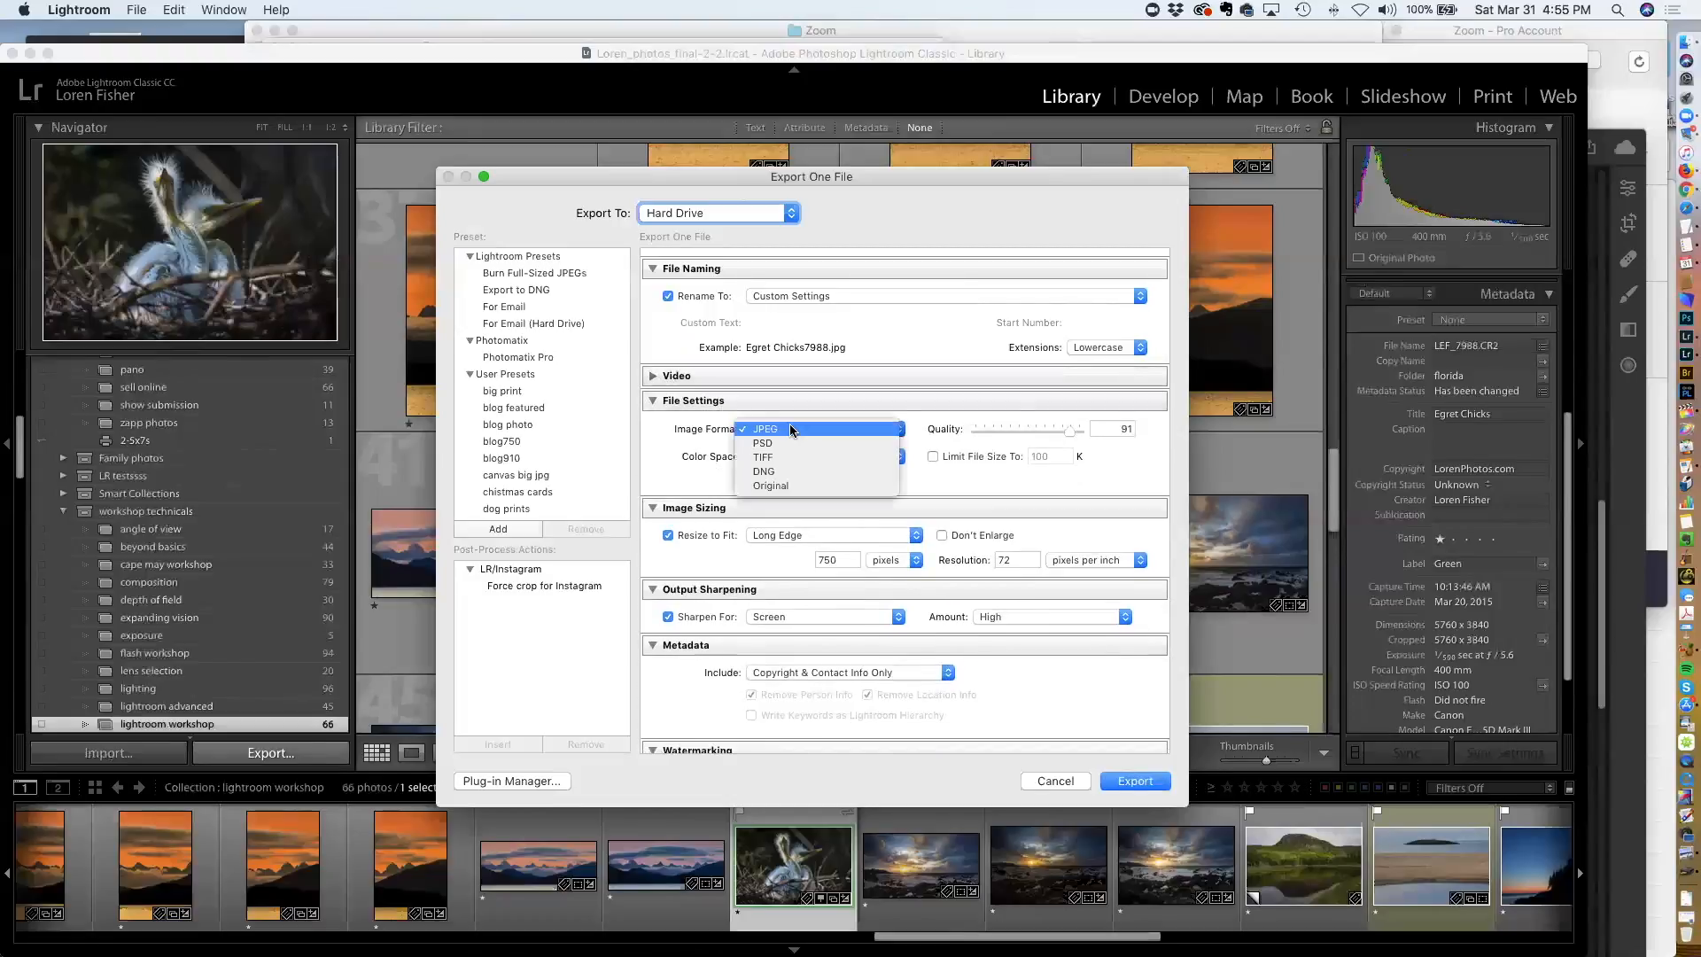
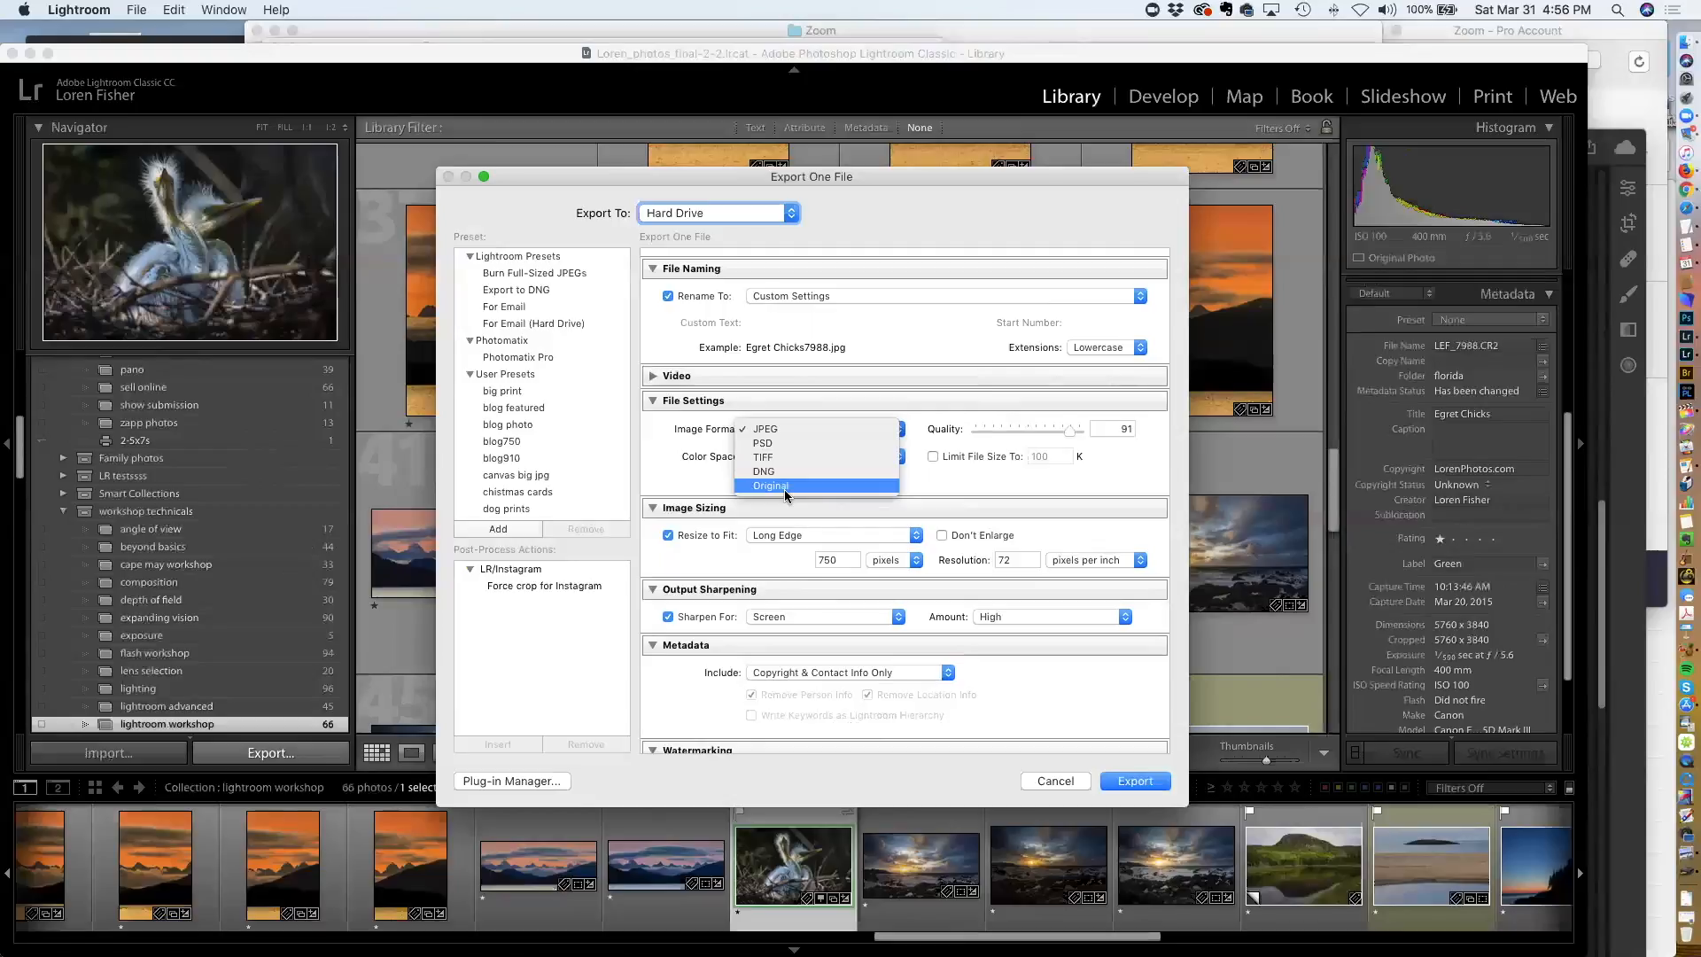
Review the image format and color space choices, keeping JPEG and sRGB
{"action": "left_click", "coordinate": [759, 431]}
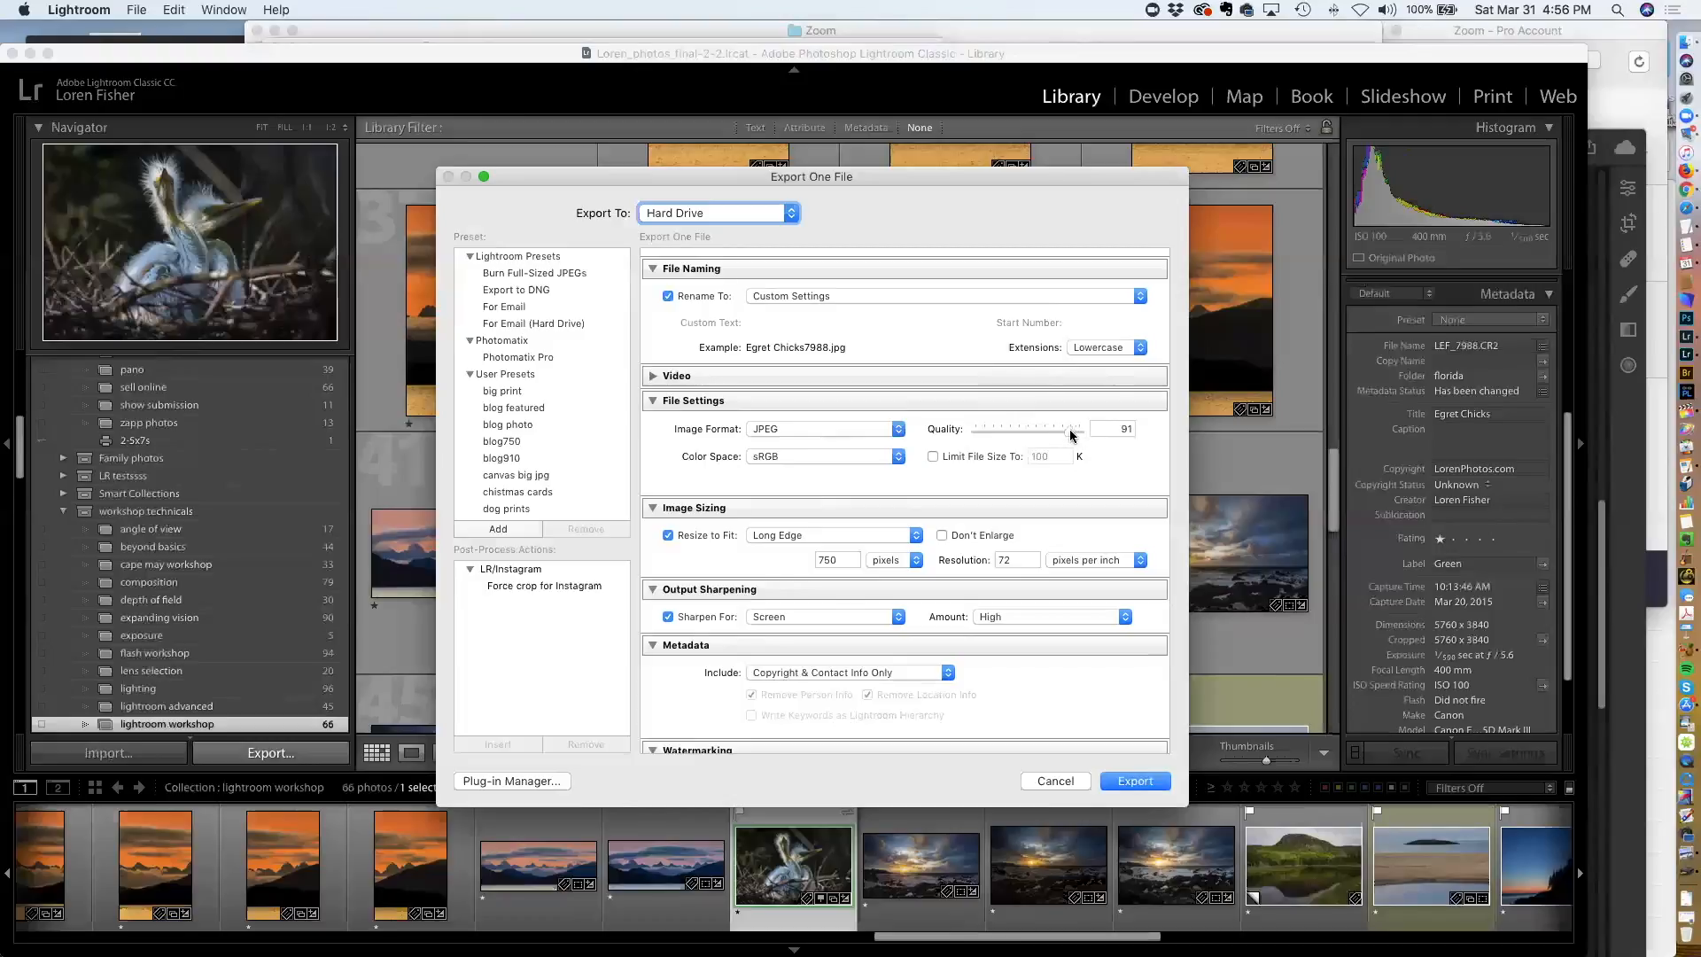
{"action": "left_click", "coordinate": [832, 458]}
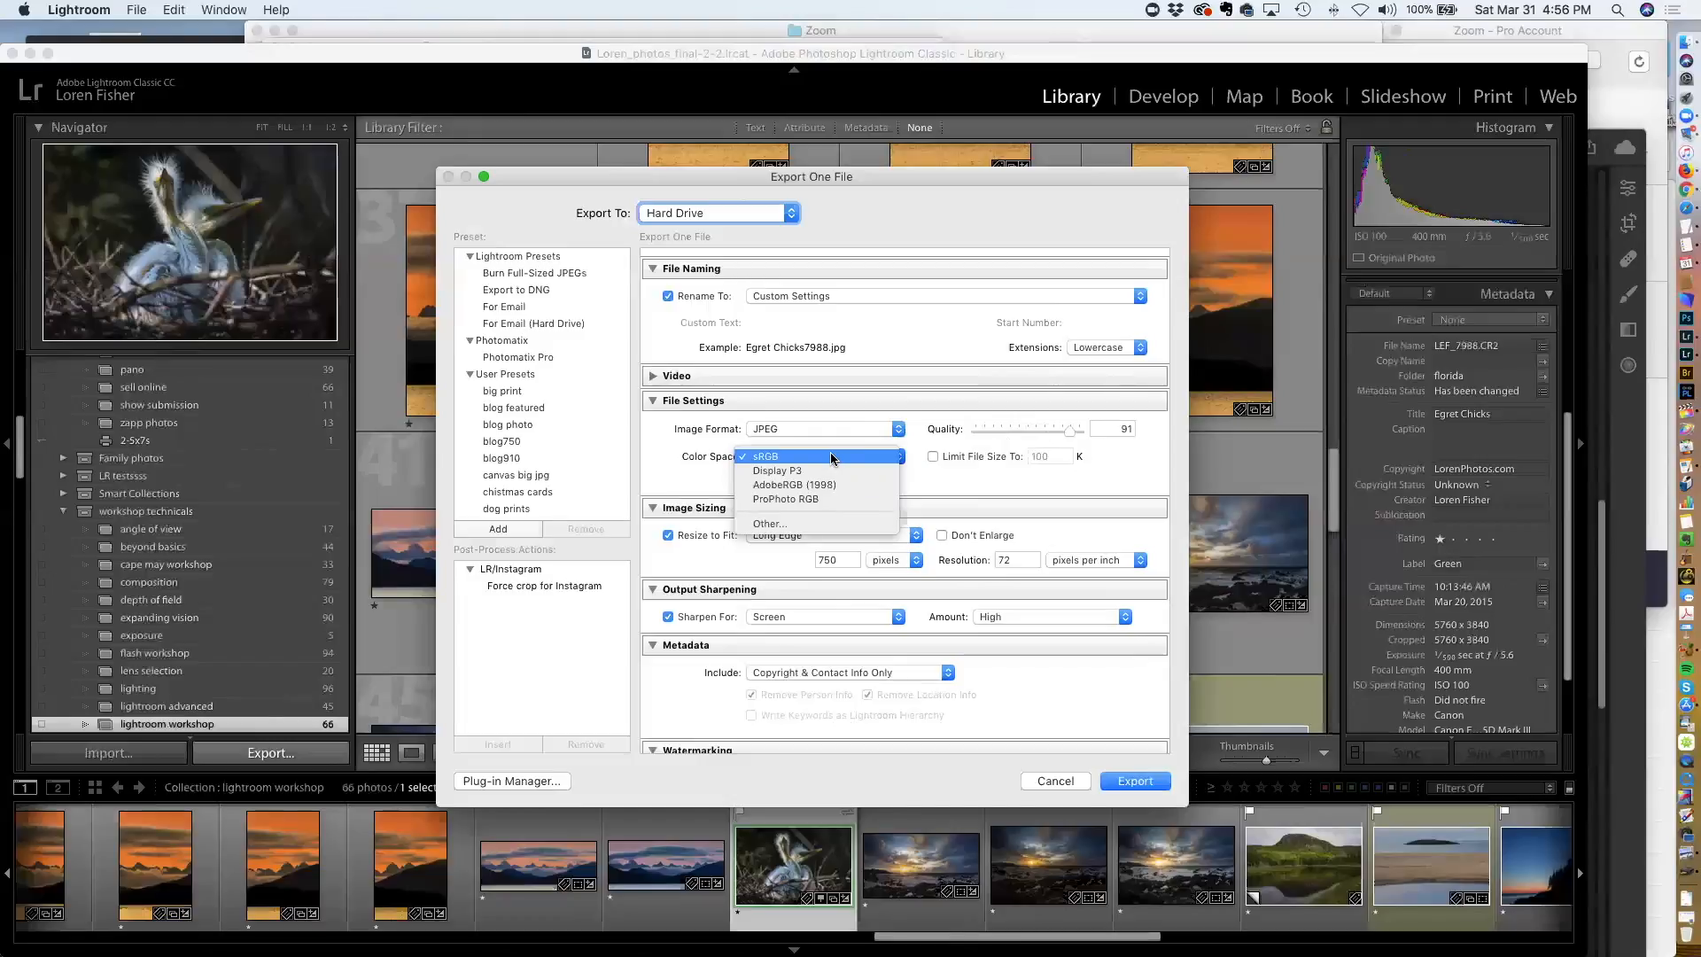
{"action": "left_click", "coordinate": [832, 458]}
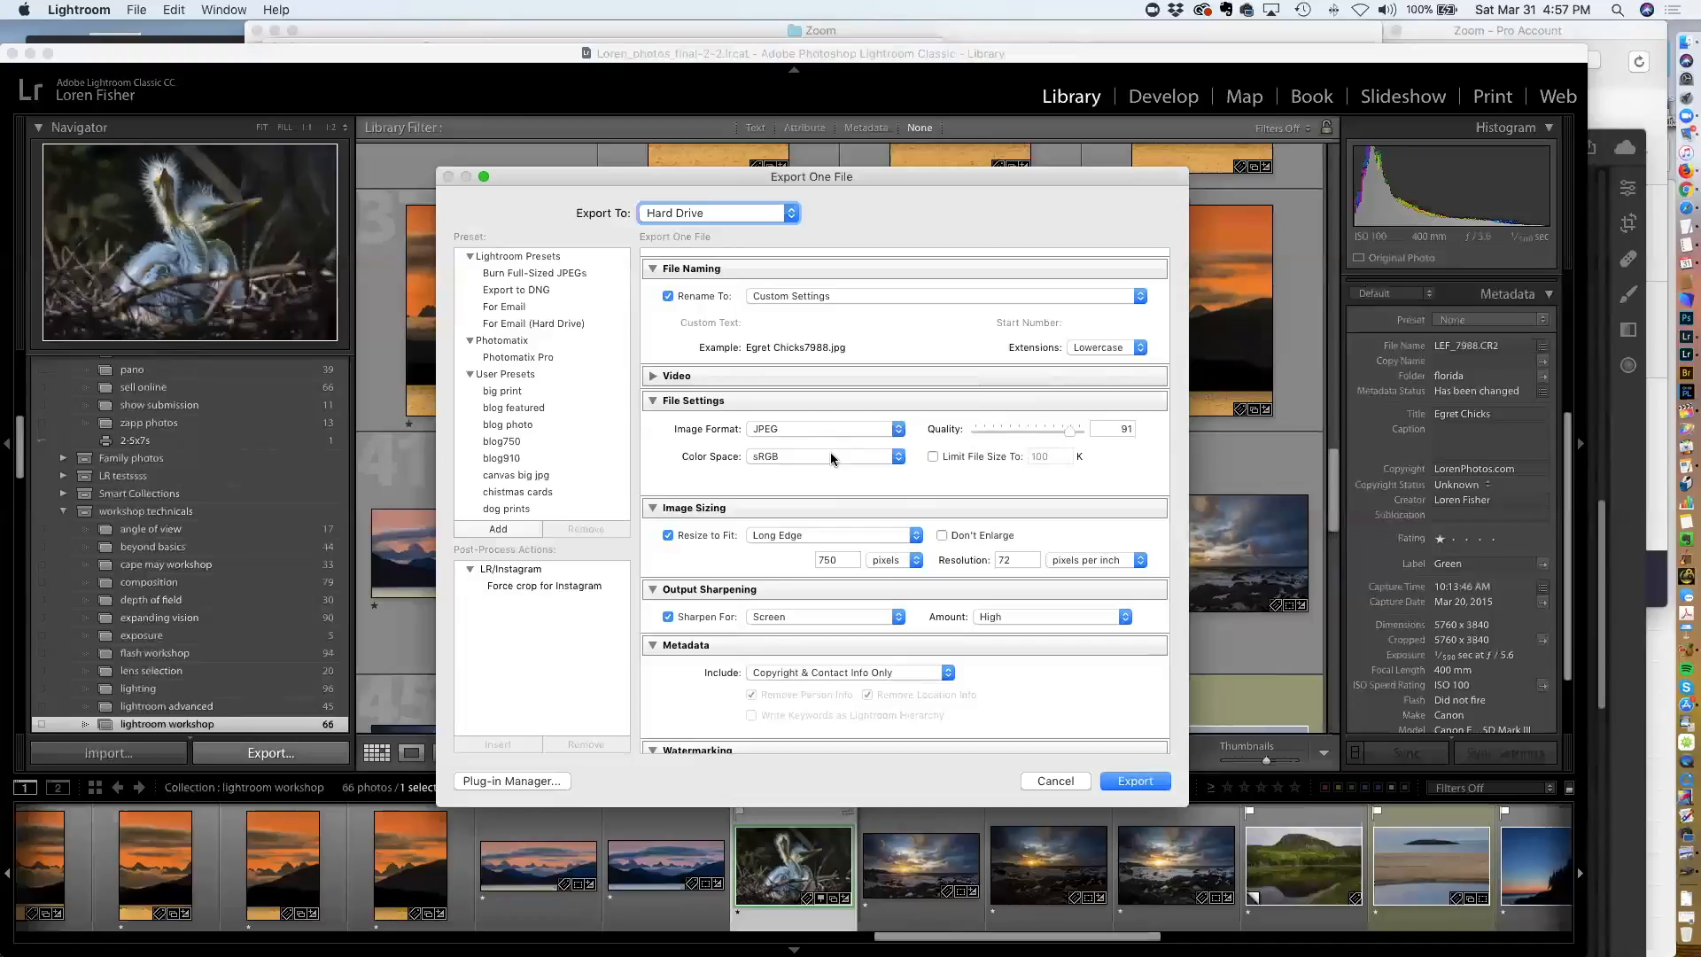
{"action": "left_click", "coordinate": [832, 458]}
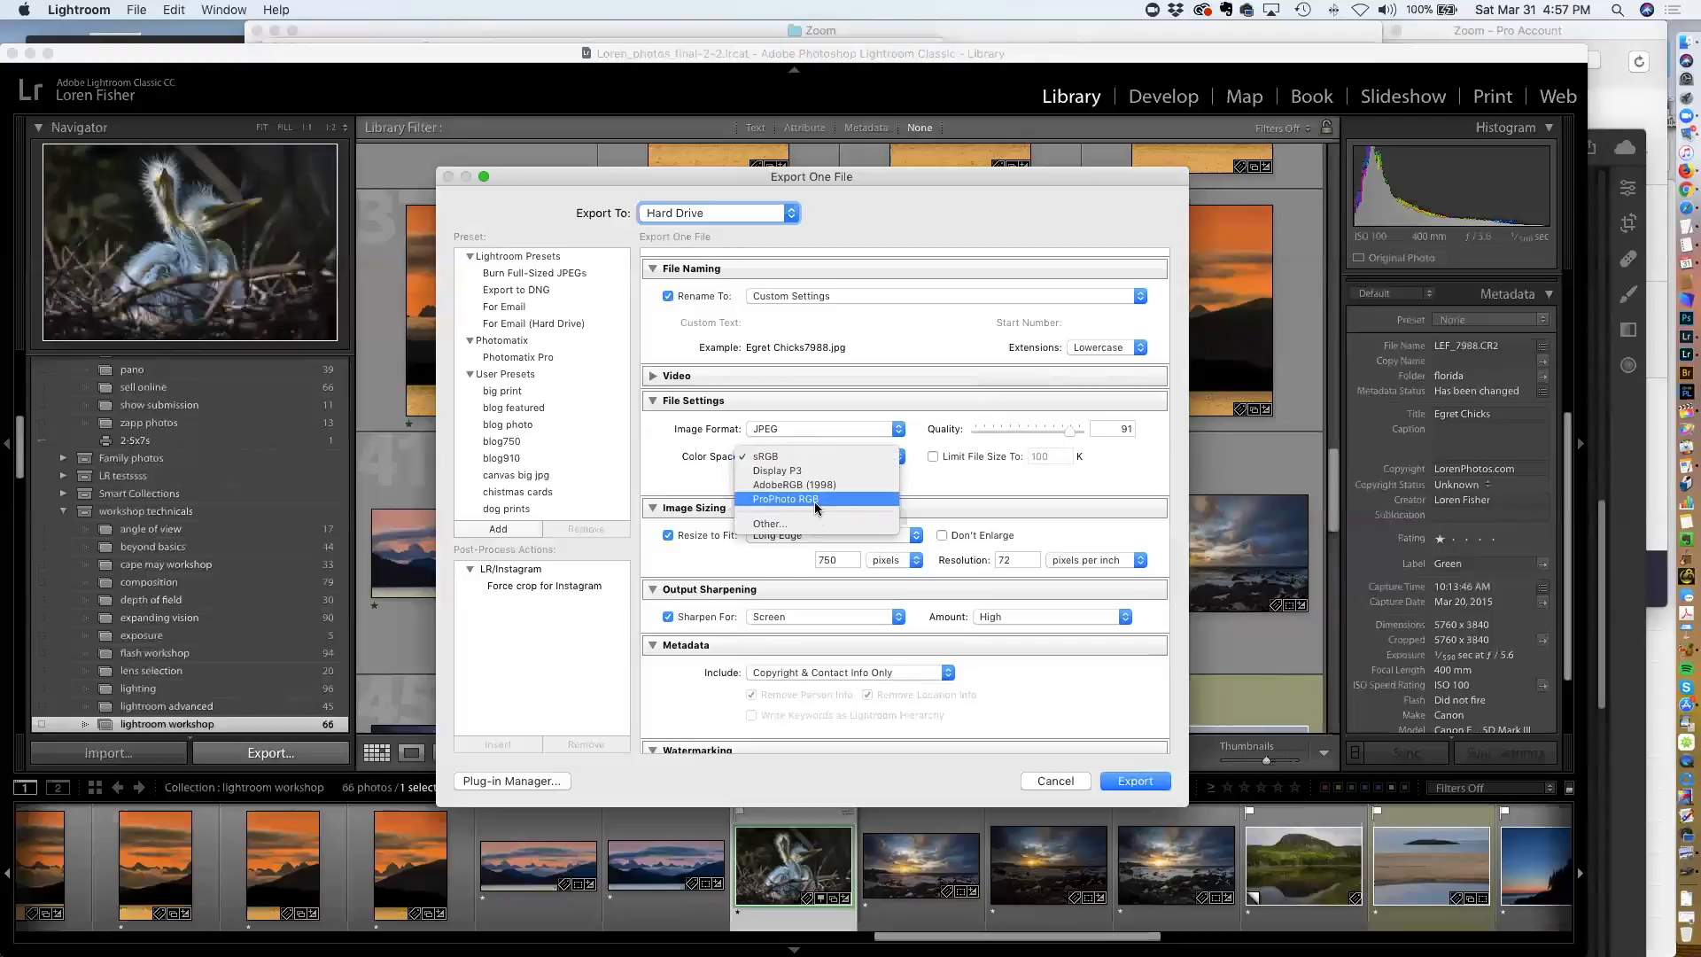
{"action": "left_click", "coordinate": [789, 456]}
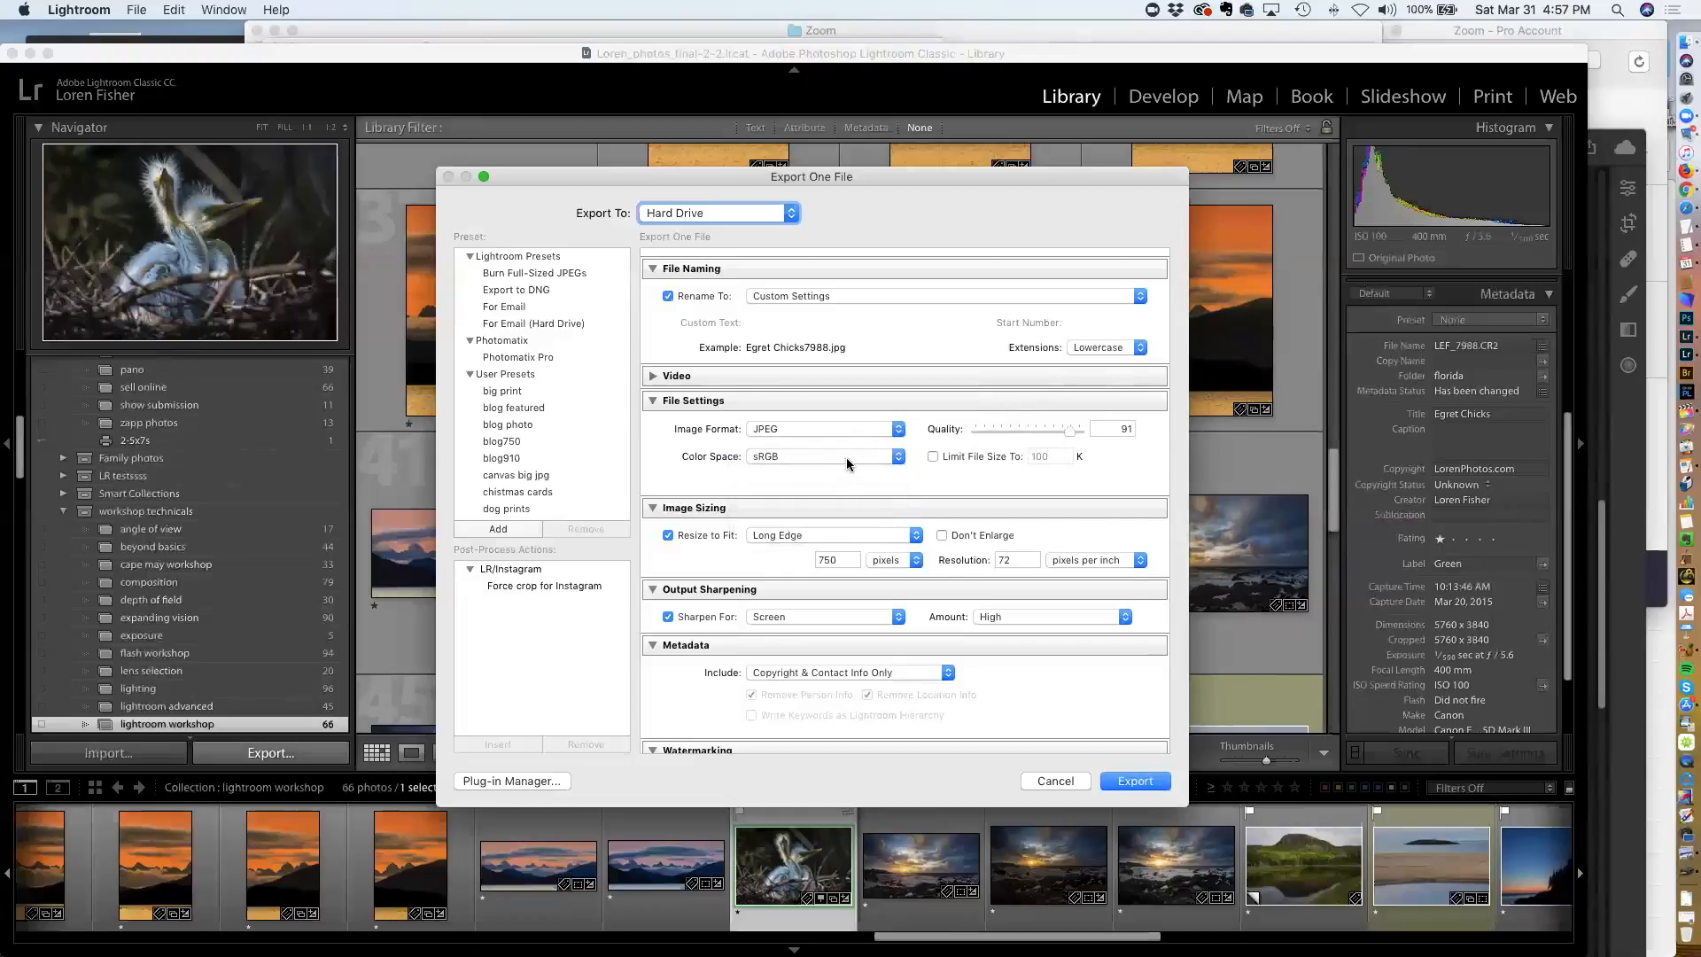
Review the file size limit and Resize to Fit options, keeping resizing on Long Edge enabled
{"action": "left_click", "coordinate": [932, 456]}
{"action": "left_click", "coordinate": [931, 457]}
{"action": "scroll", "coordinate": [901, 480], "scroll_direction": "down", "scroll_amount": 3}
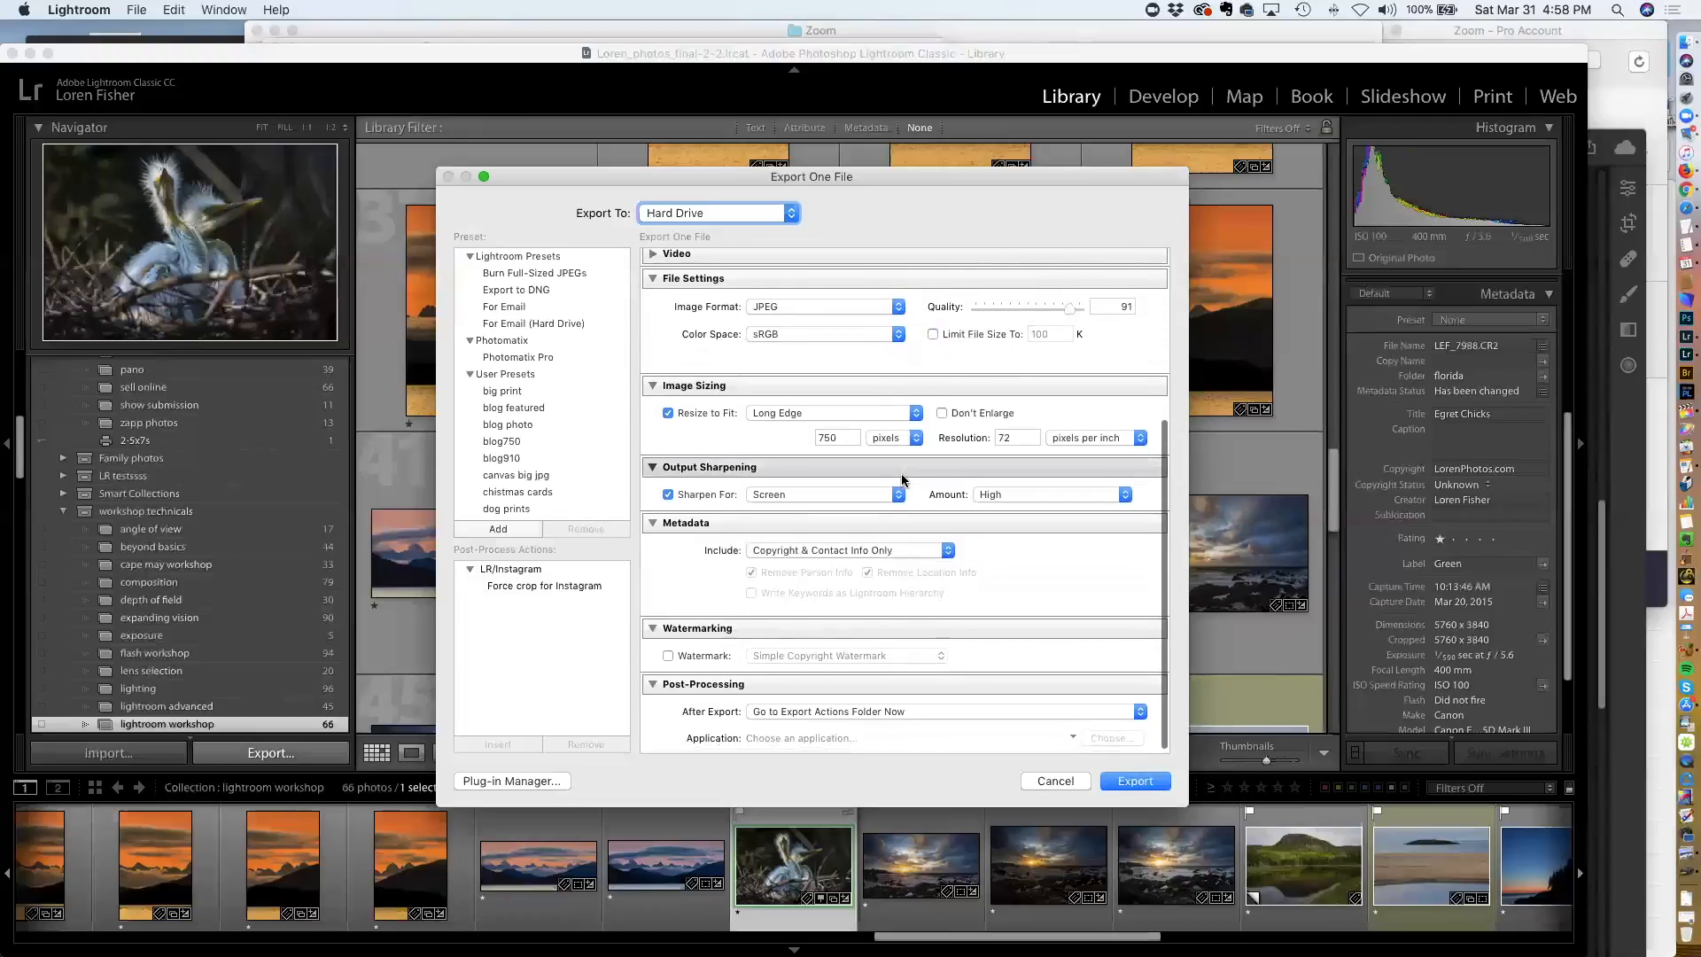
{"action": "left_click", "coordinate": [821, 414]}
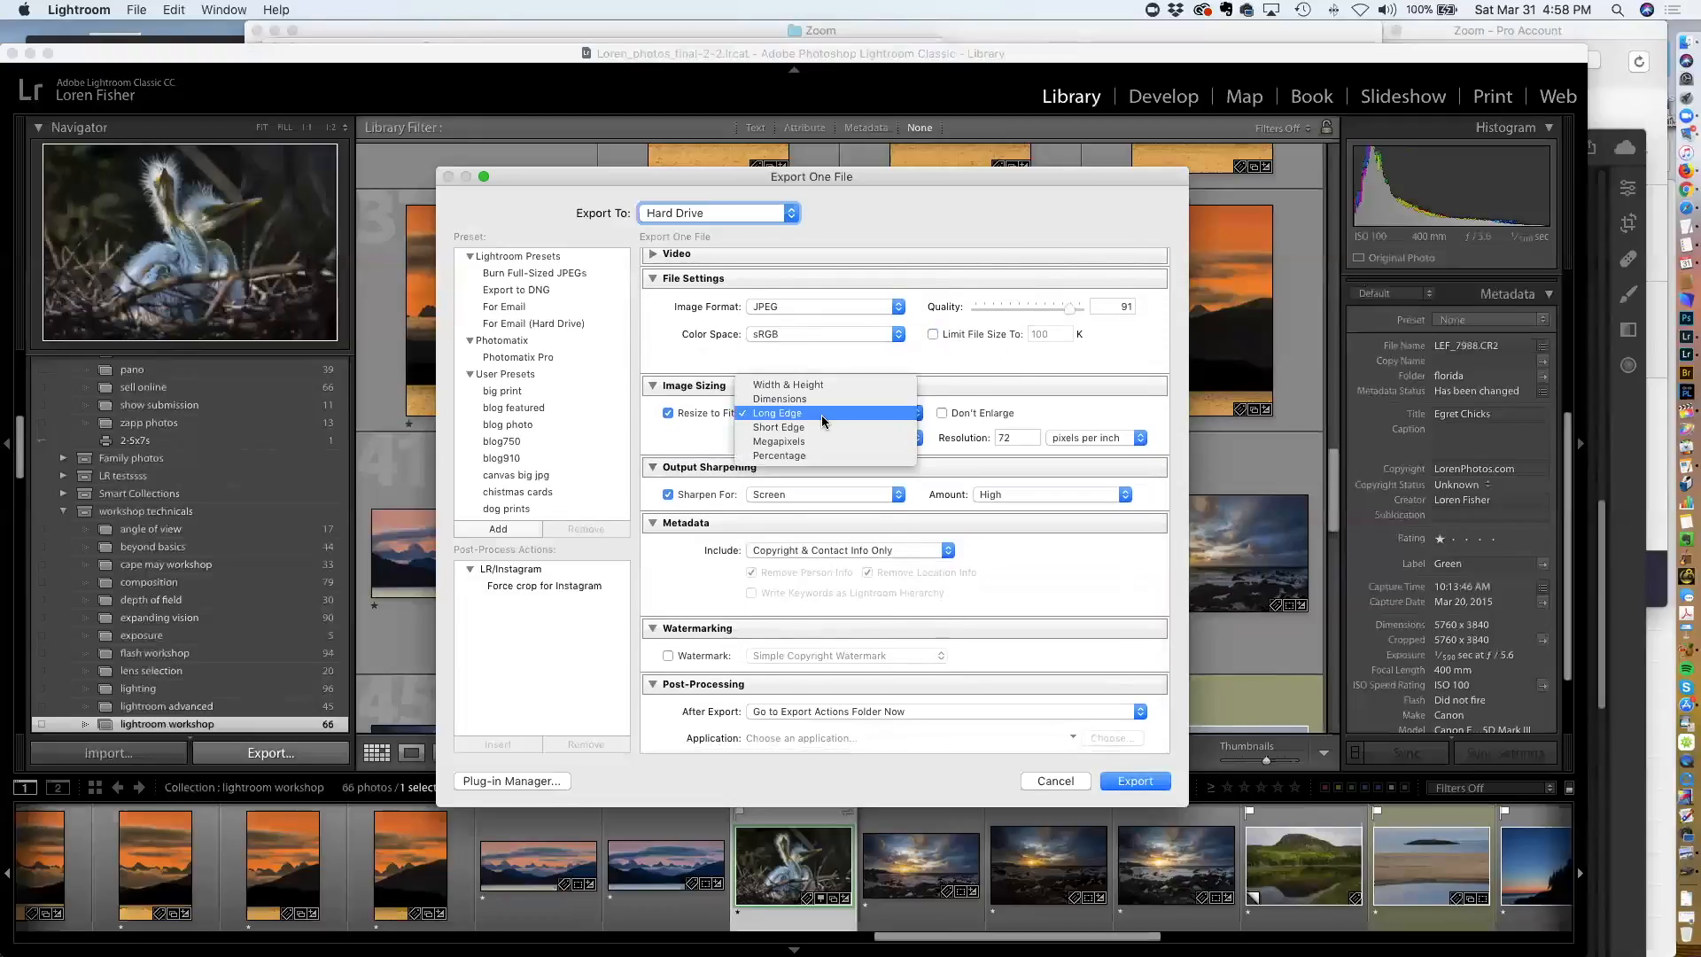
{"action": "left_click", "coordinate": [821, 415]}
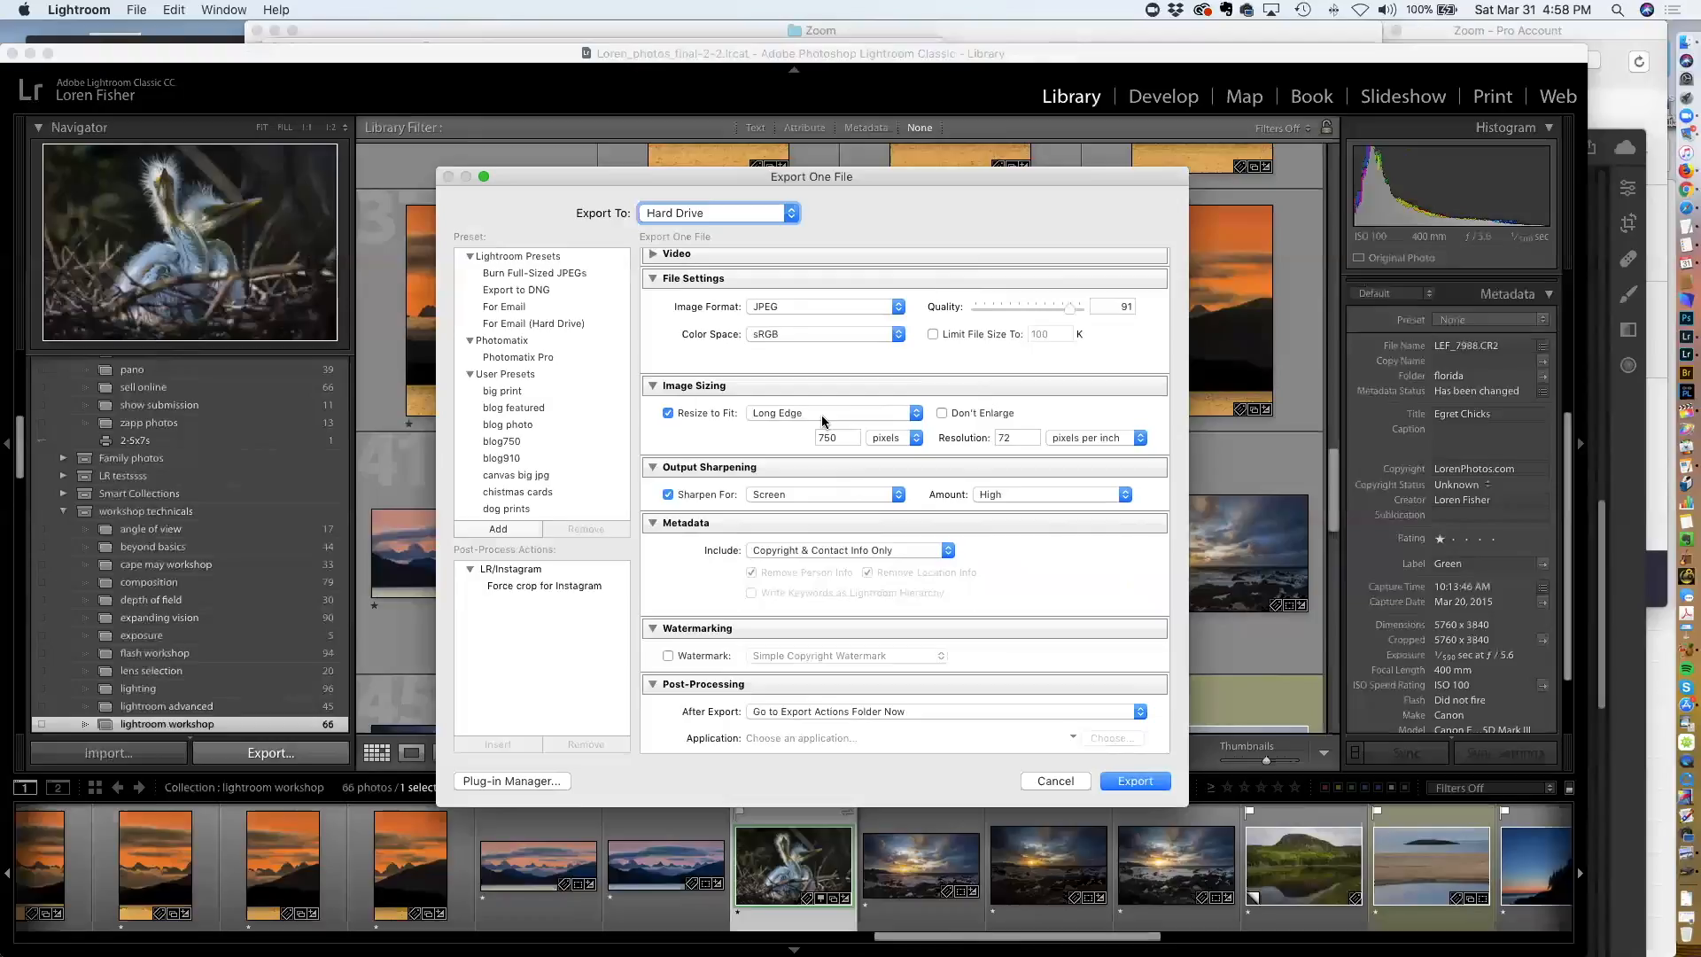
{"action": "left_click", "coordinate": [676, 414]}
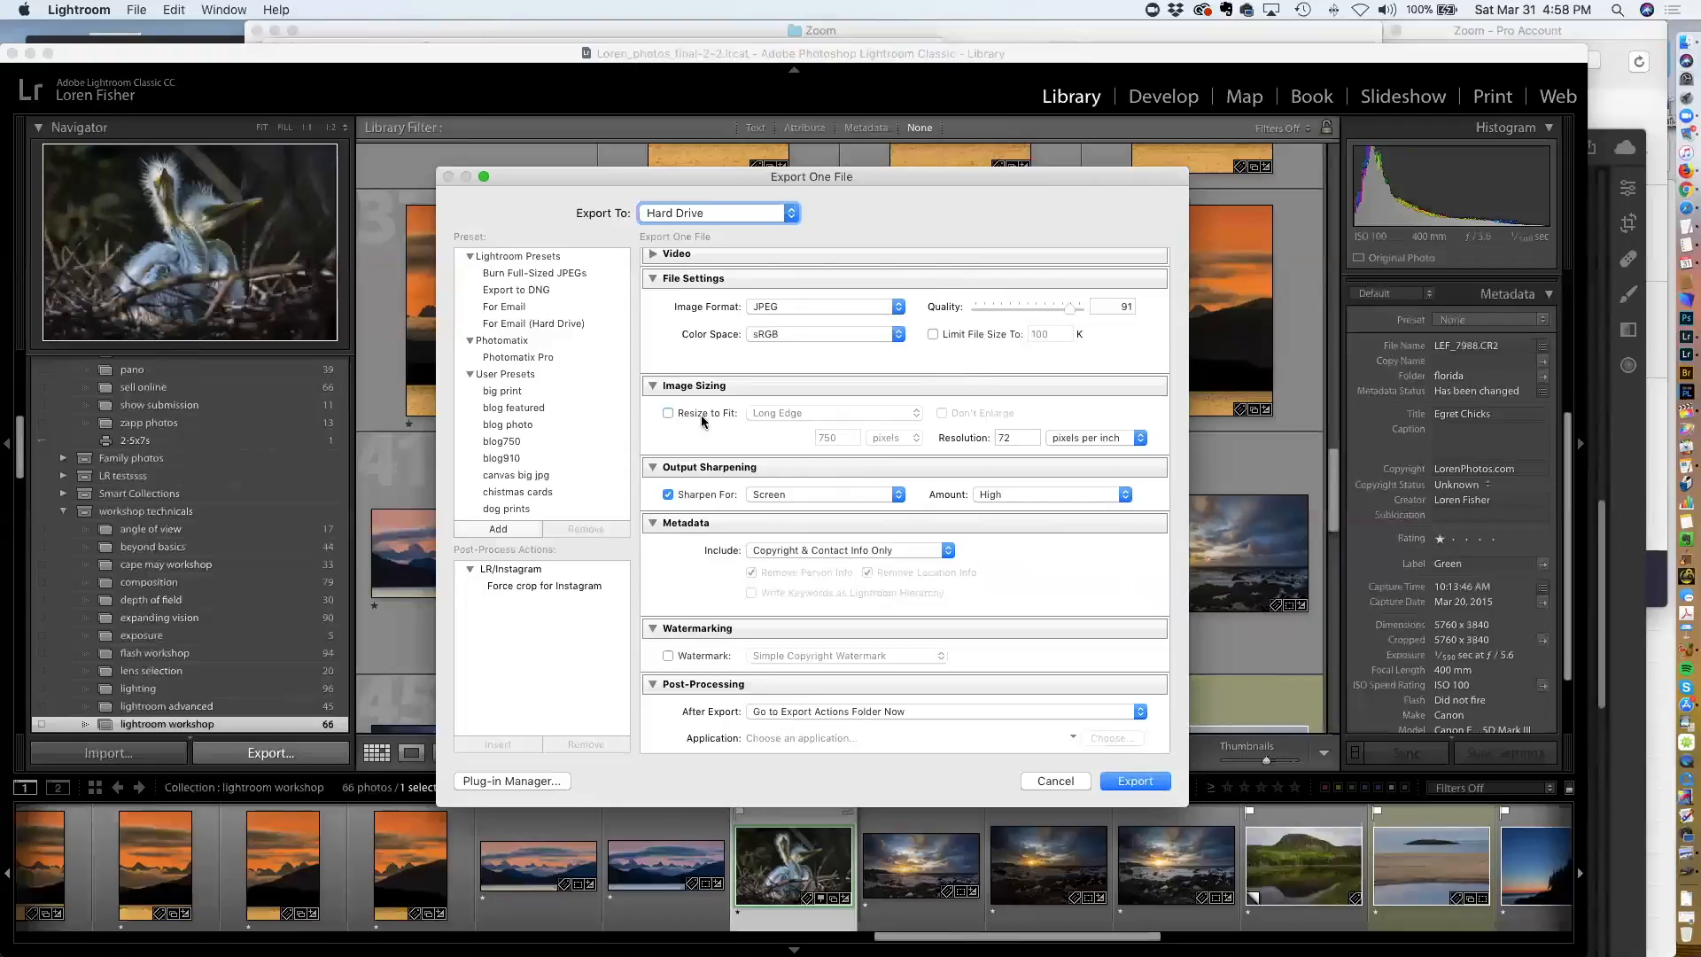
{"action": "left_click", "coordinate": [668, 413]}
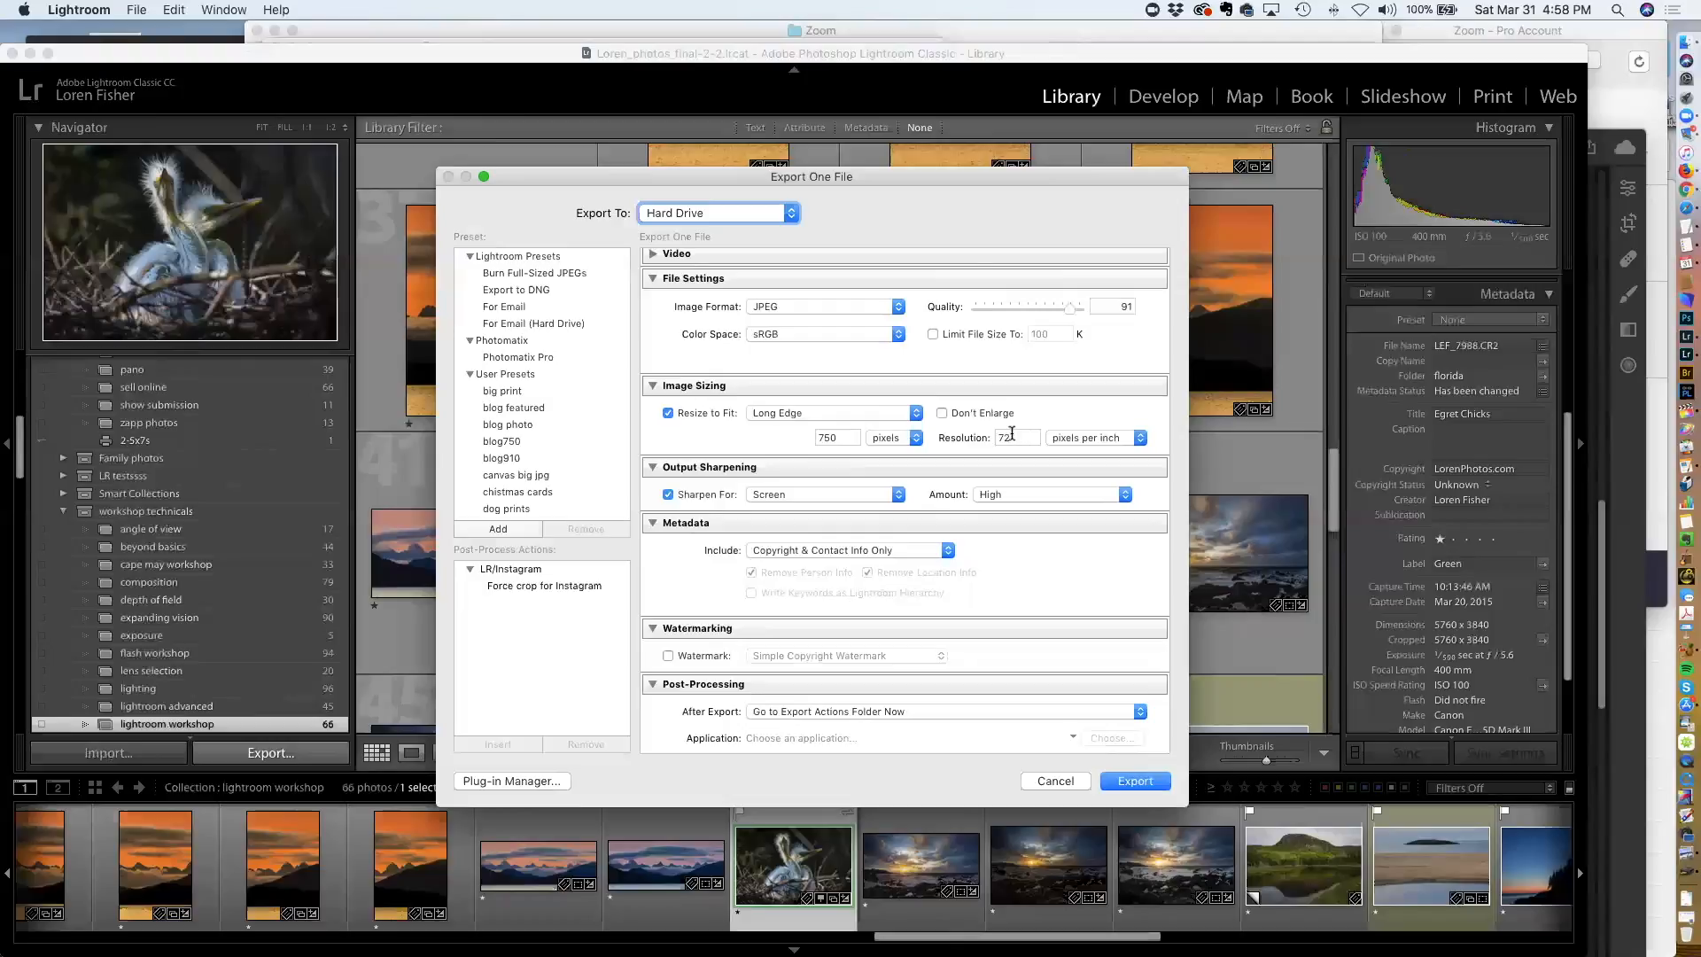
Enable Don't Enlarge and review the size unit and resolution settings
{"action": "left_click", "coordinate": [956, 419]}
{"action": "double_click", "coordinate": [845, 439]}
{"action": "left_click", "coordinate": [902, 438]}
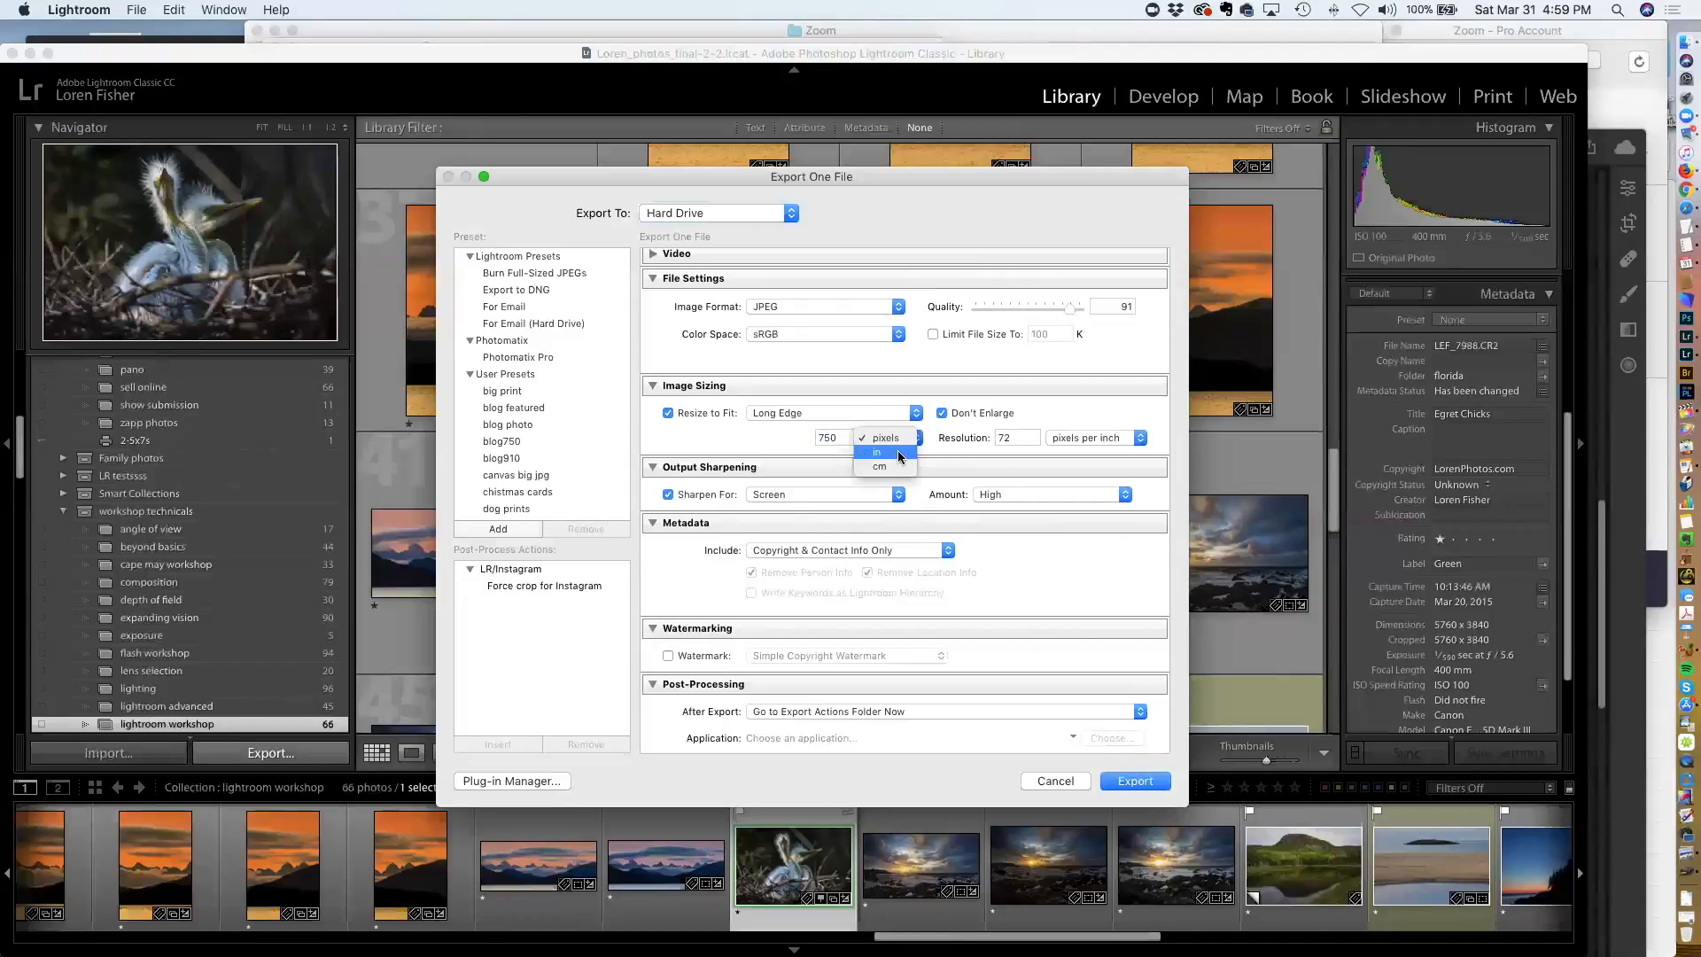
{"action": "left_click", "coordinate": [845, 437]}
{"action": "double_click", "coordinate": [1019, 437]}
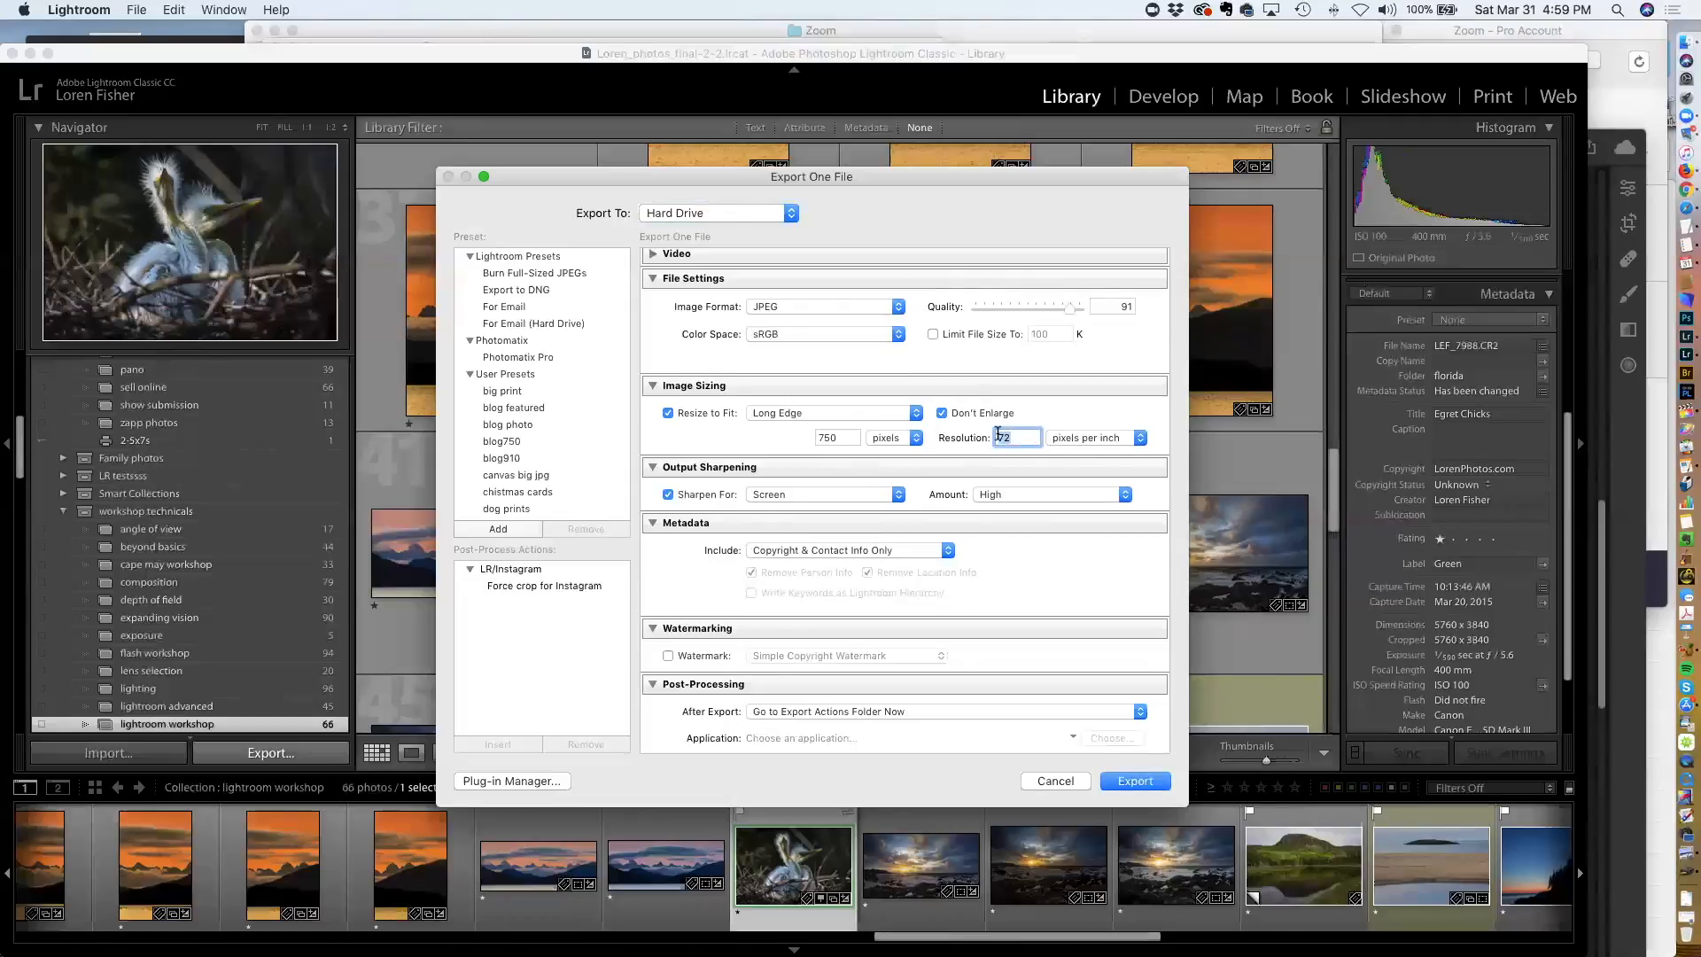
{"action": "left_click", "coordinate": [667, 413]}
{"action": "left_click", "coordinate": [668, 413]}
{"action": "double_click", "coordinate": [1019, 436]}
Try Matte Paper output sharpening, then set sharpening back to Screen at High amount
{"action": "scroll", "coordinate": [1009, 438], "scroll_direction": "down", "scroll_amount": 1}
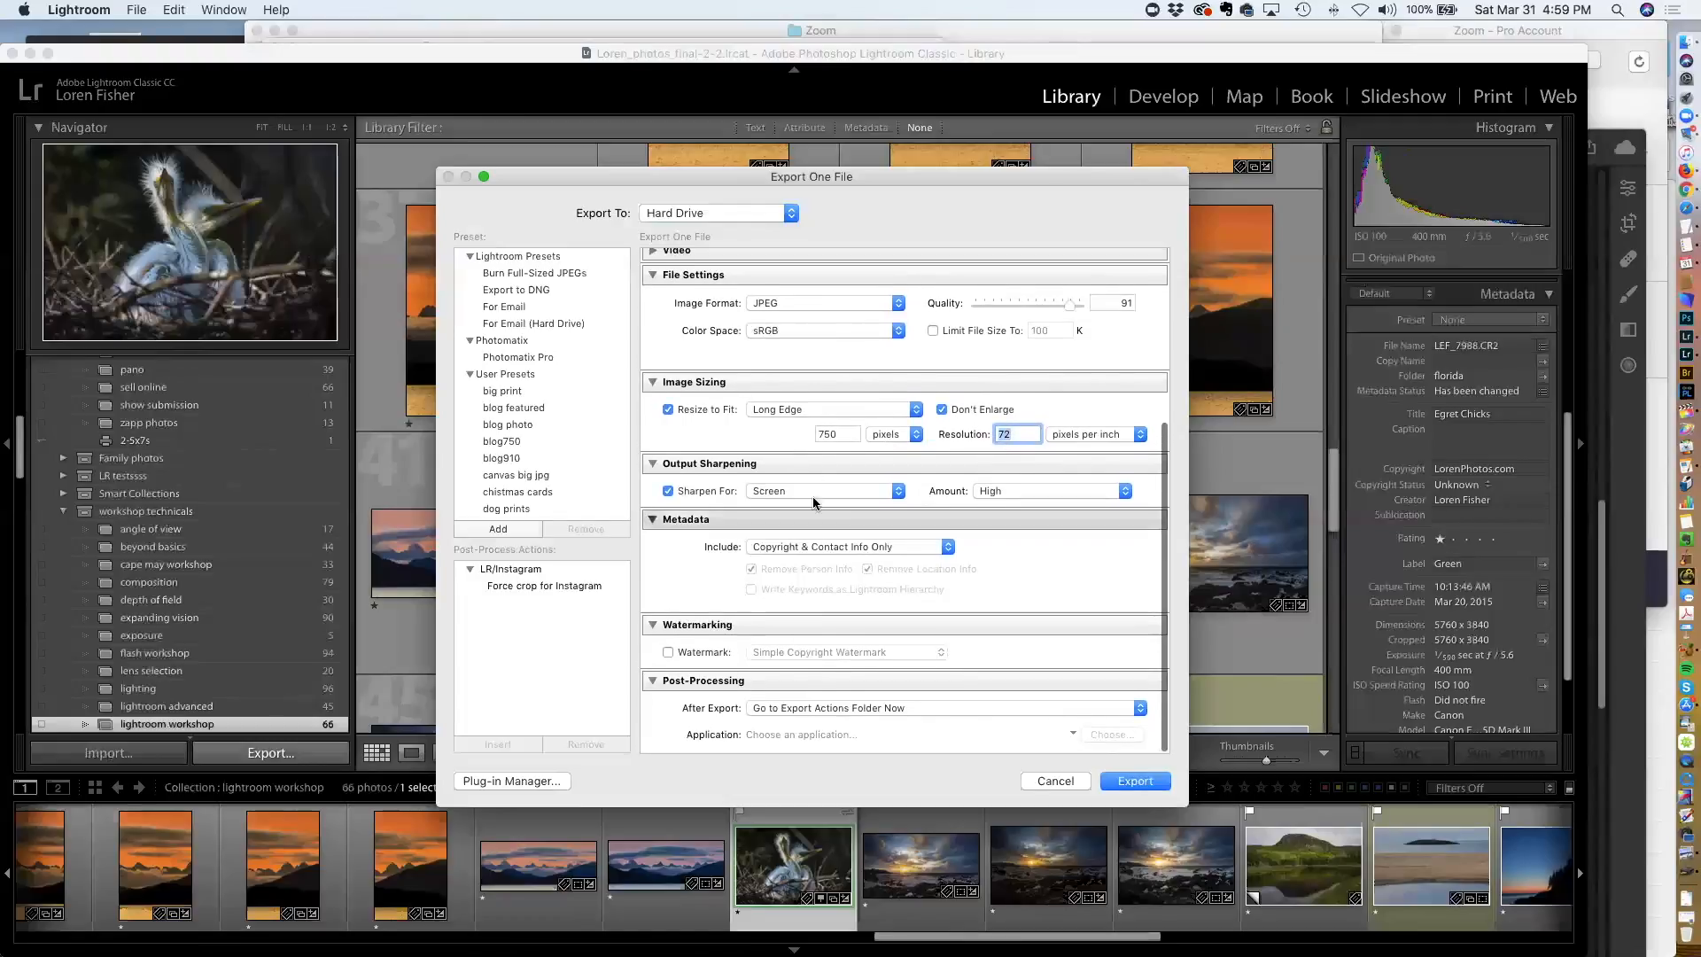
{"action": "left_click", "coordinate": [769, 490]}
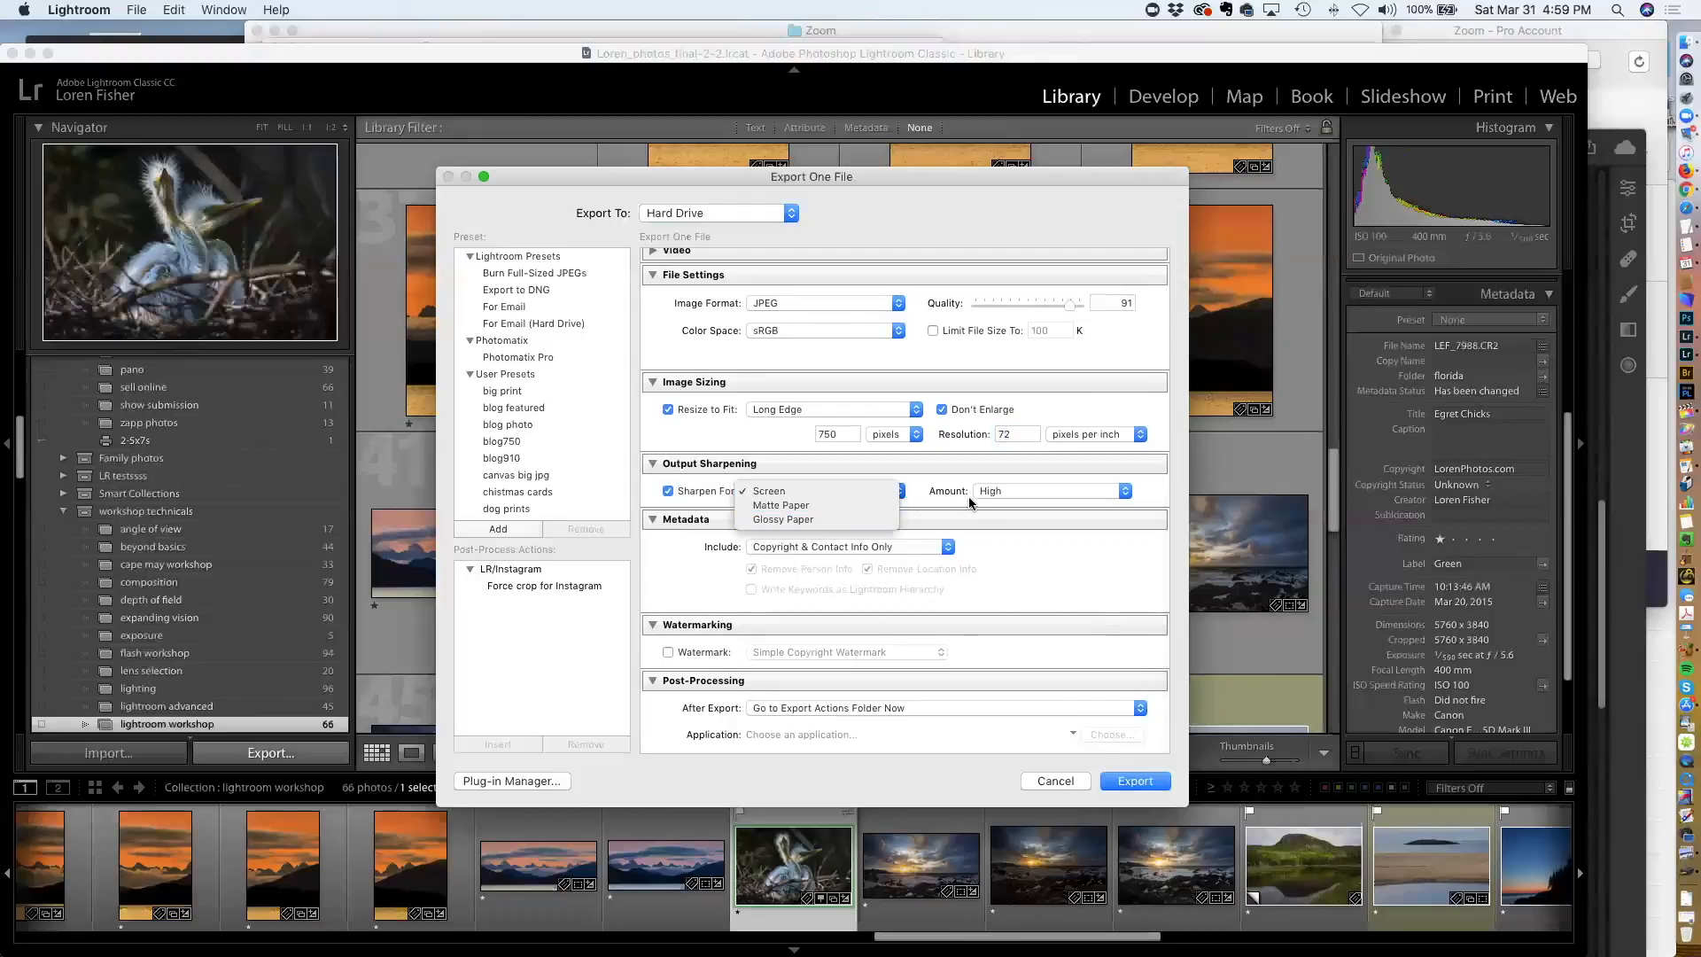
{"action": "left_click", "coordinate": [801, 505]}
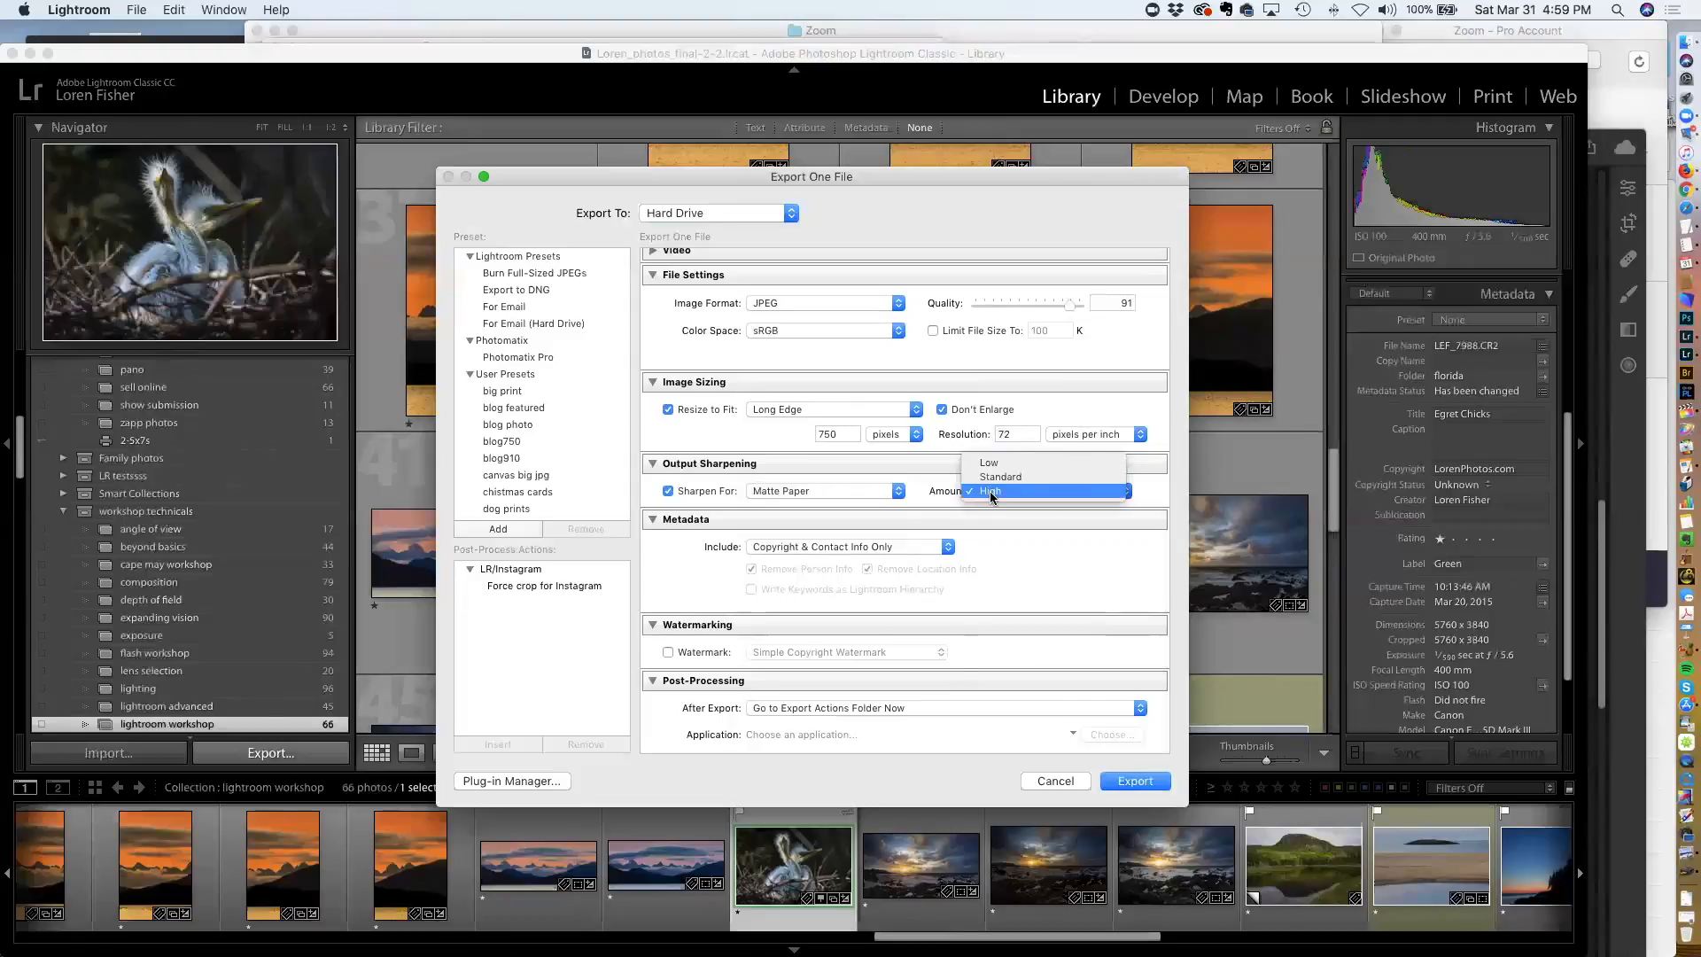
{"action": "left_click", "coordinate": [991, 491]}
{"action": "left_click", "coordinate": [860, 496]}
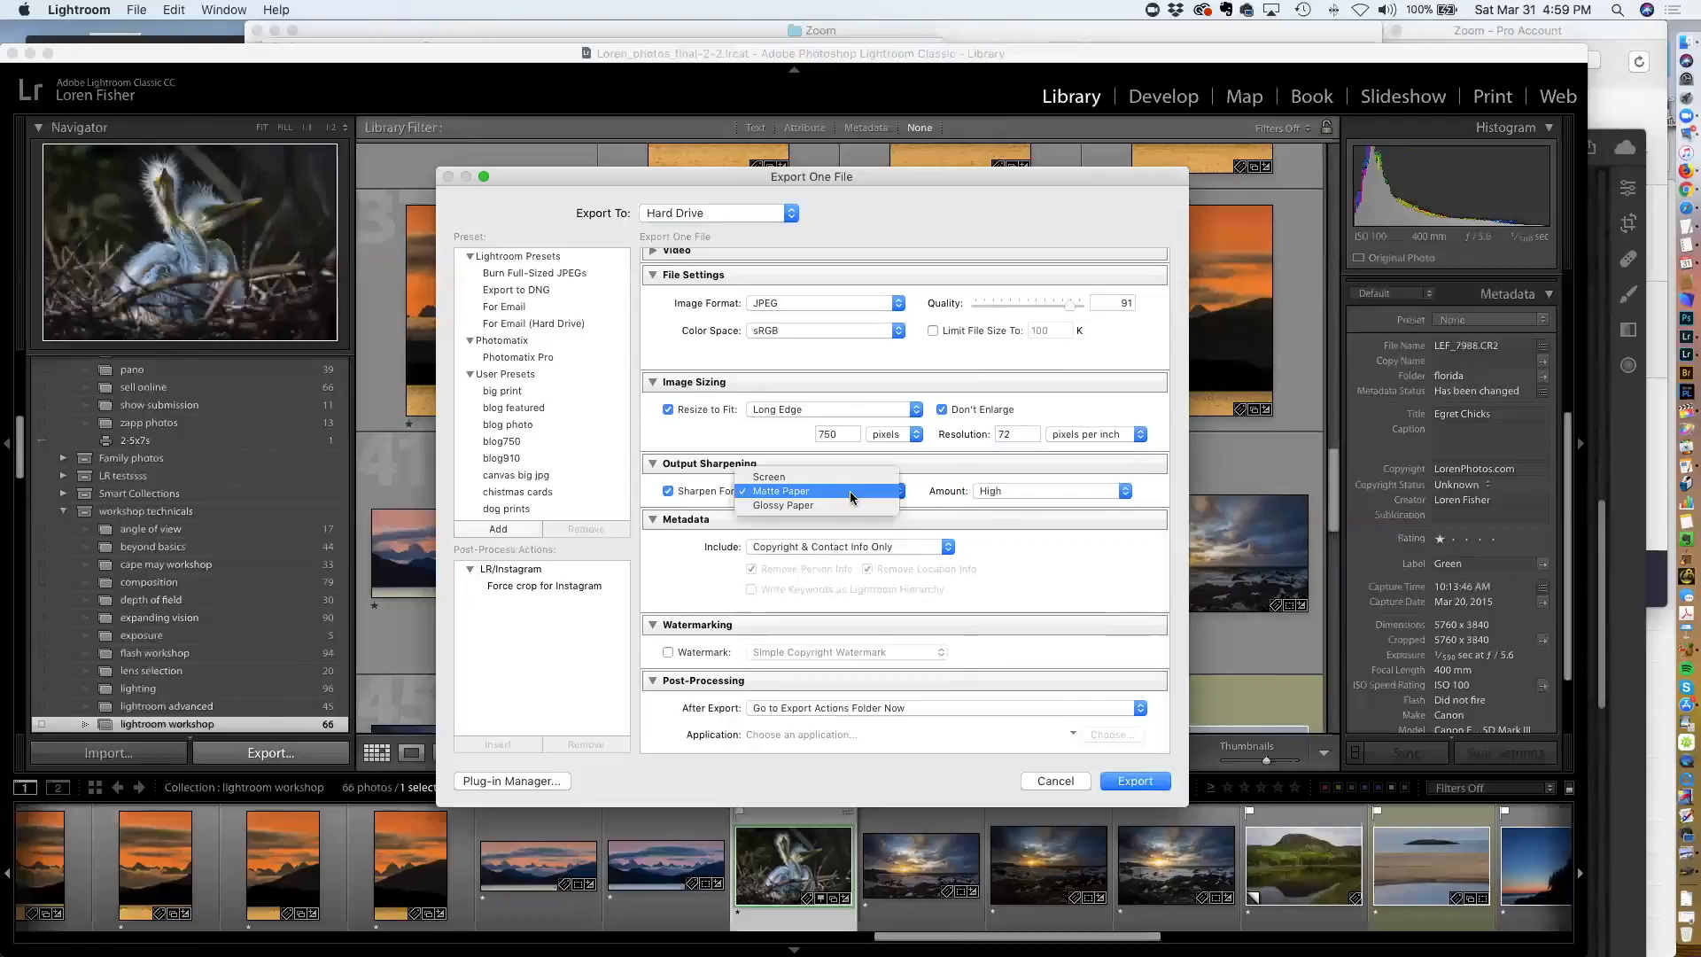
{"action": "left_click", "coordinate": [803, 480]}
Try different metadata include options, ending with Copyright & Contact Info Only
{"action": "scroll", "coordinate": [817, 496], "scroll_direction": "down", "scroll_amount": 2}
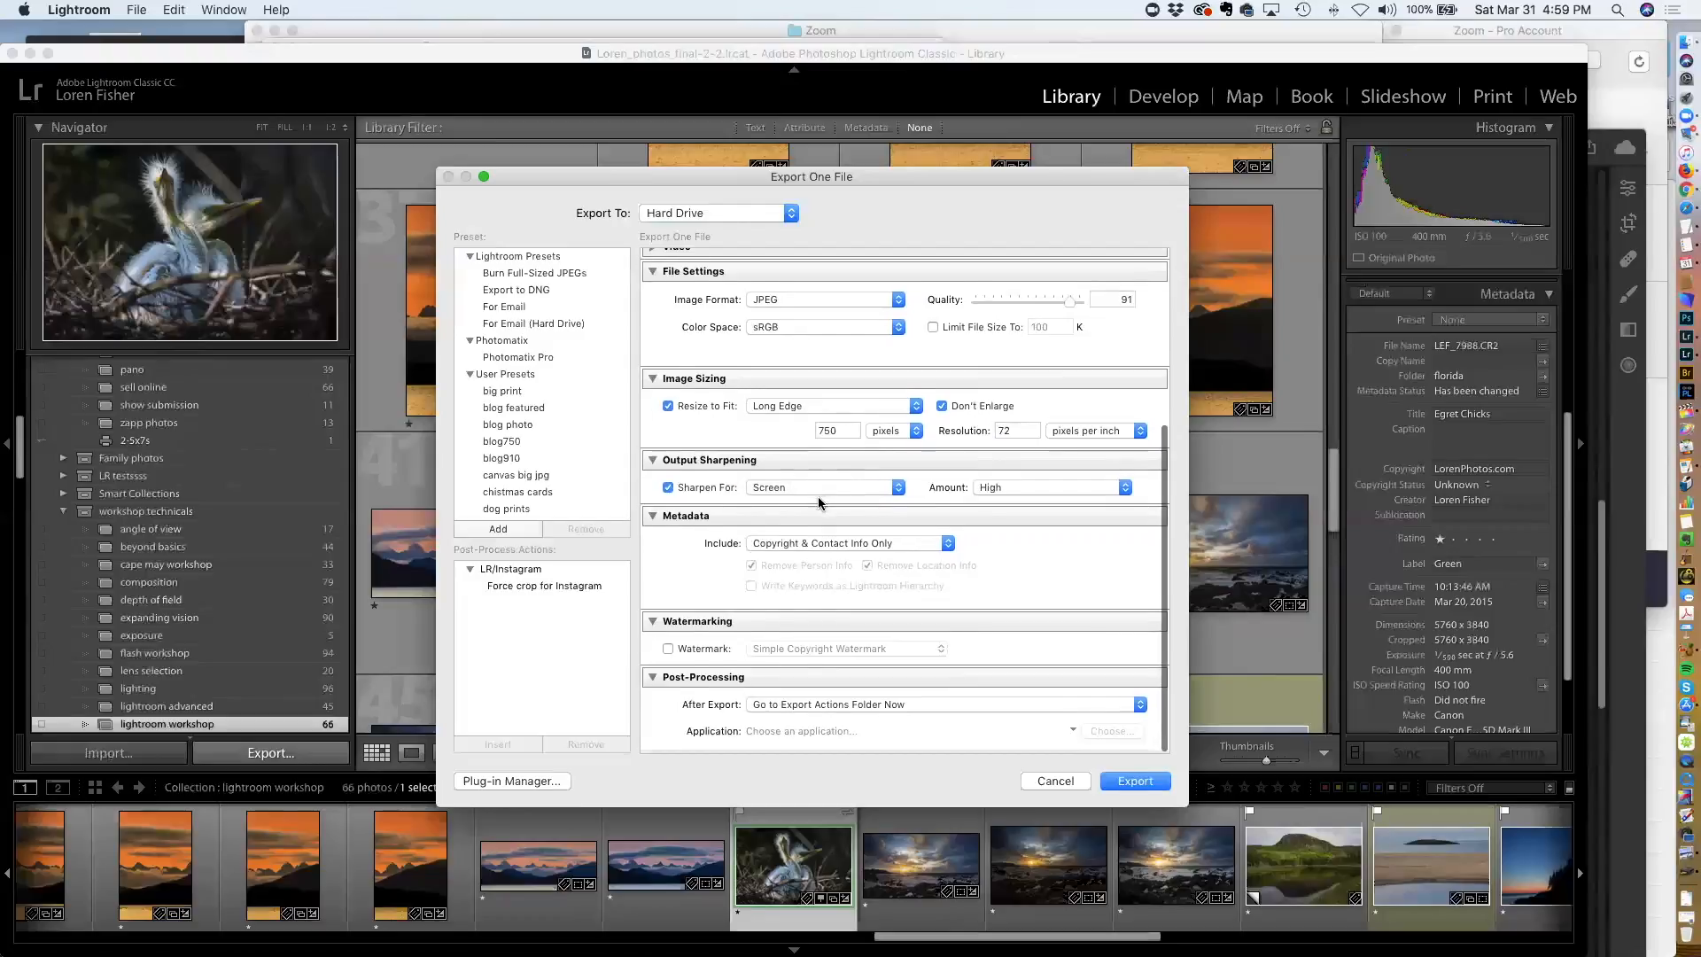
{"action": "left_click", "coordinate": [815, 551]}
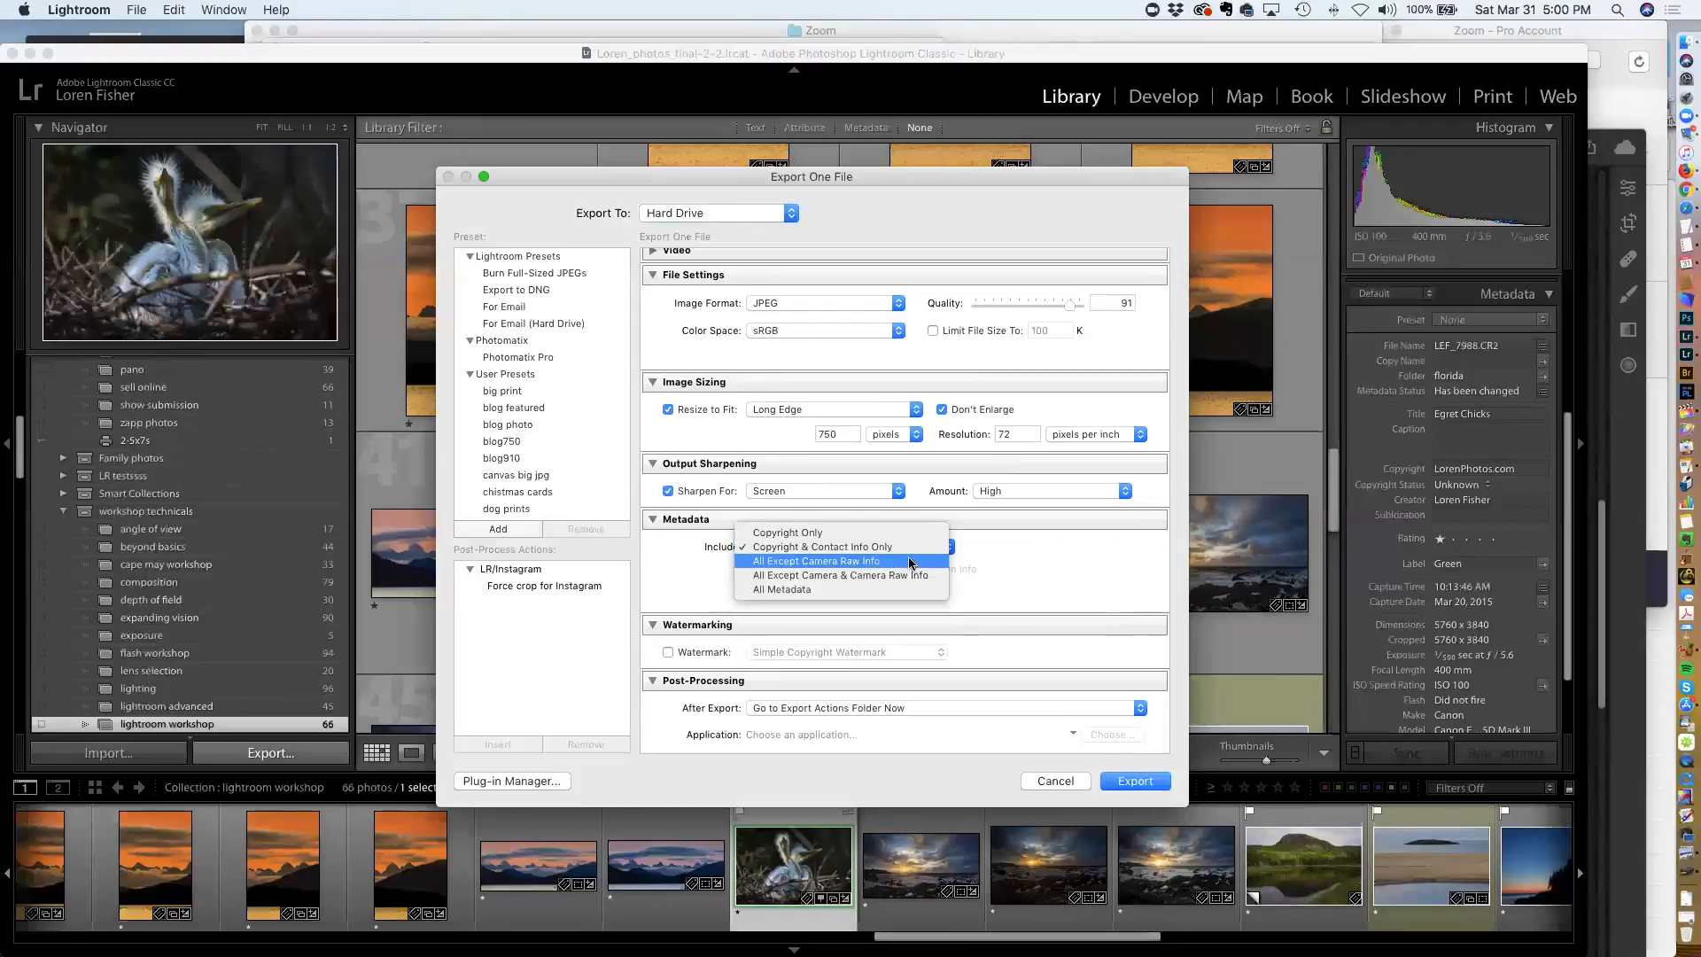
{"action": "left_click", "coordinate": [820, 590]}
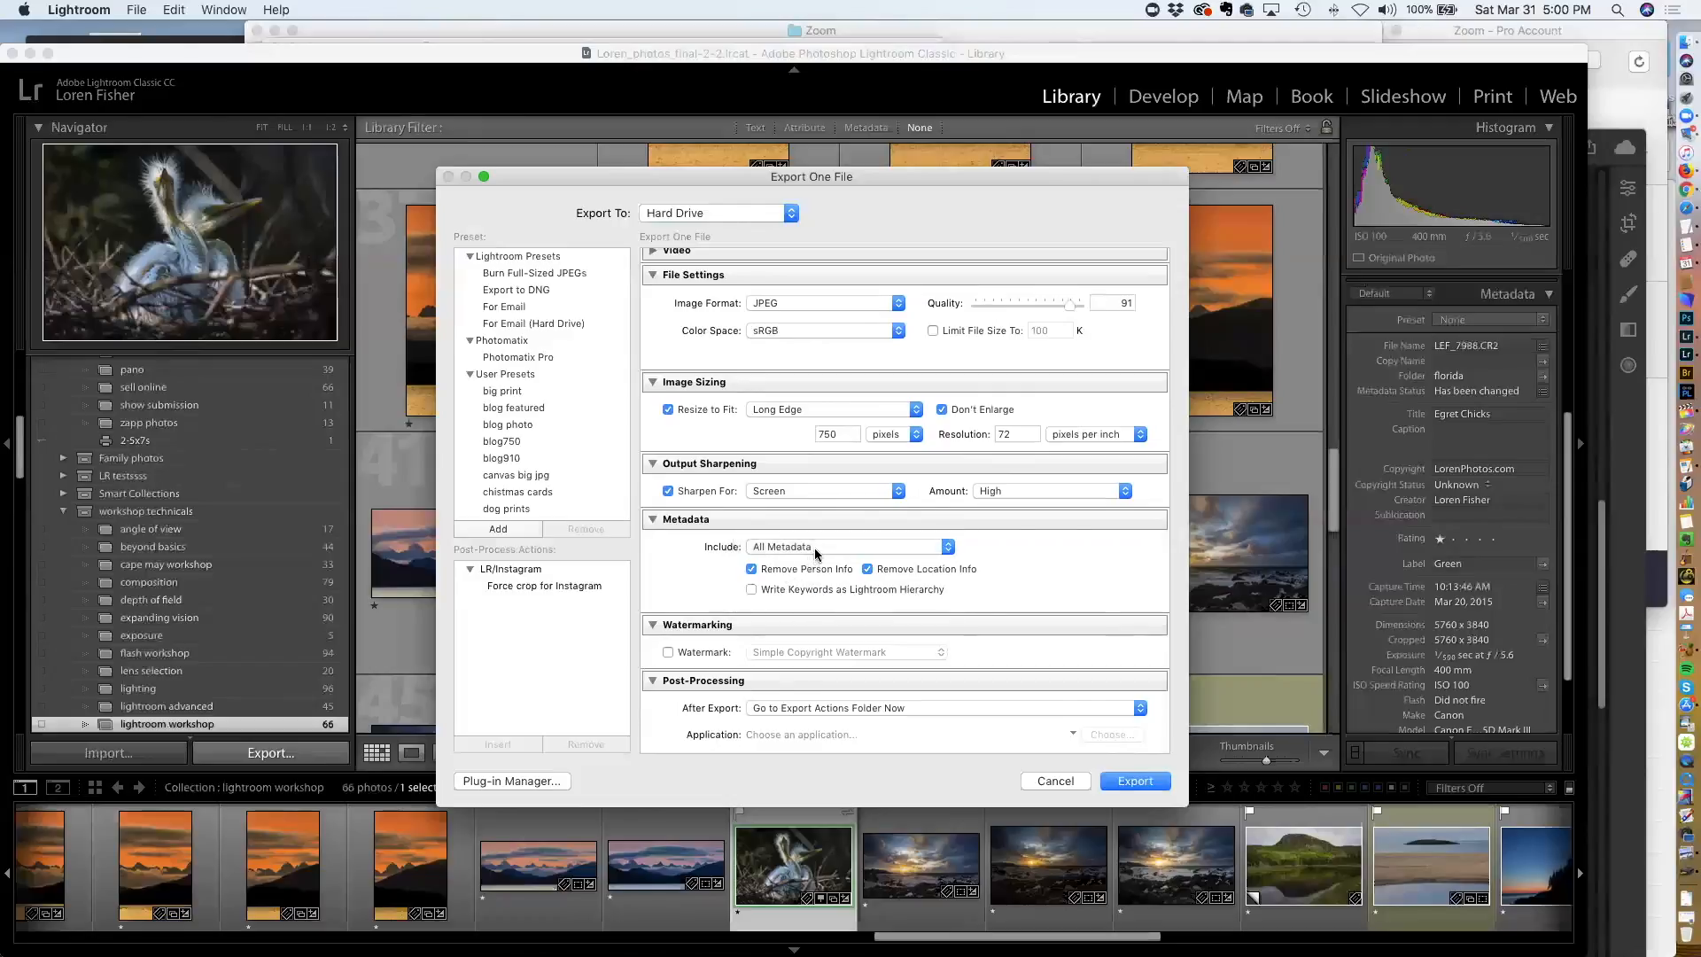
{"action": "left_click", "coordinate": [815, 546]}
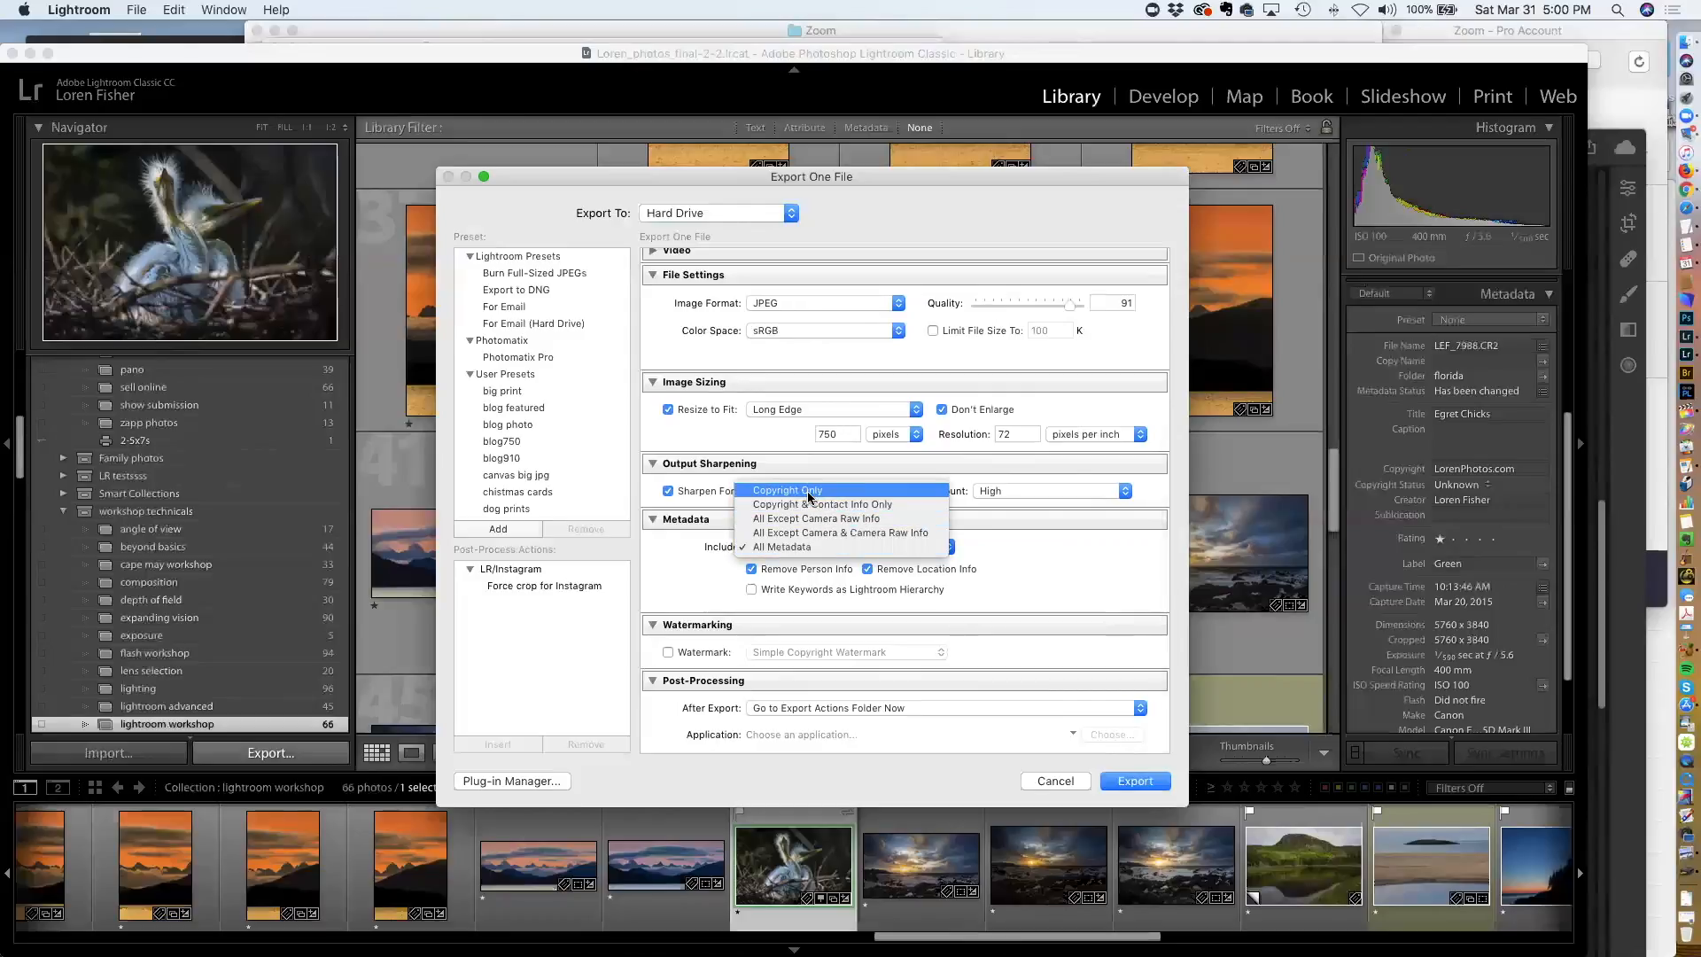
{"action": "left_click", "coordinate": [810, 491]}
{"action": "left_click", "coordinate": [824, 547]}
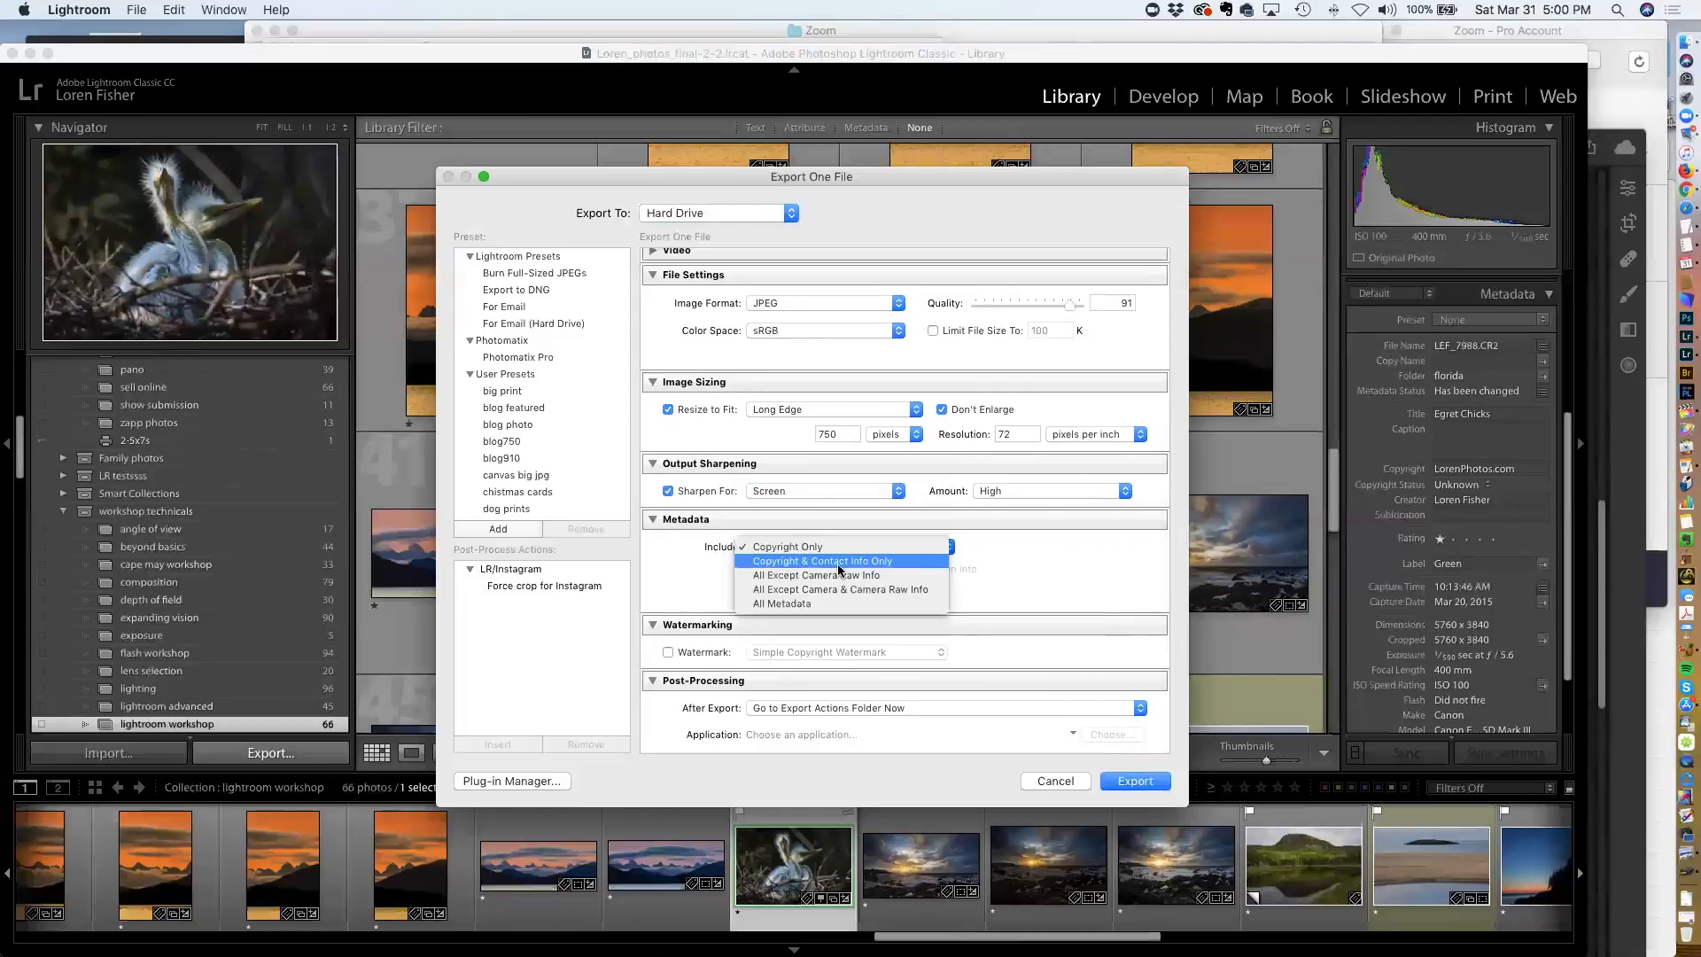
{"action": "left_click", "coordinate": [837, 562]}
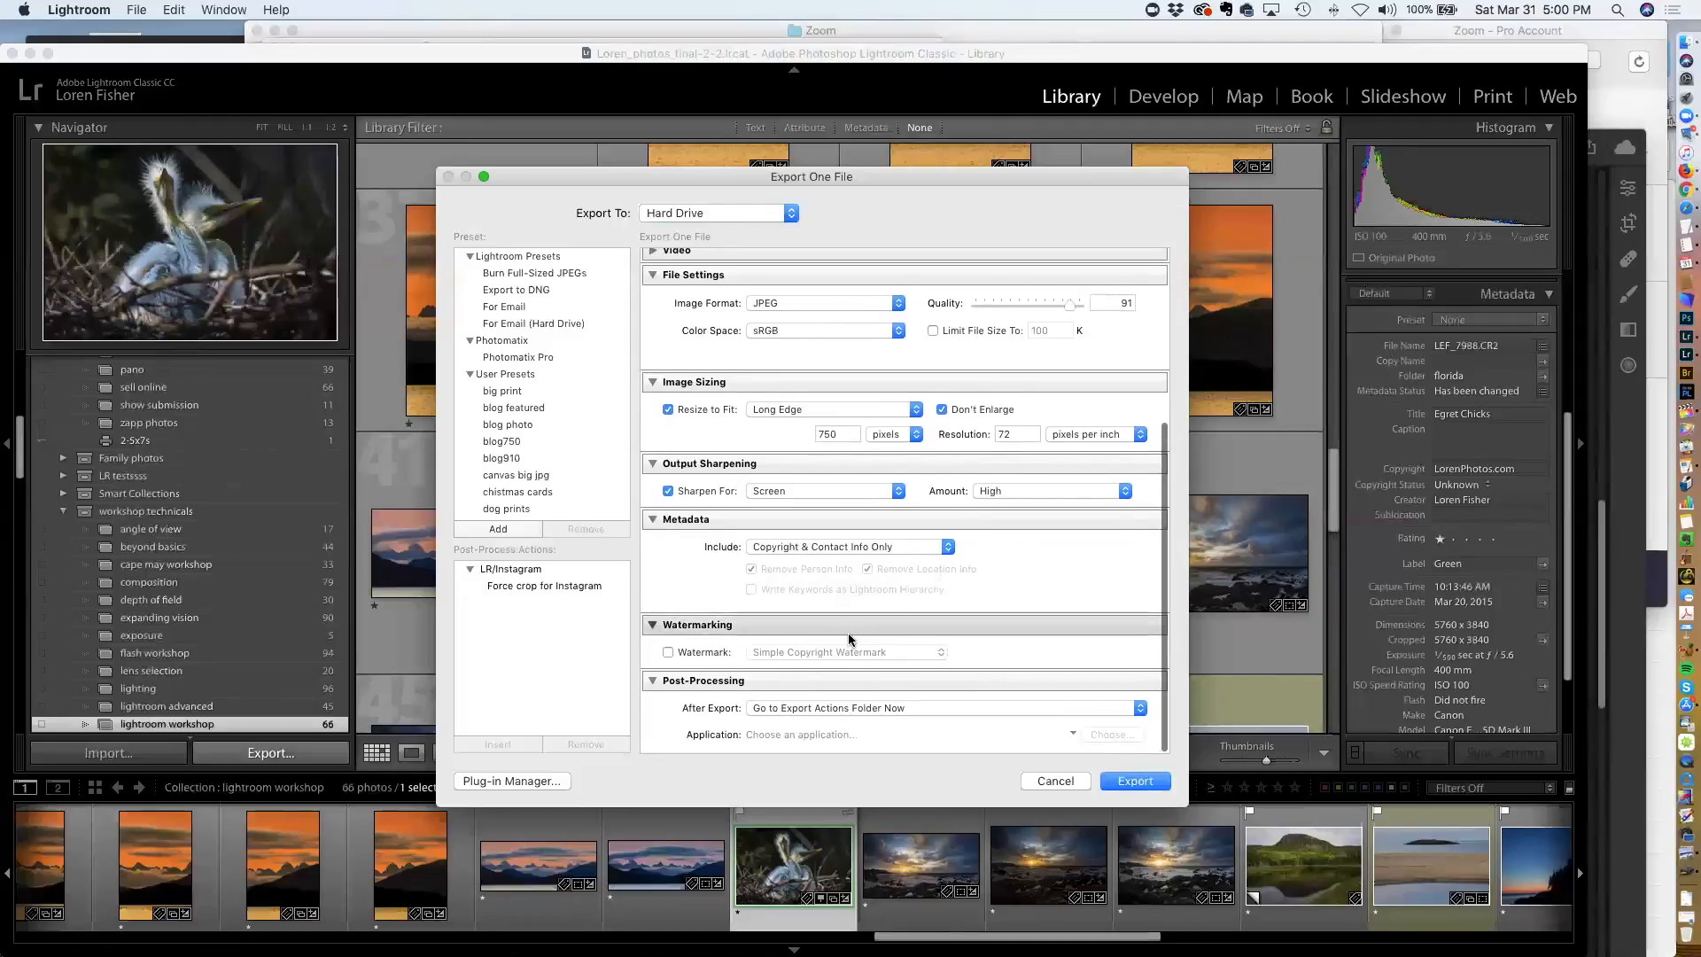
Set the post-processing After Export action to Do nothing and cancel the export dialog
{"action": "scroll", "coordinate": [708, 643], "scroll_direction": "down", "scroll_amount": 2}
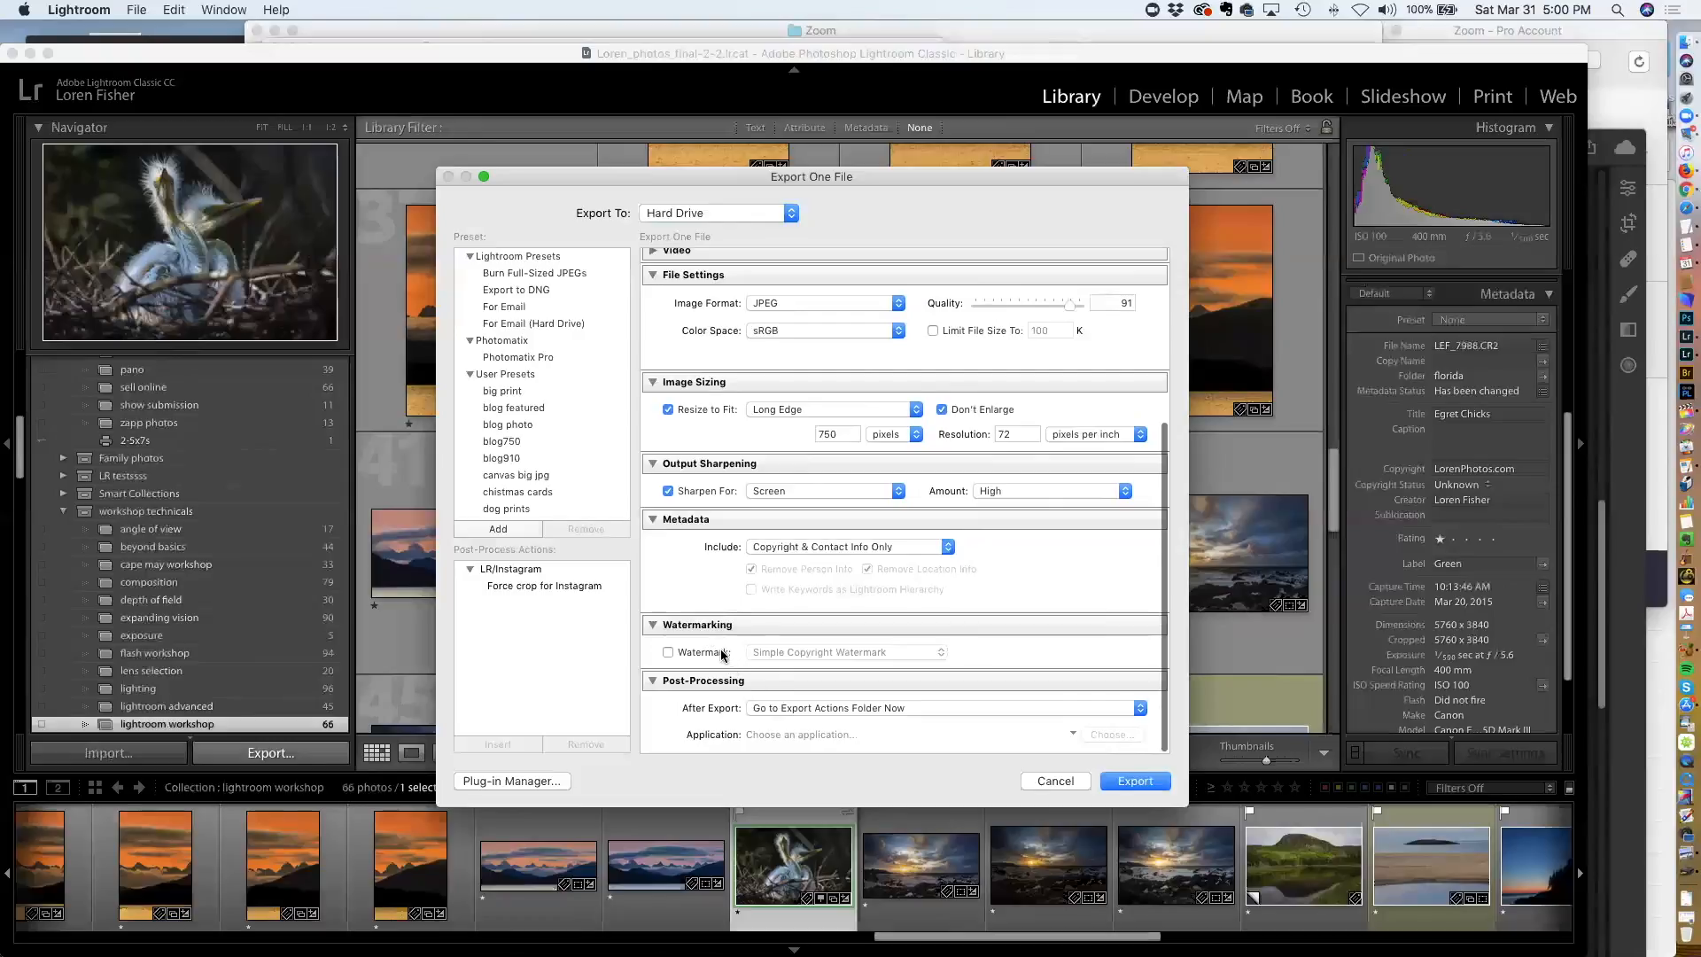
{"action": "scroll", "coordinate": [712, 653], "scroll_direction": "down", "scroll_amount": 2}
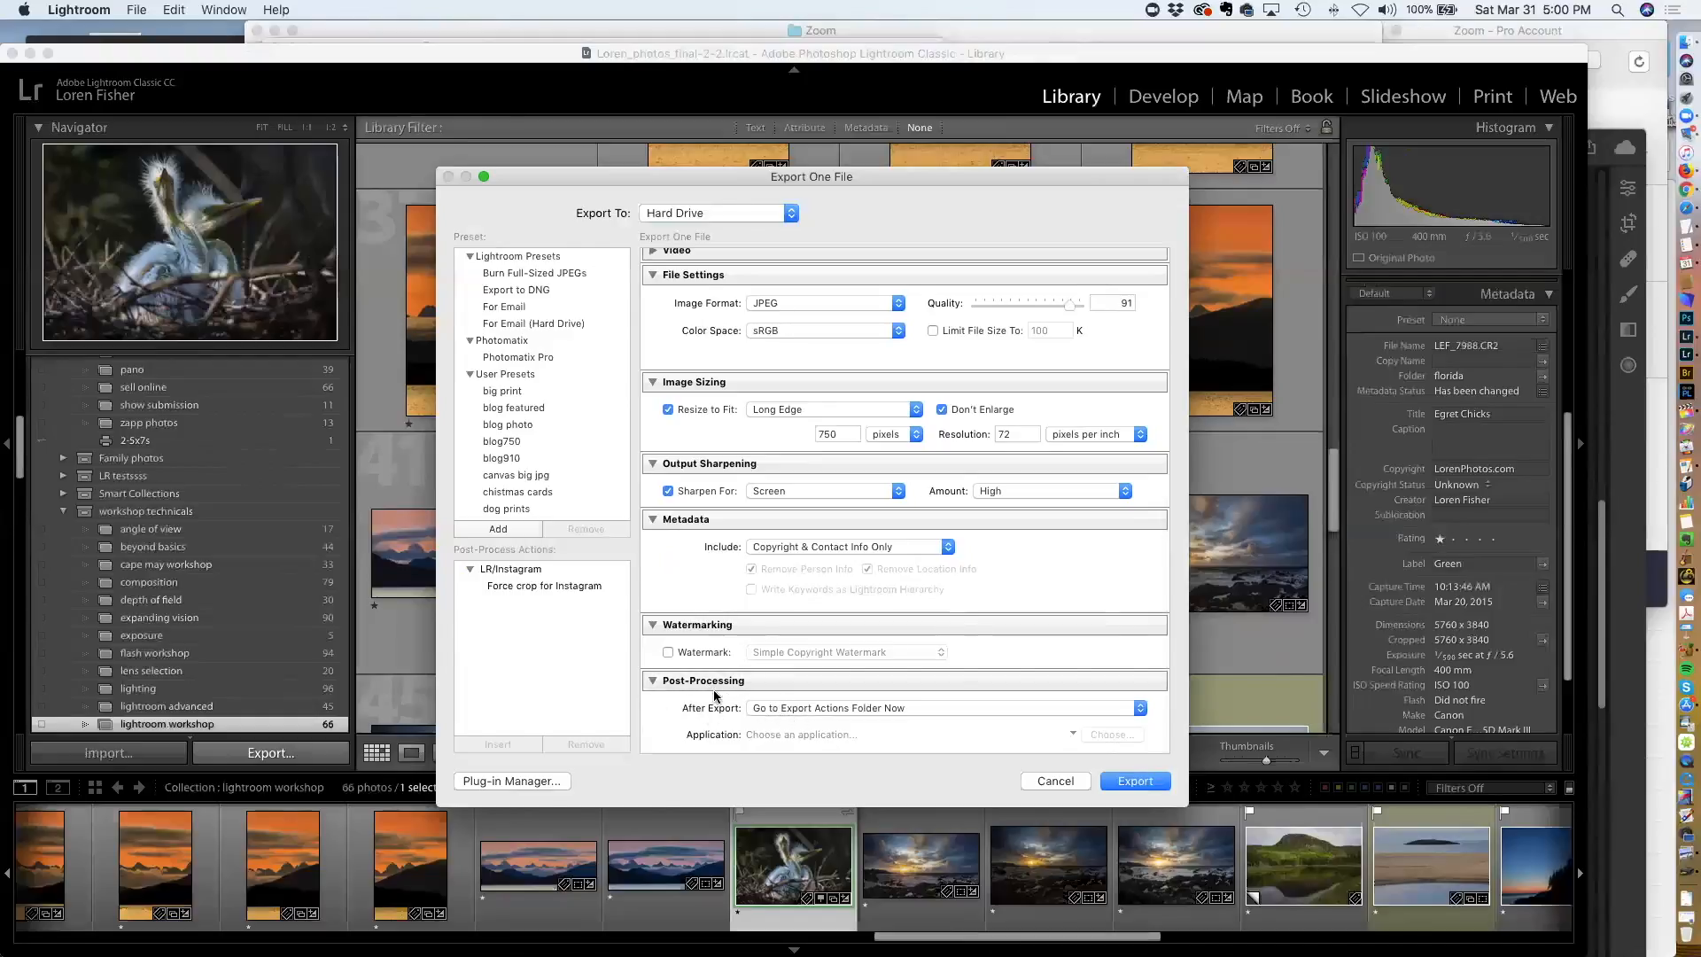
{"action": "left_click", "coordinate": [781, 715]}
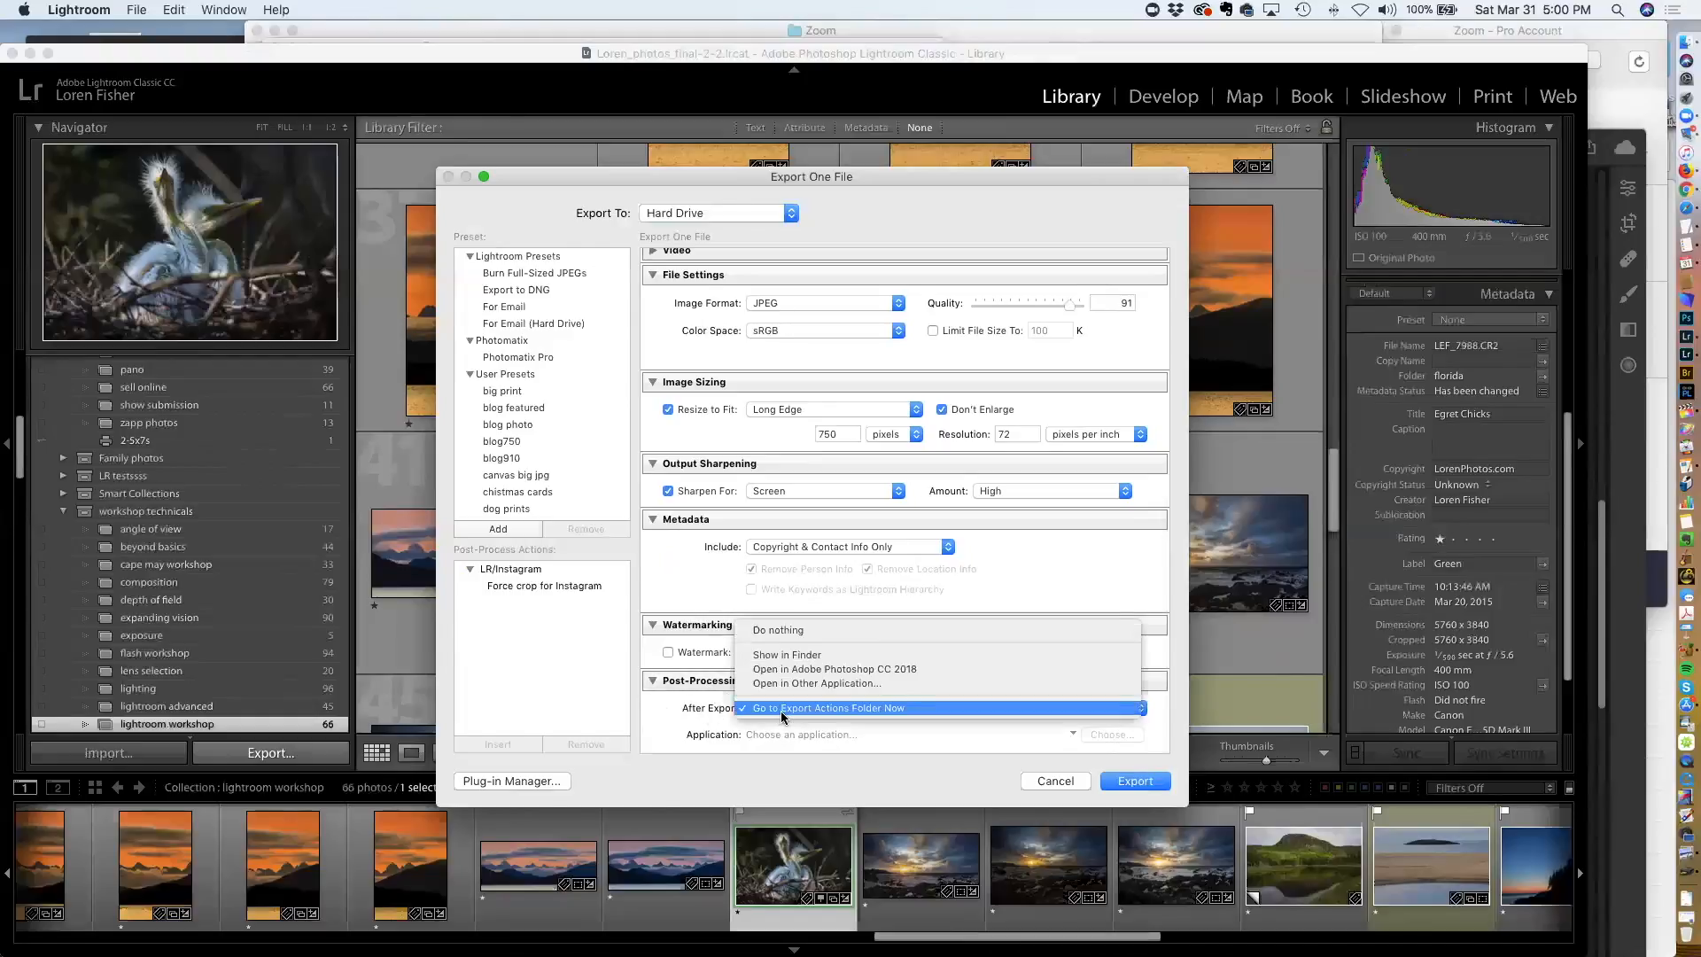
{"action": "left_click", "coordinate": [787, 630]}
{"action": "left_click", "coordinate": [779, 708]}
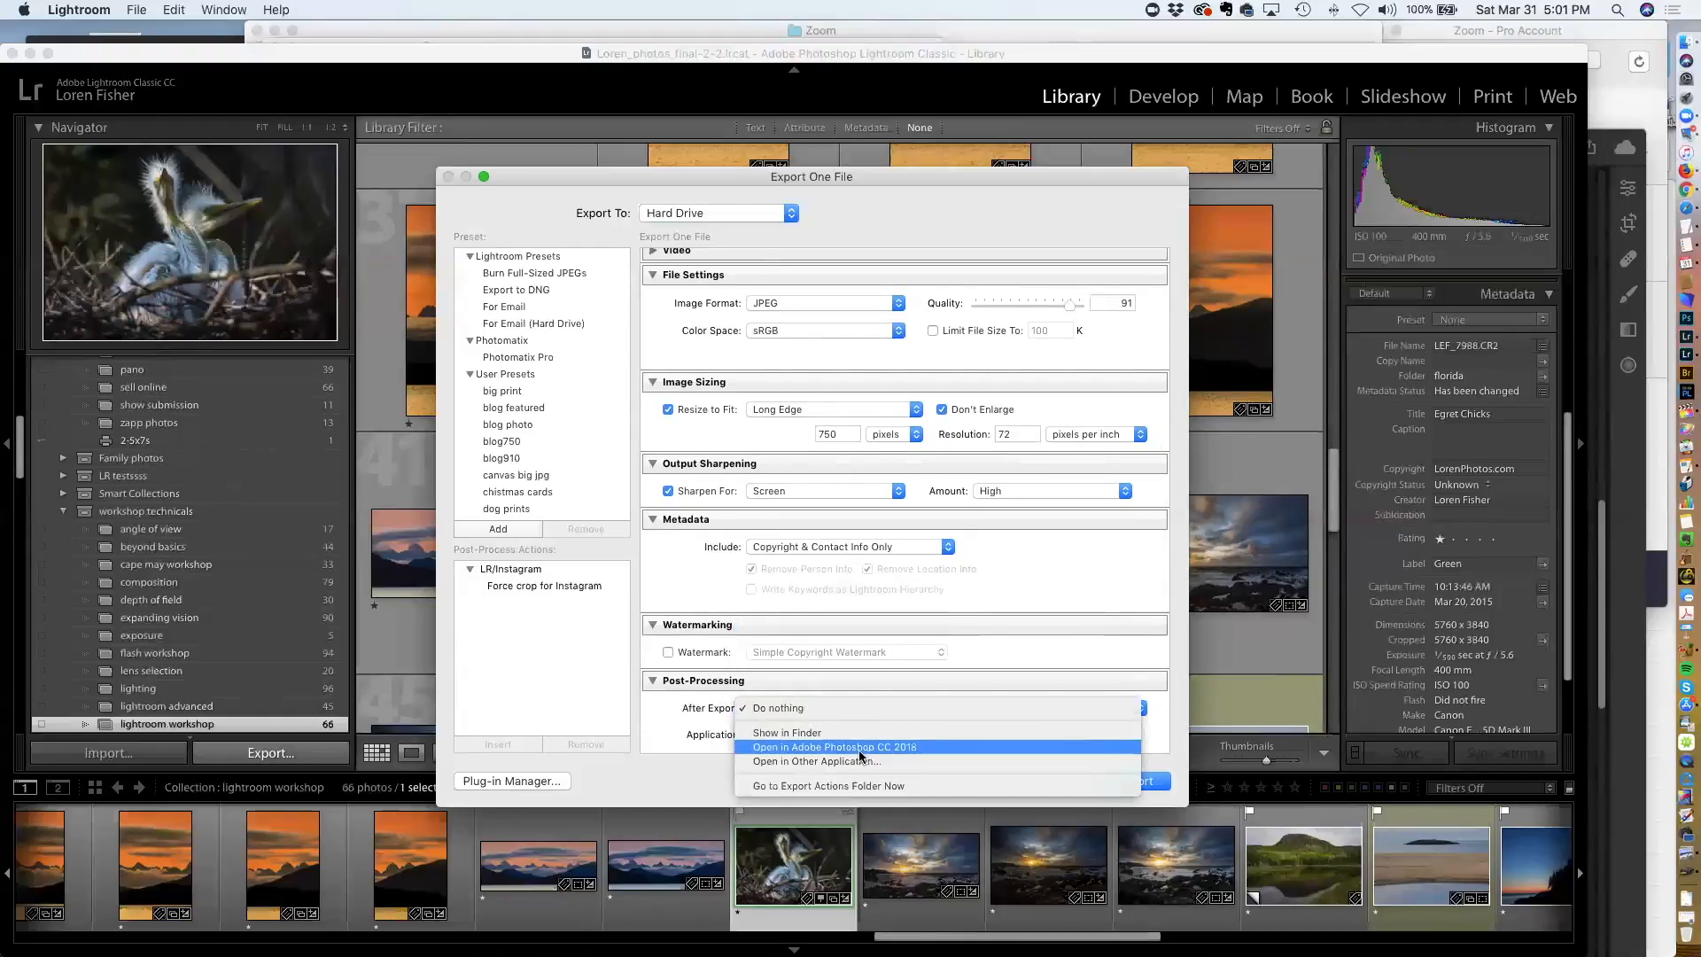
{"action": "left_click", "coordinate": [670, 700]}
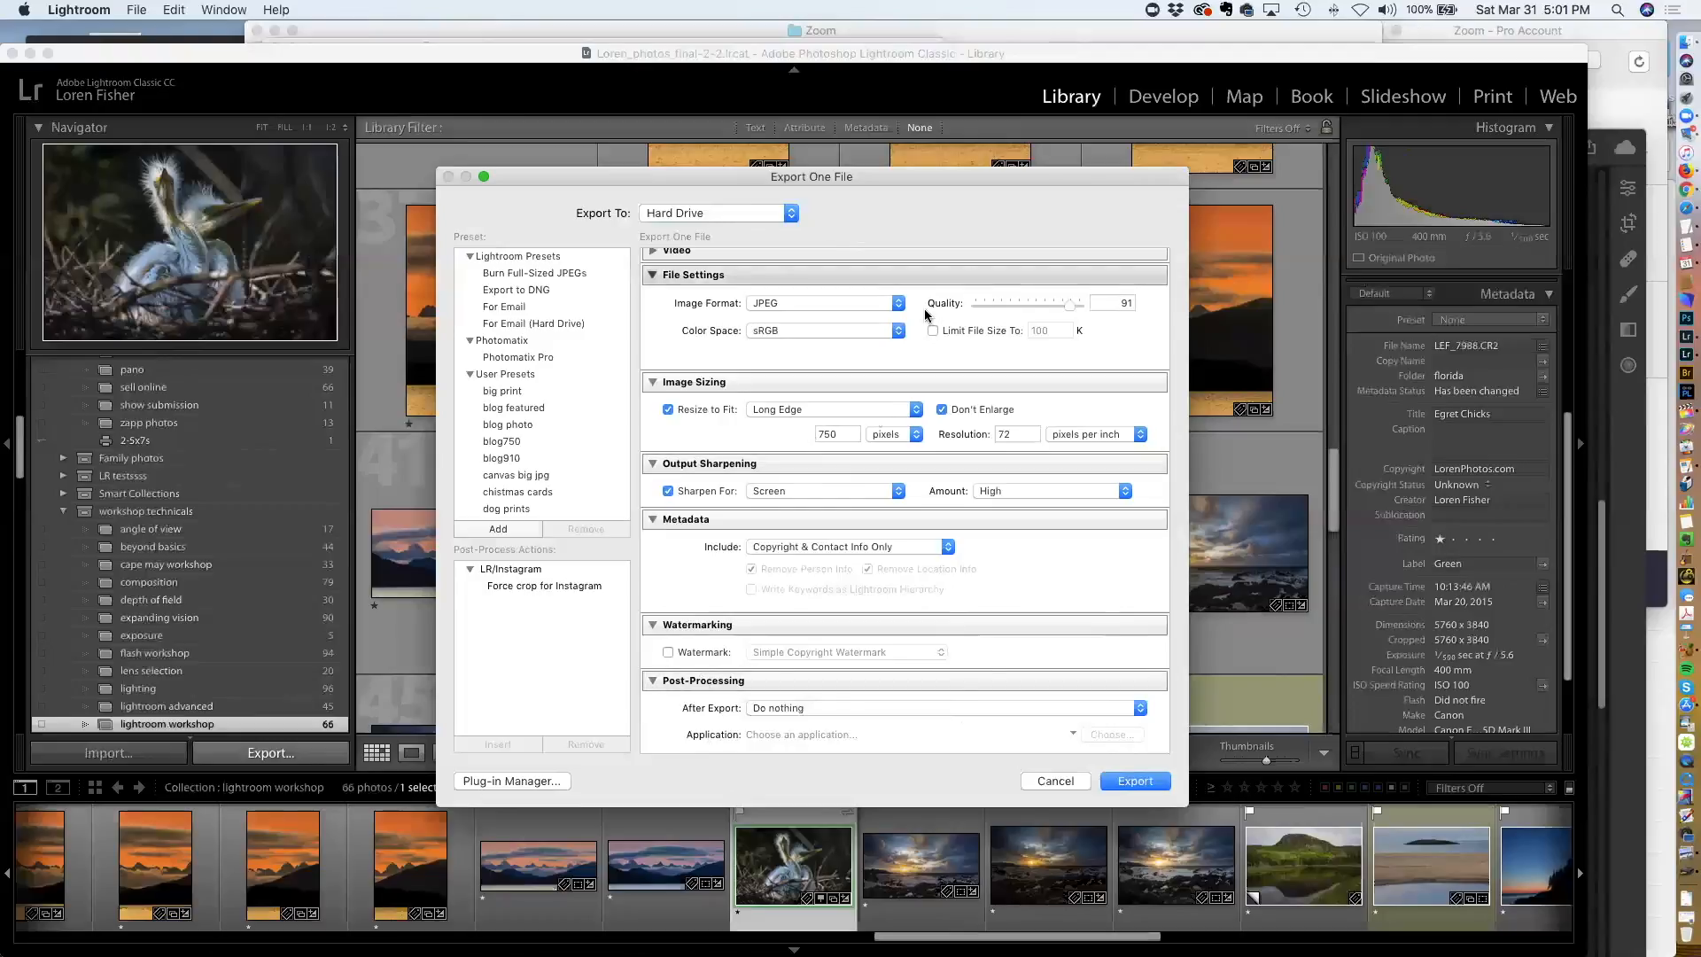
{"action": "left_click", "coordinate": [1055, 779]}
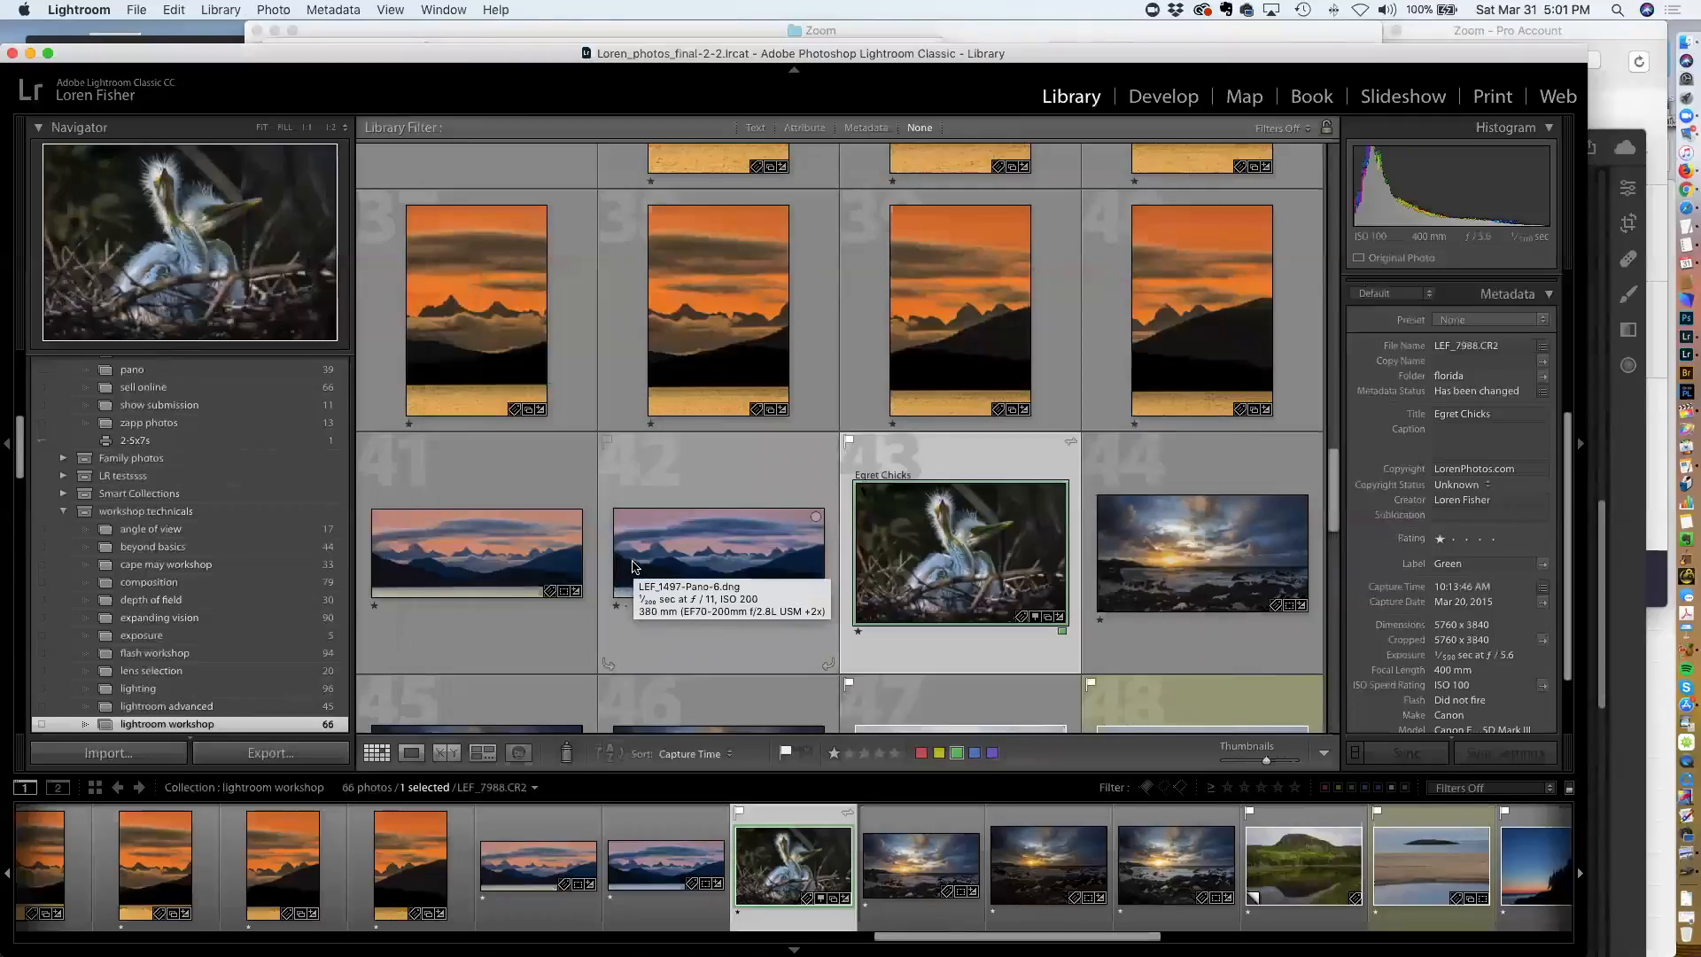
Reopen the Export dialog and load the blog photo user preset
{"action": "left_click", "coordinate": [270, 753]}
{"action": "scroll", "coordinate": [540, 350], "scroll_direction": "down", "scroll_amount": 5}
{"action": "scroll", "coordinate": [520, 353], "scroll_direction": "up", "scroll_amount": 3}
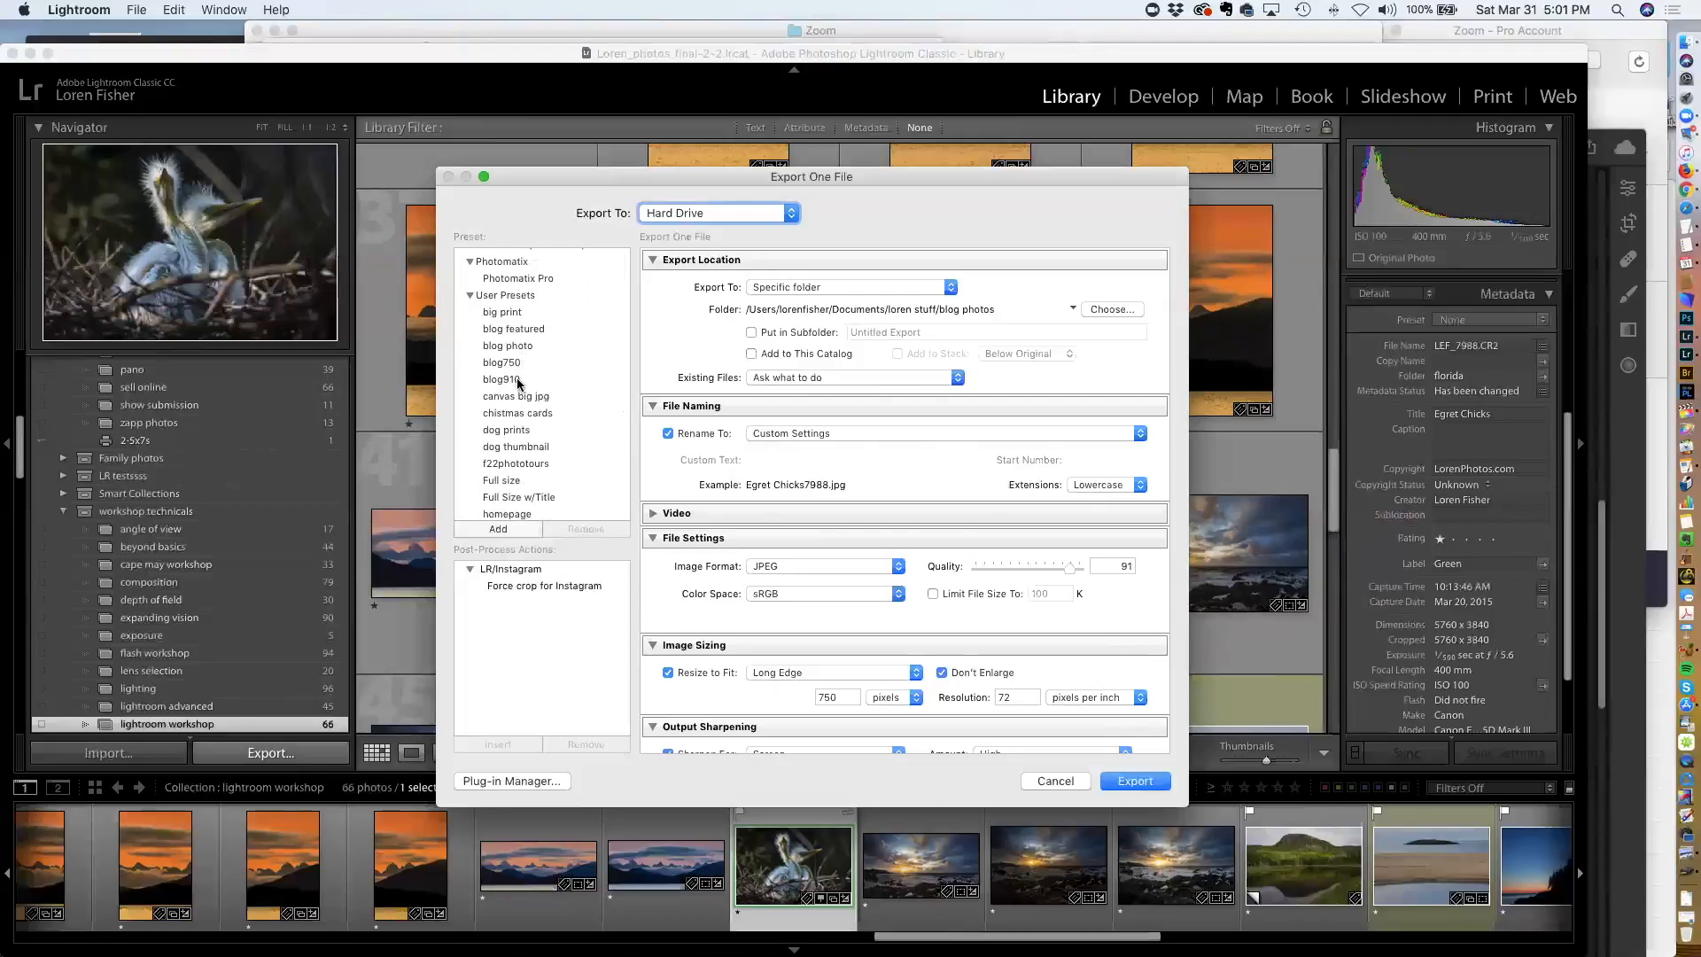
{"action": "left_click", "coordinate": [516, 346]}
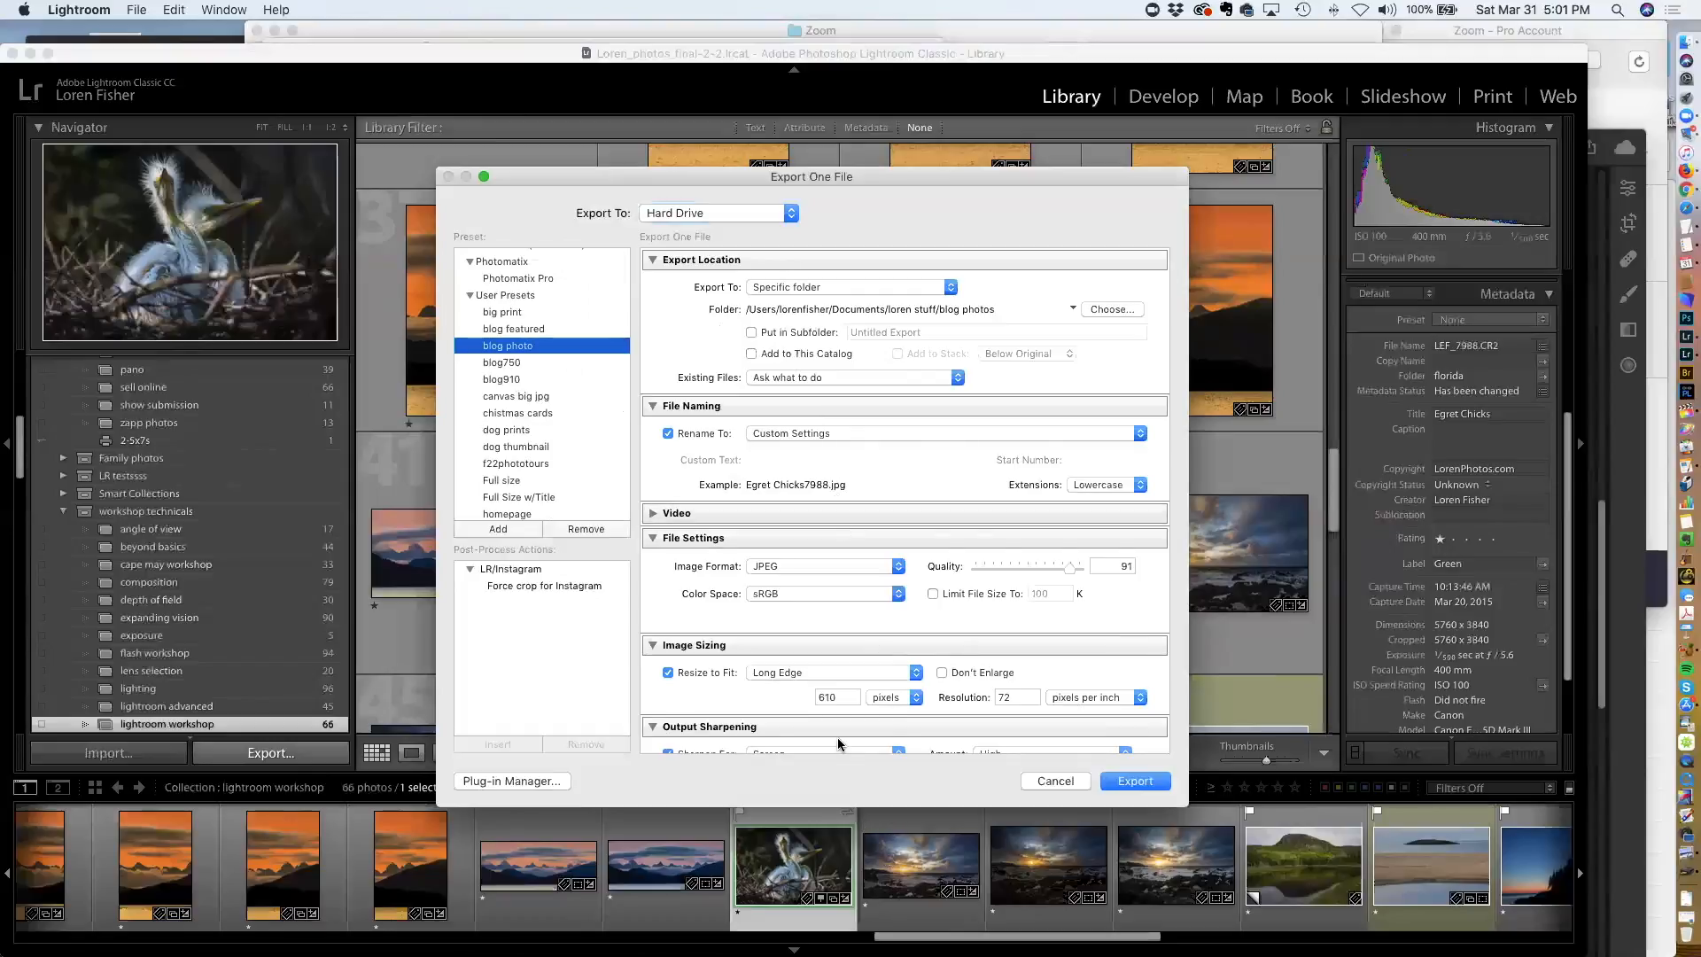
Open the New Preset dialog for the current export settings and cancel it without creating a preset
{"action": "scroll", "coordinate": [837, 737], "scroll_direction": "down", "scroll_amount": 3}
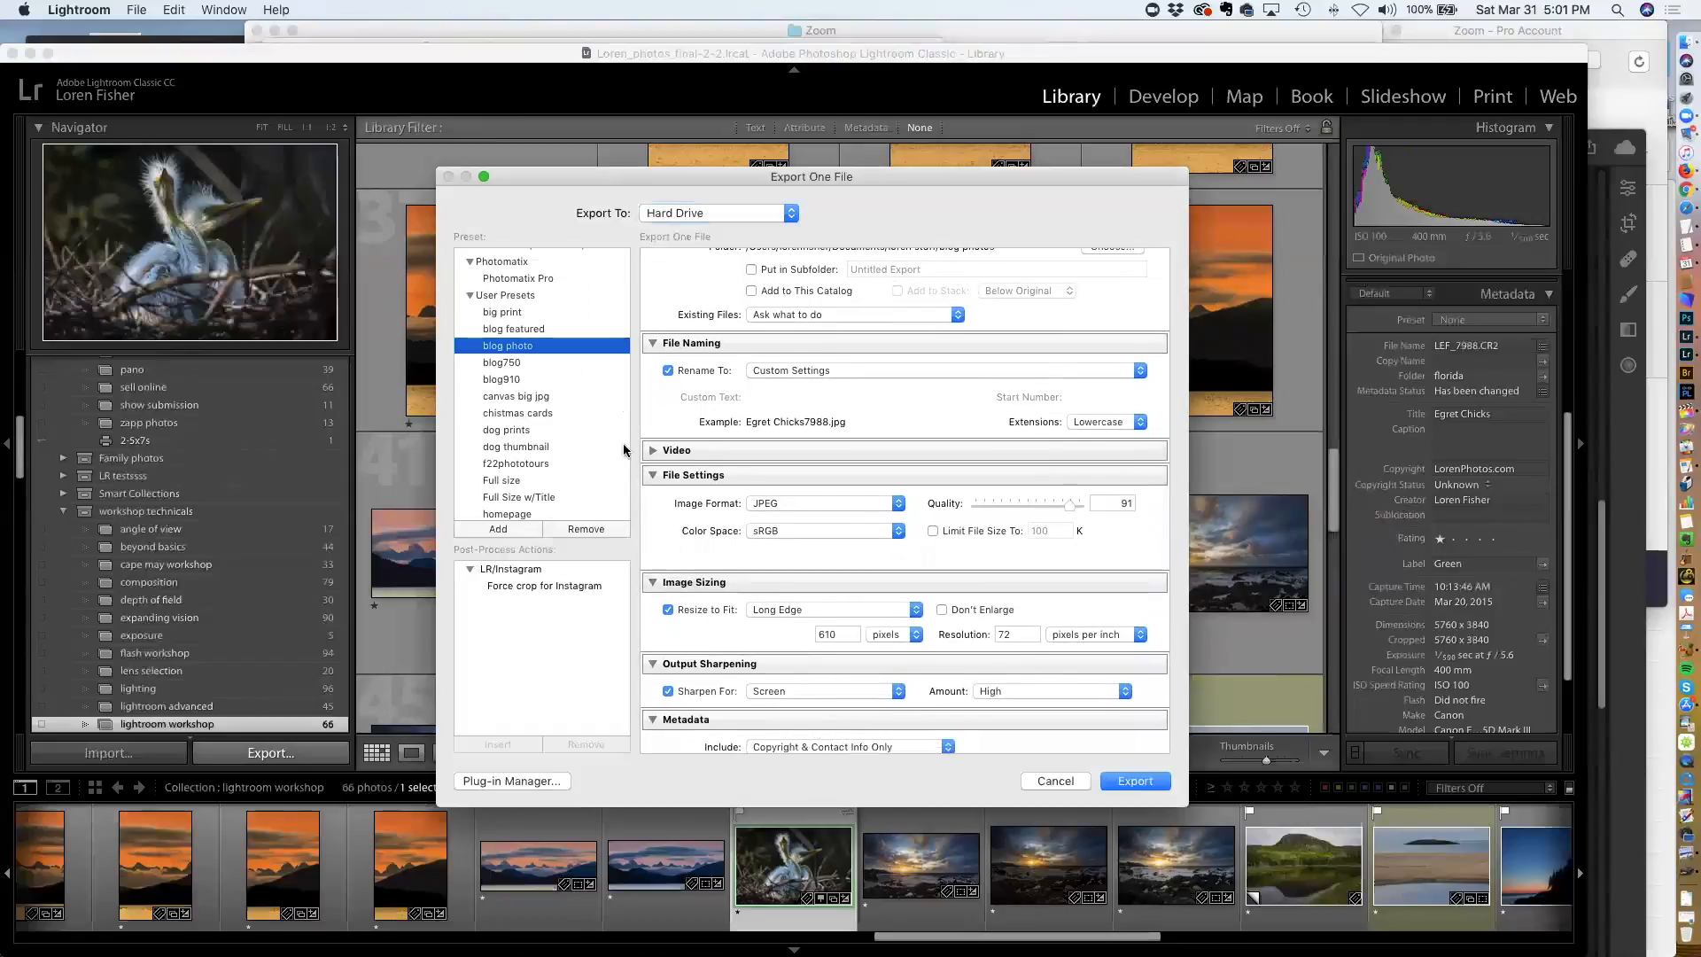
{"action": "scroll", "coordinate": [795, 486], "scroll_direction": "up", "scroll_amount": 1}
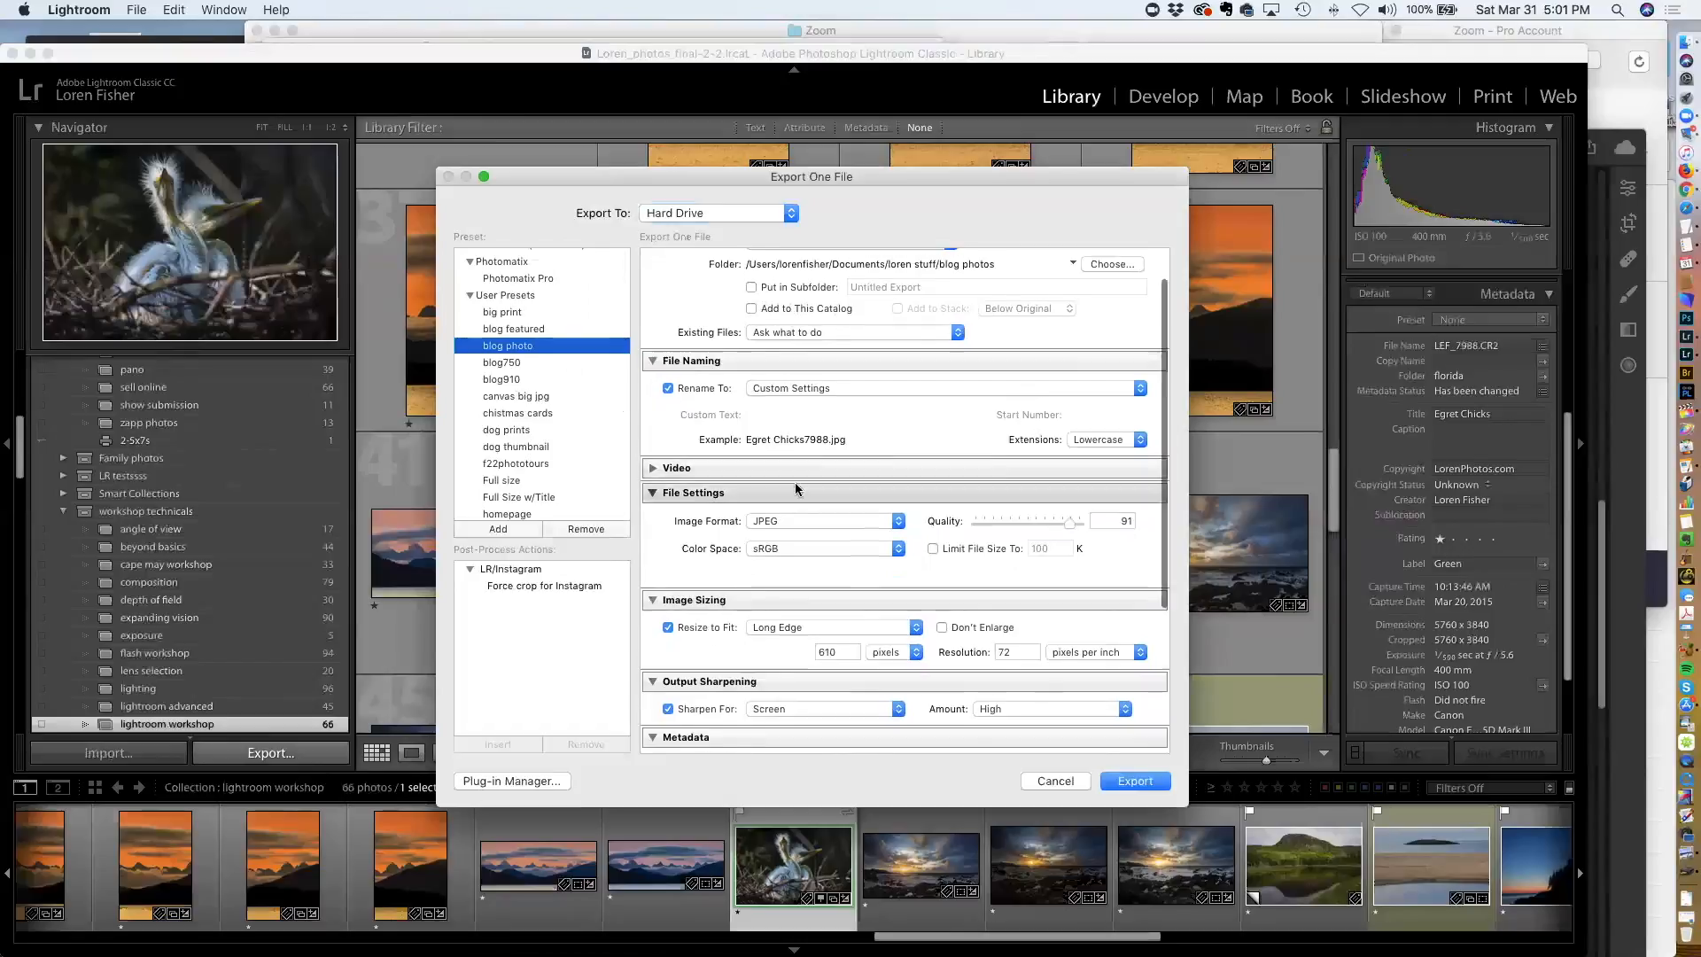
{"action": "scroll", "coordinate": [795, 486], "scroll_direction": "up", "scroll_amount": 2}
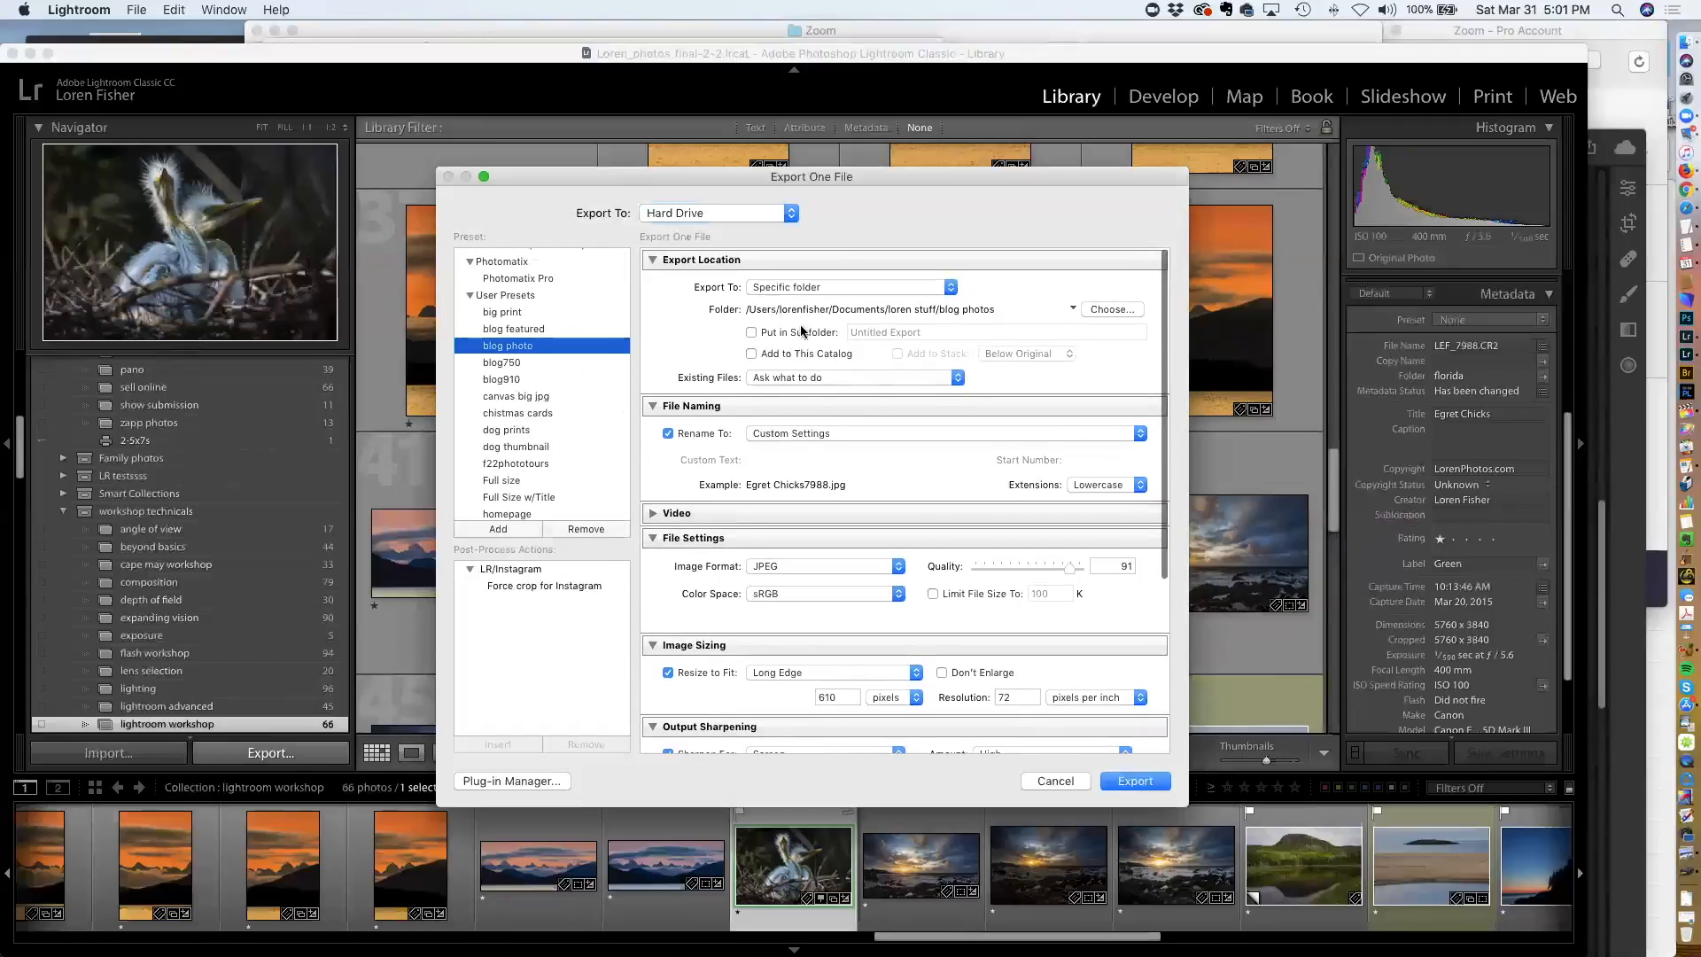
{"action": "left_click", "coordinate": [497, 529]}
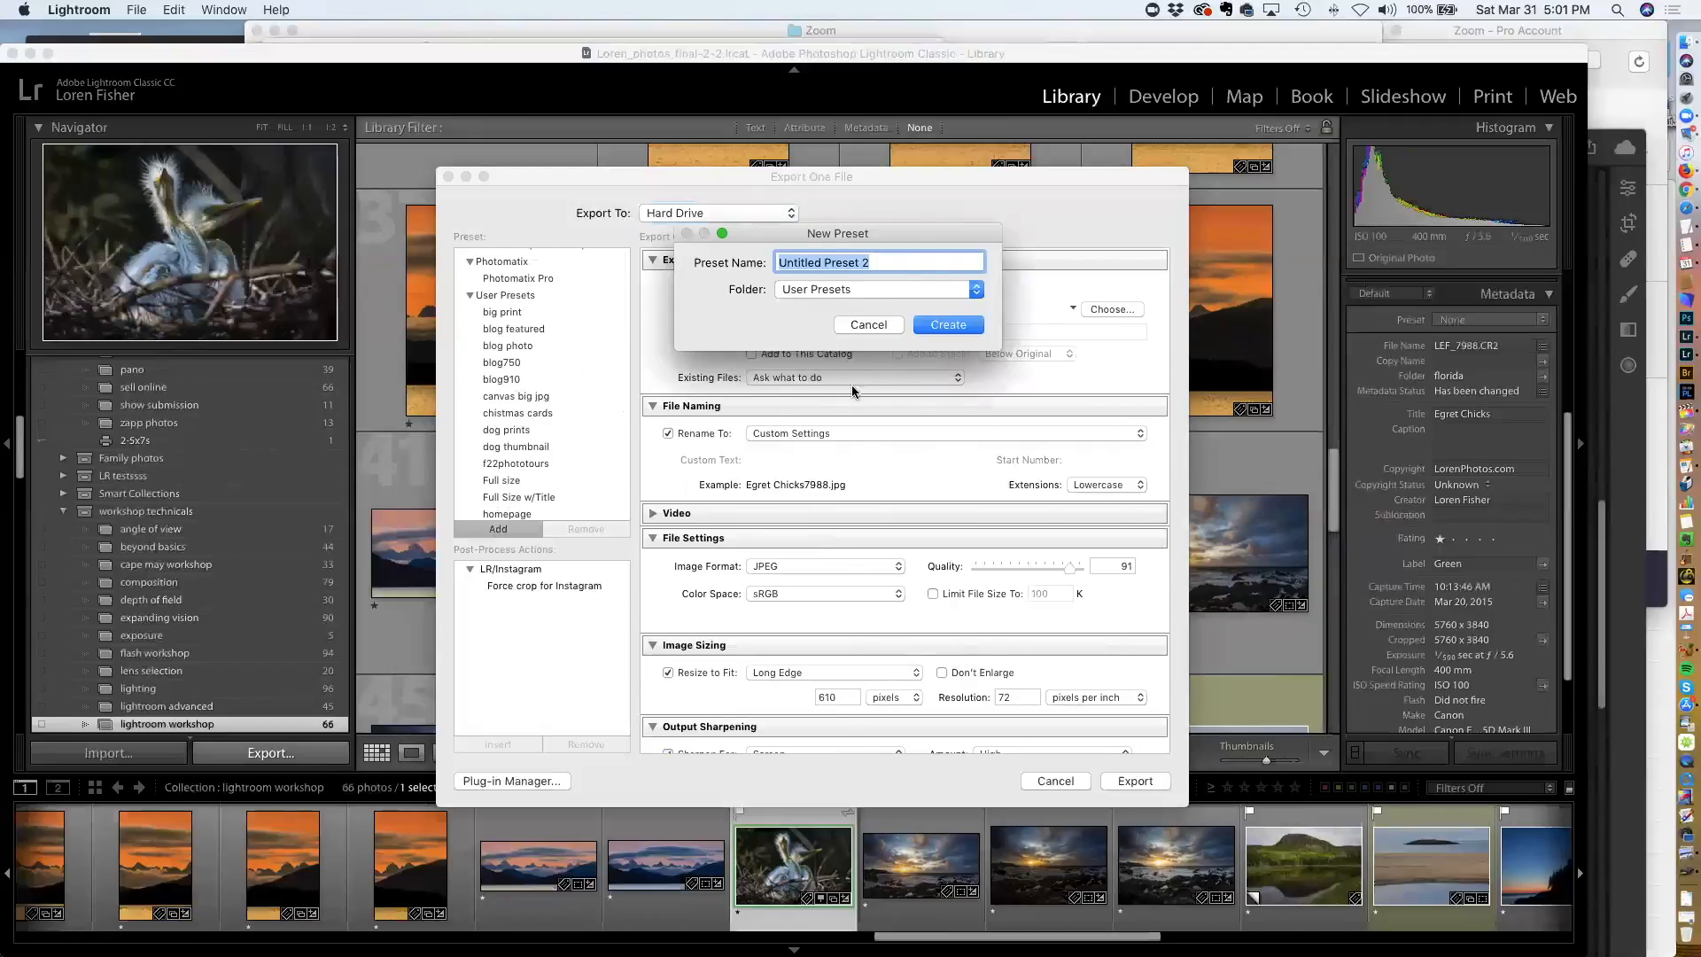
{"action": "left_click", "coordinate": [868, 325]}
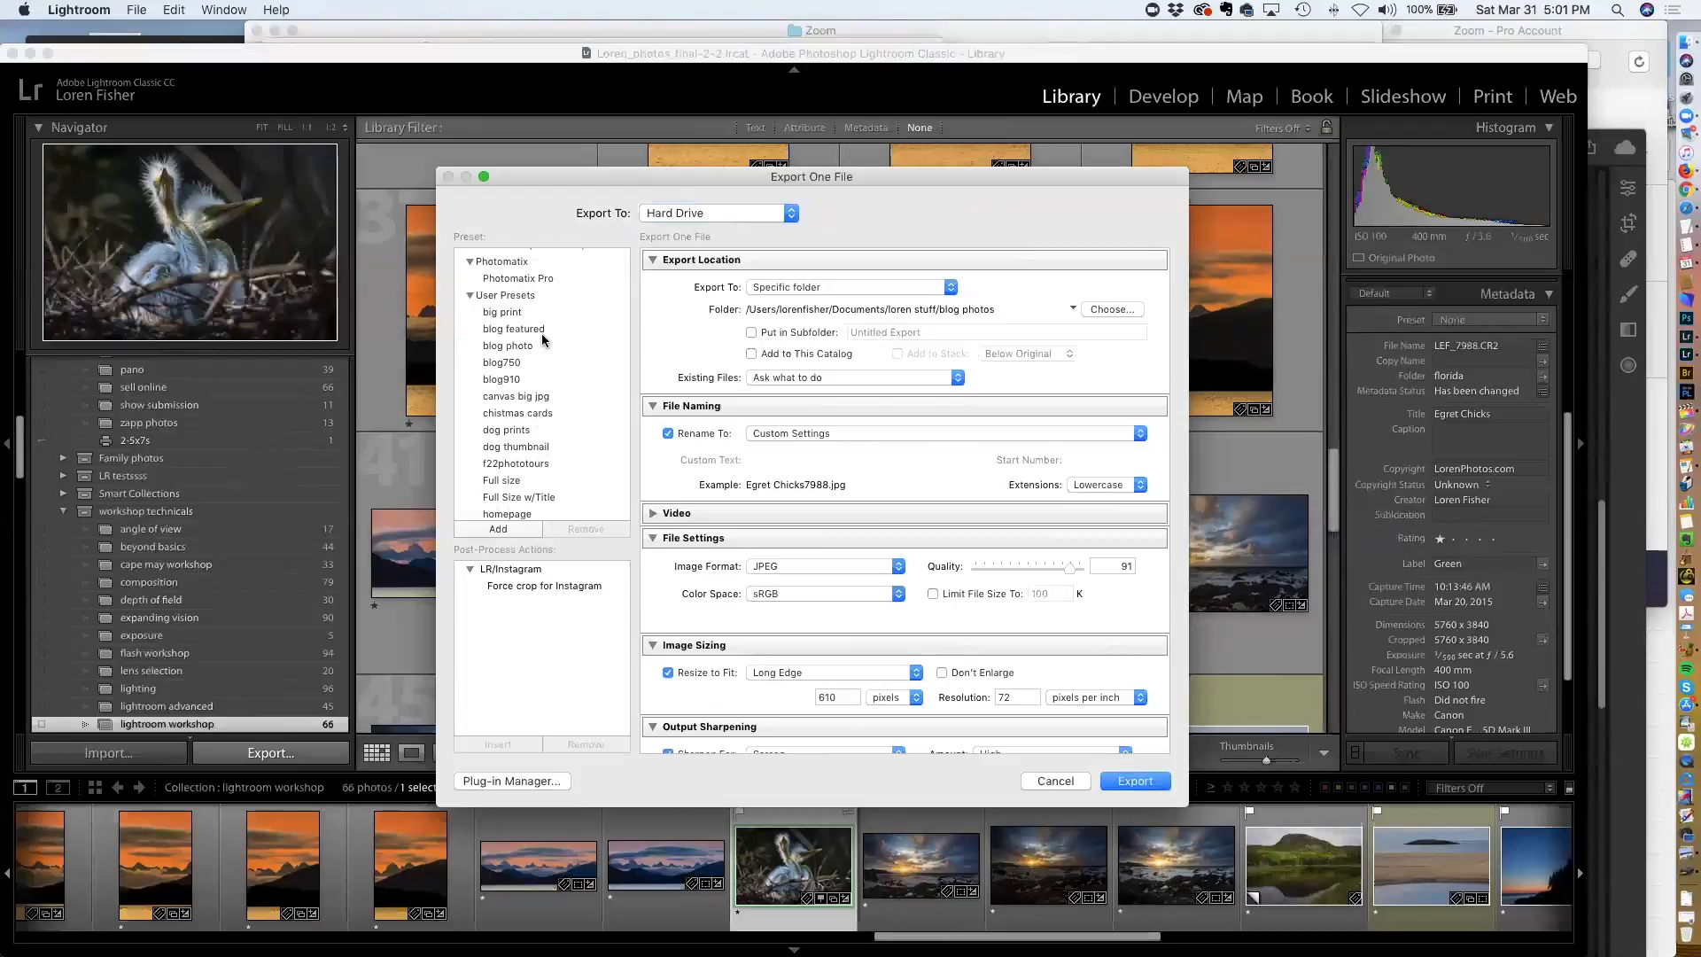
Browse the list of user export presets and close the Export dialog
{"action": "scroll", "coordinate": [542, 339], "scroll_direction": "down", "scroll_amount": 5}
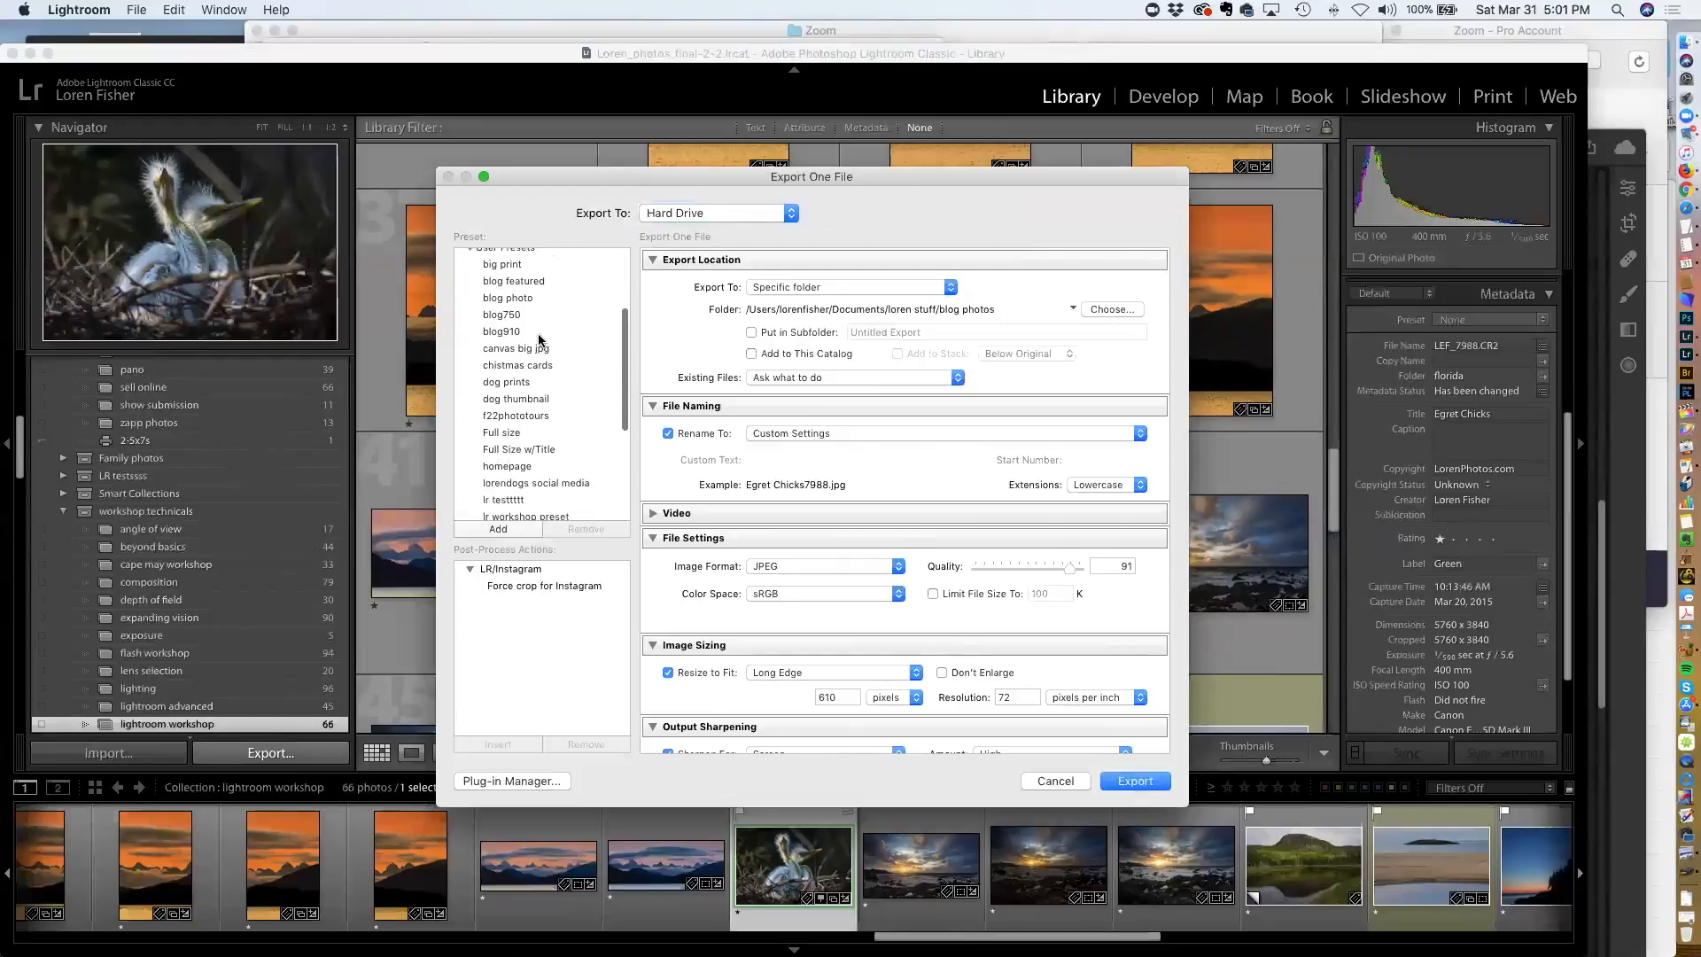
{"action": "scroll", "coordinate": [538, 341], "scroll_direction": "up", "scroll_amount": 5}
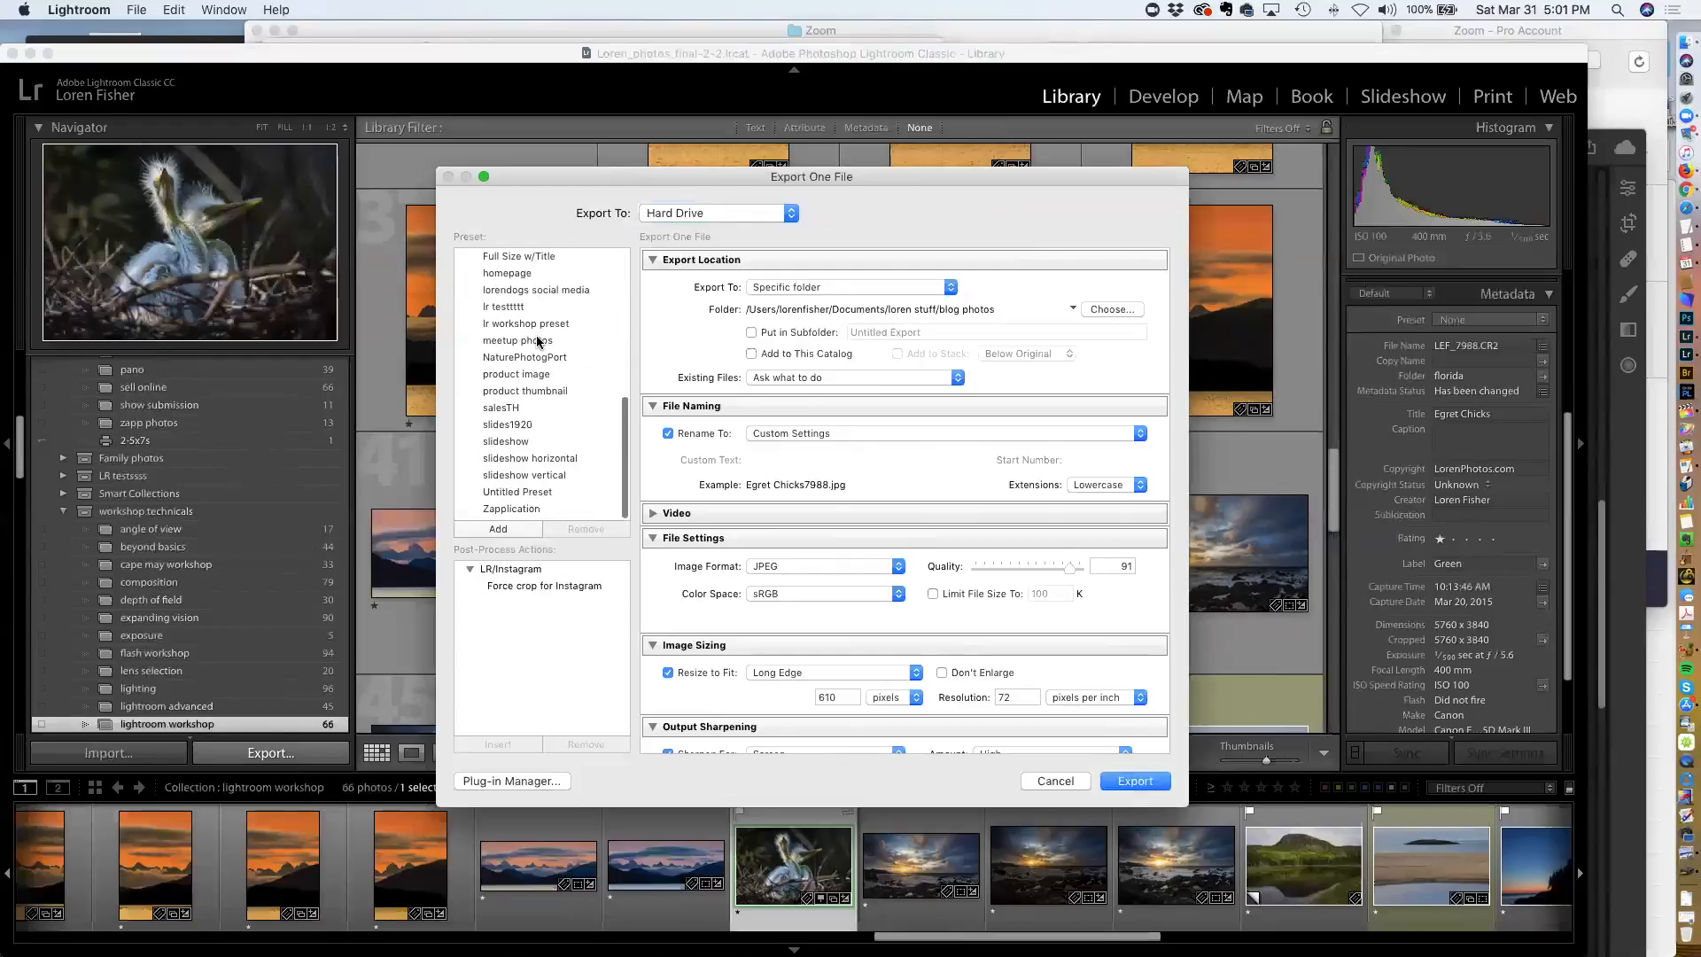
{"action": "left_click", "coordinate": [1050, 781]}
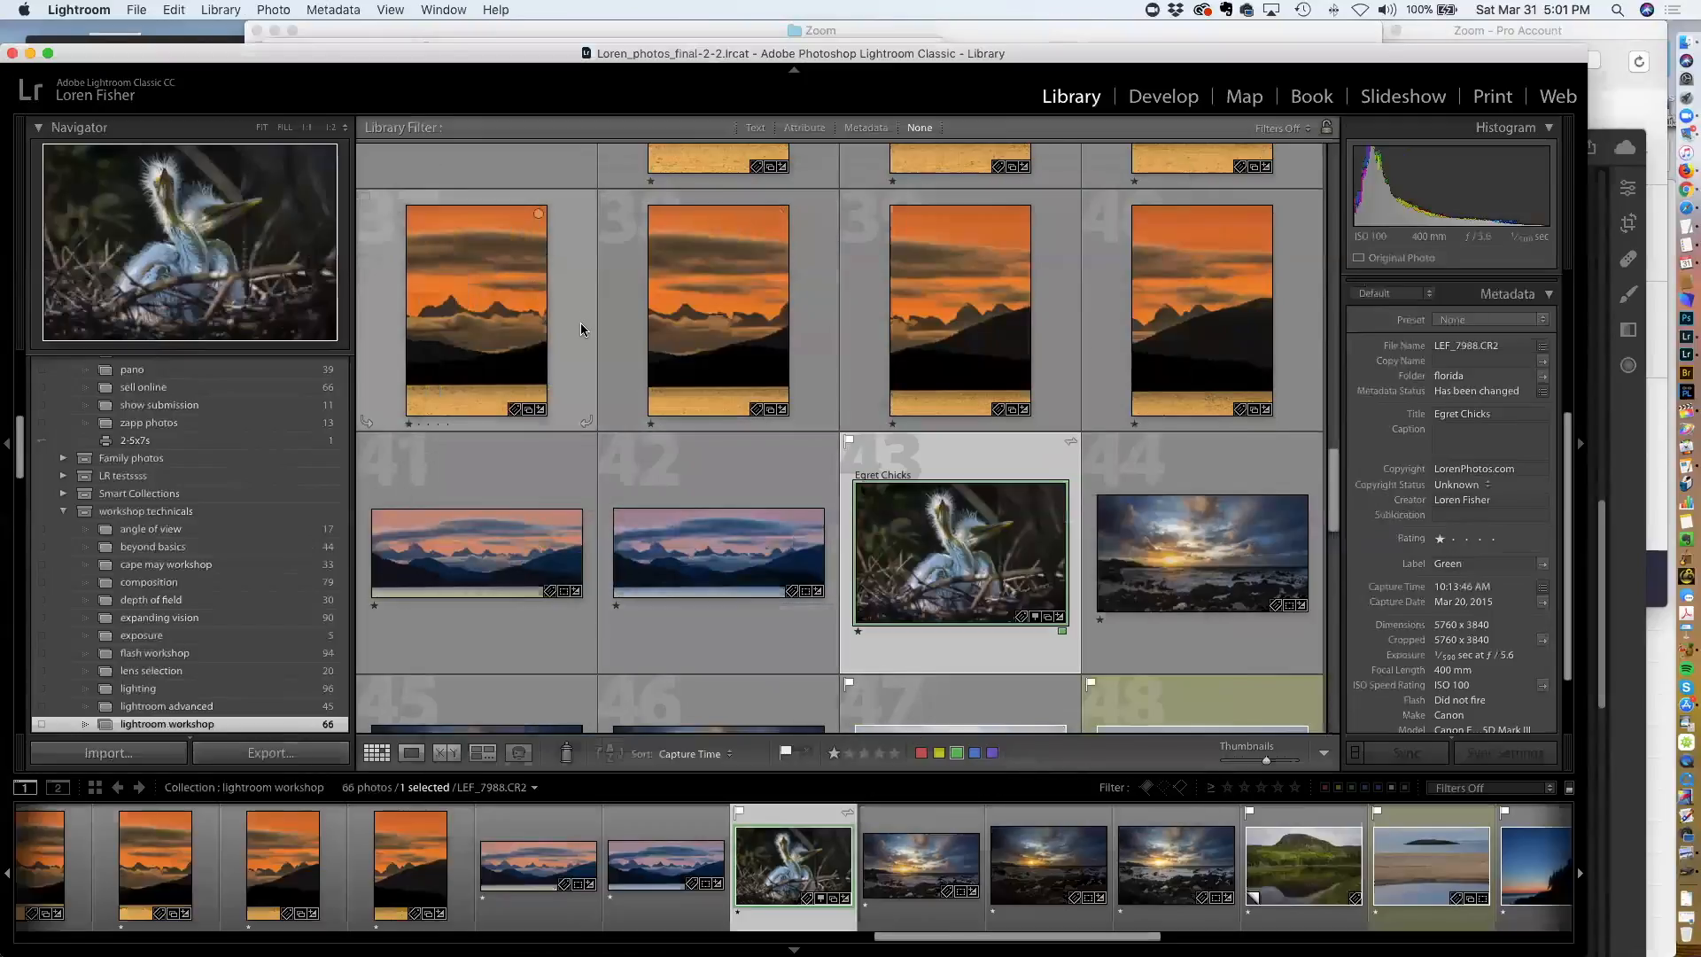
Select the five photos from the rocky sunset shot through the lighthouse shot, open the Export dialog for them, and cancel it
{"action": "scroll", "coordinate": [582, 325], "scroll_direction": "down", "scroll_amount": 5}
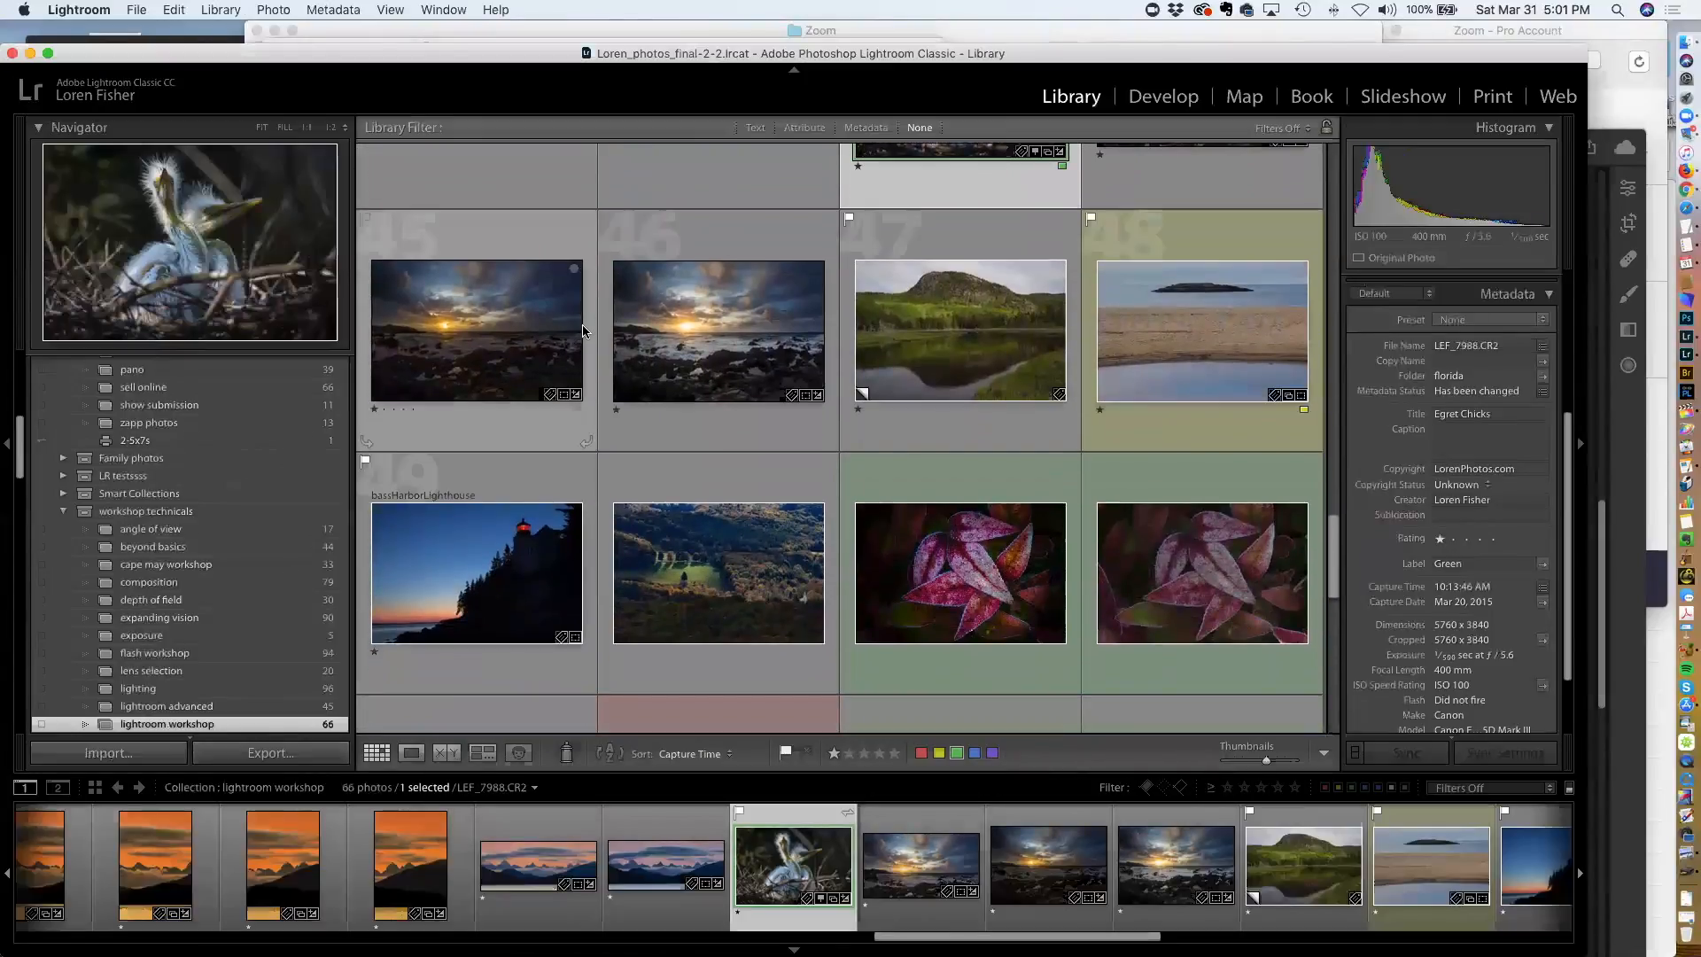
{"action": "left_click", "coordinate": [486, 297]}
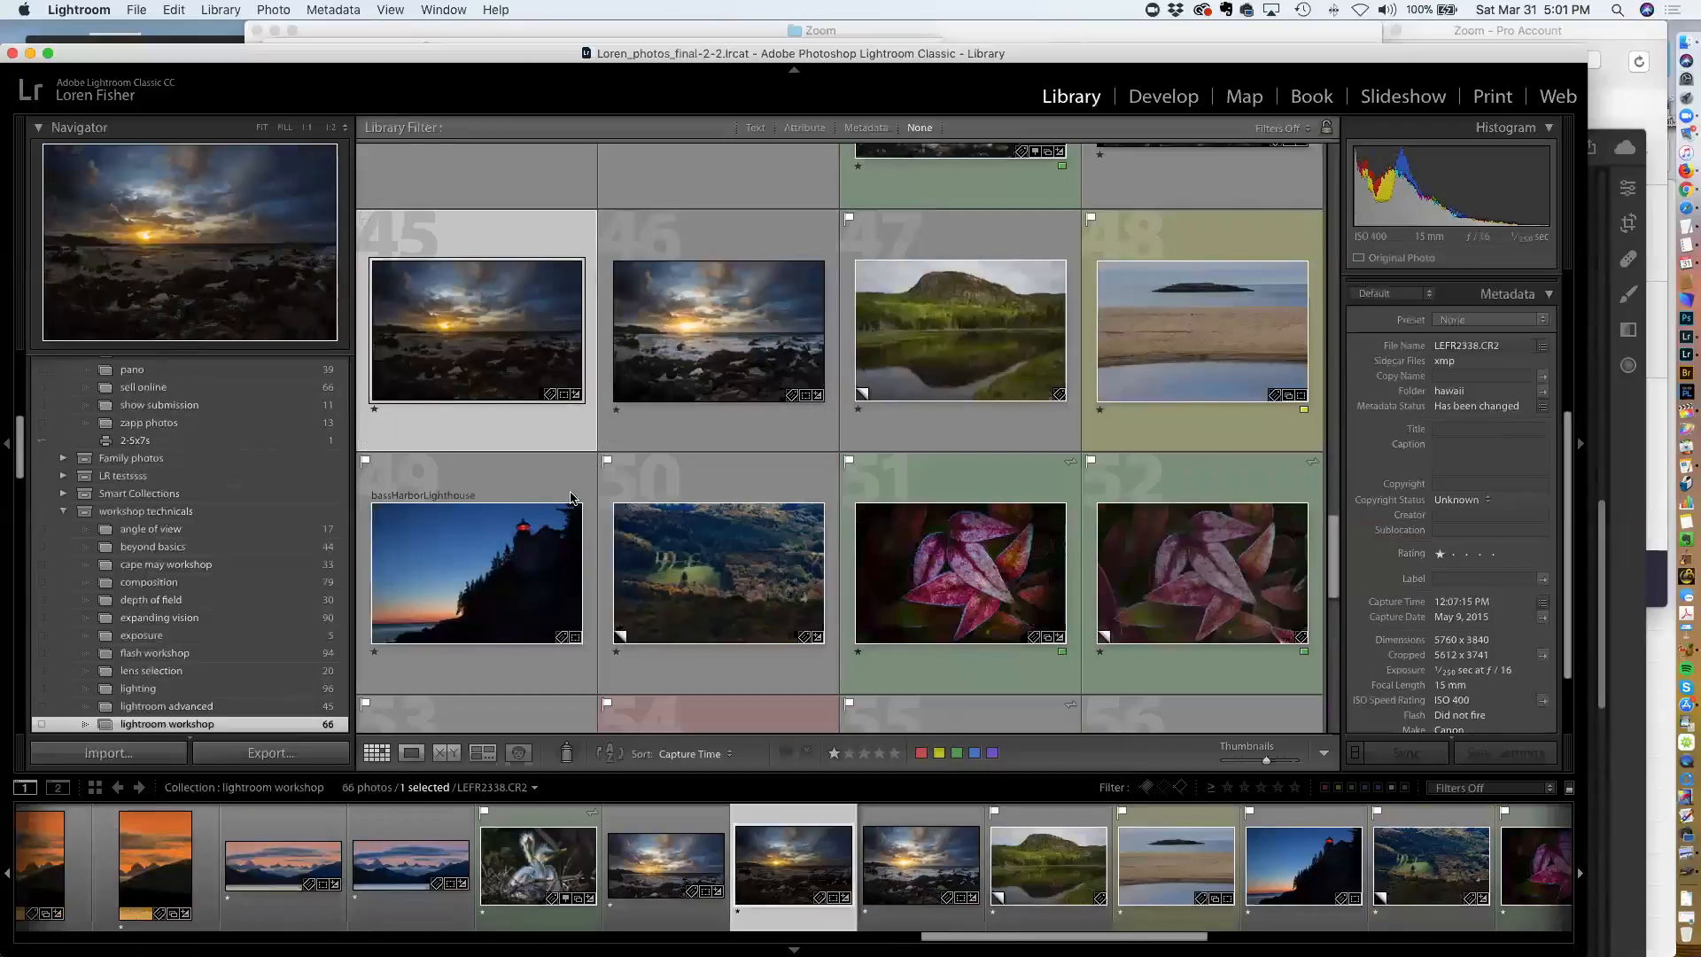
{"action": "left_click", "coordinate": [530, 576], "text": "shift"}
{"action": "left_click", "coordinate": [299, 754]}
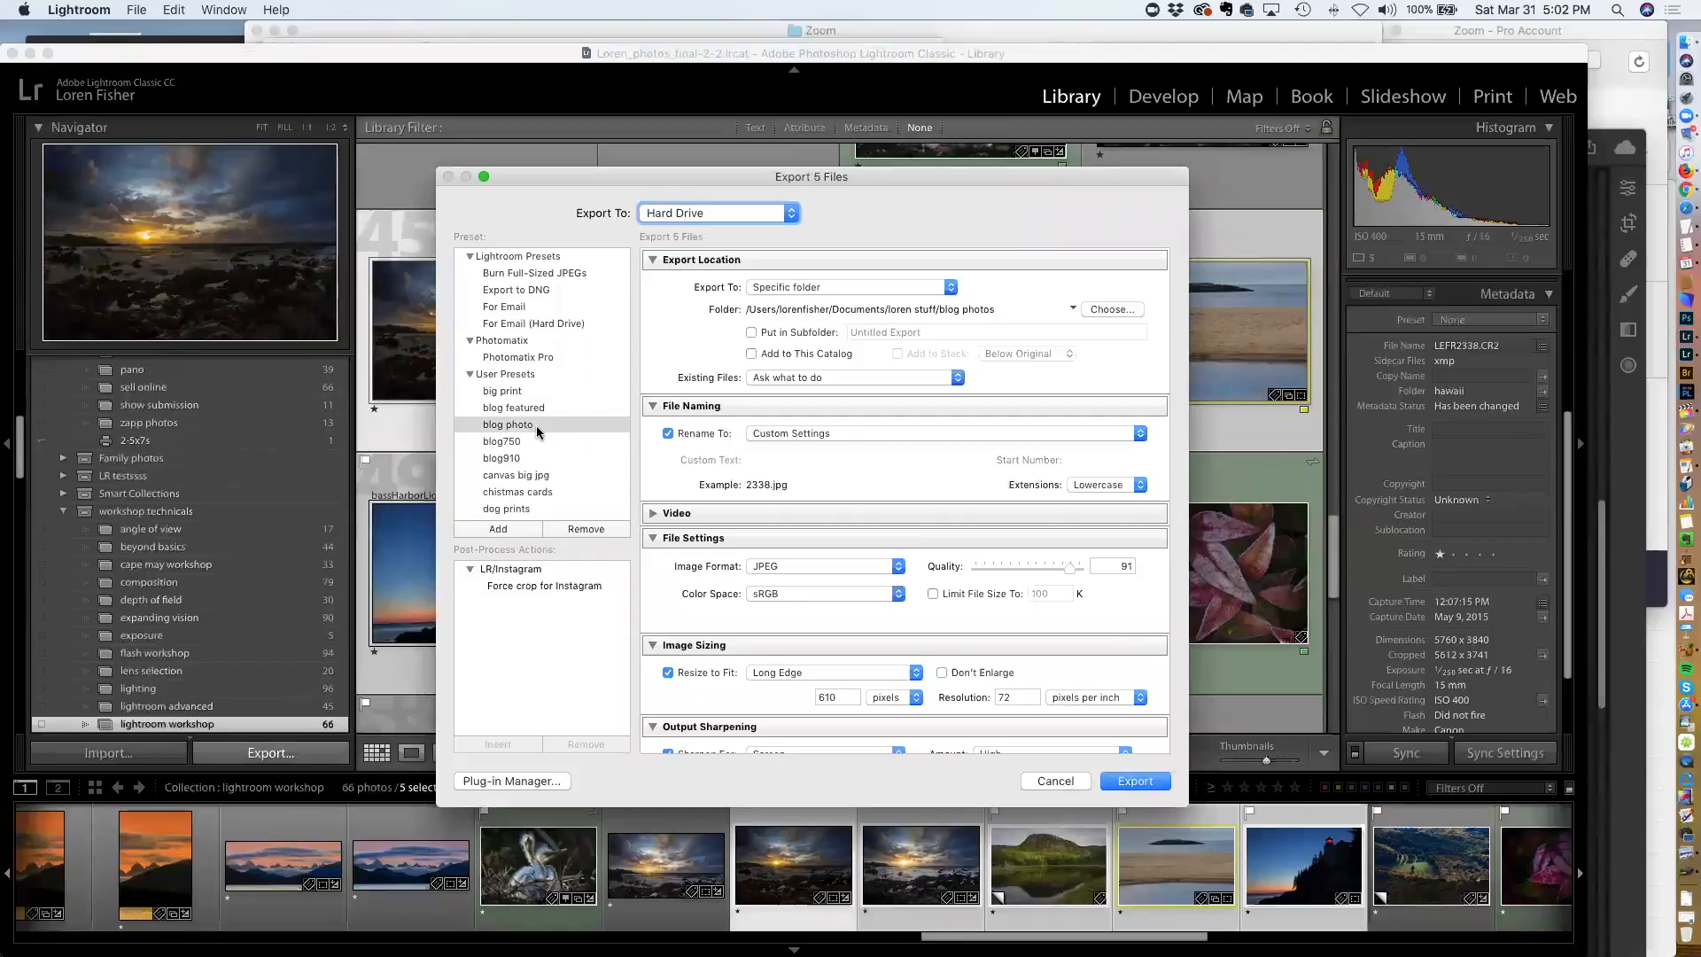
{"action": "left_click", "coordinate": [1054, 780]}
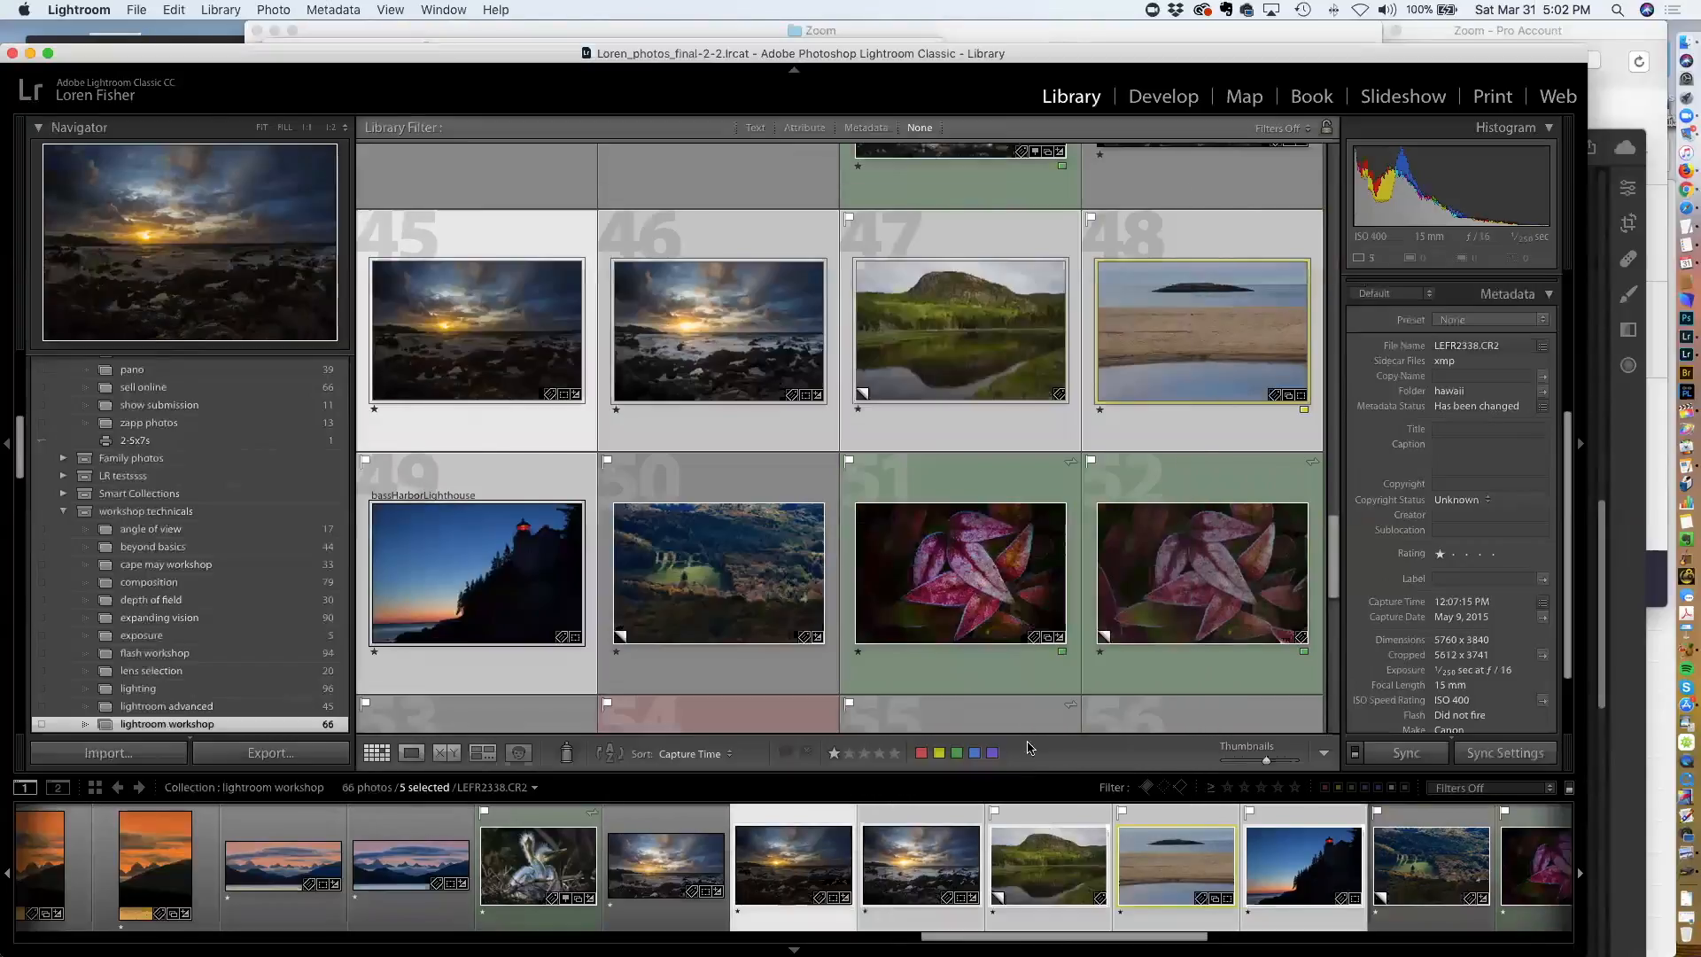
Export the selected photos directly with the blog910 user preset
{"action": "right_click", "coordinate": [719, 331]}
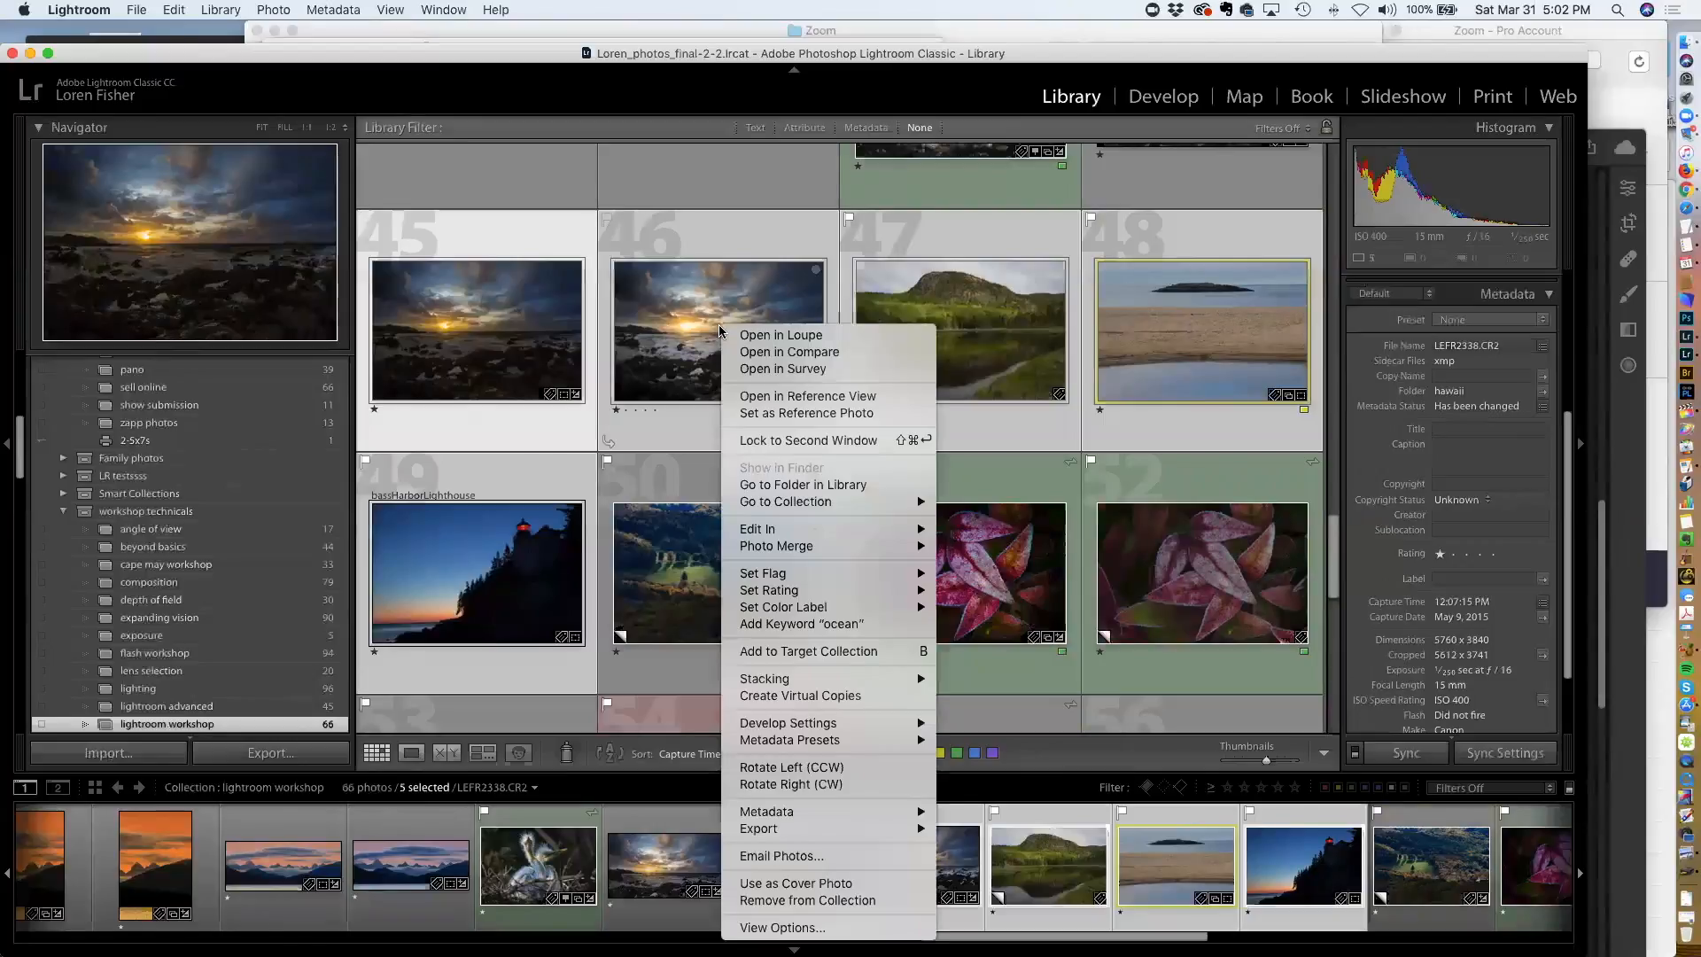
{"action": "mouse_move", "coordinate": [786, 832]}
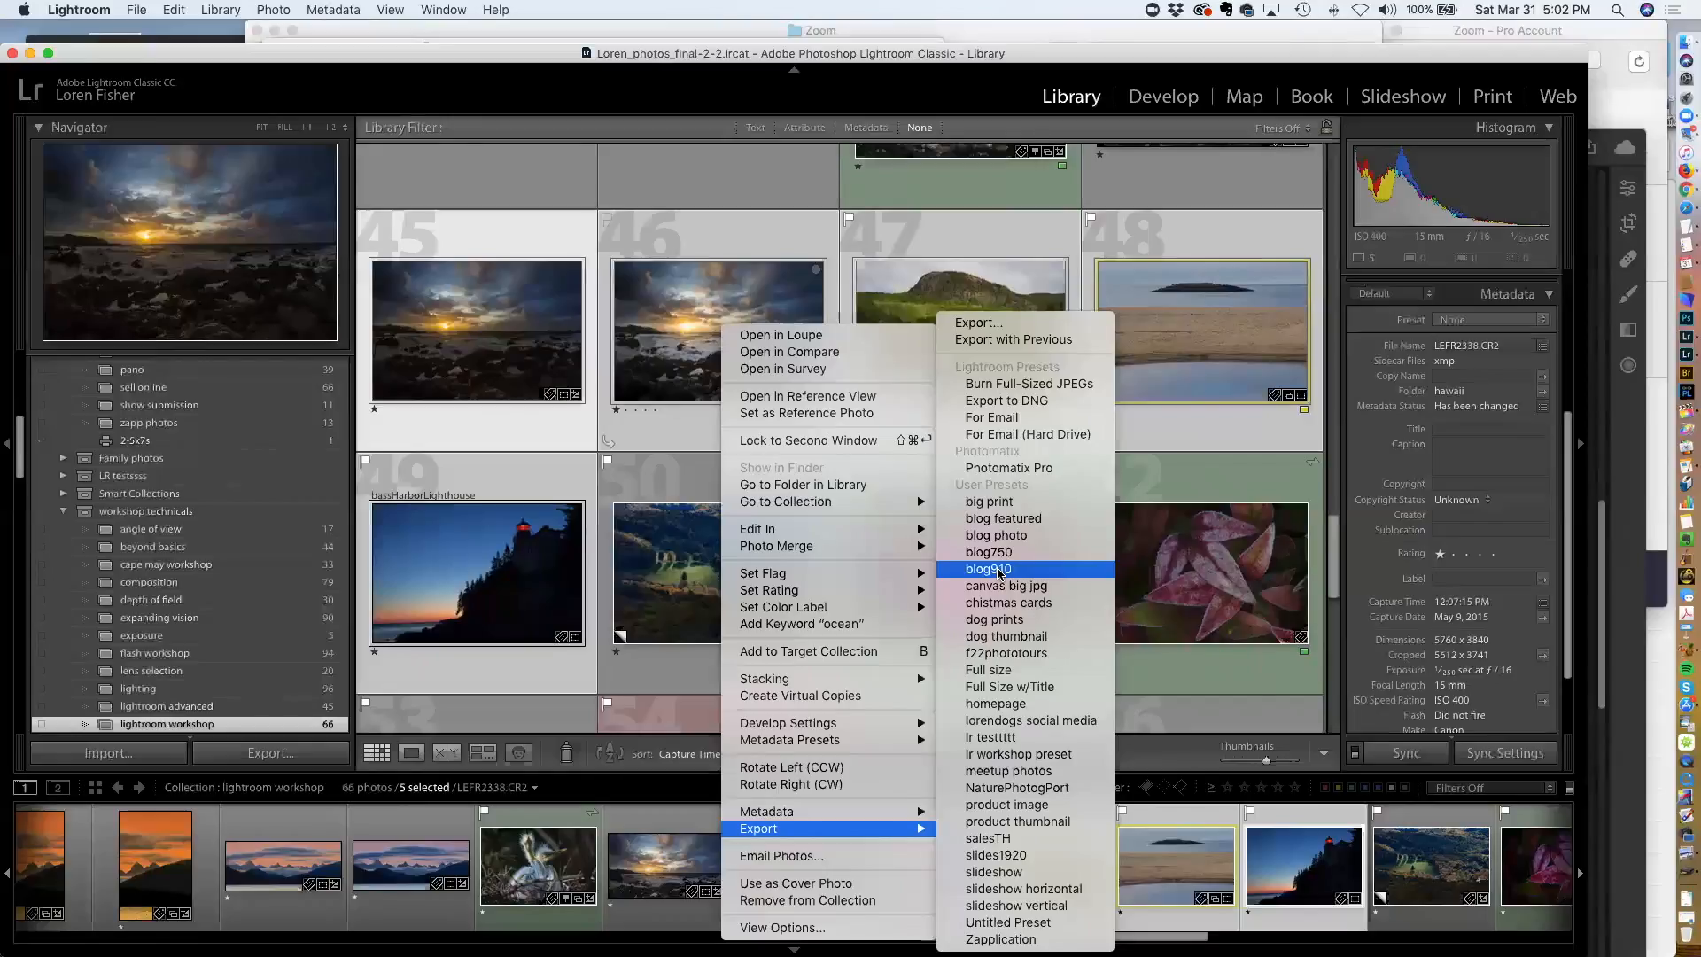
{"action": "left_click", "coordinate": [1167, 567]}
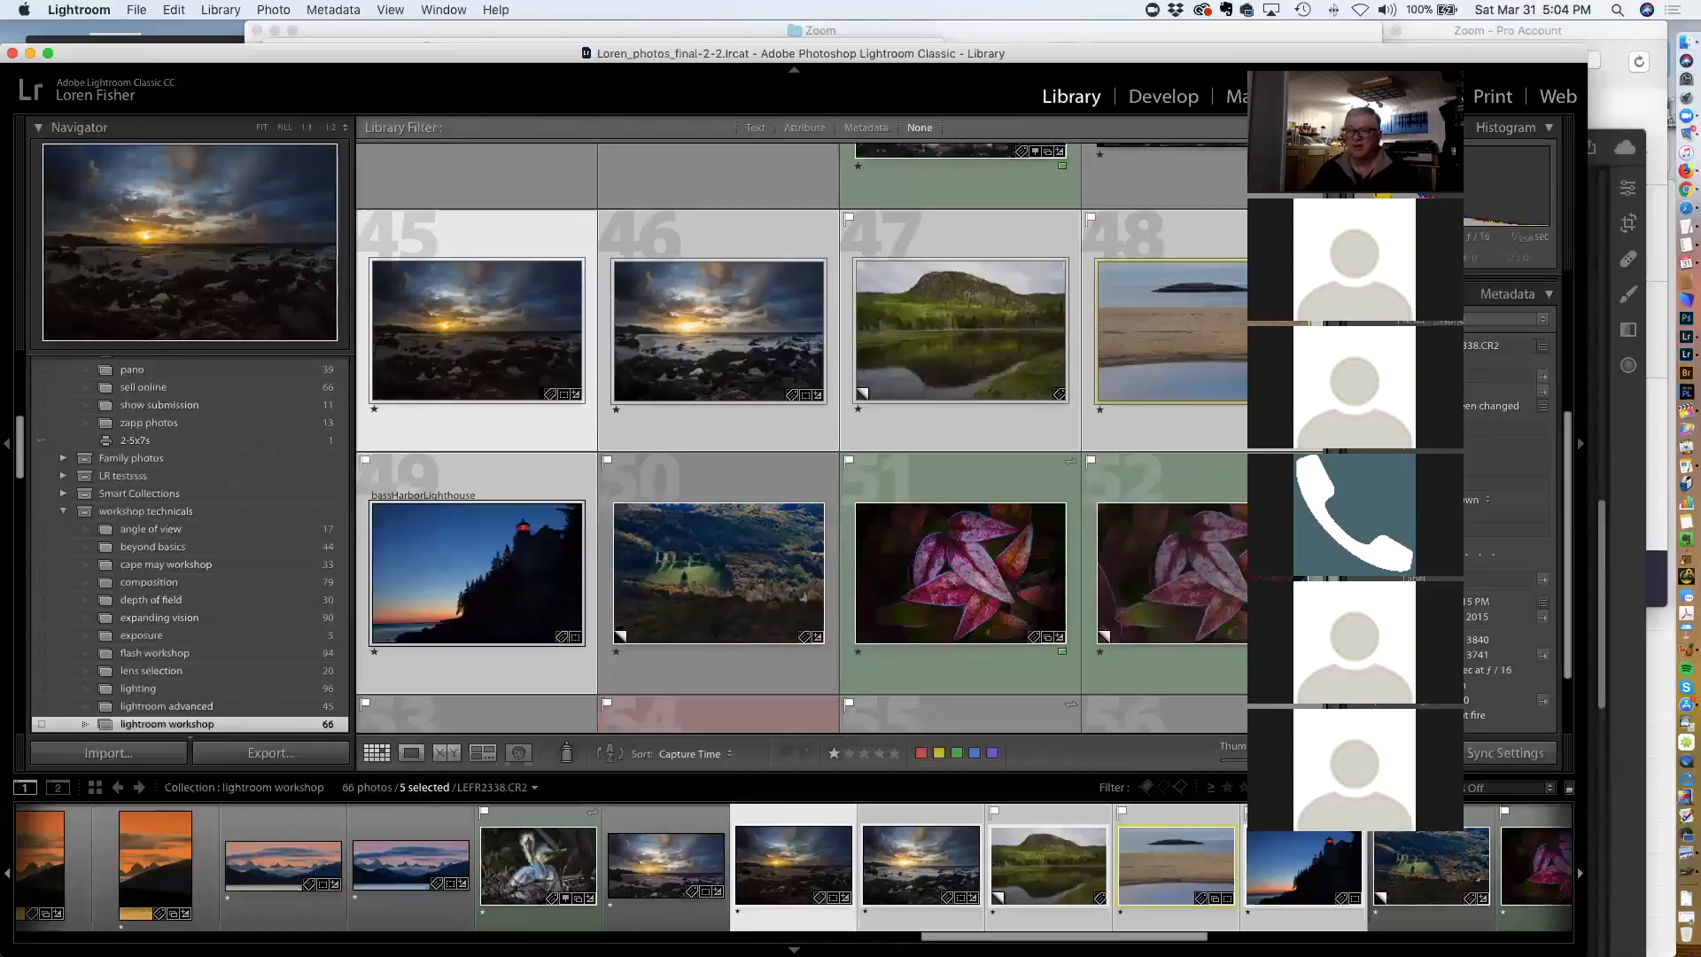
{"action": "key", "text": "XF86AudioRaiseVolume"}
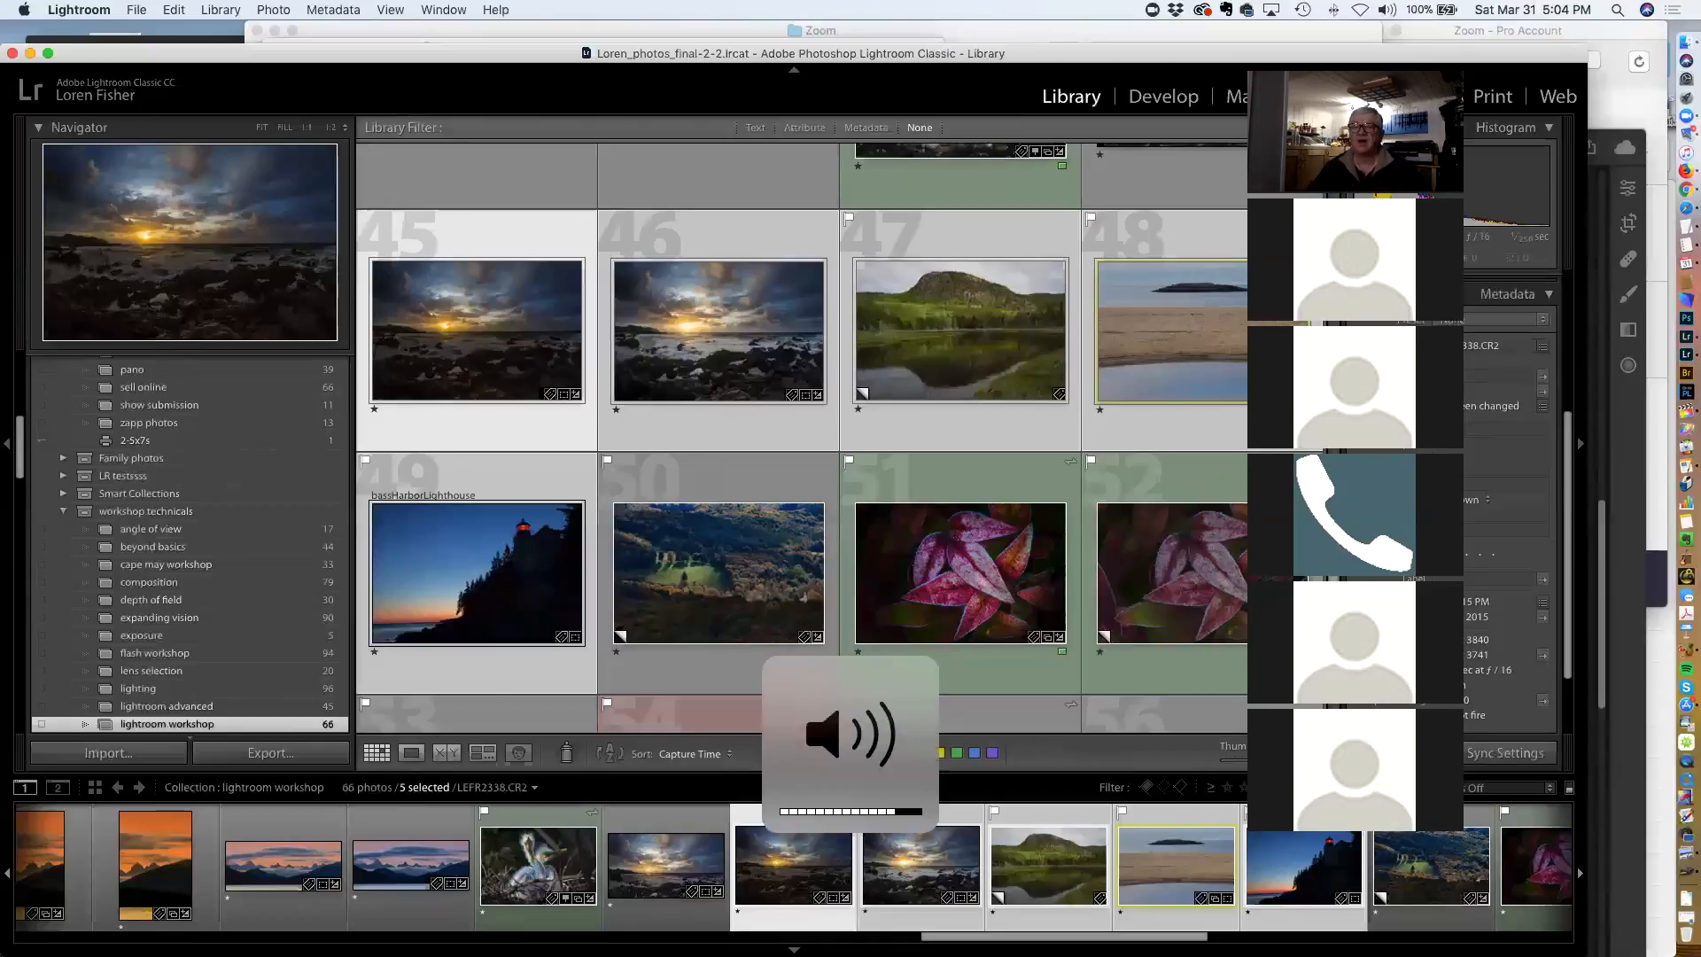